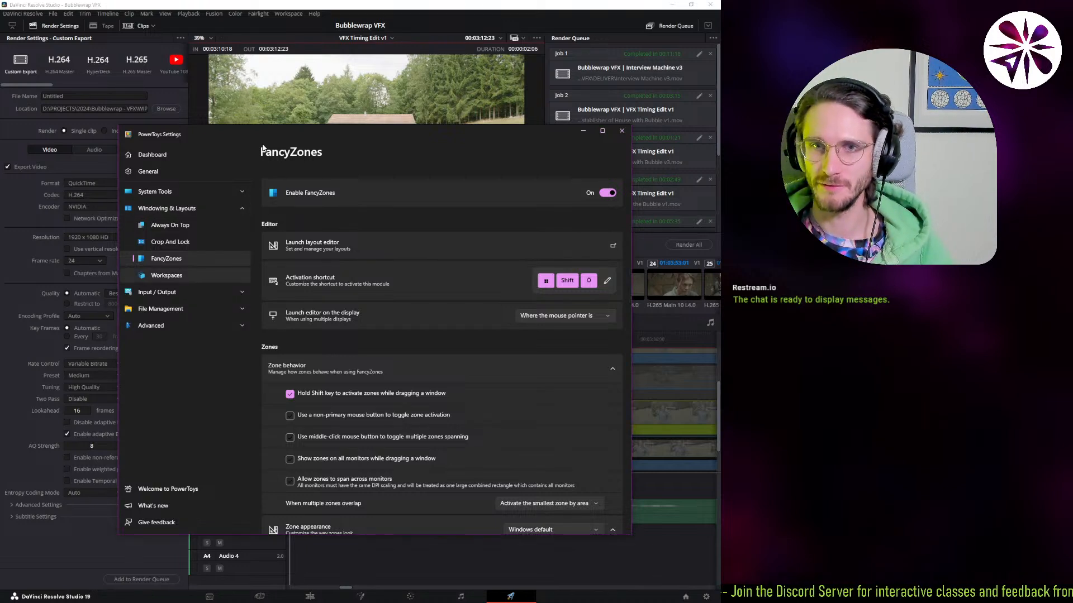
- Look over the Workspaces and FancyZones settings pages in PowerToys
{"action": "key", "text": "Return"}
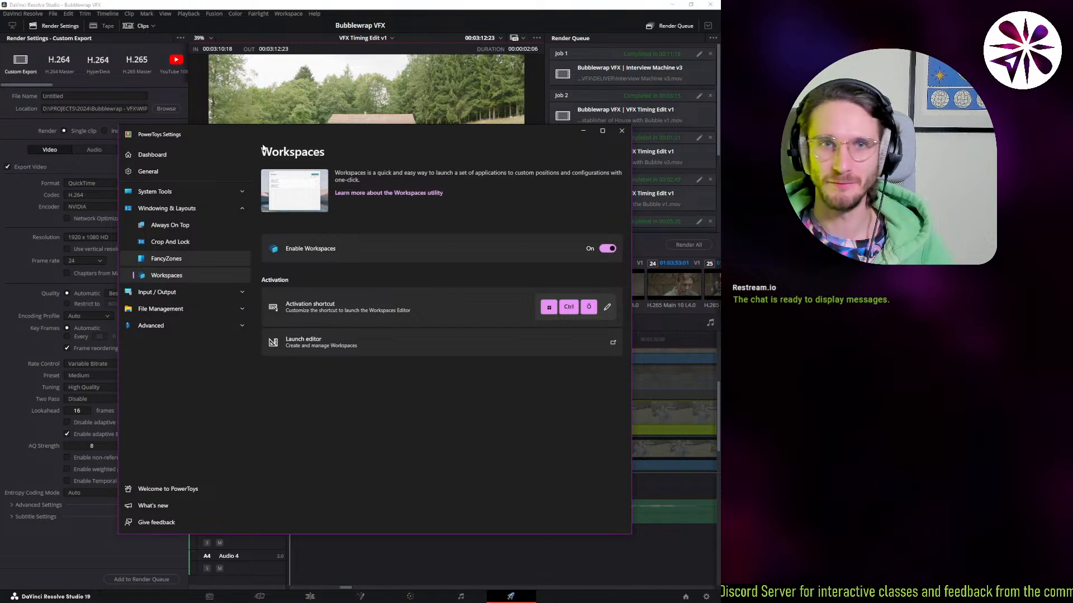
{"action": "key", "text": "Up"}
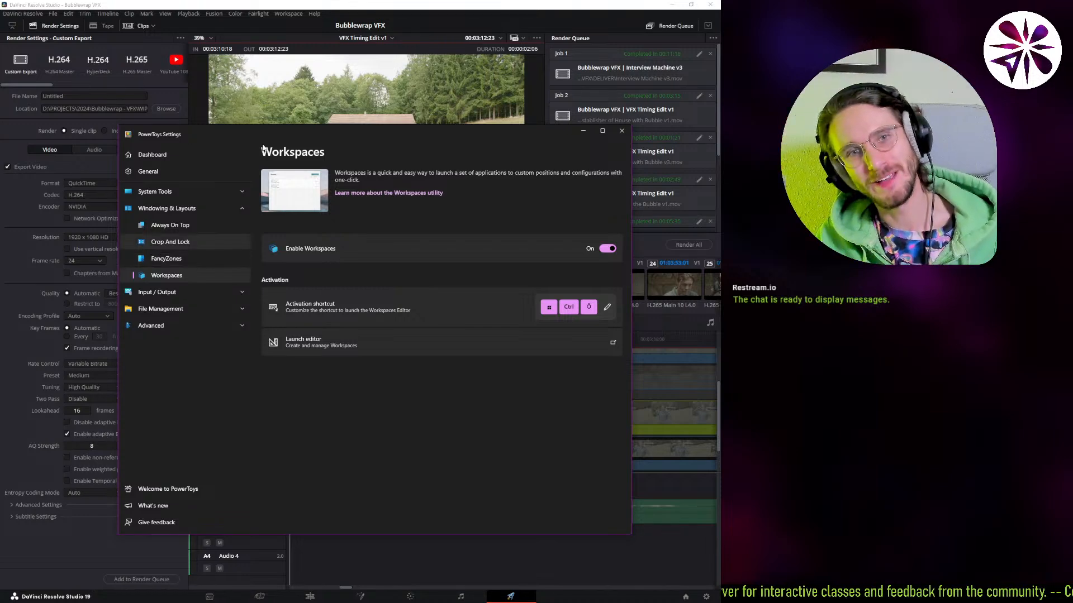
{"action": "key", "text": "Down"}
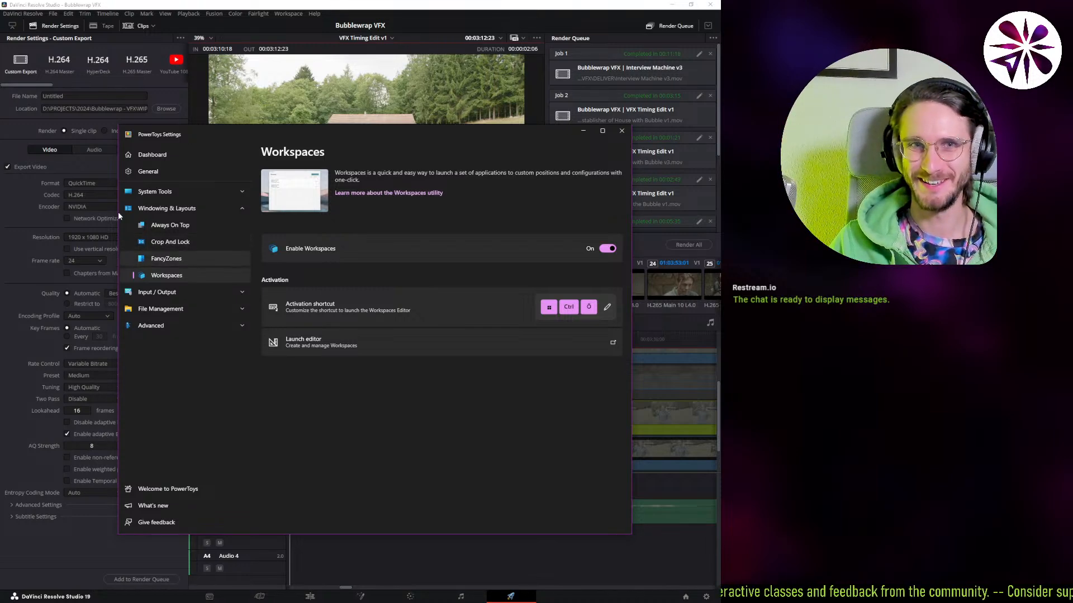
{"action": "key", "text": "Return"}
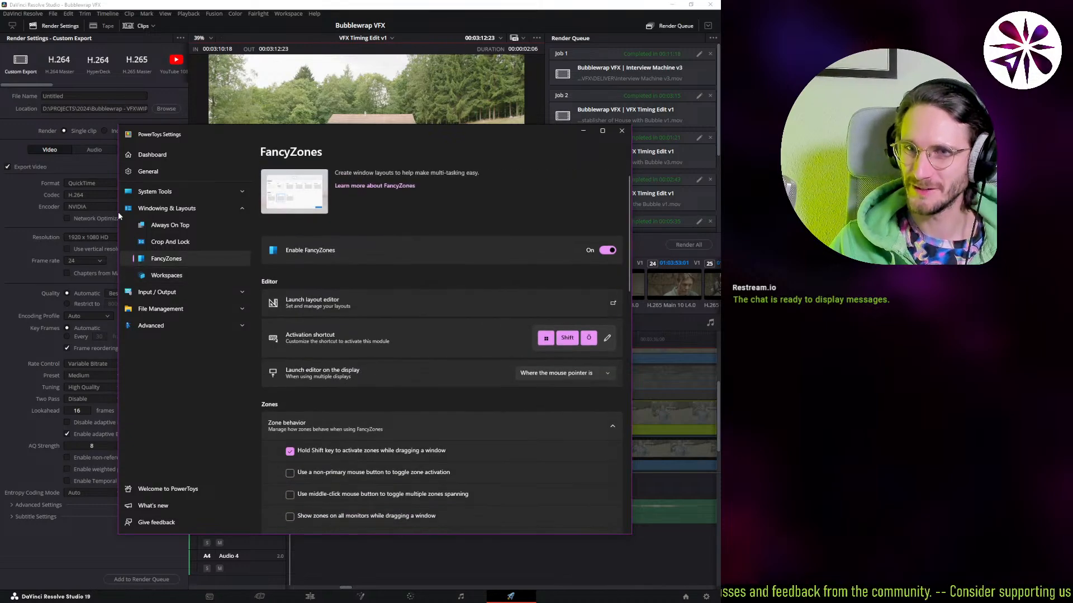
{"action": "key", "text": "space"}
{"action": "key", "text": "space"}
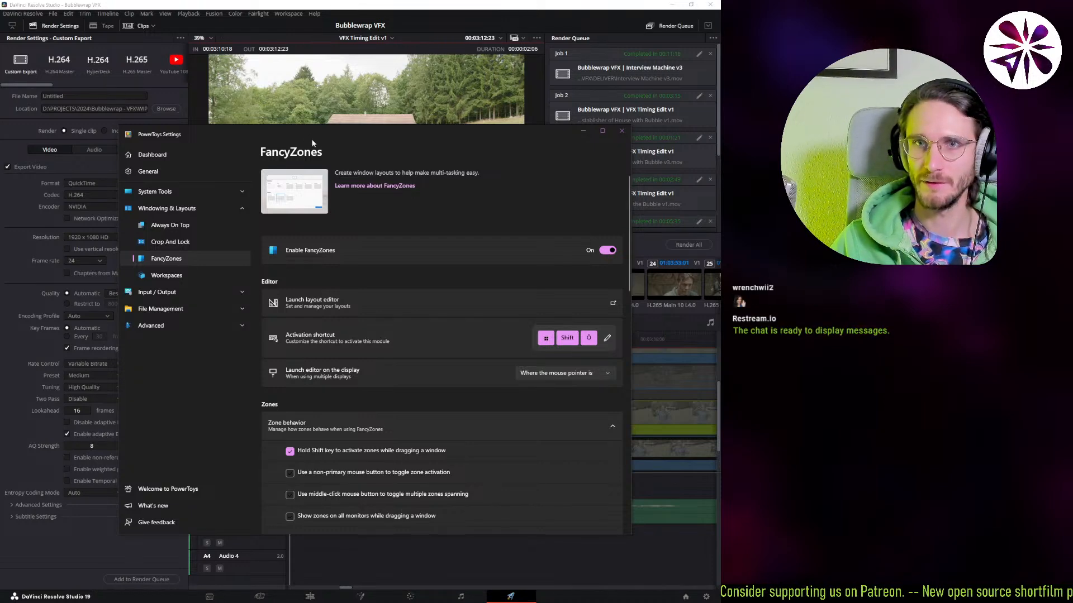
- Move the PowerToys settings window out of the way, close it, and return to DaVinci Resolve
{"action": "left_click_drag", "start_coordinate": [310, 138], "coordinate": [0, 116]}
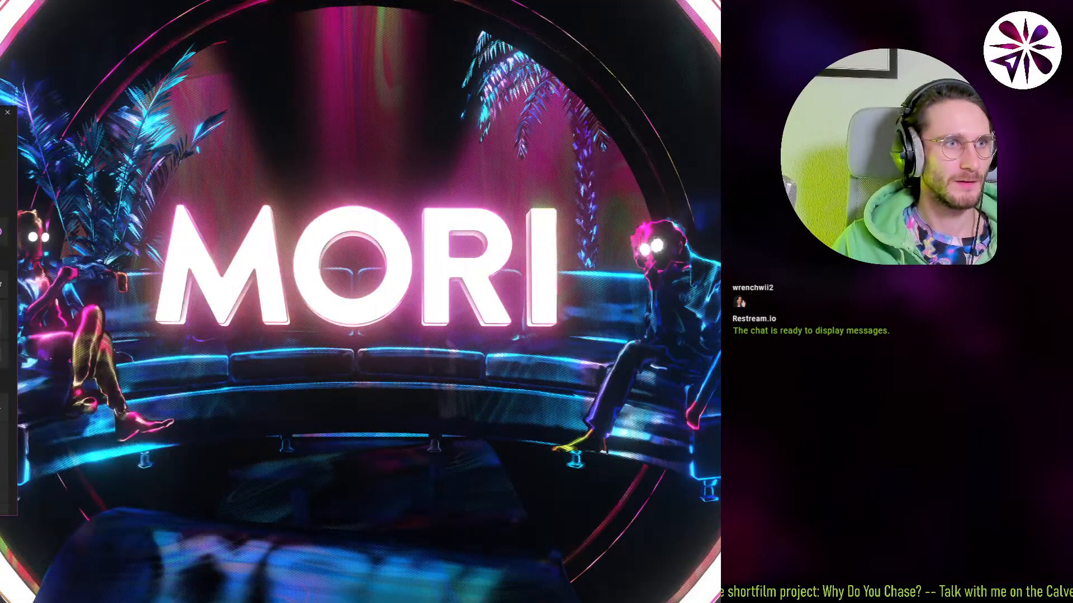
{"action": "key", "text": "alt+Tab"}
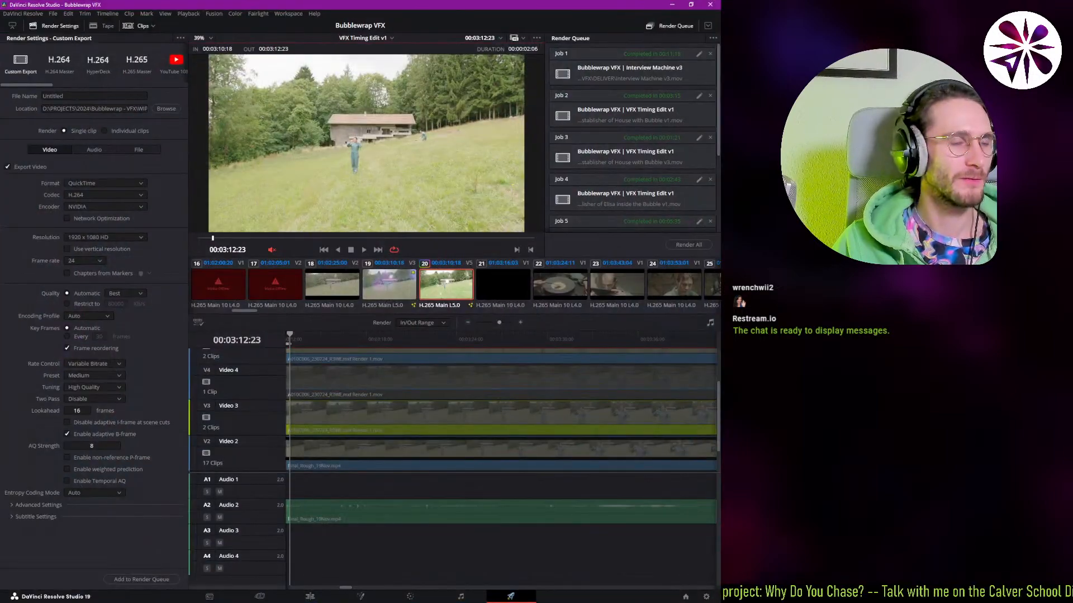
{"action": "key", "text": "alt+Tab"}
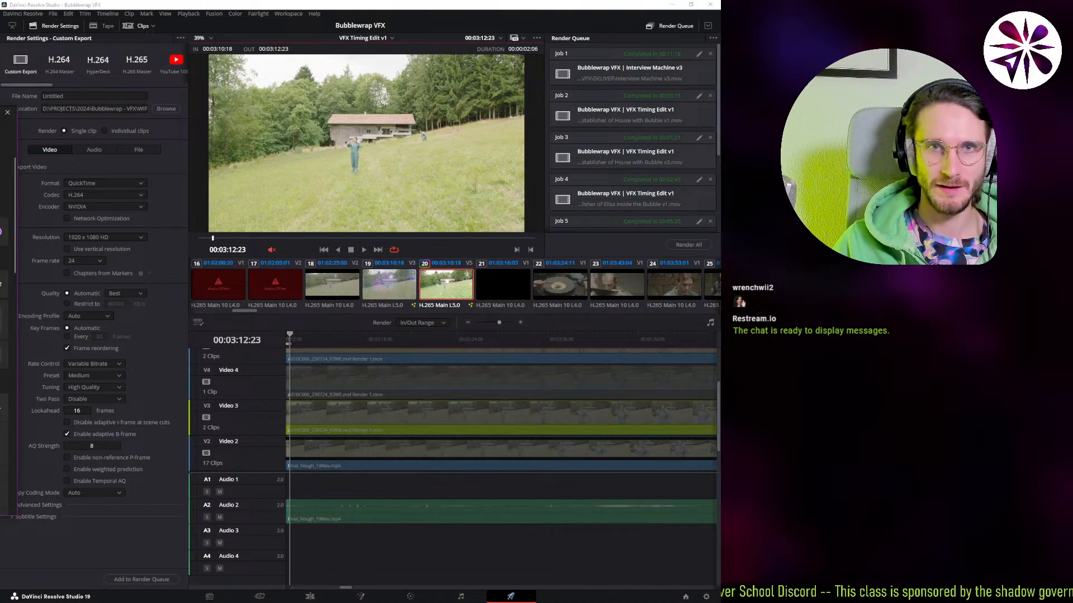
{"action": "left_click", "coordinate": [6, 115]}
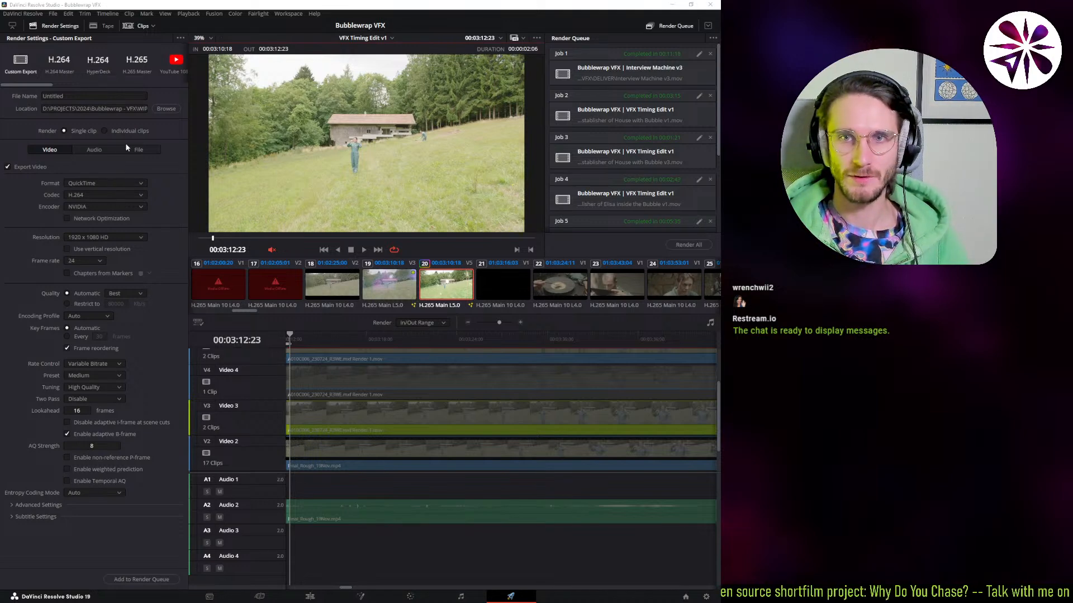
{"action": "left_click", "coordinate": [216, 13]}
{"action": "left_click", "coordinate": [233, 9]}
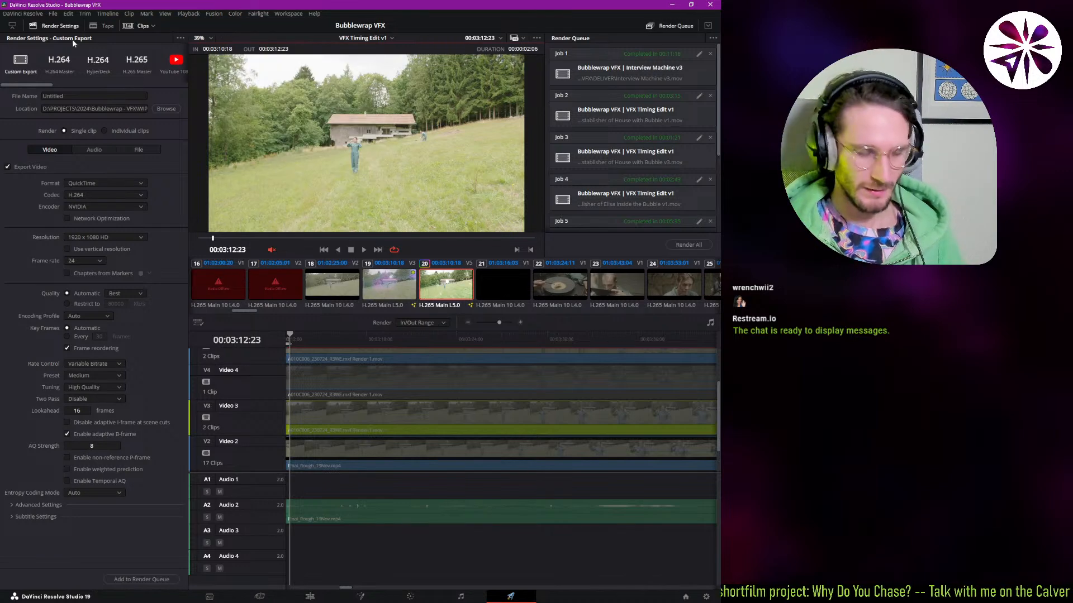
{"action": "key", "text": "alt+Tab"}
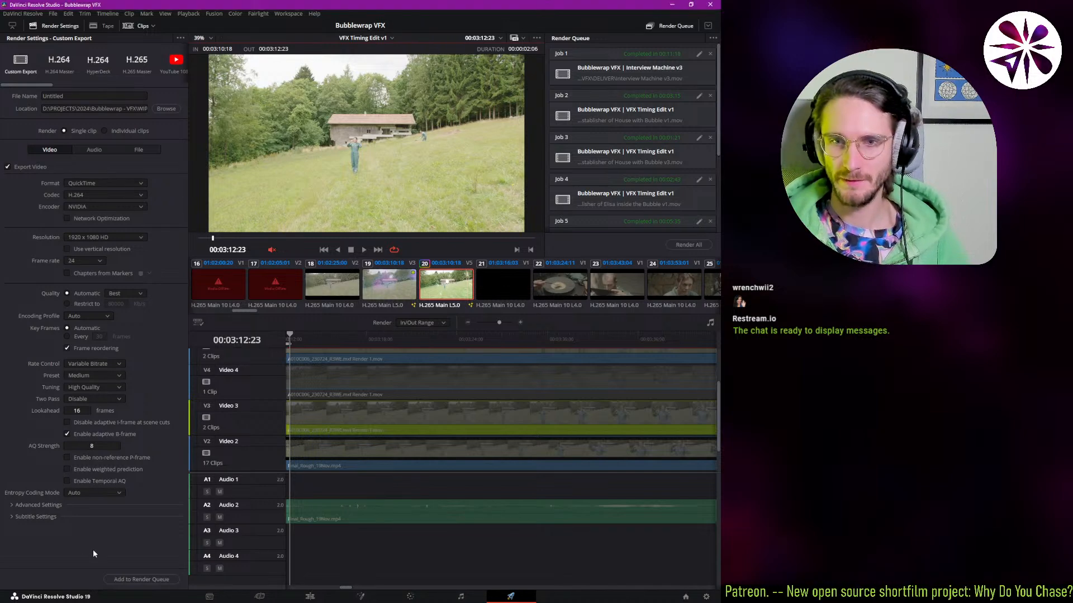
- Show the VFX Timing Edit v1 timeline on the Edit page, with the media pool hidden and a taller timeline area
{"action": "left_click", "coordinate": [360, 597]}
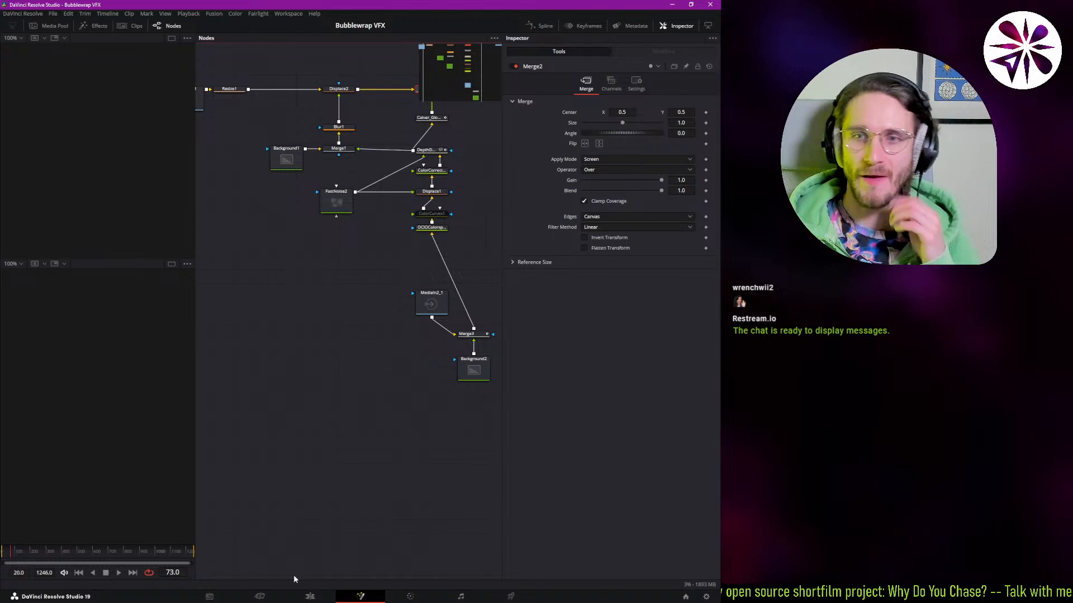
{"action": "left_click", "coordinate": [297, 596]}
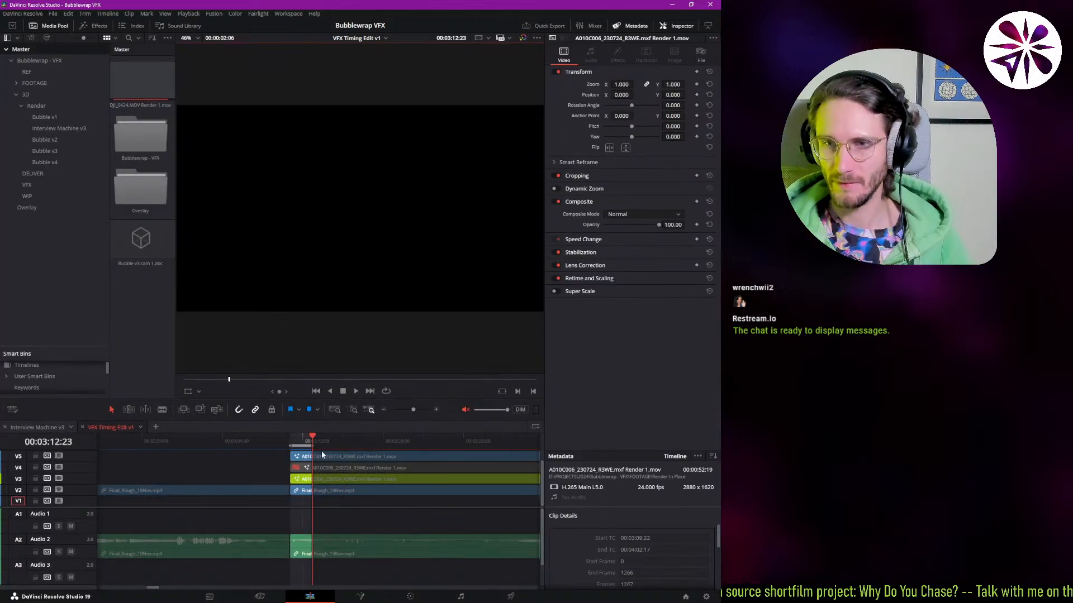
{"action": "scroll", "coordinate": [253, 455], "scroll_direction": "right", "scroll_amount": 4}
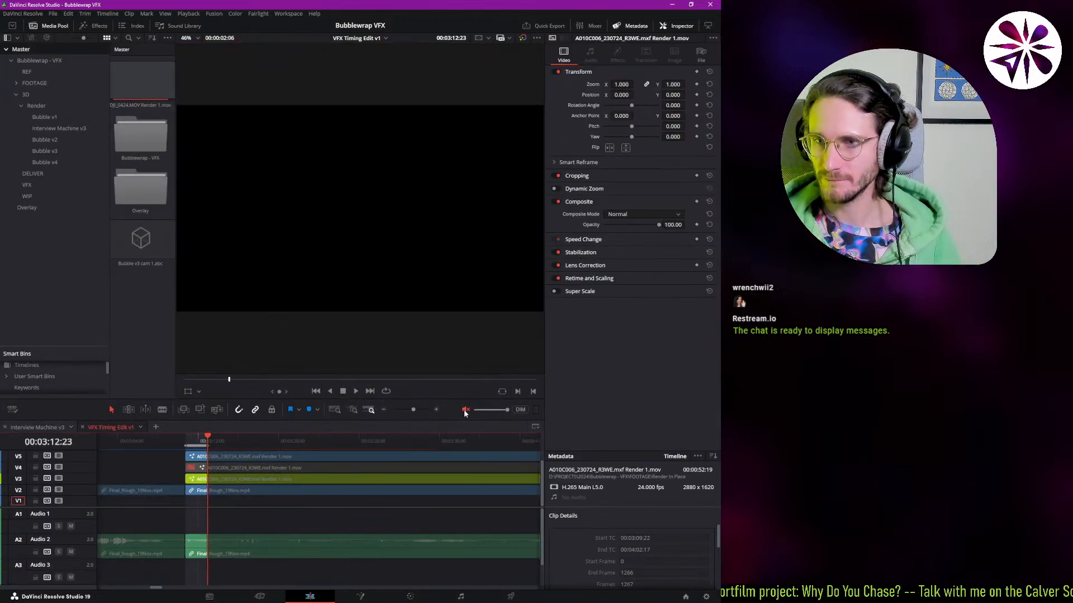
{"action": "left_click", "coordinate": [62, 26]}
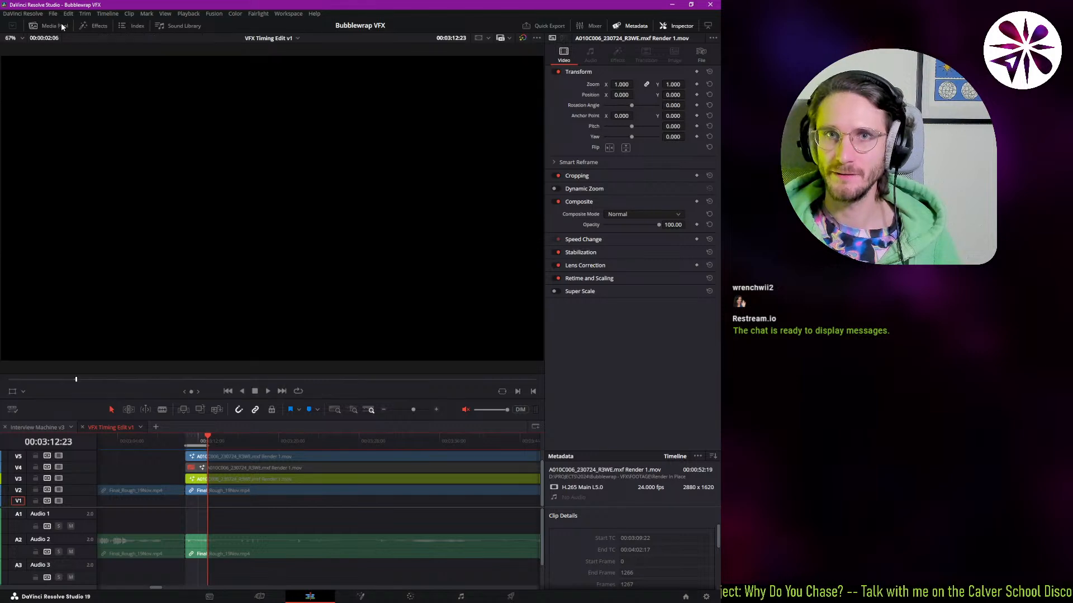
{"action": "left_click_drag", "start_coordinate": [257, 439], "coordinate": [337, 357]}
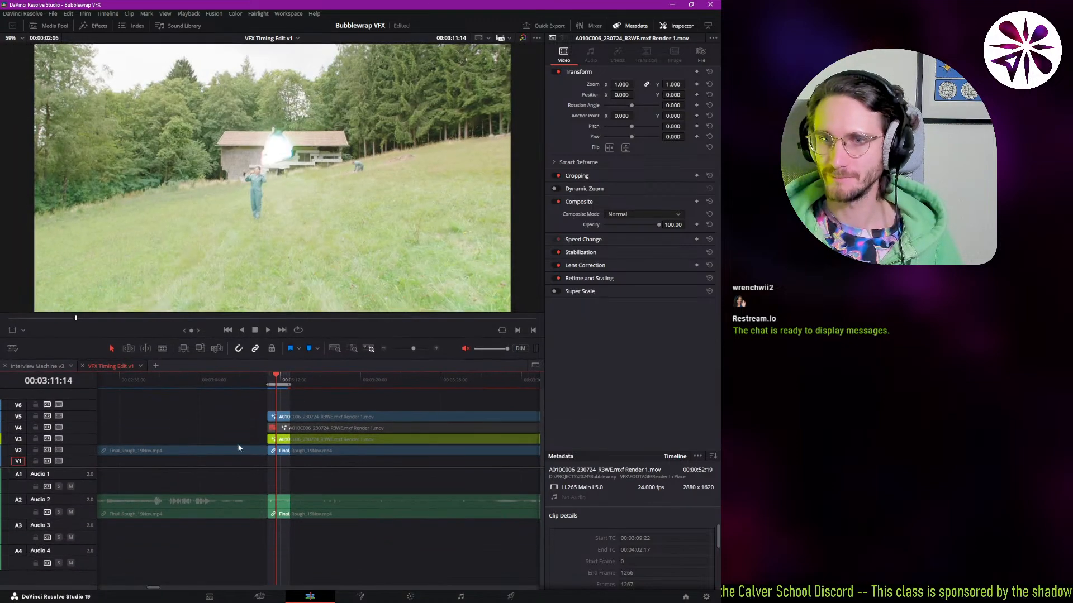
- Turn on loop playback and replay the meadow shot from its start at 00:03:10:18
{"action": "key", "text": "space"}
{"action": "key", "text": "space"}
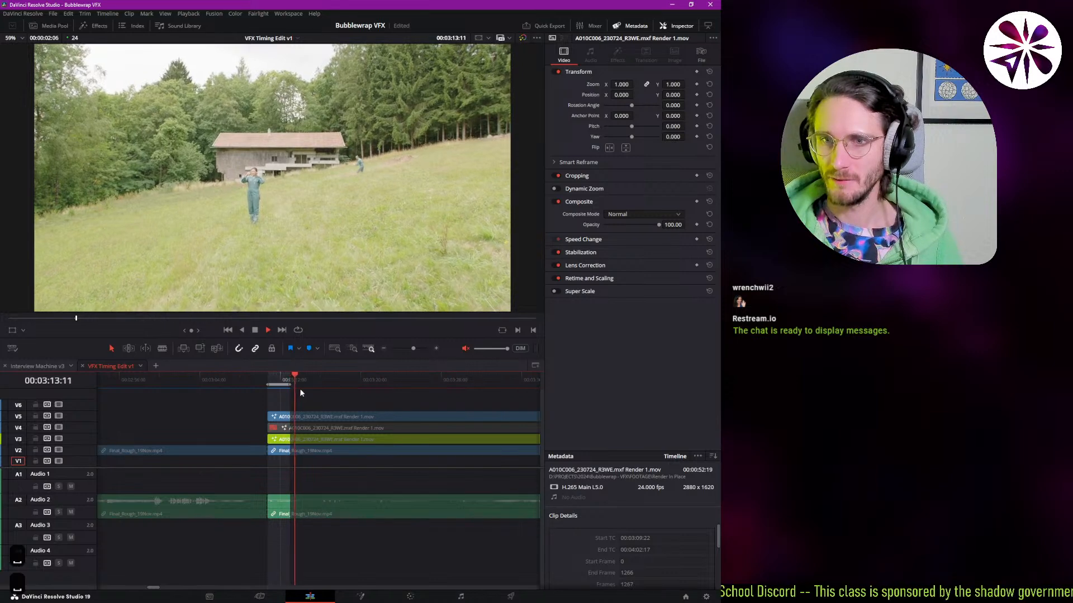
{"action": "left_click", "coordinate": [298, 331]}
{"action": "left_click_drag", "start_coordinate": [287, 377], "coordinate": [268, 381]}
{"action": "key", "text": "space"}
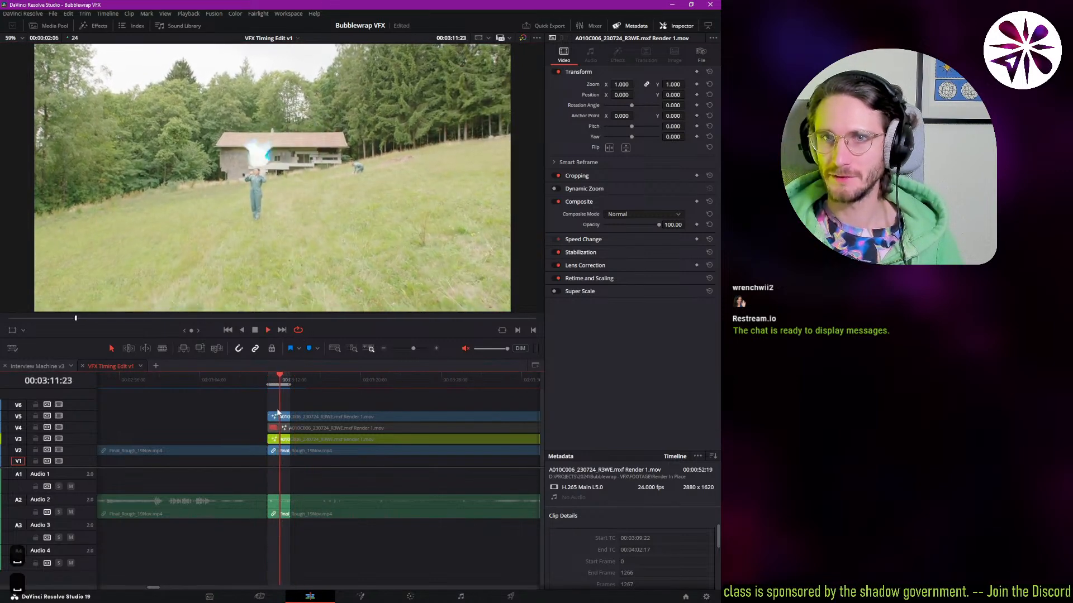
{"action": "key", "text": "space"}
{"action": "left_click_drag", "start_coordinate": [280, 380], "coordinate": [268, 377]}
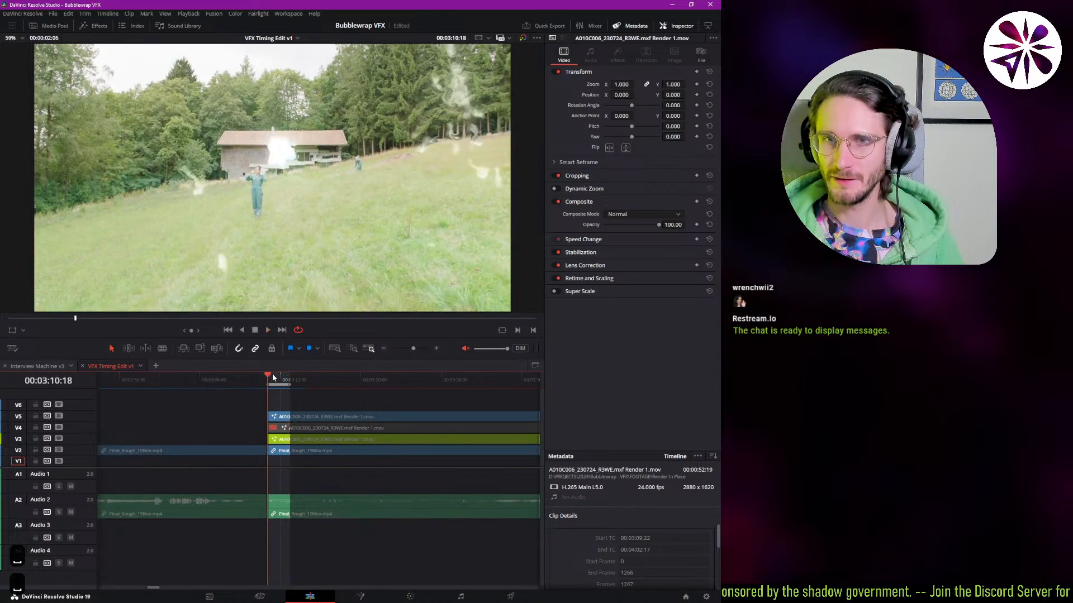
{"action": "key", "text": "space"}
{"action": "key", "text": "space"}
{"action": "left_click", "coordinate": [268, 380]}
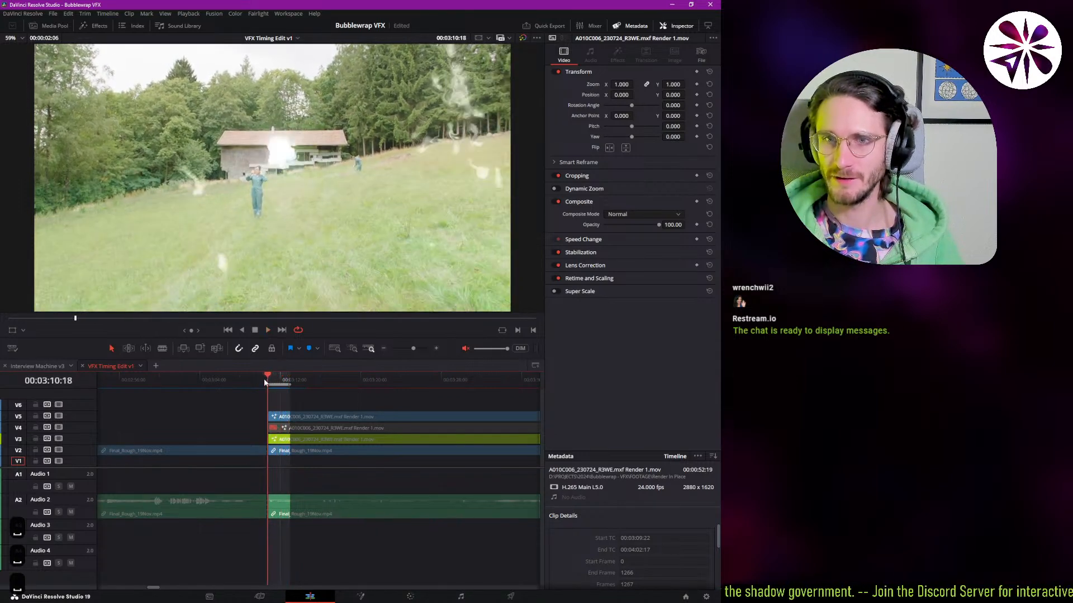
- Set the in/out range around the DJI_0424 aerial bubble shot and play it through
{"action": "left_click_drag", "start_coordinate": [233, 424], "coordinate": [370, 419]}
{"action": "left_click_drag", "start_coordinate": [154, 405], "coordinate": [271, 399]}
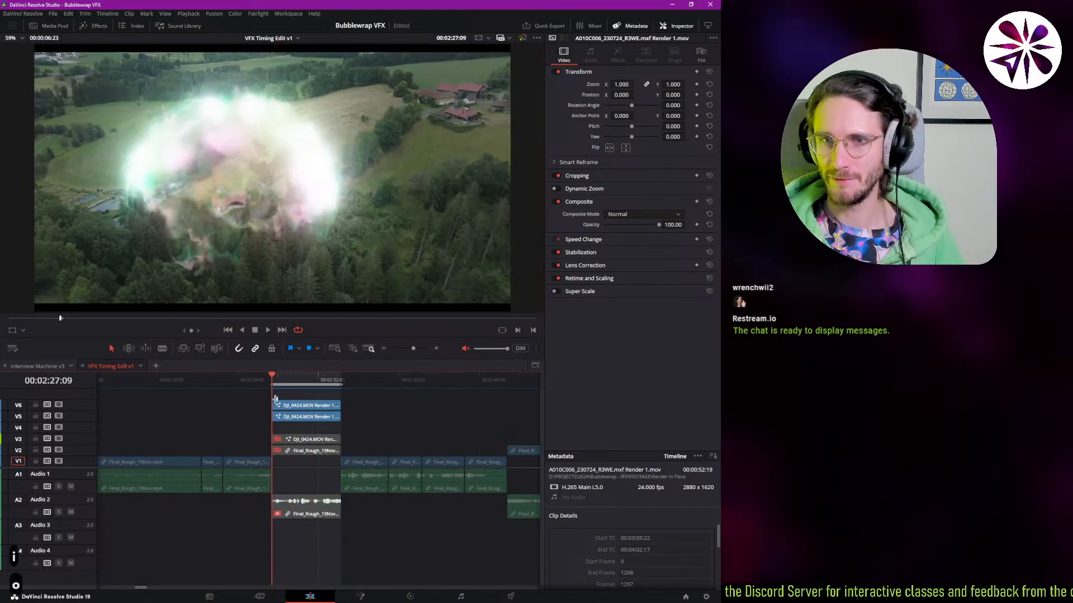
{"action": "key", "text": "space"}
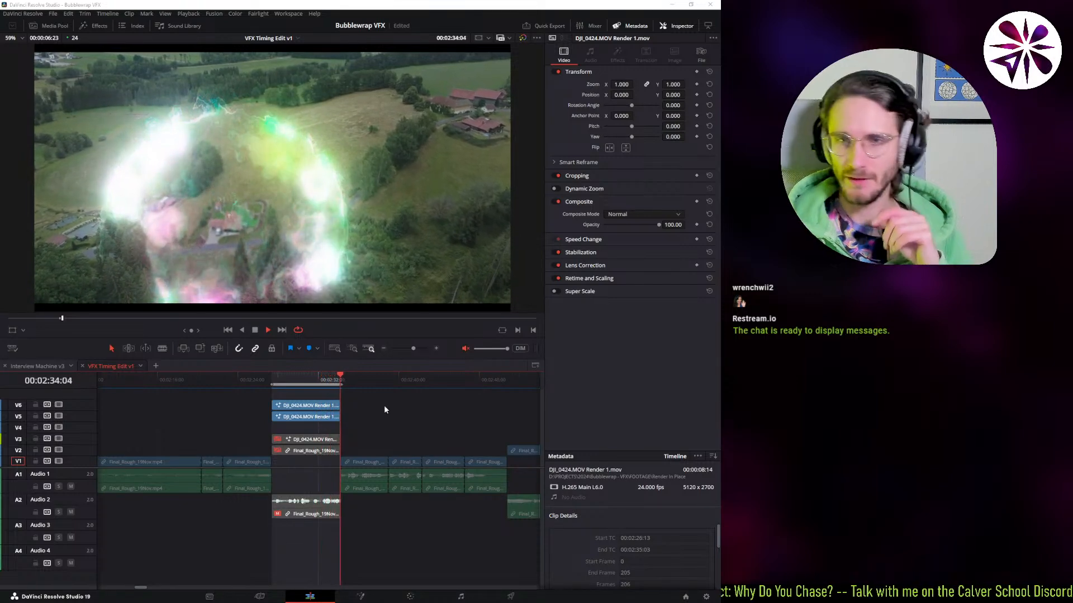
{"action": "left_click", "coordinate": [399, 449]}
{"action": "key", "text": "space"}
- Return to the start of the meadow shot at 00:03:10:18 and open its composition on the Fusion page
{"action": "left_click_drag", "start_coordinate": [469, 424], "coordinate": [107, 402]}
{"action": "left_click_drag", "start_coordinate": [390, 386], "coordinate": [206, 397]}
{"action": "left_click_drag", "start_coordinate": [458, 398], "coordinate": [560, 416]}
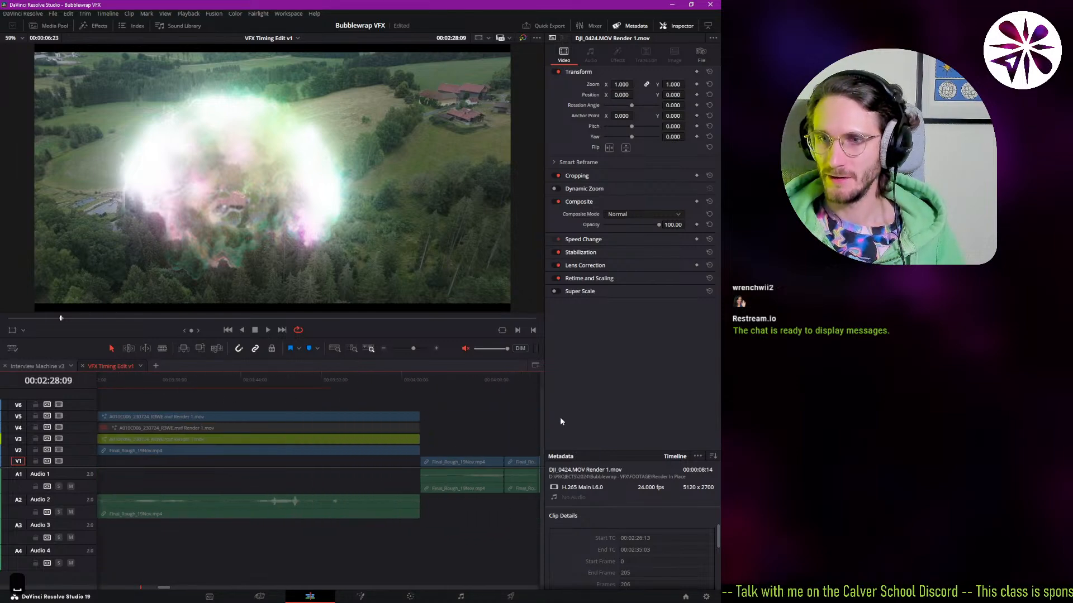
{"action": "left_click_drag", "start_coordinate": [184, 415], "coordinate": [342, 394]}
{"action": "left_click", "coordinate": [282, 385]}
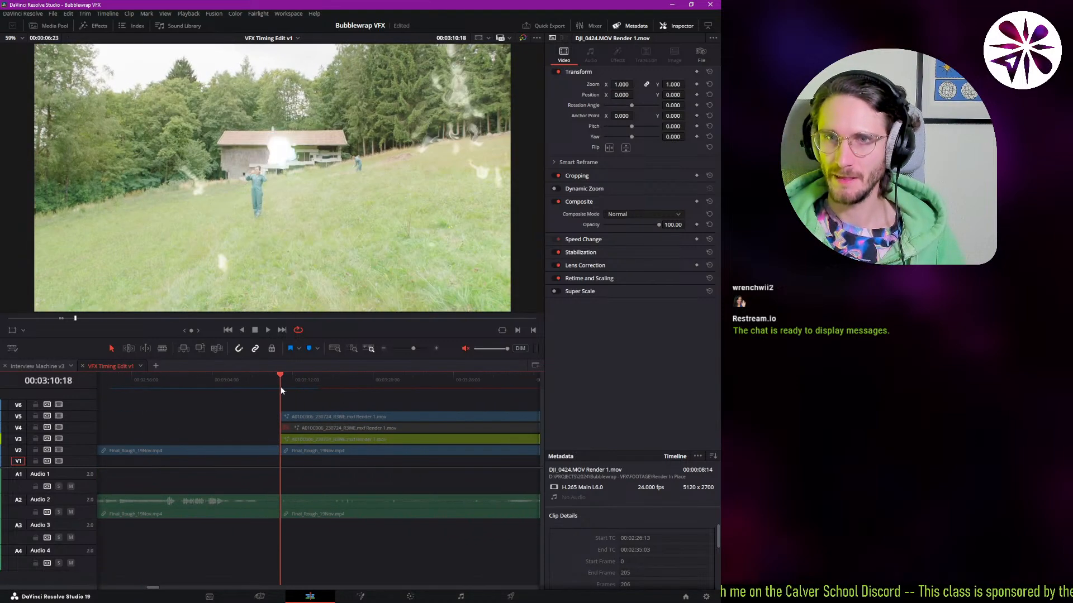
{"action": "left_click", "coordinate": [360, 596]}
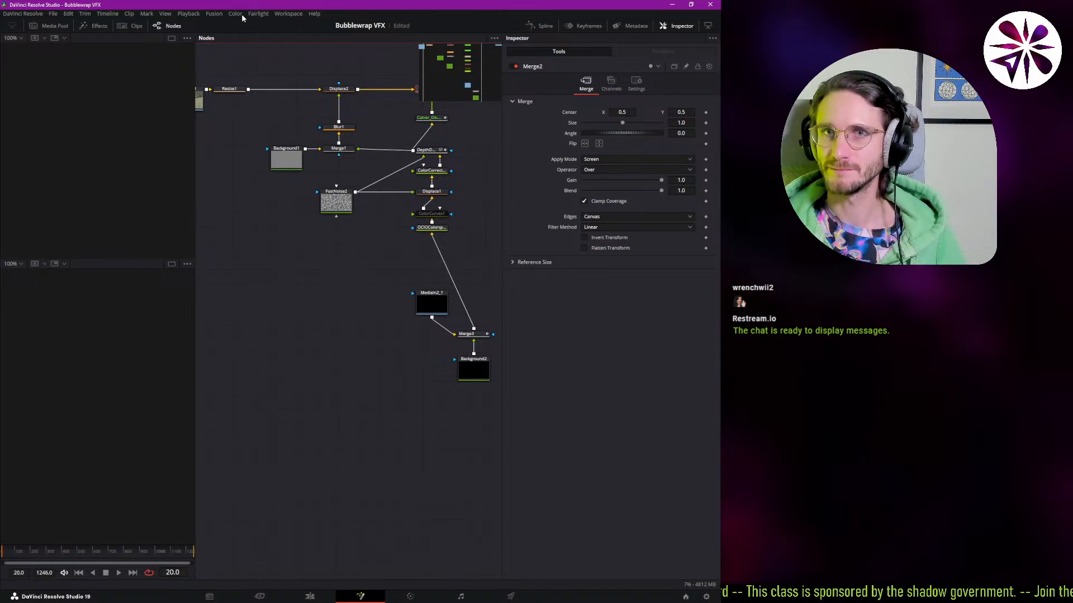
- Apply the Default Fusion layout preset and enlarge the node graph area below the viewers
{"action": "left_click", "coordinate": [216, 15]}
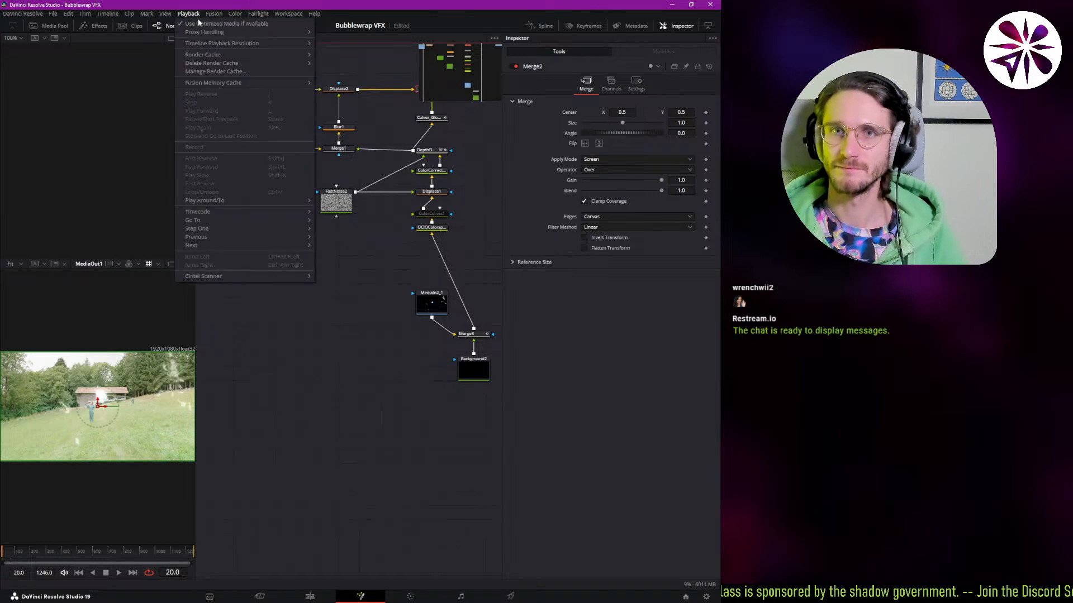
{"action": "mouse_move", "coordinate": [288, 15]}
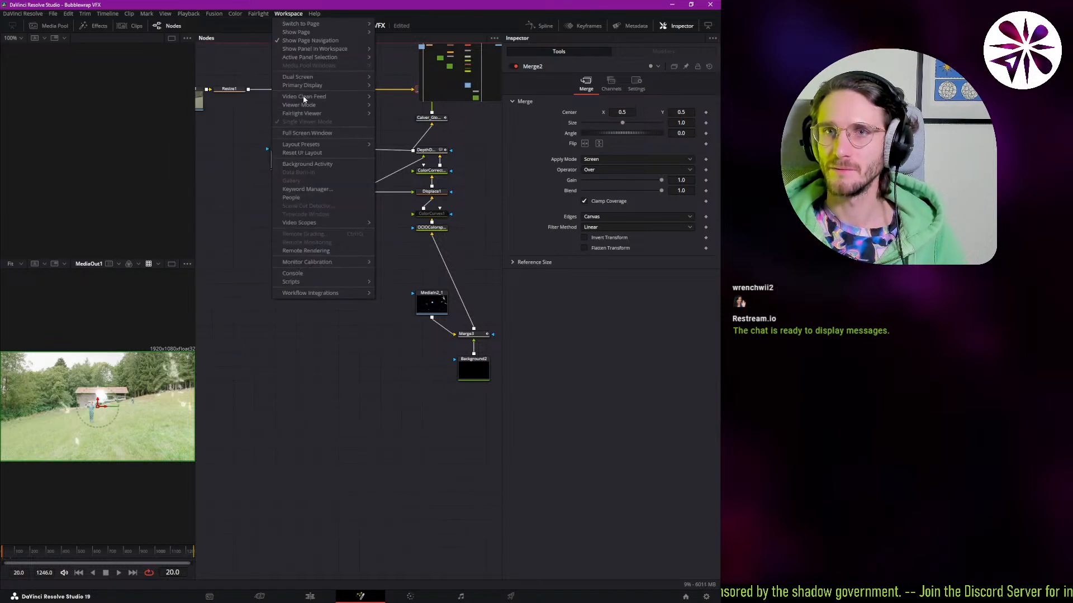
{"action": "mouse_move", "coordinate": [333, 143]}
{"action": "mouse_move", "coordinate": [411, 166]}
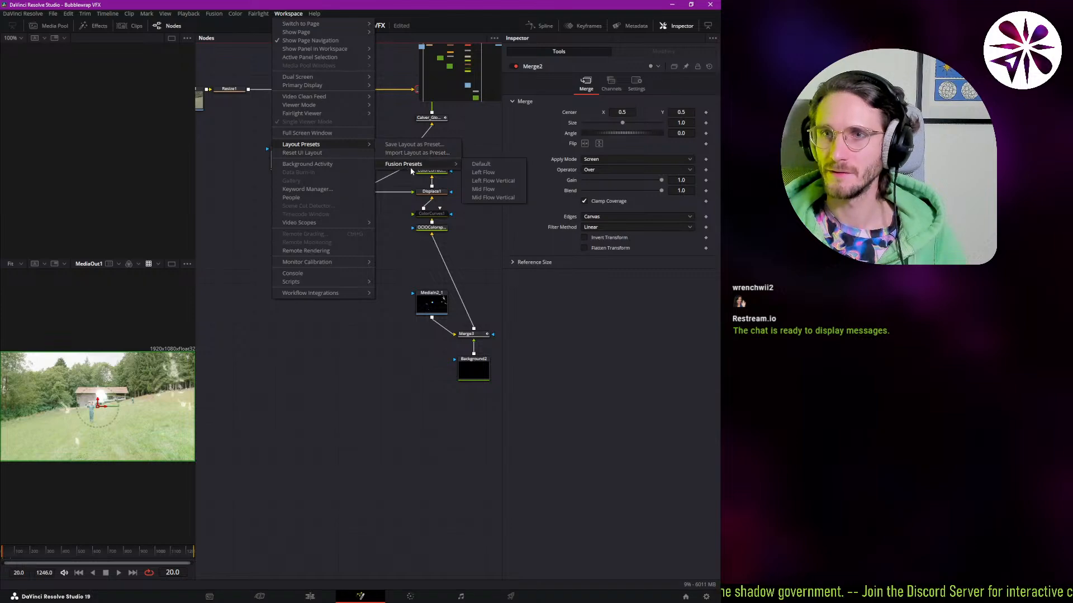
{"action": "left_click", "coordinate": [504, 163]}
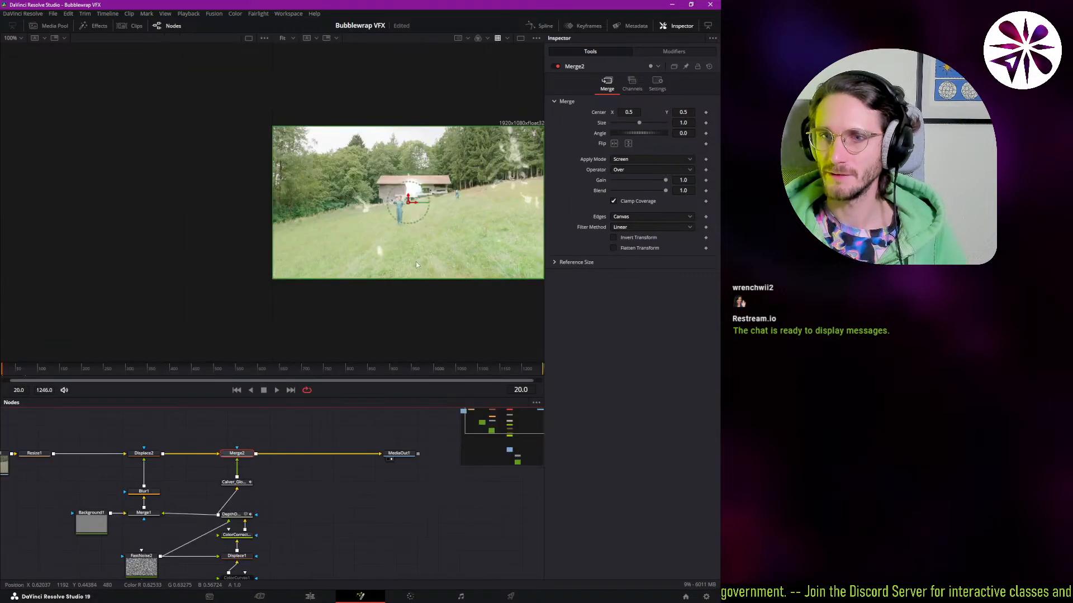
{"action": "left_click_drag", "start_coordinate": [378, 398], "coordinate": [382, 253]}
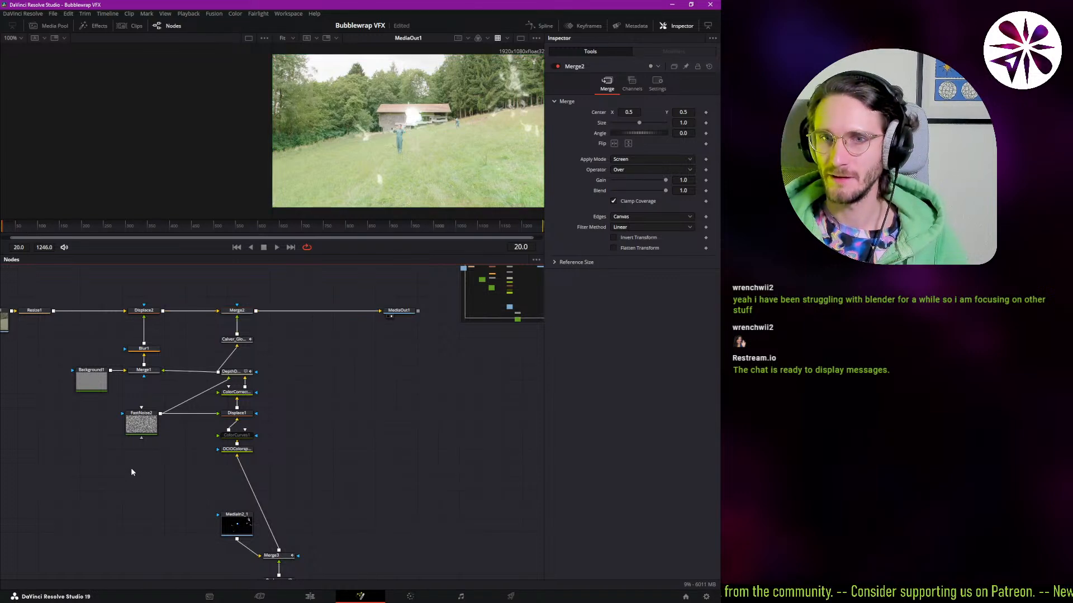
- Tidy the node graph by nudging FastNoise2 and Background1 and aligning Merge3, MediaIn2_1 and Background2 below the OCIO colour space node
{"action": "left_click_drag", "start_coordinate": [142, 430], "coordinate": [164, 431]}
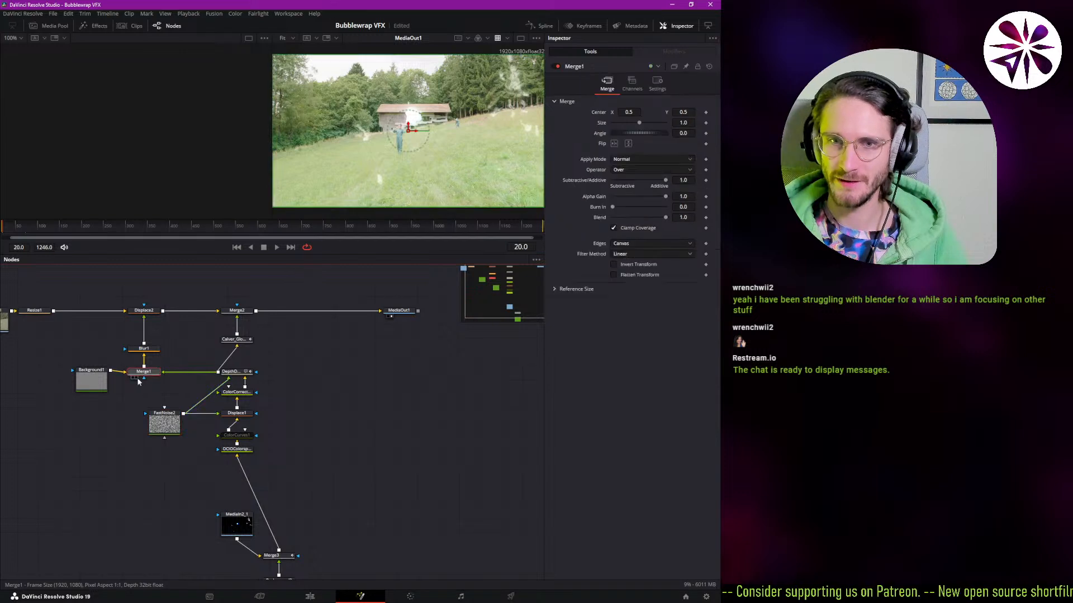
{"action": "left_click_drag", "start_coordinate": [100, 387], "coordinate": [102, 390]}
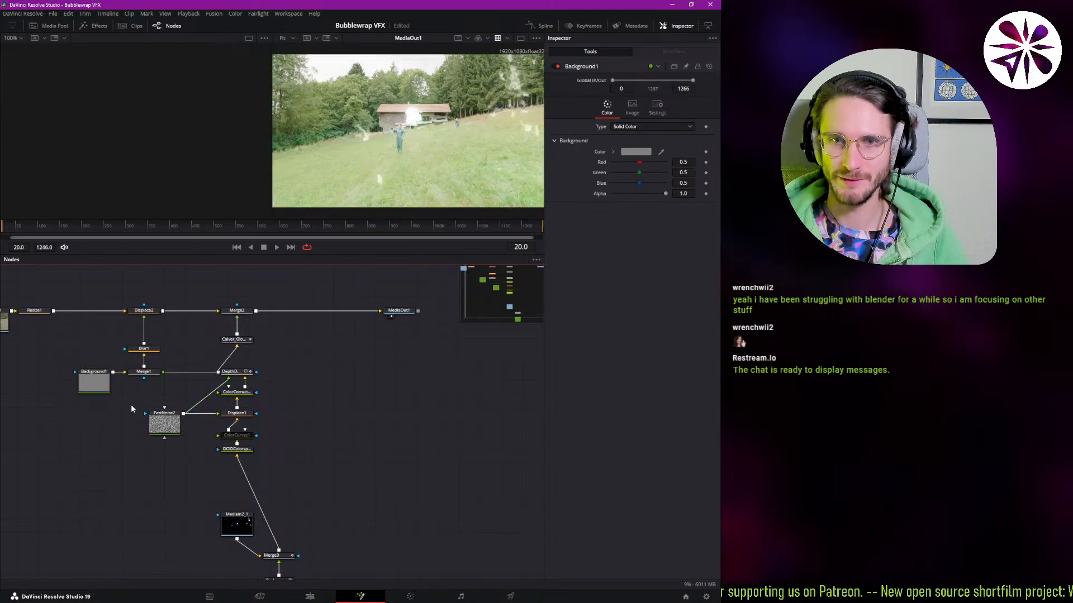
{"action": "scroll", "coordinate": [296, 396], "scroll_direction": "down", "scroll_amount": 3}
{"action": "left_click_drag", "start_coordinate": [322, 397], "coordinate": [179, 523]}
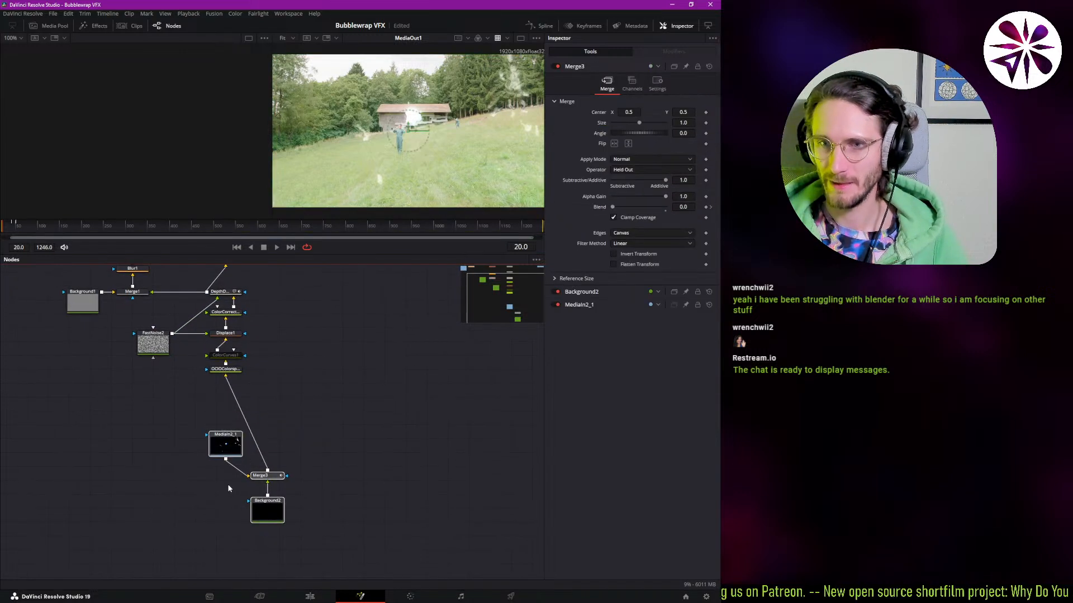
{"action": "left_click_drag", "start_coordinate": [260, 476], "coordinate": [172, 470]}
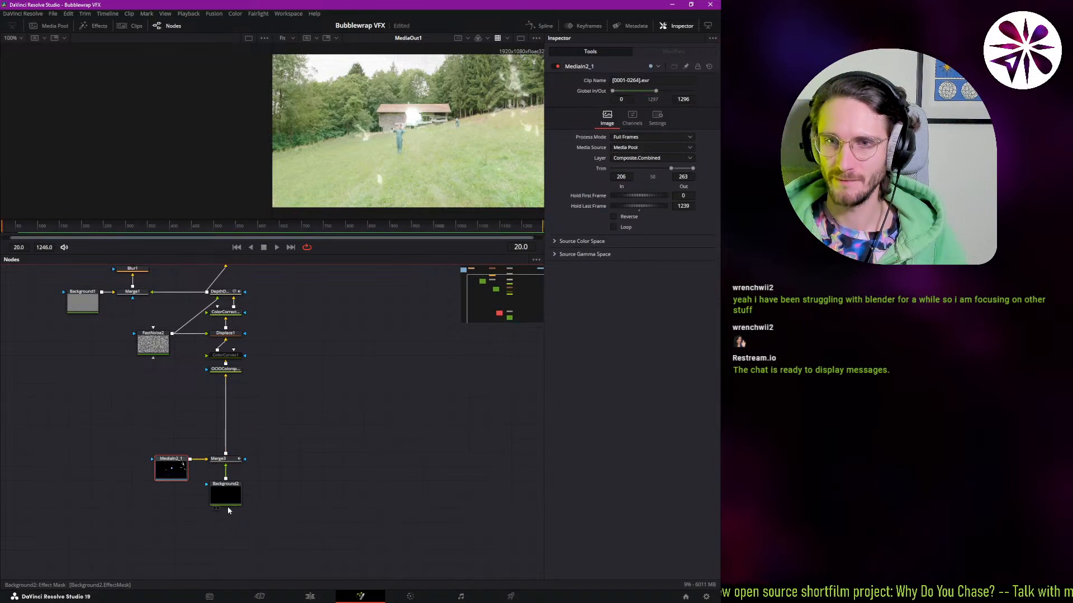
{"action": "left_click_drag", "start_coordinate": [229, 502], "coordinate": [228, 510]}
{"action": "left_click", "coordinate": [279, 500]}
{"action": "scroll", "coordinate": [270, 464], "scroll_direction": "up", "scroll_amount": 5}
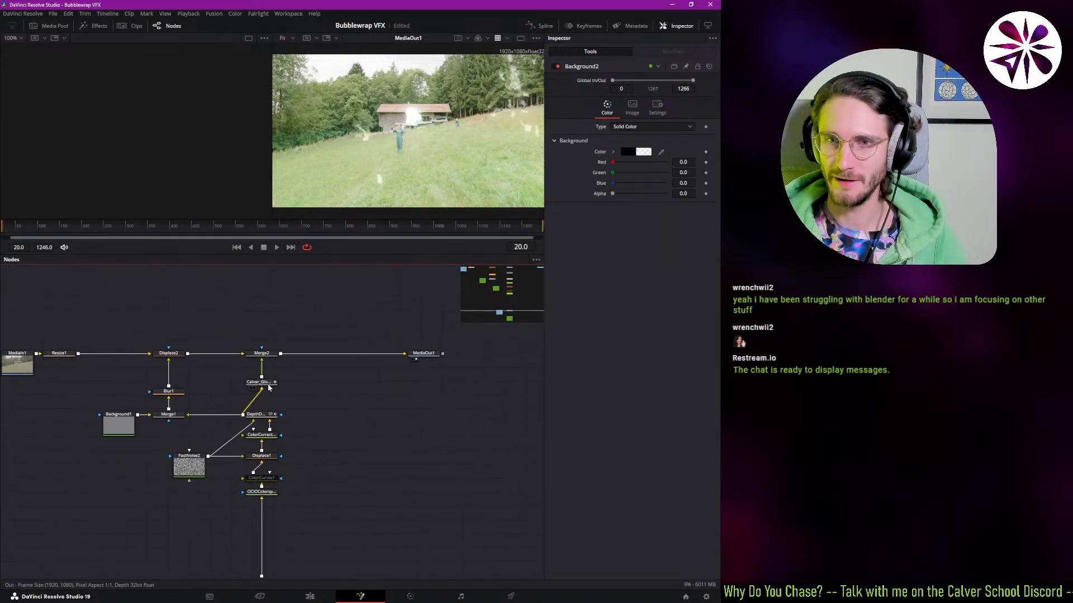
- Select the Calver Glow node, check the output in a single enlarged viewer, and return to the dual-viewer display
{"action": "left_click_drag", "start_coordinate": [267, 383], "coordinate": [267, 385]}
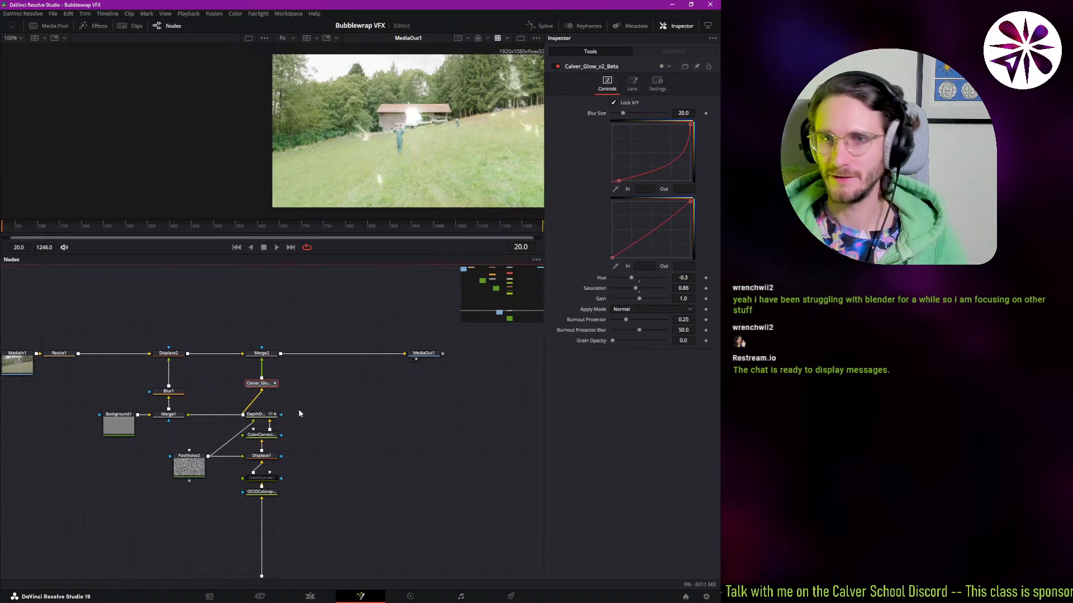
{"action": "left_click", "coordinate": [524, 39]}
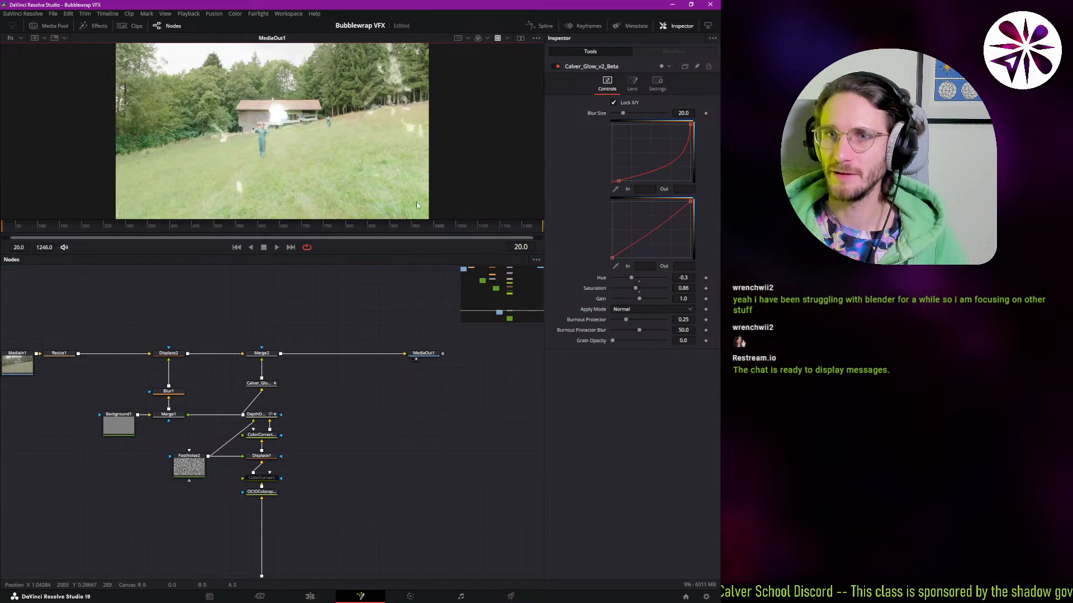
{"action": "left_click_drag", "start_coordinate": [388, 253], "coordinate": [316, 252]}
{"action": "left_click", "coordinate": [525, 40]}
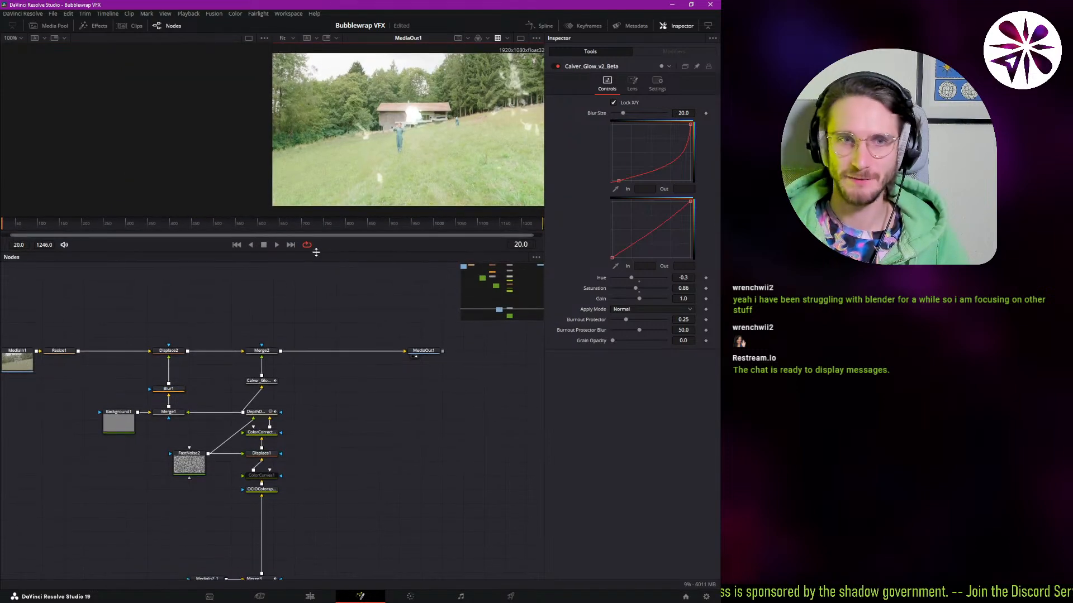
- Select the MediaIn1 and Resize1 nodes, play the composition briefly, and return to frame 20
{"action": "left_click_drag", "start_coordinate": [182, 408], "coordinate": [281, 385]}
{"action": "left_click_drag", "start_coordinate": [96, 371], "coordinate": [176, 324]}
{"action": "left_click_drag", "start_coordinate": [161, 331], "coordinate": [118, 329]}
{"action": "left_click", "coordinate": [151, 356]}
{"action": "left_click_drag", "start_coordinate": [185, 368], "coordinate": [140, 353]}
{"action": "left_click_drag", "start_coordinate": [205, 386], "coordinate": [177, 378]}
{"action": "key", "text": "space"}
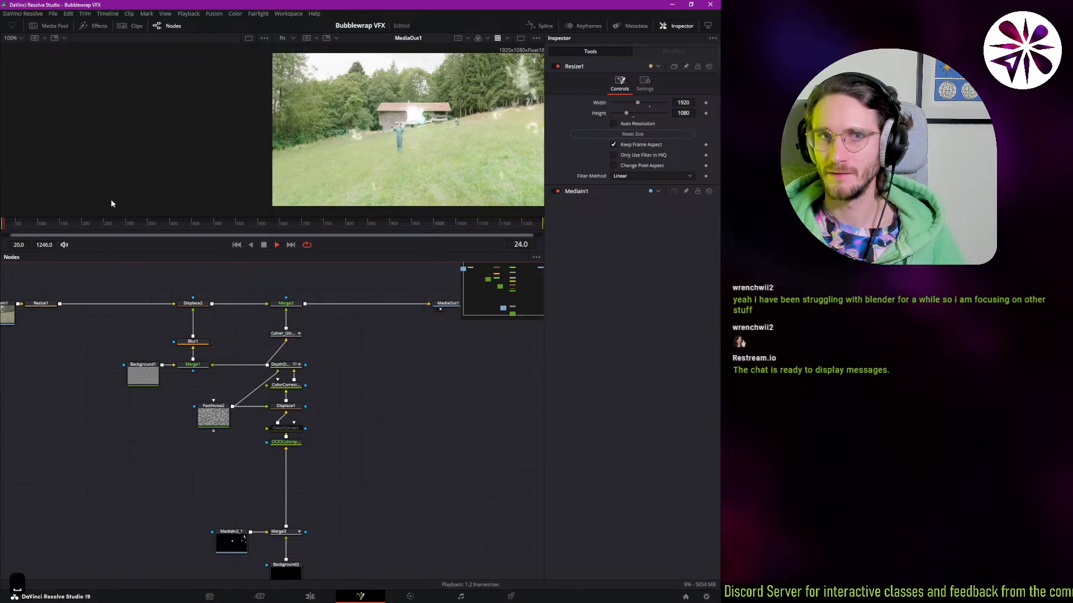
{"action": "left_click", "coordinate": [3, 226]}
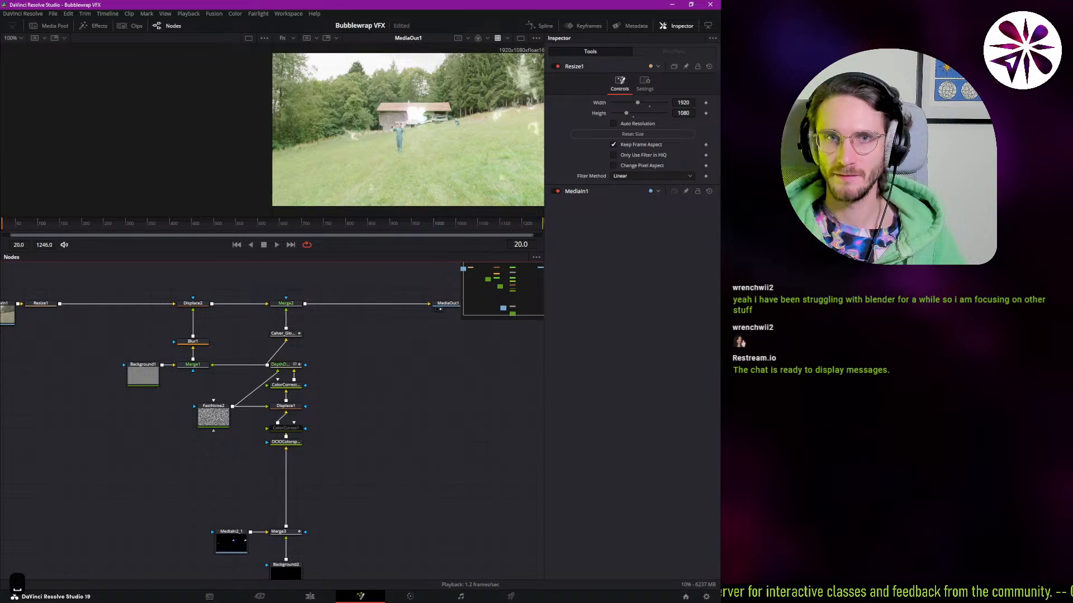
- Preview the MediaIn2_1 render in the second viewer and restore MediaOut1 there
{"action": "left_click_drag", "start_coordinate": [330, 418], "coordinate": [288, 402]}
{"action": "left_click", "coordinate": [201, 507]}
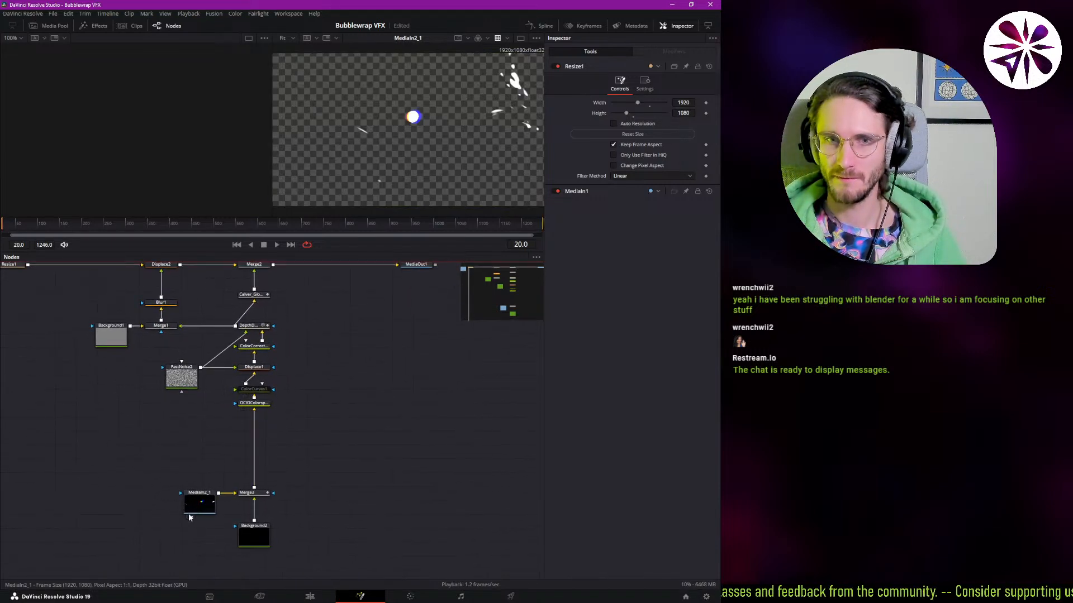
{"action": "left_click_drag", "start_coordinate": [395, 298], "coordinate": [363, 333]}
{"action": "left_click", "coordinate": [385, 299]}
{"action": "key", "text": "2"}
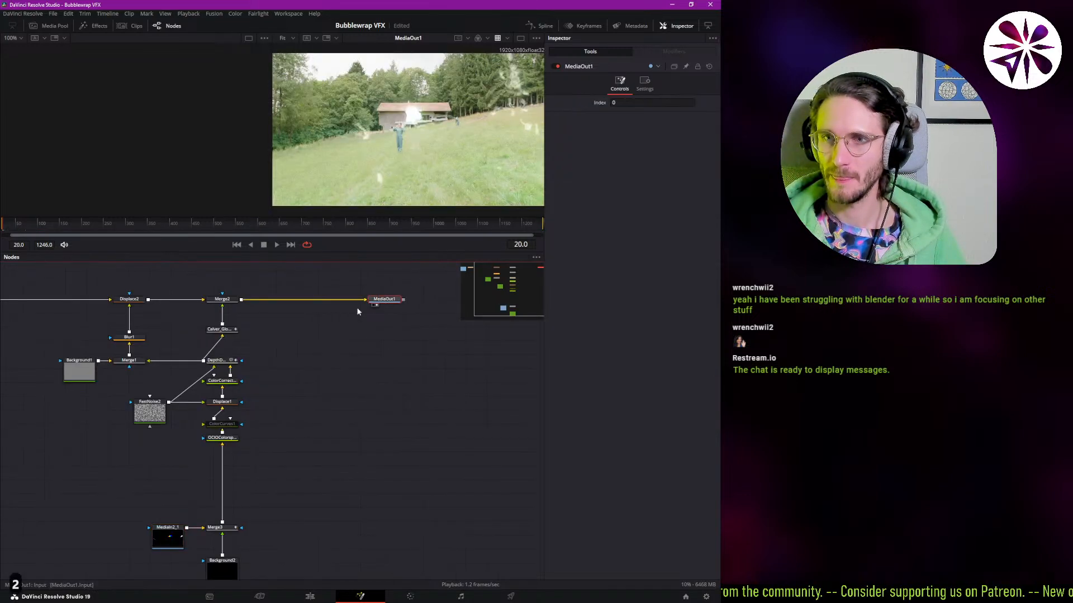
- Show the Merge3 result in the first viewer beside the final MediaOut1 output
{"action": "left_click_drag", "start_coordinate": [283, 384], "coordinate": [306, 382]}
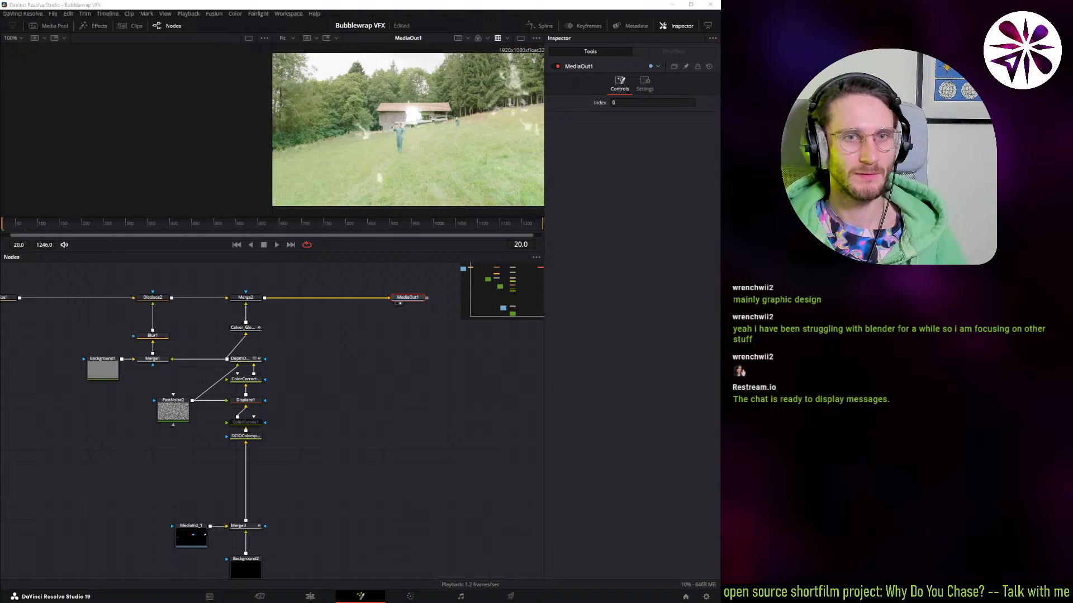
{"action": "left_click_drag", "start_coordinate": [72, 444], "coordinate": [159, 452]}
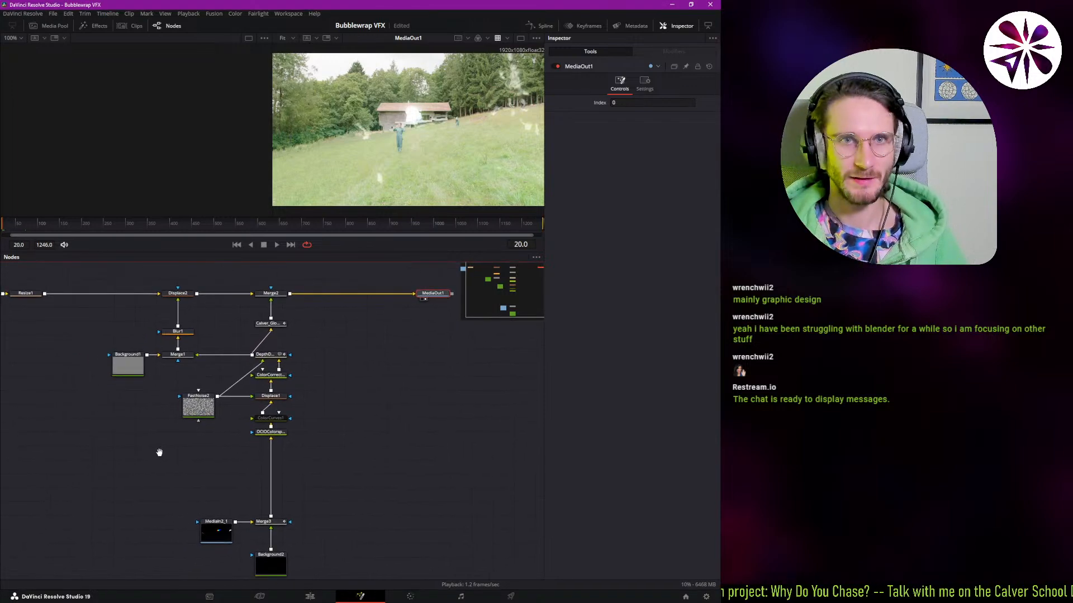
{"action": "mouse_move", "coordinate": [170, 403]}
{"action": "left_mouse_down"}
{"action": "mouse_move", "coordinate": [167, 419]}
{"action": "mouse_move", "coordinate": [179, 421]}
{"action": "mouse_move", "coordinate": [177, 407]}
{"action": "mouse_move", "coordinate": [184, 437]}
{"action": "mouse_move", "coordinate": [170, 401]}
{"action": "left_mouse_up"}
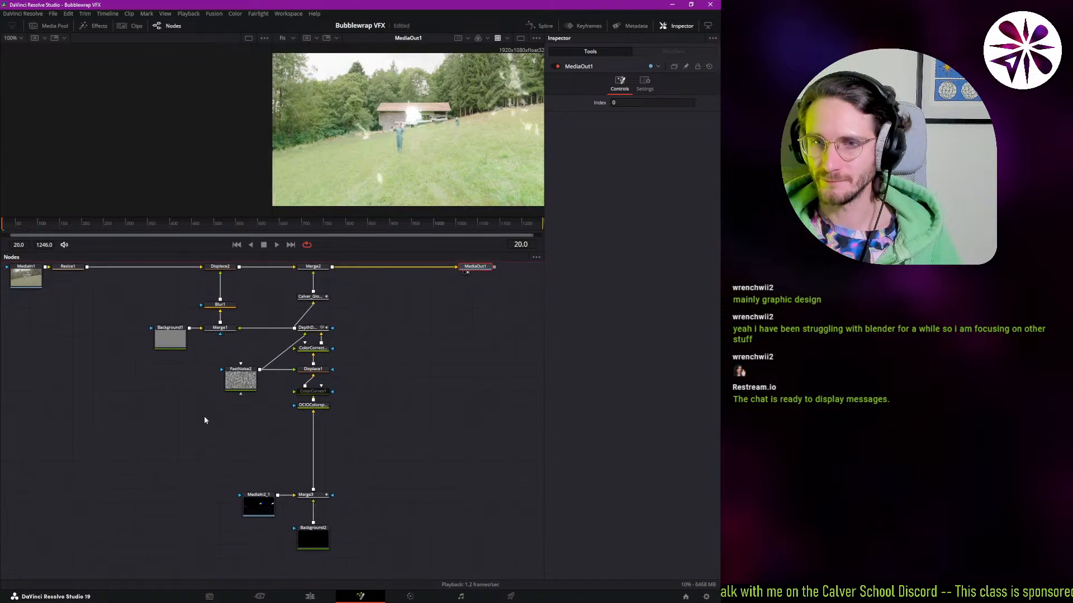
{"action": "left_click", "coordinate": [306, 500]}
{"action": "key", "text": "1"}
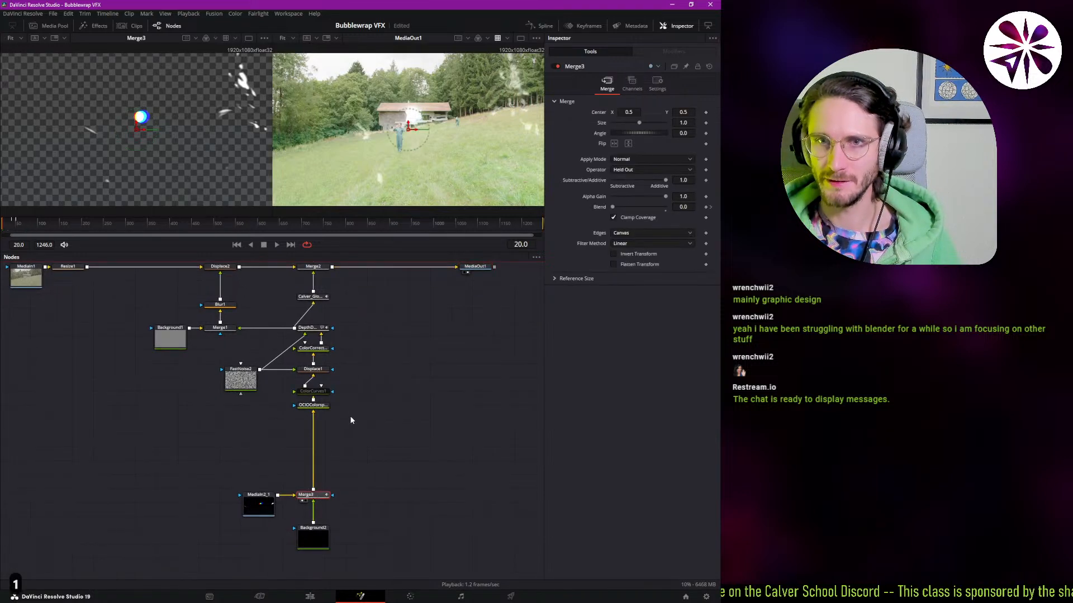
- Inspect MediaIn2_1 and Background2 in the first viewer, ending on MediaIn2_1 at the first frame of the range
{"action": "left_click_drag", "start_coordinate": [273, 418], "coordinate": [275, 438]}
{"action": "left_click", "coordinate": [261, 528]}
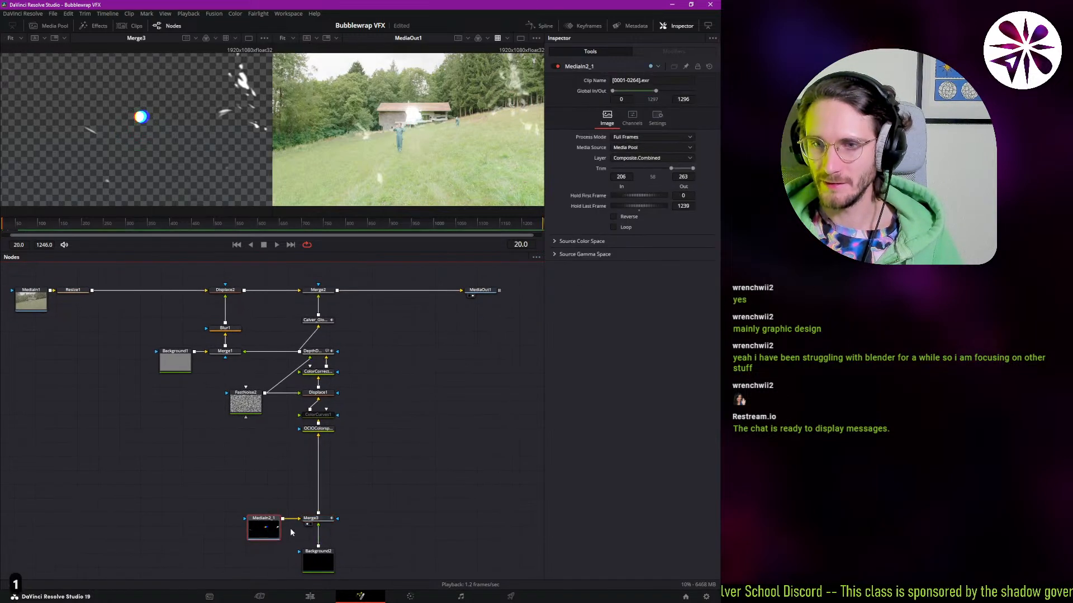
{"action": "key", "text": "1"}
{"action": "left_click", "coordinate": [306, 564]}
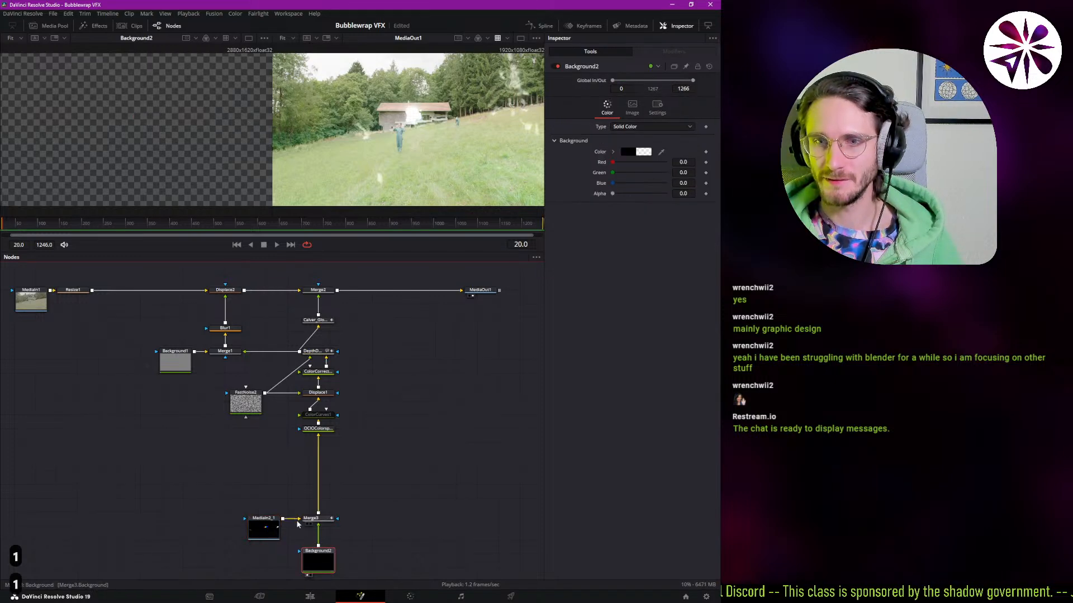
{"action": "left_click", "coordinate": [263, 530]}
{"action": "key", "text": "1"}
{"action": "left_click", "coordinate": [282, 469]}
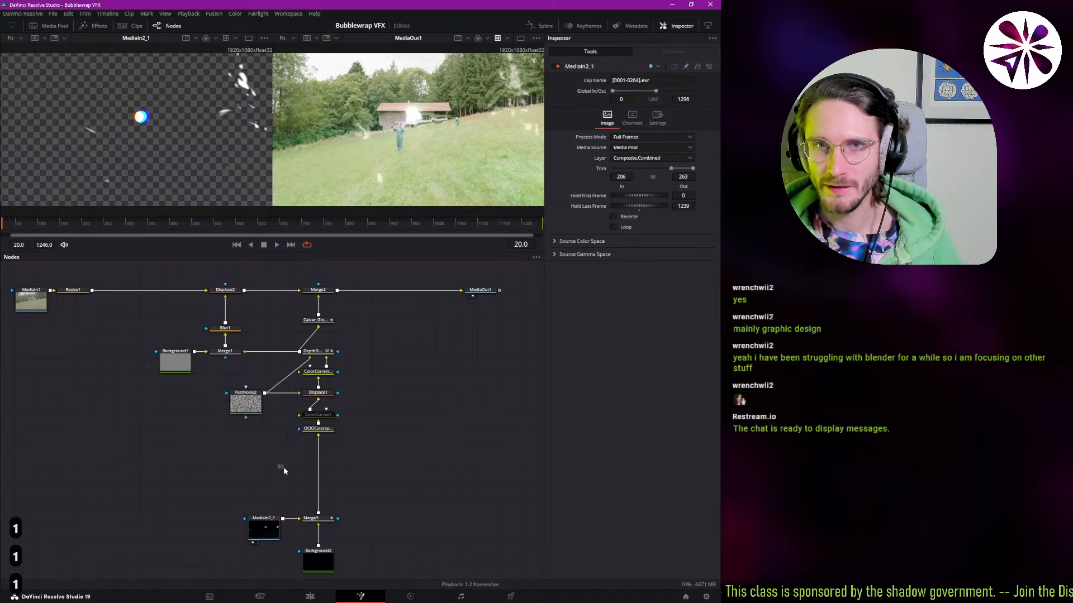
{"action": "left_click", "coordinate": [3, 226]}
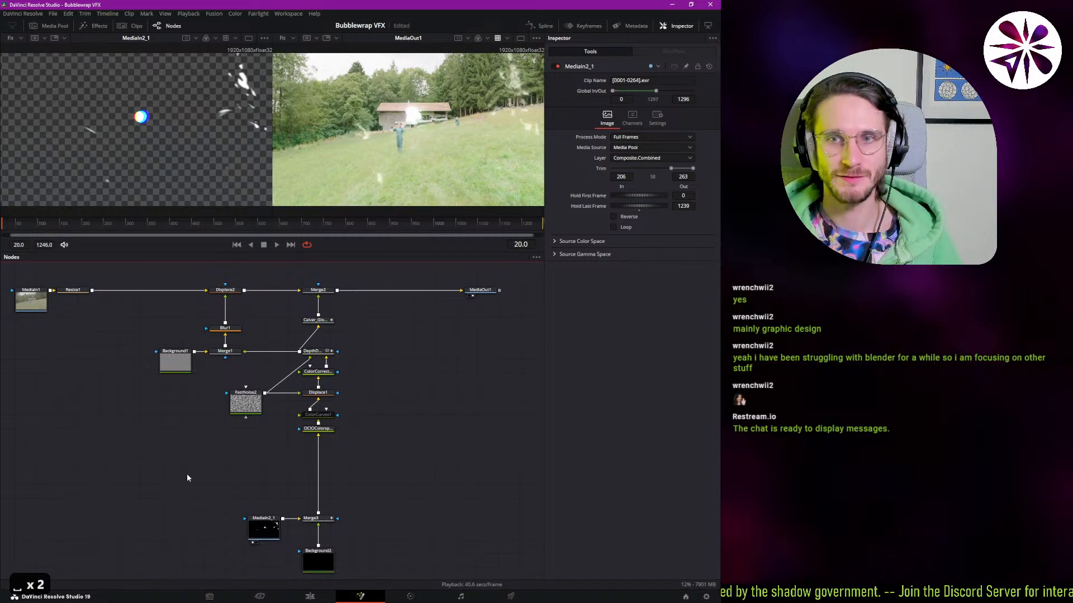
- Insert a Color Curves node directly after Merge3
{"action": "left_click", "coordinate": [255, 532]}
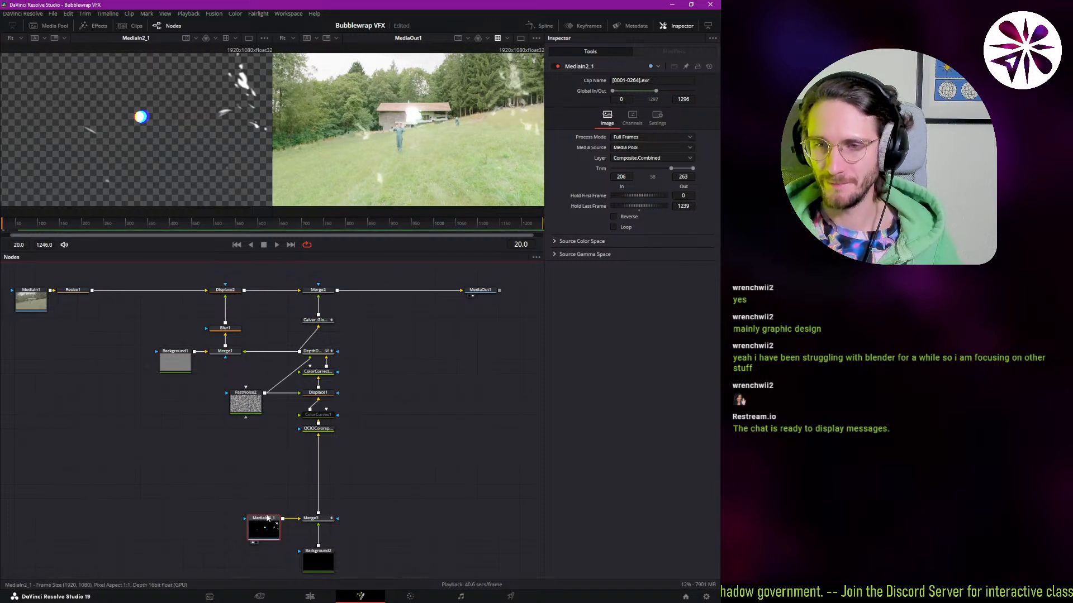
{"action": "left_click", "coordinate": [311, 518]}
{"action": "key", "text": "ctrl+space"}
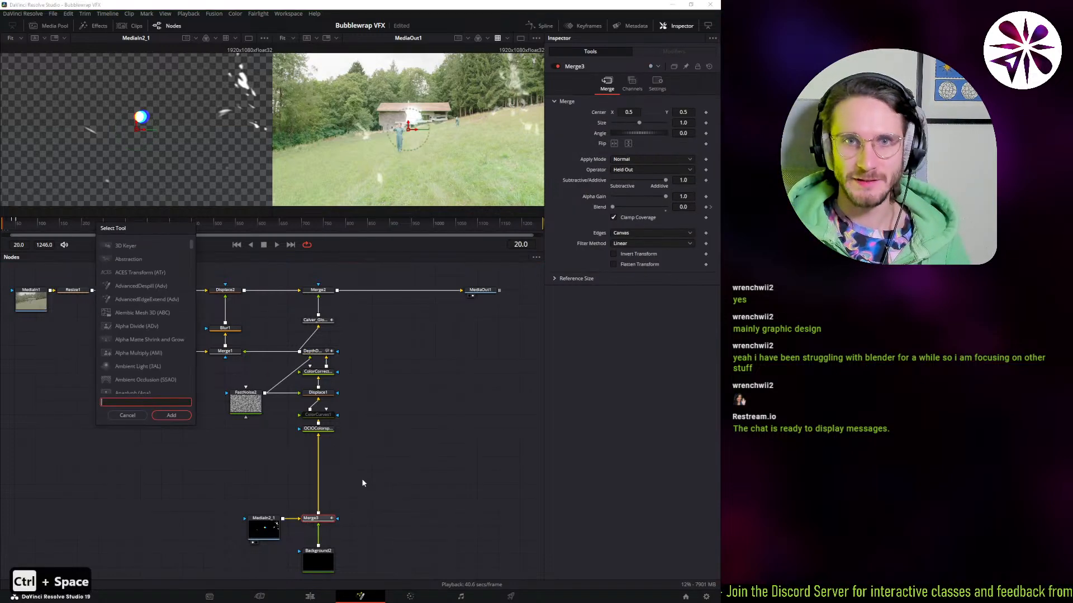
{"action": "type", "text": "curv"}
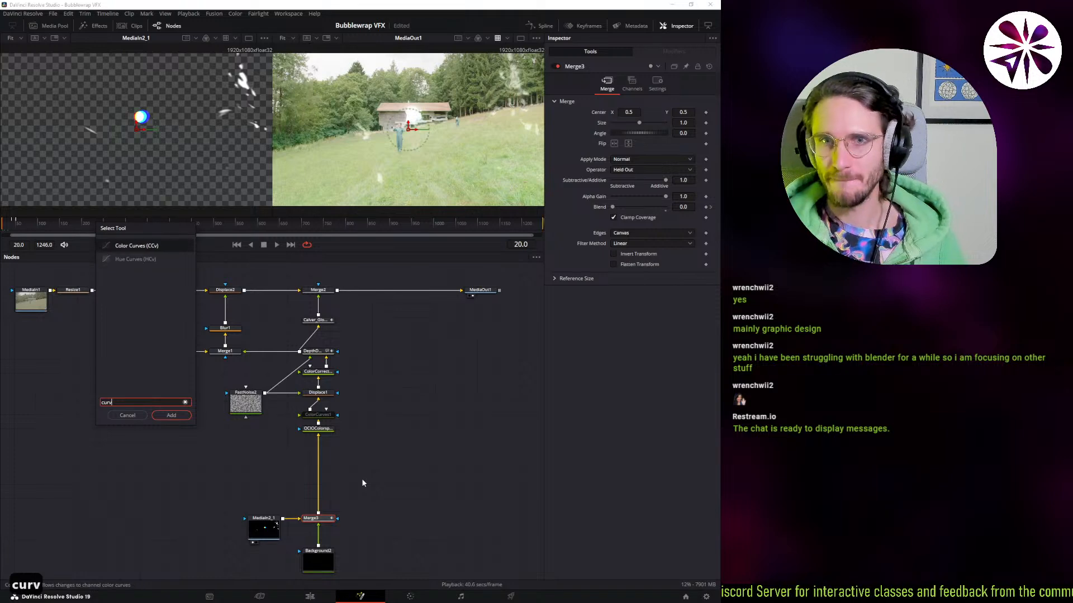
{"action": "key", "text": "Return"}
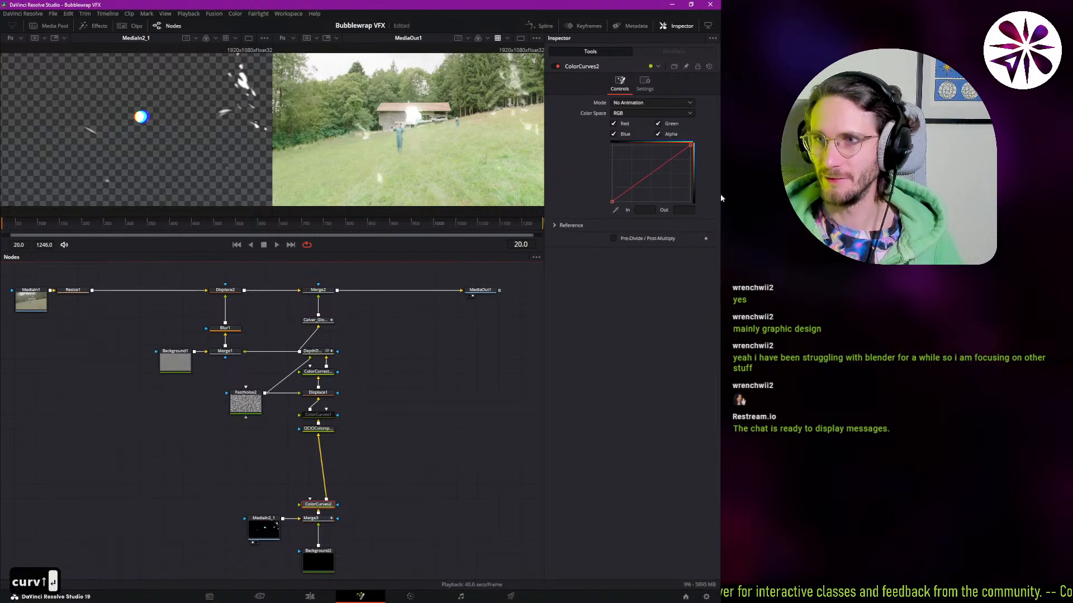
- Exclude alpha from the new Color Curves, lift its low values to about In 0.11, Out 0.86, and show the node in the first viewer
{"action": "left_click", "coordinate": [658, 134]}
{"action": "left_click_drag", "start_coordinate": [634, 186], "coordinate": [611, 155]}
{"action": "key", "text": "1"}
{"action": "key", "text": "s"}
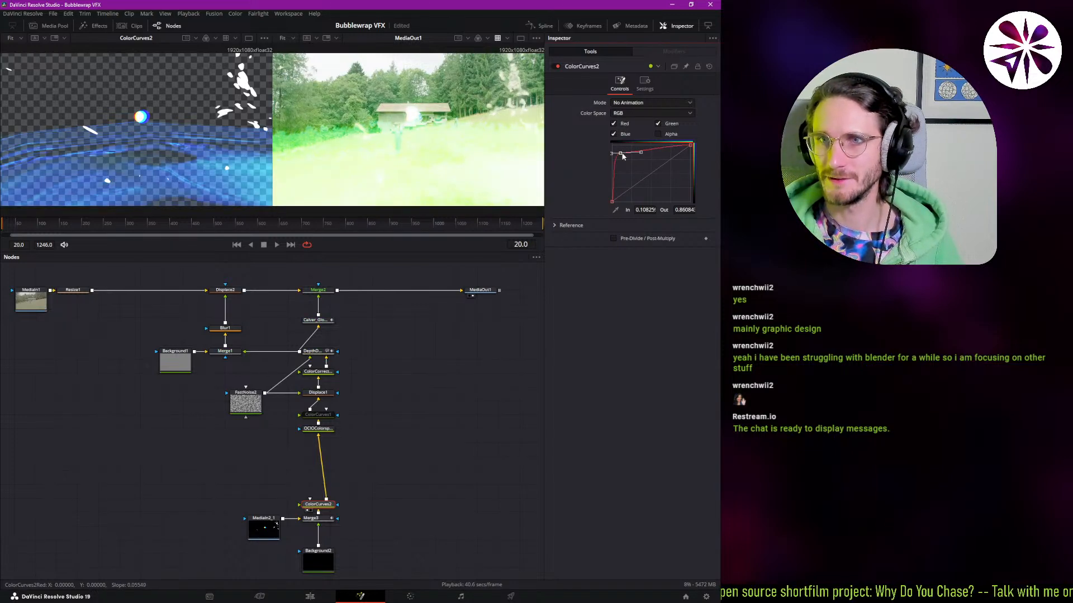
- Undo the curve smoothing, dismiss the Ease options, and move the lifted curve point to about In 0.156, Out 0.876
{"action": "key", "text": "ctrl+z"}
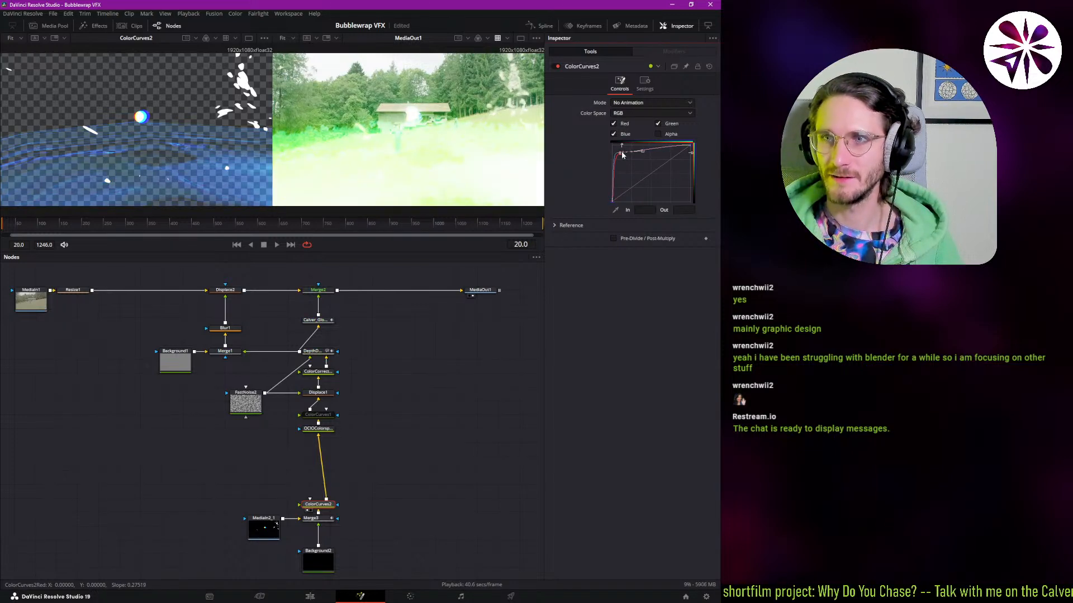
{"action": "key", "text": "ctrl+t"}
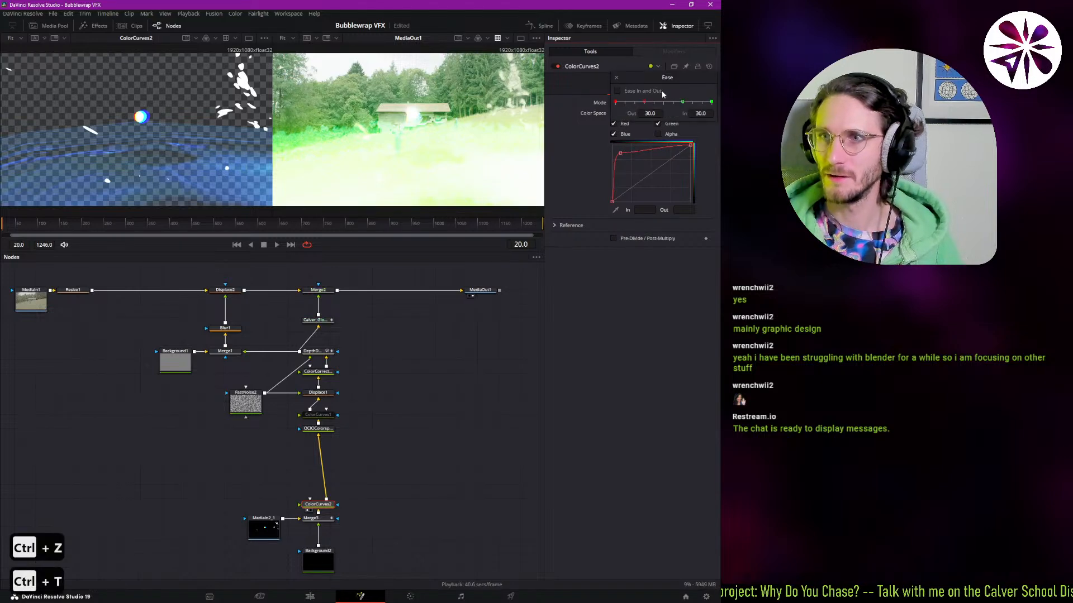
{"action": "left_click", "coordinate": [617, 78]}
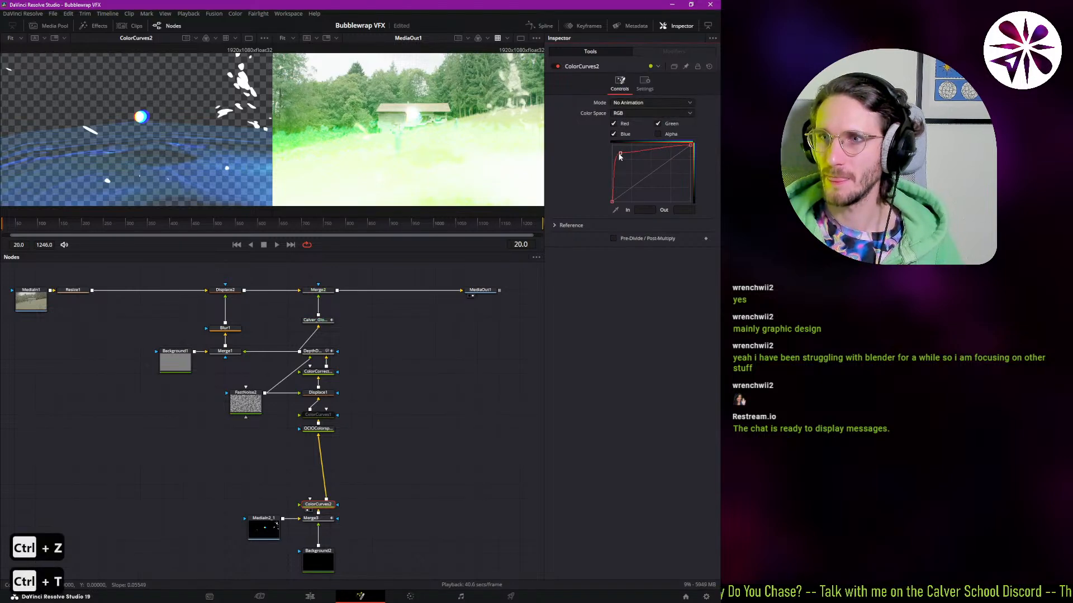
{"action": "left_click_drag", "start_coordinate": [619, 154], "coordinate": [624, 152]}
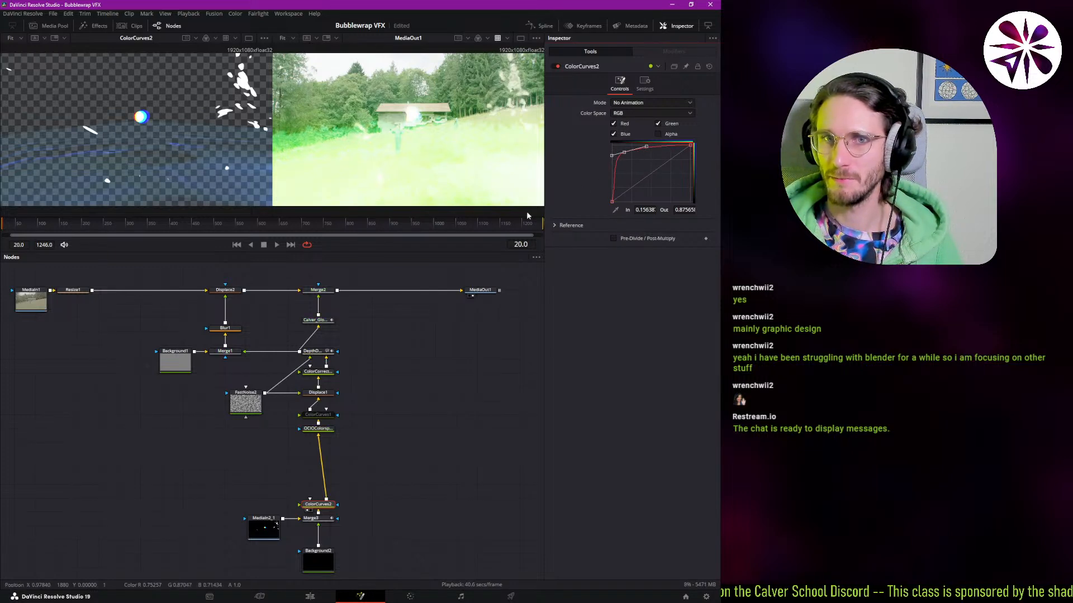
- Play and scrub the opening frames with the boosted curve, and return to frame 20
{"action": "key", "text": "space"}
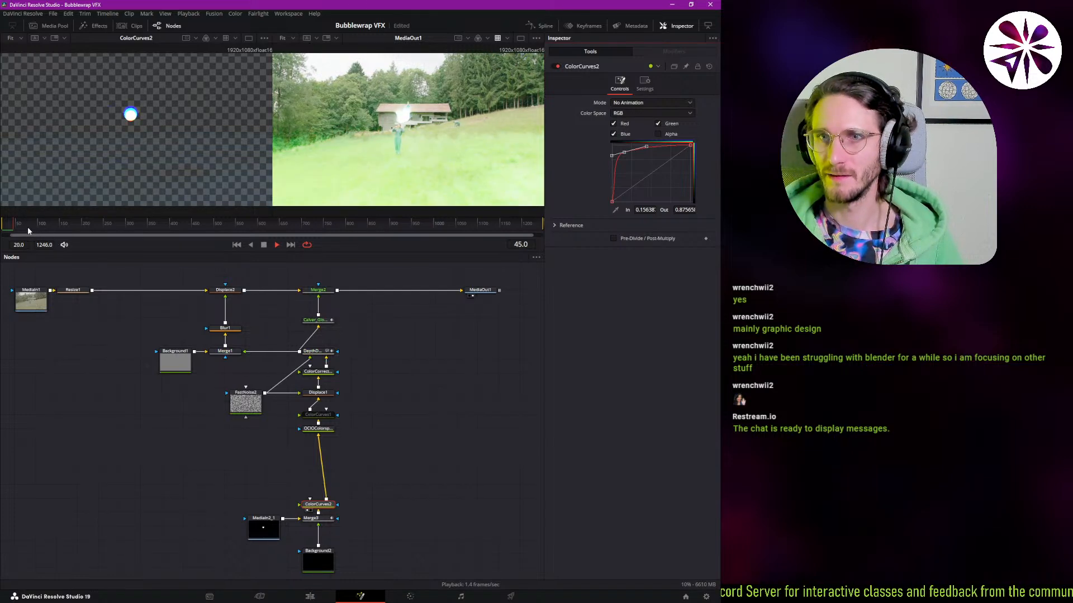
{"action": "left_click", "coordinate": [8, 226]}
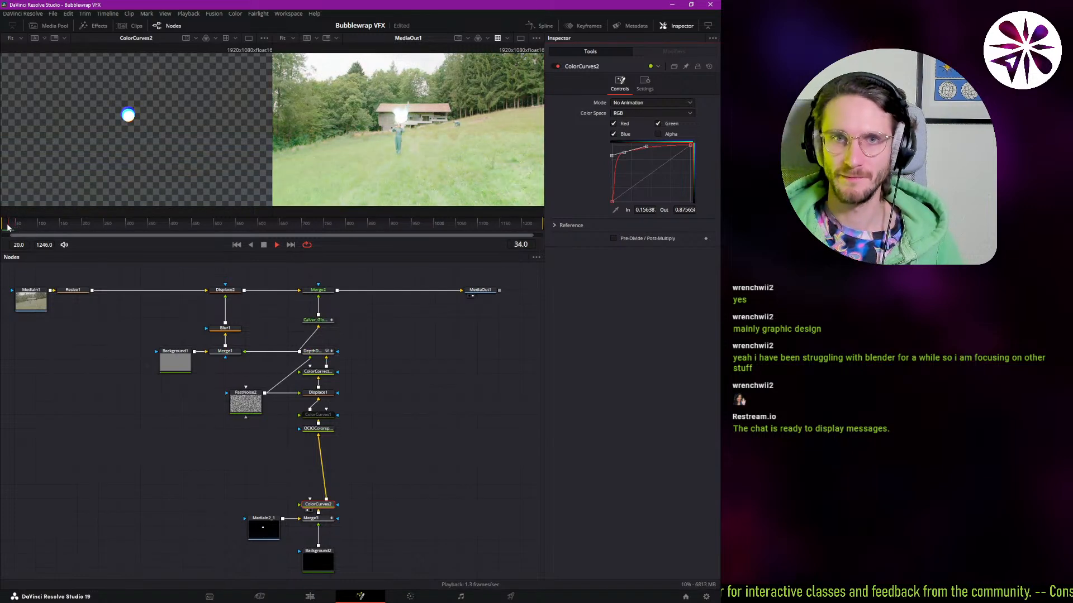
{"action": "left_click_drag", "start_coordinate": [7, 226], "coordinate": [2, 226]}
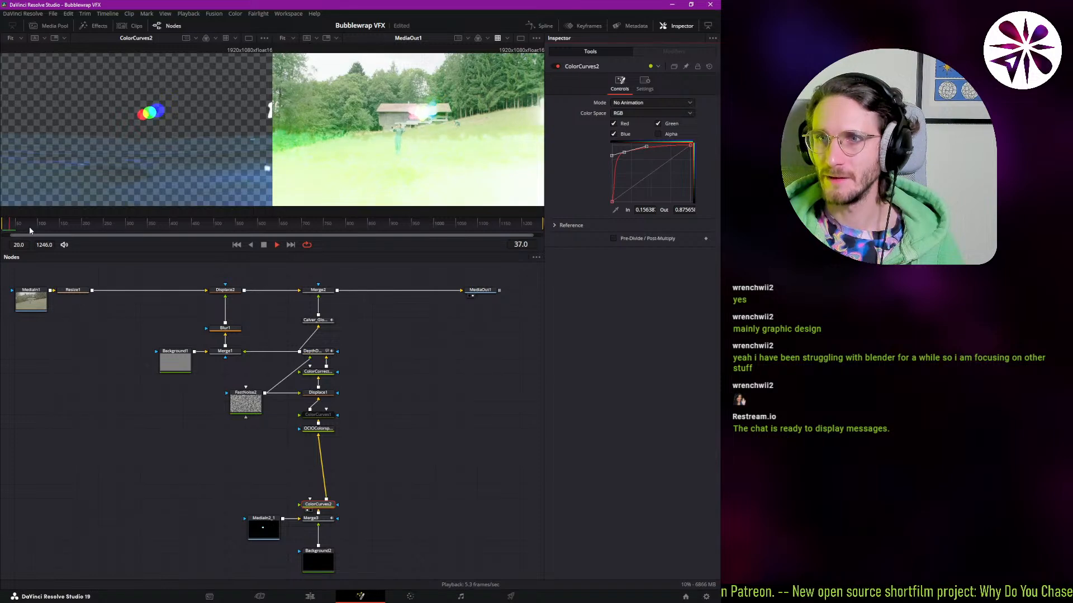
{"action": "key", "text": "space"}
{"action": "left_click", "coordinate": [2, 224]}
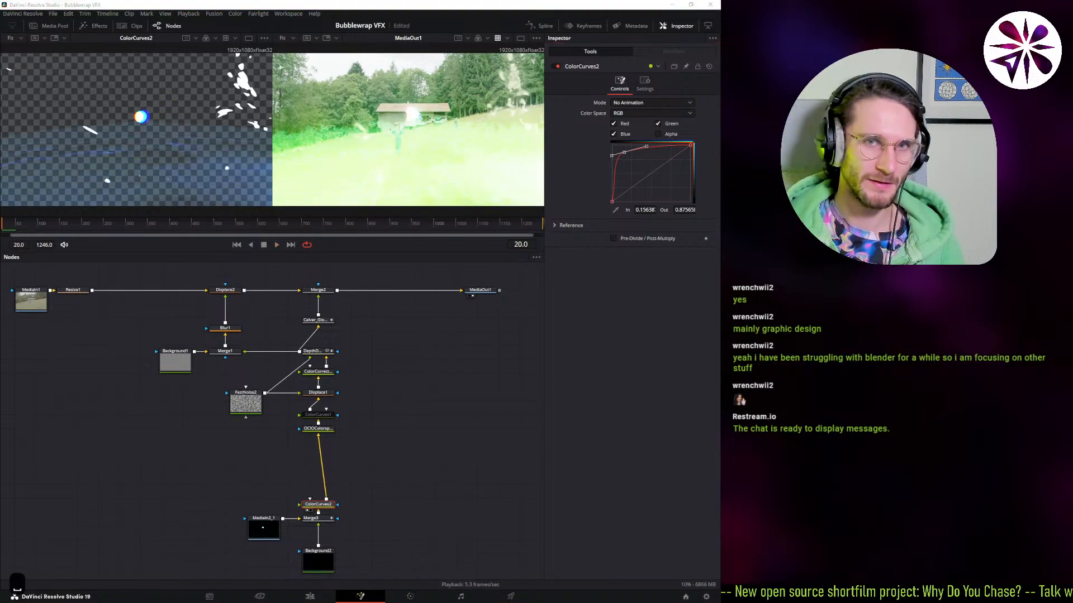
- Launch Blender 4.3
{"action": "key", "text": "b"}
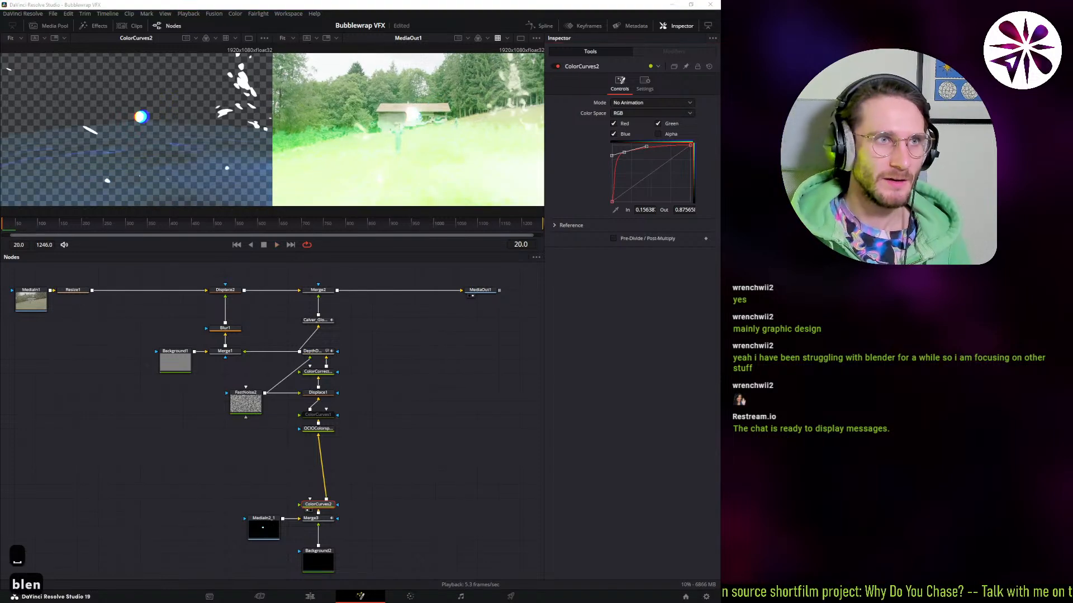
{"action": "key", "text": "Return"}
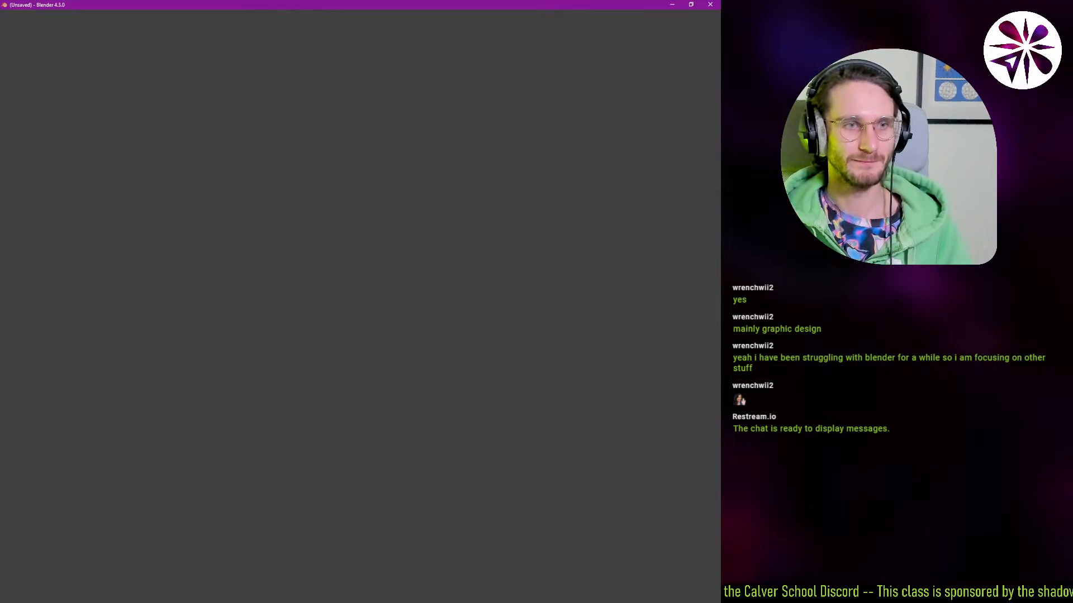
{"action": "left_click", "coordinate": [710, 5]}
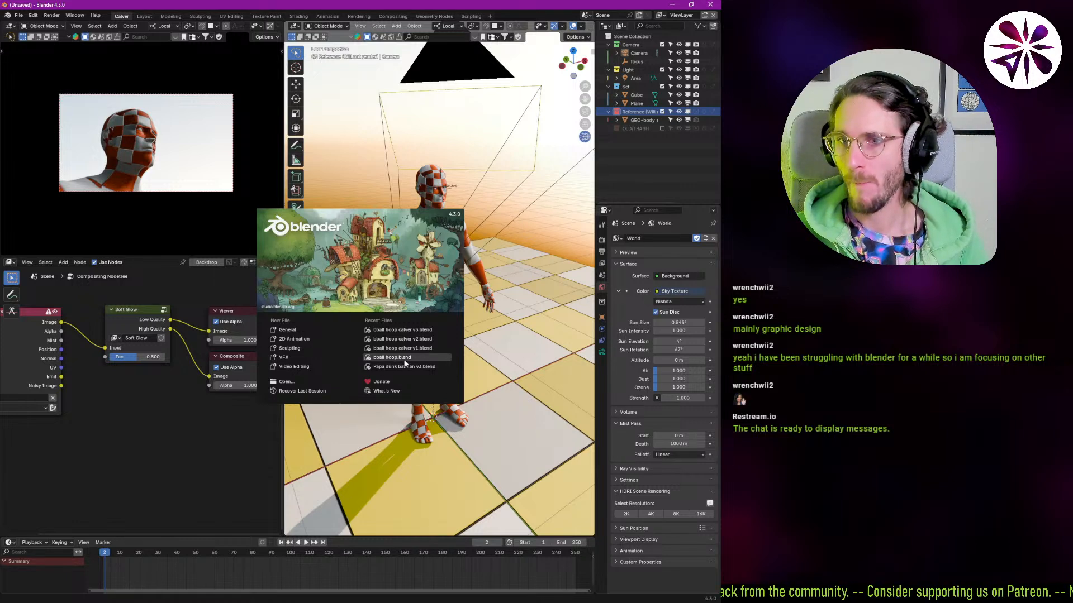
- Dismiss the splash screen, open the recent file Bubble v3.blend, and play its animation
{"action": "left_click", "coordinate": [389, 277]}
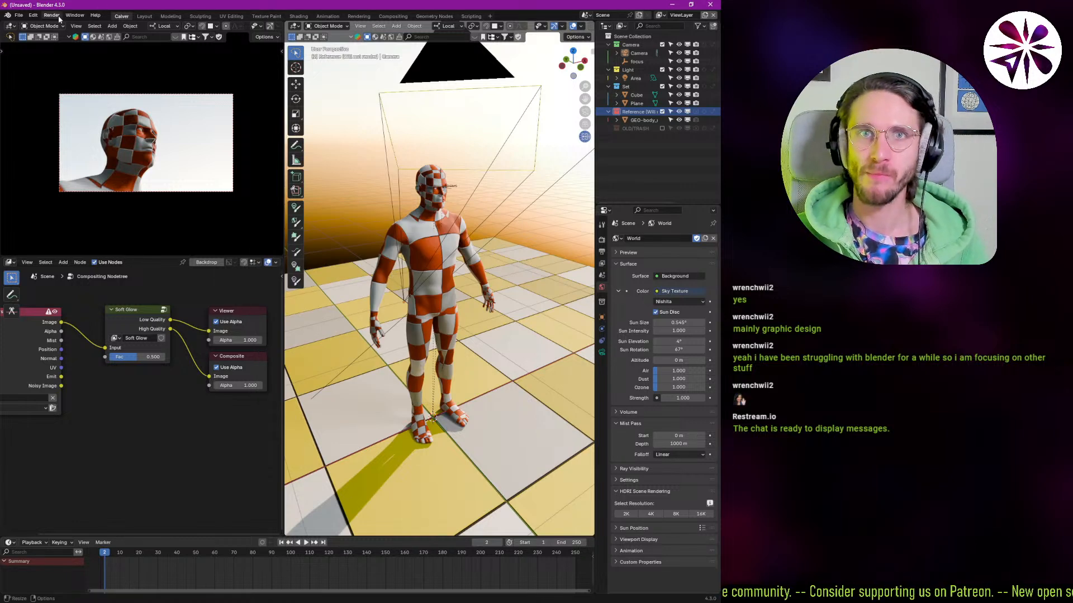
{"action": "left_click", "coordinate": [19, 15]}
{"action": "mouse_move", "coordinate": [41, 42]}
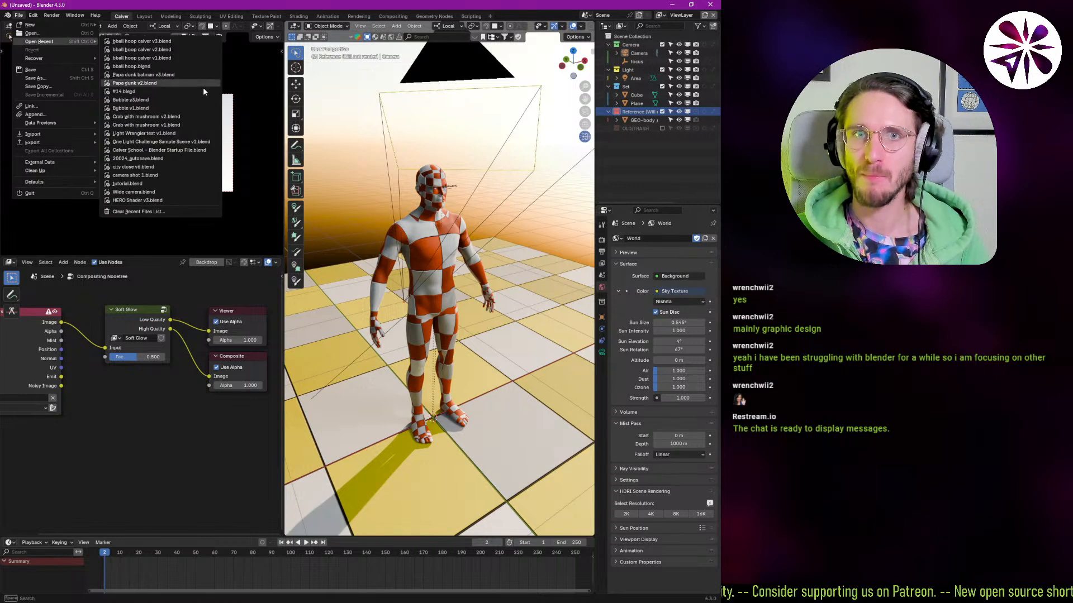
{"action": "left_click", "coordinate": [167, 100]}
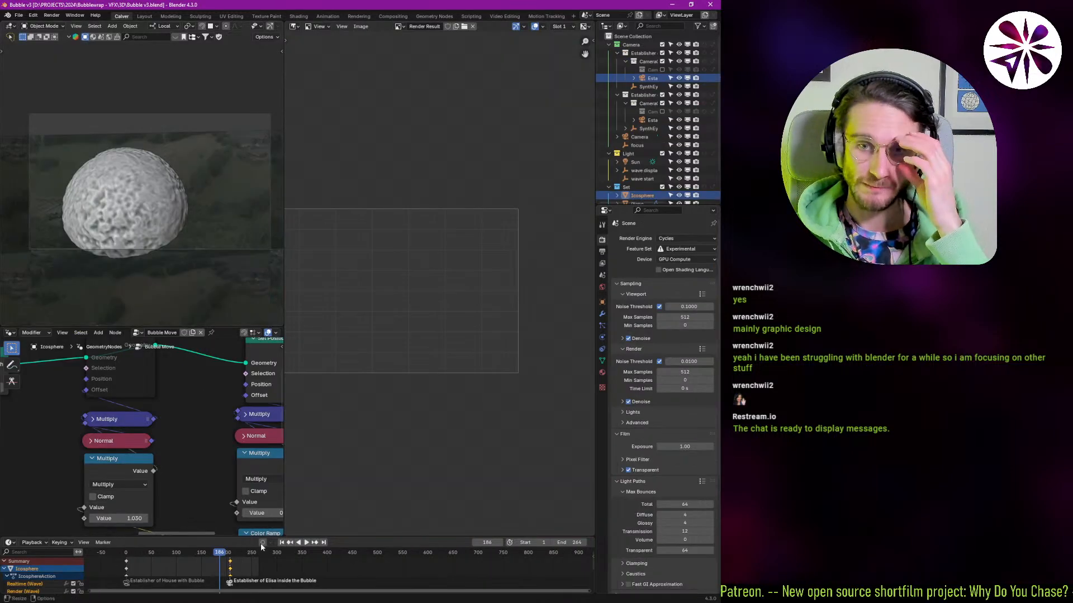
{"action": "key", "text": "space"}
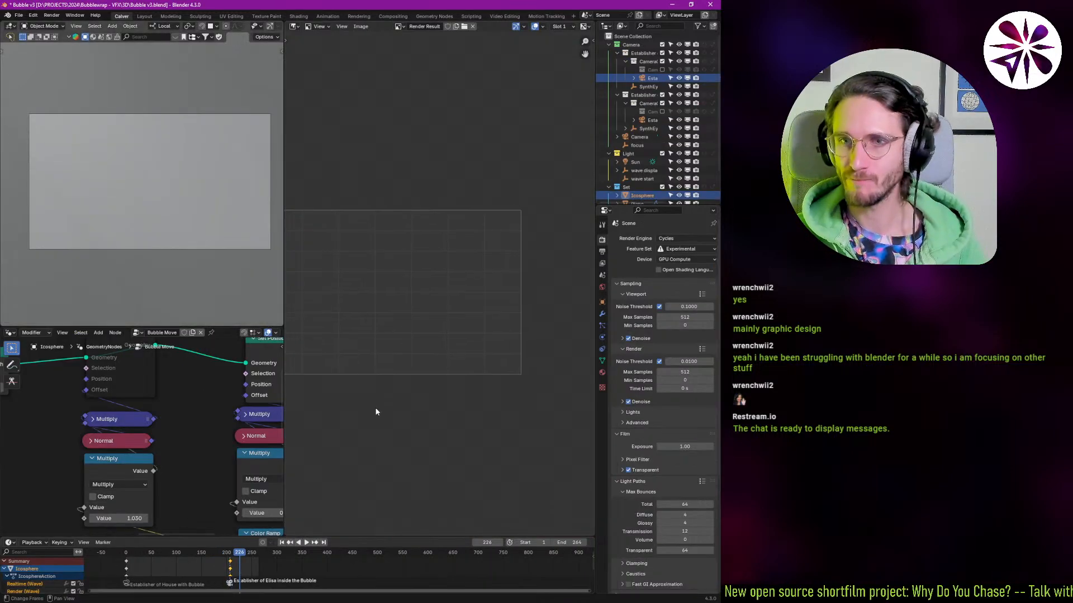
- Close the render view and switch the camera viewport to Rendered shading
{"action": "key", "text": "Escape"}
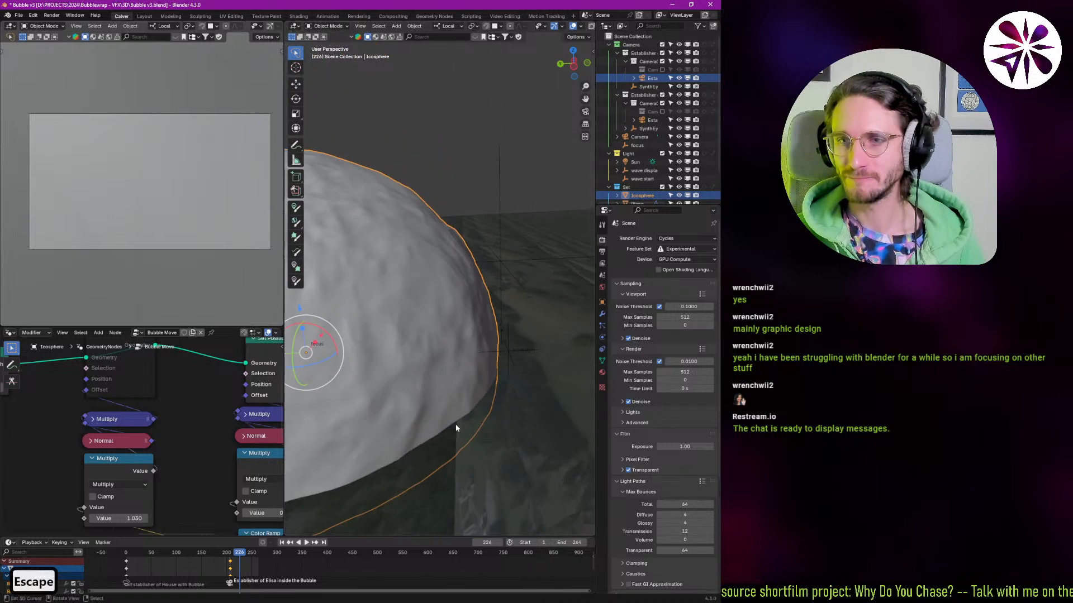
{"action": "key", "text": "z"}
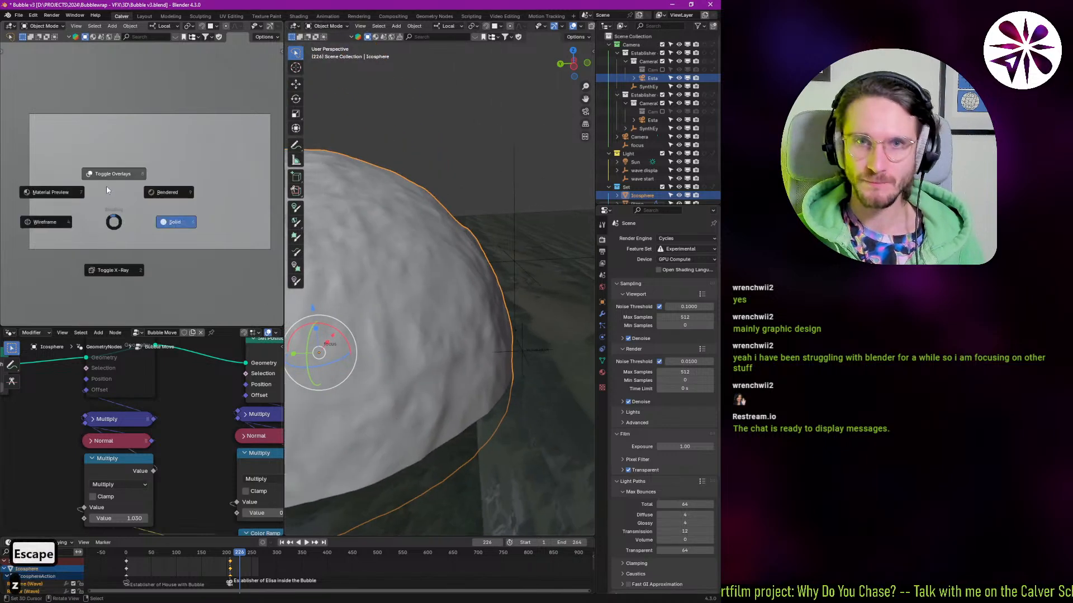
{"action": "left_click", "coordinate": [160, 193]}
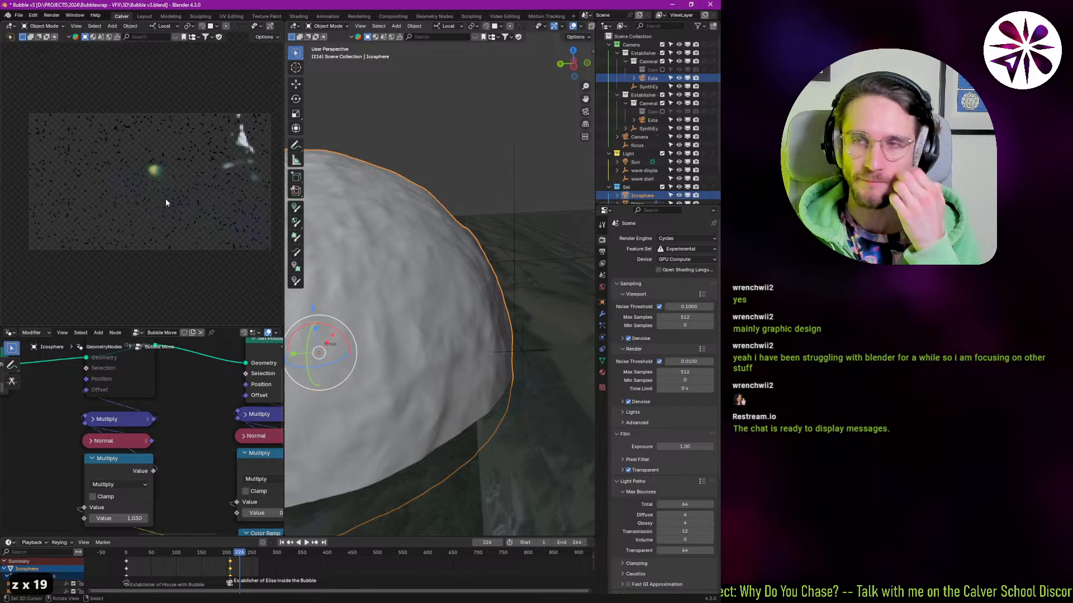
{"action": "scroll", "coordinate": [662, 402], "scroll_direction": "down", "scroll_amount": 1}
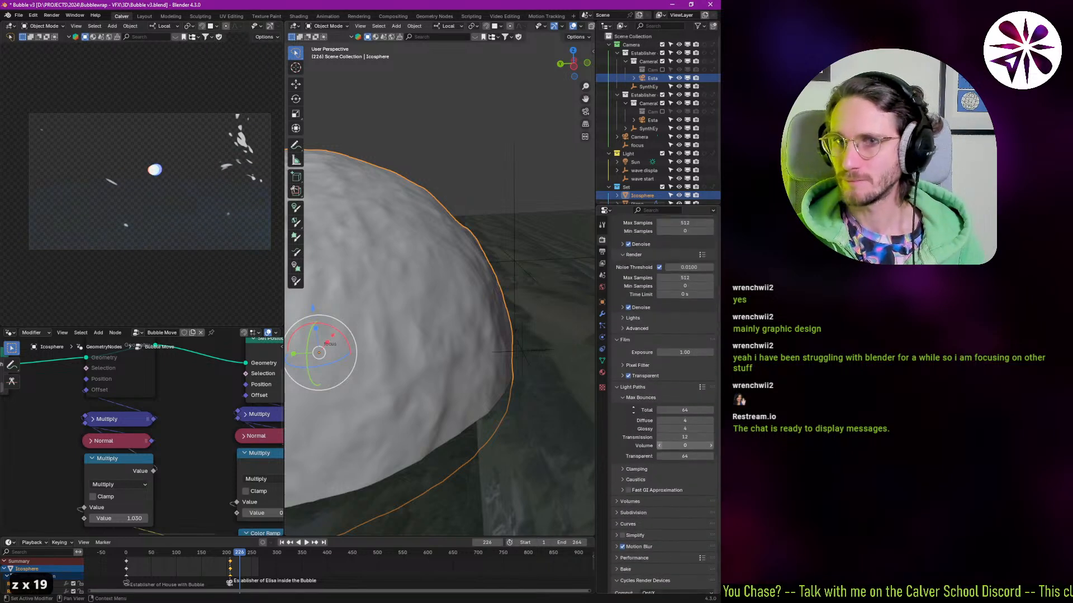
- Play and scrub the rendered bubble animation around the second camera marker, ending on frame 212
{"action": "left_click_drag", "start_coordinate": [229, 585], "coordinate": [212, 570]}
{"action": "key", "text": "space"}
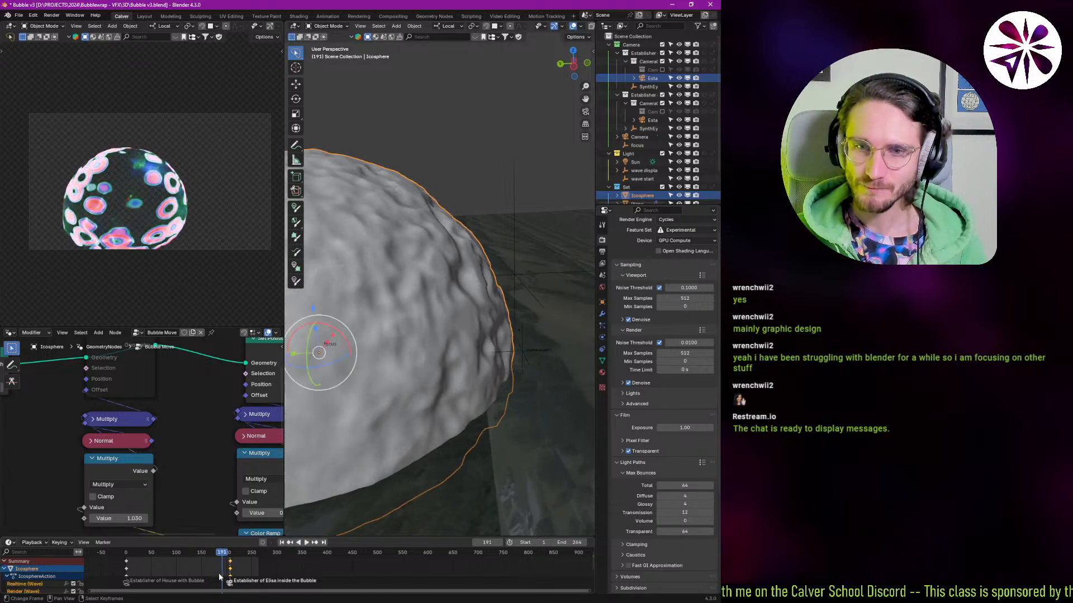
{"action": "key", "text": "space"}
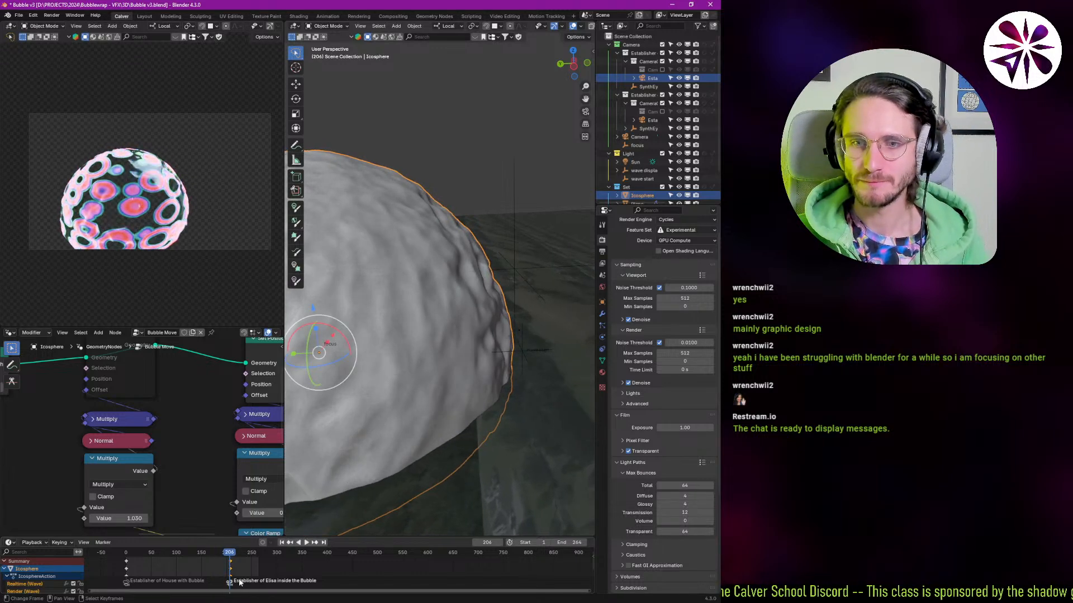
{"action": "left_click_drag", "start_coordinate": [230, 568], "coordinate": [231, 566]}
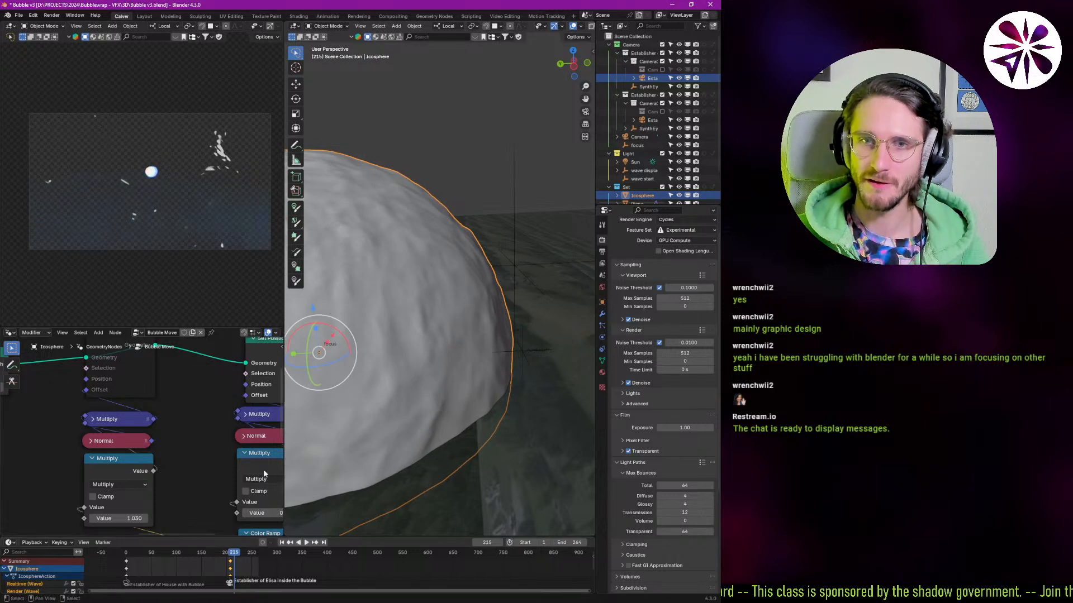
{"action": "key", "text": "space"}
{"action": "key", "text": "Escape"}
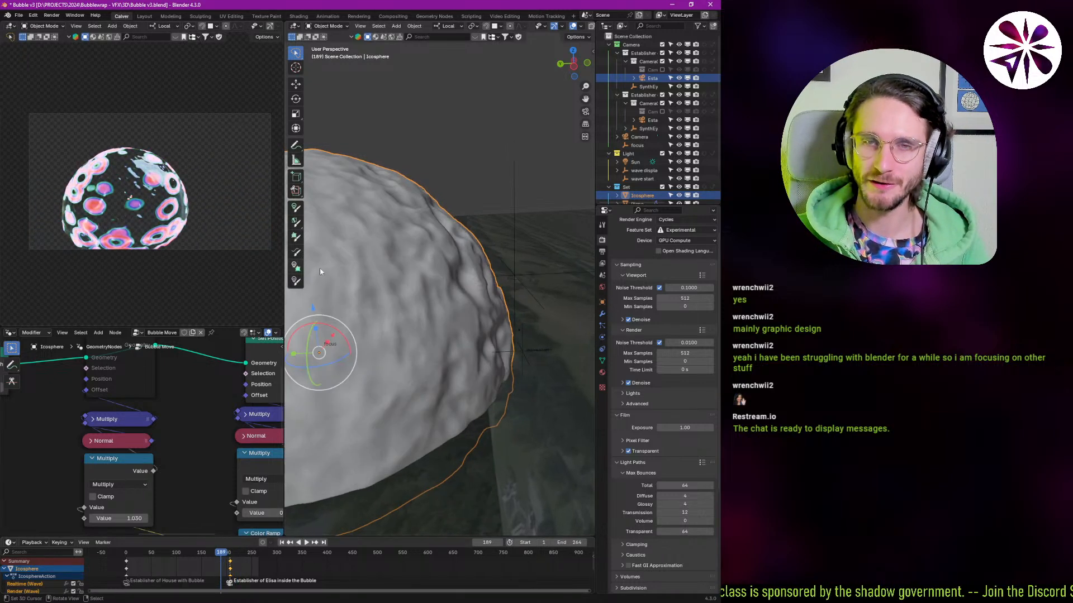
{"action": "left_click_drag", "start_coordinate": [239, 552], "coordinate": [232, 552]}
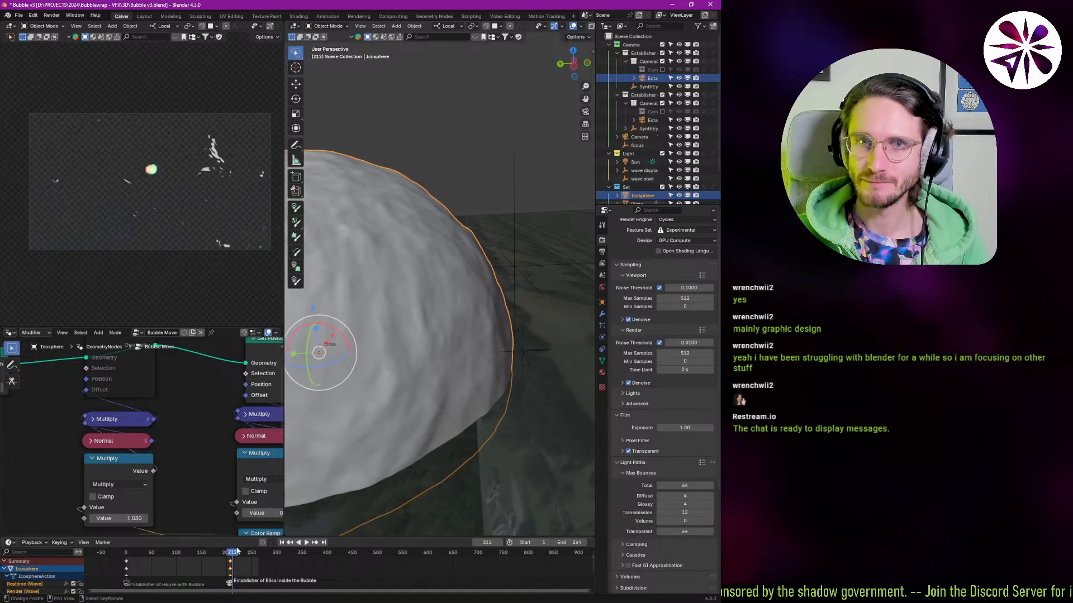
- Switch the node area to the Shader Editor showing the Prism Glass material, and make that area taller
{"action": "left_click_drag", "start_coordinate": [211, 426], "coordinate": [136, 420]}
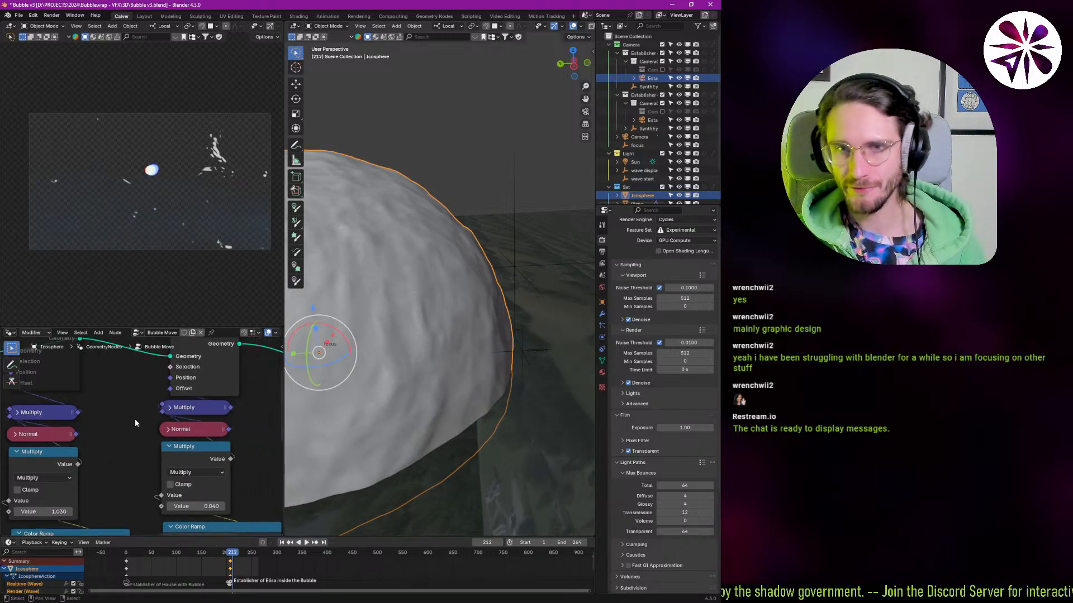
{"action": "left_click", "coordinate": [10, 332]}
{"action": "left_click", "coordinate": [33, 414]}
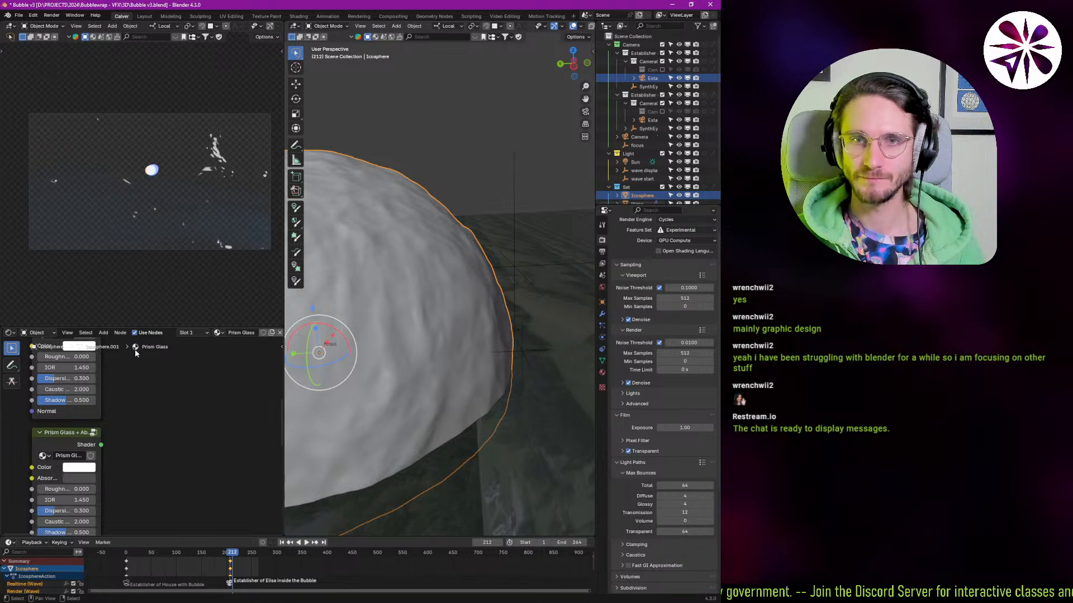
{"action": "left_click_drag", "start_coordinate": [160, 327], "coordinate": [151, 275]}
{"action": "scroll", "coordinate": [101, 425], "scroll_direction": "down", "scroll_amount": 5}
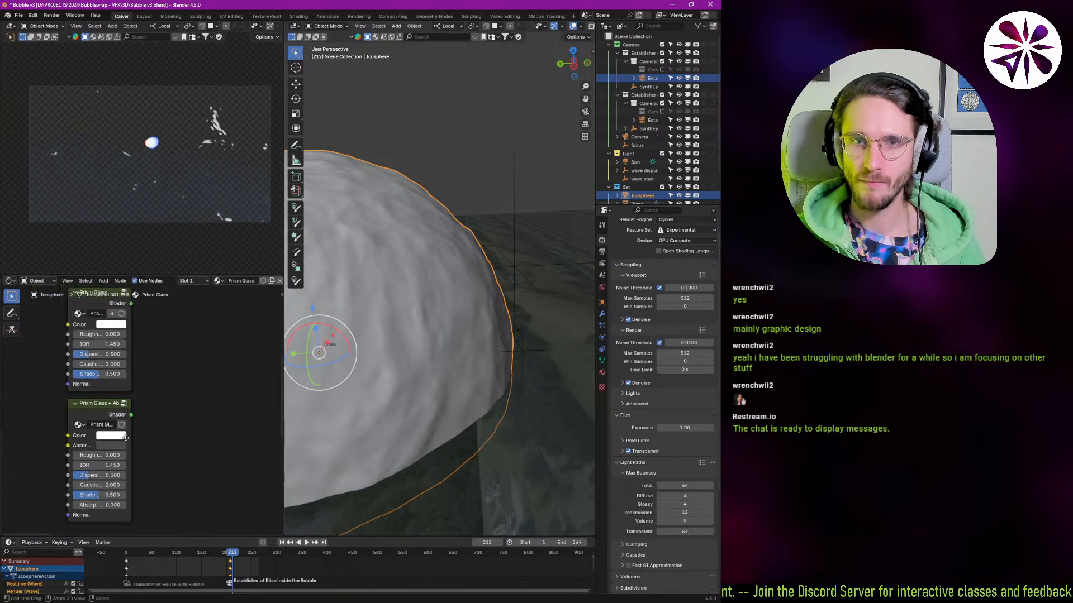
- Maximize the node area to inspect the Voronoi-driven part of the material, select the Voronoi Texture node, and restore the layout
{"action": "left_click_drag", "start_coordinate": [245, 386], "coordinate": [639, 362]}
{"action": "key", "text": "ctrl+space"}
{"action": "left_click_drag", "start_coordinate": [357, 386], "coordinate": [262, 398]}
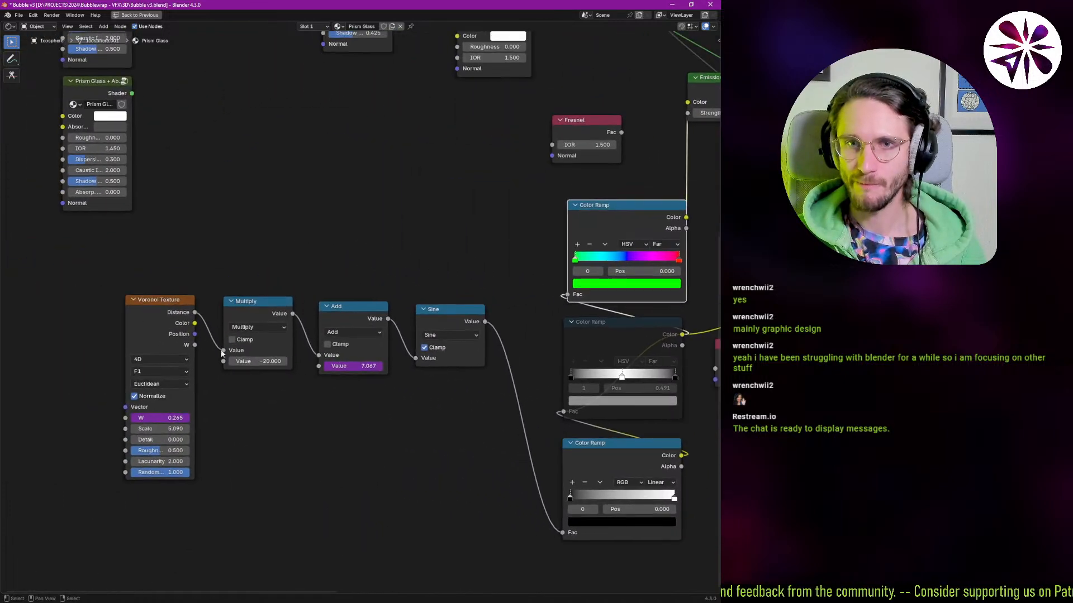
{"action": "left_click", "coordinate": [171, 334]}
{"action": "key", "text": "ctrl+space"}
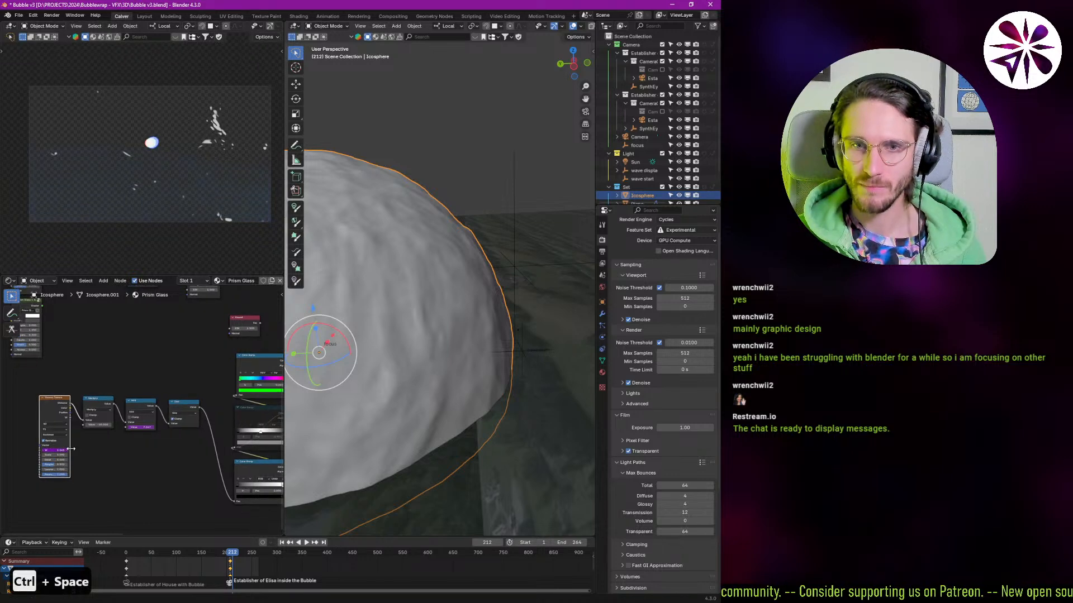
- Try editing the Voronoi Texture's driven W value, and play a few frames up to 221 to watch it animate
{"action": "key", "text": "Escape"}
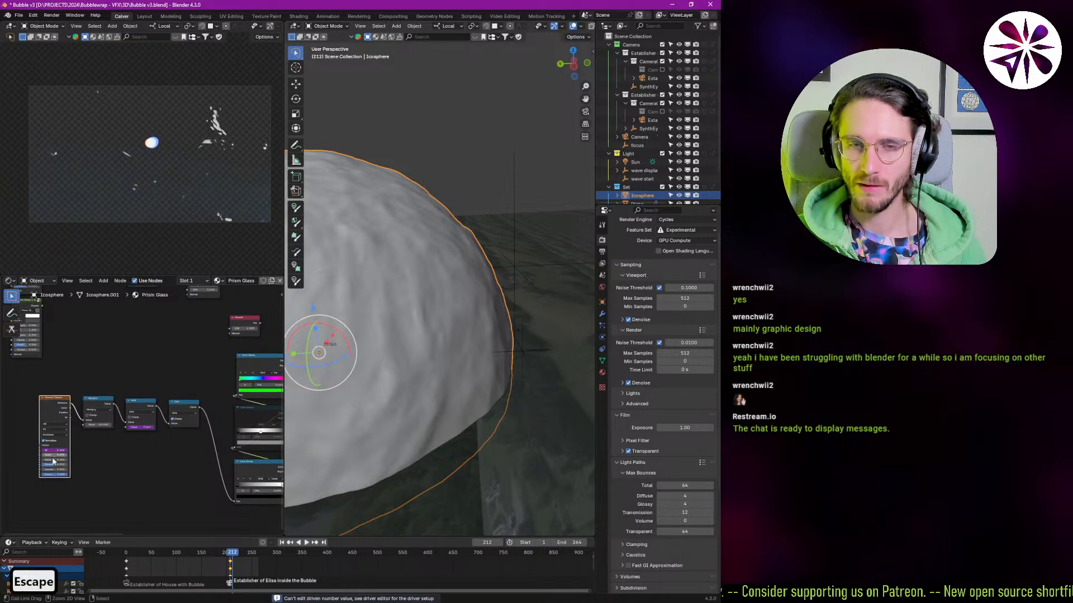
{"action": "scroll", "coordinate": [56, 456], "scroll_direction": "up", "scroll_amount": 4}
{"action": "scroll", "coordinate": [103, 421], "scroll_direction": "left", "scroll_amount": 1}
{"action": "key", "text": "space"}
{"action": "key", "text": "space"}
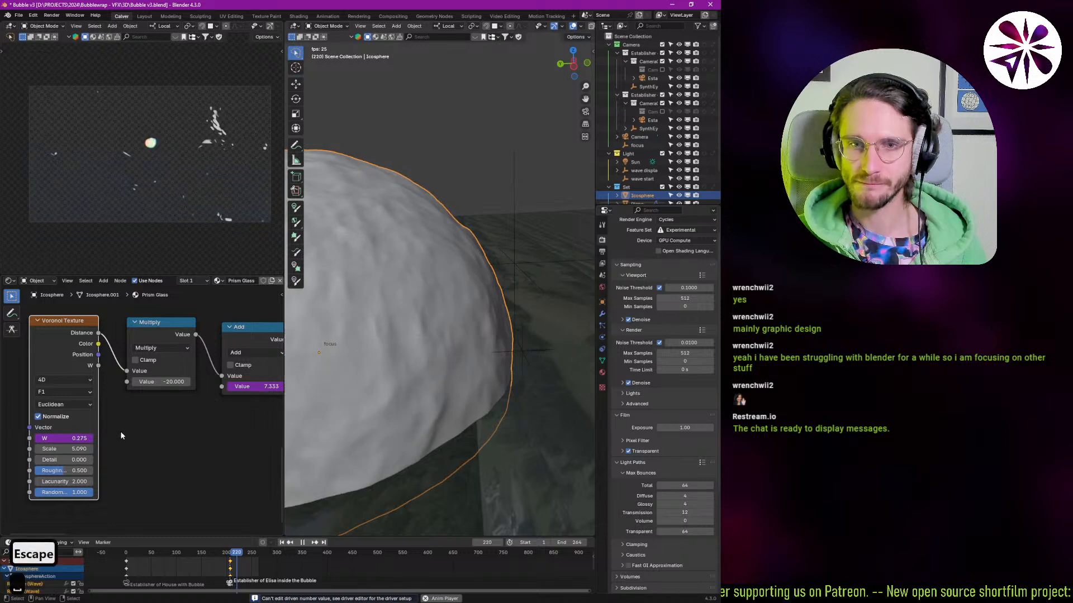
- Copy and delete the driver on the Voronoi Texture's W value, and set W to 3.976
{"action": "right_click", "coordinate": [71, 438]}
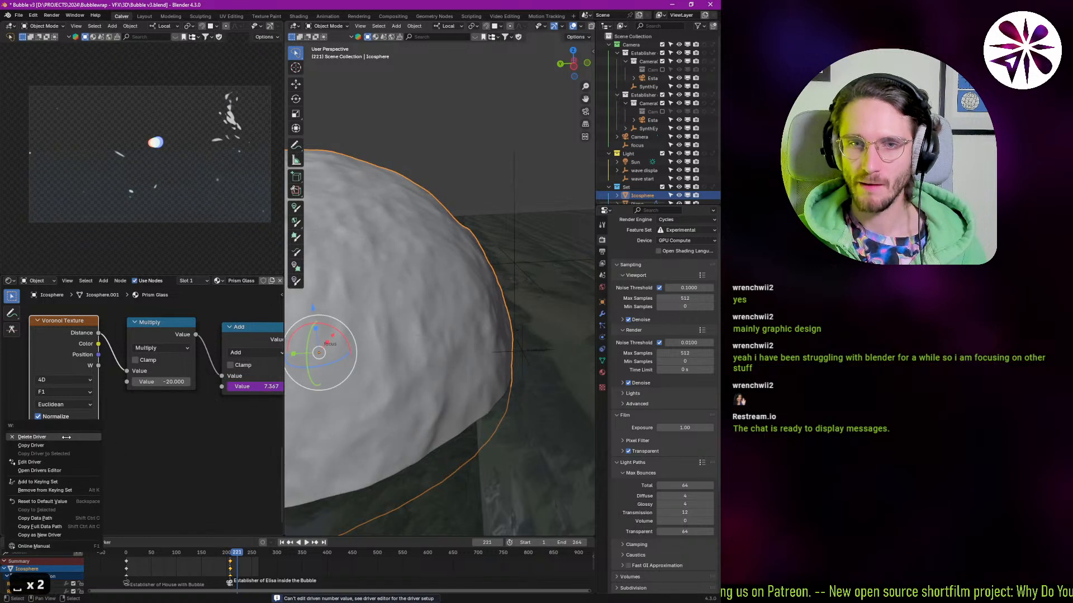
{"action": "left_click", "coordinate": [59, 446]}
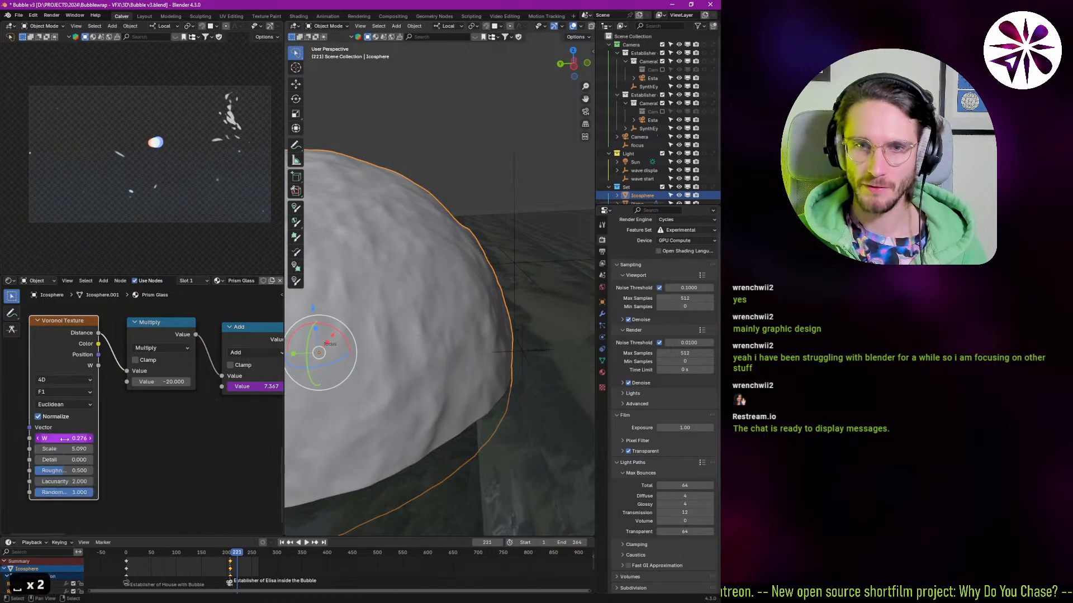
{"action": "right_click", "coordinate": [64, 438]}
{"action": "left_click", "coordinate": [66, 436]}
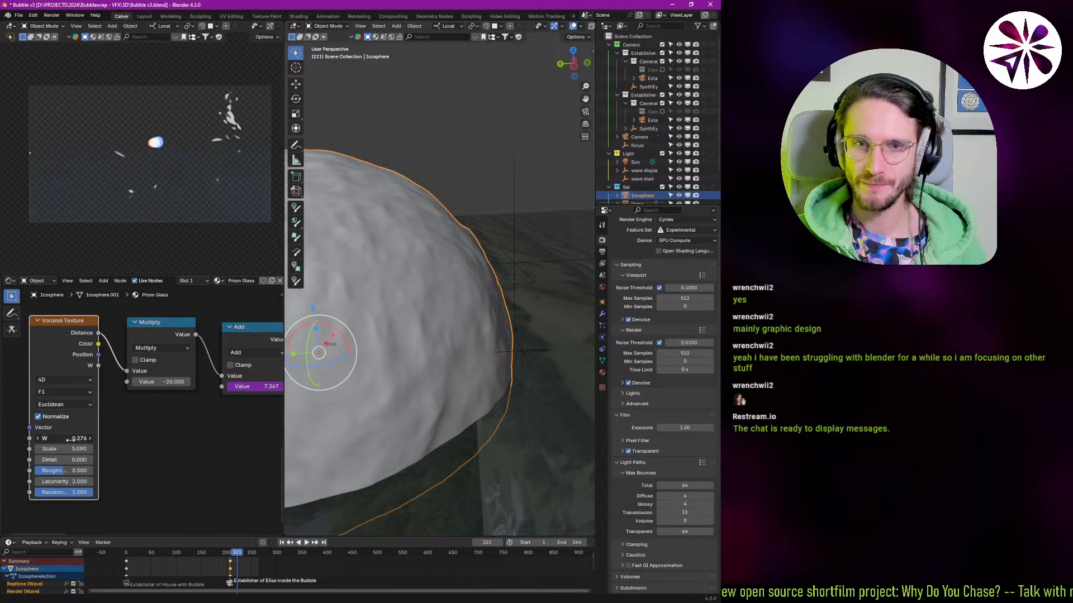
{"action": "left_click_drag", "start_coordinate": [69, 440], "coordinate": [91, 443]}
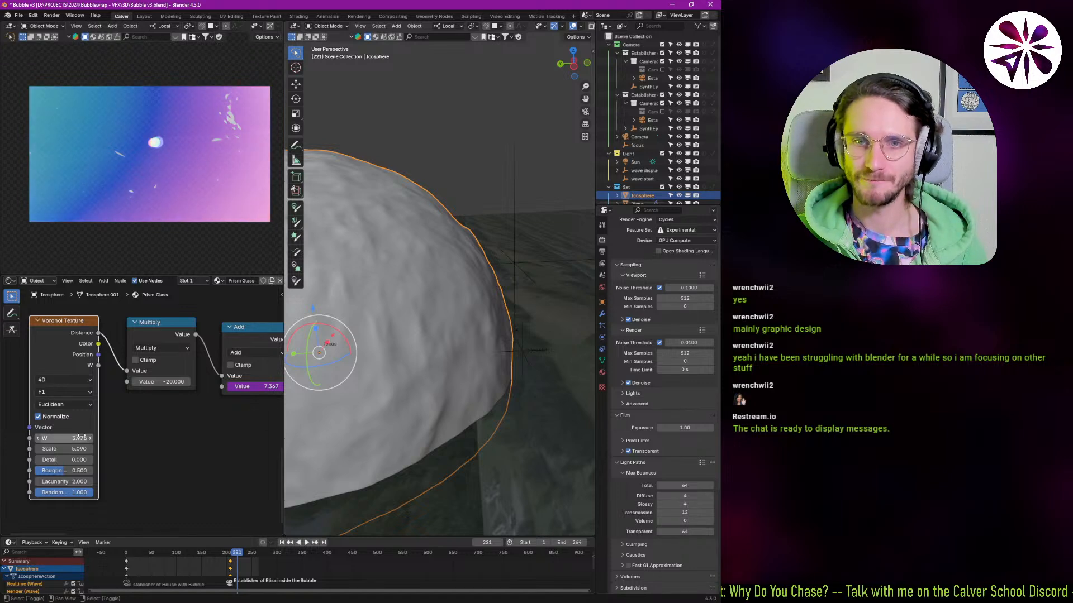
- Play the bubble animation with the undriven W value, restarting from just before the second camera marker
{"action": "key", "text": "space"}
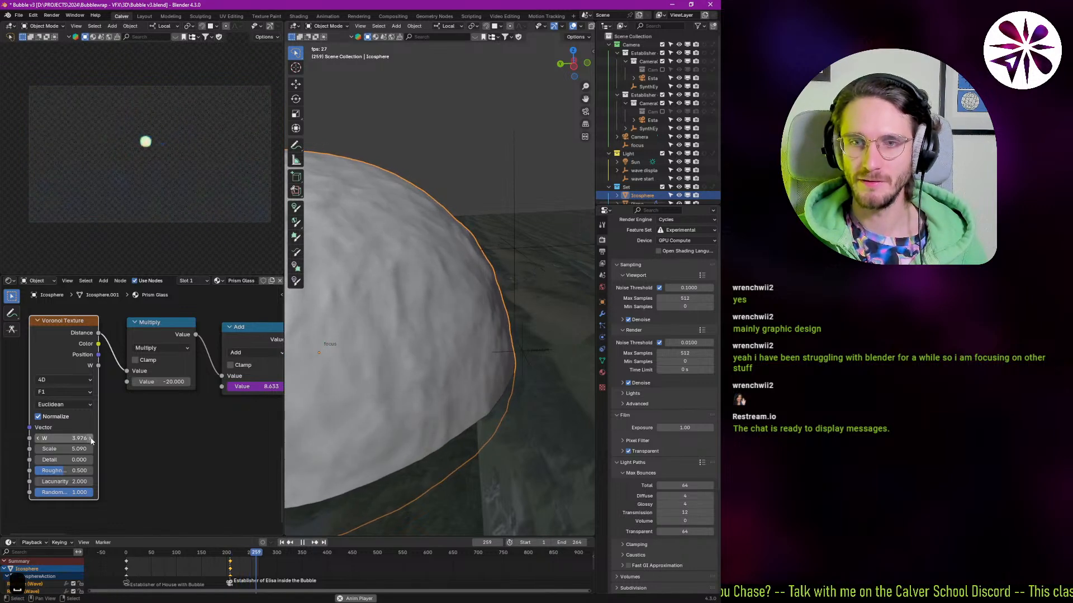
{"action": "key", "text": "space"}
{"action": "left_click", "coordinate": [225, 568]}
{"action": "key", "text": "space"}
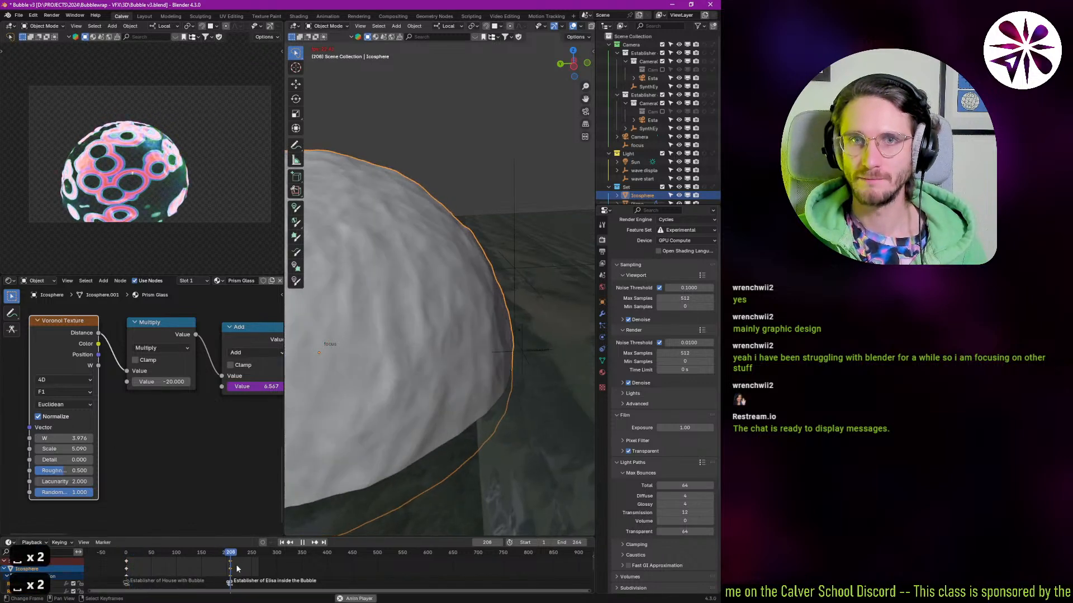
- Undo the W value change and the deletion of its driver
{"action": "key", "text": "ctrl+z"}
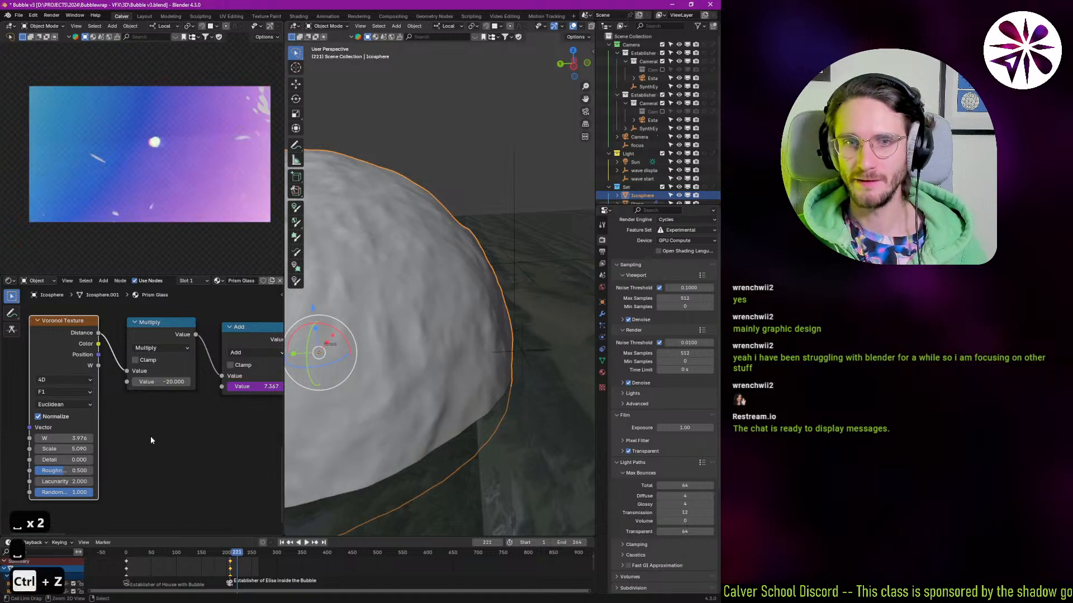
{"action": "key", "text": "ctrl+z"}
{"action": "key", "text": "ctrl+z"}
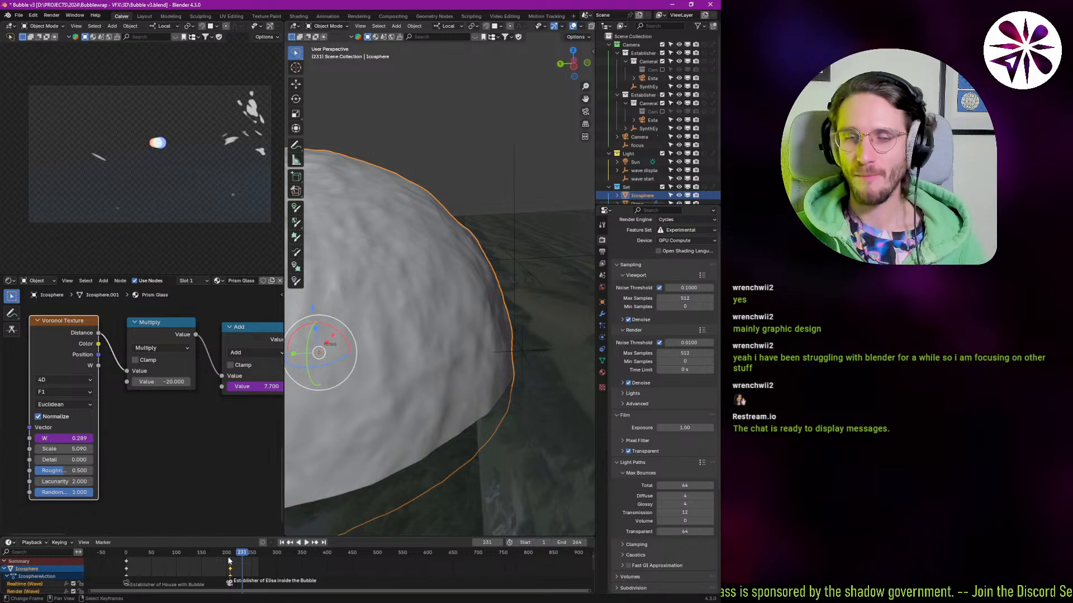
- Go to frame 223 and inspect the camera inside the bubble up close in the 3D viewport
{"action": "left_click_drag", "start_coordinate": [244, 564], "coordinate": [237, 571]}
{"action": "left_click_drag", "start_coordinate": [352, 442], "coordinate": [452, 404]}
{"action": "mouse_move", "coordinate": [318, 391]}
{"action": "left_mouse_down"}
{"action": "mouse_move", "coordinate": [380, 398]}
{"action": "mouse_move", "coordinate": [394, 417]}
{"action": "mouse_move", "coordinate": [351, 375]}
{"action": "mouse_move", "coordinate": [317, 469]}
{"action": "mouse_move", "coordinate": [479, 414]}
{"action": "mouse_move", "coordinate": [446, 398]}
{"action": "mouse_move", "coordinate": [378, 398]}
{"action": "mouse_move", "coordinate": [408, 287]}
{"action": "mouse_move", "coordinate": [341, 398]}
{"action": "mouse_move", "coordinate": [388, 400]}
{"action": "mouse_move", "coordinate": [373, 425]}
{"action": "mouse_move", "coordinate": [434, 400]}
{"action": "mouse_move", "coordinate": [475, 308]}
{"action": "mouse_move", "coordinate": [424, 358]}
{"action": "mouse_move", "coordinate": [384, 377]}
{"action": "mouse_move", "coordinate": [401, 377]}
{"action": "mouse_move", "coordinate": [406, 405]}
{"action": "mouse_move", "coordinate": [443, 388]}
{"action": "mouse_move", "coordinate": [329, 383]}
{"action": "left_mouse_up"}
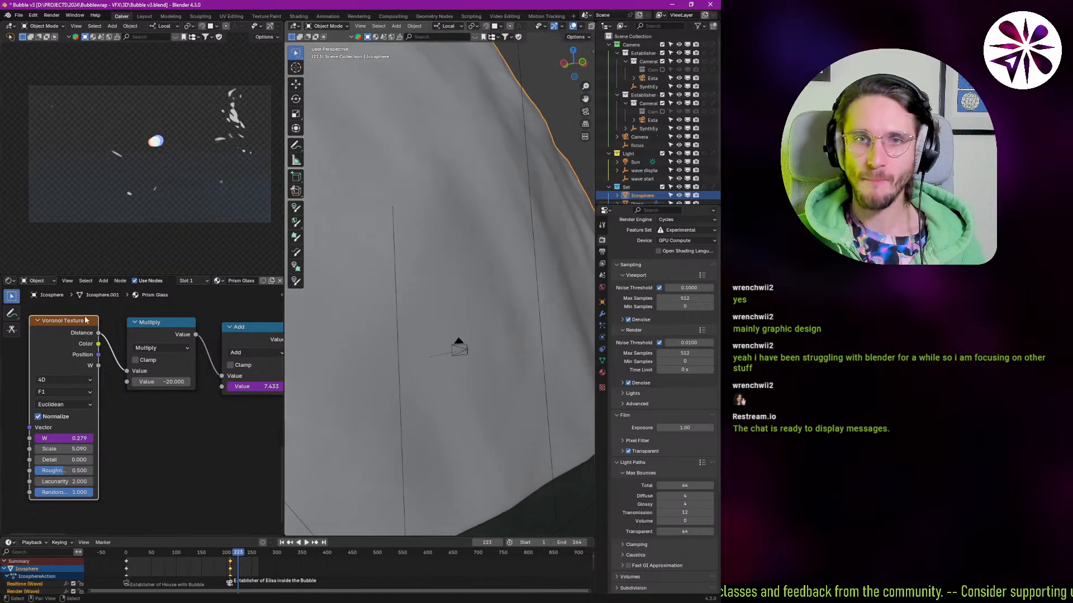
- Try shifting the white stop of the Color Ramp fed by the Gradient Texture, and cancel the move
{"action": "scroll", "coordinate": [198, 352], "scroll_direction": "down", "scroll_amount": 8}
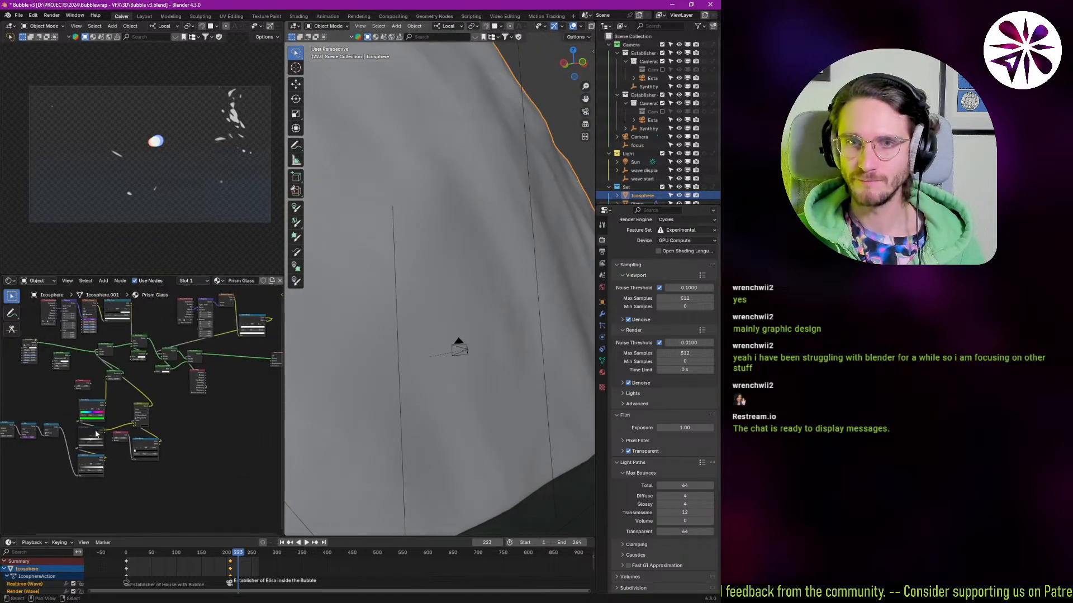
{"action": "scroll", "coordinate": [85, 446], "scroll_direction": "up", "scroll_amount": 8}
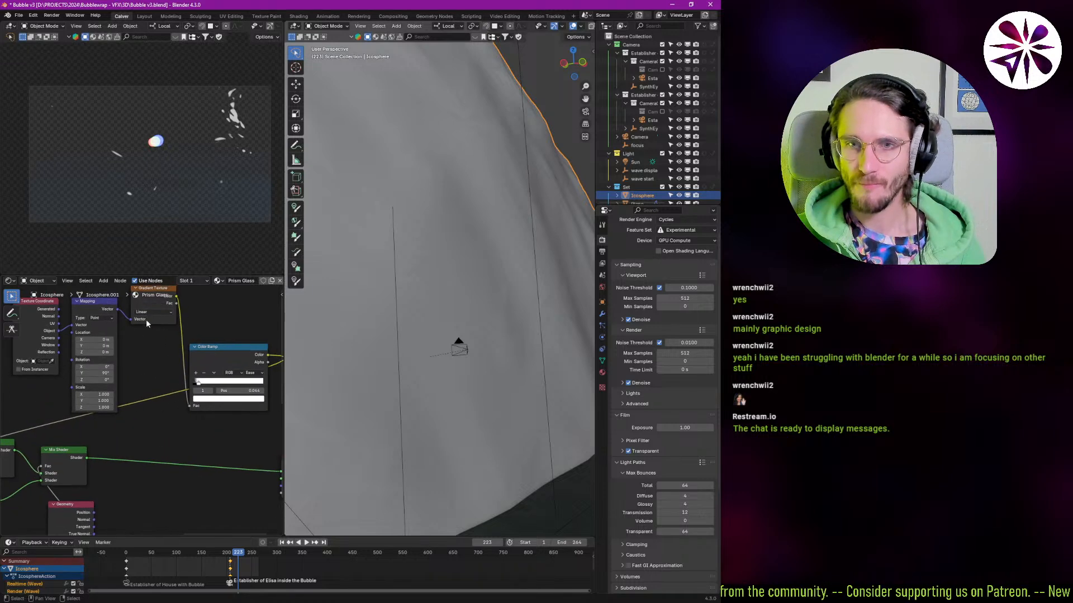
{"action": "scroll", "coordinate": [202, 380], "scroll_direction": "up", "scroll_amount": 4}
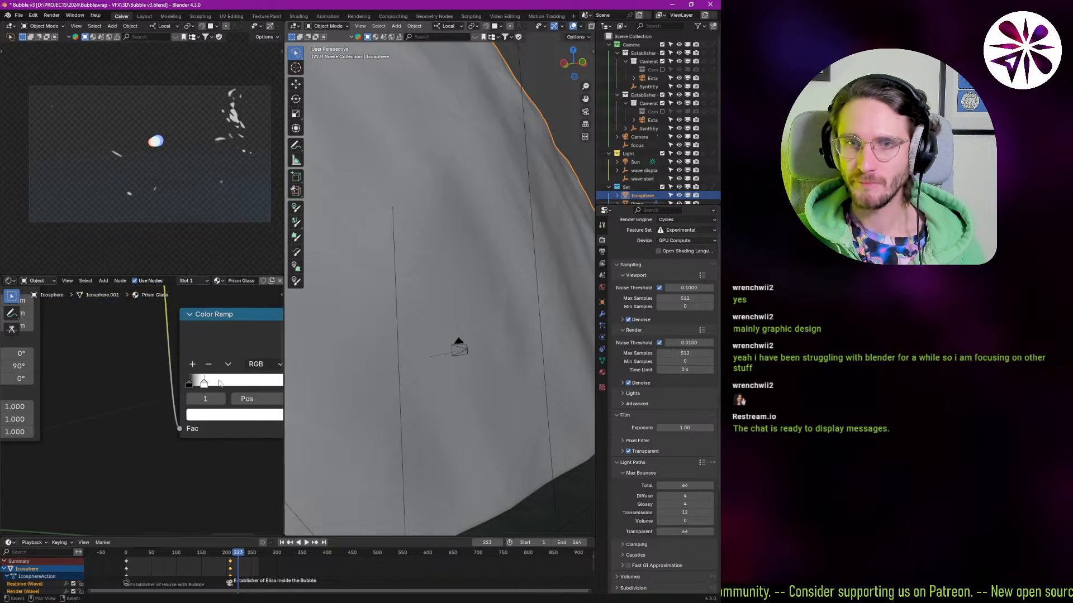
{"action": "mouse_move", "coordinate": [220, 383]}
{"action": "left_mouse_down"}
{"action": "mouse_move", "coordinate": [347, 384]}
{"action": "mouse_move", "coordinate": [224, 394]}
{"action": "left_mouse_up"}
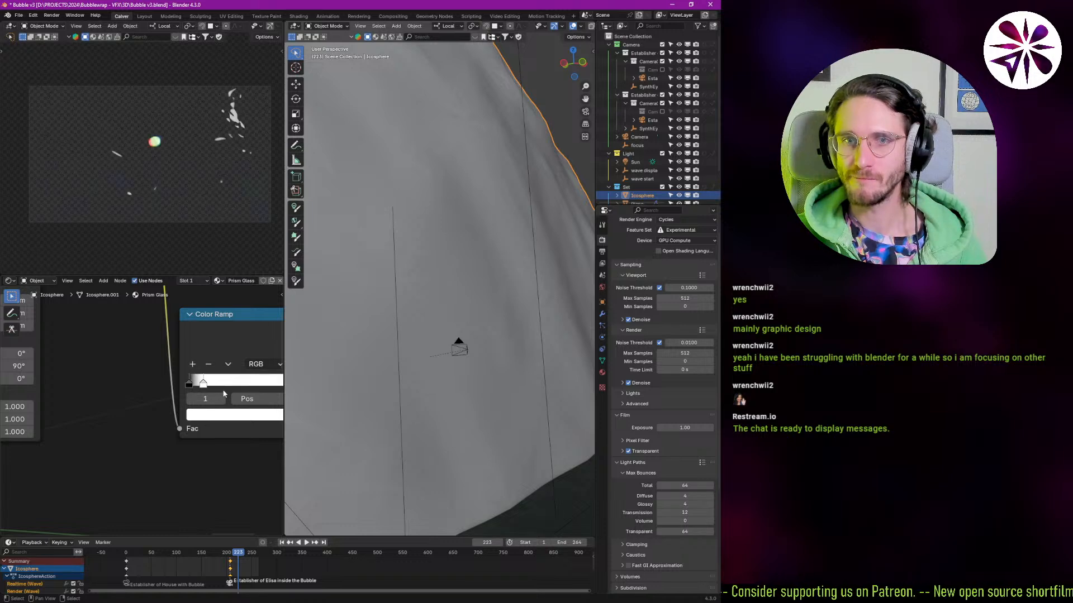
{"action": "key", "text": "Escape"}
- Widen the camera viewport and node areas to inspect the Mix Shader chain of the Prism Glass material
{"action": "scroll", "coordinate": [133, 374], "scroll_direction": "down", "scroll_amount": 8}
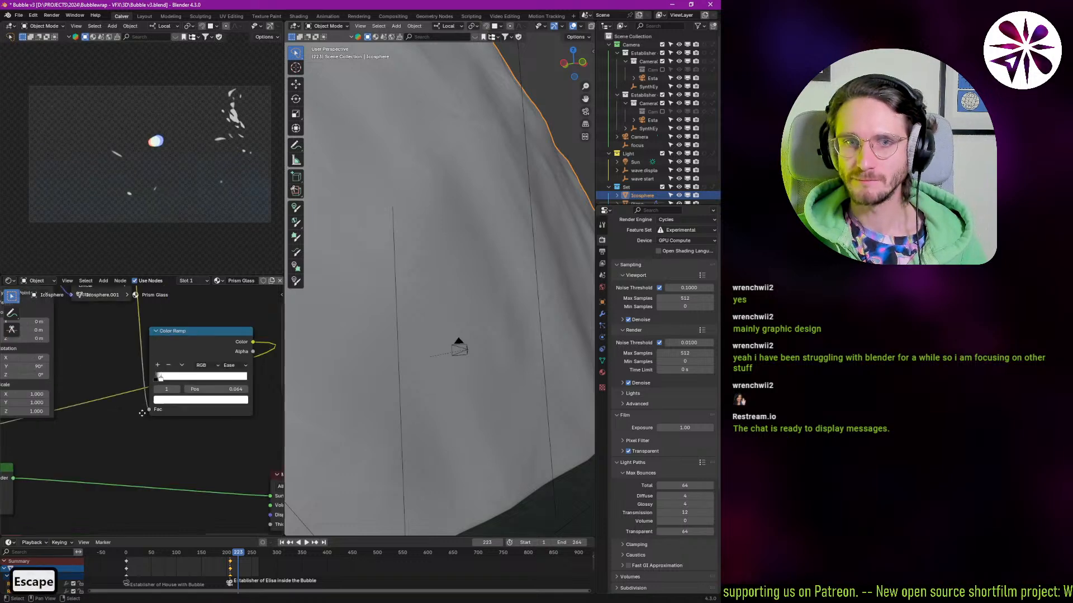
{"action": "left_click_drag", "start_coordinate": [133, 373], "coordinate": [384, 373]}
{"action": "scroll", "coordinate": [244, 358], "scroll_direction": "up", "scroll_amount": 2}
{"action": "left_click_drag", "start_coordinate": [124, 355], "coordinate": [224, 349]}
{"action": "scroll", "coordinate": [203, 371], "scroll_direction": "up", "scroll_amount": 3}
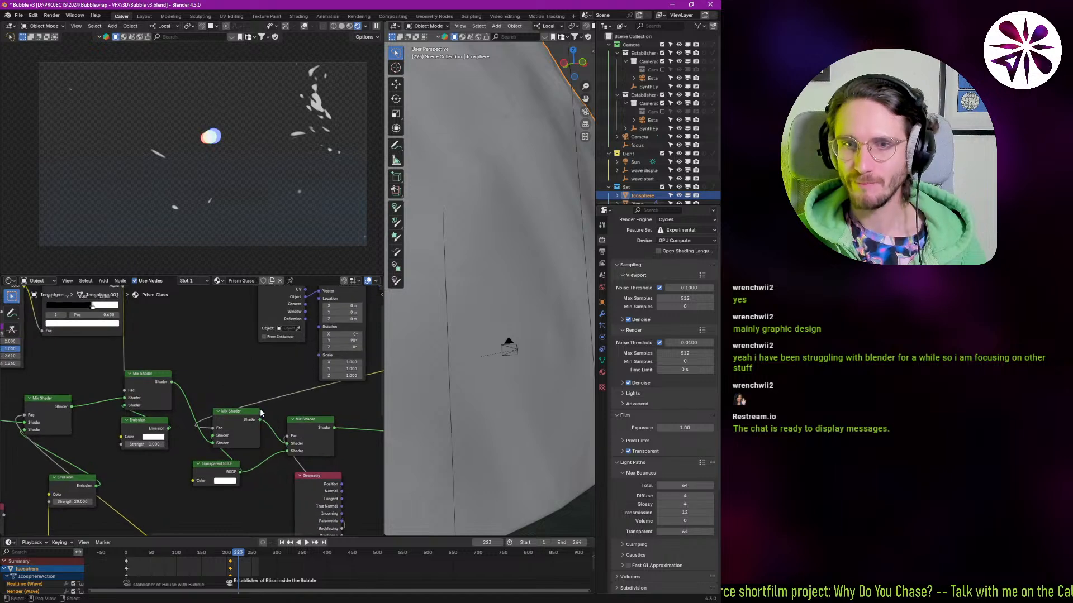
- Try shifting stops on the Fresnel-driven Color Ramp and the muted Color Ramp, cancelling each move
{"action": "left_click_drag", "start_coordinate": [261, 412], "coordinate": [170, 364]}
{"action": "left_click_drag", "start_coordinate": [191, 419], "coordinate": [265, 426]}
{"action": "left_click_drag", "start_coordinate": [192, 449], "coordinate": [210, 328]}
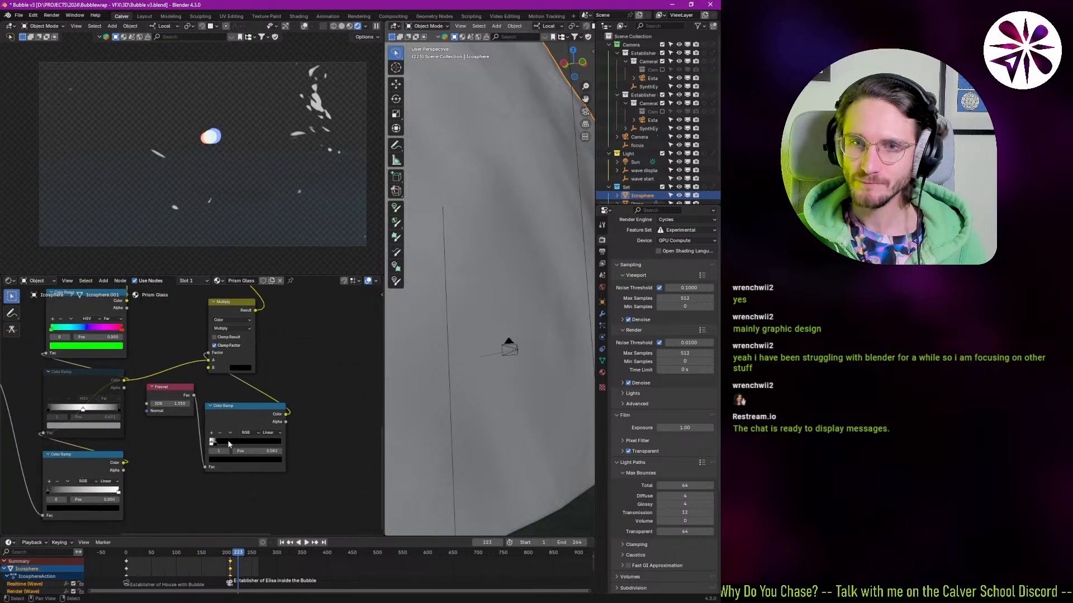
{"action": "left_click_drag", "start_coordinate": [238, 443], "coordinate": [199, 452]}
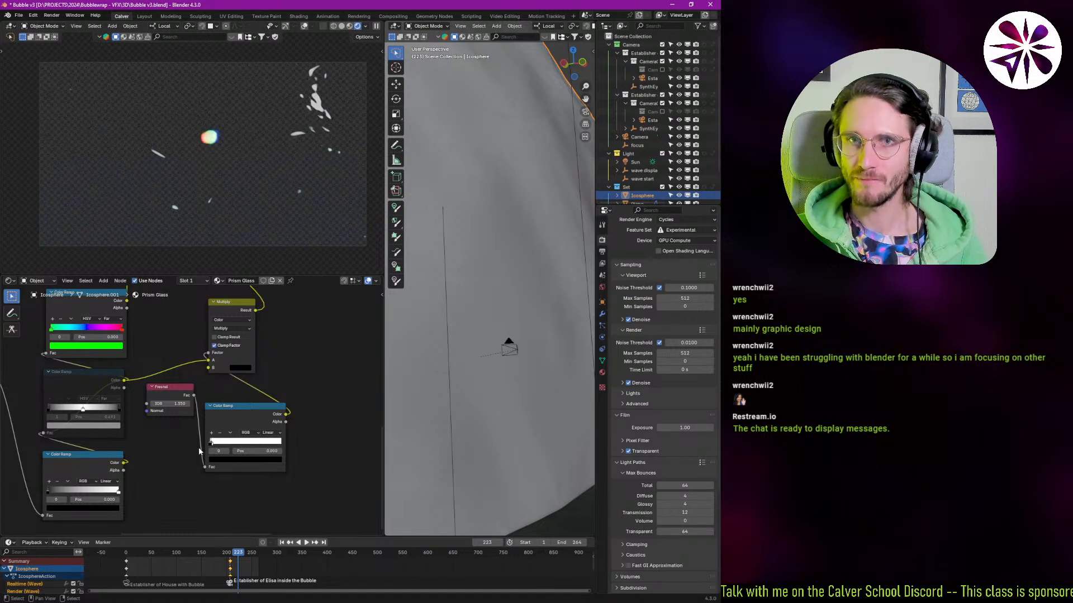
{"action": "key", "text": "Escape"}
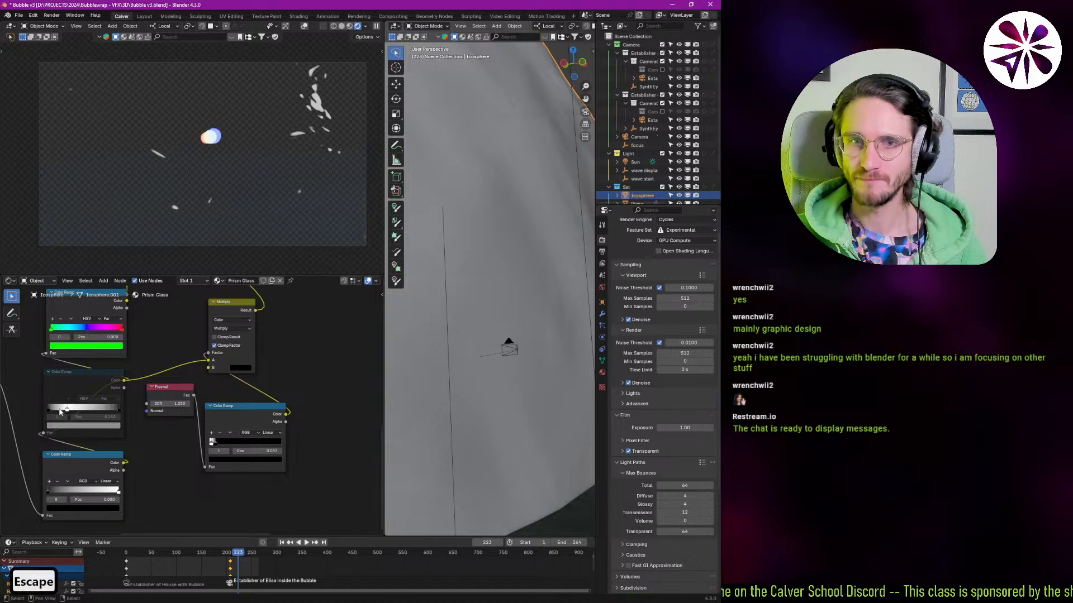
{"action": "left_click_drag", "start_coordinate": [61, 412], "coordinate": [46, 413]}
{"action": "key", "text": "Escape"}
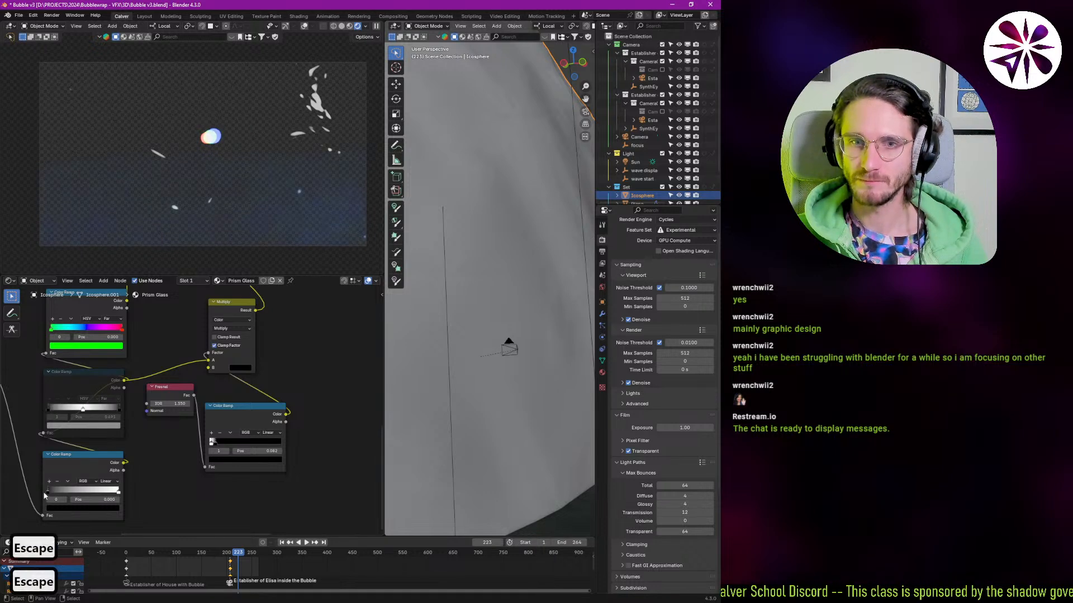
- Try shifting the black stops of the lower Color Ramp and of the Noise Texture's Color Ramp, cancelling each move
{"action": "mouse_move", "coordinate": [50, 492]}
{"action": "left_mouse_down"}
{"action": "mouse_move", "coordinate": [111, 490]}
{"action": "mouse_move", "coordinate": [56, 490]}
{"action": "left_mouse_up"}
{"action": "key", "text": "Escape"}
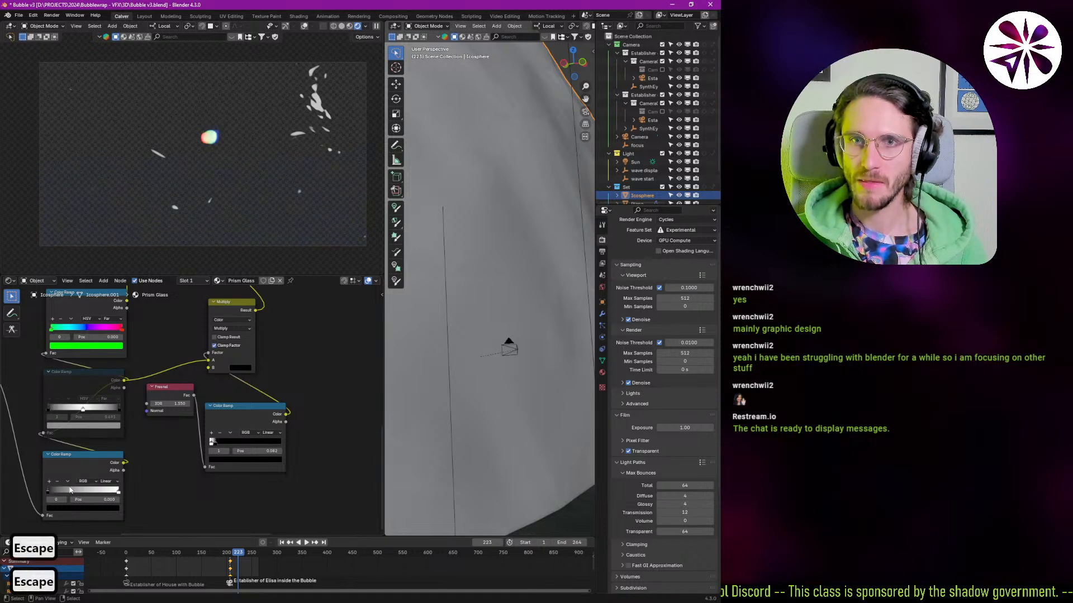
{"action": "left_click_drag", "start_coordinate": [184, 392], "coordinate": [259, 496]}
{"action": "left_click_drag", "start_coordinate": [217, 398], "coordinate": [172, 534]}
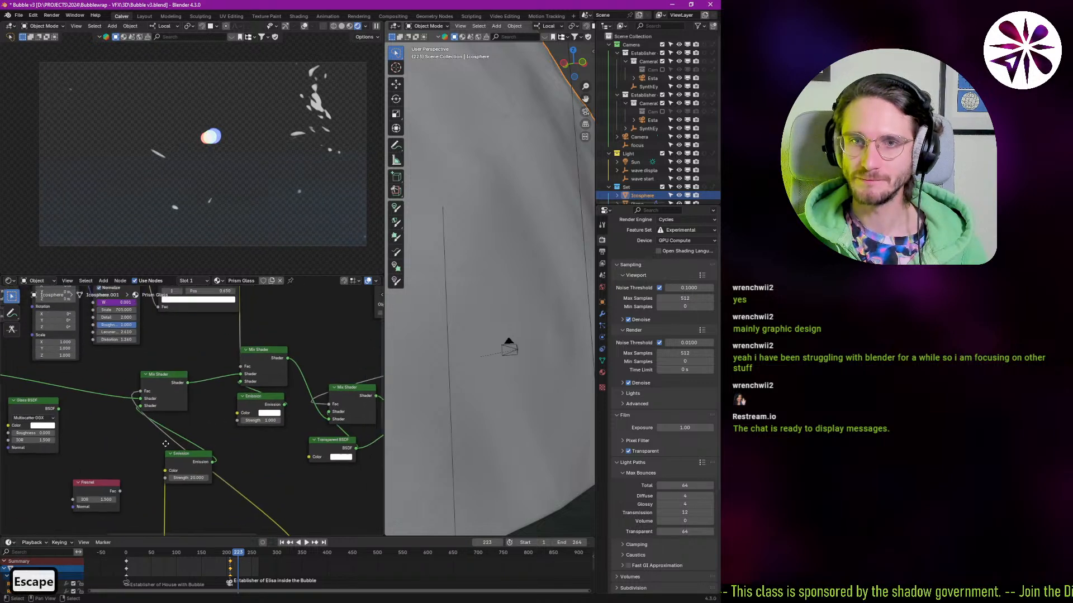
{"action": "left_click_drag", "start_coordinate": [195, 305], "coordinate": [138, 399]}
{"action": "key", "text": "Escape"}
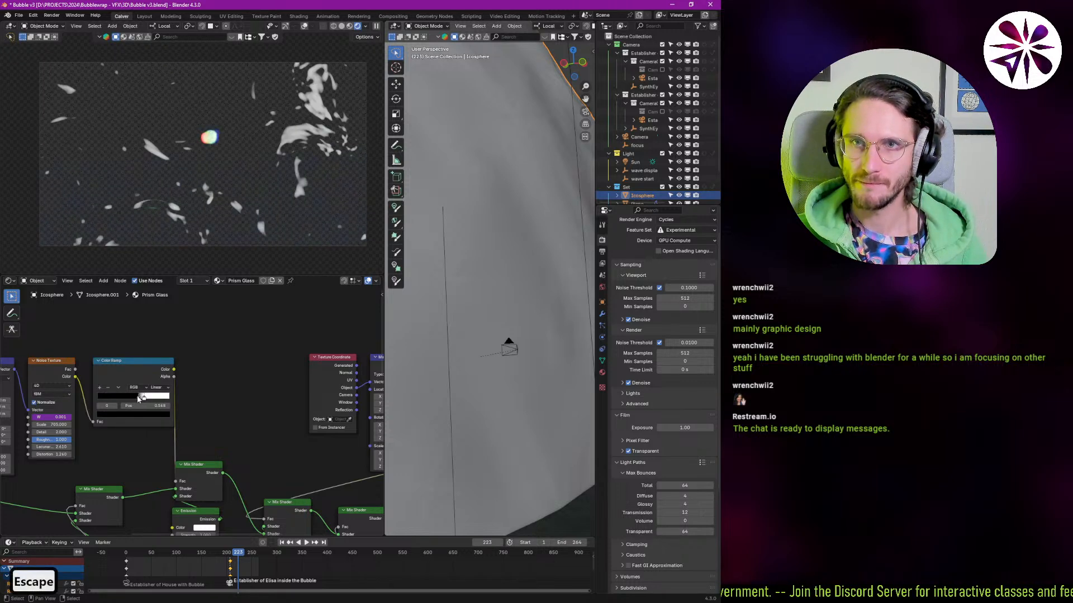
{"action": "key", "text": "Escape"}
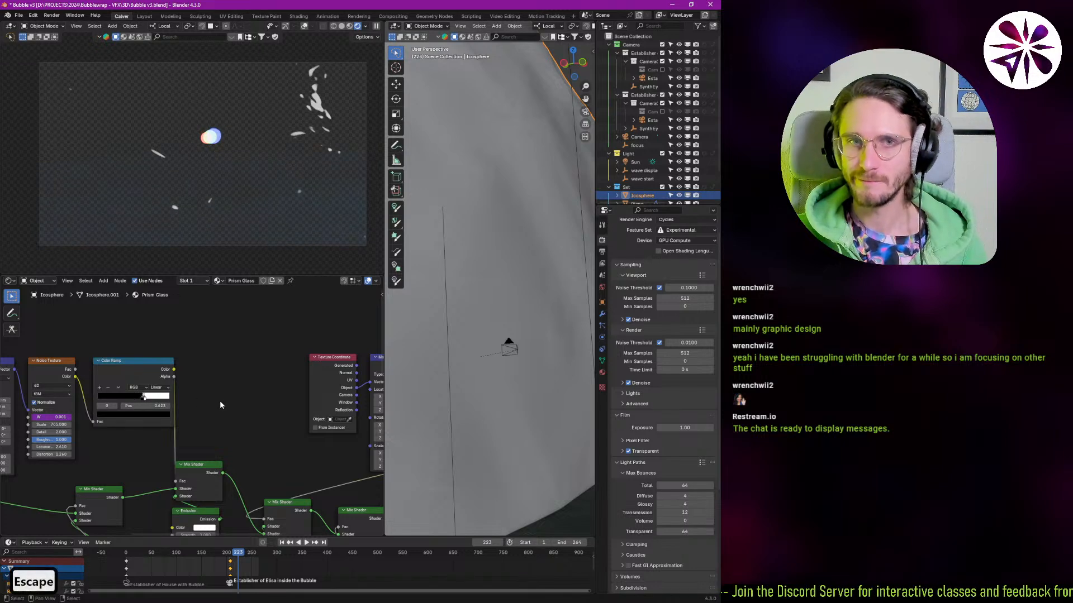
- Select the Sun light and try rotating it freely, cancelling the rotation
{"action": "left_click_drag", "start_coordinate": [438, 316], "coordinate": [511, 340]}
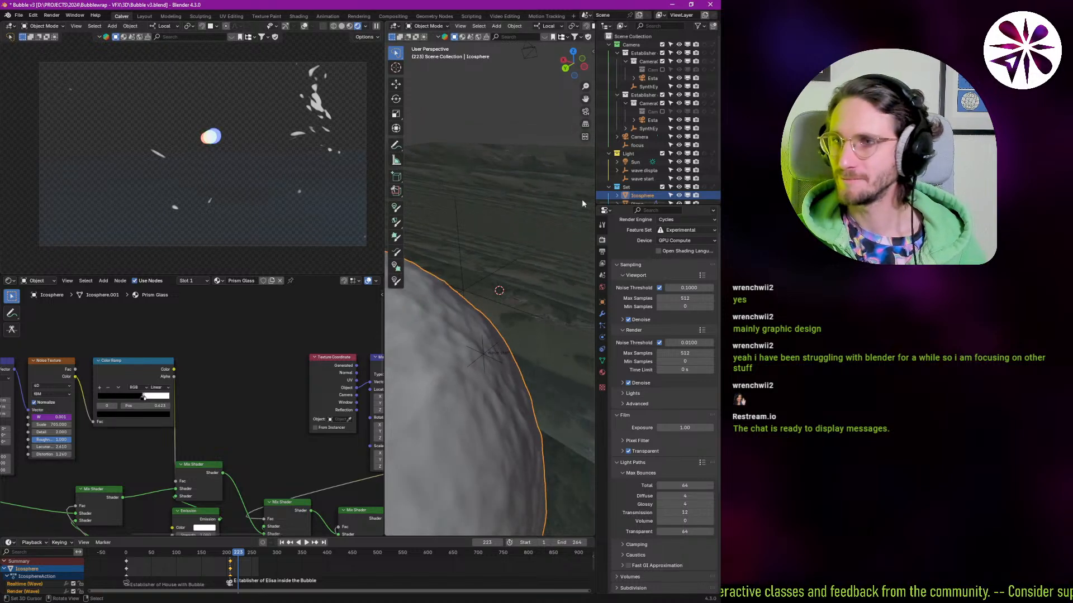
{"action": "left_click", "coordinate": [635, 162]}
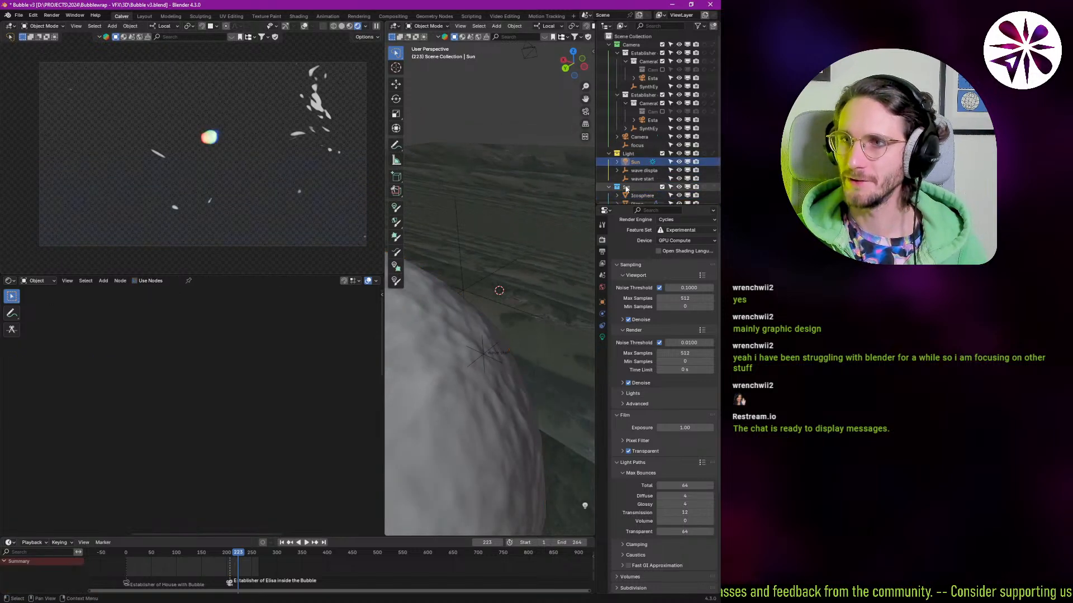
{"action": "key", "text": "r"}
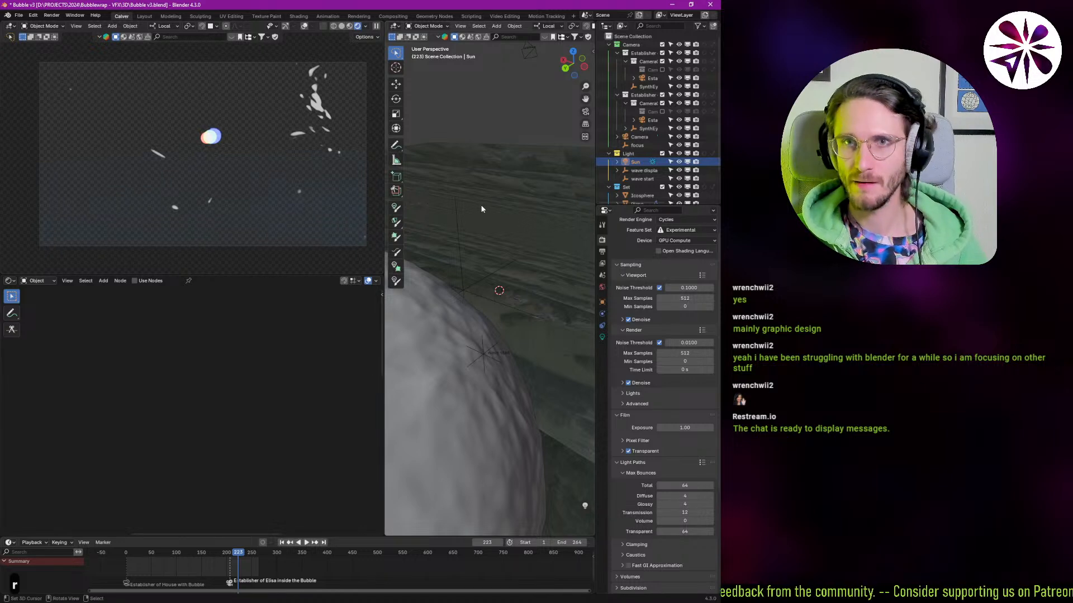
{"action": "key", "text": "r"}
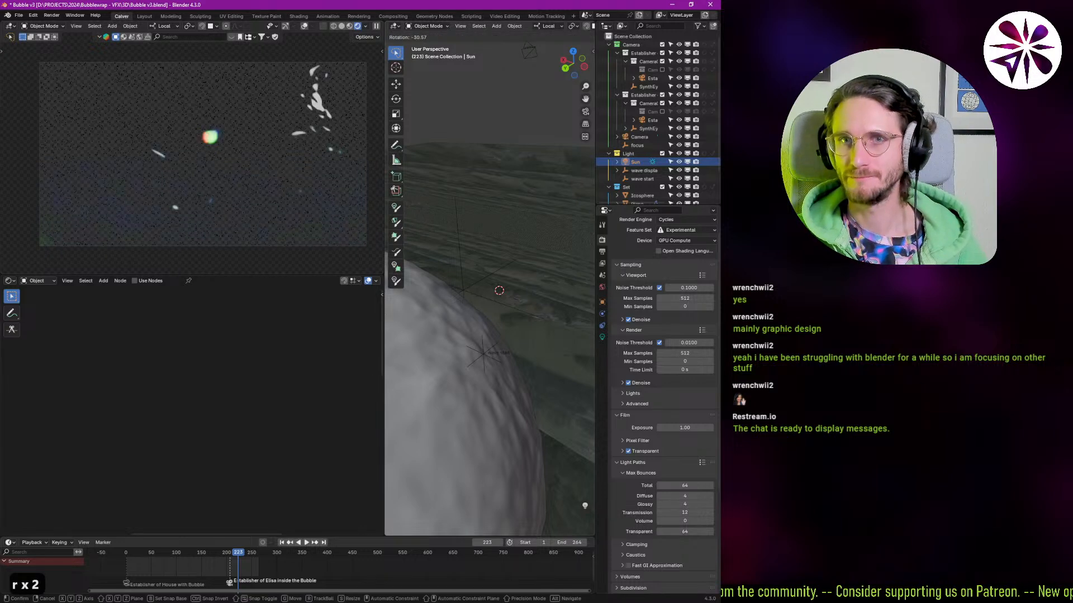
{"action": "key", "text": "Escape"}
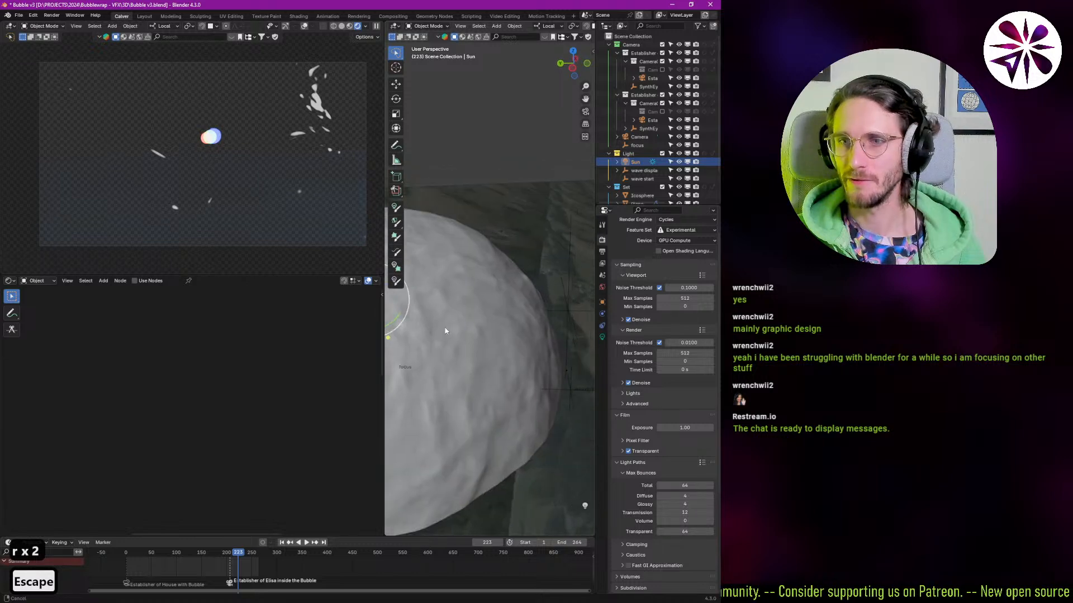
- Show the World settings and briefly expand the world preview, collapsing it again
{"action": "left_click_drag", "start_coordinate": [445, 331], "coordinate": [579, 339]}
{"action": "left_click", "coordinate": [602, 288]}
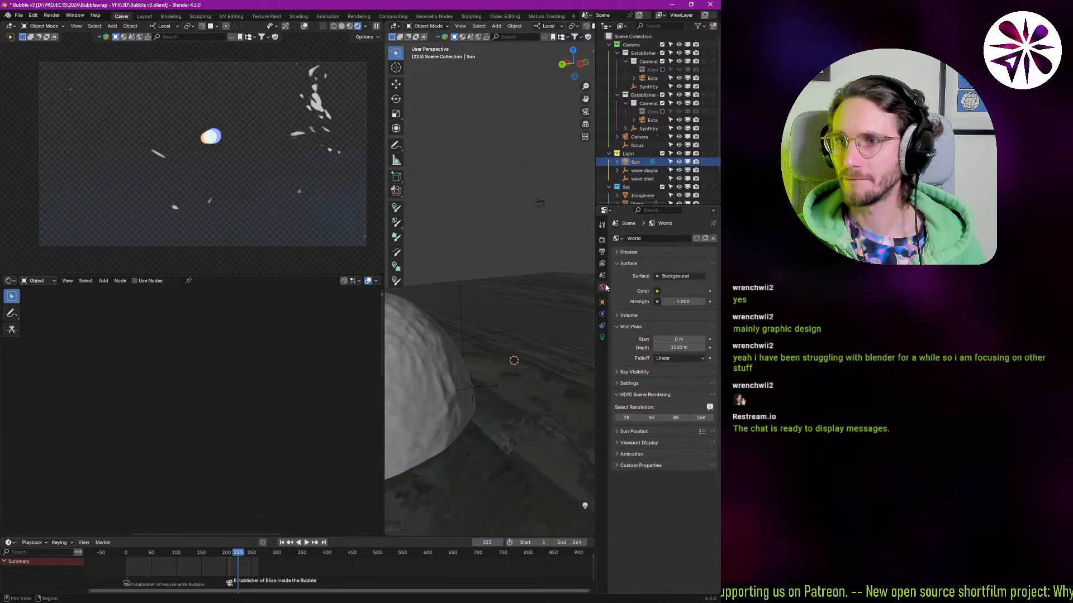
{"action": "left_click", "coordinate": [634, 253]}
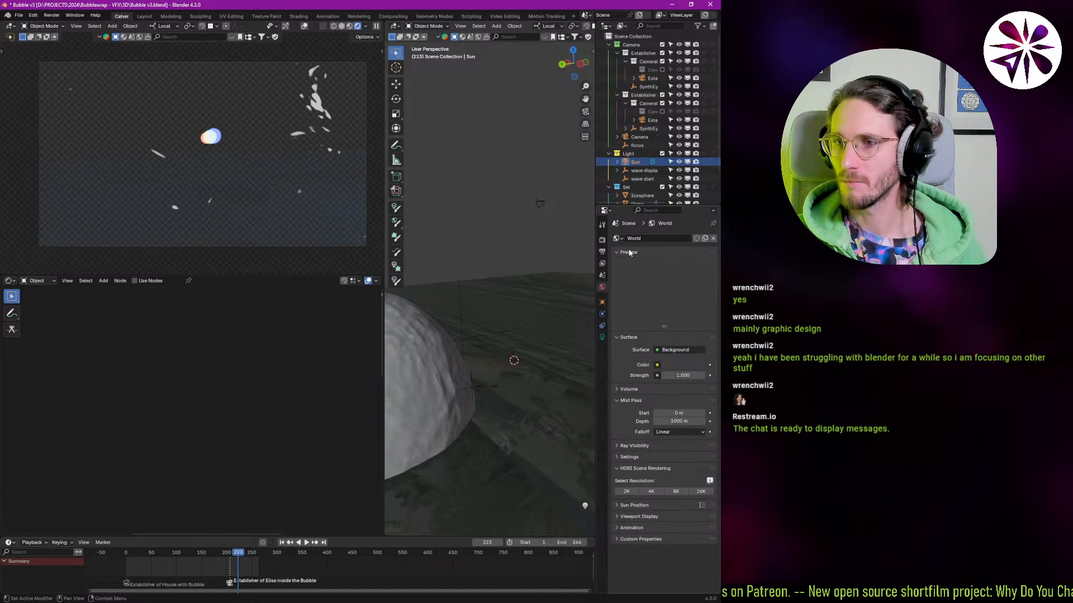
{"action": "left_click", "coordinate": [629, 252]}
- Try hiding the Sun light in the viewport and reveal it again
{"action": "left_click_drag", "start_coordinate": [479, 342], "coordinate": [414, 382]}
{"action": "scroll", "coordinate": [436, 395], "scroll_direction": "up", "scroll_amount": 3}
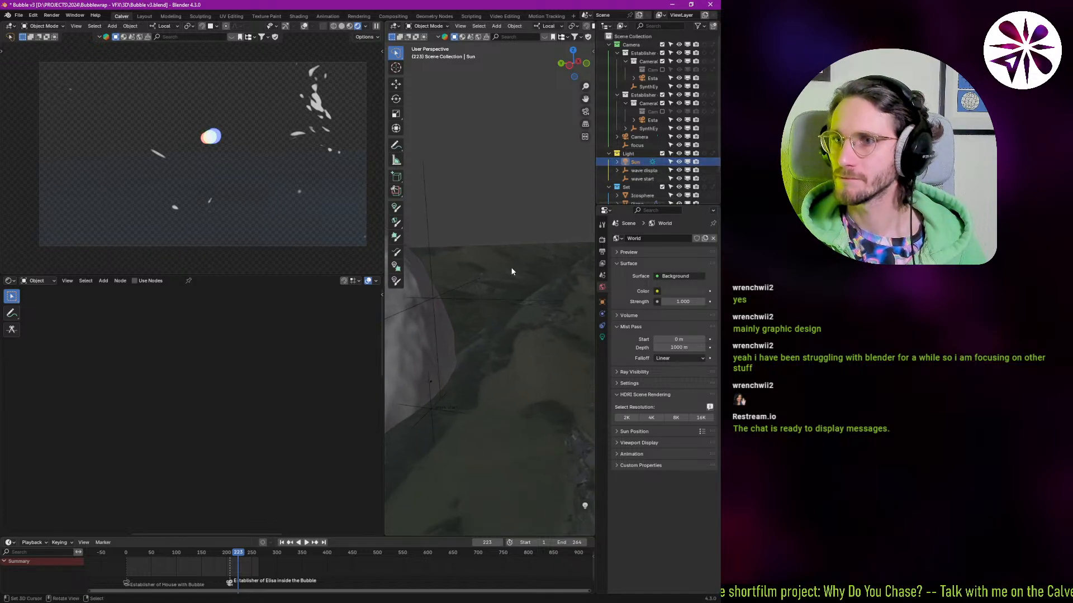
{"action": "key", "text": "h"}
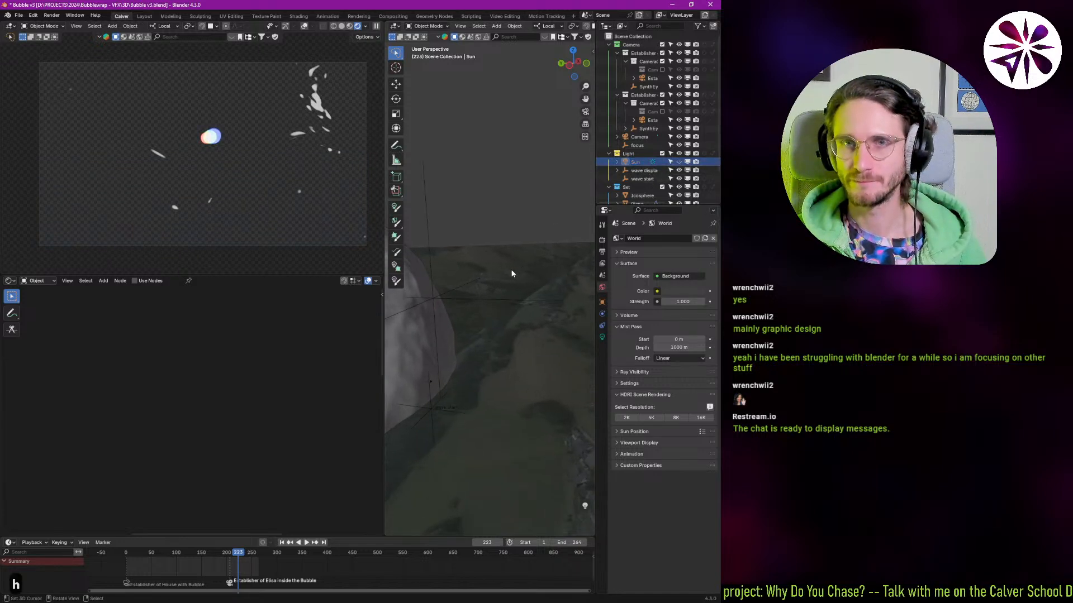
{"action": "key", "text": "alt+h"}
- Select the wave displace mover empty and inspect its placement against the bubble
{"action": "left_click", "coordinate": [638, 173]}
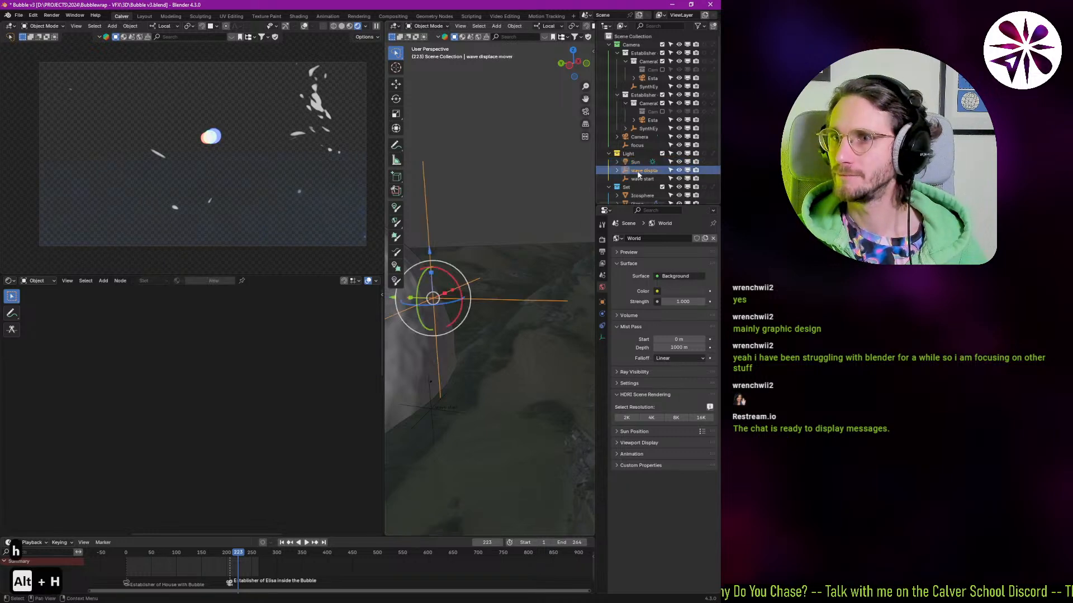
{"action": "scroll", "coordinate": [631, 190], "scroll_direction": "right", "scroll_amount": 3}
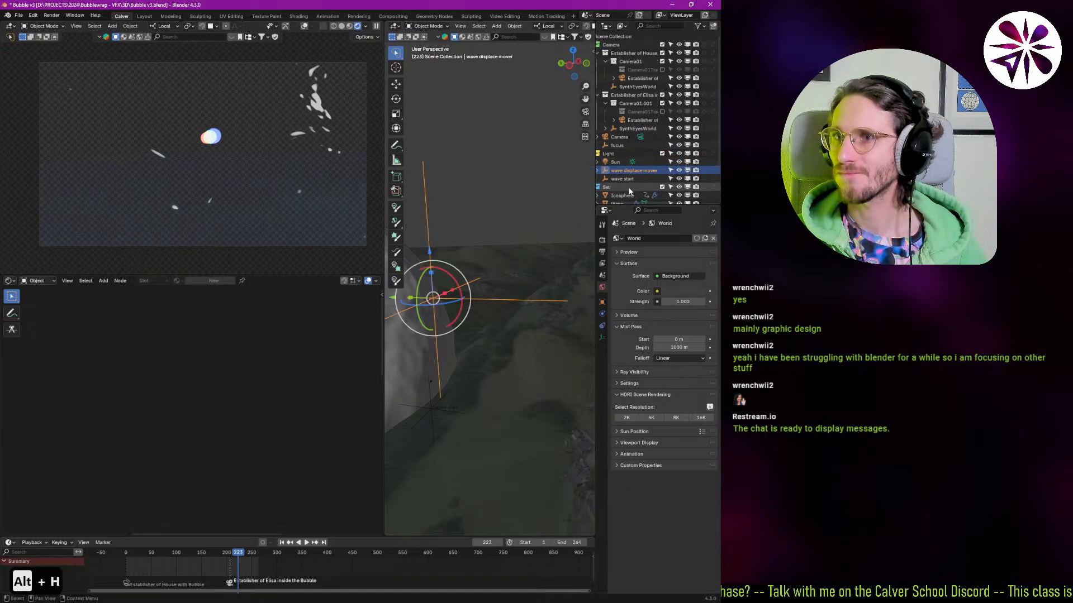
{"action": "scroll", "coordinate": [629, 190], "scroll_direction": "left", "scroll_amount": 3}
{"action": "left_click_drag", "start_coordinate": [512, 298], "coordinate": [501, 335]}
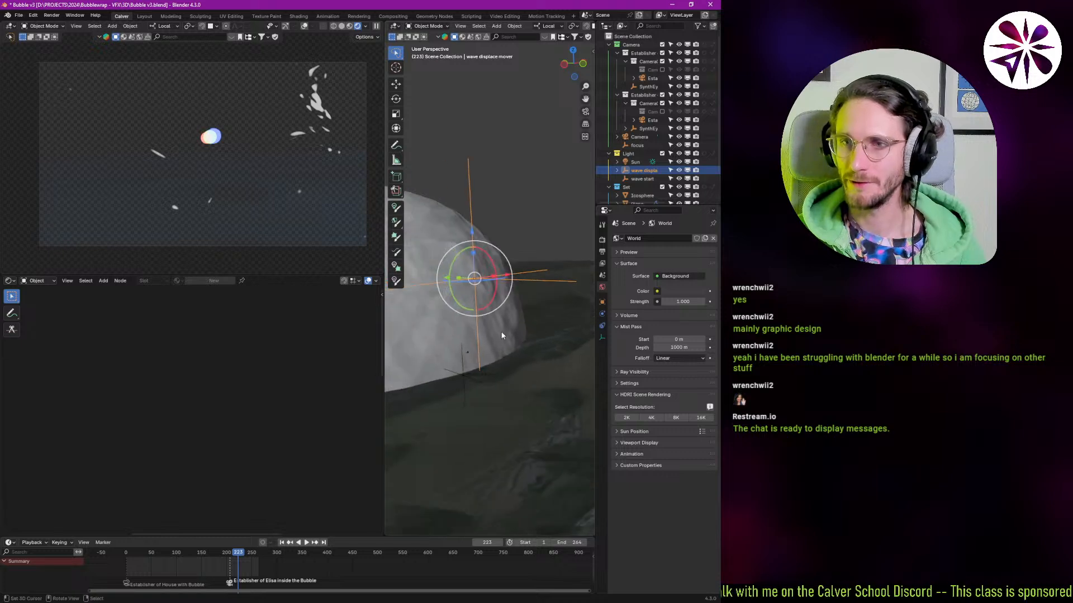
- Try hiding the ground plane under the bubble and undo it
{"action": "left_click", "coordinate": [508, 380]}
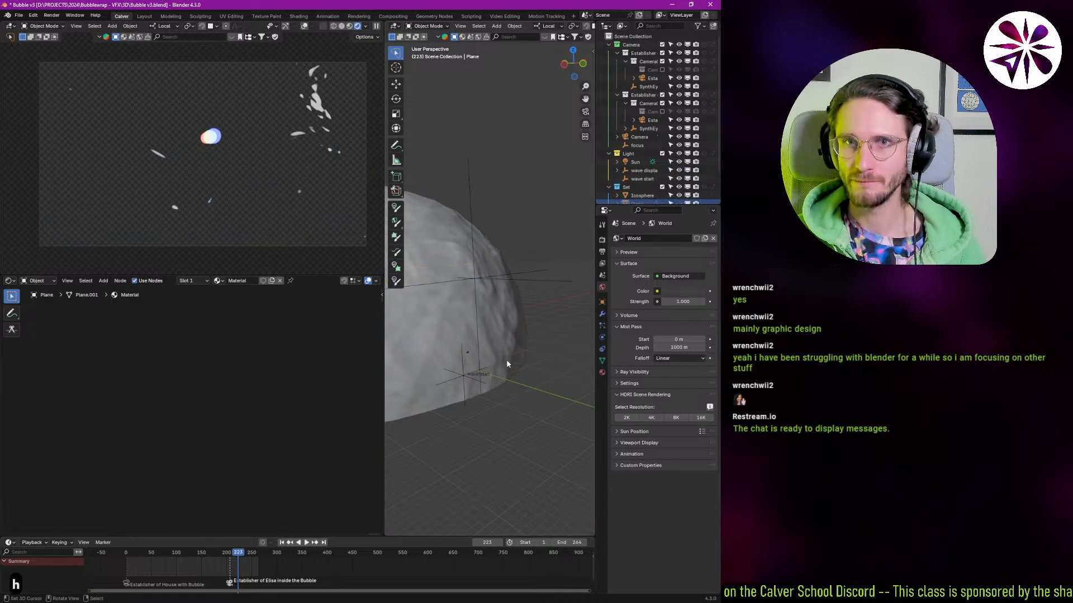
{"action": "key", "text": "ctrl+z"}
{"action": "left_click_drag", "start_coordinate": [442, 355], "coordinate": [468, 318]}
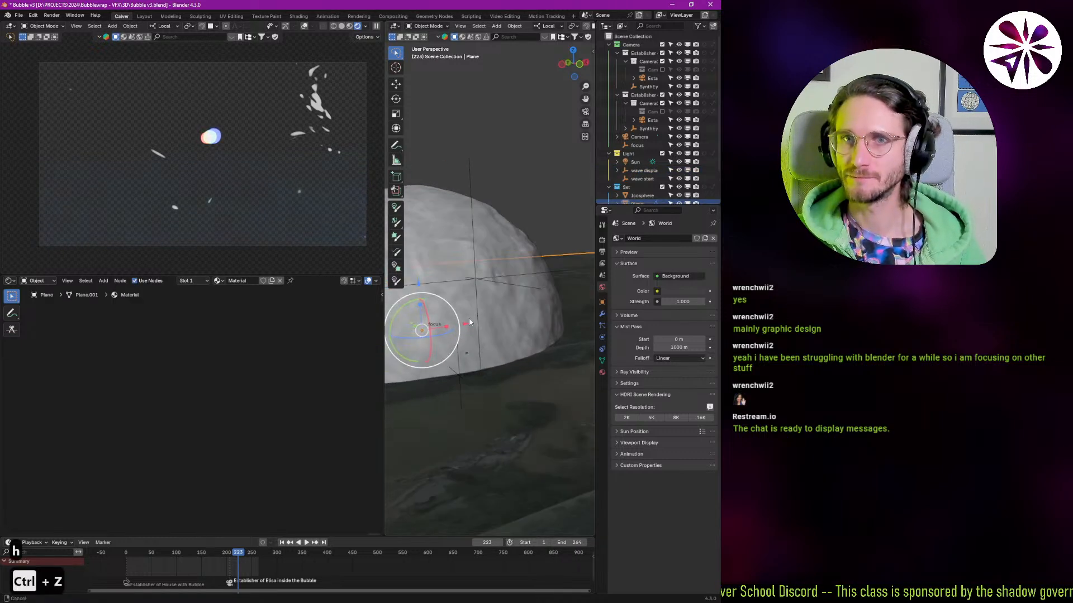
{"action": "scroll", "coordinate": [470, 315], "scroll_direction": "up", "scroll_amount": 3}
{"action": "left_click_drag", "start_coordinate": [504, 286], "coordinate": [517, 282]}
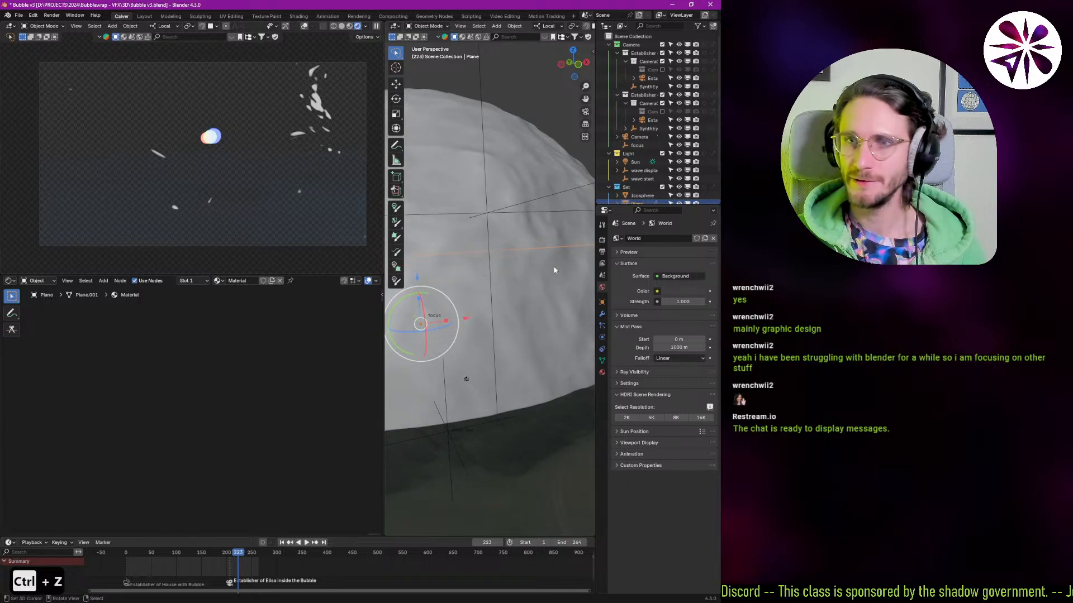
- Select the bubble's Icosphere and preview the Mix Shader ahead of the final one directly on the Material Output
{"action": "left_click", "coordinate": [529, 297]}
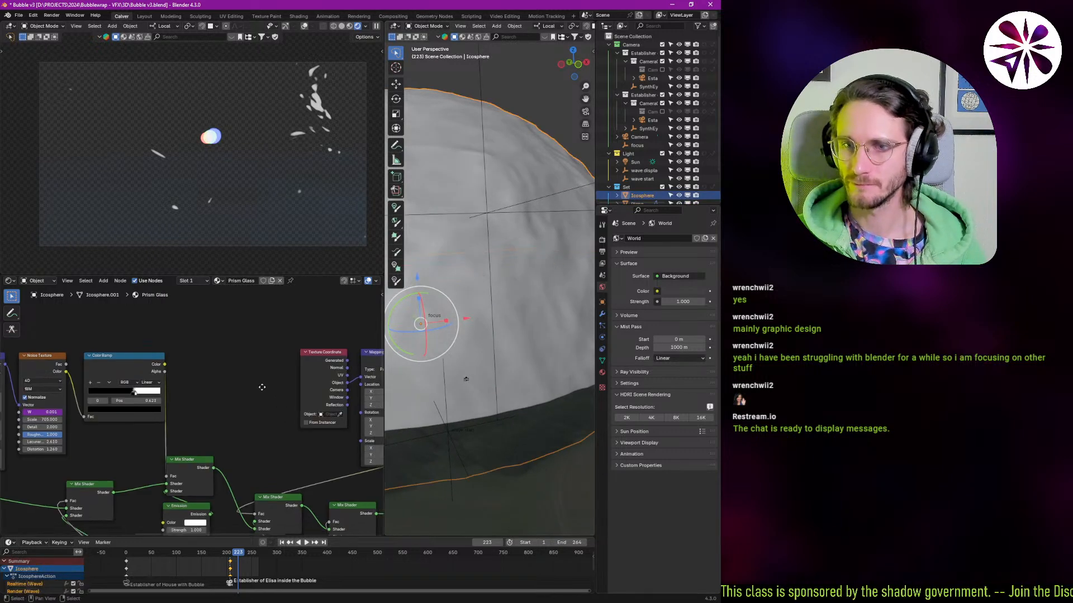
{"action": "left_click_drag", "start_coordinate": [179, 324], "coordinate": [61, 365]}
{"action": "scroll", "coordinate": [199, 383], "scroll_direction": "down", "scroll_amount": 1}
{"action": "left_click_drag", "start_coordinate": [168, 404], "coordinate": [251, 406]}
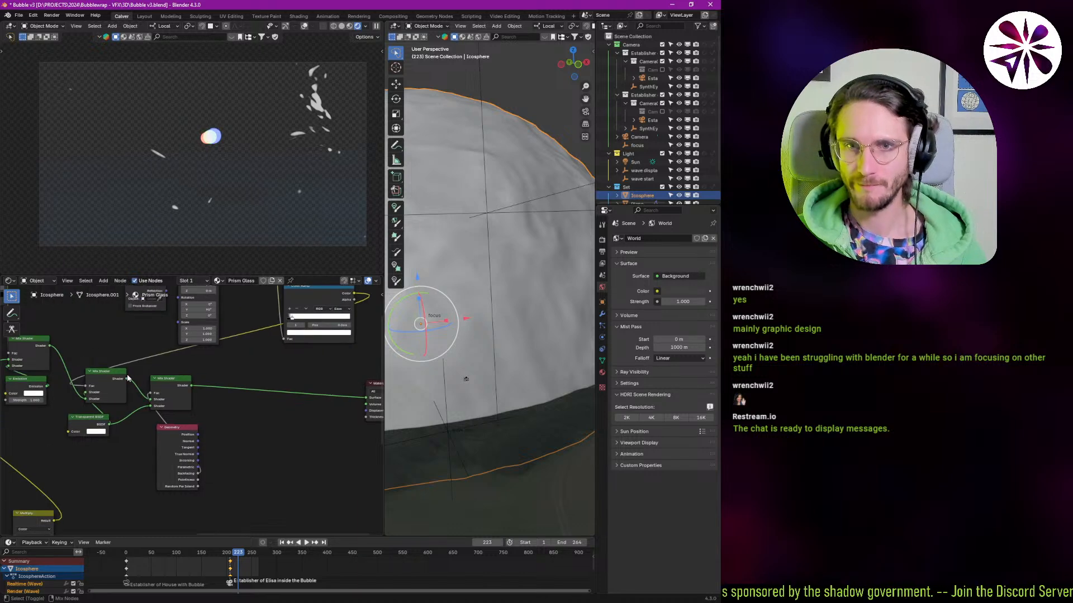
{"action": "left_click", "coordinate": [115, 379], "text": "ctrl+shift"}
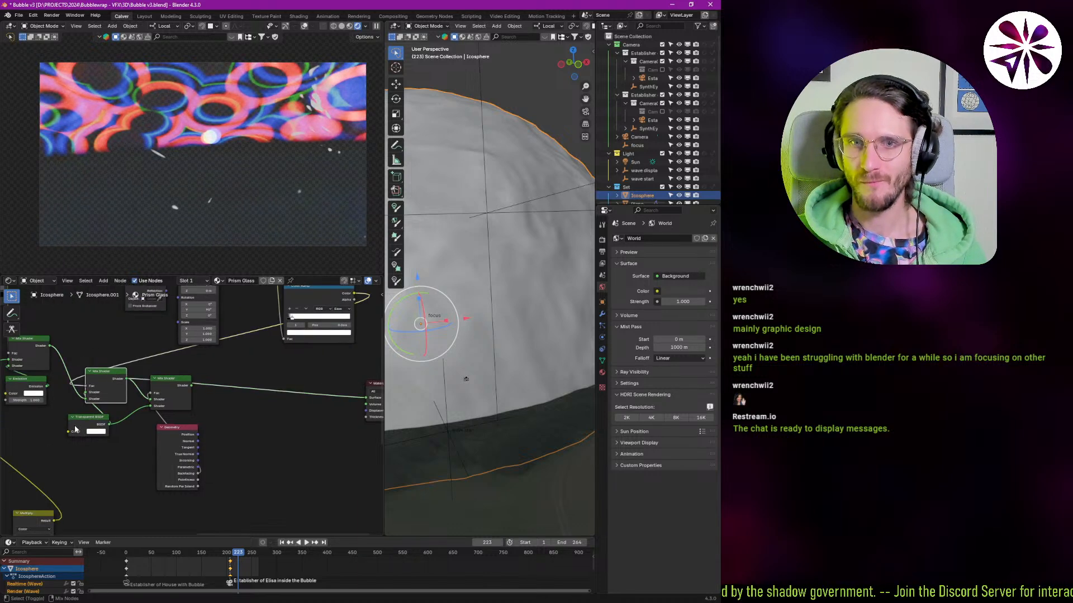
- Play the animation around the camera change near frame 208, and compare the last two Mix Shaders on the bubble at frame 129
{"action": "key", "text": "space"}
{"action": "key", "text": "space"}
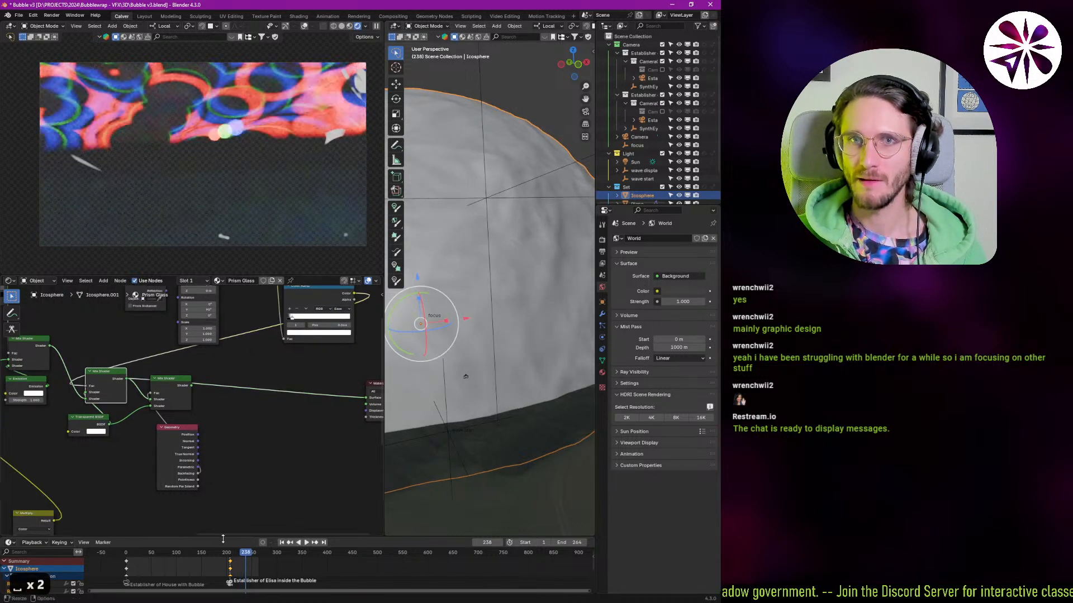
{"action": "left_click", "coordinate": [226, 561]}
{"action": "key", "text": "space"}
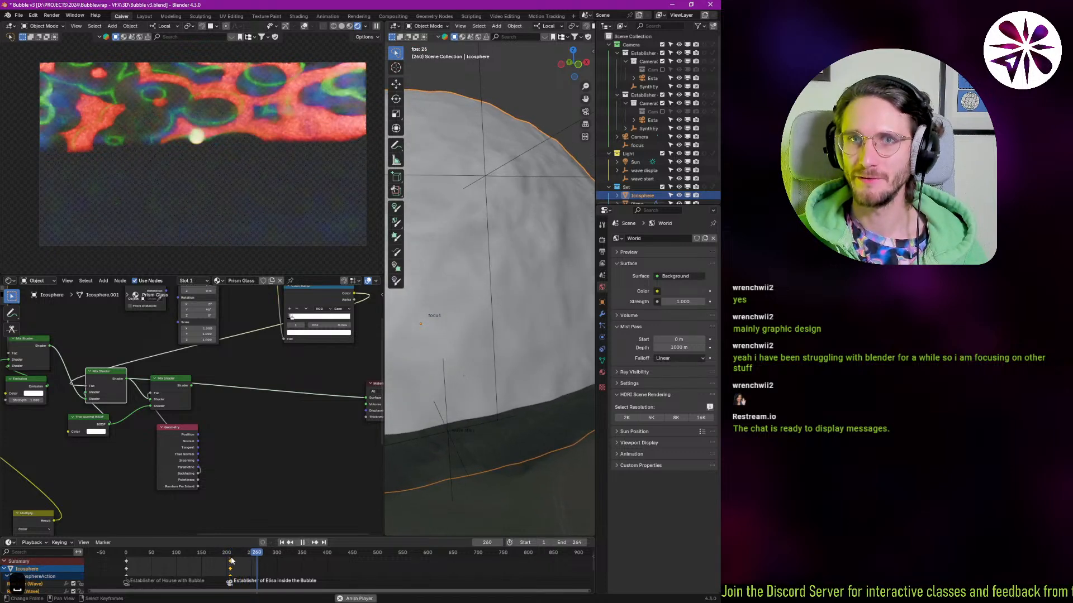
{"action": "key", "text": "space"}
{"action": "left_click", "coordinate": [230, 560]}
{"action": "key", "text": "space"}
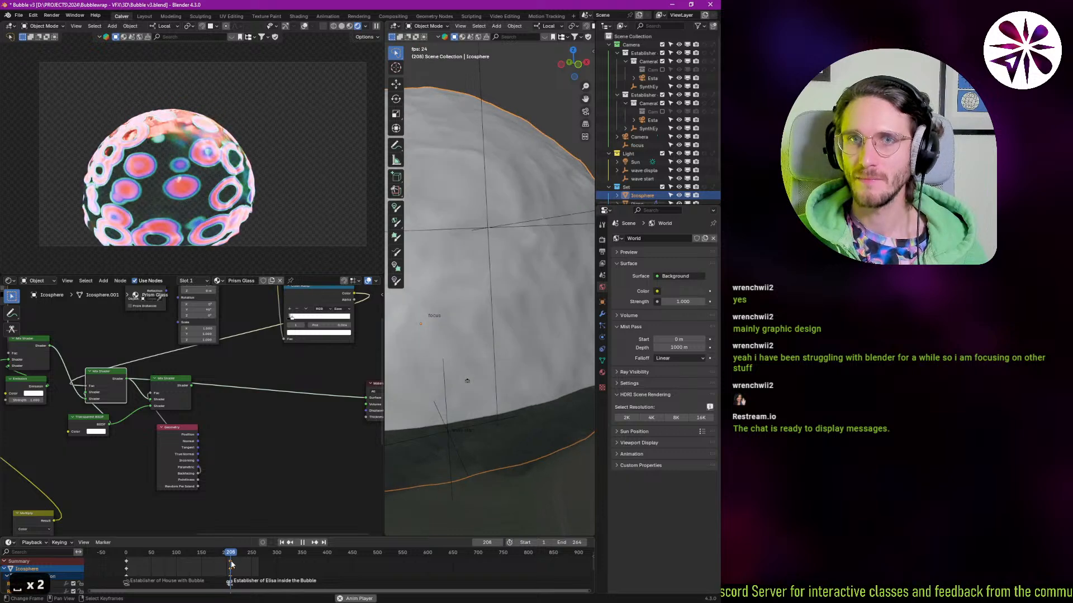
{"action": "key", "text": "space"}
{"action": "left_click_drag", "start_coordinate": [230, 556], "coordinate": [190, 557]}
{"action": "key", "text": "space"}
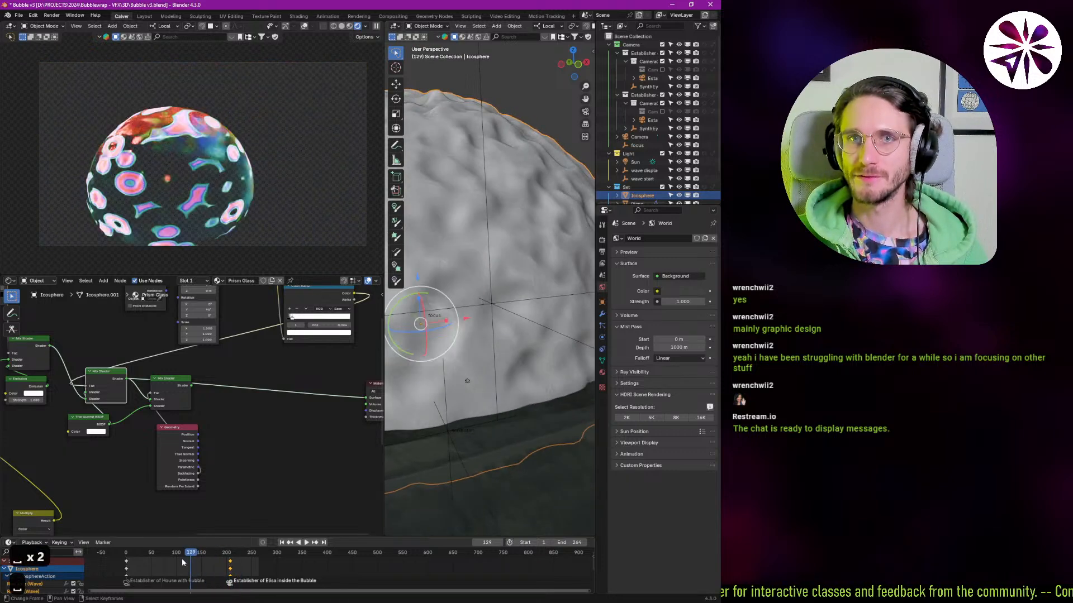
{"action": "left_click", "coordinate": [171, 395], "text": "ctrl+shift"}
{"action": "left_click", "coordinate": [100, 375], "text": "ctrl+shift"}
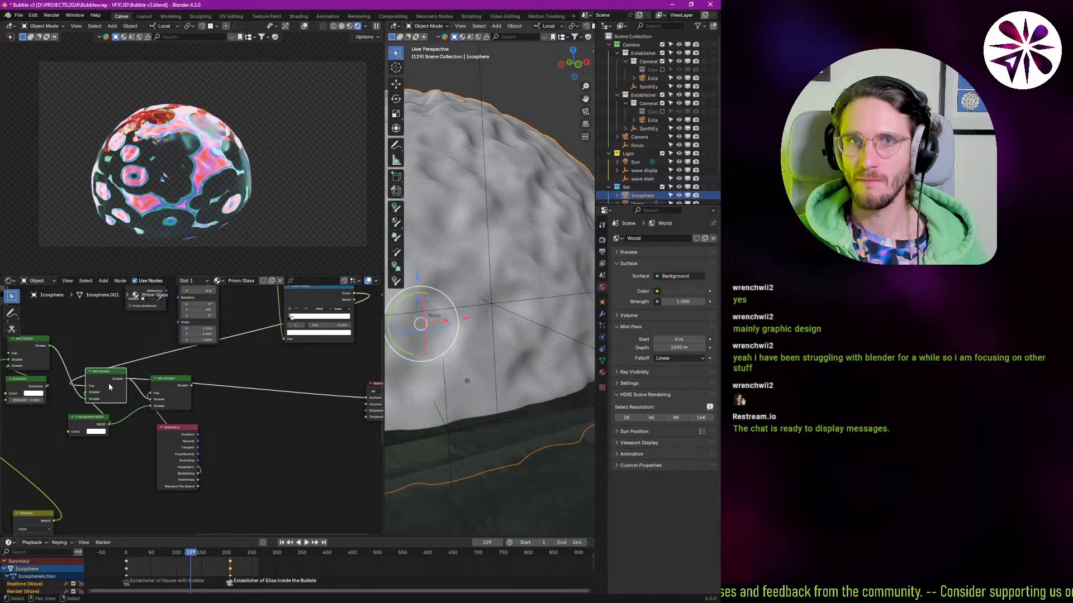
- Replay the change to the inside-bubble camera with the earlier Mix Shader previewed, and route the final Mix Shader back to the Material Output
{"action": "left_click", "coordinate": [234, 568]}
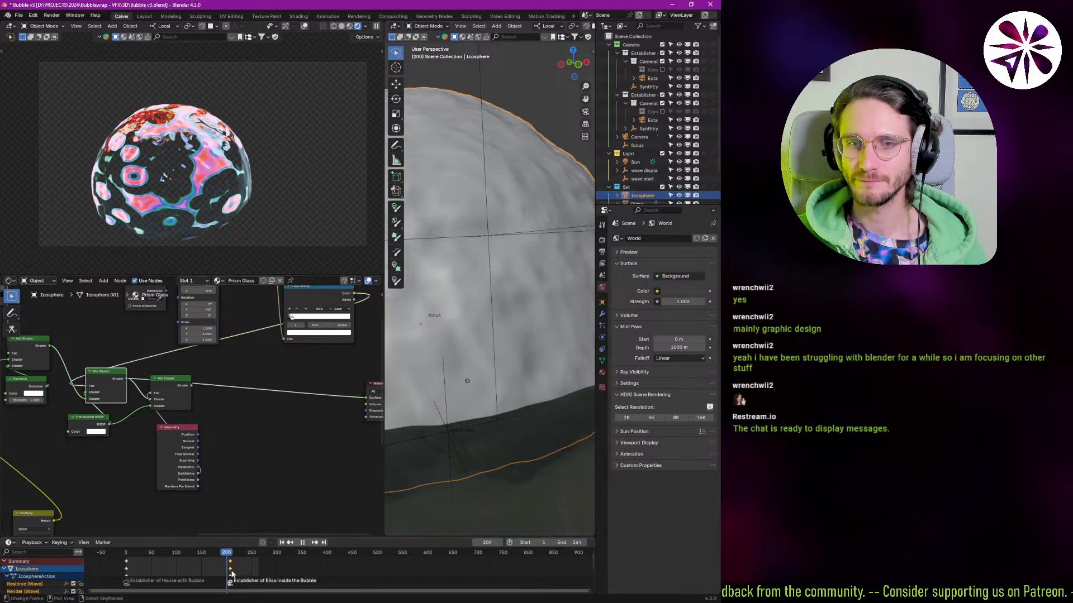
{"action": "key", "text": "space"}
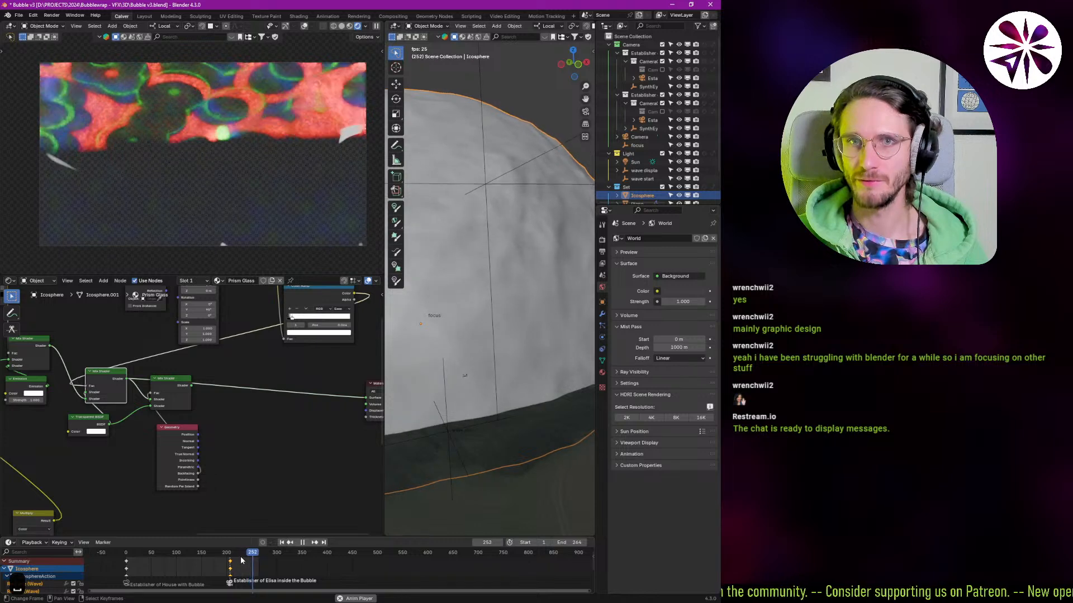
{"action": "key", "text": "space"}
{"action": "left_click", "coordinate": [223, 566]}
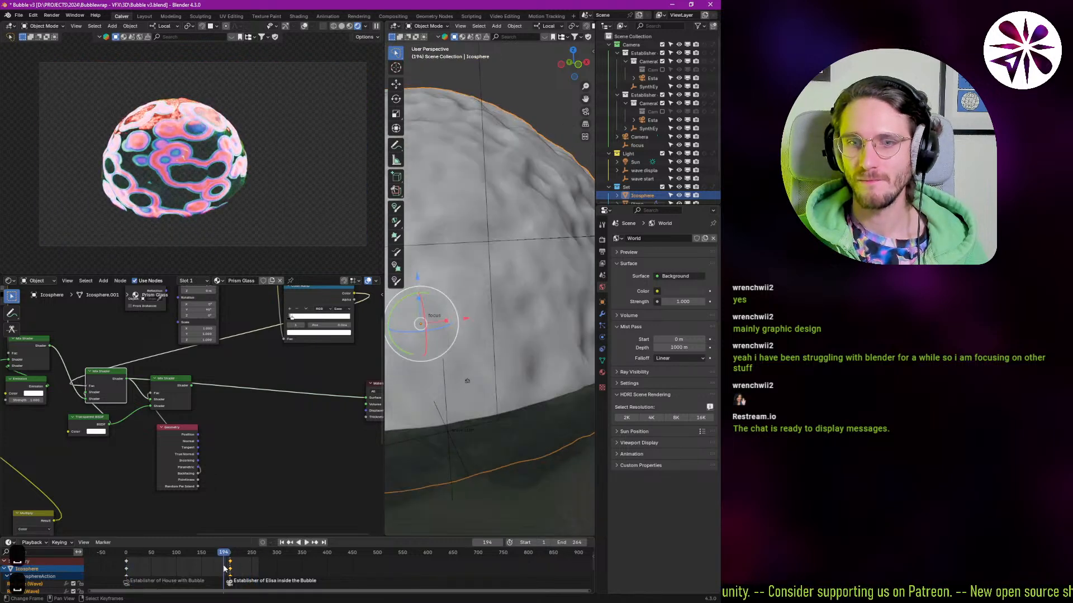
{"action": "key", "text": "space"}
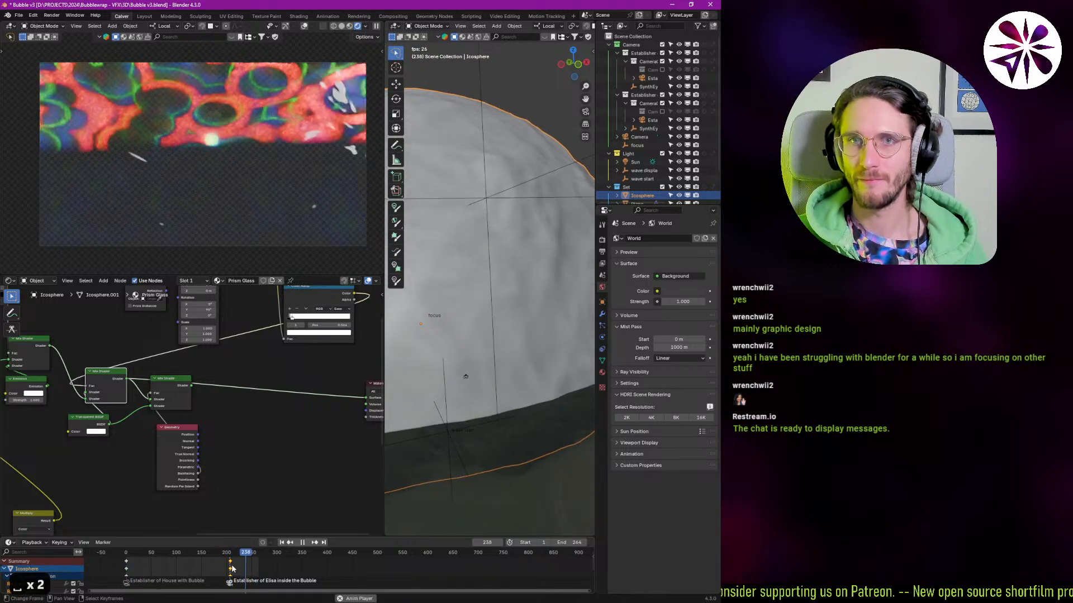
{"action": "key", "text": "space"}
{"action": "key", "text": "space"}
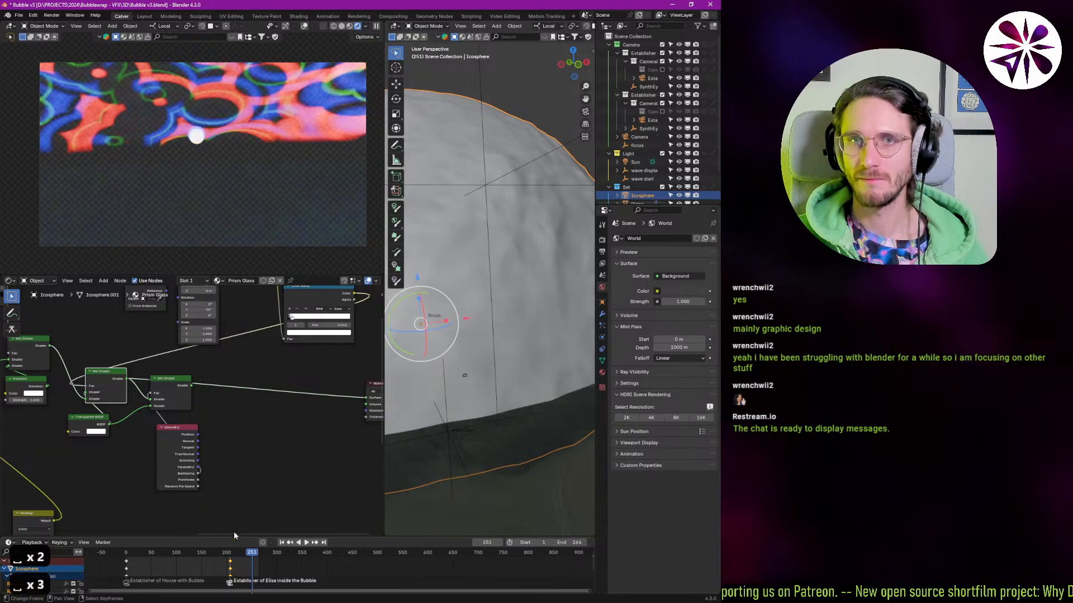
{"action": "left_click", "coordinate": [165, 395], "text": "ctrl+shift"}
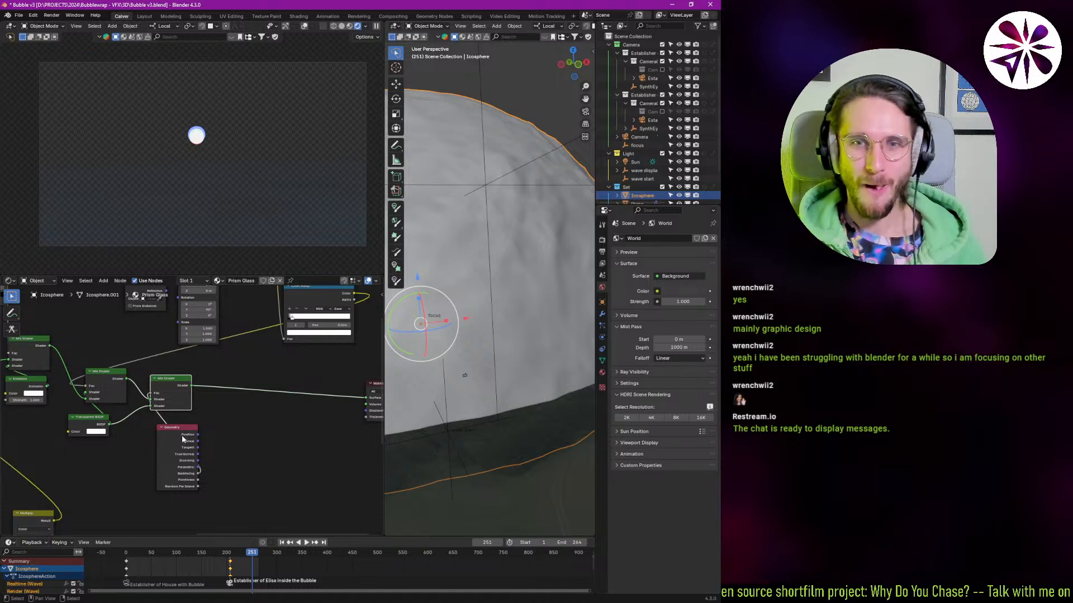
- Try muting the Mix Shader that blends in the white Emission of strength 1.000, and undo it
{"action": "left_click_drag", "start_coordinate": [182, 439], "coordinate": [323, 464]}
{"action": "left_click_drag", "start_coordinate": [158, 409], "coordinate": [204, 375]}
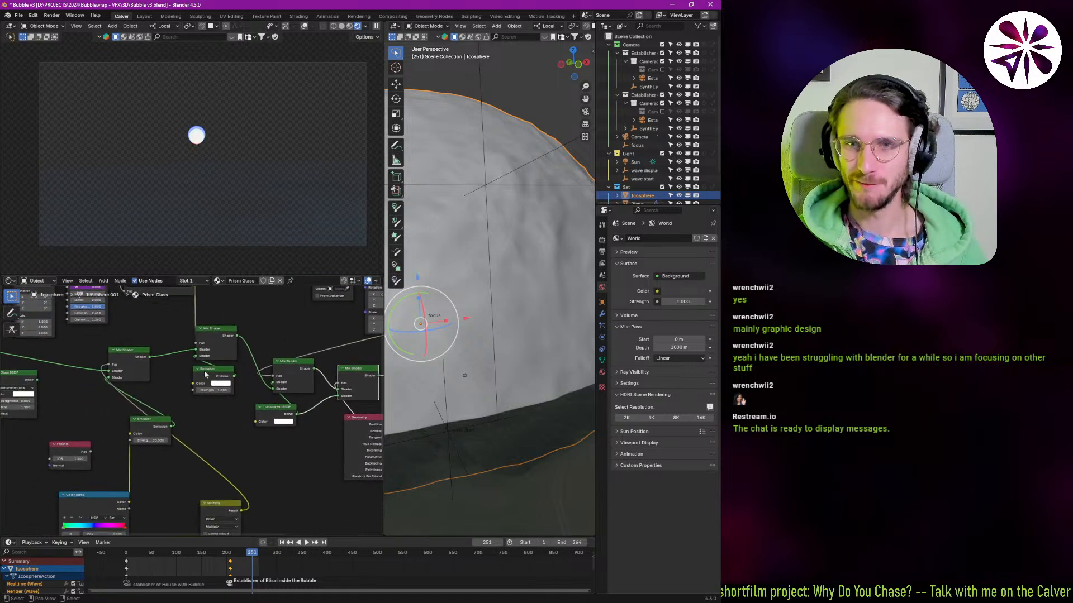
{"action": "left_click", "coordinate": [226, 356]}
{"action": "key", "text": "m"}
{"action": "key", "text": "ctrl+z"}
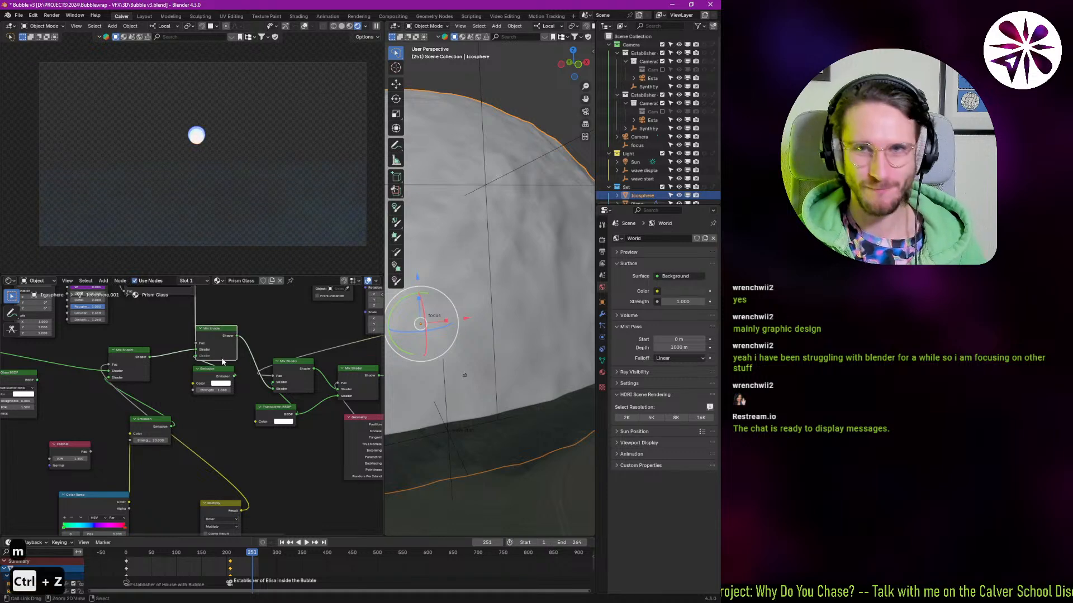
- Preview the white Emission and the multicoloured part of the Prism Glass shader, and route the final Mix Shader back to the Material Output
{"action": "left_click", "coordinate": [197, 380]}
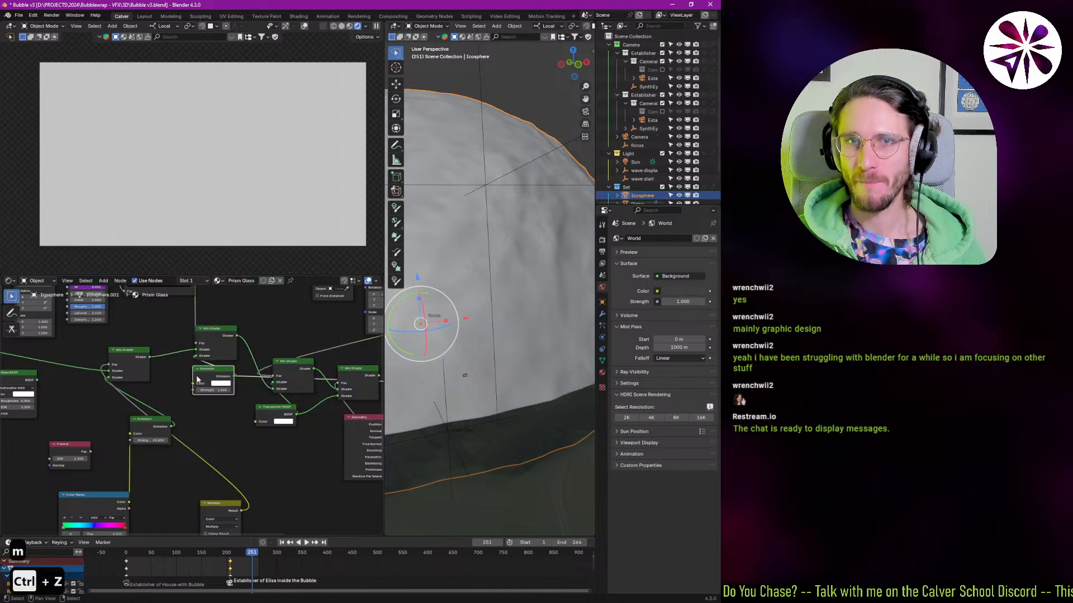
{"action": "left_click_drag", "start_coordinate": [179, 467], "coordinate": [171, 397]}
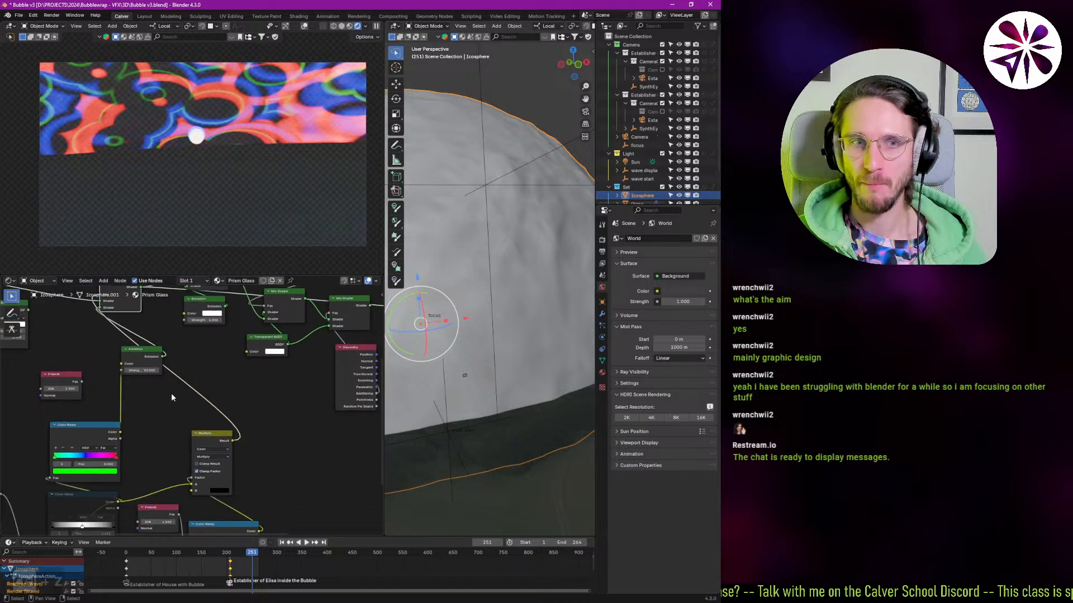
{"action": "left_click_drag", "start_coordinate": [216, 444], "coordinate": [223, 420]}
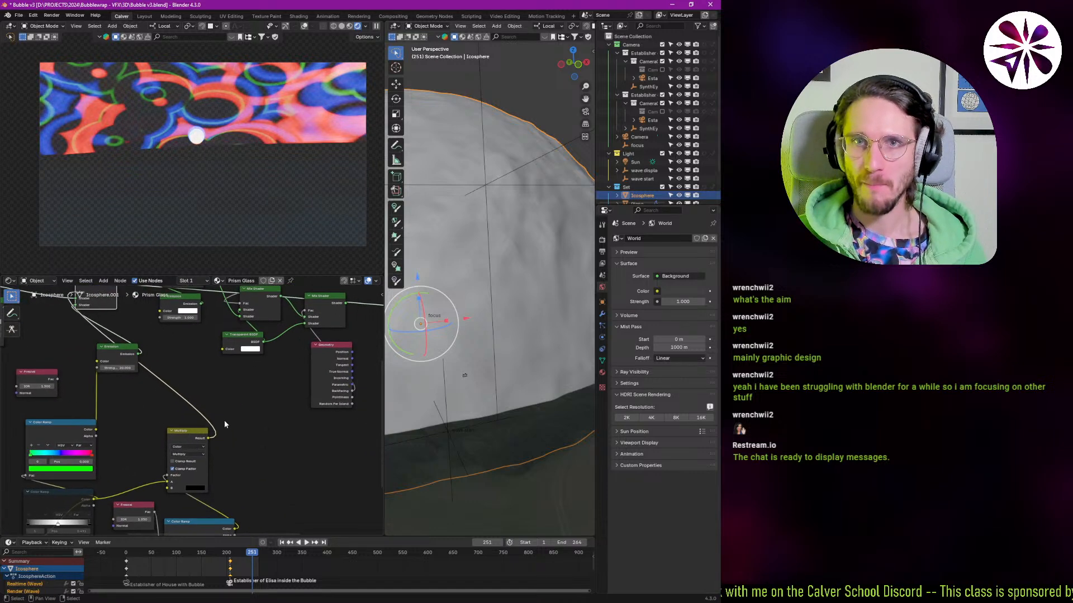
{"action": "left_click_drag", "start_coordinate": [283, 407], "coordinate": [172, 451]}
{"action": "left_click", "coordinate": [167, 362], "text": "ctrl+shift"}
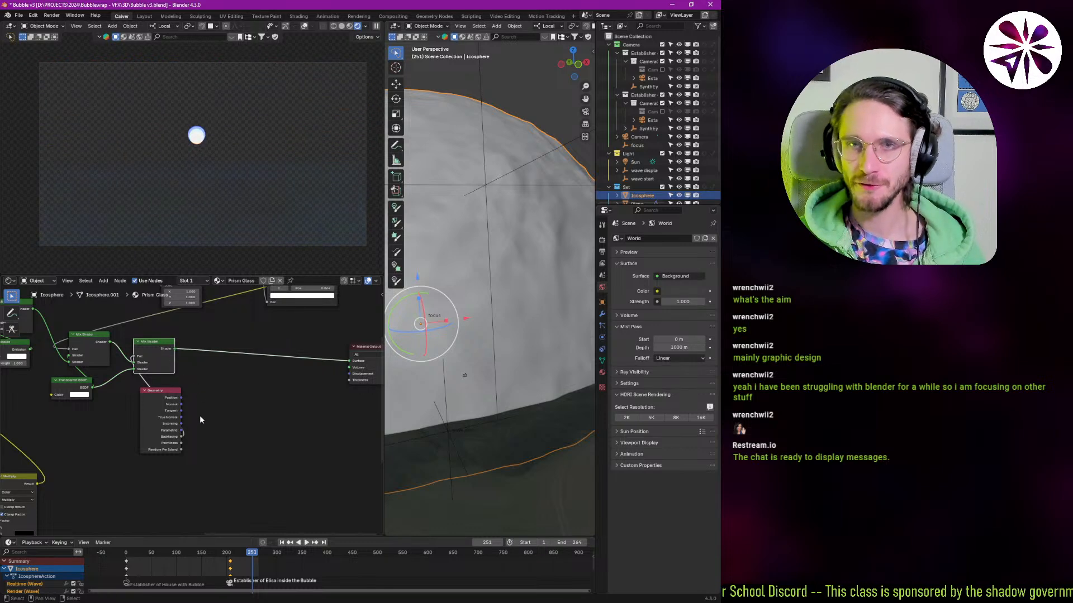
- Scrub the bubble animation to frames 207 and 87, and play through the change to the inside-bubble camera up to frame 228
{"action": "left_click", "coordinate": [229, 570]}
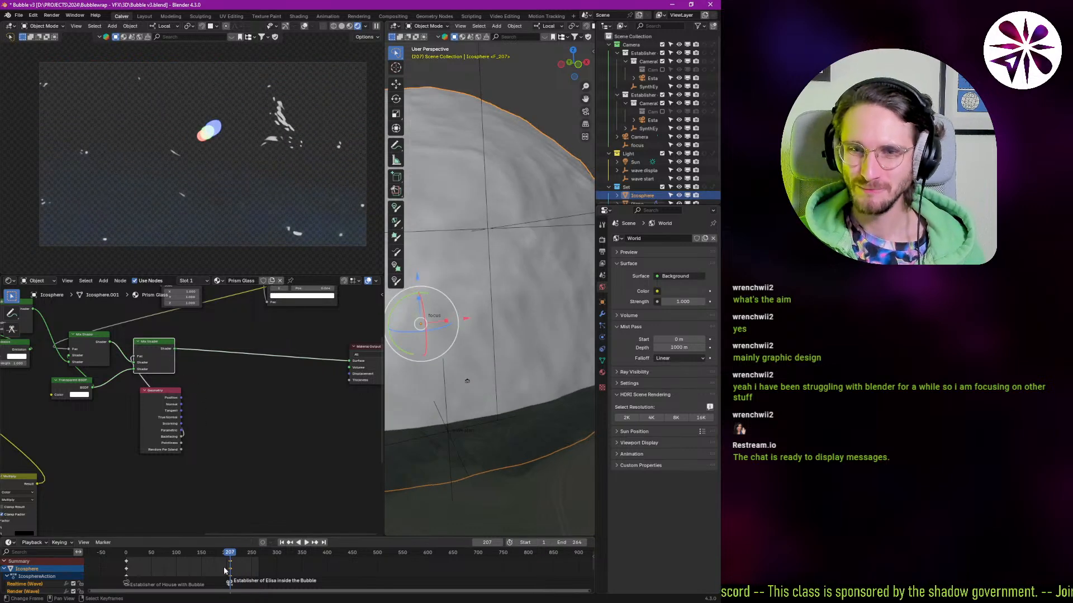
{"action": "left_click_drag", "start_coordinate": [224, 570], "coordinate": [169, 557]}
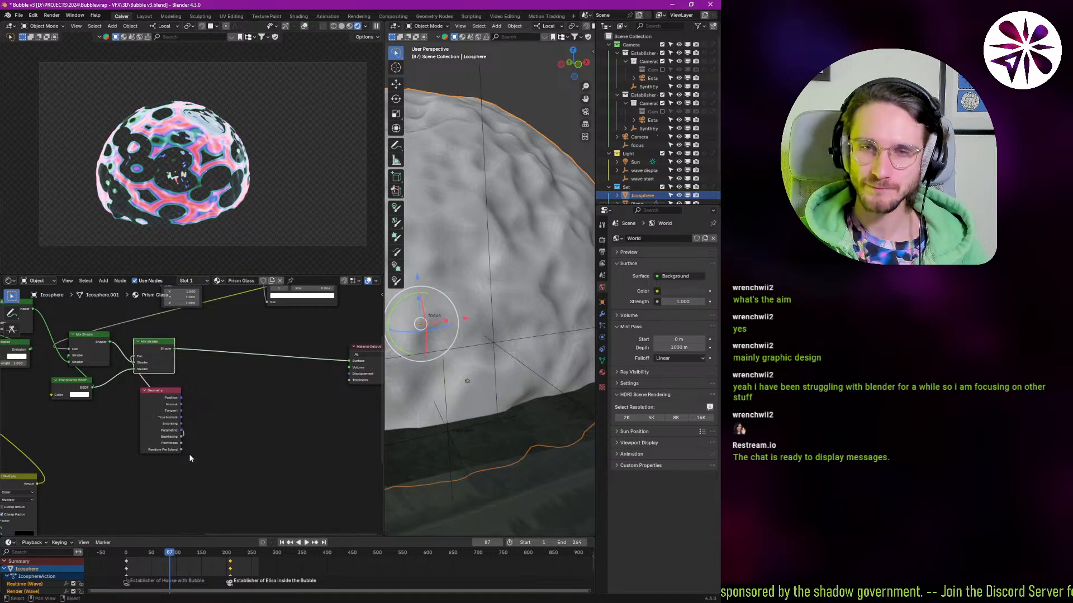
{"action": "left_click_drag", "start_coordinate": [180, 566], "coordinate": [199, 569]}
{"action": "key", "text": "space"}
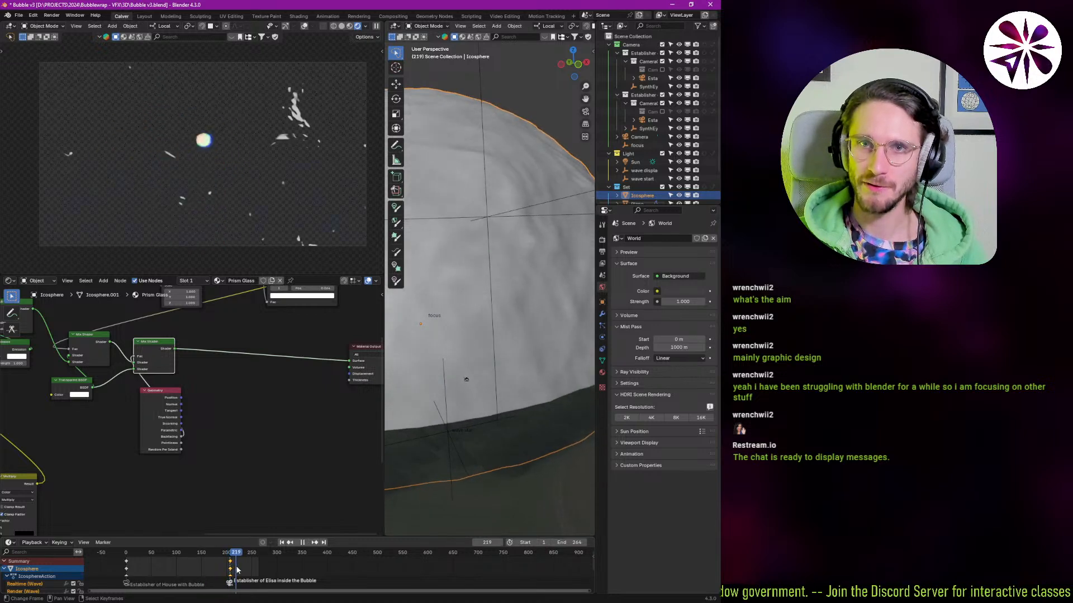
{"action": "key", "text": "space"}
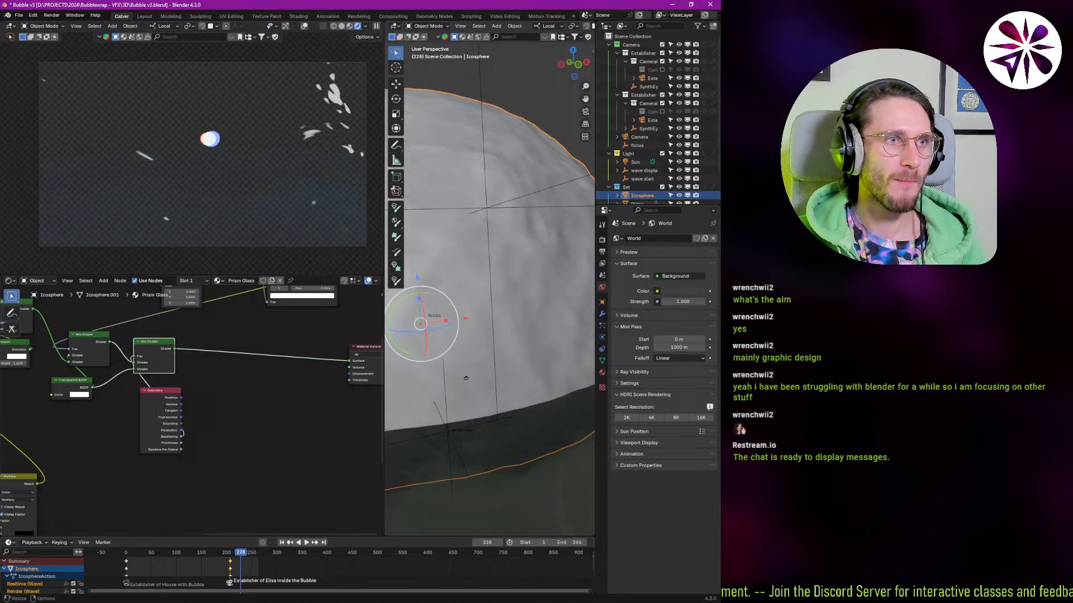
- Switch to DaVinci Resolve, move the ColorCurves2 curve point to about In 0.2, Out 0.82, and smooth it
{"action": "key", "text": "alt+Tab"}
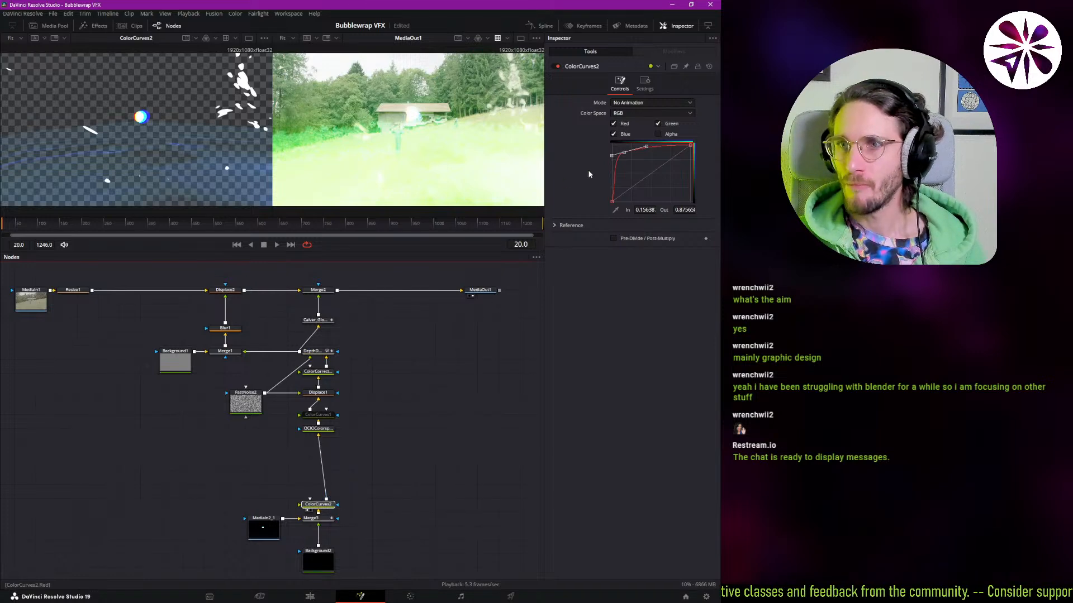
{"action": "left_click_drag", "start_coordinate": [625, 157], "coordinate": [630, 164]}
{"action": "key", "text": "shift+s"}
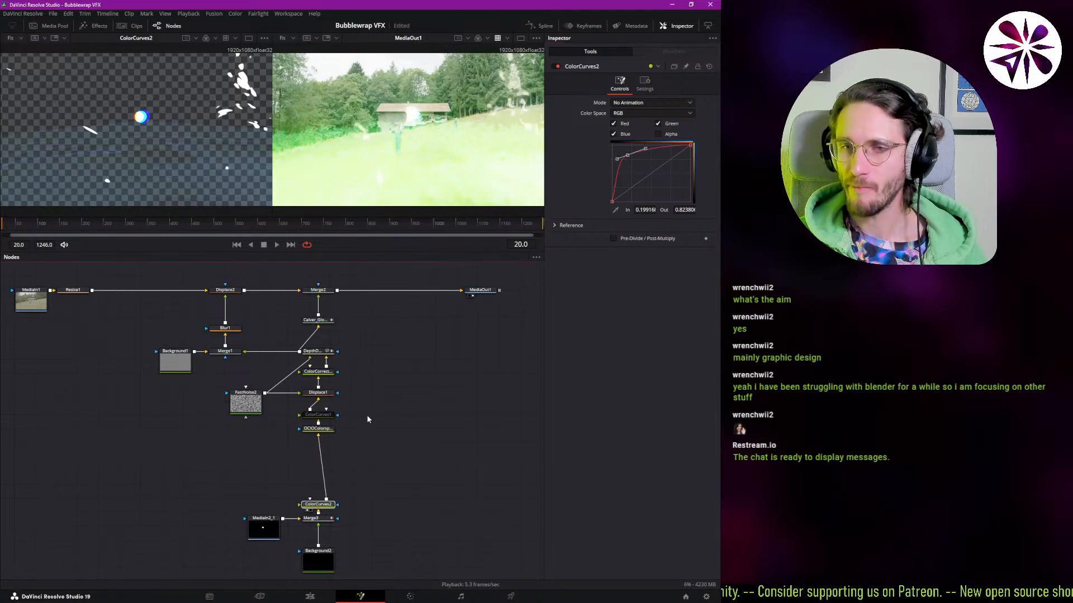
- Select Merge3 among the composite's nodes, and display its Blend keyframes fitted to the full keyframe timeline
{"action": "left_click", "coordinate": [318, 290]}
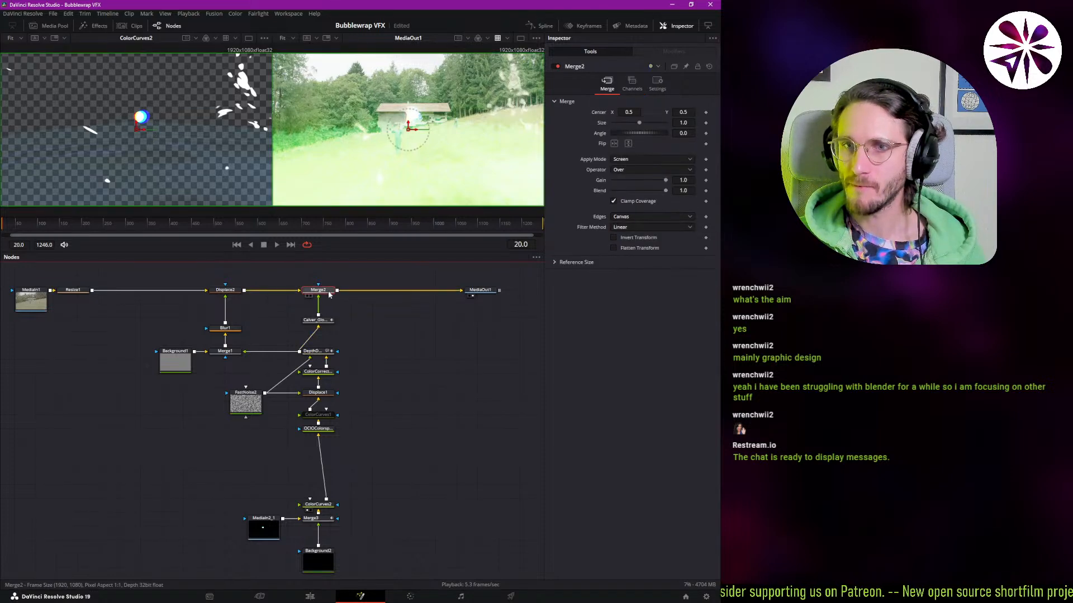
{"action": "left_click", "coordinate": [291, 479]}
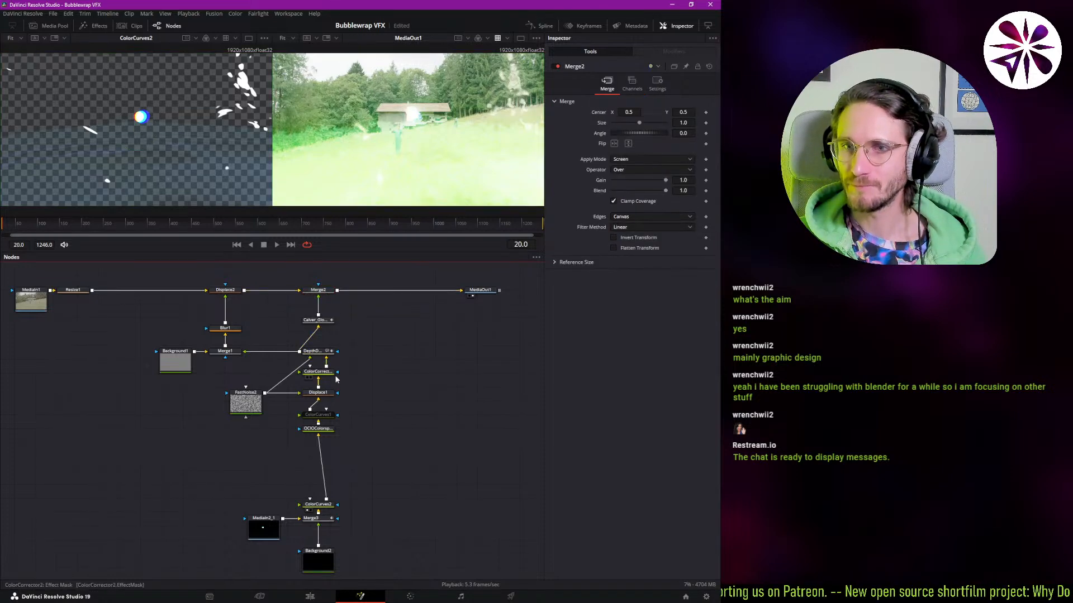
{"action": "left_click_drag", "start_coordinate": [368, 452], "coordinate": [364, 425]}
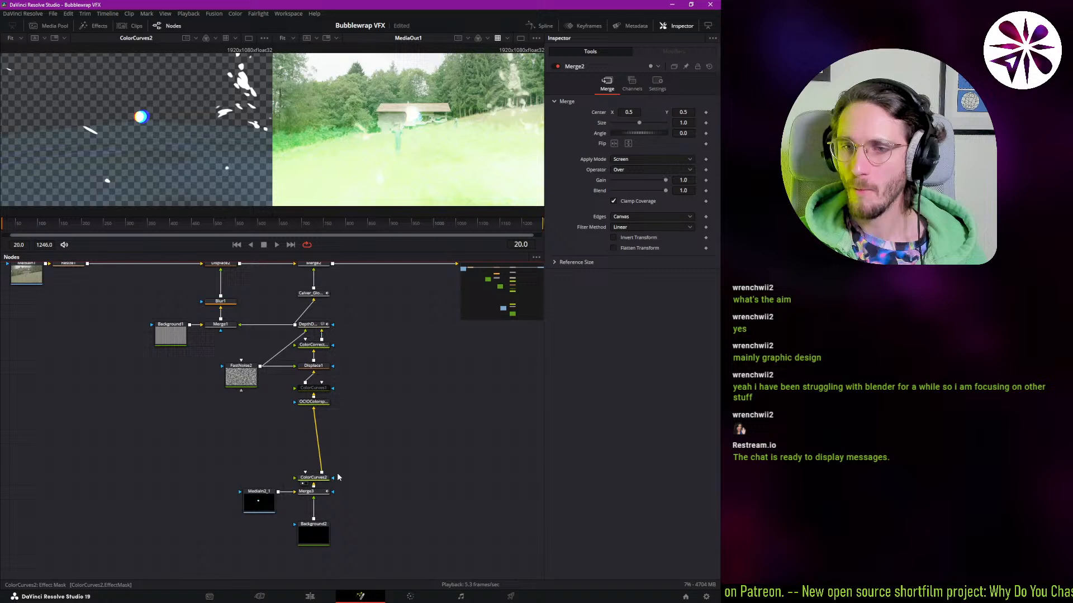
{"action": "left_click", "coordinate": [306, 491]}
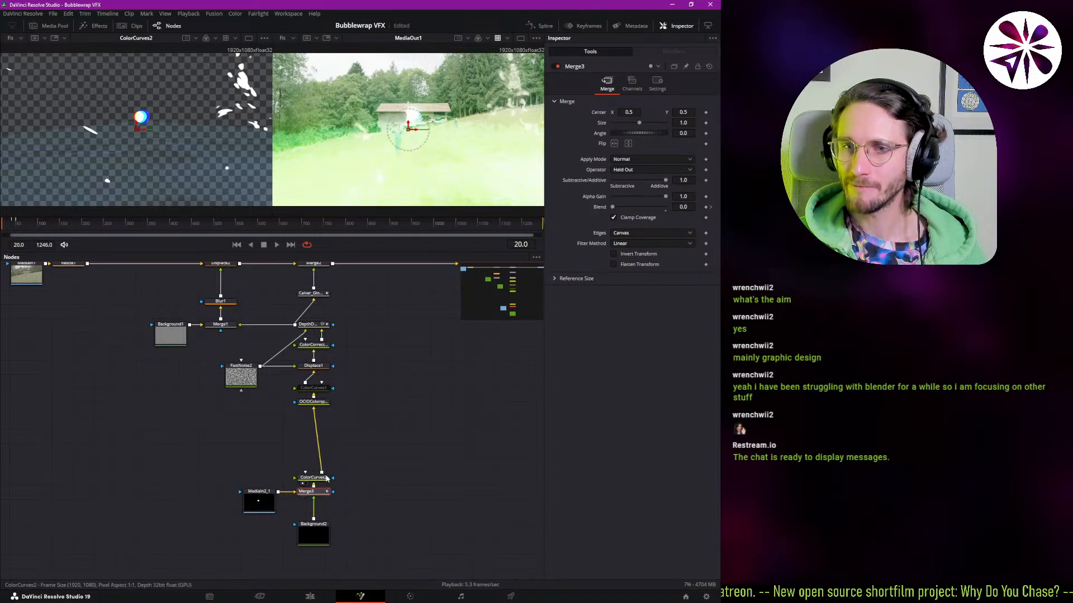
{"action": "left_click", "coordinate": [579, 26]}
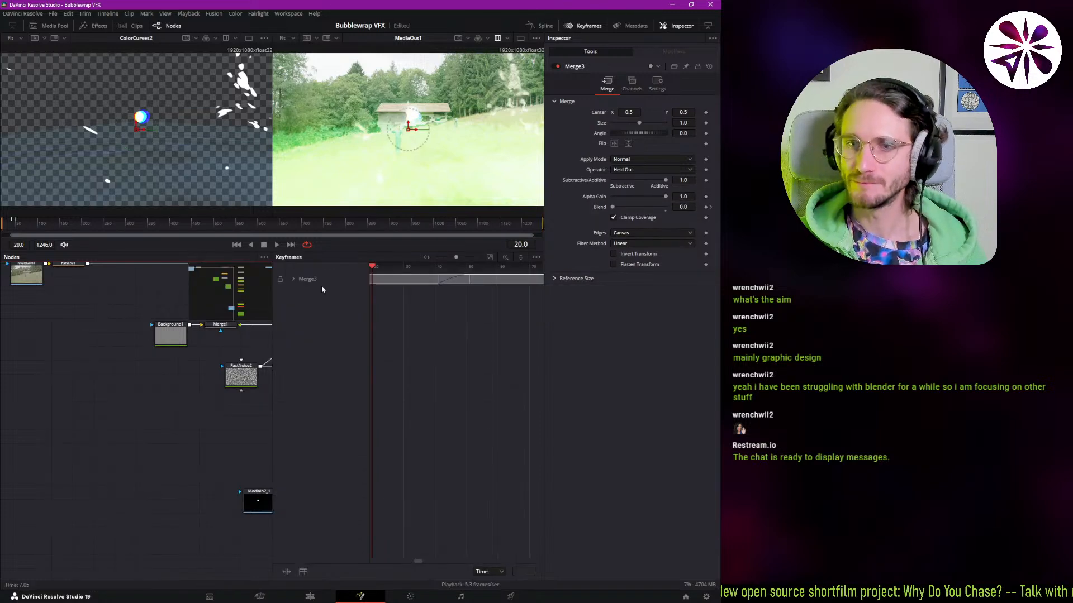
{"action": "left_click", "coordinate": [293, 279]}
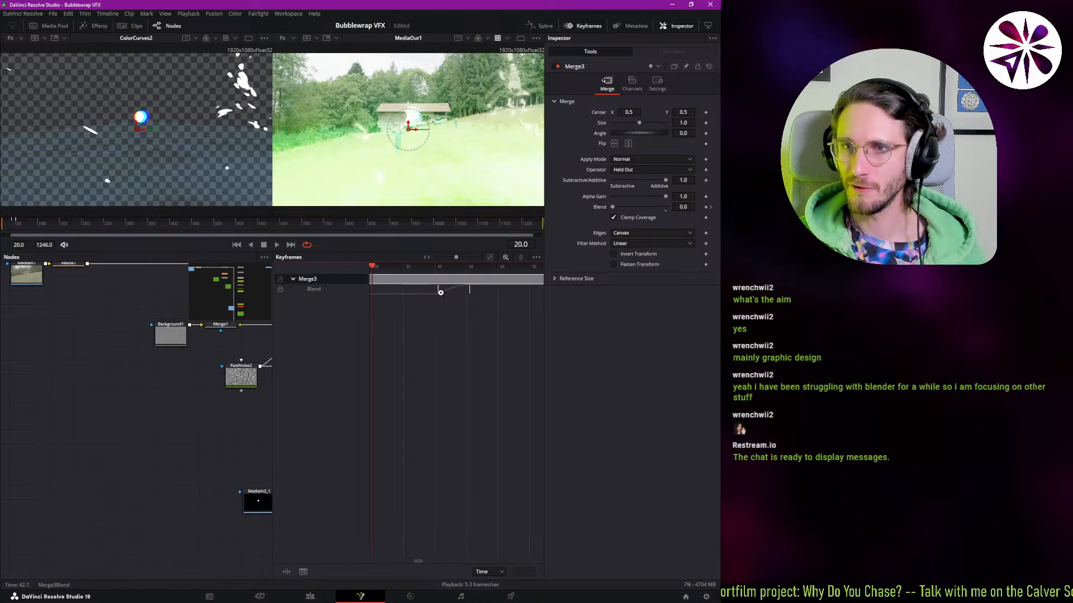
{"action": "left_click", "coordinate": [485, 259]}
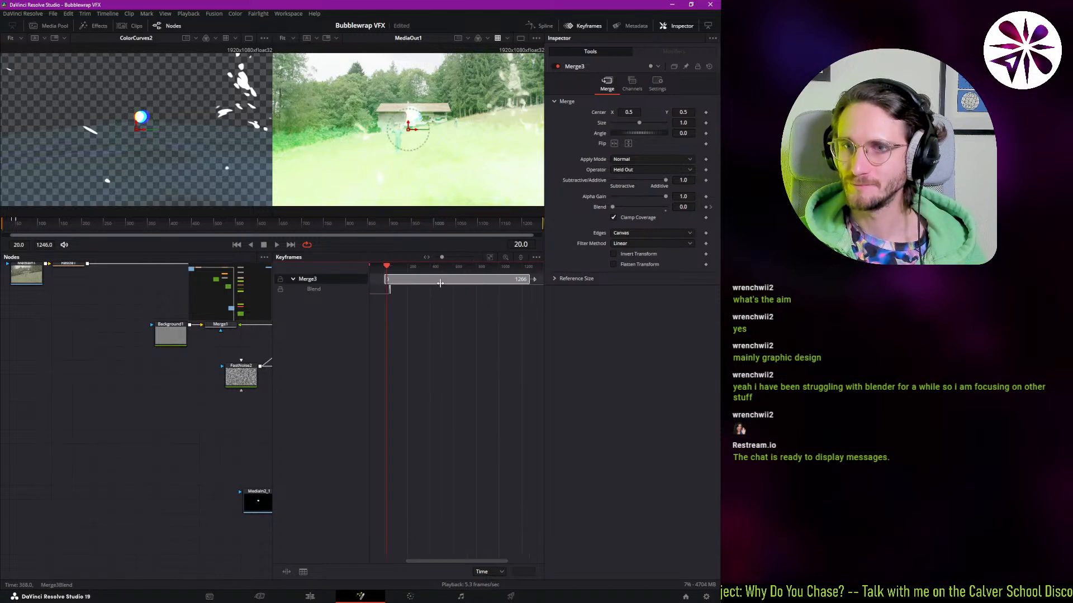
- Review Merge3's Blend transition in the composite, and move its first Blend keyframe to frame 48
{"action": "left_click_drag", "start_coordinate": [387, 311], "coordinate": [627, 290]}
{"action": "scroll", "coordinate": [400, 309], "scroll_direction": "up", "scroll_amount": 1}
{"action": "left_click", "coordinate": [420, 303]}
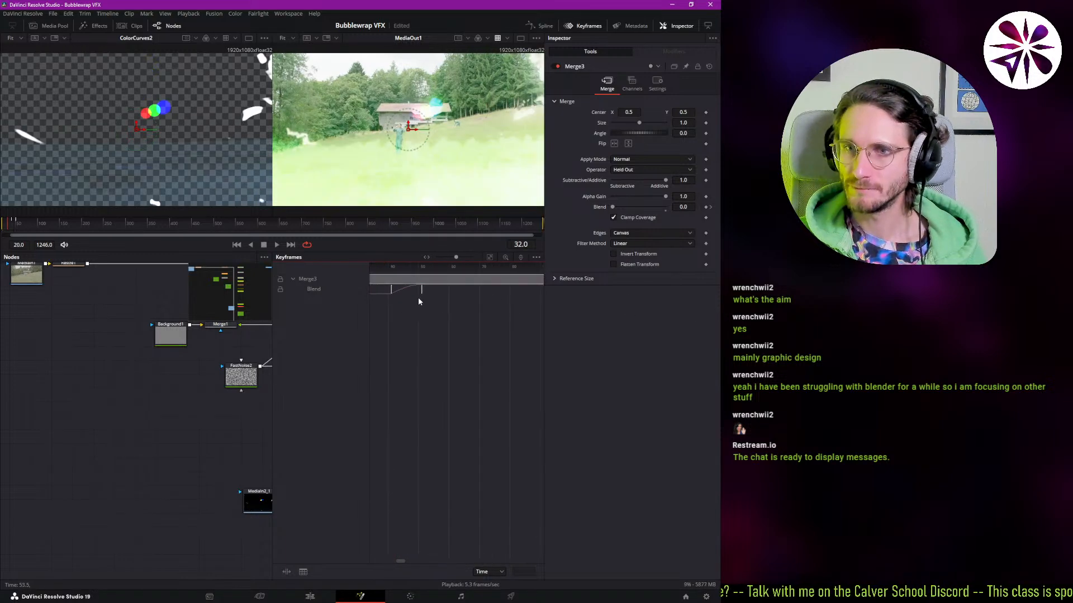
{"action": "left_click_drag", "start_coordinate": [425, 296], "coordinate": [492, 244]}
{"action": "left_click", "coordinate": [434, 290]}
{"action": "left_click_drag", "start_coordinate": [400, 331], "coordinate": [424, 316]}
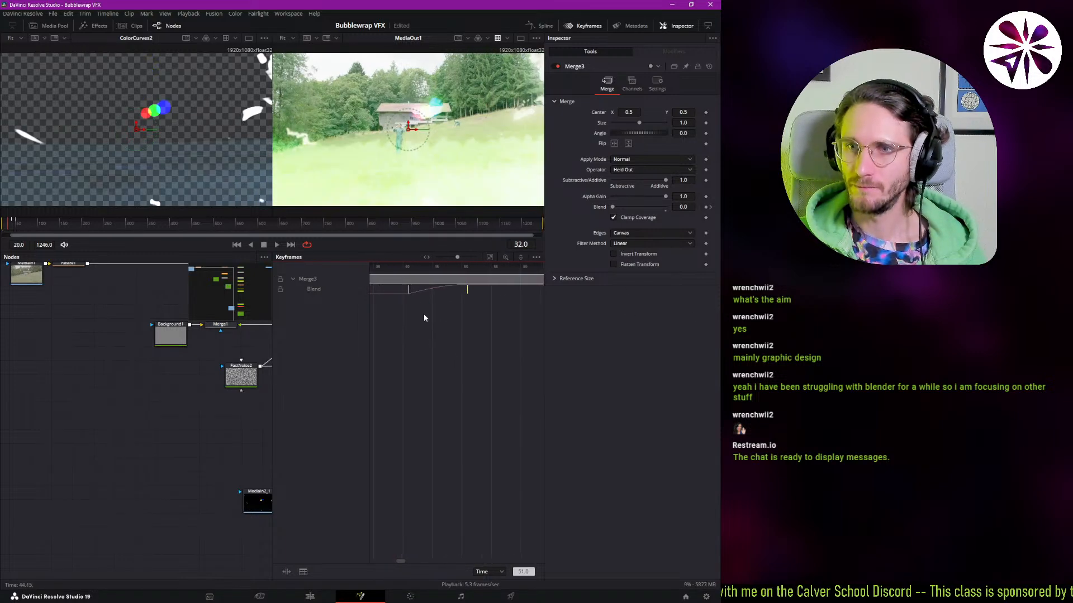
{"action": "left_click_drag", "start_coordinate": [412, 268], "coordinate": [447, 338]}
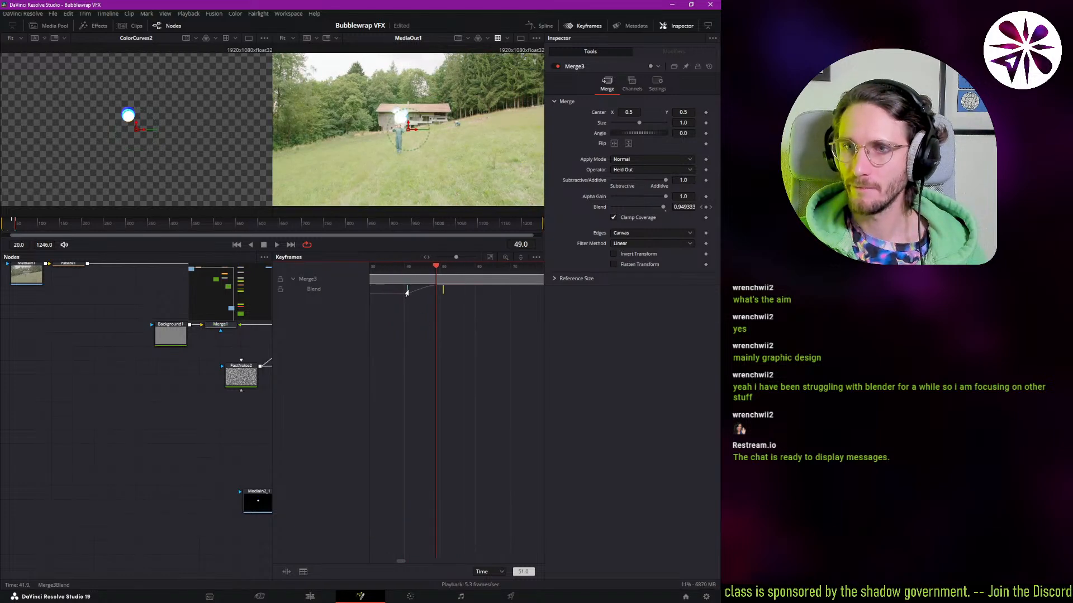
{"action": "left_click_drag", "start_coordinate": [408, 295], "coordinate": [390, 277]}
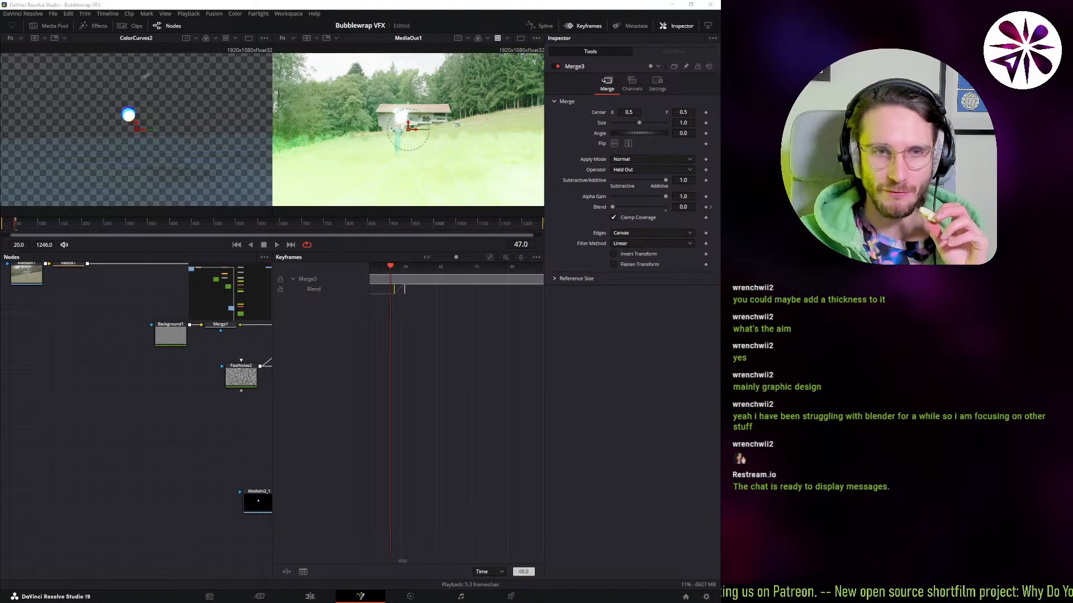
{"action": "left_click", "coordinate": [70, 452]}
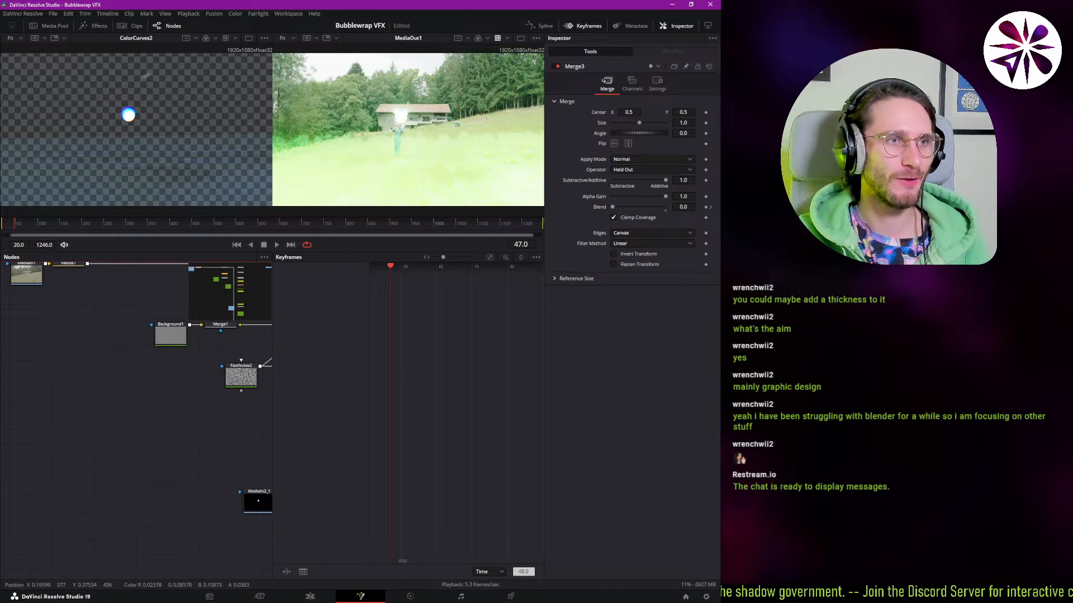
{"action": "key", "text": "alt+Tab"}
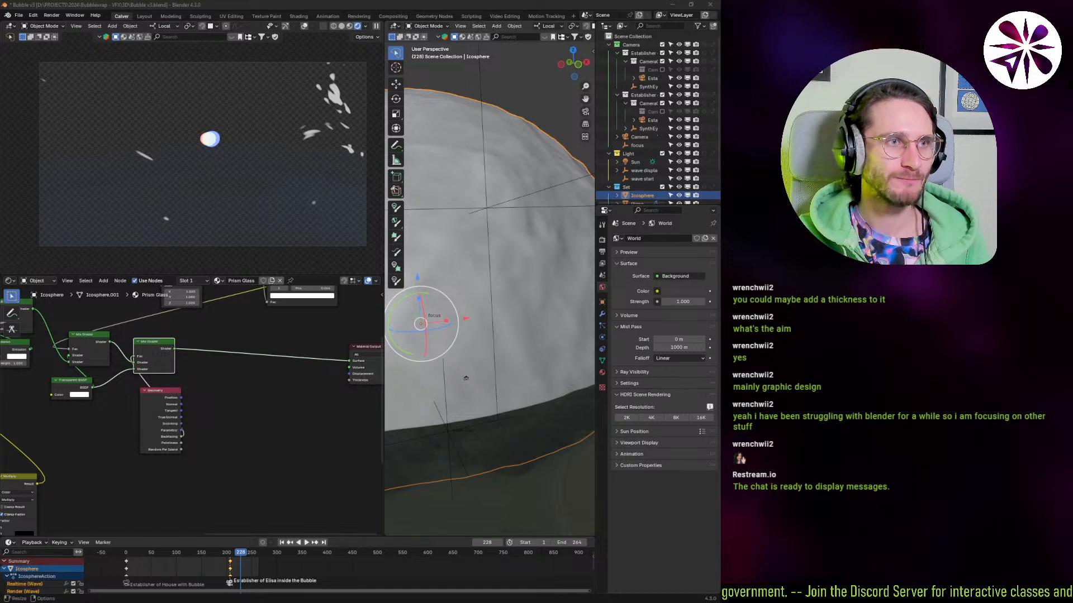
{"action": "key", "text": "alt+Tab"}
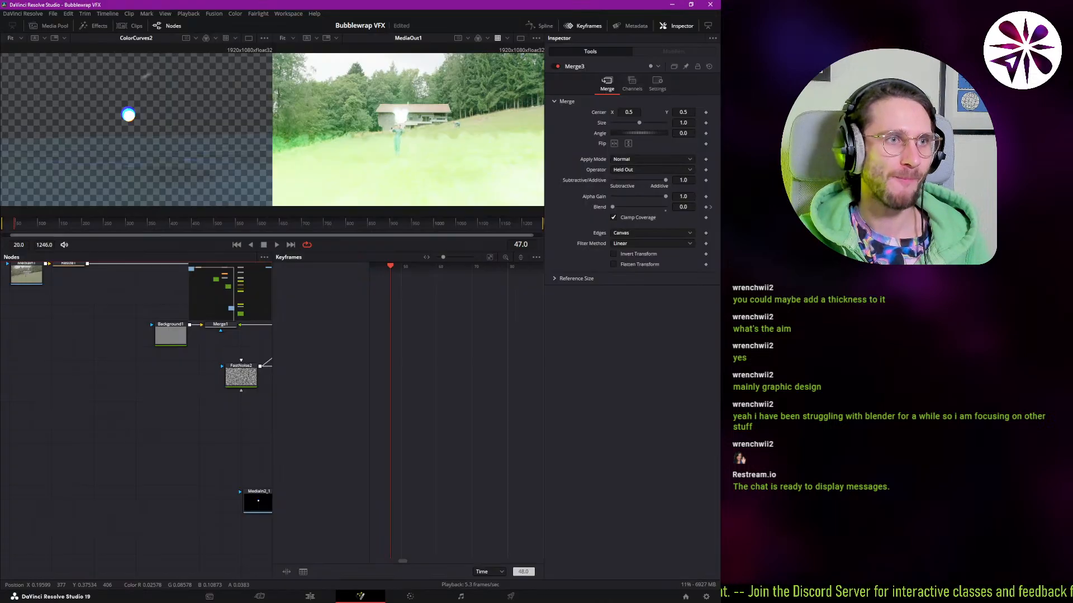
- Widen the node graph beside the keyframes area, and bring the Merge2 and MediaOut1 branch into view
{"action": "scroll", "coordinate": [136, 399], "scroll_direction": "up", "scroll_amount": 1}
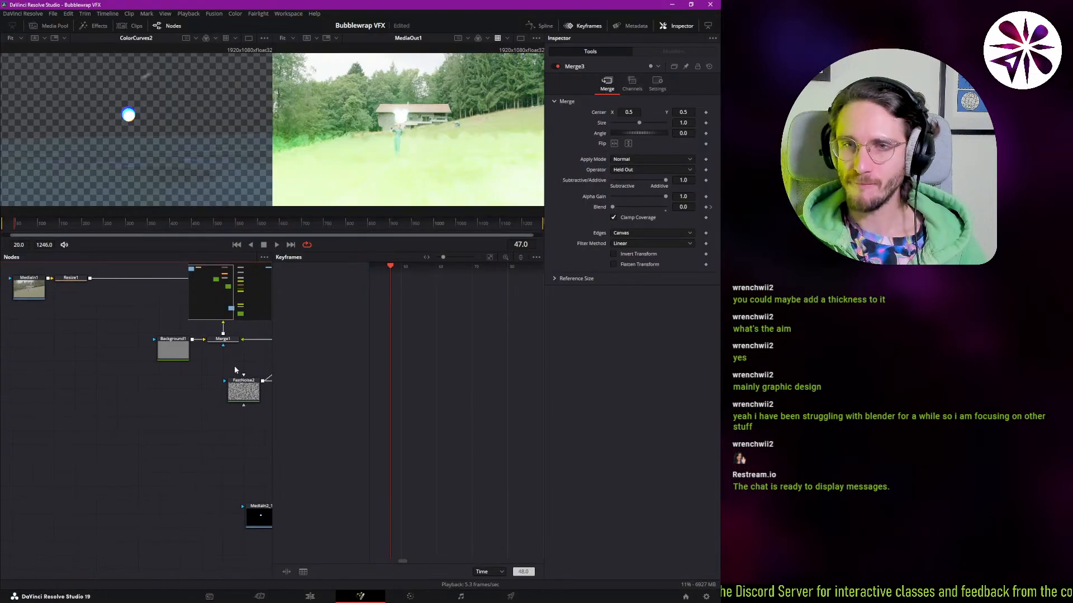
{"action": "left_click_drag", "start_coordinate": [220, 369], "coordinate": [207, 370]}
{"action": "left_click_drag", "start_coordinate": [272, 378], "coordinate": [386, 394]}
{"action": "left_click_drag", "start_coordinate": [327, 397], "coordinate": [199, 423]}
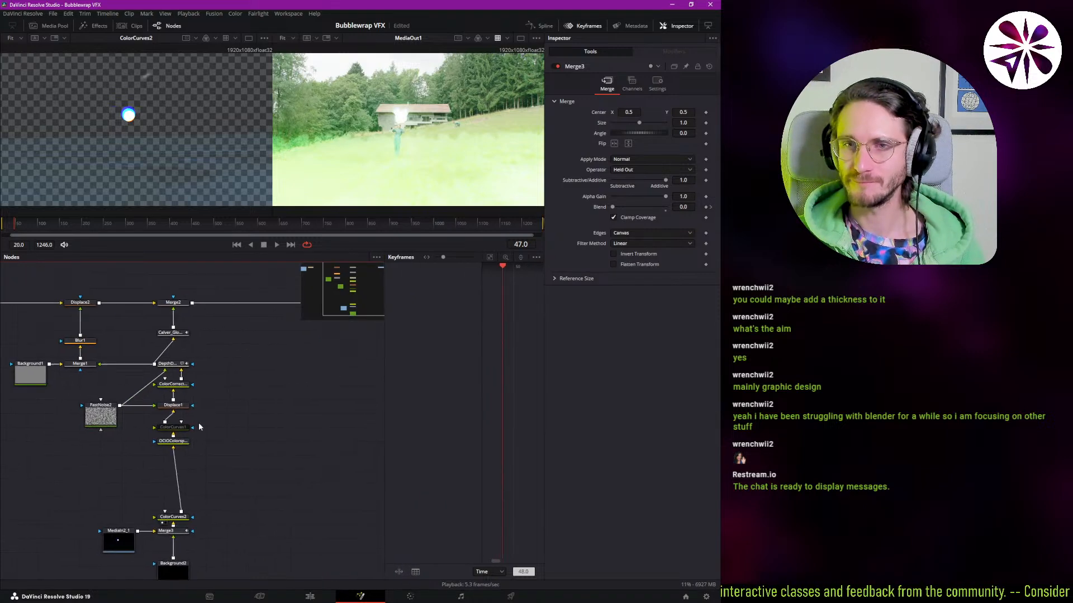
{"action": "left_click_drag", "start_coordinate": [272, 352], "coordinate": [236, 396]}
{"action": "left_click_drag", "start_coordinate": [170, 401], "coordinate": [219, 395]}
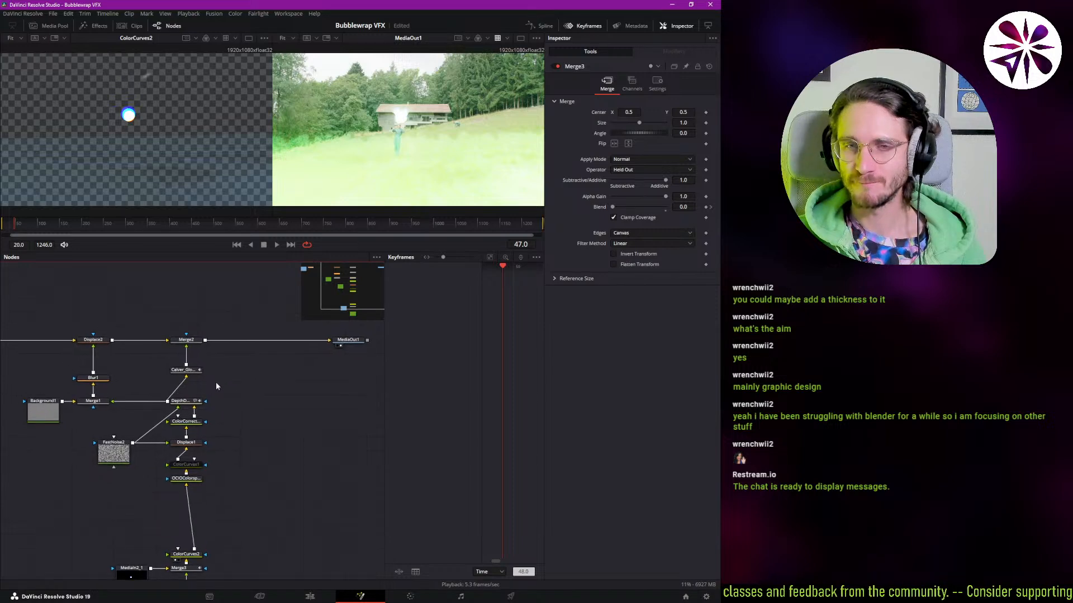
{"action": "left_click_drag", "start_coordinate": [159, 299], "coordinate": [158, 307]}
- Step back and forth between frames 46 and 49 to check where Merge3's Blend transition begins
{"action": "key", "text": "Left"}
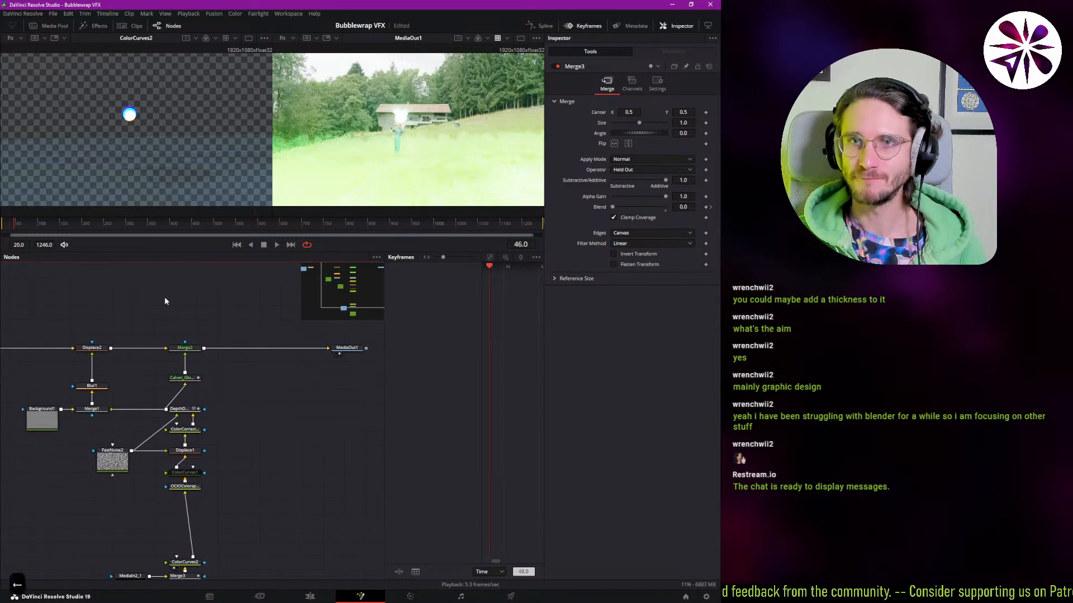
{"action": "key", "text": "Right"}
{"action": "key", "text": "Right"}
{"action": "key", "text": "Right"}
{"action": "key", "text": "Right"}
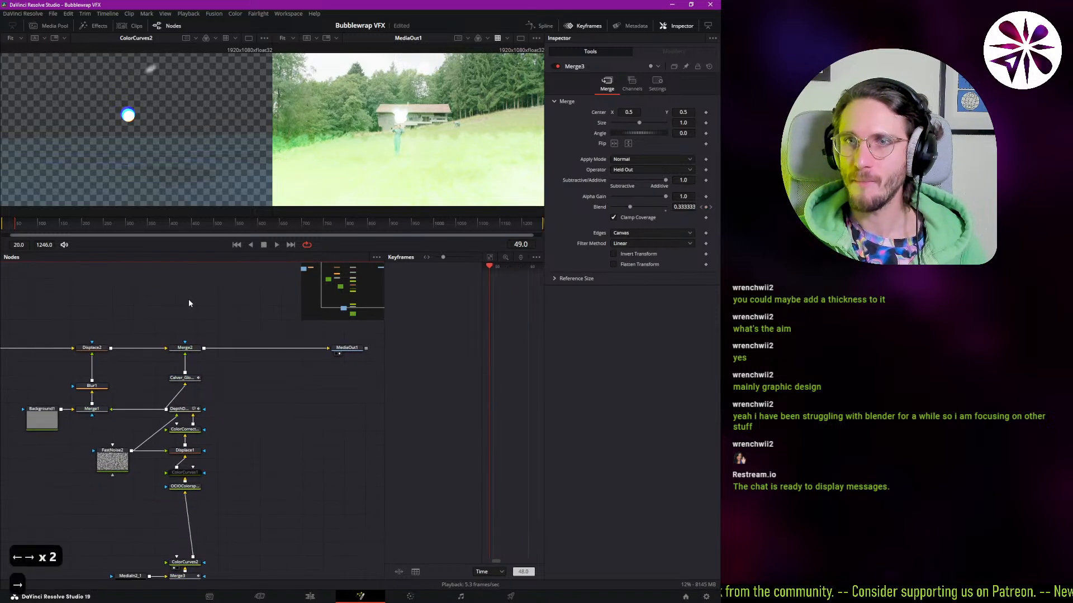
{"action": "key", "text": "Left"}
{"action": "key", "text": "Left"}
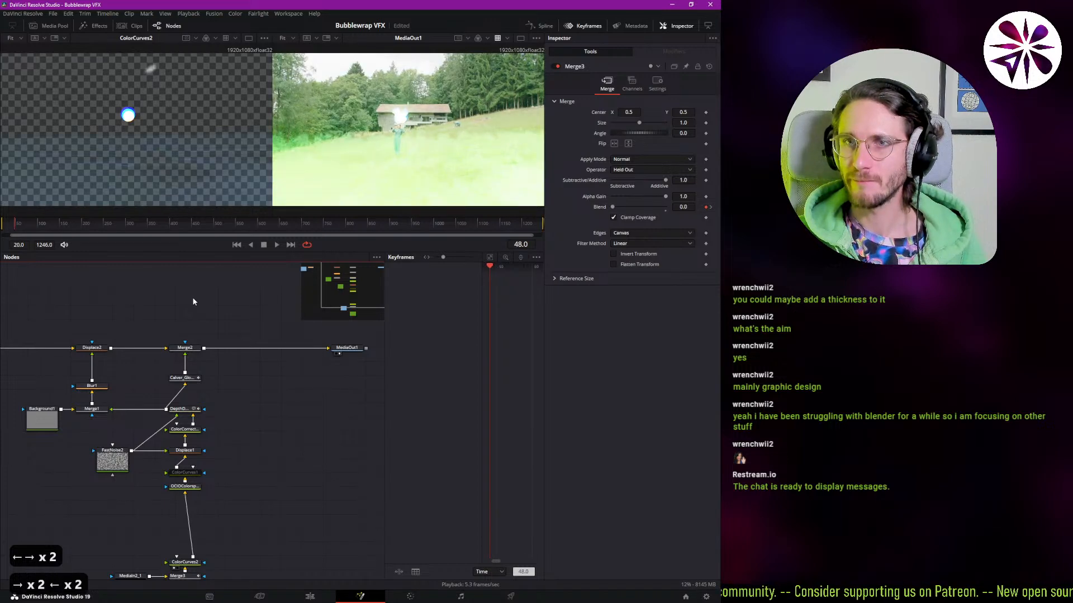
{"action": "key", "text": "Right"}
- Add an unconnected Fast Noise node beside ColorCurves2 in the bubble's node branch
{"action": "left_click_drag", "start_coordinate": [188, 303], "coordinate": [167, 314]}
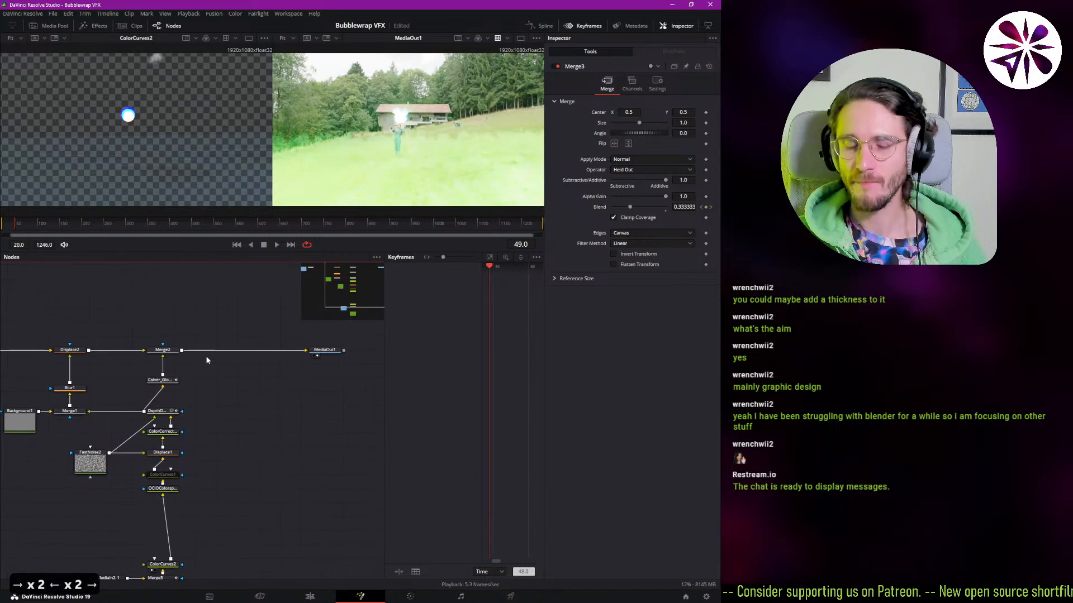
{"action": "scroll", "coordinate": [235, 362], "scroll_direction": "up", "scroll_amount": 1}
{"action": "left_click_drag", "start_coordinate": [189, 436], "coordinate": [209, 384]}
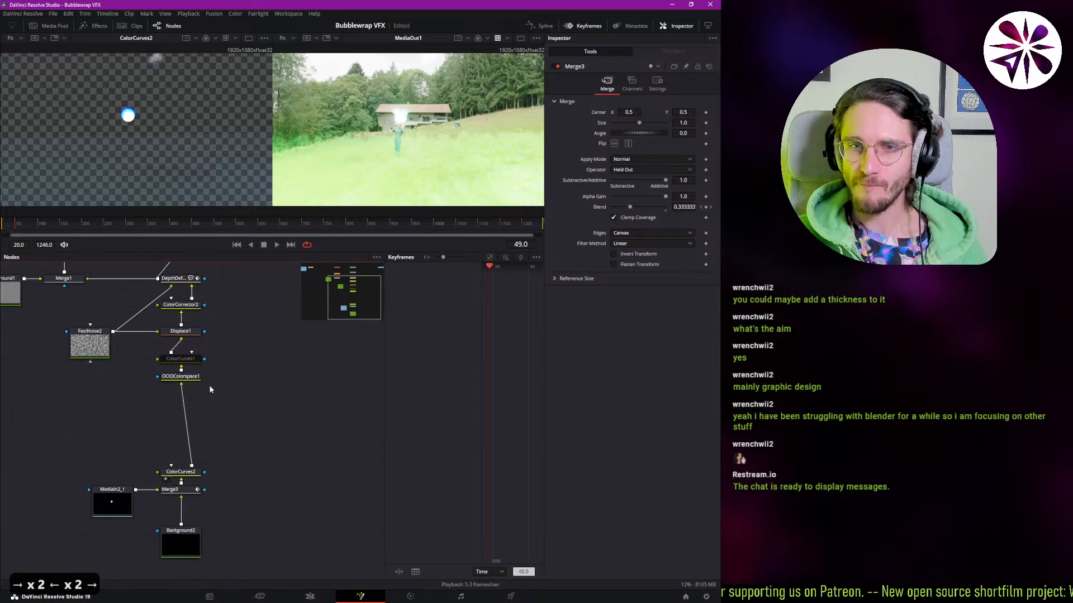
{"action": "scroll", "coordinate": [223, 374], "scroll_direction": "up", "scroll_amount": 1}
{"action": "left_click", "coordinate": [180, 487]}
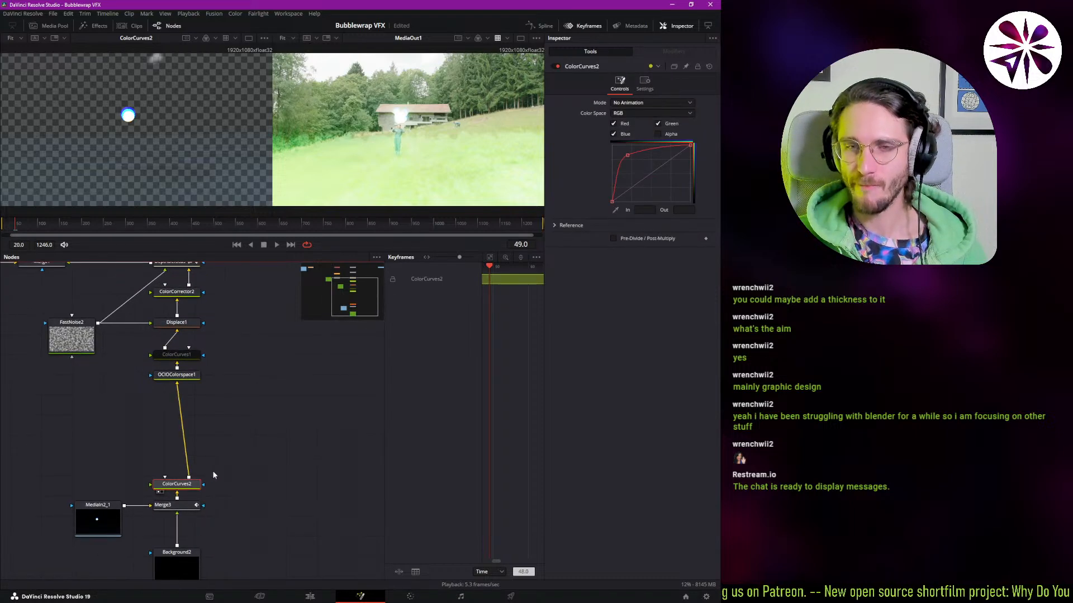
{"action": "key", "text": "ctrl+space"}
{"action": "type", "text": "curv"}
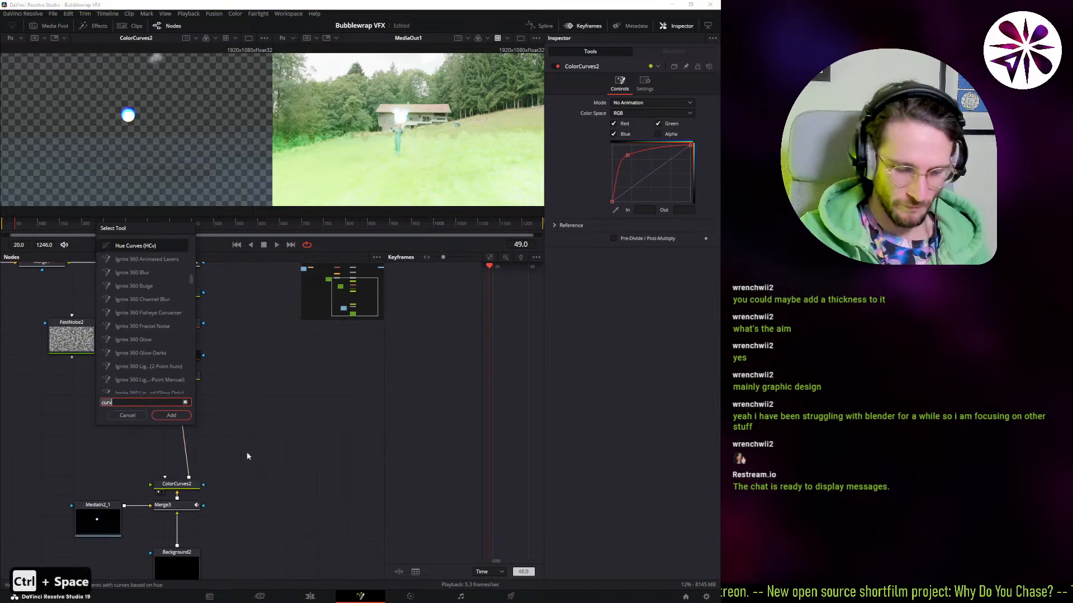
{"action": "key", "text": "BackSpace"}
{"action": "key", "text": "BackSpace"}
{"action": "key", "text": "BackSpace"}
{"action": "key", "text": "BackSpace"}
{"action": "type", "text": "nois"}
{"action": "key", "text": "Return"}
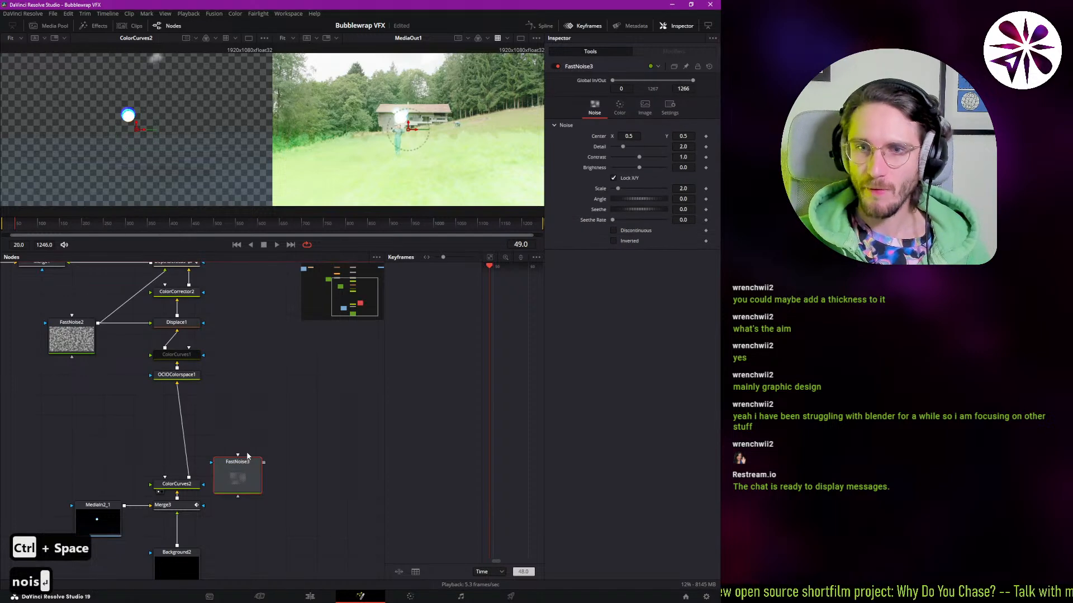
- Merge FastNoise3 into the bubble branch between ColorCurves2 and OCIOColorspace1, and space the new Merge node midway between them
{"action": "left_click_drag", "start_coordinate": [225, 472], "coordinate": [279, 428]}
{"action": "left_click", "coordinate": [185, 485]}
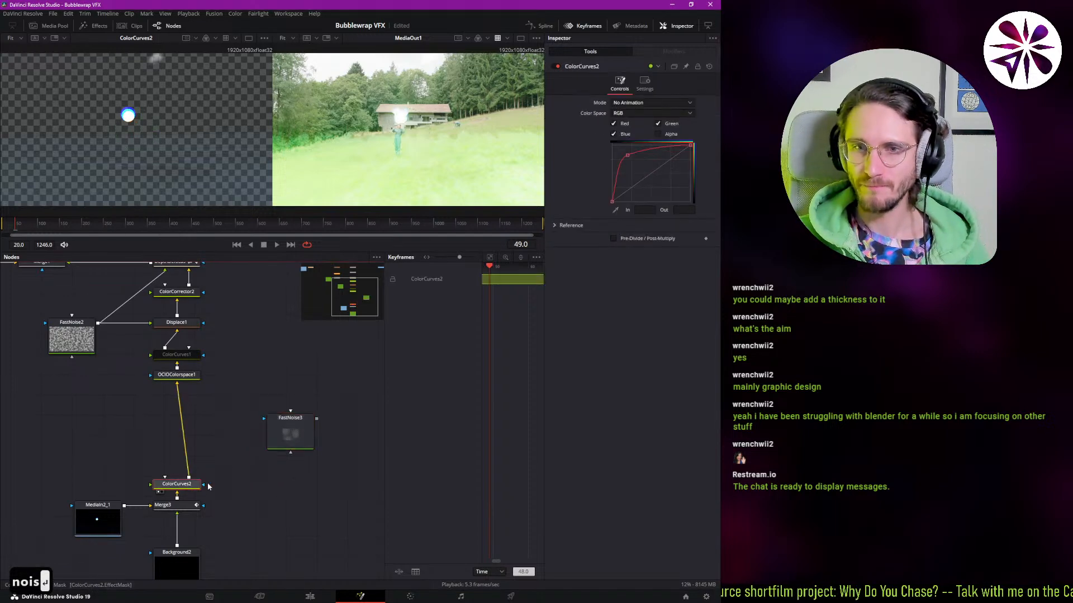
{"action": "key", "text": "ctrl+space"}
{"action": "key", "text": "Escape"}
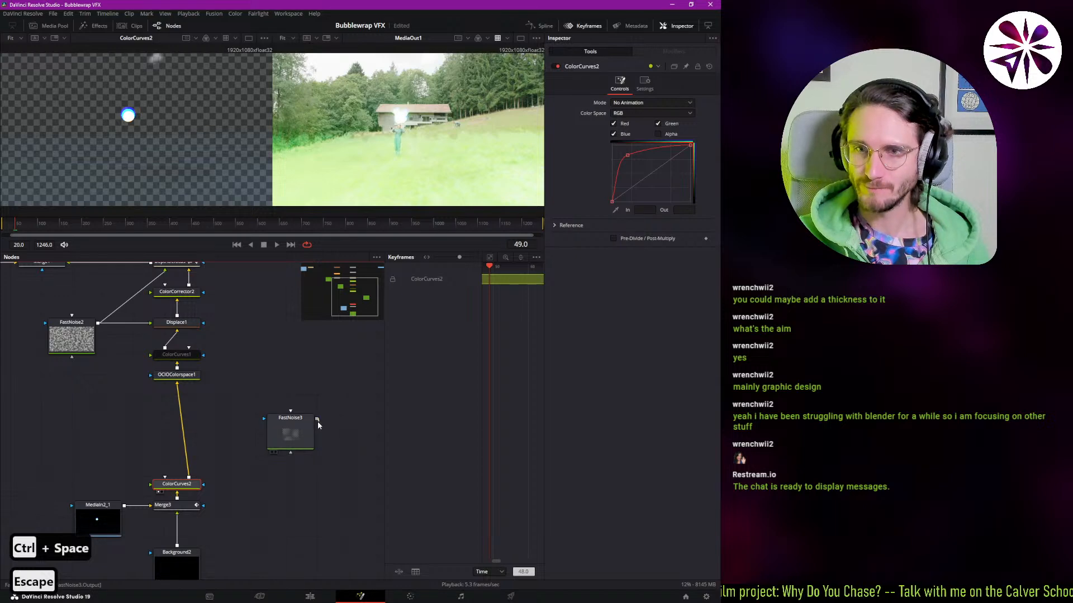
{"action": "left_click_drag", "start_coordinate": [318, 421], "coordinate": [177, 484]}
{"action": "left_click_drag", "start_coordinate": [285, 484], "coordinate": [175, 418]}
- Lower FastNoise3's Contrast to 0.13 and its Brightness to -1.0
{"action": "left_click", "coordinate": [285, 439]}
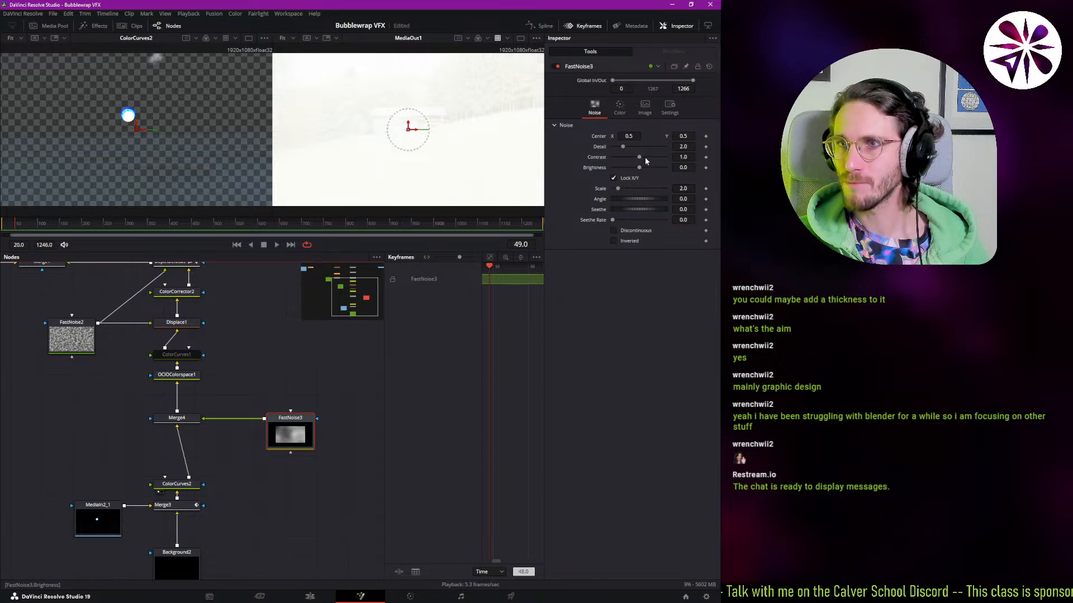
{"action": "left_click_drag", "start_coordinate": [642, 157], "coordinate": [614, 160]}
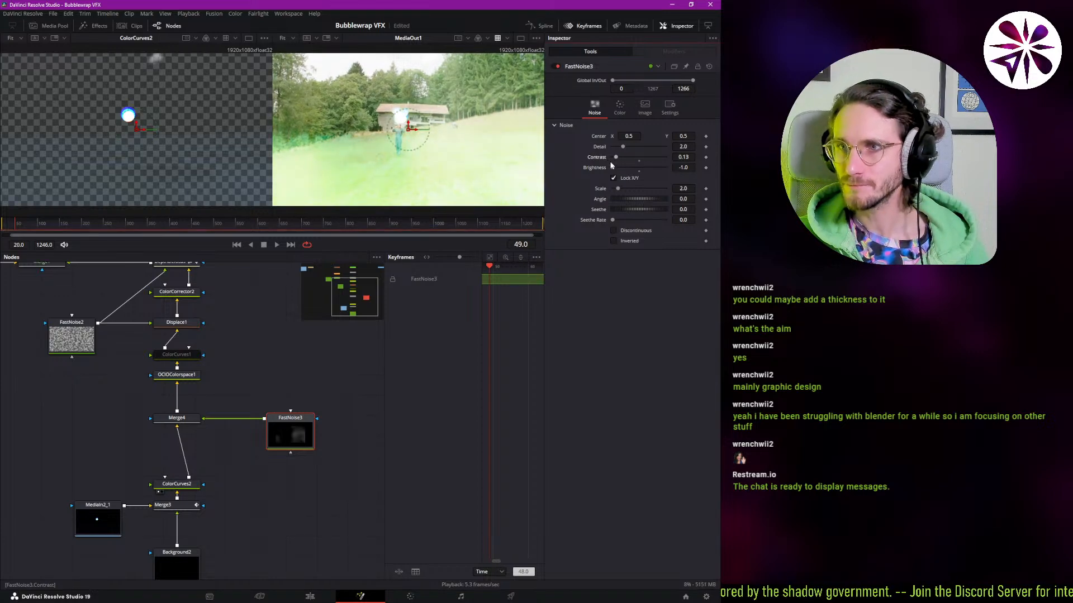
{"action": "left_click", "coordinate": [632, 111]}
{"action": "left_click", "coordinate": [600, 109]}
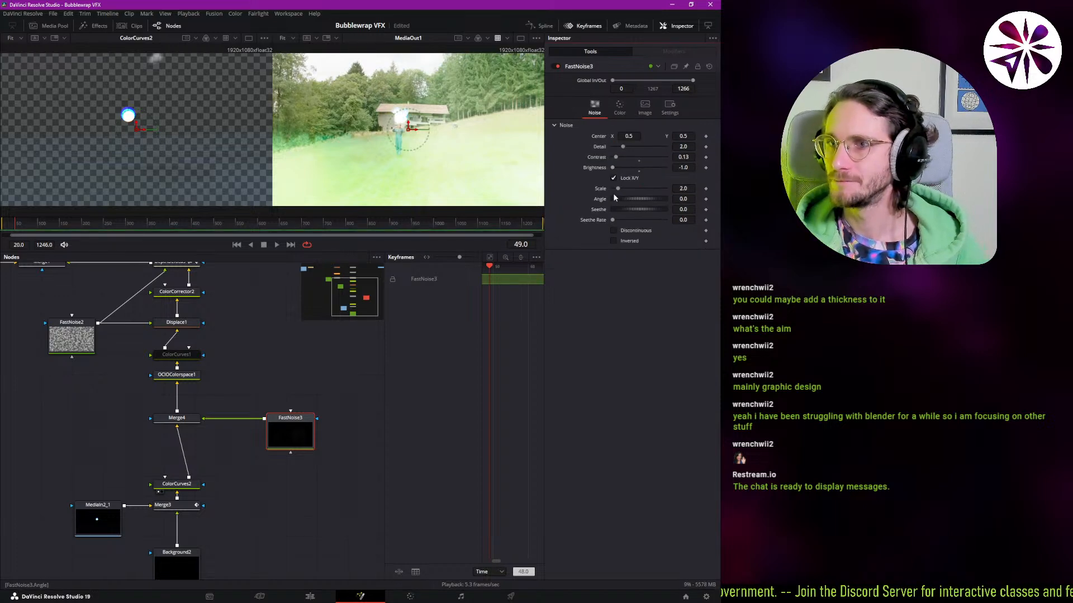
- Unlock FastNoise3's X/Y scale and set X Scale 4.25, Y Scale 13.07, Seethe Rate 0.496 and Contrast 0.11
{"action": "mouse_move", "coordinate": [617, 190]}
{"action": "left_mouse_down"}
{"action": "mouse_move", "coordinate": [651, 192]}
{"action": "mouse_move", "coordinate": [622, 189]}
{"action": "left_mouse_up"}
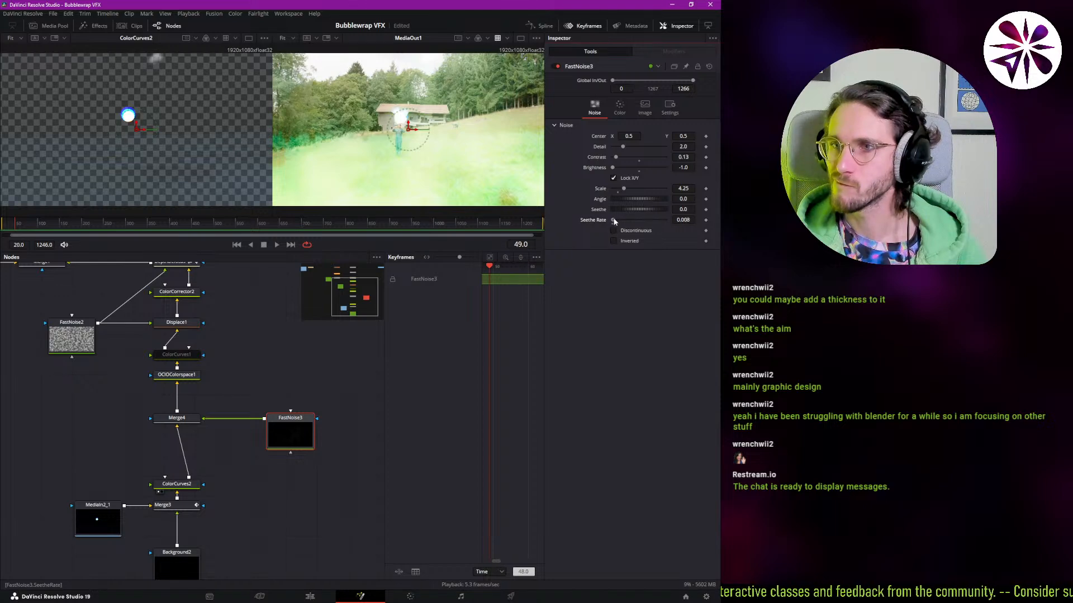
{"action": "left_click_drag", "start_coordinate": [614, 220], "coordinate": [639, 220]}
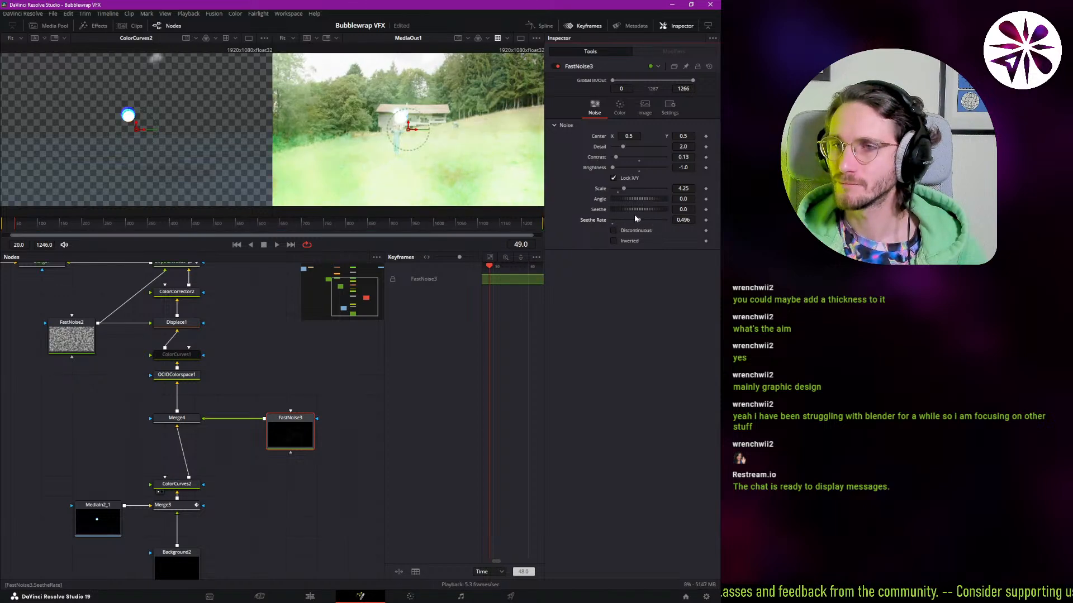
{"action": "left_click", "coordinate": [613, 179]}
{"action": "left_click_drag", "start_coordinate": [617, 200], "coordinate": [645, 206]}
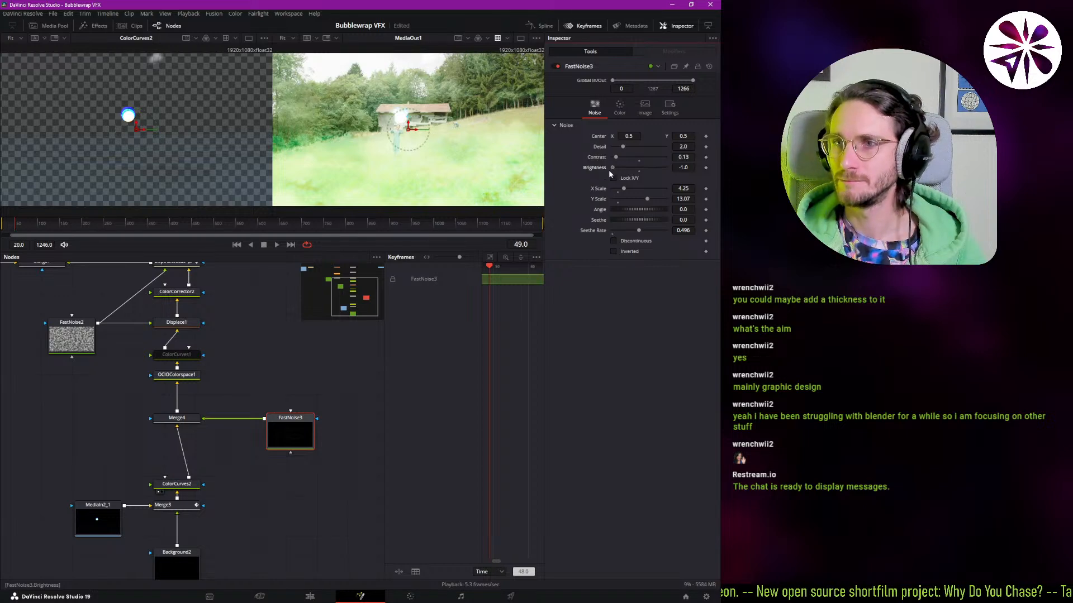
{"action": "left_click_drag", "start_coordinate": [611, 168], "coordinate": [615, 159]}
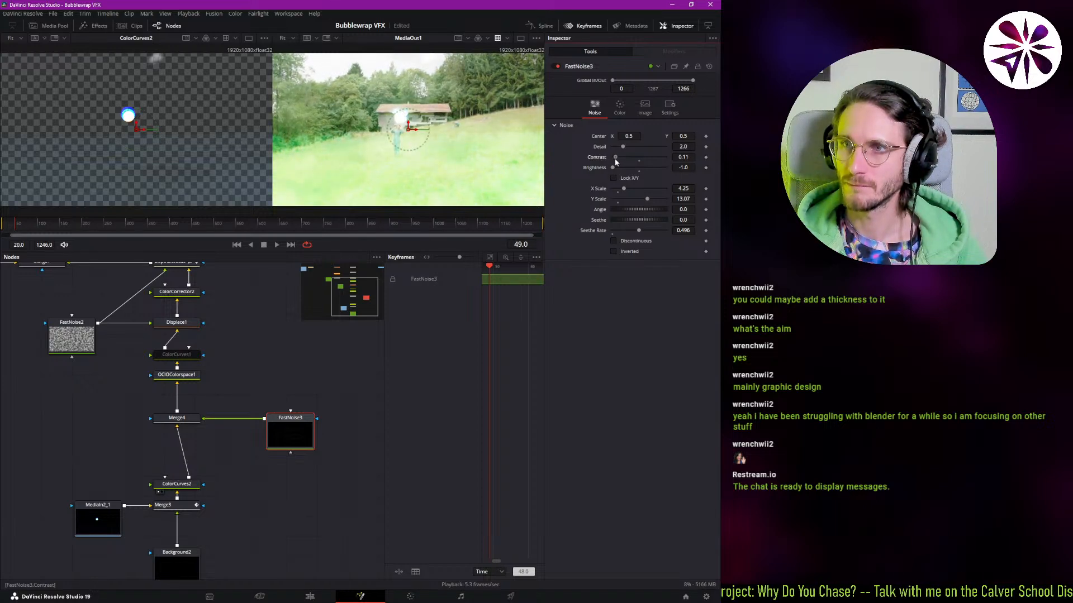
- Find the frame where the bubble has vanished and keyframe Merge4's Blend at 0.0 on frame 51
{"action": "left_click", "coordinate": [182, 423]}
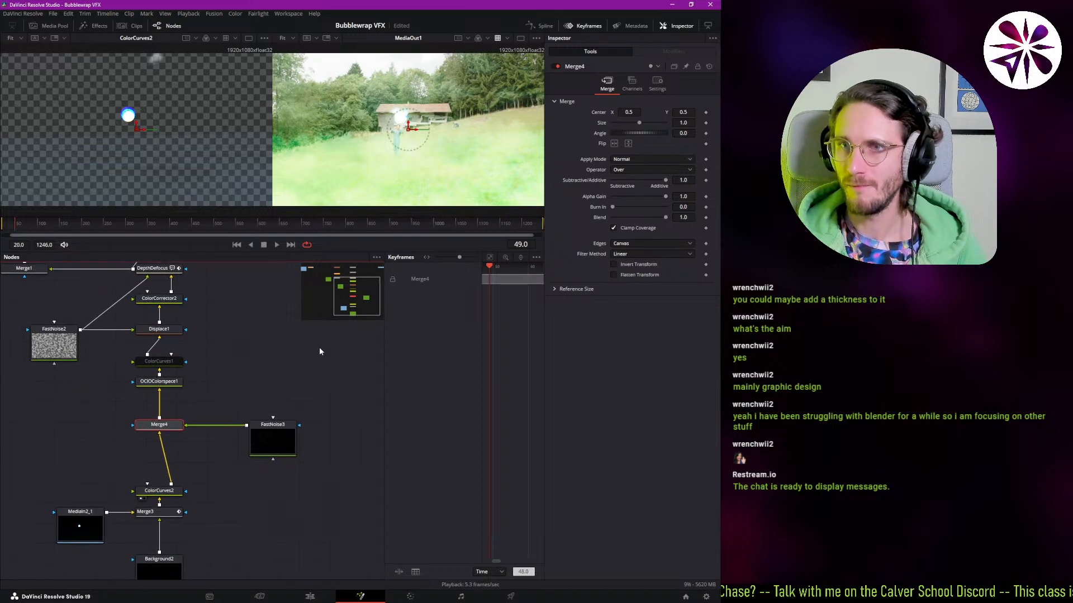
{"action": "key", "text": "Left"}
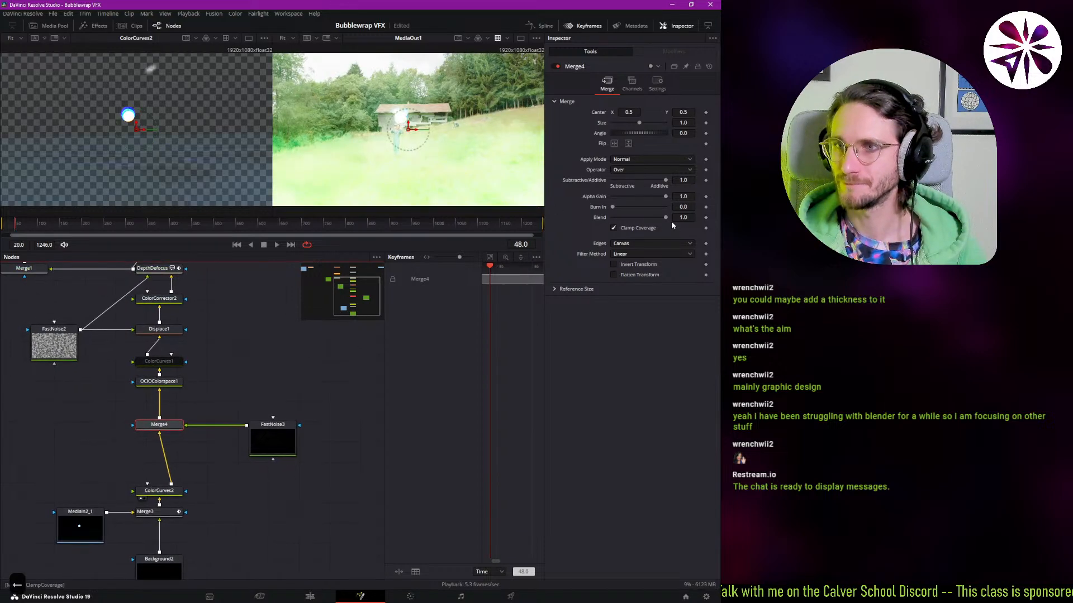
{"action": "key", "text": "Right"}
{"action": "key", "text": "Right"}
{"action": "key", "text": "Right"}
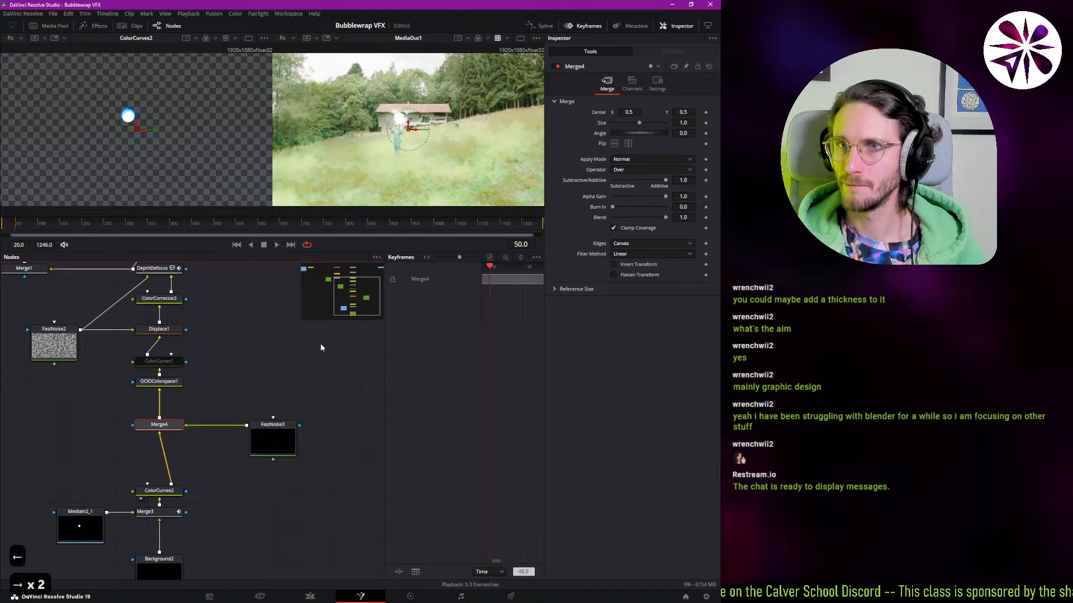
{"action": "key", "text": "Right"}
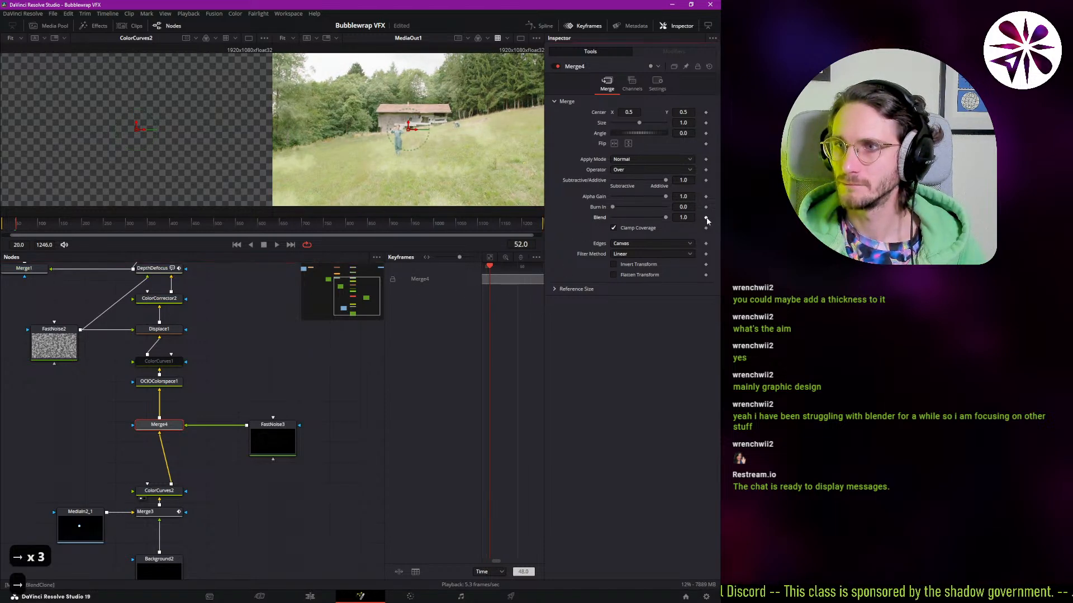
{"action": "key", "text": "Left"}
{"action": "key", "text": "Left"}
{"action": "key", "text": "Right"}
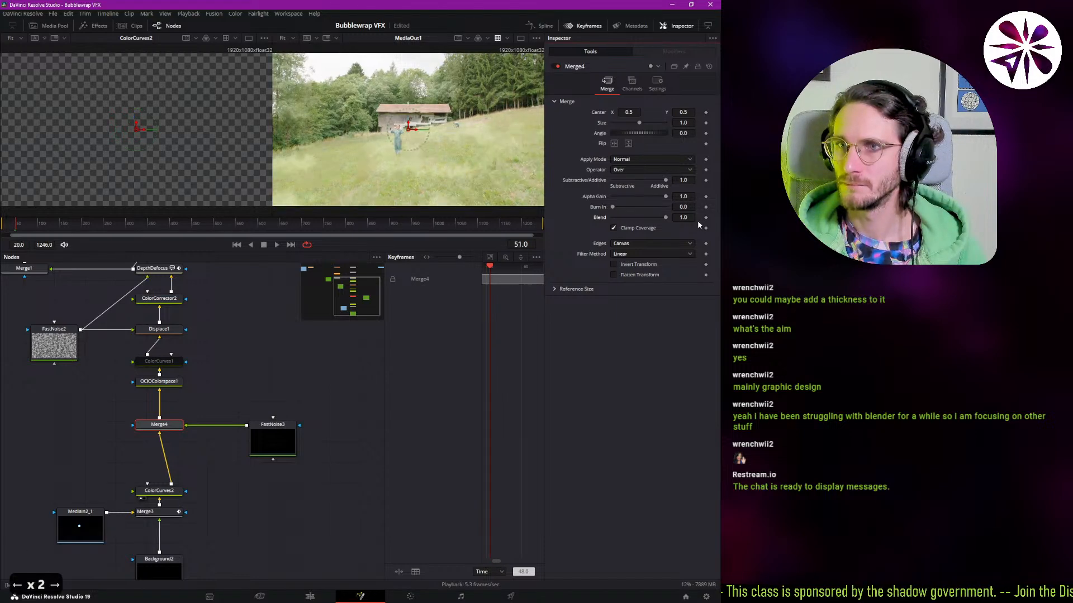
{"action": "left_click", "coordinate": [705, 217]}
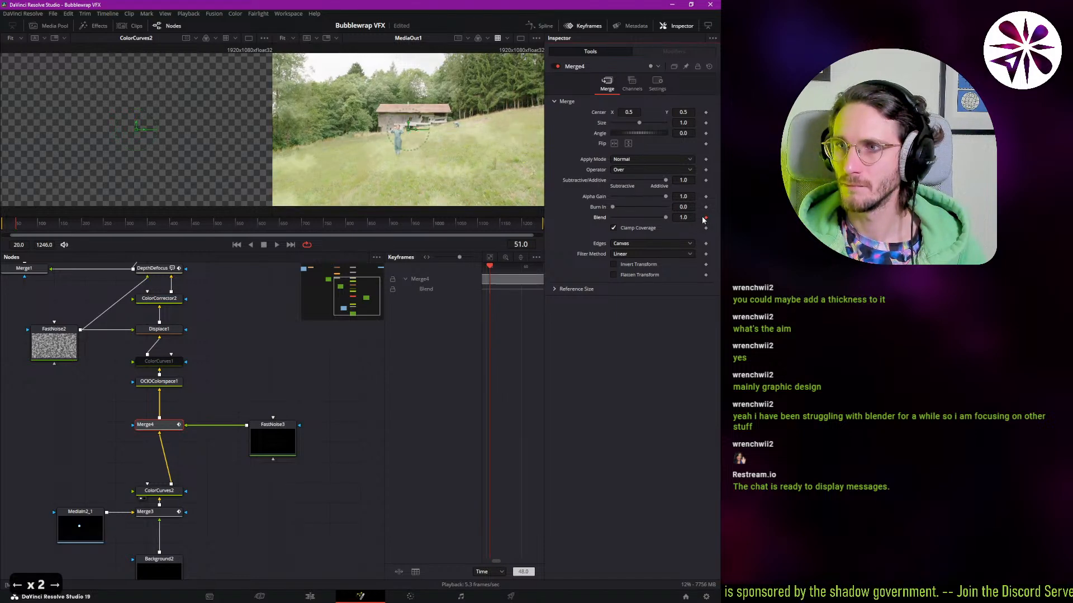
{"action": "left_click_drag", "start_coordinate": [665, 217], "coordinate": [509, 224]}
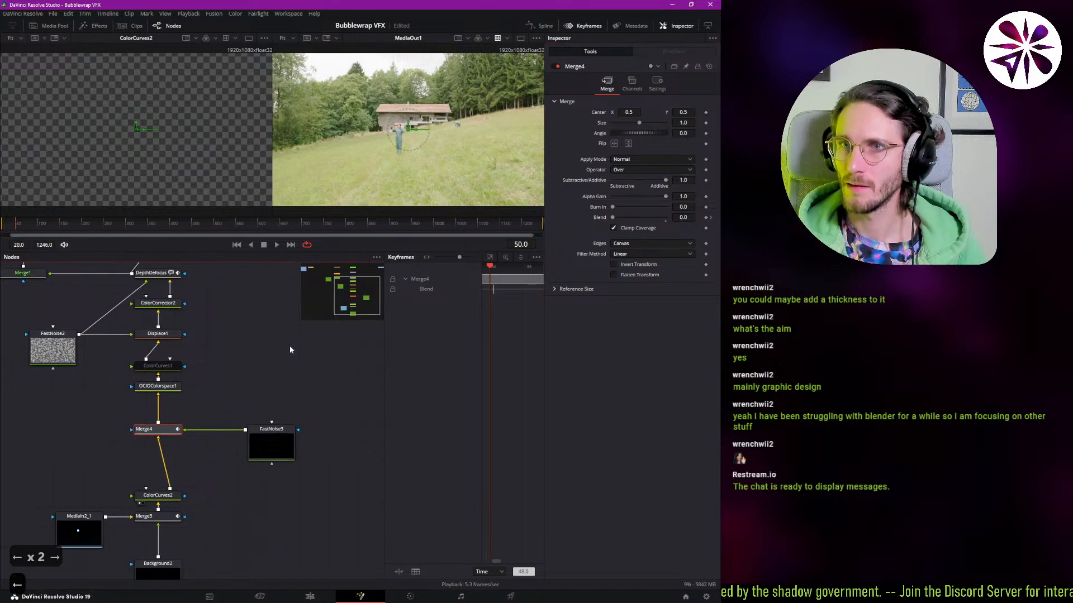
- Keyframe Merge4's Blend at 1.0 on frame 49 and at 0.0 on frame 47
{"action": "key", "text": "Left"}
{"action": "key", "text": "Left"}
{"action": "key", "text": "Left"}
{"action": "key", "text": "Right"}
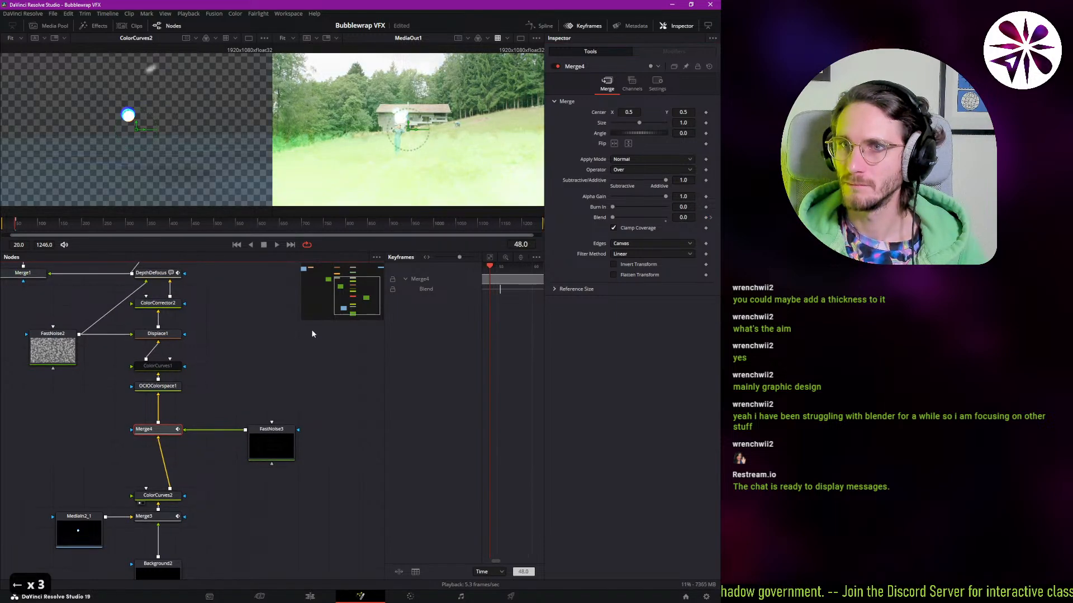
{"action": "left_click_drag", "start_coordinate": [613, 218], "coordinate": [689, 220]}
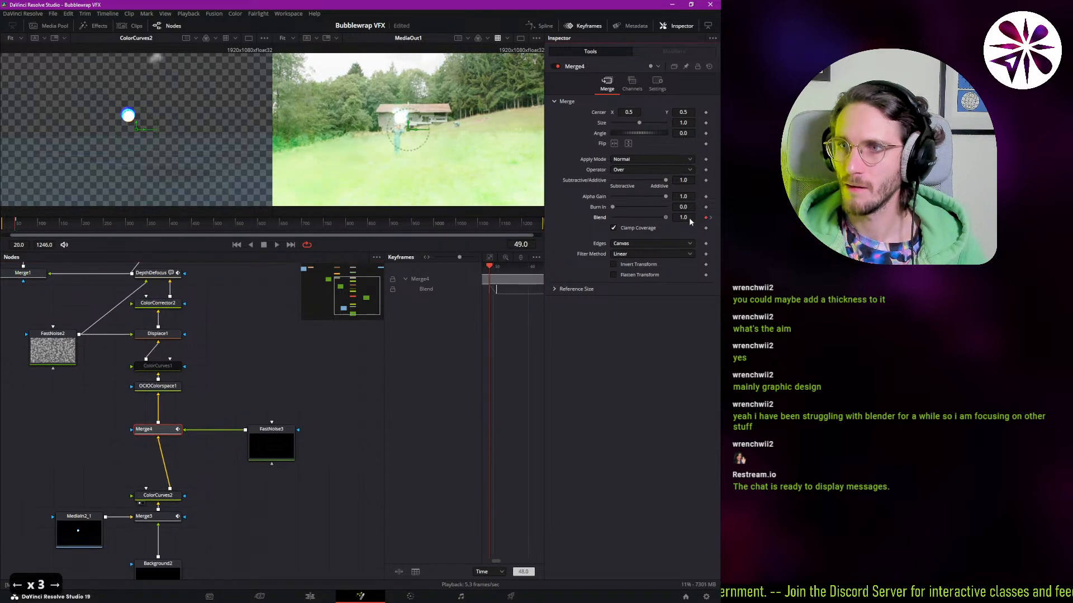
{"action": "key", "text": "Left"}
{"action": "key", "text": "Left"}
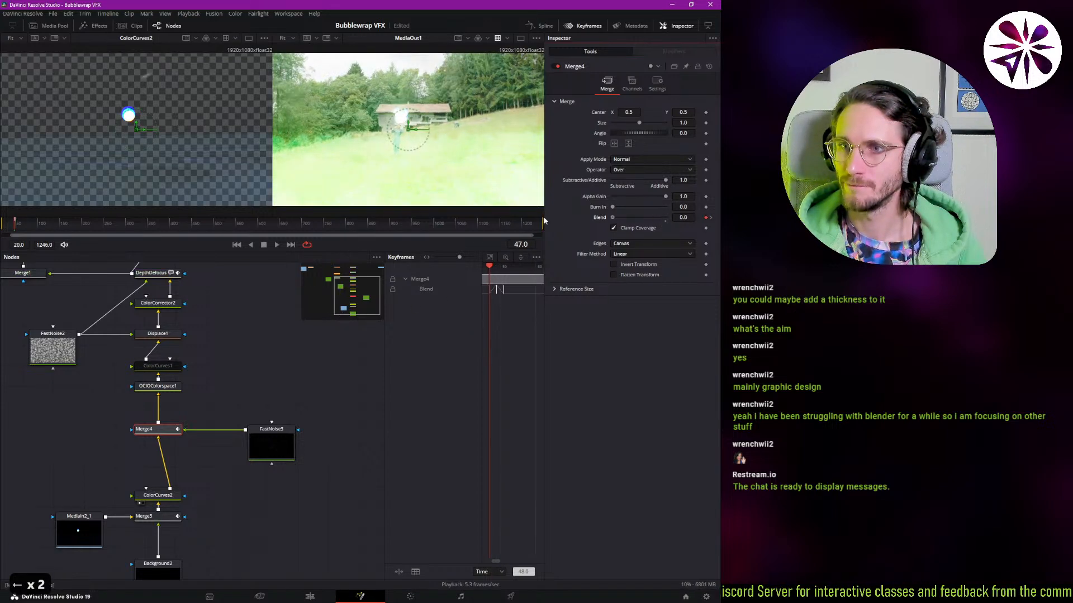
- Review the noise flash frame by frame and move Merge4's last Blend keyframe to frame 52
{"action": "key", "text": "Right"}
{"action": "key", "text": "Right"}
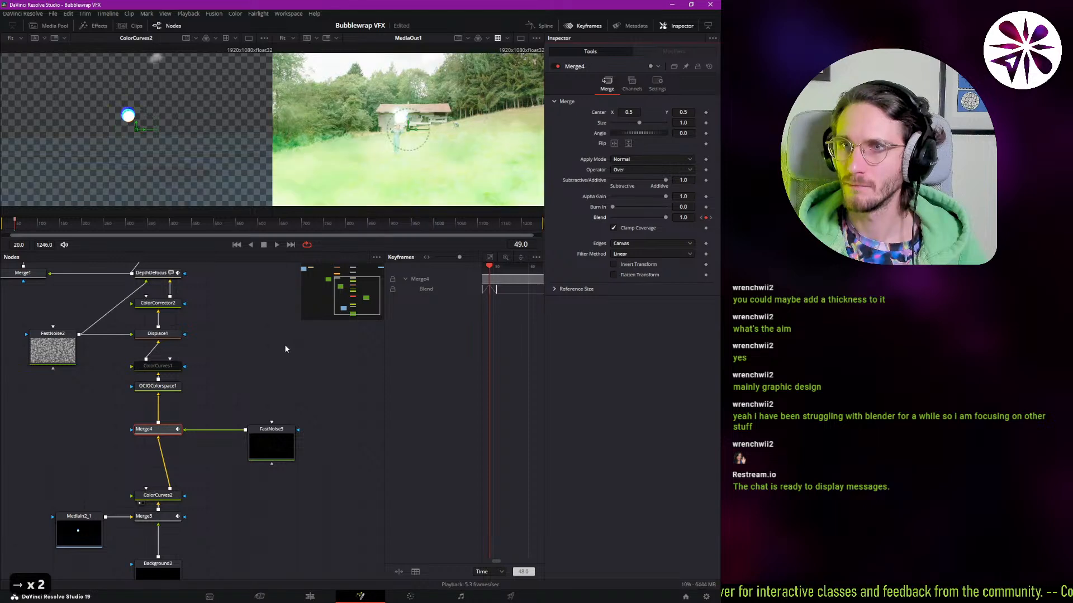
{"action": "key", "text": "Right"}
{"action": "key", "text": "Right"}
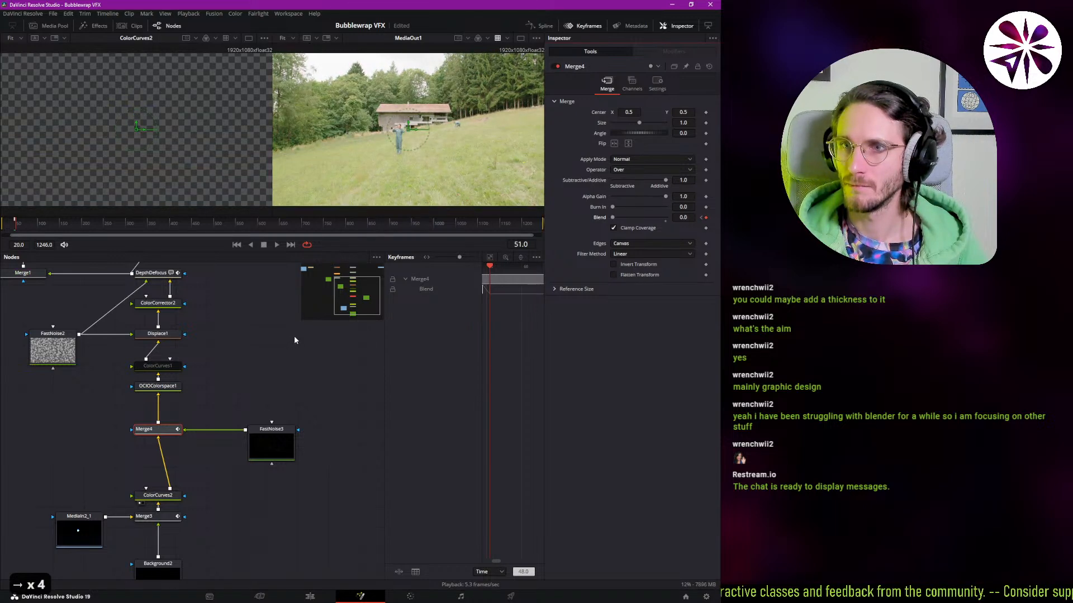
{"action": "key", "text": "Left"}
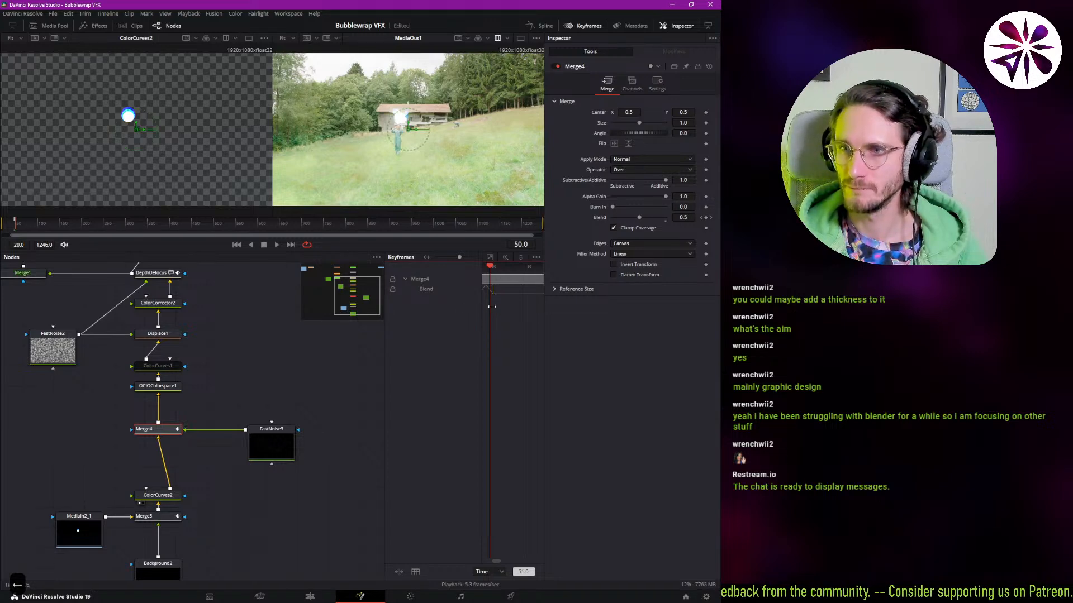
{"action": "mouse_move", "coordinate": [492, 307]}
{"action": "left_mouse_down"}
{"action": "mouse_move", "coordinate": [518, 309]}
{"action": "mouse_move", "coordinate": [502, 322]}
{"action": "mouse_move", "coordinate": [516, 316]}
{"action": "mouse_move", "coordinate": [513, 292]}
{"action": "mouse_move", "coordinate": [490, 276]}
{"action": "mouse_move", "coordinate": [504, 273]}
{"action": "left_mouse_up"}
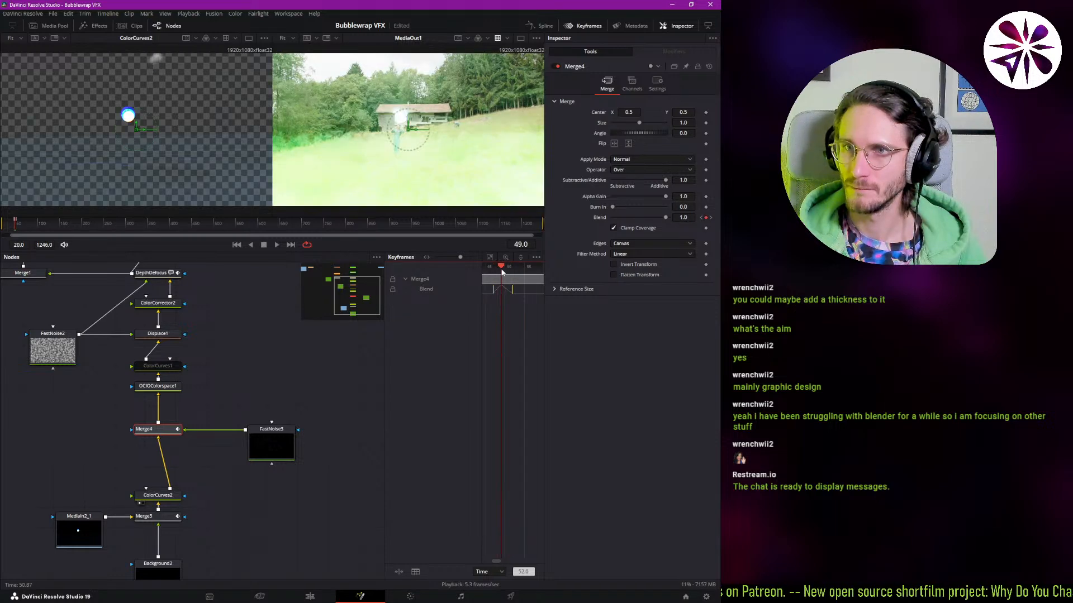
- Smooth Merge4's peak Blend keyframe and move it to frame 50
{"action": "left_click", "coordinate": [491, 301]}
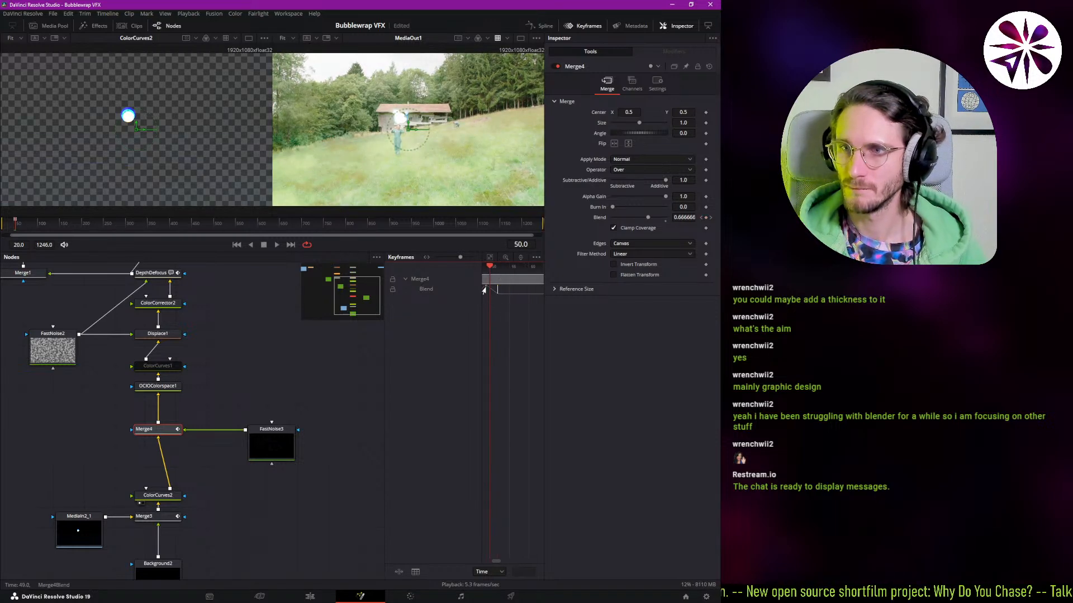
{"action": "left_click", "coordinate": [483, 292]}
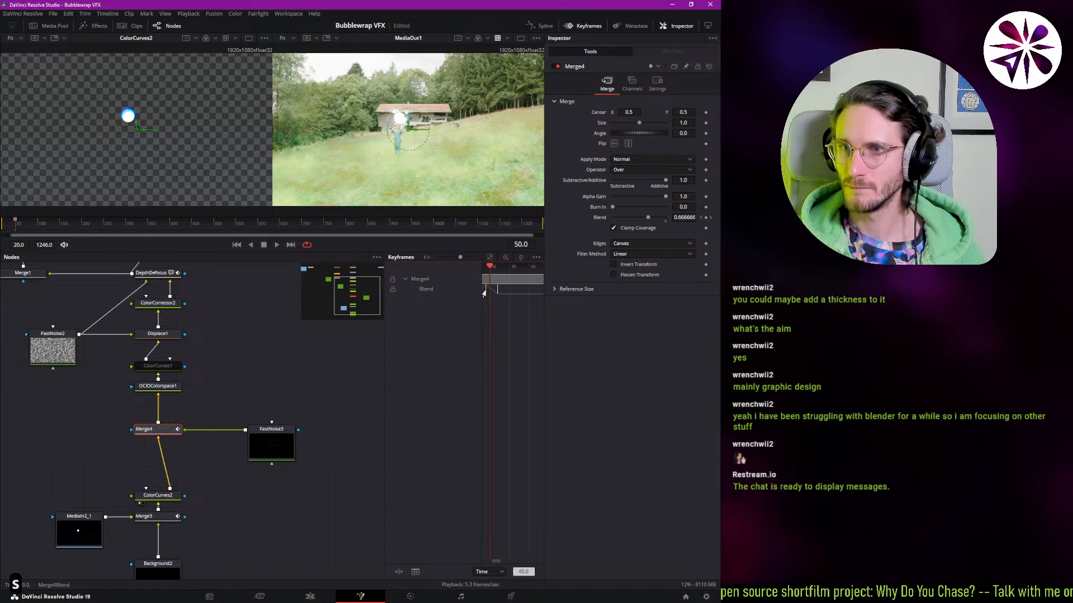
{"action": "left_click_drag", "start_coordinate": [484, 292], "coordinate": [490, 291]}
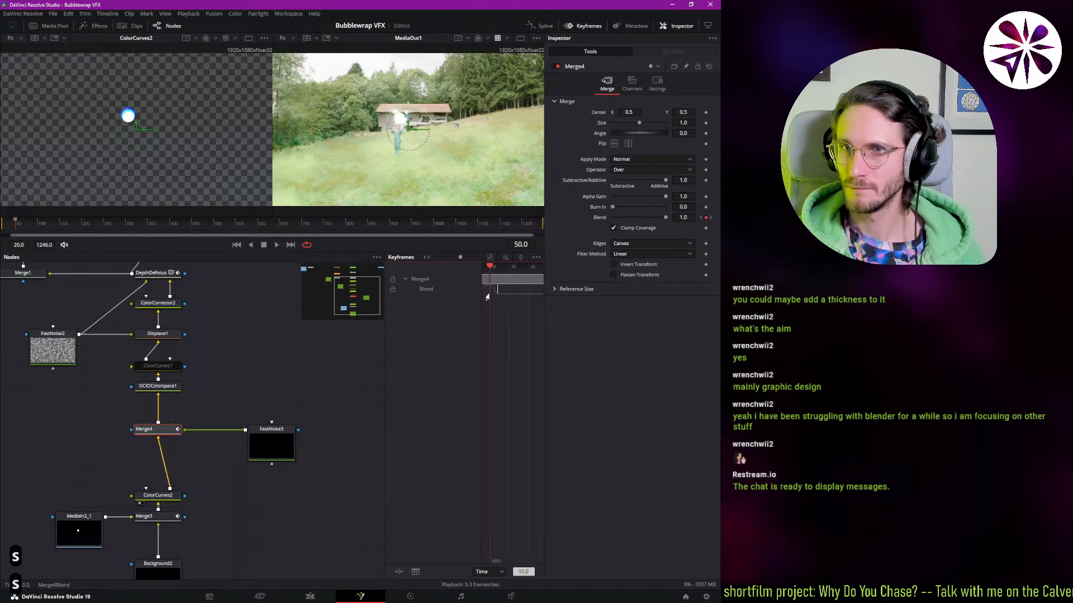
- Step back and forth between frames 49 and 52 to check Merge4's noise fading in and out
{"action": "key", "text": "Right"}
{"action": "key", "text": "Right"}
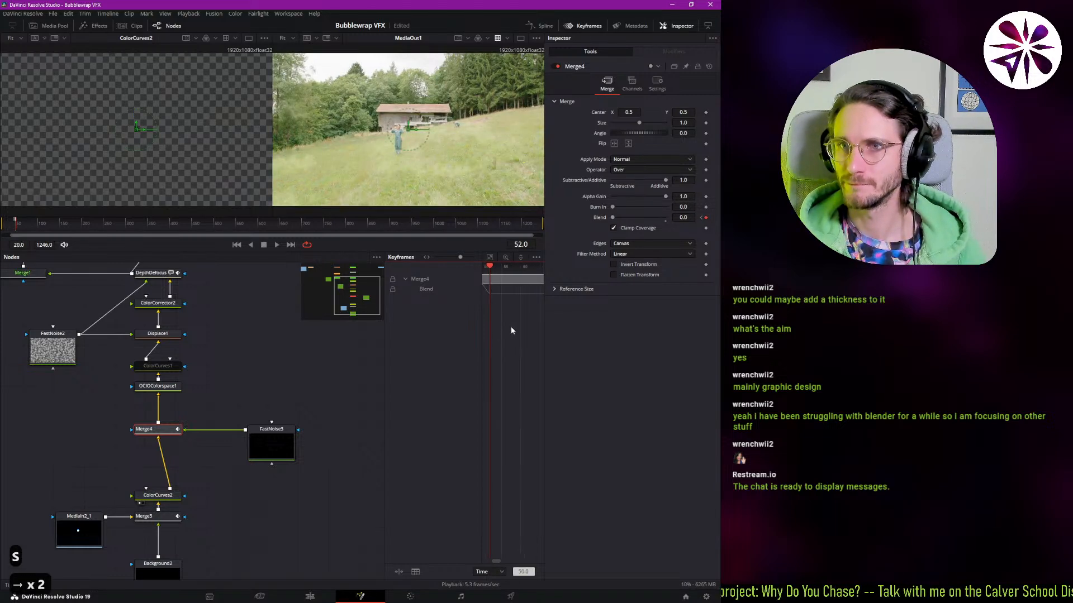
{"action": "key", "text": "Left"}
{"action": "key", "text": "Left"}
{"action": "key", "text": "Left"}
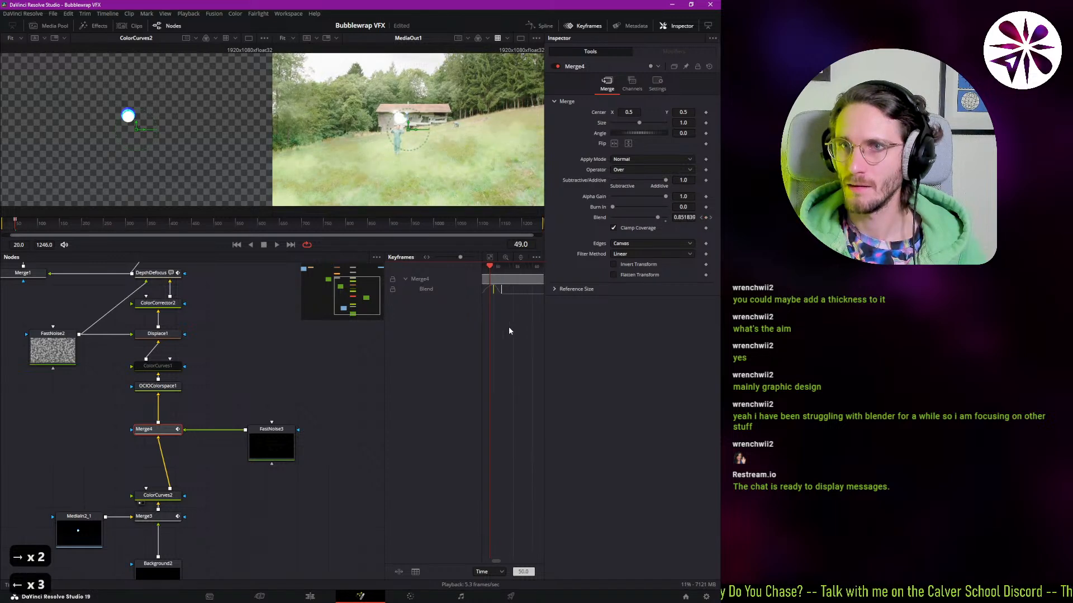
{"action": "key", "text": "Right"}
{"action": "key", "text": "Right"}
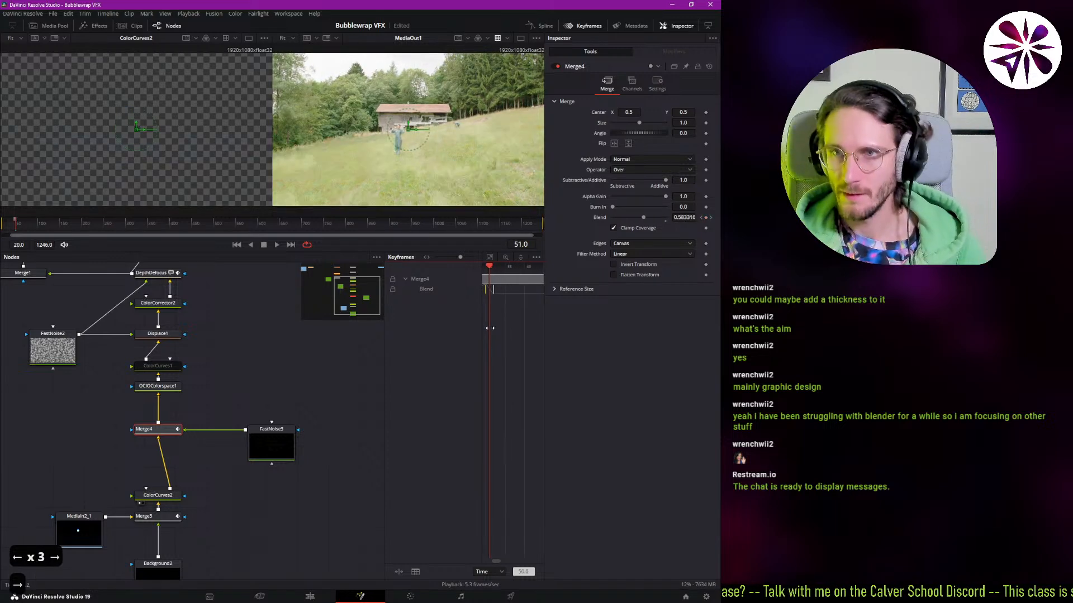
{"action": "key", "text": "Left"}
- Set FastNoise3's X Scale to 1.89, Y Scale to 3.94 and Seethe Rate to 0.535
{"action": "left_click_drag", "start_coordinate": [252, 354], "coordinate": [224, 354]}
{"action": "left_click", "coordinate": [163, 413]}
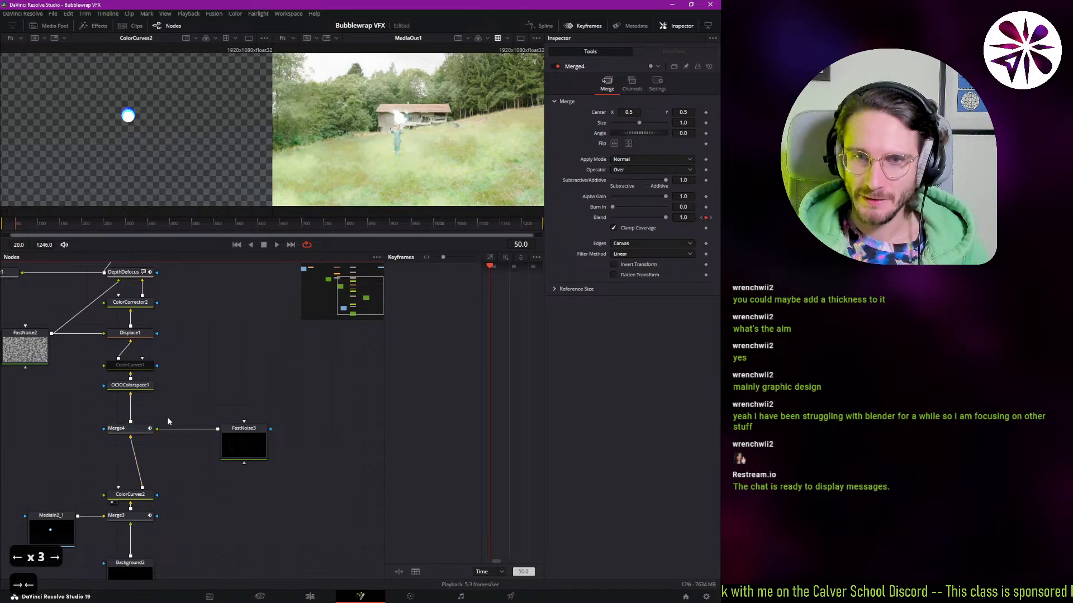
{"action": "left_click", "coordinate": [239, 441]}
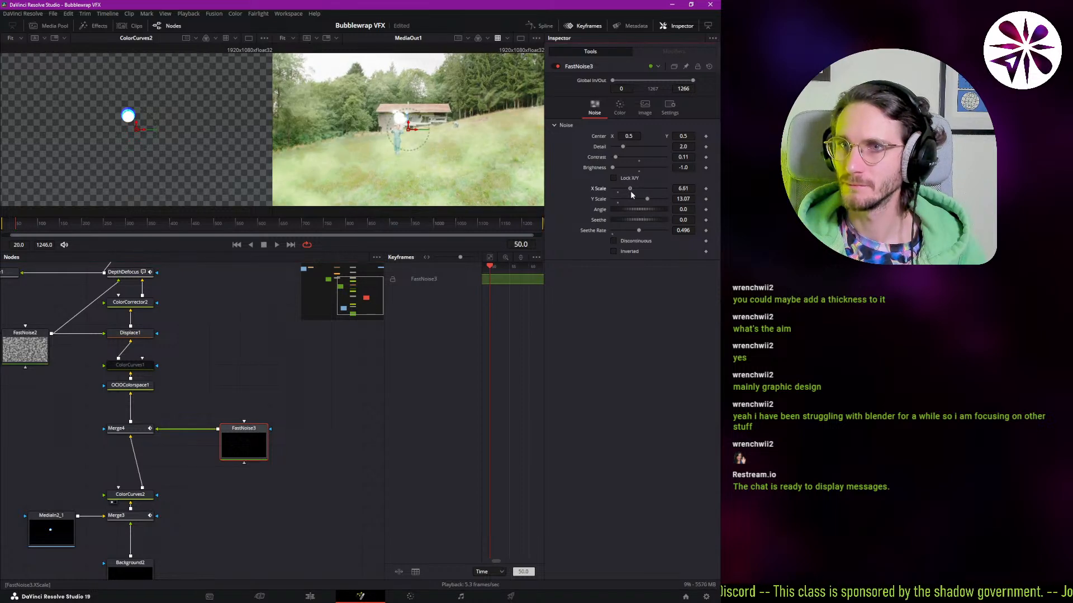
{"action": "left_click_drag", "start_coordinate": [632, 189], "coordinate": [620, 199]}
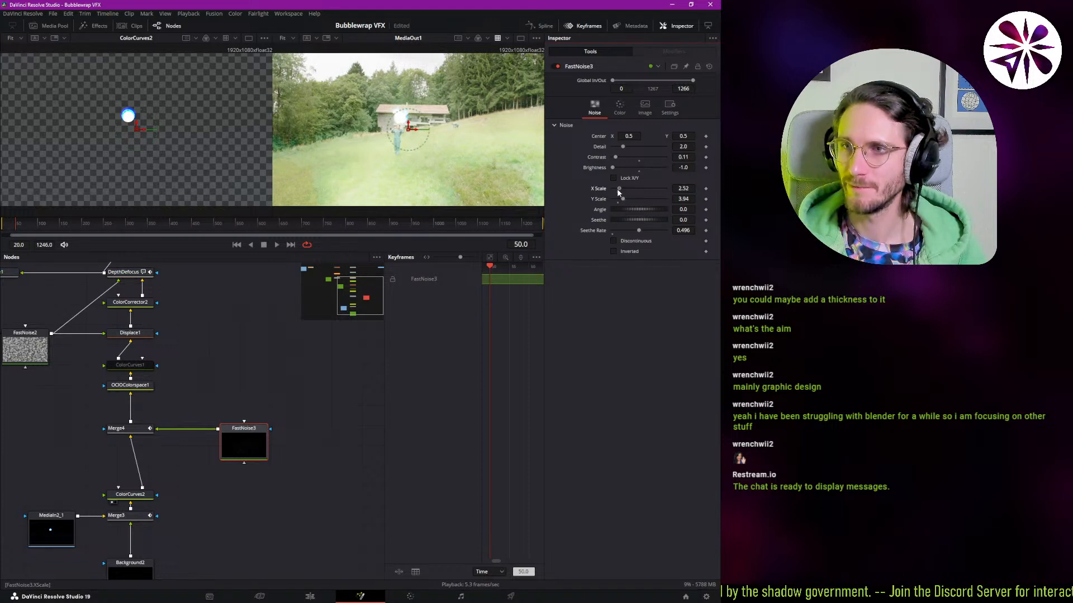
{"action": "left_click_drag", "start_coordinate": [618, 190], "coordinate": [617, 193]}
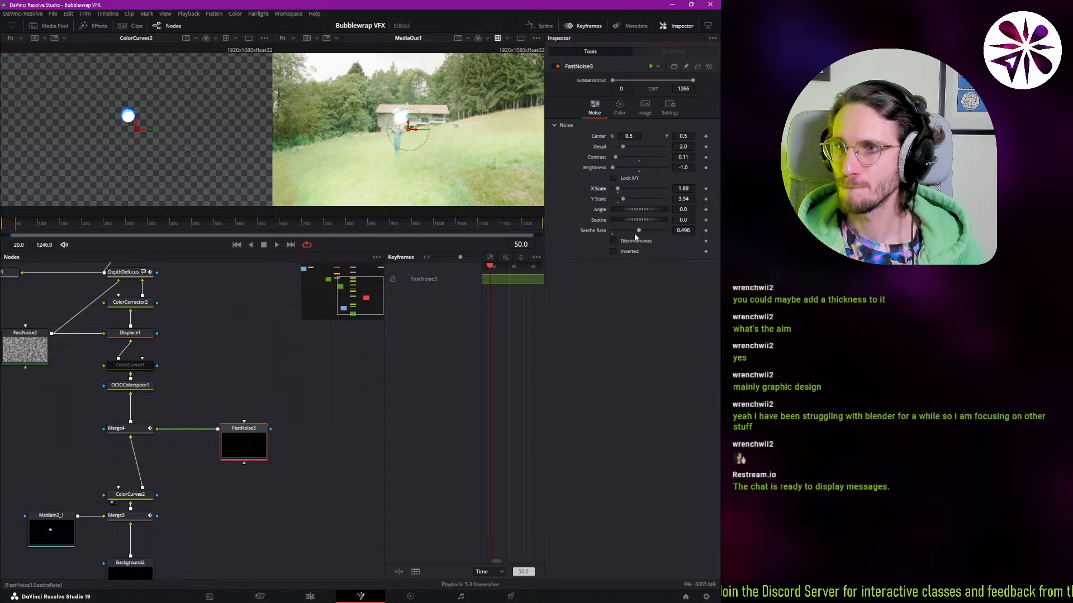
{"action": "left_click_drag", "start_coordinate": [635, 232], "coordinate": [642, 230]}
- Step through frames 47 to 50 to check how the rescaled noise looks over the meadow
{"action": "left_click_drag", "start_coordinate": [251, 341], "coordinate": [254, 341]}
{"action": "key", "text": "Left"}
{"action": "key", "text": "Left"}
{"action": "key", "text": "Left"}
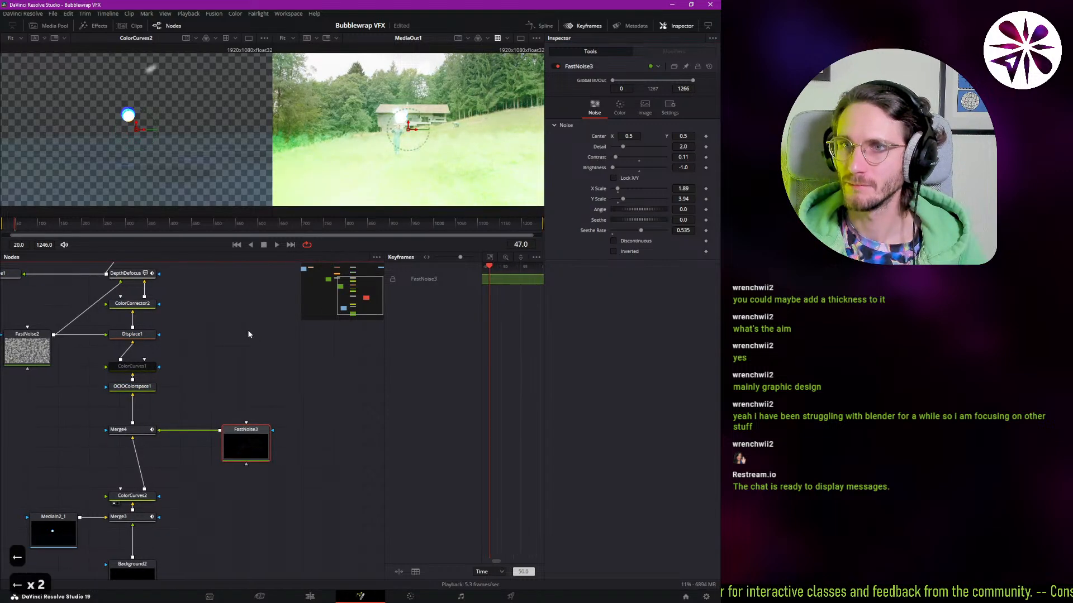
{"action": "key", "text": "Right"}
{"action": "key", "text": "Right"}
{"action": "key", "text": "Right"}
{"action": "key", "text": "Right"}
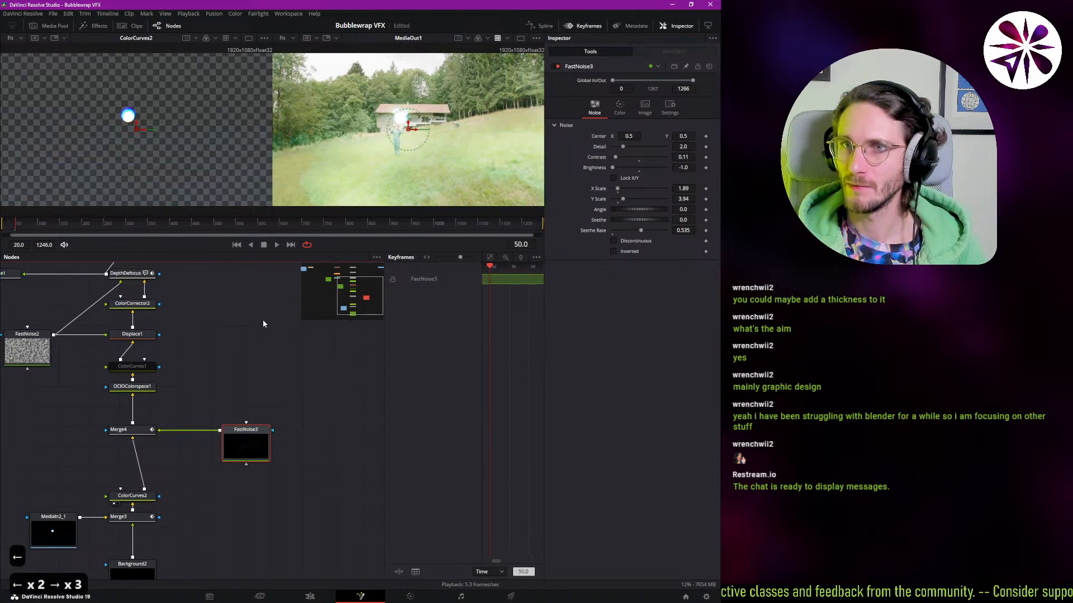
- Step back and forth between frames 49 and 51 to examine how abruptly the noise and bubble flash disappear
{"action": "key", "text": "Right"}
{"action": "key", "text": "Left"}
{"action": "key", "text": "Left"}
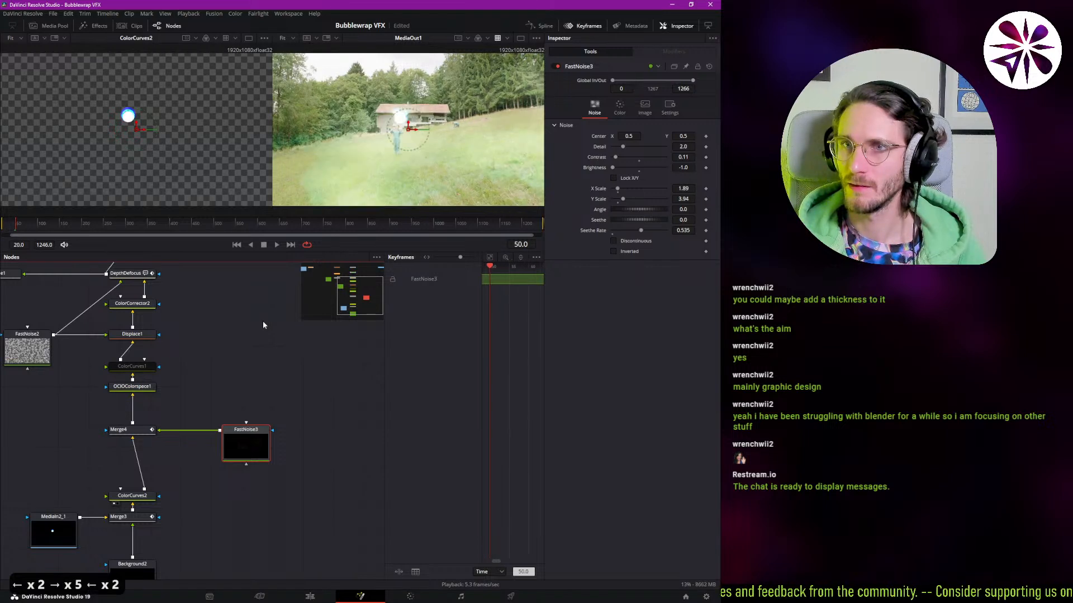
{"action": "key", "text": "Right"}
{"action": "key", "text": "Left"}
{"action": "key", "text": "Right"}
{"action": "key", "text": "Left"}
{"action": "key", "text": "Left"}
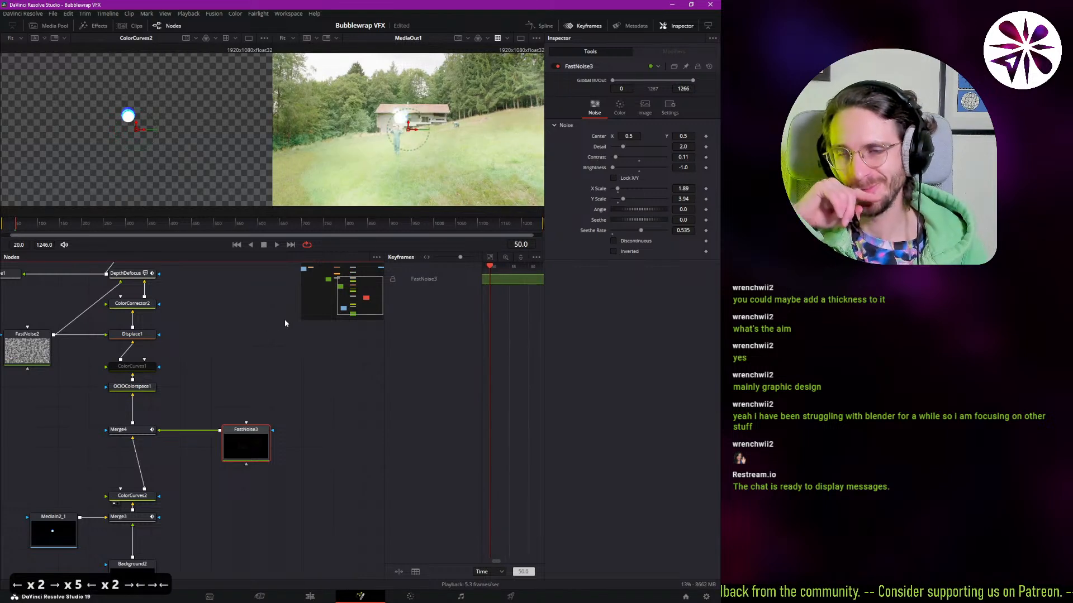
{"action": "key", "text": "Right"}
{"action": "key", "text": "Right"}
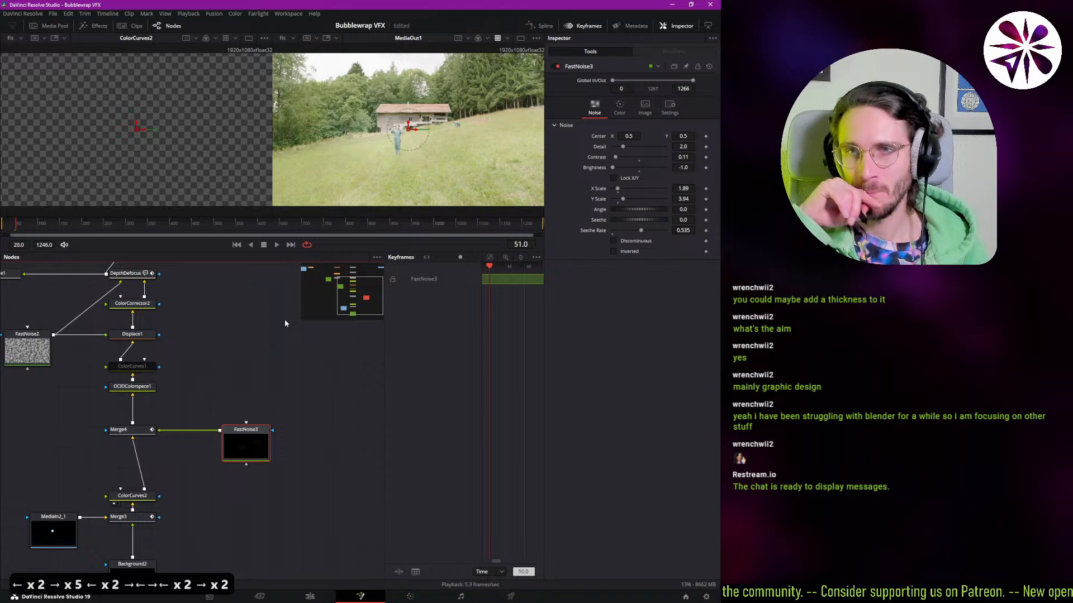
{"action": "key", "text": "Left"}
{"action": "key", "text": "Right"}
{"action": "key", "text": "Left"}
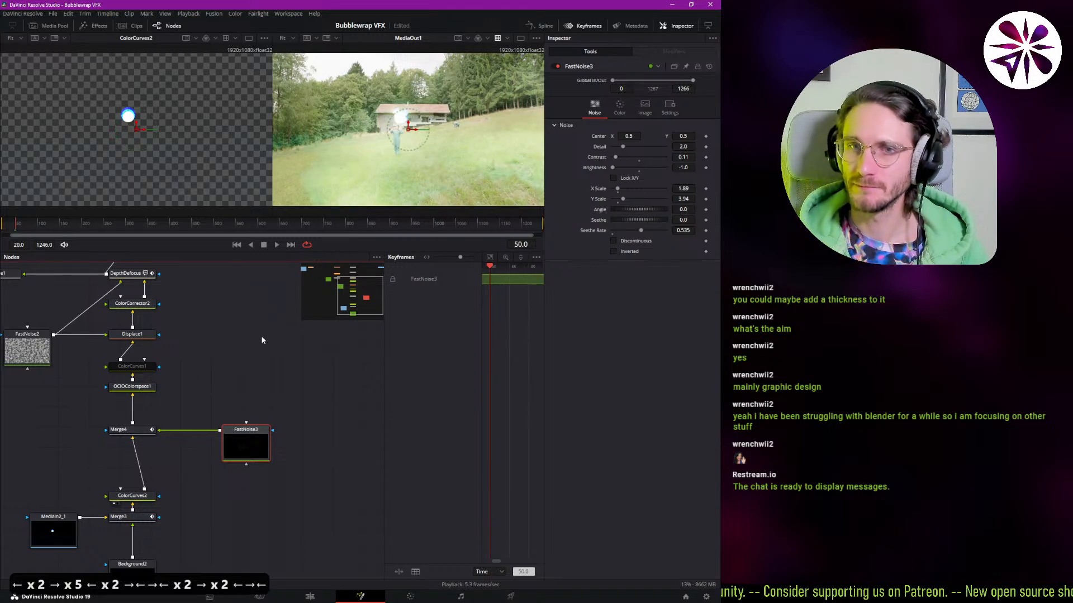
- Shift Merge4's peak Blend keyframe to frame 51 and smooth the Blend keyframes
{"action": "left_click", "coordinate": [119, 429]}
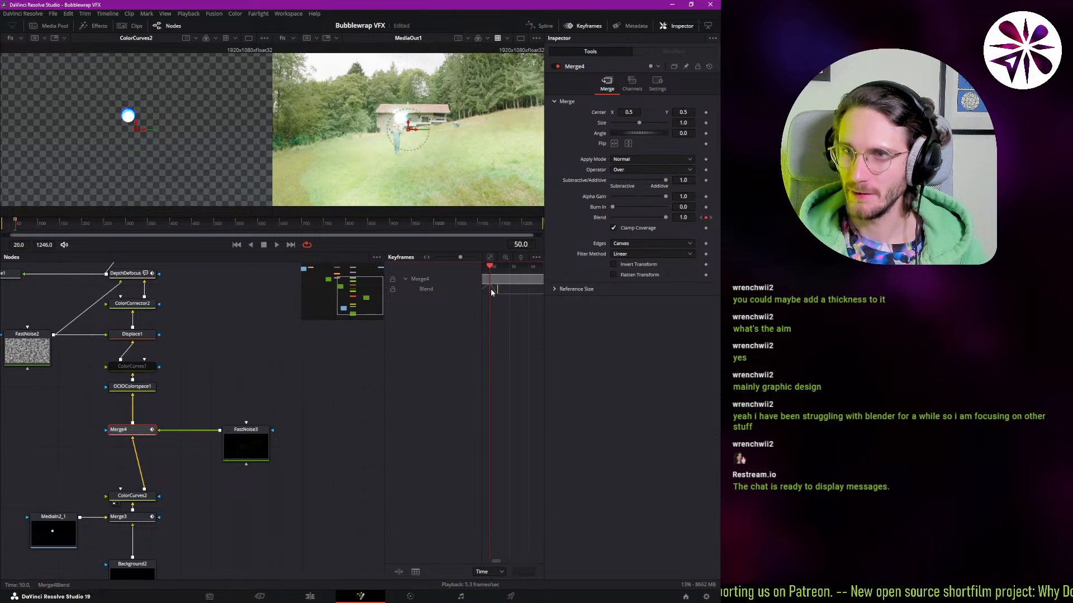
{"action": "key", "text": "Right"}
{"action": "key", "text": "Right"}
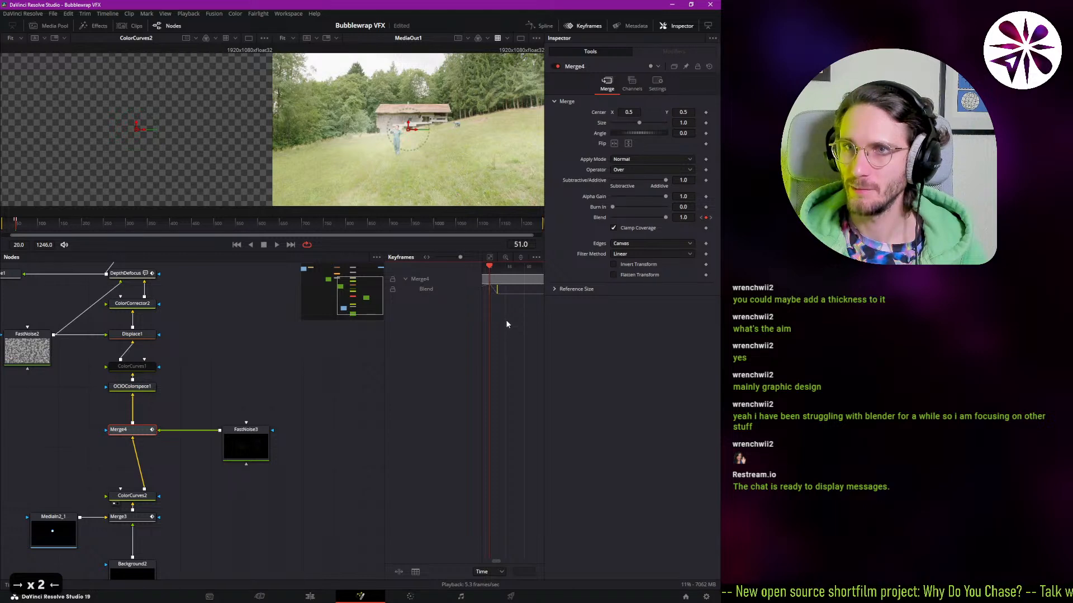
{"action": "key", "text": "Left"}
{"action": "key", "text": "Left"}
{"action": "key", "text": "Left"}
{"action": "key", "text": "Left"}
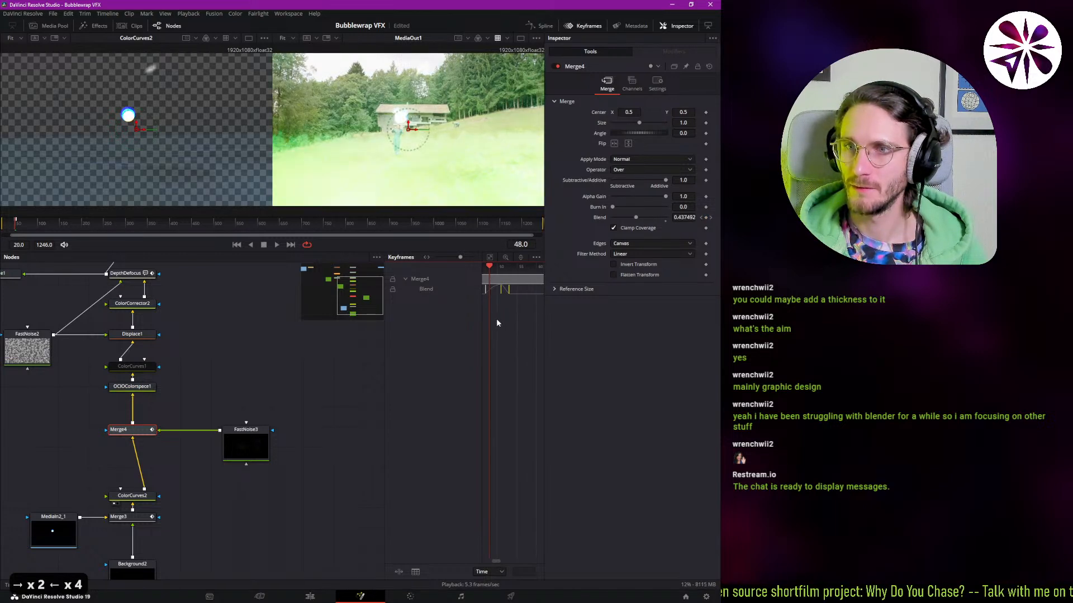
{"action": "left_click_drag", "start_coordinate": [494, 319], "coordinate": [490, 268]}
{"action": "key", "text": "shift+s"}
{"action": "left_click", "coordinate": [501, 266]}
{"action": "key", "text": "s"}
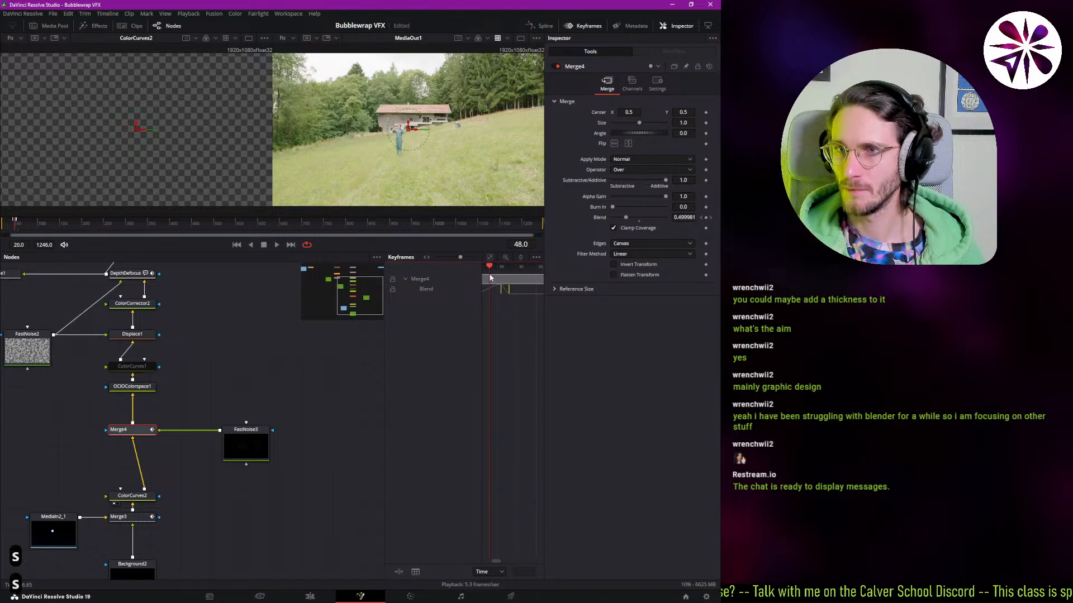
- Enlarge the keyframe editor and play the shot from frame 49 to about frame 54
{"action": "left_click", "coordinate": [382, 355]}
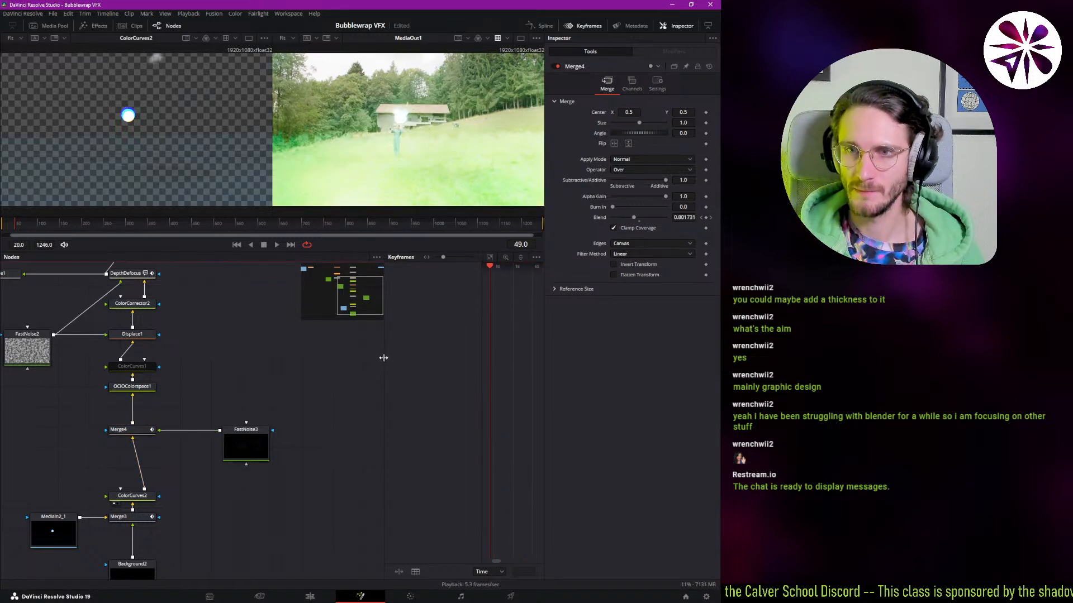
{"action": "left_click_drag", "start_coordinate": [384, 357], "coordinate": [320, 366]}
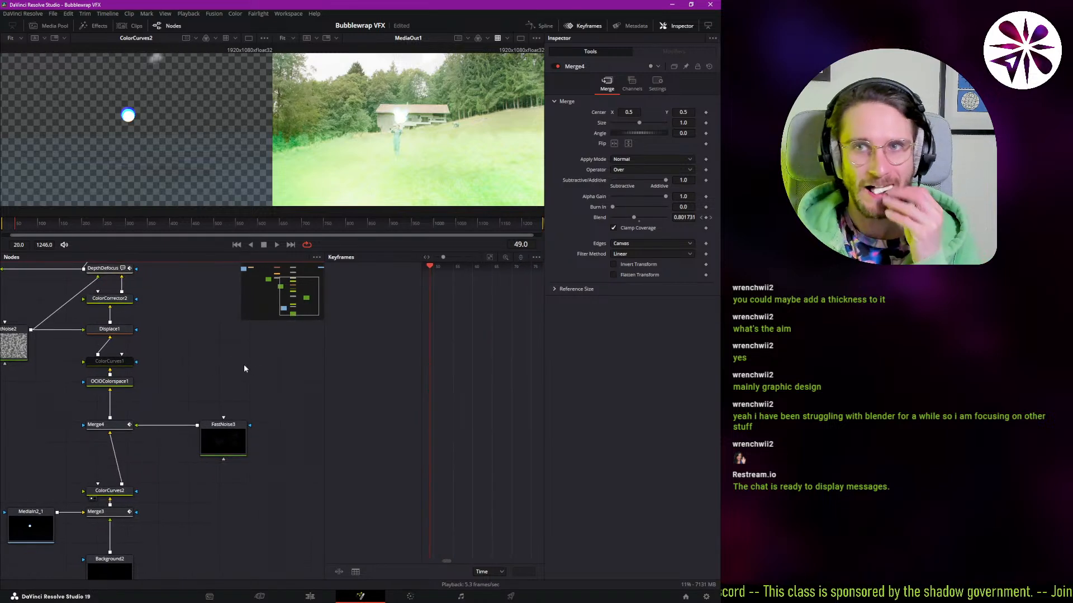
{"action": "key", "text": "space"}
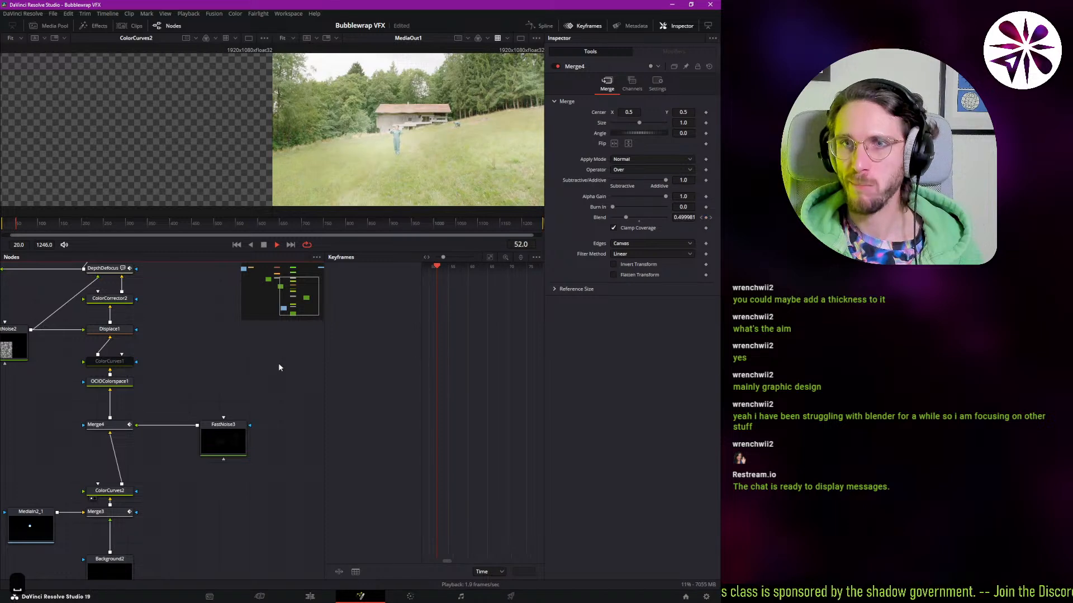
{"action": "key", "text": "space"}
{"action": "left_click_drag", "start_coordinate": [256, 369], "coordinate": [273, 372]}
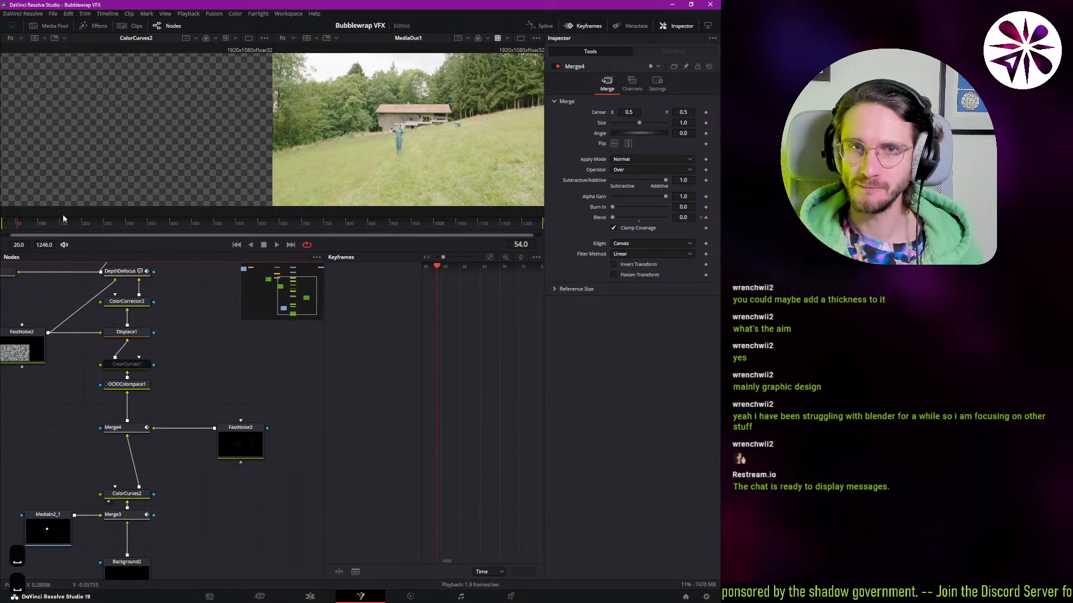
- Step repeatedly through frames 48 to 53 to check how Merge4's noise fades in and out around the pop
{"action": "key", "text": "Left"}
{"action": "key", "text": "Left"}
{"action": "key", "text": "Left"}
{"action": "key", "text": "Left"}
{"action": "key", "text": "Left"}
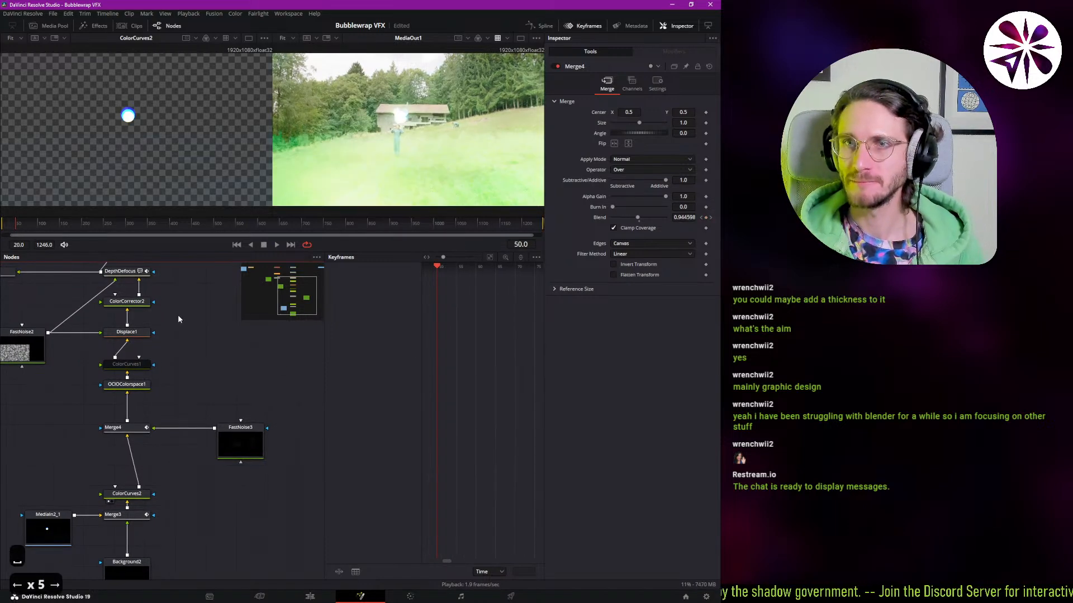
{"action": "key", "text": "Right"}
{"action": "key", "text": "Right"}
{"action": "key", "text": "Right"}
{"action": "key", "text": "Left"}
{"action": "key", "text": "Right"}
{"action": "key", "text": "Left"}
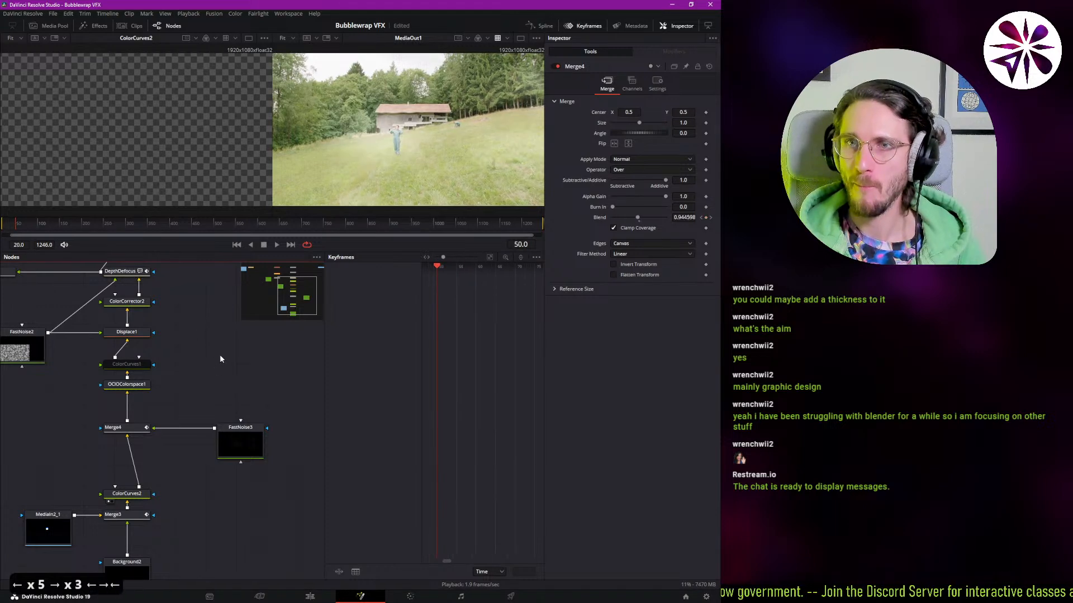
{"action": "key", "text": "Left"}
{"action": "key", "text": "Left"}
{"action": "key", "text": "Left"}
{"action": "key", "text": "Right"}
{"action": "key", "text": "Right"}
{"action": "key", "text": "Right"}
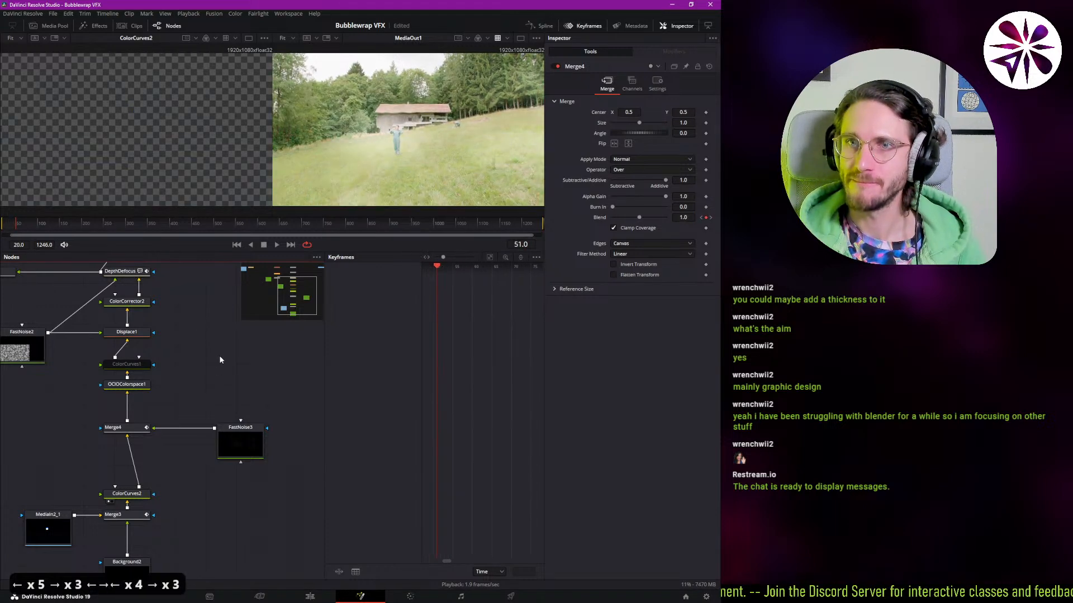
{"action": "key", "text": "Right"}
{"action": "key", "text": "Left"}
{"action": "key", "text": "Left"}
{"action": "key", "text": "Right"}
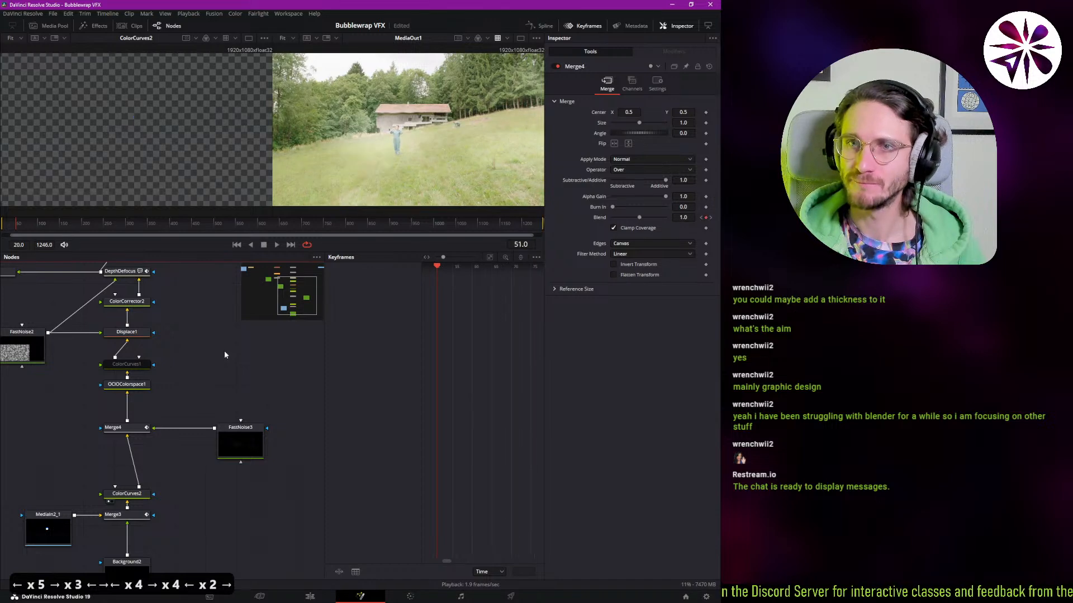
{"action": "key", "text": "Left"}
{"action": "key", "text": "Left"}
{"action": "key", "text": "Left"}
{"action": "key", "text": "Right"}
{"action": "key", "text": "Right"}
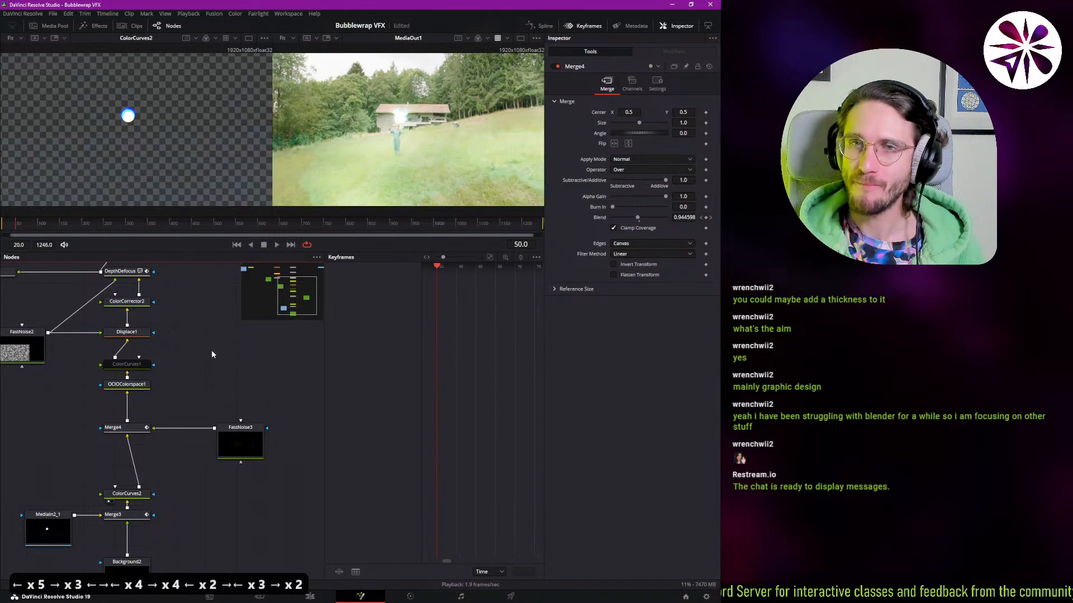
{"action": "left_click_drag", "start_coordinate": [203, 347], "coordinate": [212, 359]}
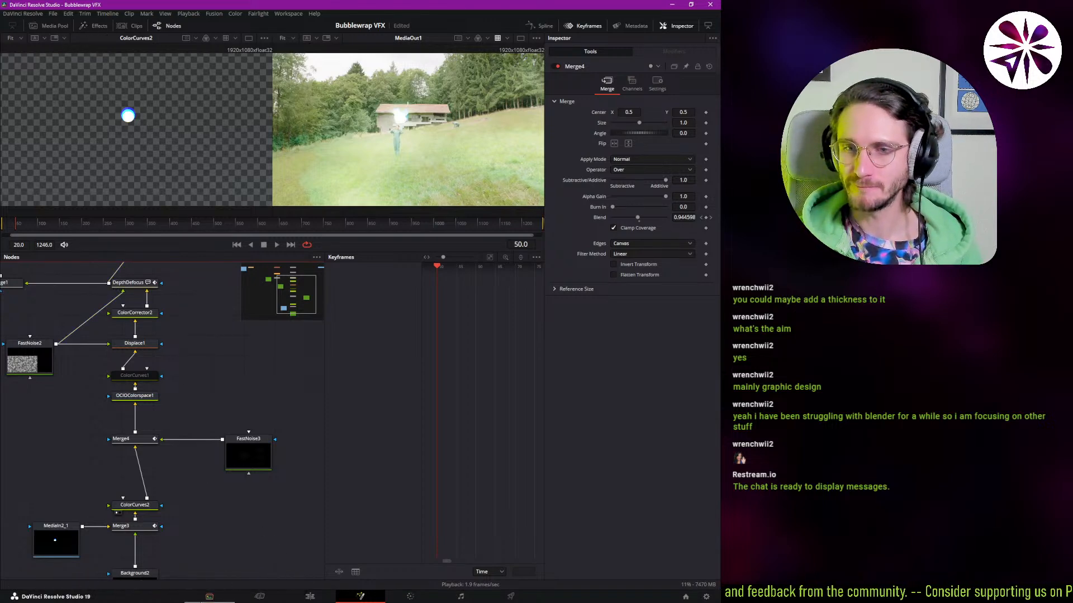
- Switch to the Media page, search the disk for "lens" and import the Lens FX folder as a new bin
{"action": "left_click", "coordinate": [209, 596]}
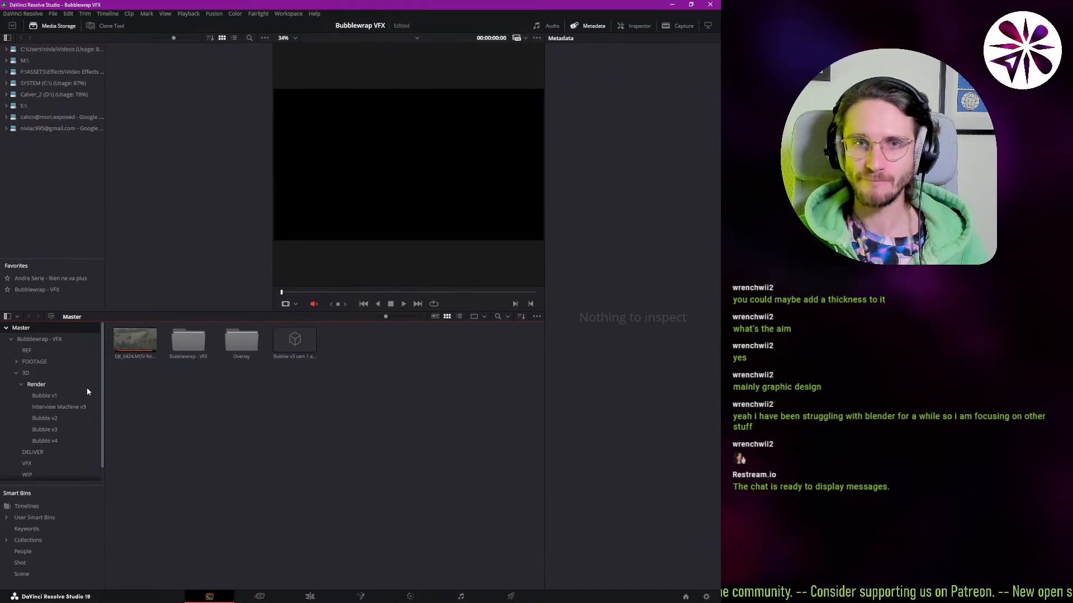
{"action": "left_click", "coordinate": [12, 343]}
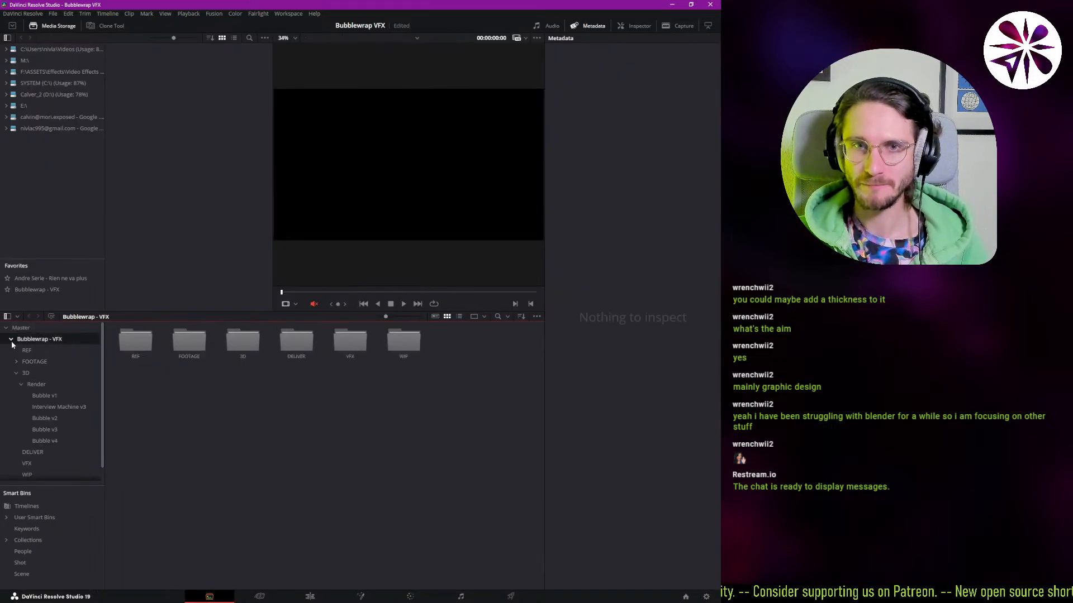
{"action": "left_click", "coordinate": [10, 341]}
{"action": "left_click", "coordinate": [41, 351]}
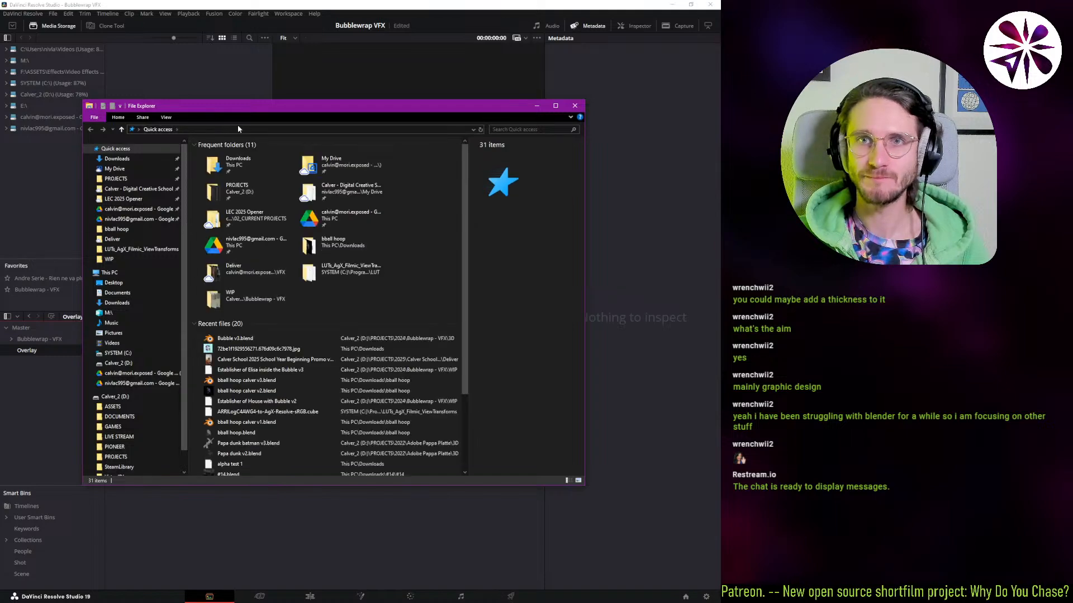
{"action": "left_click_drag", "start_coordinate": [249, 109], "coordinate": [3, 130]}
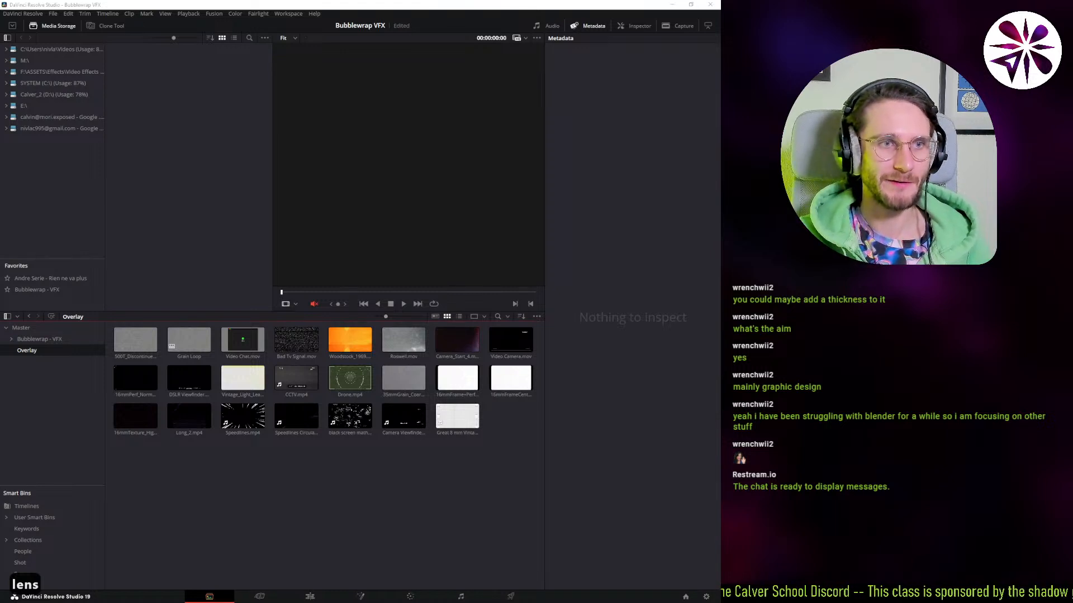
{"action": "mouse_move", "coordinate": [64, 335]}
{"action": "left_mouse_down"}
{"action": "mouse_move", "coordinate": [99, 353]}
{"action": "mouse_move", "coordinate": [70, 354]}
{"action": "mouse_move", "coordinate": [55, 331]}
{"action": "left_mouse_up"}
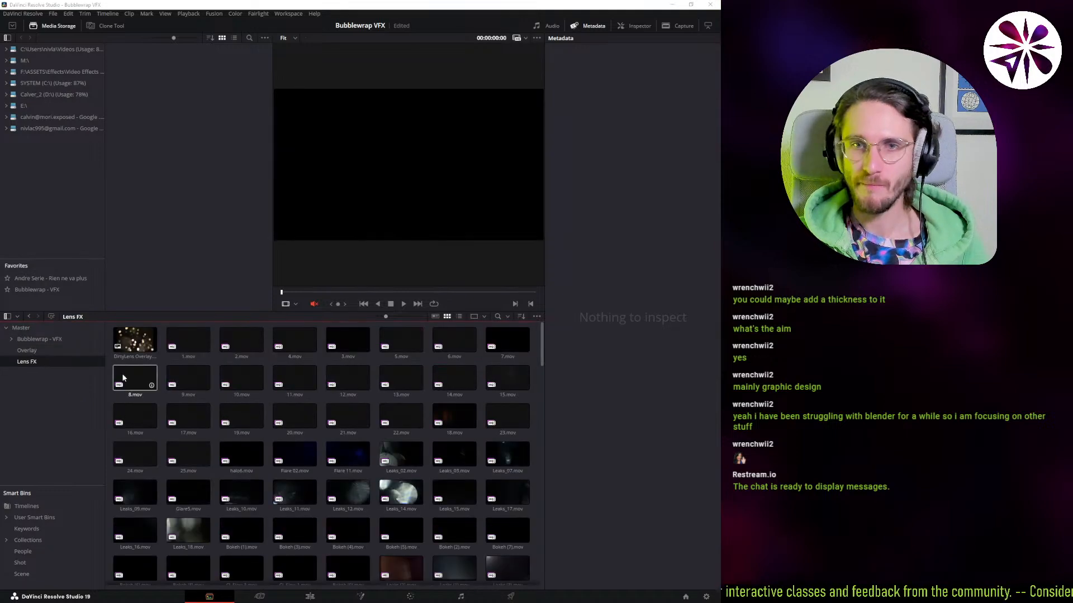
{"action": "left_click", "coordinate": [182, 382]}
{"action": "key", "text": "ctrl+a"}
{"action": "right_click", "coordinate": [180, 374]}
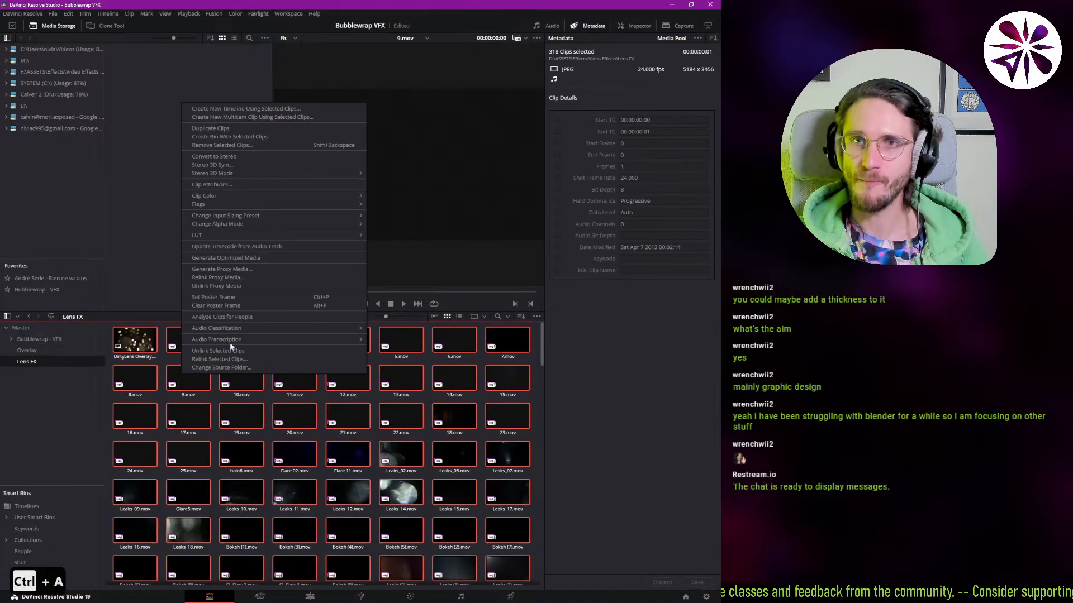
{"action": "left_click", "coordinate": [243, 186]}
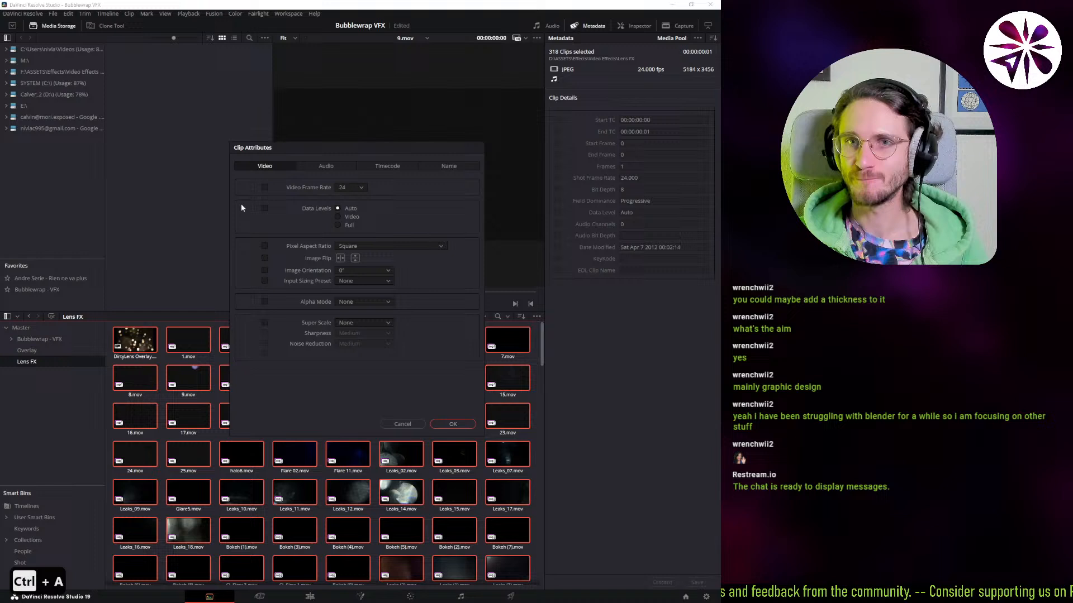
{"action": "left_click", "coordinate": [354, 188]}
{"action": "left_click", "coordinate": [350, 224]}
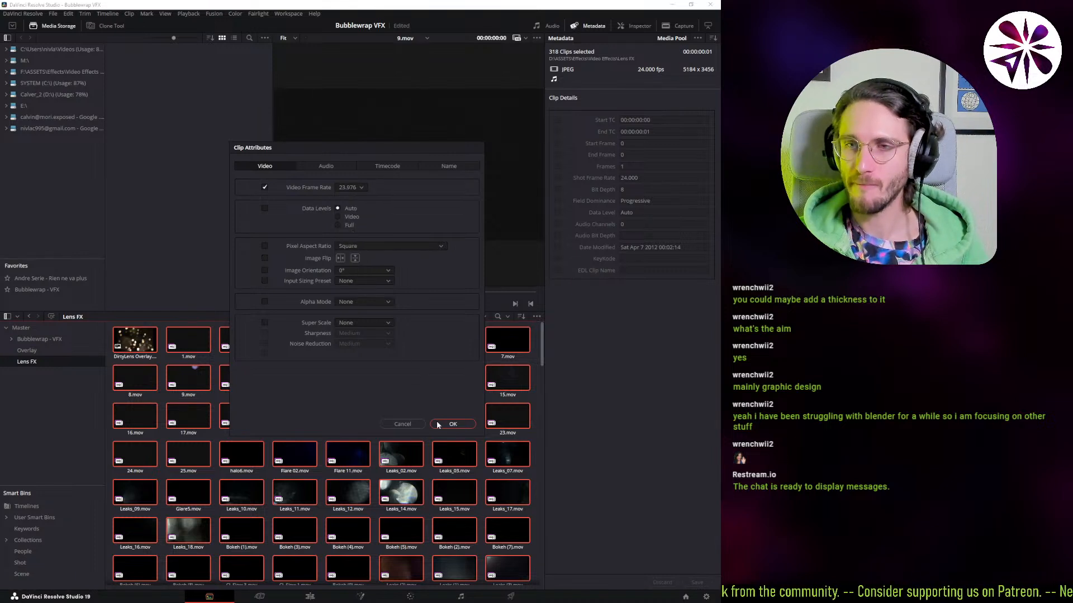
{"action": "left_click", "coordinate": [394, 424]}
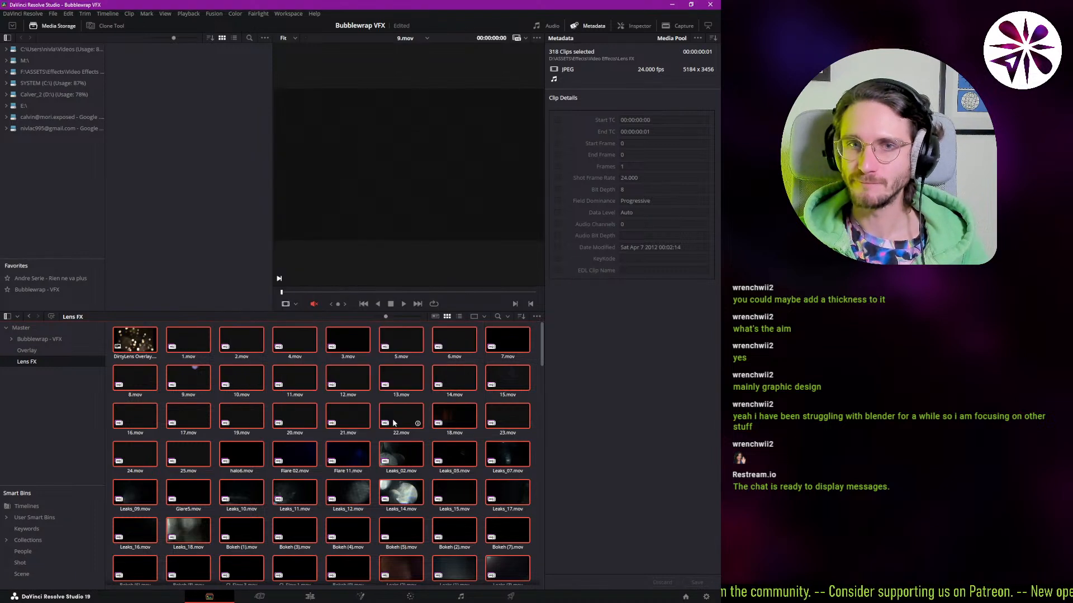
- Check the frame rate of the A010C006 meadow render clip in the FOOTAGE bin
{"action": "left_click", "coordinate": [66, 340]}
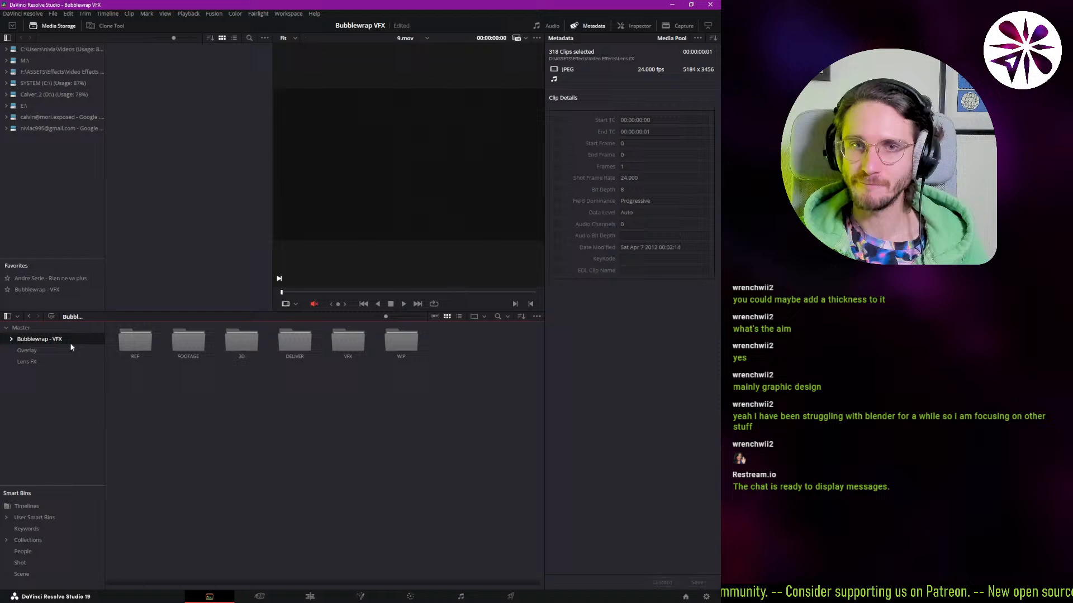
{"action": "left_click", "coordinate": [11, 340]}
{"action": "left_click", "coordinate": [40, 363]}
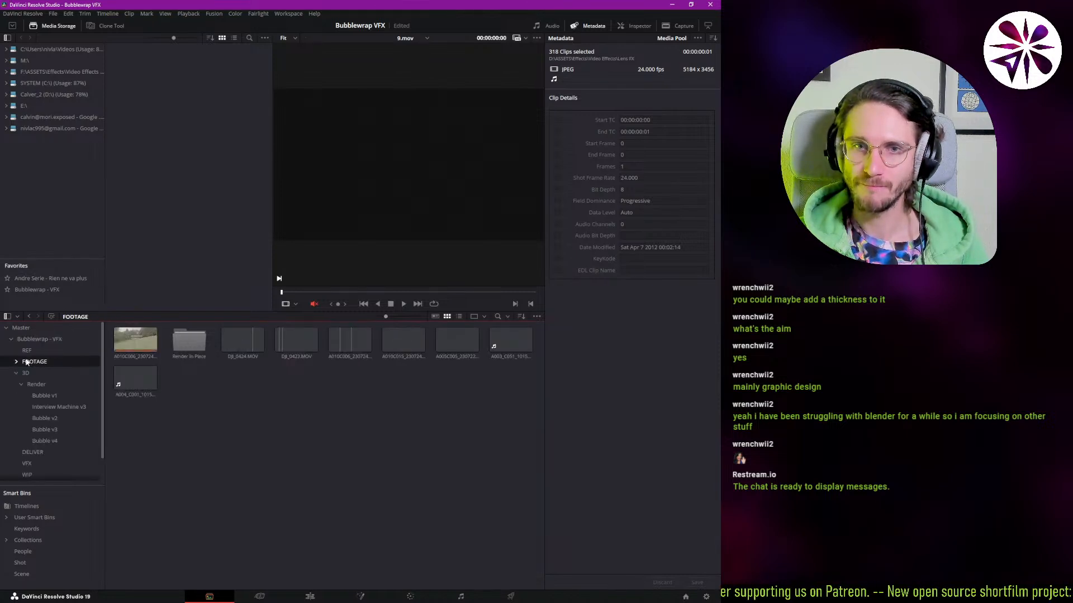
{"action": "left_click", "coordinate": [133, 348]}
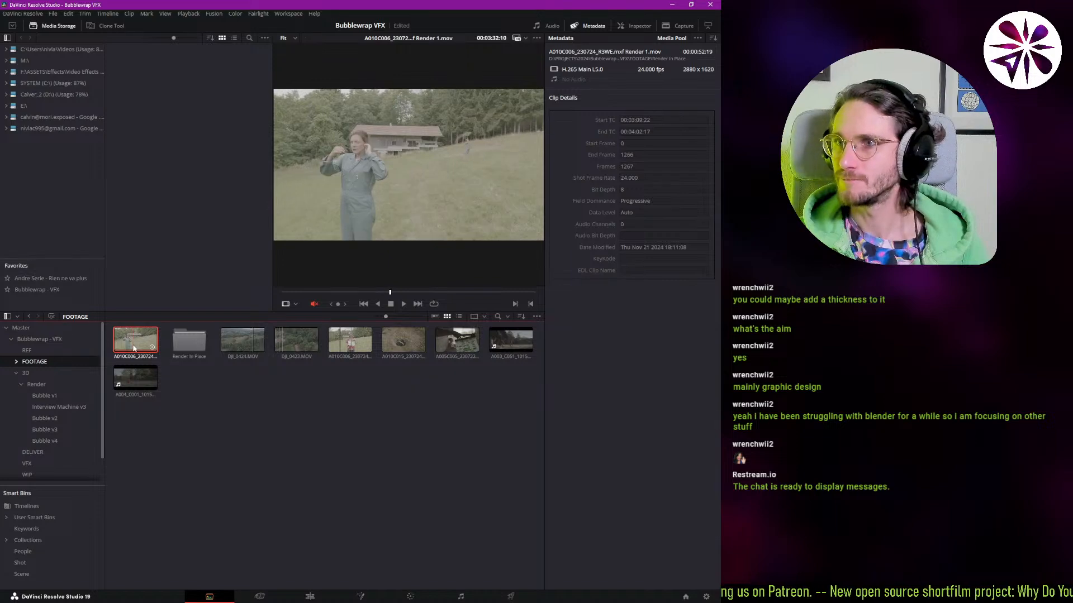
{"action": "left_click", "coordinate": [11, 339]}
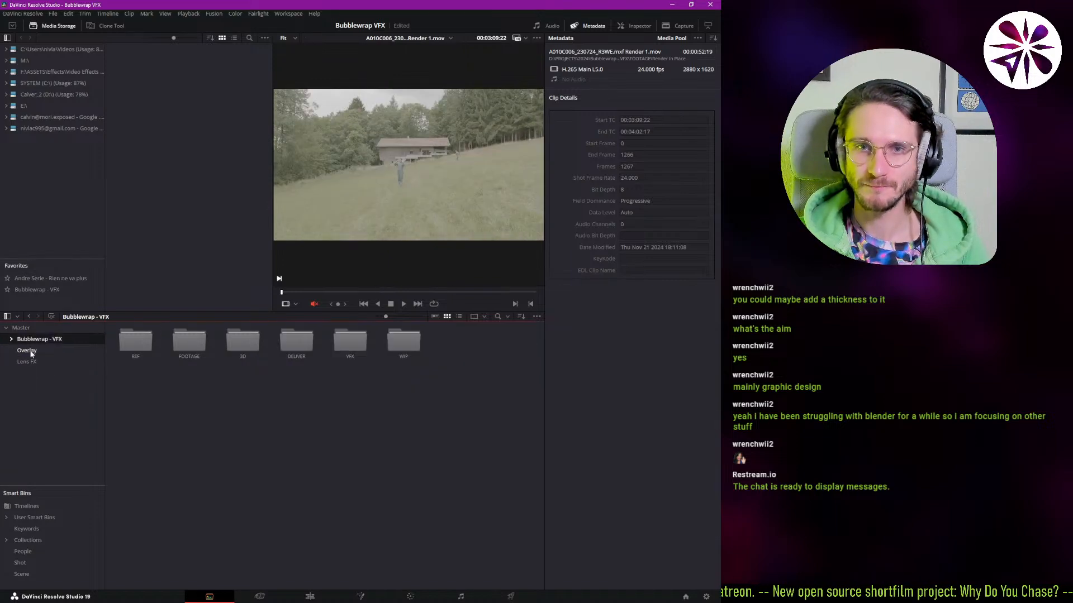
- Check the video frame rate in the clip attributes of all Lens FX clips
{"action": "left_click", "coordinate": [34, 362]}
{"action": "left_click", "coordinate": [173, 345]}
{"action": "key", "text": "ctrl+a"}
{"action": "right_click", "coordinate": [188, 342]}
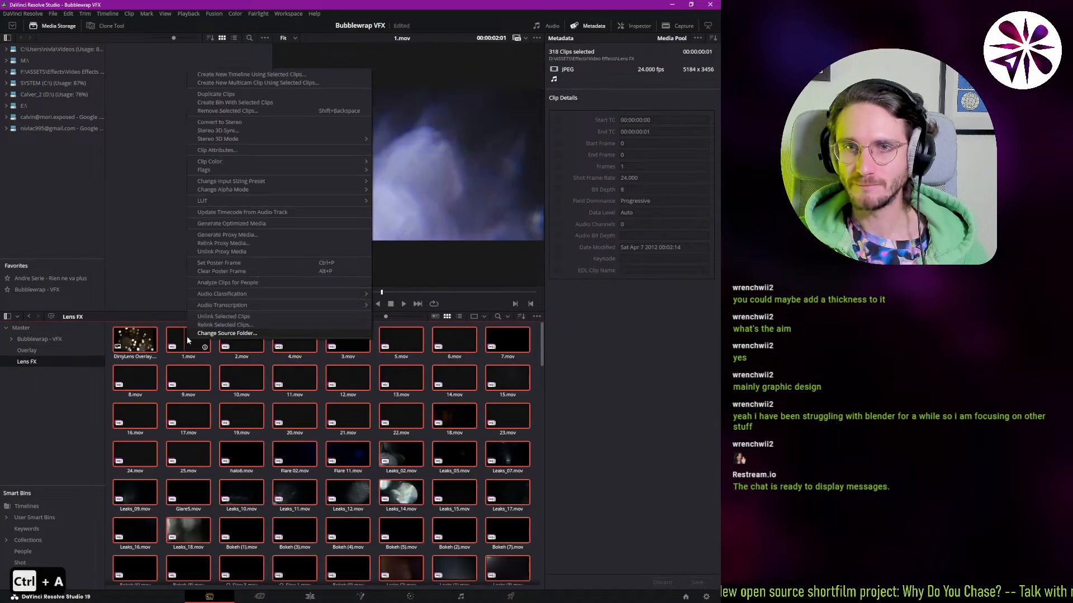
{"action": "left_click", "coordinate": [253, 150]}
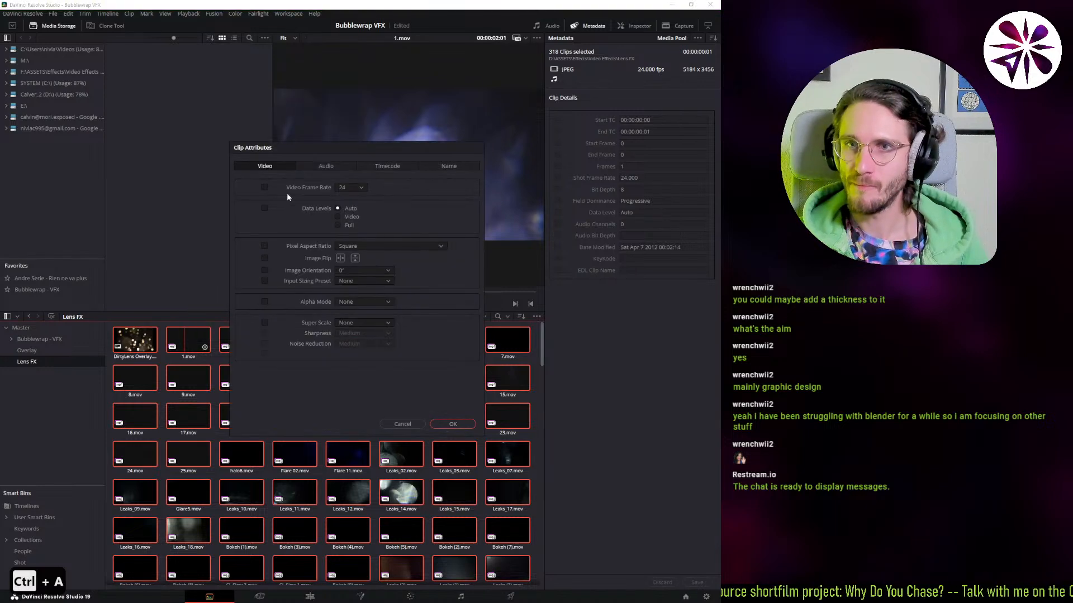
{"action": "left_click", "coordinate": [453, 424]}
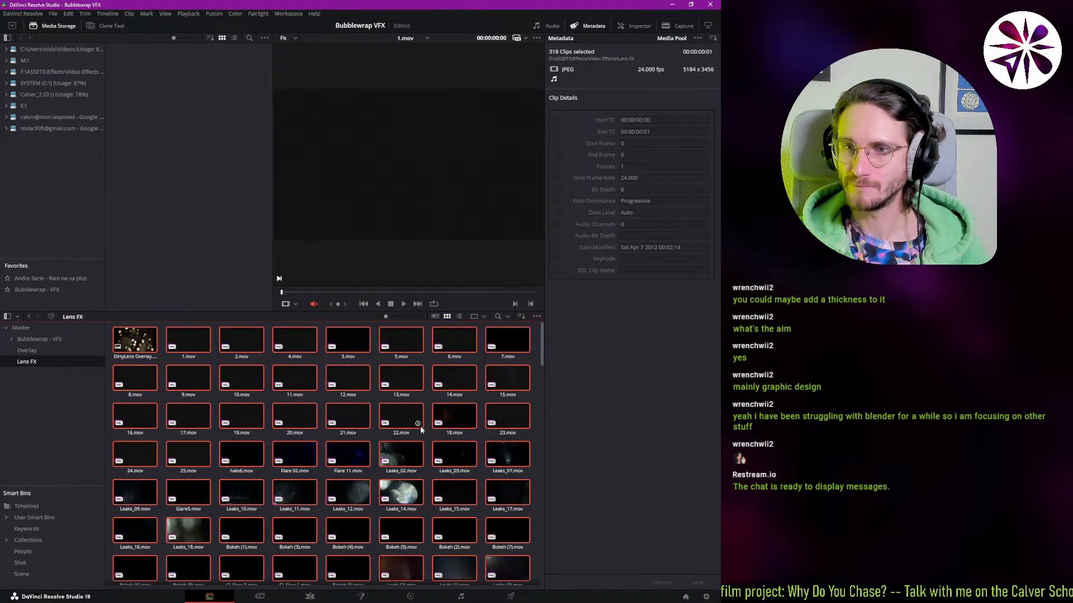
- Browse and skim the light leak, flare and bokeh clips in the Lens FX bin for a suitable overlay
{"action": "left_click", "coordinate": [400, 426]}
{"action": "left_click", "coordinate": [400, 456]}
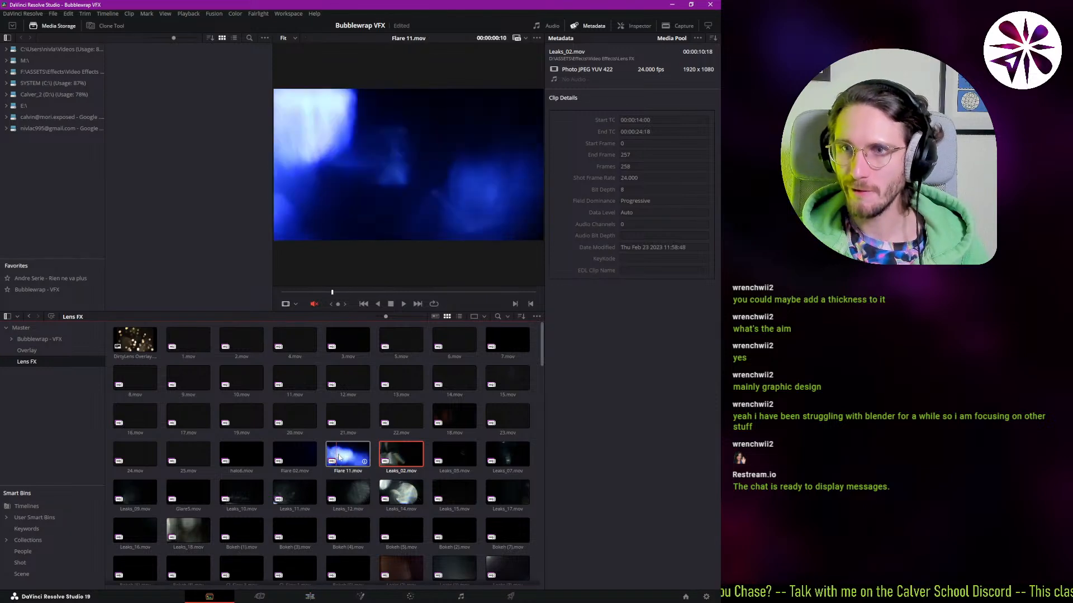
{"action": "scroll", "coordinate": [358, 403], "scroll_direction": "down", "scroll_amount": 2}
{"action": "scroll", "coordinate": [358, 403], "scroll_direction": "down", "scroll_amount": 1}
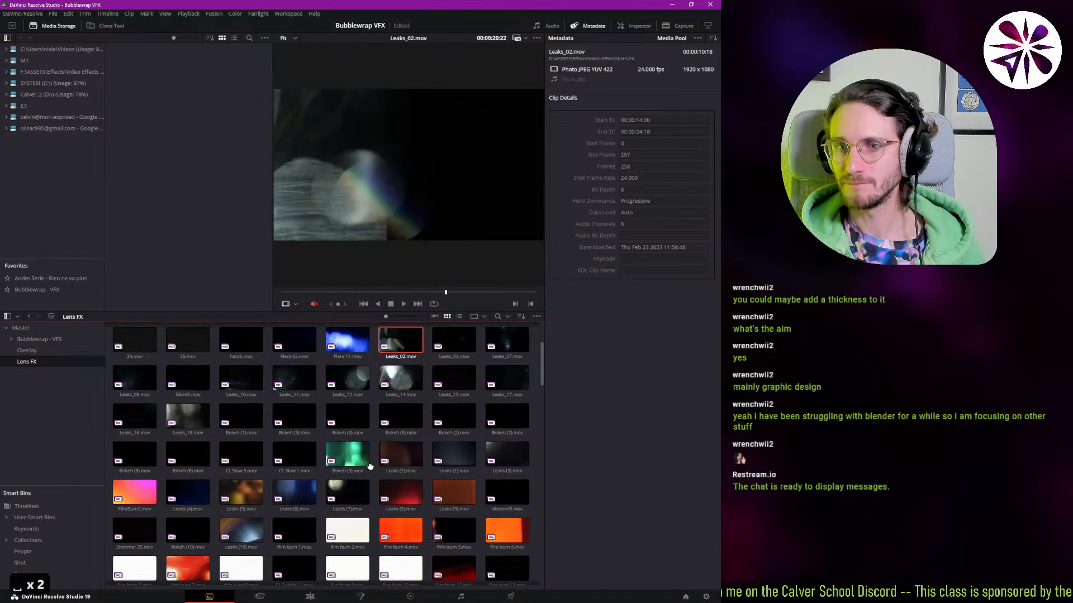
{"action": "scroll", "coordinate": [321, 401], "scroll_direction": "down", "scroll_amount": 2}
{"action": "key", "text": "space"}
{"action": "key", "text": "space"}
{"action": "key", "text": "space"}
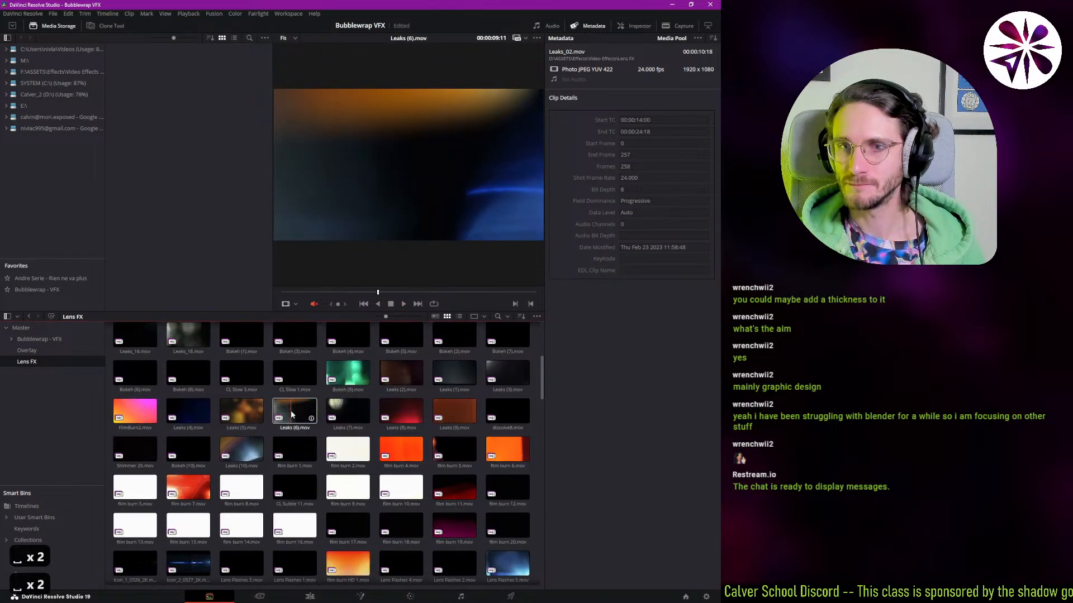
{"action": "scroll", "coordinate": [324, 380], "scroll_direction": "down", "scroll_amount": 6}
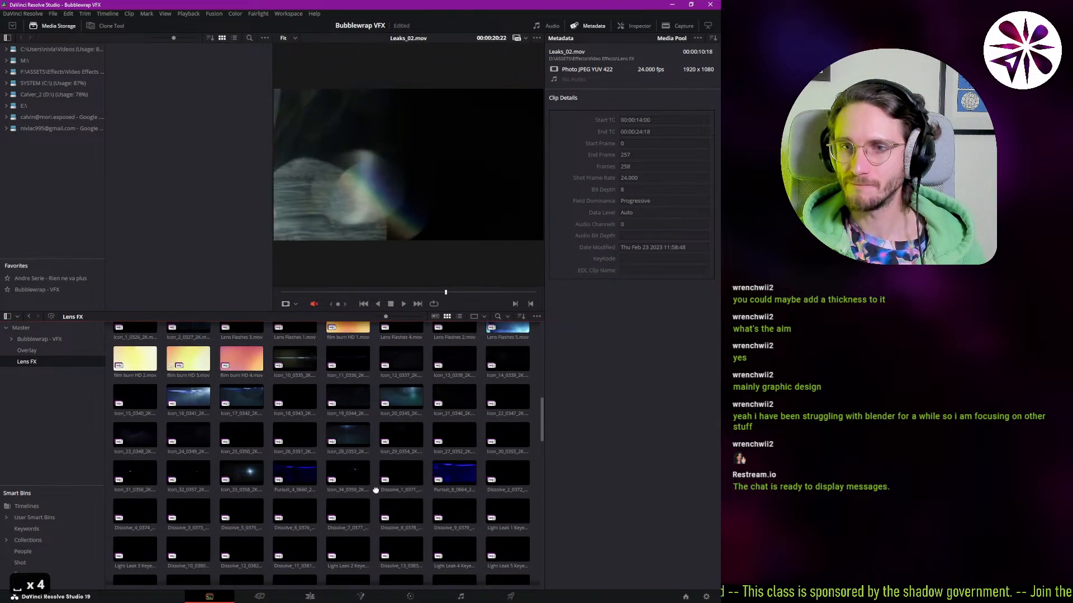
{"action": "scroll", "coordinate": [352, 435], "scroll_direction": "down", "scroll_amount": 3}
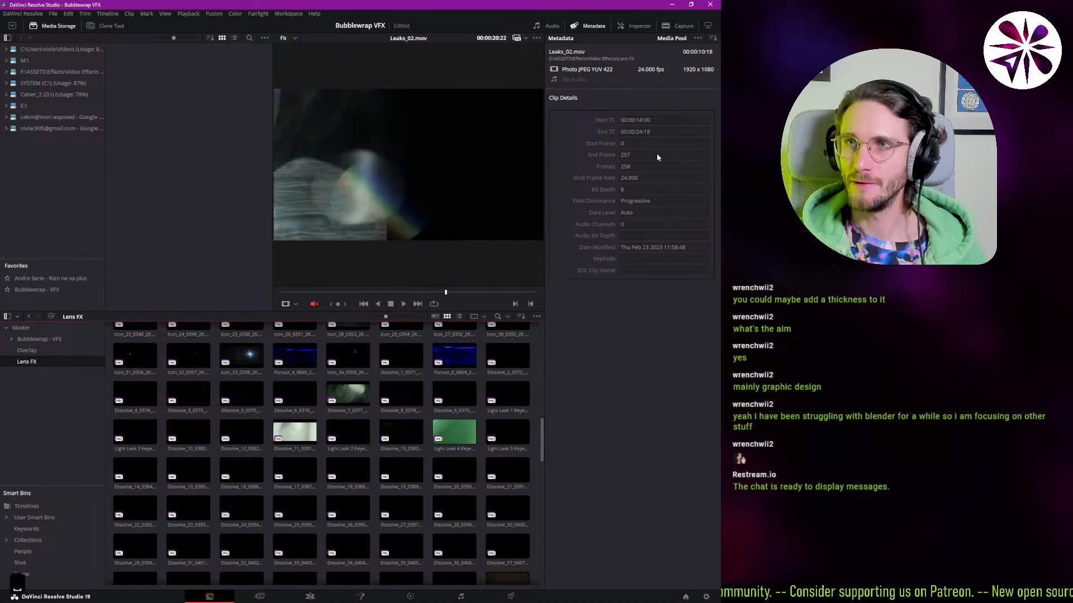
- Hide the metadata and skim the Triune Digital Lens Stock Footage clips for a suitable lens effect
{"action": "left_click", "coordinate": [592, 30]}
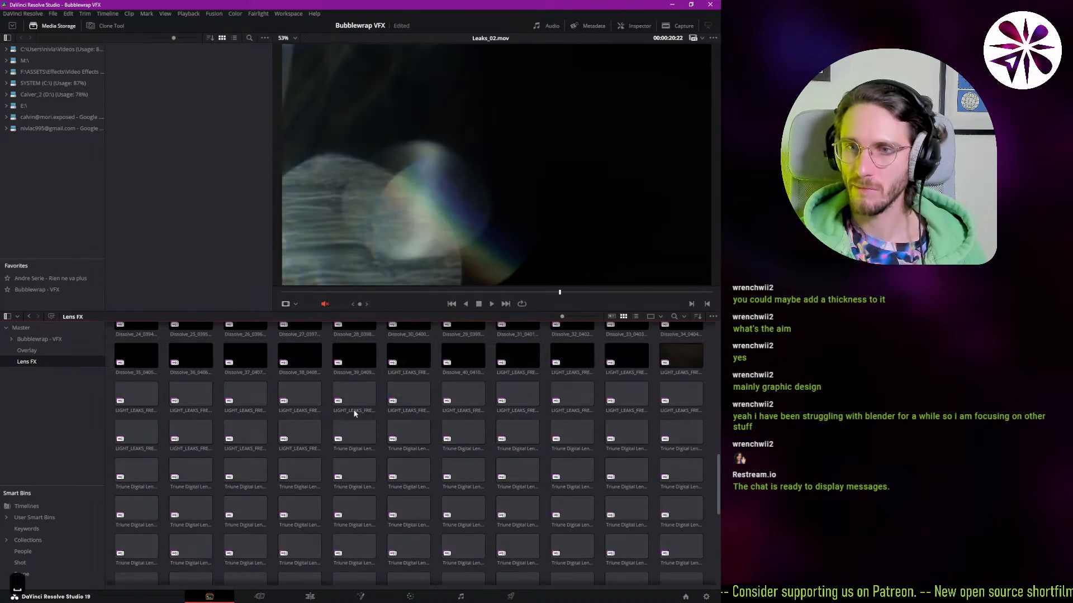
{"action": "scroll", "coordinate": [344, 455], "scroll_direction": "down", "scroll_amount": 1}
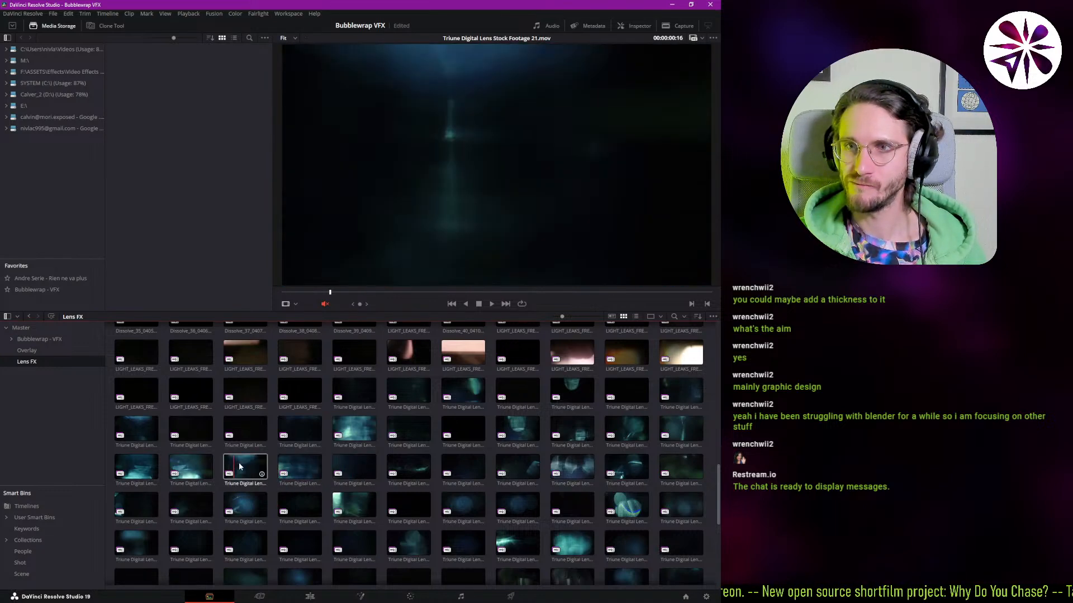
{"action": "scroll", "coordinate": [277, 447], "scroll_direction": "down", "scroll_amount": 3}
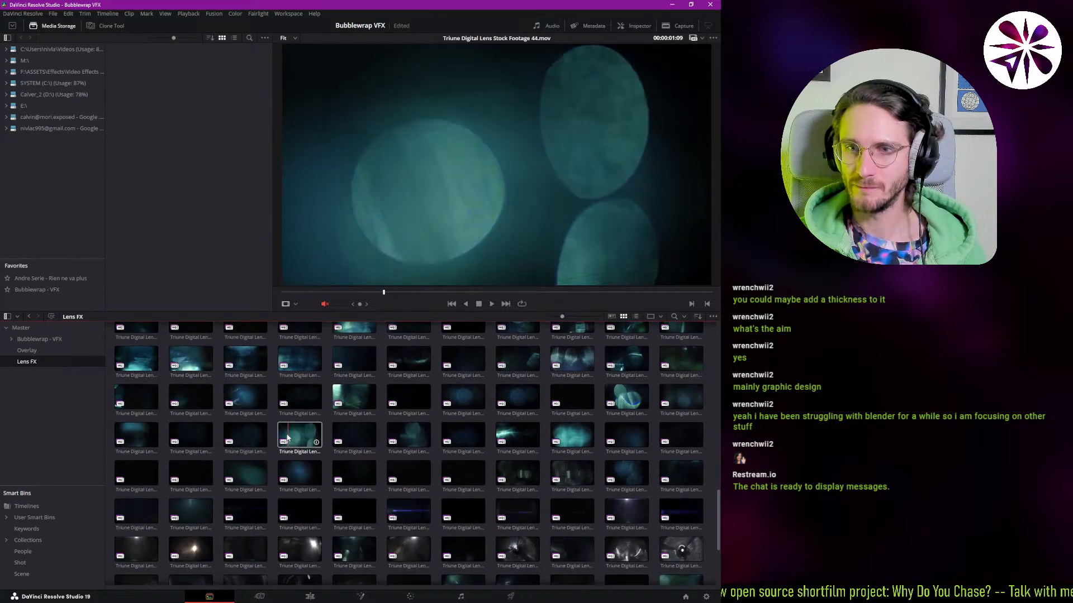
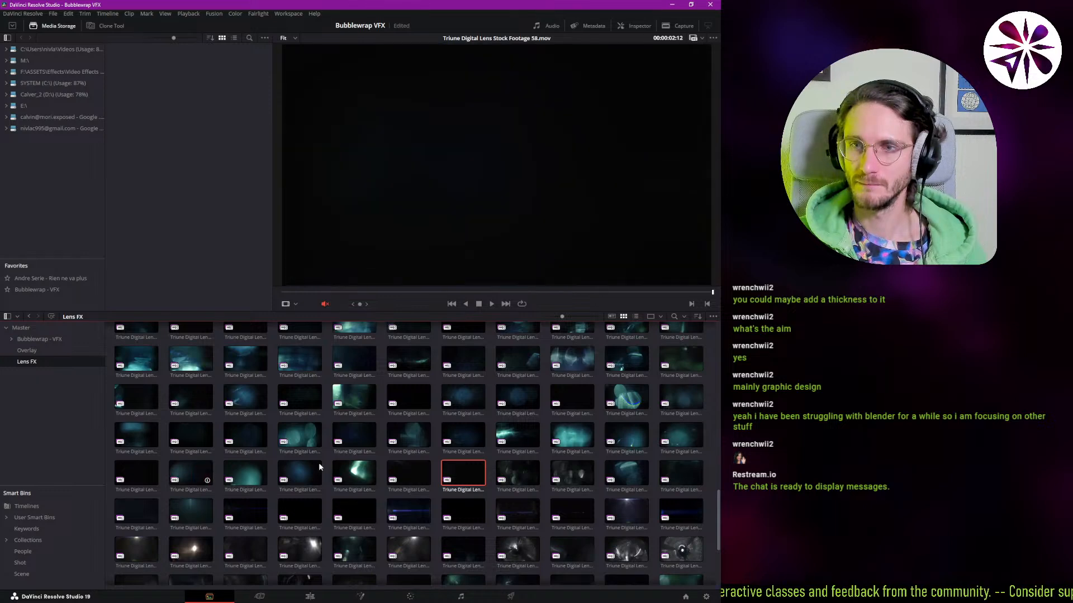
- Switch to the Fusion page and add Triune Digital Lens Stock Footage 58.mov from the Lens FX bin to the node graph
{"action": "left_click", "coordinate": [360, 596]}
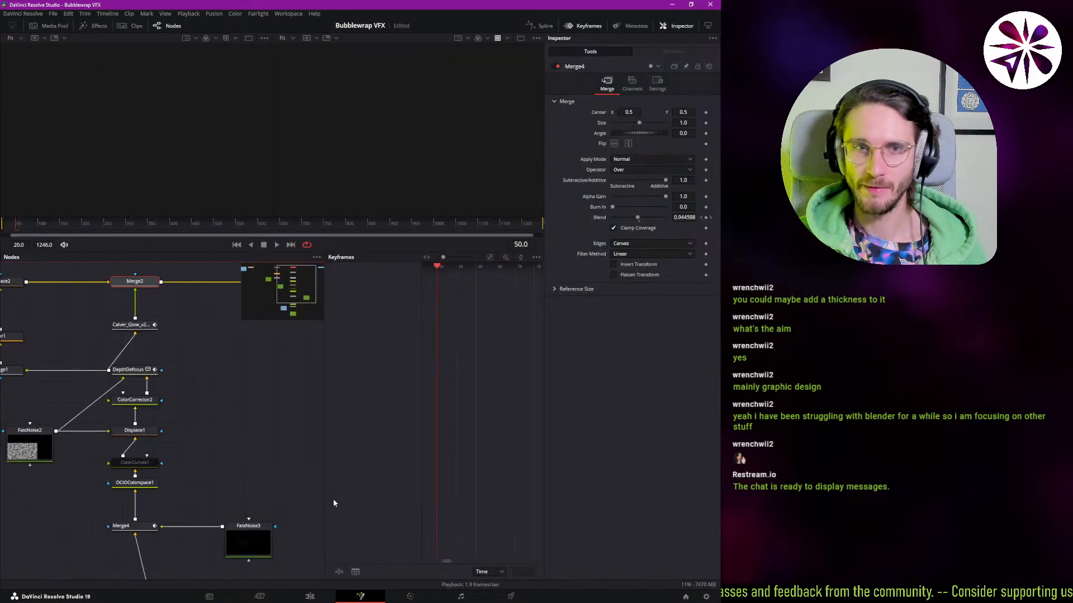
{"action": "left_click", "coordinate": [52, 26]}
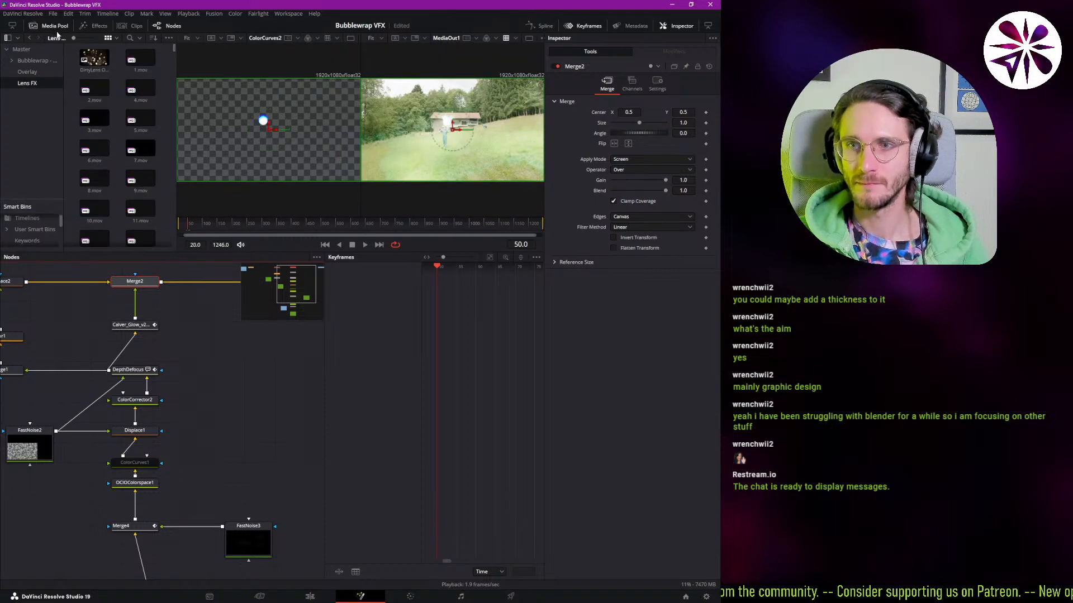
{"action": "left_click", "coordinate": [707, 26]}
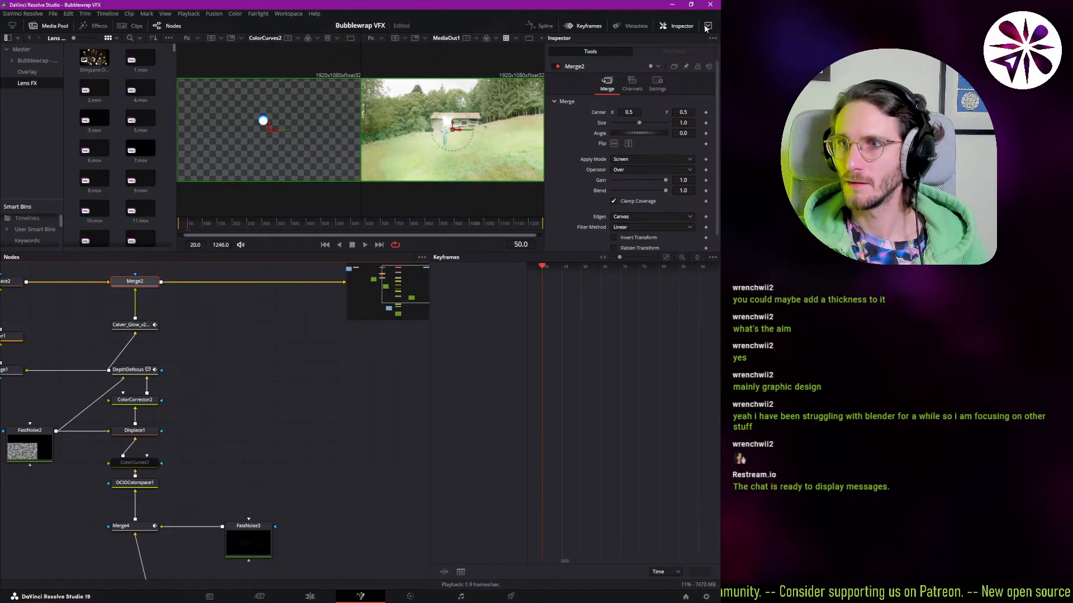
{"action": "left_click", "coordinate": [708, 27]}
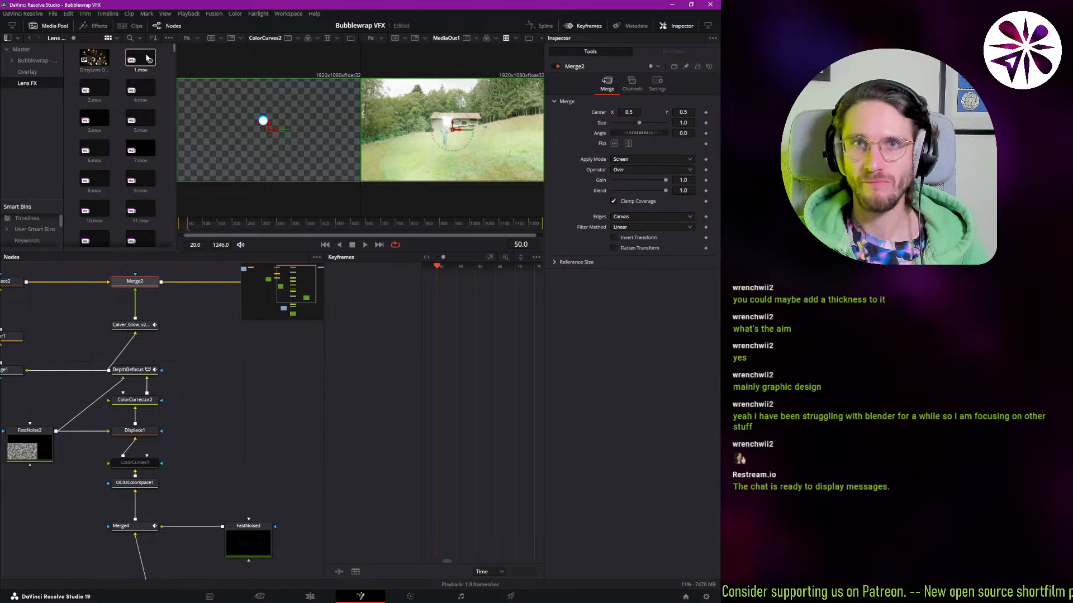
{"action": "left_click_drag", "start_coordinate": [171, 49], "coordinate": [172, 203]}
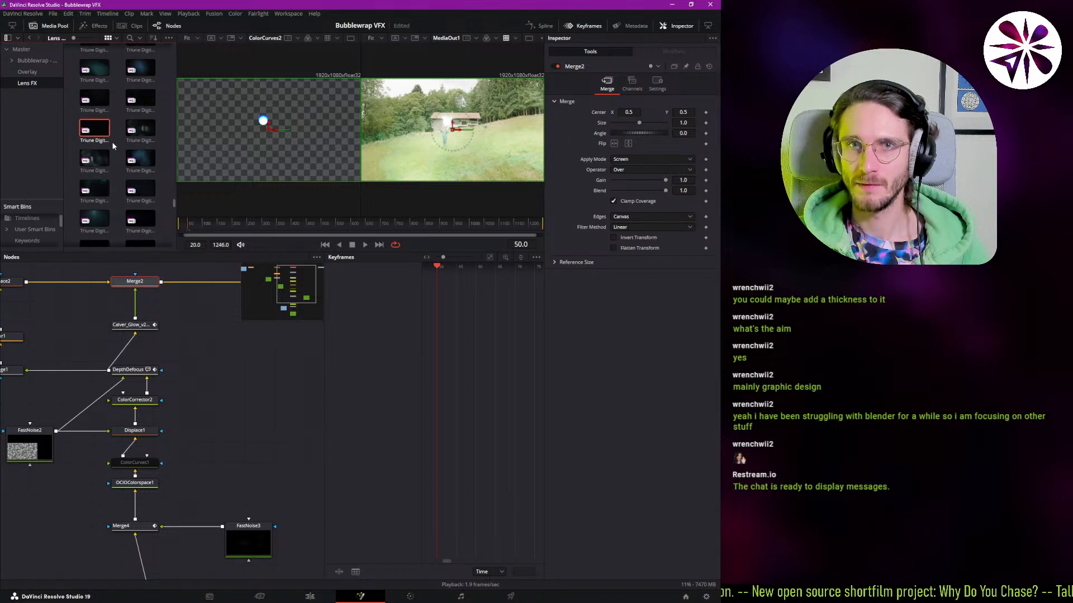
{"action": "left_click_drag", "start_coordinate": [109, 137], "coordinate": [228, 451]}
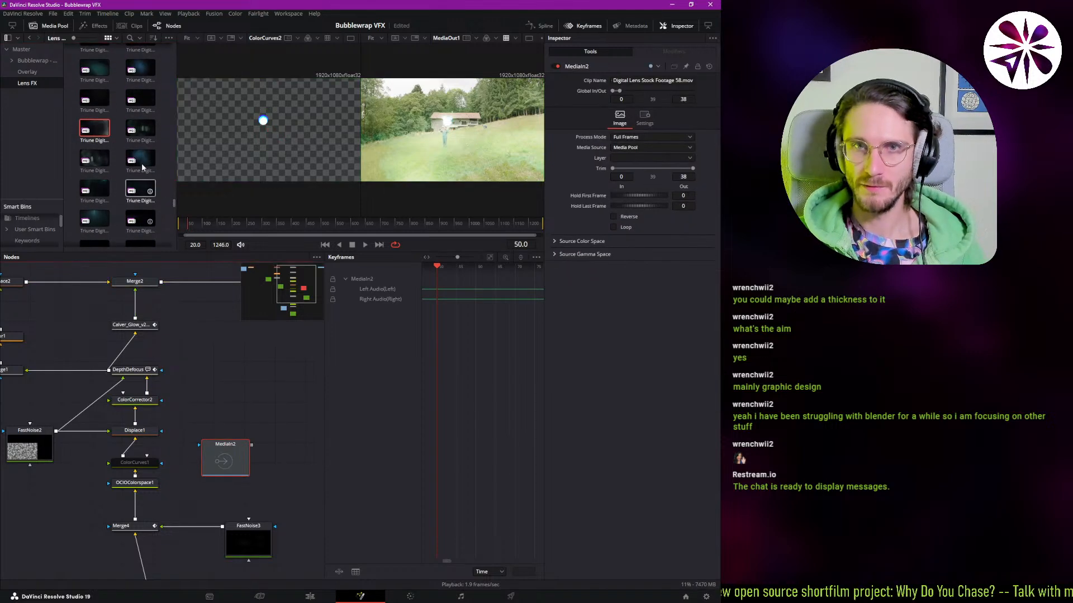
{"action": "left_click", "coordinate": [52, 26]}
- Step through frames 46 to 50 around the bubble pop to find where the lens clip should start
{"action": "scroll", "coordinate": [229, 436], "scroll_direction": "down", "scroll_amount": 1}
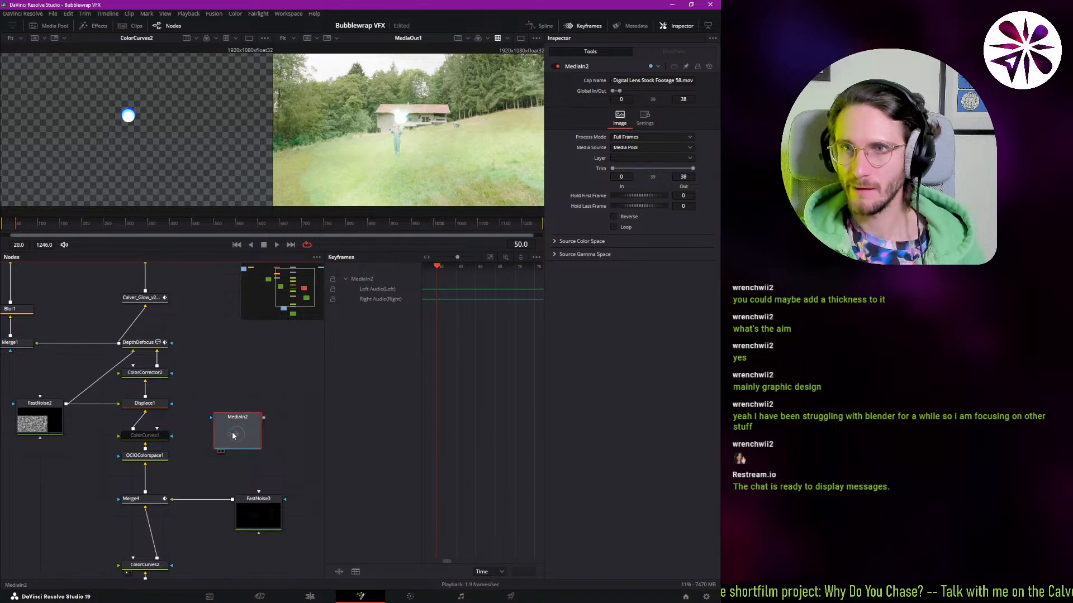
{"action": "scroll", "coordinate": [235, 419], "scroll_direction": "up", "scroll_amount": 1}
{"action": "key", "text": "Left"}
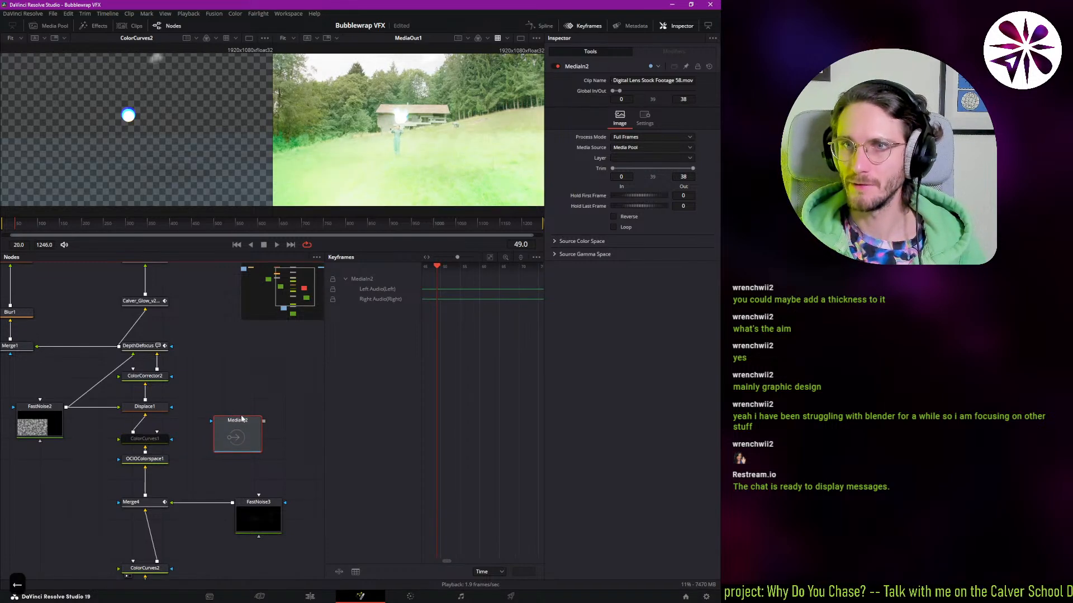
{"action": "key", "text": "Left"}
{"action": "key", "text": "Left"}
{"action": "key", "text": "Left"}
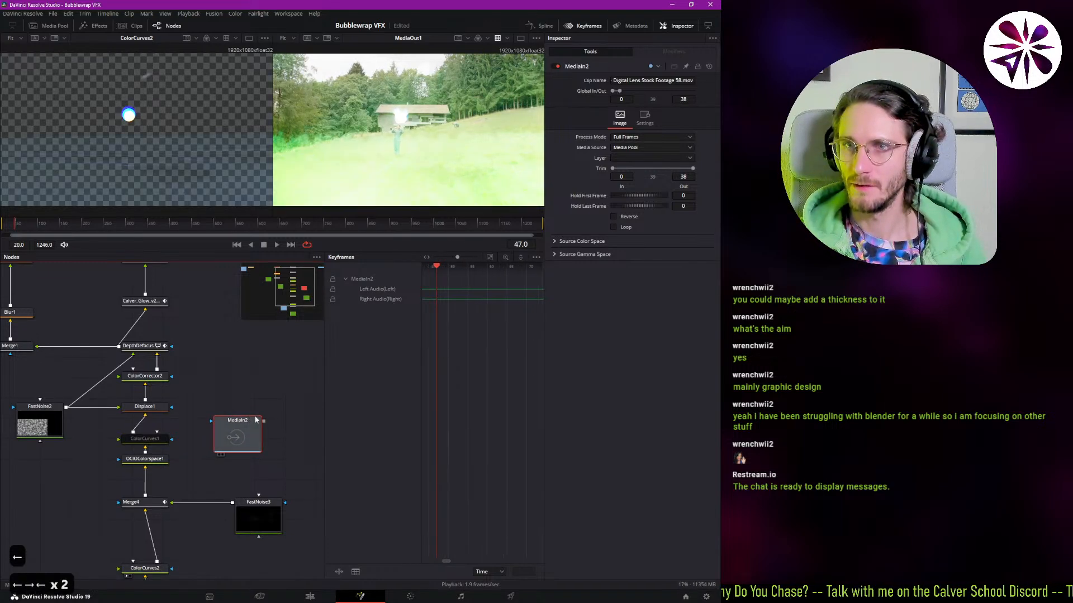
{"action": "key", "text": "Left"}
{"action": "key", "text": "Right"}
{"action": "key", "text": "Right"}
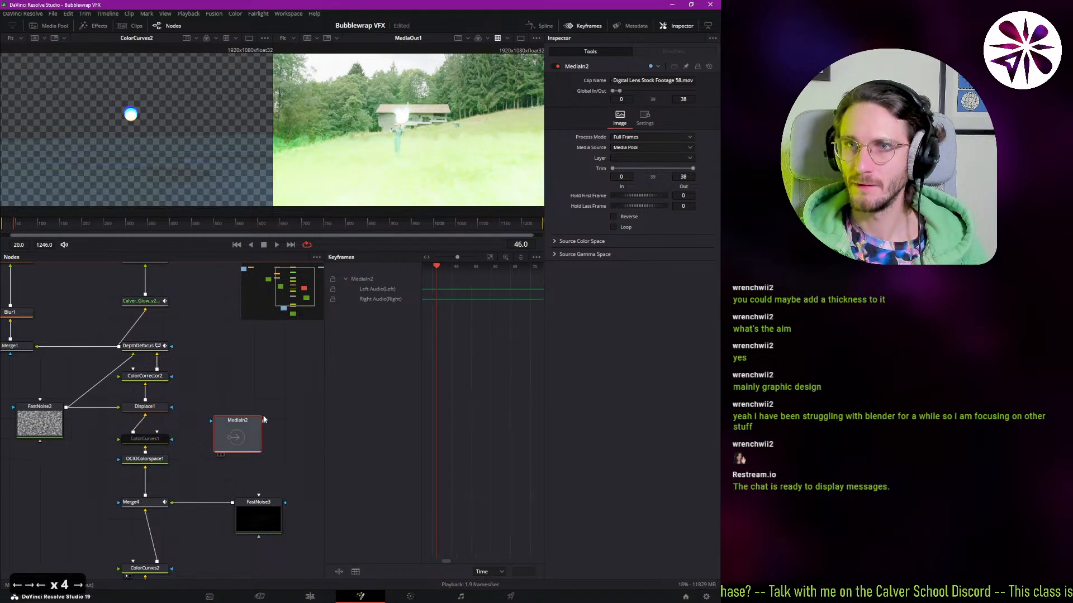
{"action": "key", "text": "Right"}
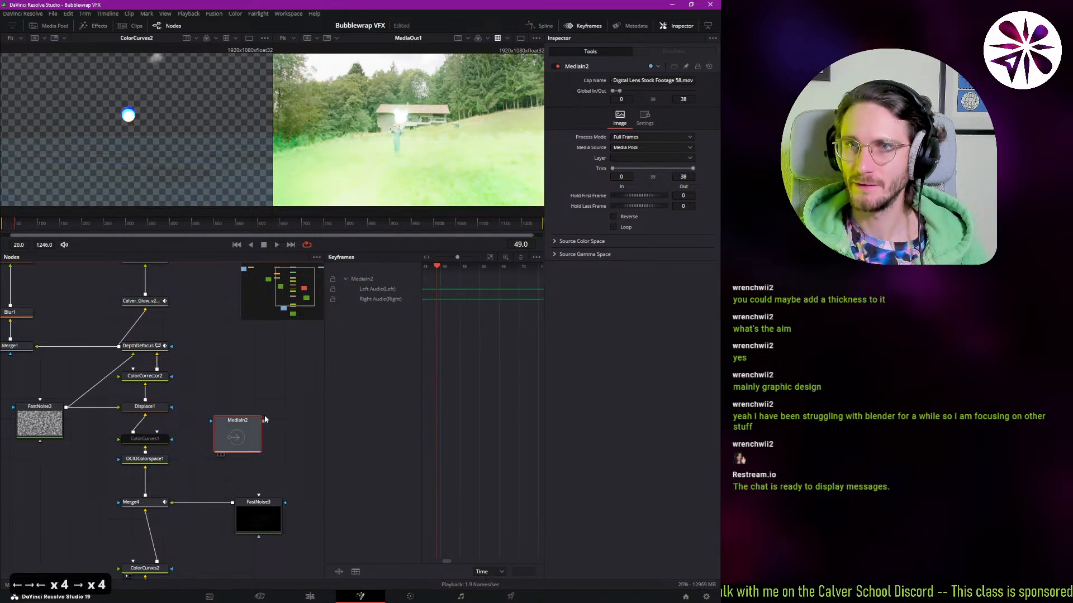
{"action": "key", "text": "Left"}
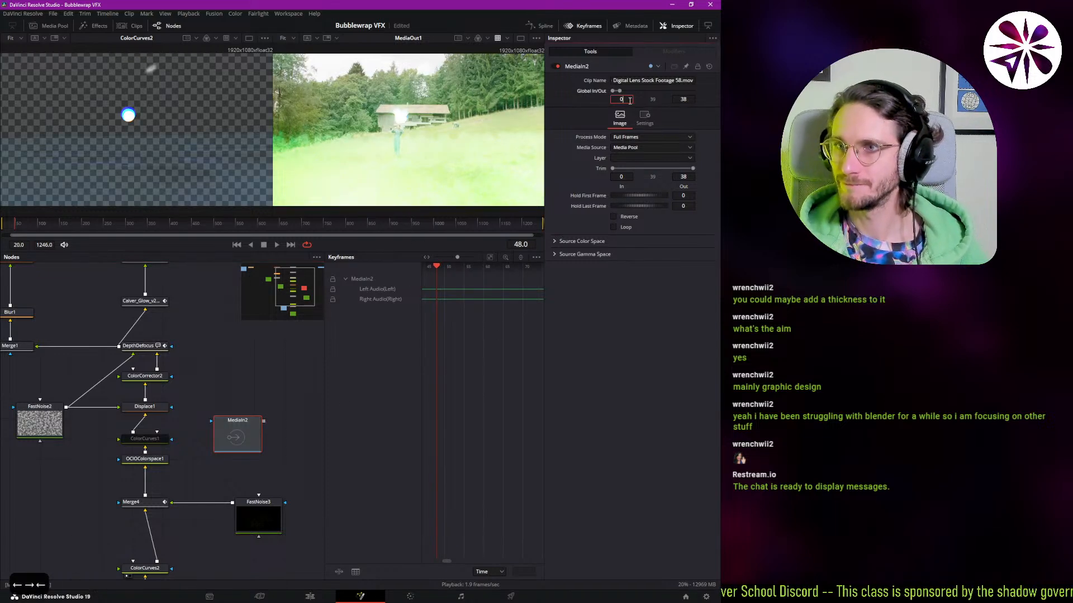
- Try to set MediaIn2's Global In to frame 48 and move the node below the connection between Merge2 and MediaOut1
{"action": "key", "text": "ctrl+a"}
{"action": "type", "text": "48"}
{"action": "key", "text": "Return"}
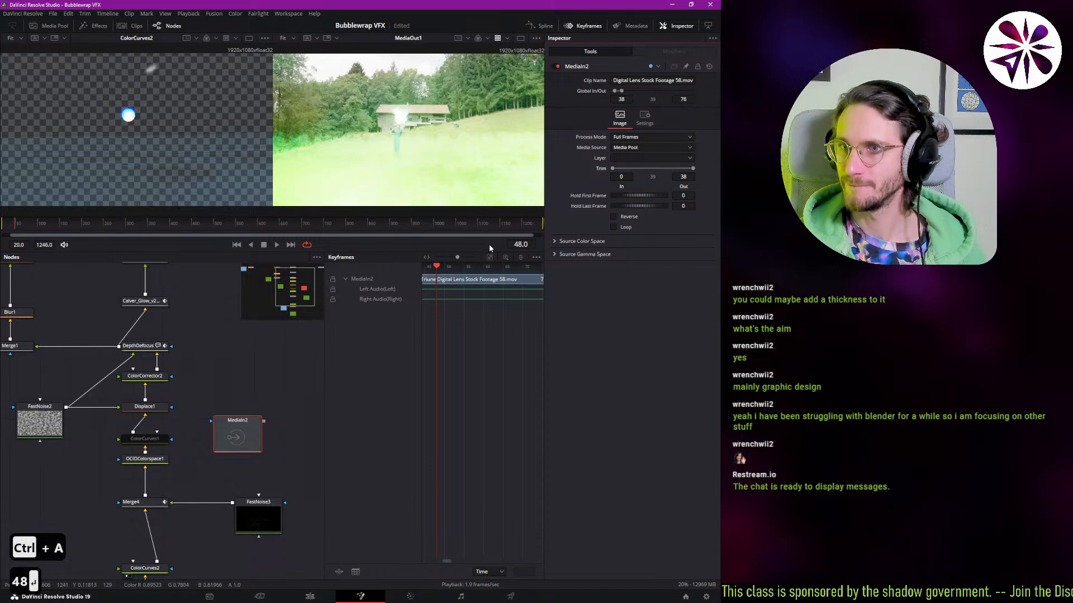
{"action": "left_click_drag", "start_coordinate": [220, 433], "coordinate": [156, 491]}
{"action": "left_click_drag", "start_coordinate": [162, 468], "coordinate": [166, 473]}
{"action": "key", "text": "ctrl+space"}
{"action": "type", "text": "nois"}
{"action": "key", "text": "Escape"}
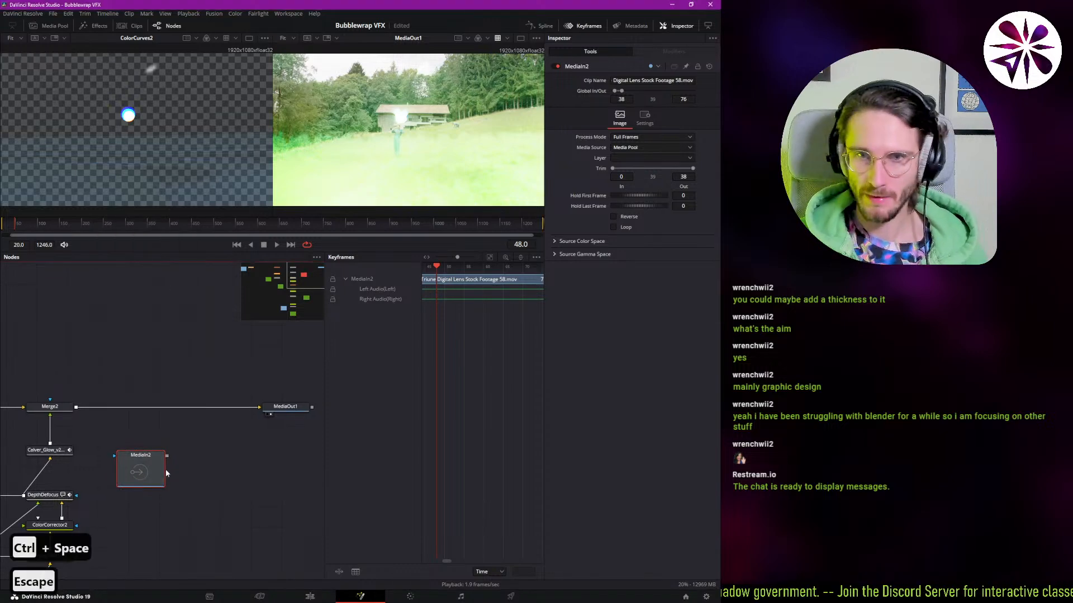
- Merge MediaIn2 over Merge2's output in a new node placed before MediaOut1, with Apply Mode set to Screen
{"action": "left_click_drag", "start_coordinate": [155, 474], "coordinate": [164, 494]}
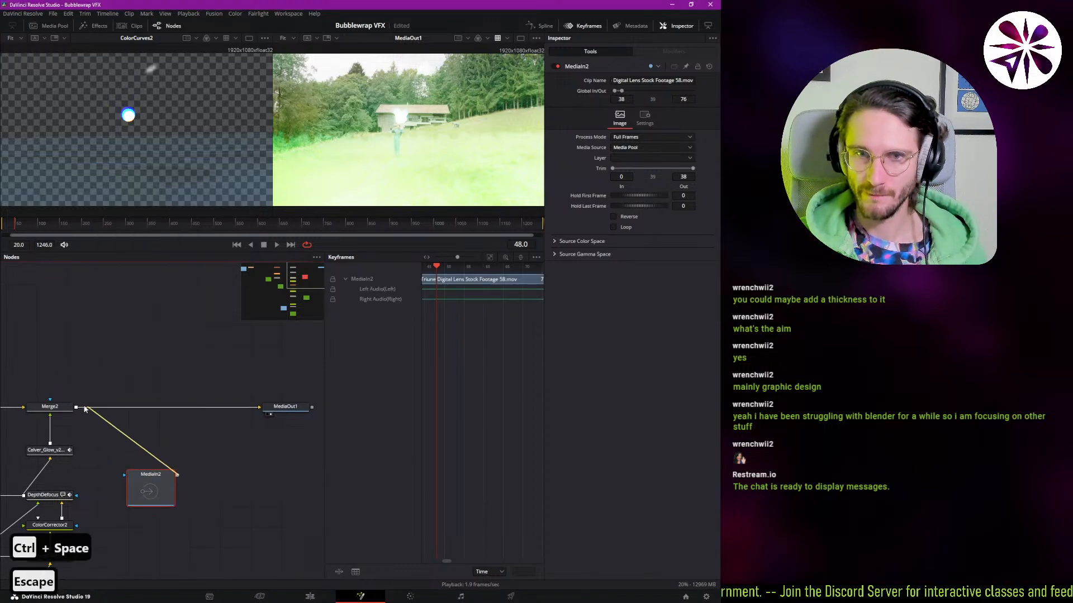
{"action": "left_click_drag", "start_coordinate": [85, 410], "coordinate": [77, 407]}
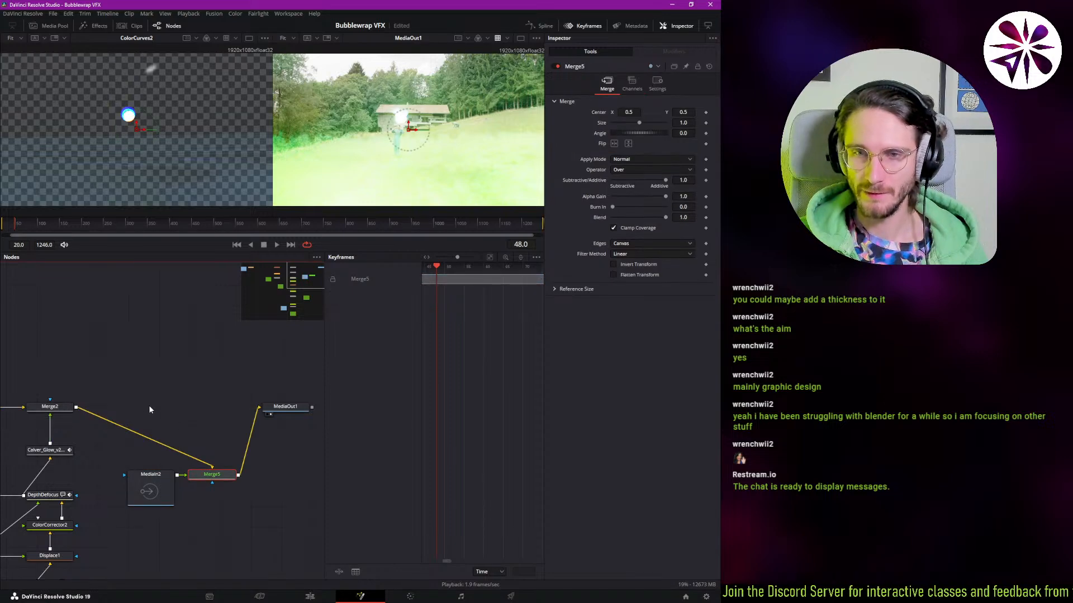
{"action": "left_click_drag", "start_coordinate": [212, 475], "coordinate": [151, 407]}
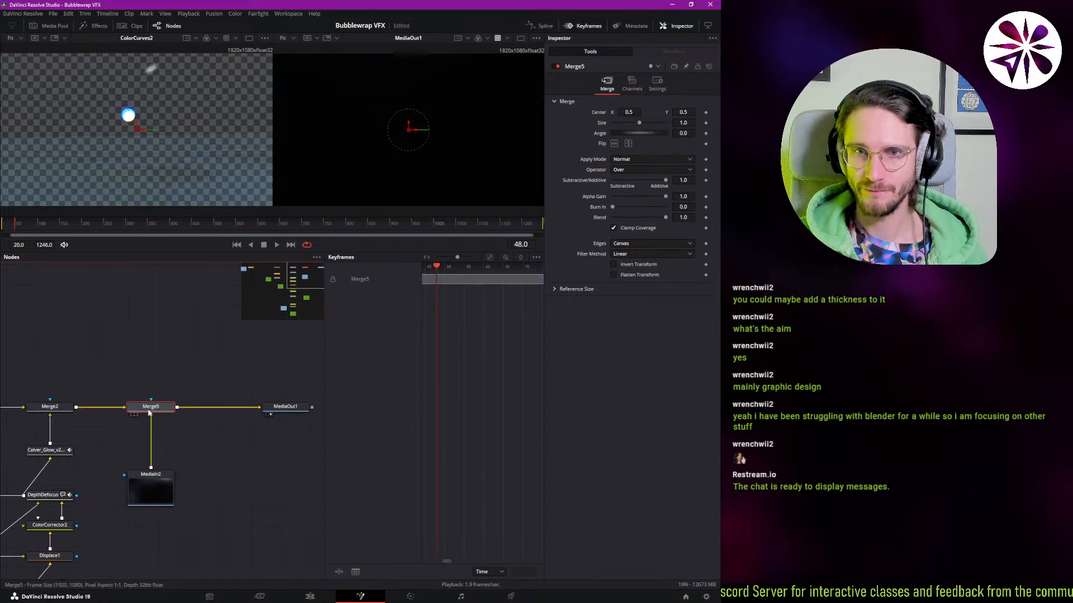
{"action": "left_click", "coordinate": [639, 179]}
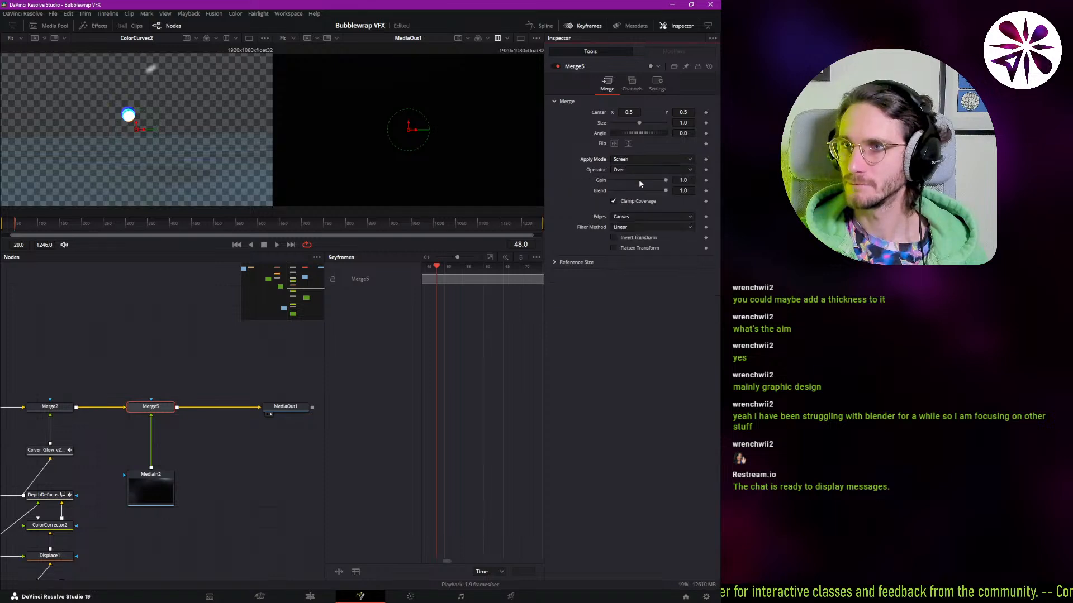
- Insert a TimeSpeed node between MediaIn2 and Merge5 and set its speed to 4
{"action": "left_click", "coordinate": [155, 492]}
{"action": "key", "text": "ctrl+space"}
{"action": "type", "text": "nois"}
{"action": "key", "text": "BackSpace"}
{"action": "key", "text": "BackSpace"}
{"action": "key", "text": "BackSpace"}
{"action": "key", "text": "BackSpace"}
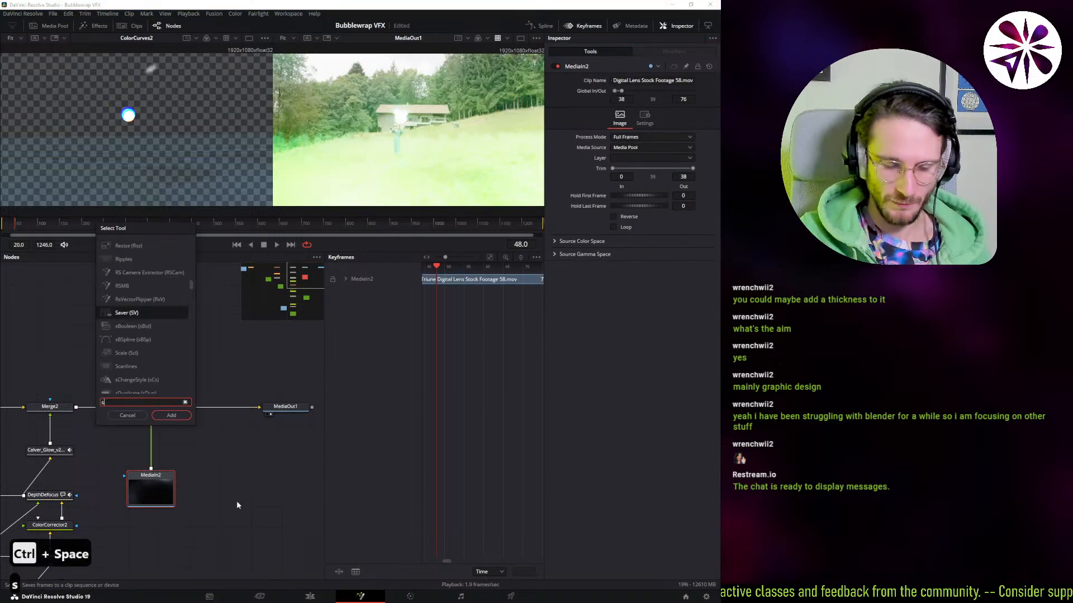
{"action": "type", "text": "speed"}
{"action": "key", "text": "Return"}
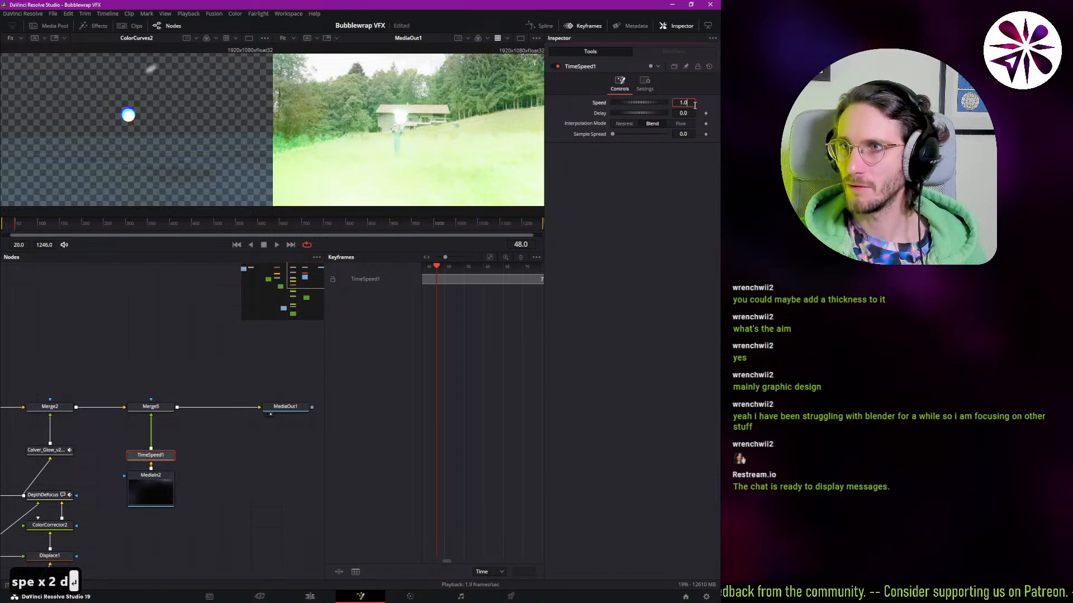
{"action": "key", "text": "ctrl+a"}
{"action": "type", "text": "4"}
{"action": "key", "text": "Return"}
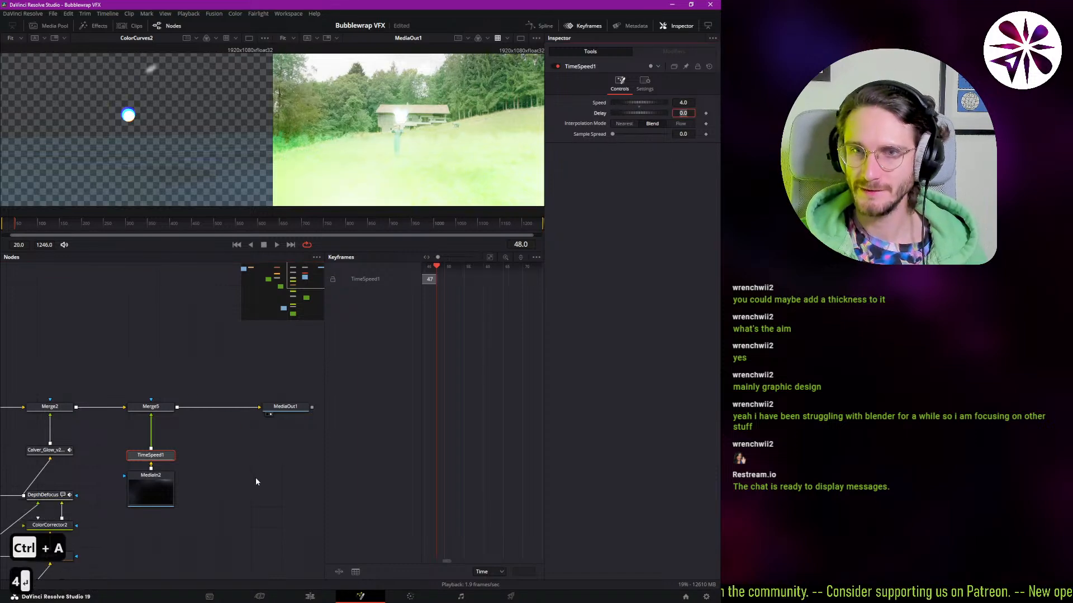
- Play the composite from frame 48 and view TimeSpeed1's output beside it to check the sped-up lens clip
{"action": "left_click", "coordinate": [255, 482]}
{"action": "key", "text": "space"}
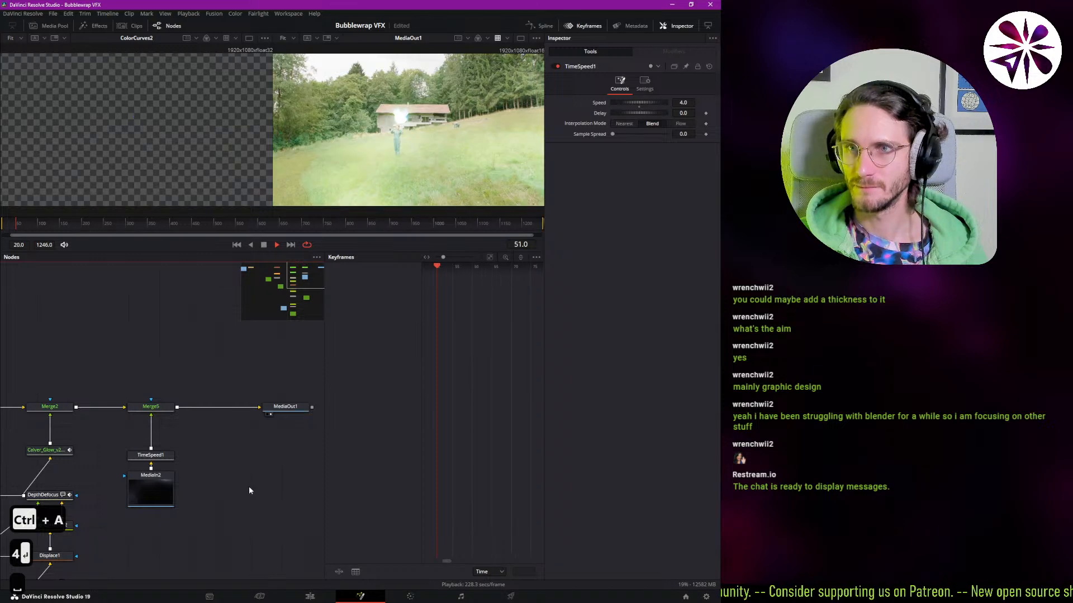
{"action": "key", "text": "space"}
{"action": "left_click", "coordinate": [166, 459]}
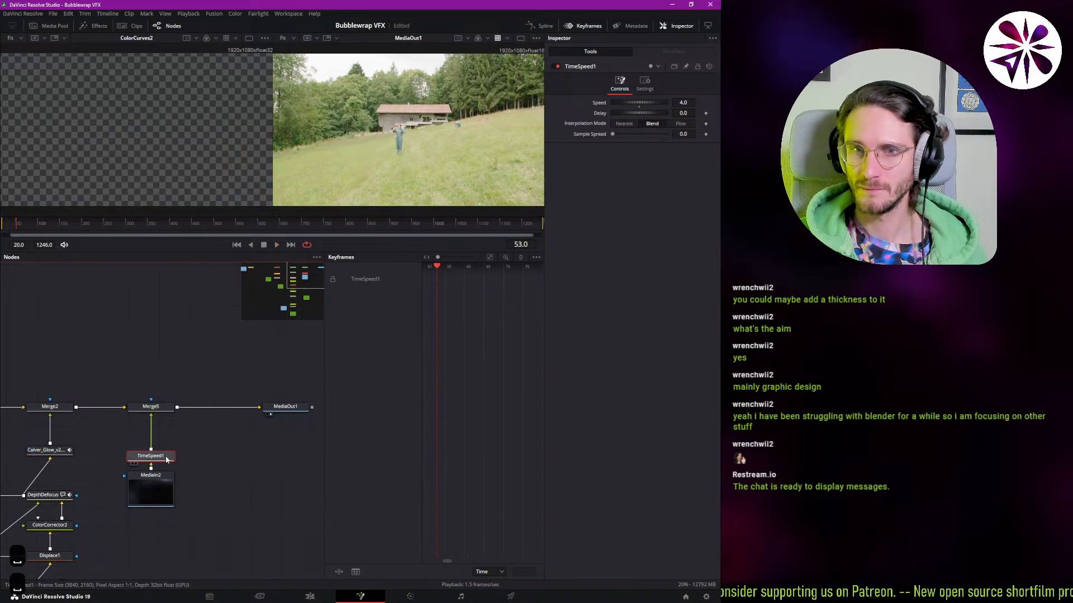
{"action": "key", "text": "1"}
{"action": "key", "text": "space"}
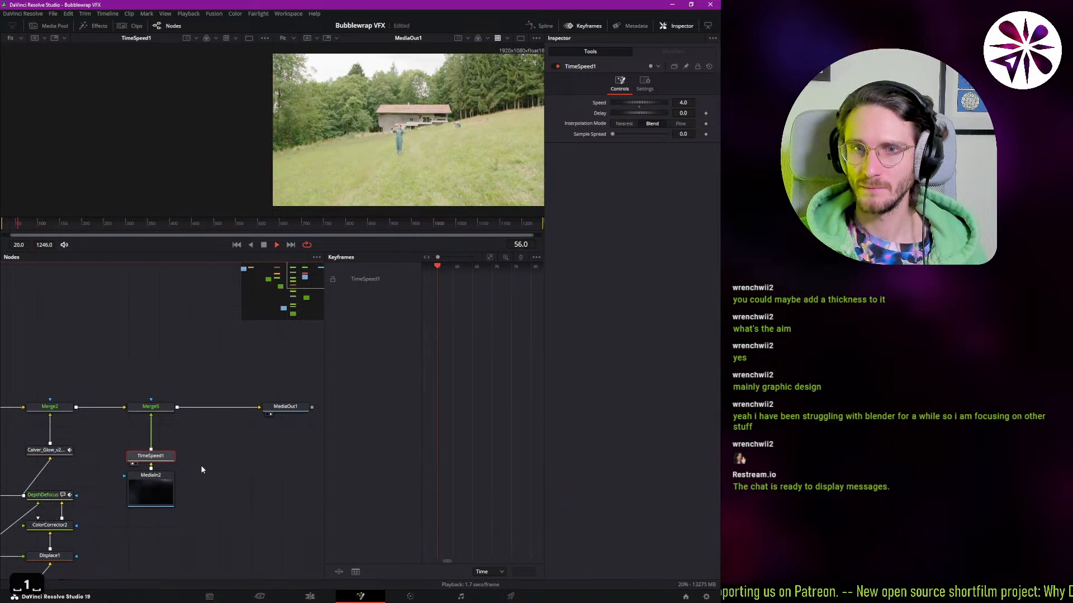
{"action": "key", "text": "space"}
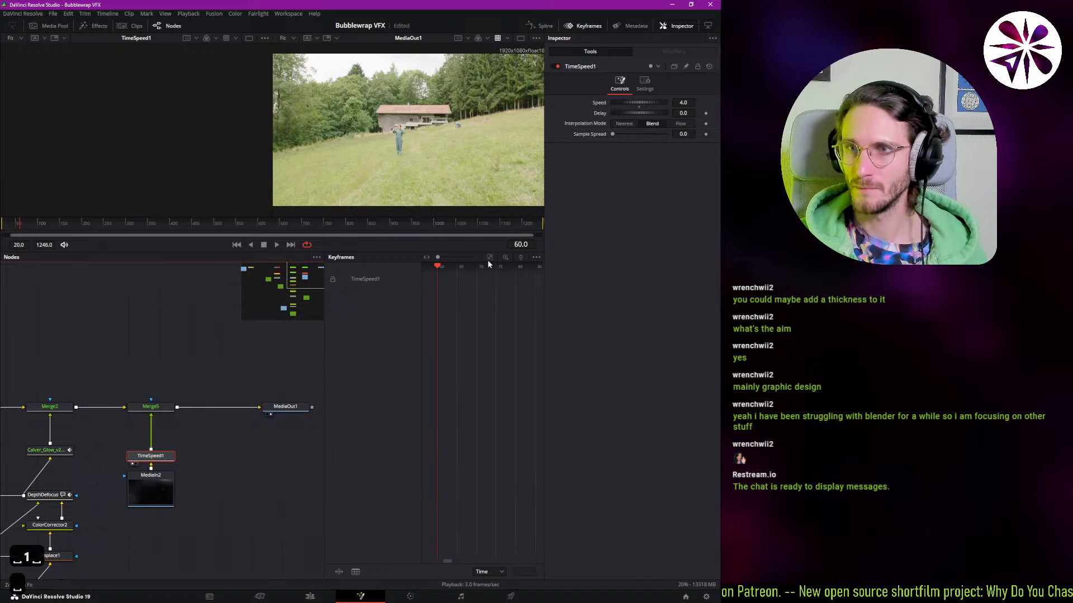
{"action": "left_click", "coordinate": [490, 258]}
{"action": "key", "text": "space"}
{"action": "key", "text": "space"}
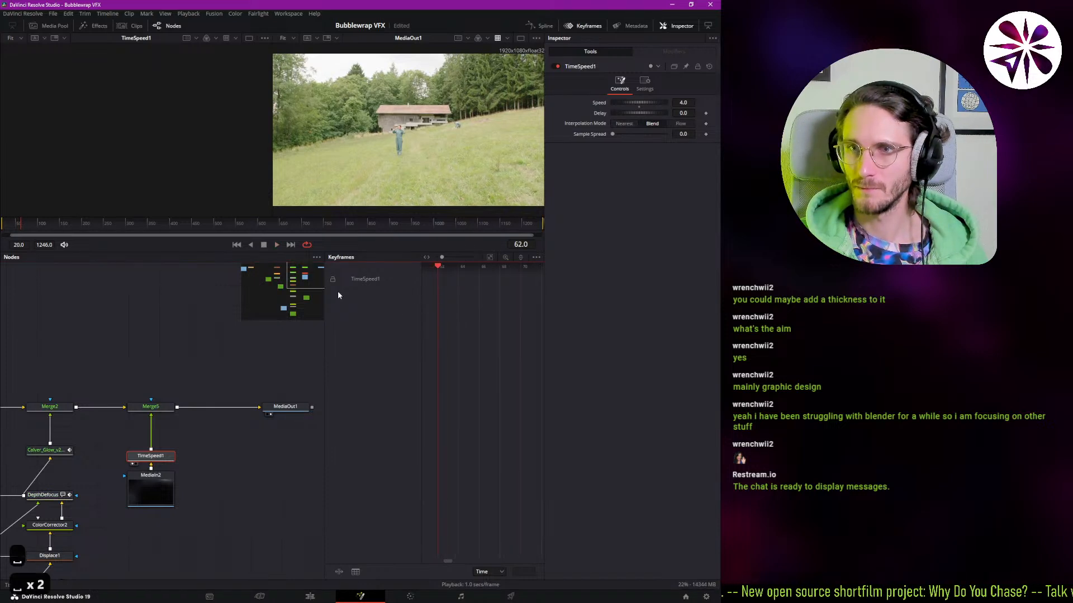
- Play the composite from before the pop to check the sped-up lens effect over the meadow
{"action": "left_click_drag", "start_coordinate": [15, 226], "coordinate": [8, 225]}
{"action": "key", "text": "space"}
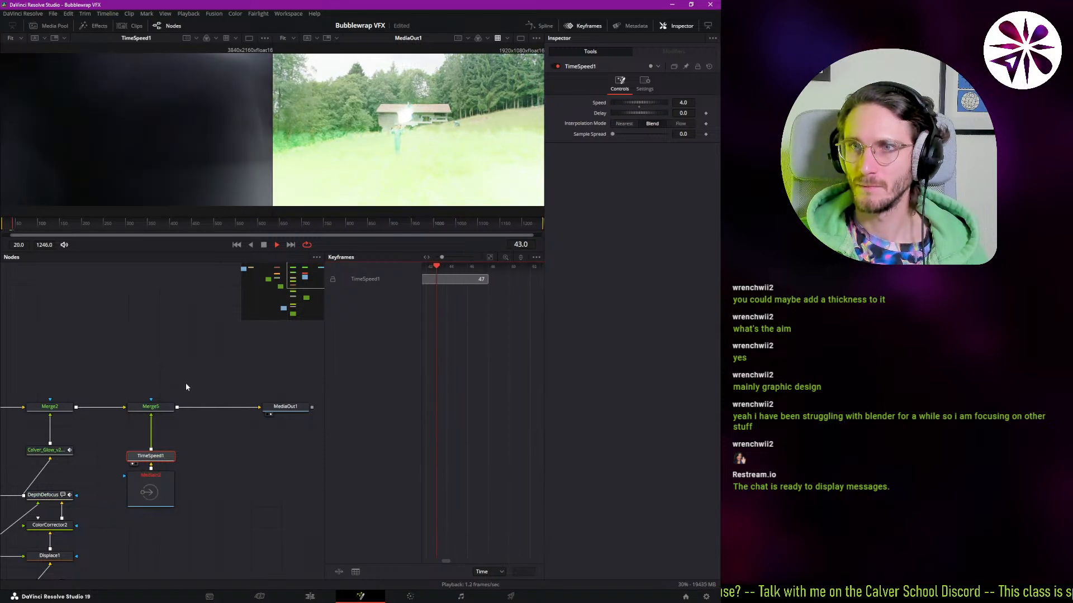
{"action": "key", "text": "space"}
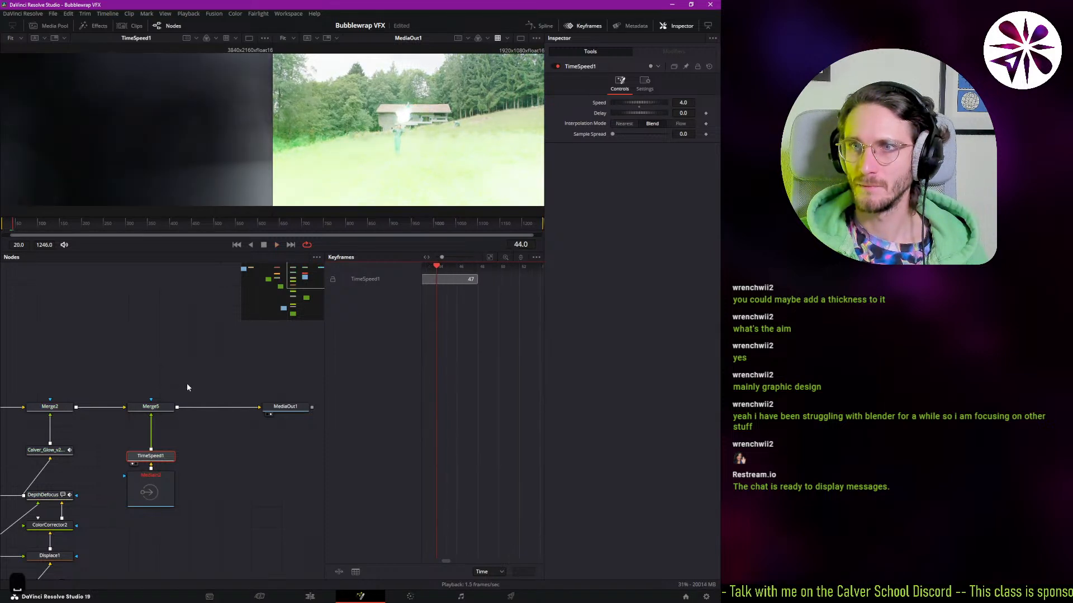
- Toggle Merge5 off and on at frame 44 to compare the shot with and without the lens effect
{"action": "left_click", "coordinate": [203, 438]}
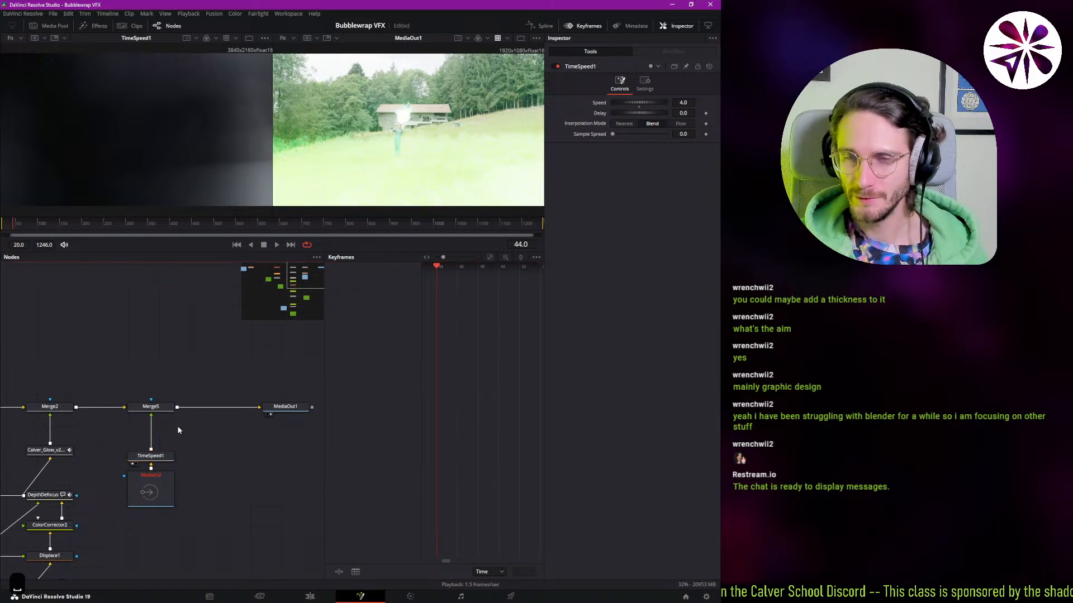
{"action": "left_click", "coordinate": [152, 406]}
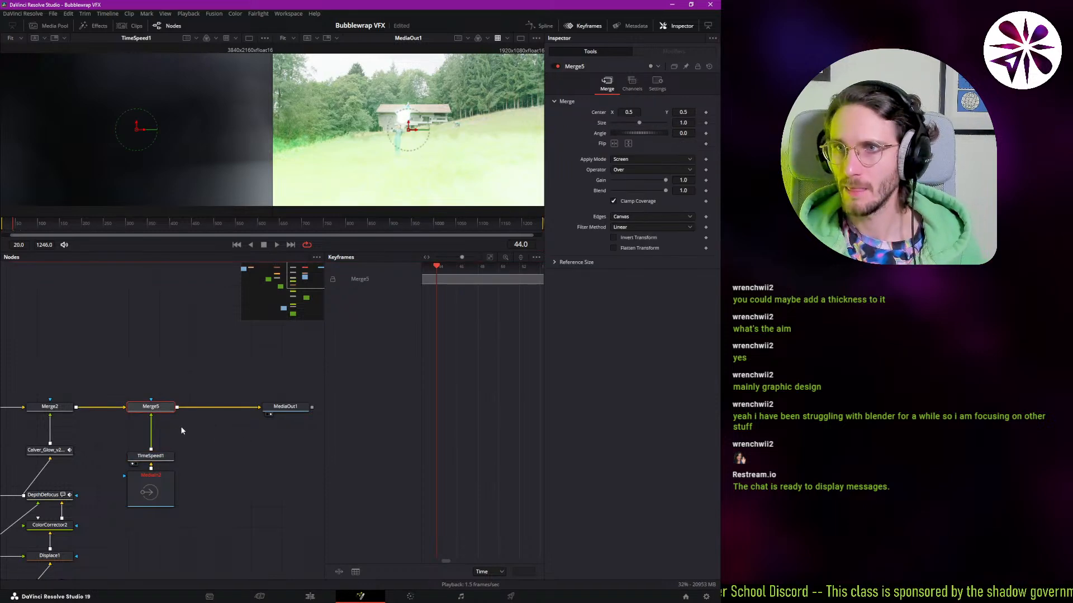
{"action": "key", "text": "ctrl+p"}
{"action": "key", "text": "ctrl+p"}
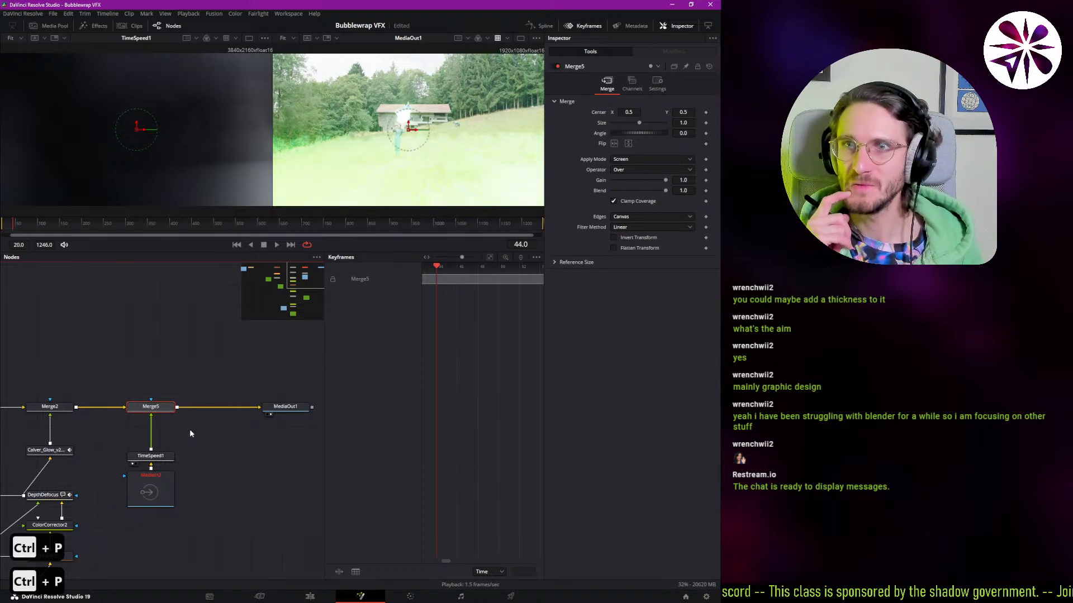
{"action": "key", "text": "ctrl+p"}
{"action": "key", "text": "ctrl+p"}
{"action": "left_click", "coordinate": [268, 497]}
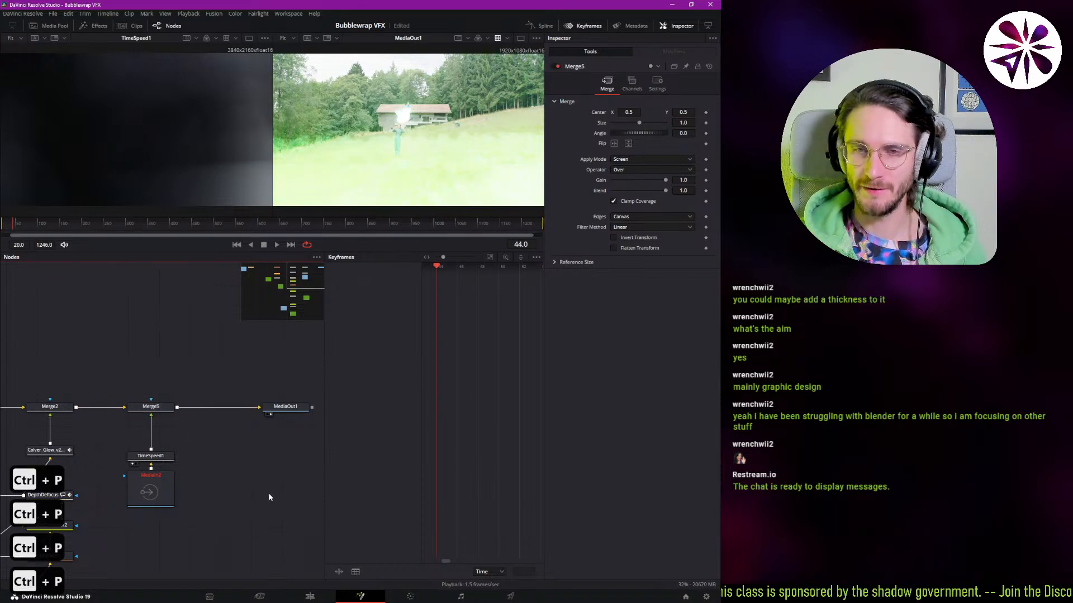
- Add a Resize node after TimeSpeed1 in the lens clip branch
{"action": "left_click", "coordinate": [161, 457]}
{"action": "key", "text": "ctrl+space"}
{"action": "type", "text": "speed"}
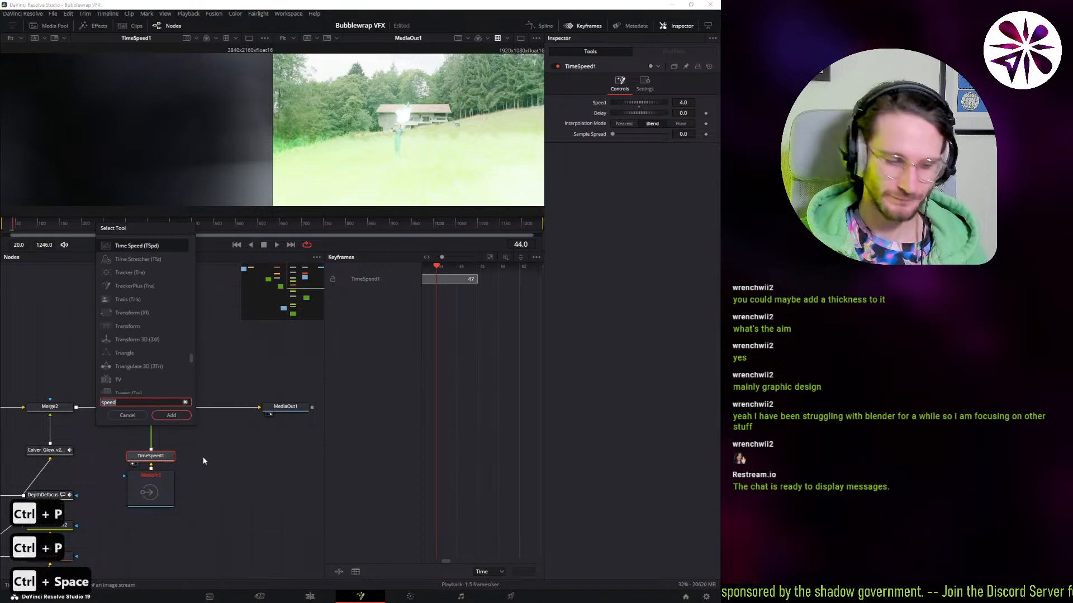
{"action": "key", "text": "BackSpace"}
{"action": "key", "text": "BackSpace"}
{"action": "key", "text": "BackSpace"}
{"action": "key", "text": "BackSpace"}
{"action": "key", "text": "BackSpace"}
{"action": "type", "text": "resiz"}
{"action": "key", "text": "Return"}
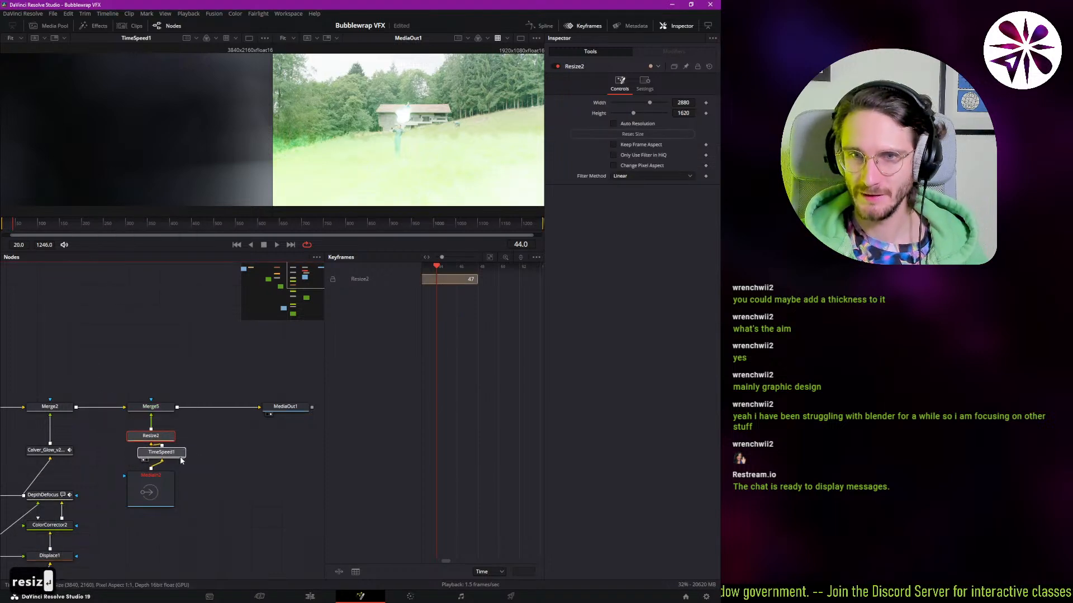
- Reorder the lens branch so Resize2 sits between MediaIn2 and TimeSpeed1, and move MediaIn2 down to make room
{"action": "left_click_drag", "start_coordinate": [167, 458], "coordinate": [161, 433]}
{"action": "left_click_drag", "start_coordinate": [161, 404], "coordinate": [161, 412]}
{"action": "left_click_drag", "start_coordinate": [162, 491], "coordinate": [162, 528]}
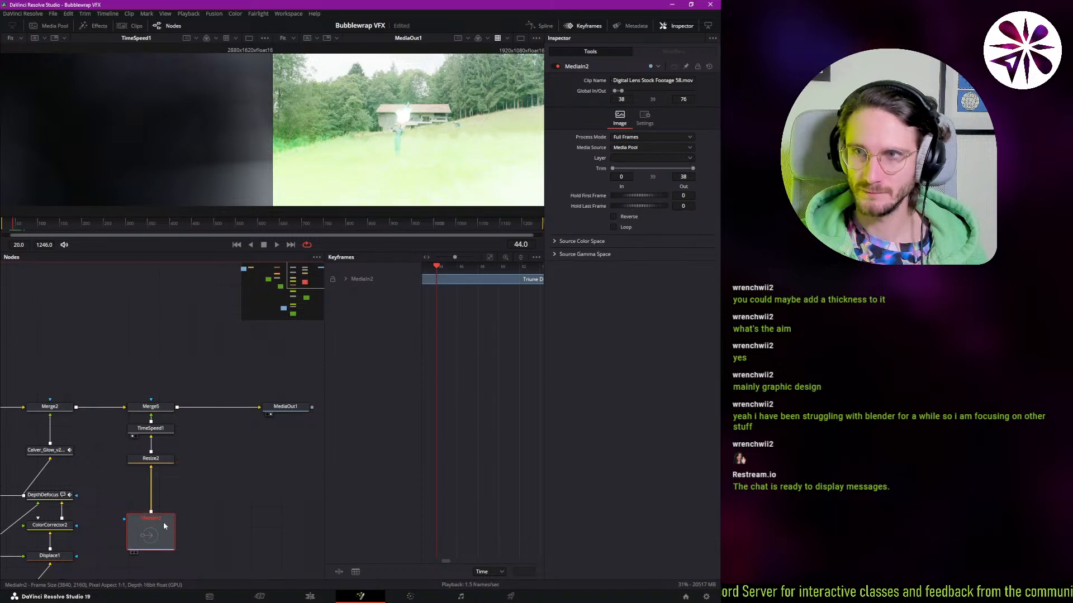
- Play the resized lens effect briefly, then go back frame by frame to frame 41 to review it
{"action": "key", "text": "space"}
{"action": "key", "text": "space"}
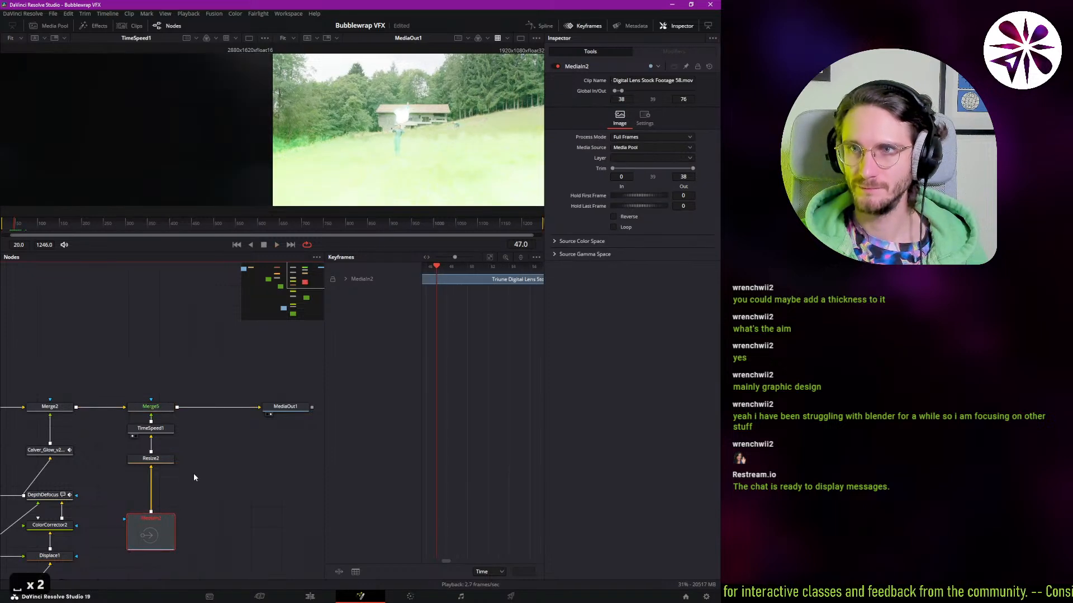
{"action": "key", "text": "Left"}
{"action": "key", "text": "Left"}
{"action": "key", "text": "Left"}
{"action": "key", "text": "Left"}
{"action": "key", "text": "Left"}
{"action": "key", "text": "Left"}
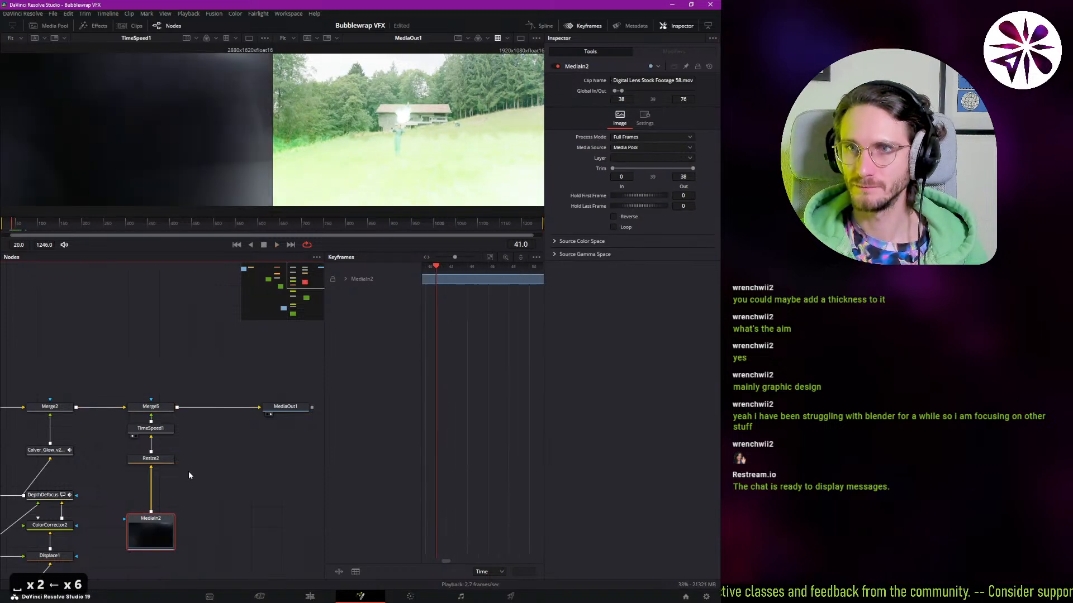
- Move Resize2 closer to MediaIn2 and set TimeSpeed1's speed to 3
{"action": "left_click", "coordinate": [169, 459]}
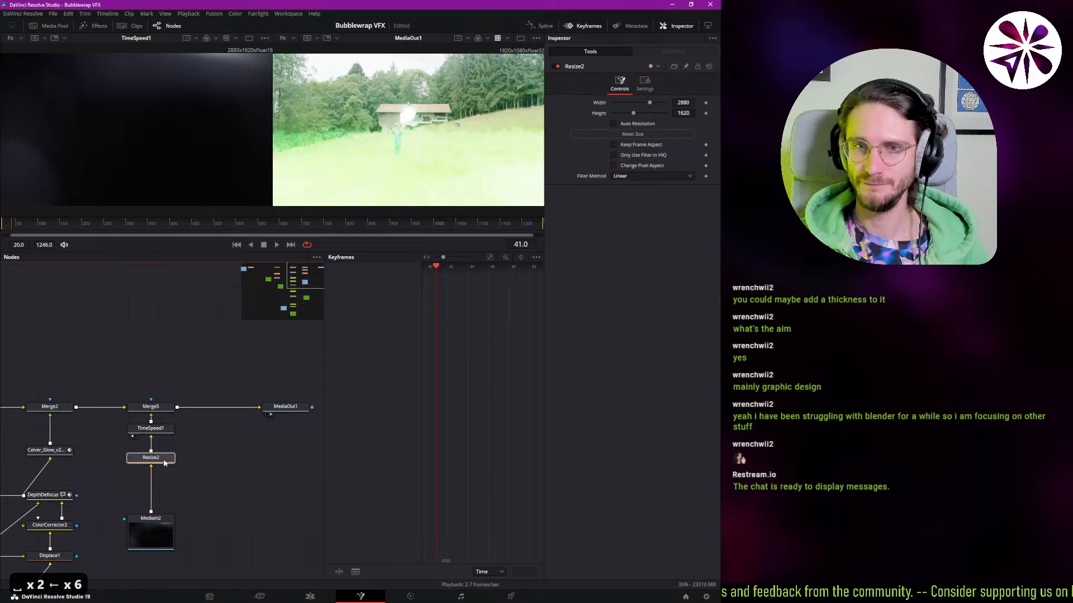
{"action": "left_click_drag", "start_coordinate": [168, 459], "coordinate": [169, 477]}
{"action": "left_click", "coordinate": [159, 429]}
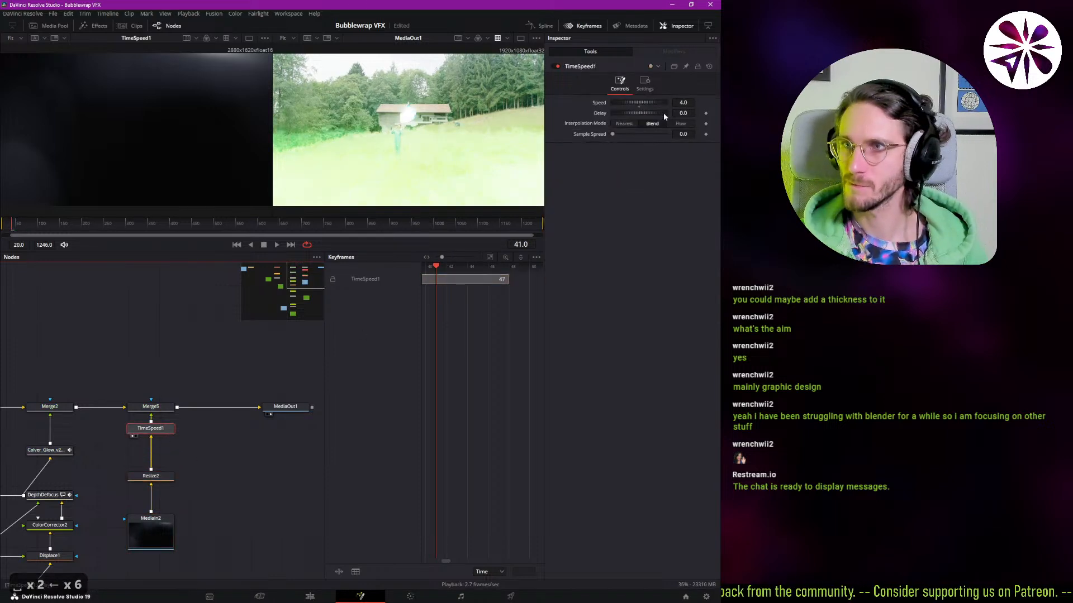
{"action": "left_click", "coordinate": [682, 103]}
{"action": "key", "text": "BackSpace"}
{"action": "type", "text": "3"}
{"action": "key", "text": "Return"}
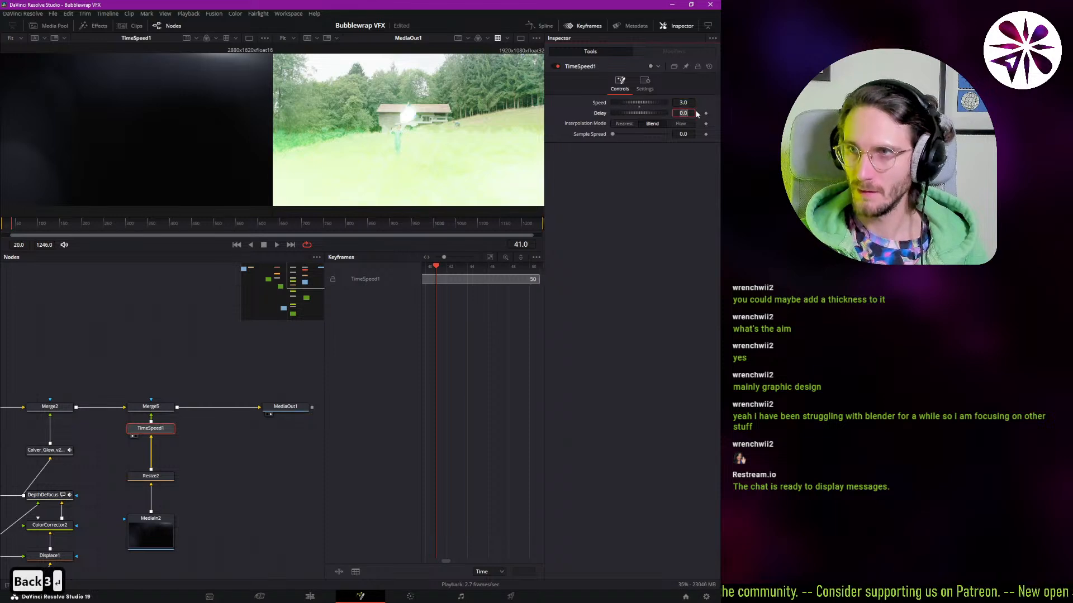
{"action": "left_click", "coordinate": [228, 508]}
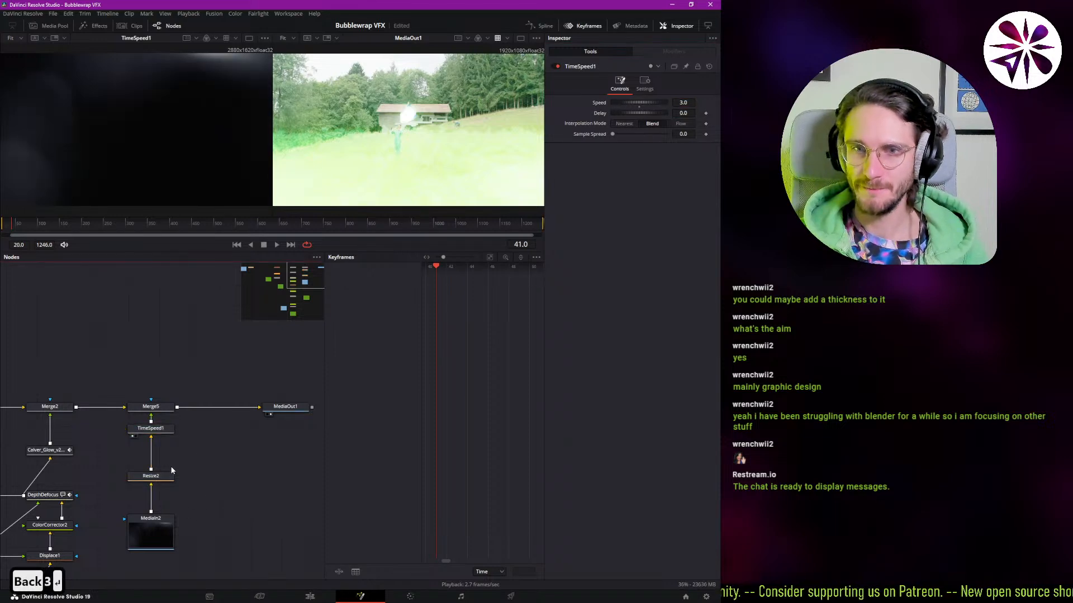
- Set TimeSpeed1's Interpolation Mode to Nearest and check the lens effect frame by frame around frames 41 to 45
{"action": "left_click", "coordinate": [150, 428]}
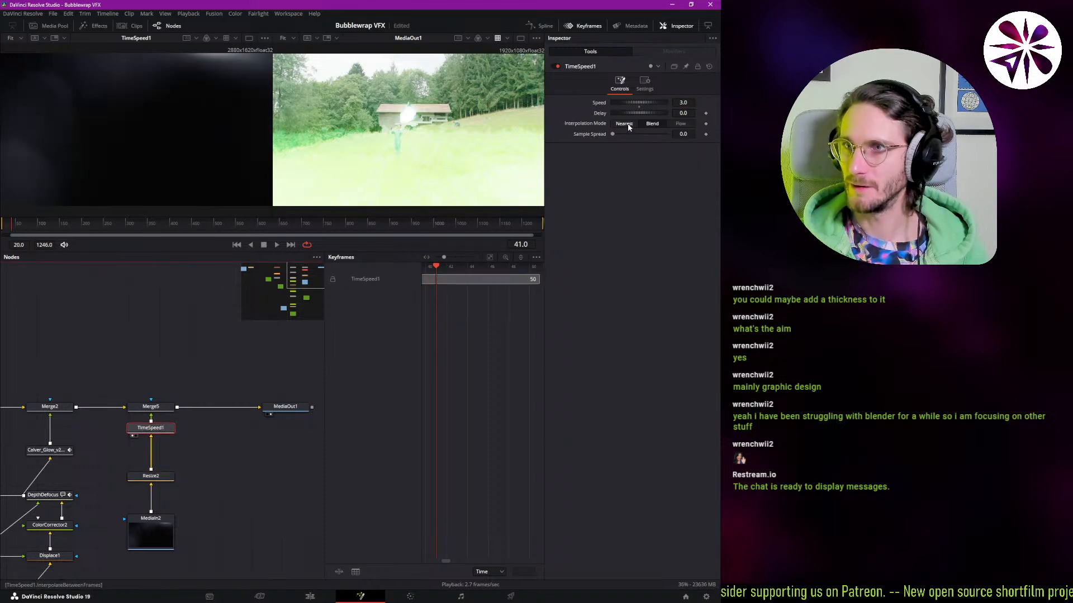
{"action": "left_click", "coordinate": [628, 126]}
{"action": "key", "text": "Right"}
{"action": "key", "text": "Right"}
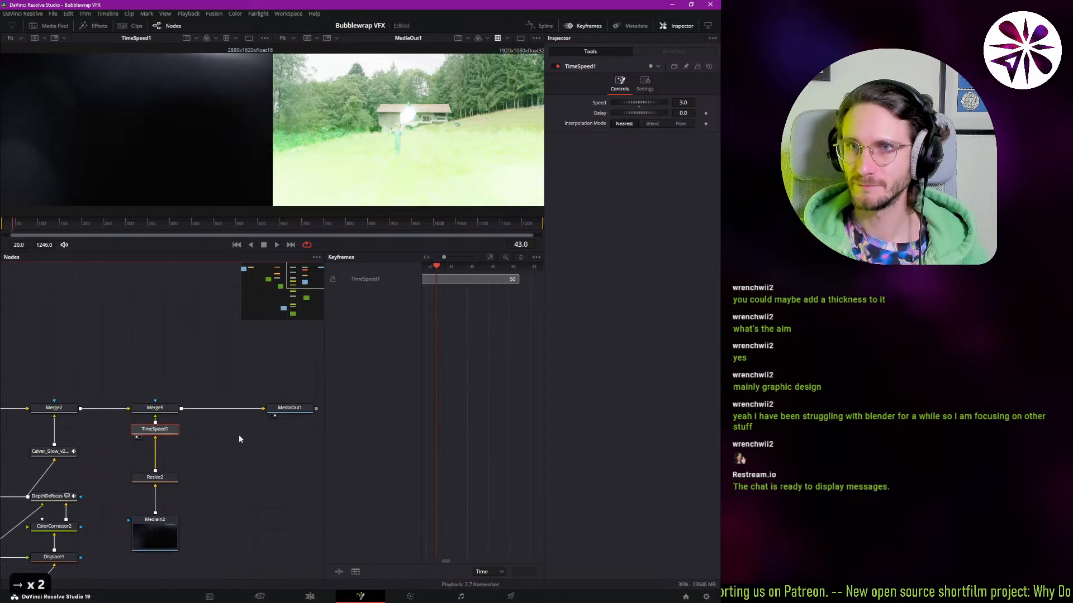
{"action": "key", "text": "Right"}
{"action": "key", "text": "Right"}
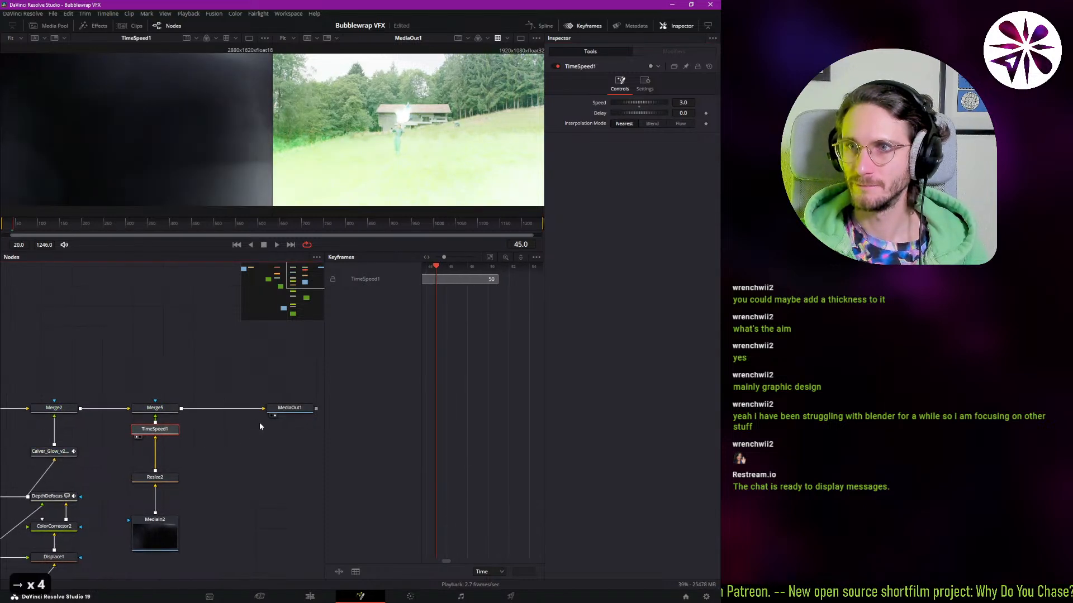
{"action": "key", "text": "Left"}
- Toggle Merge5 off and on repeatedly at frame 44 to judge the slower lens effect against the plain shot
{"action": "left_click", "coordinate": [173, 410]}
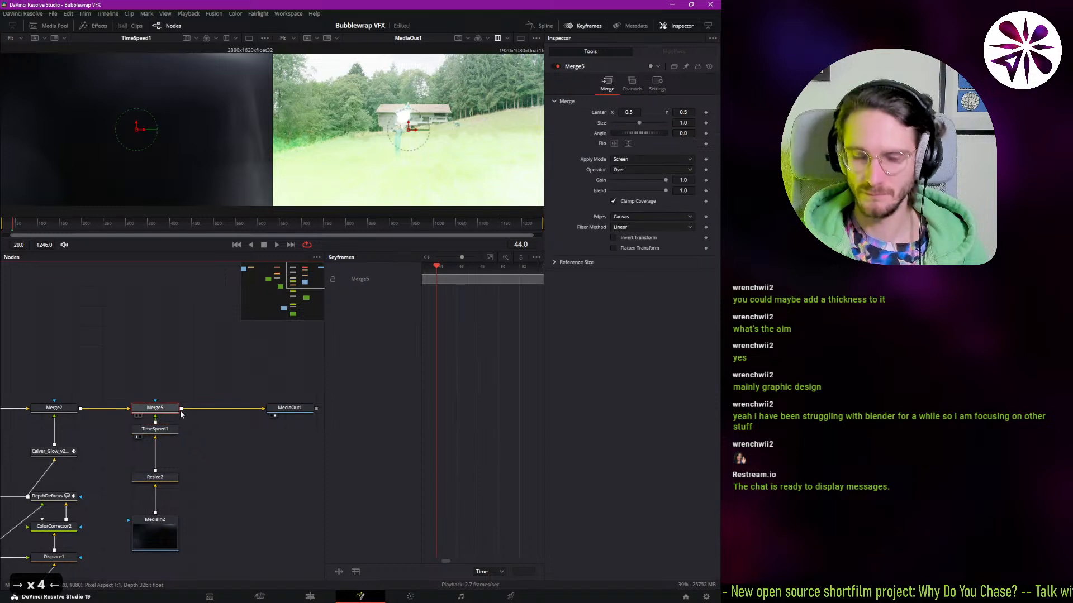
{"action": "key", "text": "ctrl+p"}
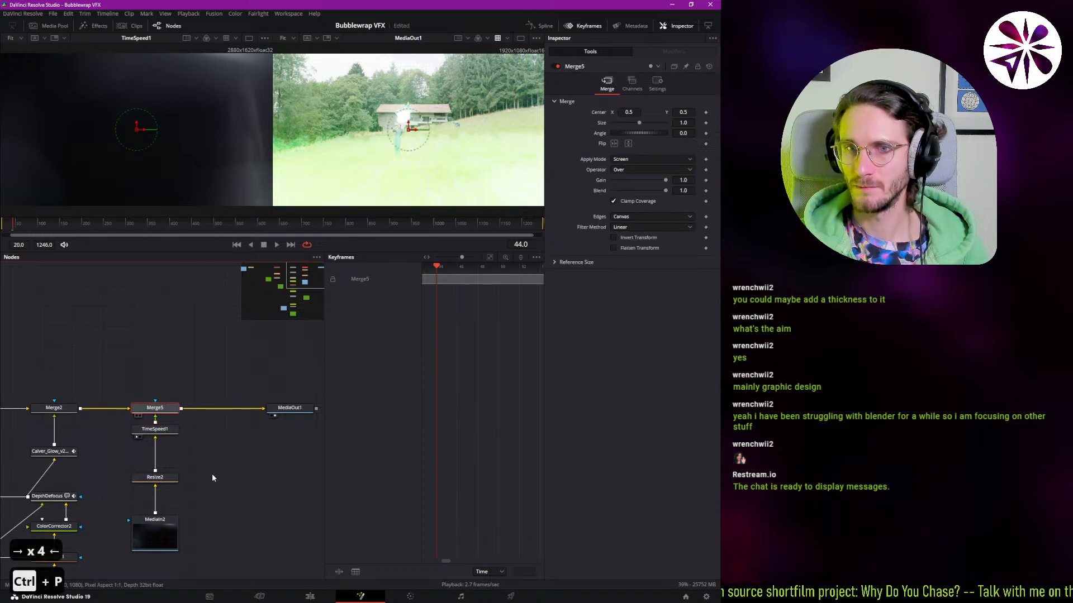
{"action": "key", "text": "ctrl+p"}
{"action": "key", "text": "ctrl+p"}
{"action": "key", "text": "ctrl+p"}
{"action": "key", "text": "ctrl+p"}
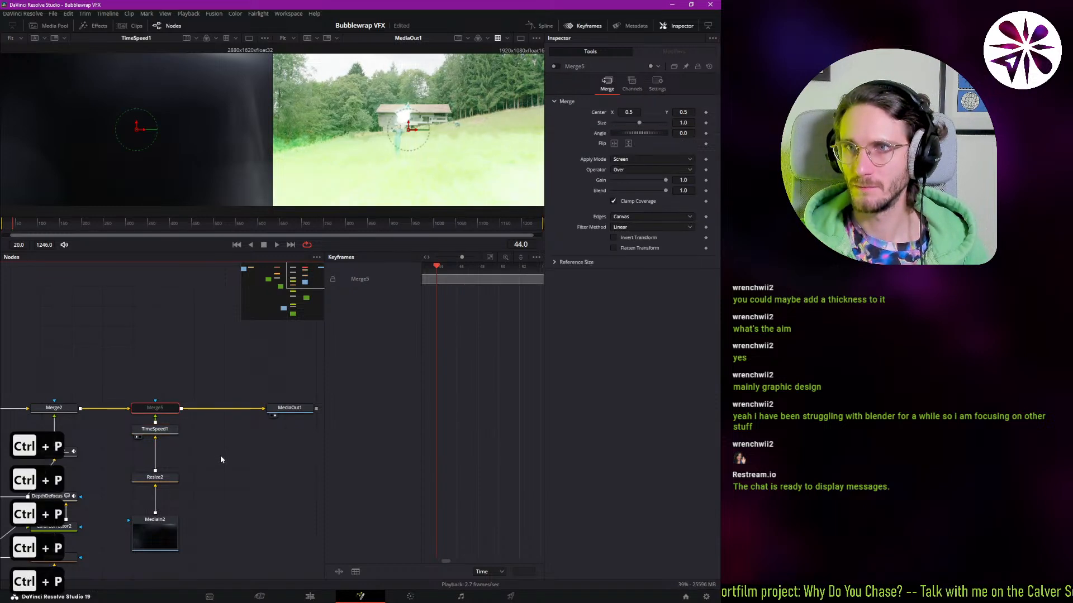
{"action": "key", "text": "ctrl+p"}
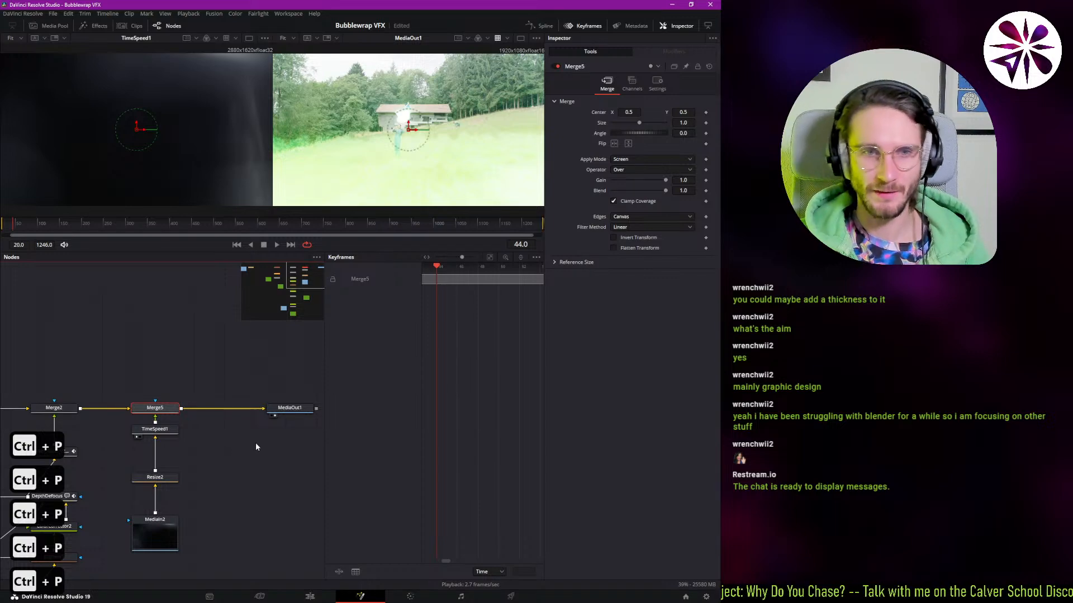
- Preview Triune Digital Lens Stock Footage 56.mov from the Lens FX bin on the Media page and return to Fusion
{"action": "left_click", "coordinate": [207, 596]}
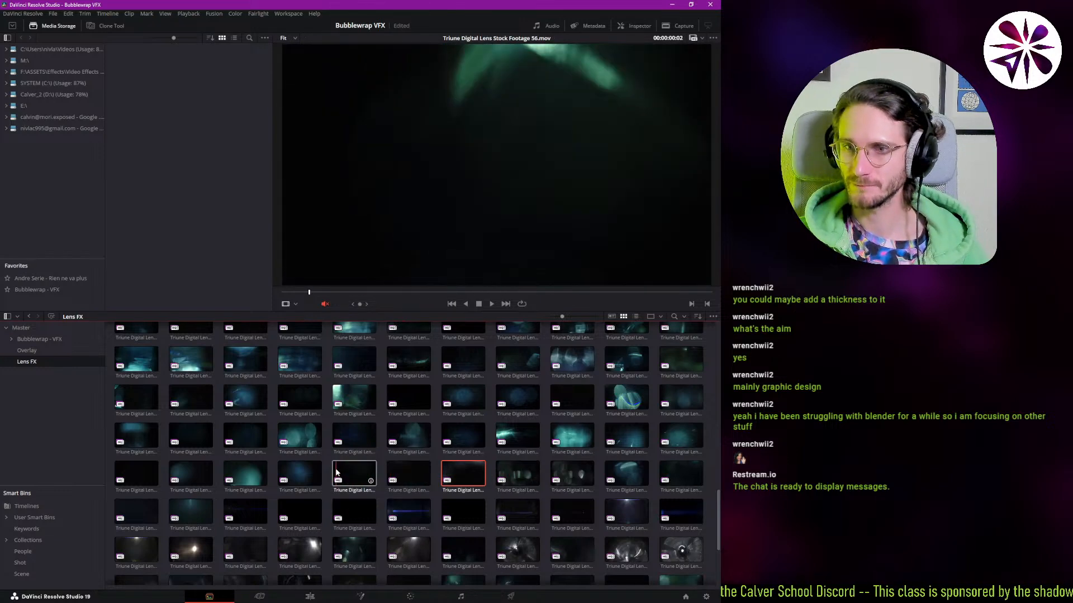
{"action": "key", "text": "space"}
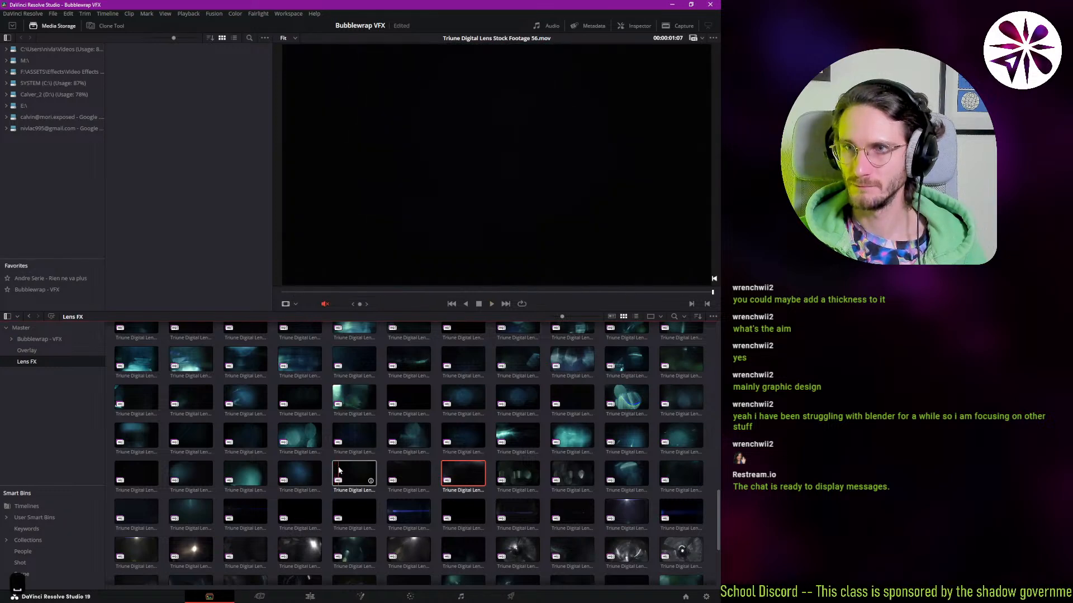
{"action": "left_click", "coordinate": [336, 473]}
{"action": "left_click", "coordinate": [360, 597]}
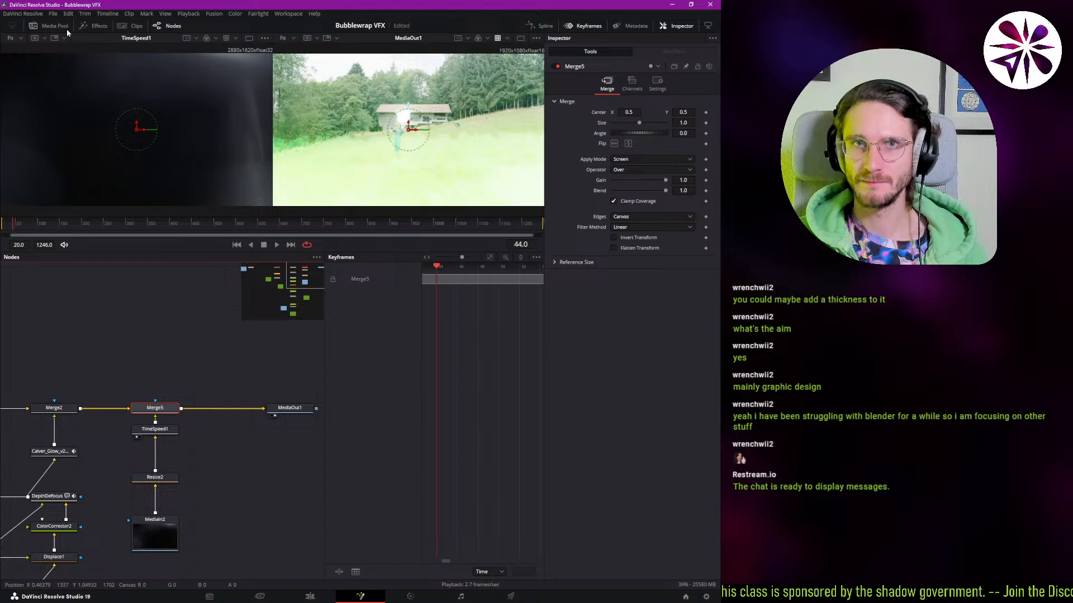
- Add the Triune Digital Lens Stock Footage 56.mov clip from the Lens FX bin to the node graph beside MediaIn2
{"action": "left_click", "coordinate": [66, 28]}
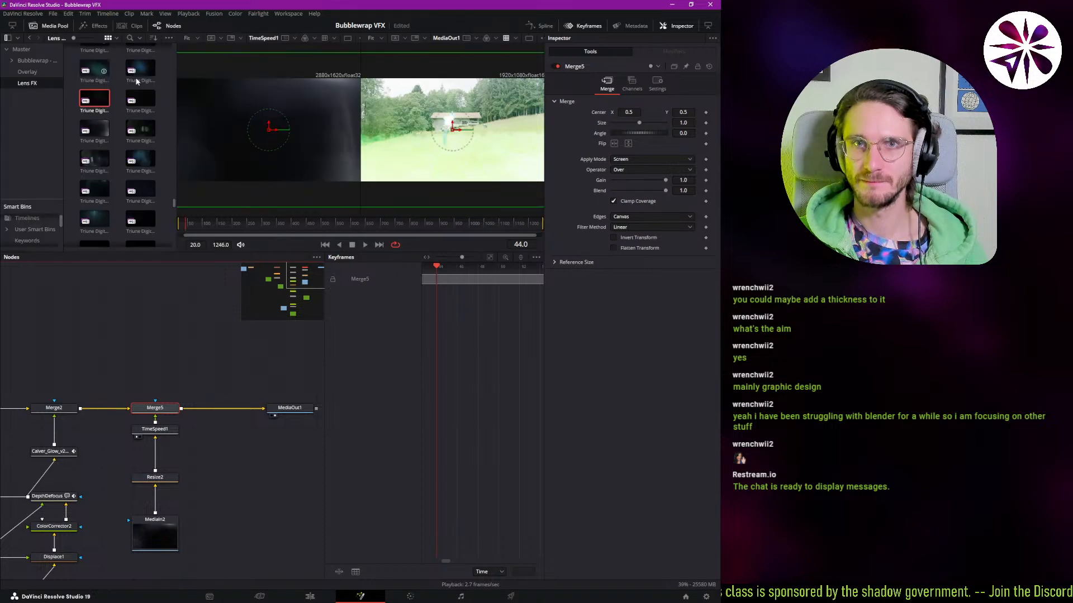
{"action": "left_click_drag", "start_coordinate": [176, 115], "coordinate": [251, 127]}
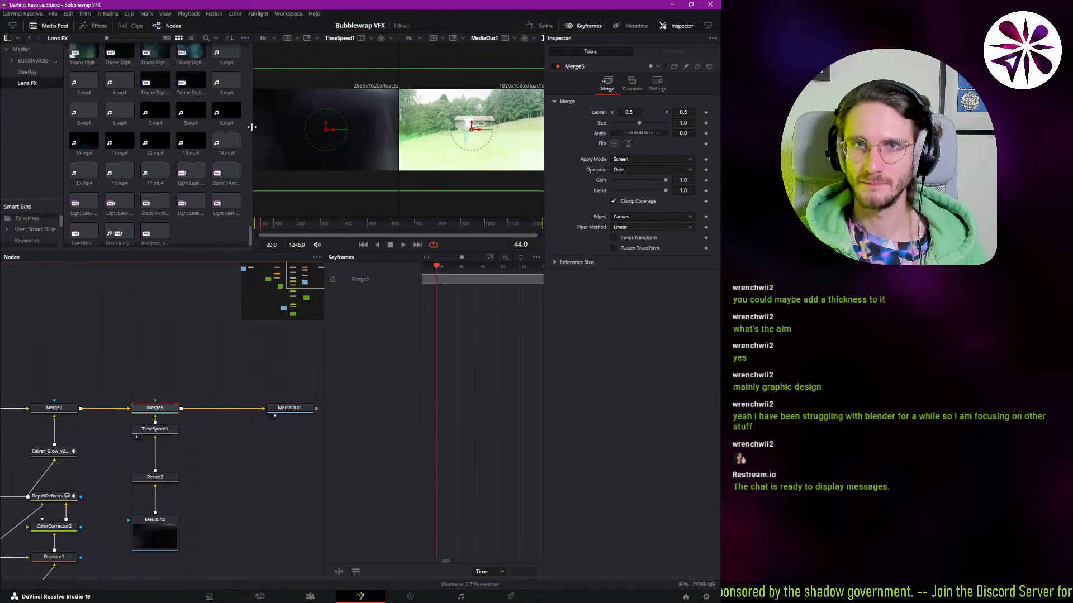
{"action": "scroll", "coordinate": [168, 146], "scroll_direction": "up", "scroll_amount": 5}
{"action": "left_click_drag", "start_coordinate": [216, 170], "coordinate": [174, 485]}
{"action": "left_click", "coordinate": [55, 25]}
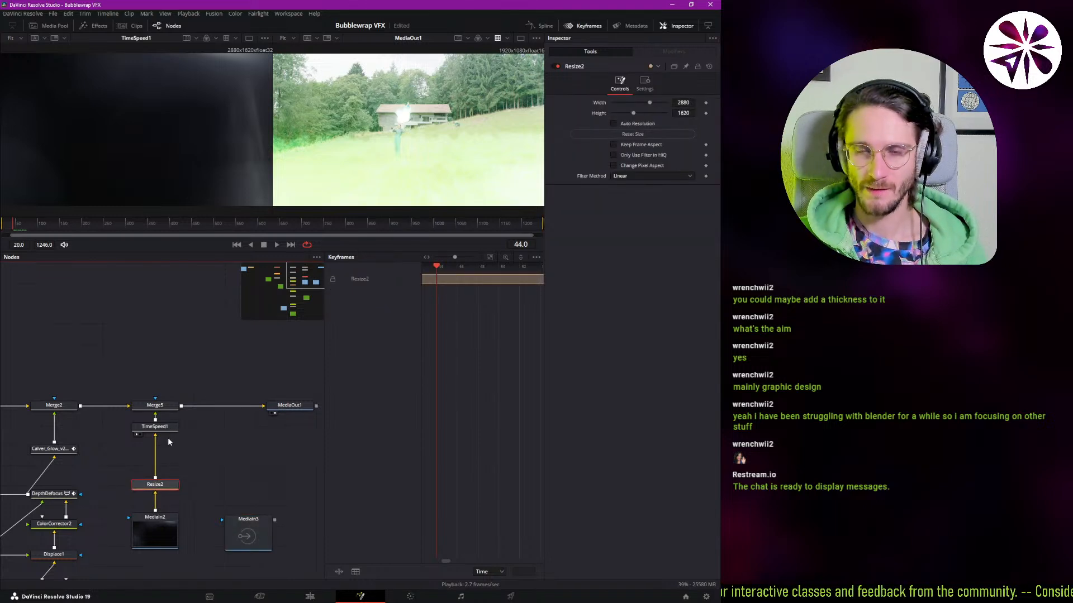
- Copy Resize2 and TimeSpeed1, paste them after MediaIn3, and line the copies up above that clip
{"action": "left_click_drag", "start_coordinate": [167, 435], "coordinate": [170, 470]}
{"action": "left_click", "coordinate": [172, 485], "text": "ctrl"}
{"action": "key", "text": "ctrl+c"}
{"action": "left_click", "coordinate": [220, 478]}
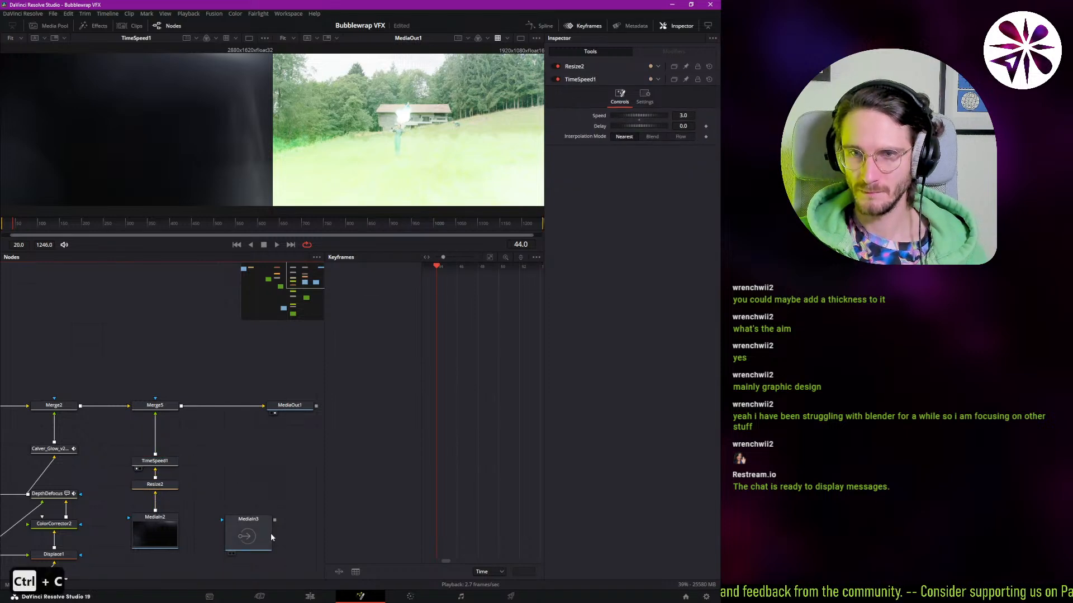
{"action": "key", "text": "ctrl+v"}
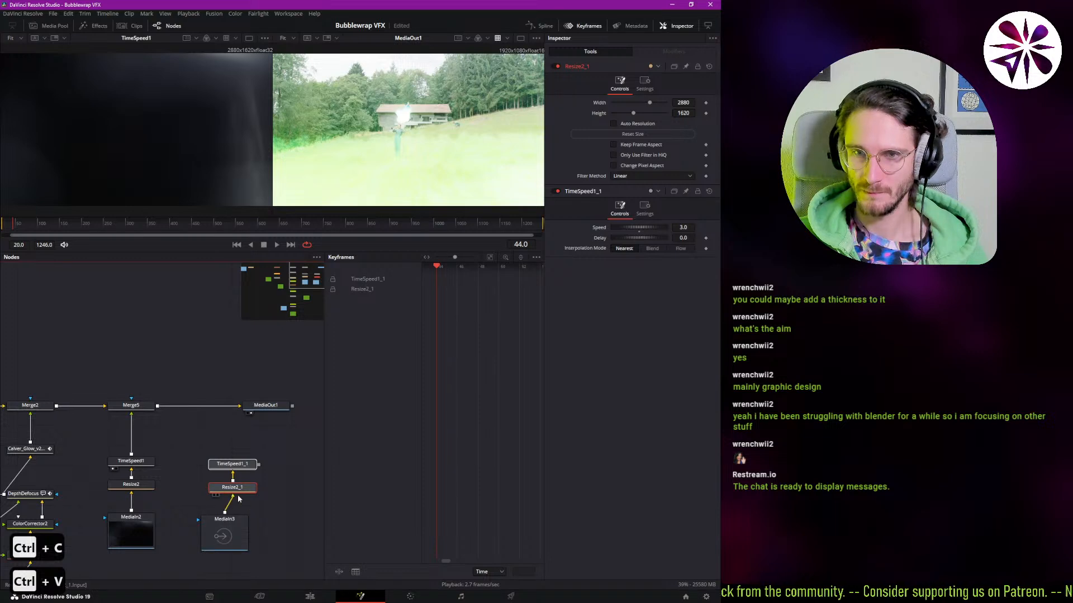
{"action": "left_click_drag", "start_coordinate": [240, 490], "coordinate": [232, 495]}
{"action": "left_click", "coordinate": [252, 477]}
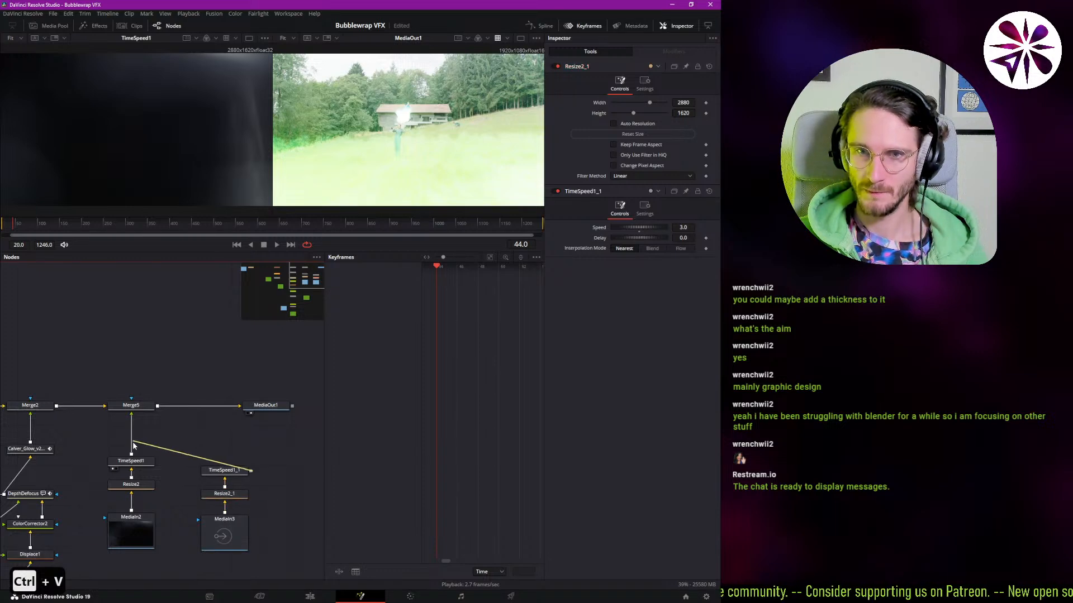
- Merge TimeSpeed1_1 over TimeSpeed1 before Merge5 with Apply Mode set to Screen, and view the new merge's output
{"action": "left_click_drag", "start_coordinate": [133, 443], "coordinate": [131, 455]}
{"action": "left_click_drag", "start_coordinate": [294, 474], "coordinate": [140, 442]}
{"action": "left_click", "coordinate": [627, 163]}
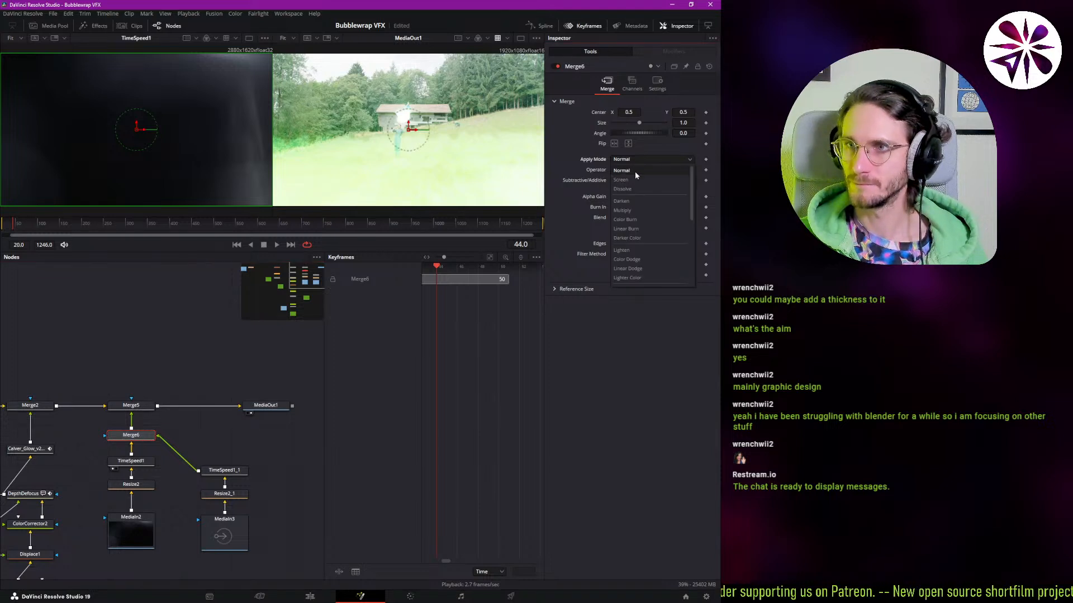
{"action": "left_click", "coordinate": [635, 175]}
{"action": "key", "text": "1"}
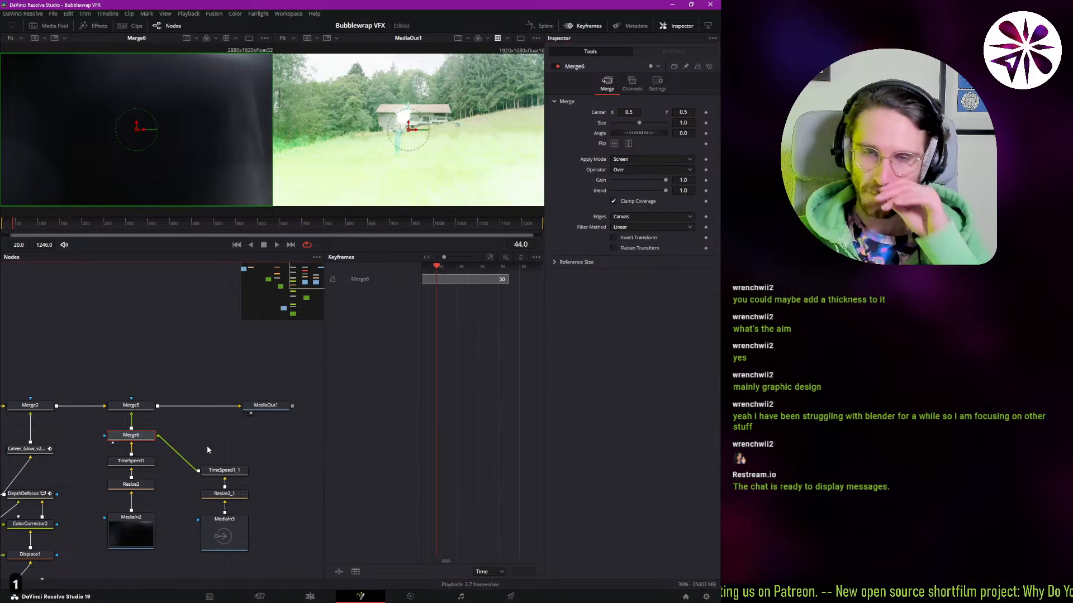
- Check MediaIn2's Global In, set MediaIn3's Global In to frame 31, and play the composite
{"action": "left_click", "coordinate": [142, 528]}
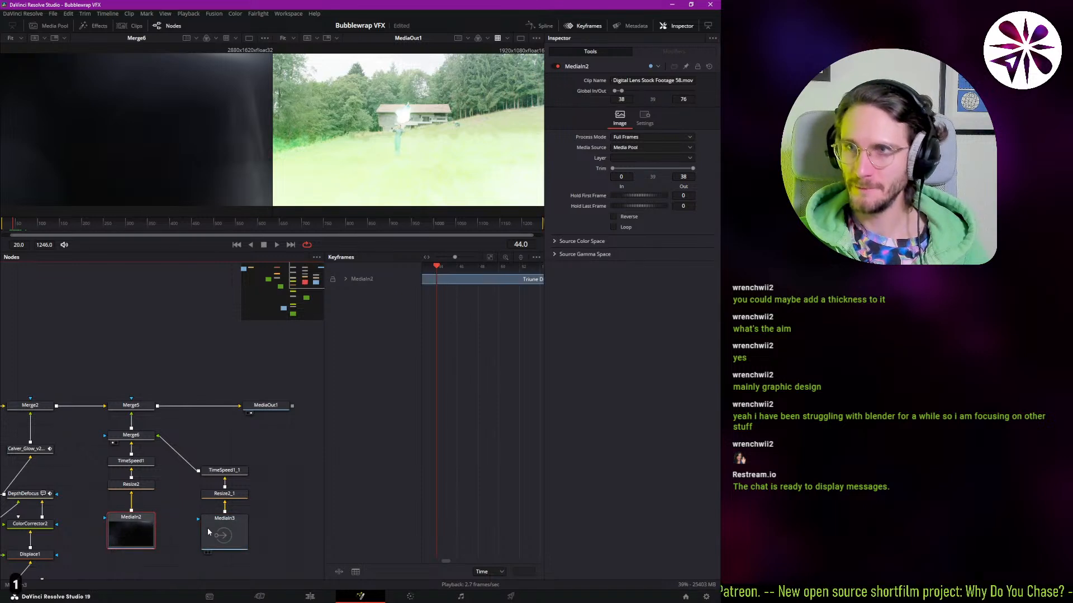
{"action": "left_click", "coordinate": [214, 534]}
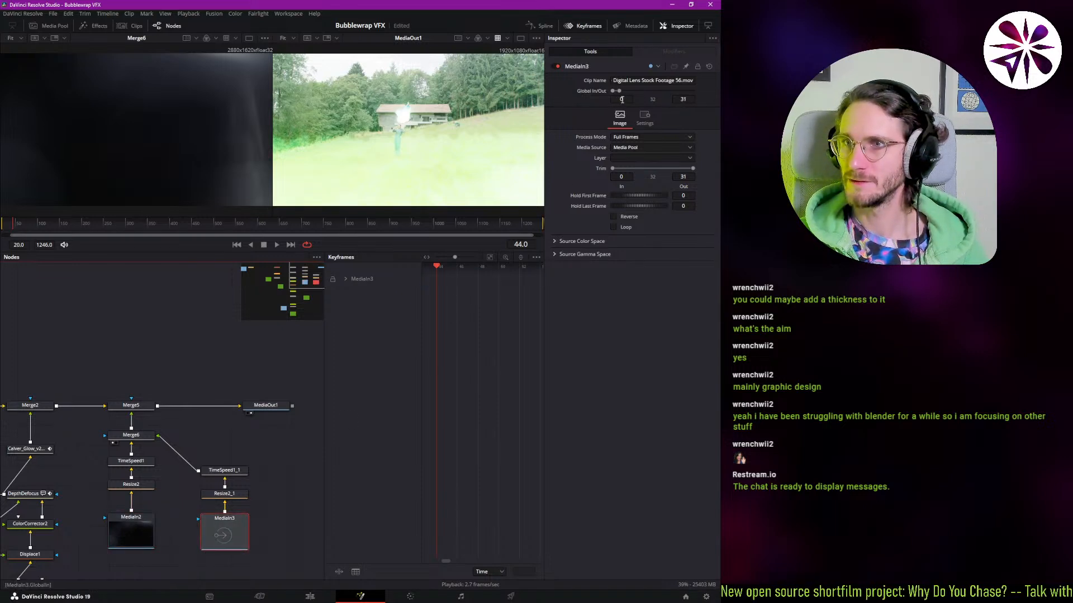
{"action": "key", "text": "ctrl+a"}
{"action": "type", "text": "36"}
{"action": "key", "text": "Return"}
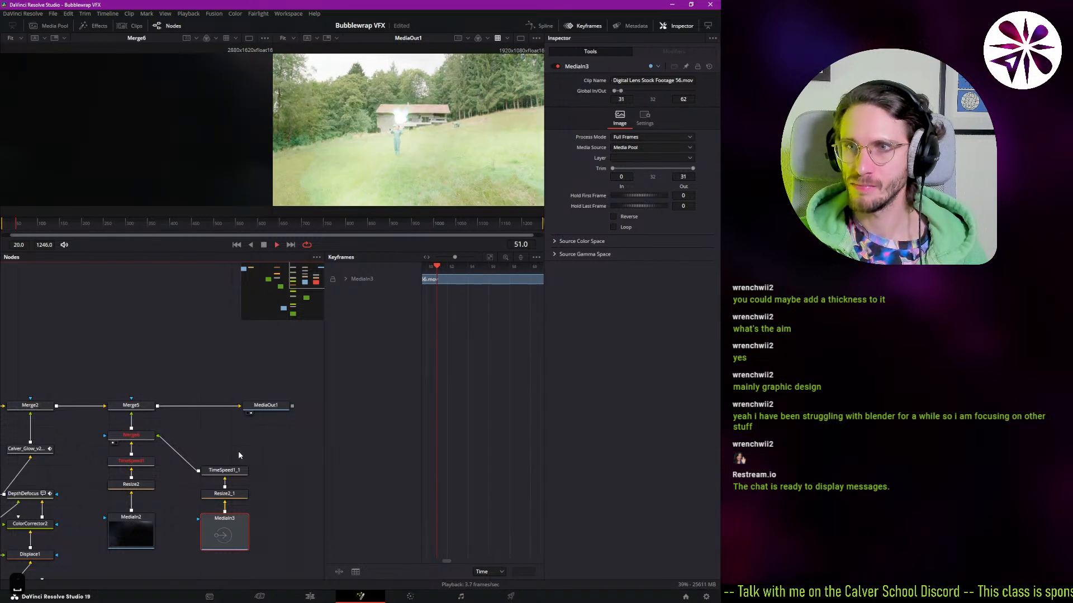
{"action": "key", "text": "space"}
{"action": "key", "text": "space"}
{"action": "key", "text": "space"}
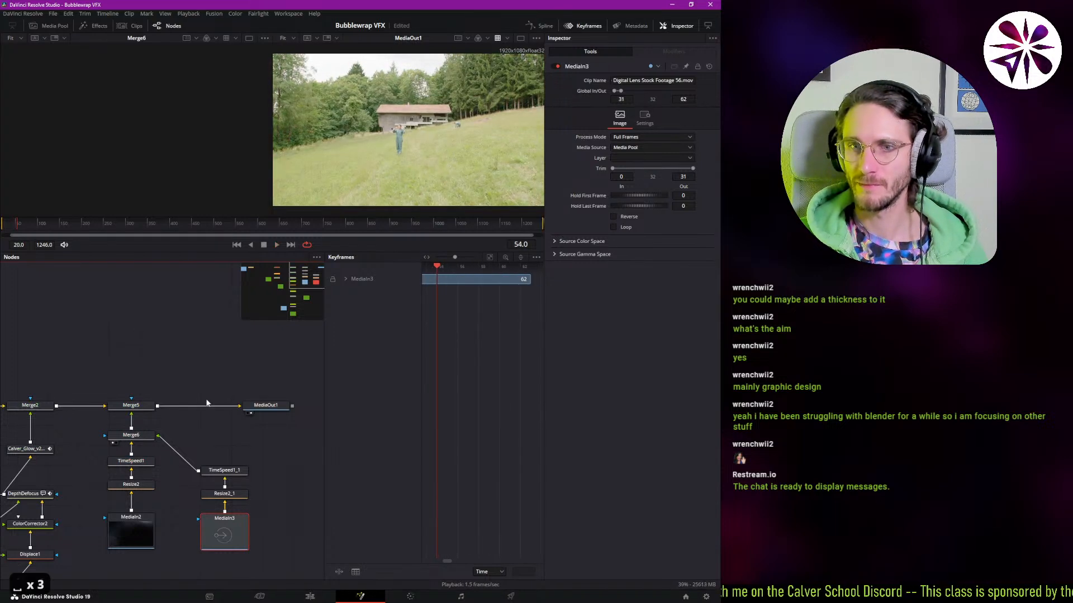
- View TimeSpeed1_1's output and play it from about frame 32 to check when the second lens effect starts
{"action": "left_click", "coordinate": [226, 472]}
{"action": "key", "text": "1"}
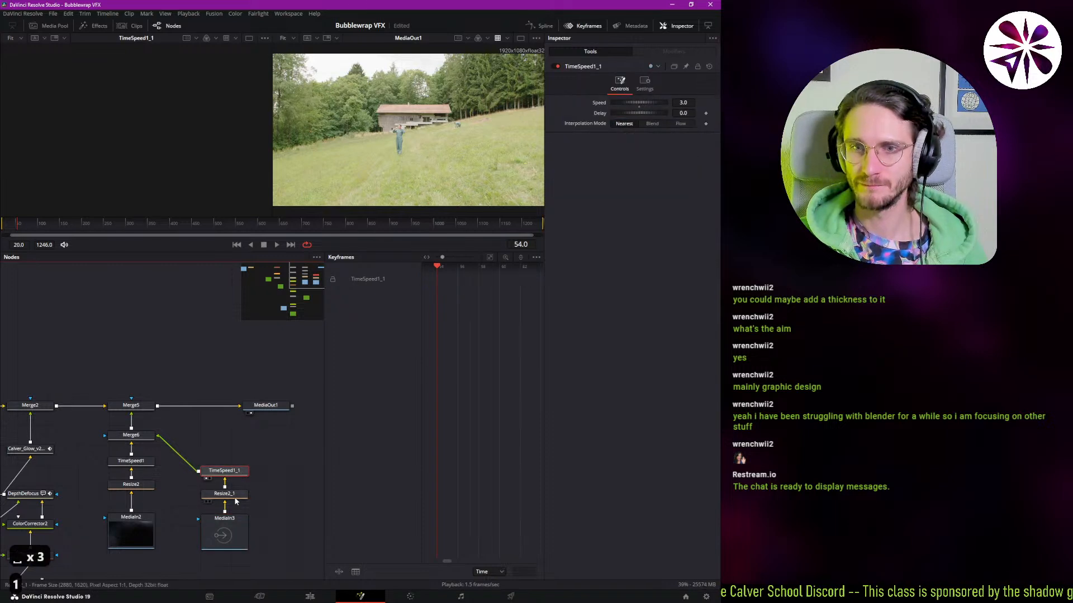
{"action": "left_click_drag", "start_coordinate": [481, 358], "coordinate": [503, 383]}
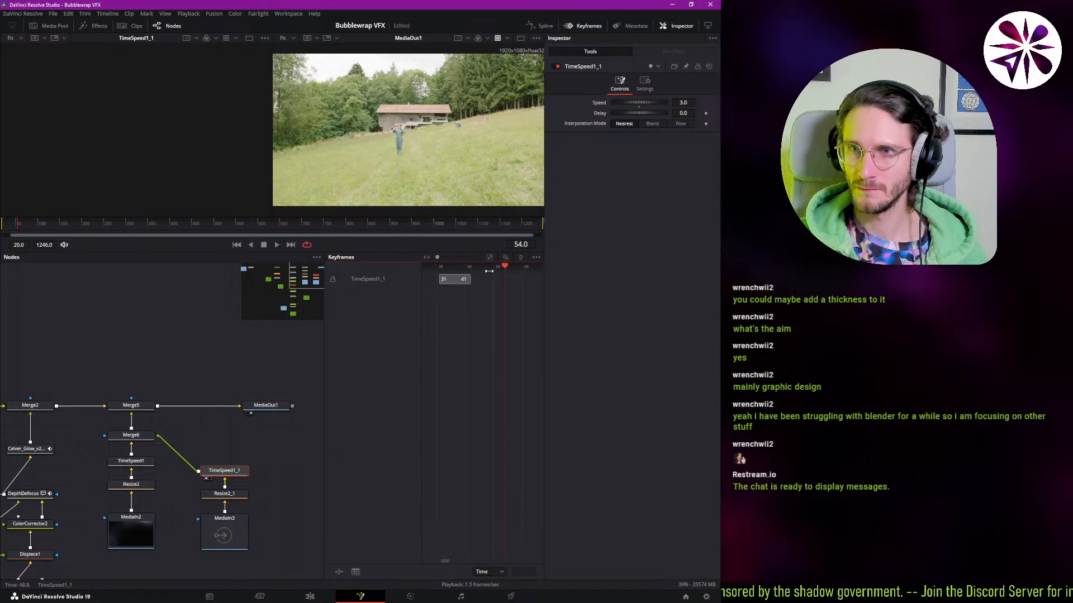
{"action": "left_click", "coordinate": [436, 291]}
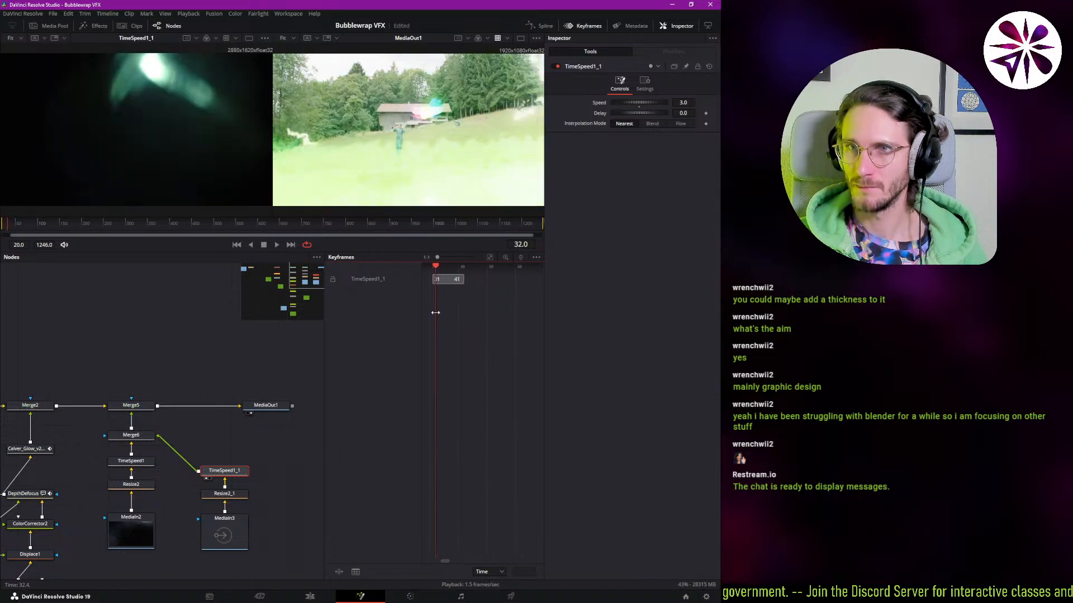
{"action": "key", "text": "space"}
{"action": "key", "text": "space"}
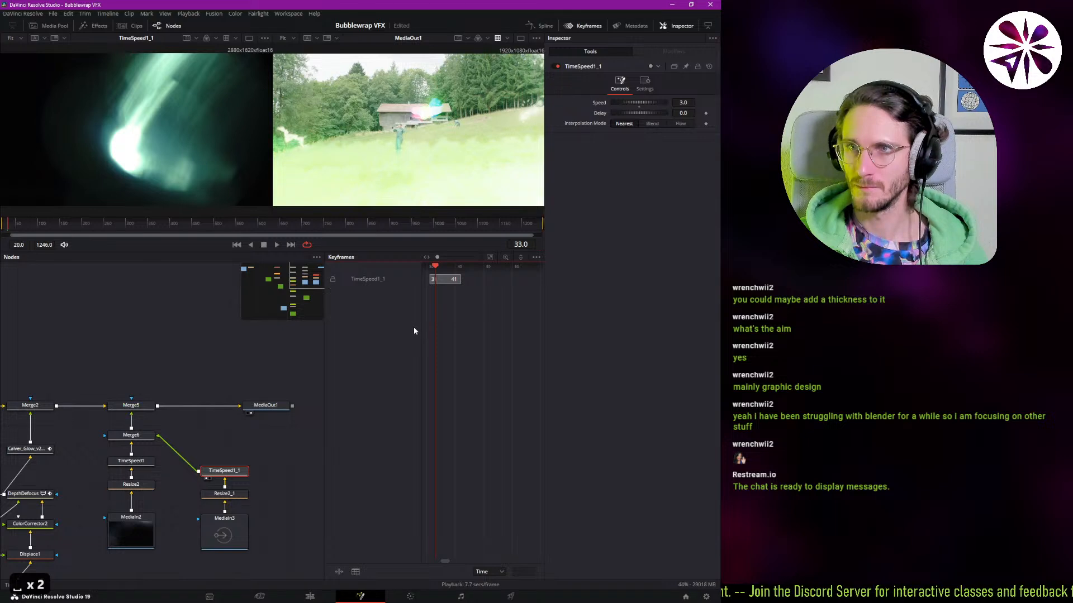
- Compare the frame with Merge6 bypassed and enabled, and inspect the outputs of Merge6 and TimeSpeed1
{"action": "left_click", "coordinate": [216, 448]}
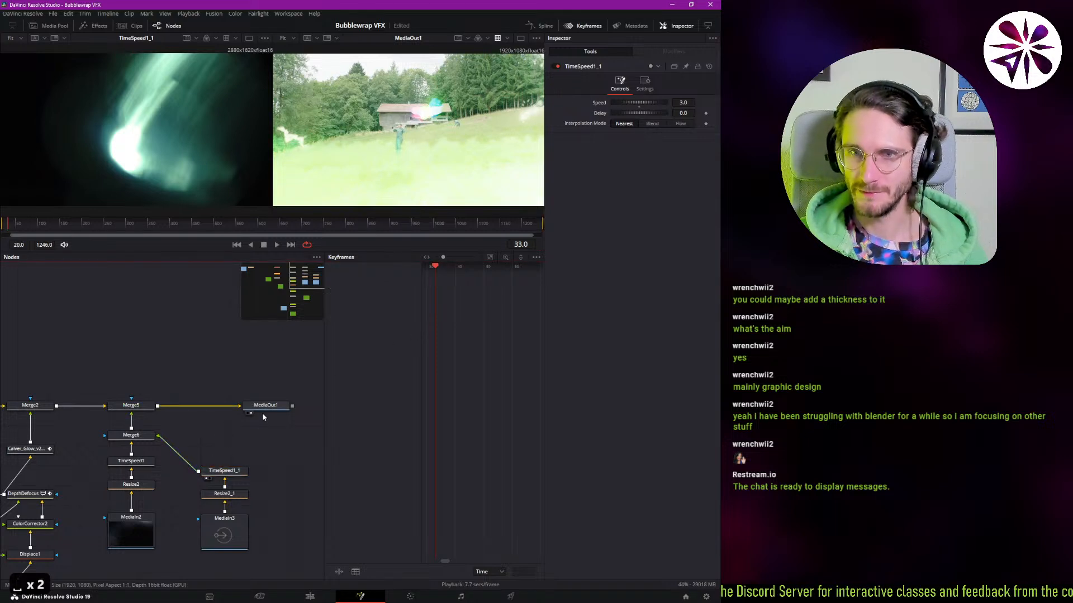
{"action": "left_click", "coordinate": [157, 438]}
{"action": "key", "text": "ctrl+p"}
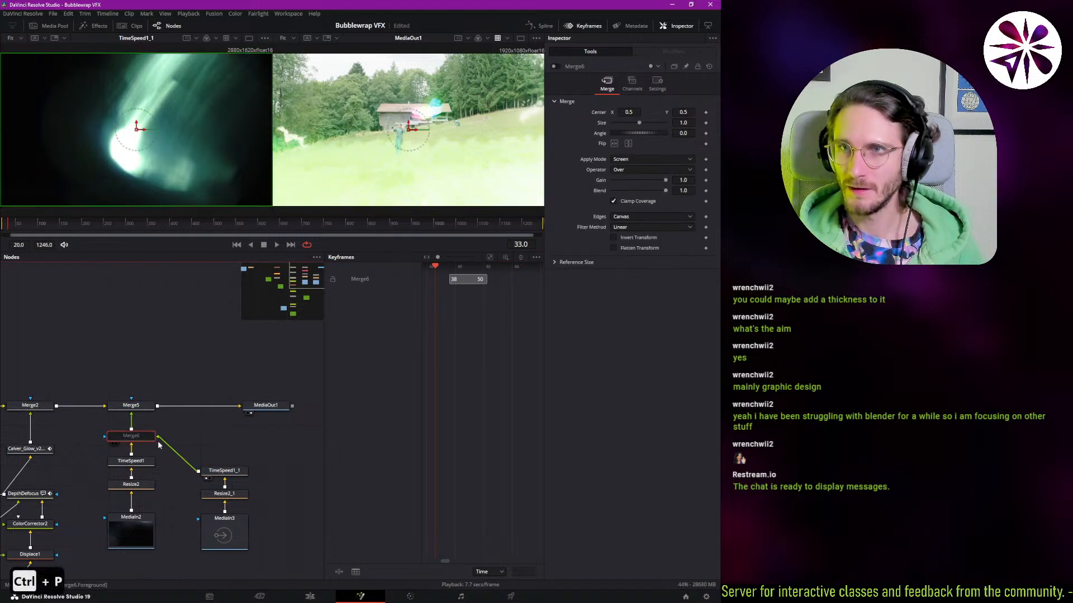
{"action": "key", "text": "ctrl+p"}
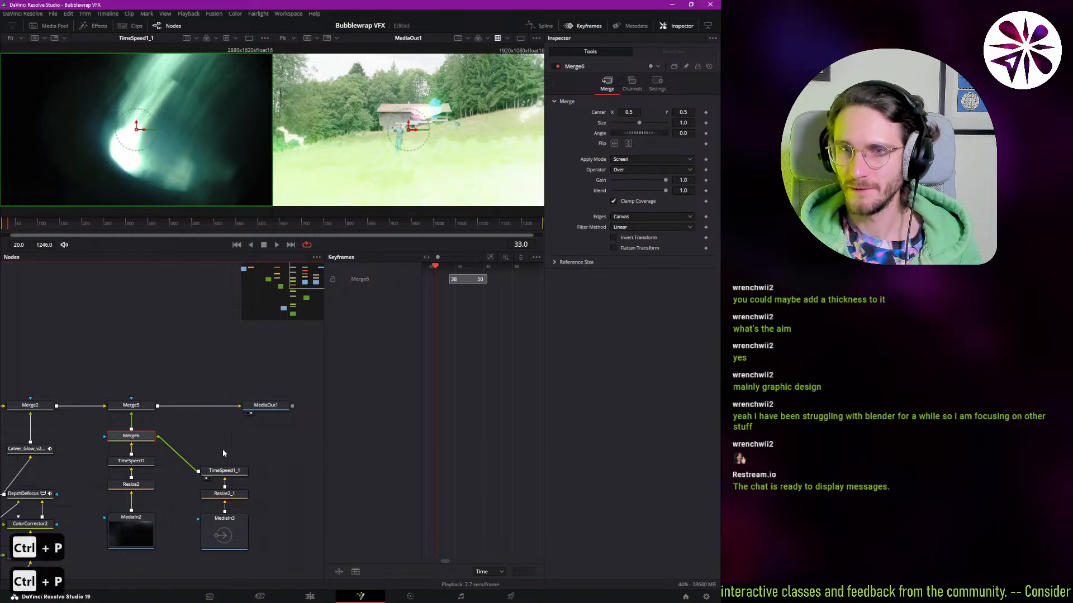
{"action": "left_click", "coordinate": [242, 475]}
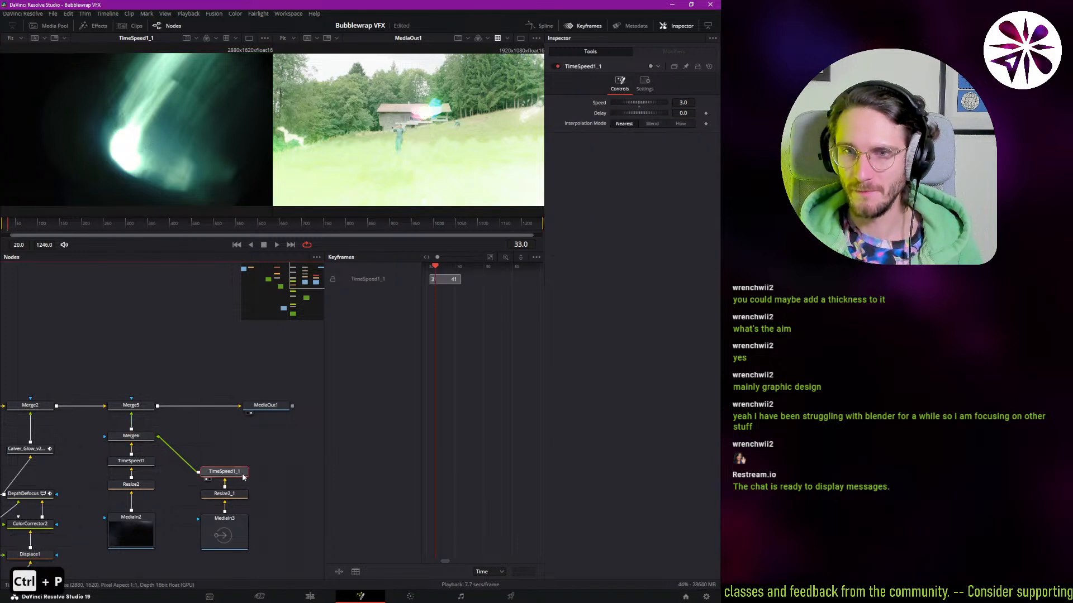
{"action": "left_click", "coordinate": [147, 437]}
{"action": "key", "text": "1"}
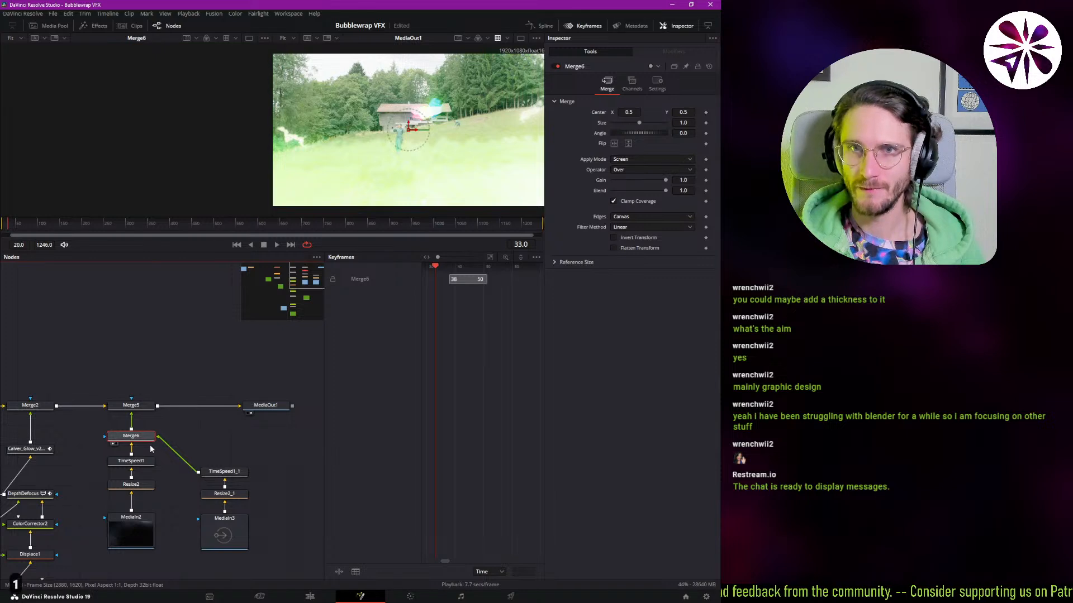
{"action": "left_click", "coordinate": [149, 460]}
{"action": "key", "text": "1"}
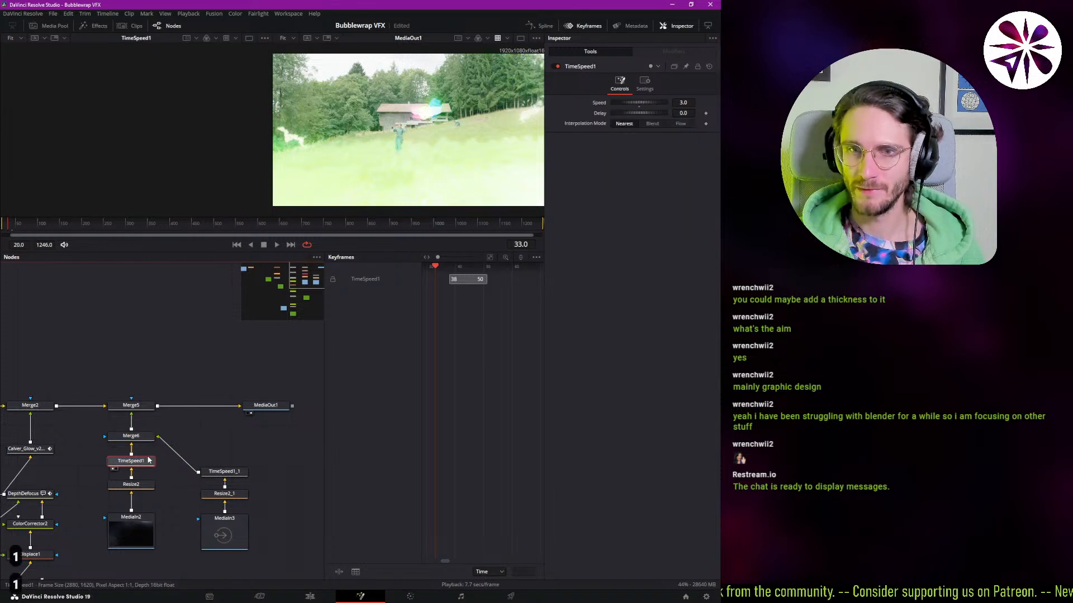
{"action": "left_click", "coordinate": [146, 437]}
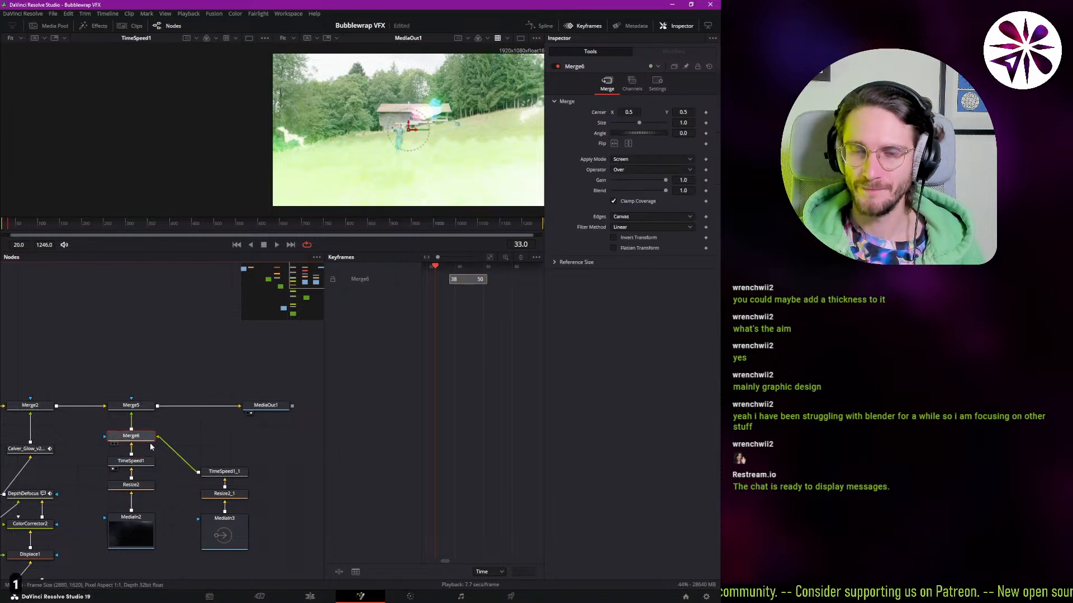
- Add a Background node below the MediaIn2 branch and realign MediaIn2 and Resize2 under TimeSpeed1
{"action": "left_click", "coordinate": [106, 529]}
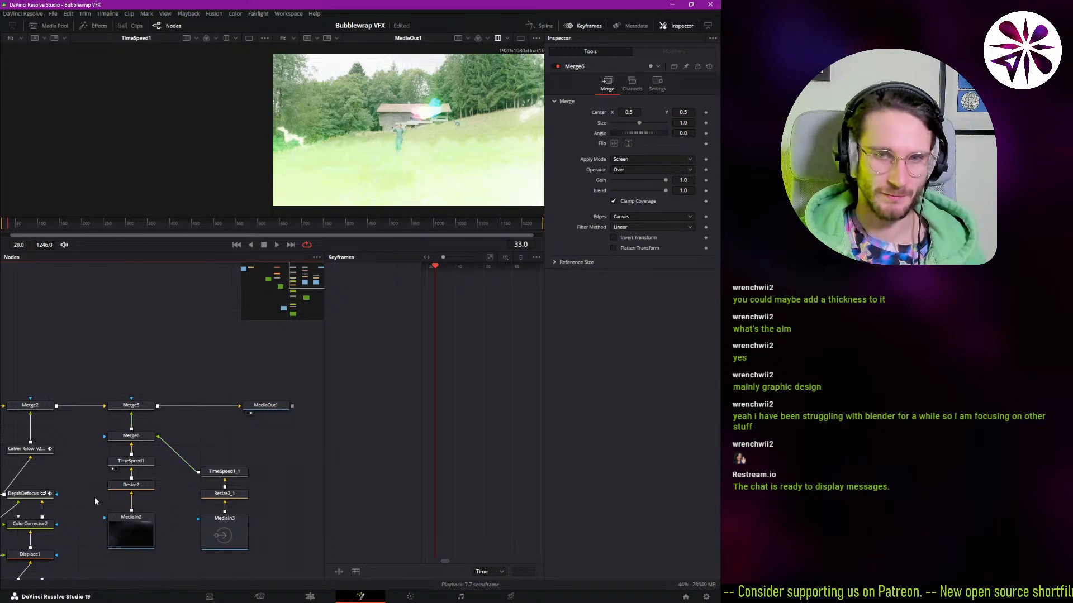
{"action": "key", "text": "ctrl+space"}
{"action": "type", "text": "back"}
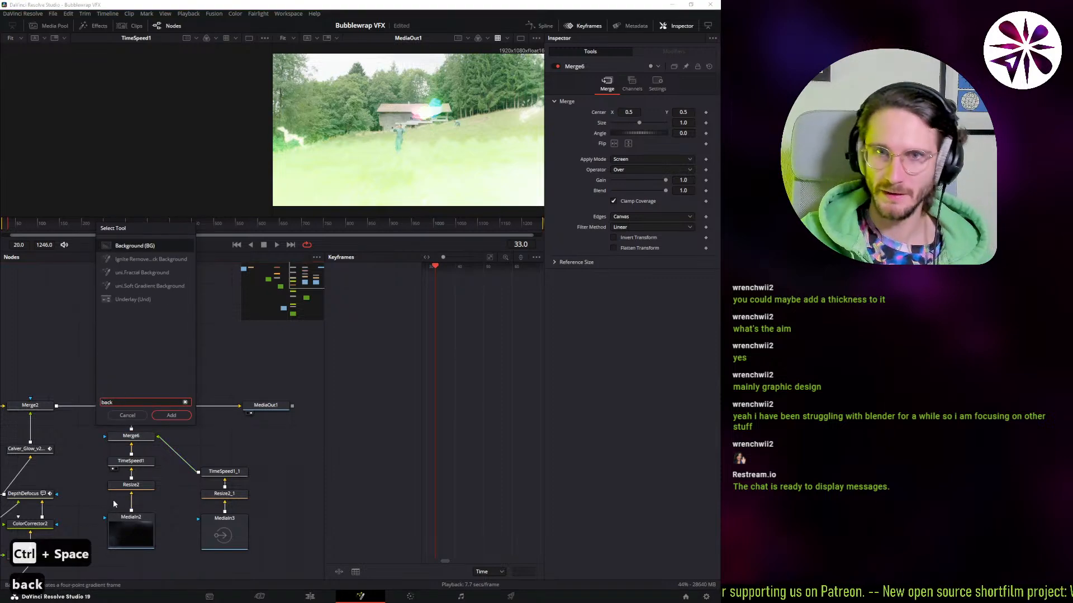
{"action": "key", "text": "Return"}
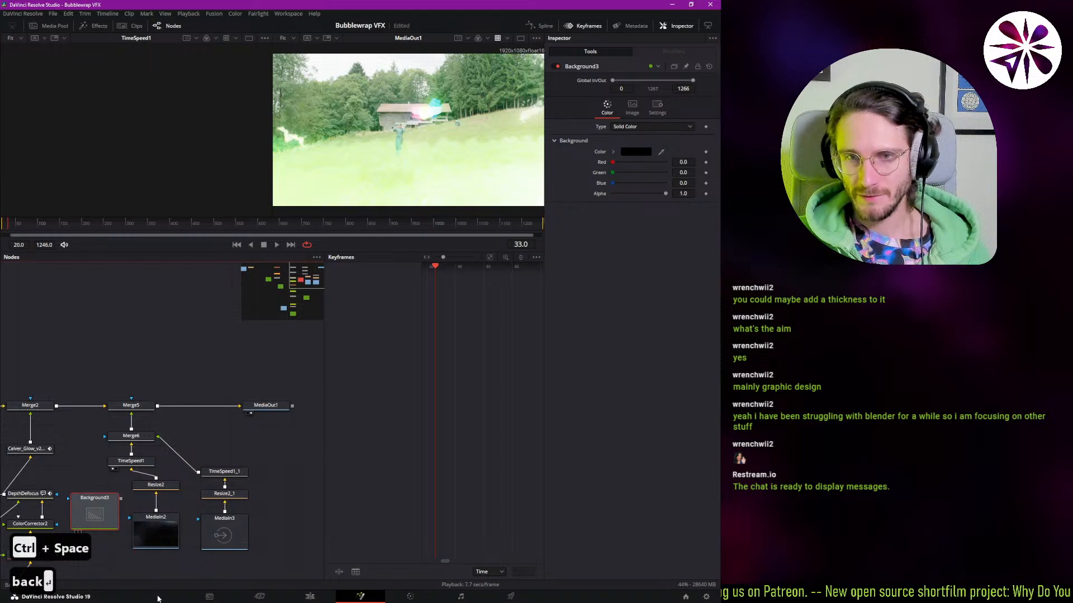
{"action": "left_click_drag", "start_coordinate": [158, 543], "coordinate": [163, 485]}
{"action": "left_click_drag", "start_coordinate": [106, 453], "coordinate": [157, 534]}
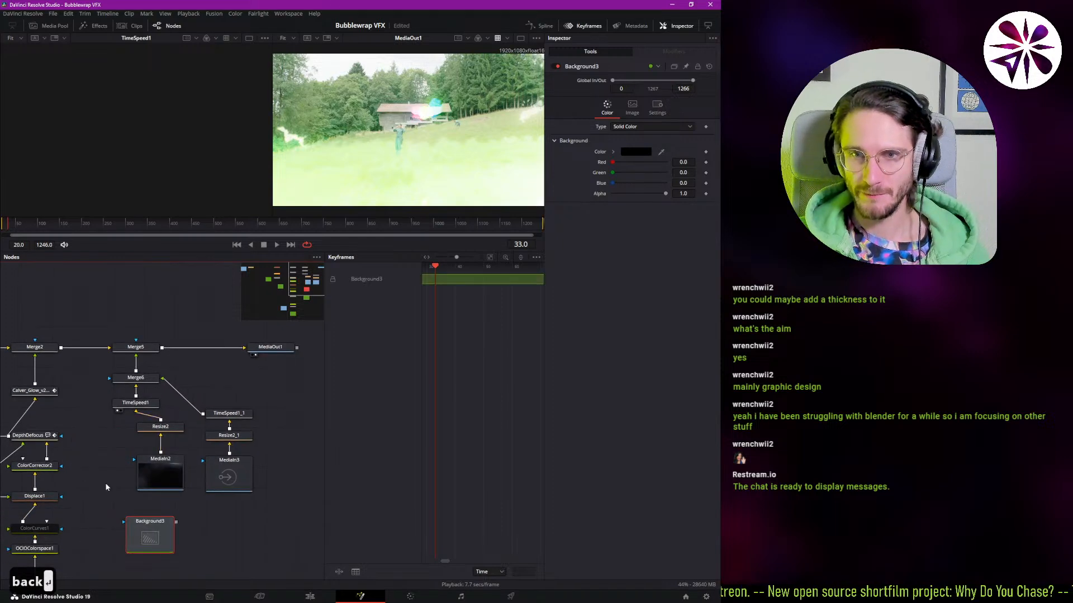
{"action": "left_click_drag", "start_coordinate": [115, 492], "coordinate": [142, 433]}
{"action": "left_click", "coordinate": [161, 414]}
- Delete Merge6 and add a MultiMerge node fed by the new Background node
{"action": "left_click", "coordinate": [150, 382]}
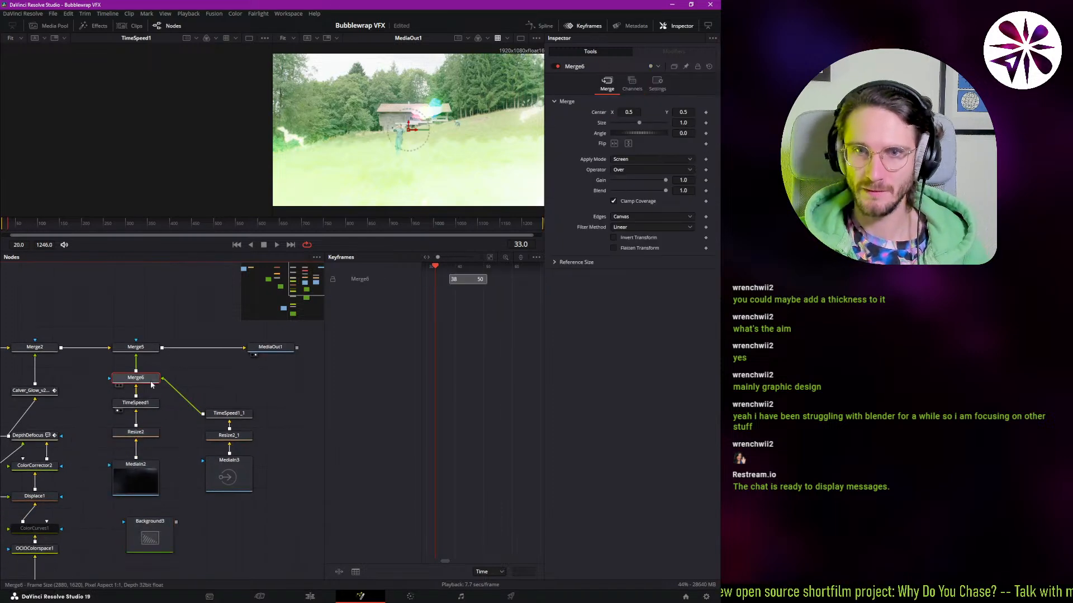
{"action": "key", "text": "Delete"}
{"action": "left_click_drag", "start_coordinate": [164, 523], "coordinate": [198, 552]}
{"action": "key", "text": "ctrl+space"}
{"action": "type", "text": "back"}
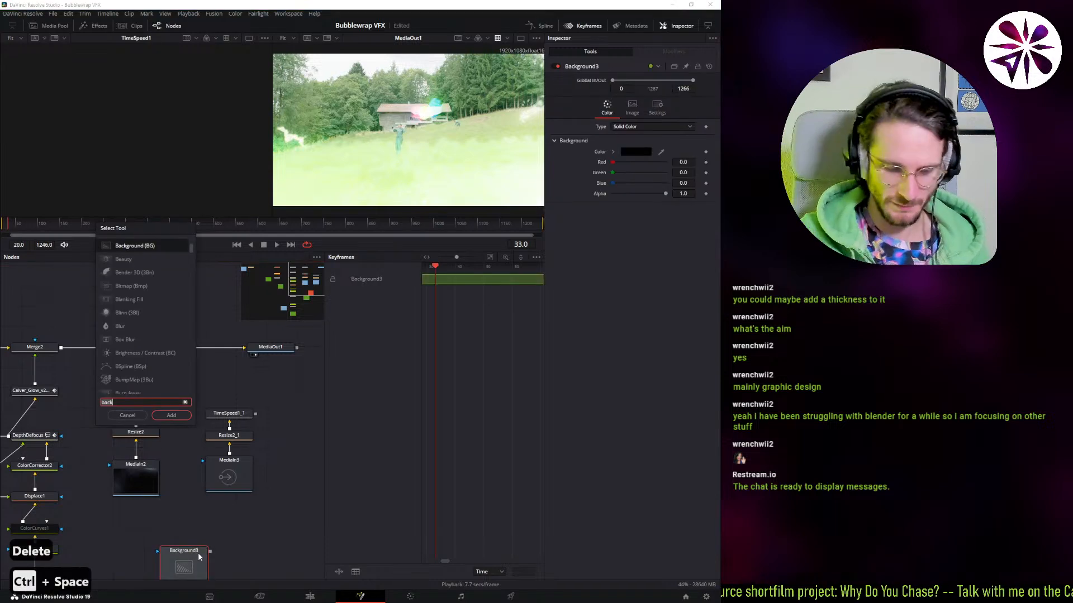
{"action": "type", "text": "multi"}
{"action": "key", "text": "Return"}
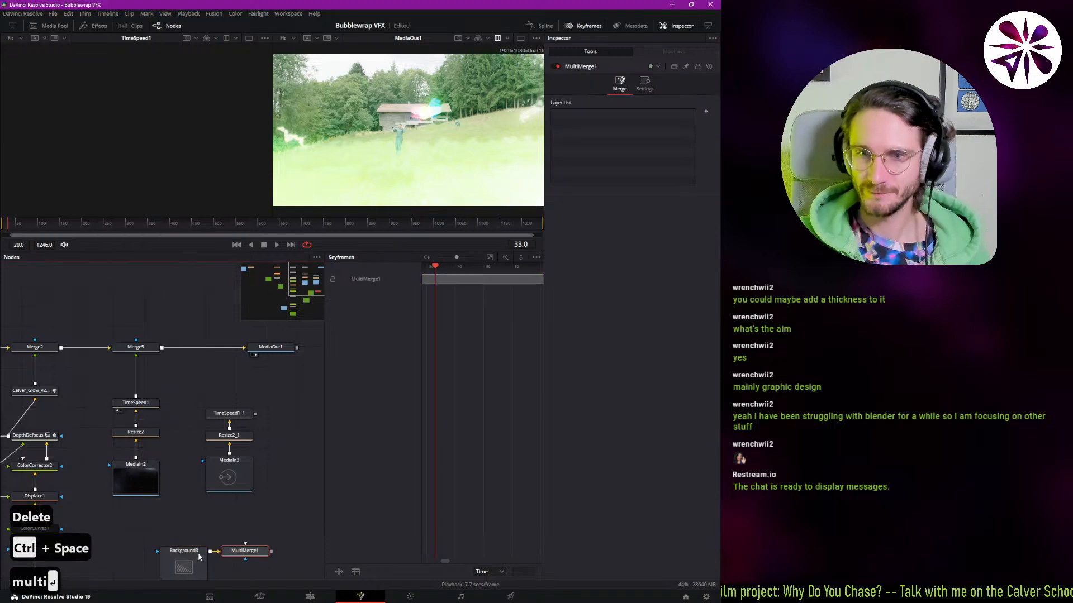
- Place MultiMerge1 between TimeSpeed1 and Merge5, connect TimeSpeed1_1 as another layer, align Background3 below, and view MultiMerge1's output
{"action": "left_click_drag", "start_coordinate": [245, 551], "coordinate": [137, 357]}
{"action": "left_click_drag", "start_coordinate": [254, 414], "coordinate": [153, 381]}
{"action": "left_click_drag", "start_coordinate": [176, 553], "coordinate": [127, 536]}
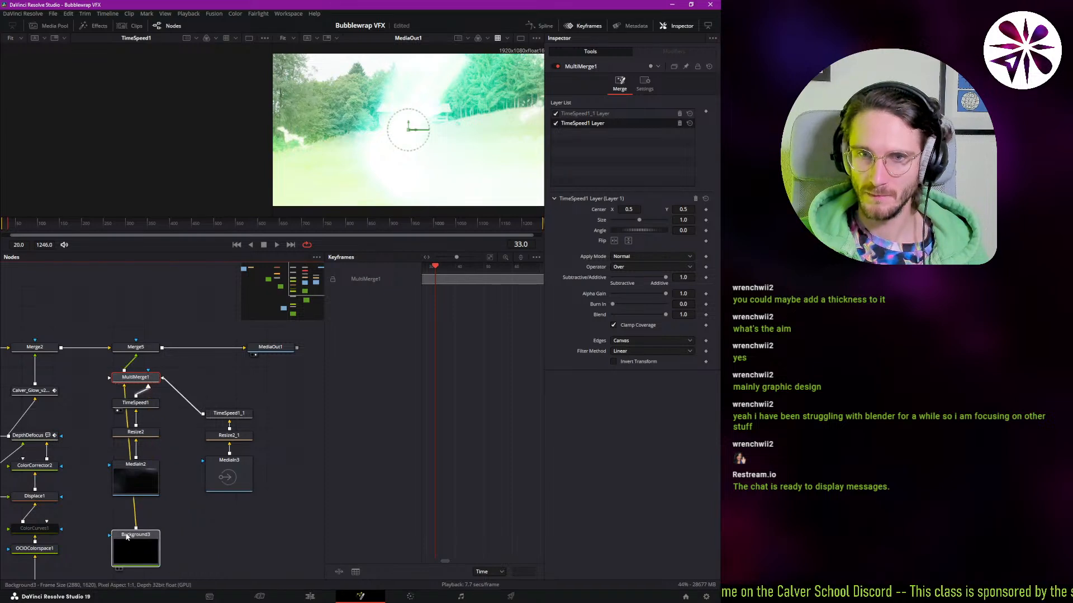
{"action": "left_click", "coordinate": [126, 537]}
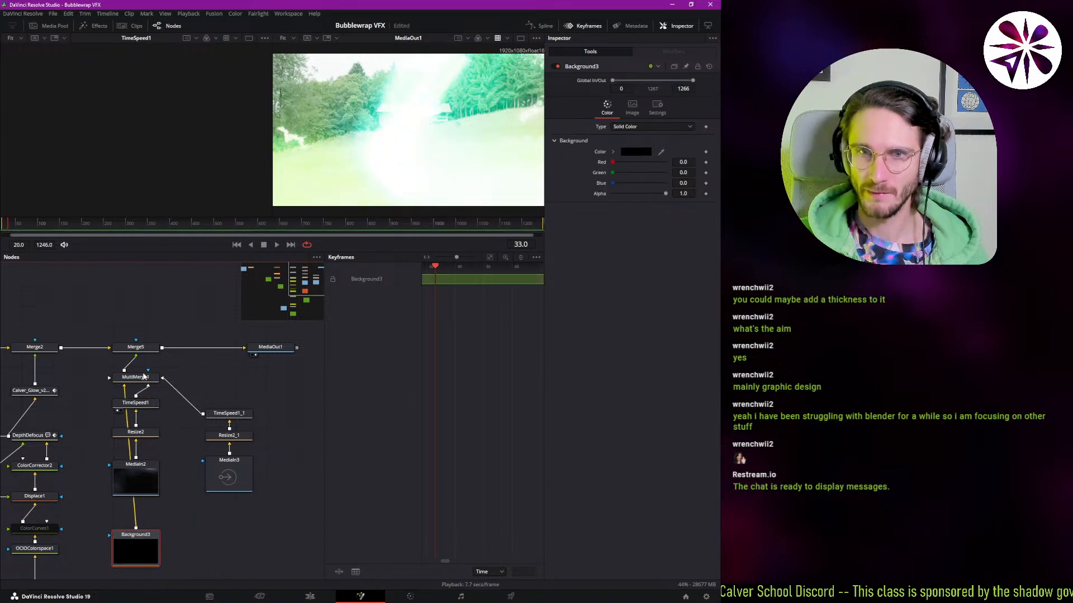
{"action": "left_click", "coordinate": [150, 380]}
{"action": "key", "text": "1"}
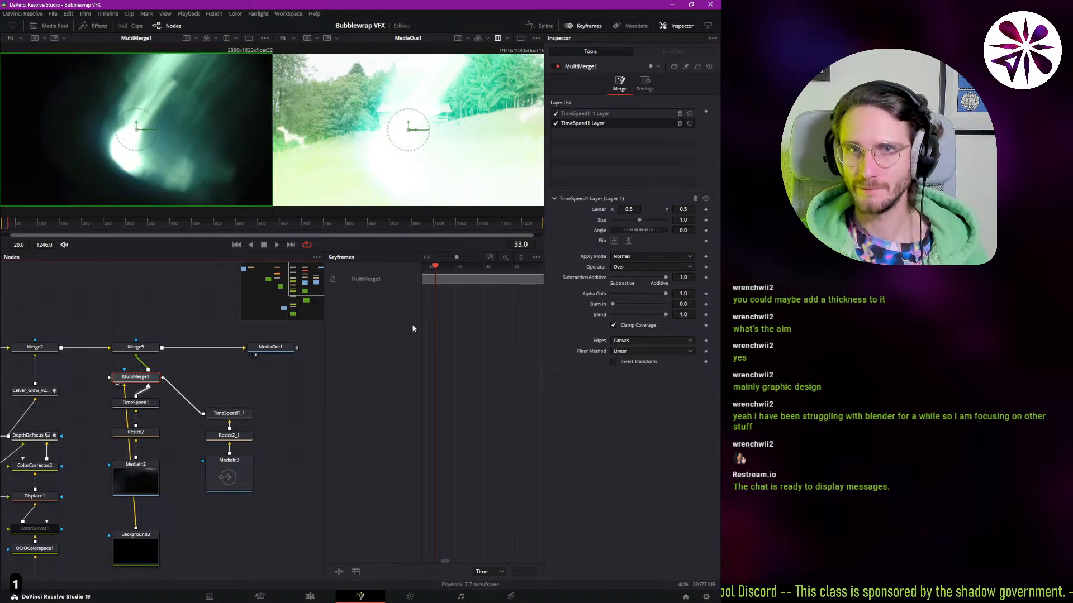
- Set the Apply Mode of both the TimeSpeed1_1 and TimeSpeed1 layers in MultiMerge1 to Screen
{"action": "left_click", "coordinate": [608, 115]}
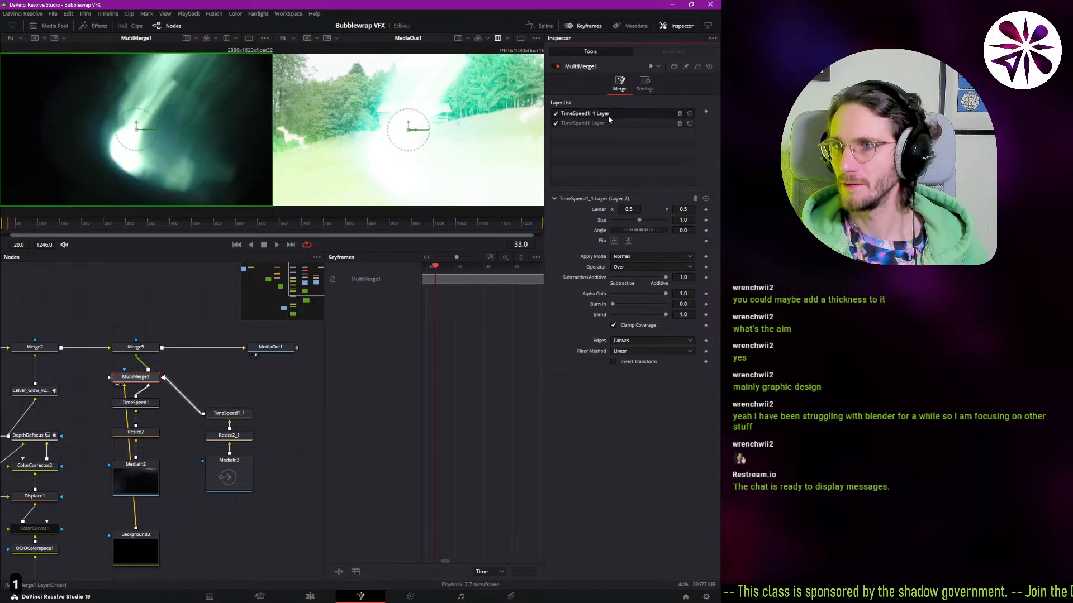
{"action": "left_click", "coordinate": [630, 257]}
{"action": "left_click", "coordinate": [632, 275]}
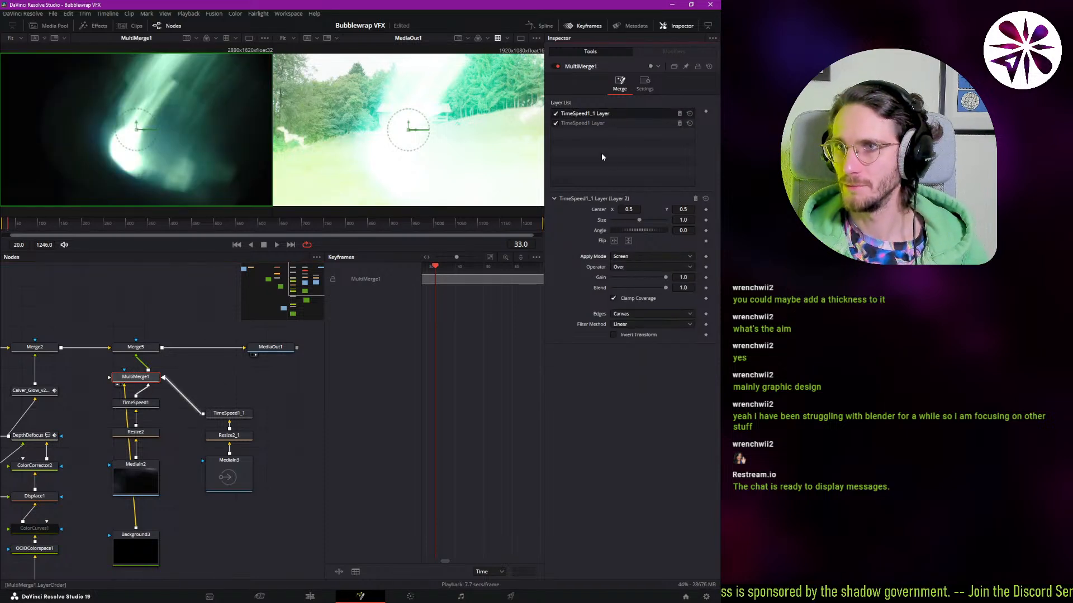
{"action": "left_click", "coordinate": [602, 125]}
{"action": "left_click", "coordinate": [645, 256]}
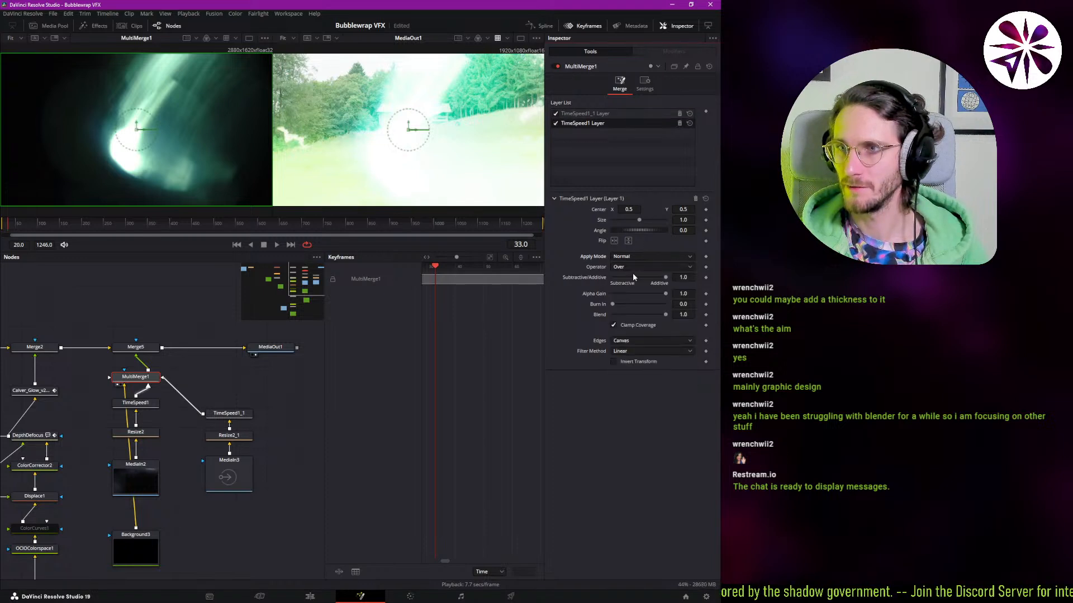
{"action": "left_click", "coordinate": [632, 272]}
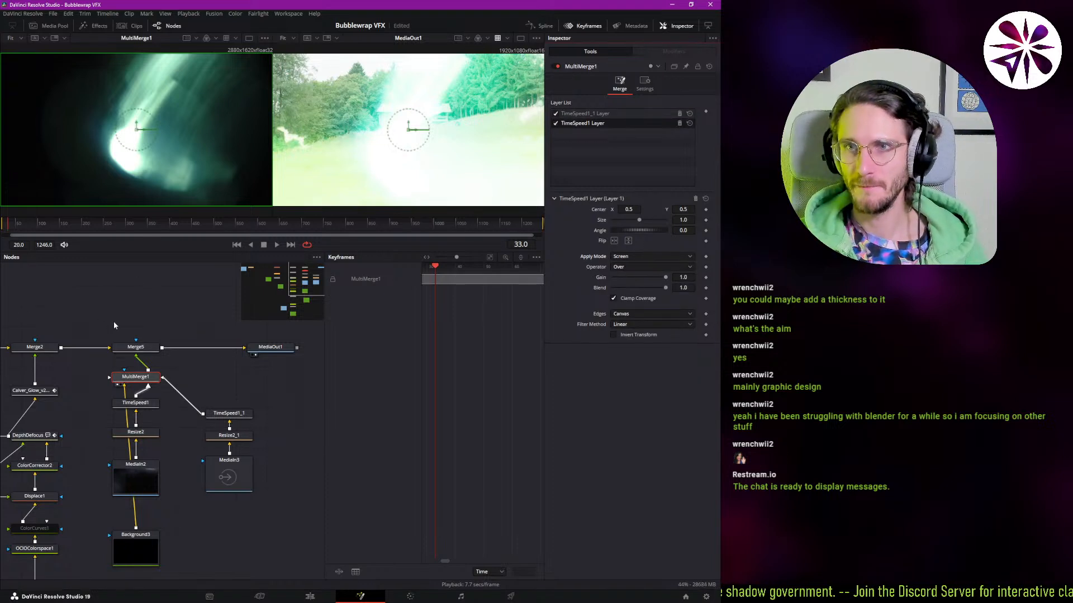
- Play the shot from frame 33 to 51 to review both screened lens effects over the bubble pop
{"action": "key", "text": "space"}
{"action": "key", "text": "space"}
{"action": "key", "text": "space"}
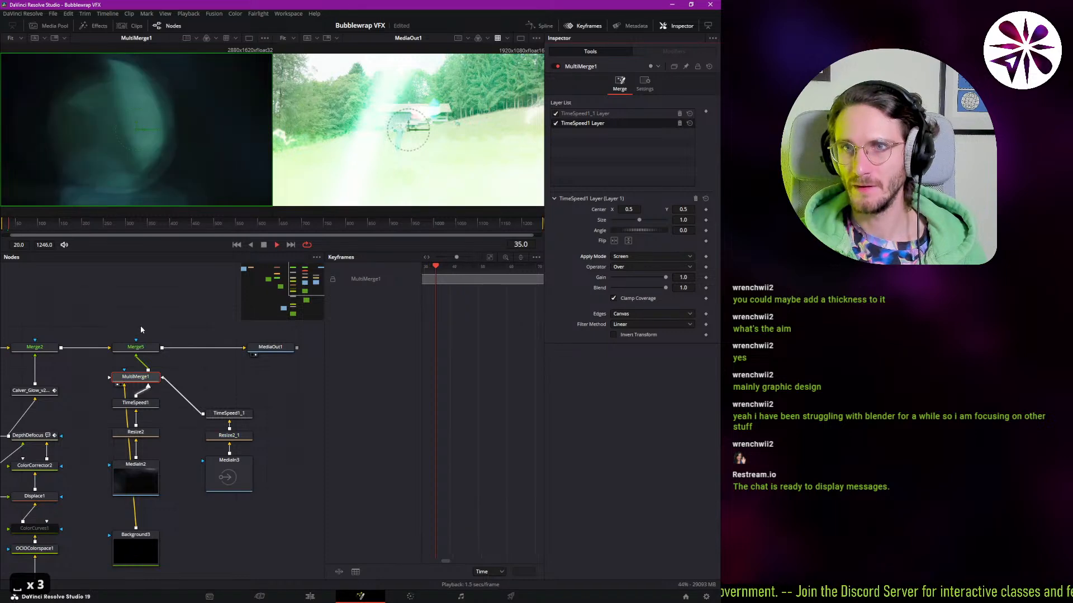
{"action": "key", "text": "space"}
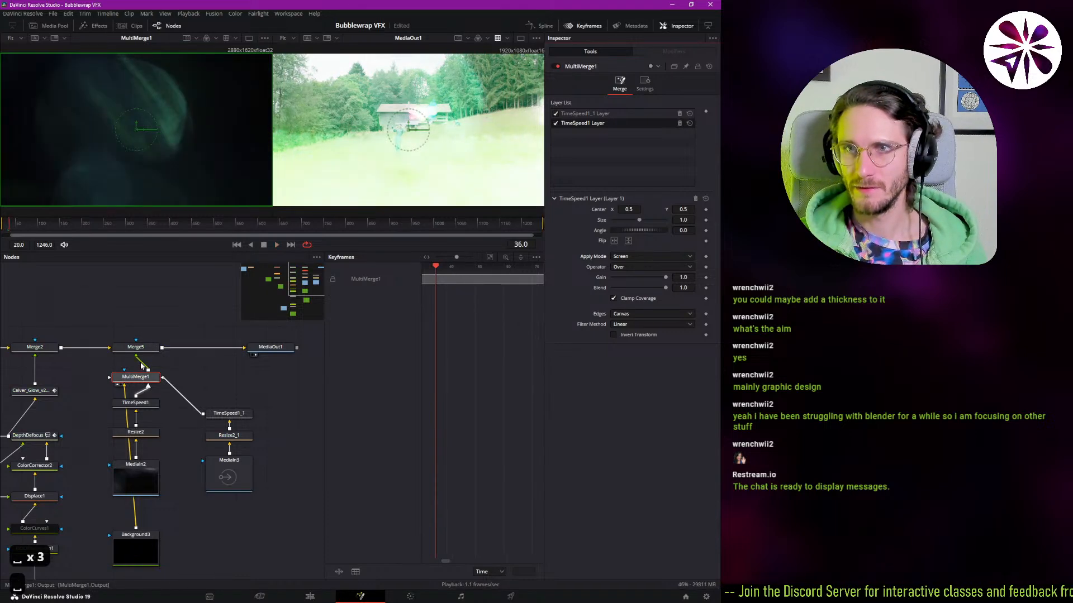
{"action": "key", "text": "space"}
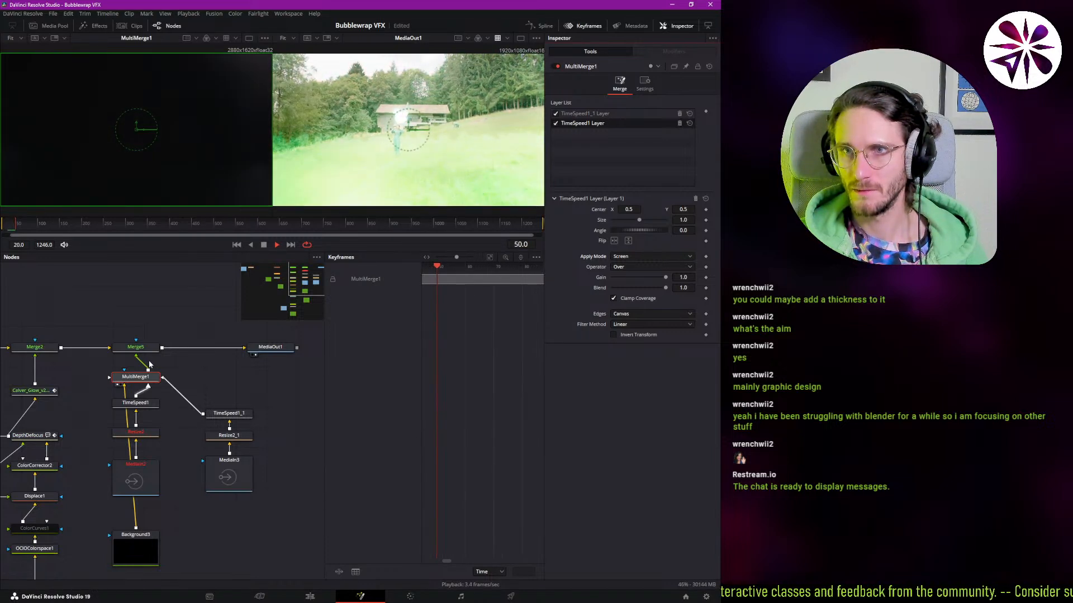
{"action": "key", "text": "space"}
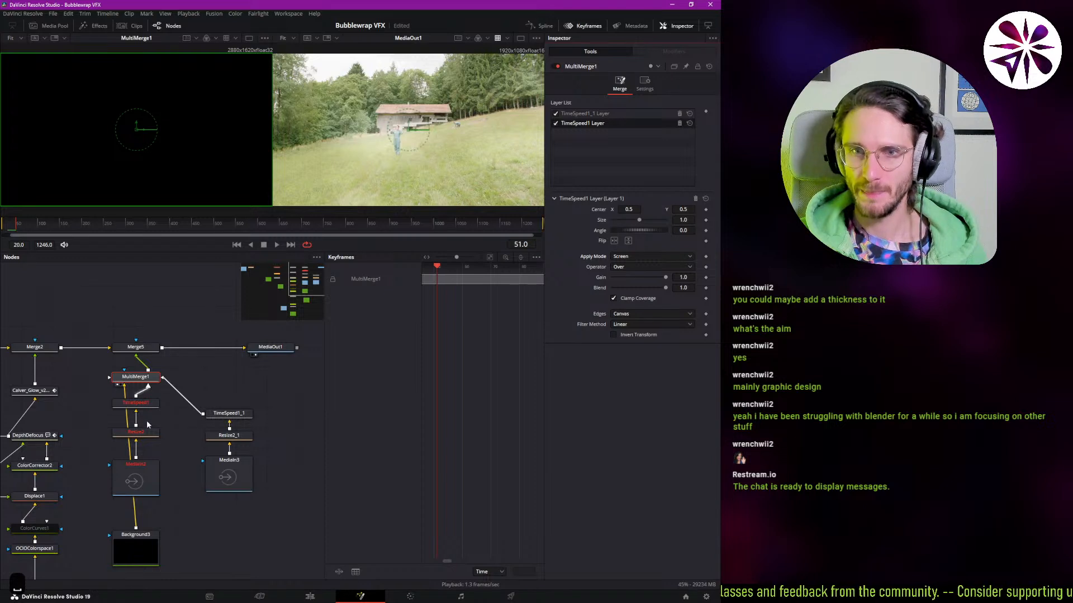
- Set MediaIn3's Global In to frame 38 to match MediaIn2, and restore its Trim In to 0
{"action": "left_click", "coordinate": [134, 479]}
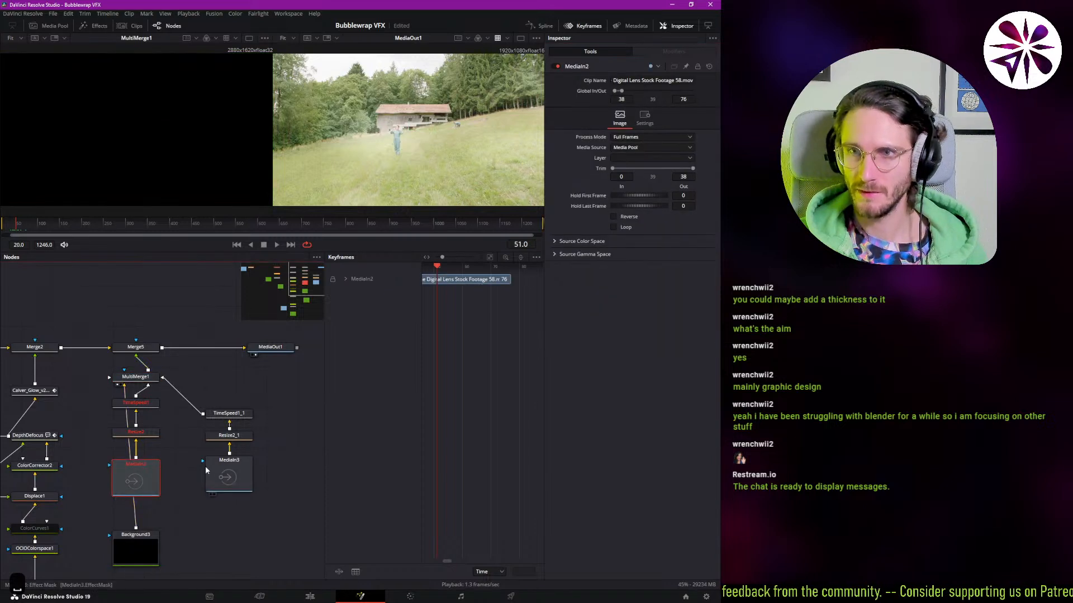
{"action": "left_click", "coordinate": [217, 473]}
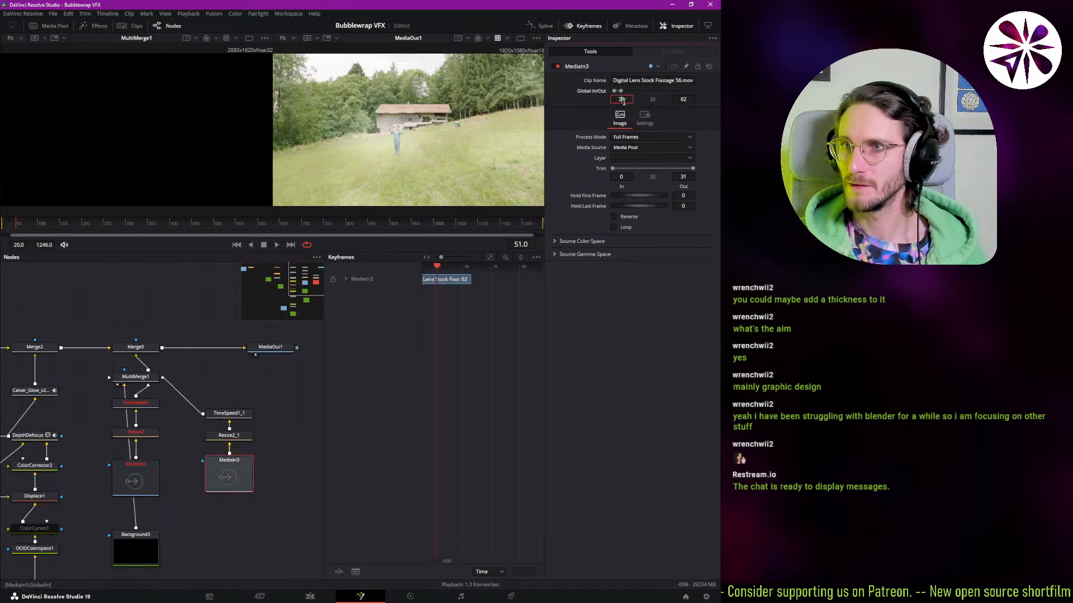
{"action": "key", "text": "ctrl+a"}
{"action": "type", "text": "38"}
{"action": "key", "text": "Return"}
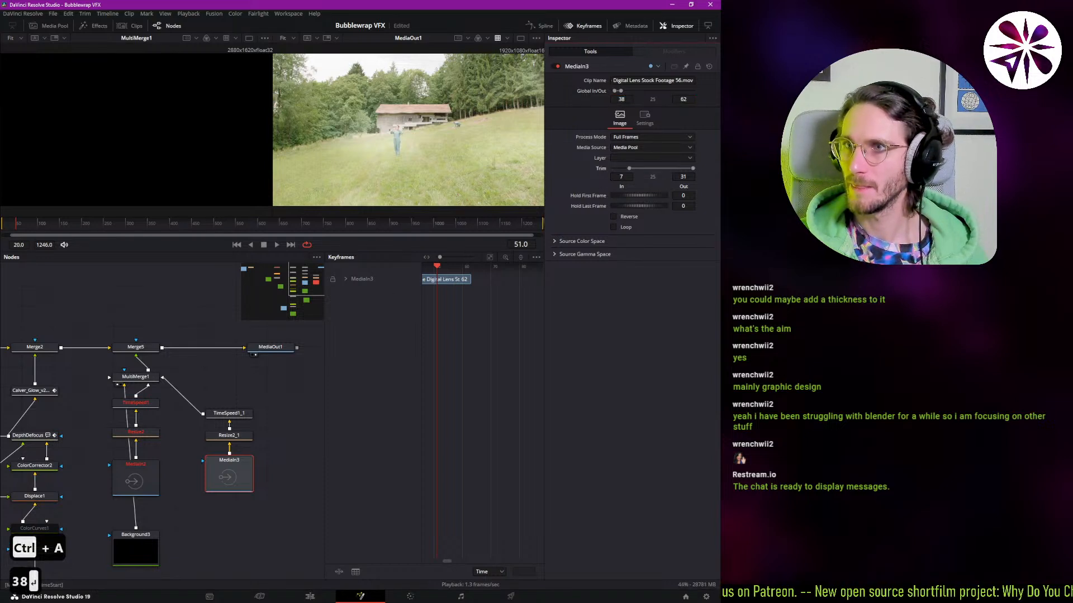
{"action": "left_click_drag", "start_coordinate": [629, 179], "coordinate": [612, 178]}
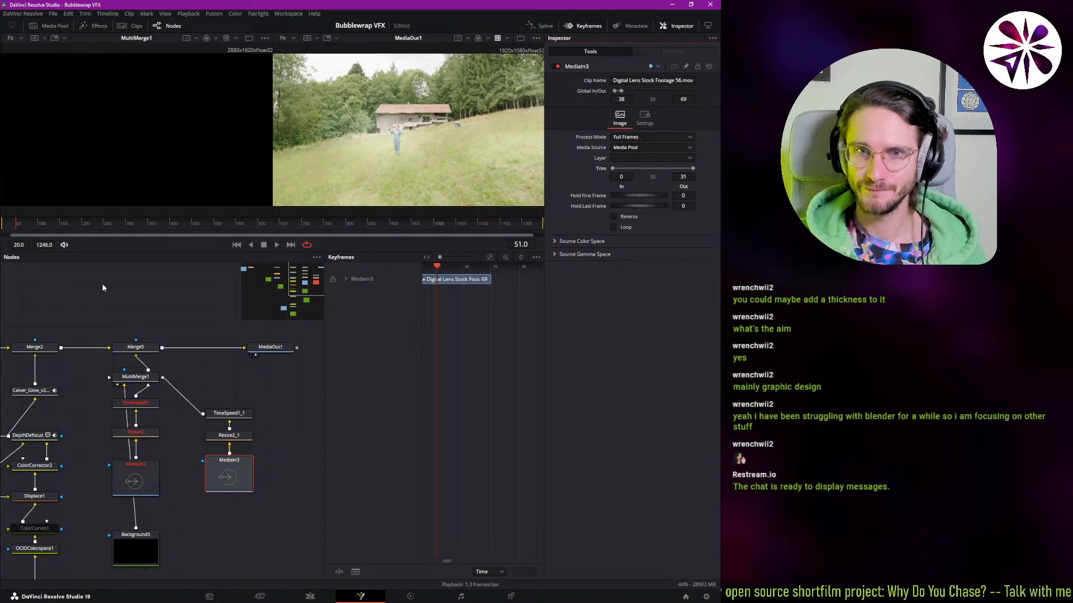
- Step back frame by frame from frame 51 to examine the retimed lens effects in the composite
{"action": "key", "text": "Left"}
{"action": "key", "text": "Left"}
{"action": "key", "text": "Left"}
{"action": "key", "text": "Left"}
{"action": "key", "text": "Left"}
{"action": "key", "text": "Left"}
{"action": "key", "text": "Left"}
{"action": "key", "text": "Left"}
{"action": "key", "text": "Left"}
{"action": "key", "text": "Left"}
{"action": "key", "text": "Left"}
{"action": "key", "text": "Left"}
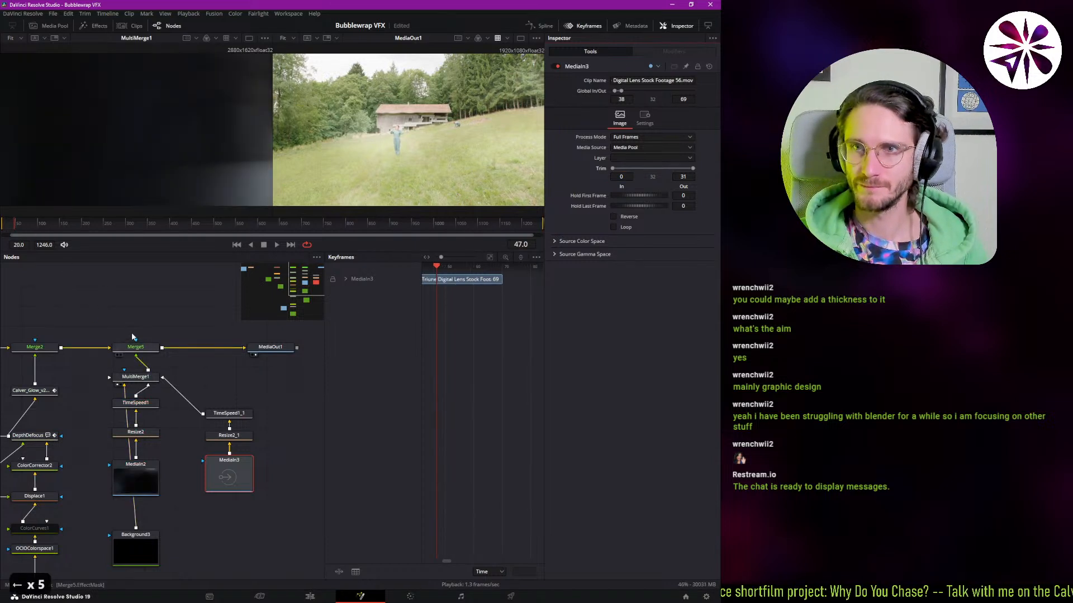
- Step frame by frame between about frames 34 and 53 to examine how the lens-flare footage lines up with the light flash
{"action": "key", "text": "Left"}
{"action": "key", "text": "Left"}
{"action": "key", "text": "Left"}
{"action": "key", "text": "Left"}
{"action": "key", "text": "Left"}
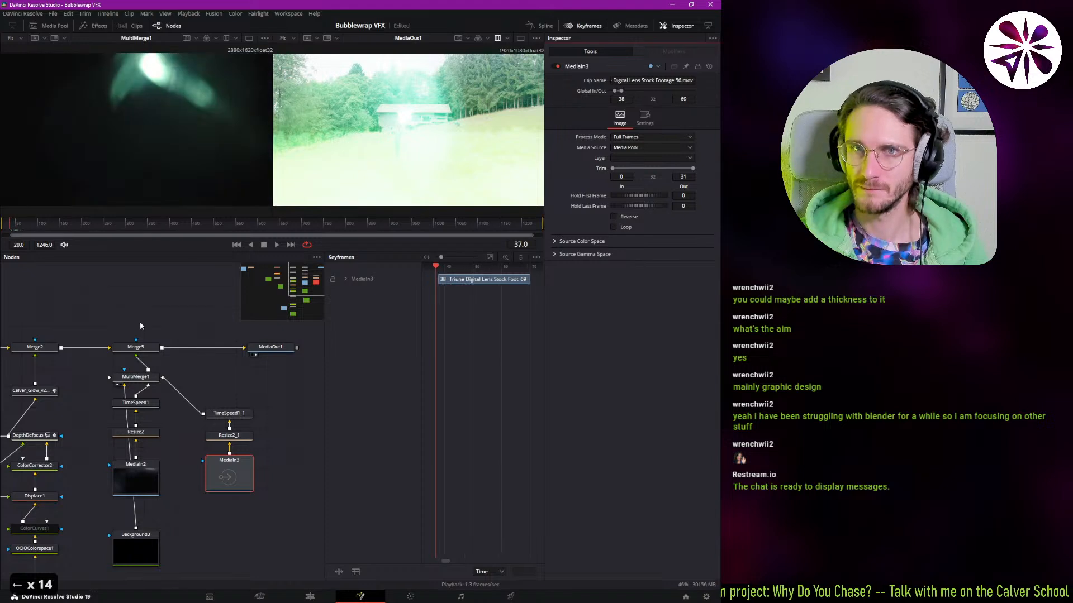
{"action": "key", "text": "Left"}
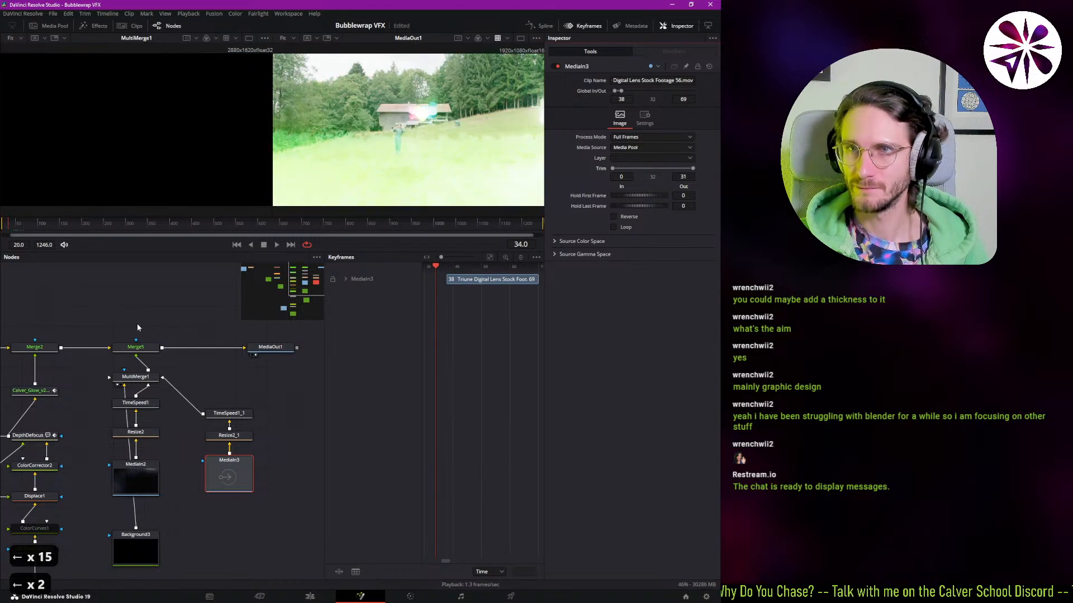
{"action": "key", "text": "Right"}
{"action": "key", "text": "Right"}
{"action": "key", "text": "Right"}
{"action": "key", "text": "Right"}
{"action": "key", "text": "Right"}
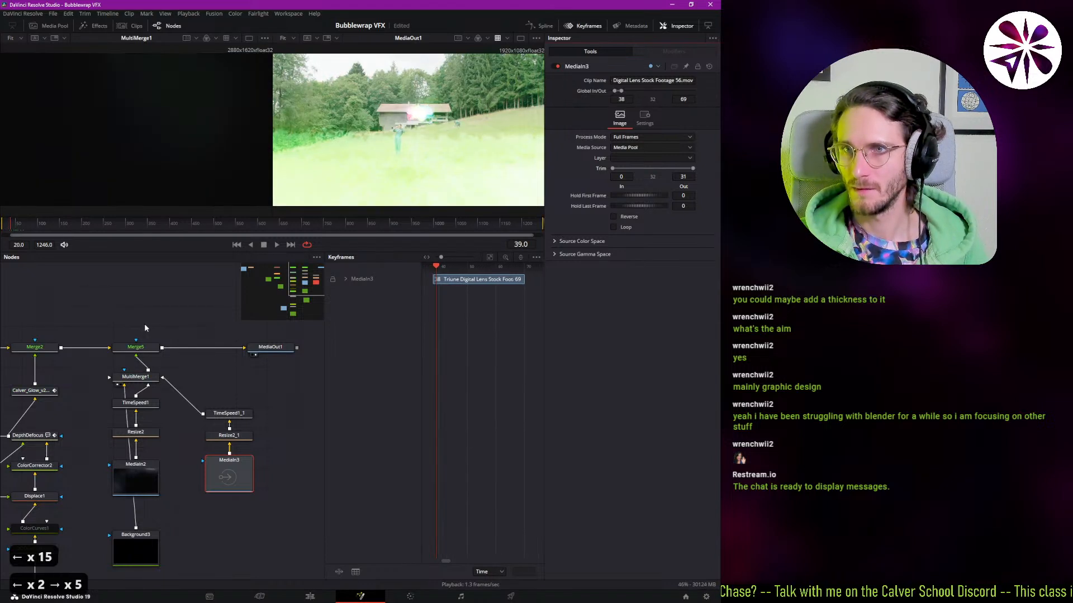
{"action": "key", "text": "Right"}
{"action": "key", "text": "Right"}
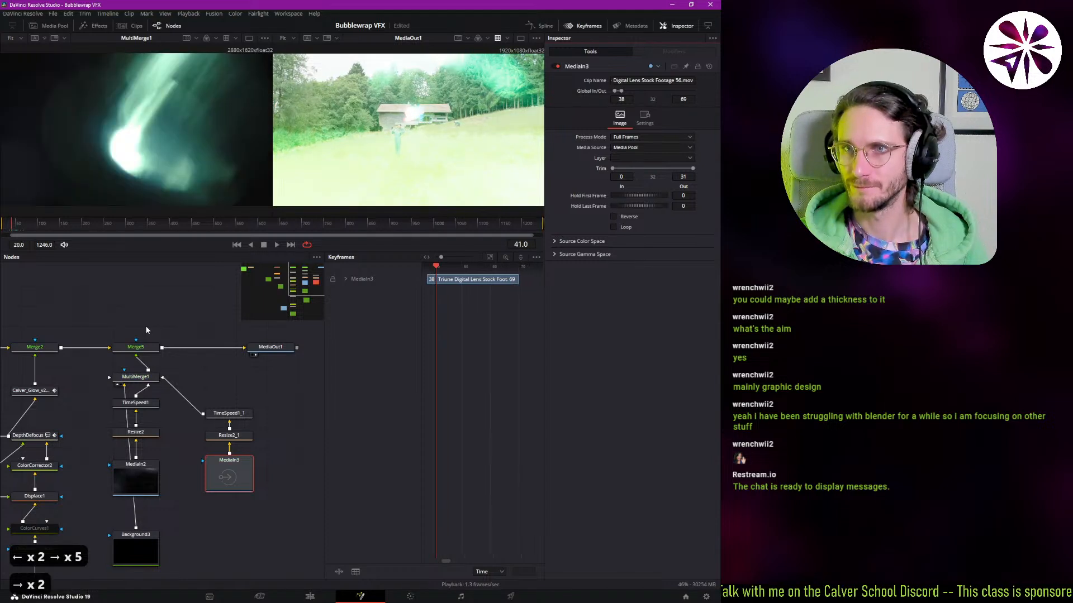
{"action": "key", "text": "Right"}
{"action": "key", "text": "Right"}
{"action": "key", "text": "Right"}
{"action": "key", "text": "Right"}
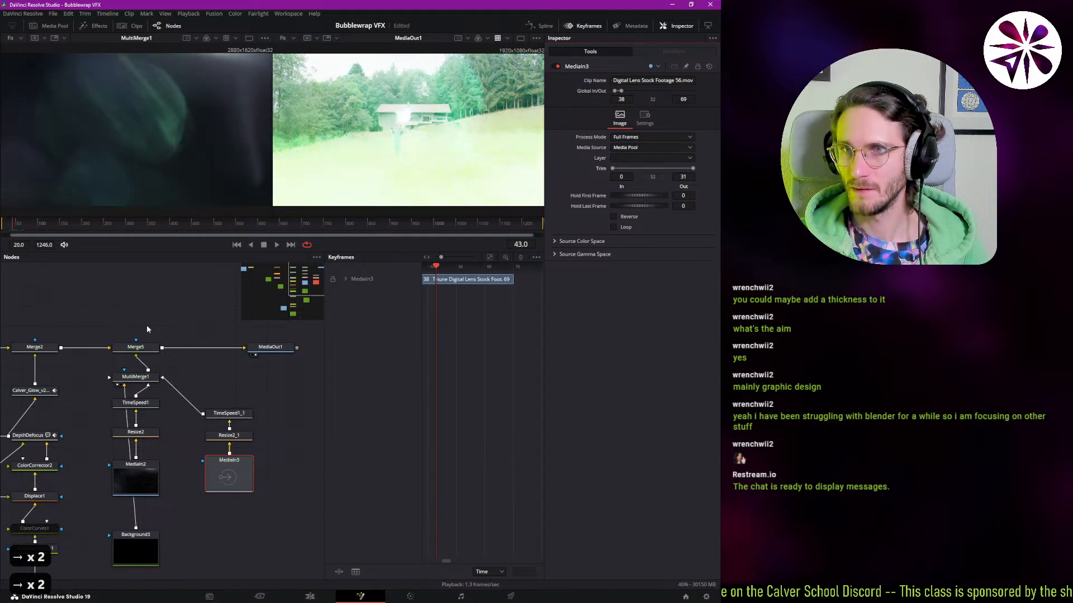
{"action": "key", "text": "Right"}
{"action": "key", "text": "Right"}
{"action": "key", "text": "Right"}
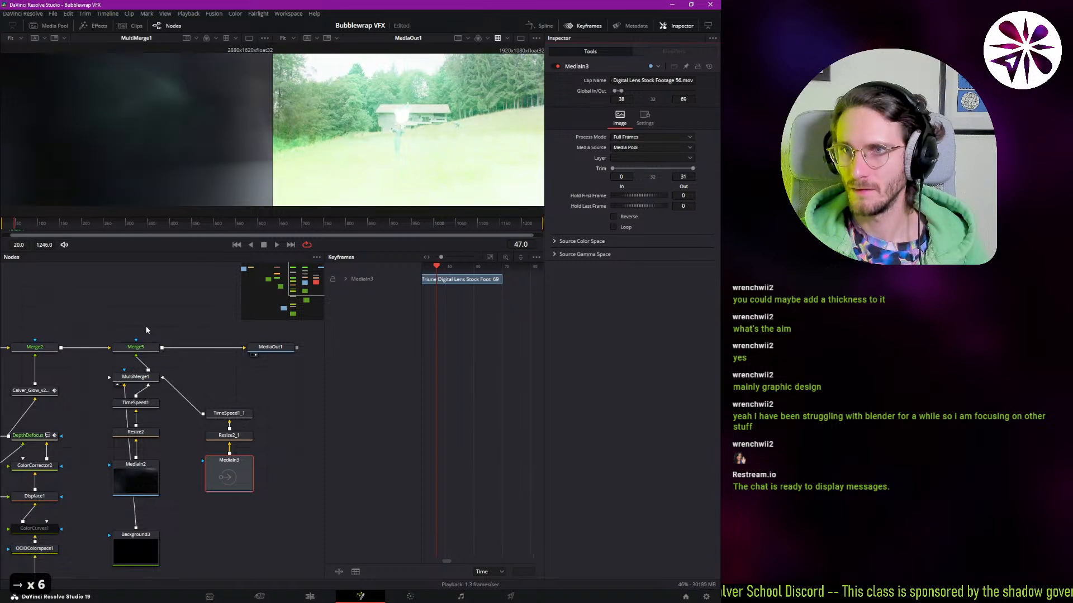
{"action": "key", "text": "Right"}
{"action": "key", "text": "Right"}
{"action": "key", "text": "Right"}
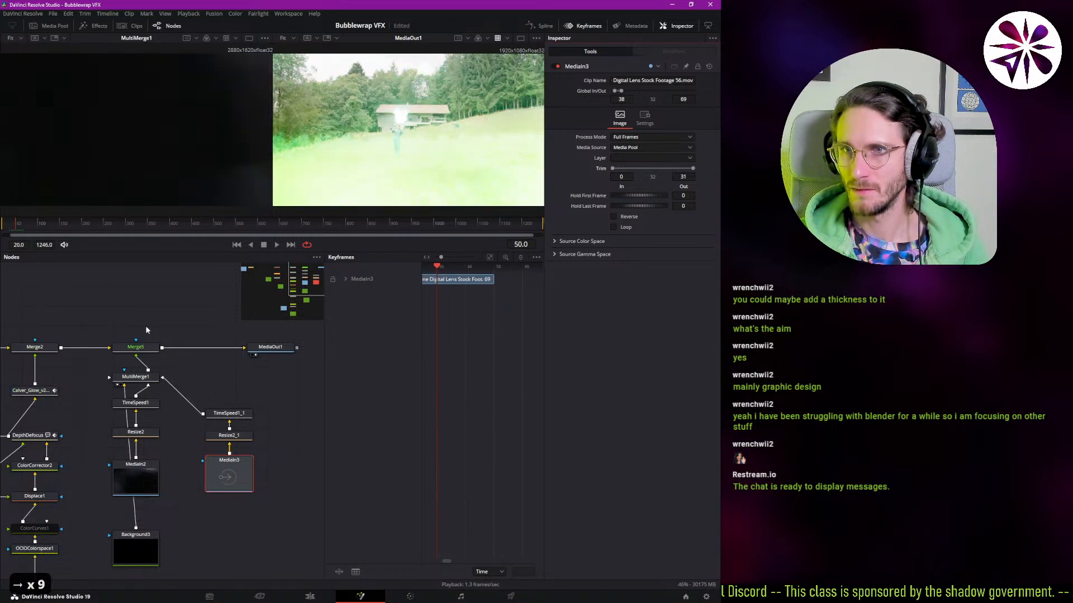
{"action": "key", "text": "Right"}
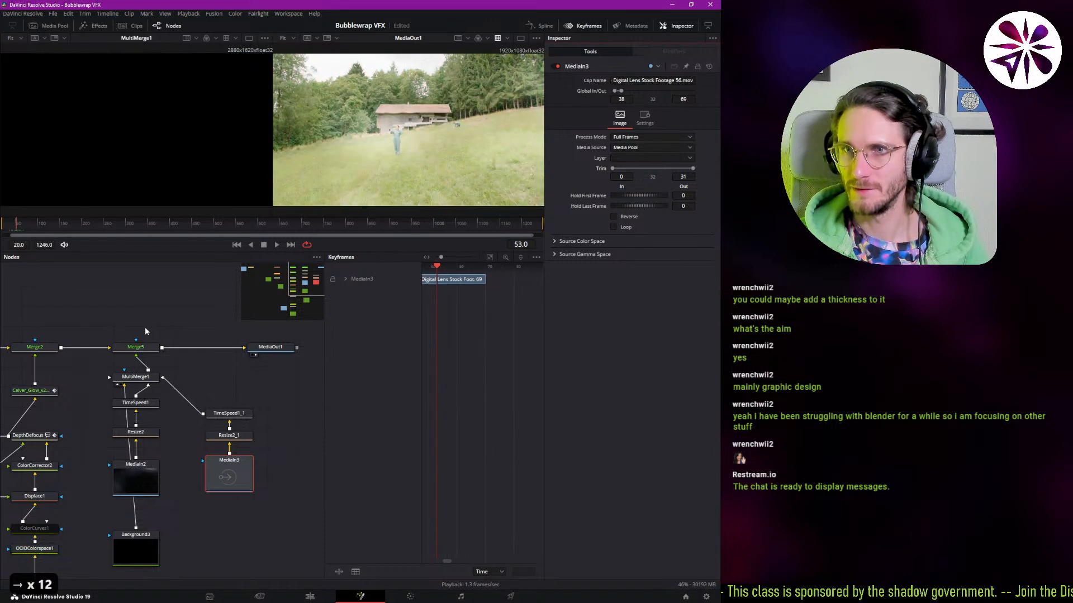
{"action": "key", "text": "Left"}
{"action": "key", "text": "Left"}
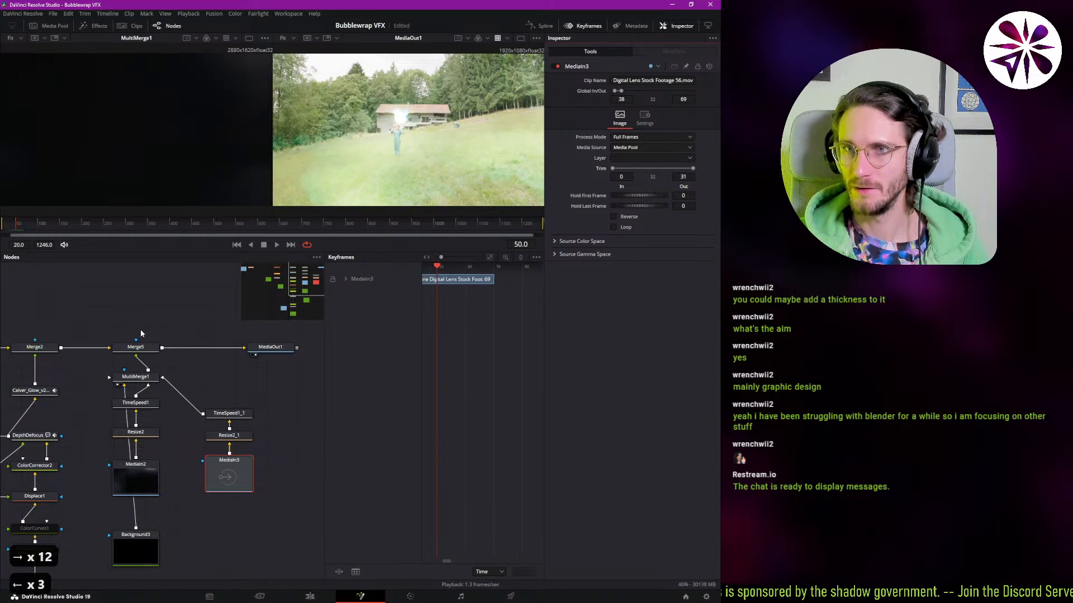
{"action": "key", "text": "Left"}
{"action": "key", "text": "Left"}
{"action": "key", "text": "Left"}
{"action": "key", "text": "Right"}
{"action": "key", "text": "Left"}
{"action": "key", "text": "Left"}
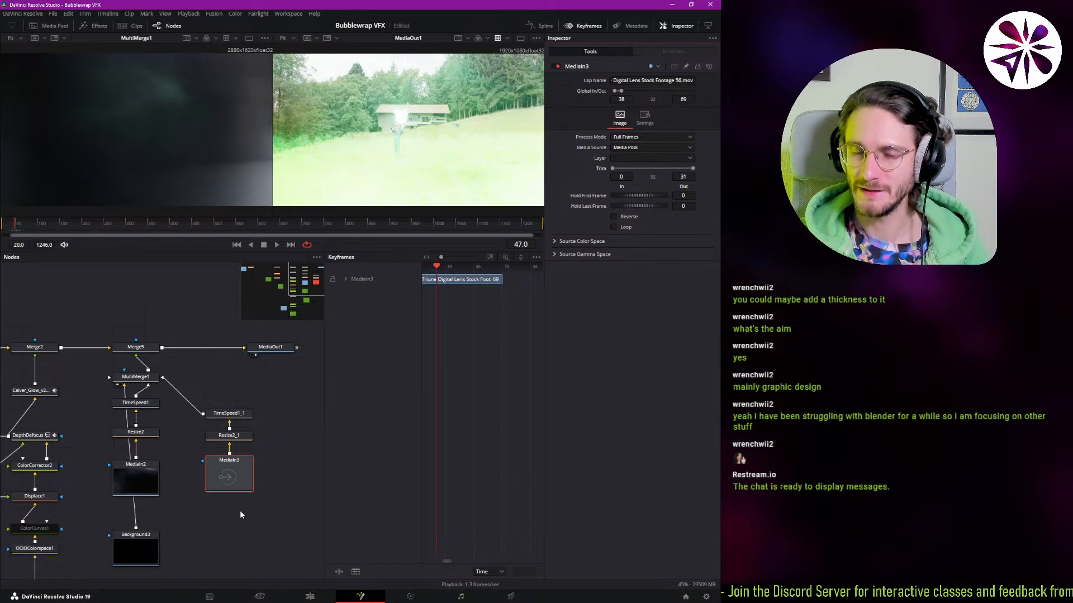
- Select the MediaIn2 clip and try to set its global in point to frame 45
{"action": "left_click", "coordinate": [135, 471]}
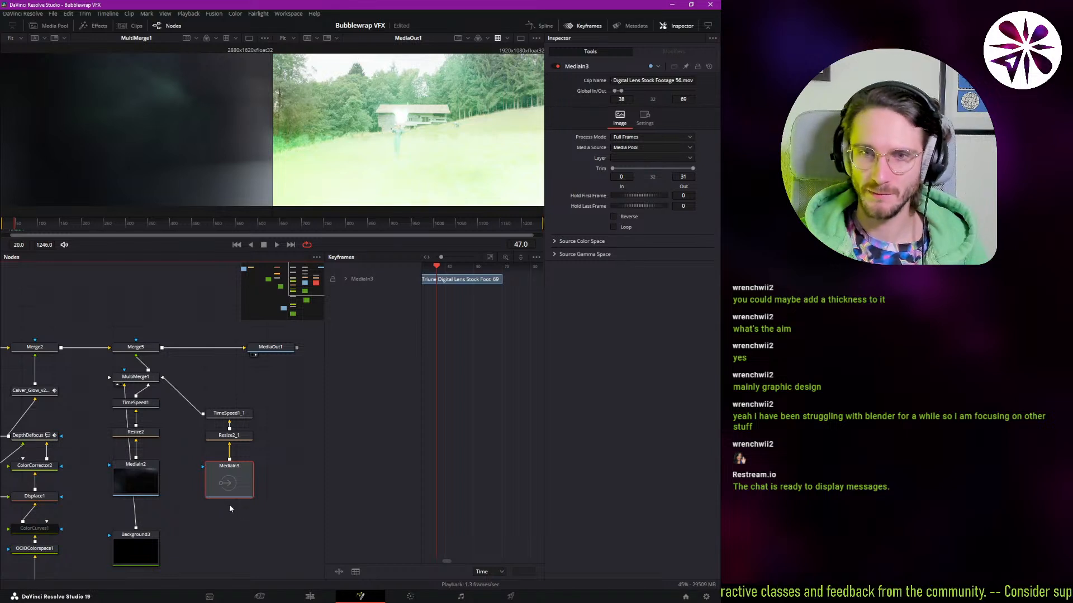
{"action": "left_click_drag", "start_coordinate": [229, 504], "coordinate": [150, 476]}
{"action": "left_click", "coordinate": [150, 477]}
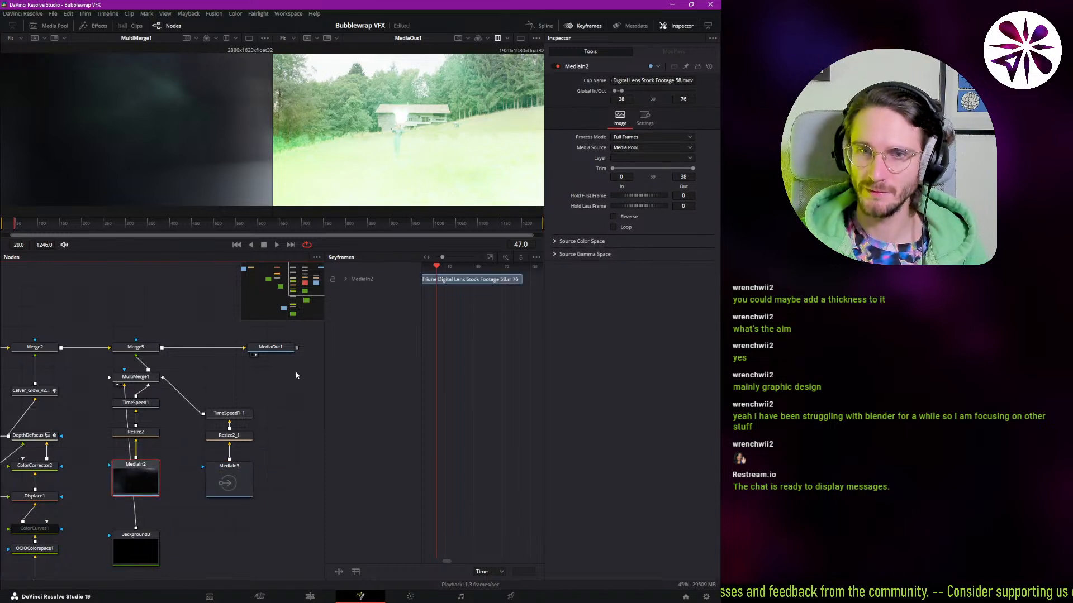
{"action": "left_click", "coordinate": [617, 99]}
{"action": "key", "text": "Delete"}
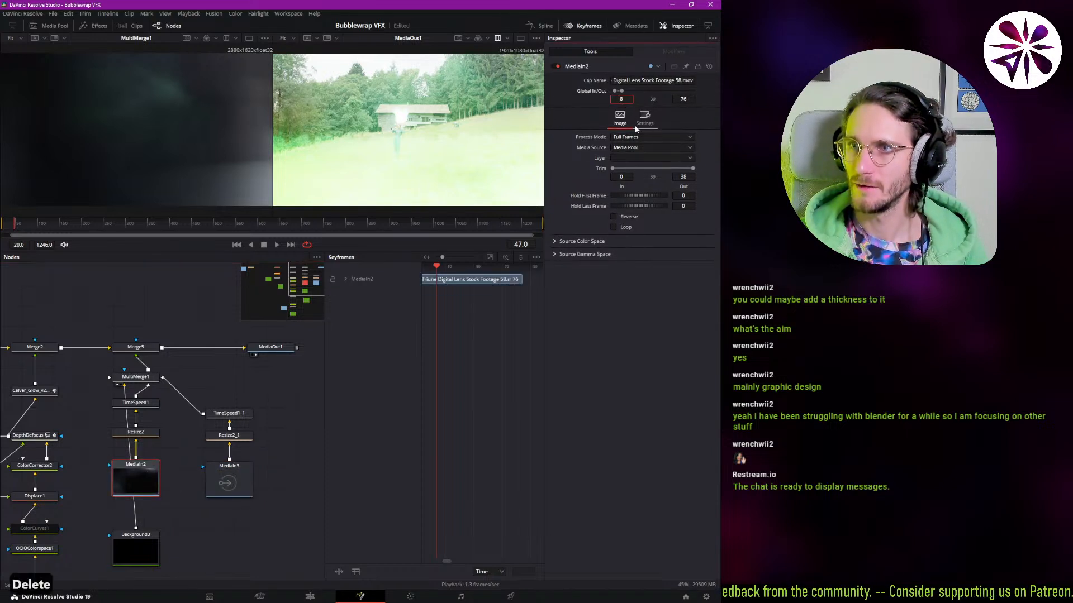
{"action": "type", "text": "45"}
{"action": "key", "text": "Return"}
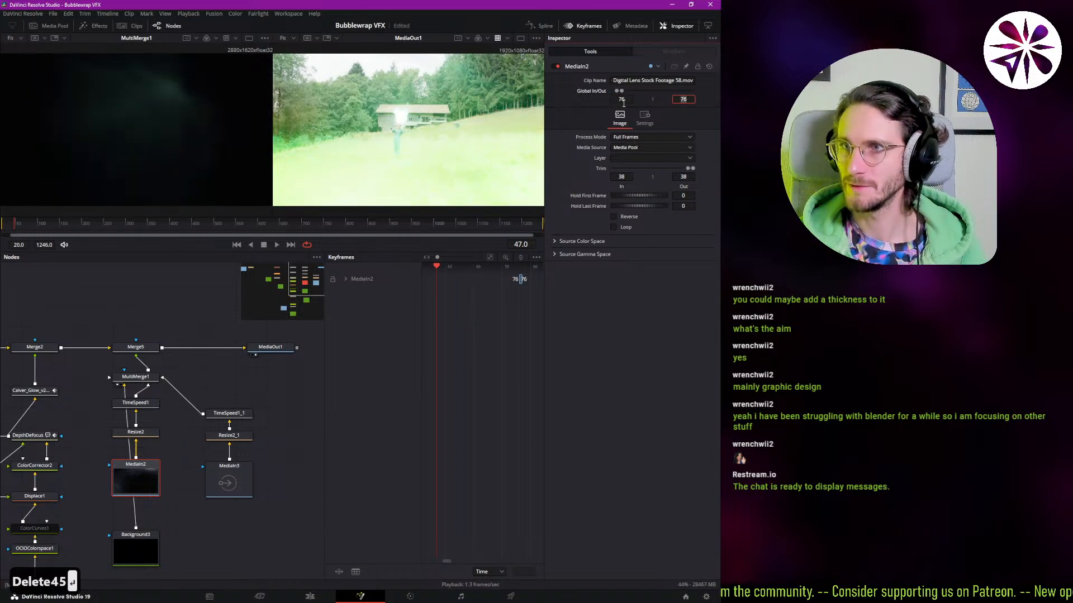
- Set the MediaIn2 clip's global in point to frame 48 and extend its trim out point to 38
{"action": "type", "text": "48"}
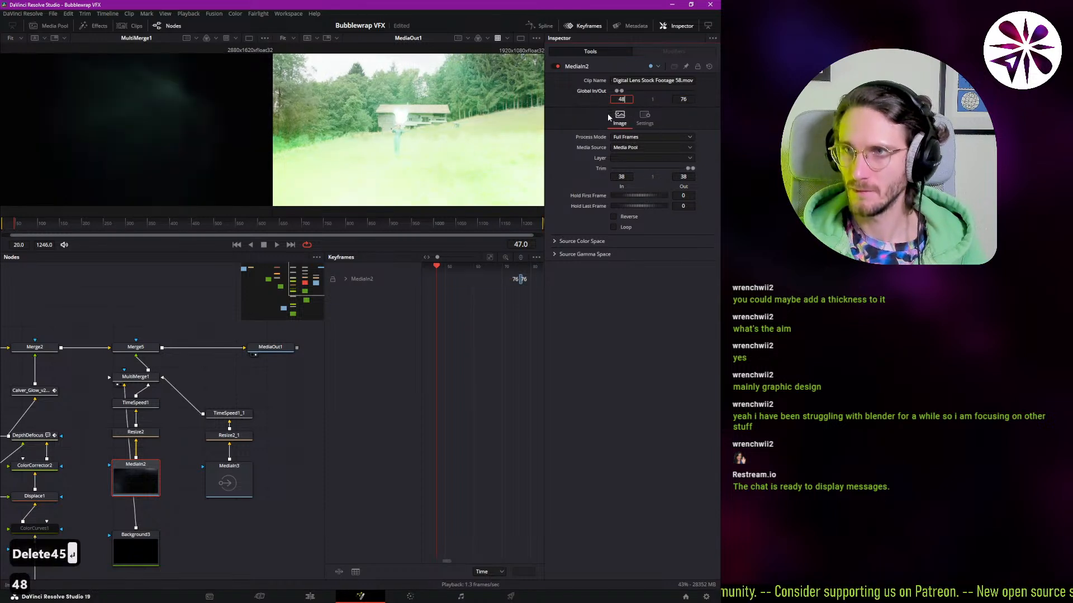
{"action": "key", "text": "Return"}
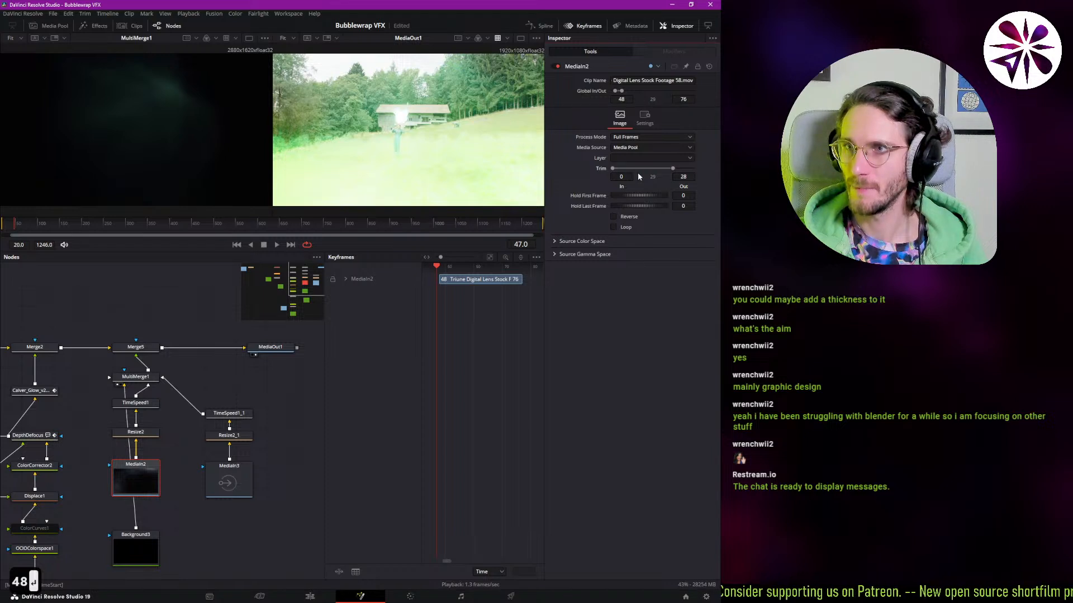
{"action": "left_click_drag", "start_coordinate": [687, 178], "coordinate": [705, 178]}
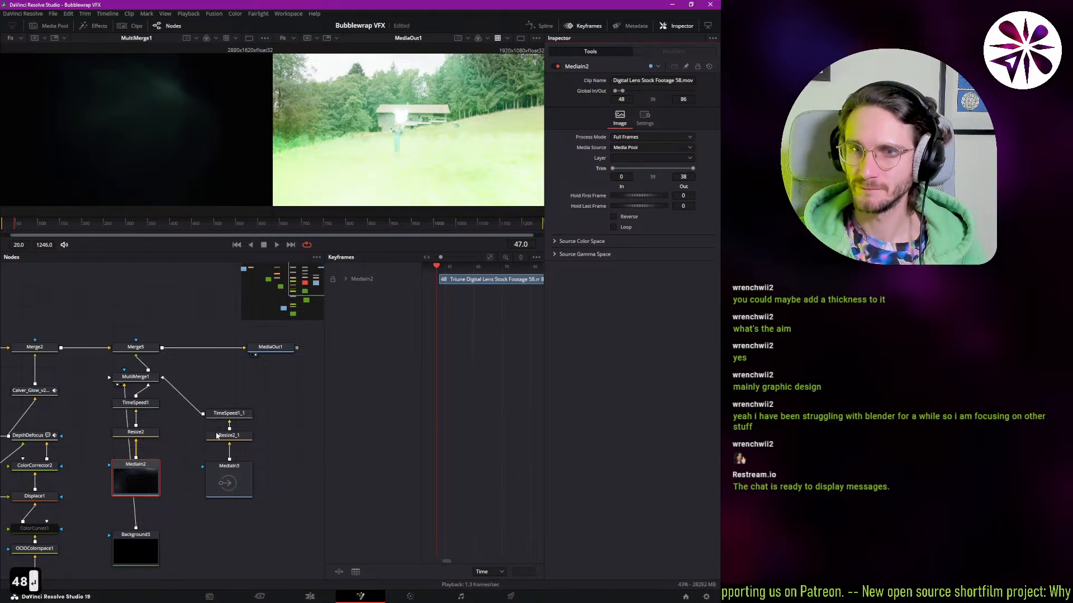
- Set the MediaIn3 clip's global in point to frame 48
{"action": "left_click", "coordinate": [213, 478]}
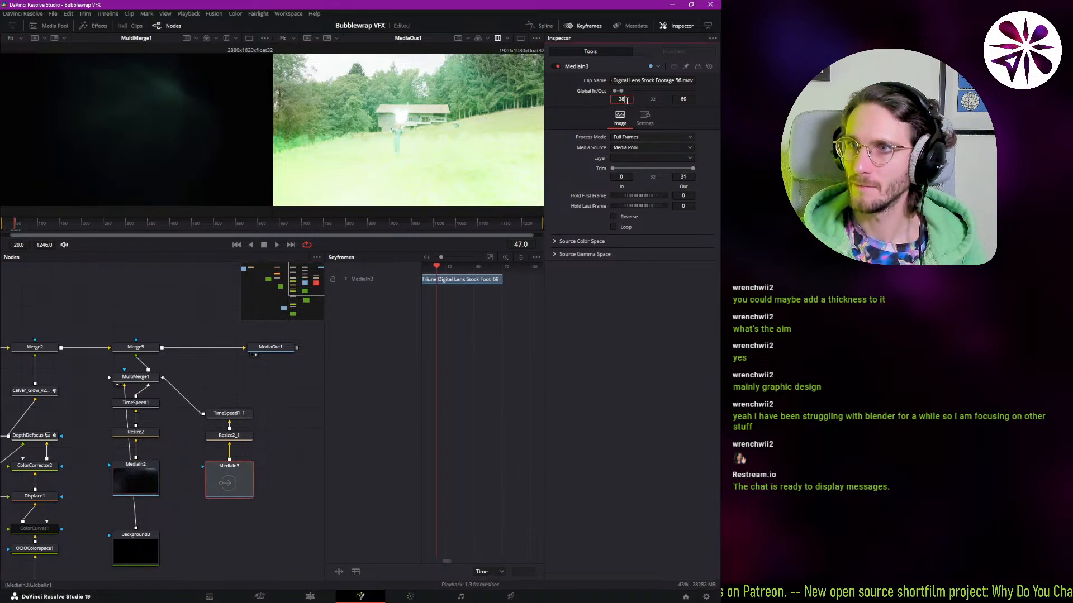
{"action": "key", "text": "BackSpace"}
{"action": "type", "text": "4"}
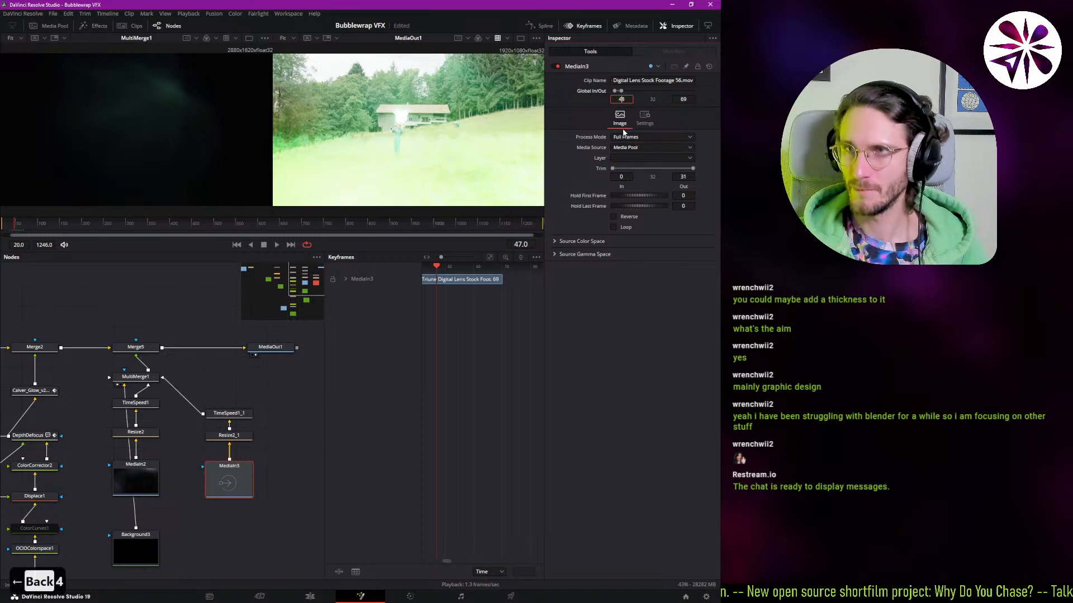
{"action": "key", "text": "Return"}
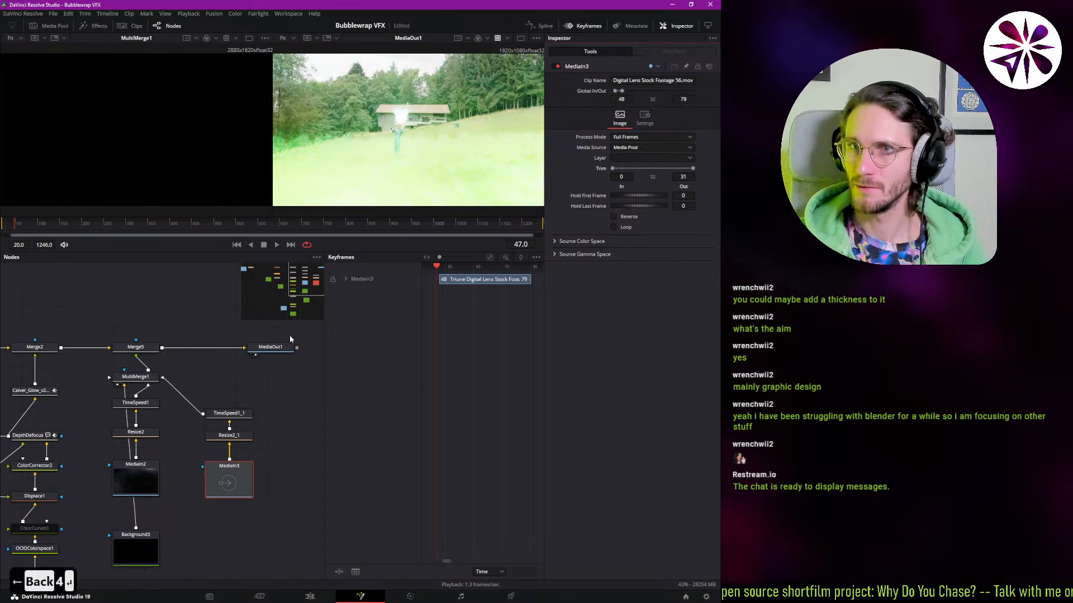
- Play back the composite repeatedly from around frame 45 to check the flare timing against the flash
{"action": "key", "text": "space"}
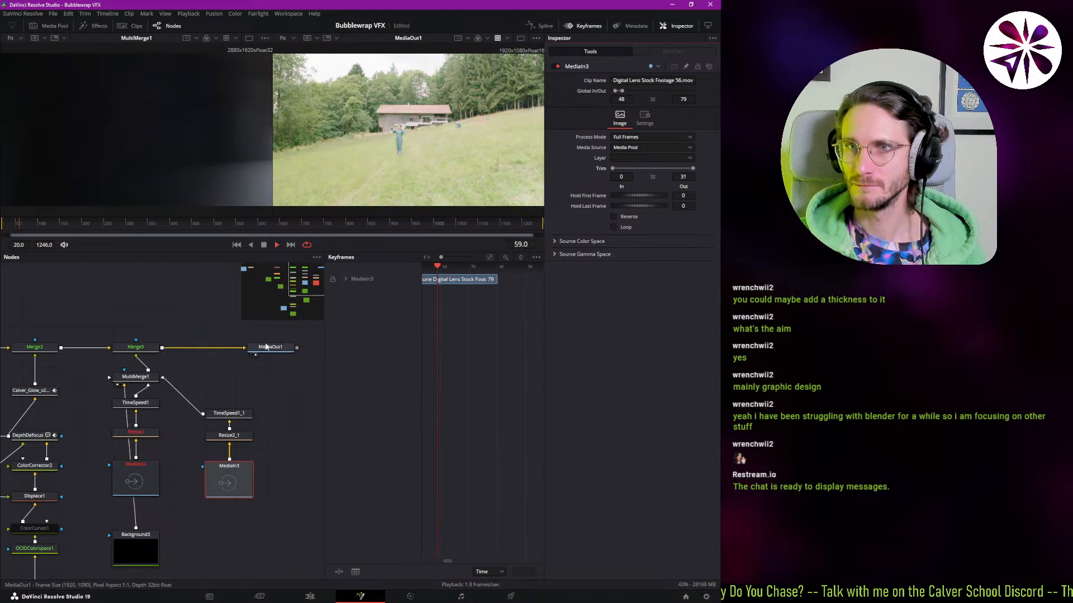
{"action": "key", "text": "space"}
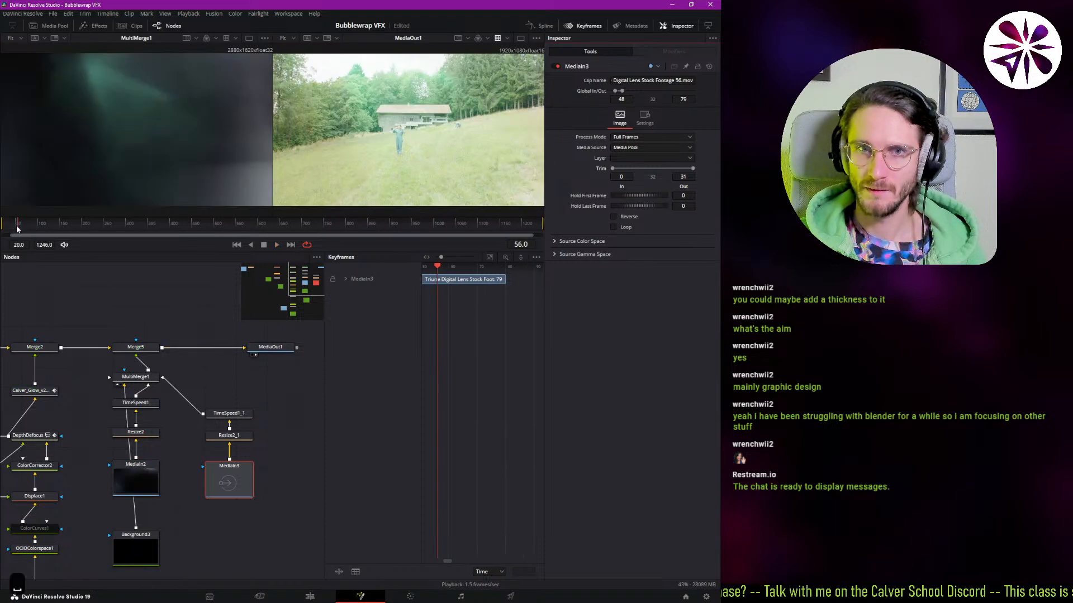
{"action": "left_click", "coordinate": [15, 233]}
{"action": "key", "text": "space"}
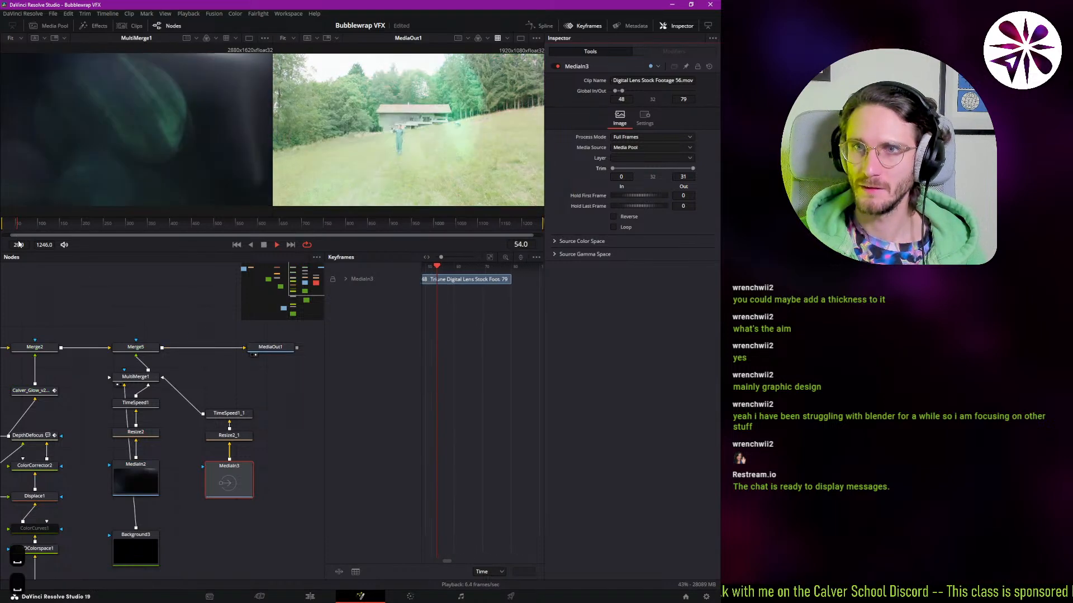
{"action": "key", "text": "space"}
{"action": "left_click", "coordinate": [14, 225]}
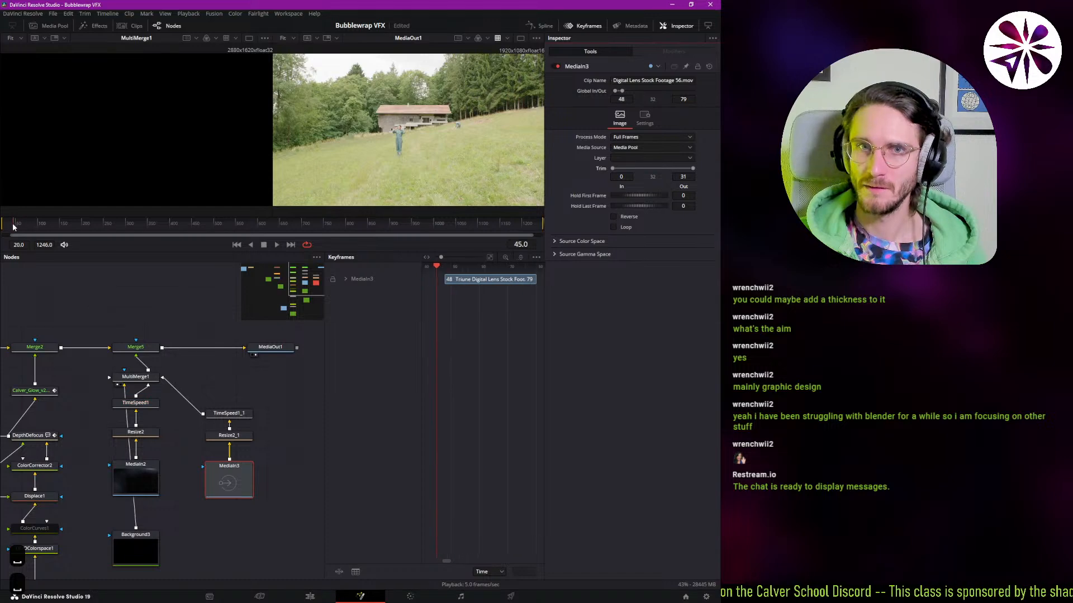
{"action": "key", "text": "space"}
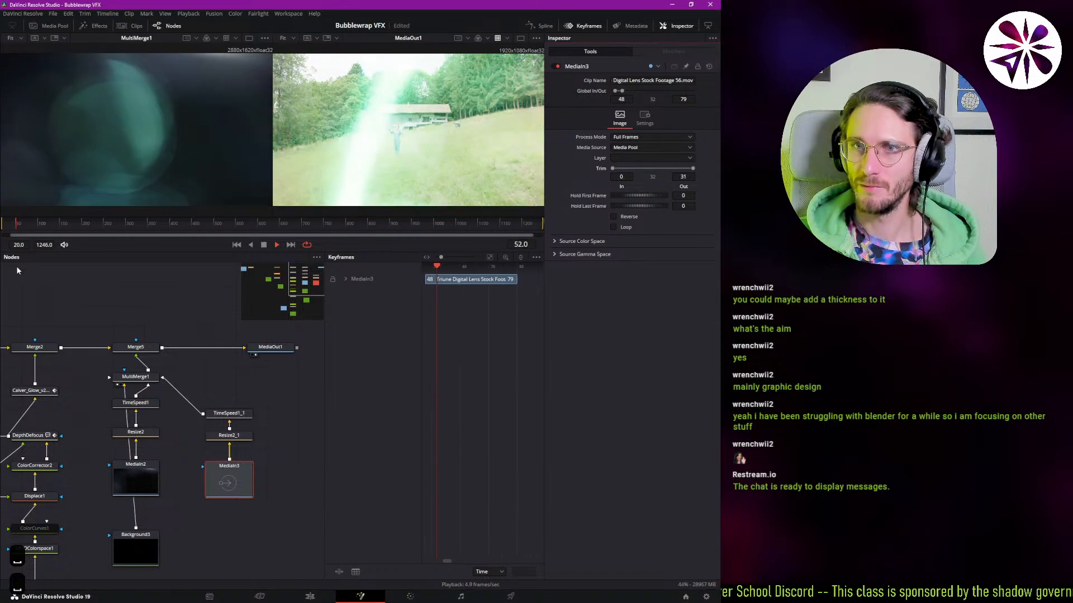
{"action": "left_click", "coordinate": [13, 226]}
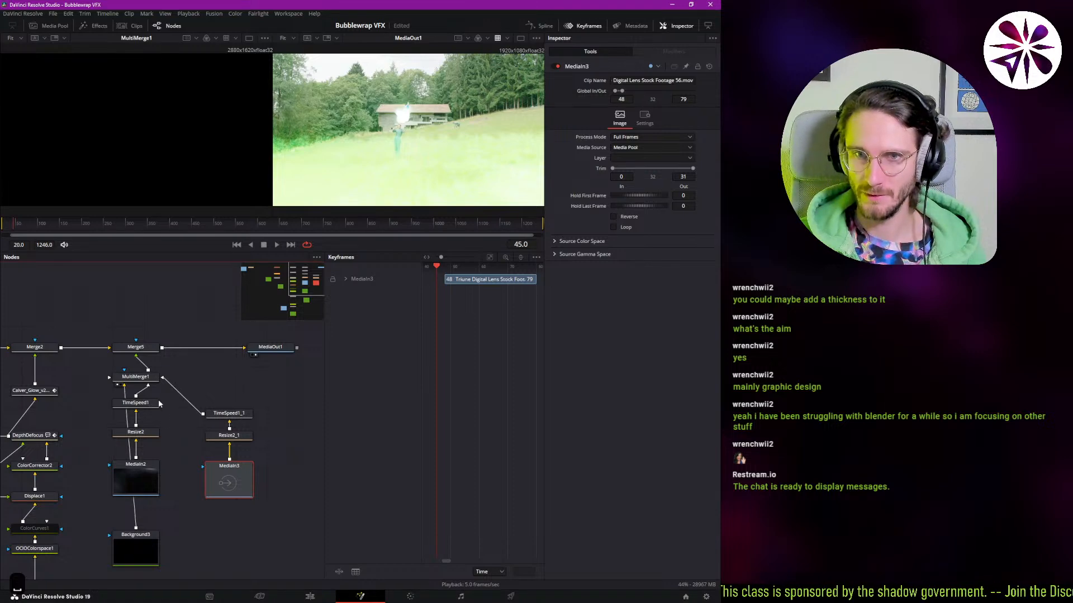
- Show Merge4's Blend keyframes and move the keyframe that starts the fade-in to frame 37
{"action": "left_click", "coordinate": [135, 402]}
{"action": "left_click_drag", "start_coordinate": [88, 432], "coordinate": [142, 413]}
{"action": "left_click_drag", "start_coordinate": [156, 581], "coordinate": [186, 438]}
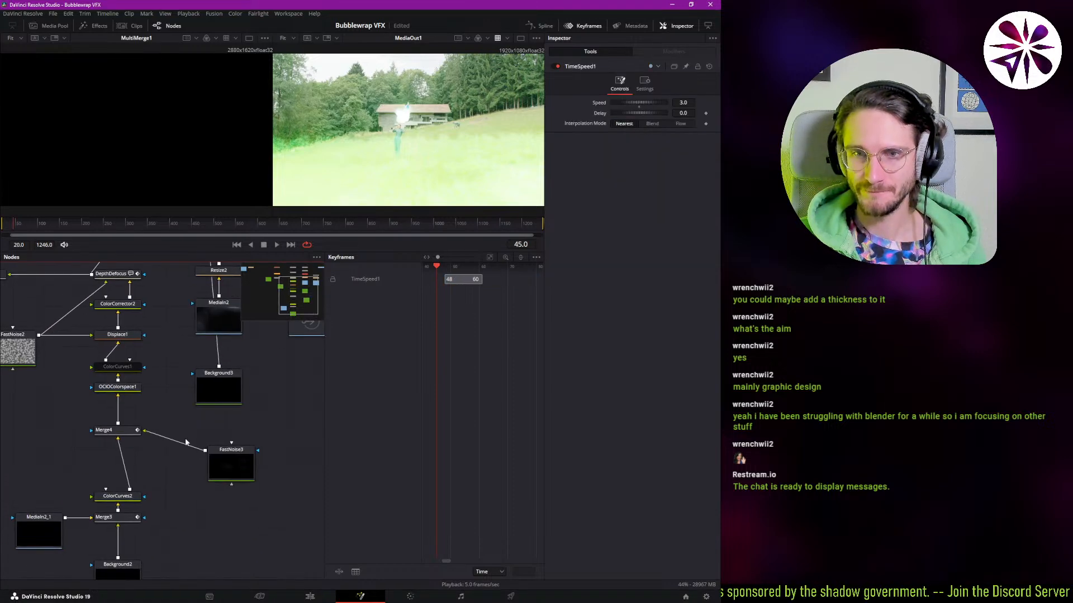
{"action": "left_click", "coordinate": [132, 431]}
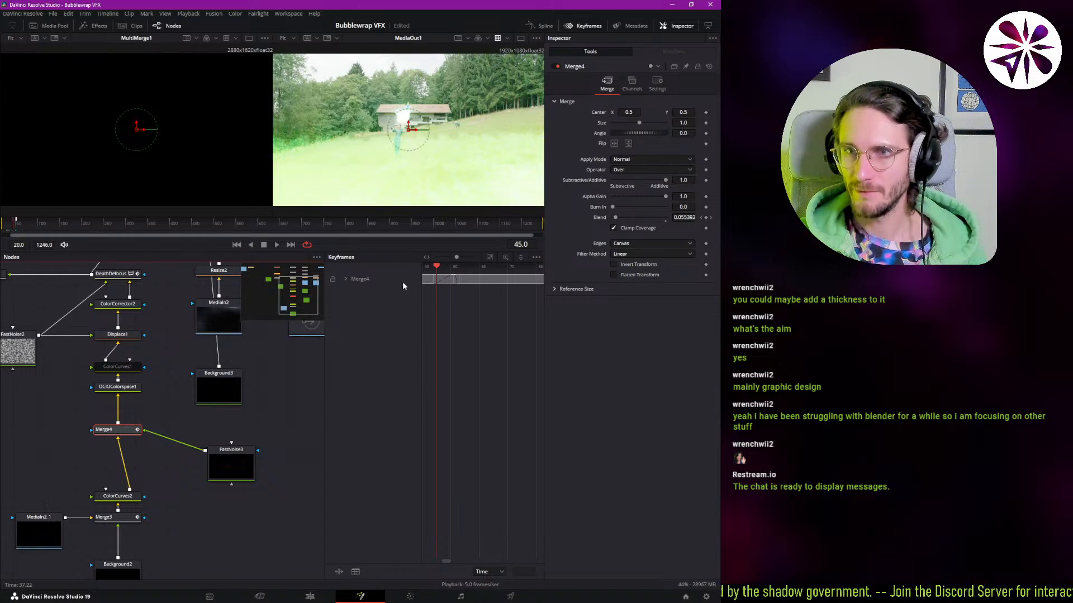
{"action": "left_click", "coordinate": [346, 279]}
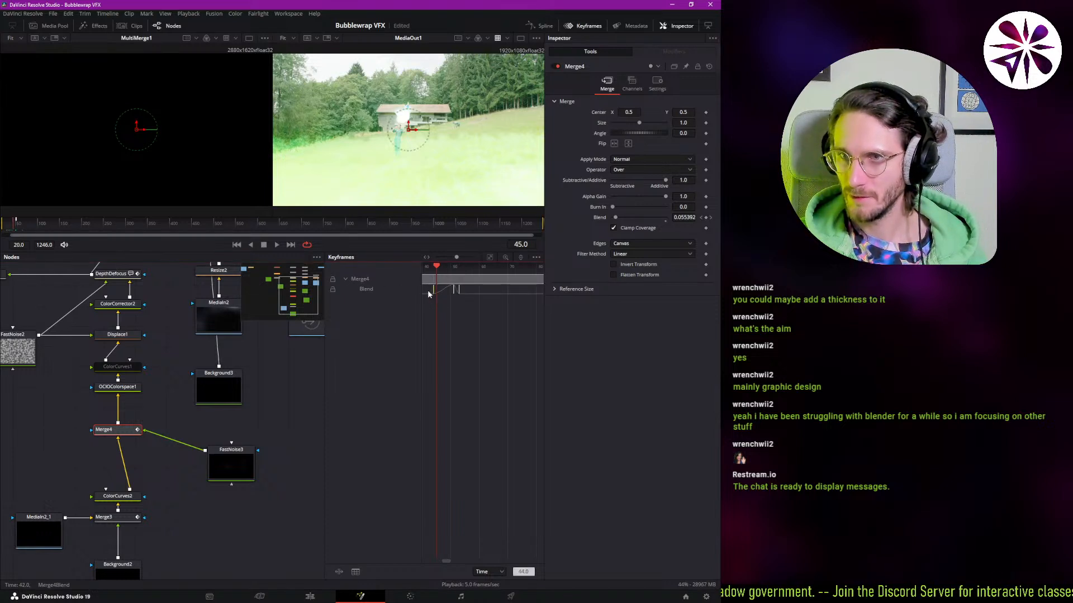
{"action": "left_click_drag", "start_coordinate": [430, 292], "coordinate": [447, 296]}
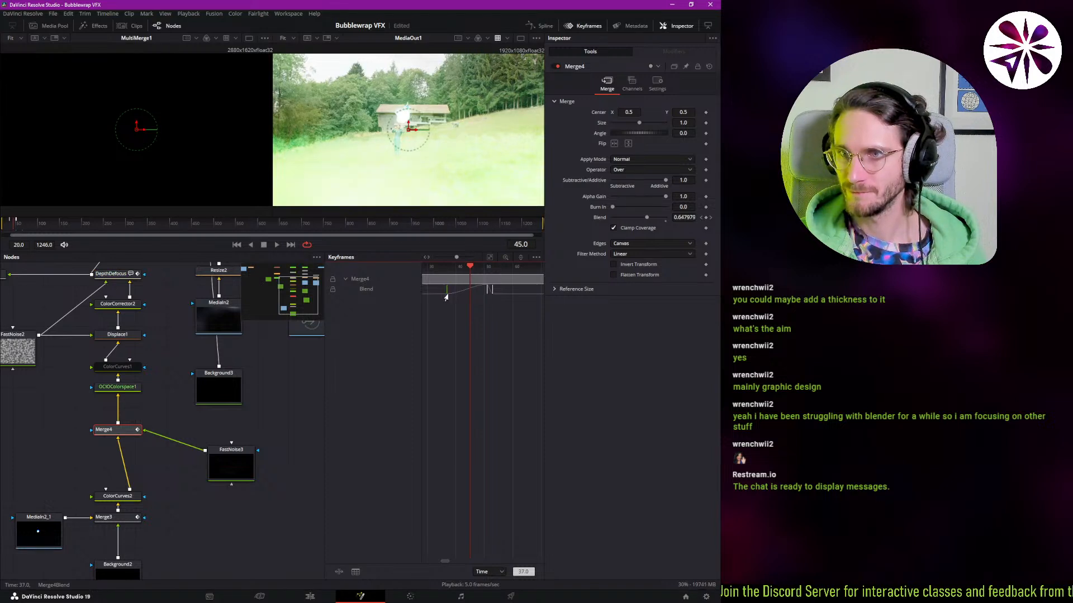
- Play back the fade and move Merge4's last Blend keyframe to frame 55
{"action": "key", "text": "space"}
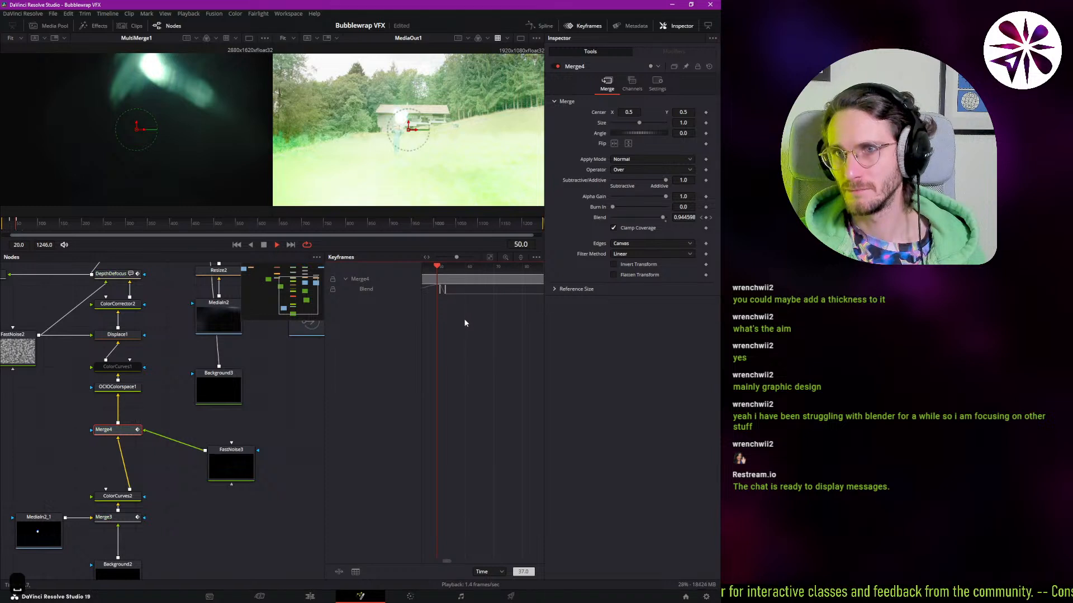
{"action": "key", "text": "space"}
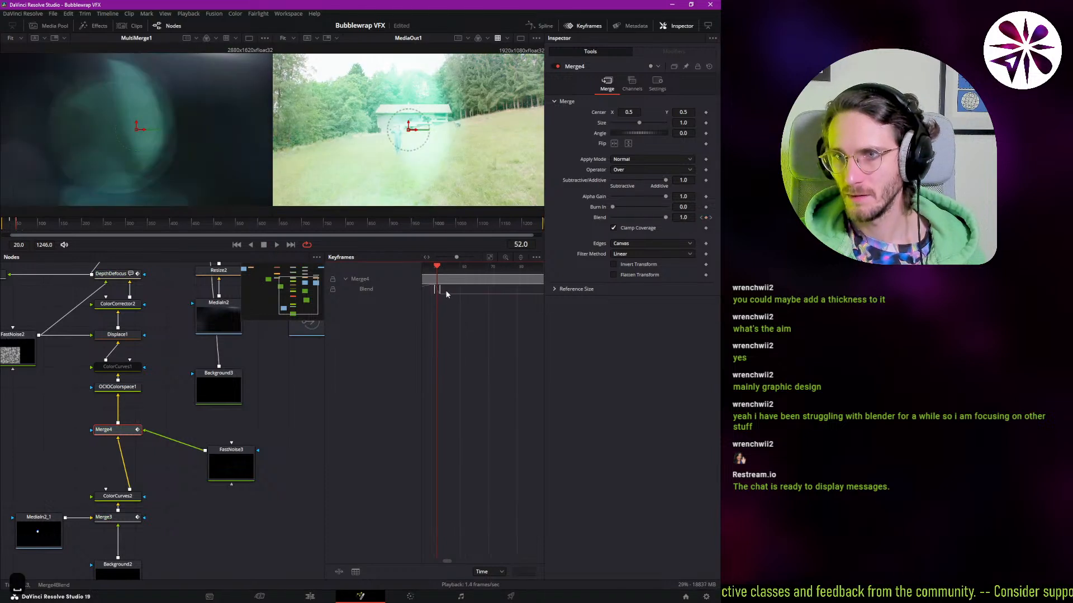
{"action": "left_click", "coordinate": [439, 290]}
{"action": "left_click_drag", "start_coordinate": [437, 295], "coordinate": [445, 299]}
- Review the flash's fade-out in playback and extend it by moving Merge4's last Blend keyframe to about frame 60
{"action": "key", "text": "space"}
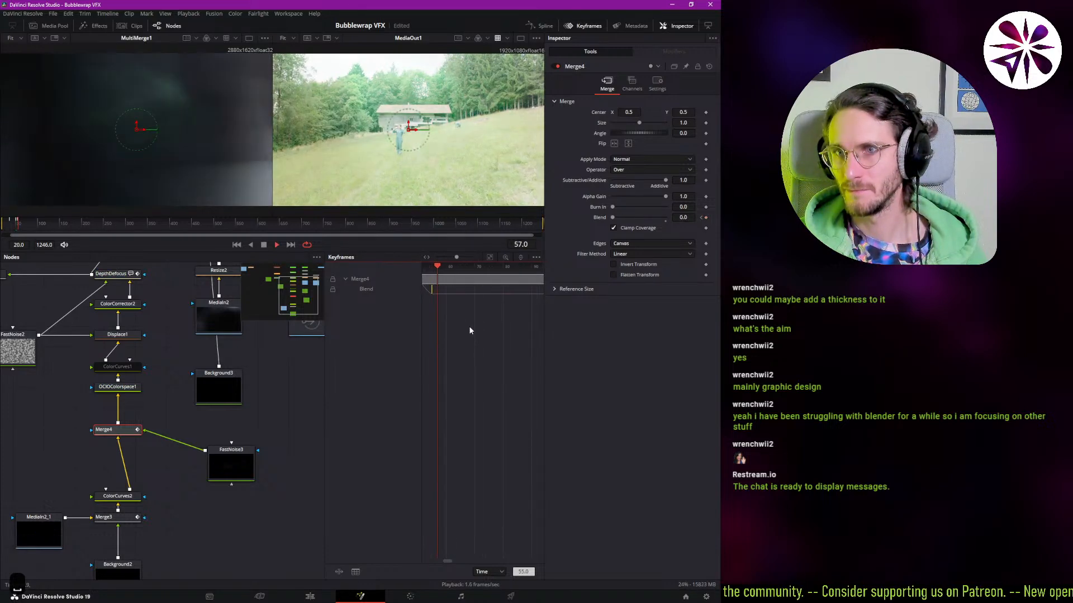
{"action": "key", "text": "space"}
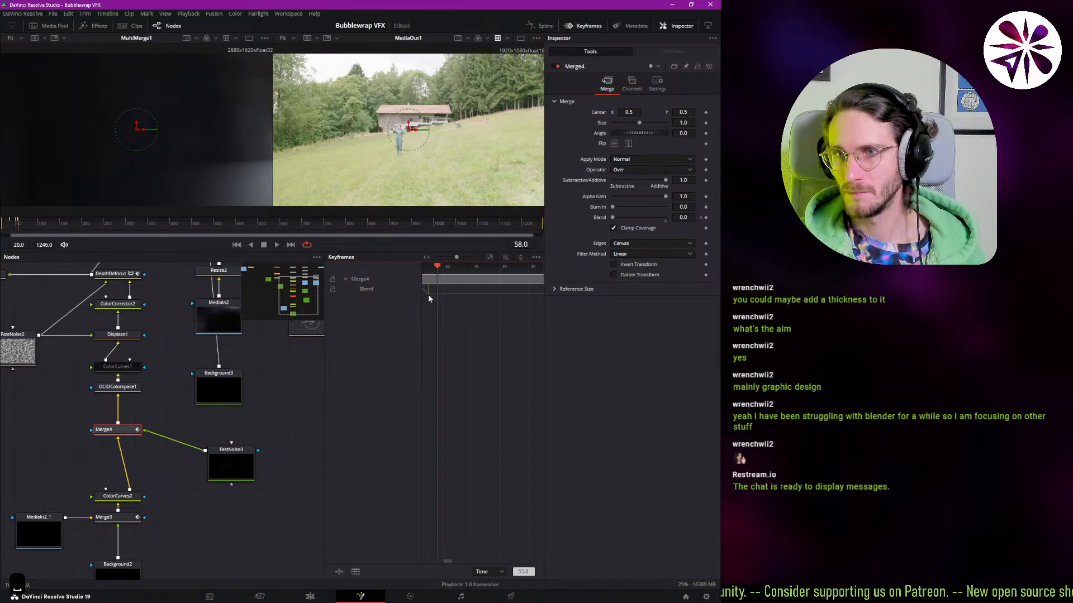
{"action": "left_click", "coordinate": [429, 295]}
{"action": "left_click_drag", "start_coordinate": [429, 295], "coordinate": [444, 294]}
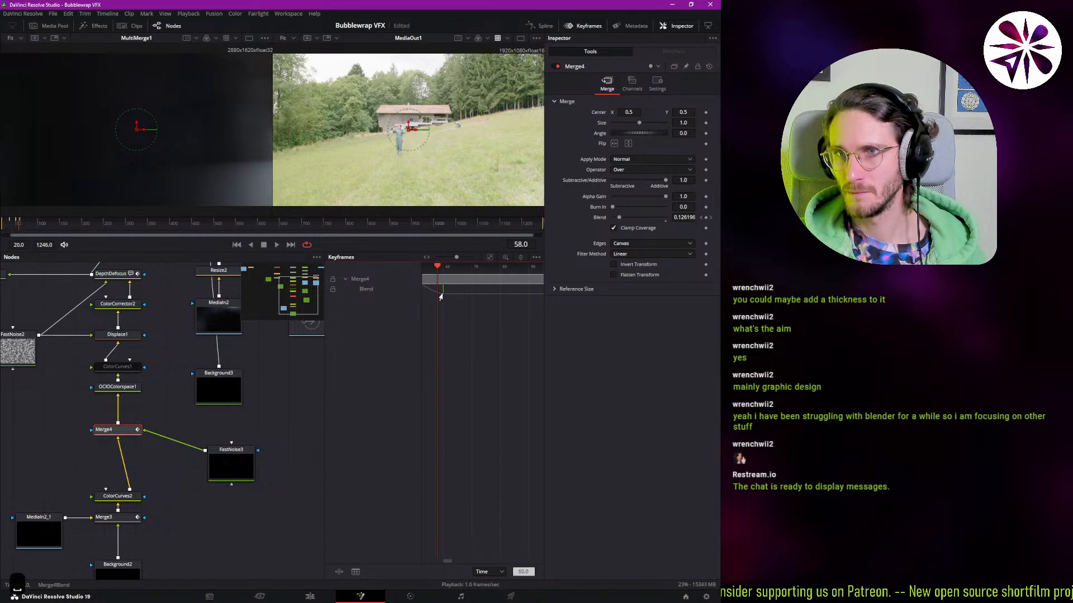
- Play back the composite from frame 53 to check the flash's extended fade-out
{"action": "left_click_drag", "start_coordinate": [445, 338], "coordinate": [472, 312]}
{"action": "left_click_drag", "start_coordinate": [464, 267], "coordinate": [450, 268]}
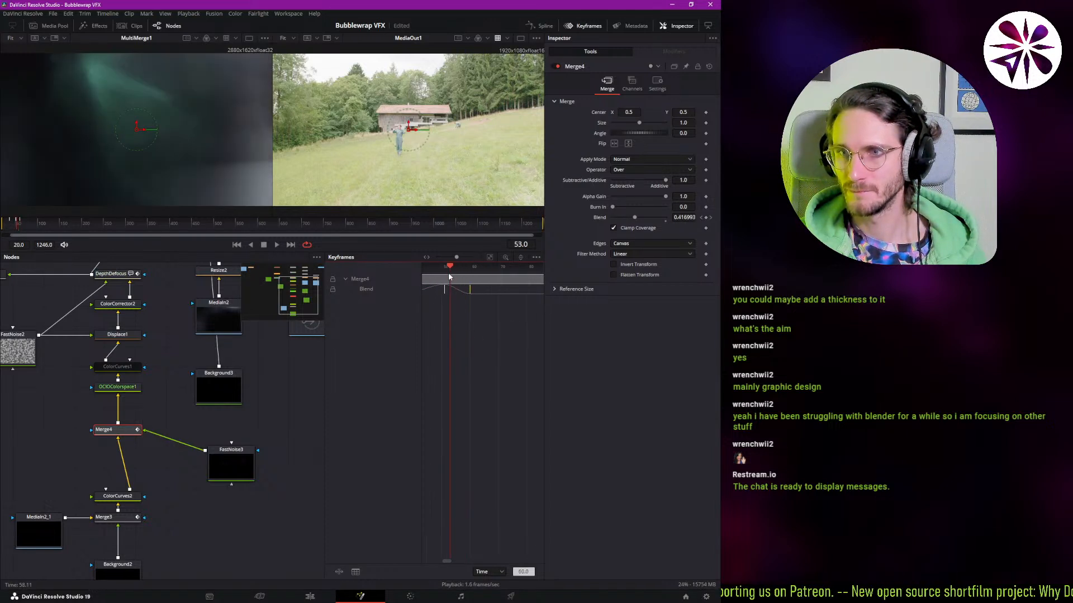
{"action": "key", "text": "space"}
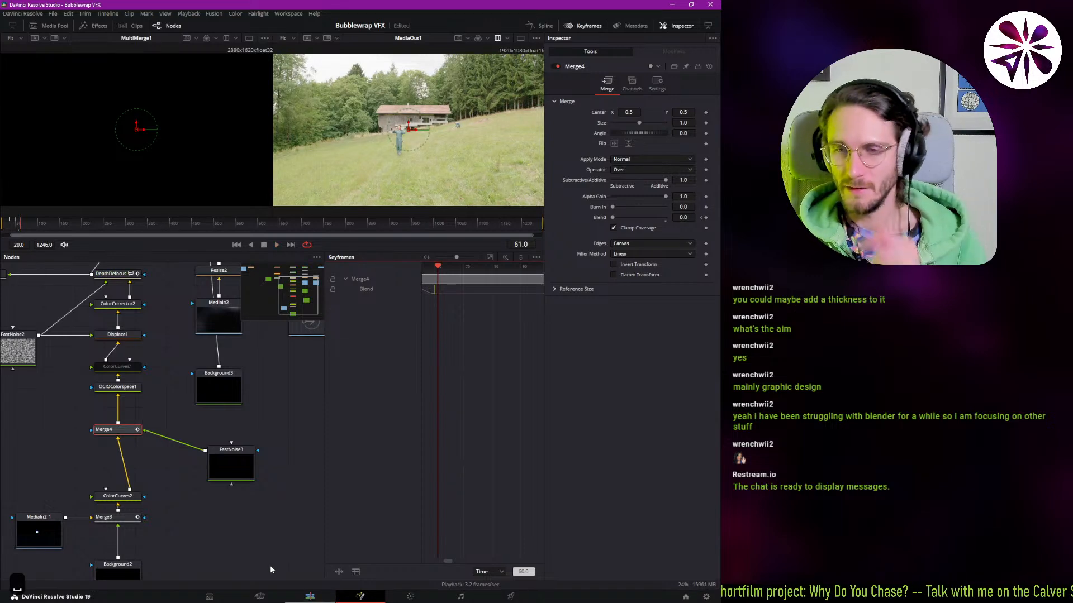
- In the edit timeline, mark a range from the shot's start at 00:03:10:18 to 00:03:18:12 and return the playhead to its start
{"action": "key", "text": "shift+4"}
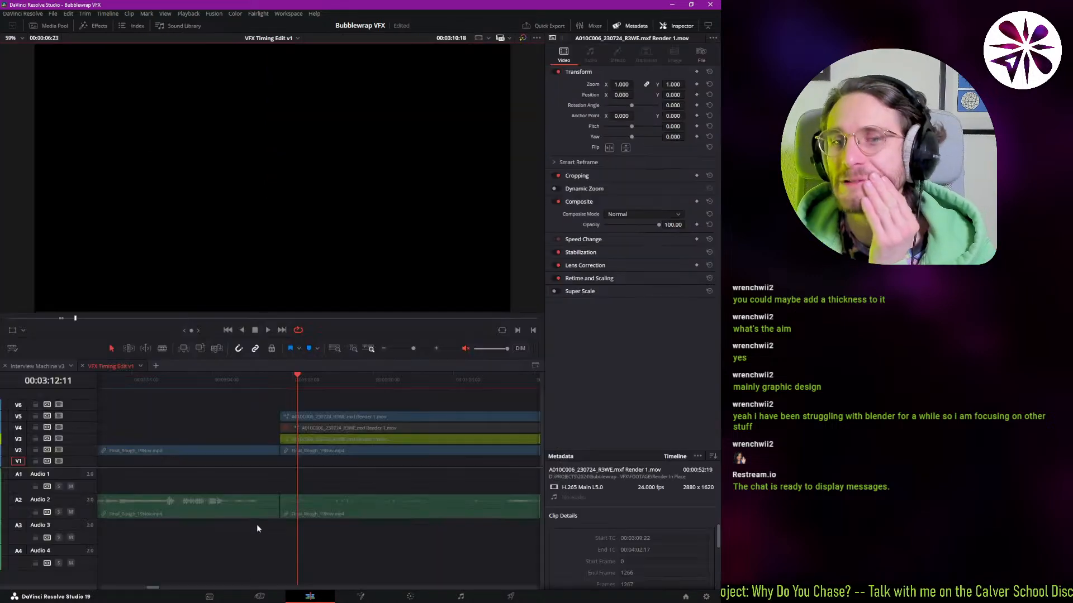
{"action": "left_click_drag", "start_coordinate": [296, 377], "coordinate": [357, 390]}
{"action": "key", "text": "i"}
{"action": "key", "text": "i"}
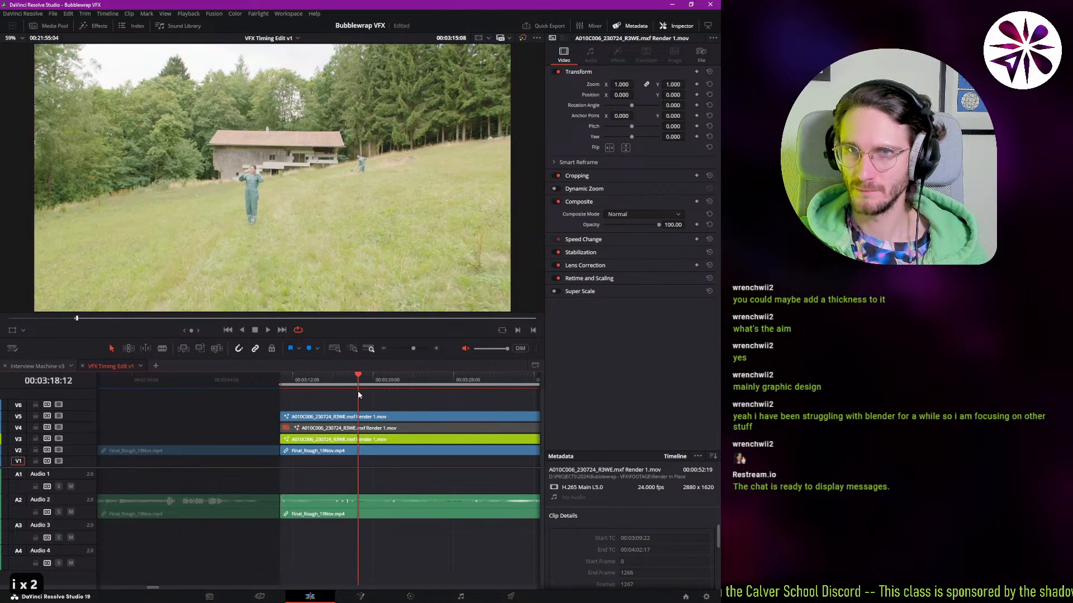
{"action": "key", "text": "o"}
{"action": "left_click", "coordinate": [272, 420]}
{"action": "left_click_drag", "start_coordinate": [273, 420], "coordinate": [279, 419]}
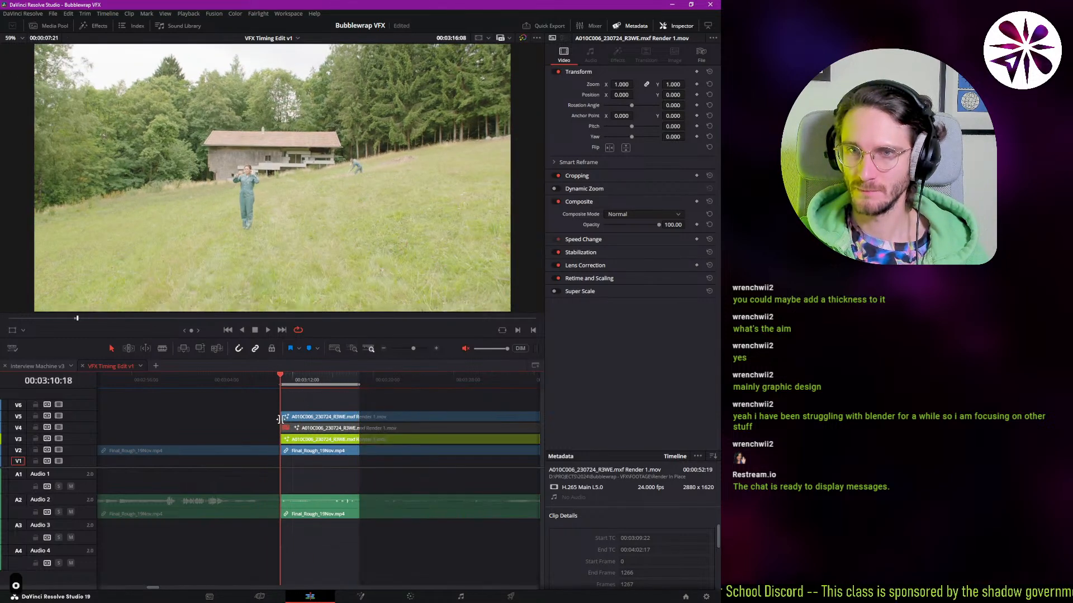
{"action": "left_click", "coordinate": [266, 414]}
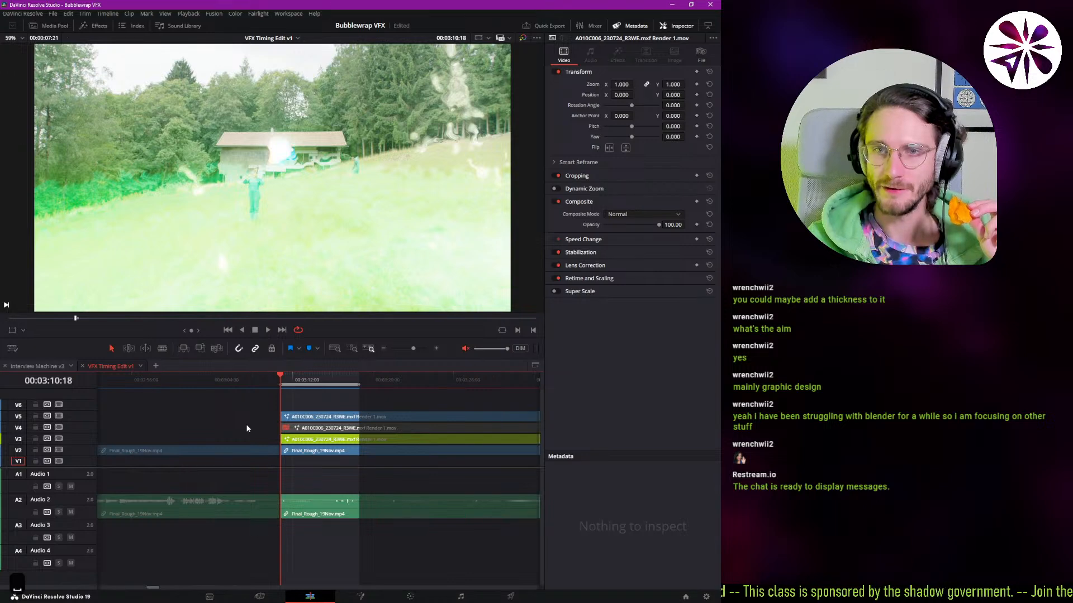
- Play the marked range, shorten it to end at about 00:03:12:13, and replay the flash from the shot's start
{"action": "key", "text": "space"}
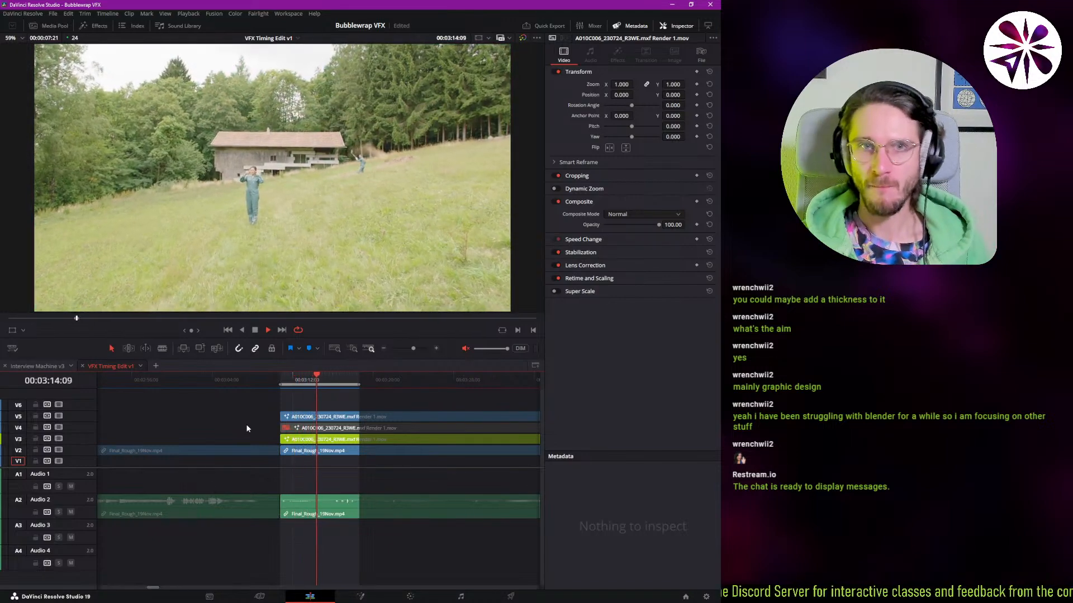
{"action": "left_click", "coordinate": [386, 418]}
{"action": "left_click_drag", "start_coordinate": [305, 391], "coordinate": [279, 399]}
{"action": "key", "text": "space"}
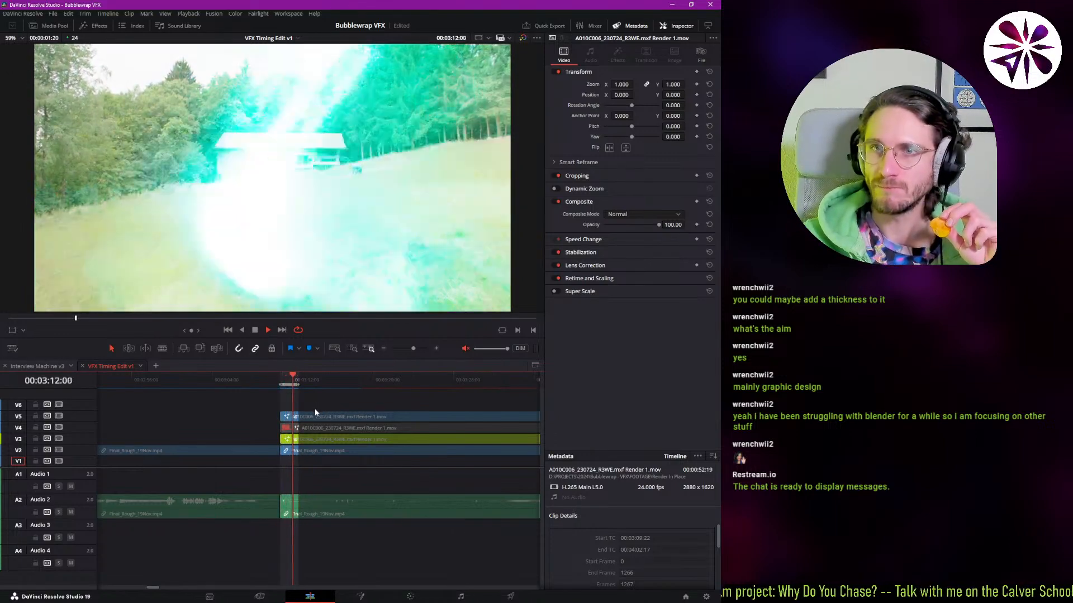
{"action": "key", "text": "space"}
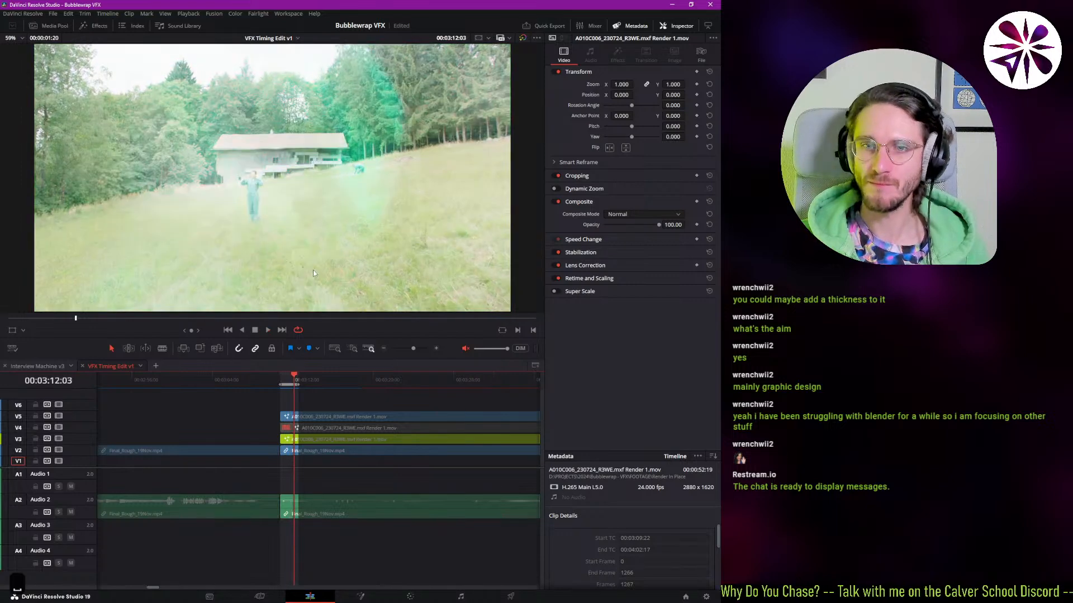
- Return to the Fusion composite, check the flare media and MultiMerge1 nodes, and select TimeSpeed1_1
{"action": "left_click", "coordinate": [360, 596]}
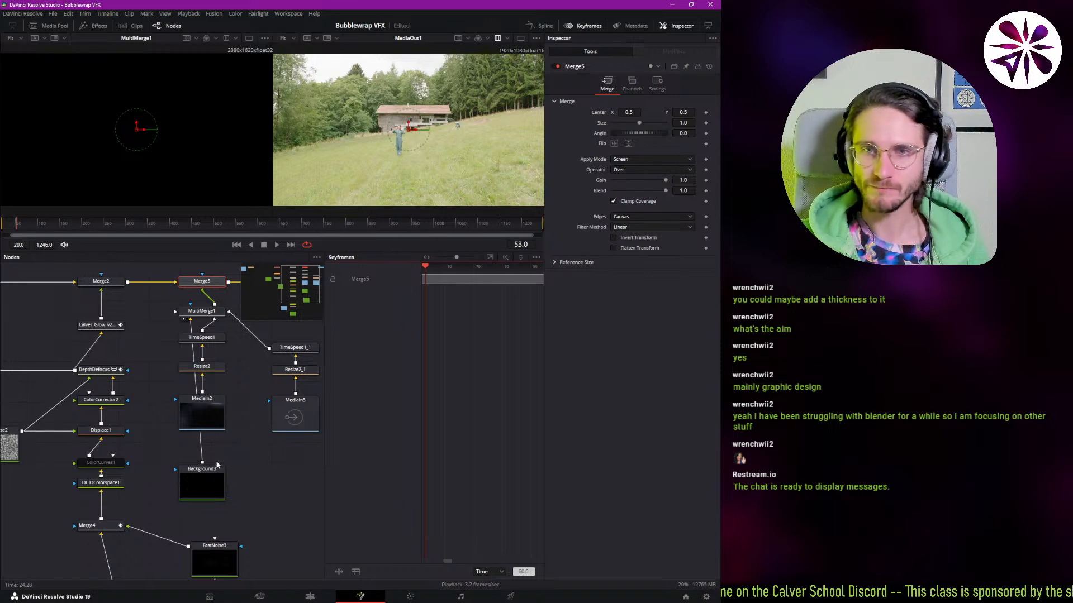
{"action": "left_click", "coordinate": [208, 416]}
{"action": "left_click_drag", "start_coordinate": [317, 431], "coordinate": [186, 450]}
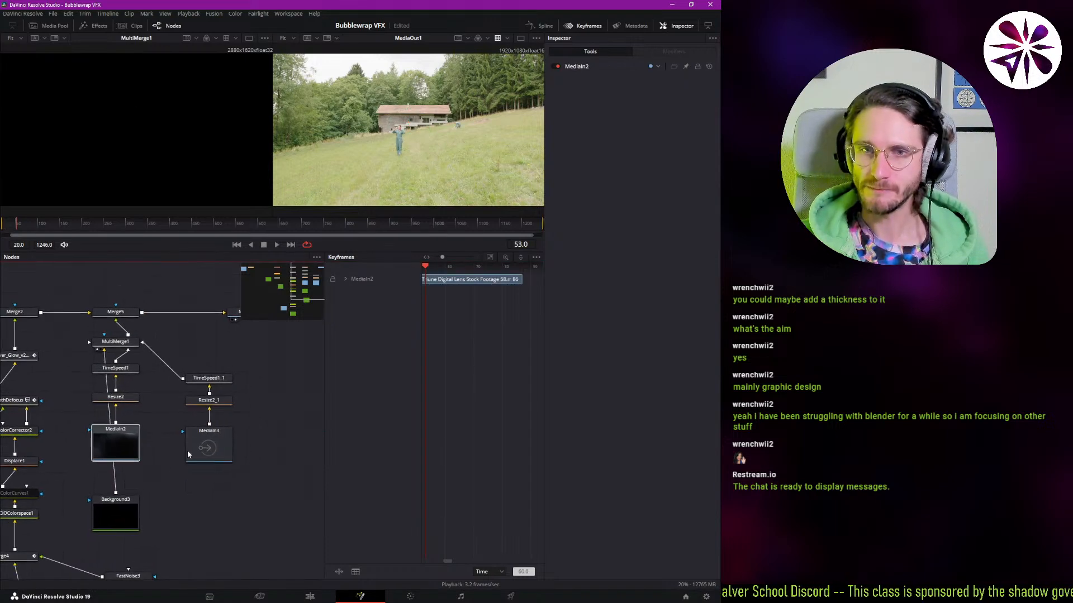
{"action": "left_click", "coordinate": [216, 448]}
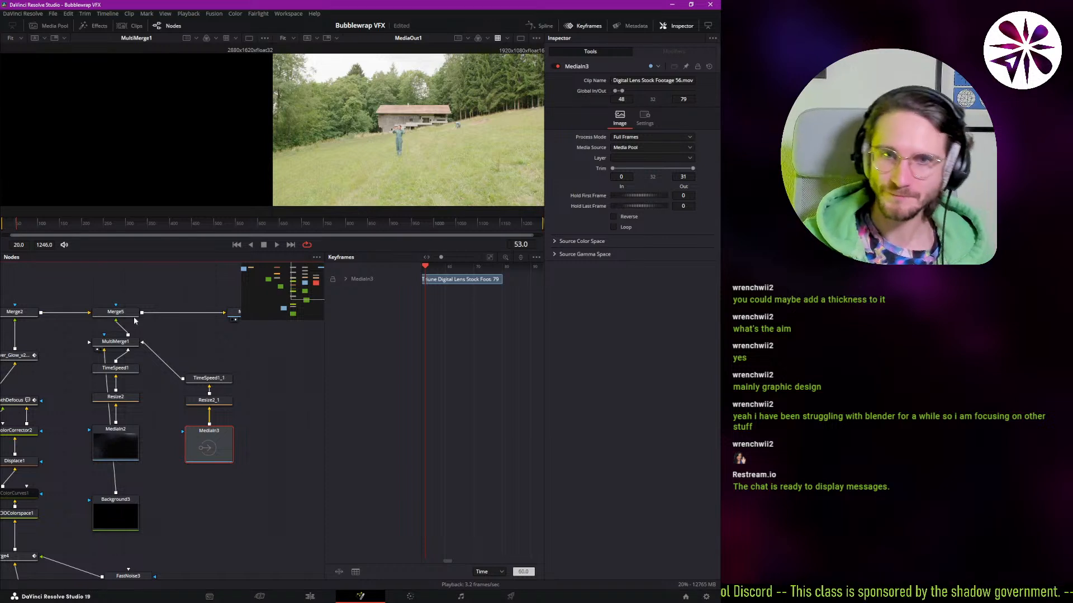
{"action": "left_click", "coordinate": [115, 341]}
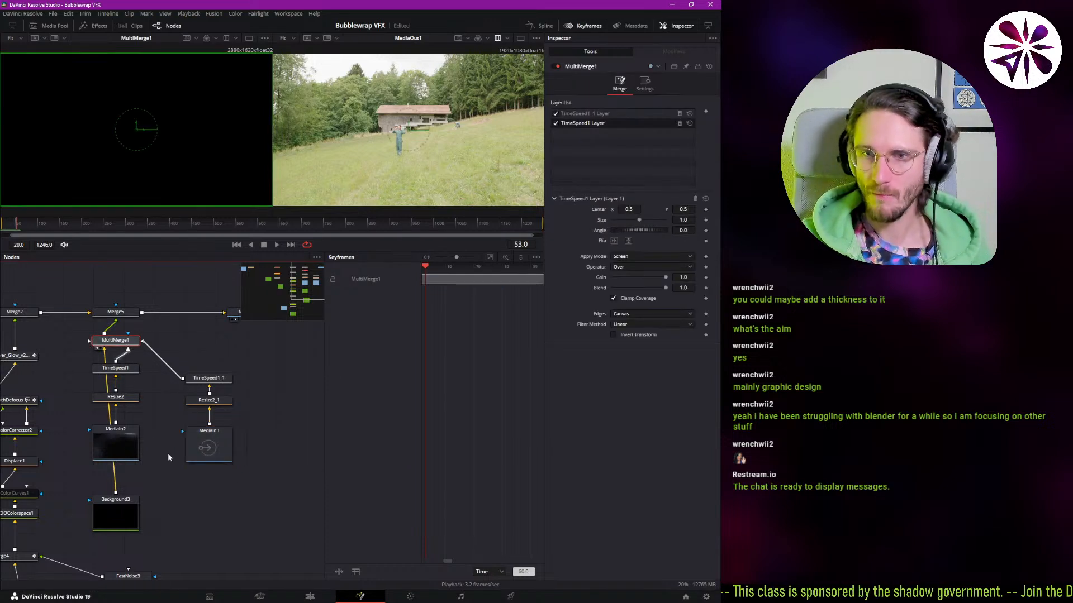
{"action": "left_click", "coordinate": [208, 378]}
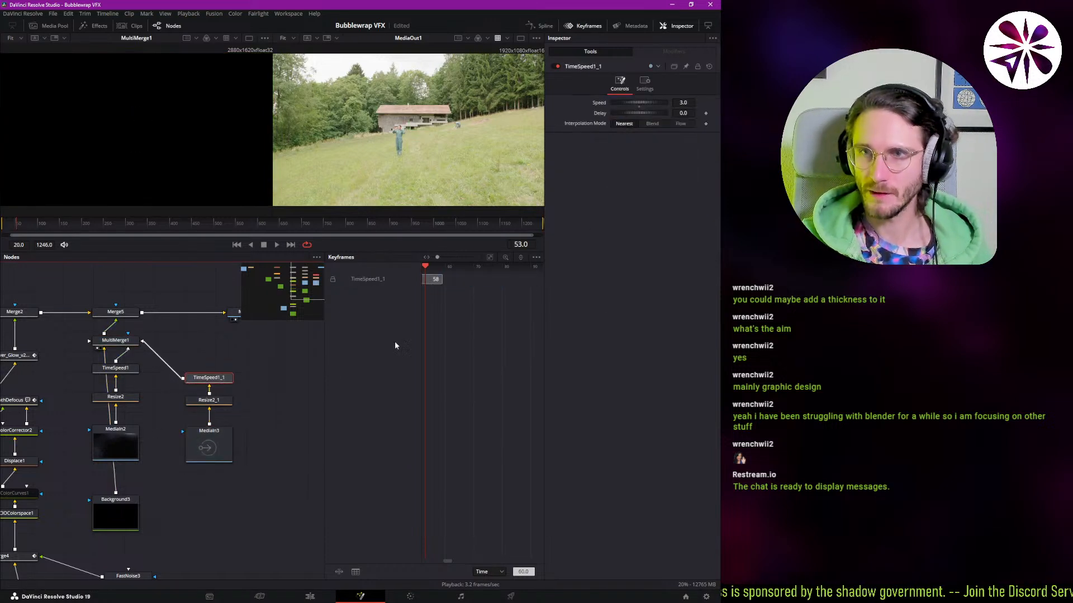
{"action": "left_click", "coordinate": [686, 106]}
{"action": "key", "text": "BackSpace"}
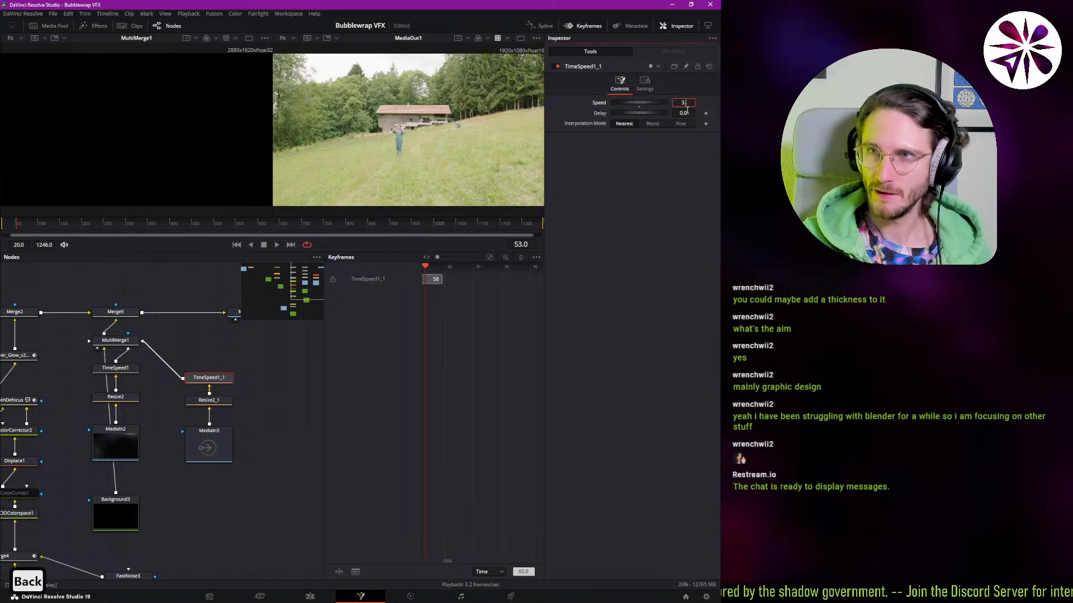
{"action": "key", "text": "BackSpace"}
{"action": "key", "text": "BackSpace"}
{"action": "type", "text": "1.5"}
{"action": "key", "text": "Return"}
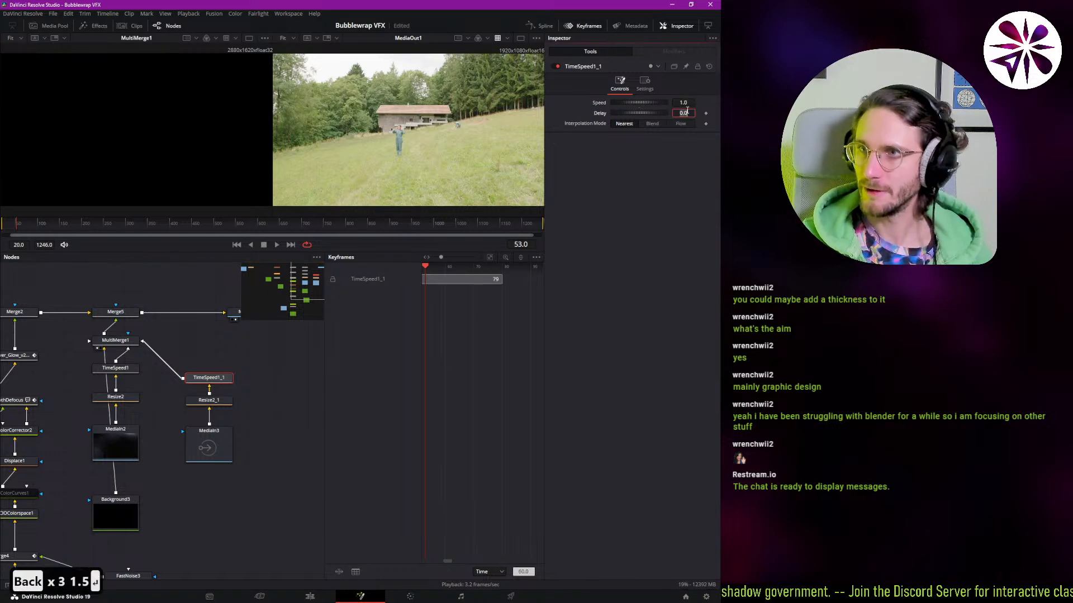
{"action": "left_click_drag", "start_coordinate": [688, 105], "coordinate": [686, 104]}
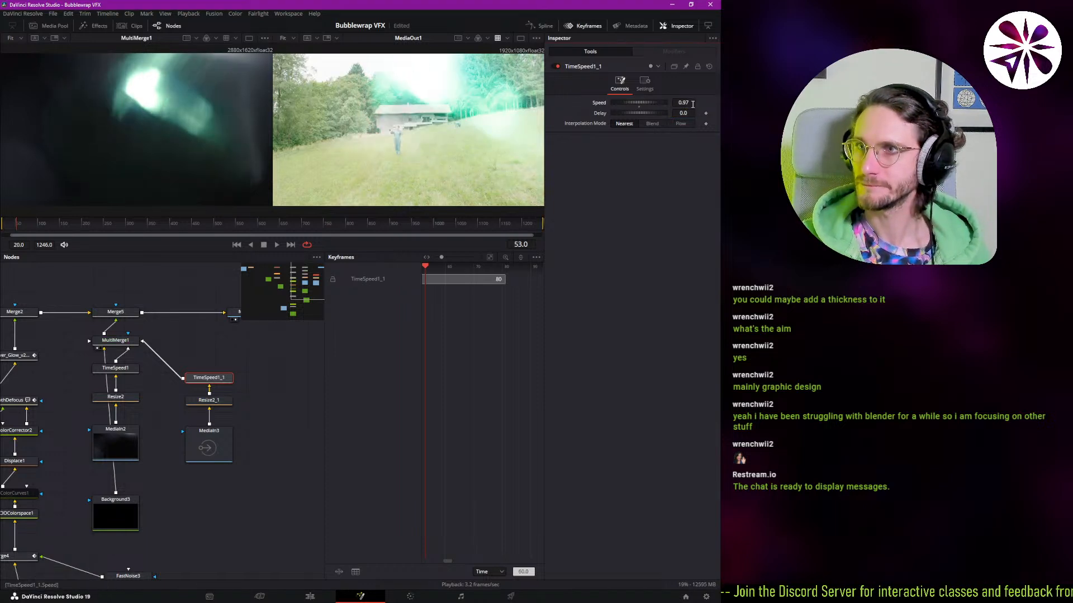
- Set TimeSpeed1_1's speed to 1.5
{"action": "left_click", "coordinate": [694, 103]}
{"action": "key", "text": "BackSpace"}
{"action": "key", "text": "BackSpace"}
{"action": "key", "text": "BackSpace"}
{"action": "key", "text": "BackSpace"}
{"action": "type", "text": "1.5"}
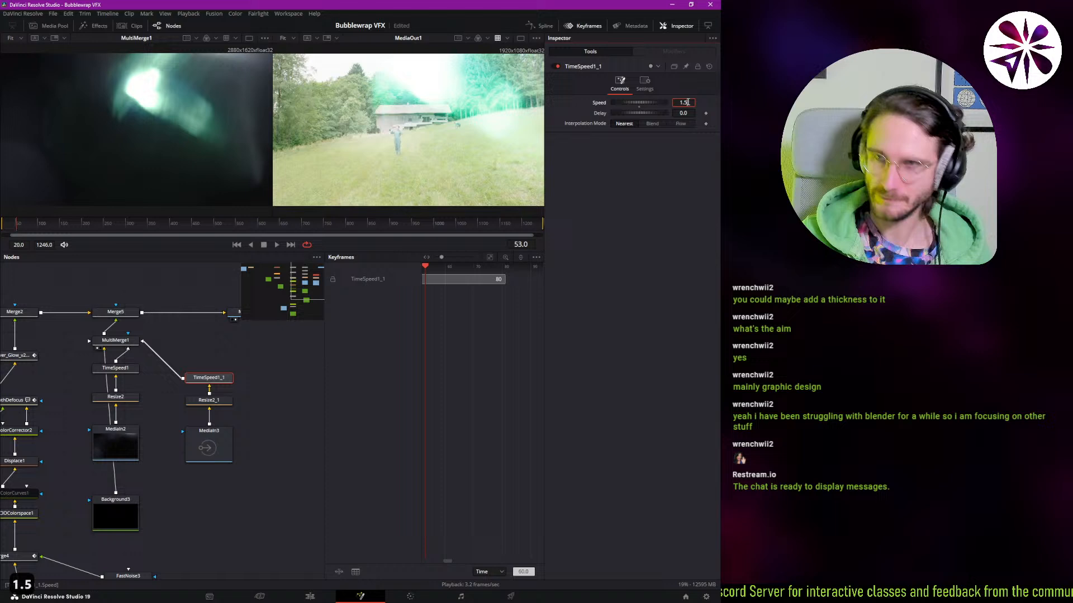
{"action": "key", "text": "Return"}
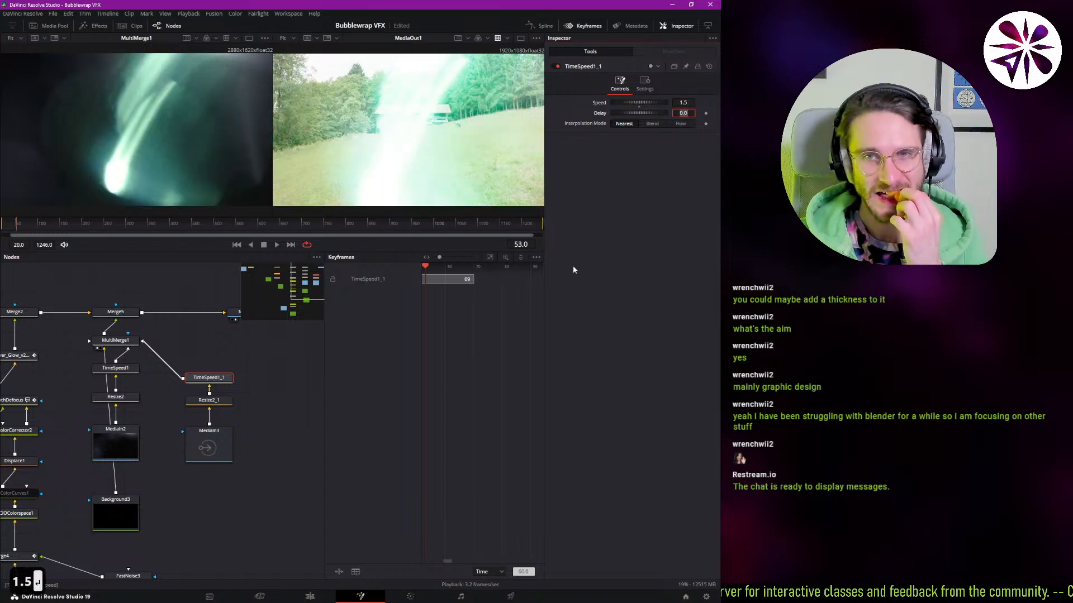
- Slide MediaIn3's lens-flare footage earlier so that it spans frames 34 to 65
{"action": "left_click", "coordinate": [208, 445]}
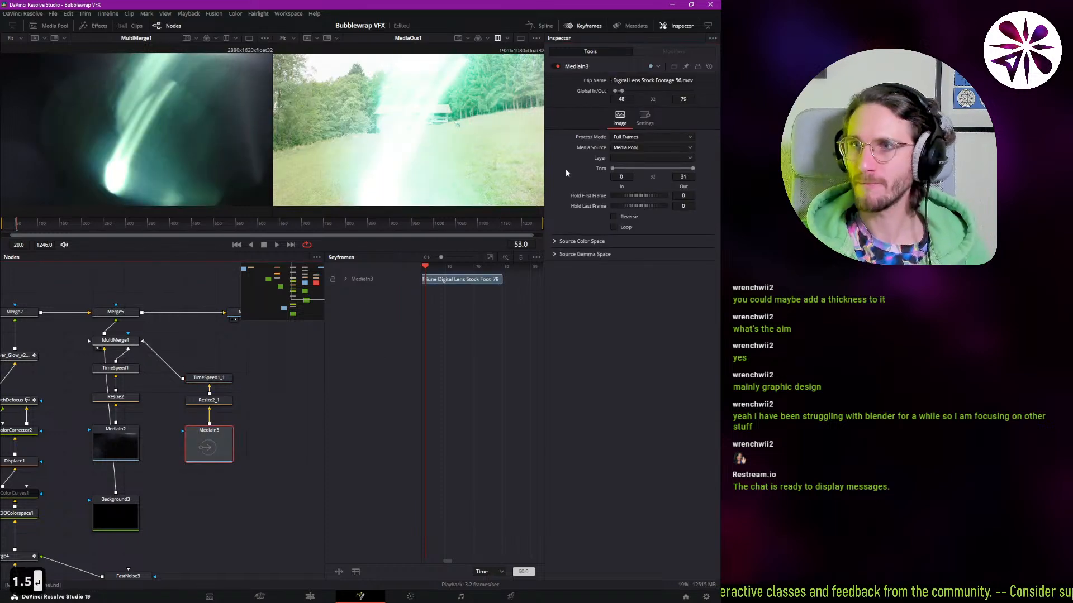
{"action": "left_click_drag", "start_coordinate": [446, 331], "coordinate": [489, 341]}
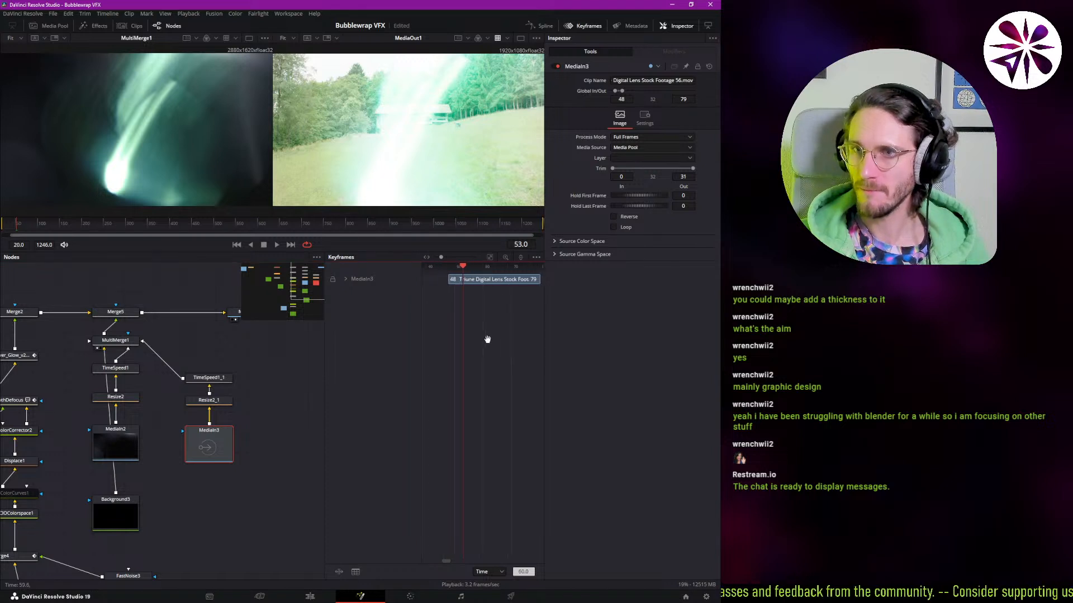
{"action": "left_click_drag", "start_coordinate": [486, 275], "coordinate": [481, 277]}
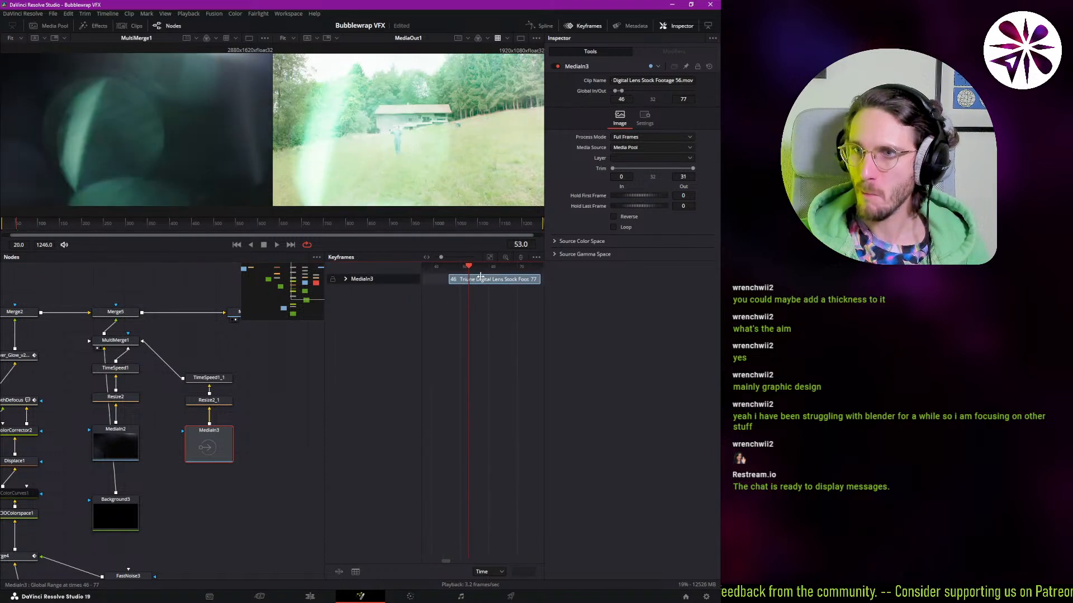
{"action": "left_click_drag", "start_coordinate": [480, 277], "coordinate": [450, 280]}
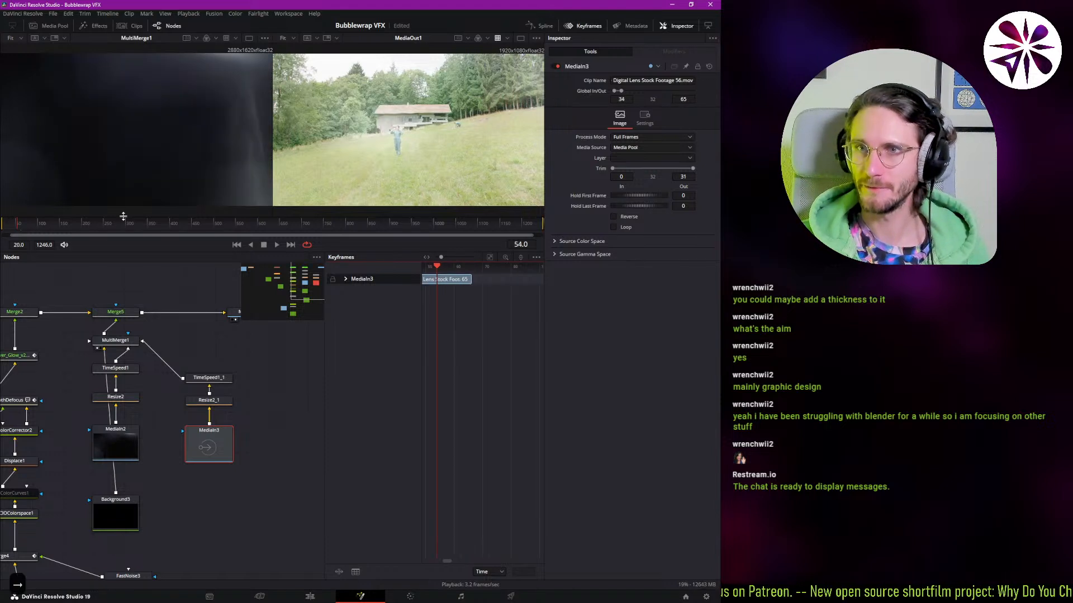
- Step frame by frame back and forth through about frames 46 to 56 to compare the flare with the flash
{"action": "key", "text": "Right"}
{"action": "key", "text": "Right"}
{"action": "key", "text": "Right"}
{"action": "key", "text": "Right"}
{"action": "key", "text": "Right"}
{"action": "key", "text": "Left"}
{"action": "key", "text": "Left"}
{"action": "key", "text": "Left"}
{"action": "key", "text": "Left"}
{"action": "key", "text": "Left"}
{"action": "key", "text": "Left"}
{"action": "key", "text": "Left"}
{"action": "key", "text": "Left"}
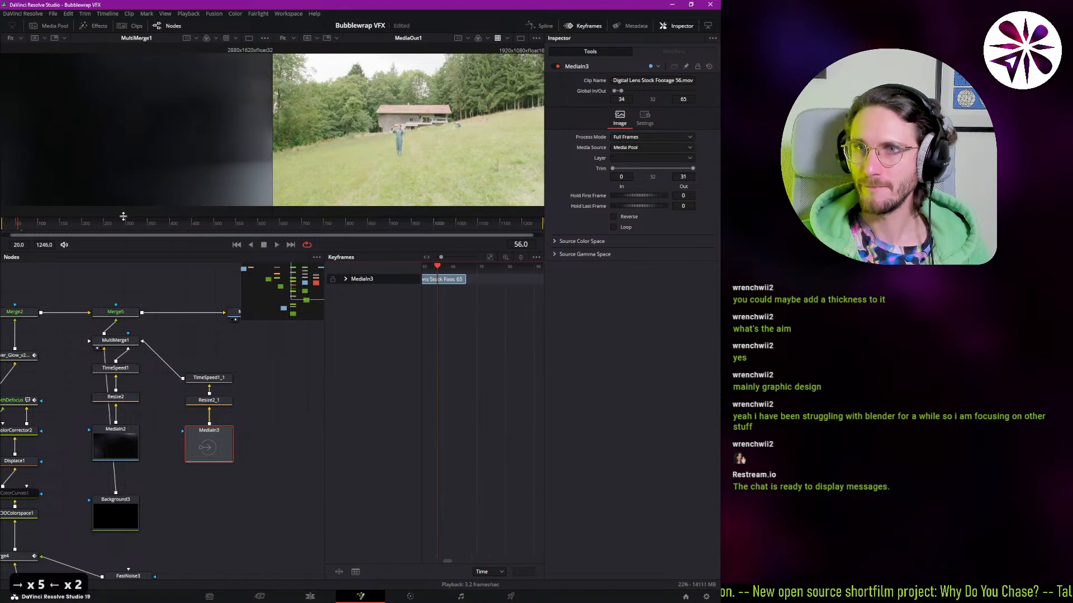
{"action": "key", "text": "Left"}
{"action": "key", "text": "Left"}
{"action": "key", "text": "Left"}
{"action": "key", "text": "Left"}
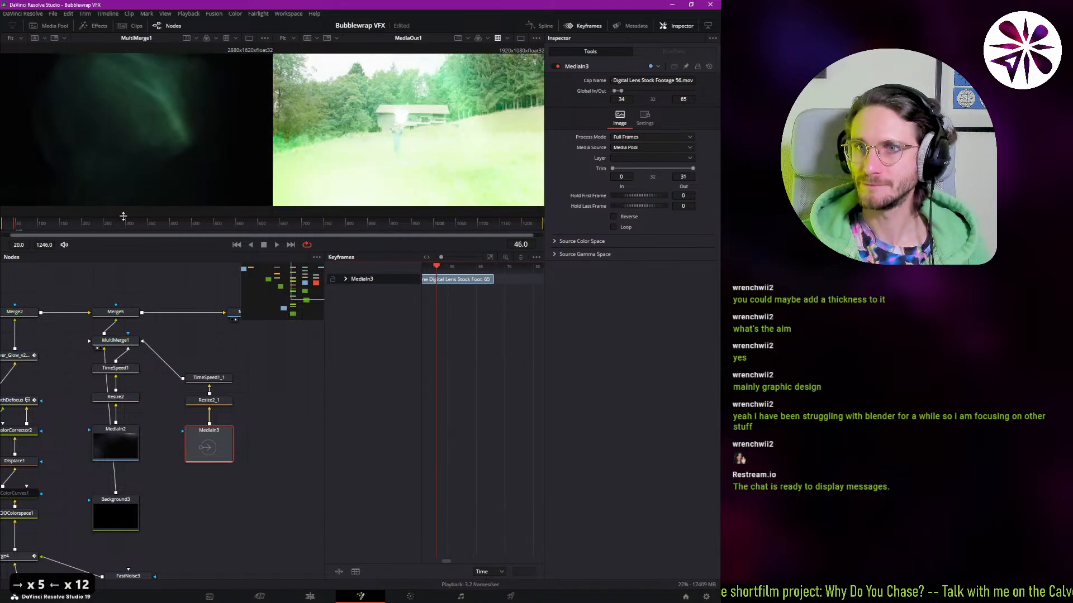
{"action": "key", "text": "Left"}
{"action": "key", "text": "Left"}
{"action": "key", "text": "Right"}
{"action": "key", "text": "Right"}
{"action": "key", "text": "Right"}
{"action": "key", "text": "Right"}
{"action": "key", "text": "Right"}
{"action": "key", "text": "Right"}
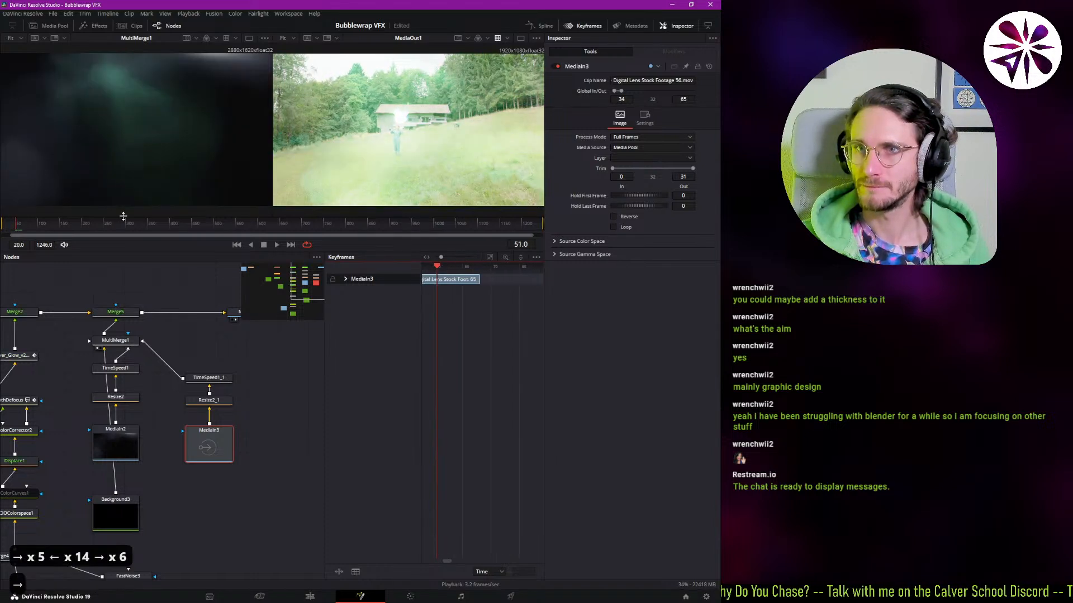
{"action": "key", "text": "Right"}
{"action": "key", "text": "Right"}
{"action": "key", "text": "Right"}
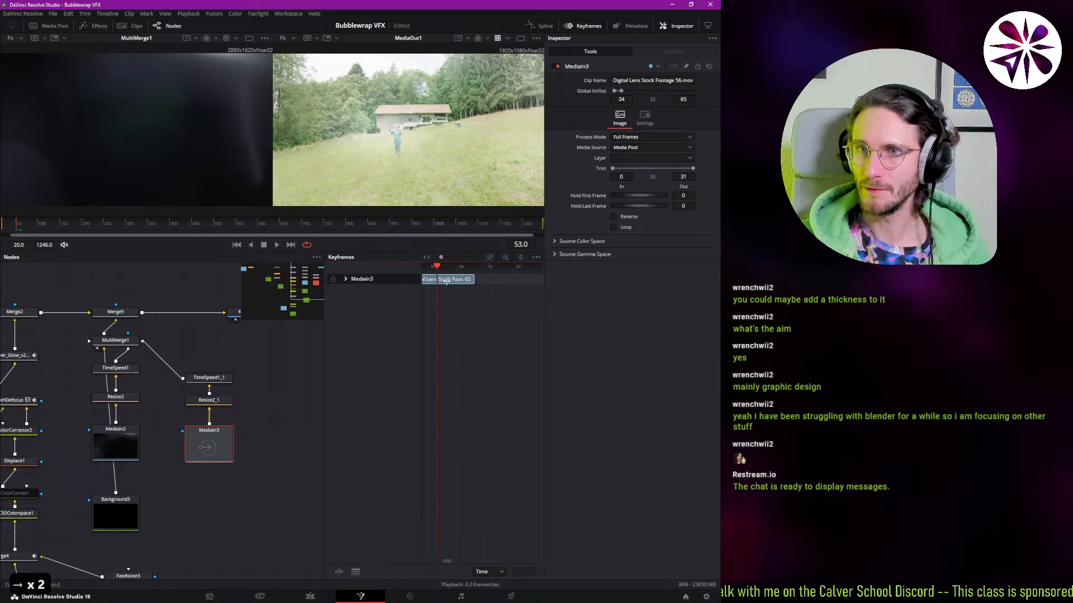
- Move MediaIn3's footage to frames 36 to 67 and step forward to frame 58 to check it
{"action": "mouse_move", "coordinate": [450, 279]}
{"action": "left_mouse_down"}
{"action": "mouse_move", "coordinate": [460, 281]}
{"action": "mouse_move", "coordinate": [446, 279]}
{"action": "left_mouse_up"}
{"action": "key", "text": "Right"}
{"action": "key", "text": "Right"}
{"action": "key", "text": "Right"}
{"action": "key", "text": "Right"}
{"action": "key", "text": "Right"}
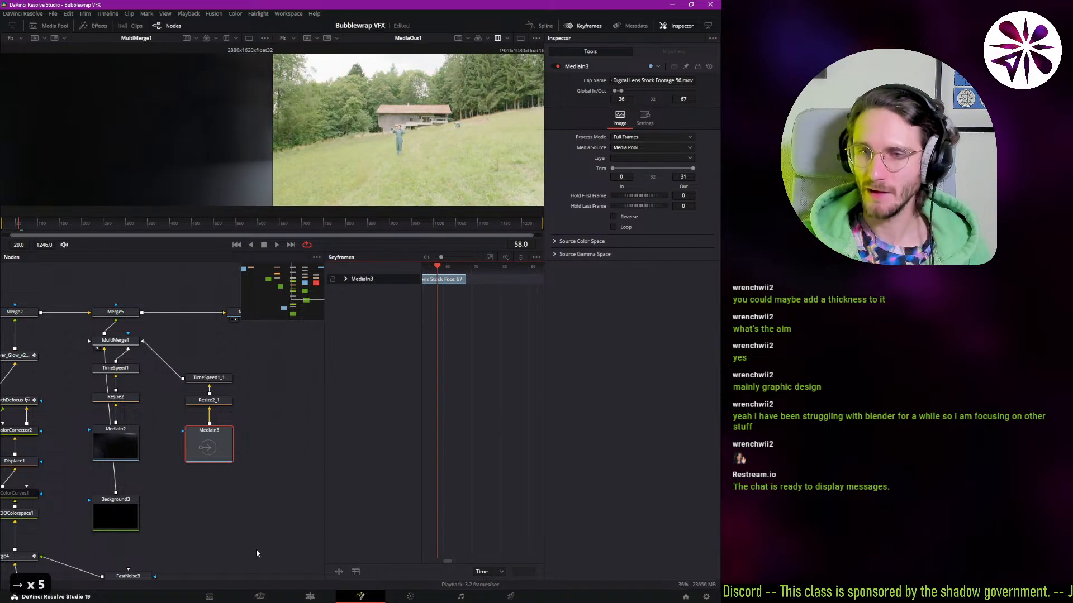
- Return to the edit timeline and play the marked range to review the retimed flare
{"action": "left_click", "coordinate": [310, 597]}
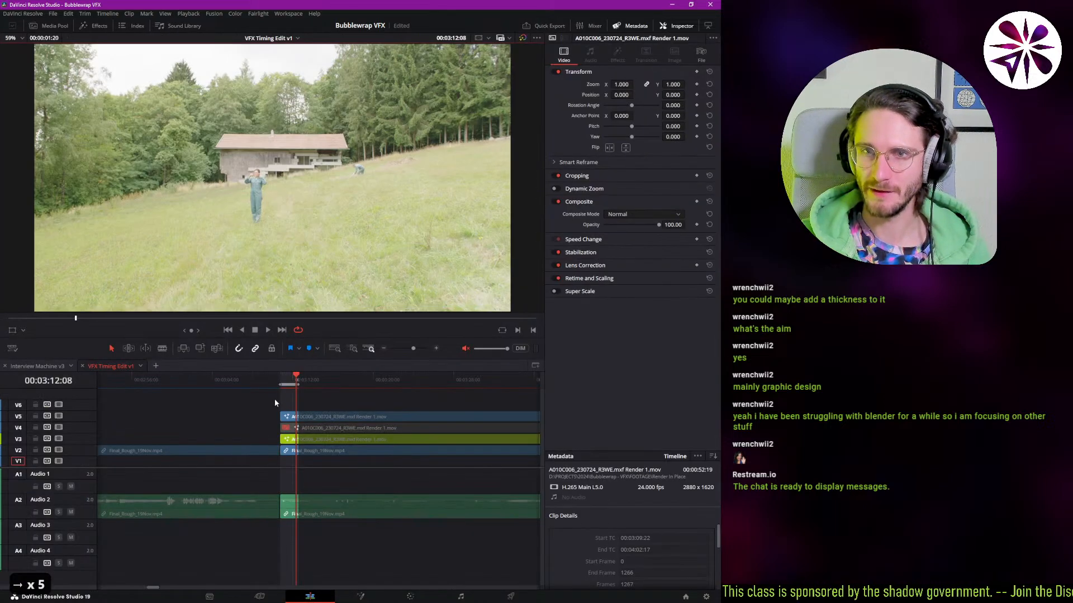
{"action": "left_click", "coordinate": [286, 382]}
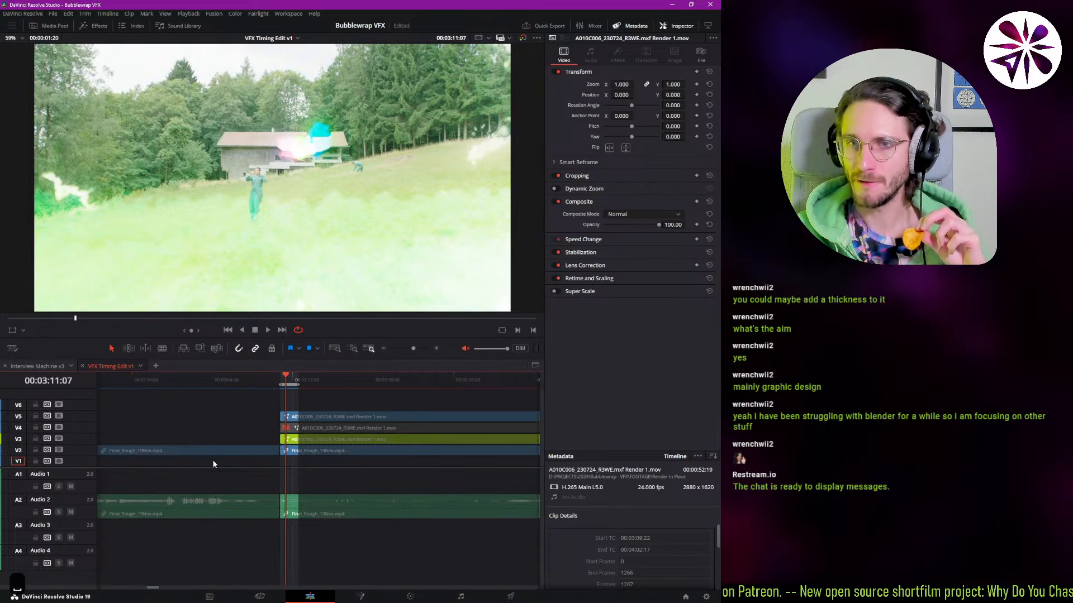
{"action": "key", "text": "space"}
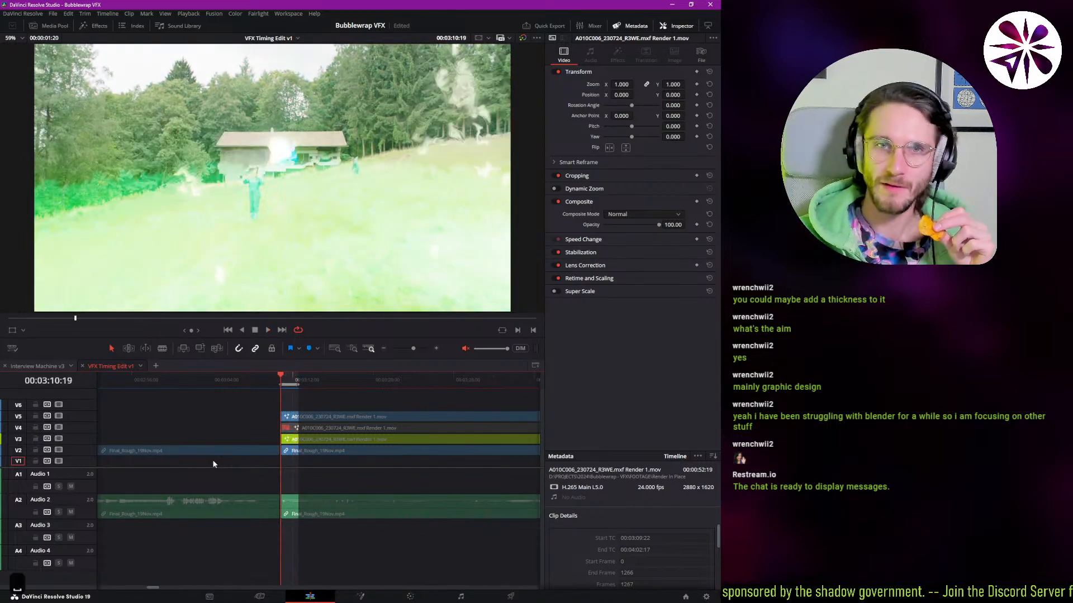
- Queue the marked range for rendering into the WIP folder as "Establisher of Elisa inside the Bubble v4"
{"action": "left_click", "coordinate": [511, 596]}
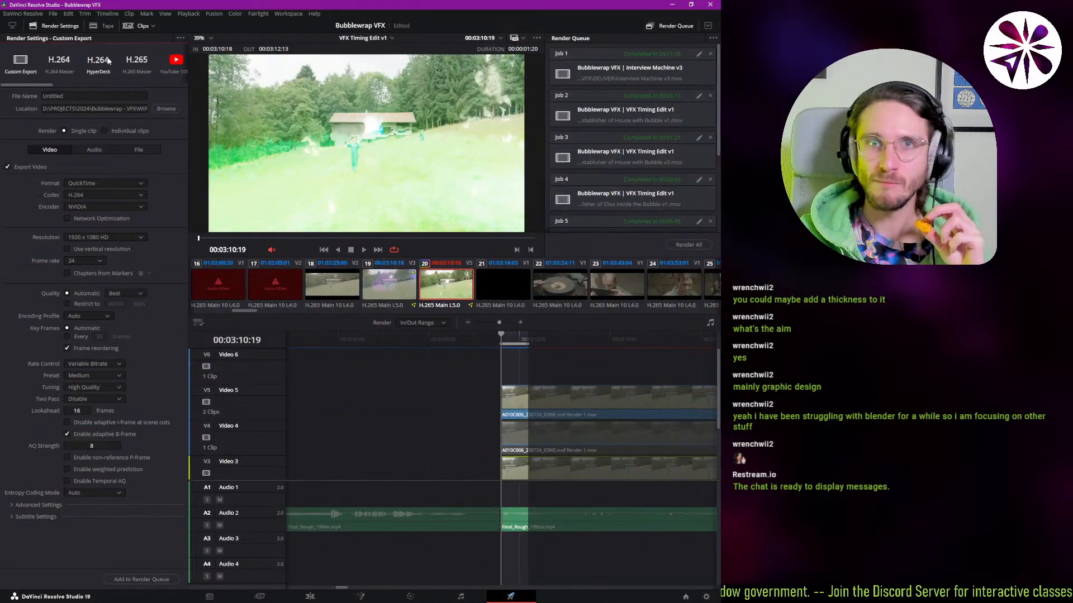
{"action": "left_click", "coordinate": [166, 108]}
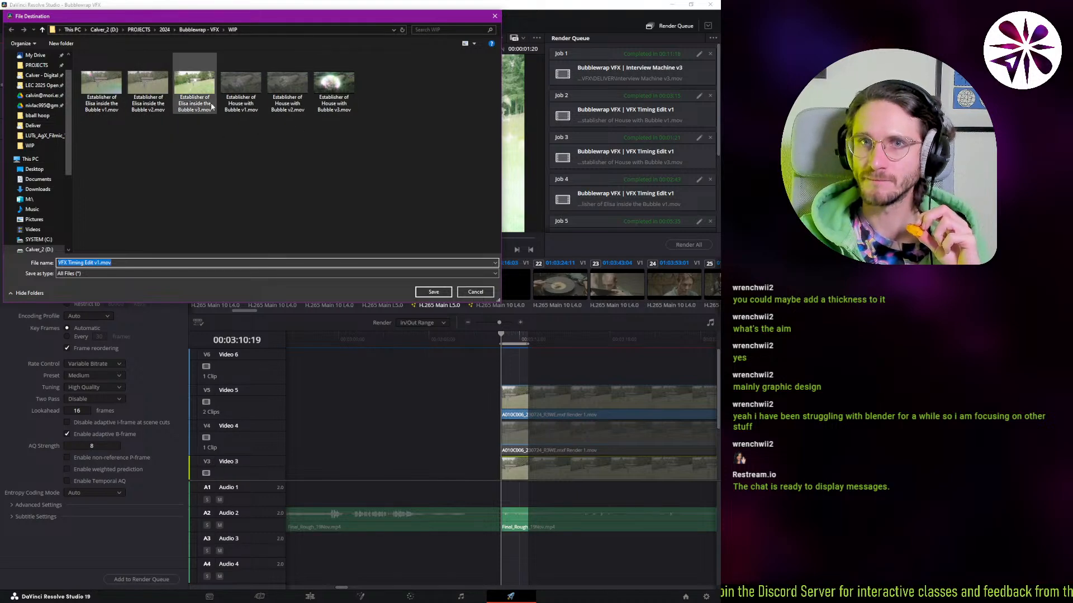
{"action": "left_click", "coordinate": [194, 86]}
{"action": "left_click", "coordinate": [177, 263]}
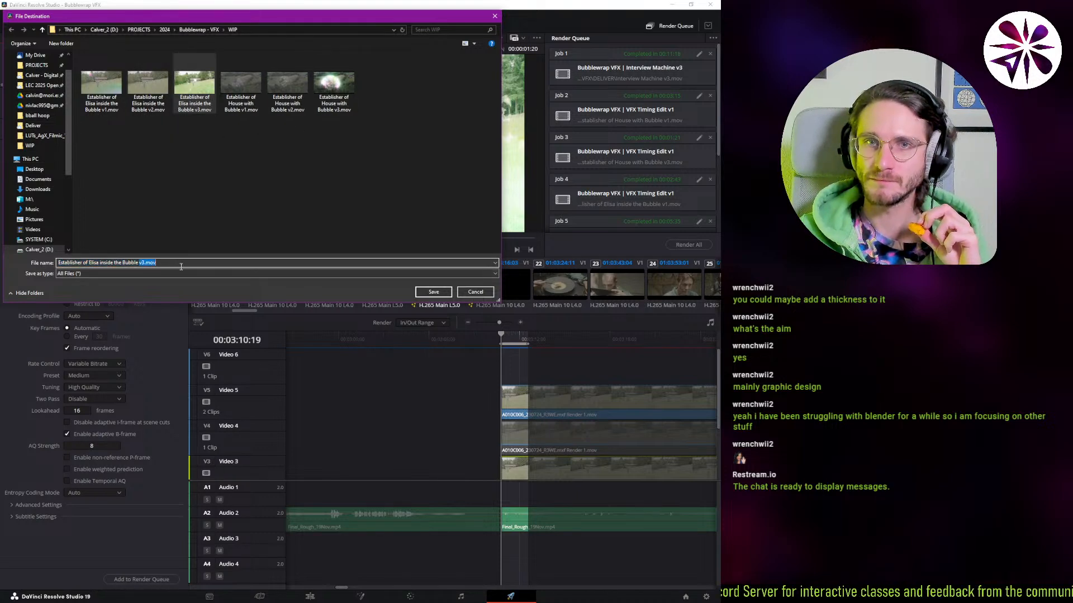
{"action": "double_click", "coordinate": [182, 261]}
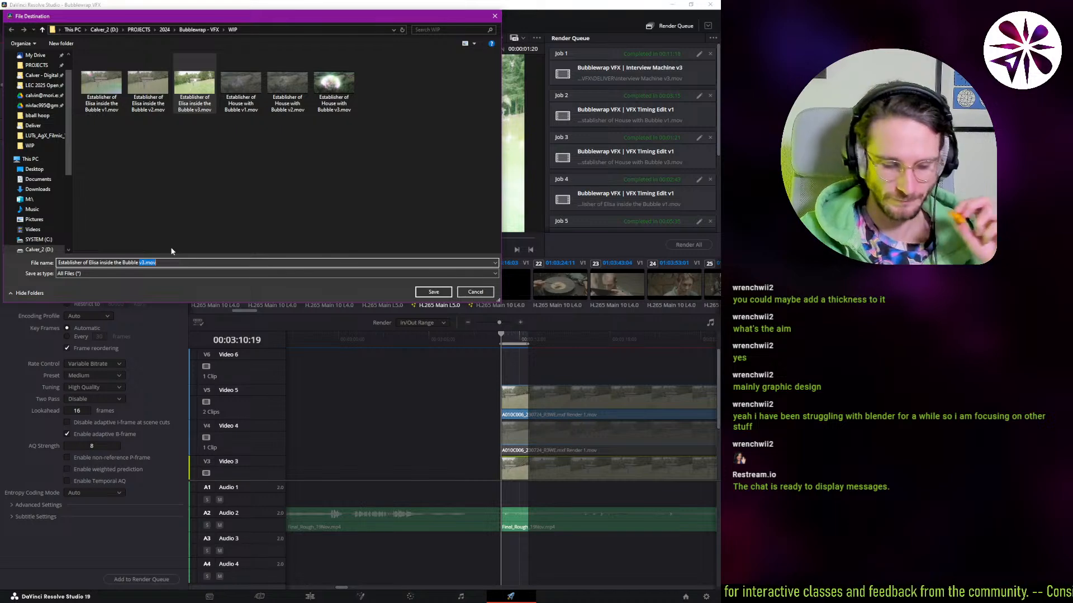
{"action": "type", "text": "v4"}
{"action": "key", "text": "Return"}
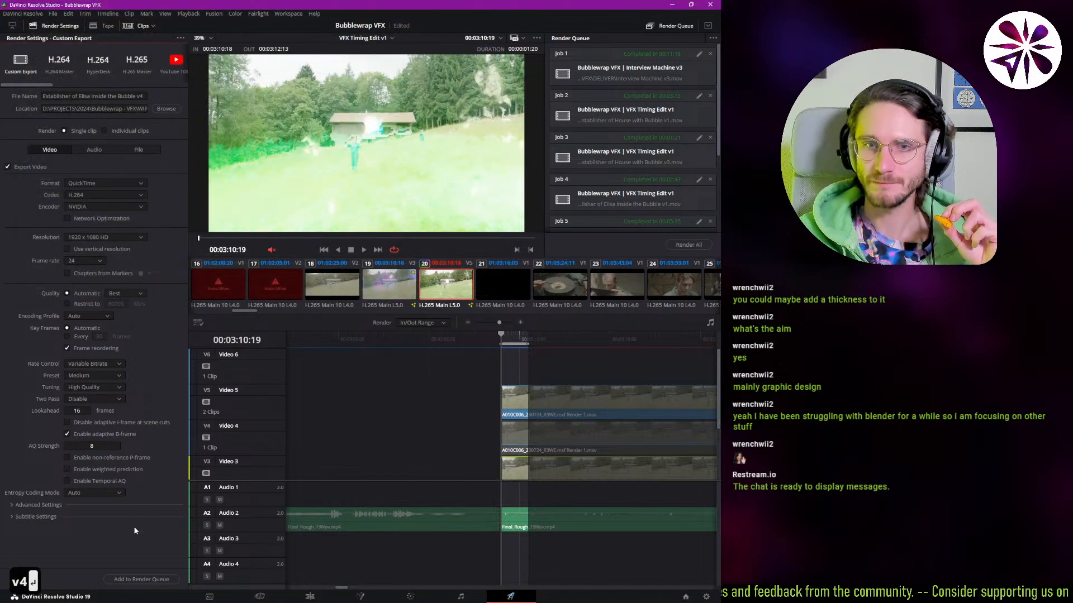
{"action": "left_click", "coordinate": [144, 580]}
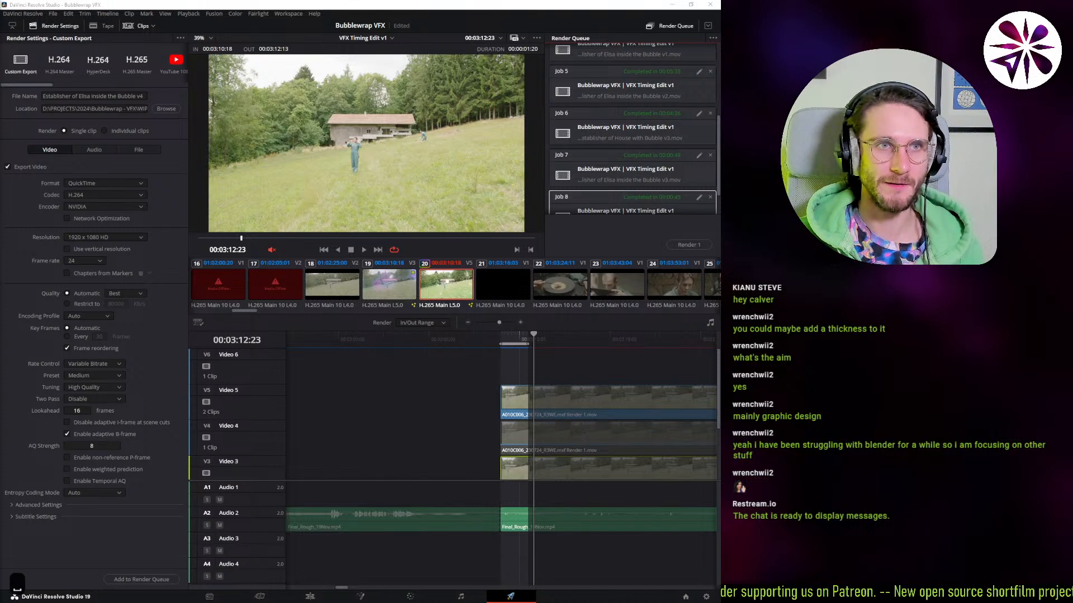
- Play the rendered v4 clip in a separate player window to review the flare timing
{"action": "left_click_drag", "start_coordinate": [0, 155], "coordinate": [366, 180]}
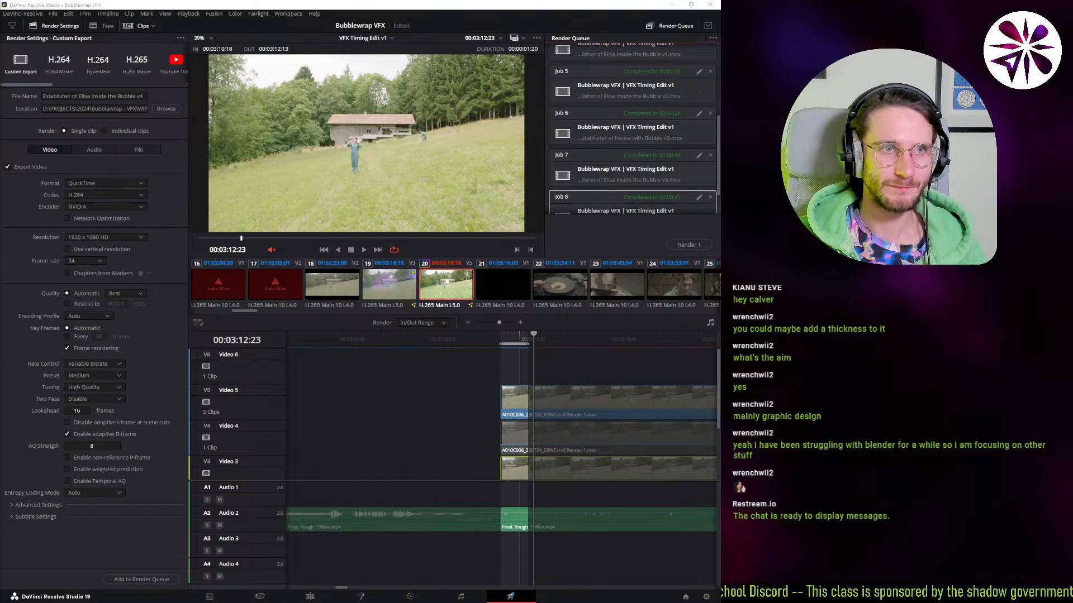
{"action": "key", "text": "alt+Tab"}
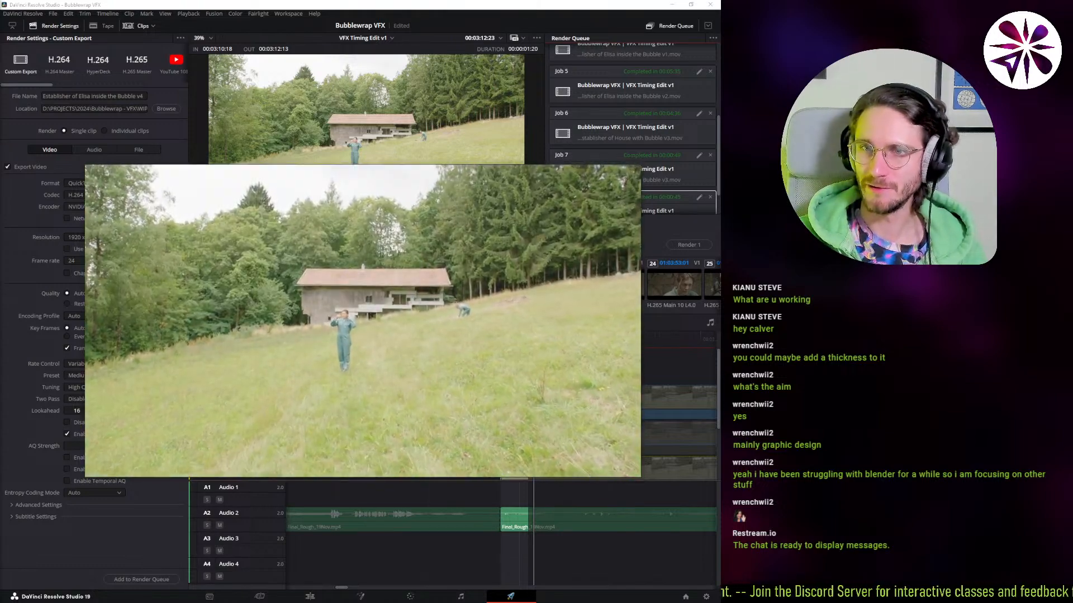
{"action": "key", "text": "space"}
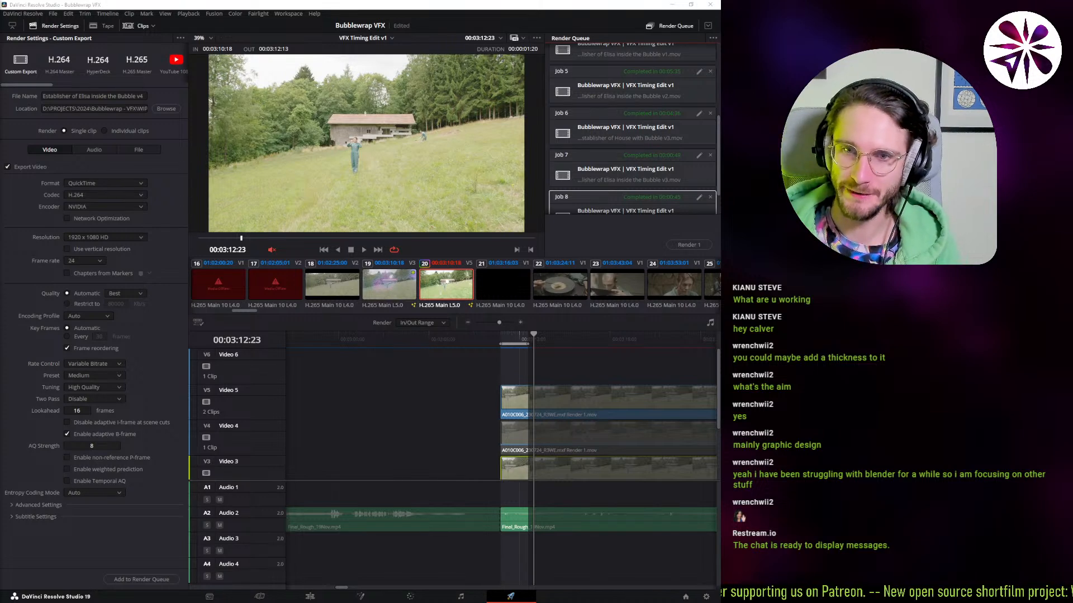
- Return to the edit page, fit the whole VFX Timing Edit v1 timeline in view and scrub to 00:12:33:20
{"action": "scroll", "coordinate": [415, 343], "scroll_direction": "down", "scroll_amount": 3}
{"action": "scroll", "coordinate": [433, 378], "scroll_direction": "right", "scroll_amount": 2}
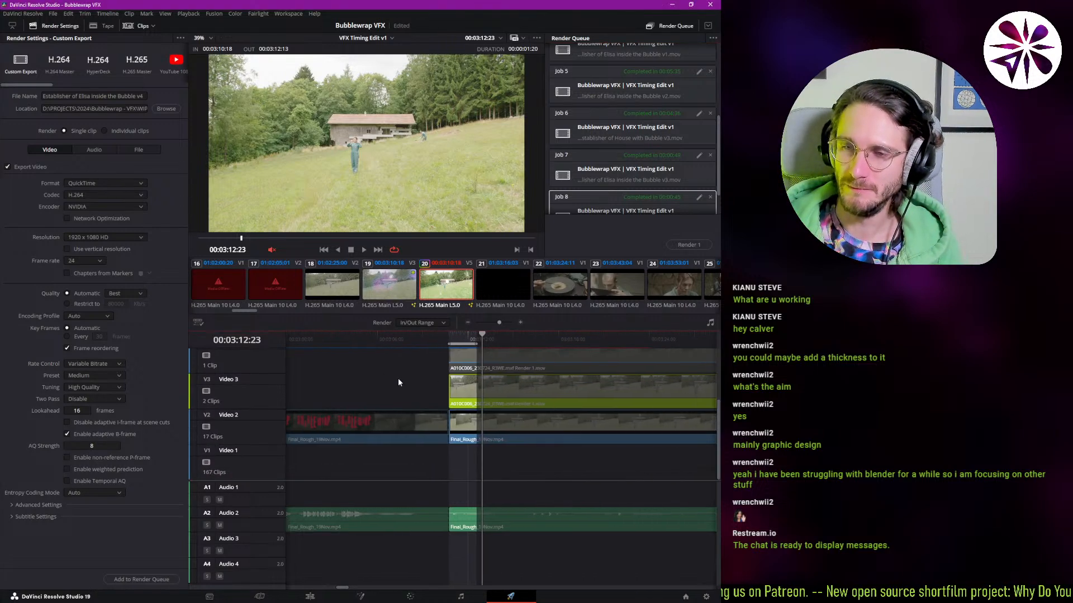
{"action": "scroll", "coordinate": [399, 385], "scroll_direction": "up", "scroll_amount": 3}
{"action": "scroll", "coordinate": [417, 410], "scroll_direction": "right", "scroll_amount": 1}
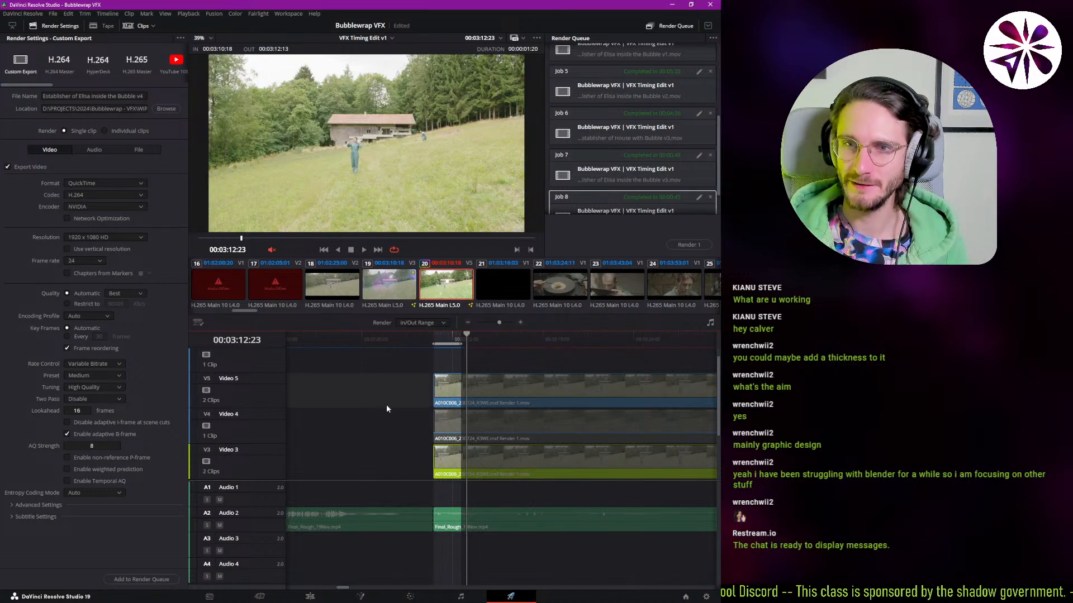
{"action": "left_click", "coordinate": [310, 593]}
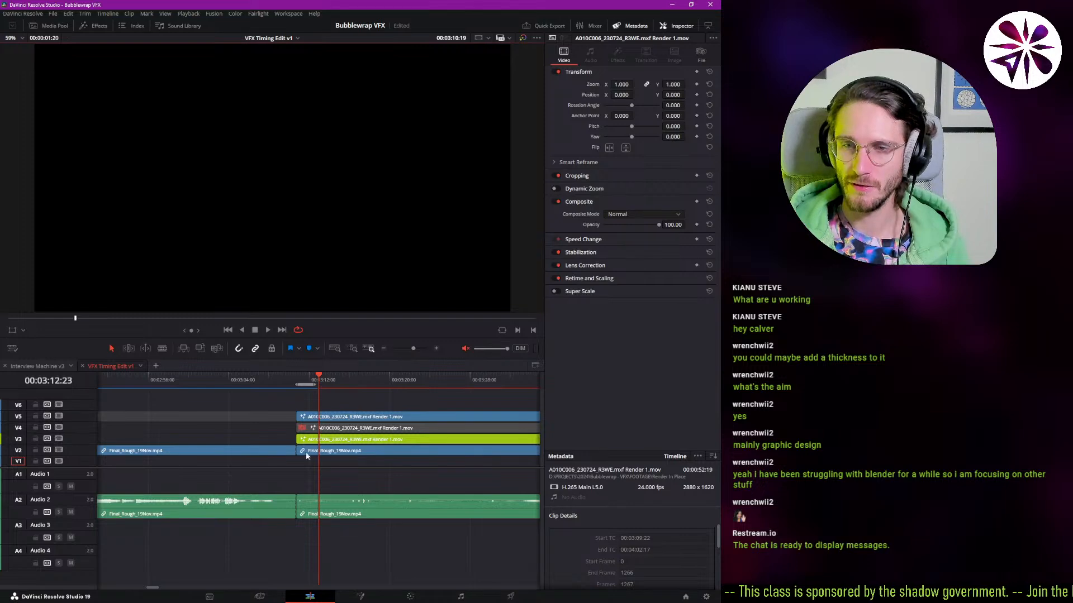
{"action": "left_click", "coordinate": [709, 27]}
{"action": "left_click", "coordinate": [423, 348]}
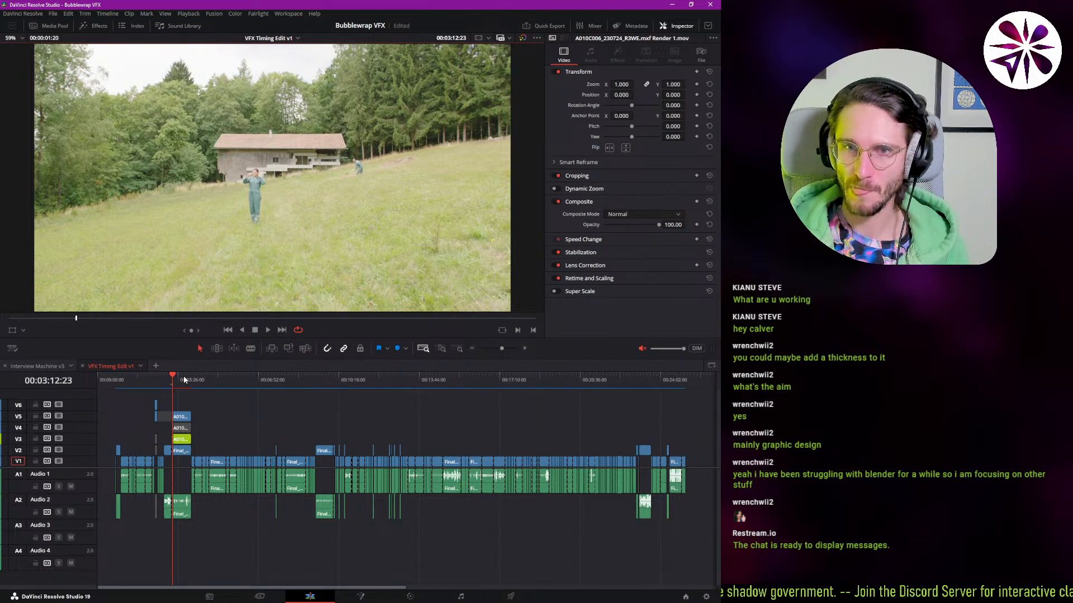
{"action": "left_click_drag", "start_coordinate": [179, 376], "coordinate": [391, 386]}
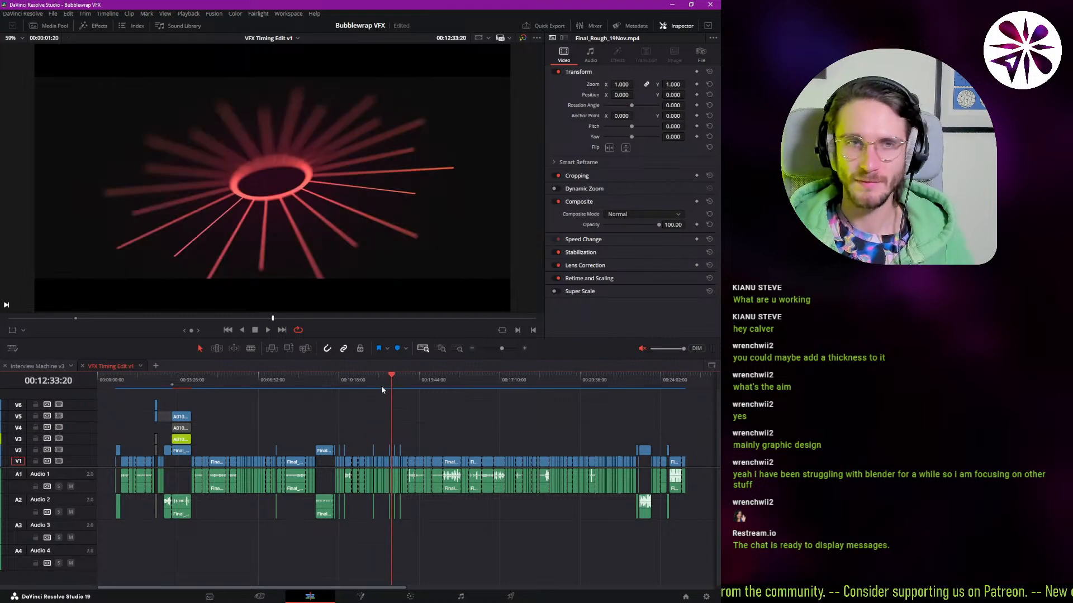
{"action": "key", "text": "alt+Tab"}
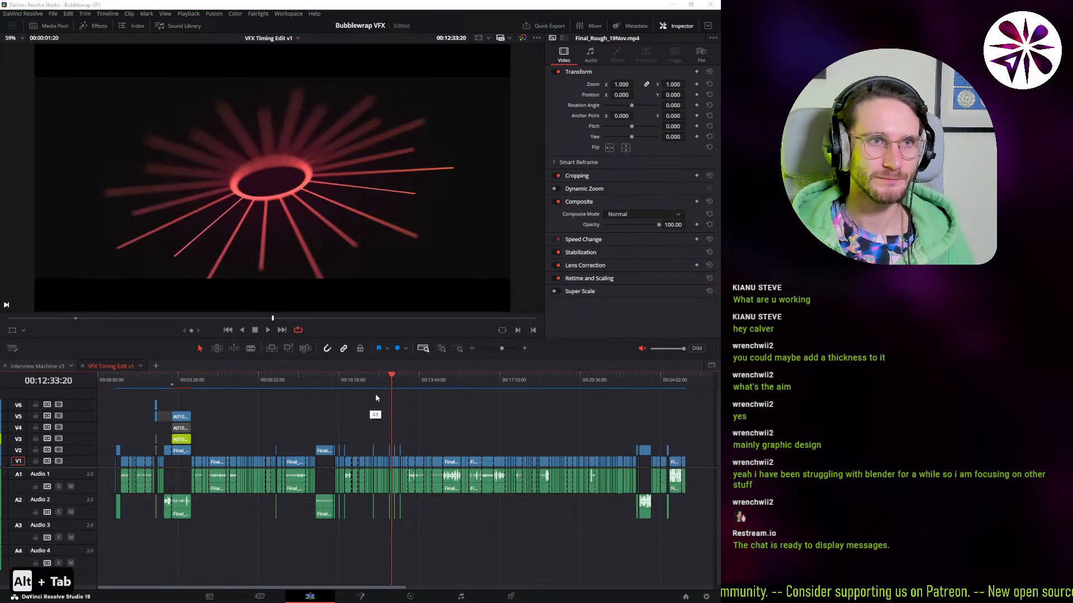
{"action": "key", "text": "alt+Tab"}
{"action": "key", "text": "alt+Tab"}
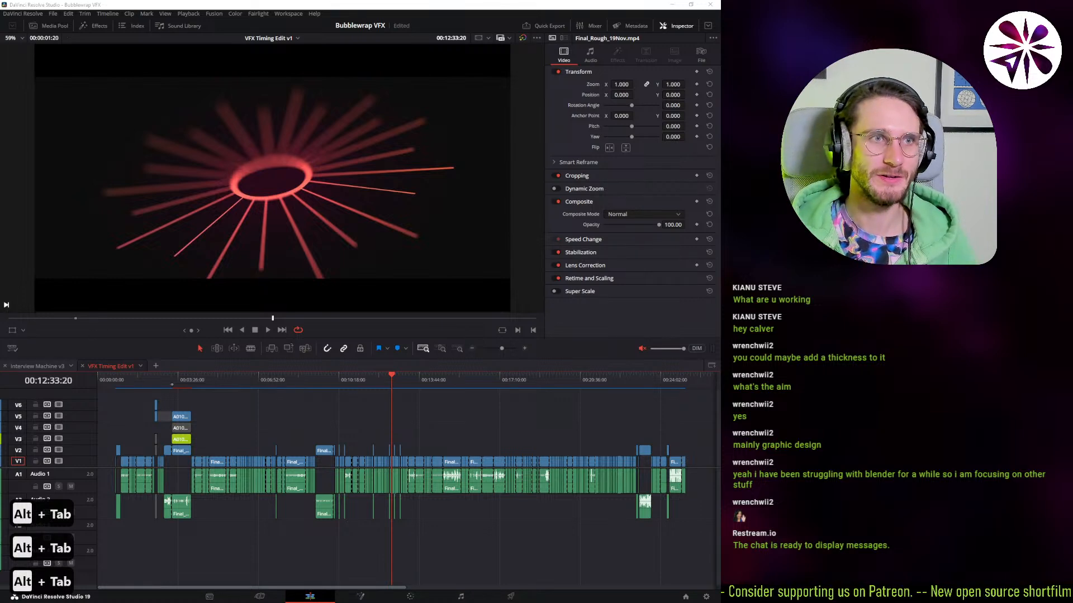
{"action": "key", "text": "BackSpace"}
{"action": "key", "text": "BackSpace"}
{"action": "key", "text": "BackSpace"}
{"action": "key", "text": "BackSpace"}
{"action": "key", "text": "Return"}
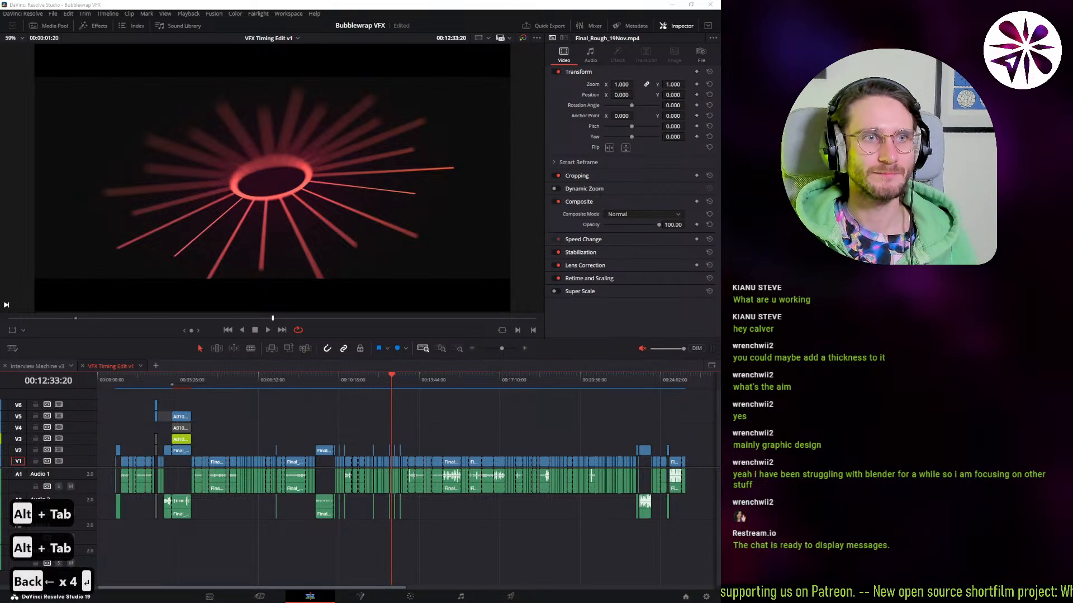
{"action": "key", "text": "space"}
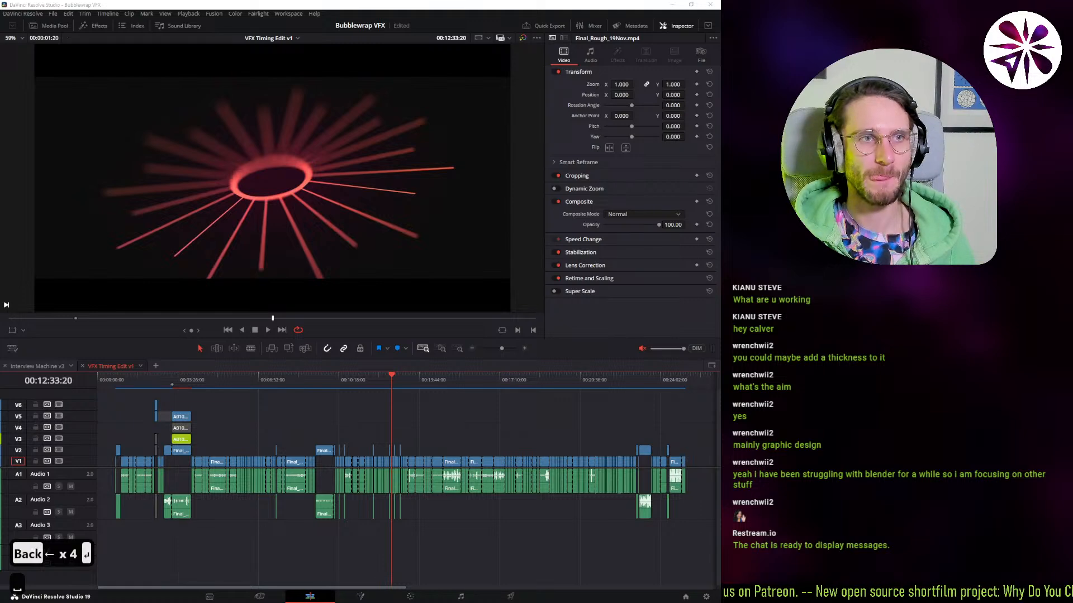
{"action": "left_click_drag", "start_coordinate": [0, 146], "coordinate": [337, 145]}
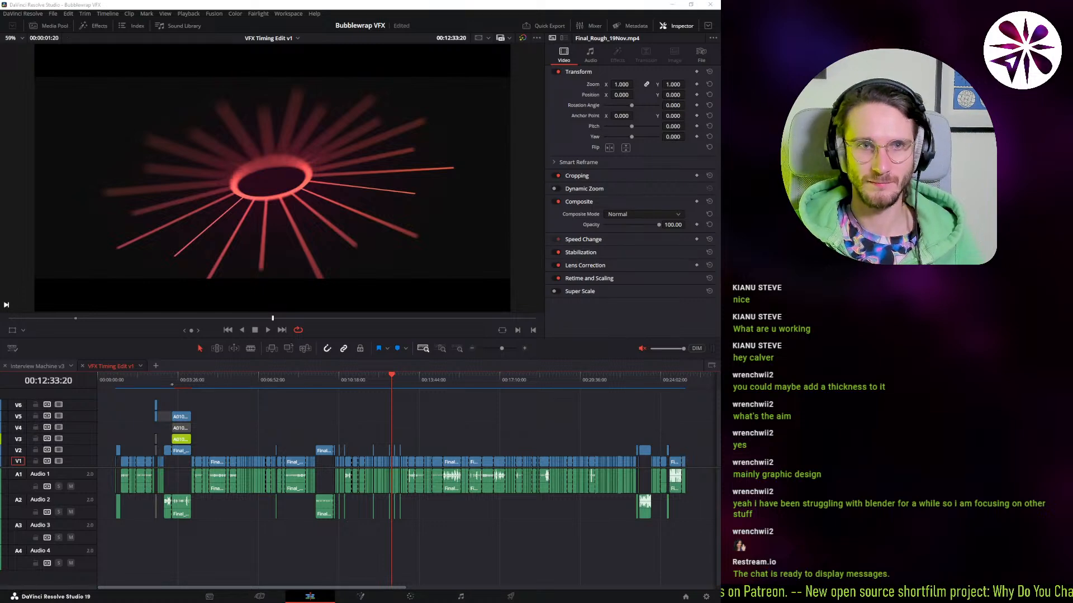
- Scrub the VFX Timing Edit v1 timeline to 00:23:21:15 and set the range's out point there
{"action": "left_click", "coordinate": [329, 416]}
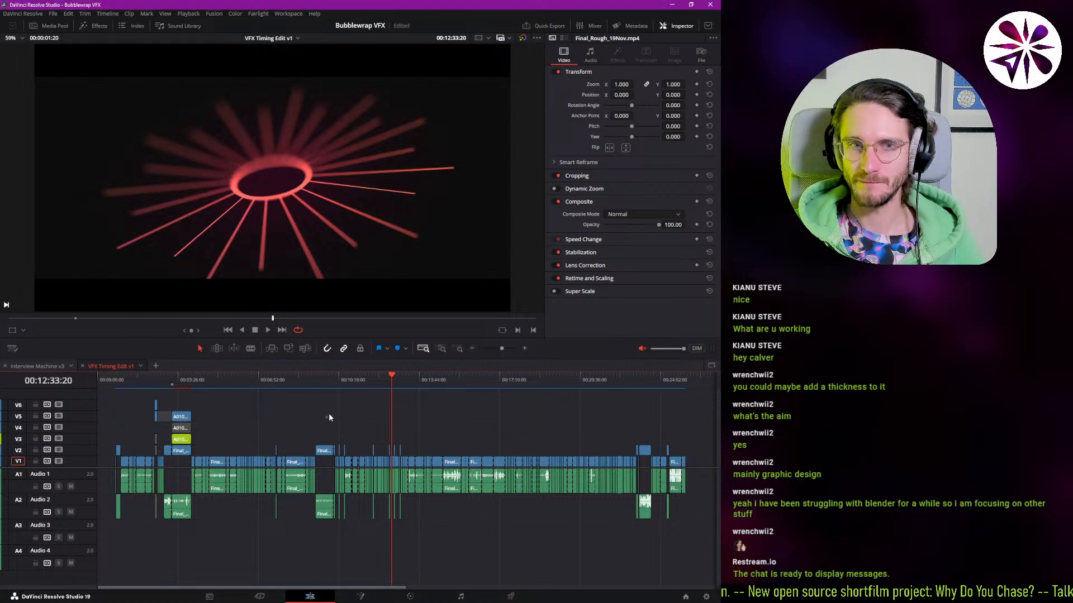
{"action": "left_click_drag", "start_coordinate": [388, 378], "coordinate": [450, 379]}
{"action": "left_click_drag", "start_coordinate": [650, 400], "coordinate": [644, 399]}
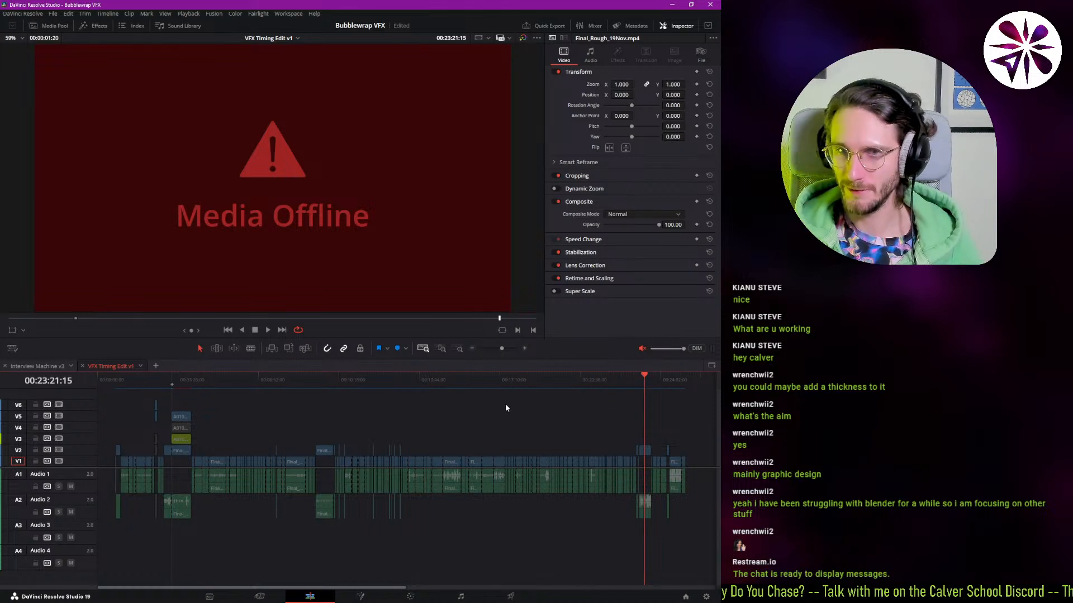
{"action": "key", "text": "o"}
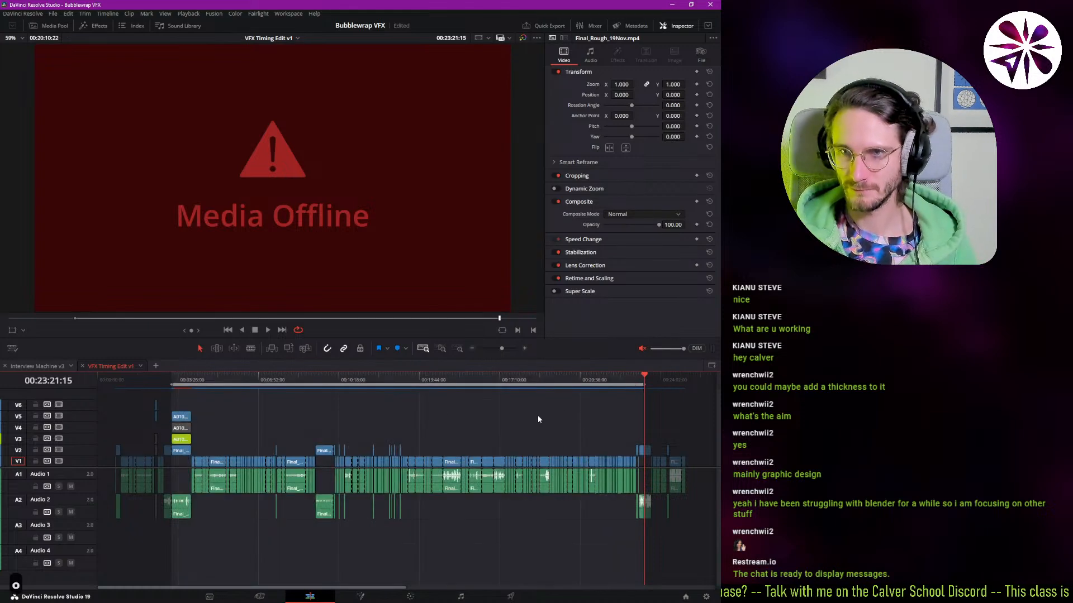
- Open the offline Final_Rough_19Nov.mp4 clip on V2 in the source viewer and scrub through it to check its footage
{"action": "left_click", "coordinate": [442, 350]}
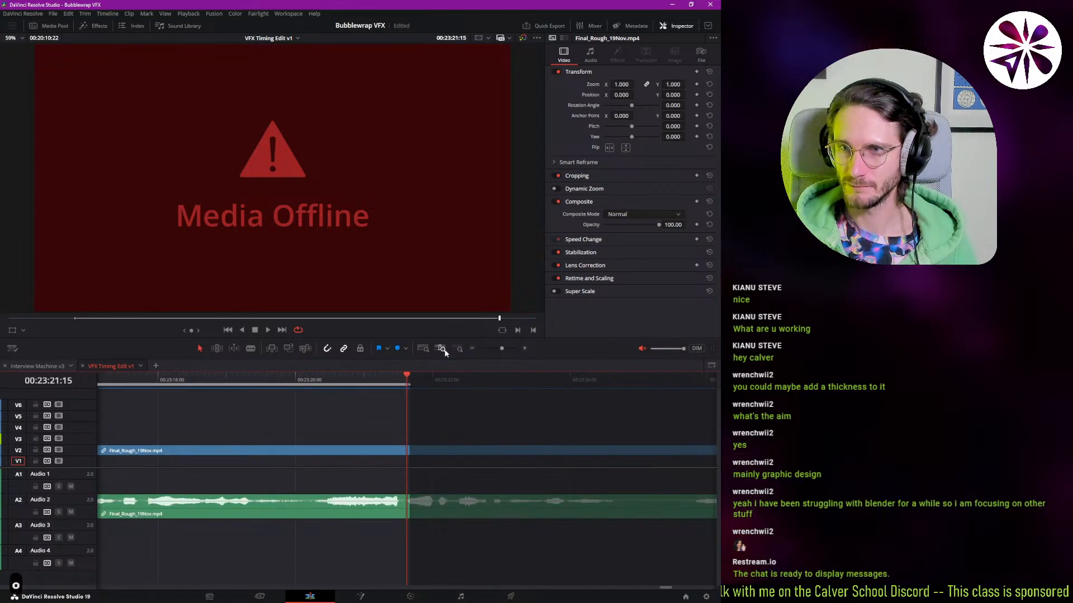
{"action": "left_click", "coordinate": [346, 447]}
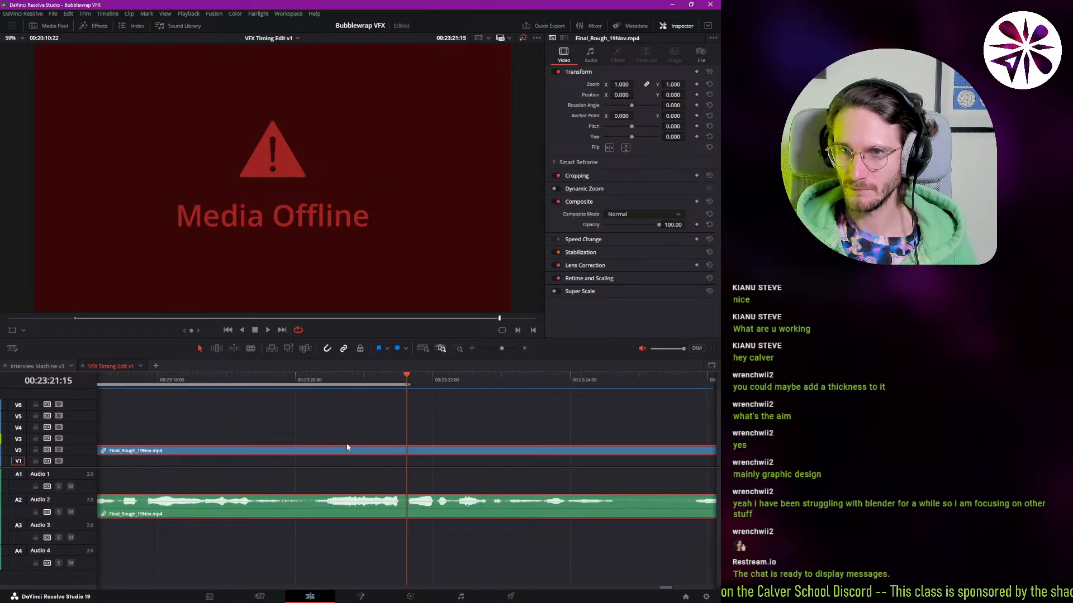
{"action": "left_click_drag", "start_coordinate": [425, 381], "coordinate": [426, 410]}
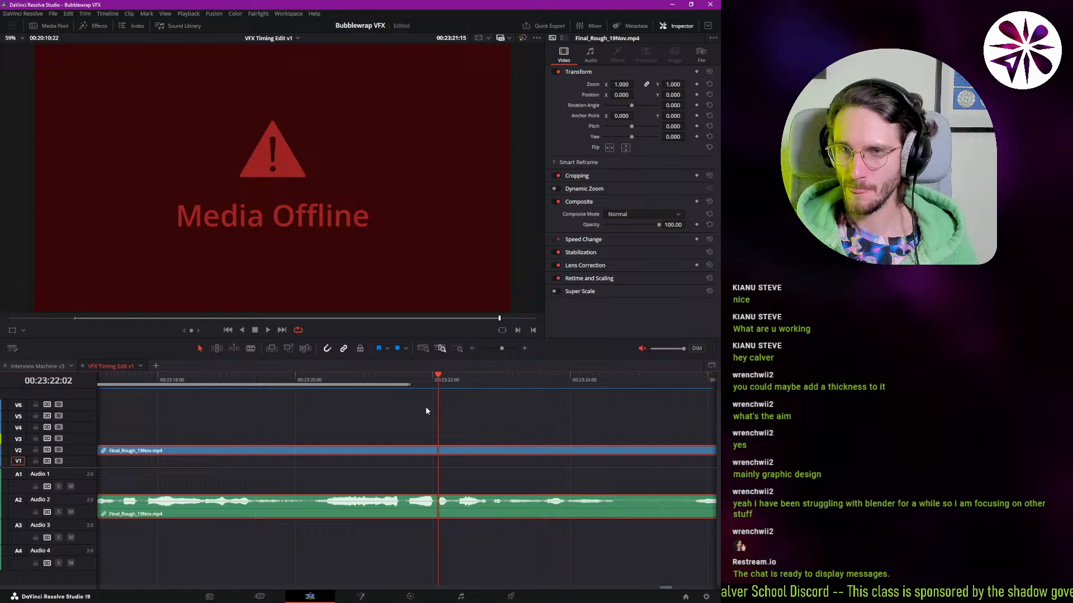
{"action": "double_click", "coordinate": [418, 449]}
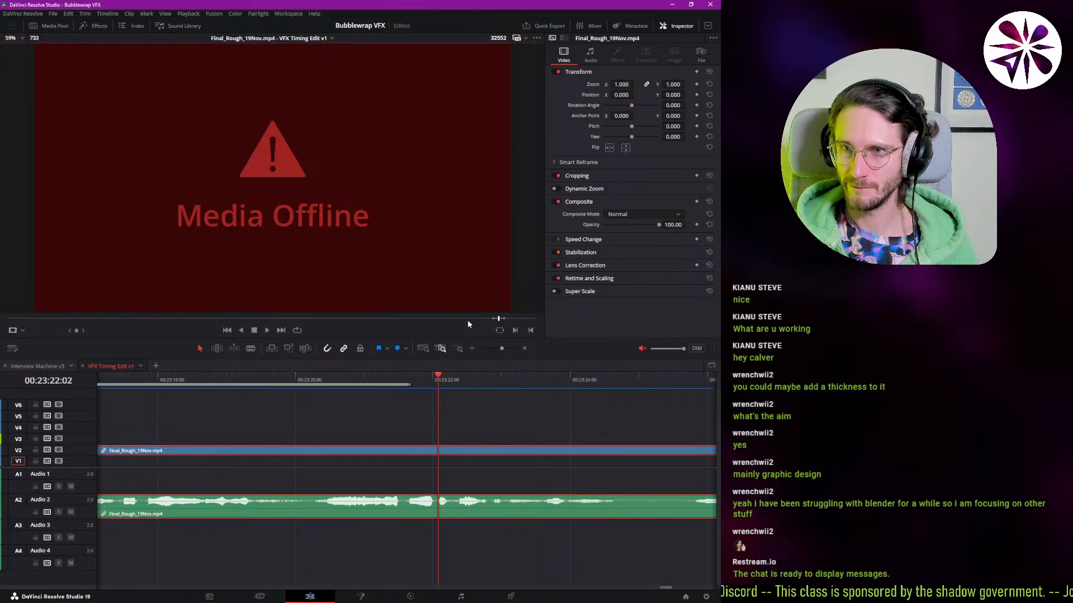
{"action": "left_click_drag", "start_coordinate": [453, 319], "coordinate": [502, 334]}
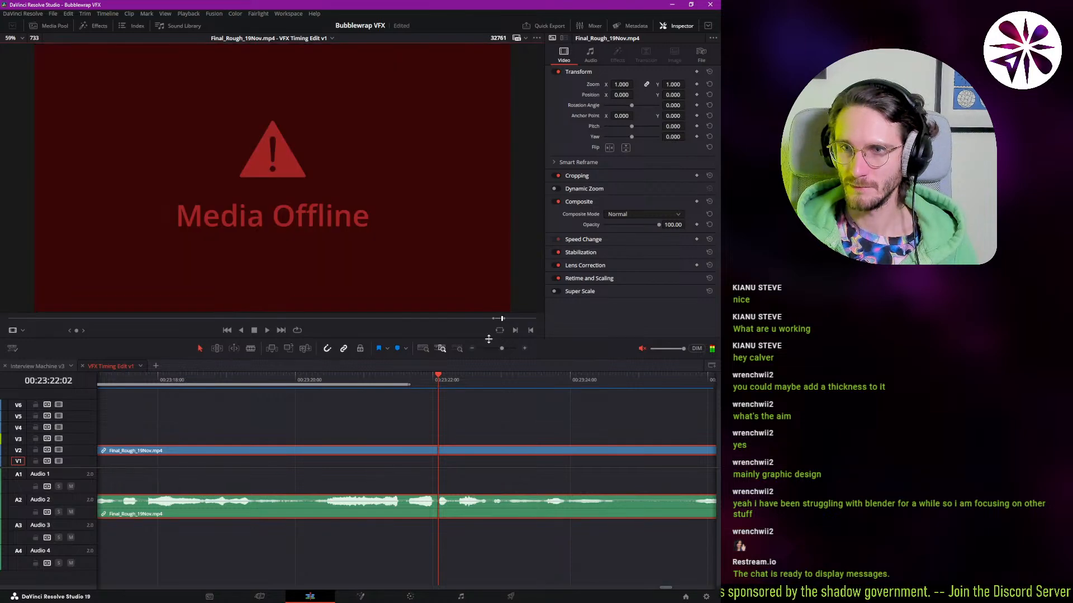
- Delete the render cache of the selected Final_Rough_19Nov.mp4 clip and check the picture at 00:23:22:00
{"action": "left_click", "coordinate": [235, 13]}
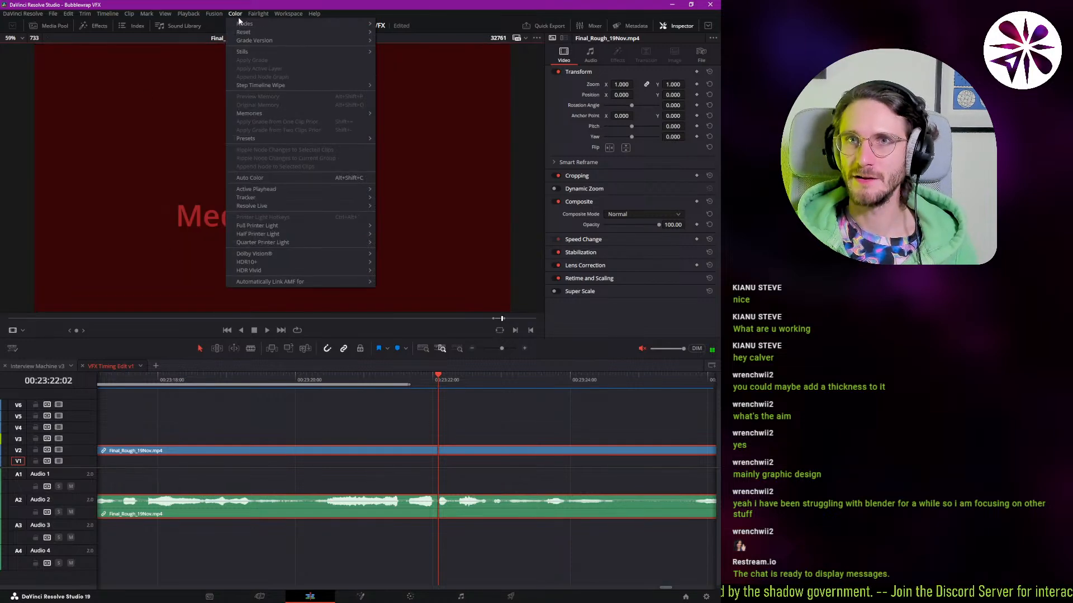
{"action": "mouse_move", "coordinate": [186, 15]}
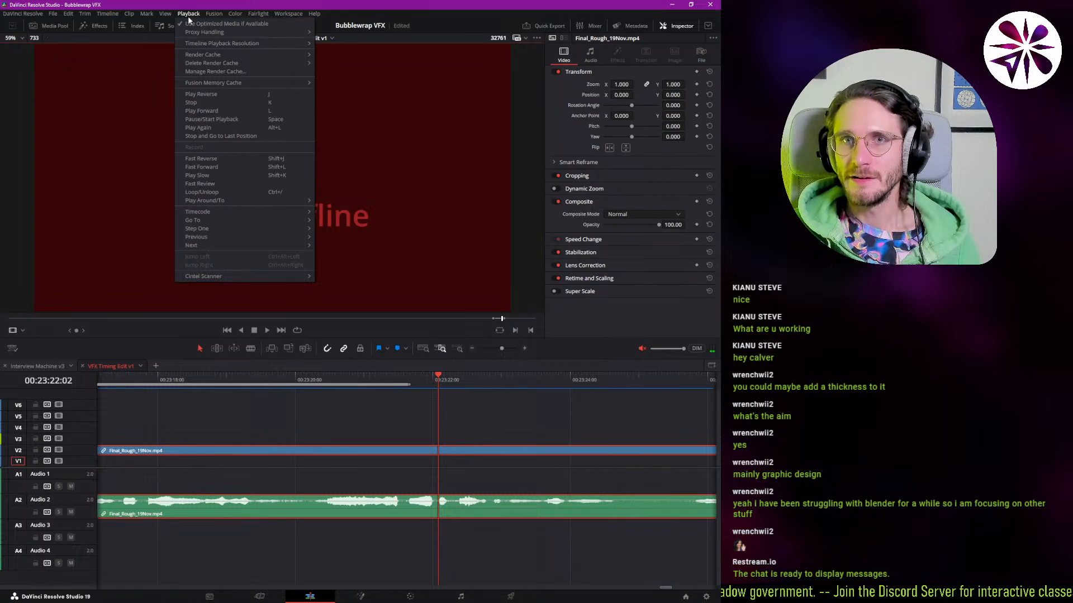
{"action": "mouse_move", "coordinate": [246, 63]}
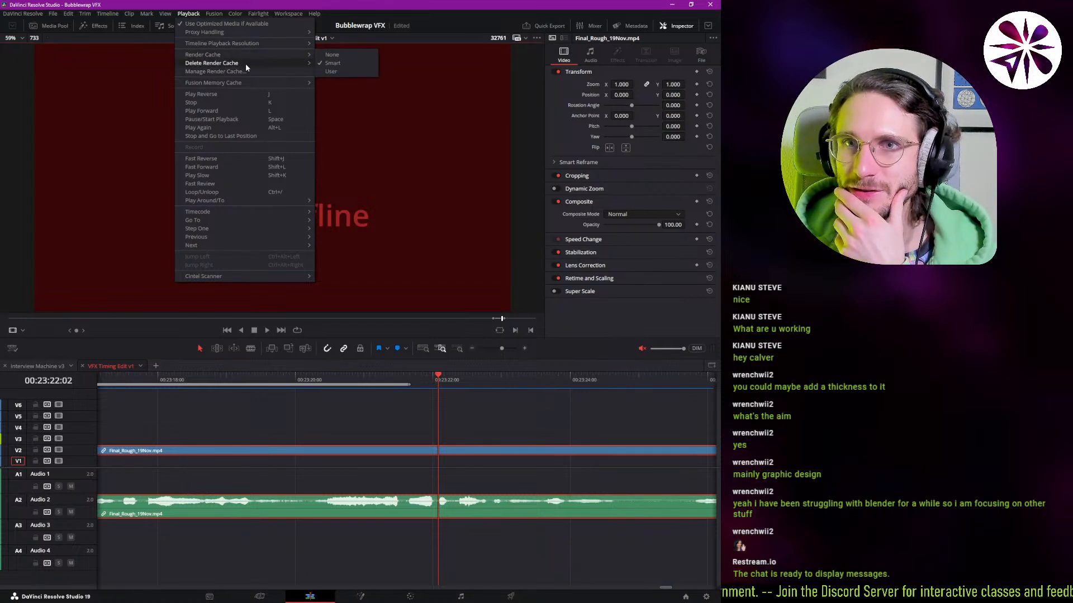
{"action": "left_click", "coordinate": [348, 79]}
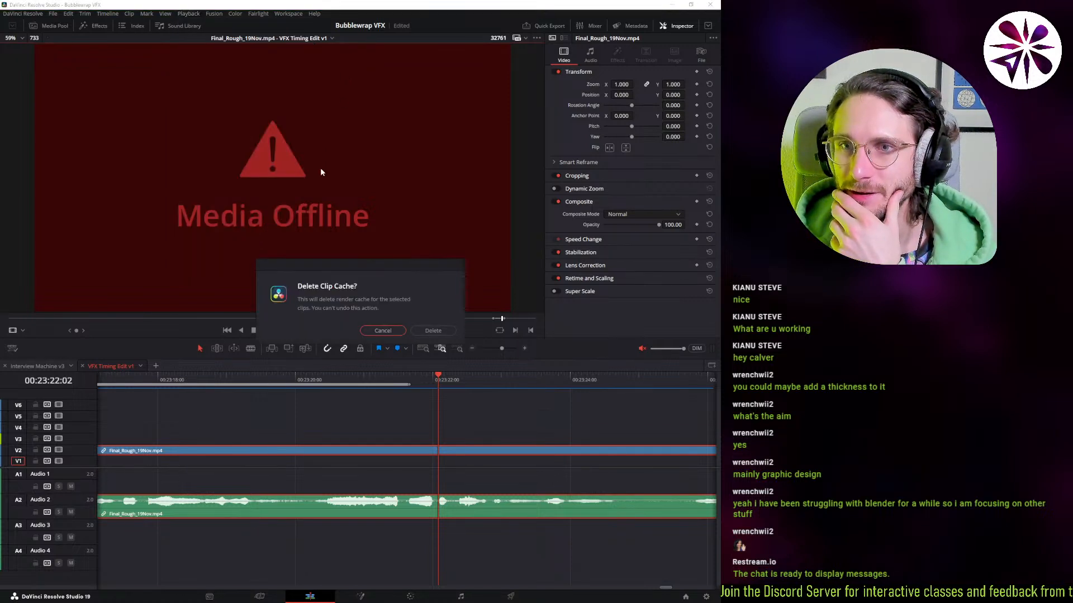
{"action": "left_click", "coordinate": [434, 374]}
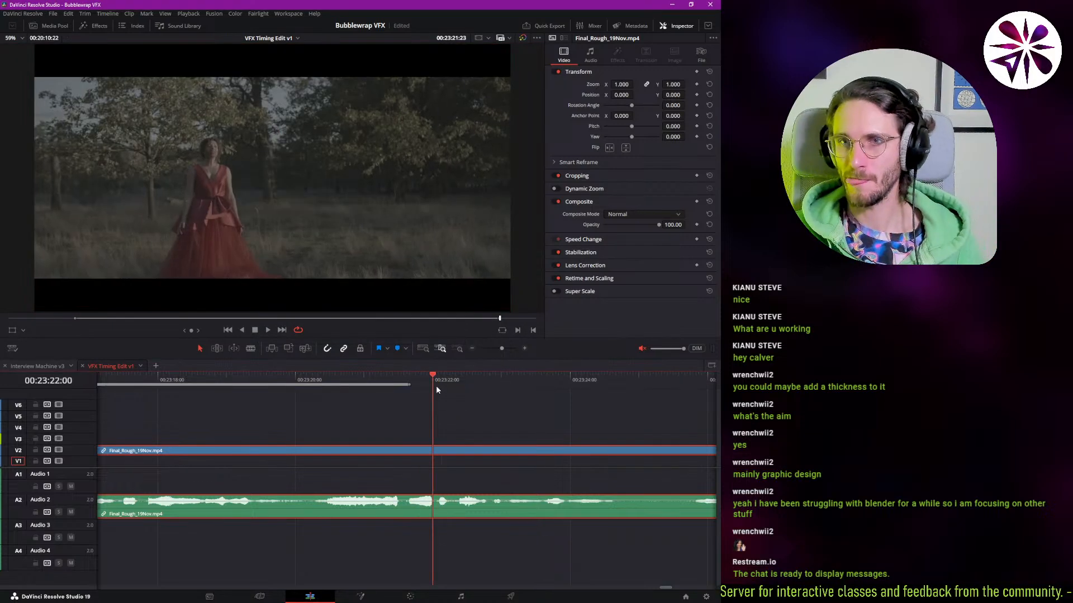
- Select the Final_Rough_19Nov.mp4 clips across V1 and V2 of the full timeline and delete their render cache
{"action": "left_click", "coordinate": [423, 349]}
{"action": "left_click_drag", "start_coordinate": [646, 373], "coordinate": [670, 384]}
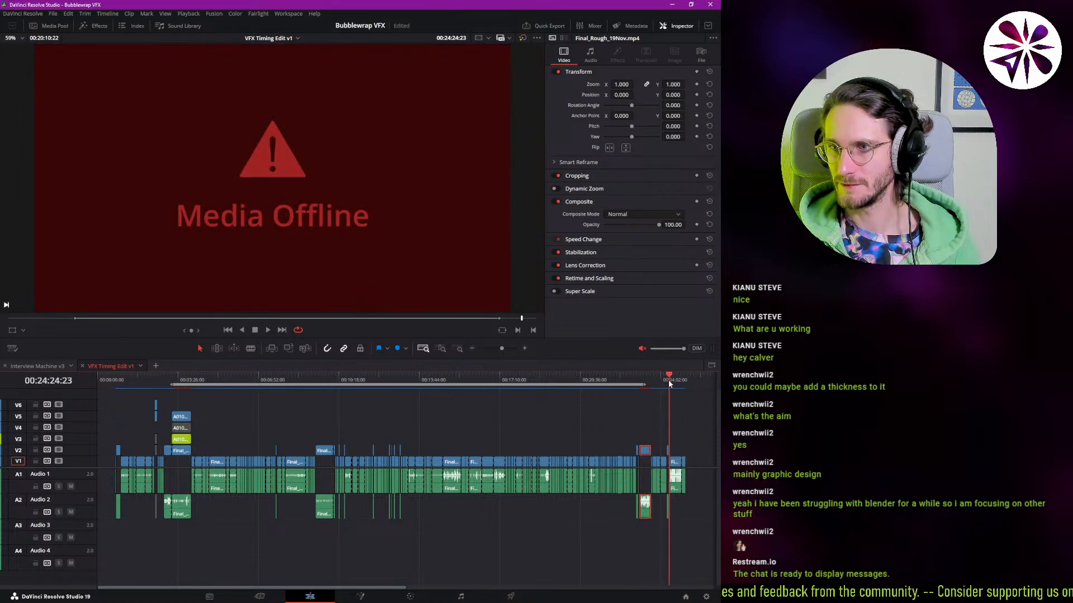
{"action": "left_click_drag", "start_coordinate": [689, 436], "coordinate": [259, 448]}
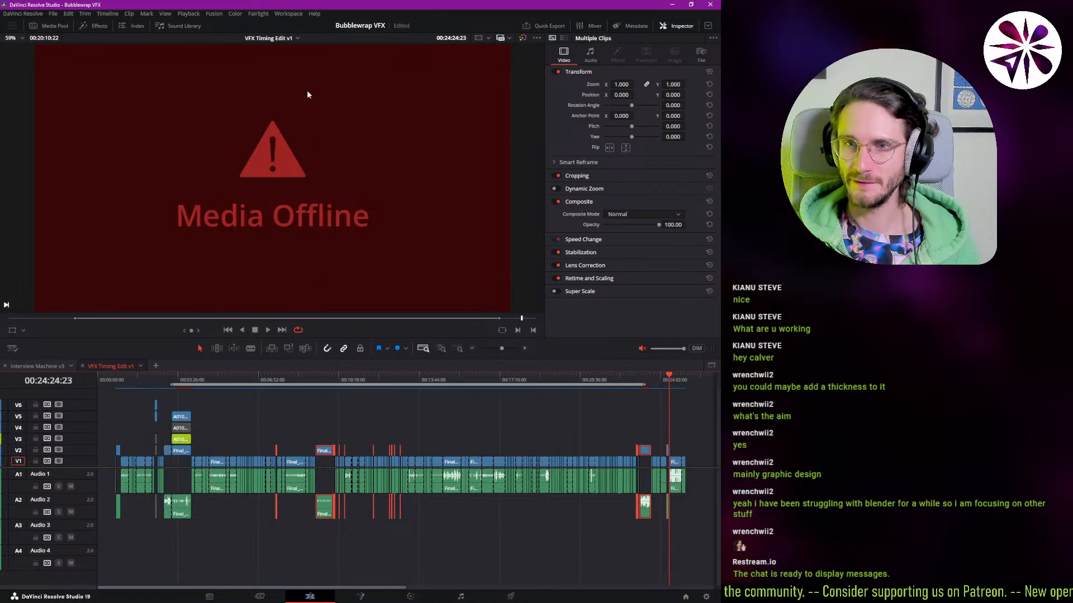
{"action": "left_click_drag", "start_coordinate": [704, 426], "coordinate": [200, 532]}
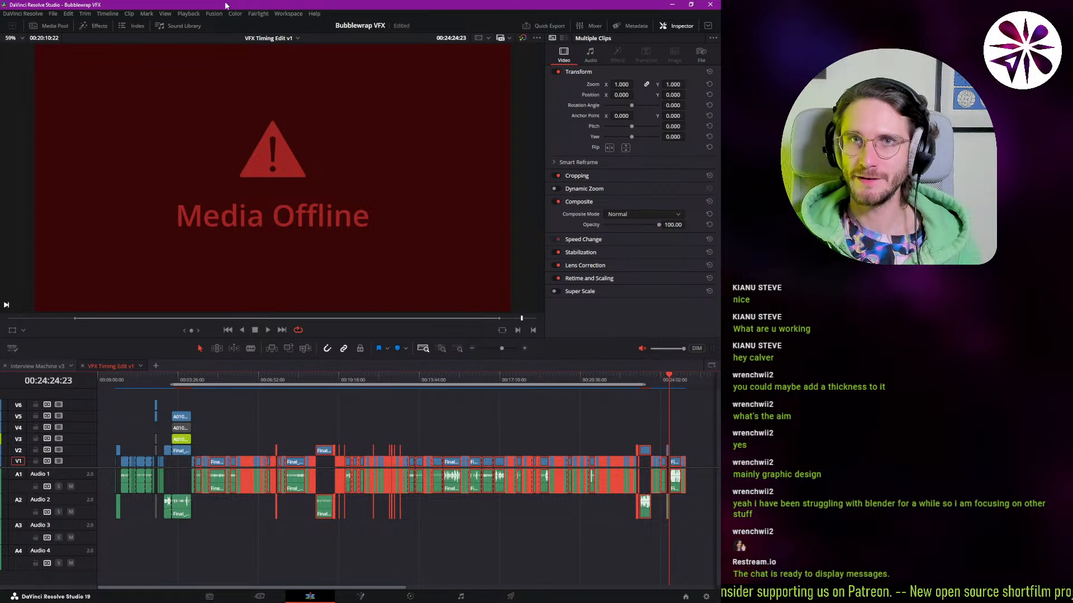
{"action": "left_click", "coordinate": [188, 14]}
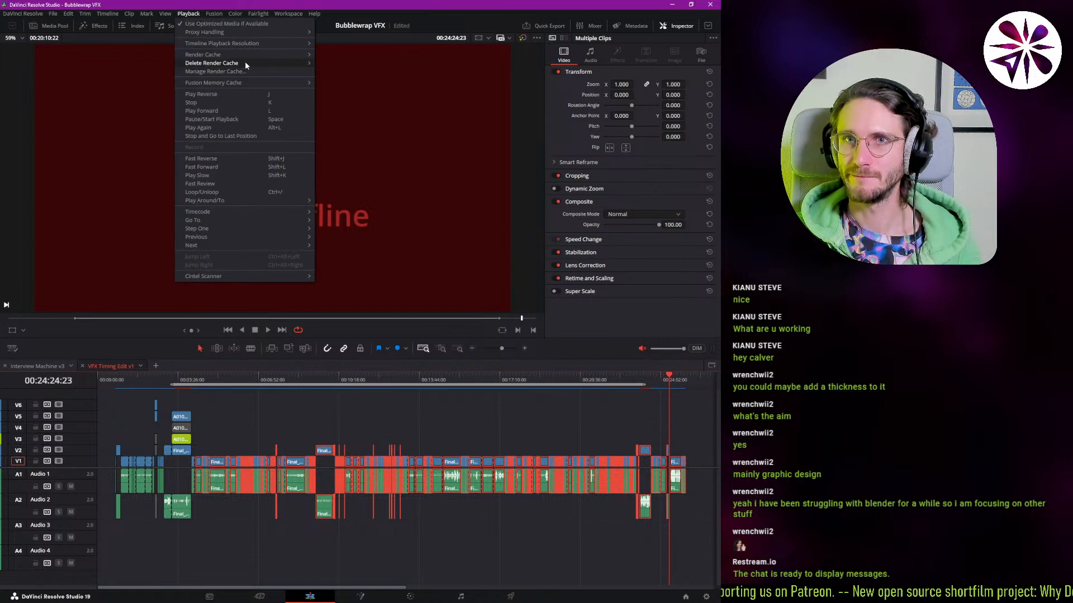
{"action": "mouse_move", "coordinate": [245, 62]}
{"action": "left_click", "coordinate": [347, 79]}
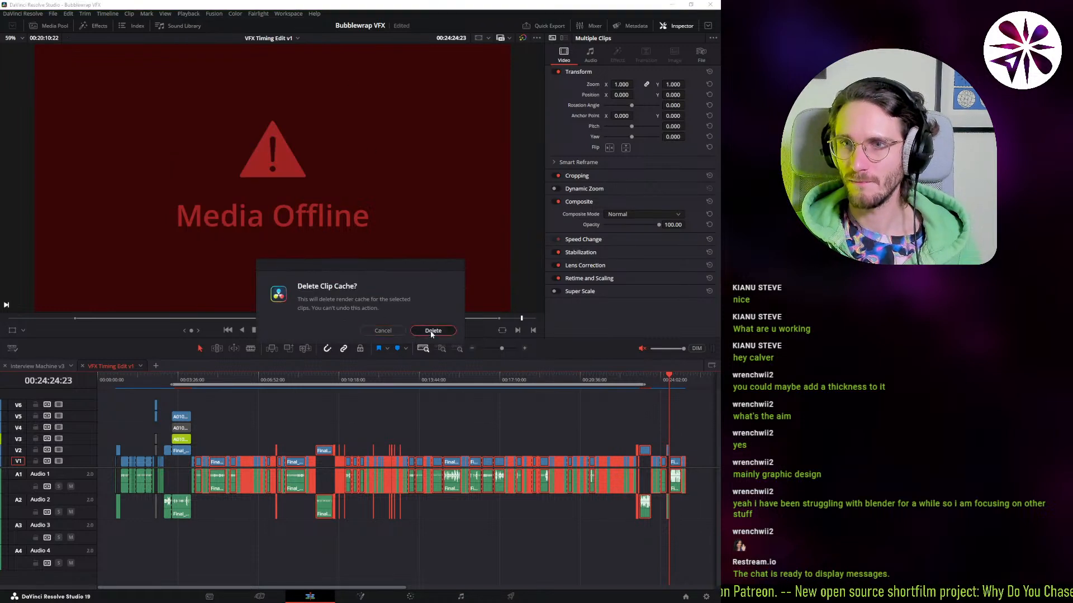
{"action": "left_click", "coordinate": [556, 439]}
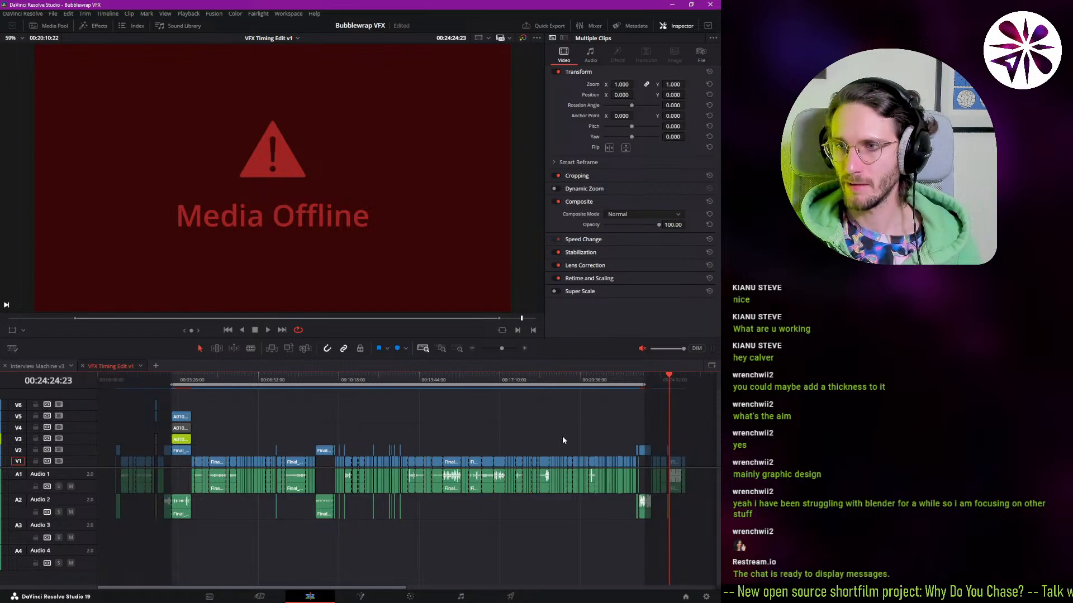
- Scrub the timeline to 00:10:19:07 to check its picture and select the short V2 clip there
{"action": "left_click_drag", "start_coordinate": [661, 375], "coordinate": [396, 418]}
{"action": "mouse_move", "coordinate": [336, 382]}
{"action": "left_mouse_down"}
{"action": "mouse_move", "coordinate": [323, 386]}
{"action": "mouse_move", "coordinate": [338, 389]}
{"action": "left_mouse_up"}
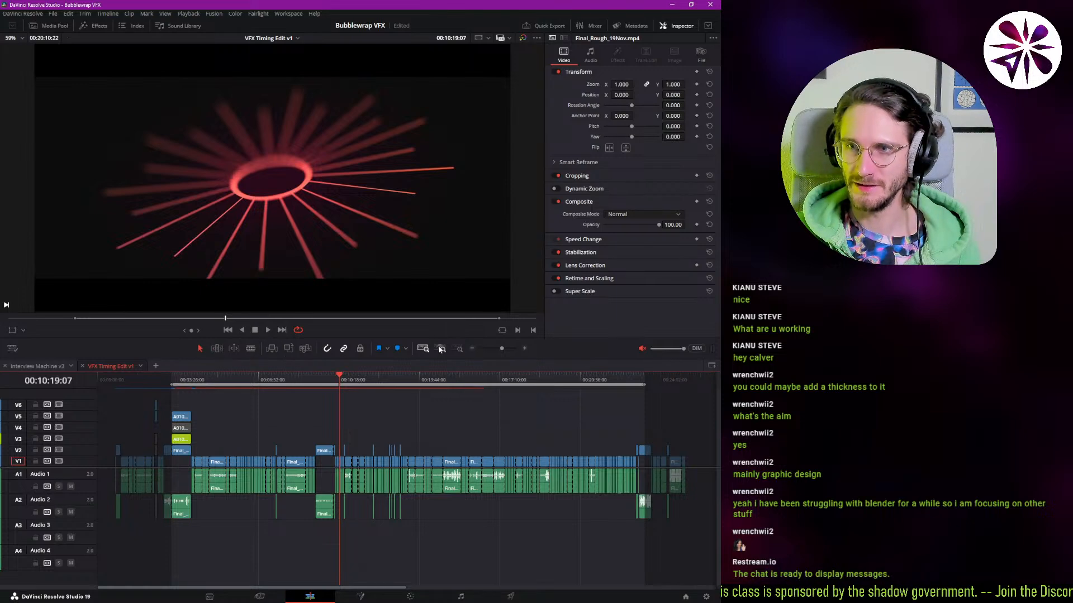
{"action": "left_click", "coordinate": [458, 349]}
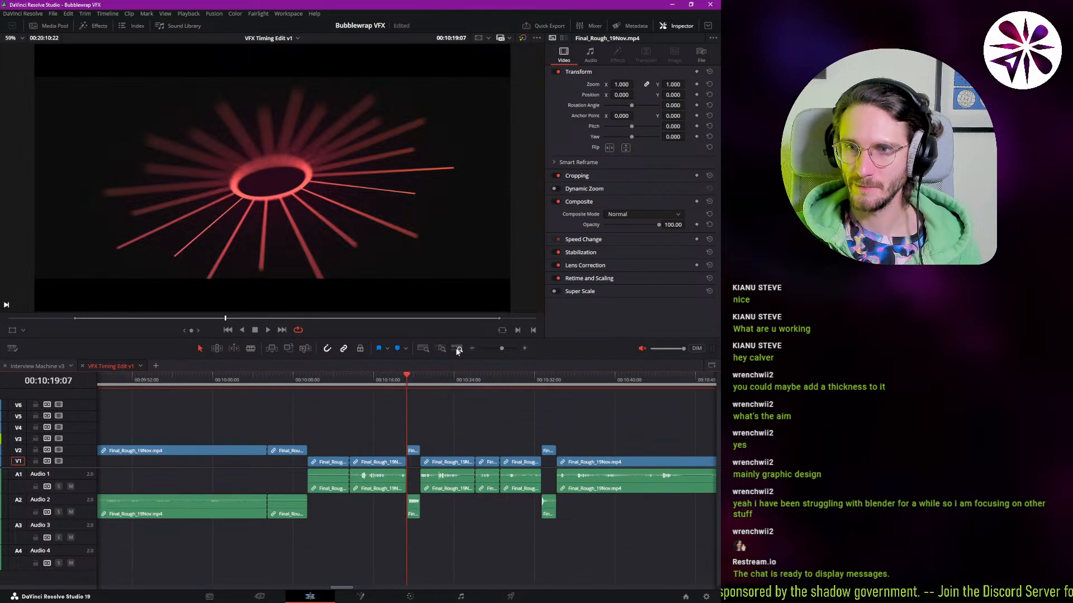
{"action": "scroll", "coordinate": [535, 441], "scroll_direction": "right", "scroll_amount": 5}
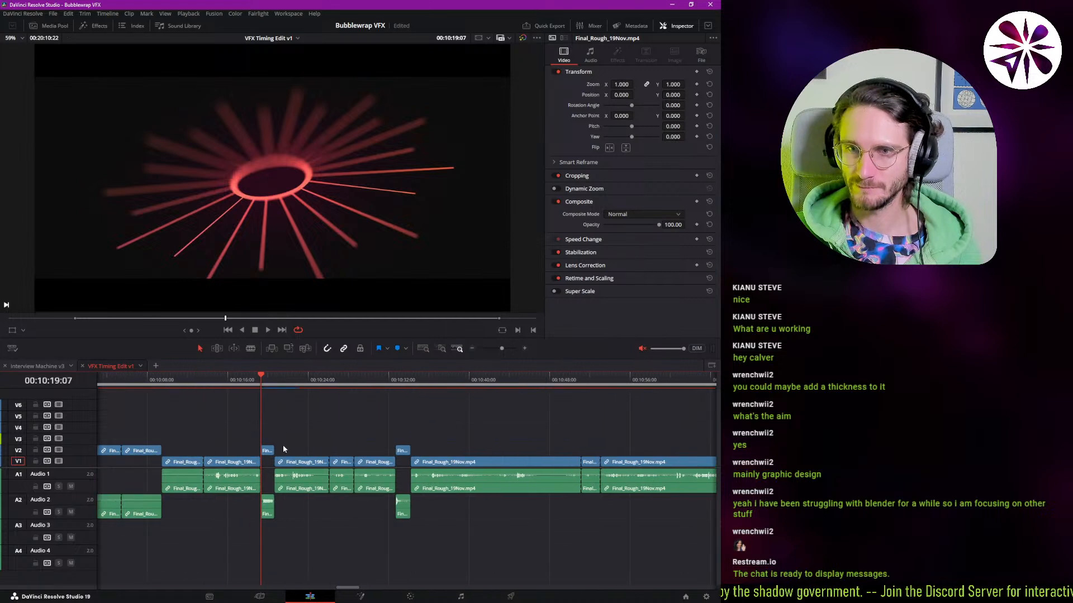
{"action": "left_click", "coordinate": [267, 451]}
{"action": "mouse_move", "coordinate": [264, 453]}
{"action": "left_mouse_down"}
{"action": "mouse_move", "coordinate": [264, 464]}
{"action": "mouse_move", "coordinate": [268, 450]}
{"action": "left_mouse_up"}
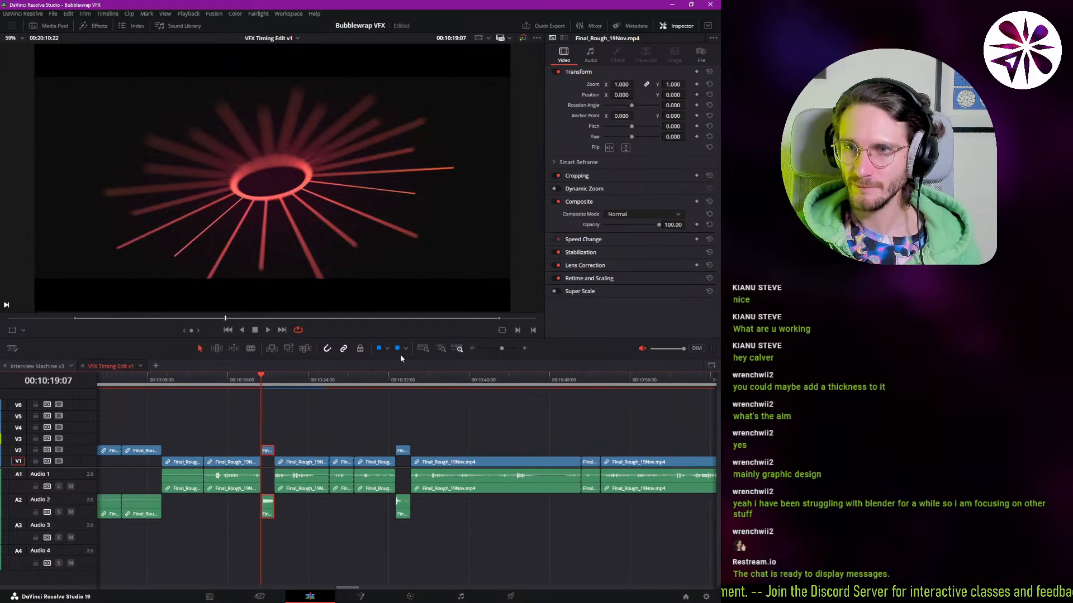
- Select all clips on V2 with their Audio 2 parts and set their clip color to Yellow
{"action": "left_click", "coordinate": [427, 348]}
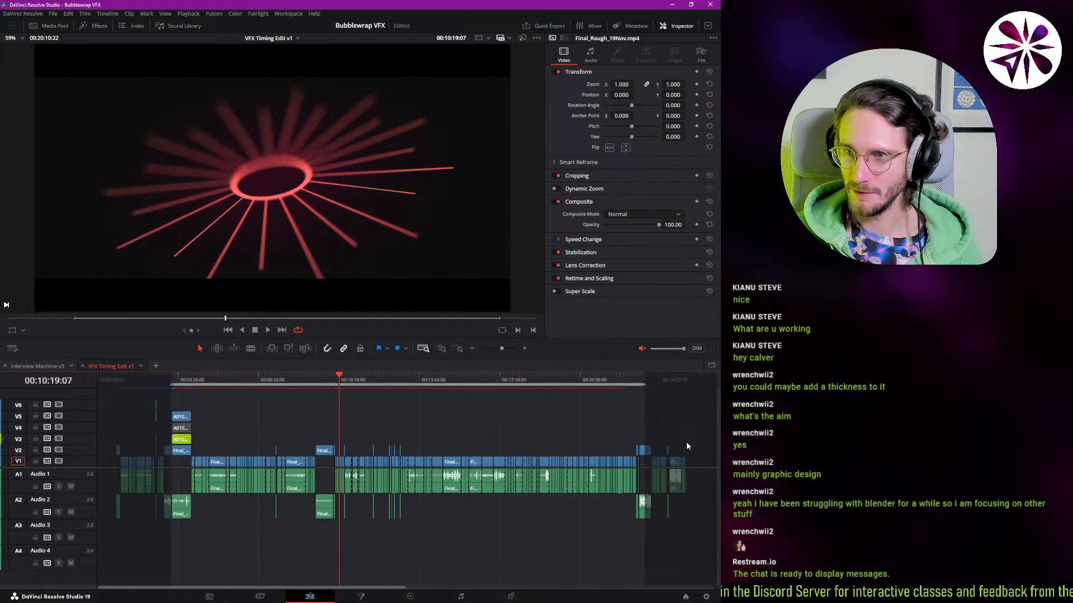
{"action": "left_click_drag", "start_coordinate": [686, 442], "coordinate": [603, 441]}
{"action": "left_click_drag", "start_coordinate": [683, 448], "coordinate": [115, 454]}
{"action": "right_click", "coordinate": [181, 454]}
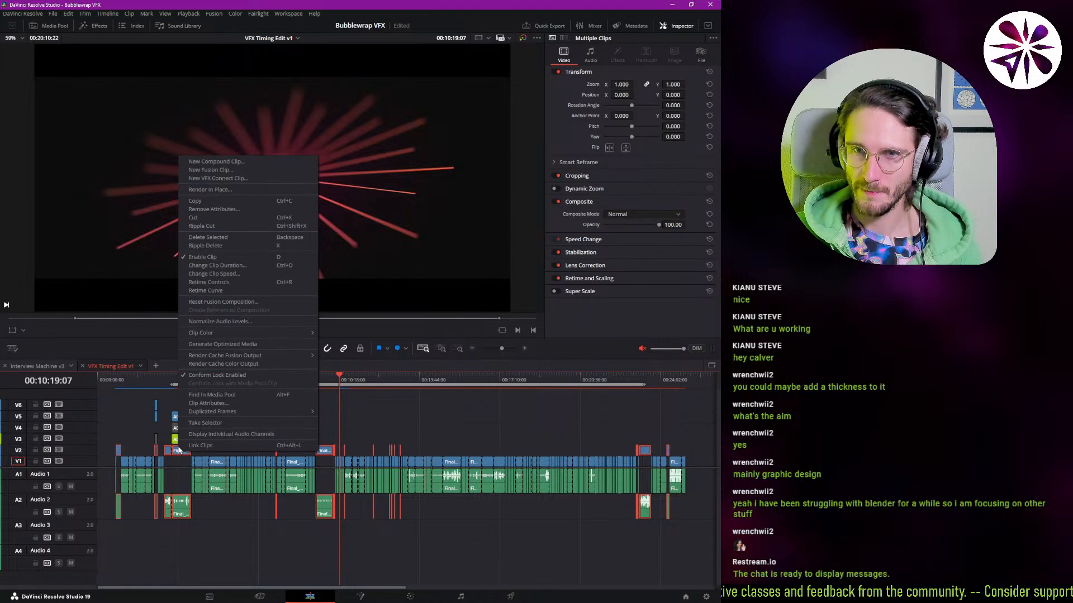
{"action": "mouse_move", "coordinate": [246, 333]}
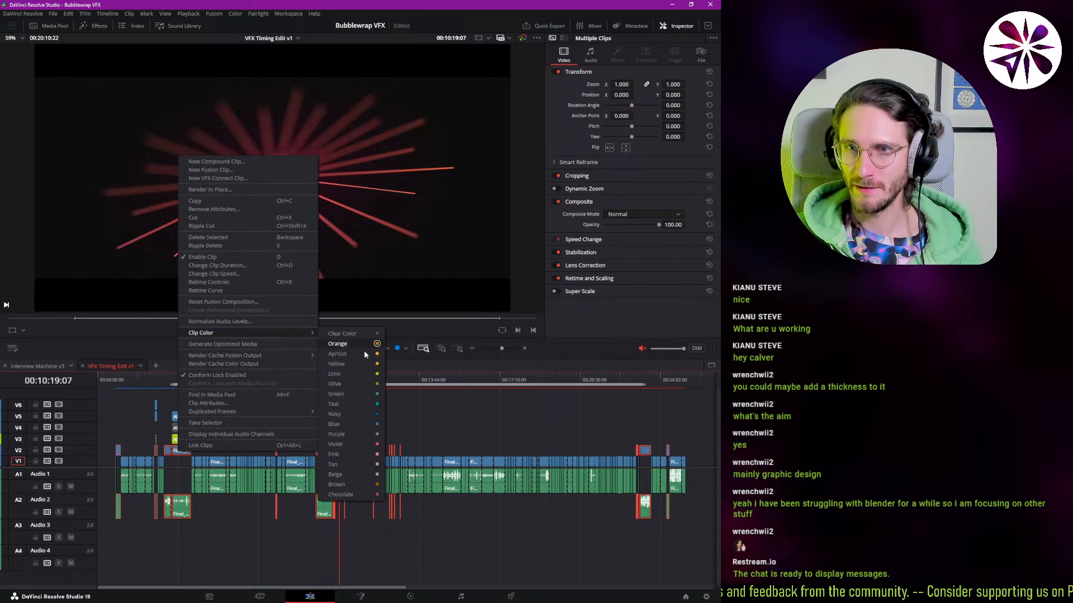
{"action": "left_click", "coordinate": [356, 363]}
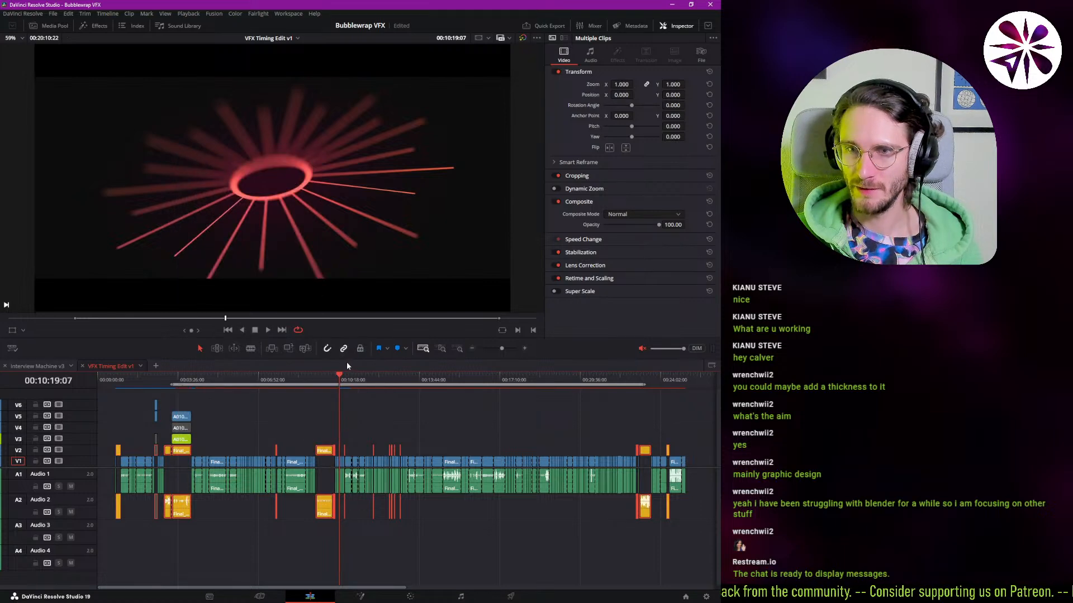
- Move the two short yellow clips at 00:10:19:07 and 00:10:32:17 from V2 down into the gaps on V1
{"action": "left_click", "coordinate": [458, 350]}
{"action": "left_click", "coordinate": [413, 462]}
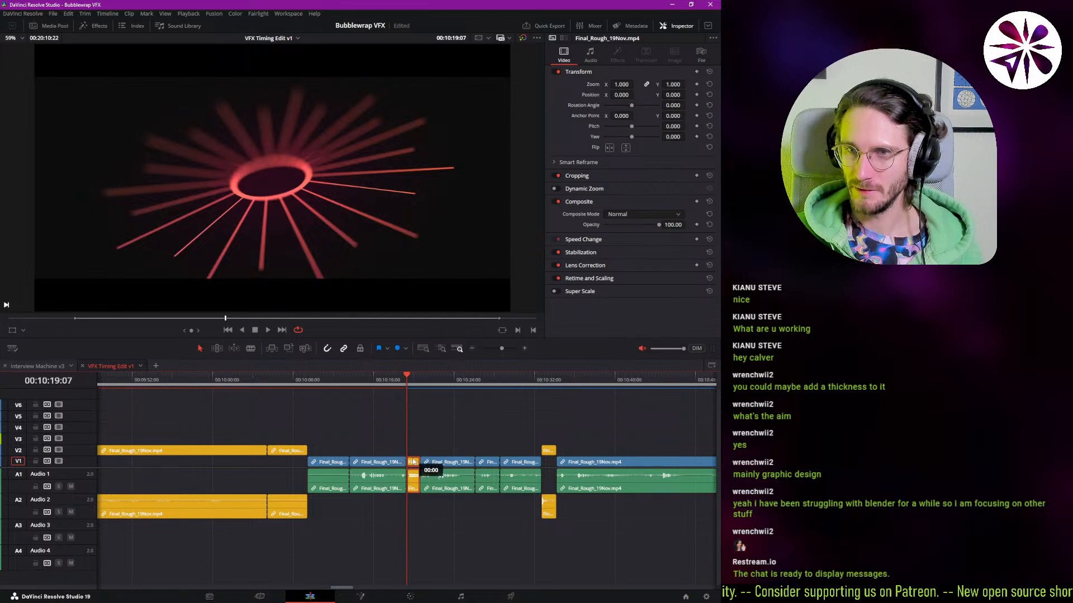
{"action": "left_click", "coordinate": [541, 380]}
{"action": "left_click", "coordinate": [550, 452], "text": "shift"}
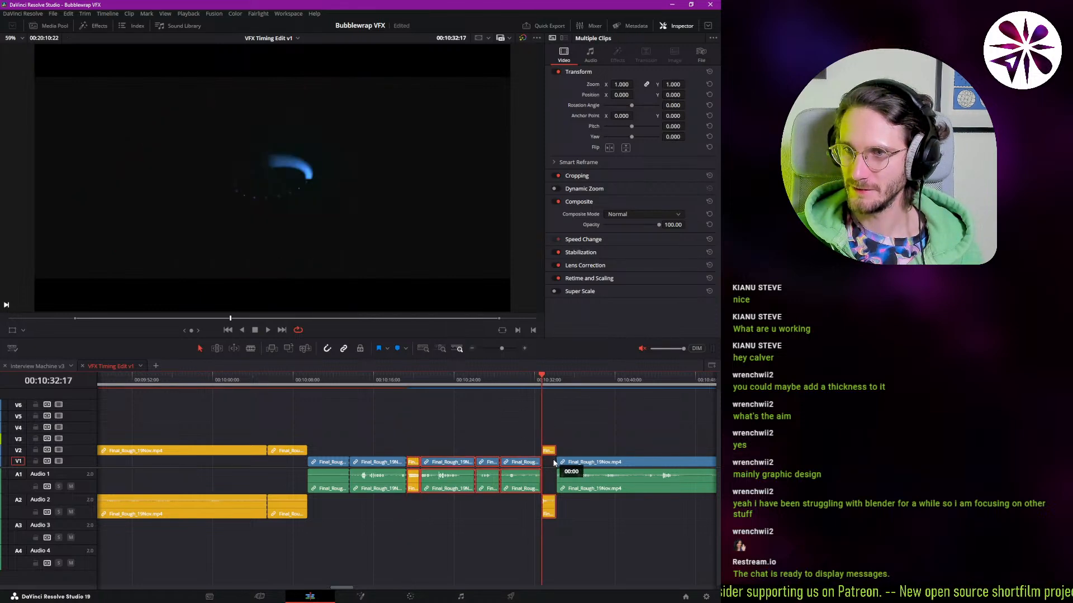
{"action": "left_click", "coordinate": [552, 450]}
{"action": "left_click_drag", "start_coordinate": [552, 451], "coordinate": [551, 459]}
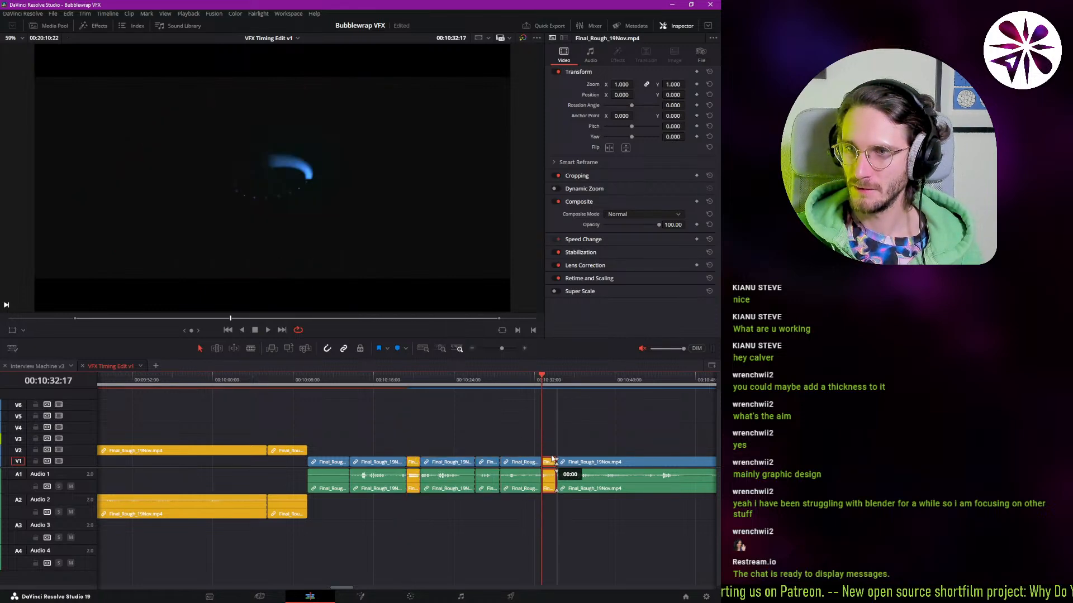
- Move the yellow clip at 00:11:47:05 and the four between 00:12:27 and 00:12:57 from V2 down to V1
{"action": "scroll", "coordinate": [422, 417], "scroll_direction": "right", "scroll_amount": 15}
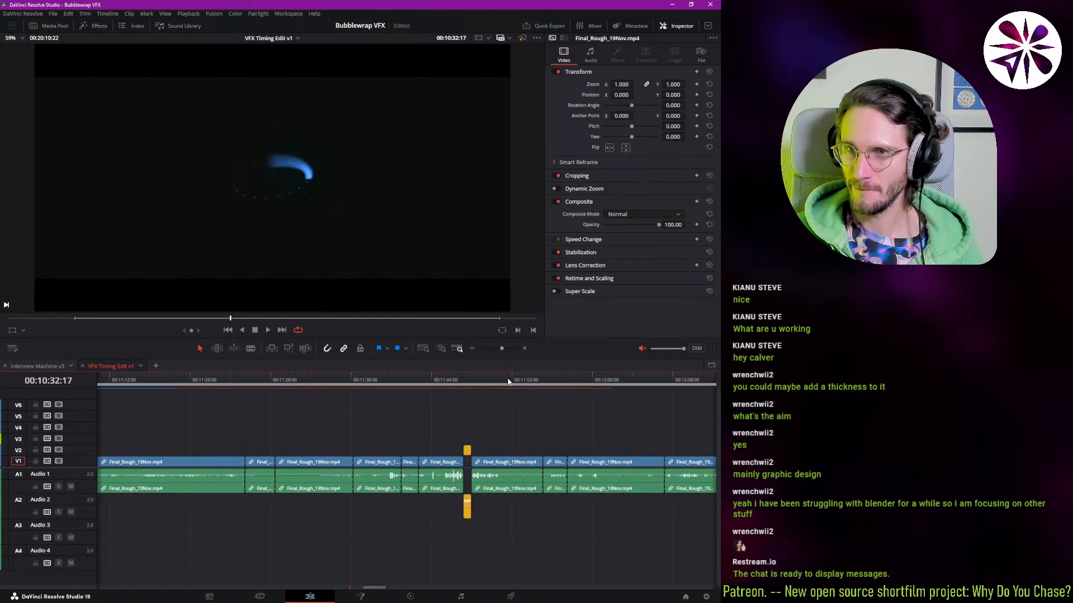
{"action": "left_click", "coordinate": [464, 380]}
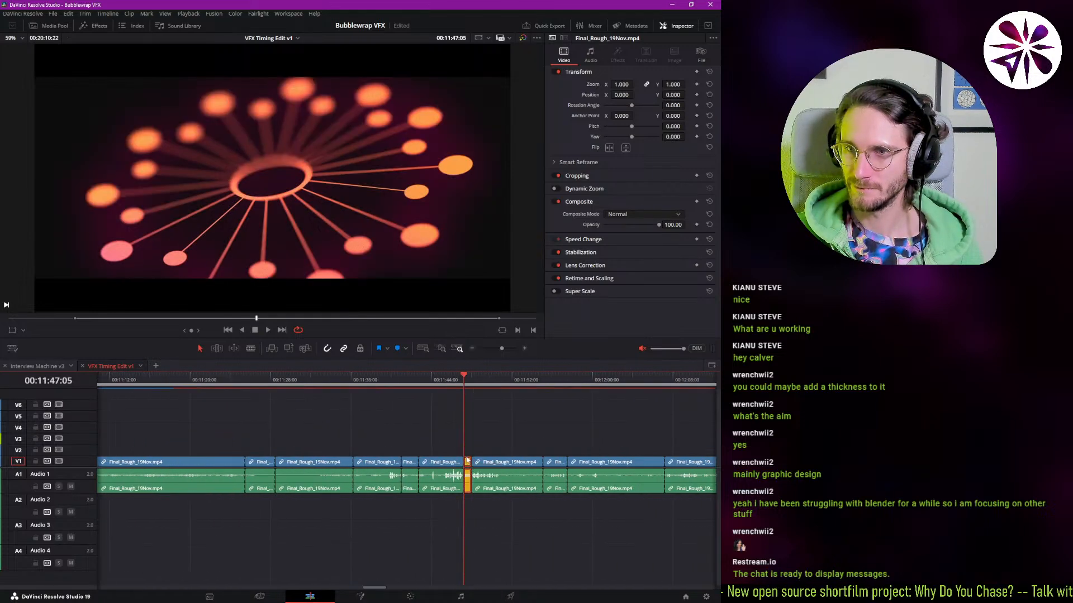
{"action": "scroll", "coordinate": [467, 459], "scroll_direction": "right", "scroll_amount": 16}
{"action": "left_click", "coordinate": [382, 380]}
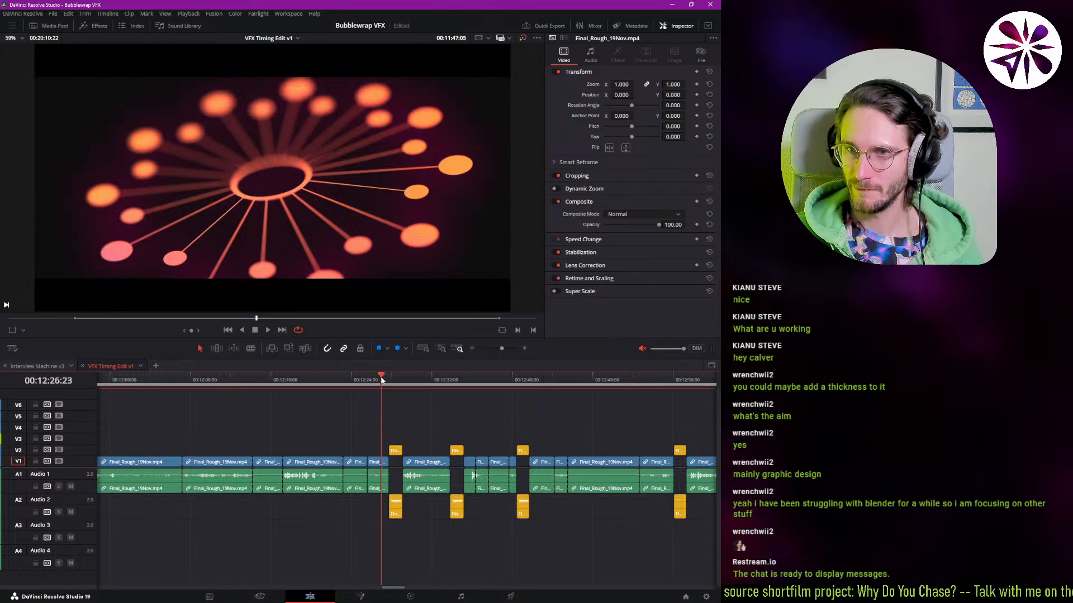
{"action": "left_click_drag", "start_coordinate": [382, 380], "coordinate": [396, 462]}
{"action": "scroll", "coordinate": [563, 447], "scroll_direction": "right", "scroll_amount": 10}
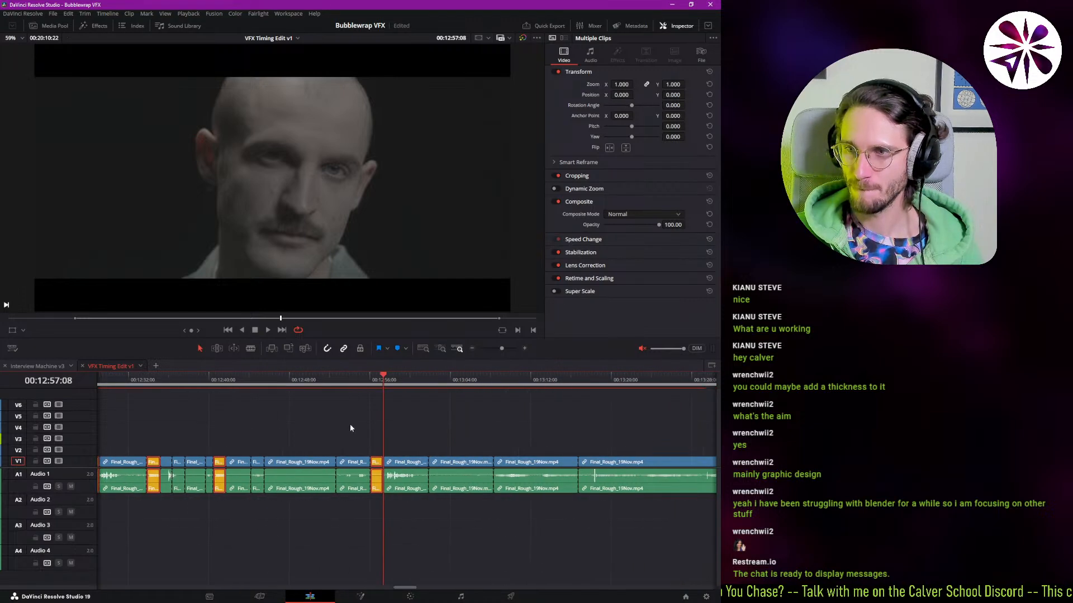
{"action": "scroll", "coordinate": [350, 428], "scroll_direction": "right", "scroll_amount": 15}
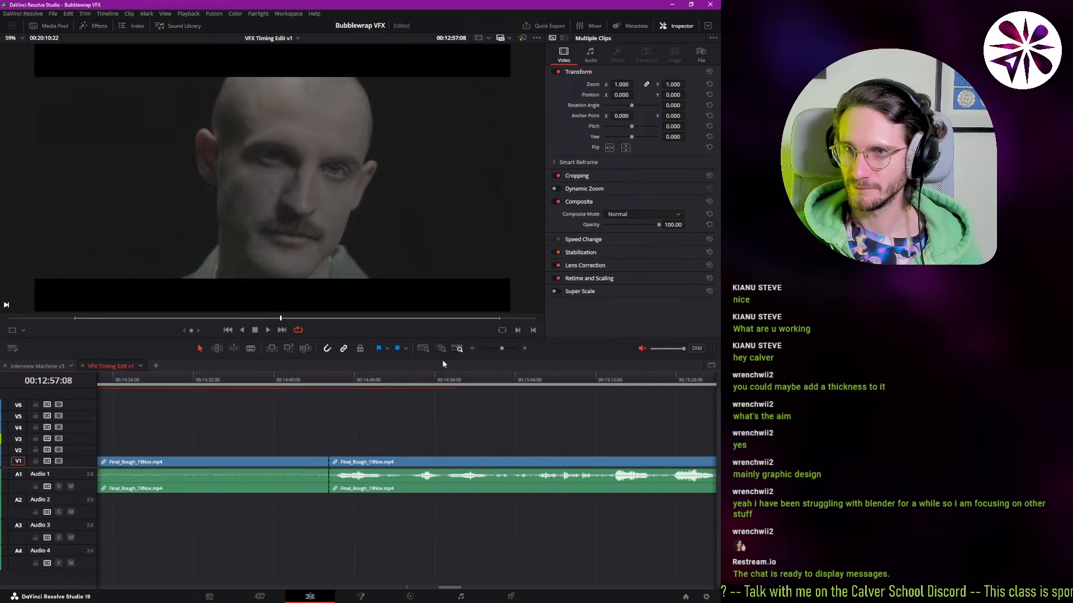
- Scrub through the remaining yellow V2 clips and examine the one at 00:07:37:08 up close
{"action": "left_click", "coordinate": [423, 348]}
{"action": "left_click", "coordinate": [370, 420]}
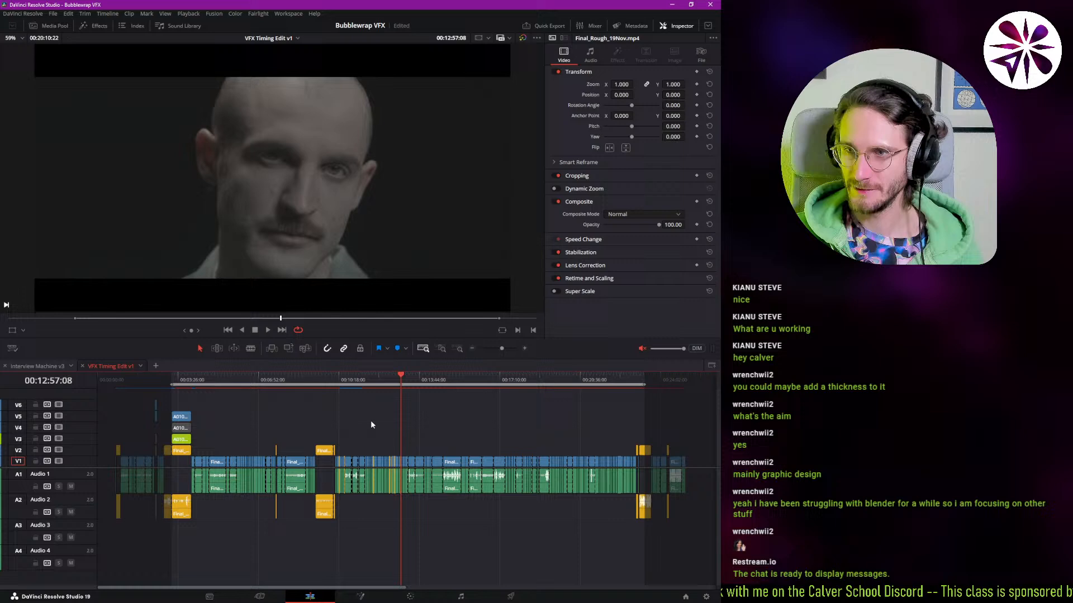
{"action": "left_click", "coordinate": [324, 382]}
{"action": "left_click", "coordinate": [277, 380]}
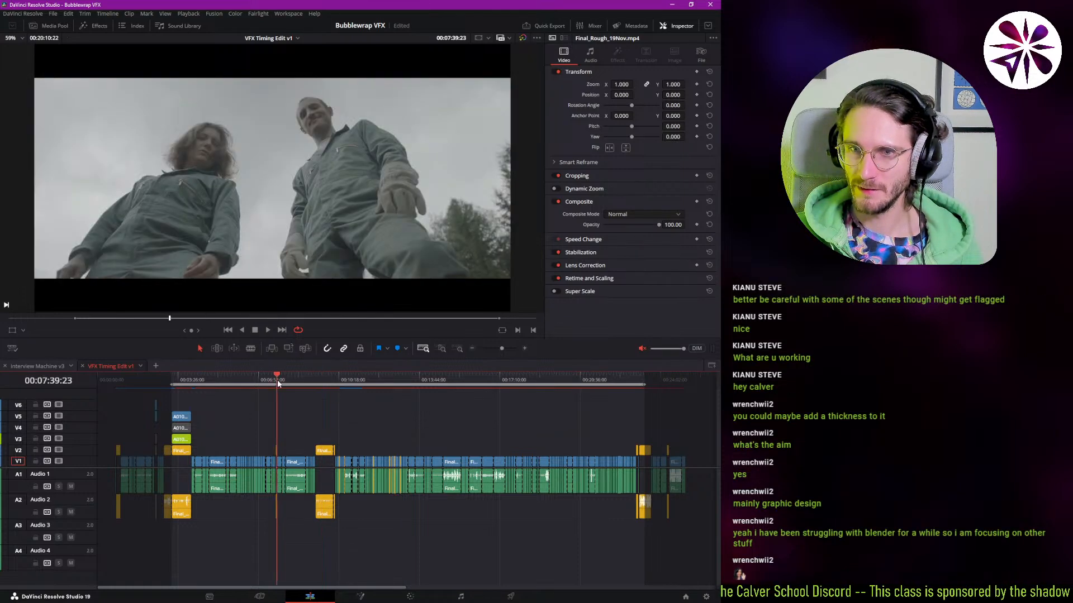
{"action": "left_click_drag", "start_coordinate": [277, 380], "coordinate": [274, 380]}
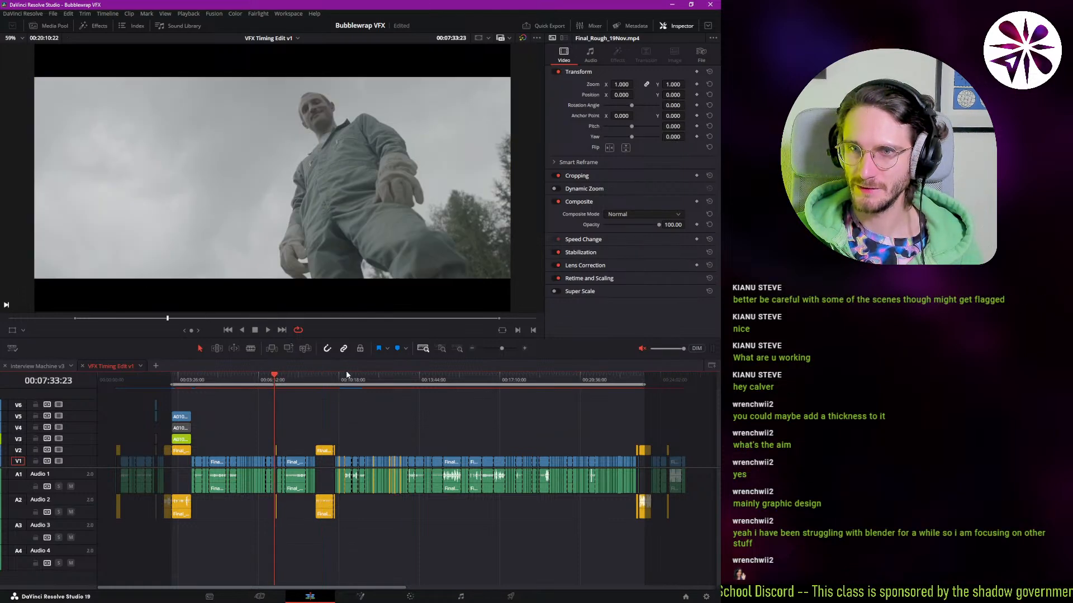
{"action": "left_click", "coordinate": [441, 348]}
{"action": "left_click_drag", "start_coordinate": [483, 383], "coordinate": [324, 344]}
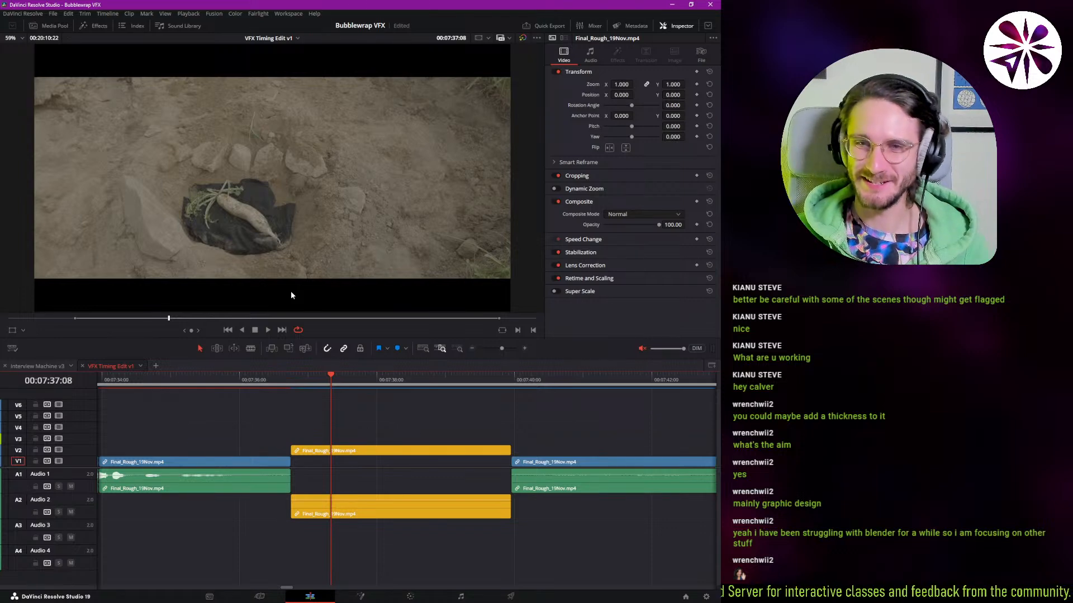
- Make the viewer taller and give the timeline's video tracks more room
{"action": "scroll", "coordinate": [246, 439], "scroll_direction": "left", "scroll_amount": 2}
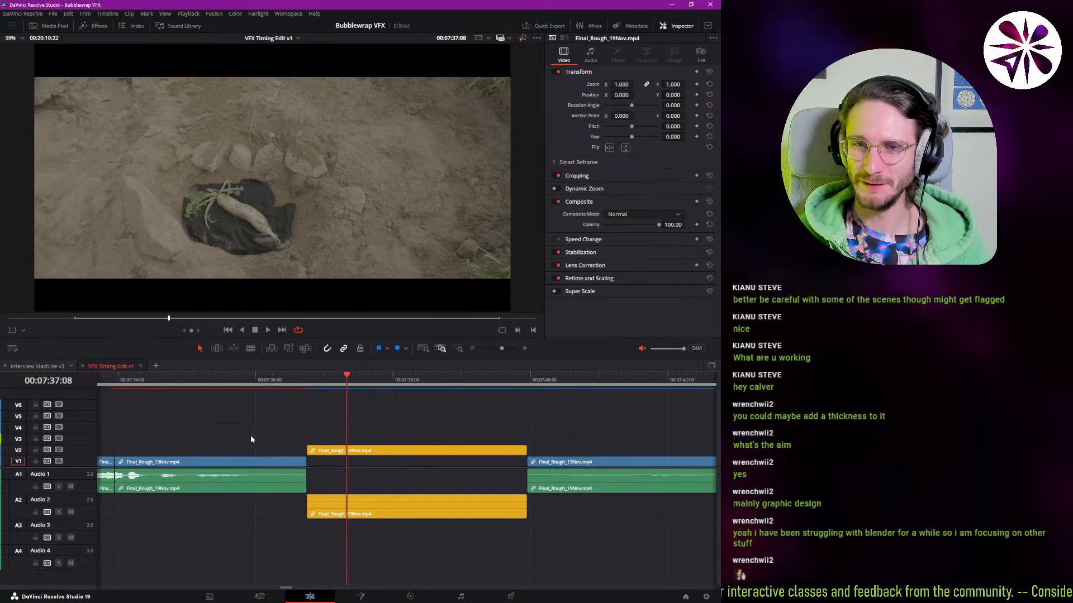
{"action": "mouse_move", "coordinate": [73, 469]}
{"action": "left_mouse_down"}
{"action": "mouse_move", "coordinate": [78, 508]}
{"action": "mouse_move", "coordinate": [83, 487]}
{"action": "left_mouse_up"}
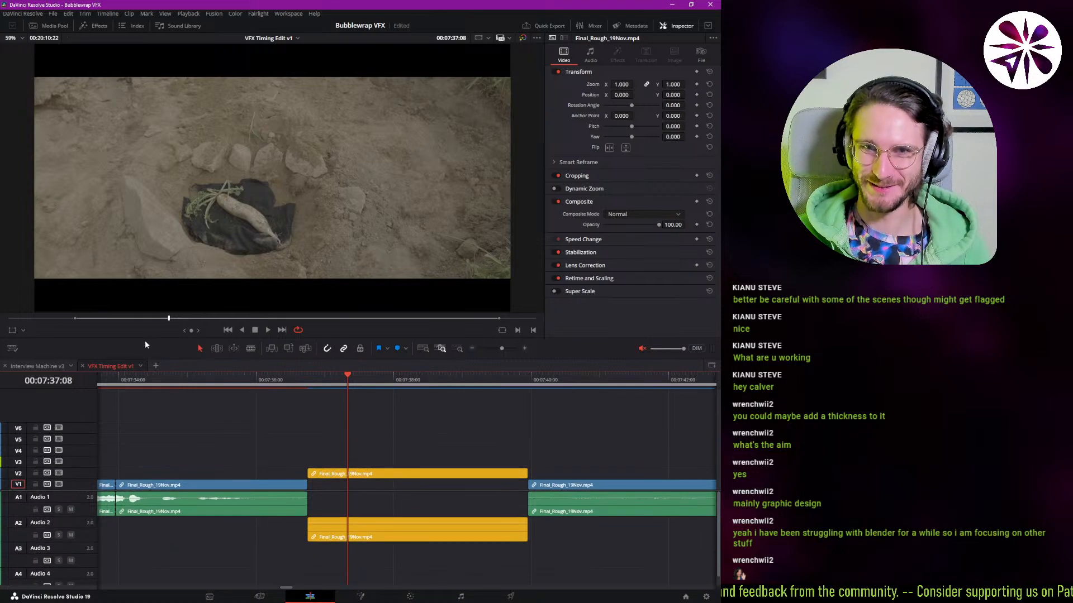
{"action": "left_click_drag", "start_coordinate": [147, 336], "coordinate": [132, 374]}
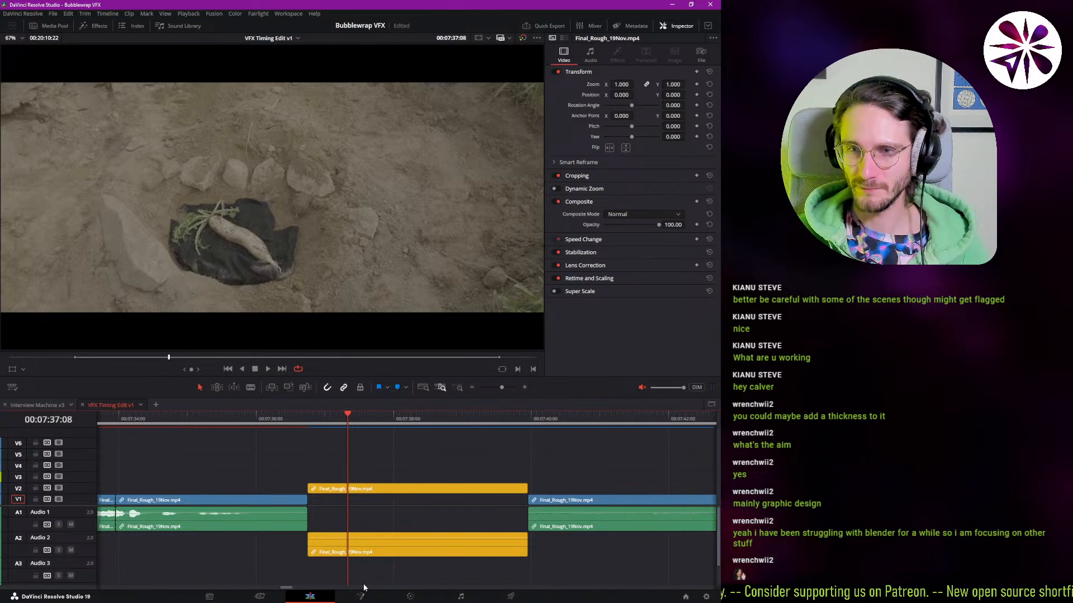
- Show the media pool, widen it to two columns and reduce its thumbnail size
{"action": "left_click", "coordinate": [55, 26]}
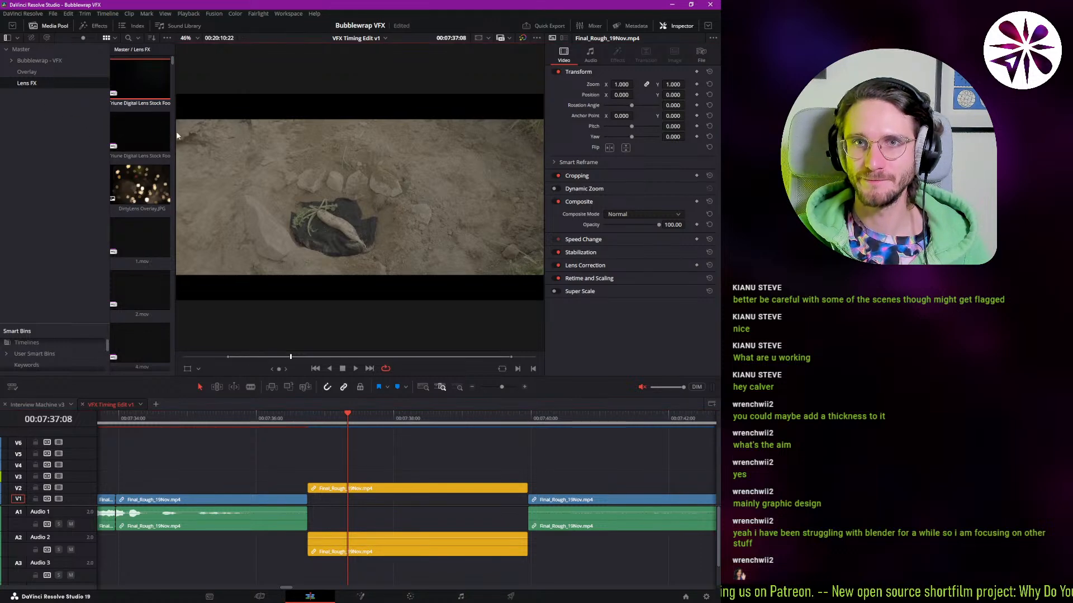
{"action": "left_click_drag", "start_coordinate": [174, 130], "coordinate": [252, 152]}
{"action": "left_click_drag", "start_coordinate": [128, 37], "coordinate": [119, 37]}
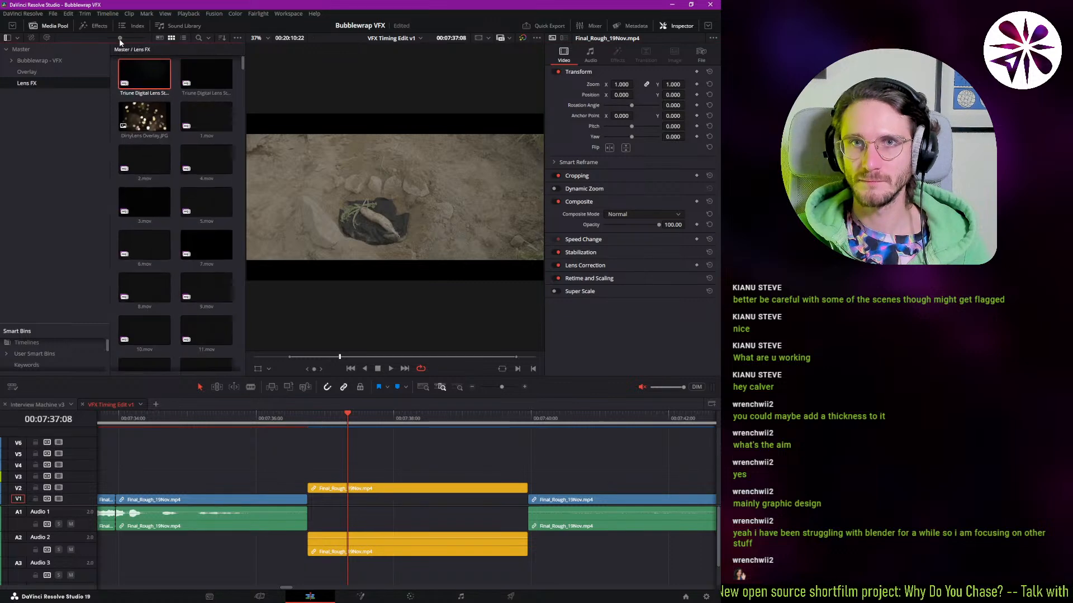
- Place A010C015_230724_R3WE.mxf from the FOOTAGE bin on V3, starting just before the yellow V2 clip near 00:07:37
{"action": "left_click", "coordinate": [49, 62]}
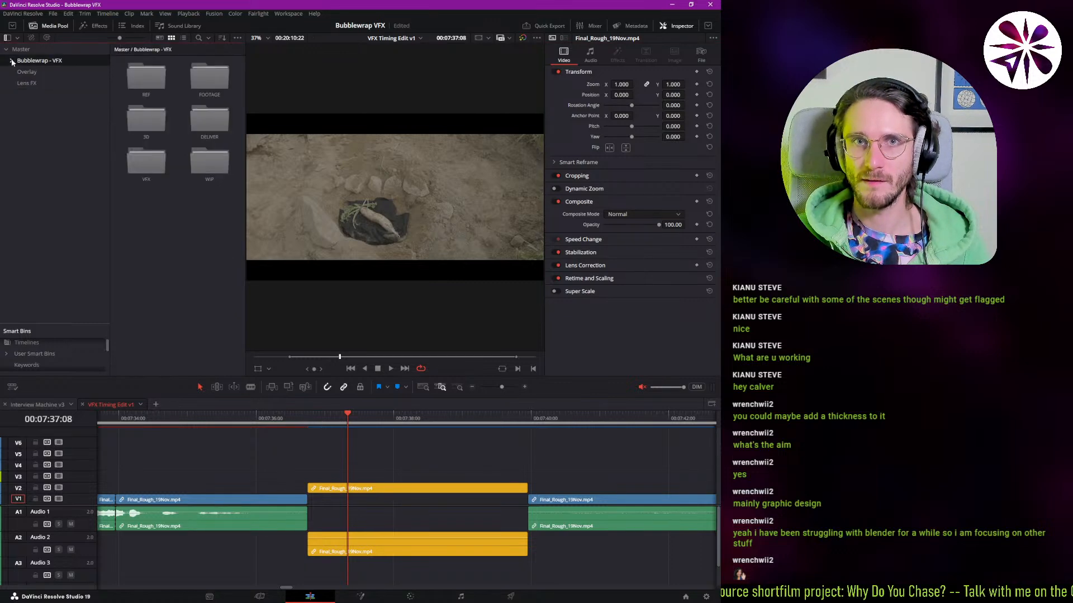
{"action": "left_click", "coordinate": [11, 60]}
{"action": "left_click", "coordinate": [41, 83]}
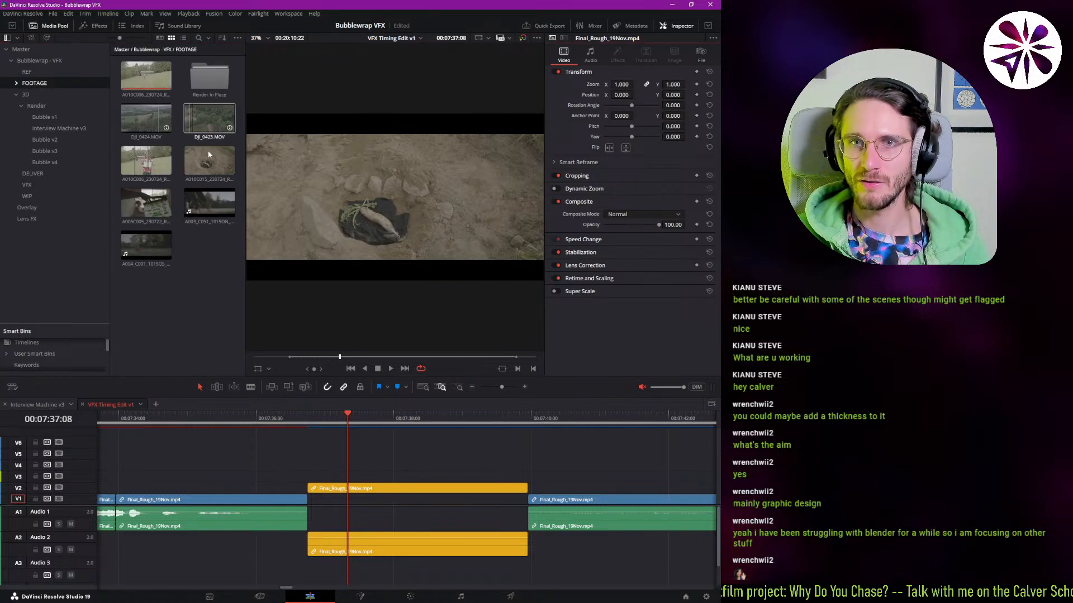
{"action": "left_click", "coordinate": [16, 84]}
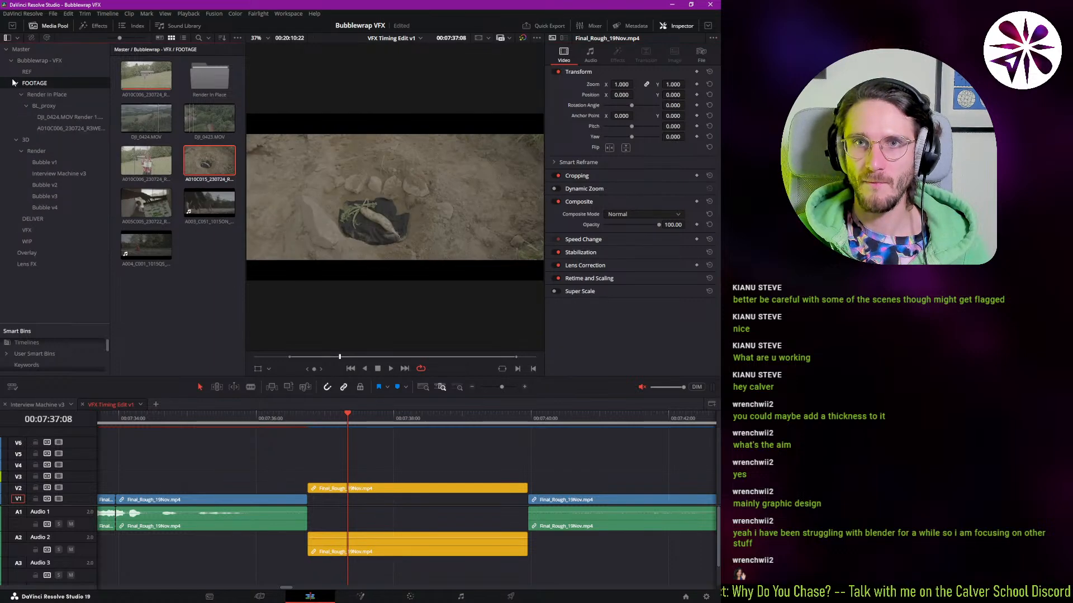
{"action": "left_click_drag", "start_coordinate": [223, 171], "coordinate": [299, 476]}
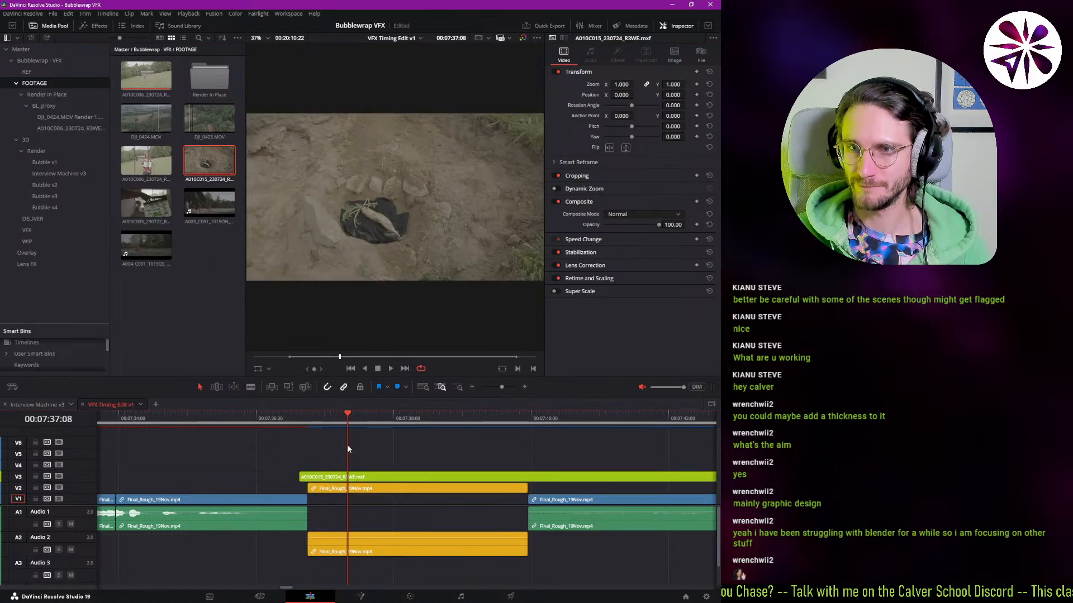
- Cut A010C015_230724_R3WE.mxf on V3 where the yellow V2 clip beneath ends and delete the remainder
{"action": "left_click", "coordinate": [425, 386]}
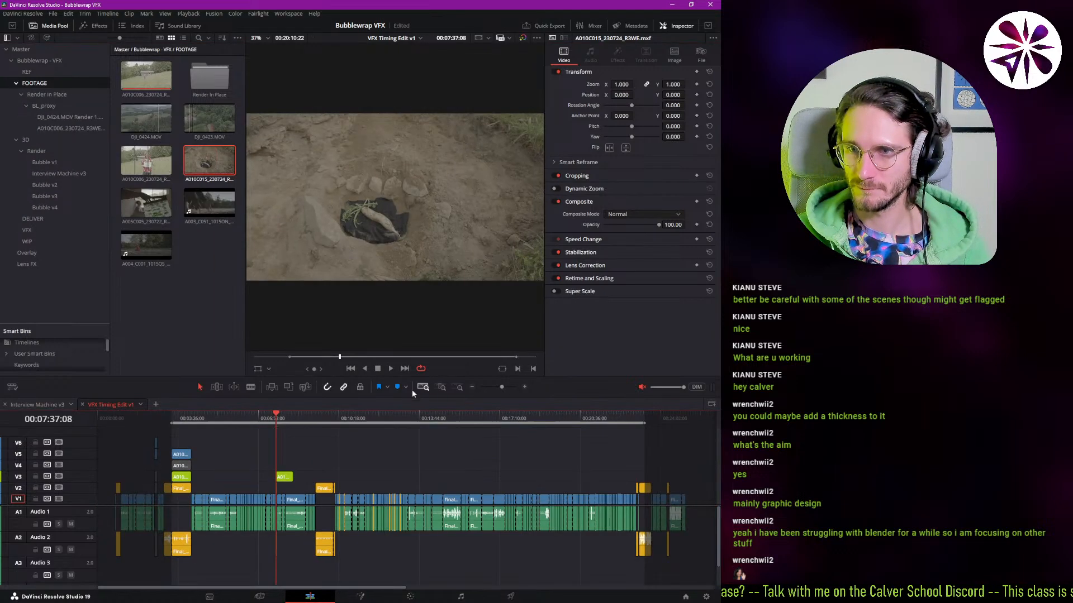
{"action": "left_click", "coordinate": [457, 389]}
{"action": "mouse_move", "coordinate": [453, 483]}
{"action": "left_mouse_down"}
{"action": "mouse_move", "coordinate": [184, 481]}
{"action": "mouse_move", "coordinate": [472, 486]}
{"action": "mouse_move", "coordinate": [441, 481]}
{"action": "left_mouse_up"}
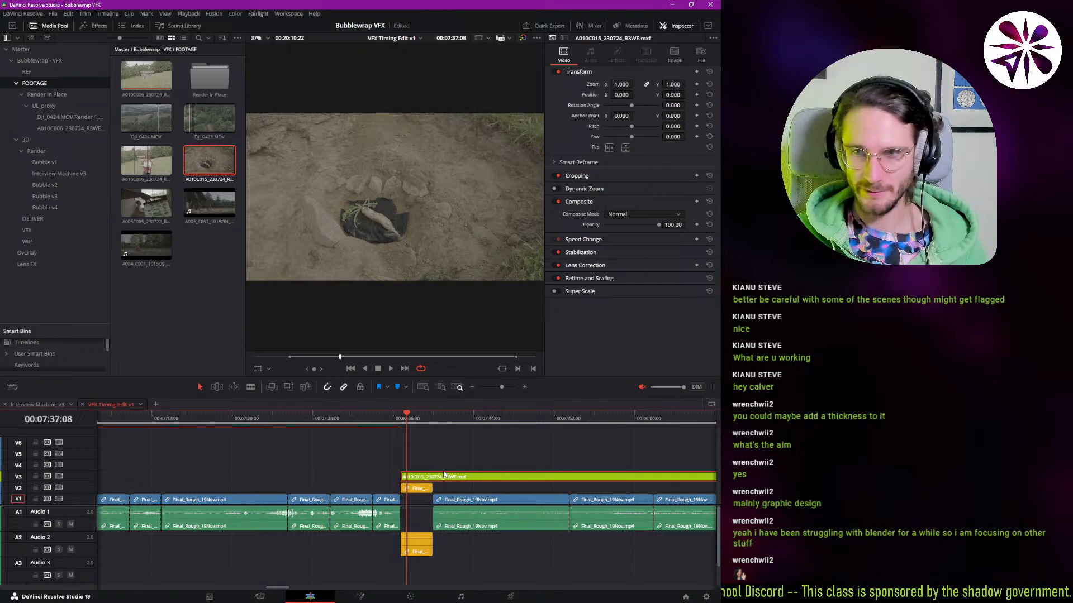
{"action": "key", "text": "b"}
{"action": "left_click", "coordinate": [433, 477]}
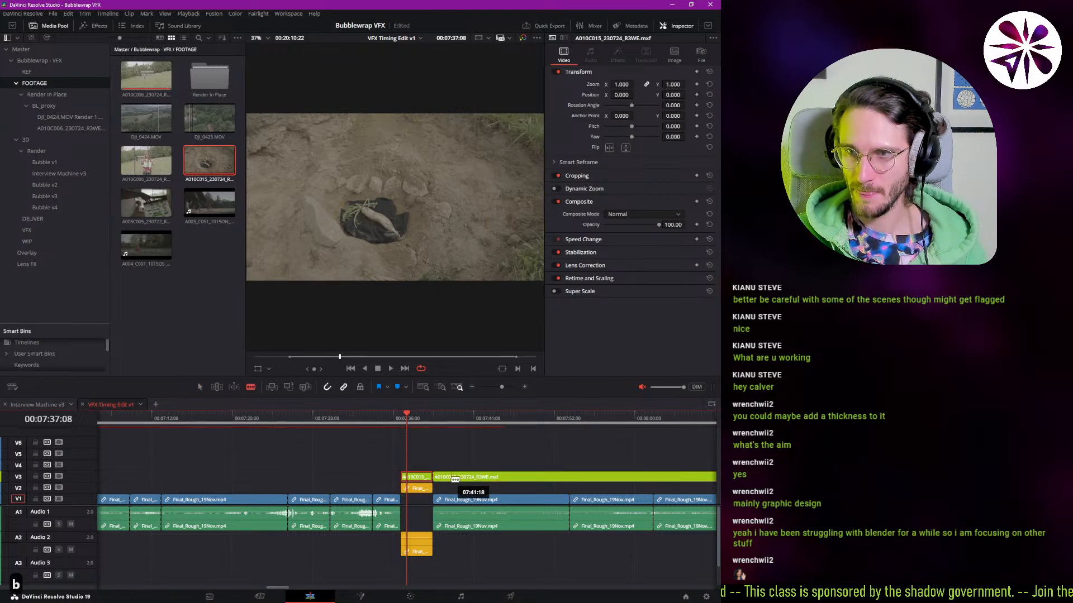
{"action": "key", "text": "a"}
{"action": "left_click", "coordinate": [449, 479]}
{"action": "key", "text": "BackSpace"}
- Compare the V3 clip with the V2 clip beneath it at 00:07:37:08 by disabling and enabling it repeatedly
{"action": "left_click", "coordinate": [432, 424]}
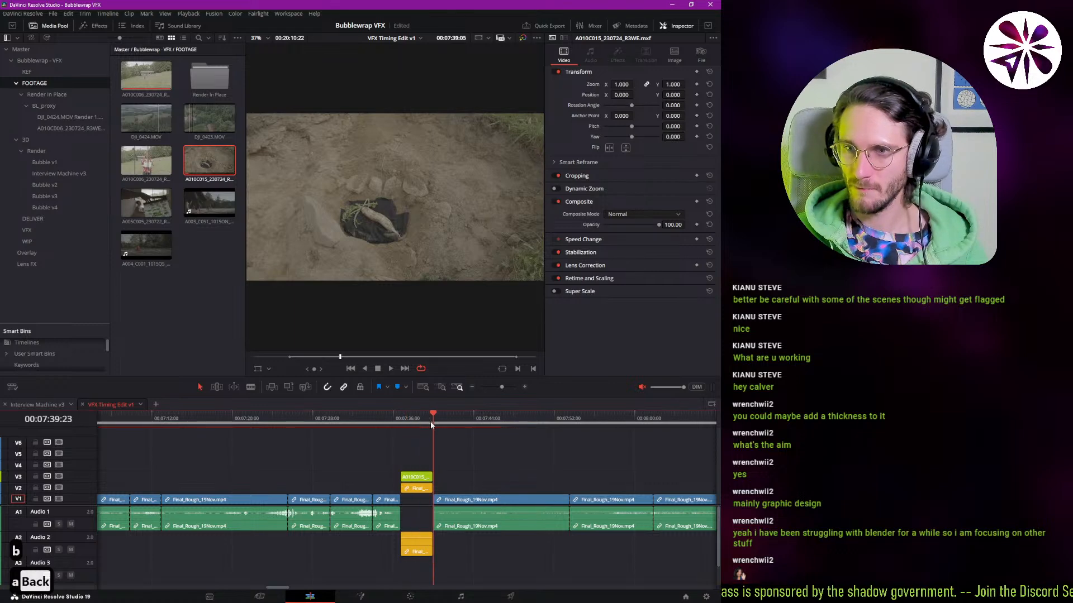
{"action": "left_click_drag", "start_coordinate": [430, 424], "coordinate": [407, 424]}
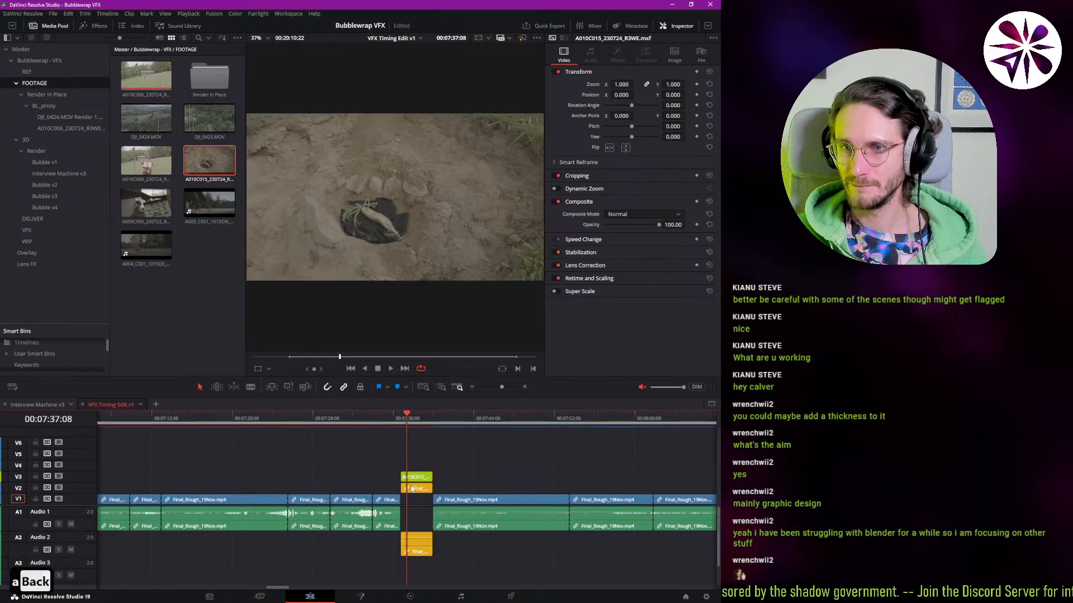
{"action": "key", "text": "d"}
{"action": "key", "text": "d"}
{"action": "key", "text": "d"}
{"action": "key", "text": "d"}
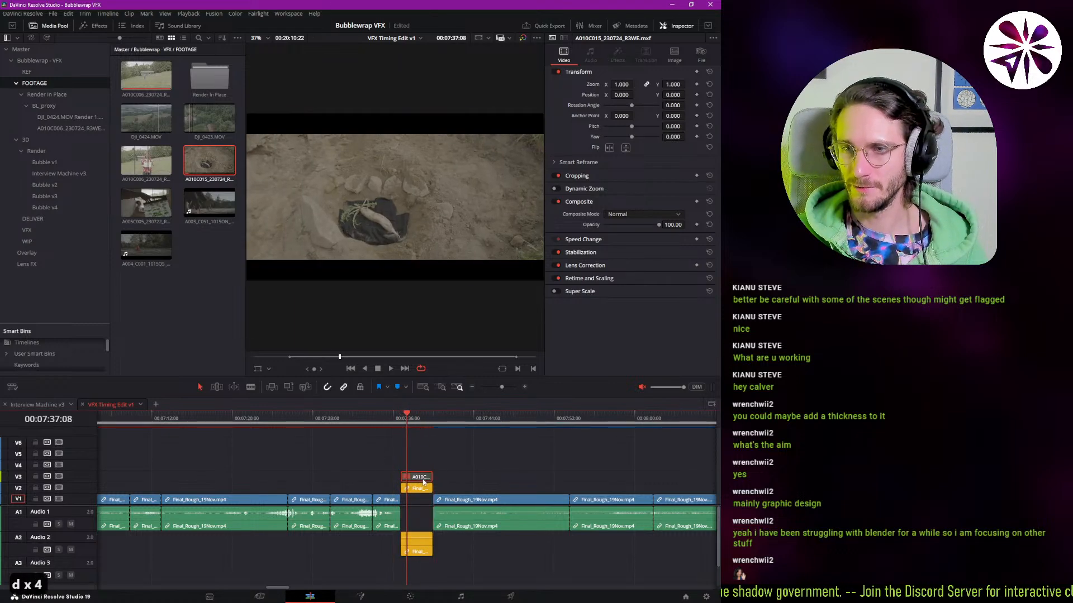
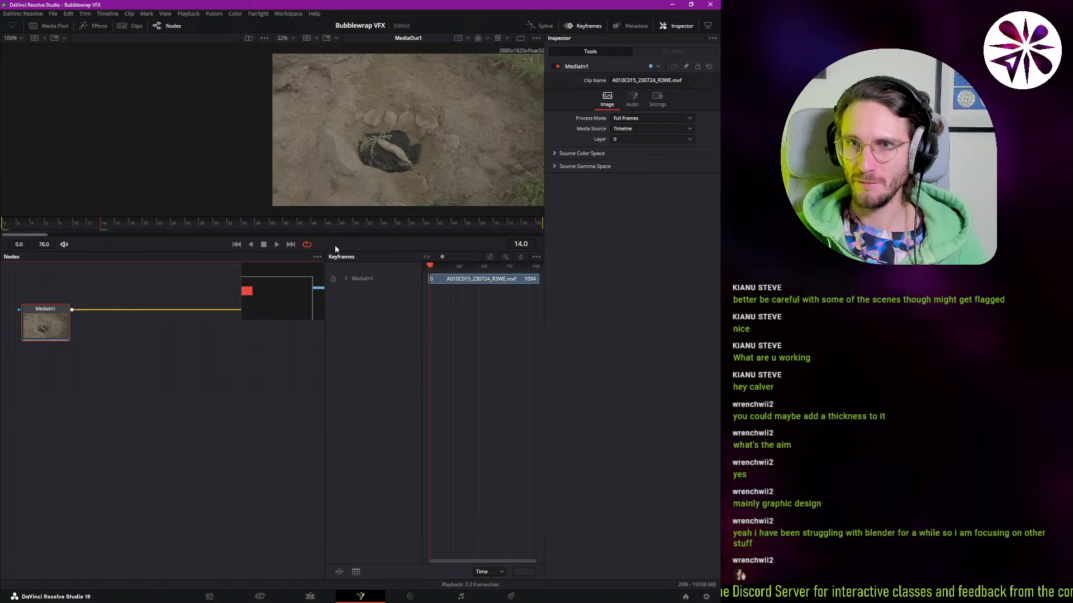
- Make the Fusion viewer taller, reduce it to a single viewer and fit the frame inside it
{"action": "left_click_drag", "start_coordinate": [313, 250], "coordinate": [267, 341]}
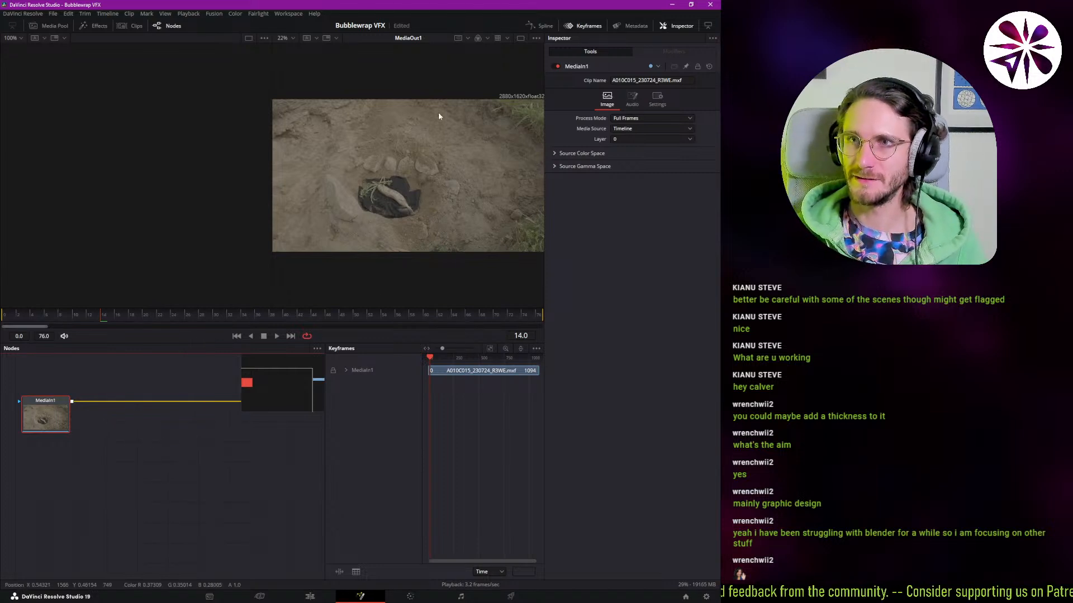
{"action": "left_click", "coordinate": [519, 39]}
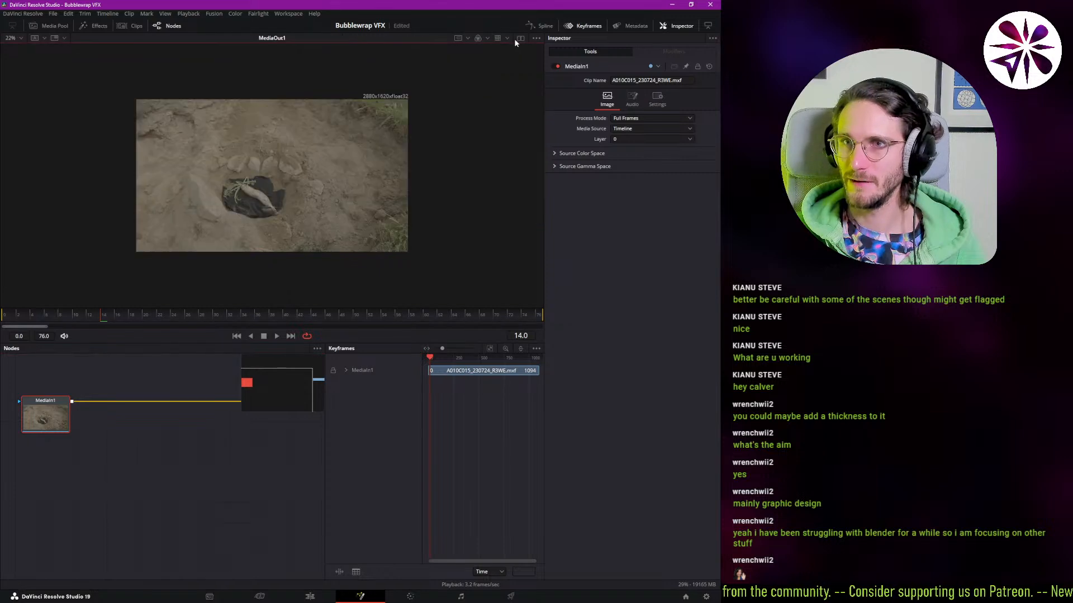
{"action": "key", "text": "ctrl+f"}
- Play through the shot, return the playhead to frame 0 and hide the keyframe editor
{"action": "key", "text": "space"}
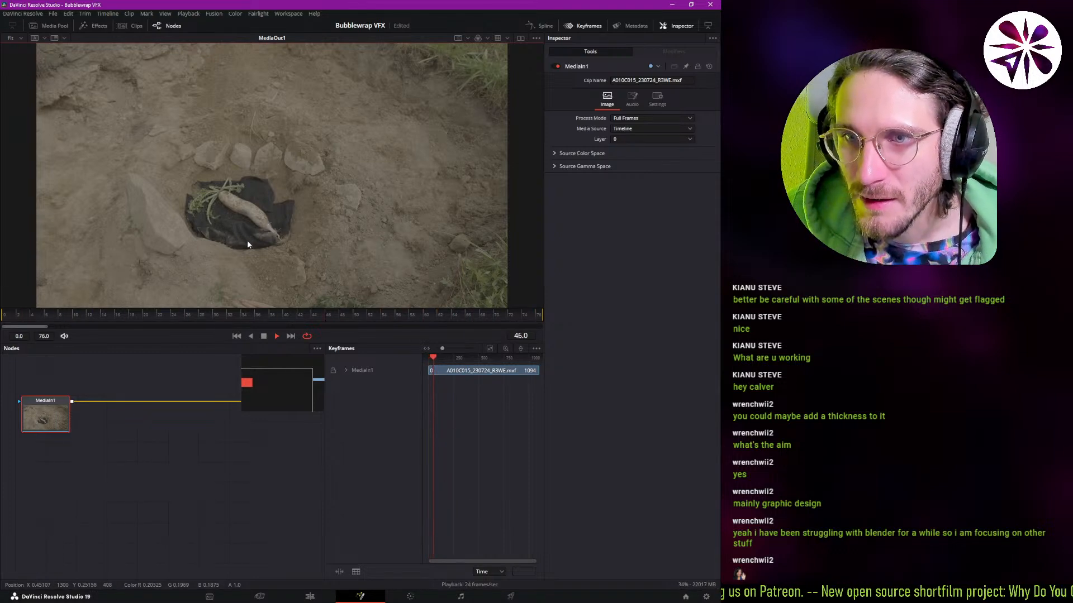
{"action": "key", "text": "space"}
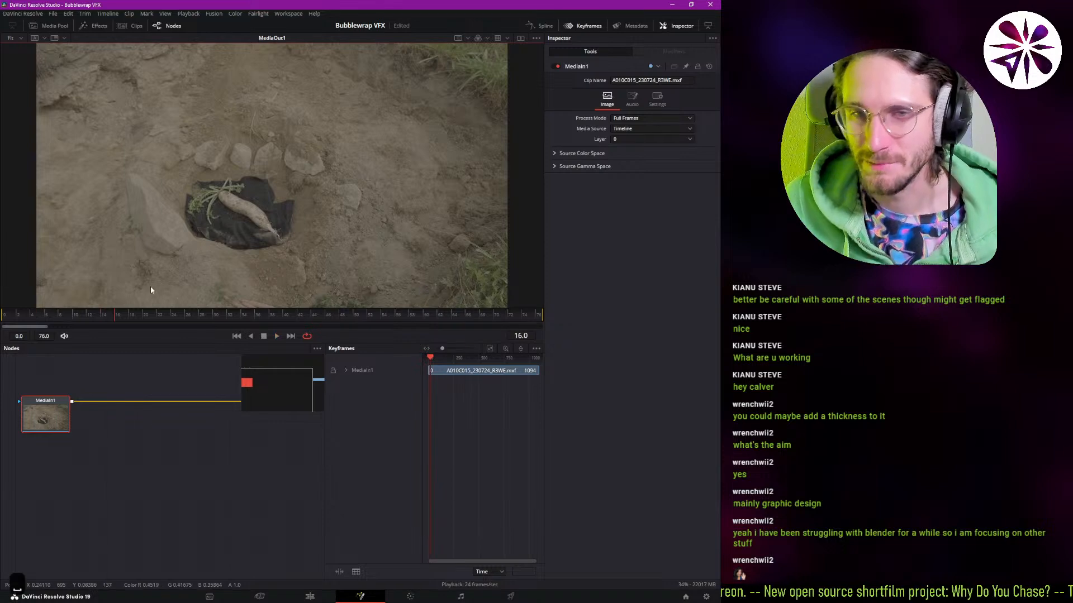
{"action": "left_click", "coordinate": [14, 317]}
{"action": "left_click_drag", "start_coordinate": [14, 318], "coordinate": [1, 341]}
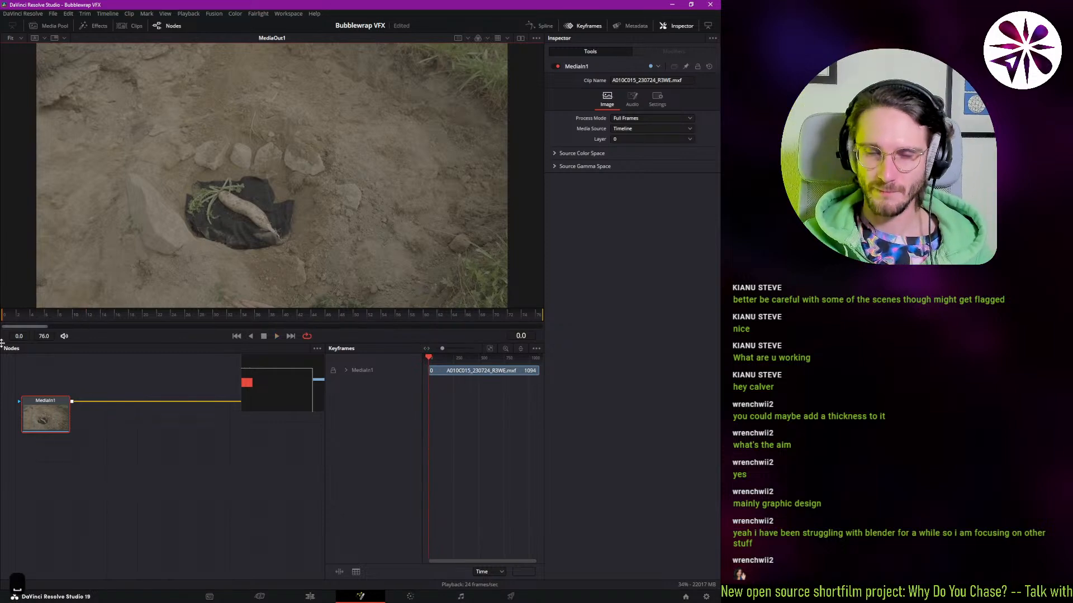
{"action": "left_click", "coordinate": [154, 441]}
{"action": "left_click", "coordinate": [595, 28]}
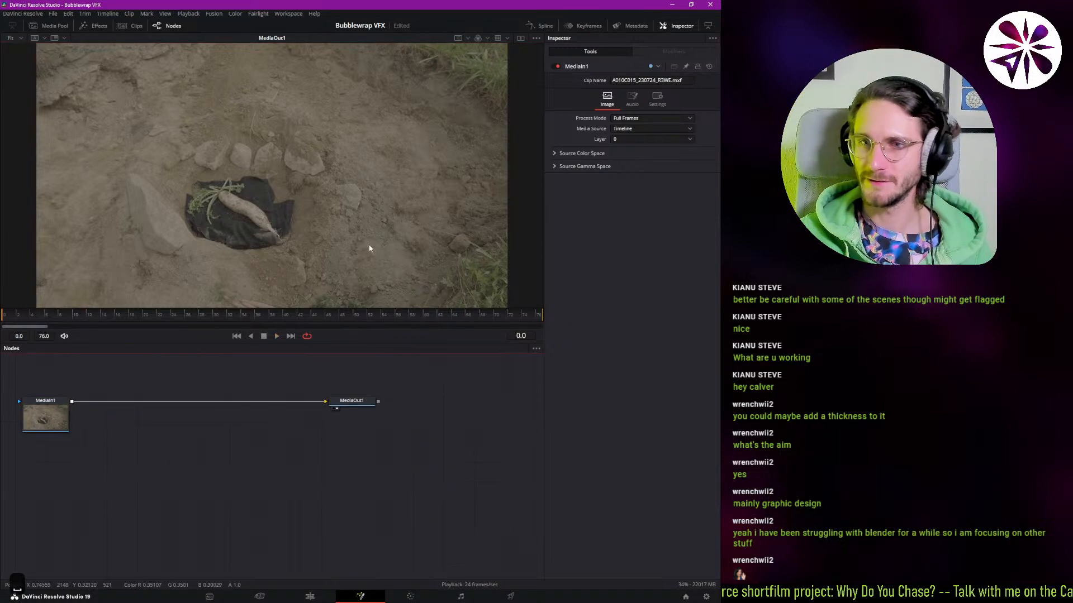
- Add a Magic Mask node between MediaIn1 and MediaOut1
{"action": "left_click", "coordinate": [105, 422]}
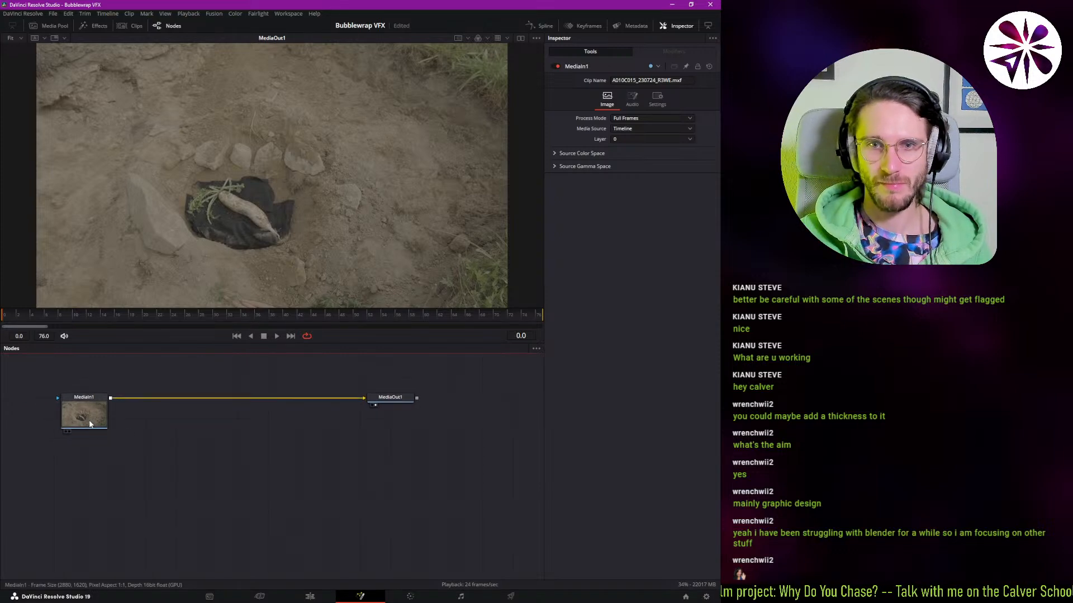
{"action": "key", "text": "ctrl+space"}
{"action": "type", "text": "magic"}
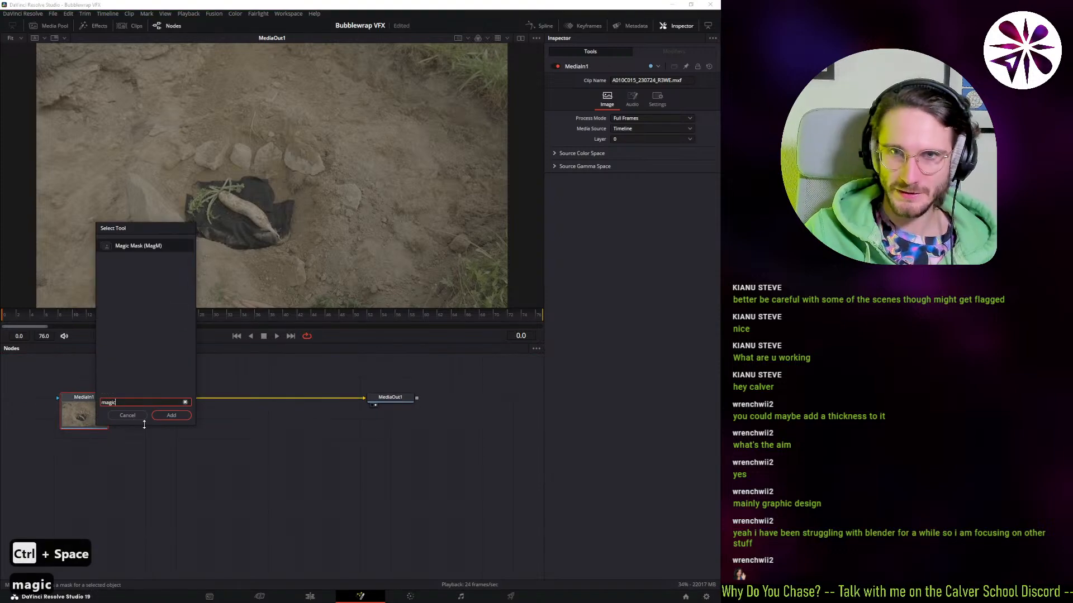
{"action": "key", "text": "Return"}
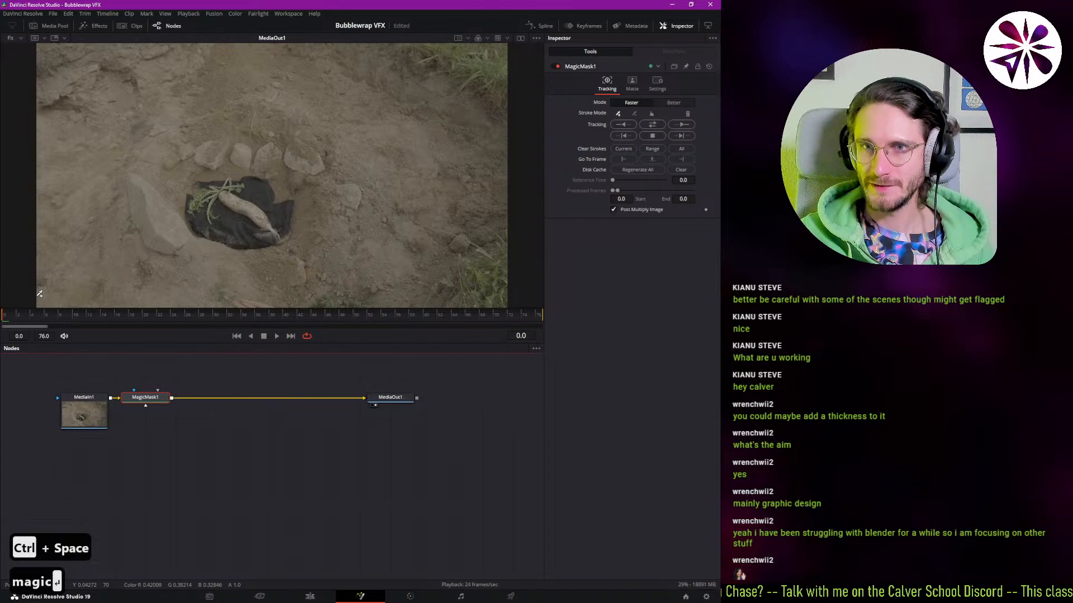
- Paint a Magic Mask stroke along the white root and into its leaves to select the vegetable
{"action": "scroll", "coordinate": [148, 192], "scroll_direction": "up", "scroll_amount": 5}
{"action": "left_click_drag", "start_coordinate": [524, 211], "coordinate": [246, 143]}
{"action": "scroll", "coordinate": [246, 143], "scroll_direction": "down", "scroll_amount": 4}
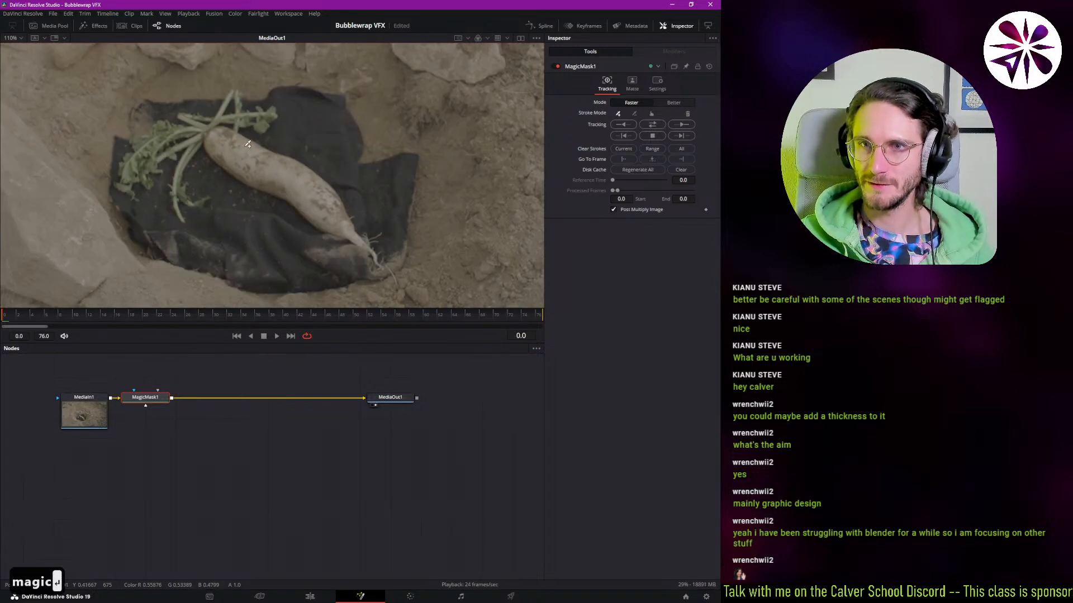
{"action": "scroll", "coordinate": [321, 210], "scroll_direction": "up", "scroll_amount": 2}
{"action": "mouse_move", "coordinate": [321, 222]}
{"action": "left_mouse_down"}
{"action": "mouse_move", "coordinate": [330, 238]}
{"action": "mouse_move", "coordinate": [306, 194]}
{"action": "mouse_move", "coordinate": [166, 106]}
{"action": "mouse_move", "coordinate": [98, 118]}
{"action": "mouse_move", "coordinate": [67, 142]}
{"action": "left_mouse_up"}
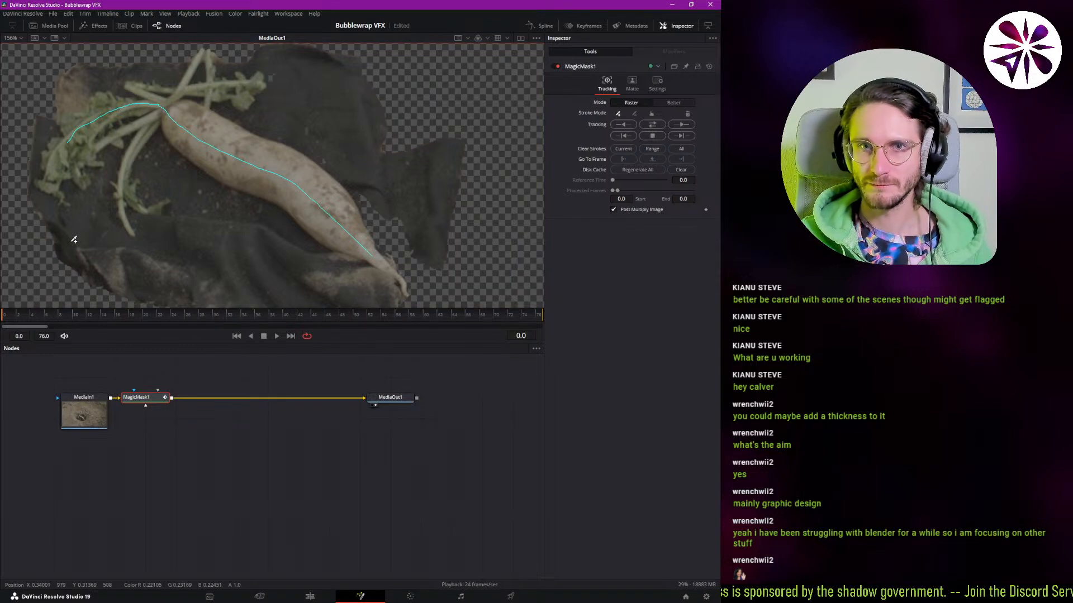
- Exclude the dark cloth from the mask with subtractive strokes below, above and beside the vegetable
{"action": "mouse_move", "coordinate": [49, 252]}
{"action": "left_mouse_down"}
{"action": "mouse_move", "coordinate": [74, 266]}
{"action": "mouse_move", "coordinate": [186, 245]}
{"action": "left_mouse_up"}
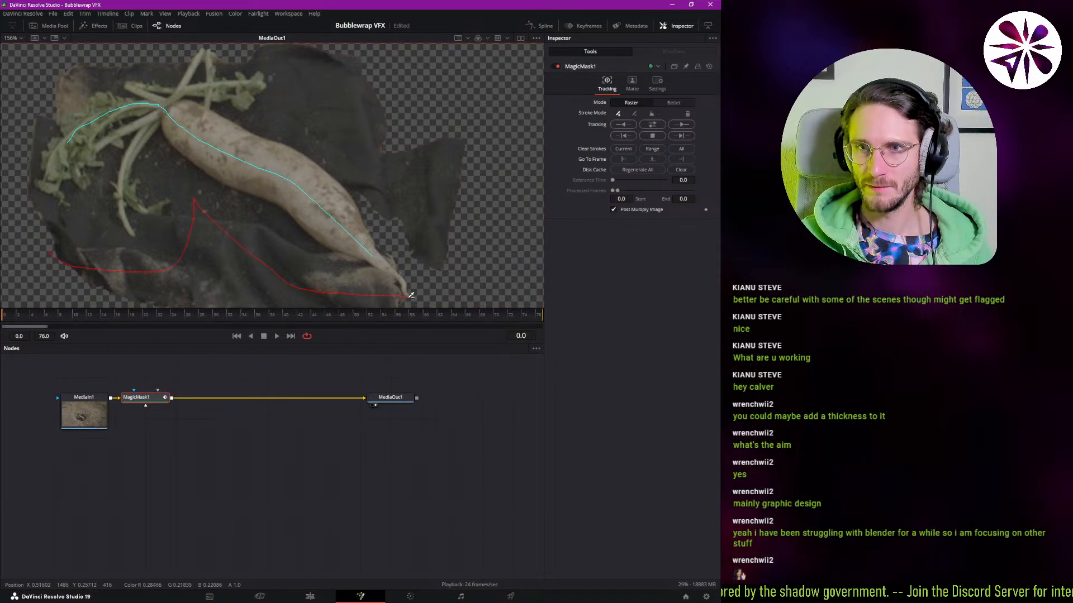
{"action": "left_click_drag", "start_coordinate": [410, 295], "coordinate": [411, 294]}
{"action": "mouse_move", "coordinate": [454, 199]}
{"action": "left_mouse_down"}
{"action": "mouse_move", "coordinate": [341, 142]}
{"action": "mouse_move", "coordinate": [312, 59]}
{"action": "mouse_move", "coordinate": [282, 34]}
{"action": "left_mouse_up"}
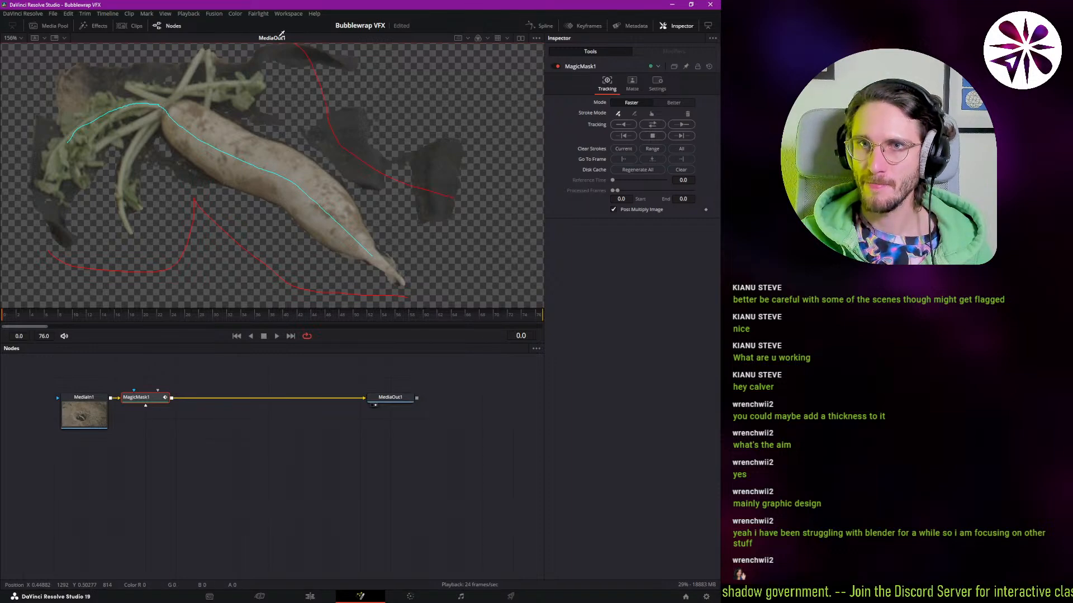
{"action": "left_click_drag", "start_coordinate": [273, 96], "coordinate": [289, 120]}
{"action": "mouse_move", "coordinate": [33, 183]}
{"action": "left_mouse_down"}
{"action": "mouse_move", "coordinate": [66, 138]}
{"action": "mouse_move", "coordinate": [128, 98]}
{"action": "mouse_move", "coordinate": [211, 68]}
{"action": "mouse_move", "coordinate": [286, 85]}
{"action": "left_mouse_up"}
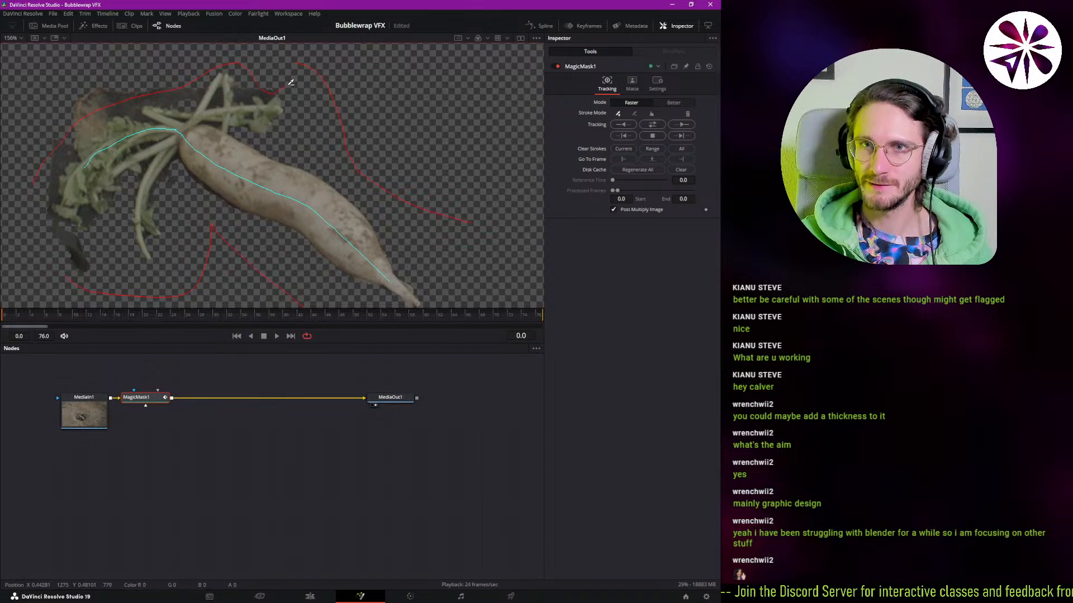
{"action": "left_click_drag", "start_coordinate": [172, 226], "coordinate": [192, 193]}
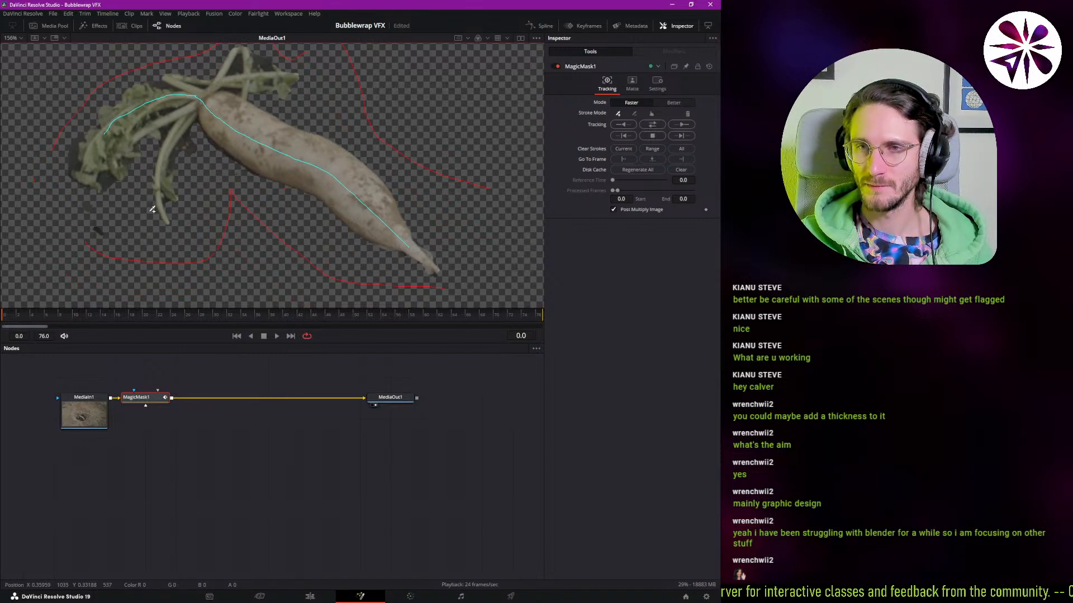
- Delete the MagicMask1 node from the composition
{"action": "left_click", "coordinate": [154, 401]}
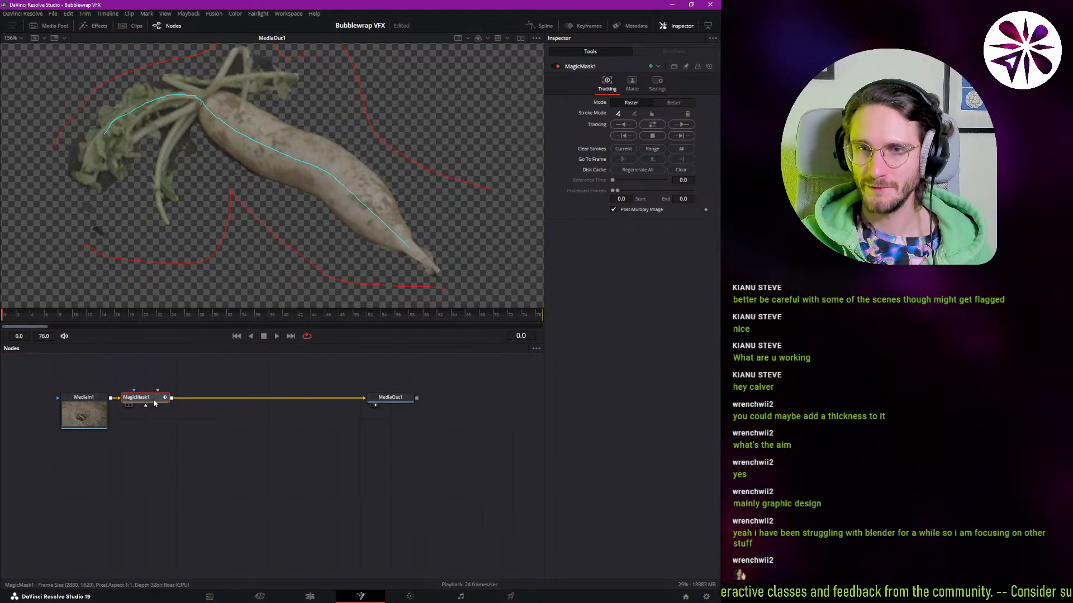
{"action": "key", "text": "Delete"}
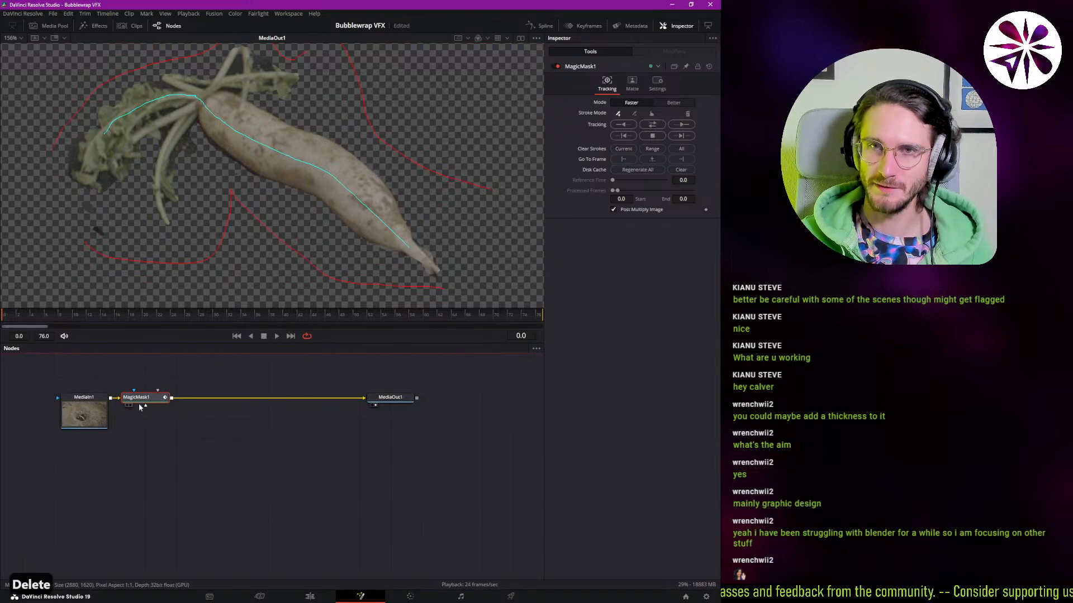
{"action": "key", "text": "Delete"}
- Add a Luma Keyer node between MediaIn1 and MediaOut1
{"action": "left_click", "coordinate": [88, 426]}
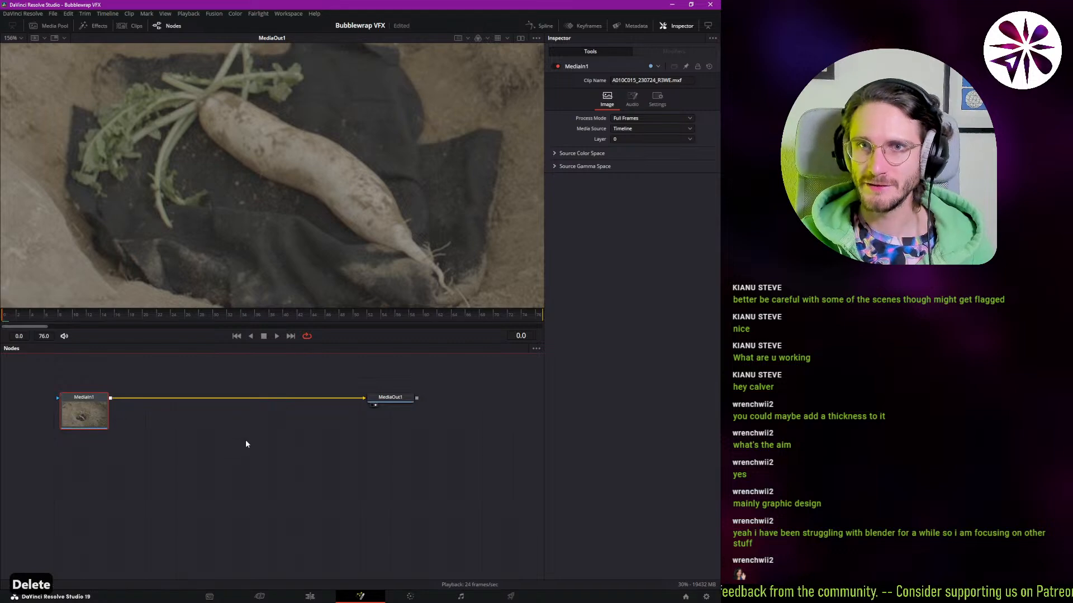
{"action": "key", "text": "ctrl+space"}
{"action": "type", "text": "luma"}
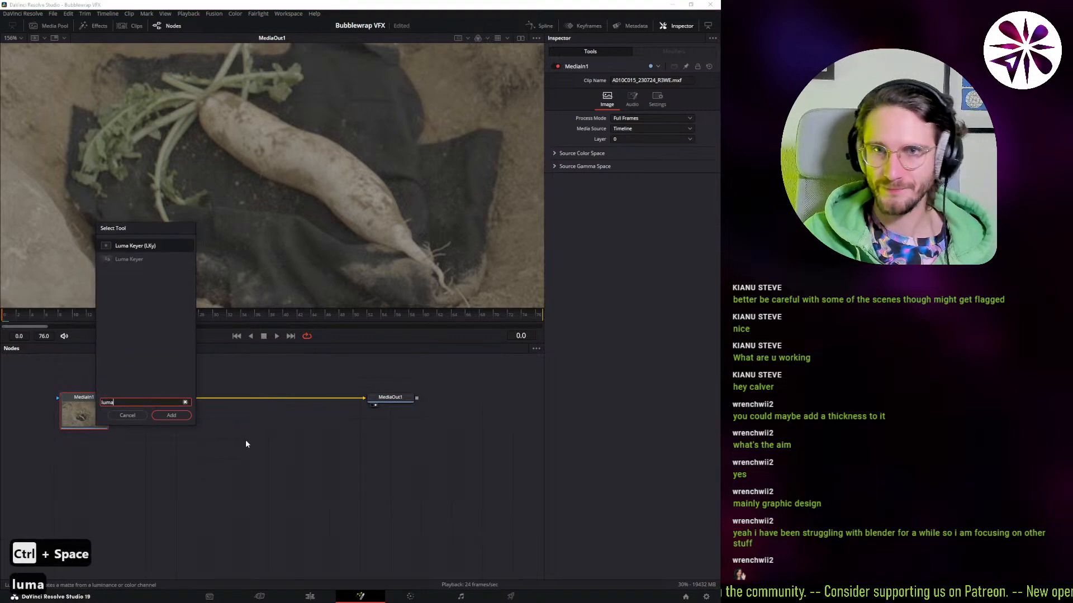
{"action": "key", "text": "Return"}
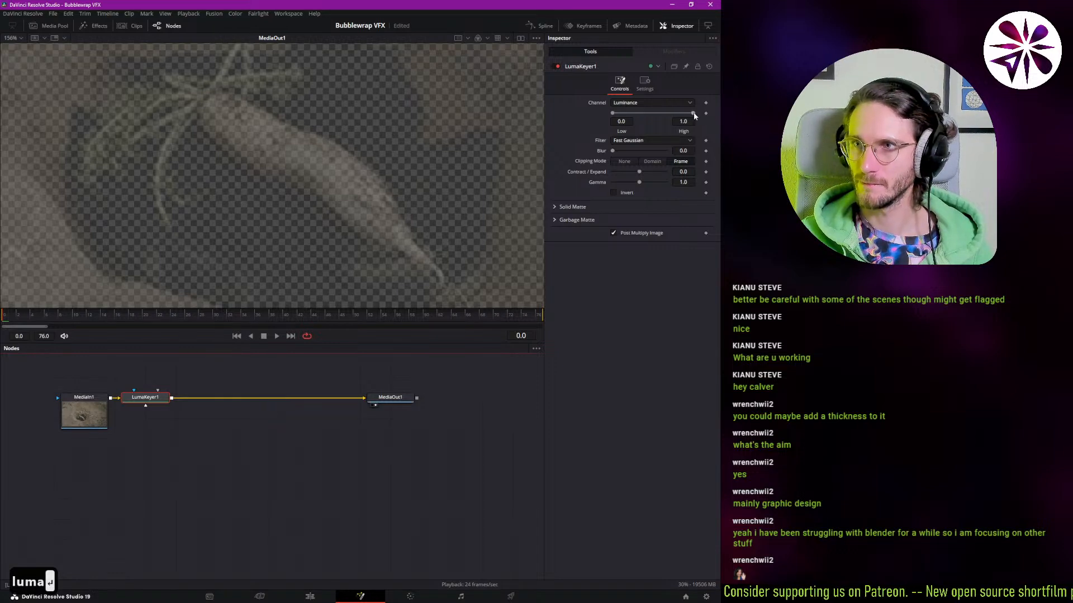
- Key out the dark cloth by setting the Luma Keyer's luminance range to low 0.244 and high 0.272
{"action": "left_click_drag", "start_coordinate": [693, 114], "coordinate": [628, 115]}
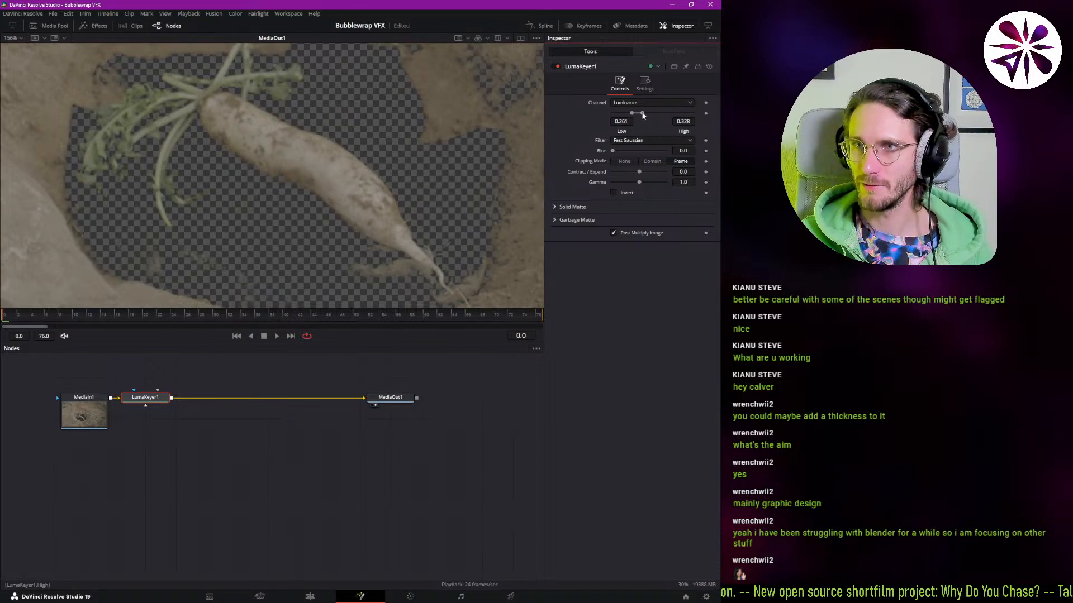
{"action": "left_click_drag", "start_coordinate": [643, 113], "coordinate": [636, 113]}
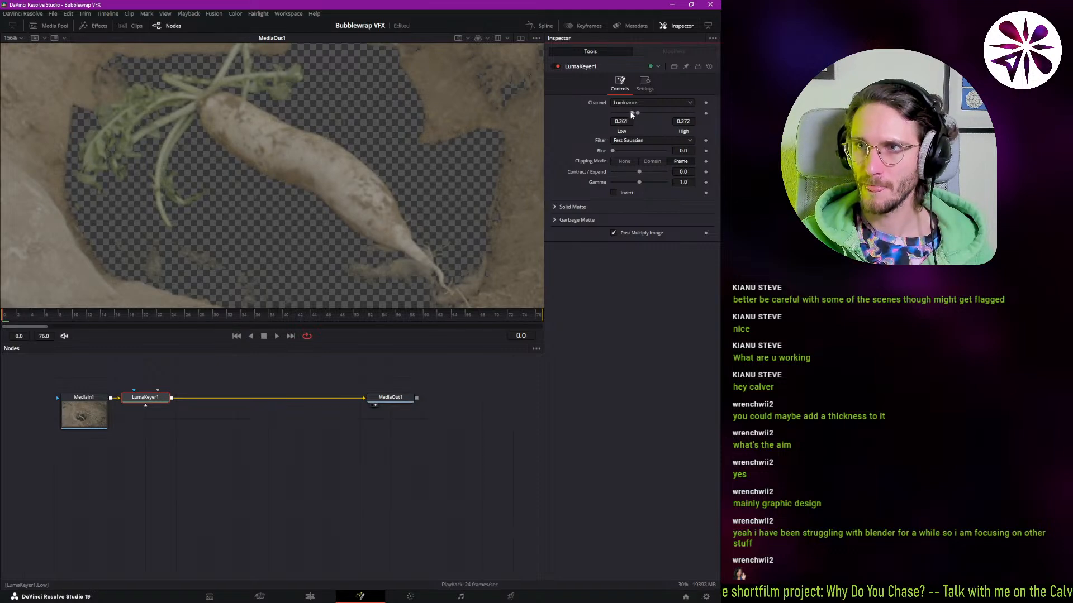
{"action": "left_click_drag", "start_coordinate": [631, 115], "coordinate": [628, 114]}
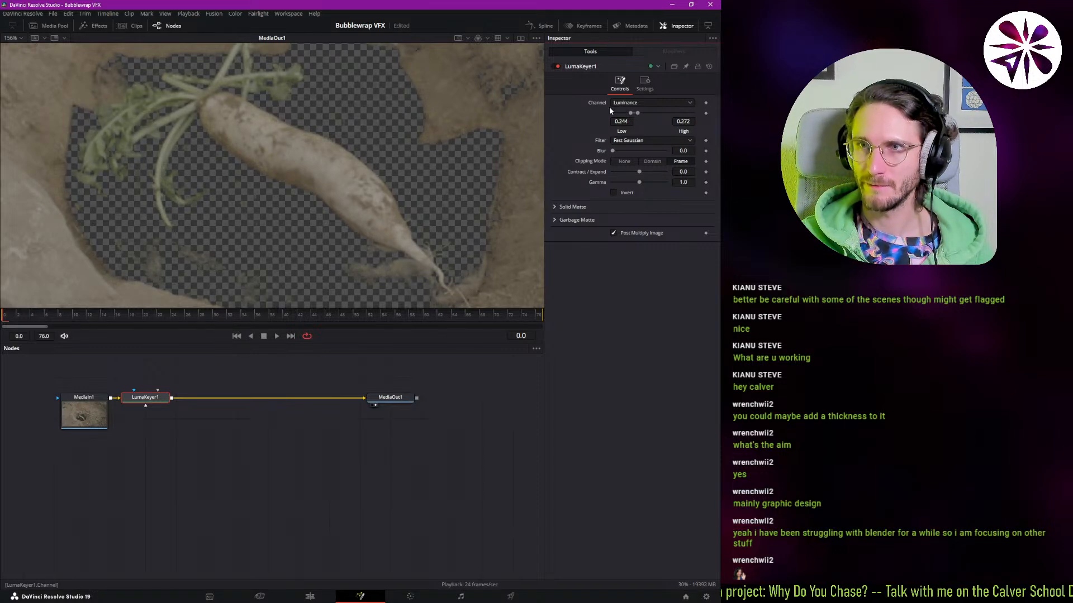
- Apply the Blackmagic 4.6K Film to Rec709 view LUT to the viewer and check the key on a wider view
{"action": "left_click", "coordinate": [507, 39]}
{"action": "mouse_move", "coordinate": [530, 160]}
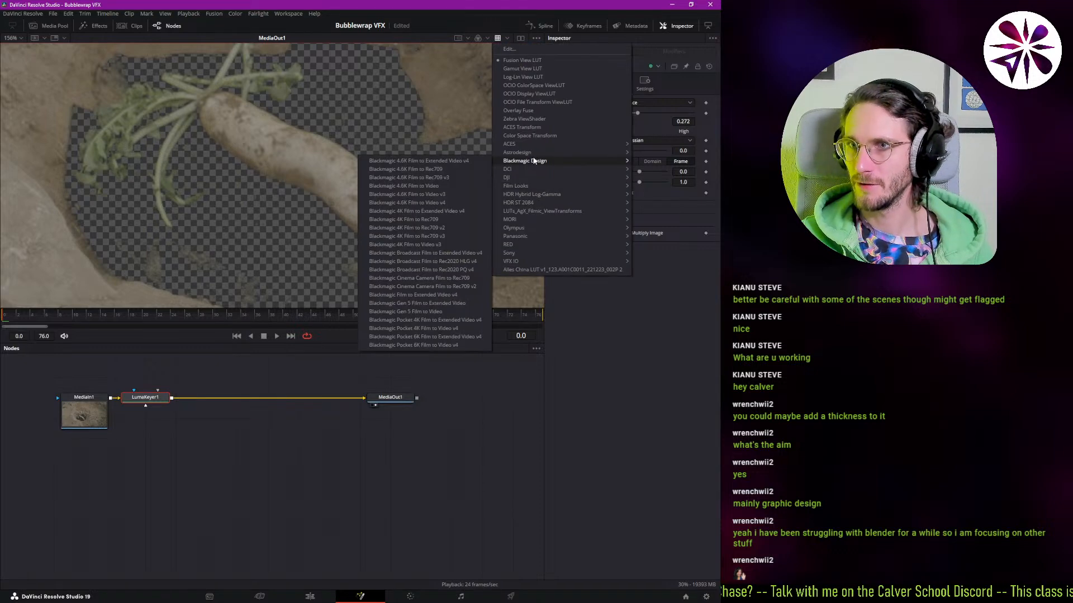
{"action": "left_click", "coordinate": [394, 170]}
{"action": "left_click", "coordinate": [507, 38]}
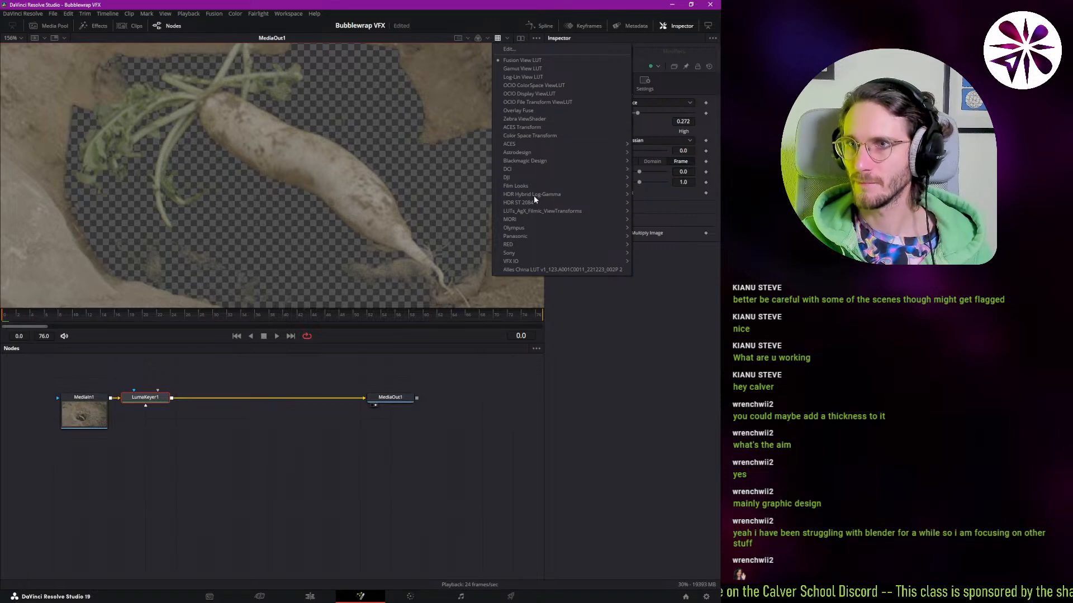
{"action": "mouse_move", "coordinate": [525, 161]}
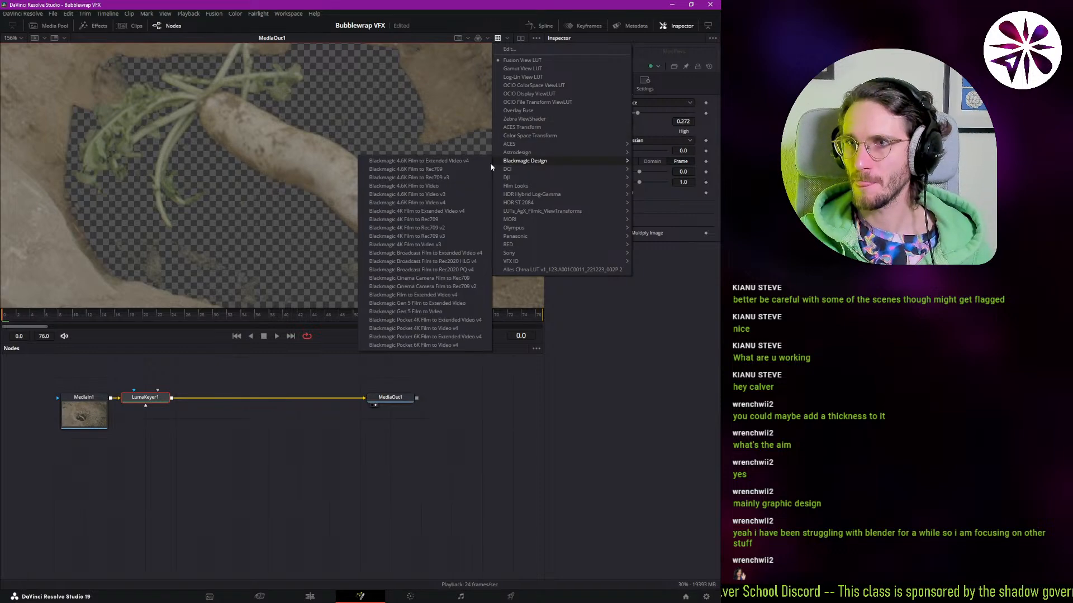
{"action": "left_click", "coordinate": [432, 171]}
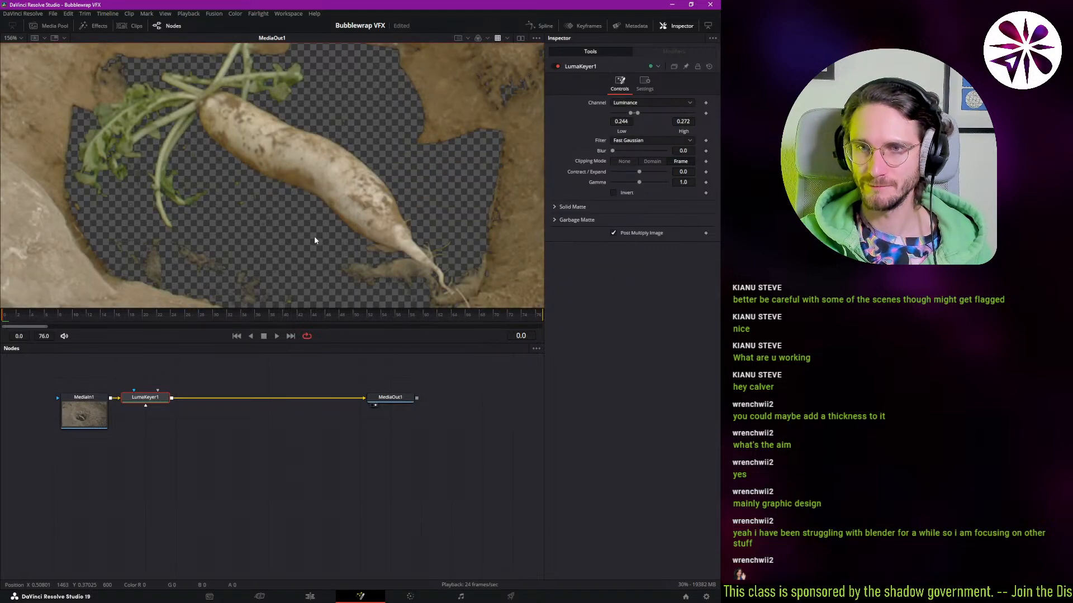
{"action": "left_click_drag", "start_coordinate": [312, 238], "coordinate": [200, 304]}
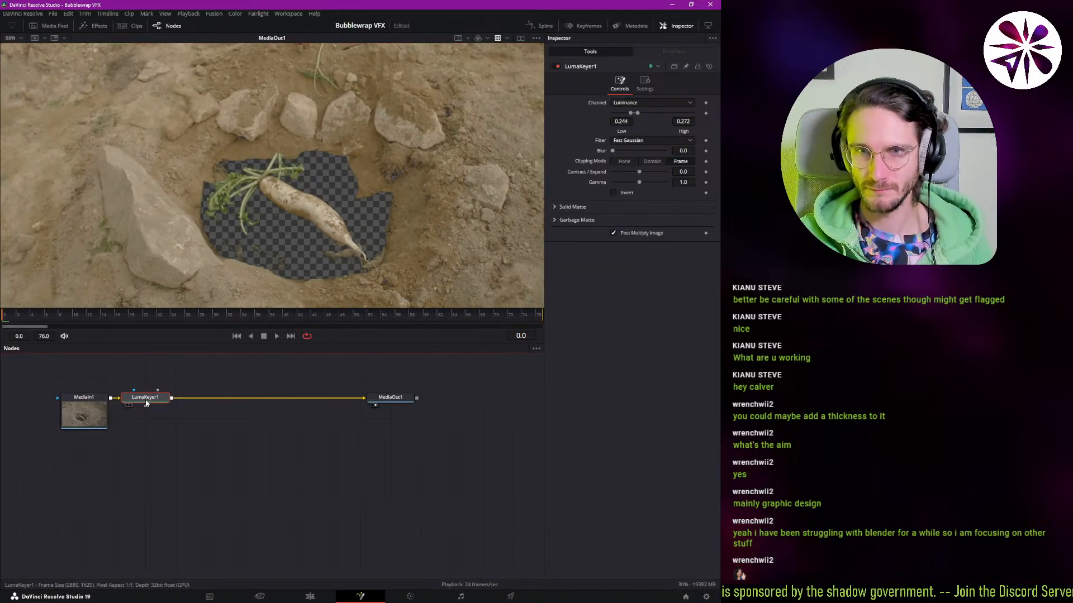
- Compare the shot with the Luma Keyer bypassed and enabled, examining the key around the radish's body, tip and leaves
{"action": "key", "text": "ctrl+p"}
{"action": "key", "text": "ctrl+p"}
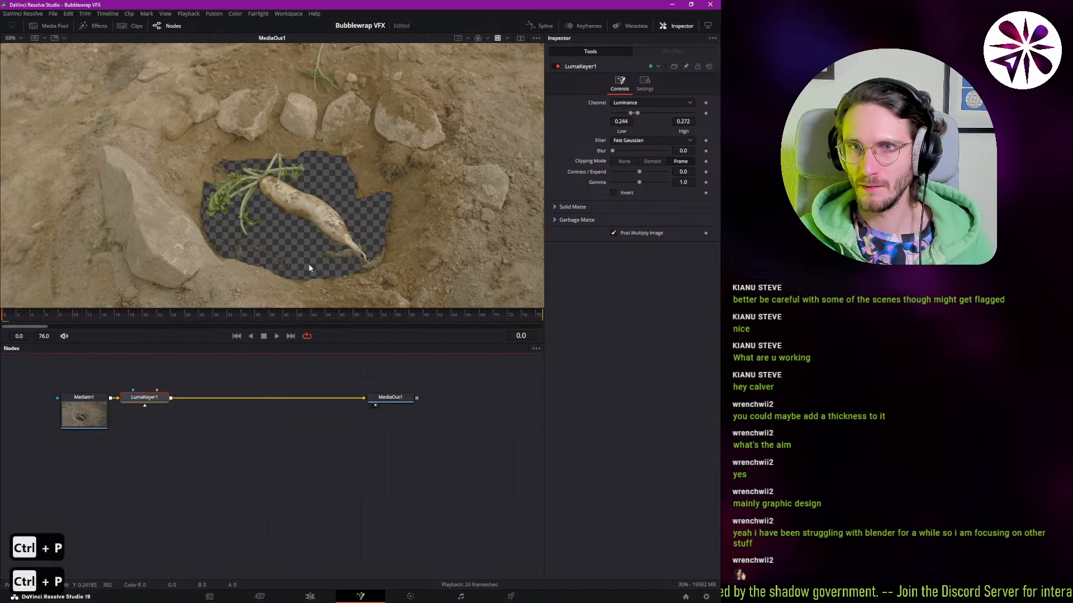
{"action": "left_click_drag", "start_coordinate": [321, 245], "coordinate": [396, 226]}
{"action": "key", "text": "Menu"}
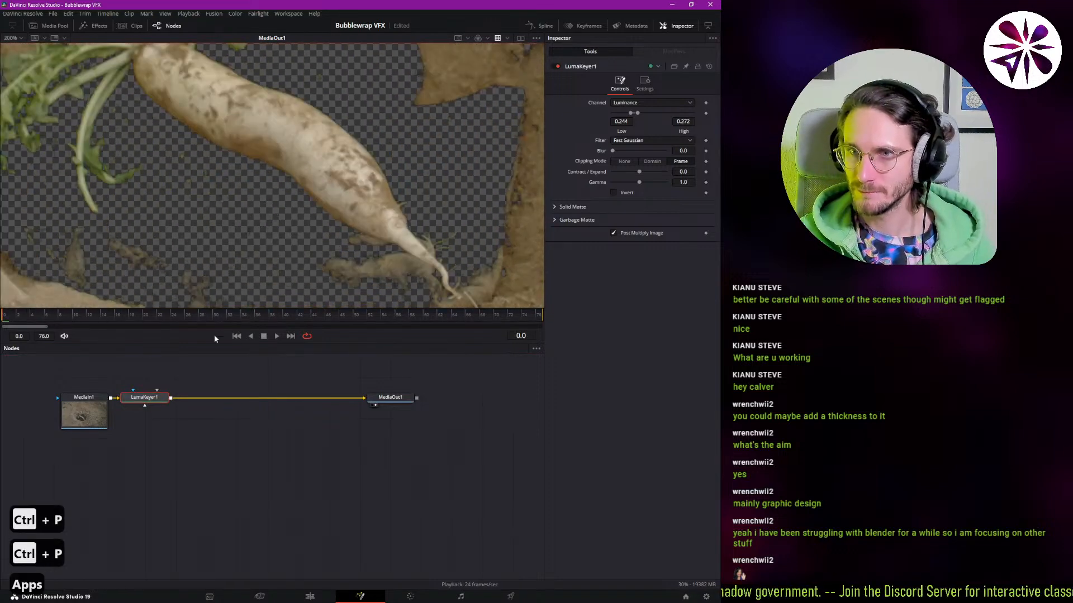
{"action": "key", "text": "ctrl+p"}
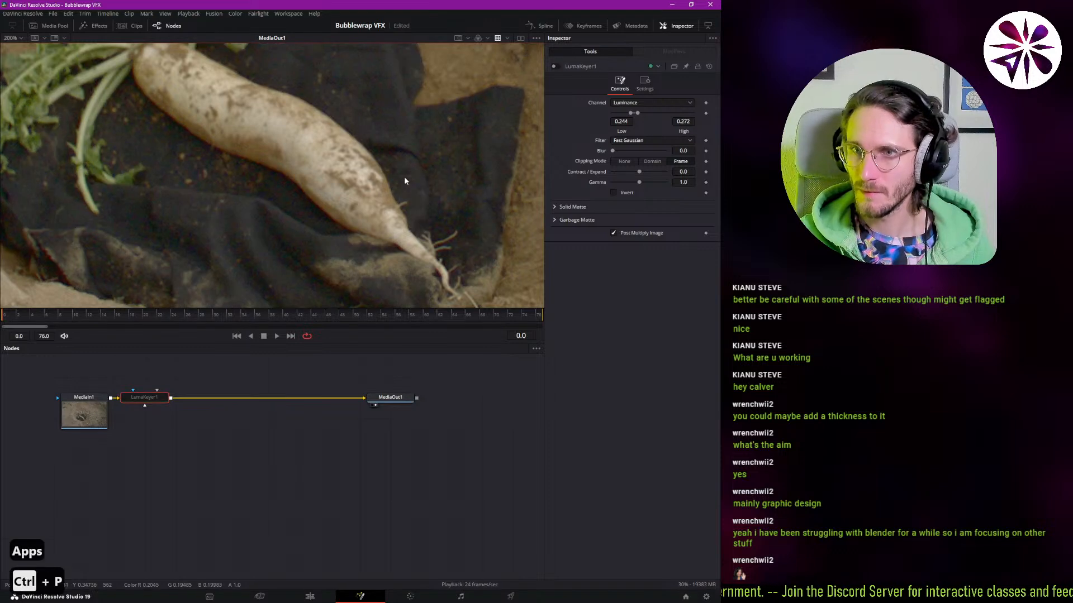
{"action": "key", "text": "ctrl+p"}
{"action": "key", "text": "ctrl+p"}
{"action": "key", "text": "ctrl+p"}
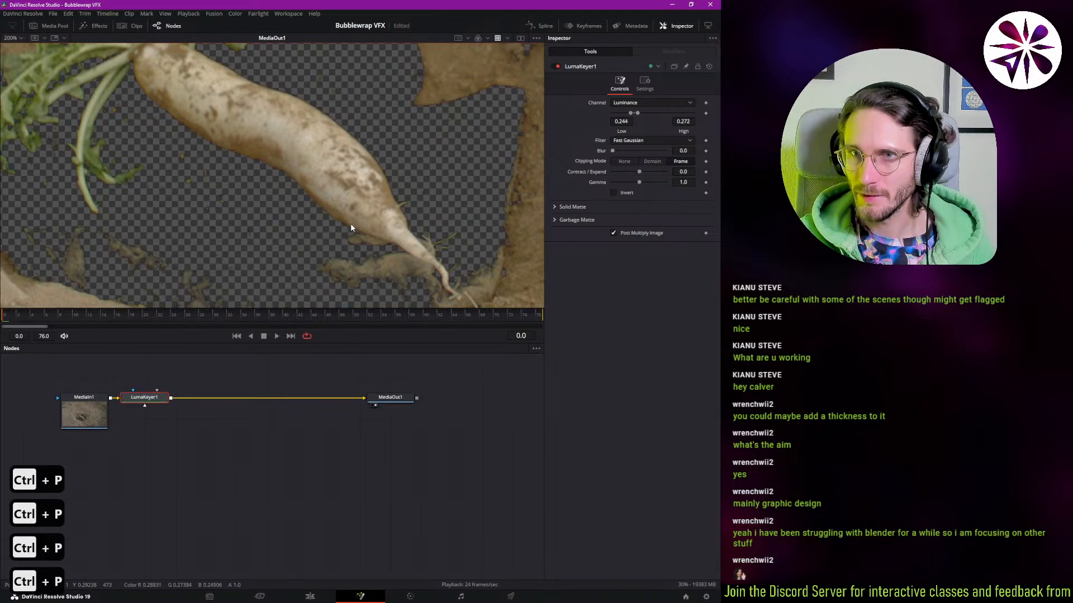
{"action": "key", "text": "ctrl+p"}
{"action": "key", "text": "ctrl+p"}
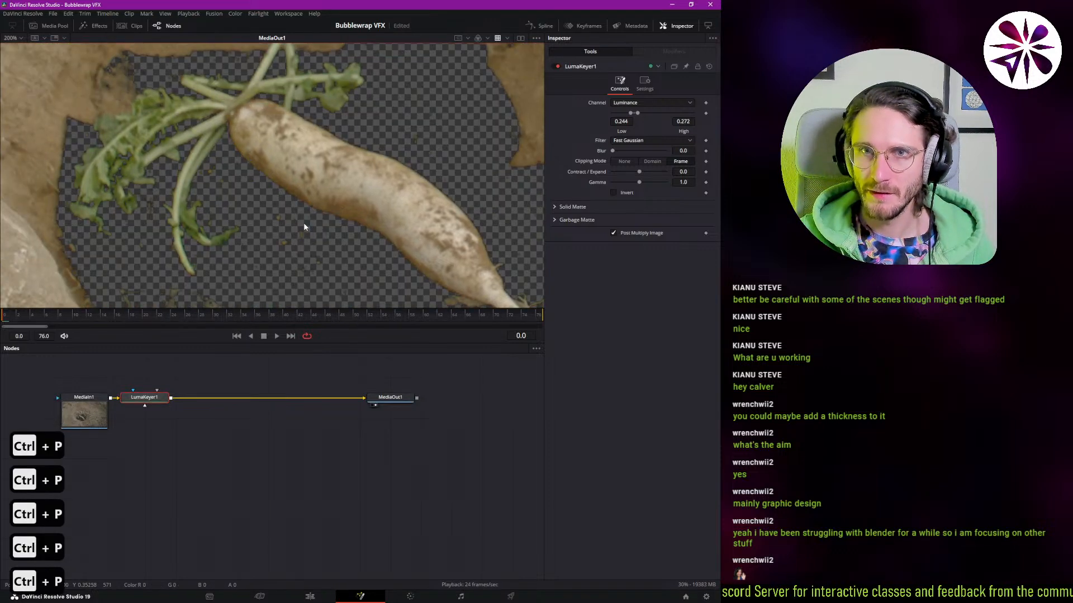
{"action": "key", "text": "ctrl+p"}
{"action": "key", "text": "ctrl+p"}
{"action": "key", "text": "ctrl+p"}
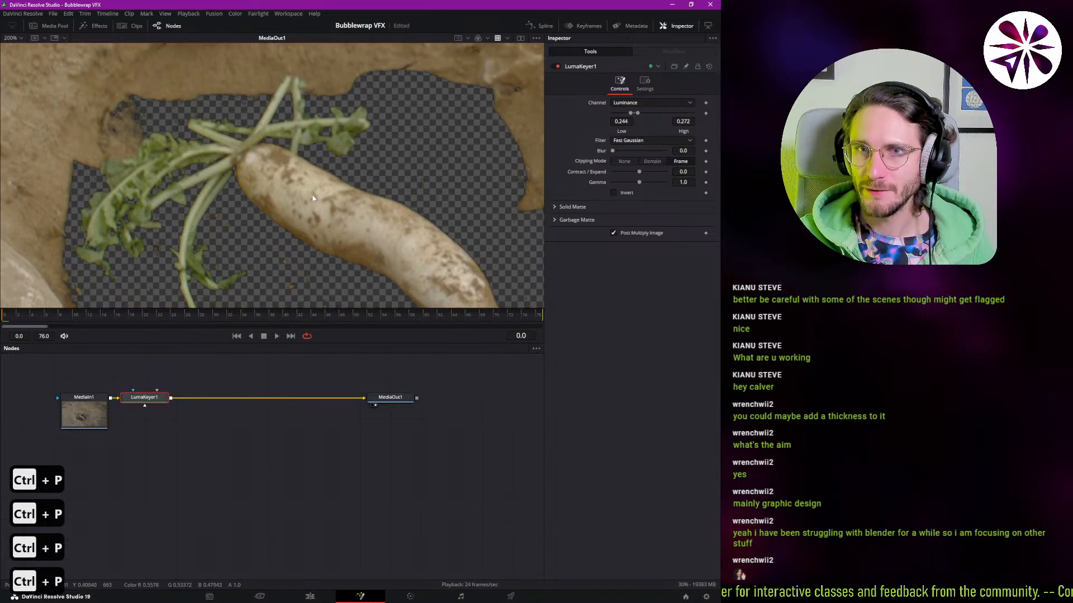
{"action": "key", "text": "ctrl+p"}
{"action": "key", "text": "ctrl+p"}
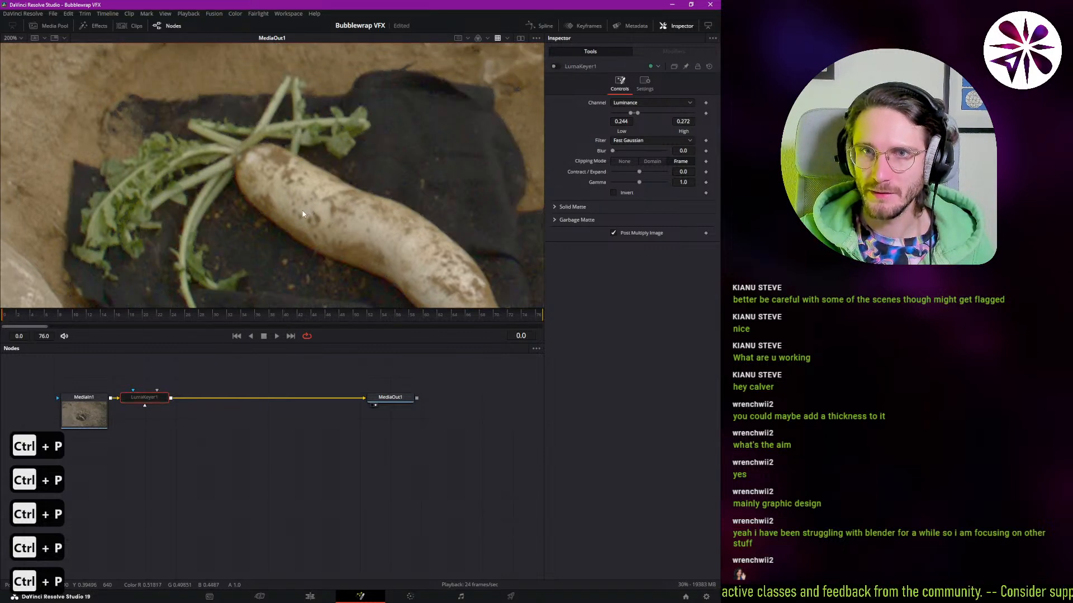
{"action": "key", "text": "ctrl+p"}
{"action": "key", "text": "ctrl+p"}
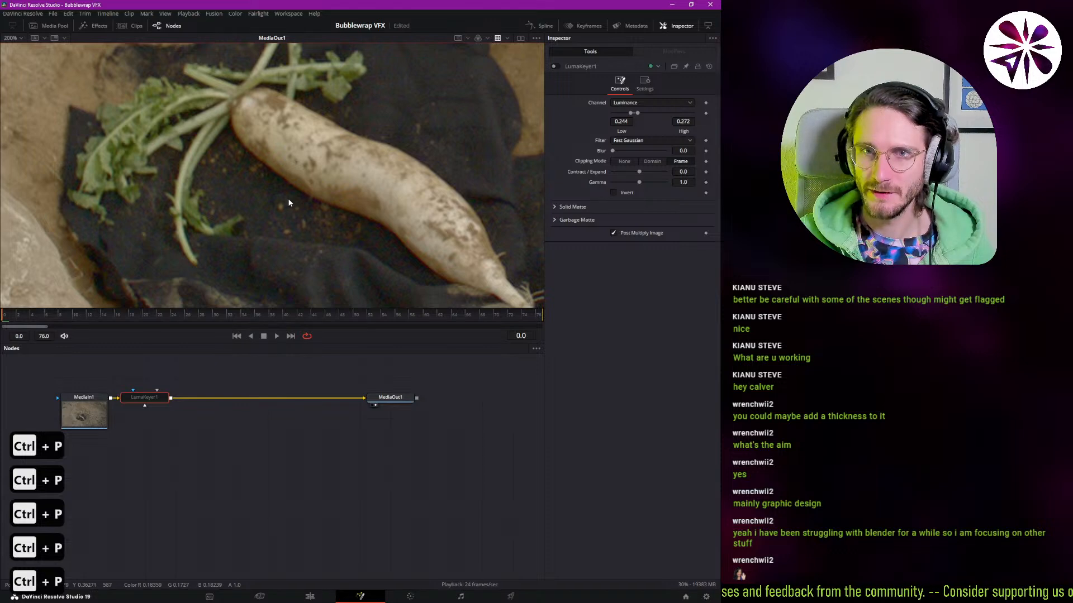
{"action": "key", "text": "ctrl+p"}
{"action": "key", "text": "ctrl+p"}
{"action": "key", "text": "ctrl+p"}
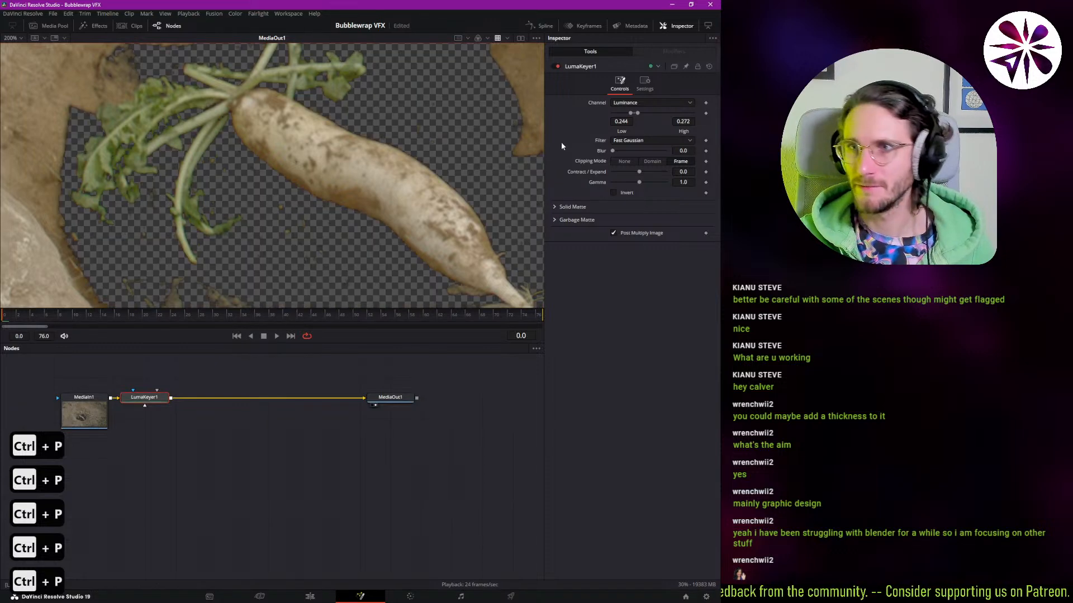
- Refine the Luma Keyer's luminance range to low 0.22 and high 0.283 to clean up the cloth key
{"action": "mouse_move", "coordinate": [622, 121]}
{"action": "left_mouse_down"}
{"action": "mouse_move", "coordinate": [603, 121]}
{"action": "mouse_move", "coordinate": [613, 121]}
{"action": "left_mouse_up"}
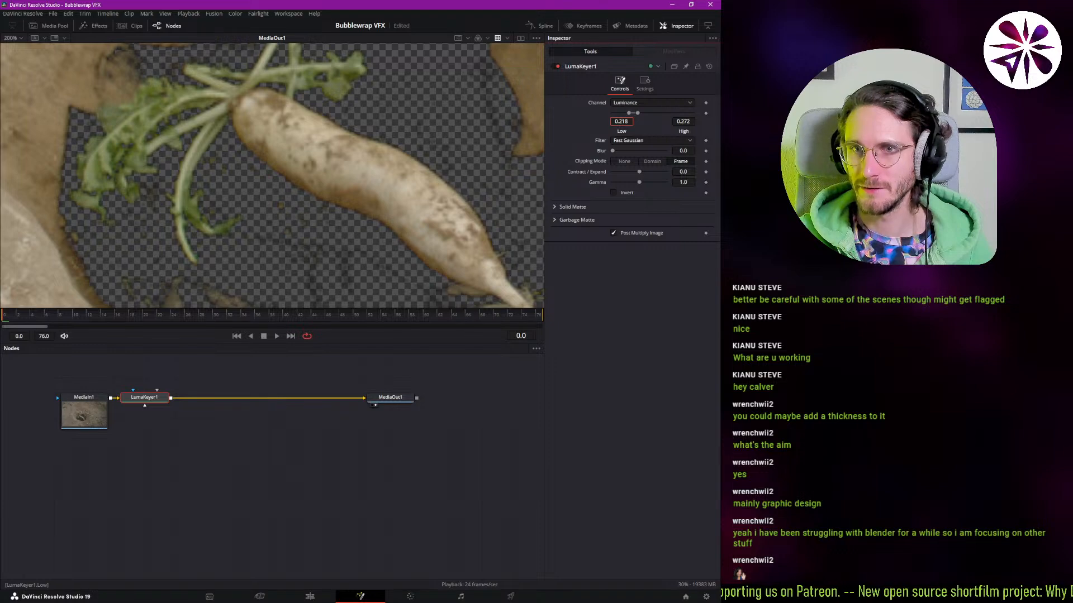
{"action": "left_click_drag", "start_coordinate": [609, 122], "coordinate": [608, 122]}
{"action": "left_click_drag", "start_coordinate": [436, 185], "coordinate": [379, 141]}
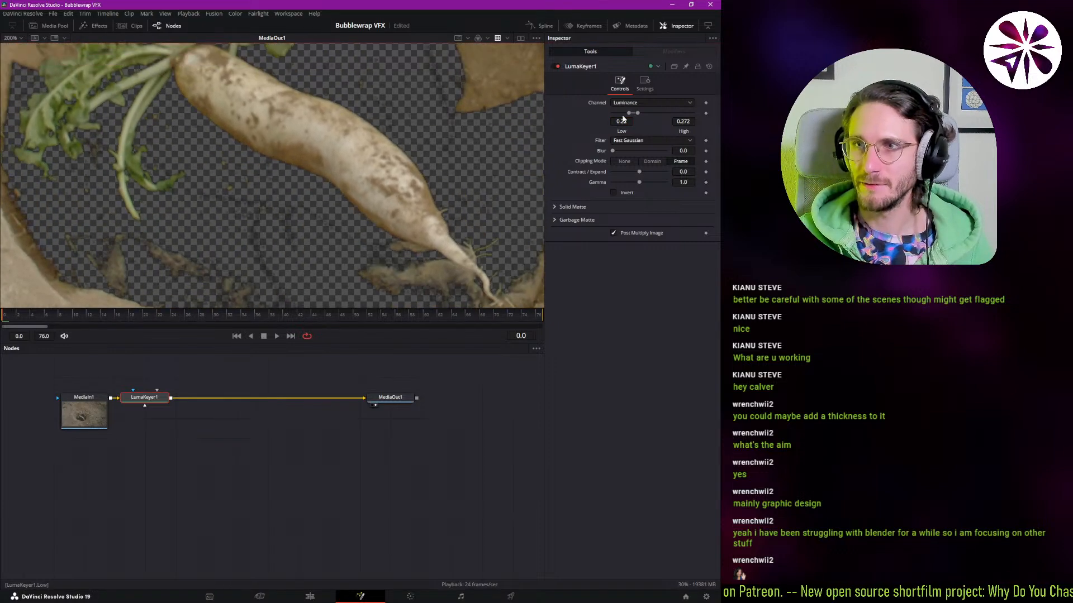
{"action": "left_click_drag", "start_coordinate": [682, 119], "coordinate": [719, 137]}
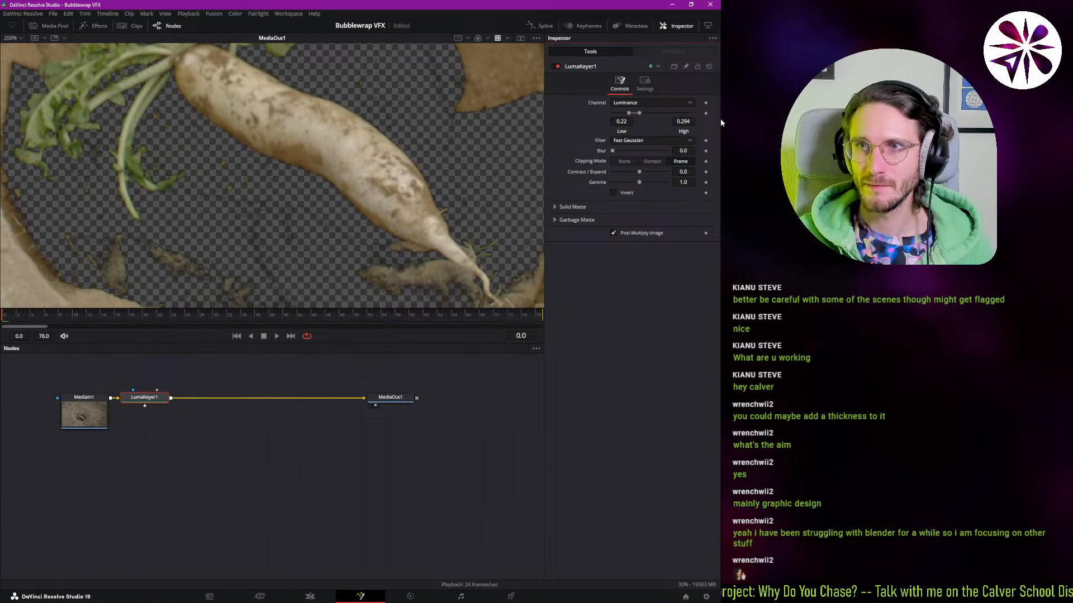
{"action": "mouse_move", "coordinate": [638, 112]}
{"action": "left_mouse_down"}
{"action": "mouse_move", "coordinate": [651, 114]}
{"action": "mouse_move", "coordinate": [637, 113]}
{"action": "left_mouse_up"}
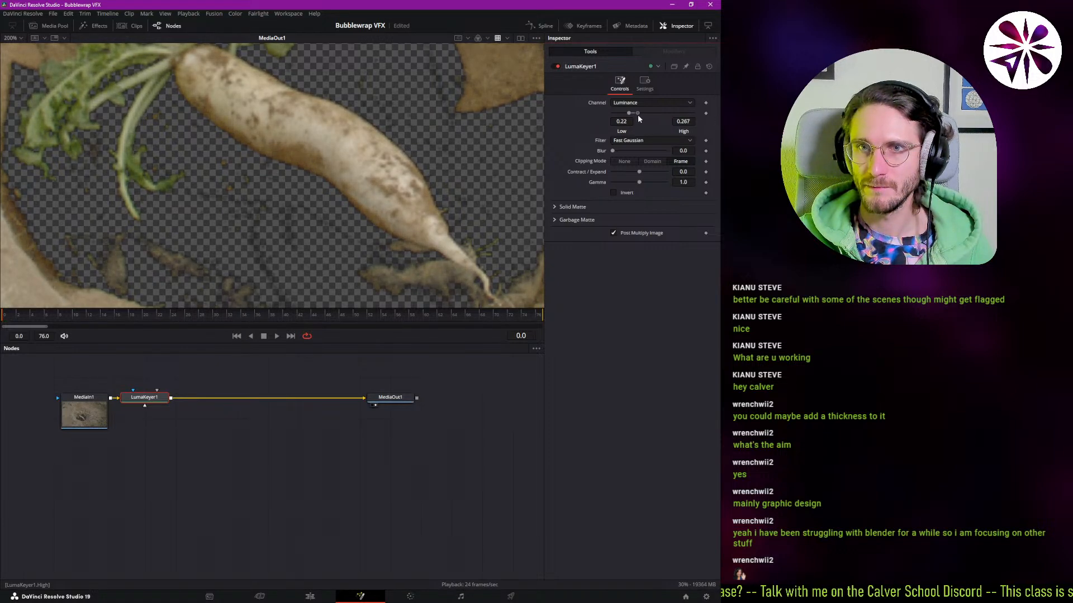
{"action": "scroll", "coordinate": [469, 162], "scroll_direction": "down", "scroll_amount": 5}
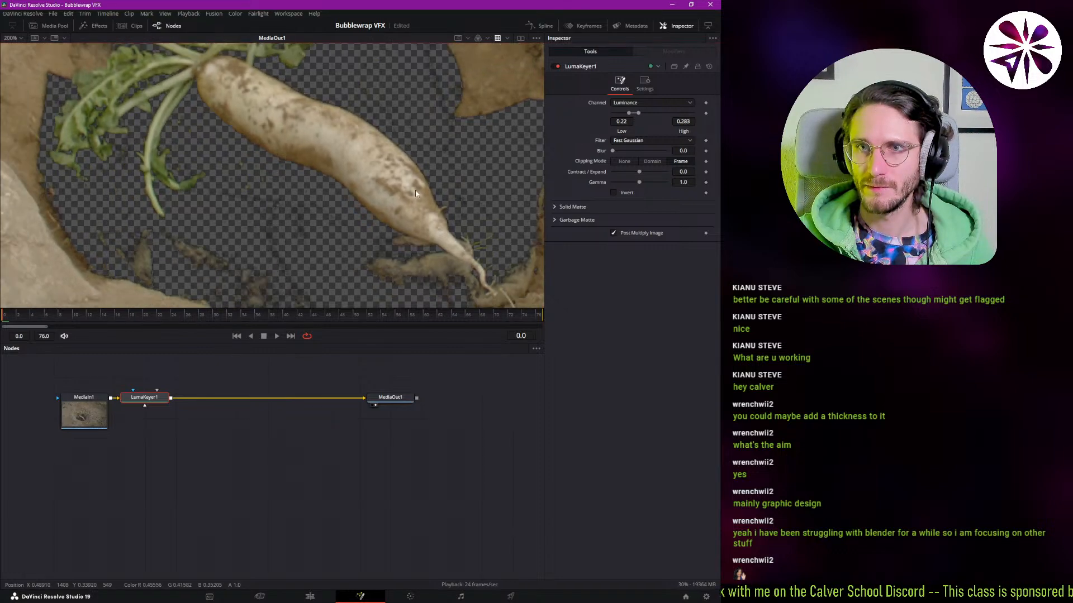
{"action": "scroll", "coordinate": [391, 205], "scroll_direction": "up", "scroll_amount": 2}
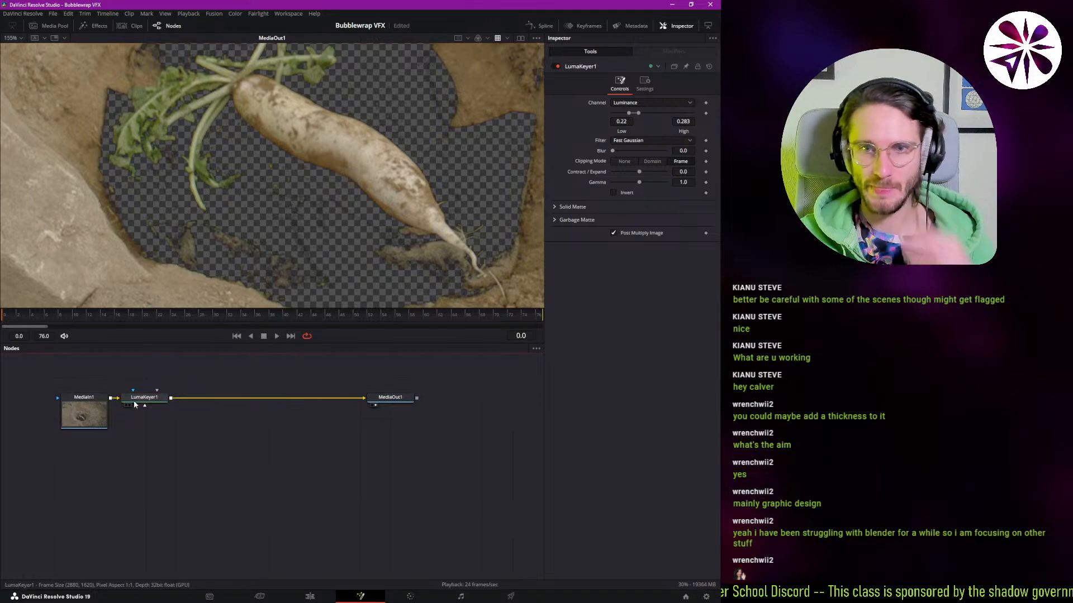
- Play back the keyed shot to check how the Luma Keyer result holds up over time
{"action": "left_click_drag", "start_coordinate": [133, 400], "coordinate": [157, 406]}
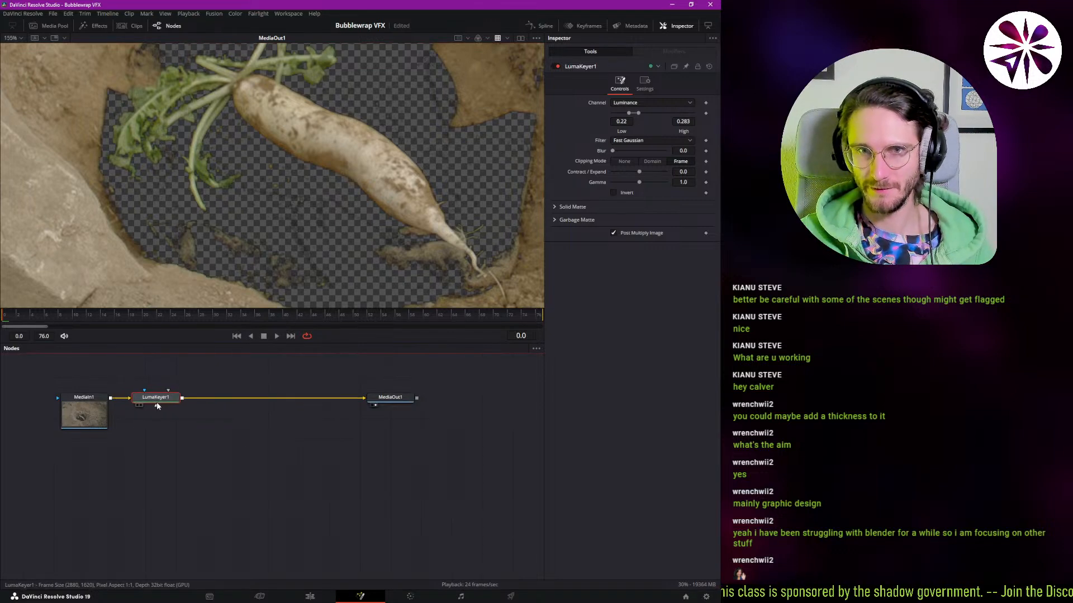
{"action": "key", "text": "space"}
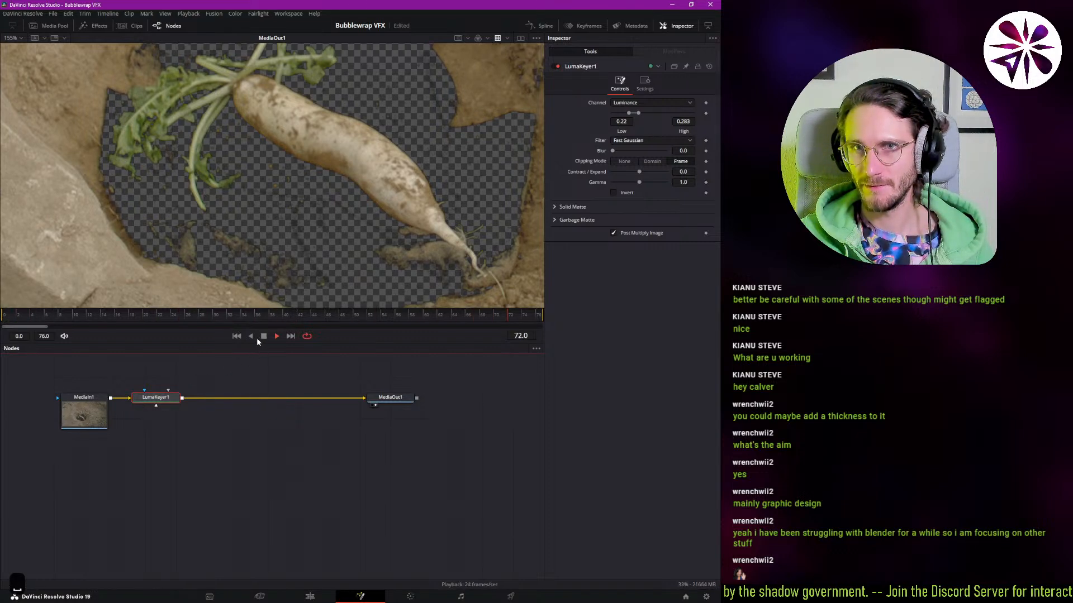
{"action": "key", "text": "space"}
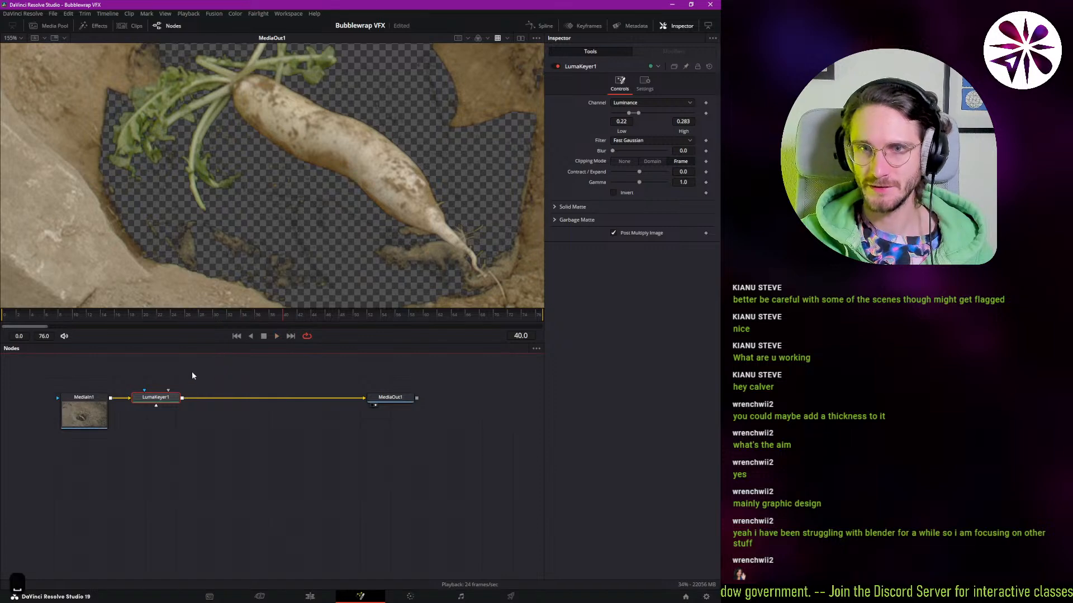
{"action": "left_click", "coordinate": [236, 421]}
{"action": "key", "text": "ctrl+space"}
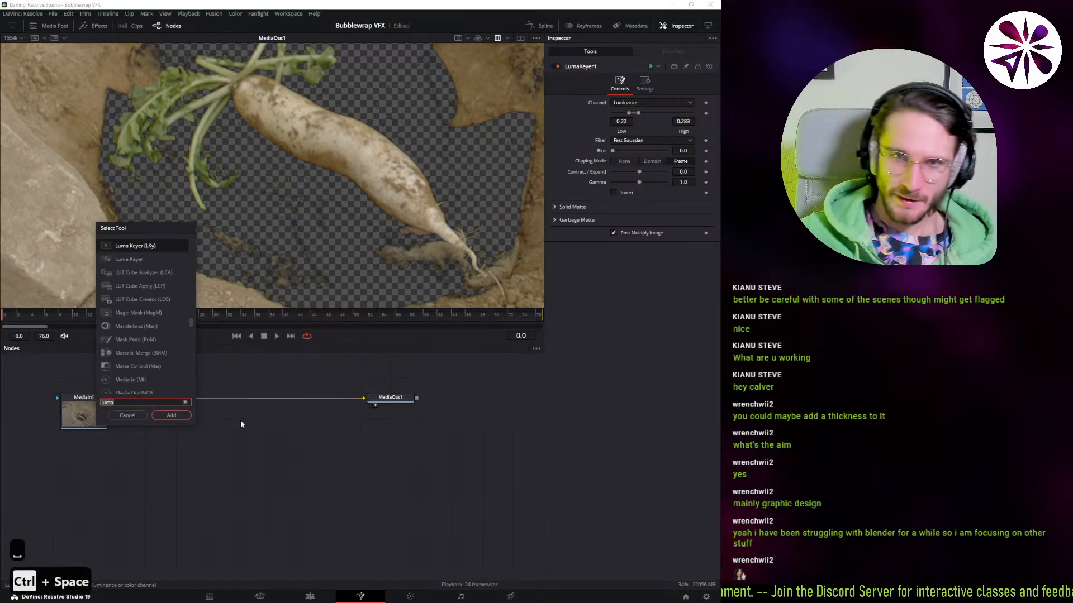
{"action": "type", "text": "m"}
{"action": "key", "text": "Escape"}
- Add a Merge node between the Luma Keyer and MediaOut1
{"action": "left_click", "coordinate": [156, 397]}
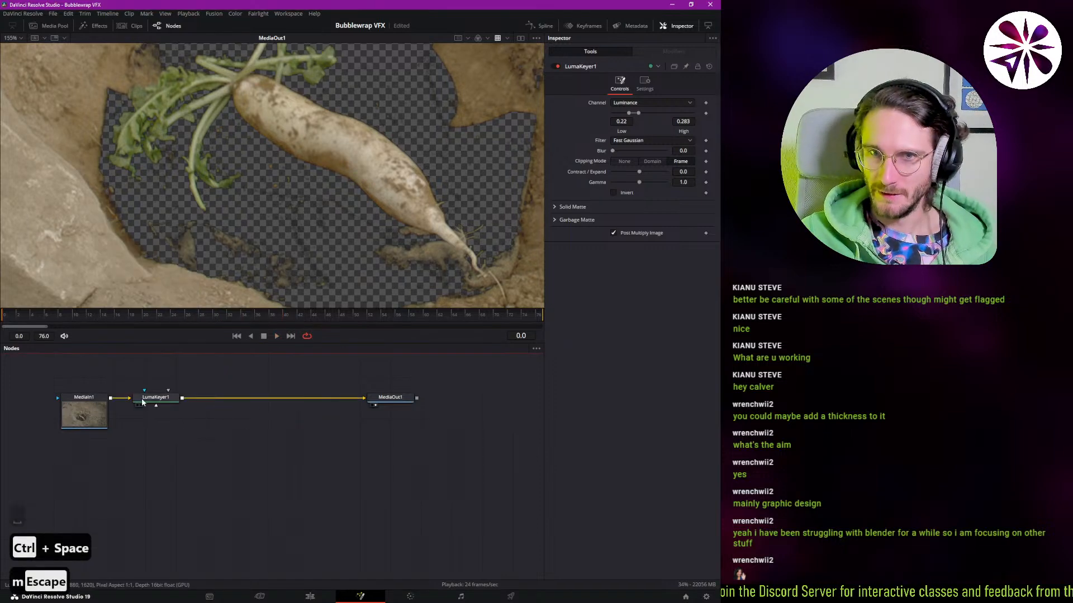
{"action": "key", "text": "ctrl+space"}
{"action": "type", "text": "lumamerg"}
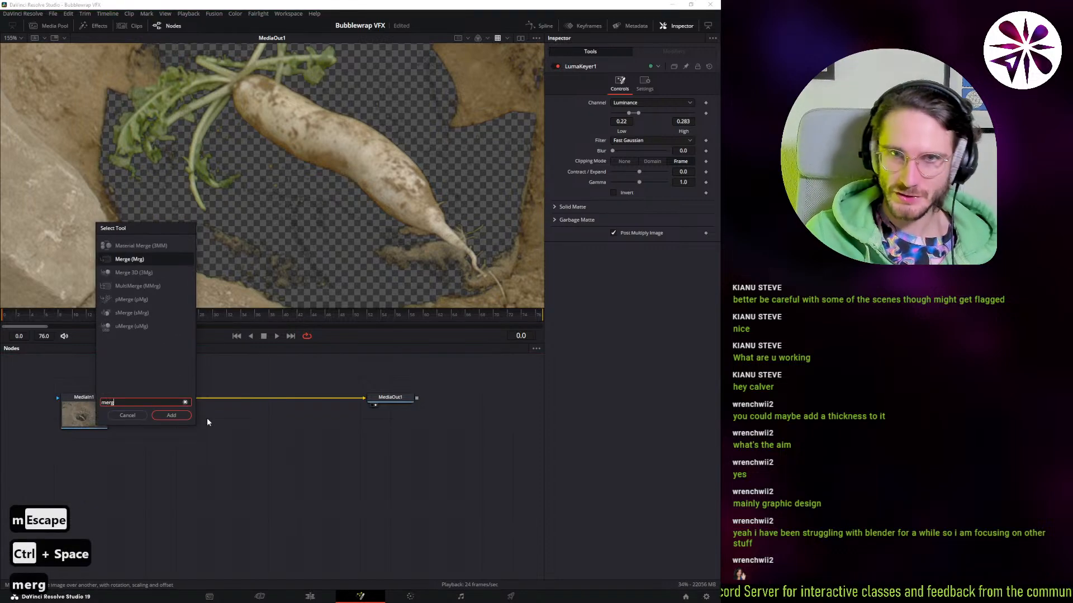
{"action": "key", "text": "Return"}
- Add a Polygon node, connect it to Merge1's foreground input and place it below the Merge node
{"action": "left_click", "coordinate": [250, 472]}
{"action": "key", "text": "ctrl+space"}
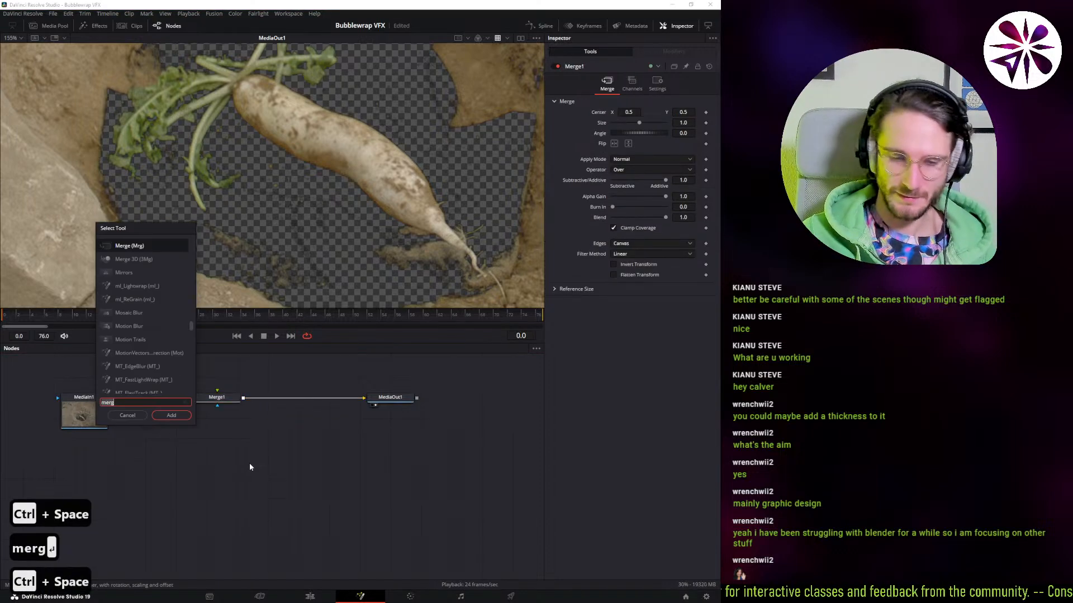
{"action": "type", "text": "poly"}
{"action": "key", "text": "Return"}
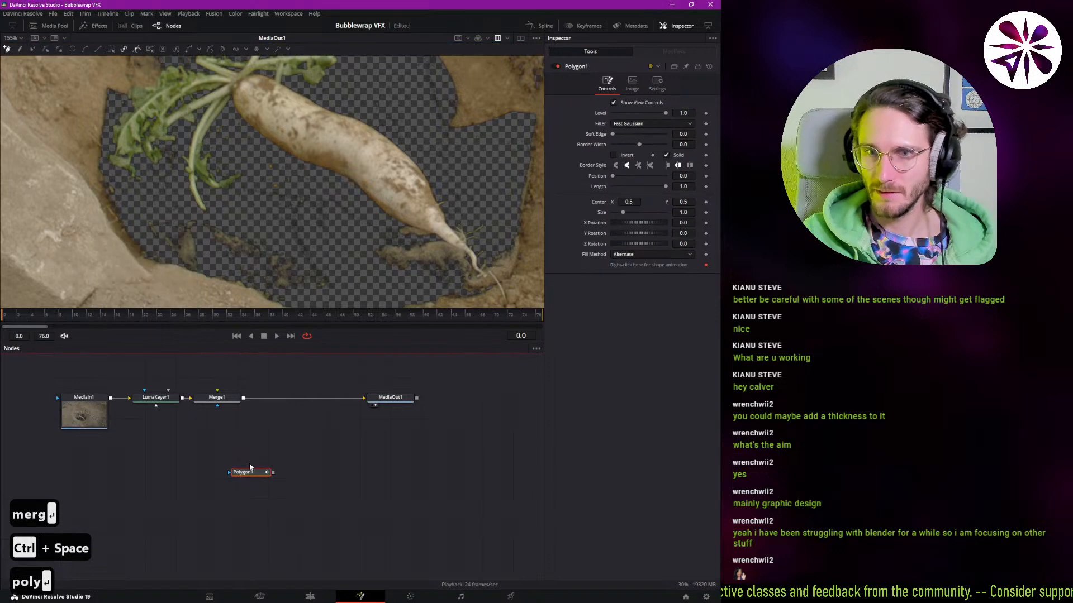
{"action": "left_click_drag", "start_coordinate": [273, 473], "coordinate": [217, 396]}
{"action": "left_click_drag", "start_coordinate": [249, 476], "coordinate": [219, 450]}
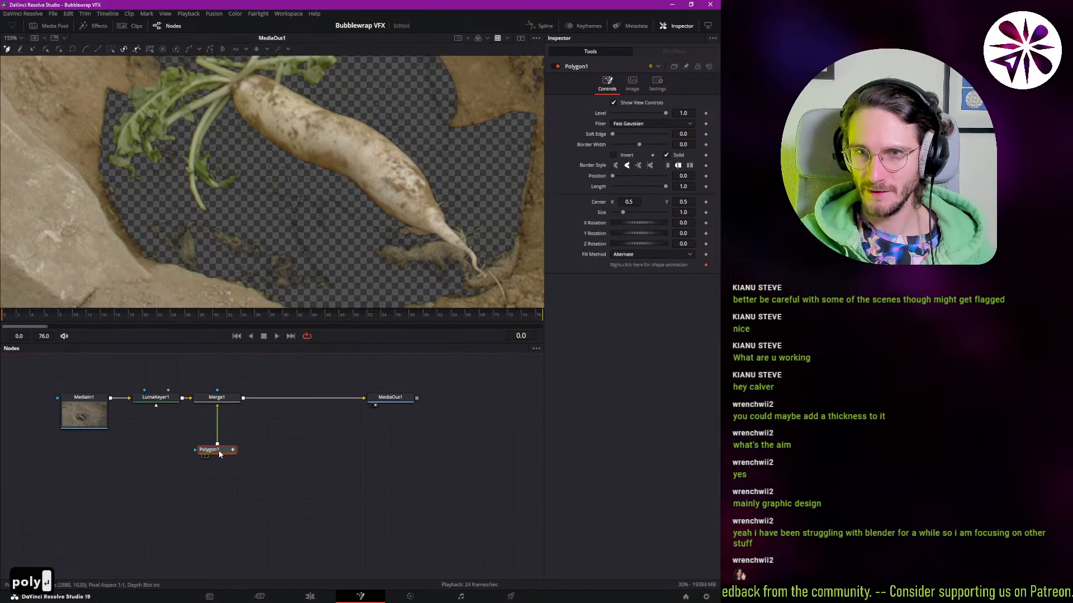
- Set Merge1's operator to Mask
{"action": "left_click", "coordinate": [233, 398]}
{"action": "left_click", "coordinate": [635, 170]}
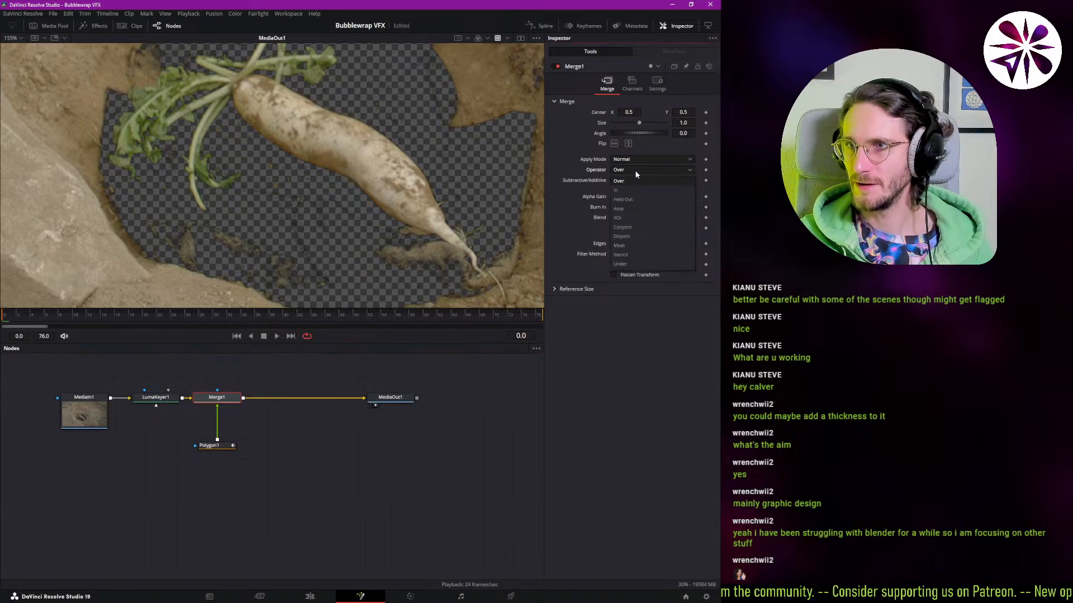
{"action": "left_click", "coordinate": [629, 245]}
- Draw an open polygon outline along the radish's lower edge from mid-body to the root tip
{"action": "left_click", "coordinate": [215, 445]}
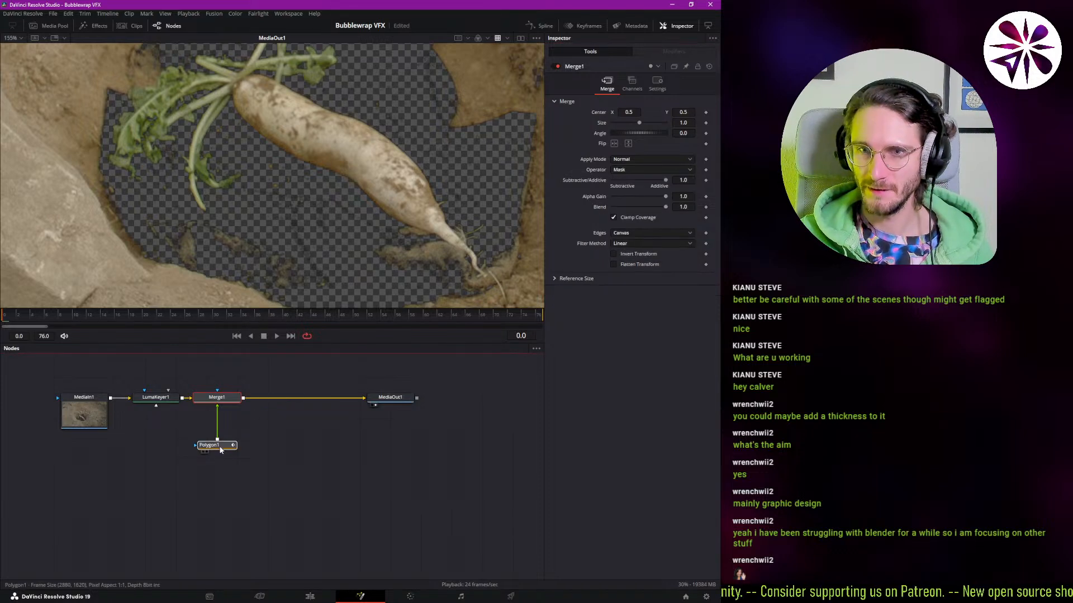
{"action": "left_click_drag", "start_coordinate": [282, 206], "coordinate": [268, 210]}
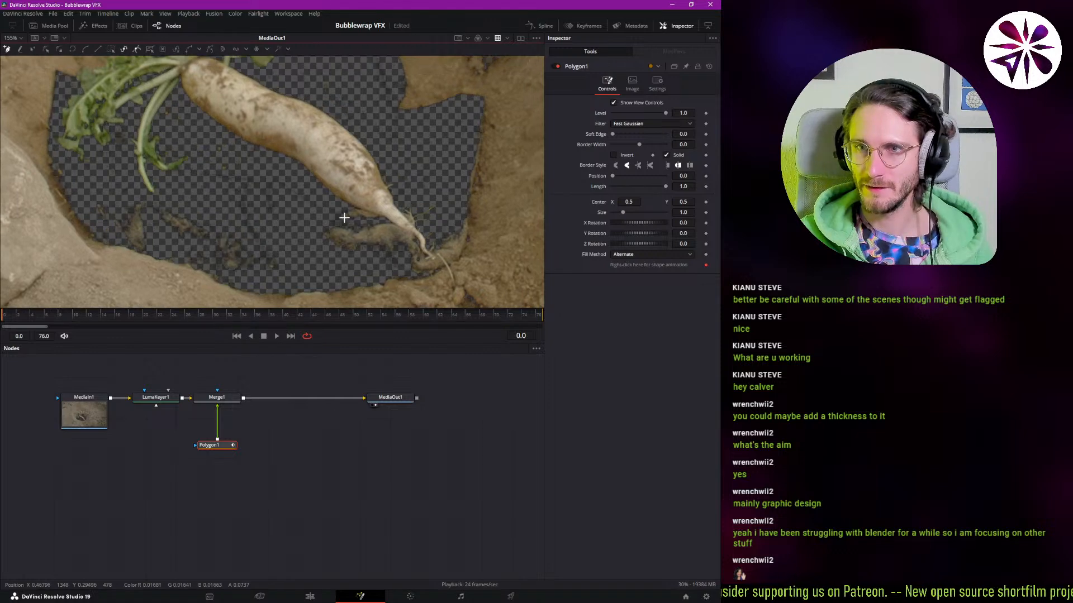
{"action": "left_click", "coordinate": [288, 160]}
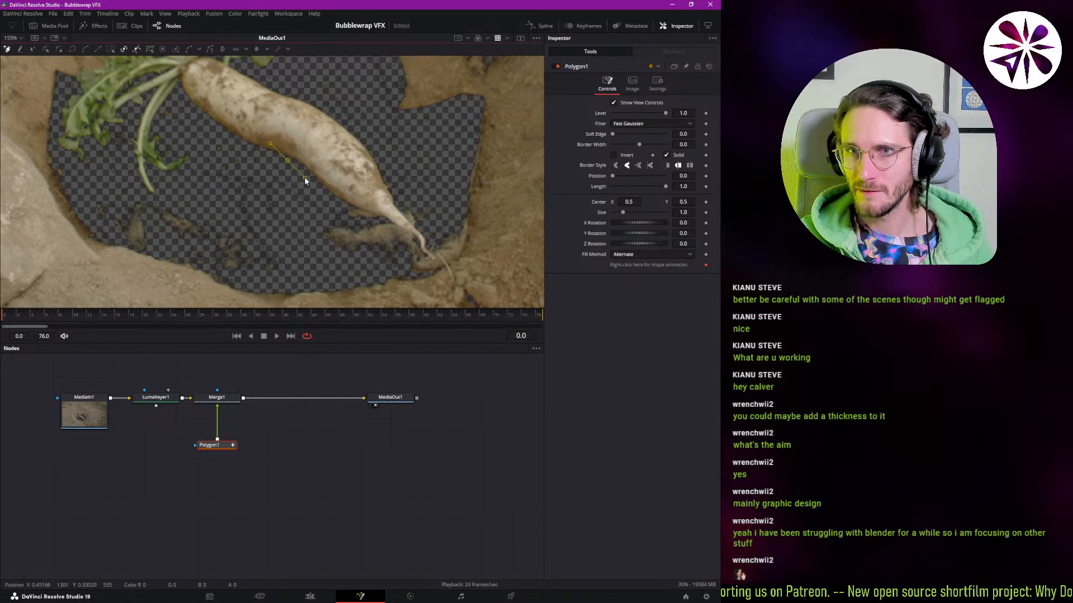
{"action": "left_click_drag", "start_coordinate": [326, 199], "coordinate": [387, 224]}
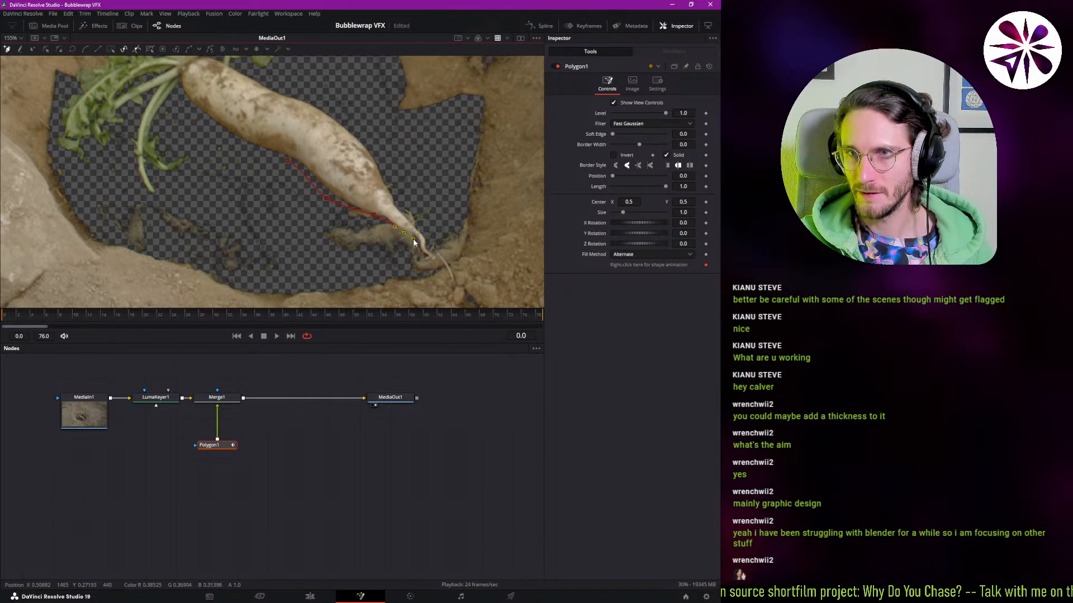
{"action": "left_click_drag", "start_coordinate": [405, 236], "coordinate": [422, 251]}
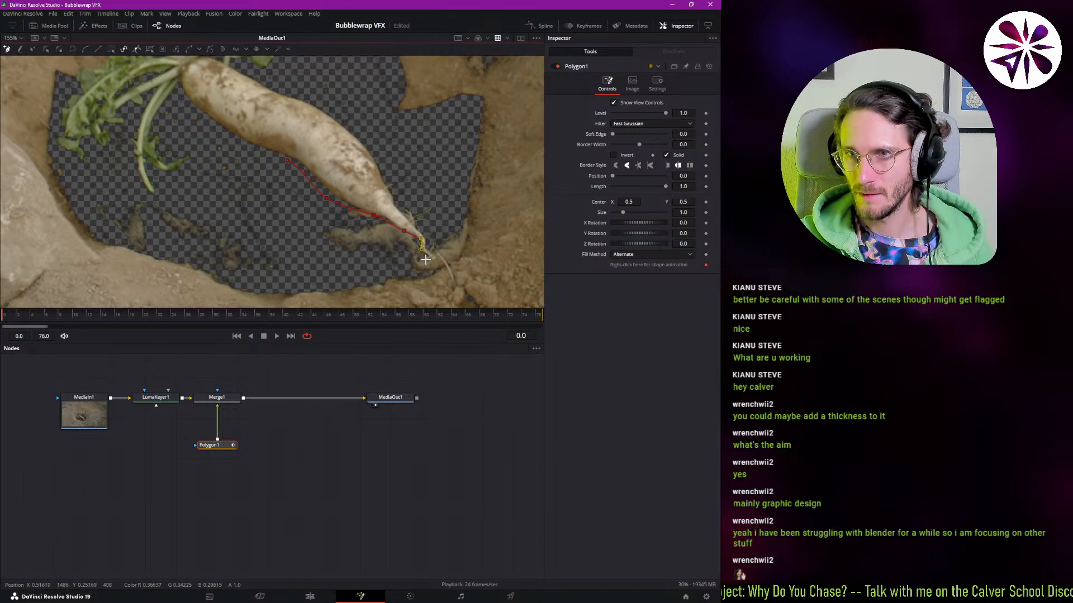
{"action": "left_click_drag", "start_coordinate": [425, 254], "coordinate": [428, 261]}
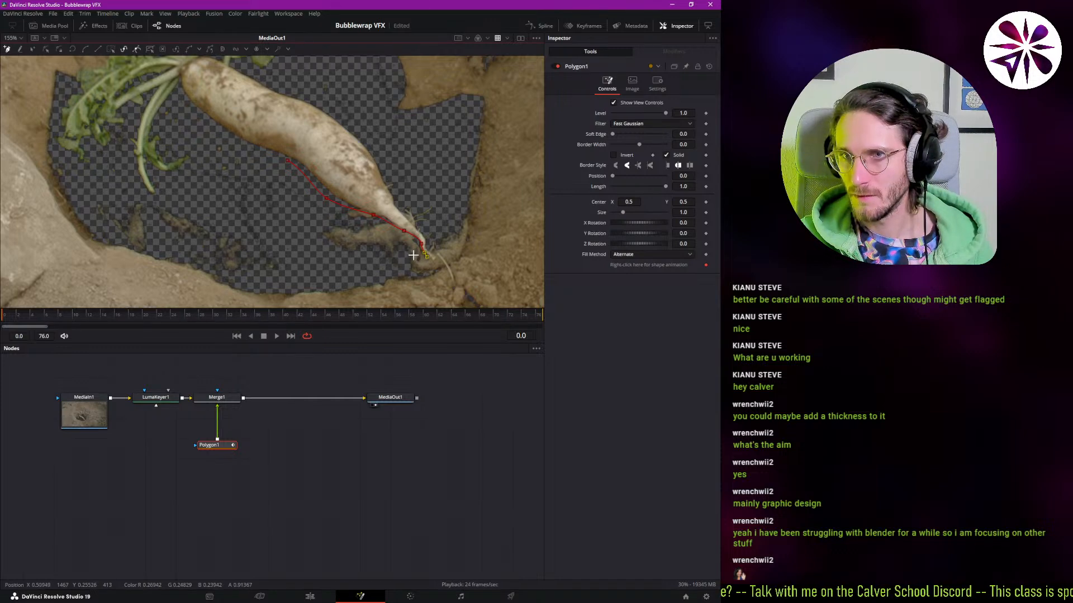
{"action": "left_click_drag", "start_coordinate": [279, 187], "coordinate": [266, 232]}
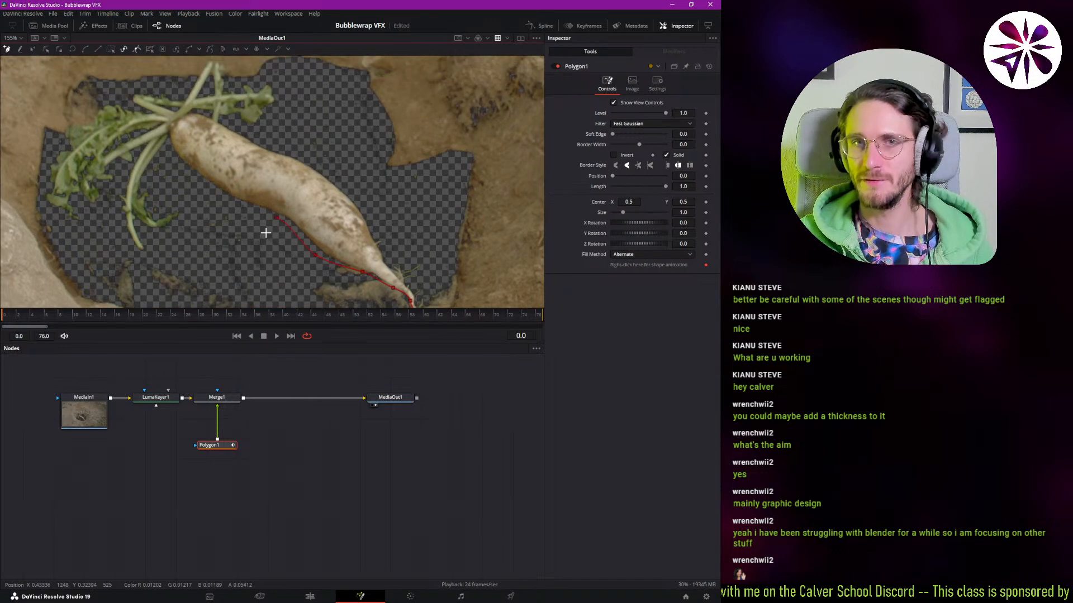
{"action": "mouse_move", "coordinate": [271, 158]}
{"action": "left_mouse_down"}
{"action": "mouse_move", "coordinate": [271, 200]}
{"action": "mouse_move", "coordinate": [267, 176]}
{"action": "left_mouse_up"}
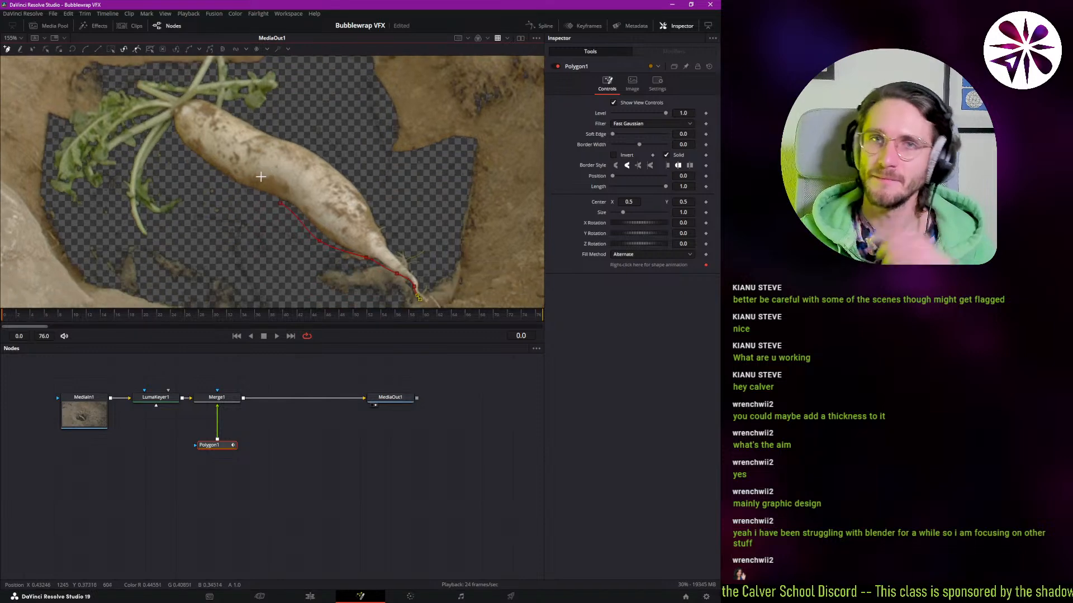
{"action": "left_click_drag", "start_coordinate": [260, 241], "coordinate": [256, 230]}
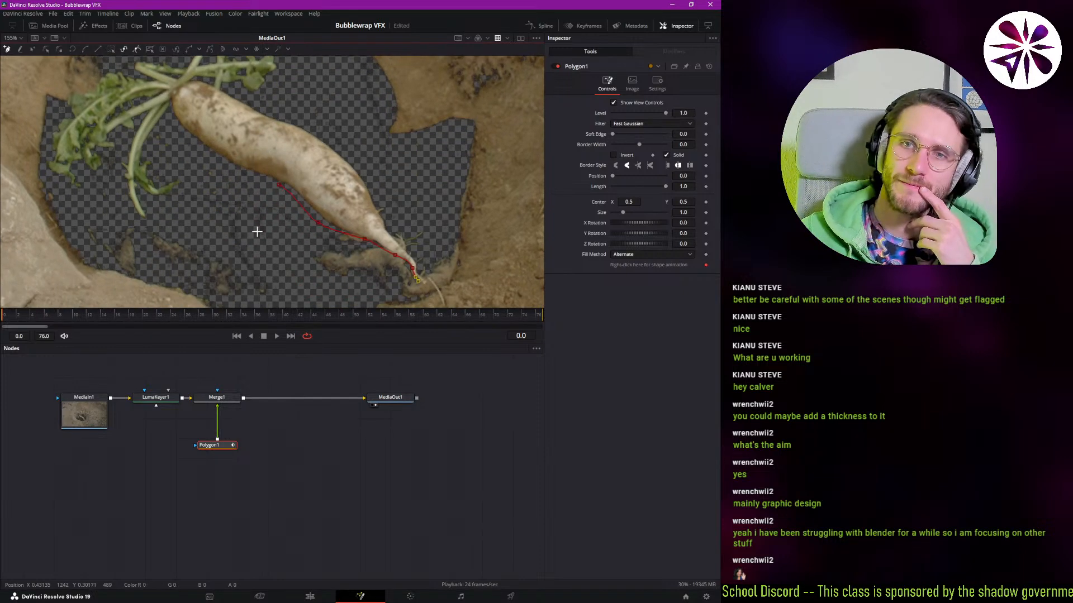
- Delete the Polygon1 node from the foreground of Merge1 and play the keyed radish shot to review the leftover areas
{"action": "left_click_drag", "start_coordinate": [263, 466], "coordinate": [212, 445]}
{"action": "key", "text": "Delete"}
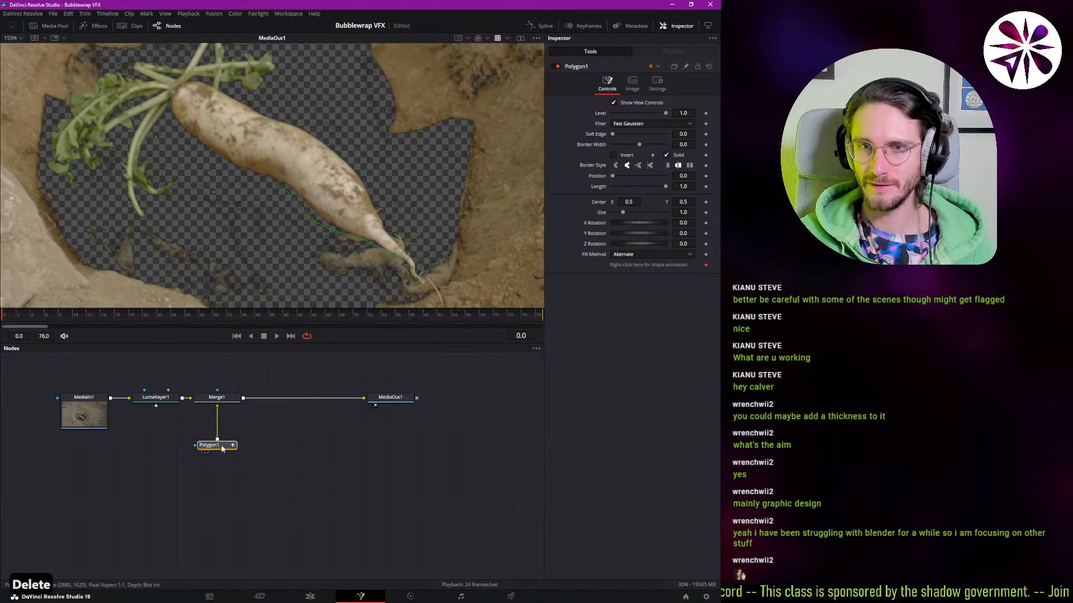
{"action": "key", "text": "Delete"}
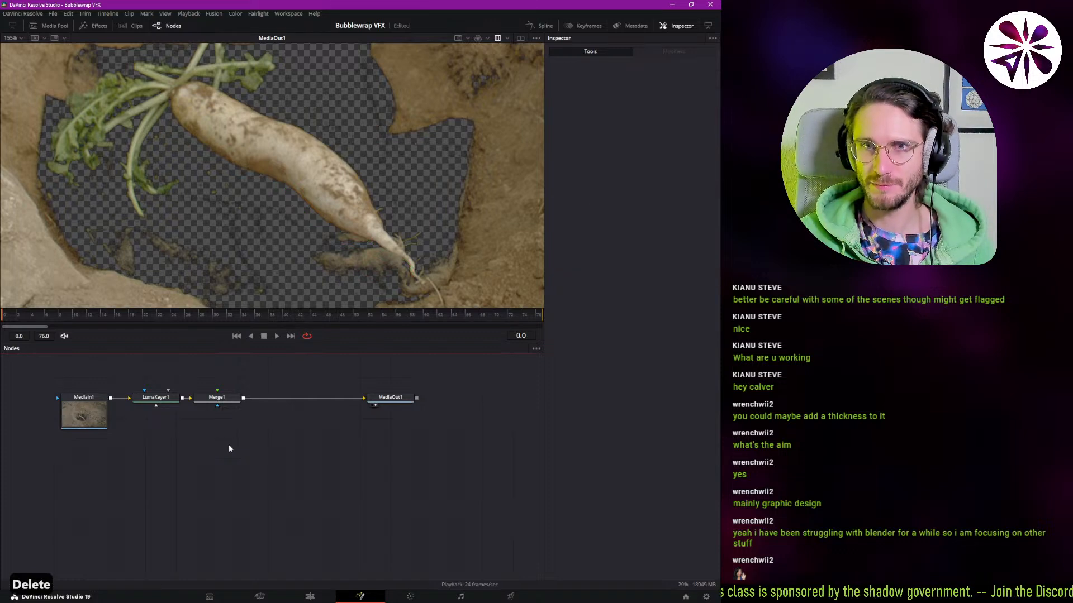
{"action": "key", "text": "space"}
{"action": "key", "text": "space"}
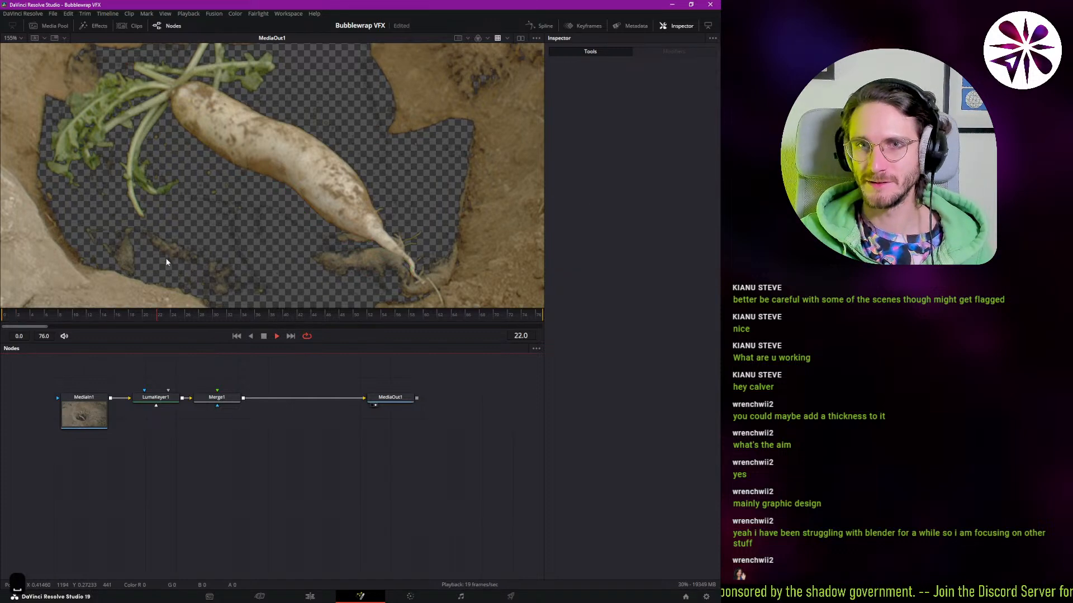
{"action": "mouse_move", "coordinate": [201, 221]}
{"action": "left_mouse_down"}
{"action": "mouse_move", "coordinate": [223, 243]}
{"action": "mouse_move", "coordinate": [209, 253]}
{"action": "mouse_move", "coordinate": [218, 220]}
{"action": "left_mouse_up"}
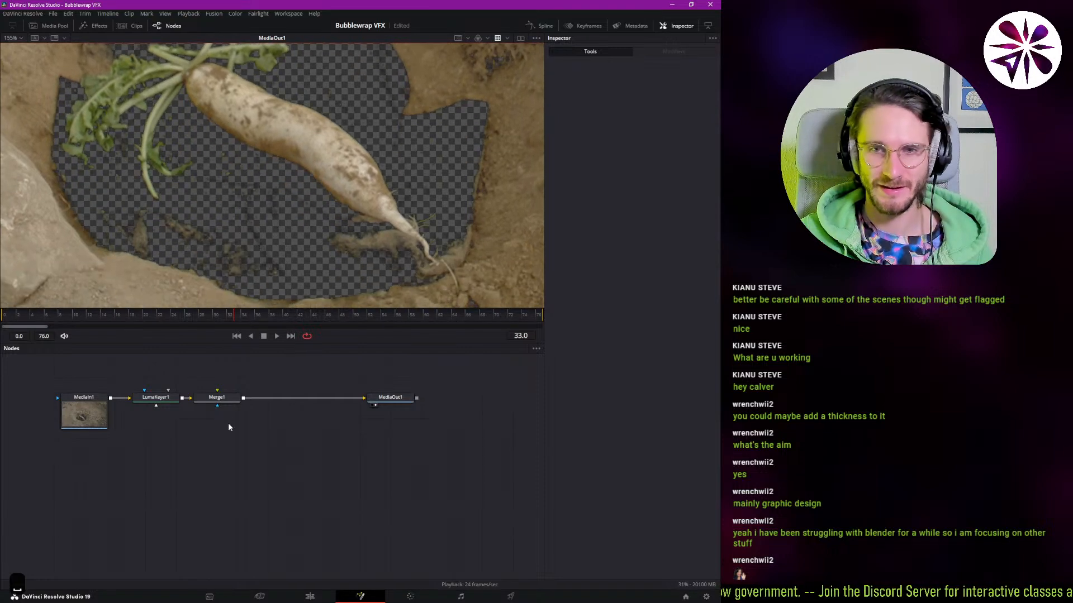
- Add a Background node and connect it to Merge1's foreground input
{"action": "key", "text": "ctrl+space"}
{"action": "type", "text": "poly"}
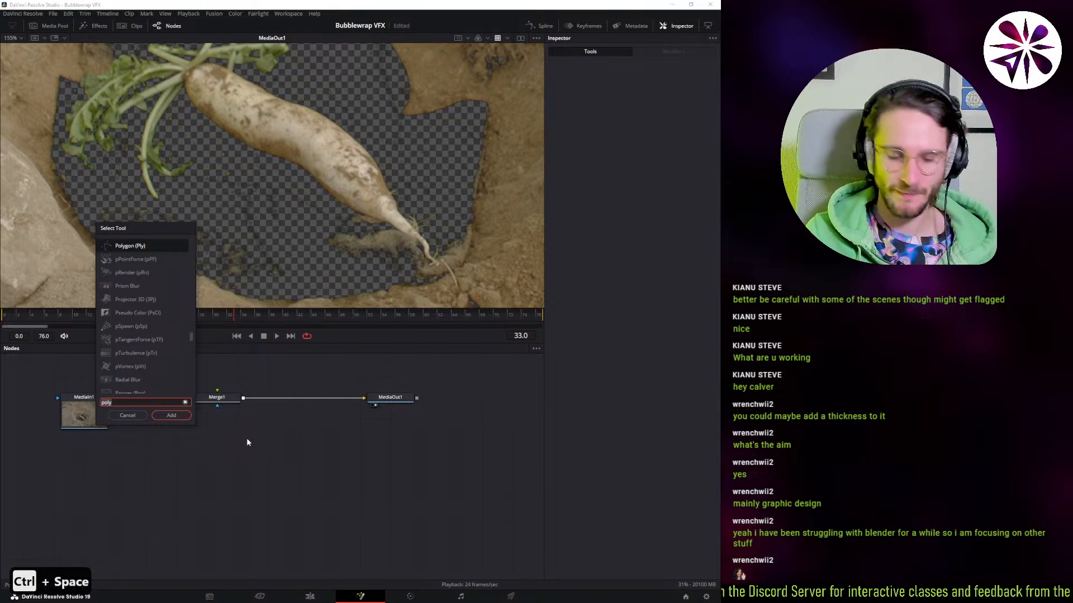
{"action": "key", "text": "BackSpace"}
{"action": "key", "text": "BackSpace"}
{"action": "key", "text": "BackSpace"}
{"action": "key", "text": "BackSpace"}
{"action": "type", "text": "back"}
{"action": "key", "text": "Return"}
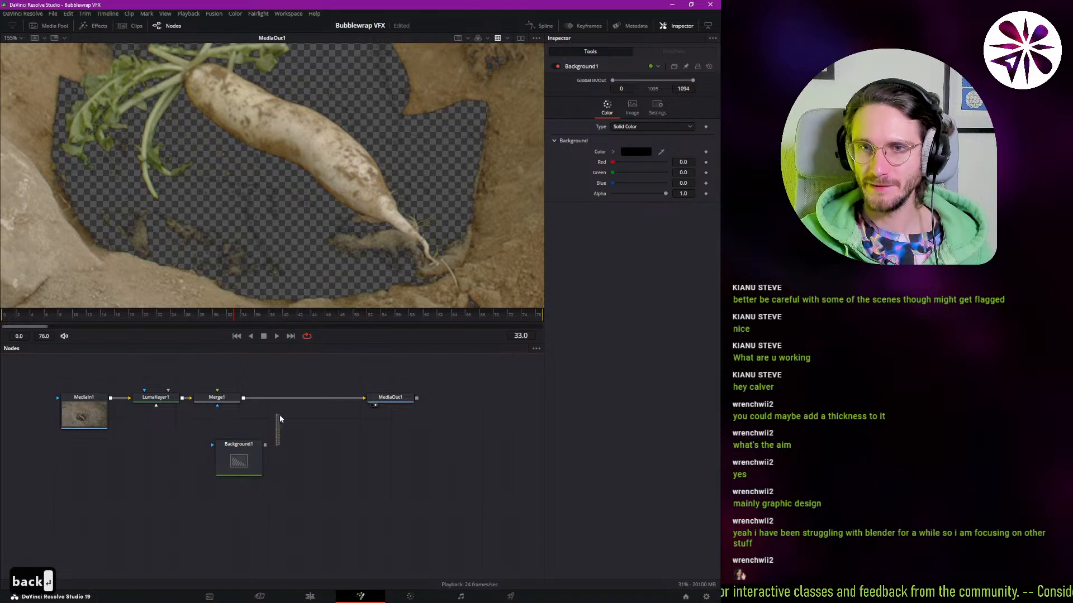
{"action": "left_click_drag", "start_coordinate": [265, 445], "coordinate": [229, 398]}
- Set Merge1's operator to Over and swap its inputs so the black background sits behind the keyed footage
{"action": "left_click", "coordinate": [230, 400]}
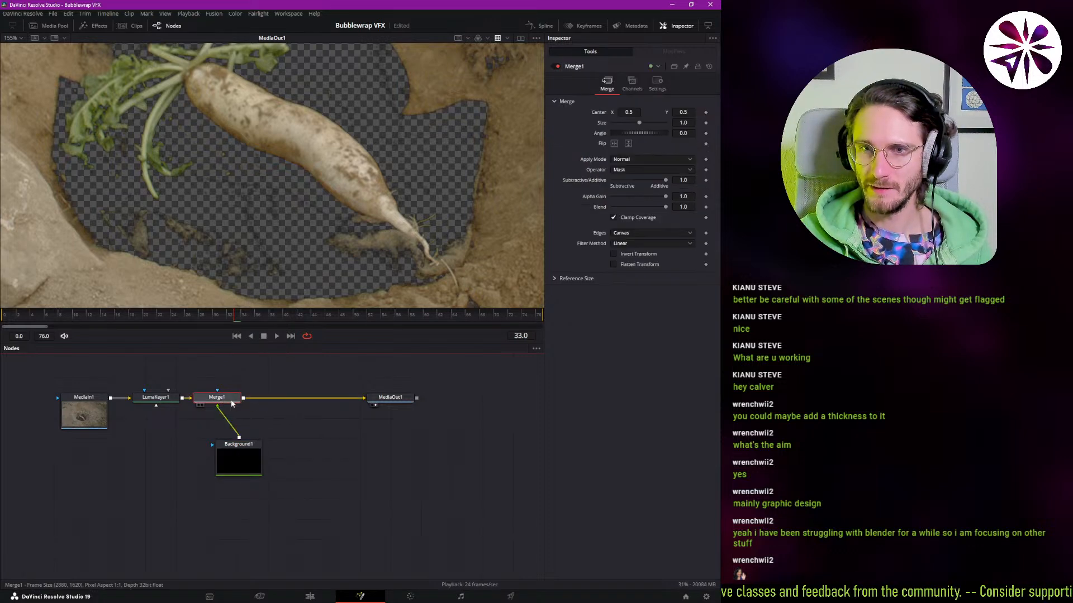
{"action": "left_click", "coordinate": [625, 169]}
{"action": "left_click", "coordinate": [633, 180]}
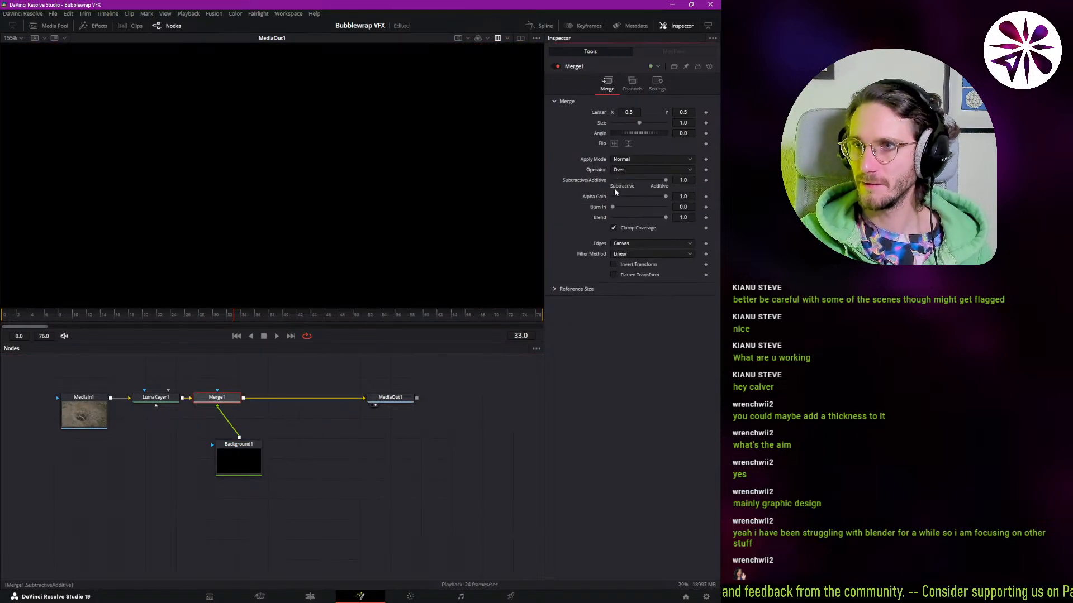
{"action": "key", "text": "ctrl+t"}
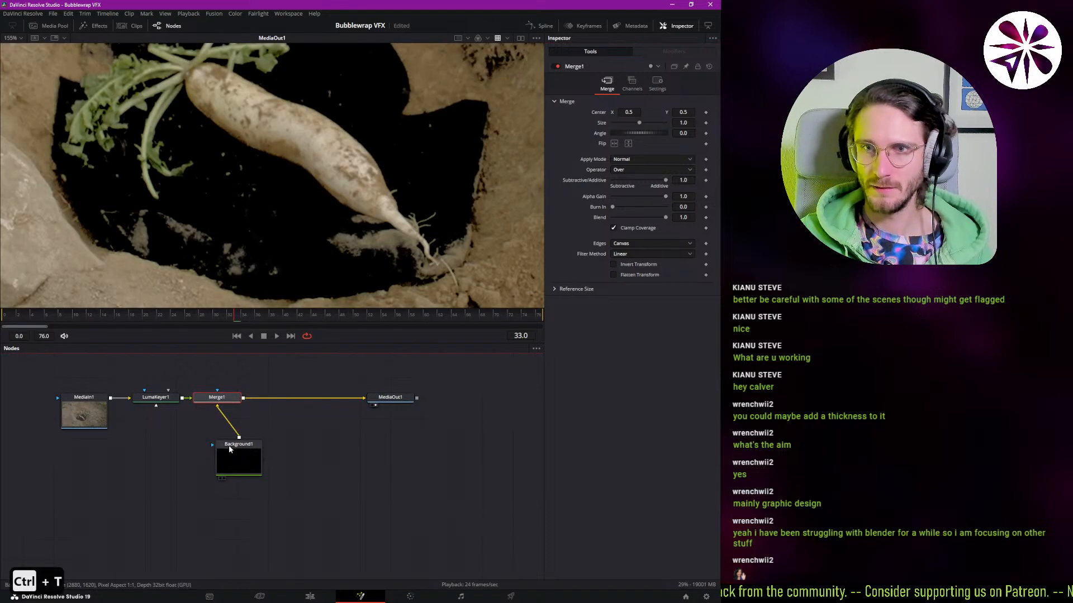
- Align the Background1 node directly below Merge1 and play a few frames of the composite
{"action": "left_click_drag", "start_coordinate": [231, 461], "coordinate": [209, 478]}
{"action": "key", "text": "space"}
{"action": "key", "text": "space"}
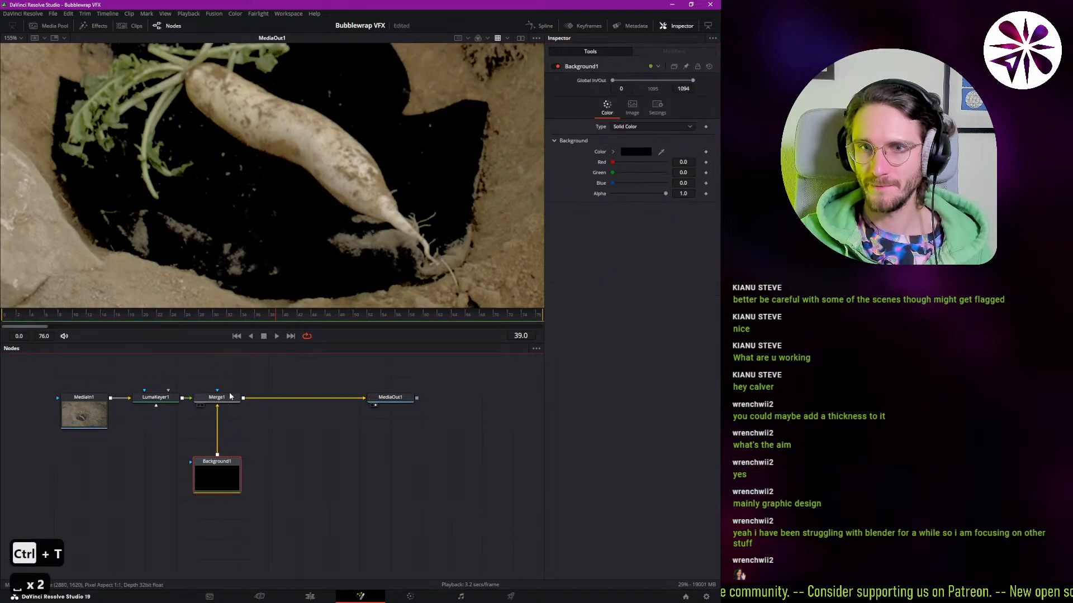
- Compare the shot with and without the key by toggling Merge1 and LumaKeyer1 off and on
{"action": "left_click", "coordinate": [230, 397]}
{"action": "key", "text": "ctrl+p"}
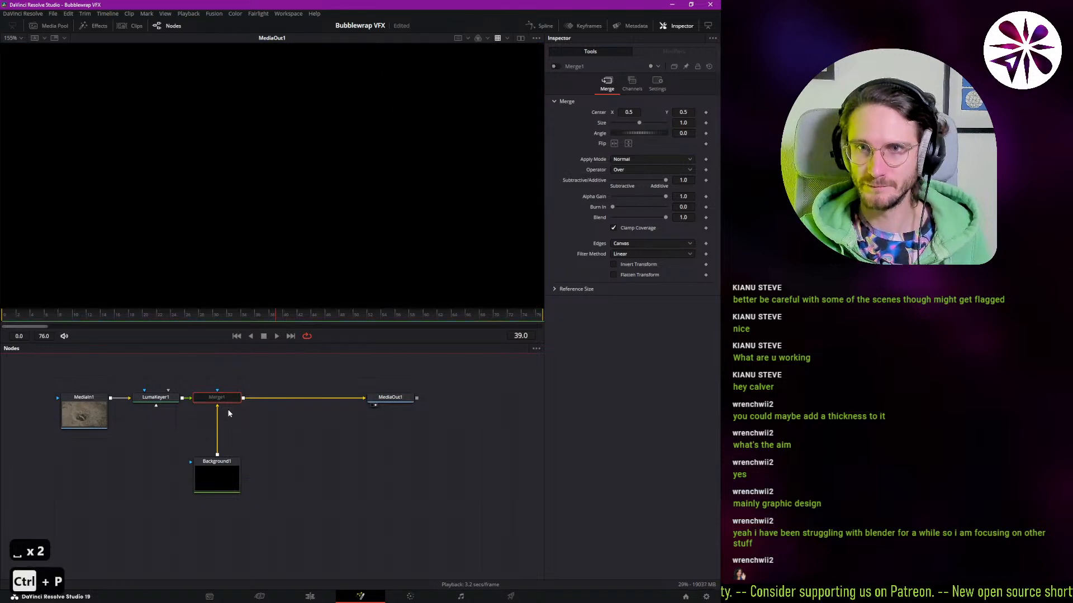
{"action": "key", "text": "ctrl+p"}
{"action": "left_click_drag", "start_coordinate": [237, 370], "coordinate": [179, 398]}
{"action": "key", "text": "ctrl+p"}
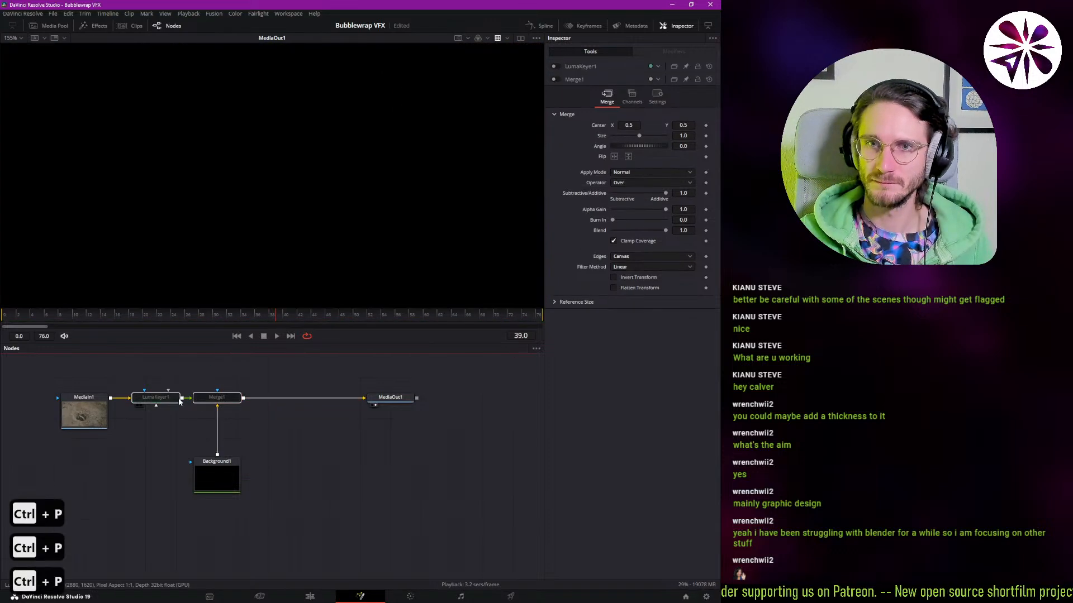
{"action": "key", "text": "ctrl+p"}
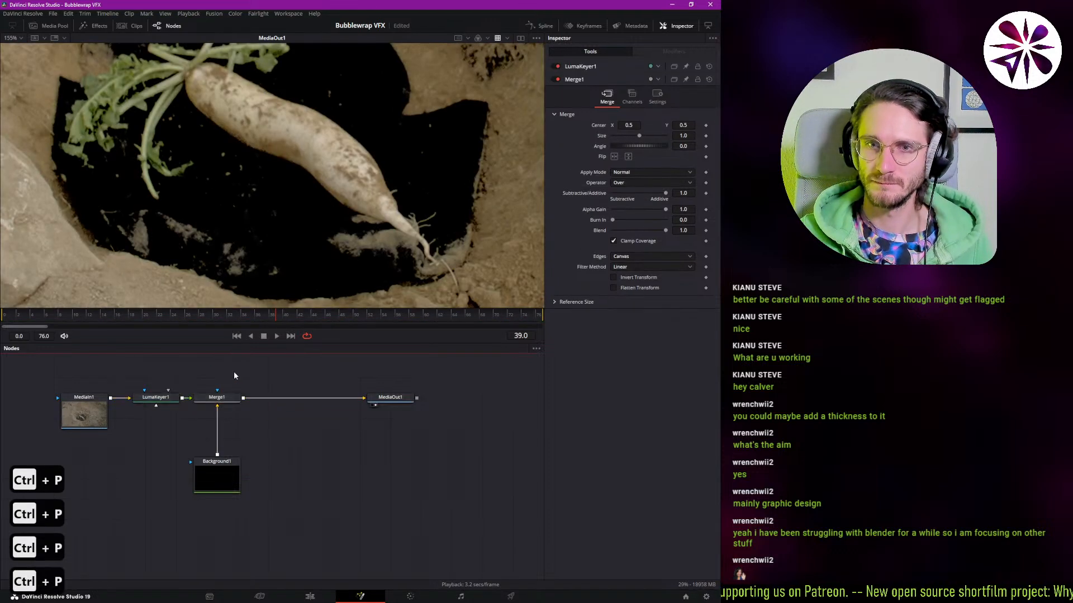
- Show two viewers and load MediaIn1 beside MediaOut1, framing the radish hole in both for comparison
{"action": "left_click", "coordinate": [520, 38]}
{"action": "left_click", "coordinate": [81, 401]}
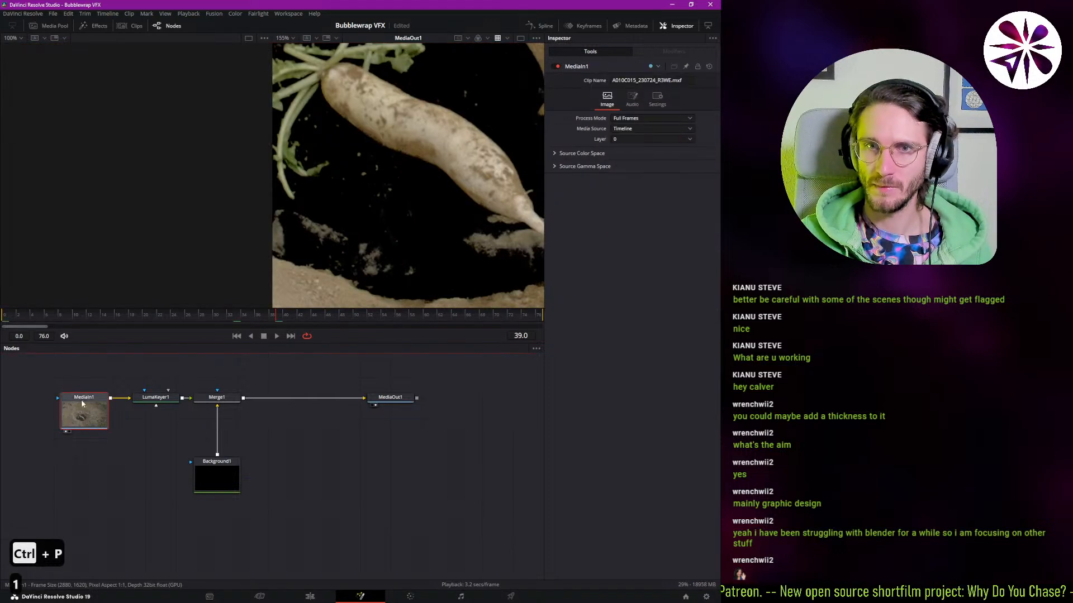
{"action": "key", "text": "1"}
{"action": "scroll", "coordinate": [136, 196], "scroll_direction": "up", "scroll_amount": 5}
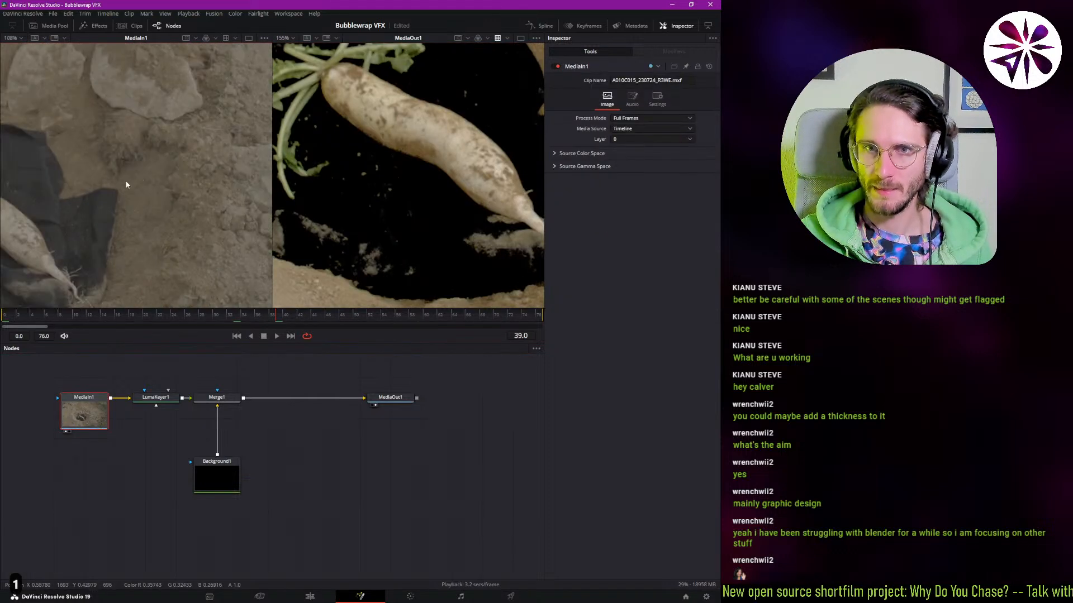
{"action": "scroll", "coordinate": [100, 225], "scroll_direction": "down", "scroll_amount": 2}
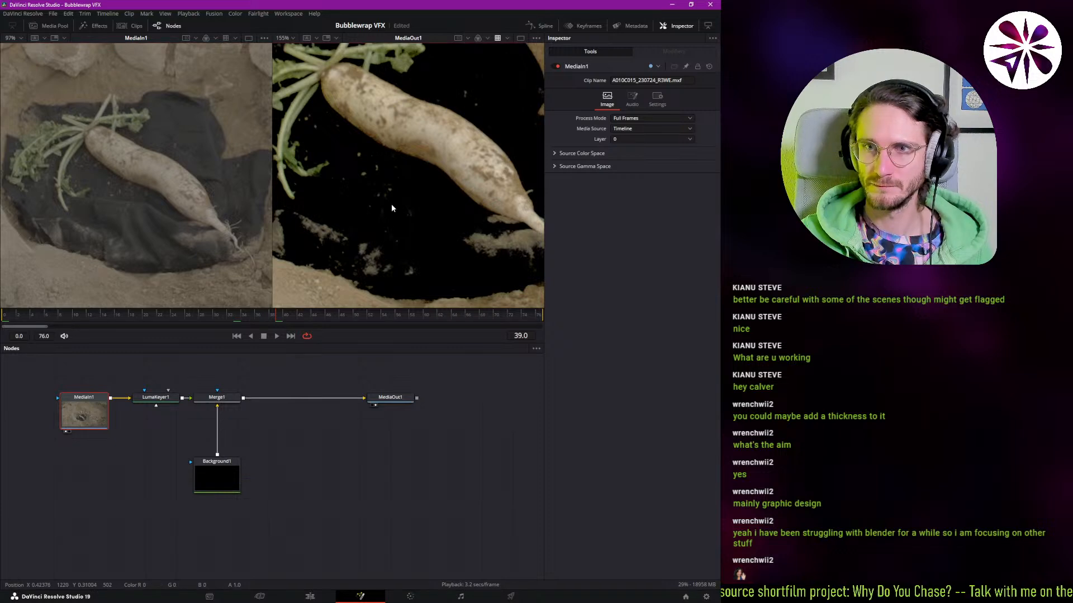
{"action": "scroll", "coordinate": [391, 203], "scroll_direction": "down", "scroll_amount": 3}
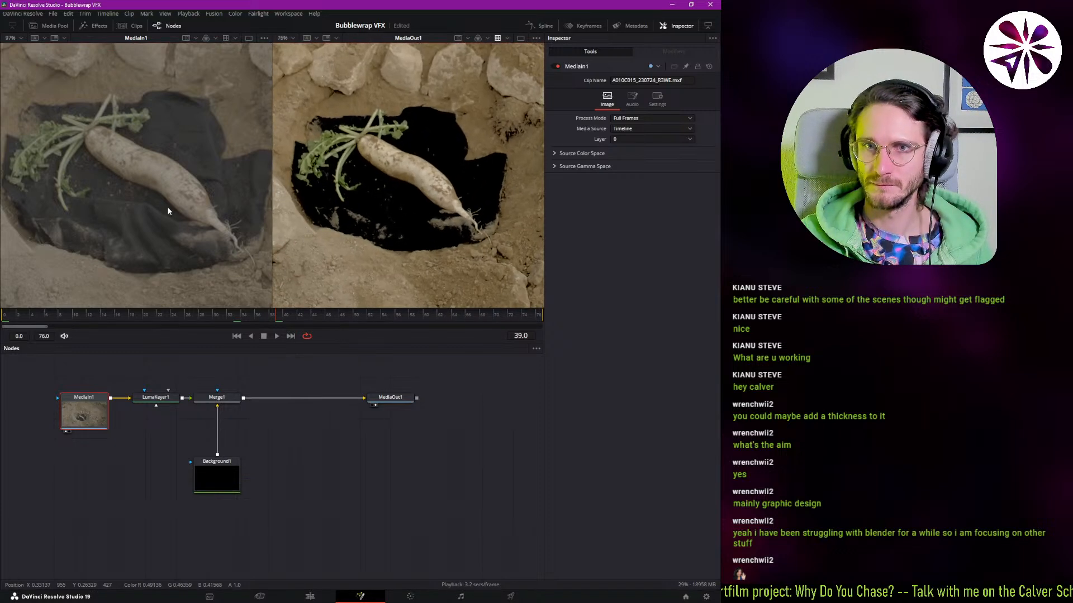
{"action": "scroll", "coordinate": [150, 200], "scroll_direction": "down", "scroll_amount": 3}
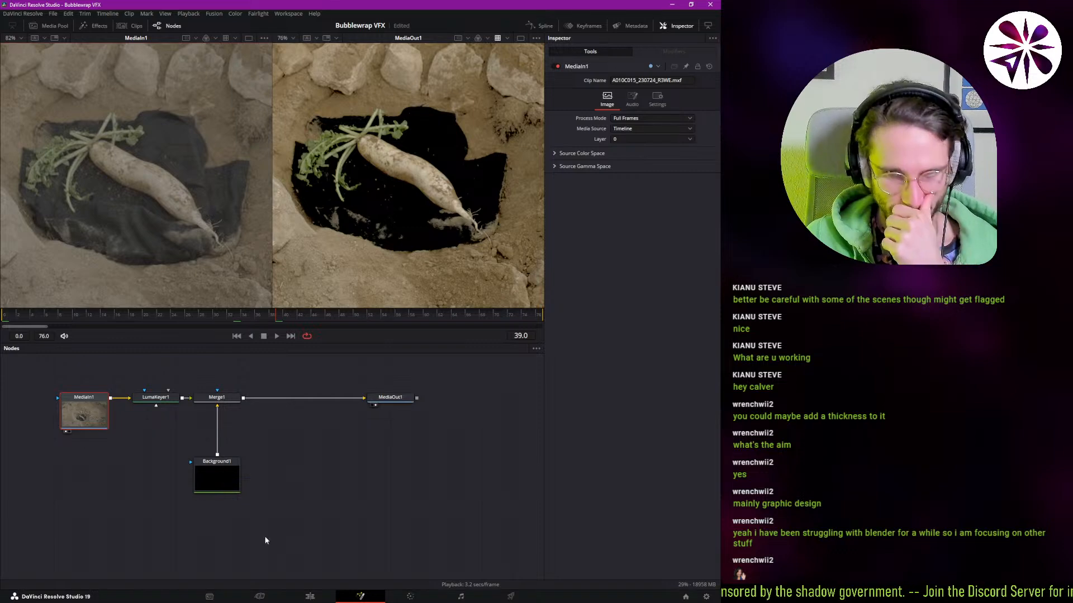
- Go to the effects clip at 00:03:10:18 in the full edit timeline, open its Fusion composition and scrub its opening frames
{"action": "left_click", "coordinate": [309, 597]}
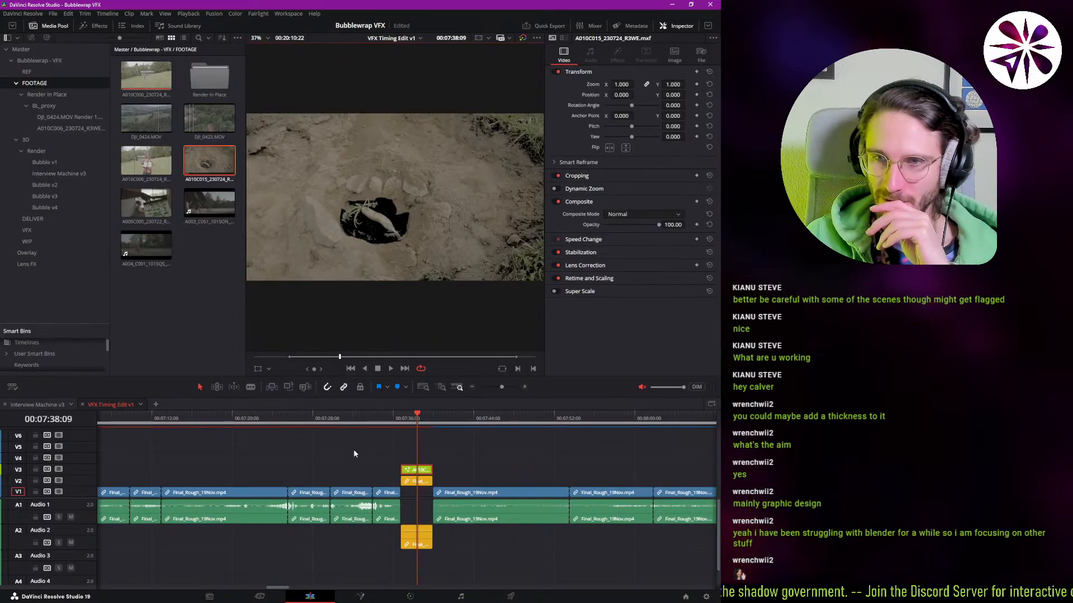
{"action": "left_click", "coordinate": [423, 387]}
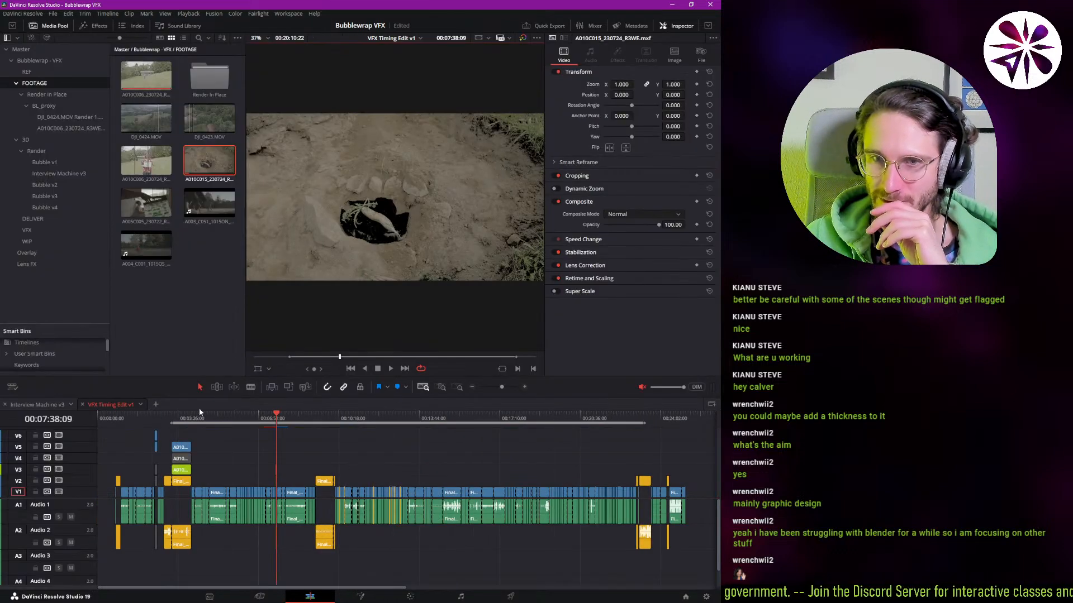
{"action": "left_click", "coordinate": [173, 421]}
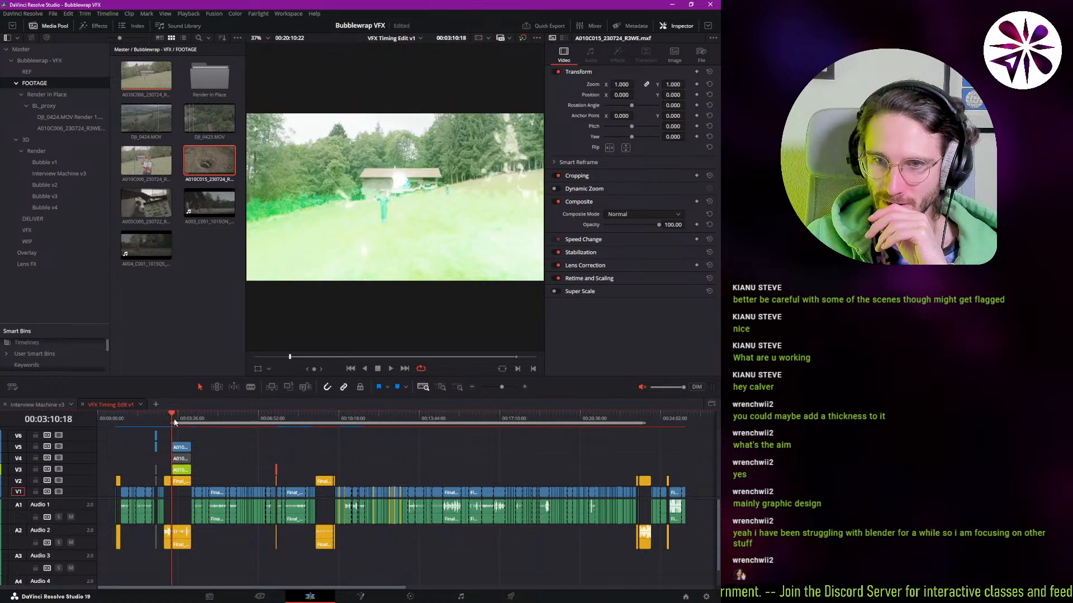
{"action": "left_click", "coordinate": [360, 597]}
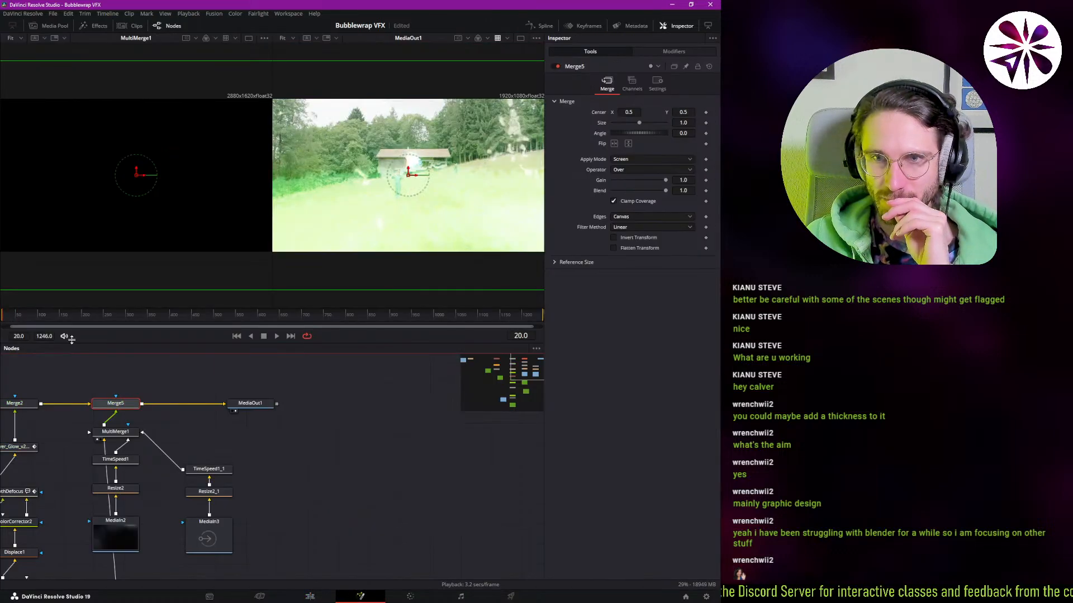
{"action": "left_click", "coordinate": [36, 319]}
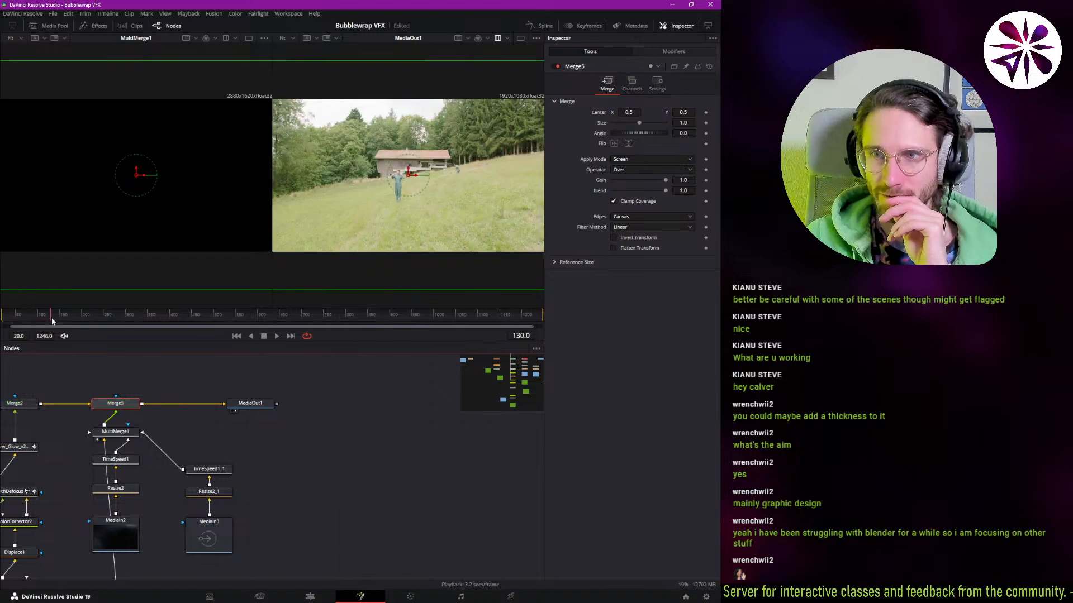
{"action": "left_click_drag", "start_coordinate": [37, 323], "coordinate": [23, 325]}
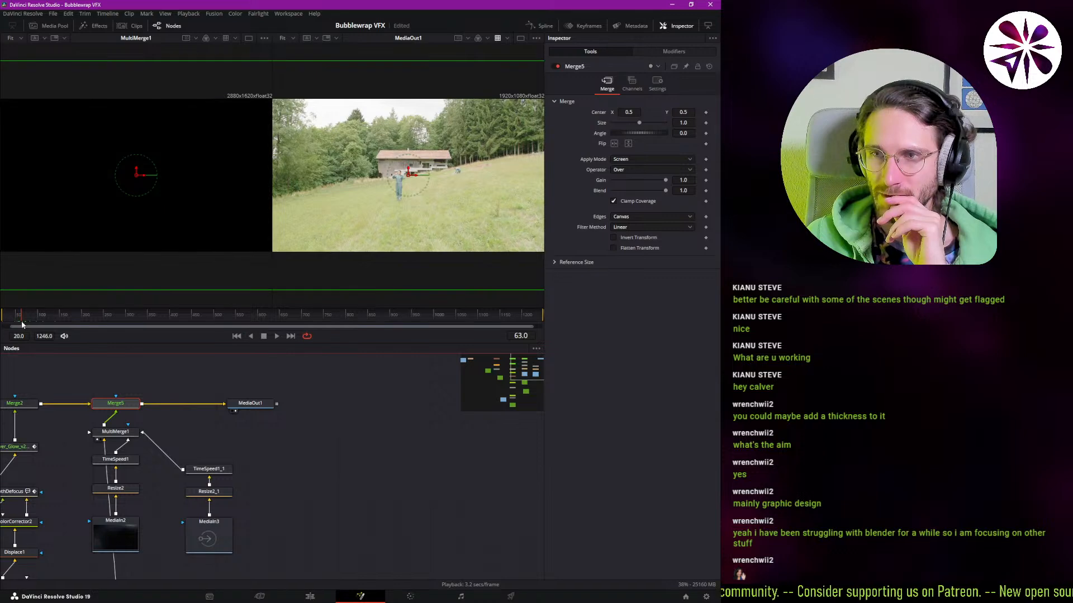
- Examine the lower node branch around Merge3, Merge4 and the MediaIn2_1 source, then return to frame 20
{"action": "left_click_drag", "start_coordinate": [56, 498], "coordinate": [252, 381]}
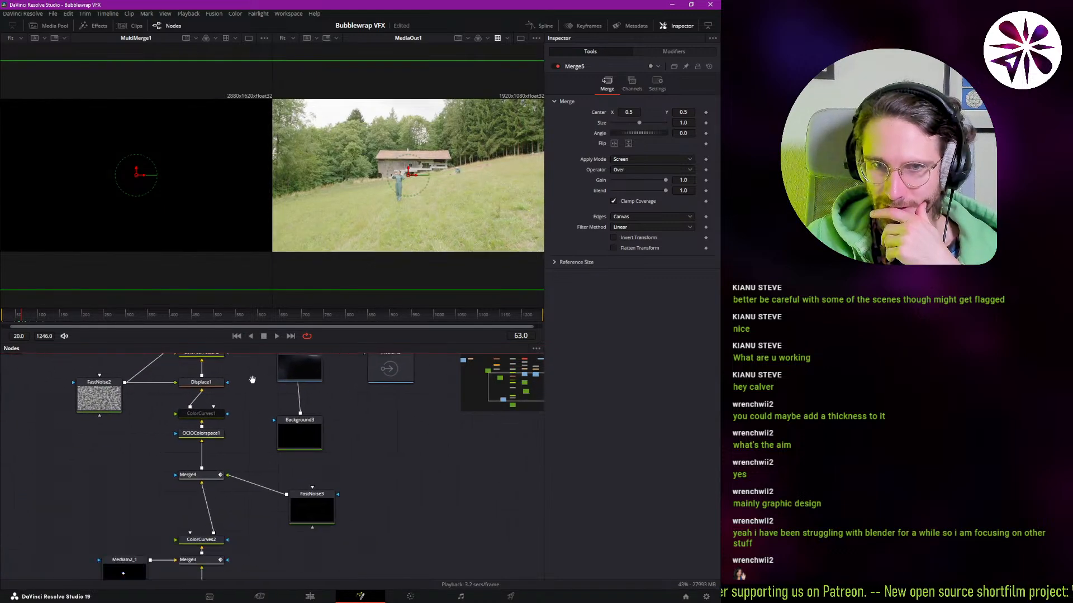
{"action": "left_click_drag", "start_coordinate": [203, 531], "coordinate": [215, 443]}
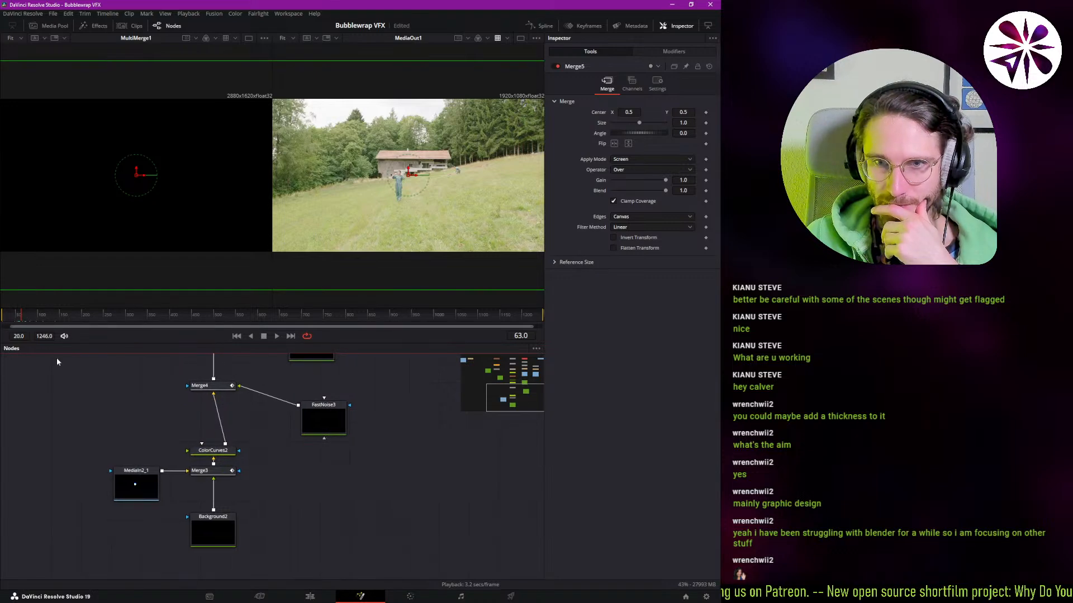
{"action": "left_click_drag", "start_coordinate": [115, 423], "coordinate": [99, 506]}
{"action": "left_click_drag", "start_coordinate": [66, 466], "coordinate": [142, 385]}
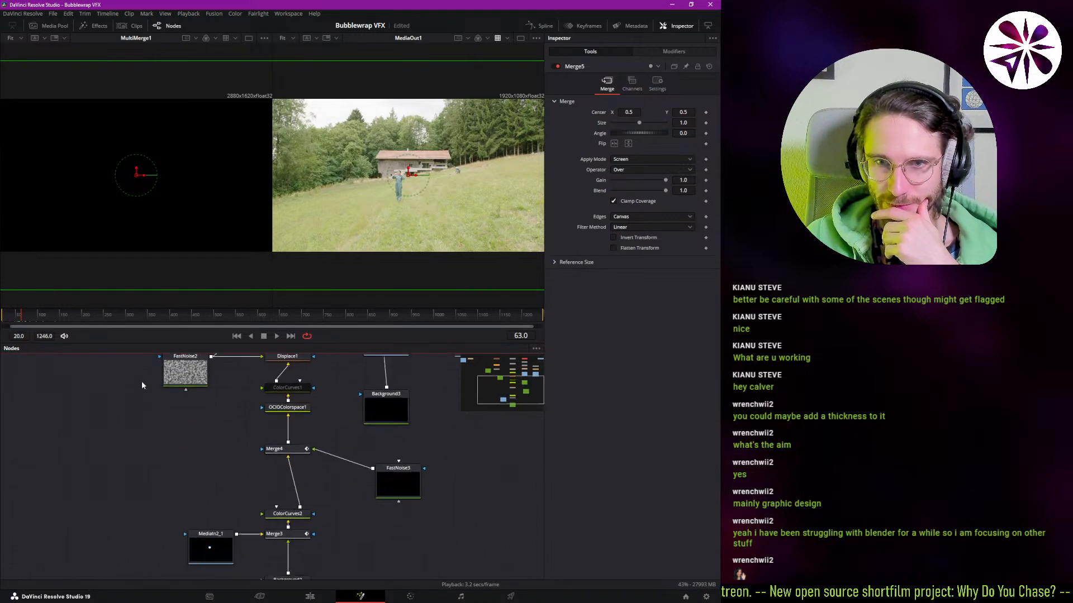
{"action": "left_click_drag", "start_coordinate": [159, 472], "coordinate": [121, 380]}
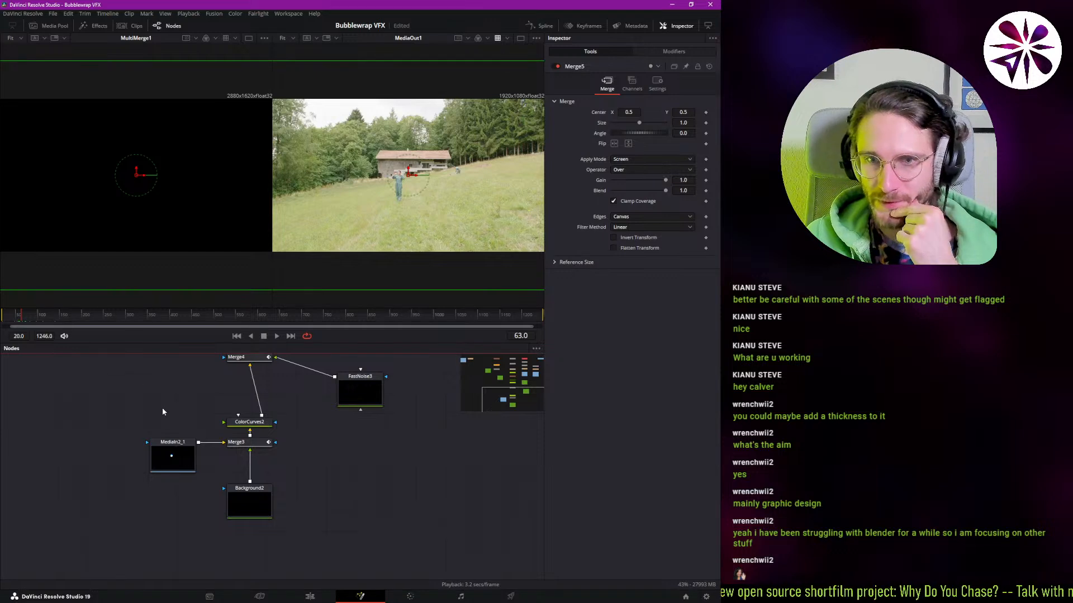
{"action": "left_click_drag", "start_coordinate": [162, 412], "coordinate": [117, 423]}
{"action": "left_click", "coordinate": [134, 468]}
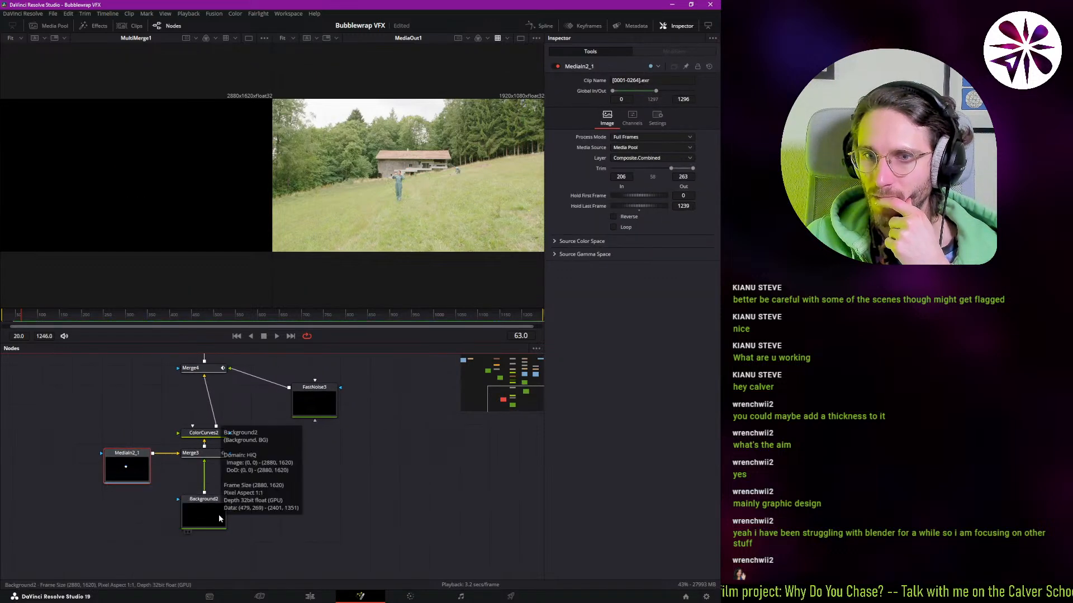
{"action": "left_click_drag", "start_coordinate": [234, 460], "coordinate": [148, 552]}
{"action": "left_click_drag", "start_coordinate": [180, 465], "coordinate": [261, 448]}
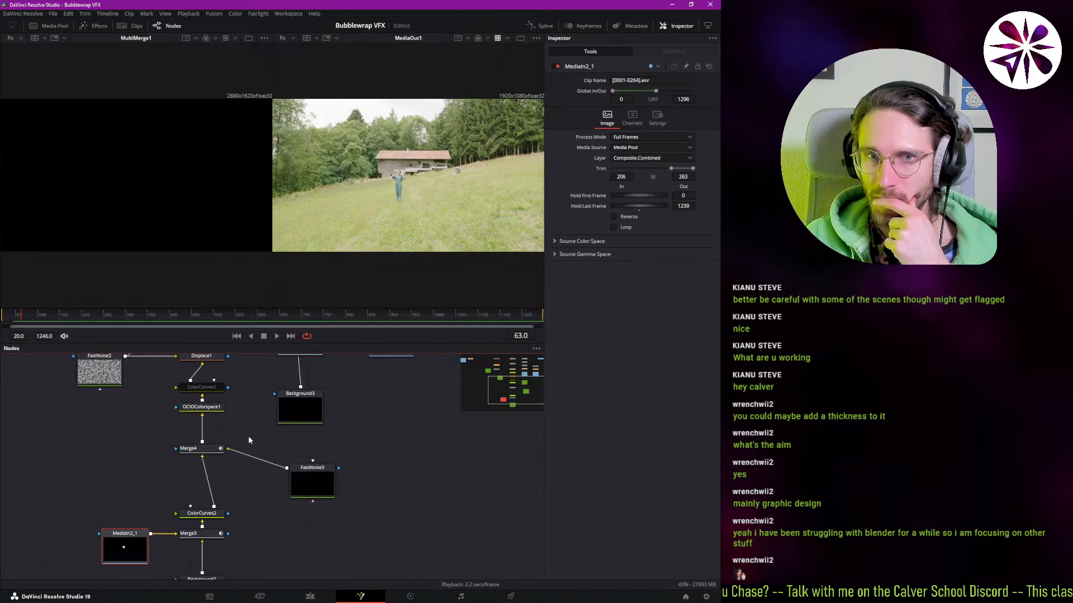
{"action": "left_click_drag", "start_coordinate": [23, 323], "coordinate": [4, 322]}
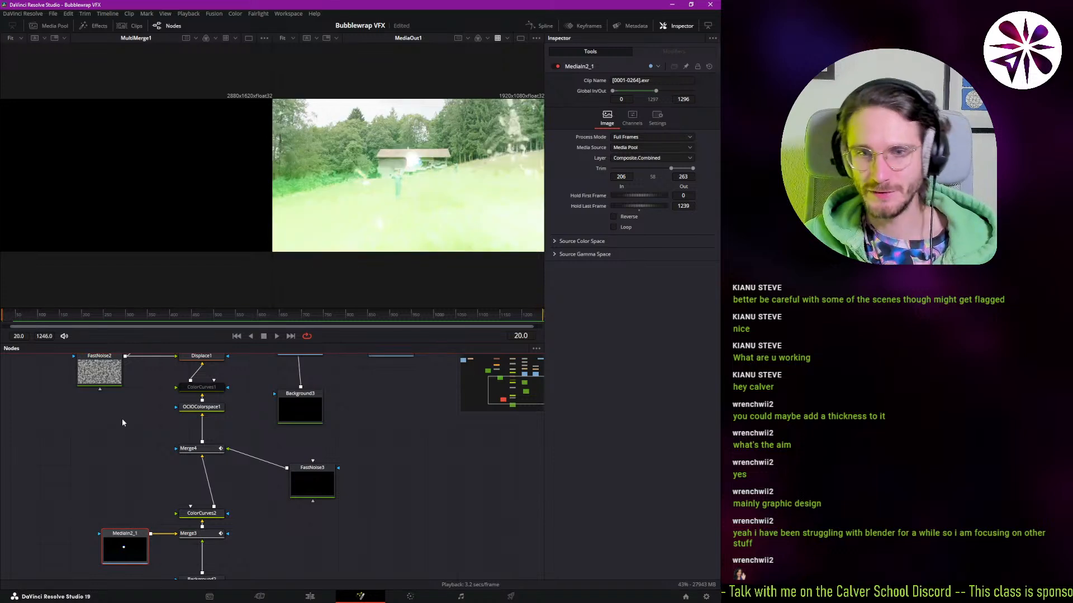
- View MediaIn2_1 on its own, move its trim in point 20 frames earlier to 186, and check frame 21
{"action": "key", "text": "1"}
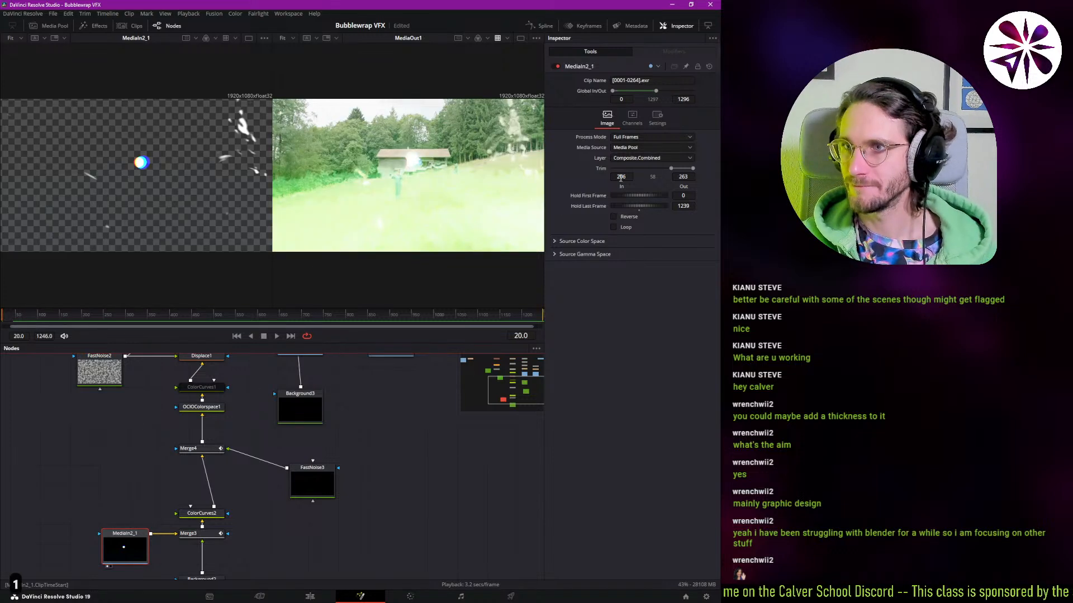
{"action": "left_click", "coordinate": [630, 176]}
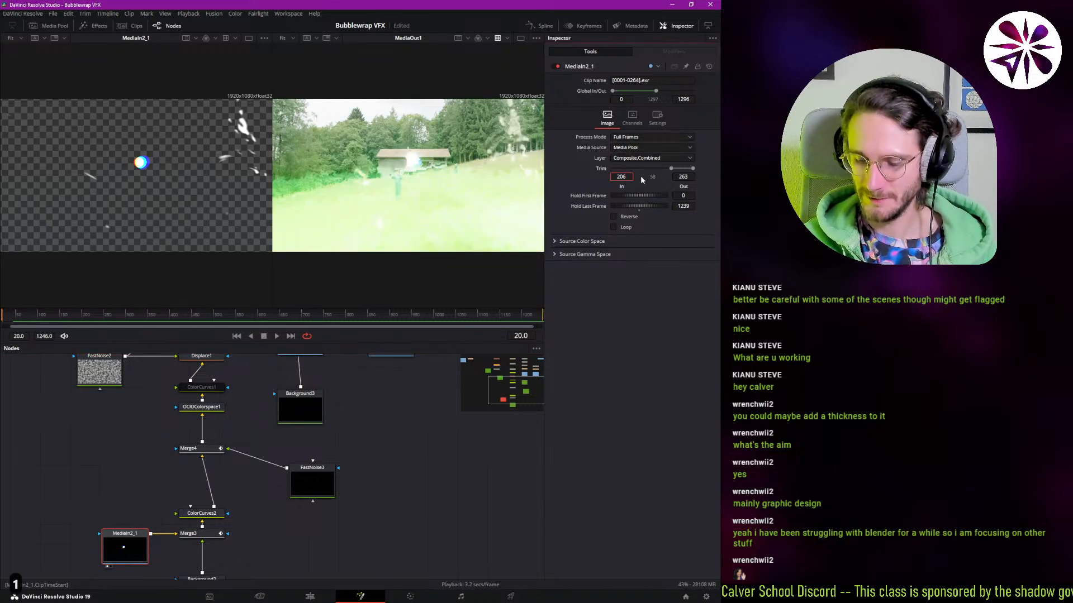
{"action": "type", "text": "-20"}
{"action": "key", "text": "Tab"}
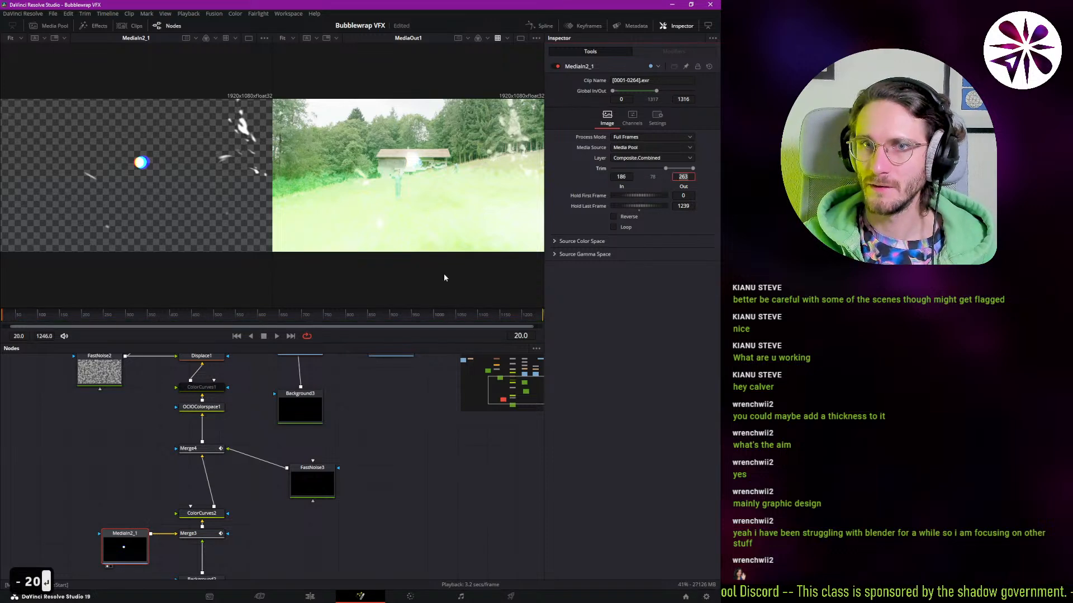
{"action": "key", "text": "Right"}
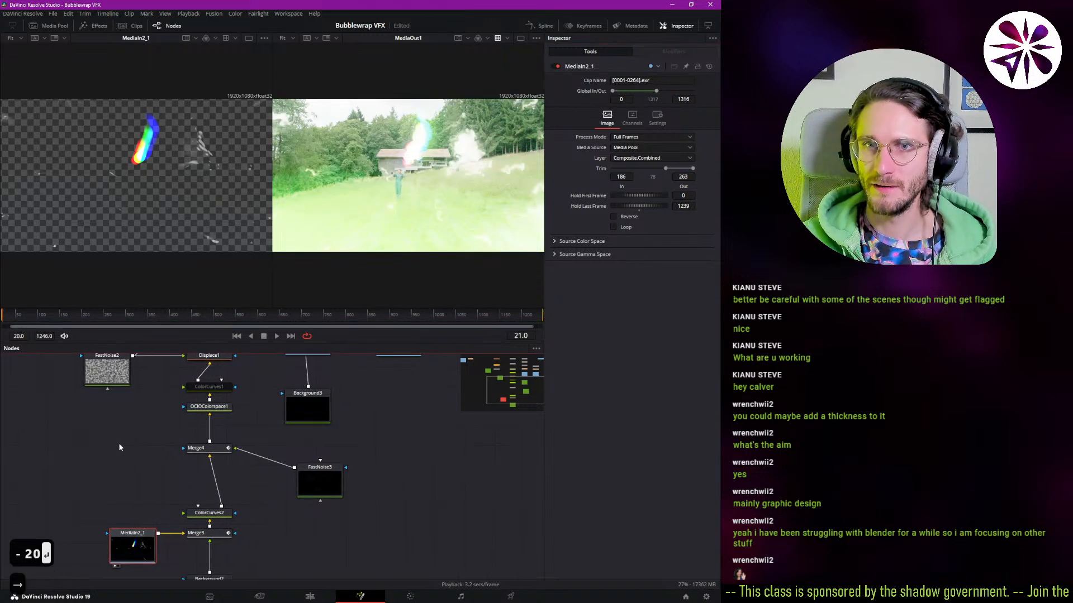
- Compare frames 19 and 20 of MediaIn2_1 around the start of the shifted render
{"action": "key", "text": "Left"}
{"action": "key", "text": "Left"}
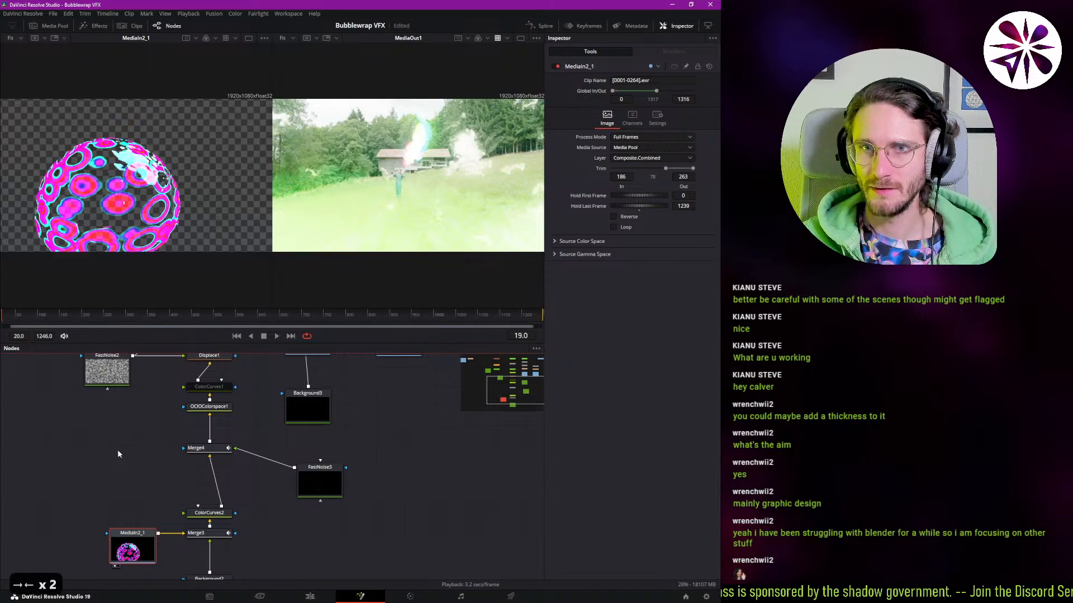
{"action": "key", "text": "Right"}
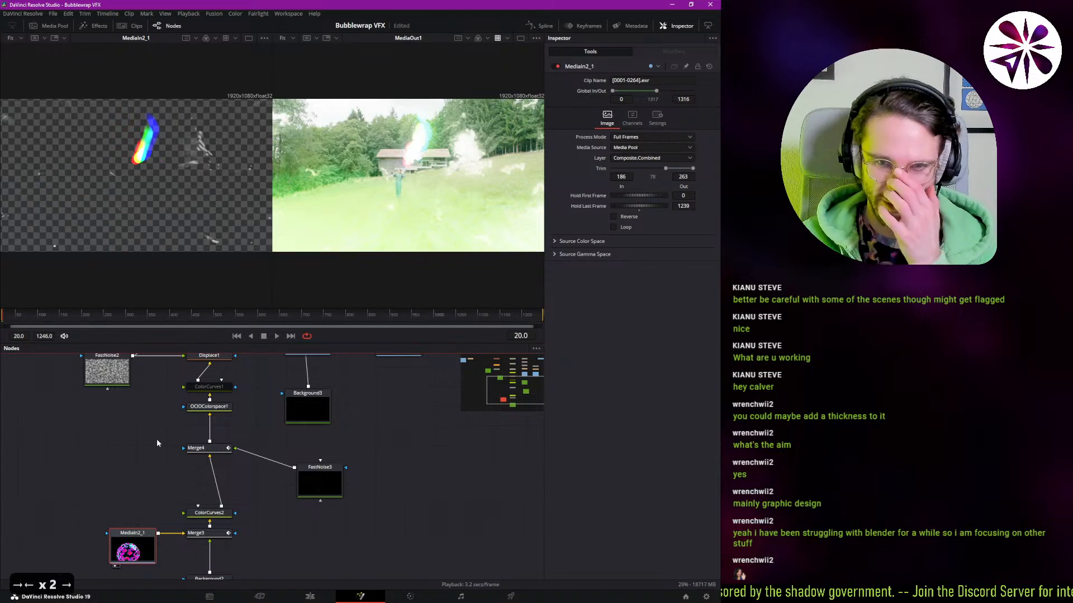
- Move the global in point of MediaIn2 20 frames later, to 68
{"action": "mouse_move", "coordinate": [151, 460]}
{"action": "left_mouse_down"}
{"action": "mouse_move", "coordinate": [146, 419]}
{"action": "mouse_move", "coordinate": [151, 455]}
{"action": "left_mouse_up"}
{"action": "left_click_drag", "start_coordinate": [243, 425], "coordinate": [171, 579]}
{"action": "left_click", "coordinate": [178, 494]}
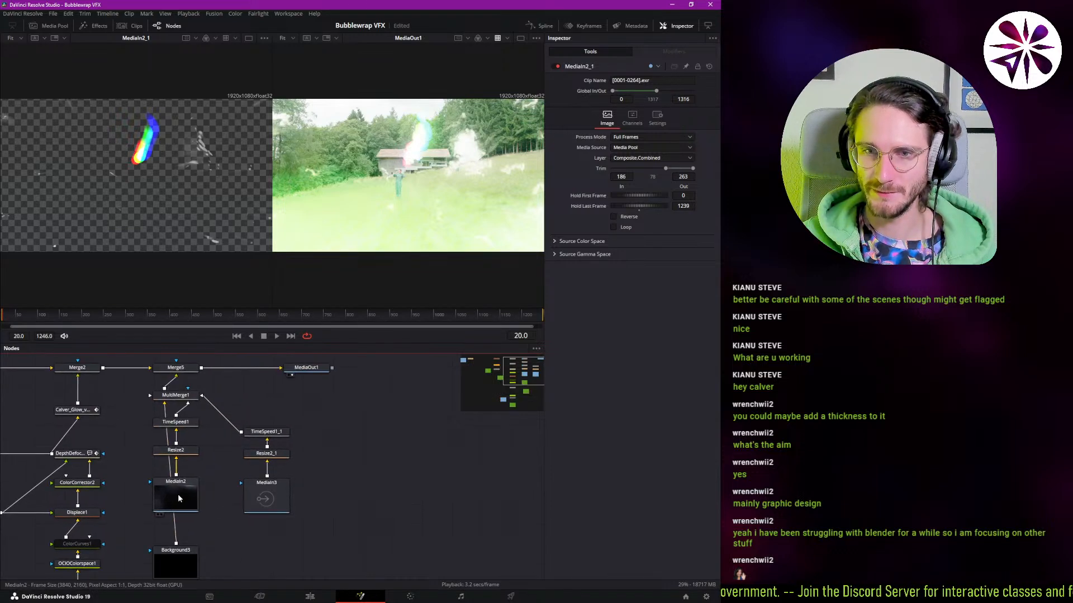
{"action": "left_click", "coordinate": [632, 100]}
{"action": "type", "text": "+20"}
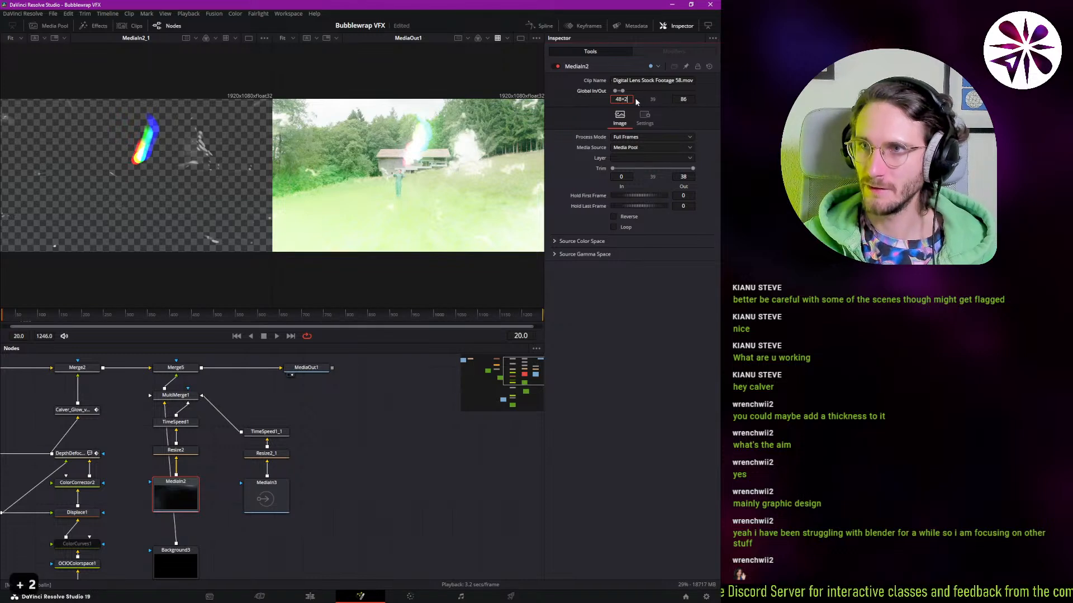
{"action": "key", "text": "Return"}
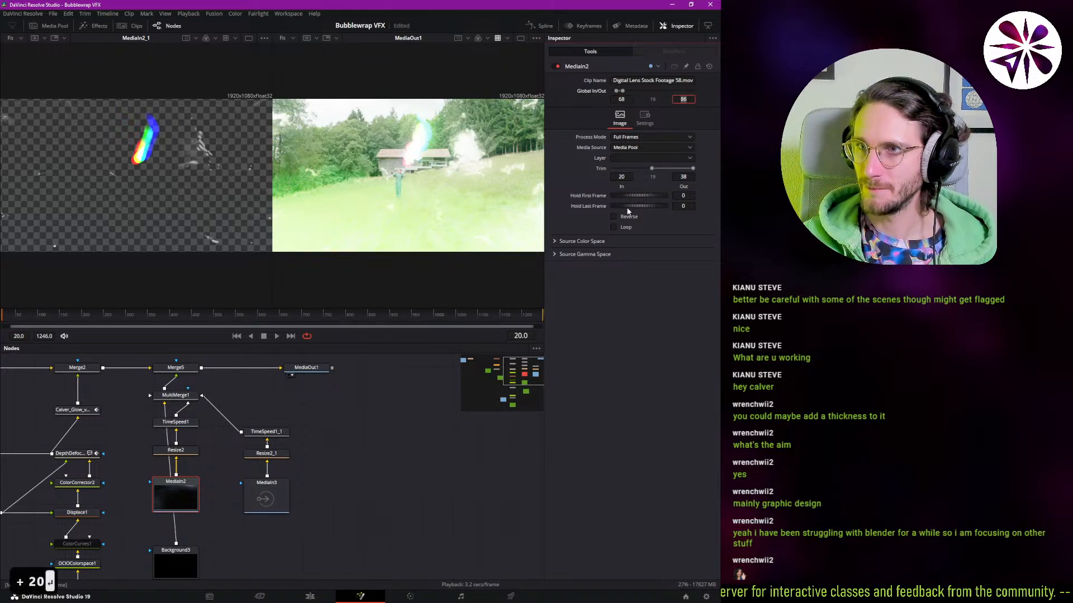
- Move MediaIn3's global in point 20 frames later to 56 and reset its trim in point to 0
{"action": "left_click", "coordinate": [266, 495]}
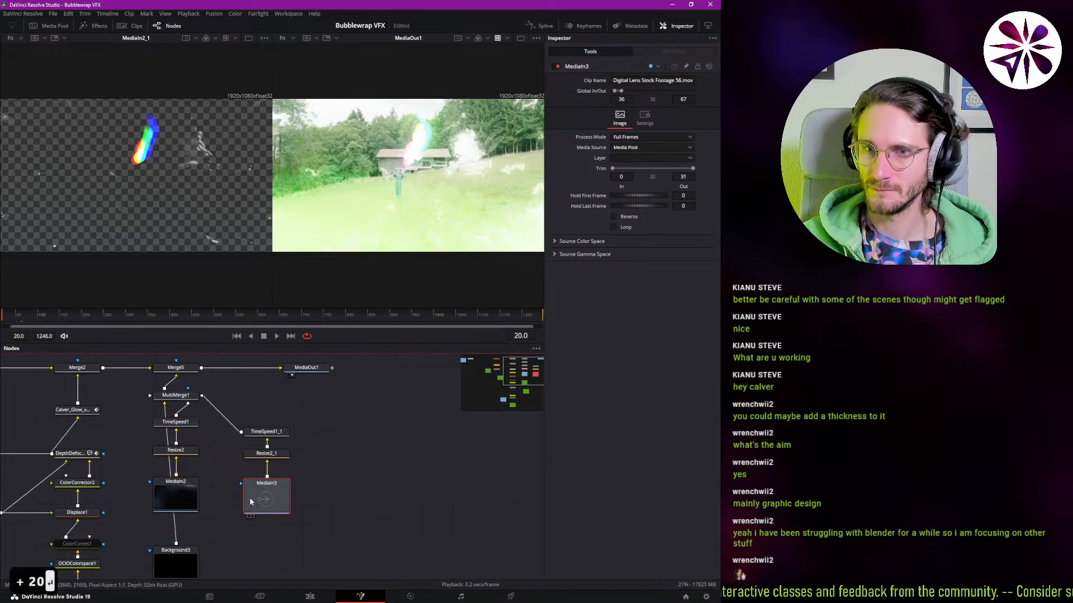
{"action": "left_click", "coordinate": [631, 99]}
{"action": "type", "text": "+20"}
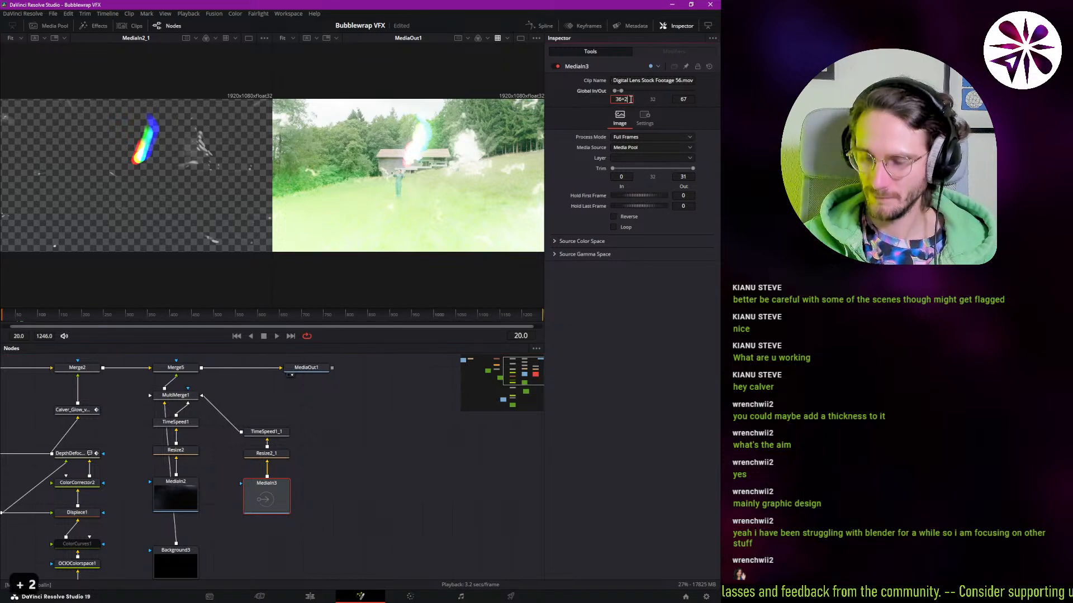
{"action": "key", "text": "Return"}
{"action": "left_click_drag", "start_coordinate": [625, 176], "coordinate": [592, 176]}
- Examine the node branch from Merge4 up through Displace1, DepthDefocus and the glow node for other timed settings
{"action": "left_click_drag", "start_coordinate": [166, 501], "coordinate": [244, 391]}
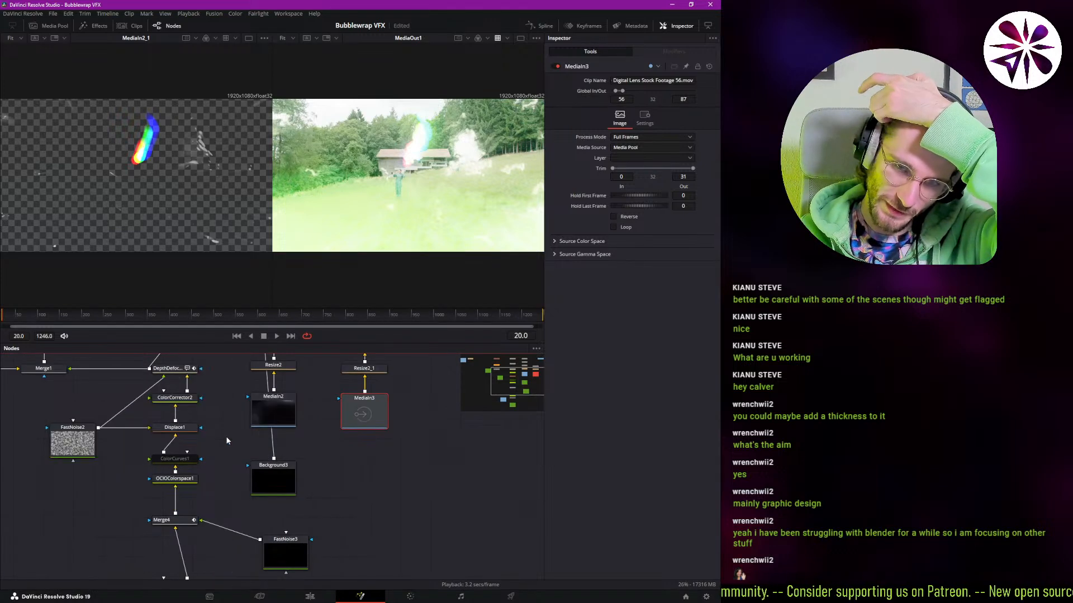
{"action": "left_click_drag", "start_coordinate": [215, 515], "coordinate": [208, 504]}
{"action": "left_click", "coordinate": [179, 510]}
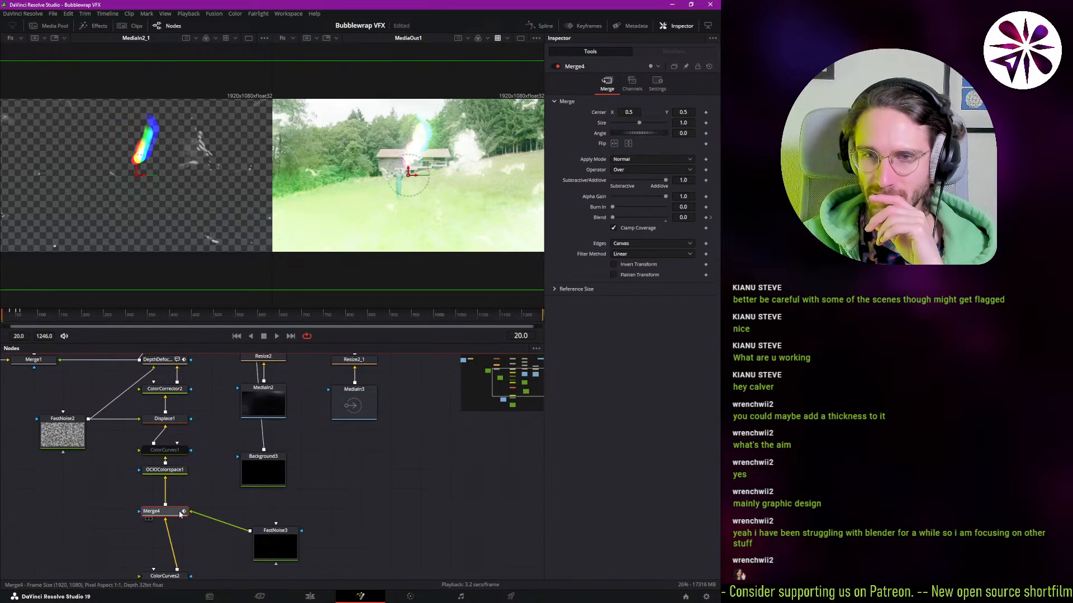
{"action": "scroll", "coordinate": [220, 462], "scroll_direction": "up", "scroll_amount": 2}
{"action": "scroll", "coordinate": [222, 455], "scroll_direction": "up", "scroll_amount": 2}
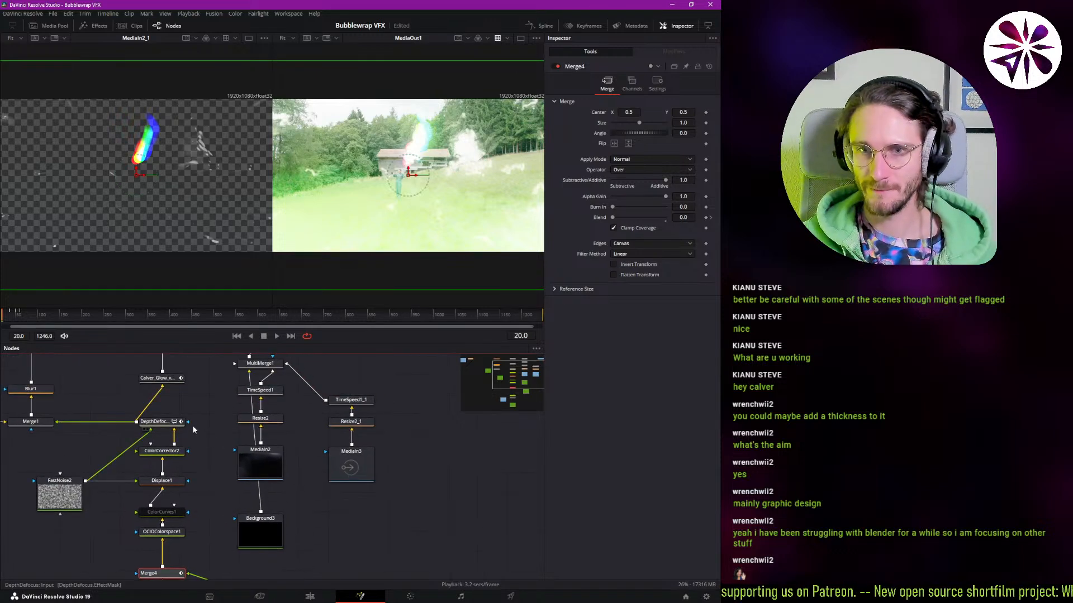
{"action": "scroll", "coordinate": [207, 477], "scroll_direction": "up", "scroll_amount": 2}
{"action": "mouse_move", "coordinate": [208, 455]}
{"action": "left_mouse_down"}
{"action": "mouse_move", "coordinate": [204, 447]}
{"action": "mouse_move", "coordinate": [189, 459]}
{"action": "left_mouse_up"}
{"action": "scroll", "coordinate": [189, 459], "scroll_direction": "down", "scroll_amount": 8}
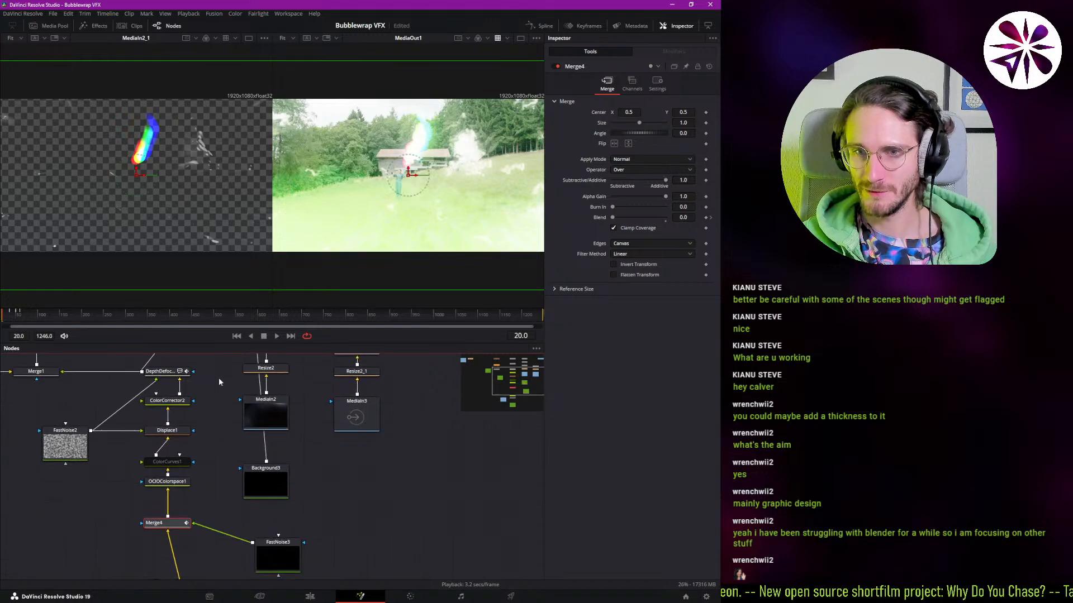
{"action": "scroll", "coordinate": [232, 403], "scroll_direction": "up", "scroll_amount": 8}
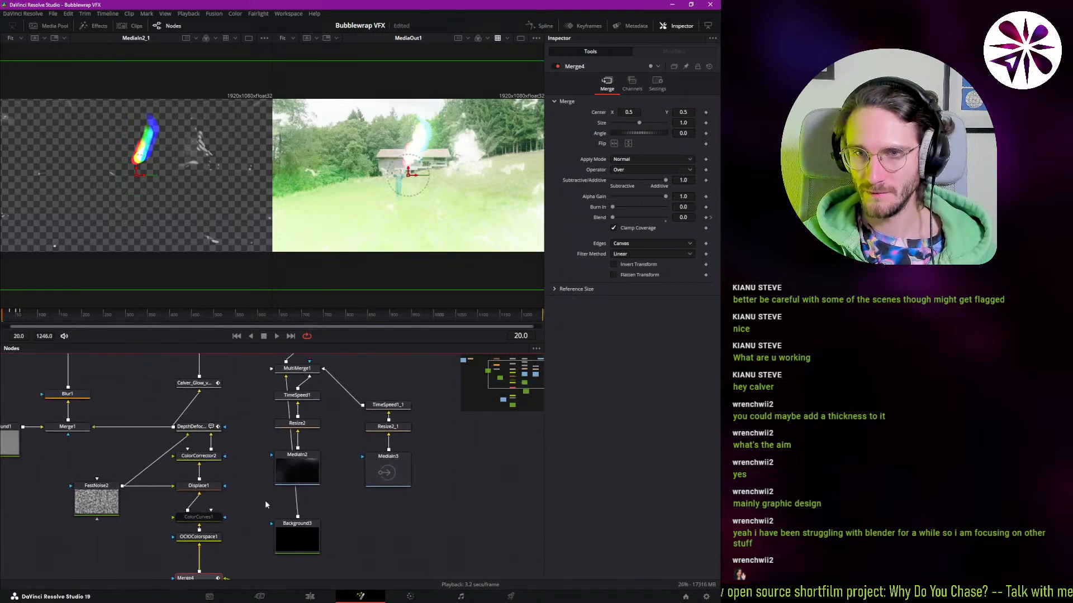
{"action": "scroll", "coordinate": [355, 455], "scroll_direction": "down", "scroll_amount": 8}
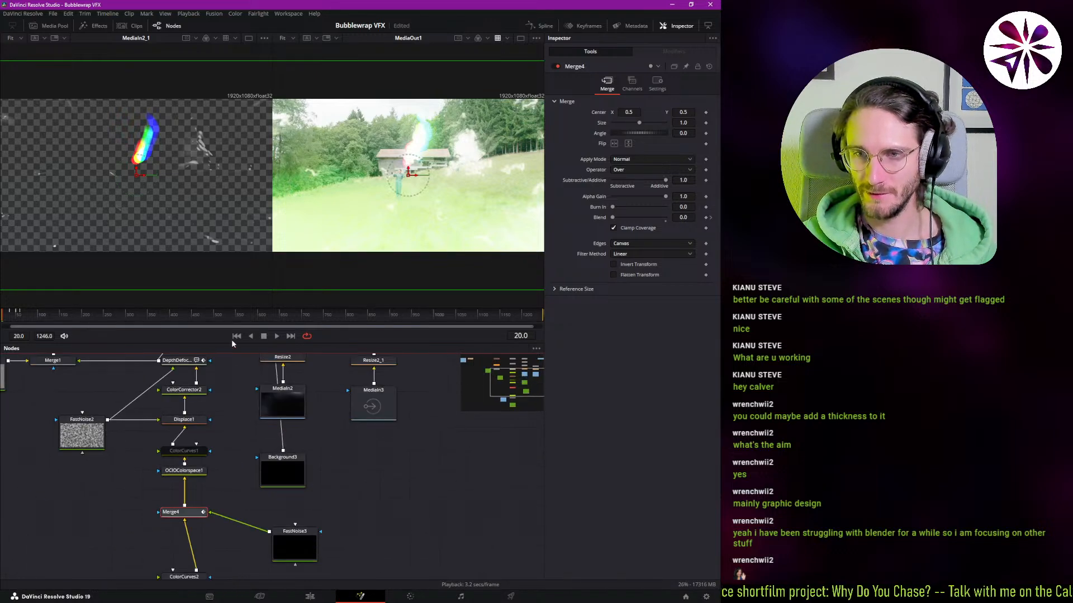
- Select Merge3 together with Merge4, show their Blend keyframes in the keyframe editor, and go to frame 37
{"action": "left_click_drag", "start_coordinate": [289, 439], "coordinate": [295, 457]}
{"action": "left_click_drag", "start_coordinate": [224, 456], "coordinate": [242, 490]}
{"action": "left_click", "coordinate": [173, 504], "text": "ctrl"}
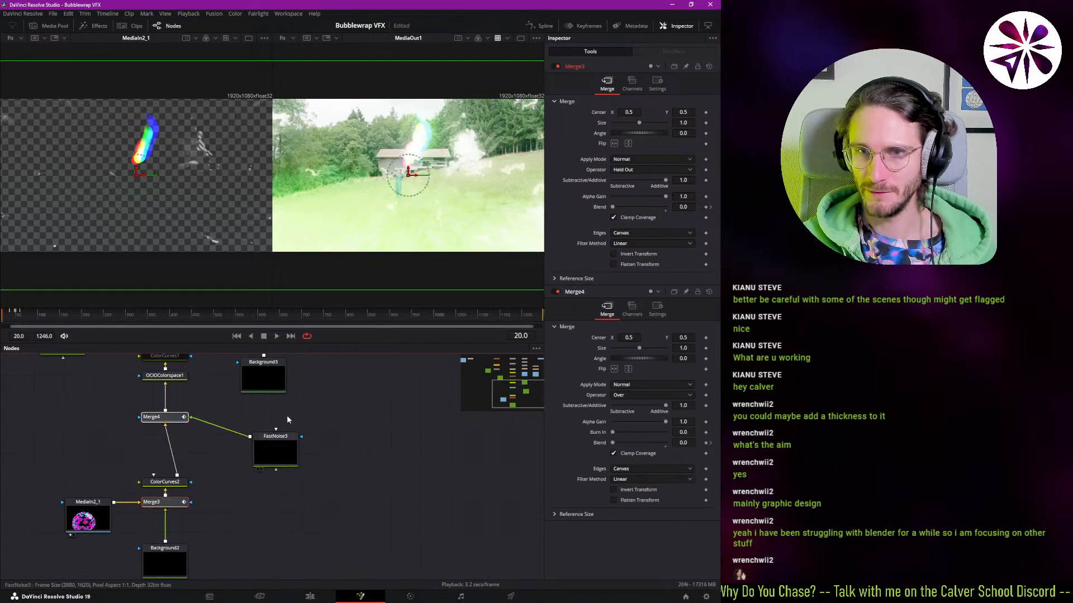
{"action": "left_click", "coordinate": [580, 27]}
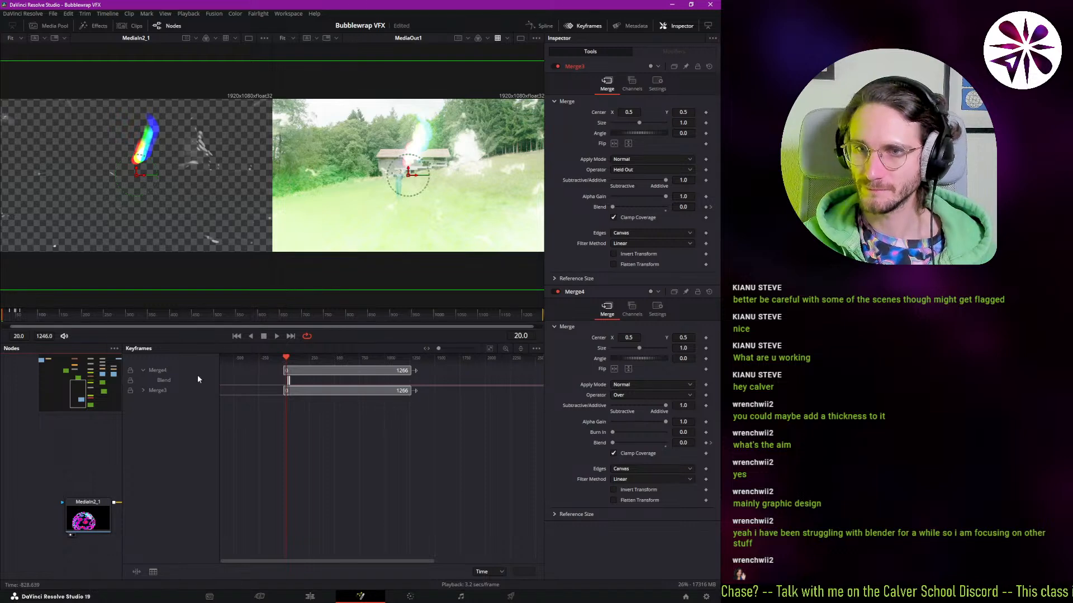
{"action": "left_click", "coordinate": [144, 391]}
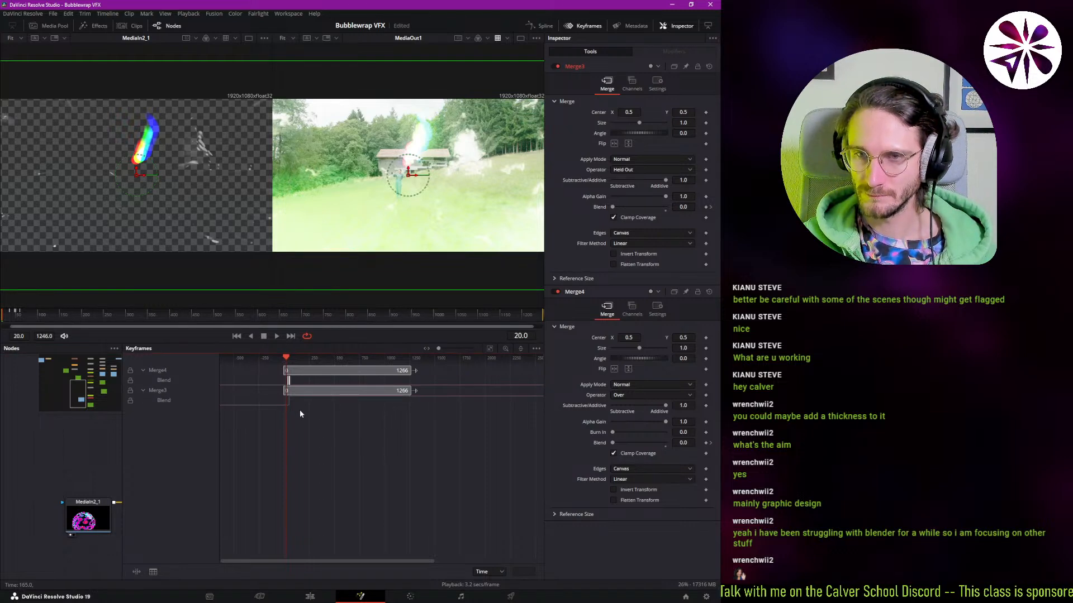
{"action": "scroll", "coordinate": [300, 414], "scroll_direction": "up", "scroll_amount": 5}
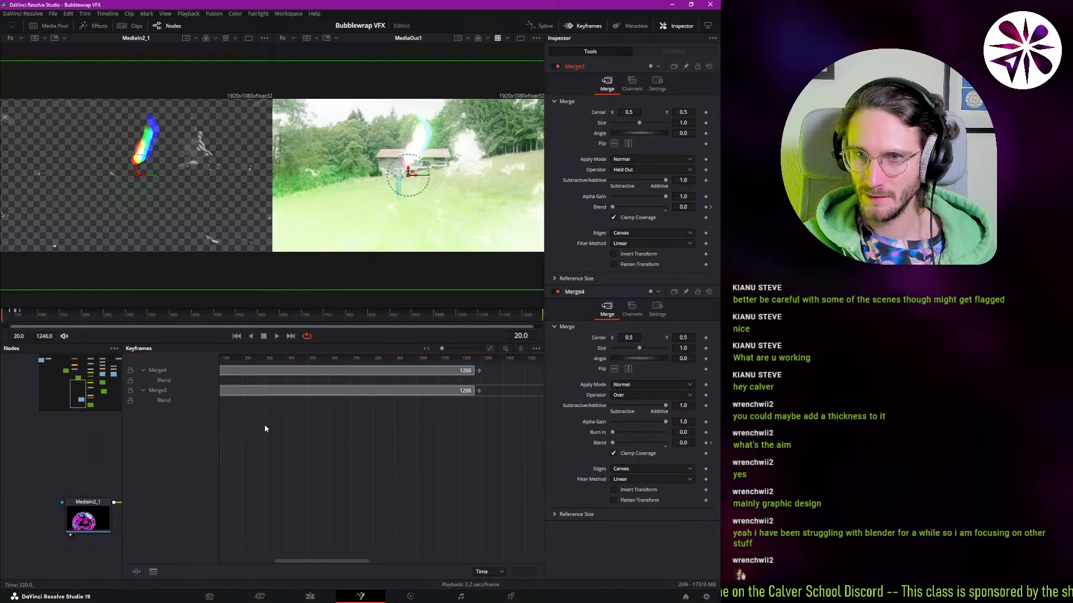
{"action": "scroll", "coordinate": [284, 420], "scroll_direction": "left", "scroll_amount": 3}
{"action": "scroll", "coordinate": [380, 374], "scroll_direction": "up", "scroll_amount": 2}
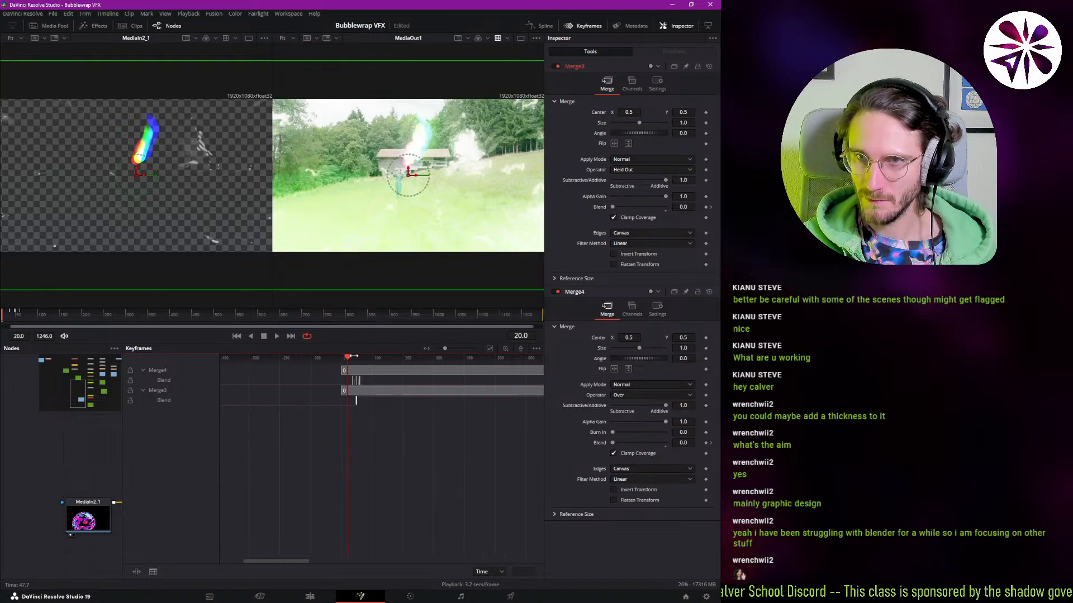
{"action": "mouse_move", "coordinate": [445, 351]}
{"action": "left_mouse_down"}
{"action": "mouse_move", "coordinate": [469, 347]}
{"action": "mouse_move", "coordinate": [454, 349]}
{"action": "left_mouse_up"}
{"action": "left_click_drag", "start_coordinate": [314, 357], "coordinate": [324, 357]}
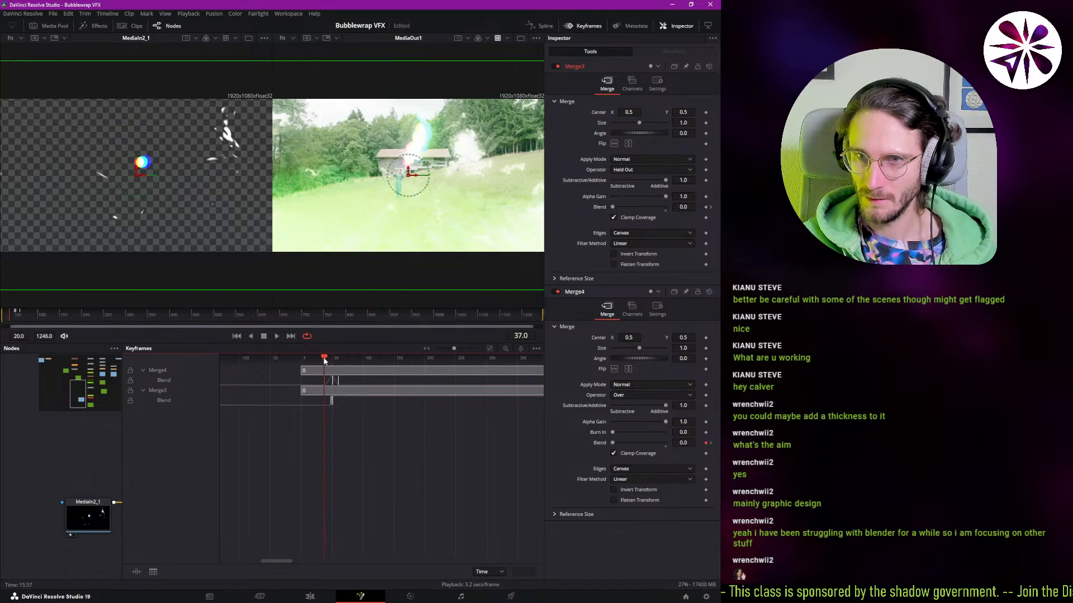
- Shift the Merge3 and Merge4 Blend keyframes 20 frames later so the first one sits on frame 57, then close the keyframe editor
{"action": "scroll", "coordinate": [342, 355], "scroll_direction": "right", "scroll_amount": 2}
{"action": "left_click_drag", "start_coordinate": [455, 350], "coordinate": [464, 349]}
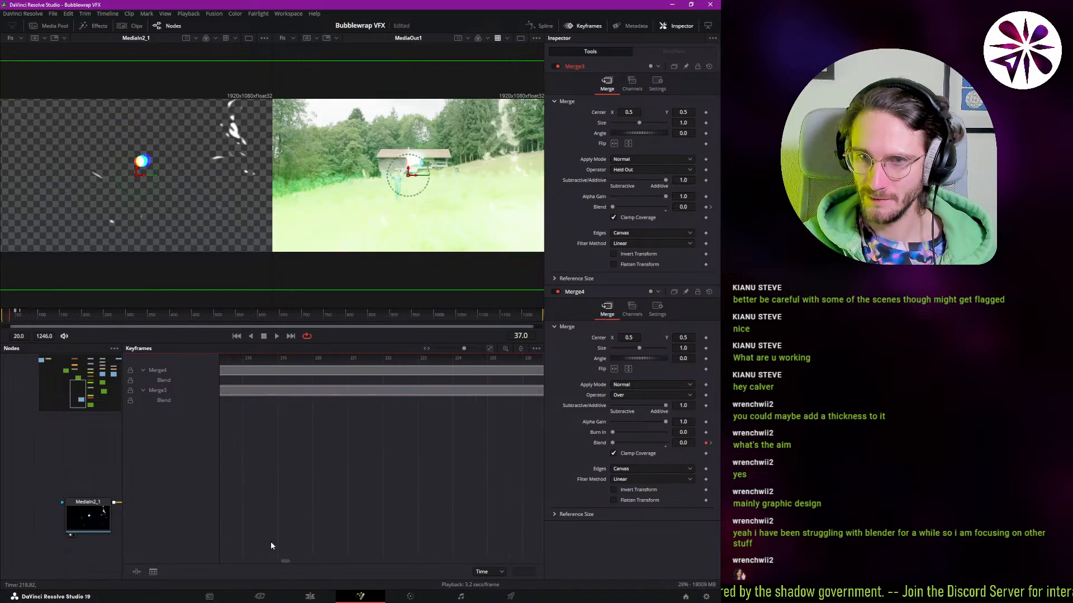
{"action": "left_click_drag", "start_coordinate": [284, 561], "coordinate": [271, 559]}
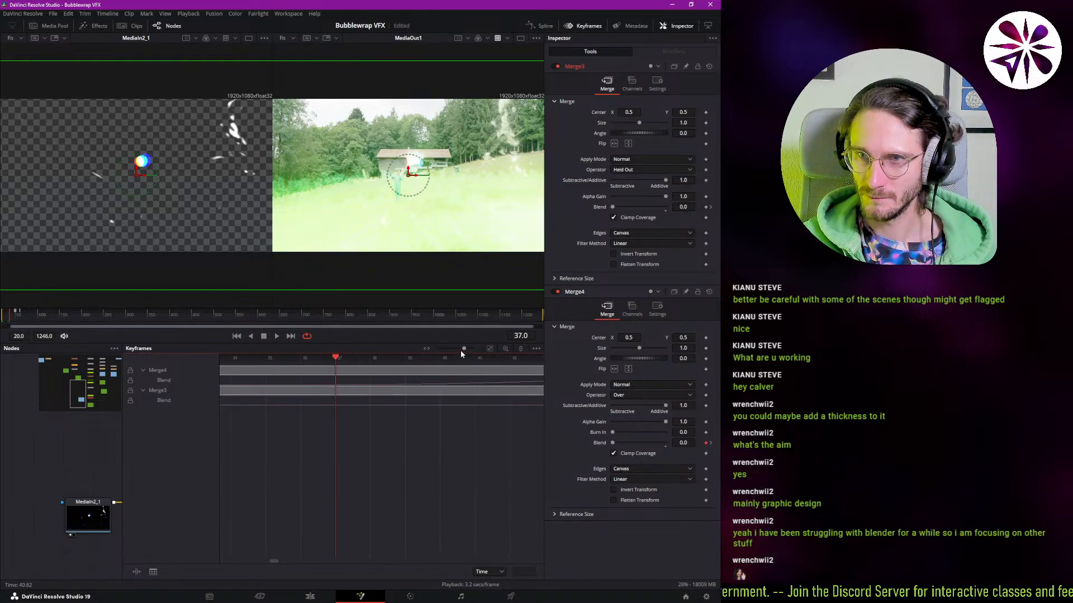
{"action": "left_click_drag", "start_coordinate": [464, 349], "coordinate": [458, 347]}
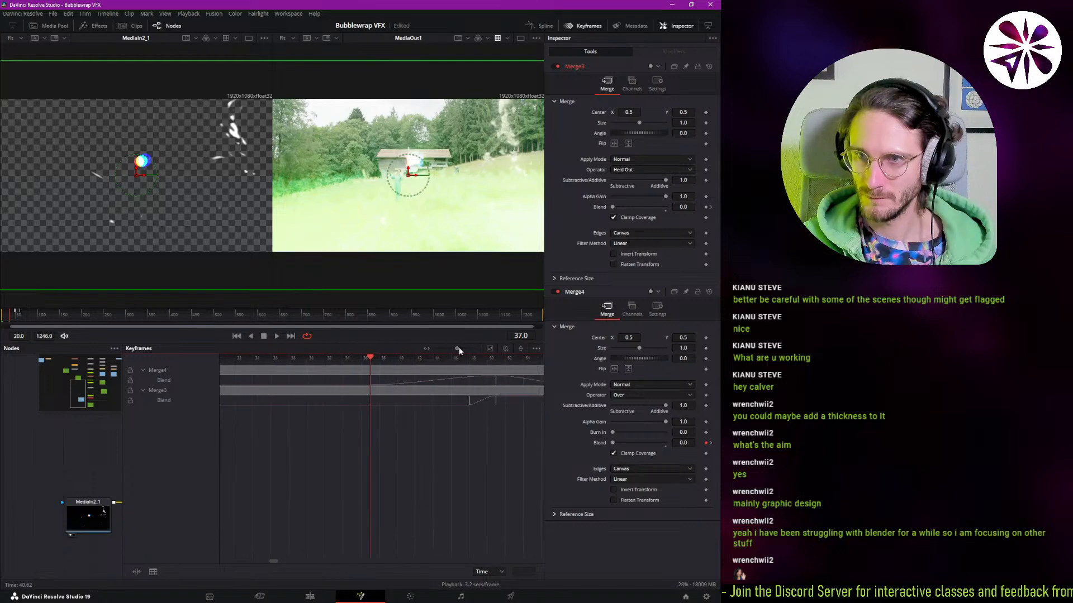
{"action": "left_click_drag", "start_coordinate": [432, 417], "coordinate": [361, 428]}
{"action": "left_click", "coordinate": [307, 358]}
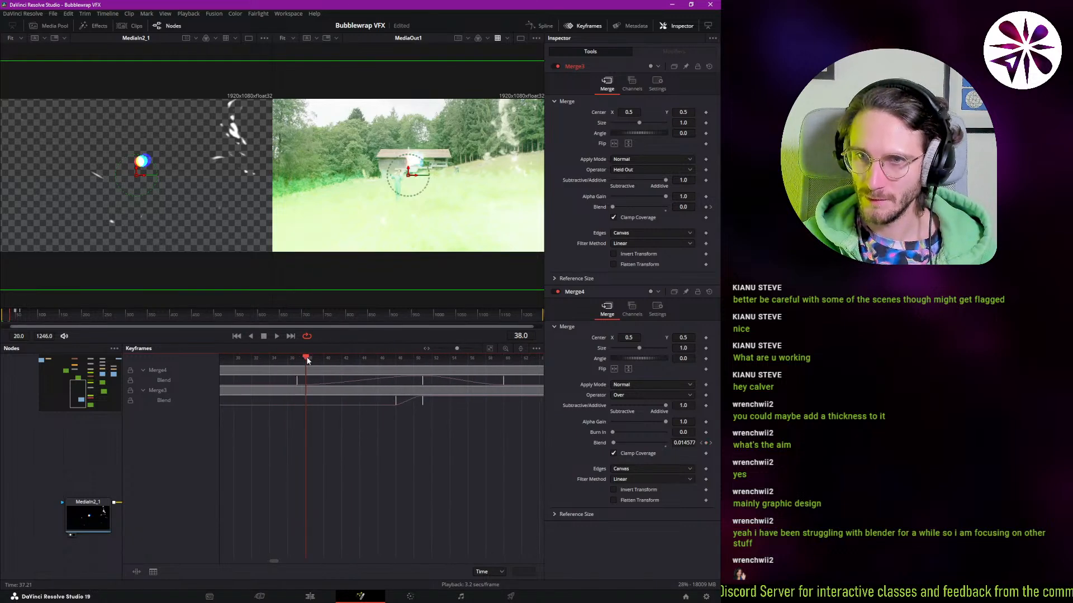
{"action": "left_click_drag", "start_coordinate": [306, 358], "coordinate": [300, 358]}
{"action": "left_click_drag", "start_coordinate": [344, 359], "coordinate": [303, 358]}
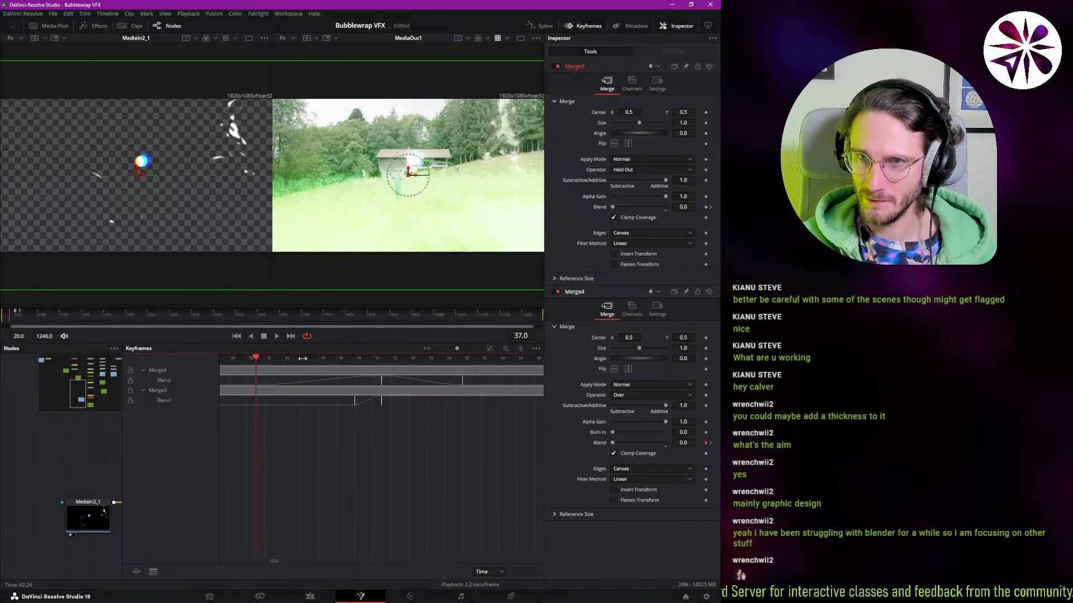
{"action": "left_click", "coordinate": [526, 336]}
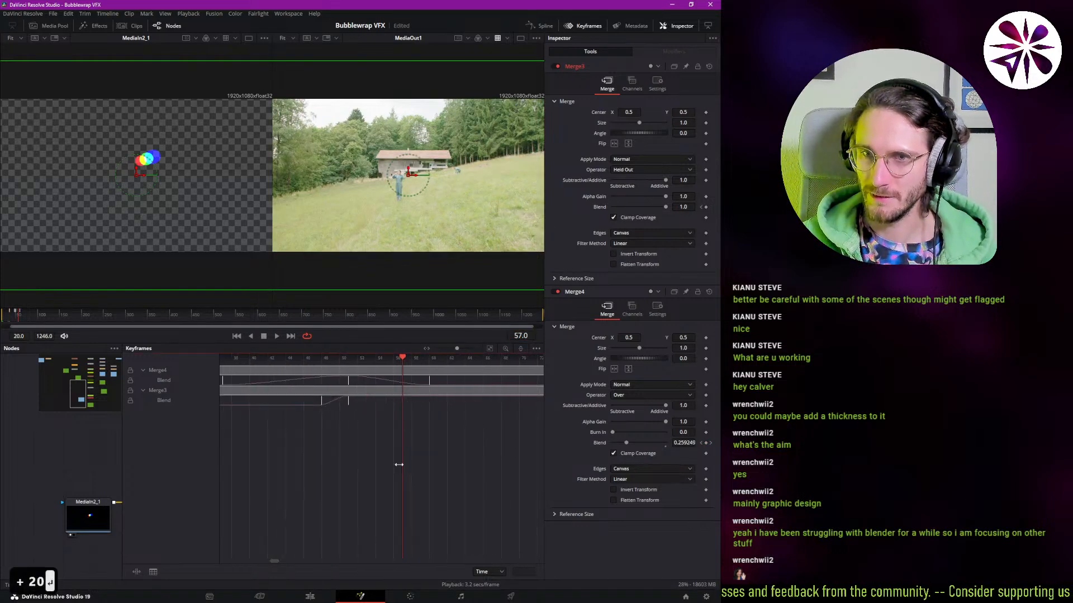
{"action": "left_click_drag", "start_coordinate": [267, 366], "coordinate": [439, 405]}
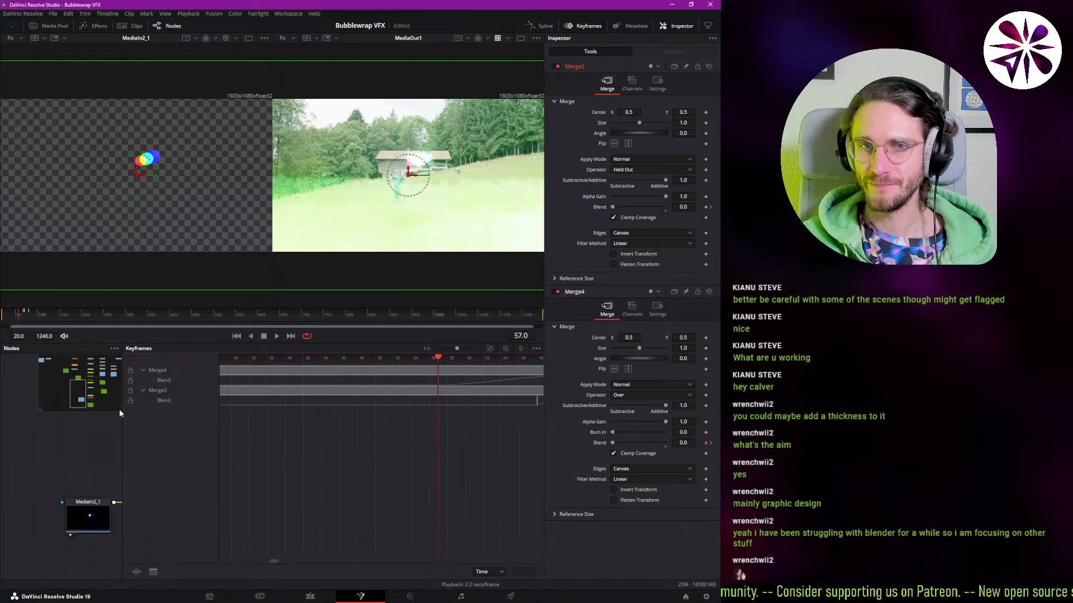
{"action": "left_click", "coordinate": [582, 26]}
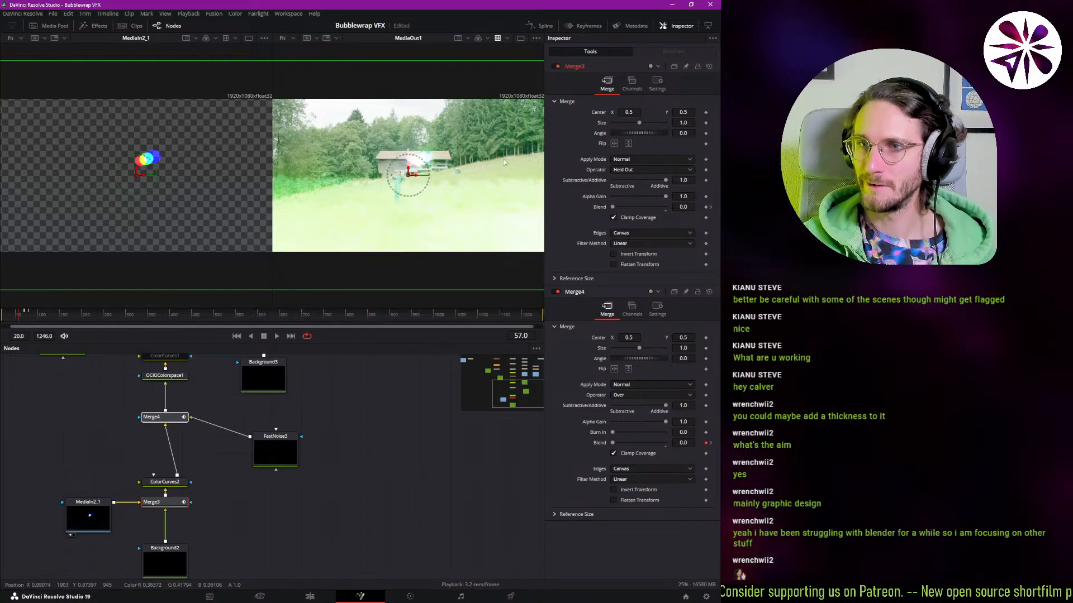
- Return to the edit timeline, scrub through the retimed effects shot and go back to its start at 00:03:10:18
{"action": "left_click", "coordinate": [309, 596]}
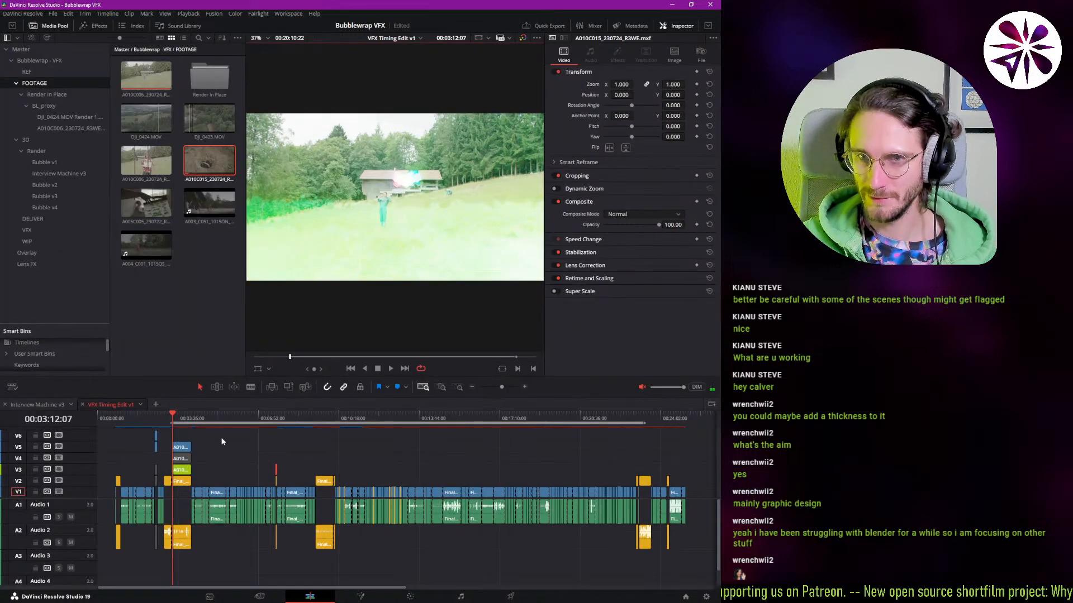
{"action": "left_click", "coordinate": [458, 387]}
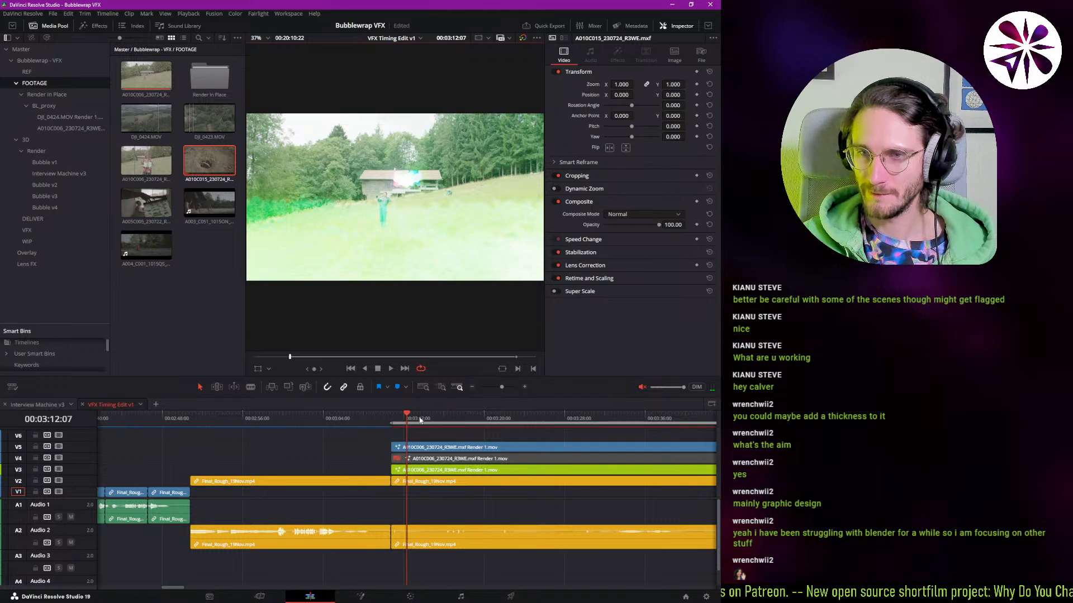
{"action": "left_click", "coordinate": [467, 420]}
{"action": "left_click_drag", "start_coordinate": [468, 423], "coordinate": [391, 444]}
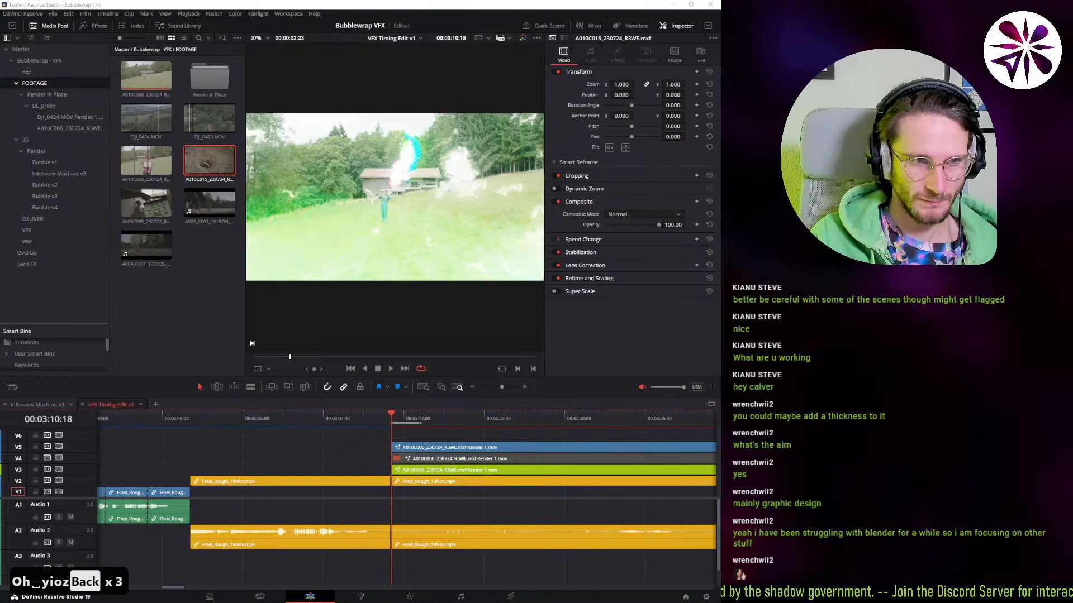
- Reply in the stream chat with "Oh you're right. I am fixing it."
{"action": "type", "text": "ou're right"}
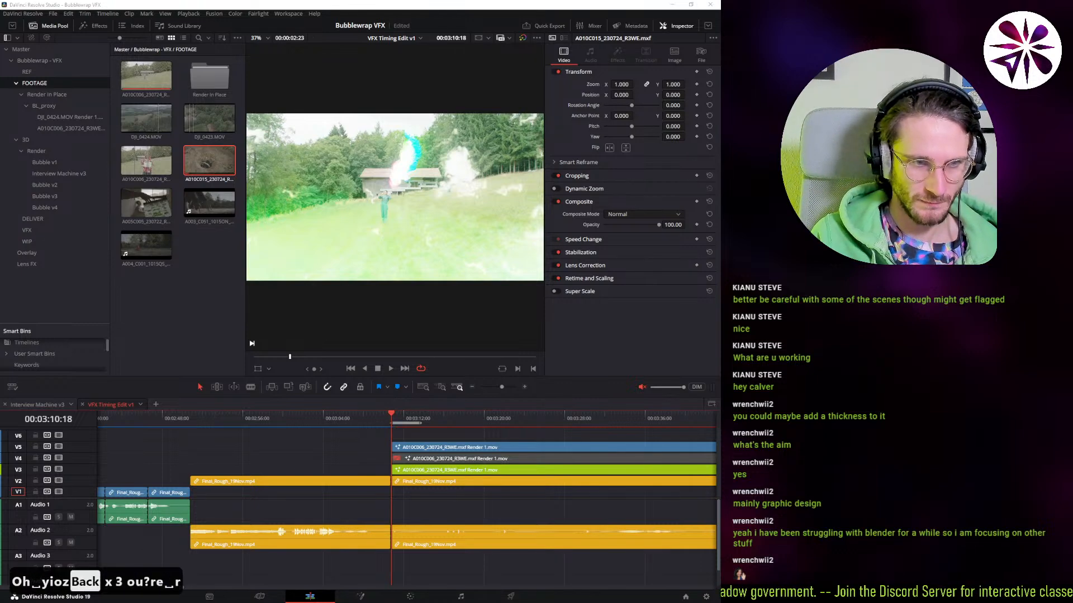
{"action": "type", "text": ". I "}
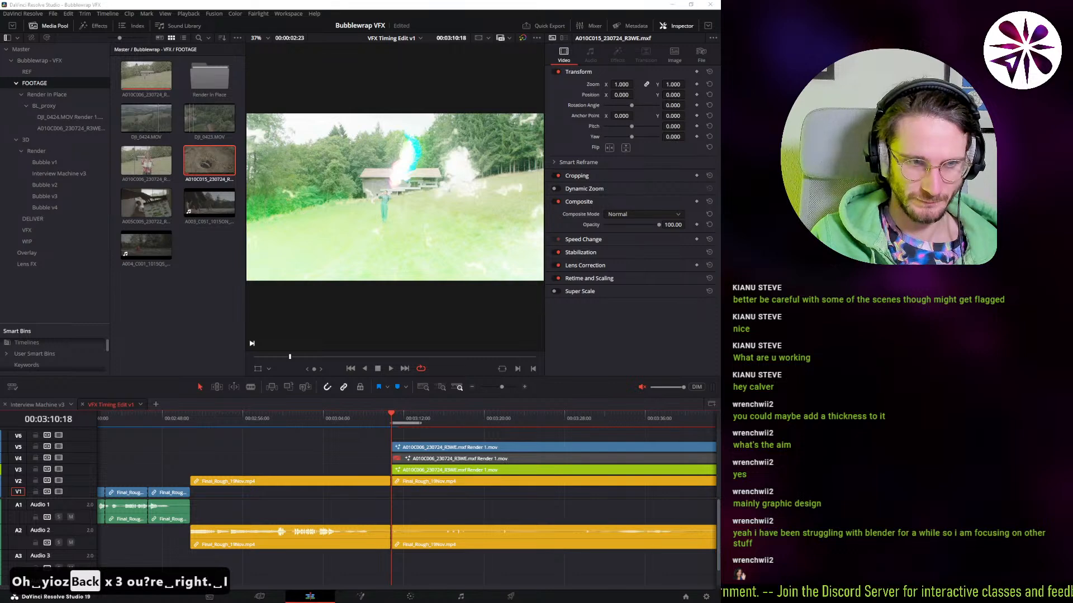
{"action": "type", "text": "am fixing i"}
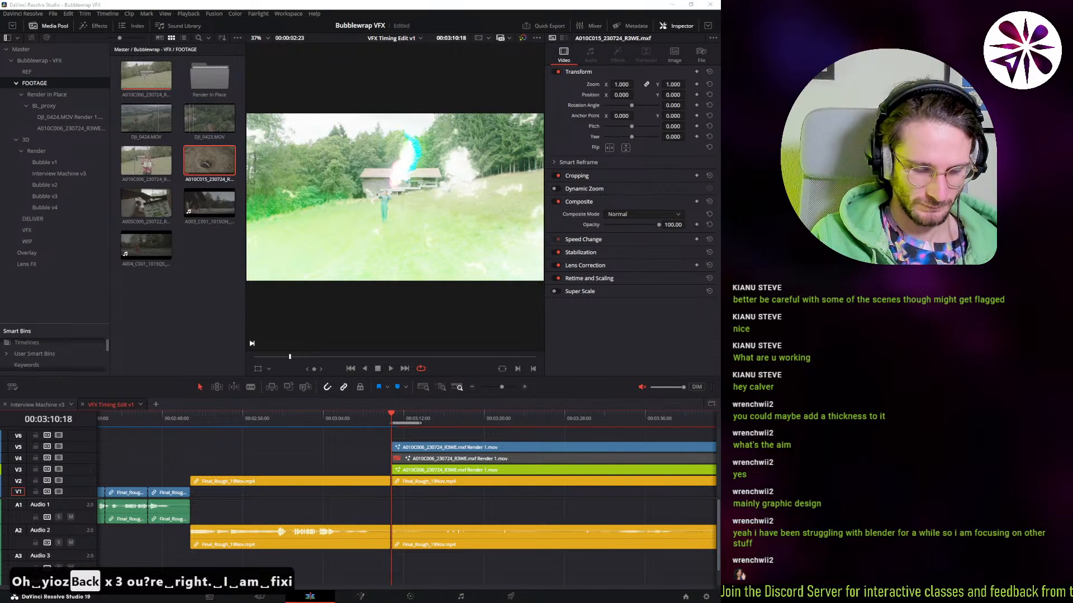
{"action": "type", "text": "t."}
{"action": "key", "text": "Return"}
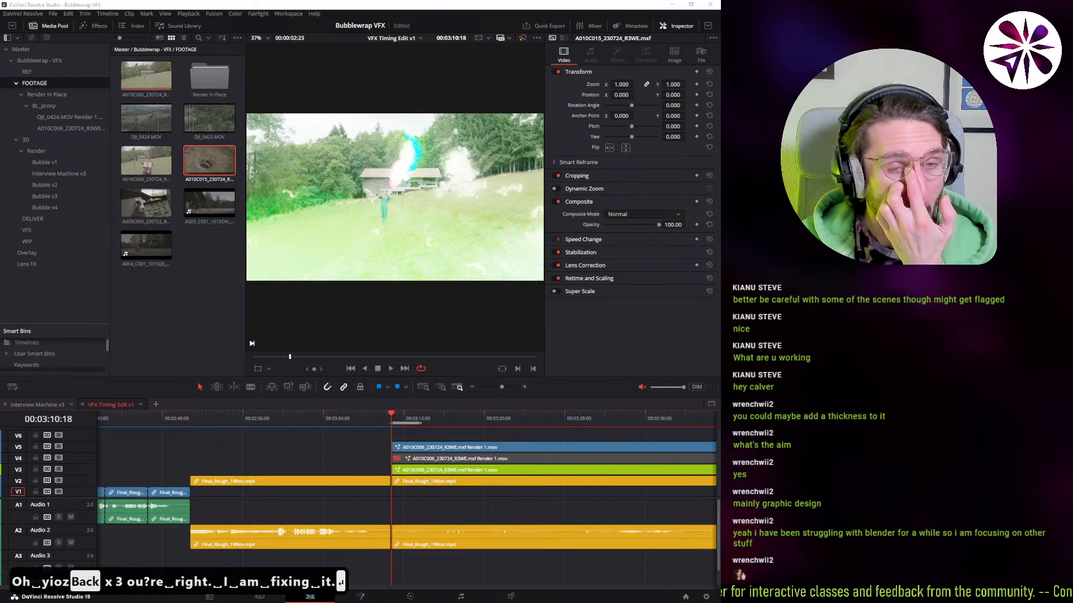
{"action": "left_click", "coordinate": [332, 447]}
{"action": "left_click", "coordinate": [441, 387]}
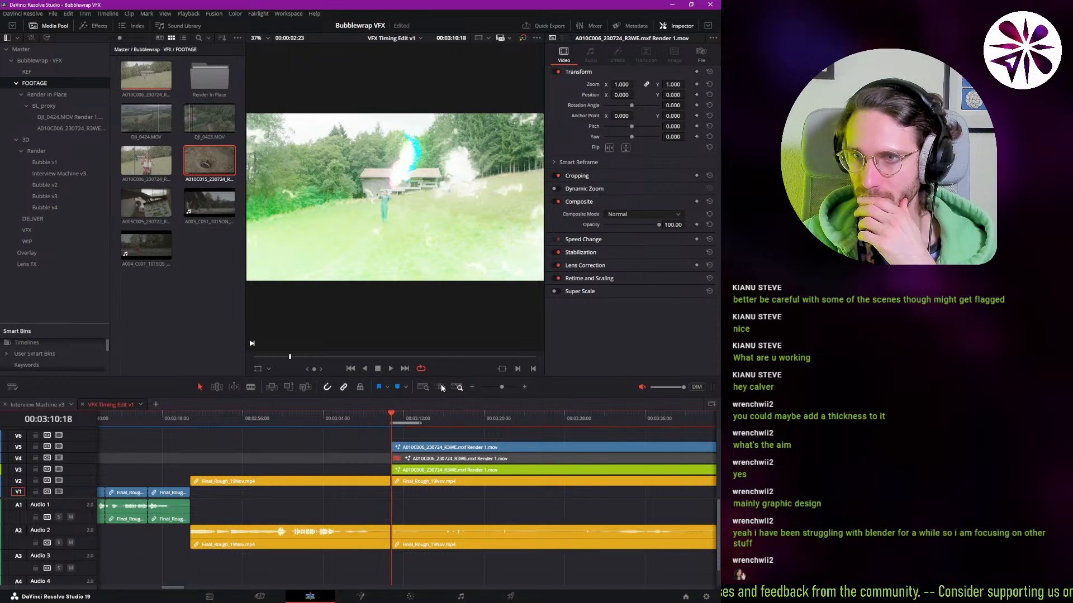
{"action": "scroll", "coordinate": [398, 441], "scroll_direction": "right", "scroll_amount": 4}
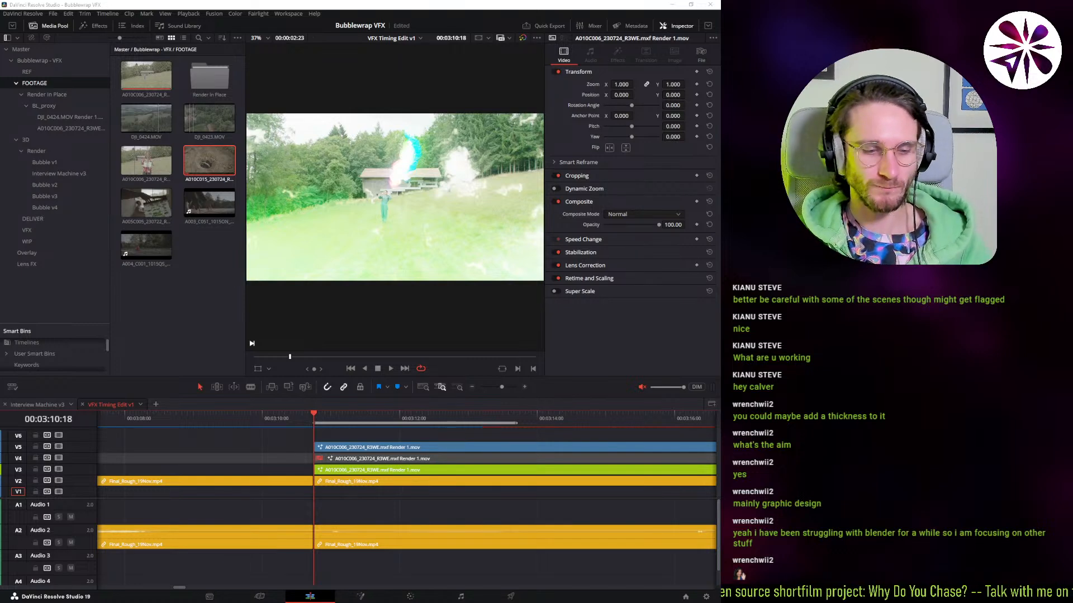
{"action": "key", "text": "ctrl+alt+shift+e"}
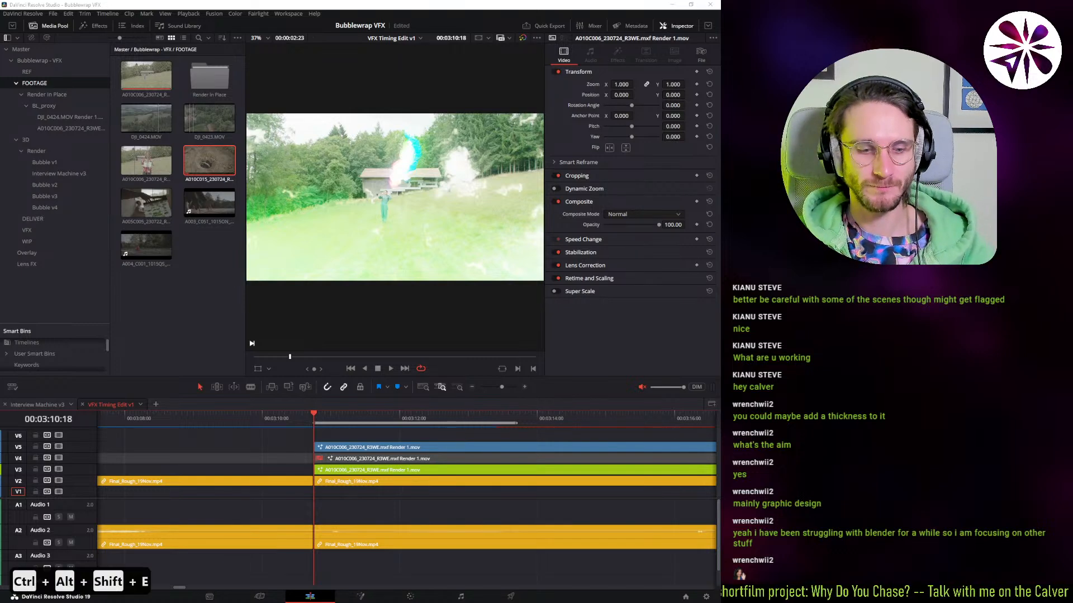
{"action": "key", "text": "ctrl+alt+shift+w"}
{"action": "key", "text": "ctrl+alt+shift+w"}
{"action": "key", "text": "ctrl+alt+shift+e"}
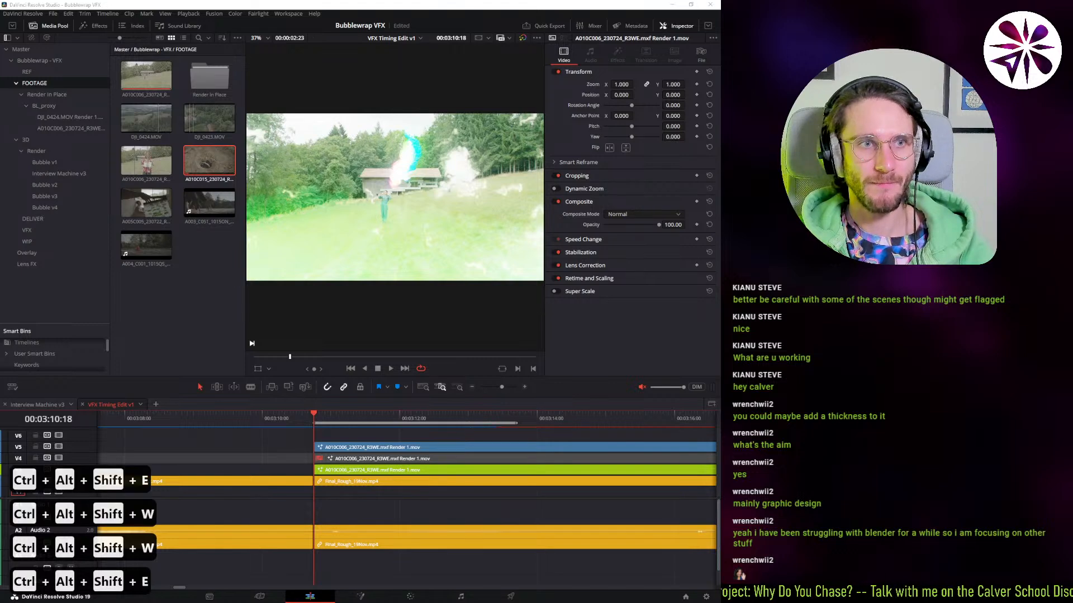
{"action": "key", "text": "ctrl+alt+shift+w"}
{"action": "key", "text": "ctrl+alt+shift+e"}
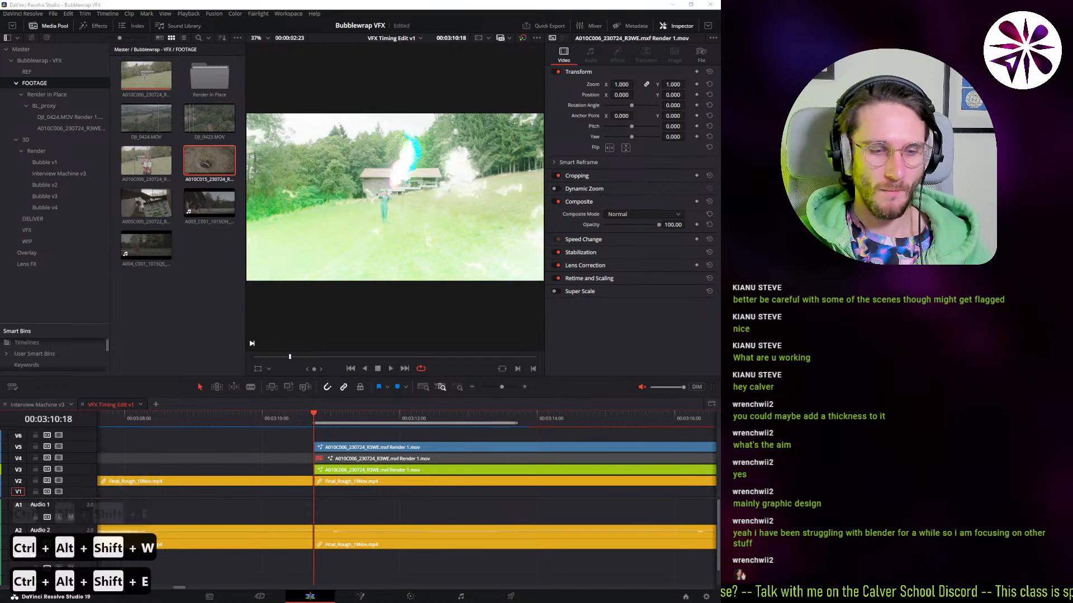
{"action": "key", "text": "ctrl+alt+shift+w"}
{"action": "key", "text": "ctrl+alt+shift+e"}
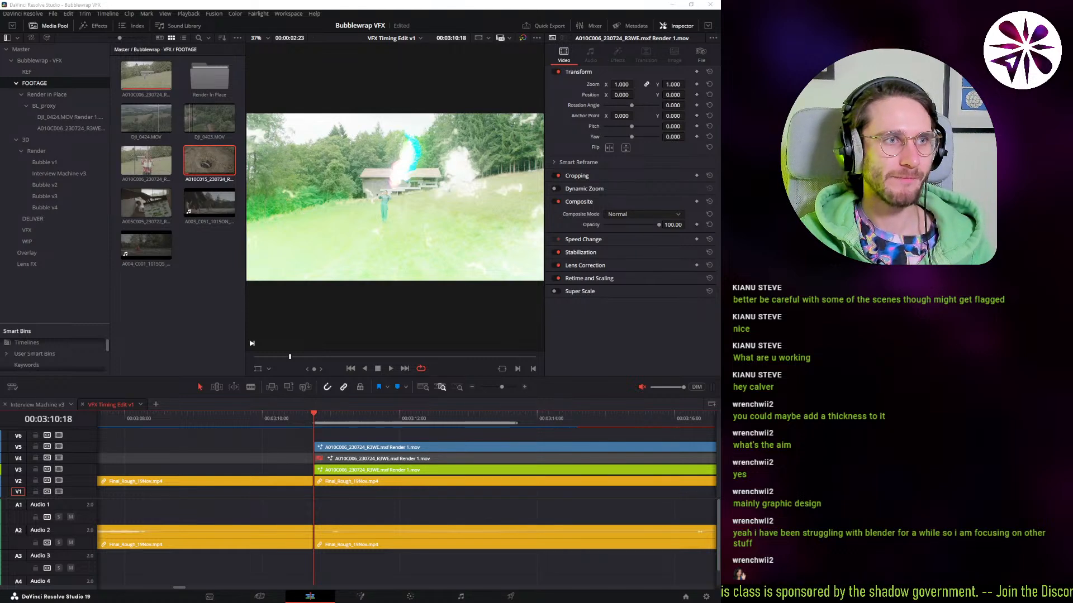
{"action": "key", "text": "alt+Tab"}
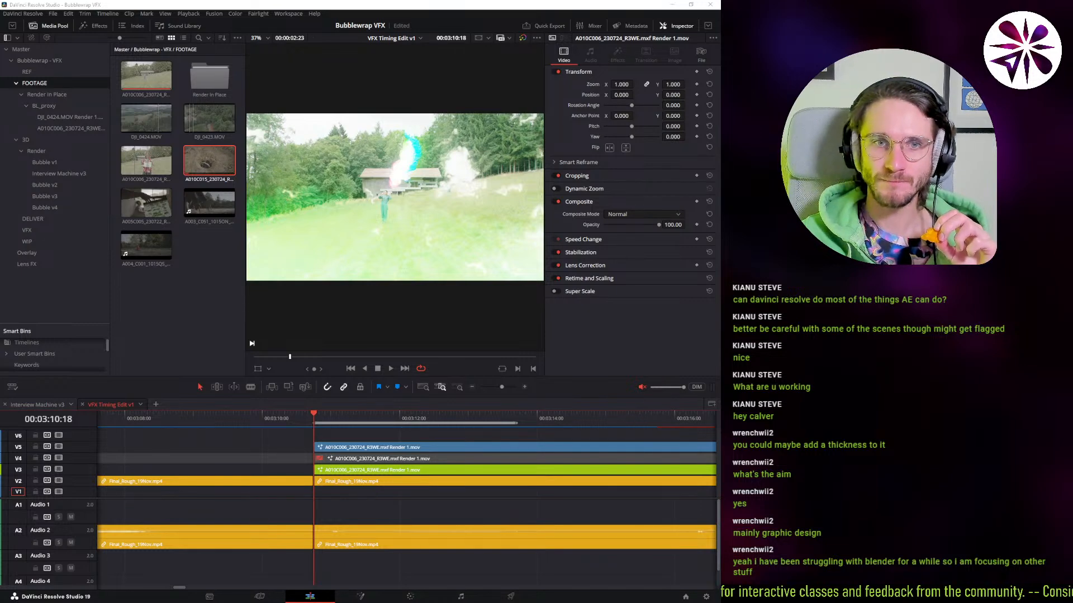
- Play back the effects shot on the timeline and examine the MultiMerge1 and TimeSpeed branches of its composition
{"action": "left_click", "coordinate": [208, 451]}
{"action": "scroll", "coordinate": [205, 441], "scroll_direction": "right", "scroll_amount": 1}
{"action": "key", "text": "space"}
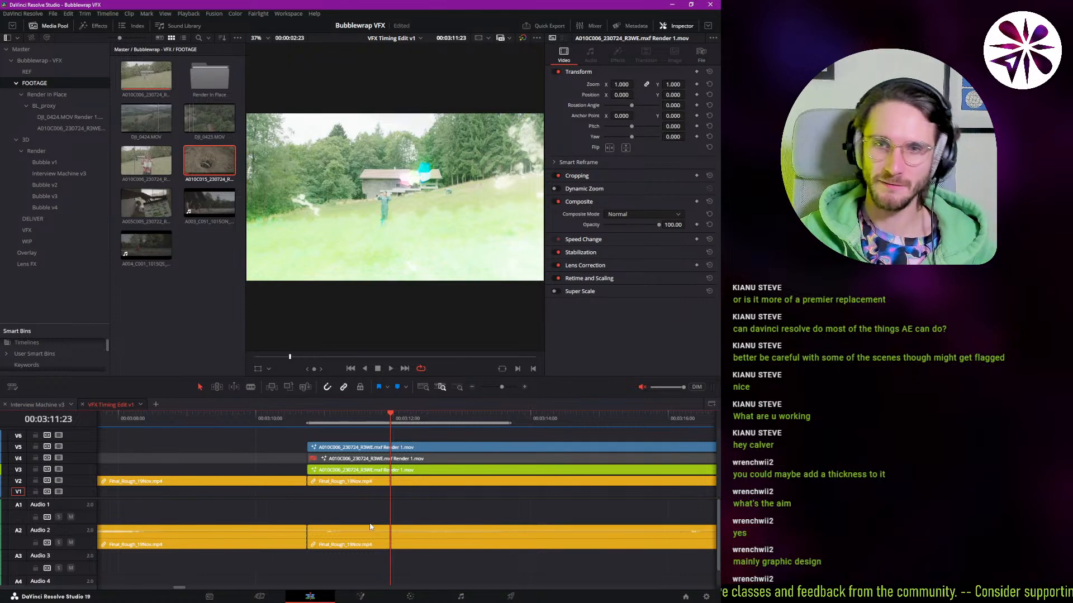
{"action": "scroll", "coordinate": [230, 445], "scroll_direction": "right", "scroll_amount": 4}
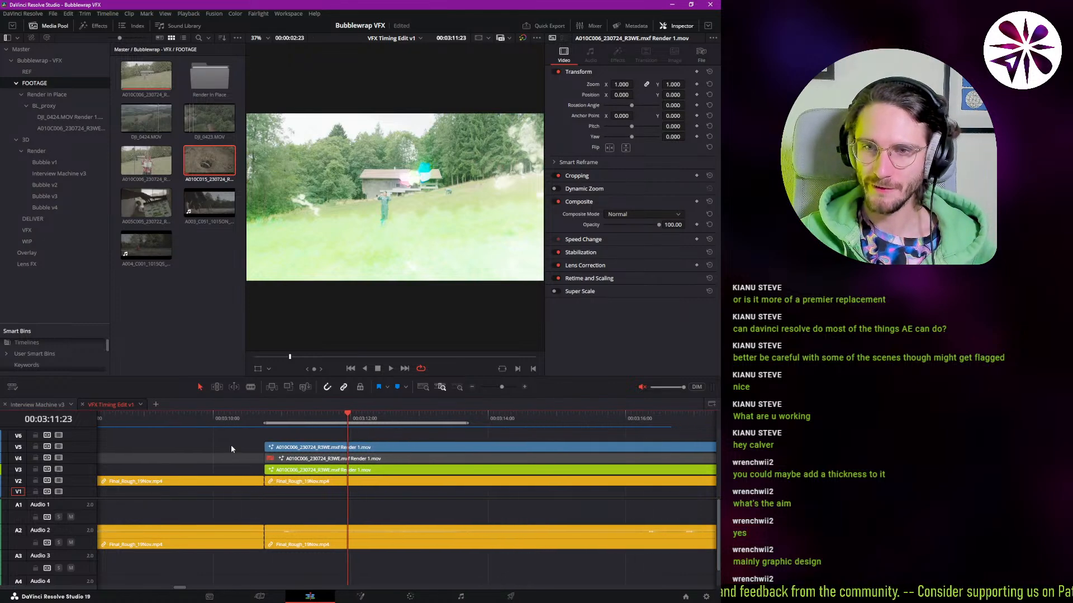
{"action": "left_click", "coordinate": [209, 465]}
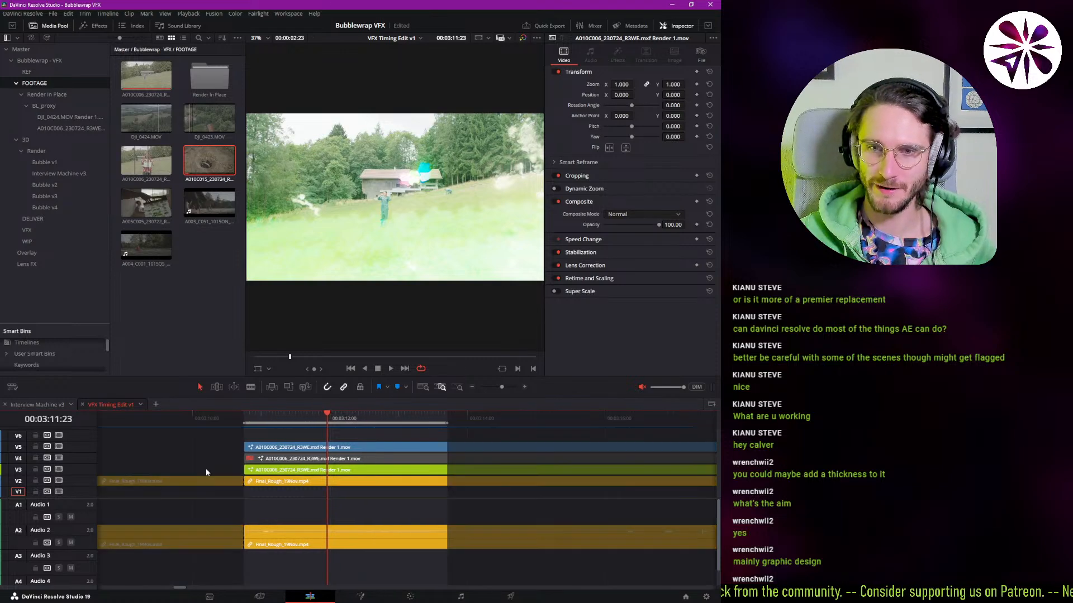
{"action": "left_click", "coordinate": [366, 595]}
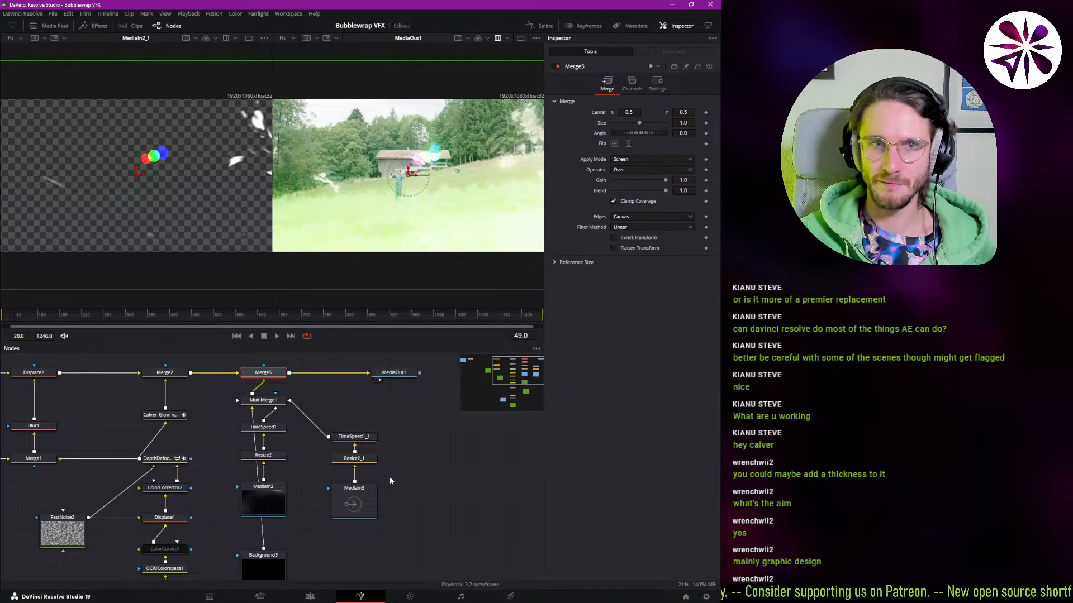
{"action": "left_click_drag", "start_coordinate": [334, 411], "coordinate": [354, 413]}
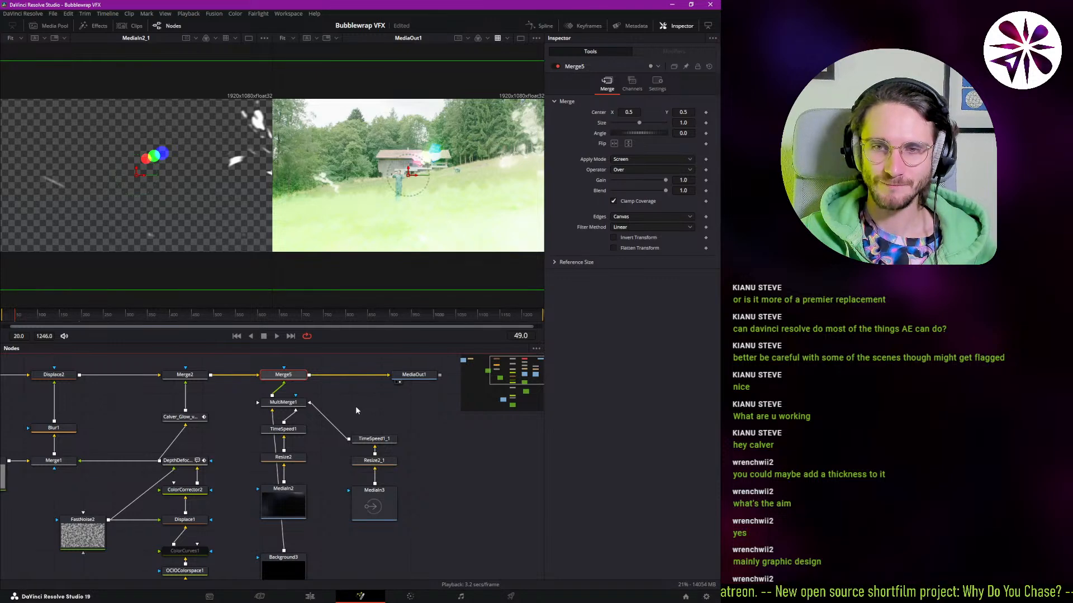
{"action": "left_click_drag", "start_coordinate": [226, 426], "coordinate": [215, 446]}
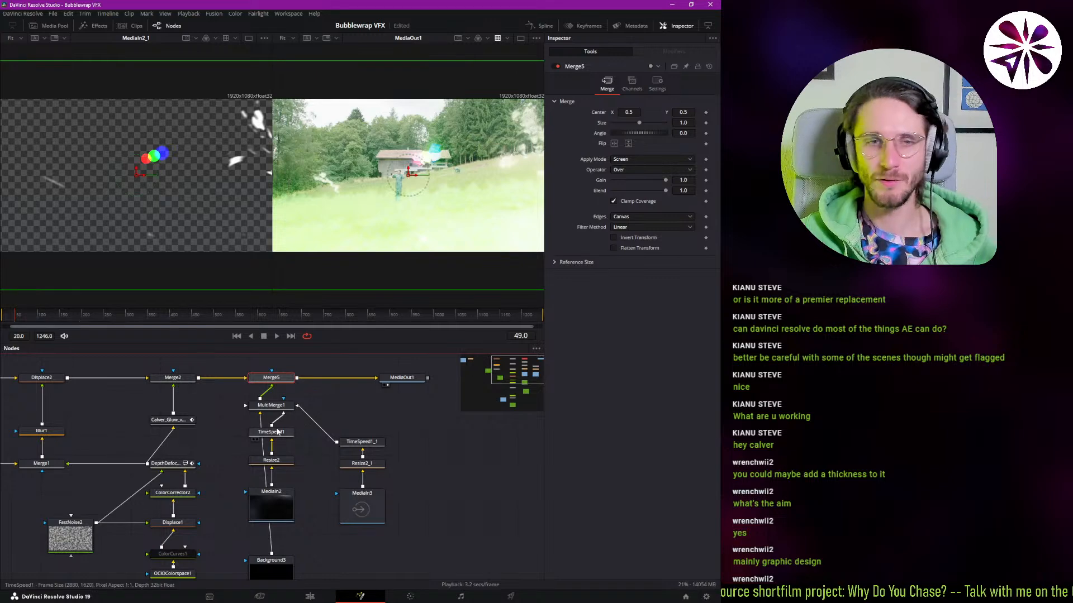
{"action": "mouse_move", "coordinate": [277, 432]}
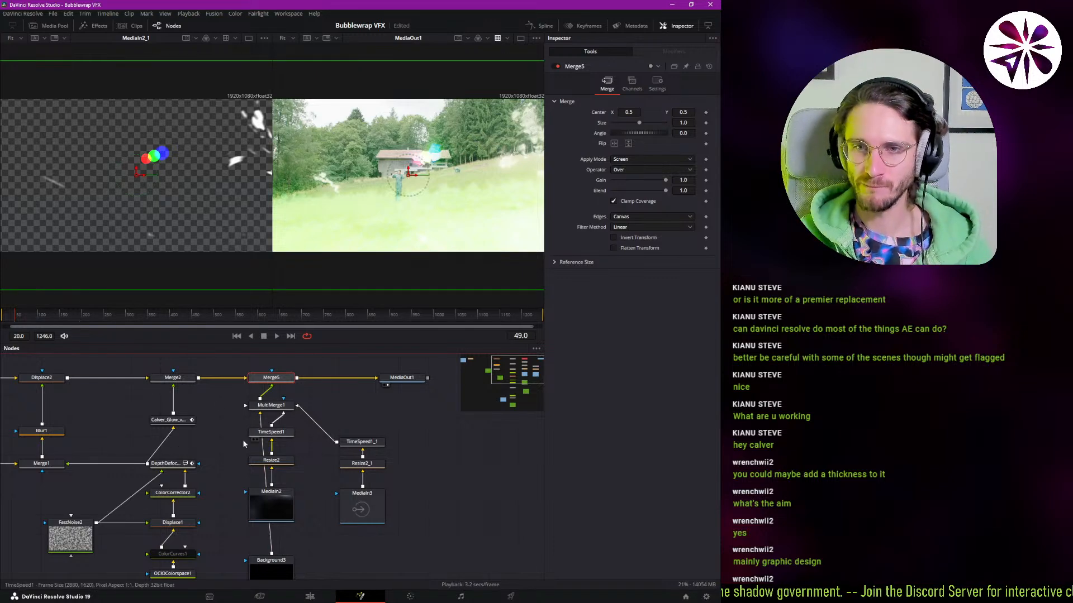
{"action": "left_click_drag", "start_coordinate": [231, 448], "coordinate": [208, 445]}
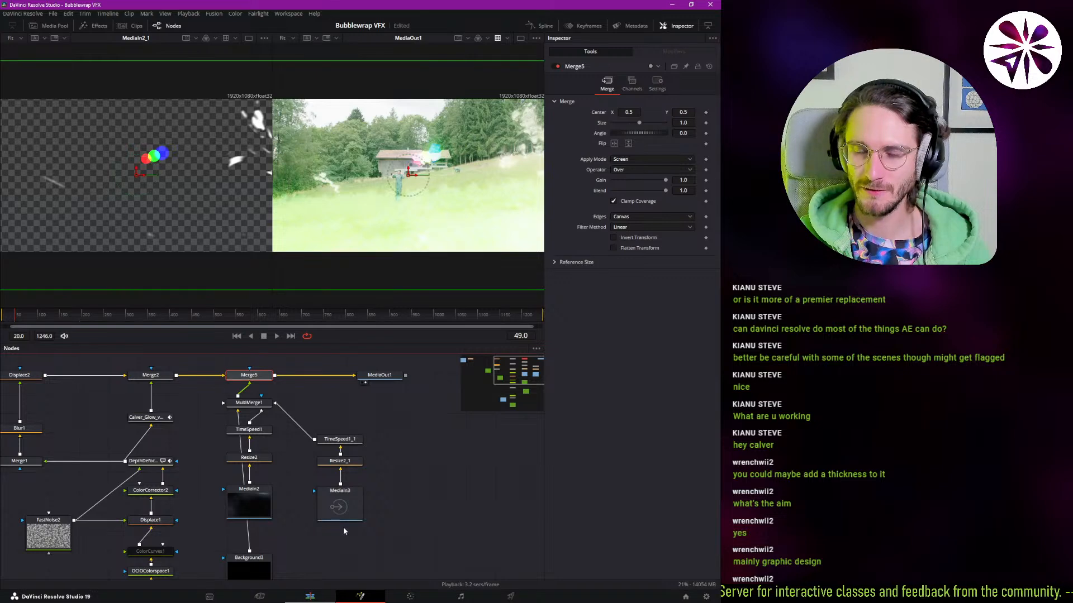
- Set the version in the export's file name to v5, add the marked range to the render queue and render that job
{"action": "key", "text": "shift+4"}
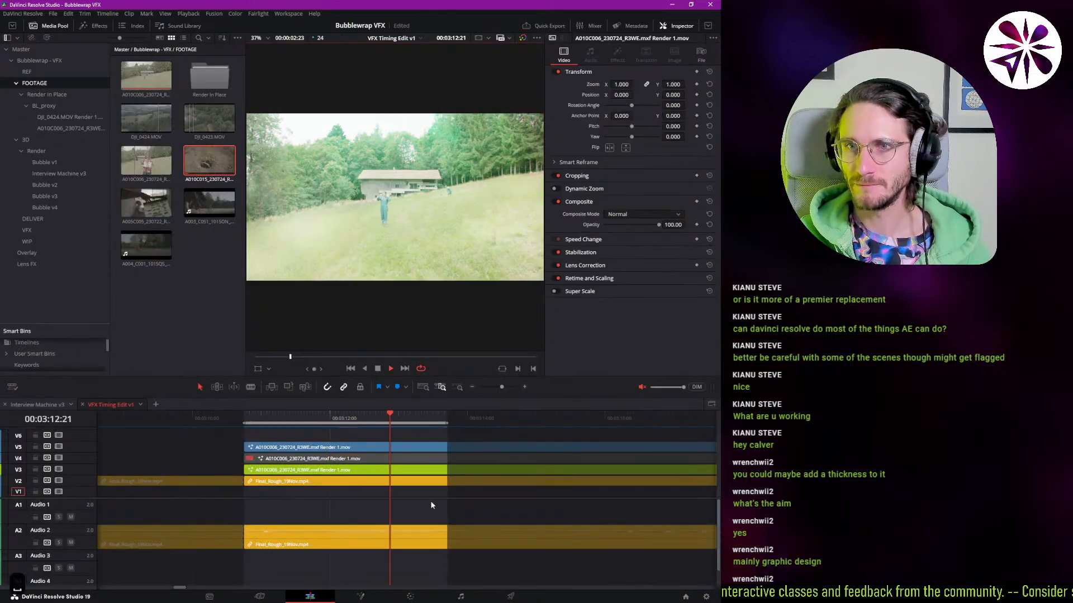
{"action": "left_click", "coordinate": [510, 596]}
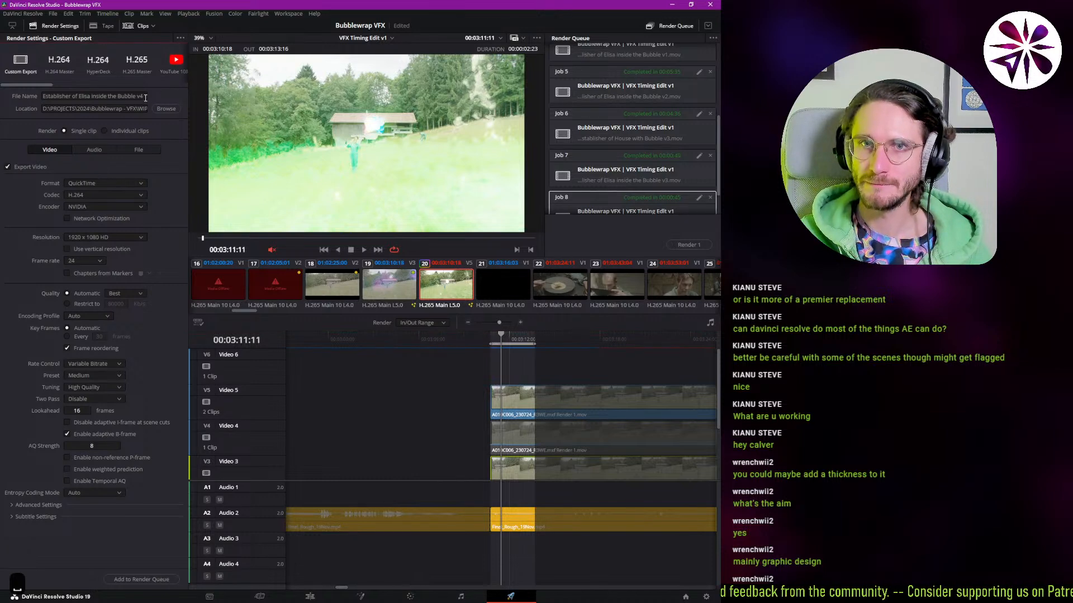
{"action": "left_click", "coordinate": [145, 96]}
{"action": "key", "text": "BackSpace"}
{"action": "key", "text": "BackSpace"}
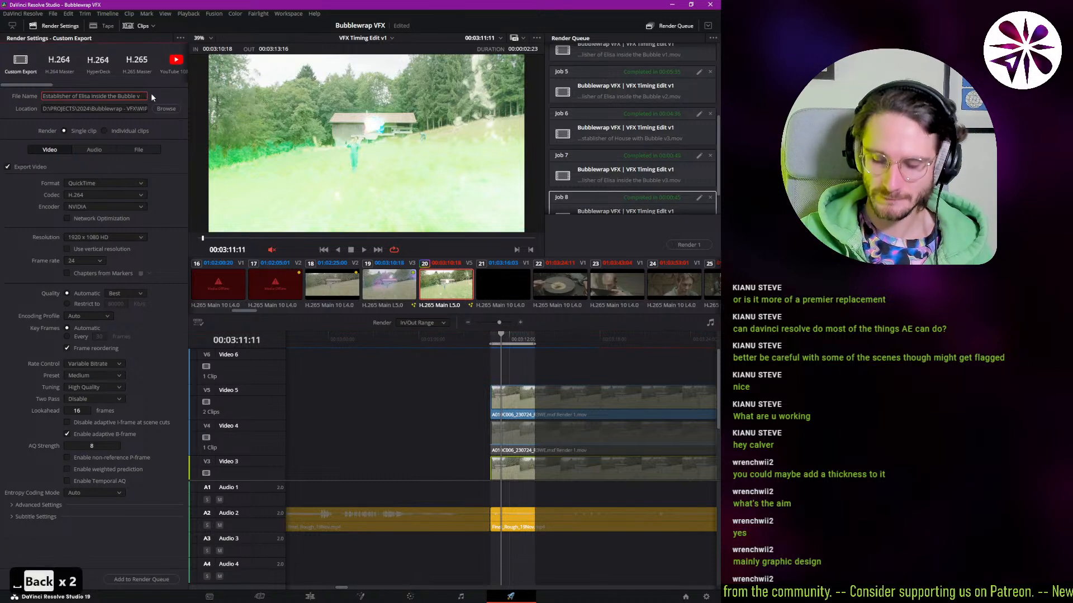
{"action": "type", "text": "5"}
{"action": "left_click", "coordinate": [146, 578]}
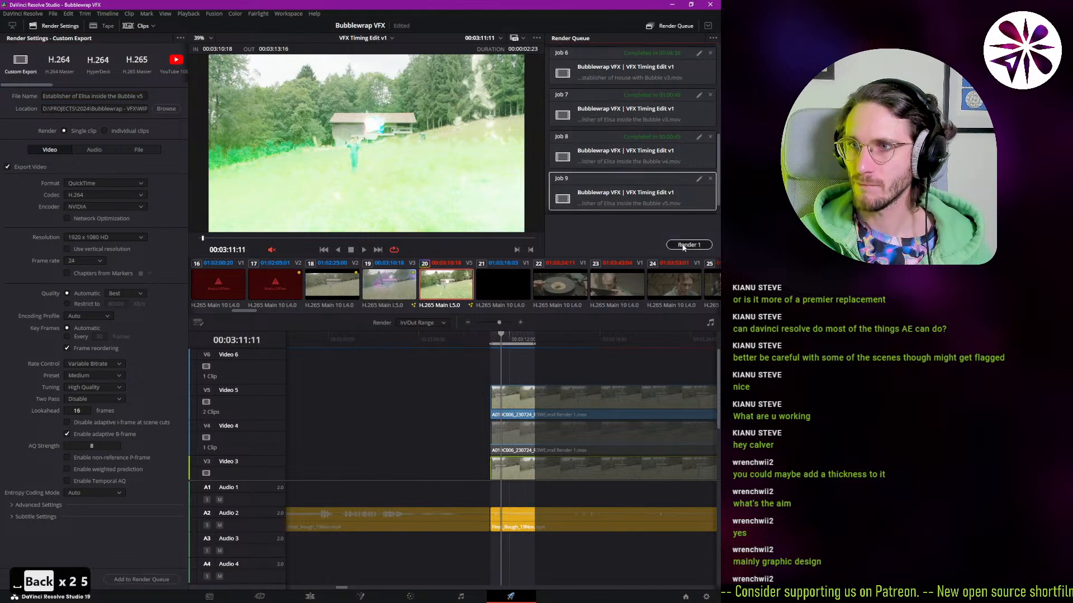
{"action": "left_click", "coordinate": [701, 244]}
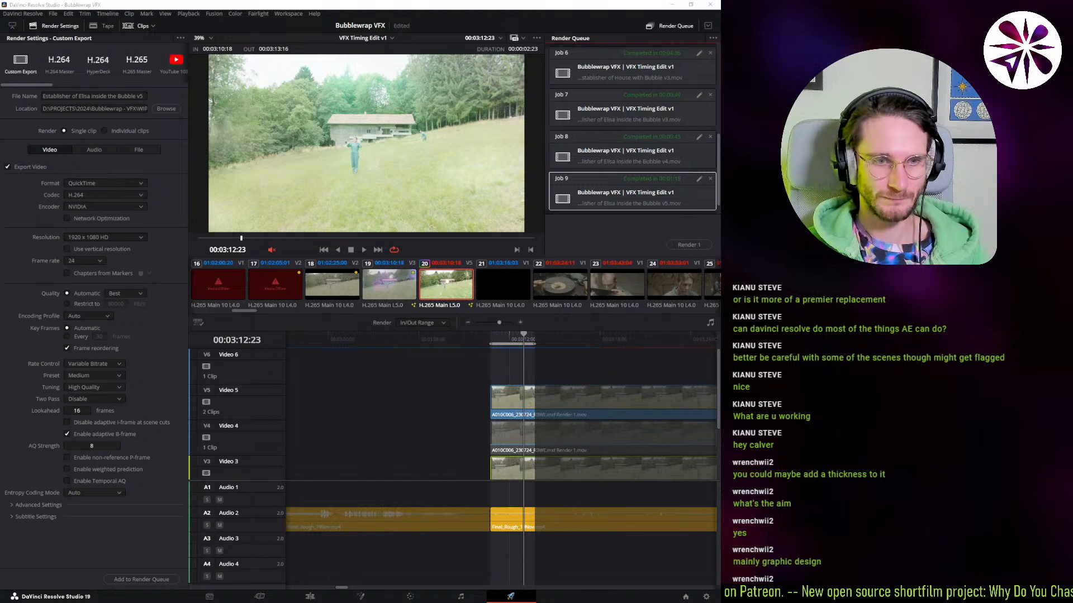
- Return to the edit timeline, go to the radish hole shot around 00:07:36:18 and open its composition
{"action": "left_click", "coordinate": [348, 415]}
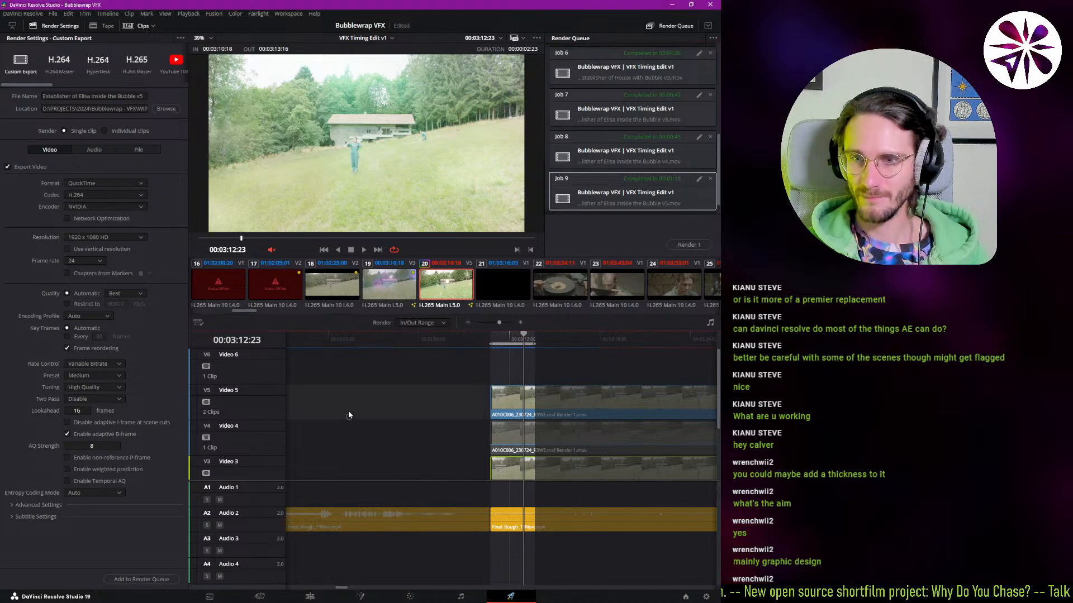
{"action": "left_click", "coordinate": [310, 596]}
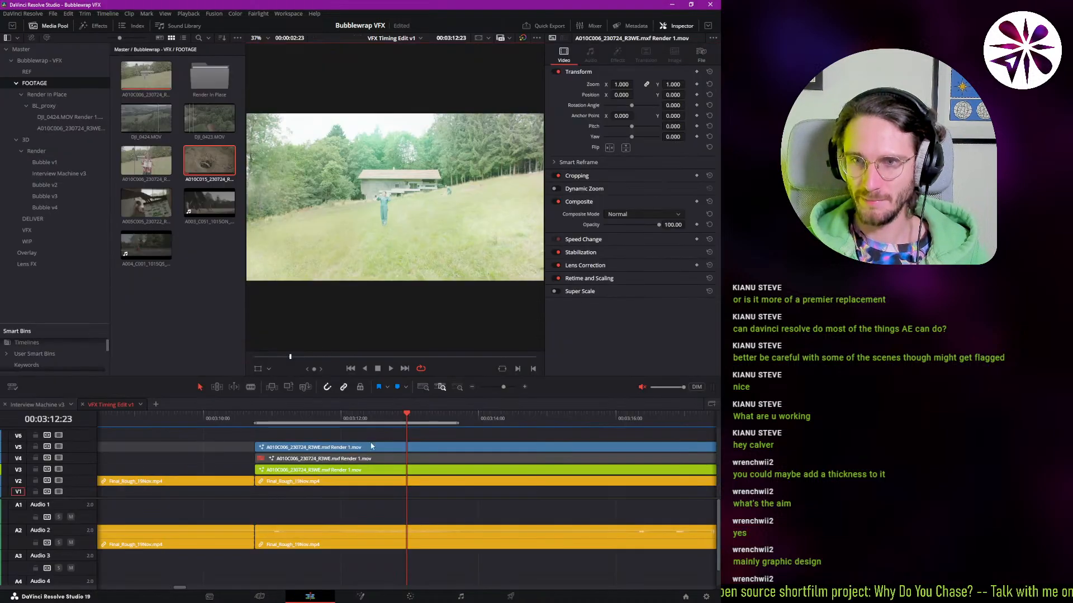
{"action": "key", "text": "shift+z"}
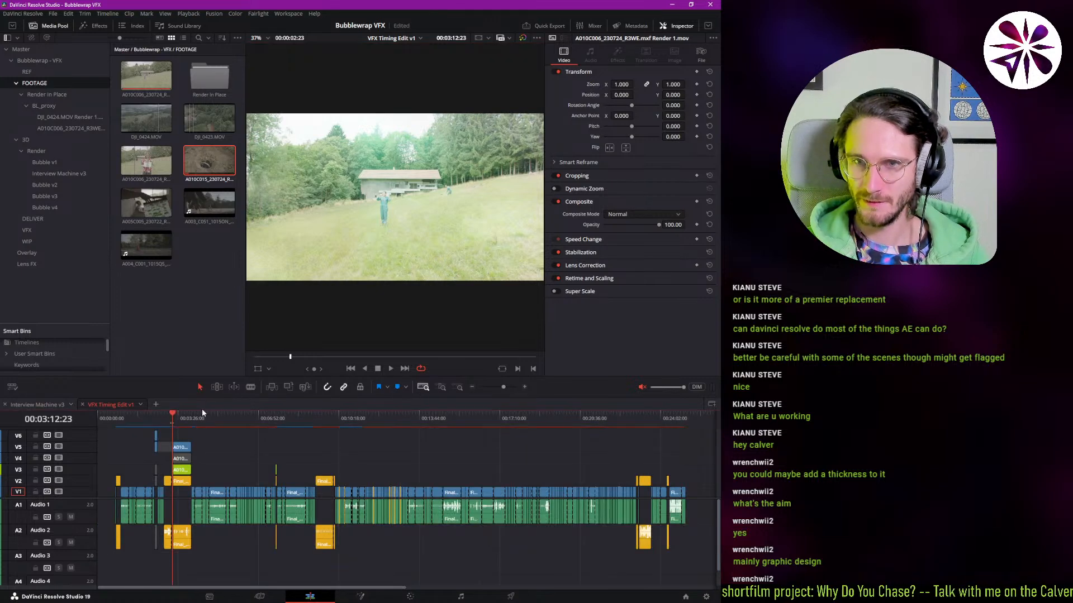
{"action": "left_click_drag", "start_coordinate": [261, 422], "coordinate": [276, 422]}
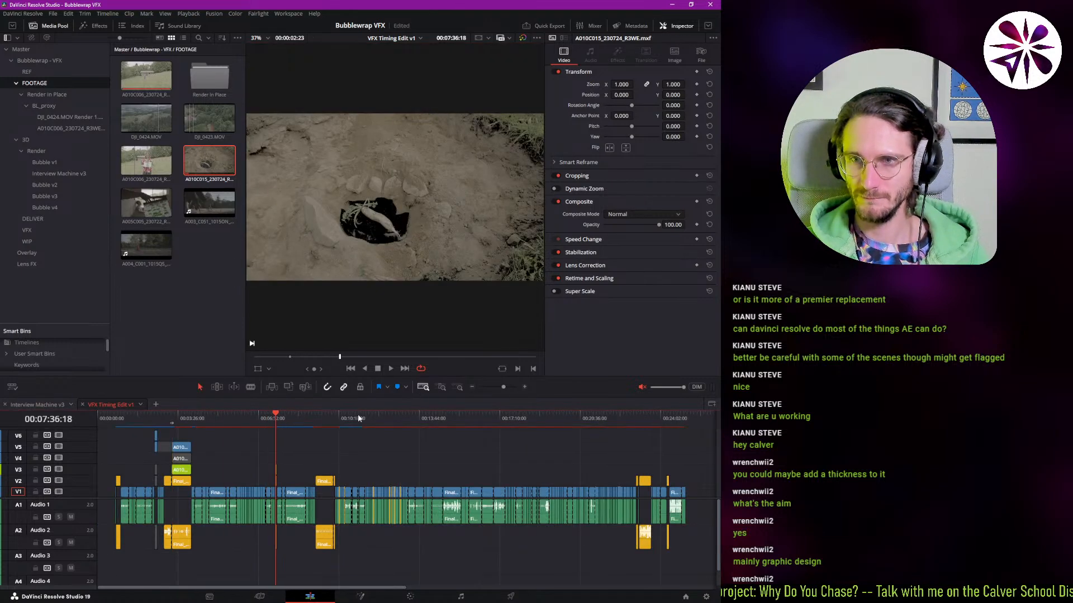
{"action": "left_click", "coordinate": [440, 388]}
{"action": "left_click_drag", "start_coordinate": [413, 415], "coordinate": [423, 421]}
{"action": "left_click", "coordinate": [361, 597]}
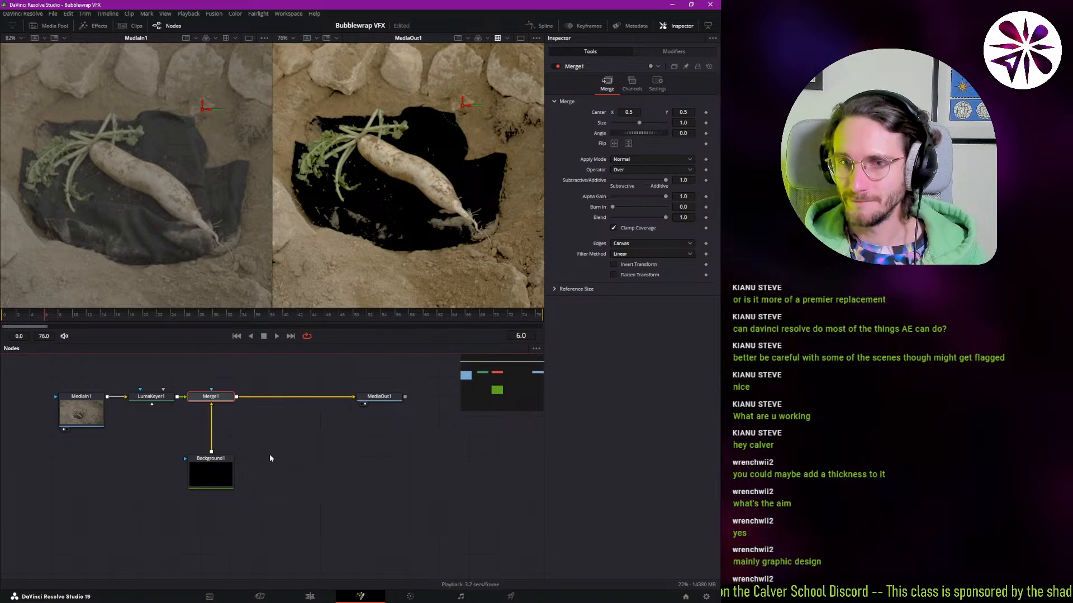
- Move the MediaIn1 and LumaKeyer1 nodes away from Merge1 to make room between the keyer and the merge
{"action": "left_click_drag", "start_coordinate": [263, 441], "coordinate": [261, 449]}
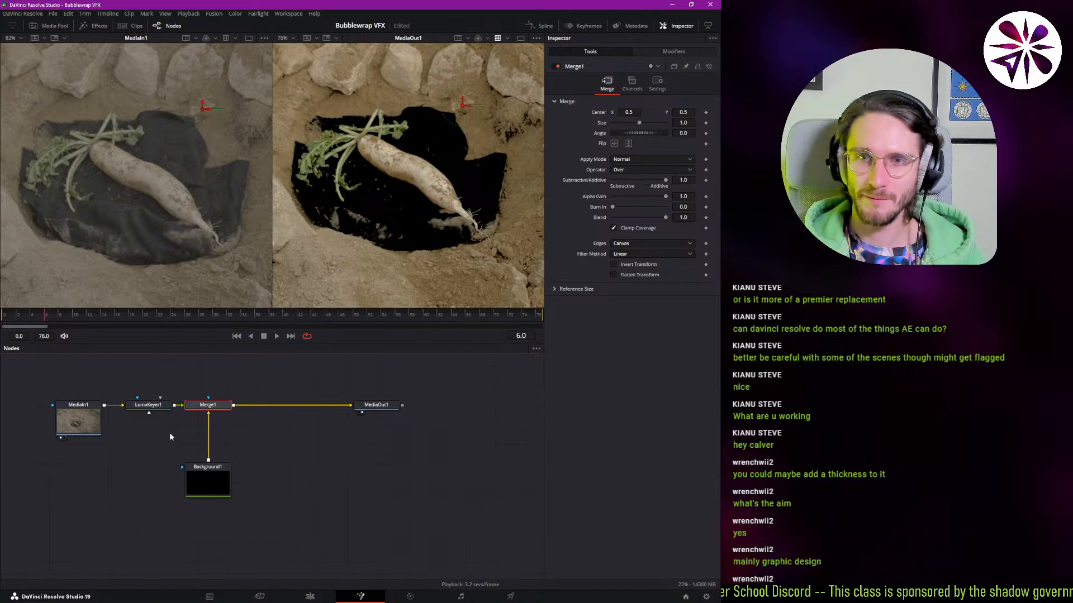
{"action": "left_click_drag", "start_coordinate": [52, 391], "coordinate": [133, 422]}
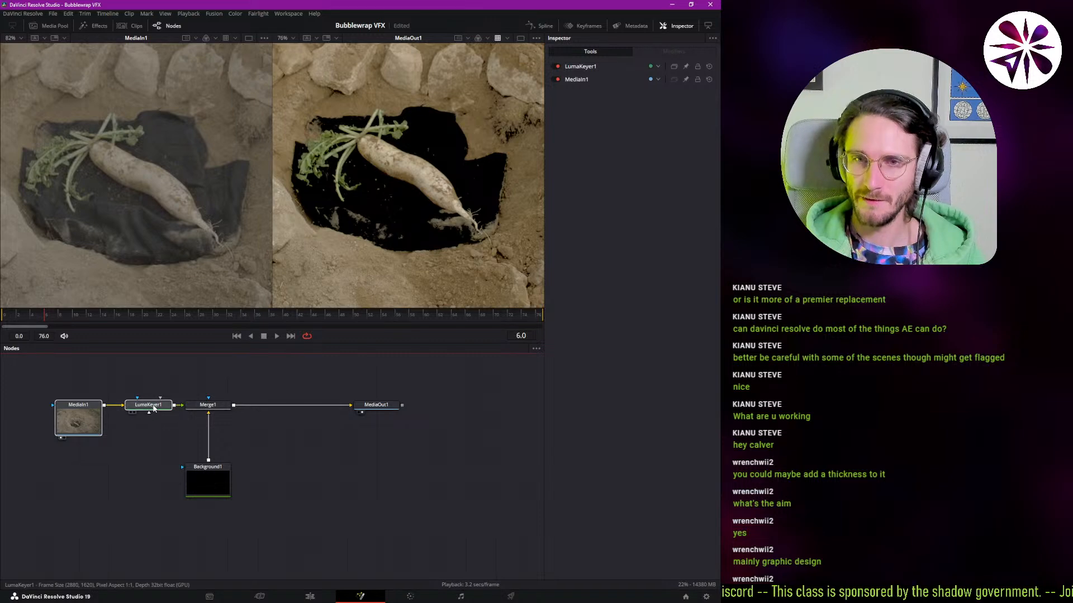
{"action": "left_click_drag", "start_coordinate": [128, 461], "coordinate": [124, 412]}
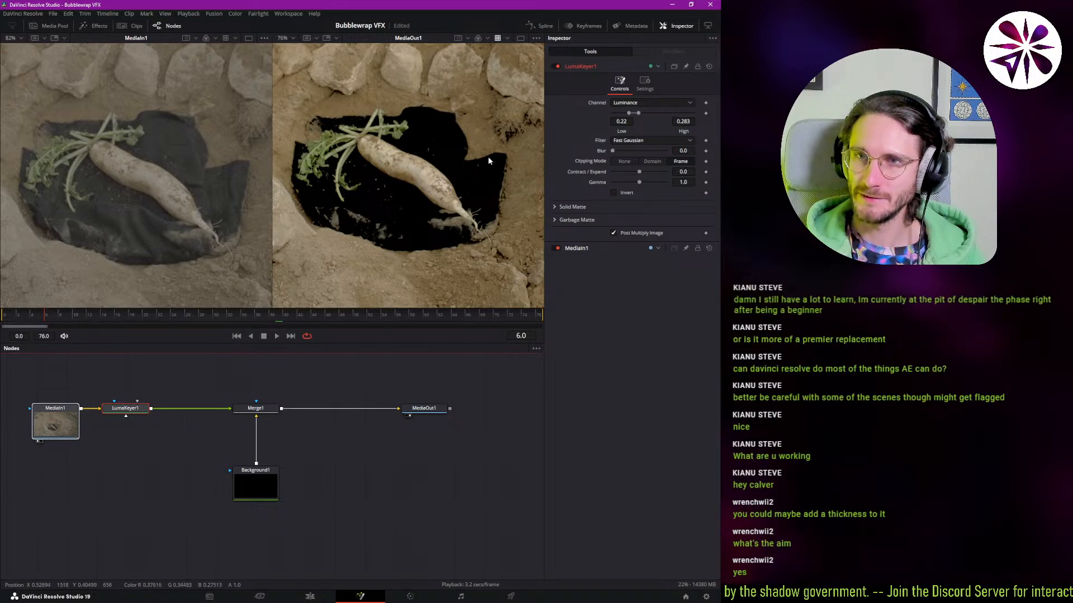
{"action": "left_click_drag", "start_coordinate": [133, 467], "coordinate": [89, 411]}
- Insert a Merge node between LumaKeyer1 and Merge1
{"action": "left_click", "coordinate": [110, 425]}
{"action": "left_click", "coordinate": [100, 410]}
{"action": "key", "text": "ctrl+space"}
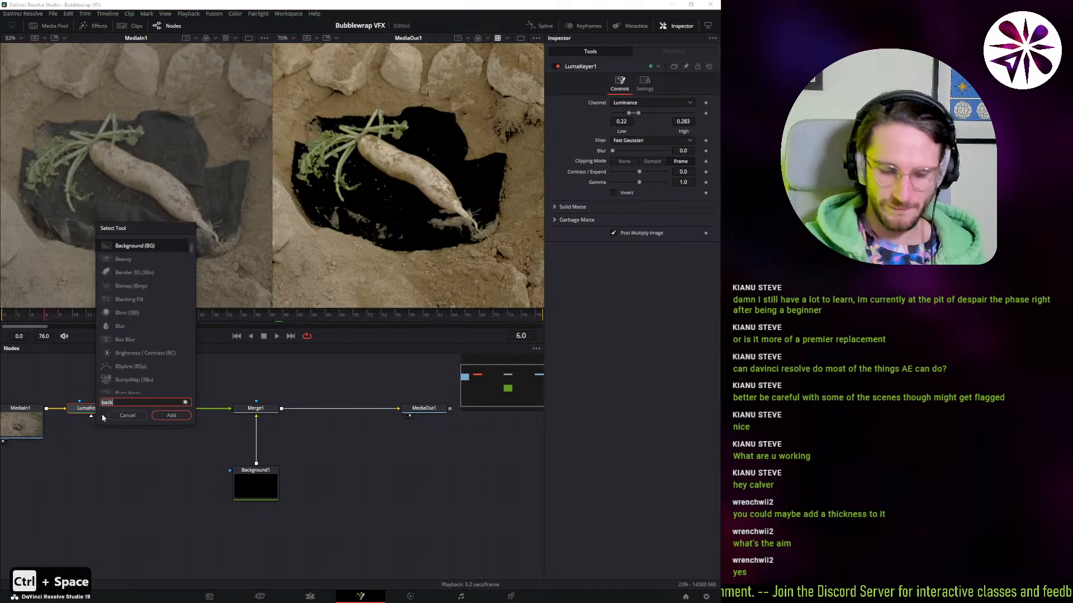
{"action": "type", "text": "merge"}
{"action": "key", "text": "Return"}
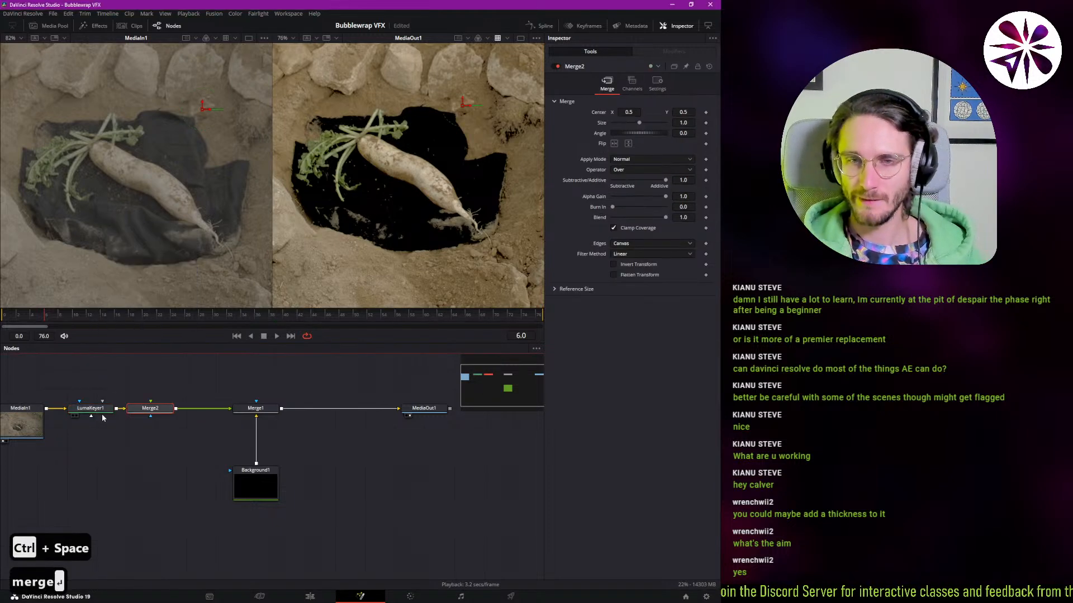
- Add a Polygon node connected to Merge2, place it below that merge, and show MediaOut1 alone in a single viewer
{"action": "key", "text": "ctrl+space"}
{"action": "type", "text": "po"}
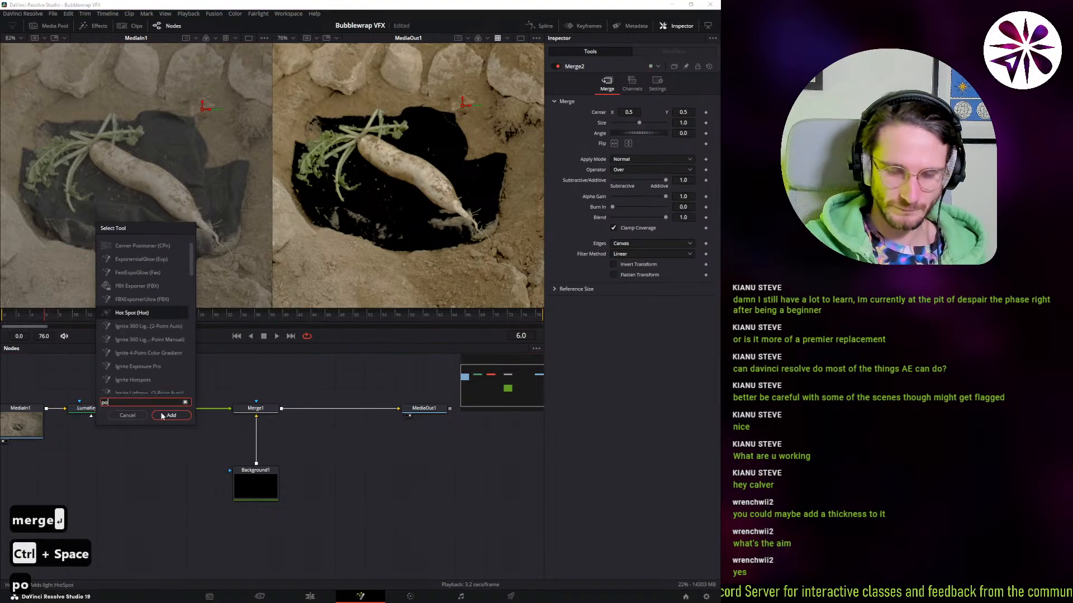
{"action": "type", "text": "ly"}
{"action": "key", "text": "Return"}
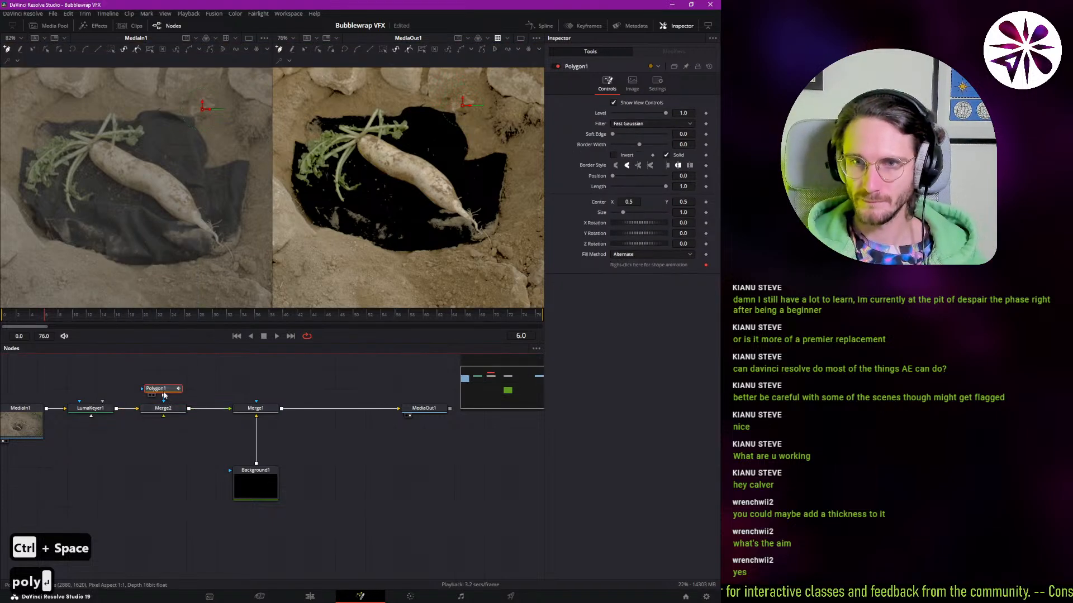
{"action": "left_click_drag", "start_coordinate": [164, 395], "coordinate": [163, 447]}
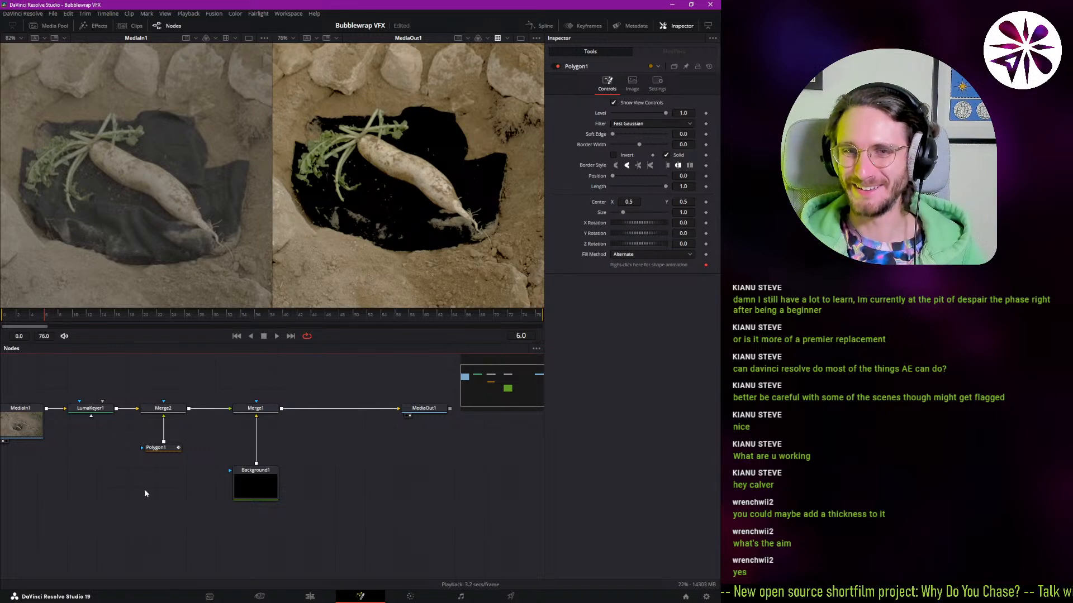
{"action": "left_click_drag", "start_coordinate": [182, 441], "coordinate": [160, 452]}
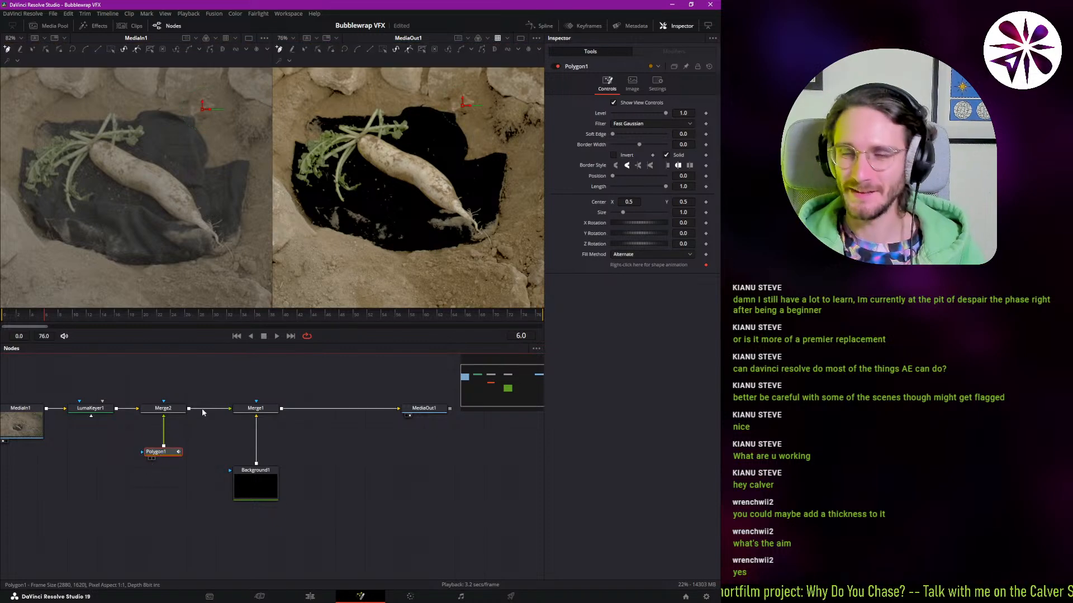
{"action": "left_click", "coordinate": [520, 38]}
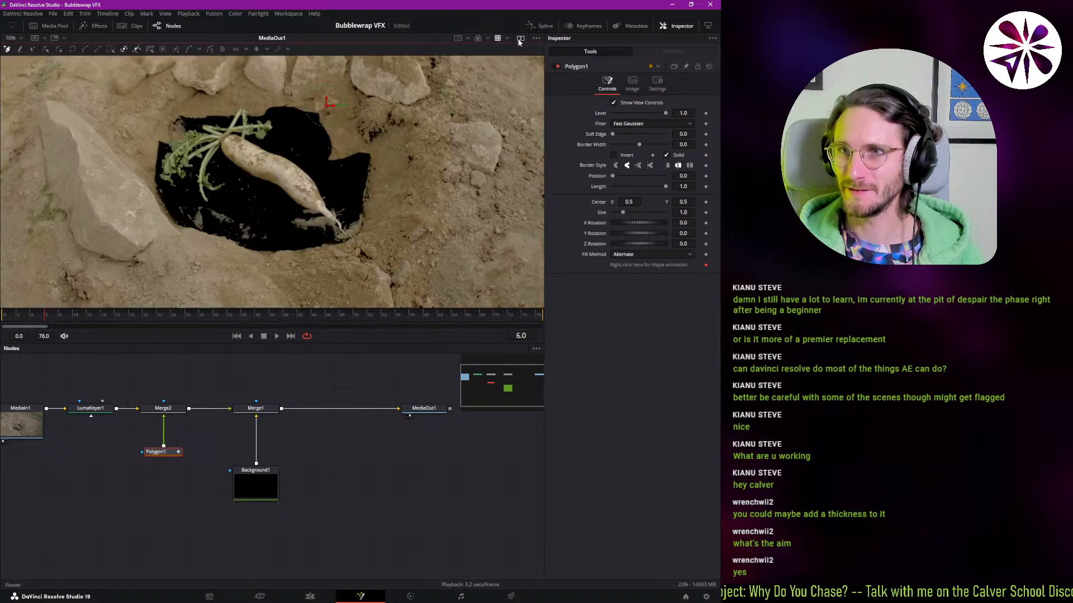
- Draw a closed polygon mask over the patch of soil covering the upper-right part of the black hole
{"action": "left_click", "coordinate": [317, 115]}
{"action": "left_click_drag", "start_coordinate": [327, 117], "coordinate": [369, 162]}
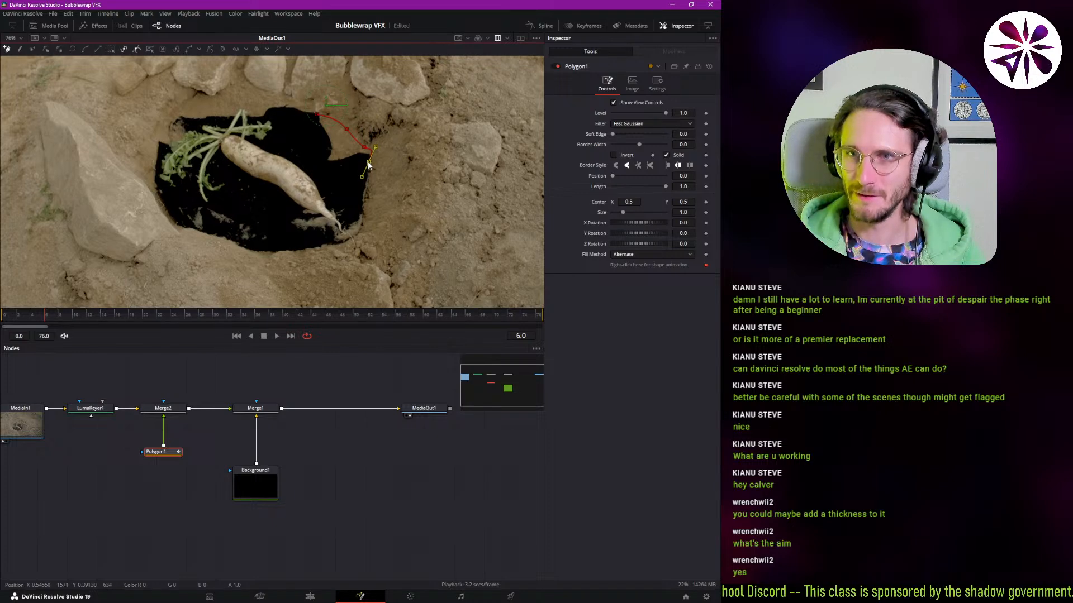
{"action": "left_click", "coordinate": [324, 173]}
{"action": "left_click_drag", "start_coordinate": [309, 137], "coordinate": [312, 129]}
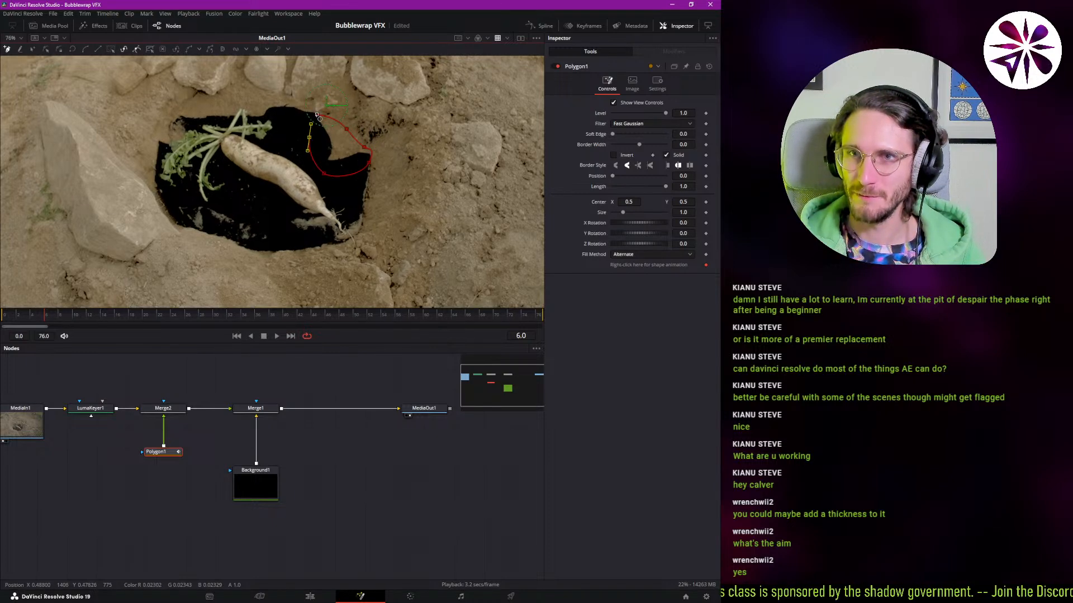
{"action": "left_click", "coordinate": [318, 114]}
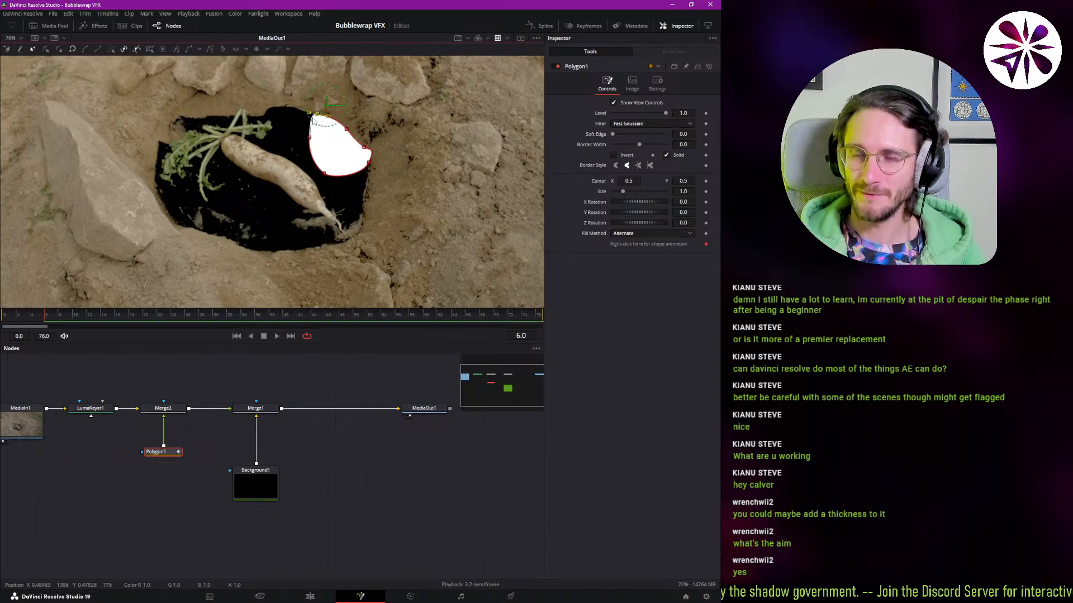
- Align the polygon's uppermost point with the rim of the hole and turn off Auto Proxy
{"action": "scroll", "coordinate": [398, 88], "scroll_direction": "up", "scroll_amount": 2}
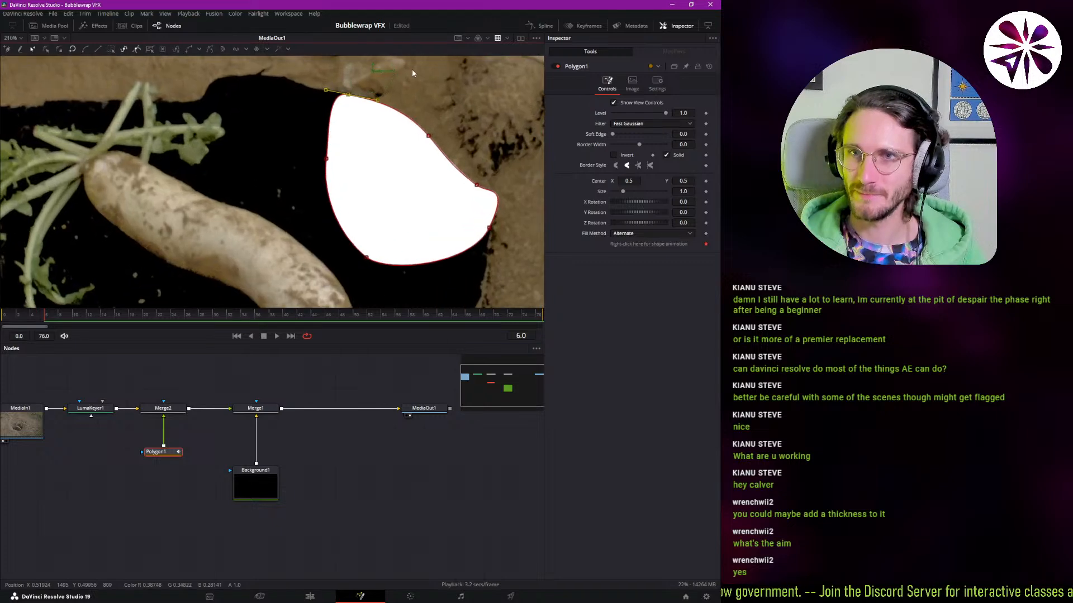
{"action": "left_click_drag", "start_coordinate": [351, 96], "coordinate": [344, 111]}
{"action": "key", "text": "ctrl+z"}
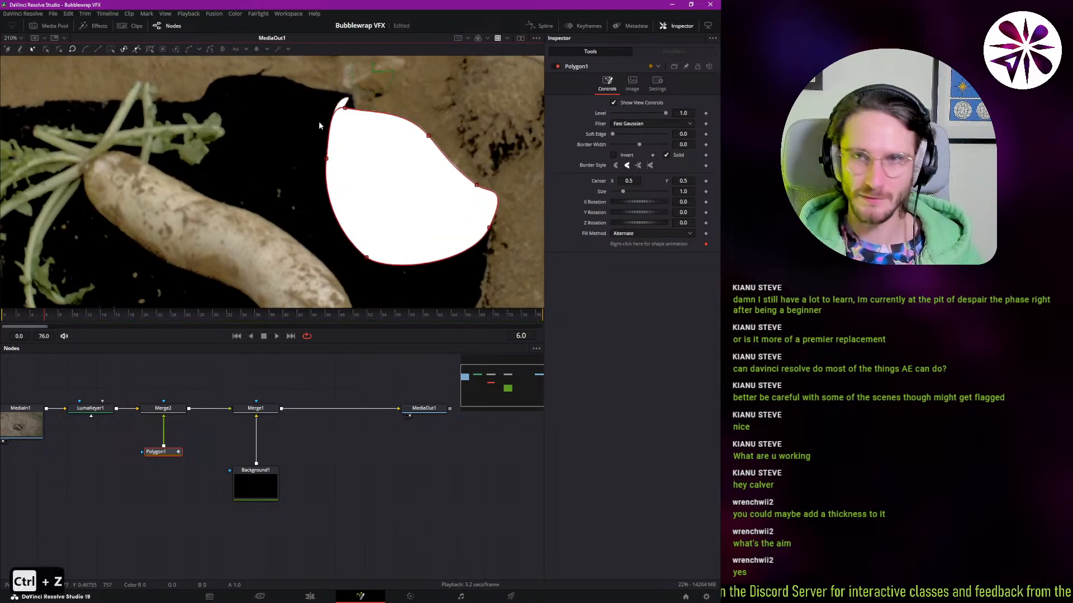
{"action": "left_click_drag", "start_coordinate": [345, 114], "coordinate": [347, 96]}
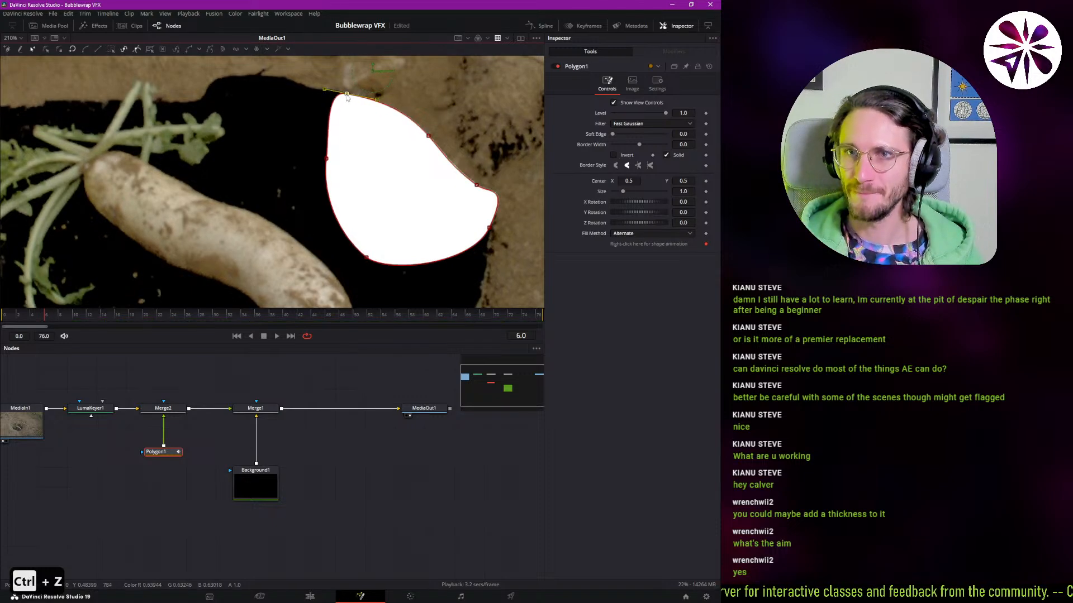
{"action": "right_click", "coordinate": [370, 337]}
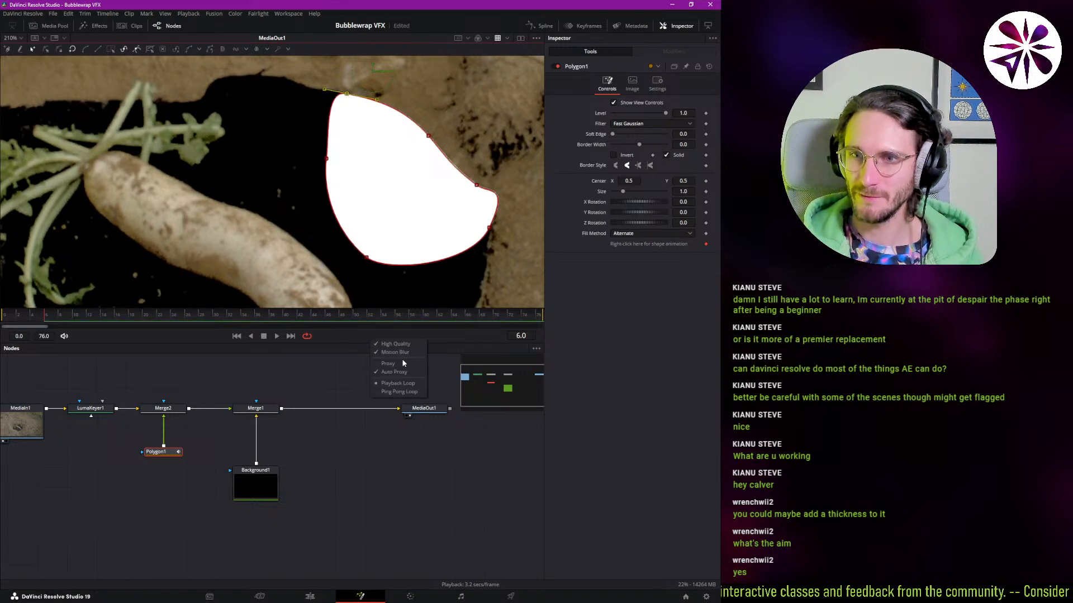
{"action": "right_click", "coordinate": [379, 333]}
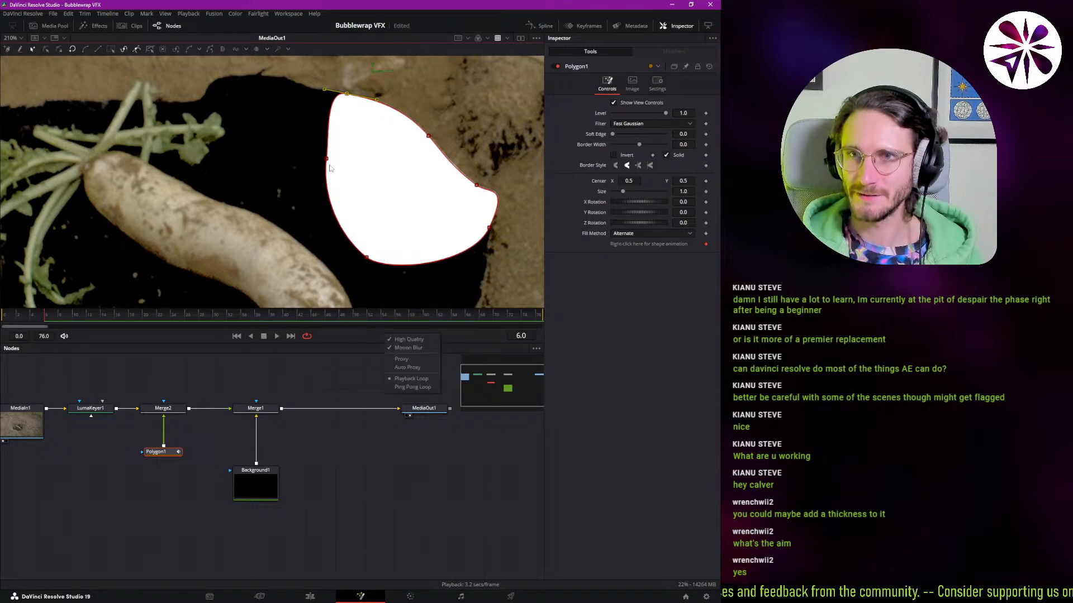
{"action": "left_click", "coordinate": [347, 96]}
{"action": "left_click_drag", "start_coordinate": [348, 96], "coordinate": [351, 97]}
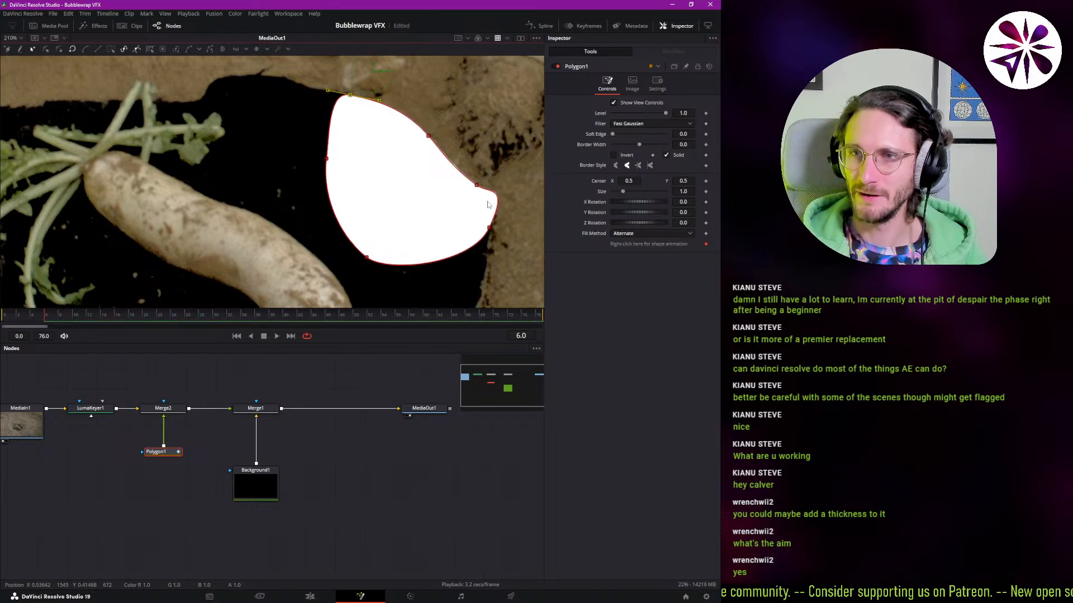
- Reshape the polygon's right-hand corner so its curve follows the rim of the hole
{"action": "left_click_drag", "start_coordinate": [512, 190], "coordinate": [430, 169]}
{"action": "mouse_move", "coordinate": [439, 214]}
{"action": "left_mouse_down"}
{"action": "mouse_move", "coordinate": [411, 233]}
{"action": "mouse_move", "coordinate": [439, 233]}
{"action": "left_mouse_up"}
{"action": "left_click_drag", "start_coordinate": [472, 174], "coordinate": [458, 171]}
{"action": "left_click", "coordinate": [431, 170]}
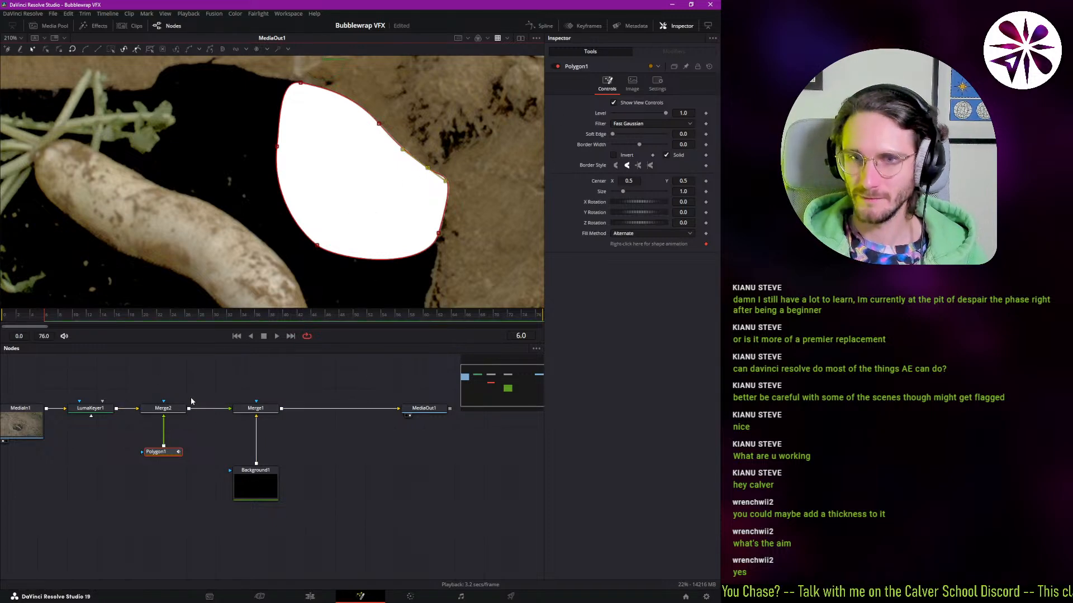
- Try the Mask operator on Merge2, and set its operator to Stencil to cut the polygon area out
{"action": "left_click", "coordinate": [163, 409]}
{"action": "left_click", "coordinate": [631, 170]}
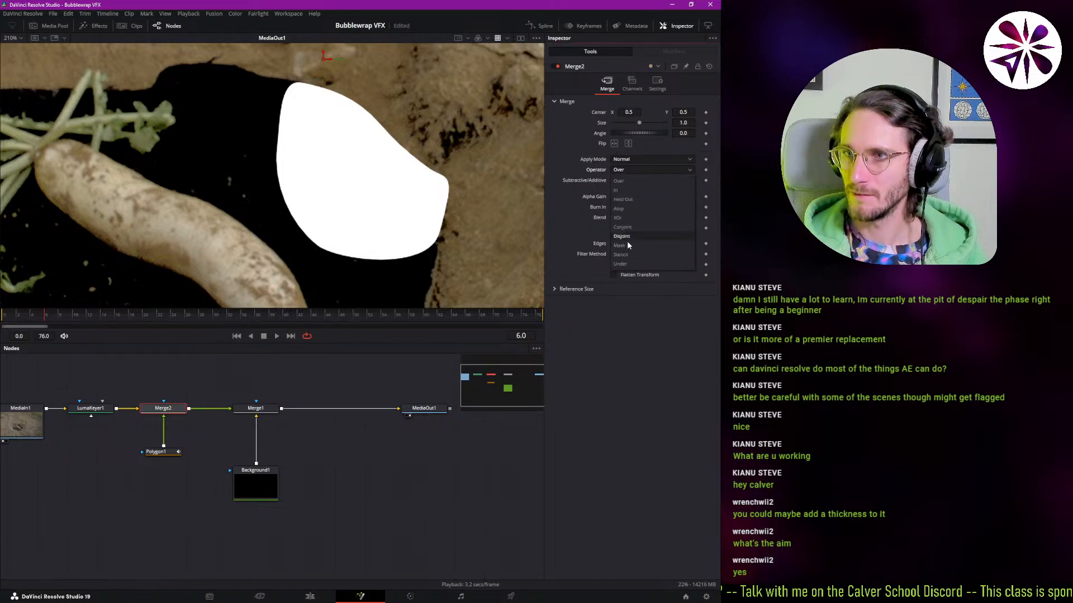
{"action": "left_click", "coordinate": [620, 246]}
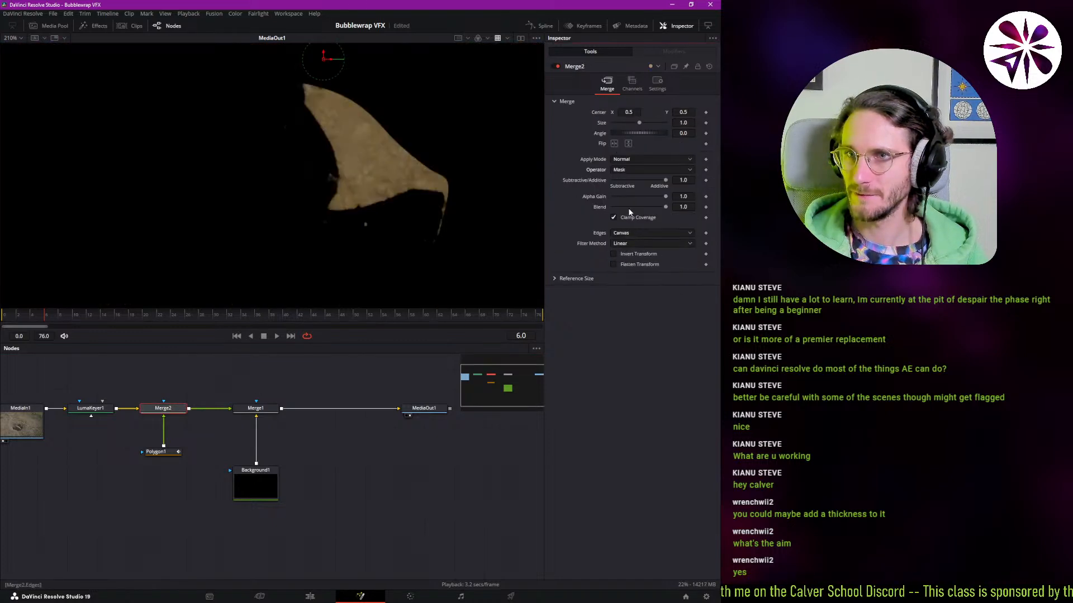
{"action": "left_click", "coordinate": [632, 171]}
{"action": "left_click", "coordinate": [616, 253]}
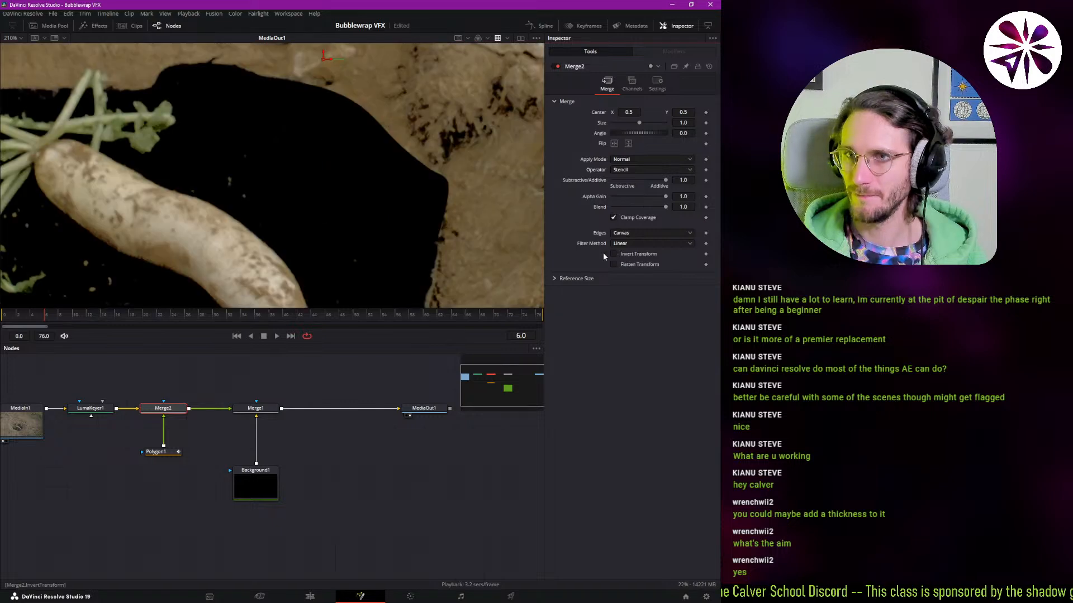
- Set the soft edge of Polygon1 to 0.0008
{"action": "left_click", "coordinate": [180, 453]}
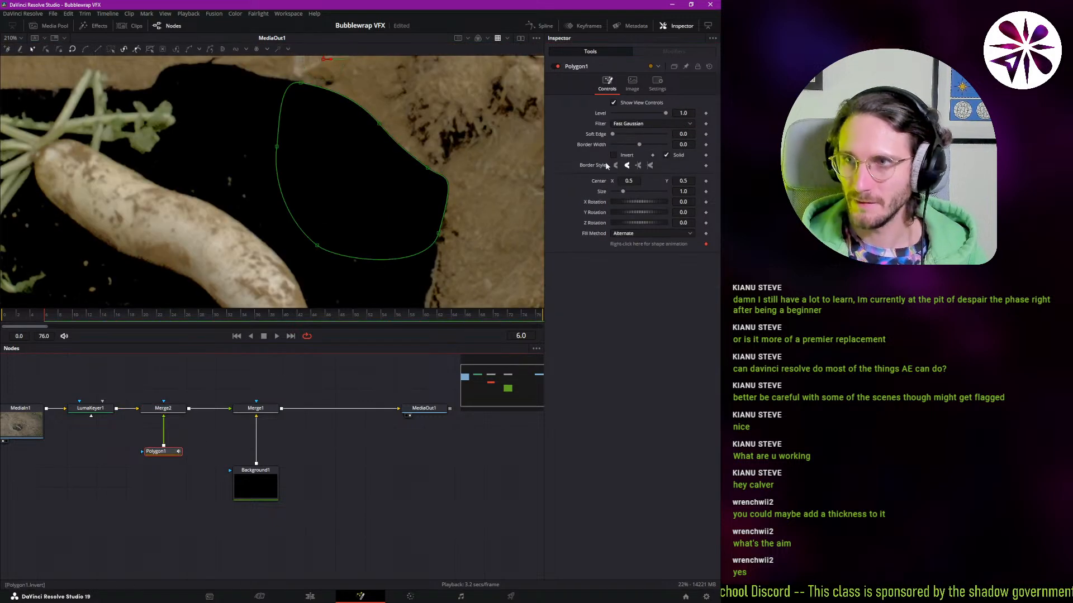
{"action": "left_click_drag", "start_coordinate": [676, 134], "coordinate": [690, 134]}
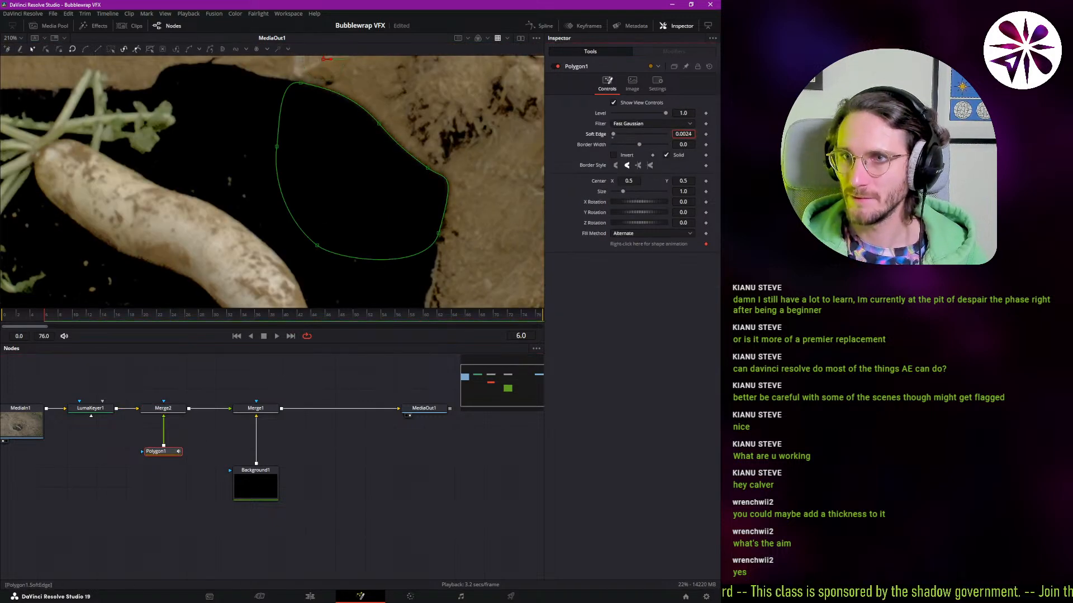
{"action": "left_click", "coordinate": [358, 466]}
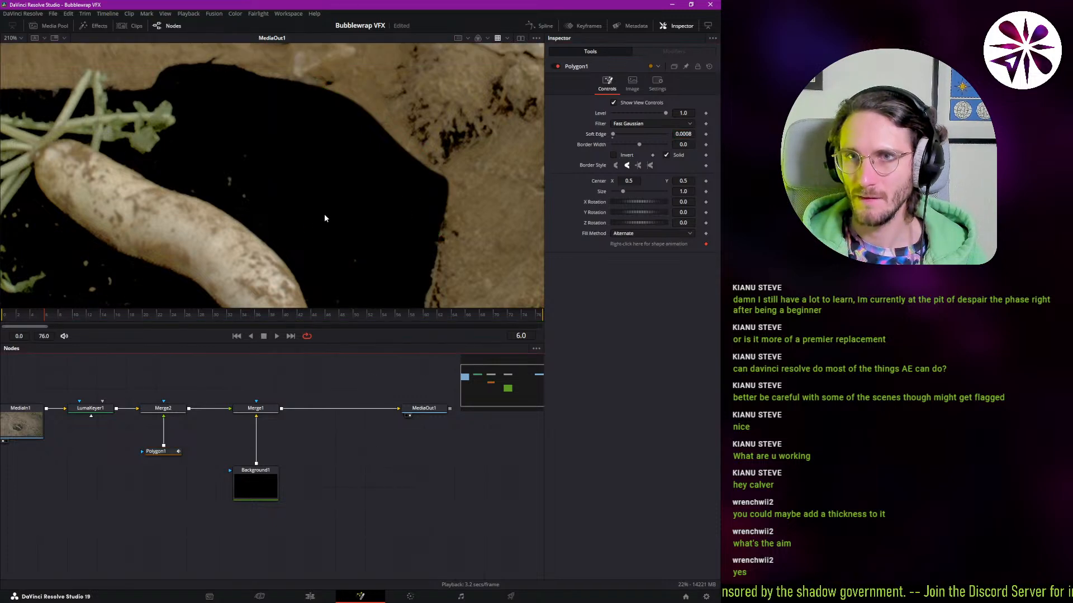
- Inspect the cleaned hole around the radish and compare it with Merge2 disabled and enabled
{"action": "scroll", "coordinate": [325, 218], "scroll_direction": "down", "scroll_amount": 6}
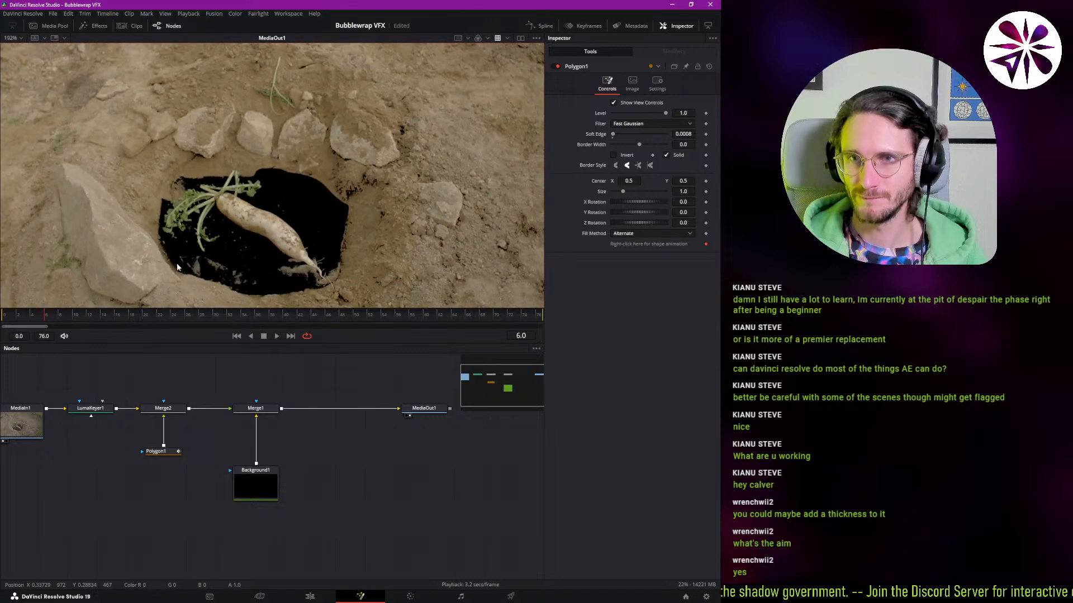
{"action": "scroll", "coordinate": [177, 267], "scroll_direction": "up", "scroll_amount": 1}
{"action": "left_click_drag", "start_coordinate": [217, 255], "coordinate": [223, 238]}
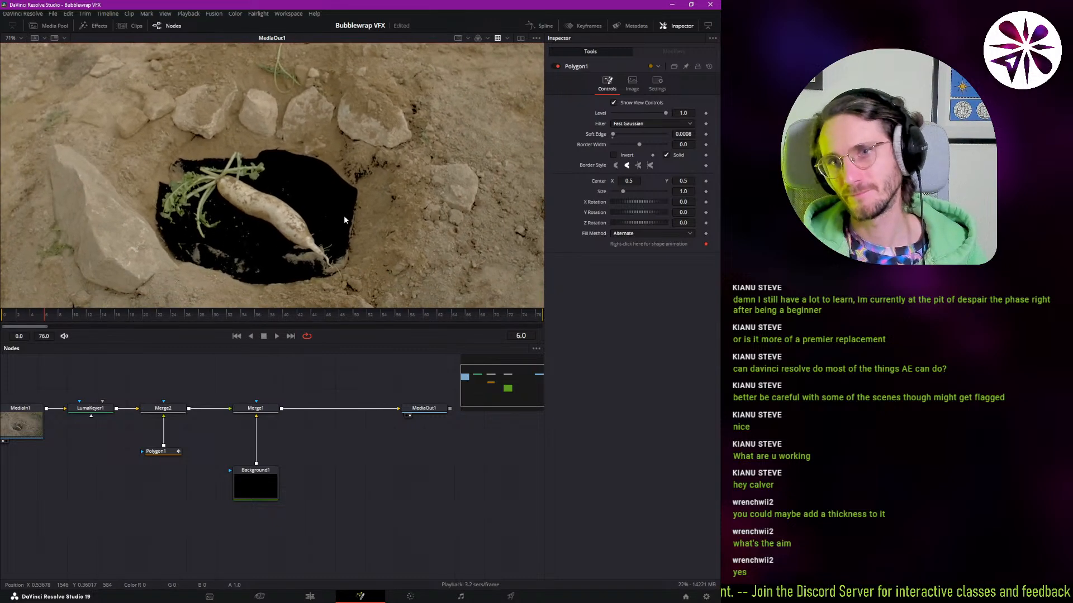
{"action": "scroll", "coordinate": [337, 215], "scroll_direction": "up", "scroll_amount": 1}
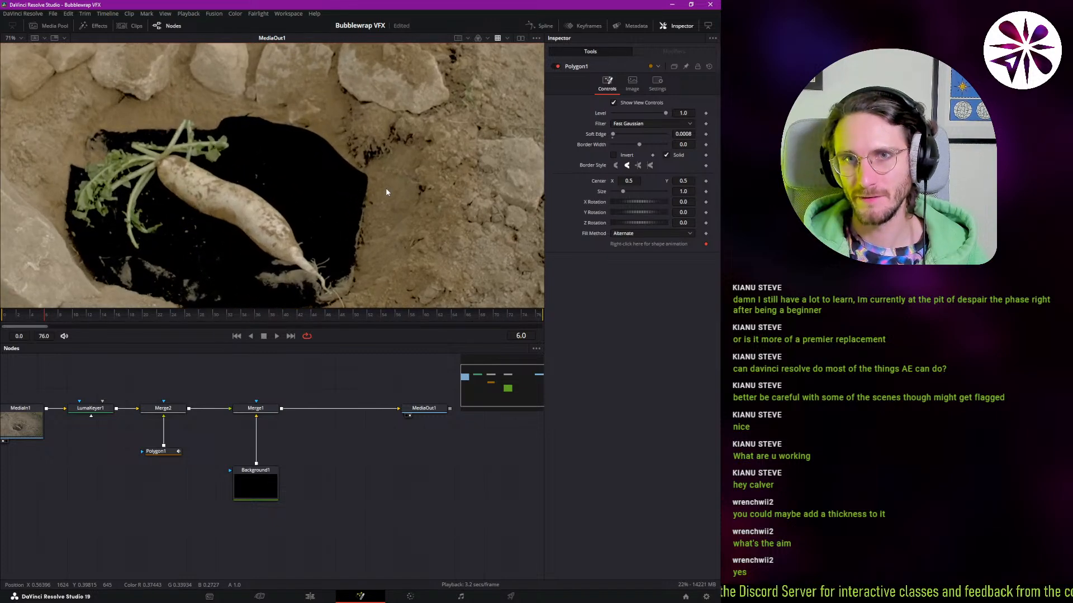
{"action": "scroll", "coordinate": [386, 187], "scroll_direction": "down", "scroll_amount": 2}
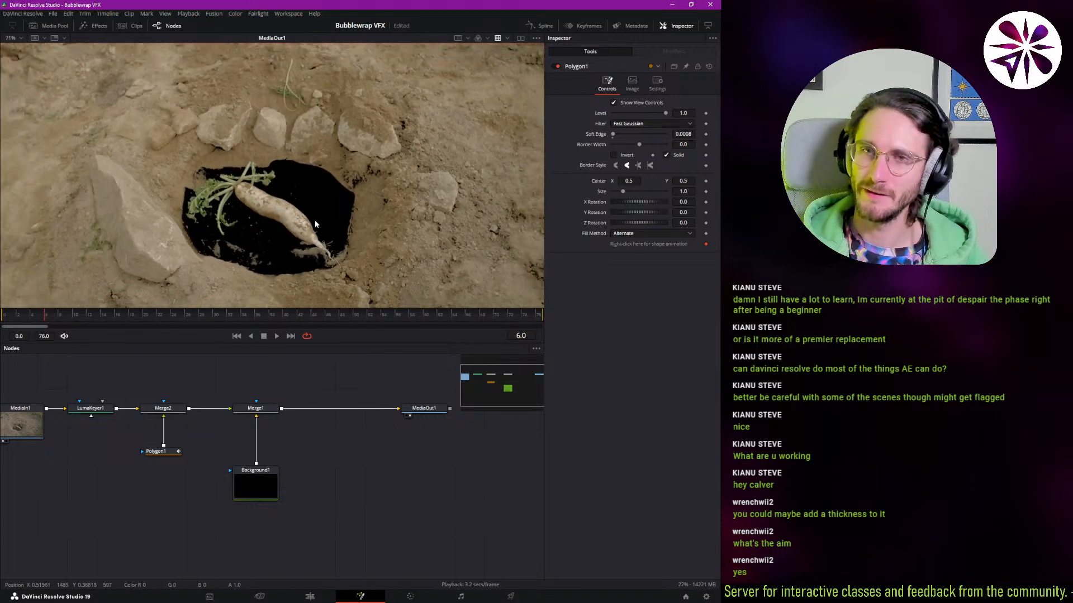
{"action": "scroll", "coordinate": [287, 240], "scroll_direction": "up", "scroll_amount": 2}
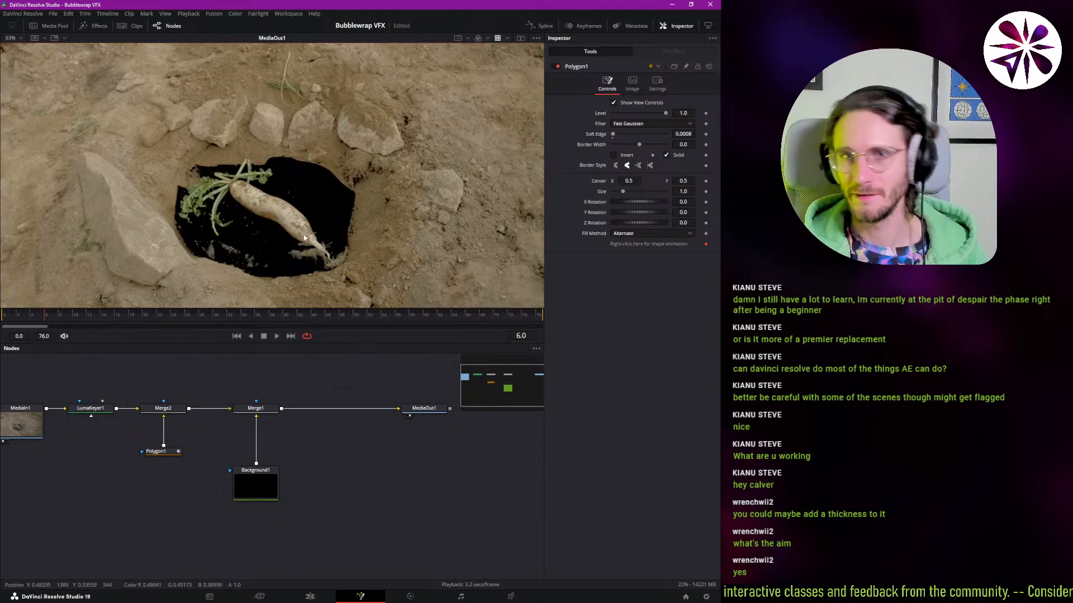
{"action": "left_click", "coordinate": [173, 415]}
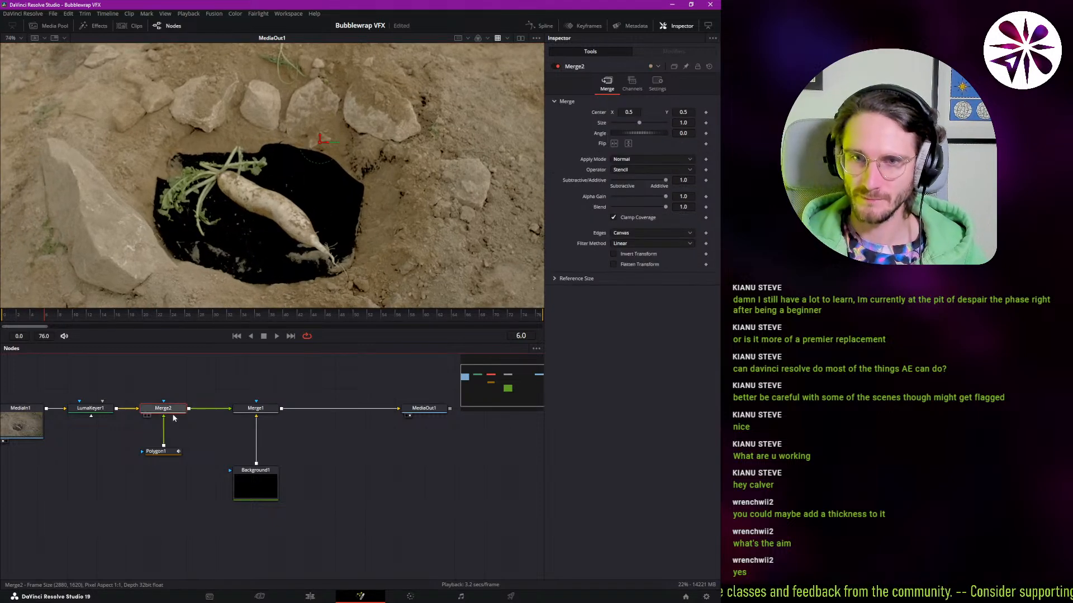
{"action": "key", "text": "ctrl+p"}
{"action": "key", "text": "ctrl+p"}
{"action": "key", "text": "ctrl+p"}
{"action": "key", "text": "ctrl+p"}
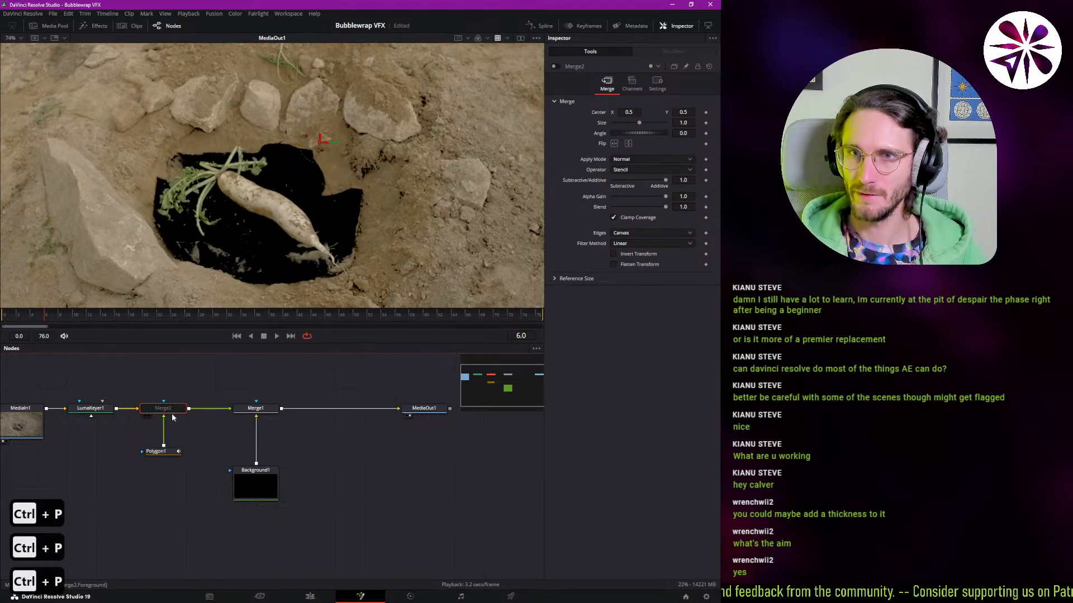
{"action": "left_click", "coordinate": [194, 452]}
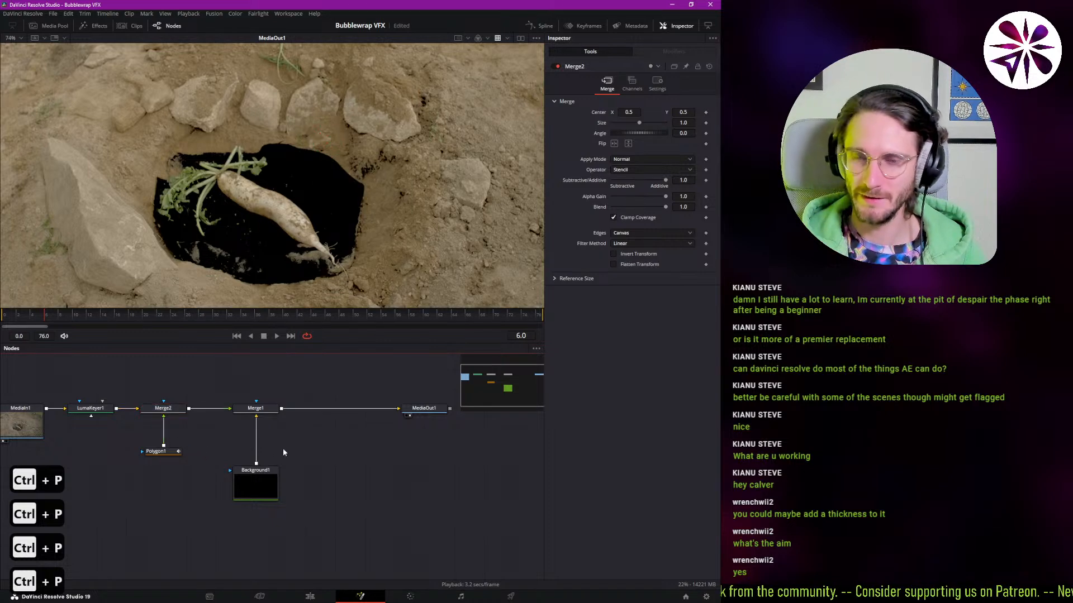
{"action": "left_click_drag", "start_coordinate": [340, 443], "coordinate": [256, 447]}
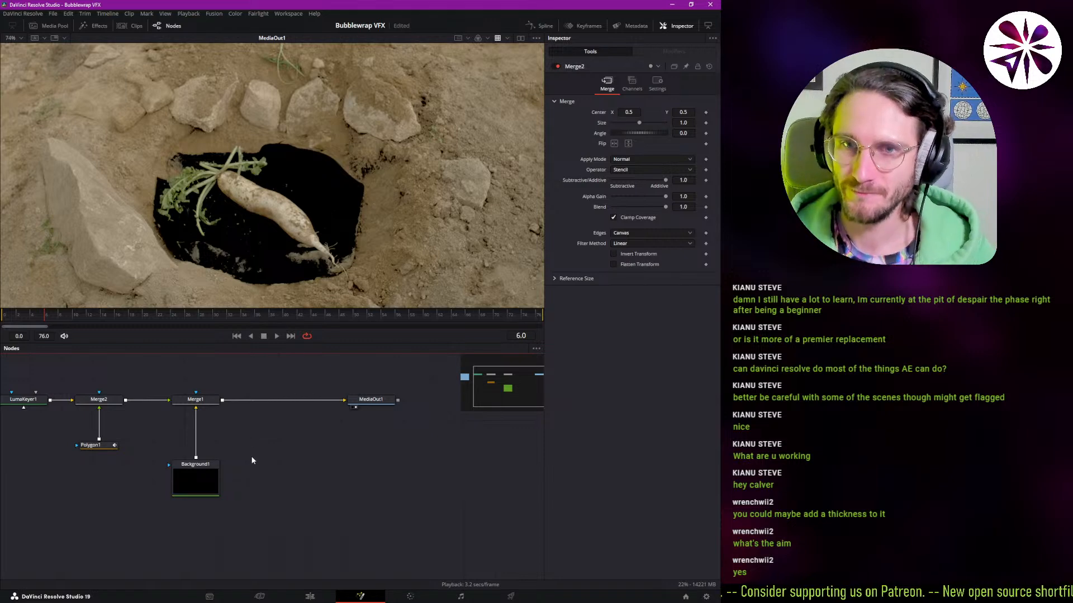
{"action": "key", "text": "ctrl+space"}
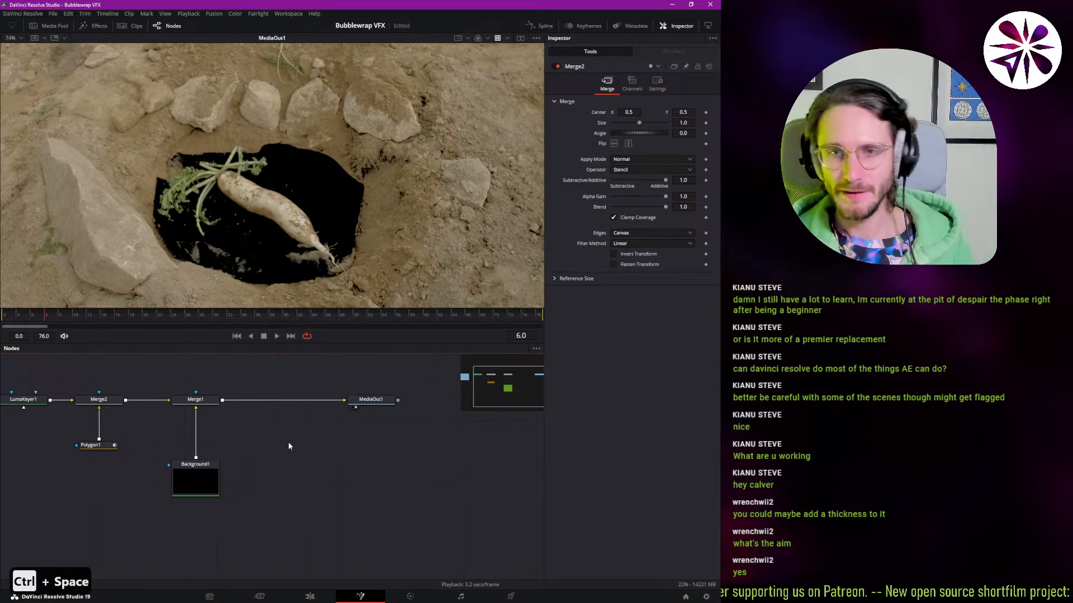
{"action": "type", "text": "poly"}
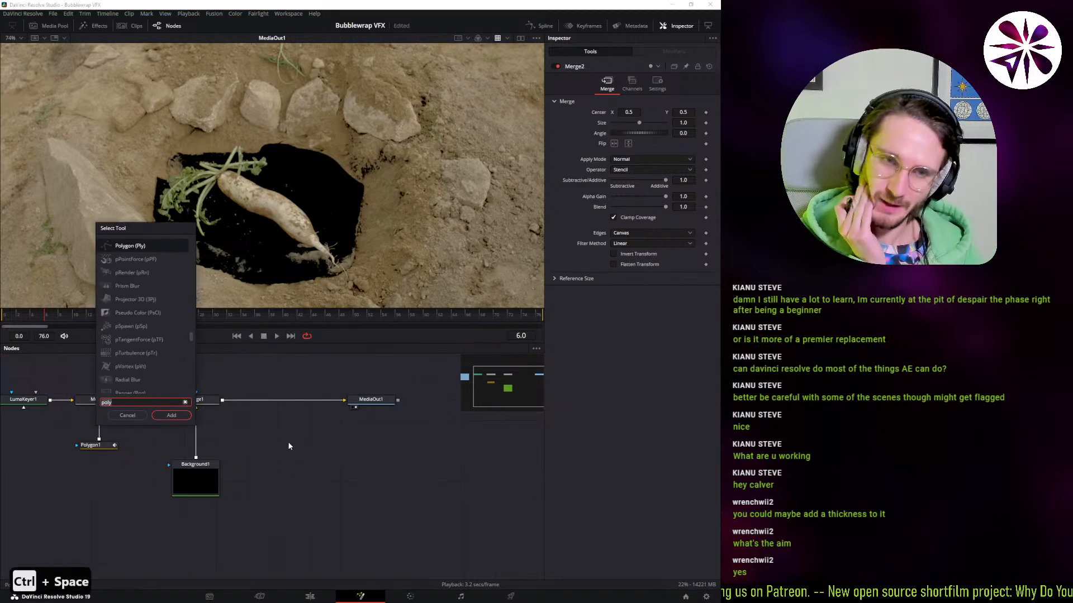
{"action": "key", "text": "Escape"}
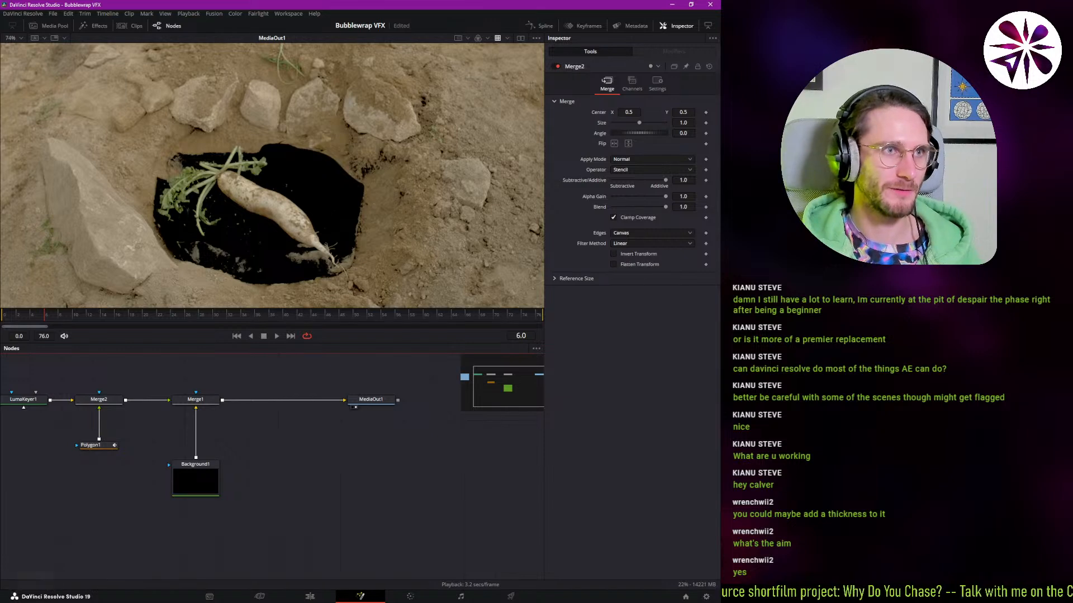
- Switch to the Media page and preview the Close Up Ember Particles video file
{"action": "left_click", "coordinate": [210, 596]}
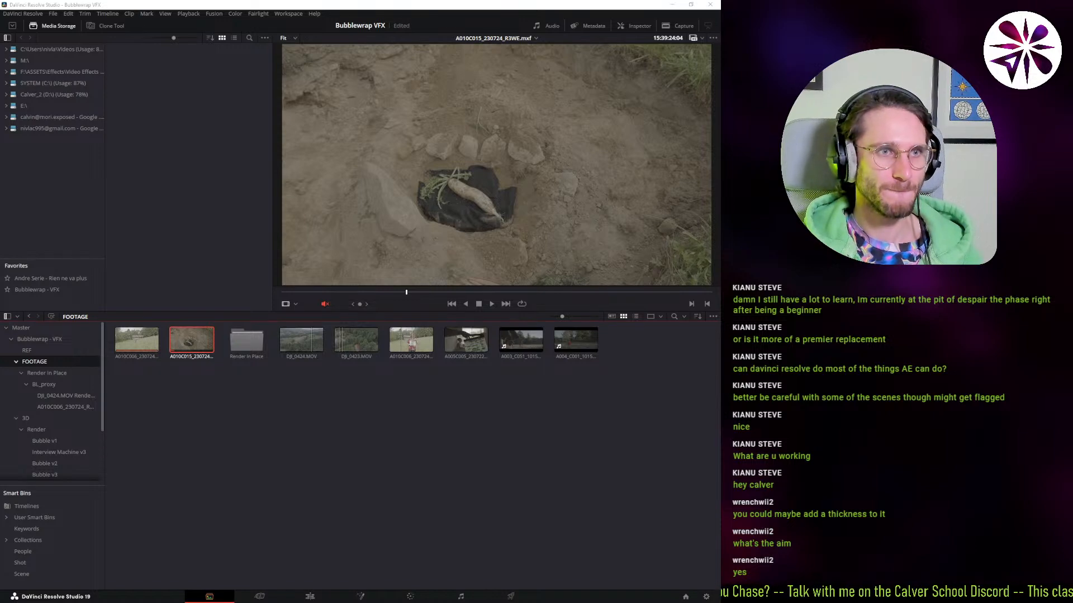
{"action": "key", "text": "BackSpace"}
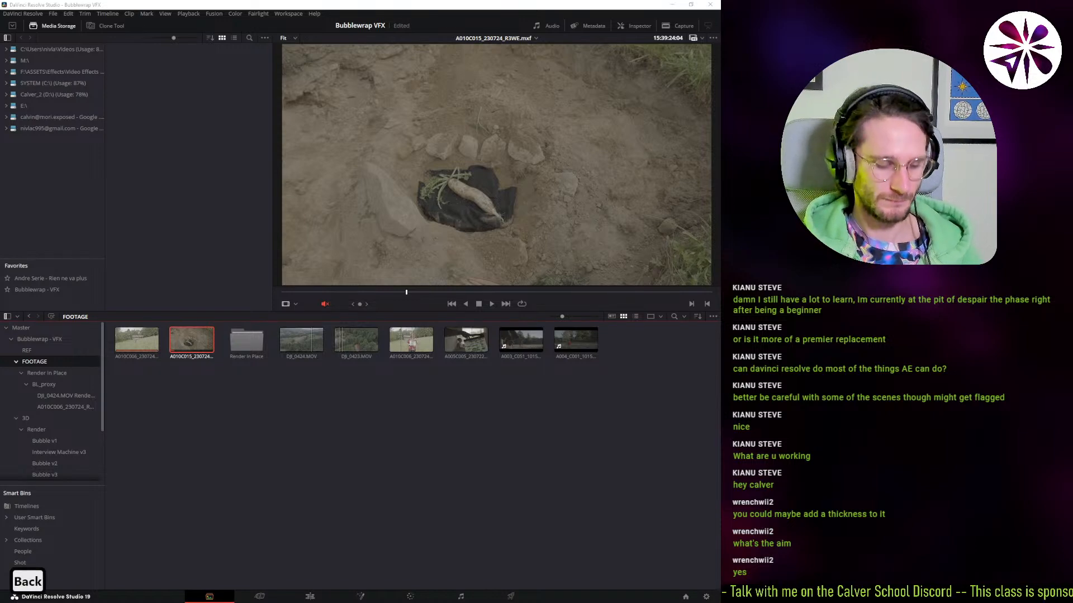
{"action": "key", "text": "ctrl+n"}
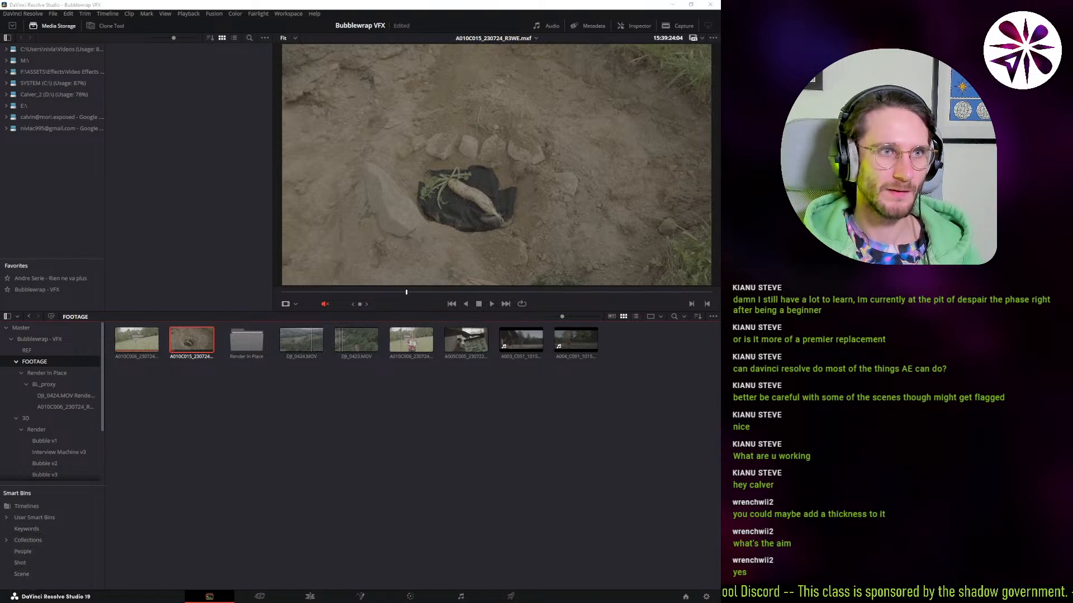
{"action": "key", "text": "BackSpace"}
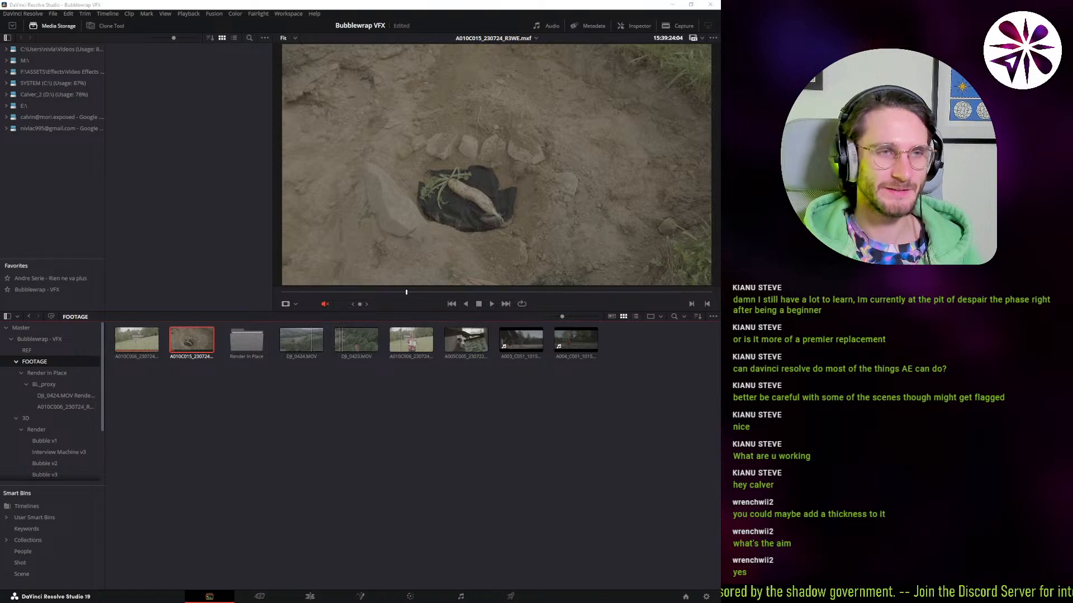
{"action": "key", "text": "p"}
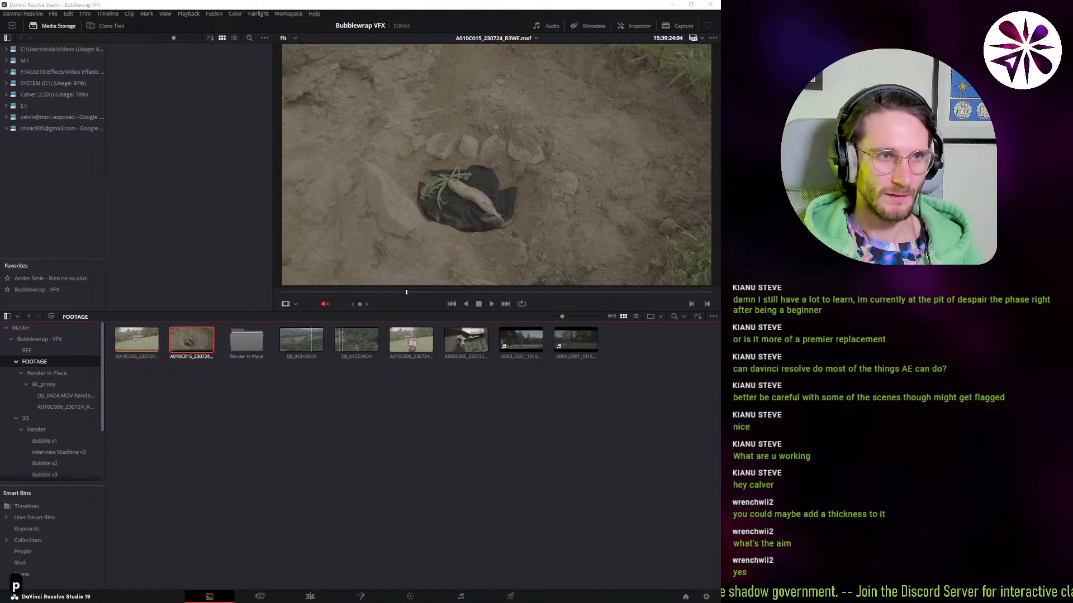
{"action": "key", "text": "Down"}
{"action": "key", "text": "Down"}
{"action": "key", "text": "Return"}
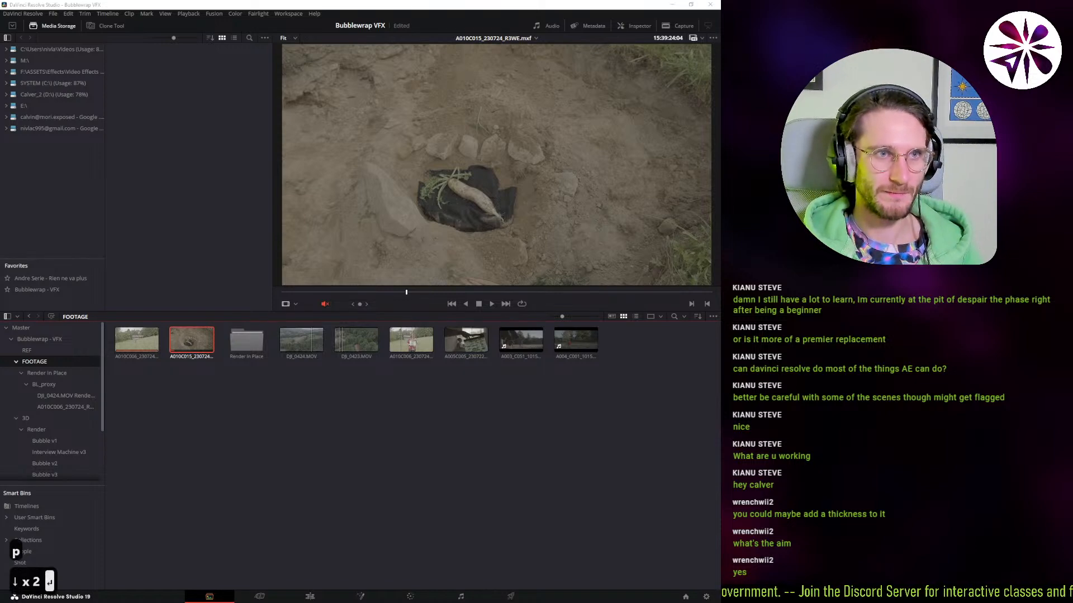
{"action": "key", "text": "space"}
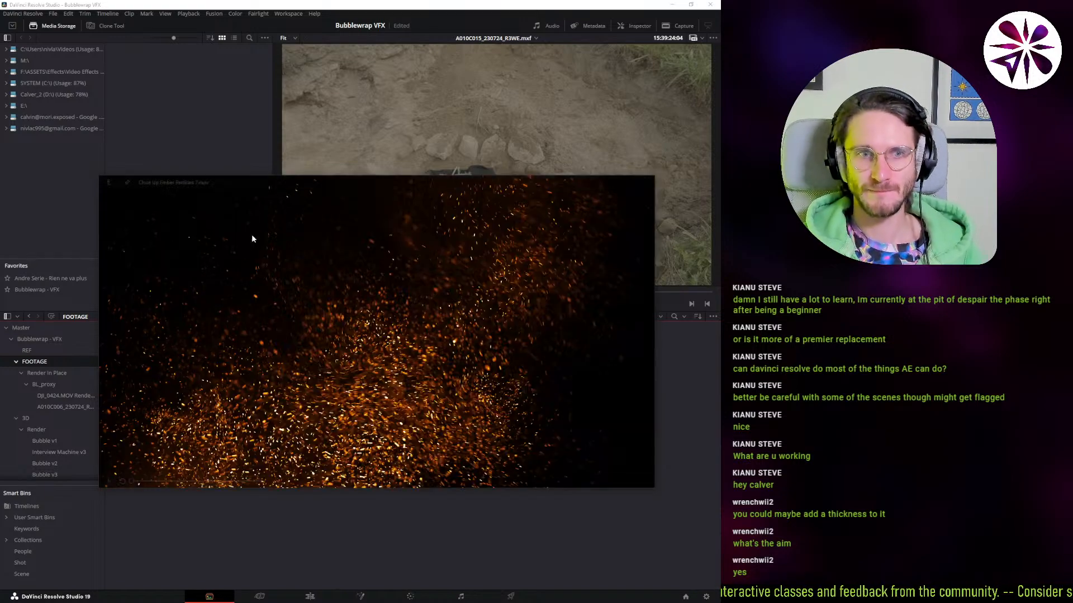
- Close the ember preview, show the ASSETS > Effects > Video Effects > Particle folder in Media Storage, and widen its clip browser to three columns
{"action": "key", "text": "Escape"}
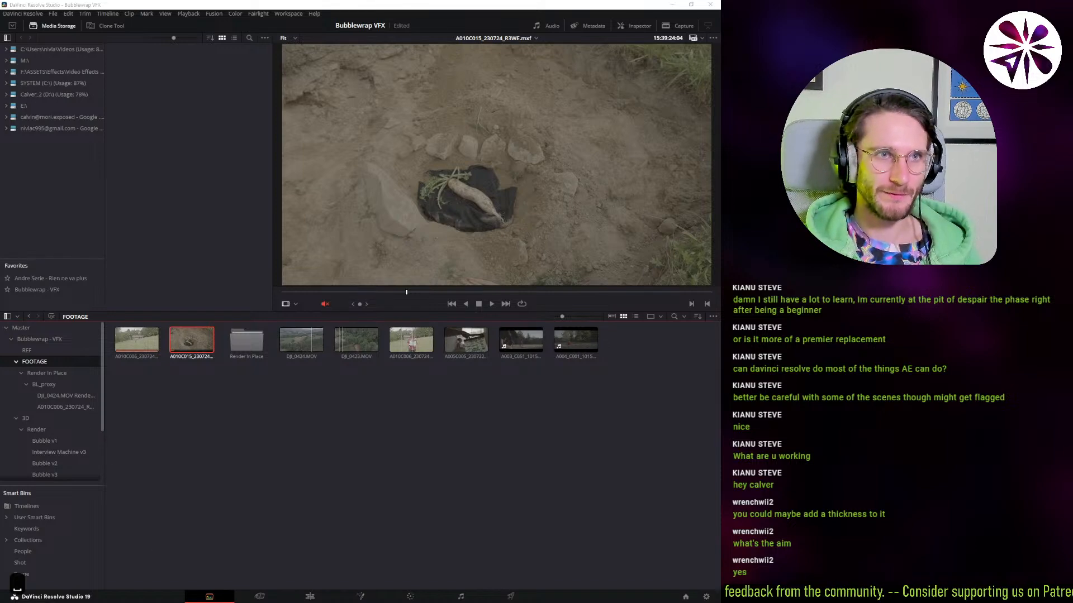
{"action": "left_click_drag", "start_coordinate": [153, 190], "coordinate": [163, 190]}
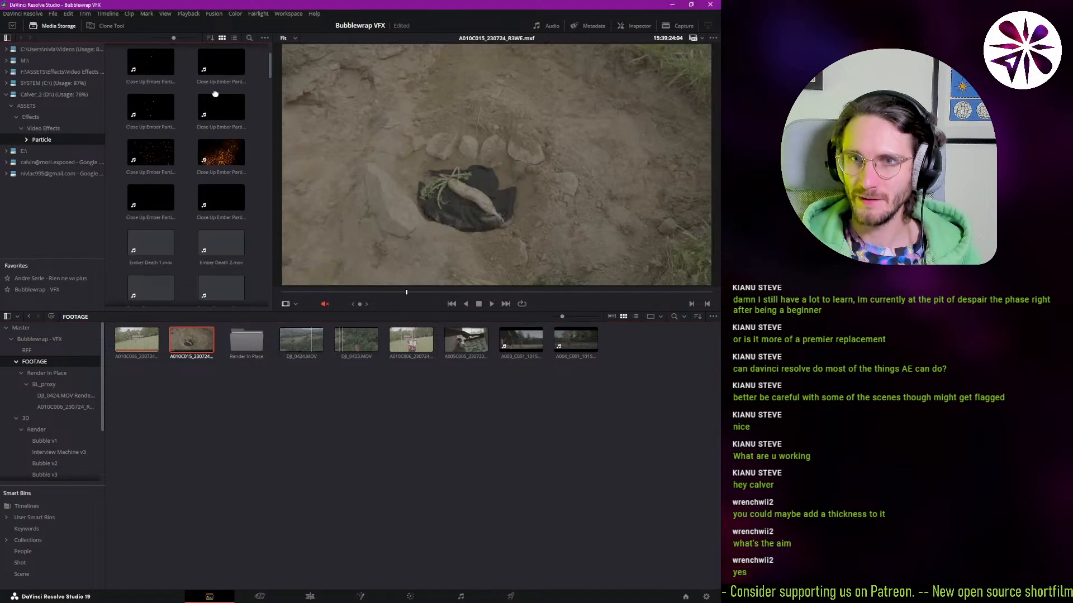
{"action": "scroll", "coordinate": [221, 217], "scroll_direction": "down", "scroll_amount": 1}
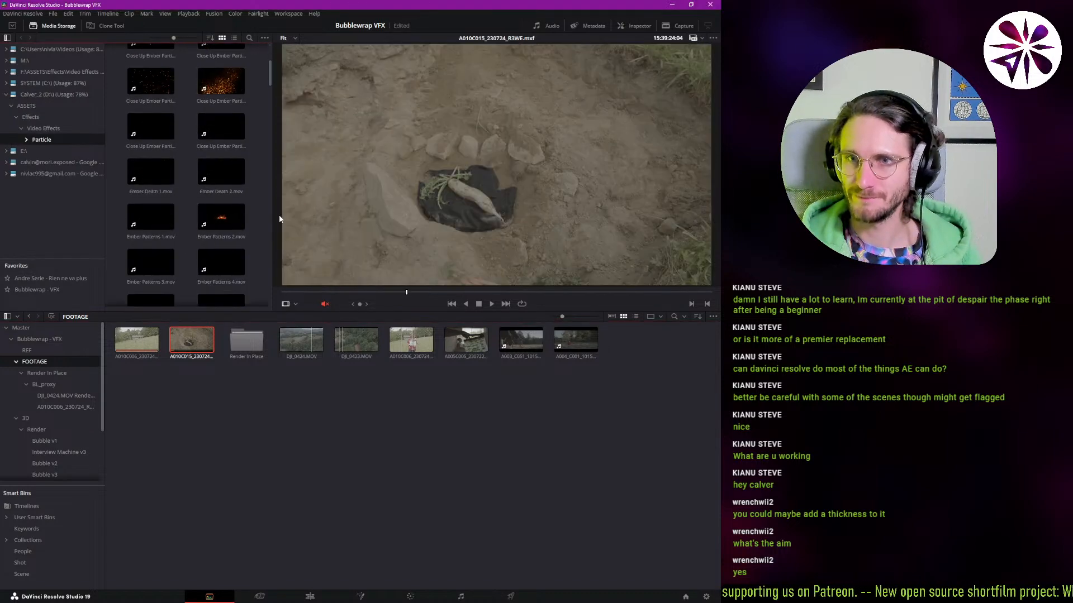
{"action": "scroll", "coordinate": [270, 217], "scroll_direction": "down", "scroll_amount": 6}
{"action": "left_click_drag", "start_coordinate": [272, 217], "coordinate": [288, 218]}
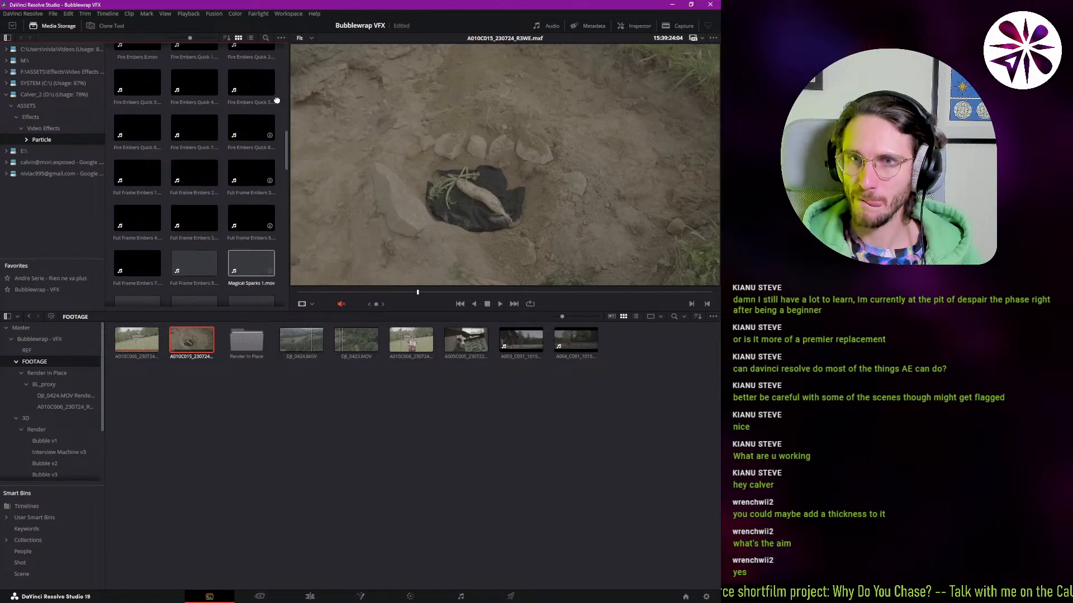
- Look through the Particle folder's clips for suitable floating particles, previewing Particles_11.mp4, Particles_13.mp4 and neighbouring clips
{"action": "scroll", "coordinate": [261, 101], "scroll_direction": "down", "scroll_amount": 5}
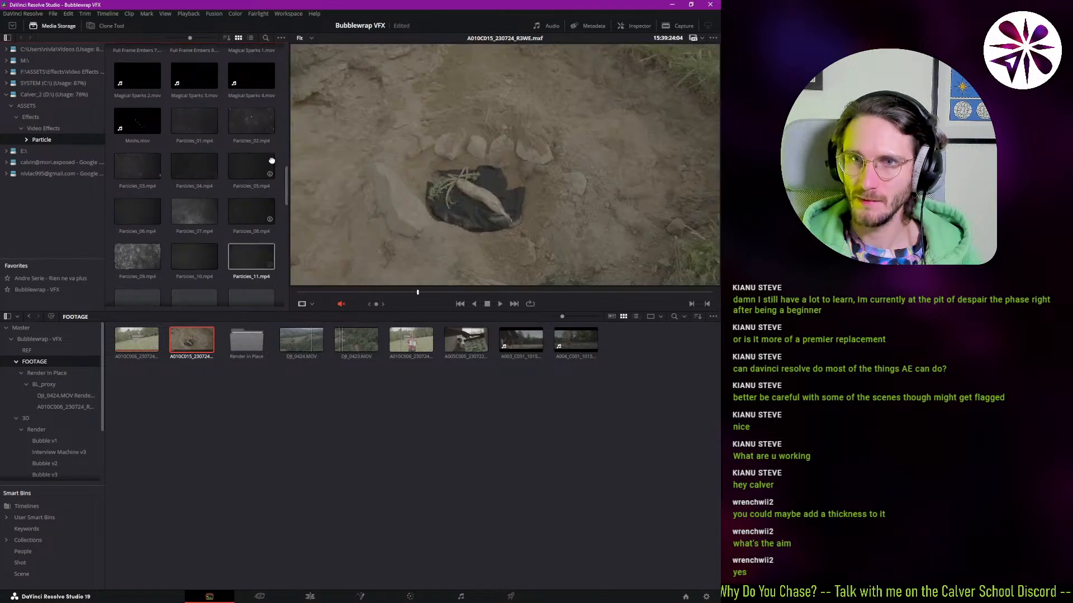
{"action": "scroll", "coordinate": [249, 202], "scroll_direction": "down", "scroll_amount": 4}
{"action": "scroll", "coordinate": [249, 184], "scroll_direction": "down", "scroll_amount": 2}
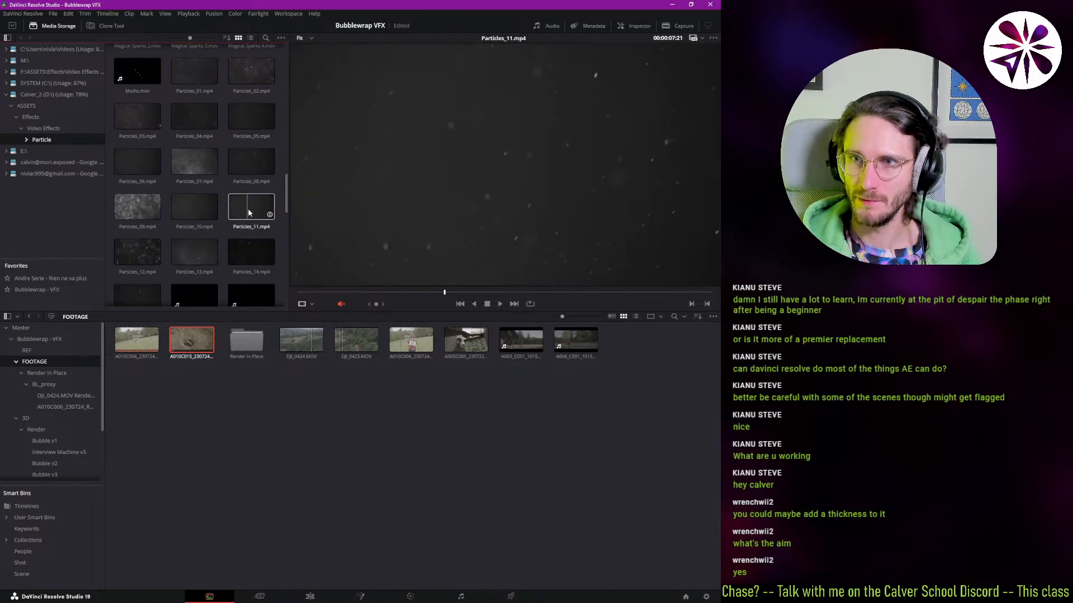
{"action": "scroll", "coordinate": [251, 166], "scroll_direction": "down", "scroll_amount": 2}
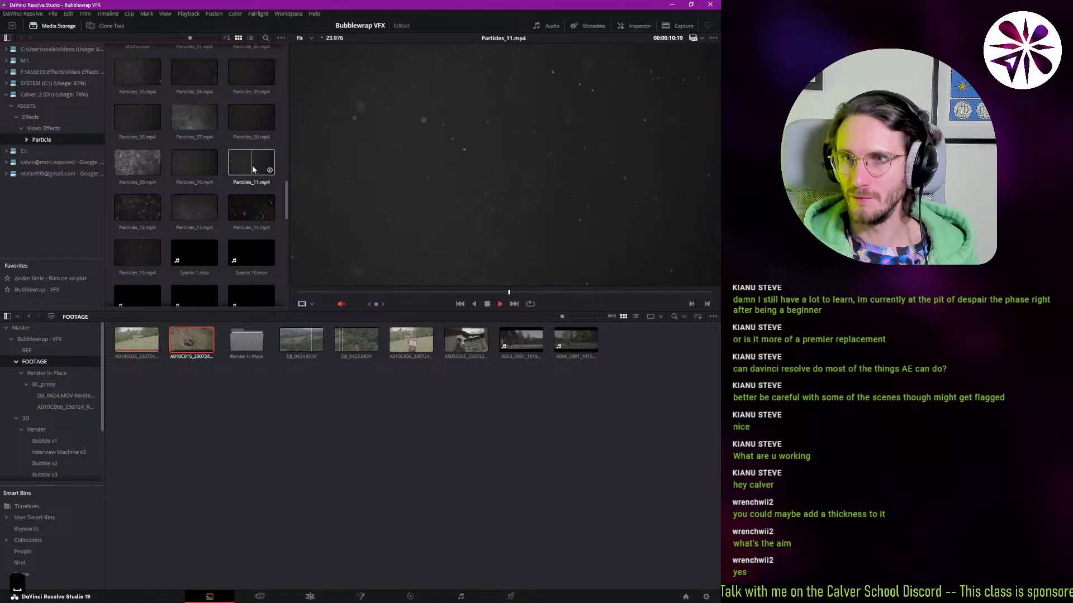
{"action": "key", "text": "space"}
{"action": "key", "text": "space"}
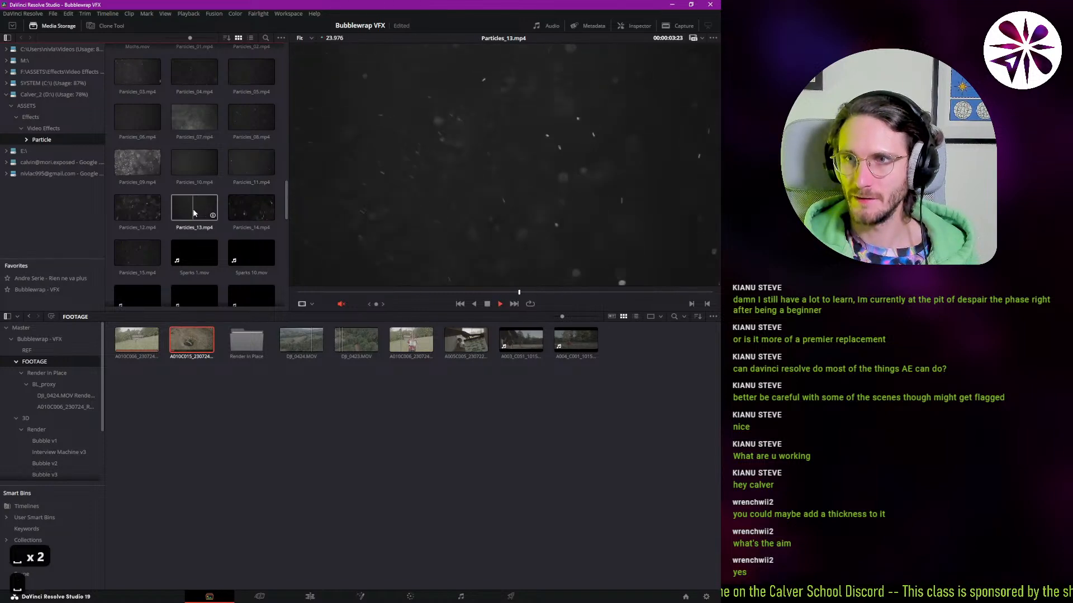
{"action": "key", "text": "space"}
{"action": "key", "text": "space"}
{"action": "key", "text": "space"}
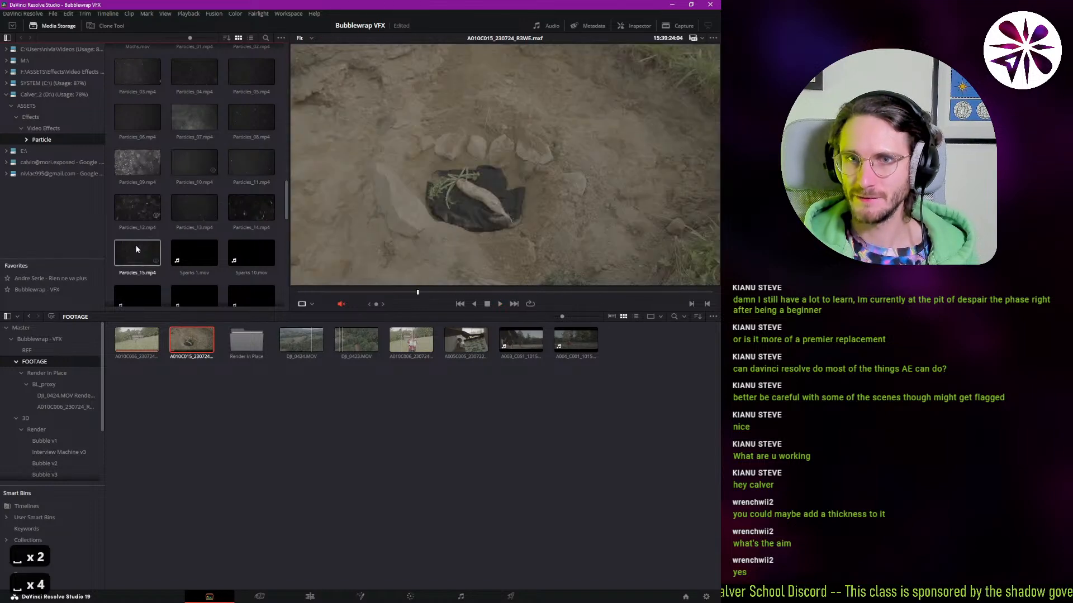
{"action": "key", "text": "space"}
{"action": "scroll", "coordinate": [203, 164], "scroll_direction": "down", "scroll_amount": 2}
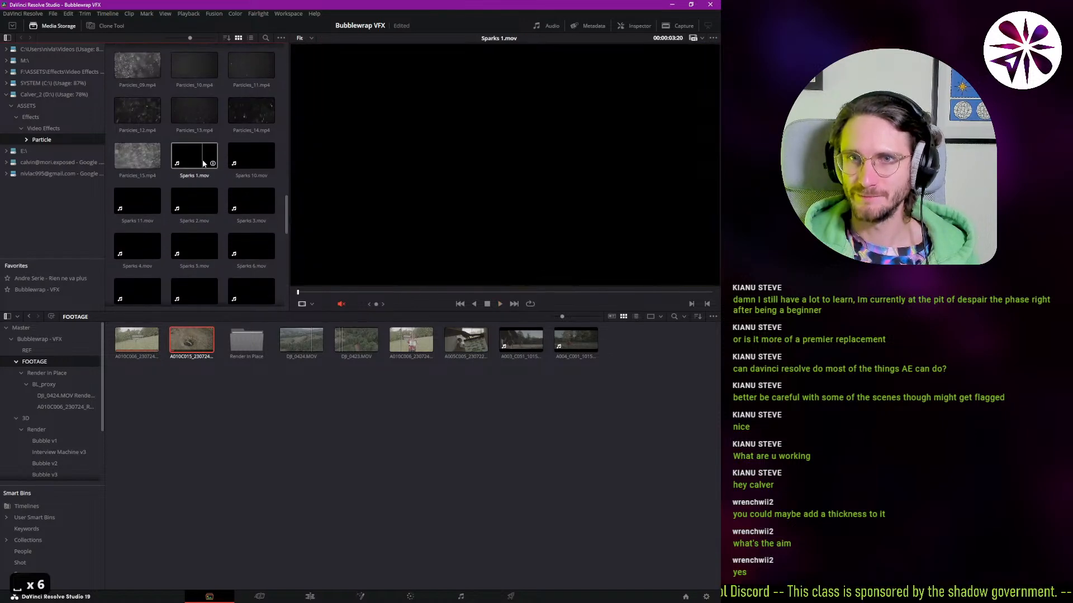
- Preview the spark, ember and bug clips in the Particle folder, including risingsparksclose4.mov and Zigzag bugs.mov
{"action": "key", "text": "space"}
{"action": "key", "text": "space"}
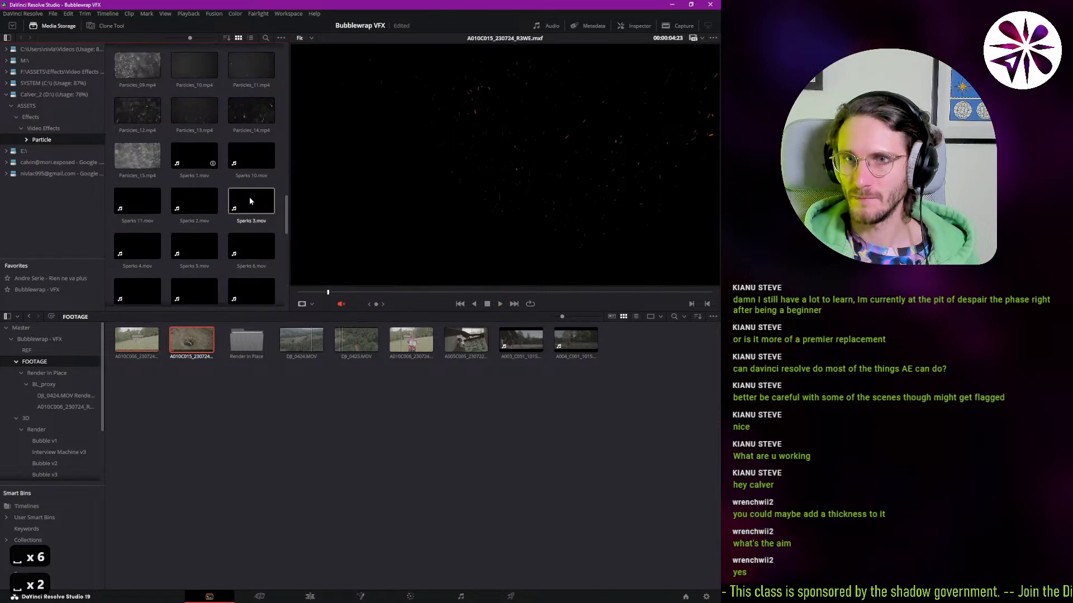
{"action": "scroll", "coordinate": [240, 190], "scroll_direction": "down", "scroll_amount": 4}
{"action": "scroll", "coordinate": [234, 184], "scroll_direction": "down", "scroll_amount": 6}
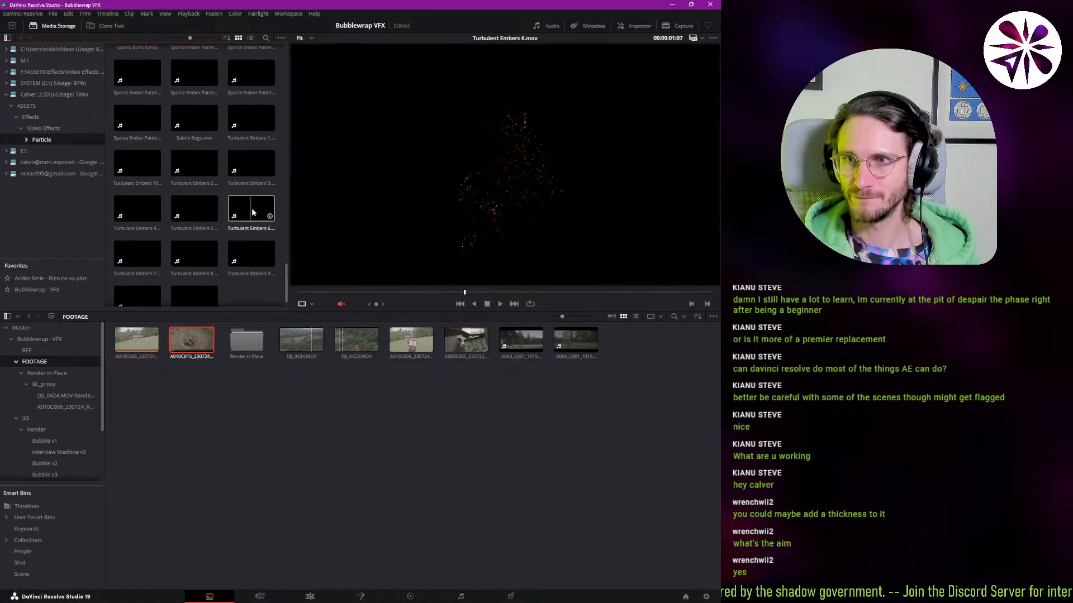
{"action": "scroll", "coordinate": [232, 173], "scroll_direction": "down", "scroll_amount": 1}
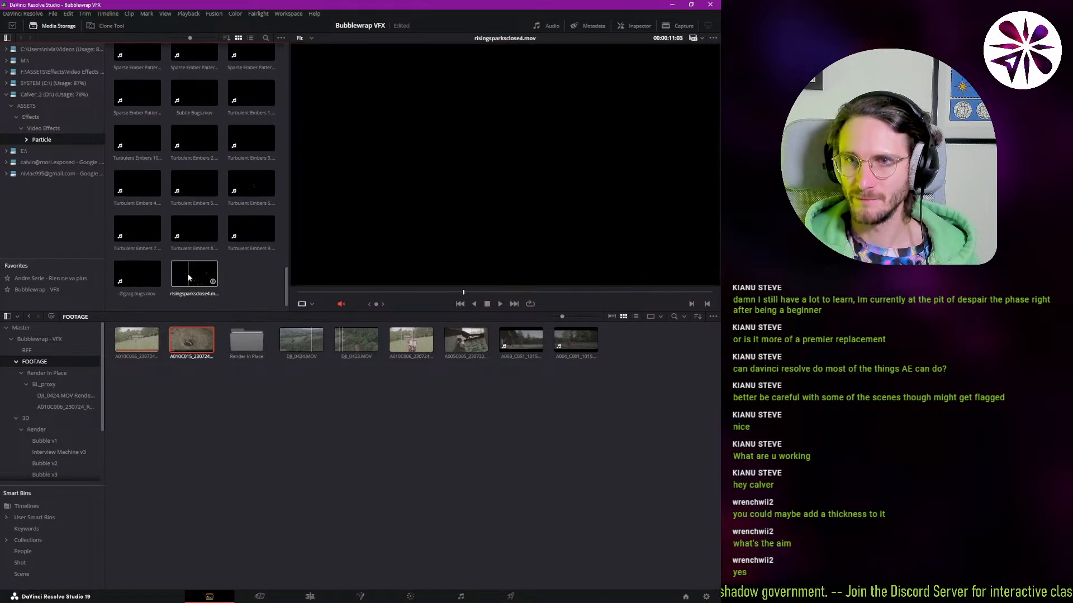
{"action": "key", "text": "space"}
{"action": "key", "text": "space"}
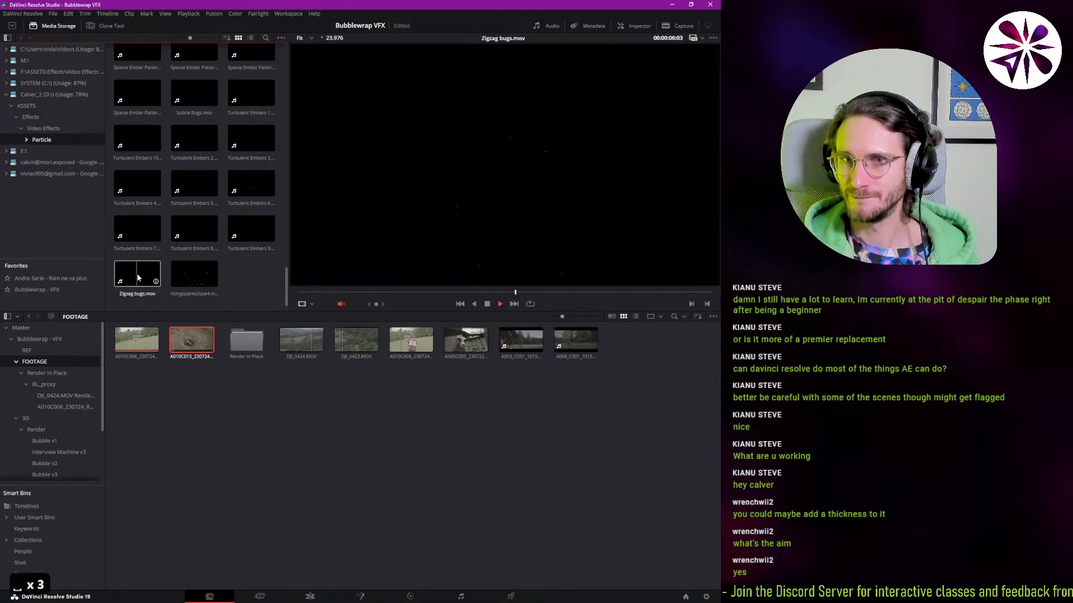
{"action": "key", "text": "space"}
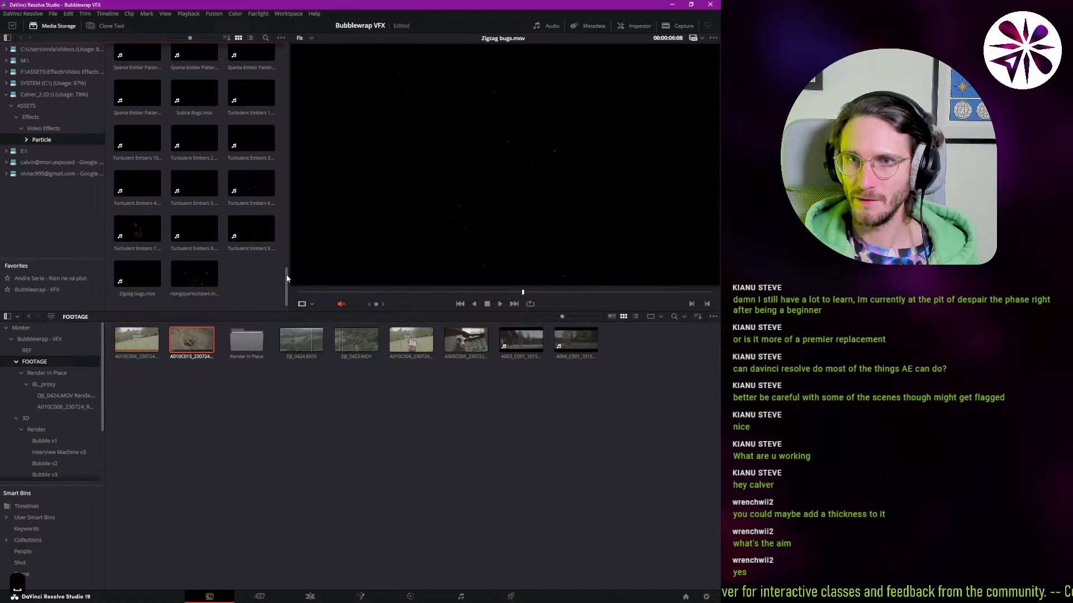
- Preview the dust clips in the Particle folder, including Particles_12, Particles_14, Particles_11, Particles_07 and Particles_04
{"action": "scroll", "coordinate": [223, 157], "scroll_direction": "up", "scroll_amount": 5}
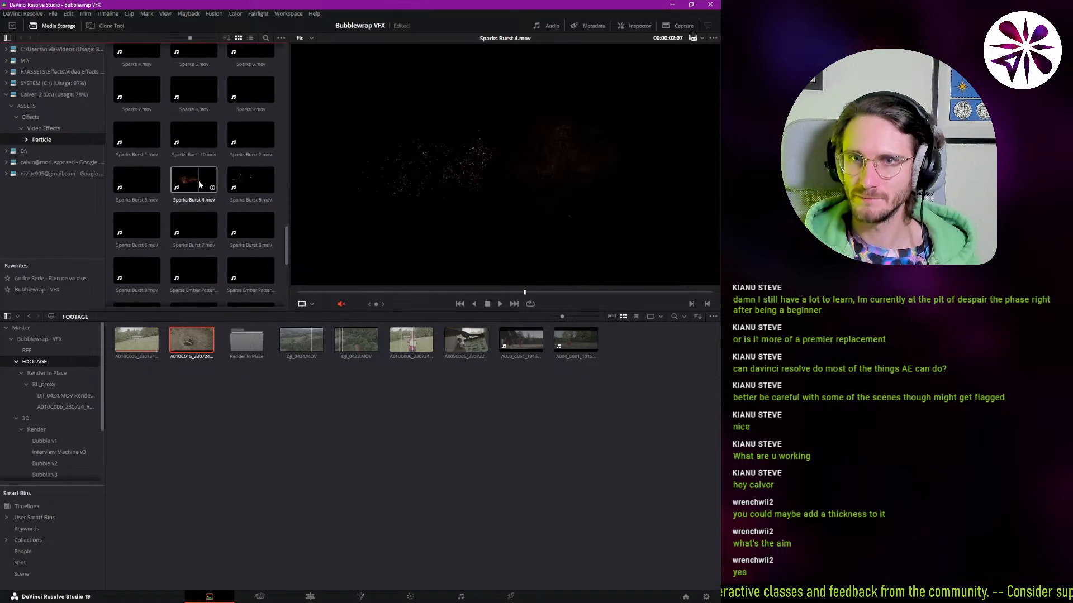
{"action": "scroll", "coordinate": [150, 232], "scroll_direction": "up", "scroll_amount": 5}
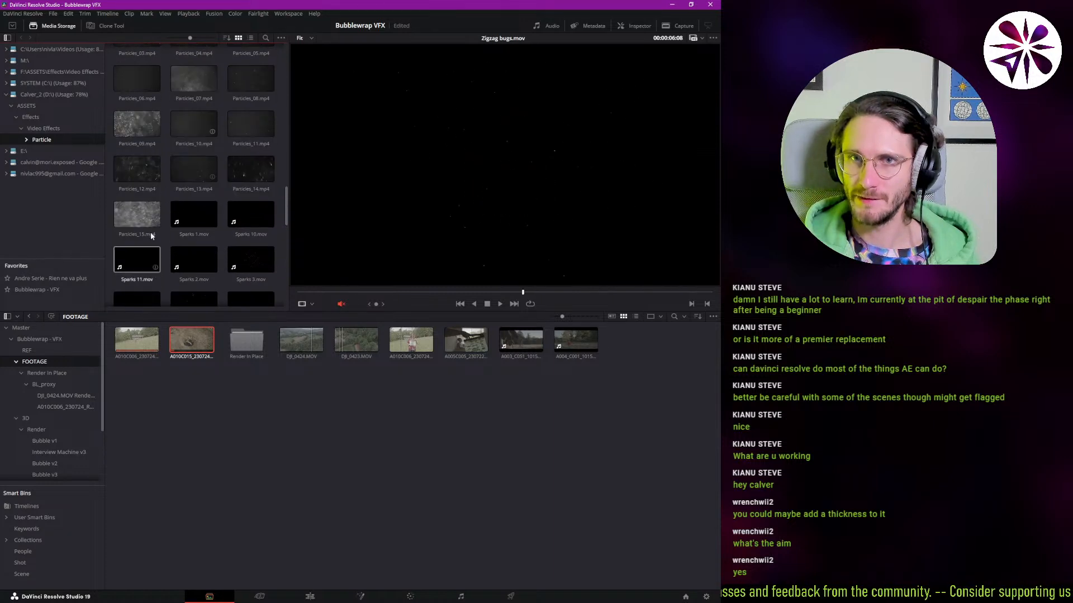
{"action": "key", "text": "space"}
{"action": "key", "text": "space"}
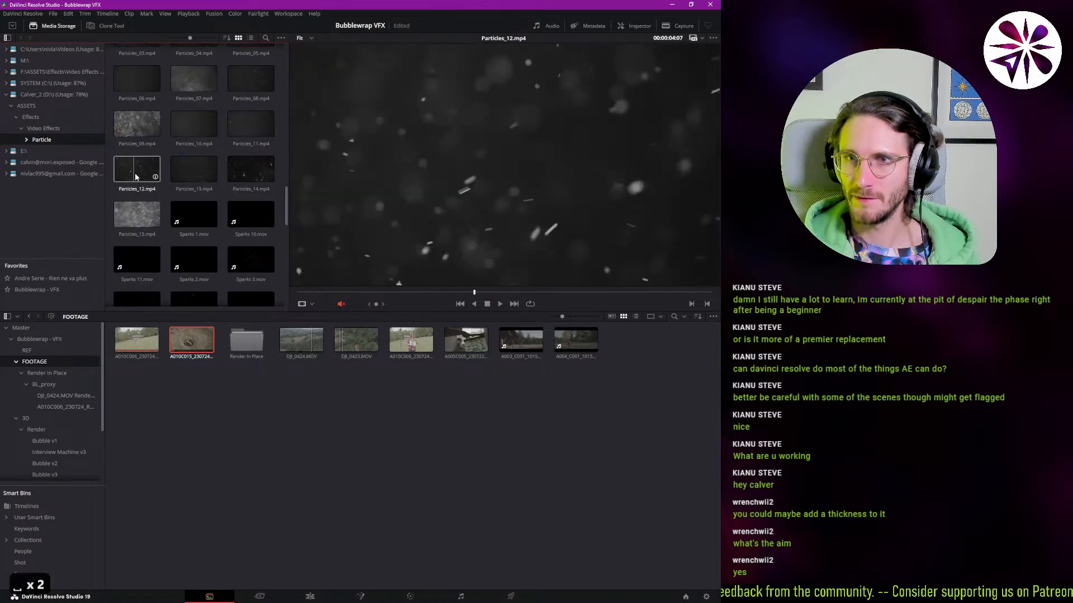
{"action": "key", "text": "space"}
{"action": "key", "text": "space"}
{"action": "key", "text": "space"}
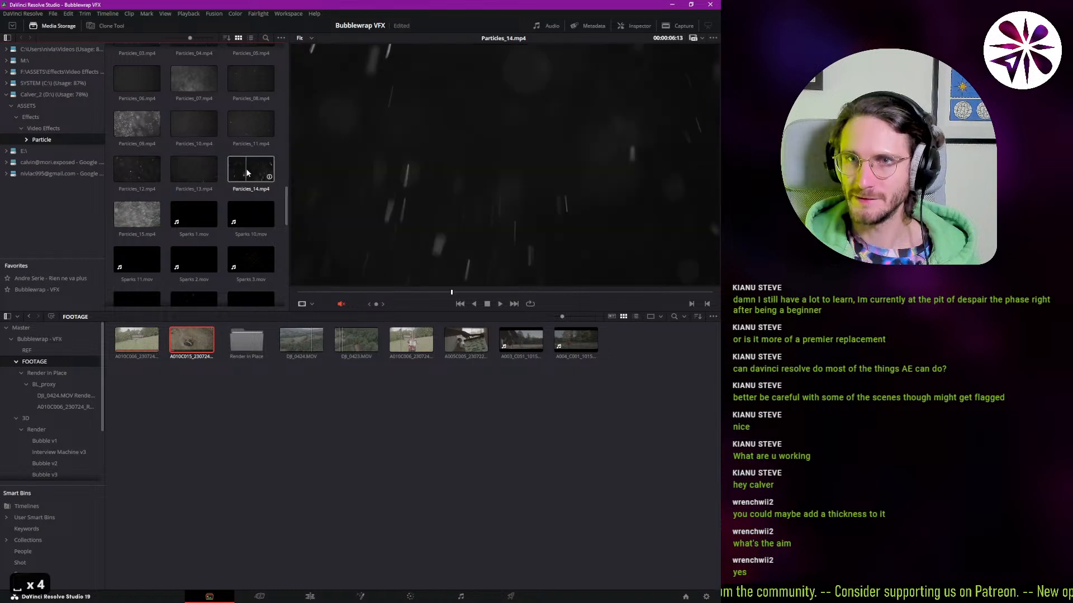
{"action": "scroll", "coordinate": [250, 191], "scroll_direction": "up", "scroll_amount": 2}
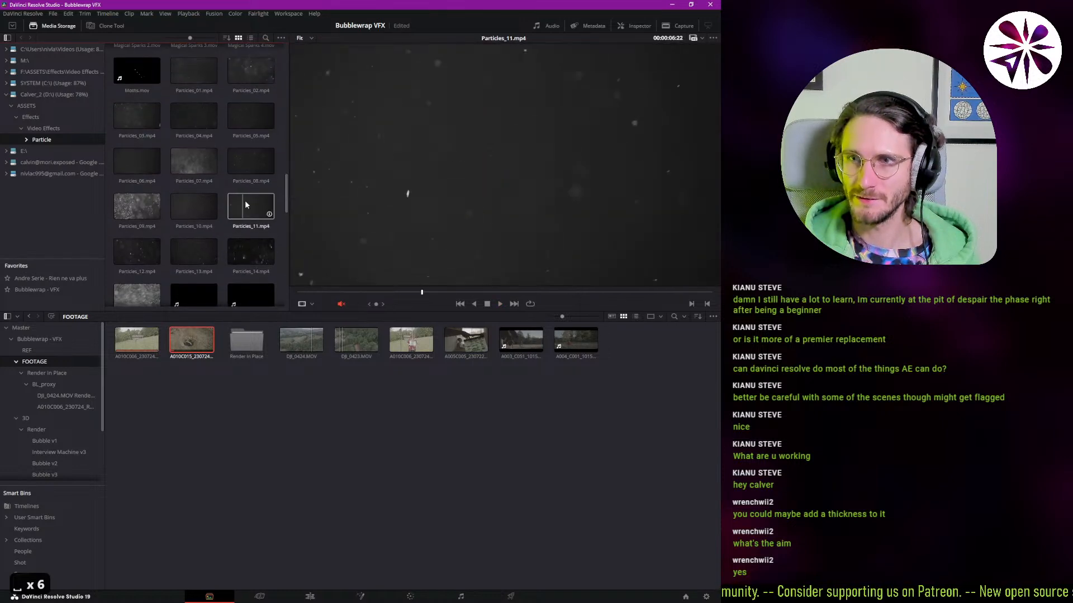
{"action": "key", "text": "space"}
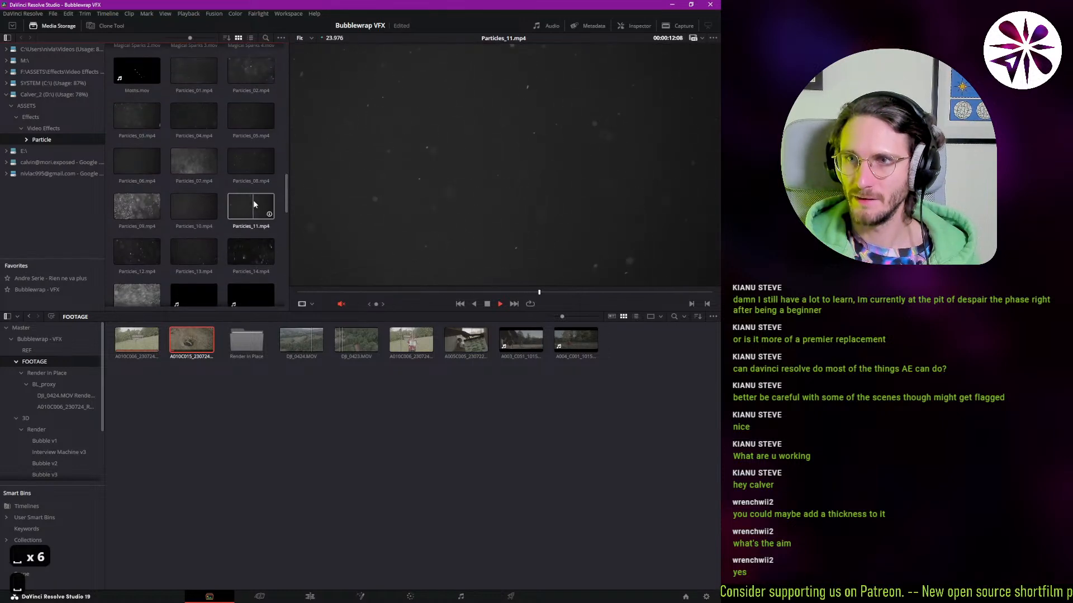
{"action": "key", "text": "space"}
{"action": "key", "text": "space"}
{"action": "key", "text": "space"}
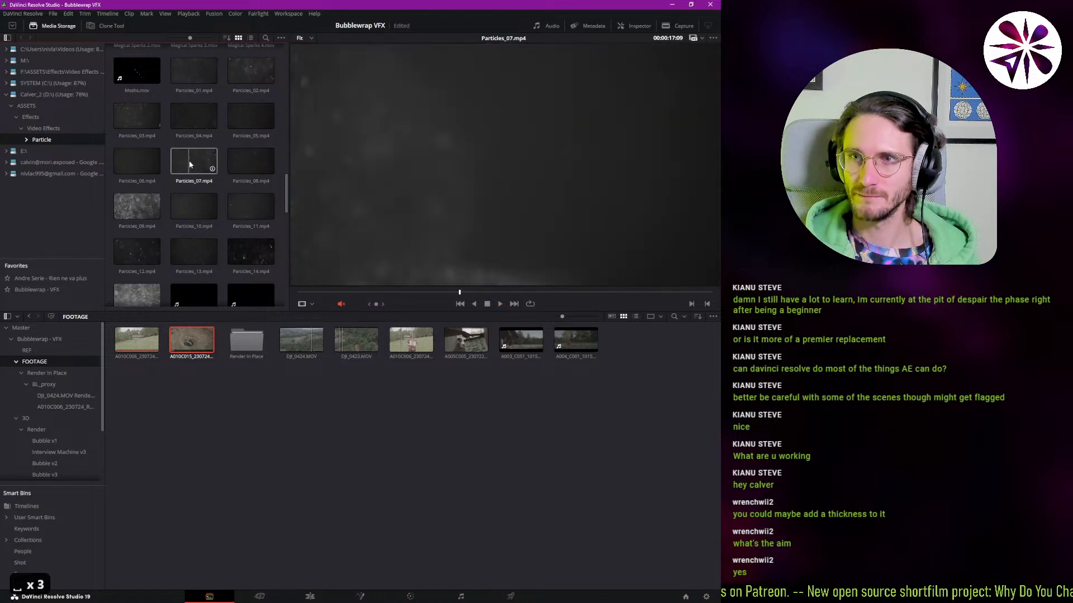
{"action": "key", "text": "space"}
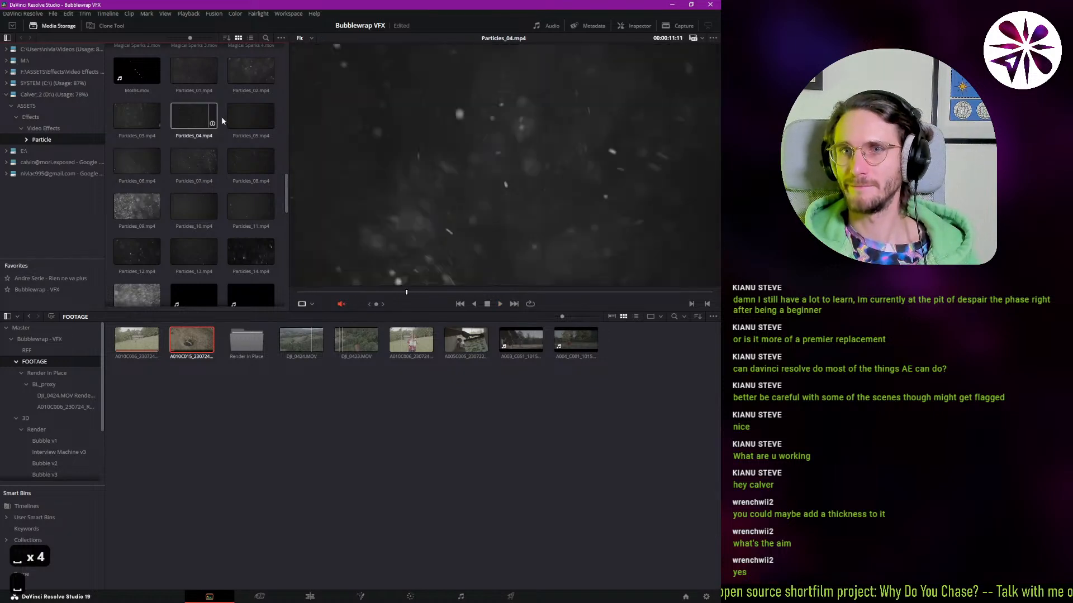
{"action": "key", "text": "space"}
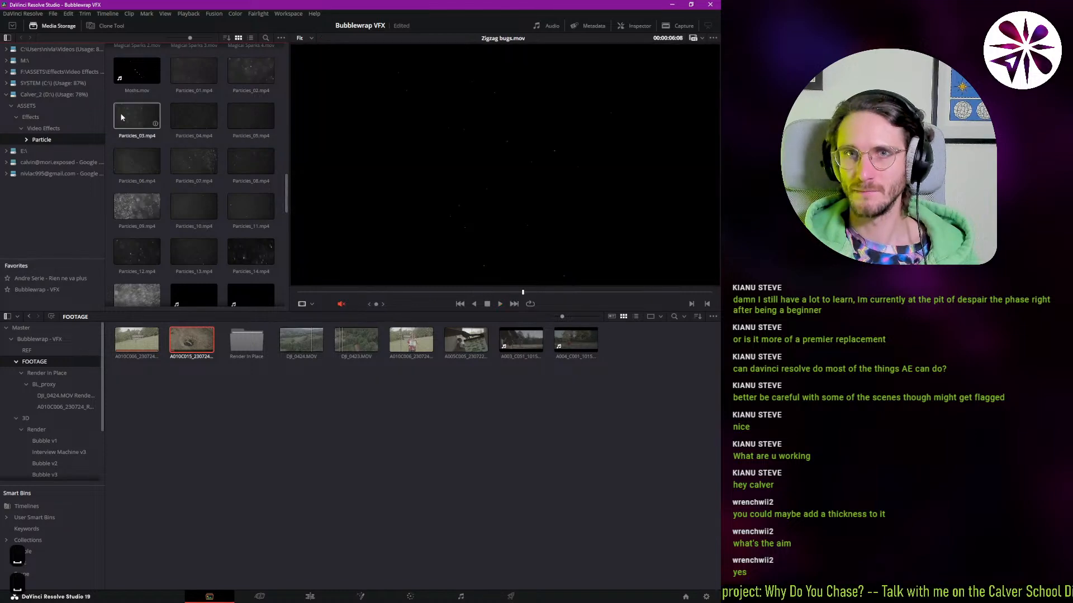
- Preview Particles_01.mp4, look through the remaining ember clips, and go up to the parent Video Effects folder
{"action": "scroll", "coordinate": [122, 113], "scroll_direction": "up", "scroll_amount": 3}
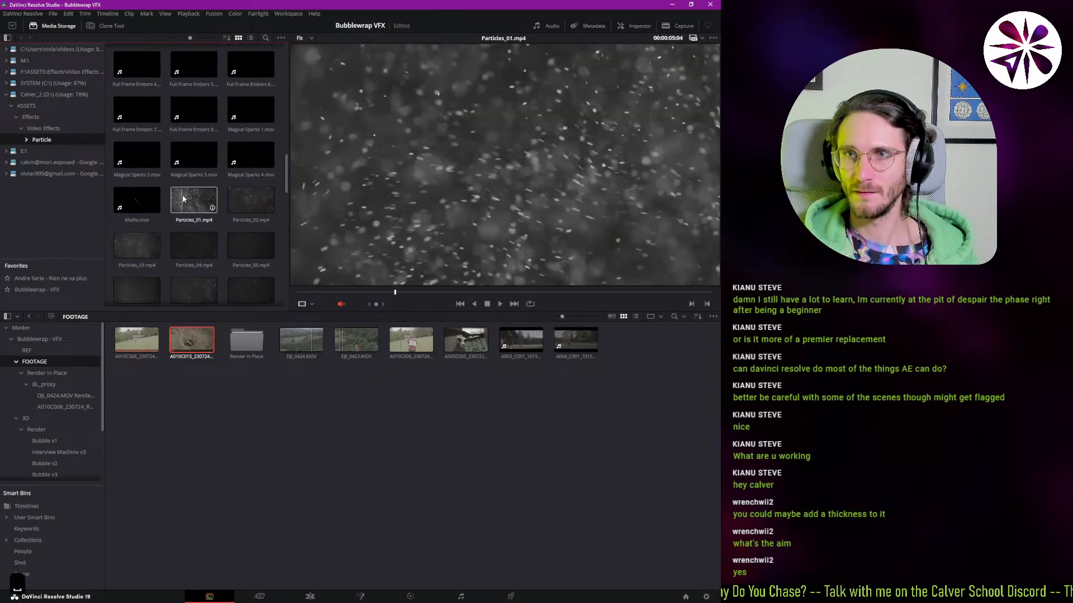
{"action": "key", "text": "space"}
{"action": "key", "text": "space"}
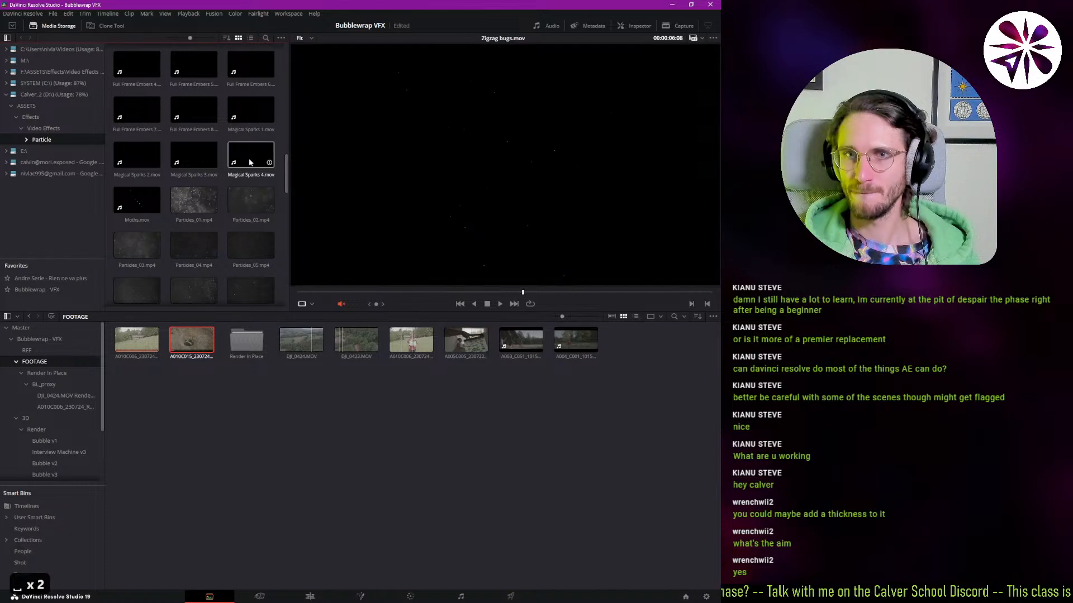
{"action": "scroll", "coordinate": [238, 159], "scroll_direction": "up", "scroll_amount": 5}
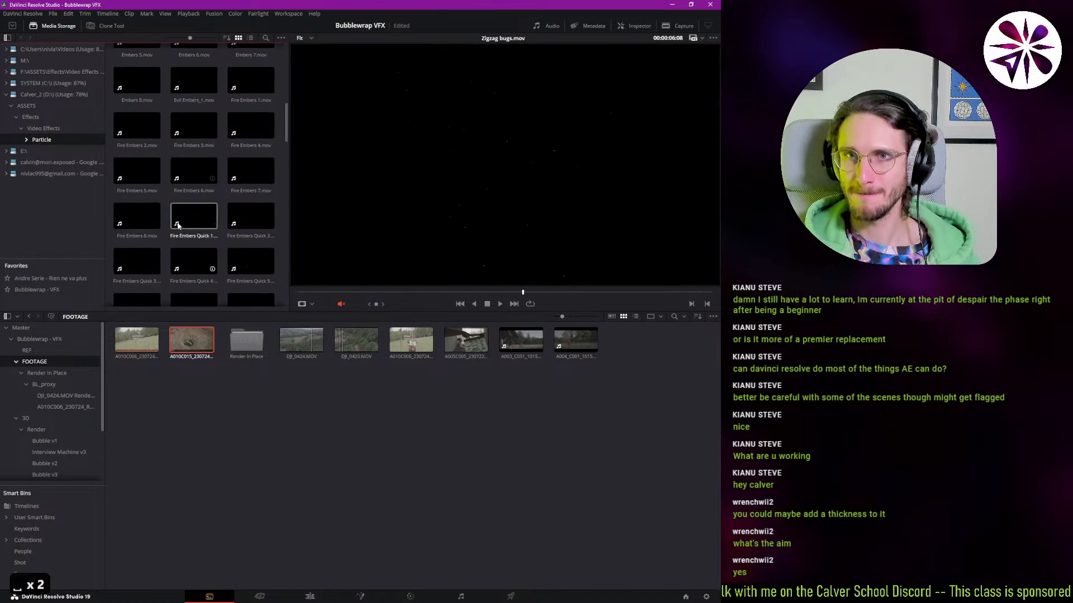
{"action": "scroll", "coordinate": [206, 166], "scroll_direction": "up", "scroll_amount": 6}
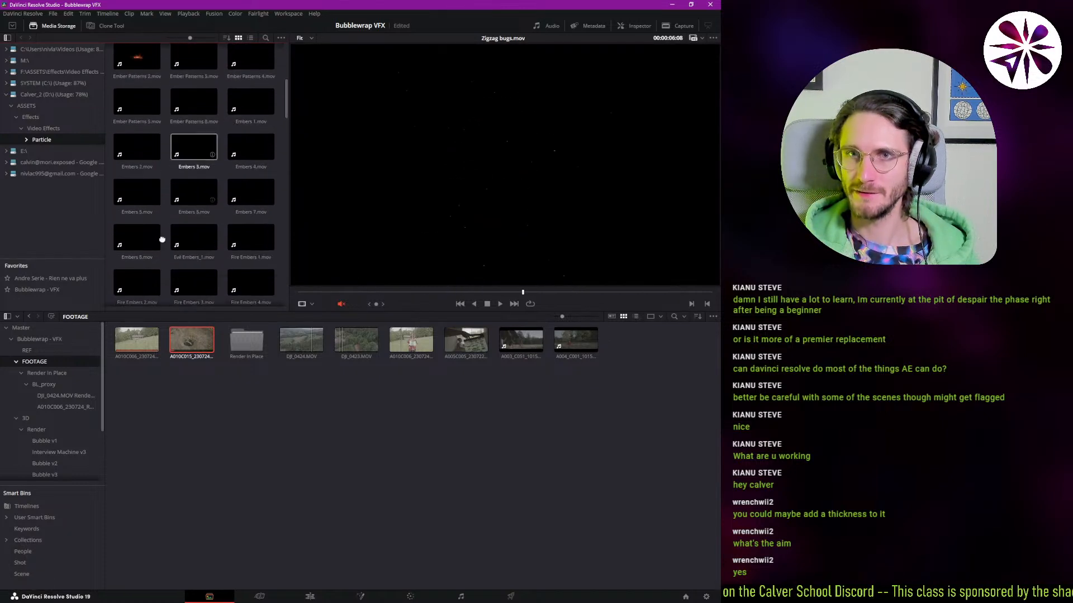
{"action": "scroll", "coordinate": [170, 201], "scroll_direction": "up", "scroll_amount": 2}
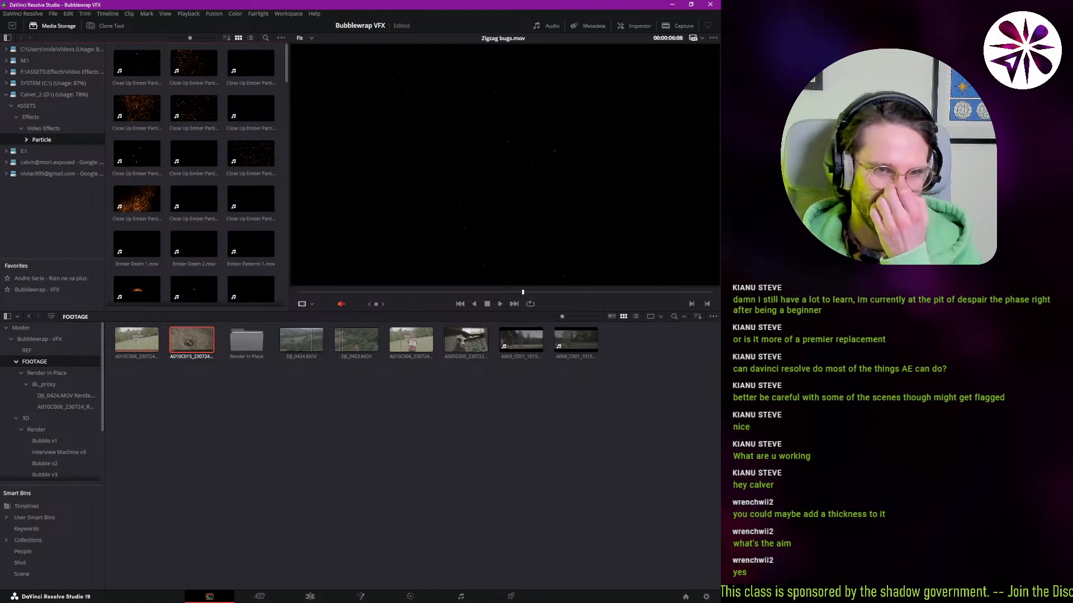
{"action": "key", "text": "BackSpace"}
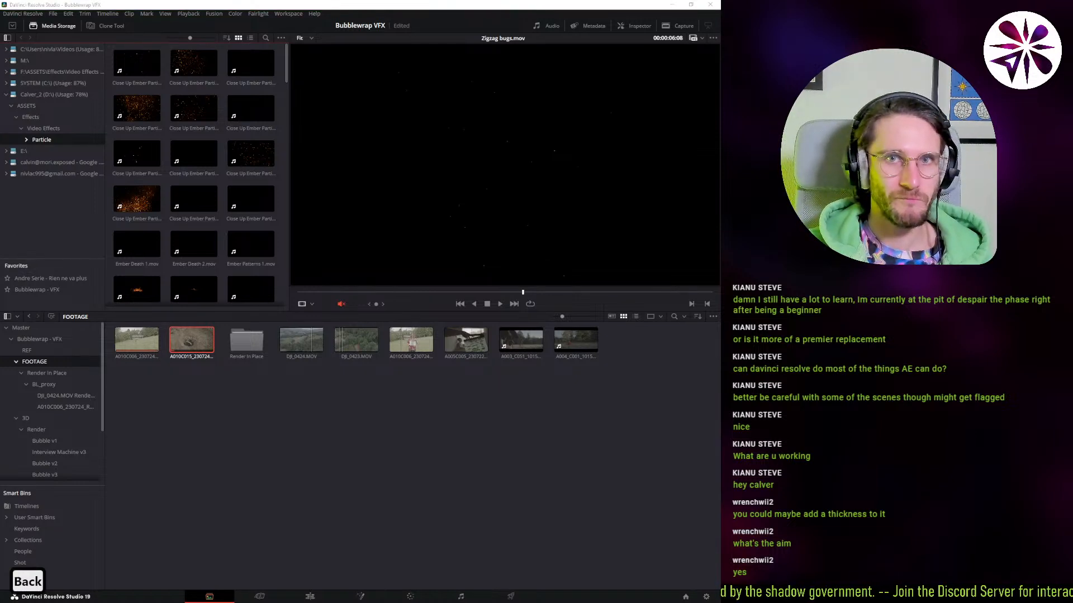
{"action": "left_click", "coordinate": [60, 129]}
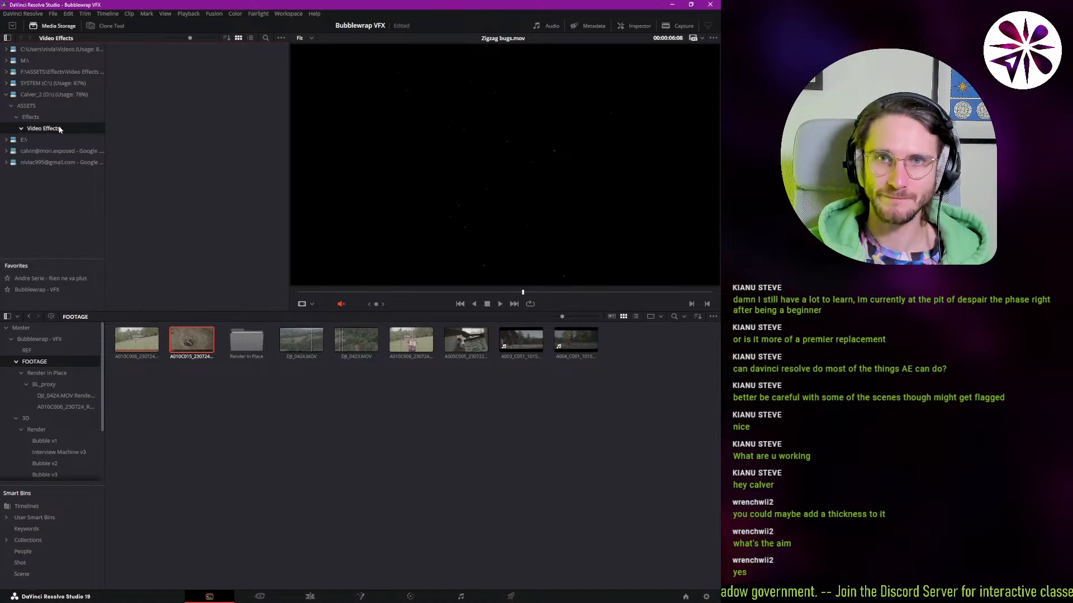
{"action": "key", "text": "Down"}
{"action": "key", "text": "Down"}
{"action": "key", "text": "Down"}
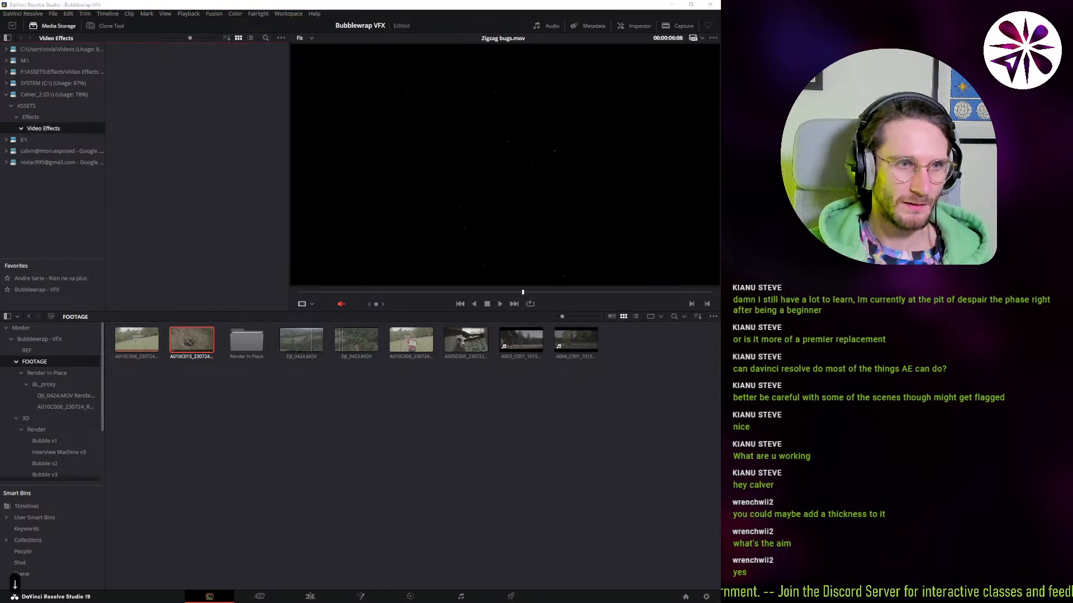
{"action": "key", "text": "Up"}
{"action": "key", "text": "Down"}
{"action": "key", "text": "Down"}
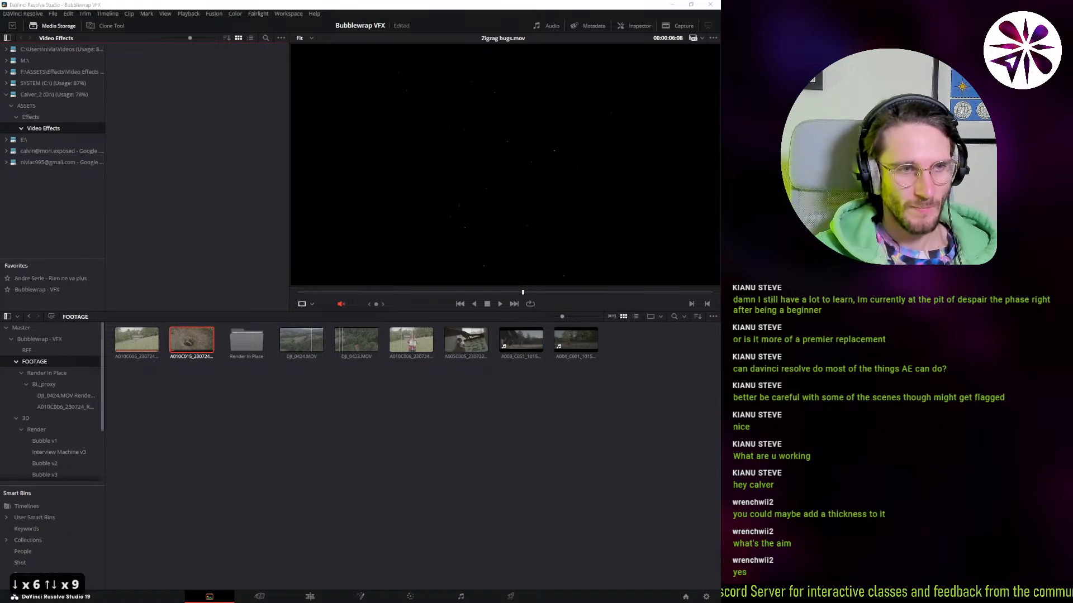
{"action": "key", "text": "Up"}
{"action": "key", "text": "Up"}
{"action": "key", "text": "Up"}
{"action": "key", "text": "Down"}
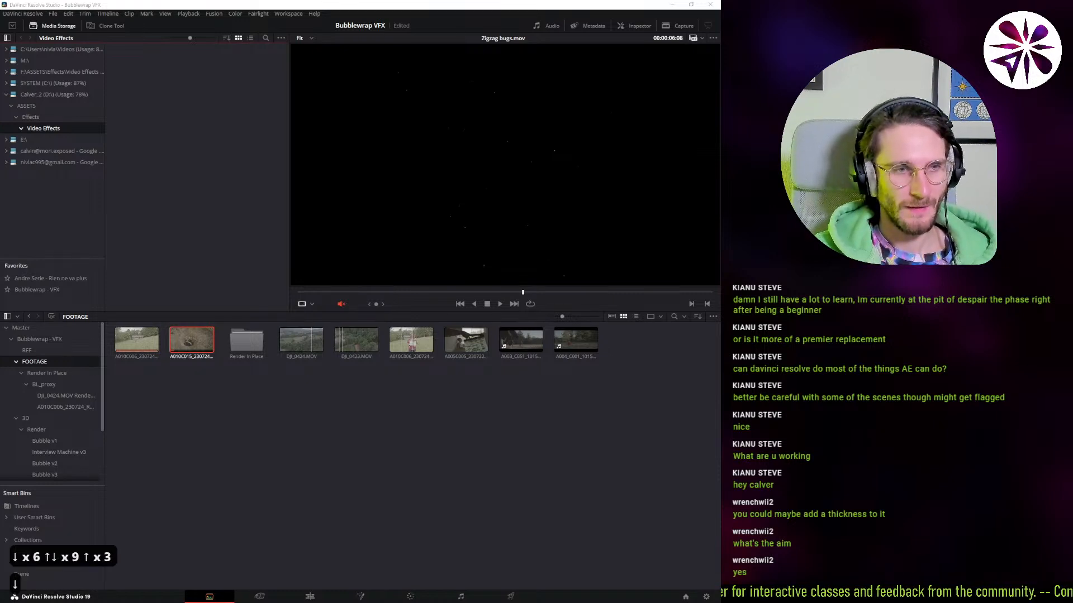
{"action": "key", "text": "Up"}
{"action": "key", "text": "Up"}
{"action": "key", "text": "Up"}
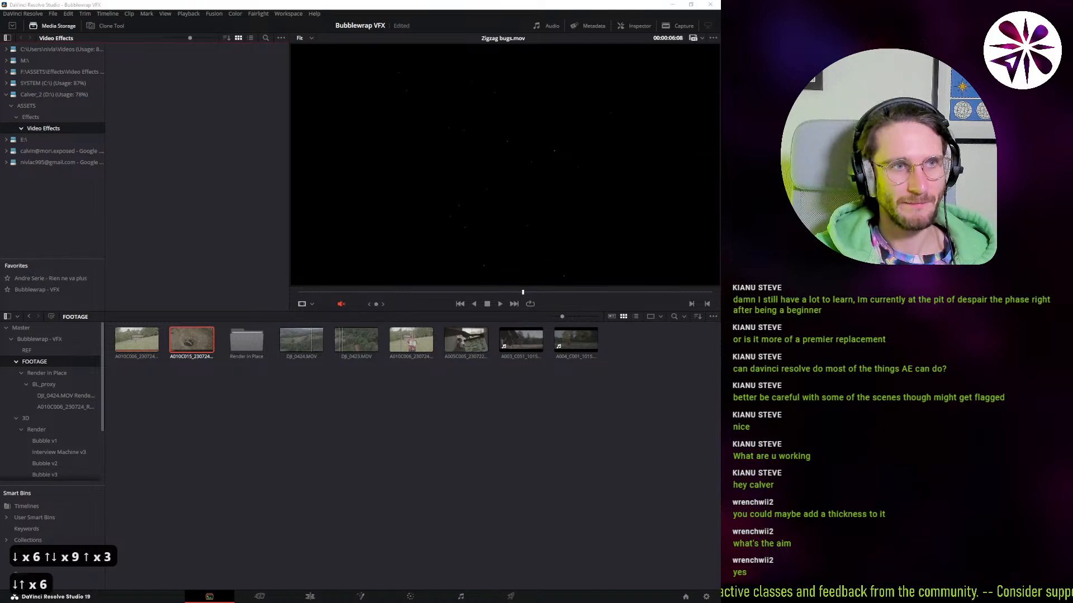
{"action": "key", "text": "Down"}
{"action": "key", "text": "Up"}
{"action": "key", "text": "Down"}
{"action": "key", "text": "Up"}
{"action": "key", "text": "Down"}
{"action": "key", "text": "Up"}
{"action": "key", "text": "Down"}
{"action": "key", "text": "Up"}
{"action": "key", "text": "Down"}
{"action": "key", "text": "Up"}
{"action": "key", "text": "Down"}
{"action": "key", "text": "Up"}
{"action": "key", "text": "Down"}
{"action": "key", "text": "Up"}
{"action": "key", "text": "Down"}
{"action": "key", "text": "Up"}
{"action": "key", "text": "Down"}
{"action": "key", "text": "Up"}
{"action": "key", "text": "Down"}
{"action": "key", "text": "Up"}
{"action": "key", "text": "Down"}
{"action": "key", "text": "Up"}
{"action": "key", "text": "Down"}
{"action": "key", "text": "Up"}
{"action": "key", "text": "Down"}
{"action": "key", "text": "Up"}
{"action": "key", "text": "Down"}
{"action": "key", "text": "Up"}
{"action": "key", "text": "Down"}
{"action": "key", "text": "Up"}
{"action": "key", "text": "Down"}
{"action": "key", "text": "Up"}
{"action": "key", "text": "Down"}
{"action": "key", "text": "Up"}
{"action": "key", "text": "Down"}
{"action": "key", "text": "Up"}
{"action": "key", "text": "Down"}
{"action": "key", "text": "Up"}
{"action": "key", "text": "Down"}
{"action": "key", "text": "Down"}
{"action": "key", "text": "Down"}
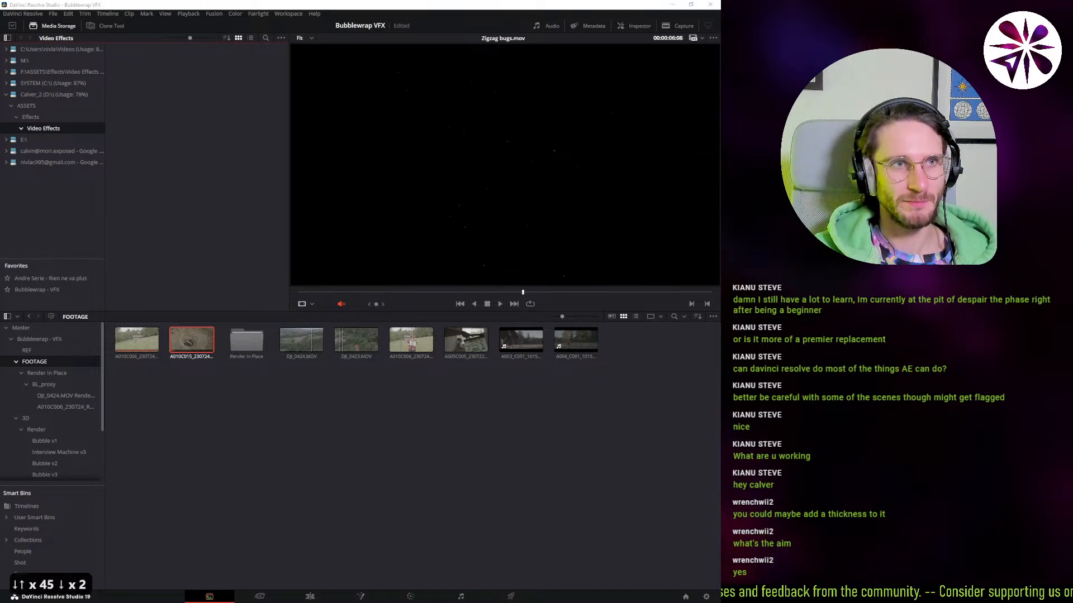
{"action": "key", "text": "Up"}
{"action": "key", "text": "Up"}
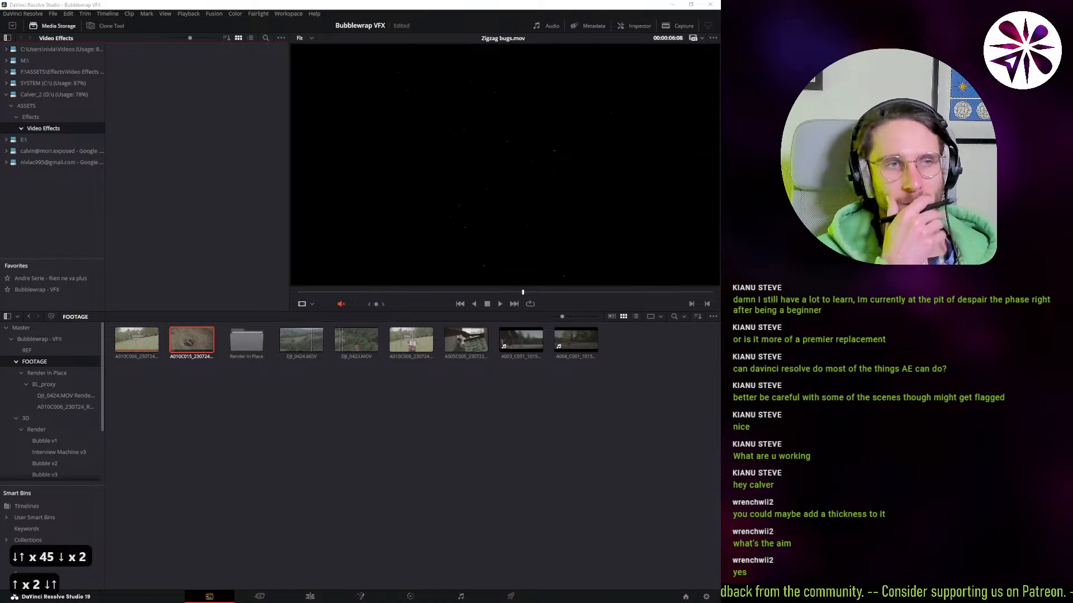
{"action": "key", "text": "Down"}
{"action": "key", "text": "Up"}
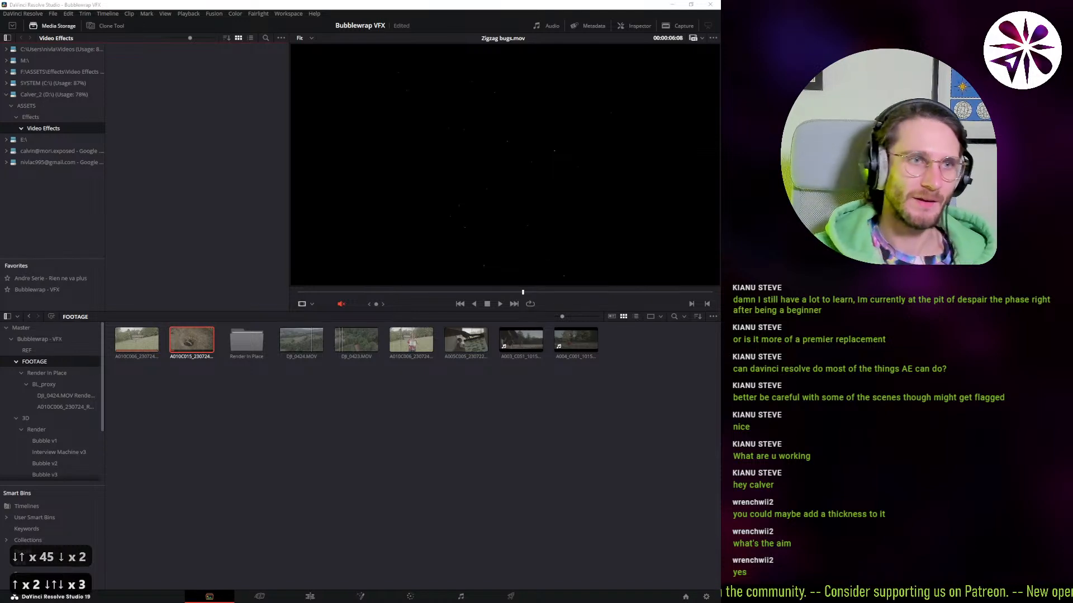
- Switch to the Fusion page and clear the node selection in the composition
{"action": "left_click", "coordinate": [311, 518]}
{"action": "left_click", "coordinate": [359, 596]}
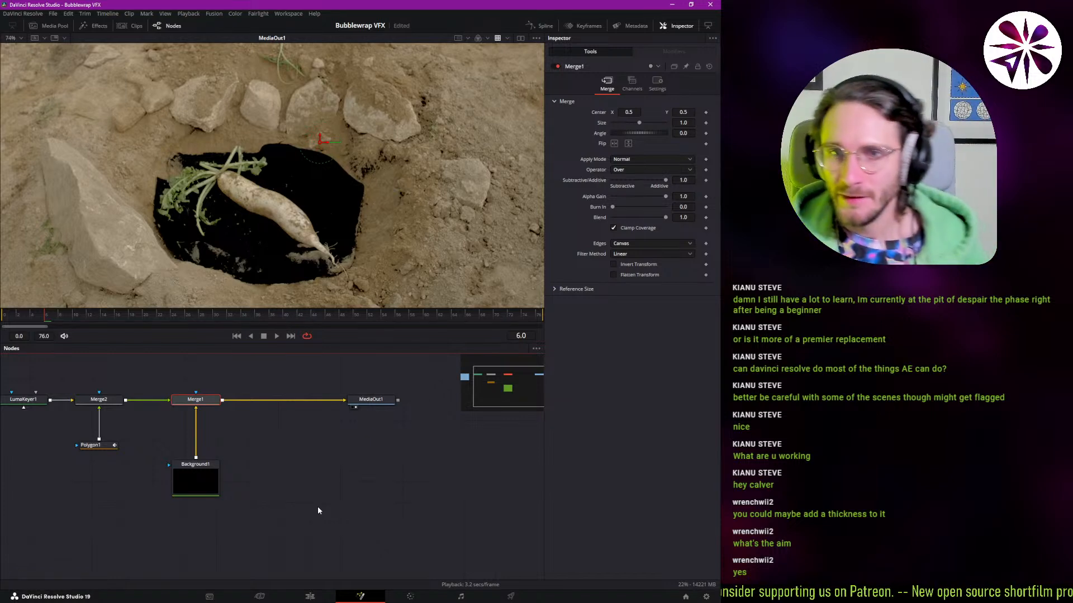
{"action": "left_click", "coordinate": [262, 460]}
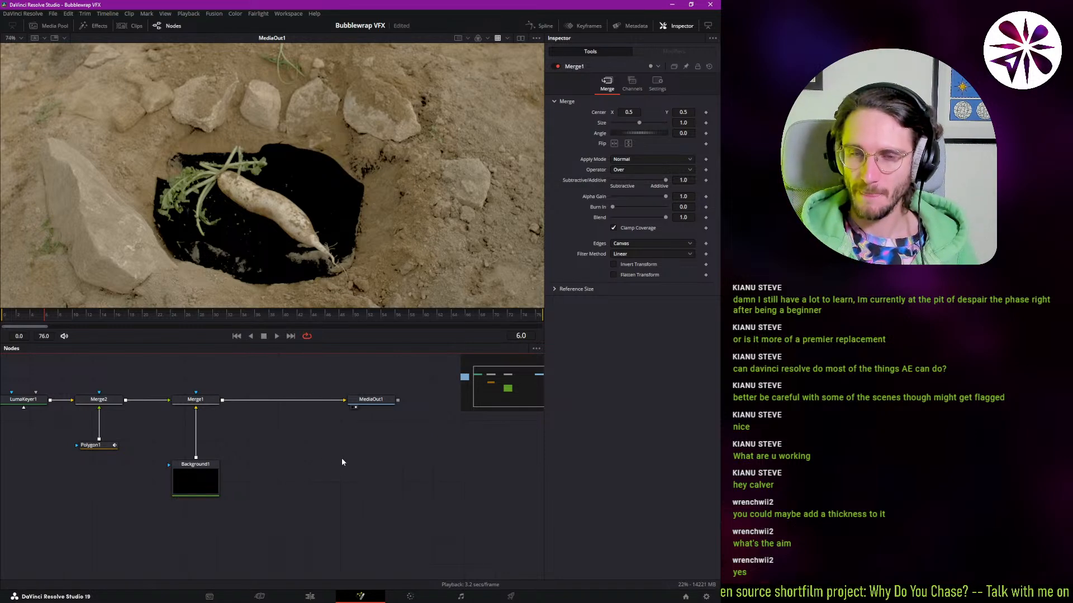
{"action": "key", "text": "ctrl+space"}
{"action": "type", "text": "poly"}
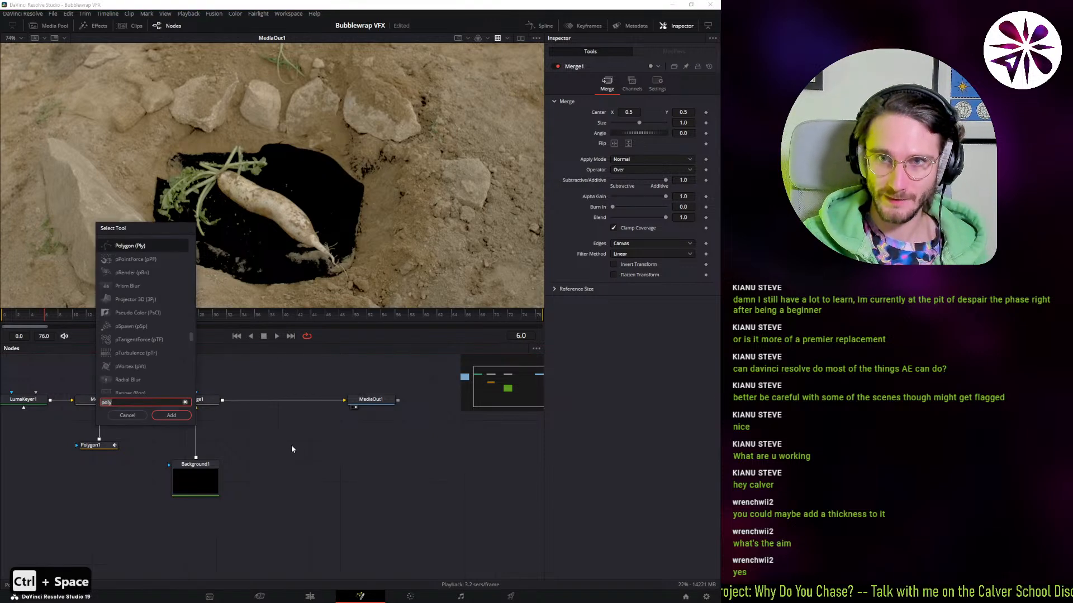
{"action": "key", "text": "BackSpace"}
{"action": "key", "text": "BackSpace"}
{"action": "key", "text": "BackSpace"}
{"action": "key", "text": "BackSpace"}
{"action": "type", "text": "noi"}
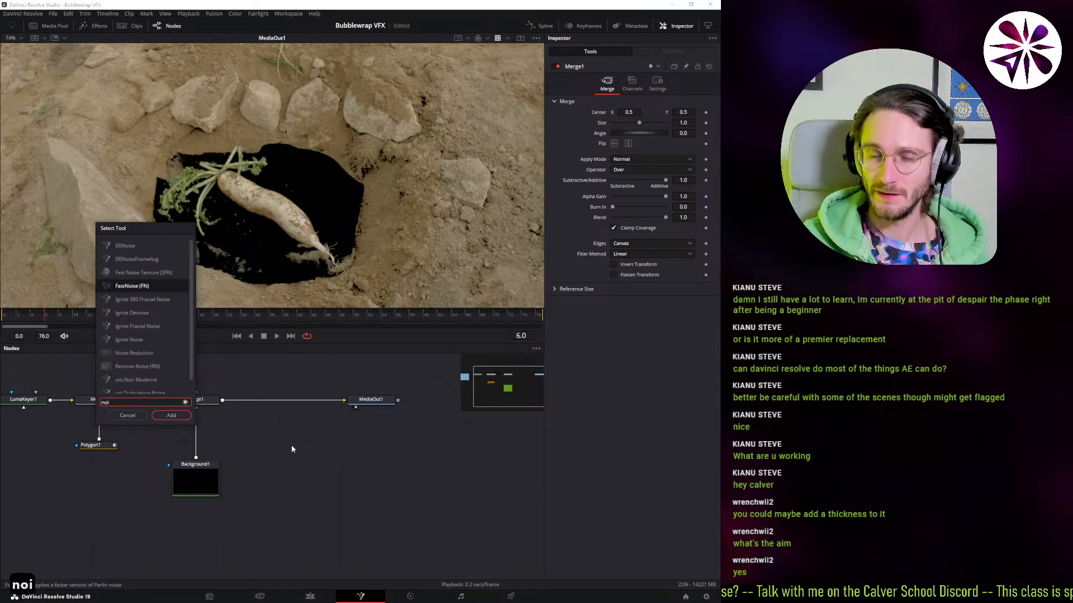
{"action": "key", "text": "ctrl+a"}
{"action": "key", "text": "BackSpace"}
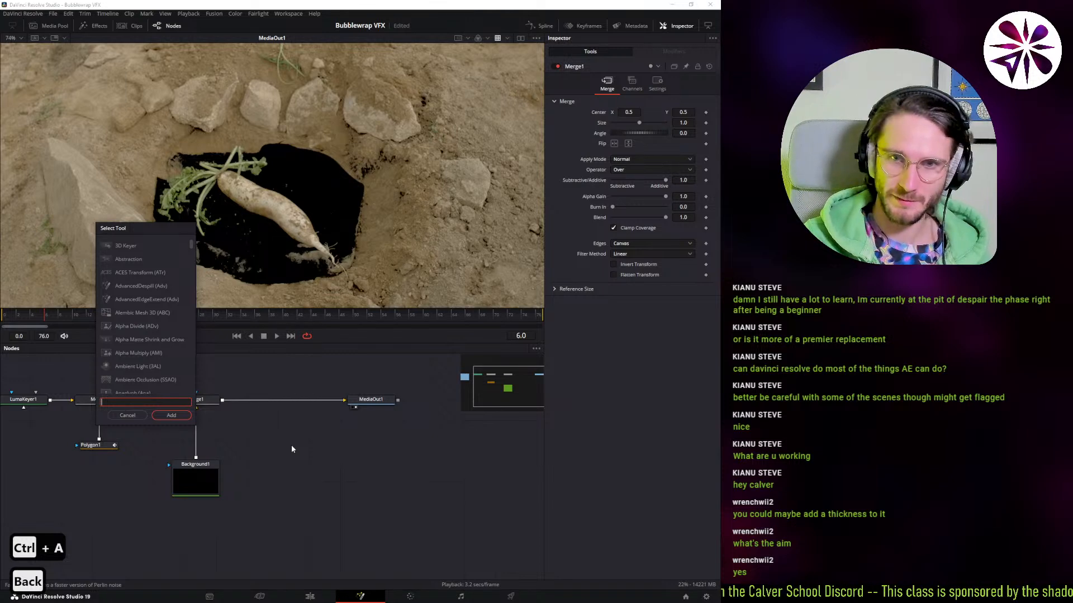
{"action": "key", "text": "Escape"}
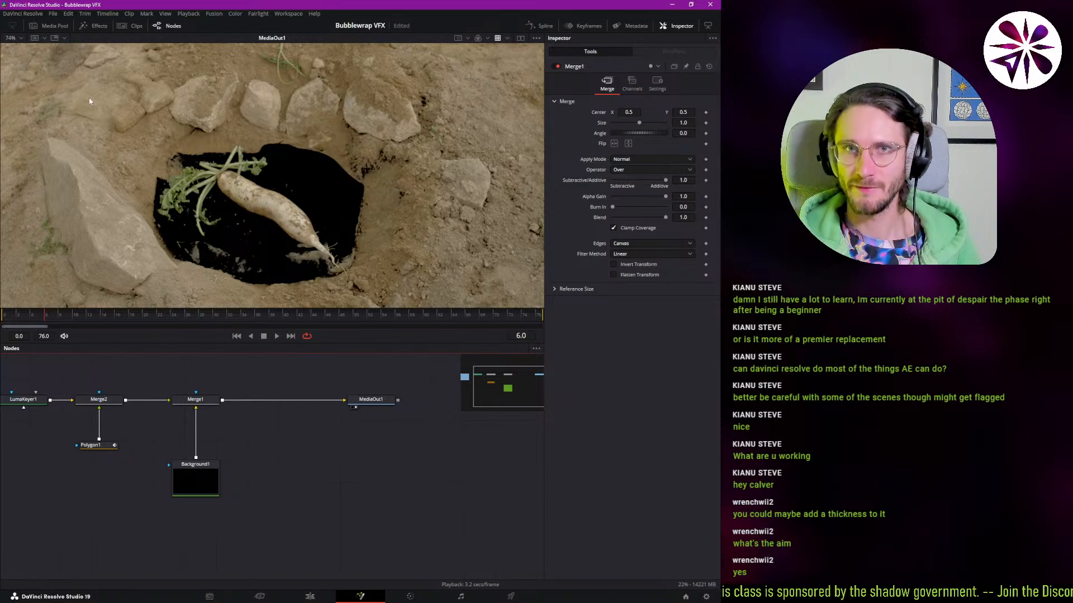
- Open the effects library, look through the Position and Tracking tool categories, and display the Particles tools
{"action": "left_click", "coordinate": [92, 25]}
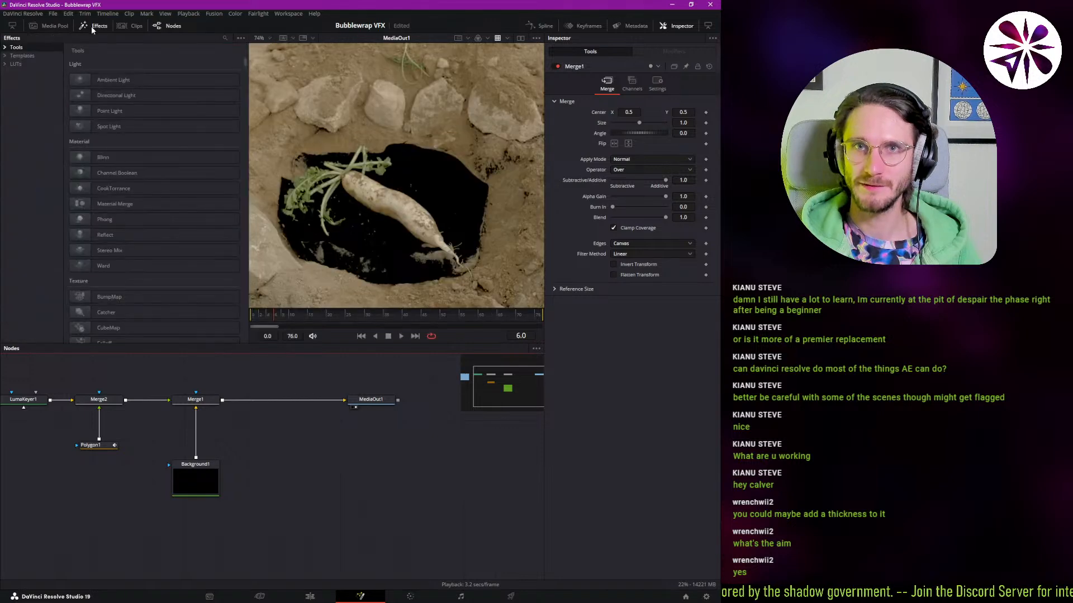
{"action": "left_click", "coordinate": [31, 50]}
{"action": "left_click", "coordinate": [6, 48]}
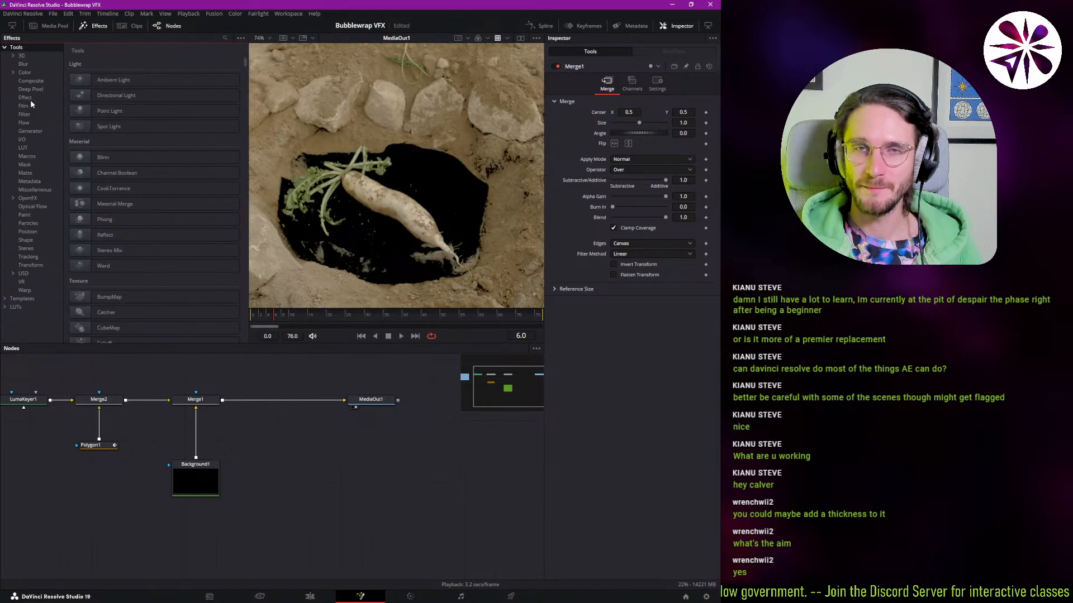
{"action": "left_click", "coordinate": [34, 148]}
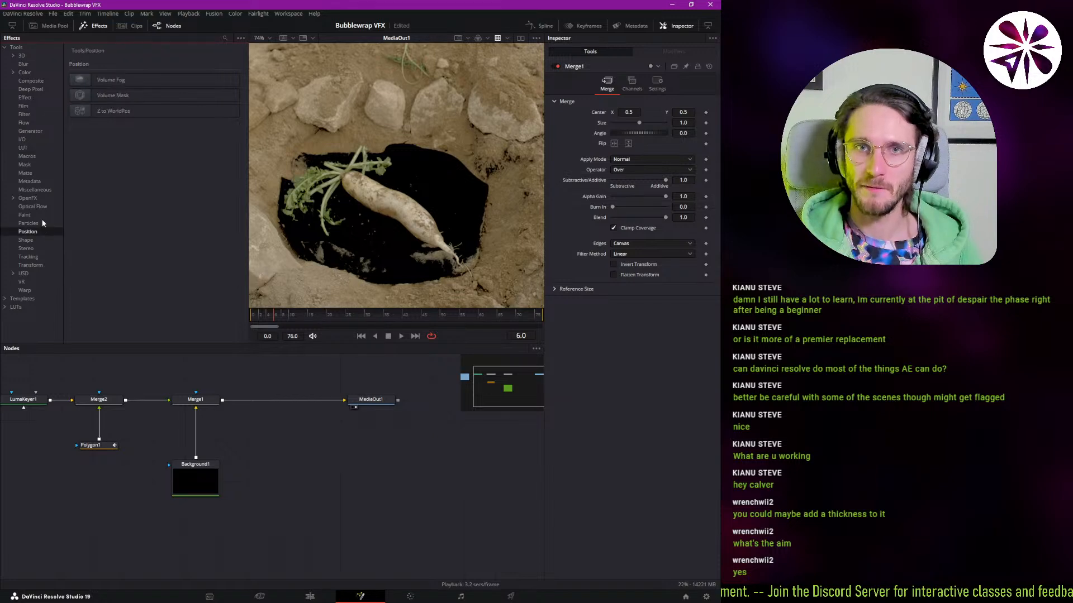
{"action": "left_click", "coordinate": [37, 191]}
{"action": "left_click", "coordinate": [39, 256]}
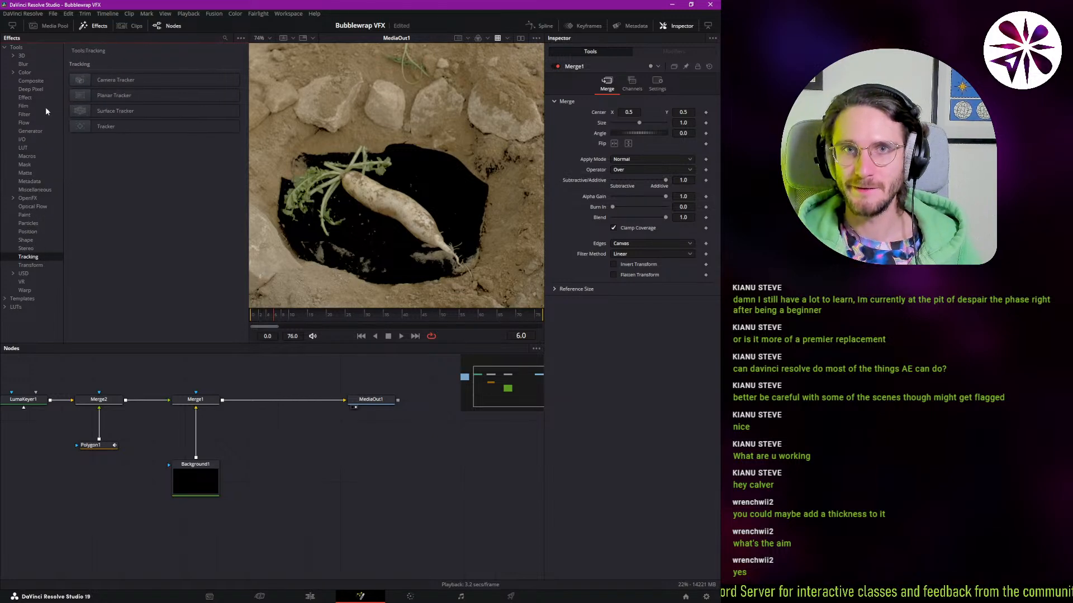
{"action": "left_click", "coordinate": [29, 222]}
- Add a pEmitter node beside Background1 in the node graph and turn off Force Source Tile Pictures
{"action": "scroll", "coordinate": [139, 173], "scroll_direction": "down", "scroll_amount": 1}
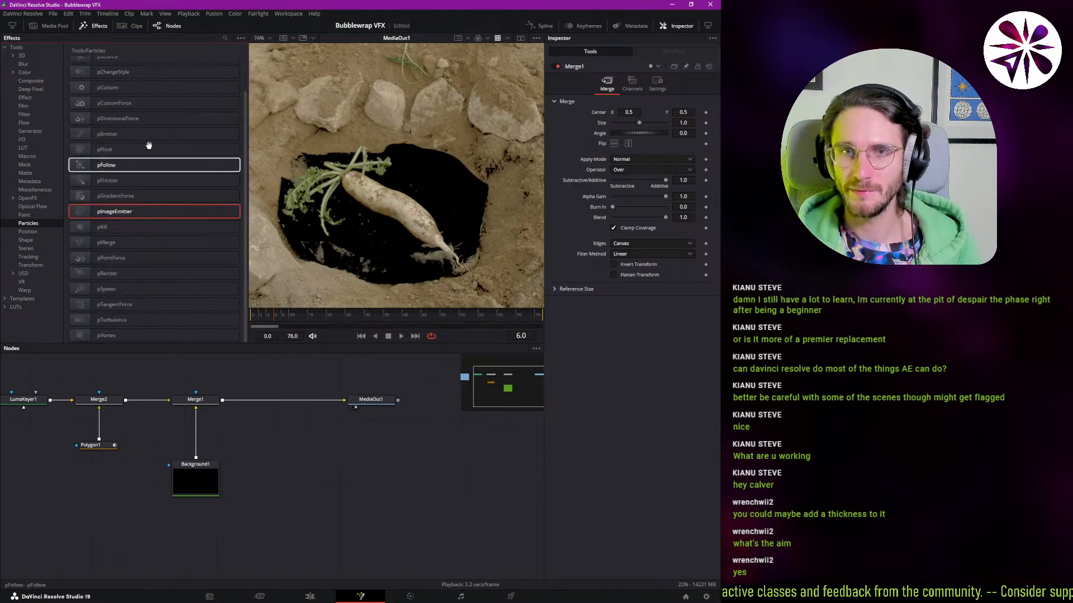
{"action": "left_click", "coordinate": [138, 179]}
{"action": "scroll", "coordinate": [151, 193], "scroll_direction": "up", "scroll_amount": 1}
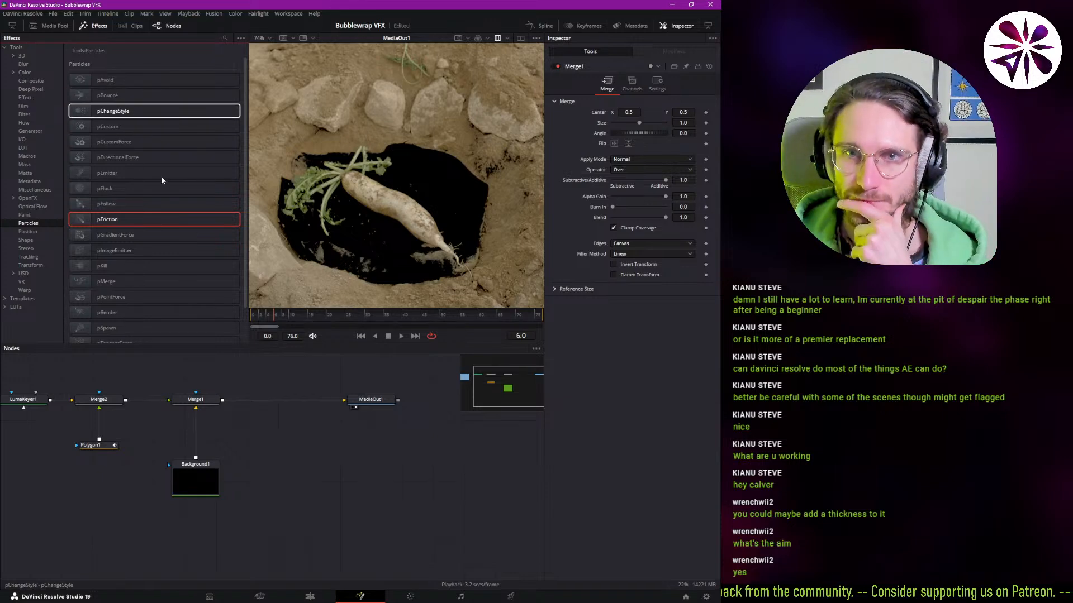
{"action": "left_click_drag", "start_coordinate": [186, 171], "coordinate": [302, 526]}
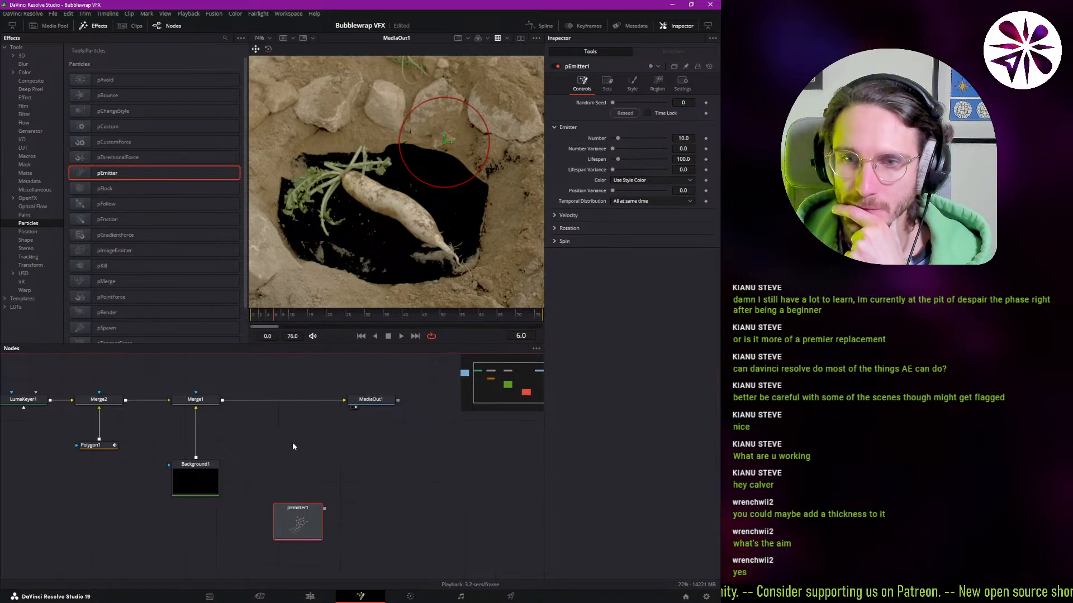
{"action": "right_click", "coordinate": [301, 473]}
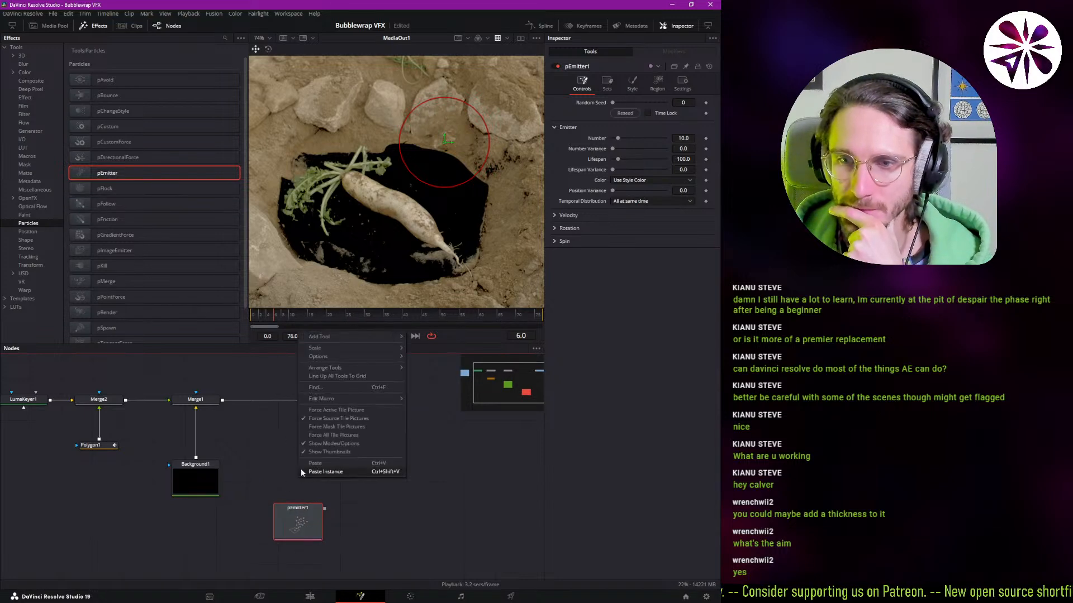
{"action": "left_click", "coordinate": [364, 419]}
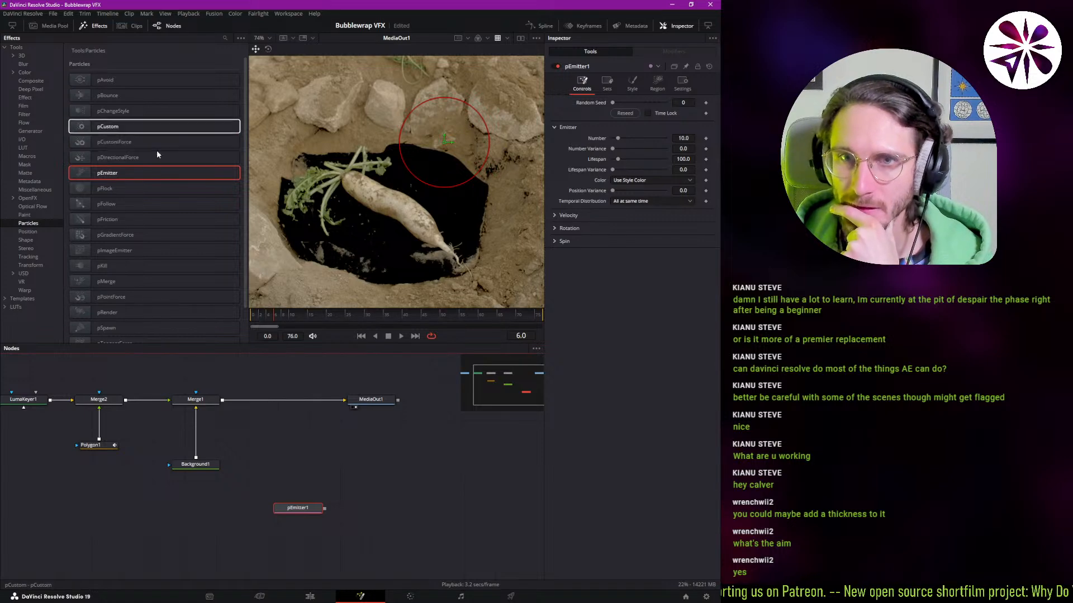
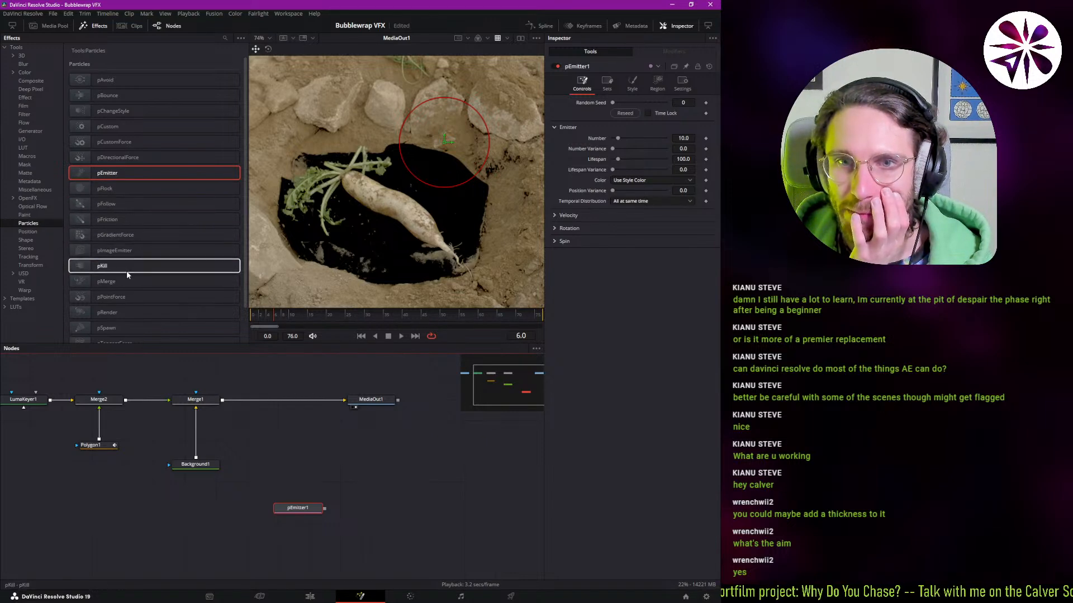
- Add a pRender node and a pTurbulence node to the node graph above the pEmitter node
{"action": "left_click", "coordinate": [127, 296]}
{"action": "scroll", "coordinate": [127, 297], "scroll_direction": "down", "scroll_amount": 2}
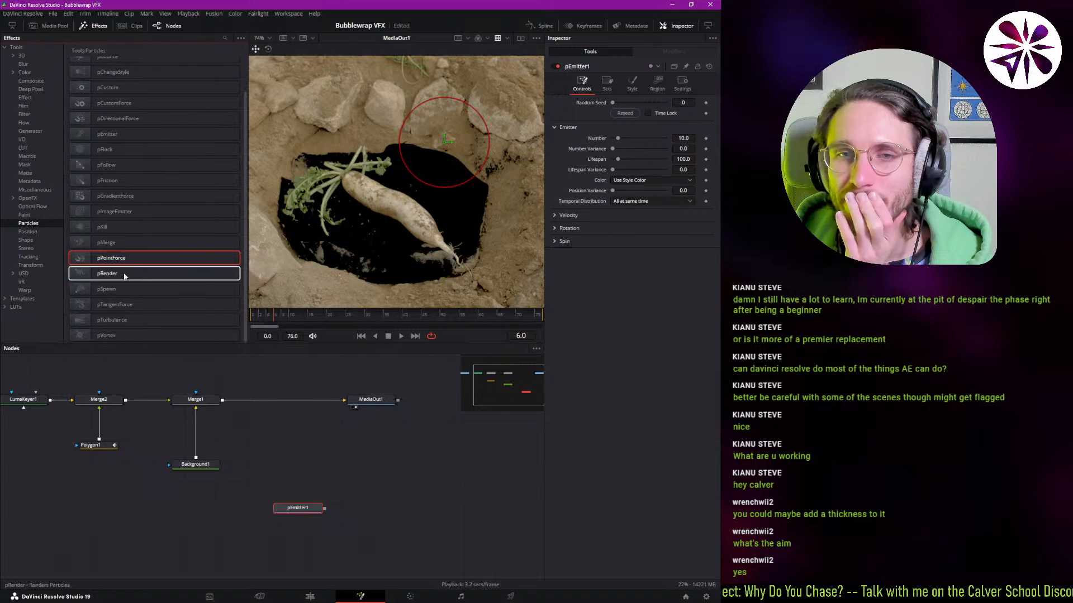
{"action": "double_click", "coordinate": [124, 276]}
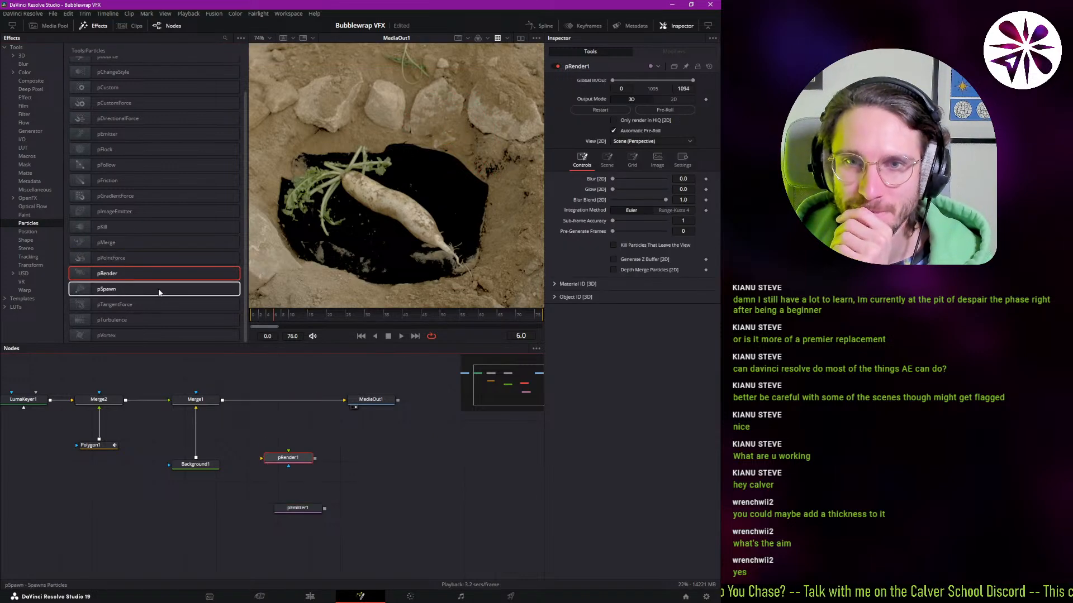
{"action": "left_click", "coordinate": [128, 320]}
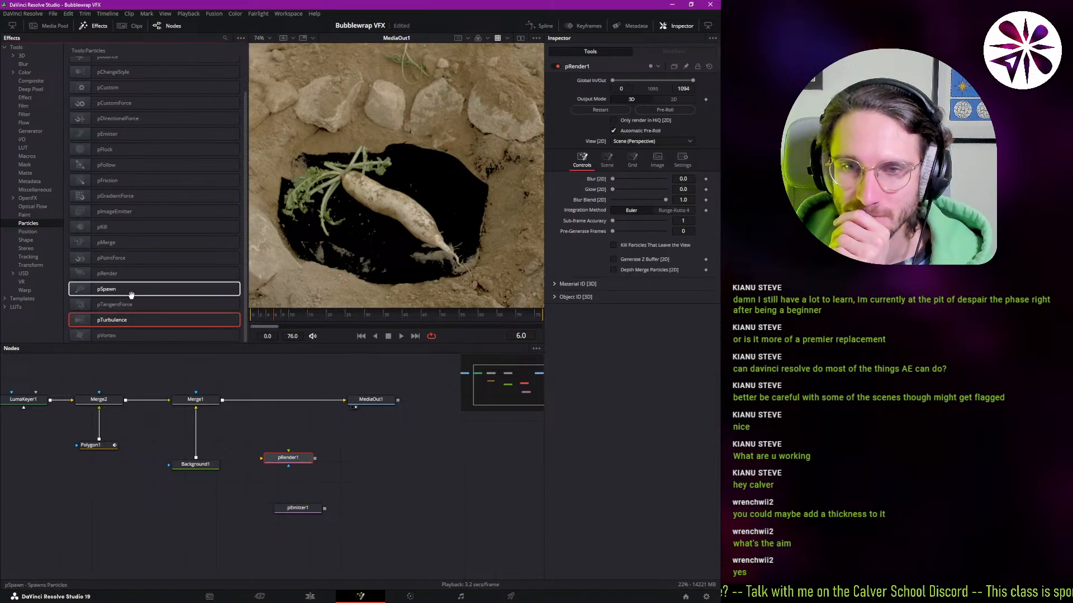
{"action": "left_click_drag", "start_coordinate": [126, 322], "coordinate": [287, 428]}
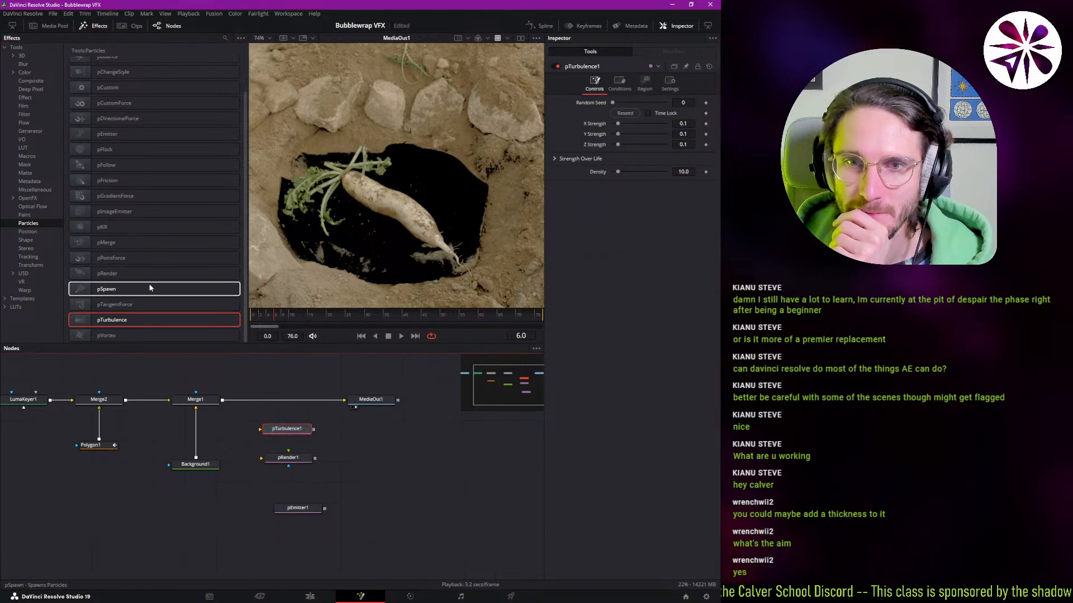
- Add a pFollow node to the node graph below MediaOut1 and close the effects library
{"action": "scroll", "coordinate": [137, 252], "scroll_direction": "up", "scroll_amount": 2}
{"action": "left_click", "coordinate": [128, 219]}
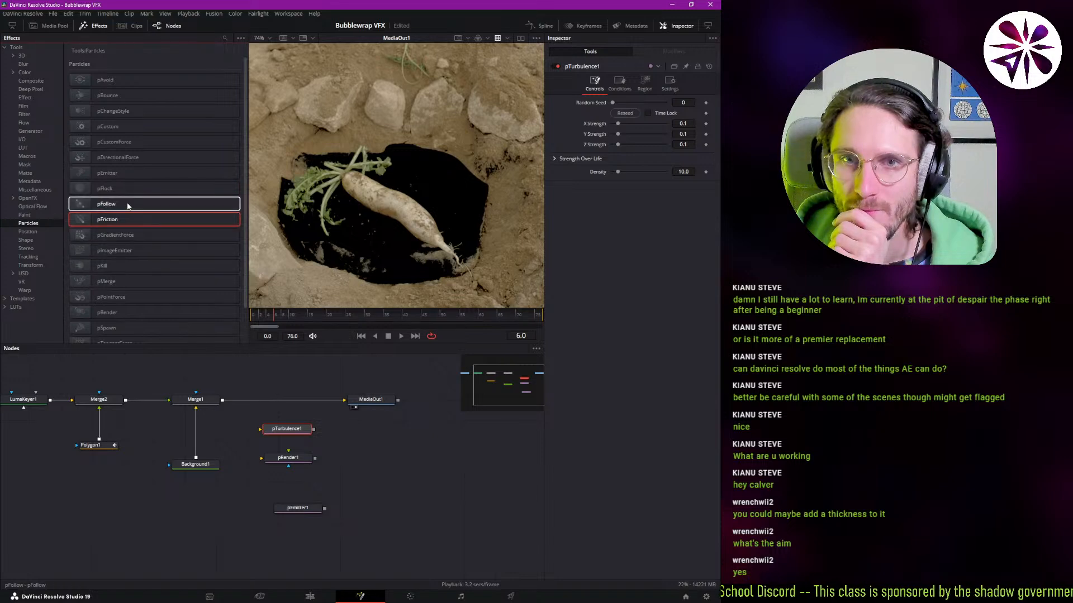
{"action": "left_click_drag", "start_coordinate": [128, 206], "coordinate": [395, 476]}
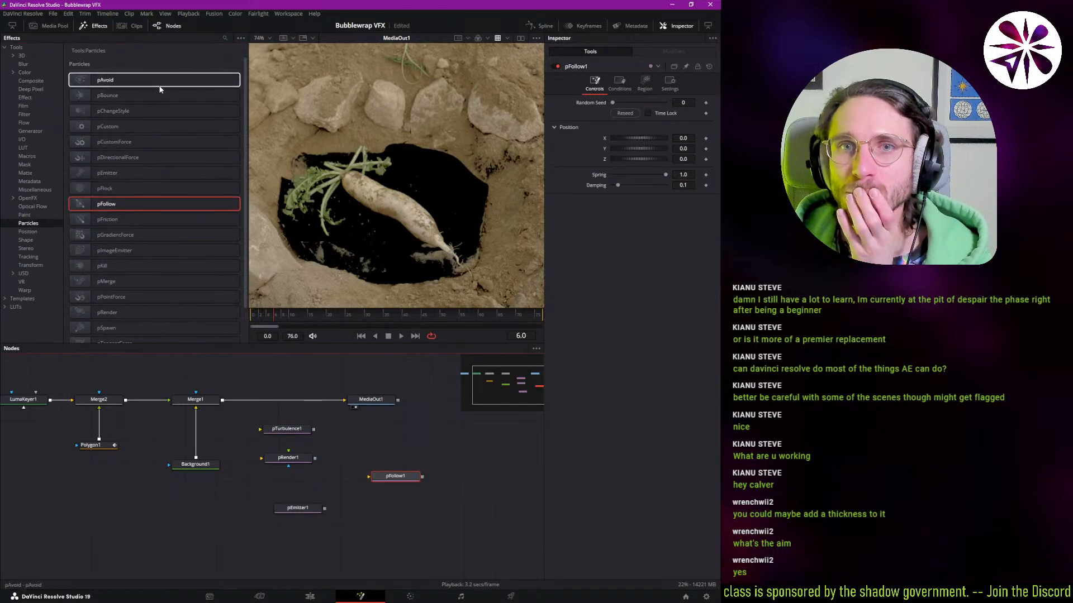
{"action": "left_click", "coordinate": [89, 25]}
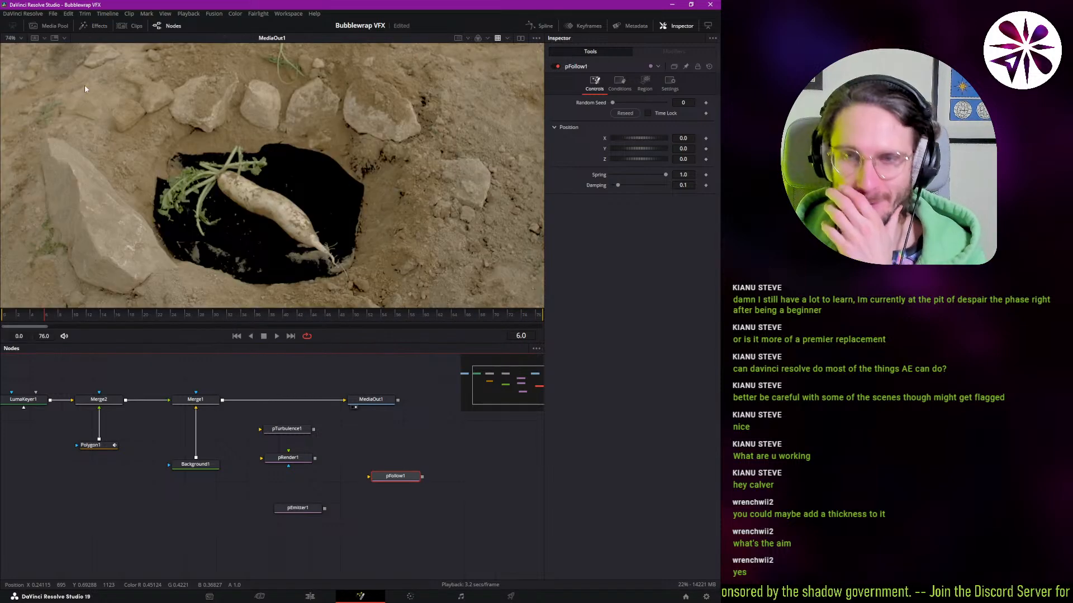
- Switch to dual viewers and rearrange the pFollow and pEmitter nodes in the graph
{"action": "left_click", "coordinate": [520, 37]}
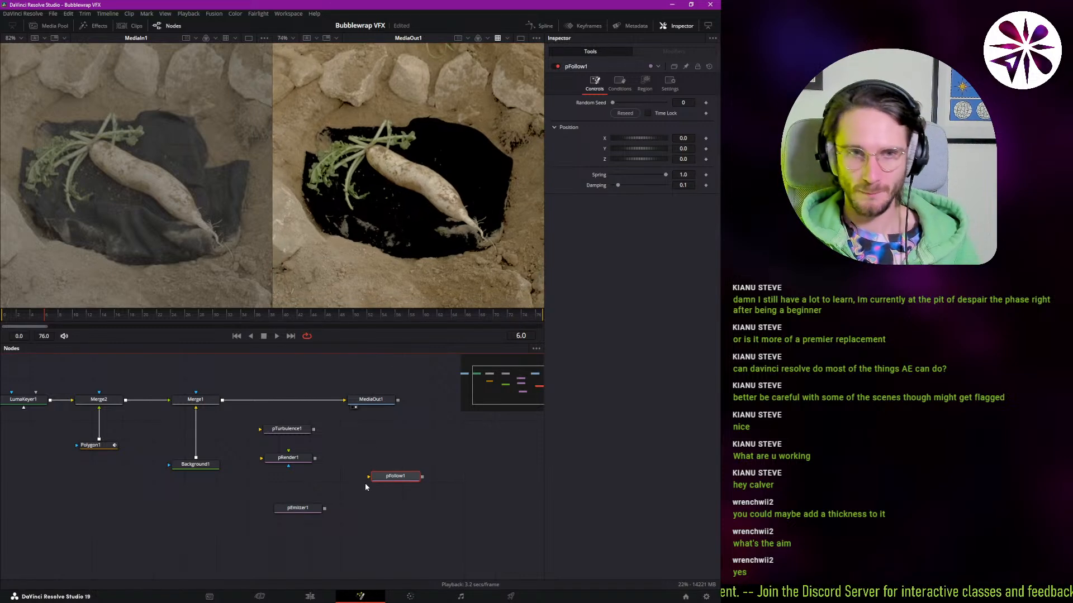
{"action": "mouse_move", "coordinate": [392, 478]}
{"action": "left_mouse_down"}
{"action": "mouse_move", "coordinate": [364, 468]}
{"action": "mouse_move", "coordinate": [379, 492]}
{"action": "left_mouse_up"}
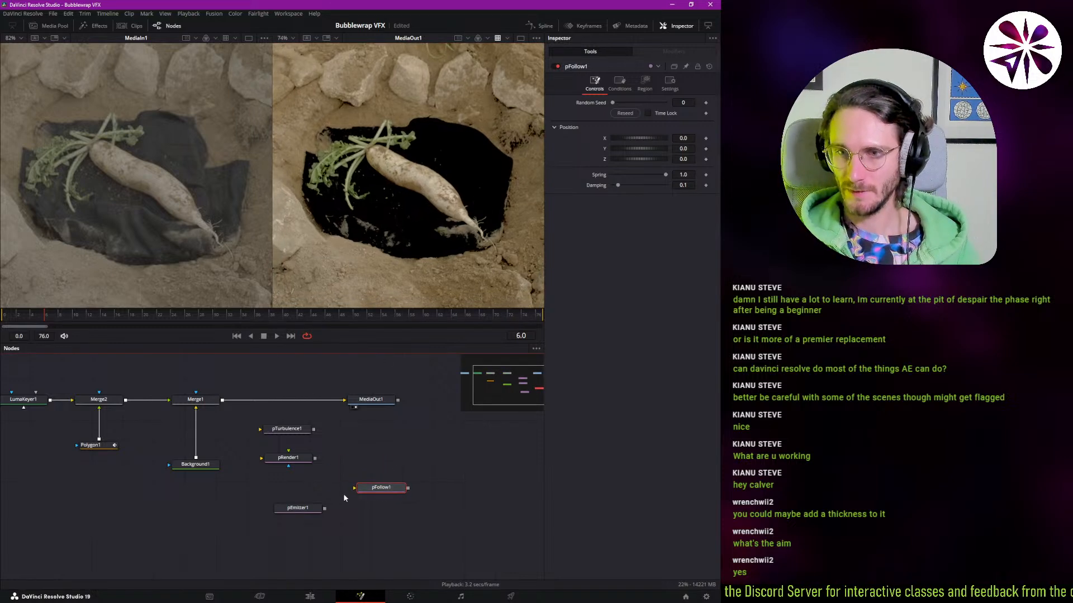
{"action": "left_click_drag", "start_coordinate": [304, 509], "coordinate": [309, 530]}
{"action": "left_click_drag", "start_coordinate": [377, 492], "coordinate": [337, 494]}
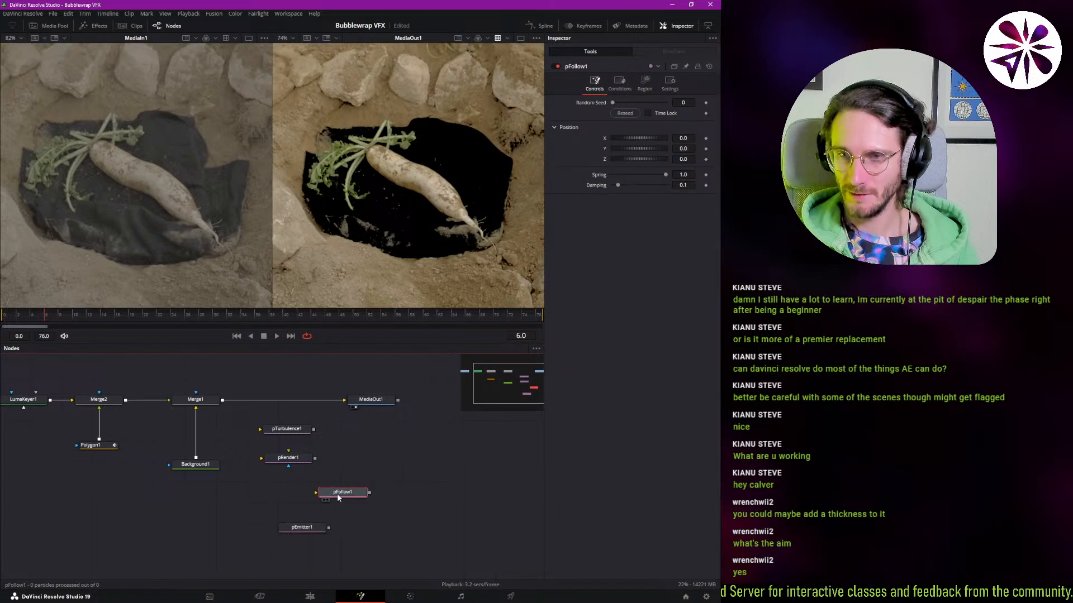
{"action": "key", "text": "ctrl+space"}
{"action": "key", "text": "Escape"}
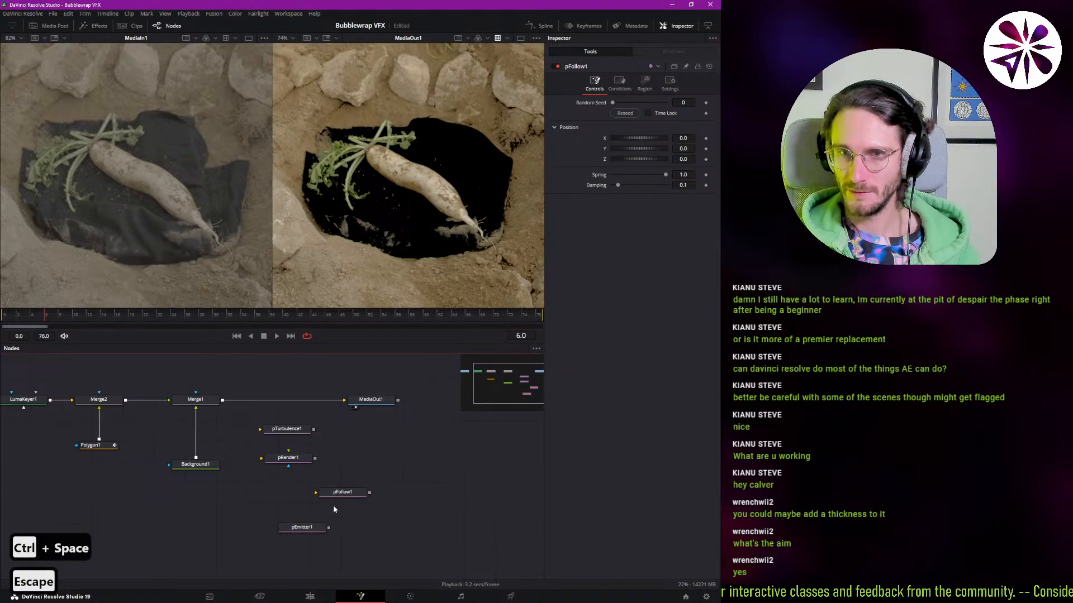
{"action": "left_click_drag", "start_coordinate": [317, 524], "coordinate": [274, 529]}
- Try a Merge 3D node after the pEmitter node and delete it
{"action": "key", "text": "ctrl+space"}
{"action": "type", "text": "poly"}
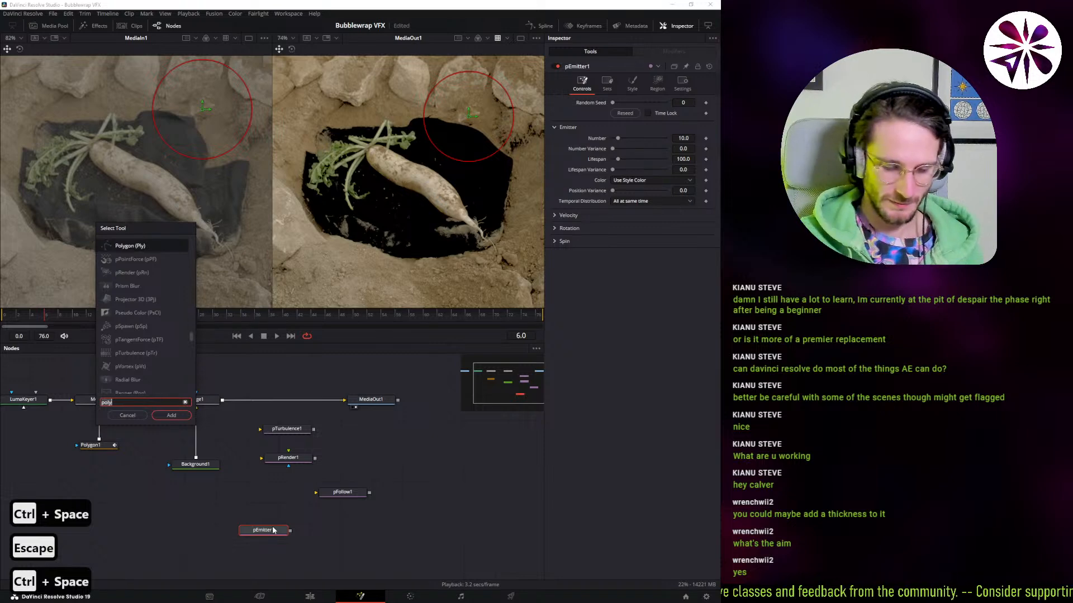
{"action": "key", "text": "BackSpace"}
{"action": "key", "text": "BackSpace"}
{"action": "key", "text": "BackSpace"}
{"action": "key", "text": "BackSpace"}
{"action": "type", "text": "merge"}
{"action": "key", "text": "Down"}
{"action": "key", "text": "Return"}
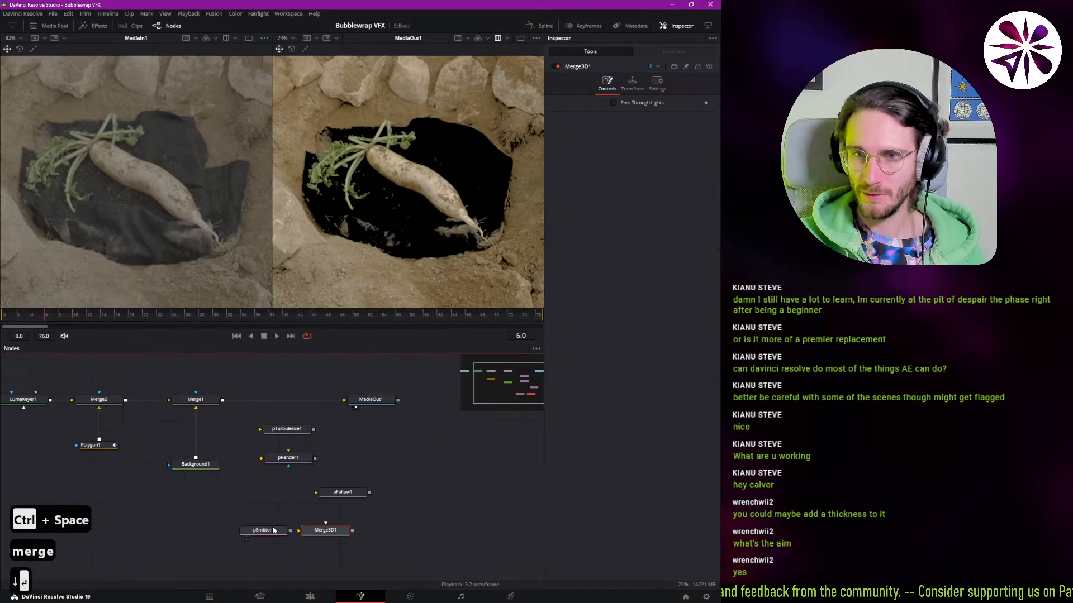
{"action": "key", "text": "Delete"}
- Add a pMerge node fed by pEmitter1 and place it directly above the emitter
{"action": "left_click", "coordinate": [271, 531]}
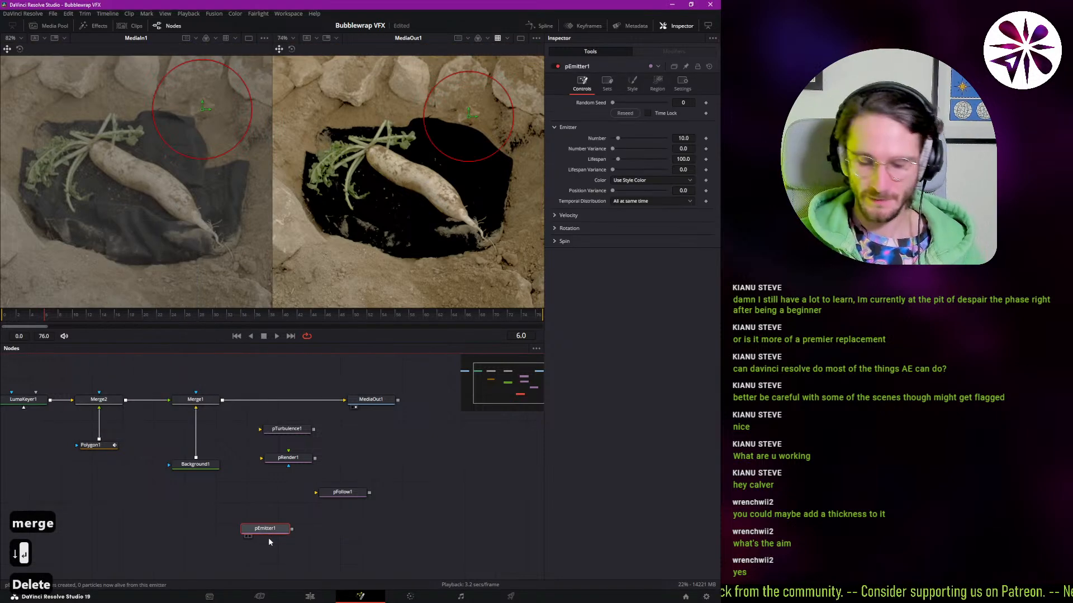
{"action": "key", "text": "ctrl+space"}
{"action": "type", "text": "pmer"}
{"action": "key", "text": "Return"}
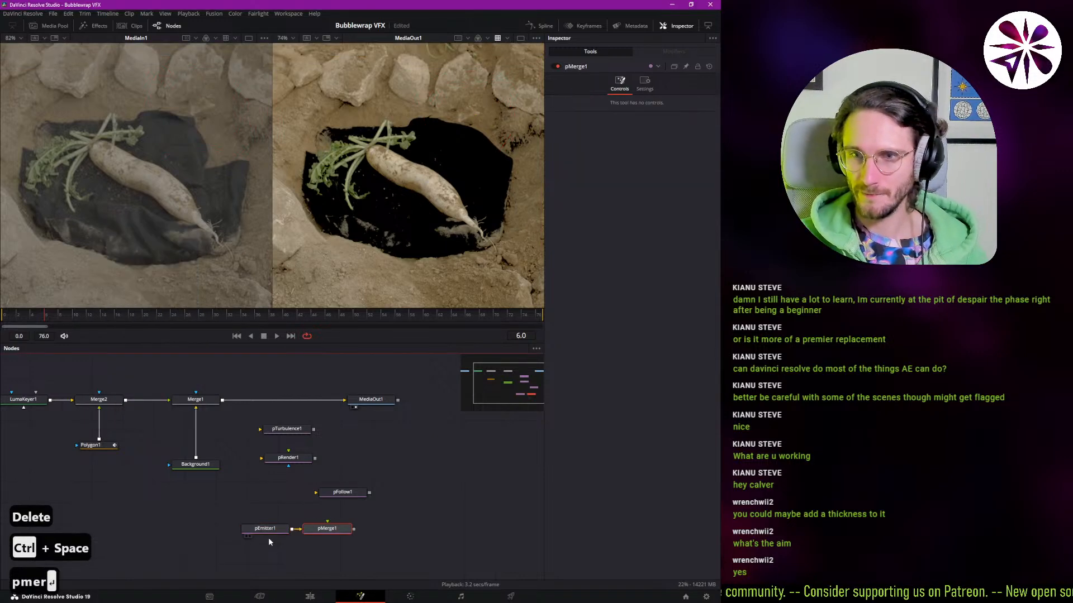
{"action": "left_click_drag", "start_coordinate": [320, 531], "coordinate": [258, 498]}
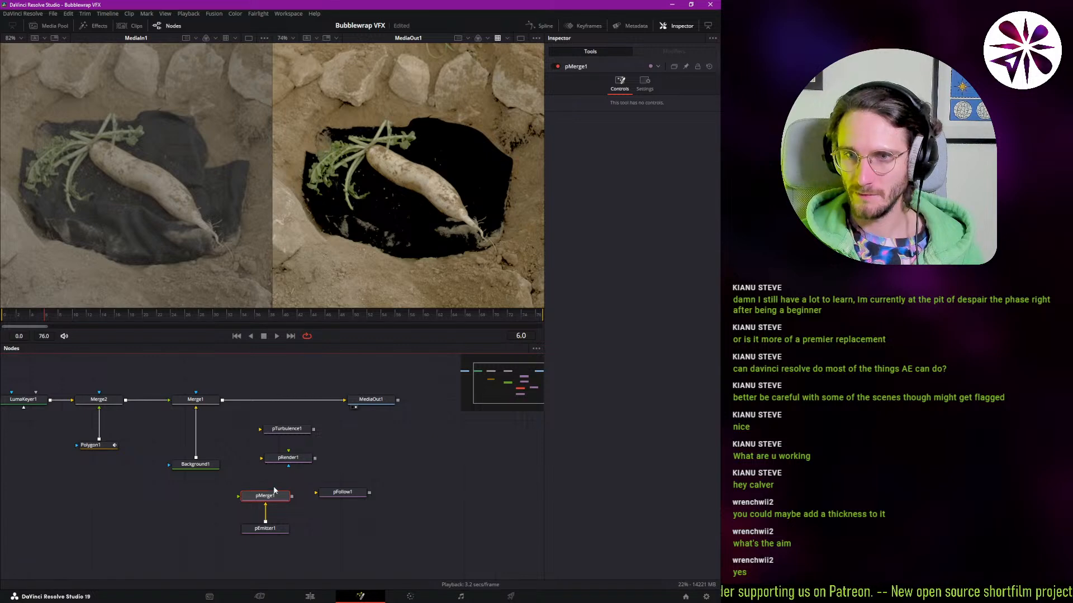
- Connect pMerge1 to pRender1 and pTurbulence1 to pMerge1, and rearrange the particle nodes into a compact group
{"action": "left_click_drag", "start_coordinate": [291, 501], "coordinate": [265, 463]}
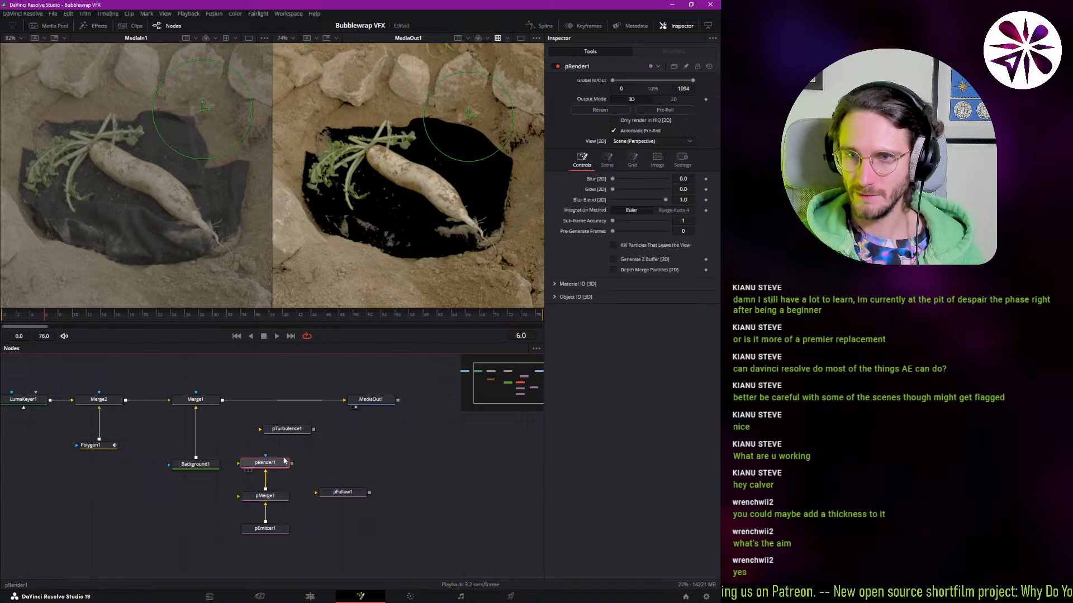
{"action": "left_click_drag", "start_coordinate": [313, 430], "coordinate": [266, 495]}
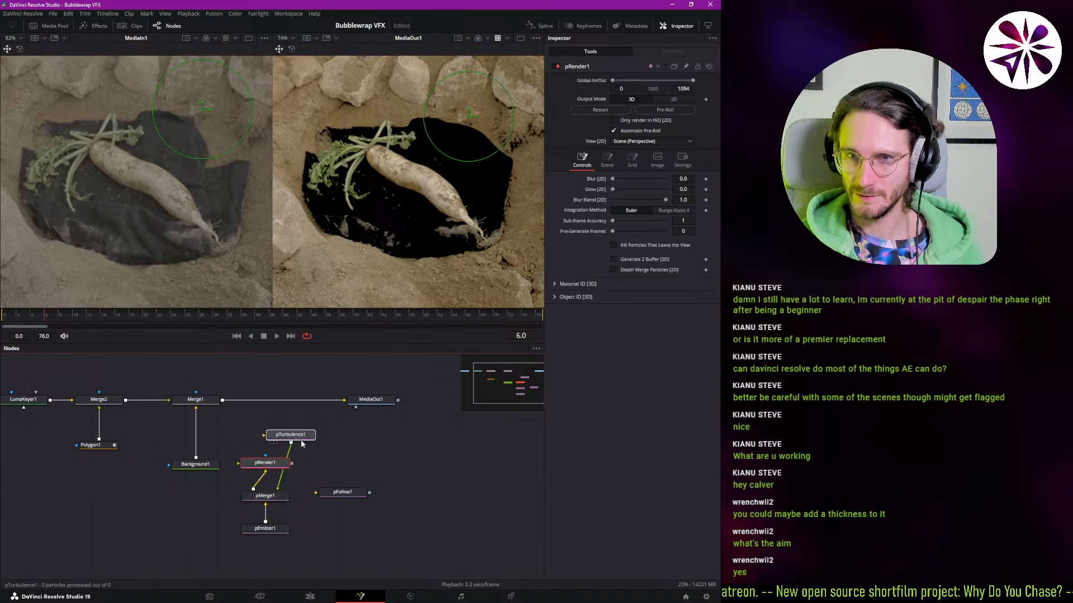
{"action": "left_click_drag", "start_coordinate": [288, 429], "coordinate": [363, 535]}
{"action": "left_click_drag", "start_coordinate": [343, 493], "coordinate": [408, 499]}
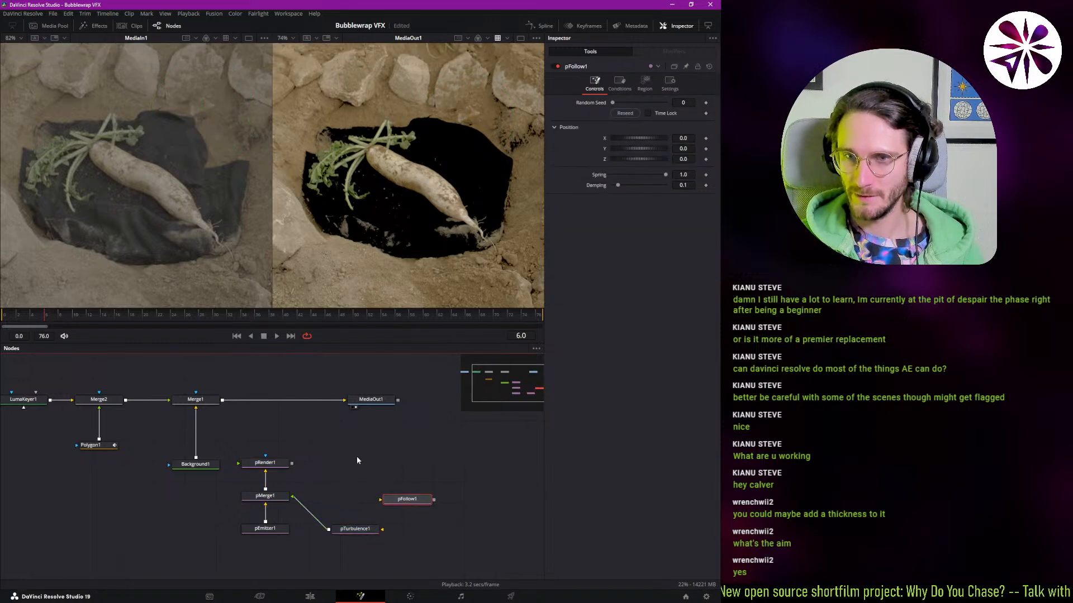
{"action": "left_click_drag", "start_coordinate": [356, 456], "coordinate": [307, 513]}
- View the pRender1 output in the first viewer, try pMerge1 there, and toggle pRender1 on and off
{"action": "left_click", "coordinate": [322, 468]}
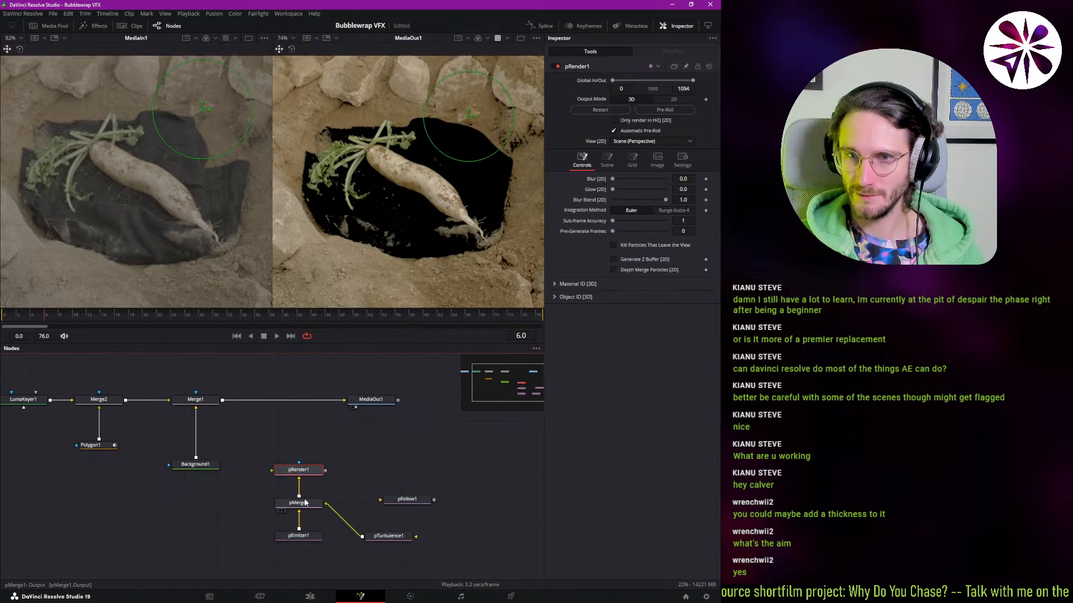
{"action": "key", "text": "1"}
{"action": "left_click", "coordinate": [304, 506]}
{"action": "key", "text": "1"}
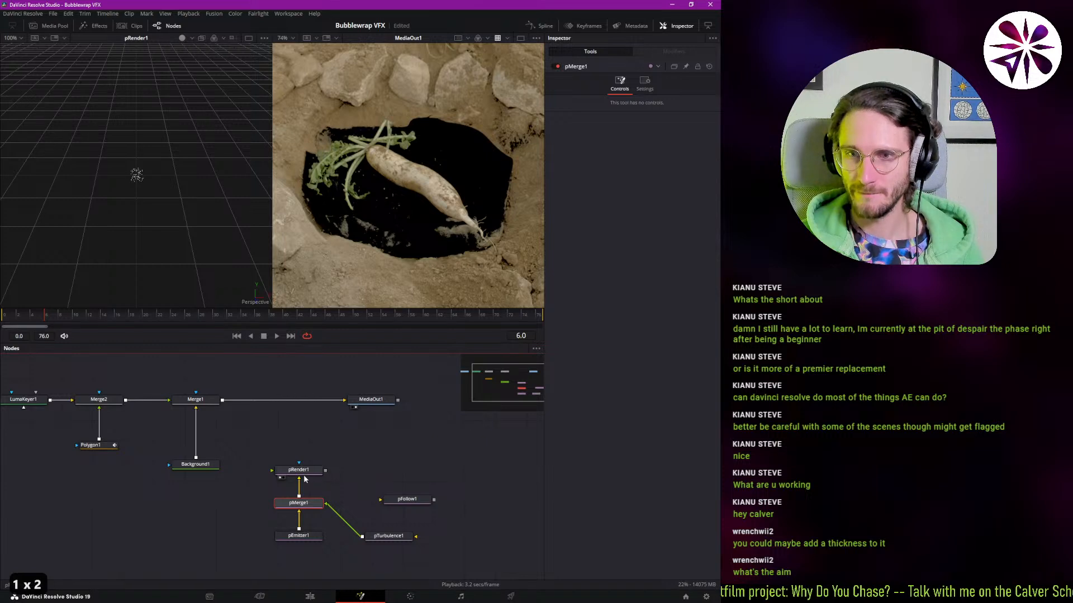
{"action": "left_click", "coordinate": [307, 471]}
{"action": "key", "text": "1"}
{"action": "key", "text": "1"}
{"action": "key", "text": "1"}
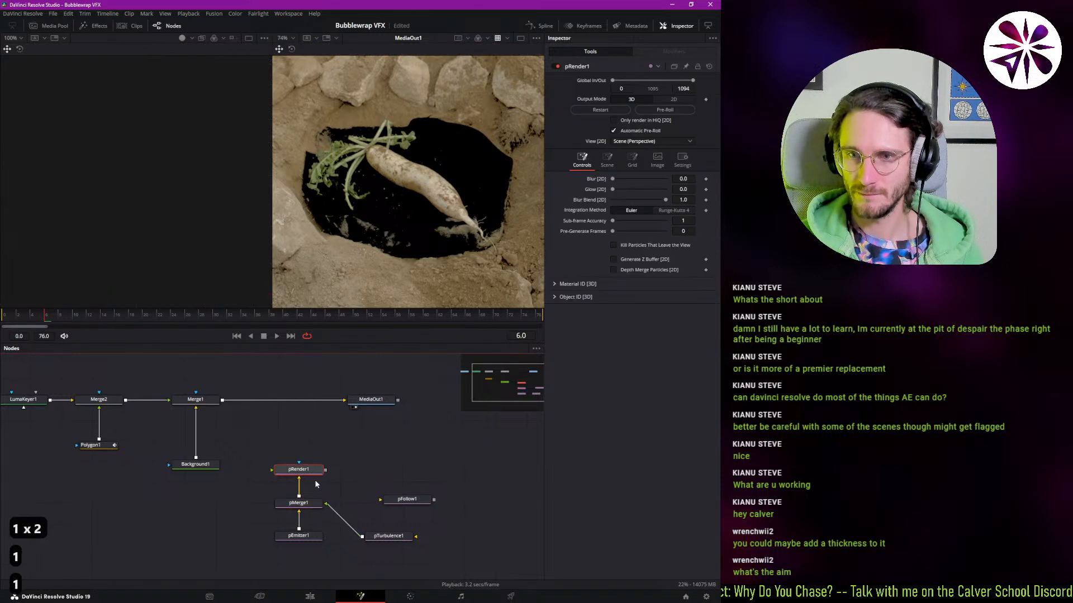
- Try viewing pMerge1, pEmitter1 and pTurbulence1 in the first viewer, and toggle the pRender1 view again
{"action": "left_click", "coordinate": [308, 505]}
{"action": "key", "text": "1"}
{"action": "left_click", "coordinate": [309, 537]}
{"action": "key", "text": "1"}
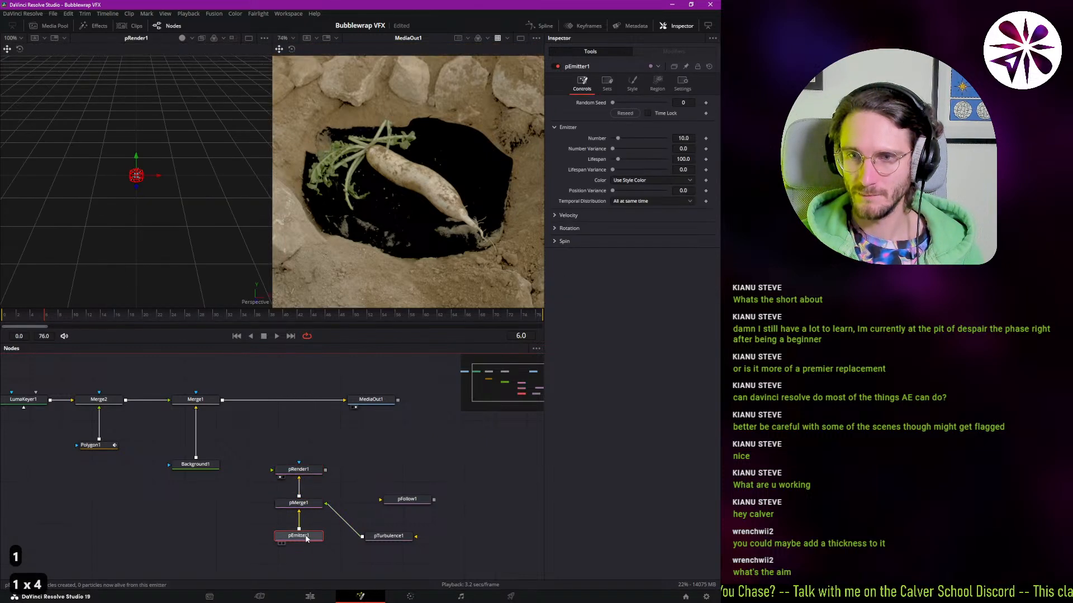
{"action": "key", "text": "1"}
{"action": "key", "text": "1"}
{"action": "left_click", "coordinate": [394, 534]}
{"action": "key", "text": "1"}
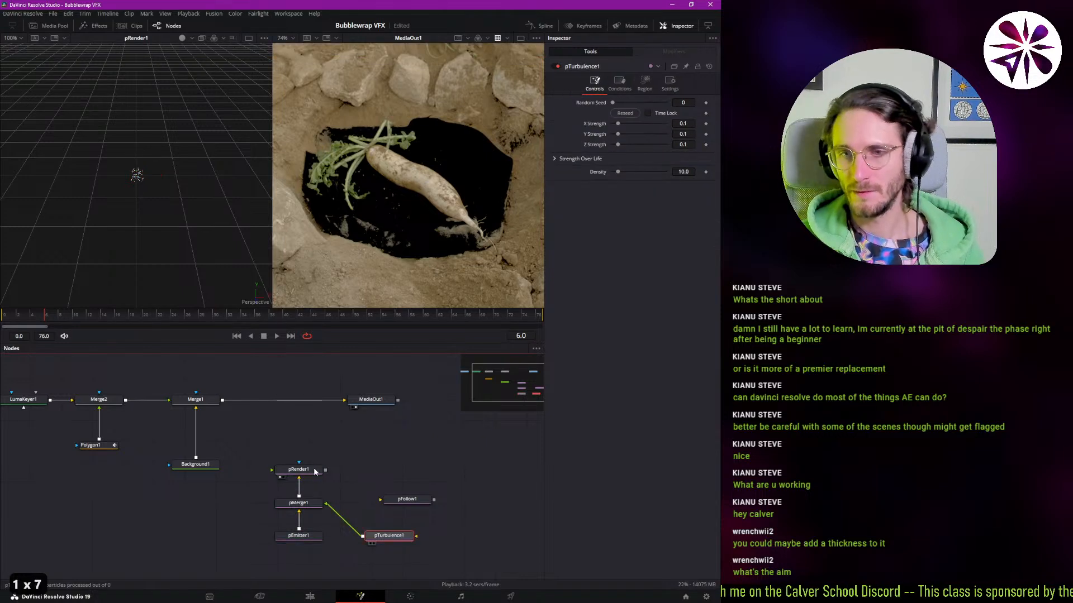
{"action": "left_click_drag", "start_coordinate": [315, 472], "coordinate": [317, 476]}
{"action": "key", "text": "1"}
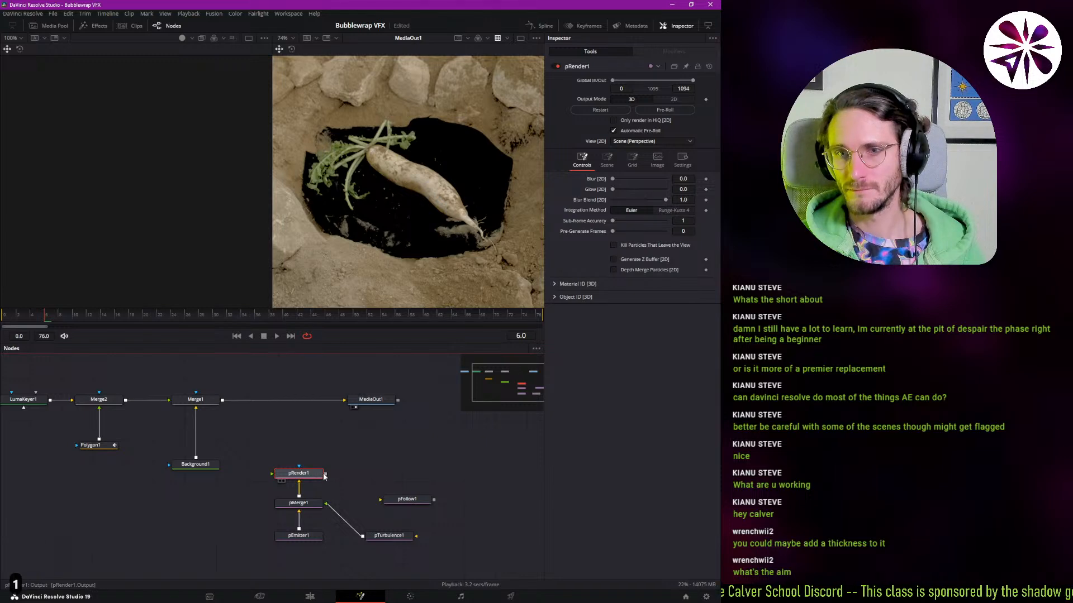
- Play the animation with pRender1 in the first viewer and examine the emitted particles up close
{"action": "key", "text": "1"}
{"action": "key", "text": "space"}
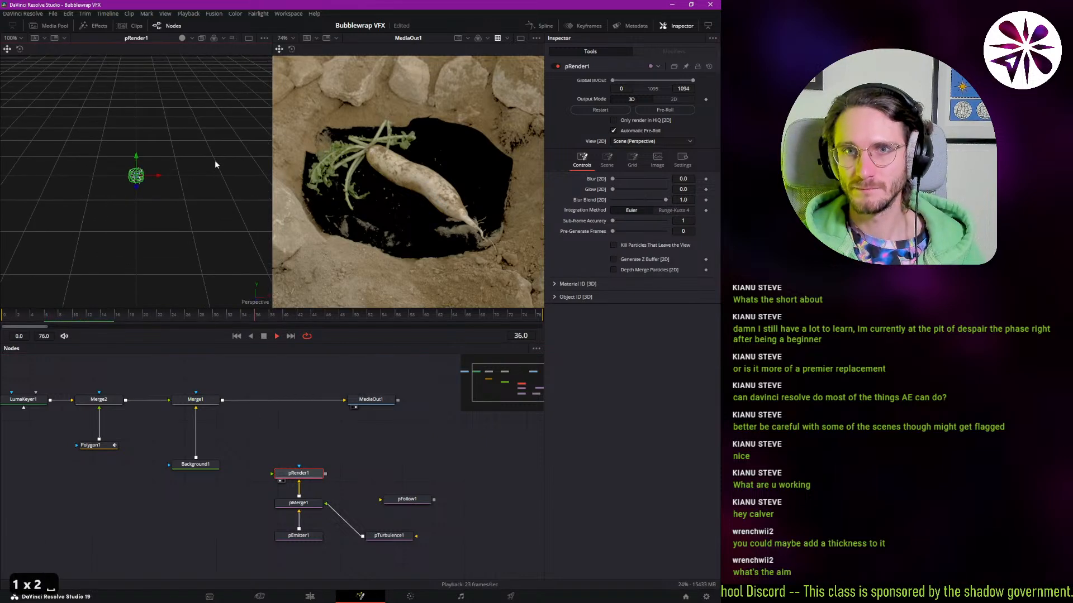
{"action": "left_click_drag", "start_coordinate": [214, 160], "coordinate": [354, 106]}
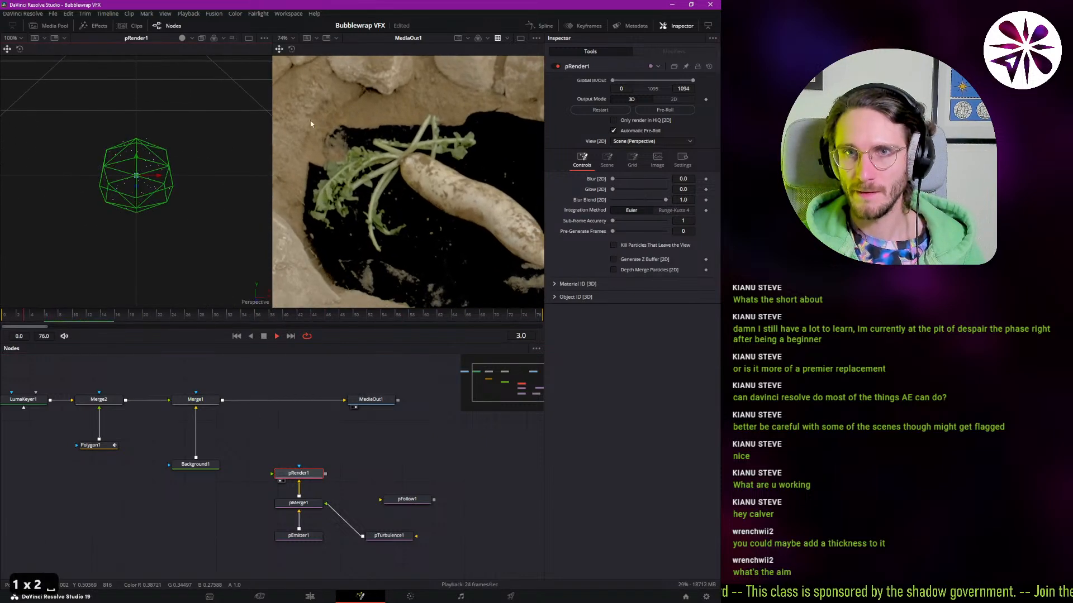
{"action": "left_click_drag", "start_coordinate": [143, 215], "coordinate": [160, 211]}
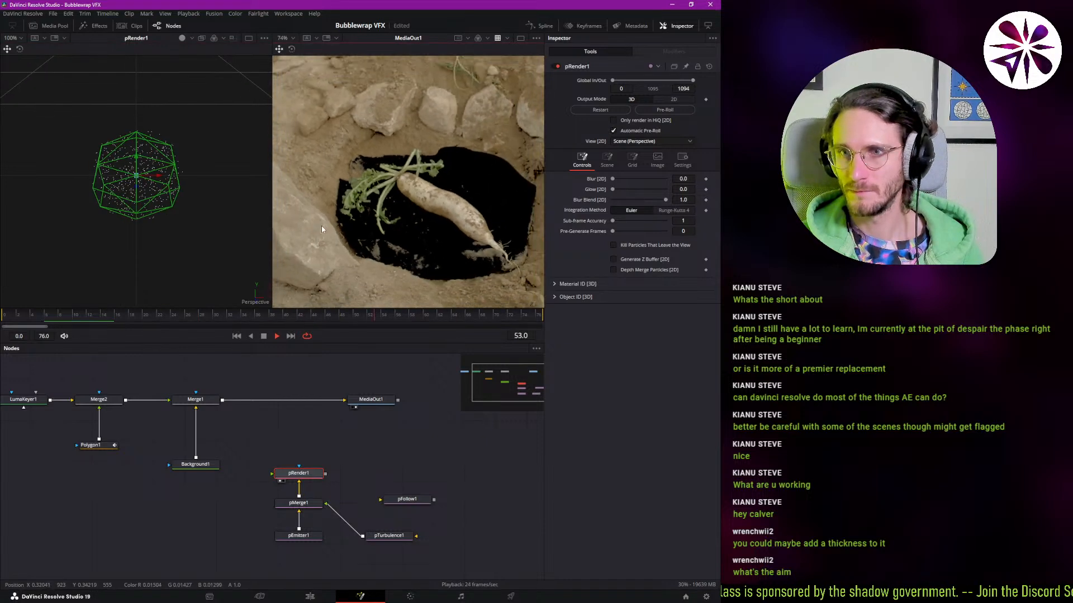
{"action": "left_click_drag", "start_coordinate": [150, 218], "coordinate": [189, 213]}
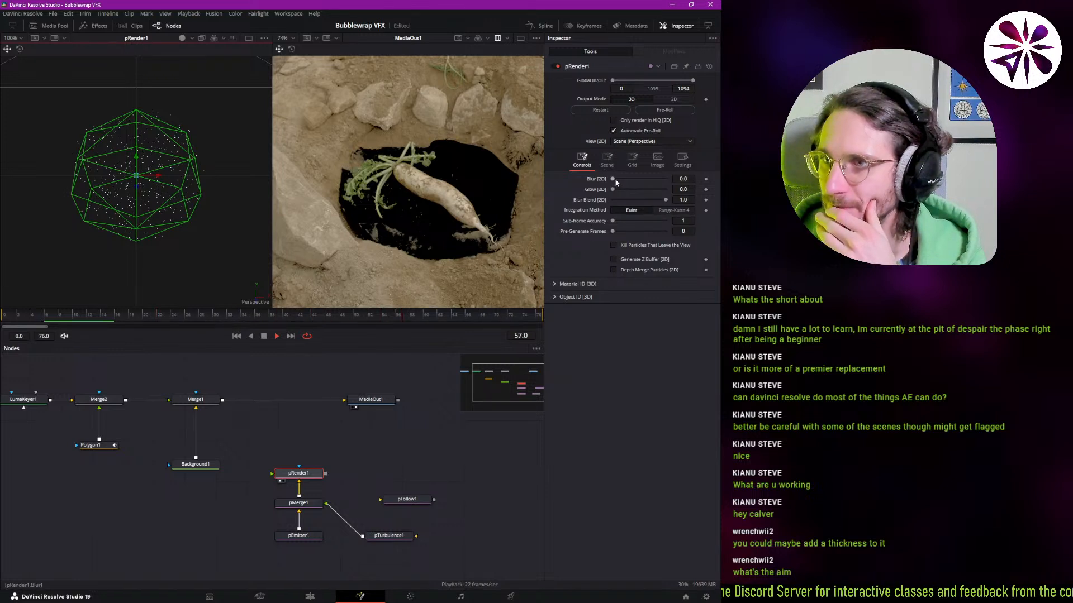
- Inspect pRender1's blur control and Material ID settings
{"action": "mouse_move", "coordinate": [614, 179]}
{"action": "left_mouse_down"}
{"action": "mouse_move", "coordinate": [634, 181]}
{"action": "mouse_move", "coordinate": [612, 179]}
{"action": "left_mouse_up"}
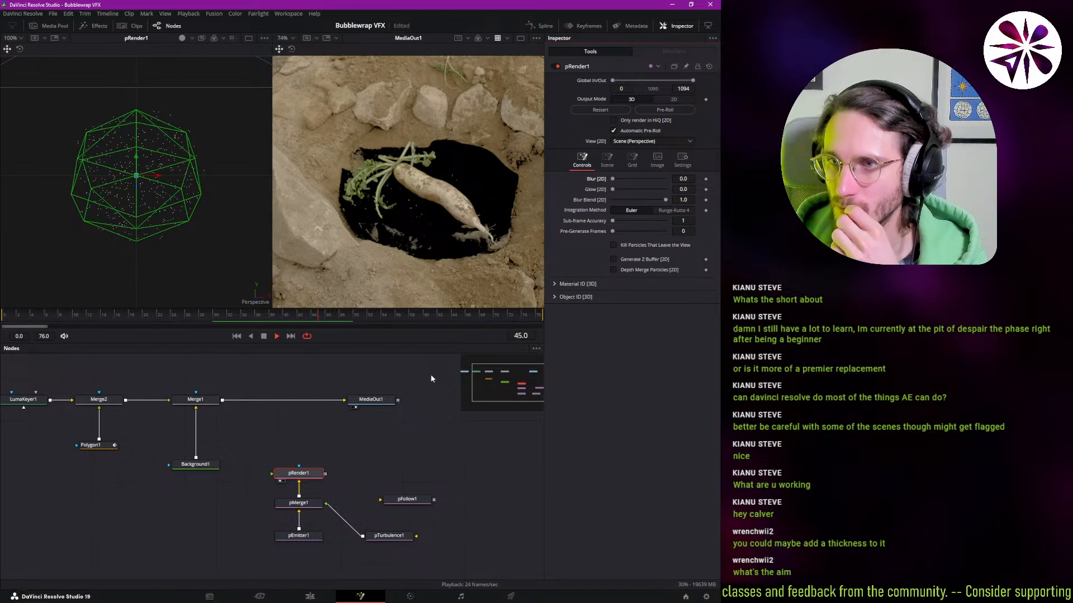
{"action": "left_click", "coordinate": [554, 284]}
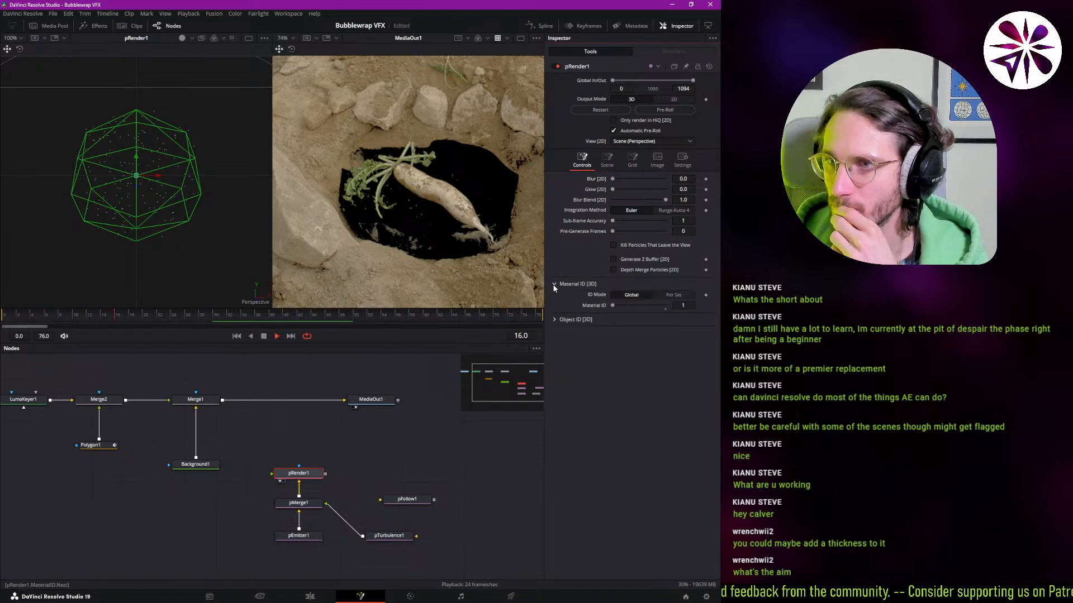
{"action": "left_click", "coordinate": [555, 284]}
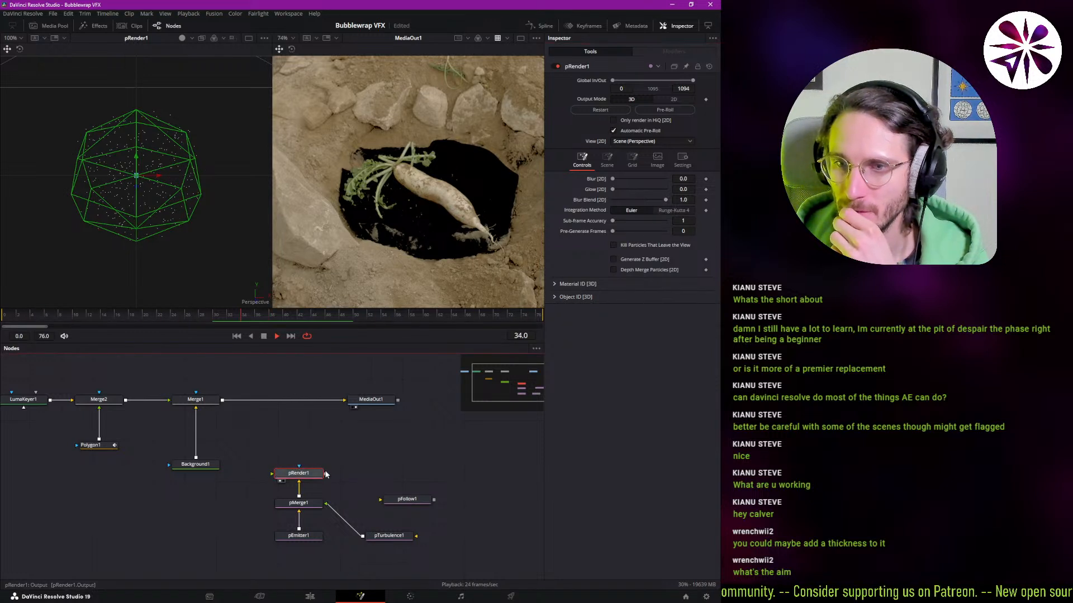
- Add a Camera 3D node, connect it to pRender1, and show pRender1 in the first viewer
{"action": "left_click", "coordinate": [230, 489]}
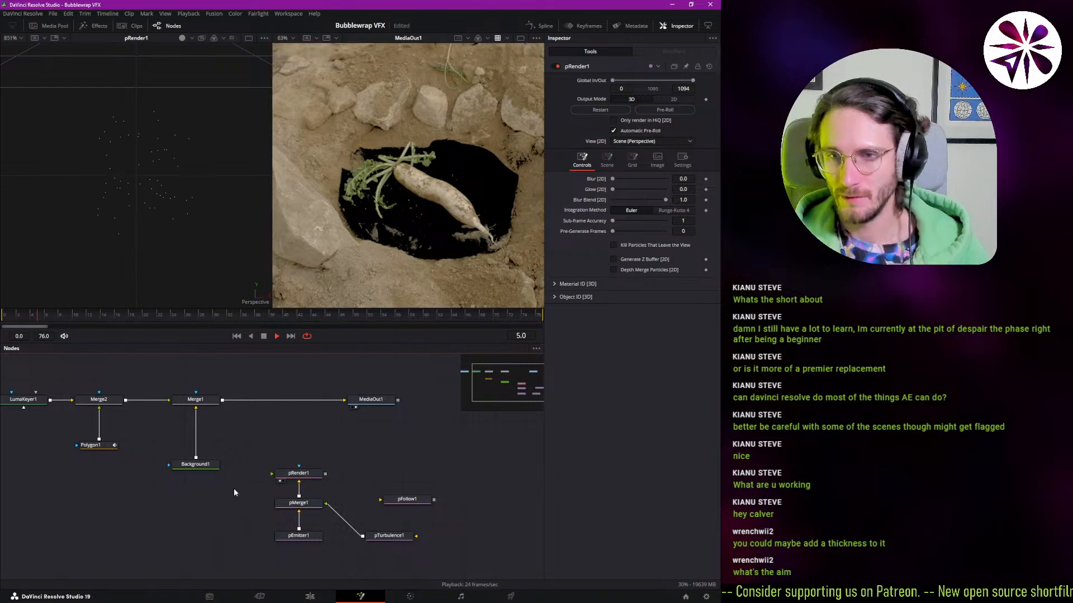
{"action": "key", "text": "ctrl+space"}
{"action": "type", "text": "pmer"}
{"action": "key", "text": "BackSpace"}
{"action": "key", "text": "BackSpace"}
{"action": "key", "text": "BackSpace"}
{"action": "key", "text": "BackSpace"}
{"action": "type", "text": "camera"}
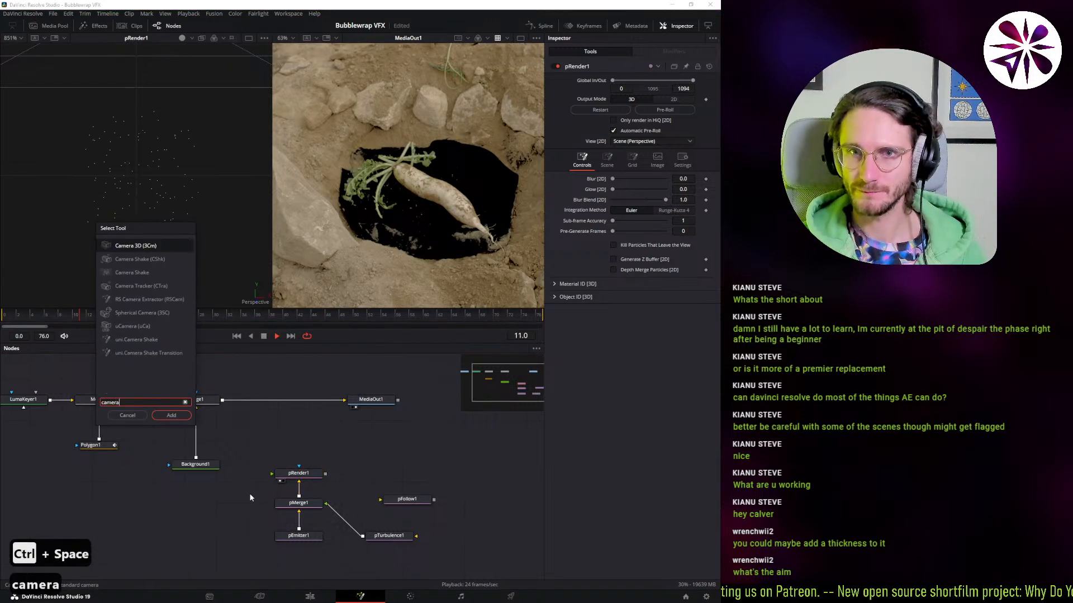
{"action": "key", "text": "Return"}
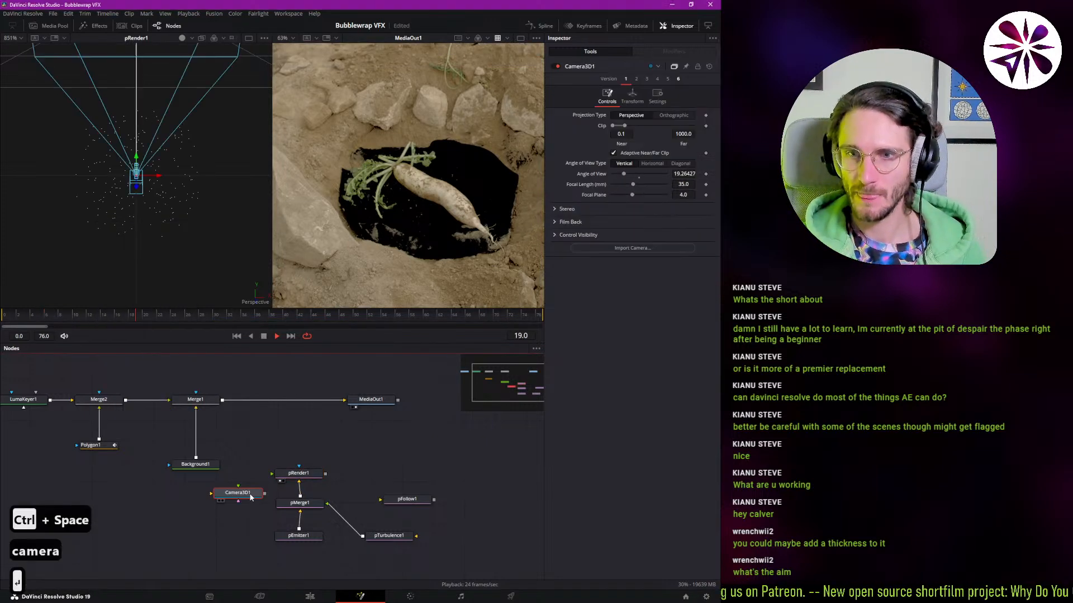
{"action": "left_click_drag", "start_coordinate": [255, 495], "coordinate": [291, 504]}
{"action": "left_click", "coordinate": [297, 474]}
{"action": "key", "text": "1"}
{"action": "key", "text": "1"}
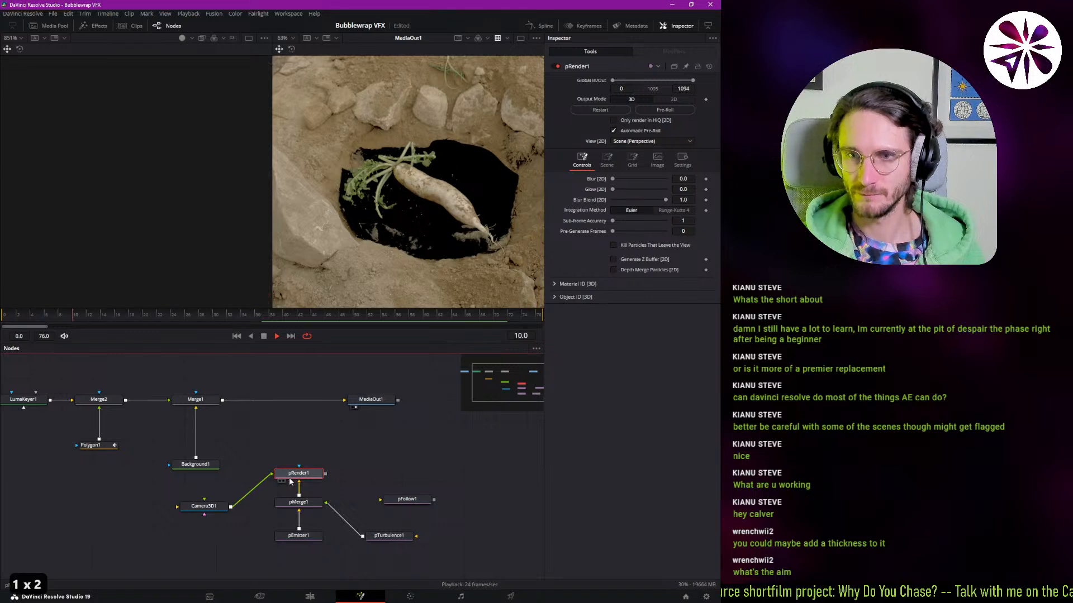
- Add a Renderer 3D node fed by pRender1, place it directly above pRender1, and view it in the first viewer
{"action": "key", "text": "ctrl+space"}
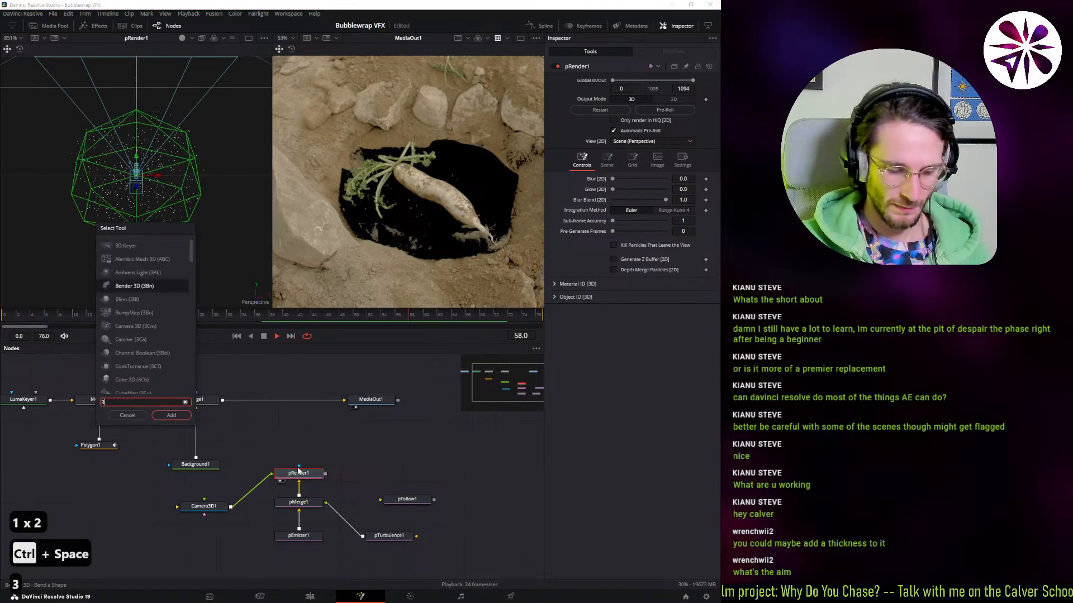
{"action": "type", "text": "3d rend"}
{"action": "key", "text": "BackSpace"}
{"action": "key", "text": "BackSpace"}
{"action": "key", "text": "BackSpace"}
{"action": "key", "text": "BackSpace"}
{"action": "key", "text": "BackSpace"}
{"action": "key", "text": "BackSpace"}
{"action": "key", "text": "BackSpace"}
{"action": "key", "text": "BackSpace"}
{"action": "key", "text": "BackSpace"}
{"action": "key", "text": "BackSpace"}
{"action": "key", "text": "BackSpace"}
{"action": "key", "text": "BackSpace"}
{"action": "key", "text": "BackSpace"}
{"action": "key", "text": "BackSpace"}
{"action": "key", "text": "BackSpace"}
{"action": "key", "text": "BackSpace"}
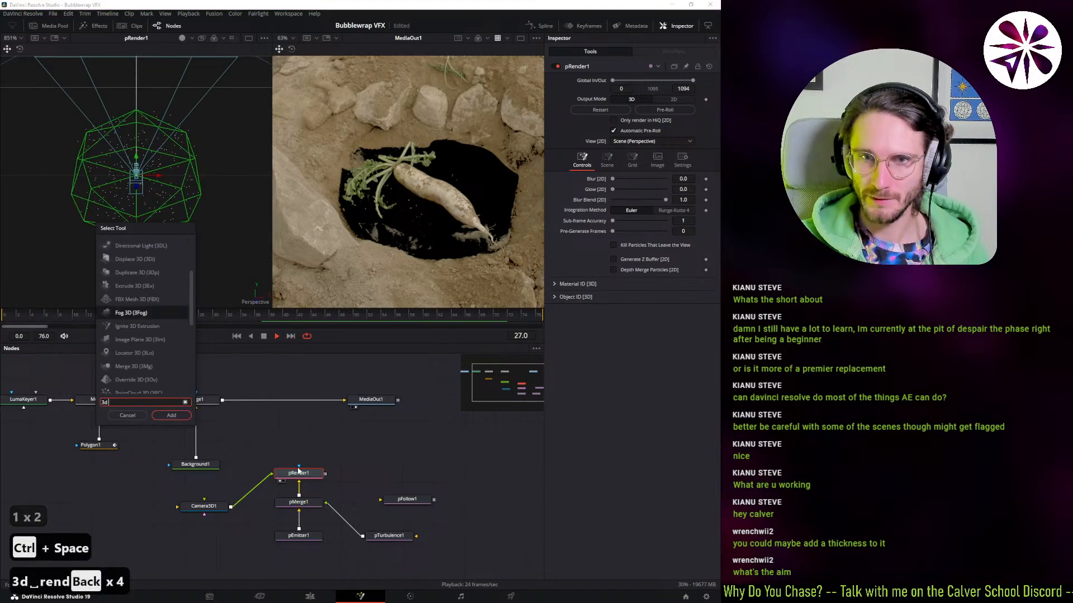
{"action": "type", "text": "render"}
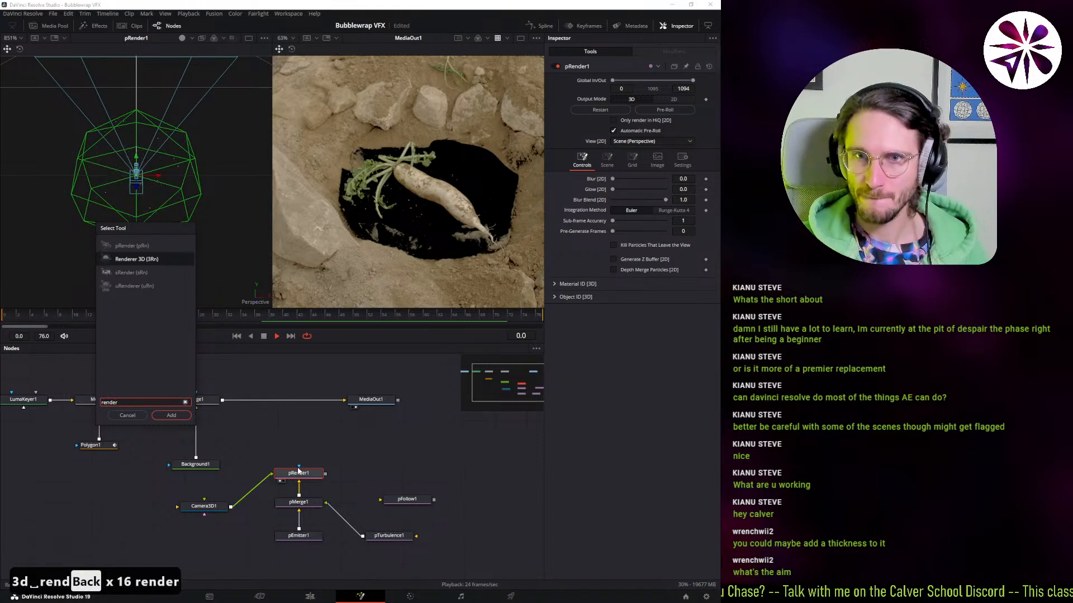
{"action": "key", "text": "Return"}
{"action": "left_click_drag", "start_coordinate": [356, 474], "coordinate": [300, 441]}
{"action": "key", "text": "1"}
{"action": "left_click_drag", "start_coordinate": [293, 448], "coordinate": [299, 449]}
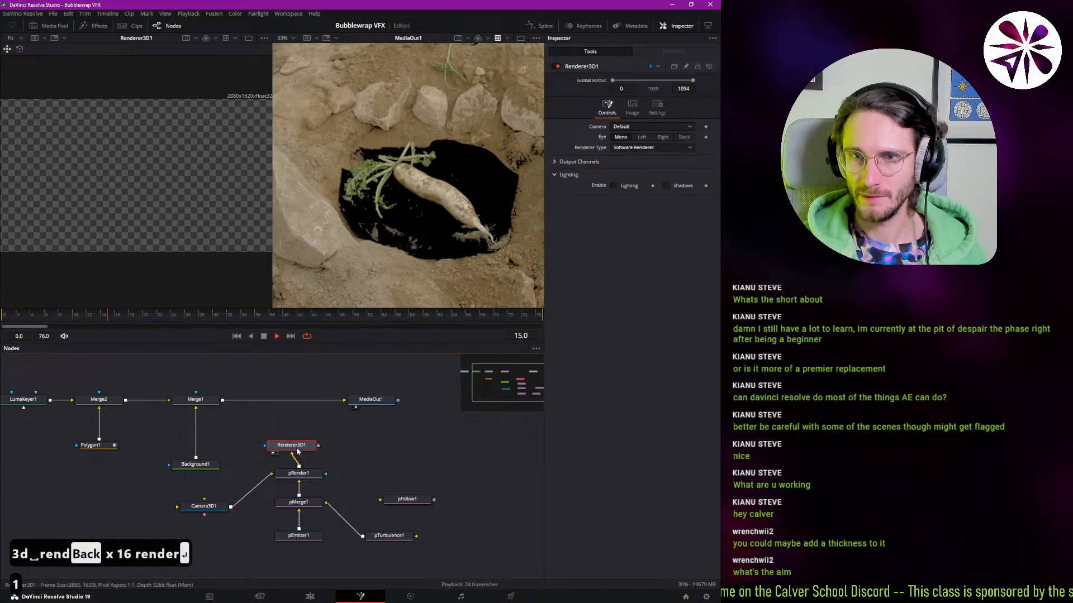
- Move Camera3D1 back away from the particle sphere in the pRender1 view, and view the Renderer3D1 output
{"action": "left_click", "coordinate": [298, 474]}
{"action": "key", "text": "1"}
{"action": "left_click", "coordinate": [196, 509]}
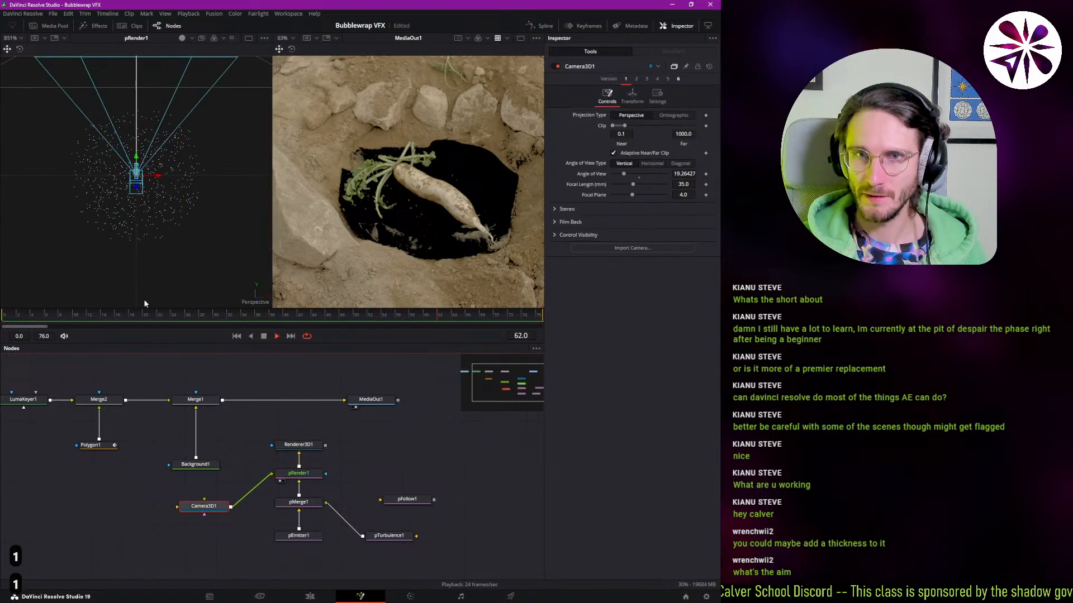
{"action": "left_click_drag", "start_coordinate": [111, 241], "coordinate": [270, 246]}
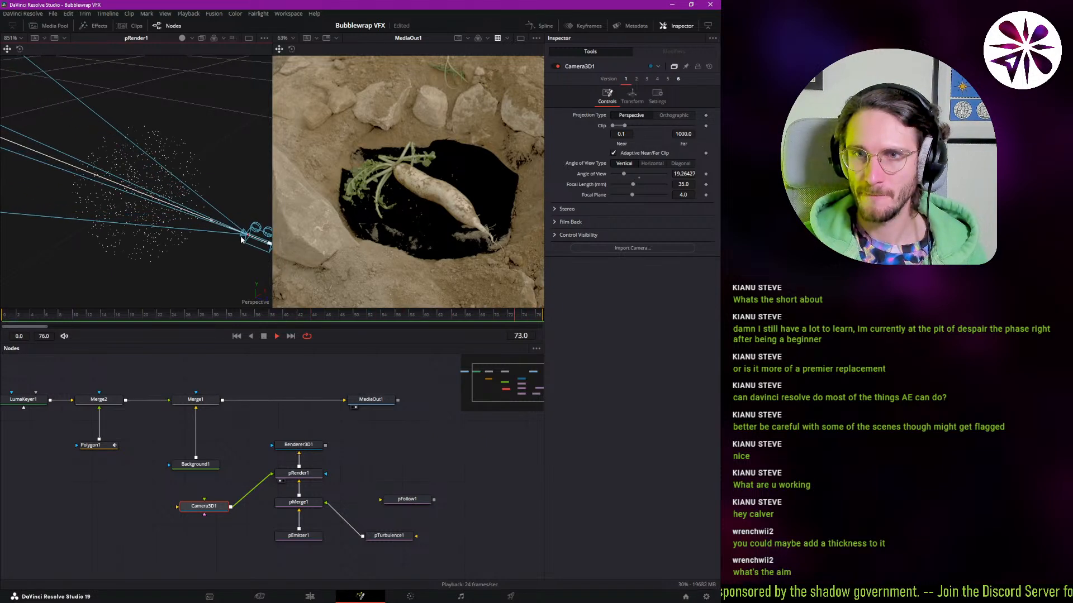
{"action": "left_click", "coordinate": [300, 444]}
{"action": "key", "text": "1"}
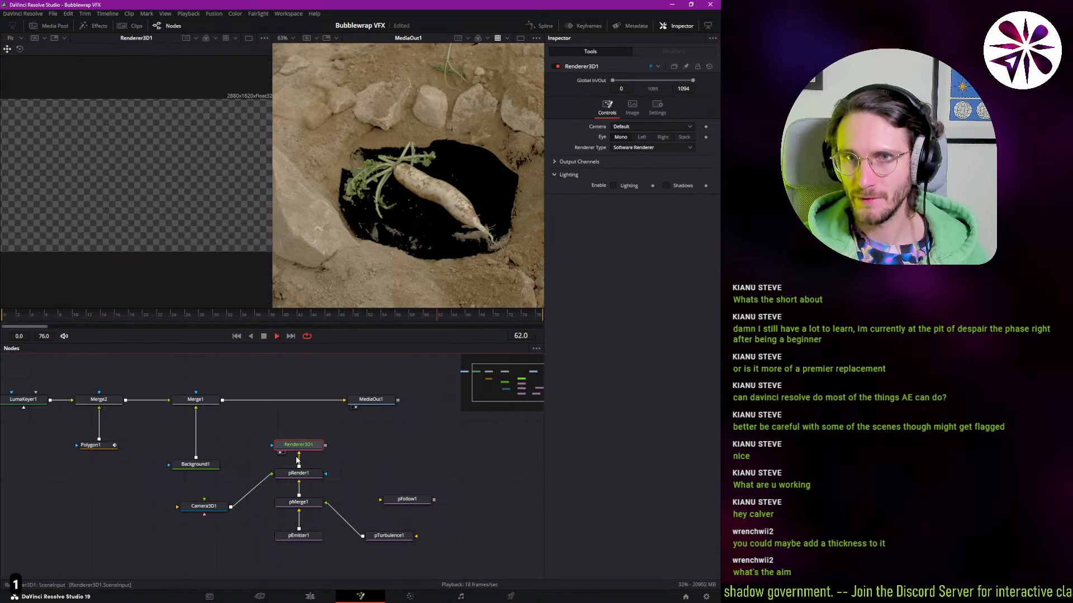
- Try a glow of about 0.67 on pRender1 and look through its Material ID and Scene settings
{"action": "left_click", "coordinate": [308, 475]}
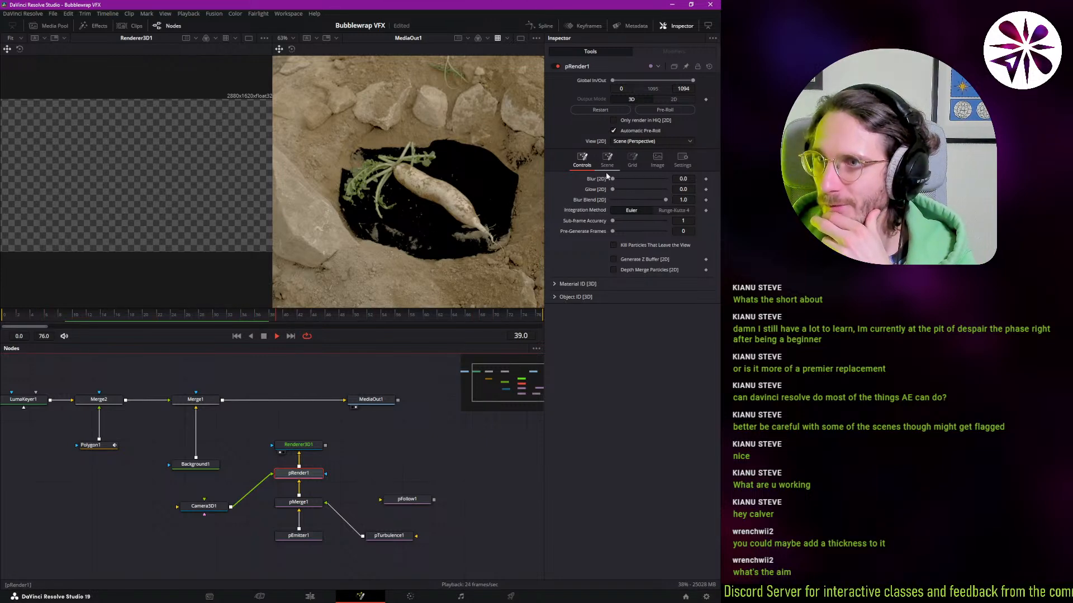
{"action": "left_click_drag", "start_coordinate": [615, 189], "coordinate": [650, 194]}
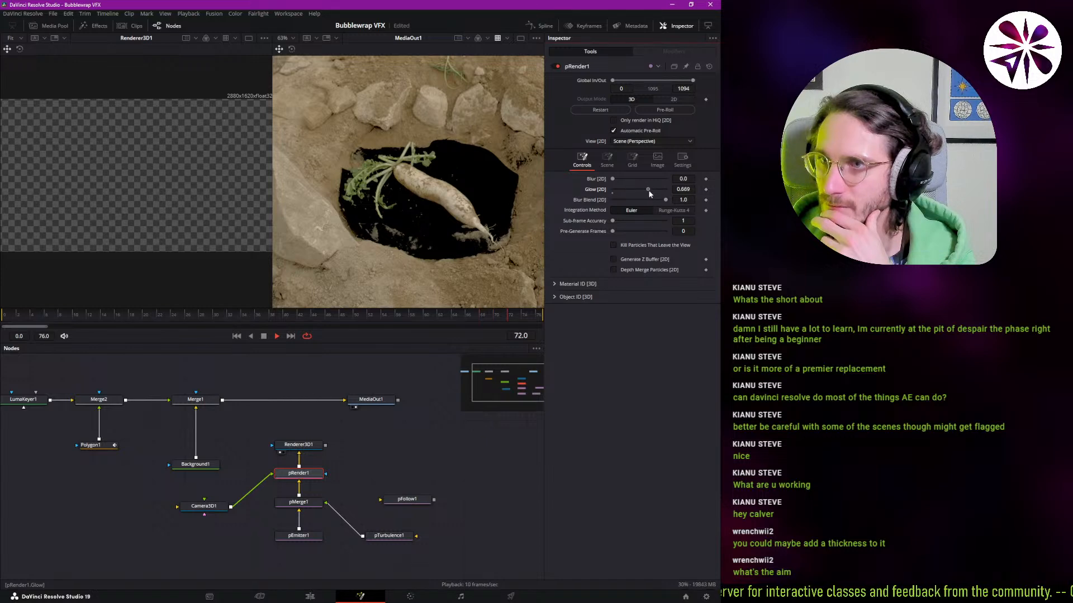
{"action": "left_click", "coordinate": [615, 163]}
{"action": "left_click", "coordinate": [582, 161]}
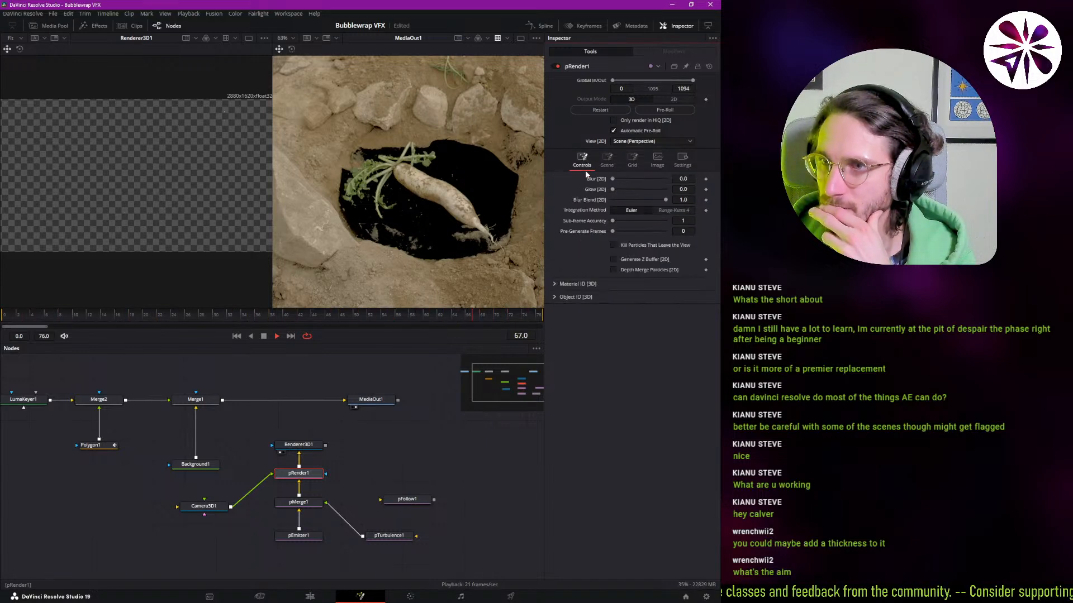
{"action": "left_click", "coordinate": [561, 286]}
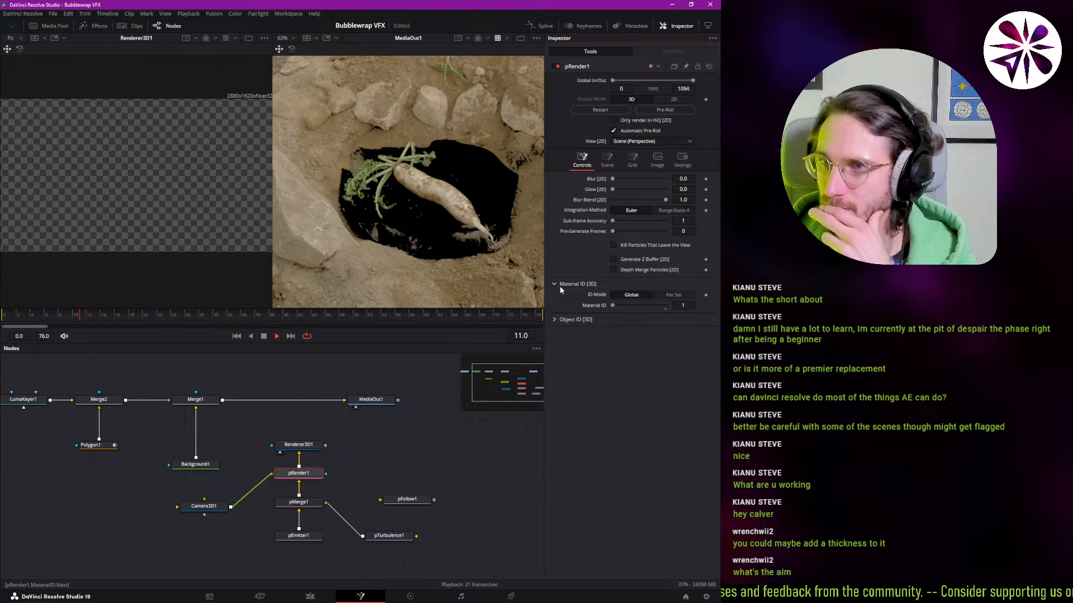
{"action": "left_click", "coordinate": [636, 161]}
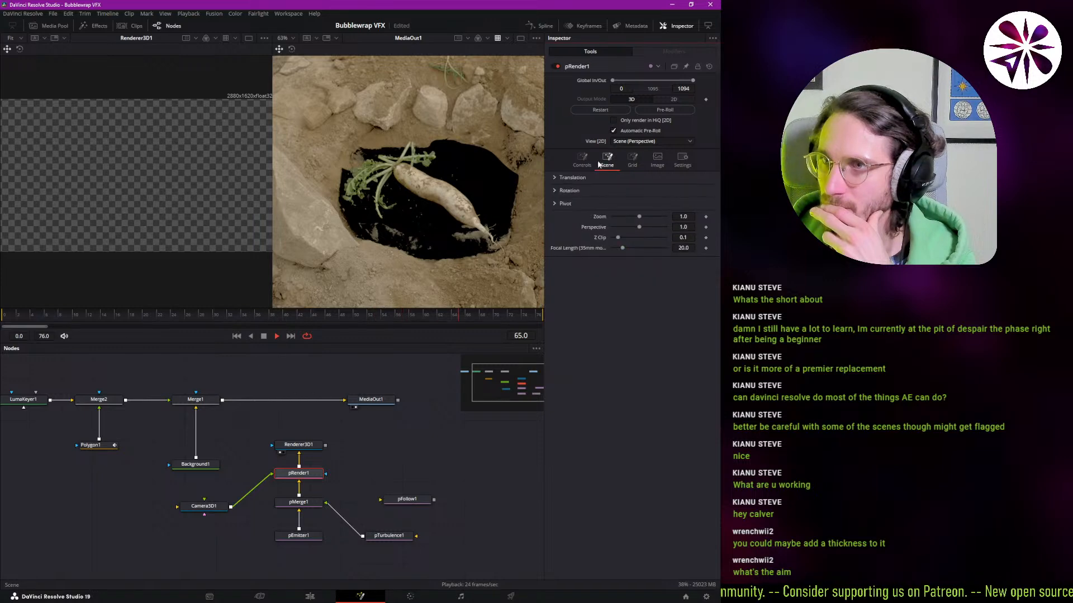
{"action": "left_click", "coordinate": [586, 161]}
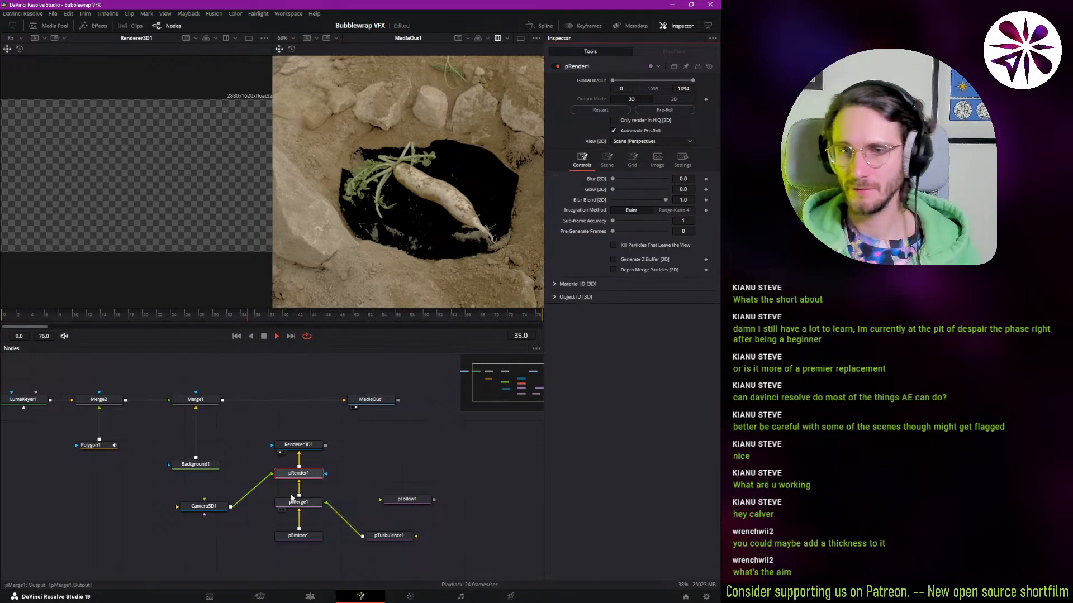
- Stop playback with pRender1 in the first viewer and browse the particle nodes available to add
{"action": "key", "text": "1"}
{"action": "key", "text": "space"}
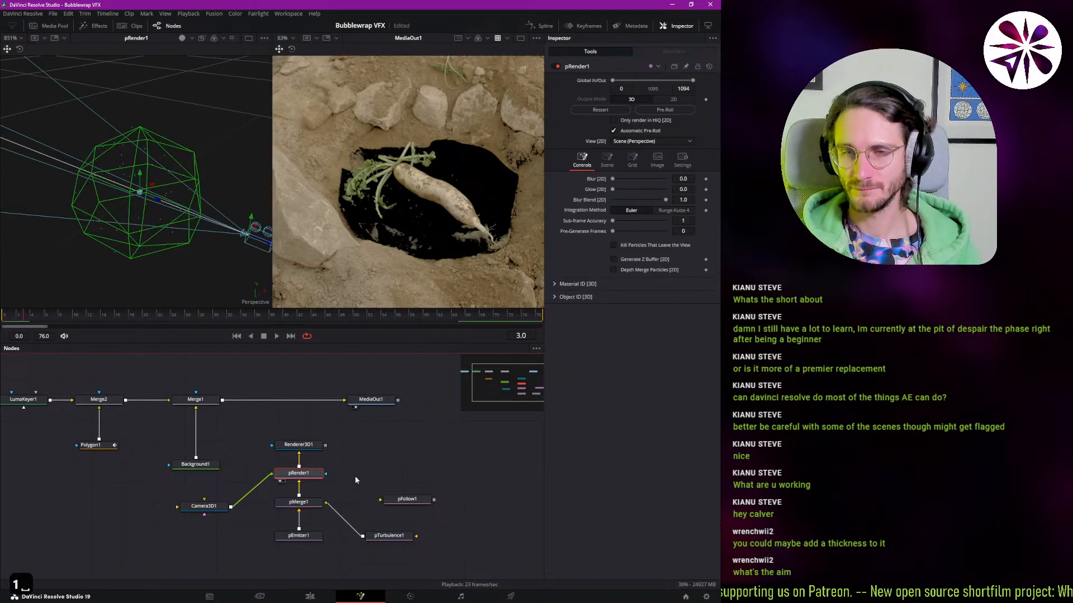
{"action": "key", "text": "ctrl+space"}
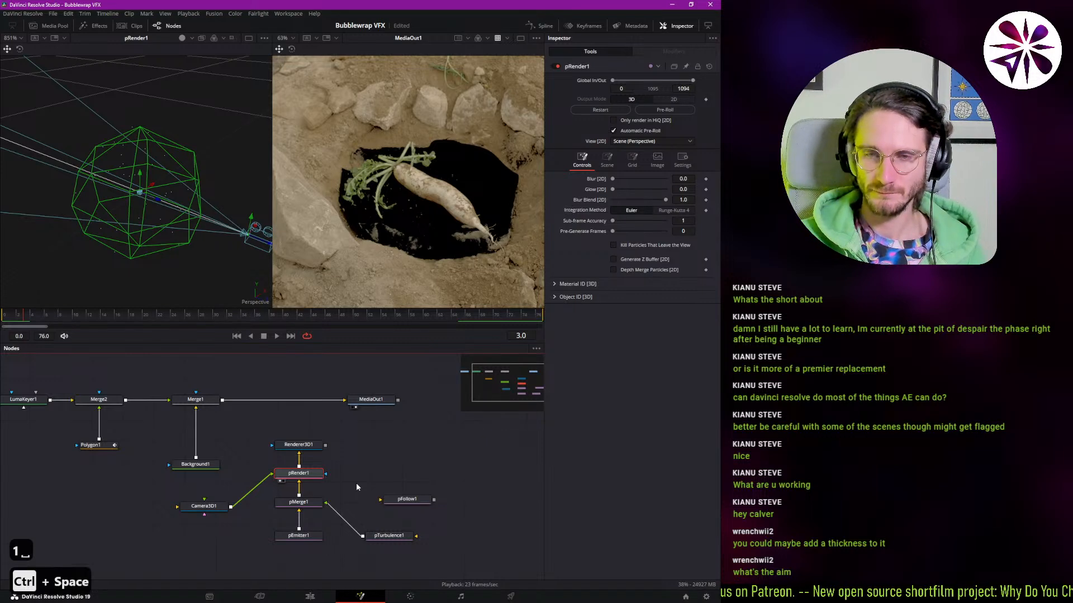
{"action": "type", "text": "render"}
{"action": "type", "text": "p"}
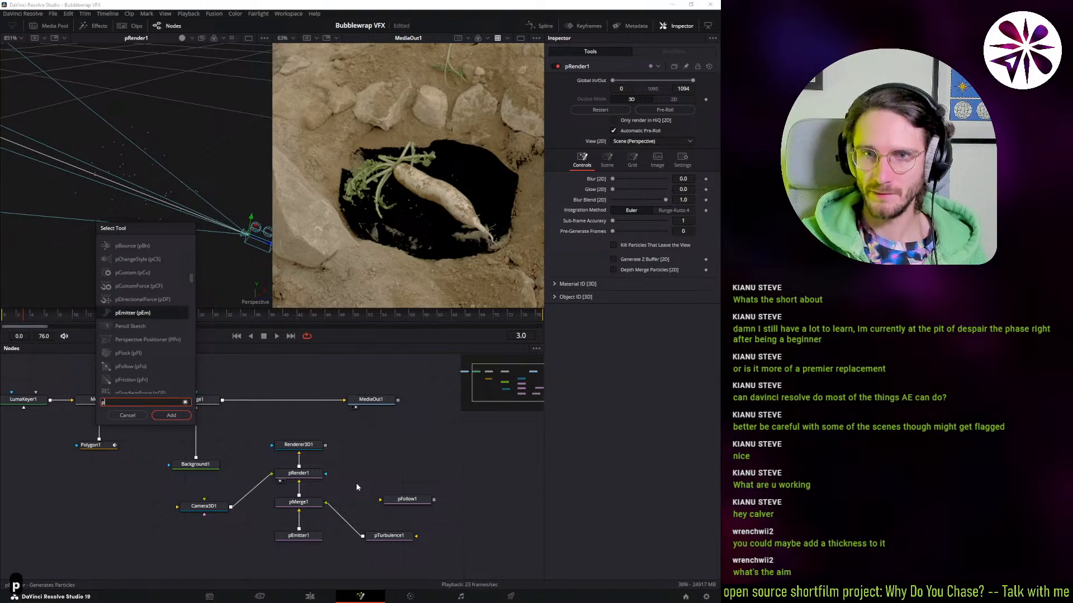
{"action": "key", "text": "Up"}
{"action": "key", "text": "Up"}
{"action": "key", "text": "Up"}
{"action": "key", "text": "Up"}
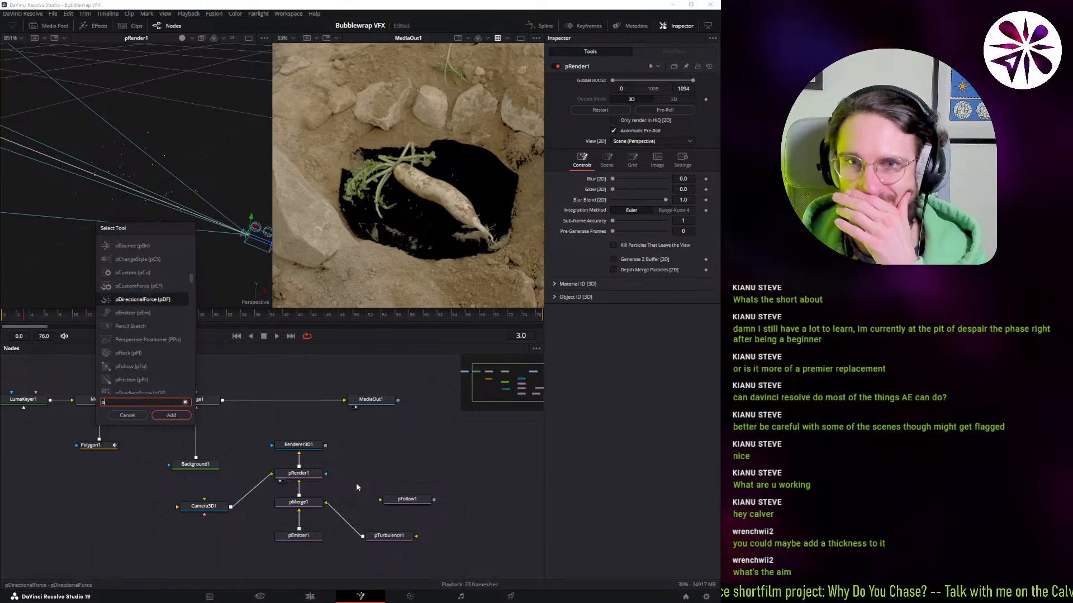
{"action": "key", "text": "Down"}
{"action": "key", "text": "Down"}
{"action": "key", "text": "Down"}
{"action": "key", "text": "Down"}
{"action": "key", "text": "Down"}
{"action": "key", "text": "Down"}
{"action": "key", "text": "Down"}
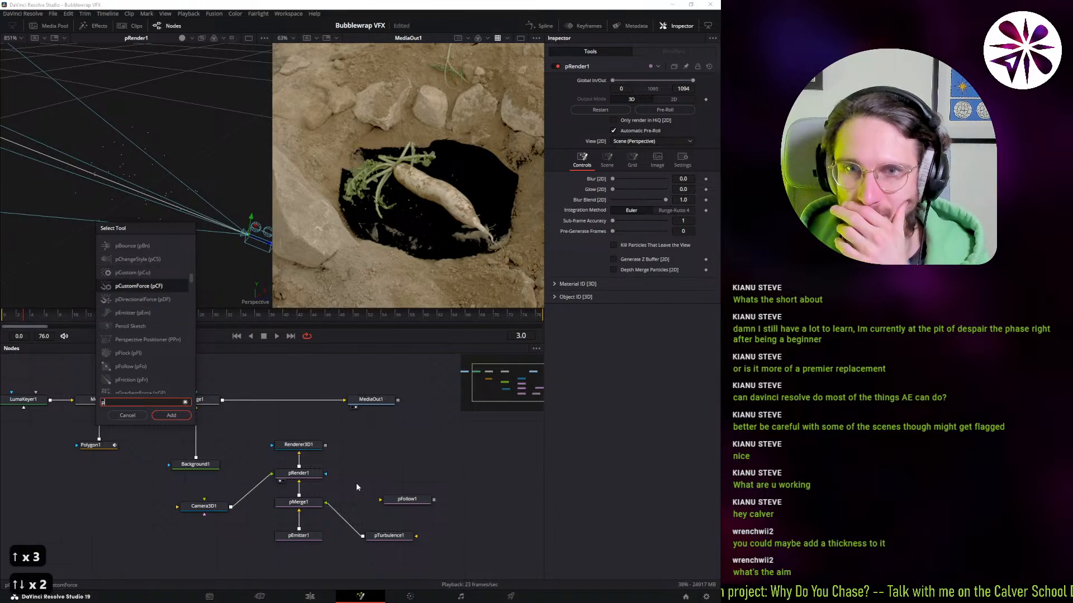
{"action": "key", "text": "Down"}
{"action": "key", "text": "Down"}
{"action": "key", "text": "Down"}
{"action": "key", "text": "Down"}
{"action": "key", "text": "Down"}
{"action": "key", "text": "Down"}
{"action": "key", "text": "Down"}
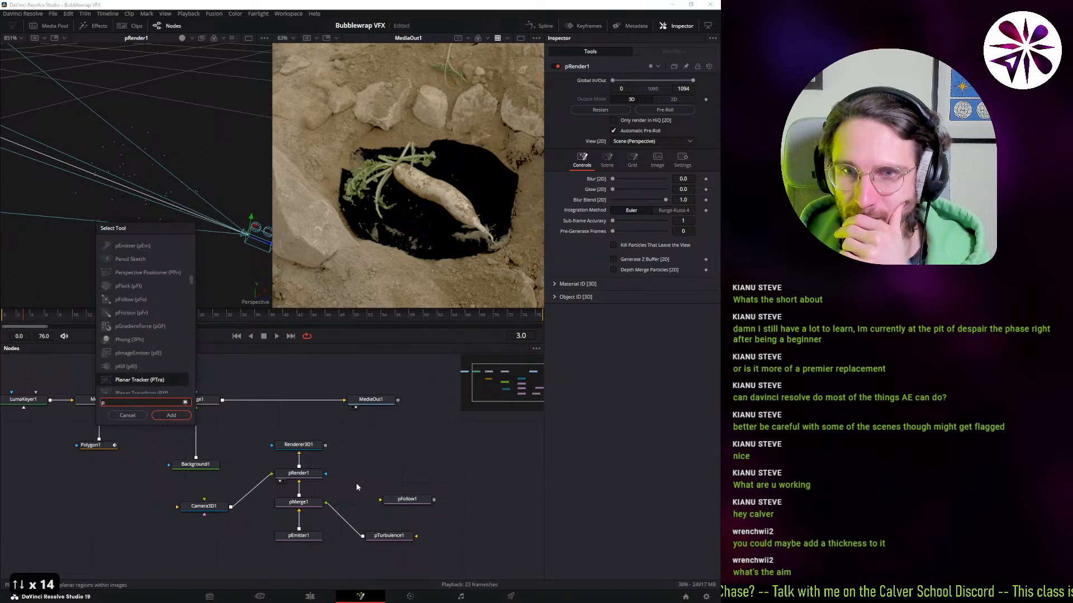
{"action": "key", "text": "Down"}
{"action": "key", "text": "Down"}
{"action": "key", "text": "Down"}
{"action": "key", "text": "Down"}
{"action": "key", "text": "Down"}
{"action": "key", "text": "Down"}
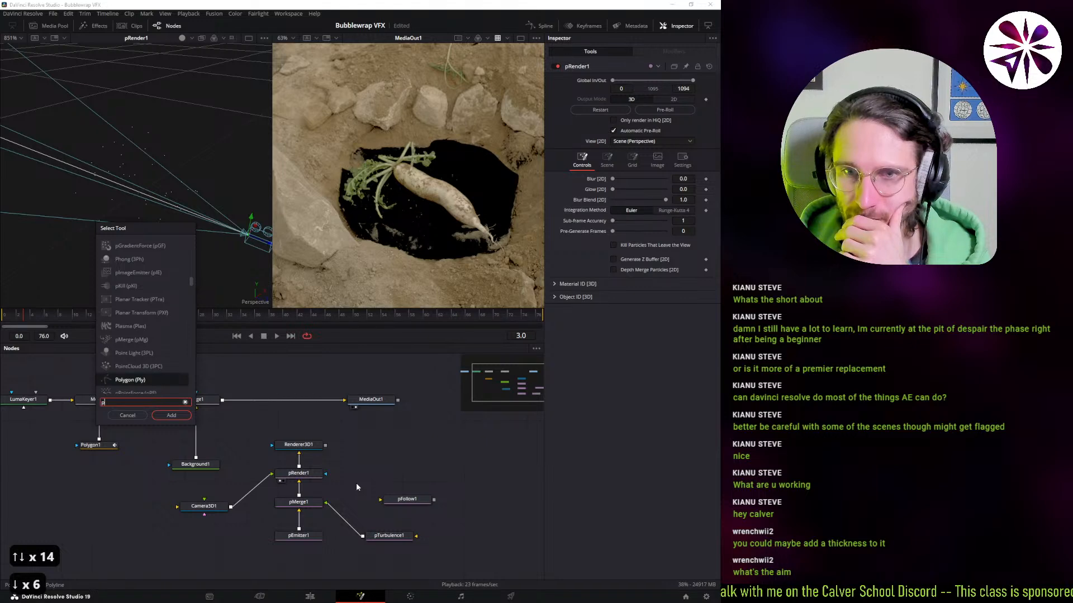
{"action": "key", "text": "Down"}
{"action": "key", "text": "Down"}
{"action": "key", "text": "Down"}
{"action": "key", "text": "Down"}
{"action": "key", "text": "Down"}
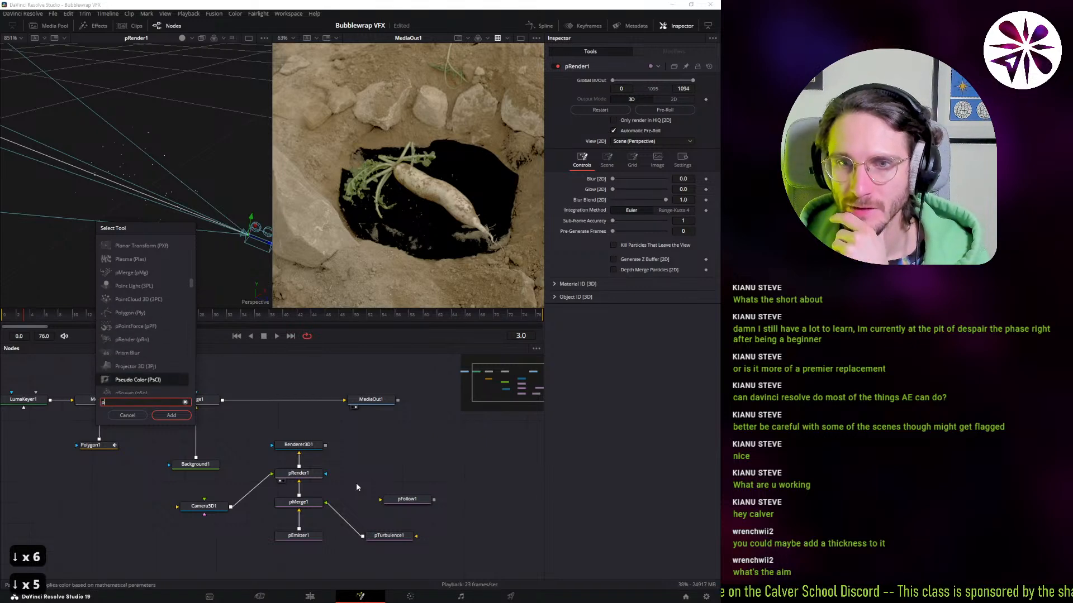
{"action": "key", "text": "Down"}
{"action": "key", "text": "Down"}
{"action": "key", "text": "Down"}
{"action": "key", "text": "Down"}
{"action": "key", "text": "Down"}
{"action": "key", "text": "Down"}
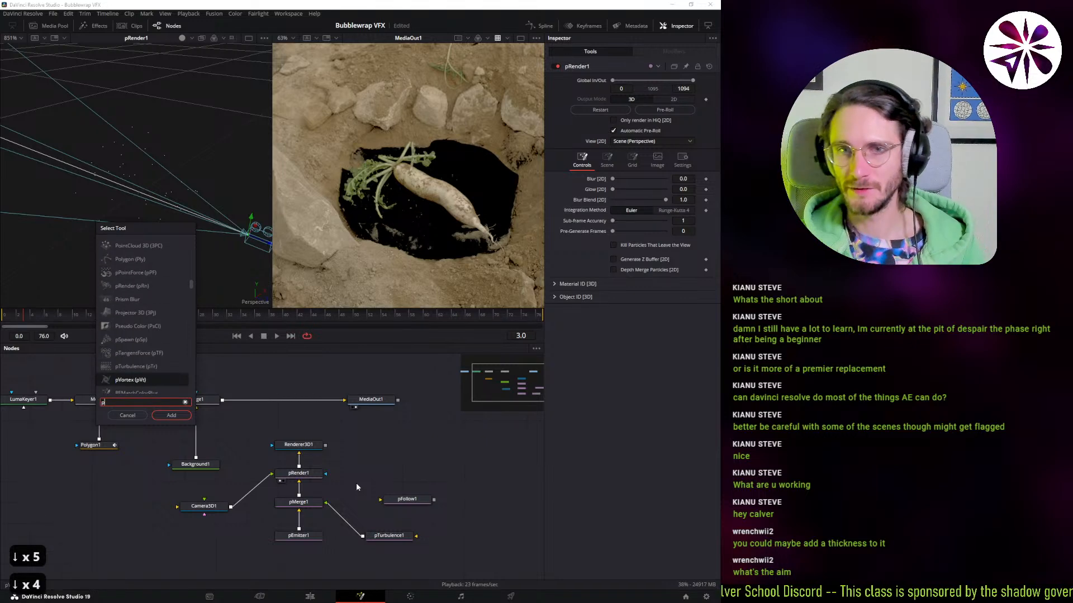
{"action": "key", "text": "Down"}
{"action": "key", "text": "Down"}
{"action": "key", "text": "Down"}
{"action": "key", "text": "Down"}
{"action": "key", "text": "Down"}
{"action": "key", "text": "Down"}
{"action": "key", "text": "Down"}
{"action": "key", "text": "Down"}
{"action": "key", "text": "Down"}
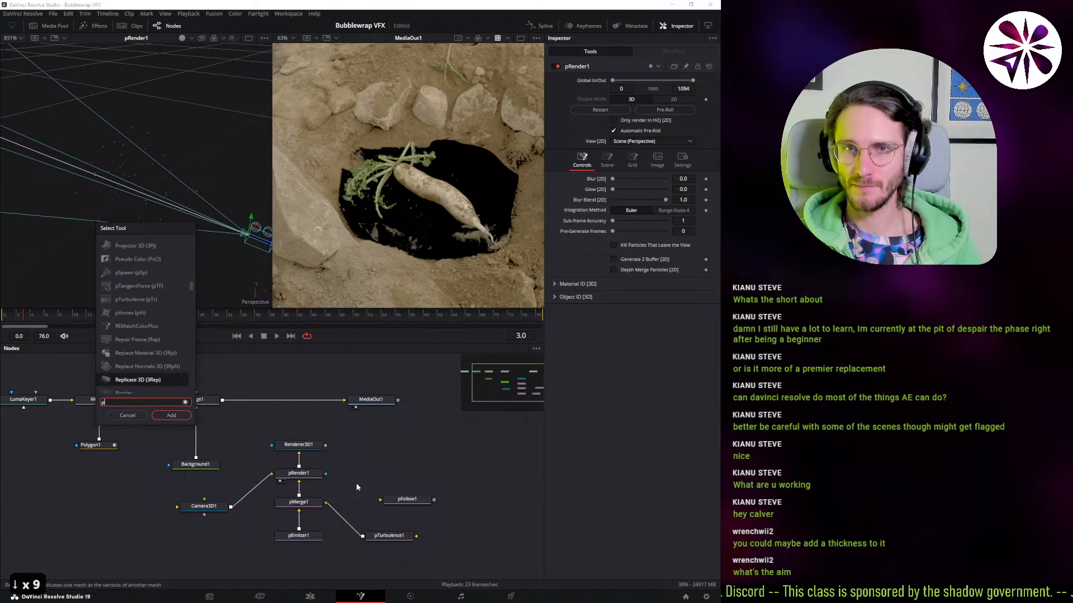
{"action": "key", "text": "Escape"}
- Change the particle style of pEmitter1 from points to Blob
{"action": "left_click", "coordinate": [287, 537]}
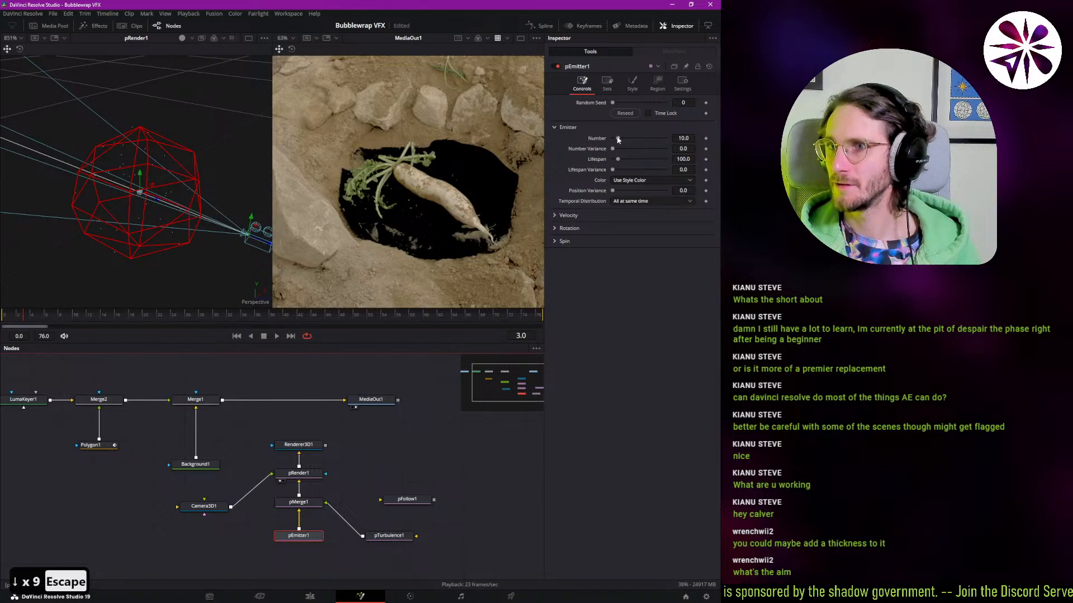
{"action": "left_click", "coordinate": [634, 85]}
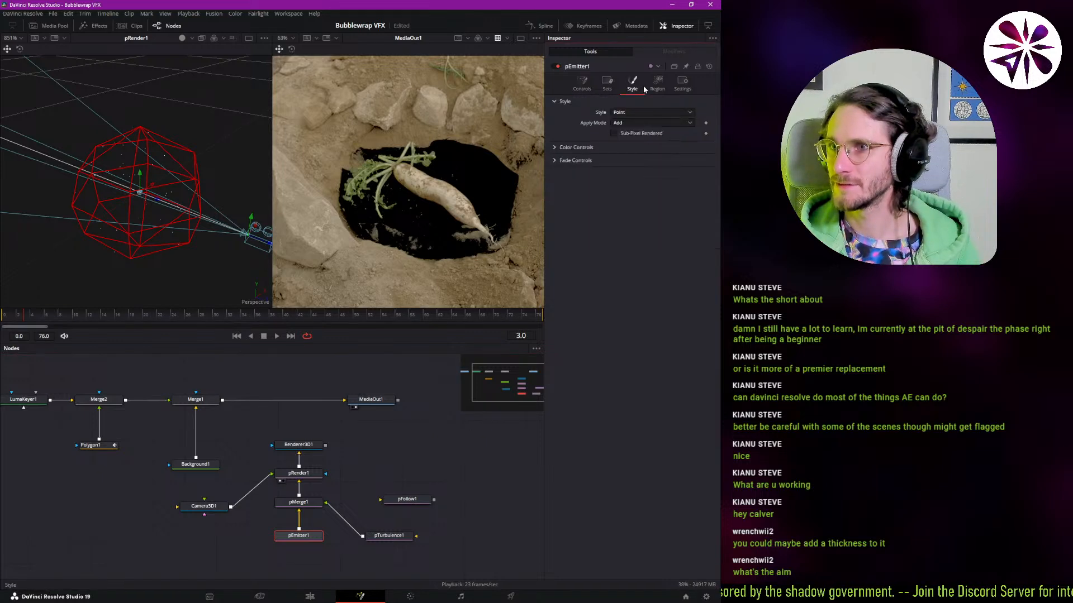
{"action": "left_click", "coordinate": [632, 113]}
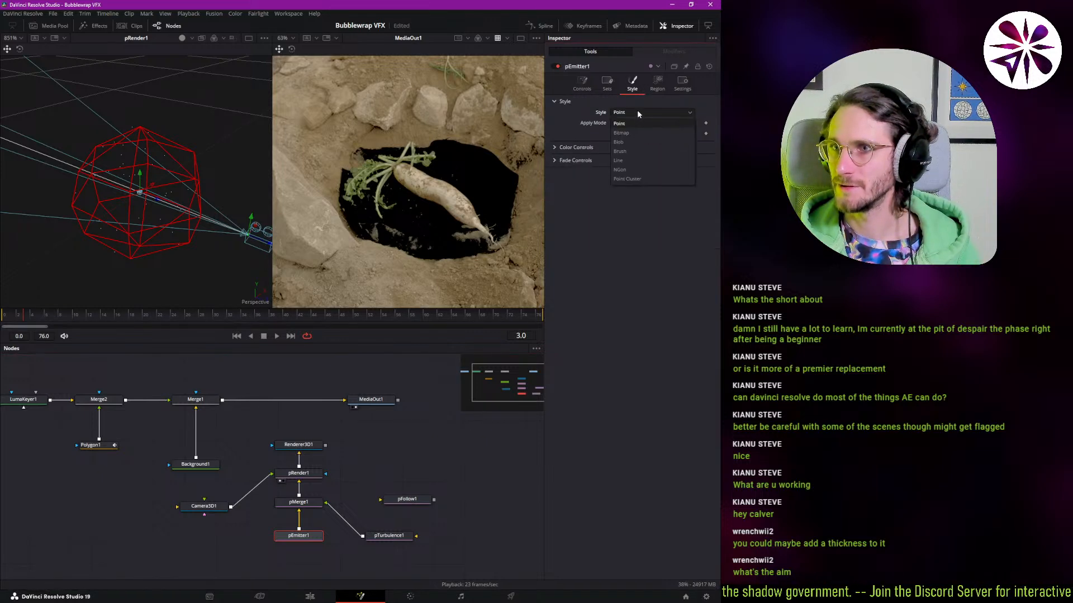
{"action": "left_click", "coordinate": [633, 142]}
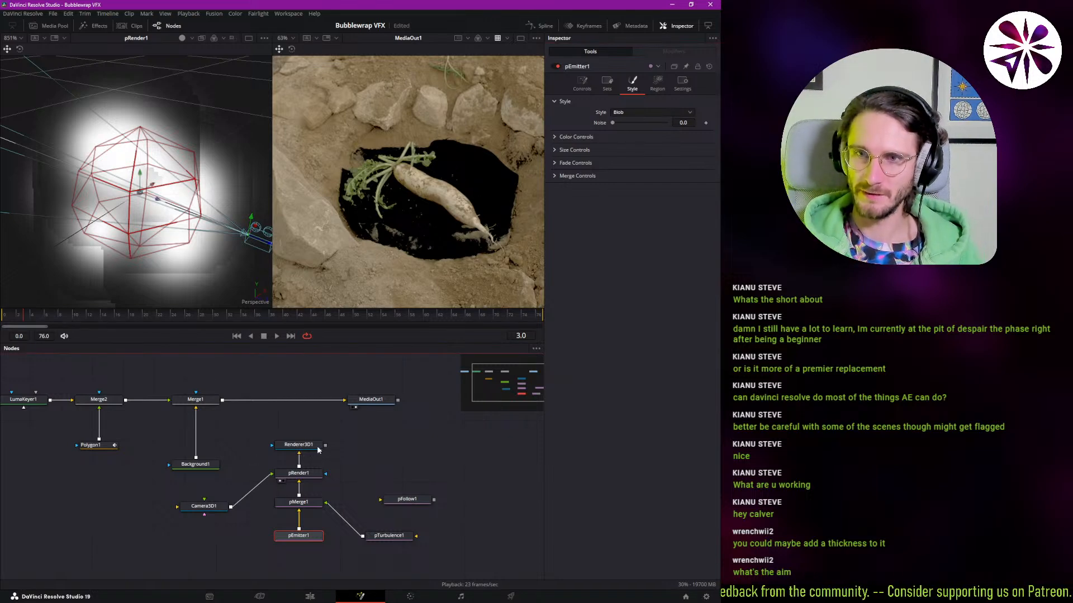
- Move all the particle nodes together, from Renderer3D1 down to pEmitter1 and pFollow1, below Polygon1 and Background1
{"action": "left_click", "coordinate": [301, 444]}
{"action": "left_click_drag", "start_coordinate": [399, 481], "coordinate": [400, 448]}
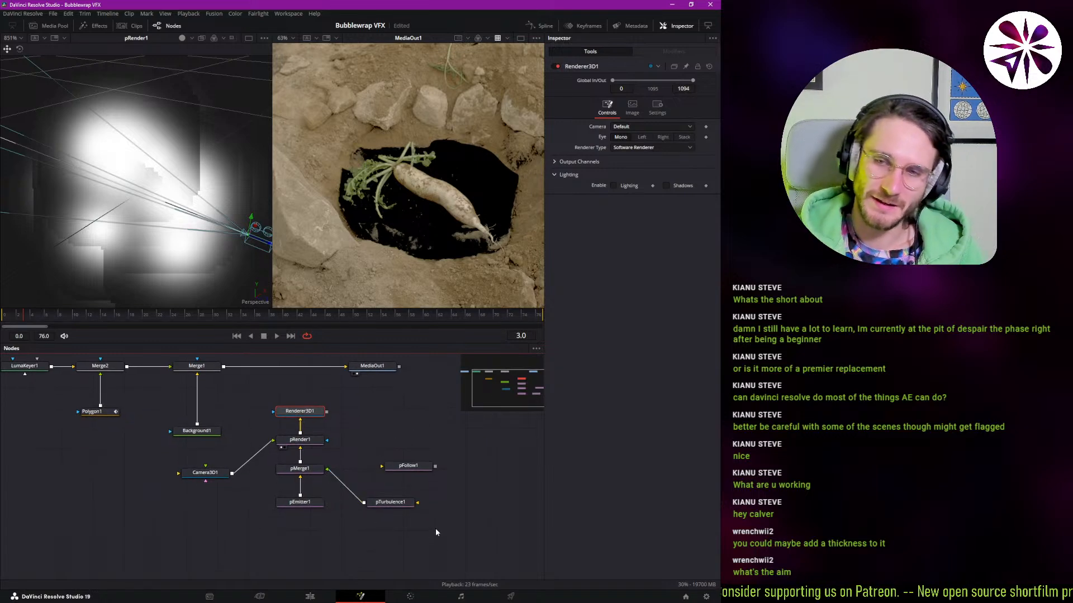
{"action": "left_click_drag", "start_coordinate": [445, 533], "coordinate": [226, 394]}
{"action": "left_click_drag", "start_coordinate": [305, 415], "coordinate": [125, 495]}
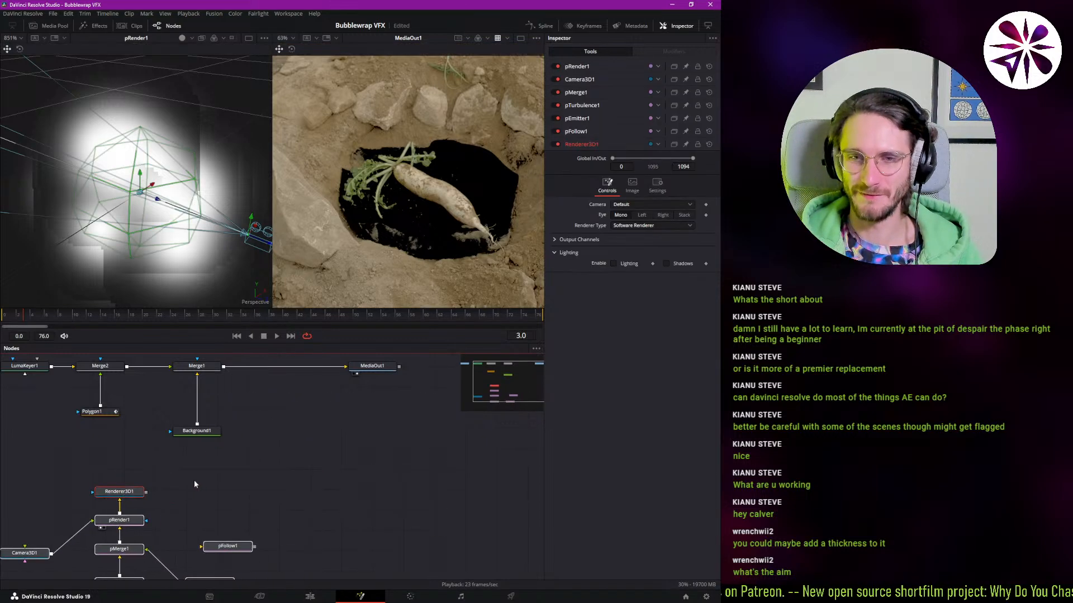
{"action": "left_click", "coordinate": [194, 482]}
- Line up Camera3D1 beside pRender1 and pTurbulence1 beside pMerge1, and set the unconnected pFollow1 apart from the particle tree
{"action": "left_click_drag", "start_coordinate": [180, 522], "coordinate": [239, 485]}
{"action": "left_click_drag", "start_coordinate": [94, 516], "coordinate": [117, 484]}
{"action": "left_click_drag", "start_coordinate": [286, 510], "coordinate": [364, 507]}
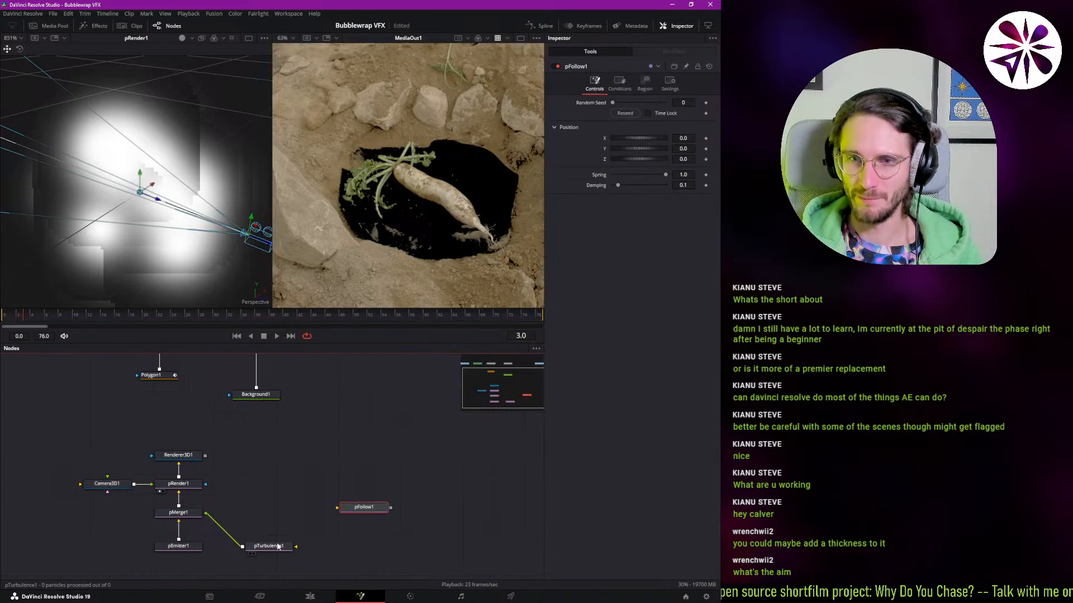
{"action": "left_click_drag", "start_coordinate": [278, 547], "coordinate": [255, 513]}
{"action": "left_click_drag", "start_coordinate": [358, 507], "coordinate": [336, 520]}
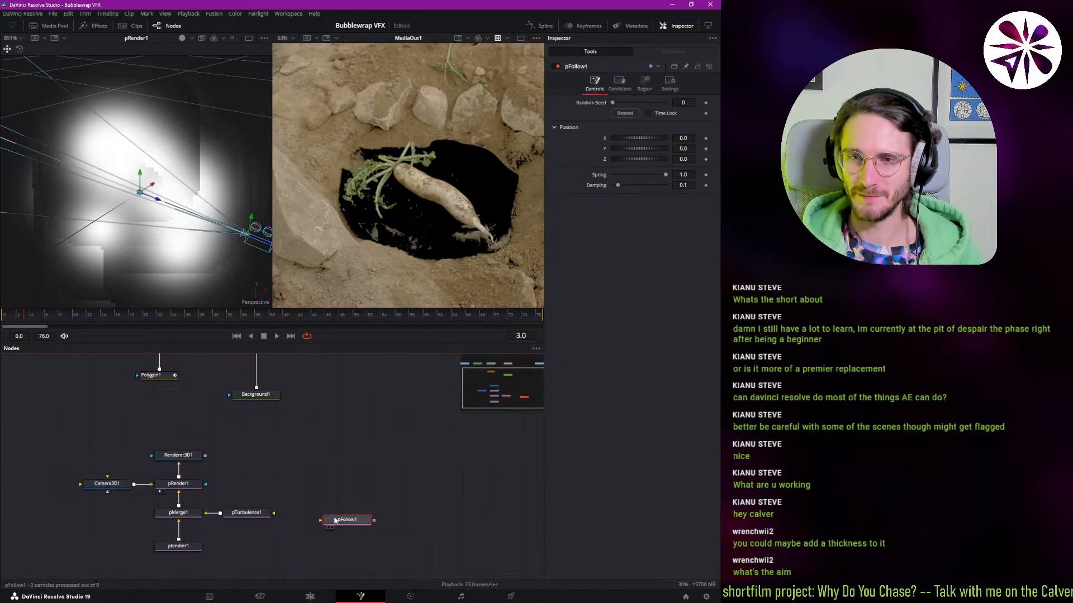
- Shift Merge1, Background1 and MediaOut1 away from Merge2 to open a gap, and place the particle tree beneath it
{"action": "left_click_drag", "start_coordinate": [207, 420], "coordinate": [416, 389]}
{"action": "left_click_drag", "start_coordinate": [221, 415], "coordinate": [301, 418]}
{"action": "scroll", "coordinate": [167, 494], "scroll_direction": "down", "scroll_amount": 3}
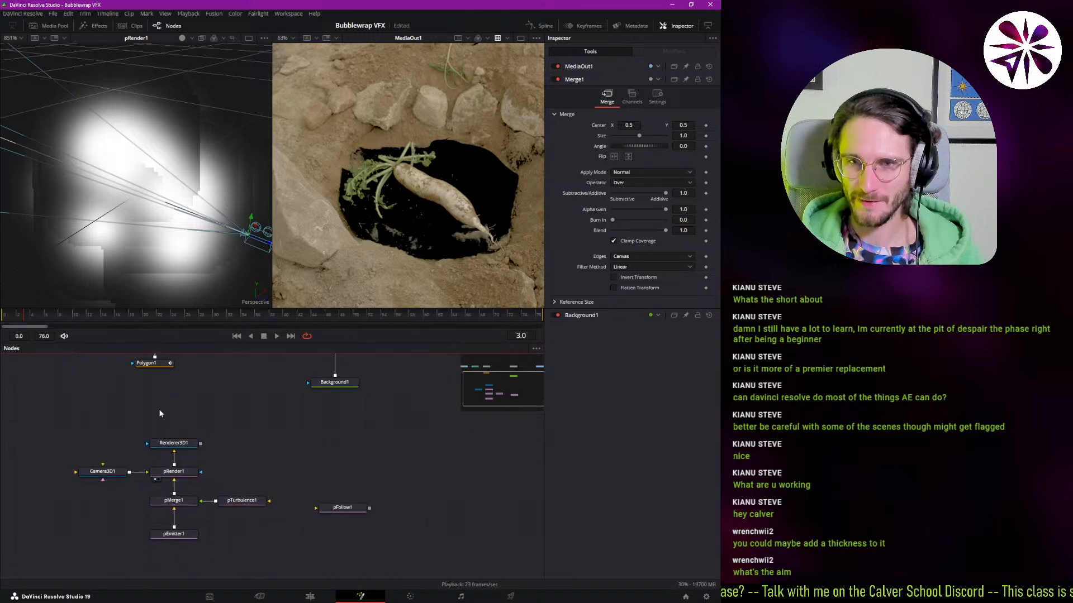
{"action": "left_click_drag", "start_coordinate": [79, 415], "coordinate": [228, 539]}
{"action": "left_click_drag", "start_coordinate": [181, 444], "coordinate": [244, 419]}
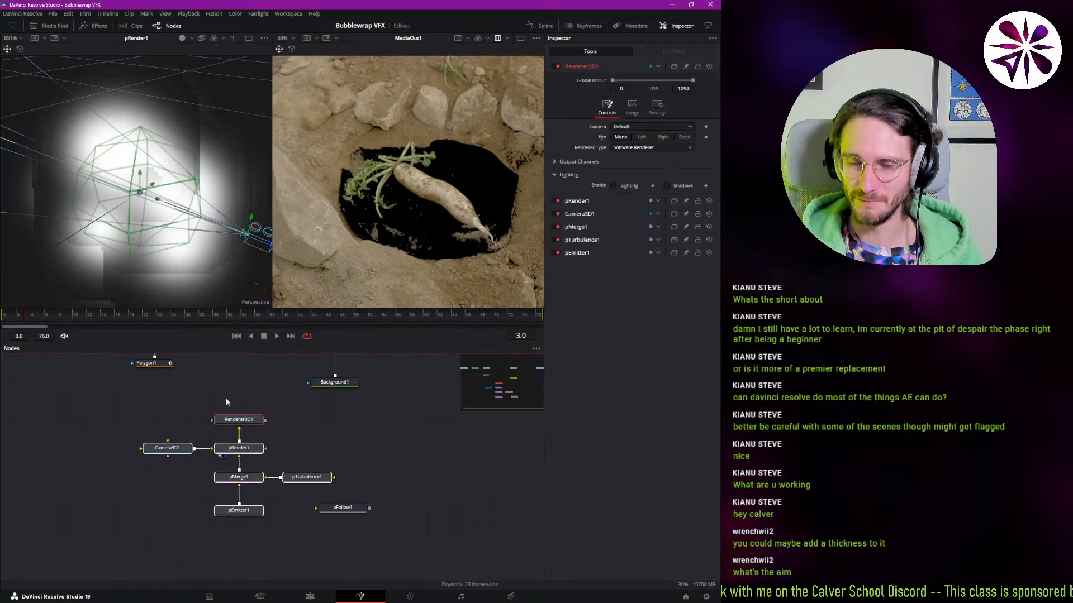
- Merge the Renderer3D1 output into the chain between Merge2 and Merge1, and swap the new merge's inputs so the particles are the background
{"action": "left_click_drag", "start_coordinate": [232, 364], "coordinate": [189, 470]}
{"action": "left_click", "coordinate": [190, 470]}
{"action": "left_click_drag", "start_coordinate": [220, 524], "coordinate": [138, 424]}
{"action": "left_click_drag", "start_coordinate": [254, 528], "coordinate": [191, 424]}
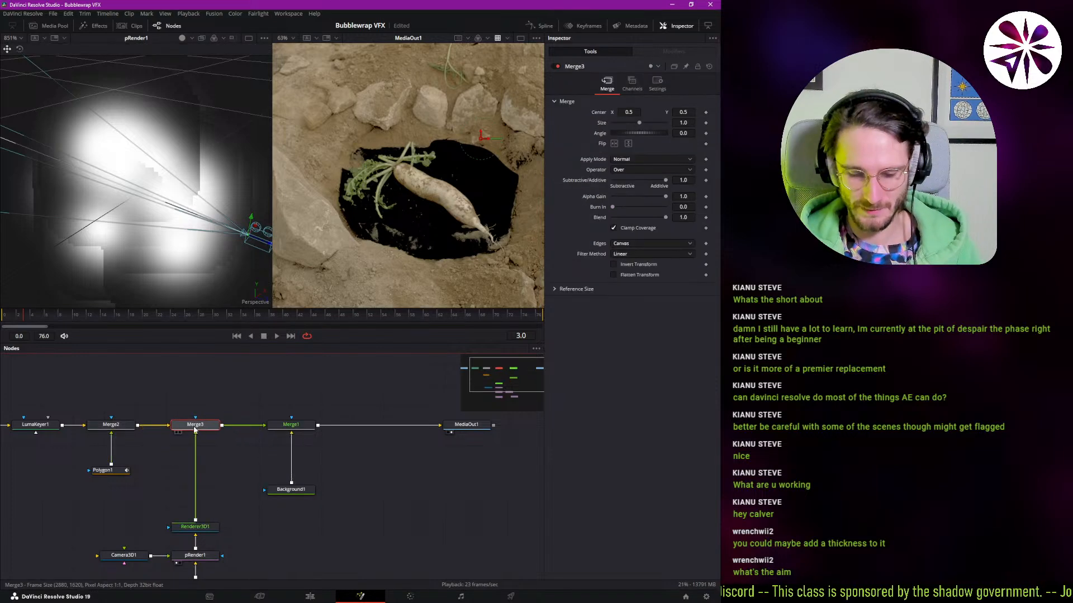
{"action": "key", "text": "ctrl+t"}
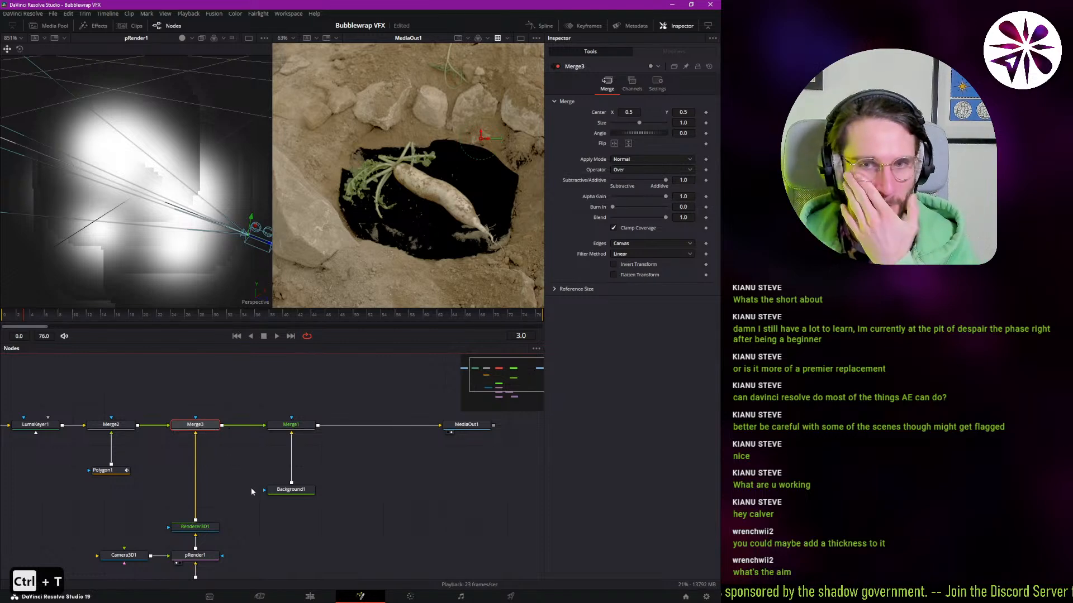
{"action": "left_click_drag", "start_coordinate": [236, 481], "coordinate": [224, 452]}
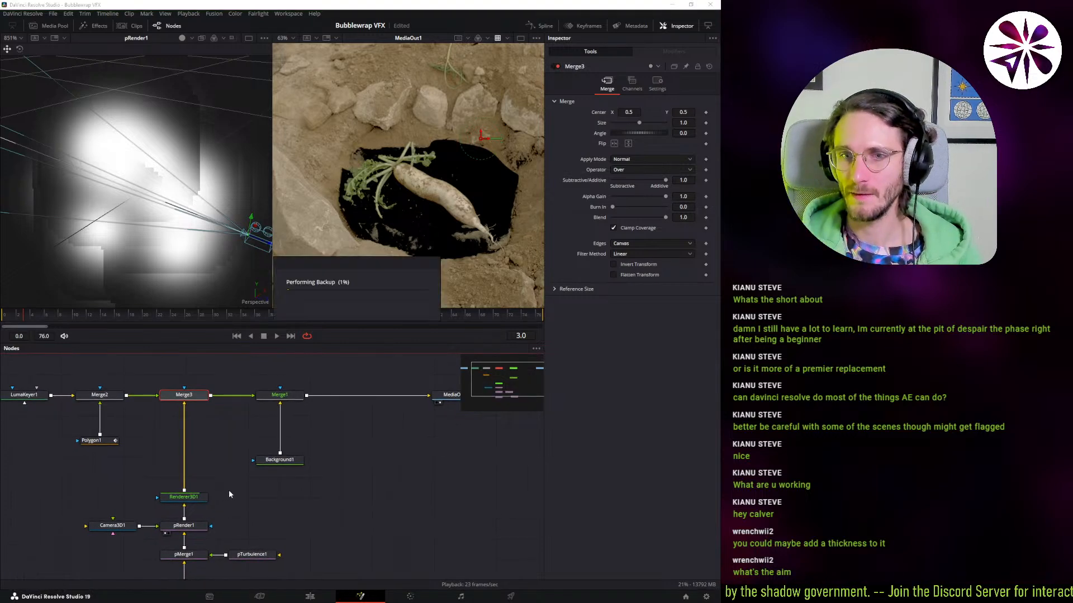
{"action": "left_click", "coordinate": [199, 501]}
{"action": "left_click_drag", "start_coordinate": [220, 507], "coordinate": [221, 464]}
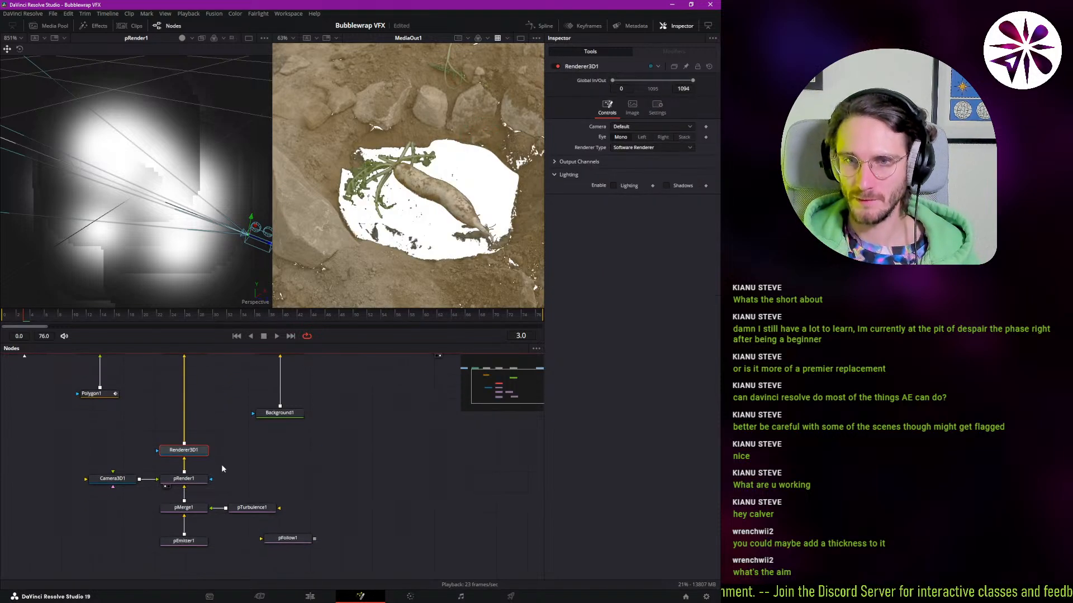
- Reduce the blob size of pEmitter1 to 0.0003 and play back the particles in the hole
{"action": "left_click", "coordinate": [184, 541]}
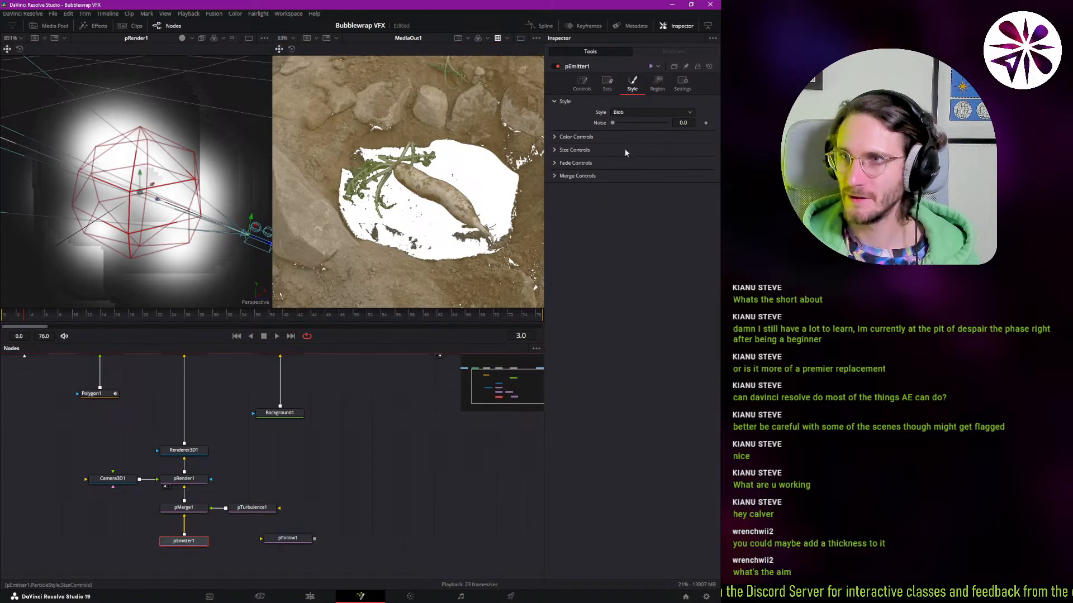
{"action": "left_click", "coordinate": [551, 137]}
{"action": "left_click", "coordinate": [551, 137]}
{"action": "left_click", "coordinate": [556, 150]}
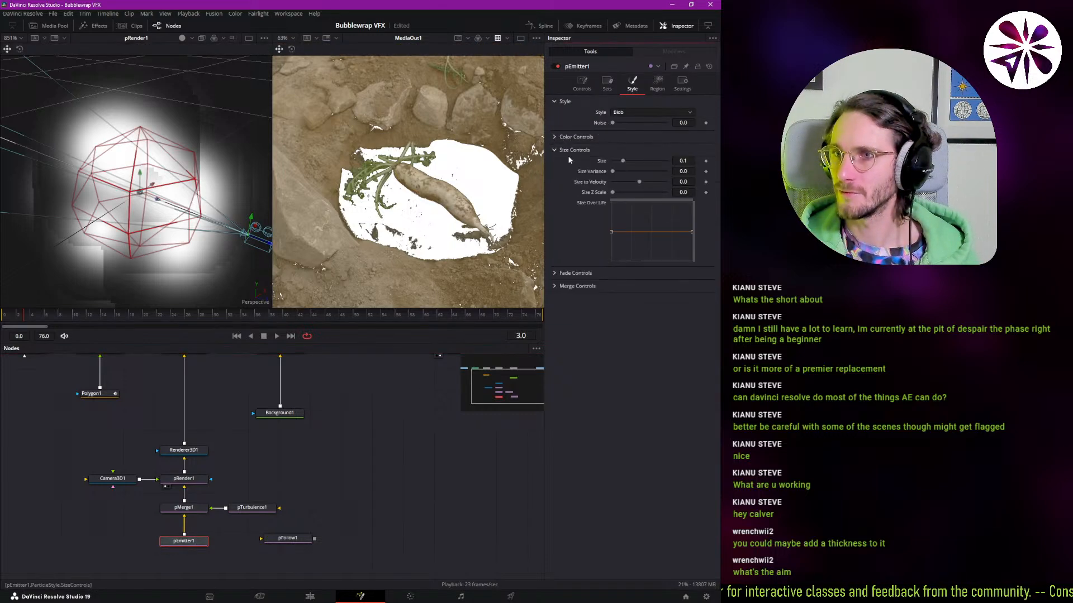
{"action": "left_click_drag", "start_coordinate": [628, 166], "coordinate": [614, 167]}
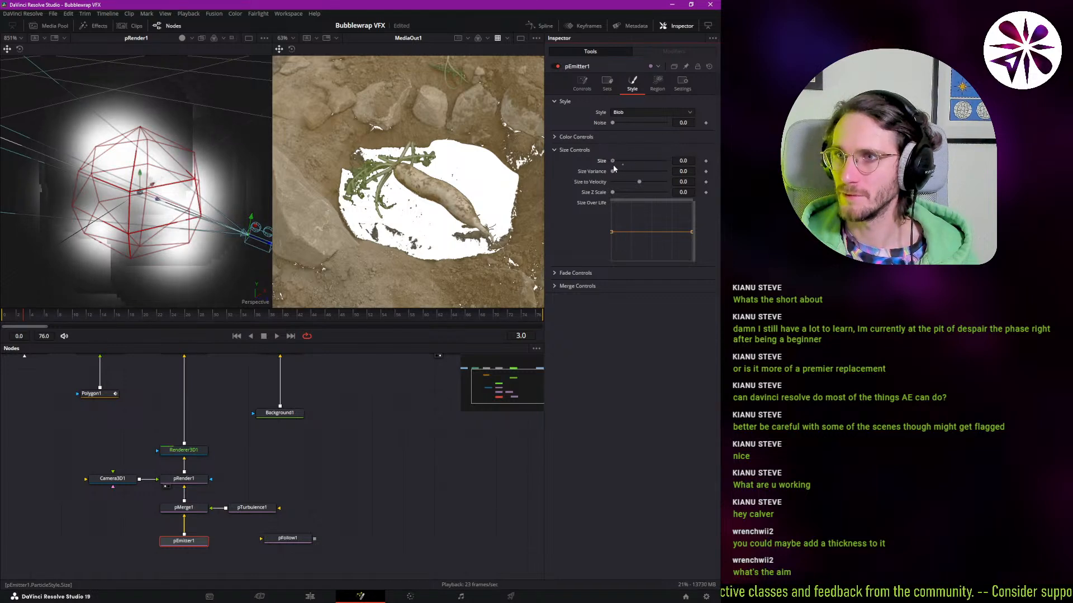
{"action": "left_click", "coordinate": [683, 161]}
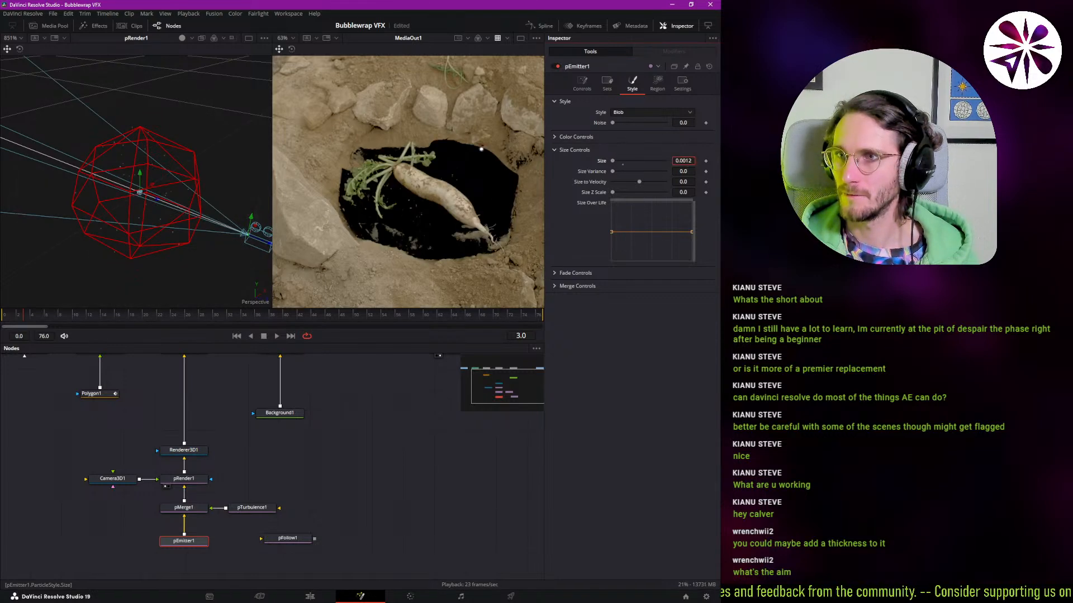
{"action": "left_click_drag", "start_coordinate": [683, 161], "coordinate": [685, 163]}
{"action": "key", "text": "space"}
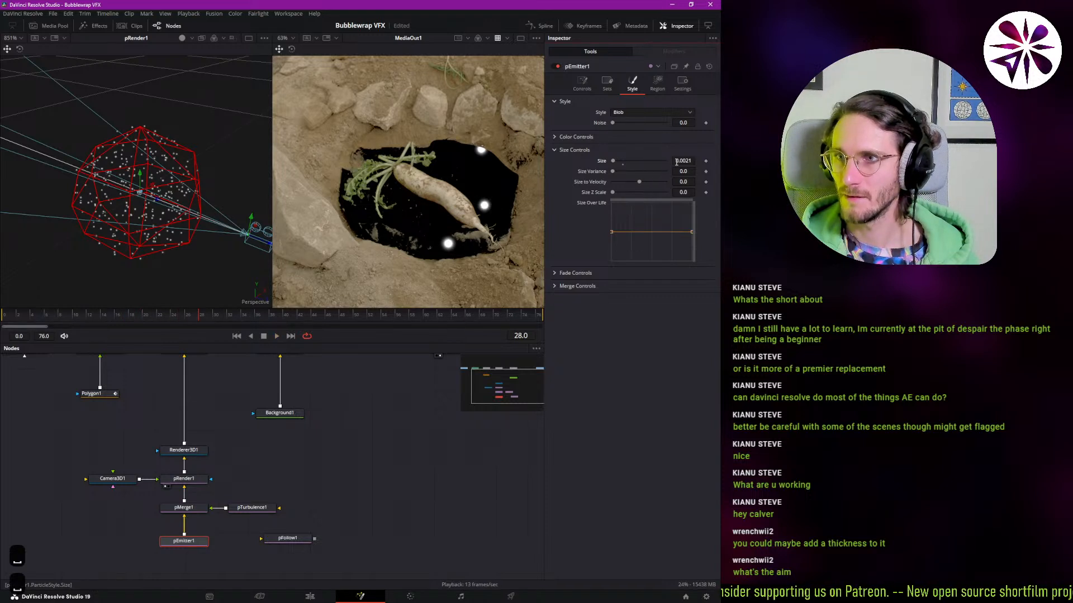
{"action": "left_click_drag", "start_coordinate": [679, 162], "coordinate": [673, 162]}
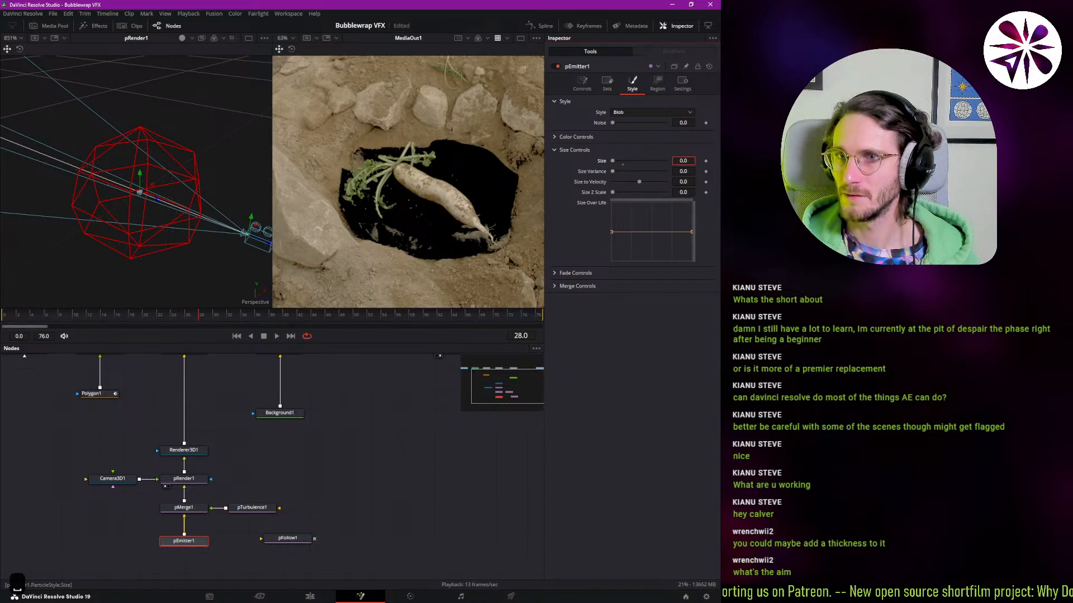
{"action": "key", "text": "space"}
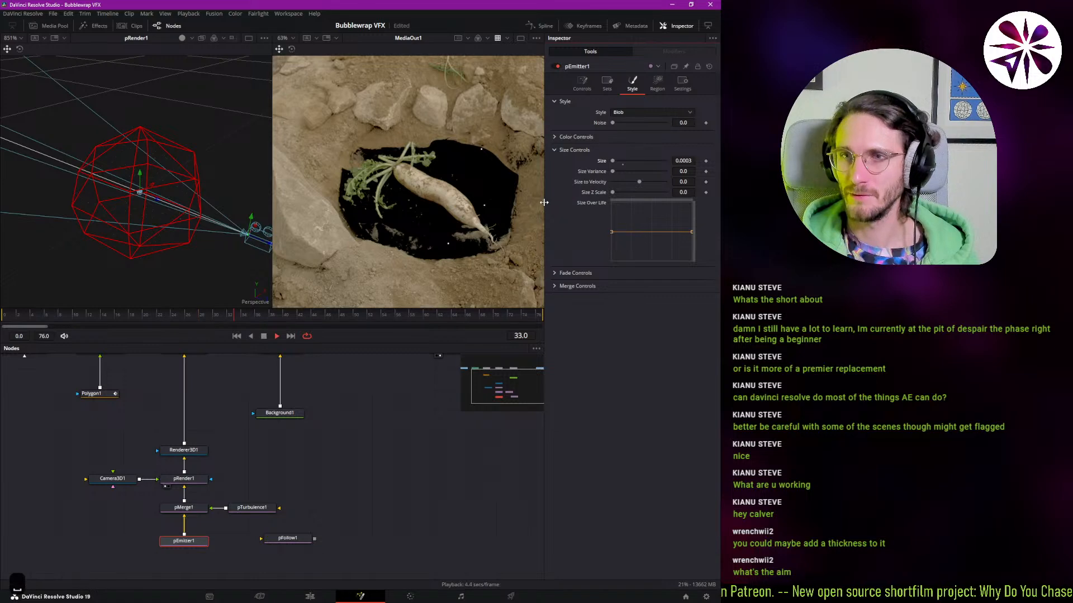
- Raise pTurbulence1's strength to X 0.717, Y 0.732 and Z 1.0, and rewire it between pEmitter1 and pMerge1
{"action": "left_click", "coordinate": [251, 508]}
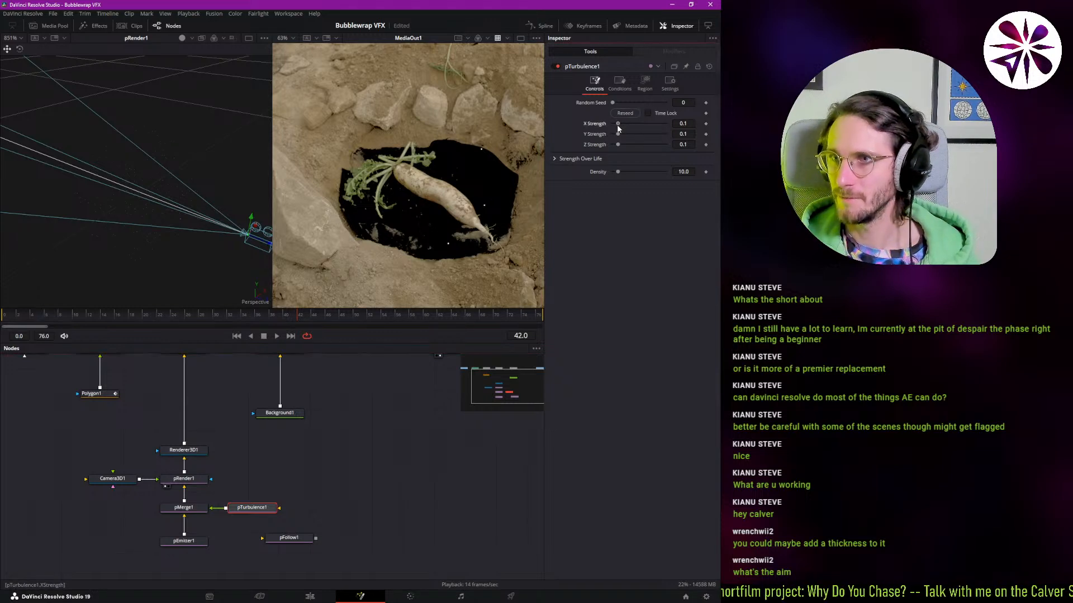
{"action": "mouse_move", "coordinate": [630, 131]}
{"action": "left_mouse_down"}
{"action": "mouse_move", "coordinate": [659, 147]}
{"action": "mouse_move", "coordinate": [648, 128]}
{"action": "left_mouse_up"}
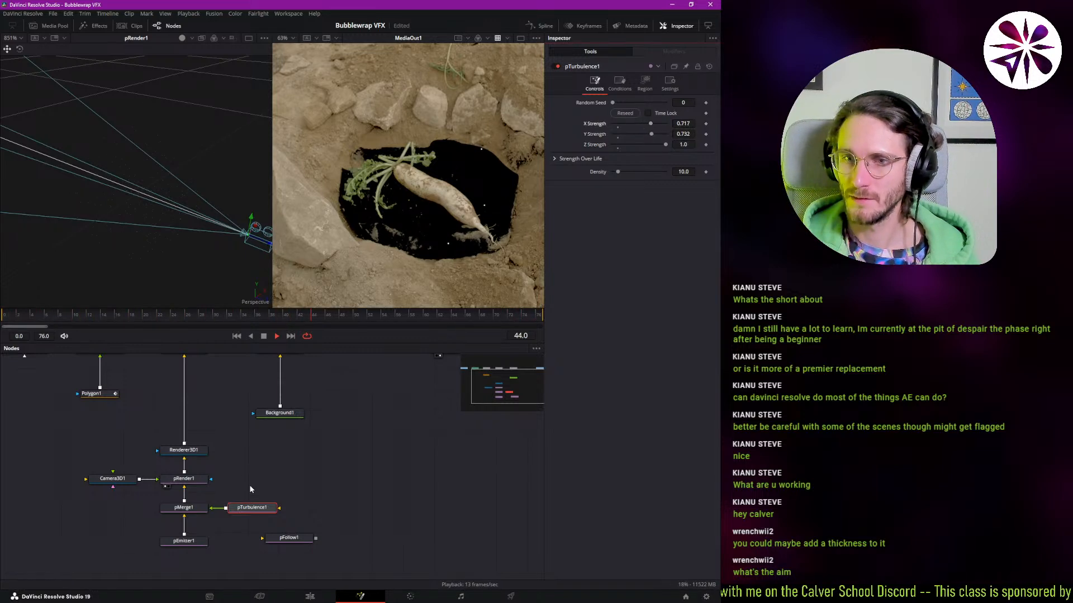
{"action": "mouse_move", "coordinate": [203, 542]}
{"action": "left_mouse_down"}
{"action": "mouse_move", "coordinate": [206, 493]}
{"action": "mouse_move", "coordinate": [195, 537]}
{"action": "left_mouse_up"}
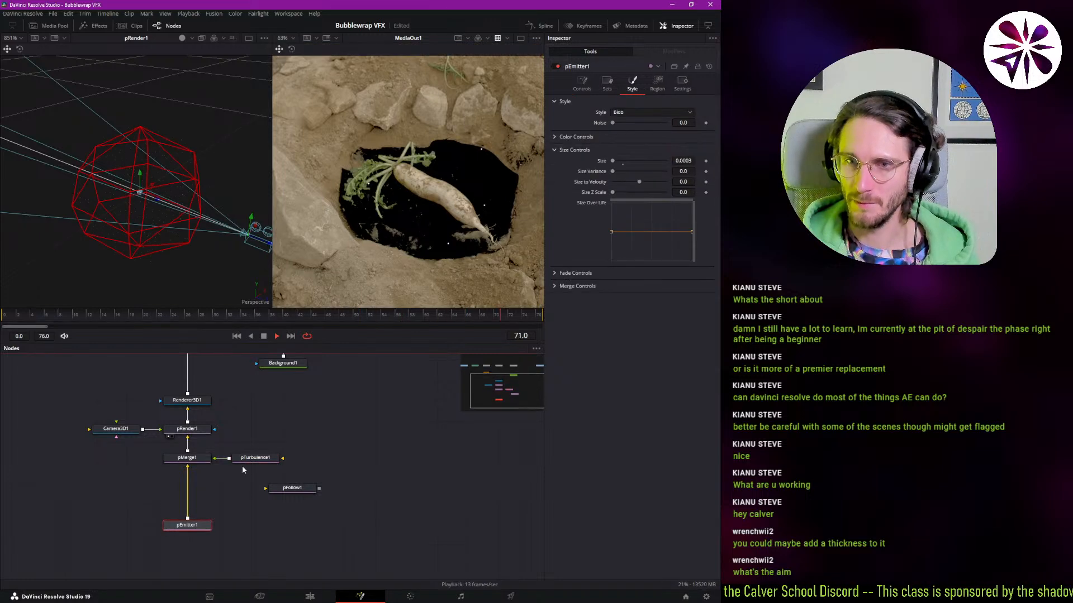
{"action": "left_click", "coordinate": [265, 457]}
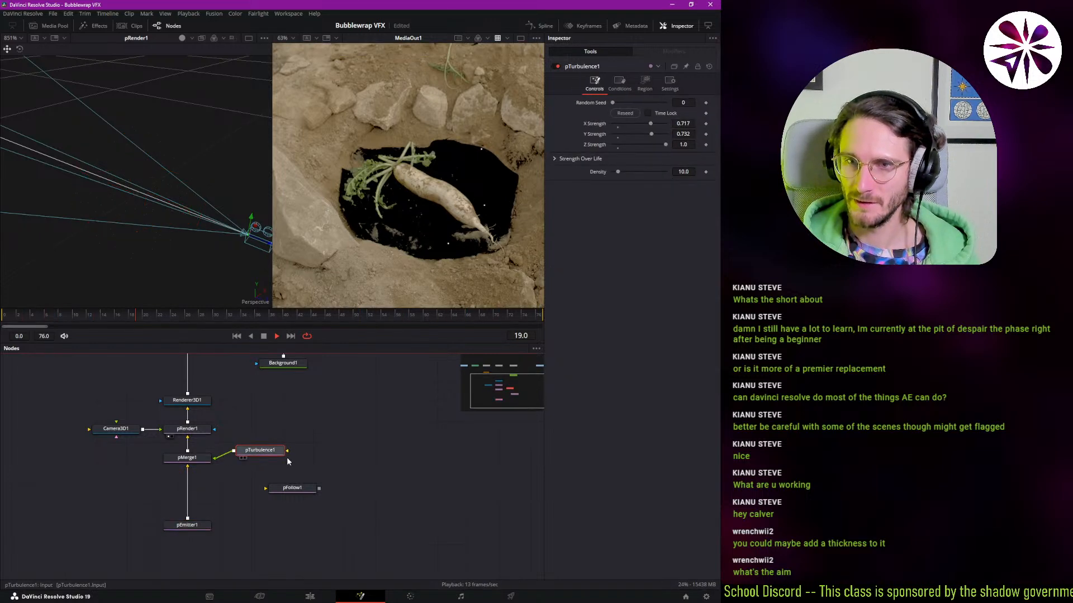
{"action": "left_click_drag", "start_coordinate": [260, 456], "coordinate": [199, 488]}
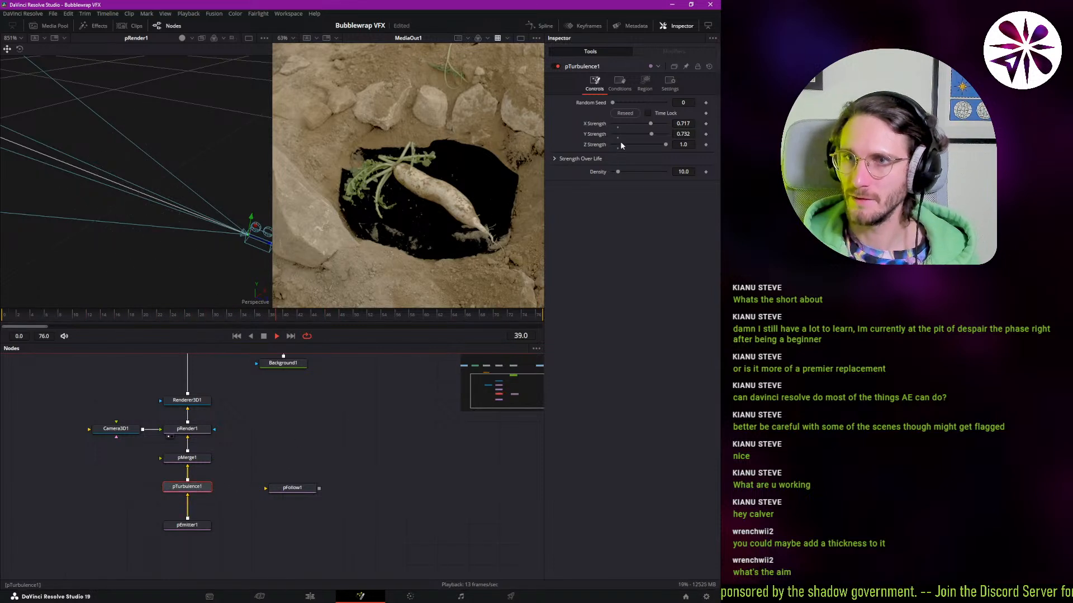
- Lower pTurbulence1's X, Y and Z strength to 0.1 each and disable the node
{"action": "left_click_drag", "start_coordinate": [653, 123], "coordinate": [619, 134]}
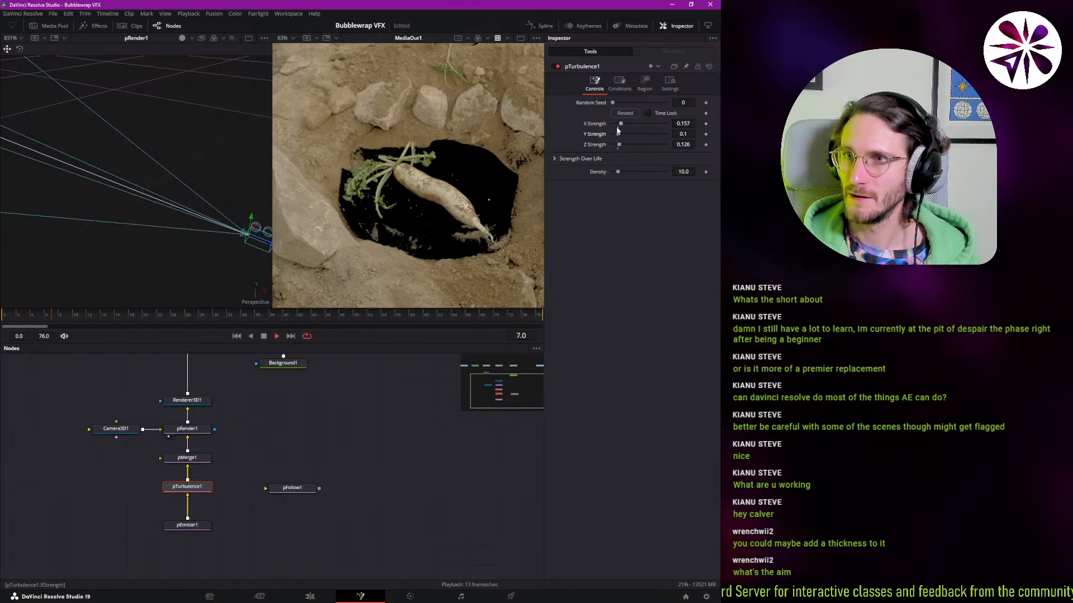
{"action": "left_click_drag", "start_coordinate": [621, 123], "coordinate": [616, 148]}
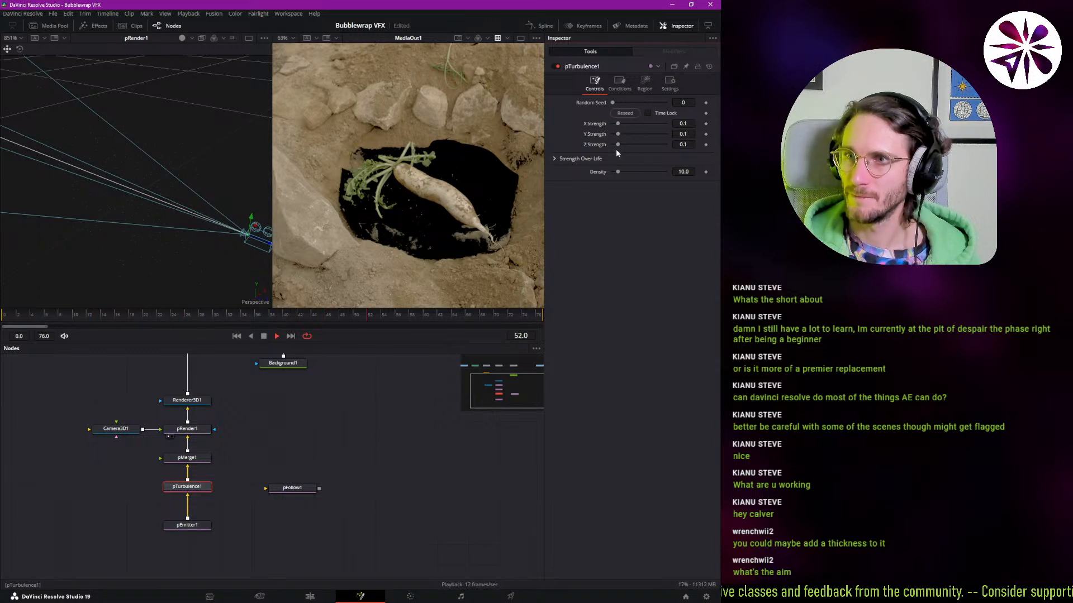
{"action": "left_click", "coordinate": [203, 493]}
{"action": "key", "text": "ctrl+p"}
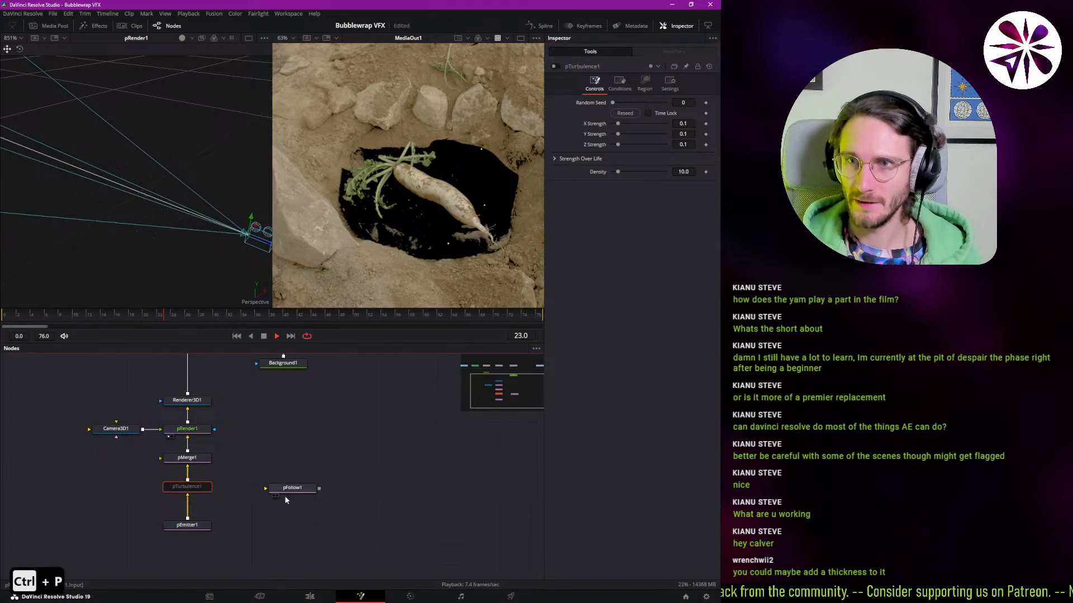
- Move pEmitter1 further down and insert pFollow1 into the connection between pEmitter1 and pTurbulence1
{"action": "left_click_drag", "start_coordinate": [199, 524], "coordinate": [199, 564]}
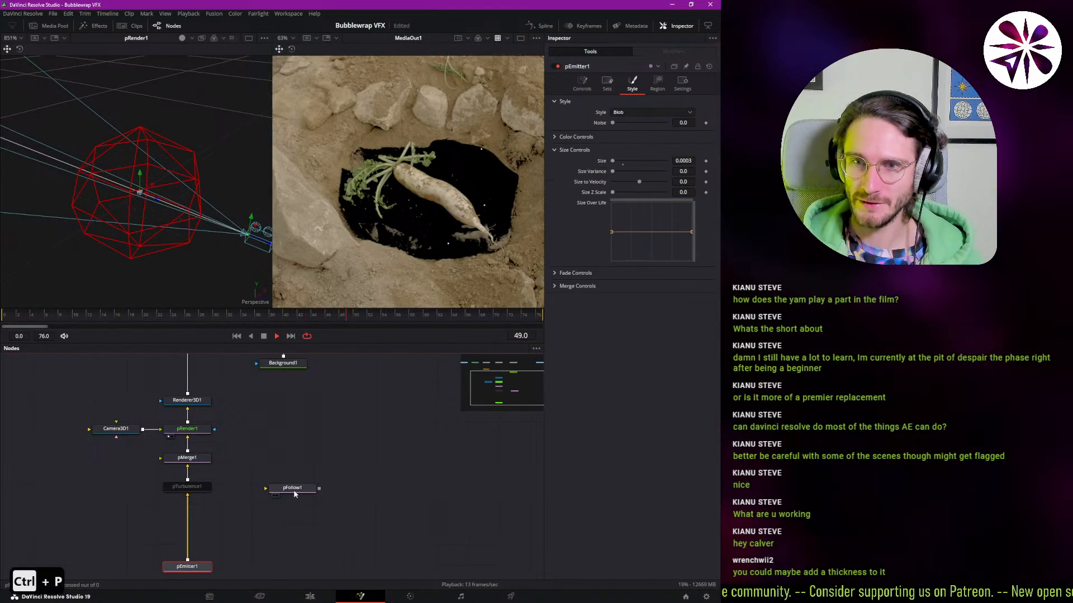
{"action": "left_click_drag", "start_coordinate": [293, 489], "coordinate": [189, 528]}
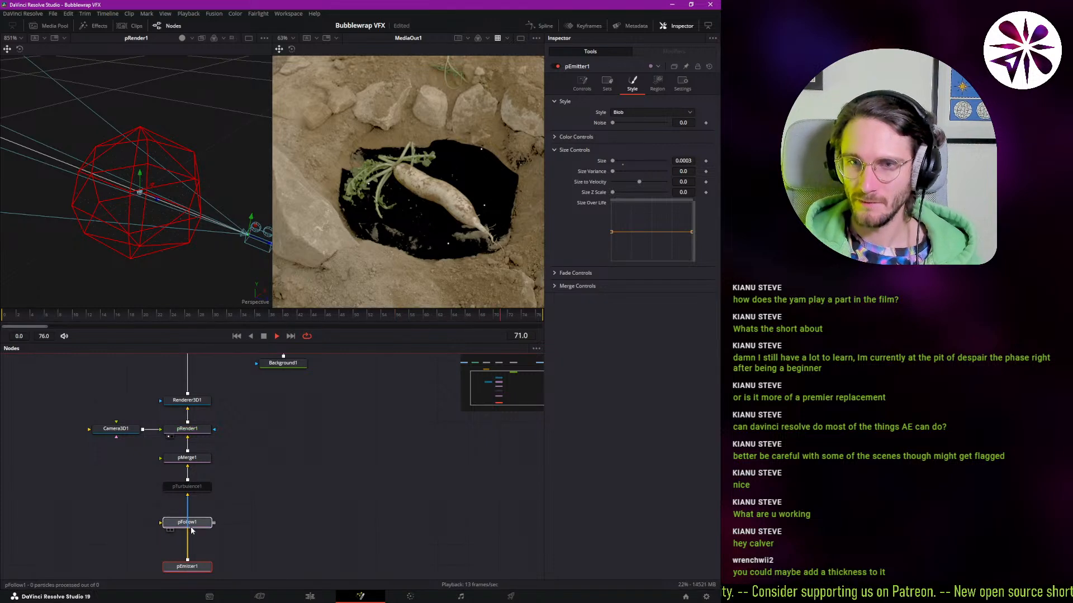
{"action": "left_click", "coordinate": [191, 528]}
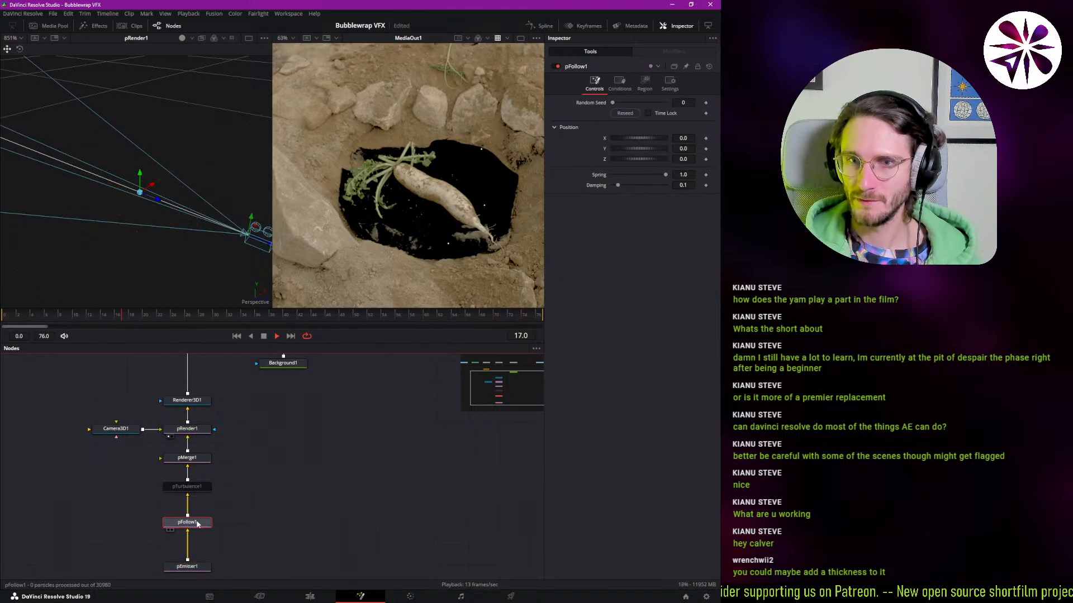
- Set pFollow1's X position to -0.928, save the project, and play back the particles
{"action": "left_click_drag", "start_coordinate": [632, 138], "coordinate": [643, 139]}
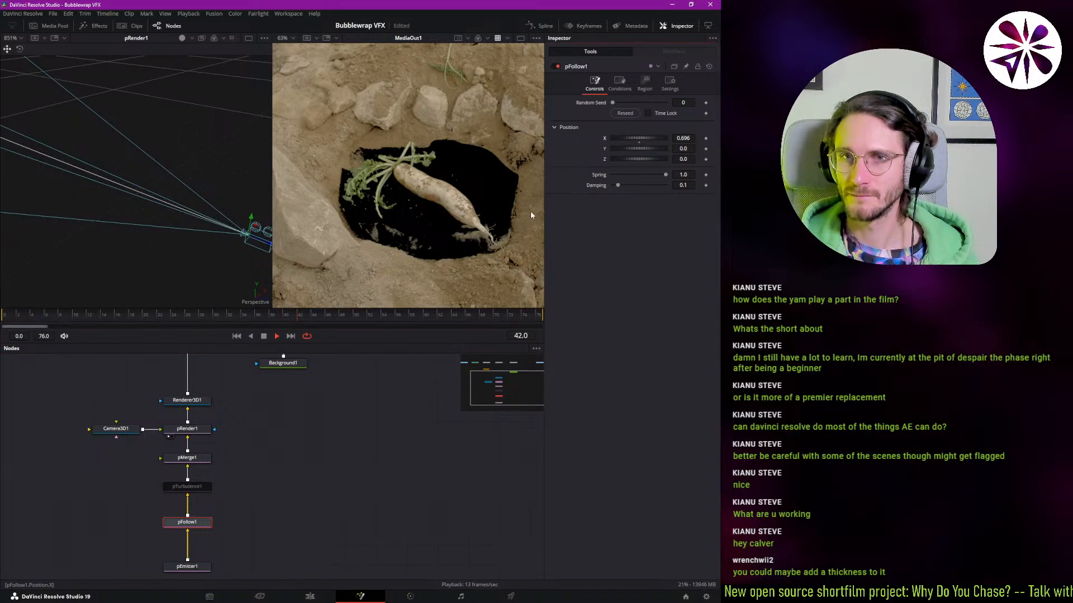
{"action": "key", "text": "ctrl+s"}
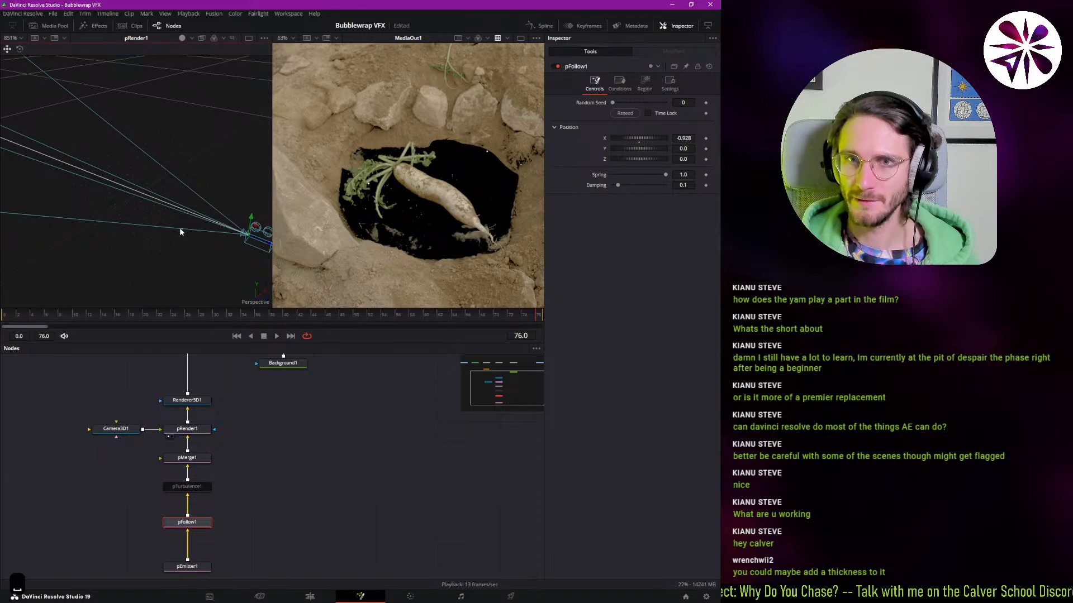
{"action": "scroll", "coordinate": [180, 227], "scroll_direction": "up", "scroll_amount": 5}
{"action": "key", "text": "space"}
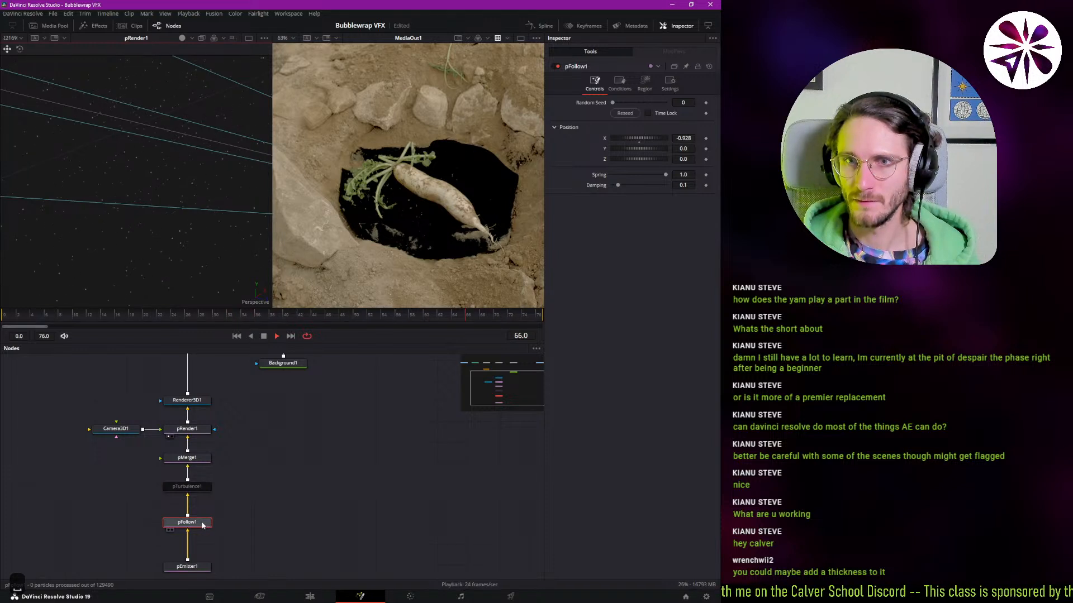
- Set pFollow1's position to Y -2.899 and Z -22.03, and play back the particles
{"action": "key", "text": "space"}
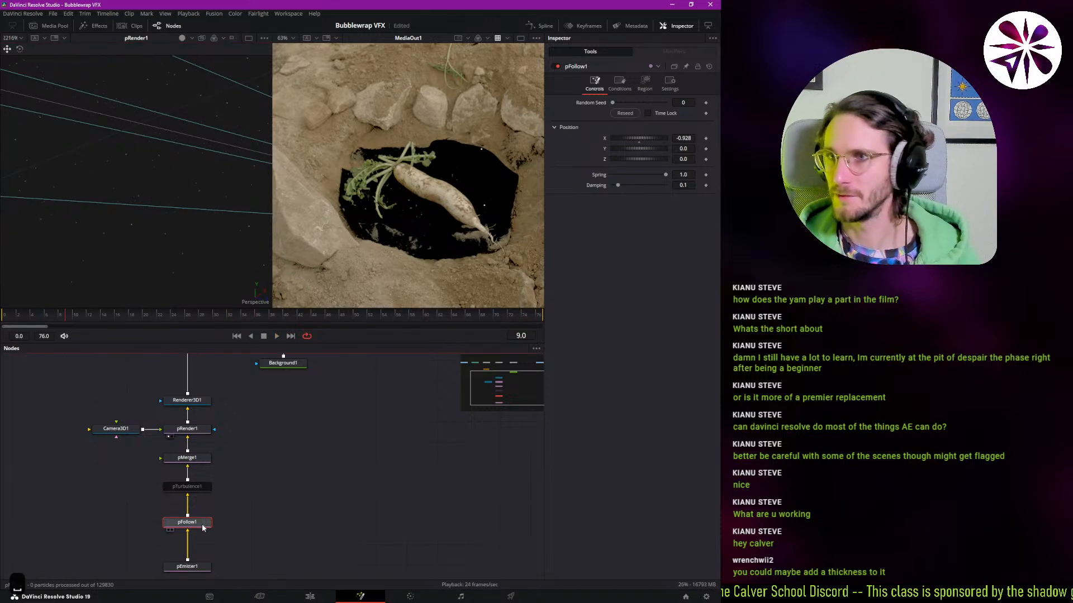
{"action": "left_click_drag", "start_coordinate": [635, 156], "coordinate": [574, 158]}
{"action": "key", "text": "space"}
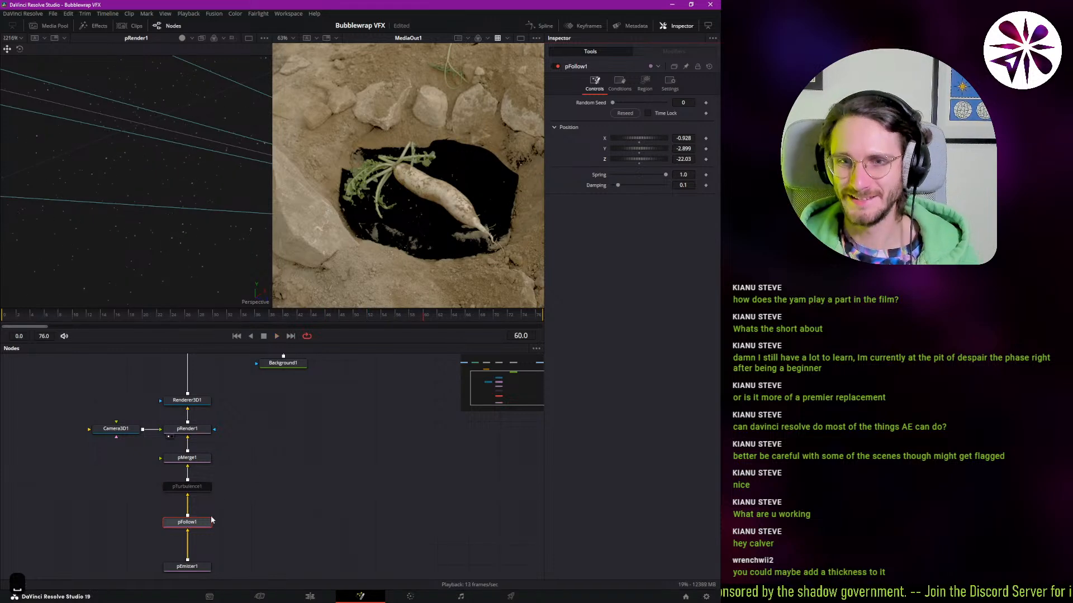
- Delete pFollow1 from the particle chain so pEmitter1 feeds pTurbulence1 directly
{"action": "key", "text": "Delete"}
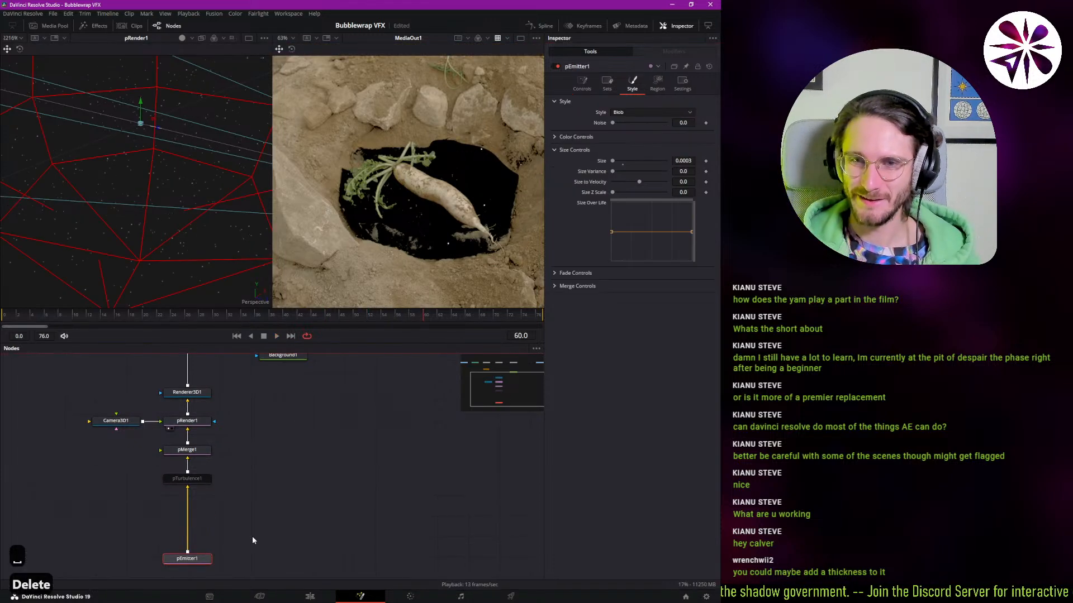
{"action": "key", "text": "ctrl+space"}
{"action": "type", "text": "render"}
{"action": "key", "text": "Escape"}
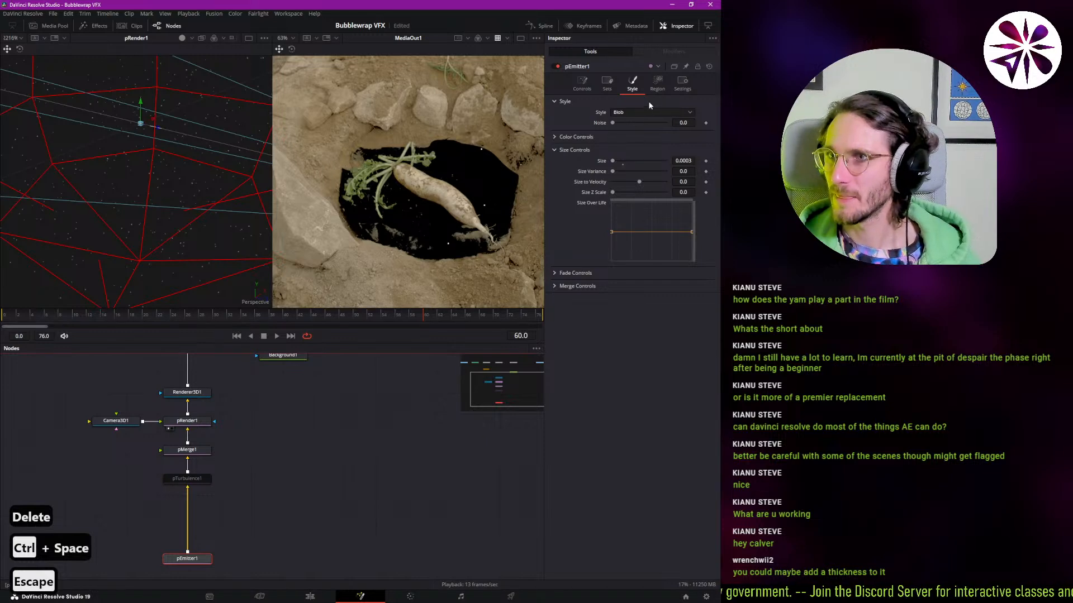
- Raise pEmitter1's velocity to 0.055 and play back the particles
{"action": "left_click", "coordinate": [582, 85]}
{"action": "left_click", "coordinate": [564, 215]}
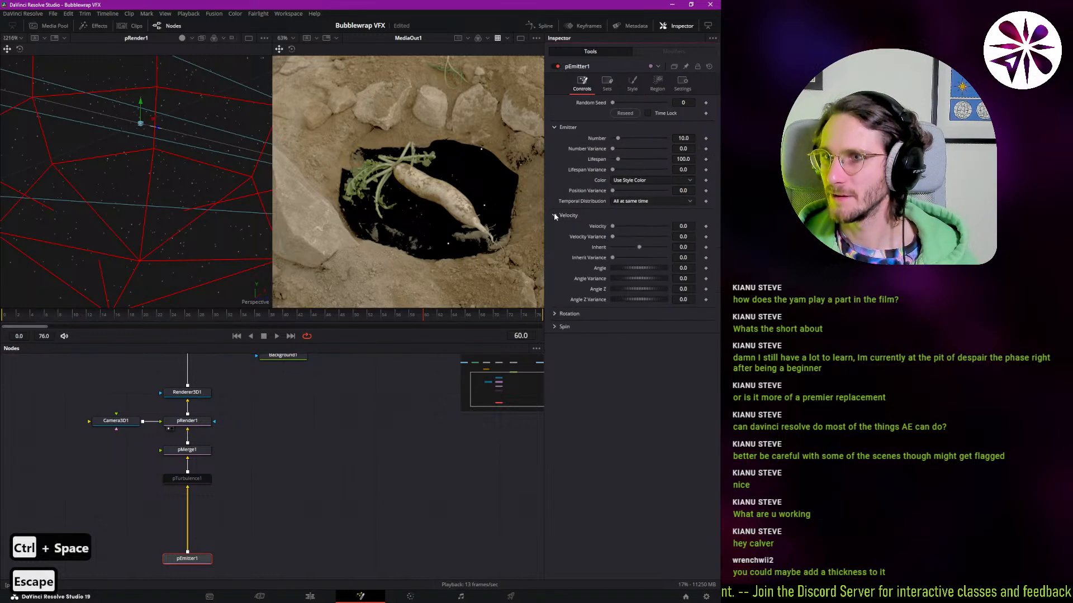
{"action": "left_click_drag", "start_coordinate": [611, 227], "coordinate": [615, 230]}
{"action": "key", "text": "space"}
{"action": "key", "text": "space"}
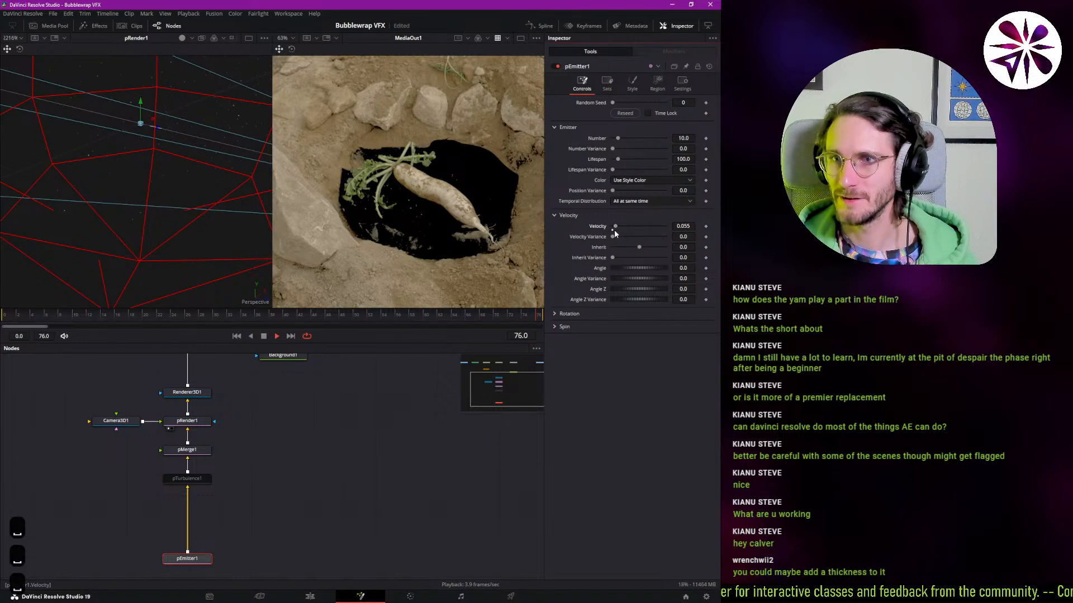
- Lower pEmitter1's velocity to 0.001 and play back the slower drift
{"action": "double_click", "coordinate": [682, 226]}
{"action": "type", "text": "0"}
{"action": "key", "text": "Return"}
{"action": "left_click_drag", "start_coordinate": [613, 227], "coordinate": [669, 228]}
{"action": "left_click", "coordinate": [688, 227]}
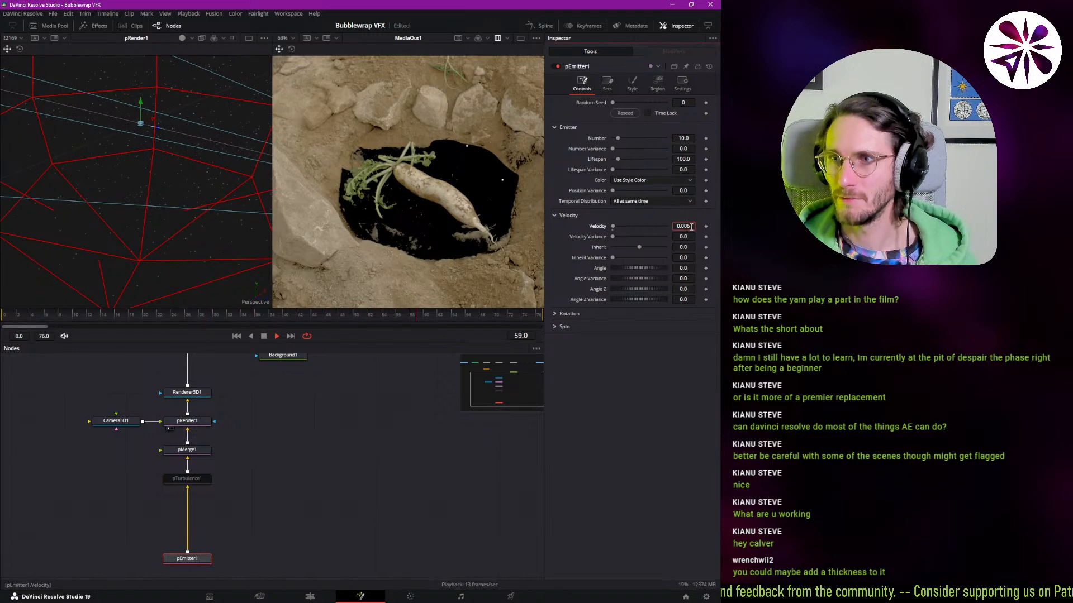
{"action": "key", "text": "BackSpace"}
{"action": "type", "text": "1"}
{"action": "key", "text": "Return"}
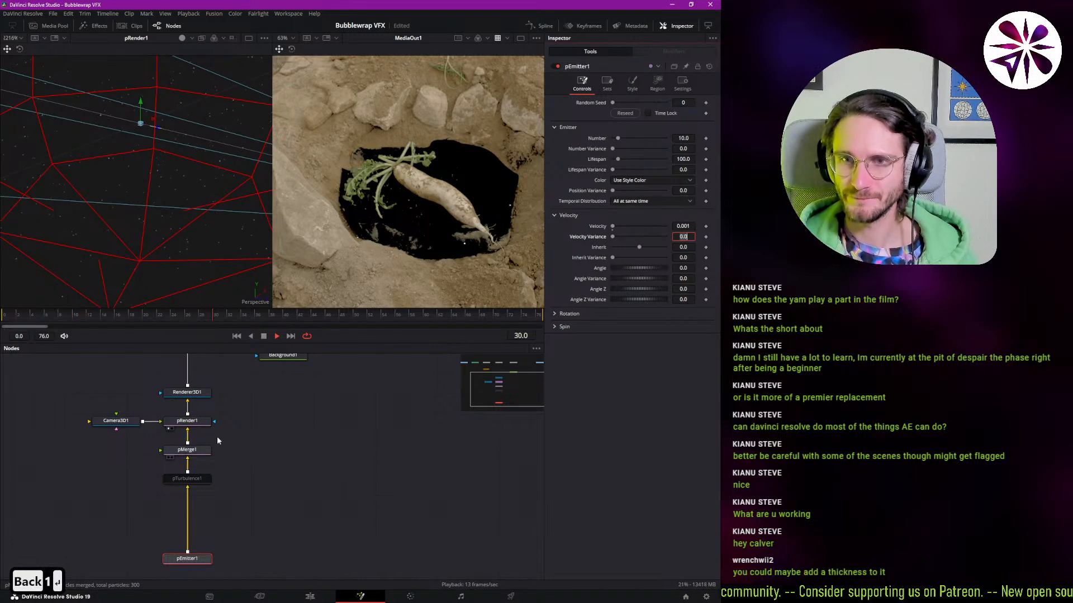
{"action": "key", "text": "BackSpace"}
{"action": "left_click", "coordinate": [265, 337]}
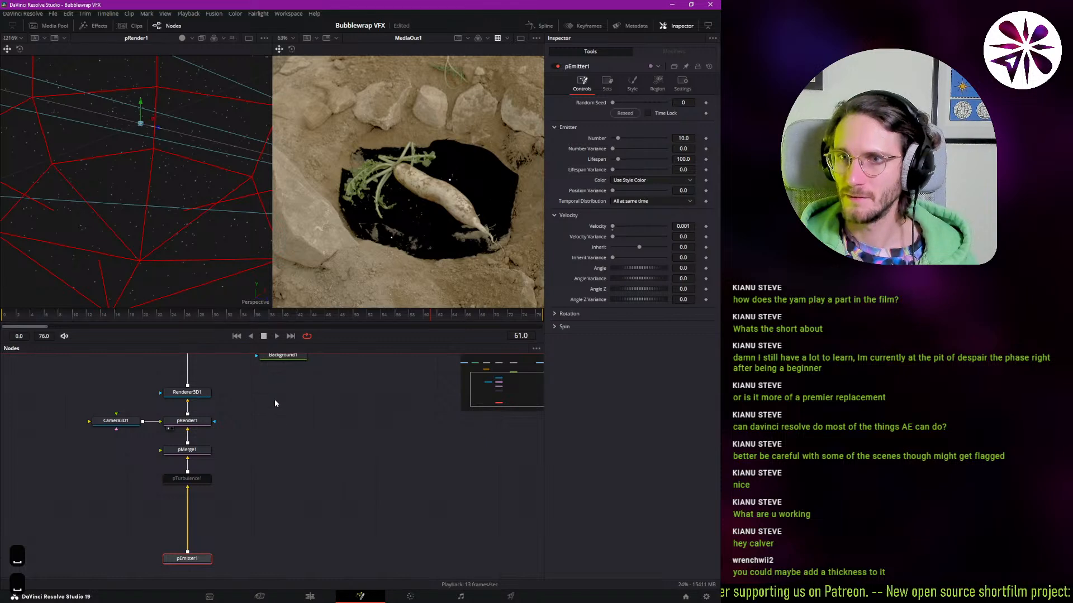
{"action": "key", "text": "space"}
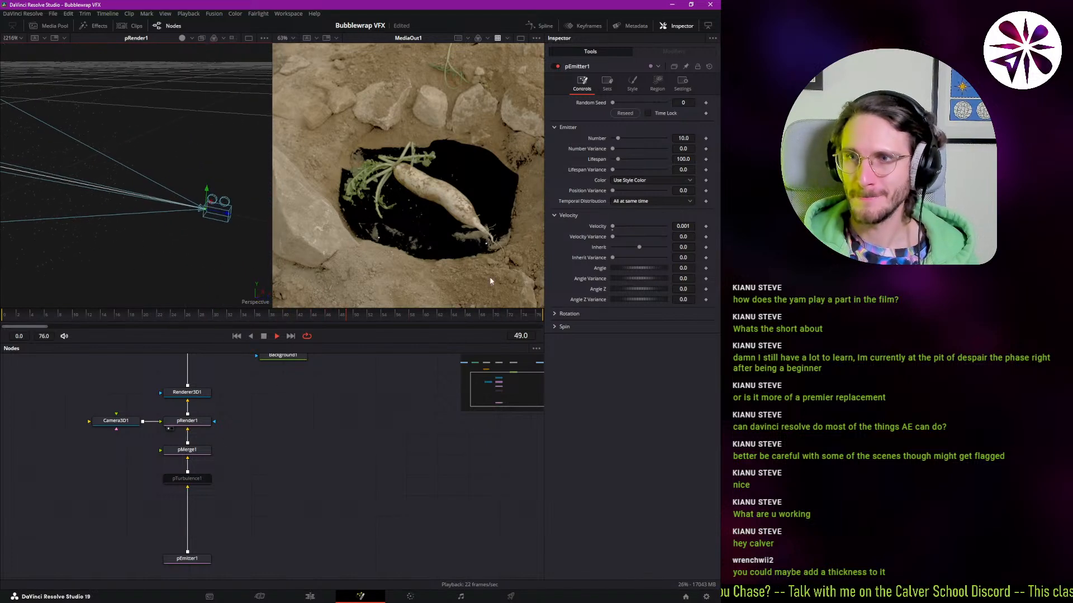
- Widen Camera3D1's angle of view to 37.4
{"action": "left_click", "coordinate": [193, 558]}
{"action": "scroll", "coordinate": [229, 503], "scroll_direction": "up", "scroll_amount": 2}
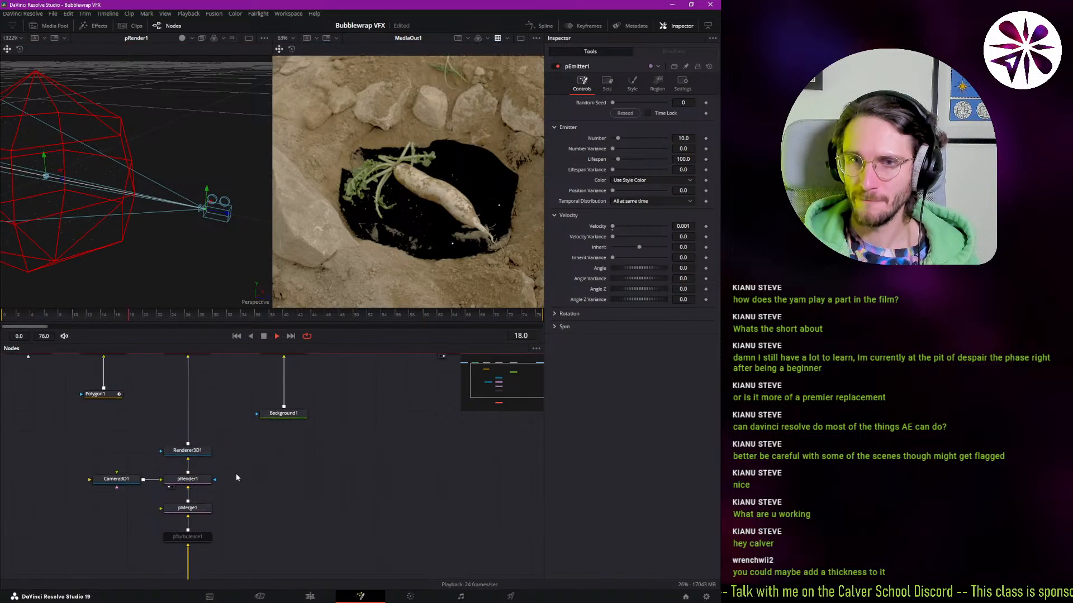
{"action": "left_click", "coordinate": [133, 484]}
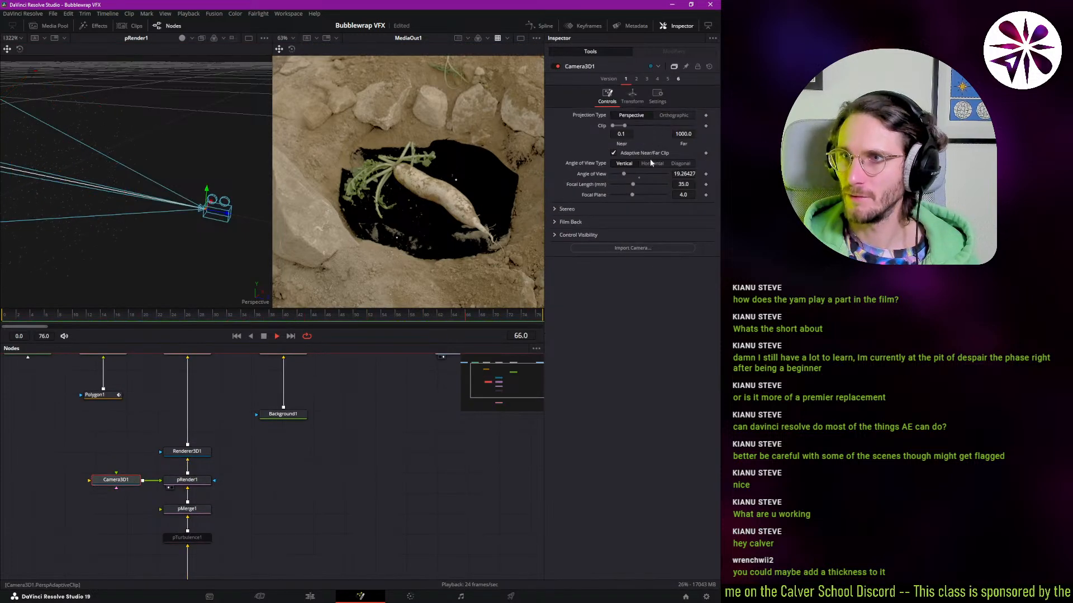
{"action": "left_click_drag", "start_coordinate": [682, 172], "coordinate": [691, 171]}
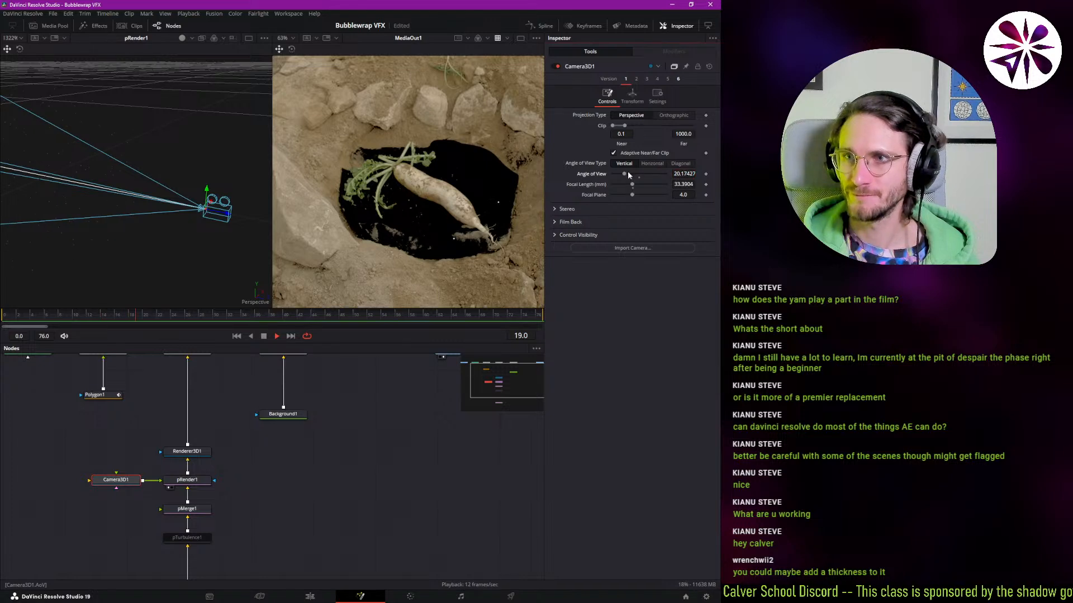
{"action": "mouse_move", "coordinate": [627, 174]}
{"action": "left_mouse_down"}
{"action": "mouse_move", "coordinate": [651, 174]}
{"action": "mouse_move", "coordinate": [637, 175]}
{"action": "left_mouse_up"}
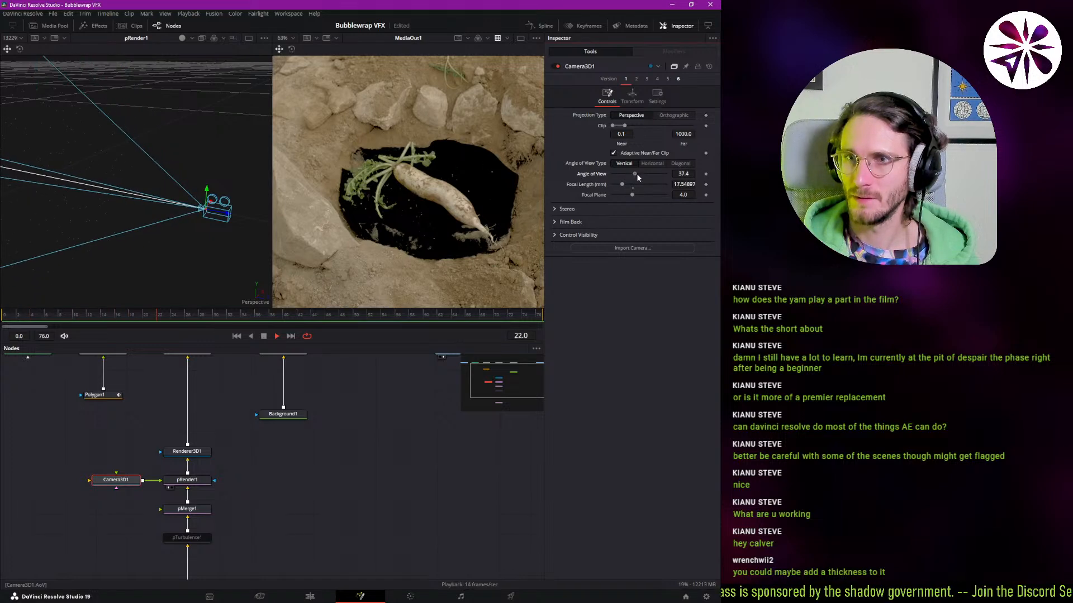
- Try a position variance of about 0.0992 on pEmitter1, then return it to 0
{"action": "left_click_drag", "start_coordinate": [213, 413], "coordinate": [239, 393]}
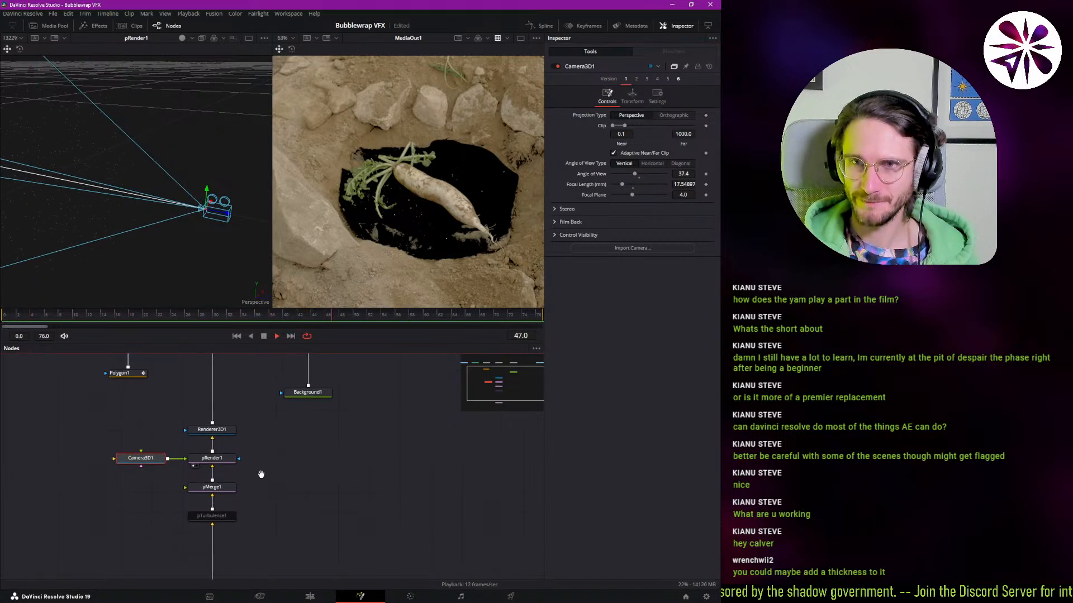
{"action": "left_click_drag", "start_coordinate": [241, 545], "coordinate": [261, 460]}
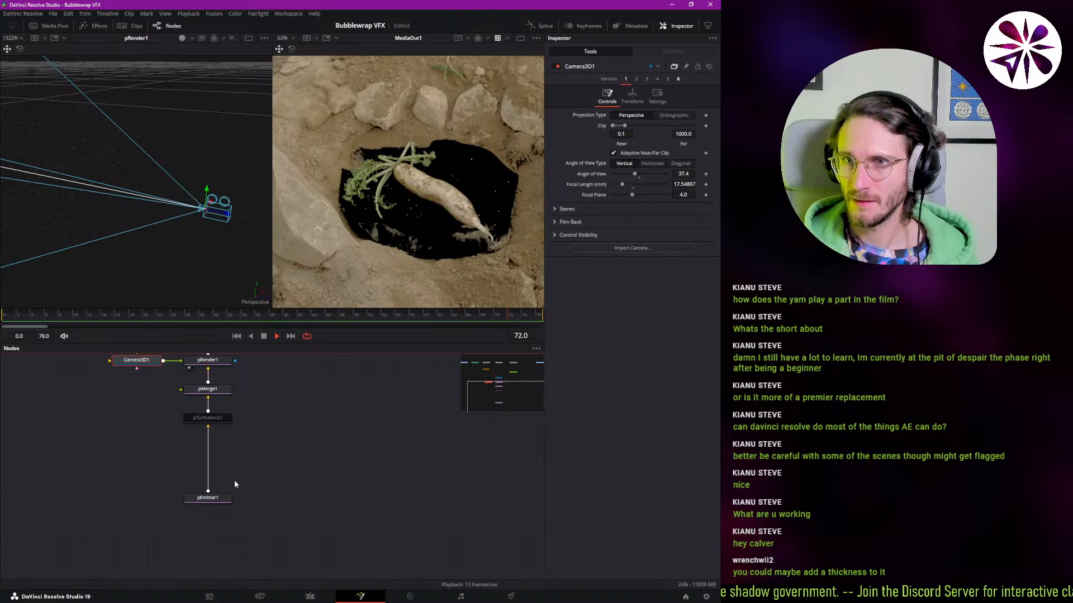
{"action": "left_click", "coordinate": [223, 497]}
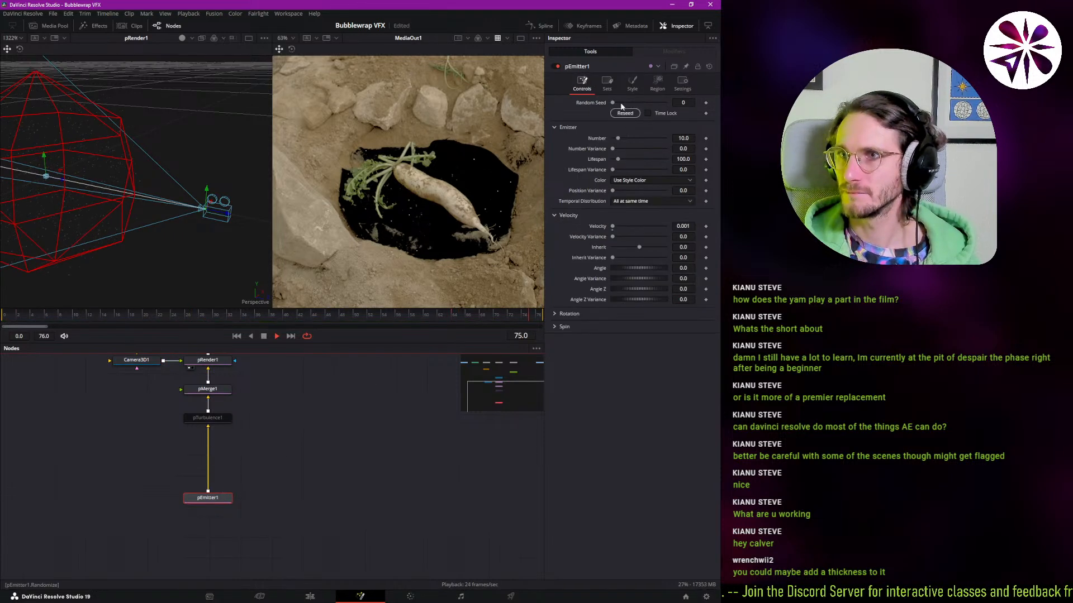
{"action": "left_click", "coordinate": [609, 86]}
{"action": "left_click", "coordinate": [633, 84]}
{"action": "left_click", "coordinate": [582, 84]}
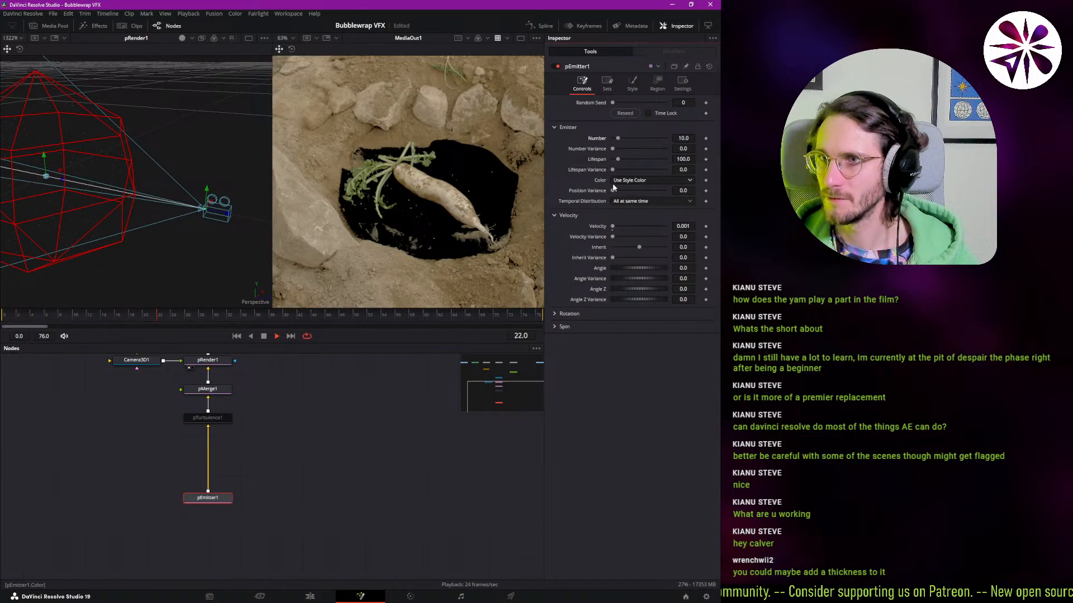
{"action": "left_click_drag", "start_coordinate": [613, 190], "coordinate": [635, 190]}
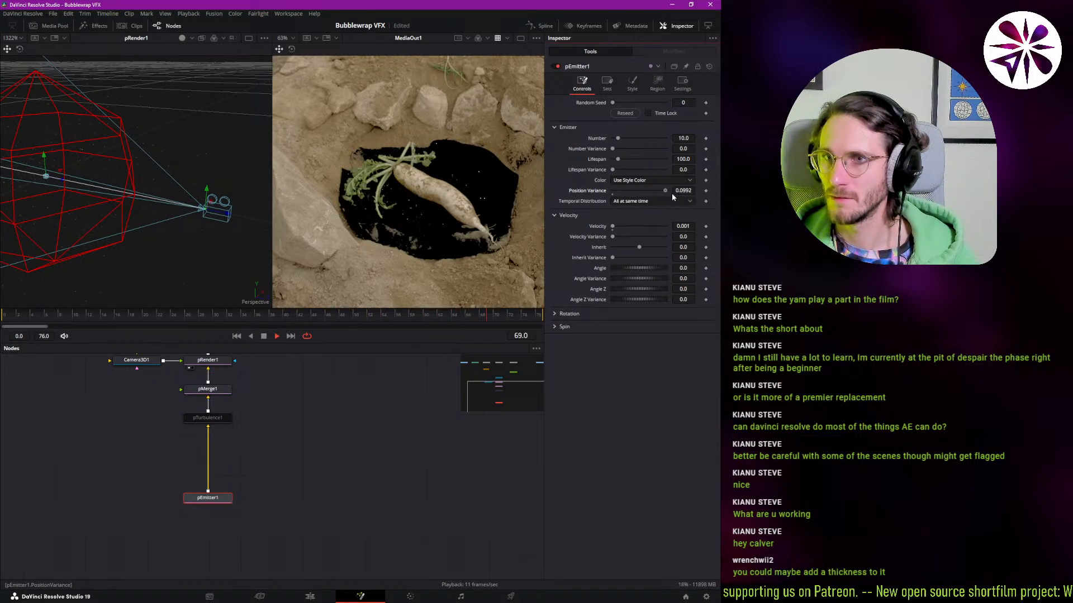
{"action": "left_click_drag", "start_coordinate": [673, 197], "coordinate": [675, 196]}
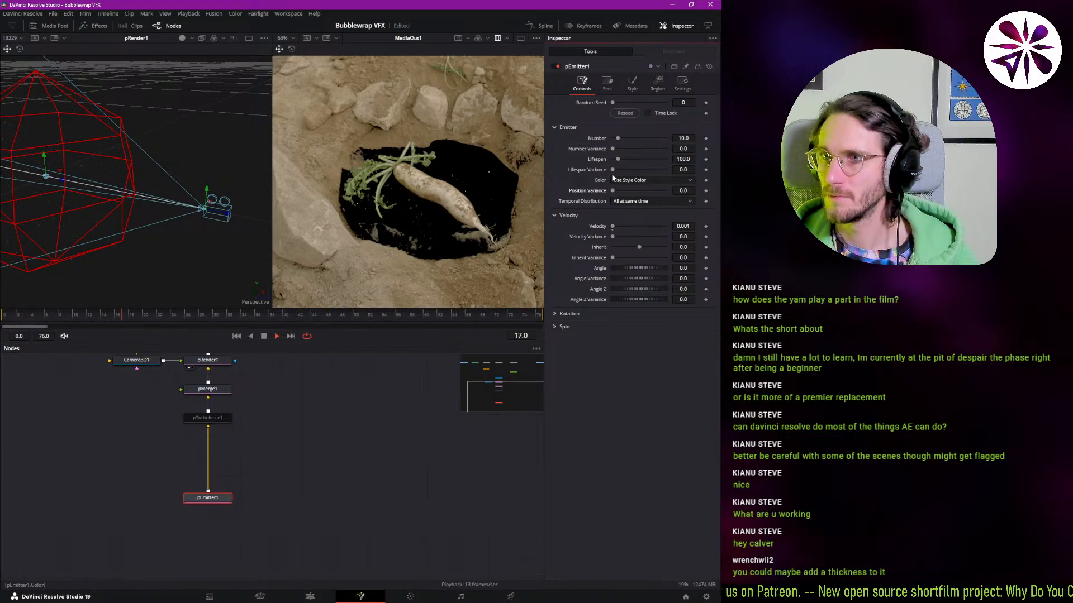
- Raise pEmitter1's lifespan to 1000 and go to frame 0
{"action": "left_click_drag", "start_coordinate": [618, 161], "coordinate": [679, 163]}
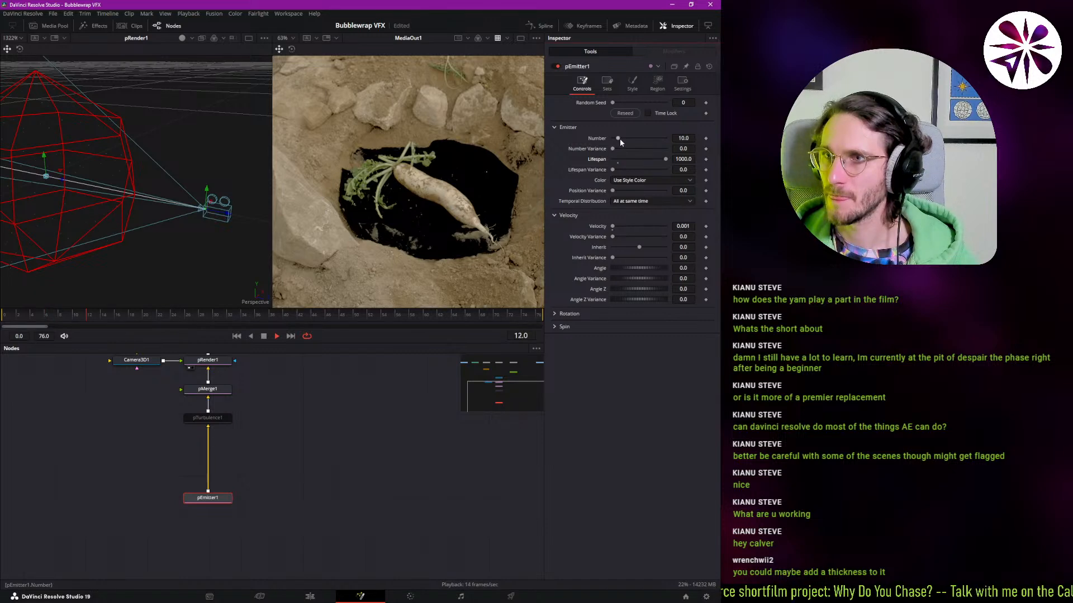
{"action": "left_click", "coordinate": [265, 336]}
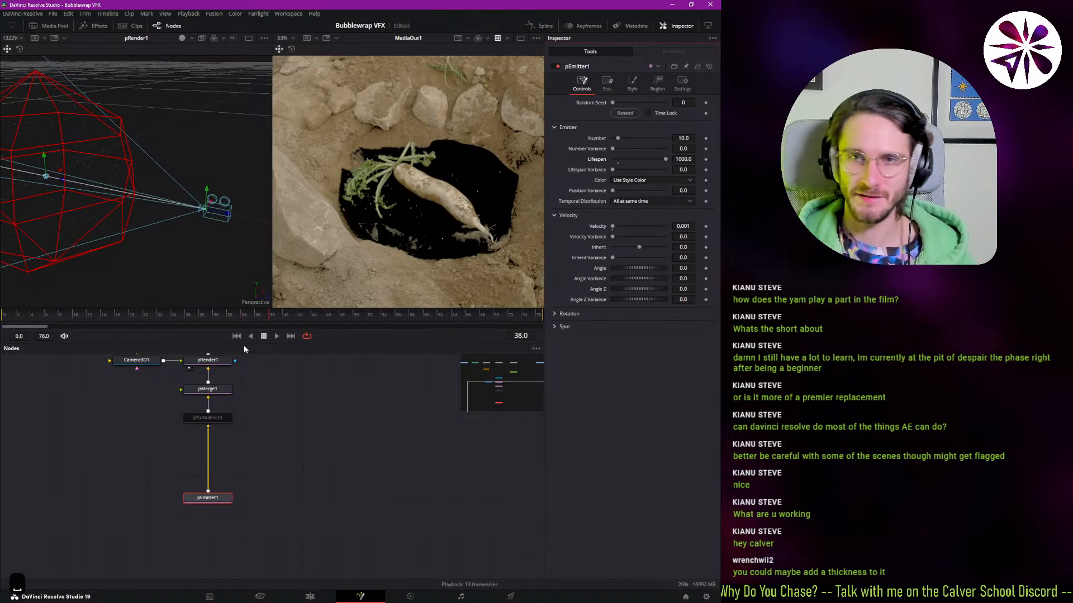
{"action": "key", "text": "space"}
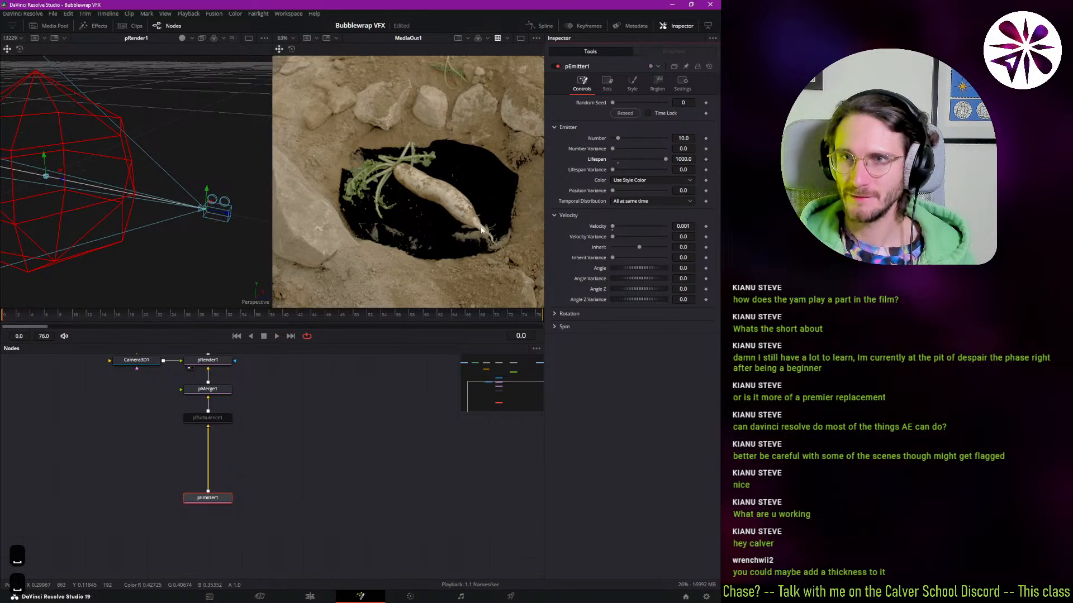
- Increase pEmitter1's number of emitted particles, trying 600 before settling on 1500
{"action": "left_click_drag", "start_coordinate": [617, 138], "coordinate": [689, 150]}
{"action": "left_click", "coordinate": [687, 141]}
{"action": "key", "text": "ctrl+a"}
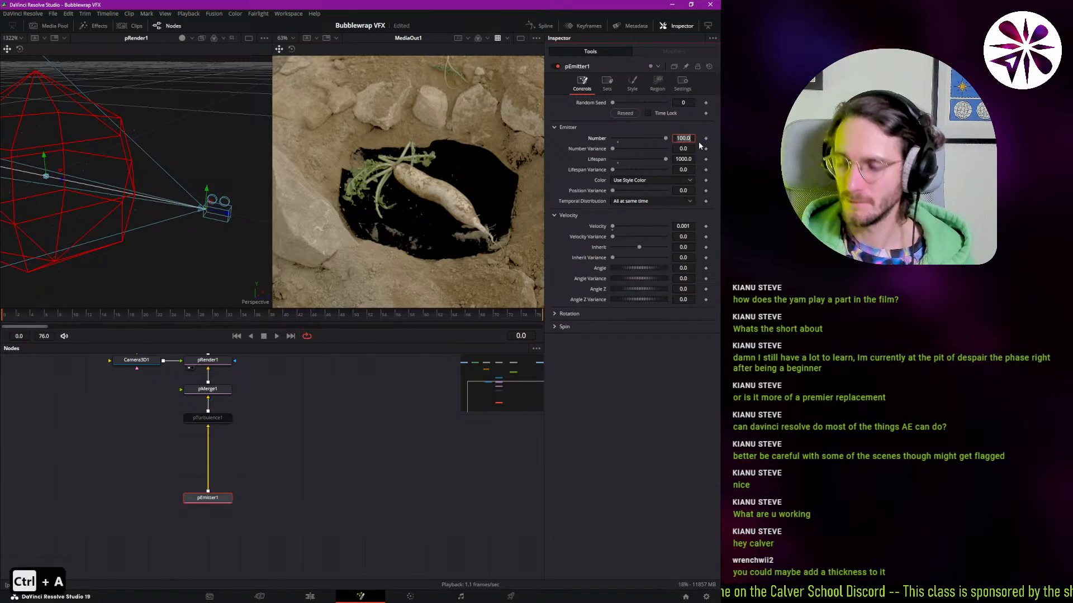
{"action": "type", "text": "600"}
{"action": "key", "text": "Return"}
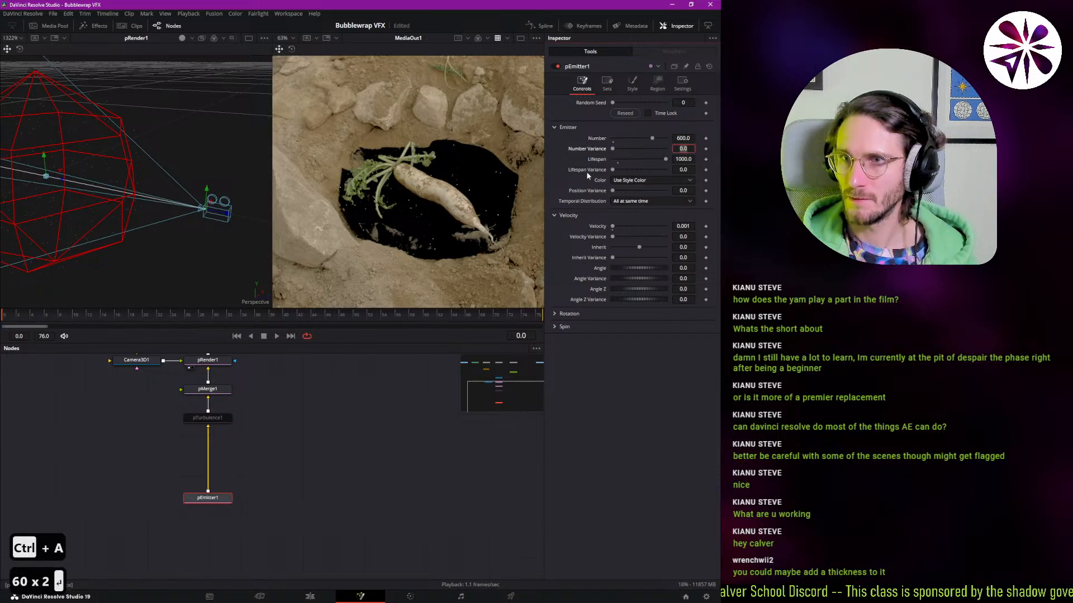
{"action": "left_click", "coordinate": [691, 139]}
{"action": "key", "text": "ctrl+a"}
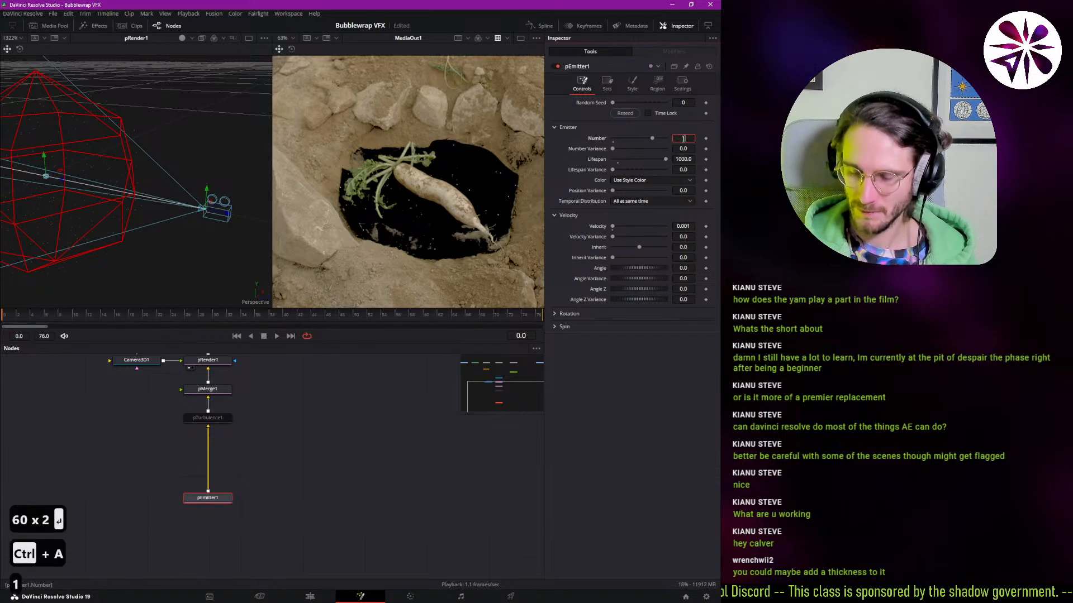
{"action": "type", "text": "1500"}
{"action": "key", "text": "Return"}
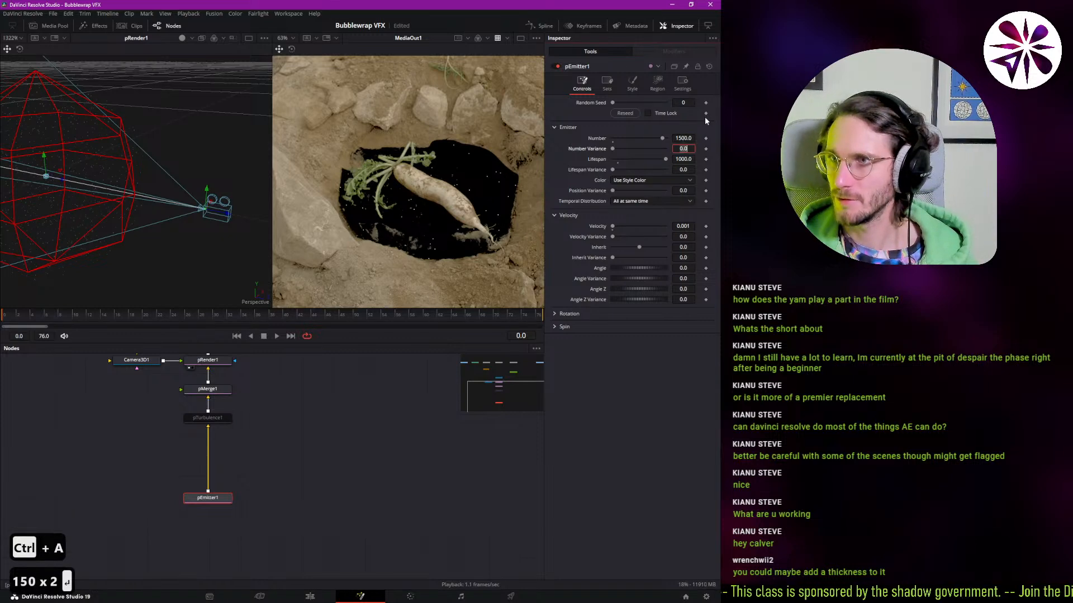
- Keyframe pEmitter1's number at 1500 on frame 0 and at 0 on frame 1
{"action": "left_click", "coordinate": [705, 138]}
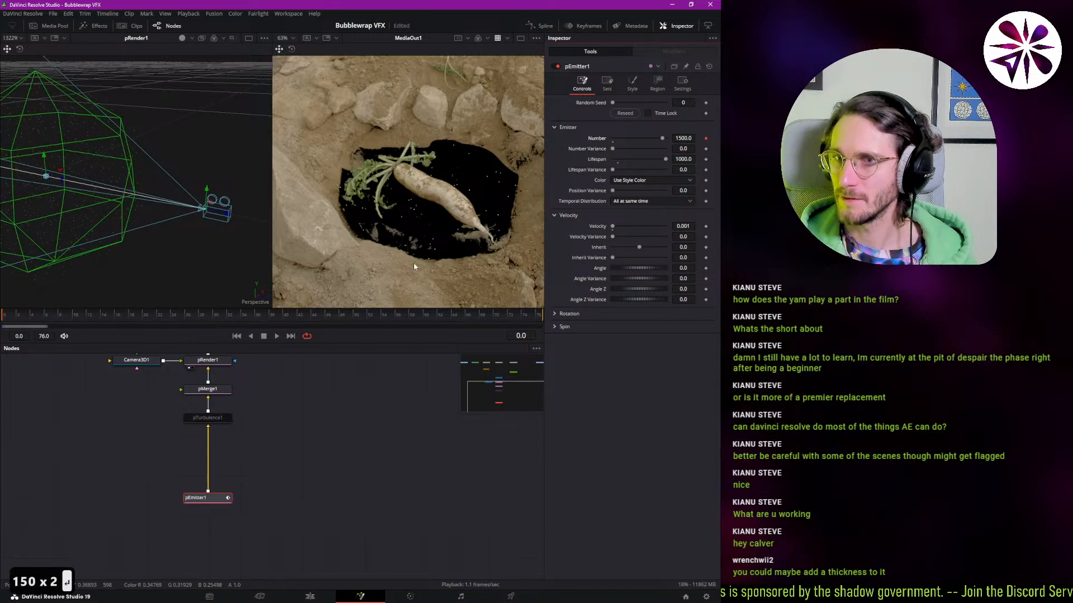
{"action": "key", "text": "Right"}
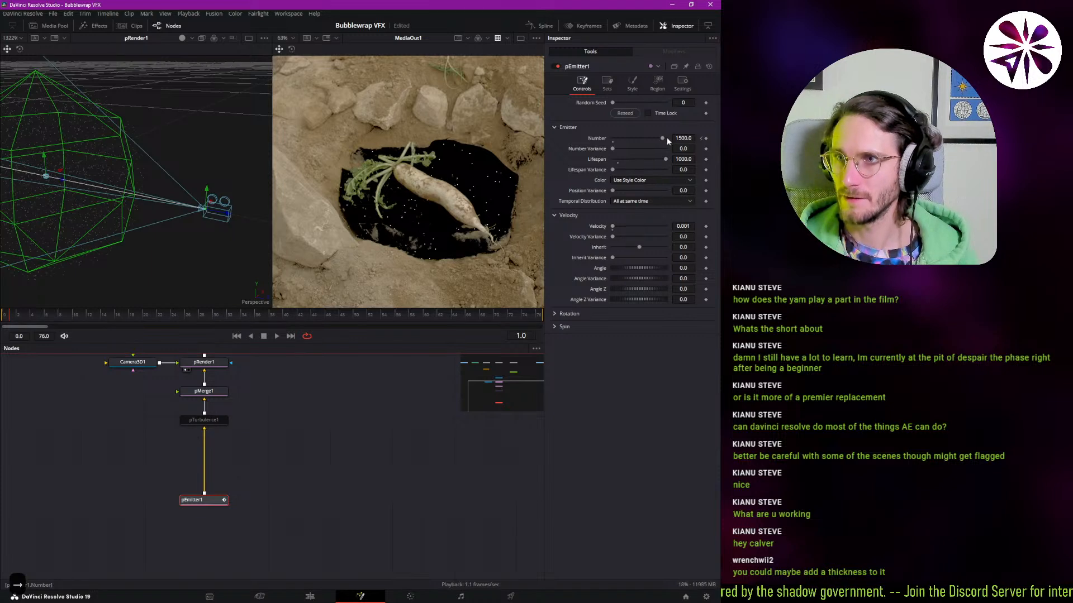
{"action": "key", "text": "Right"}
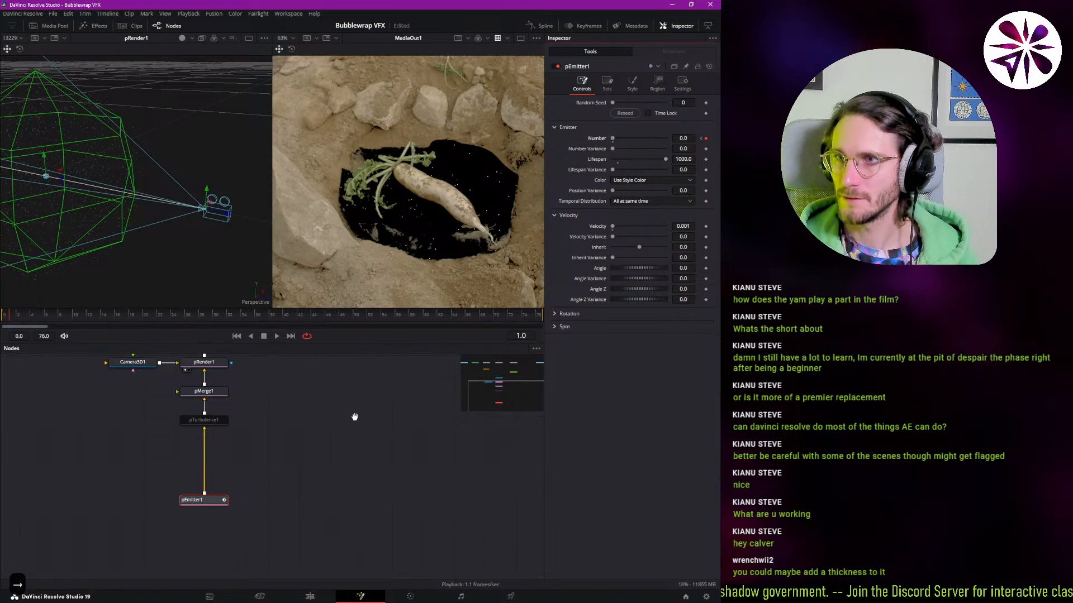
{"action": "left_click_drag", "start_coordinate": [354, 417], "coordinate": [340, 418]}
{"action": "key", "text": "Right"}
{"action": "key", "text": "Left"}
{"action": "key", "text": "Left"}
{"action": "key", "text": "Left"}
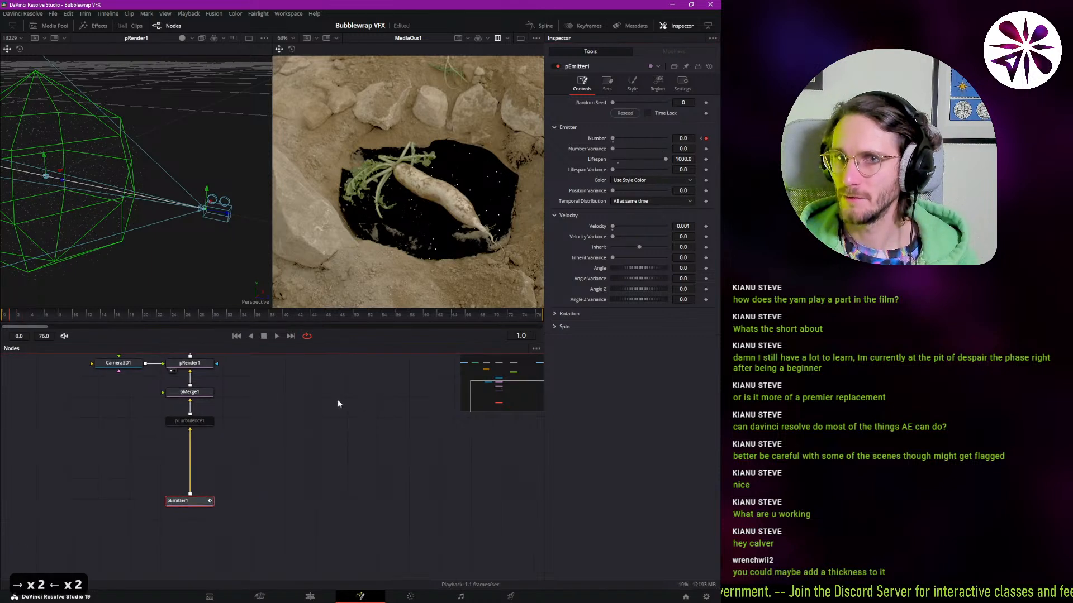
{"action": "key", "text": "Right"}
{"action": "key", "text": "Left"}
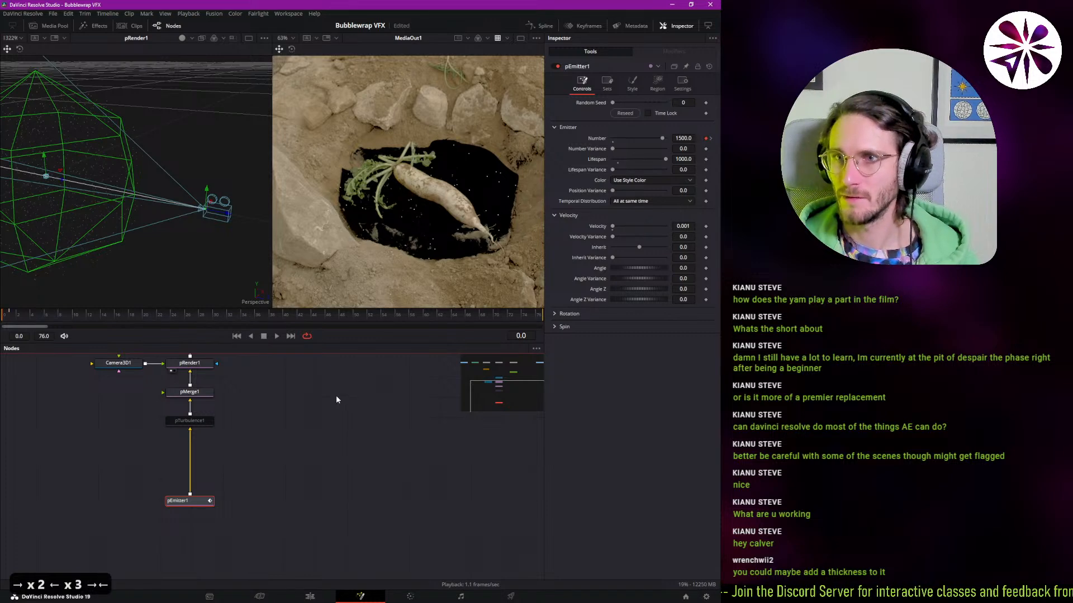
- Play back the animation and examine the particle motion in the 3D view and in the composite
{"action": "key", "text": "space"}
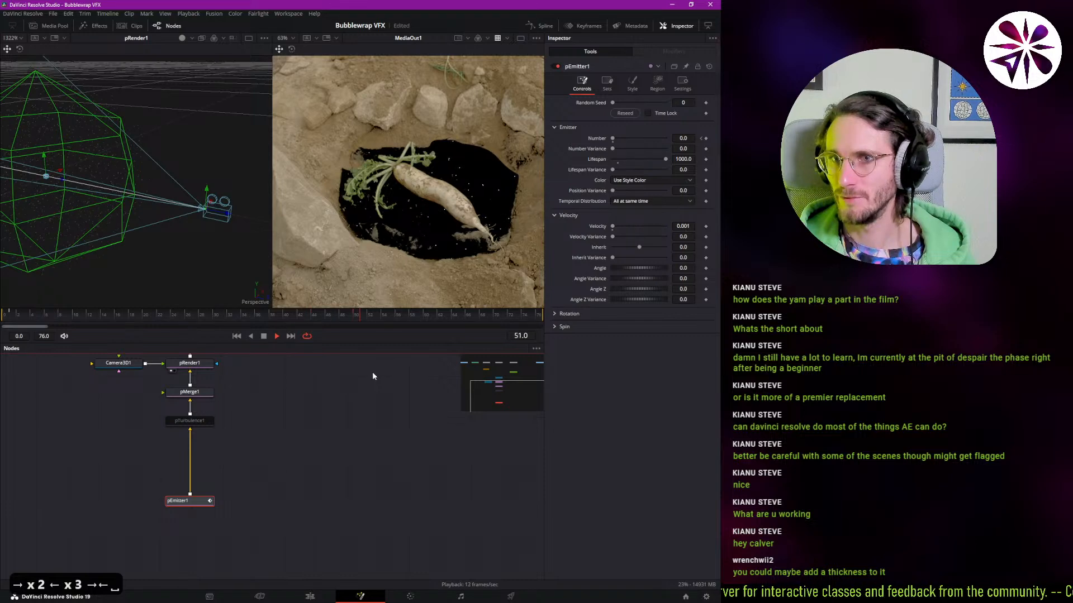
{"action": "left_click_drag", "start_coordinate": [175, 224], "coordinate": [294, 228]}
{"action": "key", "text": "space"}
{"action": "key", "text": "space"}
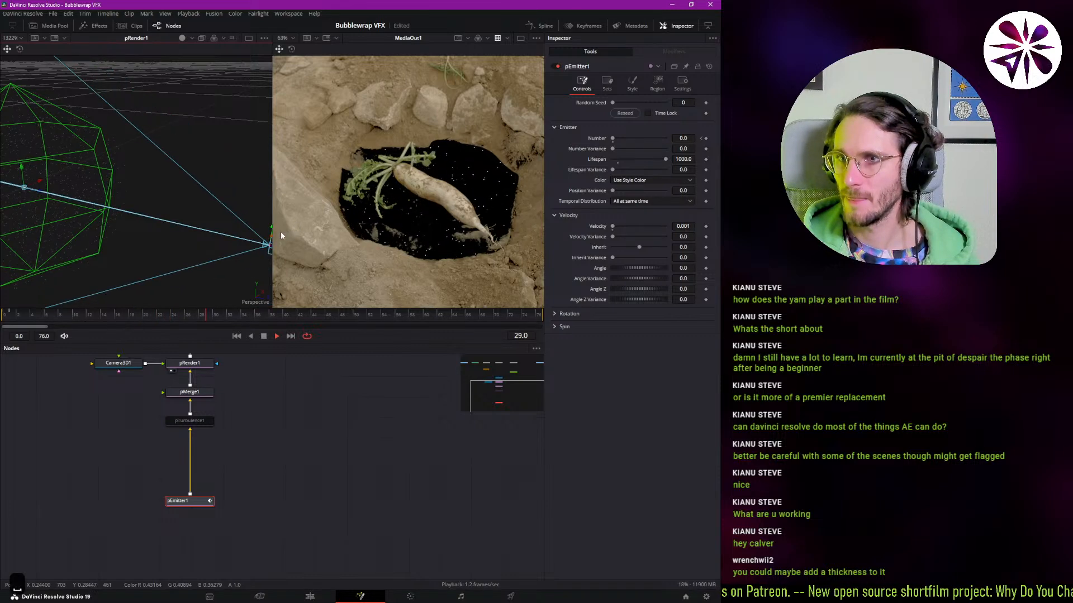
{"action": "key", "text": "space"}
{"action": "left_click_drag", "start_coordinate": [247, 441], "coordinate": [256, 560]}
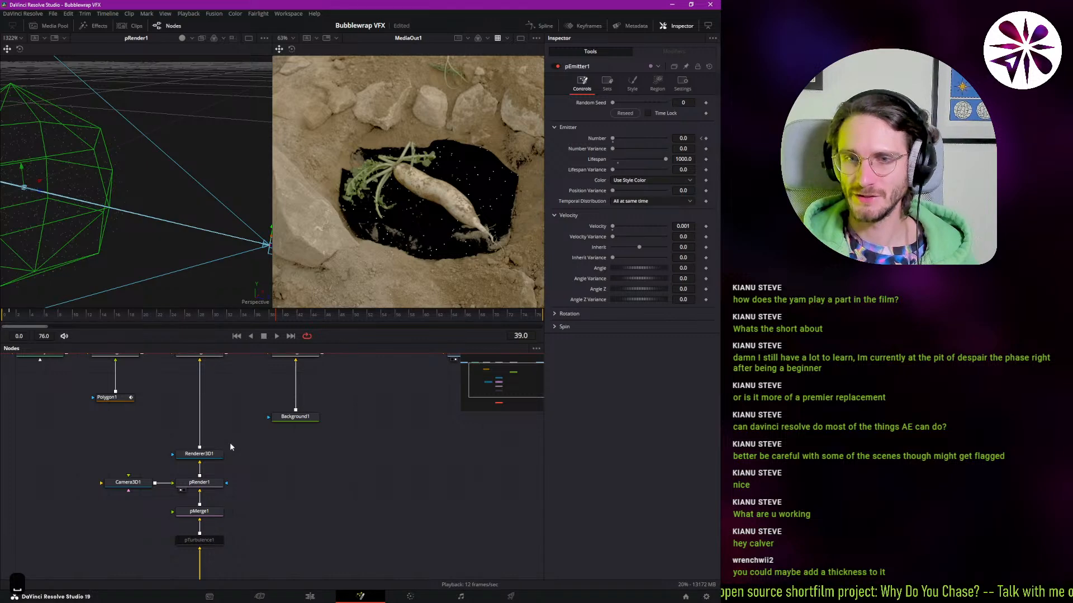
- Show Renderer3D1's output in the second viewer, fit it to the view, and play back the particle animation
{"action": "left_click", "coordinate": [224, 454]}
{"action": "key", "text": "2"}
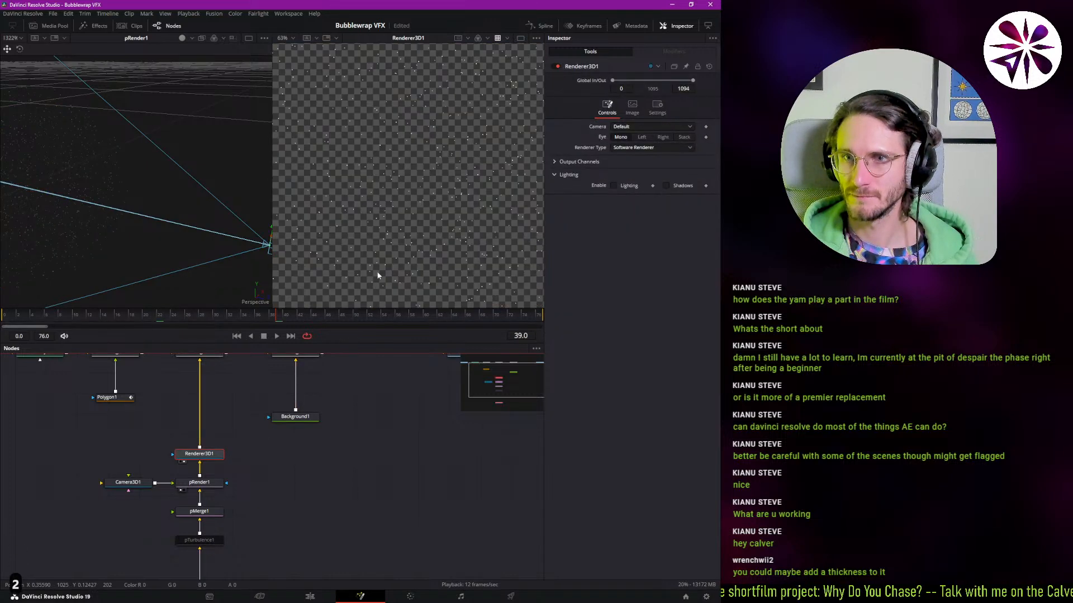
{"action": "key", "text": "ctrl+f"}
{"action": "key", "text": "space"}
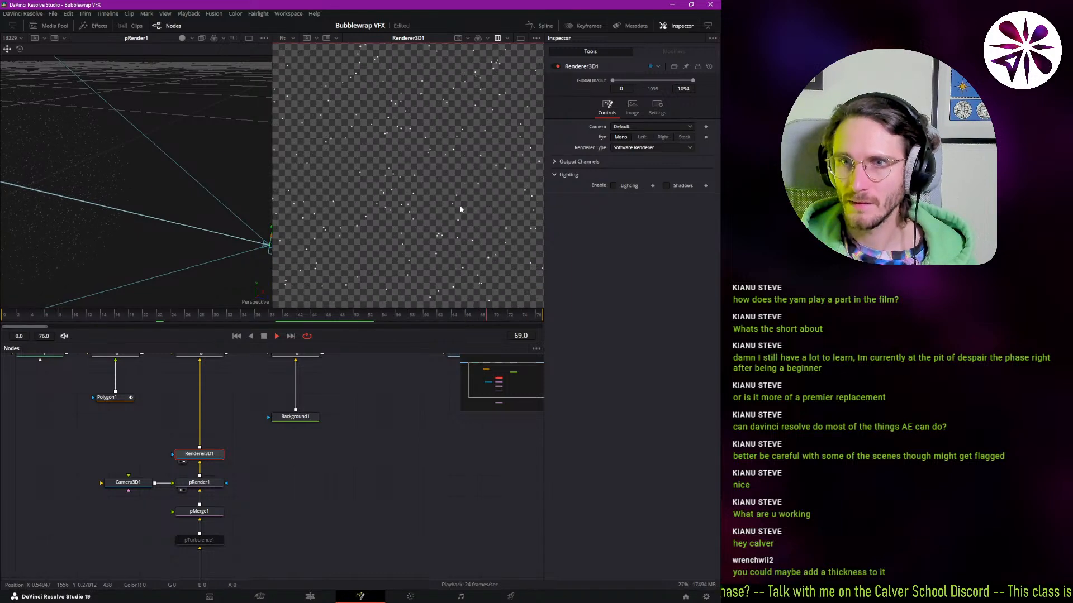
{"action": "key", "text": "space"}
- Examine pEmitter1's region relative to the camera in the 3D view and check the full rendered frame
{"action": "left_click", "coordinate": [223, 490]}
{"action": "left_click_drag", "start_coordinate": [268, 489], "coordinate": [292, 381]}
{"action": "left_click", "coordinate": [222, 513]}
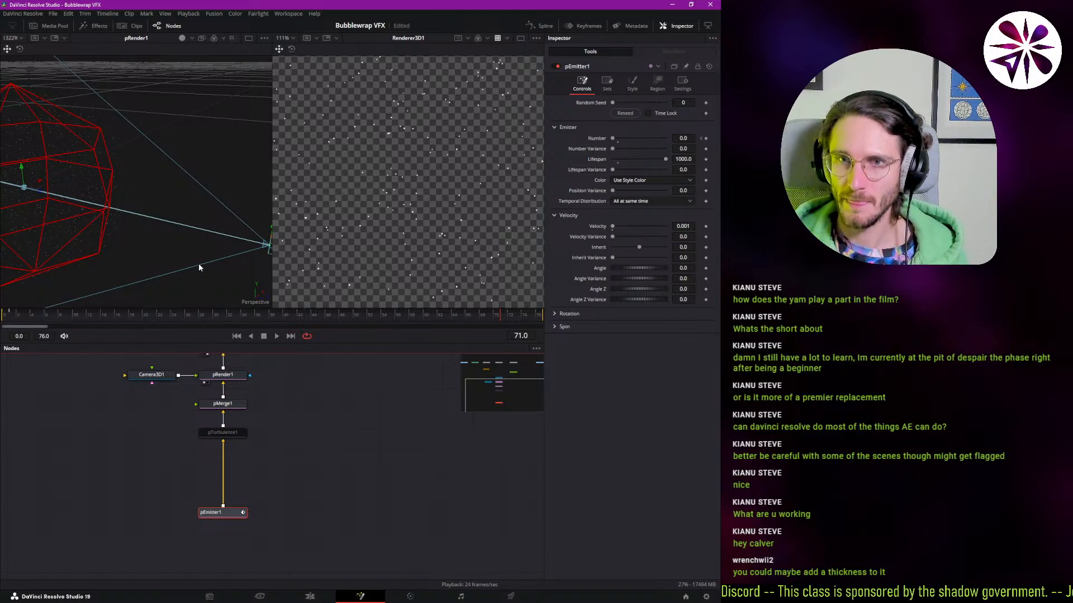
{"action": "left_click_drag", "start_coordinate": [199, 264], "coordinate": [245, 270]}
{"action": "scroll", "coordinate": [302, 257], "scroll_direction": "down", "scroll_amount": 5}
{"action": "scroll", "coordinate": [305, 462], "scroll_direction": "up", "scroll_amount": 3}
{"action": "scroll", "coordinate": [305, 462], "scroll_direction": "up", "scroll_amount": 3}
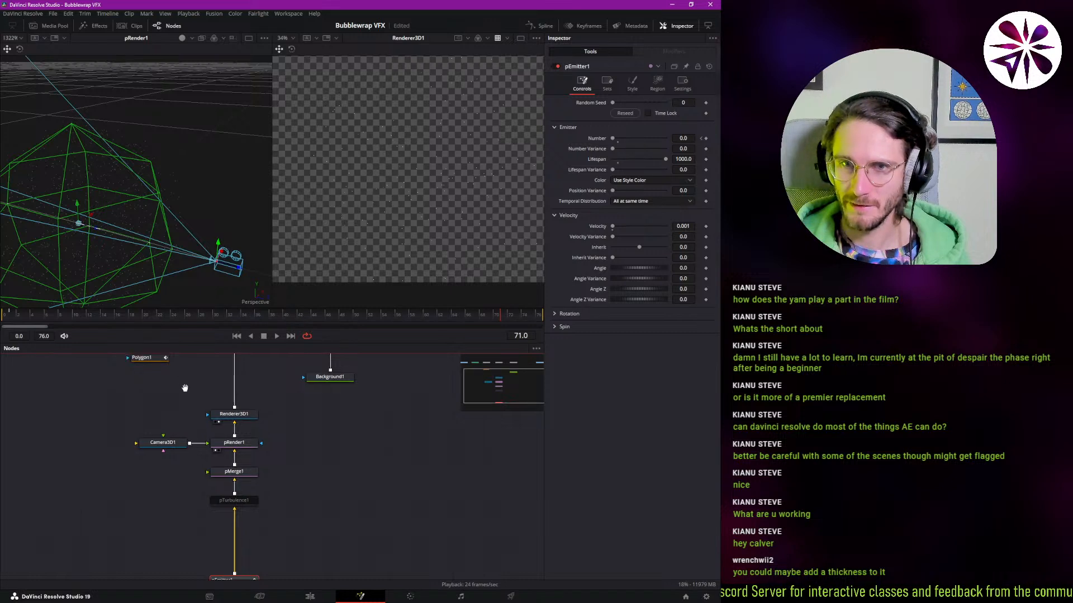
- Set Camera3D1's clip range to 0.05 near and 100 far
{"action": "left_click", "coordinate": [176, 507]}
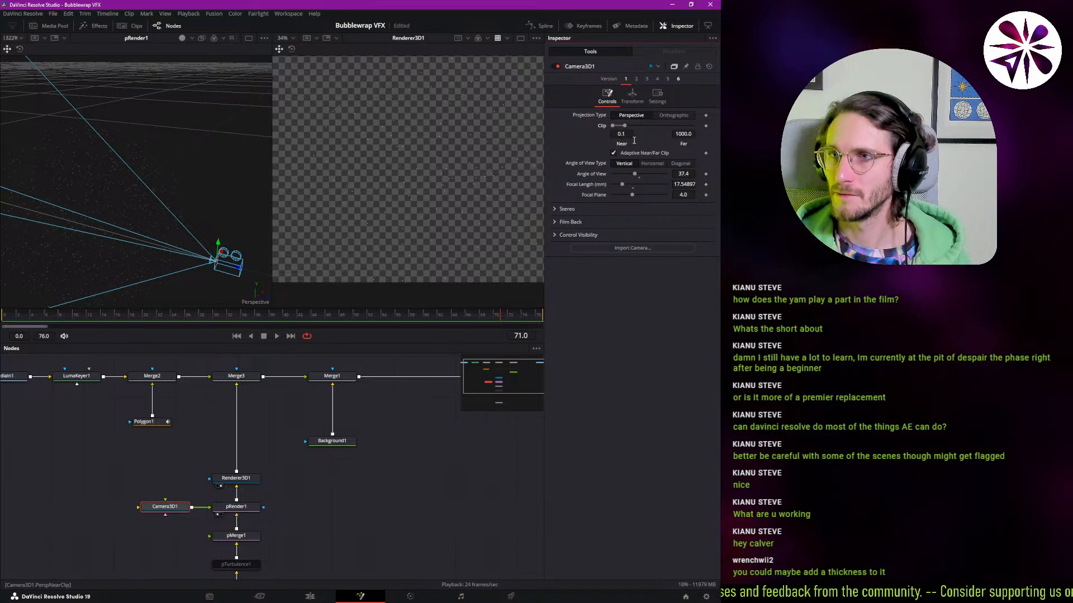
{"action": "left_click_drag", "start_coordinate": [625, 134], "coordinate": [615, 135]}
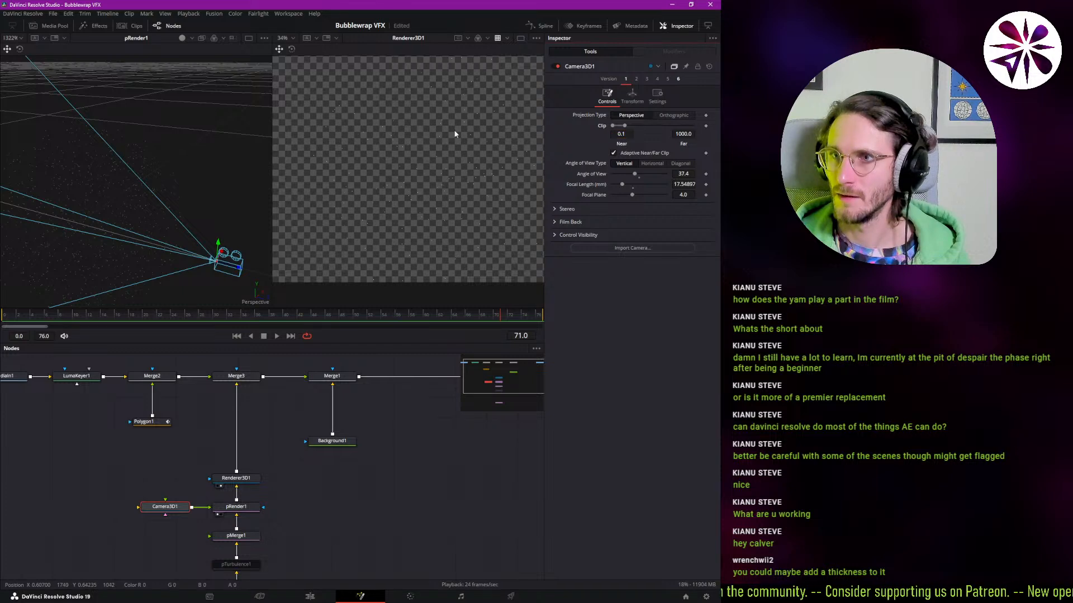
{"action": "key", "text": "BackSpace"}
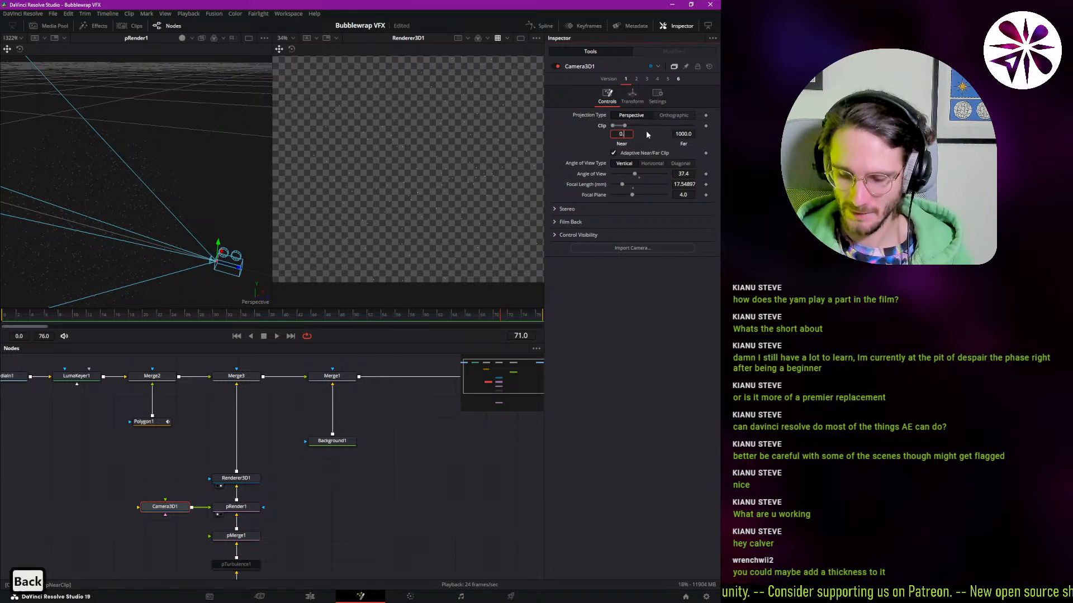
{"action": "type", "text": "05"}
{"action": "key", "text": "Return"}
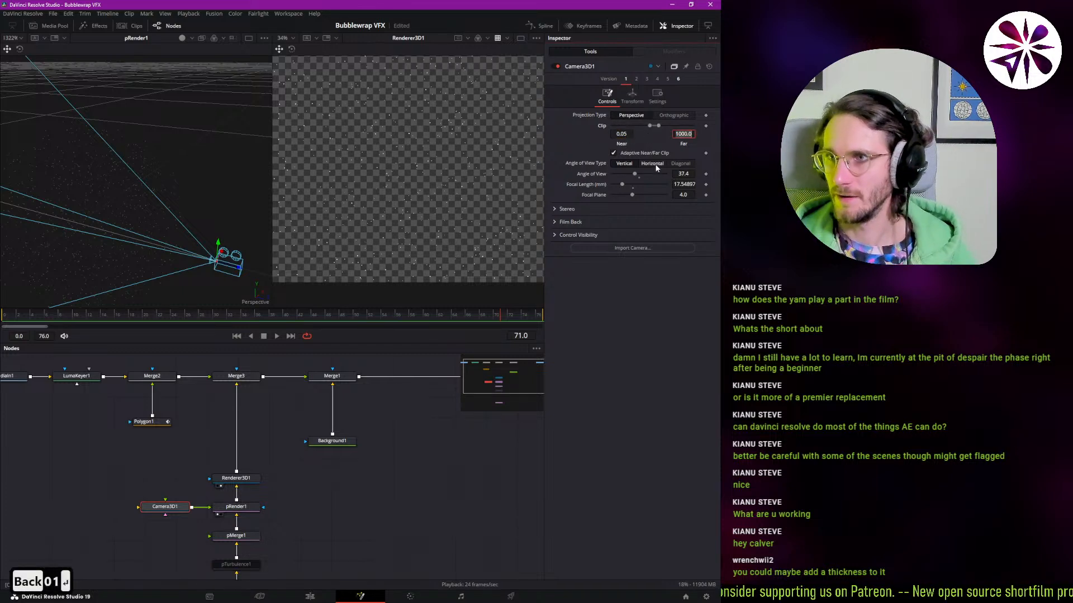
{"action": "type", "text": "100"}
{"action": "key", "text": "Return"}
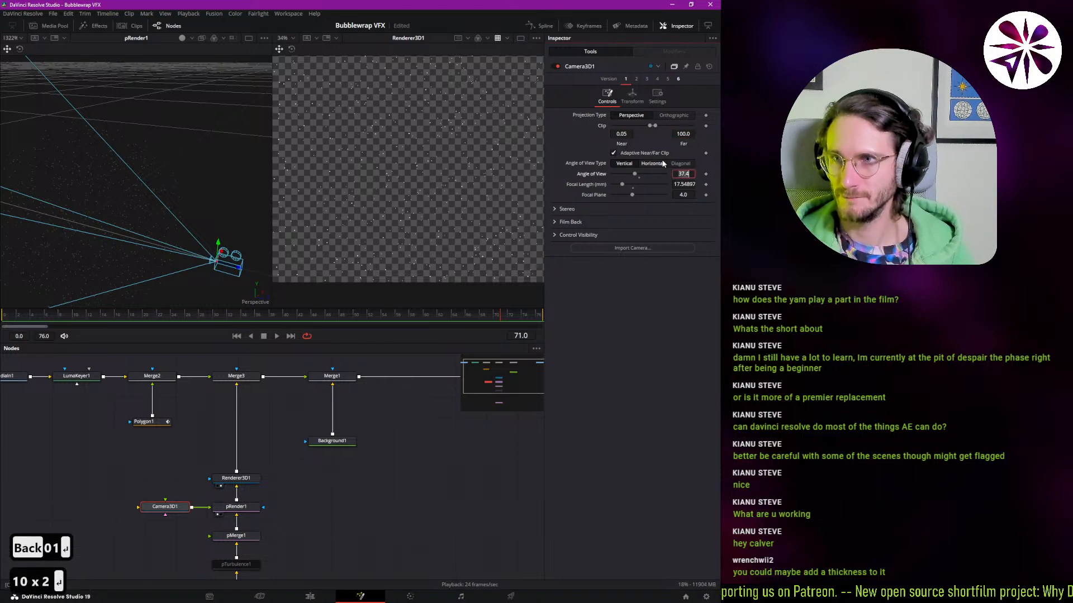
- Try to lower Camera3D1's near clip to 0.01 and play back the particle render to compare
{"action": "key", "text": "space"}
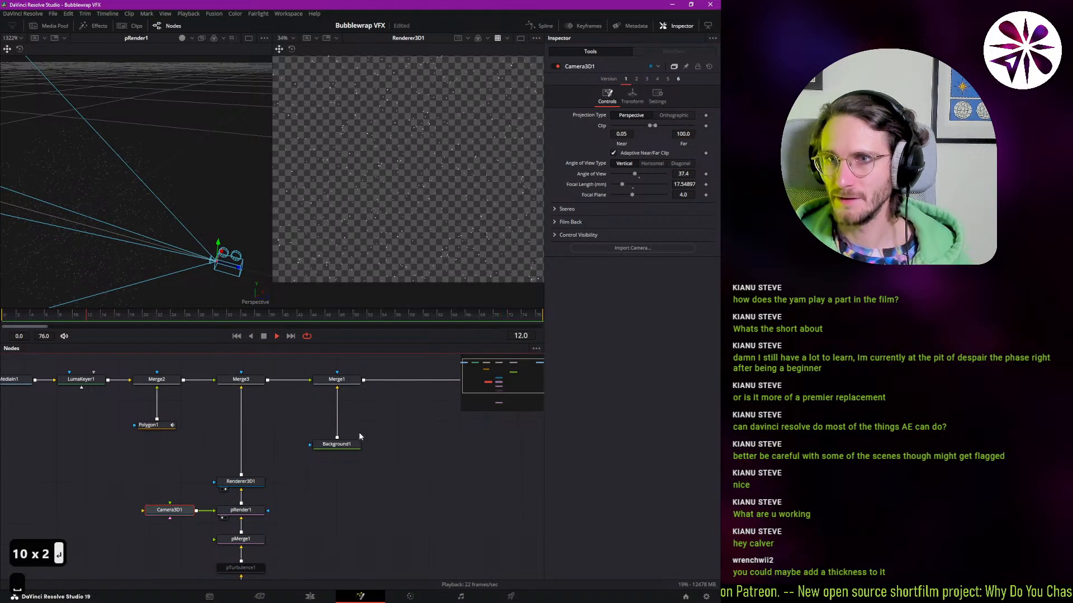
{"action": "key", "text": "space"}
{"action": "left_click", "coordinate": [627, 134]}
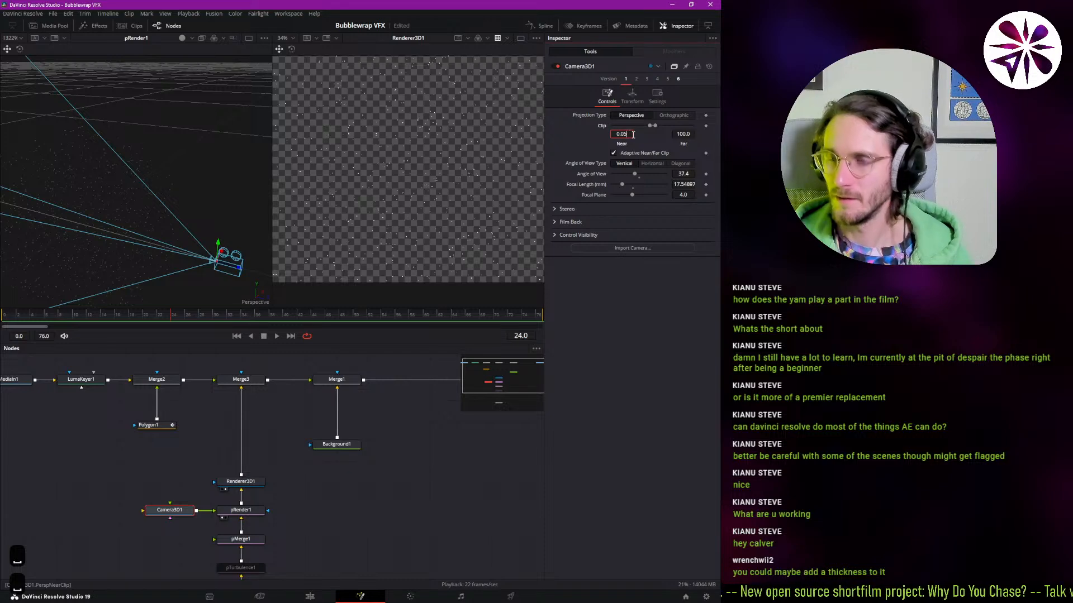
{"action": "key", "text": "BackSpace"}
{"action": "type", "text": "1"}
{"action": "key", "text": "Return"}
{"action": "scroll", "coordinate": [354, 407], "scroll_direction": "up", "scroll_amount": 1}
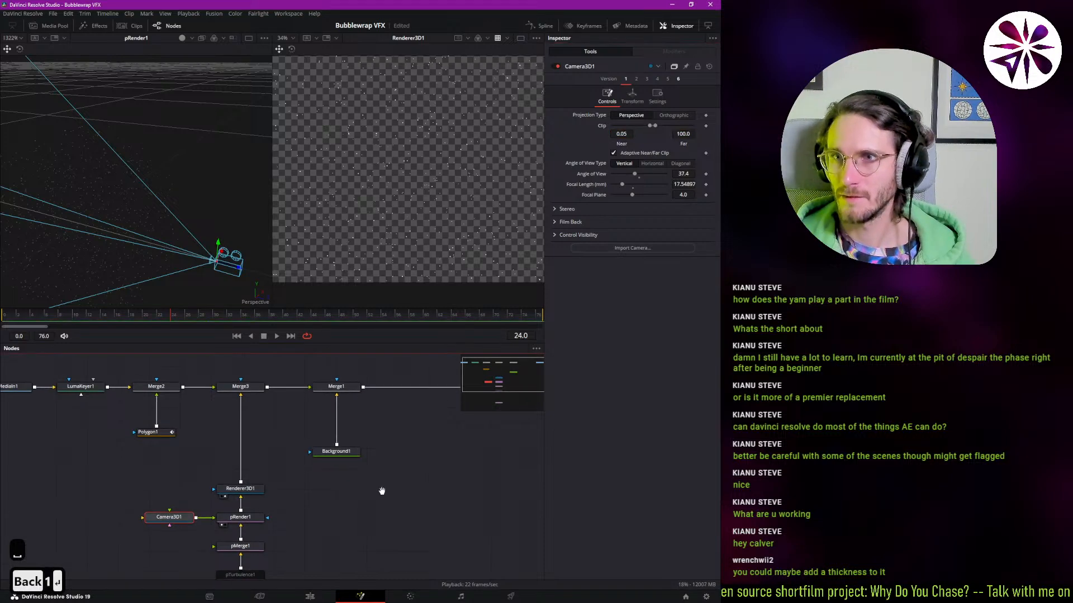
{"action": "key", "text": "space"}
{"action": "key", "text": "space"}
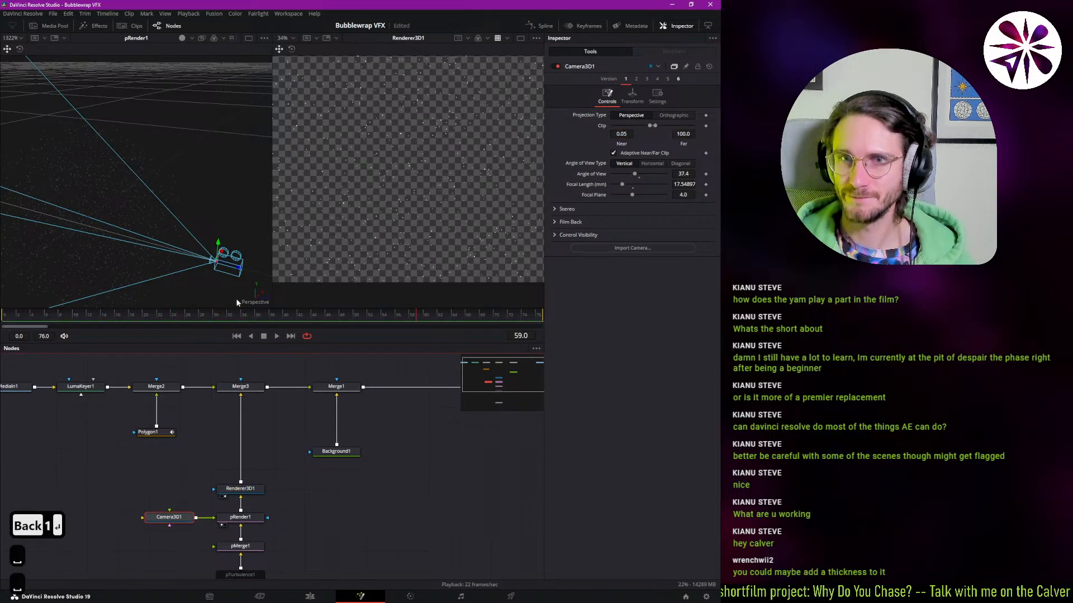
{"action": "left_click_drag", "start_coordinate": [243, 272], "coordinate": [290, 279]}
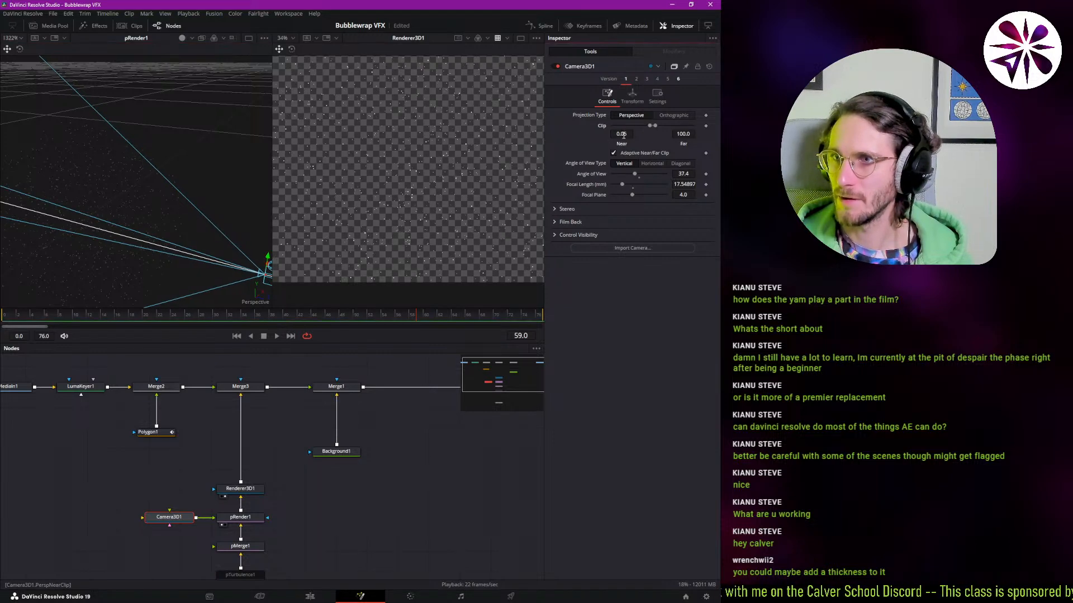
{"action": "key", "text": "BackSpace"}
{"action": "type", "text": "1"}
{"action": "key", "text": "Return"}
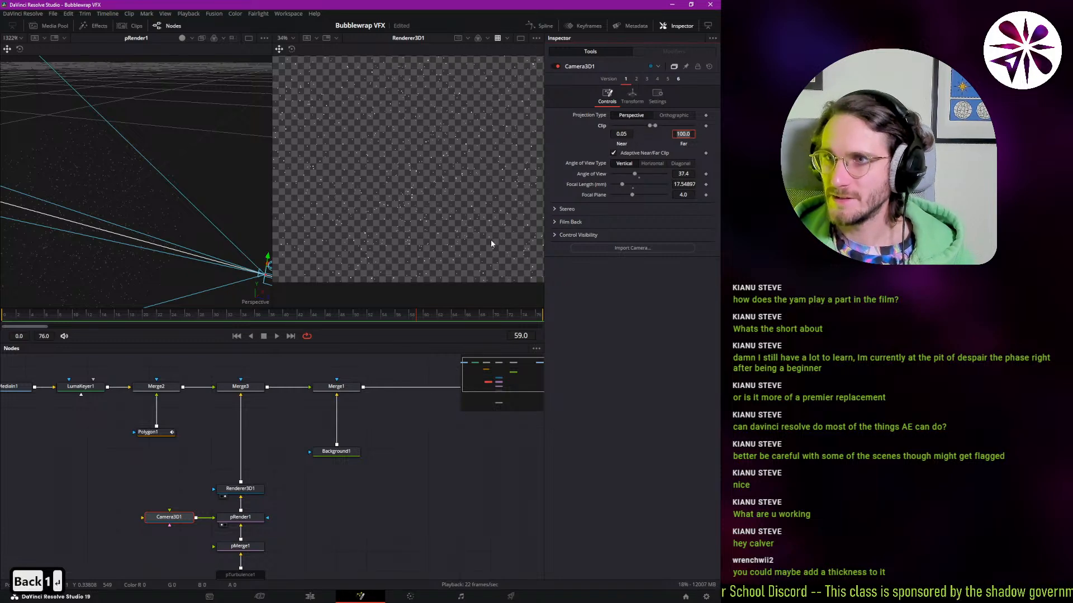
- Adjust Camera3D1's angle of view, trying 51.4 before settling on 26.4
{"action": "left_click_drag", "start_coordinate": [635, 175], "coordinate": [643, 177]}
{"action": "left_click_drag", "start_coordinate": [268, 284], "coordinate": [172, 241]}
{"action": "key", "text": "ctrl+z"}
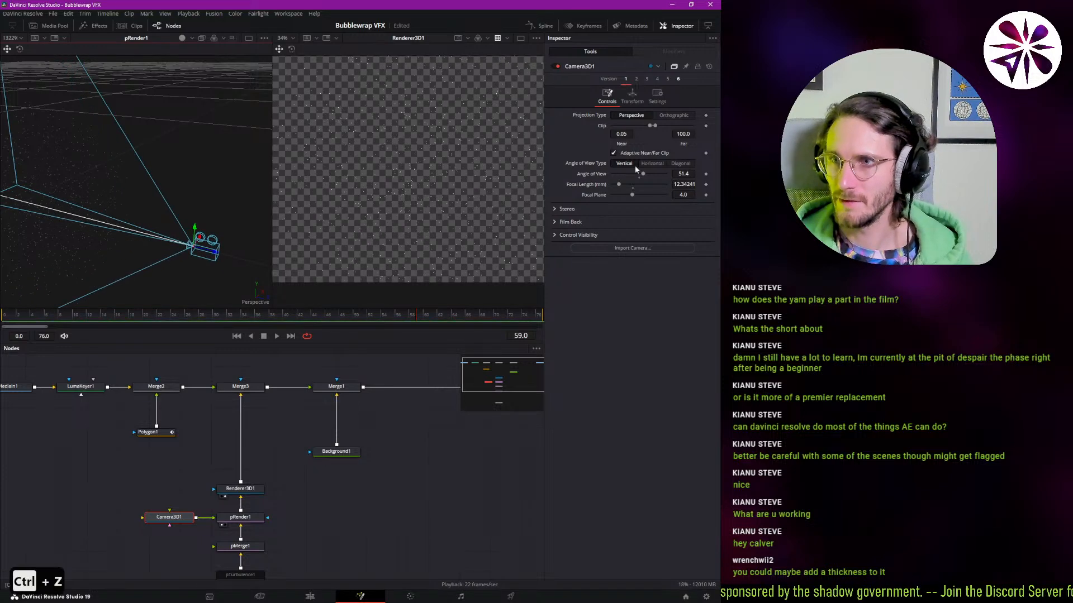
{"action": "left_click_drag", "start_coordinate": [642, 174], "coordinate": [618, 183]}
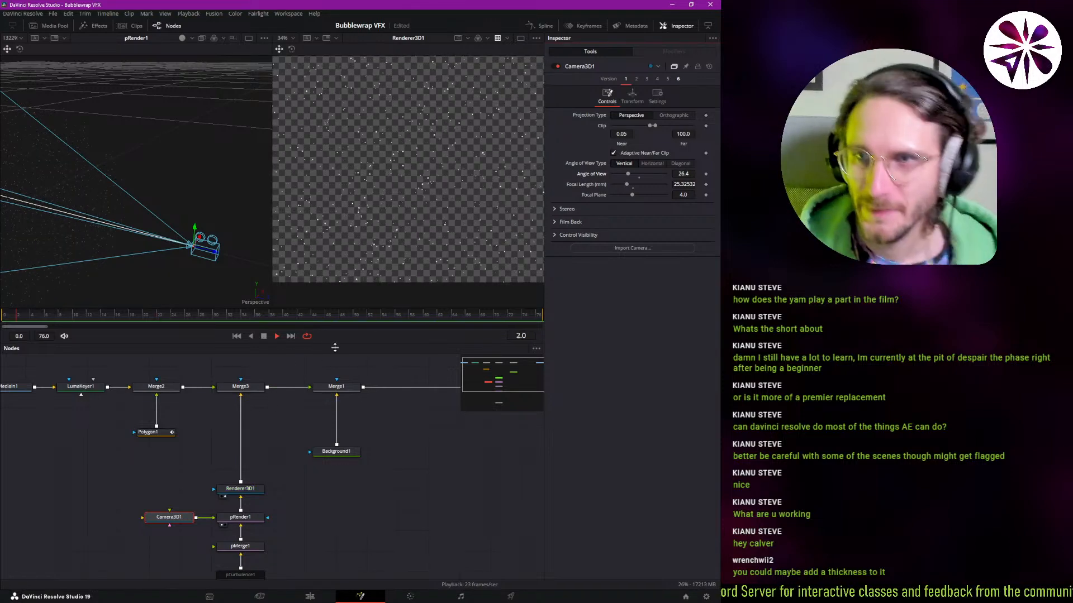
- Show MediaOut1 in the second viewer and play back the composite with the particles in the hole
{"action": "left_click_drag", "start_coordinate": [337, 435], "coordinate": [203, 443]}
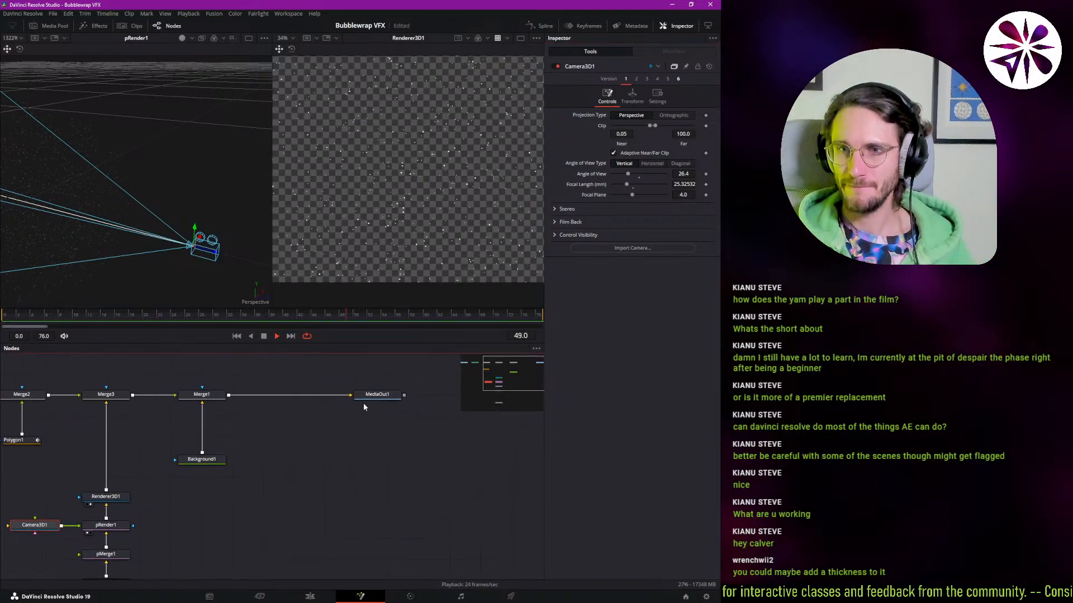
{"action": "left_click", "coordinate": [383, 398]}
{"action": "key", "text": "space"}
{"action": "key", "text": "2"}
{"action": "key", "text": "space"}
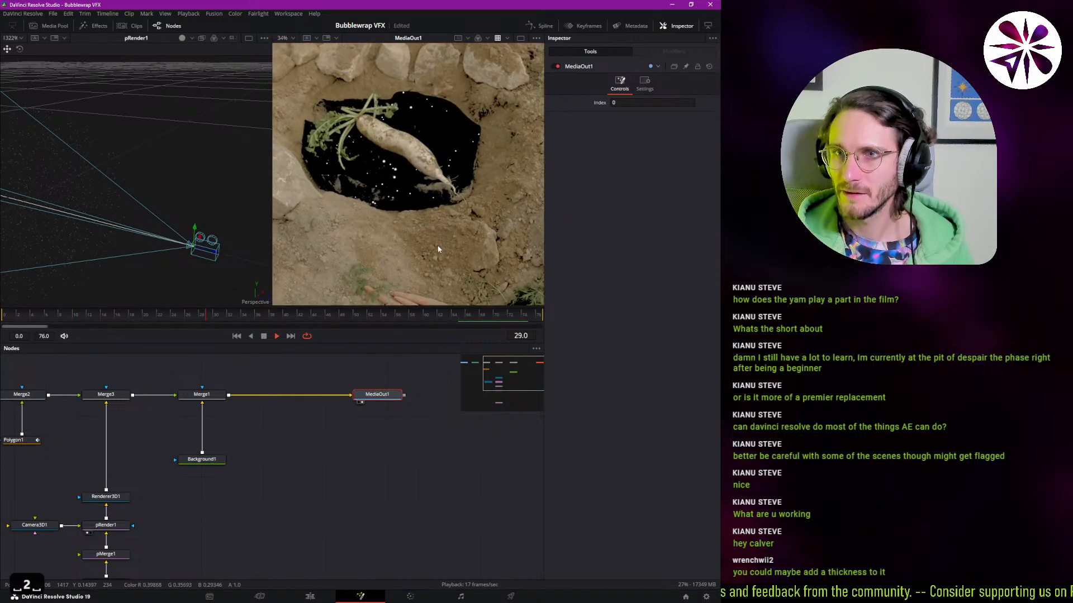
{"action": "left_click_drag", "start_coordinate": [189, 465], "coordinate": [271, 448]}
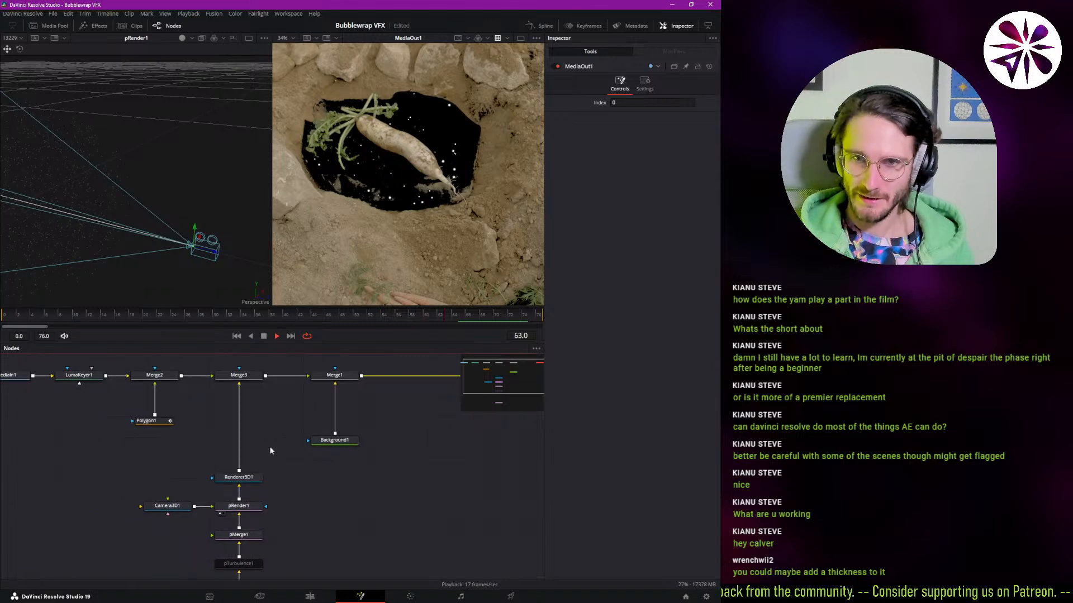
- Rotate Camera3D1 in the 3D view to change its aim on the particles during playback
{"action": "left_click", "coordinate": [168, 506]}
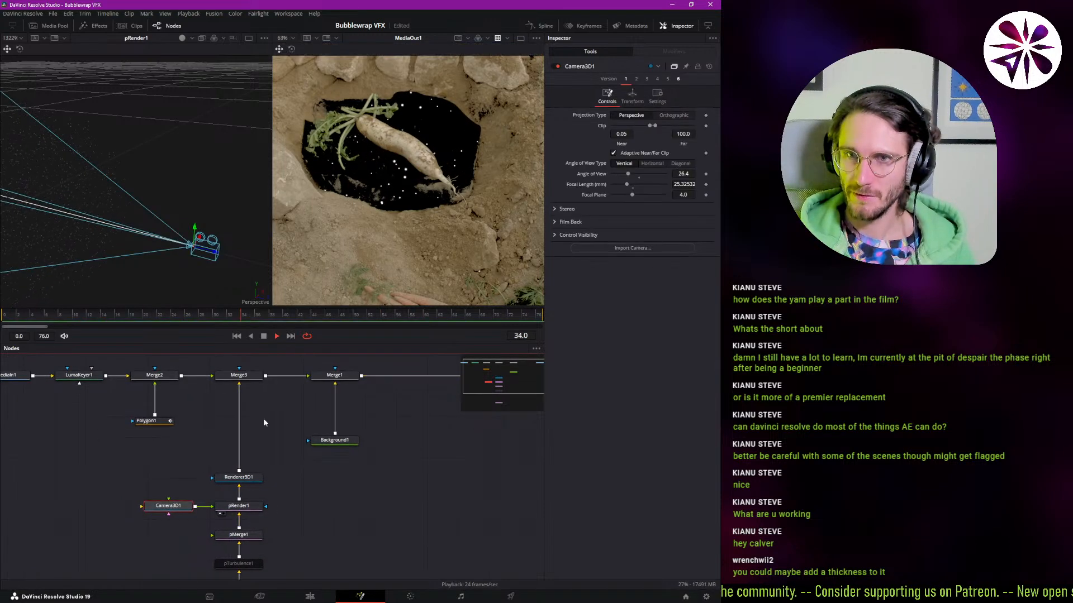
{"action": "key", "text": "w"}
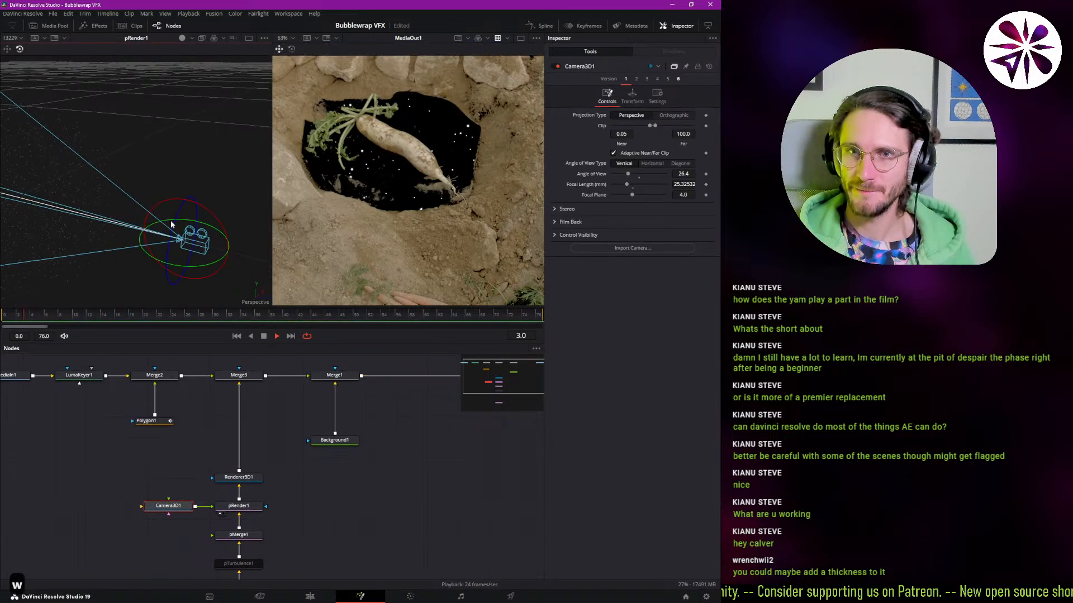
{"action": "left_click_drag", "start_coordinate": [178, 217], "coordinate": [150, 249]}
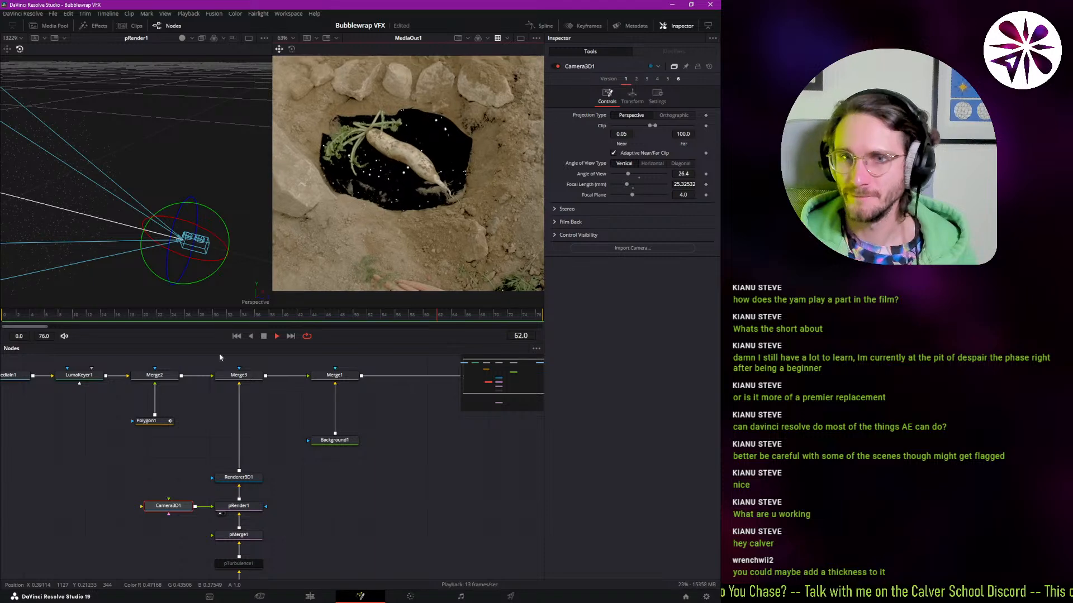
- Remove the shape animation from Polygon1, the mask feeding Merge2
{"action": "left_click_drag", "start_coordinate": [128, 419], "coordinate": [247, 464]}
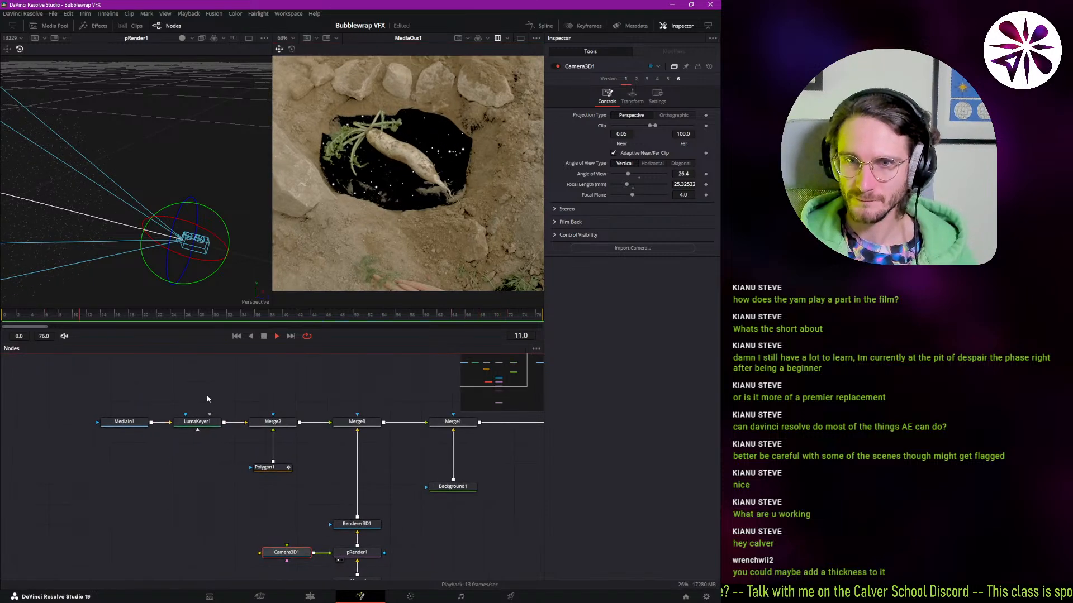
{"action": "left_click", "coordinate": [196, 422]}
{"action": "left_click", "coordinate": [266, 470]}
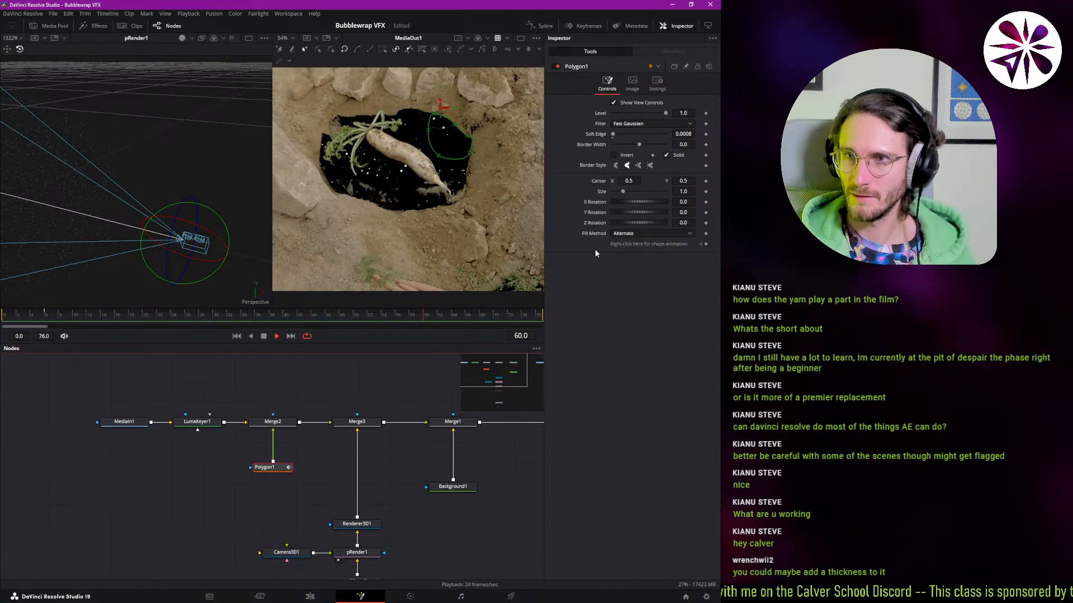
{"action": "right_click", "coordinate": [633, 245]}
{"action": "left_click", "coordinate": [680, 341]}
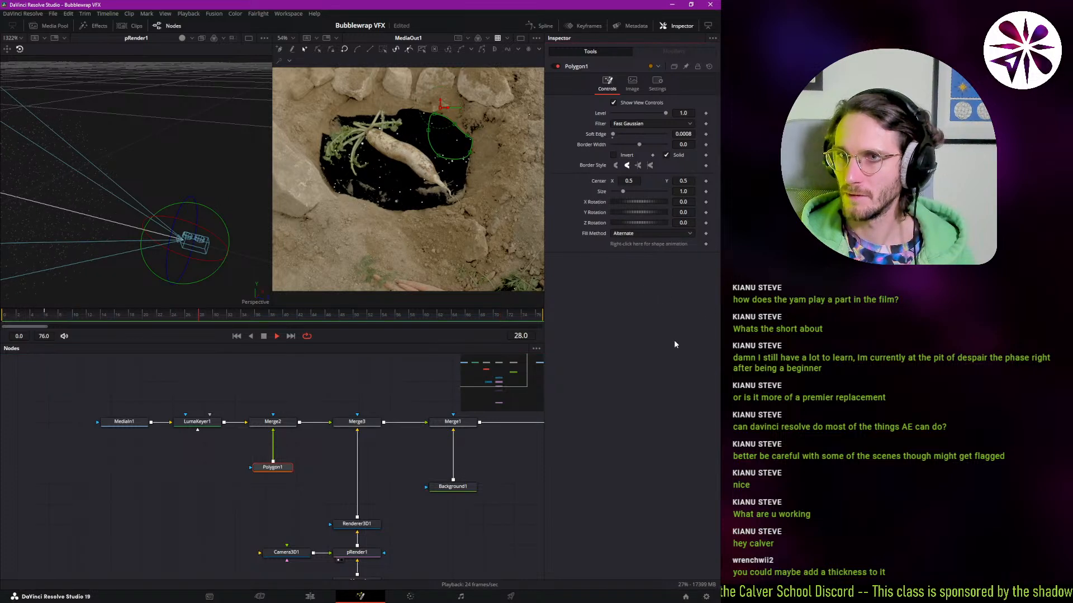
{"action": "left_click", "coordinate": [216, 456]}
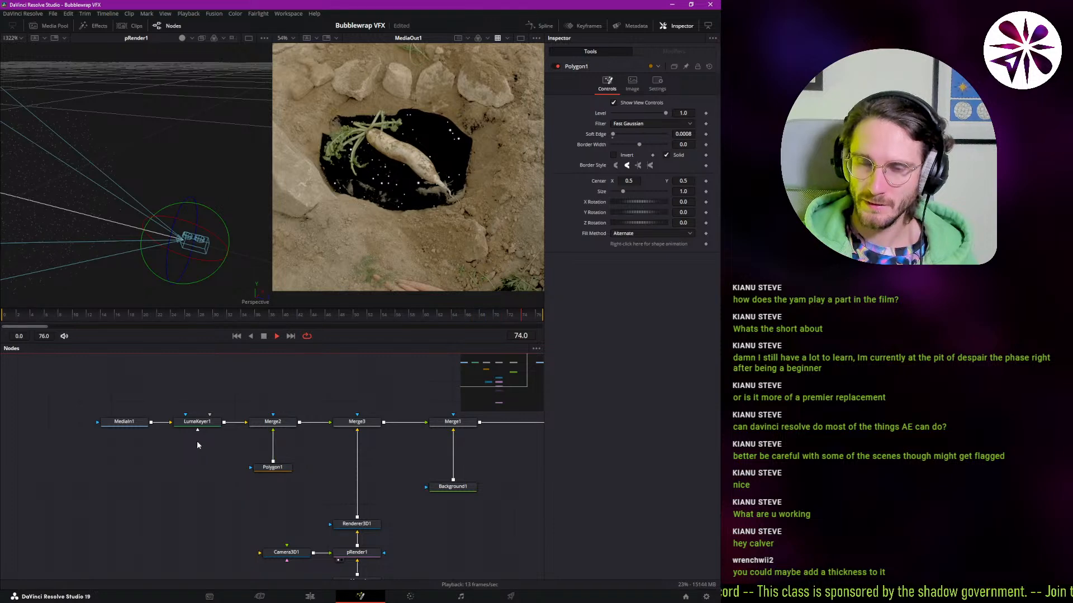
- Attach a new Polygon mask to LumaKeyer1 and place its node below the keyer
{"action": "left_click", "coordinate": [198, 425]}
{"action": "key", "text": "ctrl+space"}
{"action": "type", "text": "render"}
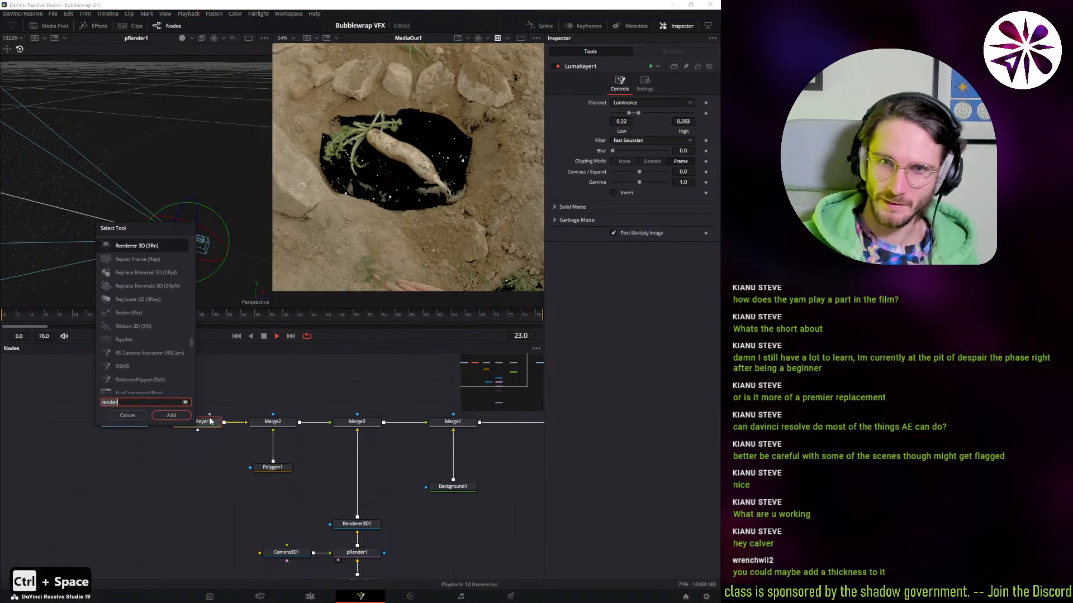
{"action": "key", "text": "BackSpace"}
{"action": "key", "text": "BackSpace"}
{"action": "key", "text": "BackSpace"}
{"action": "key", "text": "BackSpace"}
{"action": "key", "text": "BackSpace"}
{"action": "key", "text": "BackSpace"}
{"action": "type", "text": "poly"}
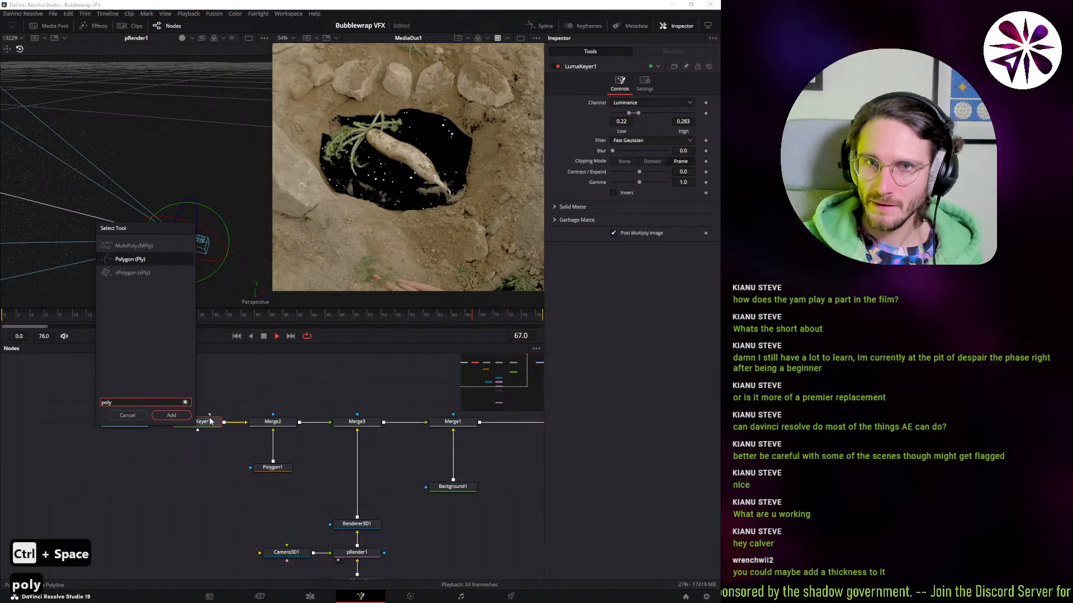
{"action": "key", "text": "Return"}
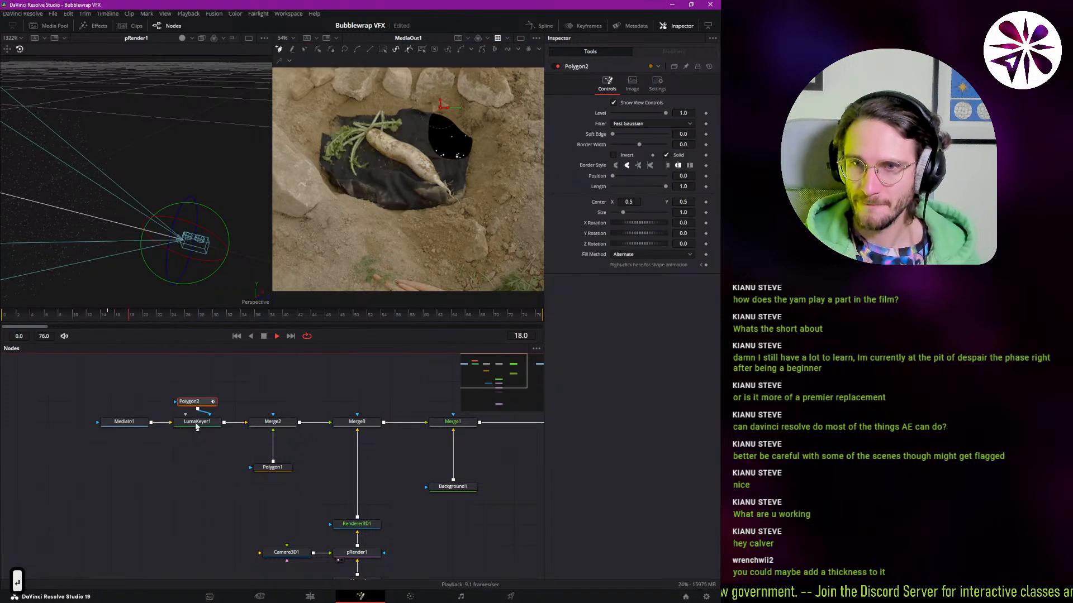
{"action": "left_click_drag", "start_coordinate": [193, 402], "coordinate": [194, 463]}
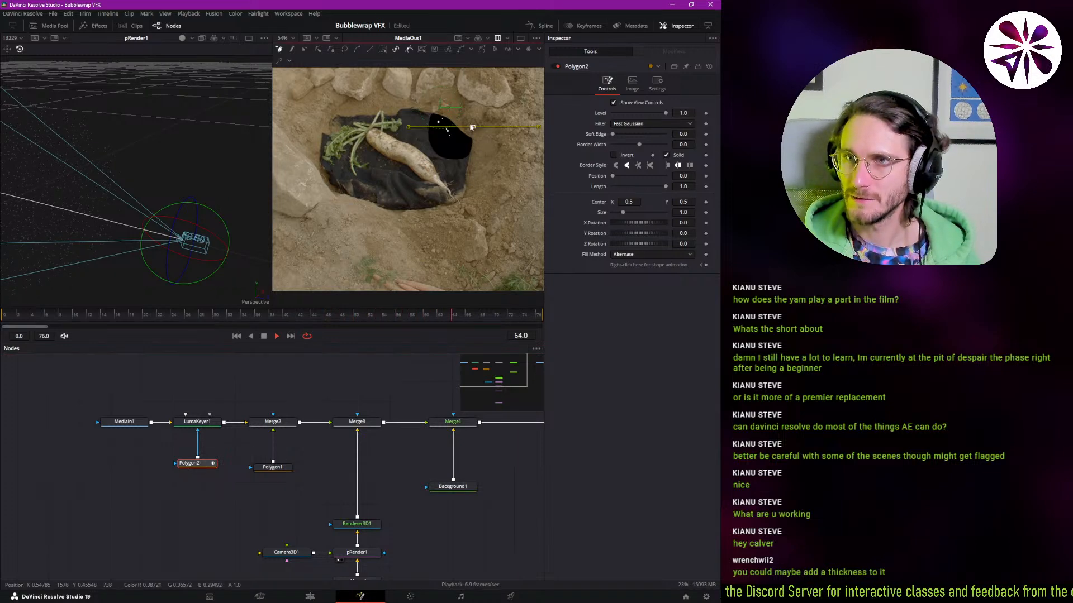
- Draw a closed, curved Polygon2 outline around the entire hole, enclosing the root and its leaves
{"action": "left_click_drag", "start_coordinate": [472, 128], "coordinate": [450, 114]}
{"action": "left_click", "coordinate": [399, 101]}
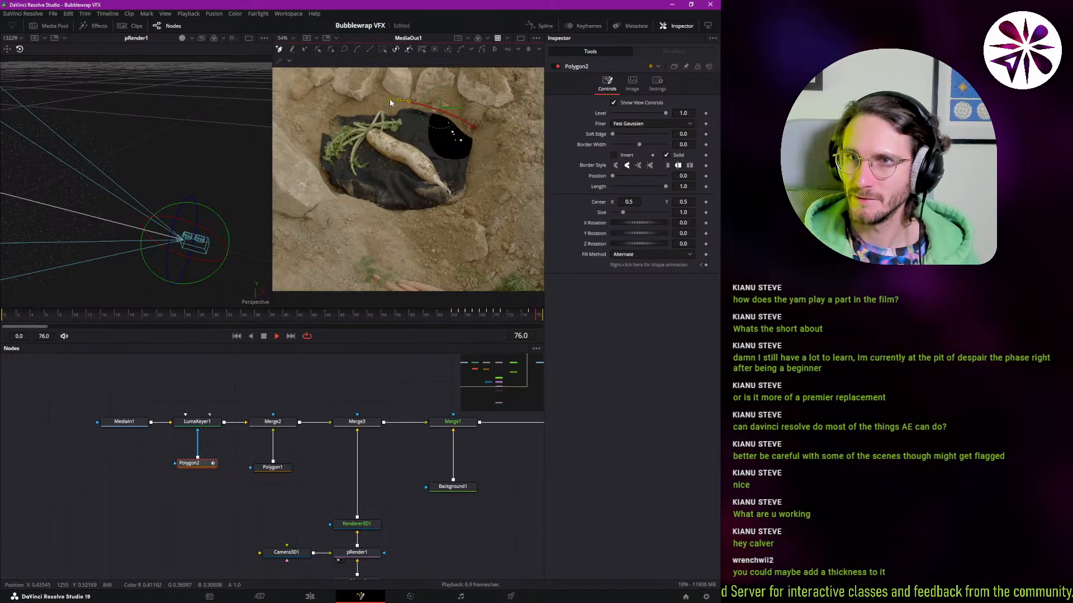
{"action": "left_click_drag", "start_coordinate": [344, 106], "coordinate": [317, 116]}
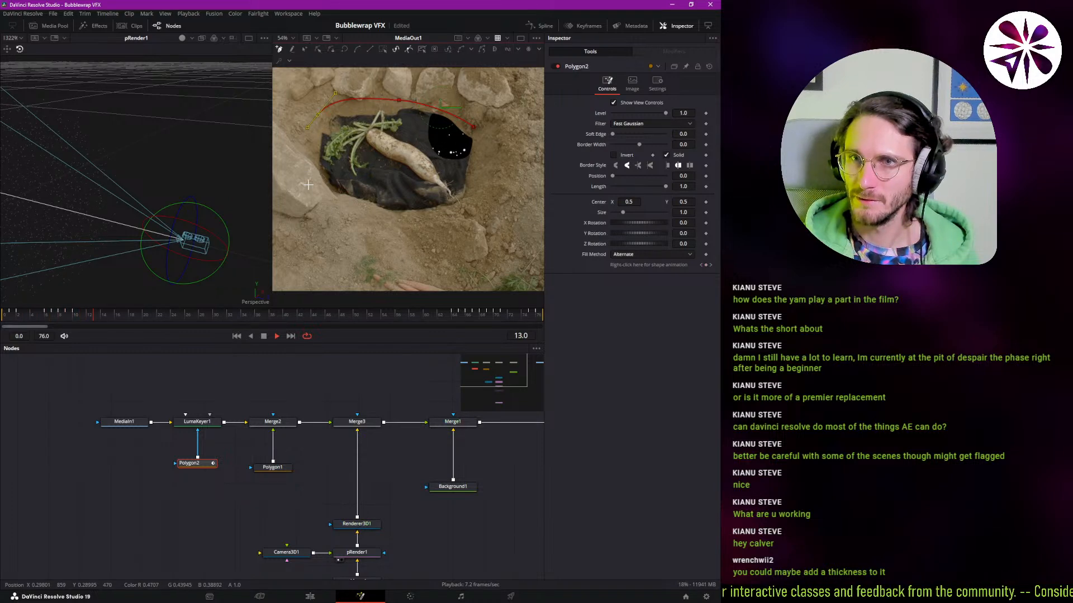
{"action": "left_click_drag", "start_coordinate": [323, 186], "coordinate": [342, 204]}
{"action": "left_click", "coordinate": [396, 220]}
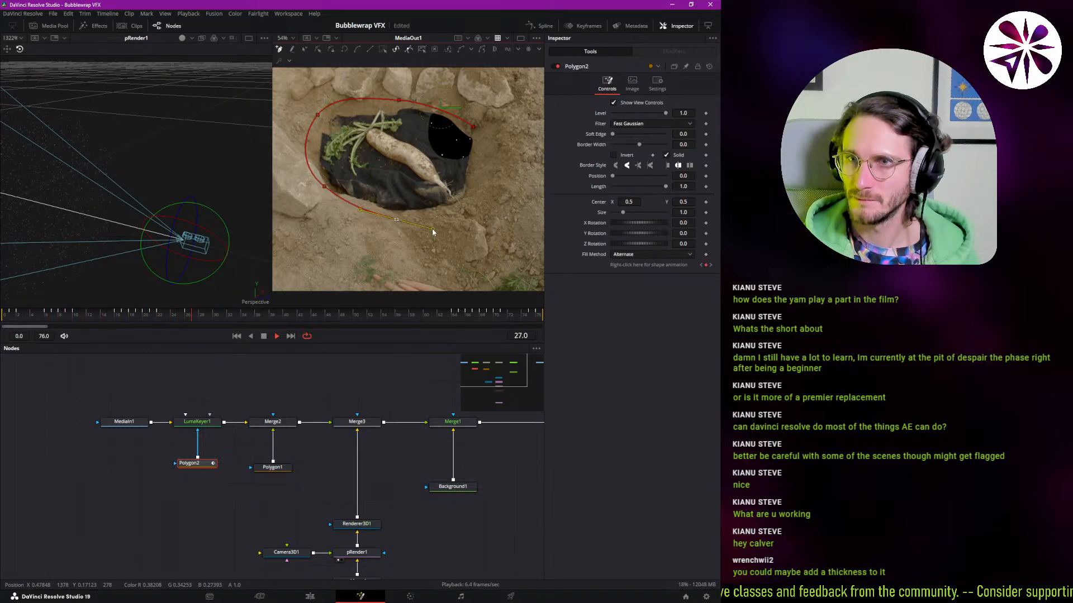
{"action": "left_click_drag", "start_coordinate": [483, 198], "coordinate": [493, 169]}
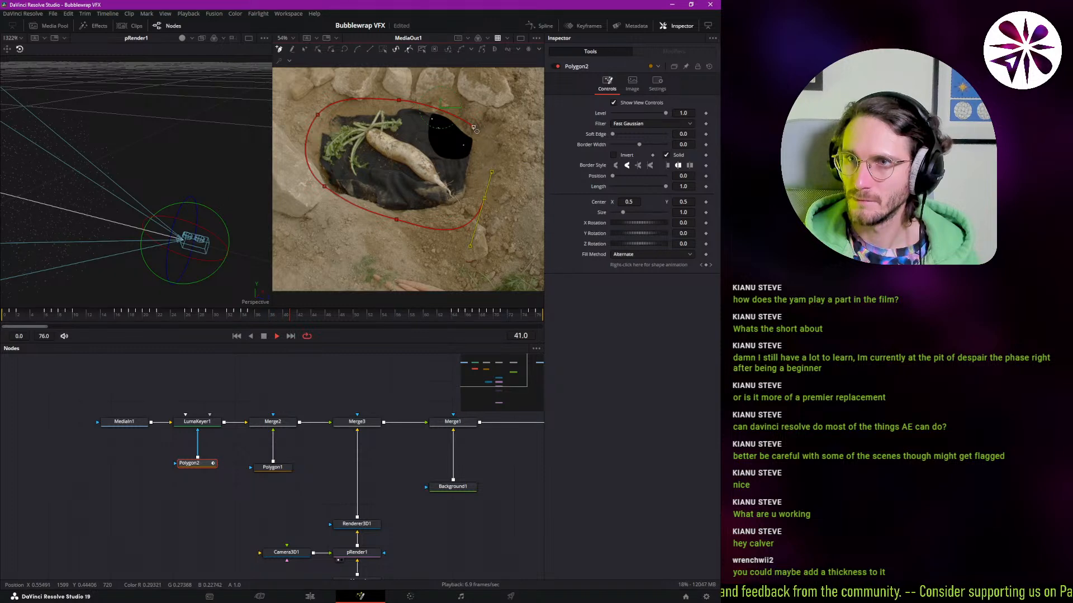
{"action": "left_click", "coordinate": [475, 128]}
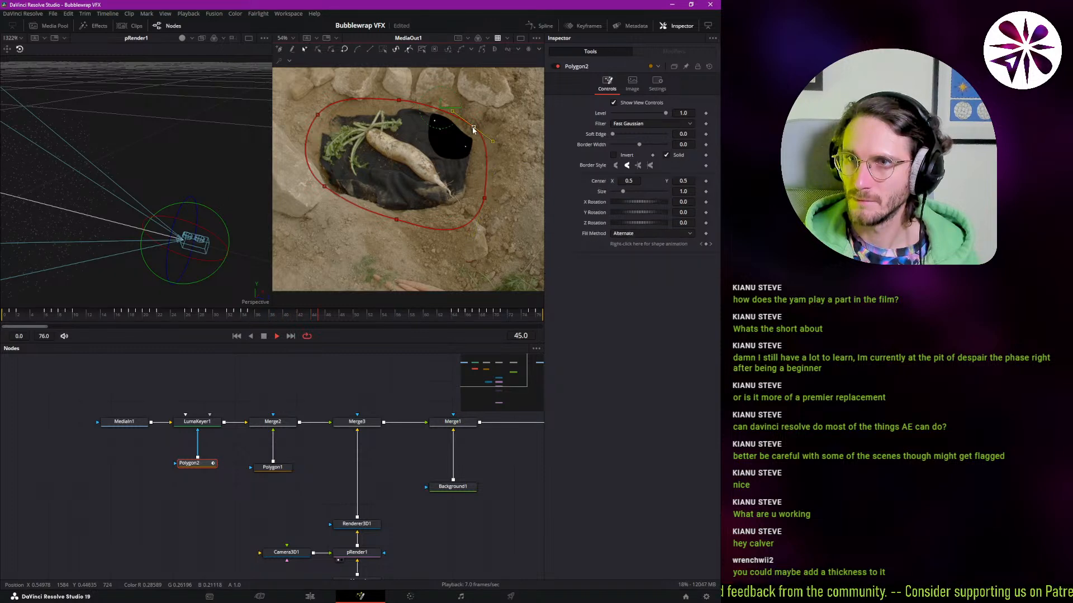
{"action": "right_click", "coordinate": [624, 246]}
{"action": "left_click", "coordinate": [669, 343]}
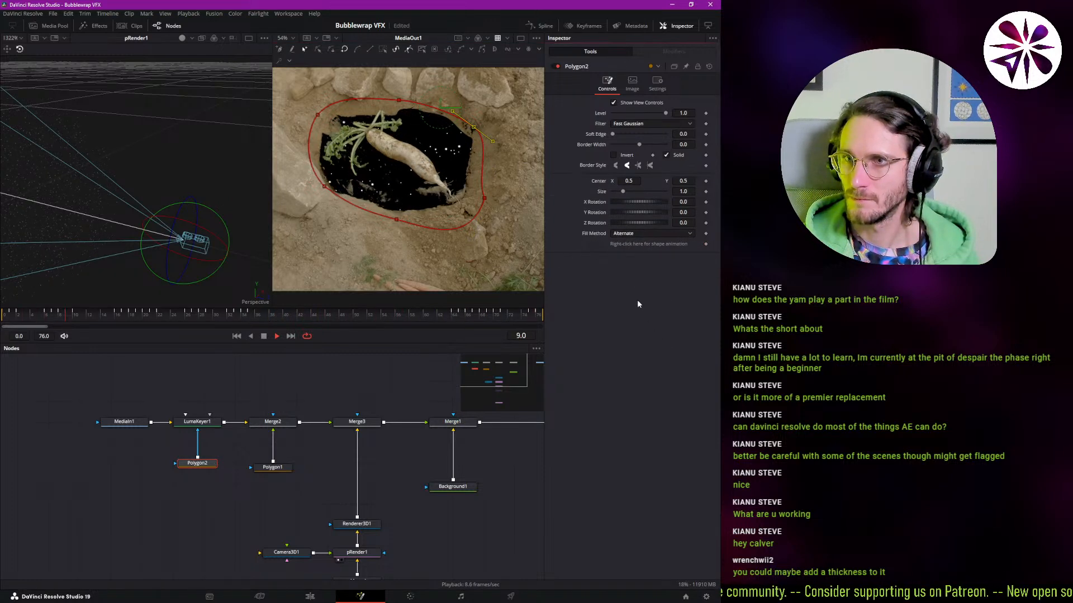
{"action": "key", "text": "Escape"}
{"action": "key", "text": "ctrl+z"}
{"action": "key", "text": "ctrl+z"}
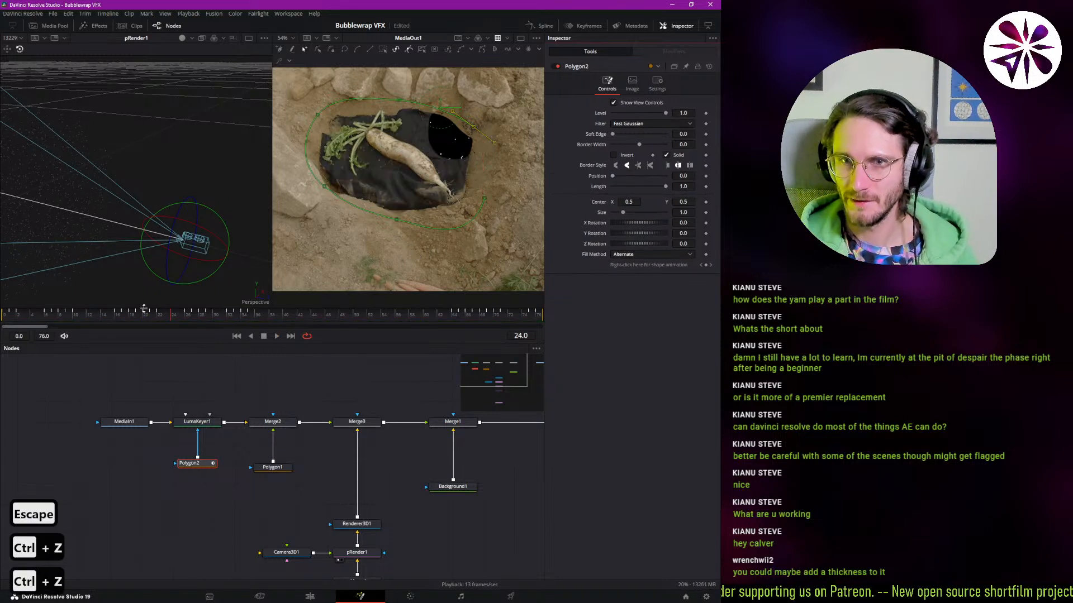
- Close the Polygon2 outline at frame 0, bulge its right side outward, and remove its shape animation
{"action": "left_click_drag", "start_coordinate": [137, 319], "coordinate": [2, 316]}
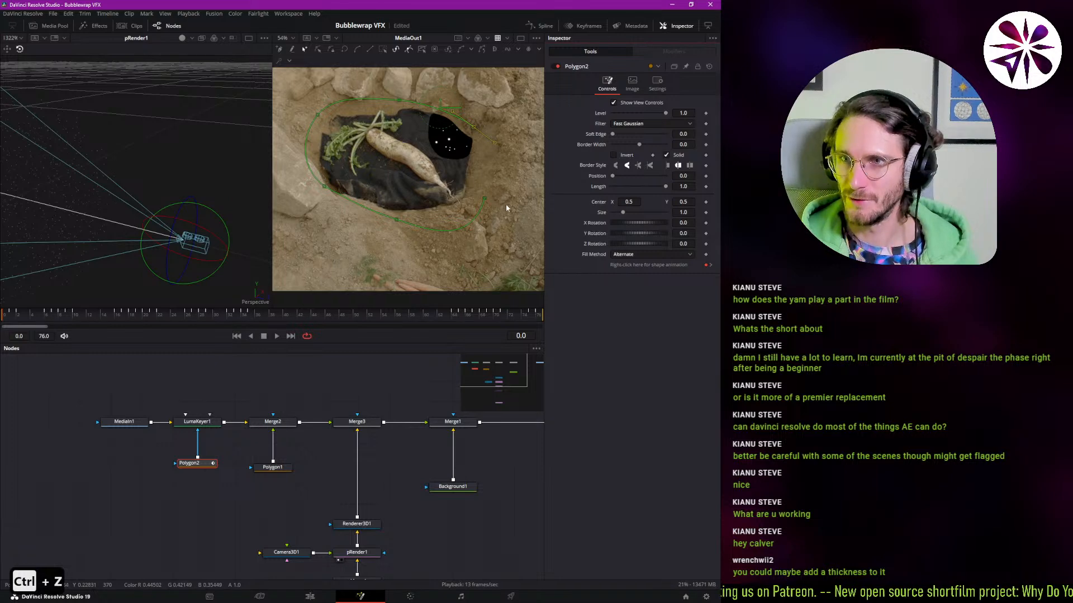
{"action": "left_click", "coordinate": [484, 200]}
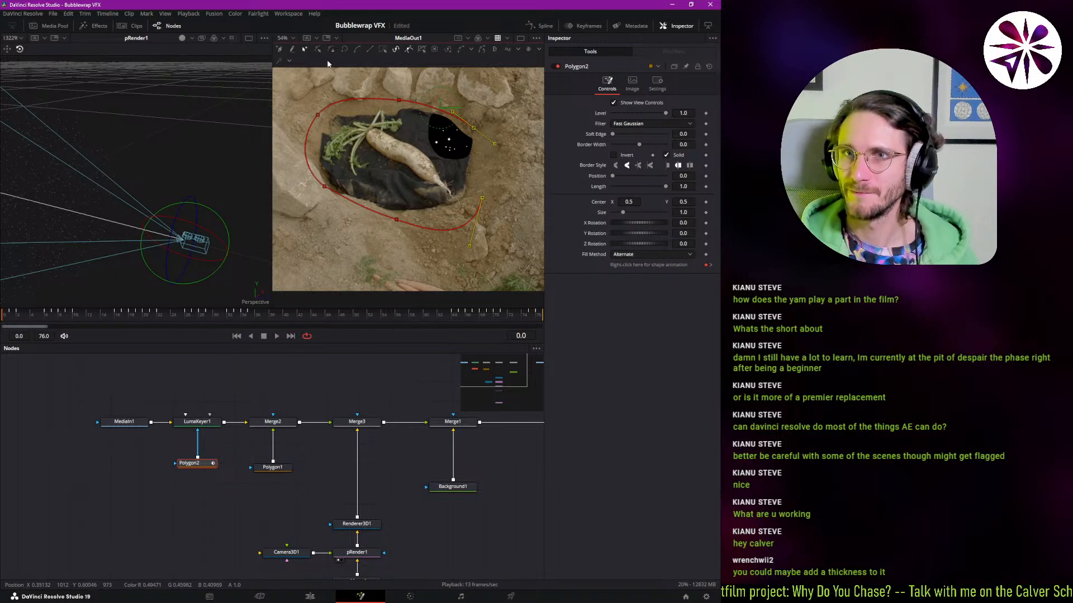
{"action": "left_click", "coordinate": [279, 50]}
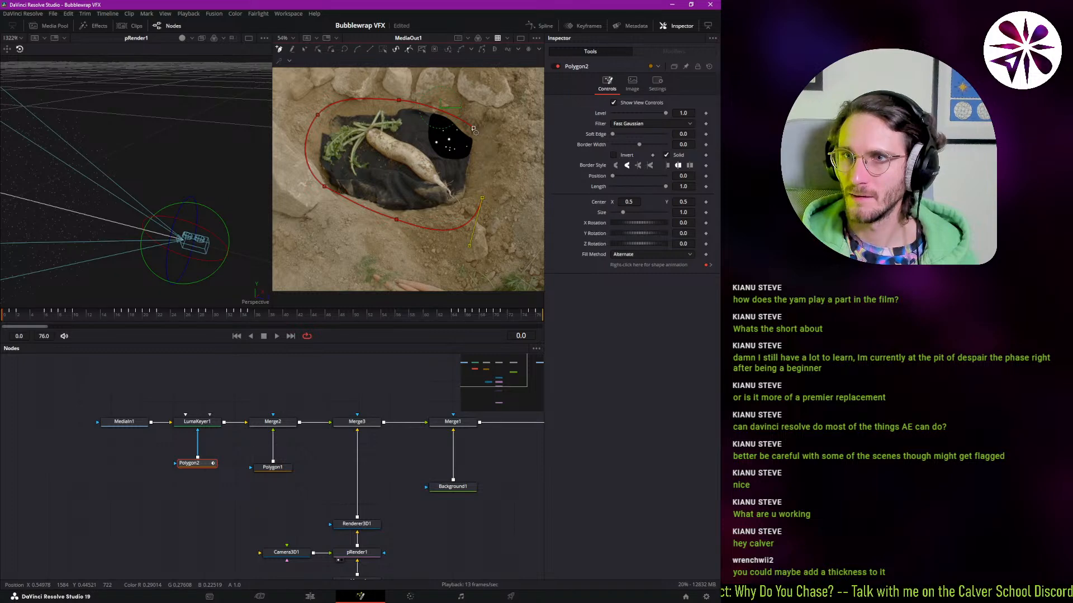
{"action": "left_click", "coordinate": [474, 128]}
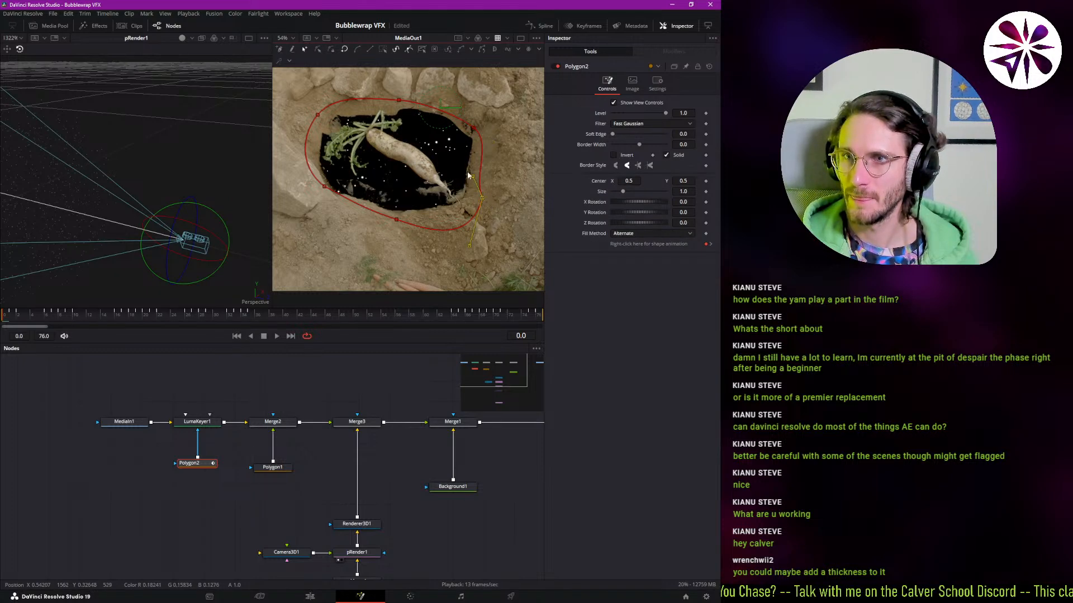
{"action": "left_click_drag", "start_coordinate": [474, 178], "coordinate": [488, 178]}
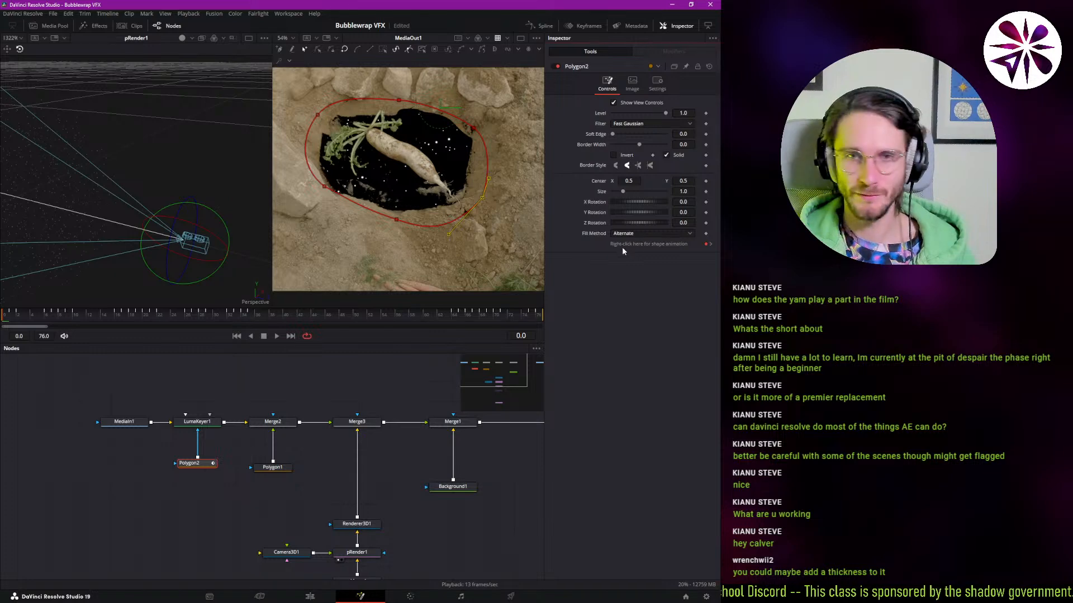
{"action": "right_click", "coordinate": [643, 244]}
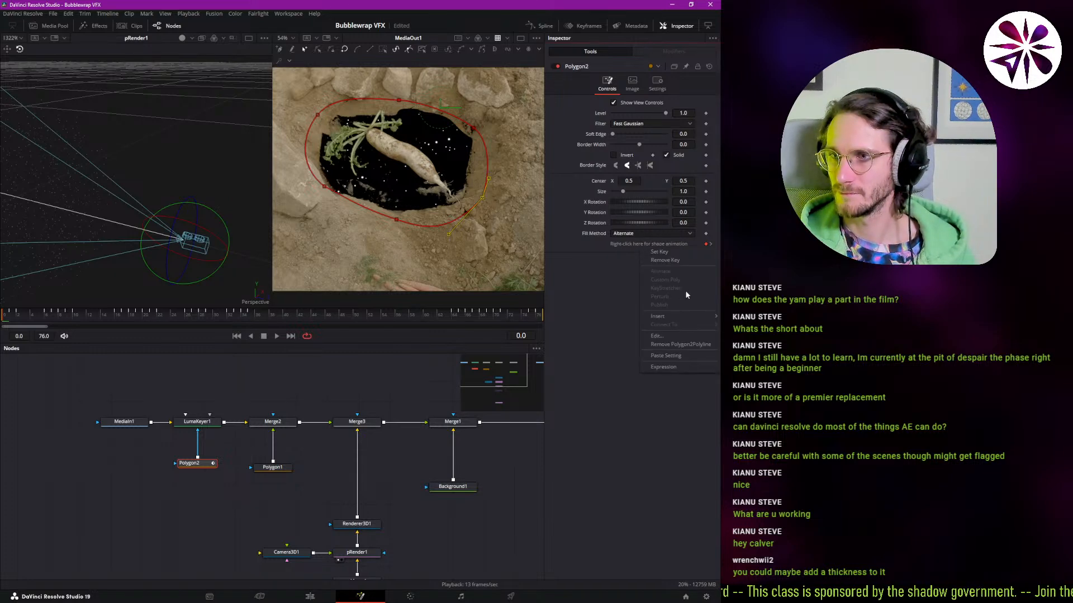
{"action": "left_click", "coordinate": [690, 345]}
- Reshape Polygon2 at its four corner points so the outline follows the hole's rim more closely, checking it with a short playback
{"action": "left_click", "coordinate": [324, 187]}
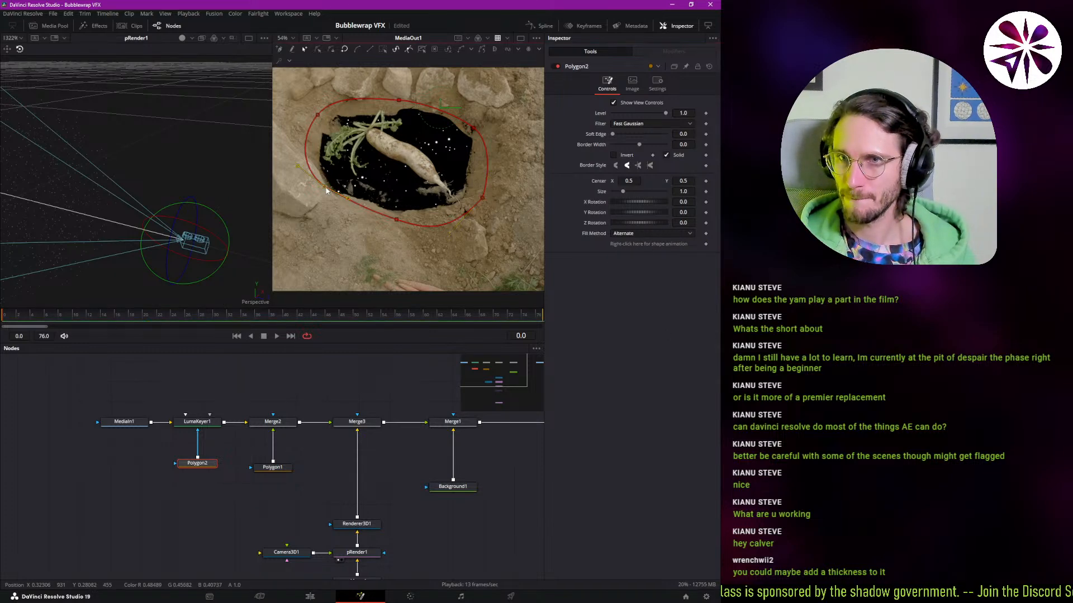
{"action": "left_click_drag", "start_coordinate": [324, 203], "coordinate": [328, 205]}
{"action": "key", "text": "space"}
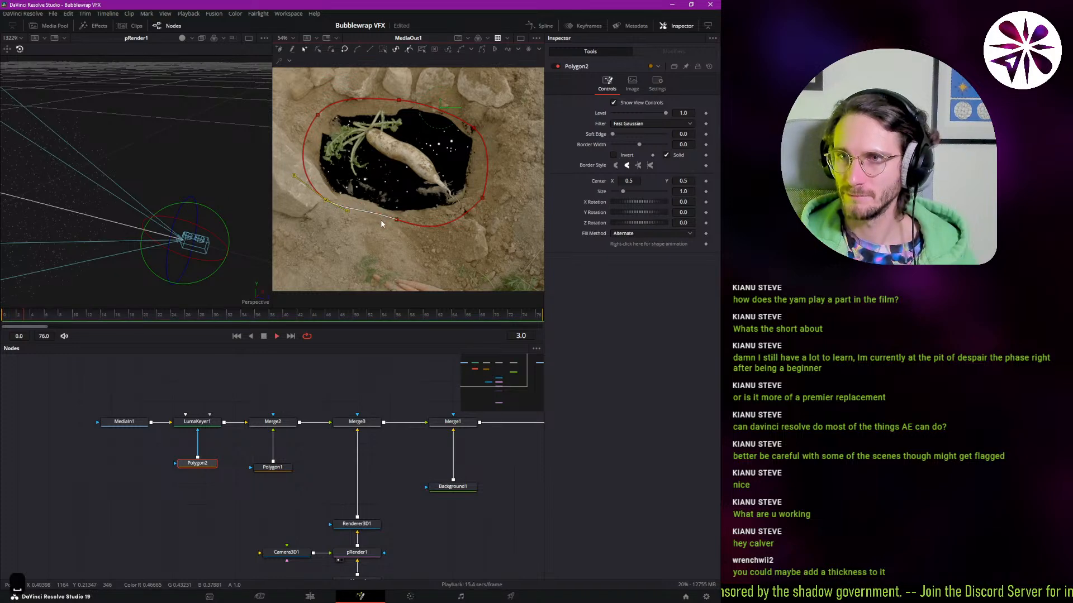
{"action": "key", "text": "space"}
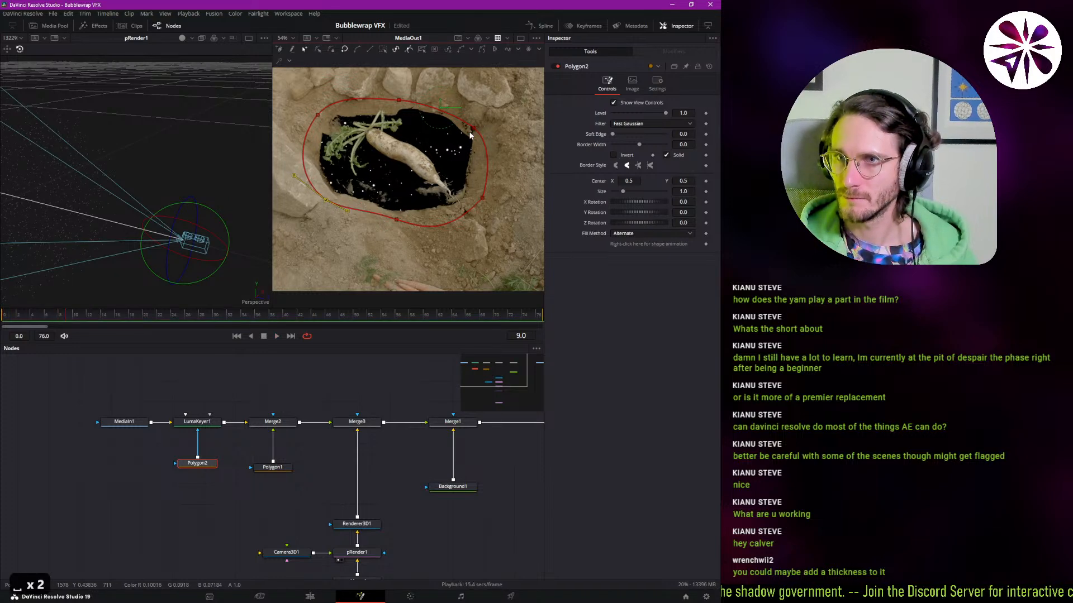
{"action": "mouse_move", "coordinate": [470, 132]}
{"action": "left_mouse_down"}
{"action": "mouse_move", "coordinate": [477, 127]}
{"action": "mouse_move", "coordinate": [469, 132]}
{"action": "left_mouse_up"}
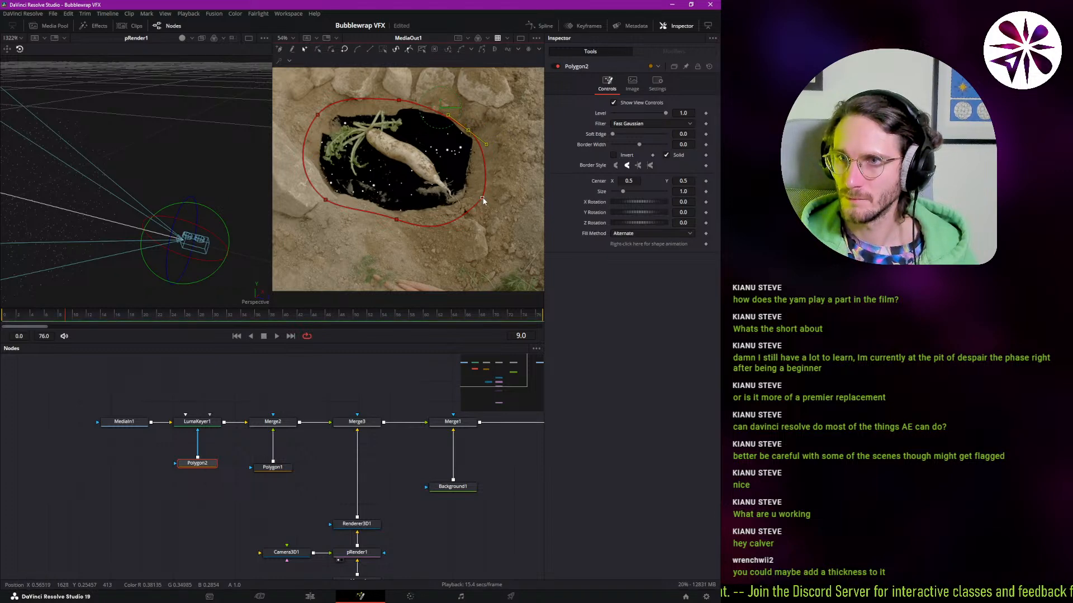
{"action": "left_click_drag", "start_coordinate": [482, 197], "coordinate": [473, 200]}
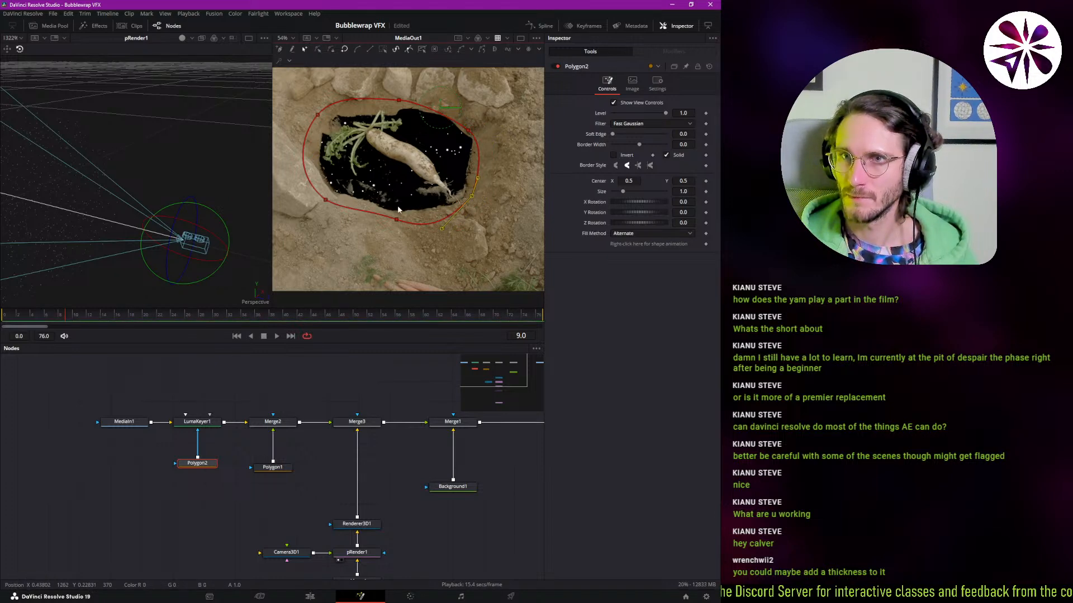
{"action": "left_click_drag", "start_coordinate": [317, 114], "coordinate": [321, 128]}
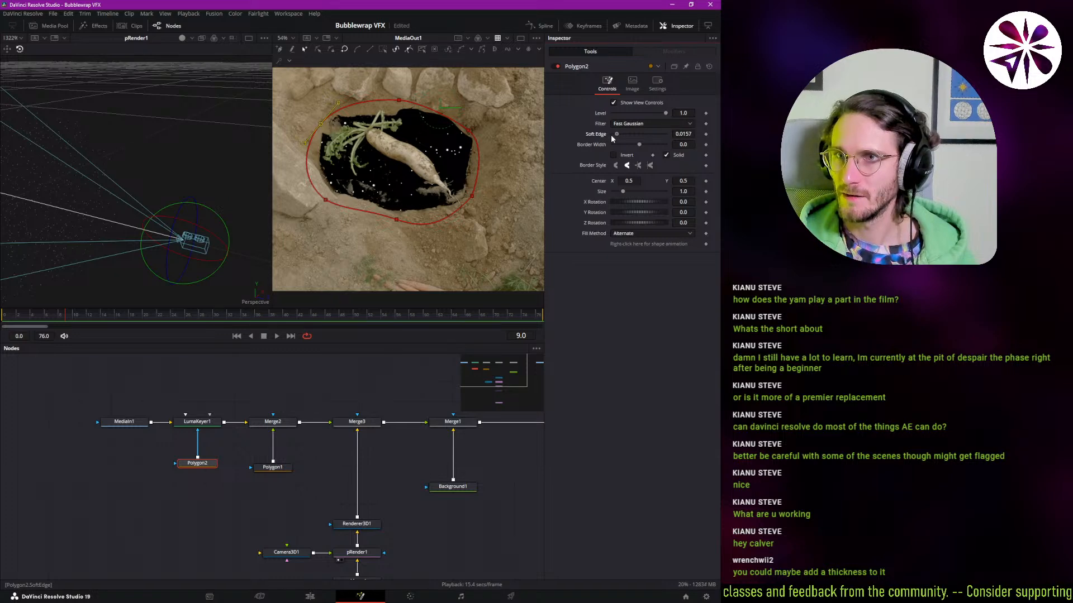
- Set Polygon2's Soft Edge to about 0.0173 and fit its outline to the hole's upper-right rim
{"action": "left_click_drag", "start_coordinate": [611, 135], "coordinate": [615, 138]}
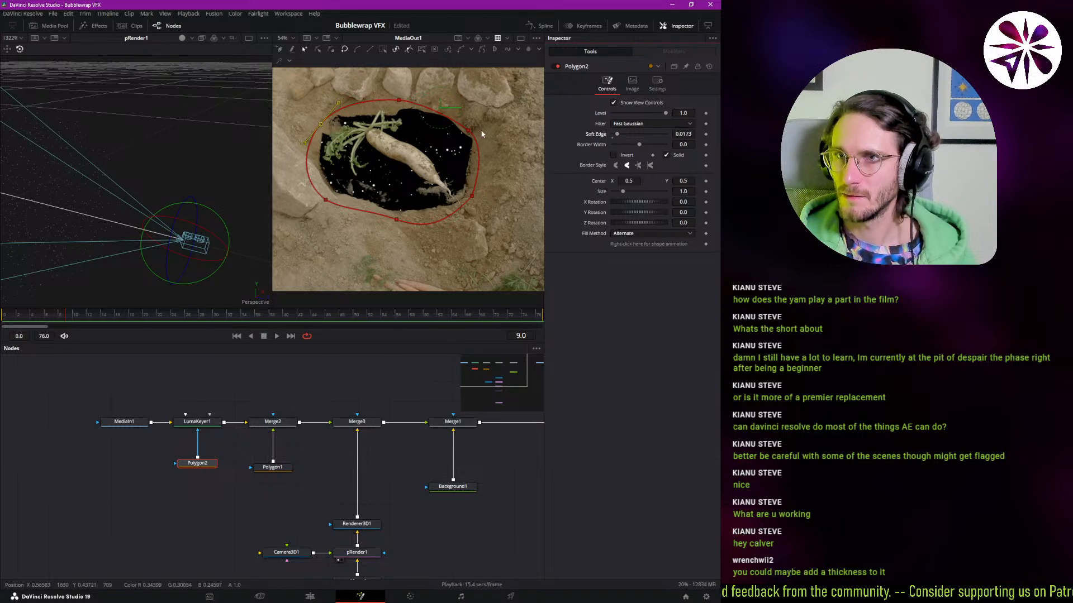
{"action": "scroll", "coordinate": [505, 129], "scroll_direction": "up", "scroll_amount": 5}
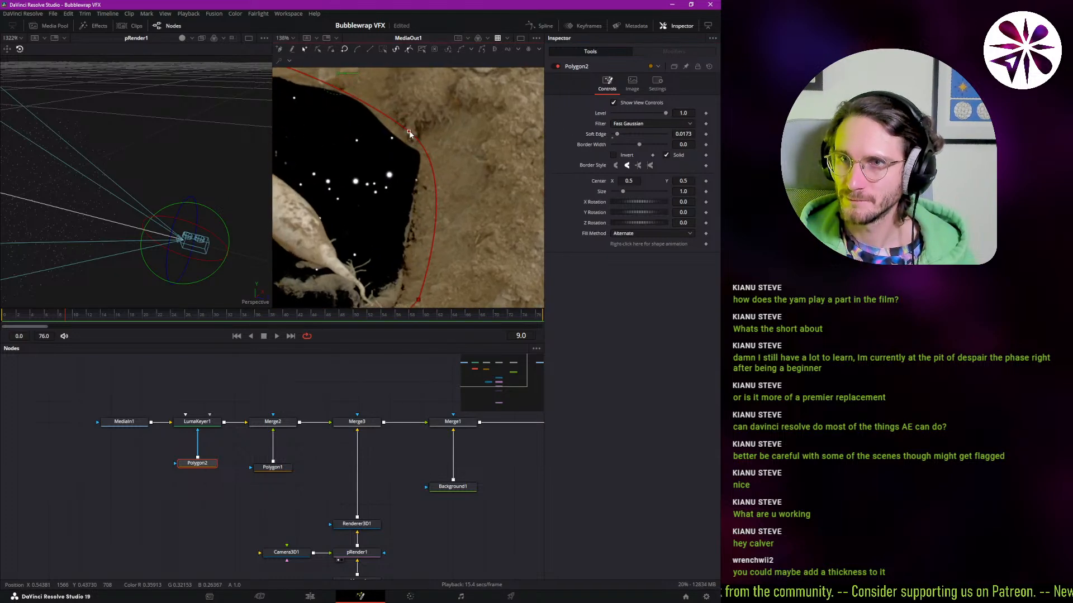
{"action": "mouse_move", "coordinate": [409, 132]}
{"action": "left_mouse_down"}
{"action": "mouse_move", "coordinate": [397, 140]}
{"action": "mouse_move", "coordinate": [417, 148]}
{"action": "mouse_move", "coordinate": [385, 159]}
{"action": "mouse_move", "coordinate": [413, 140]}
{"action": "left_mouse_up"}
{"action": "left_click_drag", "start_coordinate": [353, 101], "coordinate": [408, 167]}
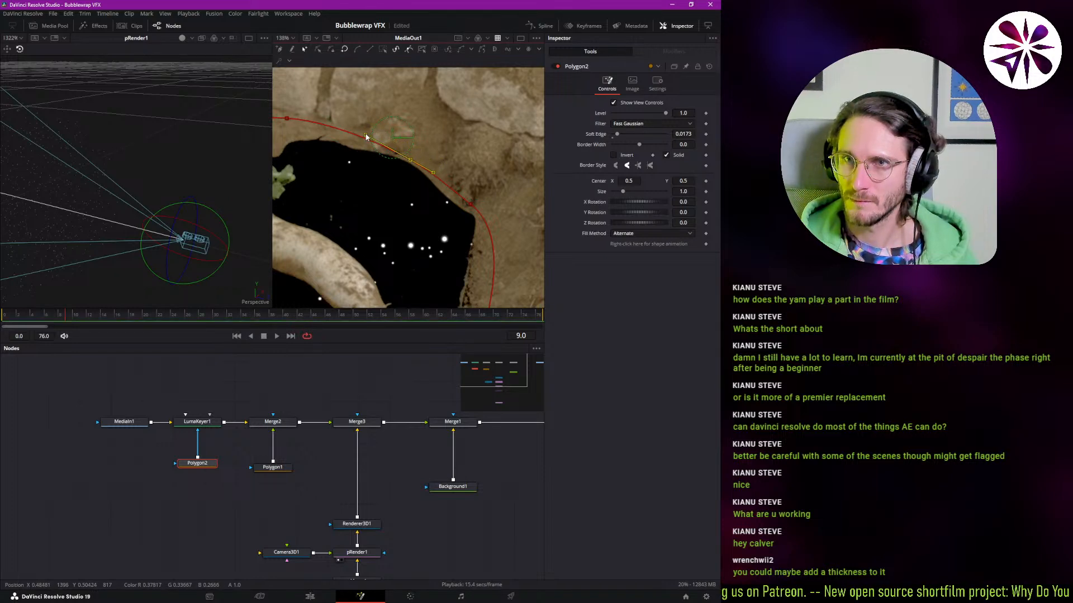
{"action": "left_click_drag", "start_coordinate": [367, 137], "coordinate": [359, 138]}
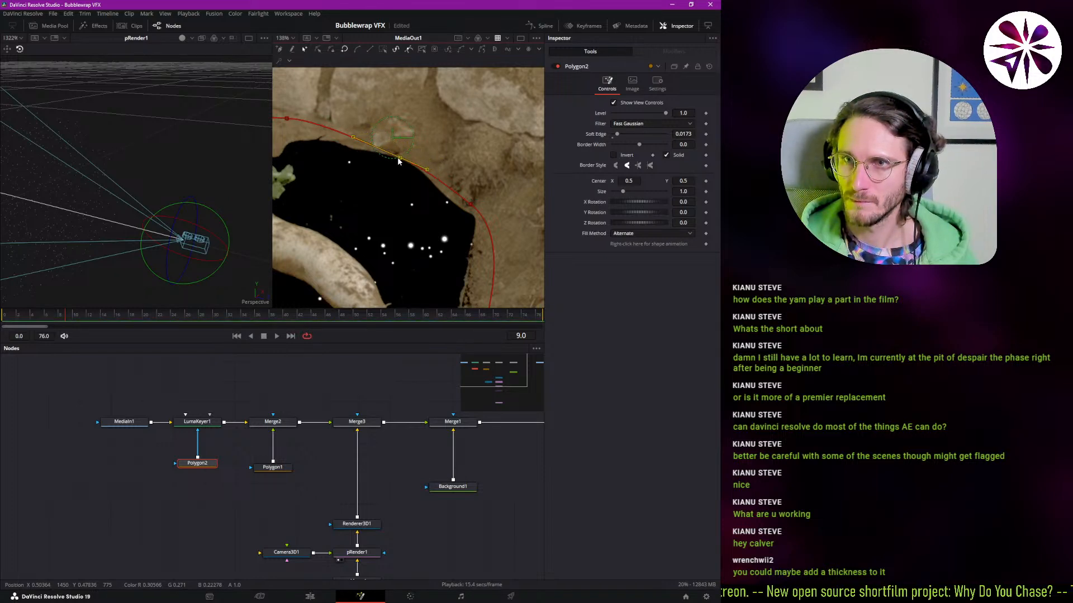
{"action": "scroll", "coordinate": [484, 171], "scroll_direction": "down", "scroll_amount": 2}
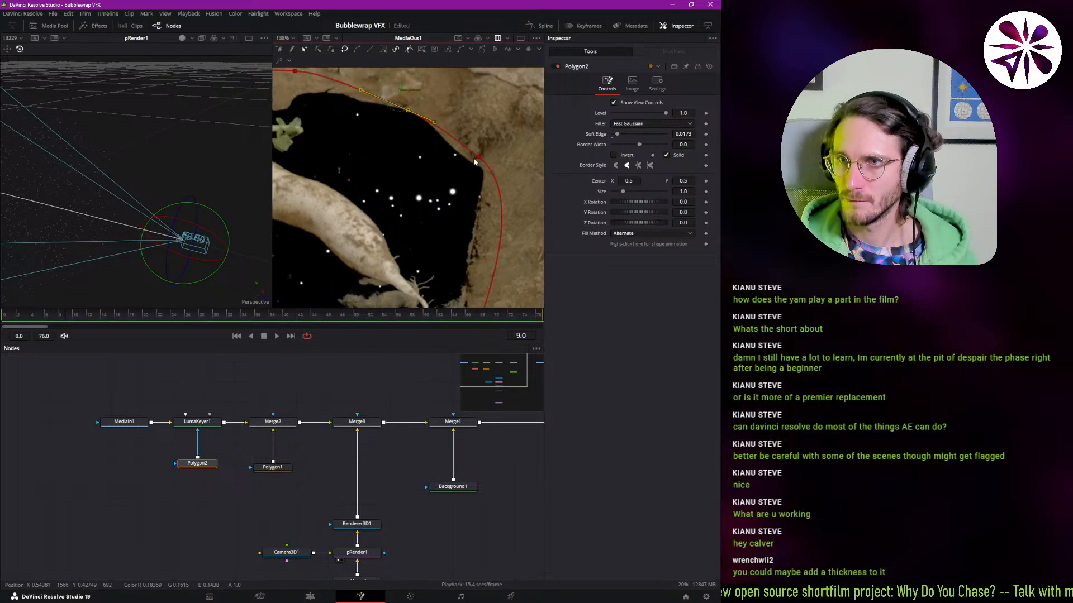
{"action": "left_click", "coordinate": [474, 158]}
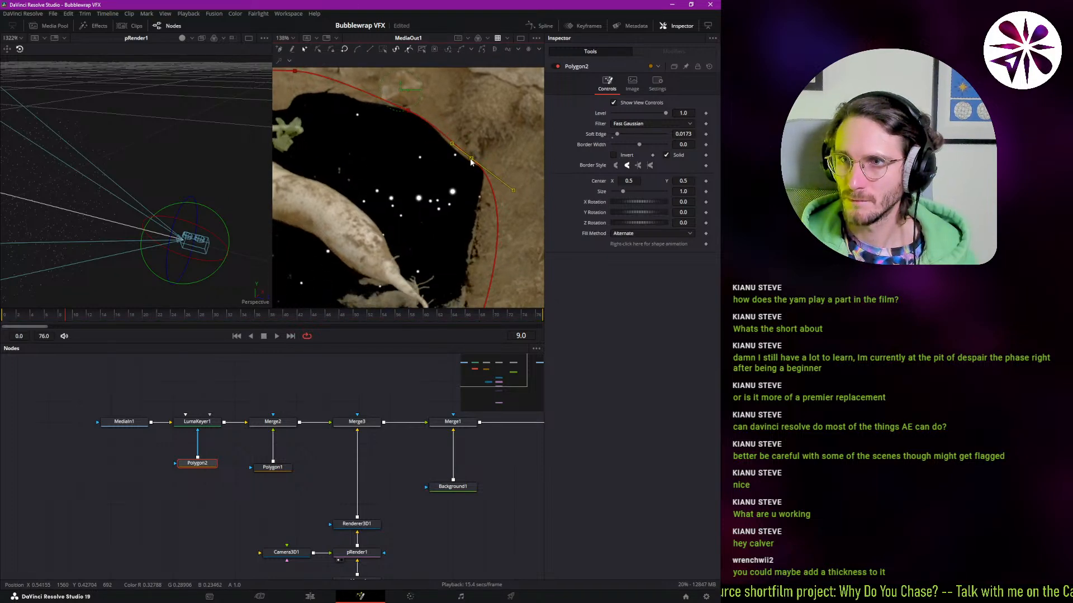
- Tighten Polygon2 along the hole's lower rim by adjusting the bottom, lower-right and lower-left points
{"action": "scroll", "coordinate": [454, 211], "scroll_direction": "down", "scroll_amount": 1}
{"action": "scroll", "coordinate": [454, 211], "scroll_direction": "down", "scroll_amount": 4}
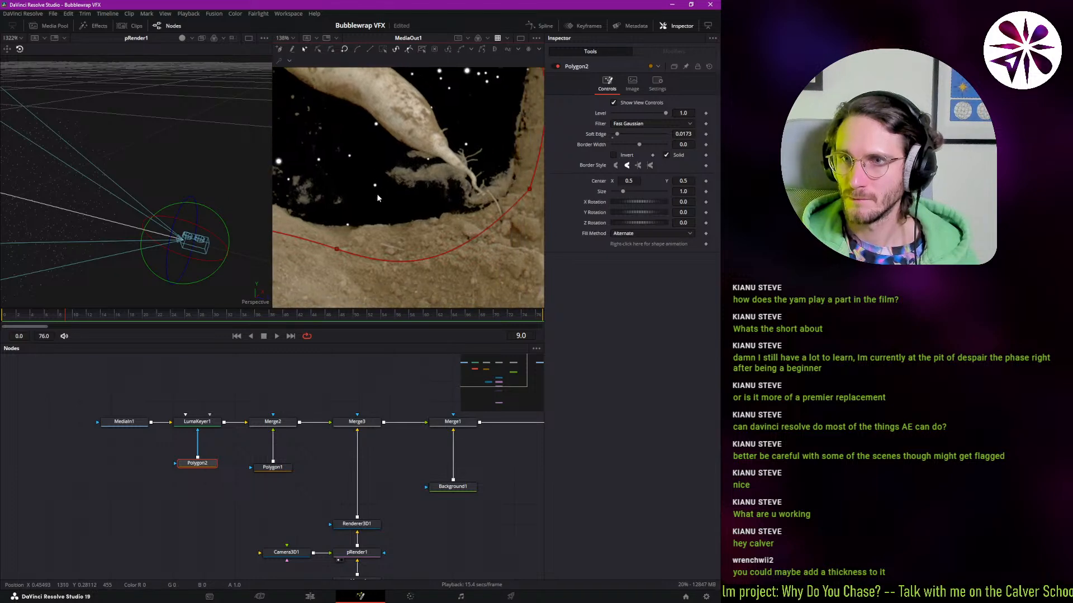
{"action": "left_click_drag", "start_coordinate": [337, 248], "coordinate": [304, 226]}
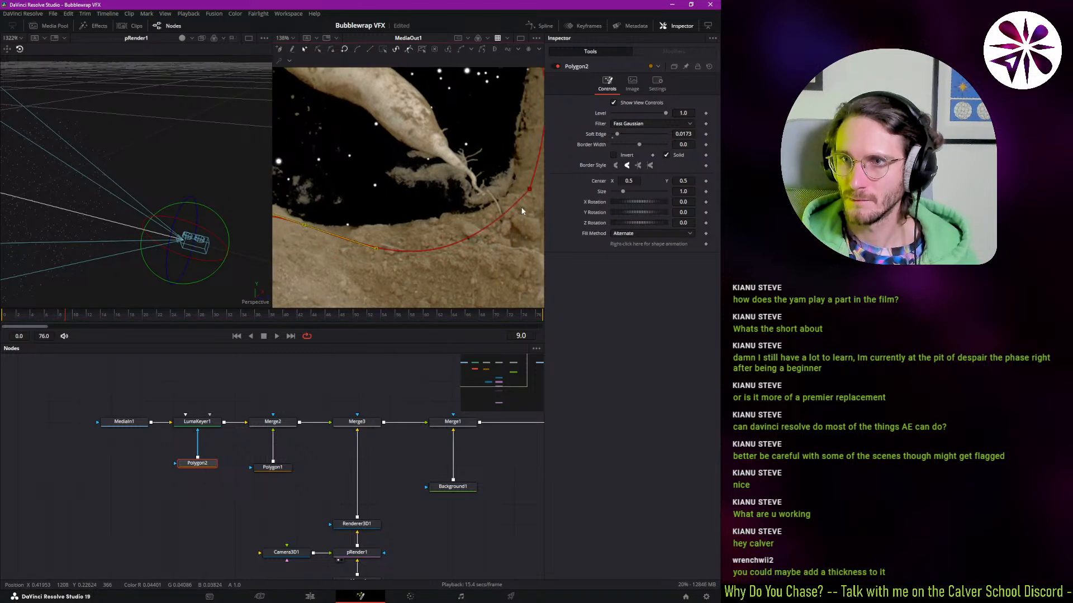
{"action": "left_click_drag", "start_coordinate": [529, 189], "coordinate": [525, 183]}
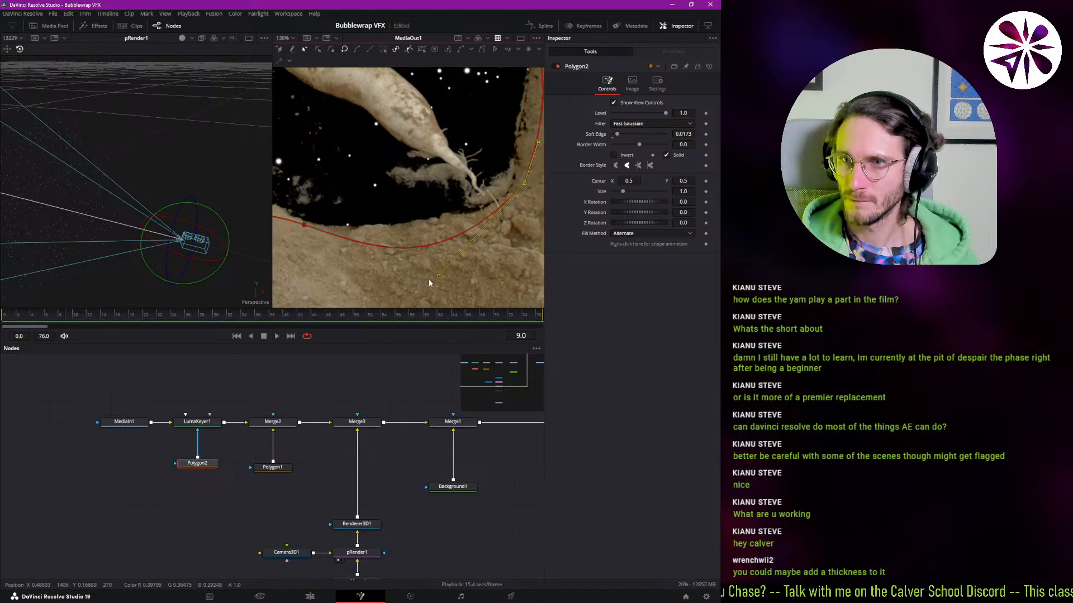
{"action": "left_click_drag", "start_coordinate": [439, 278], "coordinate": [478, 233]}
{"action": "left_click_drag", "start_coordinate": [352, 199], "coordinate": [417, 210]}
{"action": "left_click_drag", "start_coordinate": [371, 261], "coordinate": [389, 244]}
{"action": "left_click_drag", "start_coordinate": [422, 204], "coordinate": [416, 260]}
- Examine the mask edge, remaining cloth patches and particles around the root in the composite
{"action": "scroll", "coordinate": [415, 259], "scroll_direction": "down", "scroll_amount": 4}
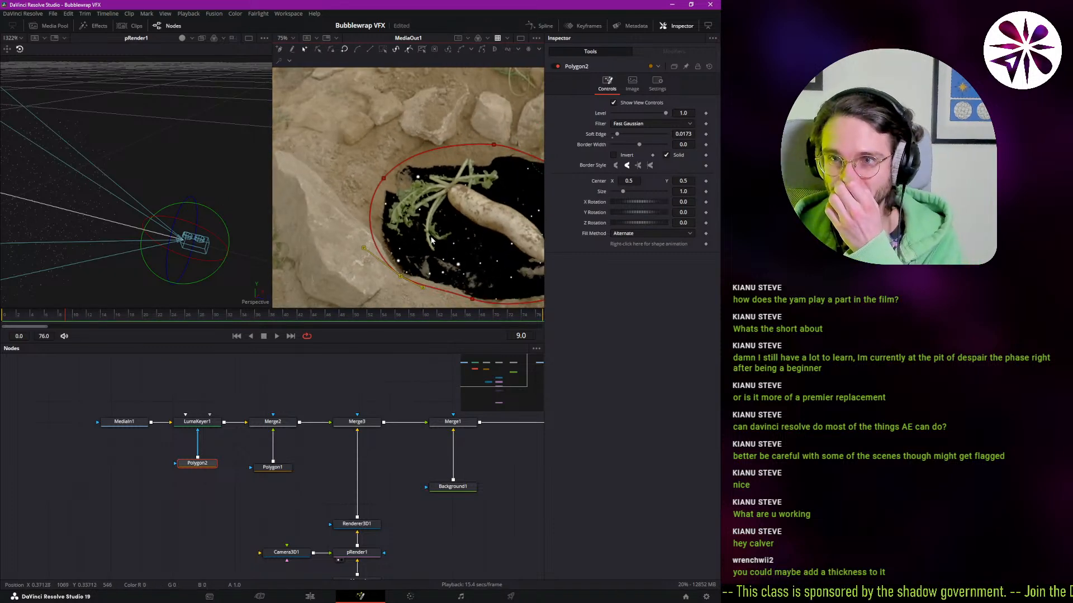
{"action": "left_click_drag", "start_coordinate": [432, 240], "coordinate": [389, 197]}
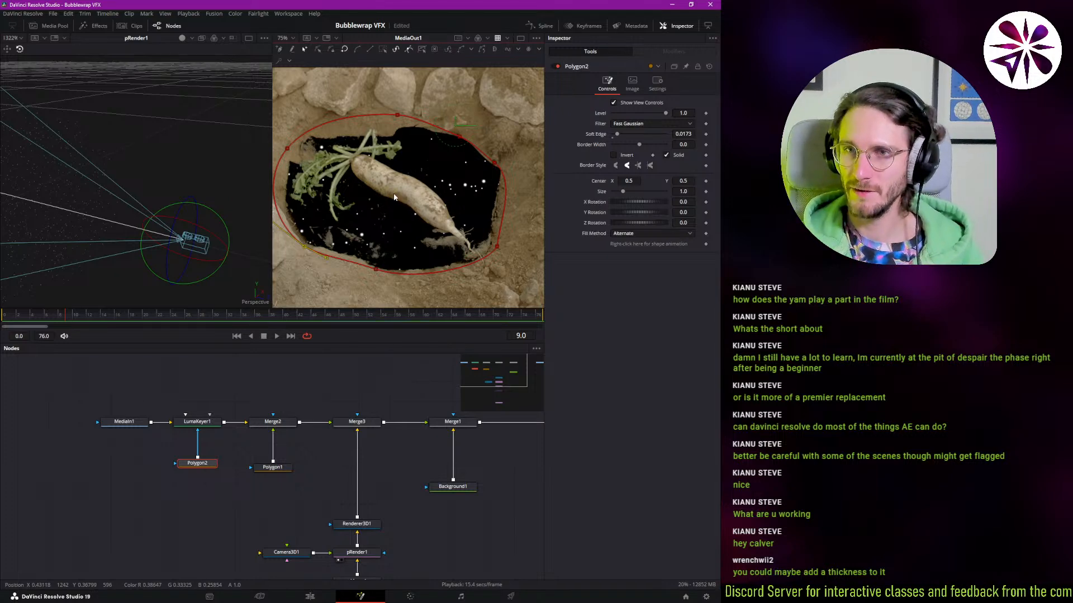
{"action": "left_click_drag", "start_coordinate": [419, 221], "coordinate": [430, 223]}
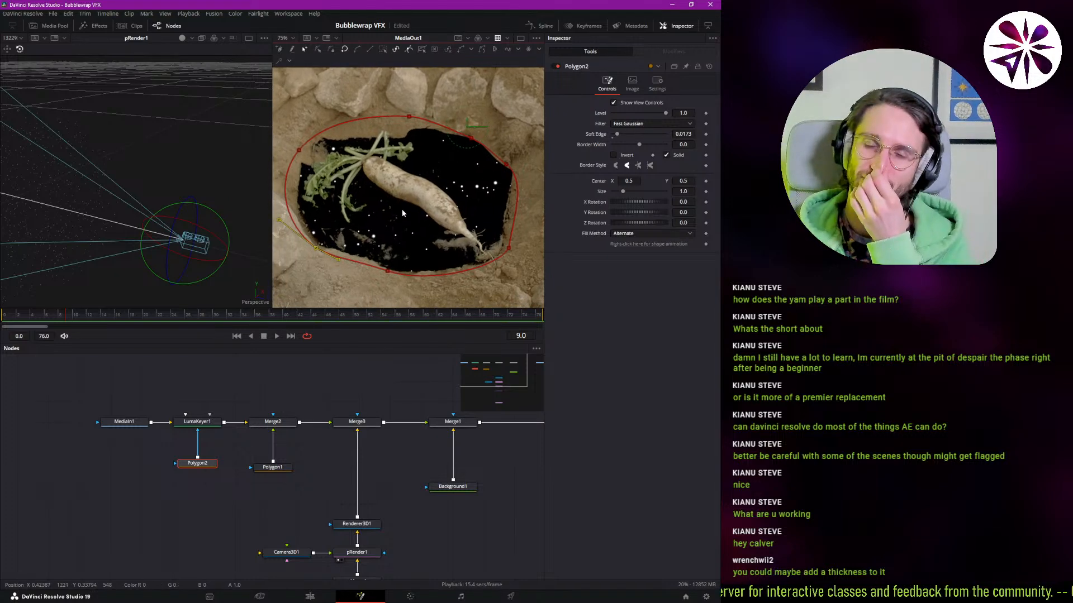
{"action": "scroll", "coordinate": [407, 216], "scroll_direction": "up", "scroll_amount": 5}
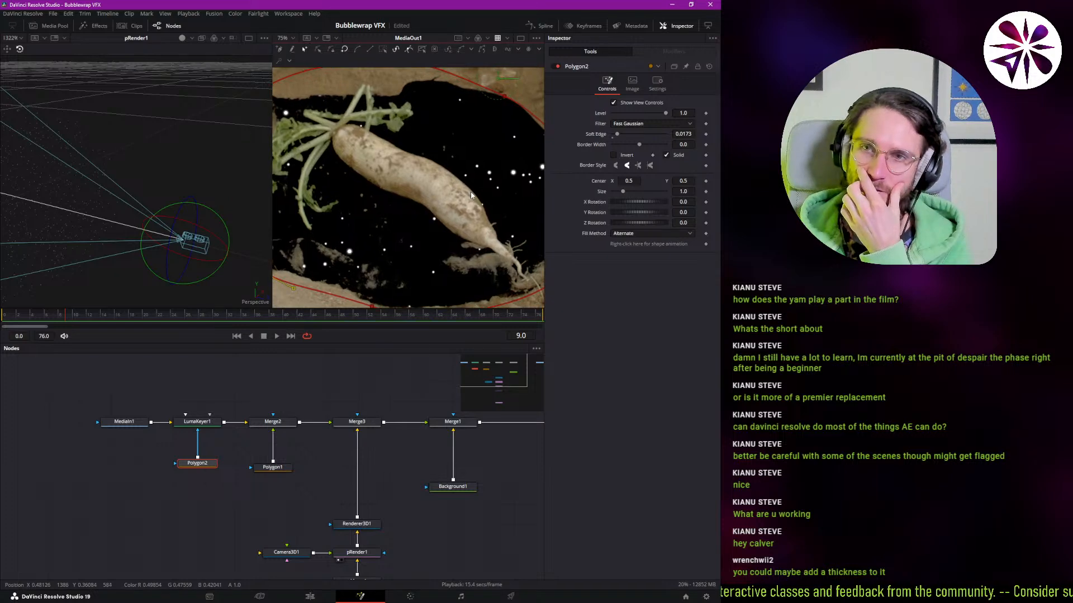
{"action": "scroll", "coordinate": [463, 195], "scroll_direction": "down", "scroll_amount": 2}
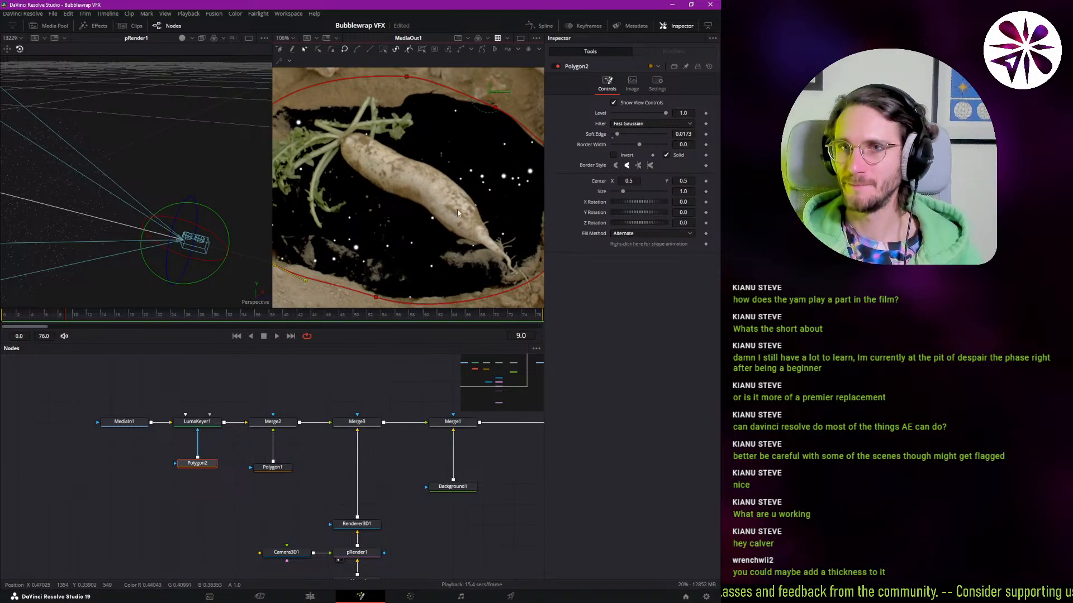
{"action": "scroll", "coordinate": [453, 239], "scroll_direction": "down", "scroll_amount": 2}
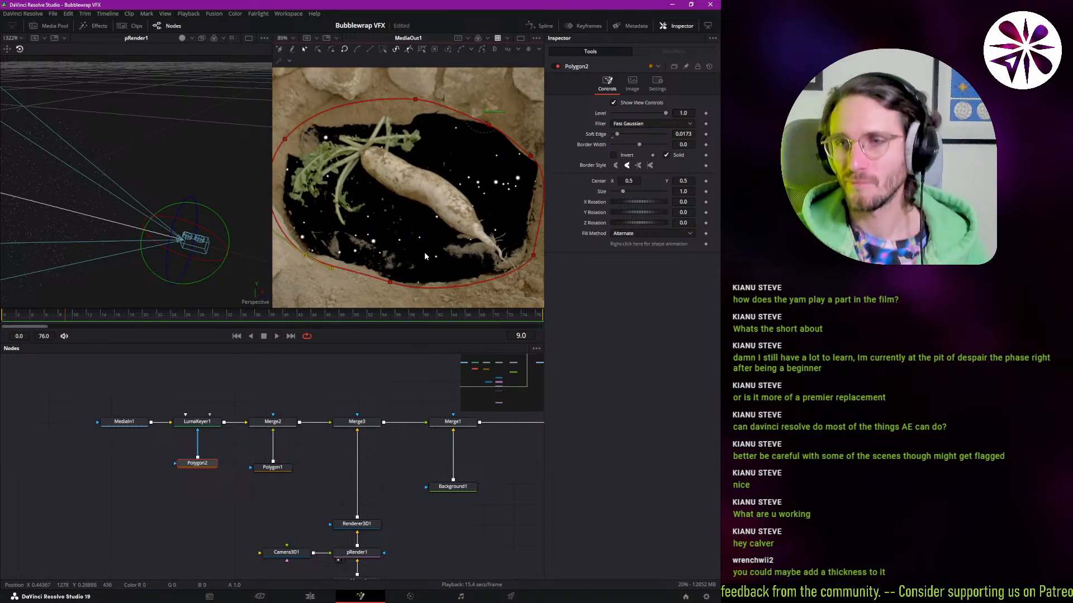
{"action": "key", "text": "Left"}
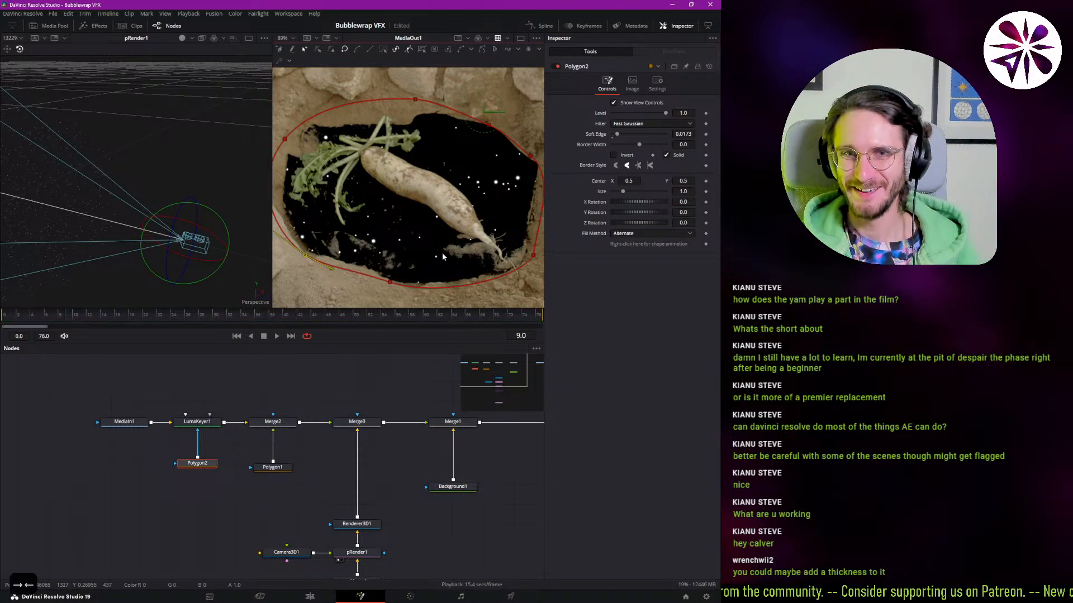
- Step and play through frames, inspecting the leftover cloth patches below the root and the particles' motion up close
{"action": "key", "text": "Right"}
{"action": "key", "text": "Left"}
{"action": "left_click_drag", "start_coordinate": [362, 406], "coordinate": [343, 398]}
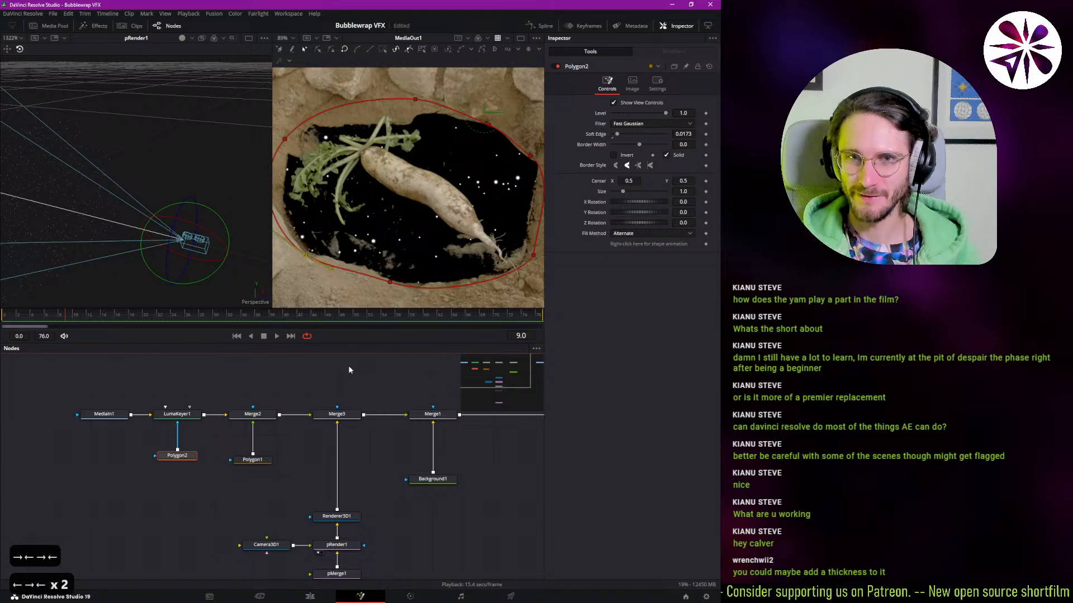
{"action": "key", "text": "Left"}
{"action": "key", "text": "Left"}
{"action": "key", "text": "Right"}
{"action": "key", "text": "Right"}
{"action": "key", "text": "Right"}
{"action": "key", "text": "Right"}
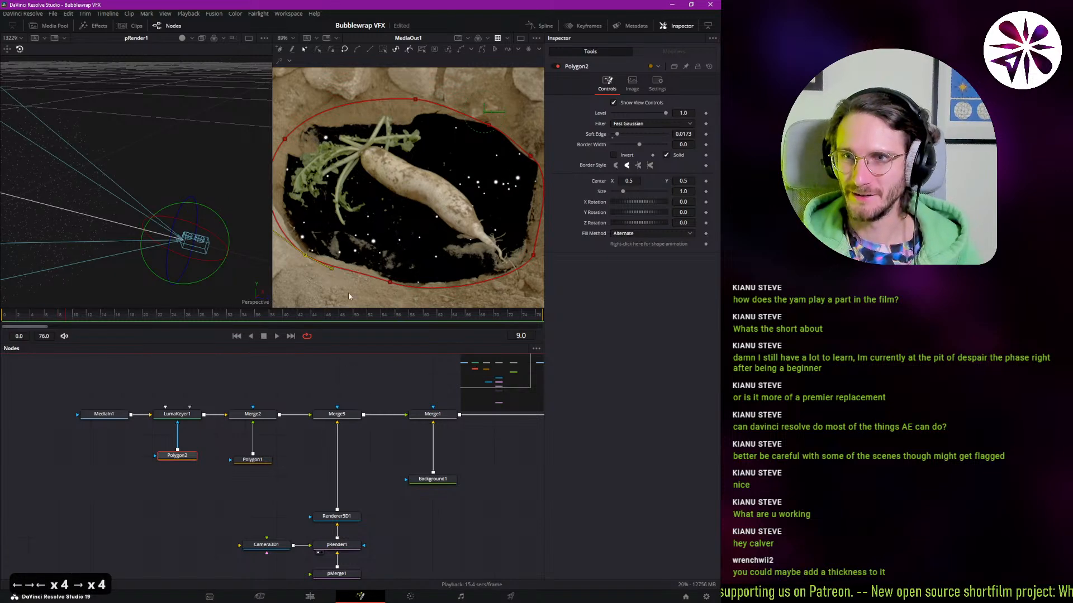
{"action": "key", "text": "space"}
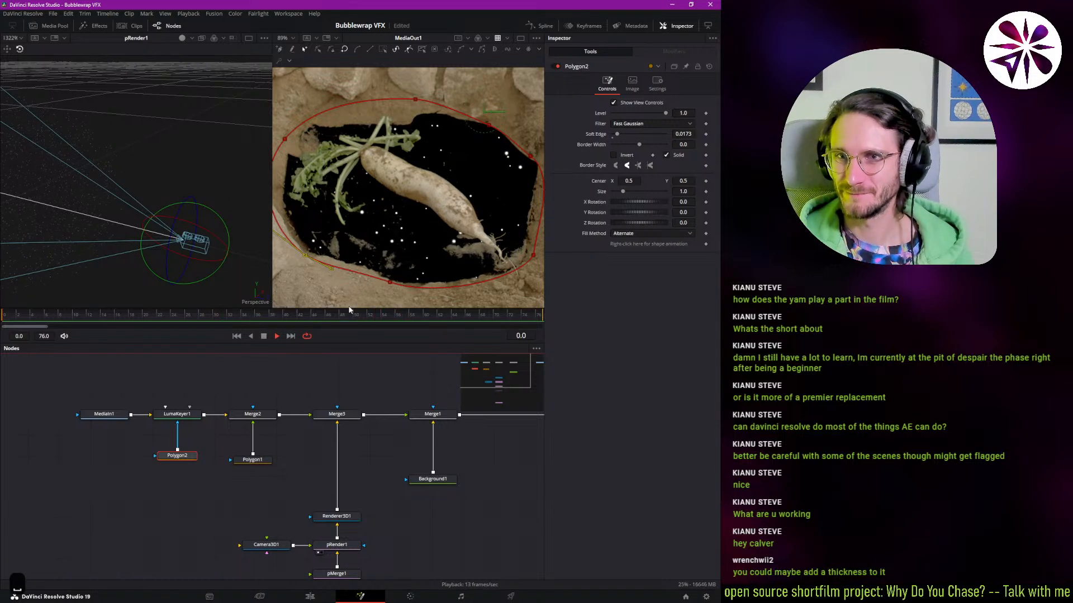
{"action": "scroll", "coordinate": [355, 246], "scroll_direction": "up", "scroll_amount": 5}
{"action": "scroll", "coordinate": [461, 226], "scroll_direction": "down", "scroll_amount": 4}
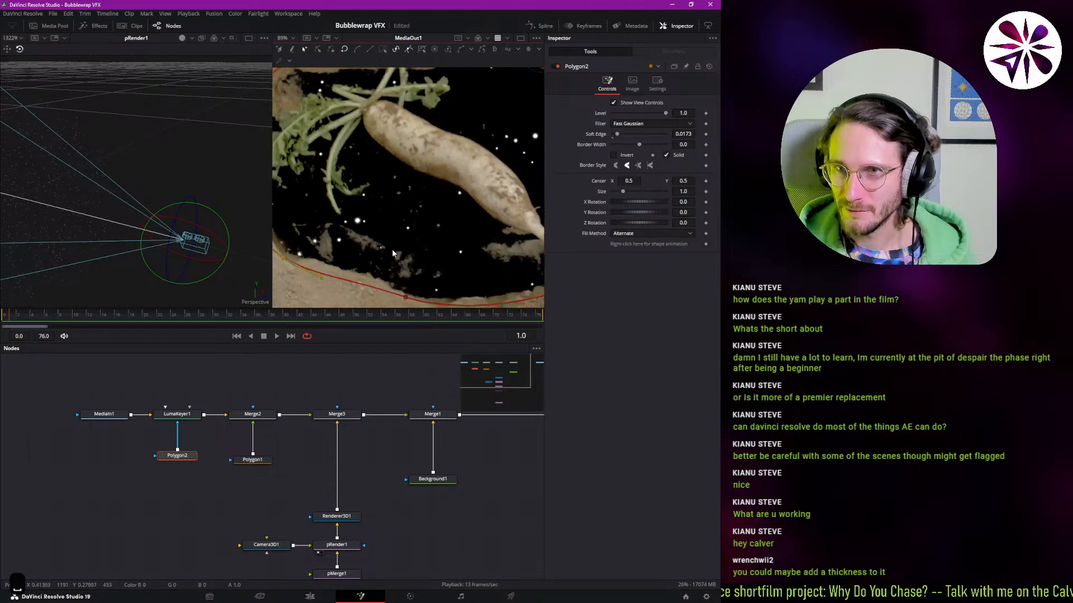
{"action": "scroll", "coordinate": [350, 256], "scroll_direction": "up", "scroll_amount": 1}
{"action": "scroll", "coordinate": [354, 253], "scroll_direction": "down", "scroll_amount": 2}
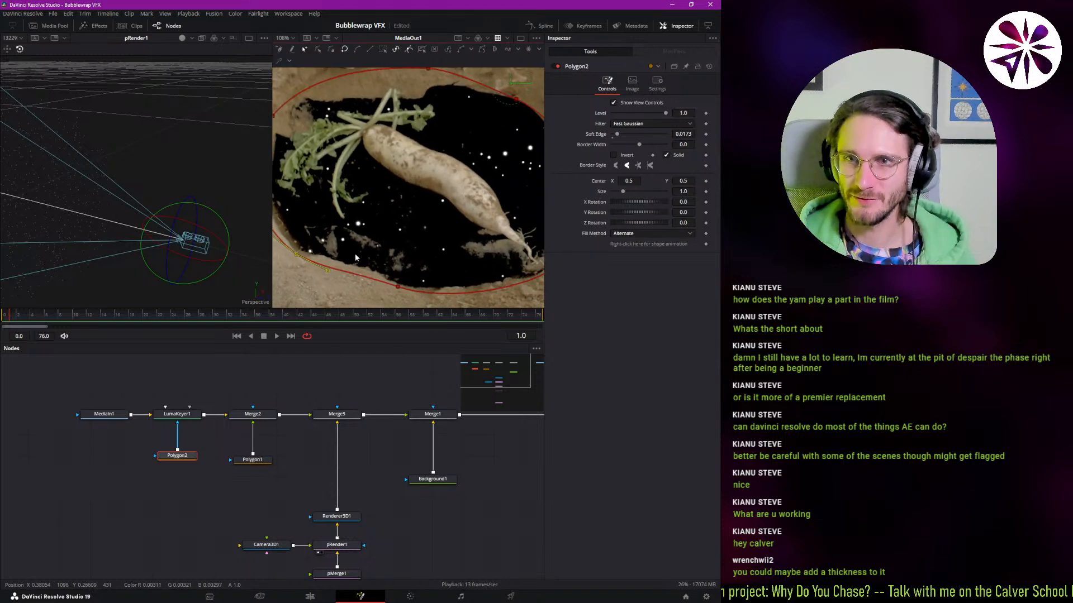
- Add a new Polygon mask between Polygon1 and Merge2
{"action": "left_click_drag", "start_coordinate": [257, 463], "coordinate": [228, 436]}
{"action": "left_click", "coordinate": [229, 436]}
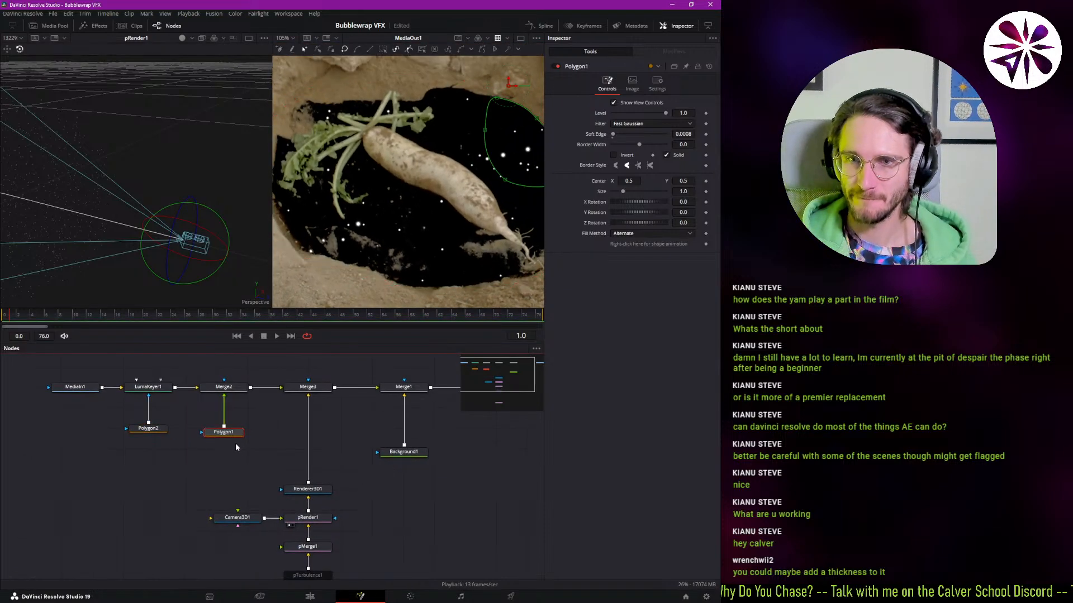
{"action": "key", "text": "ctrl+space"}
{"action": "type", "text": "poly"}
{"action": "key", "text": "Return"}
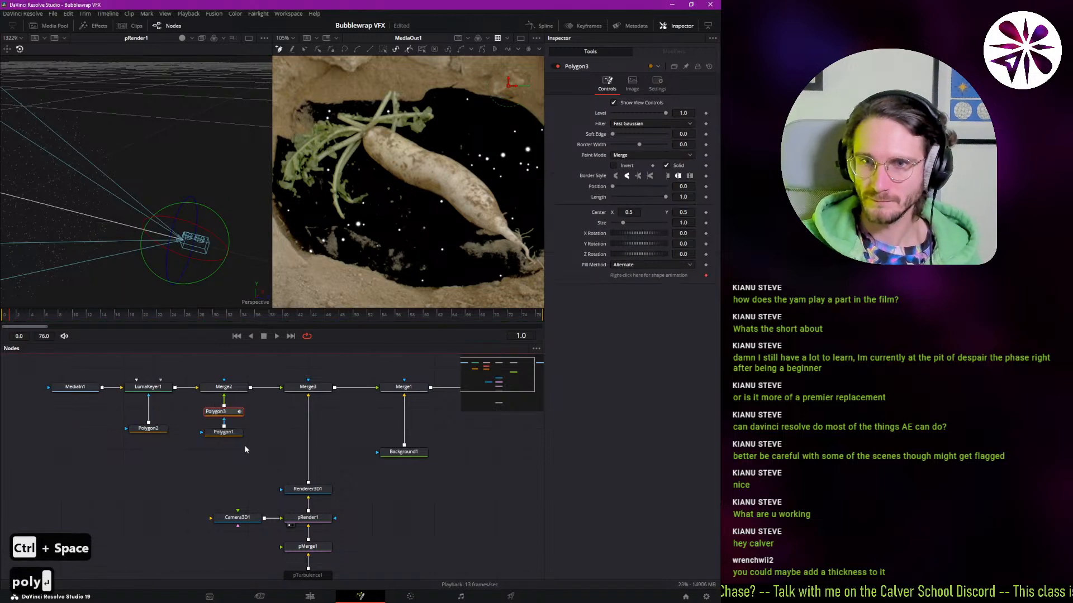
- Draw a closed Polygon3 outline around the leftover cloth patches between the root, its leaves and the hole's lower-left rim
{"action": "left_click", "coordinate": [351, 225]}
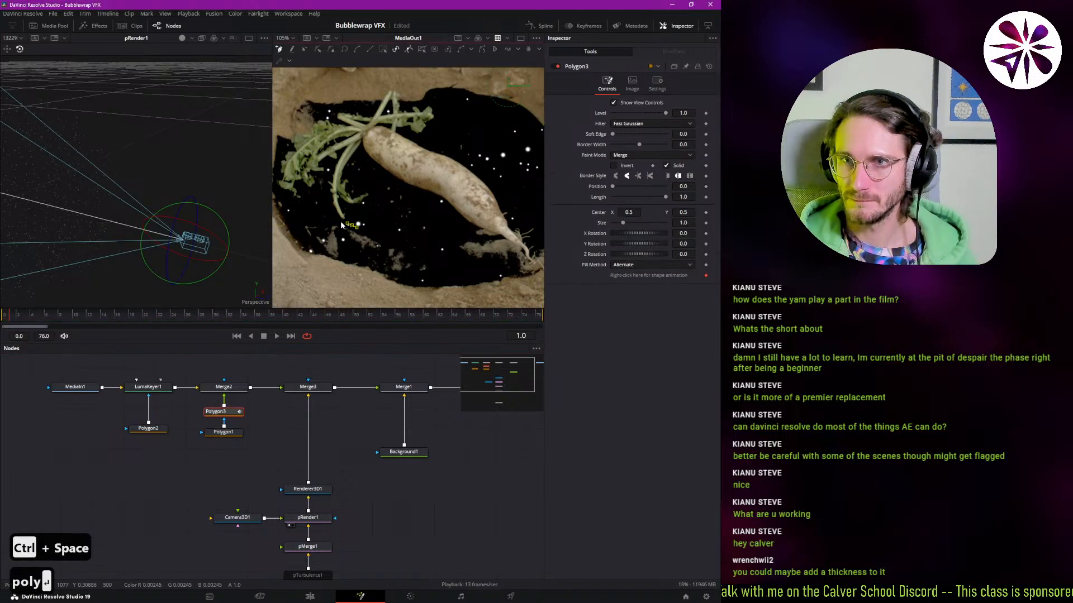
{"action": "left_click", "coordinate": [317, 212]}
{"action": "left_click", "coordinate": [297, 233]}
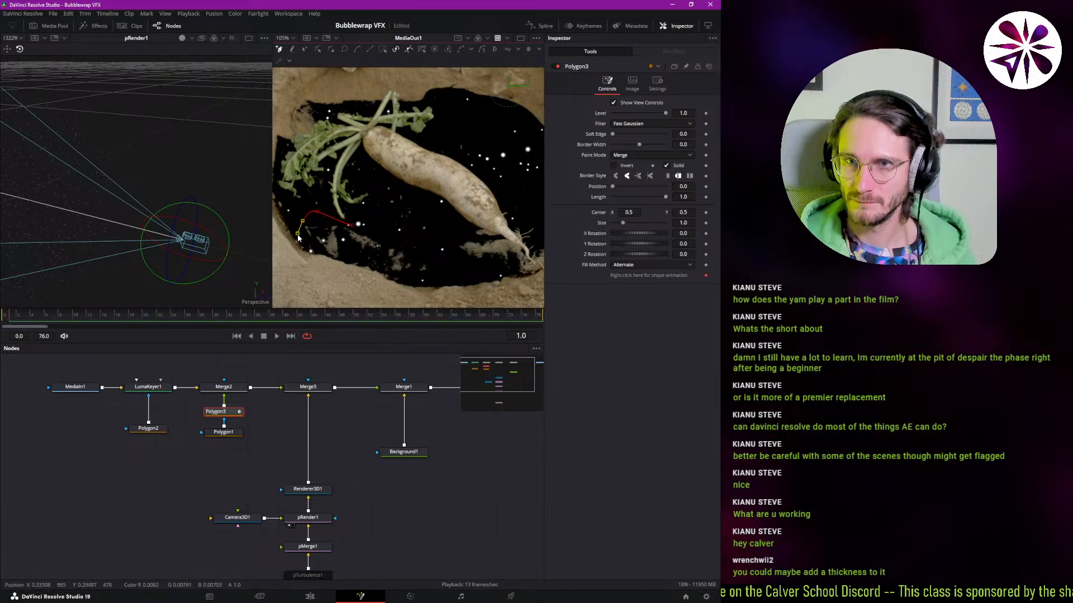
{"action": "left_click", "coordinate": [334, 258]}
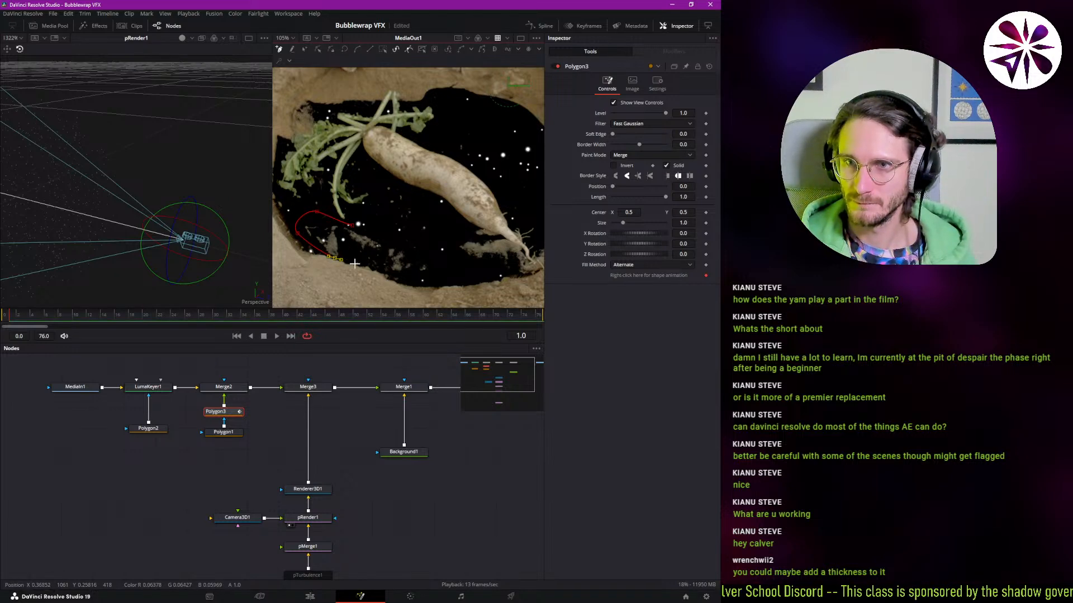
{"action": "left_click", "coordinate": [385, 274]}
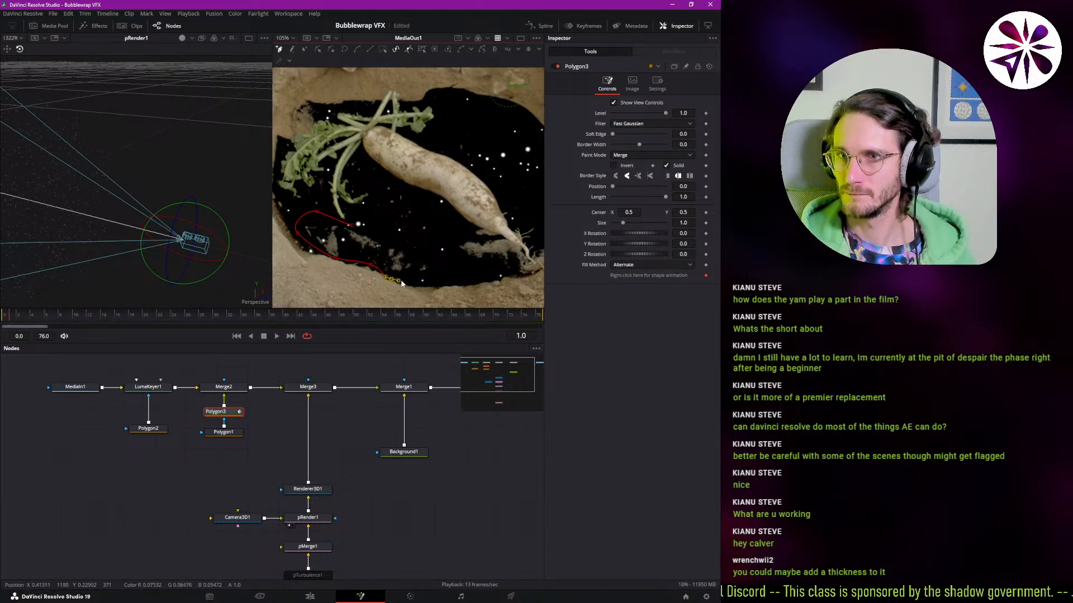
{"action": "left_click", "coordinate": [438, 282]}
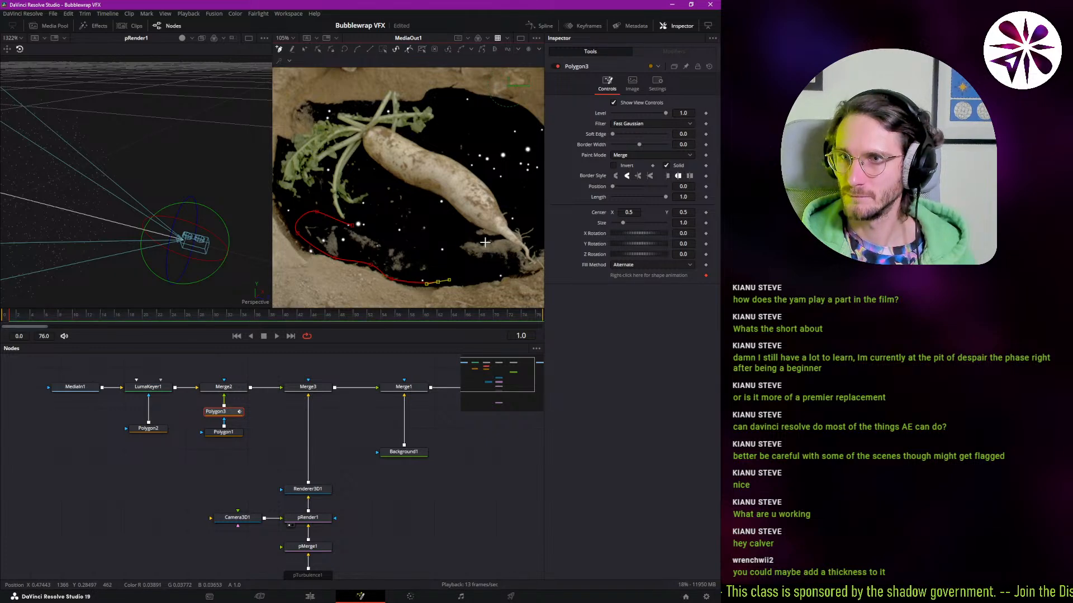
{"action": "left_click", "coordinate": [452, 229]}
{"action": "left_click", "coordinate": [390, 182]}
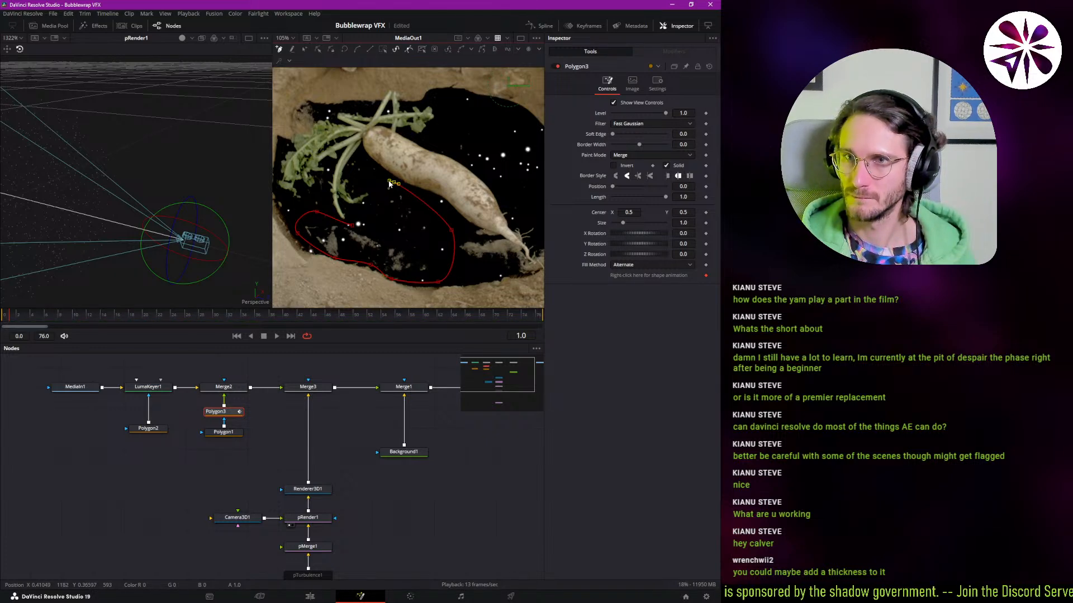
{"action": "left_click_drag", "start_coordinate": [389, 182], "coordinate": [385, 179]}
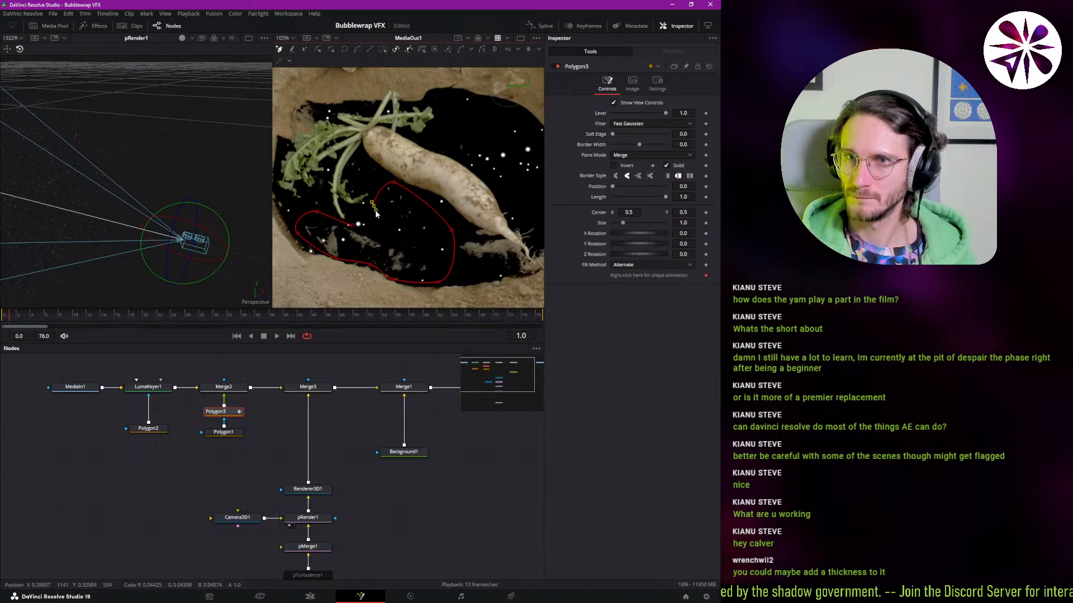
{"action": "left_click_drag", "start_coordinate": [358, 225], "coordinate": [364, 229]}
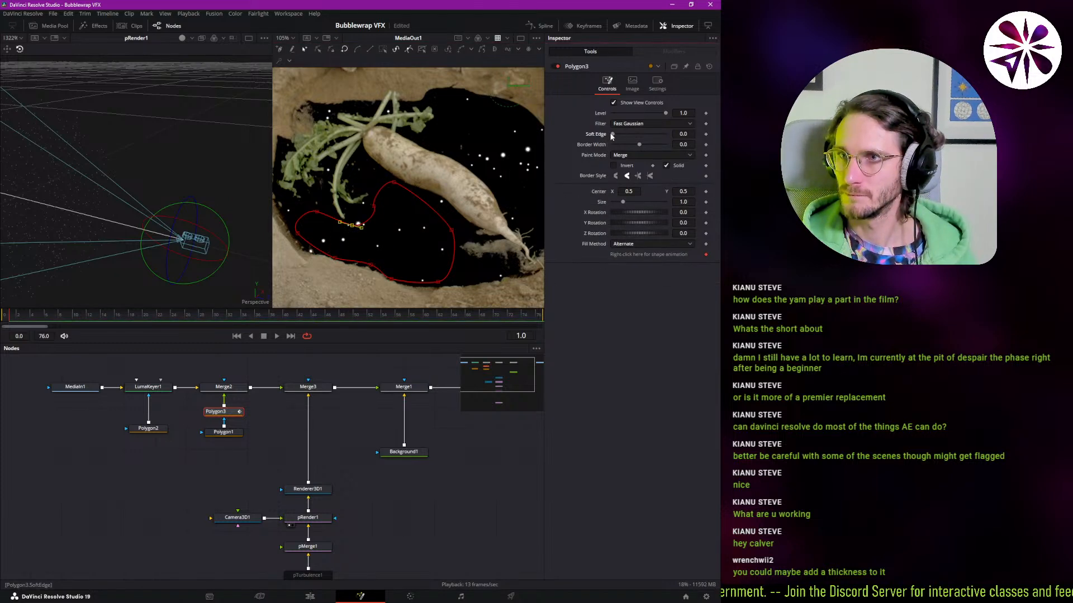
- Set Polygon3's Soft Edge to about 0.0031 and check the cleaned-up hole in playback
{"action": "left_click_drag", "start_coordinate": [621, 133], "coordinate": [615, 139]}
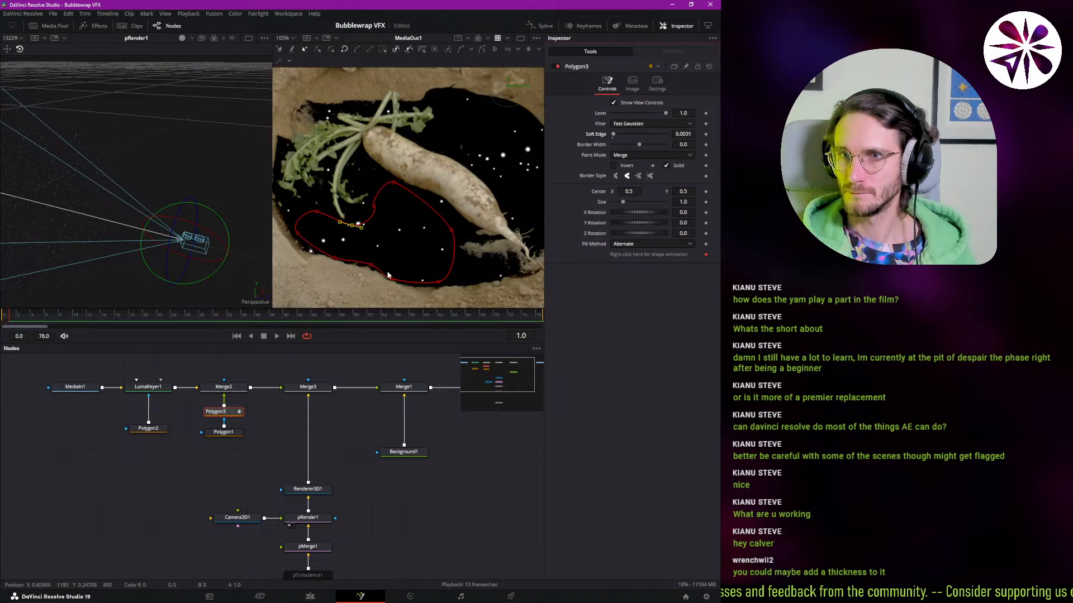
{"action": "left_click", "coordinate": [206, 466]}
{"action": "key", "text": "space"}
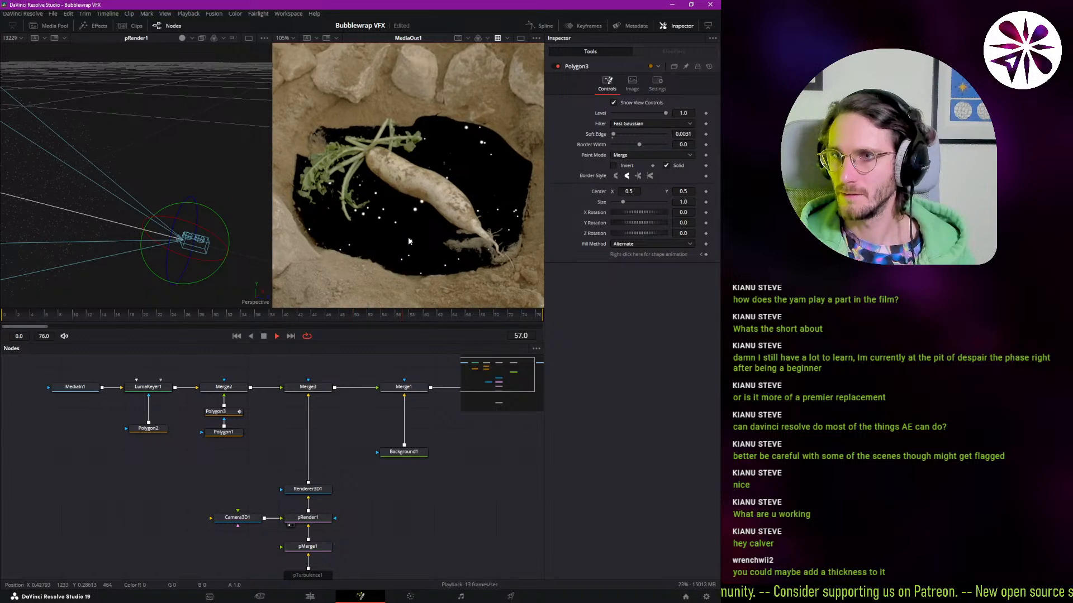
- Try a Velocity of 0.0001 on pEmitter1 in playback, and settle on 0.0002
{"action": "left_click_drag", "start_coordinate": [259, 455], "coordinate": [207, 375]}
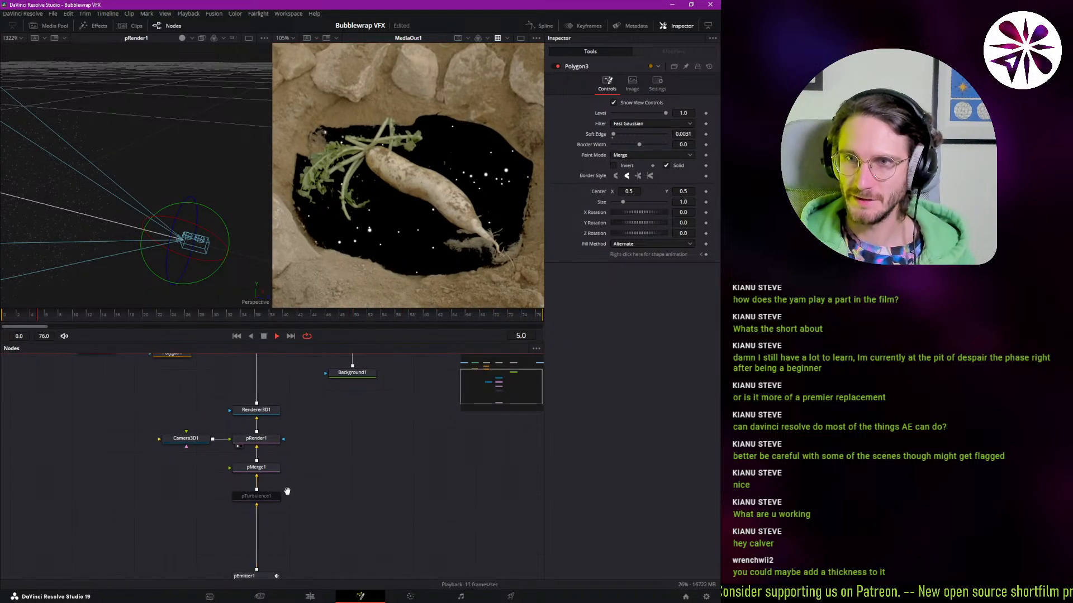
{"action": "left_click_drag", "start_coordinate": [281, 515], "coordinate": [290, 467]}
{"action": "left_click", "coordinate": [249, 530]}
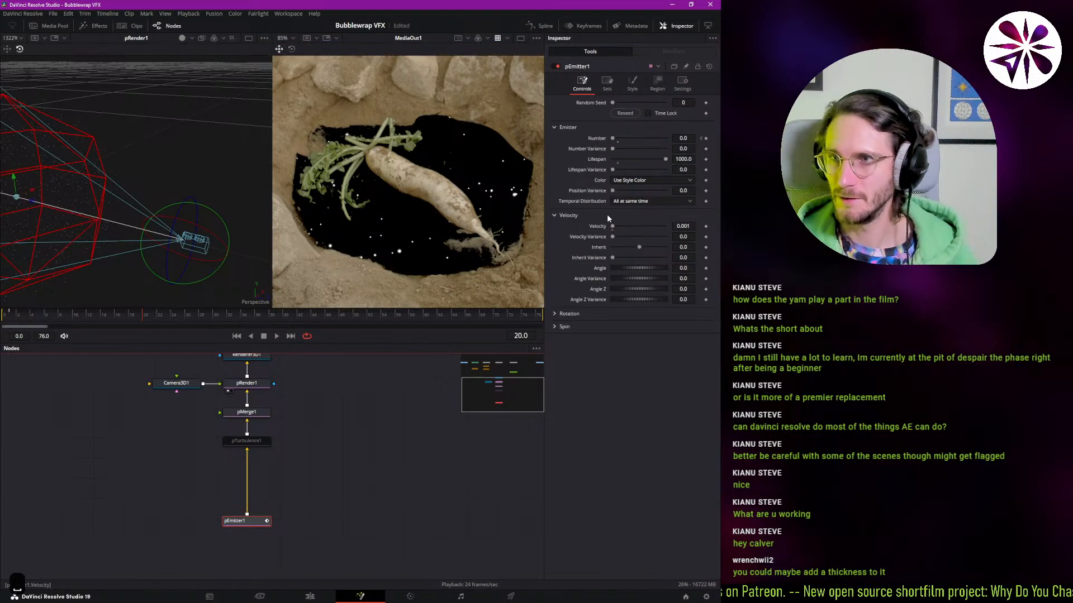
{"action": "left_click", "coordinate": [689, 224]}
{"action": "key", "text": "BackSpace"}
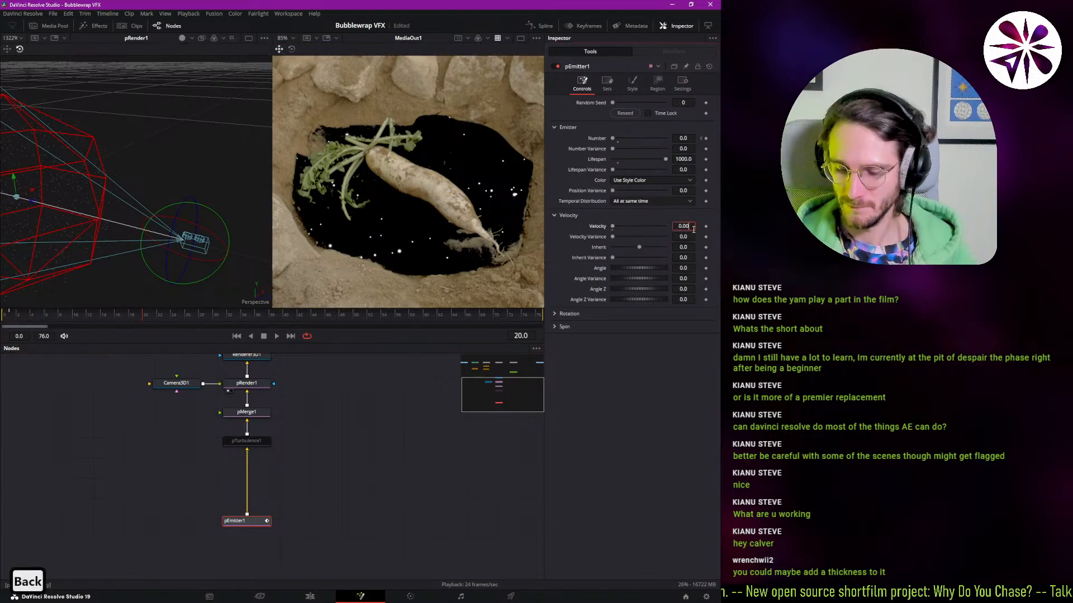
{"action": "type", "text": "01"}
{"action": "key", "text": "Return"}
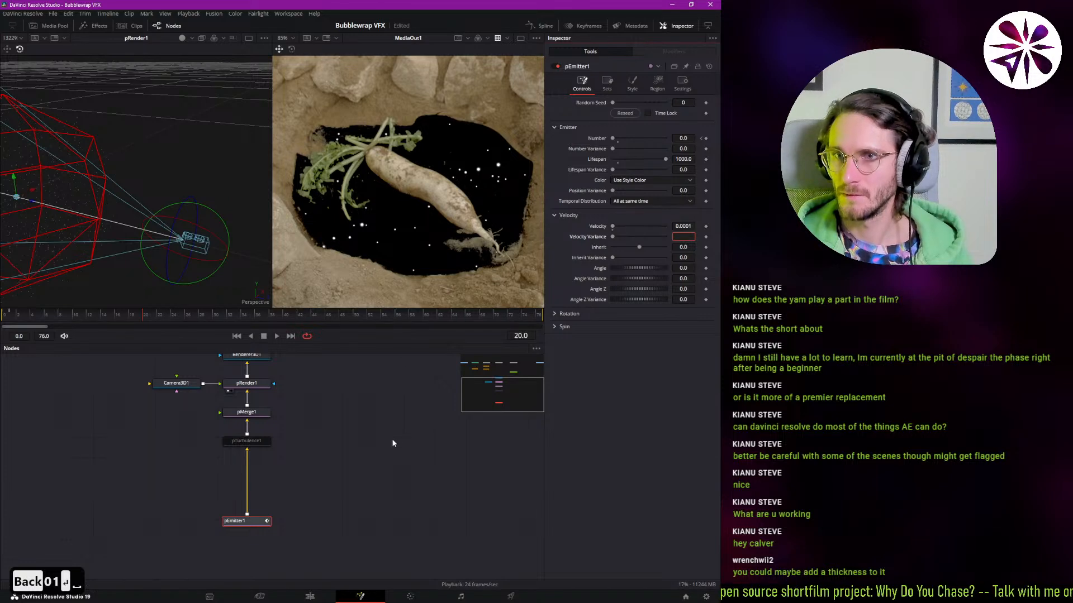
{"action": "key", "text": "space"}
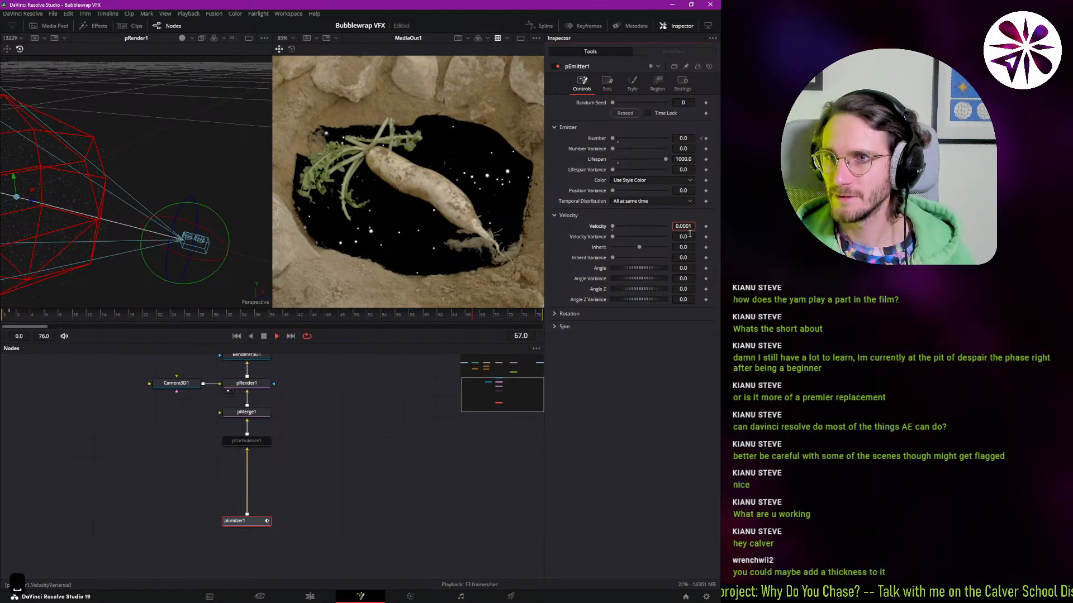
{"action": "key", "text": "BackSpace"}
{"action": "type", "text": "2"}
{"action": "key", "text": "Return"}
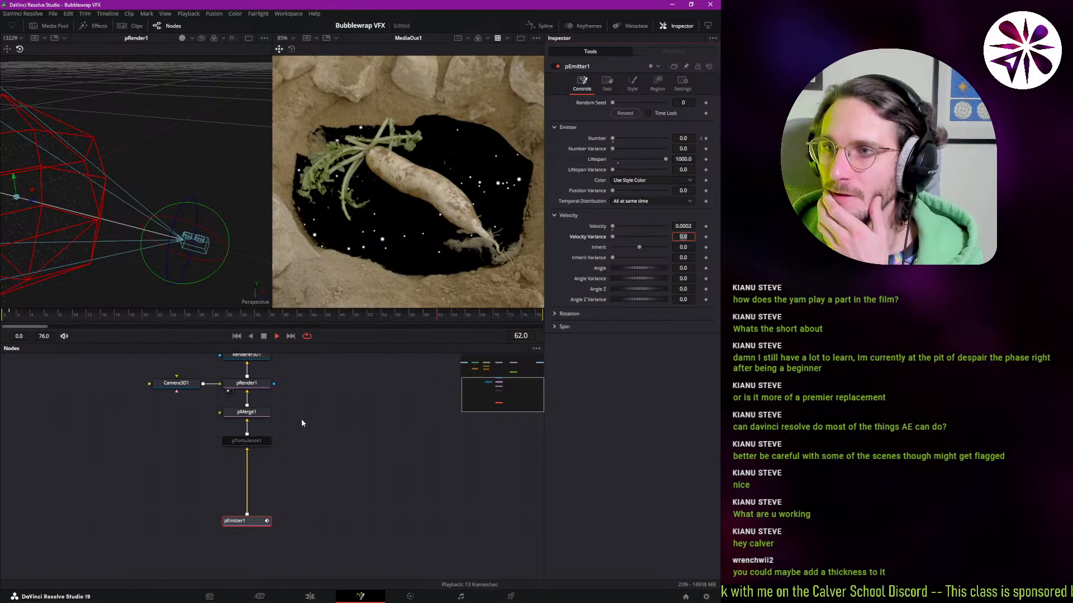
- Set pEmitter1's particle Size to 0.0001 in its style settings and watch the result in playback
{"action": "left_click", "coordinate": [633, 84]}
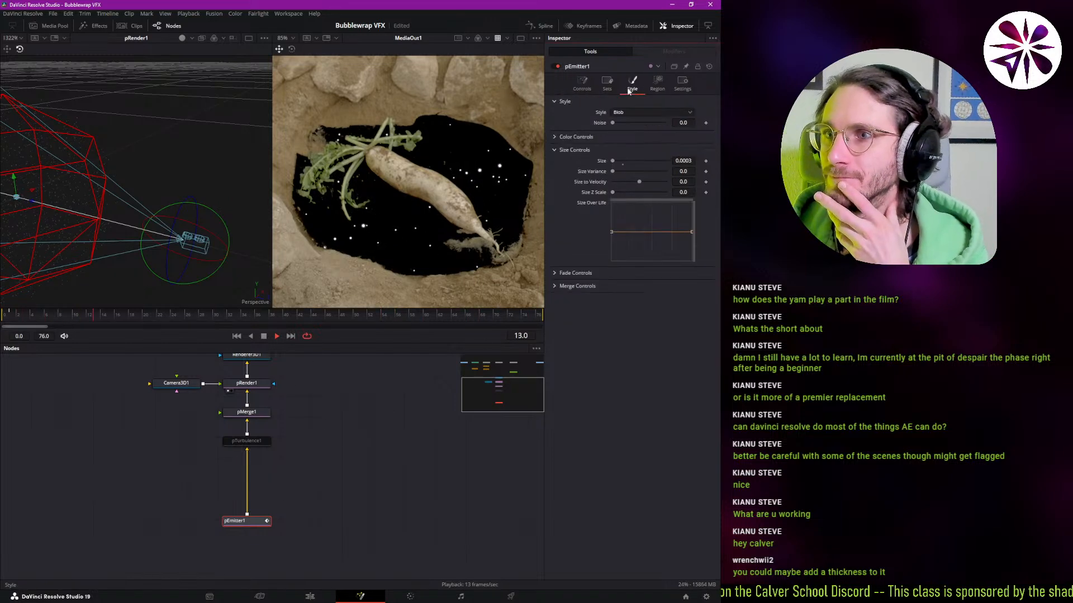
{"action": "left_click", "coordinate": [684, 161]}
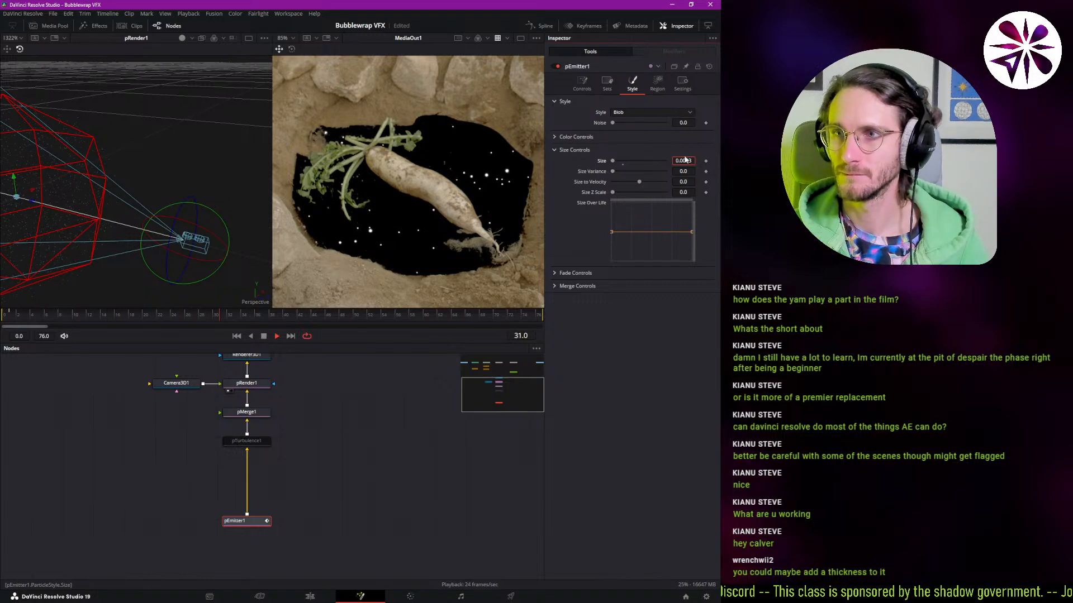
{"action": "key", "text": "BackSpace"}
{"action": "type", "text": "1"}
{"action": "key", "text": "Return"}
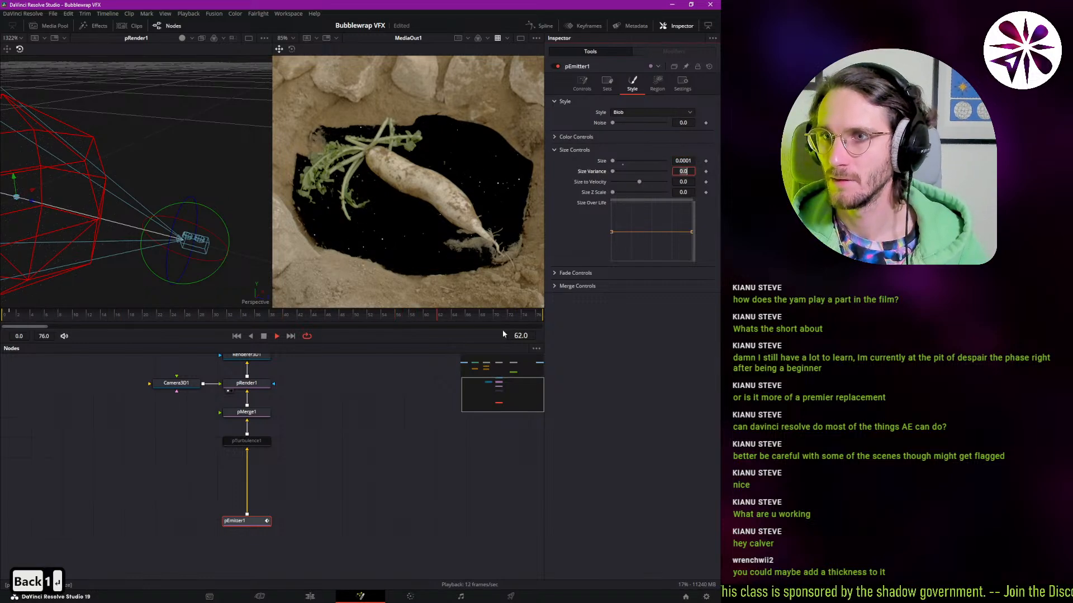
{"action": "left_click", "coordinate": [338, 457]}
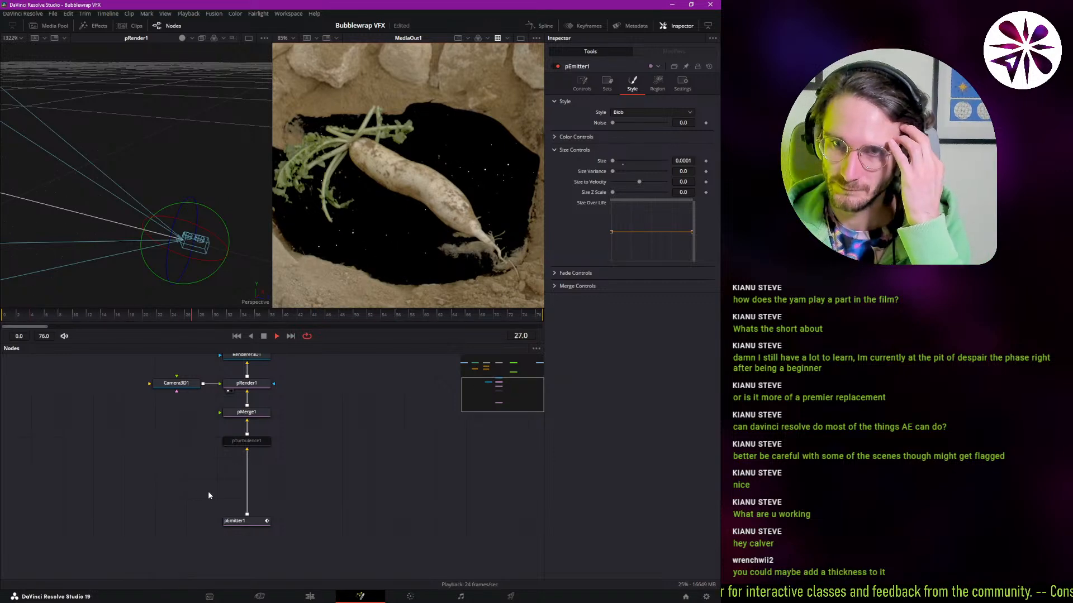
- Inspect Background1's color settings while the composite plays
{"action": "left_click_drag", "start_coordinate": [354, 382], "coordinate": [276, 502]}
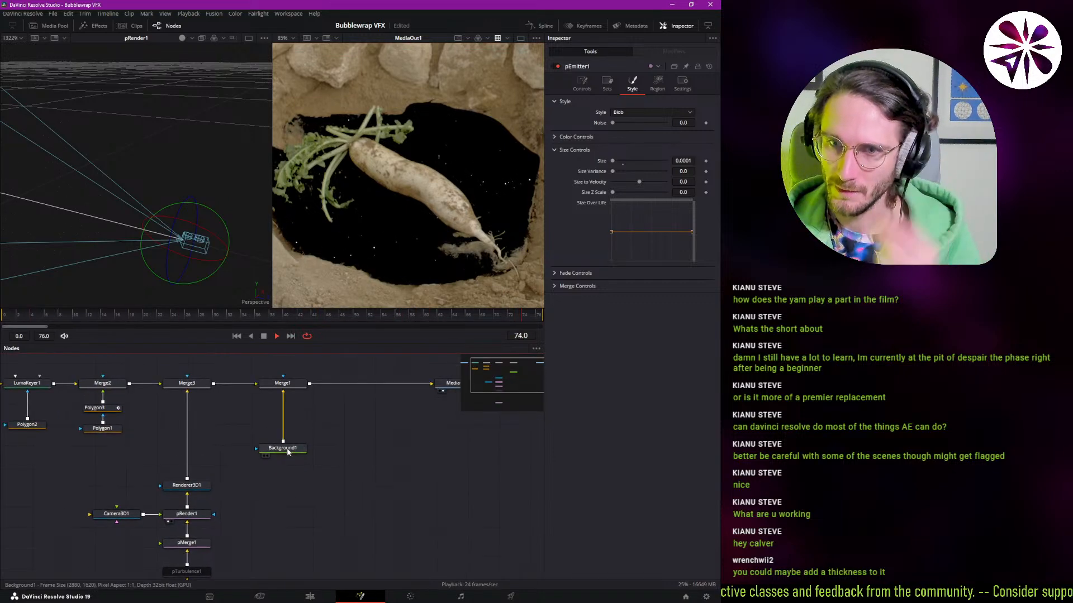
{"action": "left_click", "coordinate": [286, 449]}
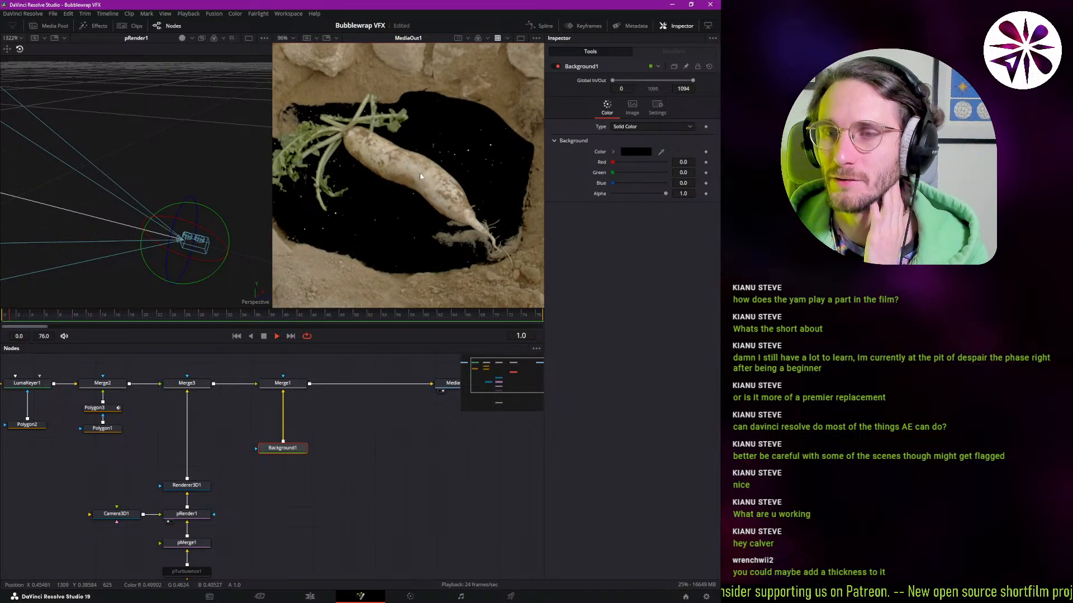
{"action": "left_click", "coordinate": [248, 427]}
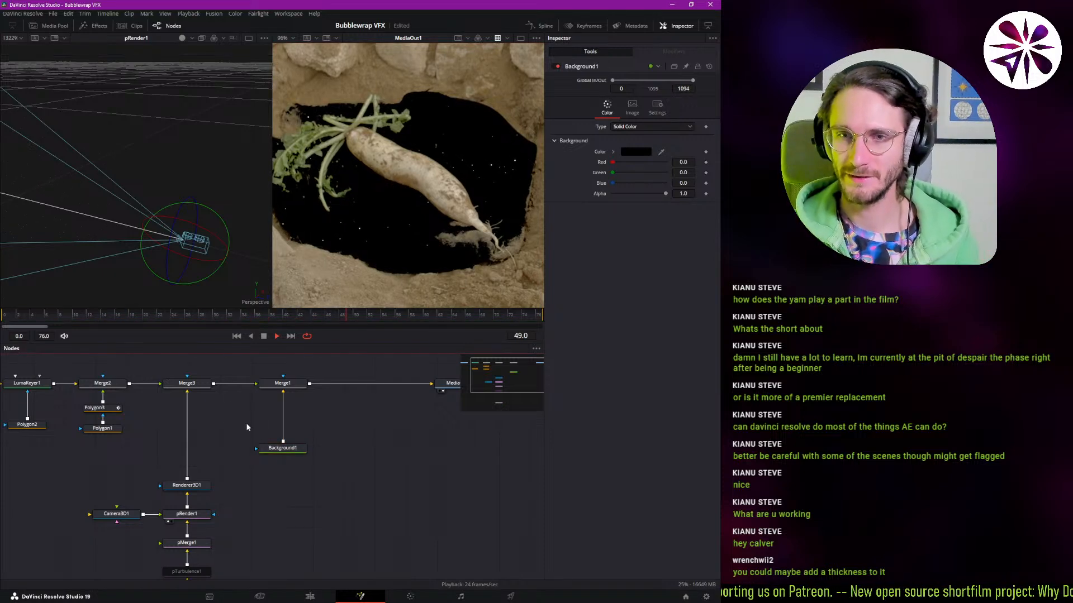
- Search the tool list for "ray" and add the Light Rays tool to the composition
{"action": "left_click_drag", "start_coordinate": [247, 427], "coordinate": [266, 431]}
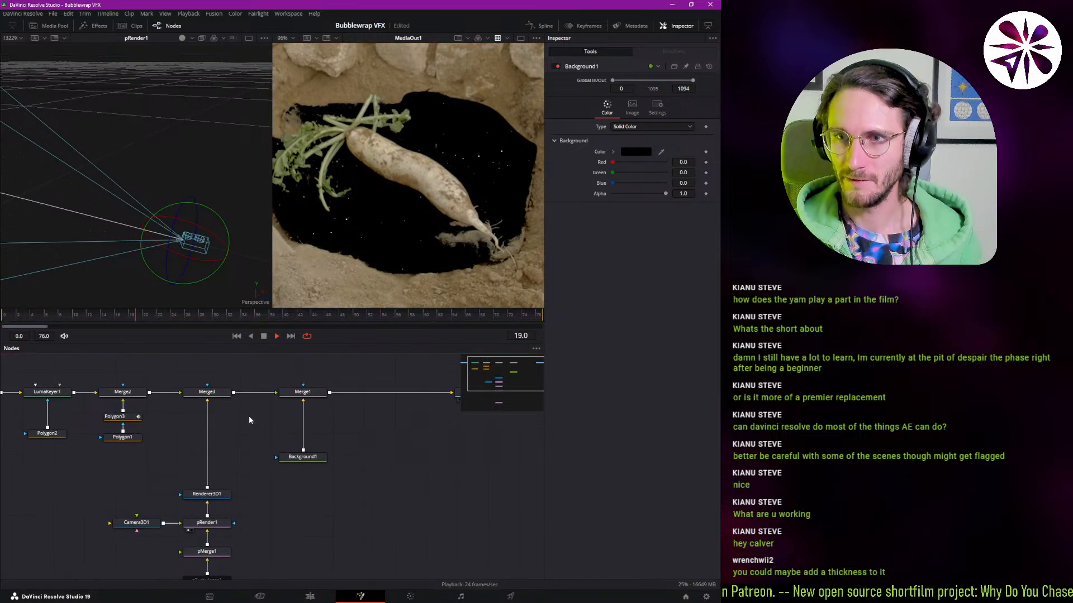
{"action": "key", "text": "ctrl+space"}
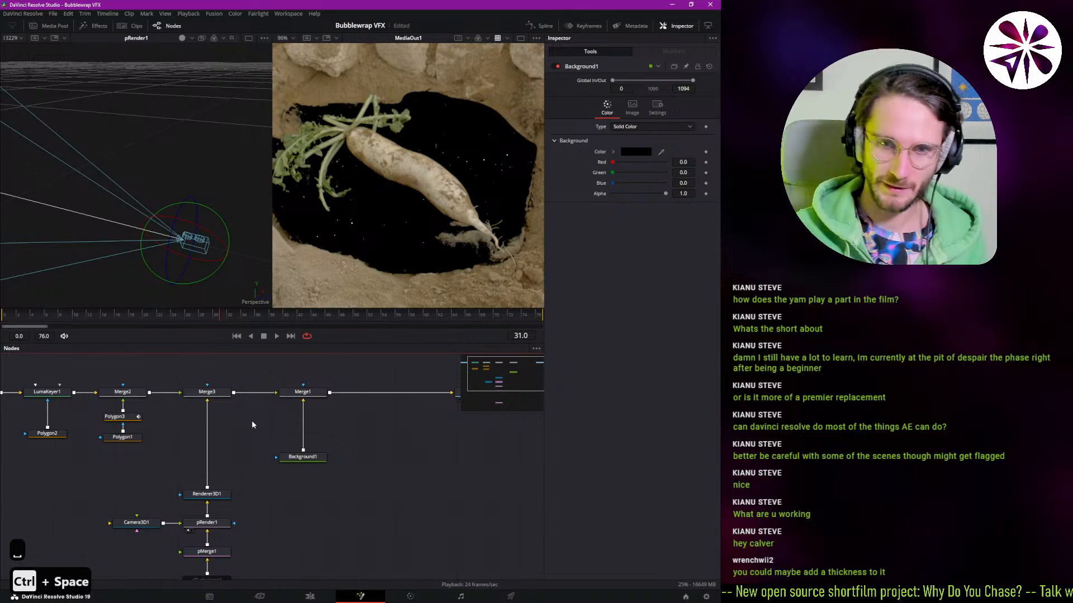
{"action": "type", "text": "poly"}
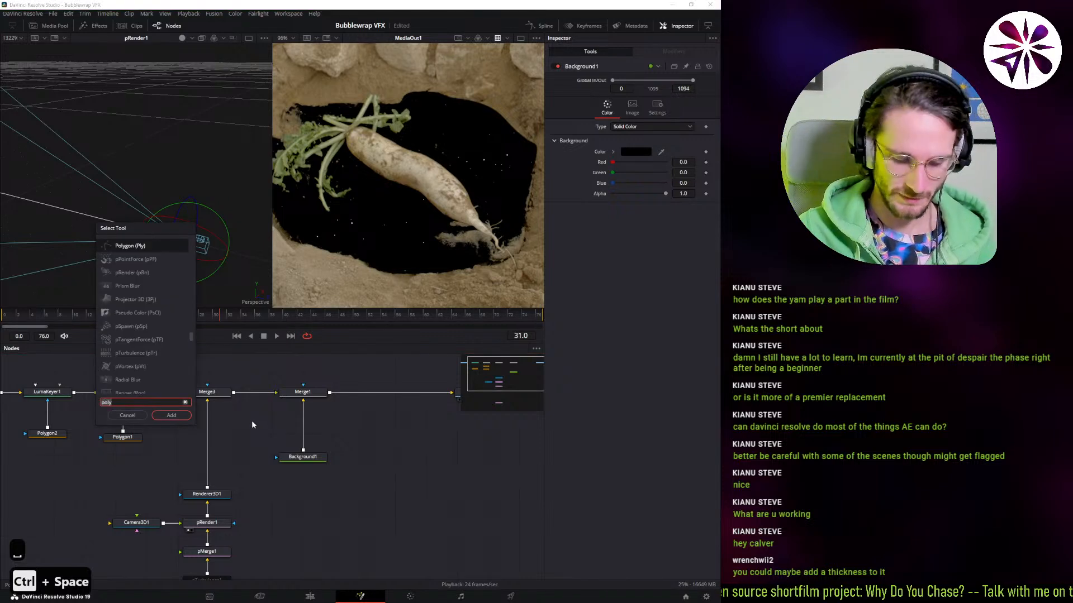
{"action": "key", "text": "BackSpace"}
{"action": "key", "text": "BackSpace"}
{"action": "key", "text": "BackSpace"}
{"action": "key", "text": "BackSpace"}
{"action": "type", "text": "ray"}
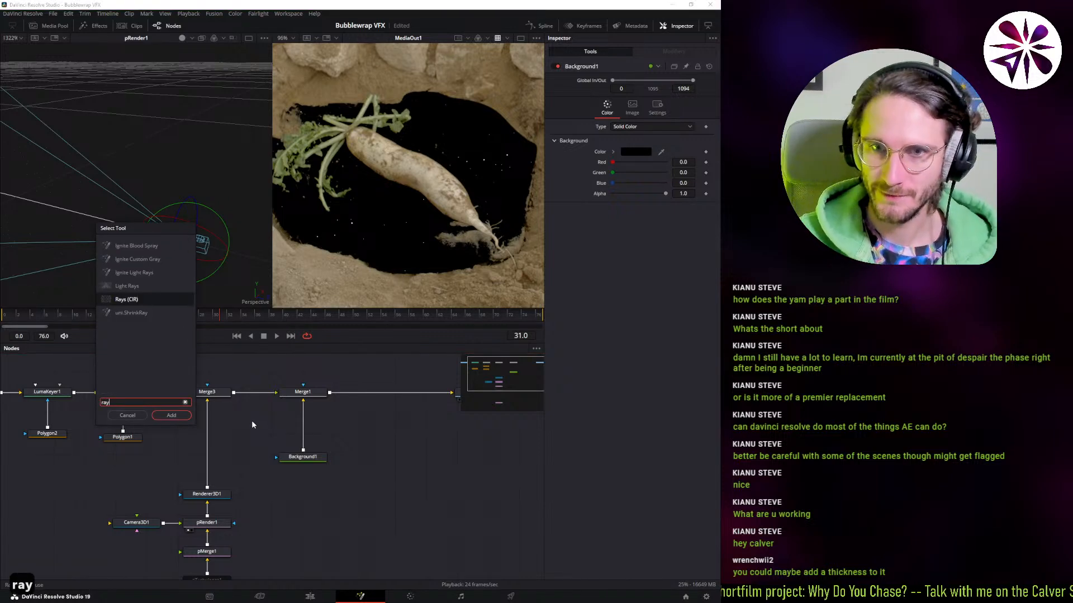
{"action": "key", "text": "Up"}
{"action": "key", "text": "Up"}
{"action": "key", "text": "Down"}
{"action": "key", "text": "Return"}
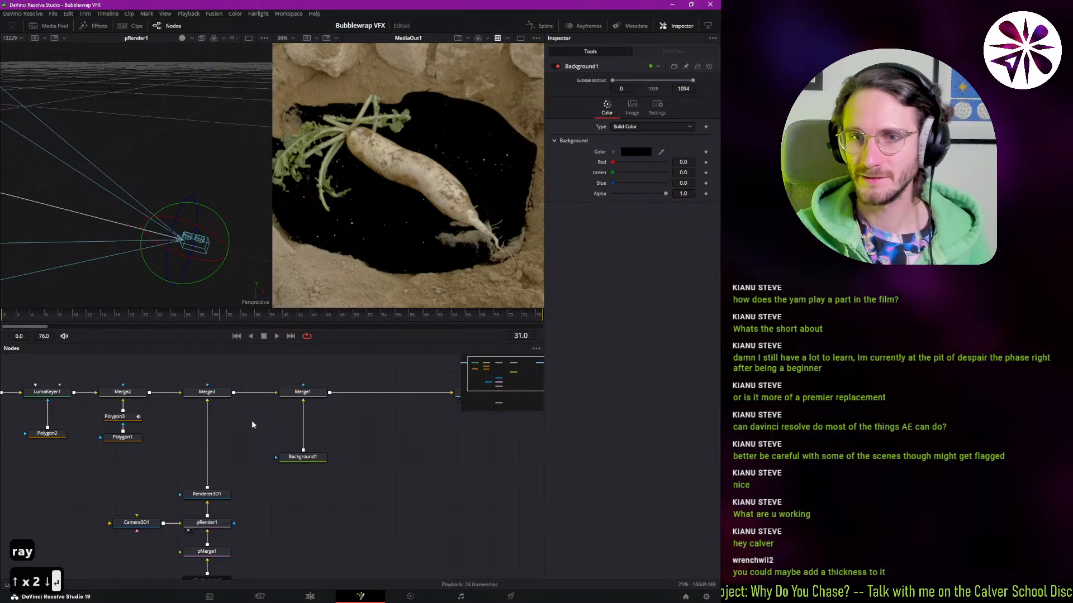
- Move LightRays1 off the Background1 connection into empty space in the node graph
{"action": "left_click", "coordinate": [305, 439]}
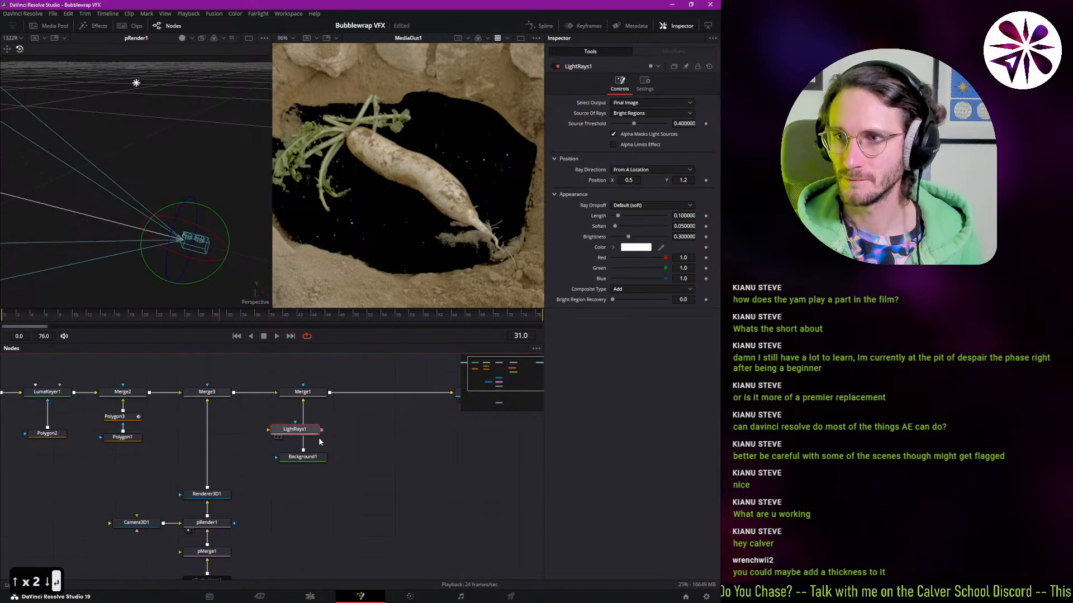
{"action": "left_click_drag", "start_coordinate": [302, 433], "coordinate": [419, 458]}
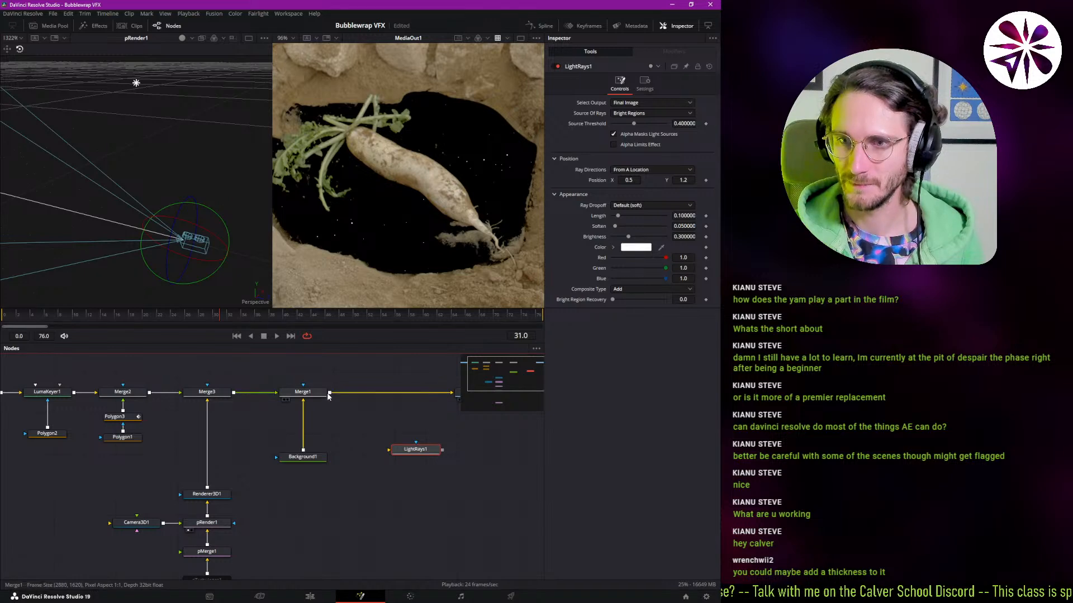
{"action": "left_click_drag", "start_coordinate": [330, 392], "coordinate": [369, 427]}
- Examine the outputs of Merge3, Merge1 and Renderer3D1 in the first viewer, and check Background1's settings
{"action": "left_click", "coordinate": [221, 393]}
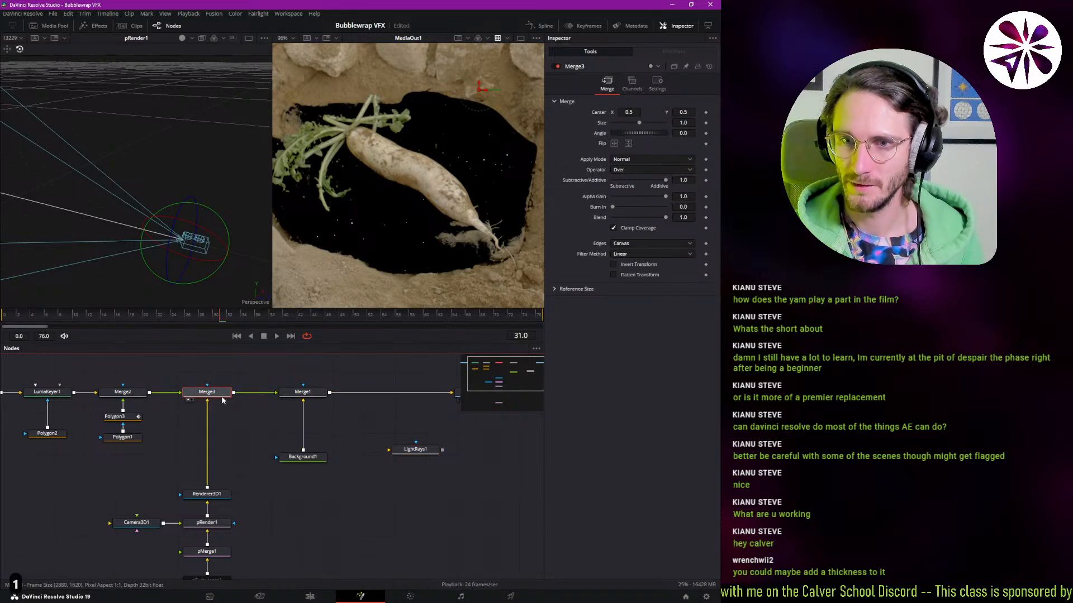
{"action": "key", "text": "1"}
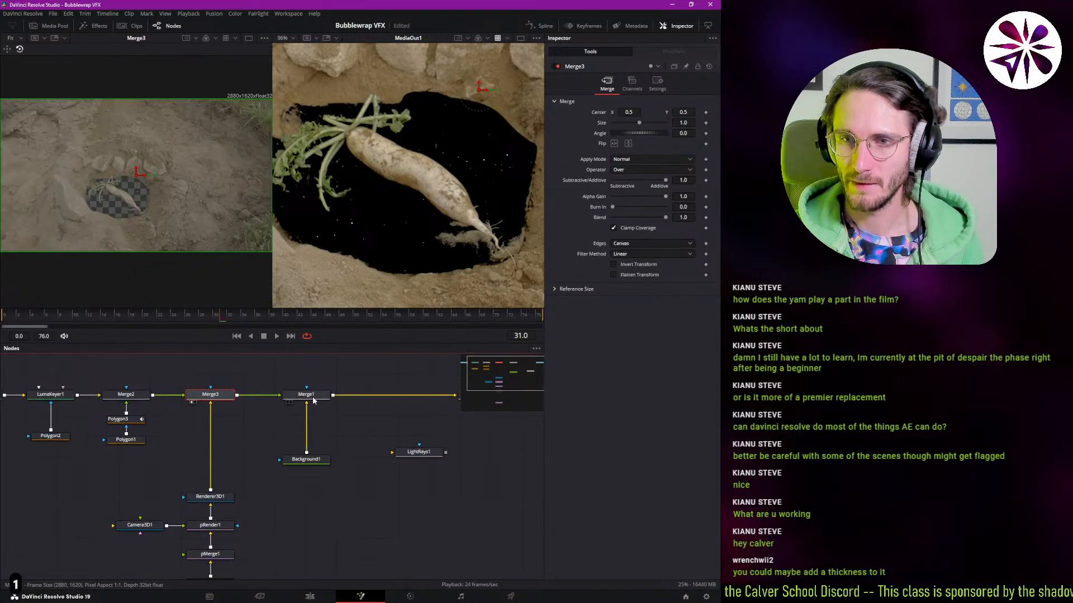
{"action": "left_click", "coordinate": [316, 395]}
{"action": "key", "text": "1"}
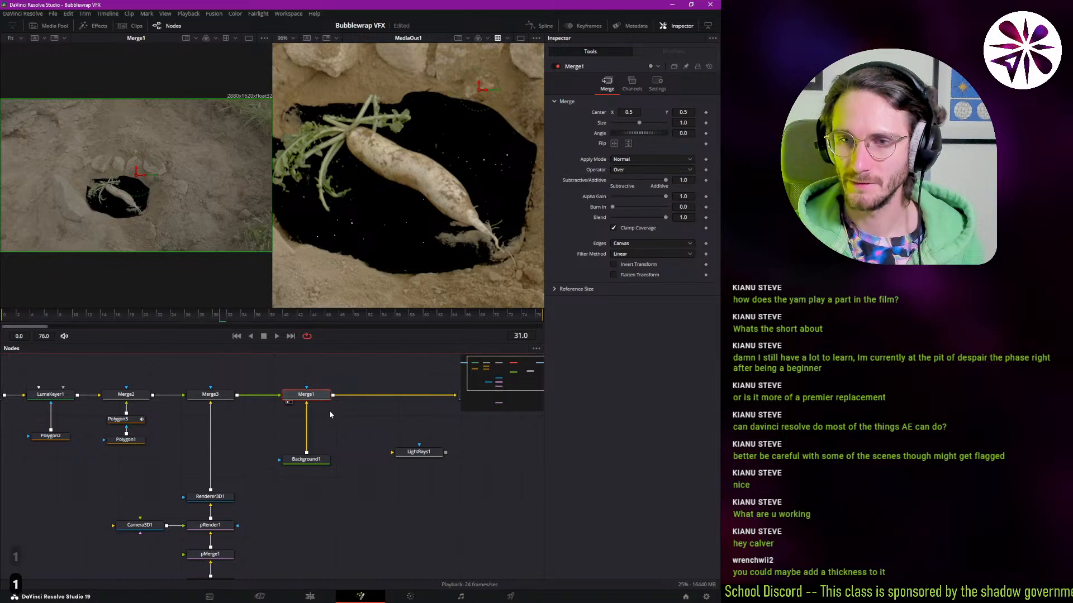
{"action": "left_click", "coordinate": [343, 427]}
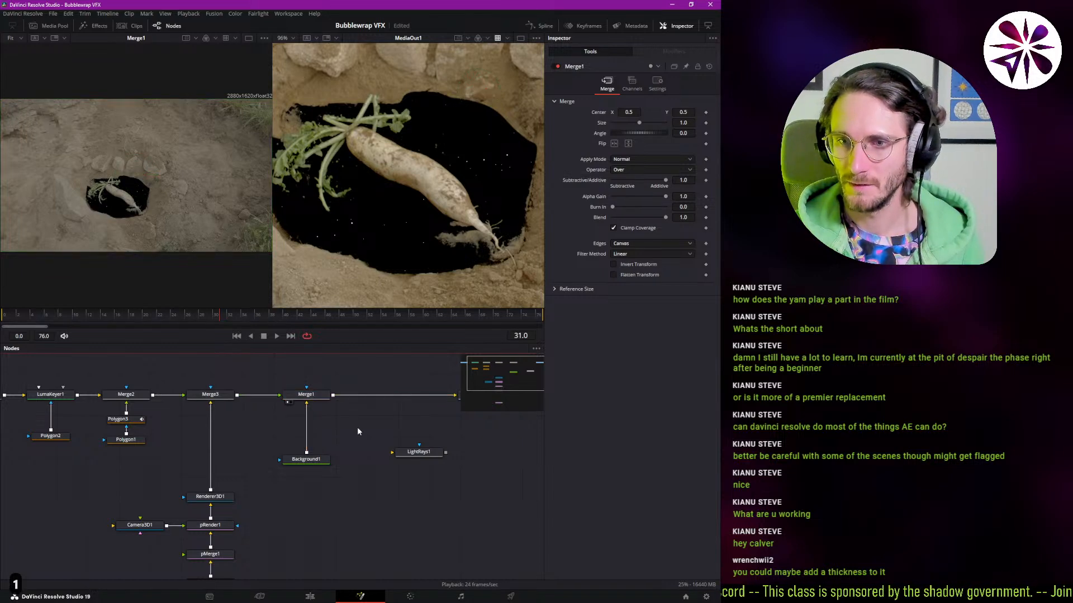
{"action": "left_click", "coordinate": [232, 400]}
{"action": "key", "text": "1"}
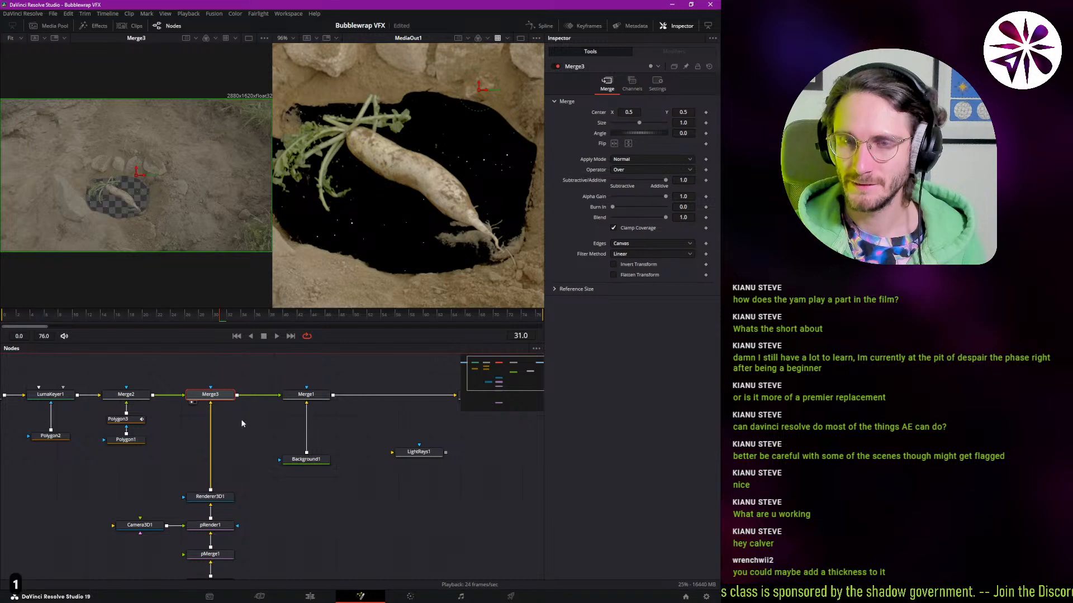
{"action": "left_click", "coordinate": [221, 496]}
{"action": "key", "text": "1"}
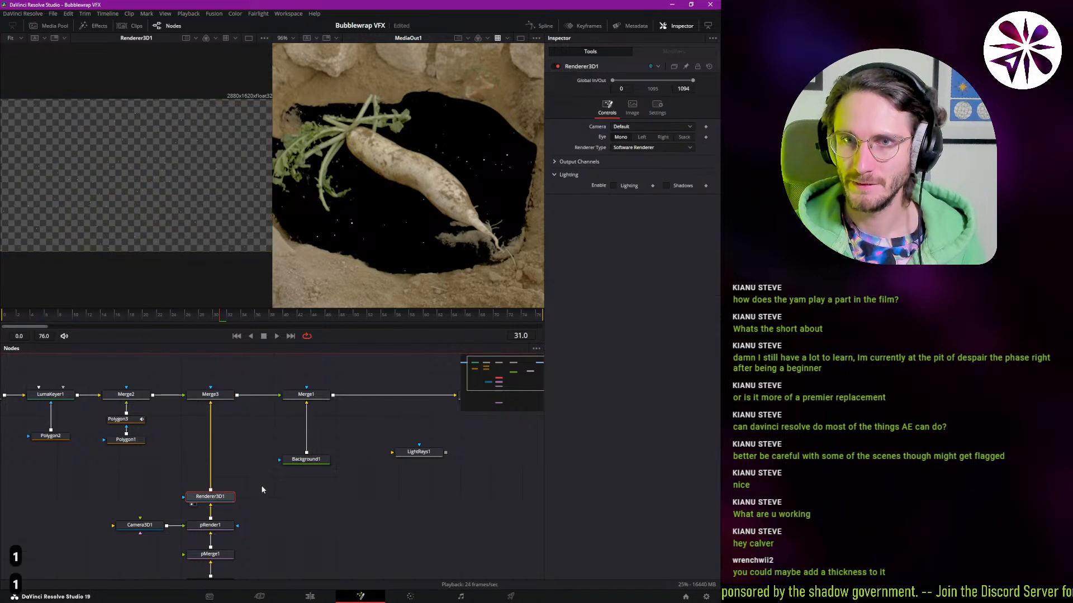
{"action": "scroll", "coordinate": [250, 484], "scroll_direction": "down", "scroll_amount": 2}
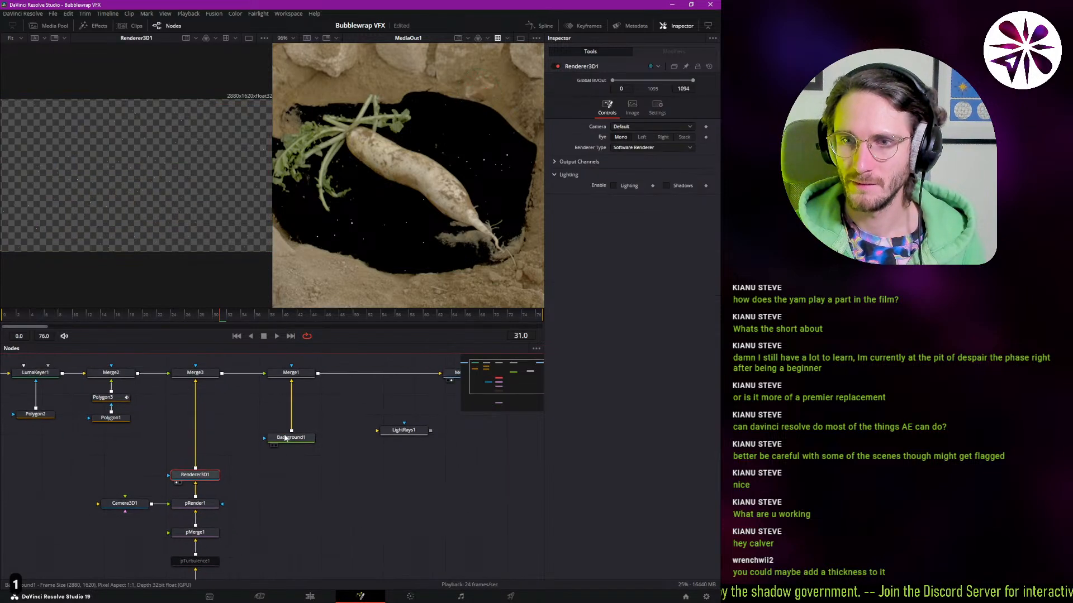
{"action": "left_click", "coordinate": [285, 438]}
{"action": "scroll", "coordinate": [226, 416], "scroll_direction": "up", "scroll_amount": 1}
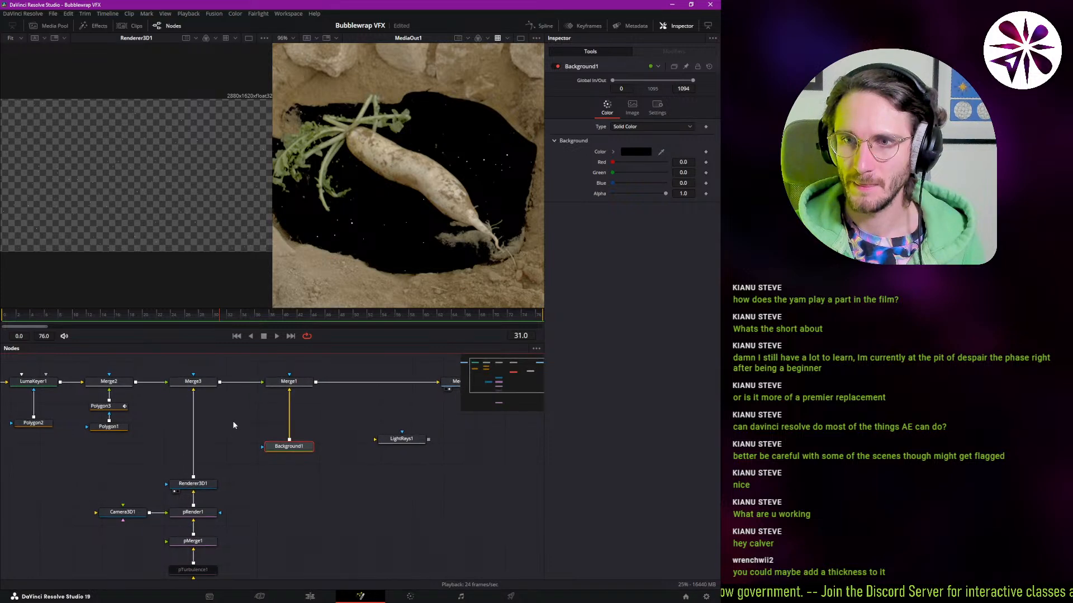
- Place Merge1 between Renderer3D1 and Merge3, connect Background1 to it, and connect Merge3's output to MediaOut1
{"action": "left_click", "coordinate": [284, 383]}
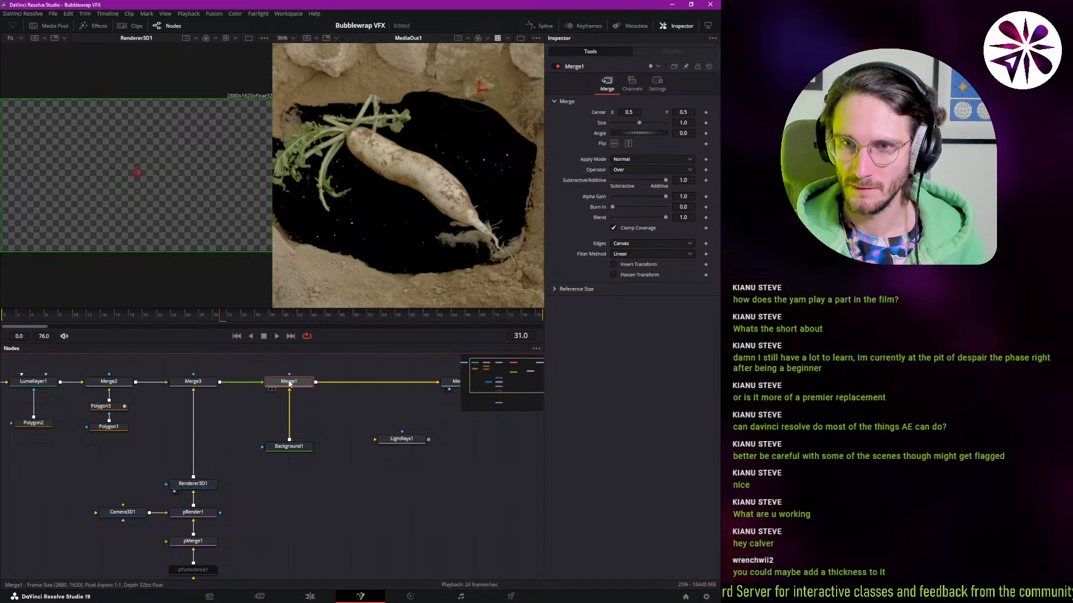
{"action": "left_click_drag", "start_coordinate": [289, 385], "coordinate": [194, 437]}
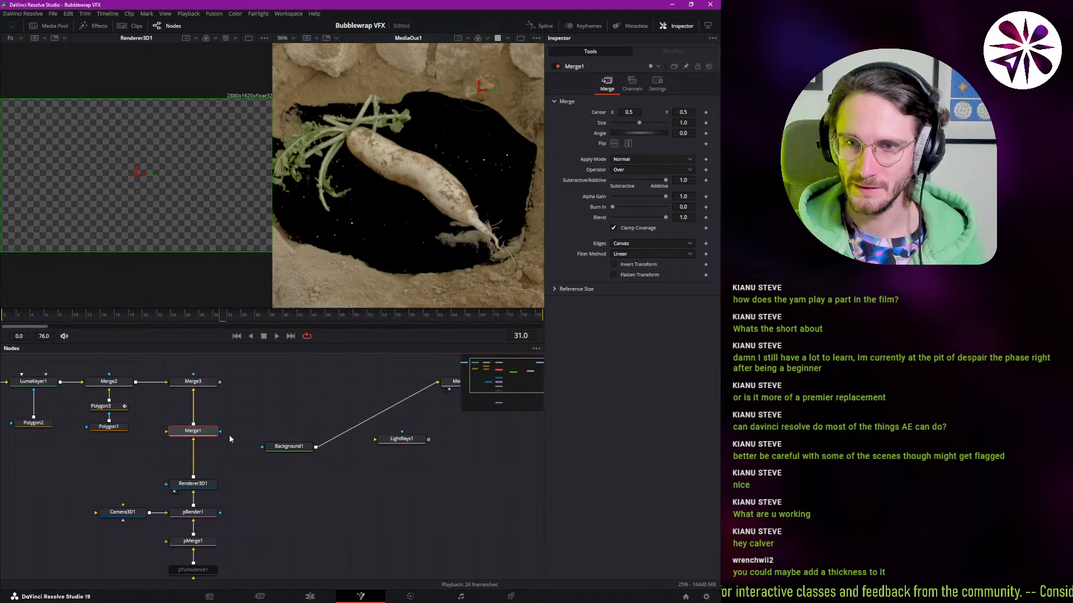
{"action": "left_click_drag", "start_coordinate": [316, 447], "coordinate": [208, 430]}
{"action": "left_click_drag", "start_coordinate": [220, 382], "coordinate": [438, 383]}
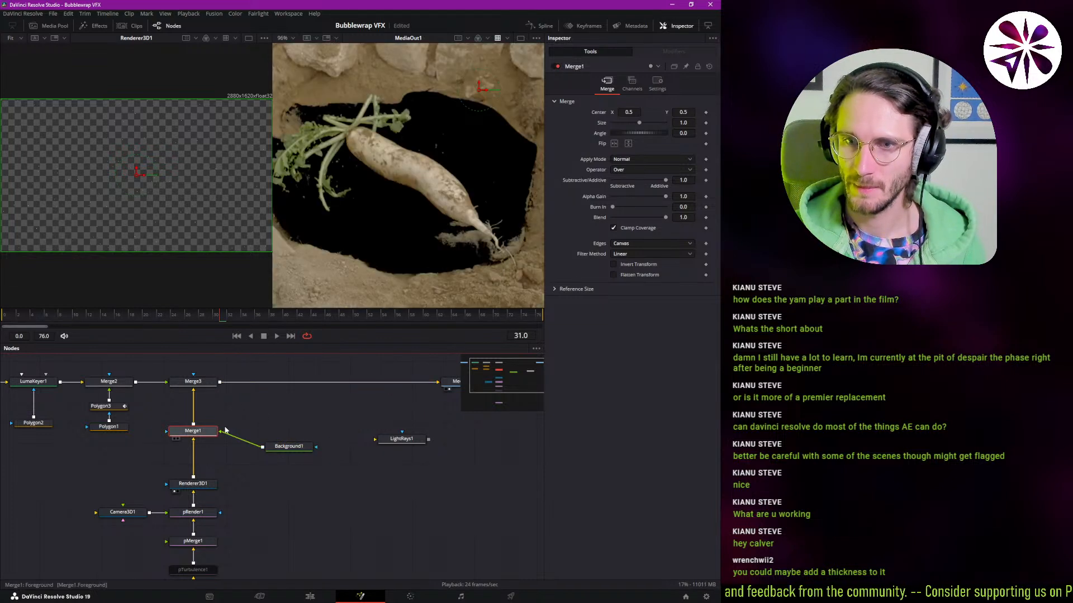
- View Merge1's output and swap its foreground and background inputs
{"action": "key", "text": "1"}
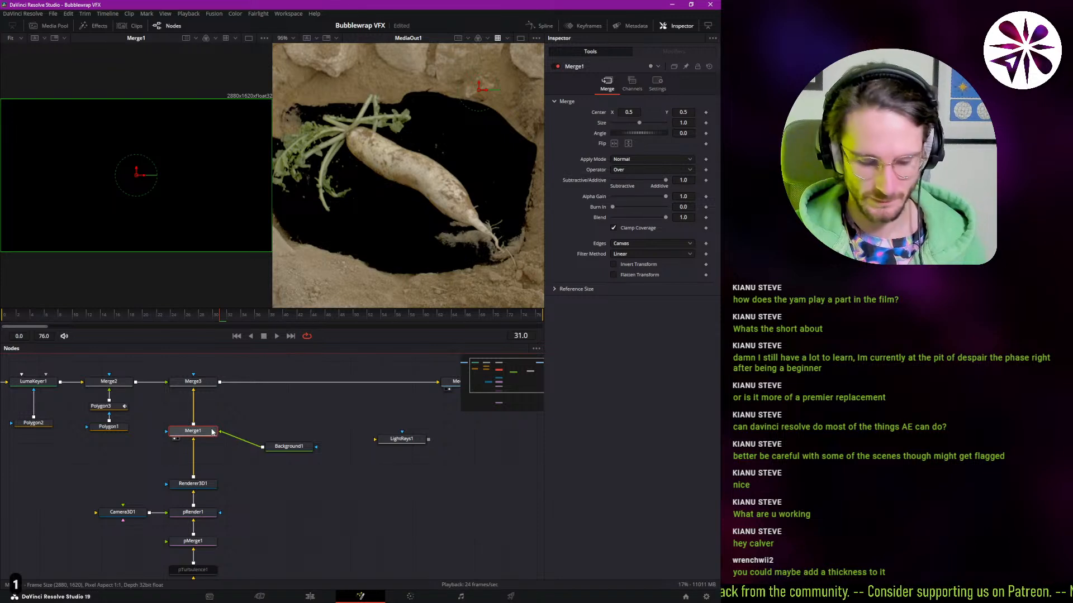
{"action": "key", "text": "ctrl+t"}
{"action": "left_click", "coordinate": [271, 424]}
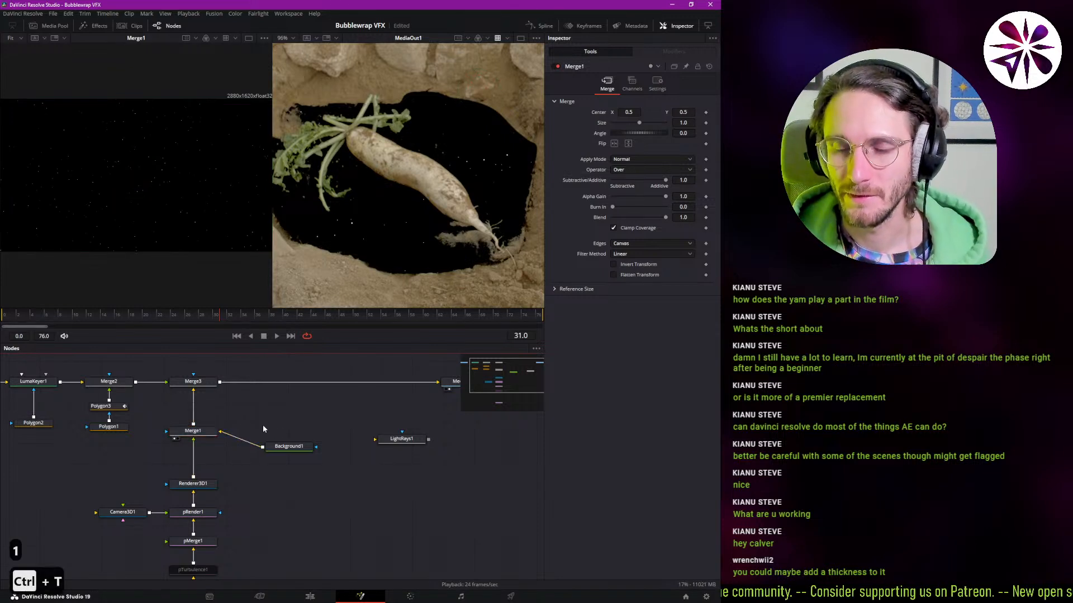
{"action": "left_click", "coordinate": [212, 430]}
- Check Merge3 and Merge2 in the first viewer
{"action": "left_click", "coordinate": [213, 386]}
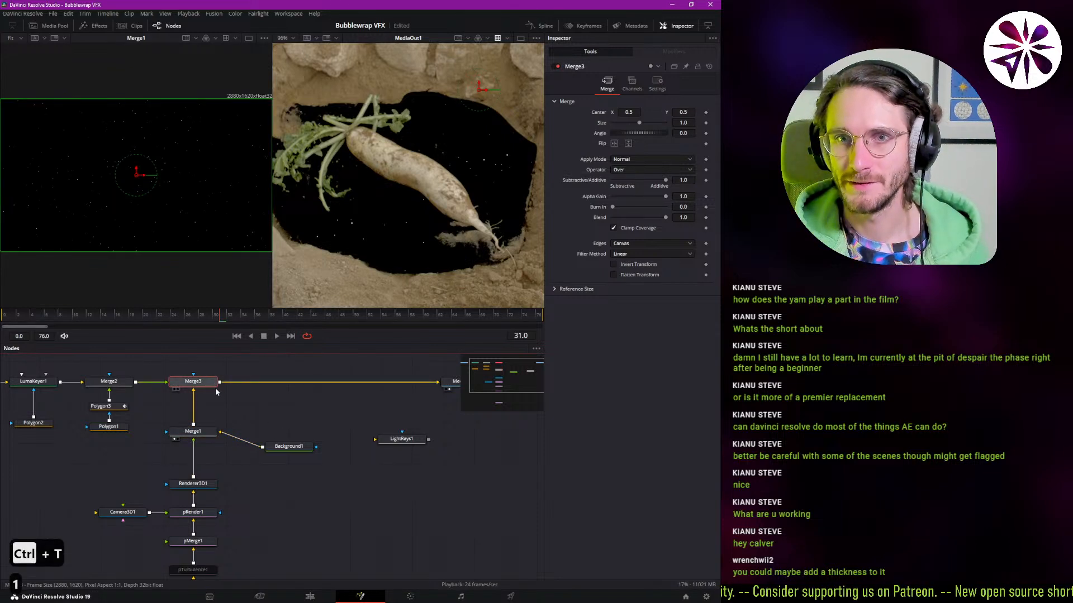
{"action": "key", "text": "1"}
{"action": "key", "text": "1"}
{"action": "left_click", "coordinate": [128, 383]}
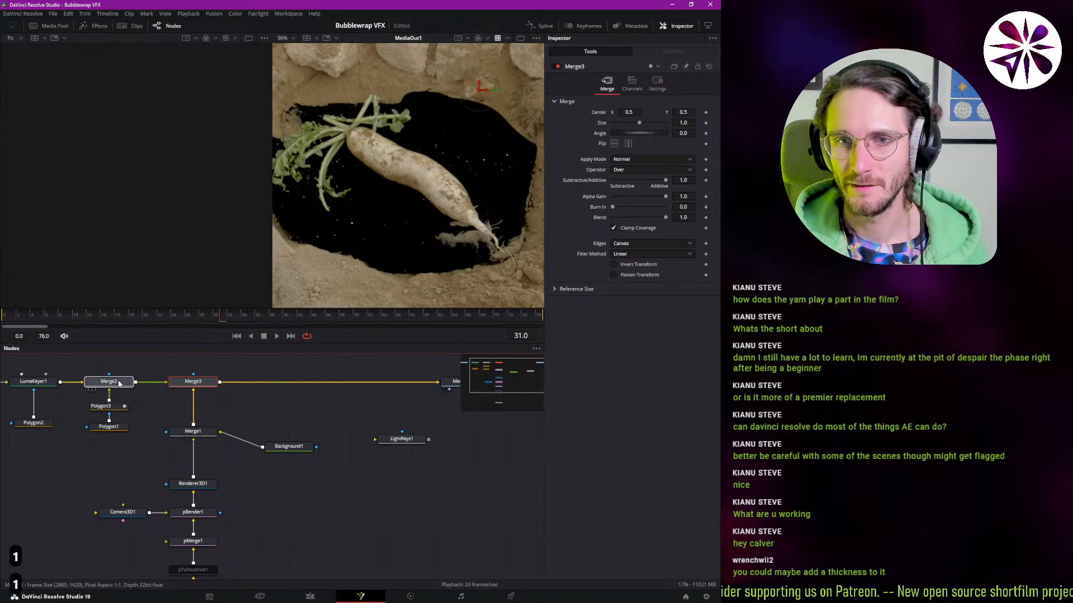
{"action": "key", "text": "1"}
{"action": "left_click", "coordinate": [236, 414]}
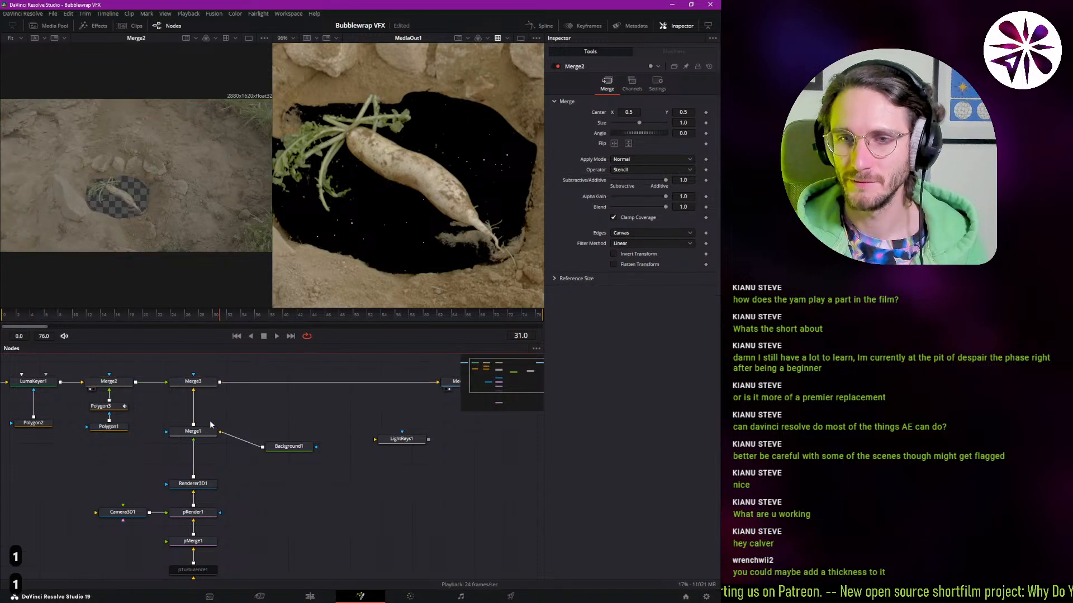
- Connect Merge1's output to LightRays1 and insert a new Merge node into that connection
{"action": "left_click_drag", "start_coordinate": [193, 425], "coordinate": [396, 436]}
{"action": "left_click", "coordinate": [351, 411]}
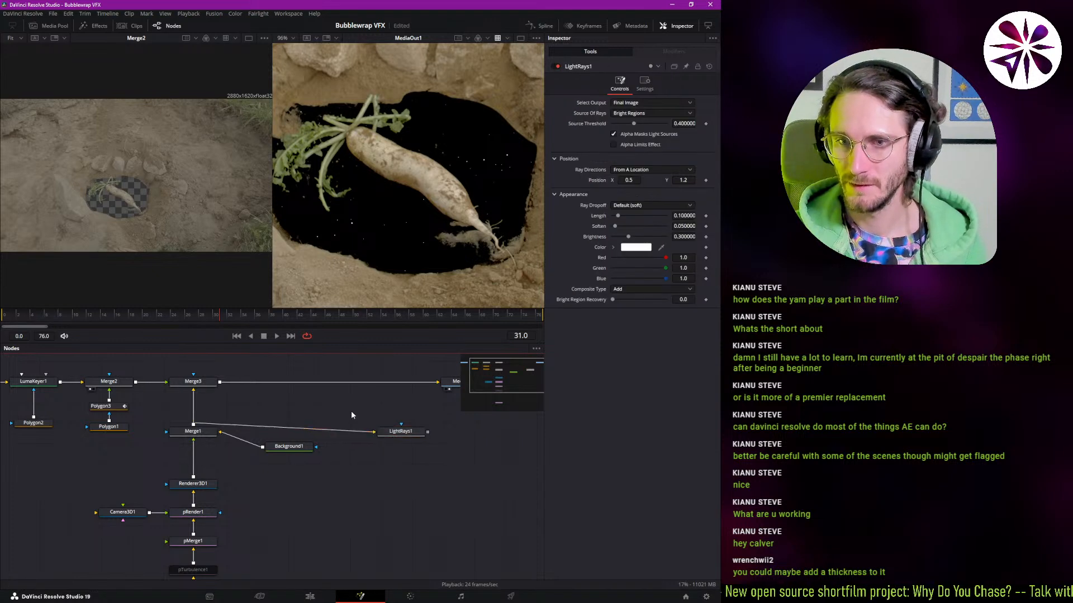
{"action": "key", "text": "ctrl+space"}
{"action": "type", "text": "merg"}
{"action": "key", "text": "Return"}
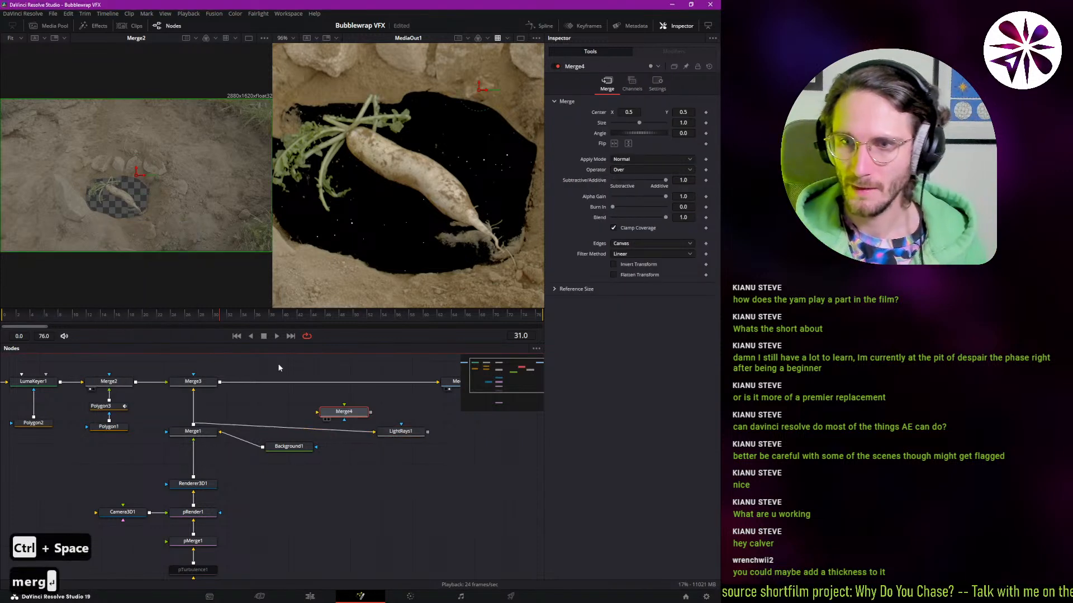
{"action": "left_click_drag", "start_coordinate": [341, 417], "coordinate": [330, 425]}
{"action": "left_click_drag", "start_coordinate": [192, 432], "coordinate": [193, 421]}
- Check Merge2's output, connect it to Merge4 as the foreground, and view Merge4
{"action": "left_click", "coordinate": [114, 385]}
{"action": "key", "text": "1"}
{"action": "key", "text": "1"}
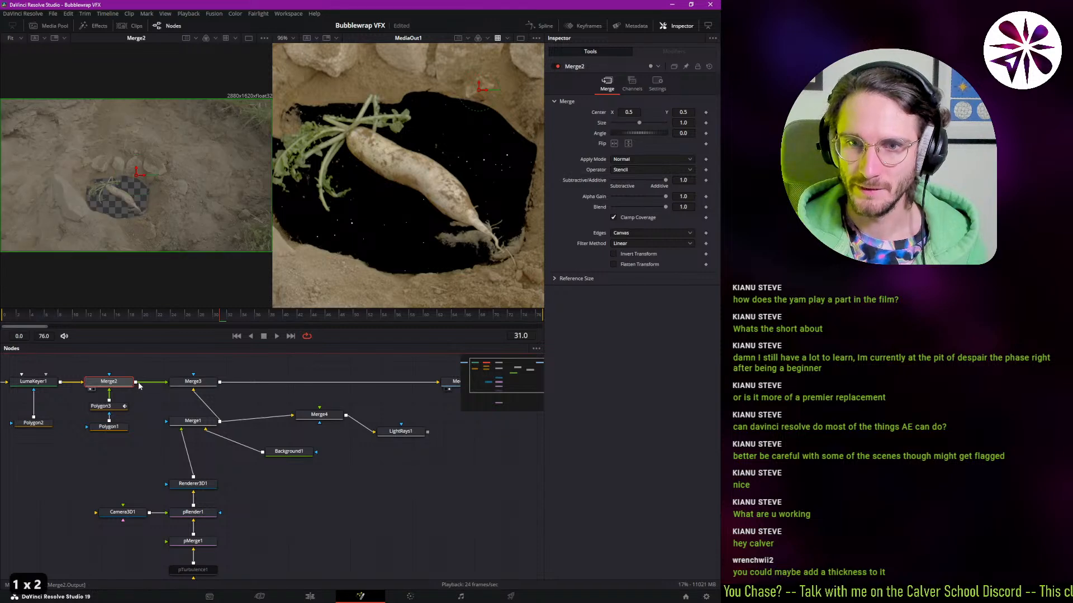
{"action": "left_click_drag", "start_coordinate": [137, 382], "coordinate": [321, 411]}
{"action": "left_click", "coordinate": [320, 414]}
{"action": "key", "text": "1"}
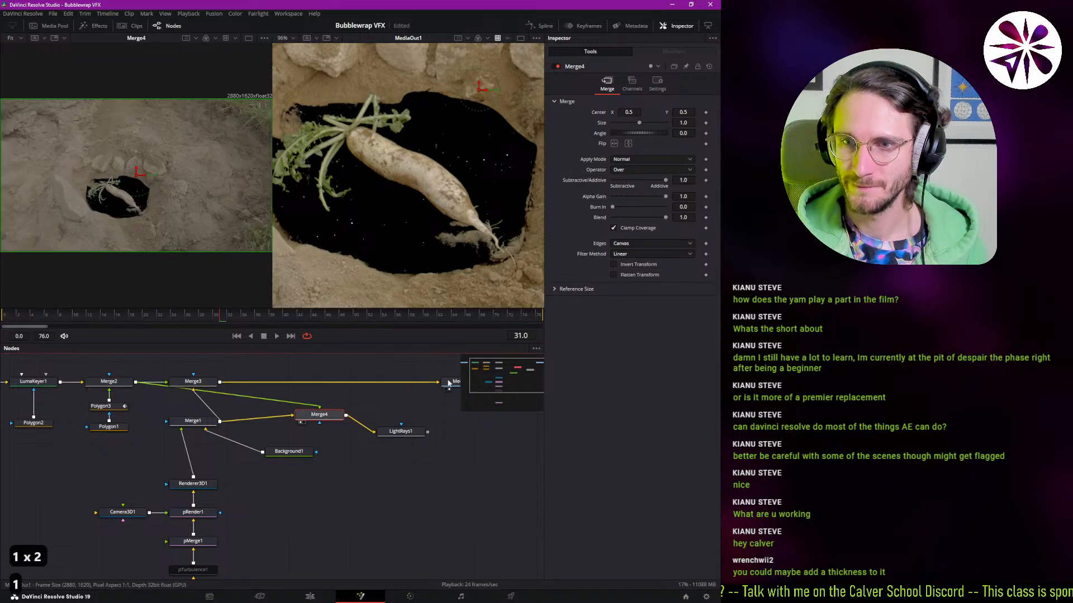
- Set Merge4's Operator to Stencil and inspect the cut-out in the first viewer
{"action": "left_click", "coordinate": [632, 169]}
{"action": "left_click", "coordinate": [634, 253]}
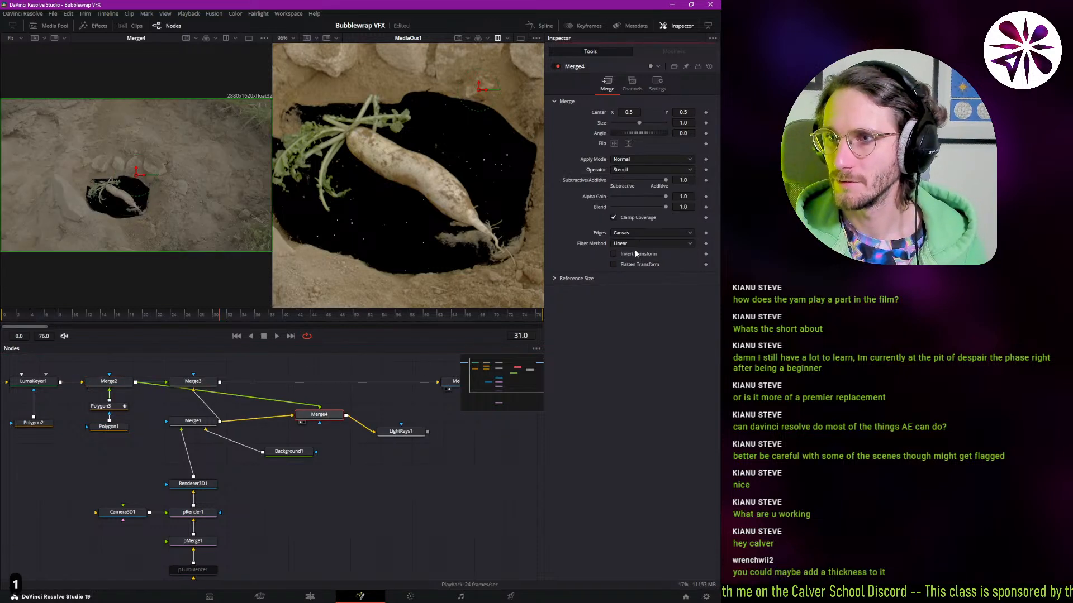
{"action": "scroll", "coordinate": [194, 192], "scroll_direction": "up", "scroll_amount": 5}
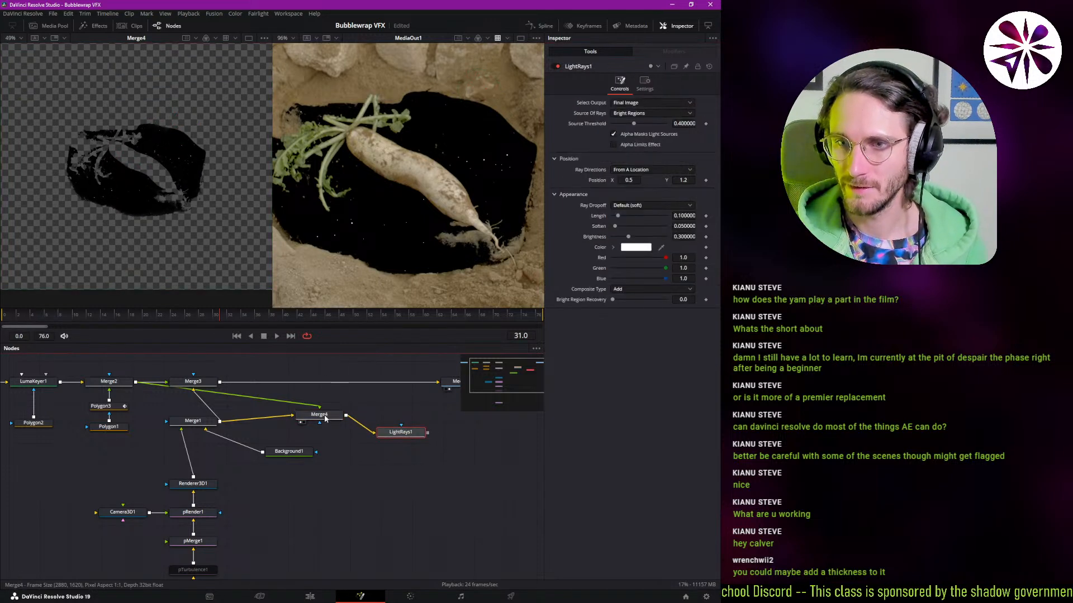
- Tidy the node graph by placing Merge4 below LightRays1 and Background1 beside Merge1
{"action": "left_click_drag", "start_coordinate": [322, 414], "coordinate": [370, 486]}
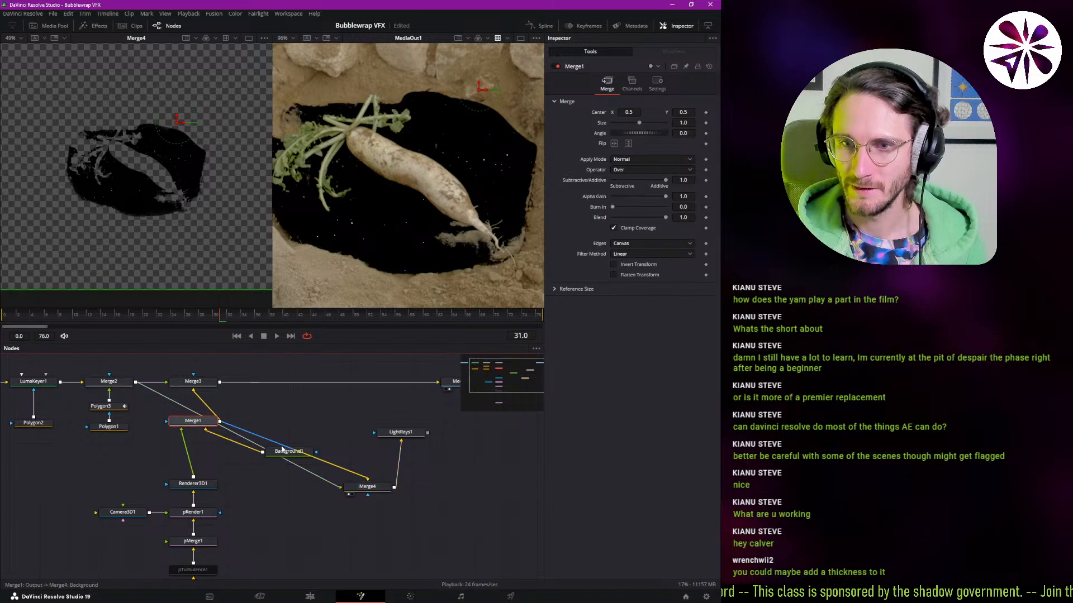
{"action": "left_click_drag", "start_coordinate": [285, 452], "coordinate": [260, 421]}
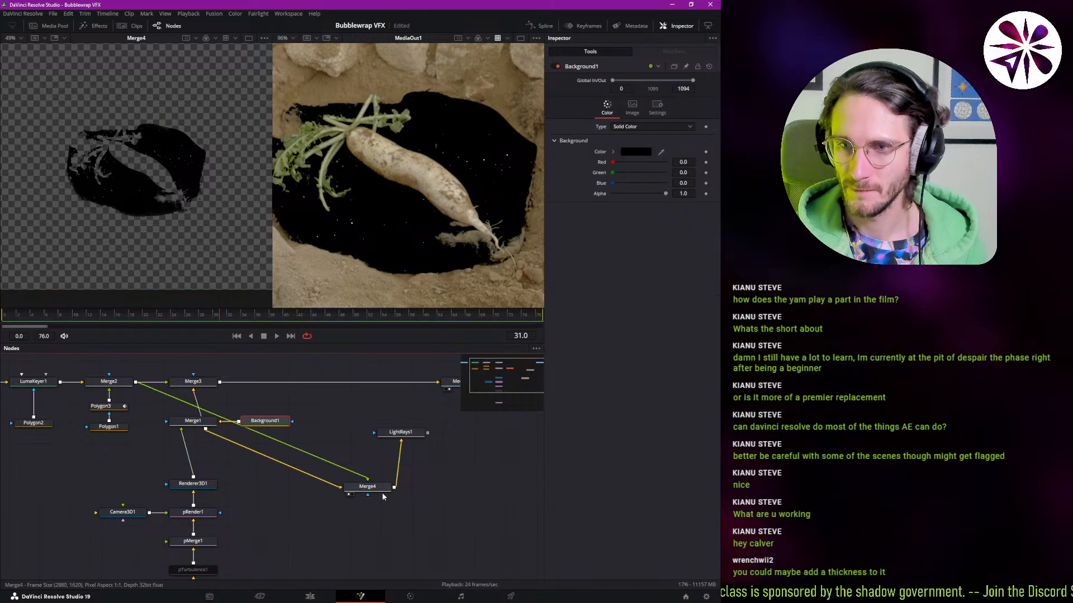
{"action": "left_click_drag", "start_coordinate": [368, 487], "coordinate": [402, 466]}
- Compare the outputs of LightRays1 and Merge4 in the first viewer
{"action": "left_click", "coordinate": [413, 437]}
{"action": "key", "text": "1"}
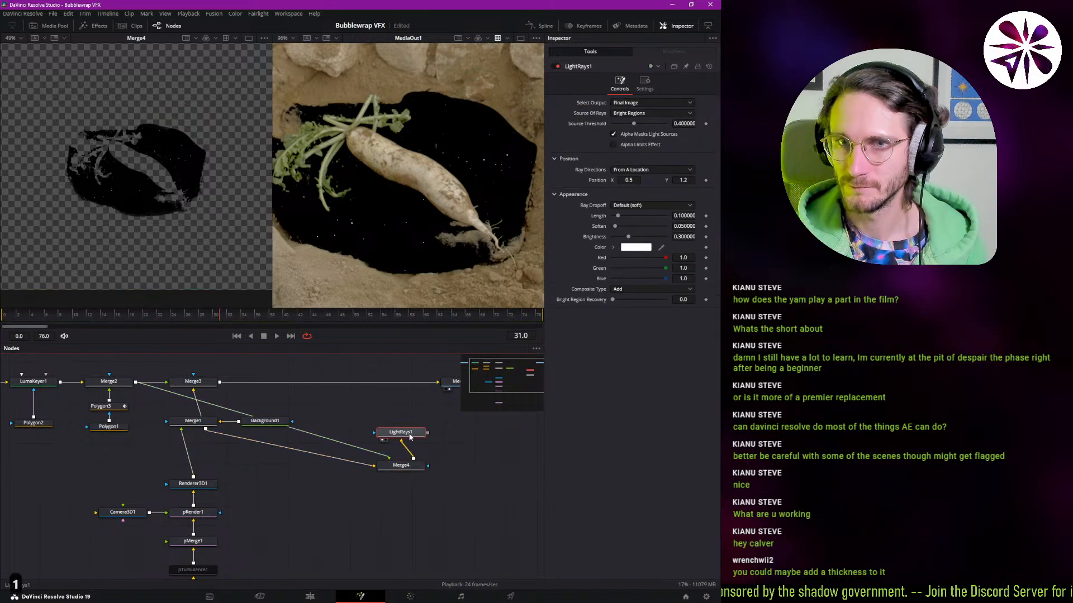
{"action": "left_click", "coordinate": [404, 468]}
{"action": "key", "text": "1"}
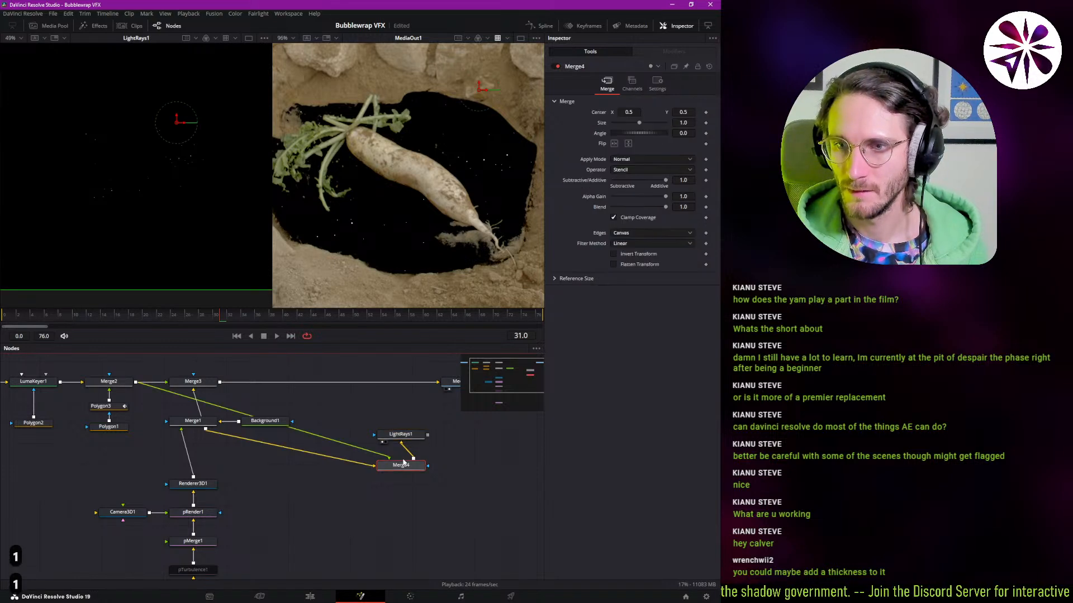
{"action": "left_click", "coordinate": [401, 435]}
{"action": "key", "text": "1"}
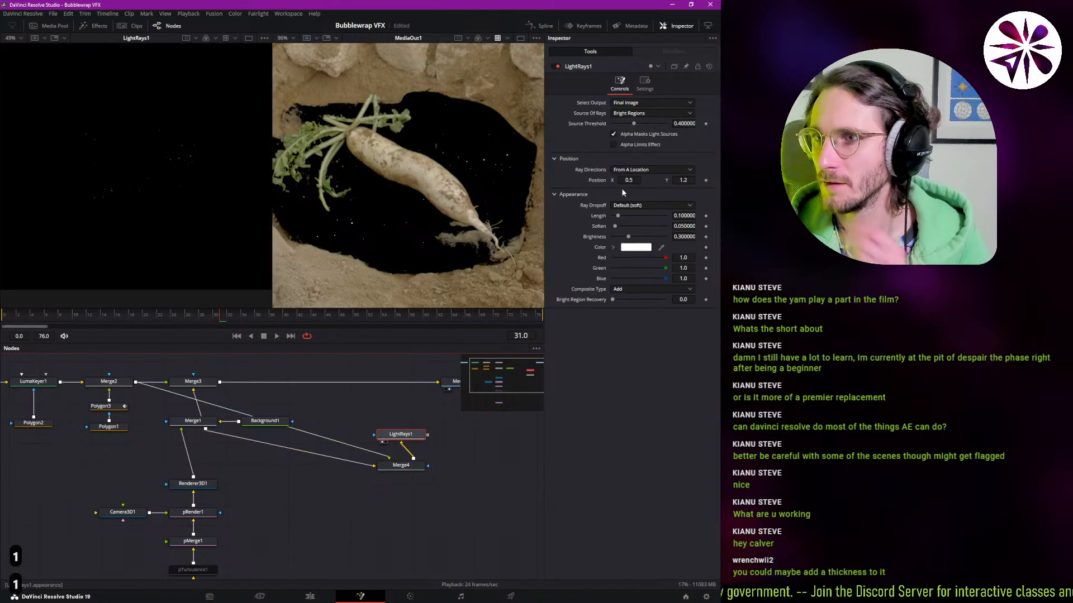
- Try Alpha Limits Effect and the Edges source on LightRays1, and return to Bright Regions with the limit off
{"action": "left_click", "coordinate": [630, 145]}
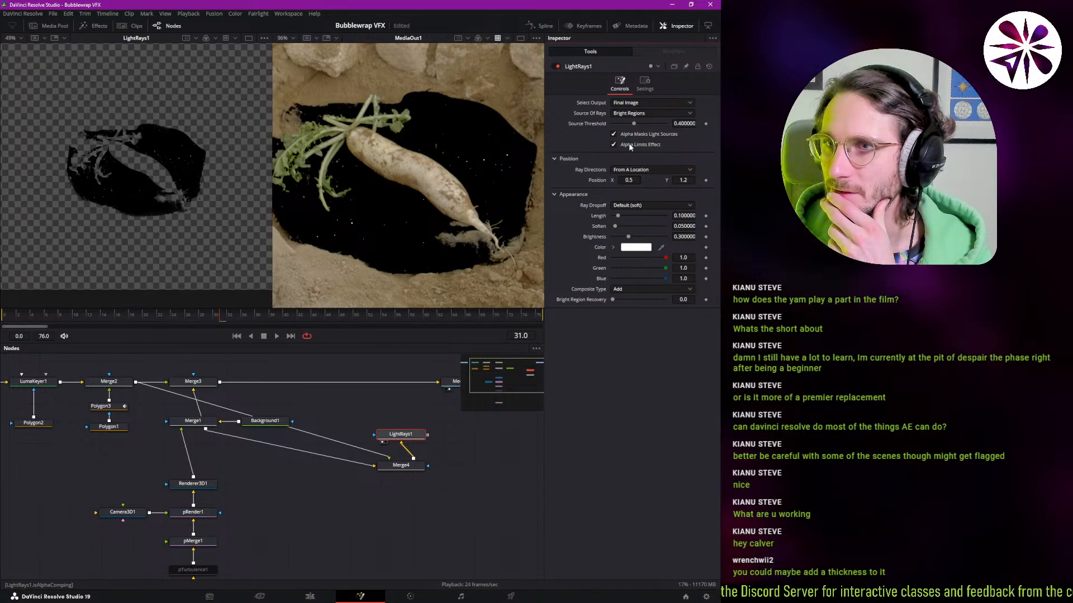
{"action": "left_click", "coordinate": [628, 145]}
{"action": "left_click", "coordinate": [628, 145]}
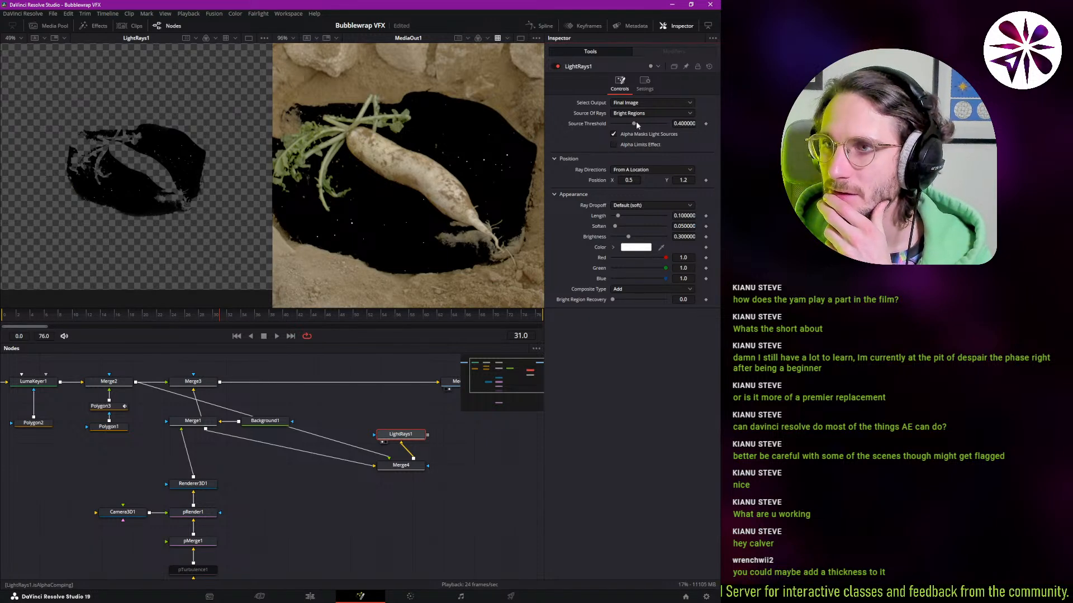
{"action": "left_click", "coordinate": [638, 114]}
{"action": "left_click", "coordinate": [627, 133]}
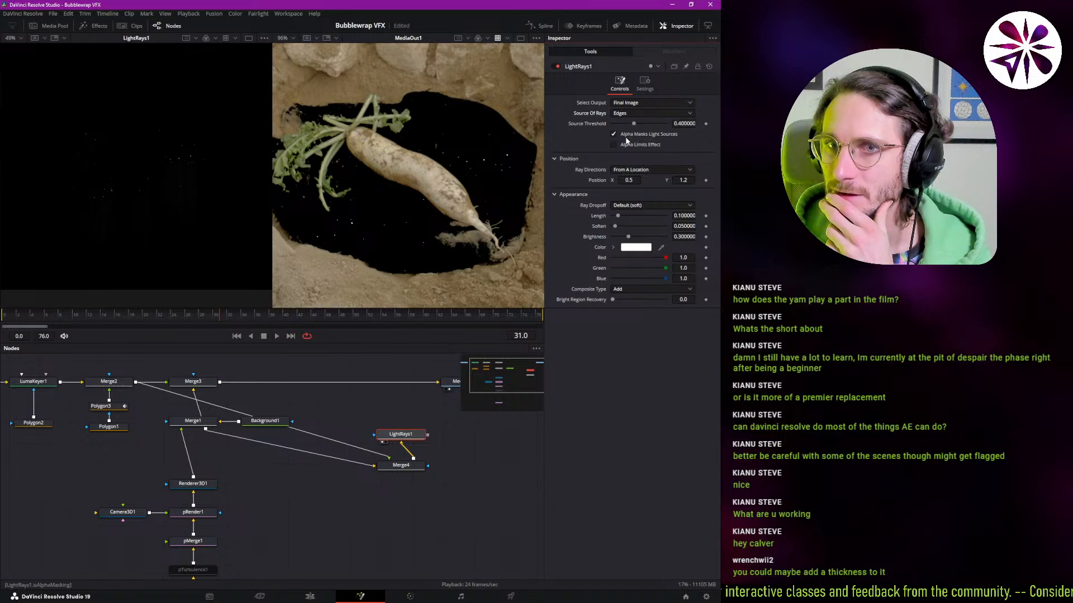
{"action": "left_click", "coordinate": [636, 113]}
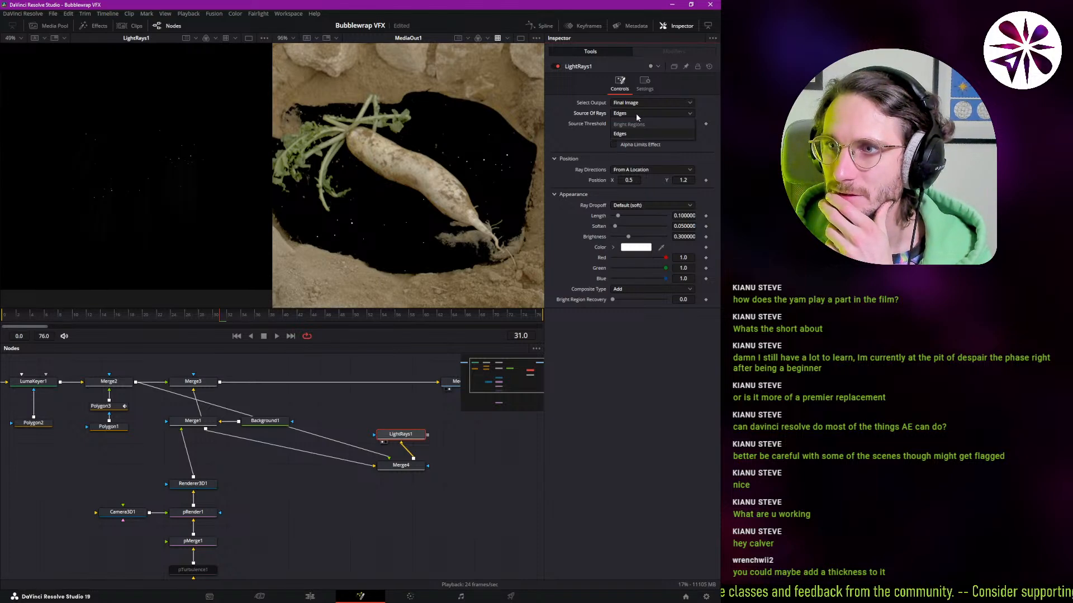
{"action": "left_click", "coordinate": [628, 124]}
- Insert an Invert Color node between Merge4 and LightRays1, moving Merge4 lower in the graph to make room
{"action": "left_click_drag", "start_coordinate": [408, 470], "coordinate": [408, 508]}
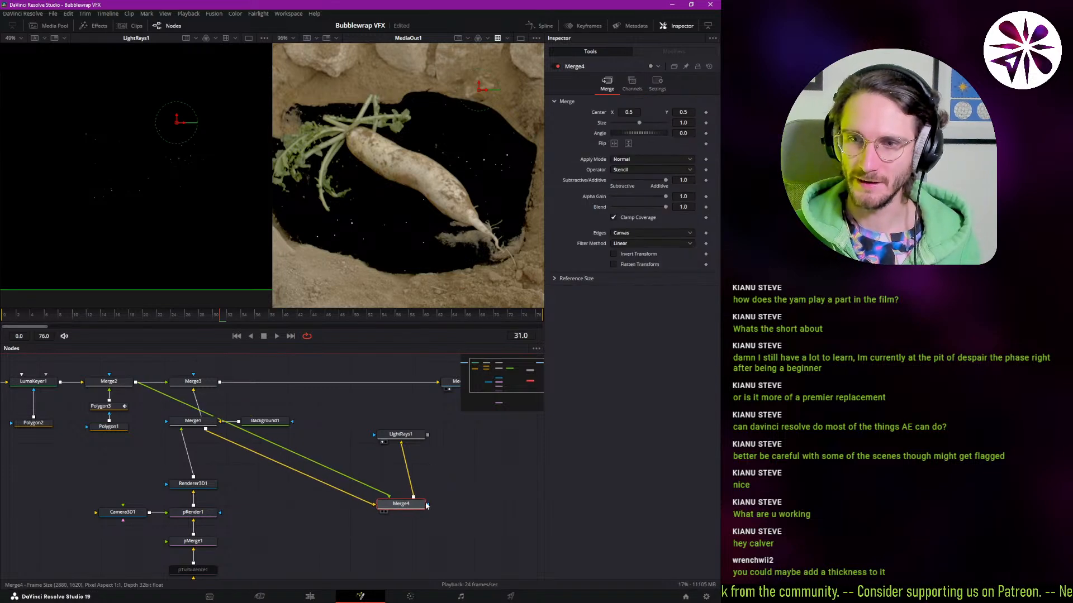
{"action": "key", "text": "ctrl+space"}
{"action": "type", "text": "inver"}
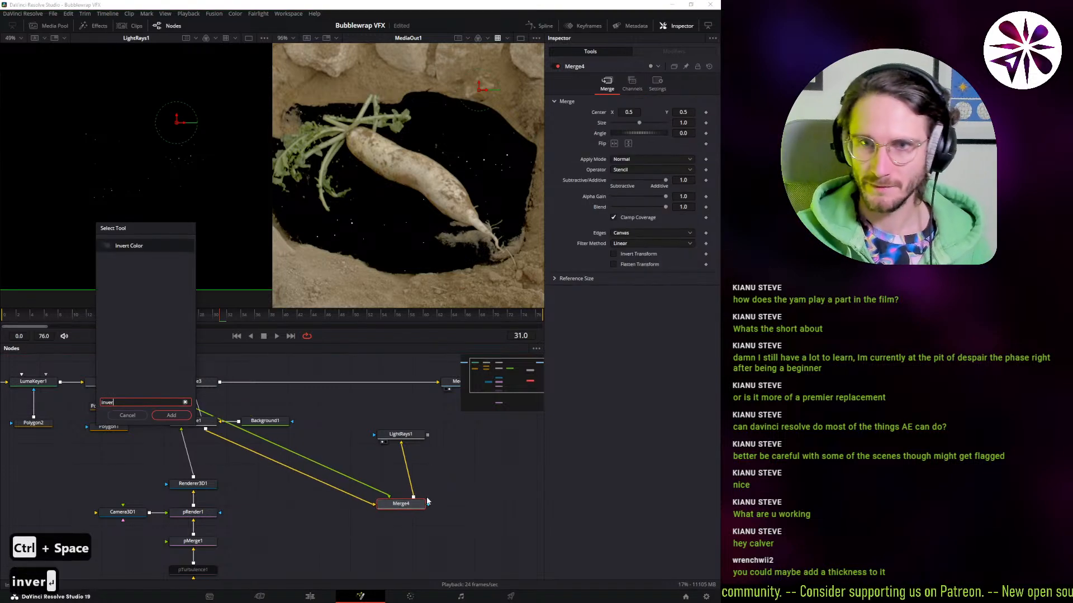
{"action": "key", "text": "Return"}
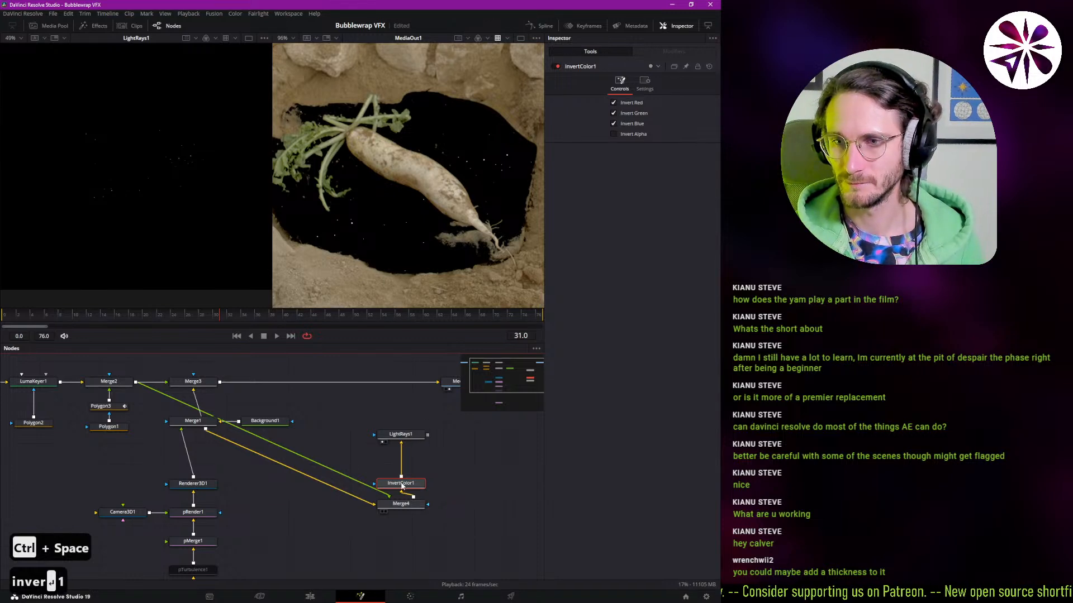
{"action": "left_click_drag", "start_coordinate": [402, 486], "coordinate": [402, 479]}
- Compare the outputs of InvertColor1 and Merge4 in the first viewer
{"action": "left_click", "coordinate": [403, 435]}
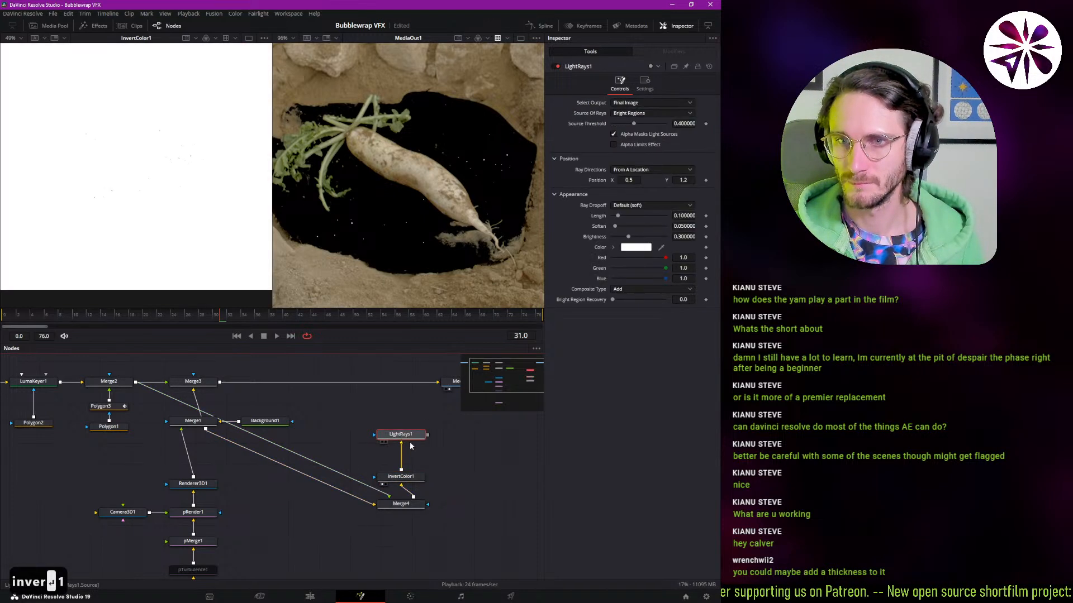
{"action": "left_click", "coordinate": [400, 477]}
{"action": "key", "text": "1"}
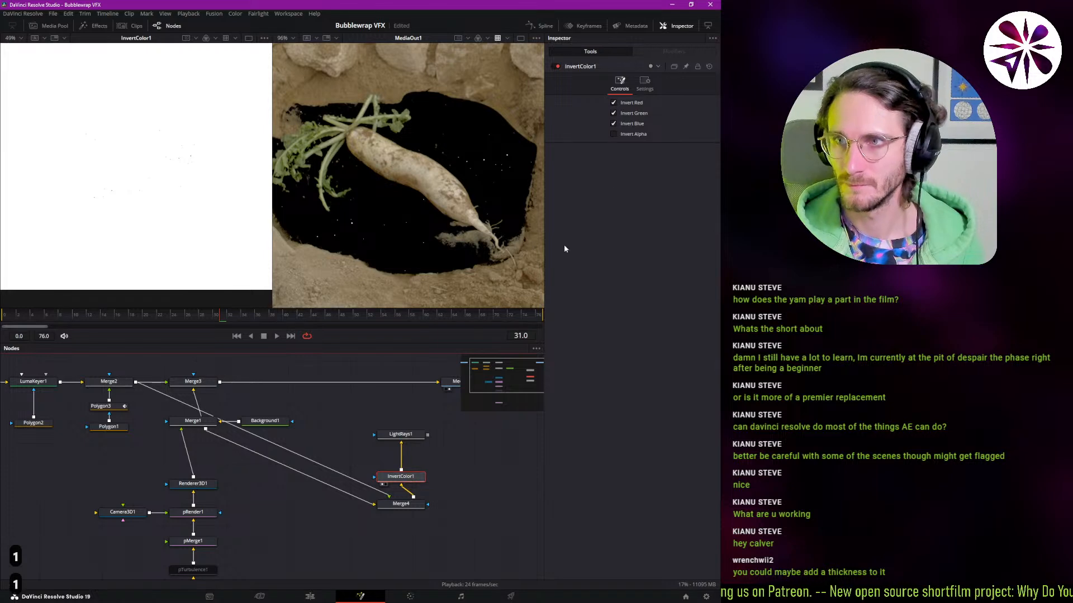
{"action": "left_click", "coordinate": [641, 139]}
{"action": "left_click", "coordinate": [399, 504]}
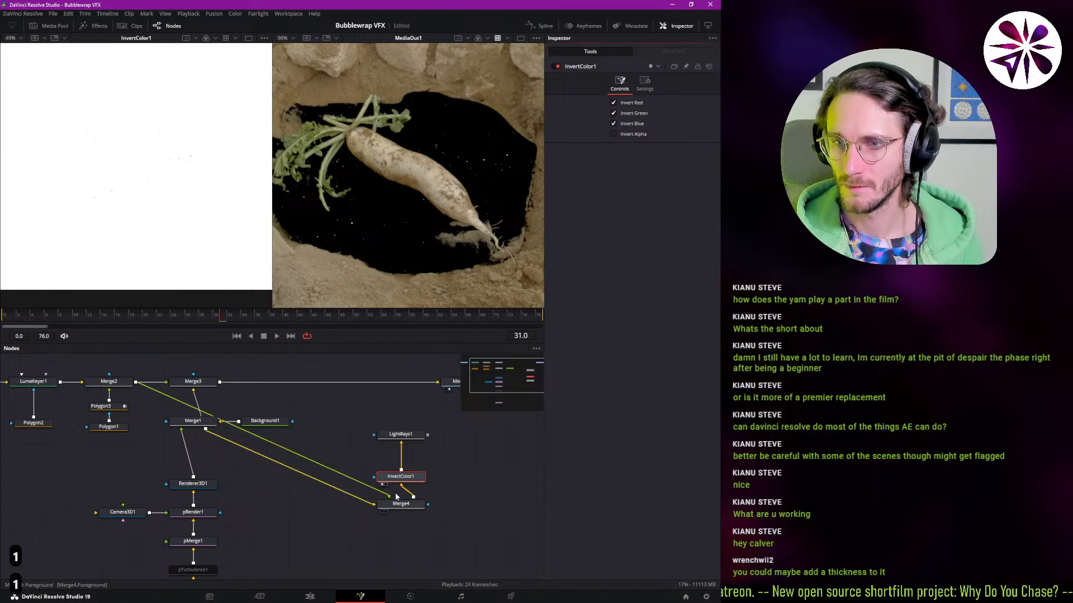
{"action": "key", "text": "1"}
- Move InvertColor1 onto the connection between Merge1 and Merge4, and show LightRays1 in the first viewer
{"action": "left_click", "coordinate": [398, 481]}
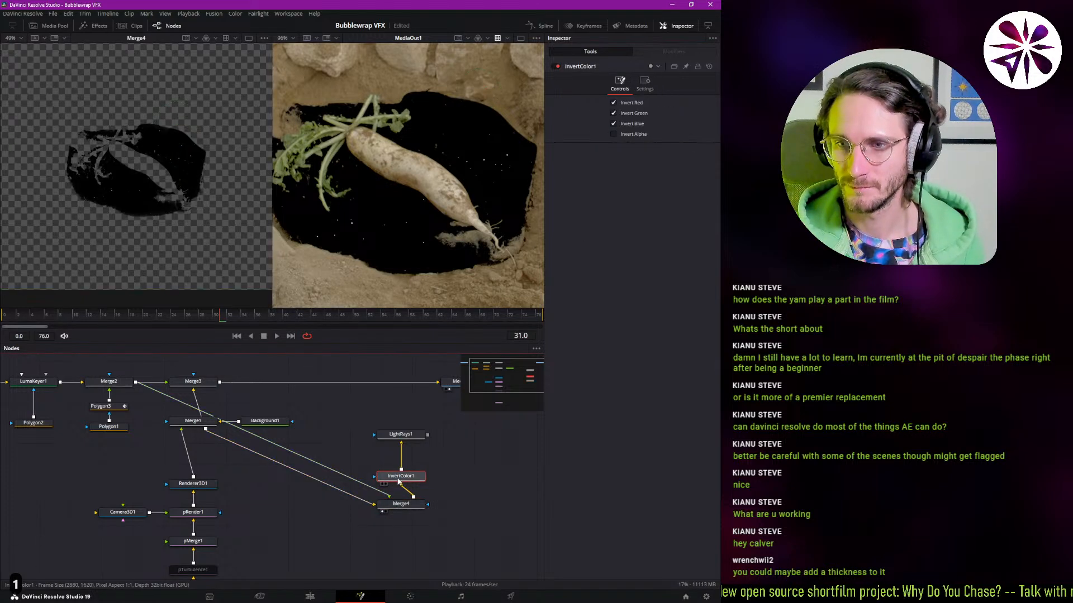
{"action": "left_click_drag", "start_coordinate": [405, 481], "coordinate": [340, 513]}
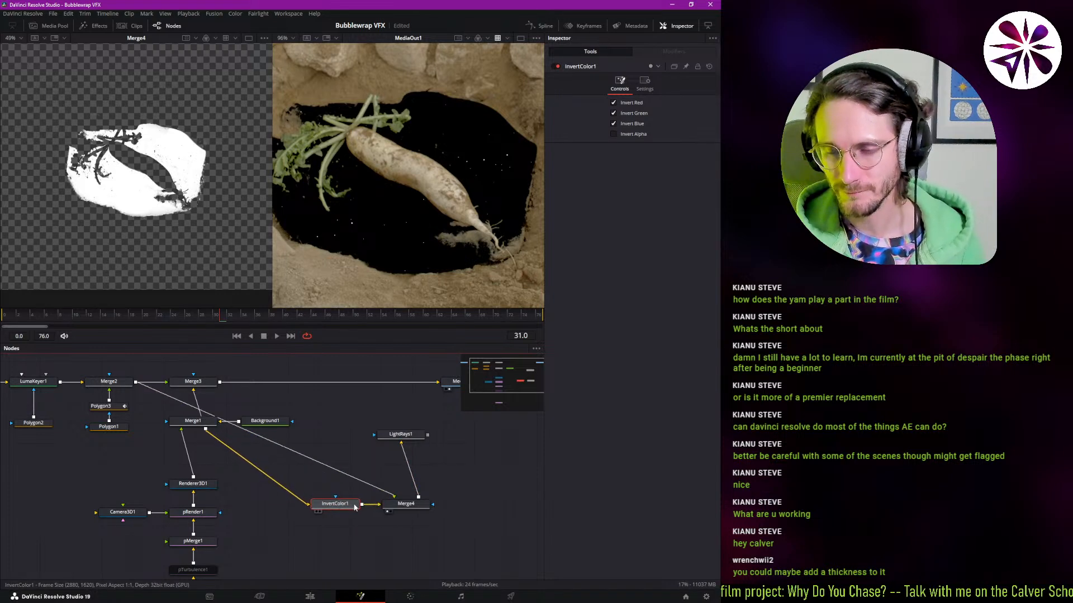
{"action": "left_click", "coordinate": [400, 435]}
{"action": "key", "text": "1"}
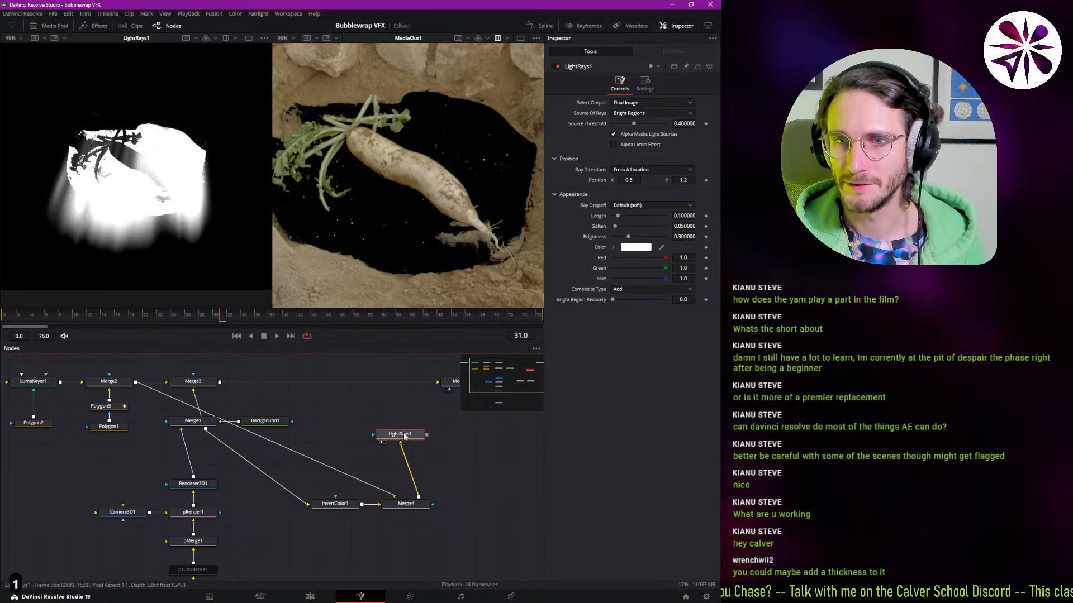
- Place the LightRays1 source point below the hole, at about X 0.419, Y 0.176, and save the project
{"action": "scroll", "coordinate": [133, 190], "scroll_direction": "down", "scroll_amount": 1}
{"action": "scroll", "coordinate": [133, 190], "scroll_direction": "down", "scroll_amount": 1}
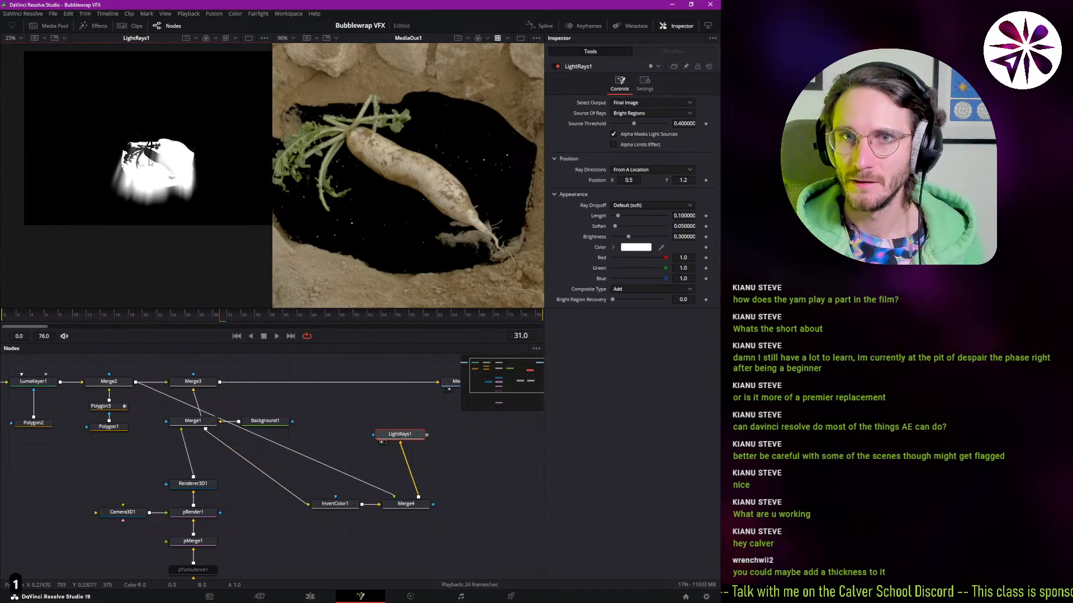
{"action": "left_click_drag", "start_coordinate": [173, 82], "coordinate": [144, 129]}
{"action": "left_click_drag", "start_coordinate": [134, 81], "coordinate": [124, 245]}
{"action": "key", "text": "ctrl+s"}
{"action": "scroll", "coordinate": [124, 244], "scroll_direction": "up", "scroll_amount": 3}
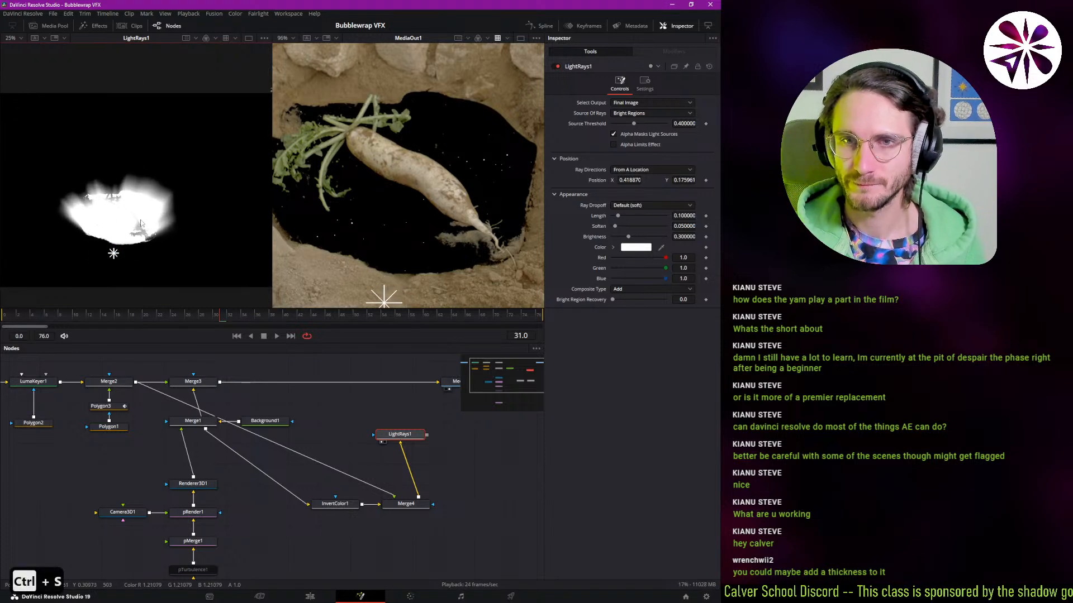
{"action": "scroll", "coordinate": [138, 210], "scroll_direction": "up", "scroll_amount": 3}
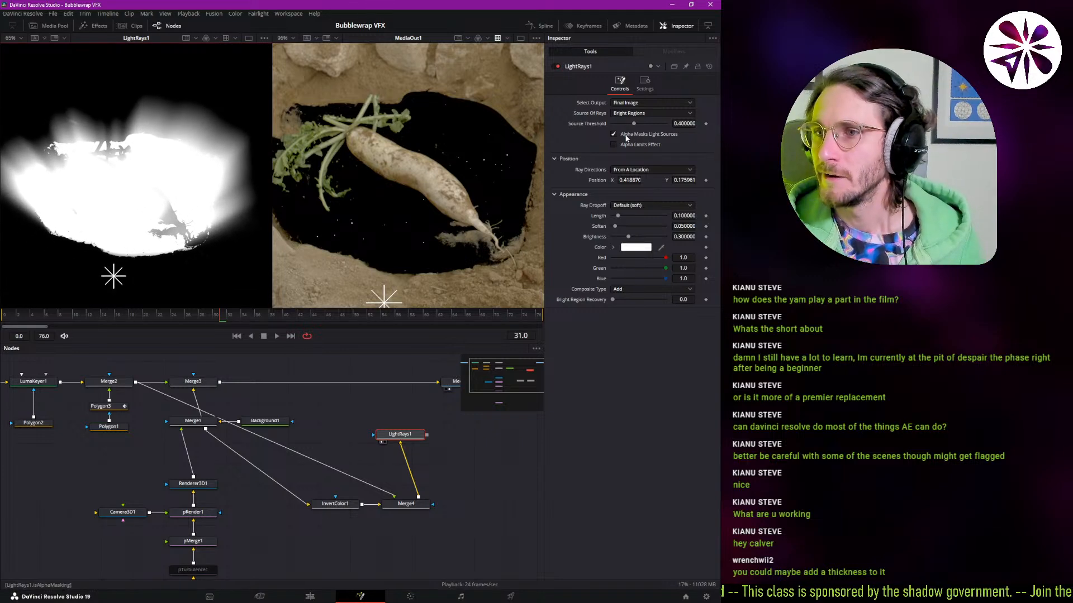
- Copy InvertColor1 to the output of LightRays1 and show the copy in the first viewer
{"action": "left_click", "coordinate": [335, 504]}
{"action": "key", "text": "ctrl+c"}
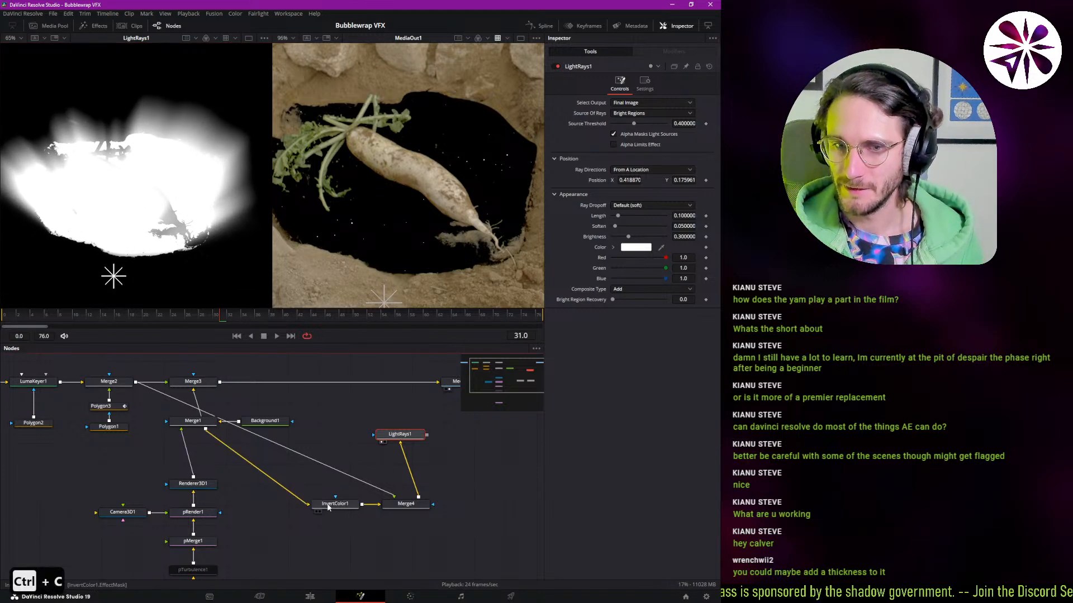
{"action": "left_click", "coordinate": [370, 475]}
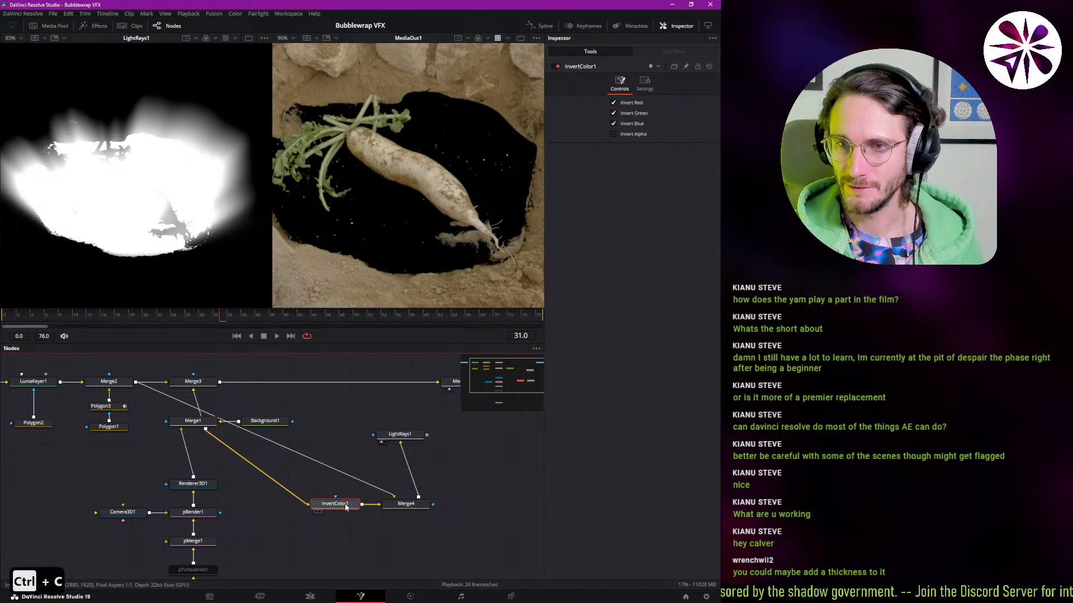
{"action": "key", "text": "ctrl+v"}
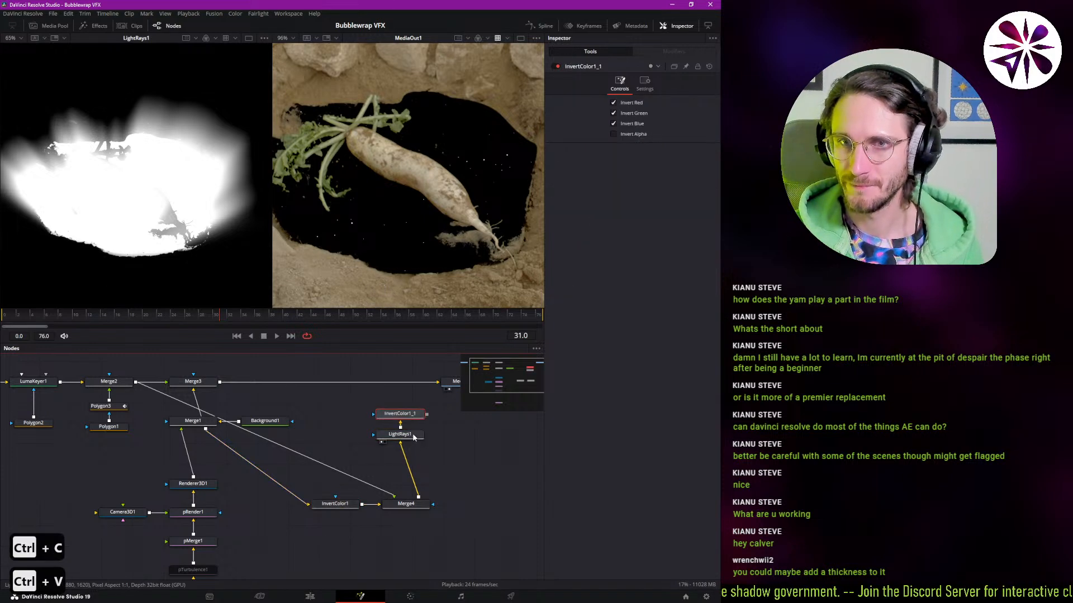
{"action": "key", "text": "1"}
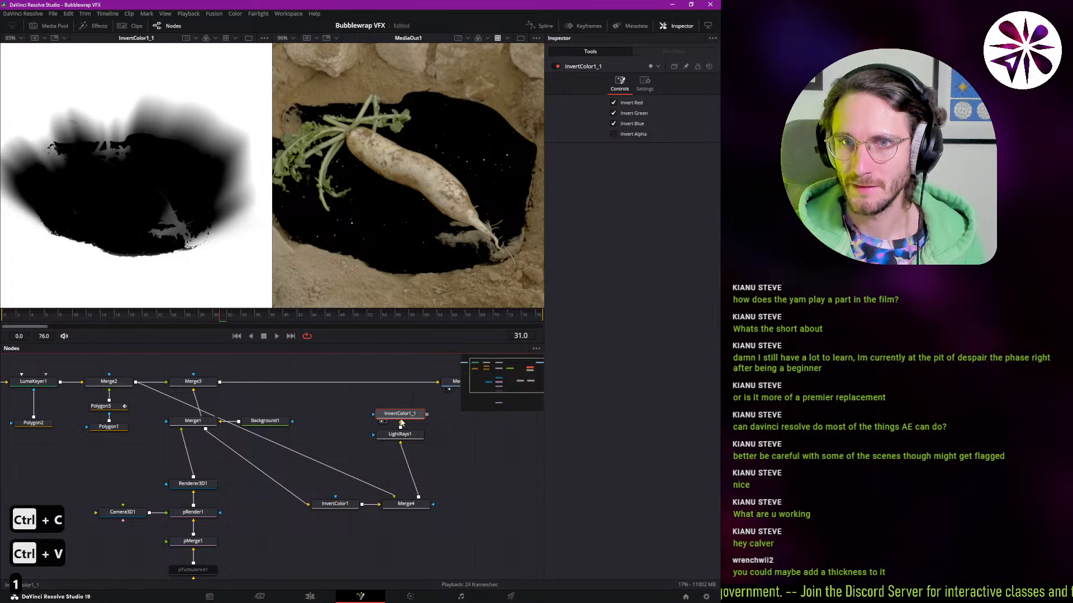
- Merge the inverted light rays into the main chain between Merge3 and MediaOut1, with Apply Mode set to Multiply
{"action": "left_click", "coordinate": [321, 518]}
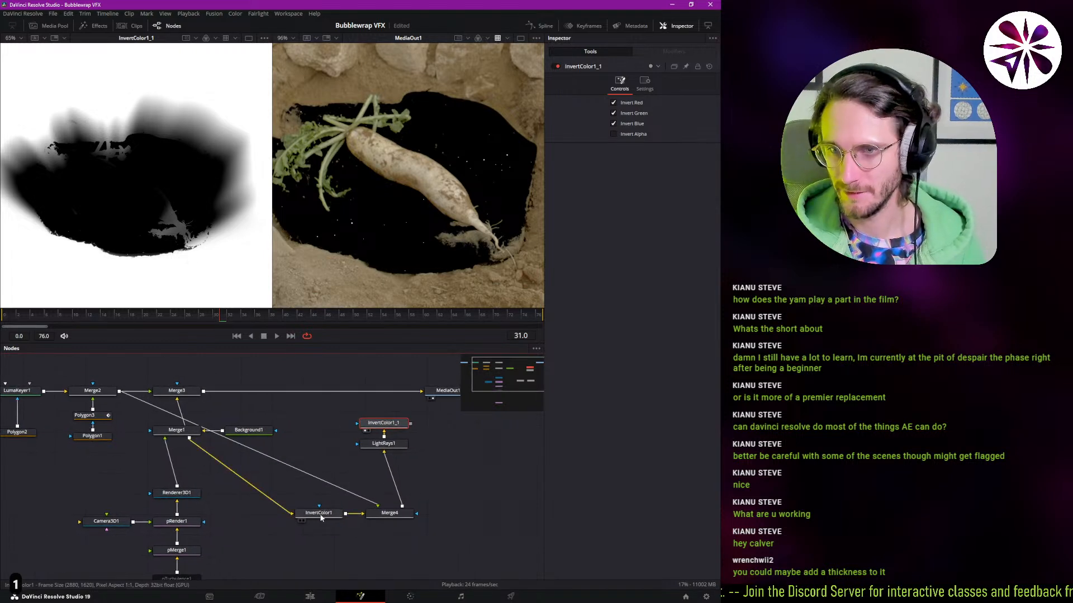
{"action": "left_click_drag", "start_coordinate": [368, 449], "coordinate": [163, 416]}
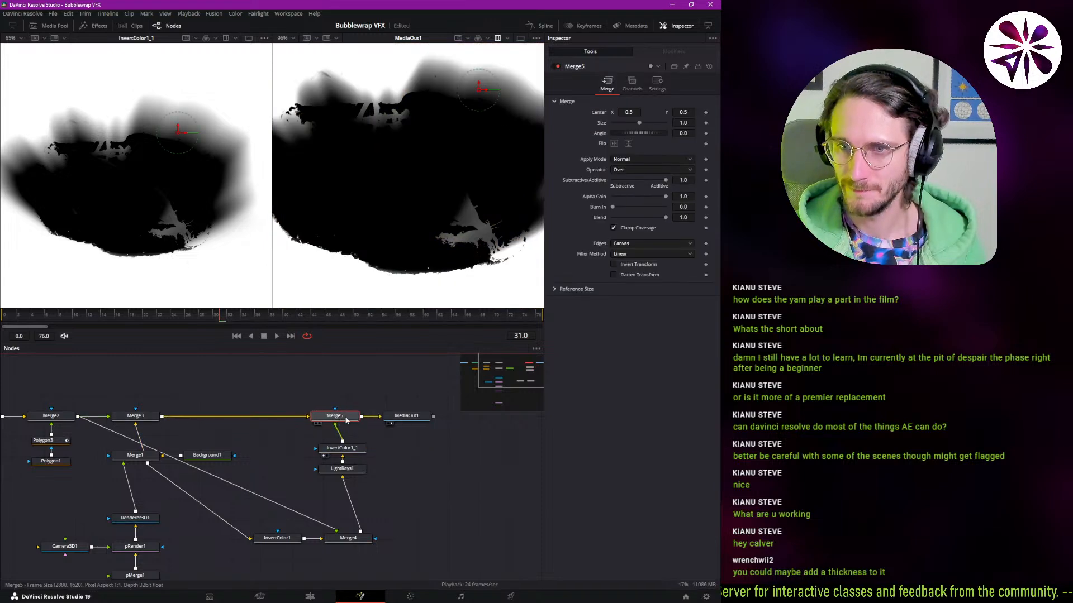
{"action": "left_click", "coordinate": [629, 161]}
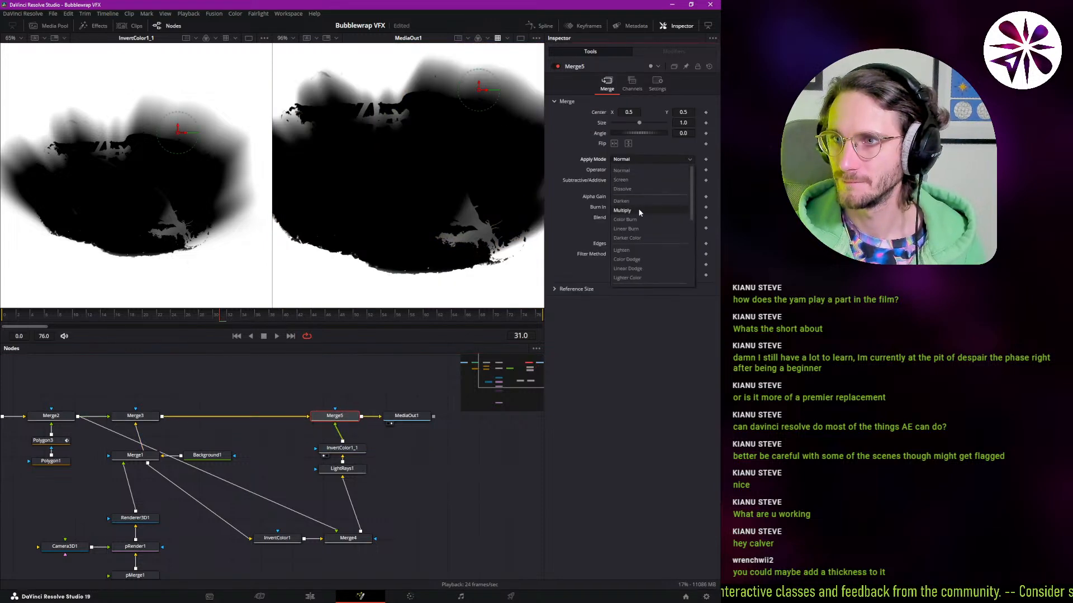
{"action": "left_click", "coordinate": [640, 212]}
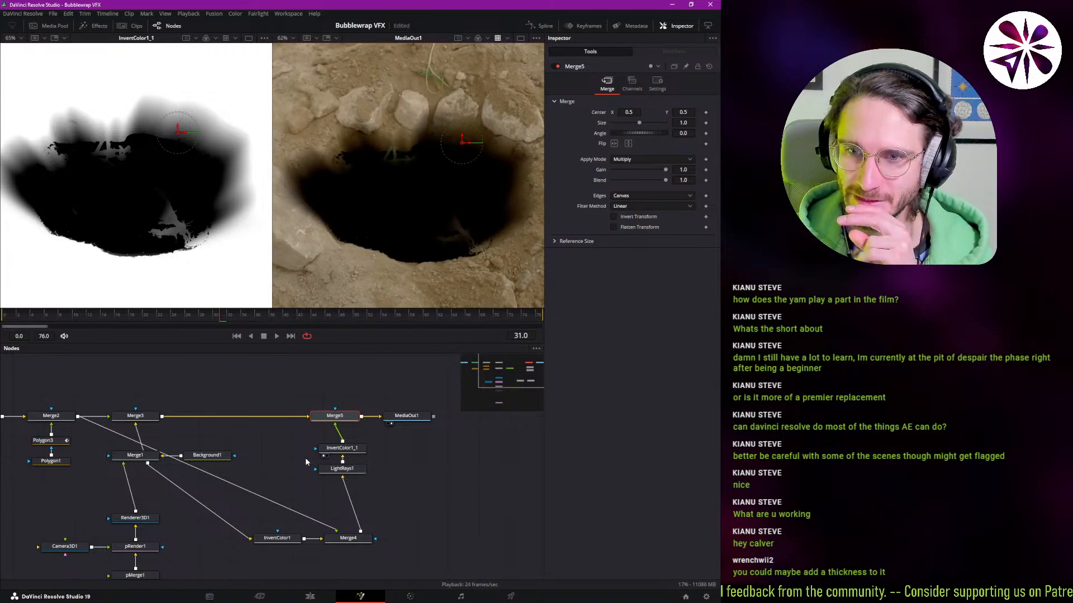
- Tidy the graph by stacking the light-ray branch vertically under Merge5 with InvertColor1 lowest, and space MediaOut1 farther from Merge5
{"action": "scroll", "coordinate": [273, 467], "scroll_direction": "down", "scroll_amount": 1}
{"action": "left_click", "coordinate": [276, 518]}
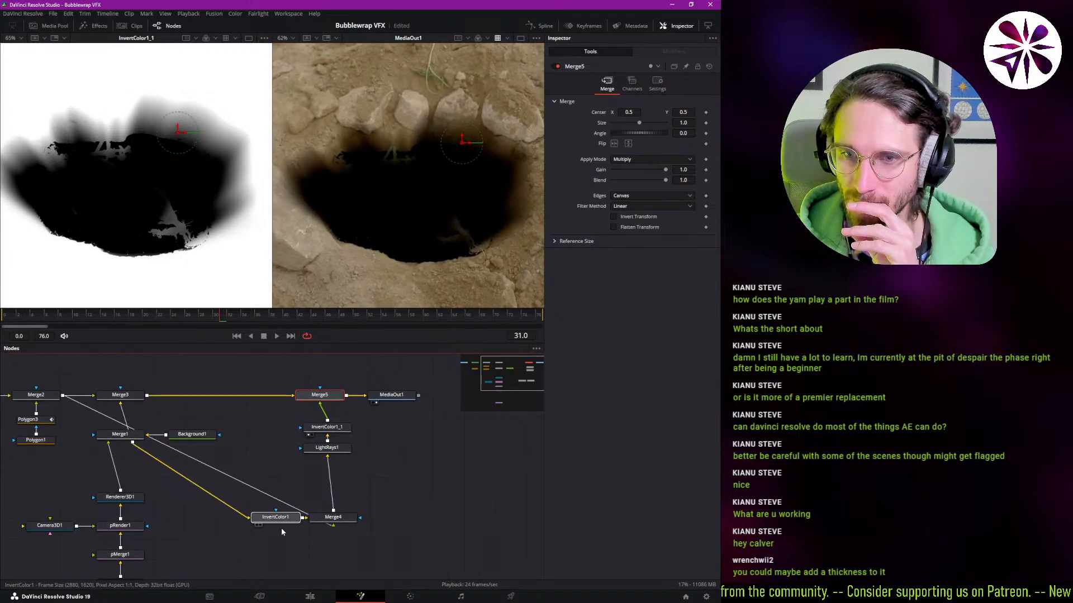
{"action": "left_click_drag", "start_coordinate": [278, 520], "coordinate": [331, 508]}
{"action": "left_click_drag", "start_coordinate": [293, 415], "coordinate": [356, 539]}
{"action": "left_click_drag", "start_coordinate": [340, 430], "coordinate": [333, 430]}
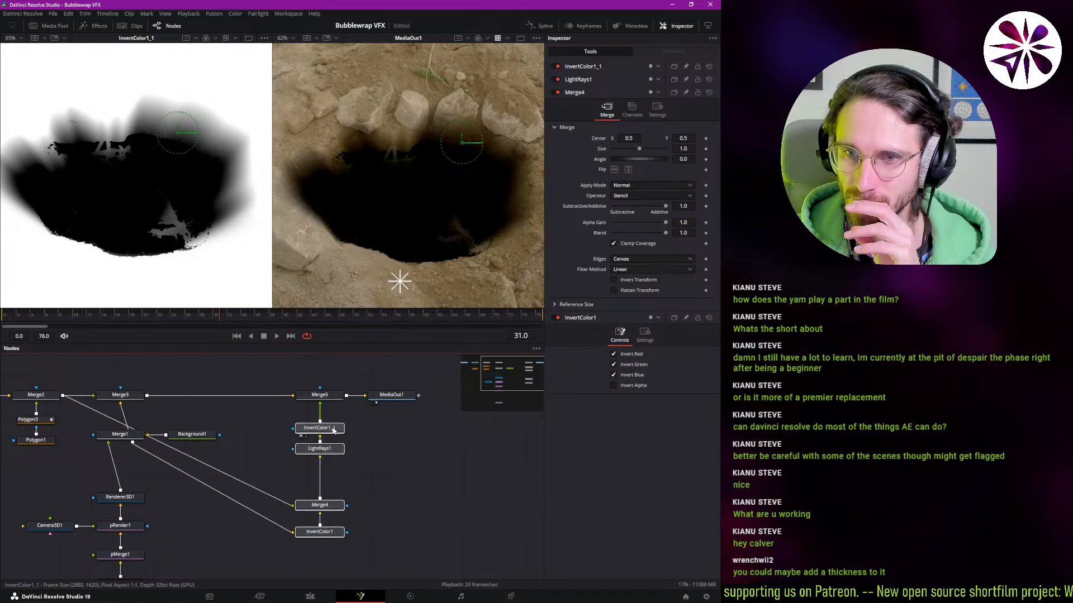
{"action": "left_click_drag", "start_coordinate": [393, 396], "coordinate": [497, 400]}
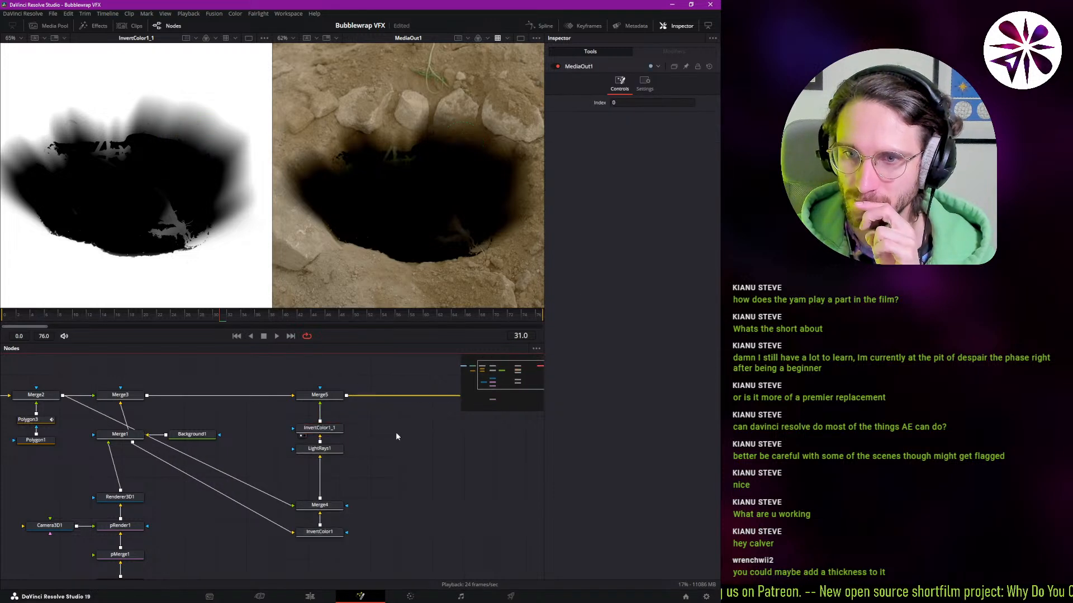
{"action": "left_click_drag", "start_coordinate": [396, 434], "coordinate": [374, 427]}
{"action": "left_click_drag", "start_coordinate": [334, 487], "coordinate": [311, 530]}
{"action": "left_click_drag", "start_coordinate": [311, 445], "coordinate": [307, 496]}
- Show LightRays1 in the first viewer, set its Length and Soften to 0, and move its source to about X 0.431, Y 0.158
{"action": "key", "text": "1"}
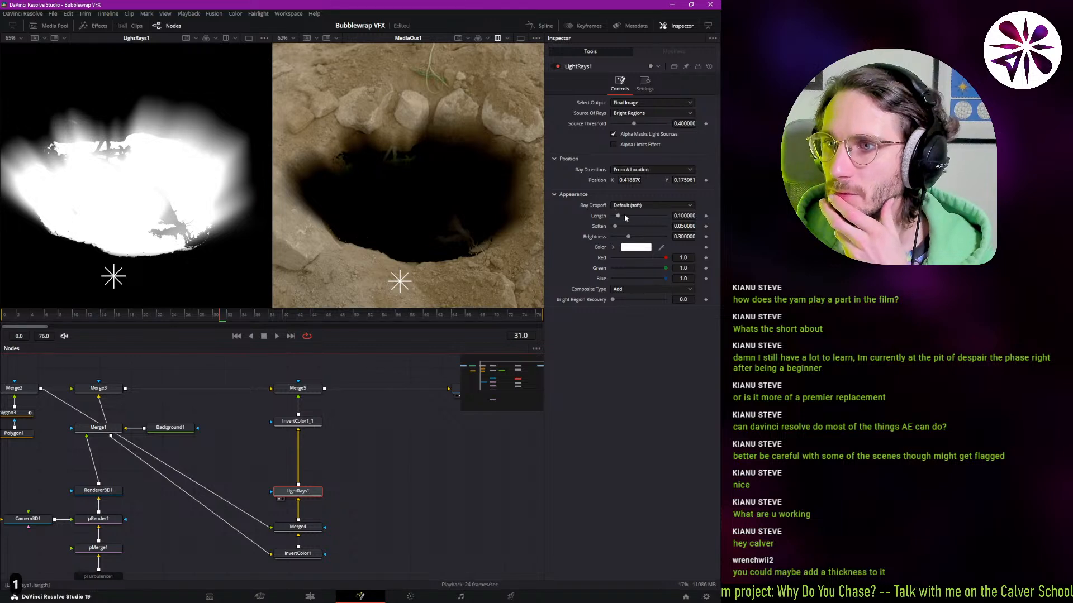
{"action": "mouse_move", "coordinate": [625, 216]}
{"action": "left_mouse_down"}
{"action": "mouse_move", "coordinate": [610, 219]}
{"action": "mouse_move", "coordinate": [621, 226]}
{"action": "left_mouse_up"}
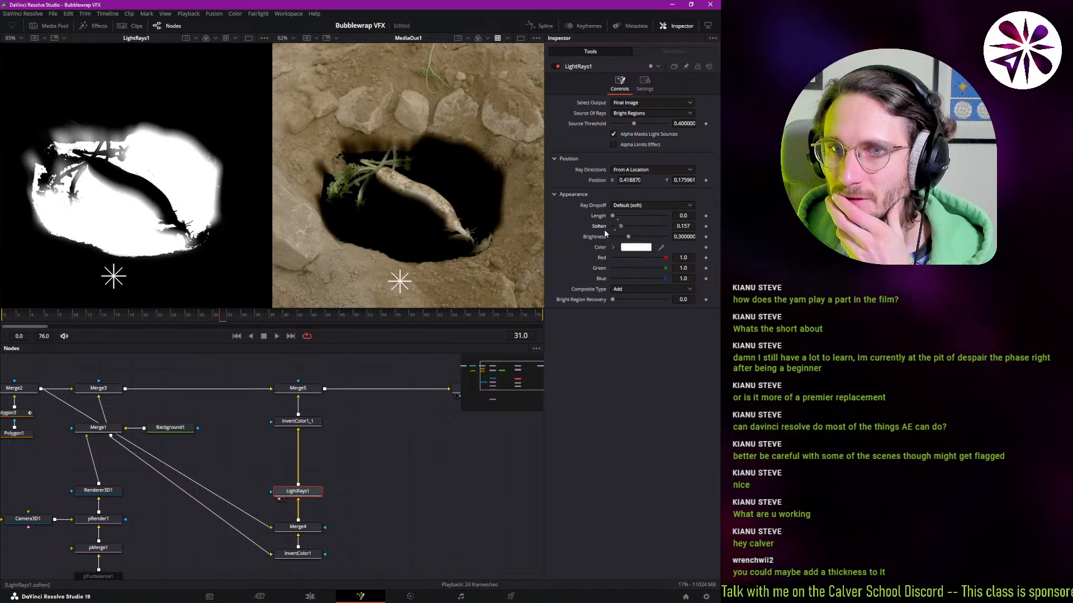
{"action": "left_click_drag", "start_coordinate": [622, 226], "coordinate": [593, 229]}
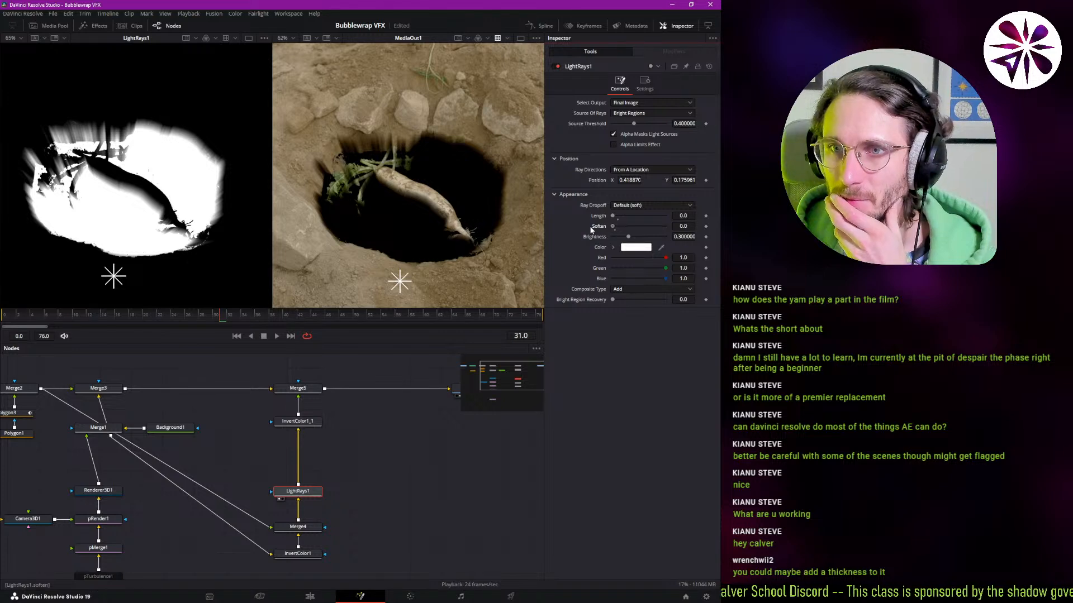
{"action": "mouse_move", "coordinate": [114, 284]}
{"action": "left_mouse_down"}
{"action": "mouse_move", "coordinate": [119, 295]}
{"action": "mouse_move", "coordinate": [134, 286]}
{"action": "mouse_move", "coordinate": [119, 283]}
{"action": "left_mouse_up"}
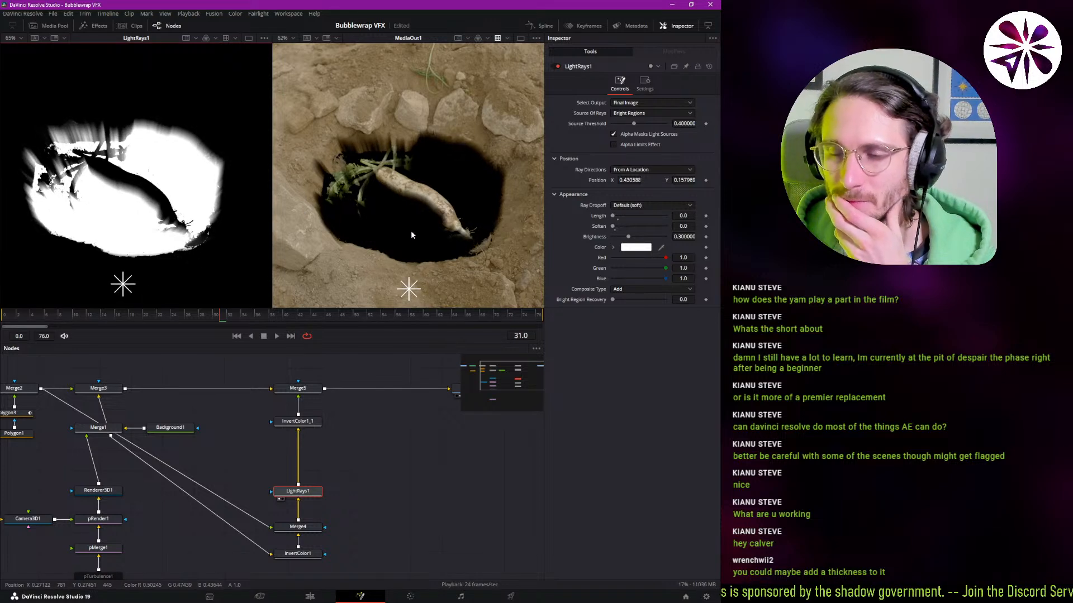
- Set the LightRays1 Composite Type to Screen, testing Bright Region Recovery and Alpha Limits Effect without keeping them
{"action": "left_click_drag", "start_coordinate": [613, 301], "coordinate": [636, 301]}
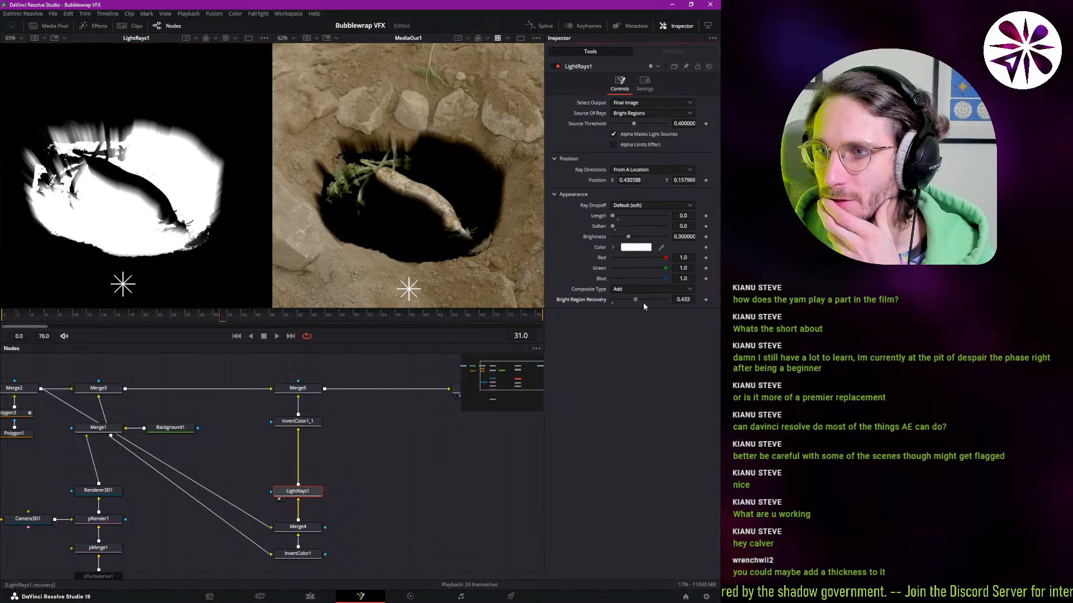
{"action": "left_click", "coordinate": [640, 290]}
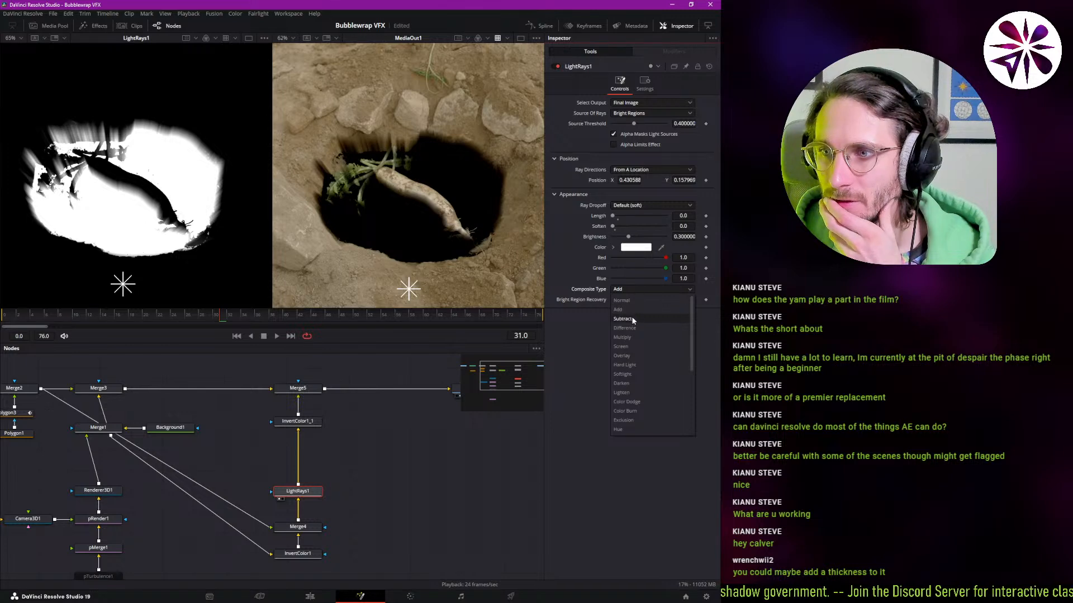
{"action": "left_click", "coordinate": [622, 347]}
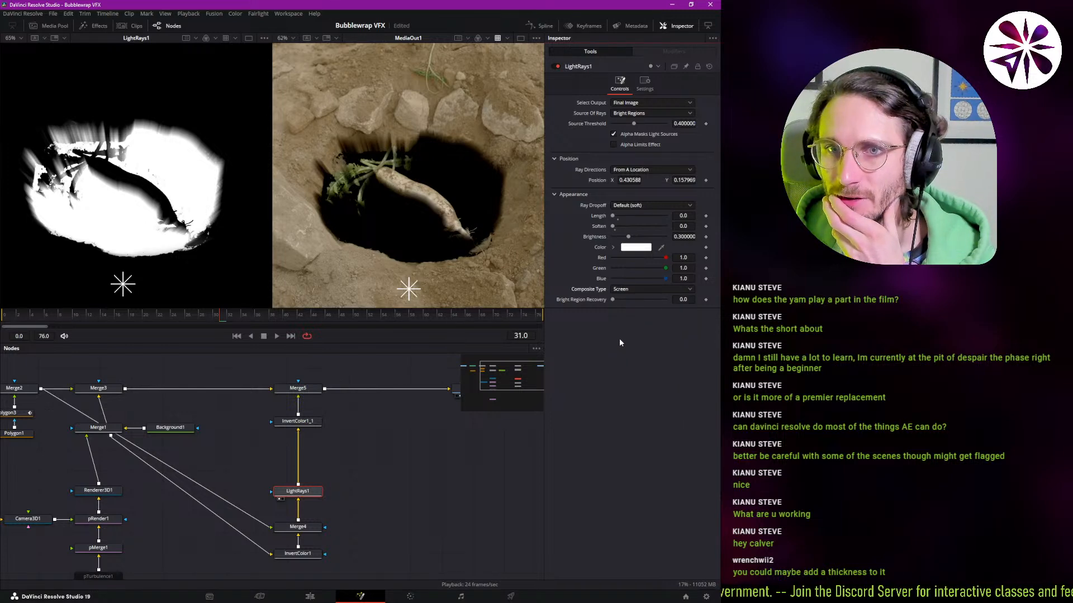
{"action": "left_click", "coordinate": [631, 145]}
{"action": "left_click", "coordinate": [633, 145]}
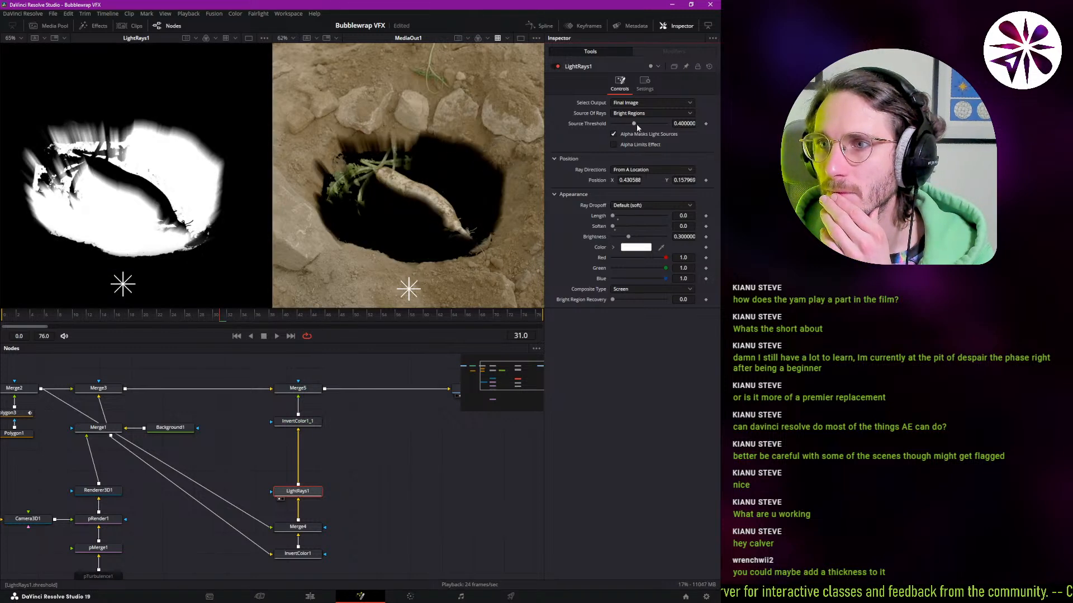
- Set the LightRays1 Source Threshold to 0.937 and its Ray Dropoff to Keep Shape Of Source
{"action": "left_click_drag", "start_coordinate": [612, 126], "coordinate": [663, 135]}
{"action": "key", "text": "ctrl+z"}
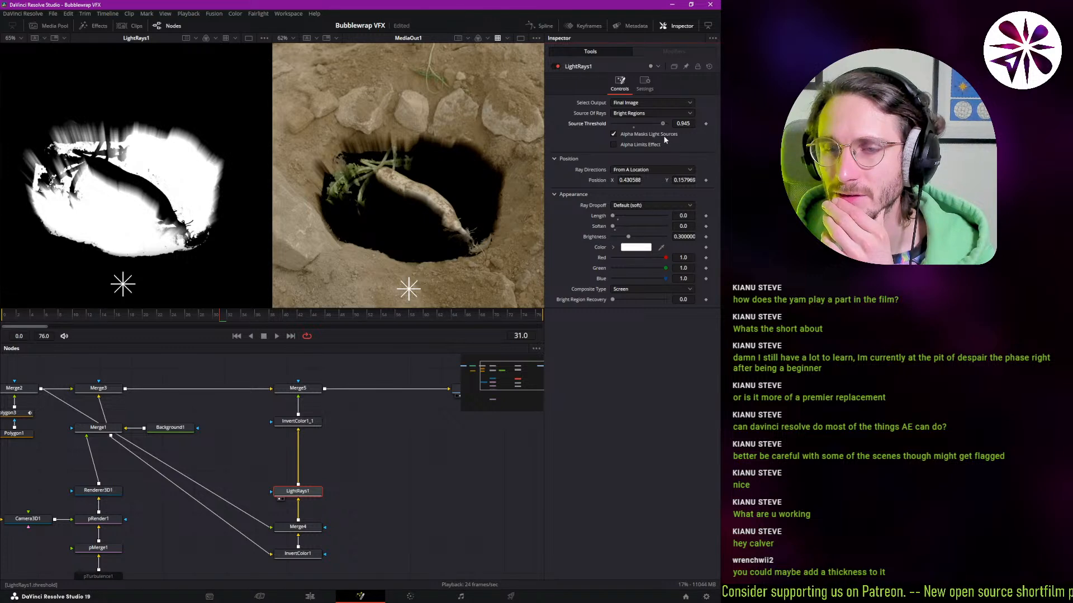
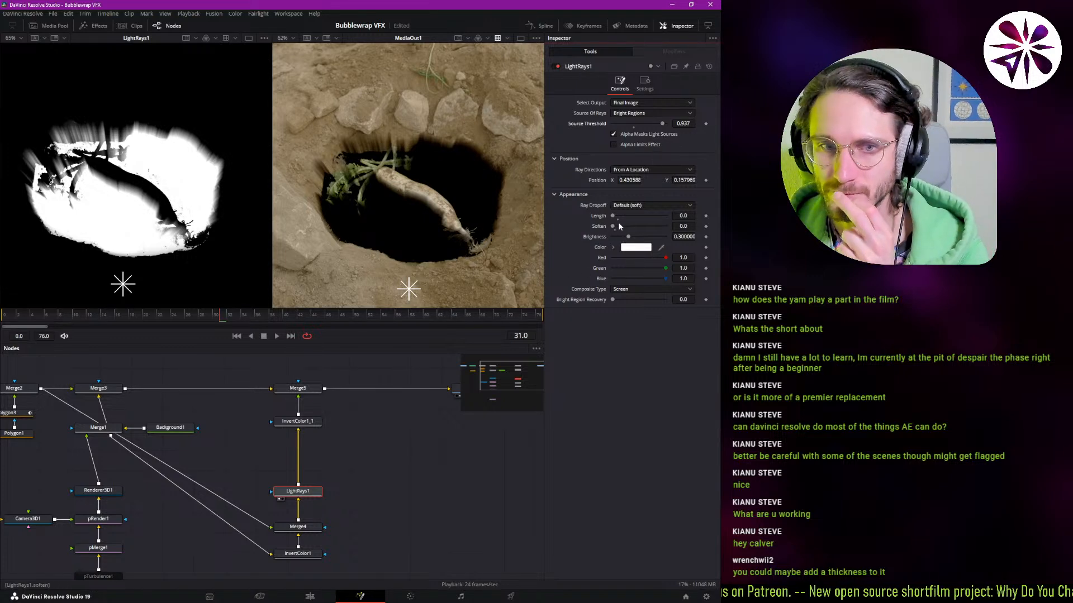
{"action": "left_click", "coordinate": [635, 206]}
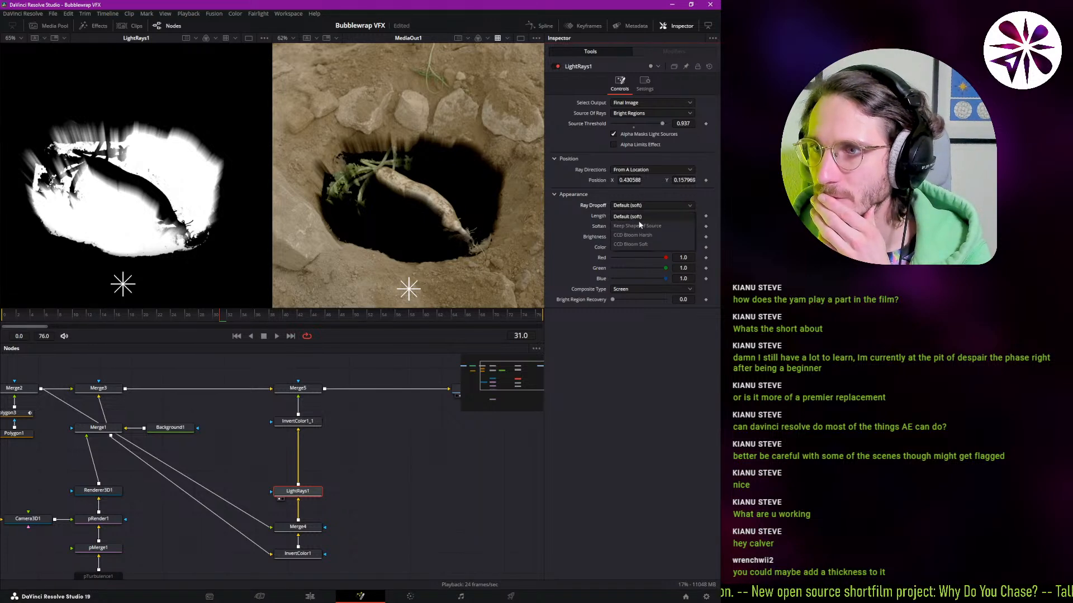
{"action": "left_click", "coordinate": [642, 225]}
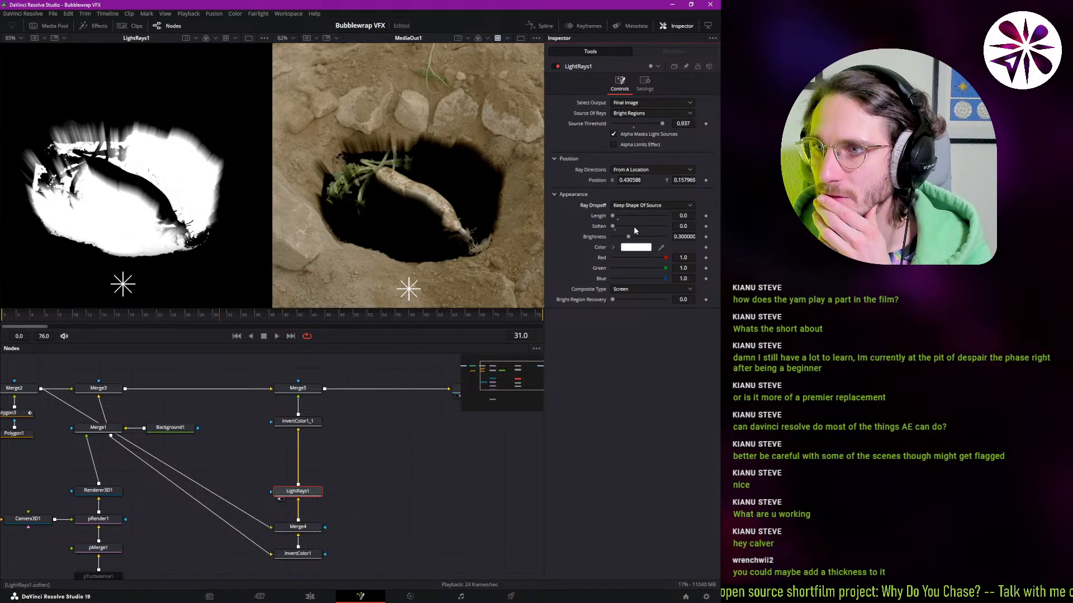
- Set the LightRays1 Ray Dropoff to Default (soft) and its Brightness to 0.134, testing Alpha Limits Effect without keeping it
{"action": "left_click", "coordinate": [642, 217]}
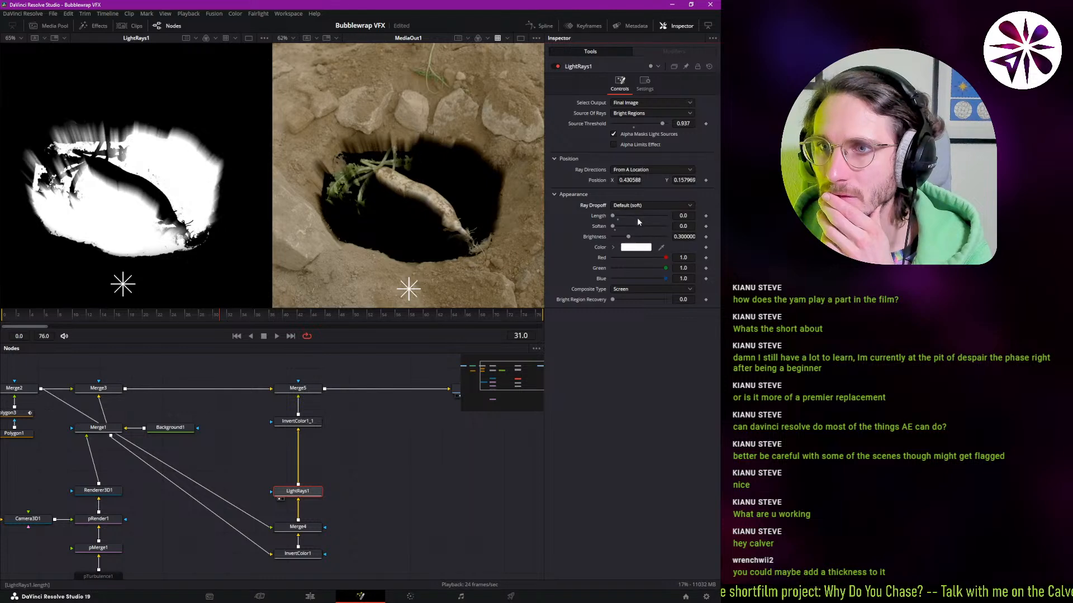
{"action": "left_click_drag", "start_coordinate": [628, 237], "coordinate": [620, 243]}
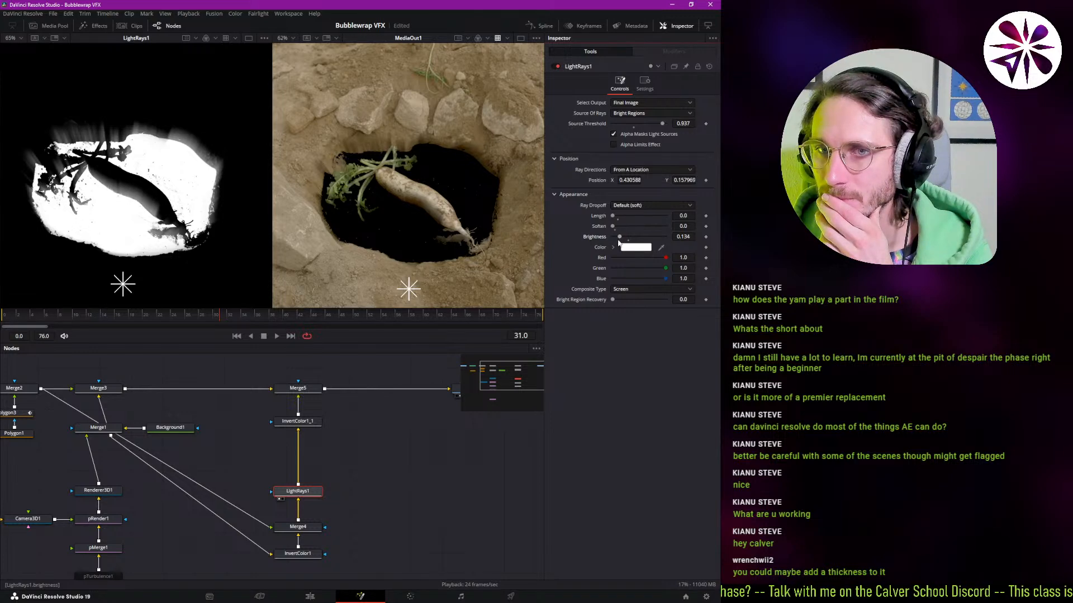
{"action": "left_click", "coordinate": [614, 145]}
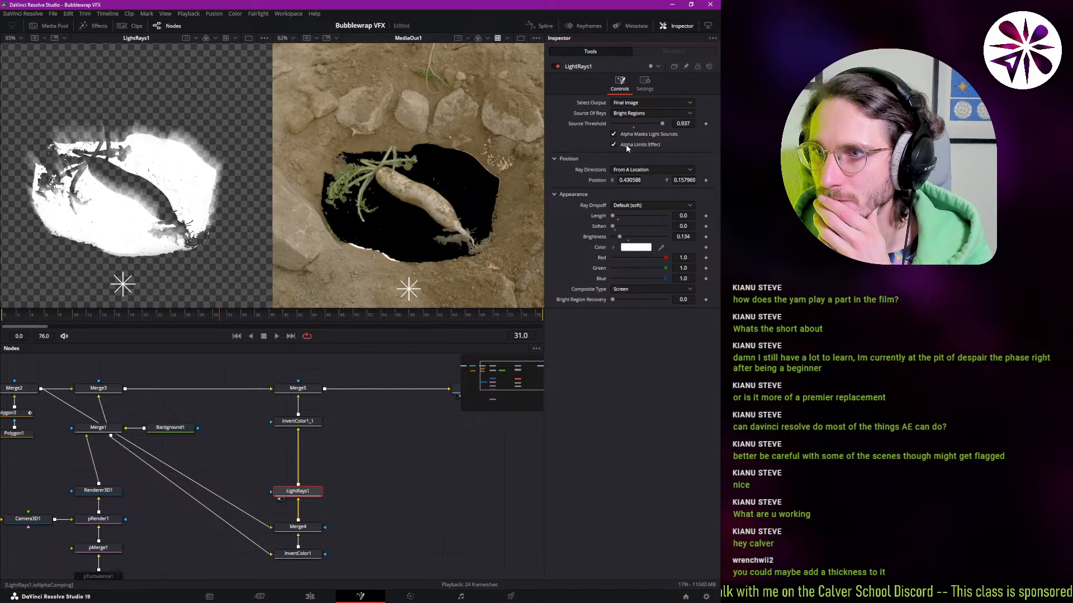
{"action": "left_click", "coordinate": [630, 147]}
- Set the LightRays1 Composite Type to Normal, and return Length and Soften to 0 after trying small values
{"action": "left_click", "coordinate": [646, 290]}
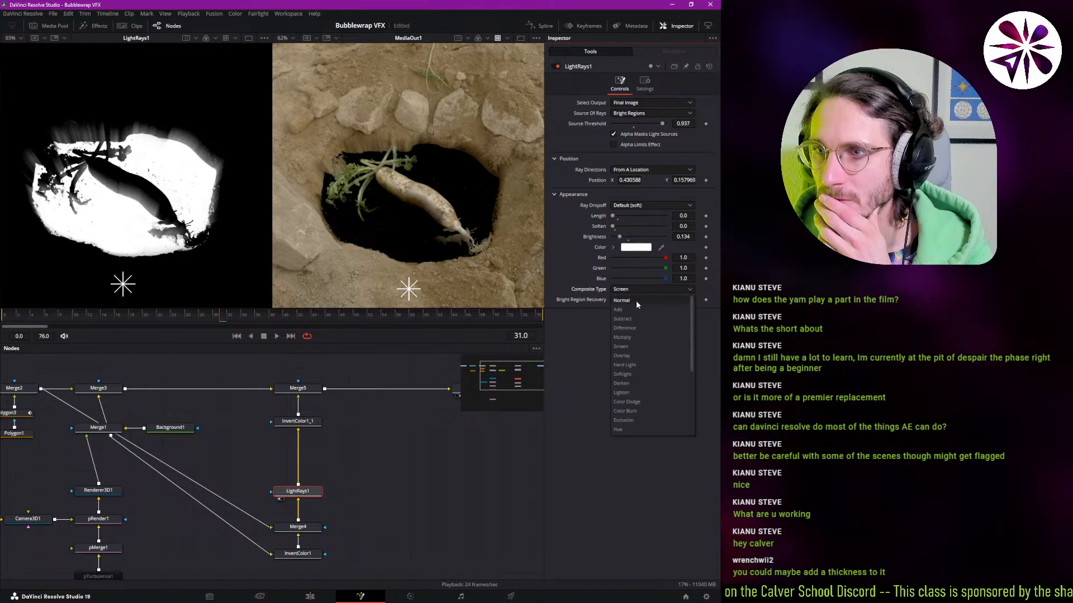
{"action": "left_click", "coordinate": [631, 300]}
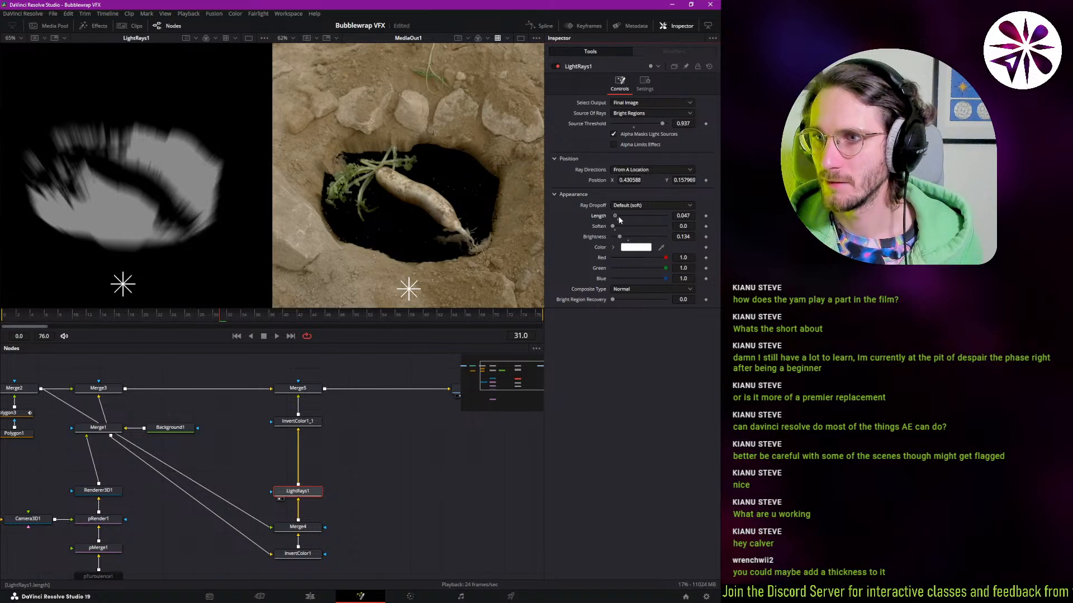
{"action": "mouse_move", "coordinate": [618, 218]}
{"action": "left_mouse_down"}
{"action": "mouse_move", "coordinate": [634, 217]}
{"action": "mouse_move", "coordinate": [612, 221]}
{"action": "left_mouse_up"}
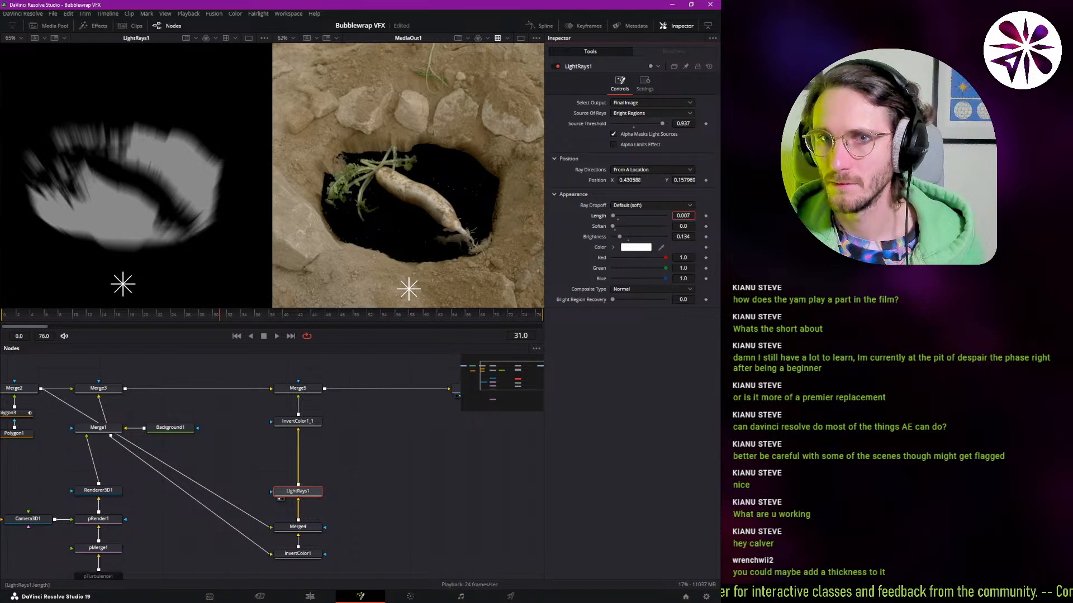
{"action": "mouse_move", "coordinate": [683, 215]}
{"action": "left_mouse_down"}
{"action": "mouse_move", "coordinate": [692, 215]}
{"action": "mouse_move", "coordinate": [675, 226]}
{"action": "left_mouse_up"}
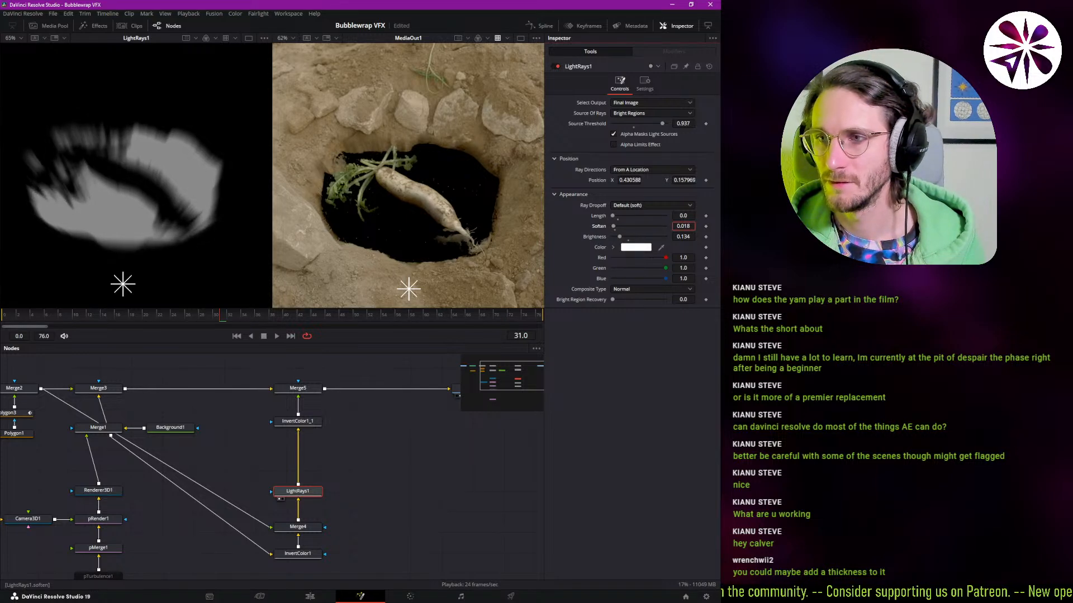
{"action": "left_click_drag", "start_coordinate": [682, 226], "coordinate": [675, 226]}
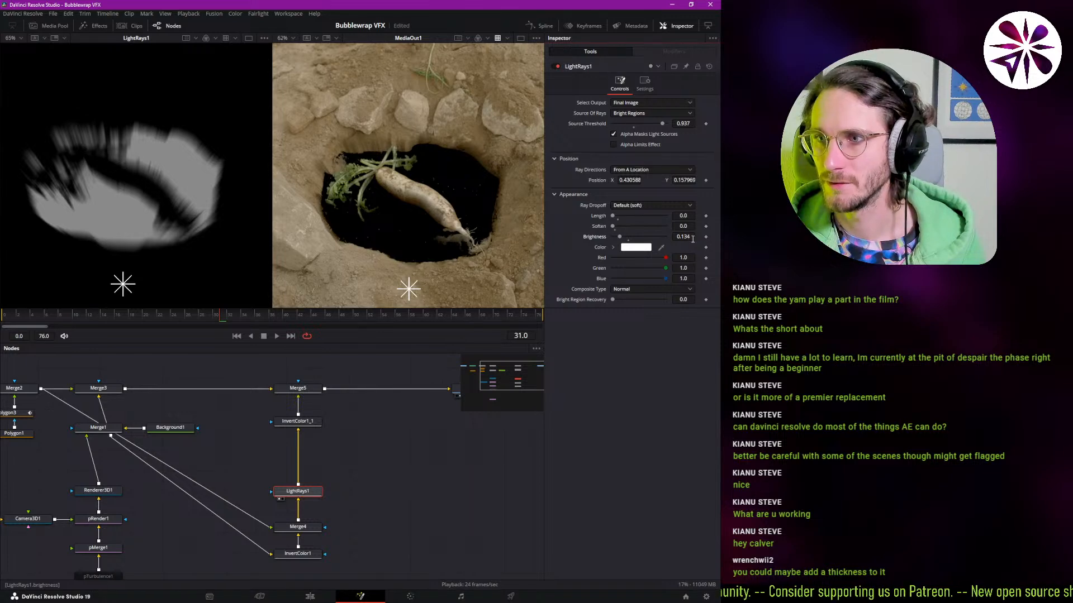
- Set the LightRays1 brightness to 0.236 and its Bright Region Recovery to 1.0
{"action": "left_click_drag", "start_coordinate": [682, 239], "coordinate": [704, 240]}
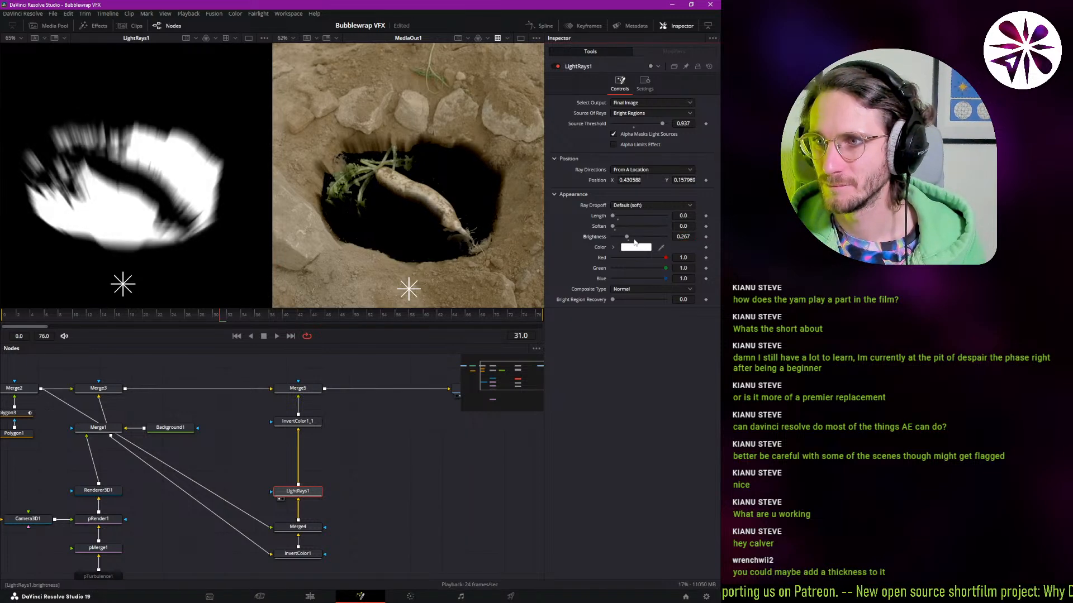
{"action": "left_click_drag", "start_coordinate": [627, 237], "coordinate": [626, 238]}
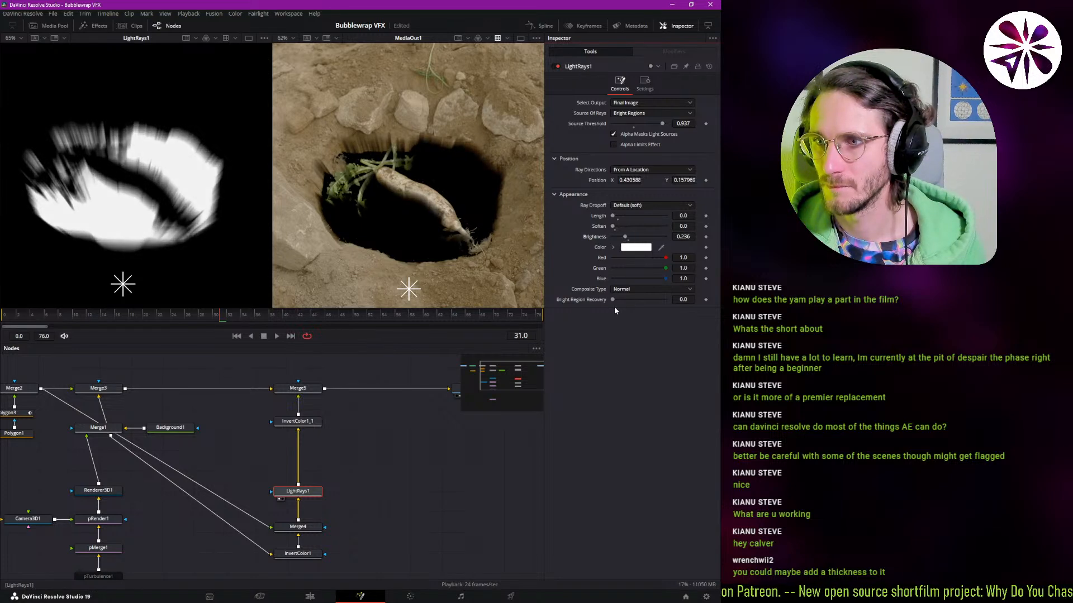
{"action": "left_click_drag", "start_coordinate": [619, 300], "coordinate": [717, 310]}
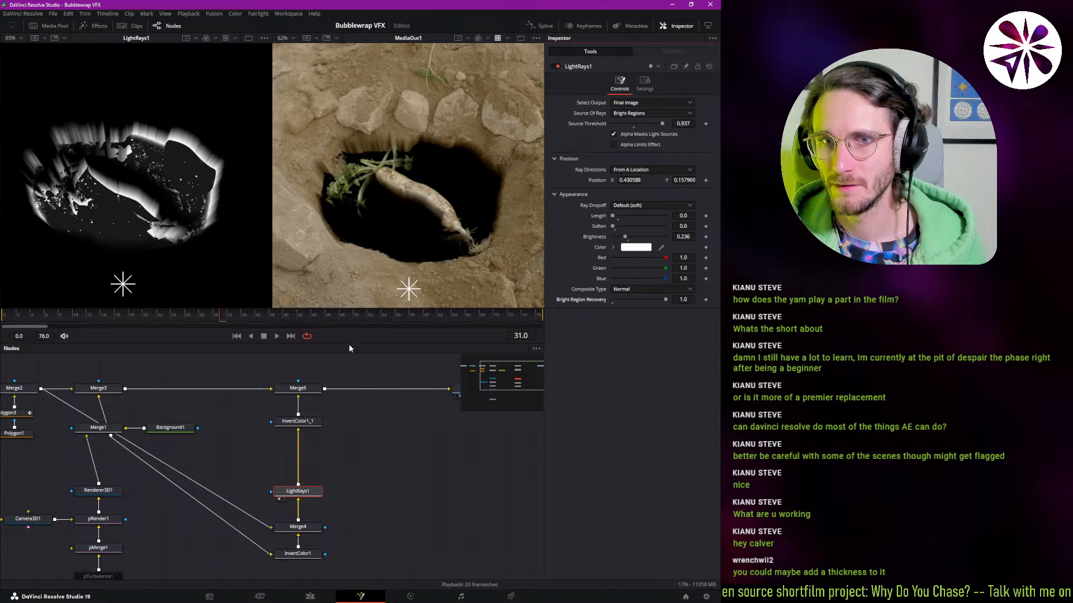
- View the InvertColor1_1 output and try toggling its Invert Alpha option
{"action": "left_click", "coordinate": [310, 422]}
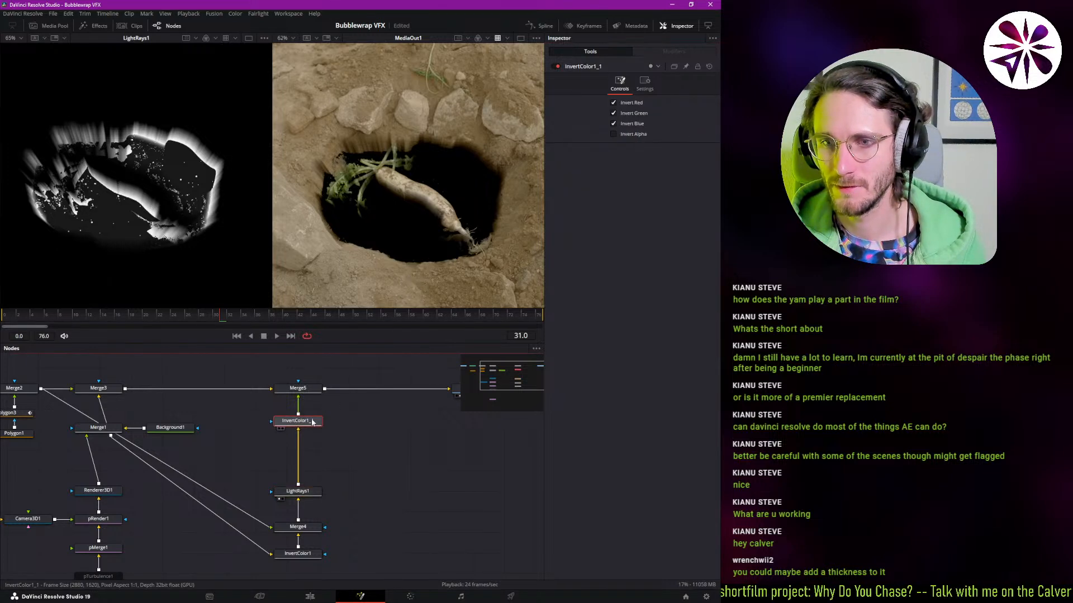
{"action": "key", "text": "1"}
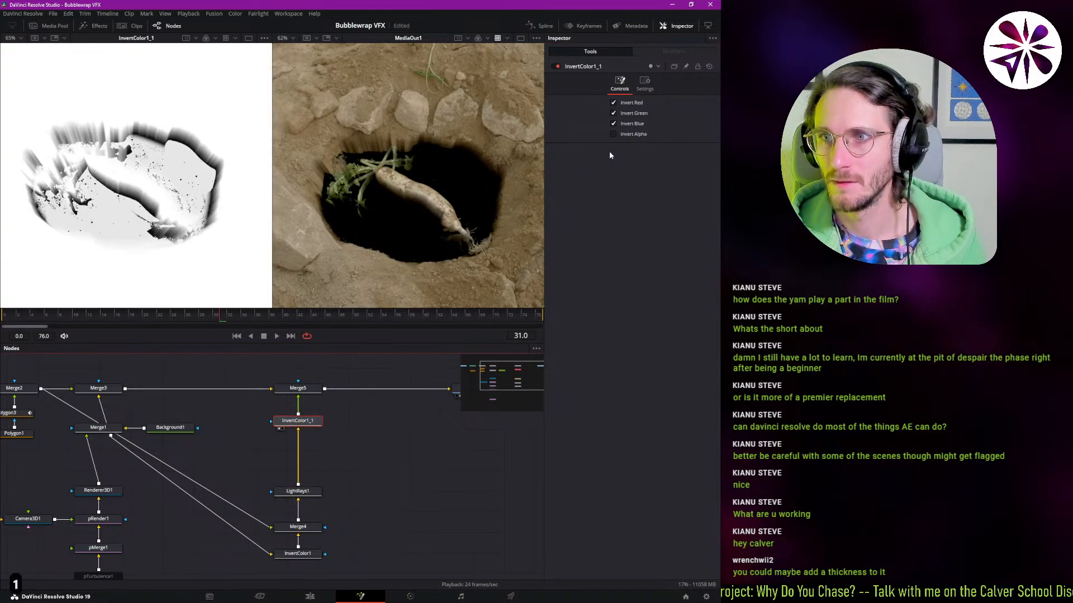
{"action": "left_click", "coordinate": [621, 135]}
{"action": "left_click", "coordinate": [622, 134]}
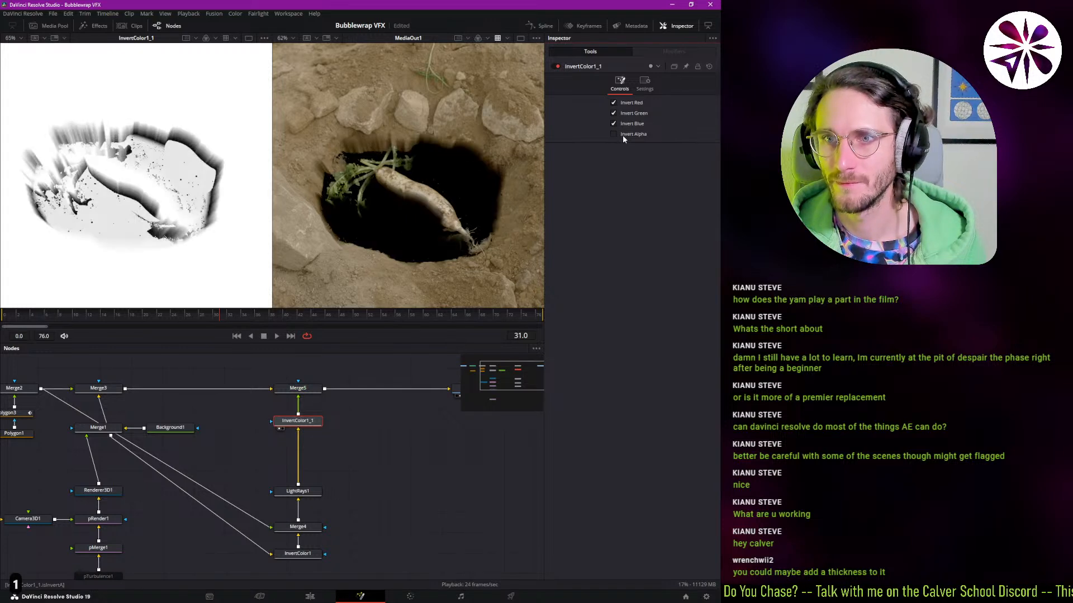
{"action": "left_click", "coordinate": [625, 134]}
{"action": "left_click", "coordinate": [625, 135]}
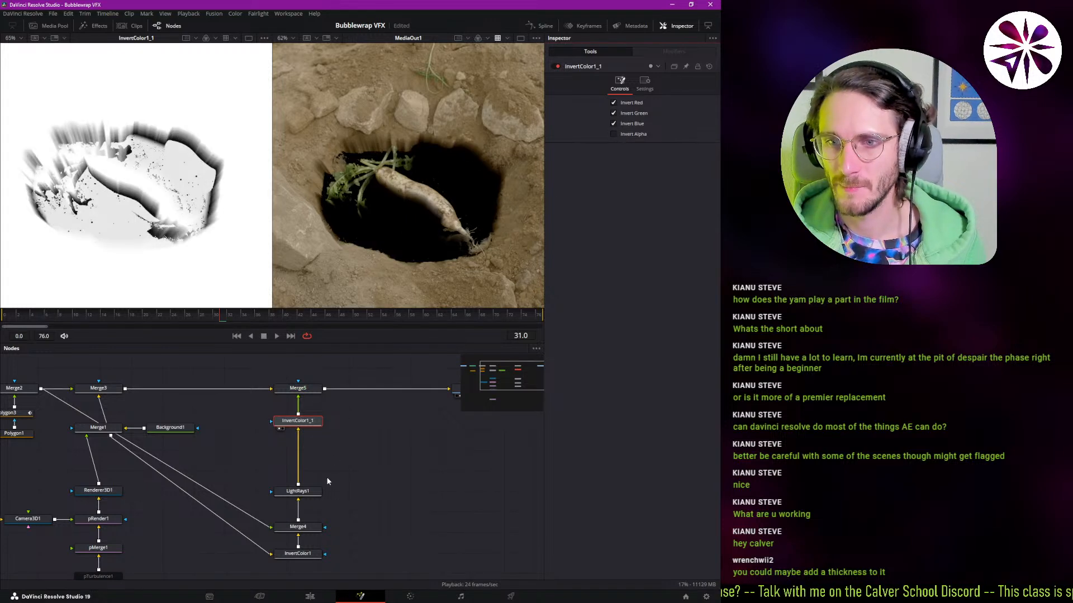
- Try other Bright Region Recovery values on LightRays1 and inspect the neighbouring nodes of its branch
{"action": "left_click", "coordinate": [304, 492]}
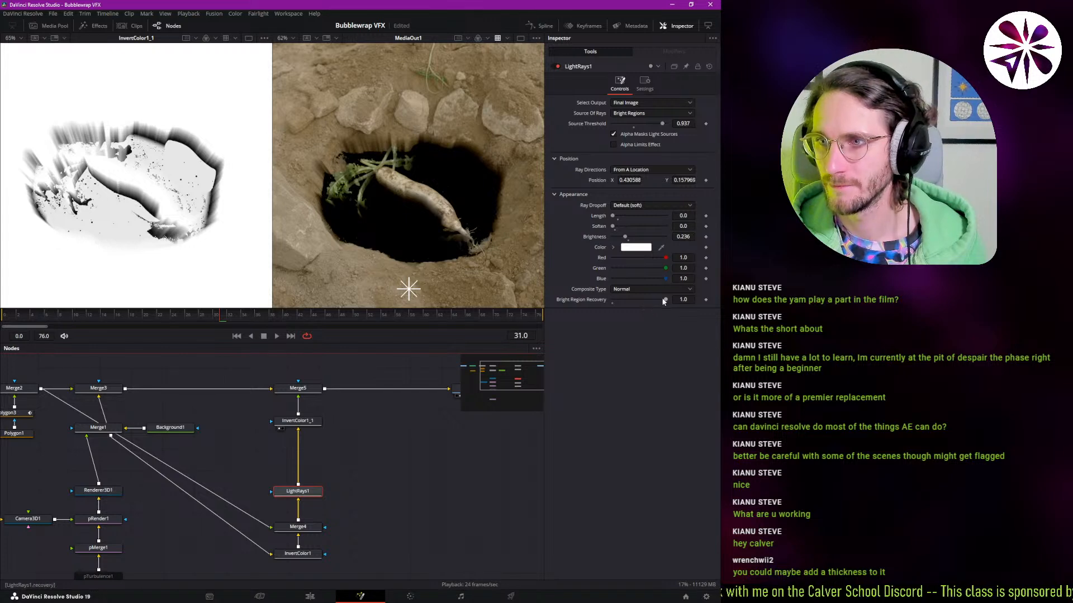
{"action": "left_click_drag", "start_coordinate": [664, 299], "coordinate": [721, 323]}
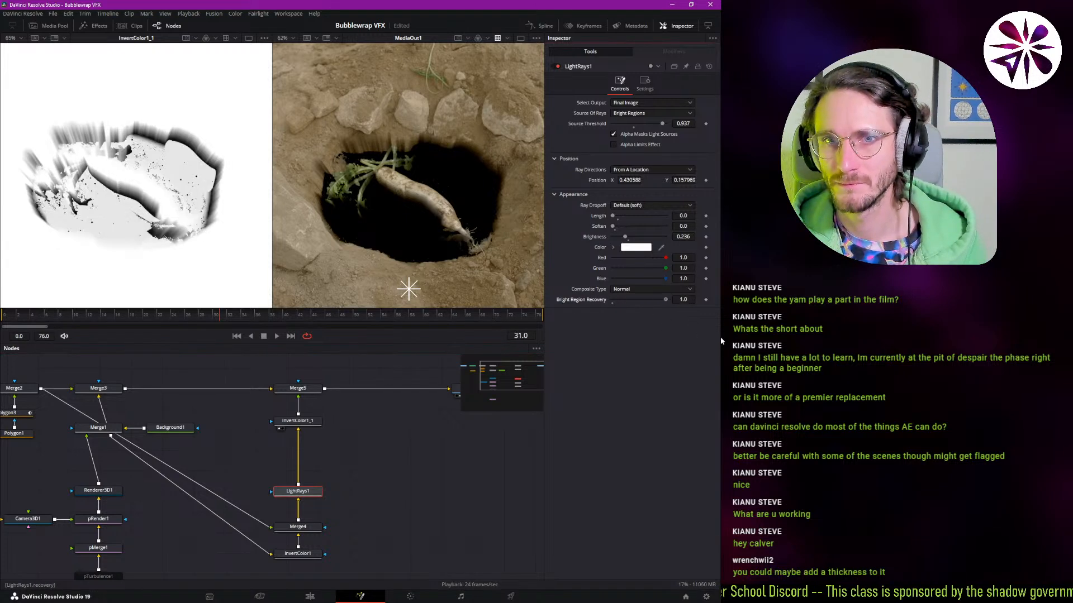
{"action": "left_click", "coordinate": [361, 449]}
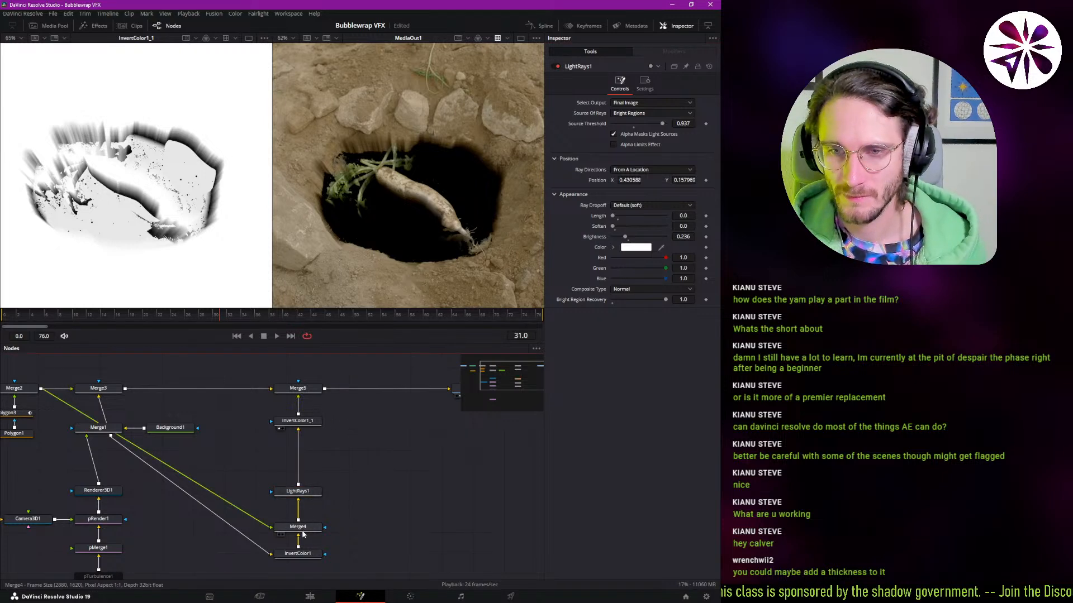
{"action": "left_click", "coordinate": [302, 421]}
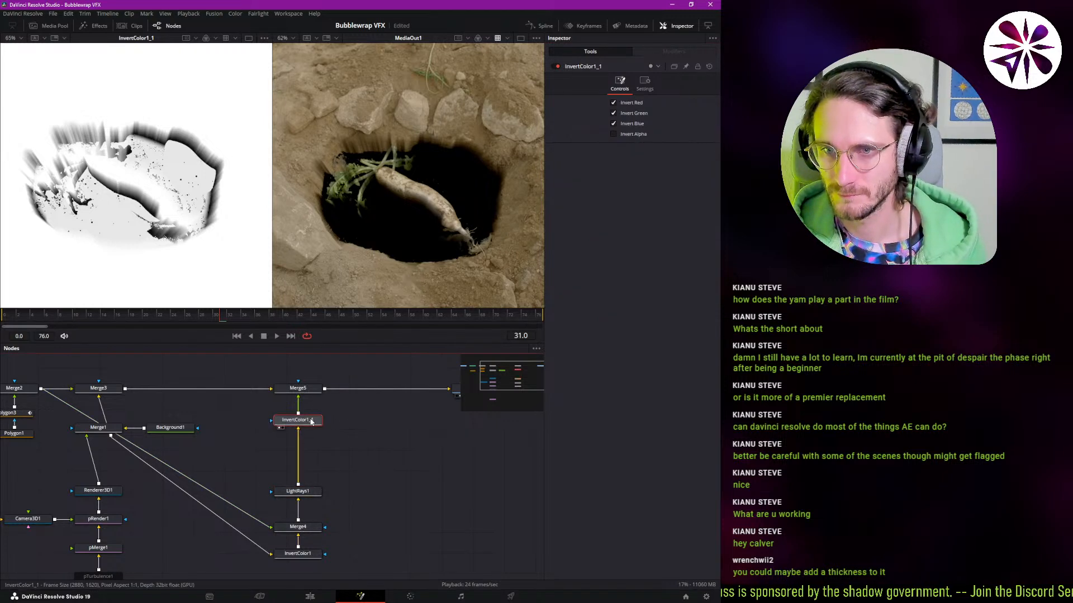
{"action": "left_click", "coordinate": [311, 530]}
{"action": "left_click", "coordinate": [298, 492]}
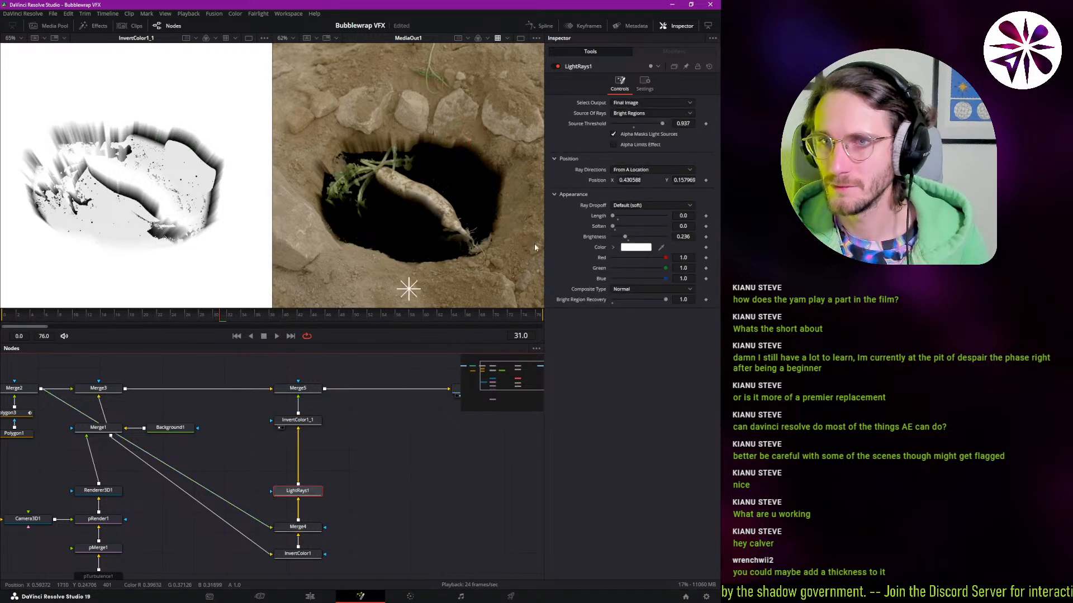
- Add a FastNoise node and place it in the free space beside the LightRays1 branch
{"action": "left_click", "coordinate": [259, 452]}
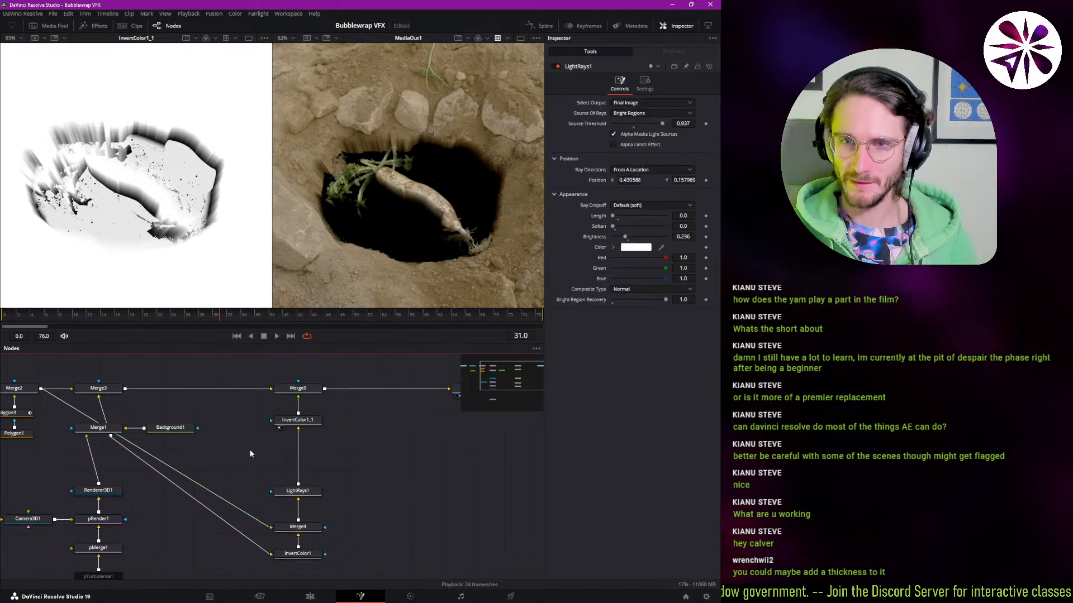
{"action": "key", "text": "ctrl+space"}
{"action": "type", "text": "inver"}
{"action": "key", "text": "BackSpace"}
{"action": "key", "text": "BackSpace"}
{"action": "key", "text": "BackSpace"}
{"action": "key", "text": "BackSpace"}
{"action": "key", "text": "BackSpace"}
{"action": "type", "text": "noise"}
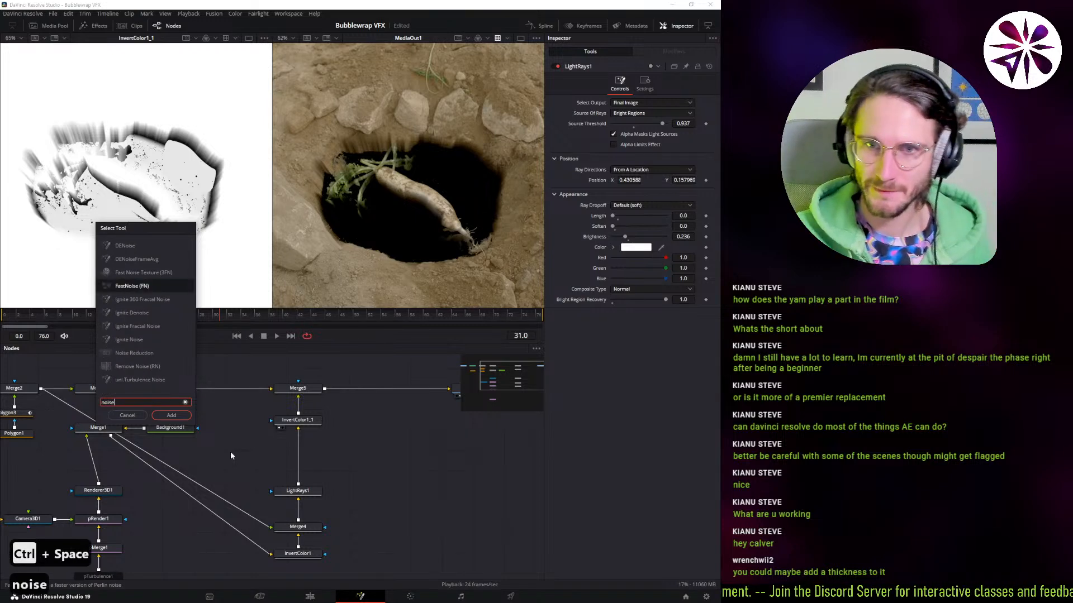
{"action": "key", "text": "Return"}
{"action": "left_click_drag", "start_coordinate": [263, 454], "coordinate": [386, 505]}
- Make room between LightRays1 and Merge4 and merge the FastNoise node into the connection between them
{"action": "left_click_drag", "start_coordinate": [301, 490], "coordinate": [302, 462]}
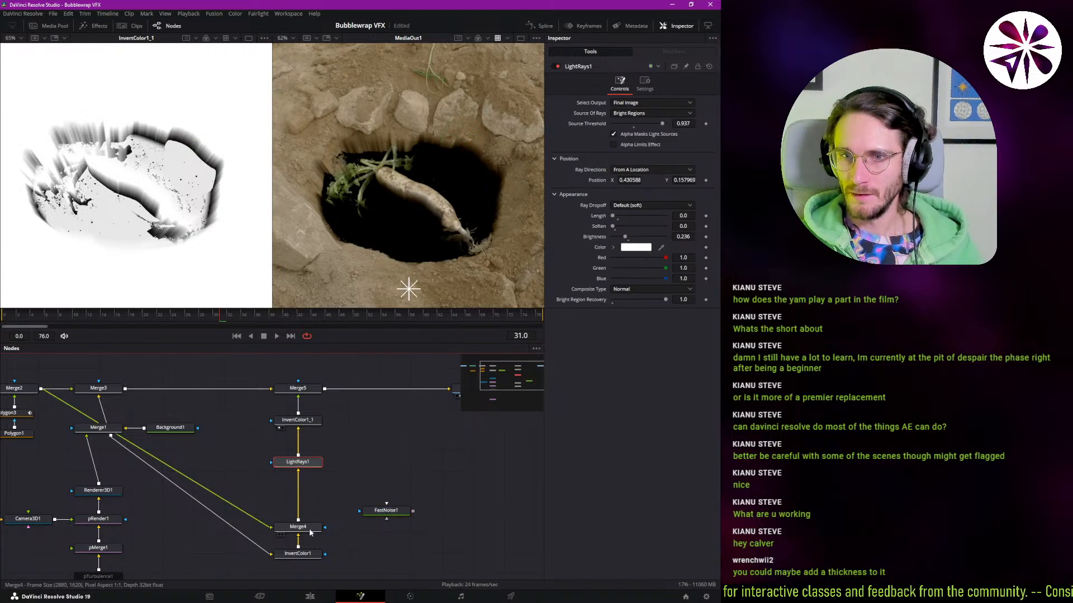
{"action": "left_click_drag", "start_coordinate": [313, 528], "coordinate": [313, 515]}
{"action": "key", "text": "1"}
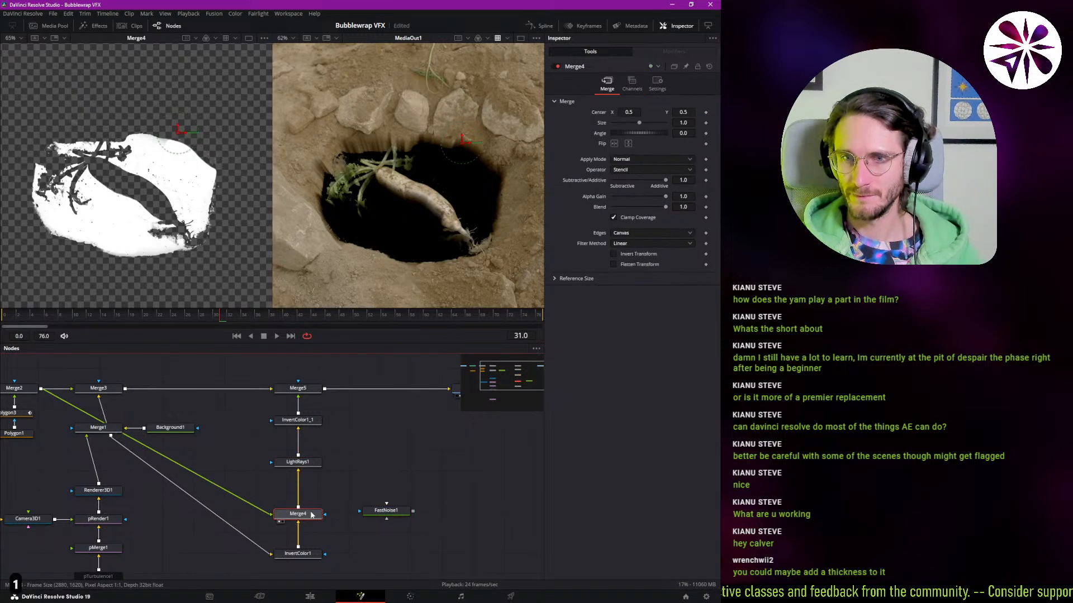
{"action": "left_click_drag", "start_coordinate": [388, 511], "coordinate": [308, 494]}
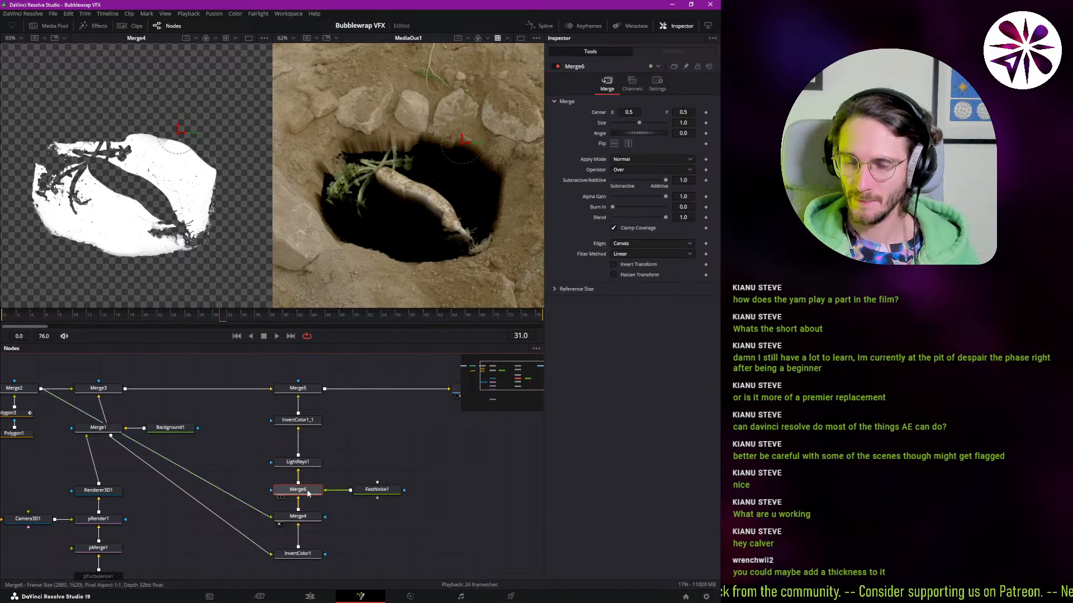
- Set the Merge6 operator to Stencil and view its output in place of Merge4
{"action": "left_click", "coordinate": [629, 170]}
{"action": "left_click", "coordinate": [620, 255]}
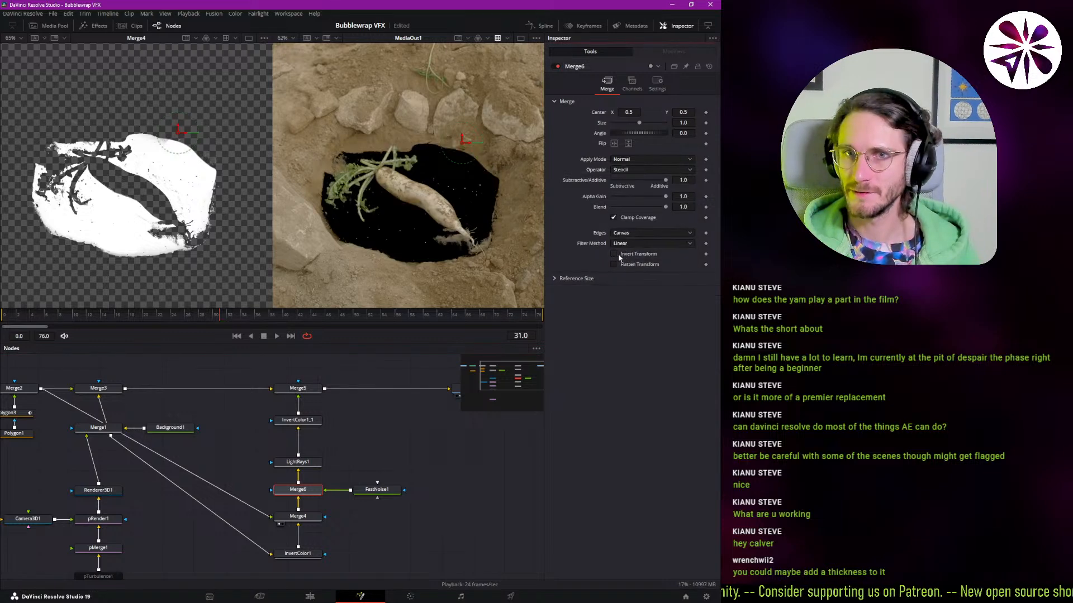
{"action": "key", "text": "1"}
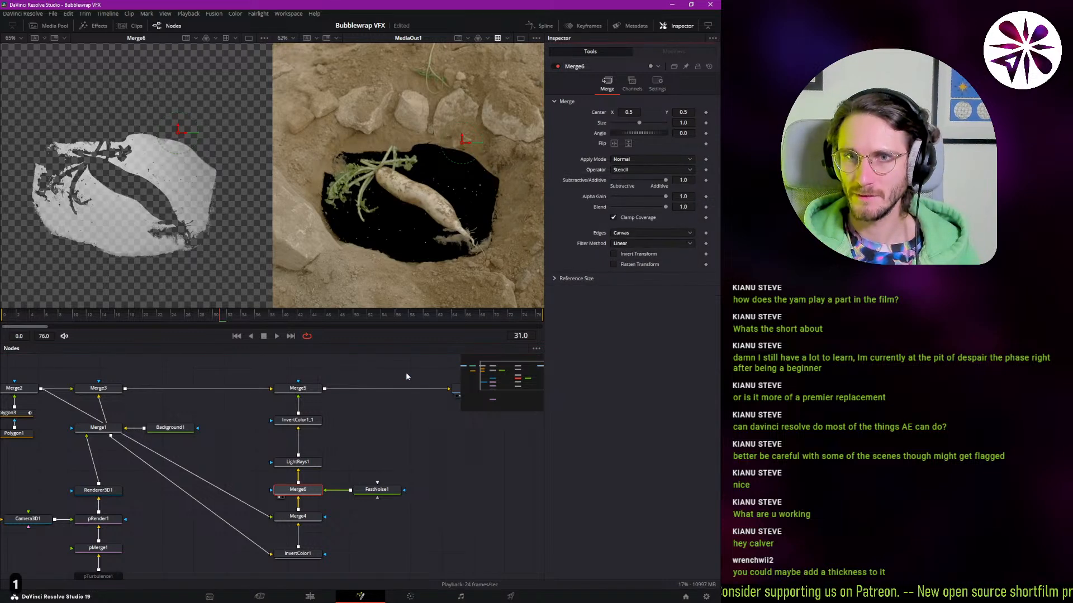
- Set FastNoise1 to contrast 2.9, brightness -0.42 and scale 7.87, and set the LightRays1 source threshold to 0.283
{"action": "left_click", "coordinate": [386, 490]}
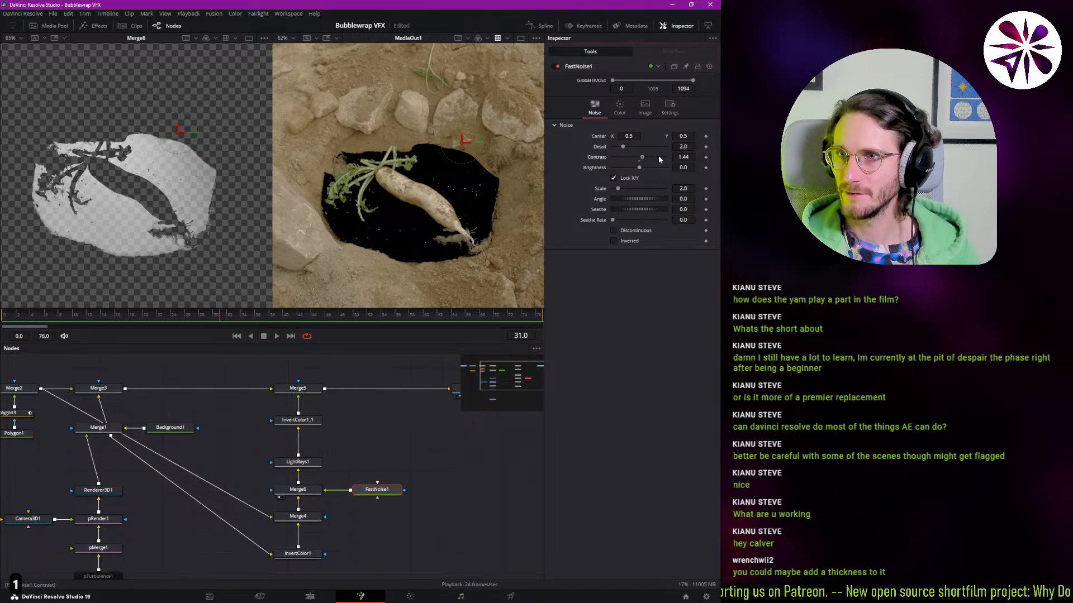
{"action": "mouse_move", "coordinate": [637, 158]}
{"action": "left_mouse_down"}
{"action": "mouse_move", "coordinate": [665, 157]}
{"action": "mouse_move", "coordinate": [628, 166]}
{"action": "mouse_move", "coordinate": [644, 189]}
{"action": "mouse_move", "coordinate": [635, 186]}
{"action": "mouse_move", "coordinate": [657, 161]}
{"action": "mouse_move", "coordinate": [624, 169]}
{"action": "left_mouse_up"}
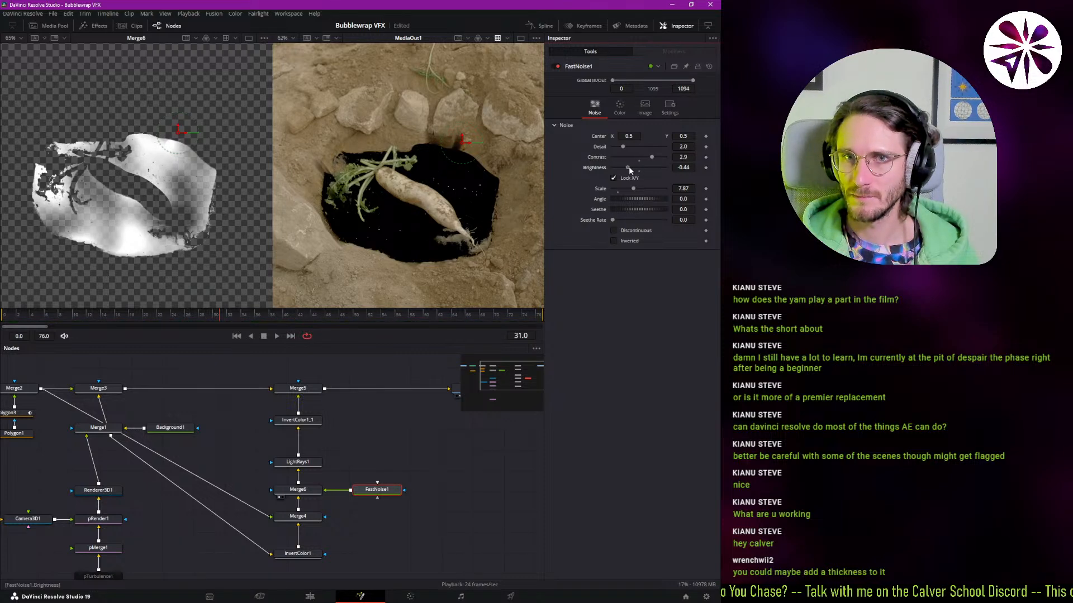
{"action": "left_click", "coordinate": [306, 466]}
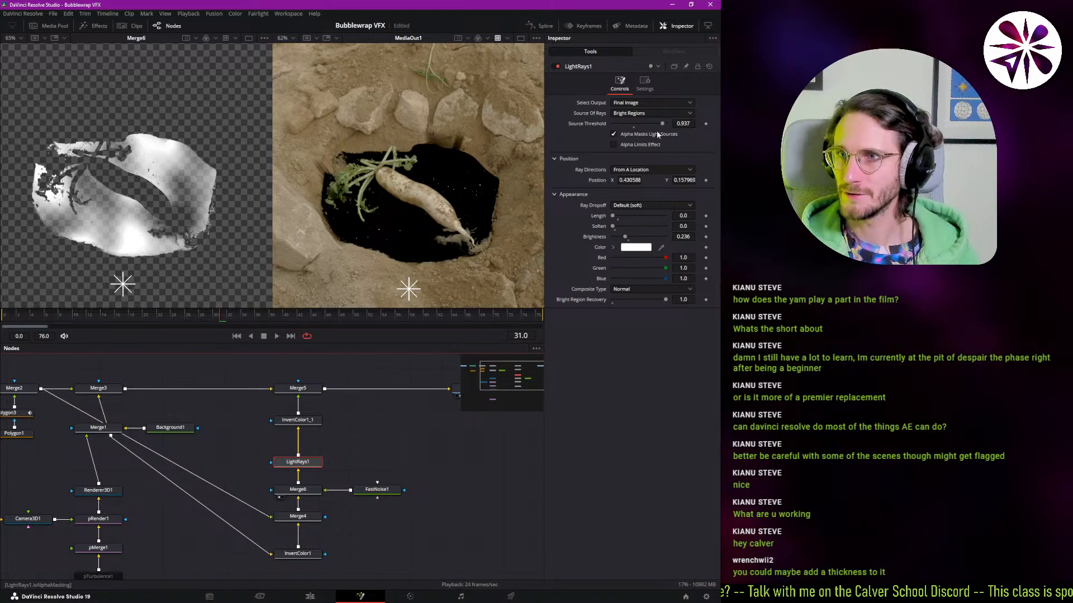
{"action": "left_click_drag", "start_coordinate": [665, 127], "coordinate": [604, 131]}
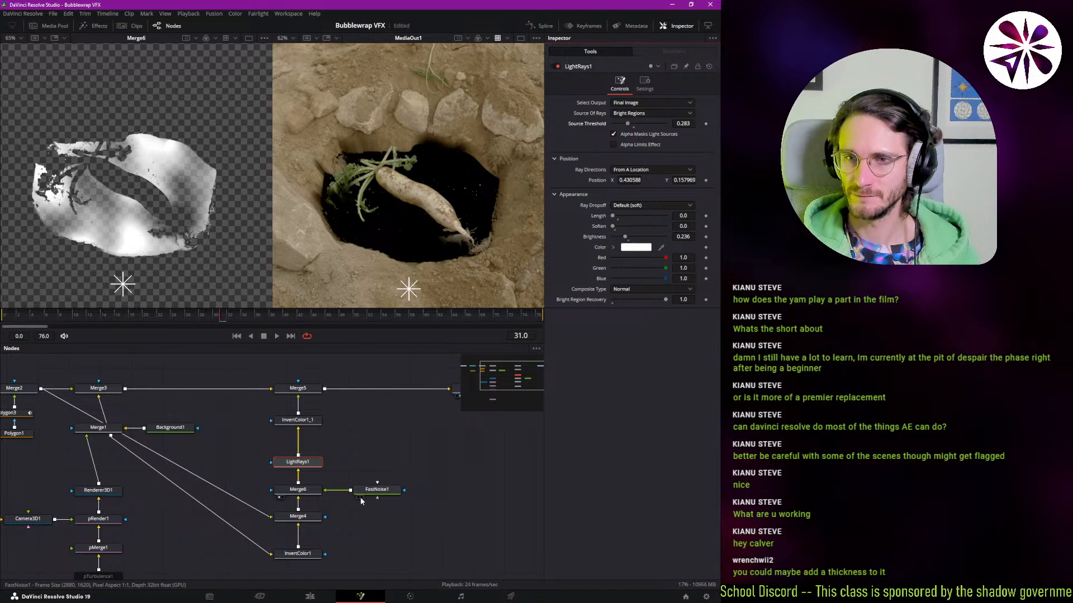
- Set FastNoise1 to contrast 1.13, brightness 0.0, scale 14.02 and seethe rate 0.236, and play back the animated noise
{"action": "left_click", "coordinate": [378, 491]}
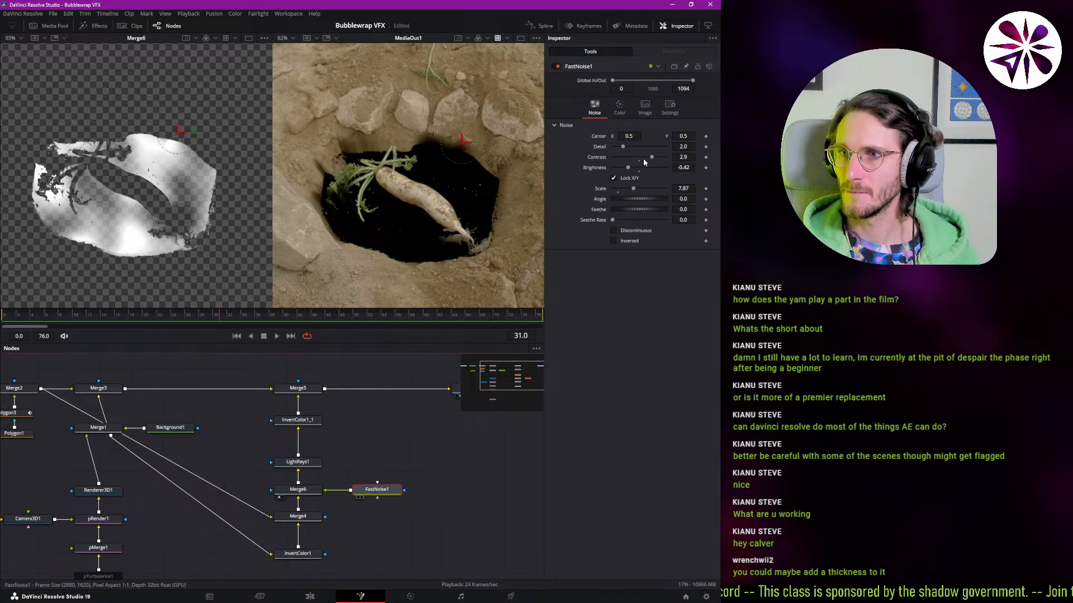
{"action": "left_click_drag", "start_coordinate": [649, 157], "coordinate": [628, 220]}
{"action": "key", "text": "space"}
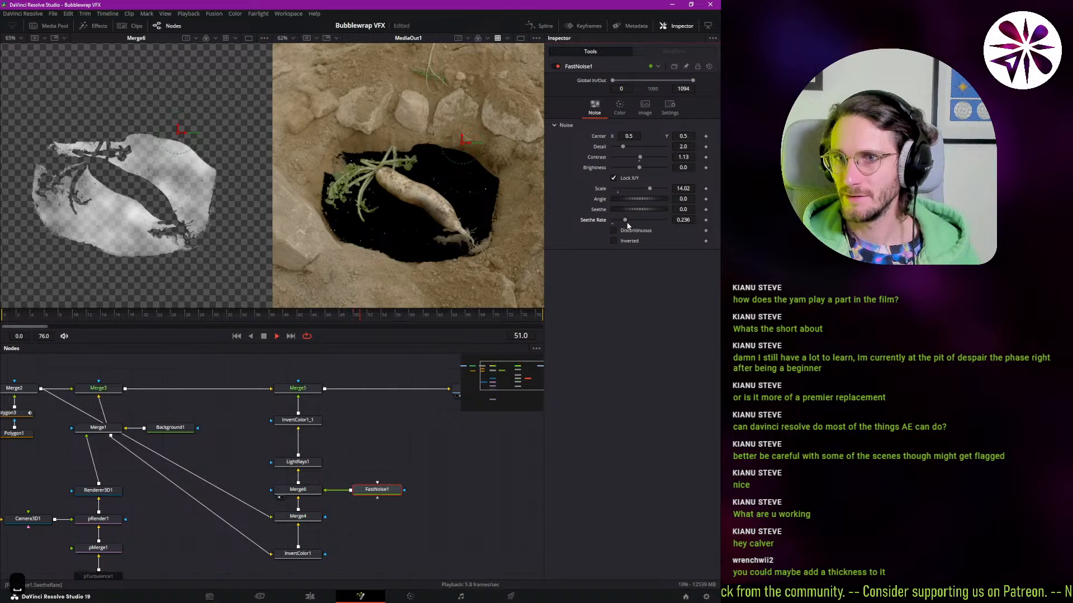
{"action": "left_click", "coordinate": [319, 465]}
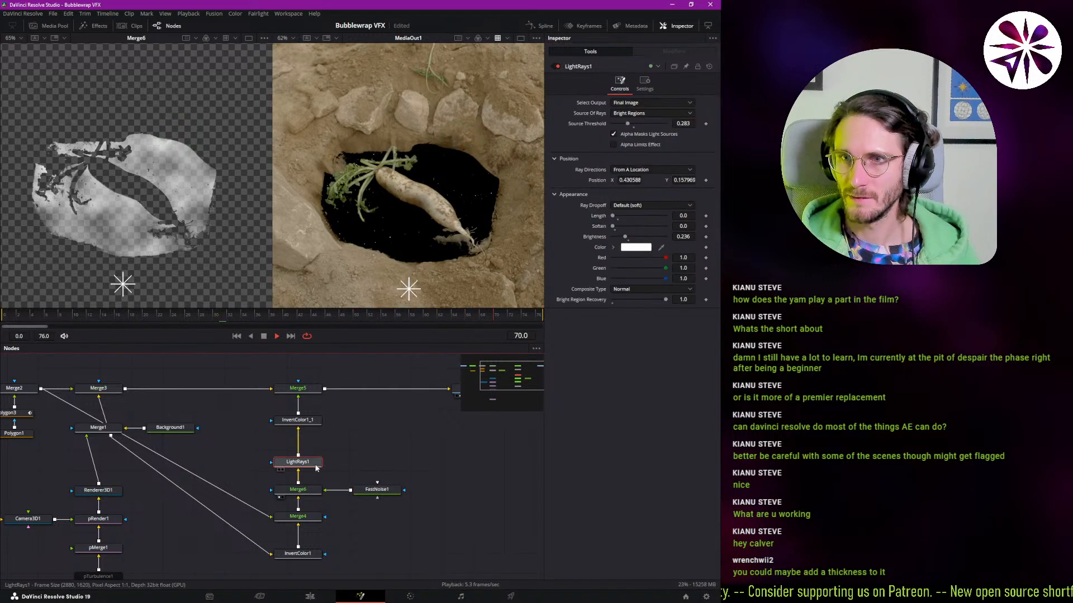
{"action": "key", "text": "space"}
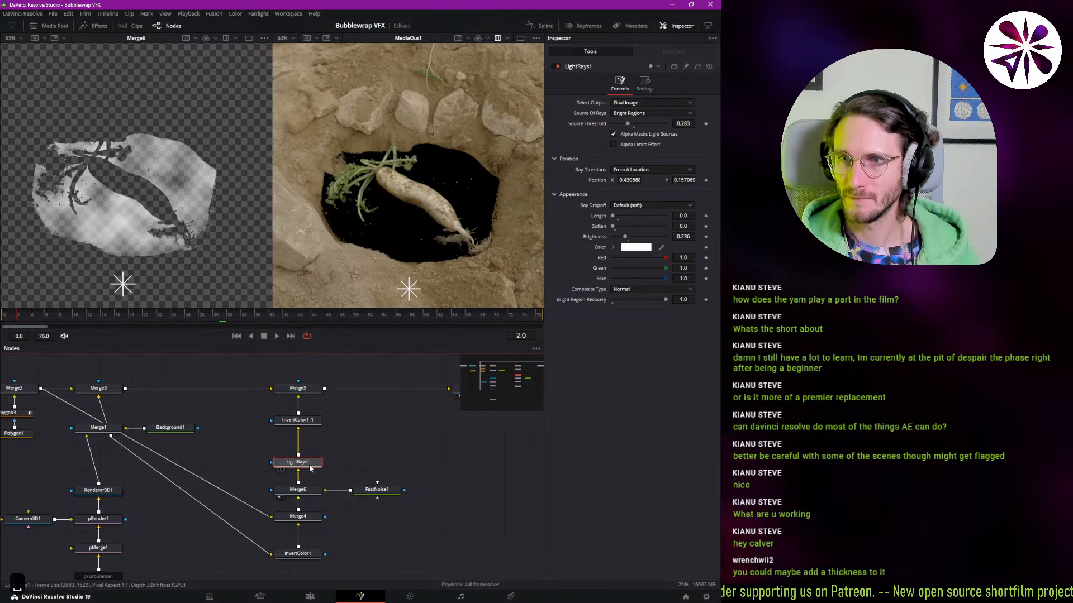
{"action": "key", "text": "space"}
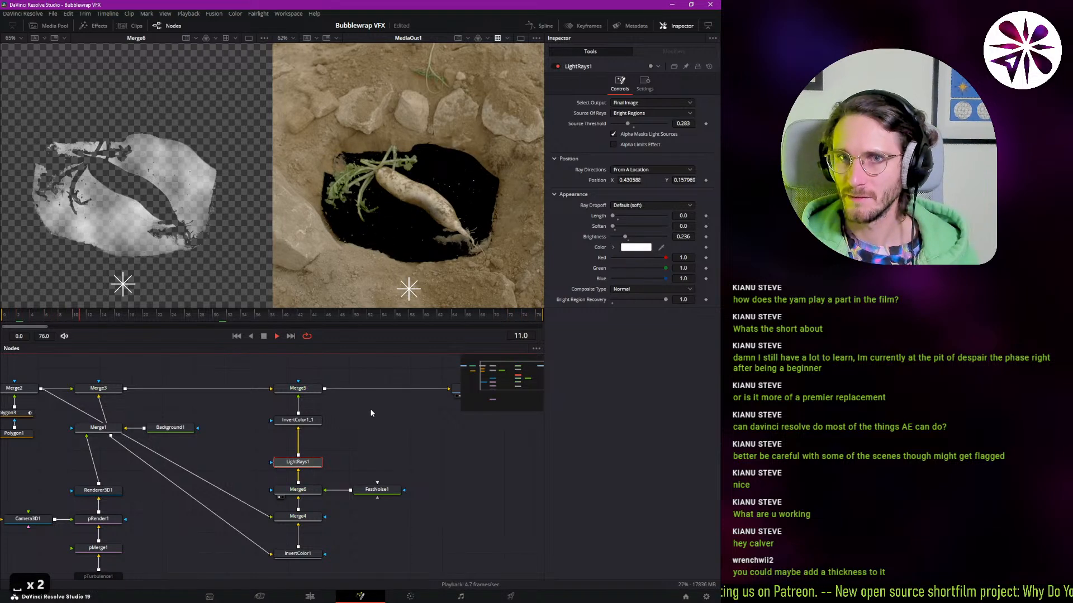
{"action": "key", "text": "space"}
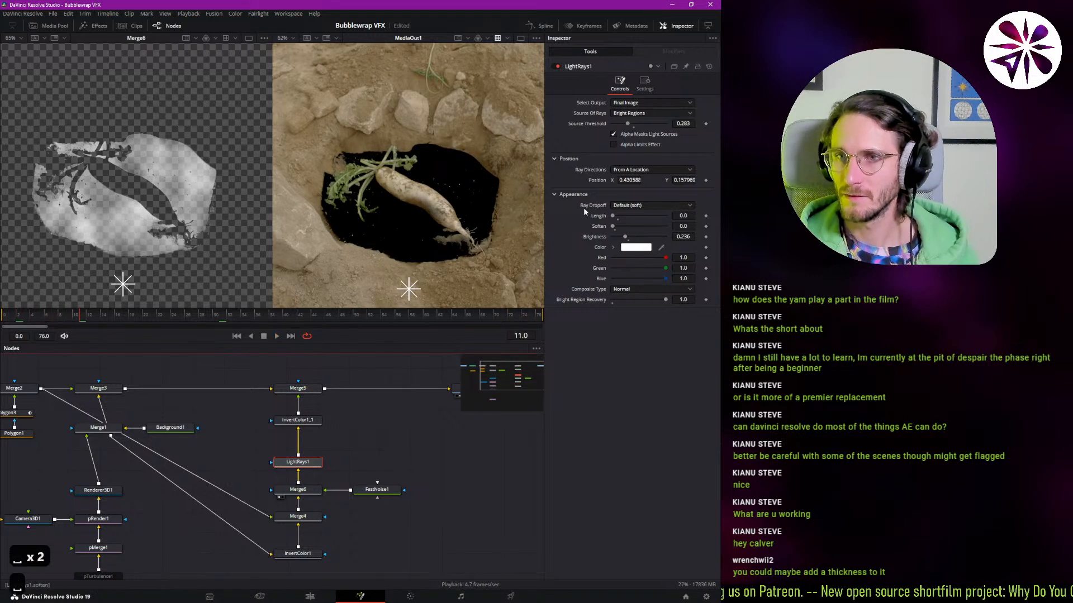
- Set the LightRays1 brightness to 0.496 and its length to 0.031
{"action": "left_click", "coordinate": [614, 216]}
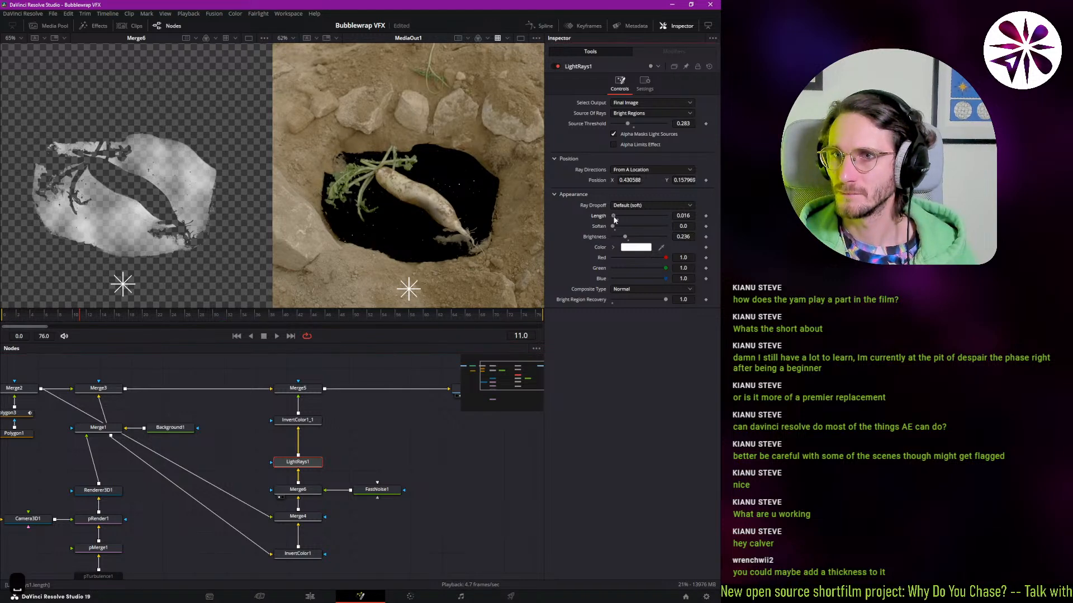
{"action": "left_click_drag", "start_coordinate": [614, 217], "coordinate": [605, 219]}
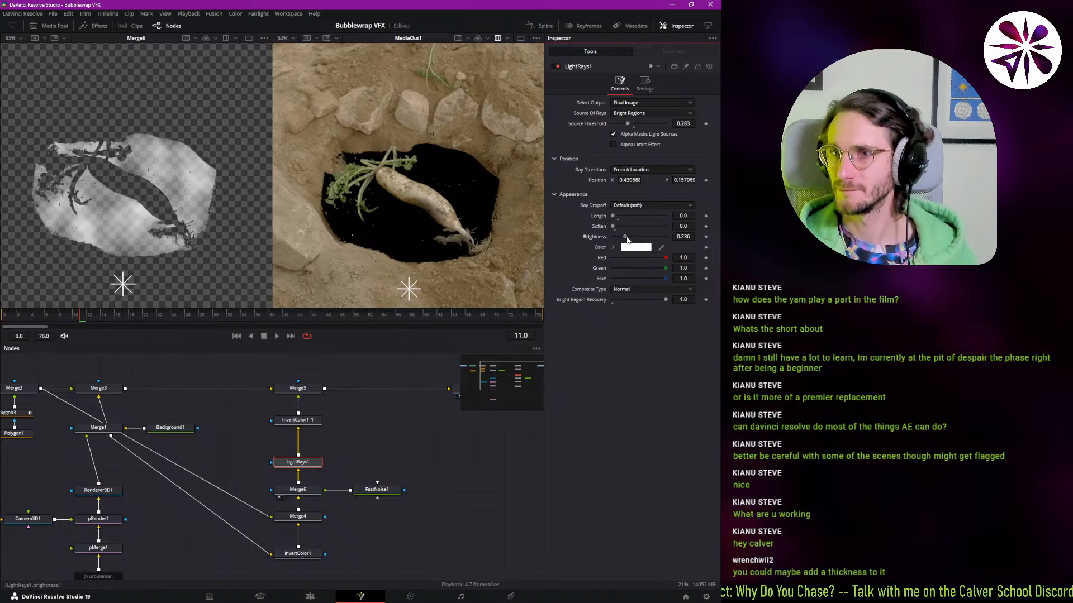
{"action": "left_click_drag", "start_coordinate": [627, 240], "coordinate": [613, 217]}
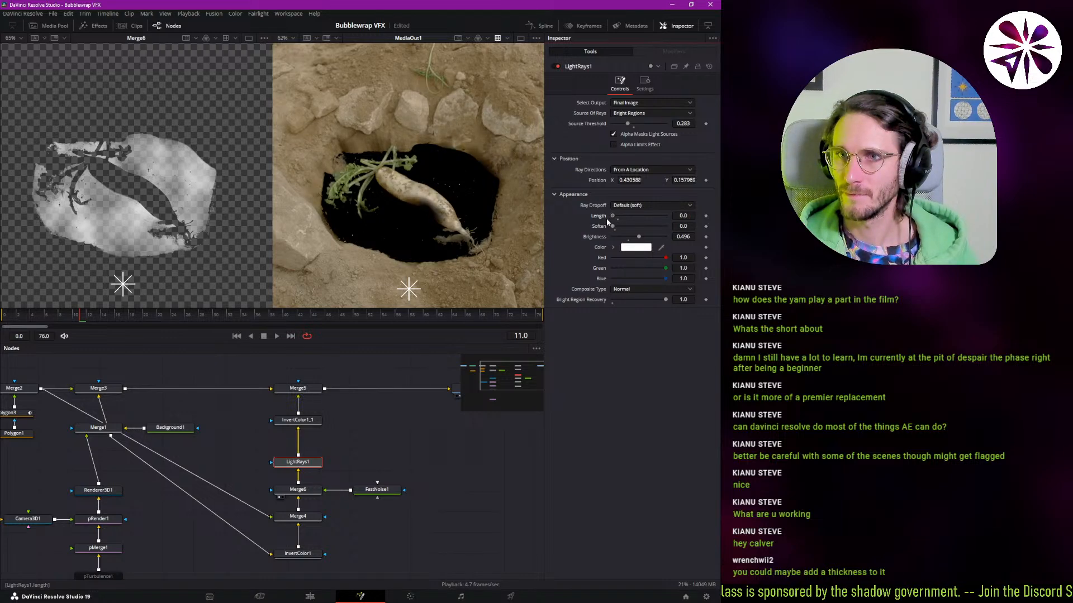
{"action": "left_click_drag", "start_coordinate": [614, 222], "coordinate": [613, 224]}
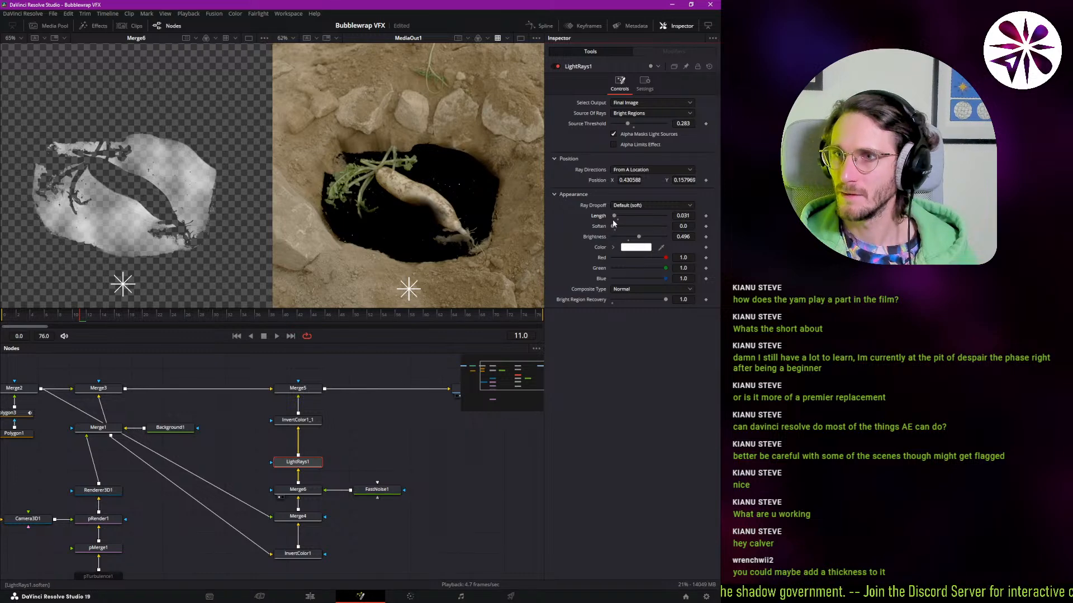
- Add a Rays (CIR) node and insert it between LightRays1 and InvertColor1_1
{"action": "left_click", "coordinate": [365, 441]}
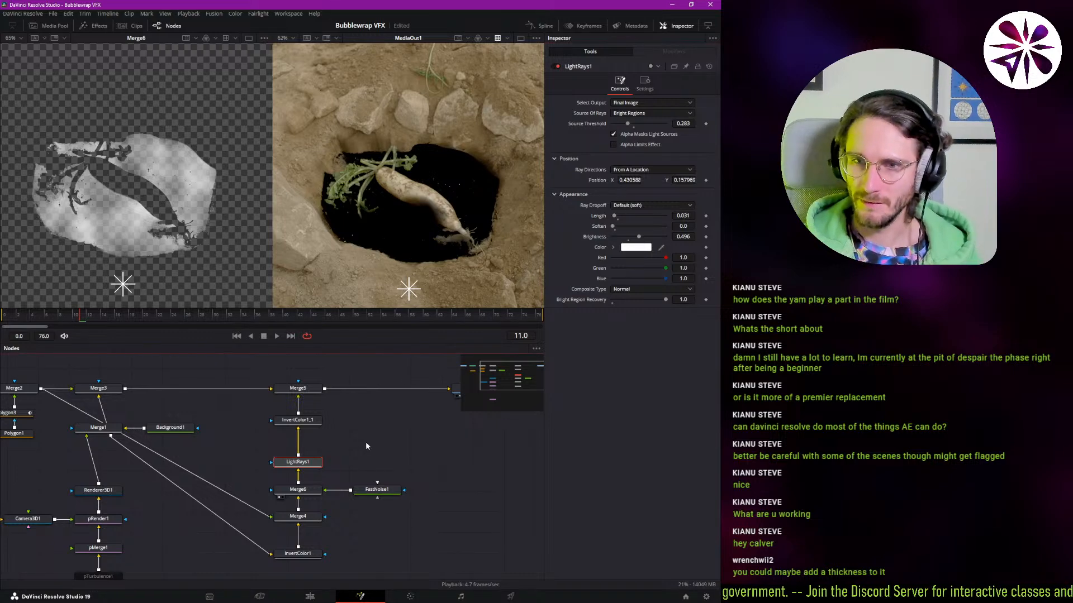
{"action": "key", "text": "ctrl+space"}
{"action": "type", "text": "ray"}
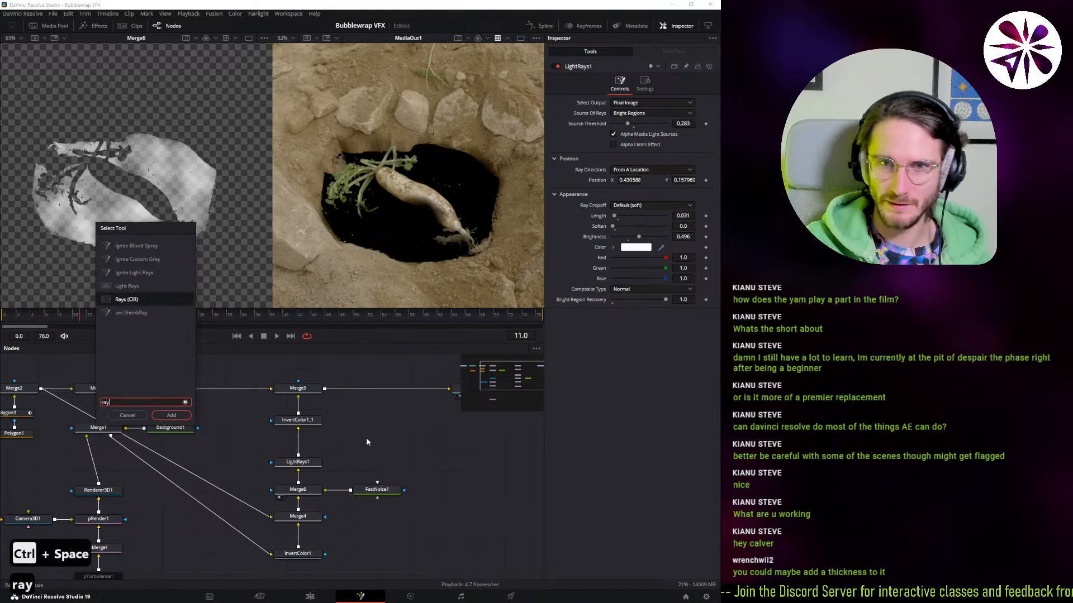
{"action": "key", "text": "Up"}
{"action": "key", "text": "Down"}
{"action": "key", "text": "Return"}
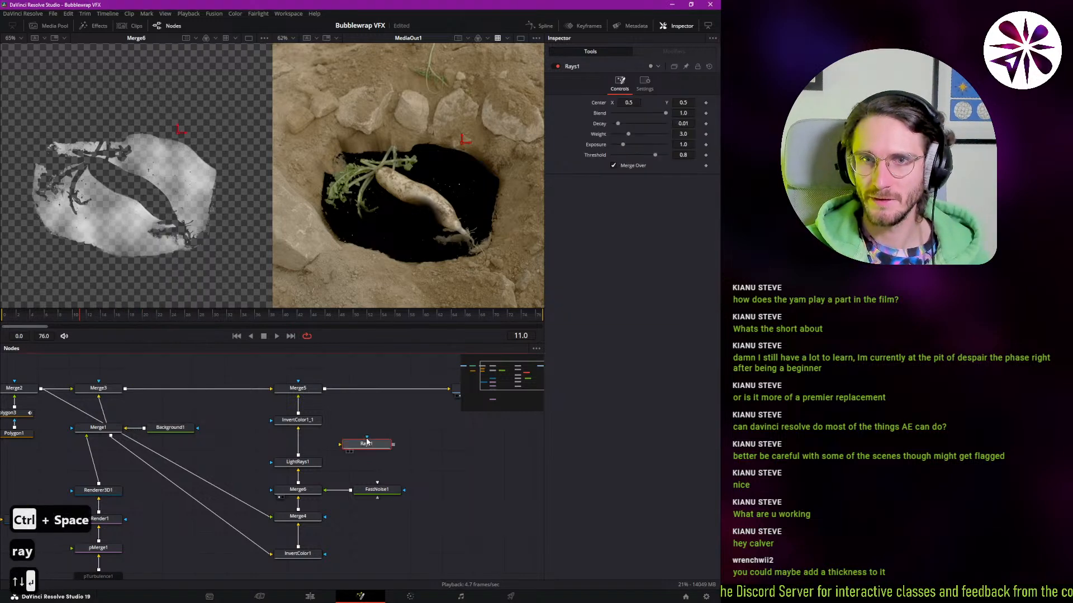
{"action": "left_click_drag", "start_coordinate": [373, 453], "coordinate": [305, 452]}
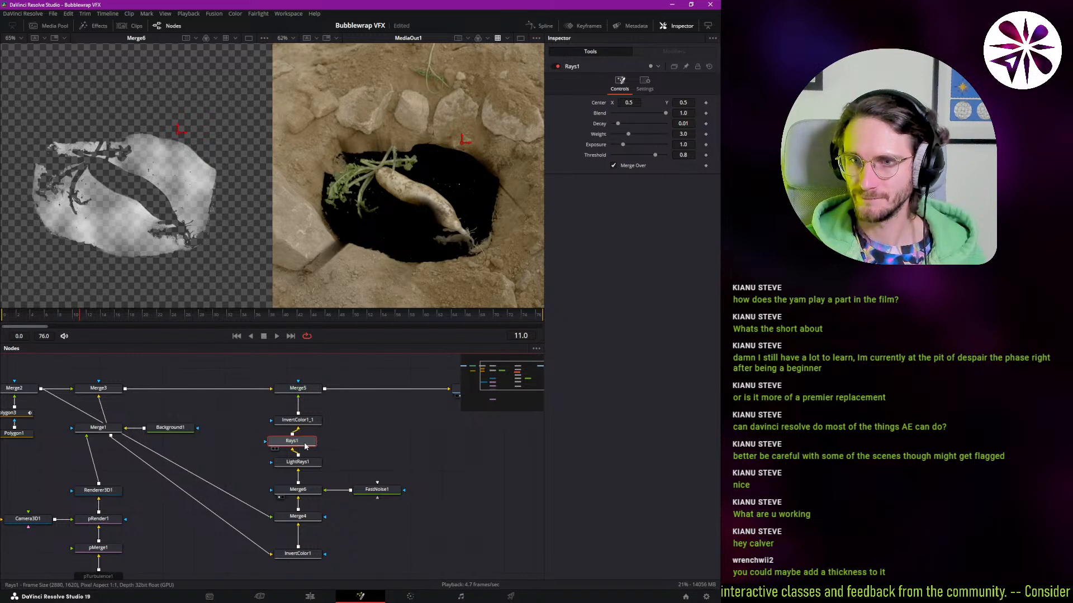
- Disable LightRays1 and move the Rays1 centre to the hole's lower edge, at about X 0.413, Y 0.212
{"action": "left_click", "coordinate": [306, 463]}
{"action": "key", "text": "ctrl+p"}
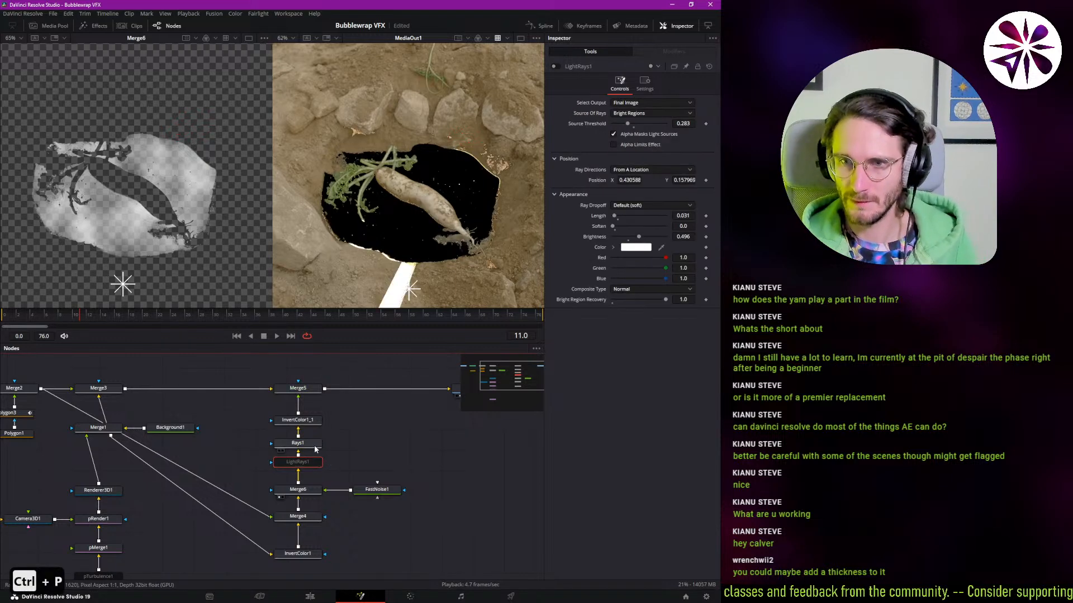
{"action": "left_click", "coordinate": [297, 443]}
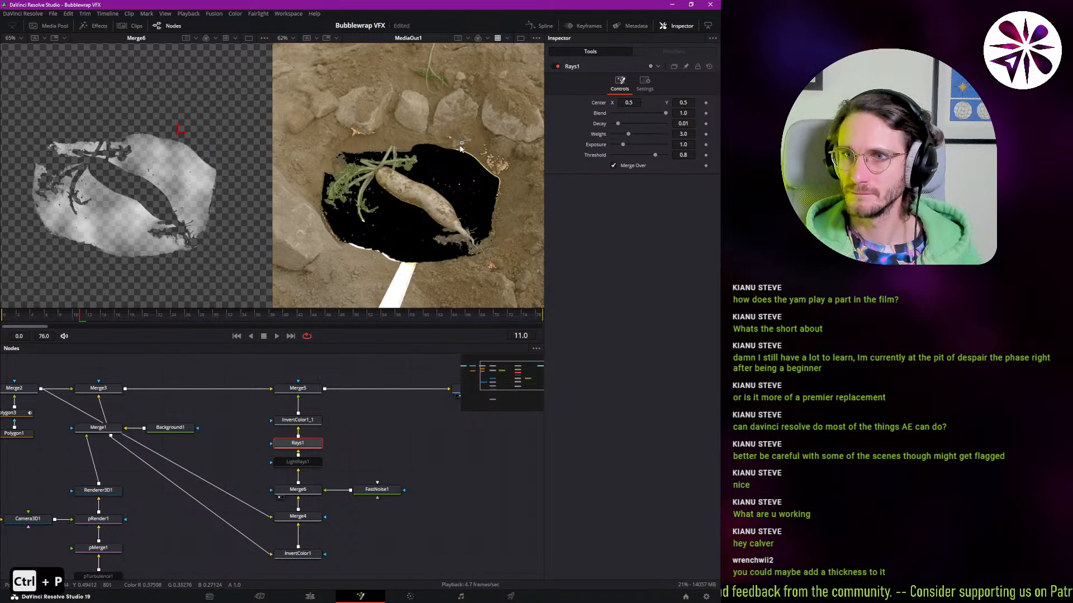
{"action": "left_click_drag", "start_coordinate": [463, 141], "coordinate": [397, 265]}
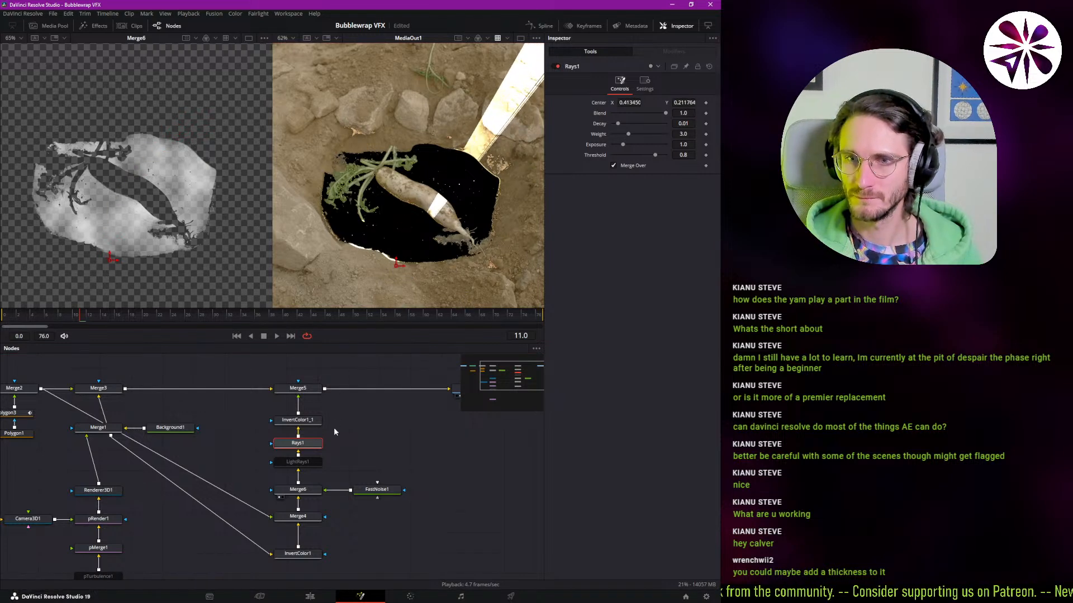
- View the Rays1 output, set its threshold to 0.417 and turn off Merge Over
{"action": "key", "text": "1"}
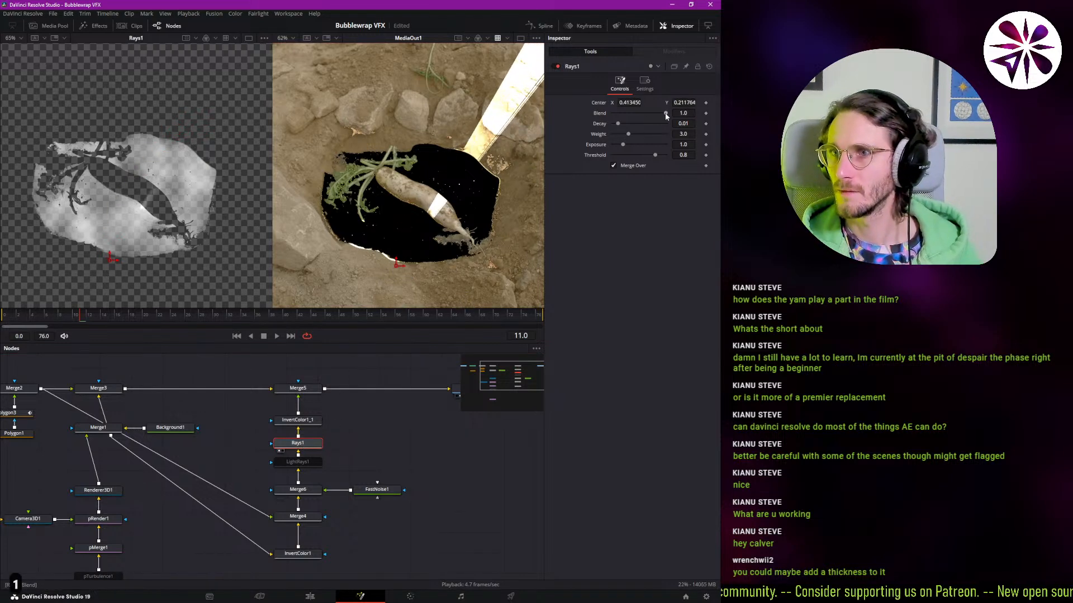
{"action": "left_click", "coordinate": [625, 155]}
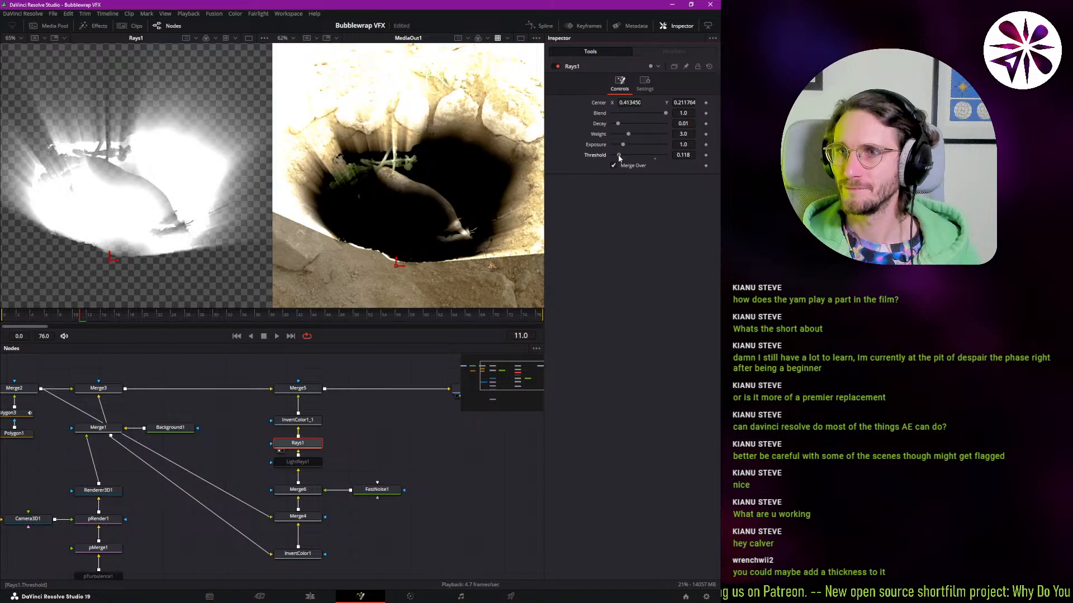
{"action": "left_click", "coordinate": [620, 166]}
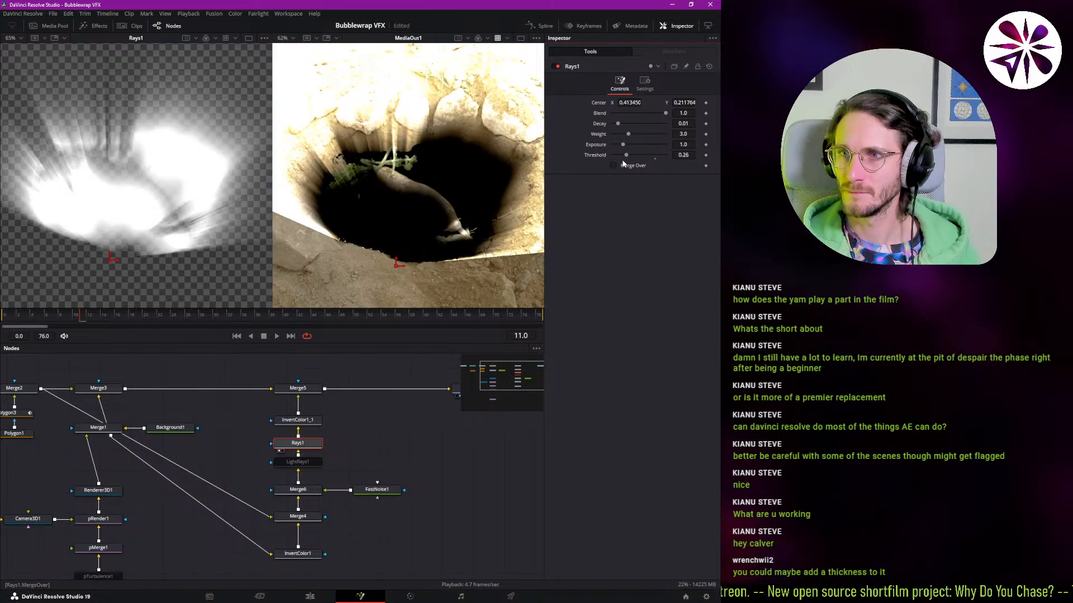
{"action": "left_click_drag", "start_coordinate": [619, 156], "coordinate": [635, 156]}
{"action": "left_click", "coordinate": [623, 167]}
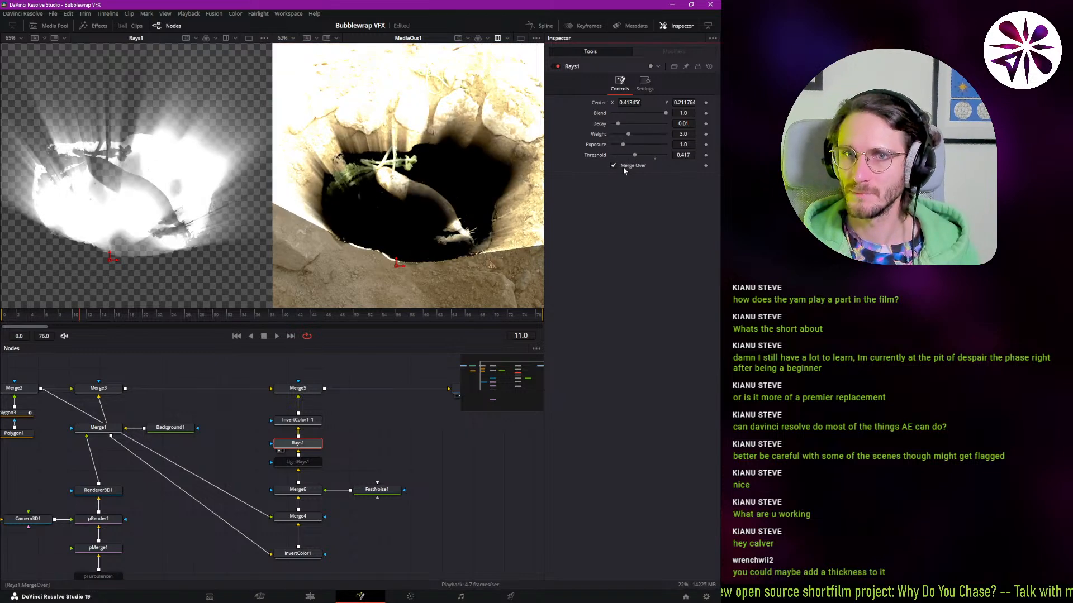
{"action": "left_click", "coordinate": [623, 167]}
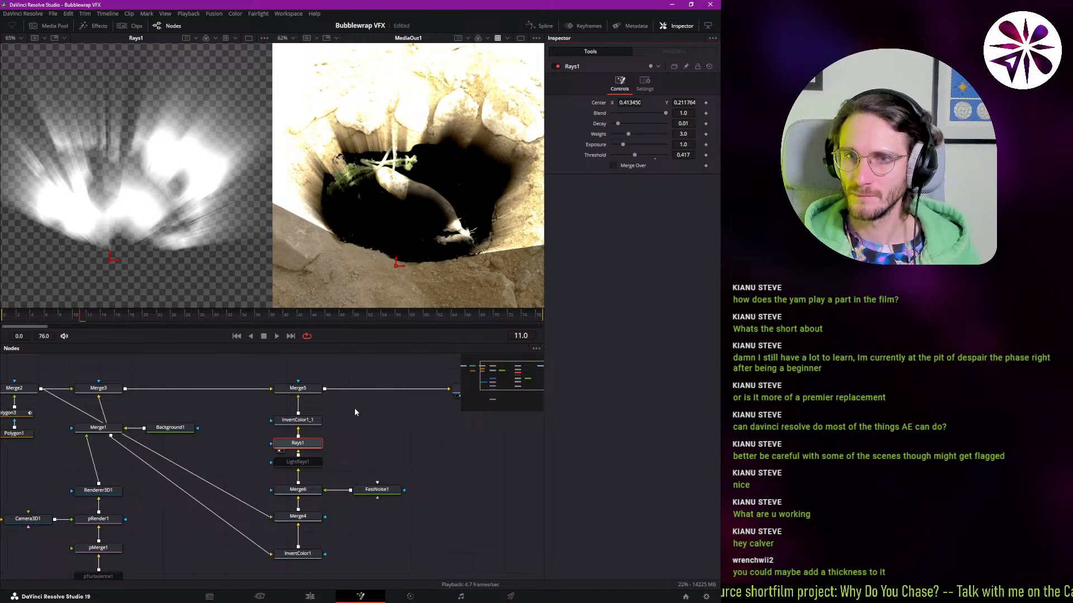
- View the output of InvertColor1_1 in place of Rays1 and inspect the Merge5 settings
{"action": "left_click", "coordinate": [298, 419]}
{"action": "key", "text": "1"}
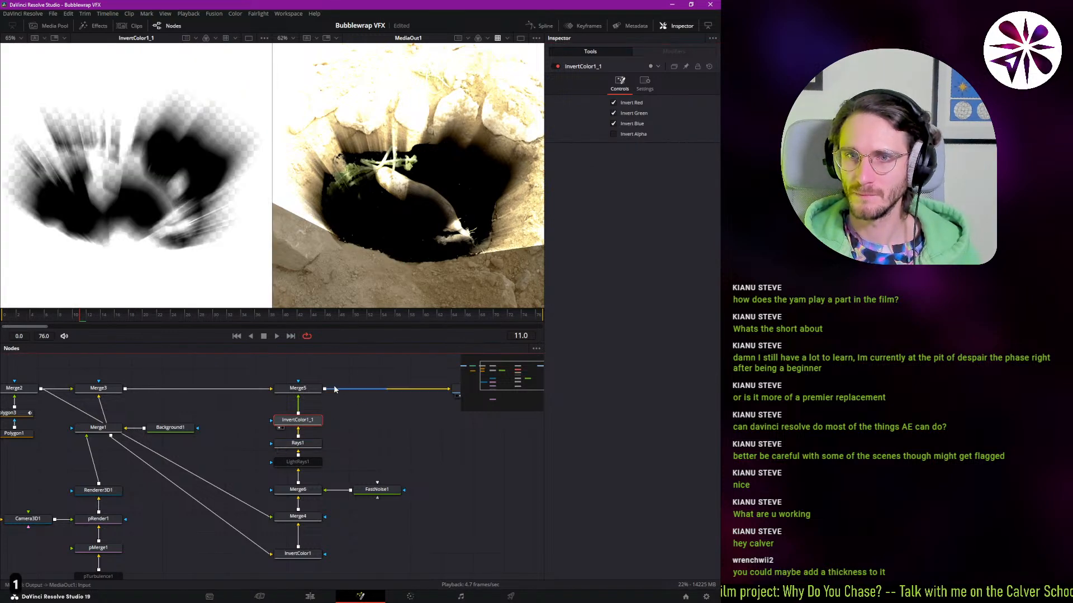
{"action": "left_click", "coordinate": [313, 391]}
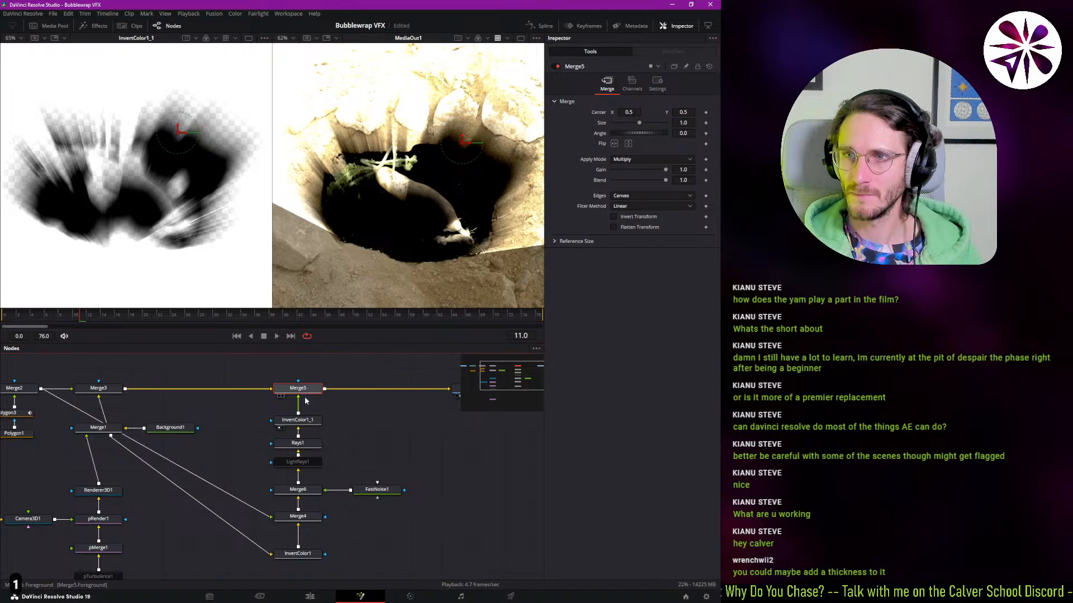
- Delete the Rays1 node and re-enable LightRays1
{"action": "left_click", "coordinate": [309, 444]}
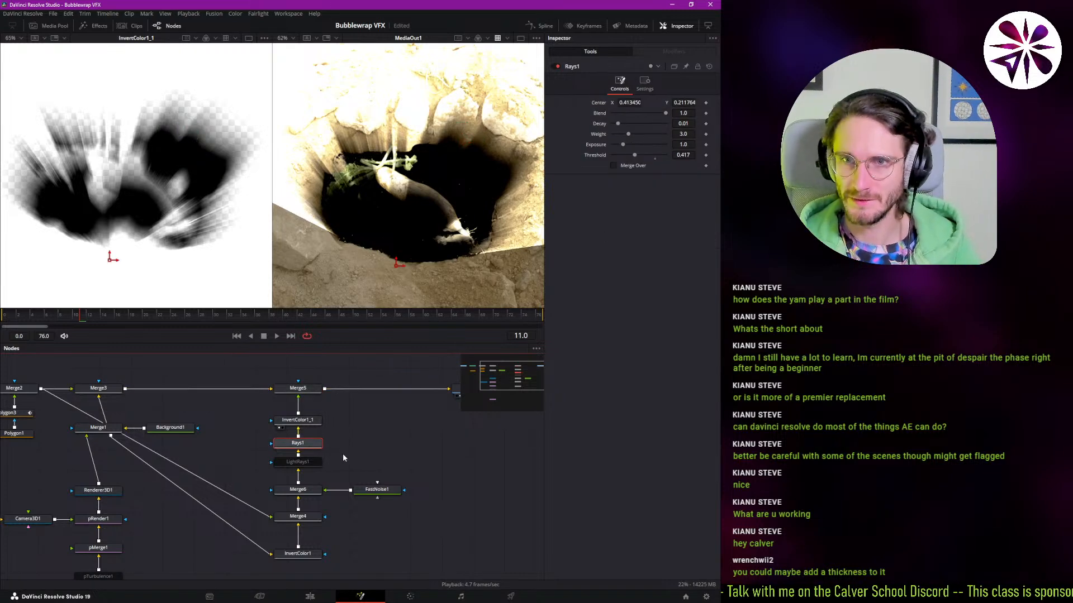
{"action": "key", "text": "Delete"}
{"action": "left_click", "coordinate": [312, 464]}
{"action": "key", "text": "ctrl+p"}
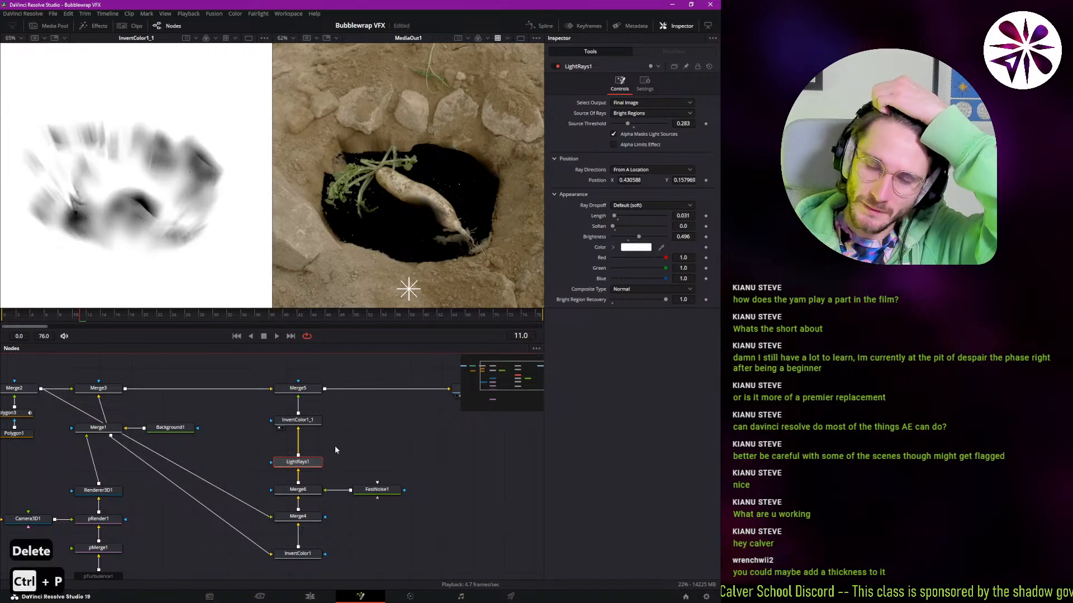
- Make room in the node graph by moving InvertColor1_1 up and the LightRays1, Merge6, FastNoise1, Merge4 and InvertColor1 nodes down
{"action": "left_click_drag", "start_coordinate": [309, 420], "coordinate": [309, 413]}
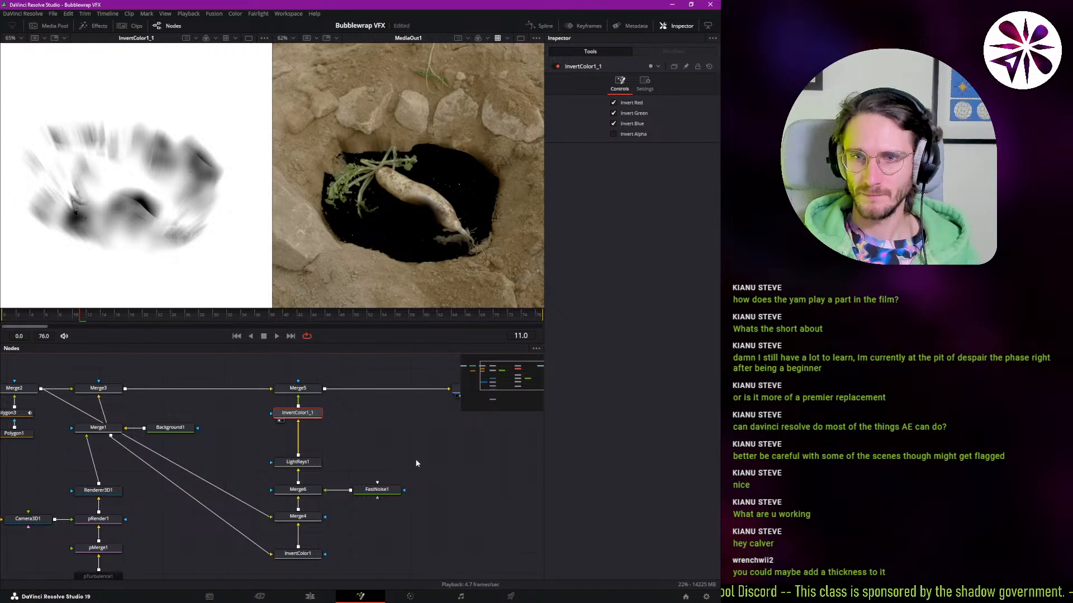
{"action": "left_click_drag", "start_coordinate": [415, 458], "coordinate": [274, 559]}
{"action": "left_click_drag", "start_coordinate": [310, 464], "coordinate": [320, 473]}
- Compare the image with LightRays1 off and on, set its length to 0.0 and move its position to about X 0.430, Y 0.252
{"action": "left_click", "coordinate": [318, 489]}
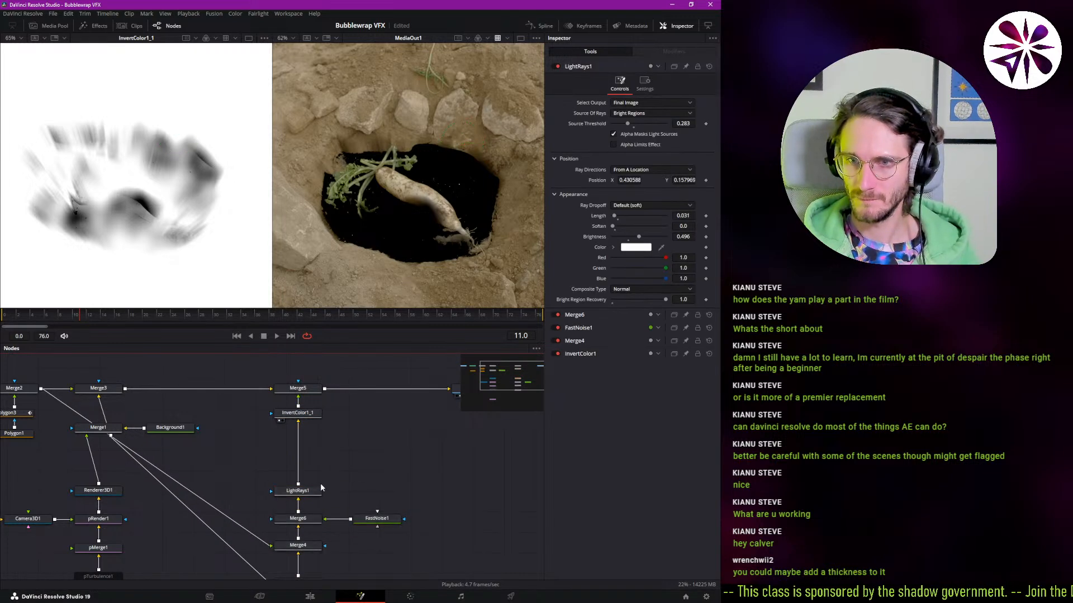
{"action": "key", "text": "ctrl+p"}
{"action": "key", "text": "ctrl+p"}
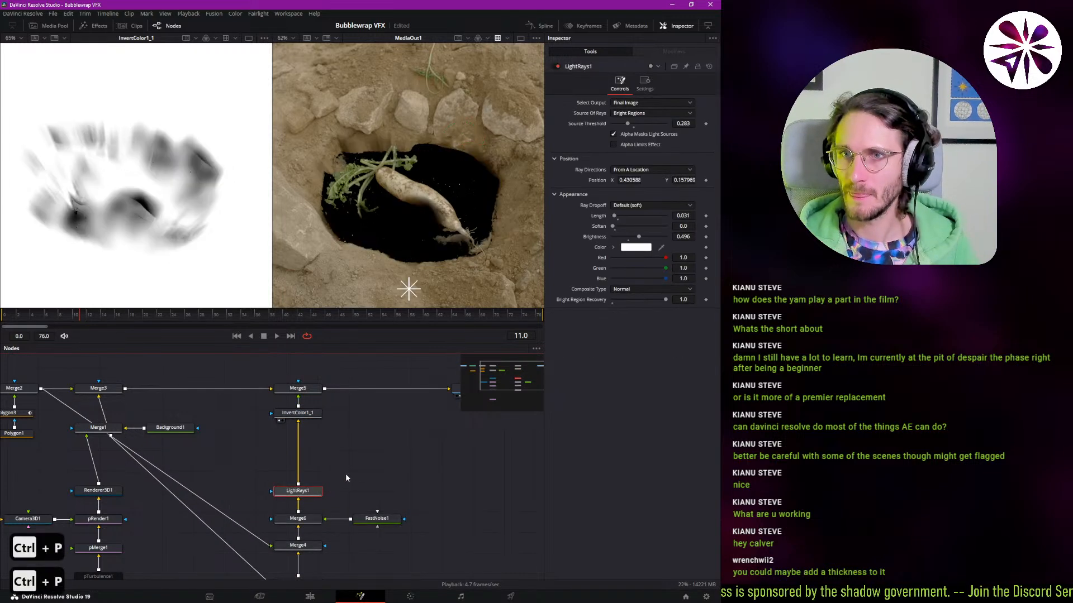
{"action": "left_click_drag", "start_coordinate": [684, 216], "coordinate": [478, 270]}
{"action": "left_click_drag", "start_coordinate": [410, 281], "coordinate": [409, 249]}
- Set the FastNoise1 detail to 7.01 and scale to 20.0, and play back the animated shadow rays
{"action": "left_click", "coordinate": [376, 518]}
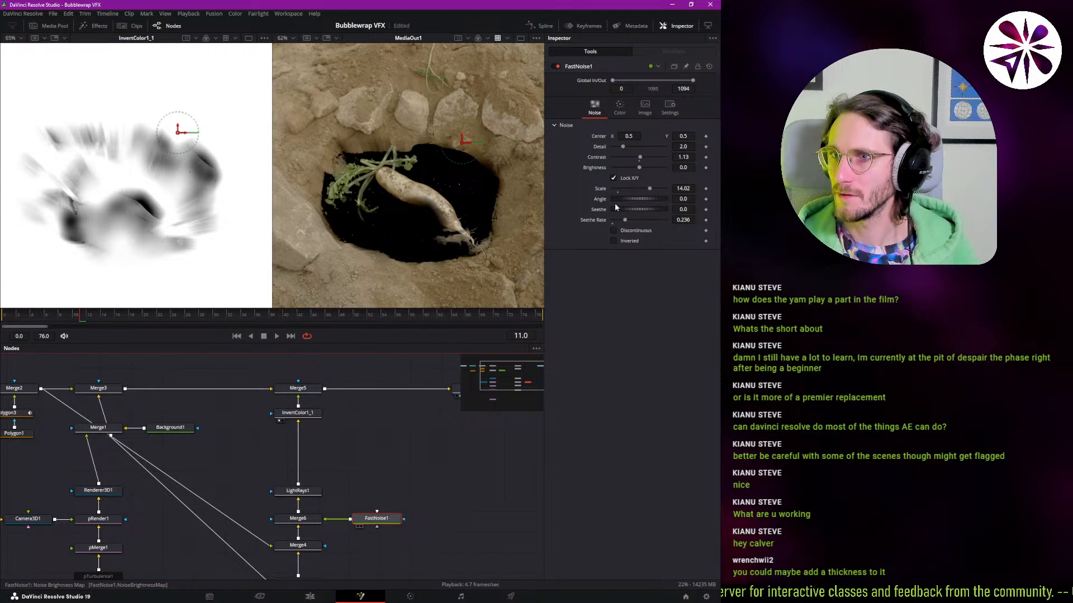
{"action": "left_click", "coordinate": [627, 147]}
{"action": "left_click_drag", "start_coordinate": [630, 149], "coordinate": [644, 151]}
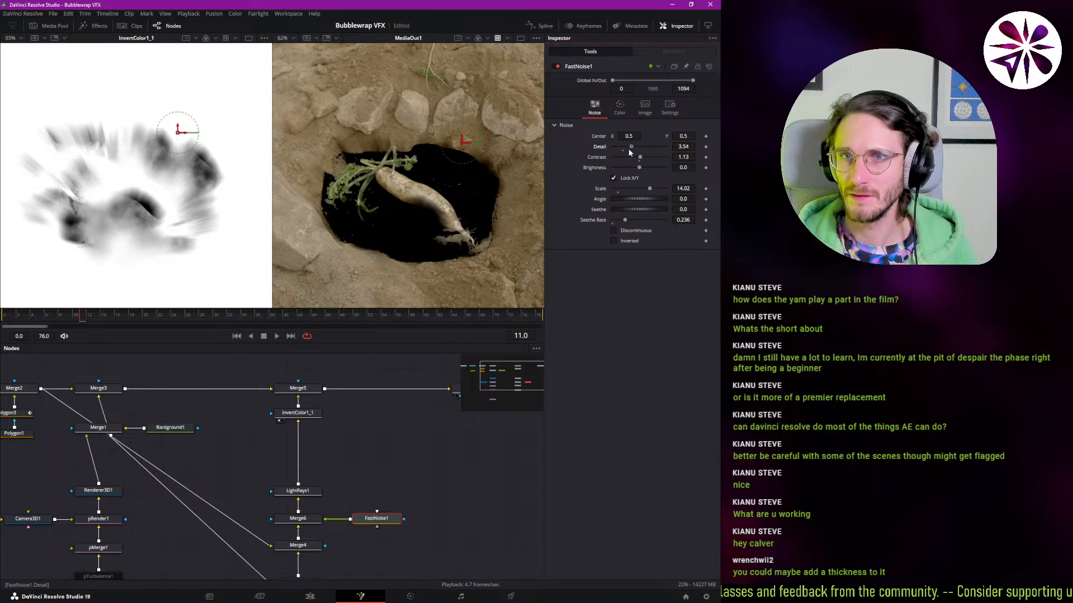
{"action": "left_click_drag", "start_coordinate": [631, 147], "coordinate": [670, 192]}
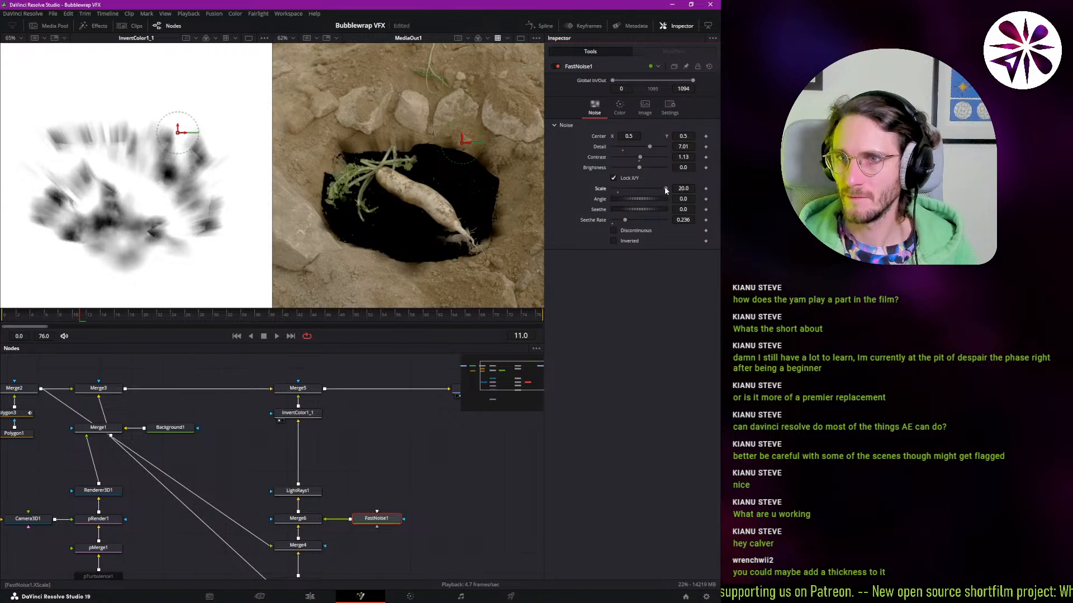
{"action": "key", "text": "space"}
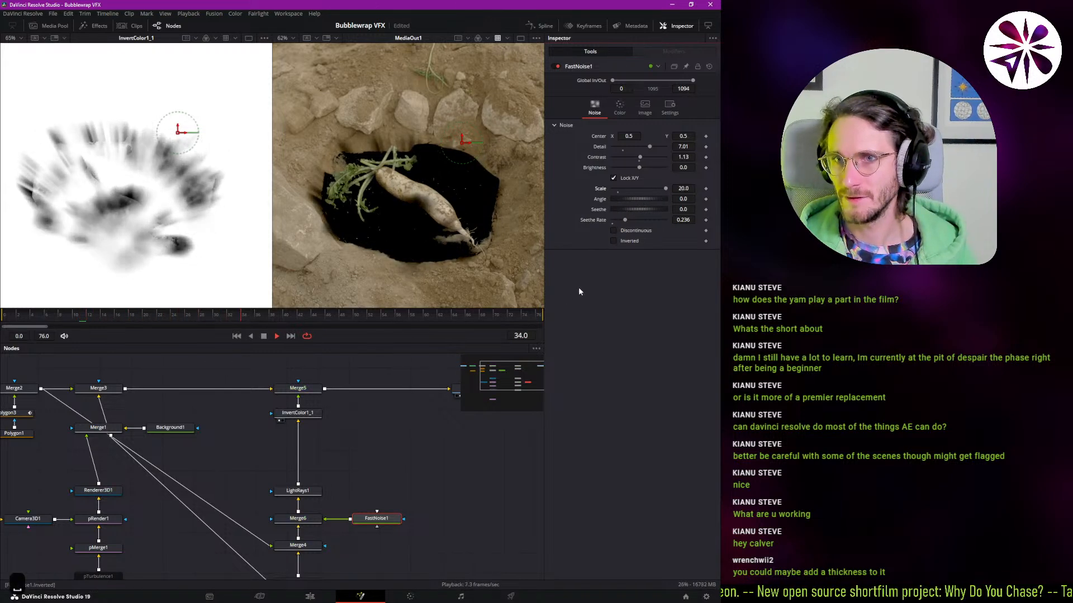
{"action": "key", "text": "space"}
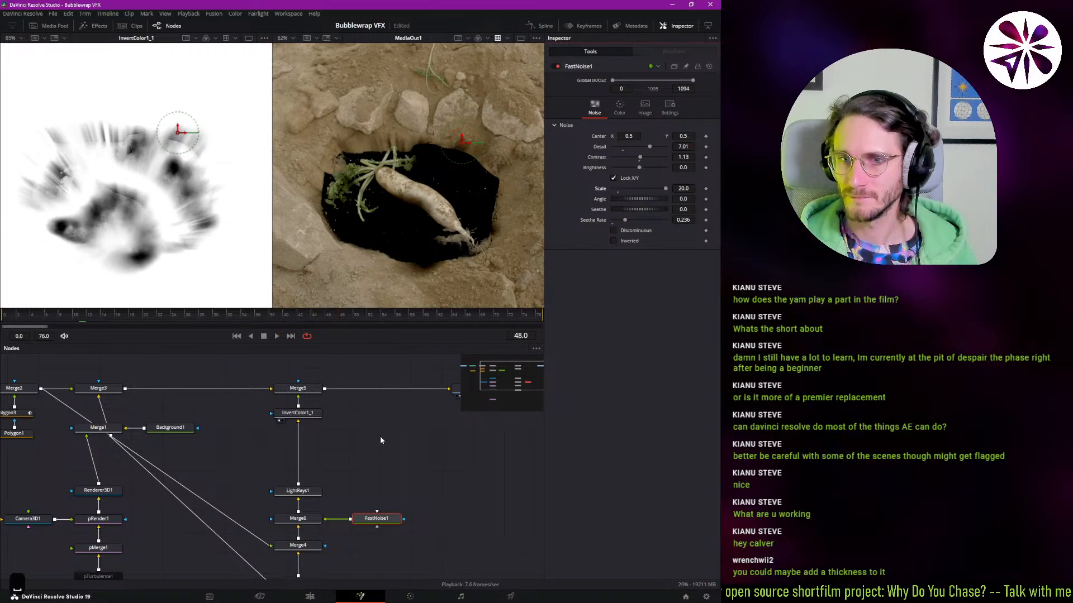
- Set the LightRays1 ray dropoff to CCD Bloom Harsh and its length to 0.614
{"action": "left_click", "coordinate": [298, 491]}
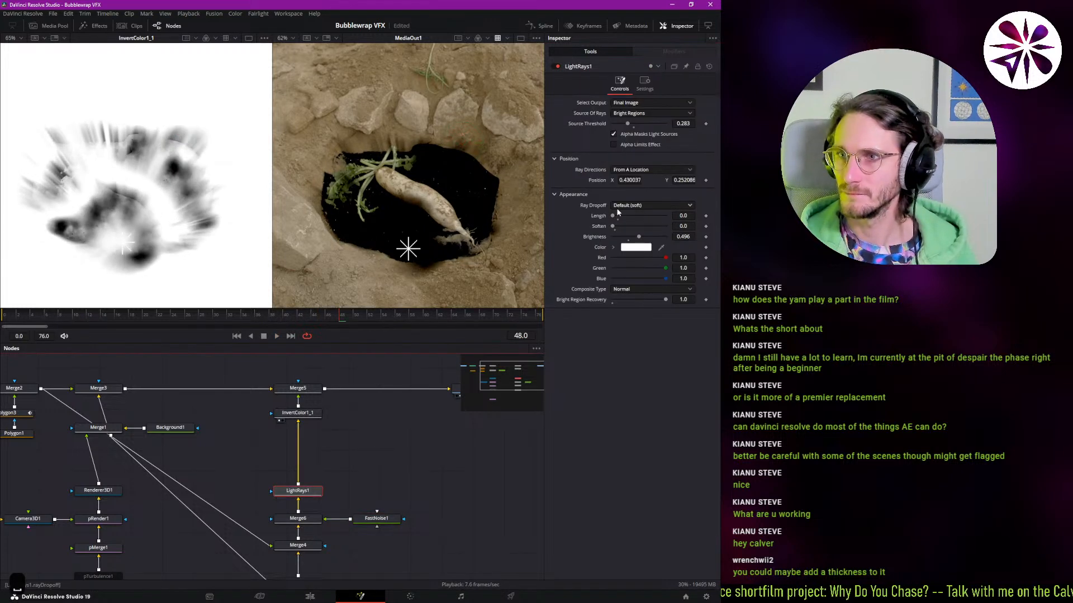
{"action": "left_click", "coordinate": [619, 208]}
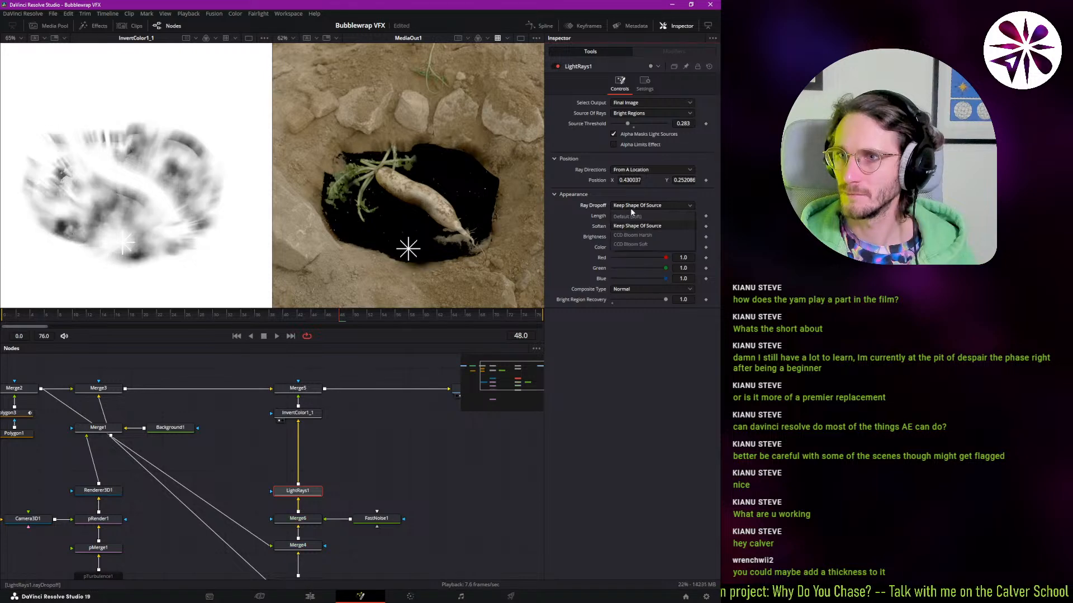
{"action": "left_click", "coordinate": [630, 235]}
{"action": "left_click_drag", "start_coordinate": [615, 216], "coordinate": [647, 220]}
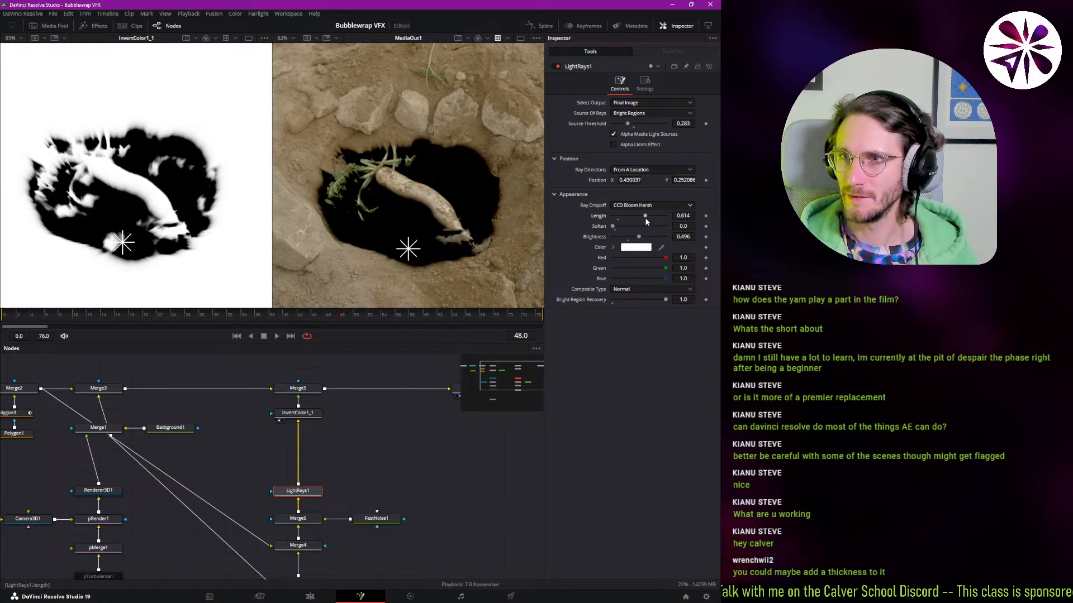
- Compare the harsh and soft bloom dropoffs on LightRays1, keep CCD Bloom Soft and set the brightness to 0.189
{"action": "left_click", "coordinate": [651, 206]}
{"action": "left_click", "coordinate": [636, 241]}
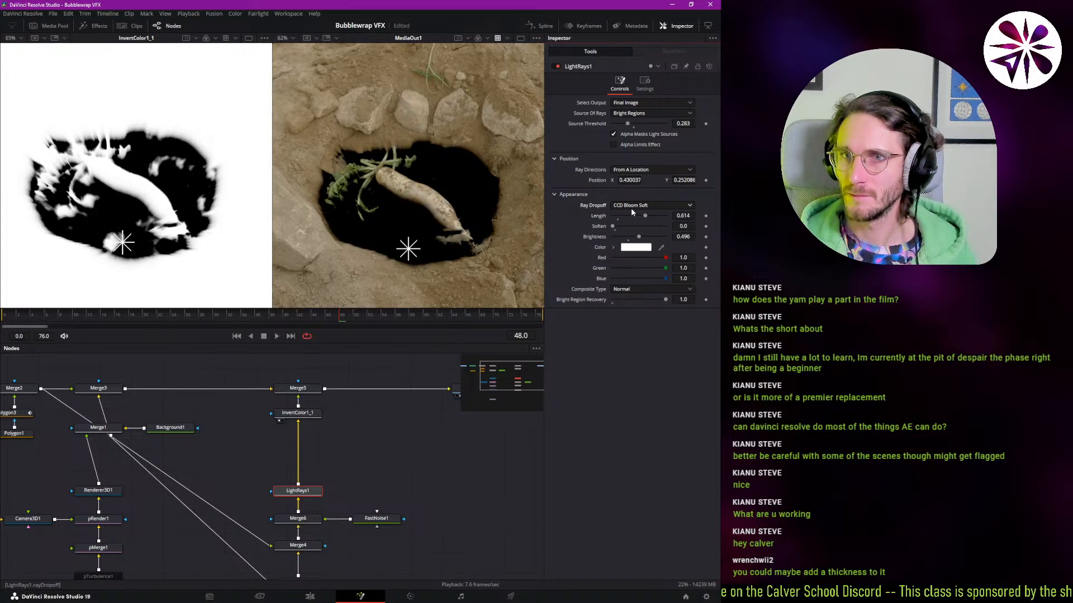
{"action": "left_click", "coordinate": [637, 207]}
{"action": "left_click", "coordinate": [635, 243]}
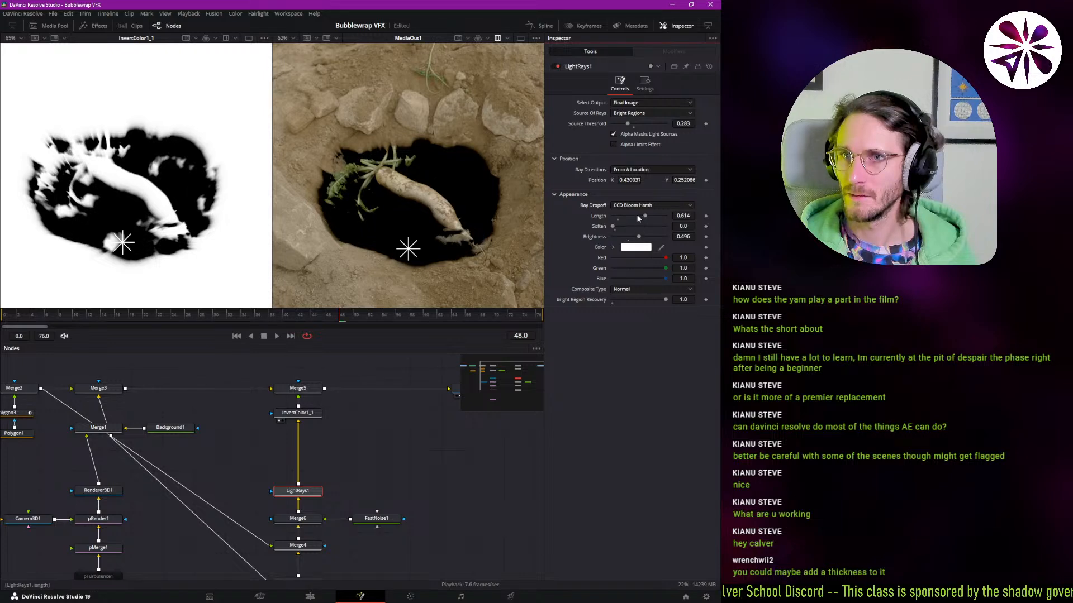
{"action": "left_click", "coordinate": [638, 205]}
{"action": "left_click", "coordinate": [630, 226]}
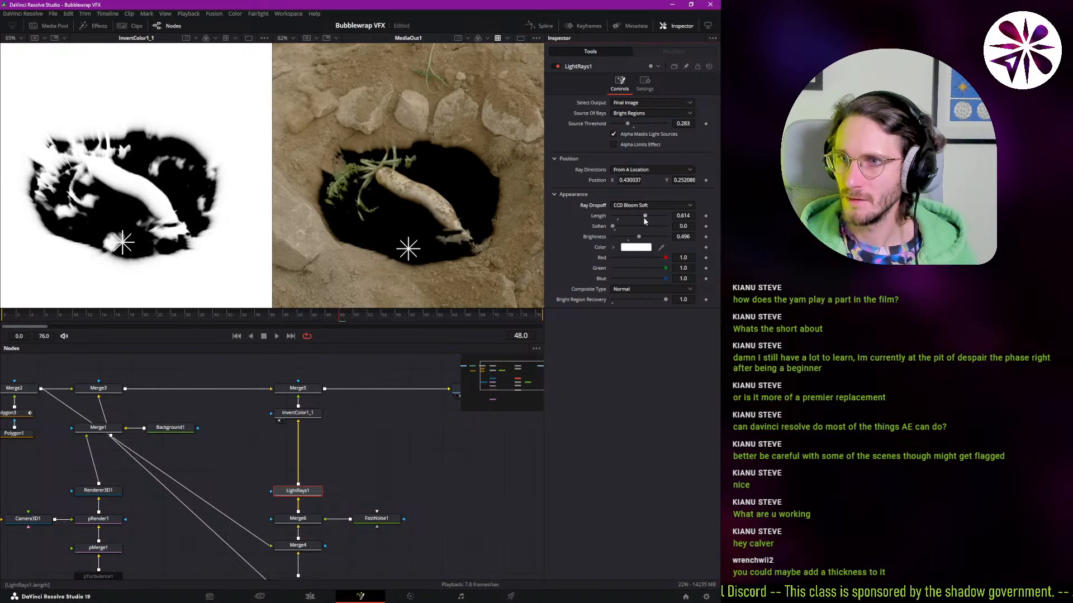
{"action": "mouse_move", "coordinate": [646, 216]}
{"action": "left_mouse_down"}
{"action": "mouse_move", "coordinate": [661, 216]}
{"action": "mouse_move", "coordinate": [645, 216]}
{"action": "left_mouse_up"}
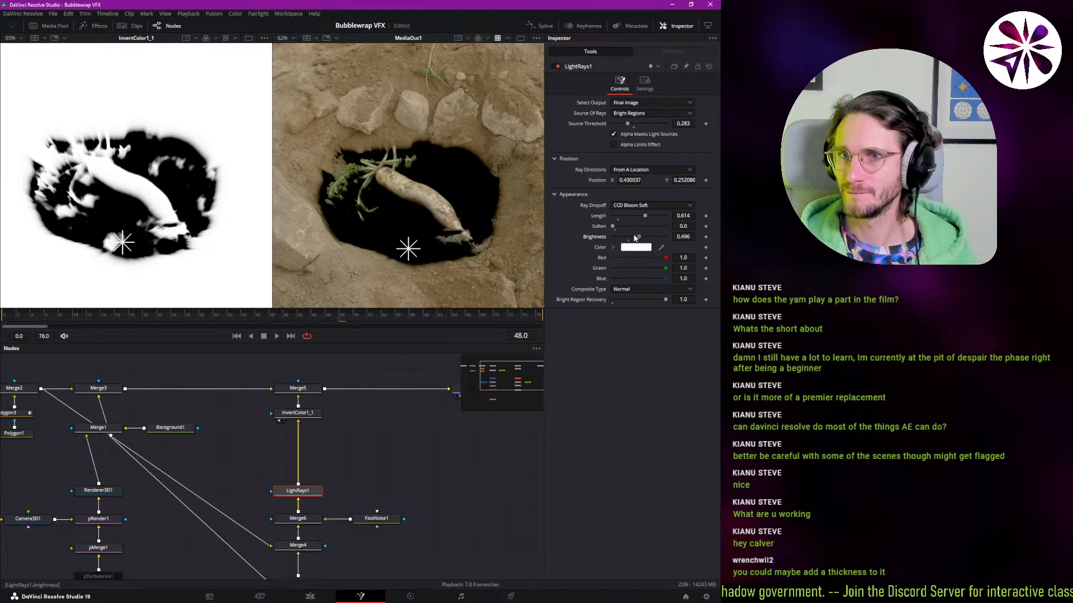
{"action": "left_click_drag", "start_coordinate": [635, 239], "coordinate": [619, 239]}
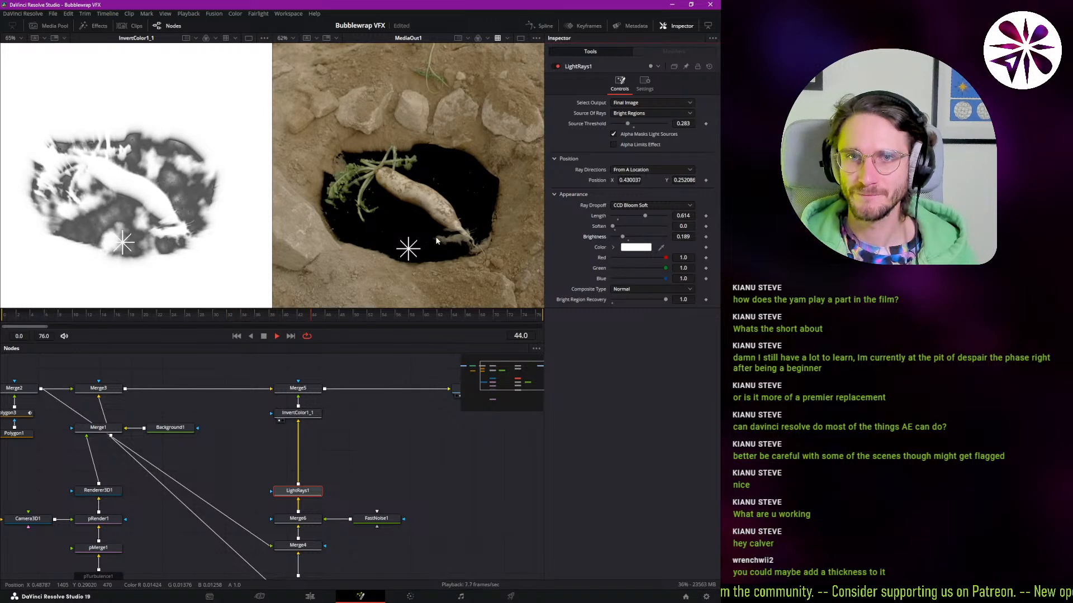
- Stop the playback and move InvertColor1_1 down to open space below Merge5
{"action": "left_click", "coordinate": [306, 414]}
{"action": "key", "text": "space"}
{"action": "left_click_drag", "start_coordinate": [307, 417], "coordinate": [307, 438]}
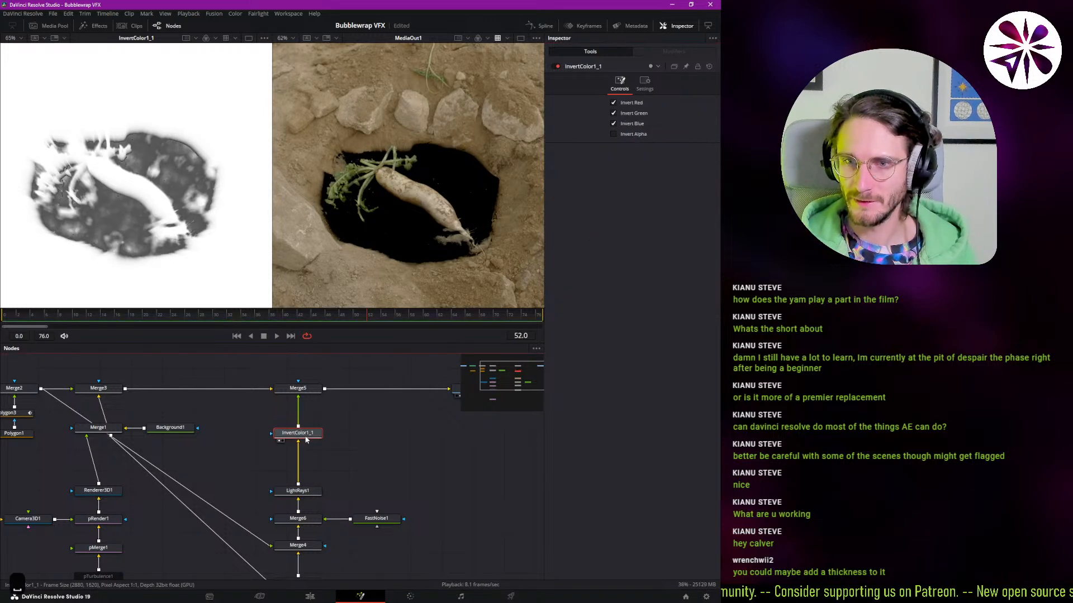
{"action": "left_click_drag", "start_coordinate": [358, 493], "coordinate": [372, 453]}
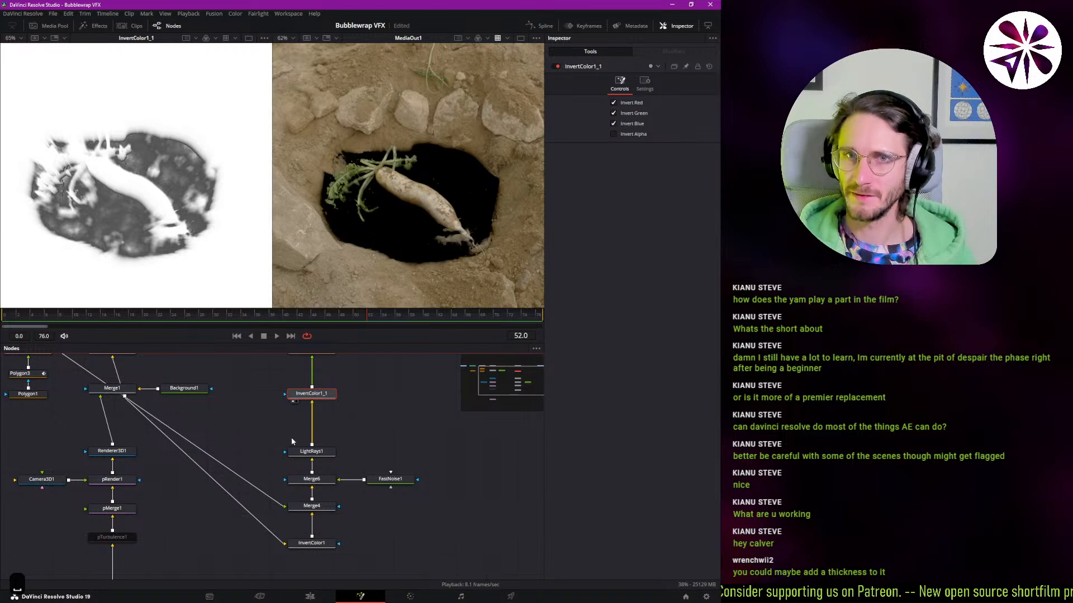
{"action": "scroll", "coordinate": [245, 430], "scroll_direction": "up", "scroll_amount": 2}
{"action": "scroll", "coordinate": [218, 419], "scroll_direction": "up", "scroll_amount": 2}
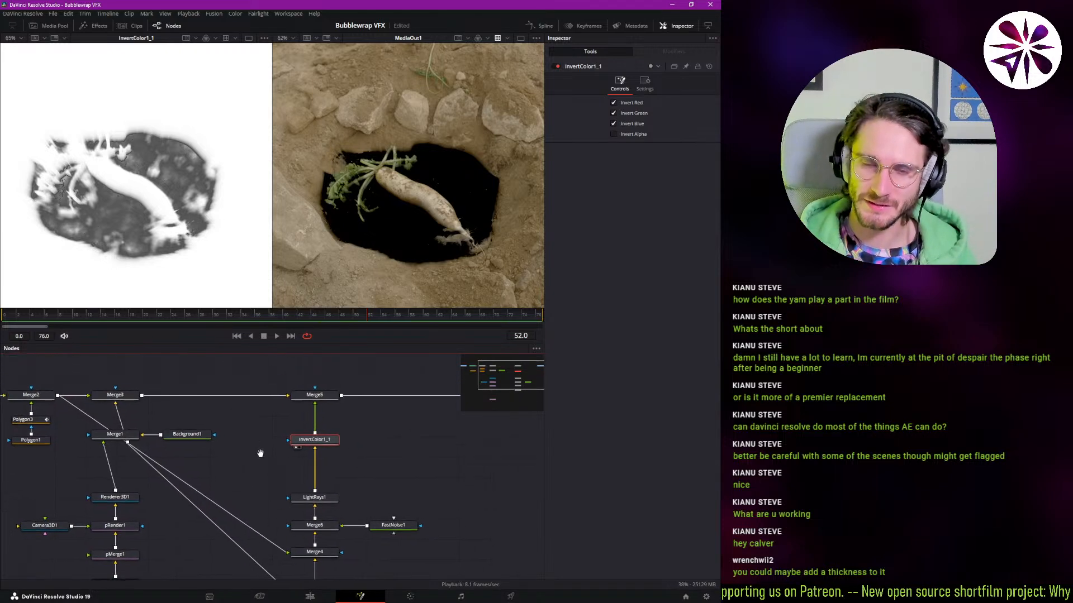
- View Merge1's output and examine how Merge1, Merge3 and the shadow-ray branch are wired together
{"action": "left_click", "coordinate": [211, 430]}
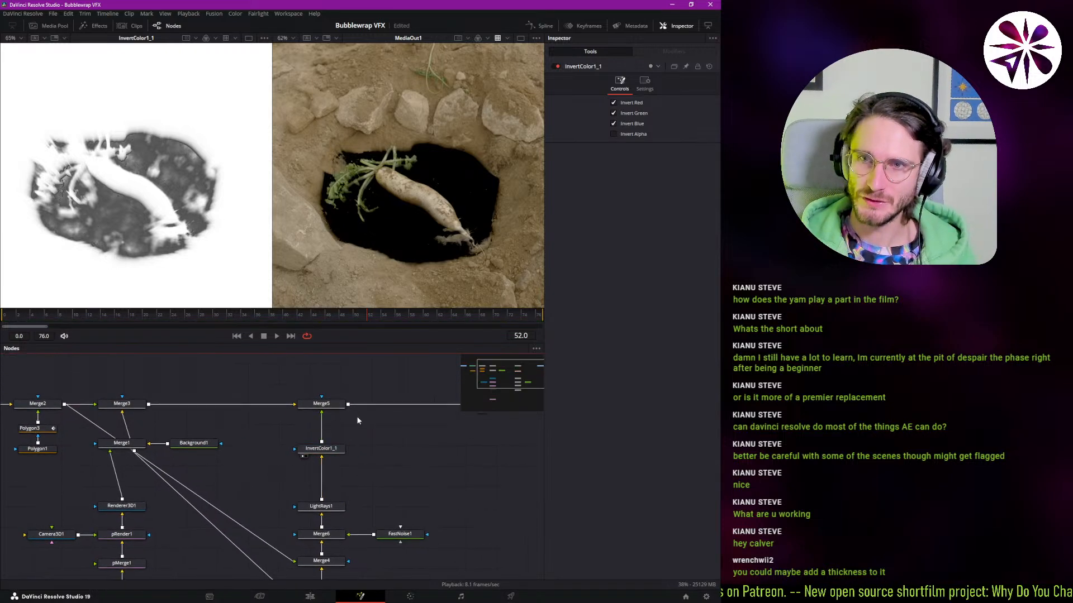
{"action": "left_click", "coordinate": [121, 442]}
{"action": "key", "text": "1"}
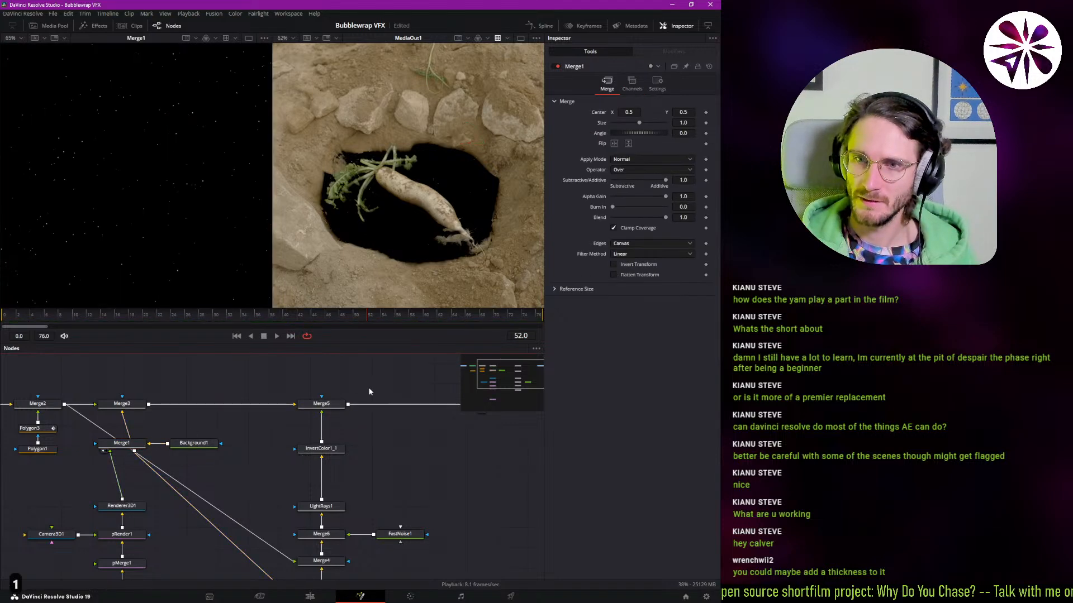
{"action": "left_click", "coordinate": [129, 404]}
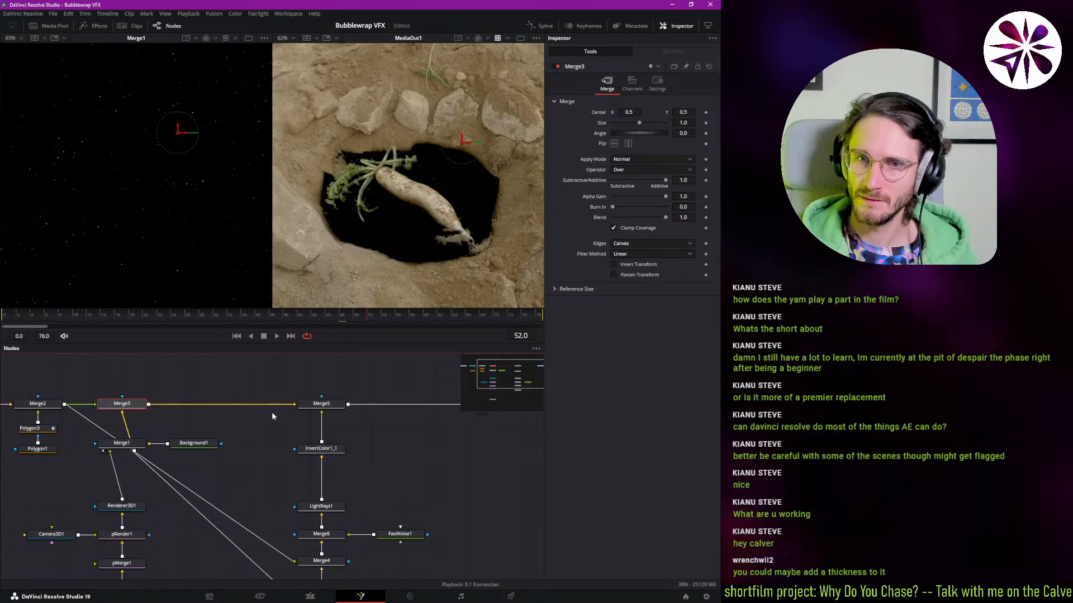
{"action": "left_click", "coordinate": [347, 387]}
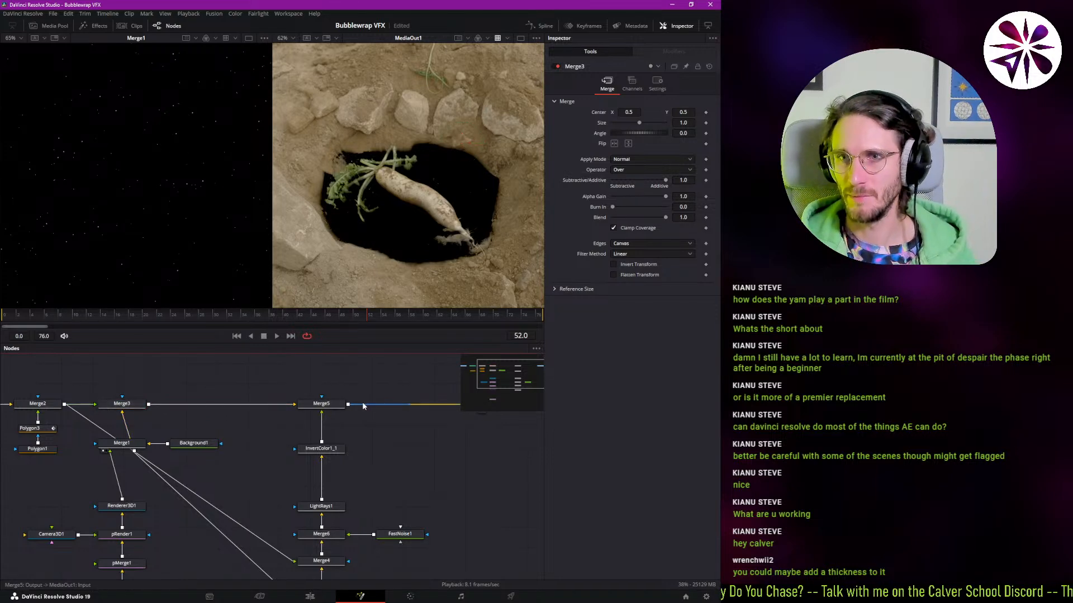
{"action": "left_click_drag", "start_coordinate": [346, 475], "coordinate": [309, 454]}
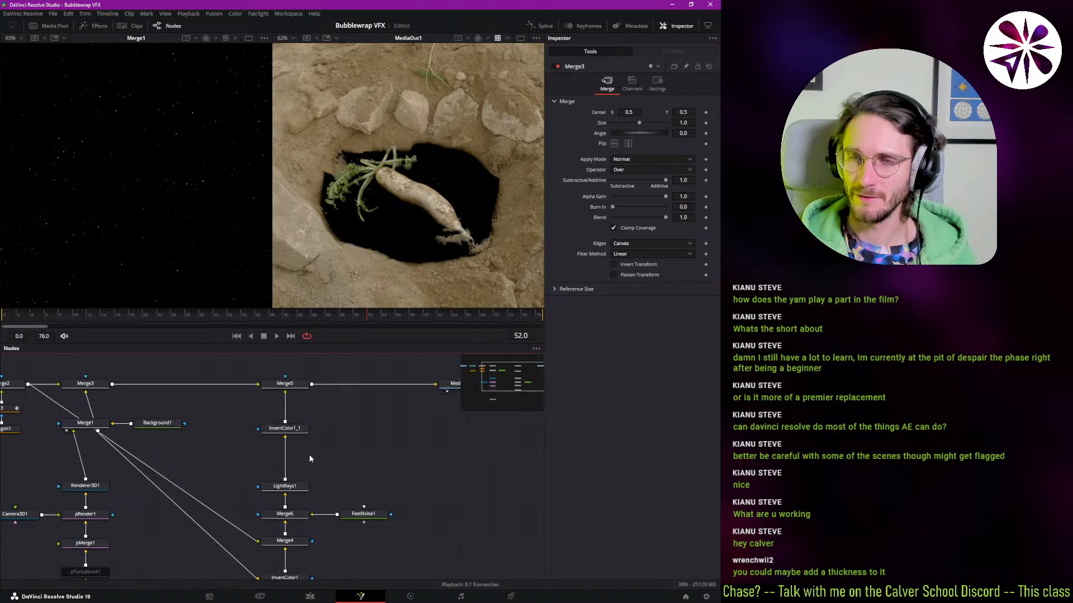
{"action": "left_click_drag", "start_coordinate": [191, 453], "coordinate": [267, 439]}
{"action": "left_click", "coordinate": [176, 410]}
{"action": "key", "text": "1"}
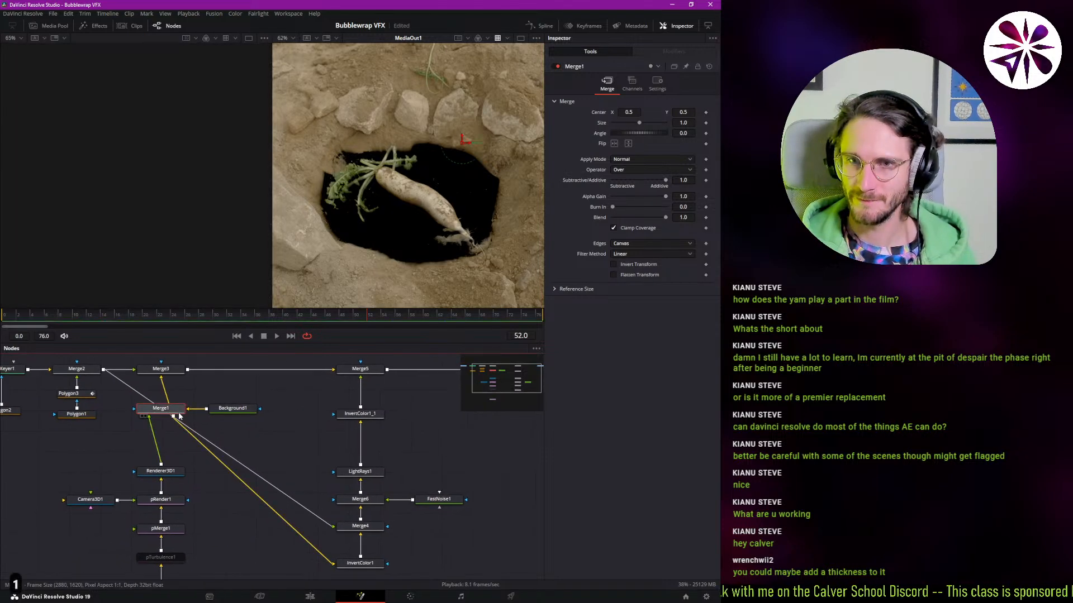
{"action": "key", "text": "1"}
{"action": "scroll", "coordinate": [246, 438], "scroll_direction": "down", "scroll_amount": 1}
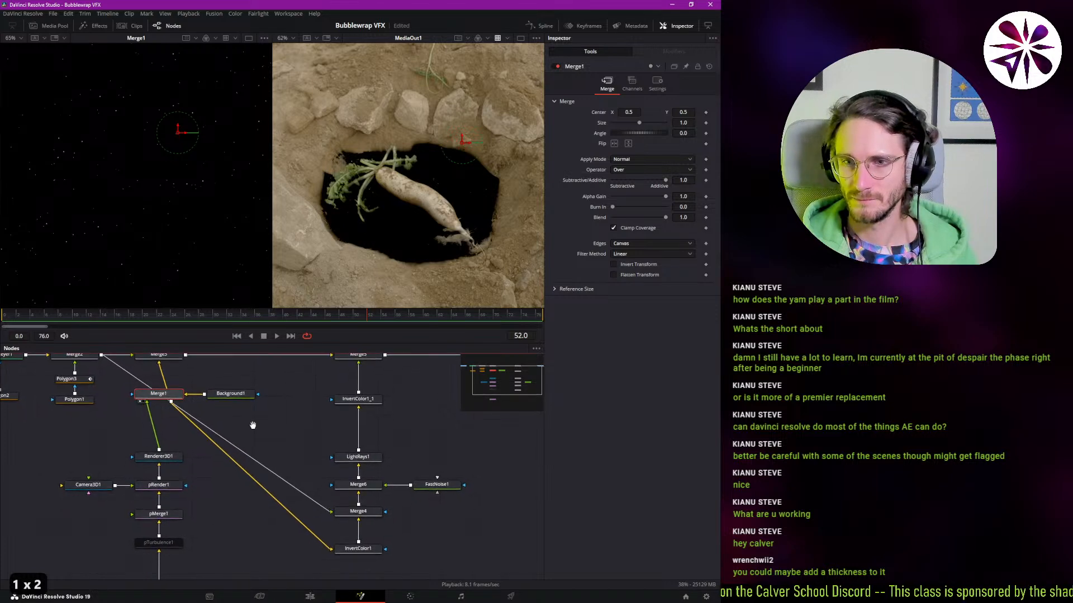
- Delete the InvertColor1 node below Merge4, keeping the connection from Merge2 into Merge4
{"action": "left_click", "coordinate": [349, 548]}
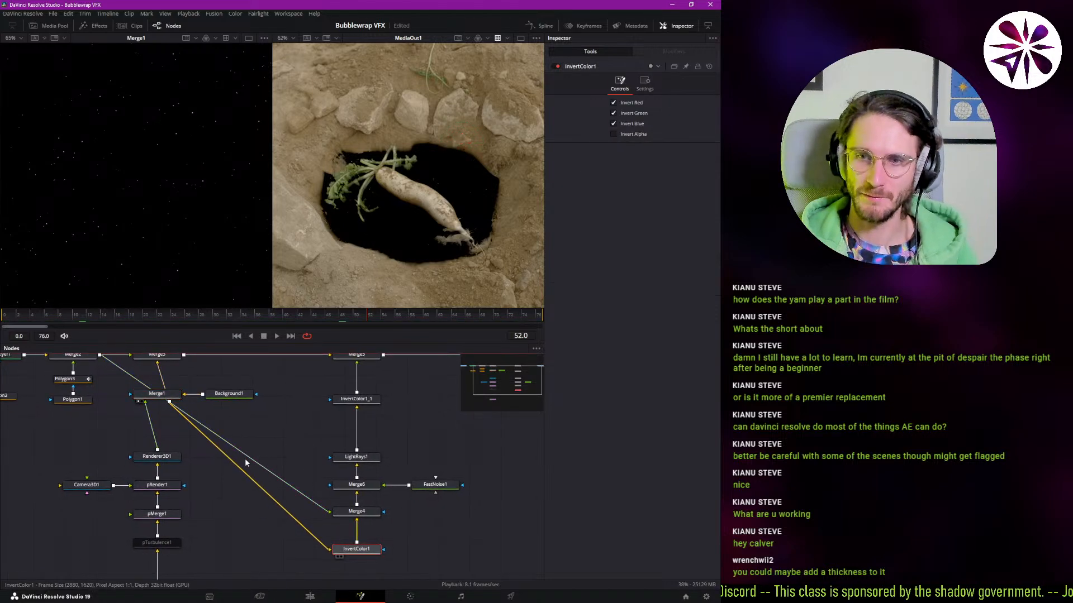
{"action": "left_click_drag", "start_coordinate": [277, 442], "coordinate": [227, 456]}
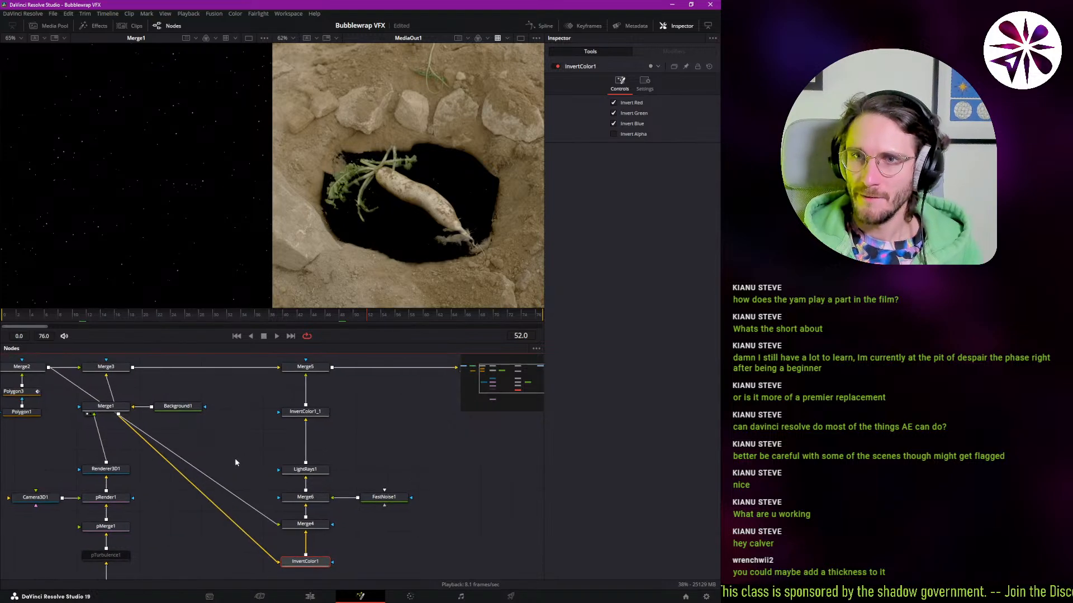
{"action": "key", "text": "Delete"}
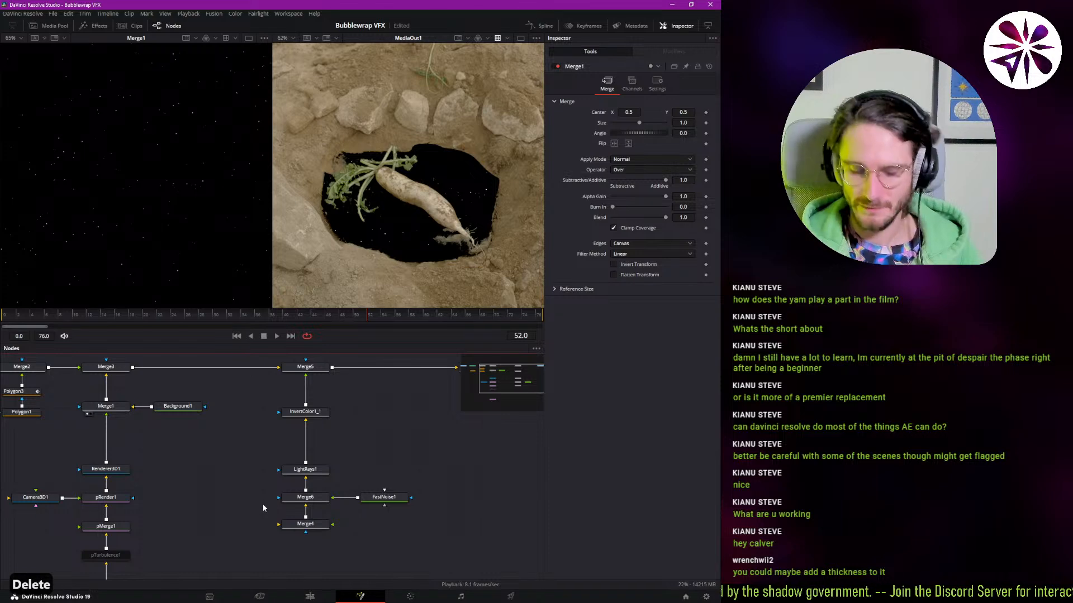
{"action": "key", "text": "ctrl+z"}
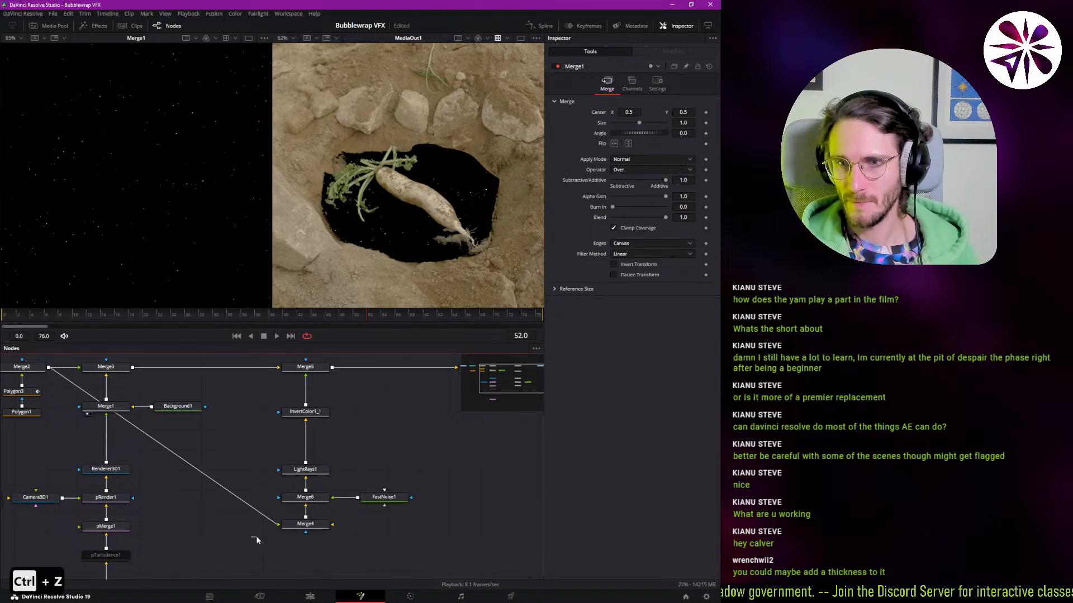
- Add a Background node, connect it to Merge4's free background input and place it directly below Merge4
{"action": "left_click", "coordinate": [305, 524]}
{"action": "key", "text": "ctrl+space"}
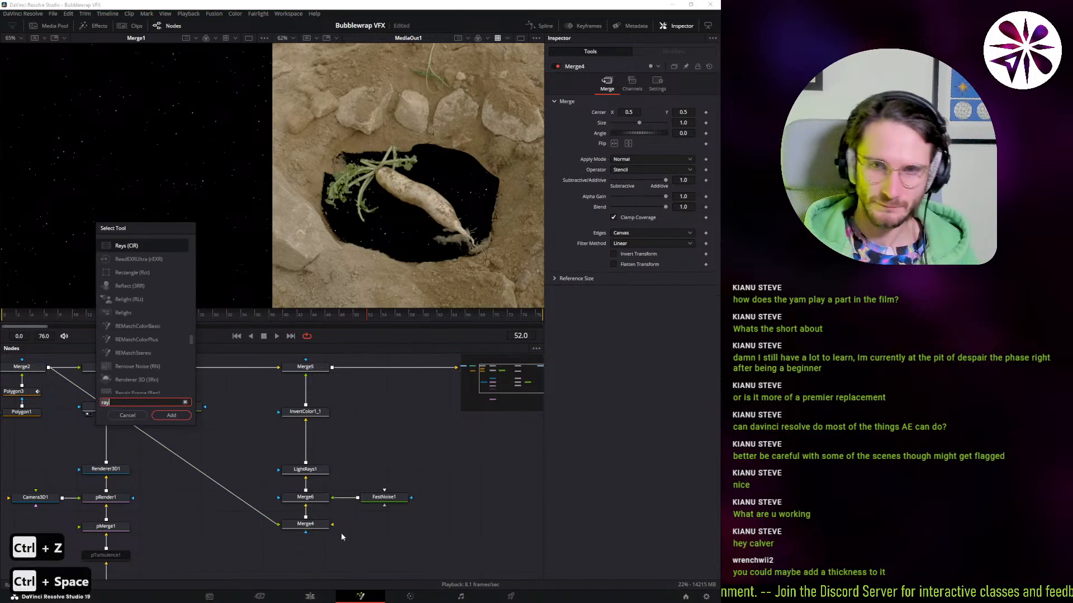
{"action": "type", "text": "back"}
{"action": "key", "text": "Return"}
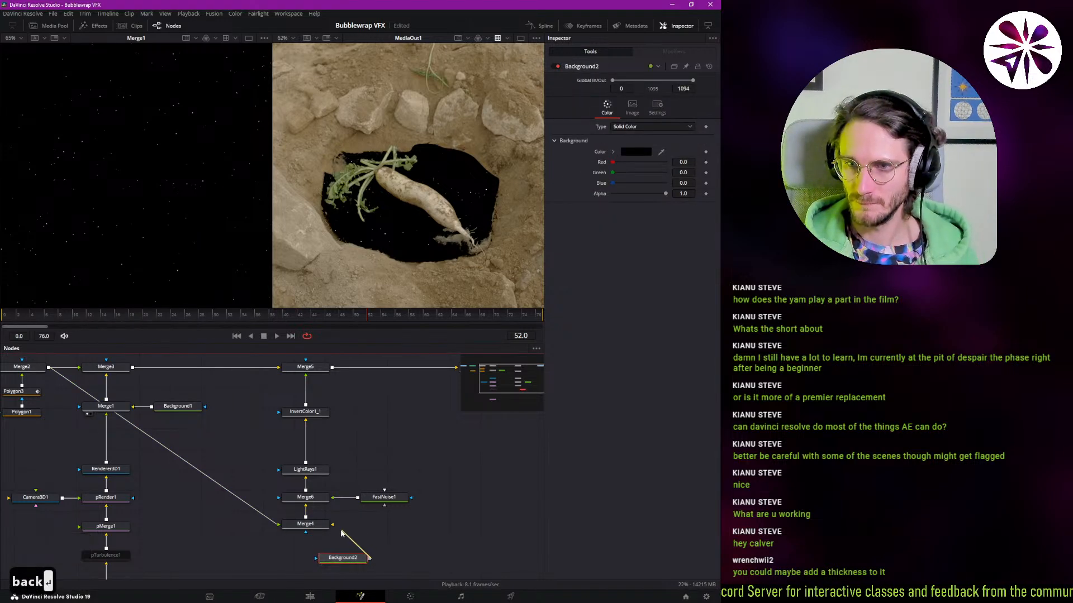
{"action": "left_click_drag", "start_coordinate": [369, 558], "coordinate": [335, 525]}
{"action": "left_click_drag", "start_coordinate": [347, 565], "coordinate": [307, 552]}
- View the outputs of Merge4, Merge6 and LightRays1 one after another to check the shadow-ray chain
{"action": "left_click", "coordinate": [321, 526]}
{"action": "key", "text": "1"}
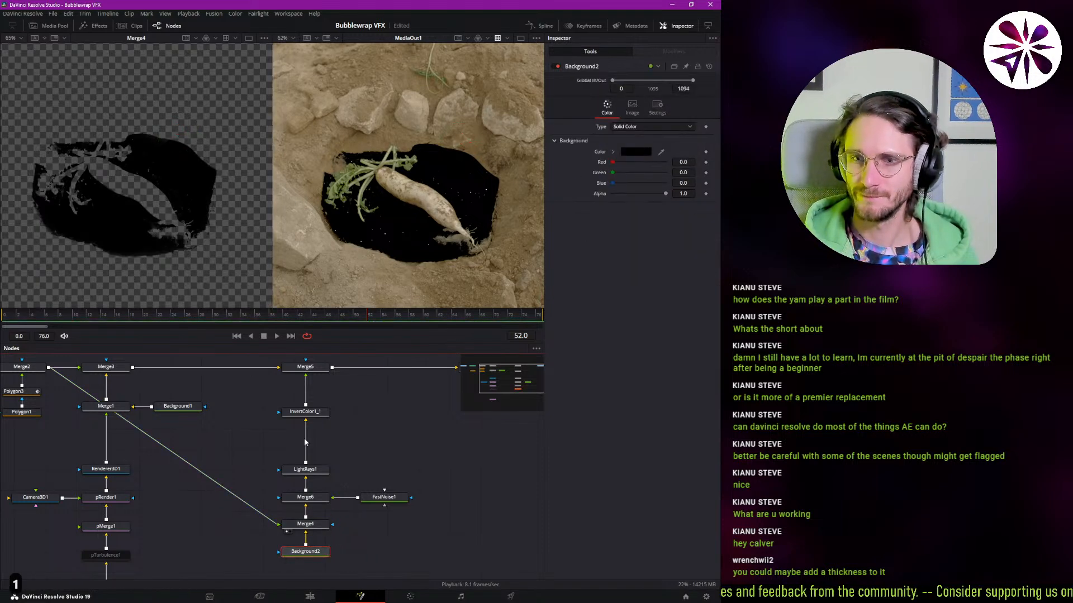
{"action": "left_click", "coordinate": [319, 499]}
{"action": "key", "text": "1"}
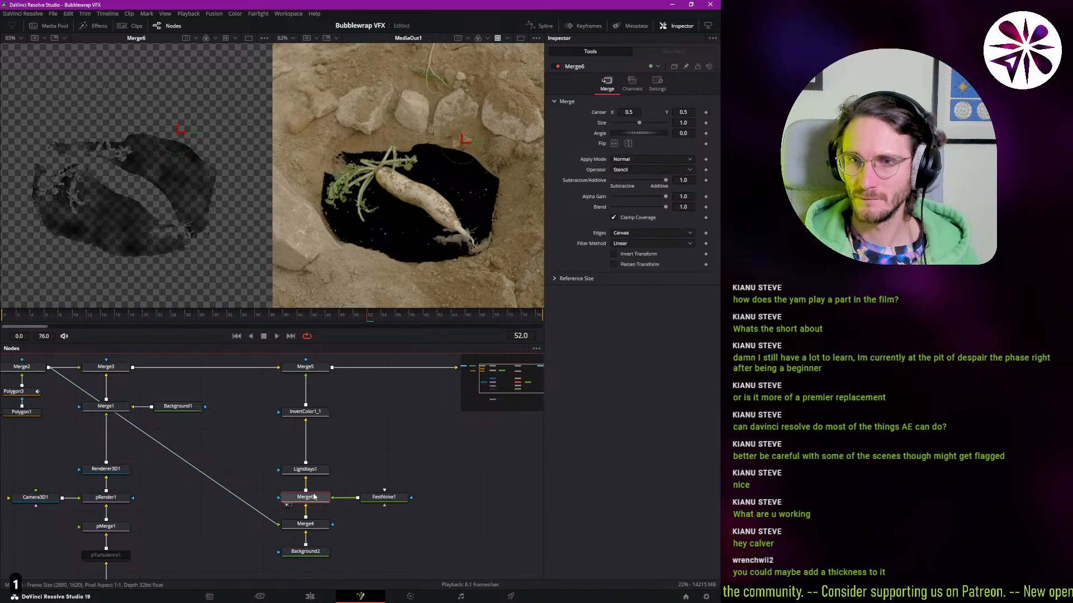
{"action": "left_click", "coordinate": [319, 470]}
{"action": "key", "text": "1"}
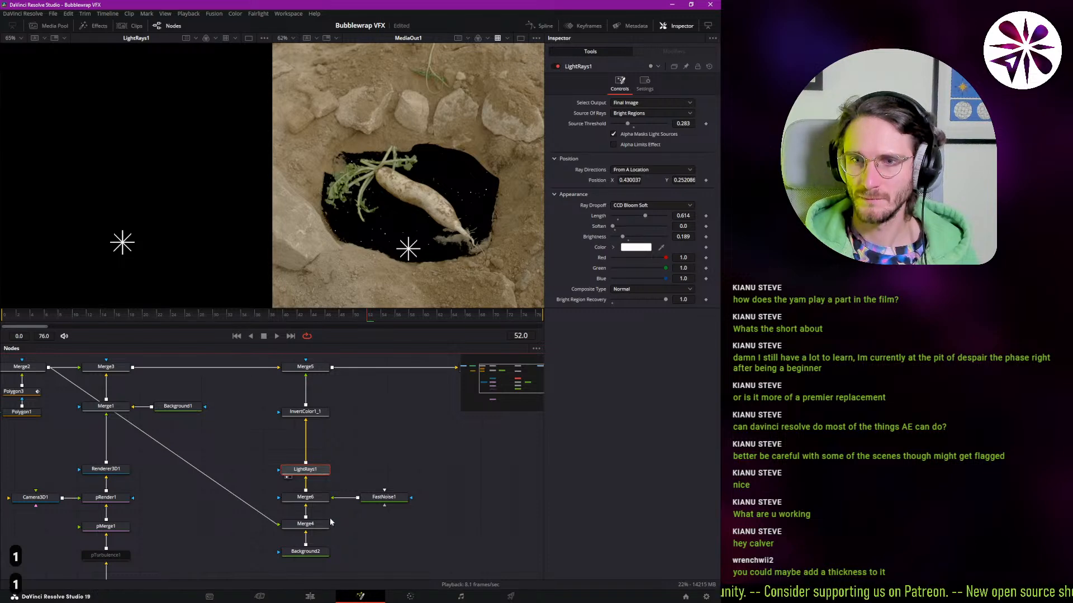
- Set Background2's colour to red 1.0, green 1.0 and blue 0.95, and play back the result
{"action": "left_click", "coordinate": [312, 554]}
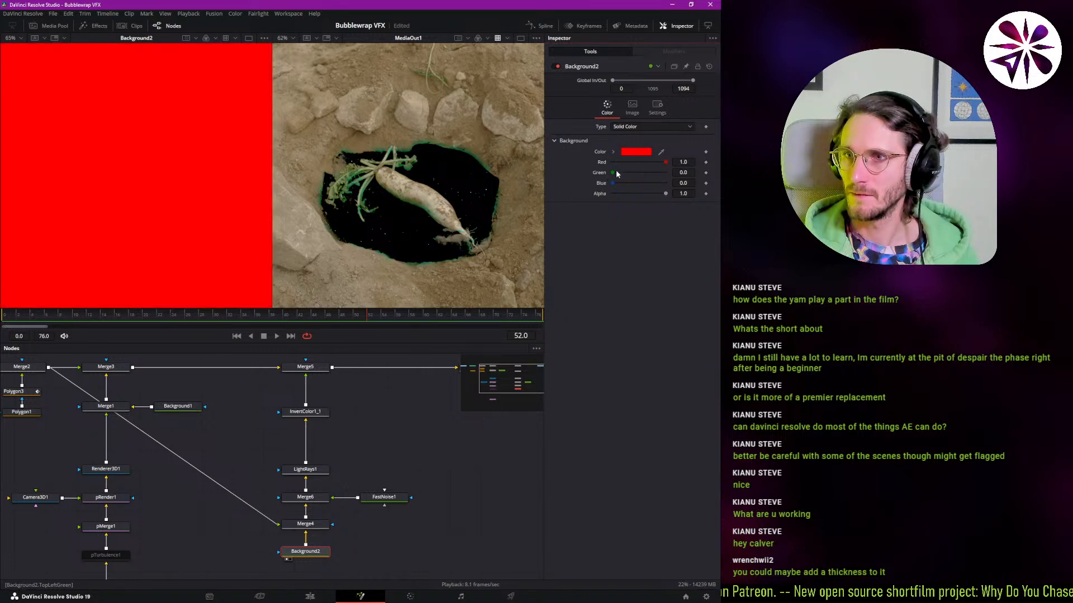
{"action": "left_click_drag", "start_coordinate": [616, 170], "coordinate": [638, 172]}
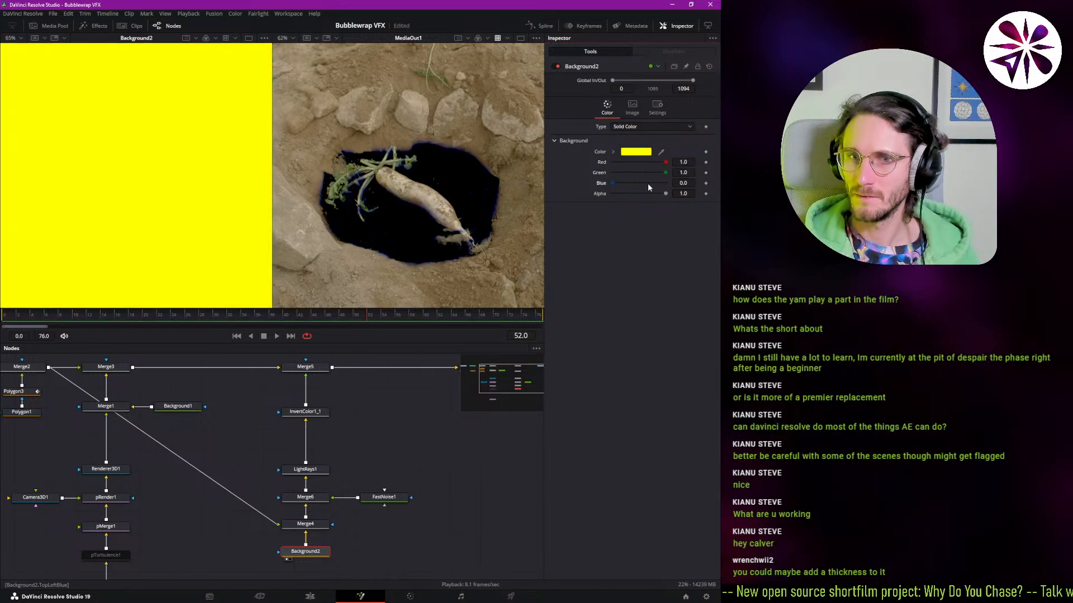
{"action": "left_click_drag", "start_coordinate": [638, 182], "coordinate": [666, 179]}
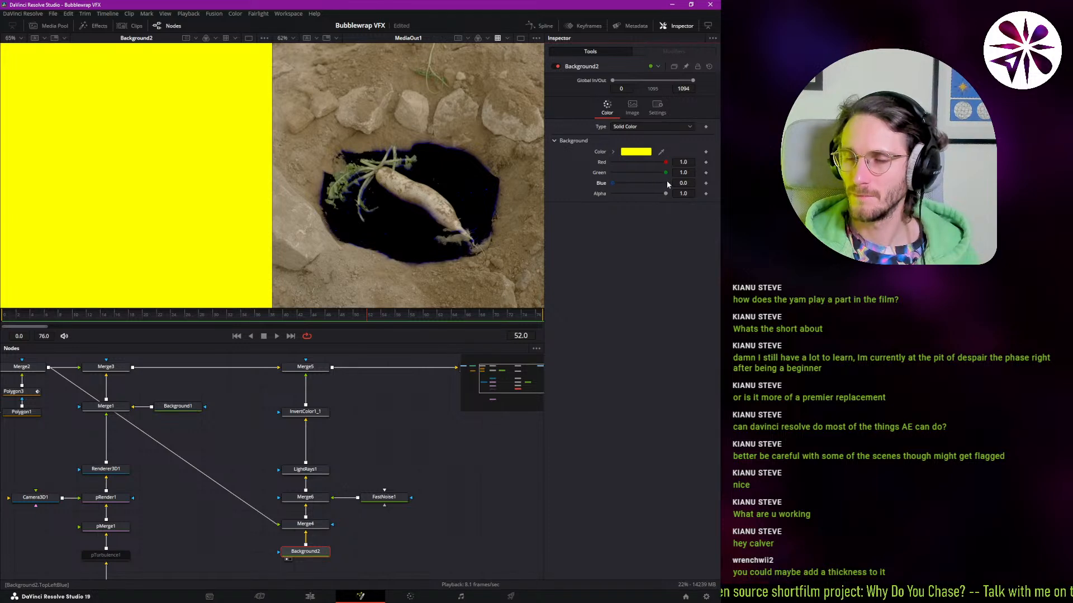
{"action": "left_click", "coordinate": [408, 428]}
{"action": "key", "text": "space"}
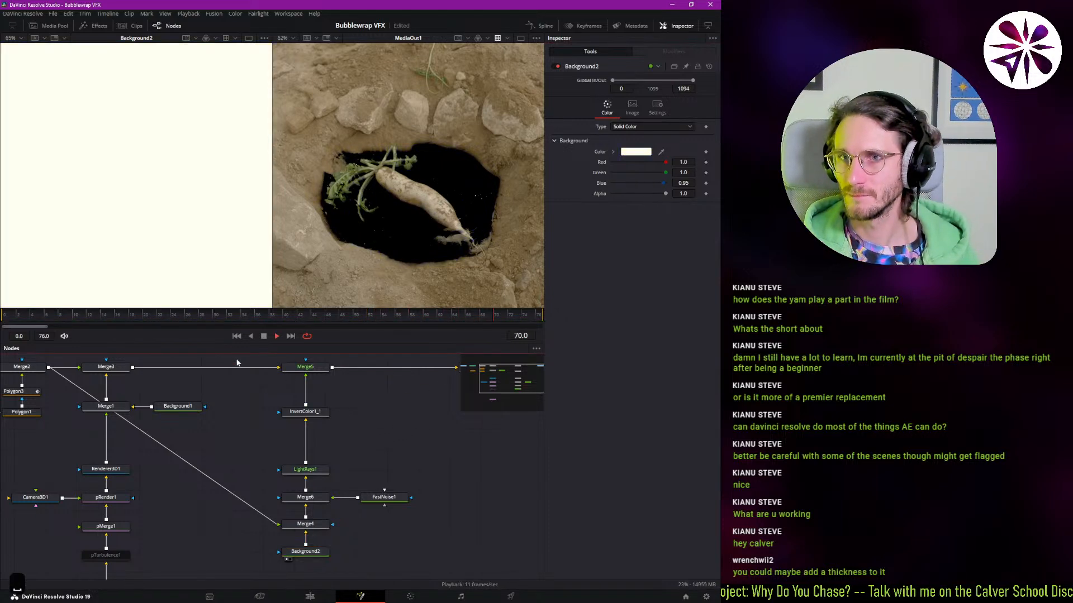
- Make room before MediaOut1 and move the Merge3 particle branch, including Camera3D1 and Background1, into the flow between Merge5 and MediaOut1
{"action": "left_click_drag", "start_coordinate": [233, 417], "coordinate": [273, 428]}
{"action": "scroll", "coordinate": [273, 428], "scroll_direction": "down", "scroll_amount": 5}
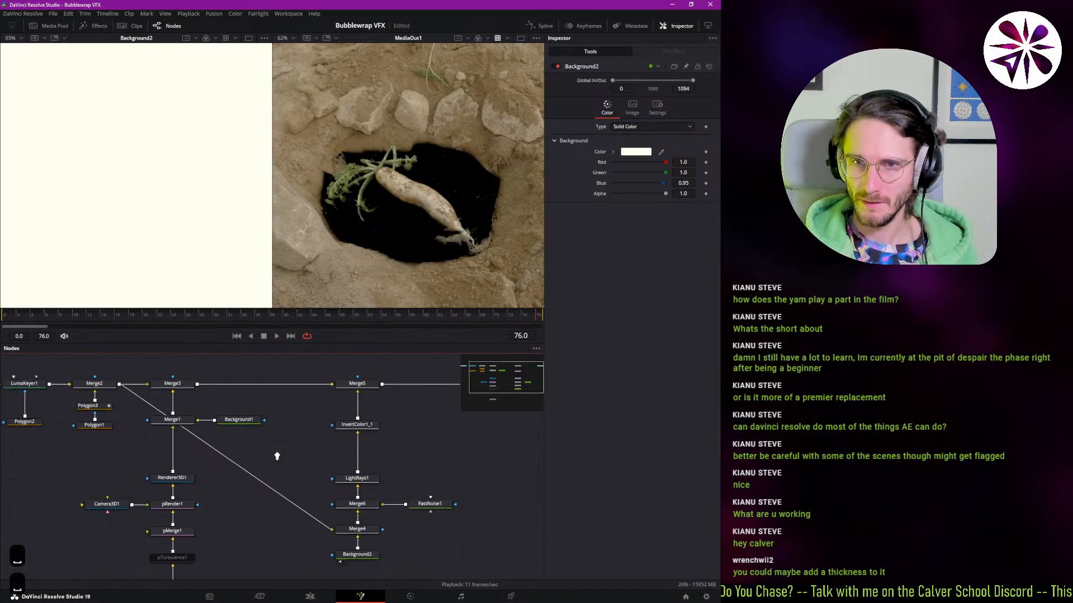
{"action": "left_click_drag", "start_coordinate": [266, 486], "coordinate": [255, 466]}
{"action": "left_click_drag", "start_coordinate": [303, 503], "coordinate": [506, 384]}
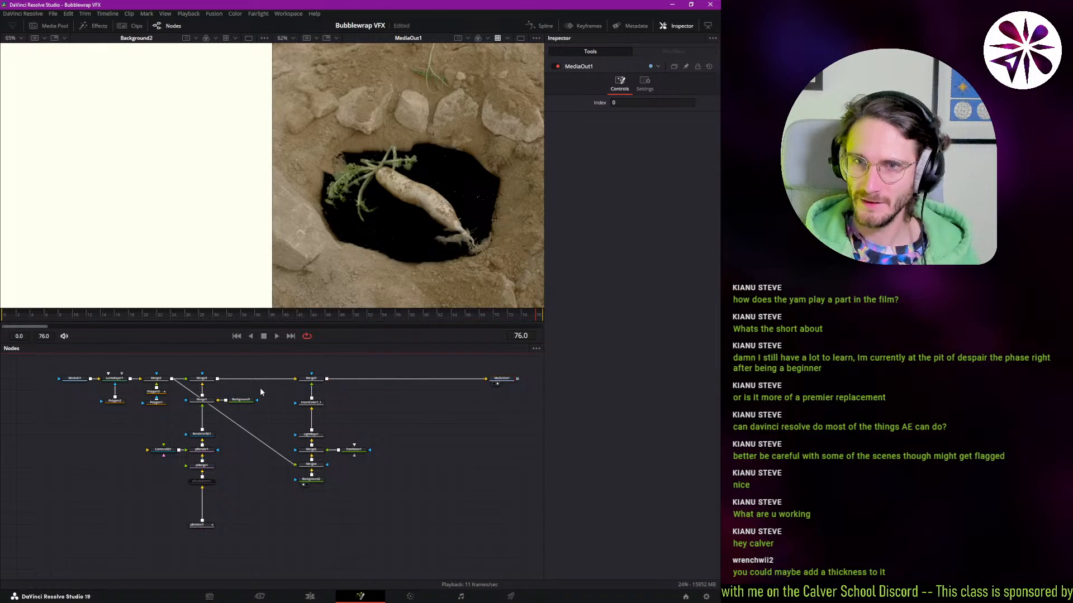
{"action": "left_click_drag", "start_coordinate": [267, 366], "coordinate": [185, 554]}
{"action": "left_click", "coordinate": [170, 447], "text": "ctrl"}
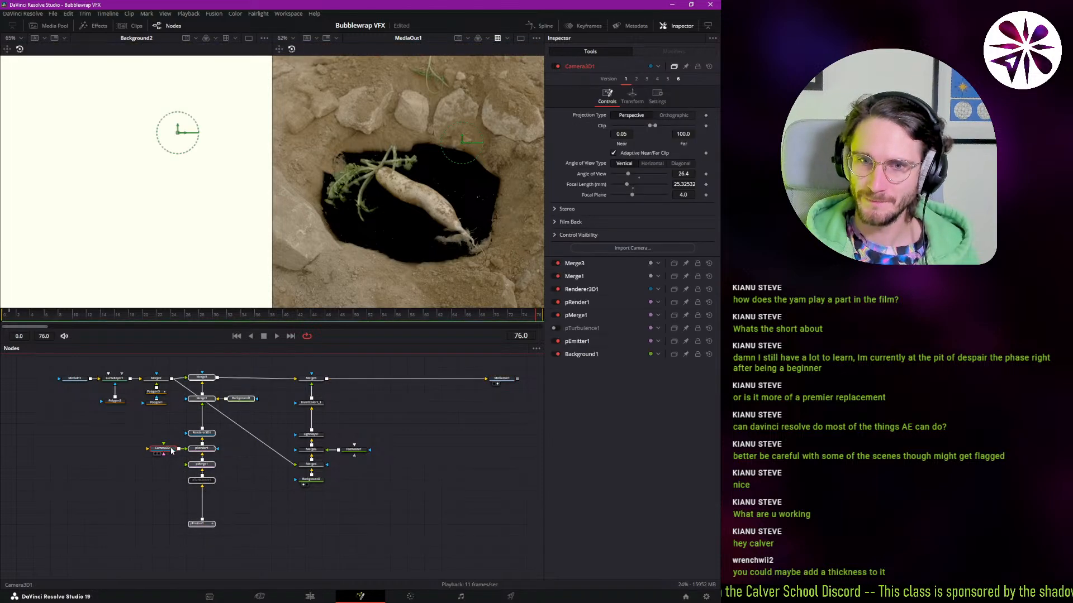
{"action": "left_click_drag", "start_coordinate": [209, 380], "coordinate": [455, 384]}
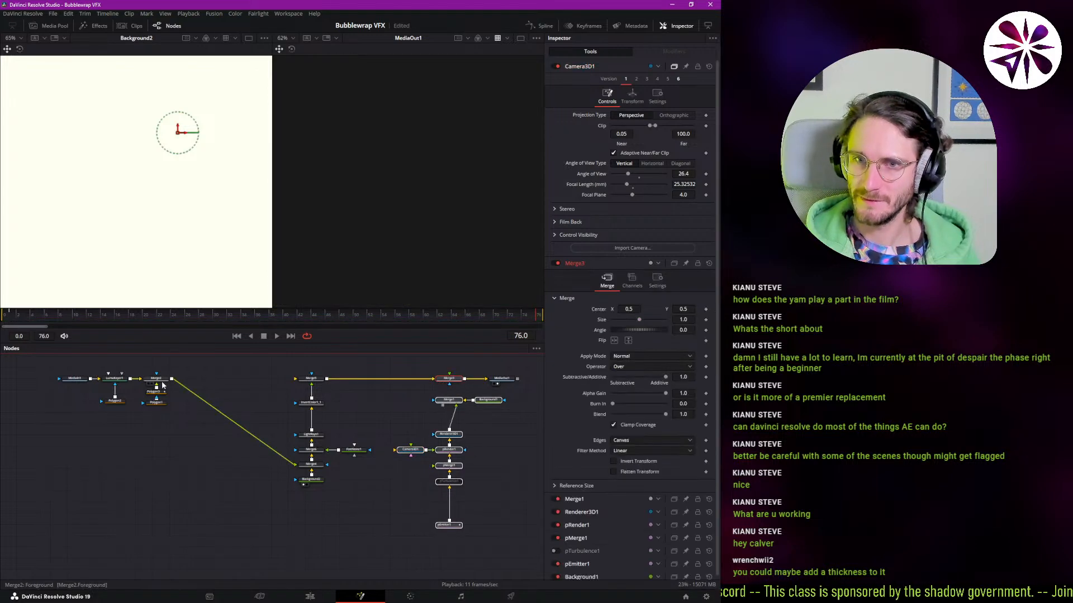
- Connect Merge2's output to Merge5's background input and Merge1's output to Merge3's foreground input
{"action": "left_click_drag", "start_coordinate": [173, 379], "coordinate": [295, 379]}
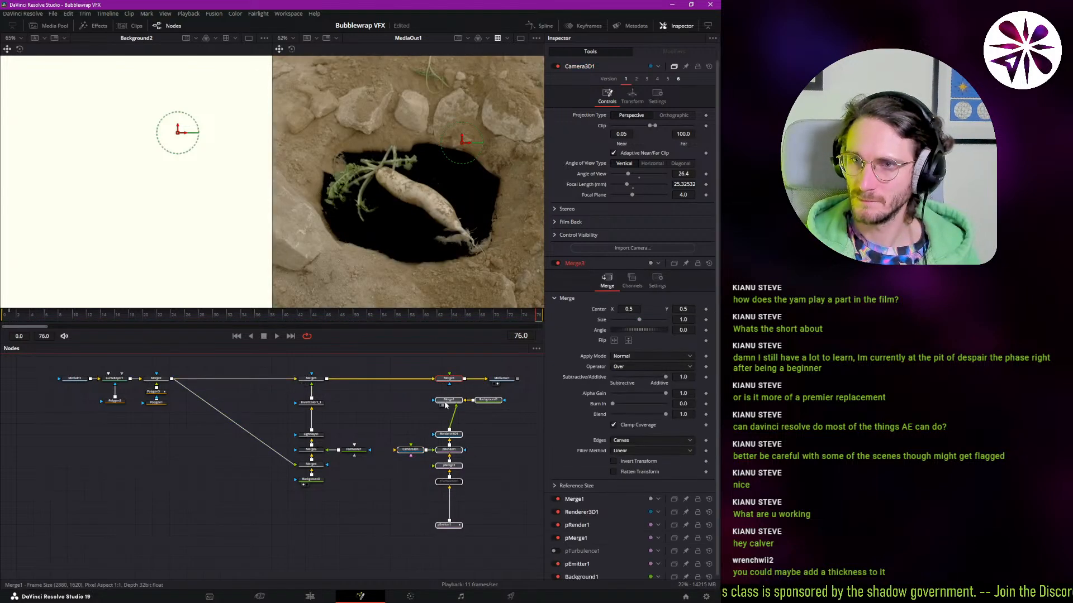
{"action": "left_click_drag", "start_coordinate": [442, 405], "coordinate": [457, 378]}
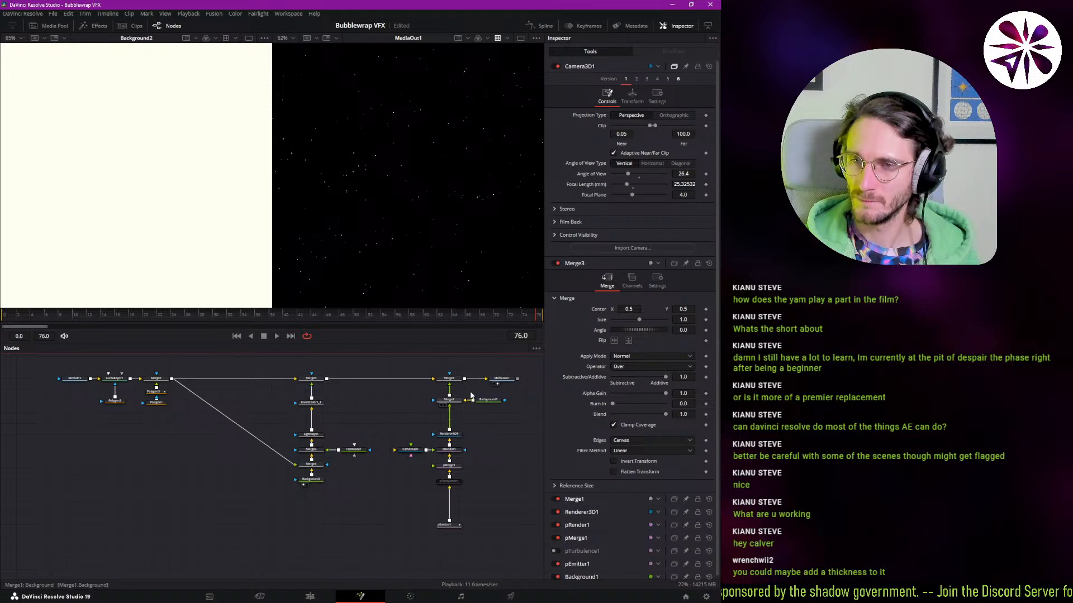
{"action": "scroll", "coordinate": [465, 363], "scroll_direction": "up", "scroll_amount": 3}
{"action": "scroll", "coordinate": [471, 385], "scroll_direction": "up", "scroll_amount": 1}
{"action": "left_click_drag", "start_coordinate": [393, 389], "coordinate": [284, 411]}
{"action": "left_click", "coordinate": [329, 392]}
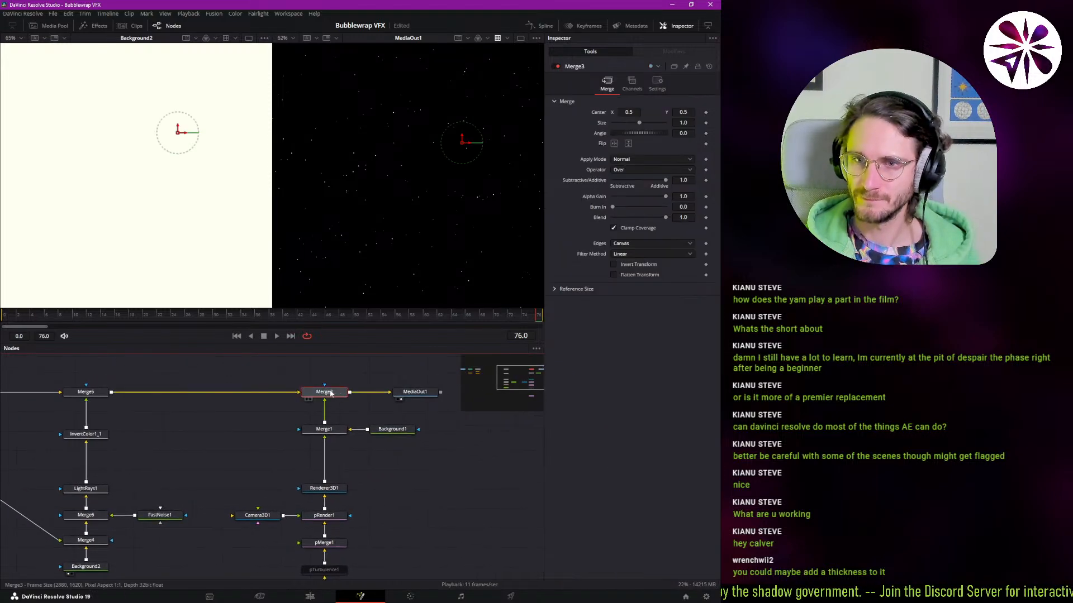
- View Merge2's output to check the keyed footage feeding Merge5 and Merge4
{"action": "left_click_drag", "start_coordinate": [197, 420], "coordinate": [277, 421]}
{"action": "left_click", "coordinate": [268, 430]}
{"action": "scroll", "coordinate": [263, 433], "scroll_direction": "down", "scroll_amount": 2}
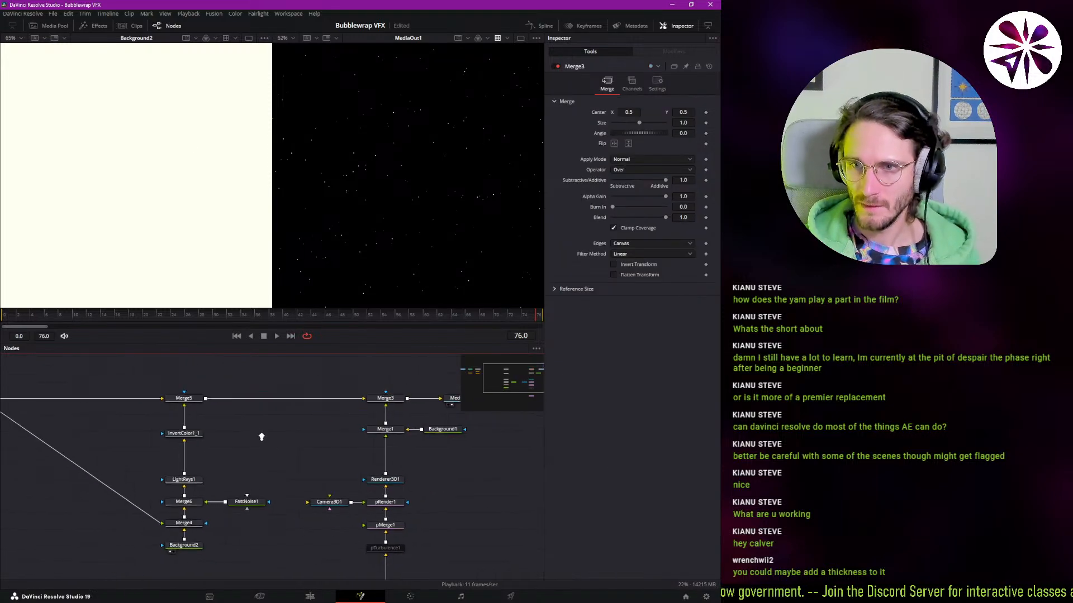
{"action": "left_click_drag", "start_coordinate": [130, 433], "coordinate": [240, 436]}
{"action": "left_click", "coordinate": [119, 401]}
{"action": "key", "text": "1"}
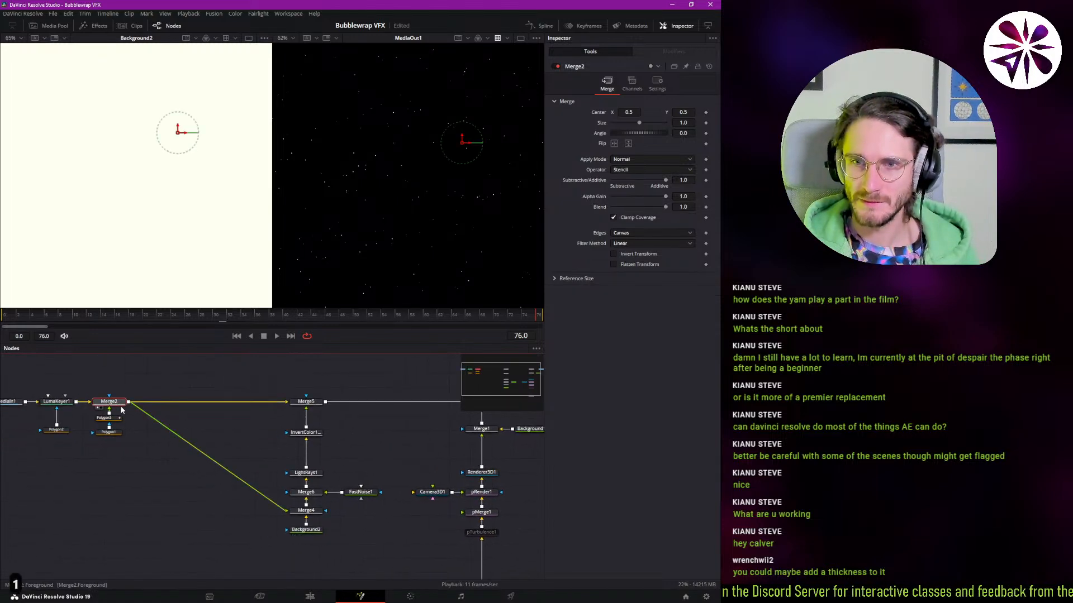
- Try to connect Merge2's output to Merge3's effect mask, and undo the connection
{"action": "left_click_drag", "start_coordinate": [174, 416], "coordinate": [394, 418]}
{"action": "scroll", "coordinate": [112, 416], "scroll_direction": "down", "scroll_amount": 1}
{"action": "left_click", "coordinate": [395, 419]}
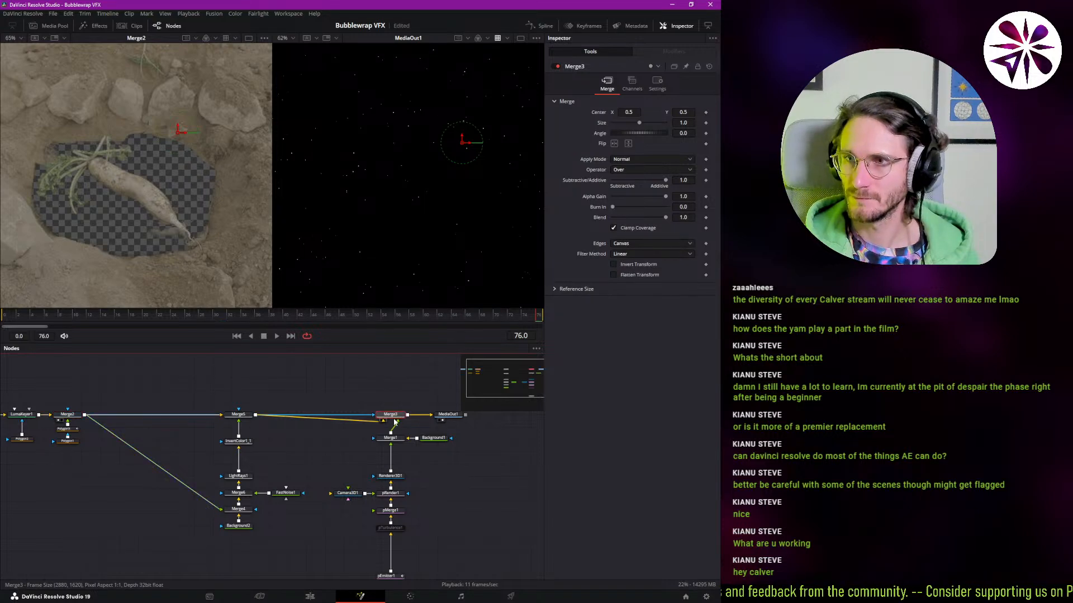
{"action": "key", "text": "ctrl+z"}
{"action": "key", "text": "ctrl+z"}
{"action": "key", "text": "ctrl+z"}
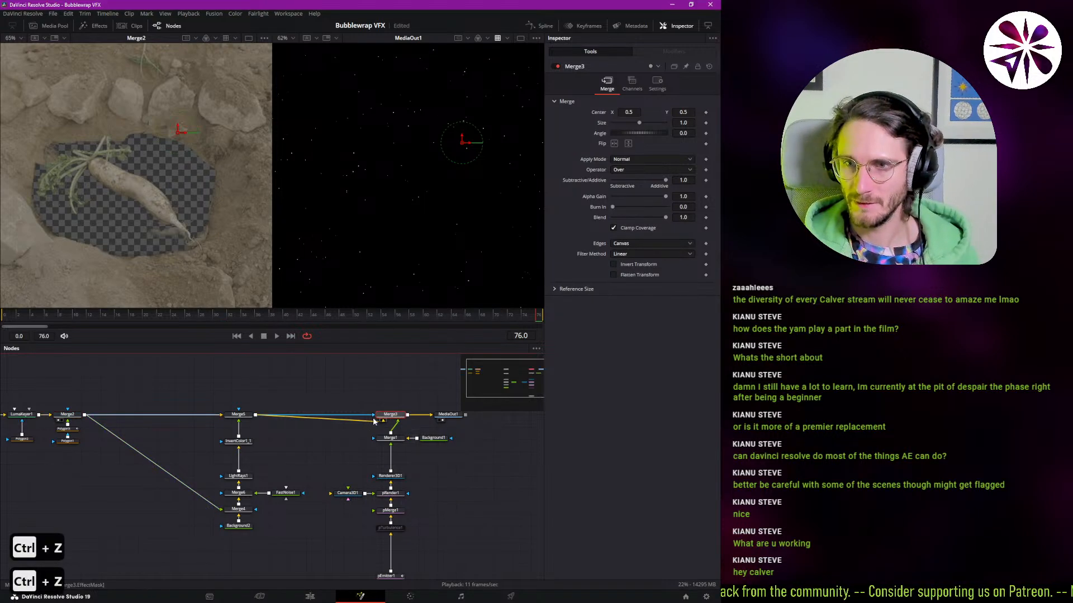
- Connect Merge2's output to Merge1's effect mask input in the particle branch
{"action": "left_click_drag", "start_coordinate": [344, 455], "coordinate": [318, 439]}
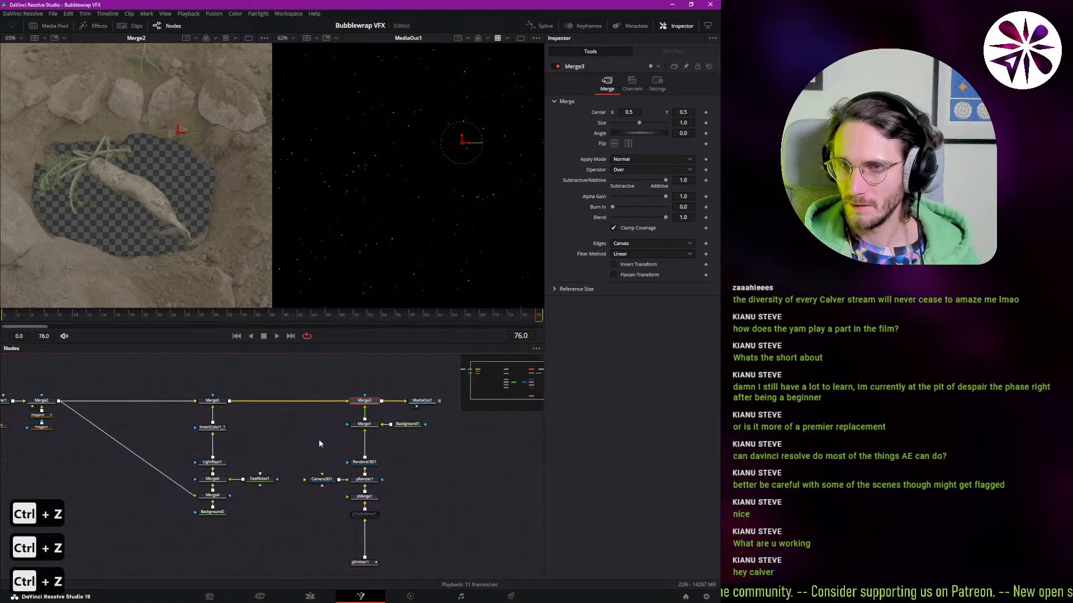
{"action": "scroll", "coordinate": [322, 436], "scroll_direction": "up", "scroll_amount": 2}
{"action": "left_click", "coordinate": [326, 433]}
{"action": "left_click_drag", "start_coordinate": [247, 445], "coordinate": [392, 464]}
{"action": "left_click_drag", "start_coordinate": [152, 413], "coordinate": [497, 439]}
{"action": "left_click_drag", "start_coordinate": [438, 468], "coordinate": [294, 462]}
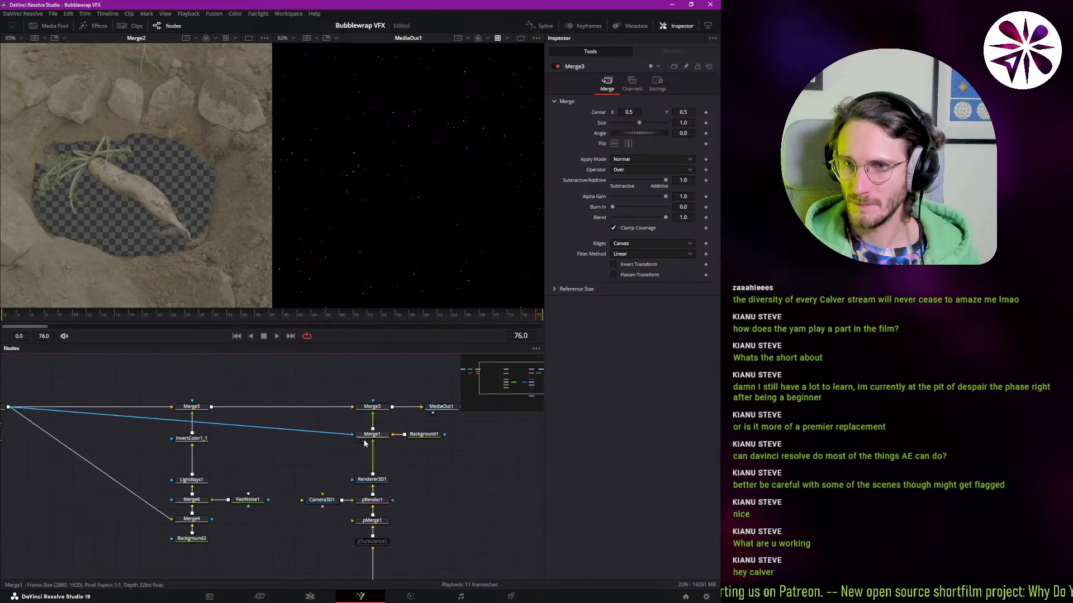
- Move Merge1 and Background1 lower in the node graph and reroute Merge2's output from Merge1's effect mask to Merge3's
{"action": "left_click", "coordinate": [422, 436]}
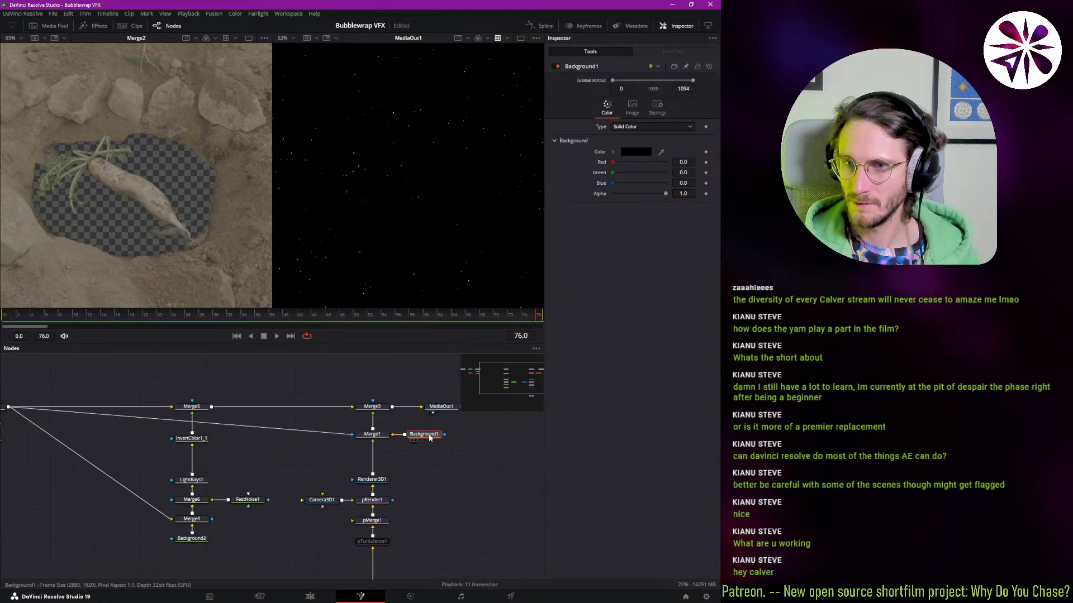
{"action": "key", "text": "1"}
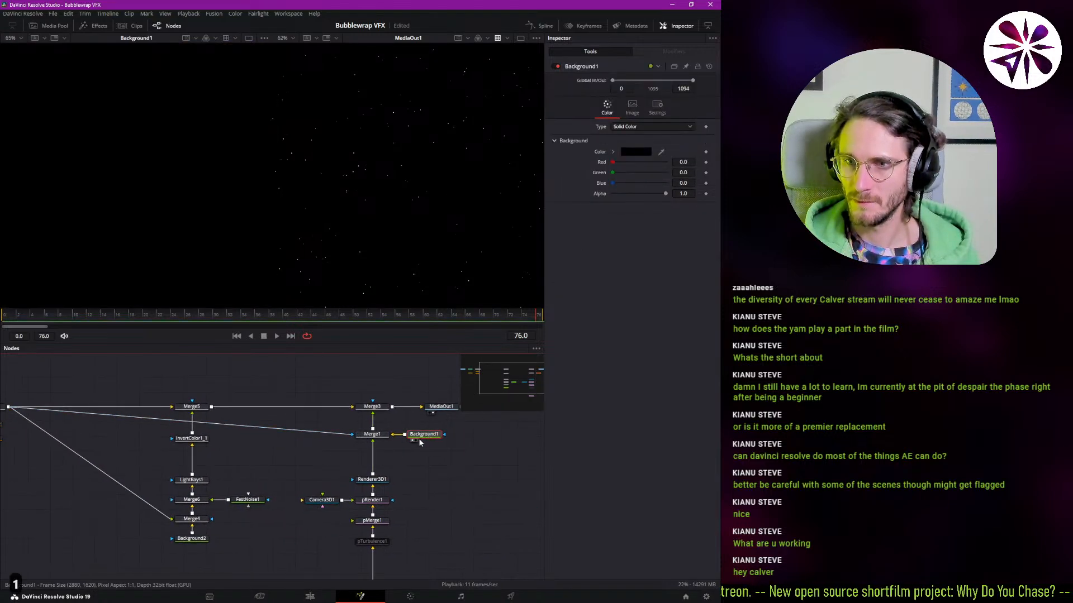
{"action": "left_click", "coordinate": [376, 440], "text": "ctrl"}
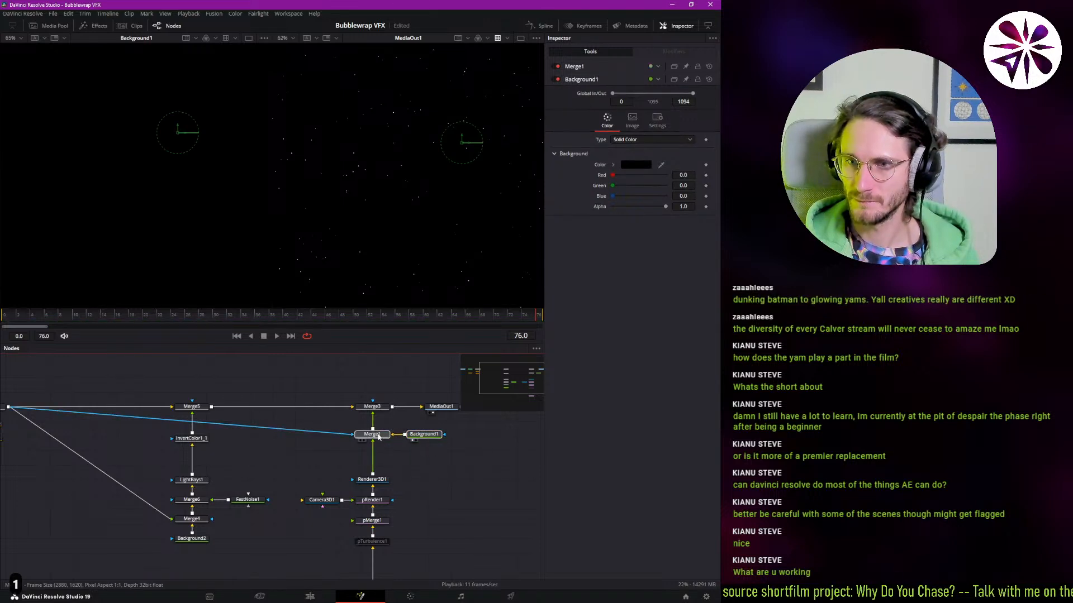
{"action": "left_click_drag", "start_coordinate": [376, 440], "coordinate": [370, 406]}
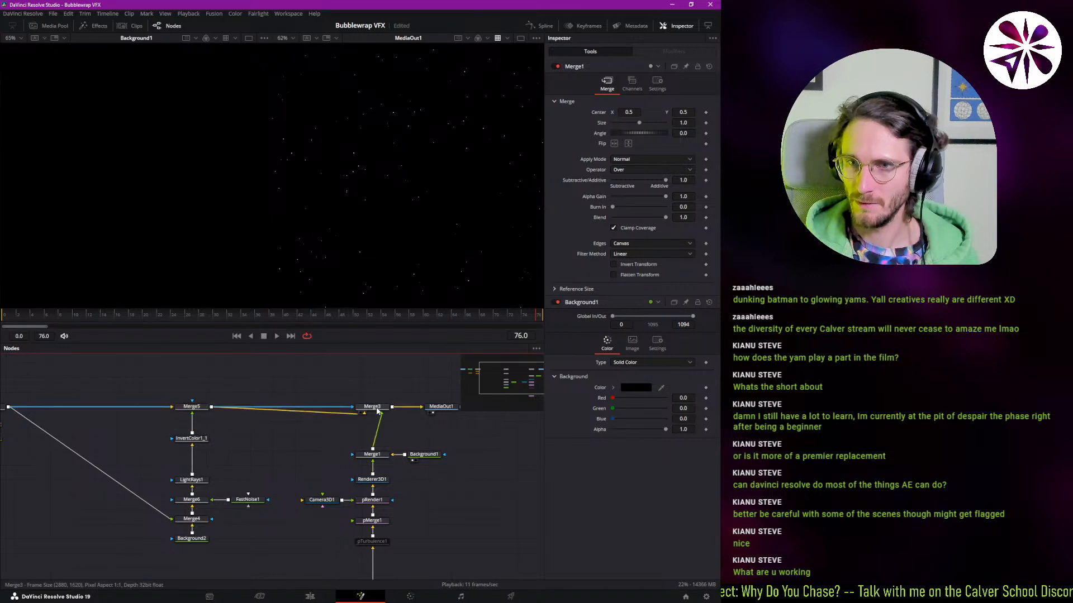
{"action": "left_click", "coordinate": [371, 407]}
- Trace the connections from Merge2 through Merge5 to Merge3, and view Merge5's output
{"action": "left_click_drag", "start_coordinate": [181, 433], "coordinate": [286, 434]}
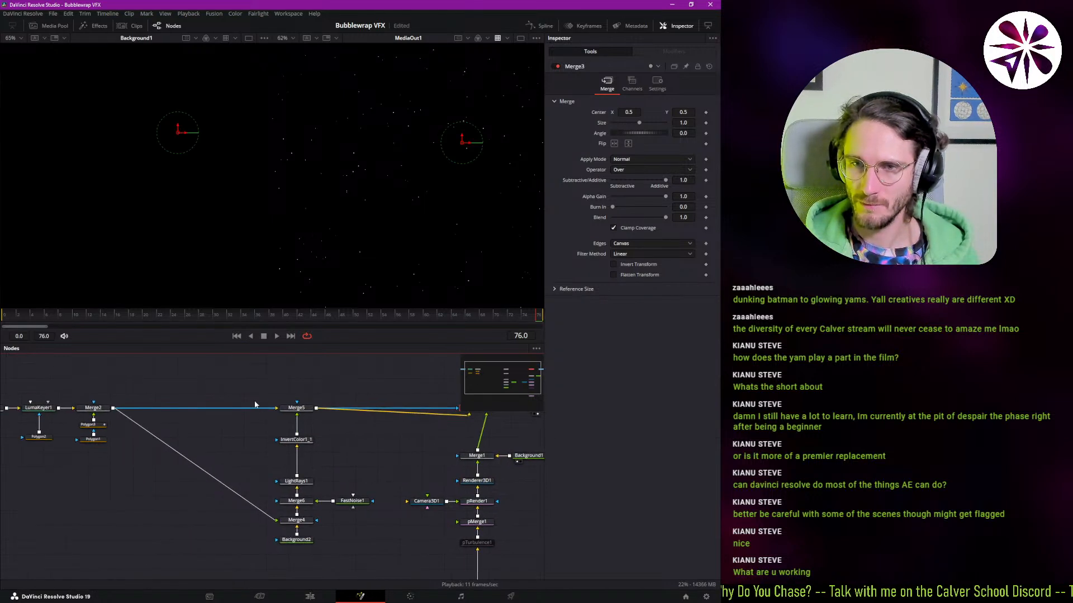
{"action": "left_click", "coordinate": [112, 409]}
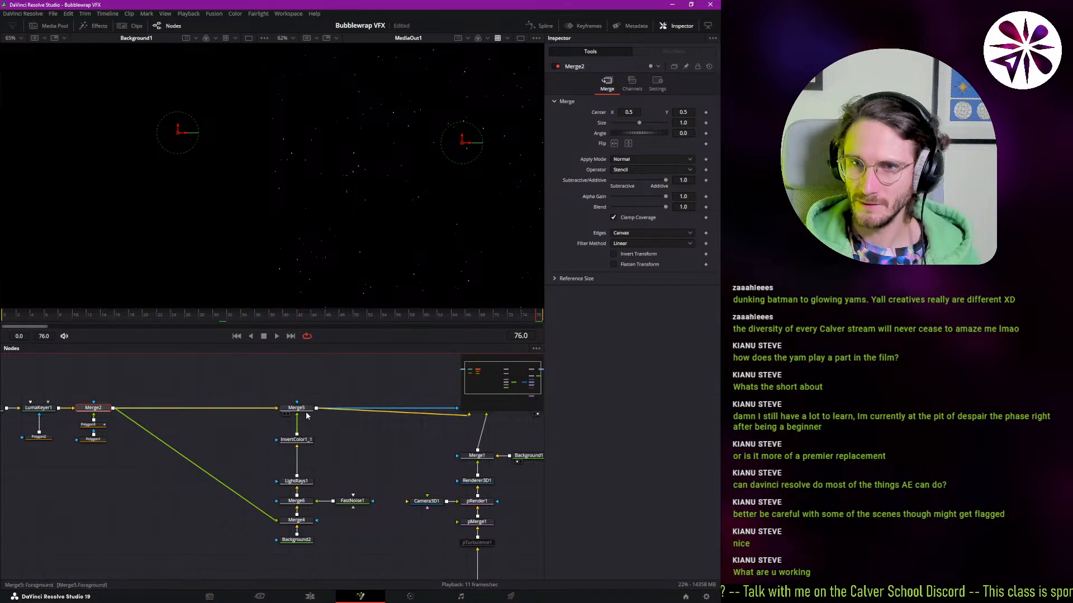
{"action": "left_click_drag", "start_coordinate": [377, 447], "coordinate": [292, 444]}
{"action": "left_click", "coordinate": [215, 407]}
{"action": "key", "text": "1"}
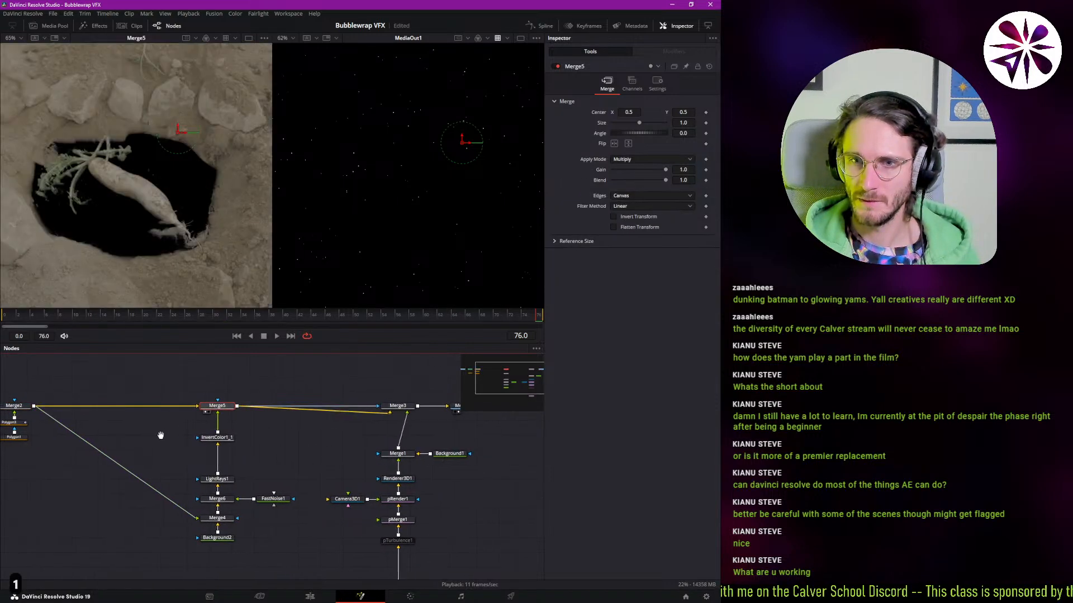
{"action": "mouse_move", "coordinate": [160, 435]}
{"action": "left_mouse_down"}
{"action": "mouse_move", "coordinate": [264, 445]}
{"action": "mouse_move", "coordinate": [159, 440]}
{"action": "left_mouse_up"}
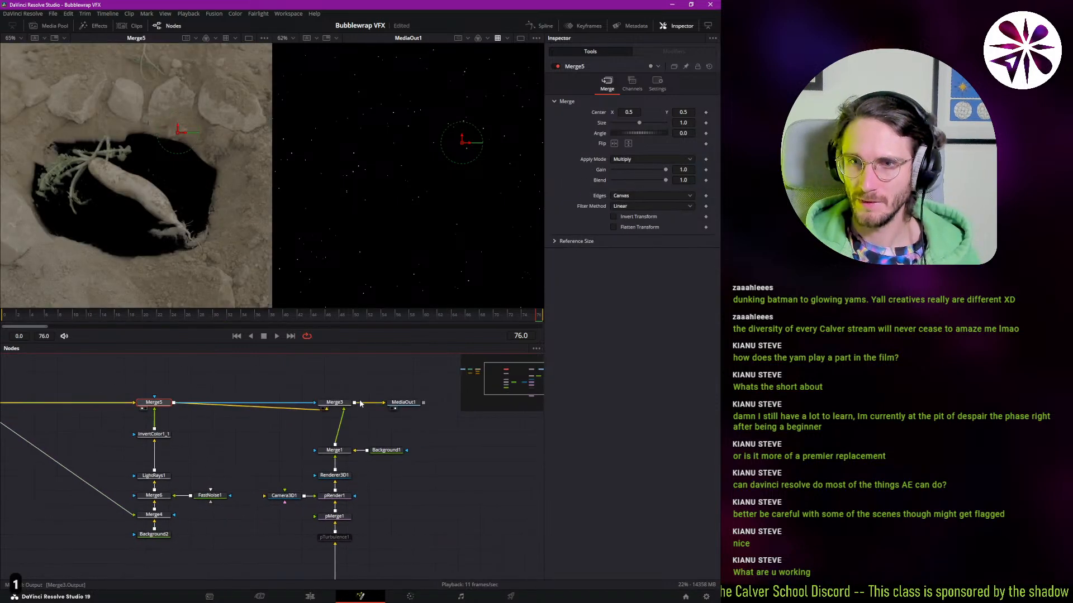
- Swap Merge3's foreground and background inputs and play back the composite, examining the hole around the root up close
{"action": "left_click", "coordinate": [341, 406]}
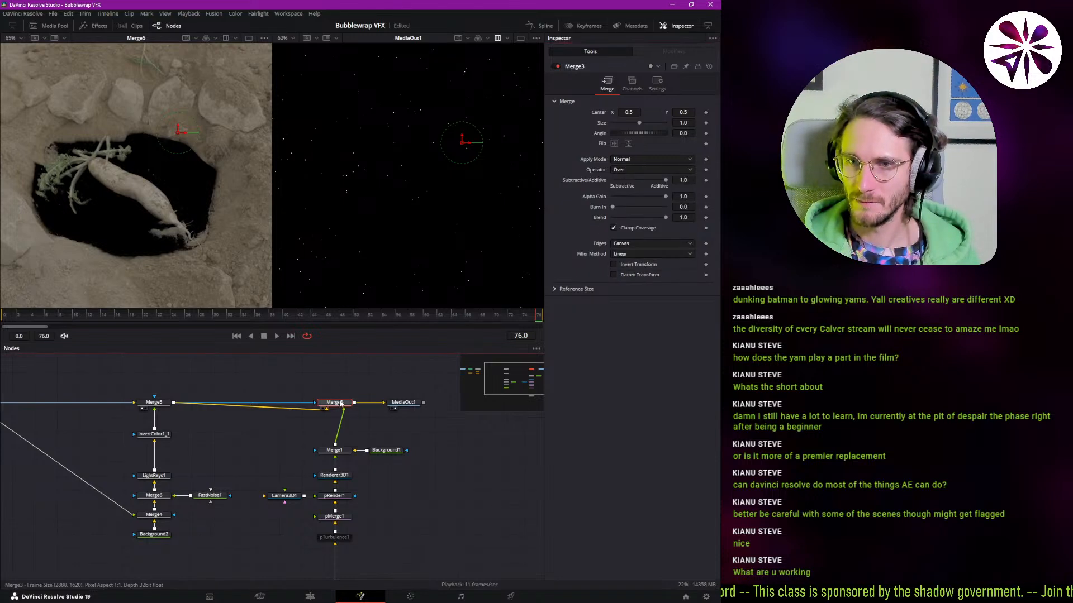
{"action": "key", "text": "ctrl+t"}
{"action": "key", "text": "space"}
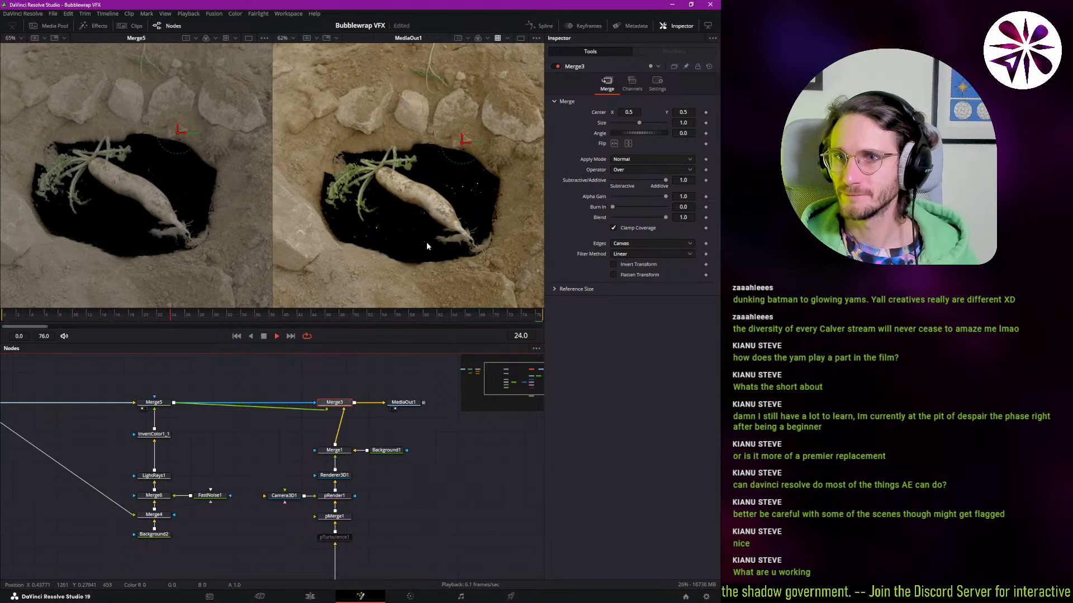
{"action": "scroll", "coordinate": [494, 228], "scroll_direction": "up", "scroll_amount": 3}
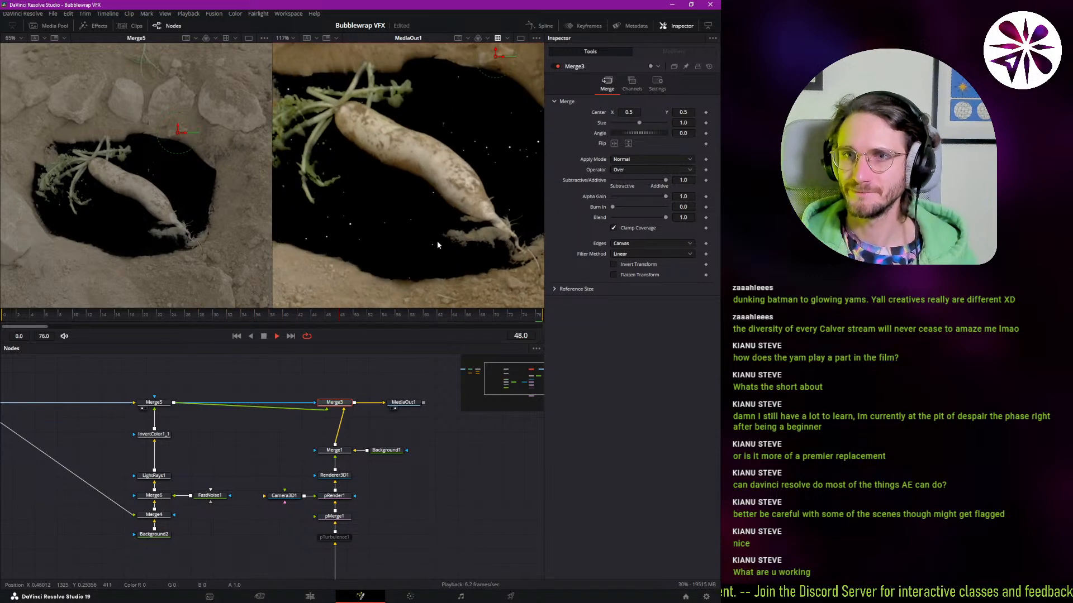
{"action": "scroll", "coordinate": [393, 267], "scroll_direction": "down", "scroll_amount": 2}
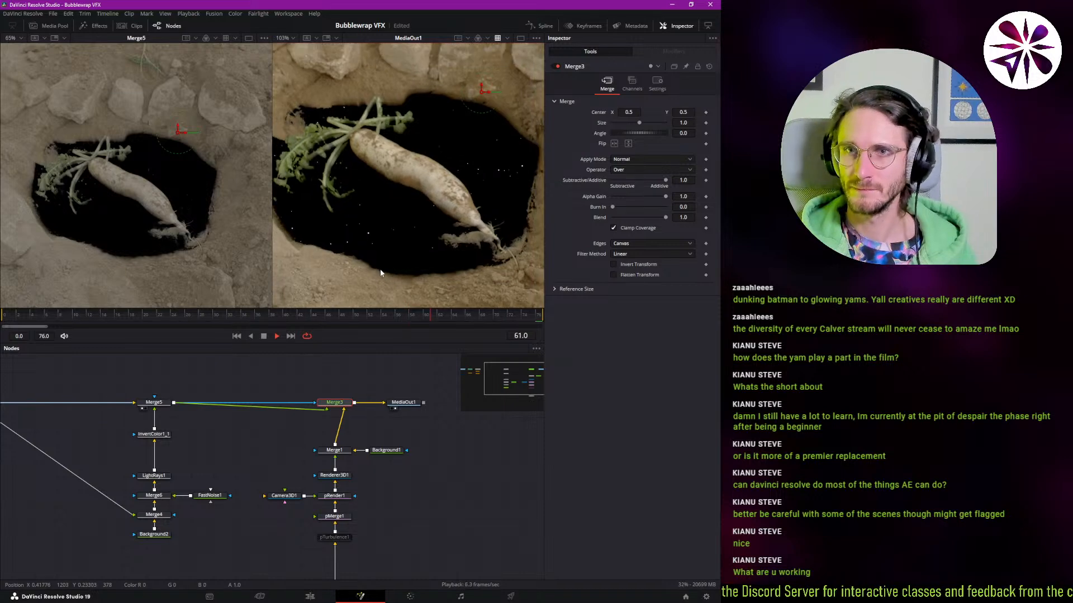
{"action": "key", "text": "space"}
- Save the project
{"action": "key", "text": "ctrl+s"}
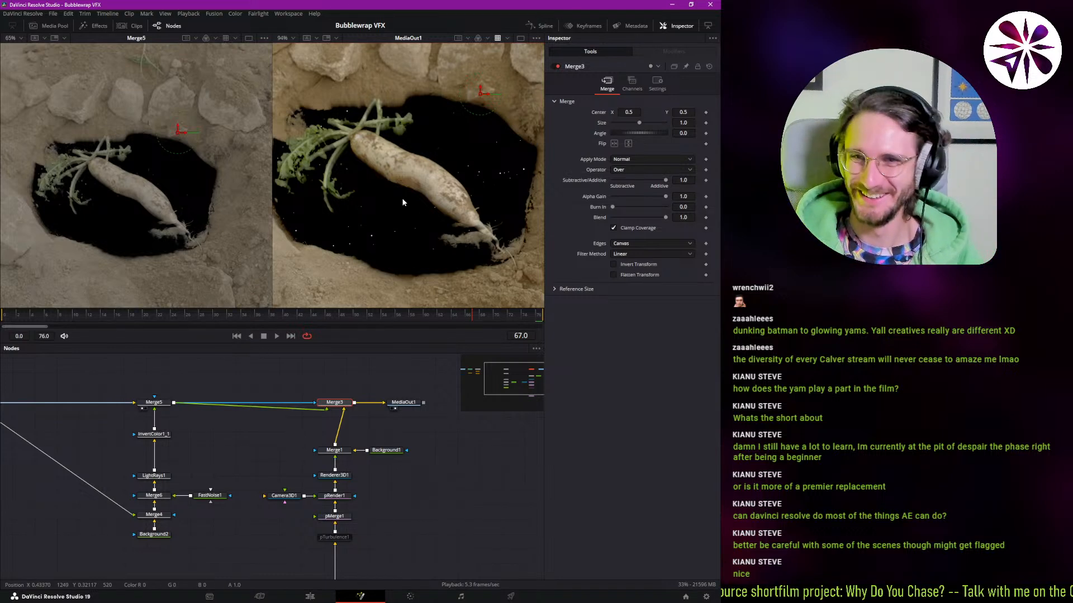
{"action": "mouse_move", "coordinate": [377, 236]}
{"action": "left_mouse_down"}
{"action": "mouse_move", "coordinate": [382, 262]}
{"action": "mouse_move", "coordinate": [385, 231]}
{"action": "left_mouse_up"}
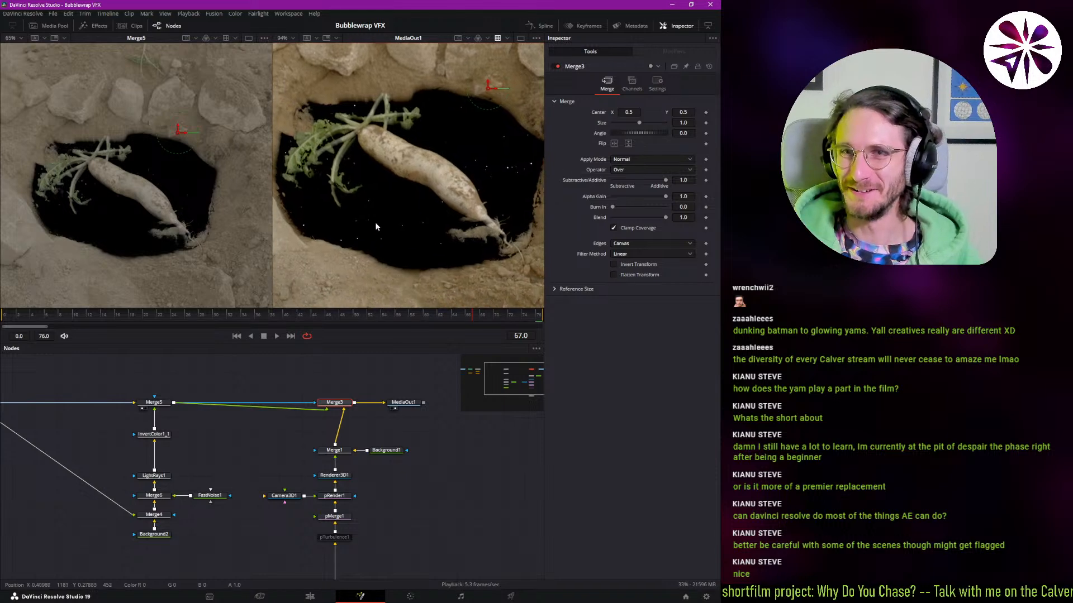
{"action": "left_click", "coordinate": [333, 380]}
{"action": "key", "text": "ctrl+s"}
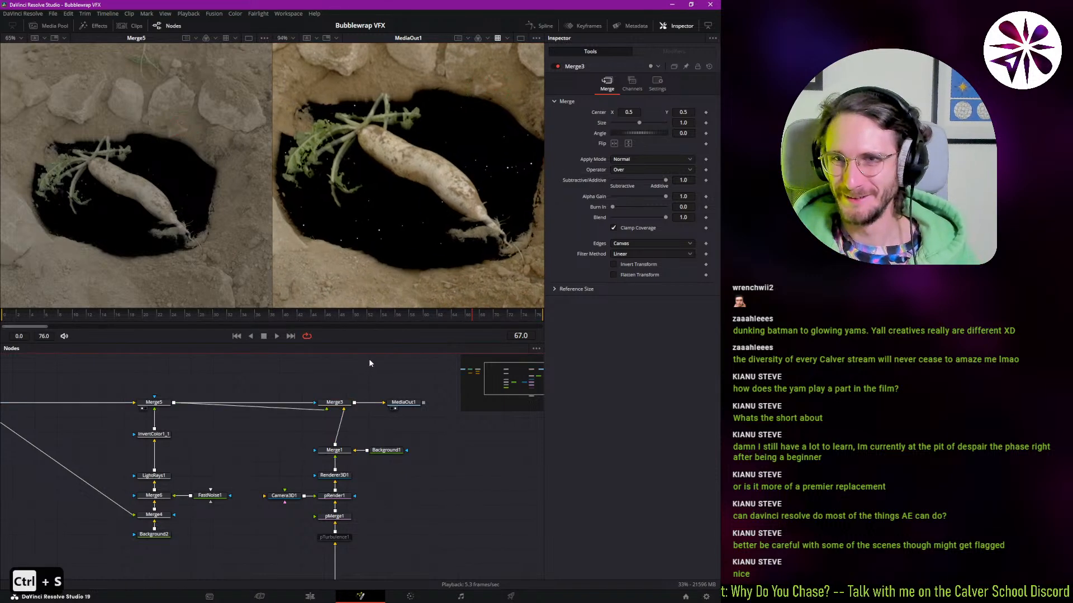
- Move Background1 to the opposite side of Merge1, above Camera3D1
{"action": "scroll", "coordinate": [336, 386], "scroll_direction": "left", "scroll_amount": 1}
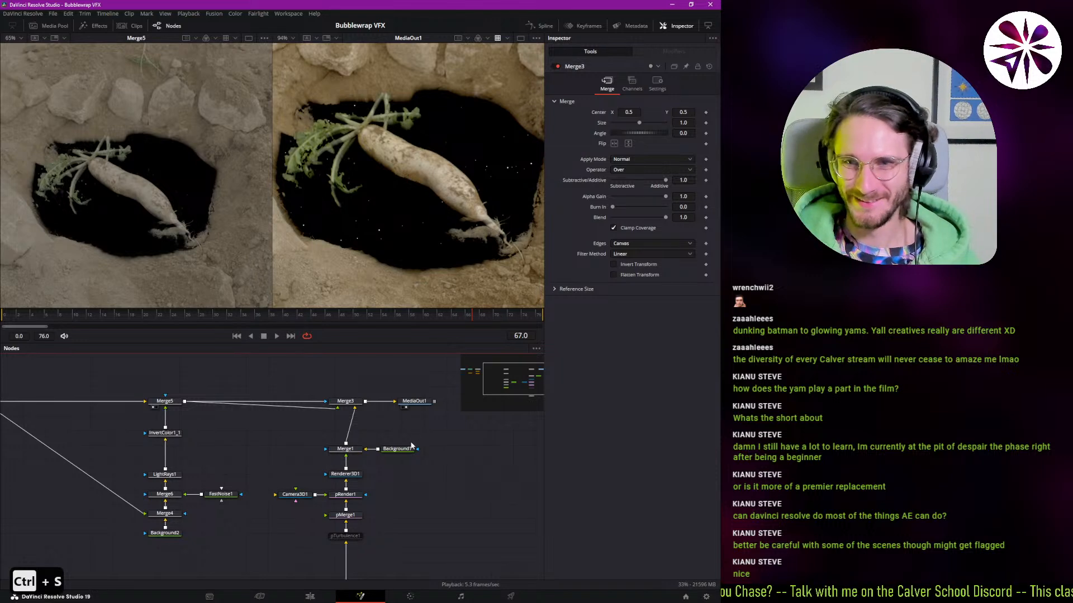
{"action": "left_click_drag", "start_coordinate": [445, 456], "coordinate": [413, 410]}
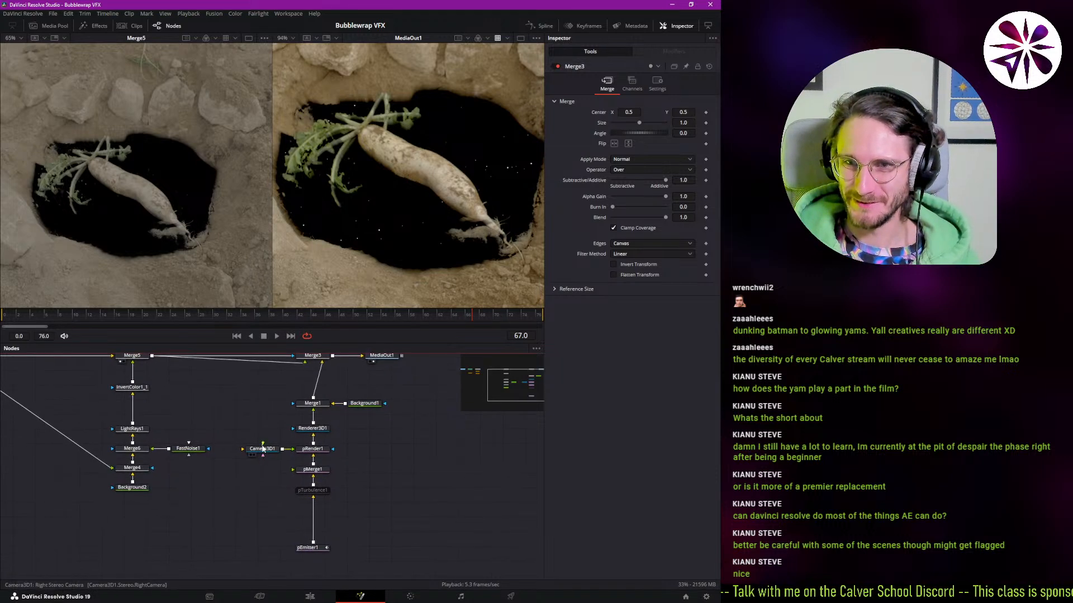
{"action": "left_click_drag", "start_coordinate": [263, 444], "coordinate": [373, 446]}
{"action": "left_click", "coordinate": [346, 404]}
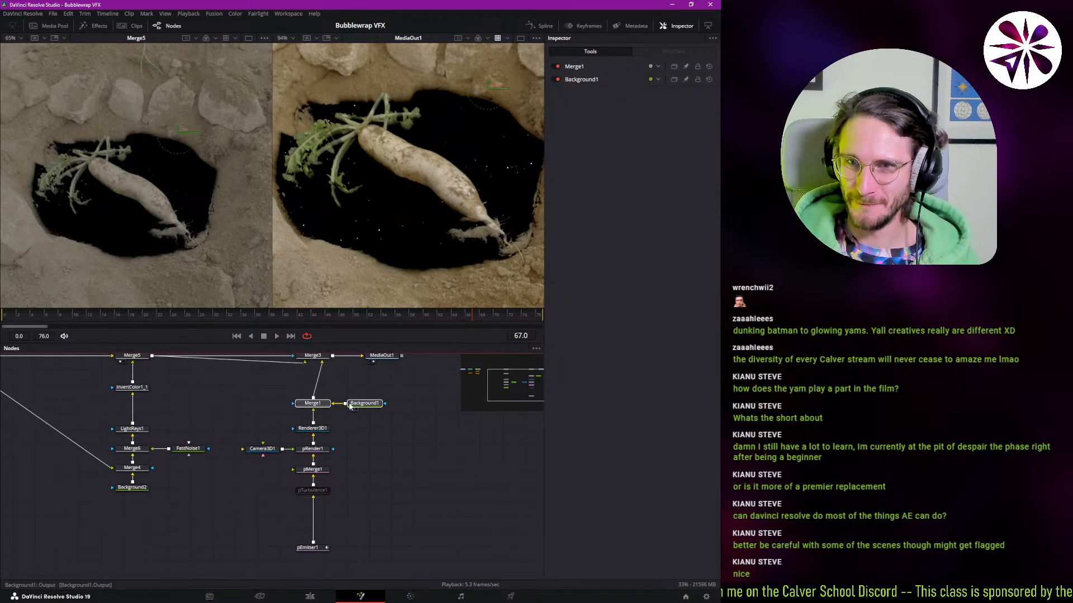
{"action": "left_click_drag", "start_coordinate": [351, 406], "coordinate": [246, 406]}
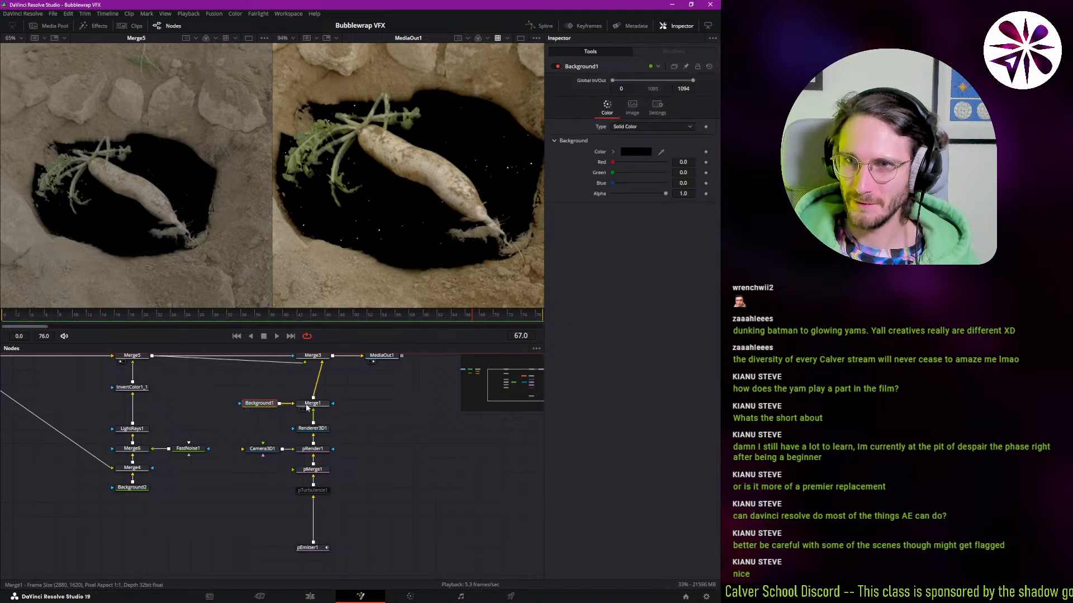
- Play back the composite to check the star motion inside the hole
{"action": "left_click_drag", "start_coordinate": [312, 386], "coordinate": [319, 420]}
{"action": "key", "text": "space"}
{"action": "left_click", "coordinate": [370, 439]}
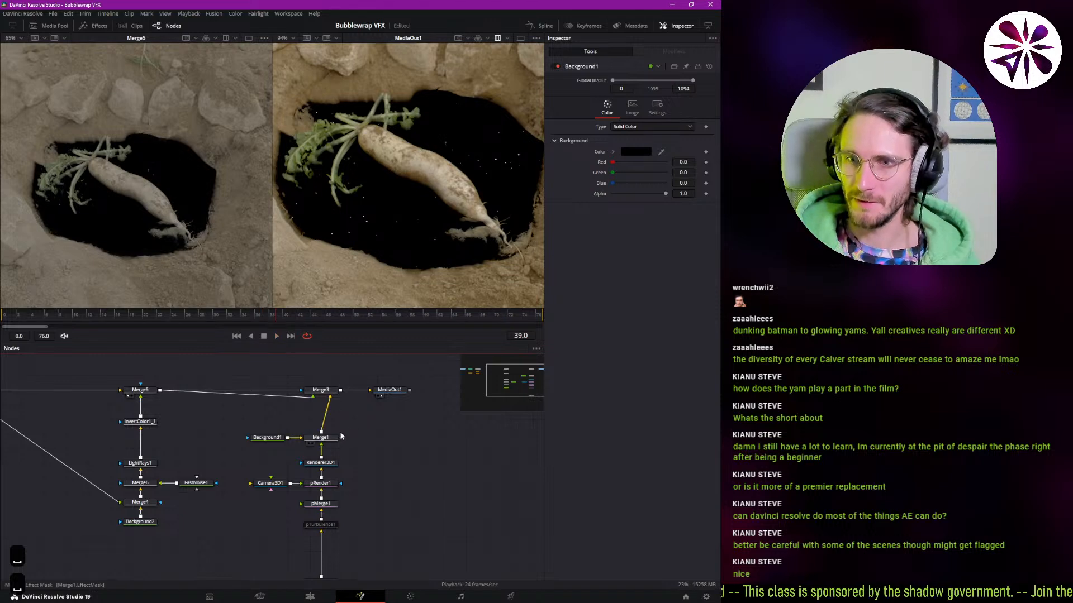
- Shift pTurbulence1 slightly lower in the particle branch and show pEmitter1's settings
{"action": "scroll", "coordinate": [356, 418], "scroll_direction": "down", "scroll_amount": 3}
{"action": "left_click", "coordinate": [317, 487]}
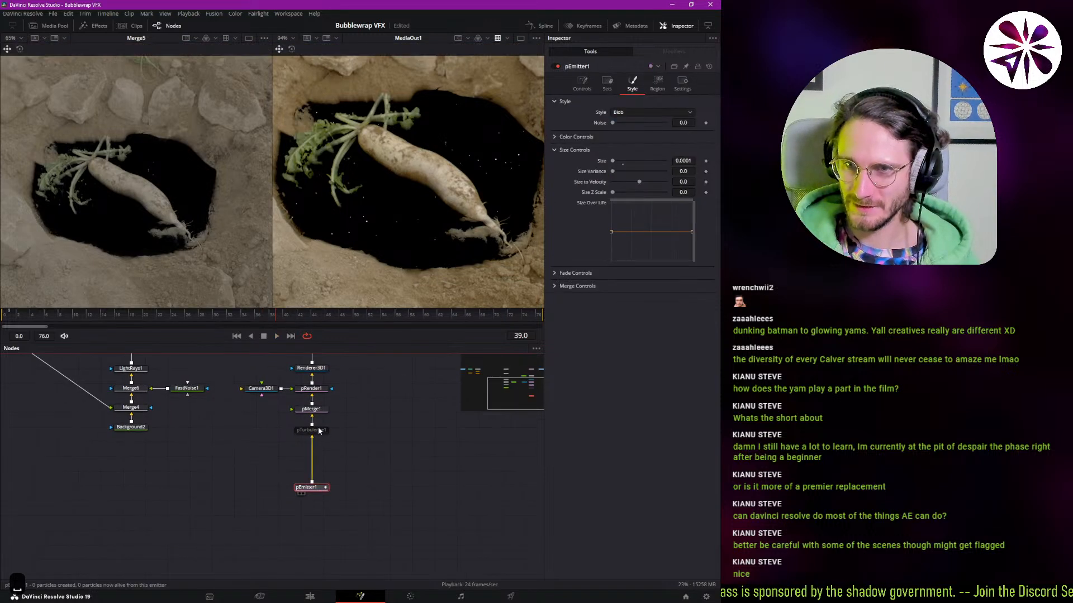
{"action": "left_click_drag", "start_coordinate": [321, 429], "coordinate": [321, 433]}
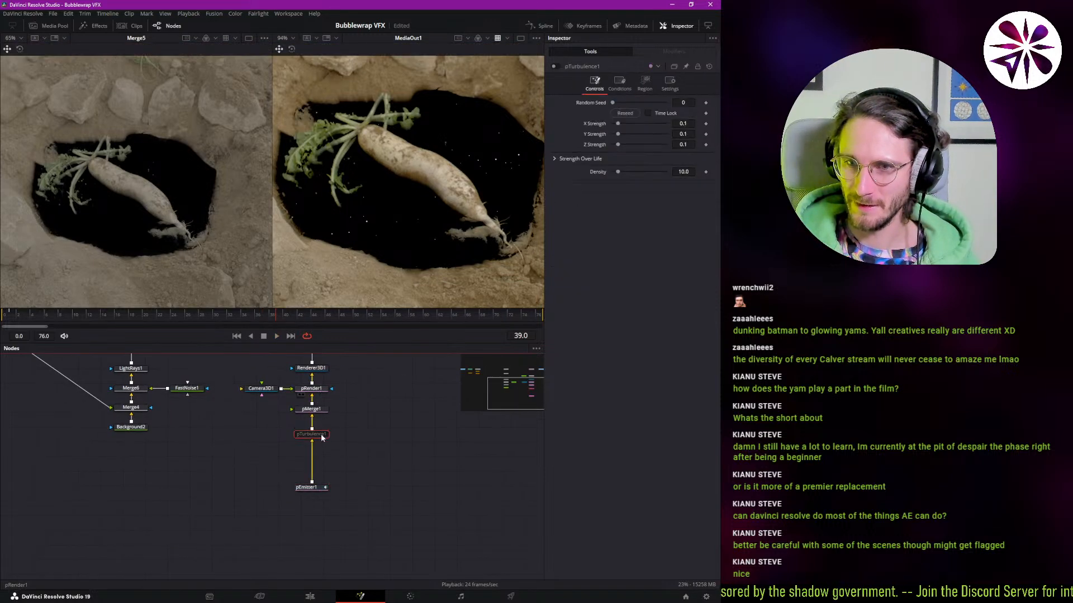
{"action": "left_click", "coordinate": [317, 487]}
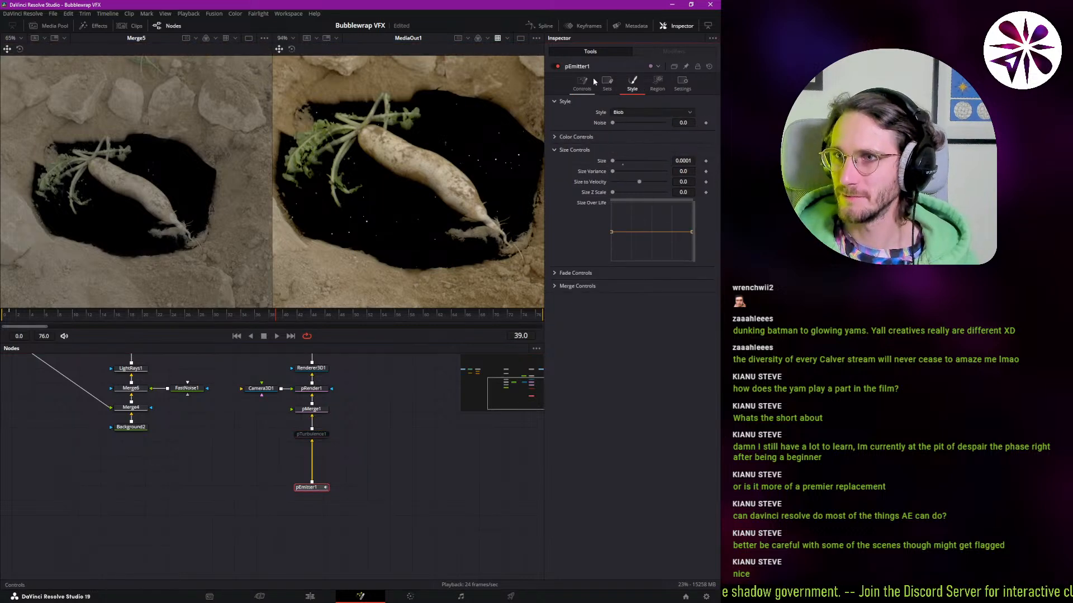
- Try a pEmitter1 Velocity of 0 with a Velocity Variance of 3, and undo the changes
{"action": "left_click", "coordinate": [692, 225]}
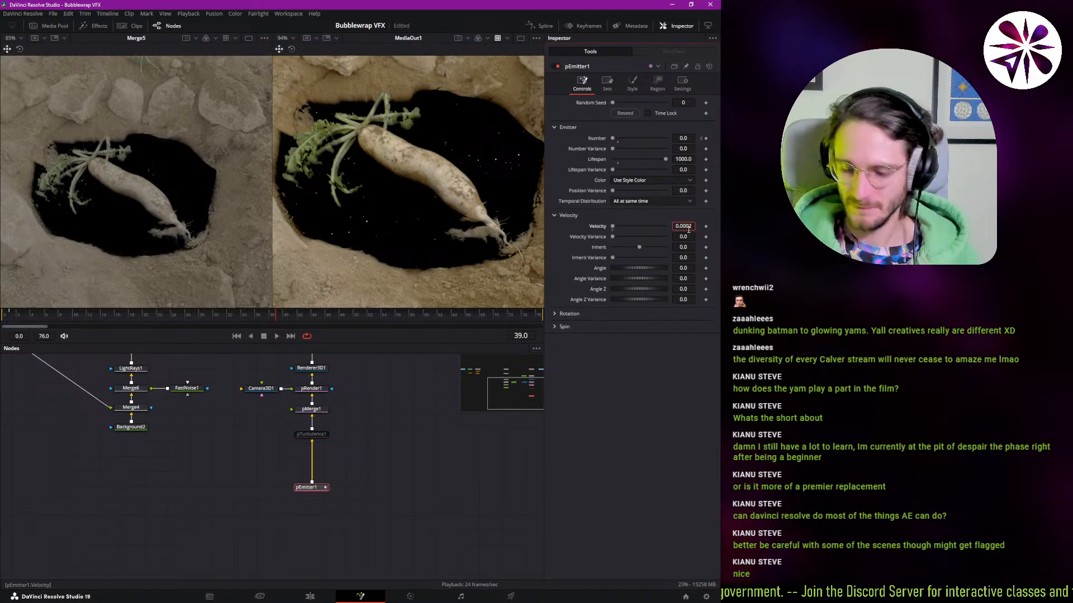
{"action": "key", "text": "BackSpace"}
{"action": "key", "text": "Return"}
{"action": "left_click", "coordinate": [676, 237]}
{"action": "type", "text": "3"}
{"action": "key", "text": "Escape"}
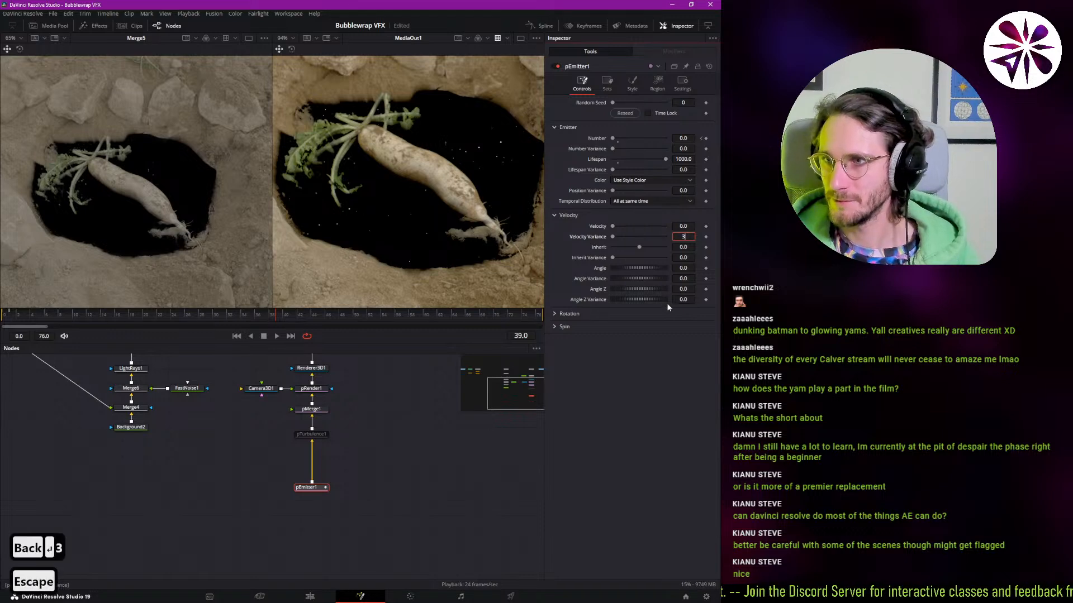
{"action": "key", "text": "ctrl+z"}
{"action": "key", "text": "ctrl+z"}
{"action": "key", "text": "ctrl+z"}
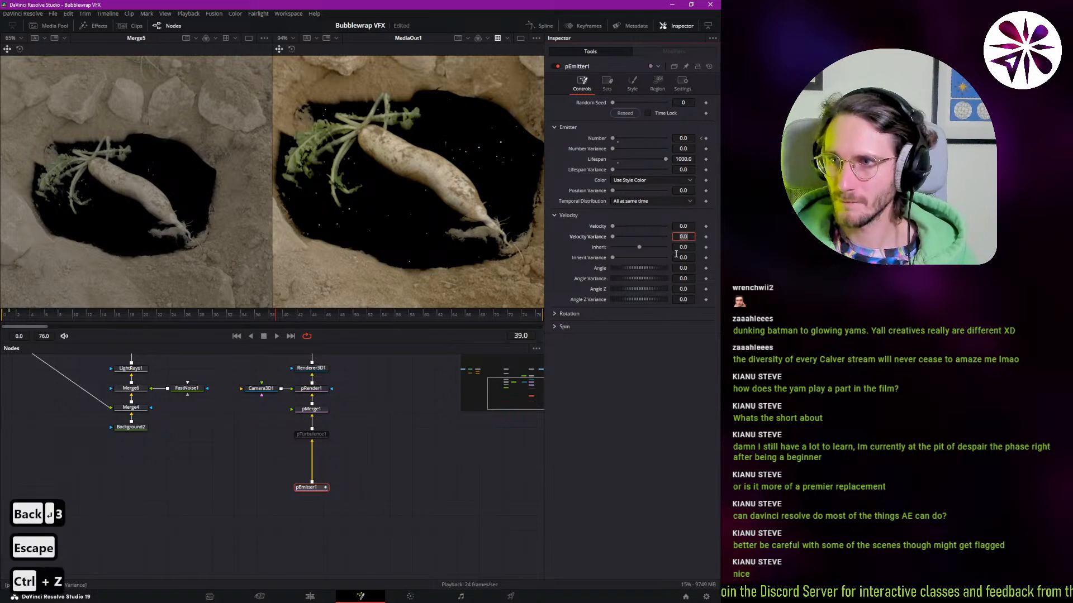
{"action": "key", "text": "ctrl+z"}
- Set pEmitter1's Velocity to 0.0001
{"action": "left_click", "coordinate": [693, 229]}
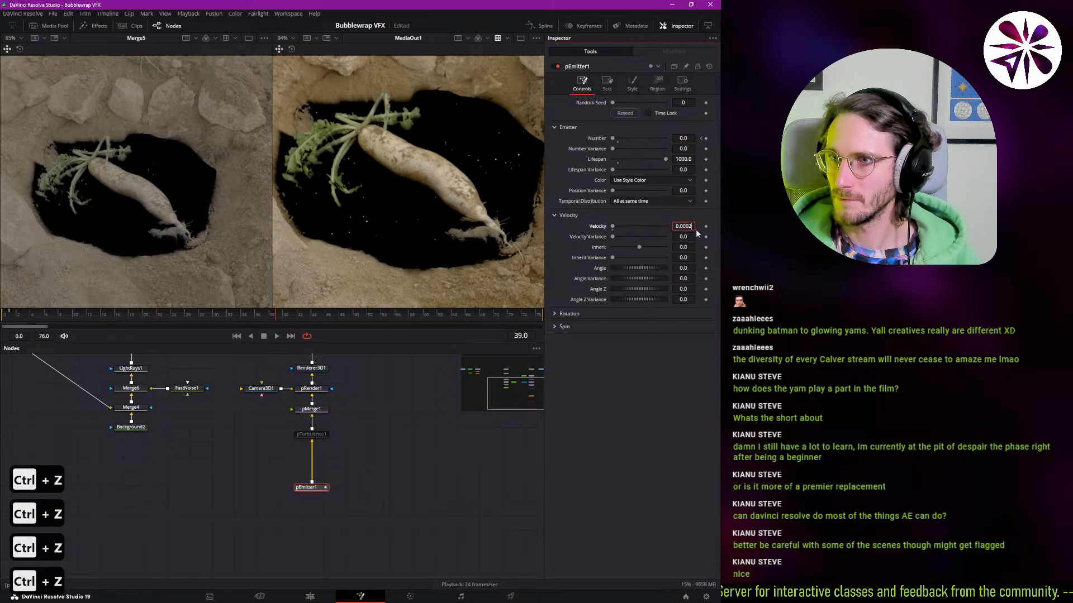
{"action": "key", "text": "BackSpace"}
{"action": "type", "text": "1"}
{"action": "key", "text": "Return"}
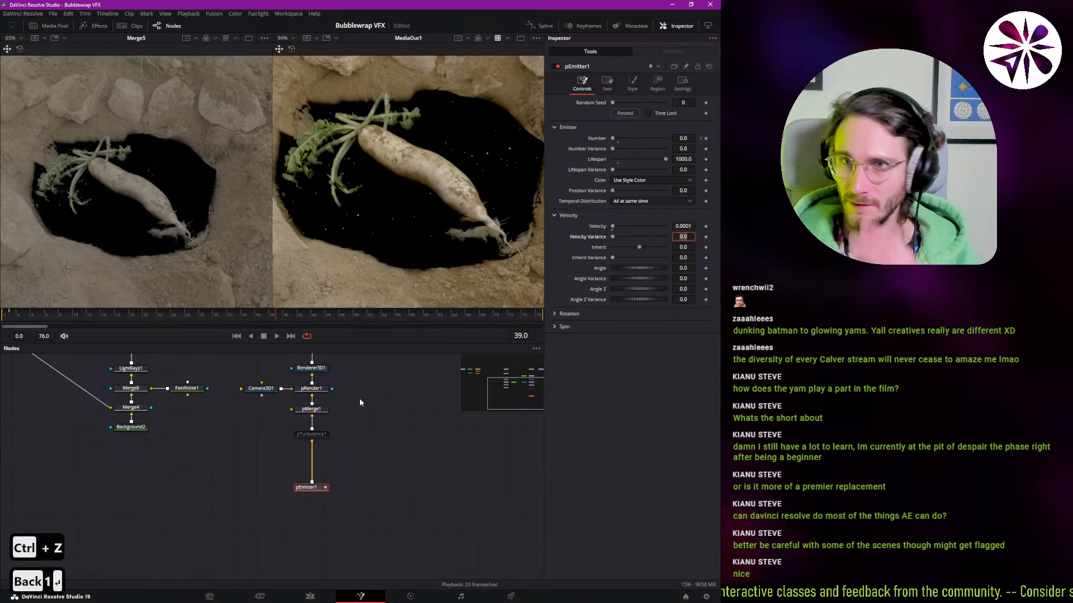
- Insert a Calver_Glow_v2_Beta node between Merge1 and Merge3
{"action": "left_click", "coordinate": [365, 427]}
{"action": "scroll", "coordinate": [358, 424], "scroll_direction": "up", "scroll_amount": 3}
{"action": "scroll", "coordinate": [355, 458], "scroll_direction": "up", "scroll_amount": 1}
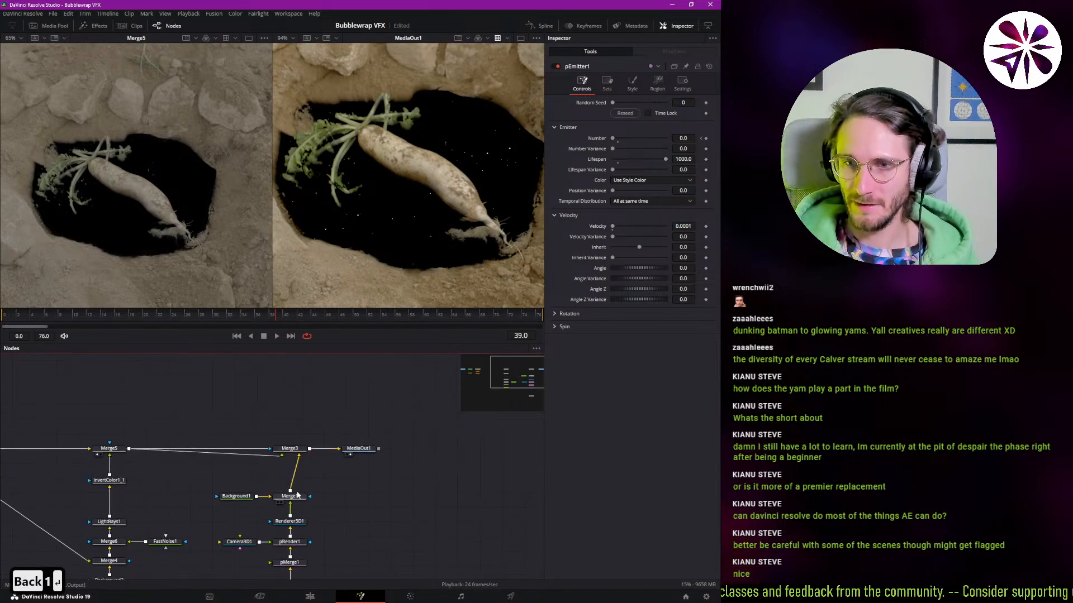
{"action": "left_click", "coordinate": [290, 497]}
{"action": "key", "text": "ctrl+space"}
{"action": "type", "text": "calver"}
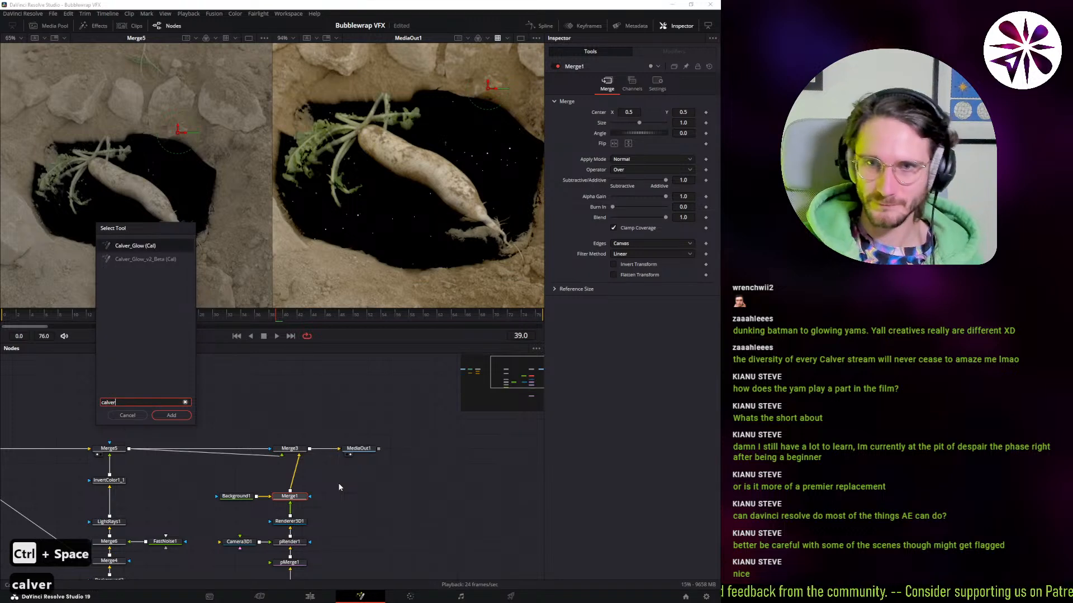
{"action": "key", "text": "Down"}
{"action": "key", "text": "Return"}
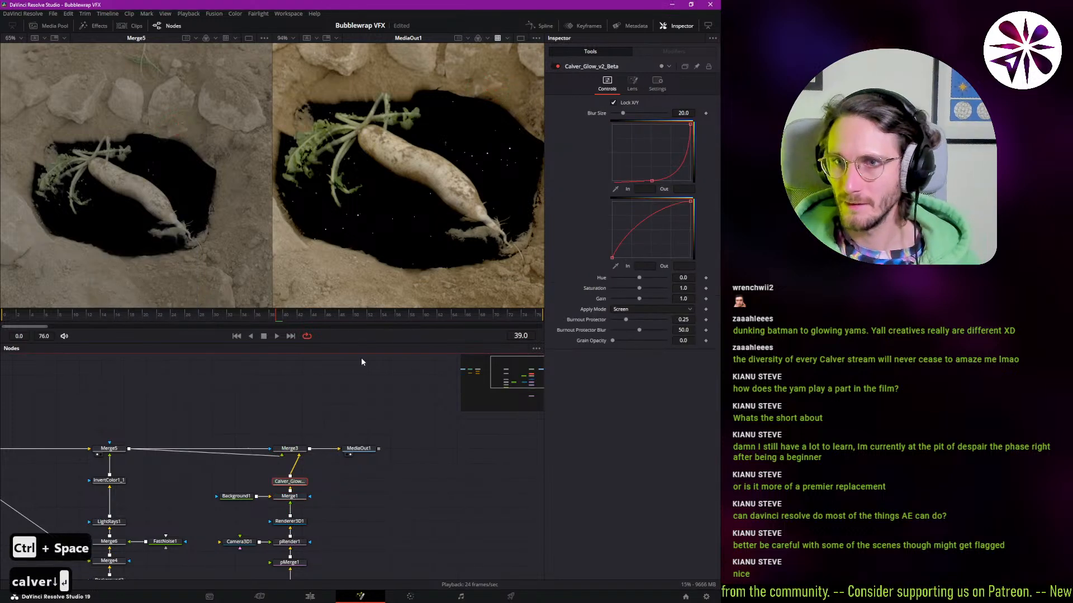
- Reshape the glow's Input curve so it rises early and almost straight toward white, and set the Gain to 5.0
{"action": "left_click", "coordinate": [652, 181]}
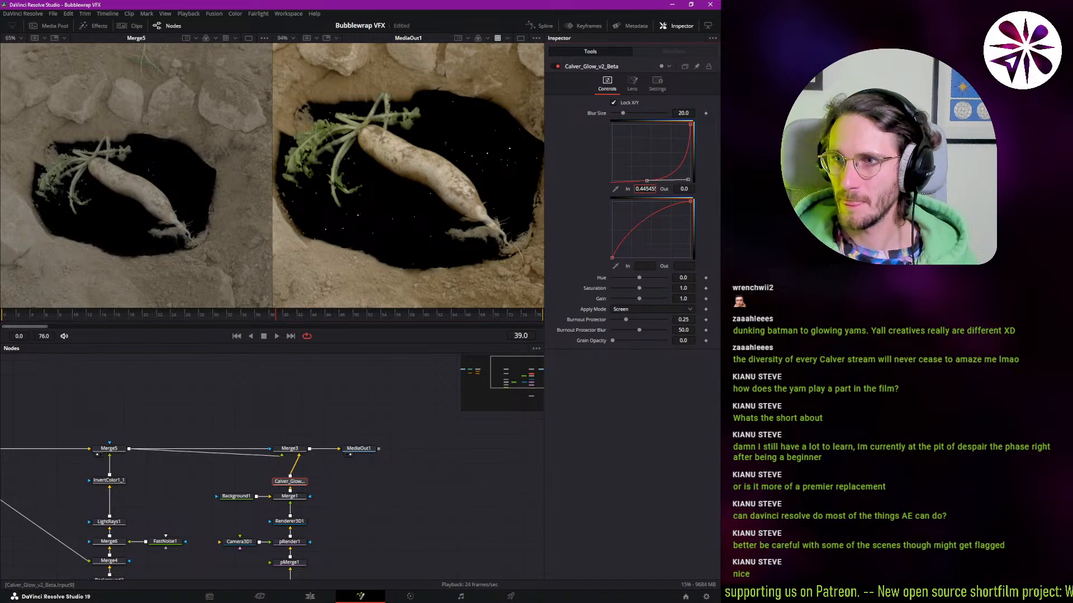
{"action": "left_click_drag", "start_coordinate": [551, 189], "coordinate": [614, 189]}
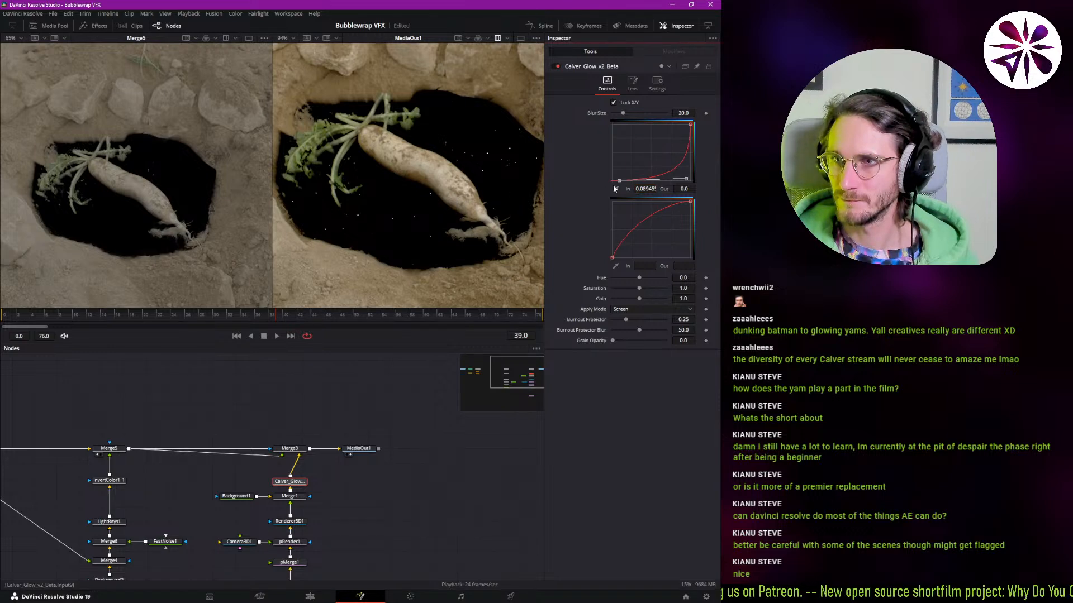
{"action": "left_click_drag", "start_coordinate": [686, 179], "coordinate": [648, 140]}
{"action": "key", "text": "ctrl+a"}
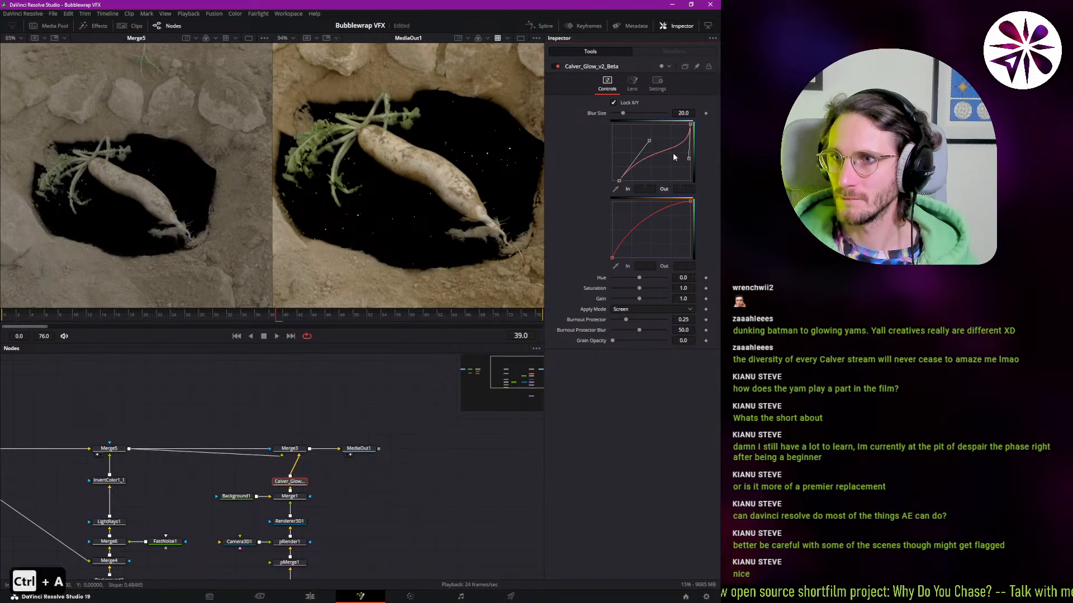
{"action": "key", "text": "ctrl+a"}
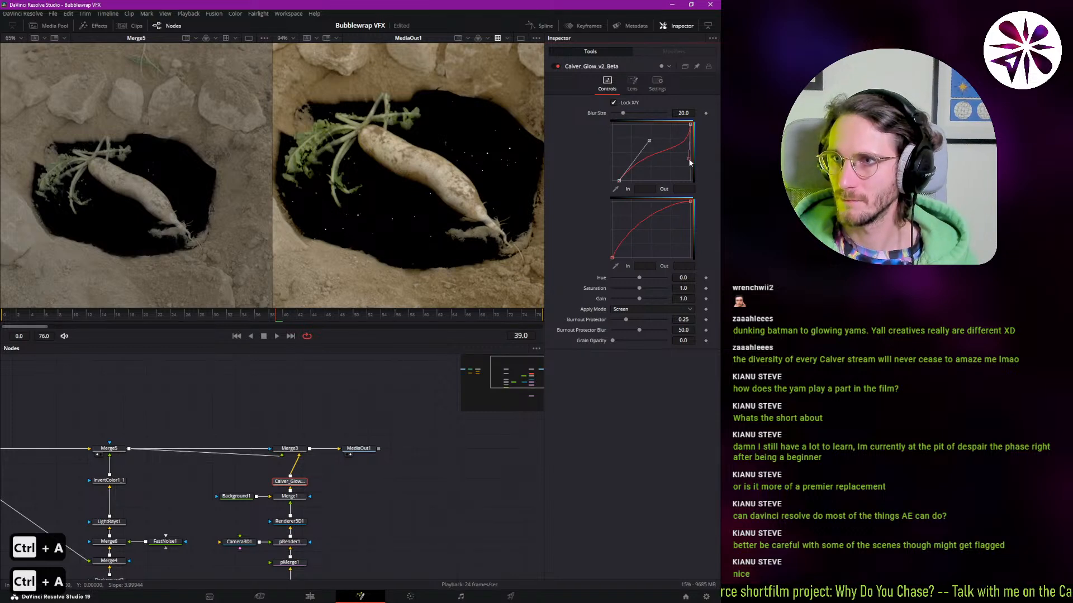
{"action": "left_click_drag", "start_coordinate": [655, 144], "coordinate": [655, 143]}
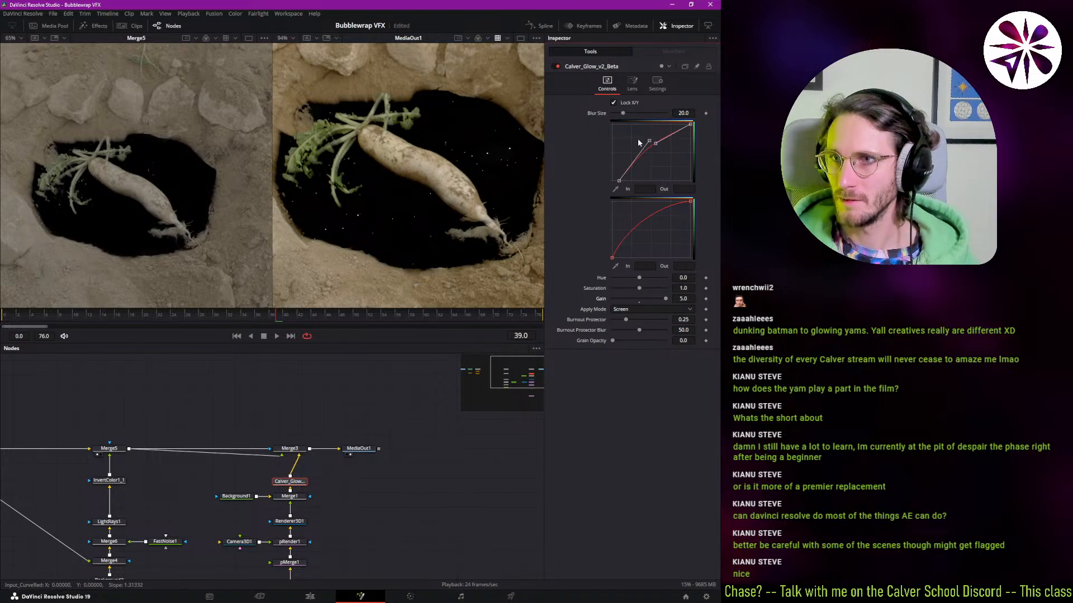
- Set the glow's Blur Size to 7.9 and bend the Input curve into an S-shape with a steep start near black
{"action": "mouse_move", "coordinate": [624, 115]}
{"action": "left_mouse_down"}
{"action": "mouse_move", "coordinate": [608, 123]}
{"action": "mouse_move", "coordinate": [616, 120]}
{"action": "left_mouse_up"}
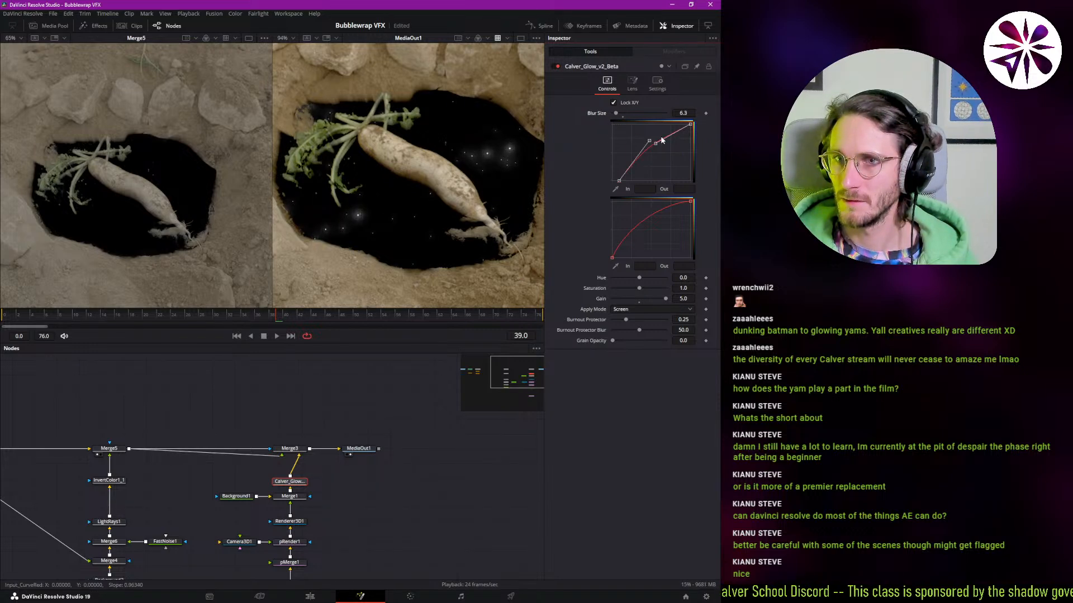
{"action": "left_click_drag", "start_coordinate": [683, 113], "coordinate": [687, 113]}
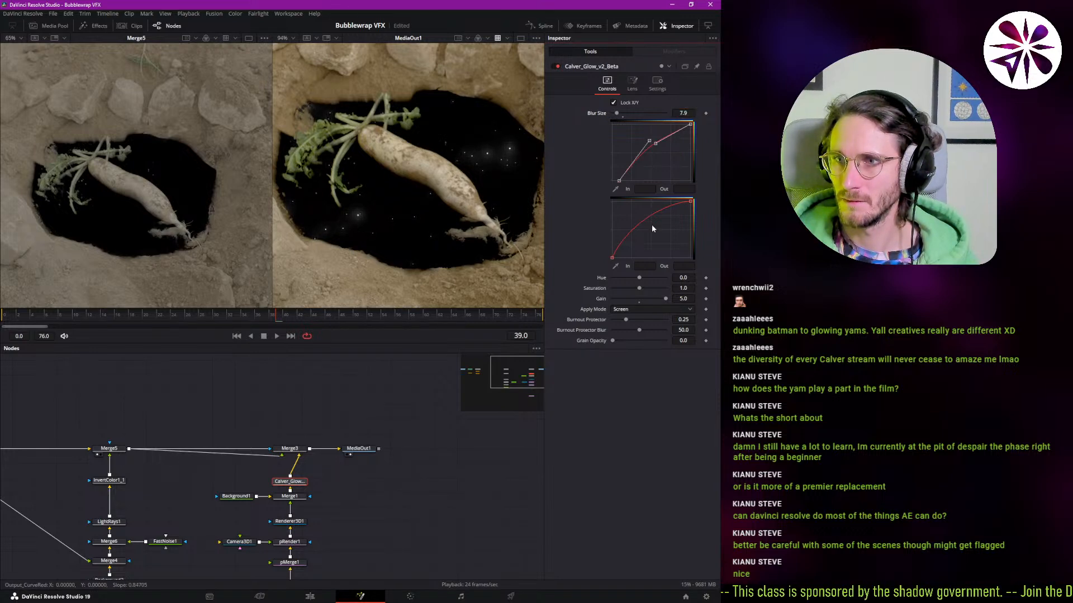
{"action": "left_click", "coordinate": [642, 253]}
{"action": "key", "text": "ctrl+a"}
{"action": "left_click_drag", "start_coordinate": [649, 163], "coordinate": [640, 189]}
{"action": "left_click", "coordinate": [619, 181]}
{"action": "left_click_drag", "start_coordinate": [645, 138], "coordinate": [620, 126]}
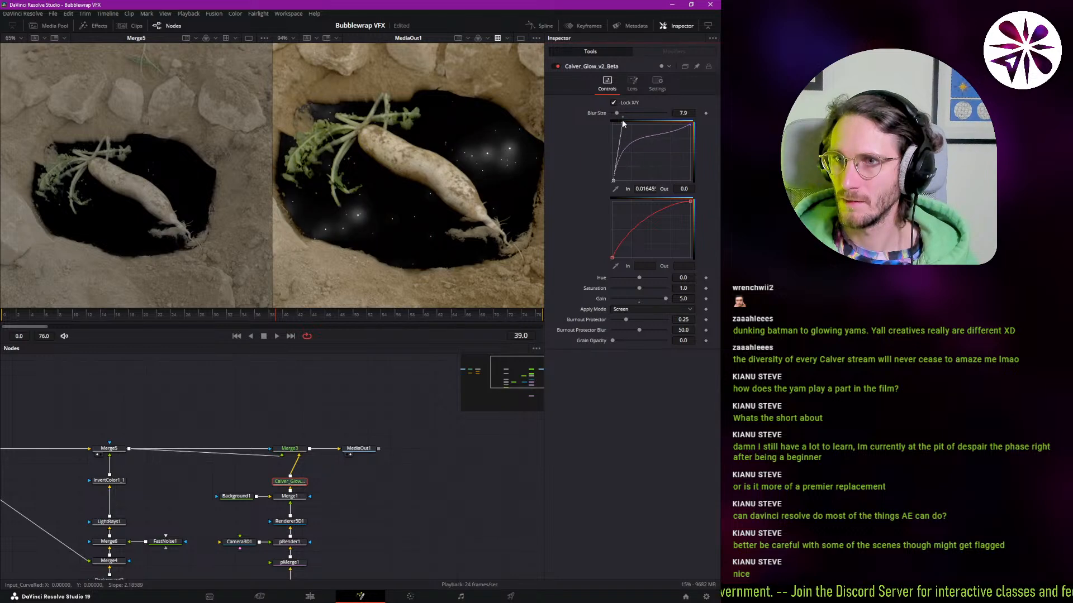
{"action": "key", "text": "ctrl+a"}
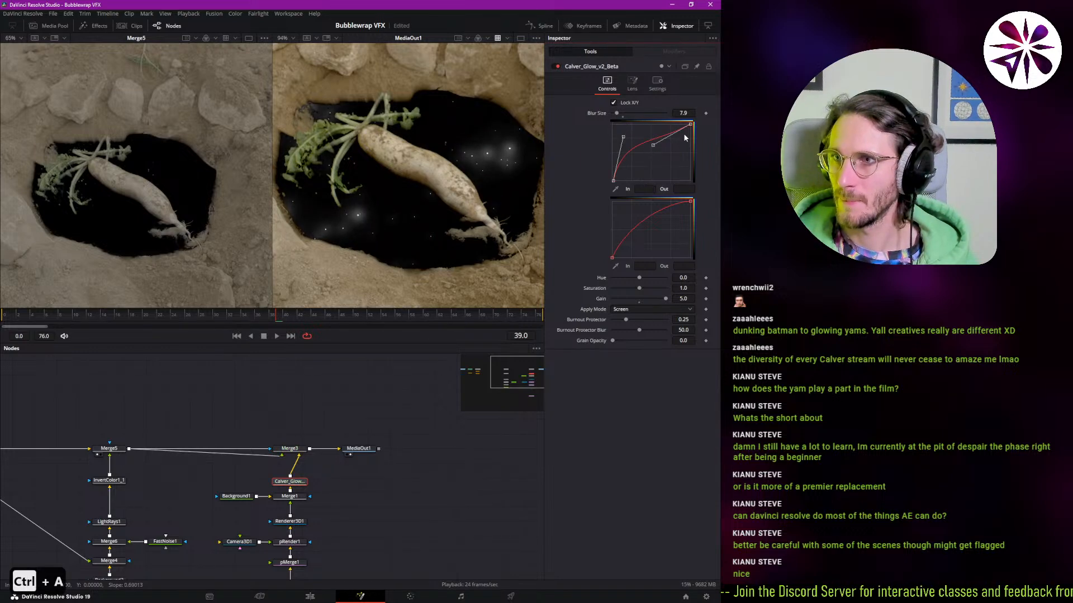
{"action": "left_click_drag", "start_coordinate": [653, 145], "coordinate": [688, 175]}
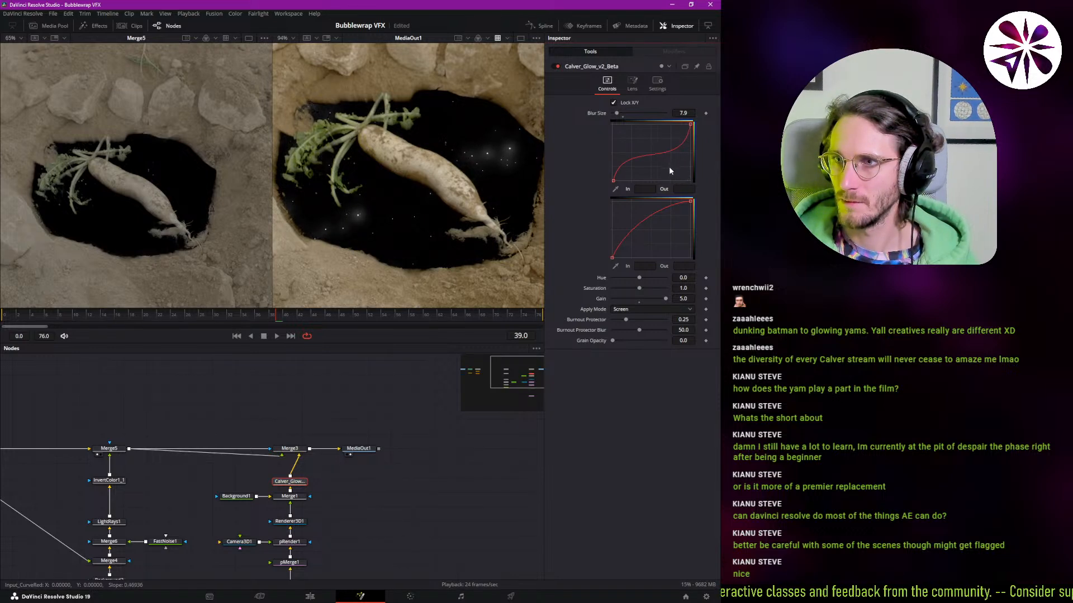
{"action": "key", "text": "ctrl+a"}
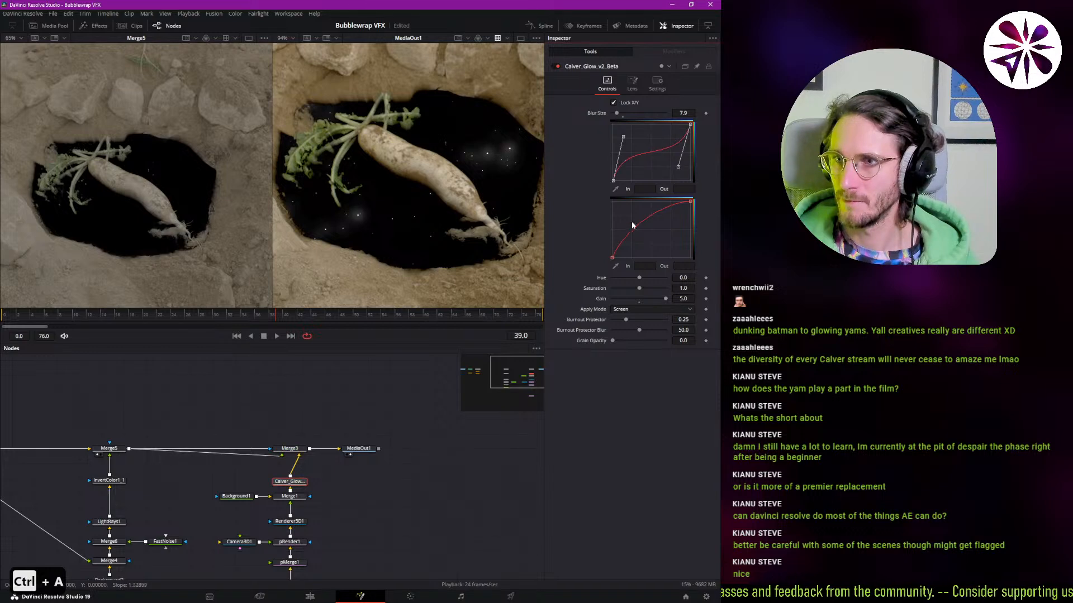
- Bend the glow's Output curve into an S-shape with a very steep start and a steep end
{"action": "left_click", "coordinate": [633, 225]}
{"action": "key", "text": "ctrl+a"}
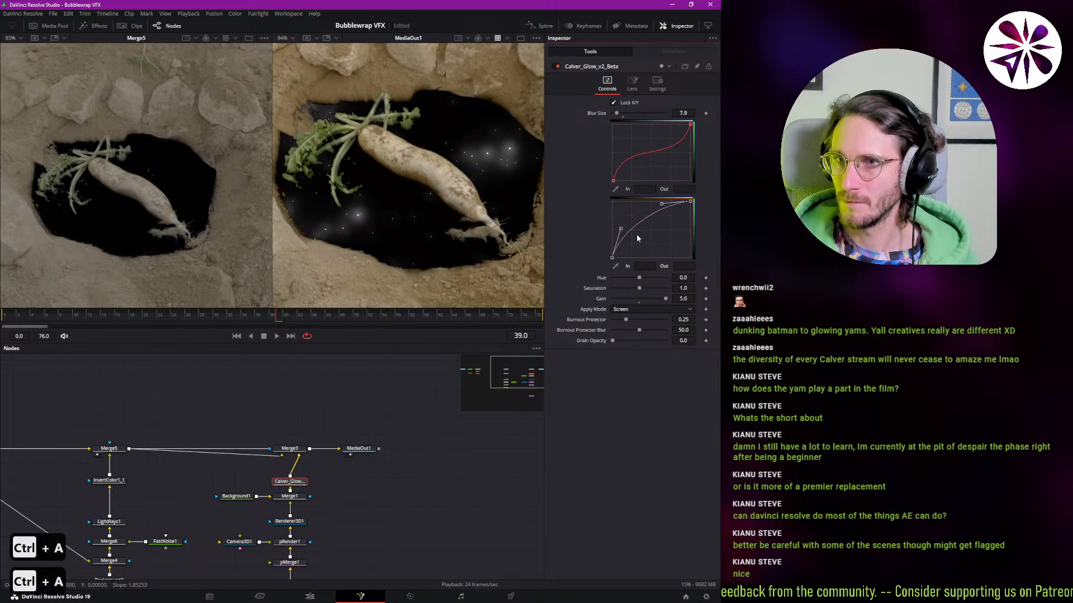
{"action": "left_click", "coordinate": [638, 239]}
{"action": "left_click_drag", "start_coordinate": [638, 203], "coordinate": [621, 203]}
{"action": "left_click_drag", "start_coordinate": [636, 240], "coordinate": [686, 255]}
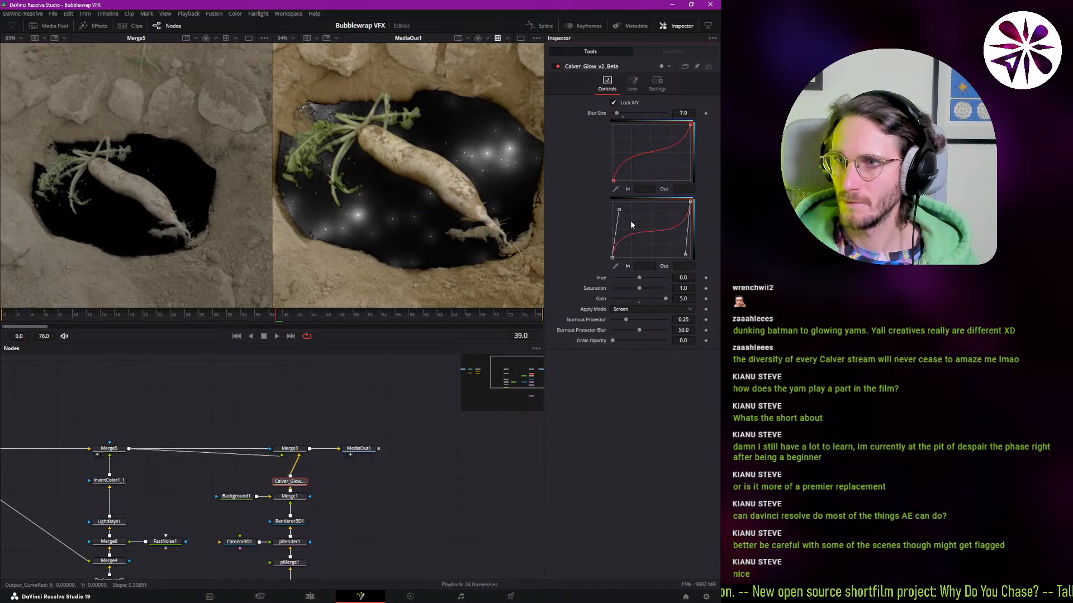
{"action": "left_click_drag", "start_coordinate": [619, 211], "coordinate": [613, 210]}
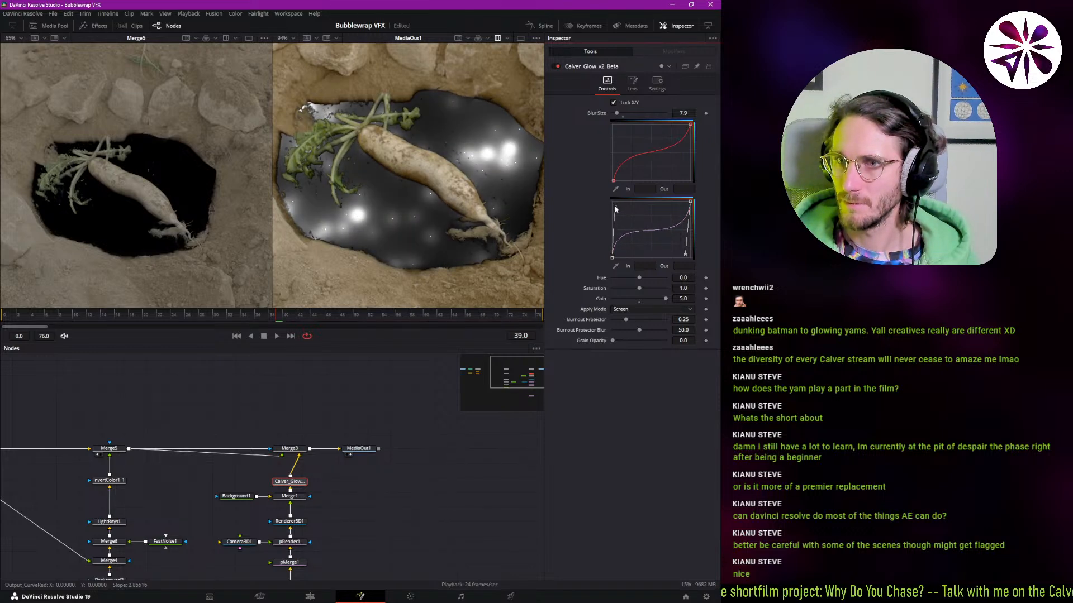
- Set the glow's Blur Size to 4.2, Burnout Protector to 1.0 and Gain to 2.9
{"action": "left_click", "coordinate": [683, 114]}
{"action": "type", "text": "4.4"}
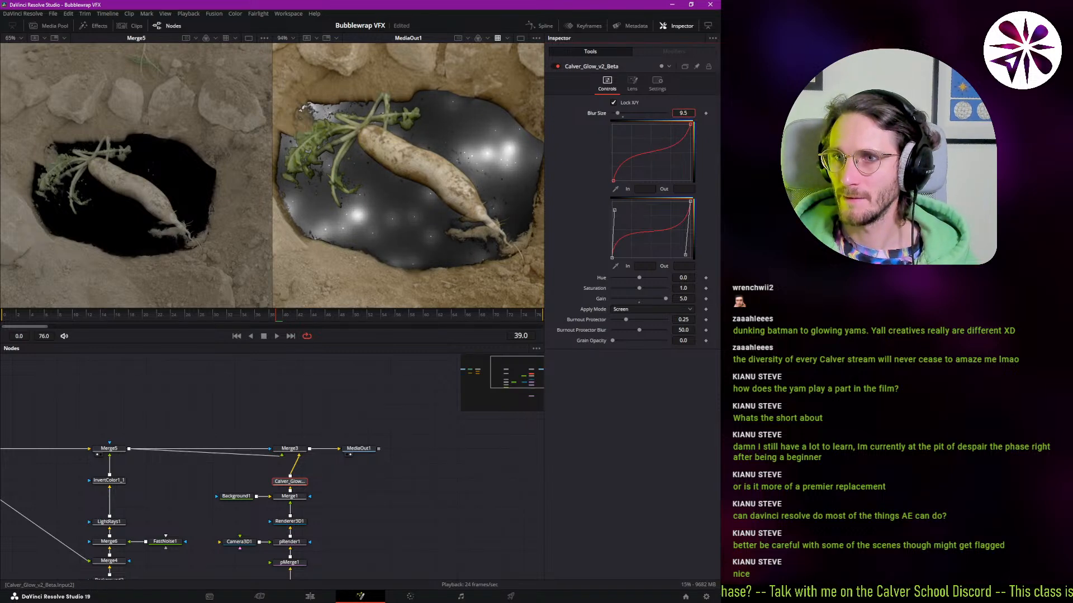
{"action": "key", "text": "Return"}
{"action": "left_click_drag", "start_coordinate": [682, 112], "coordinate": [675, 113]}
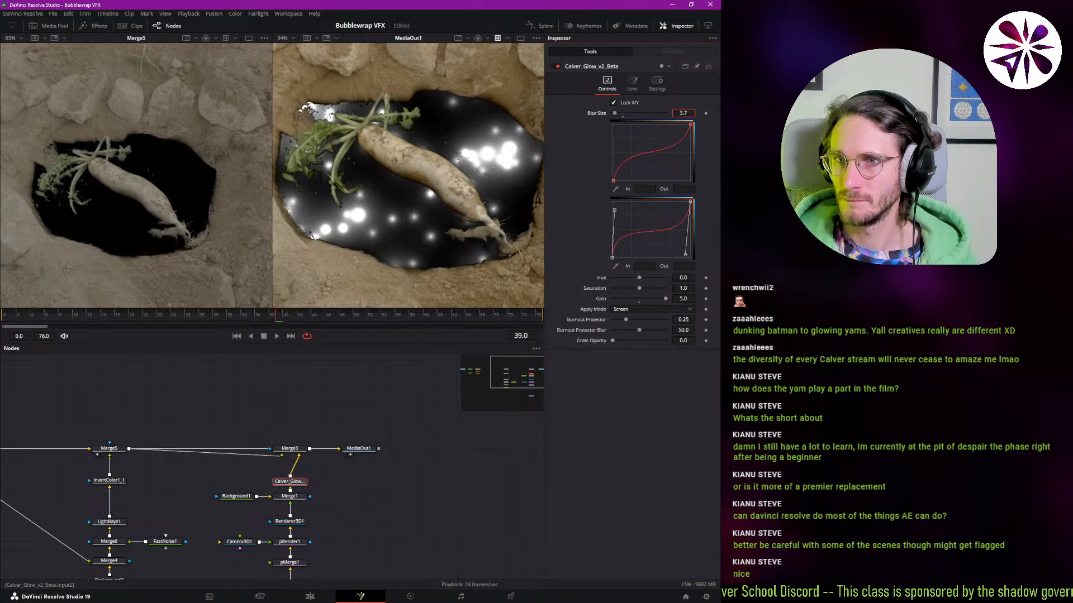
{"action": "left_click_drag", "start_coordinate": [662, 297], "coordinate": [686, 300]}
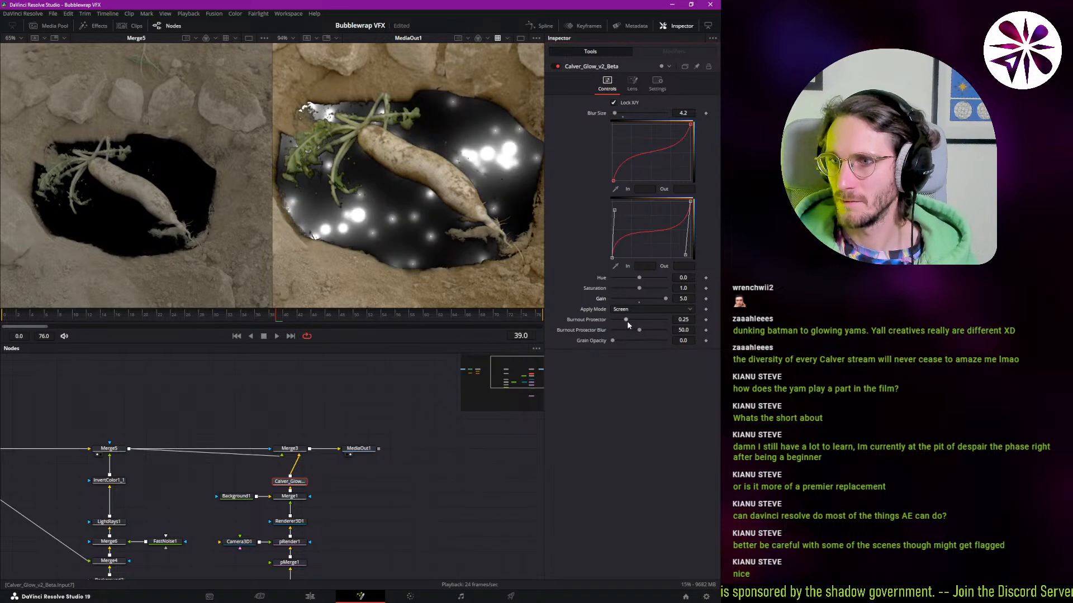
{"action": "left_click_drag", "start_coordinate": [627, 321], "coordinate": [651, 300]}
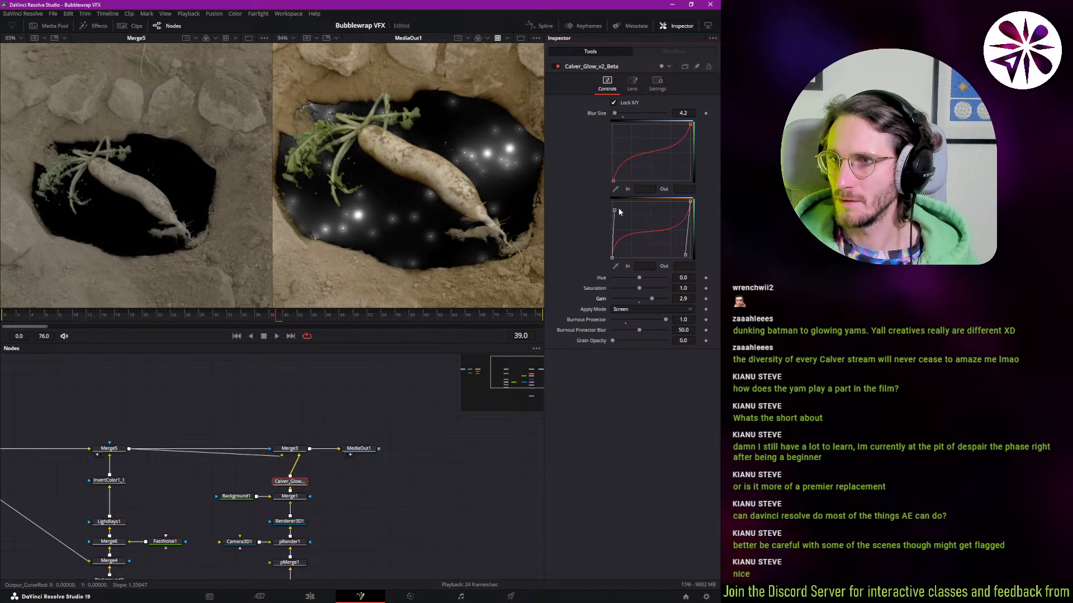
- Try raising the black point of the glow's Output curve and softening its start, and undo the changes
{"action": "mouse_move", "coordinate": [617, 209]}
{"action": "left_mouse_down"}
{"action": "mouse_move", "coordinate": [613, 195]}
{"action": "mouse_move", "coordinate": [623, 213]}
{"action": "left_mouse_up"}
{"action": "mouse_move", "coordinate": [611, 257]}
{"action": "left_mouse_down"}
{"action": "mouse_move", "coordinate": [612, 231]}
{"action": "mouse_move", "coordinate": [616, 247]}
{"action": "left_mouse_up"}
{"action": "key", "text": "ctrl+z"}
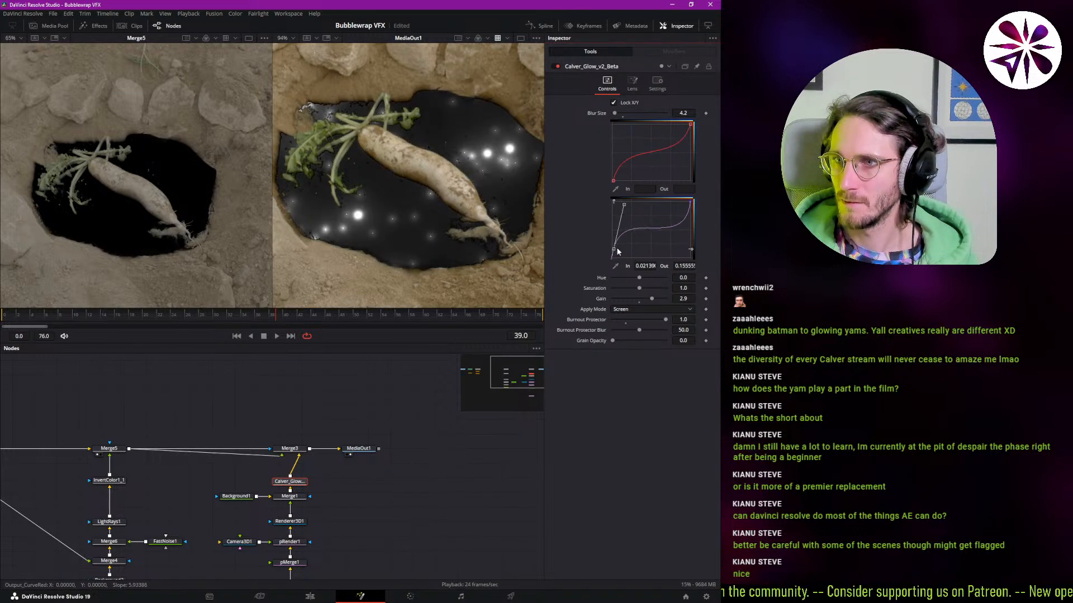
{"action": "left_click_drag", "start_coordinate": [628, 207], "coordinate": [638, 223]}
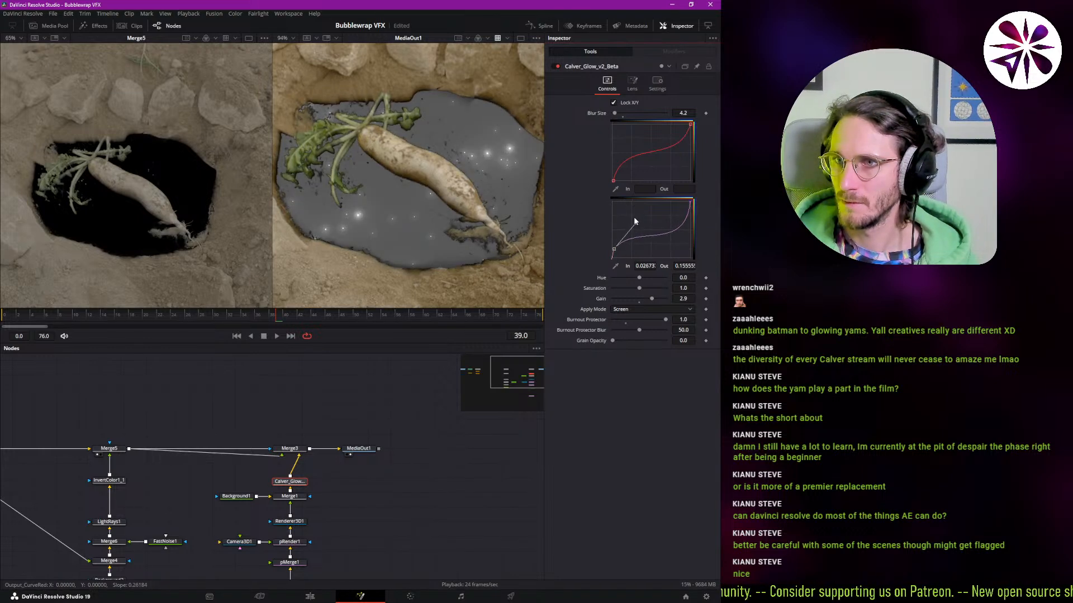
{"action": "key", "text": "ctrl+z"}
{"action": "key", "text": "ctrl+z"}
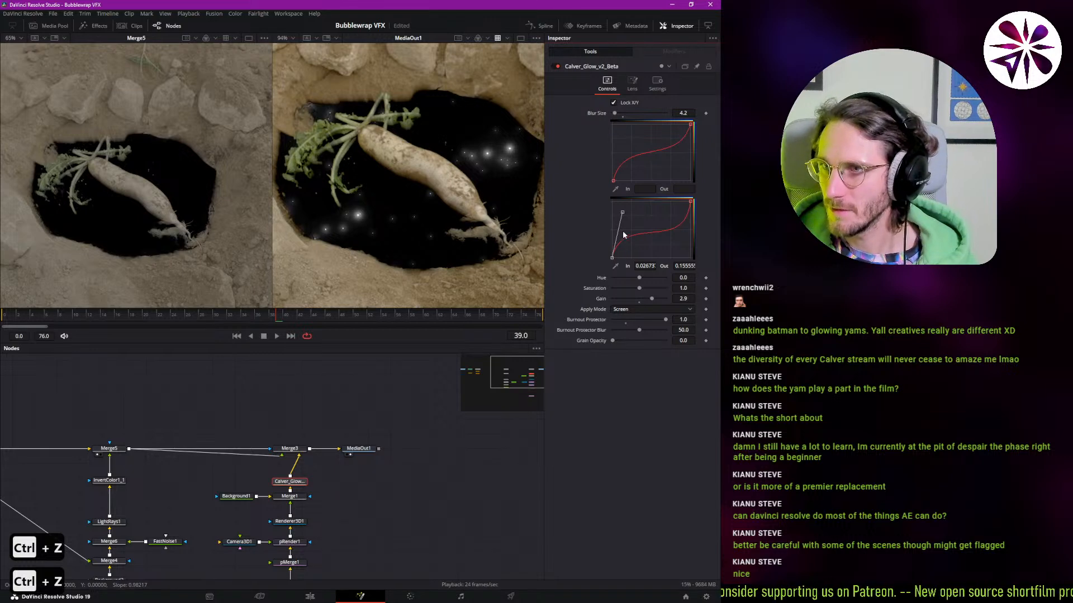
- Make the Output curve's start nearly vertical and stretch its white point handle far below the graph
{"action": "left_click_drag", "start_coordinate": [624, 217], "coordinate": [614, 206]}
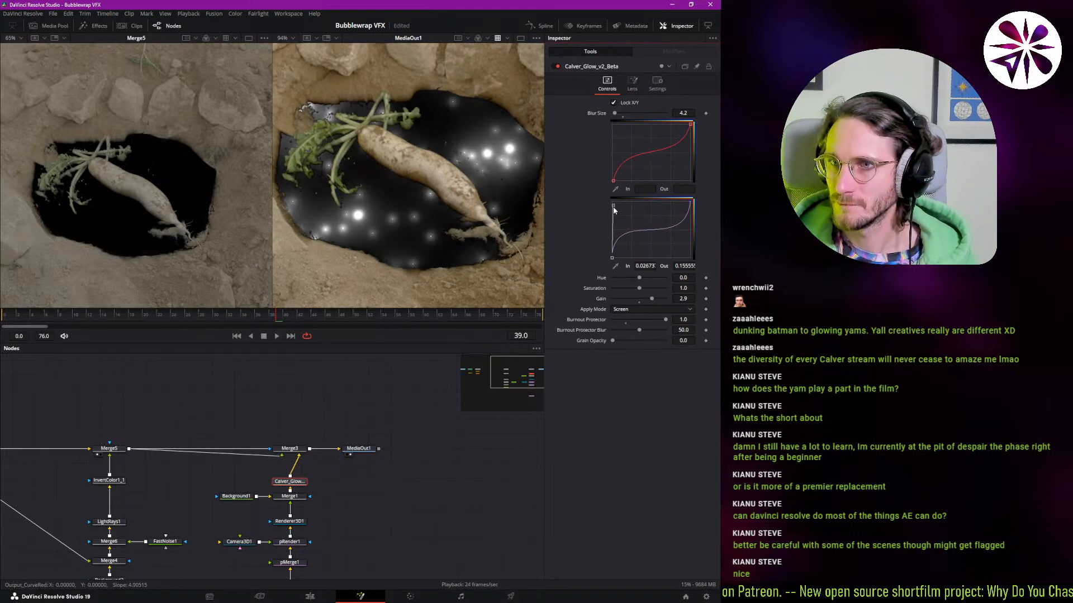
{"action": "key", "text": "ctrl+a"}
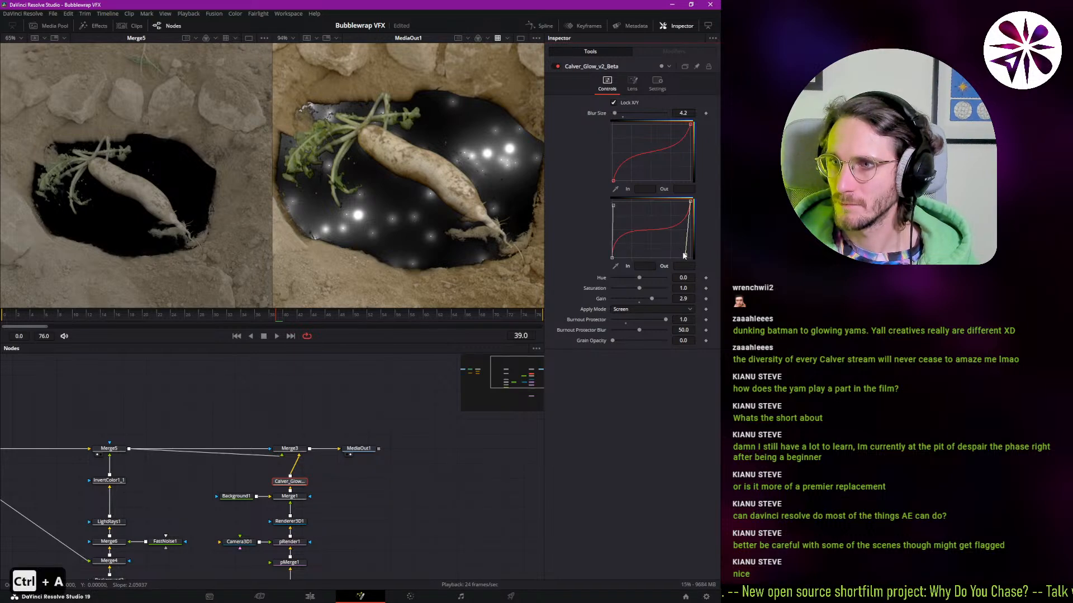
{"action": "left_click_drag", "start_coordinate": [684, 256], "coordinate": [719, 456]}
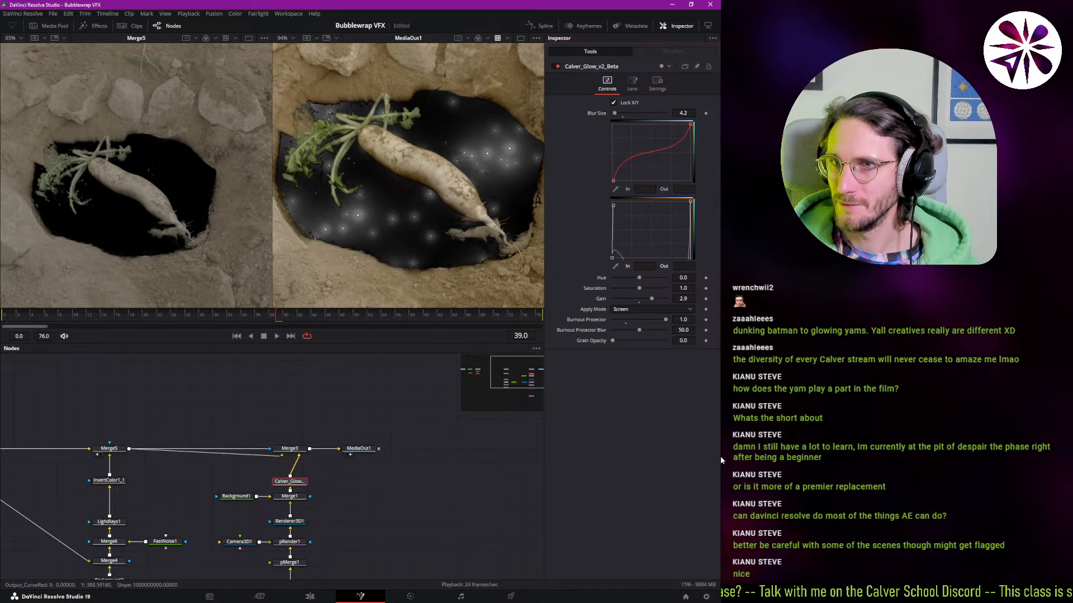
- Steepen both ends of the glow's Input curve and lower the Gain to 1.57
{"action": "key", "text": "ctrl+a"}
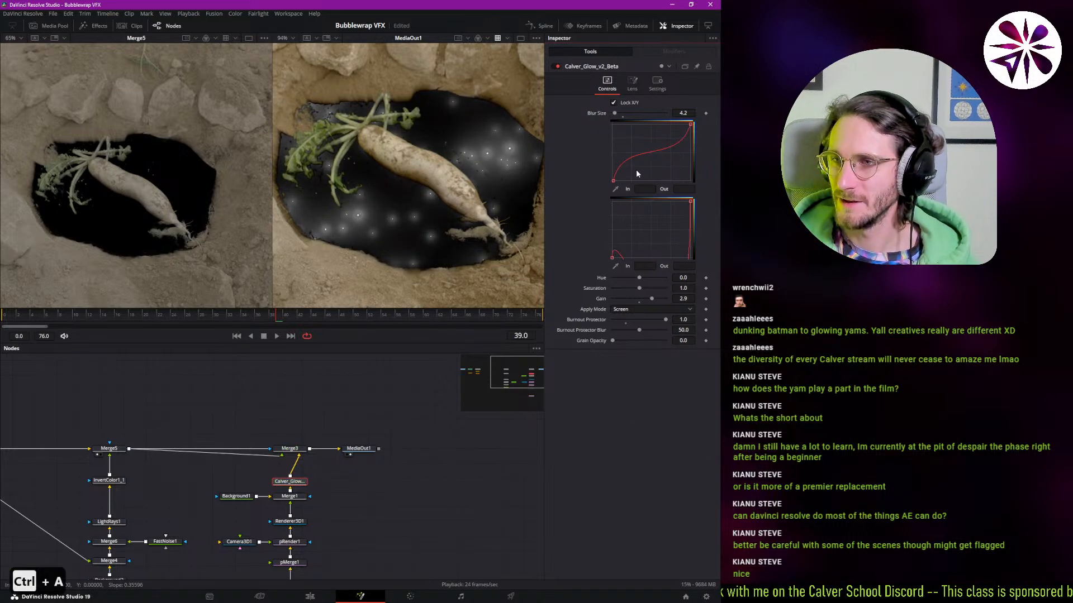
{"action": "key", "text": "ctrl+a"}
{"action": "key", "text": "ctrl+a"}
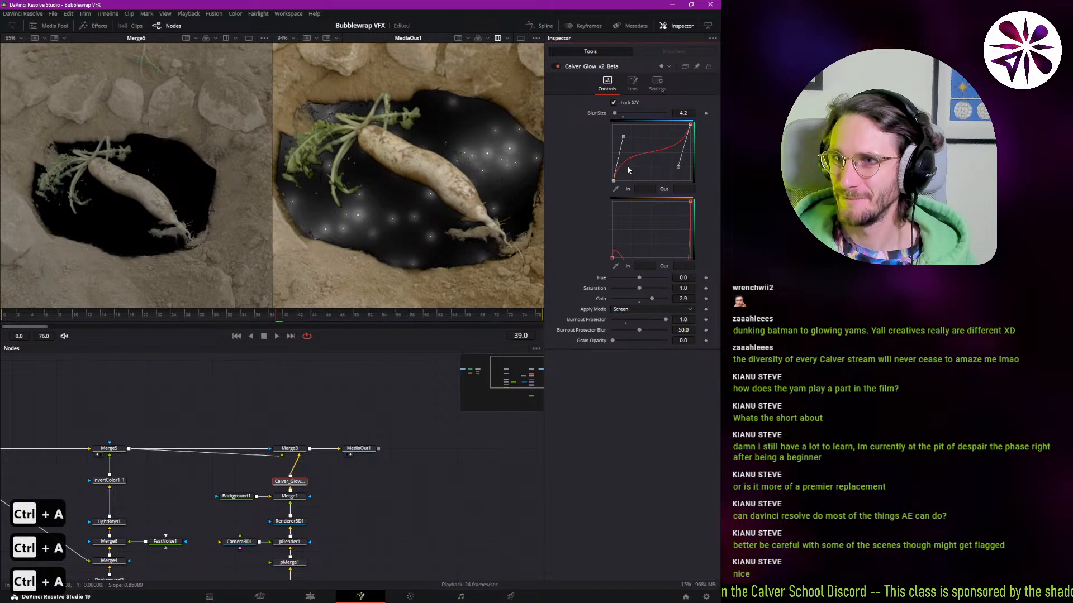
{"action": "mouse_move", "coordinate": [623, 137]}
{"action": "left_mouse_down"}
{"action": "mouse_move", "coordinate": [614, 123]}
{"action": "mouse_move", "coordinate": [618, 131]}
{"action": "left_mouse_up"}
{"action": "mouse_move", "coordinate": [677, 169]}
{"action": "left_mouse_down"}
{"action": "mouse_move", "coordinate": [639, 147]}
{"action": "mouse_move", "coordinate": [686, 181]}
{"action": "left_mouse_up"}
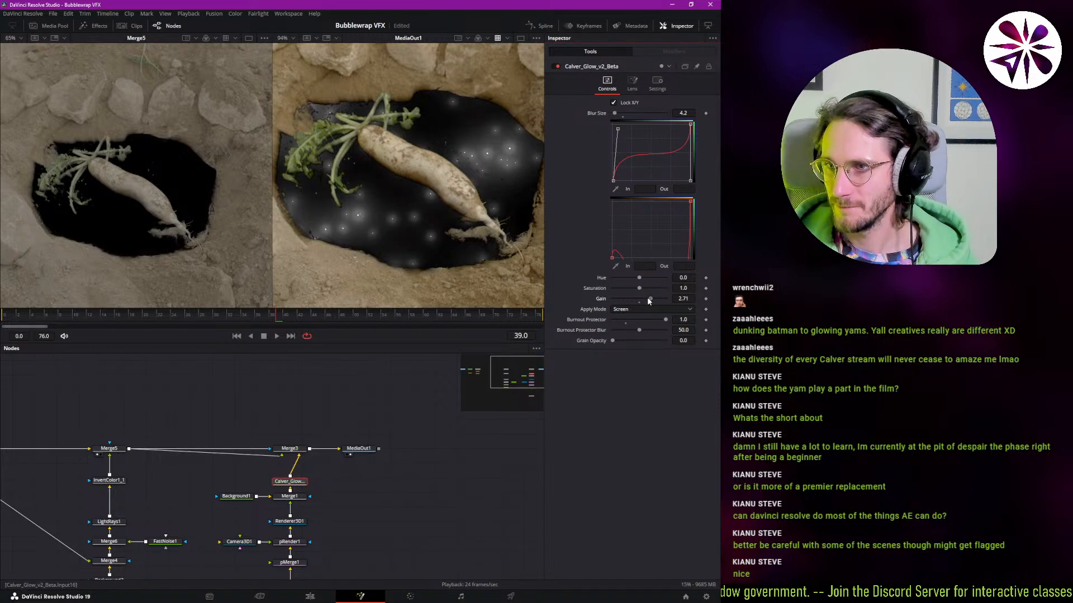
{"action": "left_click_drag", "start_coordinate": [648, 297], "coordinate": [645, 298]}
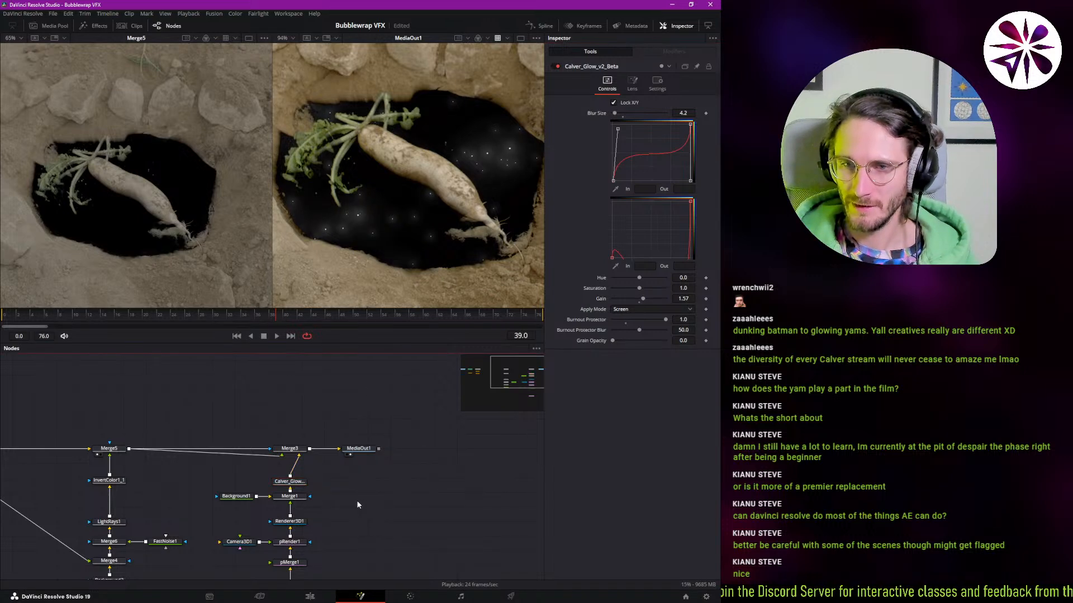
- Shift Merge1 and the connected particle nodes down to make room beneath the glow node, keeping Merge1 selected
{"action": "left_click_drag", "start_coordinate": [356, 512], "coordinate": [200, 575]}
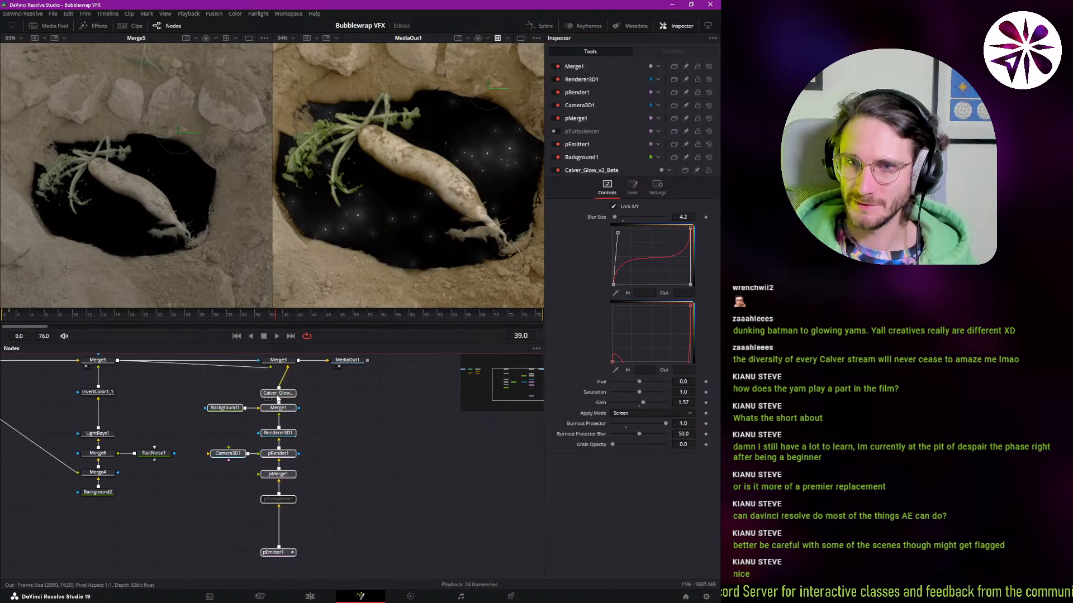
{"action": "mouse_move", "coordinate": [278, 396]}
{"action": "left_mouse_down"}
{"action": "mouse_move", "coordinate": [277, 424]}
{"action": "mouse_move", "coordinate": [278, 402]}
{"action": "left_mouse_up"}
{"action": "left_click", "coordinate": [287, 433]}
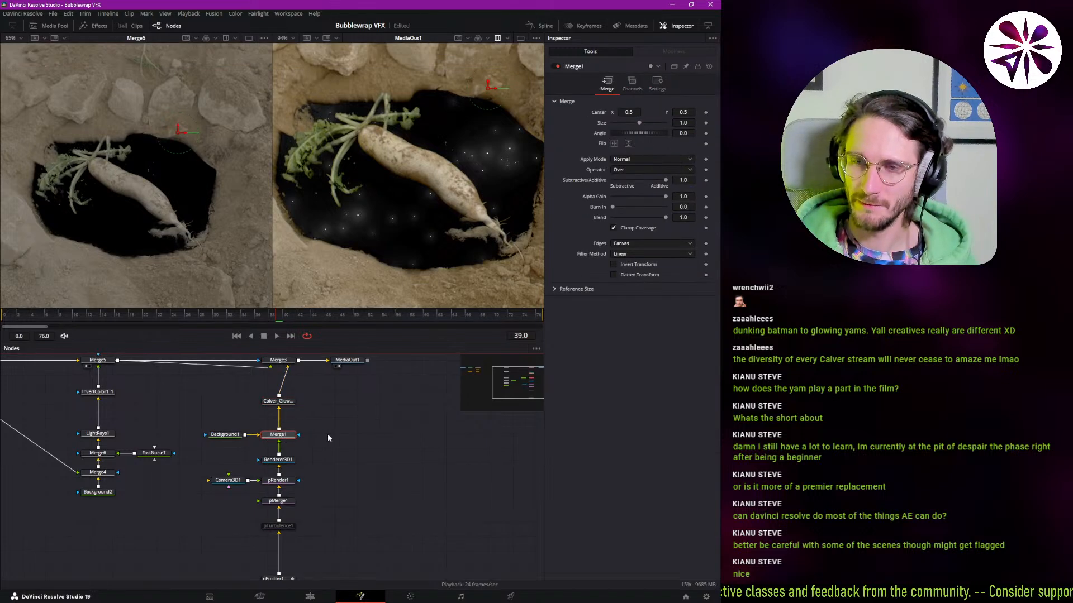
- Add a Blur node after Merge1 and place it between Merge1 and the Calver_Glow node
{"action": "key", "text": "ctrl+space"}
{"action": "type", "text": "calverblur"}
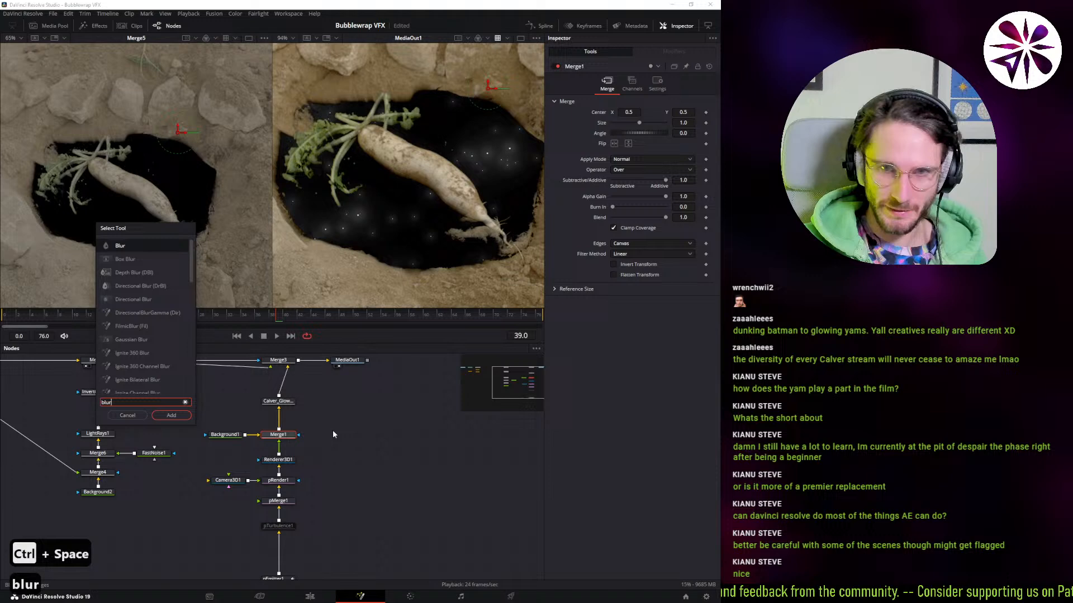
{"action": "key", "text": "ctrl+a"}
{"action": "type", "text": "diff"}
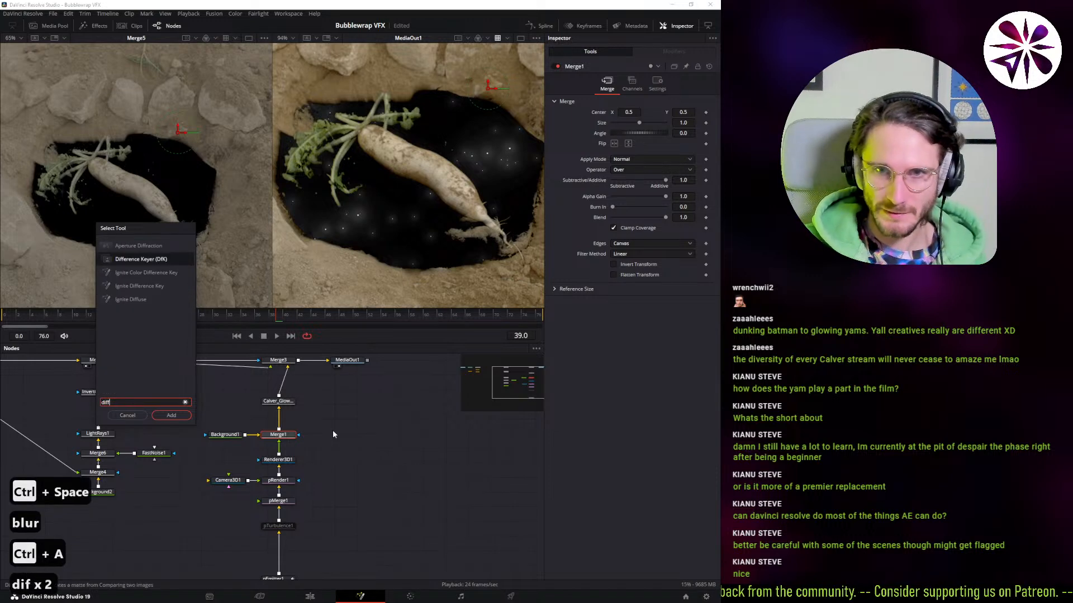
{"action": "key", "text": "ctrl+a"}
{"action": "type", "text": "blur"}
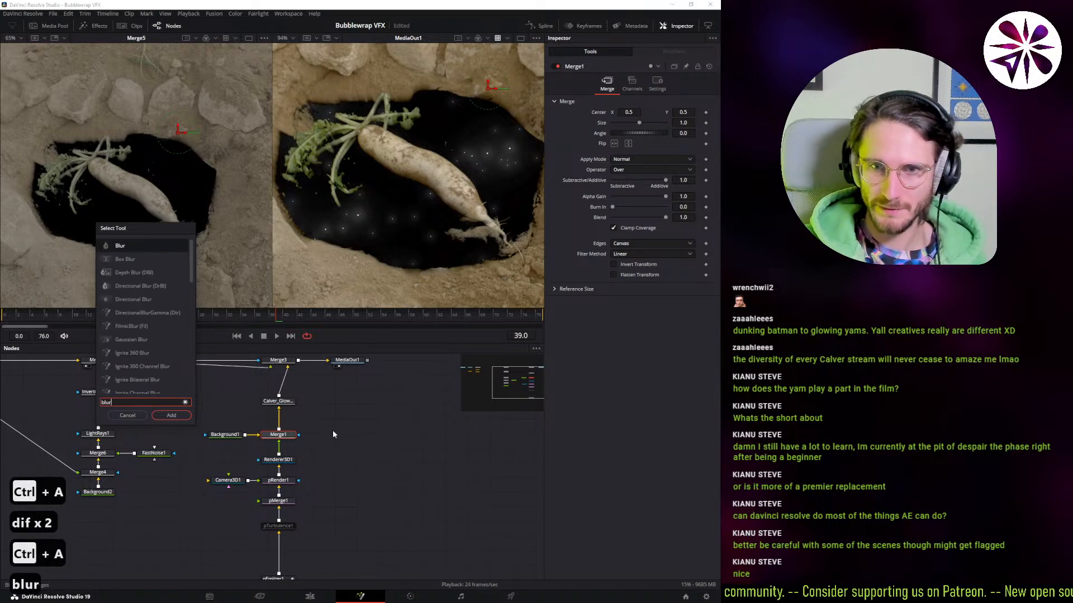
{"action": "key", "text": "Return"}
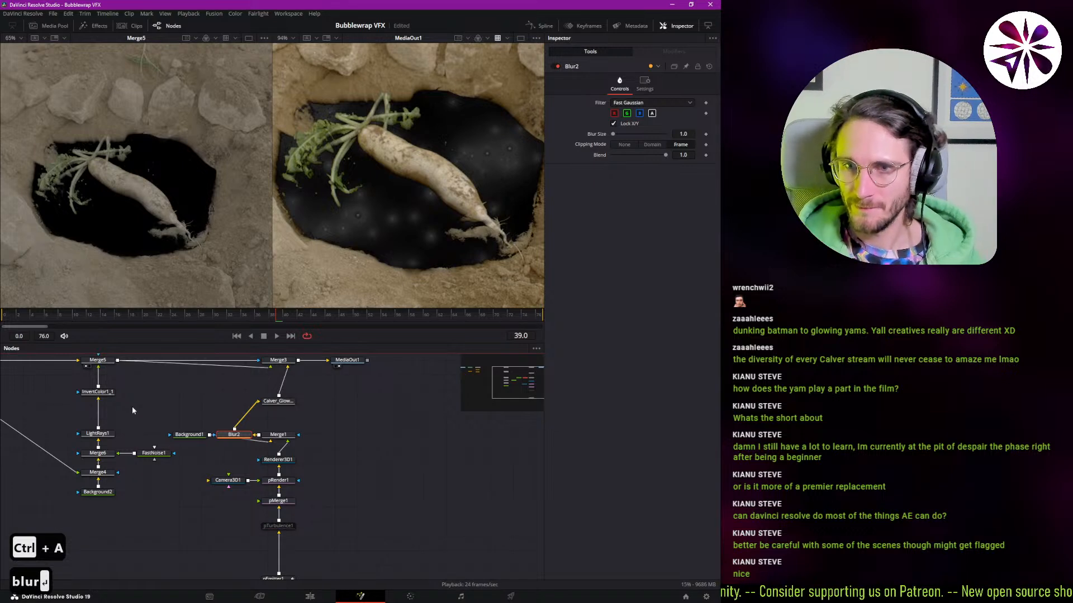
{"action": "left_click_drag", "start_coordinate": [236, 436], "coordinate": [281, 420]}
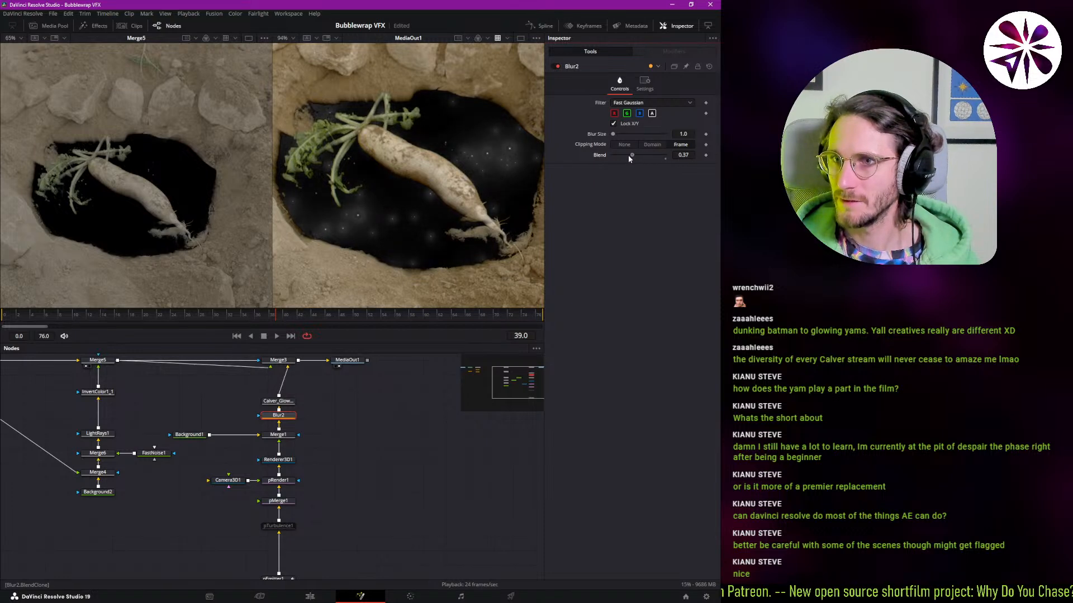
- Set Blur2's Blend to 0.449 and its Blur Size to 0.7, checking the stars up close
{"action": "left_click_drag", "start_coordinate": [618, 162], "coordinate": [621, 159]}
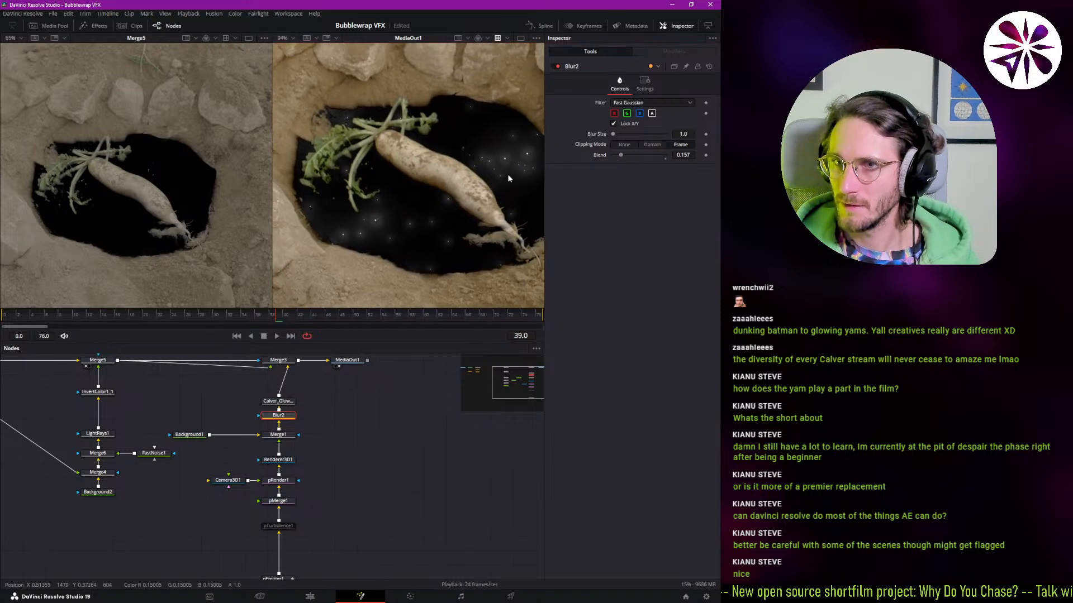
{"action": "scroll", "coordinate": [374, 229], "scroll_direction": "up", "scroll_amount": 8}
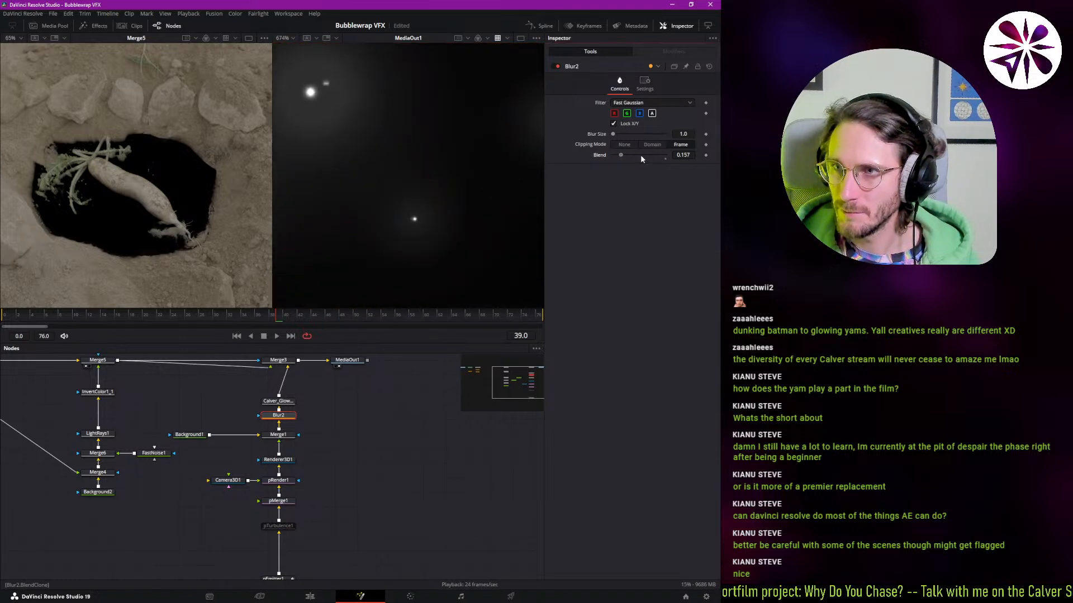
{"action": "left_click_drag", "start_coordinate": [621, 154], "coordinate": [675, 134]}
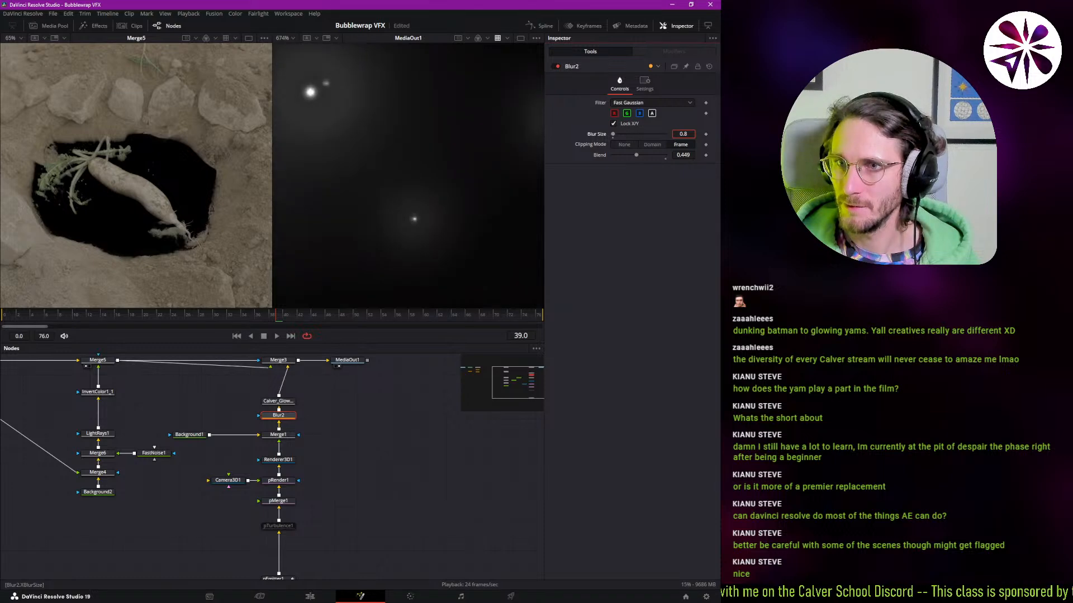
{"action": "left_click_drag", "start_coordinate": [683, 134], "coordinate": [648, 137]}
{"action": "left_click_drag", "start_coordinate": [438, 196], "coordinate": [284, 267]}
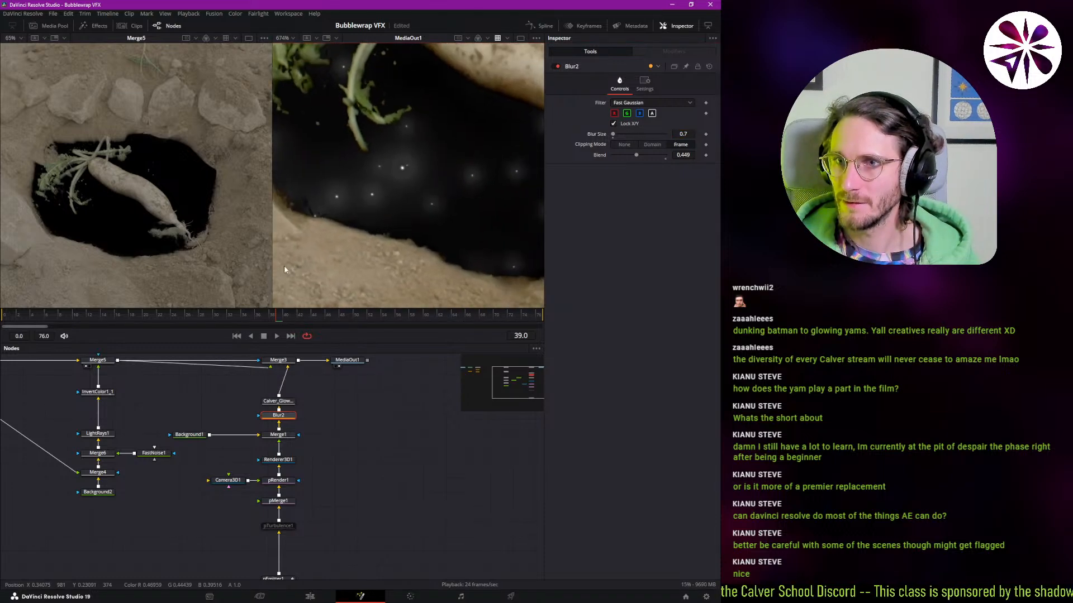
{"action": "left_click_drag", "start_coordinate": [462, 181], "coordinate": [338, 247]}
{"action": "scroll", "coordinate": [374, 219], "scroll_direction": "down", "scroll_amount": 1}
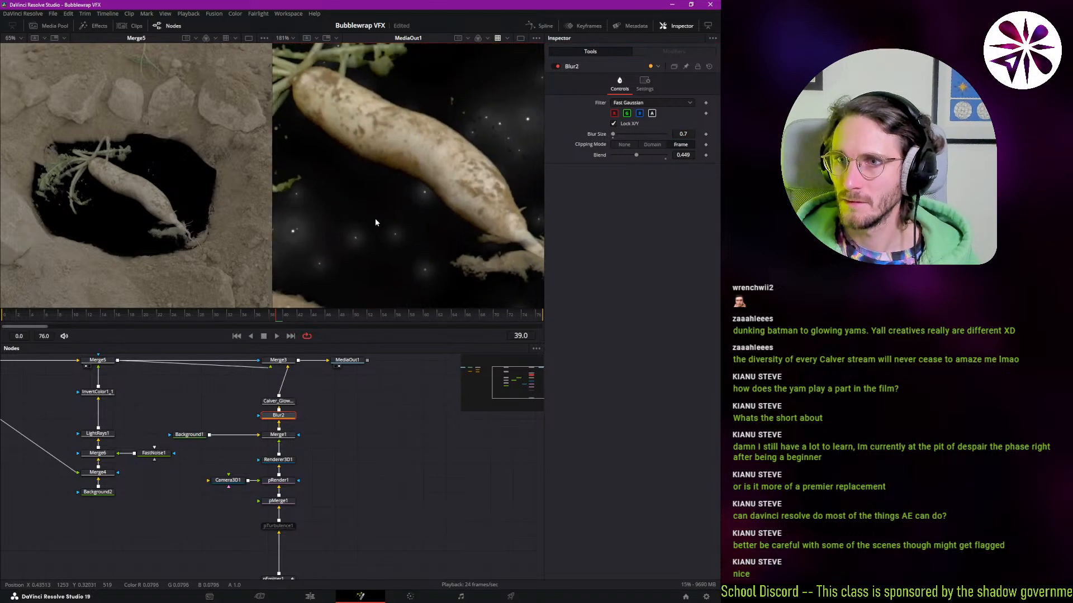
{"action": "scroll", "coordinate": [331, 237], "scroll_direction": "down", "scroll_amount": 4}
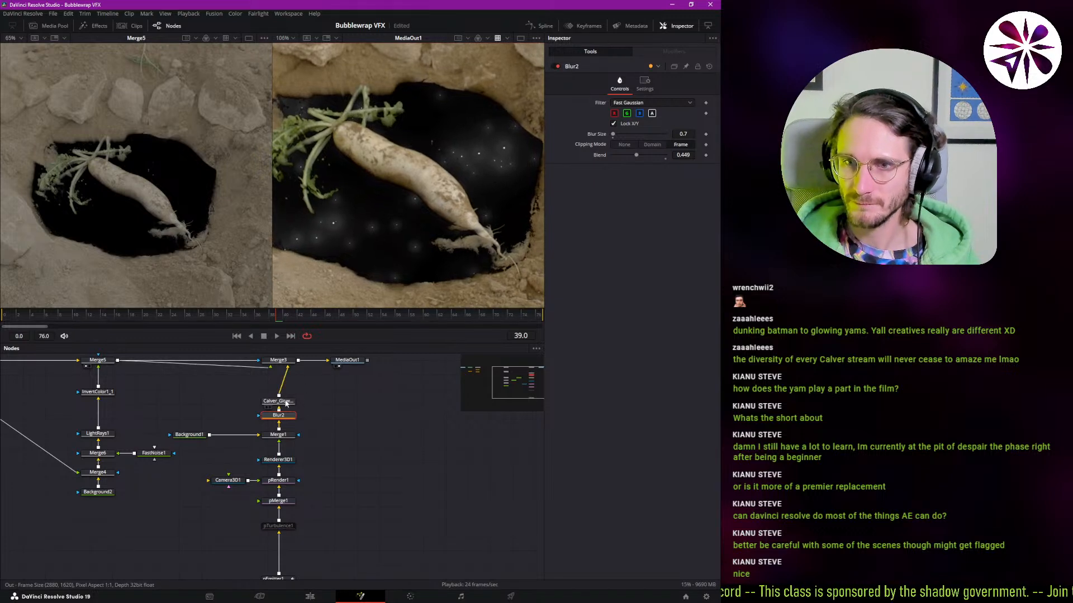
- Move the Calver_Glow node up slightly and insert a copy of Blur2 between it and Merge3
{"action": "left_click_drag", "start_coordinate": [286, 403], "coordinate": [291, 395]}
{"action": "key", "text": "ctrl+c"}
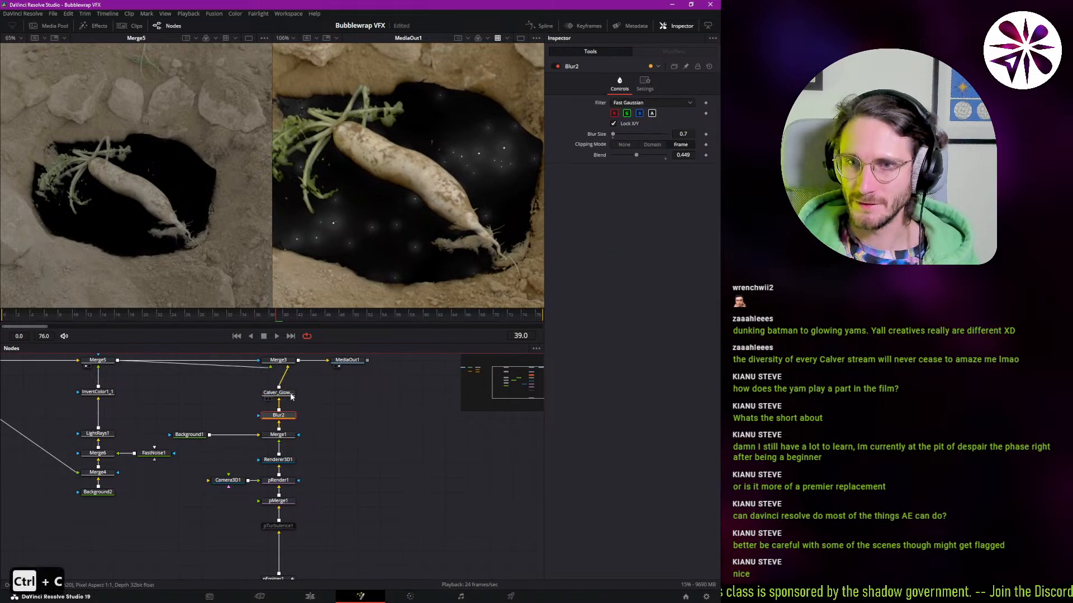
{"action": "key", "text": "ctrl+v"}
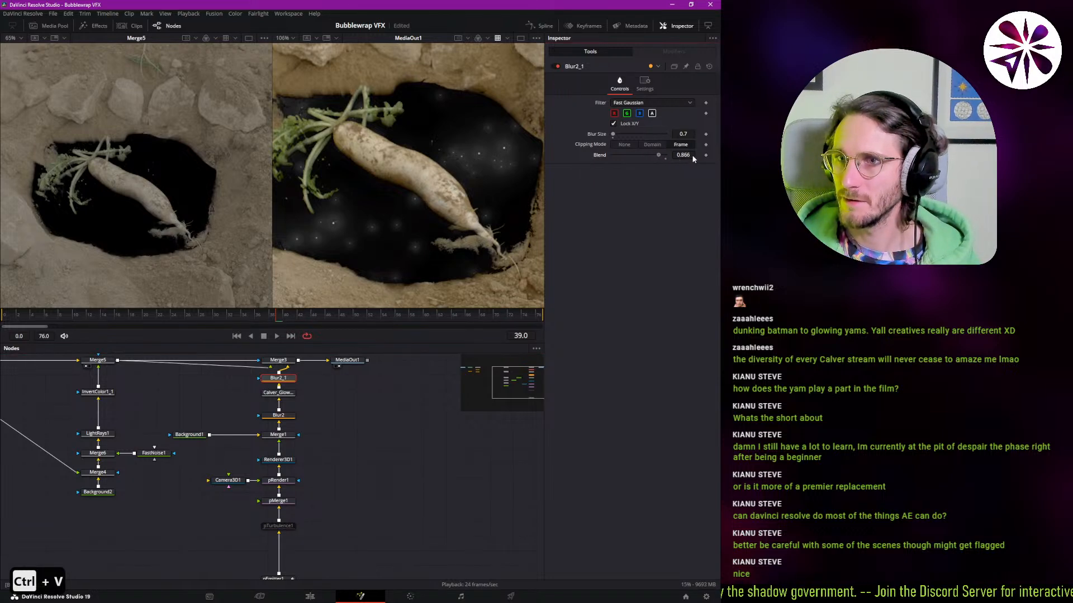
- Set the duplicated blur's Blend to 1.0 and its Blur Size to 0.5
{"action": "double_click", "coordinate": [635, 155]}
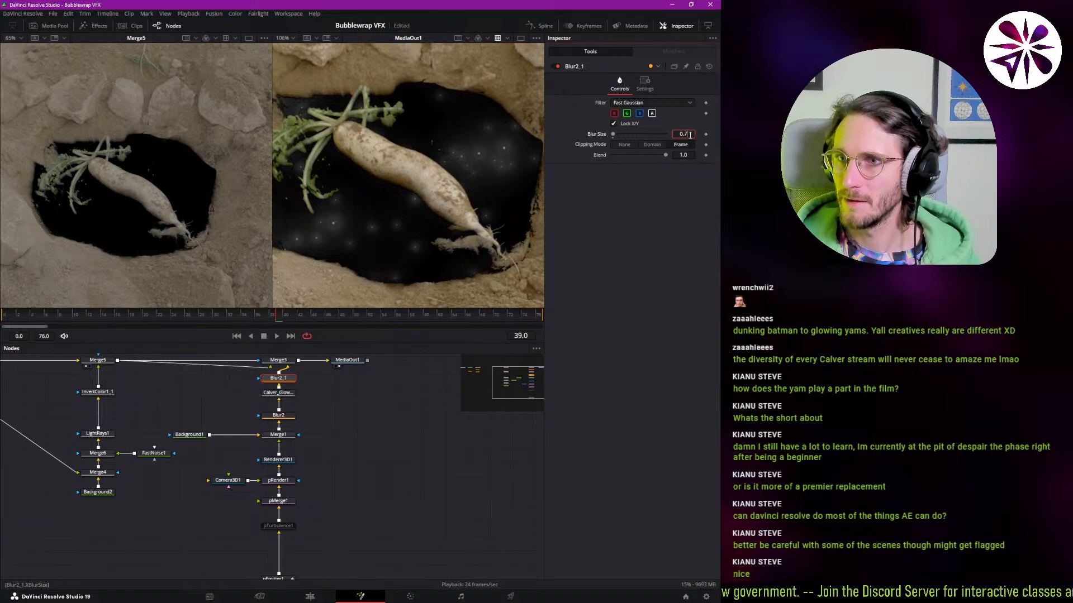
{"action": "key", "text": "ctrl+a"}
{"action": "type", "text": "1"}
{"action": "key", "text": "Return"}
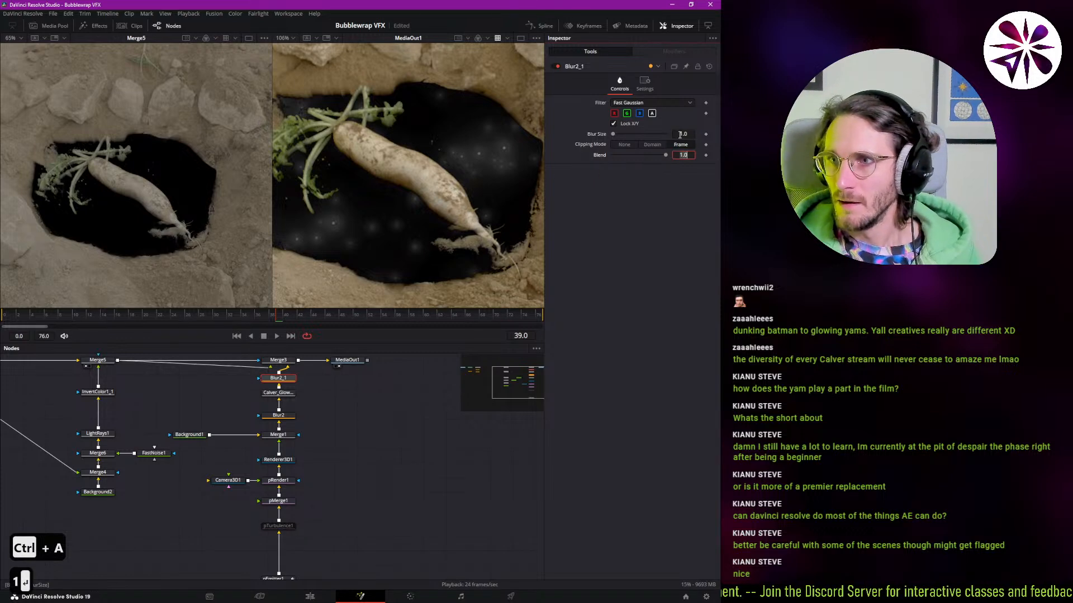
{"action": "key", "text": "ctrl+a"}
{"action": "key", "text": "ctrl+a"}
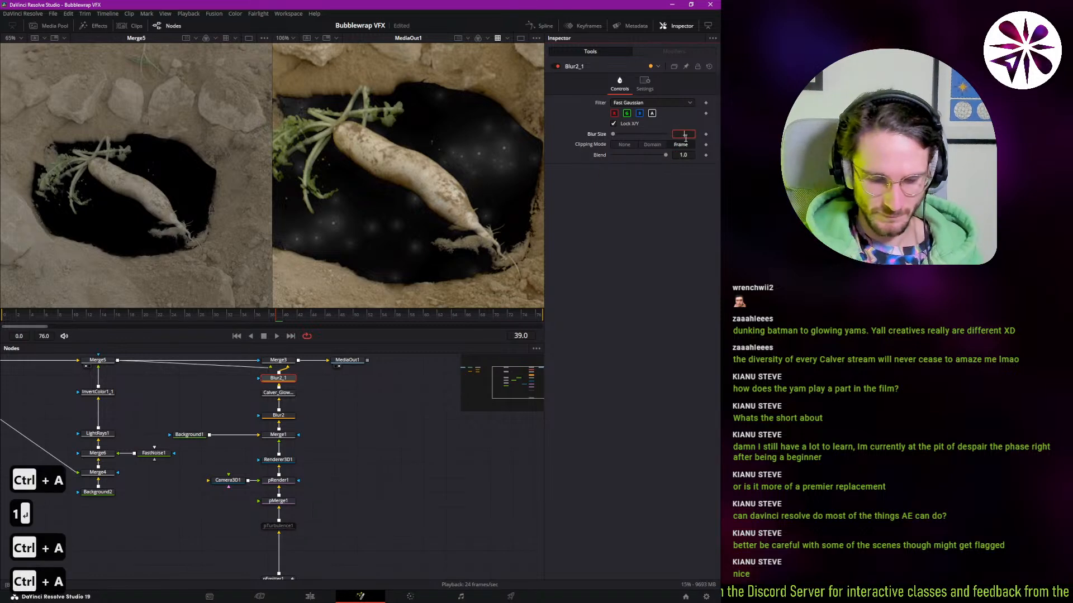
{"action": "type", "text": ".5"}
{"action": "key", "text": "Return"}
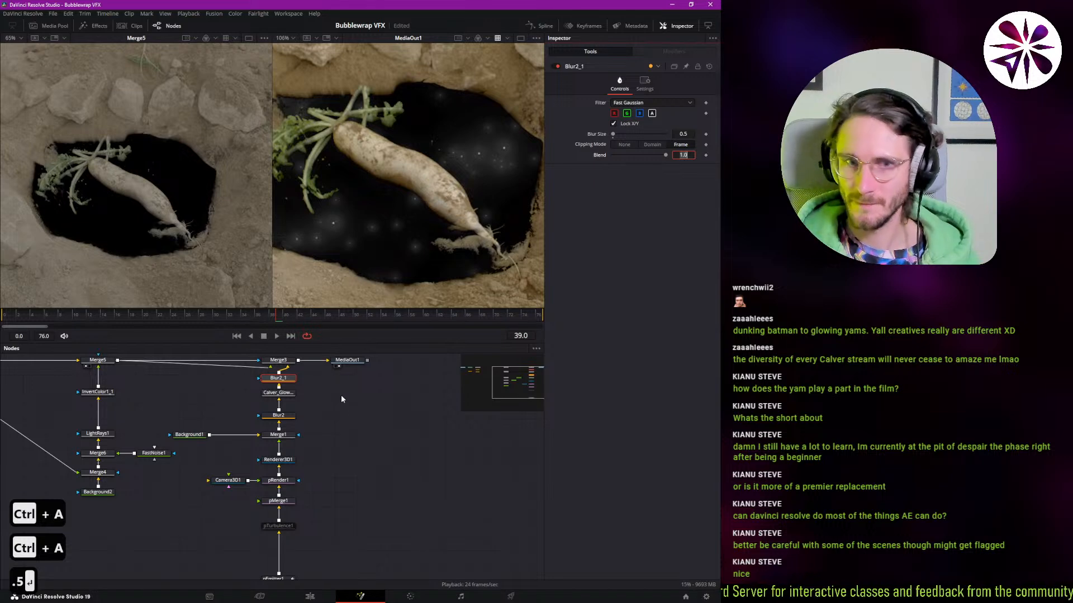
- Shift the whole starfield node branch down away from Merge3 and place Background1 closer to Merge1
{"action": "middle_click", "coordinate": [366, 433]}
{"action": "mouse_move", "coordinate": [367, 442]}
{"action": "left_mouse_down"}
{"action": "mouse_move", "coordinate": [365, 412]}
{"action": "mouse_move", "coordinate": [365, 455]}
{"action": "left_mouse_up"}
{"action": "left_click_drag", "start_coordinate": [300, 418], "coordinate": [192, 570]}
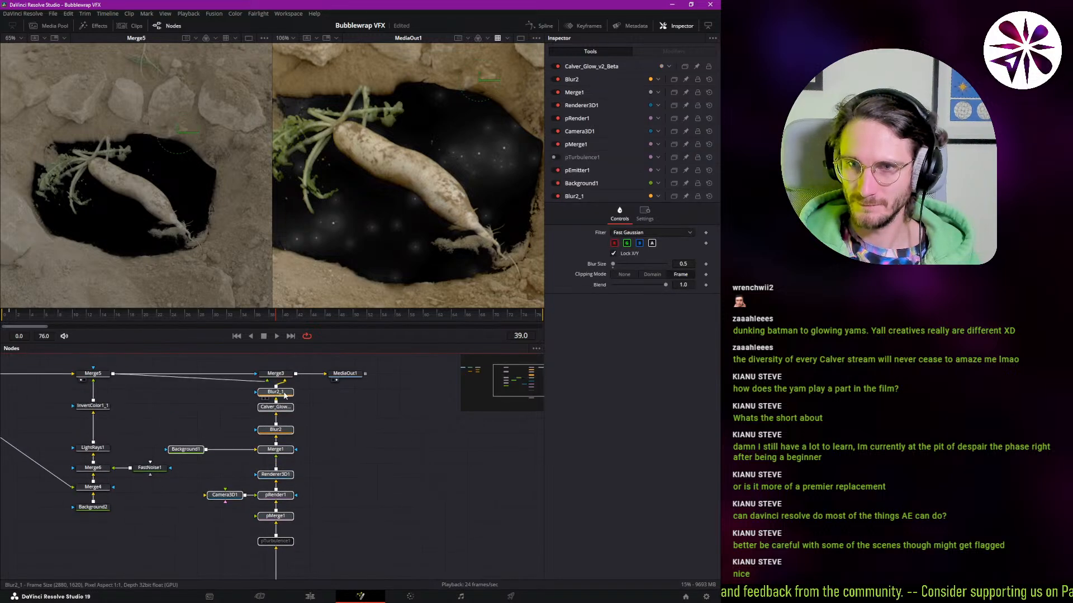
{"action": "left_click_drag", "start_coordinate": [296, 398], "coordinate": [297, 484]}
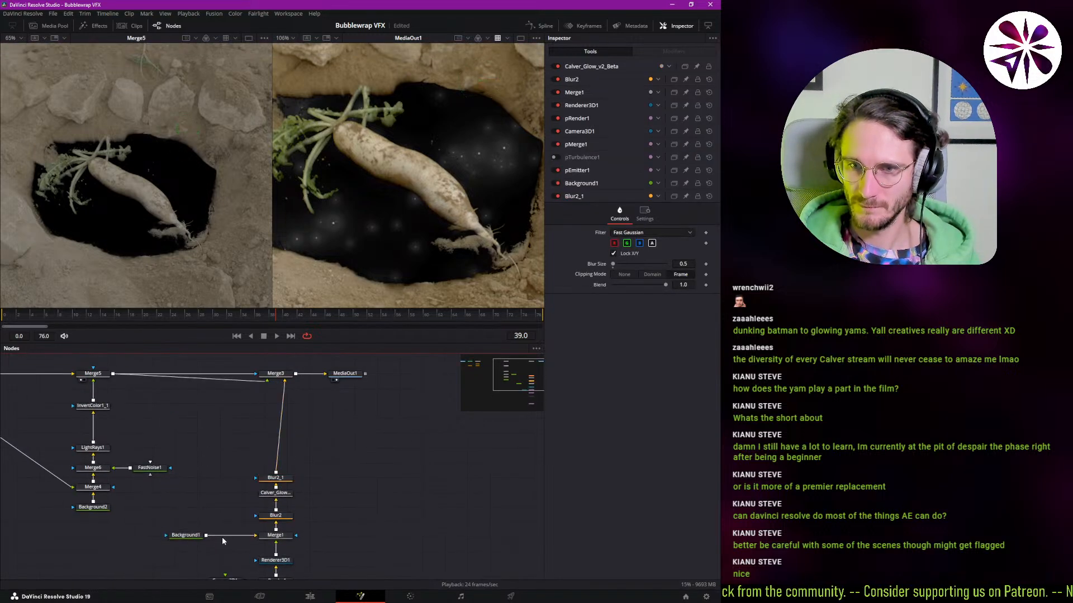
{"action": "left_click_drag", "start_coordinate": [194, 538], "coordinate": [230, 538]}
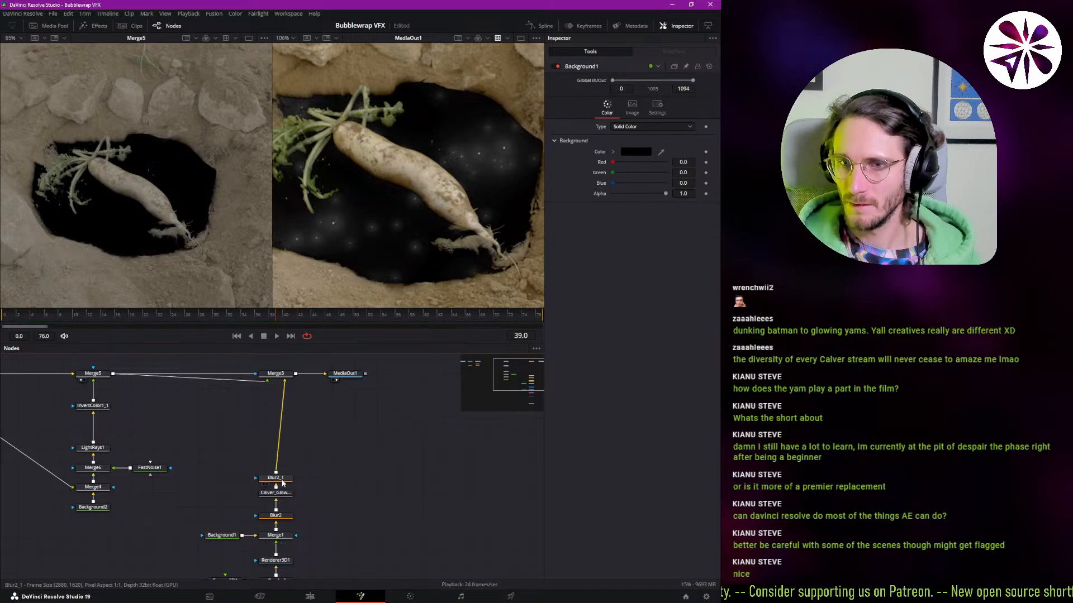
- Compare the starfield with the glow node off and on, and lower the glow's Gain to 1.25
{"action": "left_click", "coordinate": [277, 493]}
{"action": "key", "text": "ctrl+p"}
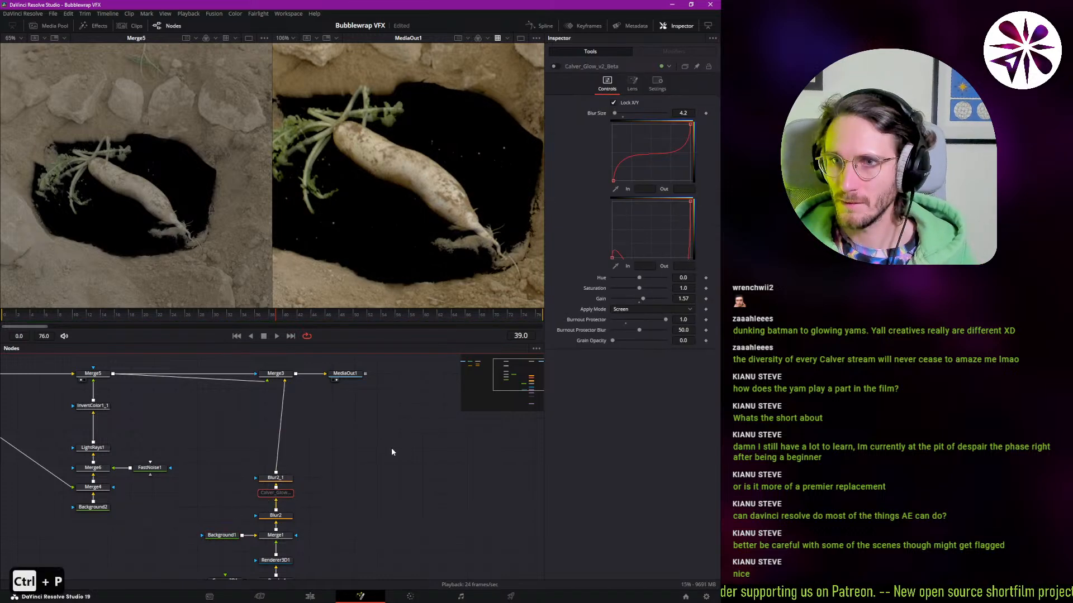
{"action": "key", "text": "ctrl+p"}
{"action": "left_click_drag", "start_coordinate": [642, 300], "coordinate": [642, 300]}
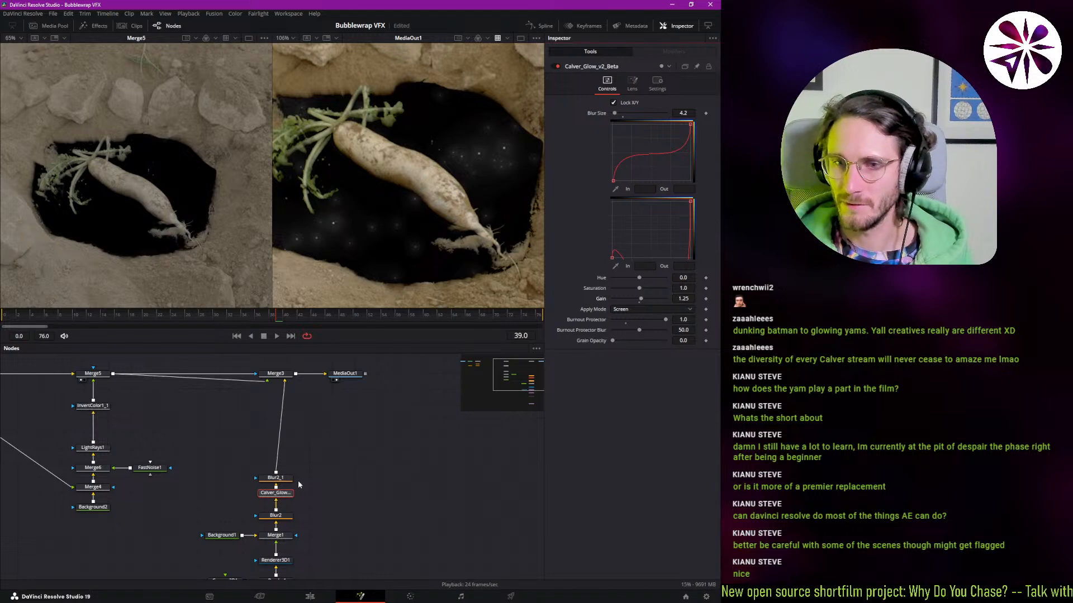
- Compare the image with Blur2_1 off and on, and reduce its Blur Size to 0.25
{"action": "left_click", "coordinate": [284, 481]}
{"action": "left_click_drag", "start_coordinate": [283, 482], "coordinate": [279, 475]}
{"action": "key", "text": "ctrl+p"}
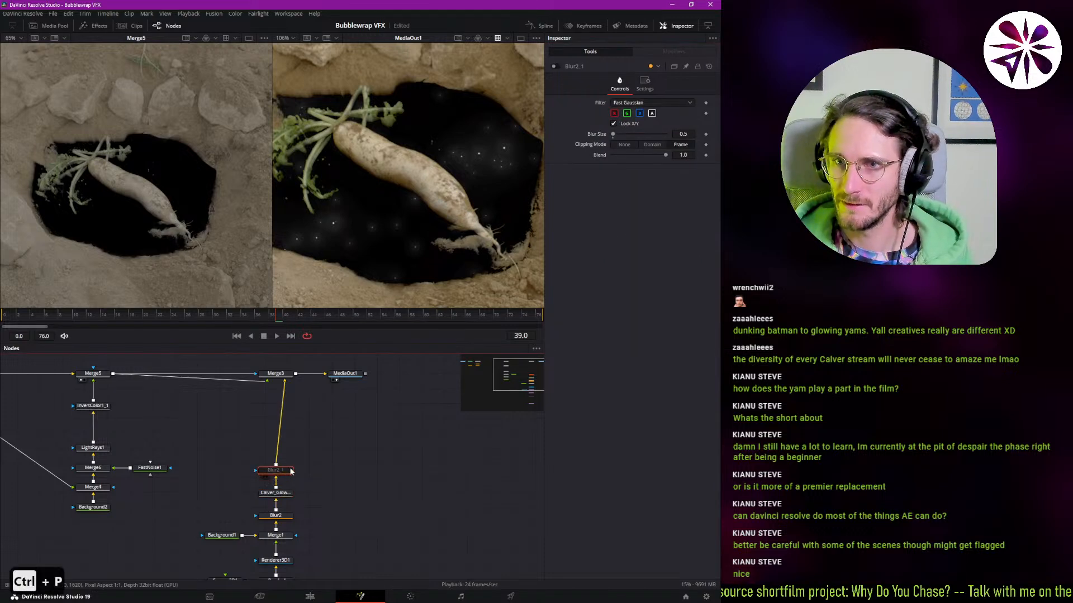
{"action": "key", "text": "ctrl+p"}
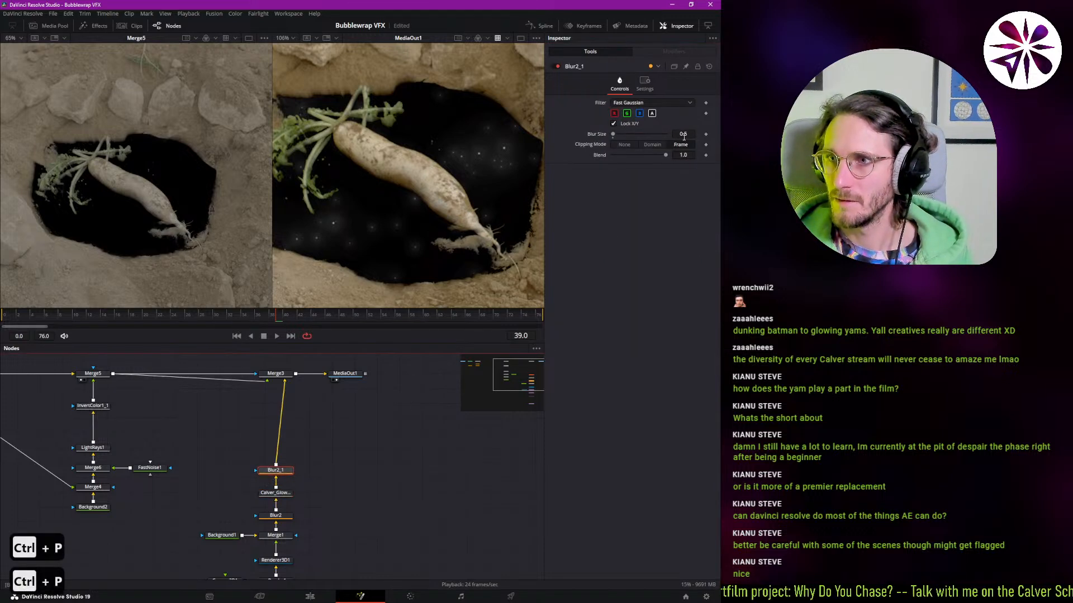
{"action": "left_click", "coordinate": [693, 135]}
{"action": "key", "text": "BackSpace"}
{"action": "type", "text": "25"}
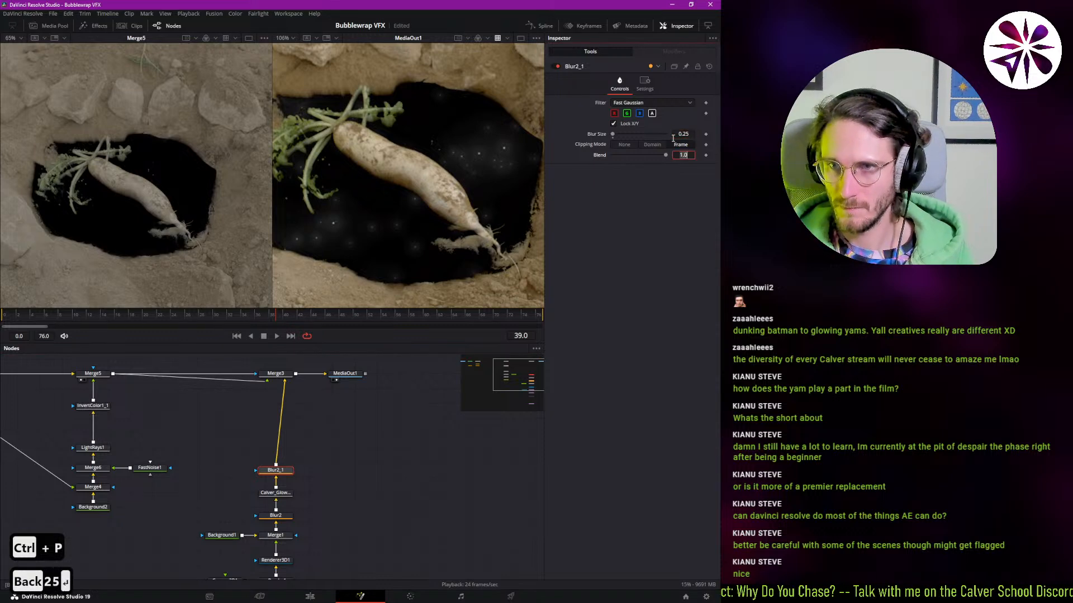
{"action": "key", "text": "Return"}
- Play back the composite to review the softened stars in motion inside the hole
{"action": "scroll", "coordinate": [354, 428], "scroll_direction": "down", "scroll_amount": 2}
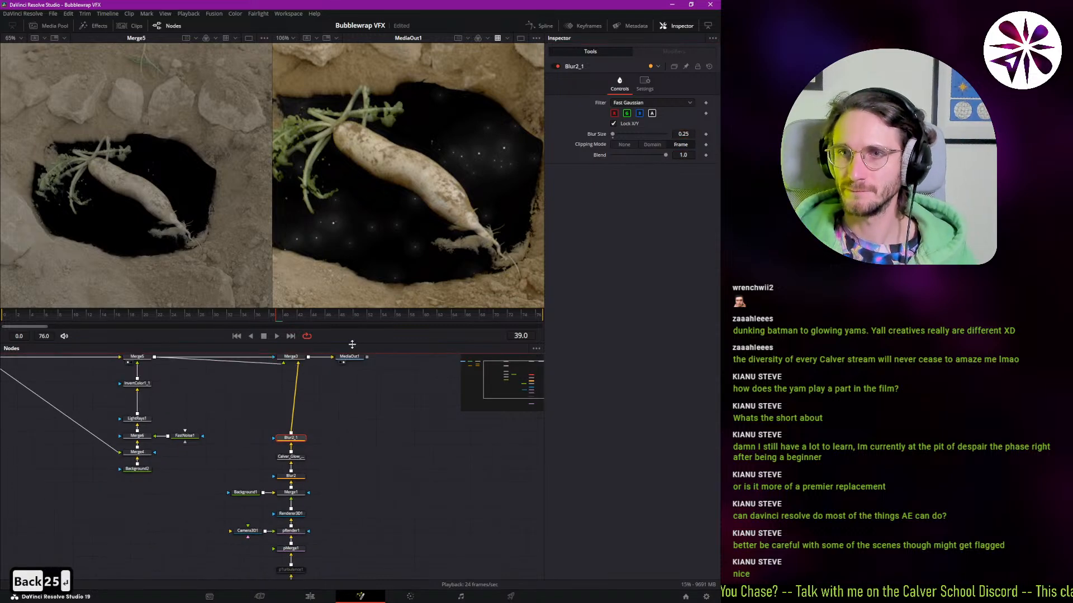
{"action": "scroll", "coordinate": [434, 232], "scroll_direction": "down", "scroll_amount": 2}
{"action": "key", "text": "space"}
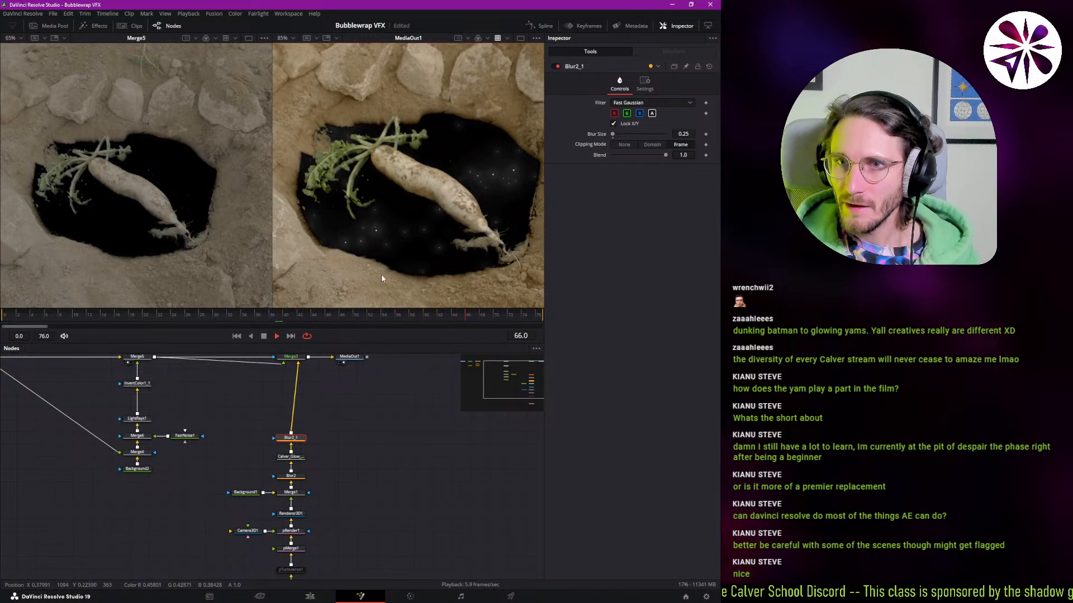
{"action": "key", "text": "space"}
- Set the LightRays1 node's Length to 0.827 and Soften to 0.029
{"action": "scroll", "coordinate": [306, 462], "scroll_direction": "down", "scroll_amount": 3}
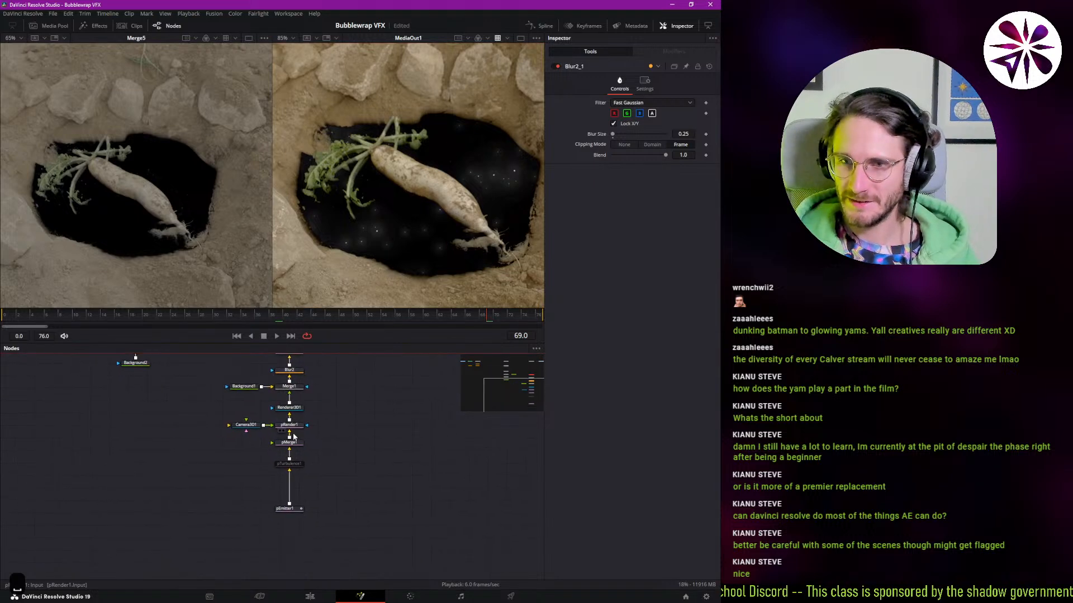
{"action": "scroll", "coordinate": [306, 463], "scroll_direction": "up", "scroll_amount": 1}
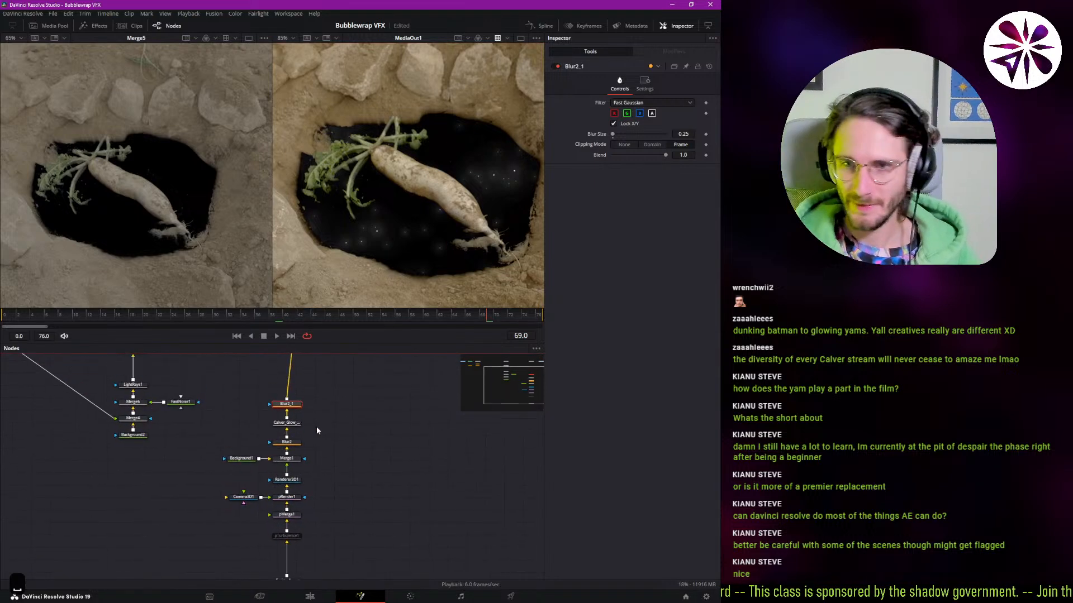
{"action": "scroll", "coordinate": [332, 450], "scroll_direction": "up", "scroll_amount": 4}
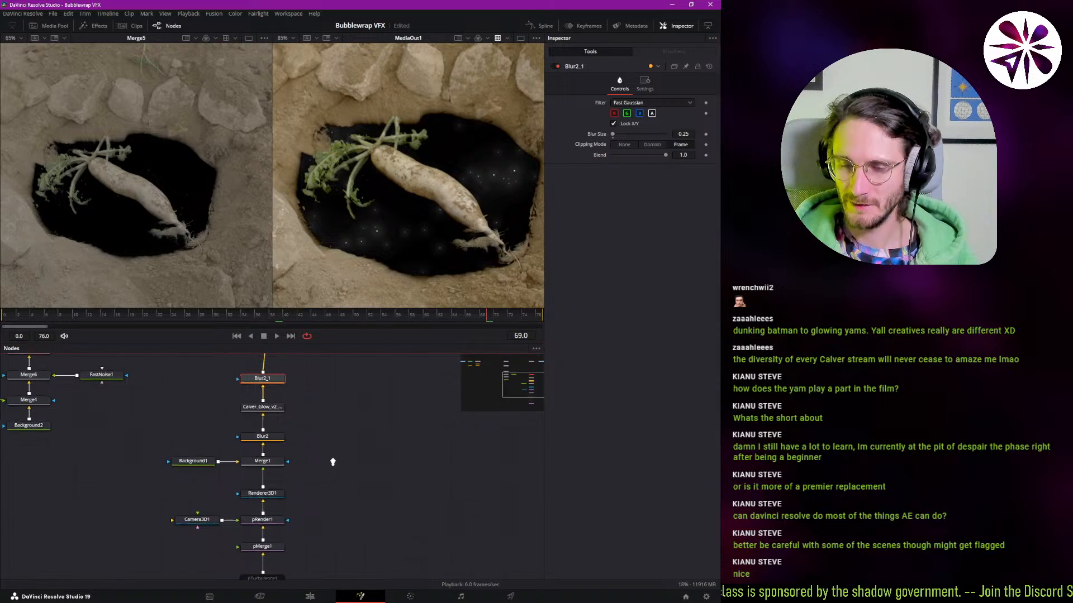
{"action": "scroll", "coordinate": [333, 462], "scroll_direction": "down", "scroll_amount": 4}
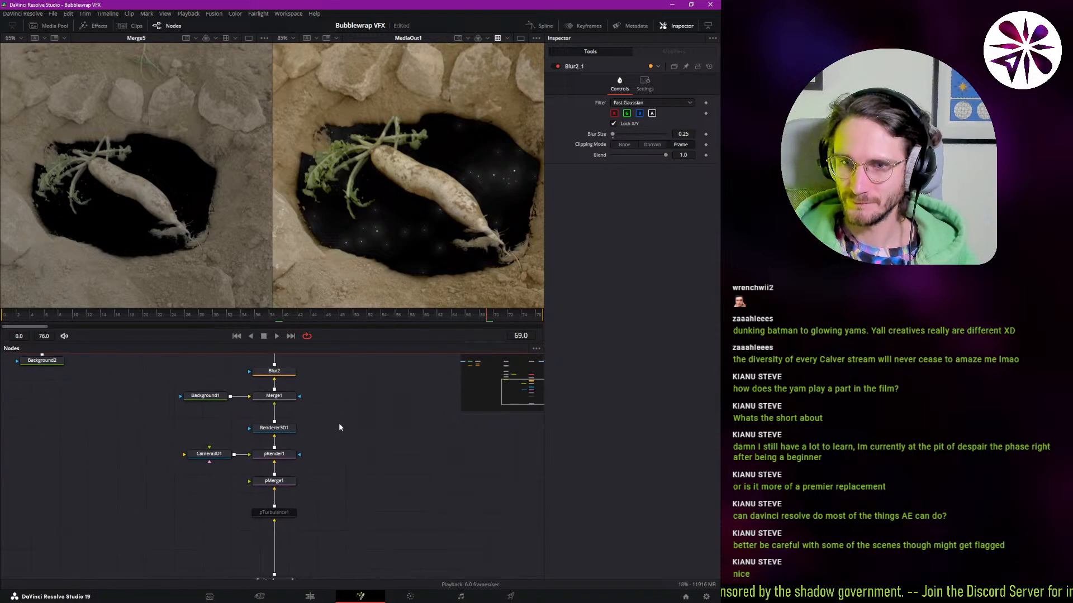
{"action": "mouse_move", "coordinate": [338, 446]}
{"action": "left_mouse_down"}
{"action": "mouse_move", "coordinate": [348, 360]}
{"action": "mouse_move", "coordinate": [350, 464]}
{"action": "left_mouse_up"}
{"action": "left_click_drag", "start_coordinate": [301, 379], "coordinate": [350, 473]}
{"action": "left_click_drag", "start_coordinate": [224, 436], "coordinate": [299, 449]}
{"action": "left_click", "coordinate": [214, 468]}
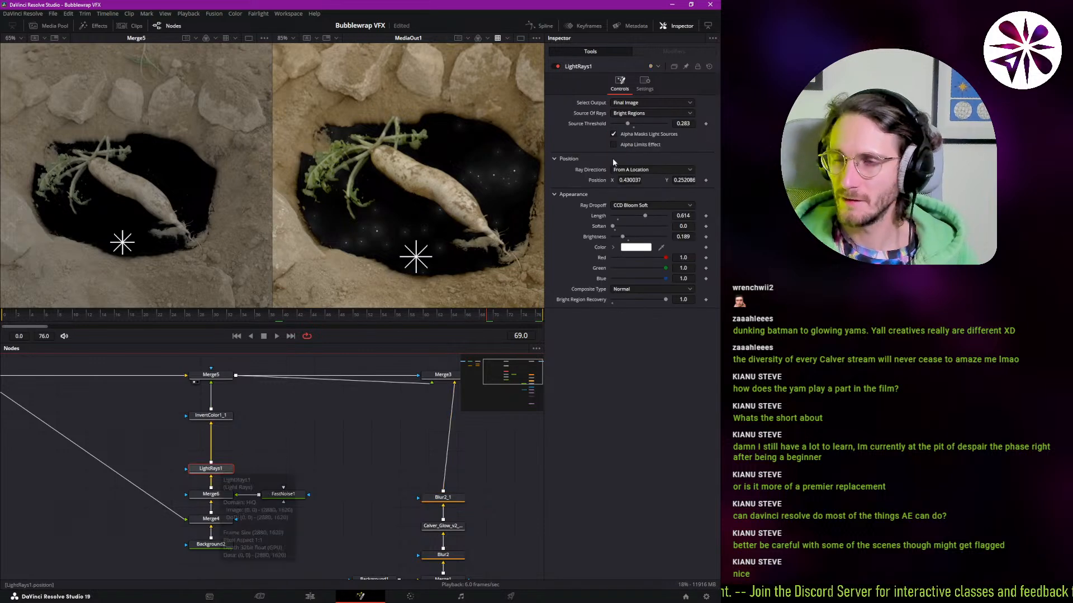
{"action": "left_click_drag", "start_coordinate": [648, 217], "coordinate": [614, 226]}
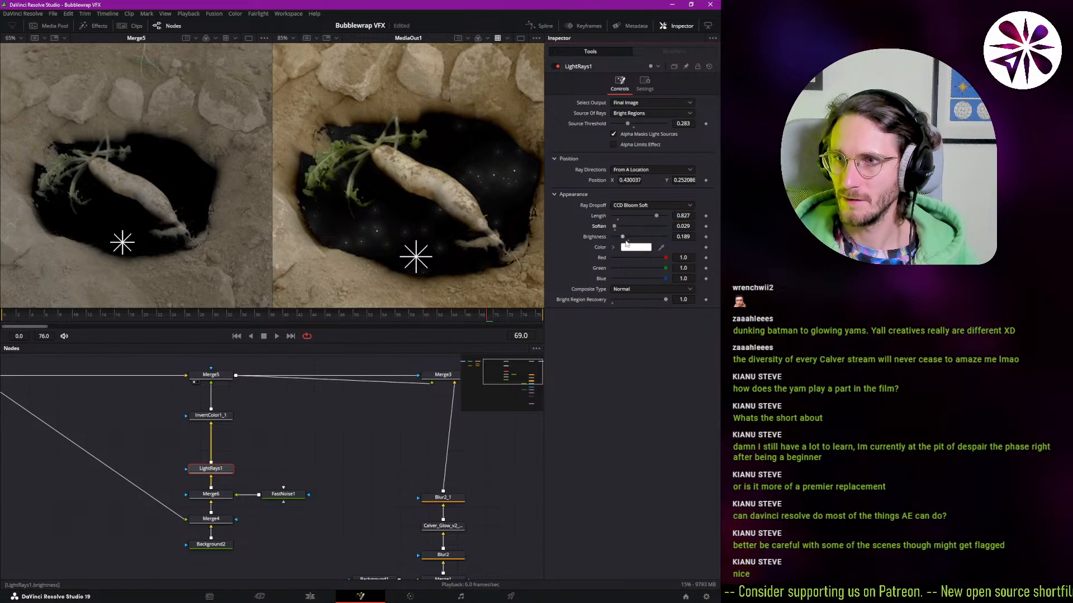
- Set LightRays1's Brightness to 0.173 and try a Bright Region Recovery of 0.0
{"action": "left_click_drag", "start_coordinate": [624, 240], "coordinate": [645, 243]}
{"action": "key", "text": "ctrl+z"}
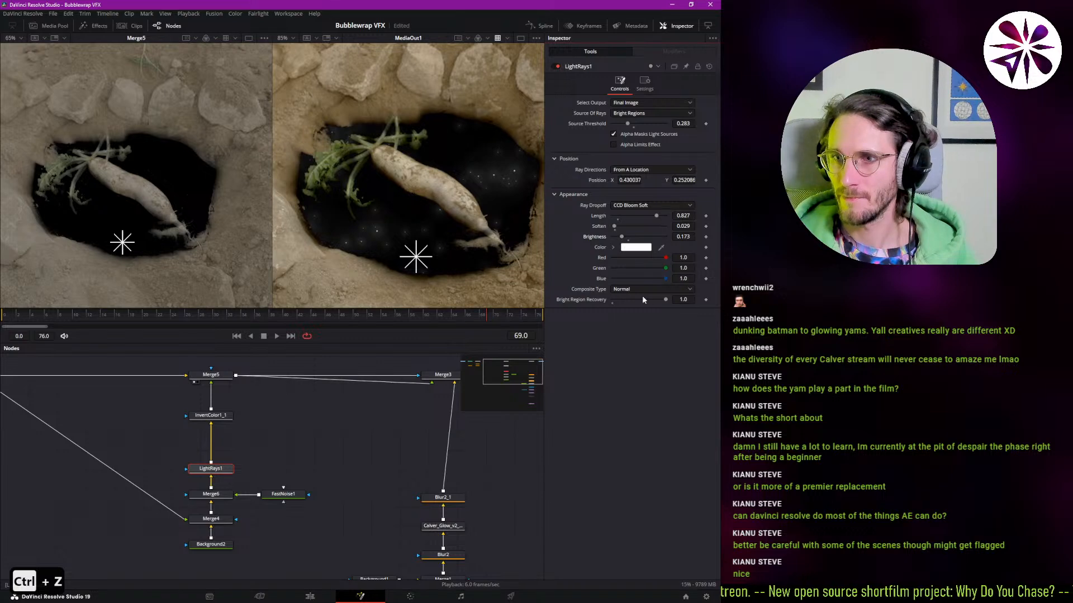
{"action": "left_click_drag", "start_coordinate": [671, 302], "coordinate": [615, 302]}
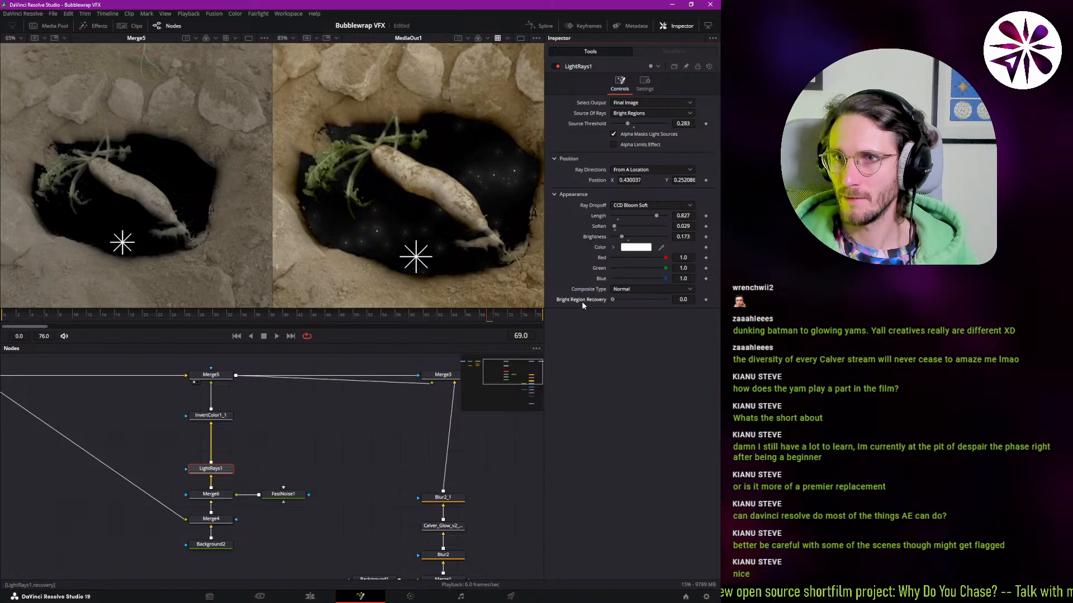
{"action": "key", "text": "ctrl+z"}
- Try Alpha Limits Effect on LightRays1, switch it back off, and disable Alpha Masks Light Sources
{"action": "left_click", "coordinate": [641, 144]}
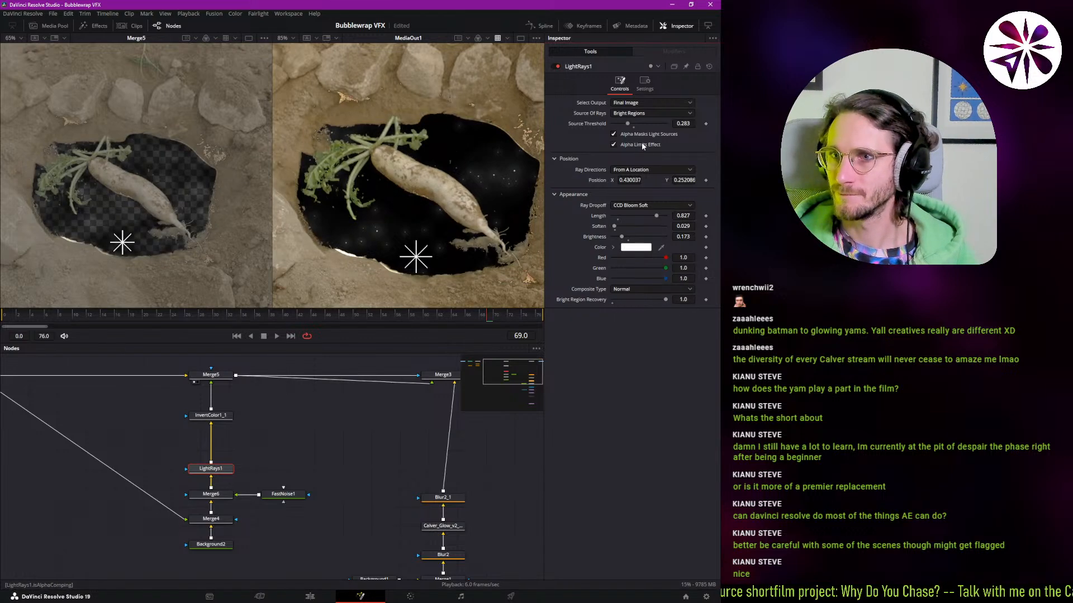
{"action": "left_click", "coordinate": [642, 144]}
{"action": "left_click", "coordinate": [648, 136]}
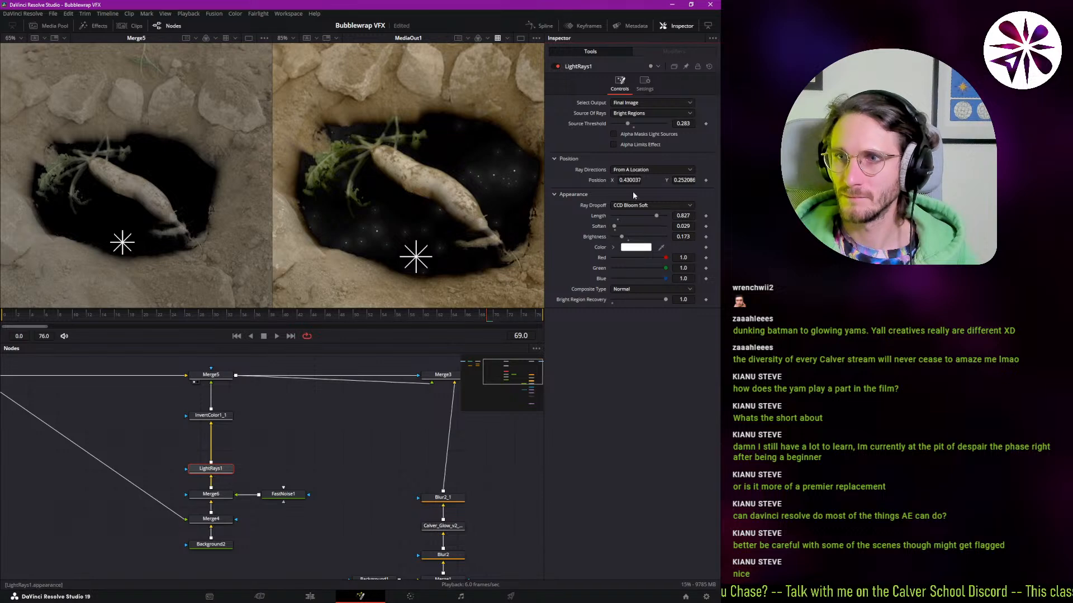
- Try other Brightness values on LightRays1, down to about 0.063, undoing each change
{"action": "left_click_drag", "start_coordinate": [621, 237], "coordinate": [614, 237]}
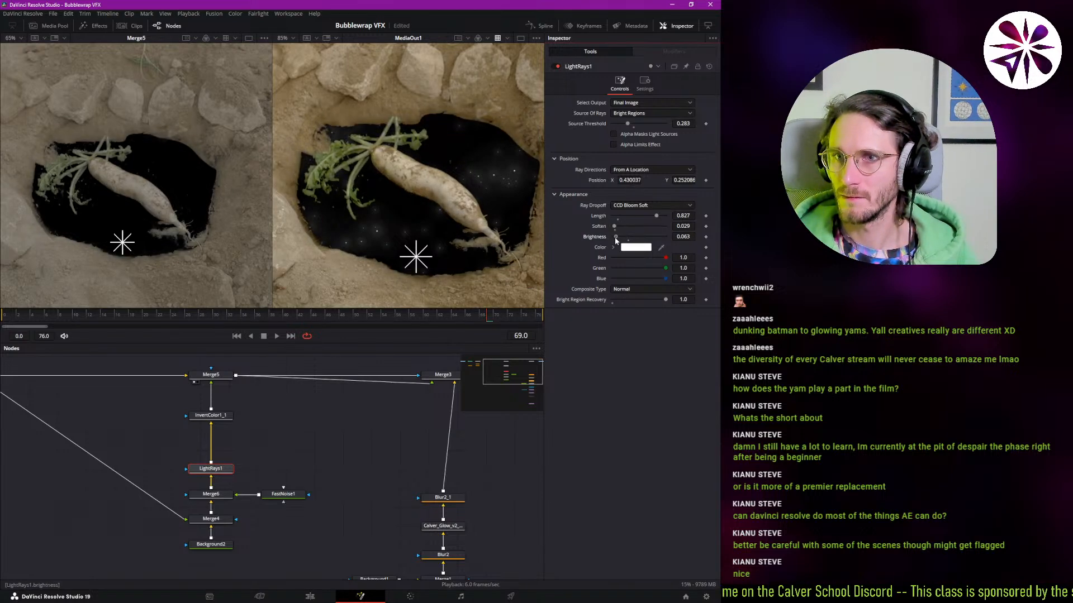
{"action": "key", "text": "ctrl+z"}
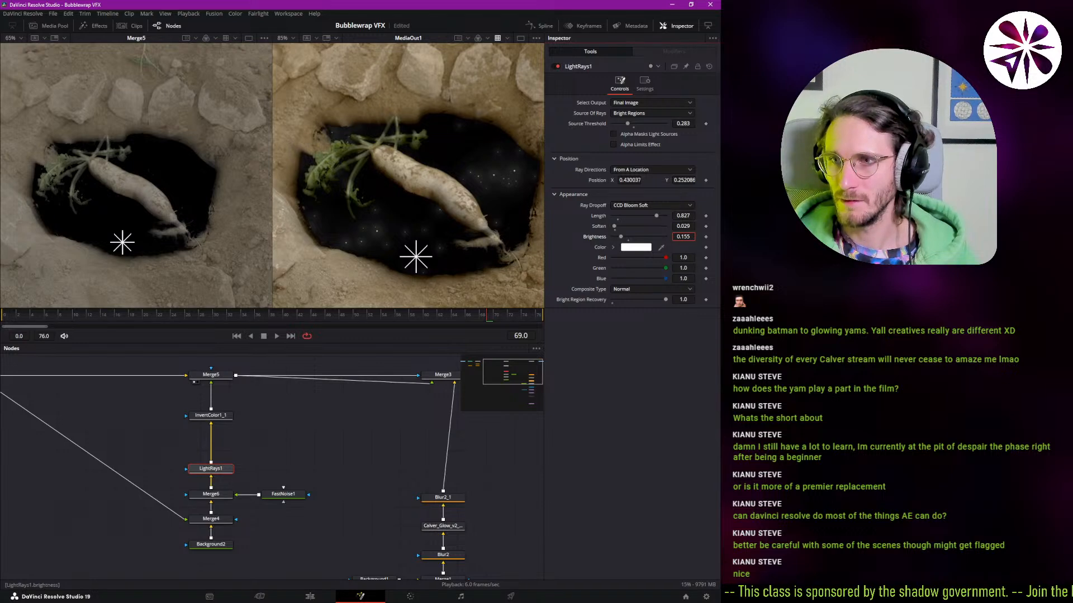
{"action": "left_click_drag", "start_coordinate": [621, 236], "coordinate": [624, 237]}
{"action": "key", "text": "ctrl+z"}
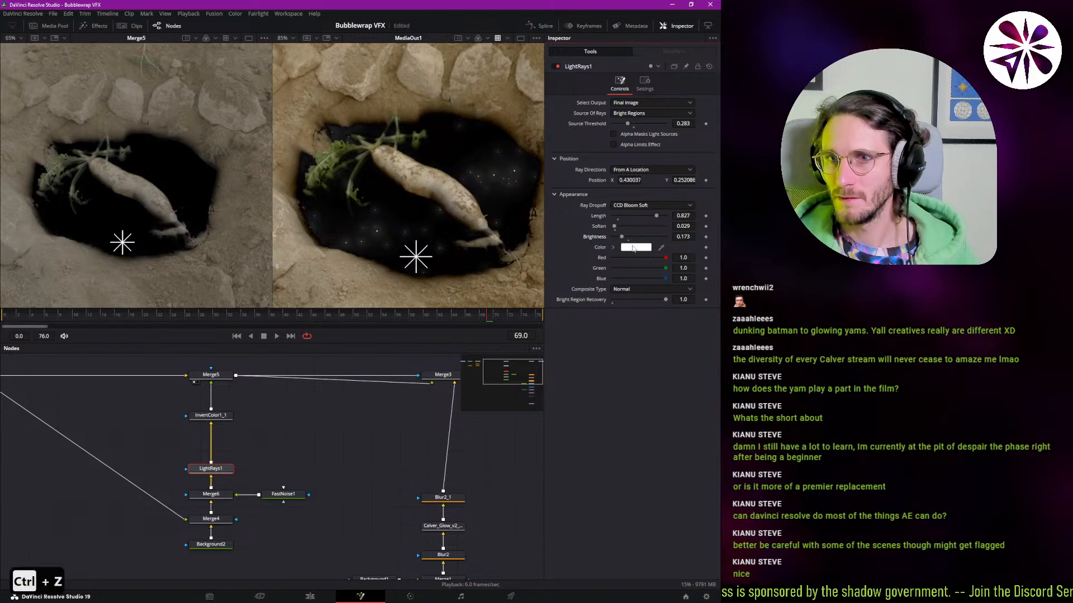
- Compare the Merge2 and Merge5 outputs in the first viewer to judge the effect of the shadow rays
{"action": "left_click_drag", "start_coordinate": [352, 432], "coordinate": [344, 411]}
{"action": "key", "text": "space"}
{"action": "key", "text": "space"}
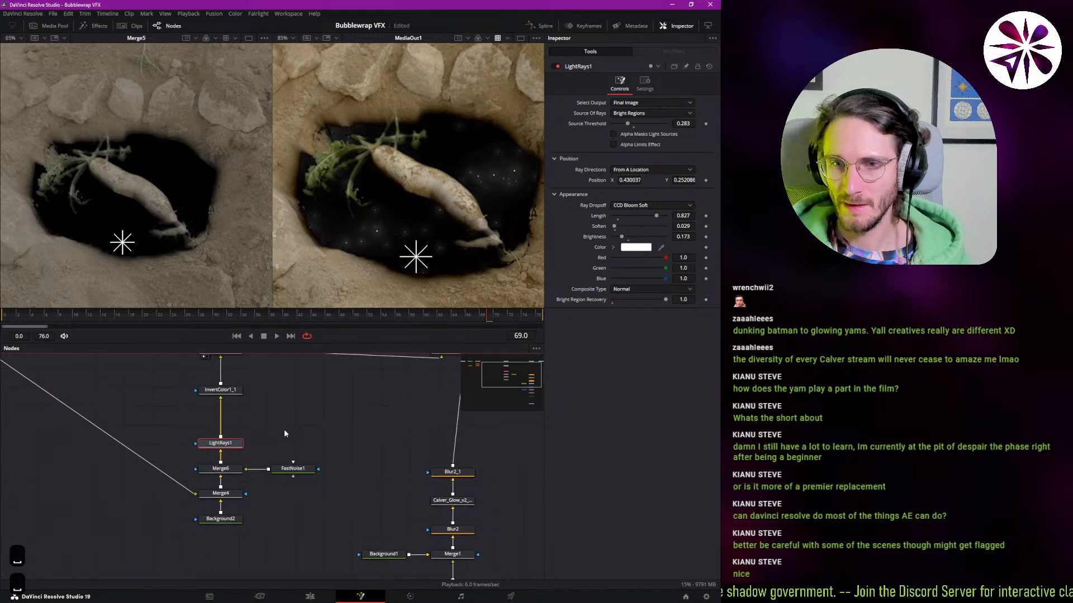
{"action": "left_click", "coordinate": [223, 519]}
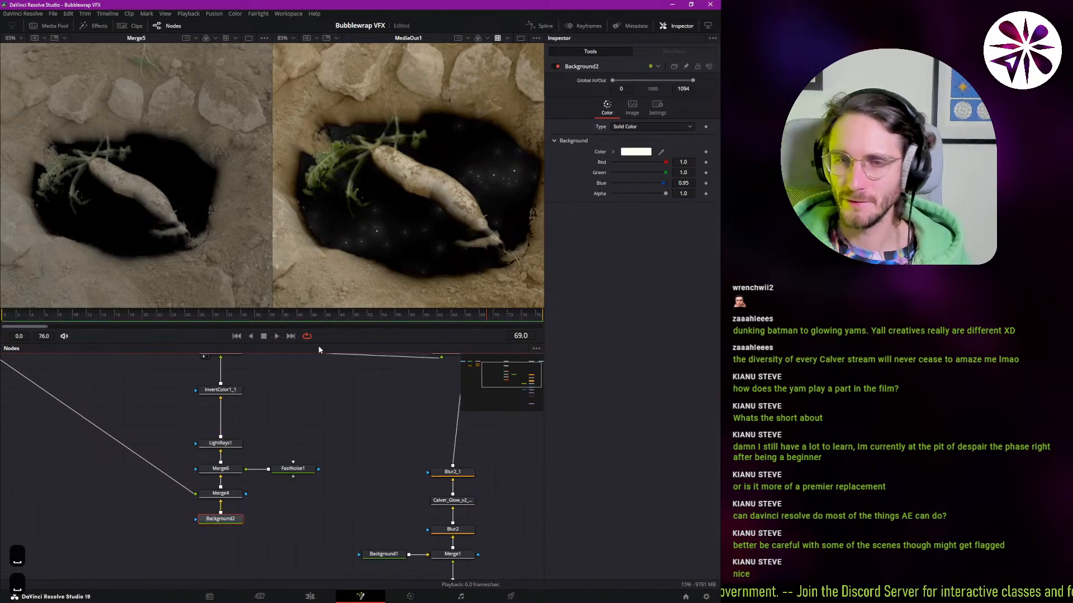
{"action": "left_click_drag", "start_coordinate": [299, 439], "coordinate": [302, 463]}
{"action": "left_click_drag", "start_coordinate": [276, 428], "coordinate": [382, 445]}
{"action": "left_click", "coordinate": [69, 391]}
{"action": "key", "text": "1"}
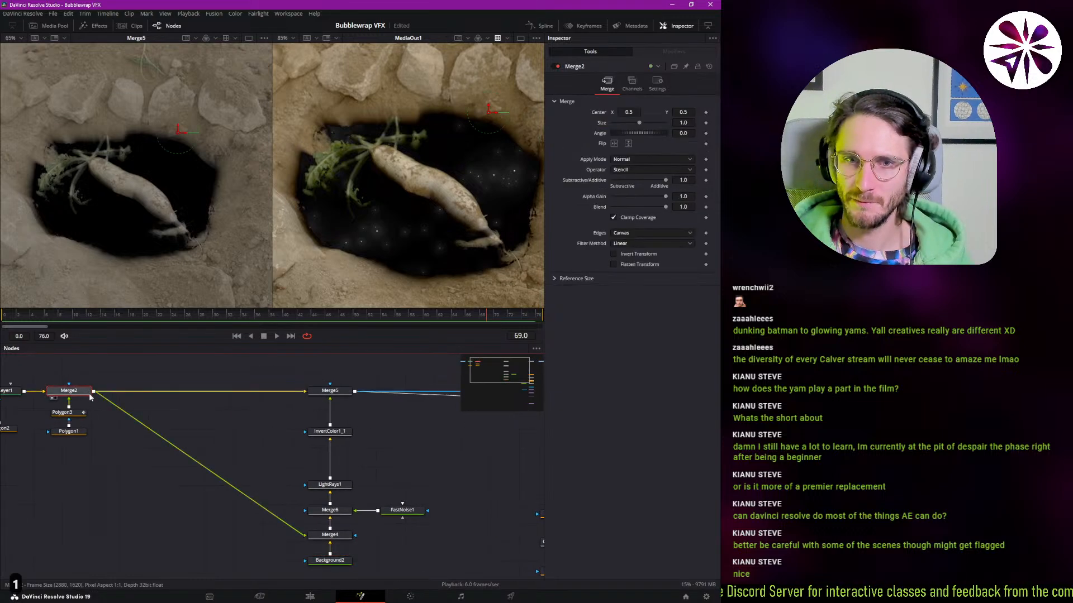
{"action": "left_click", "coordinate": [330, 390]}
{"action": "key", "text": "1"}
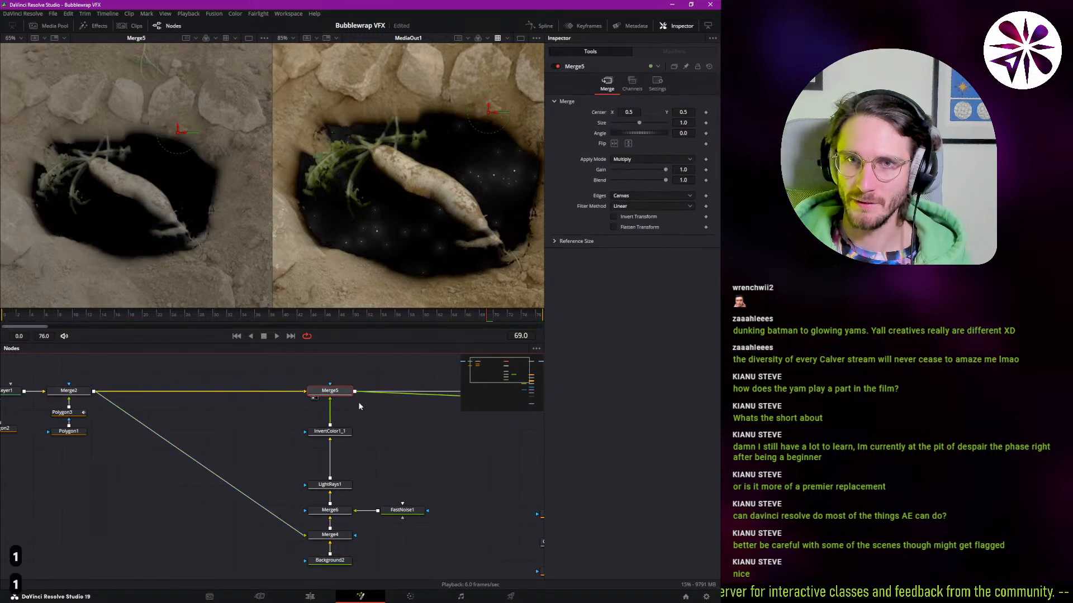
- Try other Blend values on Merge5, then reset Blend to its default
{"action": "left_click_drag", "start_coordinate": [359, 429], "coordinate": [320, 419]}
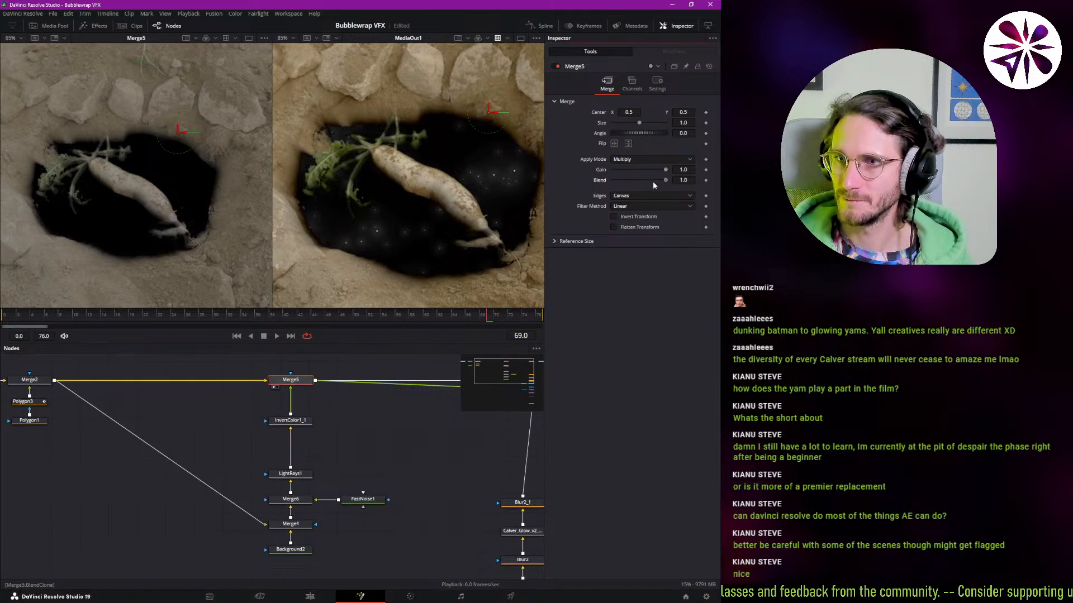
{"action": "left_click_drag", "start_coordinate": [655, 181], "coordinate": [708, 194]}
{"action": "double_click", "coordinate": [600, 182]}
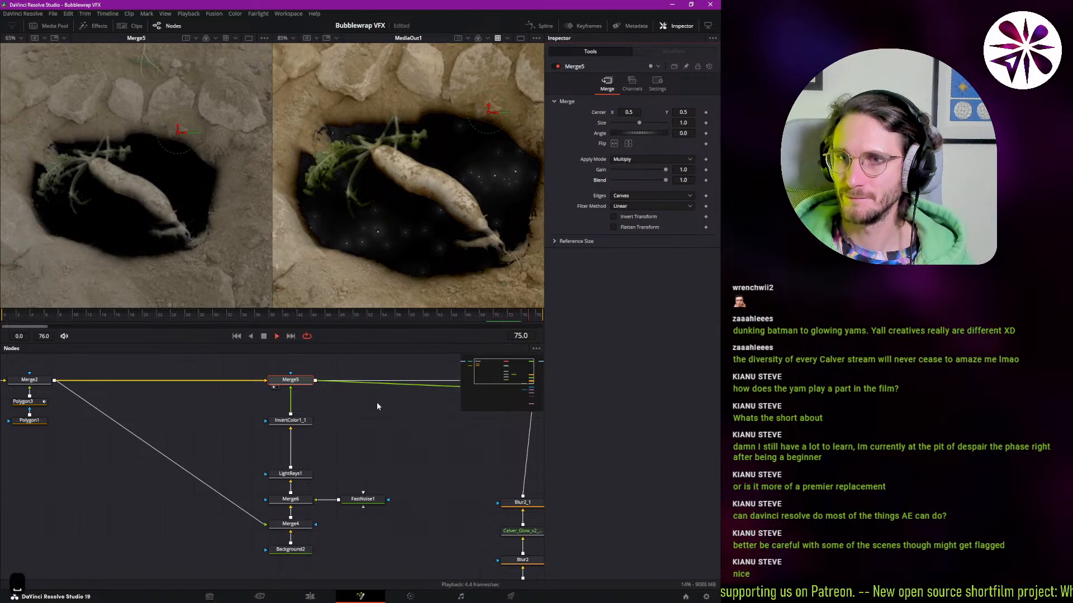
- Set the FastNoise1 node's Seethe Rate to 0.087 while the composite plays
{"action": "left_click_drag", "start_coordinate": [405, 447], "coordinate": [216, 437]}
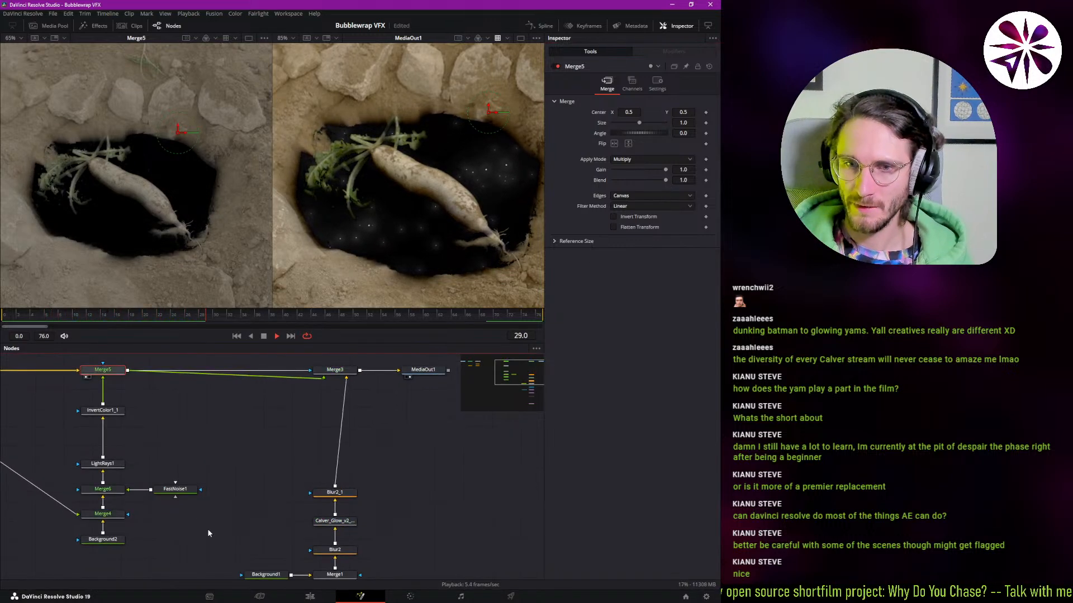
{"action": "left_click_drag", "start_coordinate": [196, 510], "coordinate": [182, 477]}
{"action": "left_click", "coordinate": [161, 456]}
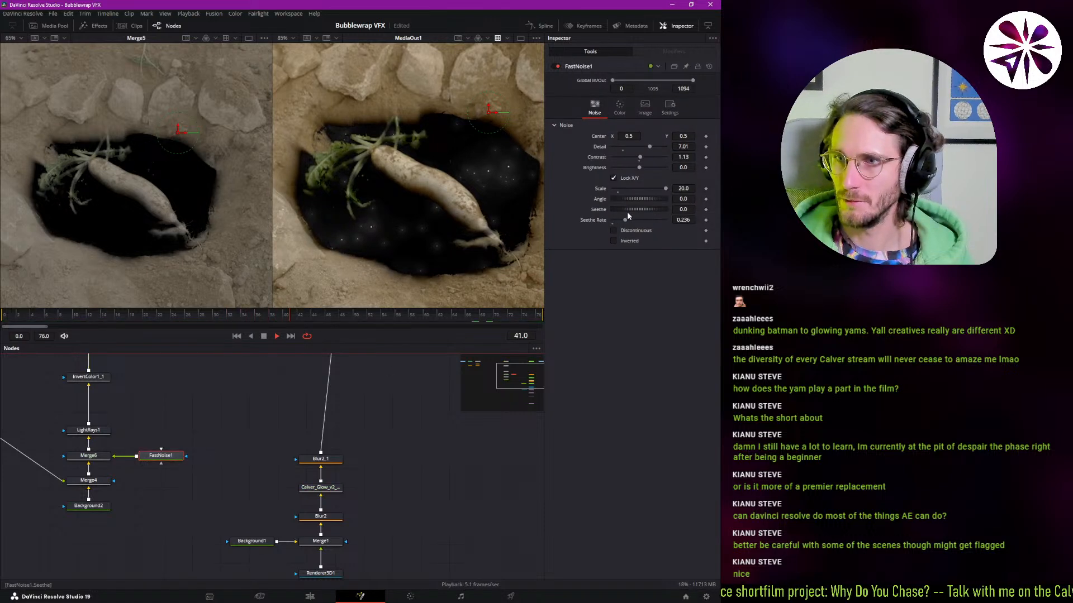
{"action": "left_click_drag", "start_coordinate": [625, 221], "coordinate": [617, 222]}
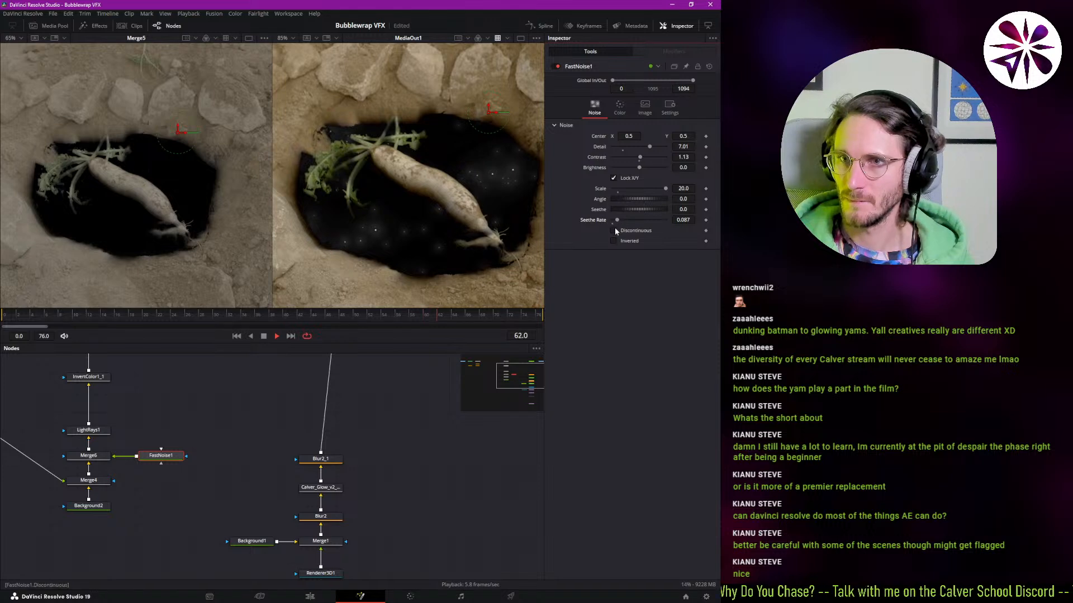
- Set the Calver_Glow node's Gain to 0.8, checking the stars with the MediaOut1 viewer's LUT switched off
{"action": "left_click_drag", "start_coordinate": [365, 409], "coordinate": [317, 443]}
{"action": "left_click", "coordinate": [303, 522]}
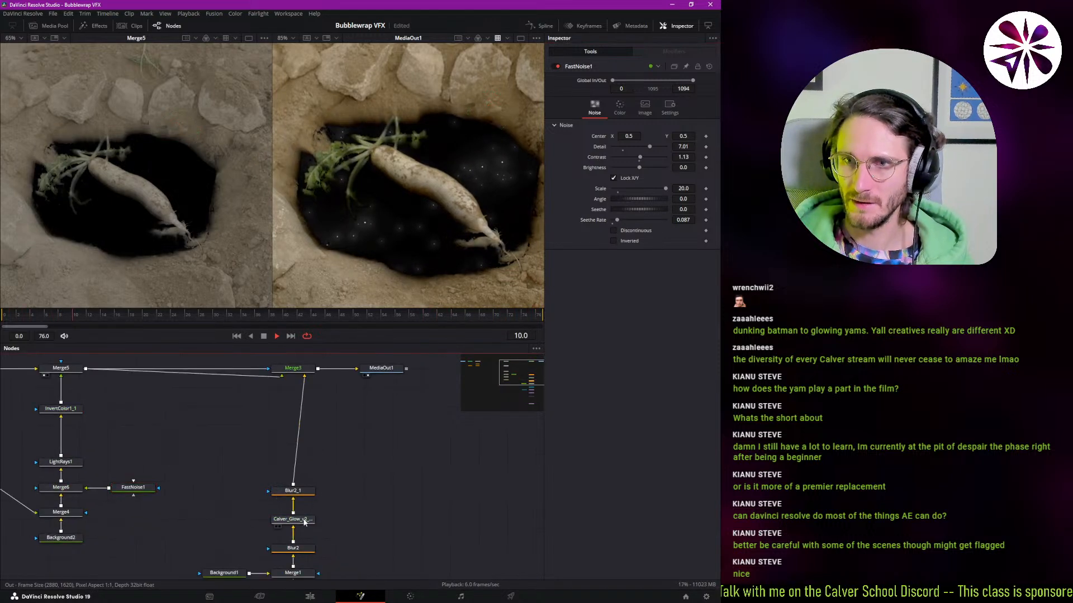
{"action": "left_click", "coordinate": [500, 40]}
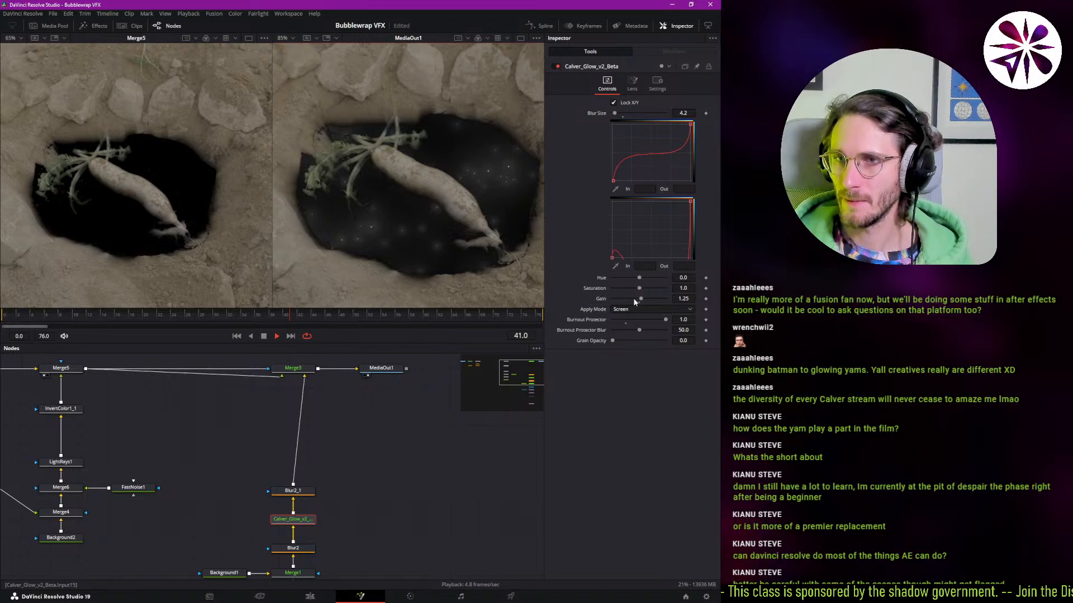
{"action": "left_click_drag", "start_coordinate": [633, 302], "coordinate": [634, 302]}
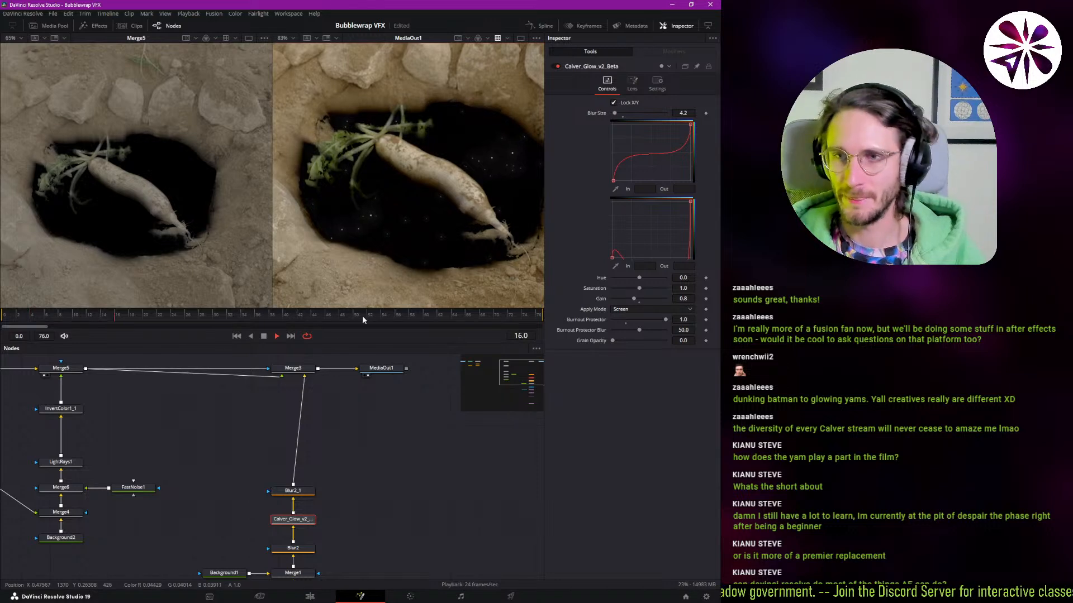
- Stop playback and show LumaKeyer1's output in the first viewer to inspect the keyed hole and root
{"action": "scroll", "coordinate": [185, 435], "scroll_direction": "left", "scroll_amount": 10}
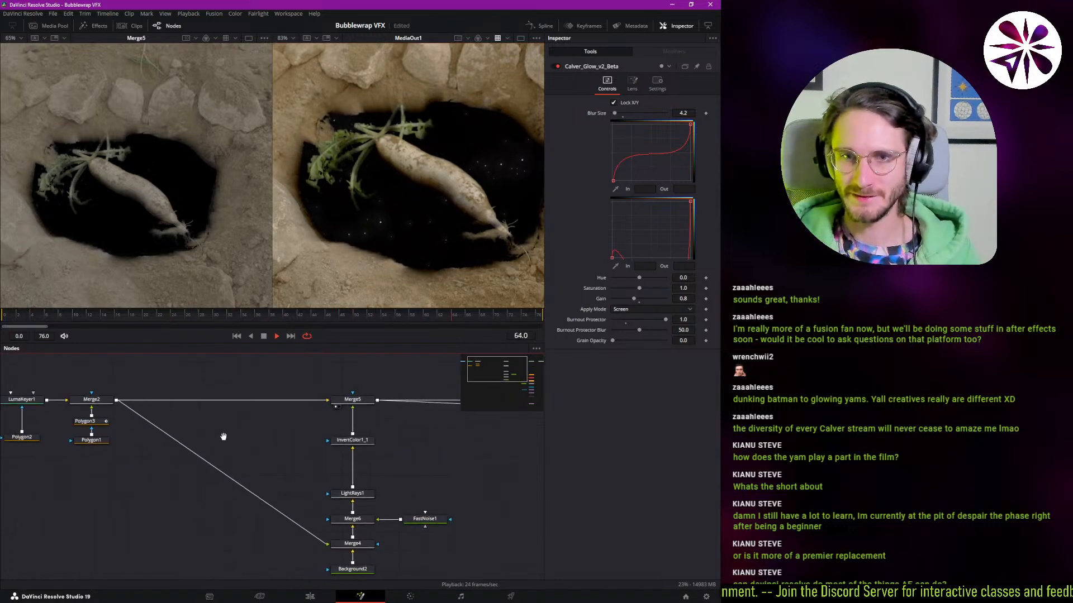
{"action": "key", "text": "space"}
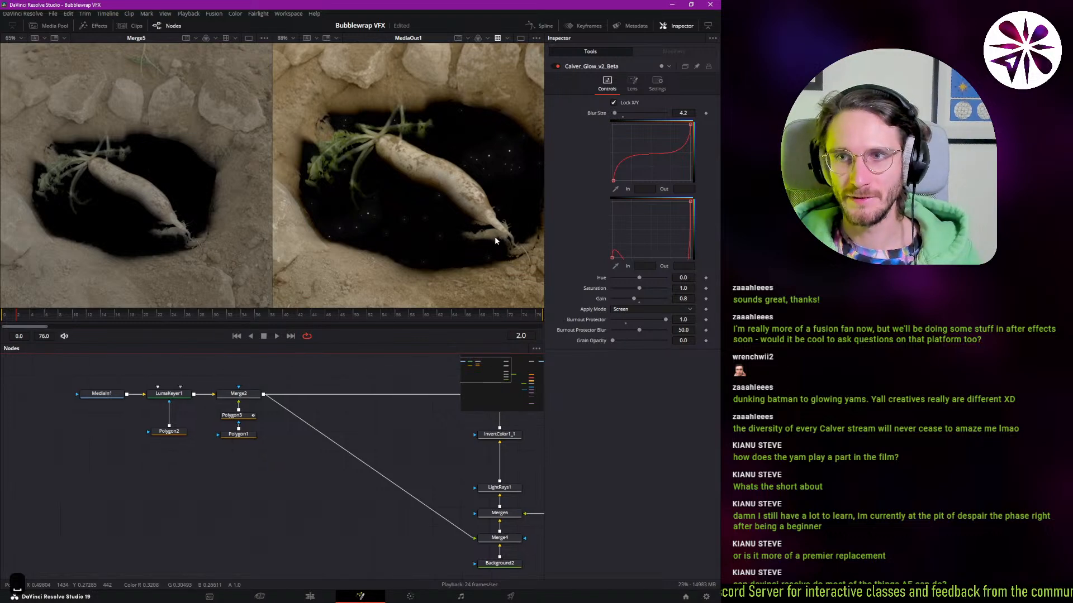
{"action": "scroll", "coordinate": [495, 237], "scroll_direction": "up", "scroll_amount": 1}
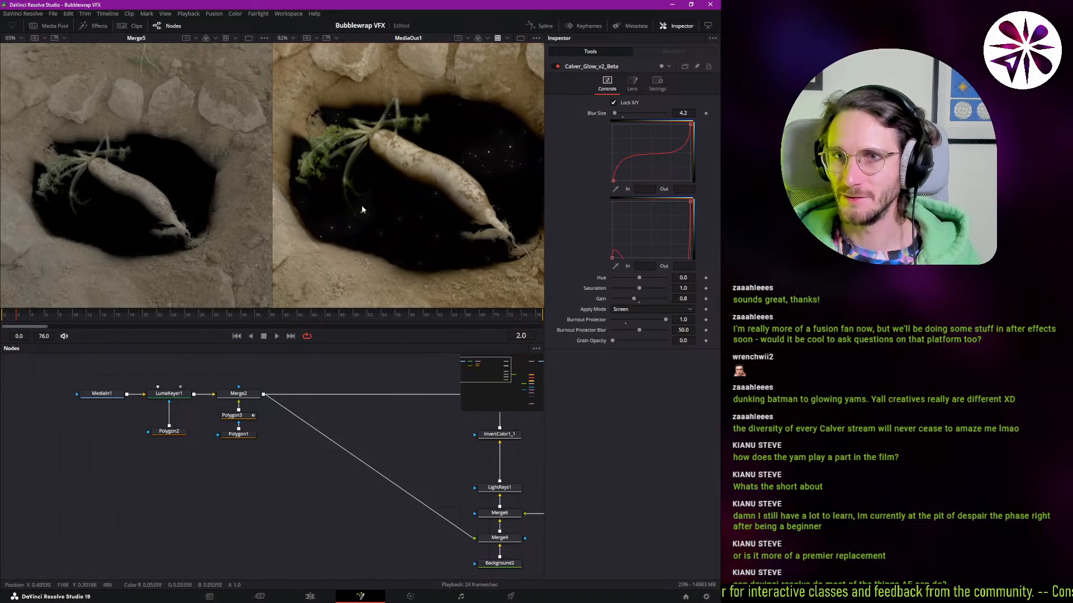
{"action": "scroll", "coordinate": [79, 414], "scroll_direction": "up", "scroll_amount": 2}
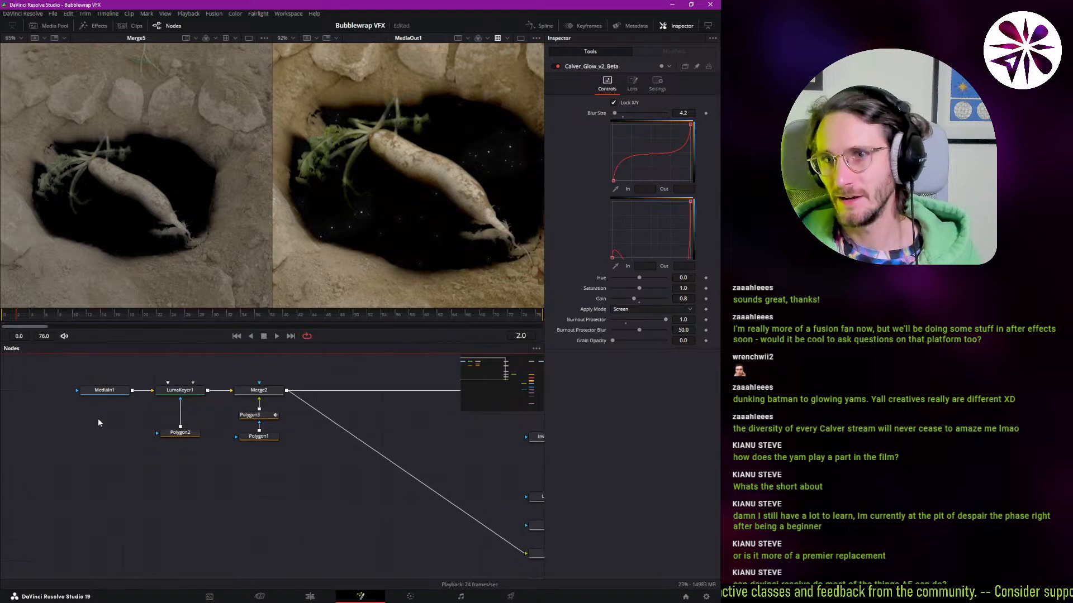
{"action": "left_click_drag", "start_coordinate": [183, 438], "coordinate": [182, 435]}
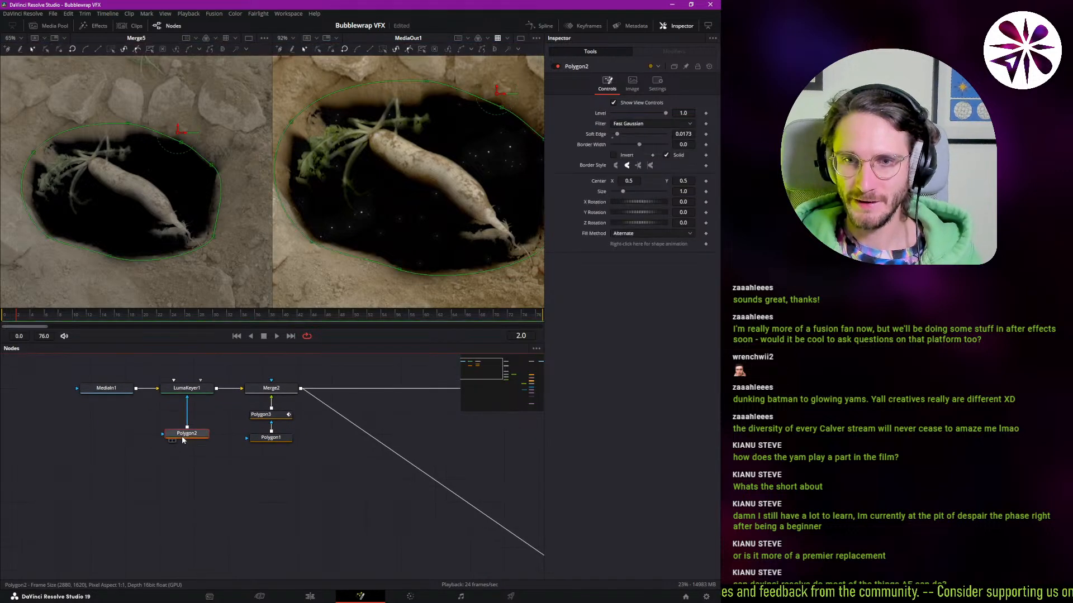
{"action": "left_click", "coordinate": [191, 393]}
{"action": "key", "text": "1"}
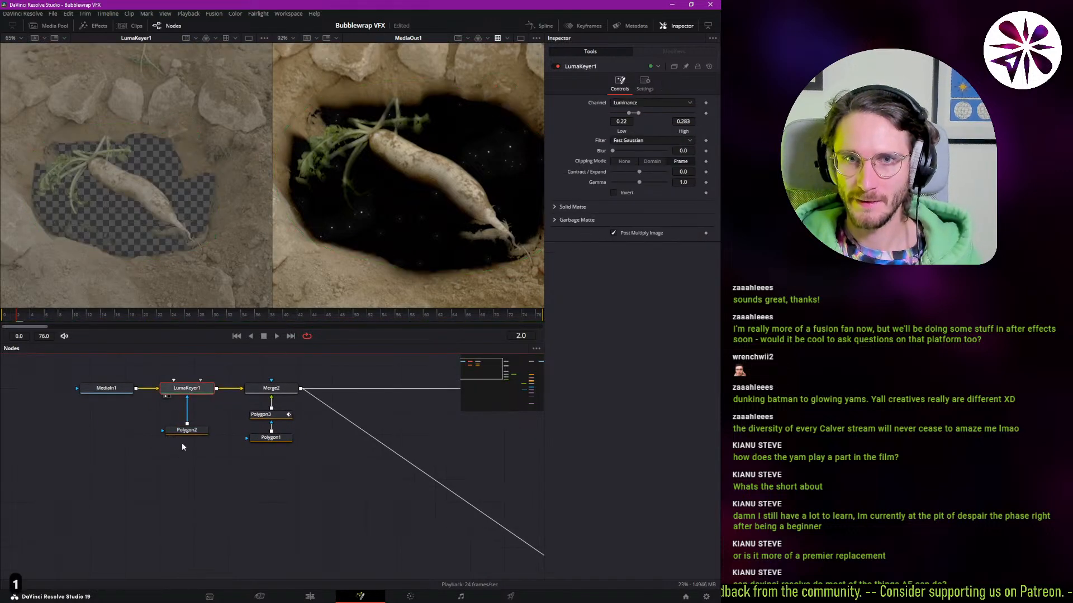
- Move Polygon2 farther from LumaKeyer1 and add a new Polygon mask node between them
{"action": "left_click_drag", "start_coordinate": [188, 432], "coordinate": [191, 473]}
{"action": "key", "text": "ctrl+space"}
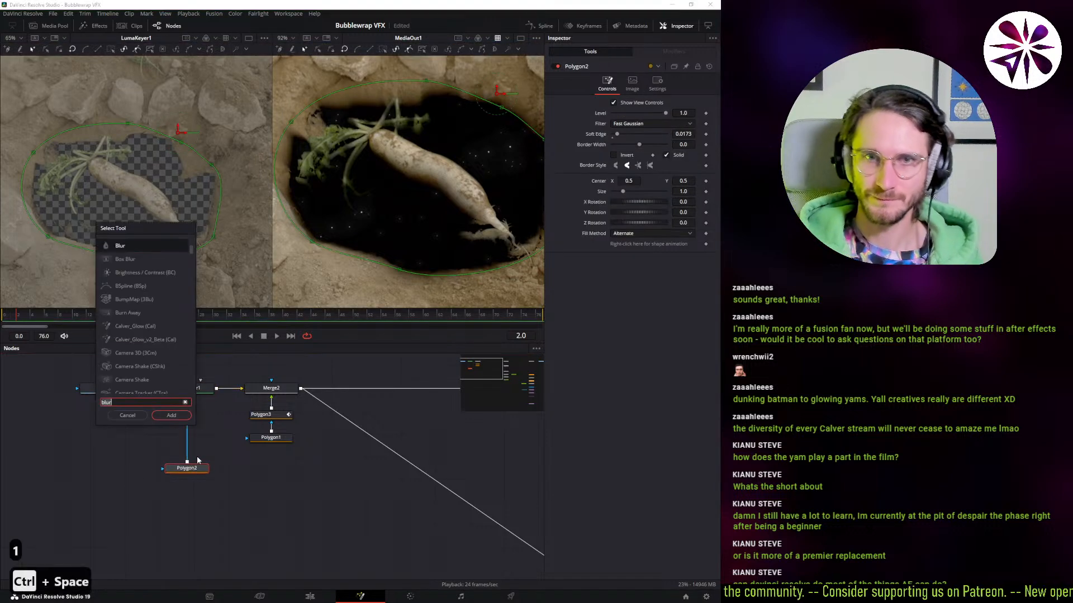
{"action": "type", "text": "poly"}
{"action": "key", "text": "Return"}
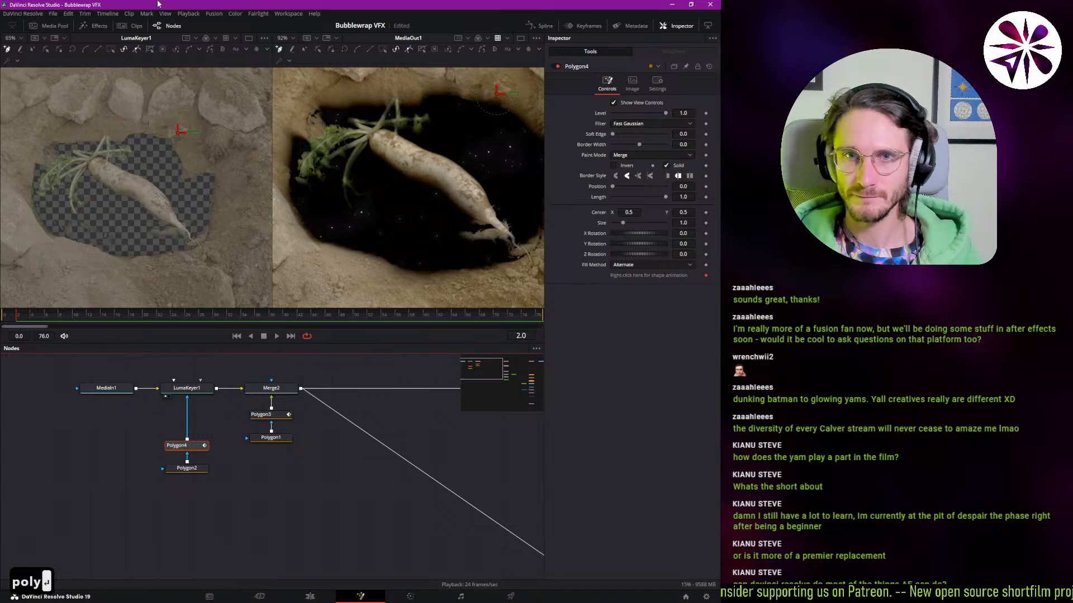
- Start drawing the new Polygon4 mask in the LumaKeyer1 view, tracing the underside of the root down to its thin tip
{"action": "scroll", "coordinate": [202, 182], "scroll_direction": "up", "scroll_amount": 10}
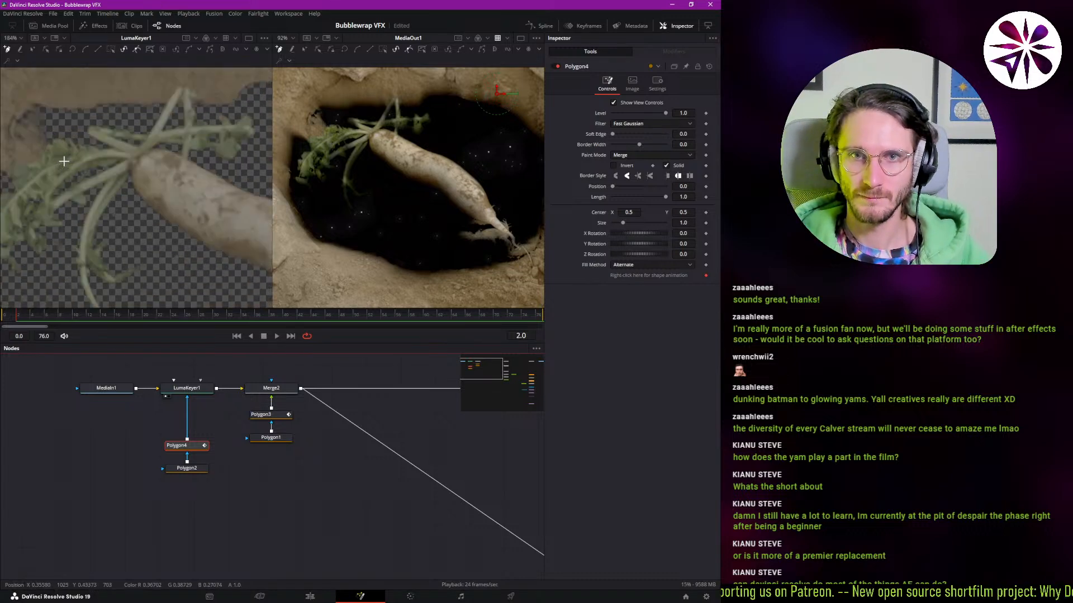
{"action": "scroll", "coordinate": [201, 182], "scroll_direction": "down", "scroll_amount": 8}
{"action": "scroll", "coordinate": [152, 188], "scroll_direction": "up", "scroll_amount": 8}
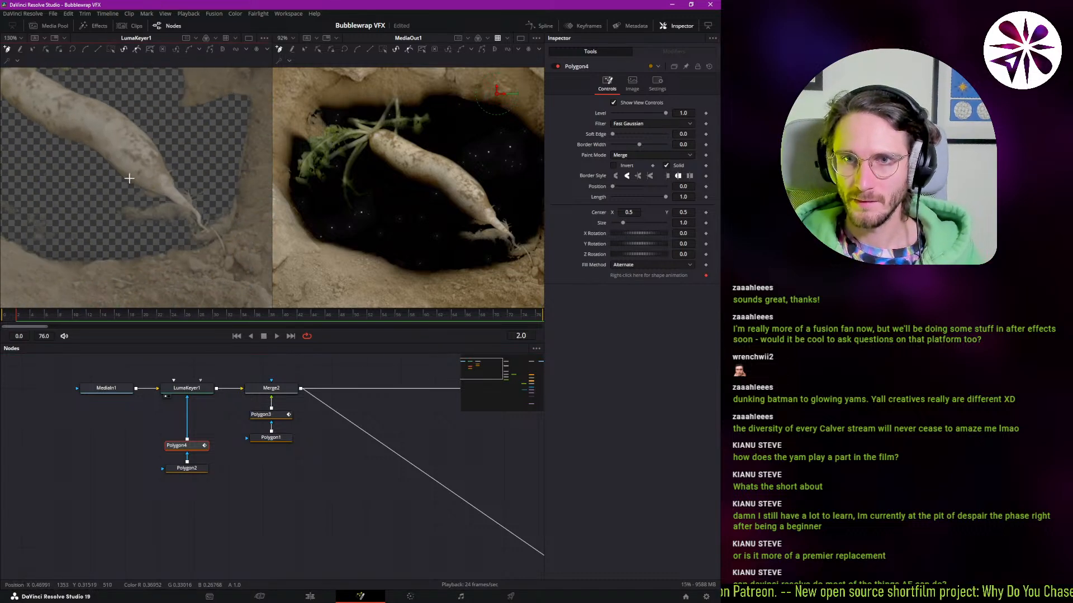
{"action": "scroll", "coordinate": [141, 173], "scroll_direction": "down", "scroll_amount": 2}
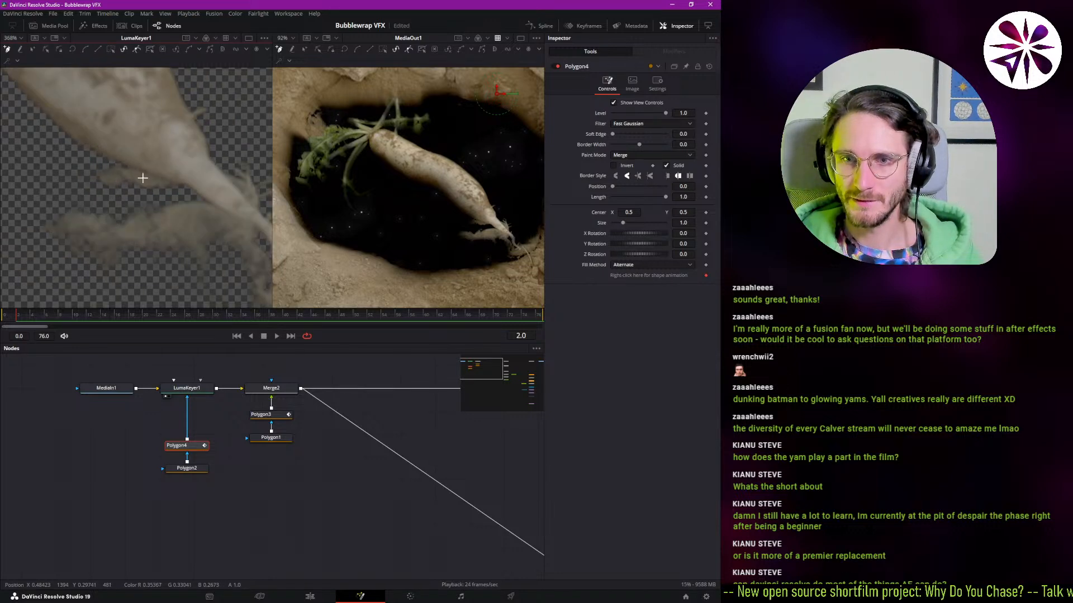
{"action": "left_click", "coordinate": [117, 163]}
{"action": "left_click", "coordinate": [156, 174]}
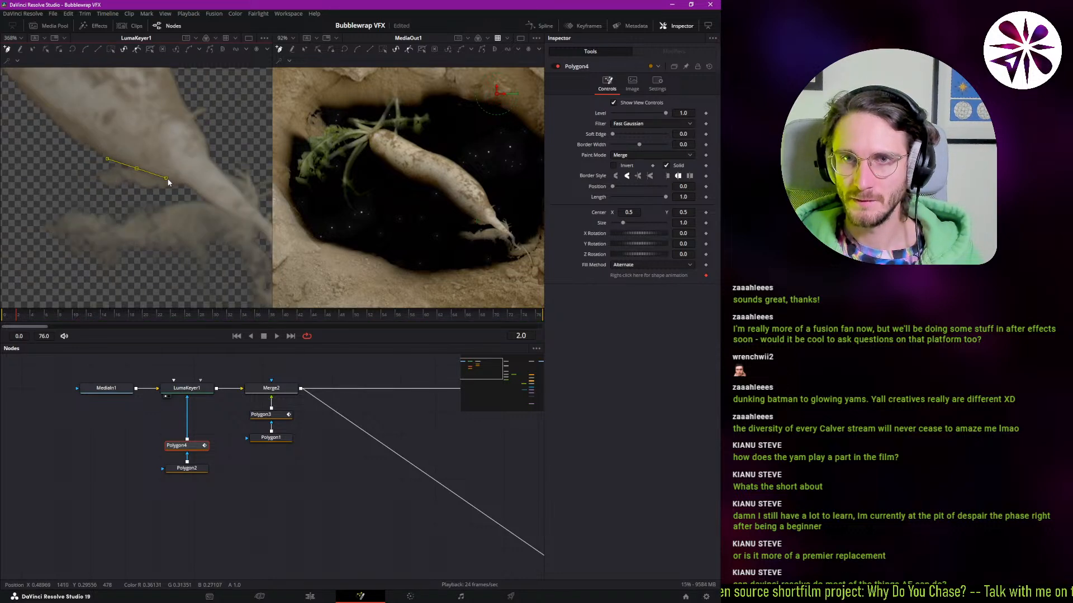
{"action": "left_click", "coordinate": [188, 188]}
{"action": "left_click", "coordinate": [197, 194]}
{"action": "left_click_drag", "start_coordinate": [213, 224], "coordinate": [147, 201]}
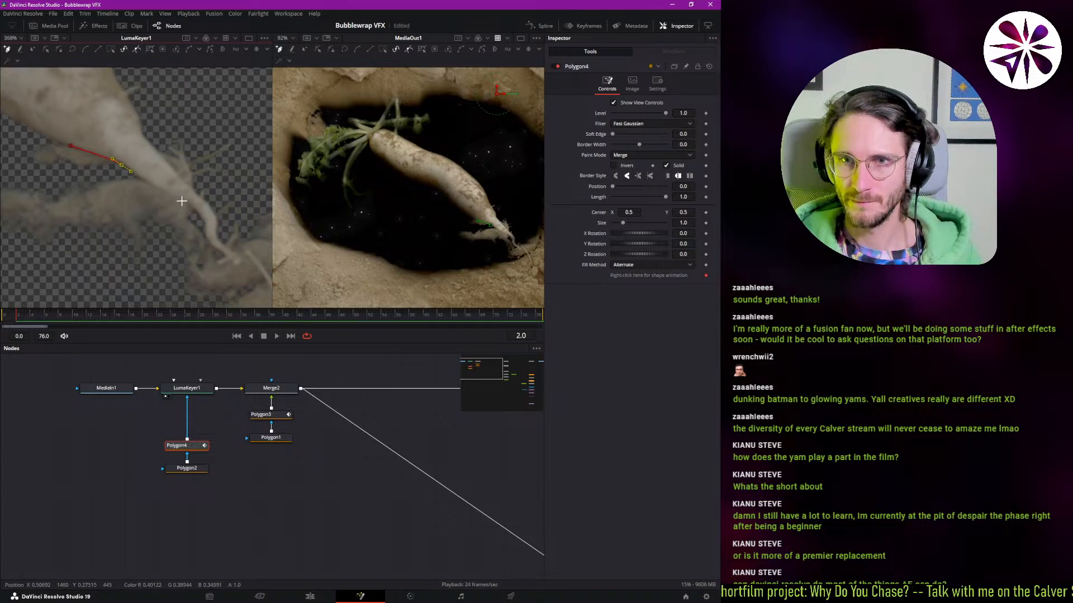
{"action": "left_click", "coordinate": [181, 198]}
{"action": "left_click", "coordinate": [203, 223]}
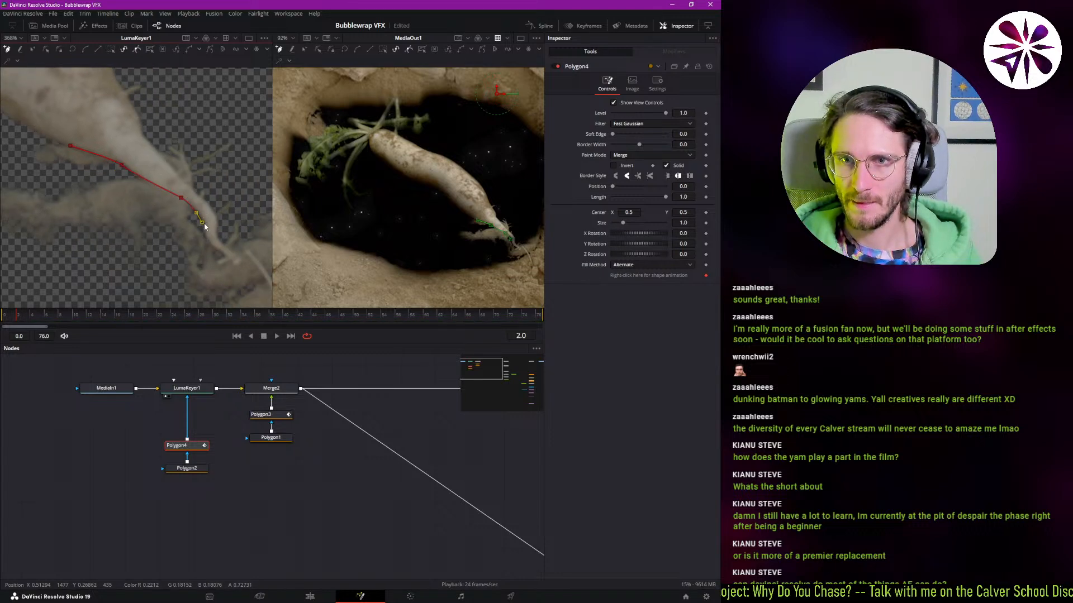
{"action": "left_click", "coordinate": [213, 244]}
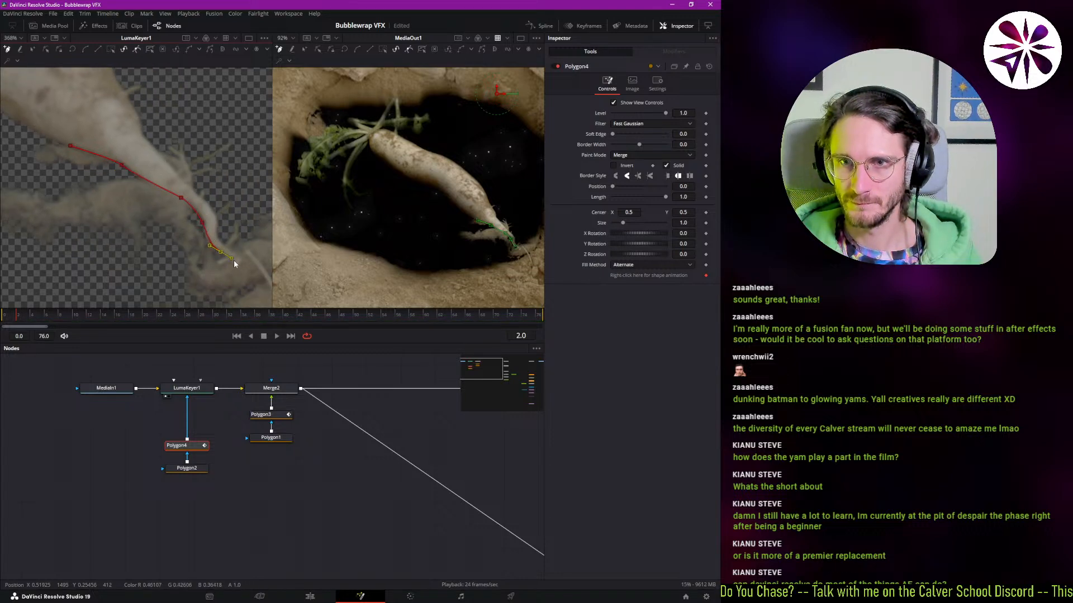
{"action": "left_click_drag", "start_coordinate": [233, 260], "coordinate": [199, 214]}
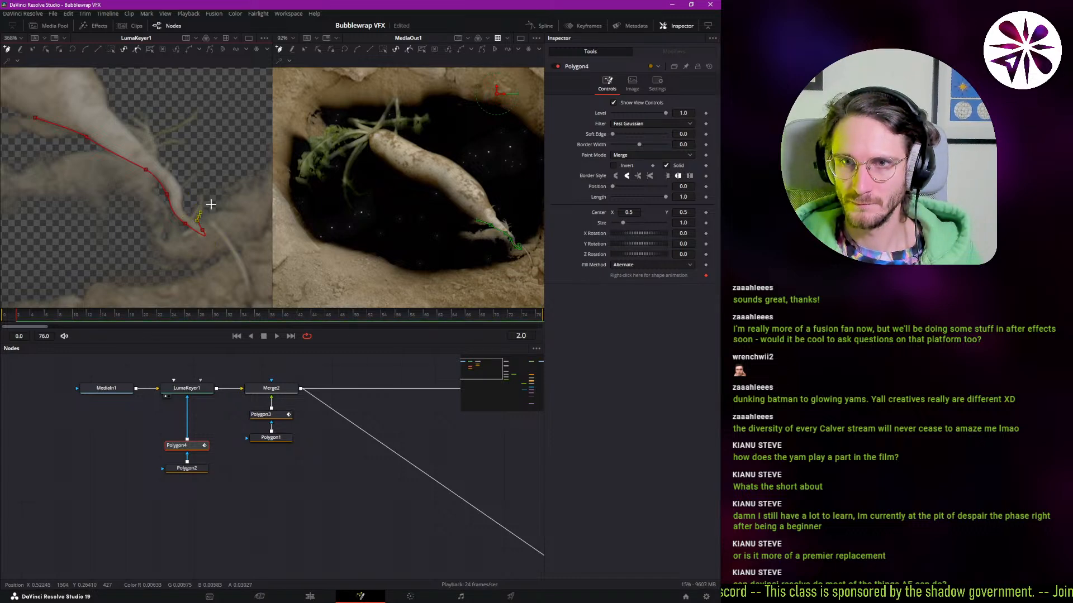
- Continue the Polygon4 outline over the soil beyond the root tip and back beneath the small side root
{"action": "scroll", "coordinate": [190, 186], "scroll_direction": "down", "scroll_amount": 2}
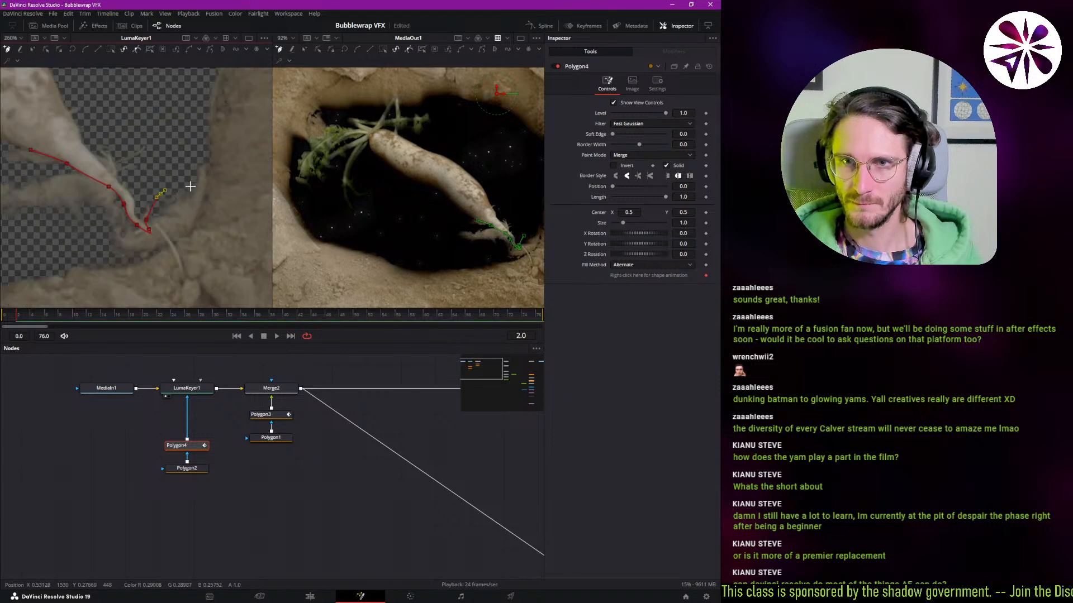
{"action": "left_click", "coordinate": [204, 159]}
{"action": "left_click_drag", "start_coordinate": [206, 202], "coordinate": [203, 218]}
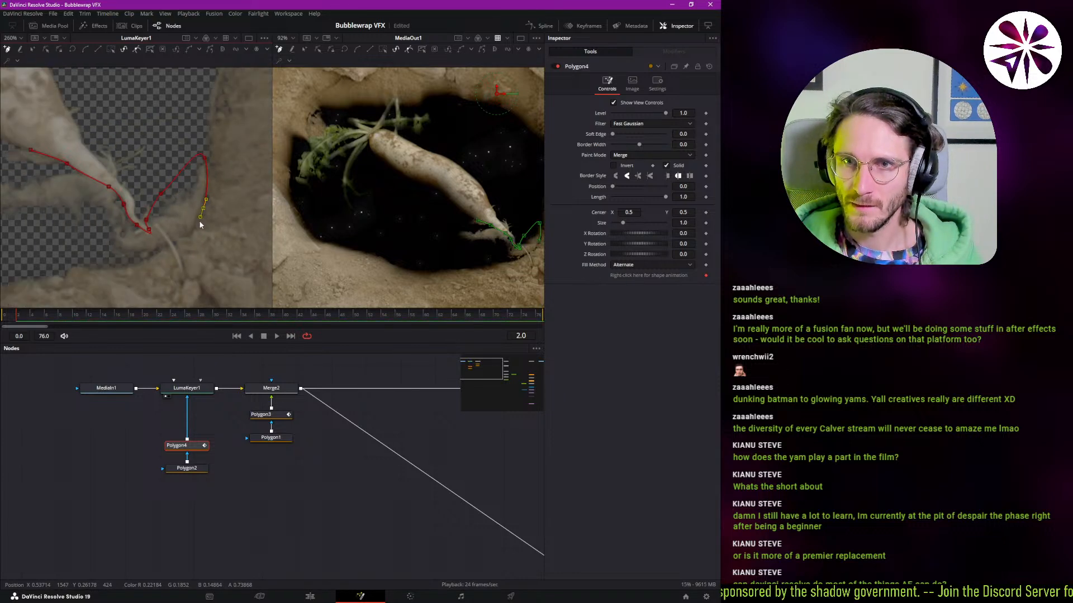
{"action": "left_click", "coordinate": [192, 235]}
{"action": "left_click_drag", "start_coordinate": [148, 255], "coordinate": [169, 241]}
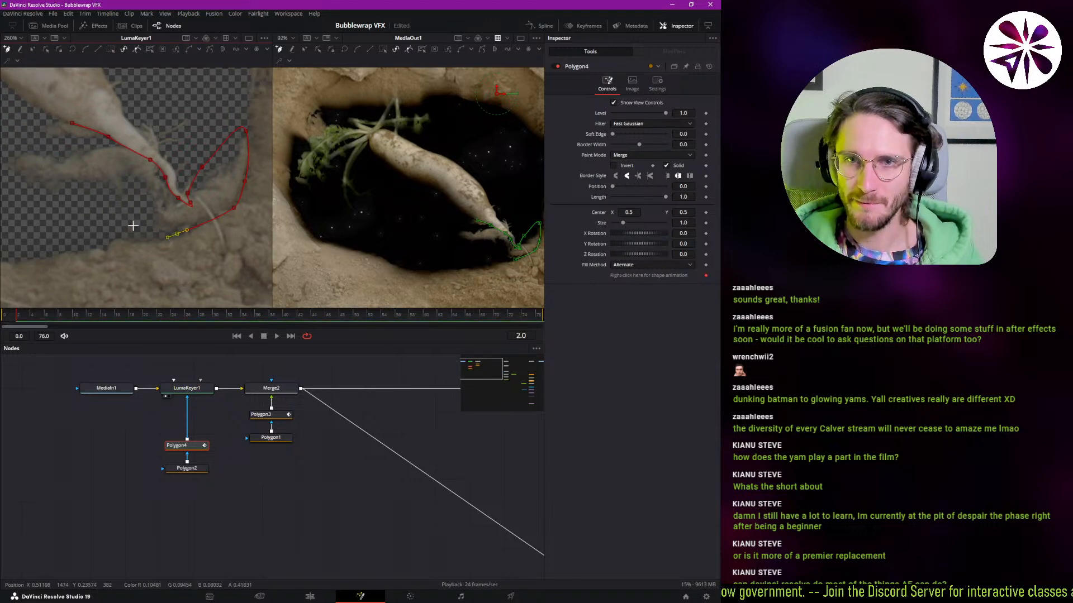
{"action": "left_click", "coordinate": [88, 228]}
{"action": "left_click_drag", "start_coordinate": [63, 222], "coordinate": [244, 245]}
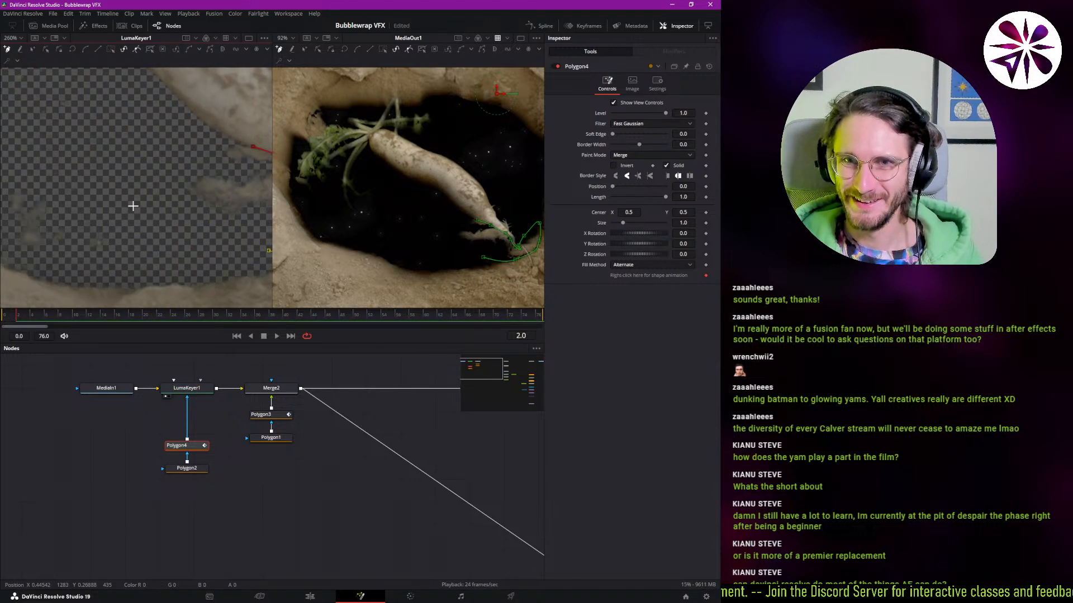
- Bring the Polygon4 outline up around the small side root's far end and close it at its starting point under the root
{"action": "scroll", "coordinate": [133, 206], "scroll_direction": "down", "scroll_amount": 2}
{"action": "left_click_drag", "start_coordinate": [155, 206], "coordinate": [163, 190]}
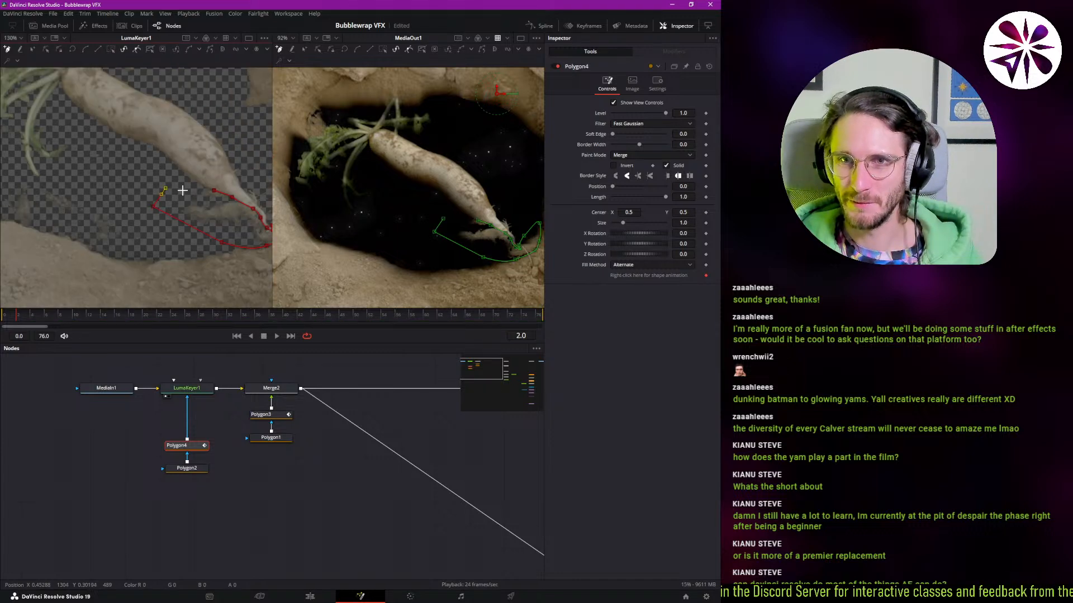
{"action": "scroll", "coordinate": [186, 188], "scroll_direction": "up", "scroll_amount": 3}
{"action": "left_click", "coordinate": [210, 187]}
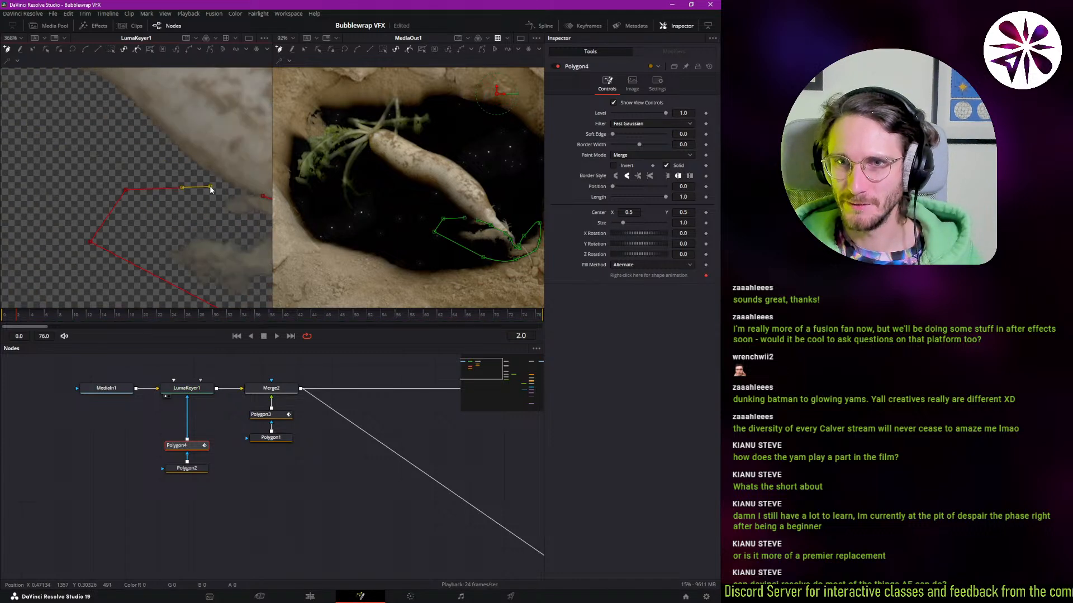
{"action": "left_click", "coordinate": [262, 198]}
{"action": "scroll", "coordinate": [180, 206], "scroll_direction": "down", "scroll_amount": 2}
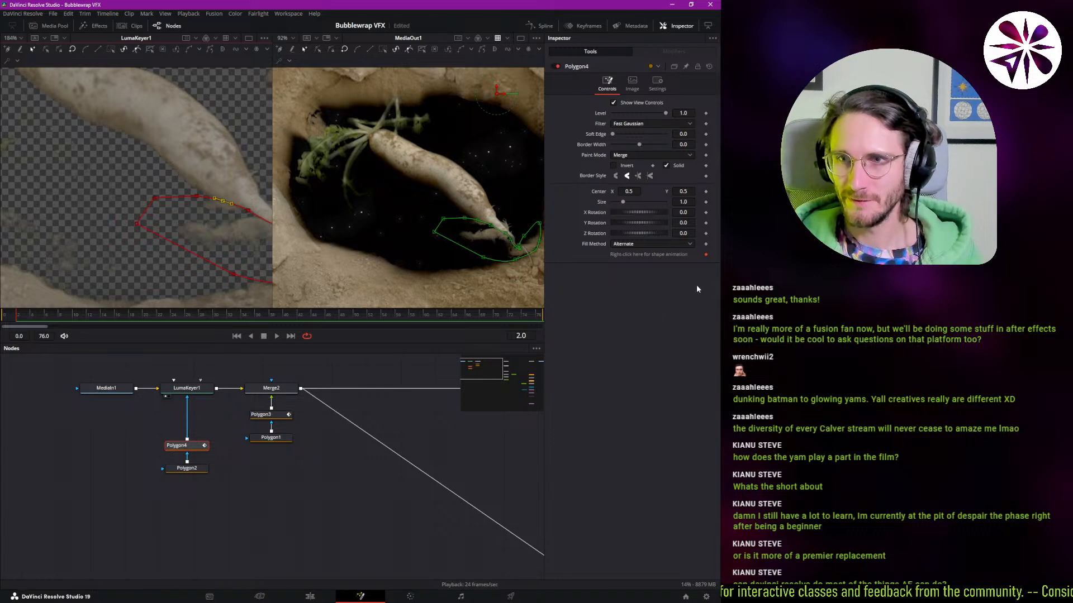
- Remove the shape animation from Polygon4, then preview the mask output of Polygon4 and Polygon2
{"action": "right_click", "coordinate": [639, 253]}
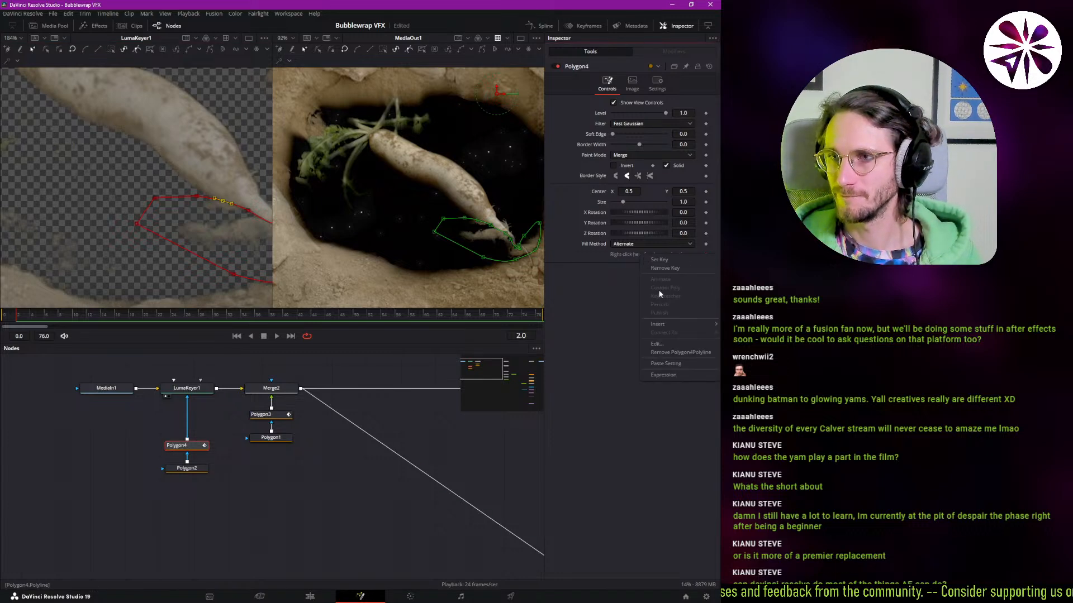
{"action": "left_click", "coordinate": [678, 353]}
{"action": "key", "text": "1"}
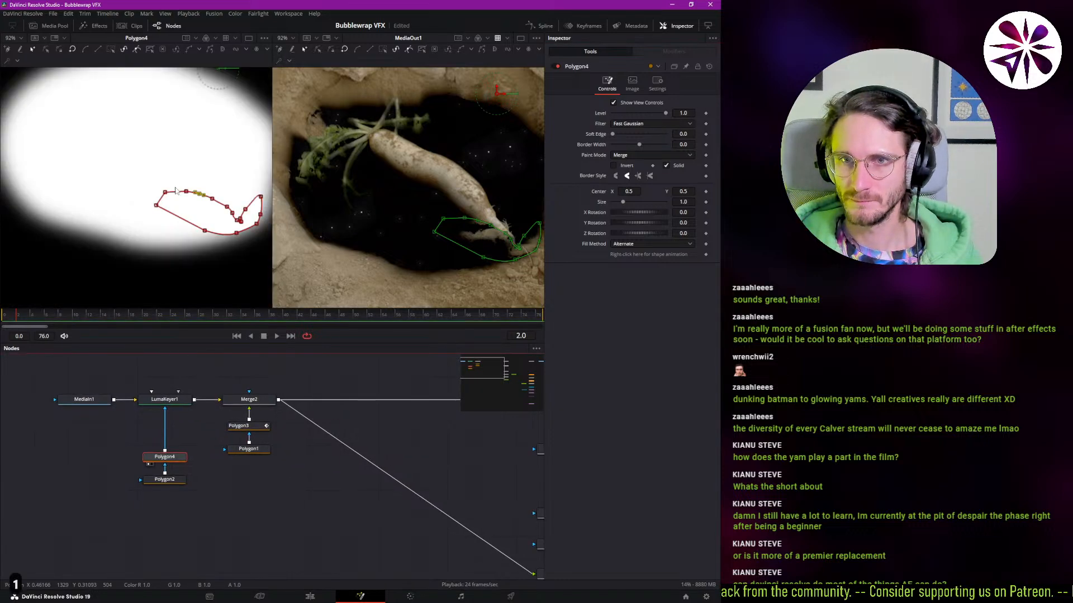
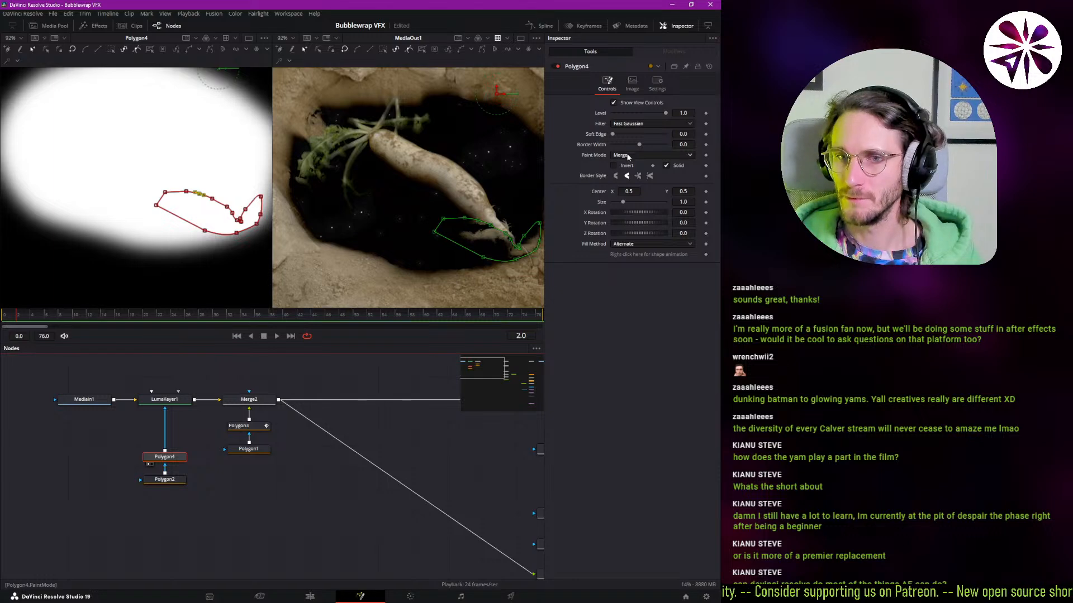
{"action": "left_click", "coordinate": [179, 481]}
{"action": "key", "text": "1"}
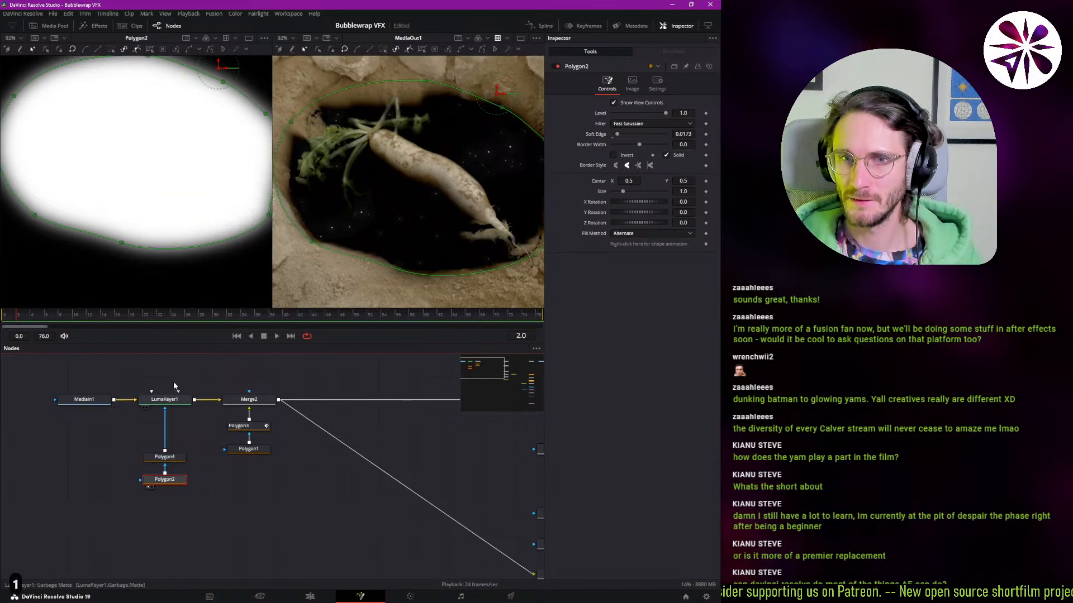
- Detach Polygon4 from LumaKeyer1's mask chain and connect it as the mask input feeding Polygon1
{"action": "left_click", "coordinate": [167, 399]}
{"action": "left_click_drag", "start_coordinate": [170, 461], "coordinate": [250, 451]}
{"action": "left_click", "coordinate": [267, 502]}
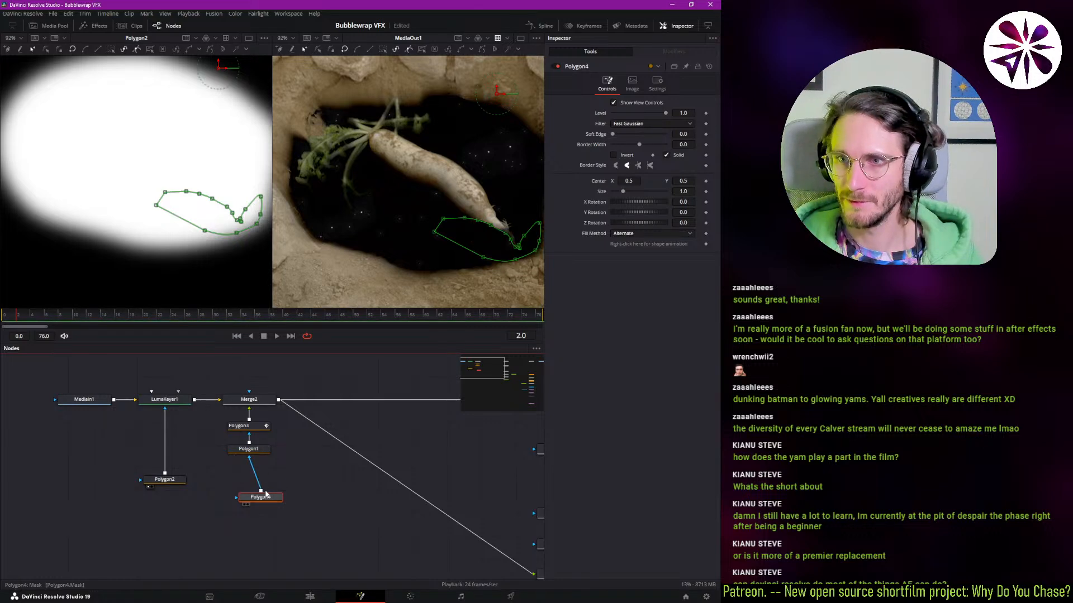
{"action": "left_click_drag", "start_coordinate": [266, 492], "coordinate": [255, 473]}
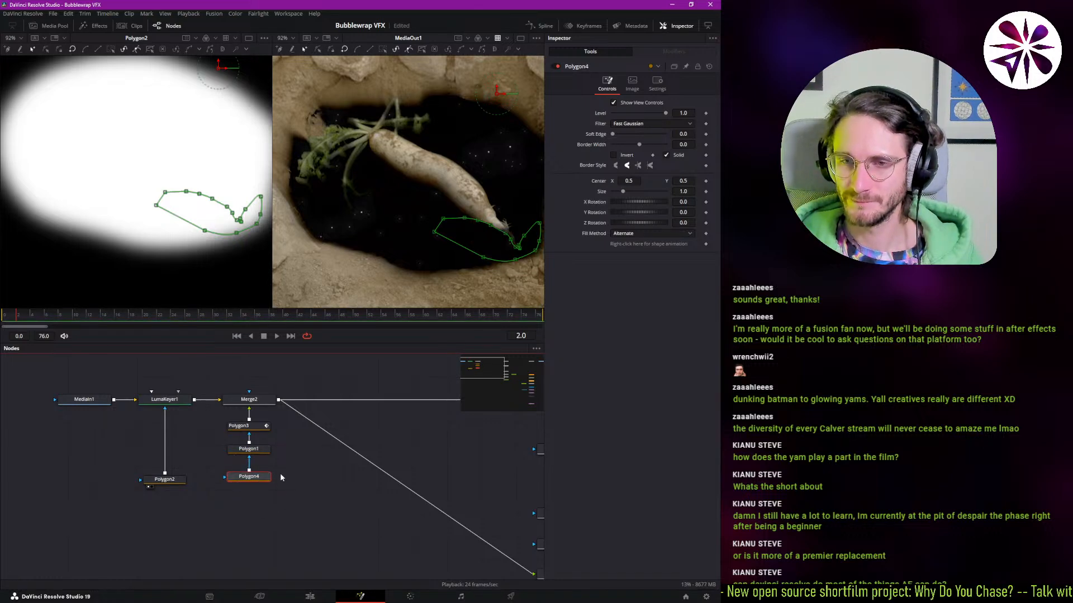
- View the combined mask output of Polygon3 and remove Polygon3's shape animation
{"action": "left_click", "coordinate": [273, 463]}
{"action": "left_click", "coordinate": [250, 427]}
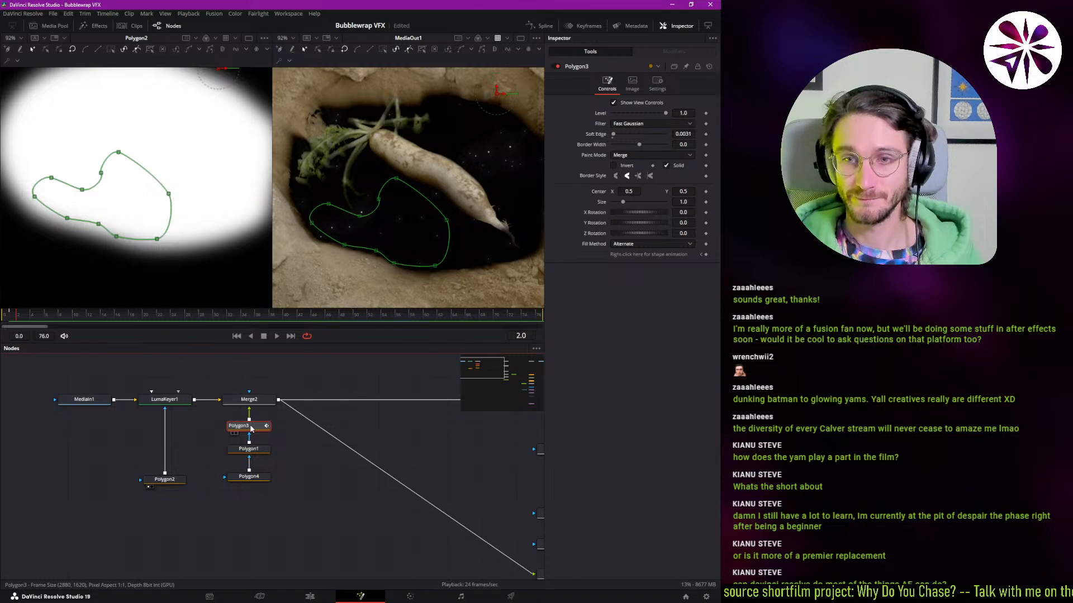
{"action": "key", "text": "1"}
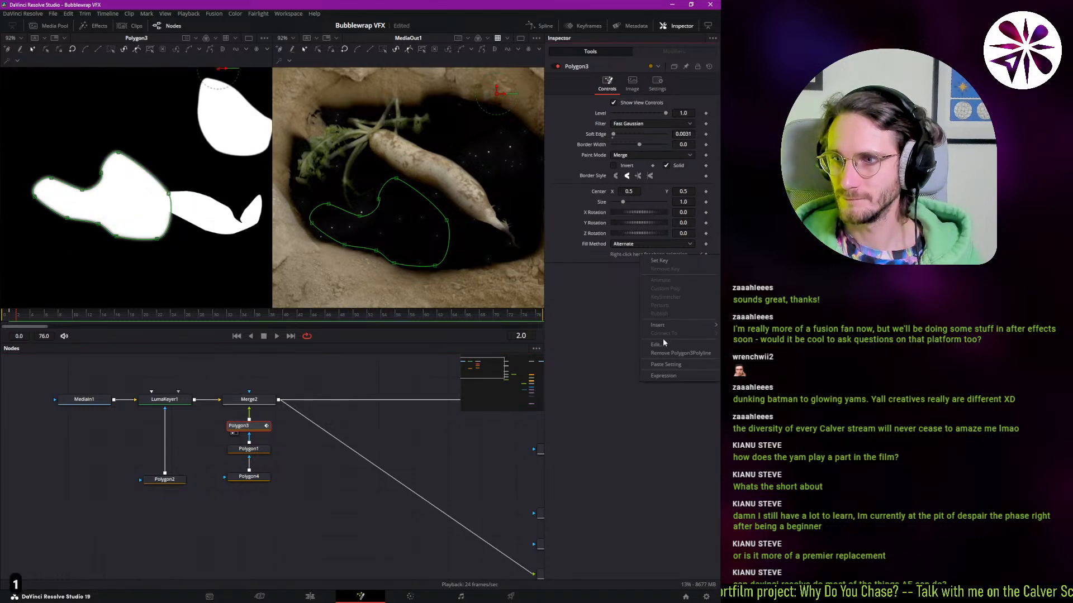
- Set Polygon4's Soft Edge to 0.0012 to blend the mask around the root tip
{"action": "scroll", "coordinate": [462, 230], "scroll_direction": "up", "scroll_amount": 3}
{"action": "left_click_drag", "start_coordinate": [462, 230], "coordinate": [380, 227]}
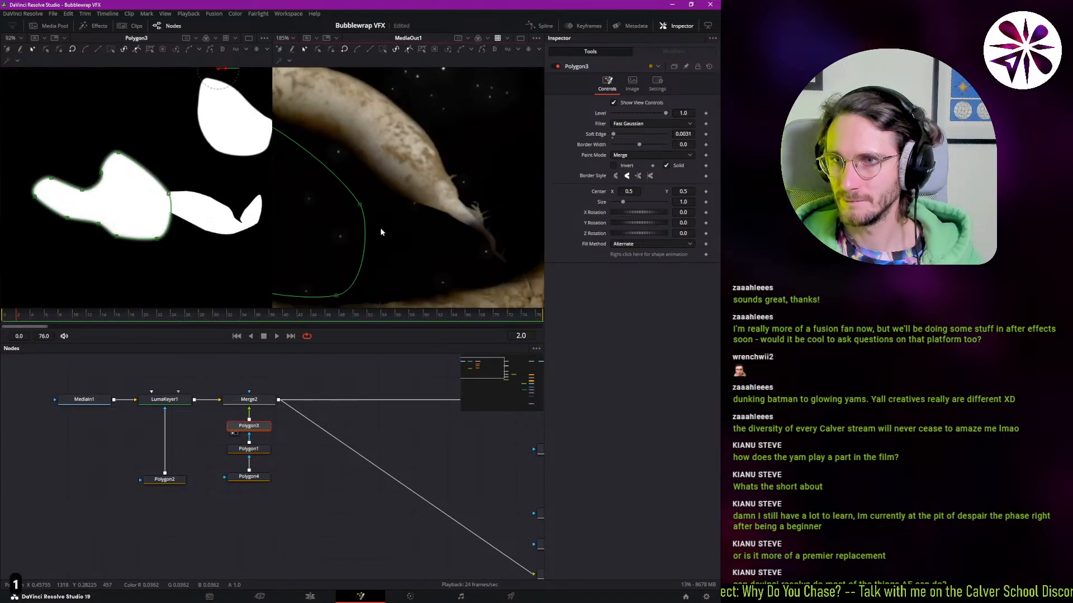
{"action": "left_click", "coordinate": [257, 477]}
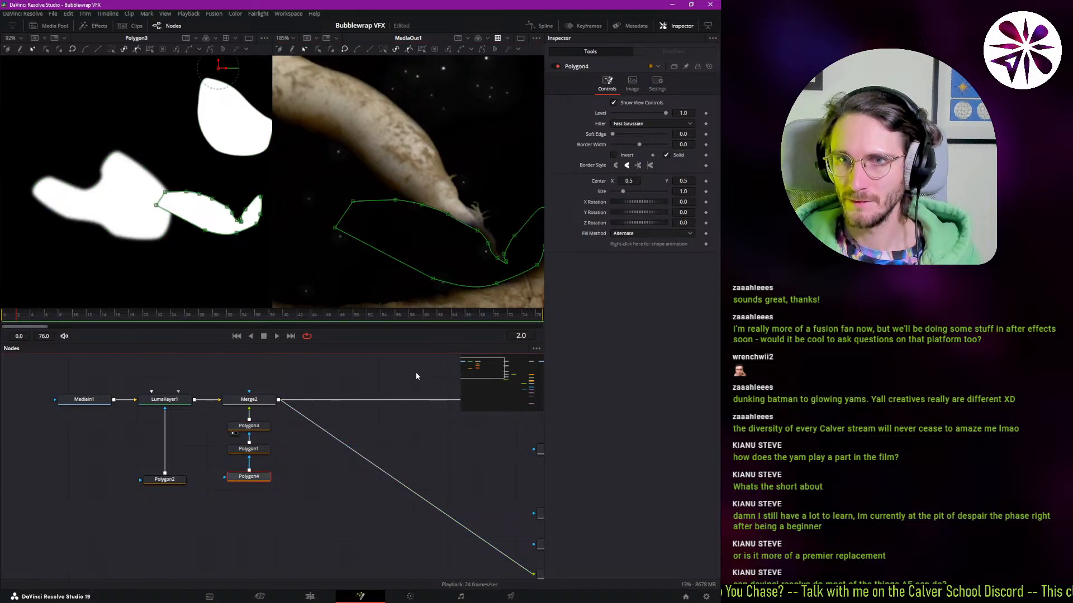
{"action": "left_click", "coordinate": [687, 134]}
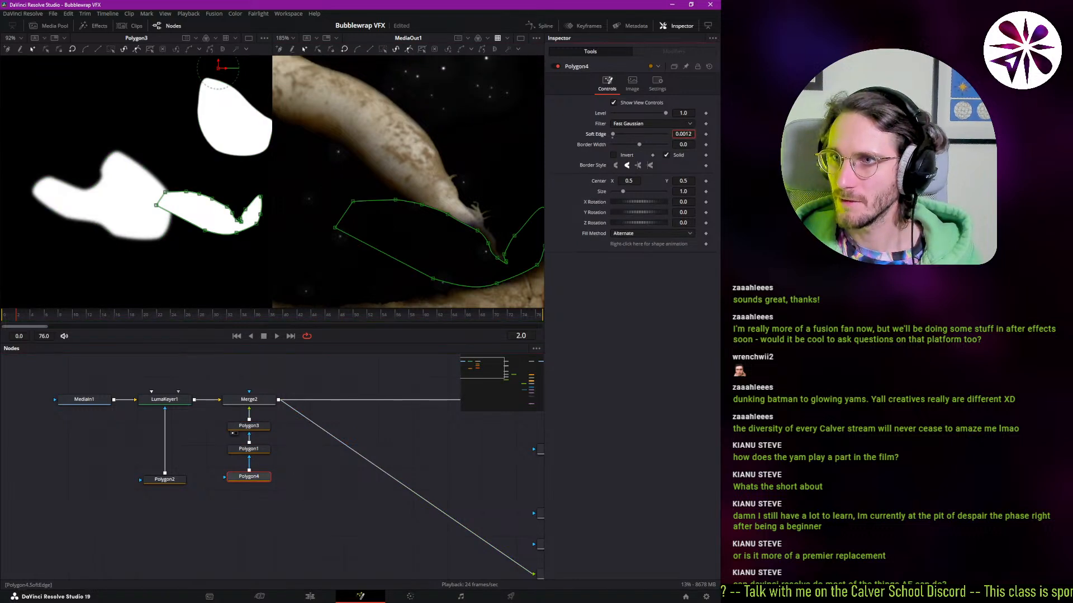
{"action": "type", "text": "005"}
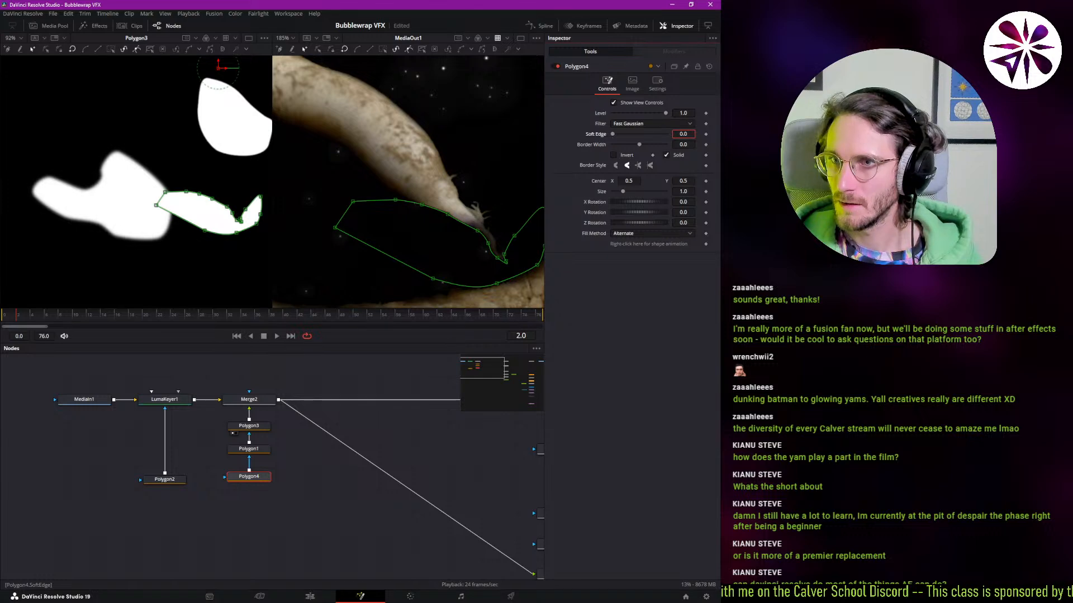
{"action": "left_click", "coordinate": [360, 381]}
- Move Polygon4 farther from Polygon1 and insert a new Polygon node, Polygon5, between them
{"action": "scroll", "coordinate": [424, 218], "scroll_direction": "down", "scroll_amount": 3}
{"action": "scroll", "coordinate": [424, 222], "scroll_direction": "up", "scroll_amount": 5}
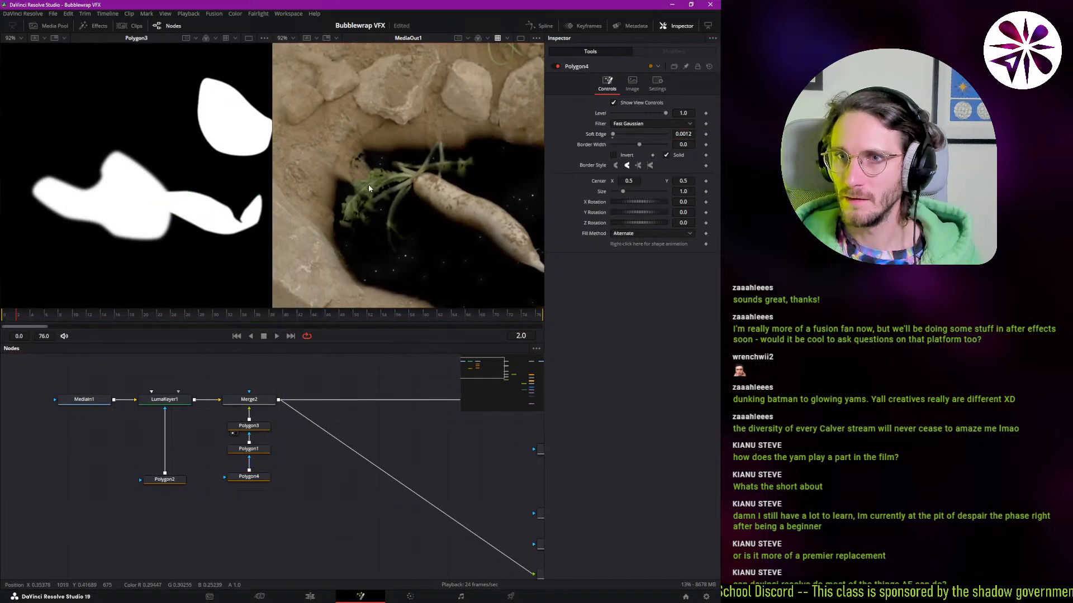
{"action": "left_click", "coordinate": [256, 476]}
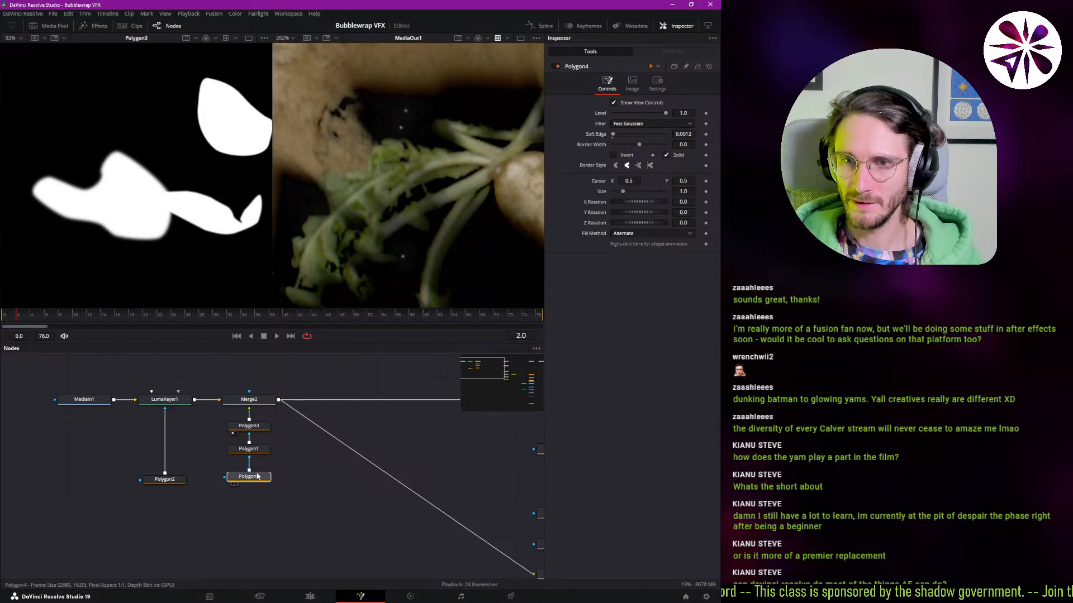
{"action": "left_click_drag", "start_coordinate": [257, 480], "coordinate": [260, 514]}
{"action": "key", "text": "ctrl+space"}
{"action": "type", "text": "poly"}
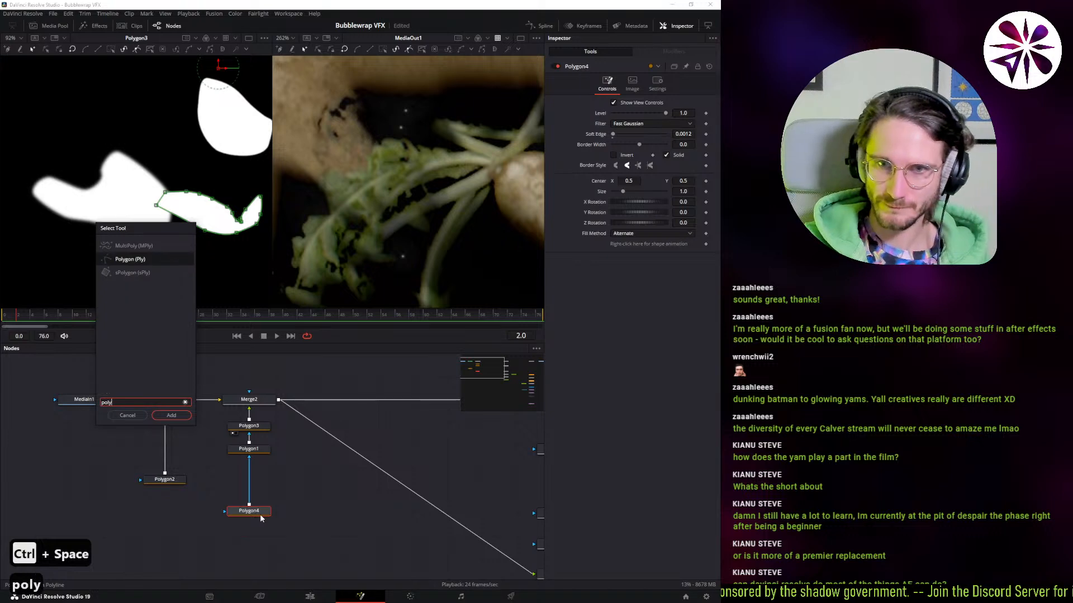
{"action": "key", "text": "Return"}
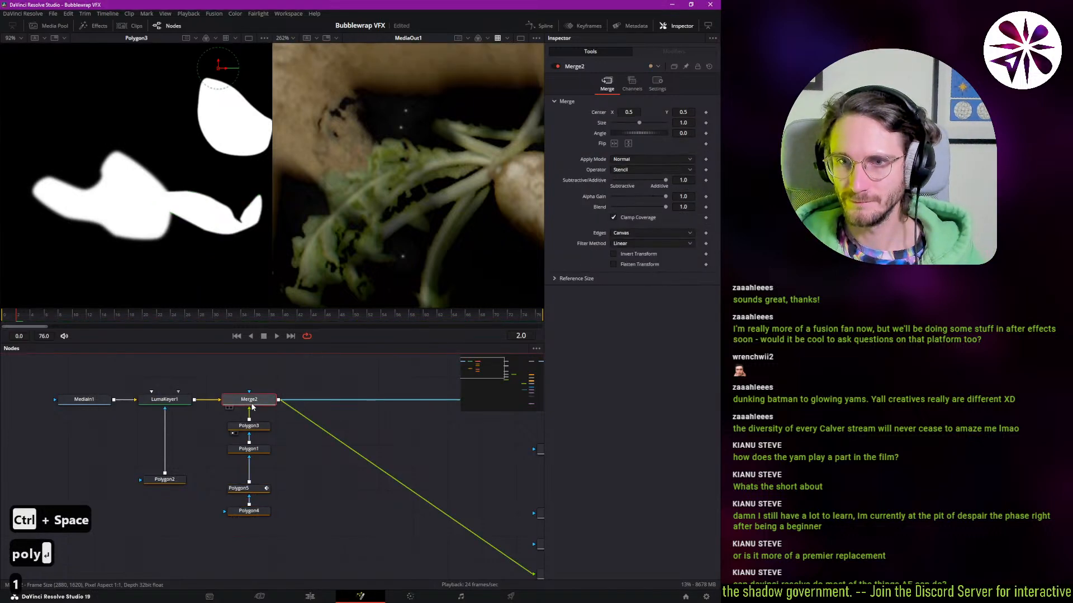
- View Merge2 and start drawing the Polygon5 mask along the outer edge of the leftover soil patch above the leaves
{"action": "key", "text": "1"}
{"action": "scroll", "coordinate": [103, 116], "scroll_direction": "up", "scroll_amount": 5}
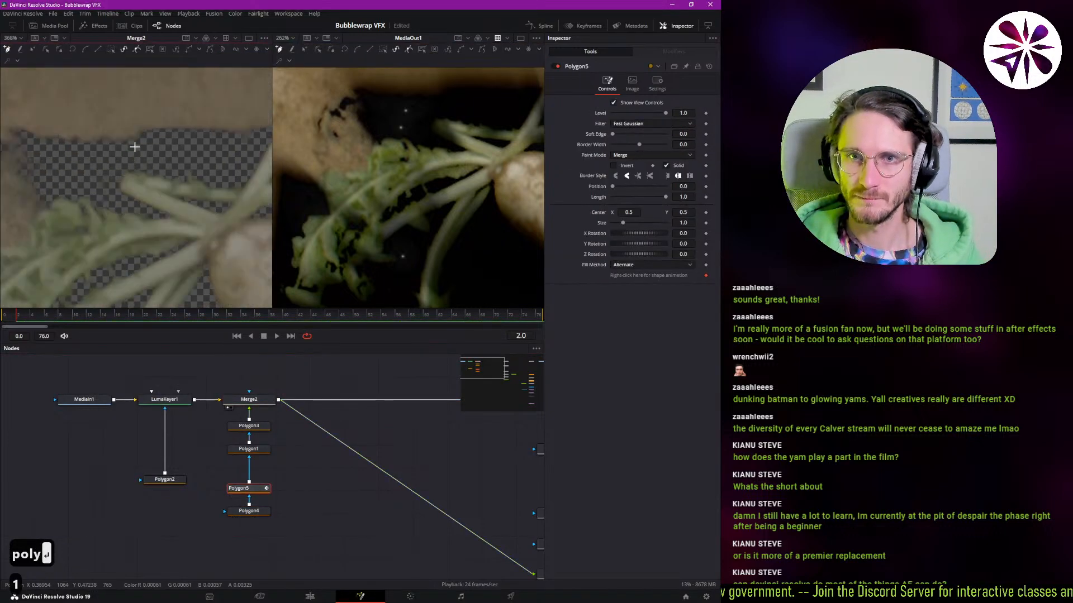
{"action": "left_click", "coordinate": [166, 136]}
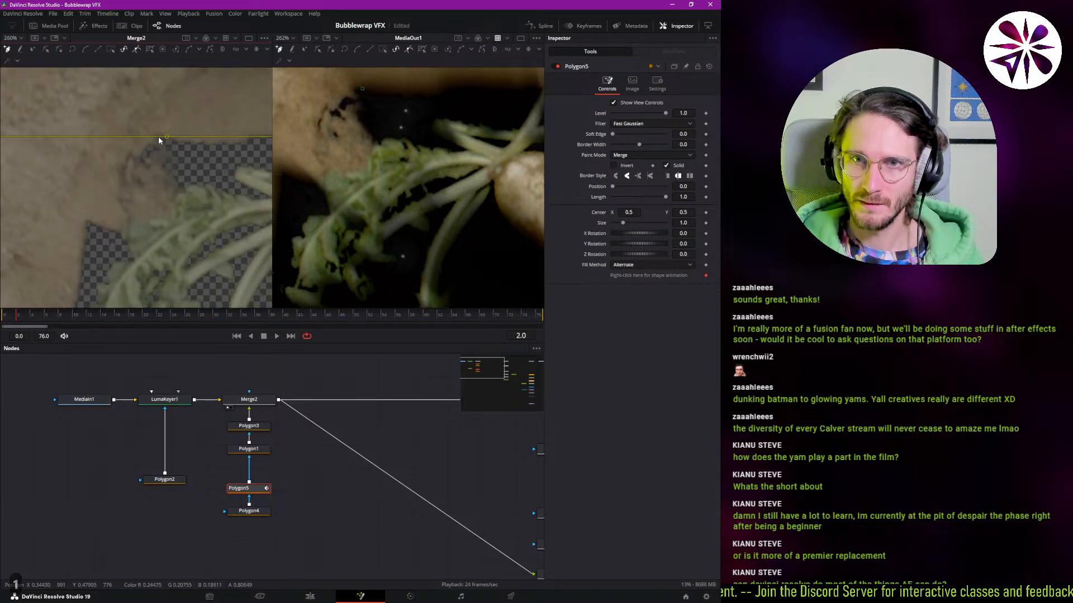
{"action": "left_click", "coordinate": [155, 147]}
{"action": "left_click", "coordinate": [149, 151]}
{"action": "left_click", "coordinate": [143, 154]}
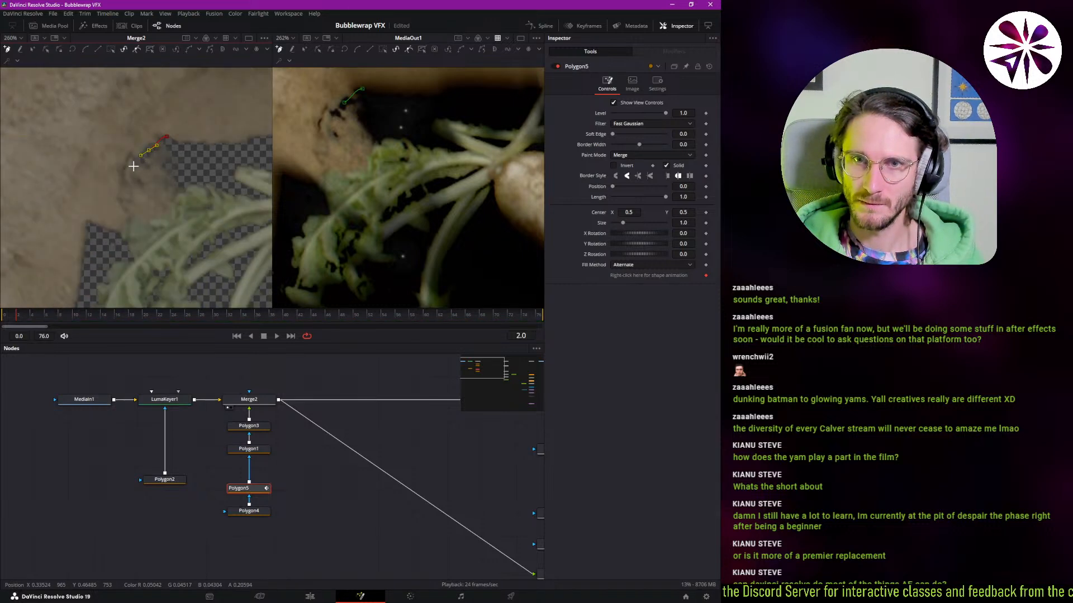
{"action": "left_click", "coordinate": [133, 162]}
{"action": "left_click", "coordinate": [126, 168]}
{"action": "left_click", "coordinate": [120, 184]}
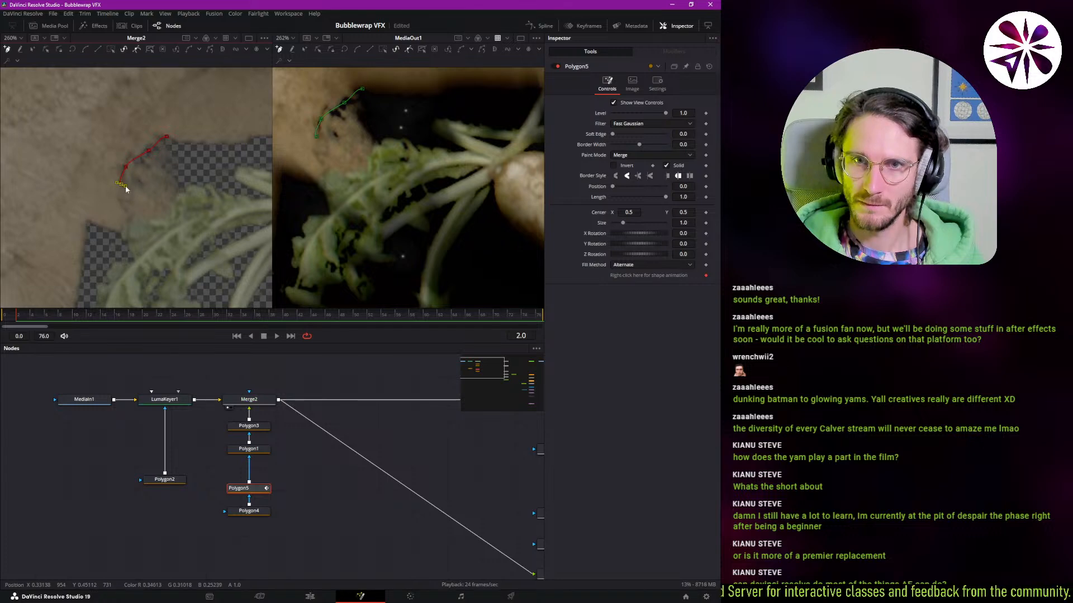
- Continue the Polygon5 outline around the lower end of the soil patch and along the edge of the leaves
{"action": "left_click_drag", "start_coordinate": [87, 217], "coordinate": [191, 136]}
{"action": "scroll", "coordinate": [112, 255], "scroll_direction": "up", "scroll_amount": 2}
{"action": "left_click", "coordinate": [144, 124]}
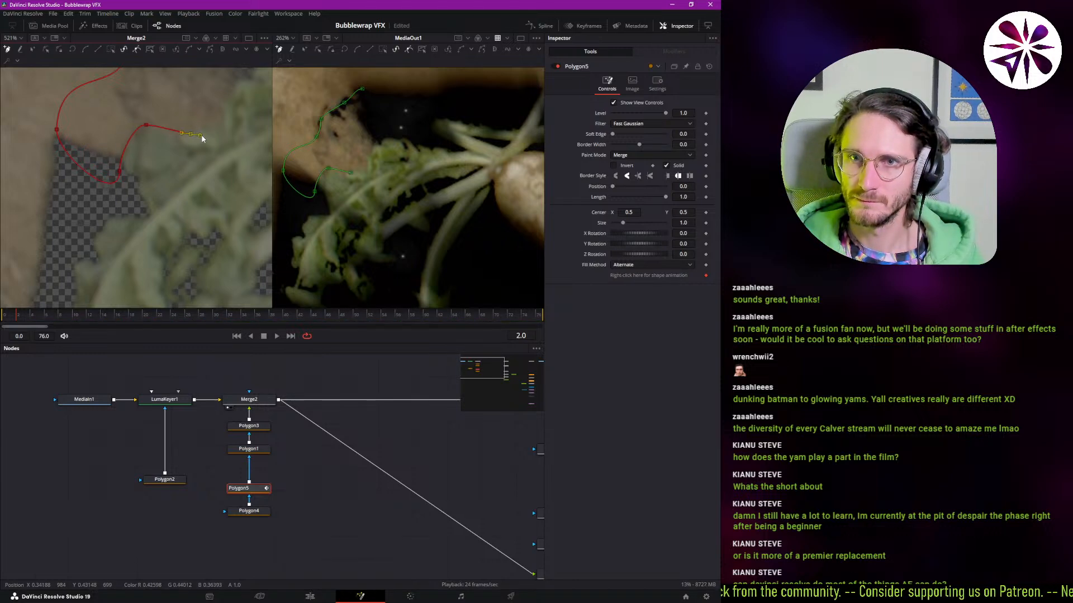
{"action": "scroll", "coordinate": [237, 159], "scroll_direction": "up", "scroll_amount": 3}
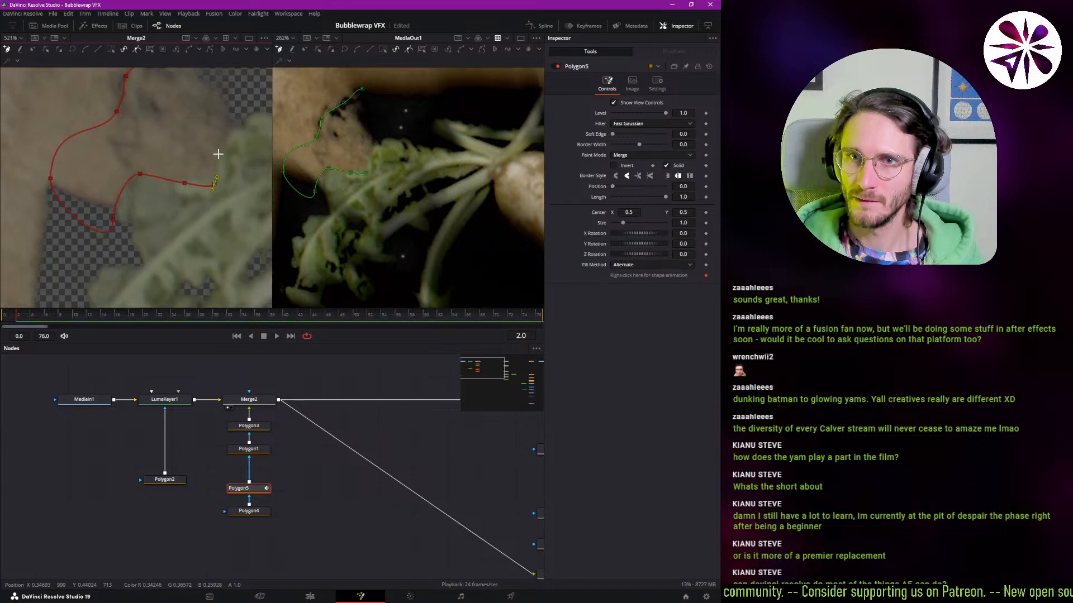
- Bring the Polygon5 outline up from the leaves through the dark hole and close it at its starting point
{"action": "left_click", "coordinate": [218, 154]}
{"action": "left_click_drag", "start_coordinate": [238, 127], "coordinate": [212, 175]}
{"action": "left_click", "coordinate": [224, 124]}
{"action": "left_click_drag", "start_coordinate": [236, 105], "coordinate": [228, 204]}
{"action": "left_click", "coordinate": [211, 171]}
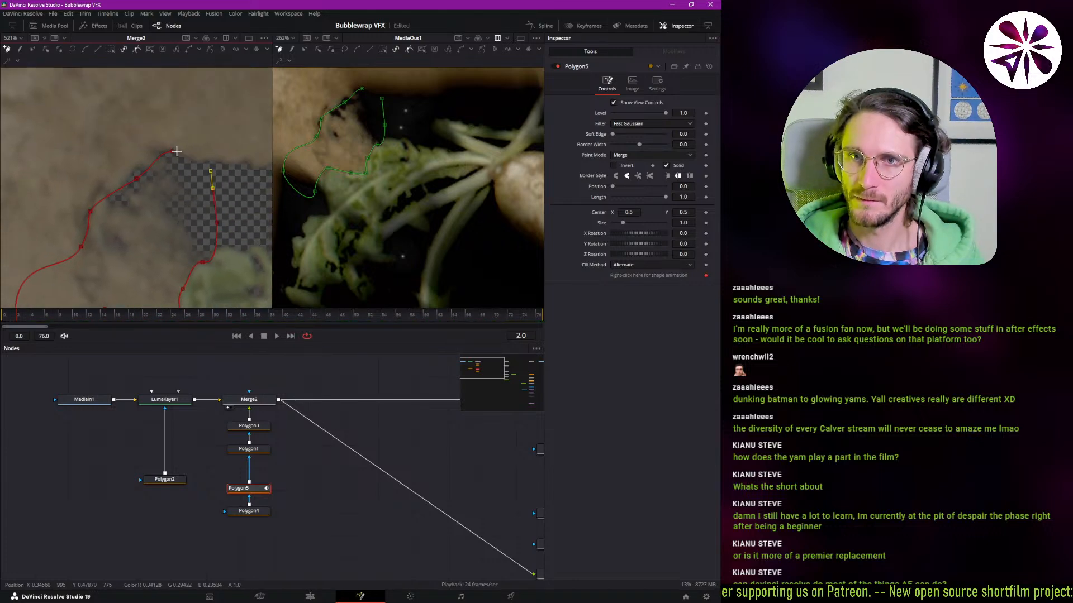
{"action": "left_click", "coordinate": [177, 151]}
{"action": "scroll", "coordinate": [185, 184], "scroll_direction": "down", "scroll_amount": 3}
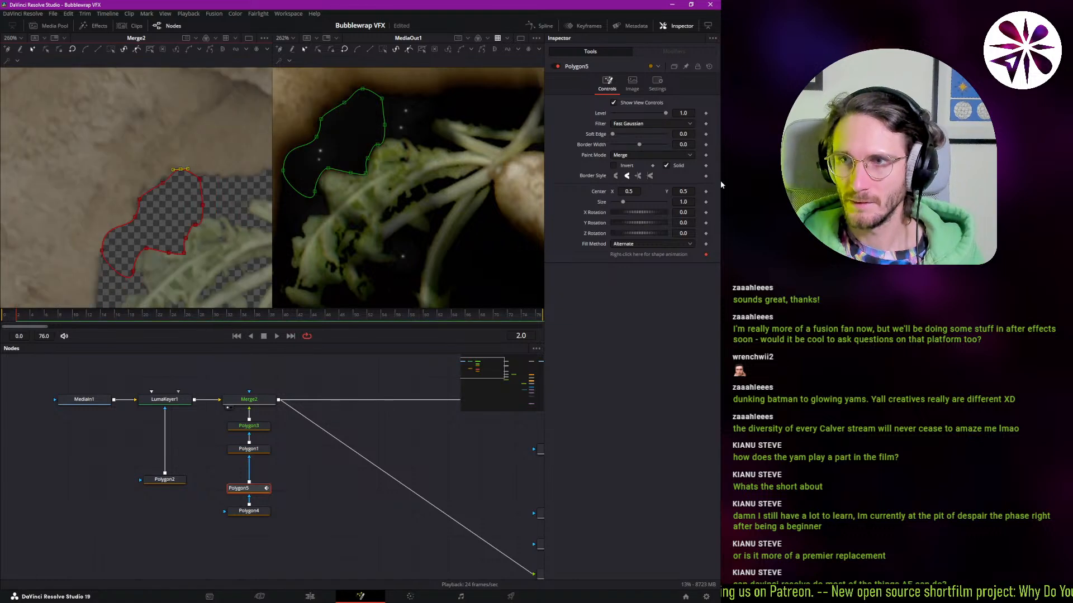
- Set Polygon5's Soft Edge to 0.0014 and deselect the node
{"action": "scroll", "coordinate": [144, 233], "scroll_direction": "up", "scroll_amount": 3}
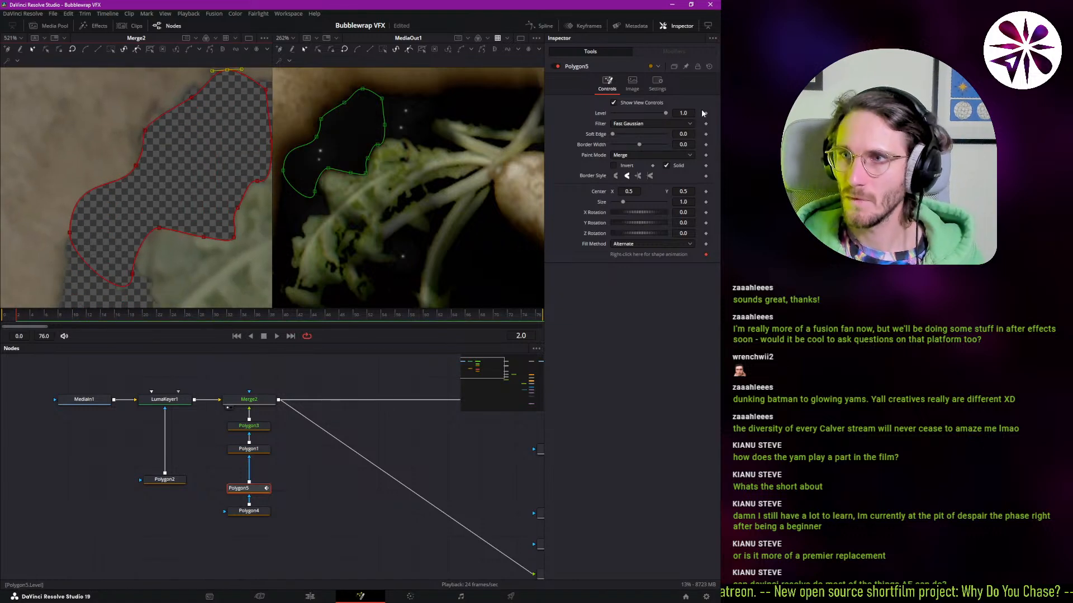
{"action": "left_click", "coordinate": [684, 135]}
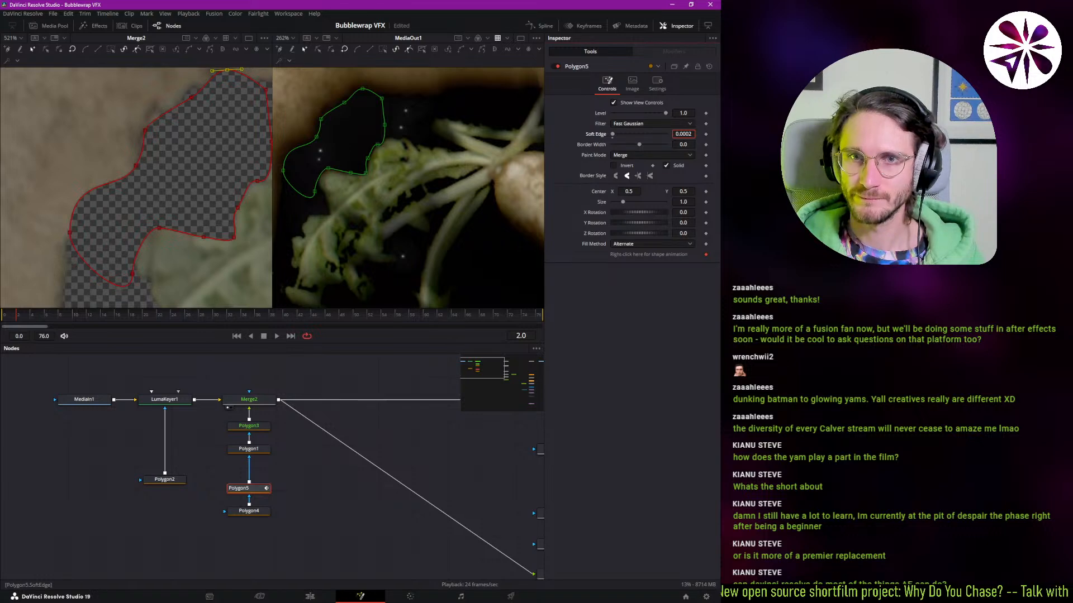
{"action": "left_click_drag", "start_coordinate": [682, 134], "coordinate": [648, 134]}
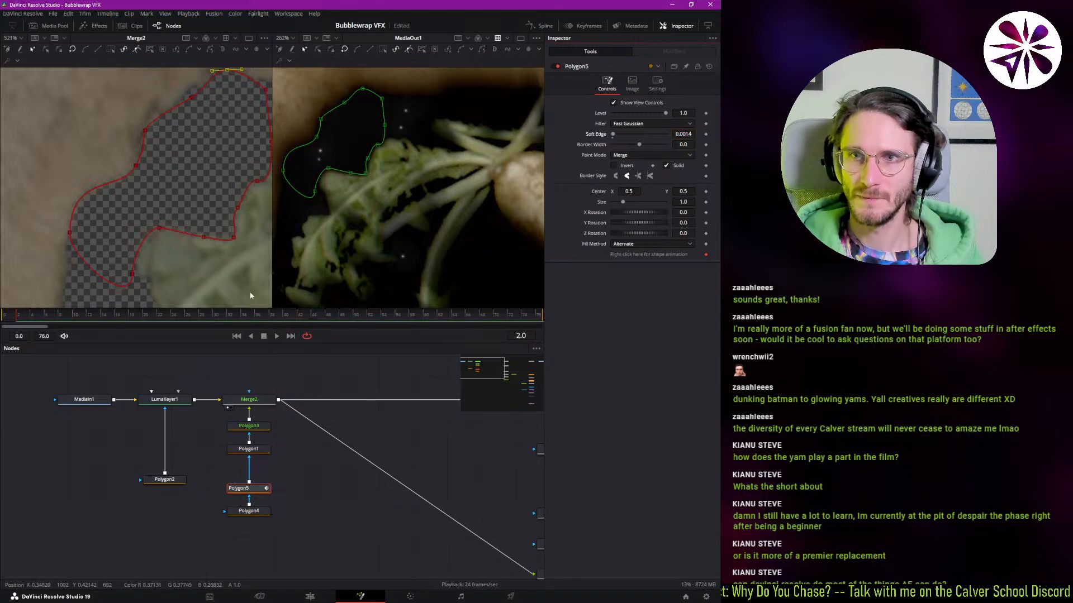
{"action": "left_click", "coordinate": [112, 458]}
- Play back the composite in MediaOut1 to check the masked hole around the root, then save the project
{"action": "scroll", "coordinate": [448, 189], "scroll_direction": "down", "scroll_amount": 6}
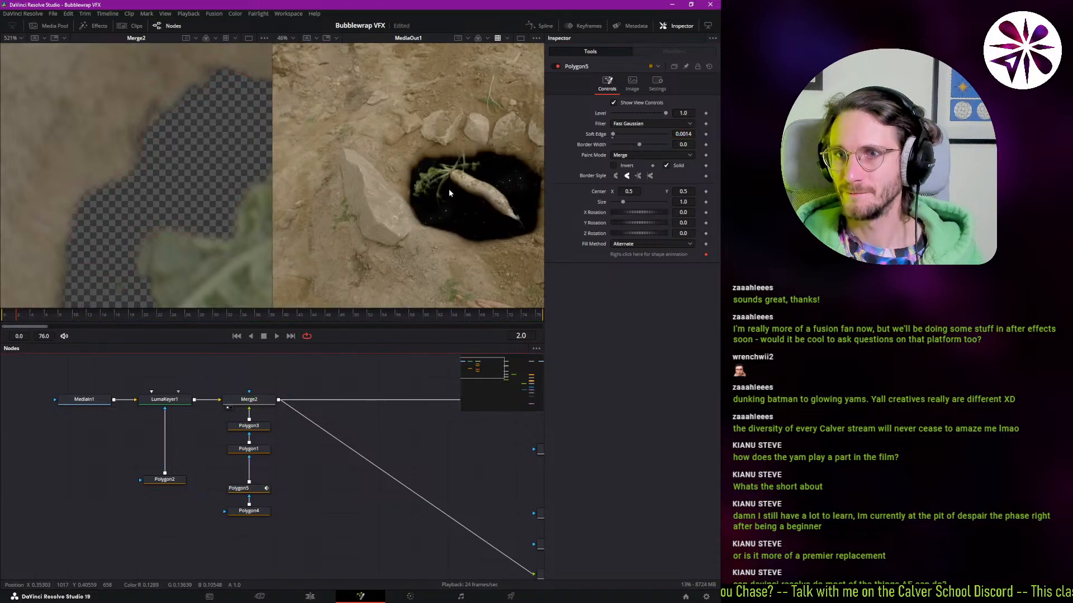
{"action": "scroll", "coordinate": [448, 189], "scroll_direction": "up", "scroll_amount": 3}
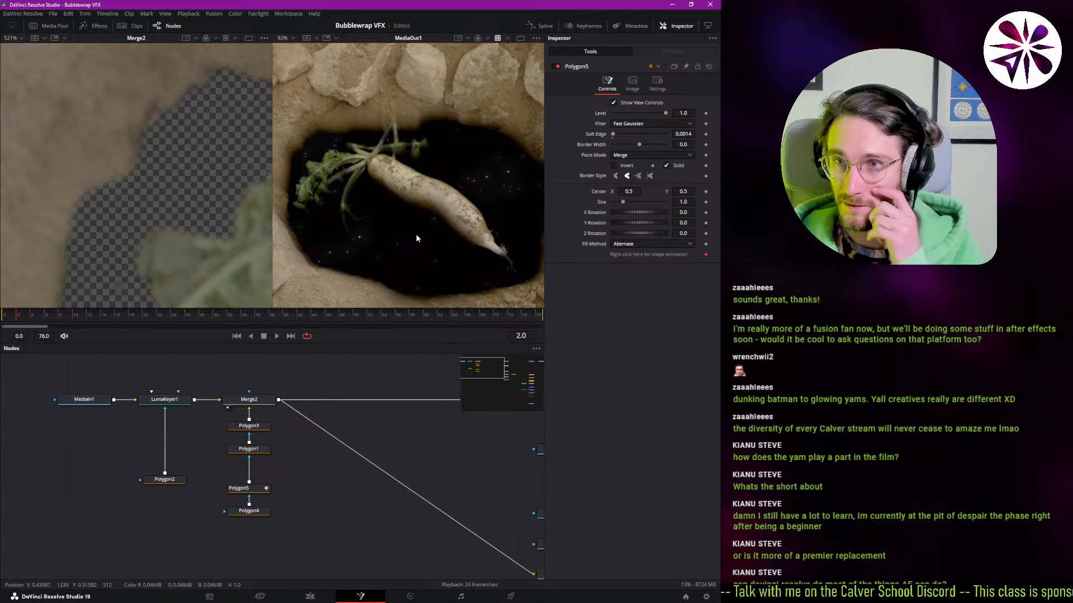
{"action": "key", "text": "space"}
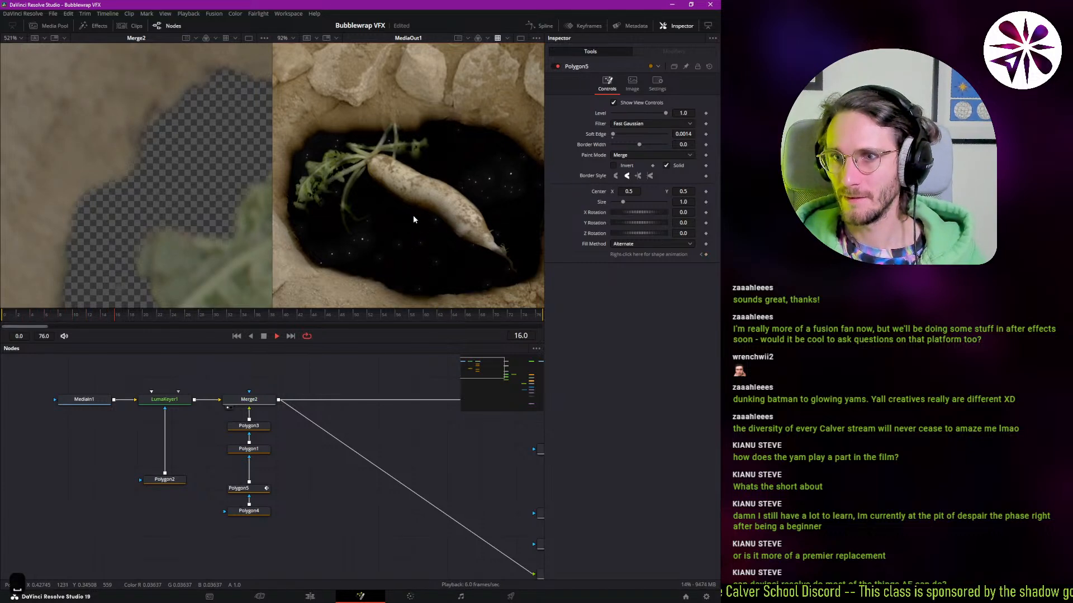
{"action": "key", "text": "space"}
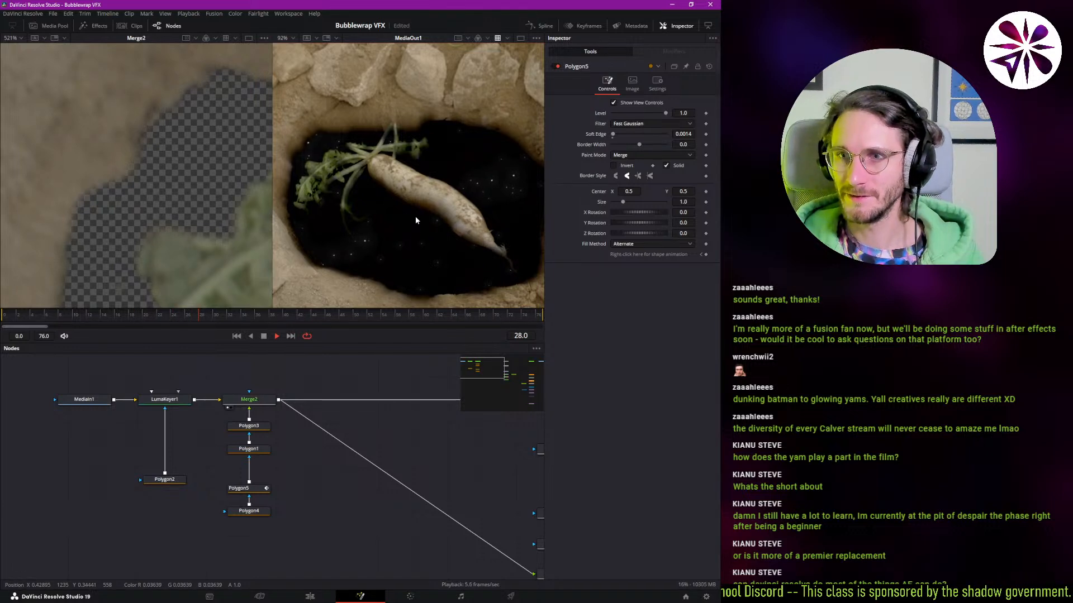
{"action": "key", "text": "ctrl+s"}
- Examine the finished hole in MediaOut1 at several zoom levels and look over the complete node graph
{"action": "scroll", "coordinate": [367, 218], "scroll_direction": "down", "scroll_amount": 5}
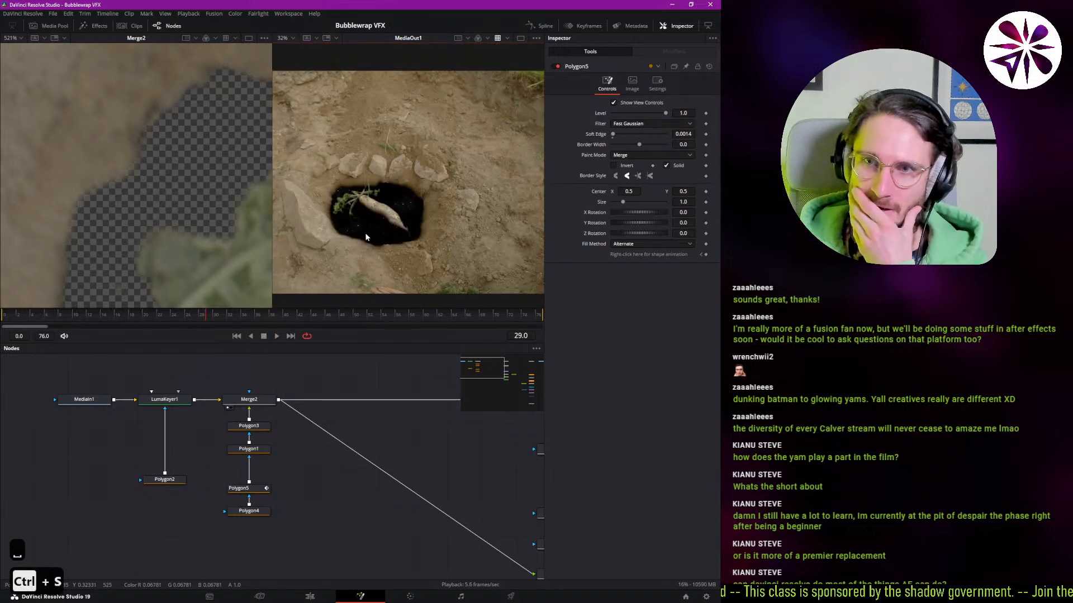
{"action": "scroll", "coordinate": [368, 213], "scroll_direction": "up", "scroll_amount": 5}
{"action": "scroll", "coordinate": [414, 191], "scroll_direction": "down", "scroll_amount": 3}
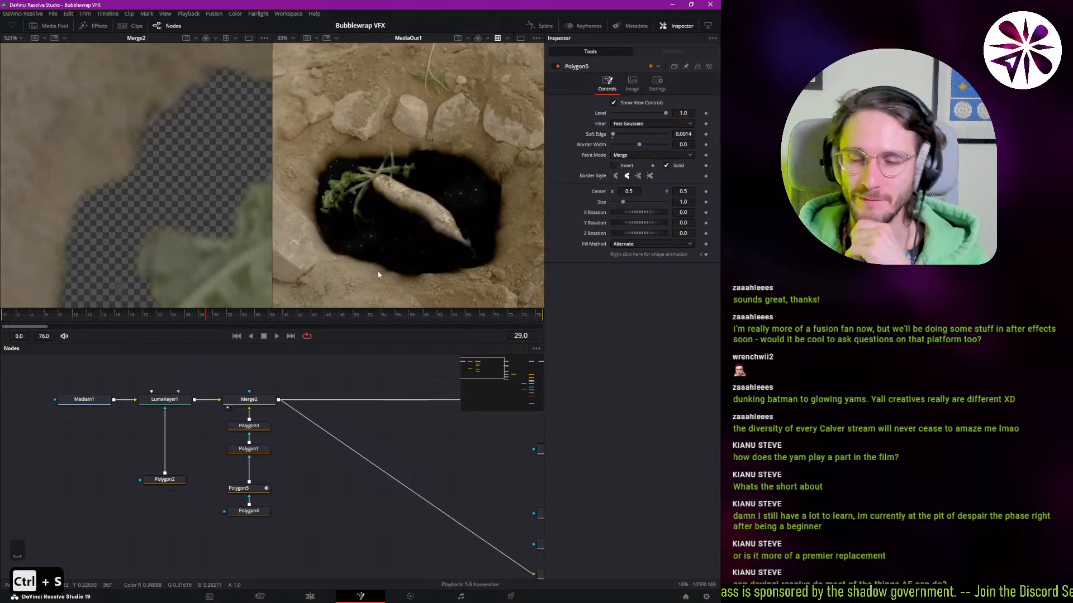
{"action": "left_click_drag", "start_coordinate": [310, 460], "coordinate": [200, 451]}
{"action": "scroll", "coordinate": [200, 451], "scroll_direction": "down", "scroll_amount": 4}
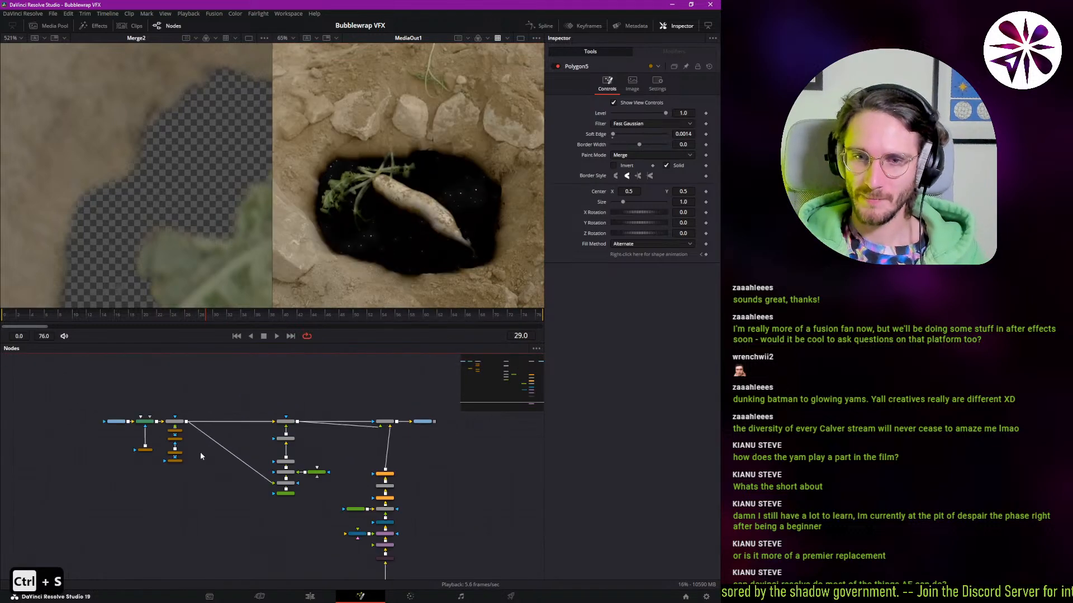
{"action": "left_click_drag", "start_coordinate": [350, 442], "coordinate": [200, 417]}
{"action": "scroll", "coordinate": [260, 451], "scroll_direction": "up", "scroll_amount": 4}
{"action": "scroll", "coordinate": [223, 407], "scroll_direction": "down", "scroll_amount": 4}
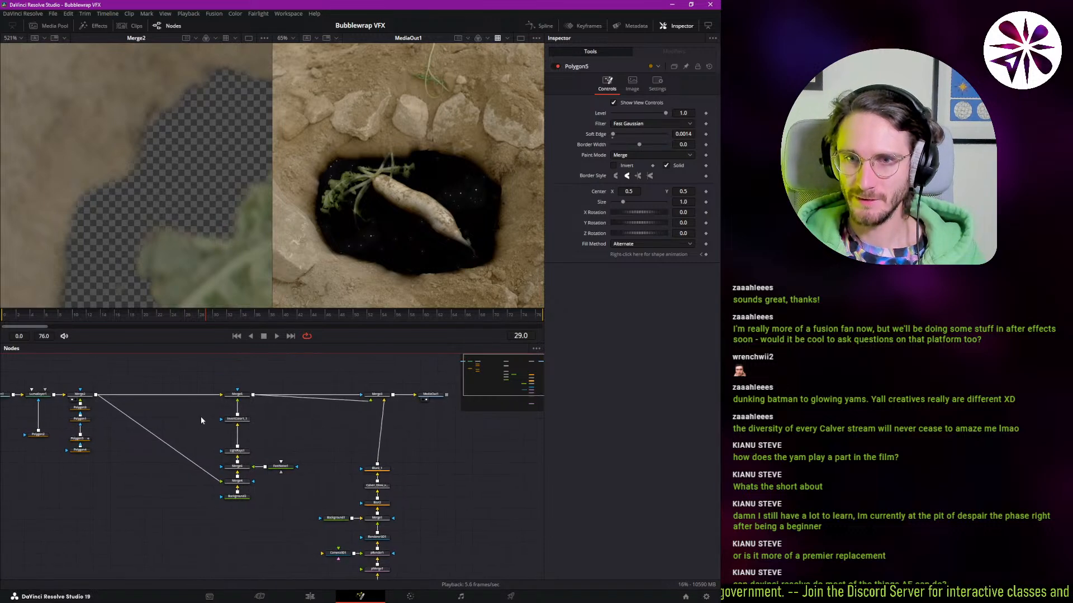
- Add a Merge node, connect Merge2's output as its background and show it in the viewer
{"action": "scroll", "coordinate": [168, 412], "scroll_direction": "up", "scroll_amount": 4}
{"action": "left_click_drag", "start_coordinate": [8, 377], "coordinate": [131, 383]}
{"action": "left_click", "coordinate": [128, 384]}
{"action": "scroll", "coordinate": [137, 217], "scroll_direction": "down", "scroll_amount": 8}
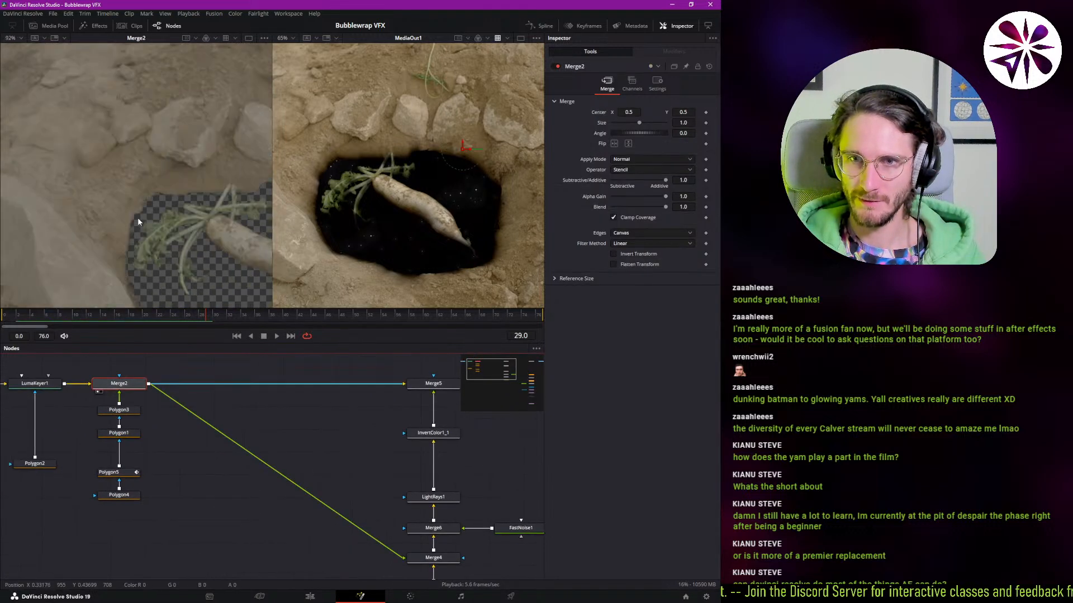
{"action": "left_click_drag", "start_coordinate": [263, 251], "coordinate": [160, 196]}
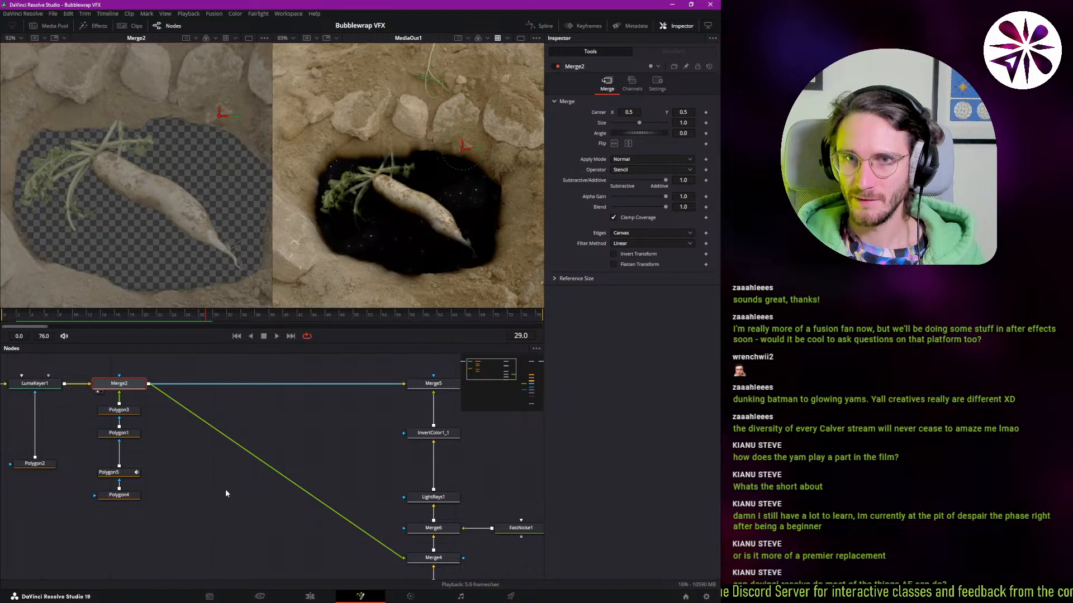
{"action": "left_click", "coordinate": [200, 467]}
{"action": "key", "text": "ctrl+space"}
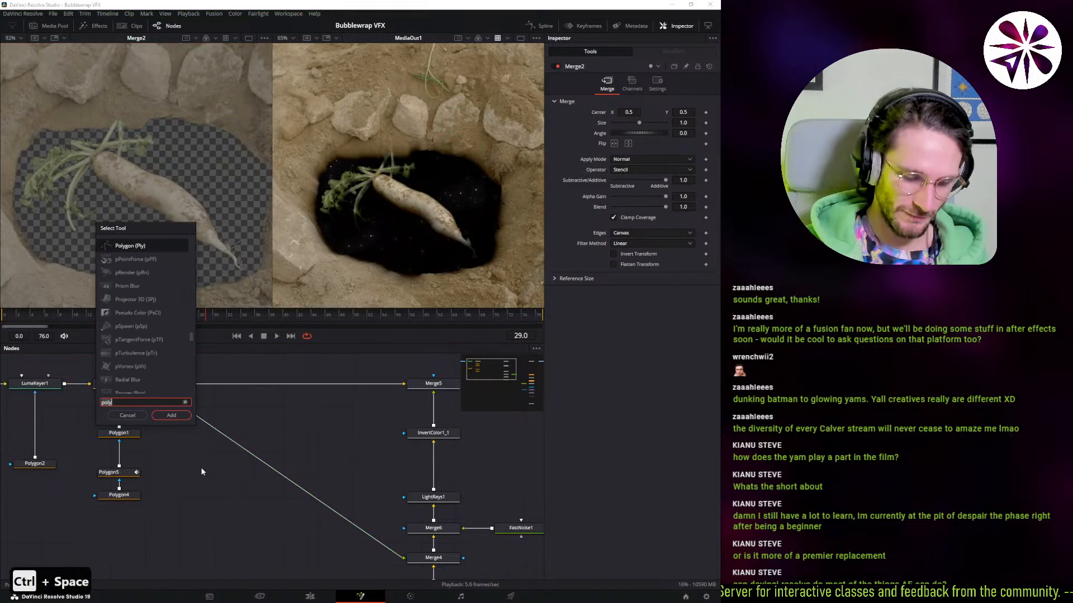
{"action": "type", "text": "merg"}
{"action": "key", "text": "Return"}
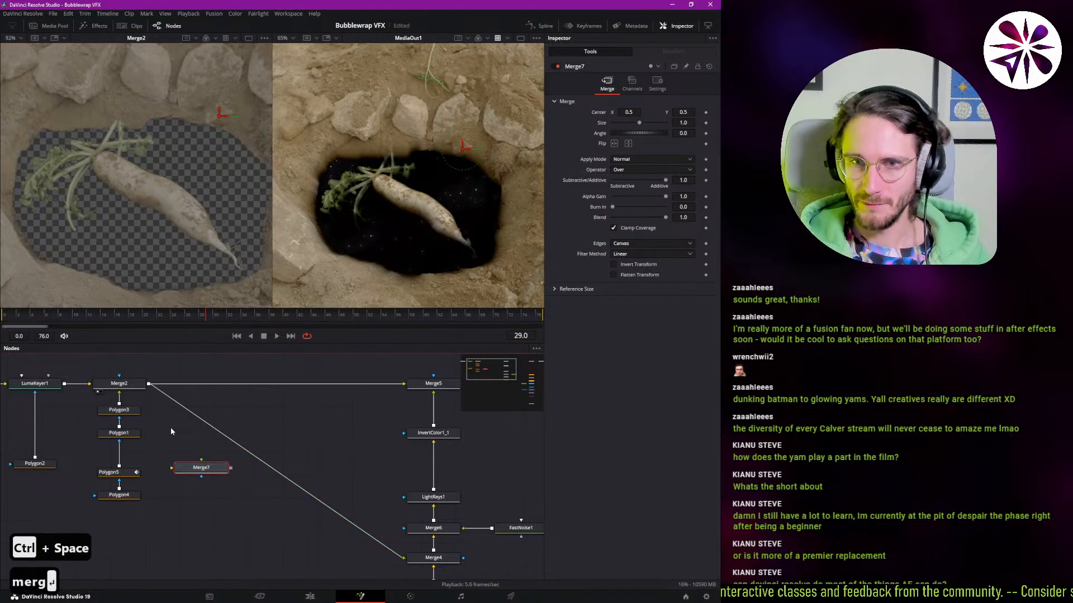
{"action": "left_click_drag", "start_coordinate": [151, 386], "coordinate": [261, 445]}
{"action": "key", "text": "1"}
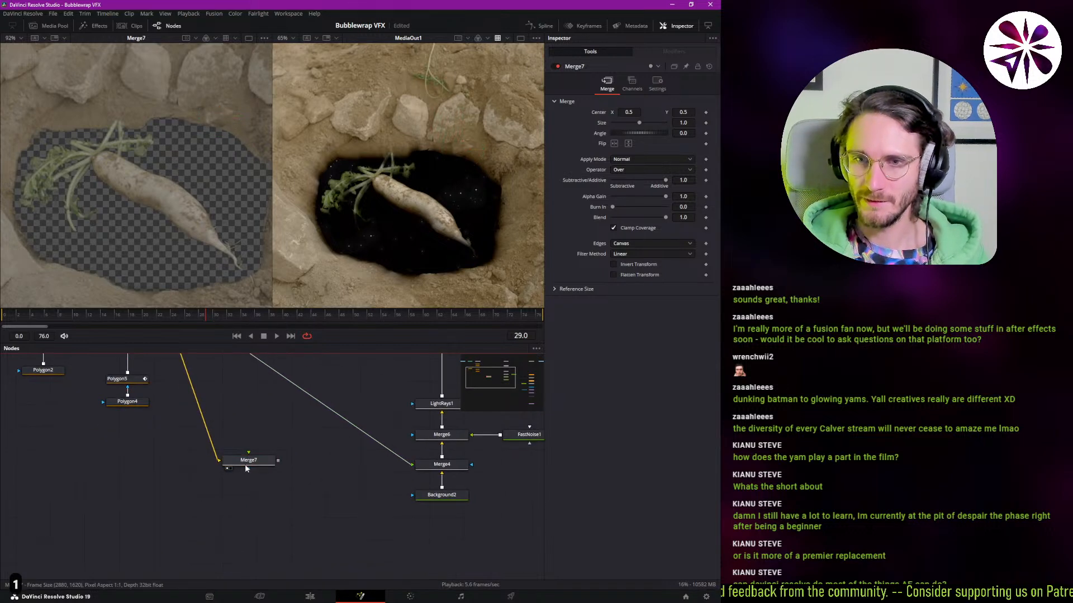
- Add a Polygon mask to Merge7 and begin its outline over the upright stem and along the upper edge of the leaves
{"action": "key", "text": "ctrl+space"}
{"action": "type", "text": "poly"}
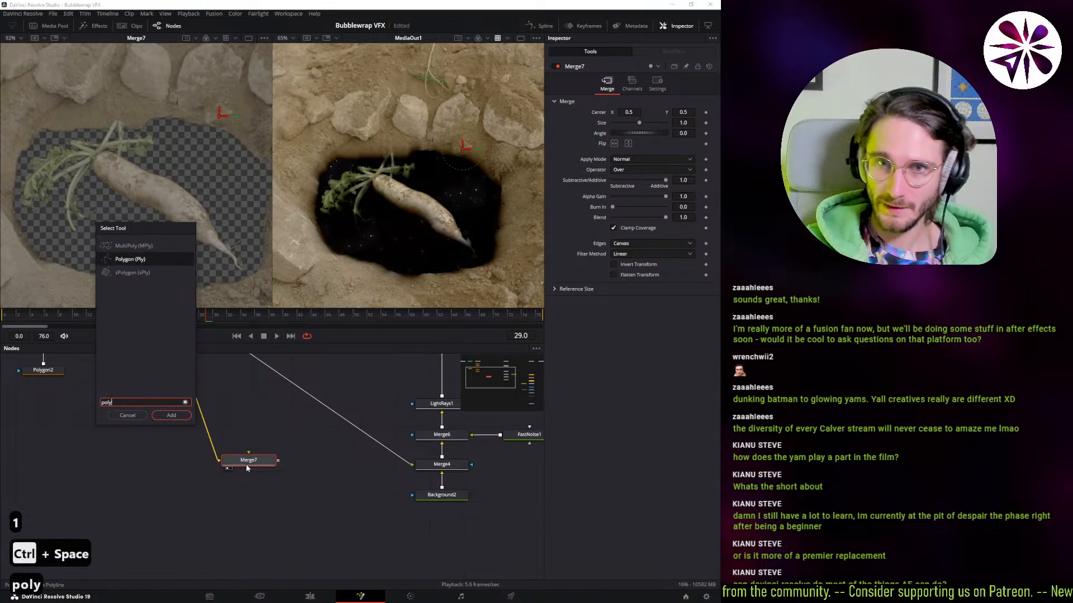
{"action": "key", "text": "Return"}
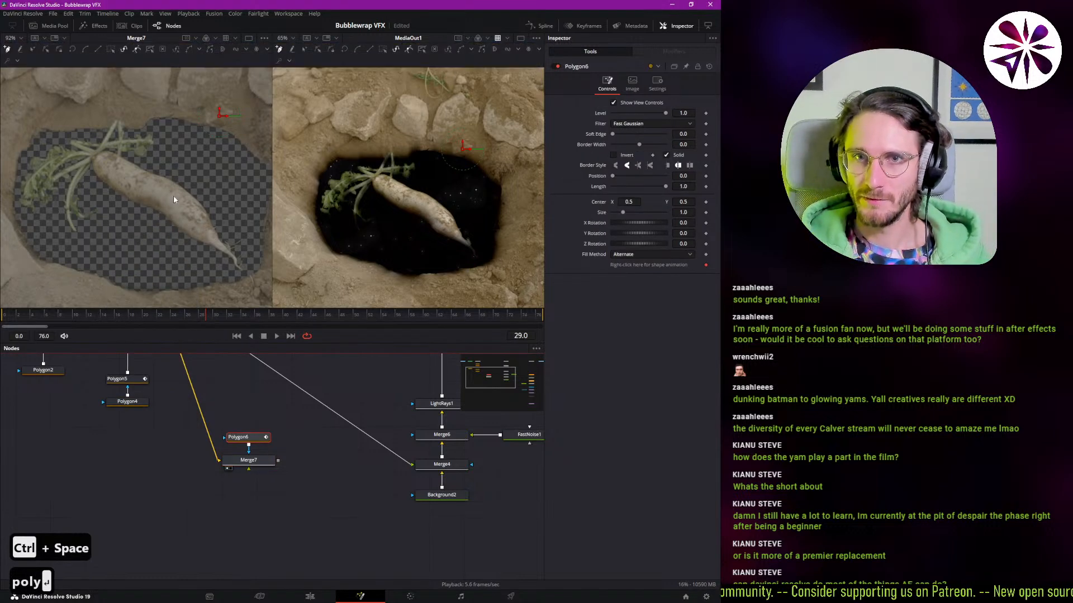
{"action": "scroll", "coordinate": [123, 145], "scroll_direction": "up", "scroll_amount": 6}
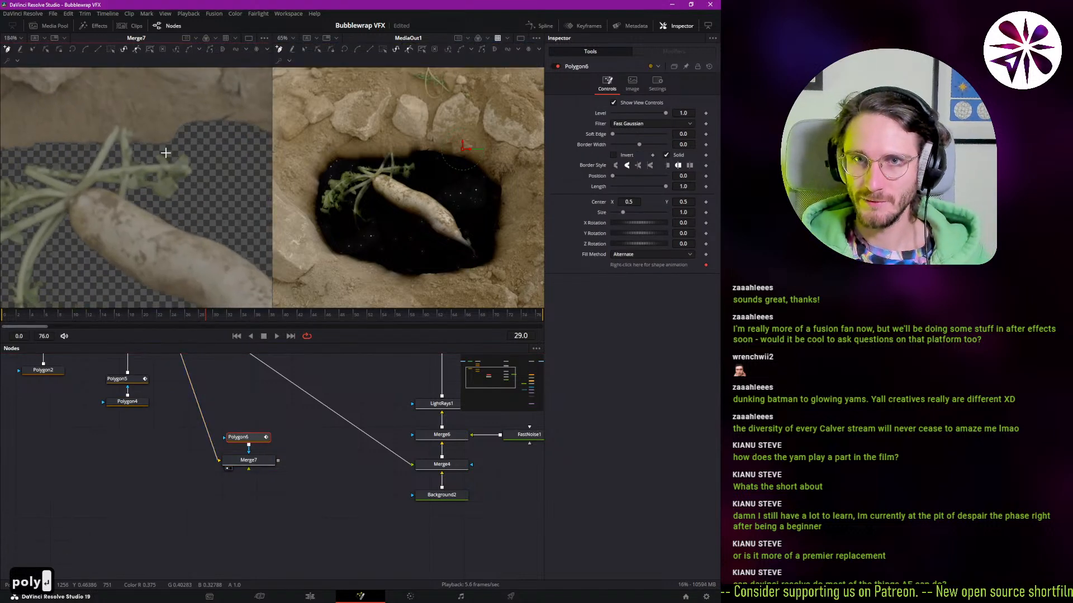
{"action": "left_click_drag", "start_coordinate": [111, 149], "coordinate": [58, 143]}
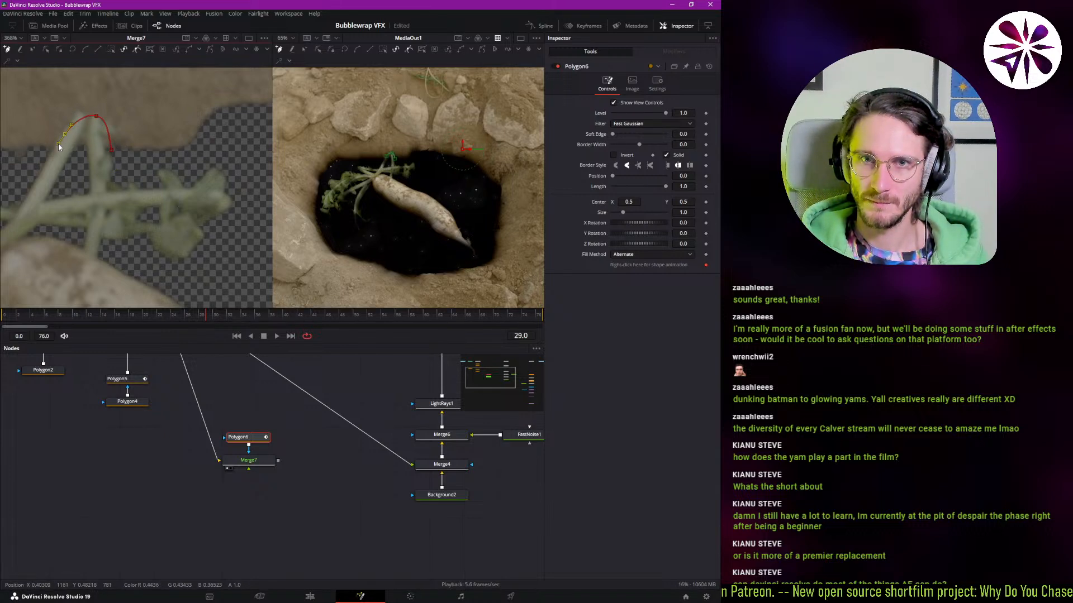
{"action": "left_click", "coordinate": [33, 156]}
{"action": "left_click_drag", "start_coordinate": [5, 168], "coordinate": [179, 186]}
{"action": "left_click", "coordinate": [158, 198]}
{"action": "left_click", "coordinate": [51, 197]}
{"action": "left_click_drag", "start_coordinate": [51, 197], "coordinate": [238, 199]}
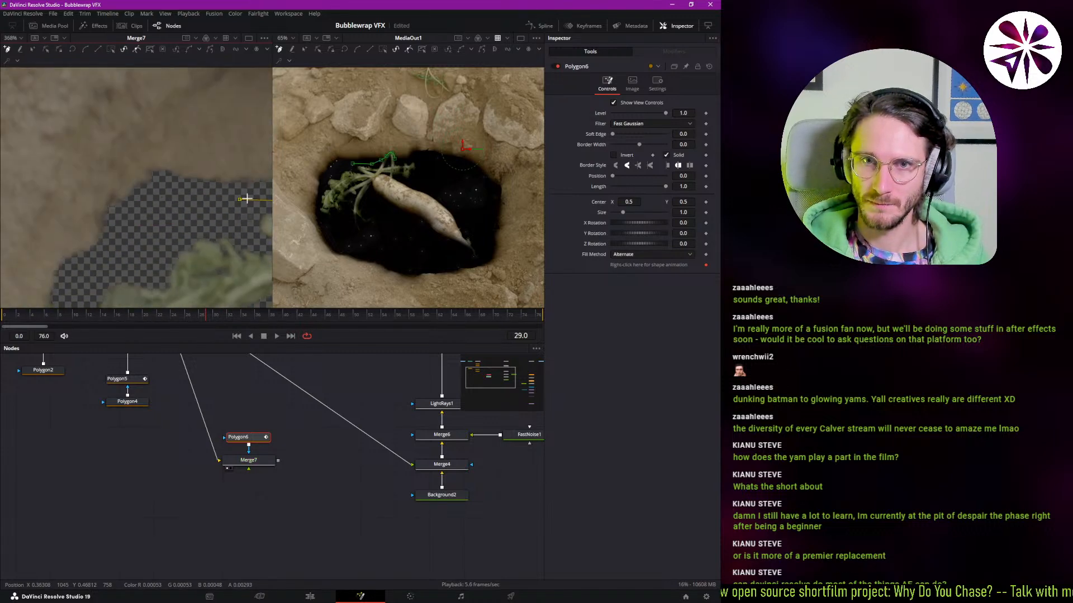
- Continue the Polygon6 outline around the outer side of the leaves to below them, staying inside the hole
{"action": "scroll", "coordinate": [238, 199], "scroll_direction": "down", "scroll_amount": 2}
{"action": "left_click", "coordinate": [191, 220]}
{"action": "left_click_drag", "start_coordinate": [173, 237], "coordinate": [192, 182]}
{"action": "left_click", "coordinate": [183, 198]}
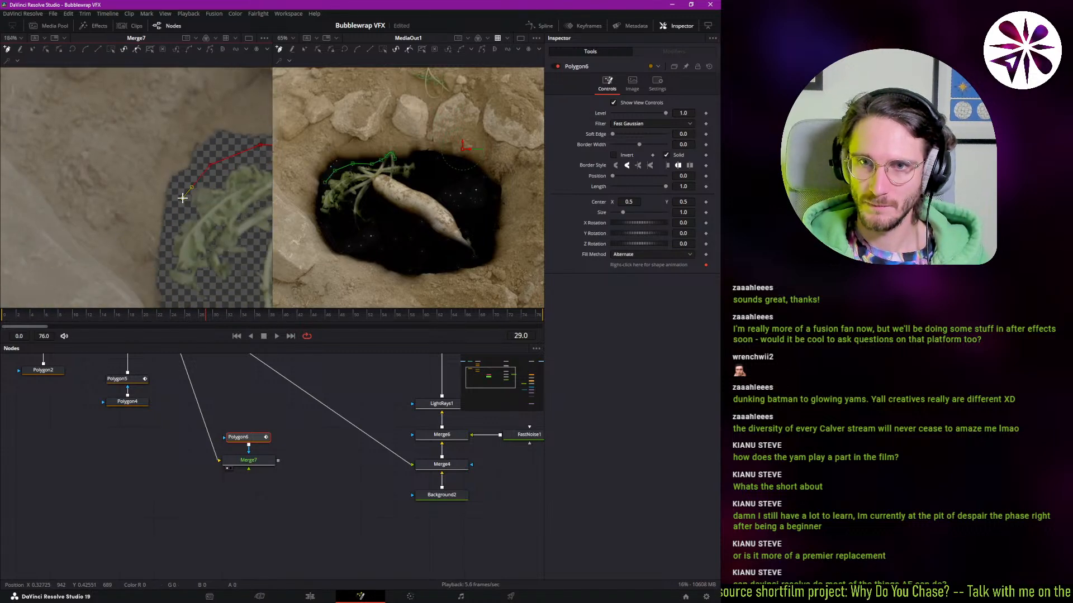
{"action": "left_click", "coordinate": [165, 247]}
{"action": "left_click_drag", "start_coordinate": [166, 249], "coordinate": [173, 177]}
{"action": "left_click", "coordinate": [177, 228]}
{"action": "left_click", "coordinate": [219, 245]}
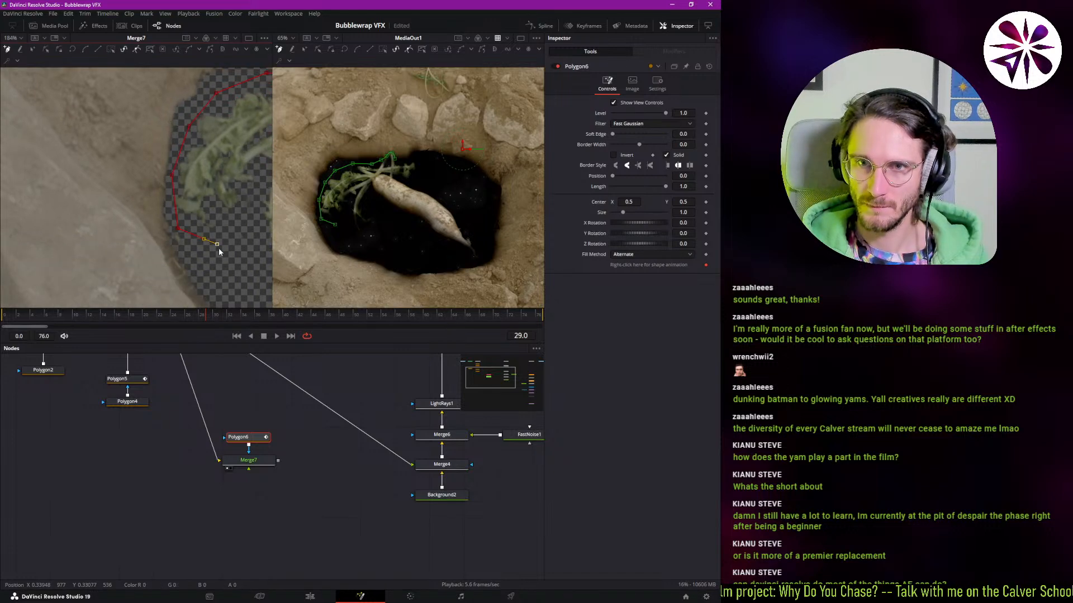
- Extend the Polygon6 outline through the hole beneath the root and around its tip
{"action": "scroll", "coordinate": [219, 247], "scroll_direction": "down", "scroll_amount": 1}
{"action": "left_click_drag", "start_coordinate": [219, 247], "coordinate": [97, 203]}
{"action": "left_click", "coordinate": [196, 235]}
{"action": "left_click_drag", "start_coordinate": [196, 234], "coordinate": [54, 245]}
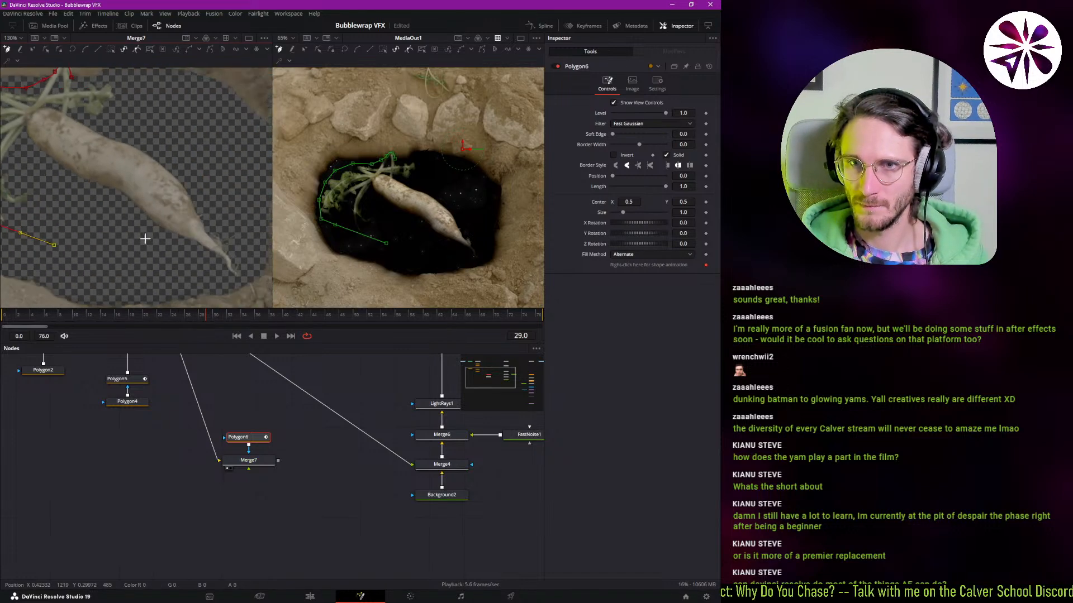
{"action": "left_click", "coordinate": [213, 281]}
{"action": "scroll", "coordinate": [213, 280], "scroll_direction": "up", "scroll_amount": 4}
{"action": "left_click", "coordinate": [220, 249]}
{"action": "left_click", "coordinate": [245, 192]}
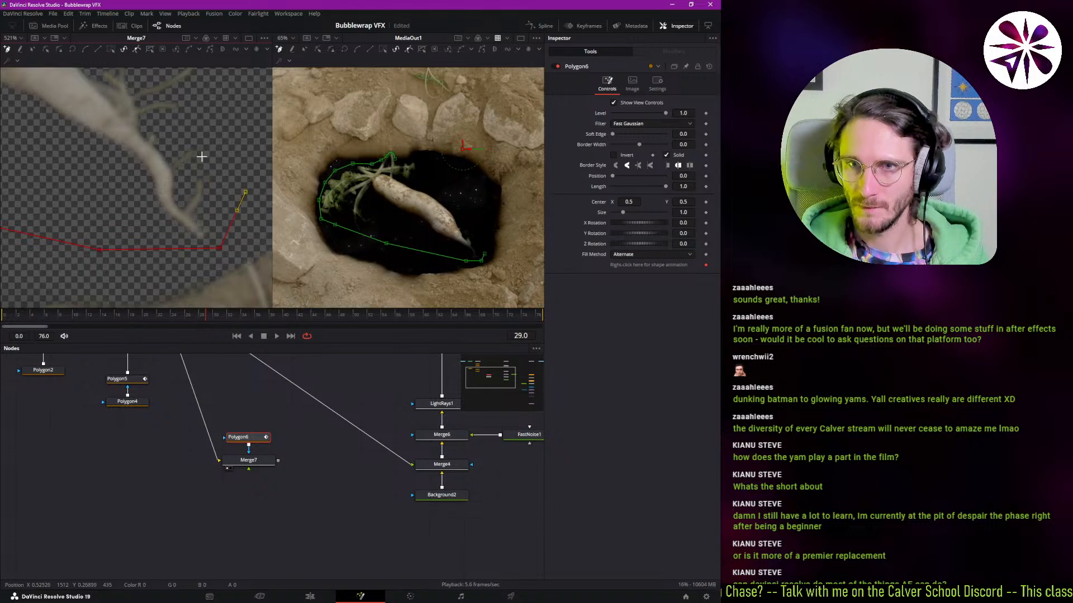
- Bring the Polygon6 outline back above the root to the leaf stems and close it at its starting point
{"action": "left_click_drag", "start_coordinate": [201, 156], "coordinate": [162, 251]}
{"action": "scroll", "coordinate": [162, 251], "scroll_direction": "down", "scroll_amount": 4}
{"action": "left_click", "coordinate": [162, 164]}
{"action": "left_click_drag", "start_coordinate": [118, 139], "coordinate": [206, 259]}
{"action": "left_click", "coordinate": [145, 202]}
{"action": "left_click", "coordinate": [120, 188]}
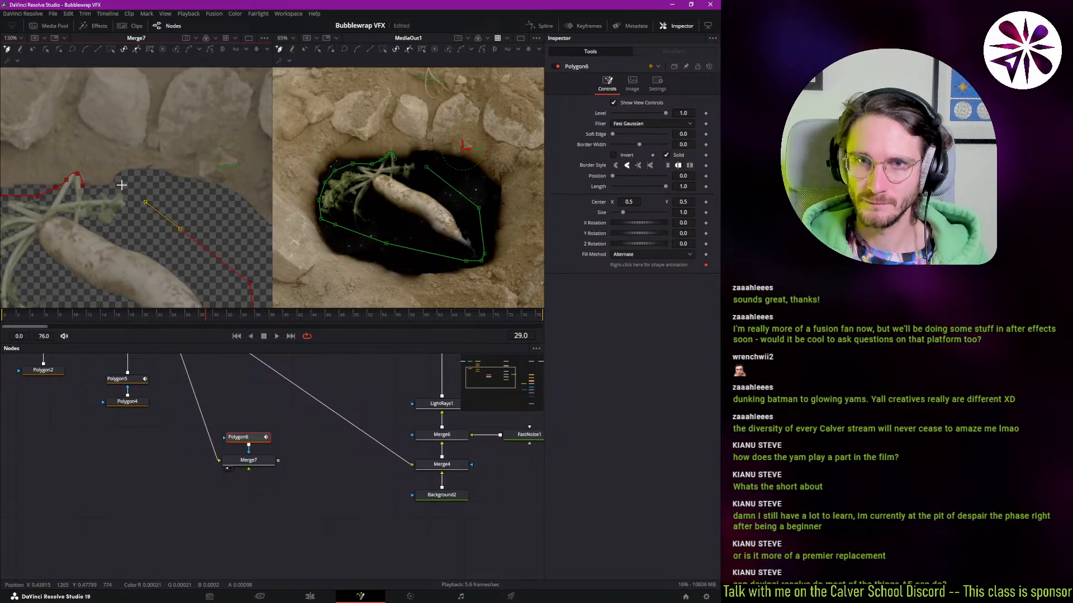
{"action": "scroll", "coordinate": [90, 198], "scroll_direction": "up", "scroll_amount": 5}
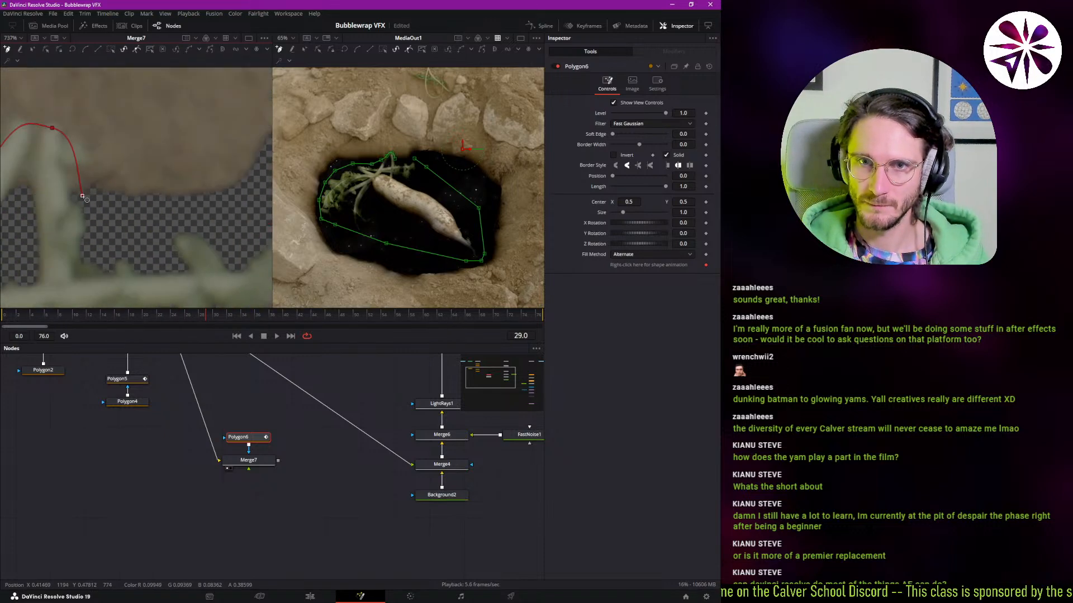
{"action": "left_click", "coordinate": [83, 195]}
{"action": "scroll", "coordinate": [147, 193], "scroll_direction": "down", "scroll_amount": 3}
{"action": "scroll", "coordinate": [209, 226], "scroll_direction": "down", "scroll_amount": 2}
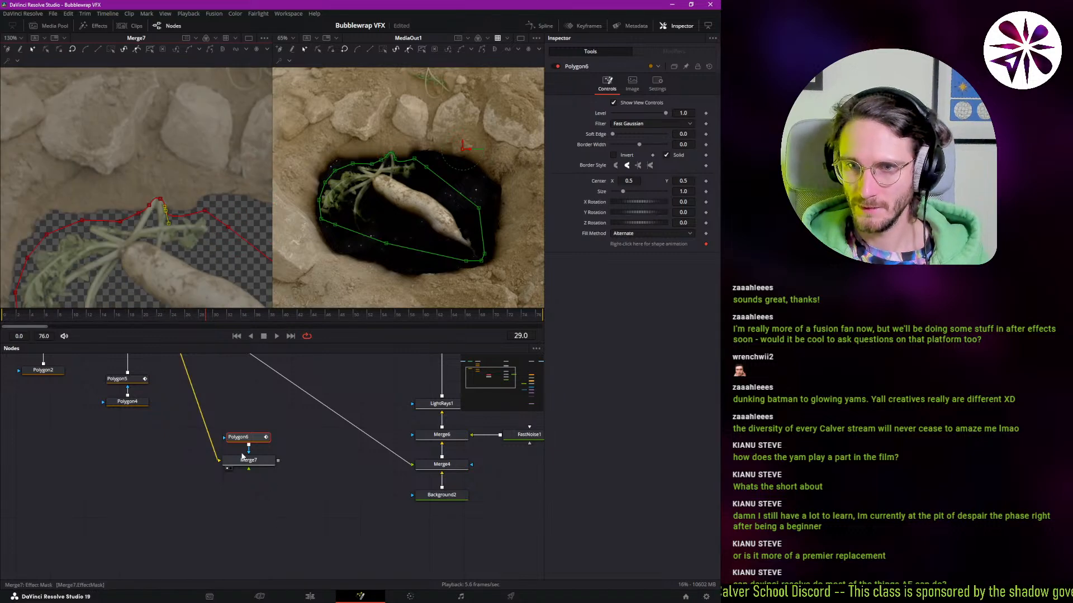
- Connect Polygon6 as Merge7's foreground, set the merge's Operator to Mask and place Polygon6 beside the merge
{"action": "left_click_drag", "start_coordinate": [248, 450], "coordinate": [249, 469]}
{"action": "left_click", "coordinate": [262, 460]}
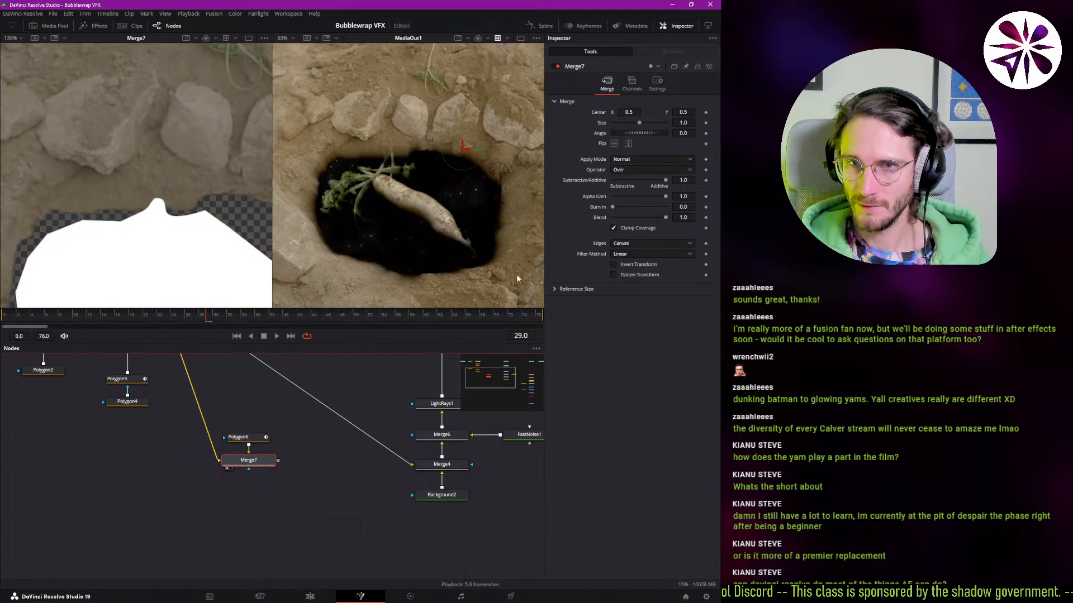
{"action": "left_click", "coordinate": [641, 168]}
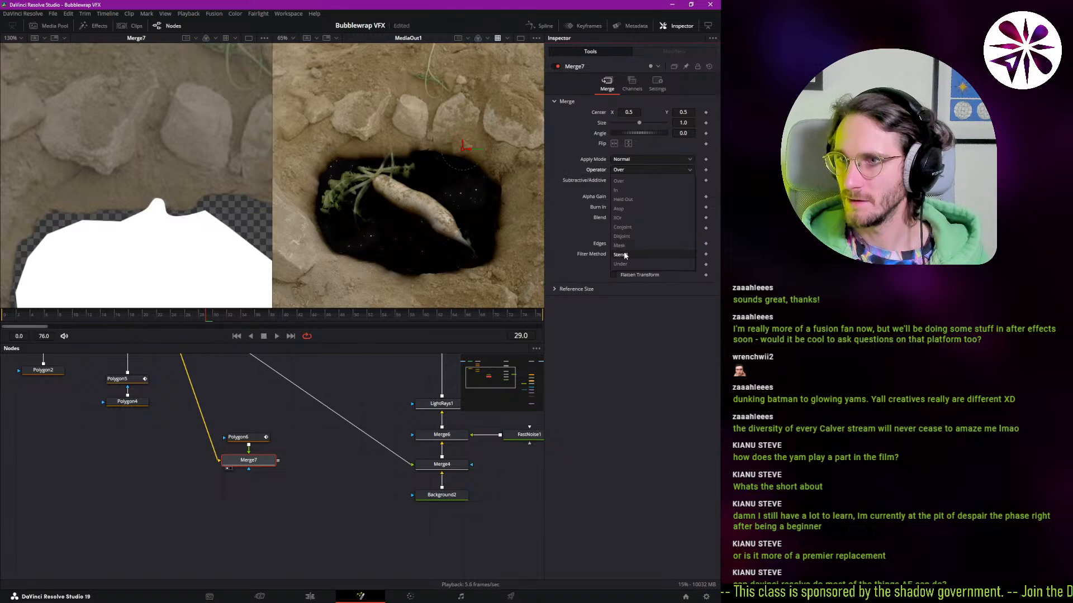
{"action": "left_click", "coordinate": [622, 254]}
{"action": "left_click", "coordinate": [635, 169]}
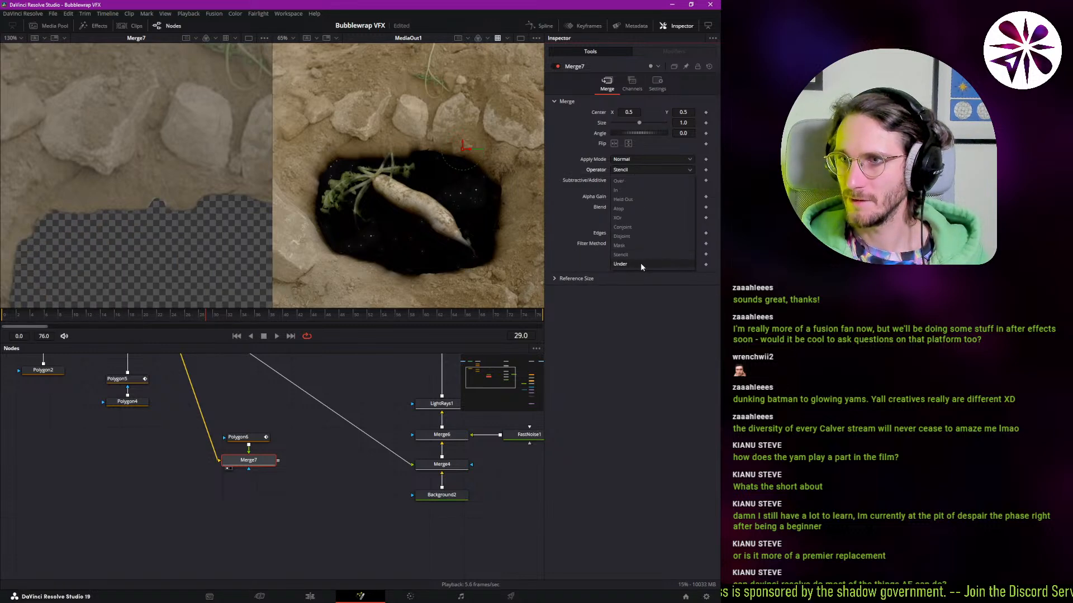
{"action": "left_click", "coordinate": [629, 246]}
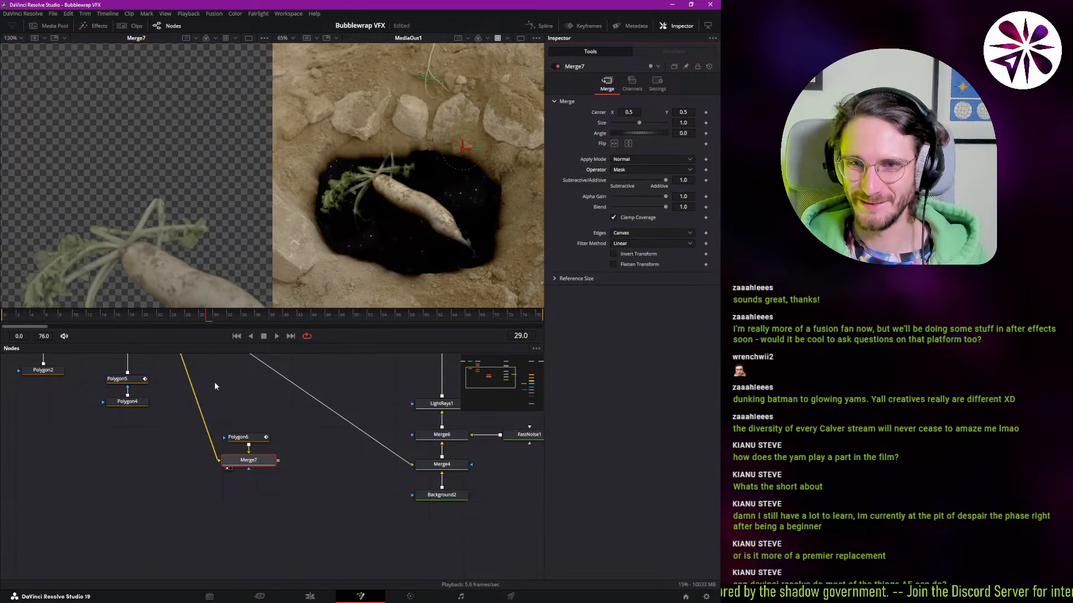
{"action": "scroll", "coordinate": [89, 131], "scroll_direction": "down", "scroll_amount": 3}
{"action": "scroll", "coordinate": [123, 206], "scroll_direction": "up", "scroll_amount": 3}
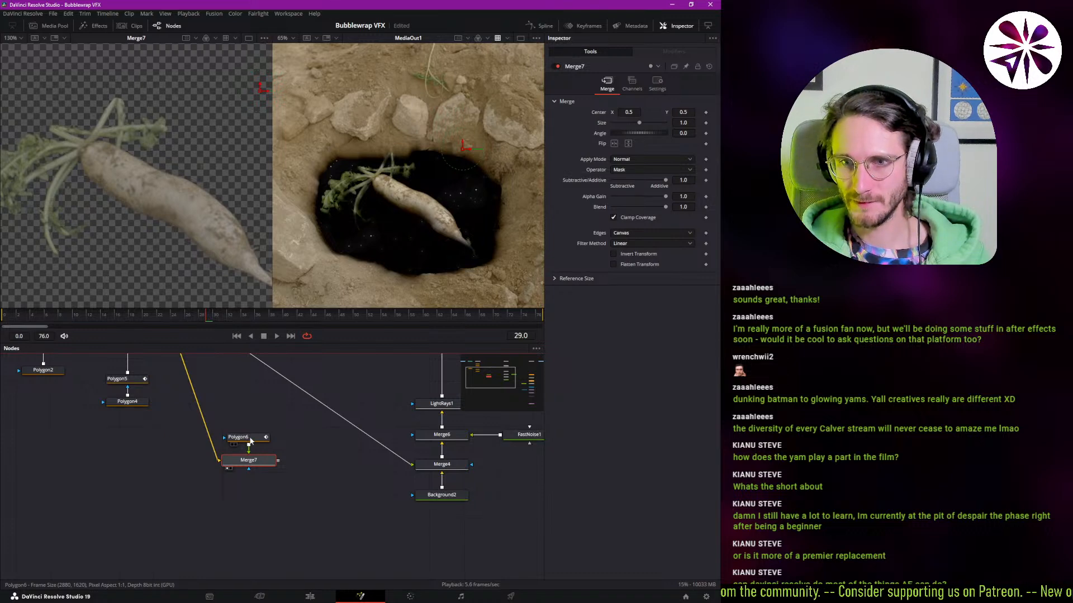
{"action": "left_click_drag", "start_coordinate": [250, 441], "coordinate": [172, 496]}
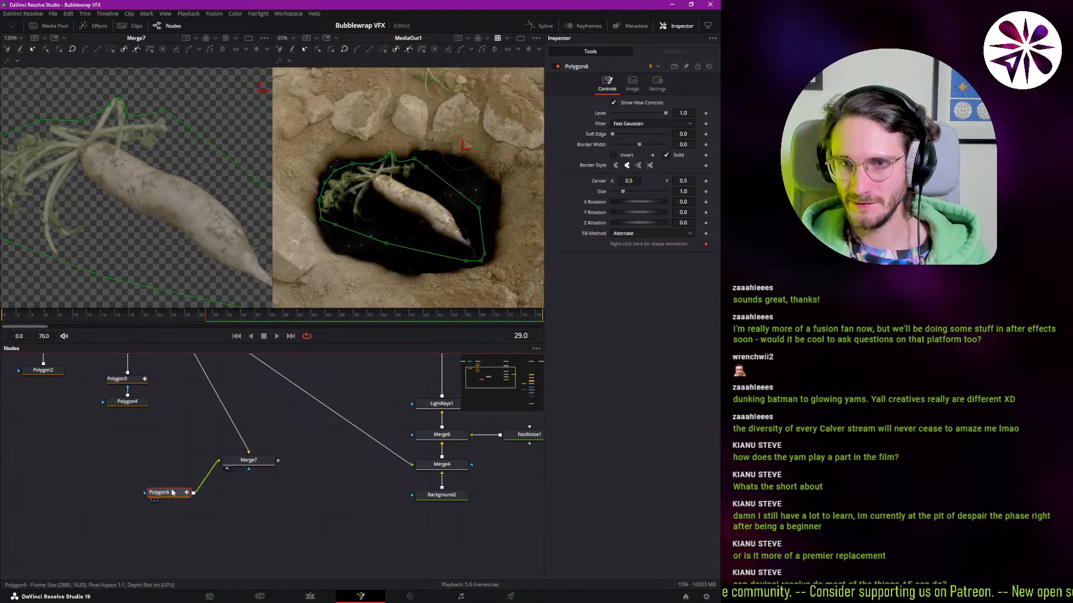
{"action": "left_click", "coordinate": [290, 474]}
{"action": "key", "text": "ctrl+space"}
{"action": "type", "text": "back"}
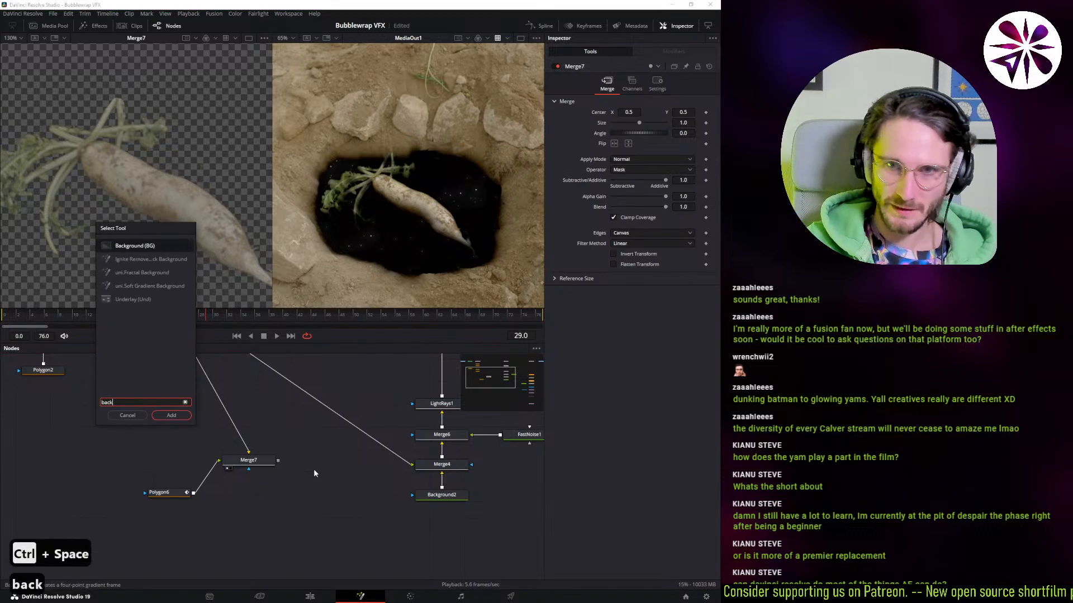
{"action": "key", "text": "Return"}
{"action": "left_click_drag", "start_coordinate": [314, 468], "coordinate": [352, 499]}
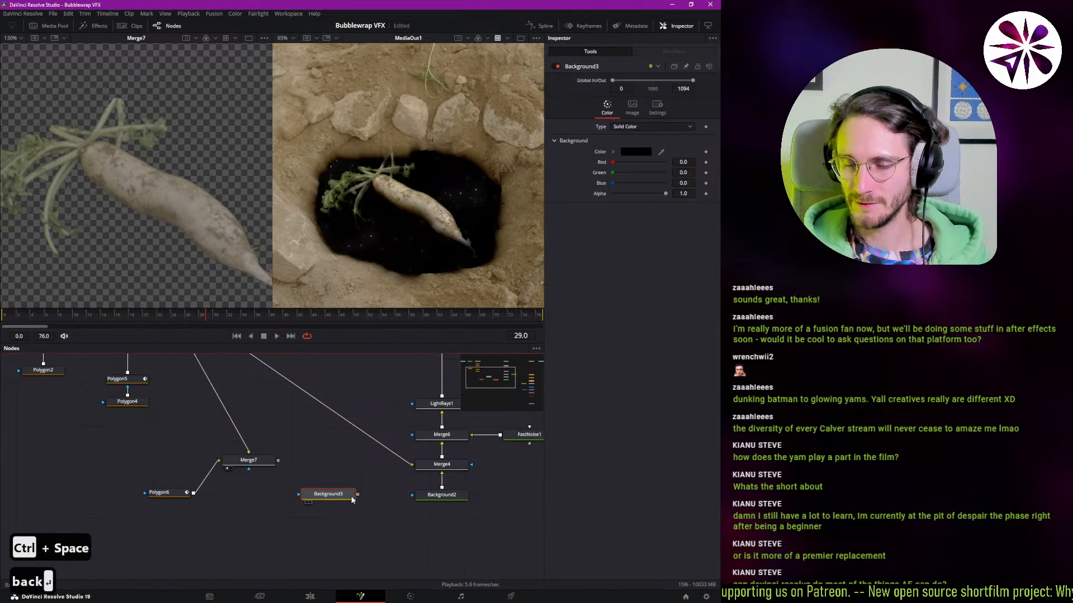
{"action": "key", "text": "Delete"}
- Add a Drop Shadow node after Merge7 and show it in the viewer
{"action": "key", "text": "ctrl+space"}
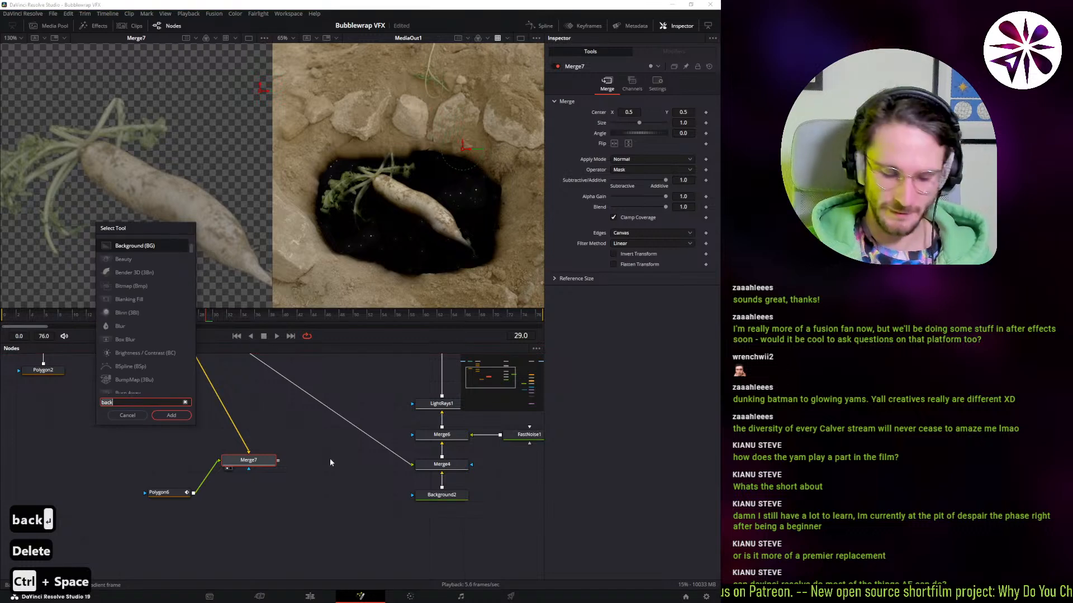
{"action": "type", "text": "outl"}
{"action": "key", "text": "BackSpace"}
{"action": "key", "text": "BackSpace"}
{"action": "key", "text": "BackSpace"}
{"action": "key", "text": "BackSpace"}
{"action": "key", "text": "BackSpace"}
{"action": "key", "text": "BackSpace"}
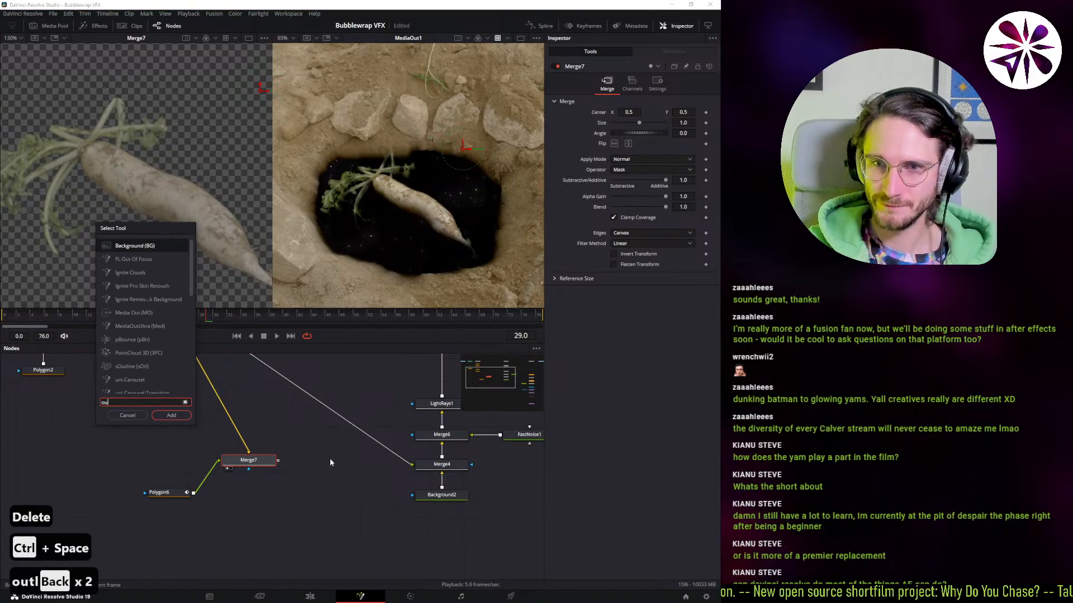
{"action": "type", "text": "shad"}
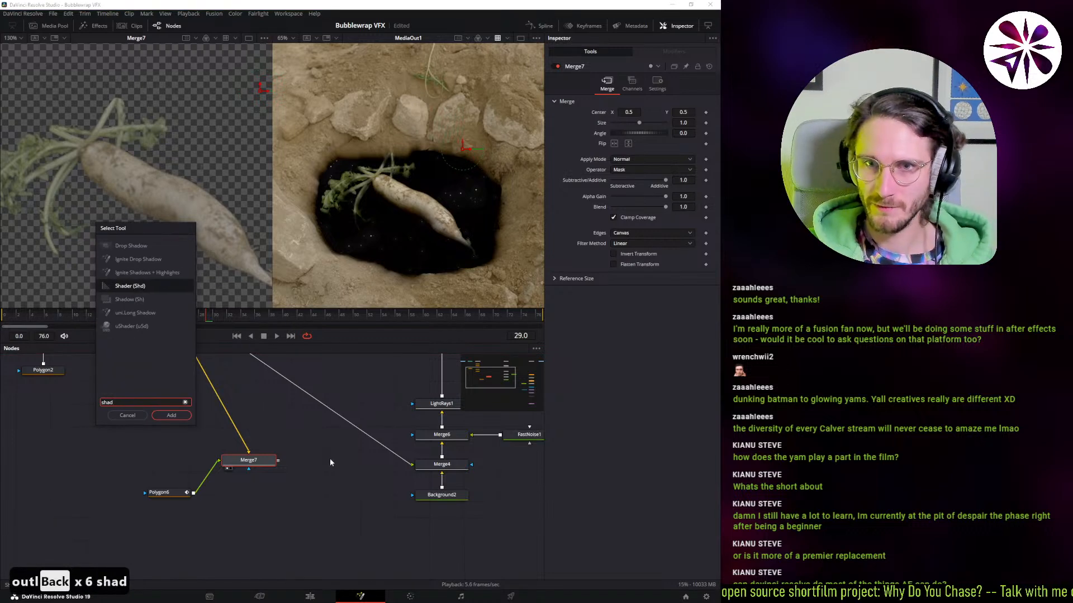
{"action": "key", "text": "Up"}
{"action": "key", "text": "Up"}
{"action": "key", "text": "Up"}
{"action": "key", "text": "Return"}
{"action": "key", "text": "1"}
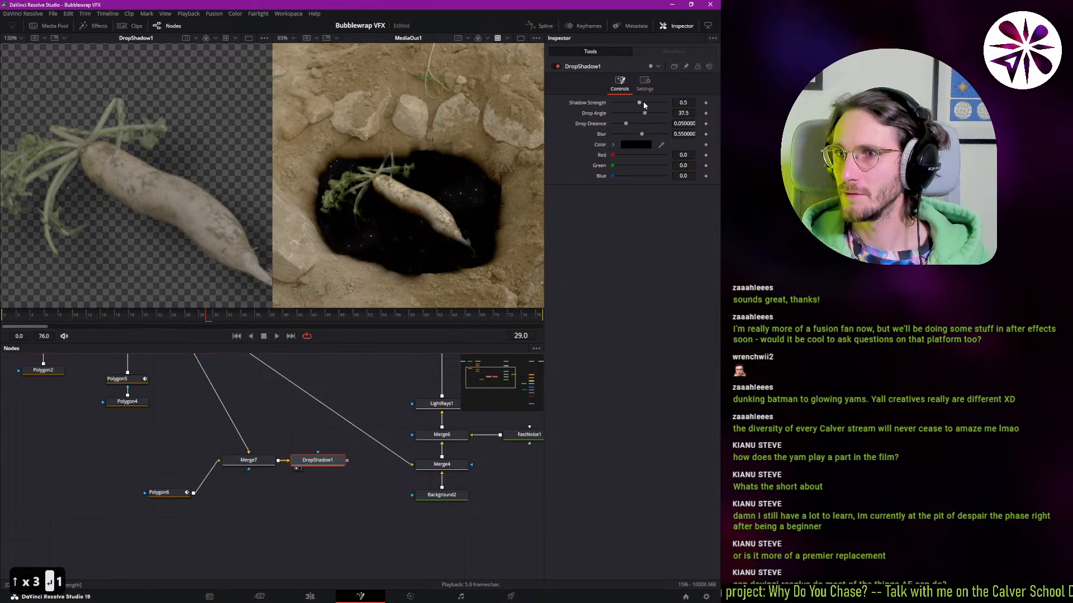
- Set the drop shadow's Shadow Strength to 1.0, Drop Distance to 0.0 and Blur to 0.787, and place the node below Merge7
{"action": "left_click_drag", "start_coordinate": [641, 102], "coordinate": [691, 114]}
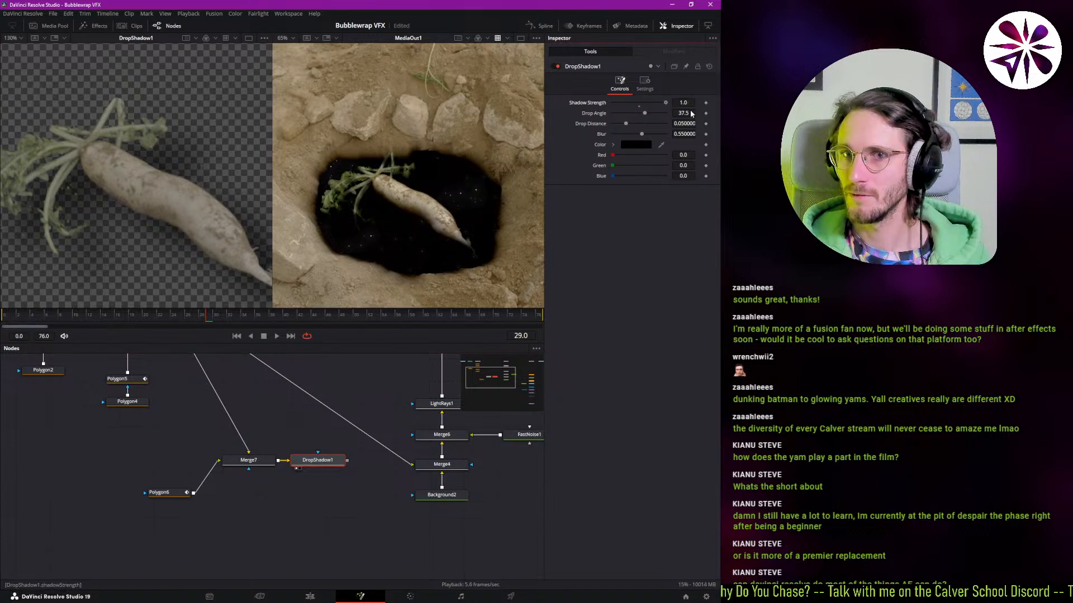
{"action": "left_click_drag", "start_coordinate": [628, 122], "coordinate": [655, 142]}
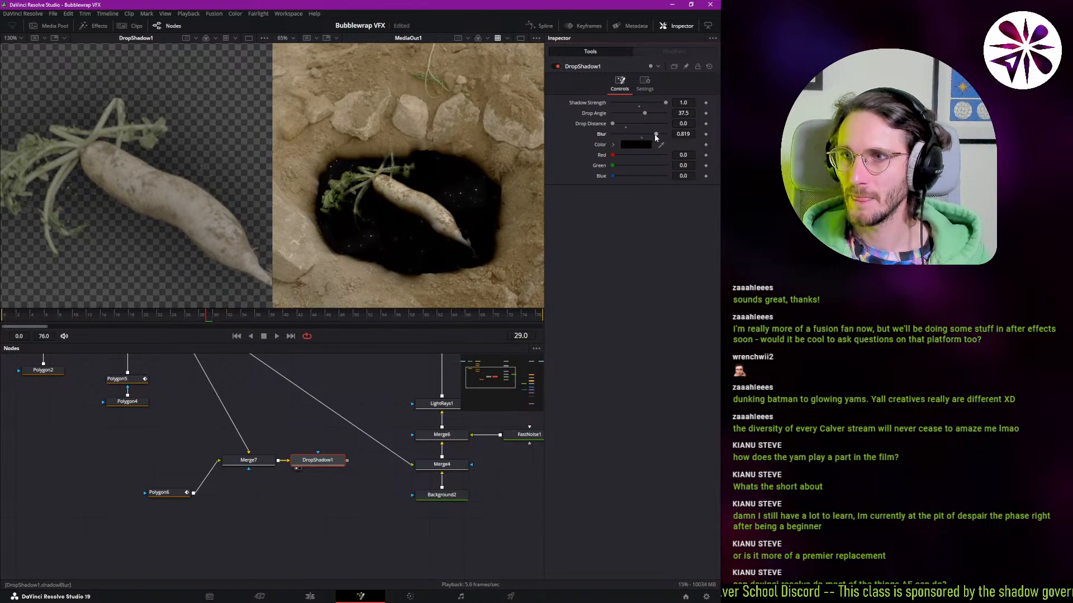
{"action": "left_click_drag", "start_coordinate": [651, 136], "coordinate": [655, 136]}
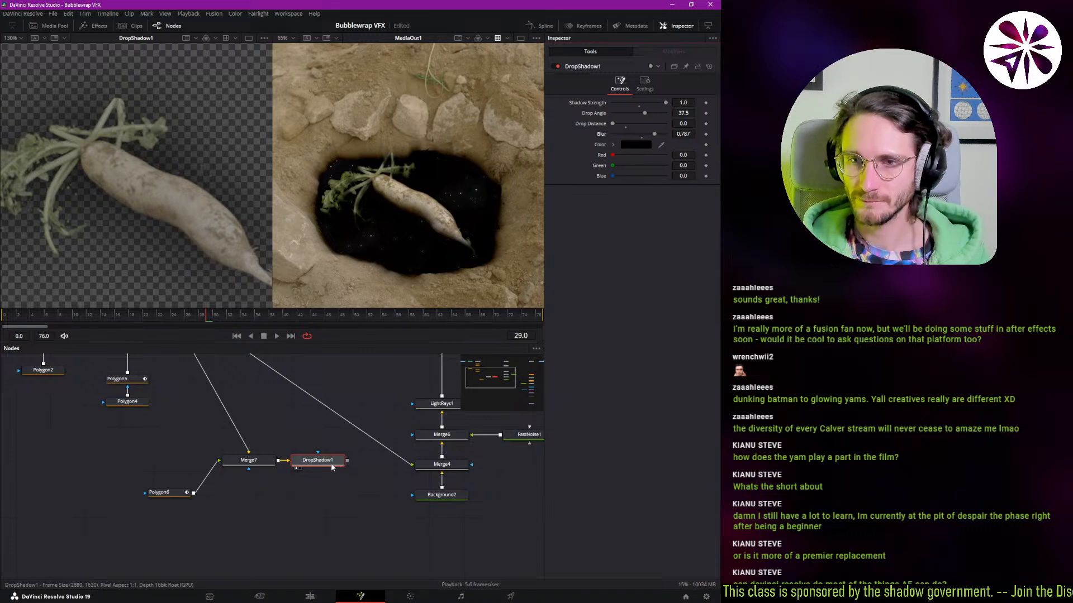
{"action": "left_click_drag", "start_coordinate": [331, 464], "coordinate": [263, 525]}
{"action": "left_click", "coordinate": [285, 503]}
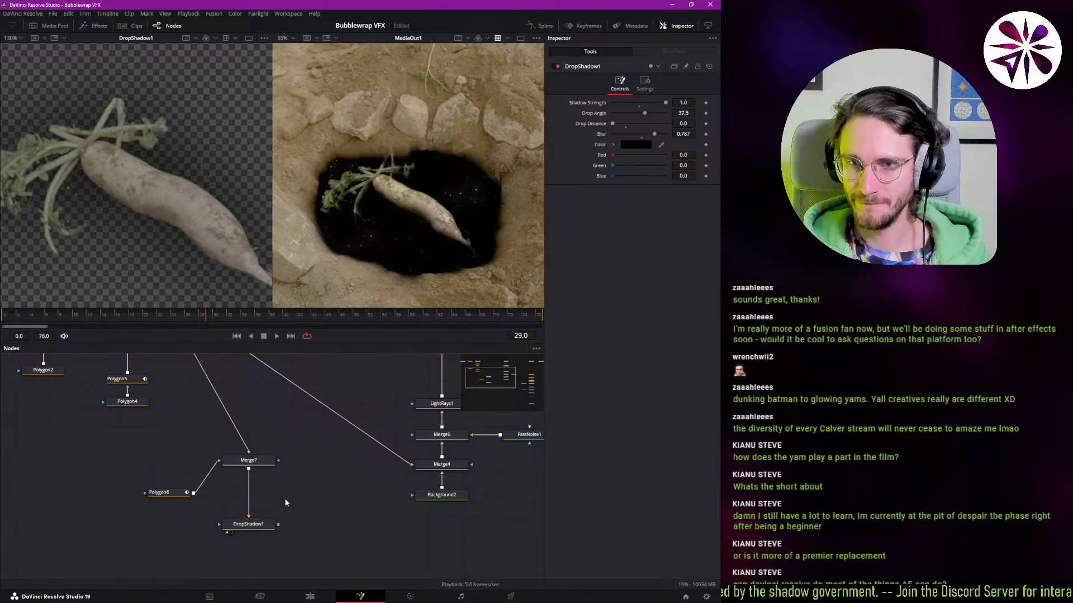
- Try a False Color node after DropShadow1, show it in the viewer, and delete it again
{"action": "left_click", "coordinate": [249, 524]}
{"action": "key", "text": "ctrl+space"}
{"action": "type", "text": "shad"}
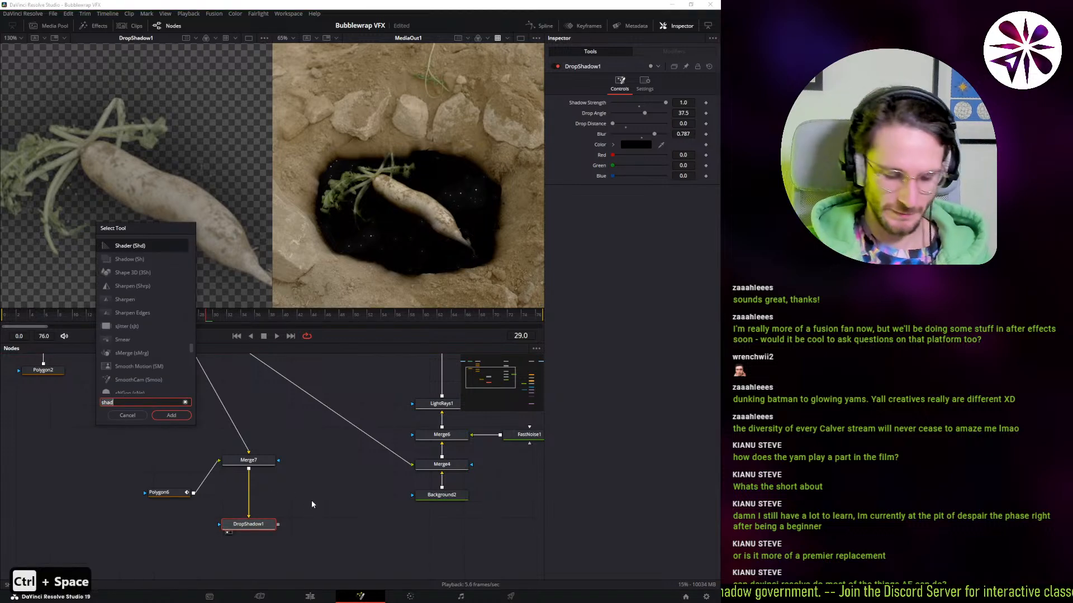
{"action": "type", "text": "cycl"}
{"action": "key", "text": "BackSpace"}
{"action": "key", "text": "BackSpace"}
{"action": "key", "text": "BackSpace"}
{"action": "key", "text": "BackSpace"}
{"action": "key", "text": "BackSpace"}
{"action": "key", "text": "BackSpace"}
{"action": "type", "text": "c"}
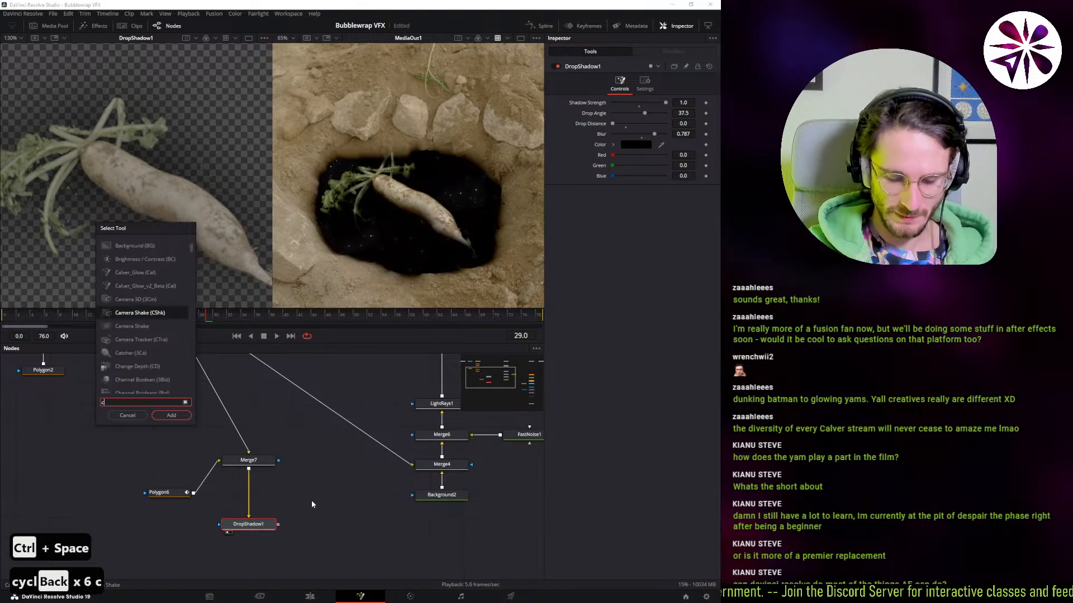
{"action": "type", "text": "olor cy"}
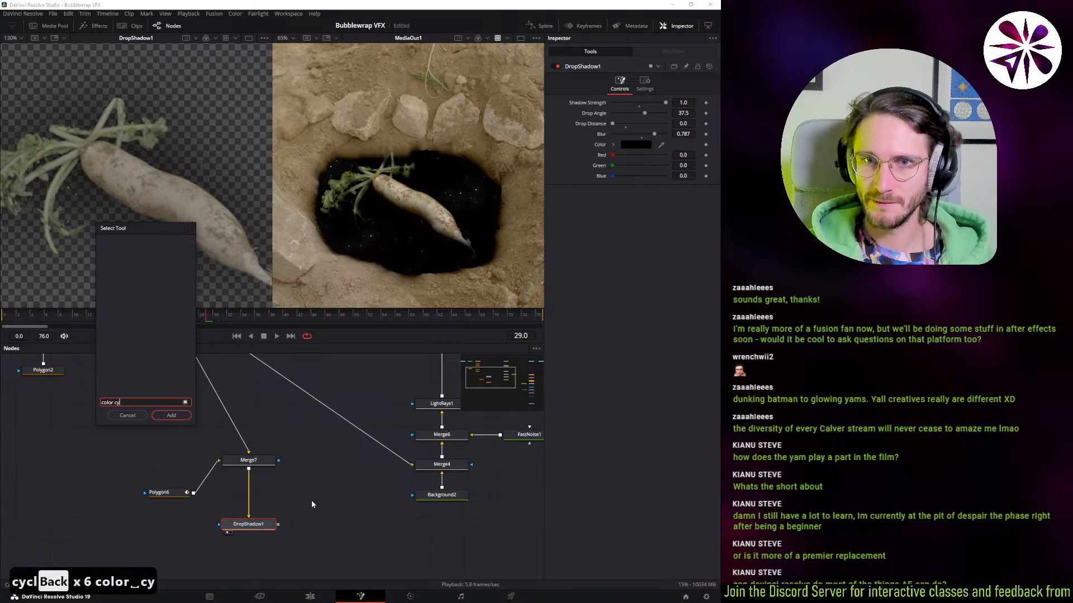
{"action": "key", "text": "BackSpace"}
{"action": "key", "text": "BackSpace"}
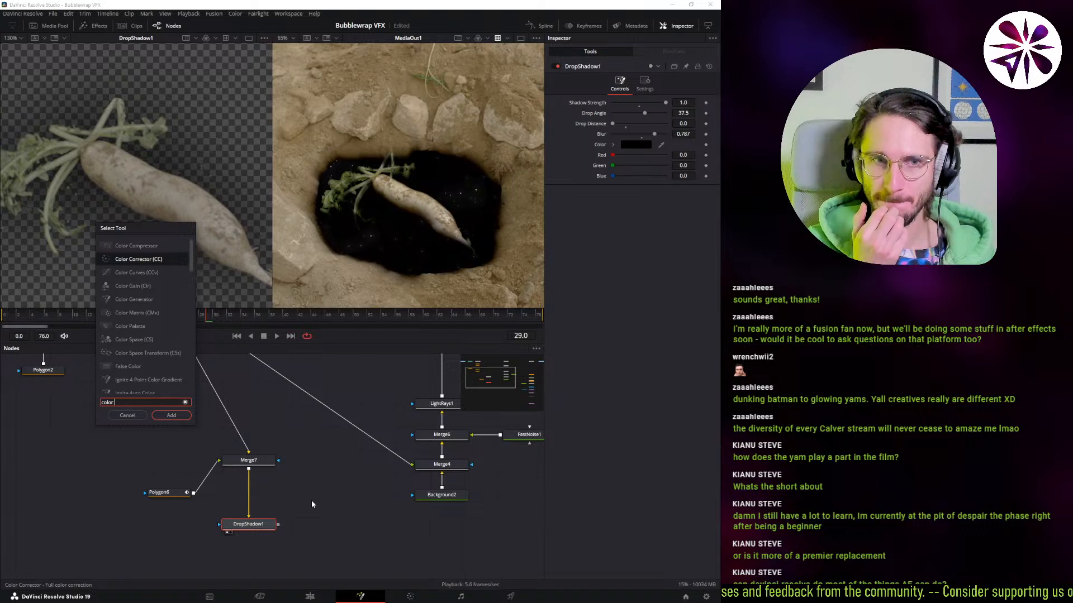
{"action": "key", "text": "BackSpace"}
{"action": "key", "text": "BackSpace"}
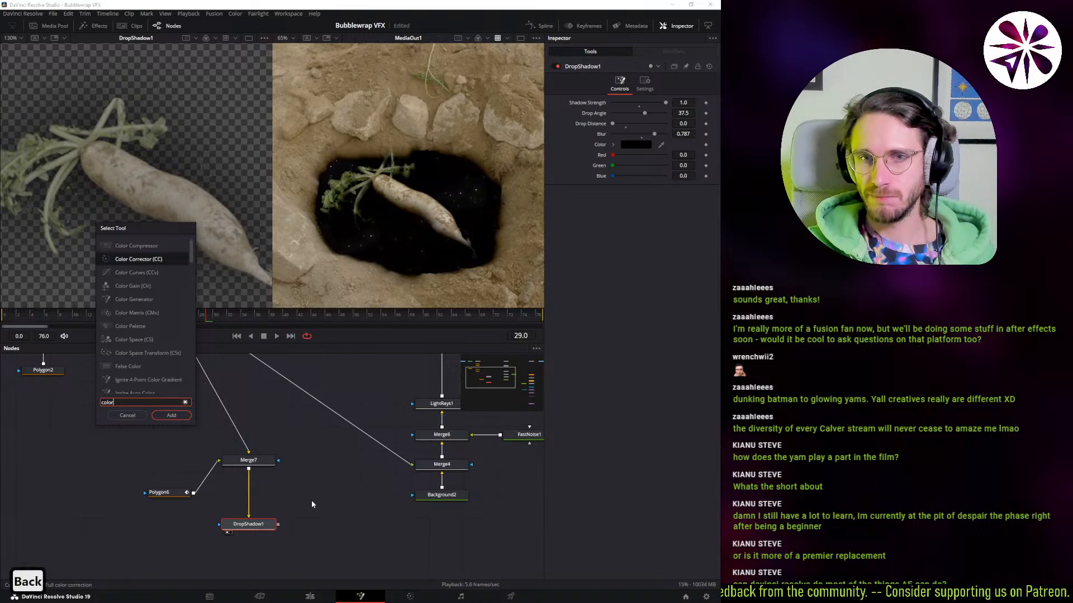
{"action": "left_click", "coordinate": [132, 354]}
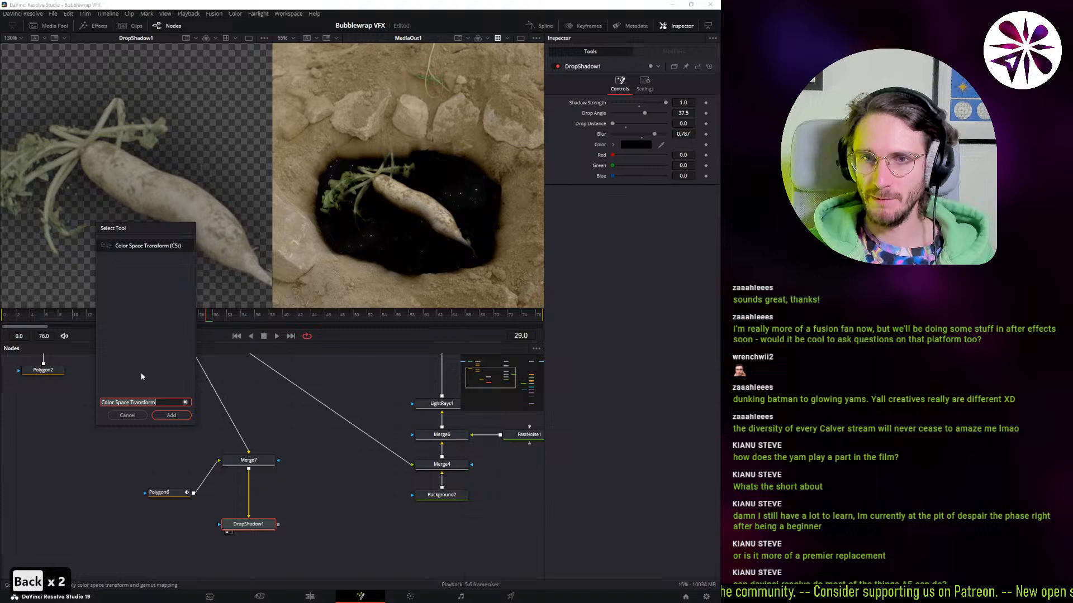
{"action": "left_click", "coordinate": [185, 402]}
{"action": "type", "text": "fals"}
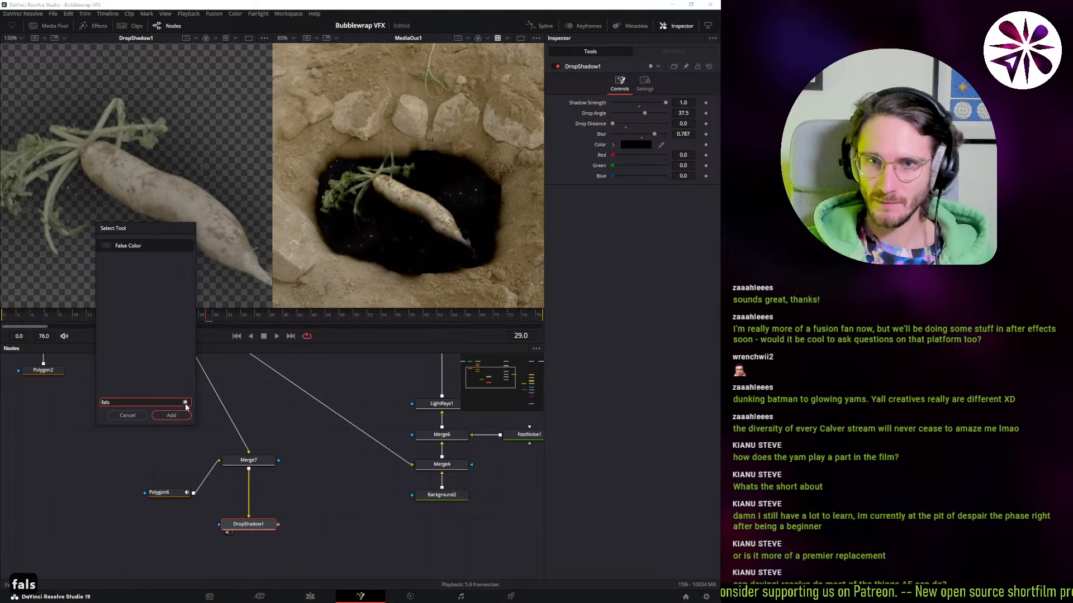
{"action": "key", "text": "Return"}
{"action": "key", "text": "1"}
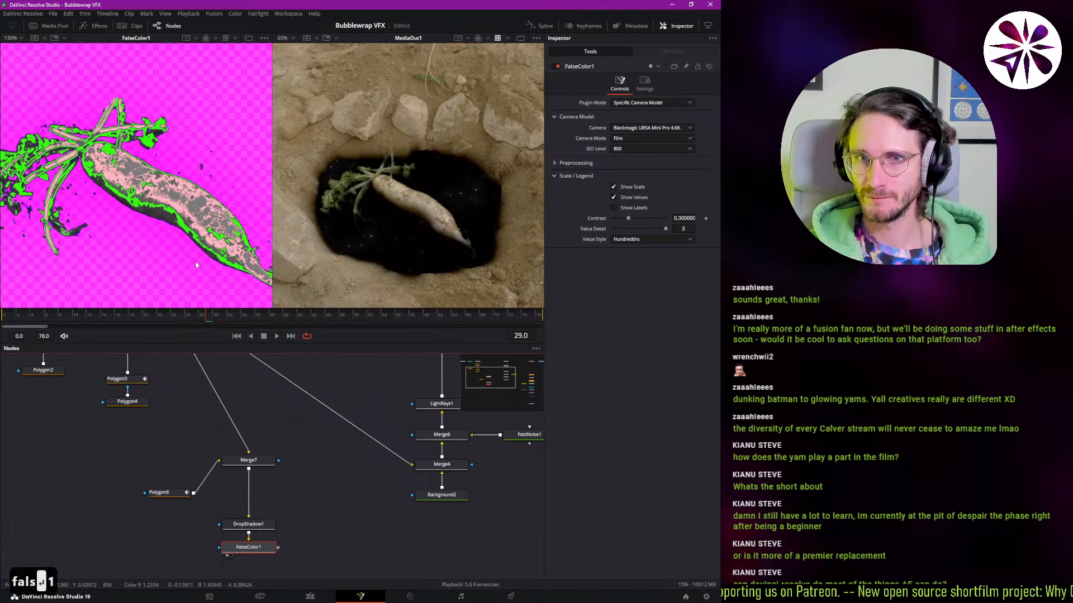
{"action": "key", "text": "Delete"}
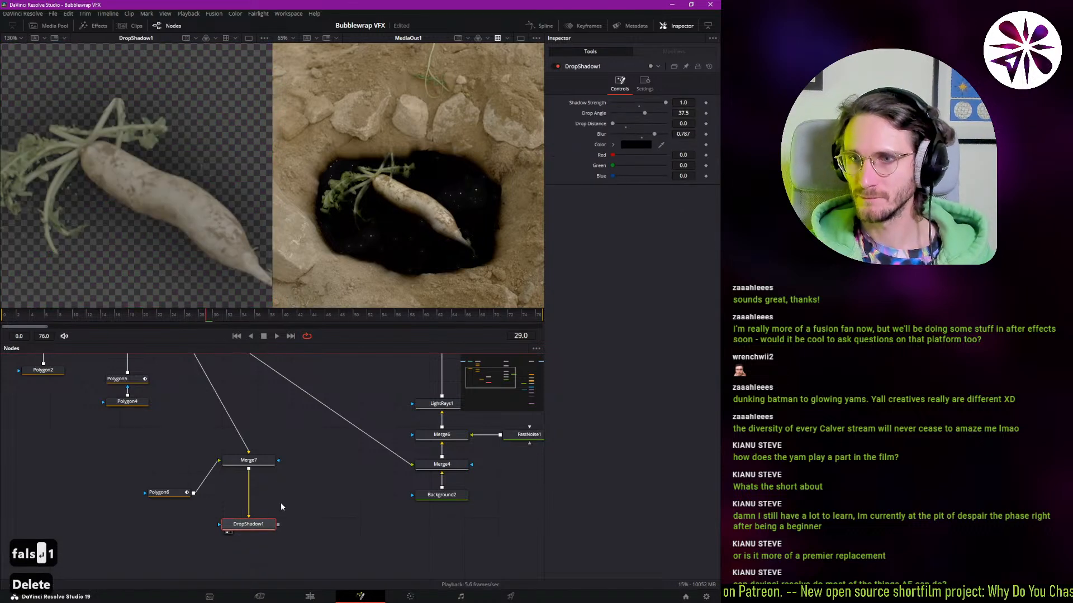
- Move DropShadow1 aside and add a Background node below Merge7 with Red, Green and Blue set to 1.0
{"action": "left_click_drag", "start_coordinate": [263, 530], "coordinate": [364, 525]}
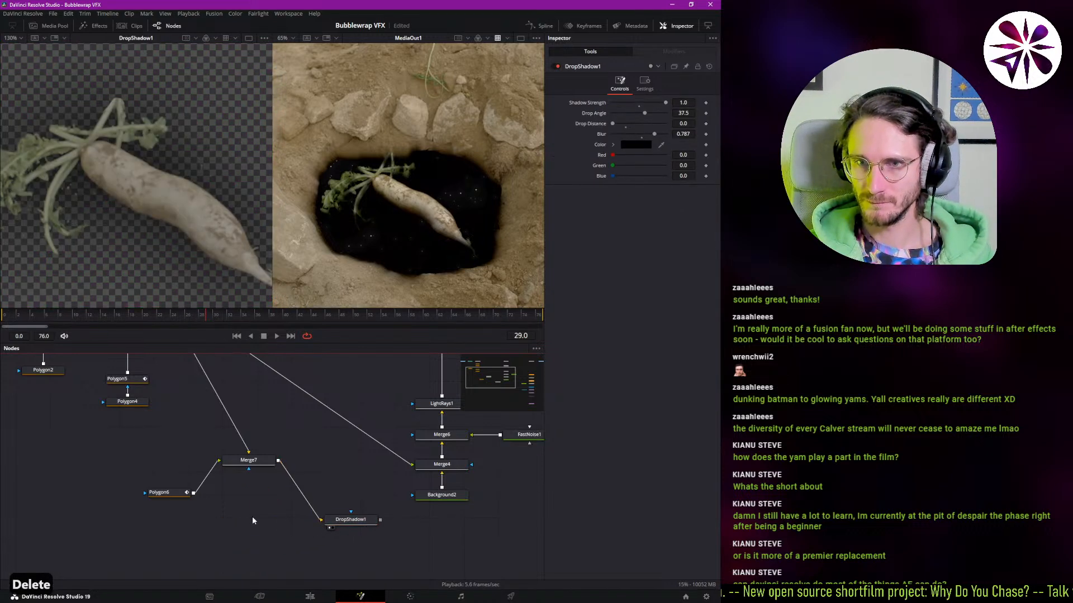
{"action": "key", "text": "ctrl+space"}
{"action": "type", "text": "back"}
{"action": "key", "text": "Return"}
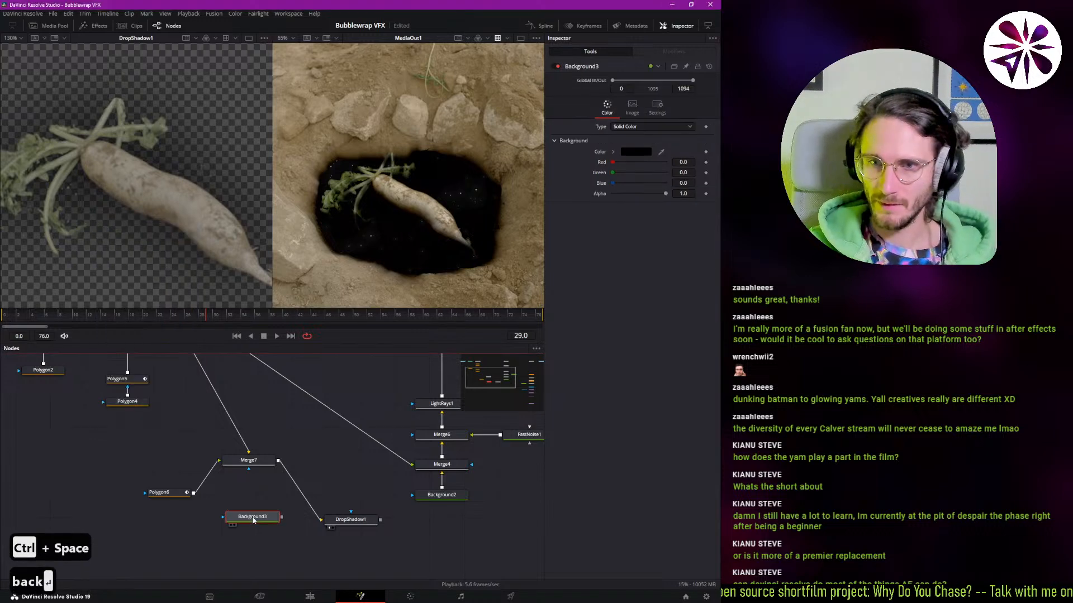
{"action": "left_click_drag", "start_coordinate": [613, 162], "coordinate": [720, 165]}
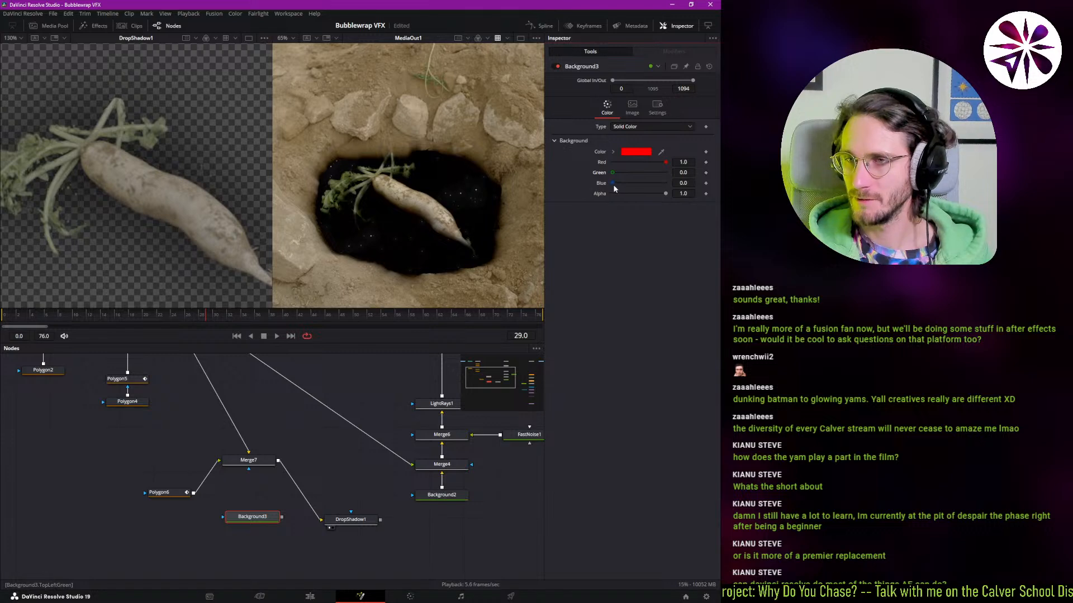
{"action": "left_click_drag", "start_coordinate": [613, 172], "coordinate": [668, 183]}
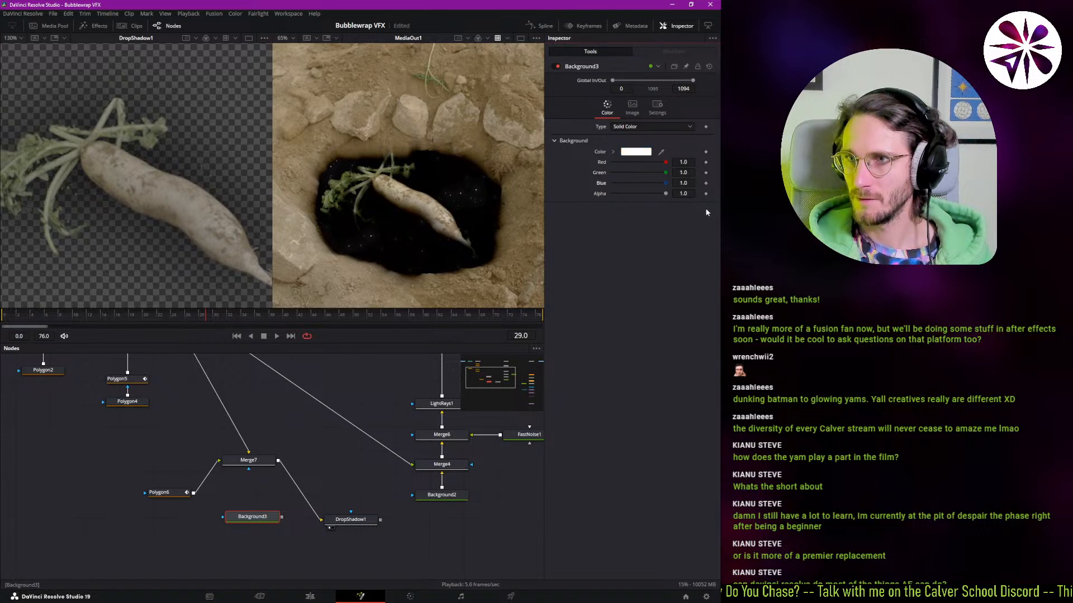
- Select Merge5, its starfield branches and all nodes through MediaOut1, and shift them away from the Merge7 branch to make room
{"action": "left_click_drag", "start_coordinate": [346, 522], "coordinate": [170, 545]}
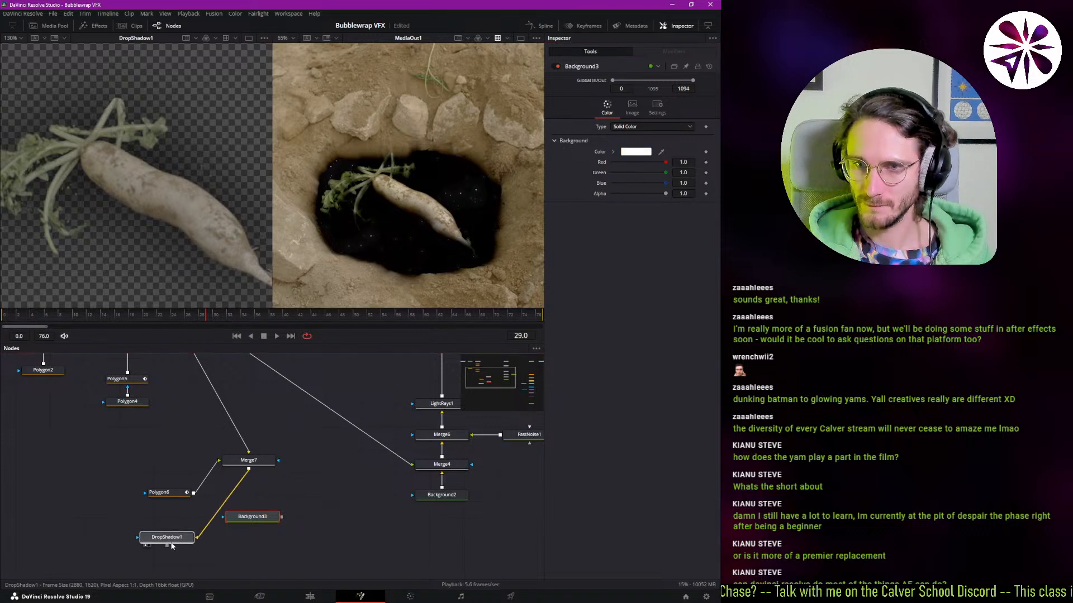
{"action": "left_click", "coordinate": [257, 519]}
{"action": "scroll", "coordinate": [261, 515], "scroll_direction": "down", "scroll_amount": 6}
{"action": "left_click_drag", "start_coordinate": [372, 510], "coordinate": [308, 399]}
{"action": "left_click_drag", "start_coordinate": [364, 360], "coordinate": [213, 549]}
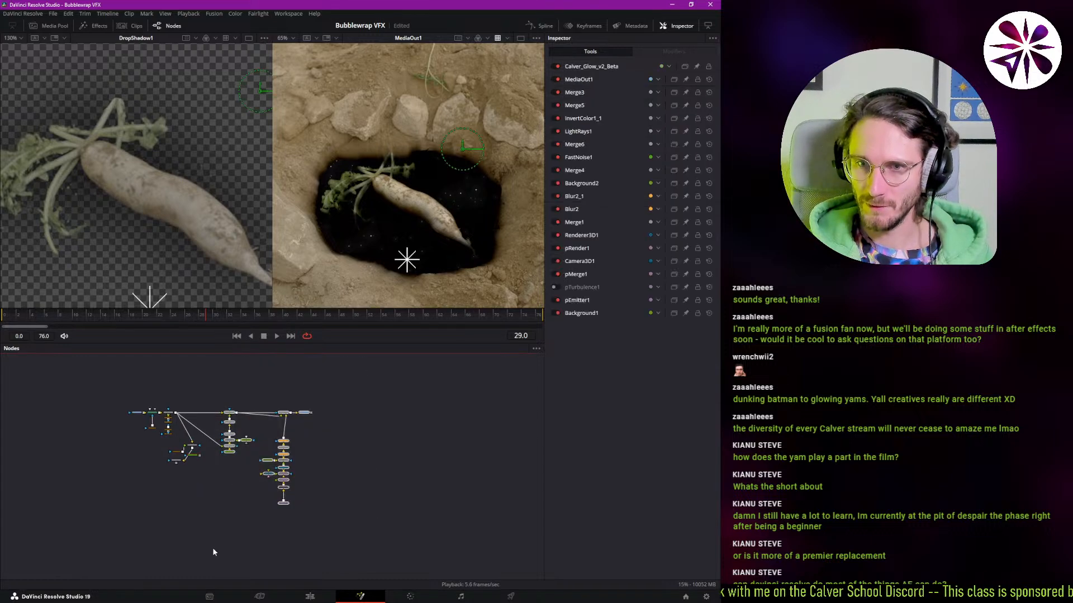
{"action": "scroll", "coordinate": [219, 390], "scroll_direction": "up", "scroll_amount": 5}
{"action": "left_click_drag", "start_coordinate": [219, 389], "coordinate": [379, 389]}
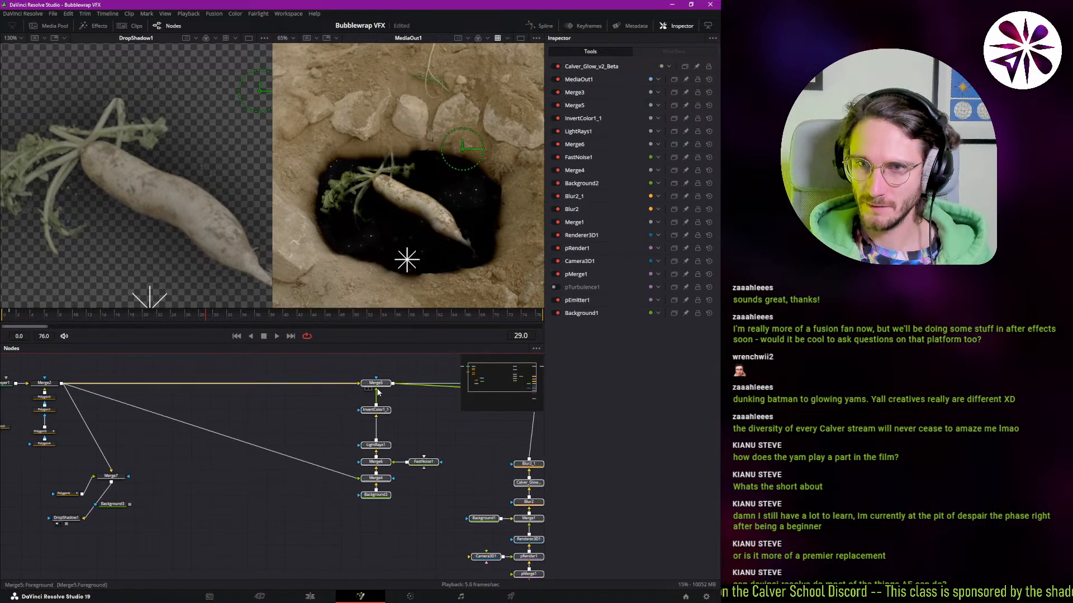
- Place DropShadow1 beside Merge7, combine it with Background3 through a new Merge and show that merge in the viewer
{"action": "left_click", "coordinate": [173, 524]}
{"action": "scroll", "coordinate": [65, 538], "scroll_direction": "up", "scroll_amount": 2}
{"action": "left_click_drag", "start_coordinate": [66, 509], "coordinate": [204, 450]}
{"action": "left_click_drag", "start_coordinate": [160, 491], "coordinate": [241, 449]}
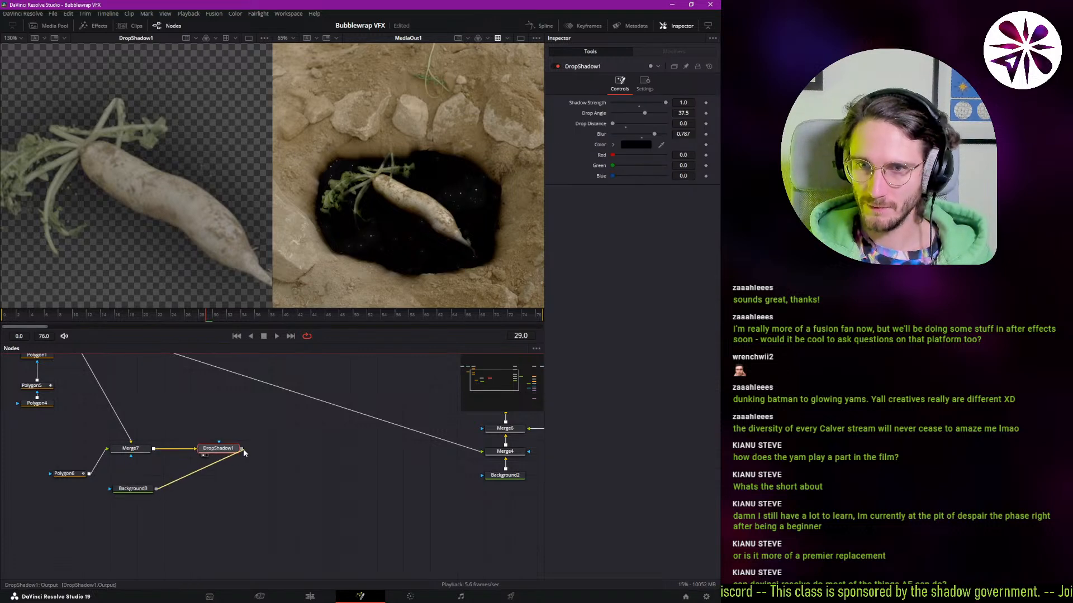
{"action": "key", "text": "1"}
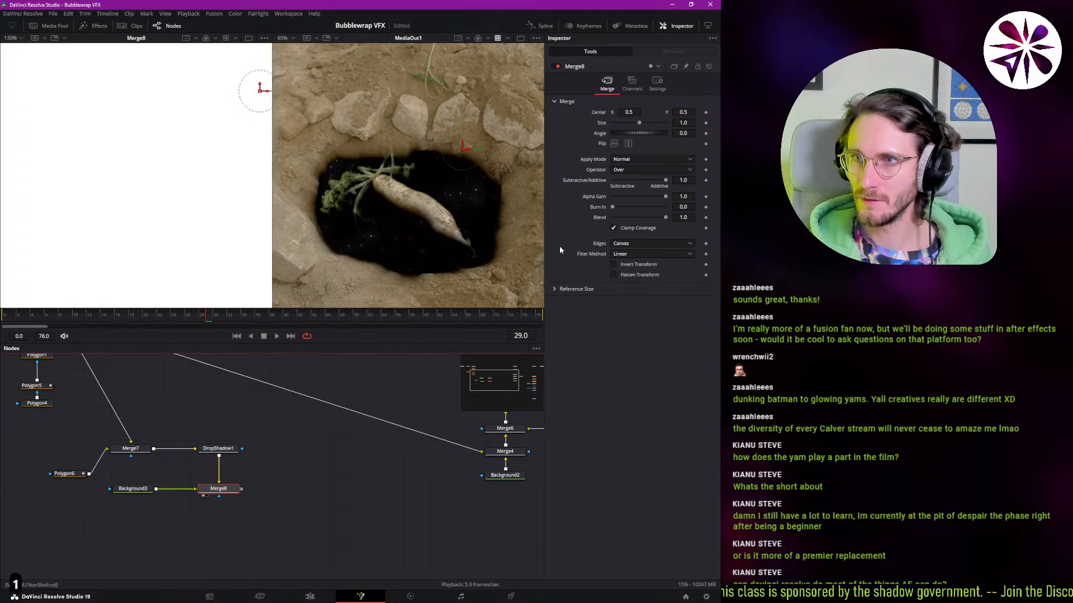
- Swap Merge8's inputs so the drop shadow sits in the foreground over the white Background3
{"action": "left_click", "coordinate": [228, 449]}
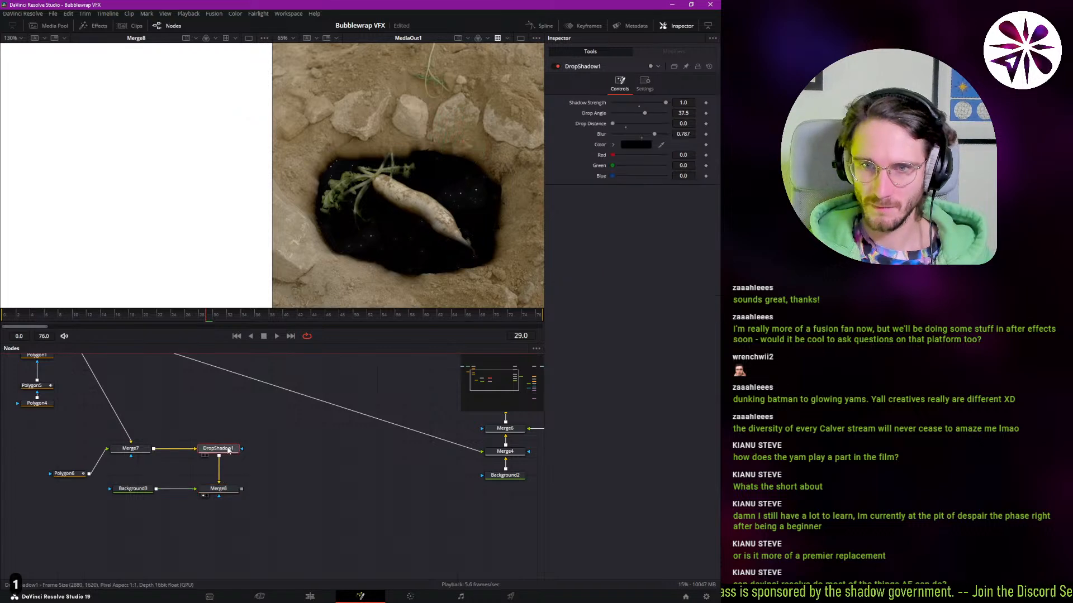
{"action": "left_click", "coordinate": [227, 487]}
{"action": "key", "text": "ctrl+t"}
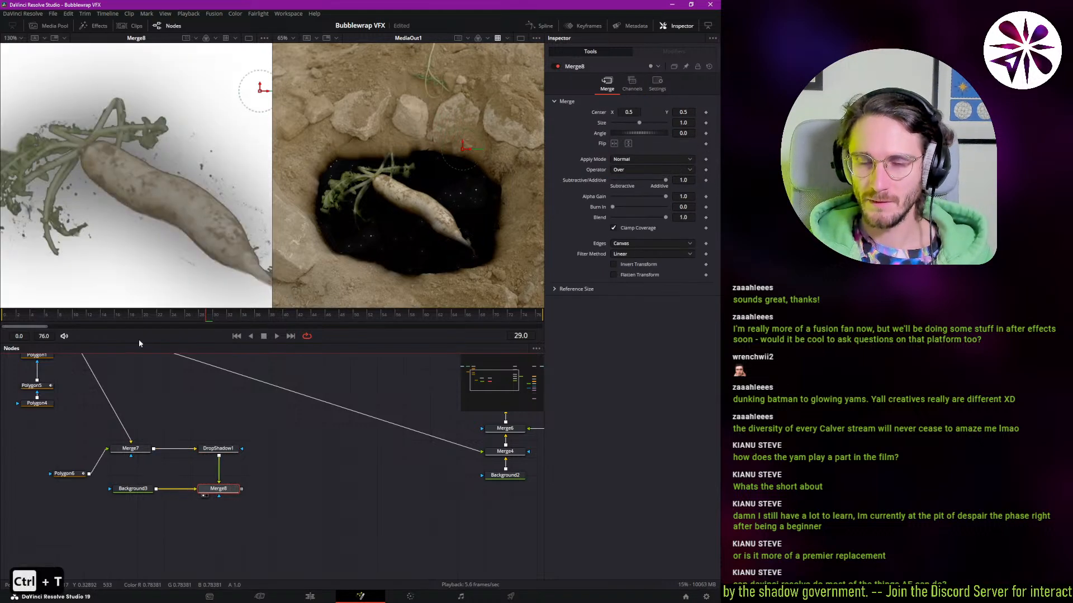
{"action": "left_click_drag", "start_coordinate": [158, 445], "coordinate": [231, 435]}
{"action": "left_click", "coordinate": [213, 480]}
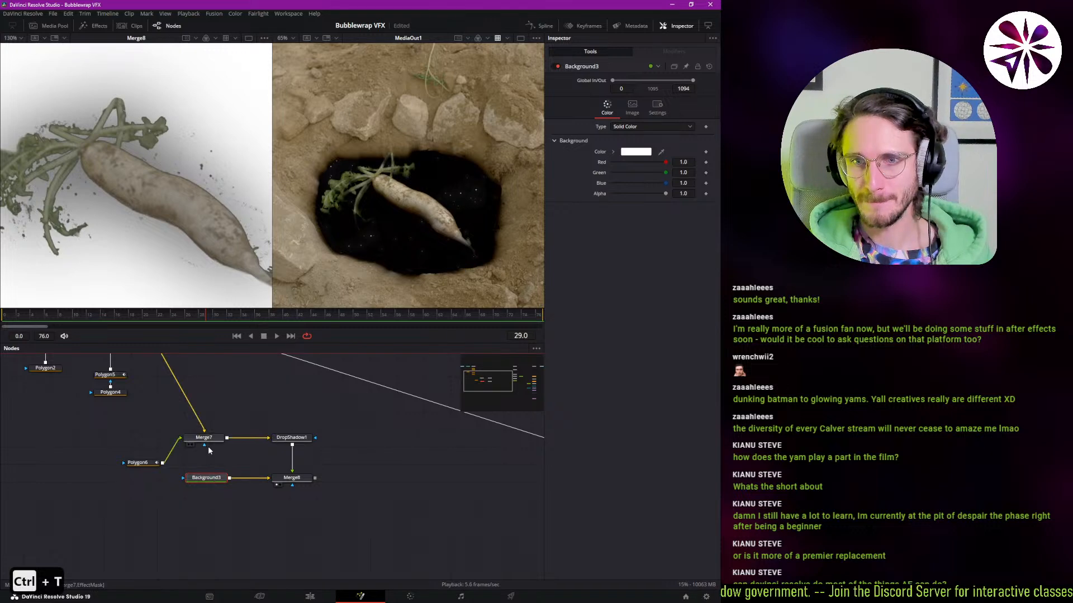
{"action": "left_click", "coordinate": [206, 439]}
{"action": "left_click", "coordinate": [292, 437]}
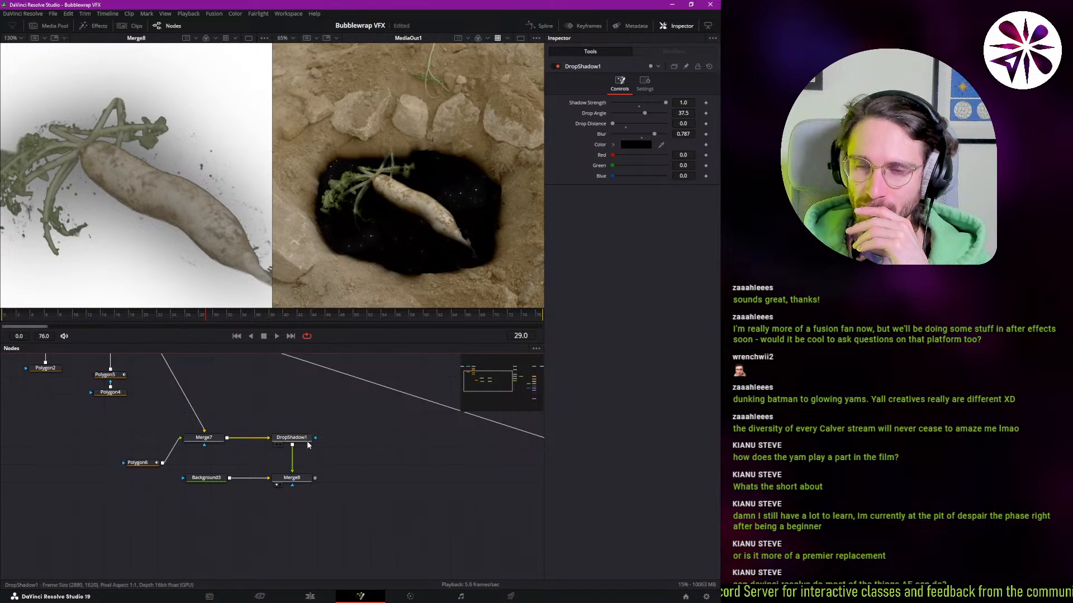
- Insert a Merge node between DropShadow1 and Merge8 and connect Merge7's output to its foreground
{"action": "left_click_drag", "start_coordinate": [307, 439], "coordinate": [306, 426]}
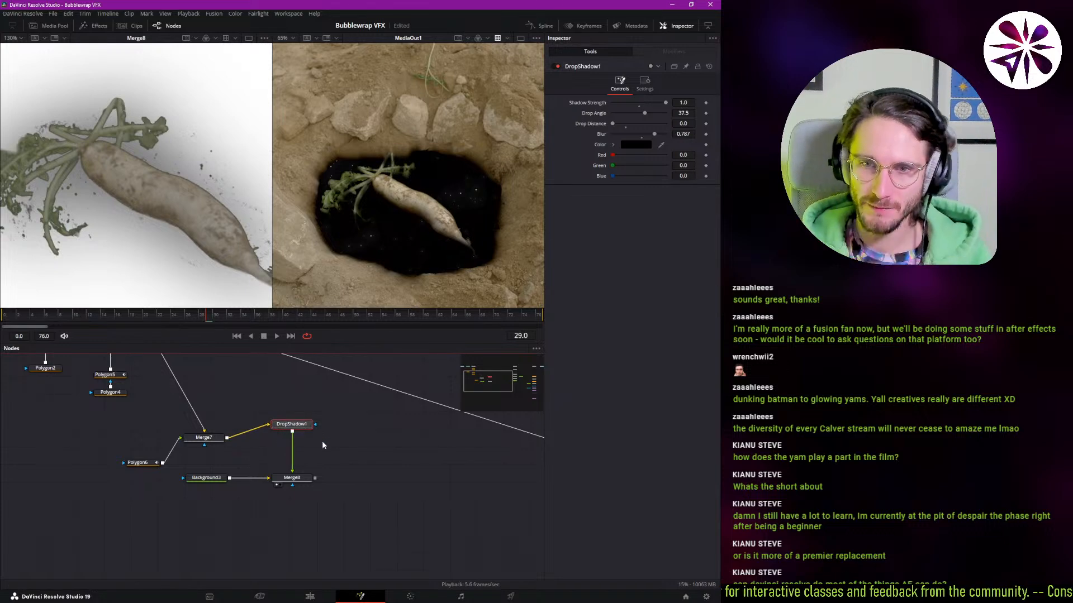
{"action": "key", "text": "ctrl+space"}
{"action": "type", "text": "merg"}
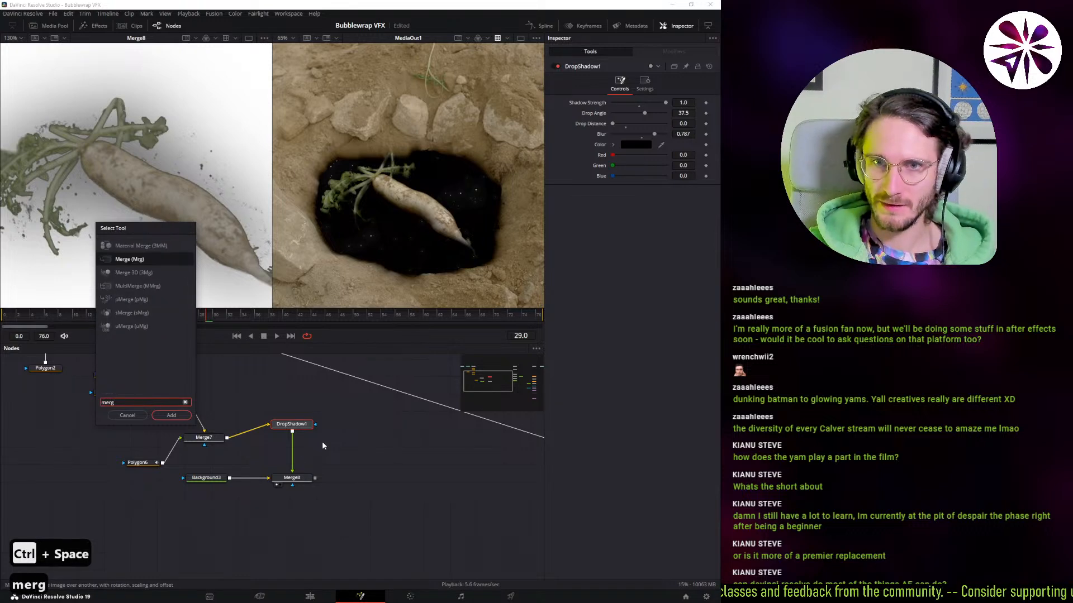
{"action": "key", "text": "Return"}
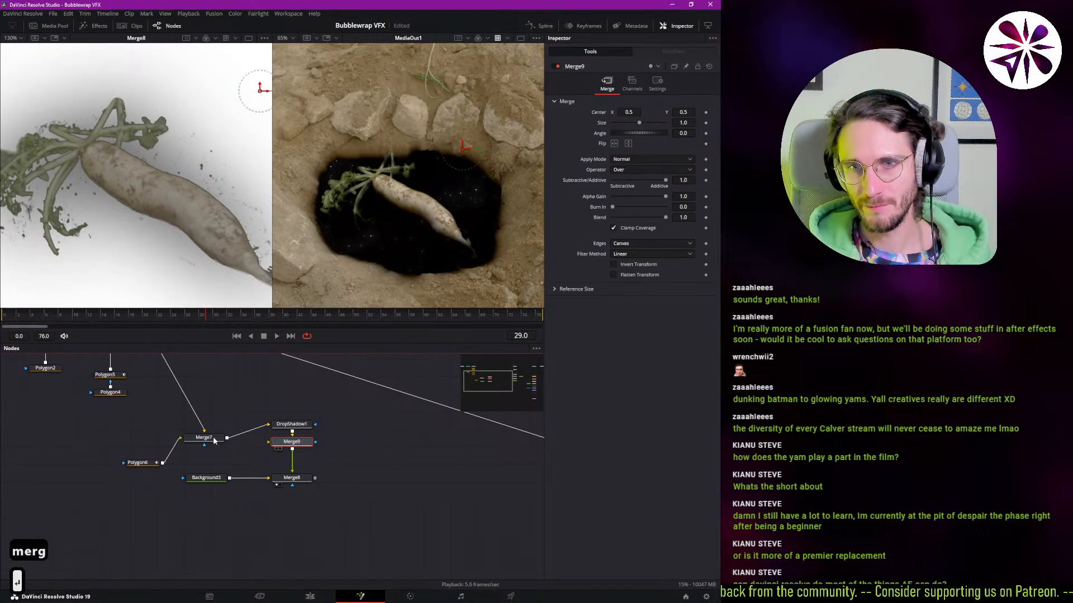
{"action": "scroll", "coordinate": [213, 442], "scroll_direction": "down", "scroll_amount": 3}
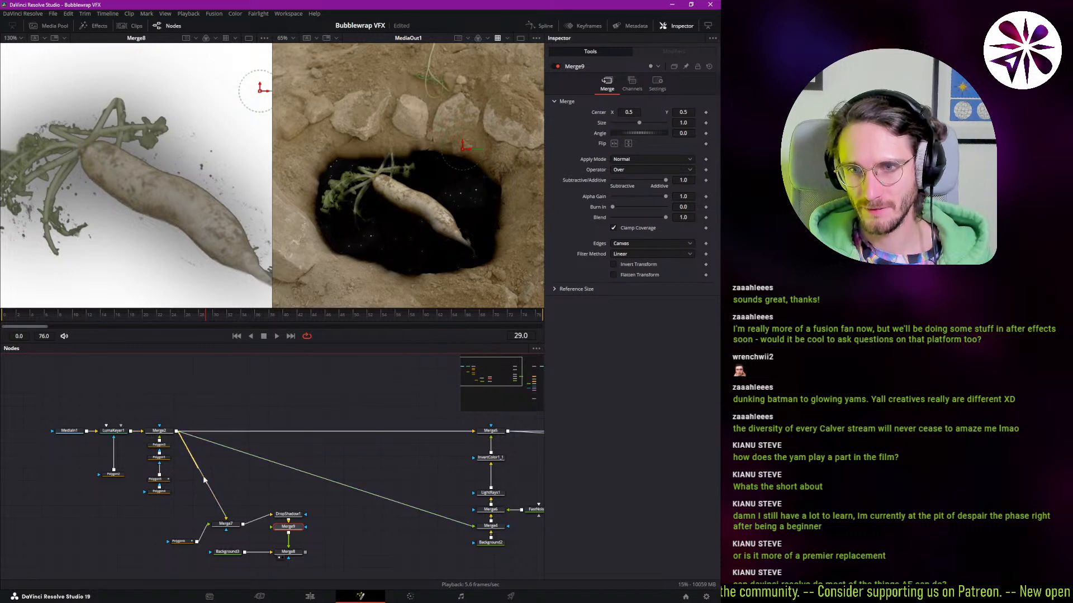
{"action": "left_click_drag", "start_coordinate": [205, 479], "coordinate": [290, 529]}
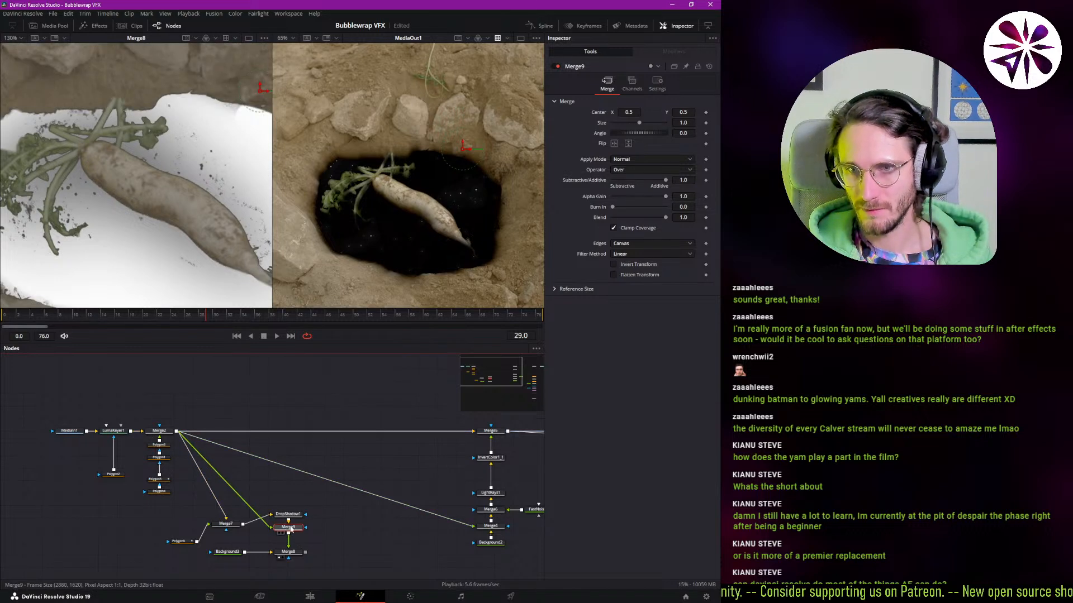
{"action": "scroll", "coordinate": [285, 491], "scroll_direction": "up", "scroll_amount": 3}
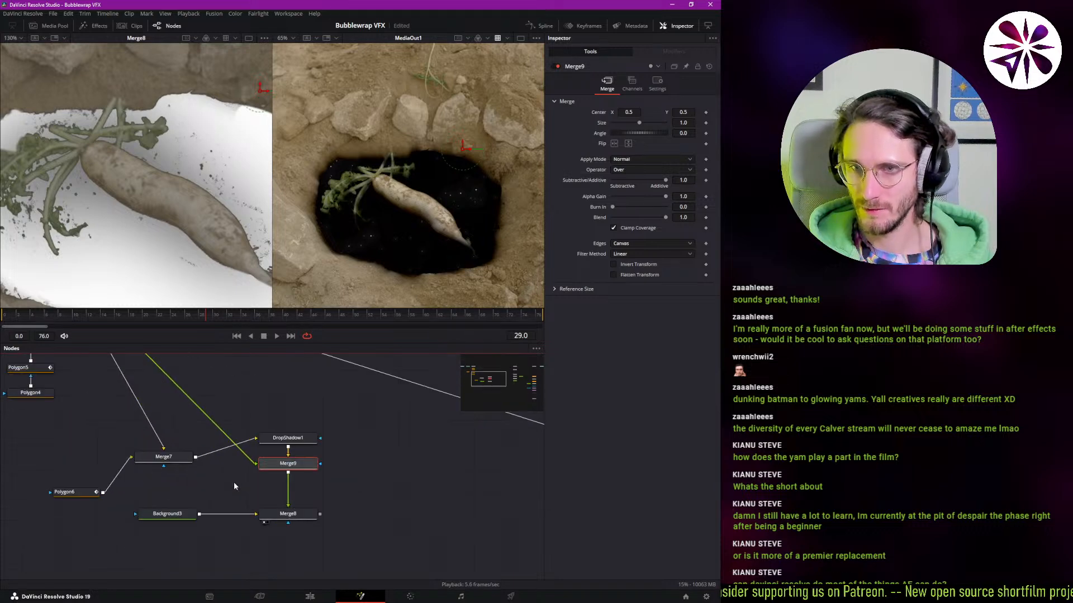
{"action": "left_click_drag", "start_coordinate": [259, 464], "coordinate": [263, 465]}
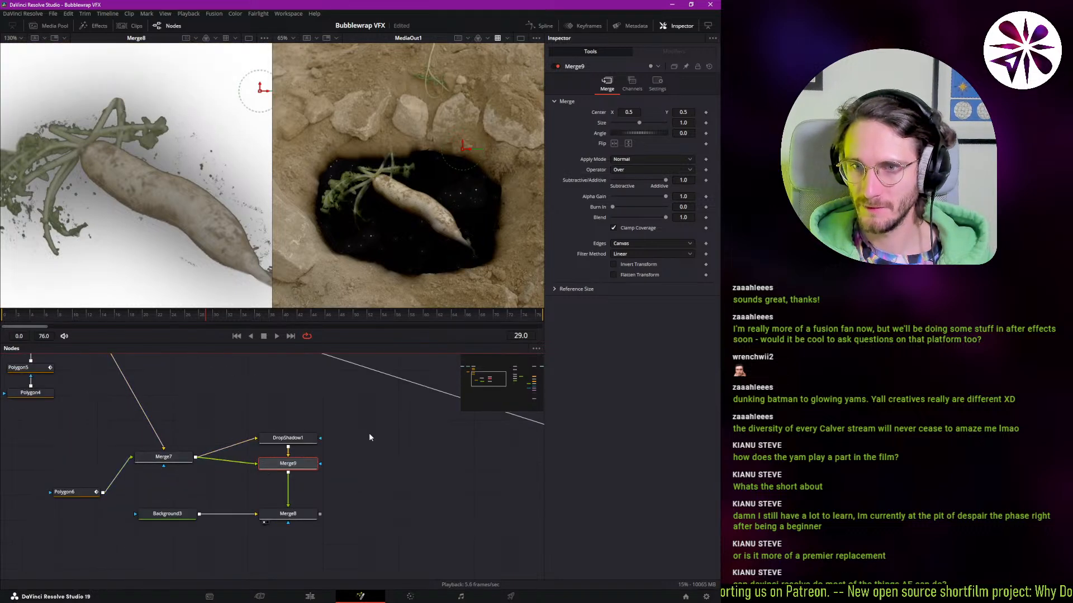
- Set Merge9's Operator to Stencil to cut the root out of its drop shadow
{"action": "left_click", "coordinate": [643, 159]}
{"action": "left_click", "coordinate": [641, 159]}
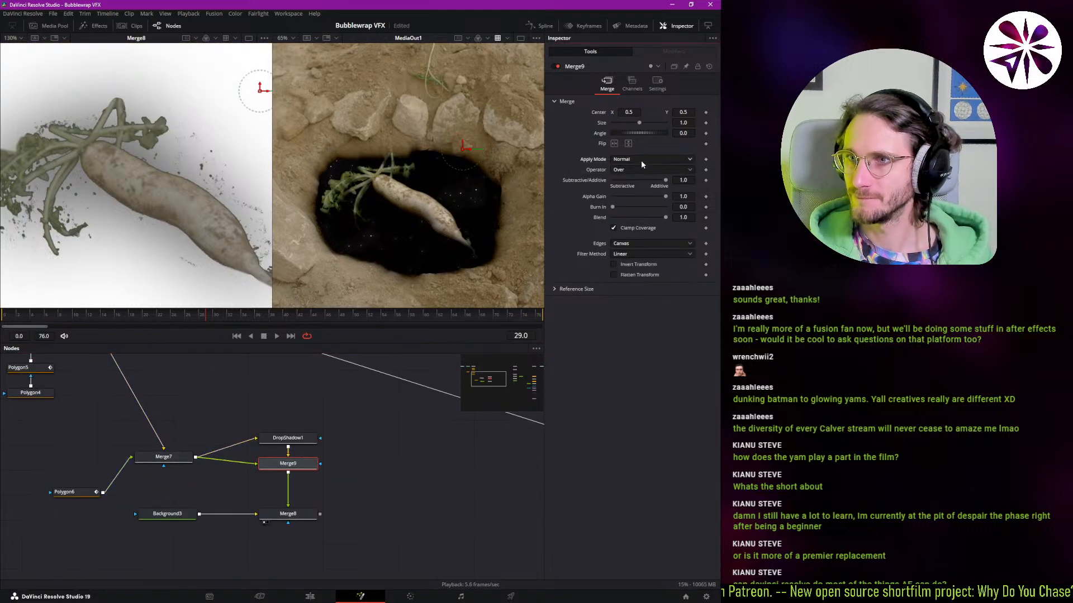
{"action": "left_click", "coordinate": [640, 169]}
{"action": "left_click", "coordinate": [632, 245]}
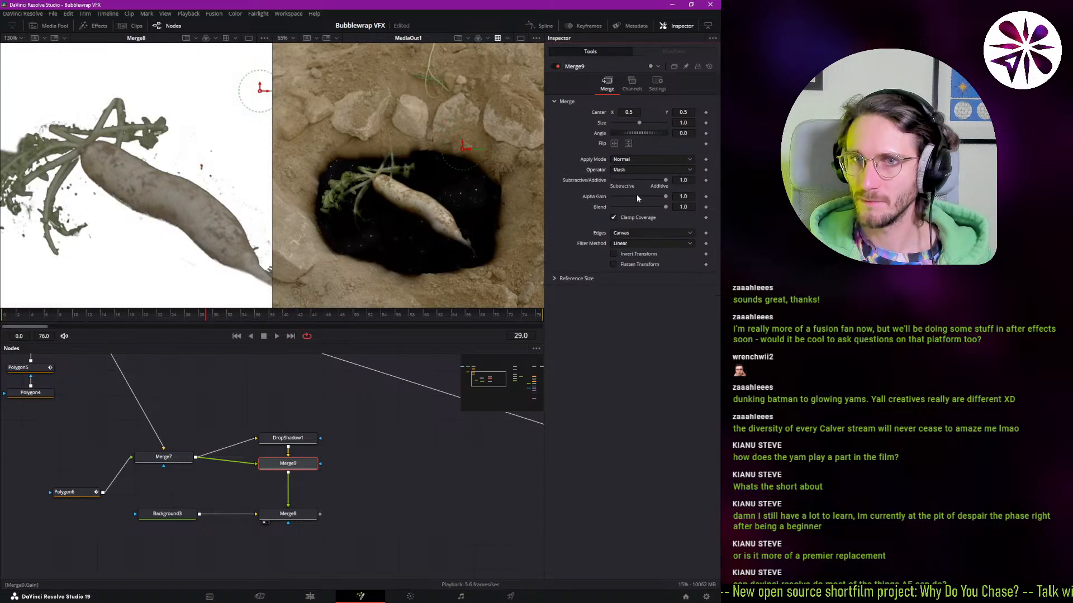
{"action": "left_click", "coordinate": [645, 169]}
{"action": "left_click", "coordinate": [636, 254]}
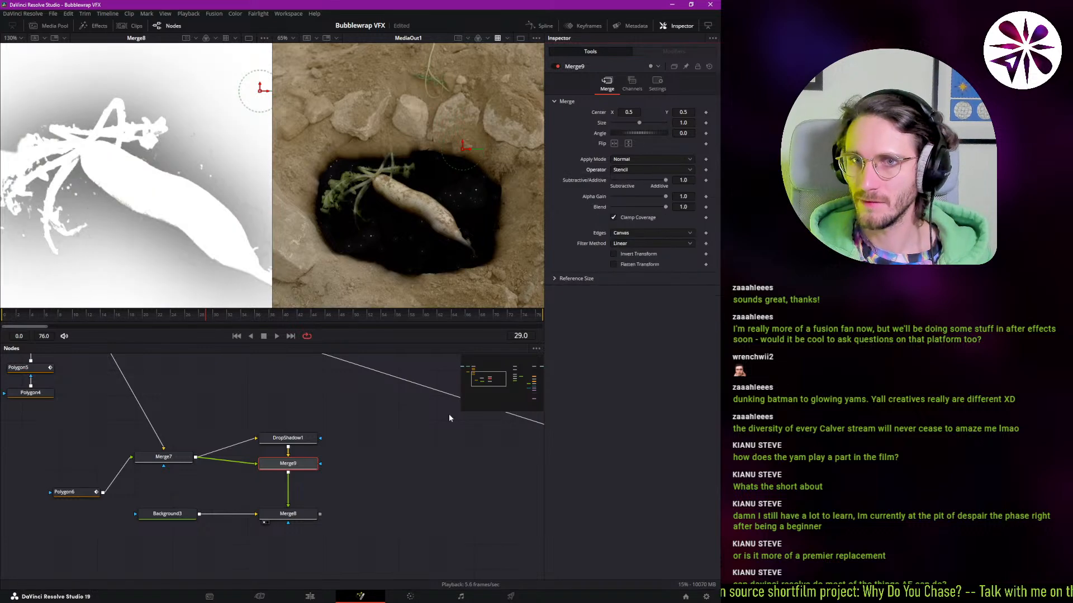
{"action": "left_click_drag", "start_coordinate": [163, 438], "coordinate": [181, 427]}
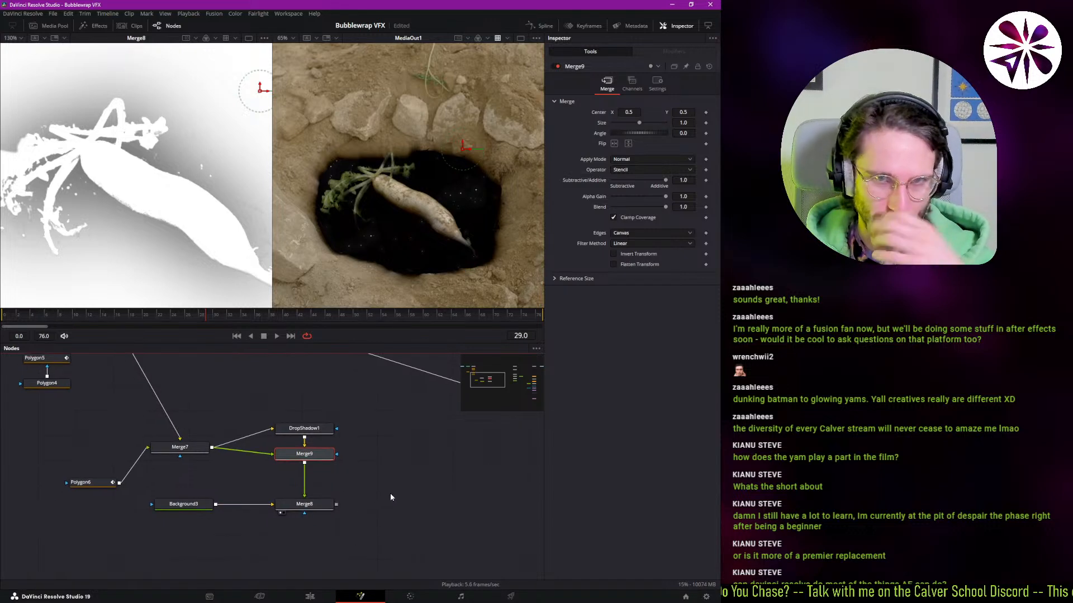
{"action": "left_click", "coordinate": [325, 505]}
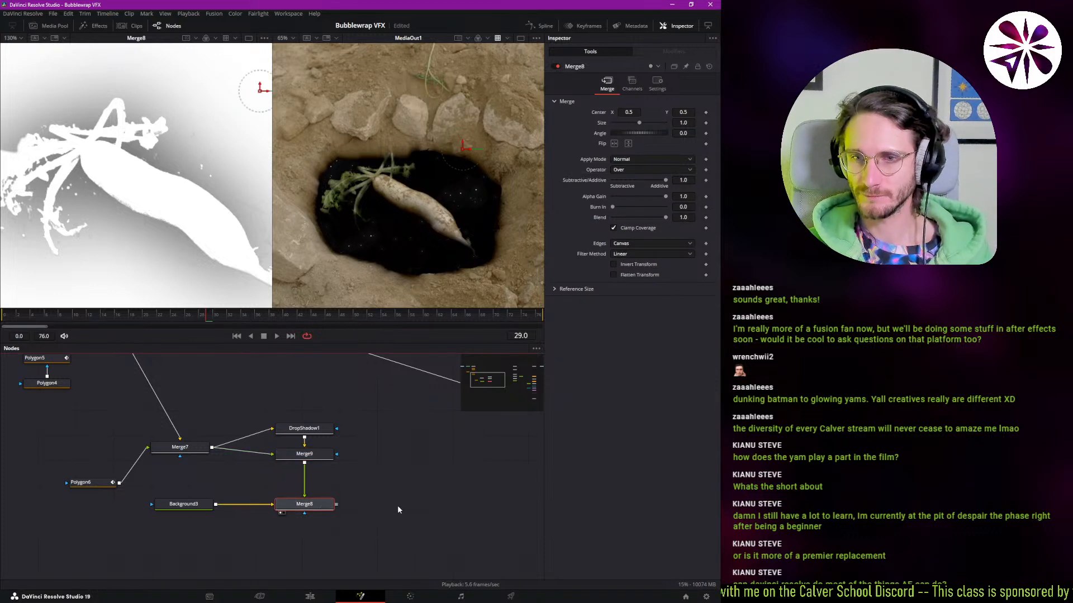
{"action": "key", "text": "ctrl+space"}
{"action": "type", "text": "merg"}
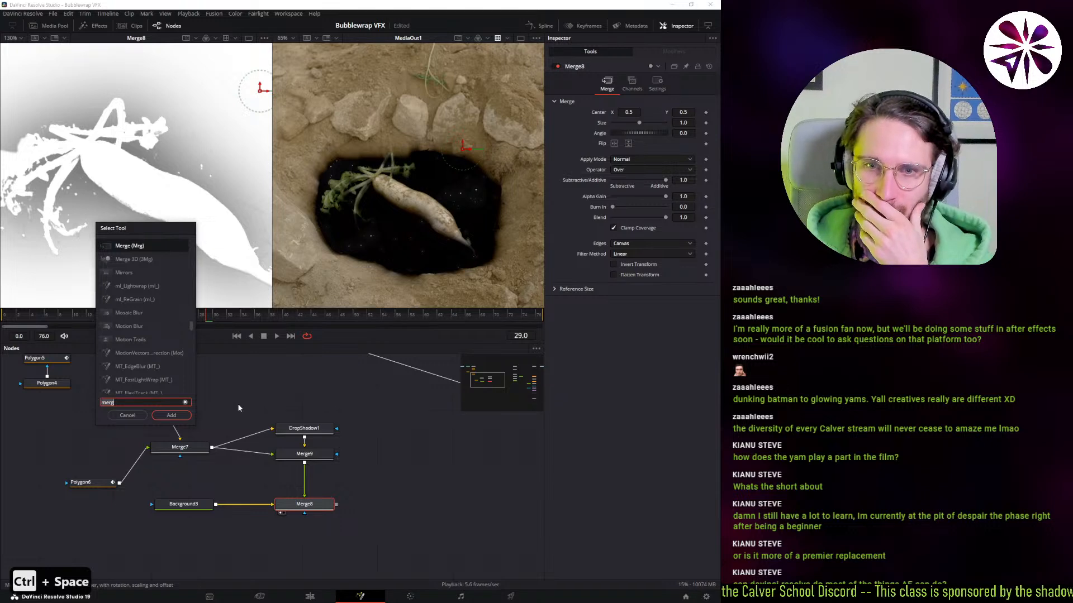
{"action": "left_click", "coordinate": [127, 416]}
- Add a Rank Filter from the Filter tools after Merge8 and show it in the viewer
{"action": "left_click", "coordinate": [86, 24]}
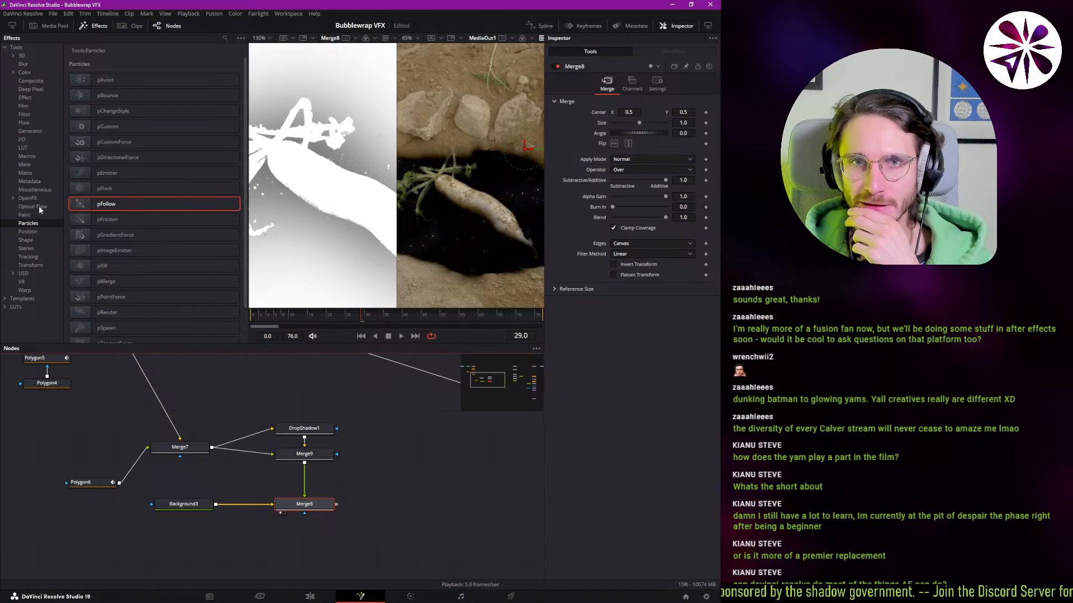
{"action": "left_click", "coordinate": [24, 122]}
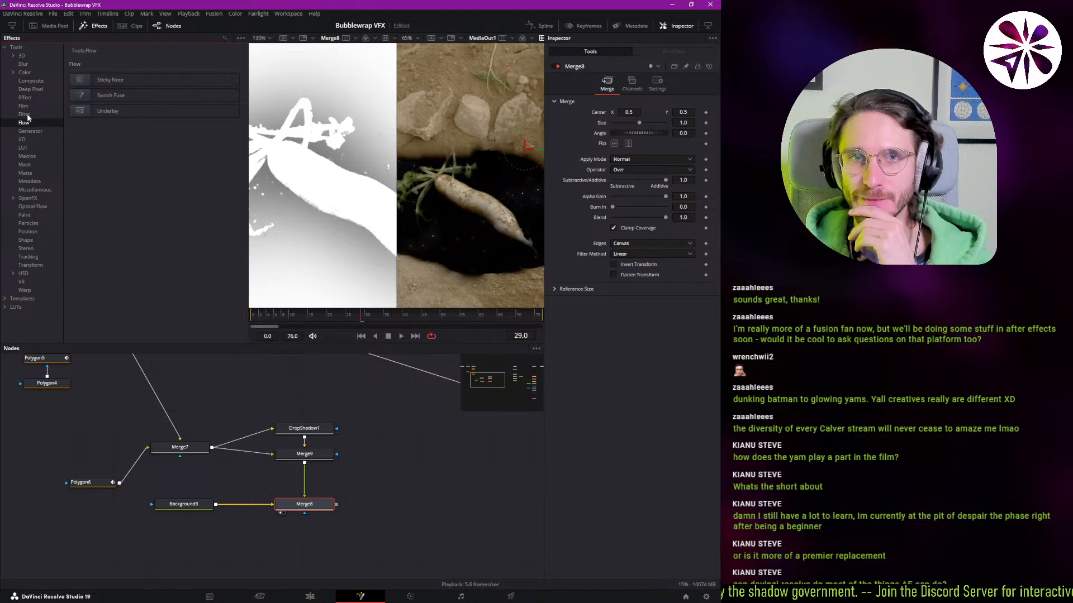
{"action": "left_click", "coordinate": [24, 114]}
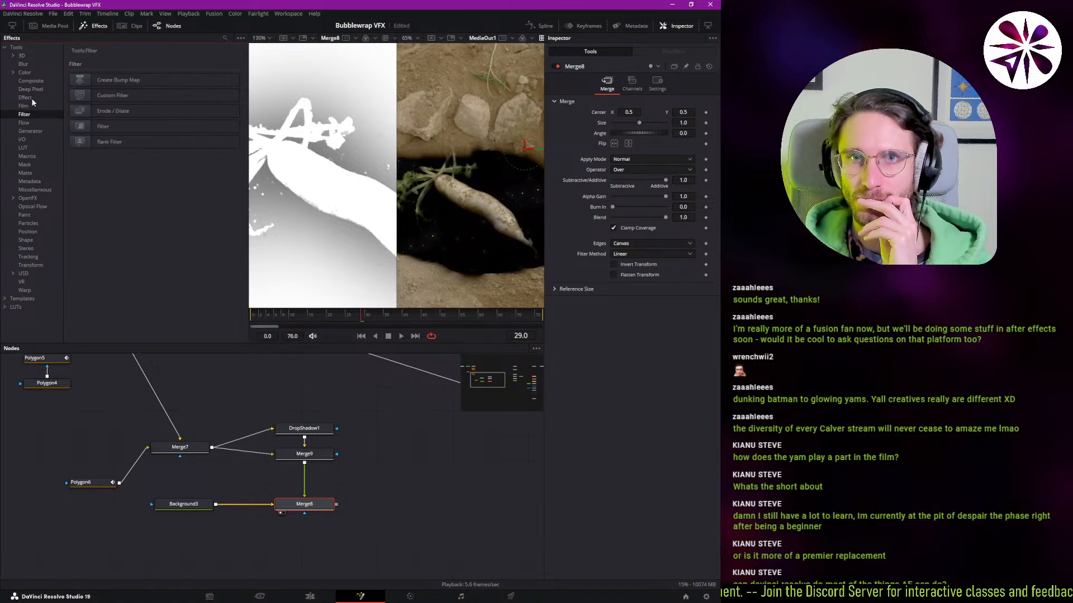
{"action": "left_click_drag", "start_coordinate": [106, 142], "coordinate": [384, 509]}
{"action": "key", "text": "1"}
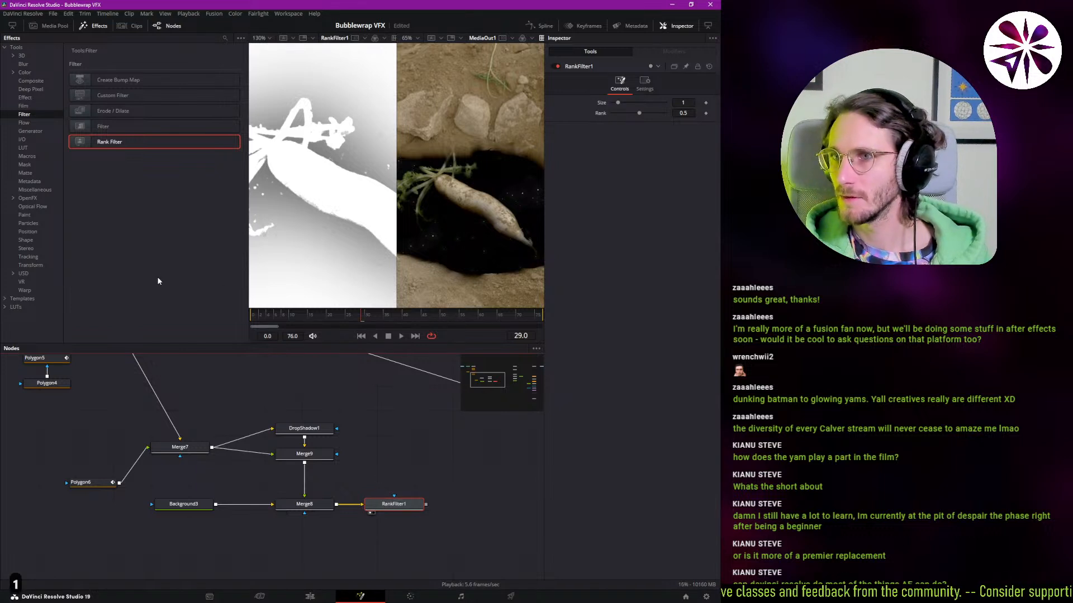
- Set RankFilter1's Size to 10 and Rank to 0.0, and display its result in a single large viewer
{"action": "left_click_drag", "start_coordinate": [618, 102], "coordinate": [610, 133]}
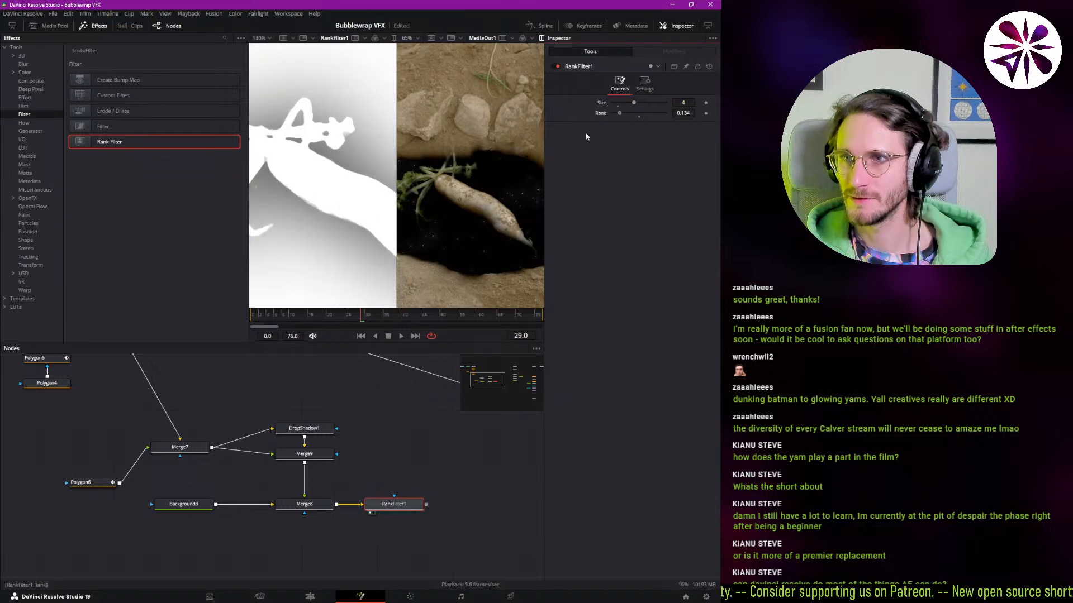
{"action": "left_click_drag", "start_coordinate": [618, 113], "coordinate": [721, 130]}
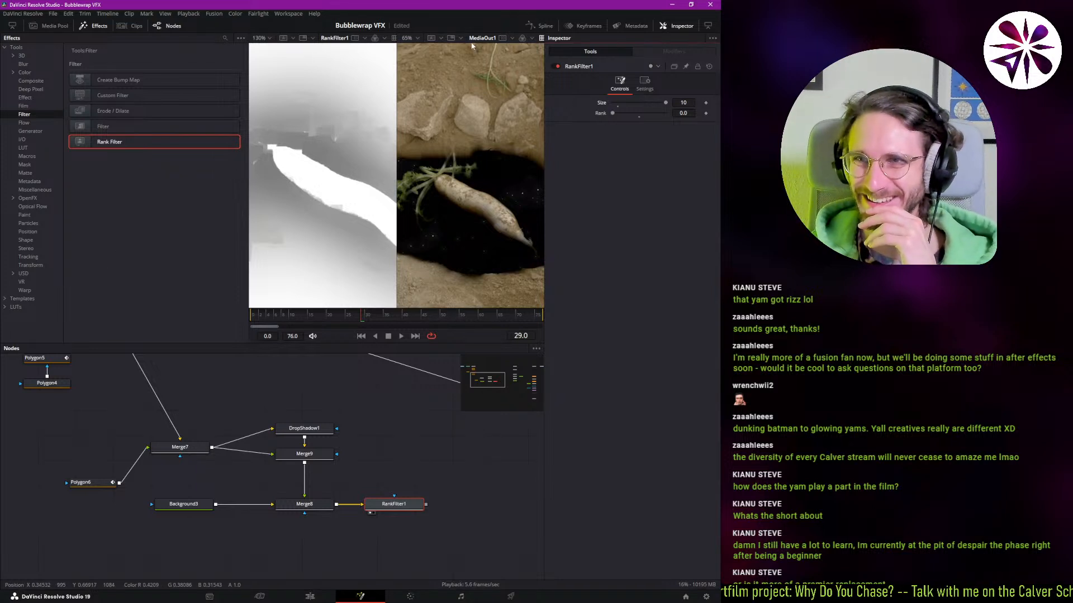
{"action": "left_click", "coordinate": [88, 26]}
{"action": "left_click", "coordinate": [252, 38]}
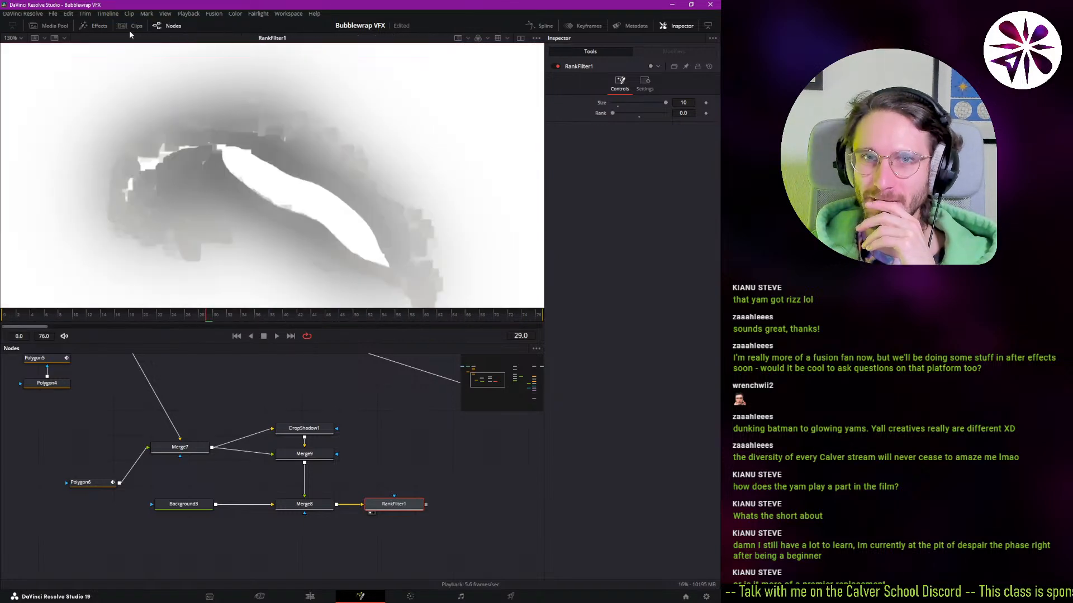
- Add a Filter node after RankFilter1, show it in the viewer and set its filter type to Defocus
{"action": "left_click", "coordinate": [94, 26]}
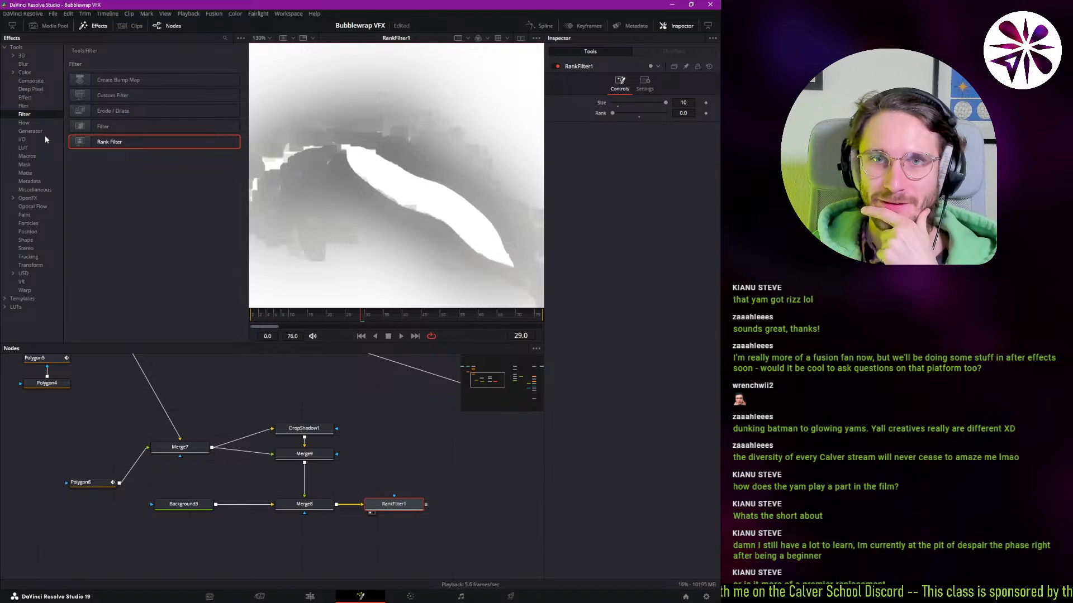
{"action": "left_click_drag", "start_coordinate": [103, 126], "coordinate": [449, 471]}
{"action": "key", "text": "1"}
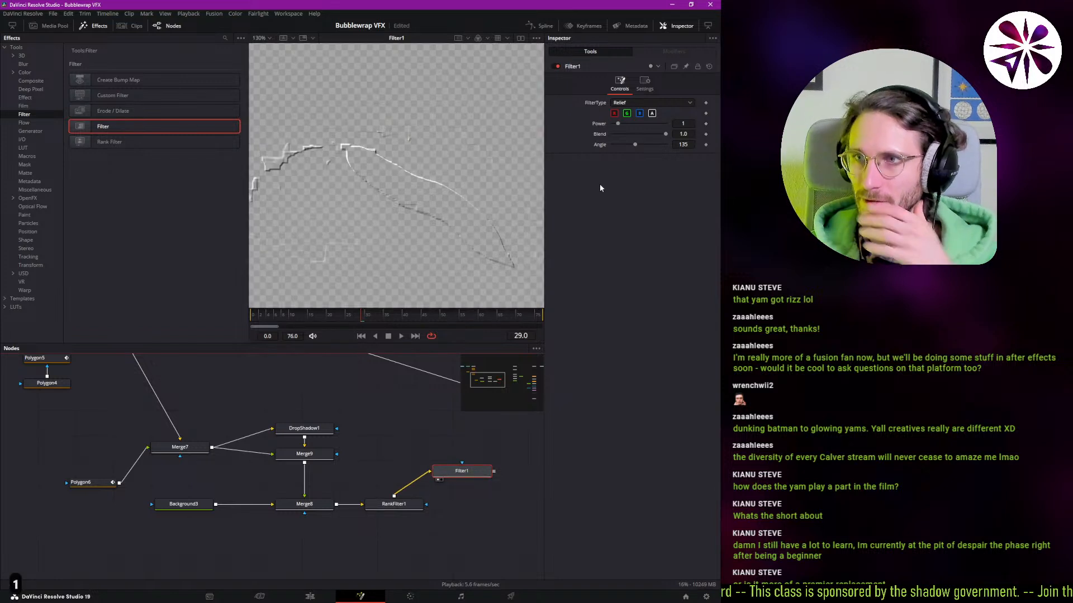
{"action": "left_click", "coordinate": [641, 102]}
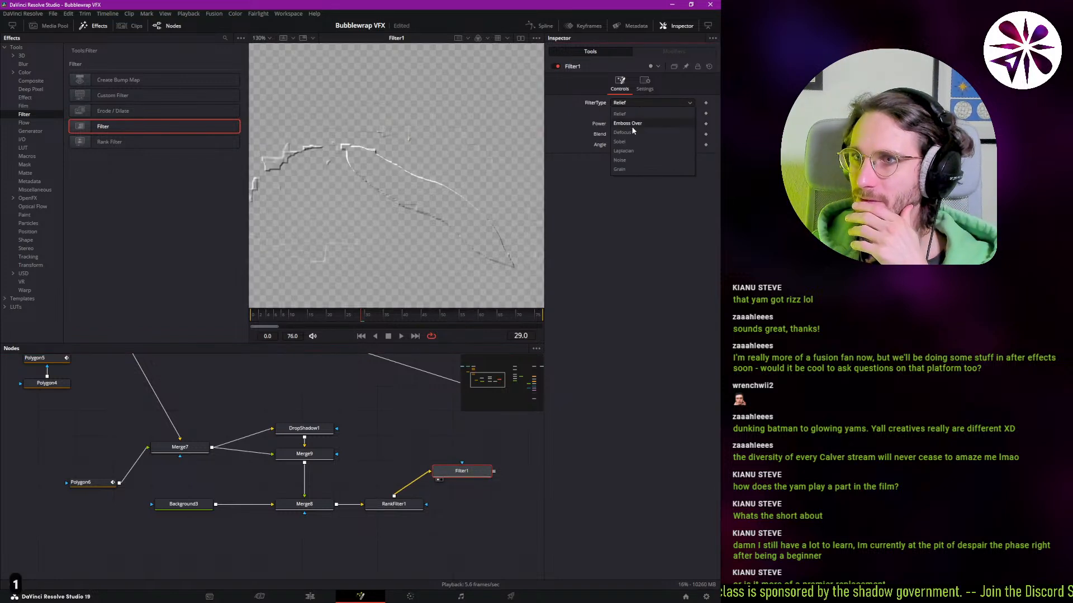
{"action": "left_click", "coordinate": [645, 132]}
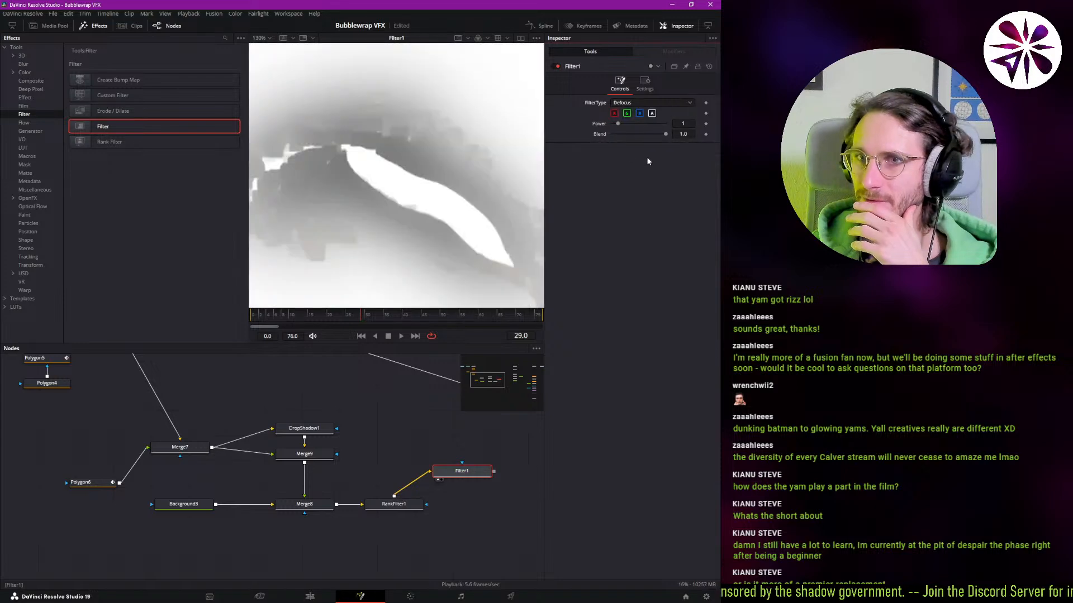
- Try the Grain, Laplacian and Sobel types on the Filter node with its power raised to 10
{"action": "left_click_drag", "start_coordinate": [618, 123], "coordinate": [655, 124]}
{"action": "left_click", "coordinate": [642, 101]}
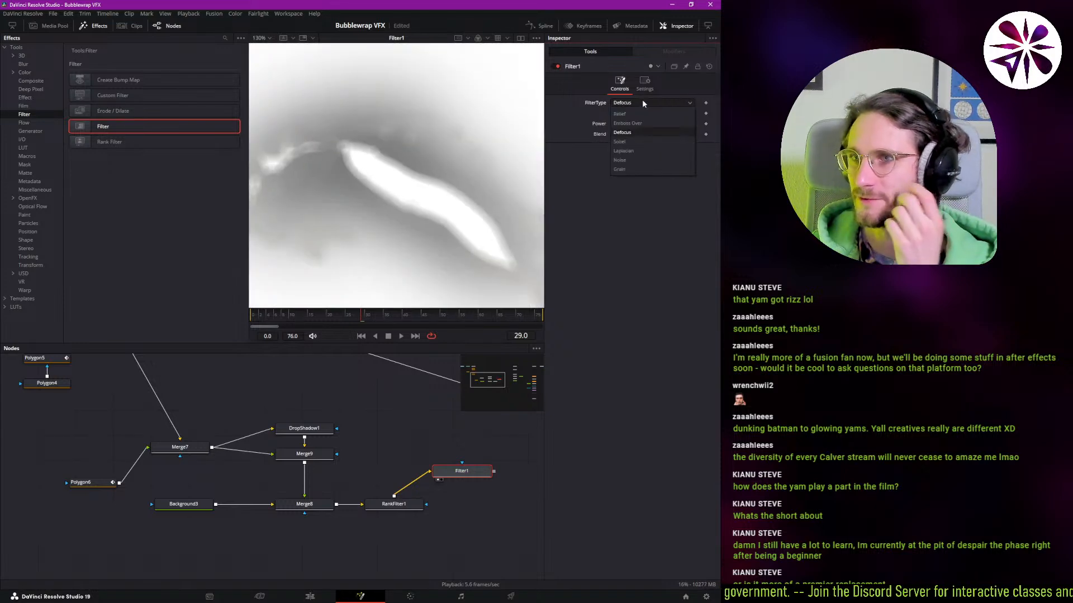
{"action": "left_click", "coordinate": [631, 170]}
{"action": "left_click_drag", "start_coordinate": [655, 124], "coordinate": [658, 123]}
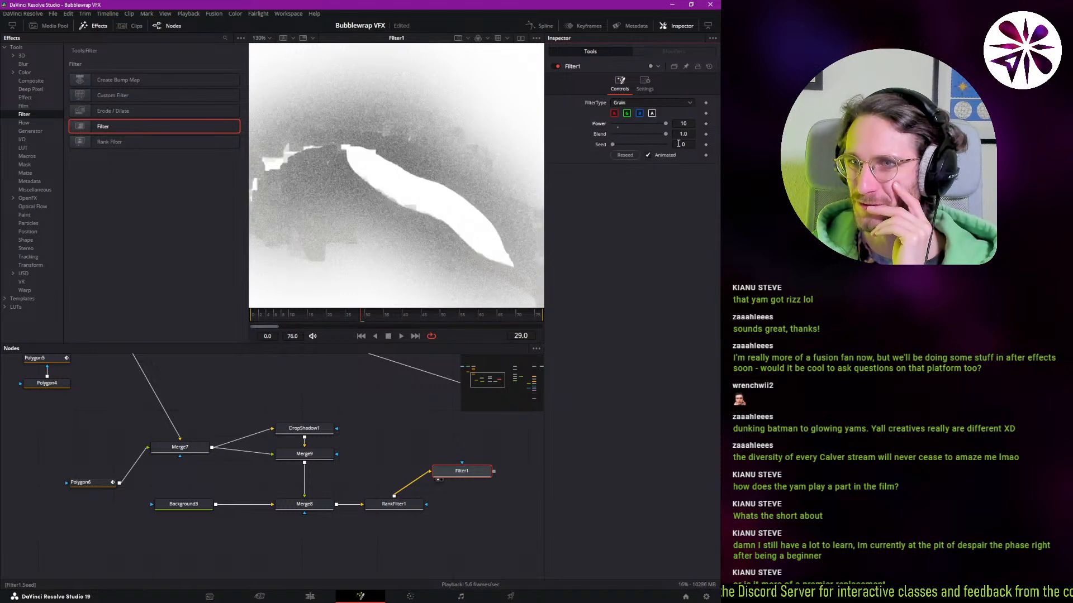
{"action": "left_click", "coordinate": [645, 102]}
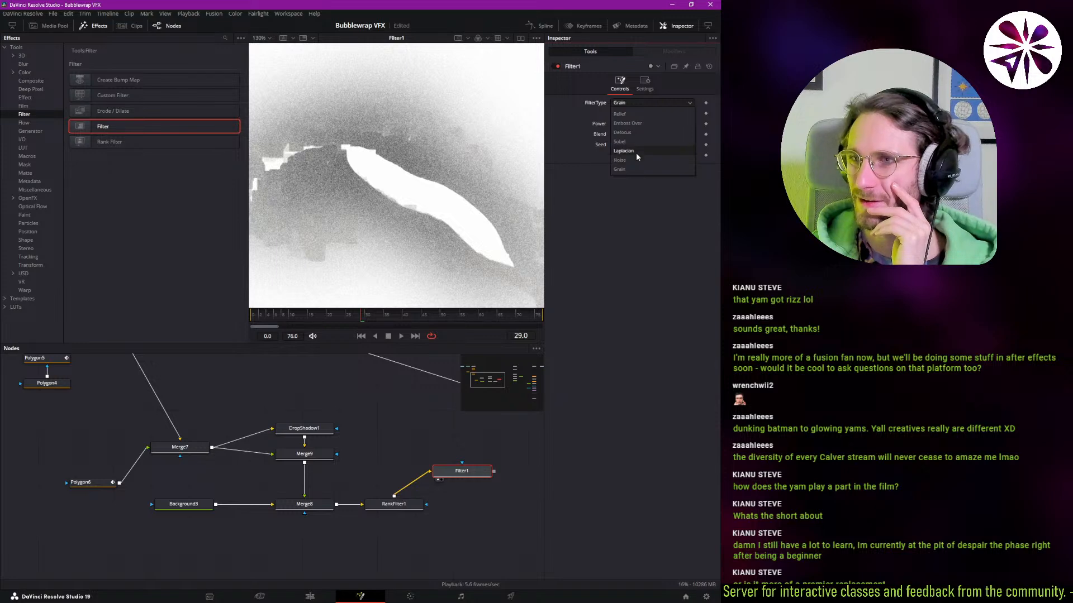
{"action": "left_click", "coordinate": [636, 152]}
{"action": "left_click", "coordinate": [637, 102]}
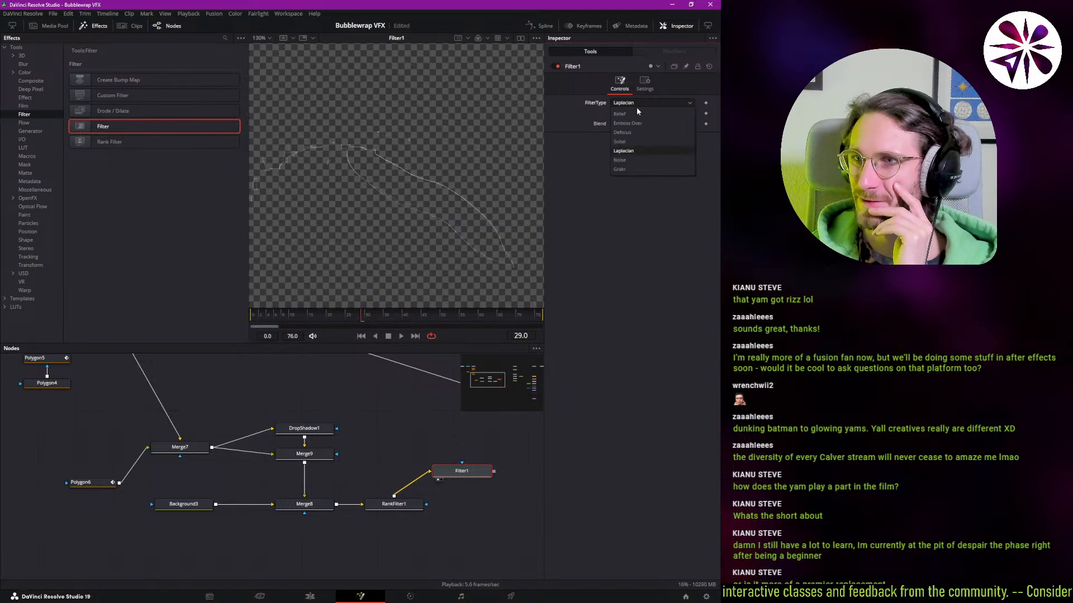
{"action": "left_click", "coordinate": [626, 142]}
{"action": "left_click", "coordinate": [631, 102]}
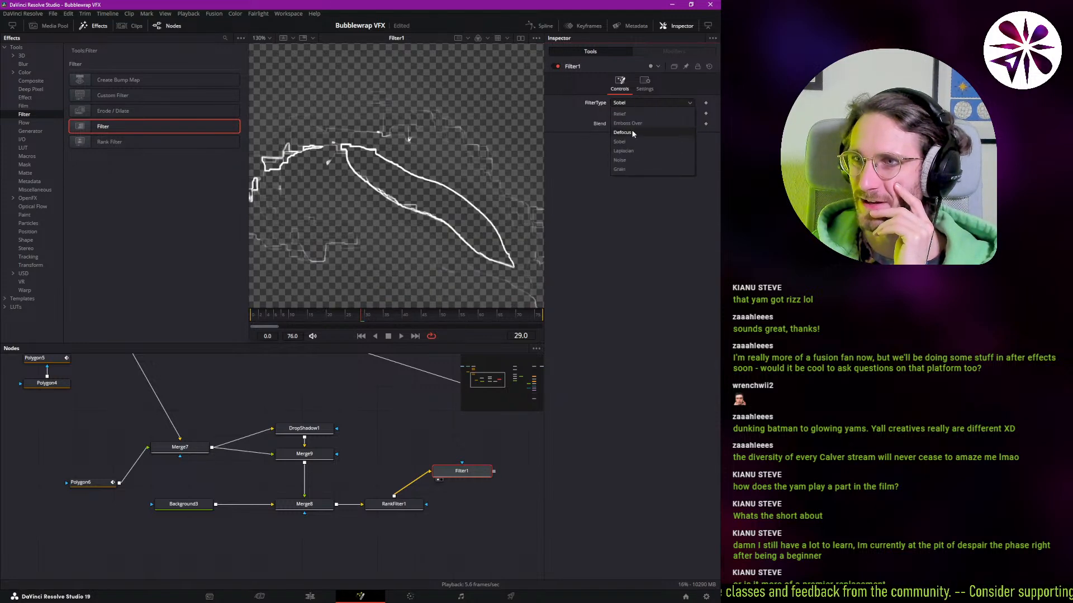
- Try the Defocus, Emboss Over, Relief and Noise types on the Filter node
{"action": "left_click", "coordinate": [633, 133]}
{"action": "left_click", "coordinate": [632, 103]}
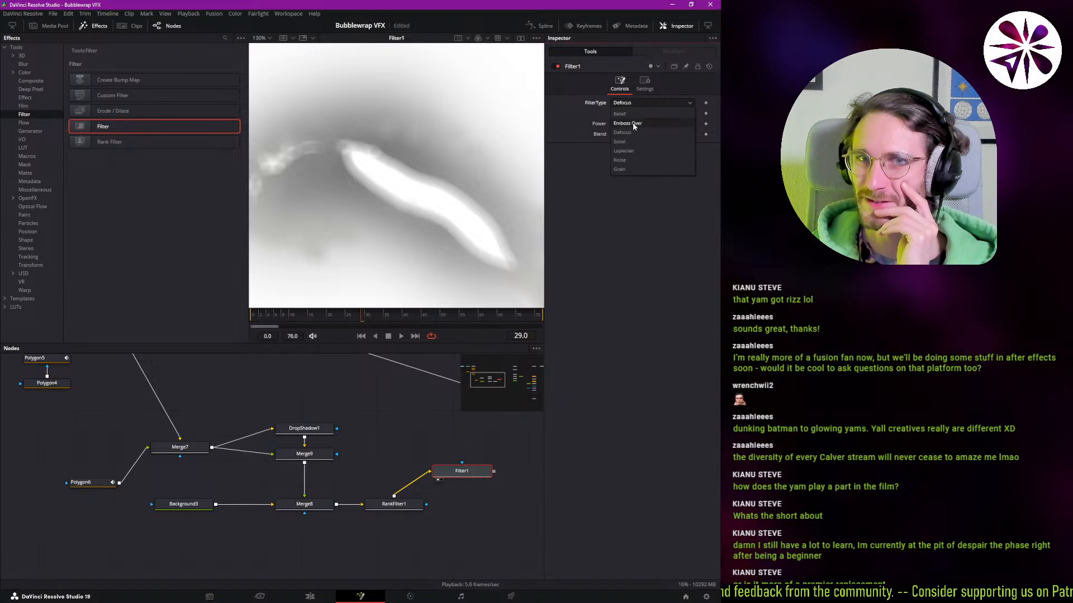
{"action": "left_click", "coordinate": [629, 124]}
{"action": "left_click", "coordinate": [638, 104]}
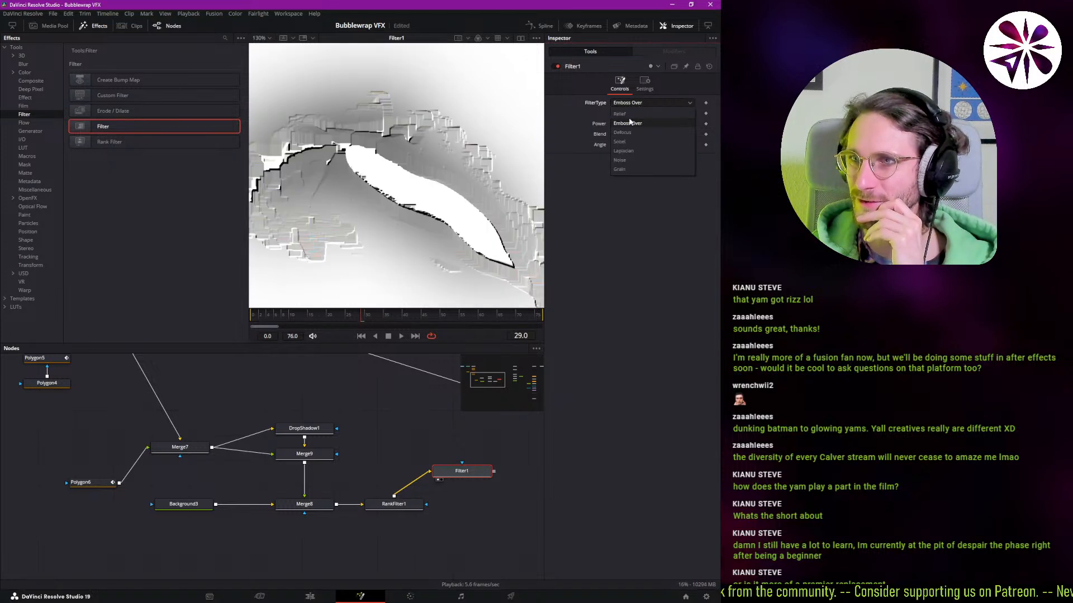
{"action": "left_click", "coordinate": [628, 115]}
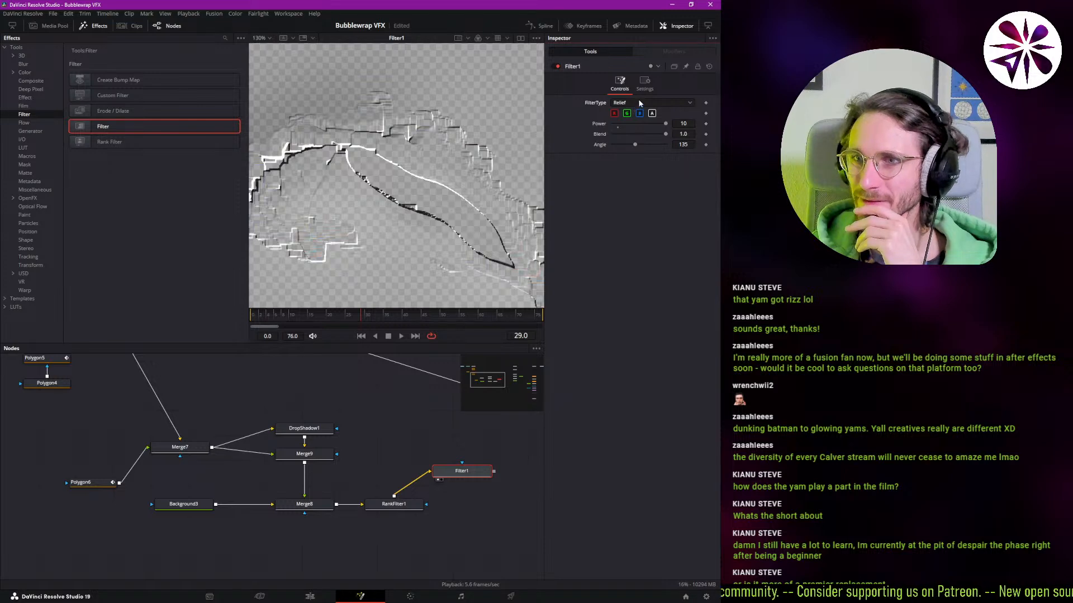
{"action": "left_click", "coordinate": [641, 104]}
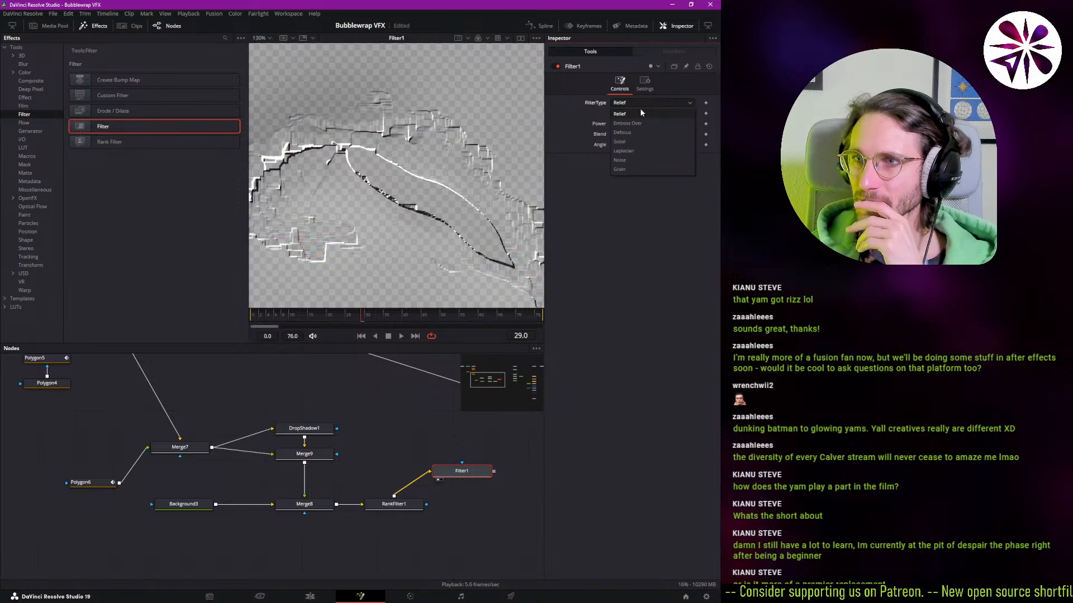
{"action": "left_click", "coordinate": [626, 161]}
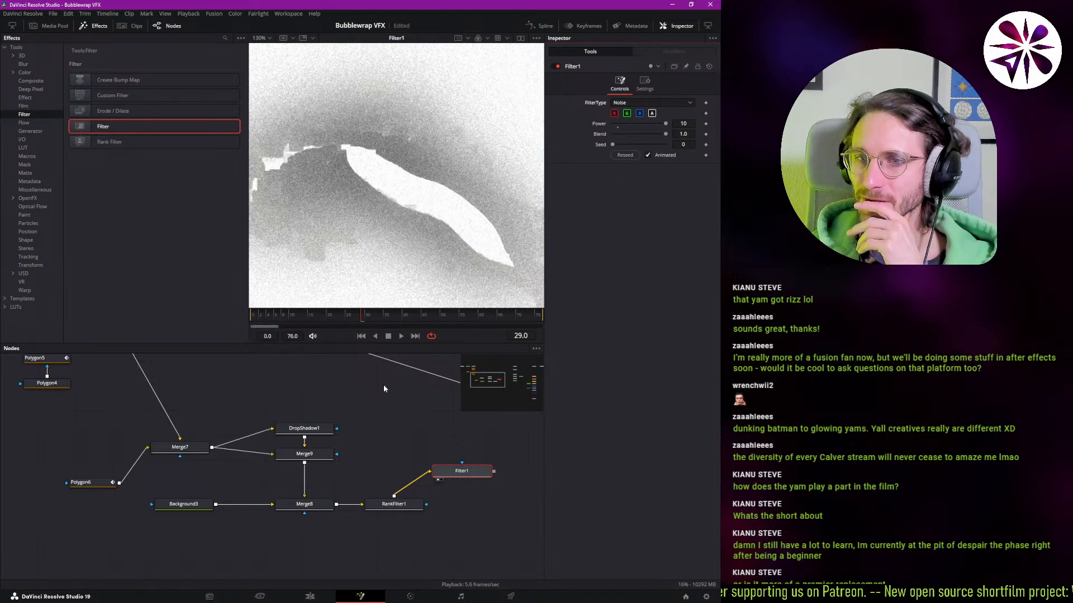
- Replace the Filter node after RankFilter1 with a Pseudo Color node and show its output in the viewer
{"action": "key", "text": "Delete"}
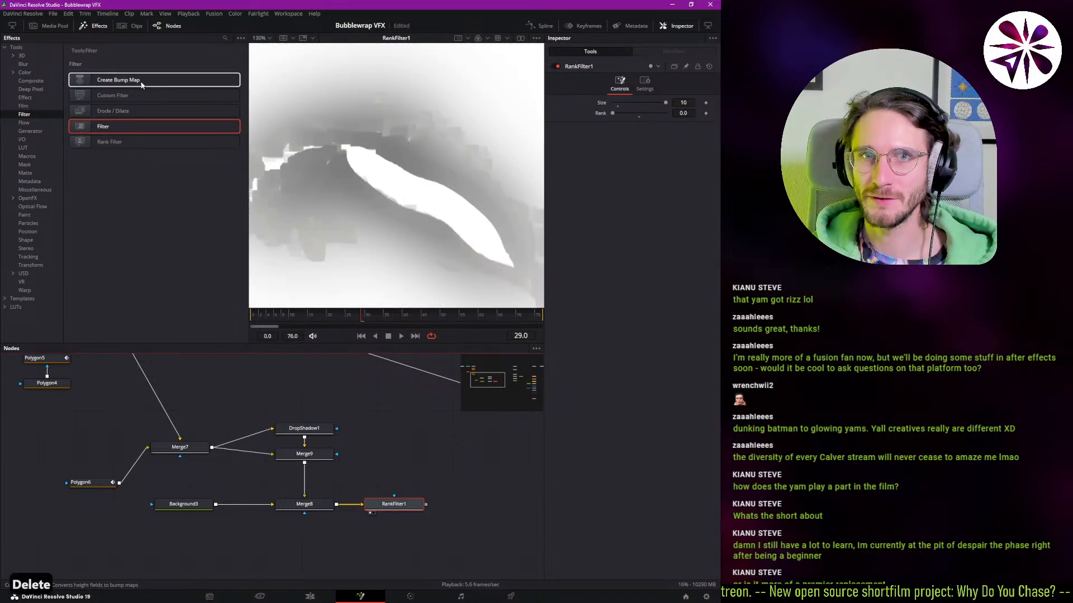
{"action": "left_click", "coordinate": [32, 107]}
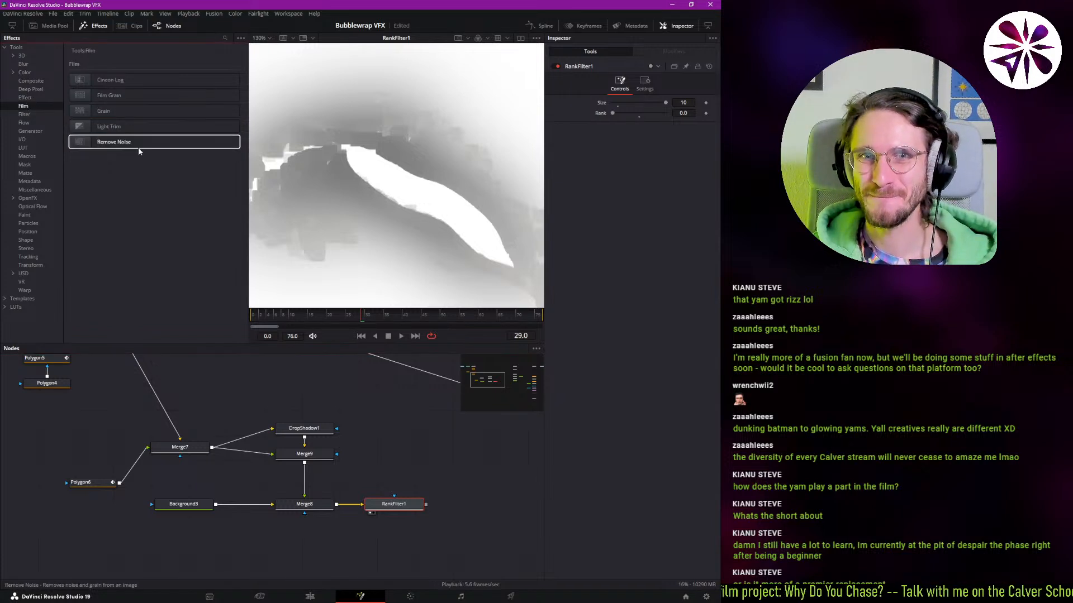
{"action": "left_click", "coordinate": [49, 99]}
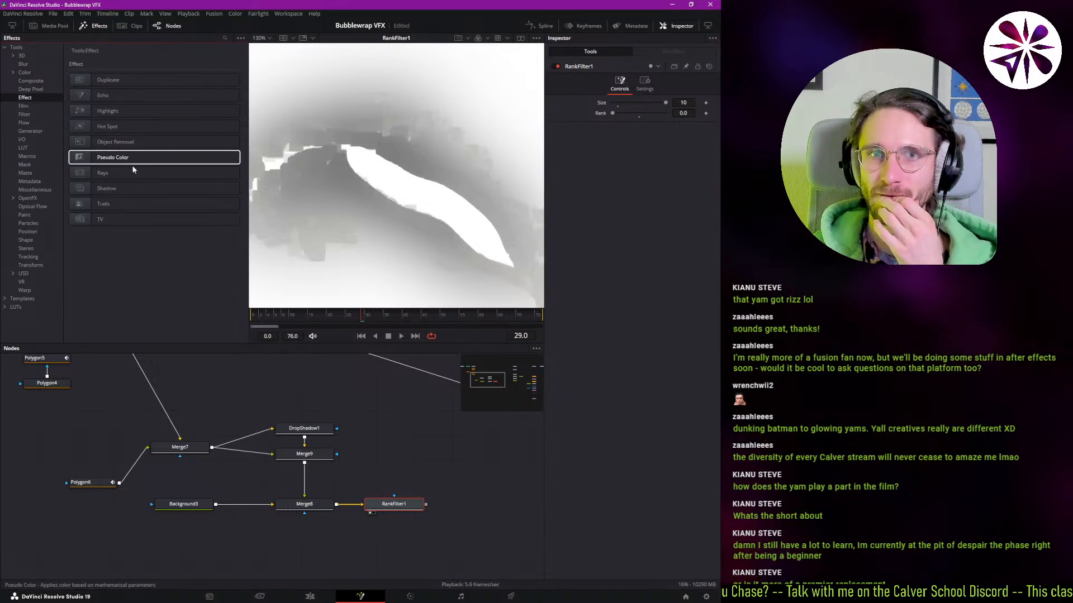
{"action": "left_click_drag", "start_coordinate": [137, 158], "coordinate": [468, 511]}
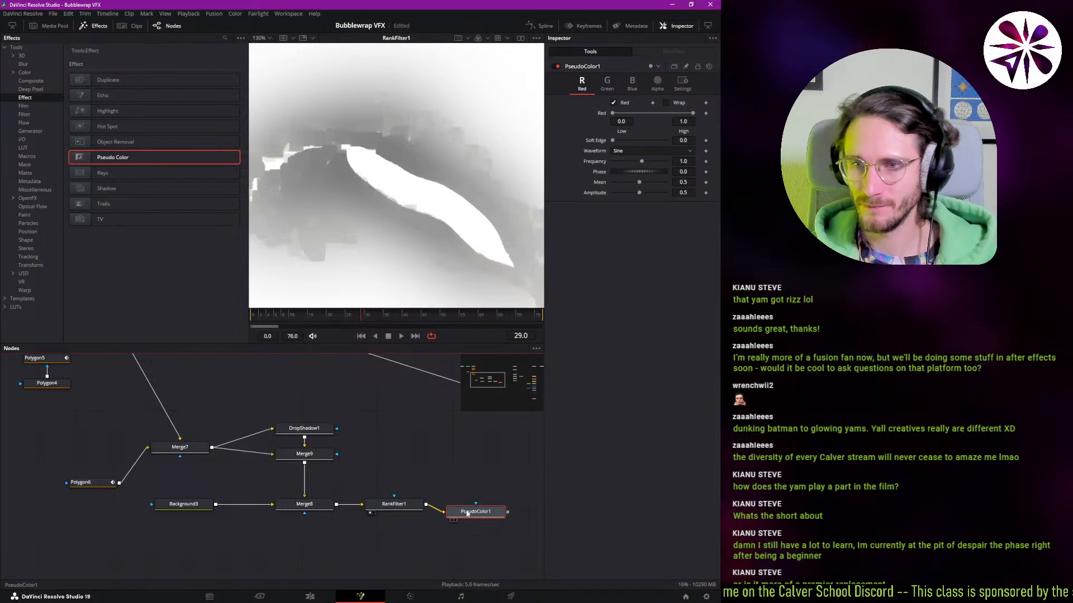
{"action": "key", "text": "1"}
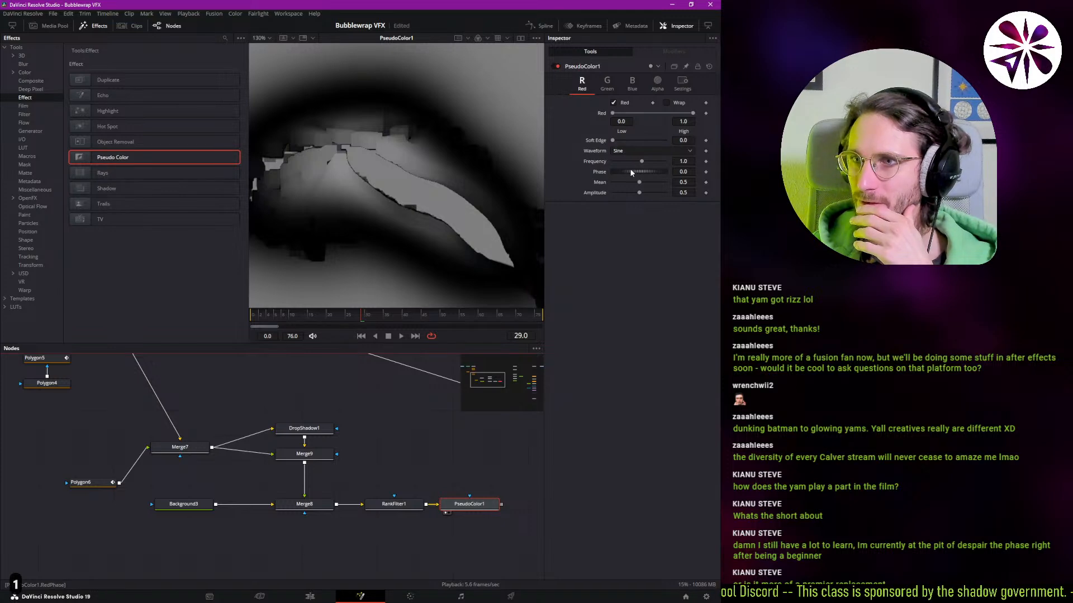
- Set the Pseudo Color red phase to about -1.246 with Wrap enabled, and turn off the red, green and blue channels
{"action": "left_click_drag", "start_coordinate": [631, 171], "coordinate": [570, 183]}
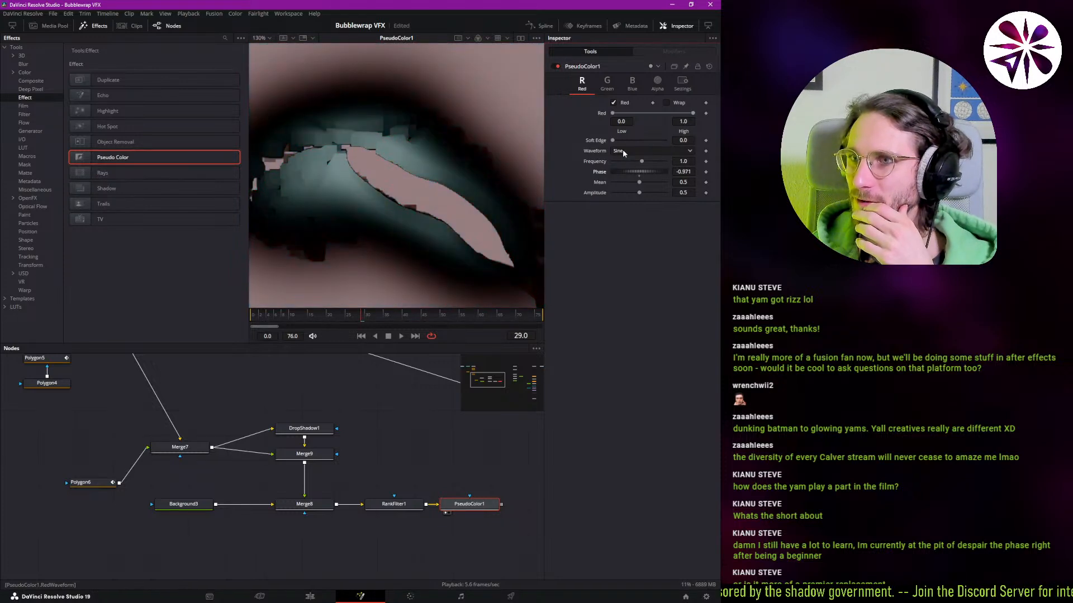
{"action": "left_click", "coordinate": [623, 104]}
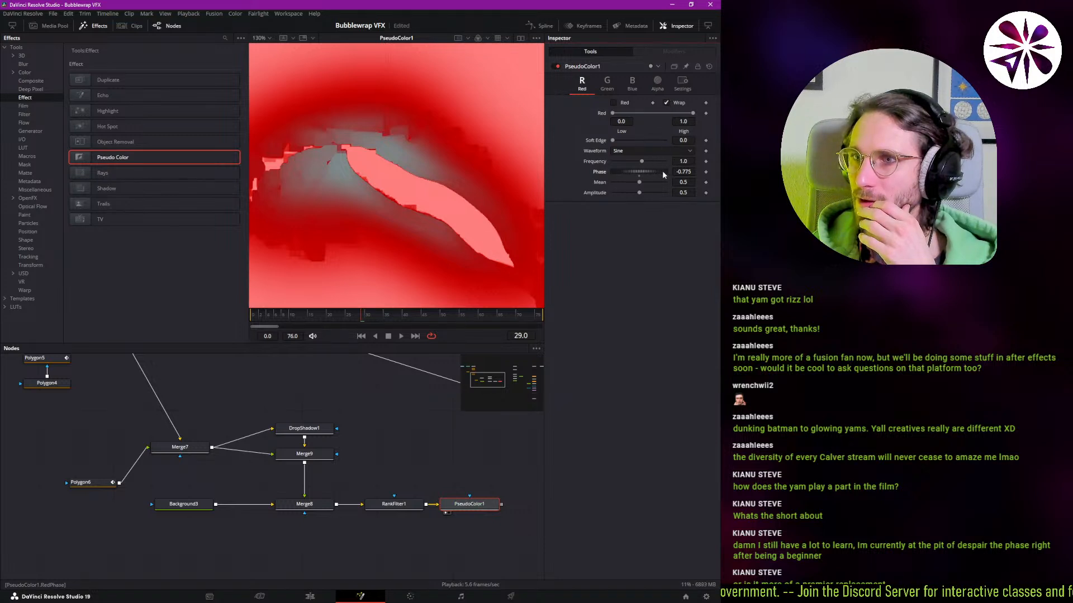
{"action": "left_click_drag", "start_coordinate": [662, 172], "coordinate": [643, 175]}
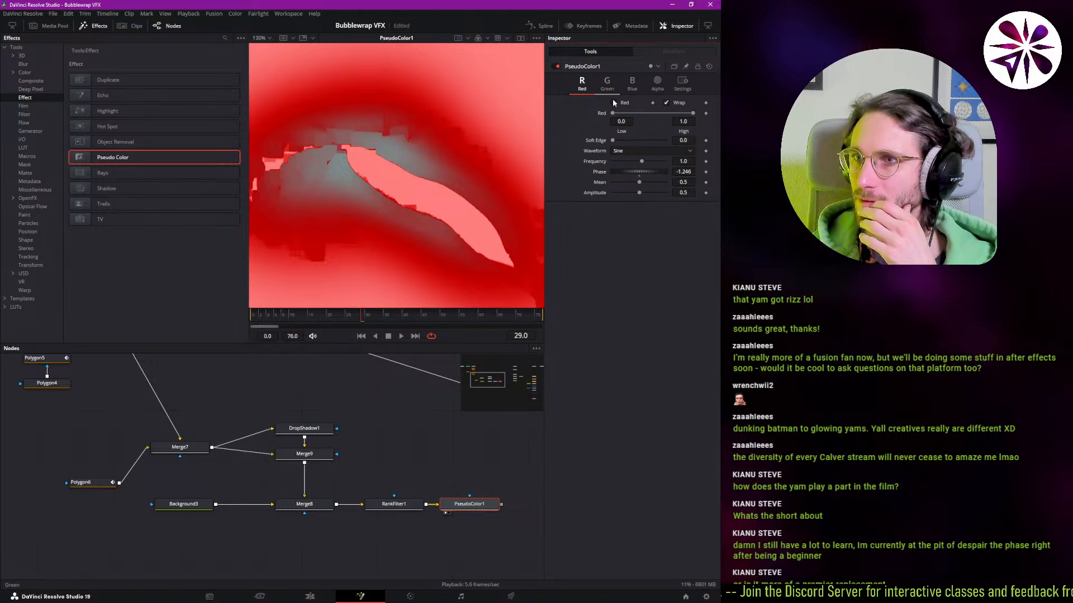
{"action": "left_click", "coordinate": [597, 88]}
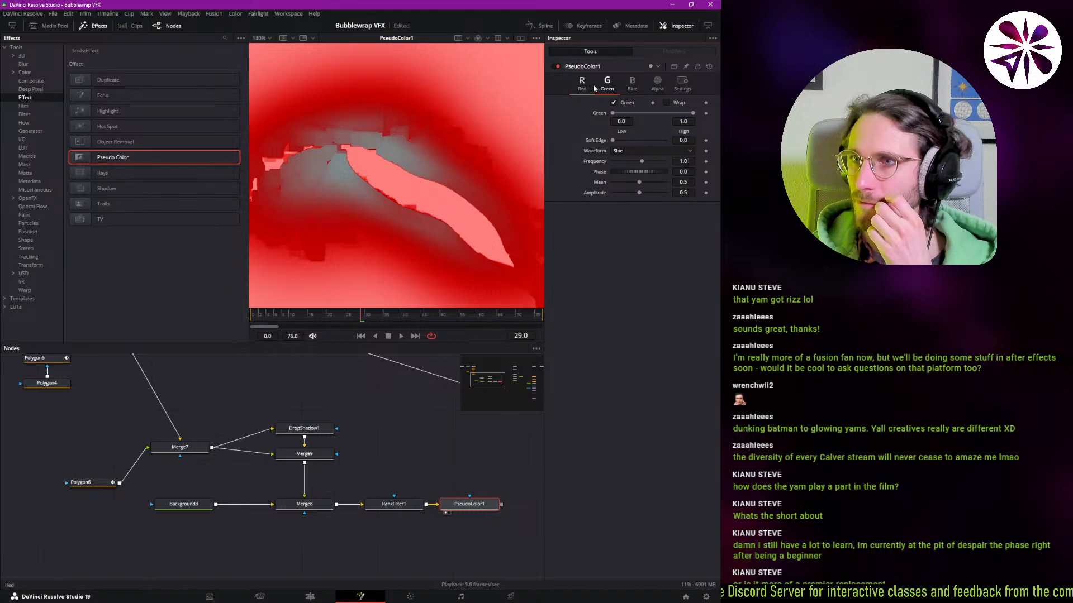
{"action": "left_click", "coordinate": [618, 102]}
{"action": "left_click", "coordinate": [628, 91]}
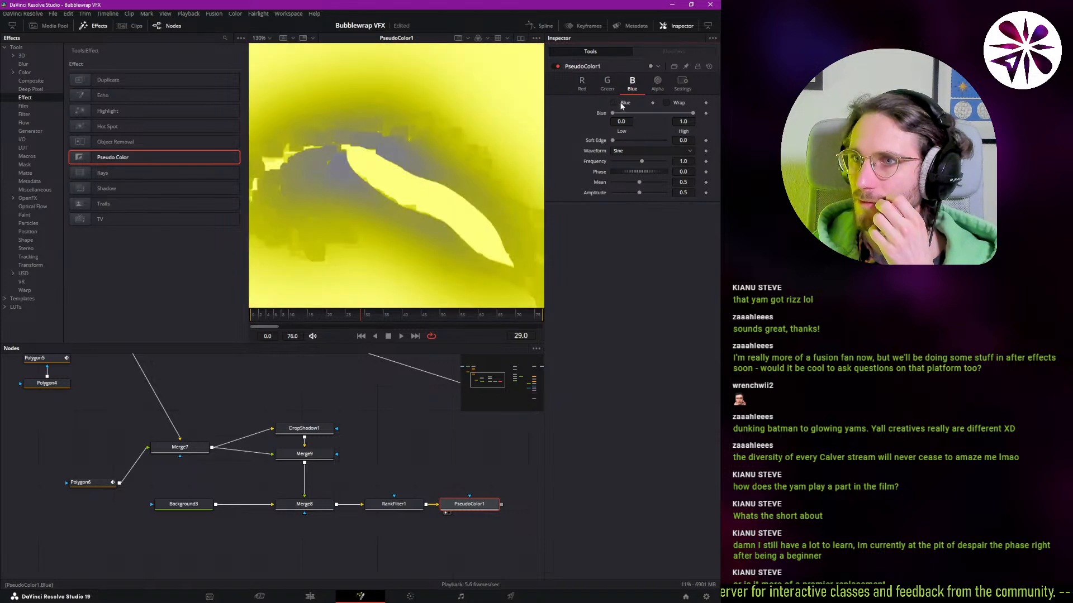
{"action": "left_click", "coordinate": [620, 103]}
- Shift the red phase to about -1.869, test the red channel on and off, and enable the alpha channel instead
{"action": "left_click", "coordinate": [582, 84]}
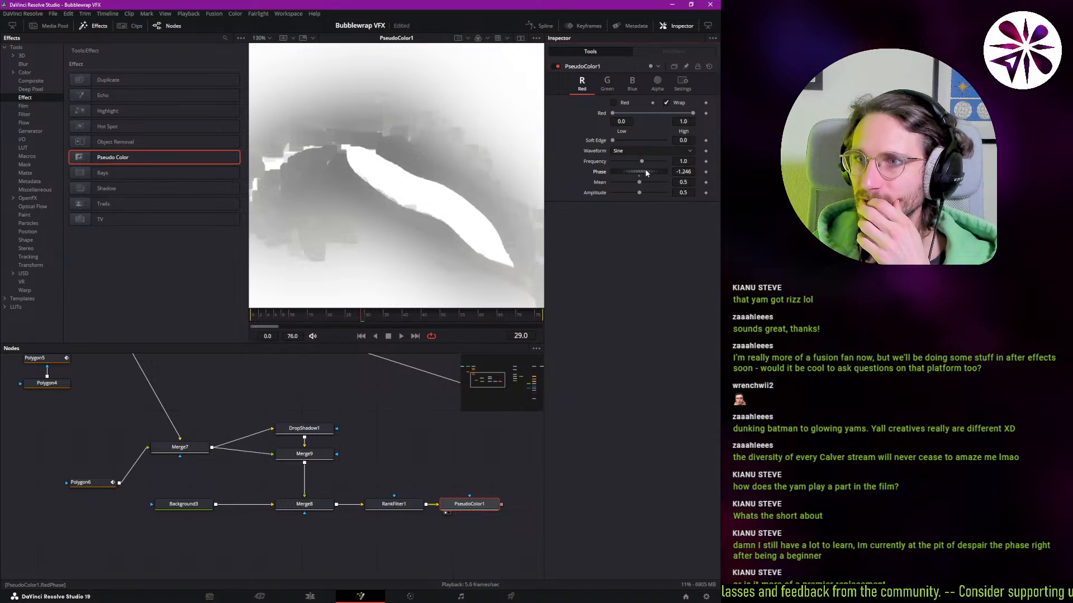
{"action": "left_click_drag", "start_coordinate": [654, 172], "coordinate": [631, 182]}
{"action": "left_click", "coordinate": [616, 102]}
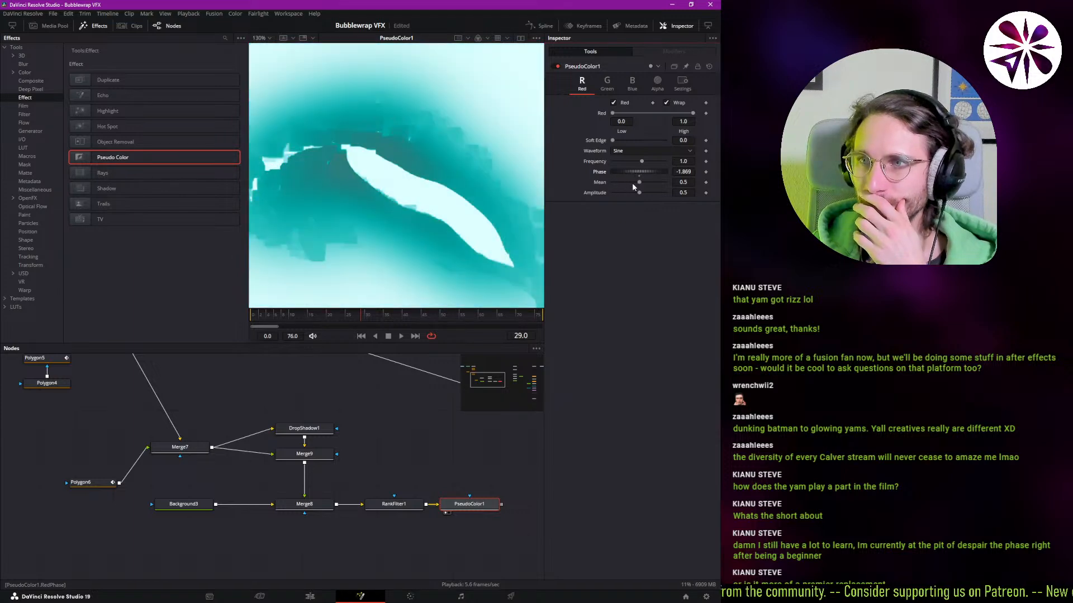
{"action": "left_click", "coordinate": [625, 102]}
{"action": "left_click", "coordinate": [657, 87]}
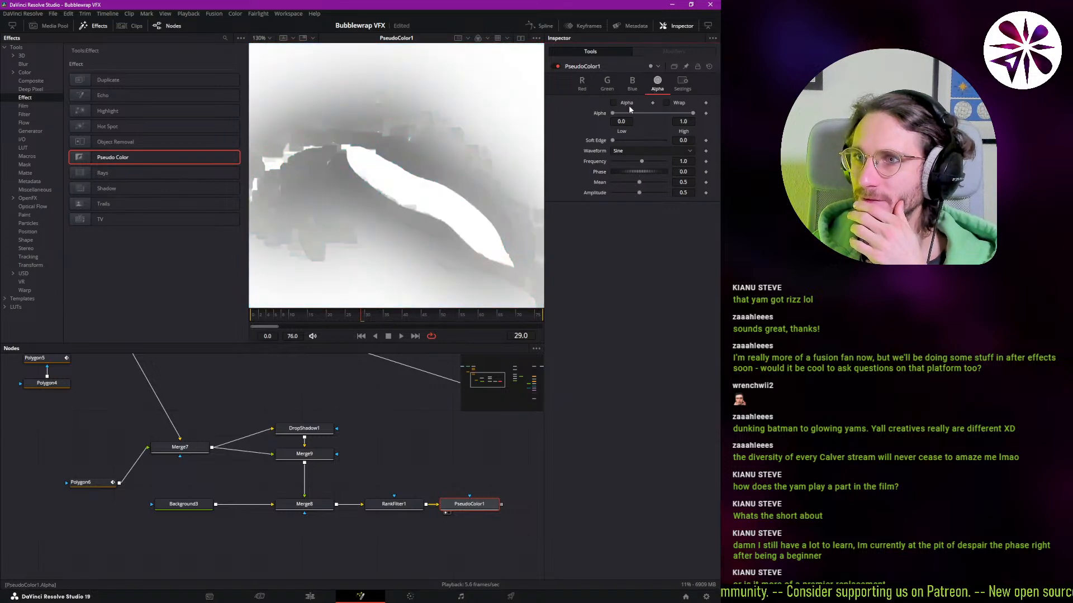
{"action": "left_click", "coordinate": [628, 104]}
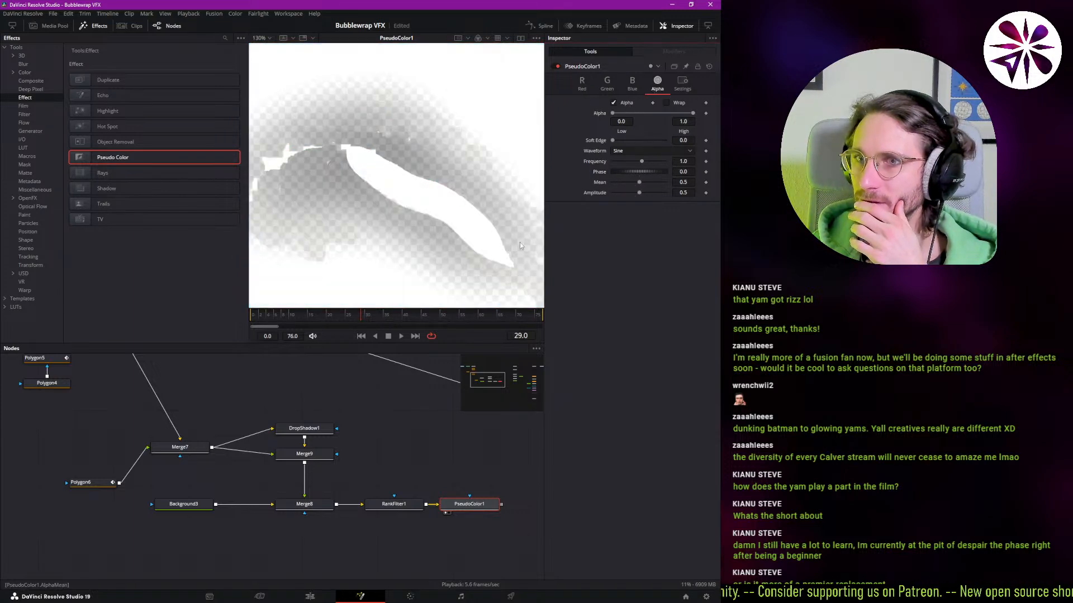
- Bypass the Merge8 and Merge9 nodes and show the Pseudo Color output in the viewer
{"action": "left_click", "coordinate": [302, 509]}
{"action": "key", "text": "ctrl+p"}
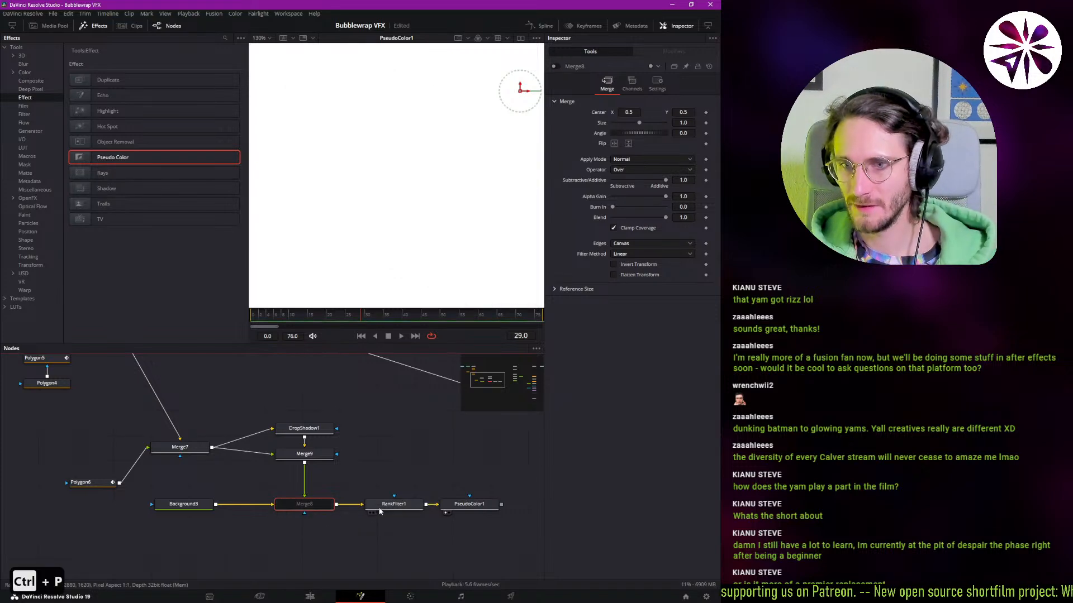
{"action": "left_click", "coordinate": [310, 458]}
{"action": "key", "text": "1"}
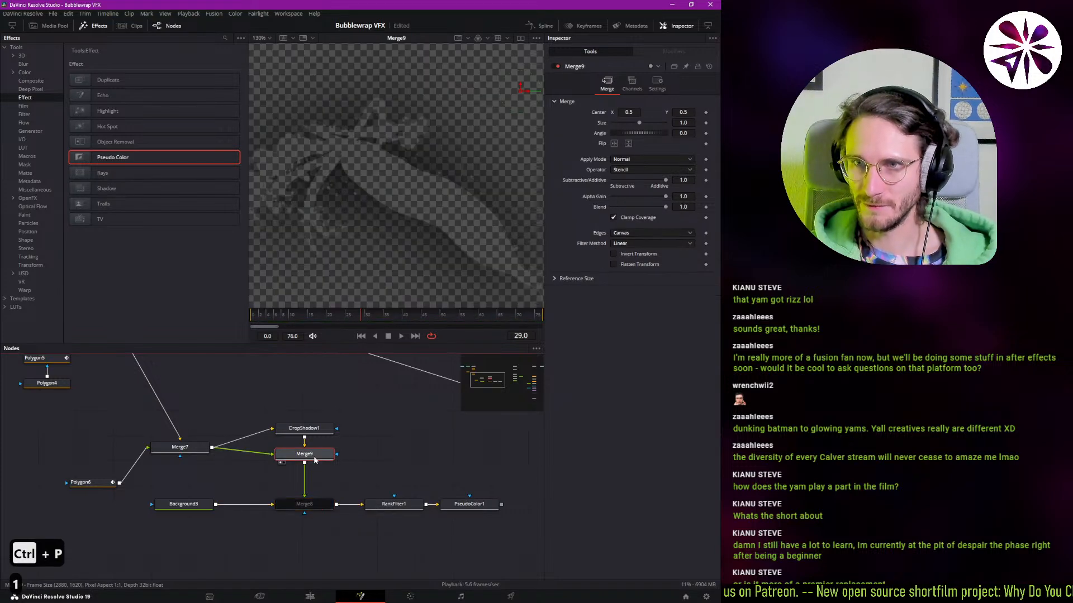
{"action": "key", "text": "ctrl+p"}
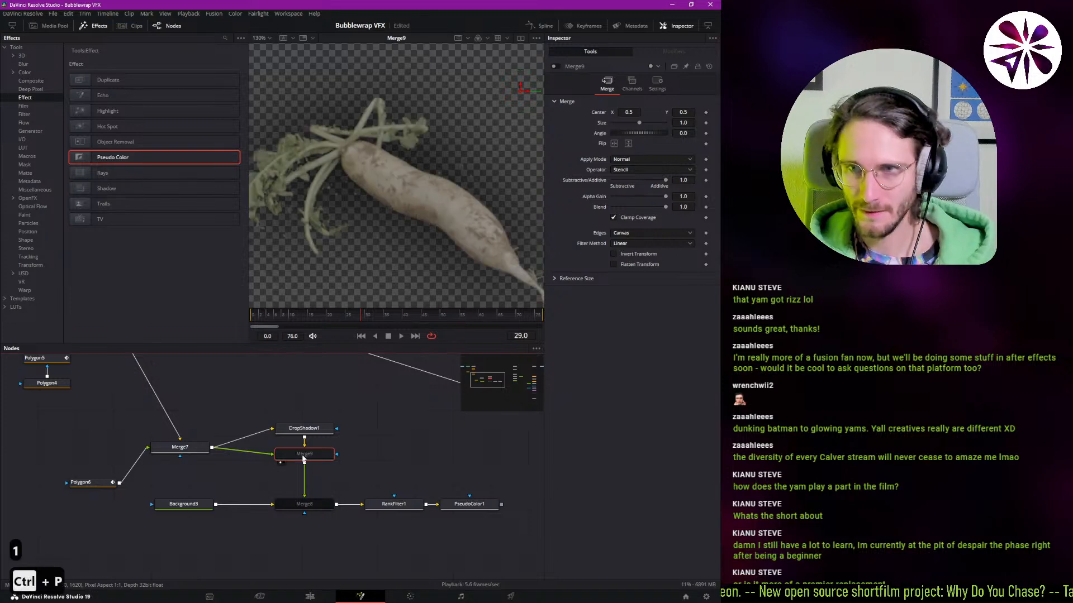
{"action": "left_click", "coordinate": [458, 506]}
{"action": "key", "text": "1"}
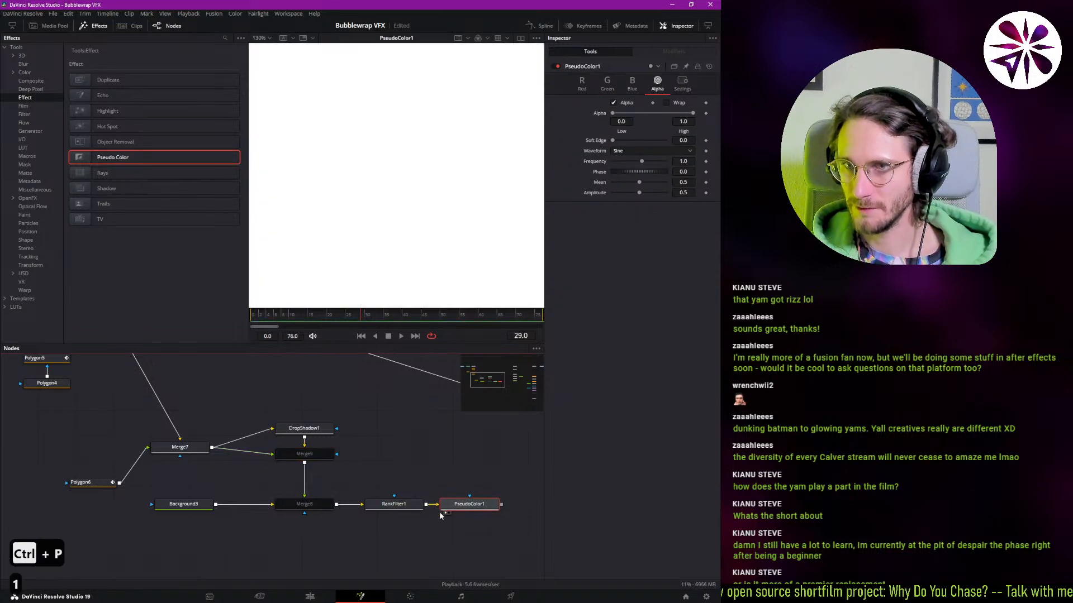
- Enable Wrap for the Pseudo Color alpha and set phase to about -0.362, frequency 7.5, mean 0.677 and amplitude 0.528
{"action": "left_click", "coordinate": [666, 103]}
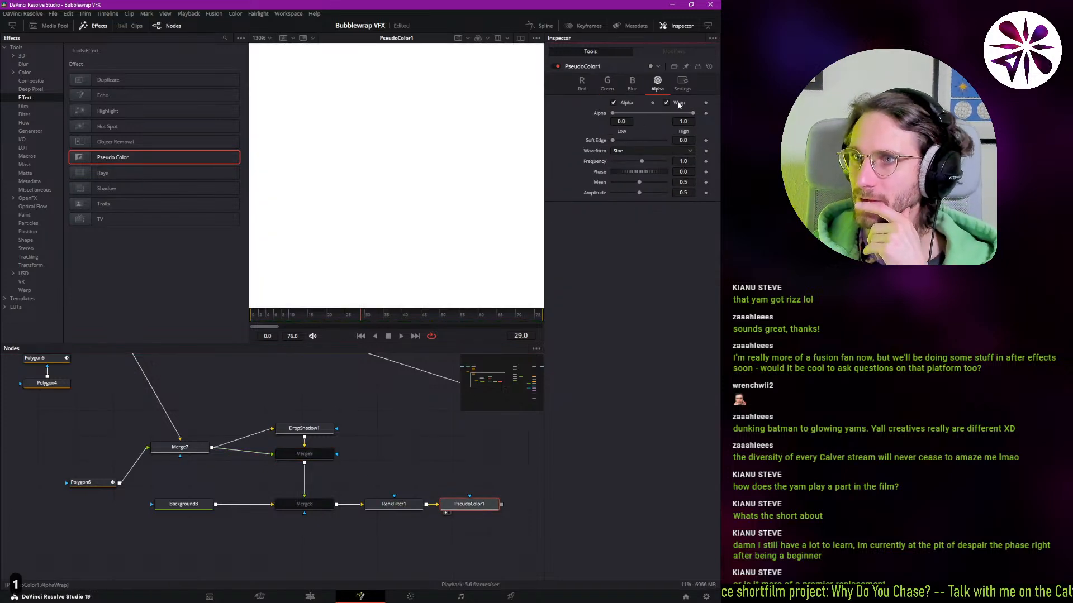
{"action": "left_click_drag", "start_coordinate": [630, 172], "coordinate": [606, 148]}
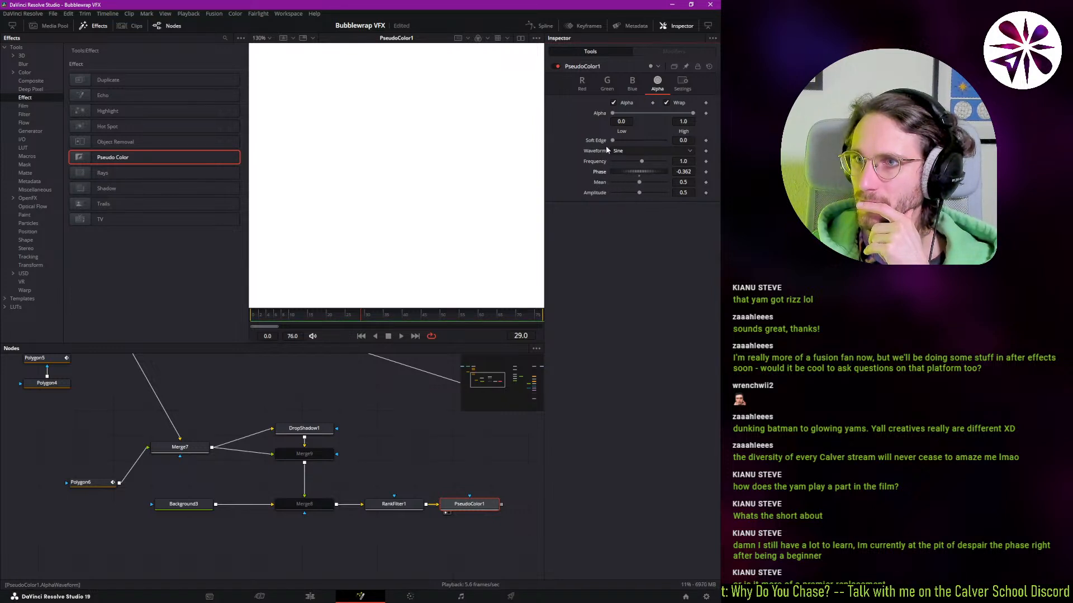
{"action": "left_click", "coordinate": [631, 161]}
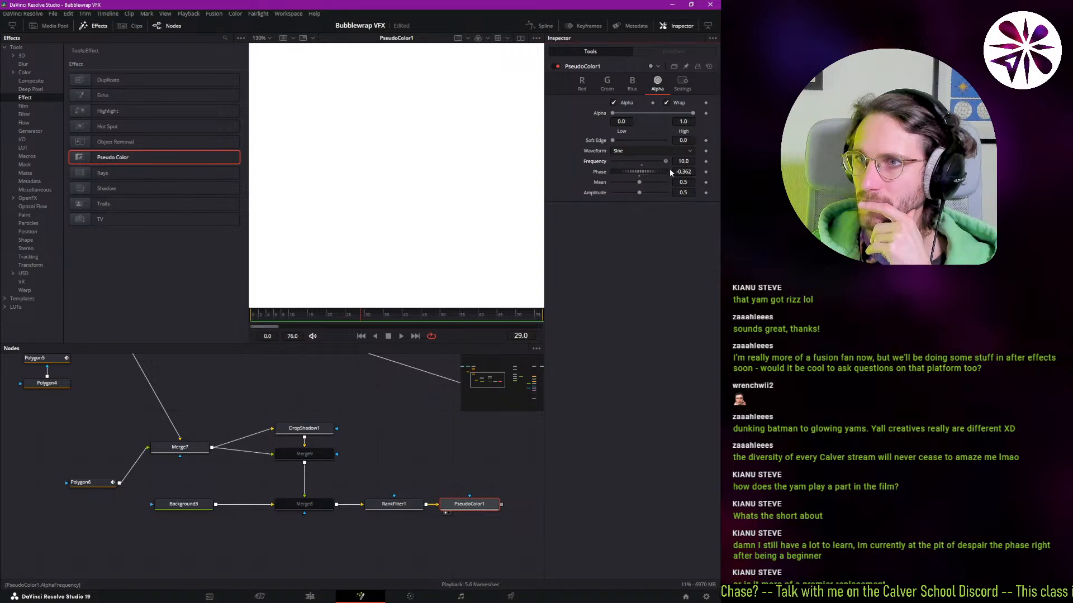
{"action": "left_click_drag", "start_coordinate": [669, 169], "coordinate": [658, 195]}
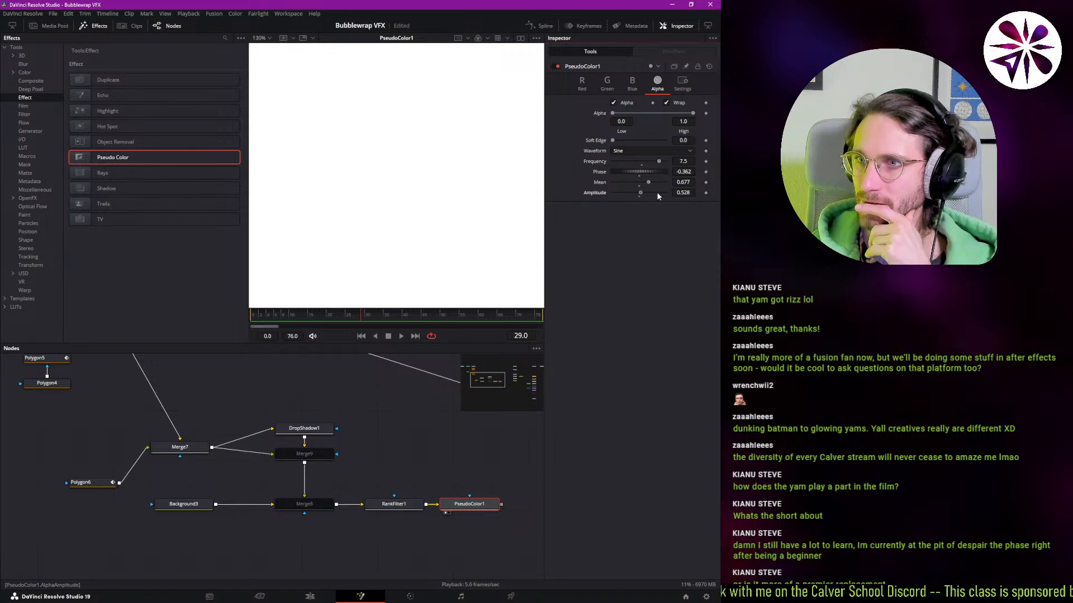
- Reset the Pseudo Color node to defaults, enable its alpha channel and set the alpha phase to about 0.29
{"action": "left_click", "coordinate": [709, 66]}
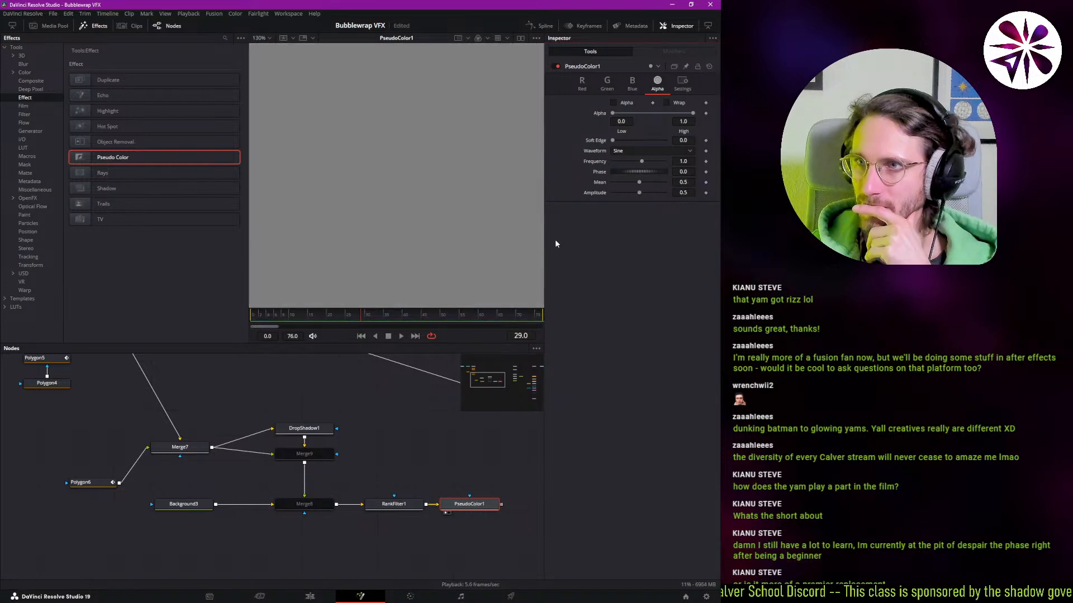
{"action": "left_click", "coordinate": [620, 103]}
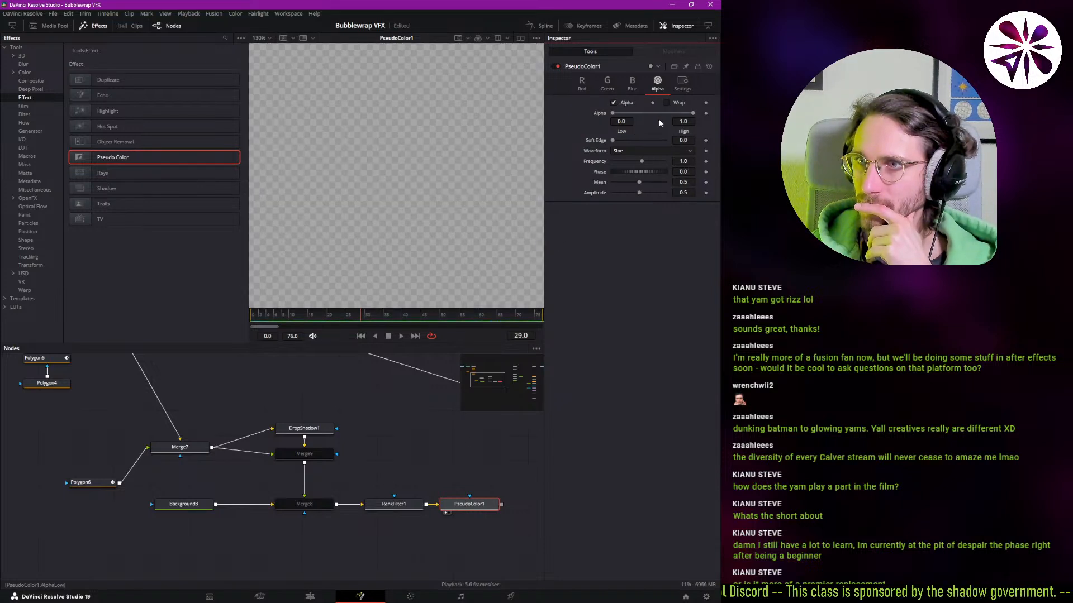
{"action": "left_click_drag", "start_coordinate": [637, 171], "coordinate": [651, 180]}
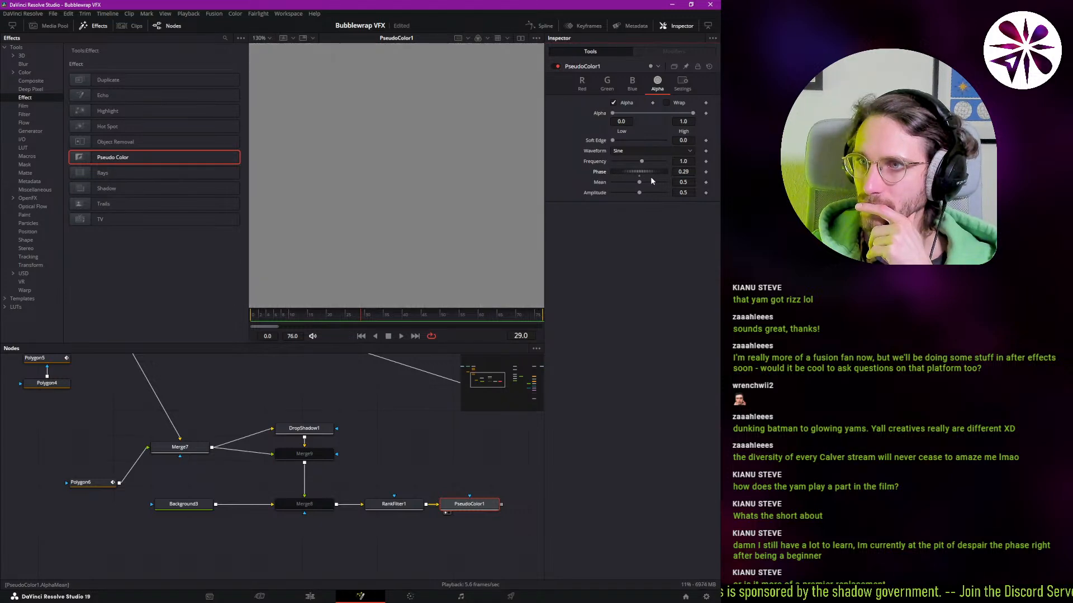
- Reset the Pseudo Color alpha phase to 0.0 and re-enable the bypassed Merge8 and Merge9 nodes
{"action": "left_click", "coordinate": [639, 176]}
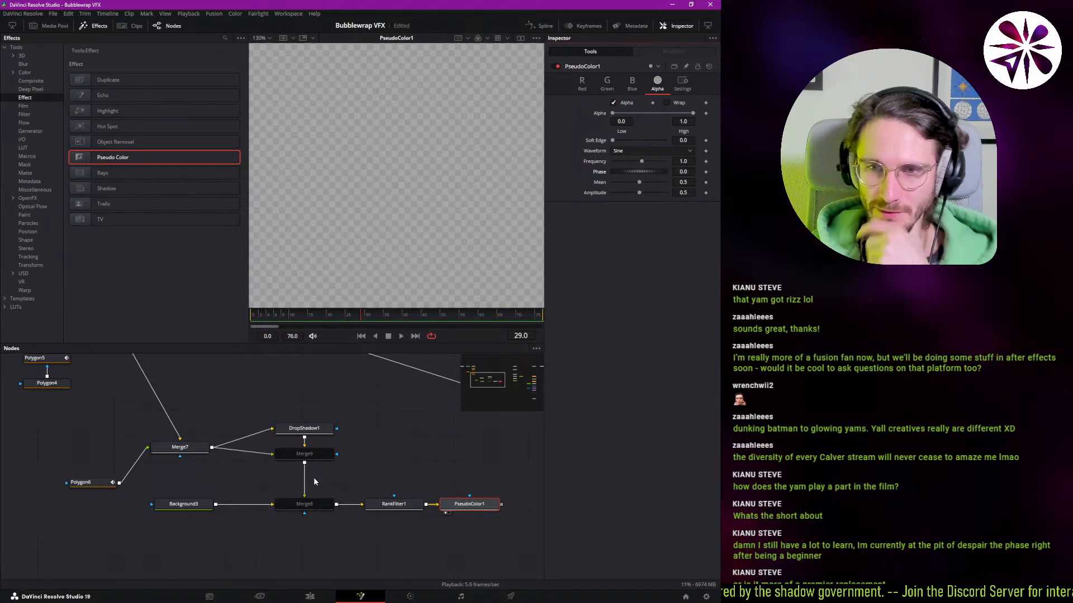
{"action": "left_click_drag", "start_coordinate": [283, 557], "coordinate": [327, 458]}
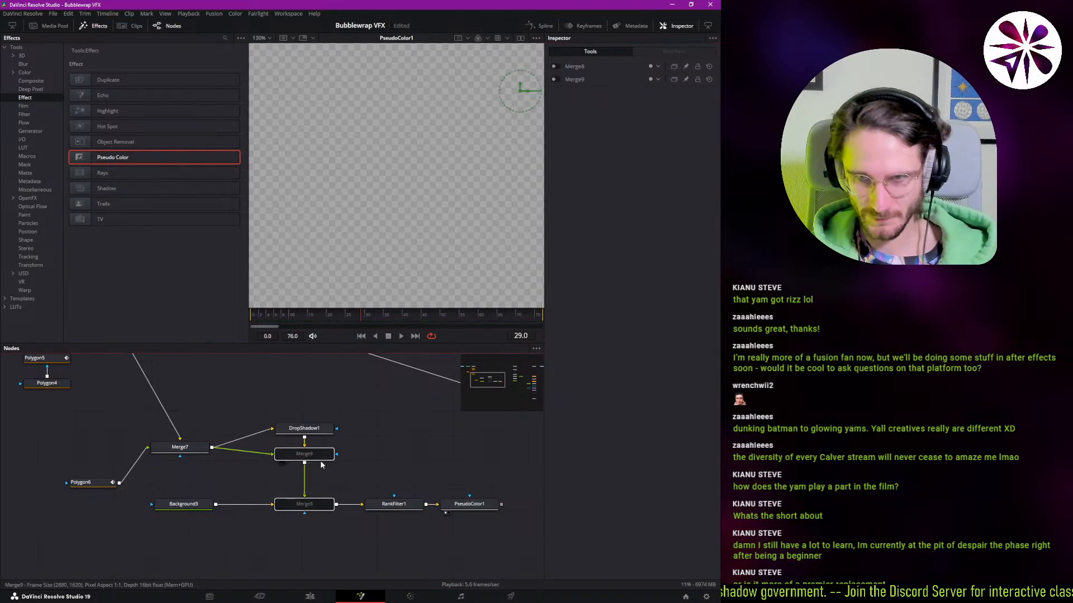
{"action": "key", "text": "ctrl+p"}
{"action": "left_click", "coordinate": [456, 504]}
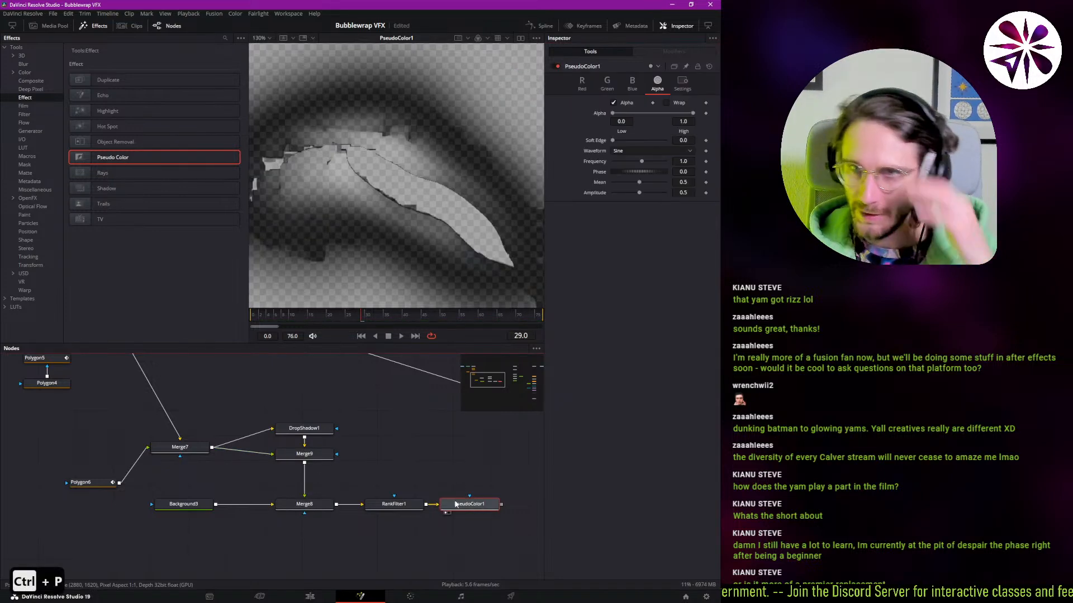
- Bypass the RankFilter1 node and reselect the PseudoColor1 node
{"action": "left_click", "coordinate": [319, 455]}
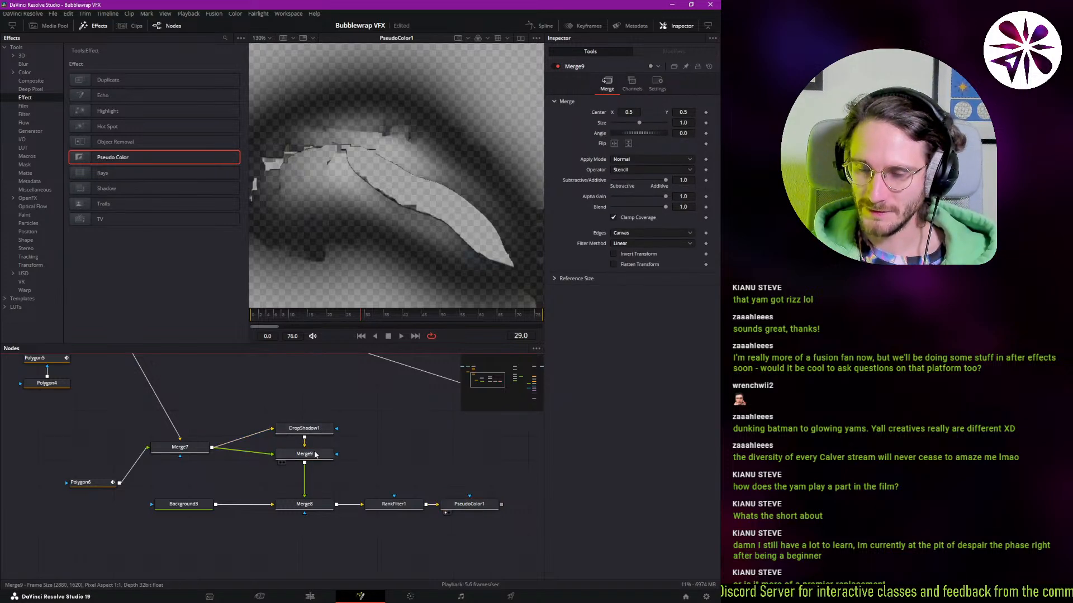
{"action": "left_click", "coordinate": [380, 507]}
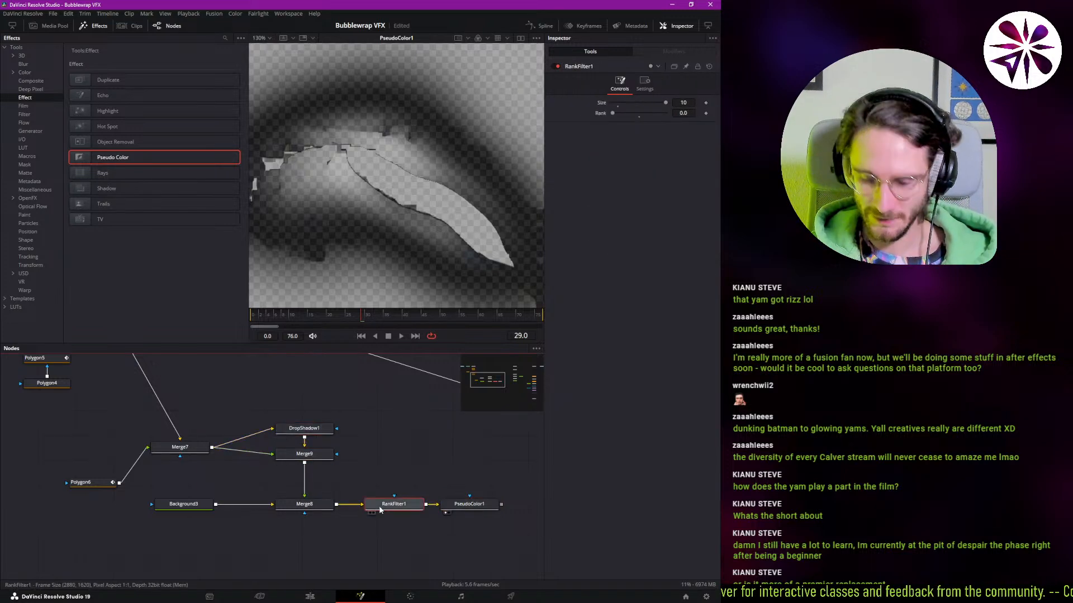
{"action": "key", "text": "ctrl+p"}
{"action": "left_click", "coordinate": [464, 509]}
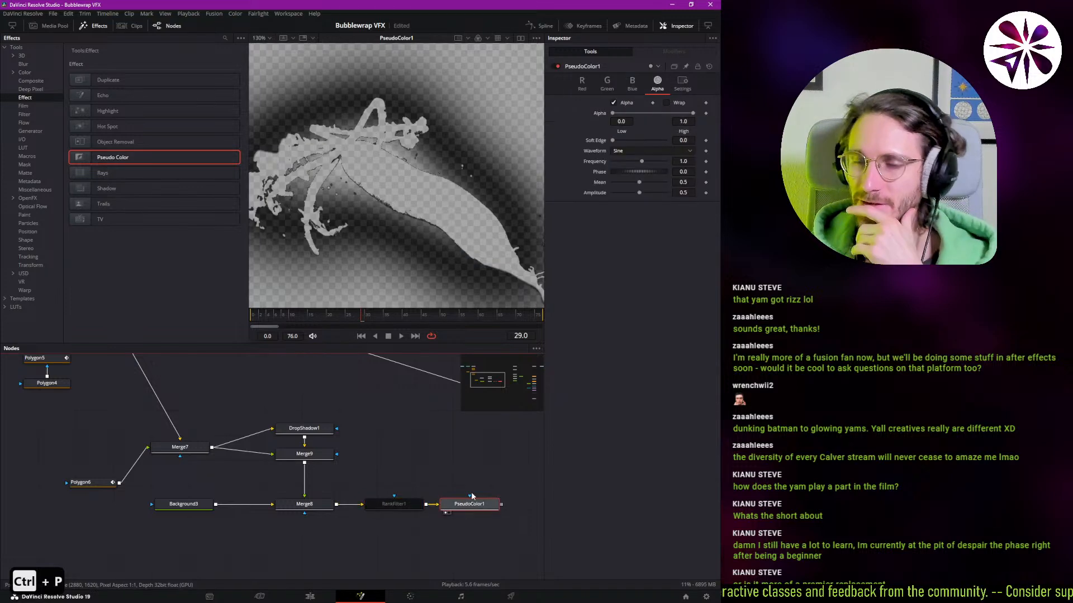
- Turn off the blue and green channels of the PseudoColor1 node
{"action": "left_click", "coordinate": [606, 84]}
{"action": "left_click", "coordinate": [632, 84]}
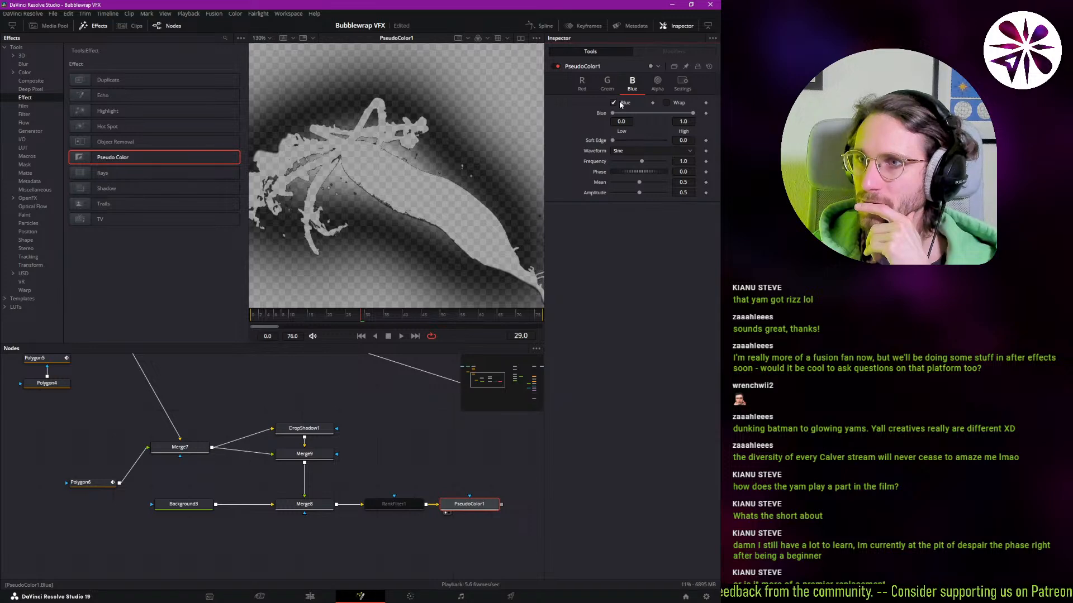
{"action": "left_click", "coordinate": [607, 89]}
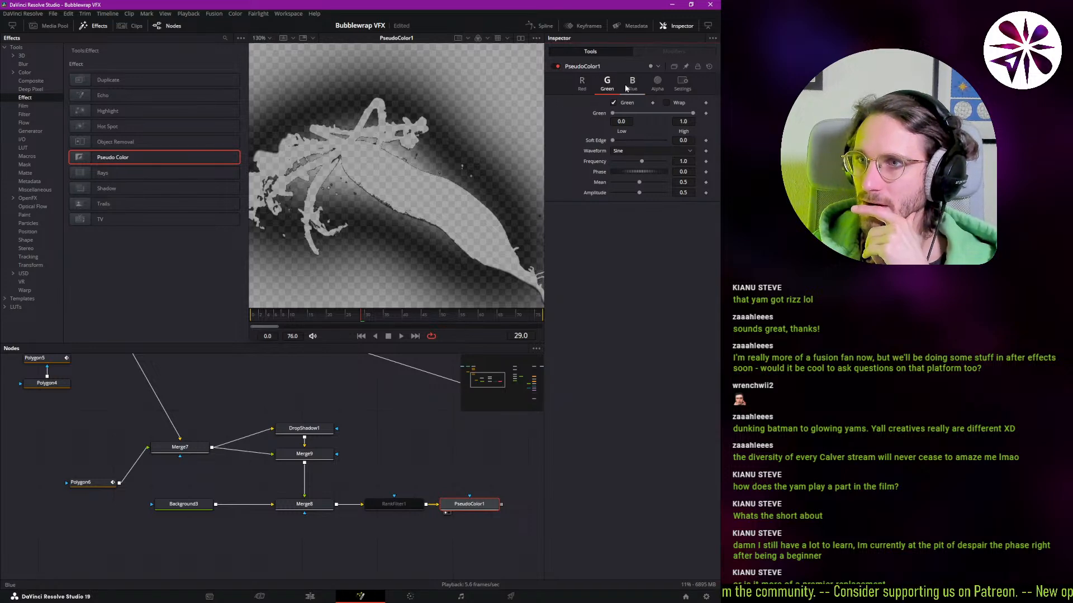
{"action": "left_click", "coordinate": [629, 87]}
{"action": "left_click", "coordinate": [625, 103]}
{"action": "left_click", "coordinate": [607, 84]}
{"action": "left_click", "coordinate": [613, 103]}
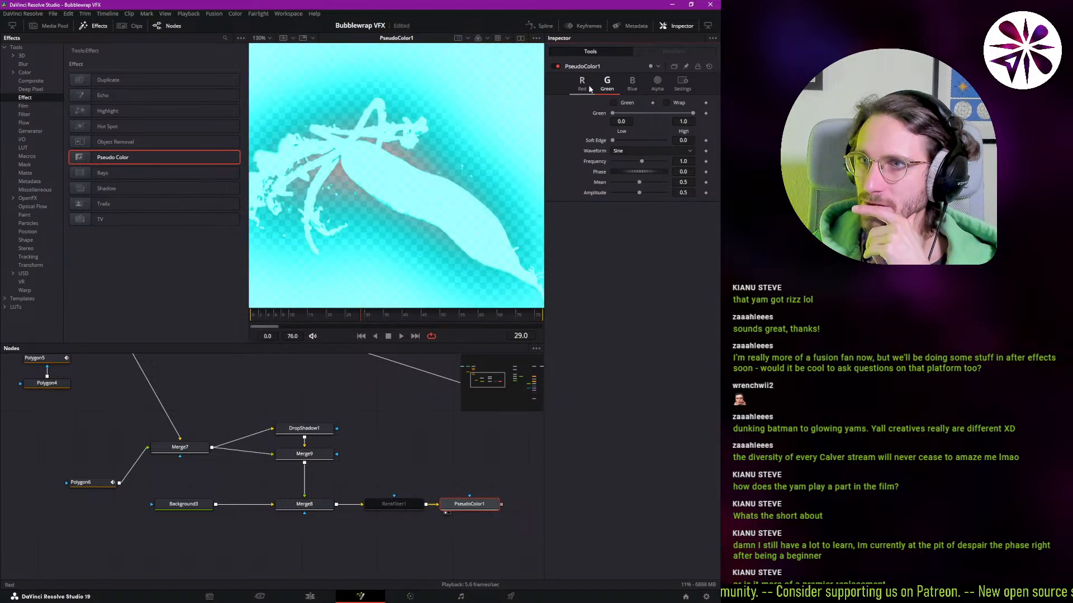
- Set the green phase to about 0.297, the red frequency to 8.3 and the red phase to about -1.812 in PseudoColor1
{"action": "left_click", "coordinate": [582, 84]}
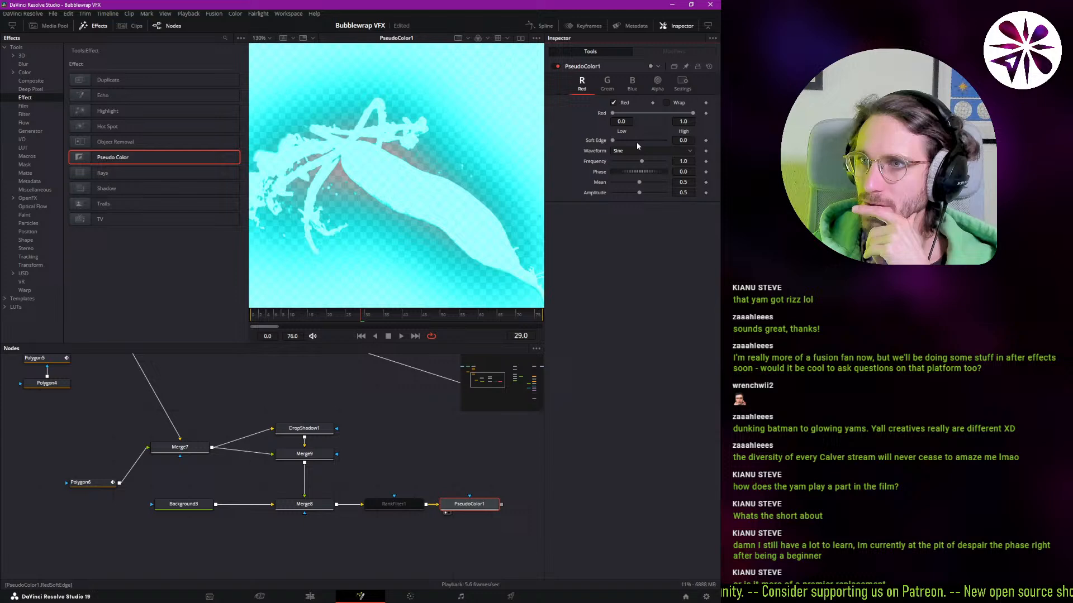
{"action": "left_click", "coordinate": [608, 85]}
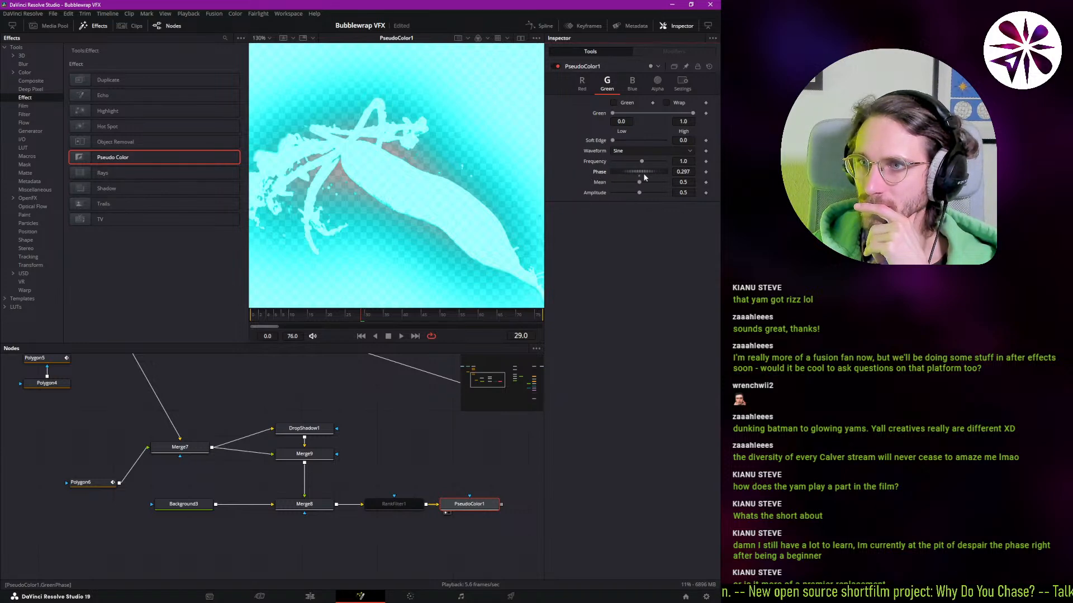
{"action": "left_click", "coordinate": [585, 89]}
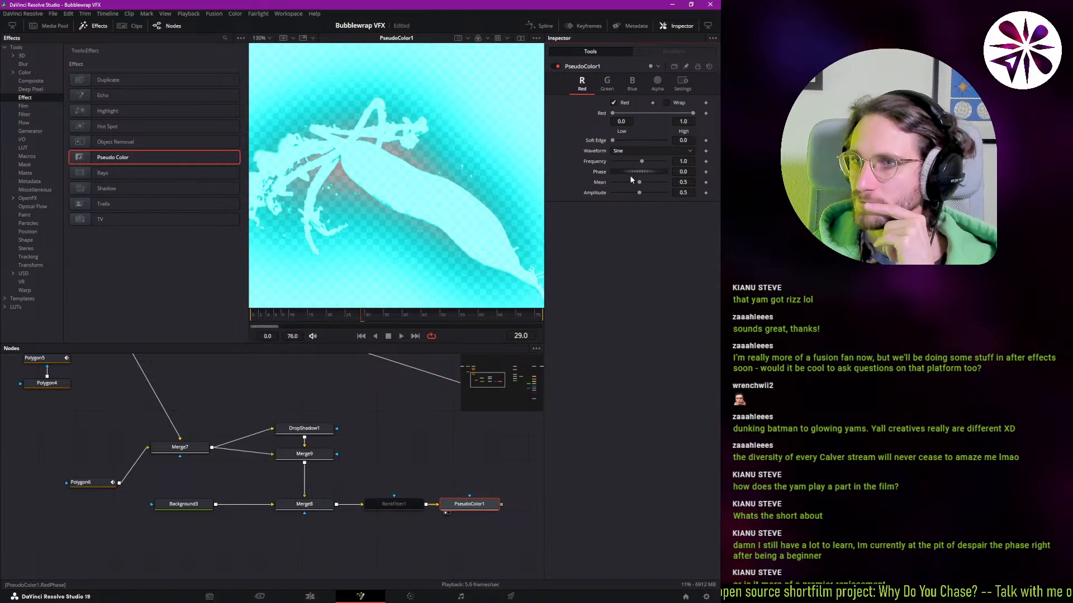
{"action": "left_click_drag", "start_coordinate": [630, 172], "coordinate": [514, 204]}
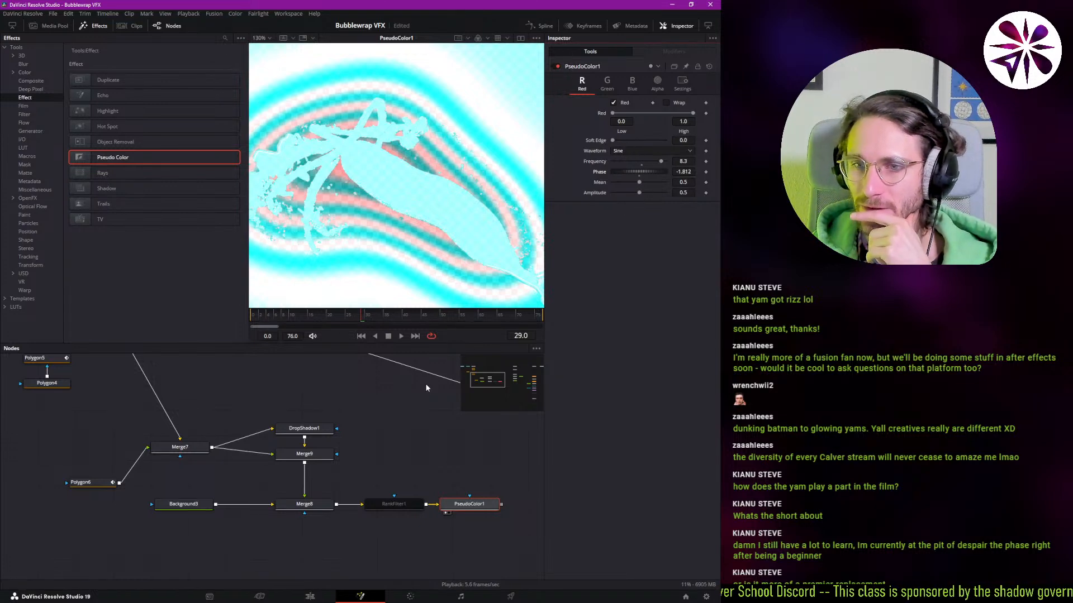
- Set the DropShadow1 blur to about 0.441, keeping the drop distance at 0.0
{"action": "left_click", "coordinate": [304, 428]}
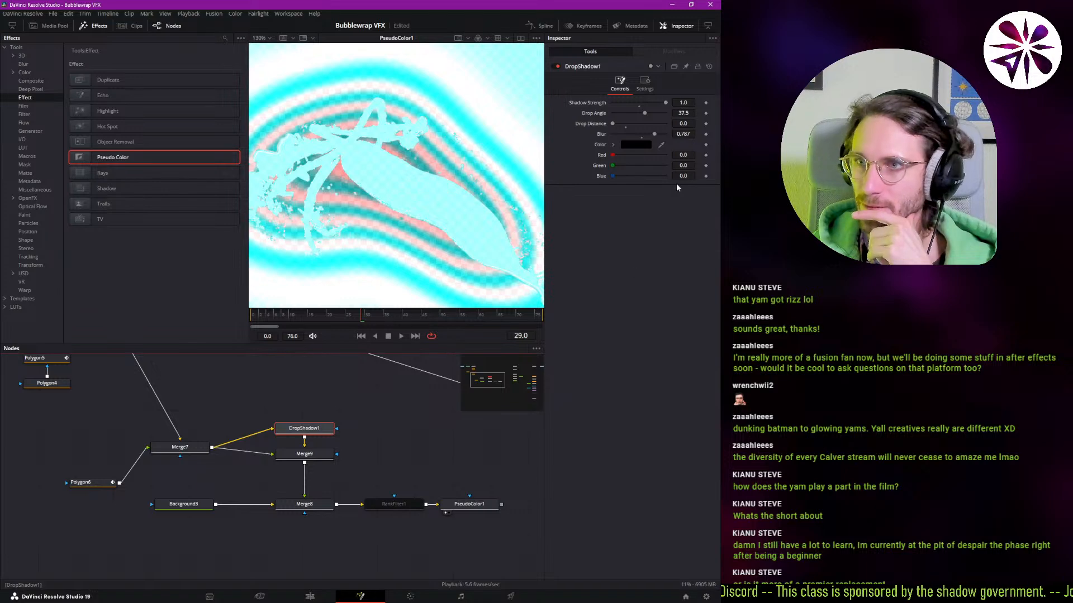
{"action": "left_click_drag", "start_coordinate": [653, 133], "coordinate": [638, 165]}
{"action": "left_click_drag", "start_coordinate": [614, 123], "coordinate": [637, 157]}
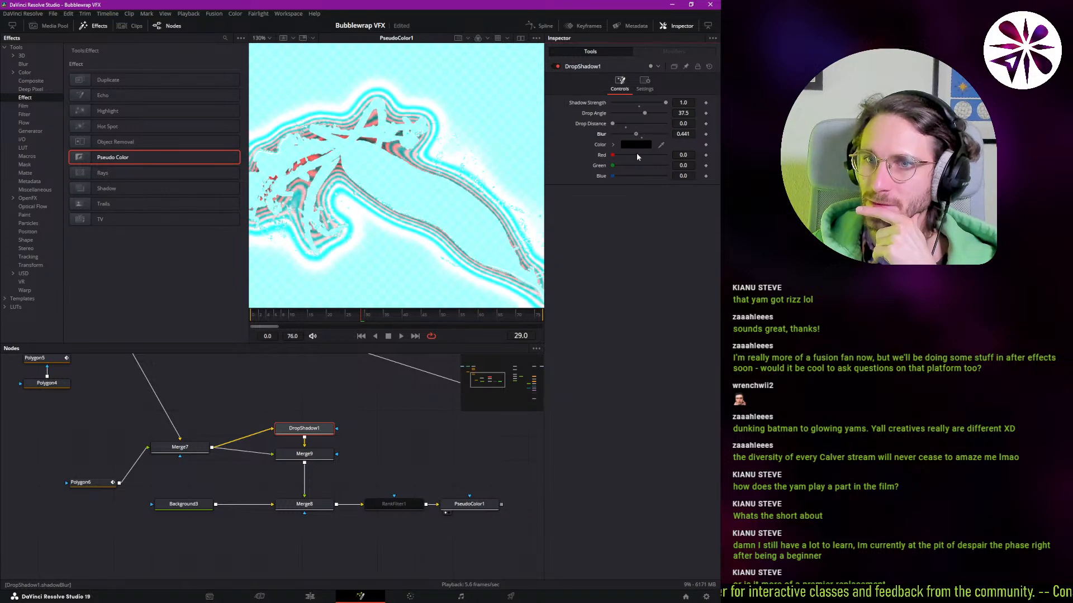
- Set the Pseudo Color red phase to about -2.16, mean to about 0.276 and amplitude to about 0.409
{"action": "left_click", "coordinate": [305, 504]}
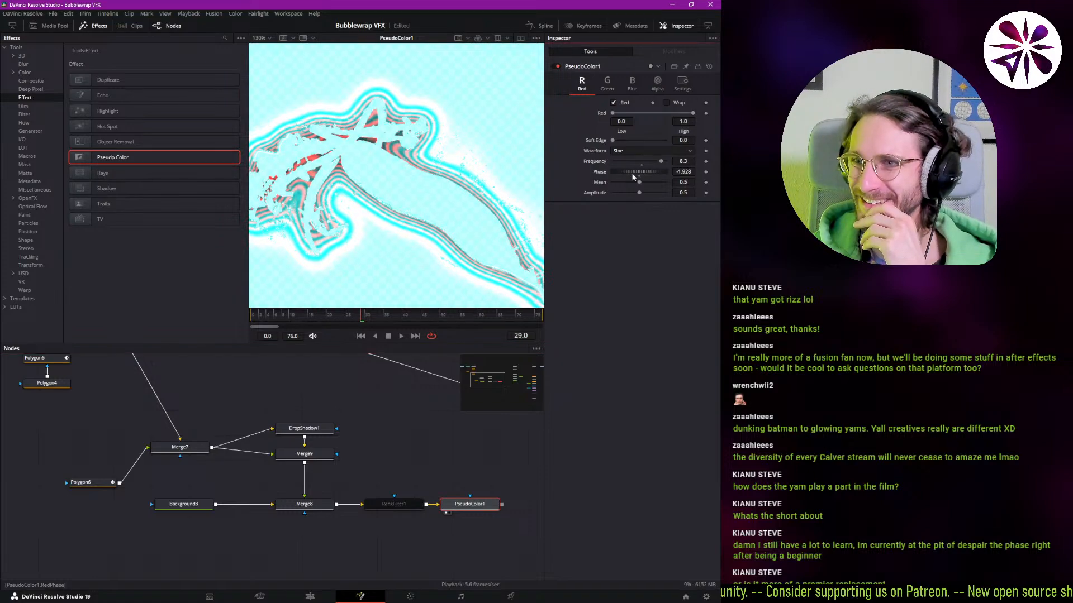
{"action": "left_click_drag", "start_coordinate": [645, 174], "coordinate": [704, 210]}
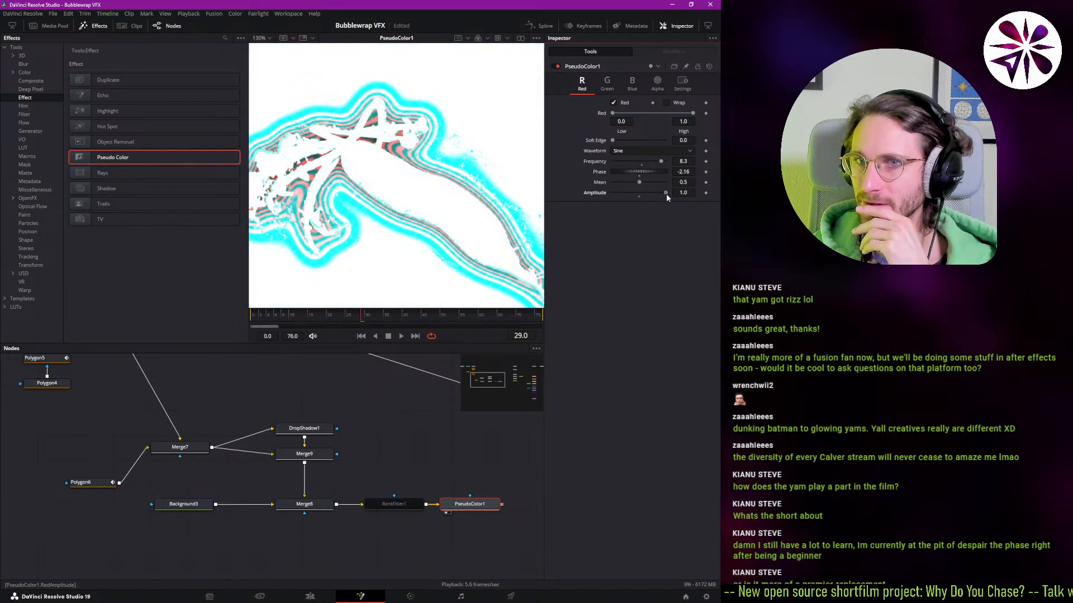
{"action": "mouse_move", "coordinate": [641, 196]}
{"action": "left_mouse_down"}
{"action": "mouse_move", "coordinate": [632, 199]}
{"action": "mouse_move", "coordinate": [670, 183]}
{"action": "mouse_move", "coordinate": [629, 184]}
{"action": "left_mouse_up"}
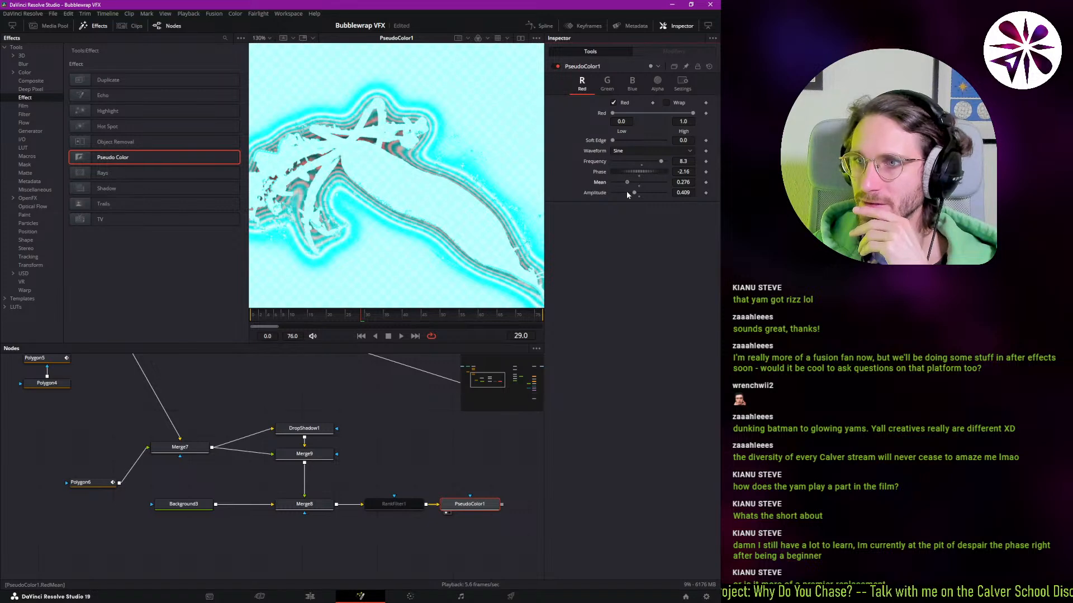
{"action": "mouse_move", "coordinate": [655, 162]}
{"action": "left_mouse_down"}
{"action": "mouse_move", "coordinate": [642, 169]}
{"action": "mouse_move", "coordinate": [662, 172]}
{"action": "left_mouse_up"}
- Try the Triangle, Sawtooth and Square waveforms on the Pseudo Color red channel and return it to Sine
{"action": "left_click", "coordinate": [641, 152]}
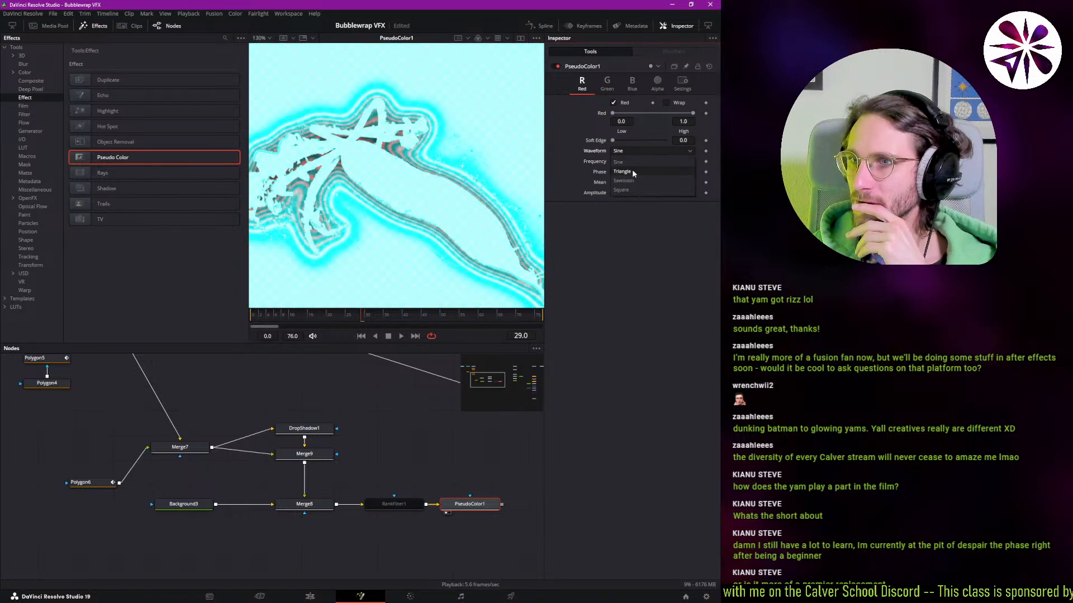
{"action": "left_click", "coordinate": [632, 170]}
{"action": "left_click", "coordinate": [631, 149]}
{"action": "left_click", "coordinate": [639, 181]}
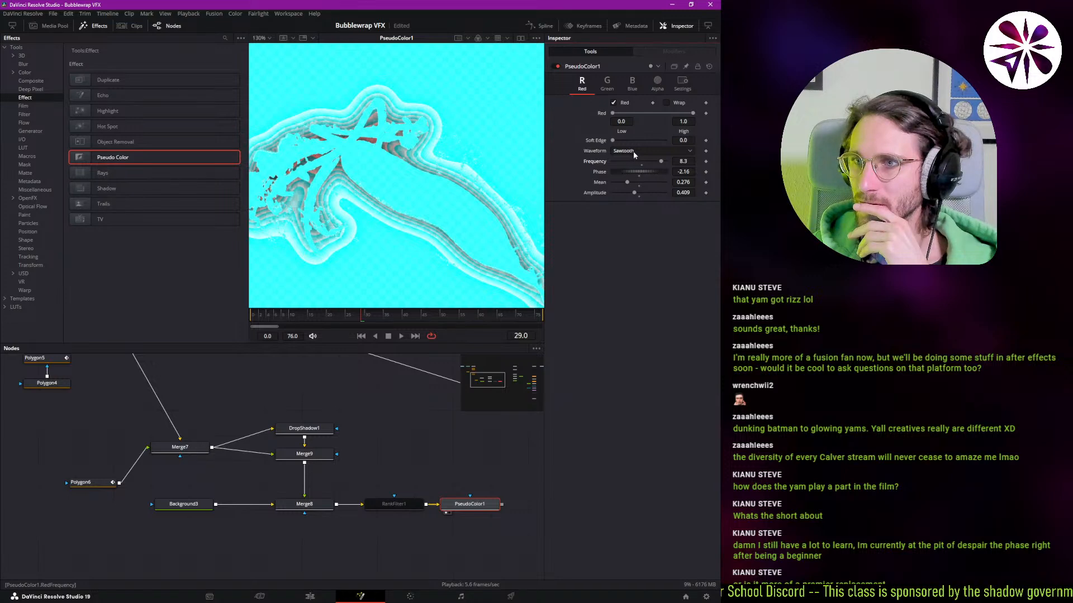
{"action": "left_click", "coordinate": [634, 151]}
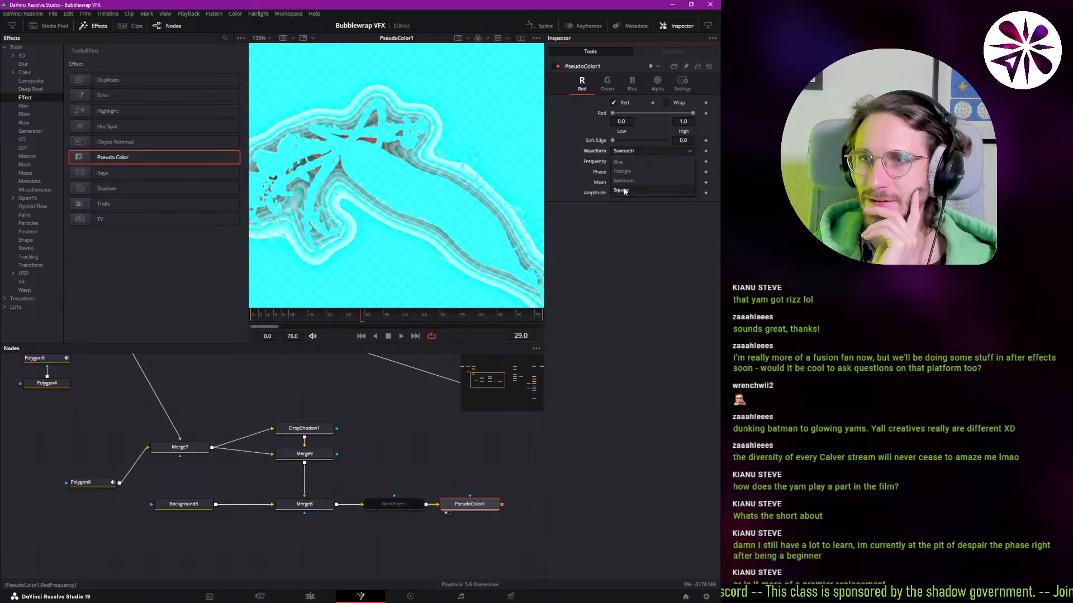
{"action": "left_click", "coordinate": [632, 191]}
{"action": "left_click", "coordinate": [634, 151]}
{"action": "left_click", "coordinate": [623, 161]}
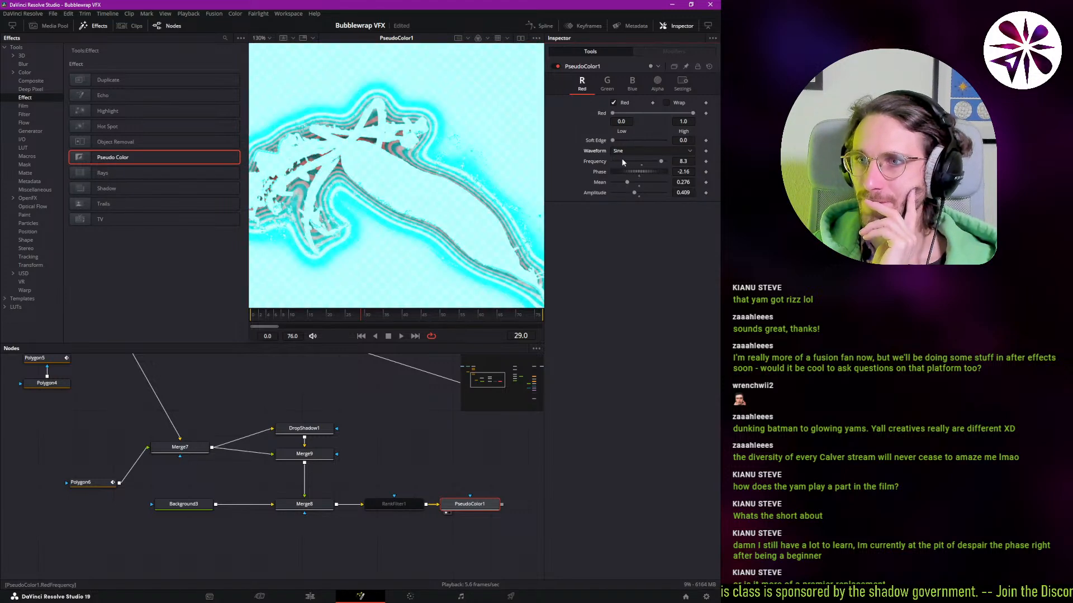
- Set the Pseudo Color red phase to about -3.138 and its soft edge to 1.0
{"action": "left_click_drag", "start_coordinate": [614, 141], "coordinate": [678, 175]}
{"action": "left_click_drag", "start_coordinate": [607, 181], "coordinate": [575, 178]}
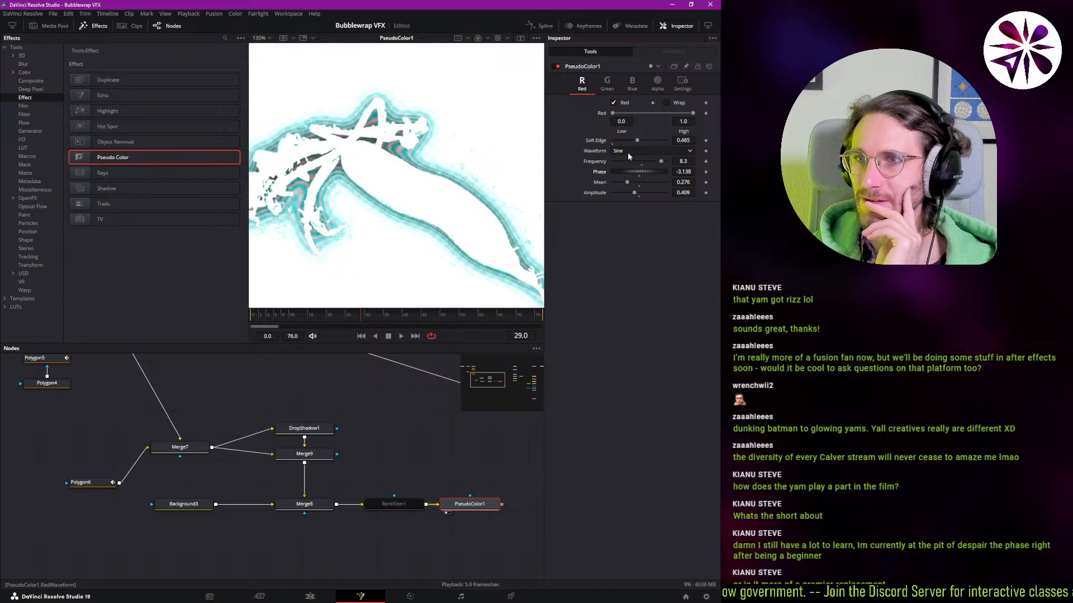
{"action": "left_click_drag", "start_coordinate": [638, 140], "coordinate": [677, 161]}
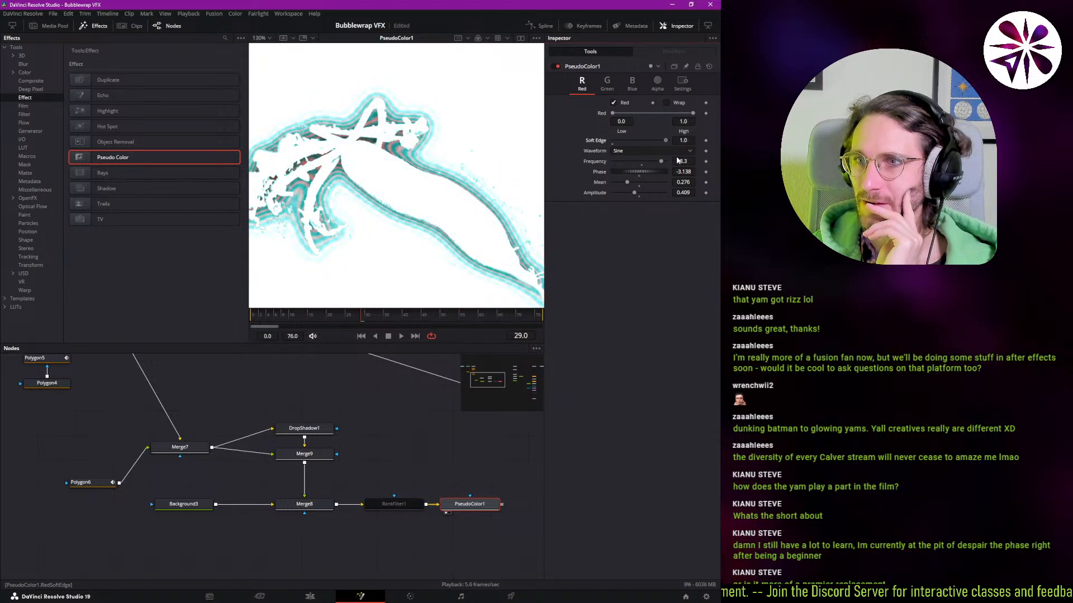
- Set the DropShadow1 blur to about 0.417 and show that node's output in the viewer
{"action": "left_click", "coordinate": [303, 428]}
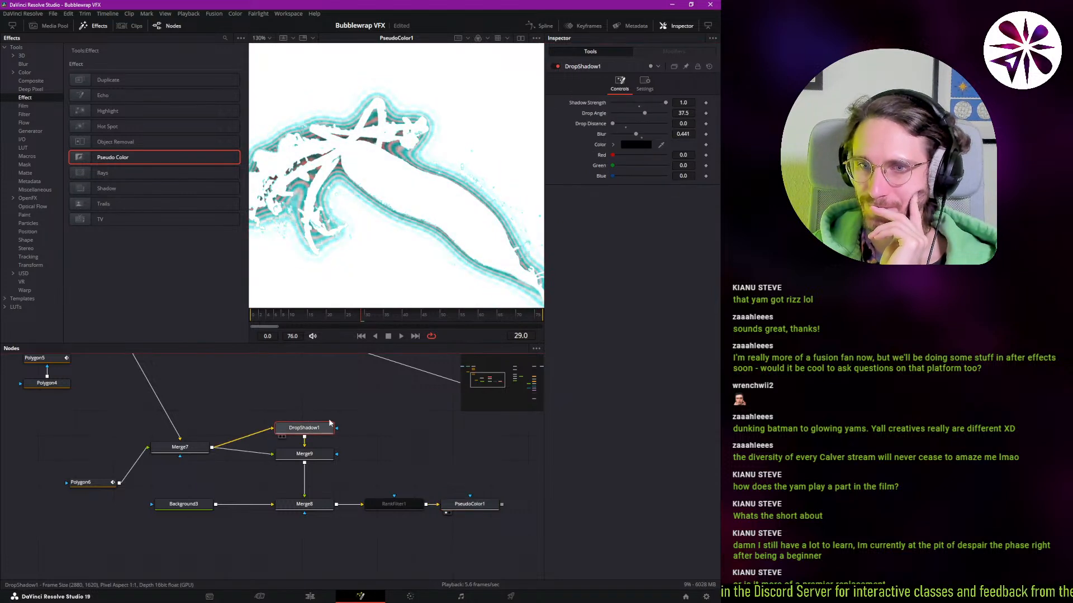
{"action": "left_click_drag", "start_coordinate": [633, 132], "coordinate": [634, 149]}
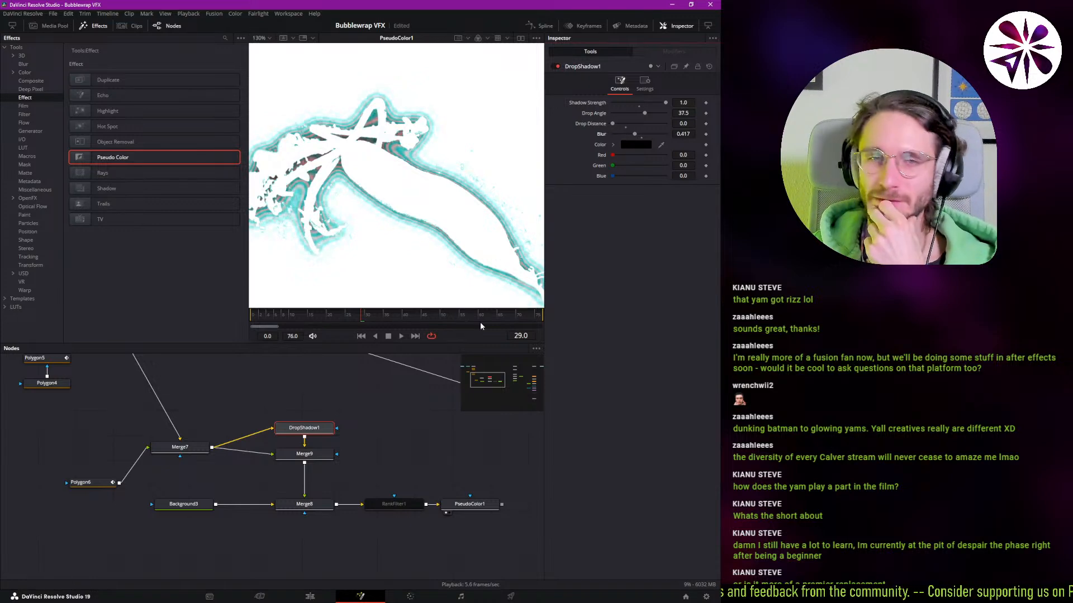
{"action": "left_click", "coordinate": [315, 430]}
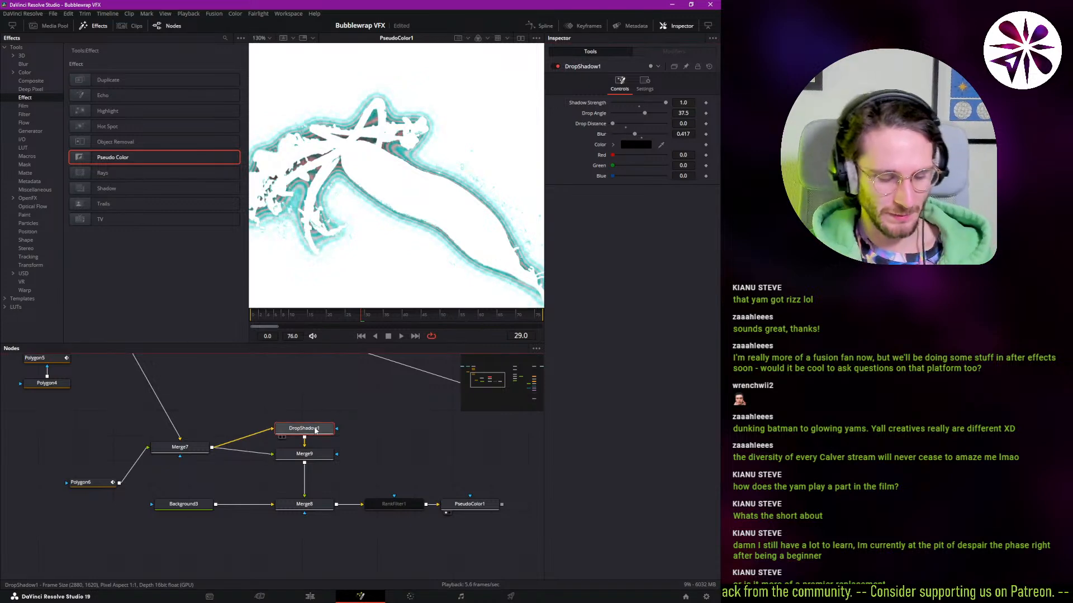
{"action": "key", "text": "1"}
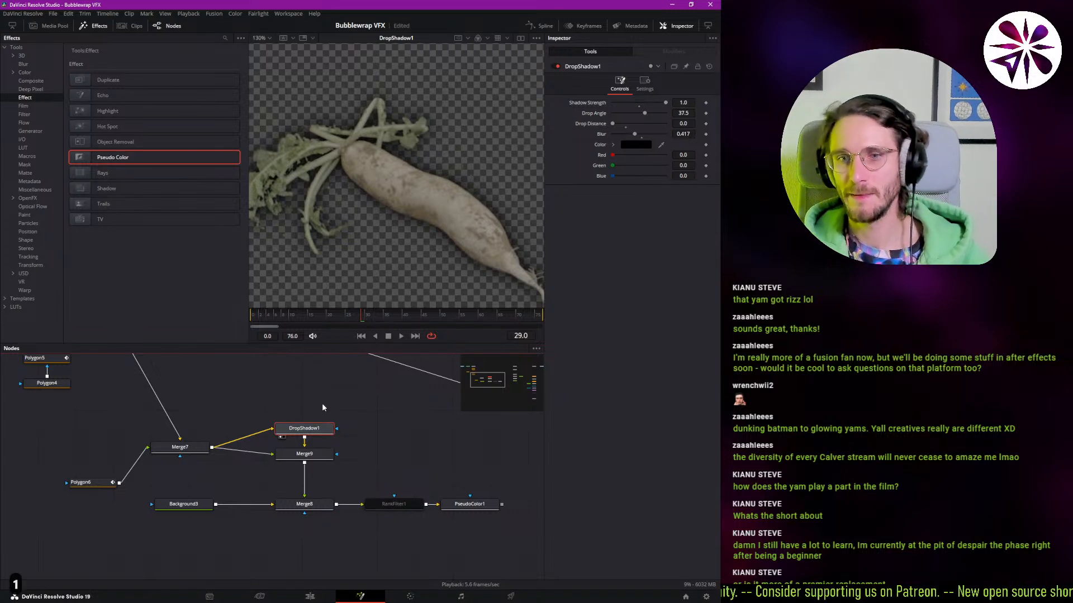
- Delete the DropShadow1 node and disconnect the leftover Merge7 link from the Merge9 foreground input
{"action": "key", "text": "Delete"}
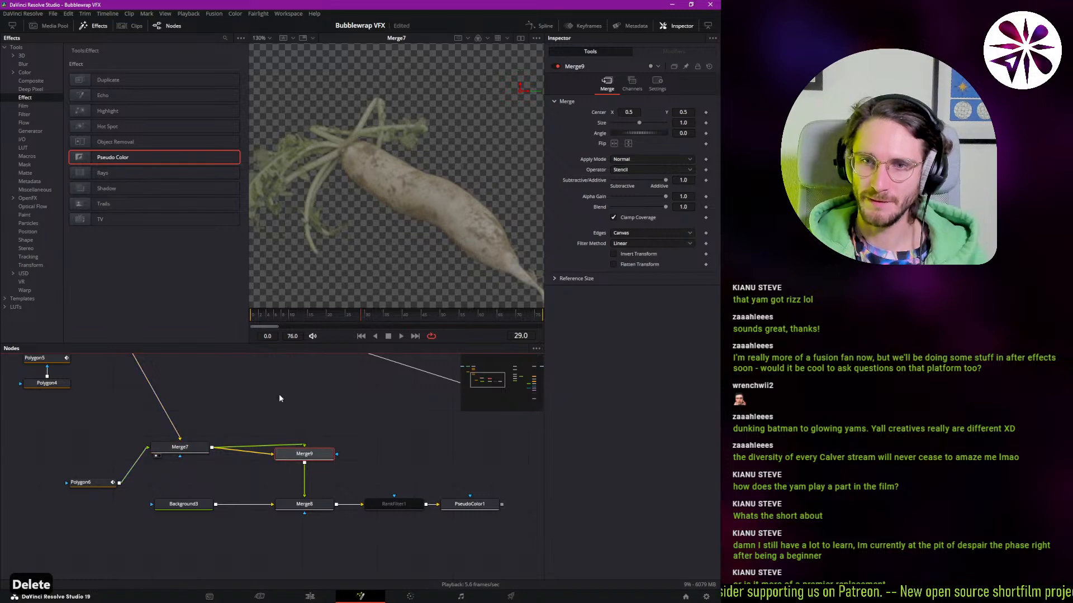
{"action": "left_click_drag", "start_coordinate": [295, 446], "coordinate": [299, 419]}
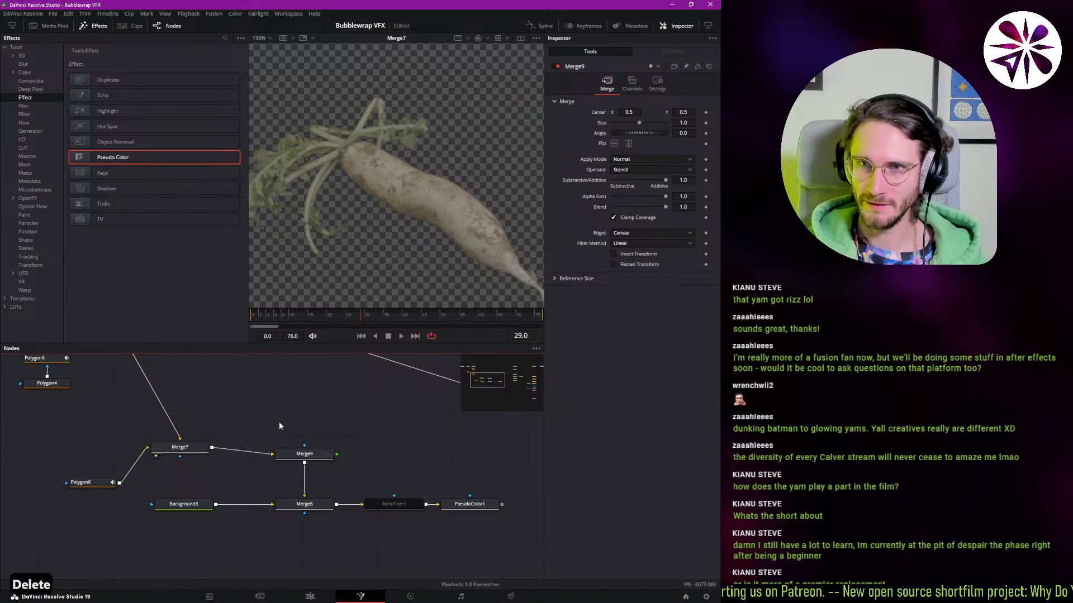
- Search the tool list for glow and add a Glow node above Merge7 and Merge9
{"action": "key", "text": "ctrl+space"}
{"action": "type", "text": "merg"}
{"action": "key", "text": "BackSpace"}
{"action": "key", "text": "BackSpace"}
{"action": "key", "text": "BackSpace"}
{"action": "key", "text": "BackSpace"}
{"action": "type", "text": "glow"}
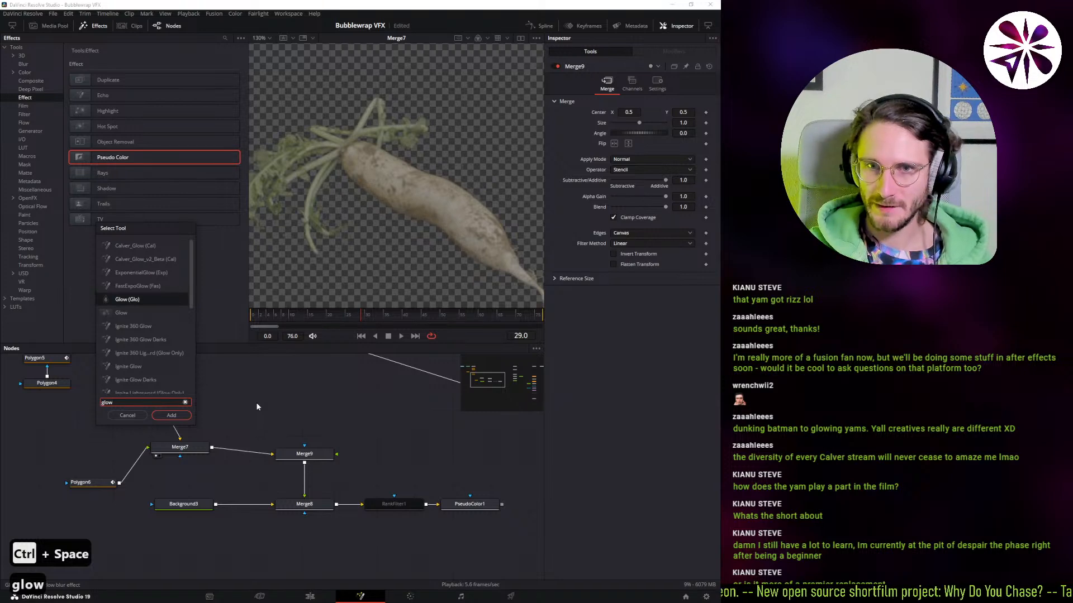
{"action": "key", "text": "Return"}
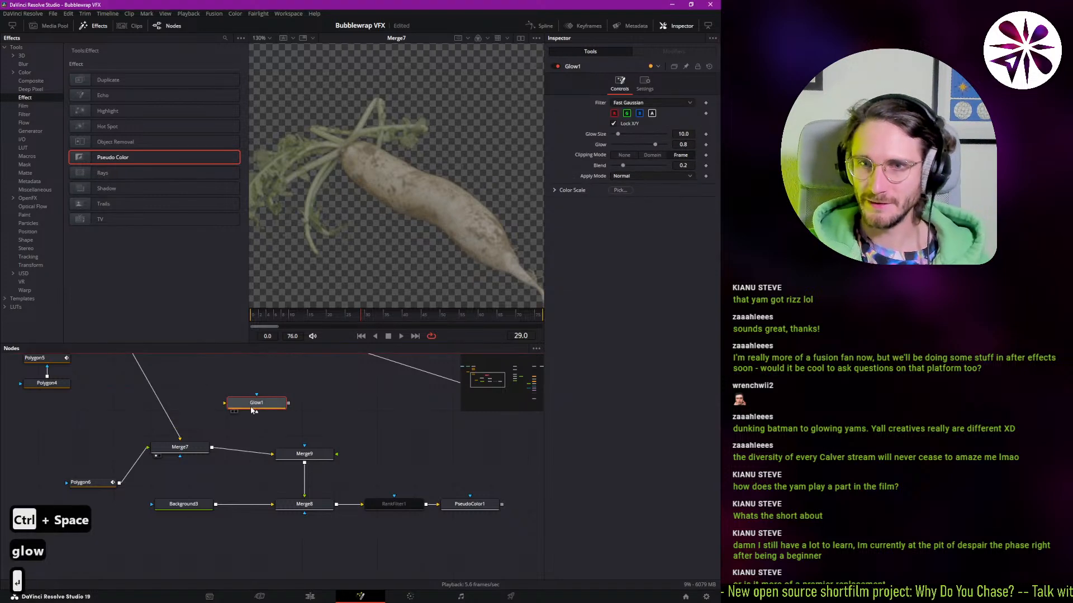
- Shift Merge7 slightly aside, add a Background node above it and set its red, green and blue to 1.0
{"action": "left_click_drag", "start_coordinate": [187, 448], "coordinate": [165, 454]}
{"action": "left_click", "coordinate": [100, 421]}
{"action": "key", "text": "ctrl+space"}
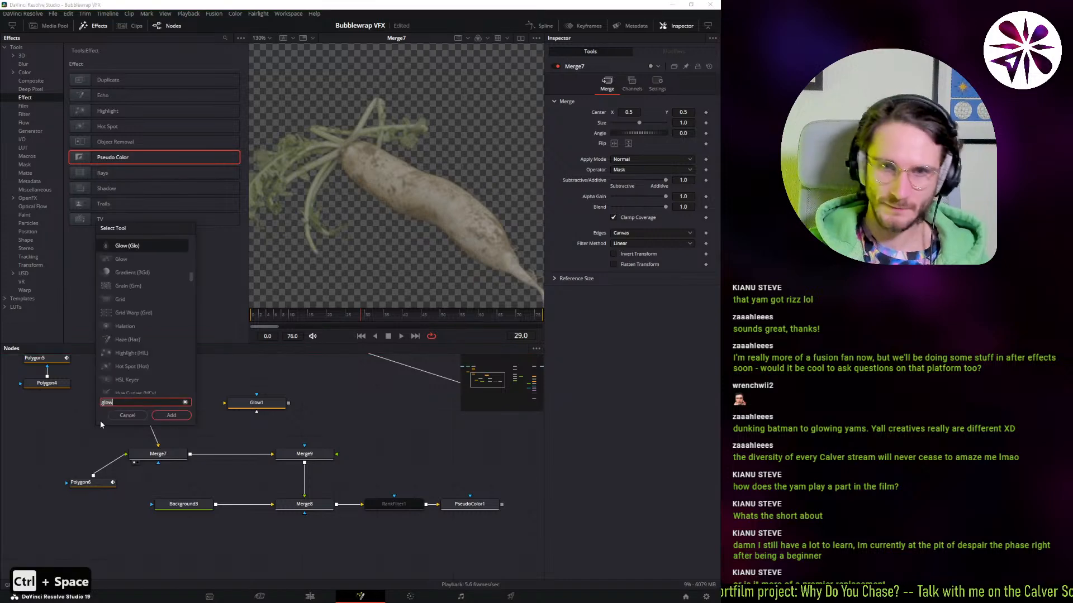
{"action": "type", "text": "back"}
{"action": "key", "text": "Return"}
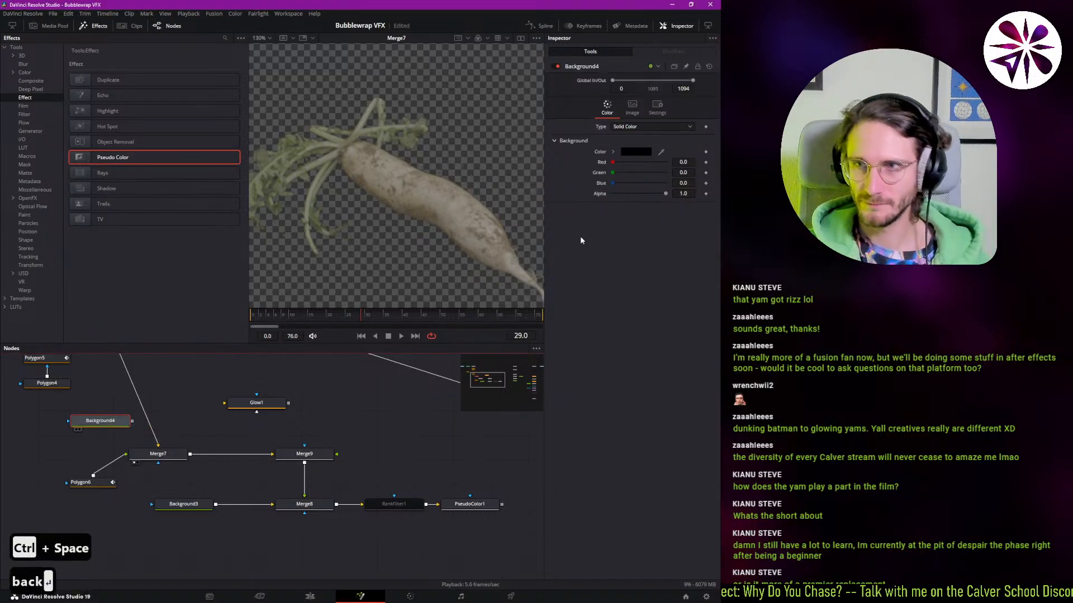
{"action": "left_click_drag", "start_coordinate": [612, 162], "coordinate": [666, 183]}
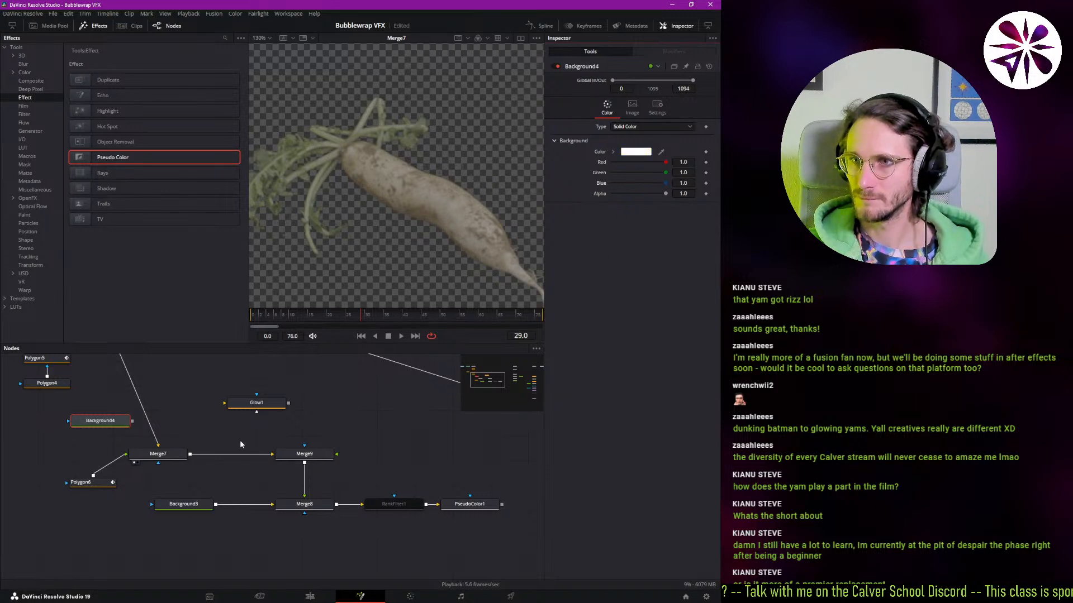
{"action": "left_click_drag", "start_coordinate": [102, 424], "coordinate": [161, 448]}
{"action": "scroll", "coordinate": [186, 469], "scroll_direction": "down", "scroll_amount": 3}
{"action": "left_click_drag", "start_coordinate": [123, 357], "coordinate": [179, 501]}
{"action": "key", "text": "ctrl+z"}
{"action": "key", "text": "ctrl+z"}
{"action": "key", "text": "ctrl+z"}
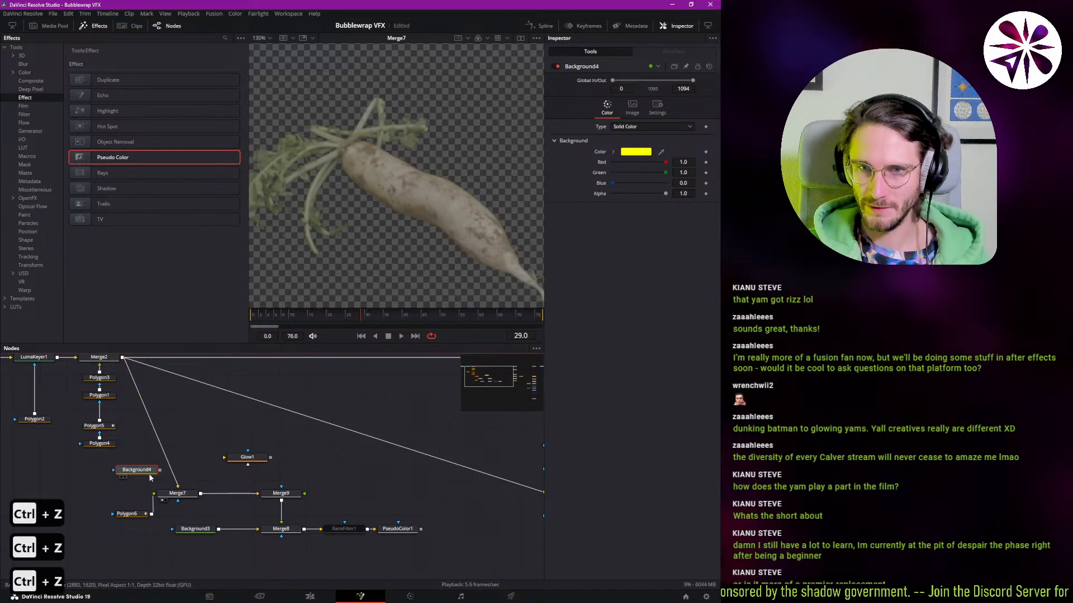
{"action": "key", "text": "ctrl+shift+z"}
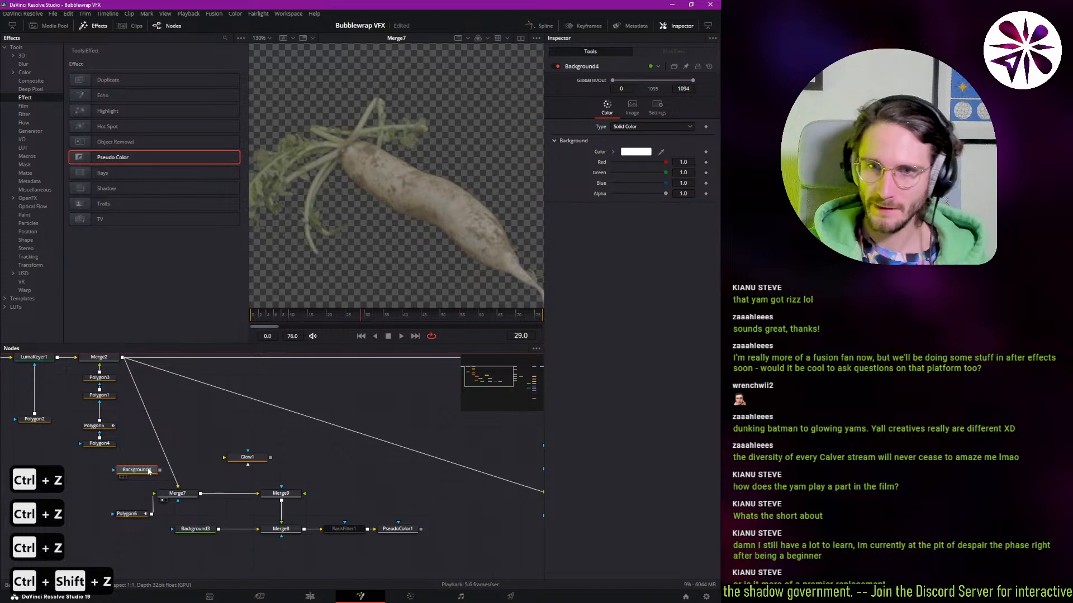
- Merge Background4 with Merge7's output in a new merge node, view it, swap its inputs and set the operator to Mask
{"action": "left_click_drag", "start_coordinate": [150, 471], "coordinate": [202, 494]}
{"action": "key", "text": "1"}
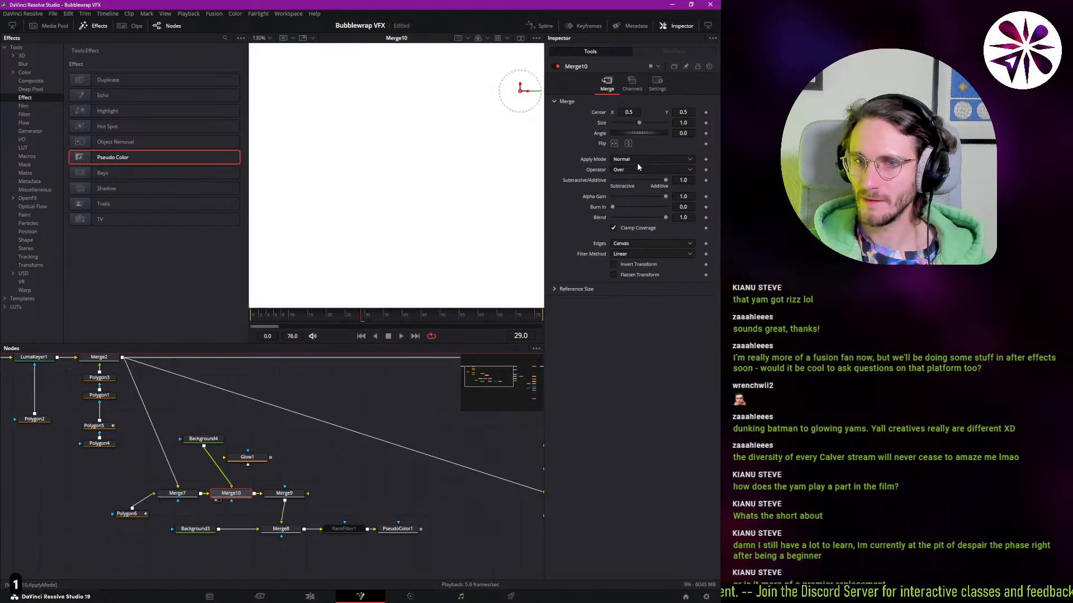
{"action": "key", "text": "ctrl+t"}
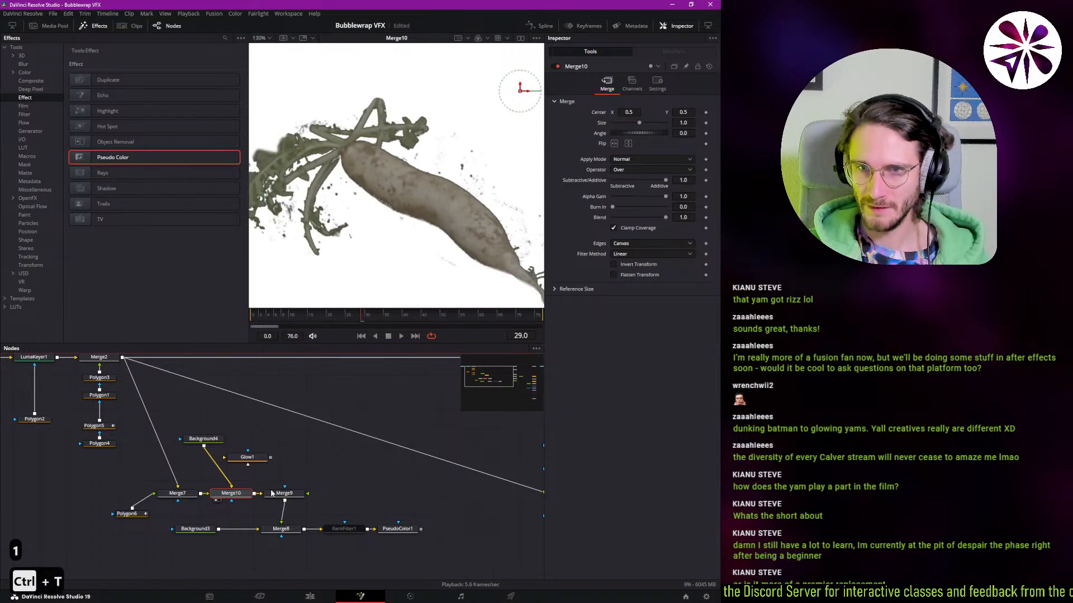
{"action": "left_click", "coordinate": [632, 169]}
{"action": "left_click", "coordinate": [632, 248]}
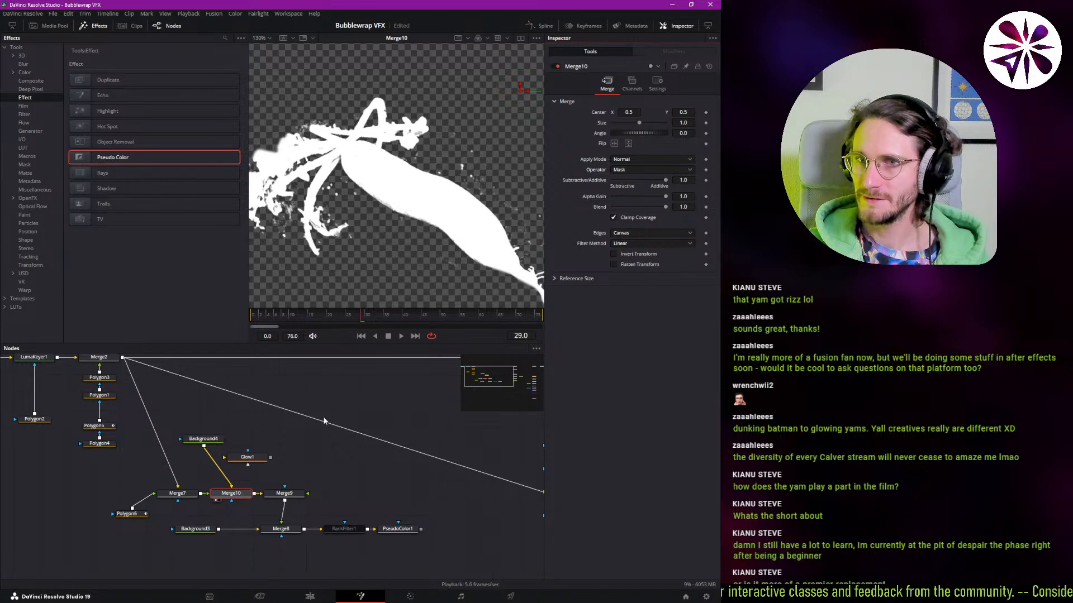
- Feed Merge10's output into Glow1 and show the result in a wider viewer with the effects library hidden
{"action": "scroll", "coordinate": [273, 453], "scroll_direction": "up", "scroll_amount": 3}
{"action": "left_click", "coordinate": [215, 471]}
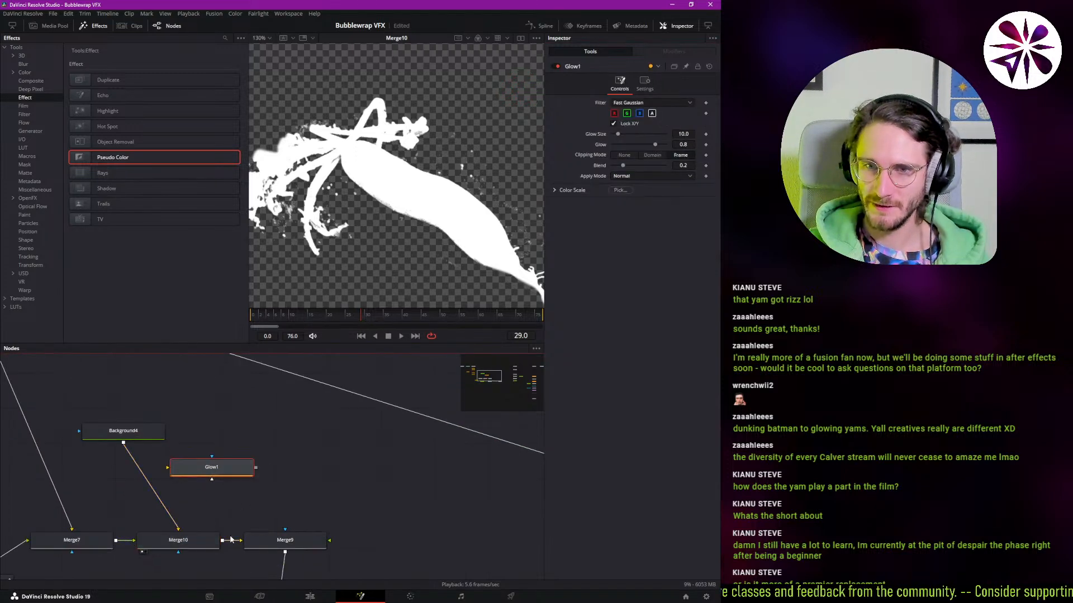
{"action": "left_click_drag", "start_coordinate": [223, 541], "coordinate": [228, 473]}
{"action": "left_click_drag", "start_coordinate": [228, 474], "coordinate": [255, 472]}
{"action": "key", "text": "1"}
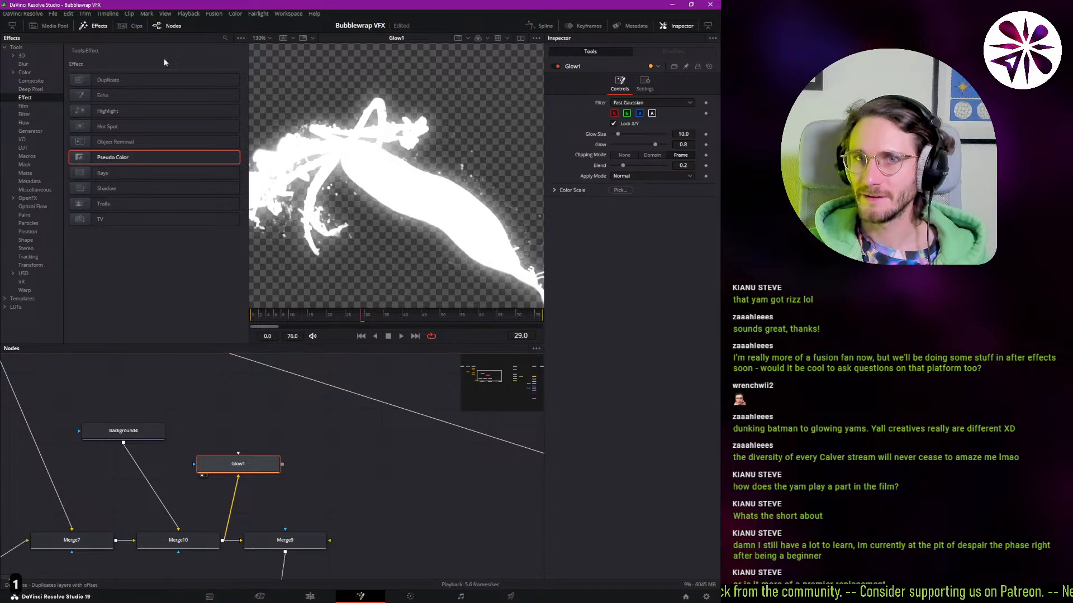
{"action": "left_click", "coordinate": [84, 26]}
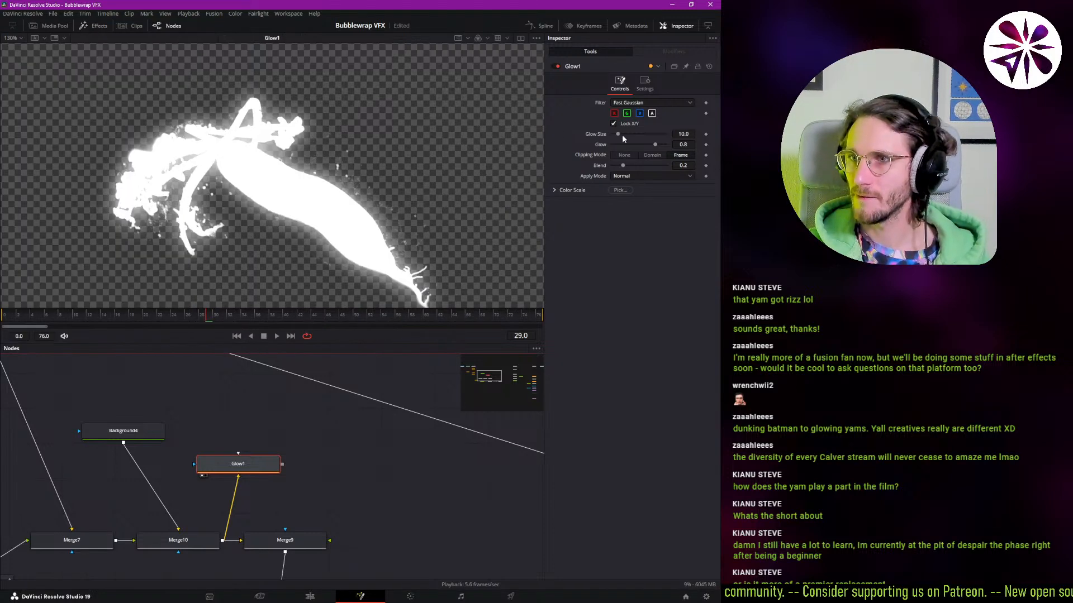
- Set Glow1's glow size to about 37.0, glow to about 0.551 and blend to 1.0
{"action": "left_click_drag", "start_coordinate": [621, 135], "coordinate": [692, 182]}
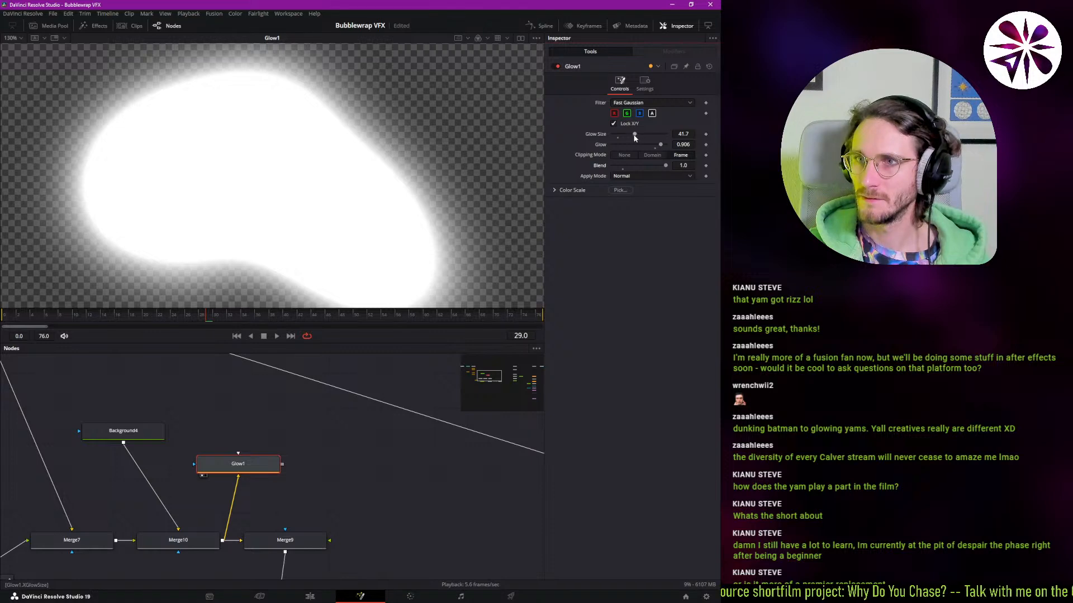
{"action": "left_click_drag", "start_coordinate": [634, 134], "coordinate": [703, 168]}
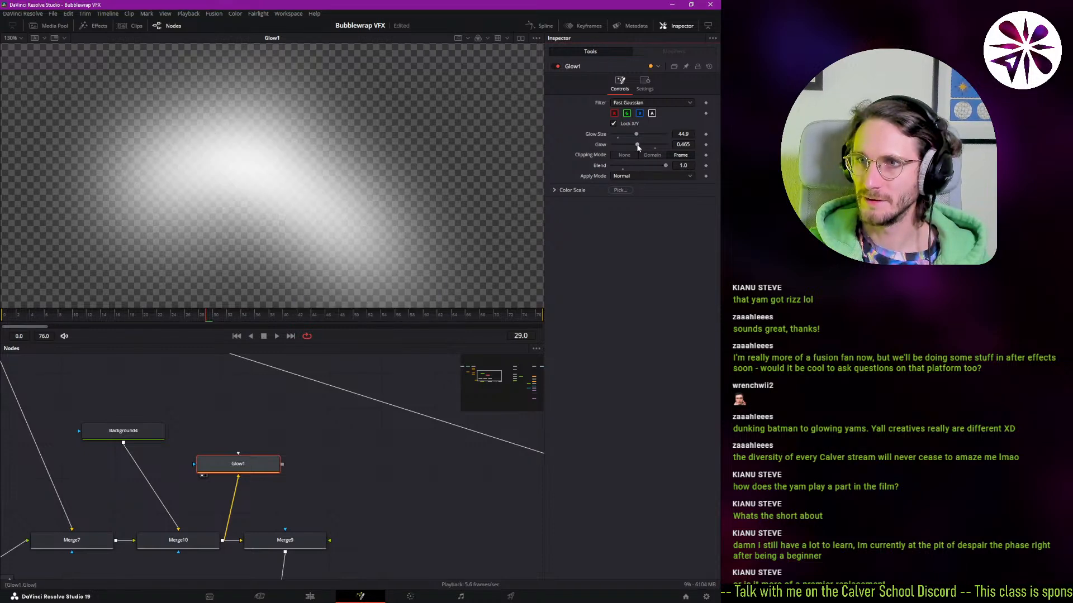
{"action": "mouse_move", "coordinate": [637, 145]}
{"action": "left_mouse_down"}
{"action": "mouse_move", "coordinate": [639, 134]}
{"action": "mouse_move", "coordinate": [609, 149]}
{"action": "mouse_move", "coordinate": [638, 156]}
{"action": "mouse_move", "coordinate": [629, 158]}
{"action": "left_mouse_up"}
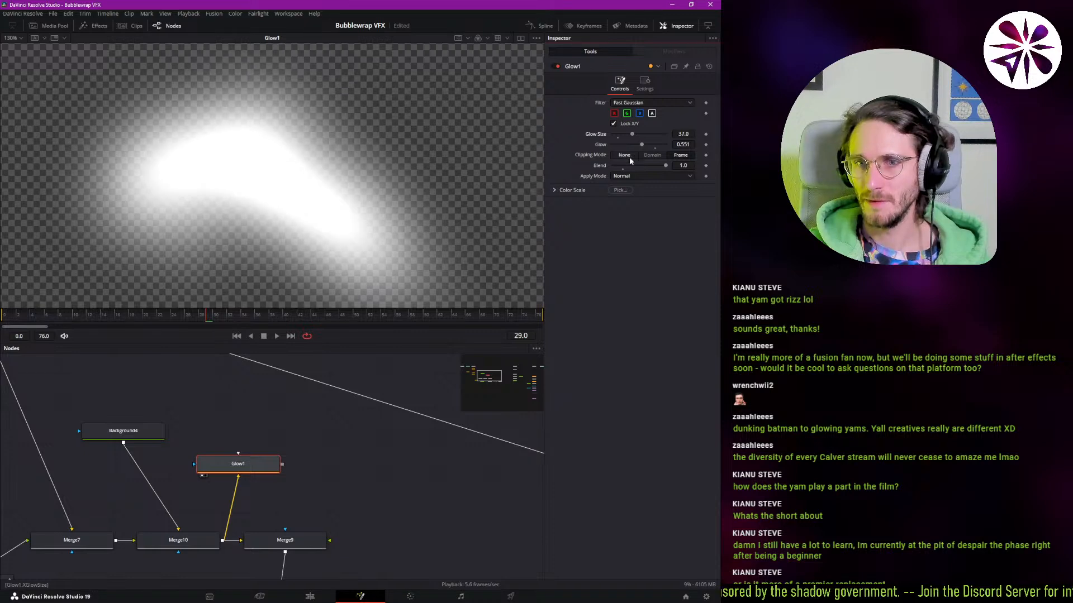
- Delete the Glow1 node and add a Calver_Glow_v2_Beta node in its place
{"action": "left_click", "coordinate": [270, 464]}
{"action": "key", "text": "Delete"}
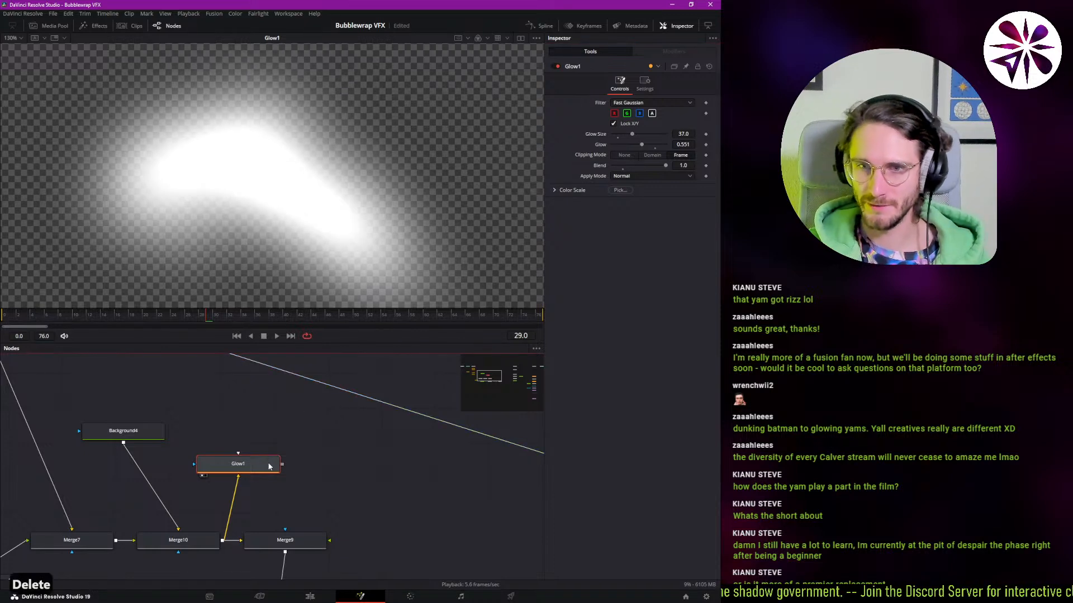
{"action": "key", "text": "Delete"}
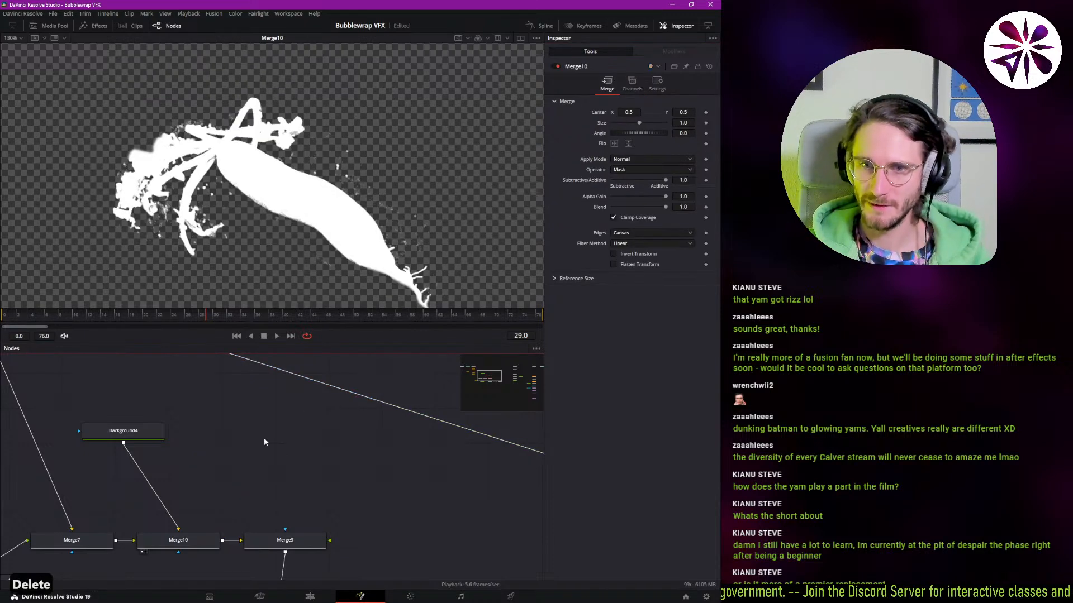
{"action": "key", "text": "ctrl+space"}
{"action": "type", "text": "calve"}
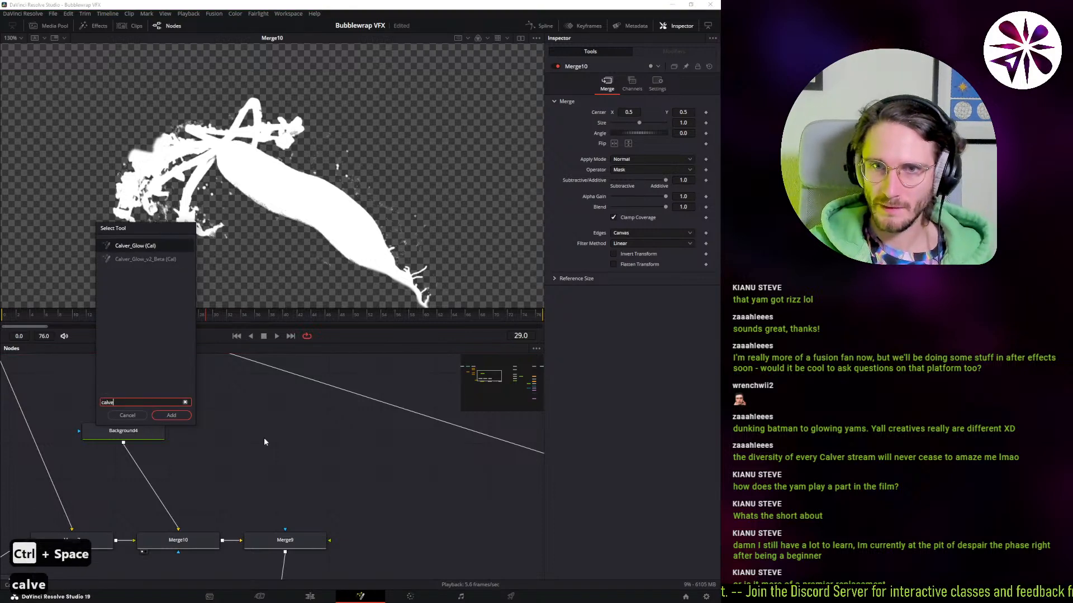
{"action": "key", "text": "Down"}
{"action": "key", "text": "Return"}
- Connect Merge10's output to the Calver glow node and show that node in the viewer
{"action": "left_click", "coordinate": [223, 540]}
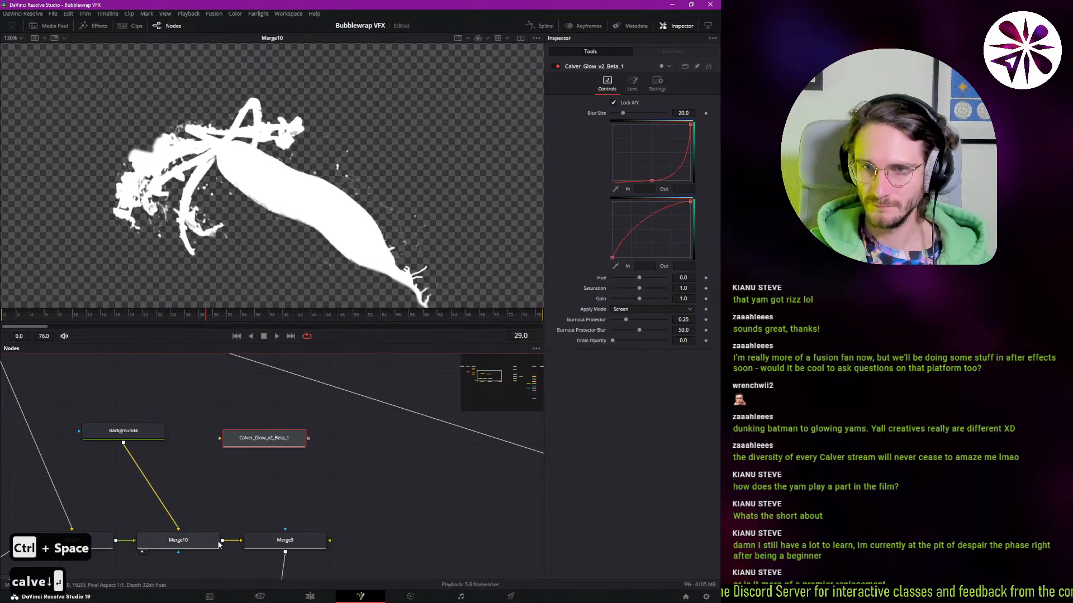
{"action": "left_click_drag", "start_coordinate": [222, 540], "coordinate": [239, 443]}
{"action": "left_click", "coordinate": [242, 441]}
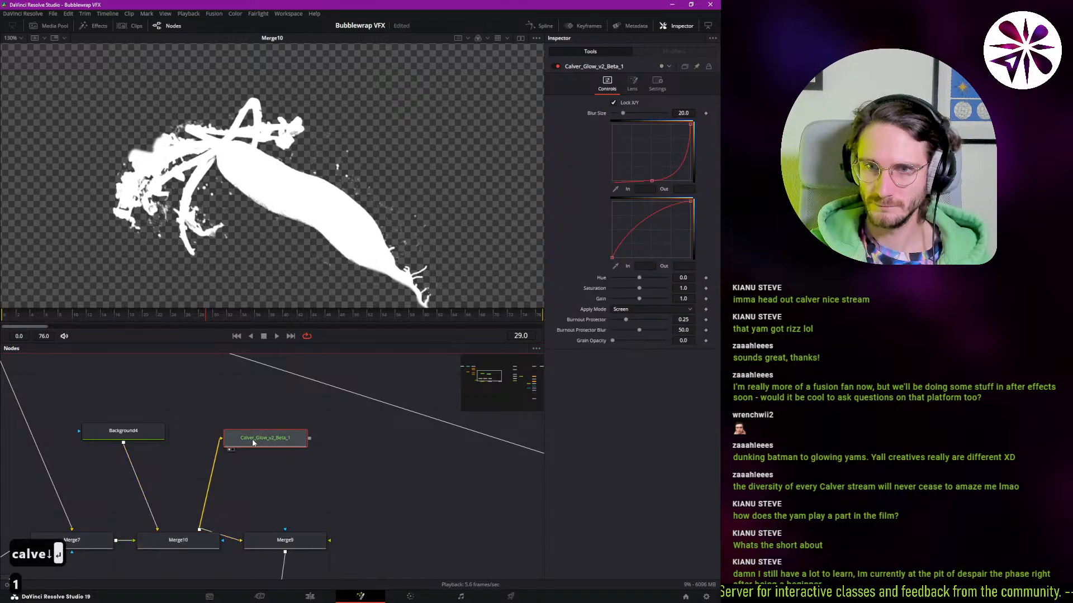
{"action": "key", "text": "1"}
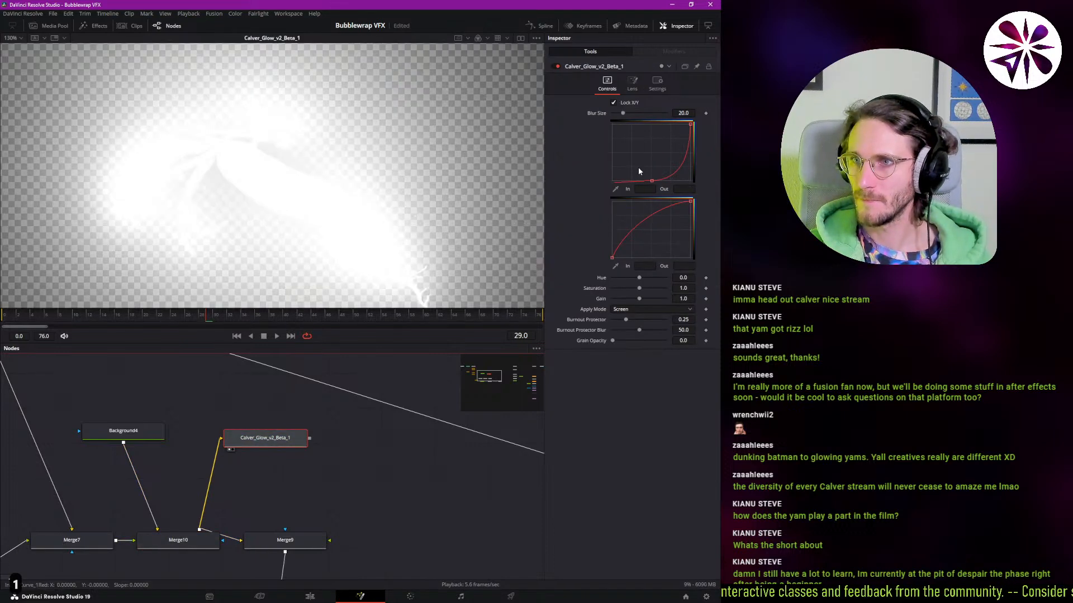
- Set the Calver glow's apply mode to Normal, and try a higher gain before undoing that gain change
{"action": "left_click", "coordinate": [629, 309]}
{"action": "left_click", "coordinate": [633, 317]}
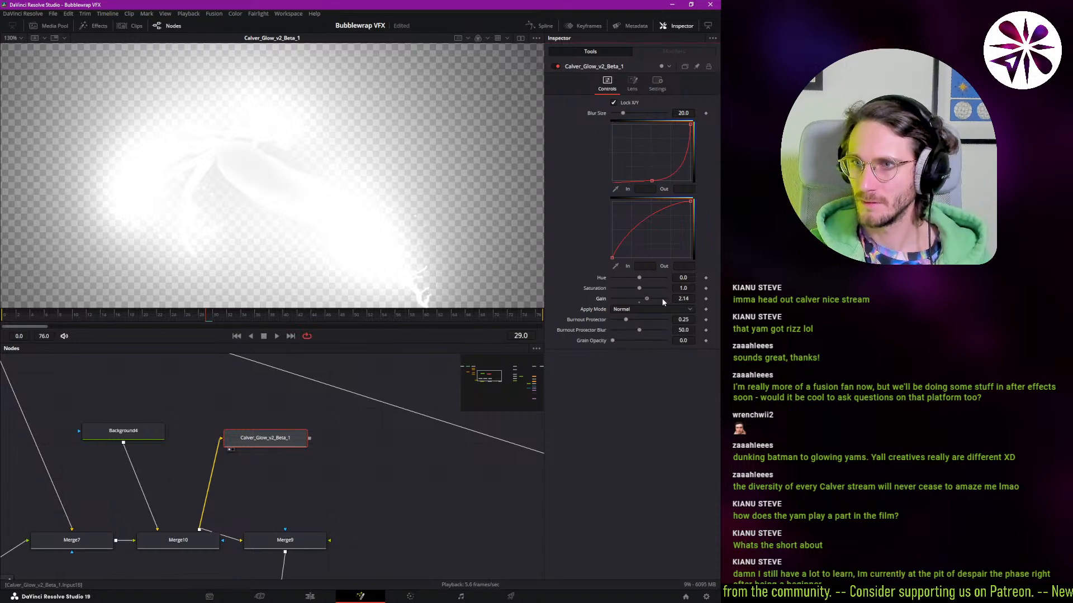
{"action": "left_click_drag", "start_coordinate": [663, 301], "coordinate": [690, 300]}
{"action": "key", "text": "ctrl+z"}
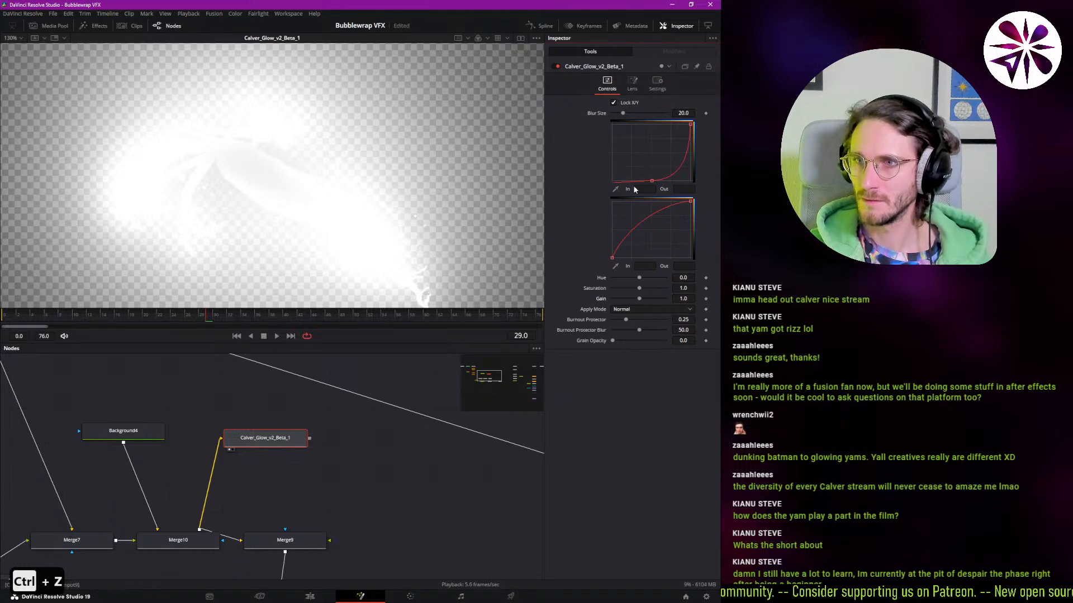
- Move the lower point of the Calver glow's first curve to an In value of about 0.079
{"action": "key", "text": "ctrl+a"}
{"action": "left_click", "coordinate": [652, 181]}
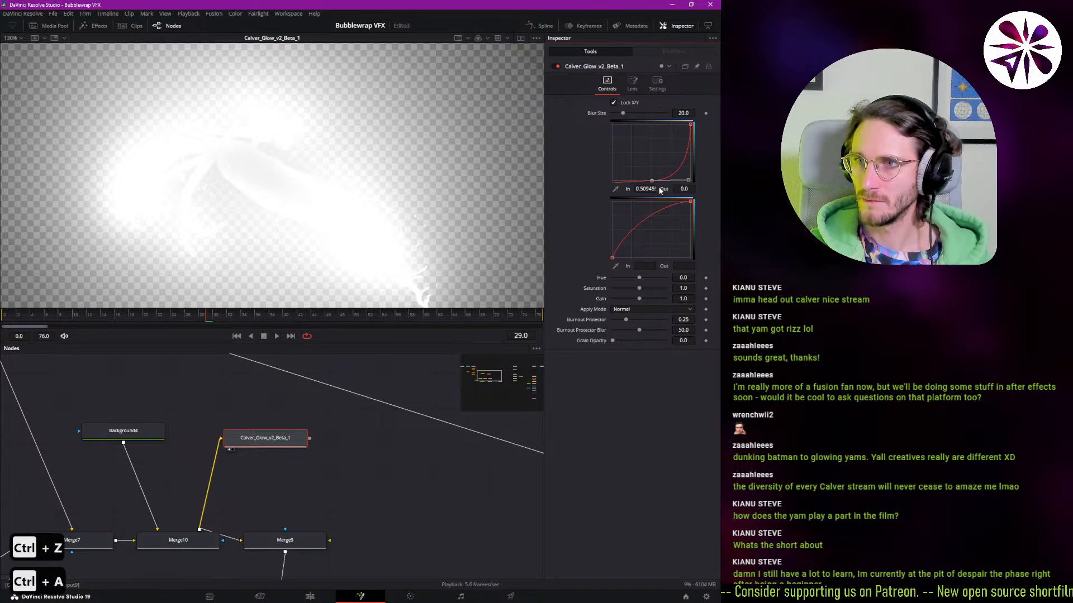
{"action": "left_click_drag", "start_coordinate": [645, 188], "coordinate": [615, 189]}
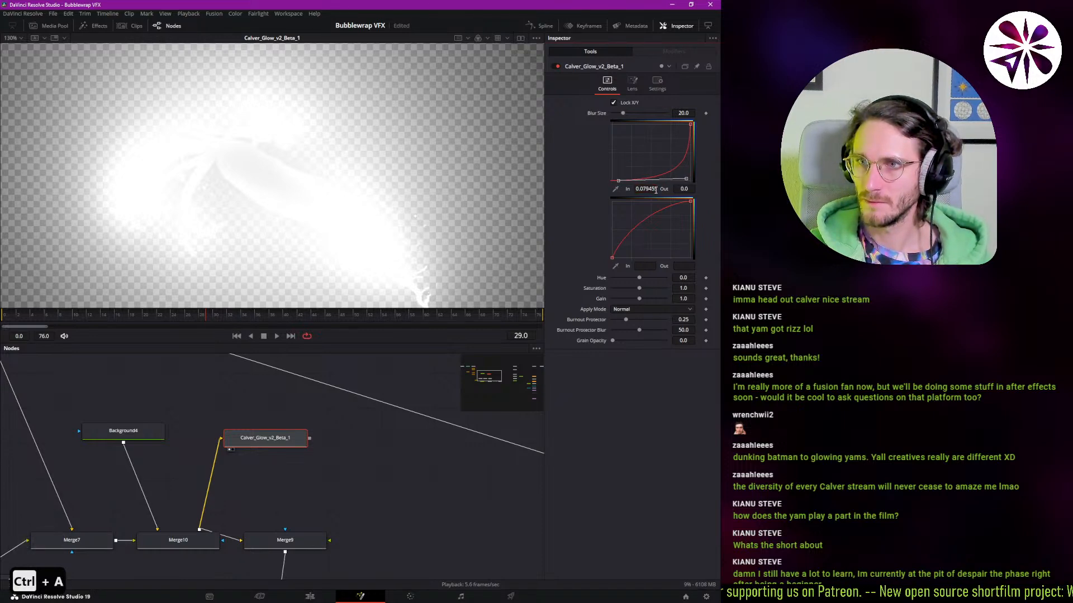
- Reshape the Calver glow's second curve with its tangent handles into a flatter rise and set Burnout Protector to 0.0
{"action": "key", "text": "ctrl+a"}
{"action": "left_click_drag", "start_coordinate": [625, 229], "coordinate": [658, 244]}
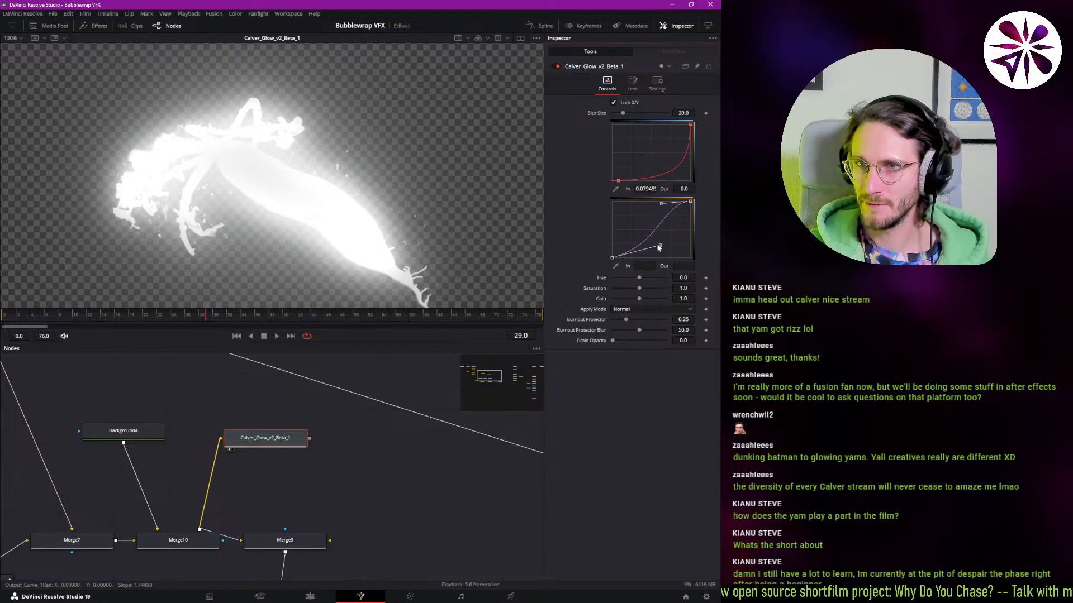
{"action": "mouse_move", "coordinate": [662, 204]}
{"action": "left_mouse_down"}
{"action": "mouse_move", "coordinate": [650, 216]}
{"action": "mouse_move", "coordinate": [636, 205]}
{"action": "mouse_move", "coordinate": [689, 224]}
{"action": "mouse_move", "coordinate": [648, 204]}
{"action": "left_mouse_up"}
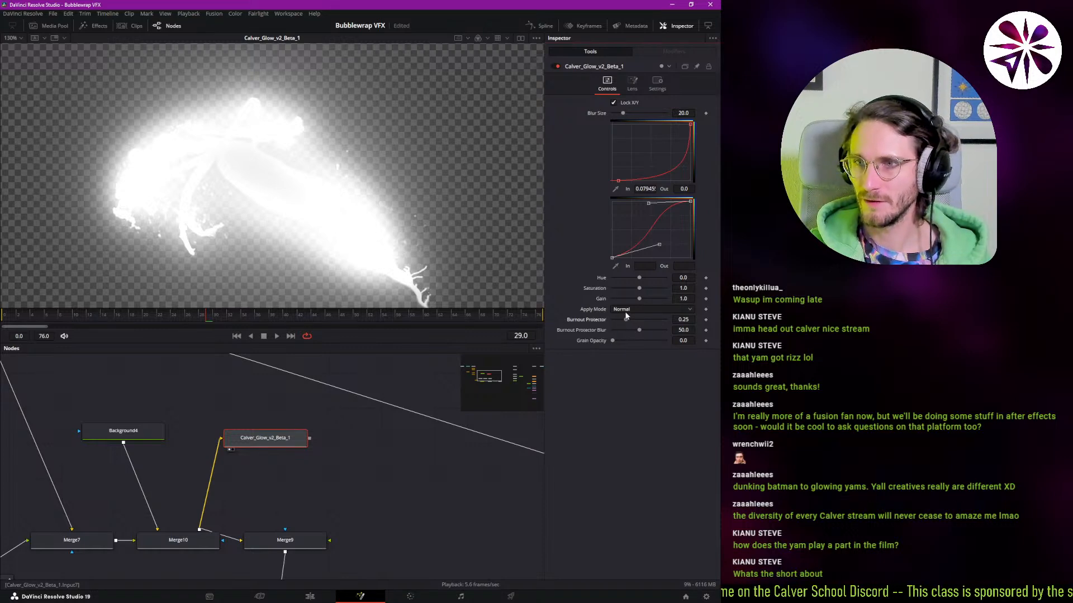
{"action": "left_click_drag", "start_coordinate": [627, 319], "coordinate": [613, 319]}
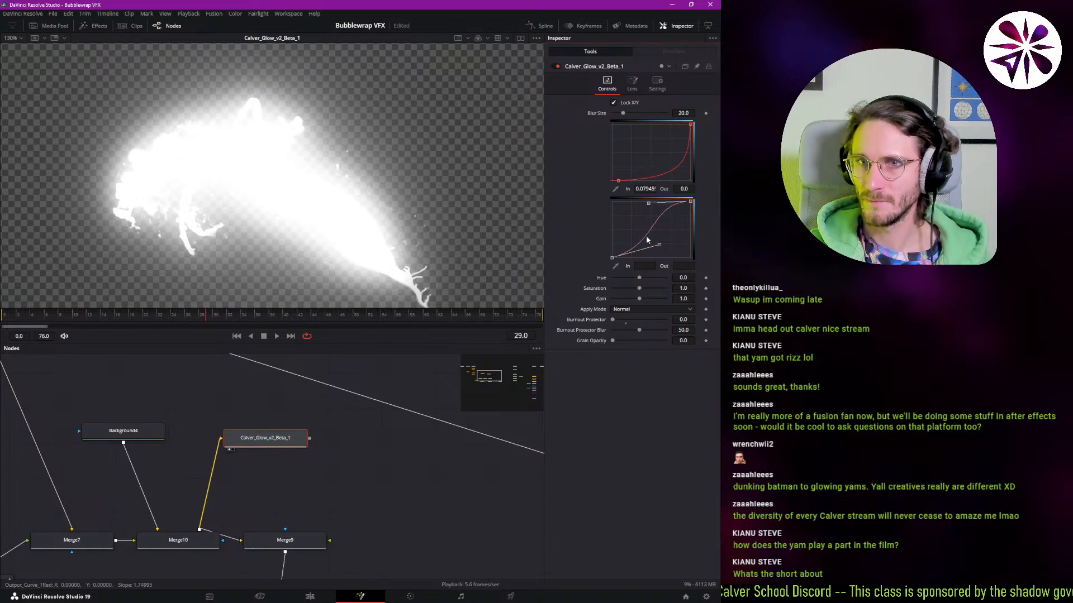
{"action": "left_click_drag", "start_coordinate": [659, 245], "coordinate": [657, 219]}
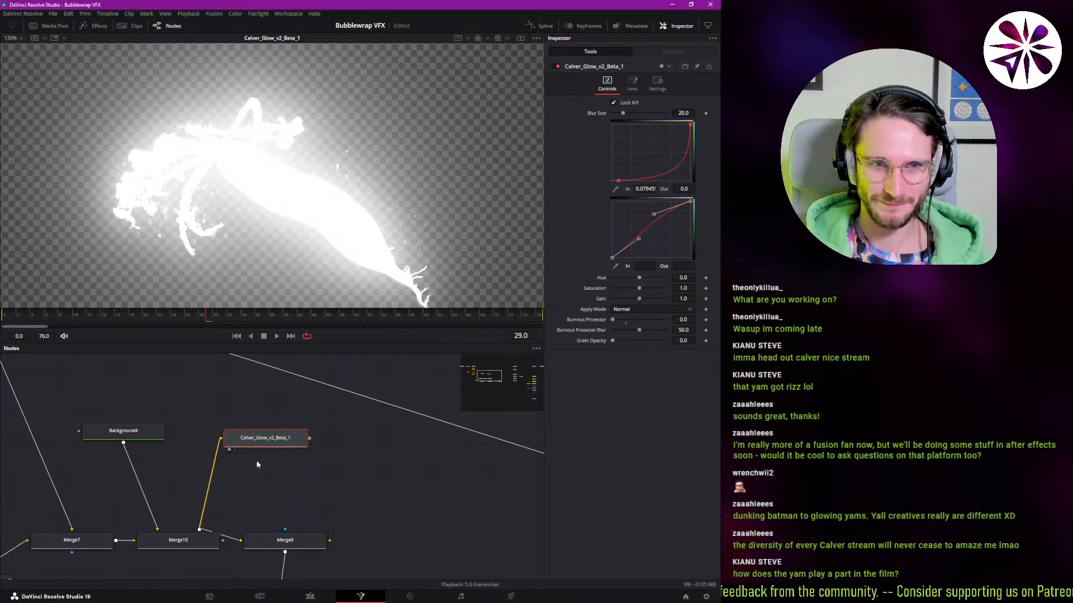
- Examine the outputs of Merge8 and Merge9 in the viewer to compare them
{"action": "mouse_move", "coordinate": [265, 449]}
{"action": "left_mouse_down"}
{"action": "mouse_move", "coordinate": [276, 470]}
{"action": "mouse_move", "coordinate": [256, 469]}
{"action": "mouse_move", "coordinate": [265, 451]}
{"action": "left_mouse_up"}
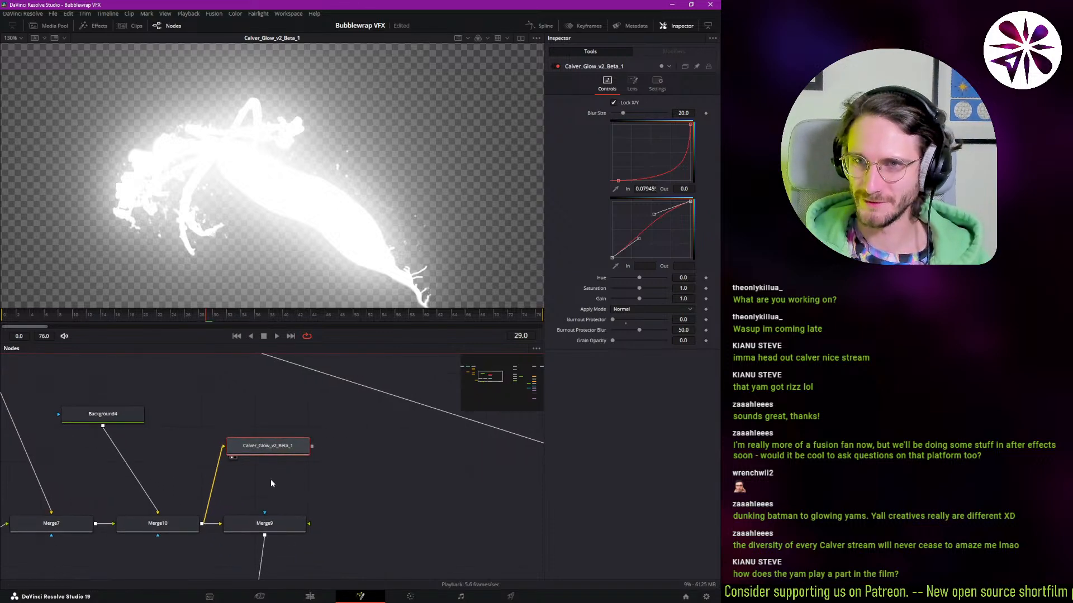
{"action": "left_click_drag", "start_coordinate": [312, 447], "coordinate": [308, 501]}
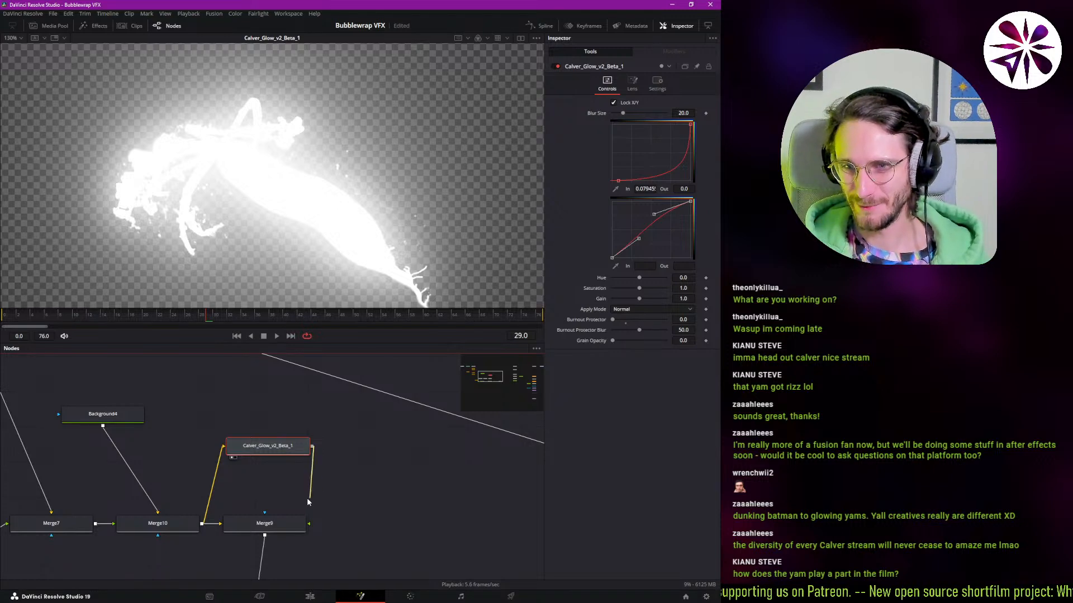
{"action": "scroll", "coordinate": [265, 389], "scroll_direction": "down", "scroll_amount": 3}
{"action": "mouse_move", "coordinate": [272, 470]}
{"action": "left_mouse_down"}
{"action": "mouse_move", "coordinate": [265, 388]}
{"action": "mouse_move", "coordinate": [256, 508]}
{"action": "mouse_move", "coordinate": [287, 485]}
{"action": "mouse_move", "coordinate": [302, 494]}
{"action": "mouse_move", "coordinate": [259, 506]}
{"action": "mouse_move", "coordinate": [275, 473]}
{"action": "left_mouse_up"}
{"action": "left_click", "coordinate": [255, 481]}
{"action": "key", "text": "1"}
{"action": "scroll", "coordinate": [280, 412], "scroll_direction": "up", "scroll_amount": 2}
{"action": "left_click", "coordinate": [275, 464]}
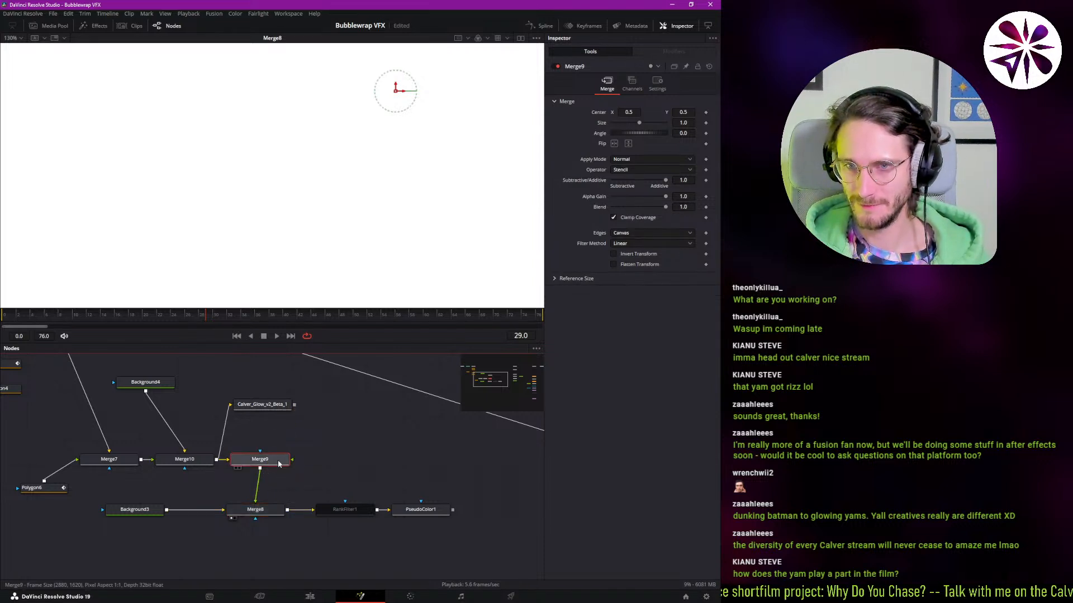
{"action": "key", "text": "1"}
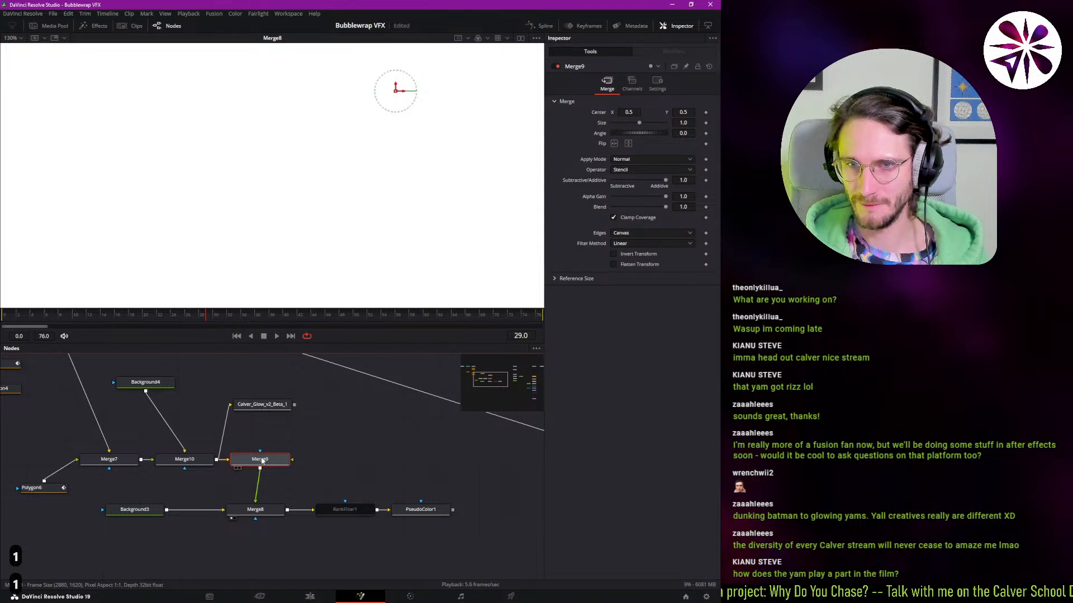
{"action": "key", "text": "1"}
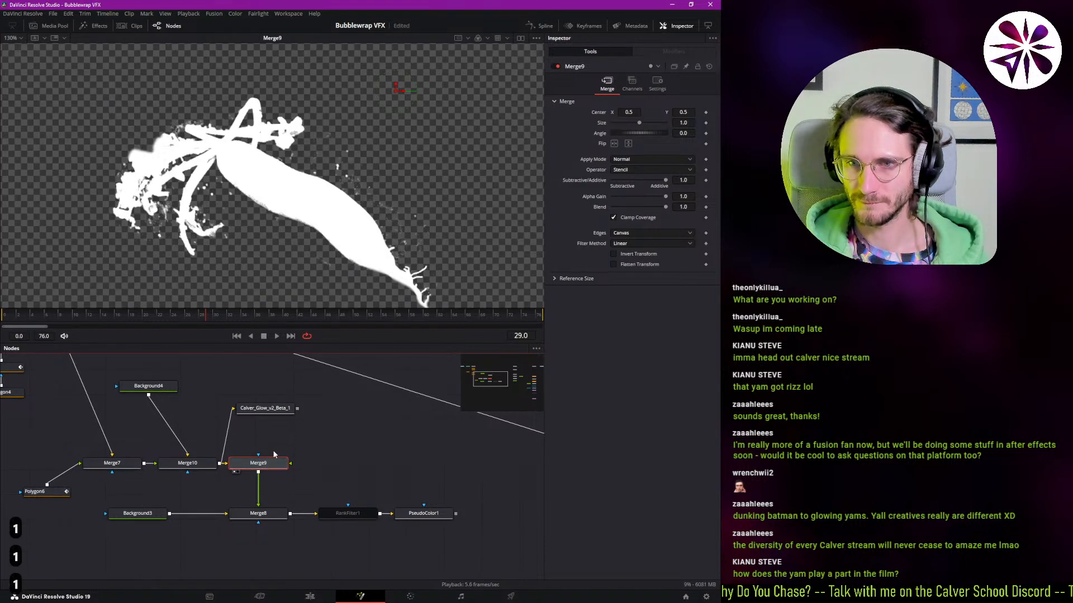
{"action": "left_click", "coordinate": [267, 519]}
{"action": "key", "text": "1"}
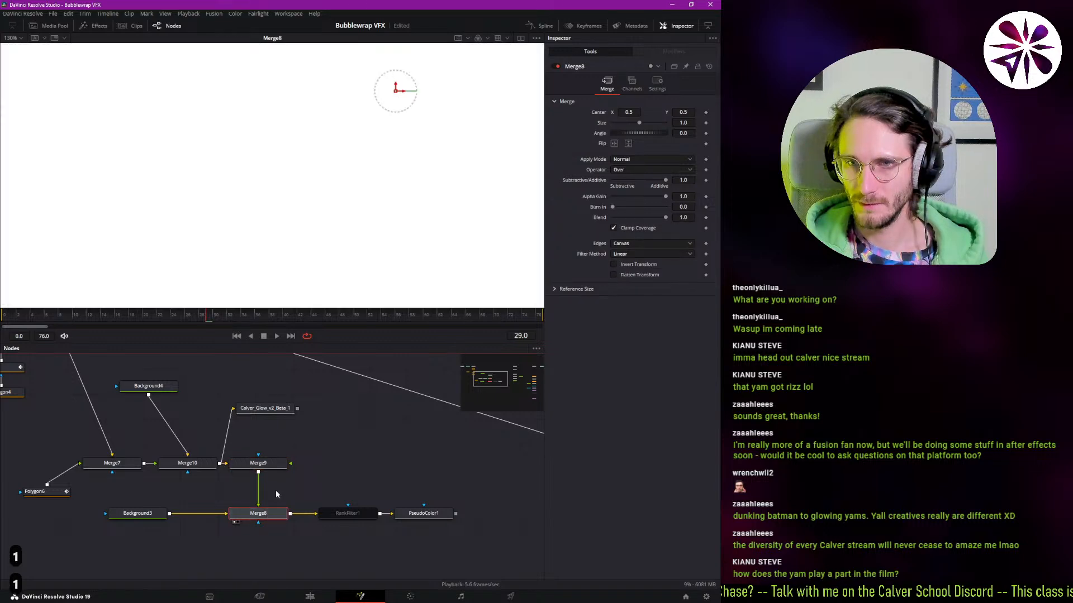
- Replace Merge9 with the Calver glow node so that it links Merge10 to Merge8, and send Merge8 to the viewer
{"action": "left_click_drag", "start_coordinate": [297, 408], "coordinate": [271, 516]}
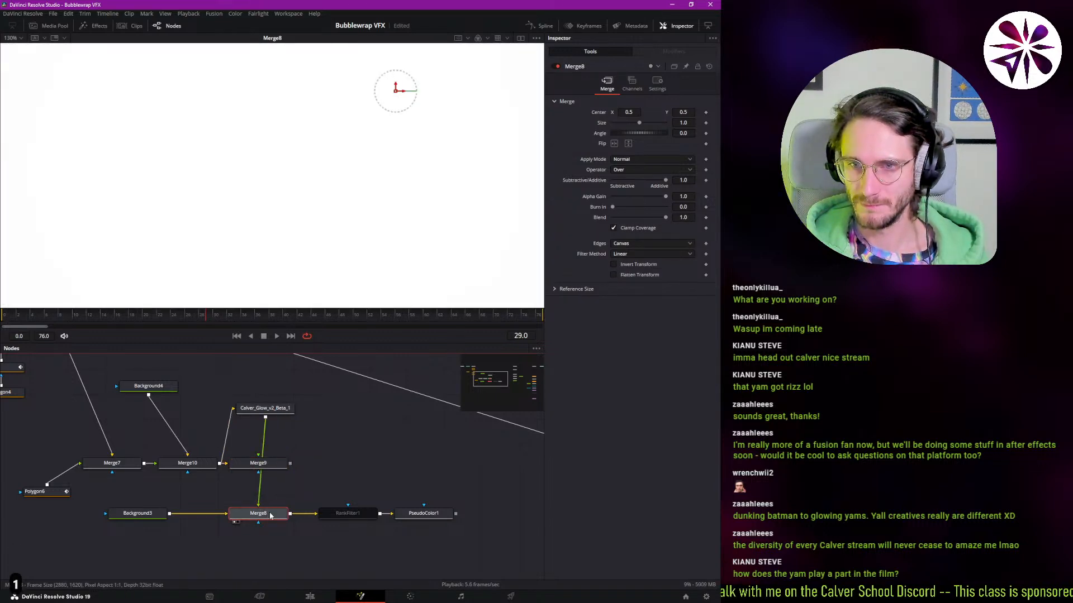
{"action": "left_click", "coordinate": [269, 468]}
{"action": "key", "text": "Delete"}
{"action": "left_click_drag", "start_coordinate": [267, 414], "coordinate": [261, 469]}
{"action": "left_click", "coordinate": [258, 514]}
{"action": "key", "text": "1"}
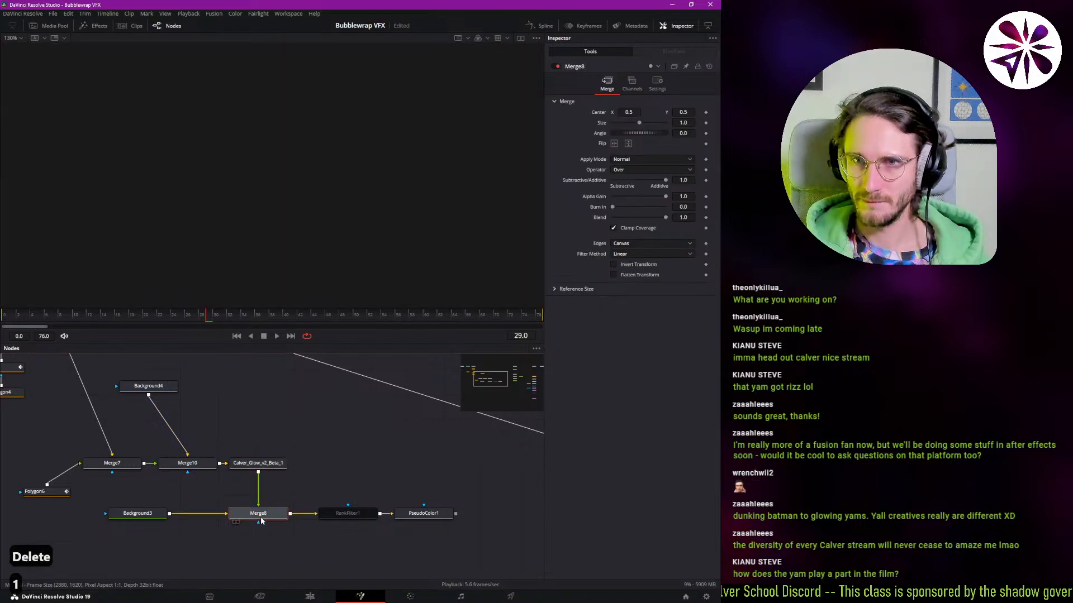
- Show the Calver glow's output in the viewer and set Background3's blue value to 0.0
{"action": "left_click", "coordinate": [249, 466]}
{"action": "key", "text": "1"}
{"action": "left_click", "coordinate": [140, 514]}
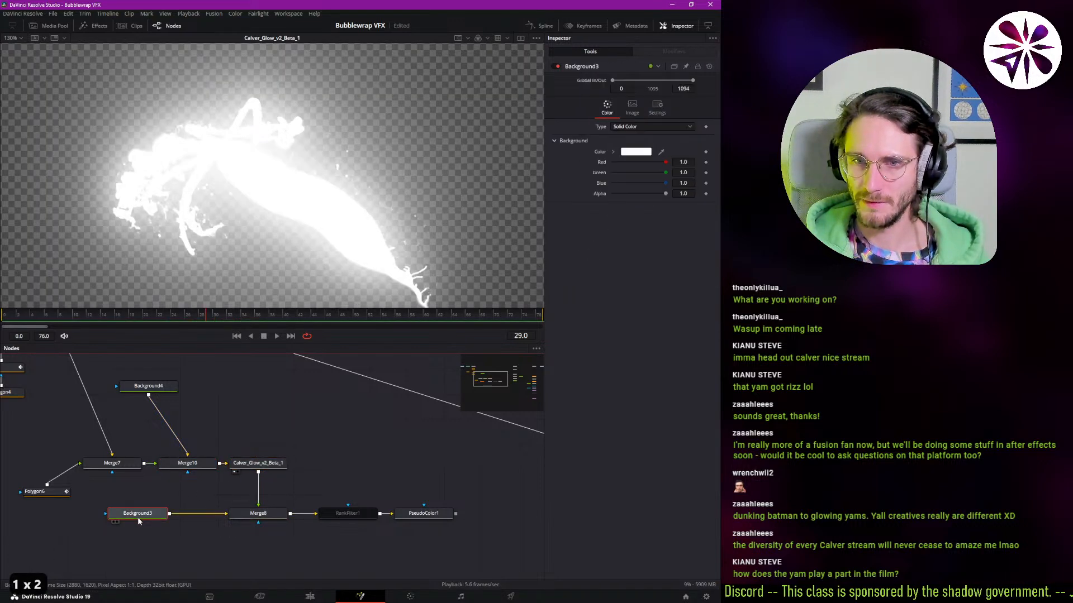
{"action": "left_click_drag", "start_coordinate": [665, 182], "coordinate": [554, 197]}
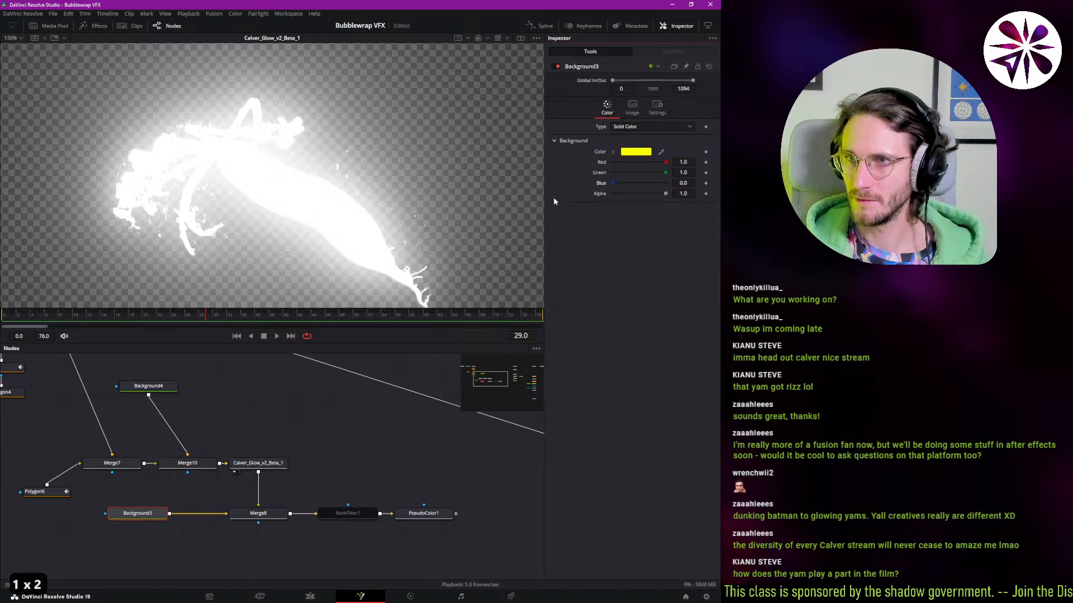
- Set Background3's green and red values to 0.0 and show Merge8 in the viewer
{"action": "left_click_drag", "start_coordinate": [666, 173], "coordinate": [553, 193]}
{"action": "left_click_drag", "start_coordinate": [665, 162], "coordinate": [482, 192]}
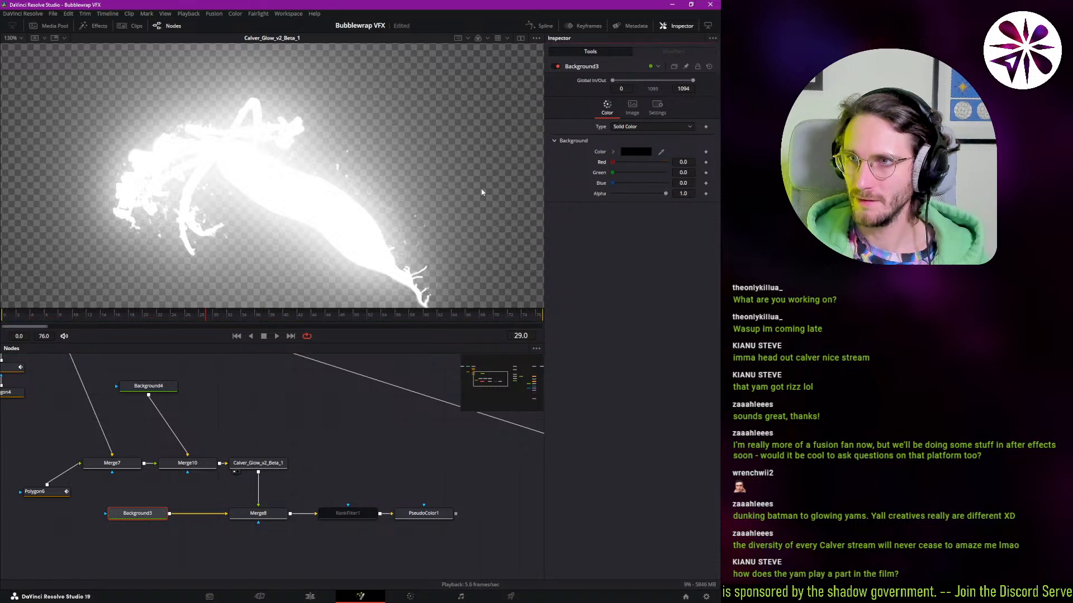
{"action": "left_click", "coordinate": [261, 516]}
{"action": "key", "text": "1"}
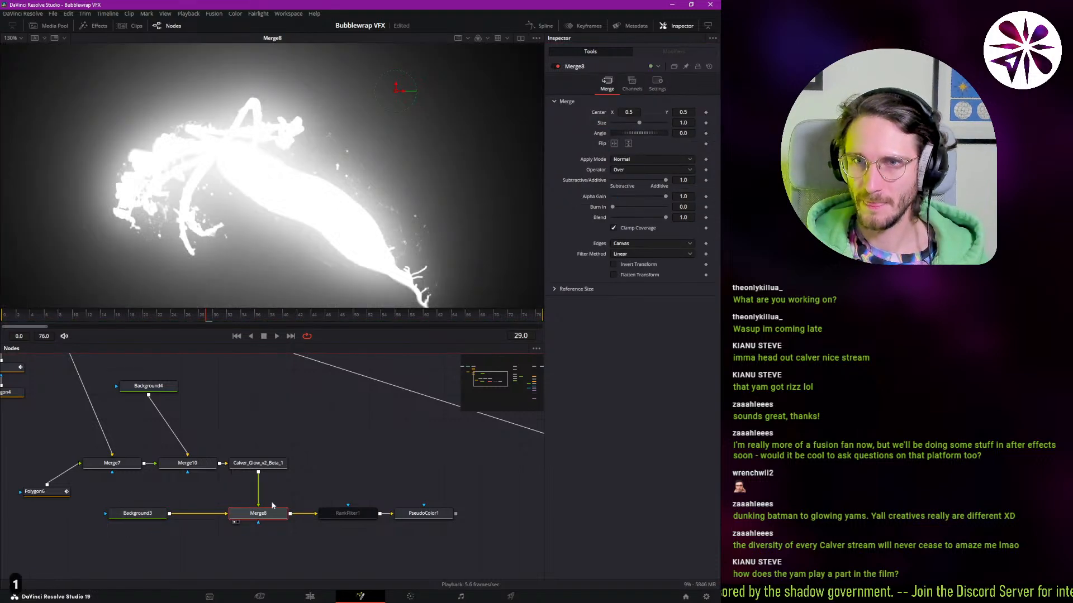
- Show PseudoColor1 in the viewer and set its red channel's Frequency to 9.8 and Soft Edge to 1.0
{"action": "left_click", "coordinate": [444, 517]}
{"action": "key", "text": "1"}
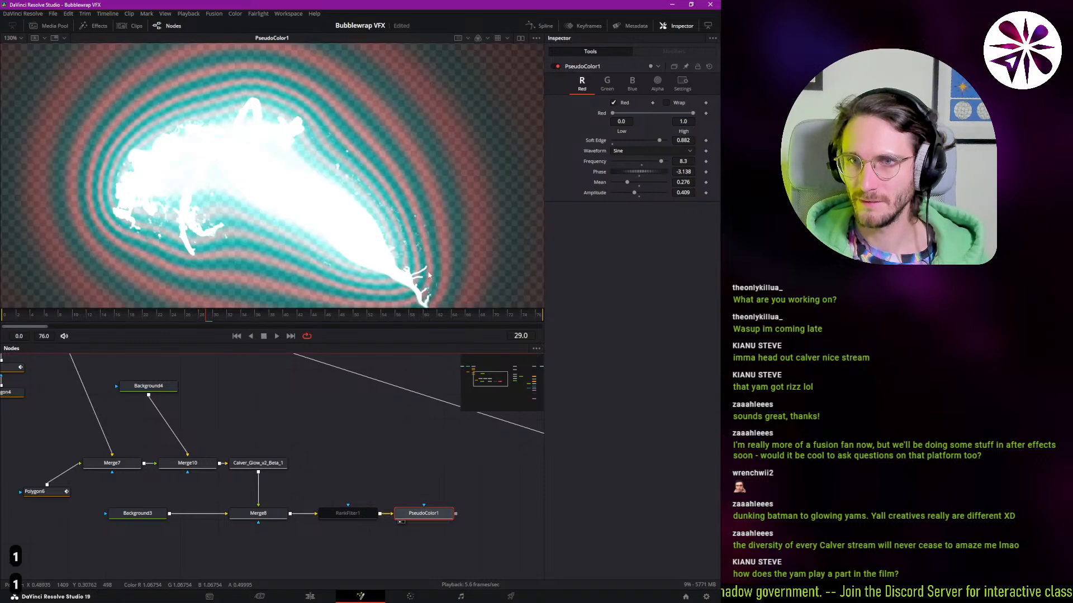
{"action": "left_click_drag", "start_coordinate": [661, 161], "coordinate": [636, 140]}
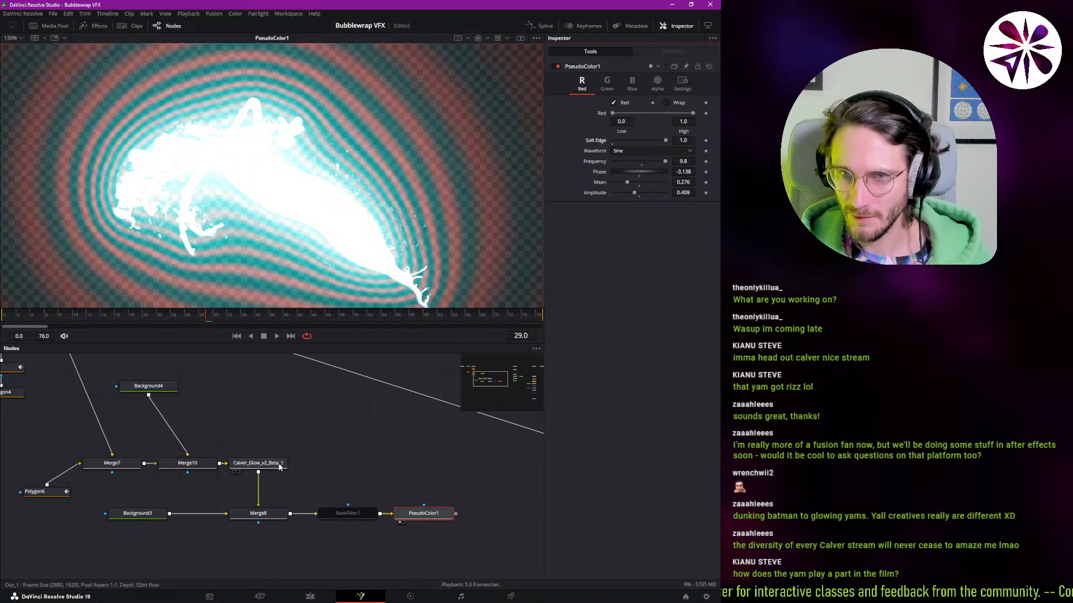
- Reshape the Calver glow's second curve with its tangent handles into an S-shape with a long, flat start and a steep rise
{"action": "left_click", "coordinate": [260, 462]}
{"action": "key", "text": "ctrl+a"}
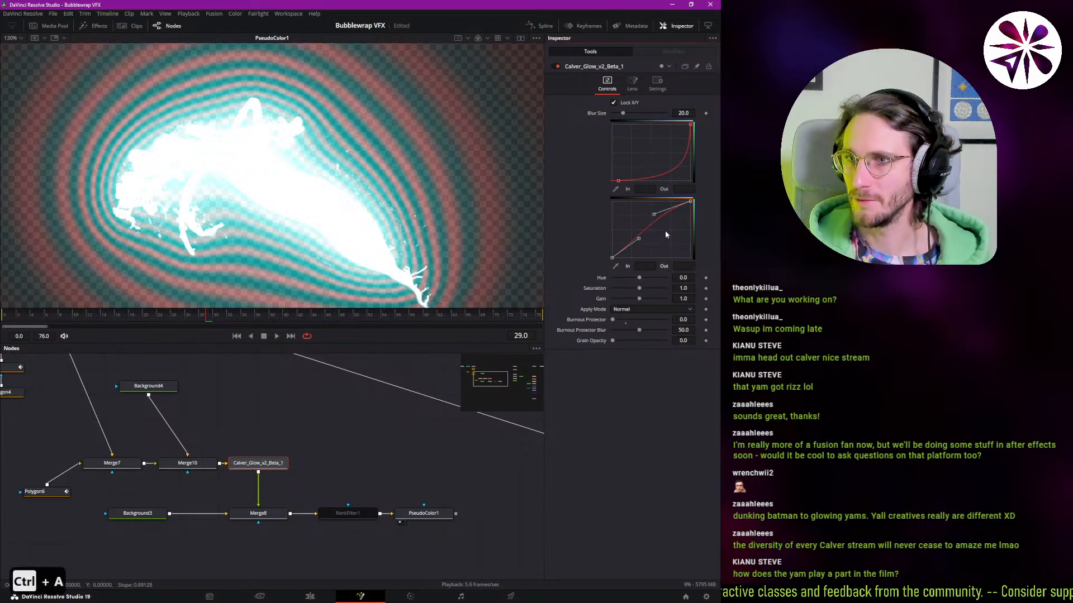
{"action": "left_click_drag", "start_coordinate": [641, 238], "coordinate": [669, 256]}
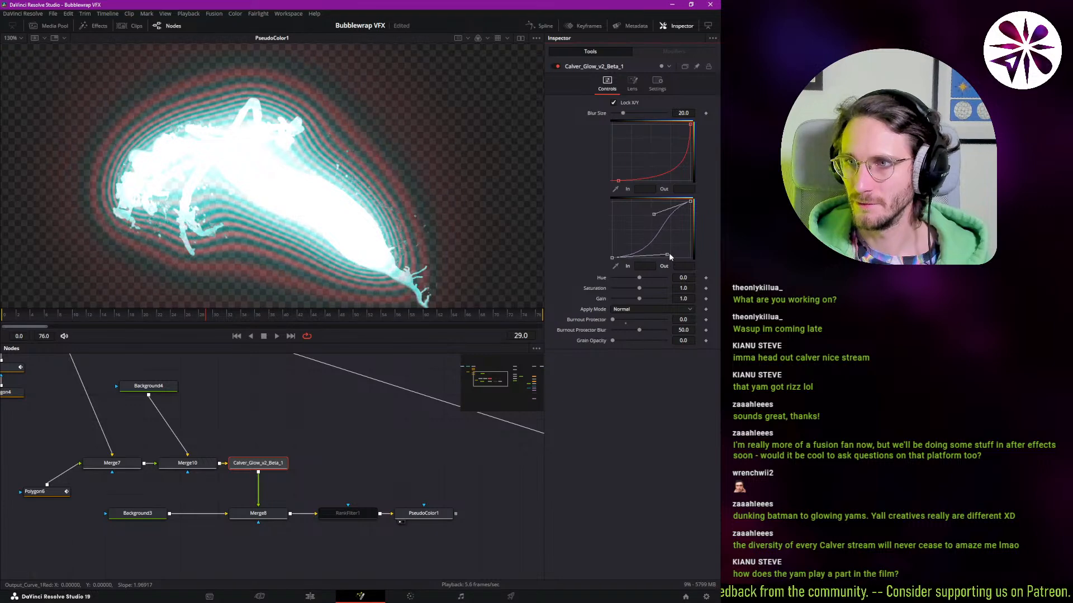
{"action": "mouse_move", "coordinate": [655, 217]}
{"action": "left_mouse_down"}
{"action": "mouse_move", "coordinate": [676, 213]}
{"action": "mouse_move", "coordinate": [648, 210]}
{"action": "mouse_move", "coordinate": [667, 204]}
{"action": "left_mouse_up"}
{"action": "mouse_move", "coordinate": [668, 257]}
{"action": "left_mouse_down"}
{"action": "mouse_move", "coordinate": [697, 257]}
{"action": "mouse_move", "coordinate": [696, 268]}
{"action": "mouse_move", "coordinate": [663, 242]}
{"action": "mouse_move", "coordinate": [626, 248]}
{"action": "mouse_move", "coordinate": [685, 255]}
{"action": "left_mouse_up"}
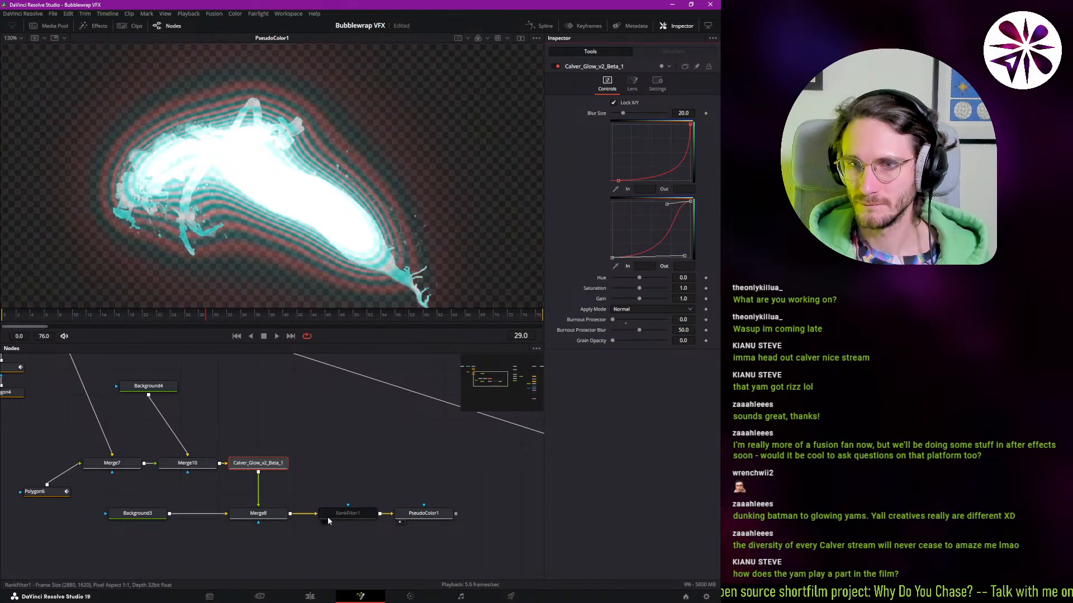
- Set PseudoColor1's red channel Amplitude to 0.63 and its Low range limit to 0.172
{"action": "left_click", "coordinate": [423, 513]}
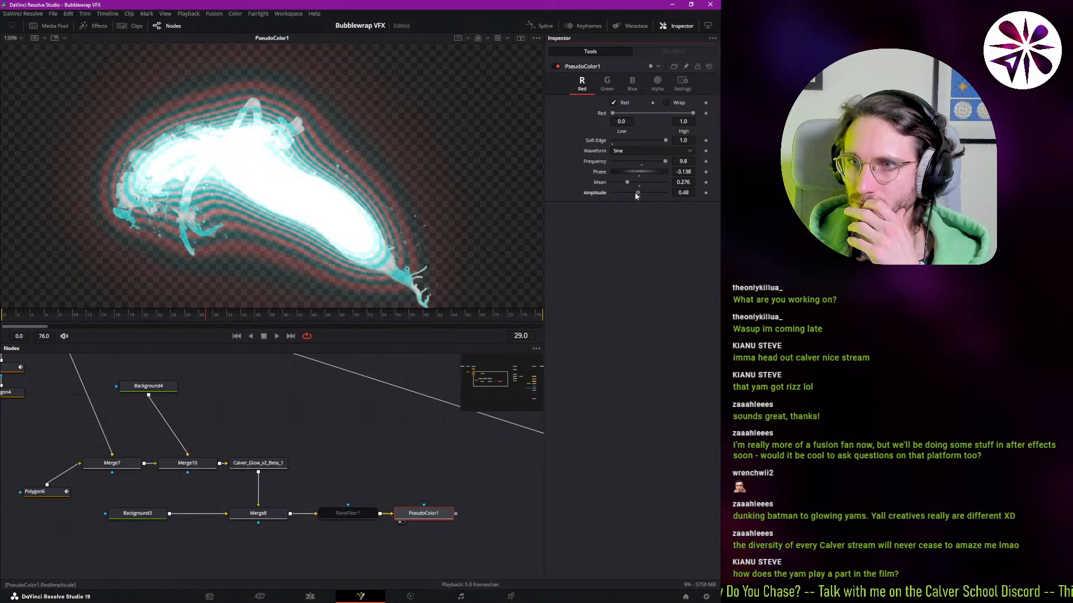
{"action": "mouse_move", "coordinate": [635, 192]}
{"action": "left_mouse_down"}
{"action": "mouse_move", "coordinate": [658, 192]}
{"action": "mouse_move", "coordinate": [642, 194]}
{"action": "left_mouse_up"}
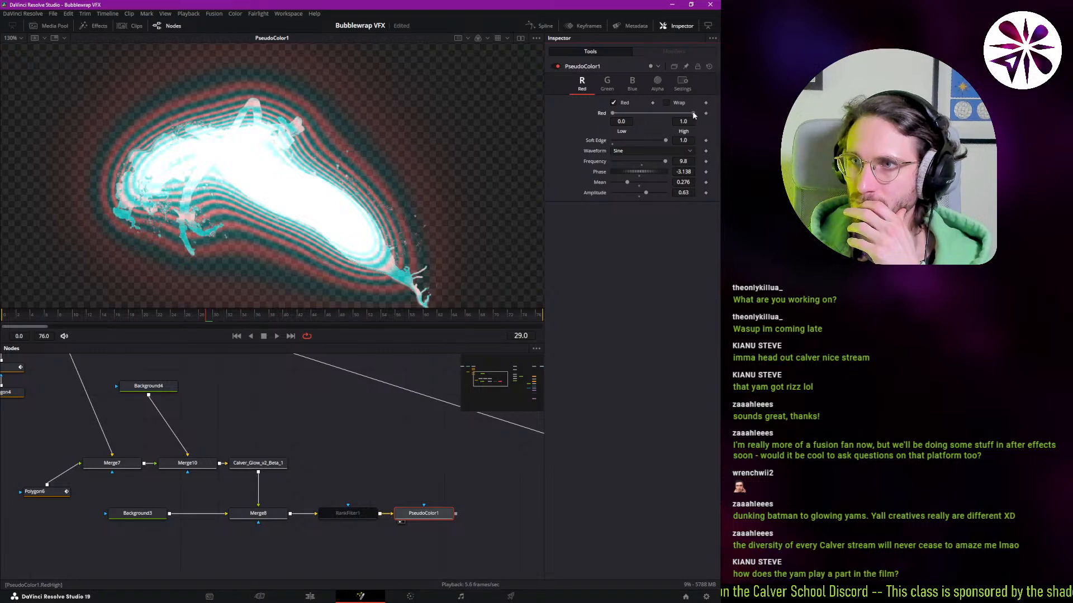
{"action": "left_click_drag", "start_coordinate": [692, 113], "coordinate": [720, 128]}
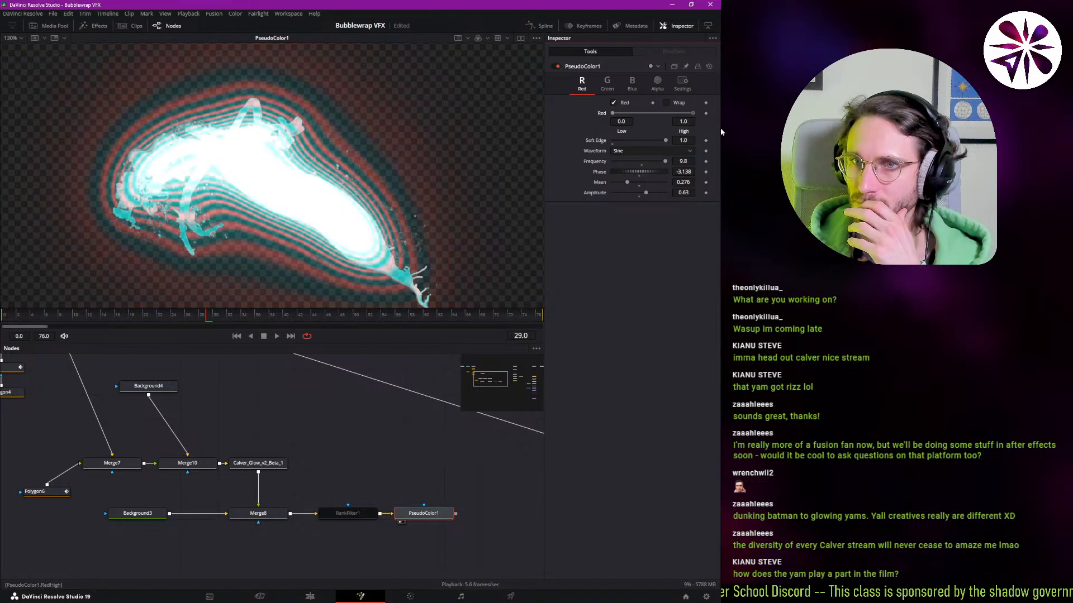
{"action": "mouse_move", "coordinate": [618, 117]}
{"action": "left_mouse_down"}
{"action": "mouse_move", "coordinate": [634, 118]}
{"action": "mouse_move", "coordinate": [608, 127]}
{"action": "left_mouse_up"}
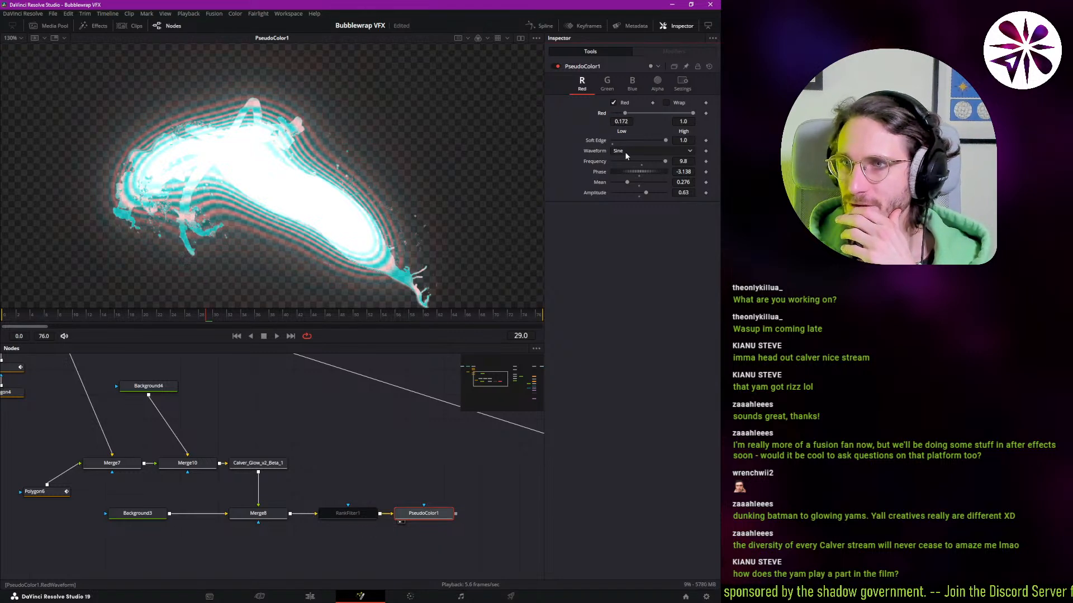
{"action": "left_click_drag", "start_coordinate": [665, 140], "coordinate": [639, 178]}
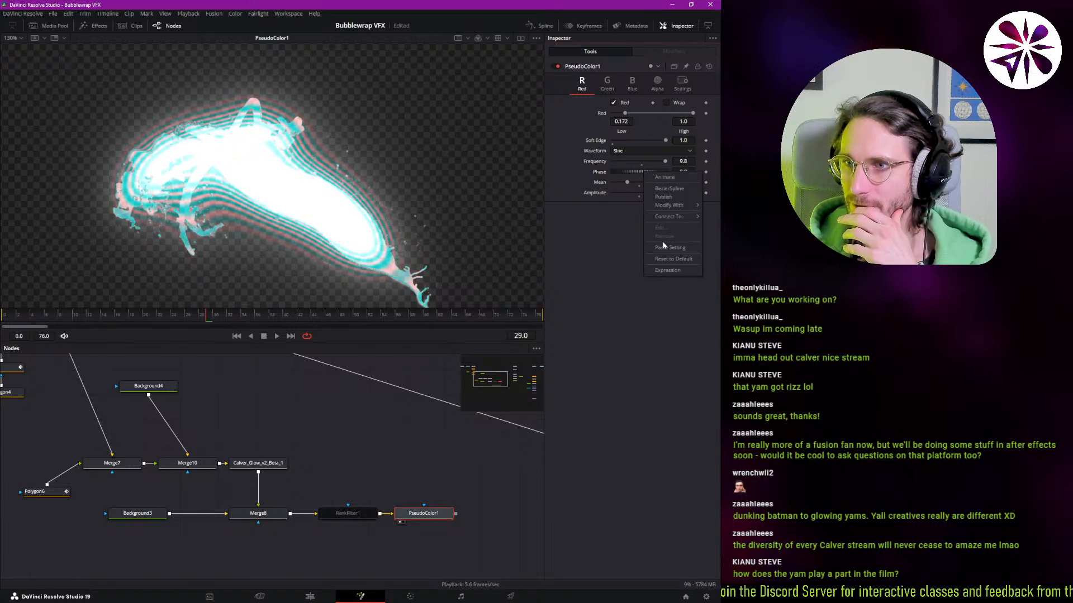
- Drive the Phase of PseudoColor1's red channel with the expression time and play back the animation
{"action": "left_click", "coordinate": [632, 183]}
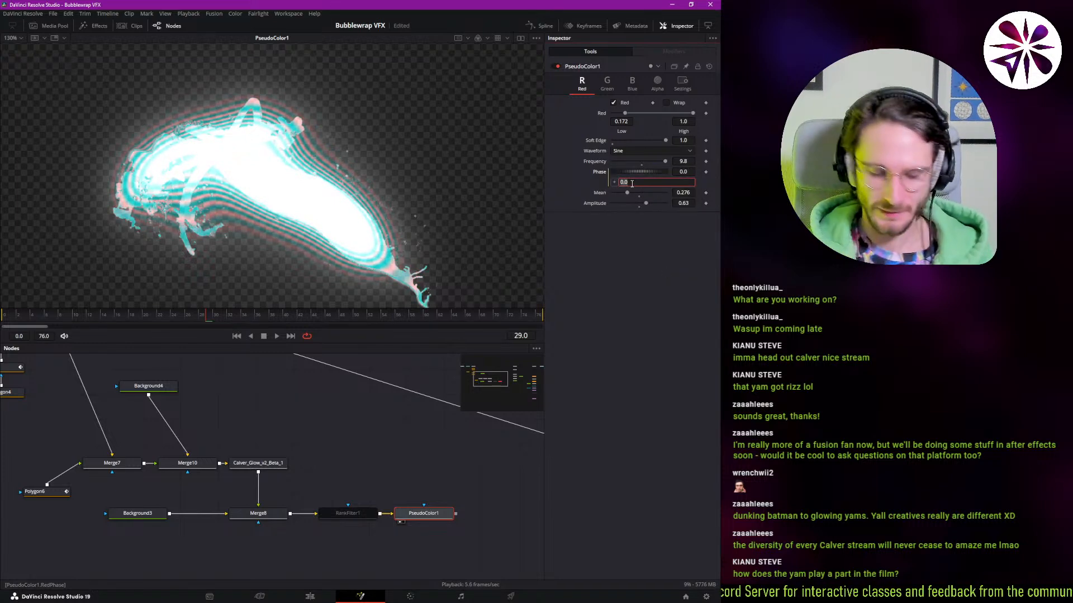
{"action": "type", "text": "time"}
{"action": "key", "text": "Return"}
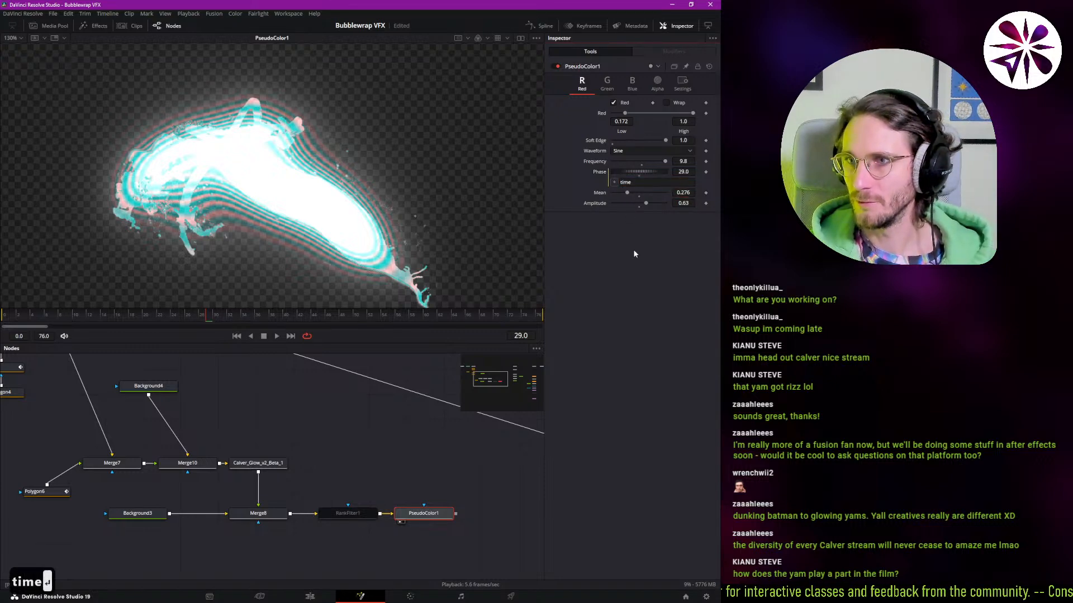
{"action": "key", "text": "space"}
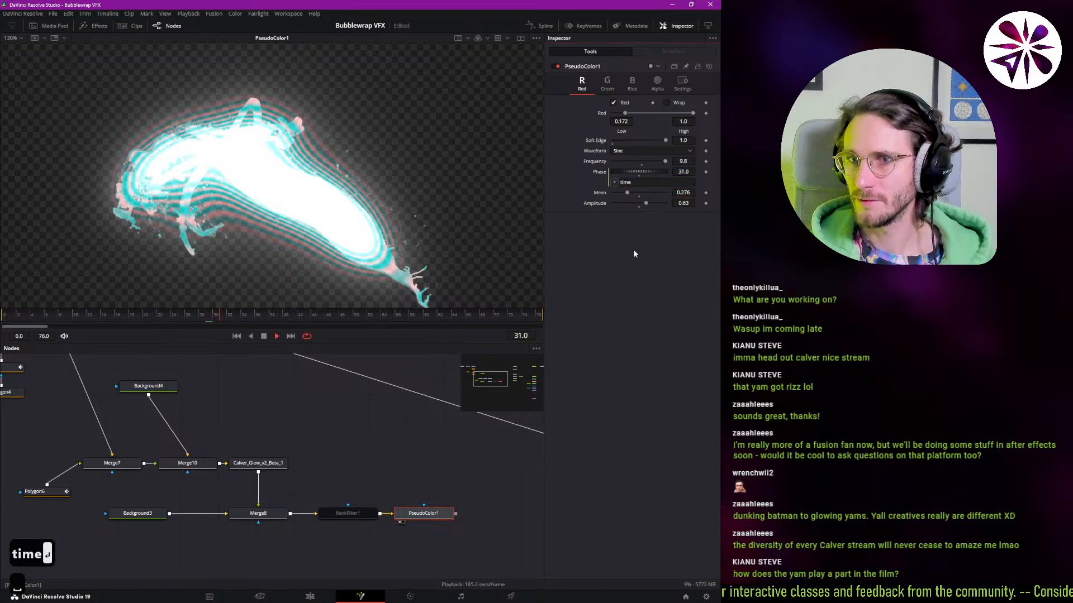
{"action": "key", "text": "space"}
{"action": "key", "text": "space"}
{"action": "key", "text": "space"}
- Change the red Phase expression to time*20 and play back the animation
{"action": "left_click", "coordinate": [646, 183]}
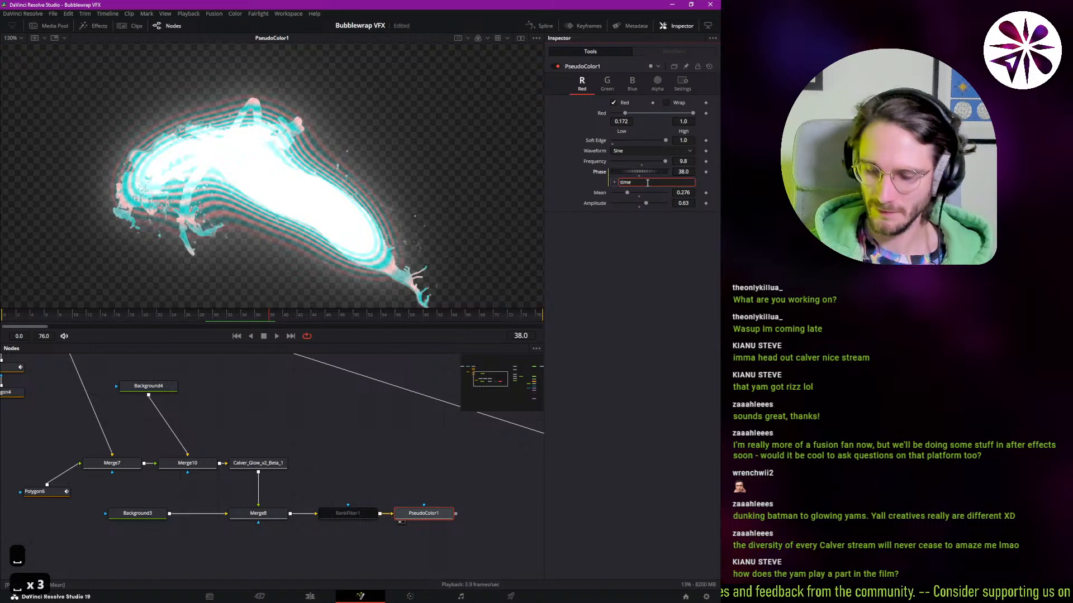
{"action": "type", "text": "*20"}
{"action": "key", "text": "Return"}
{"action": "key", "text": "space"}
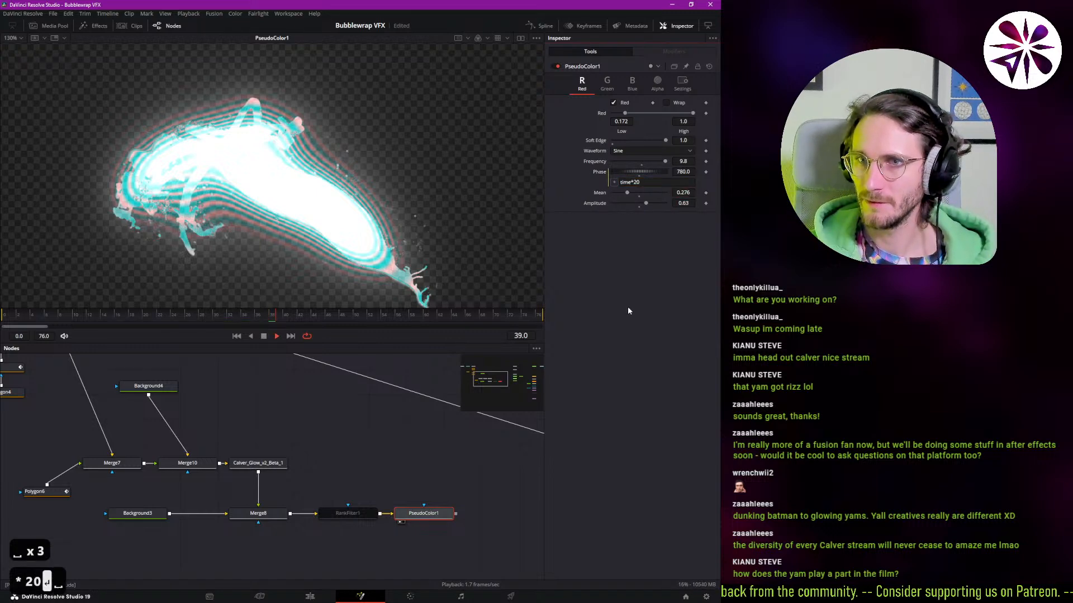
- Change the red Phase expression to time/5 to slow the ring animation
{"action": "left_click", "coordinate": [664, 183]}
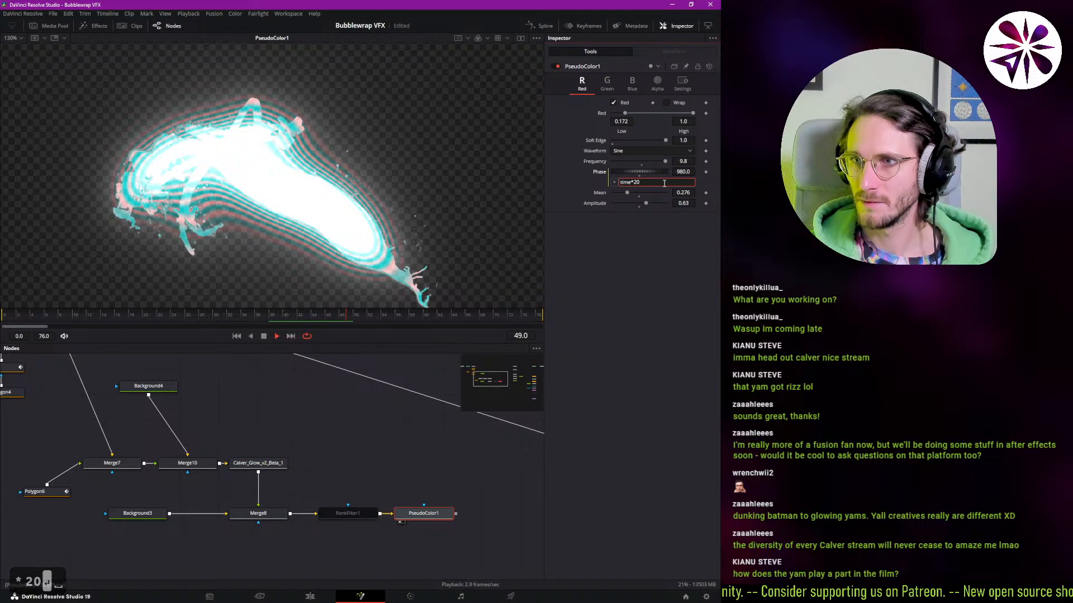
{"action": "key", "text": "BackSpace"}
{"action": "key", "text": "BackSpace"}
{"action": "key", "text": "BackSpace"}
{"action": "type", "text": "/"}
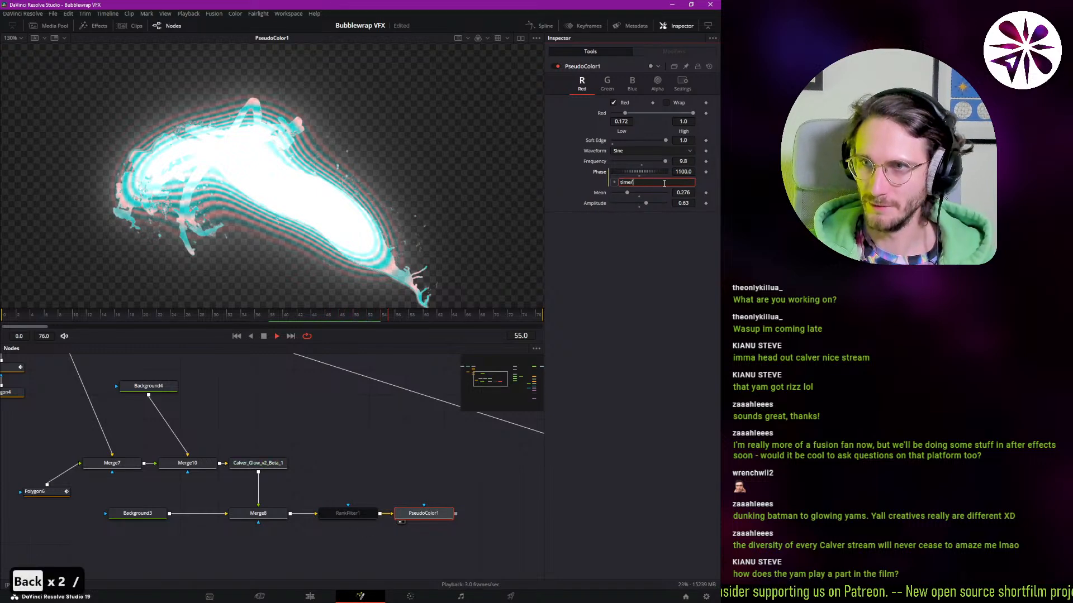
{"action": "type", "text": "5"}
{"action": "key", "text": "Return"}
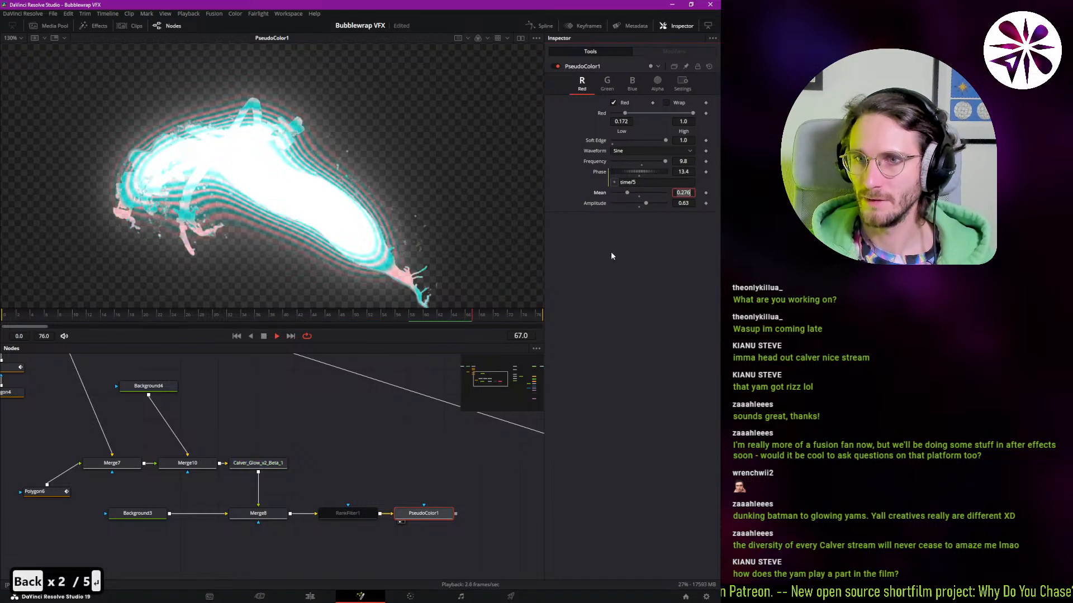
- Slow the ring animation further by setting the red Phase expression to time/10
{"action": "left_click", "coordinate": [660, 181]}
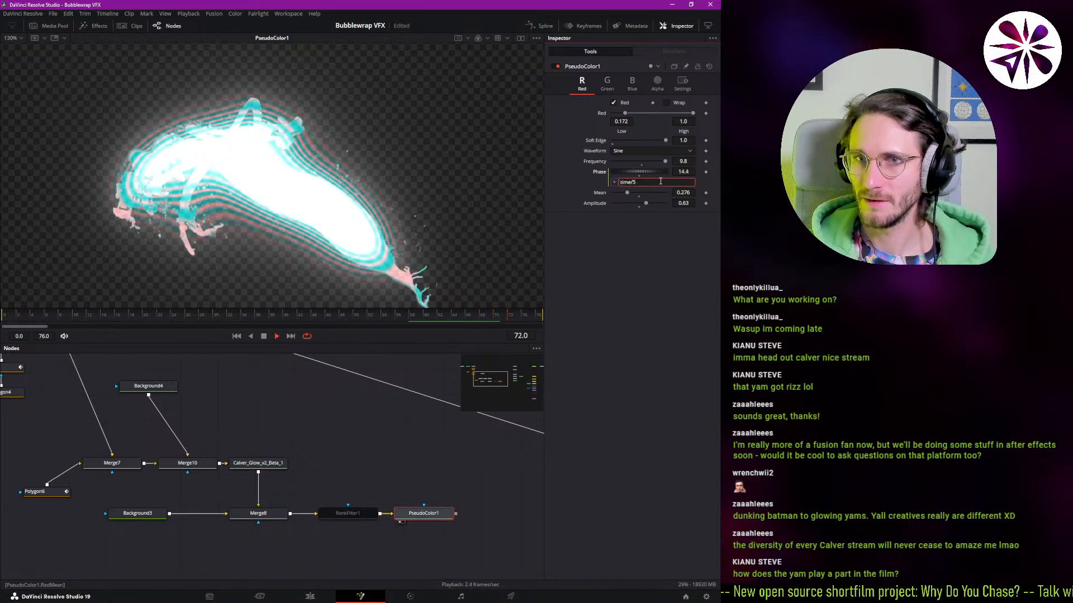
{"action": "key", "text": "BackSpace"}
{"action": "type", "text": "10"}
{"action": "key", "text": "Return"}
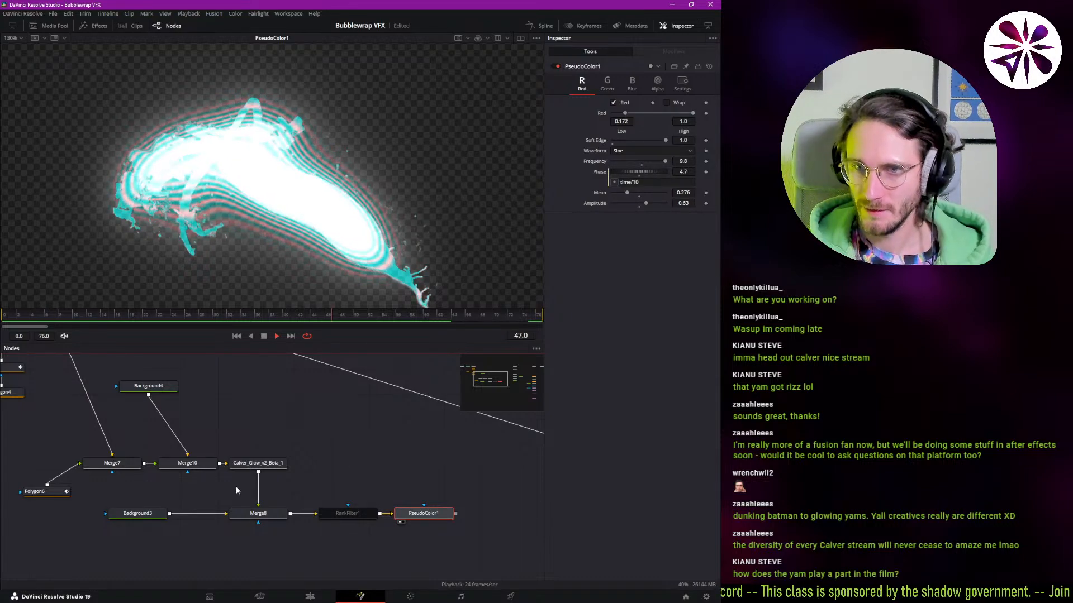
- Set the Calver glow's Blur Size to 7.1 and reshape its second curve into a gentle start with a steep late rise
{"action": "left_click", "coordinate": [265, 463]}
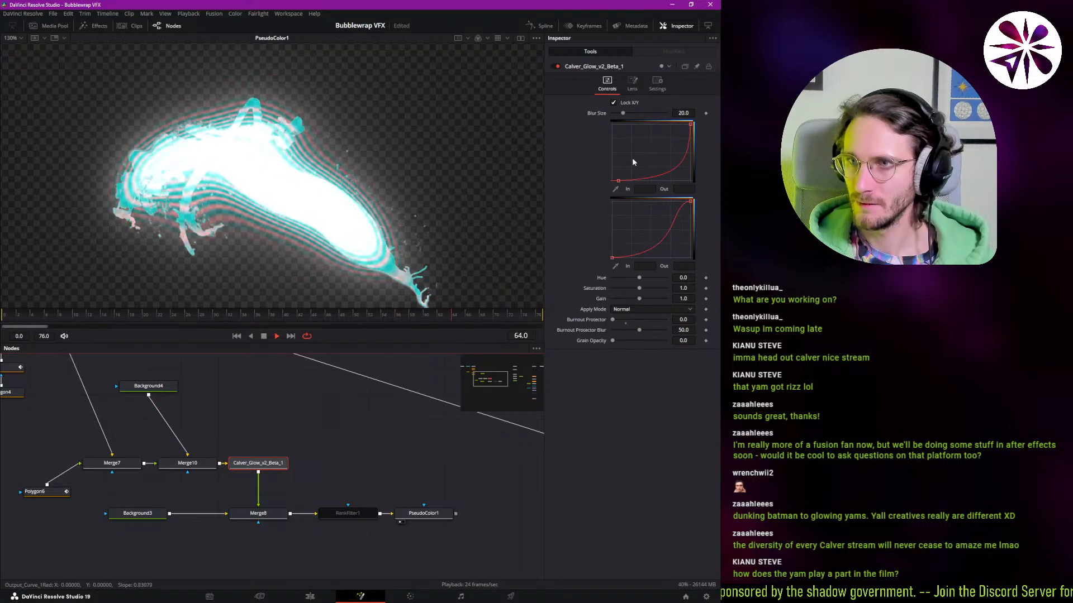
{"action": "left_click_drag", "start_coordinate": [625, 113], "coordinate": [620, 118]}
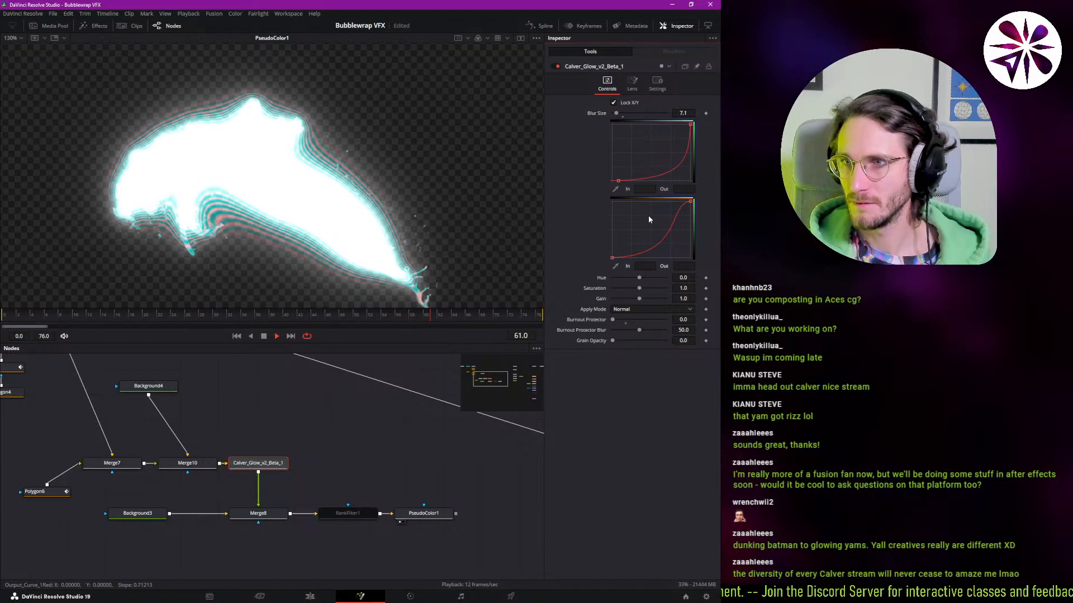
{"action": "key", "text": "ctrl+a"}
{"action": "left_click_drag", "start_coordinate": [686, 256], "coordinate": [649, 238]}
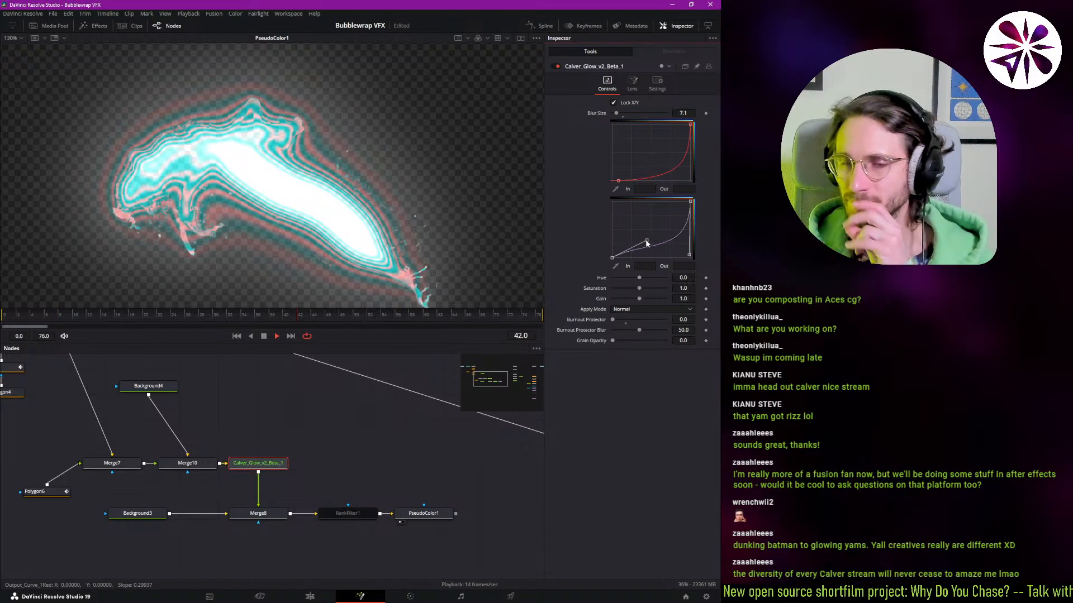
- Set the Calver glow's Blur Size to 3.0 and steepen the start of its second curve with the lower point's tangent handle
{"action": "left_click_drag", "start_coordinate": [683, 113], "coordinate": [664, 113]}
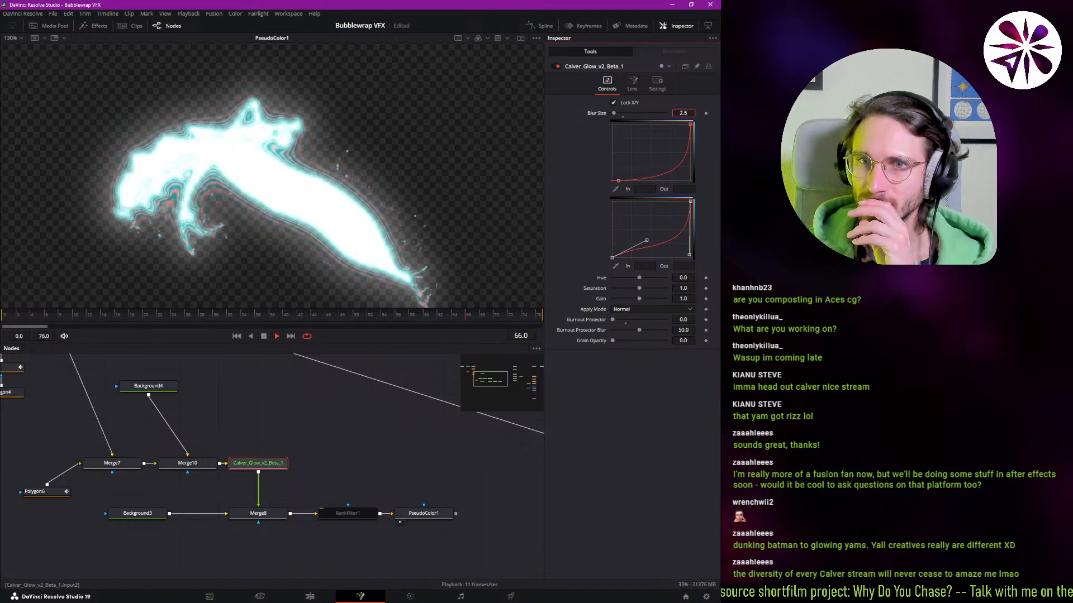
{"action": "left_click", "coordinate": [647, 240]}
{"action": "left_click_drag", "start_coordinate": [647, 229], "coordinate": [572, 273]}
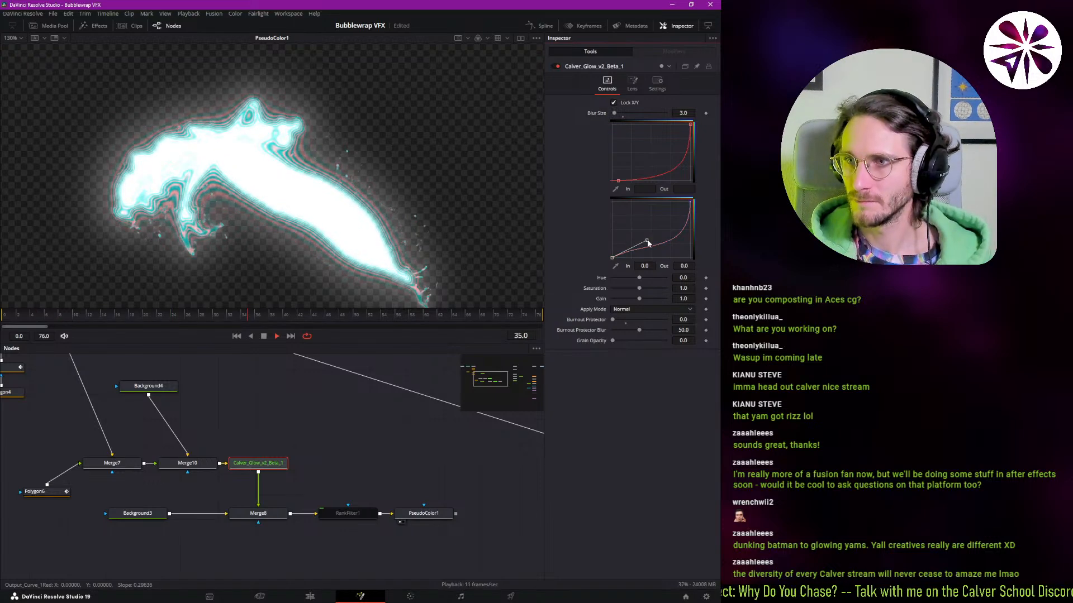
{"action": "left_click_drag", "start_coordinate": [638, 228], "coordinate": [691, 252]}
{"action": "key", "text": "ctrl+a"}
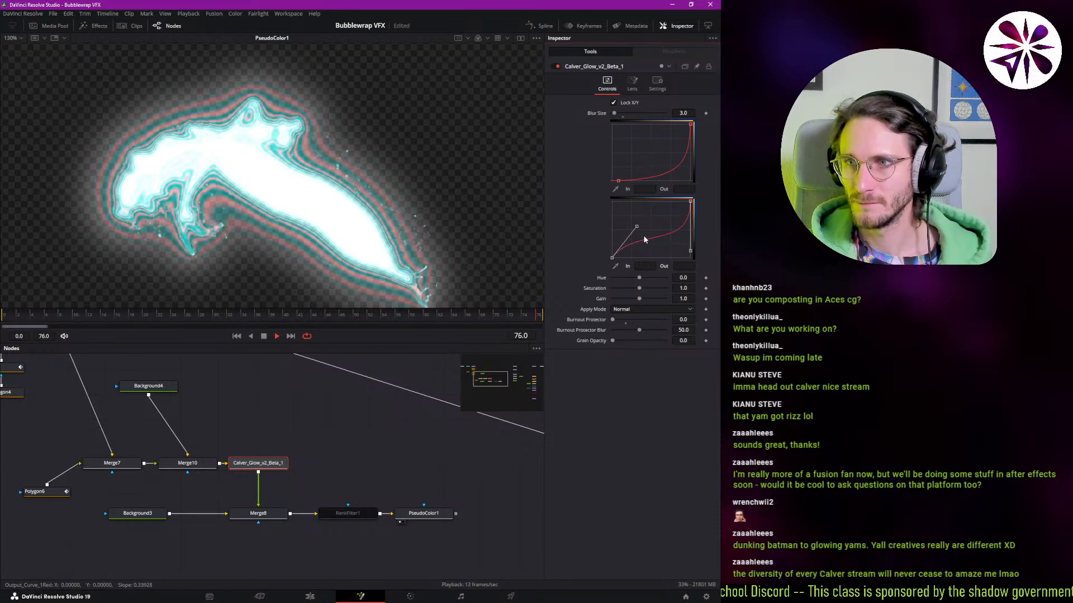
{"action": "left_click_drag", "start_coordinate": [638, 231], "coordinate": [630, 221]}
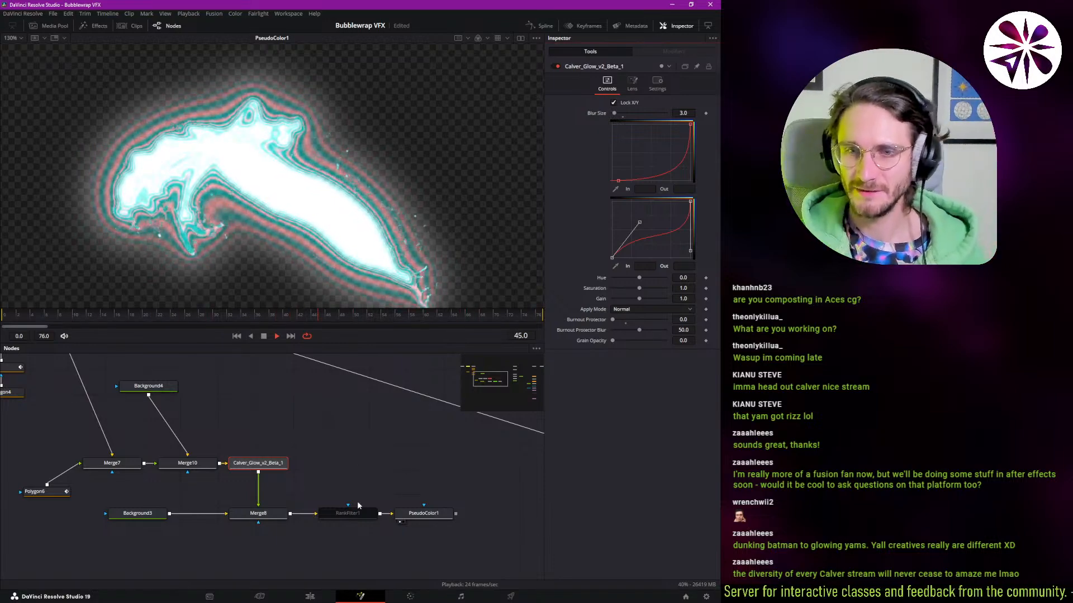
{"action": "left_click", "coordinate": [330, 489]}
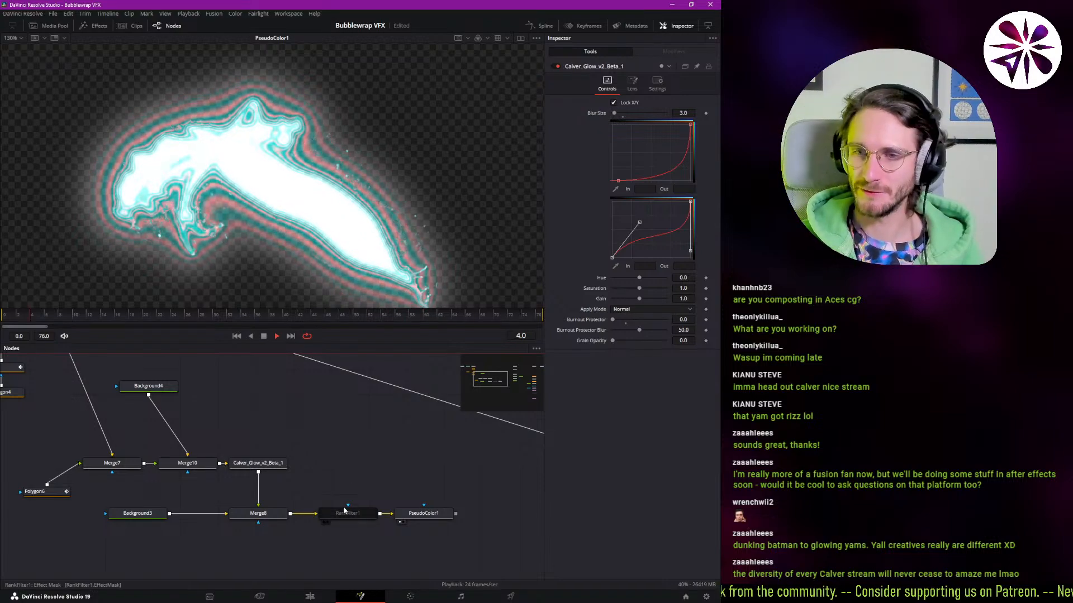
{"action": "left_click", "coordinate": [410, 515]}
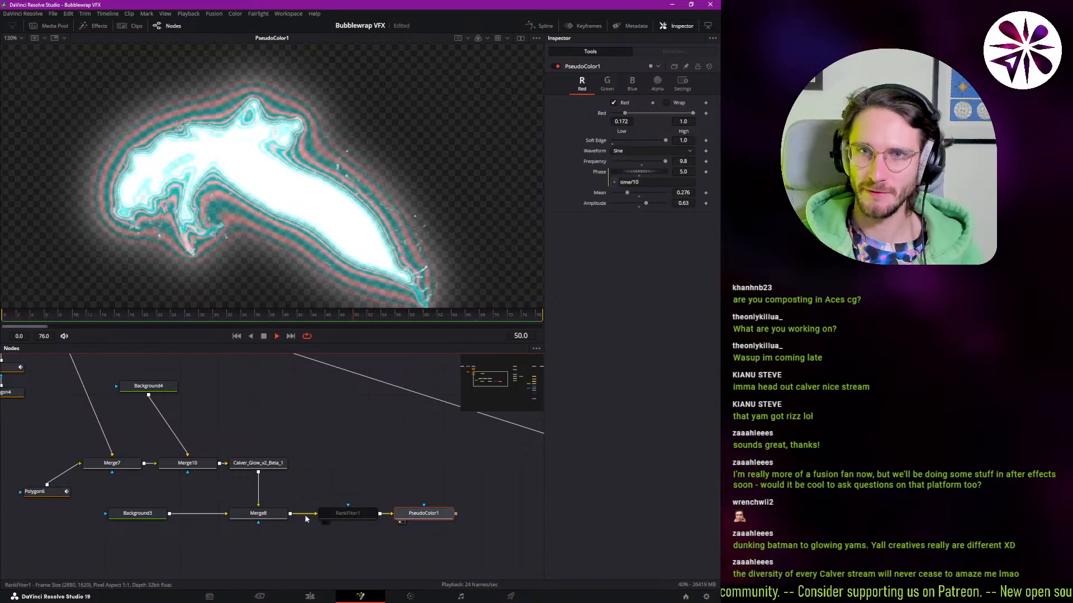
{"action": "left_click", "coordinate": [277, 515]}
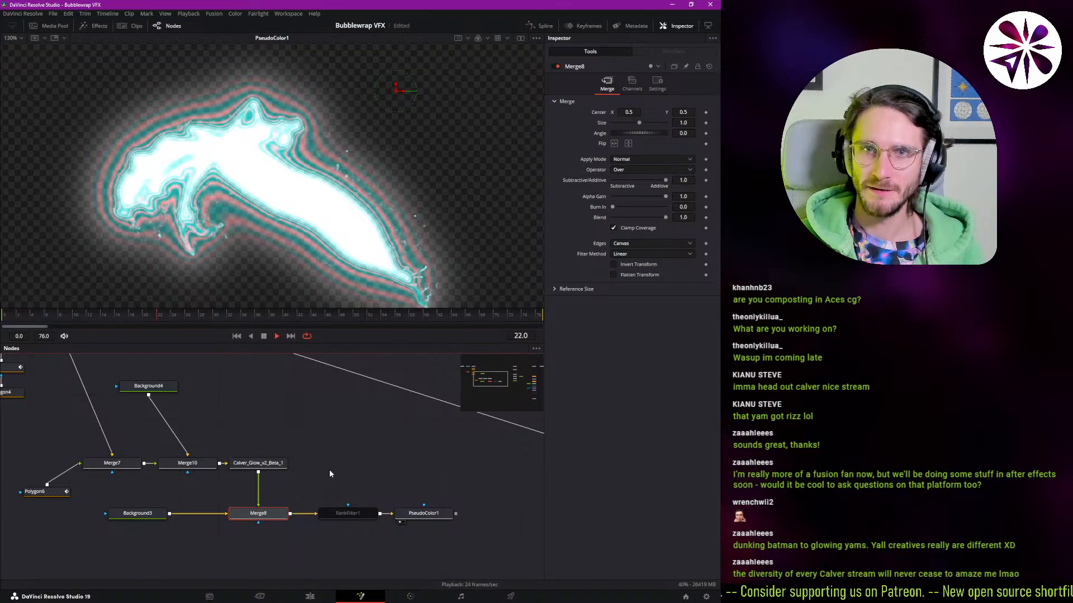
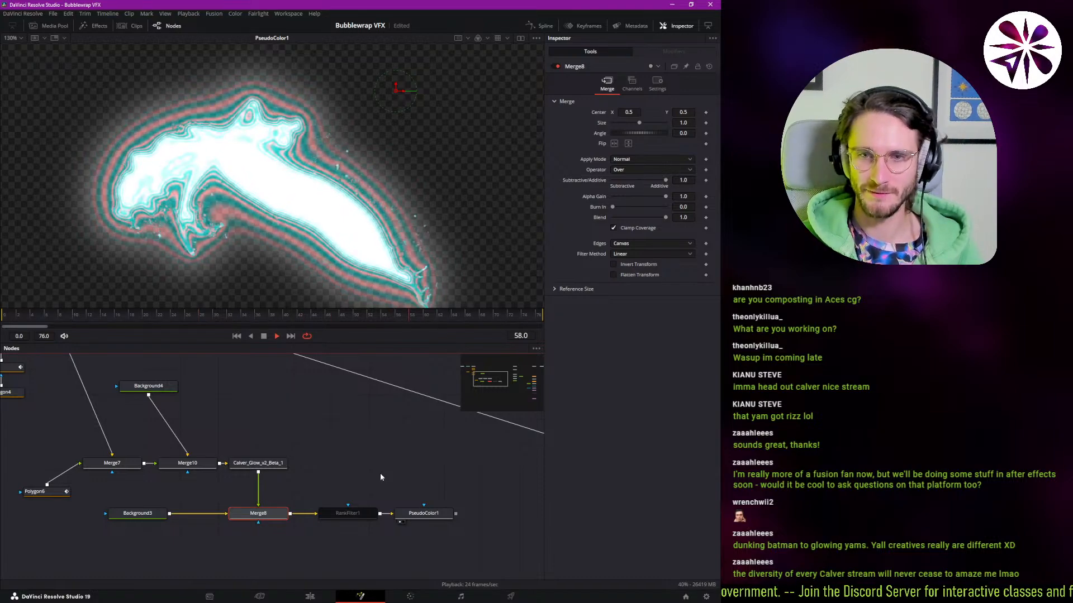
- Select Background3, Merge8, RankFilter1, PseudoColor1 and the Calver glow, and shift them together slightly away from Merge10 in the node graph
{"action": "left_click_drag", "start_coordinate": [451, 463], "coordinate": [233, 538]}
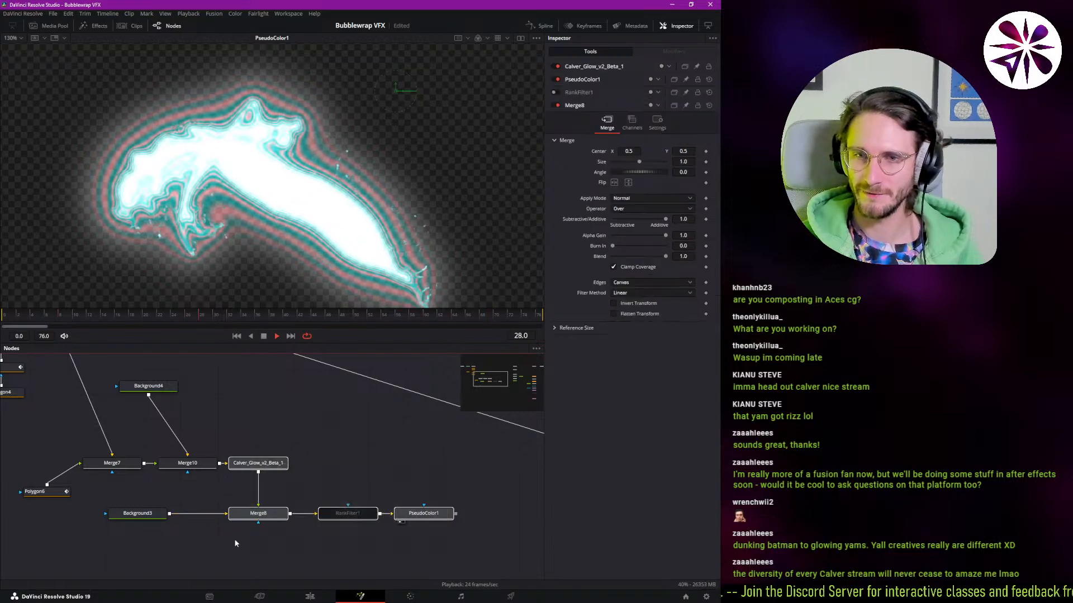
{"action": "left_click", "coordinate": [155, 517], "text": "ctrl"}
{"action": "left_click_drag", "start_coordinate": [258, 466], "coordinate": [285, 465]}
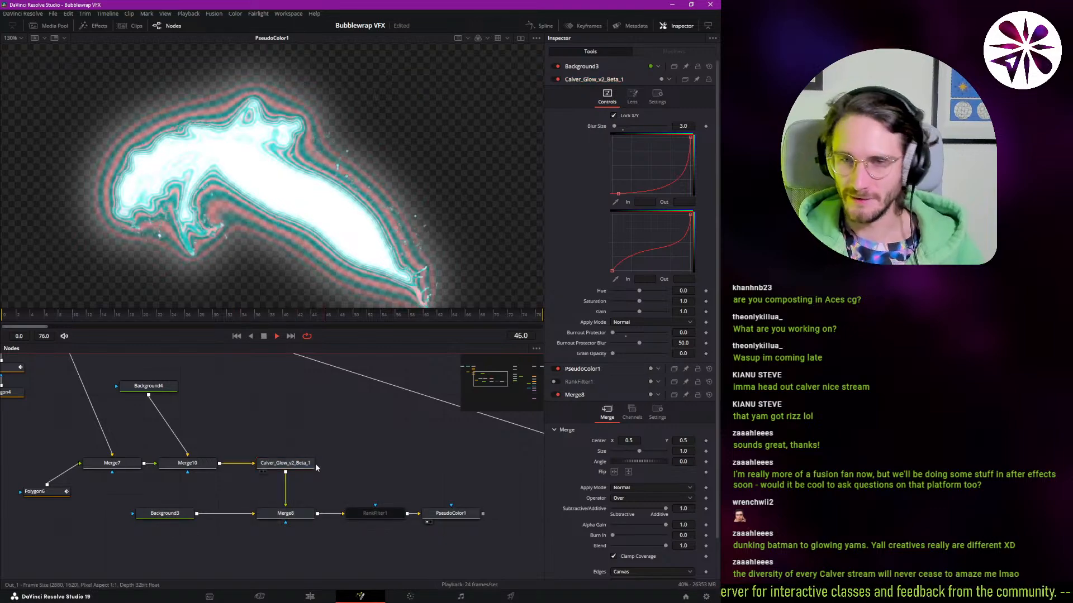
- Move Background3 closer to Merge8 in the node graph
{"action": "left_click", "coordinate": [442, 514]}
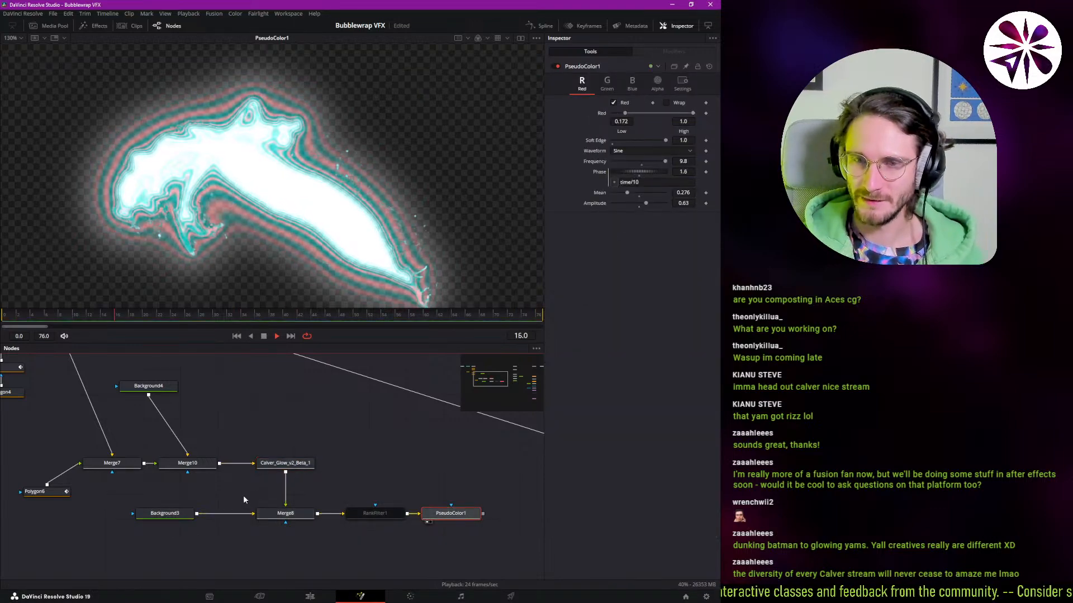
{"action": "left_click_drag", "start_coordinate": [194, 515], "coordinate": [218, 518]}
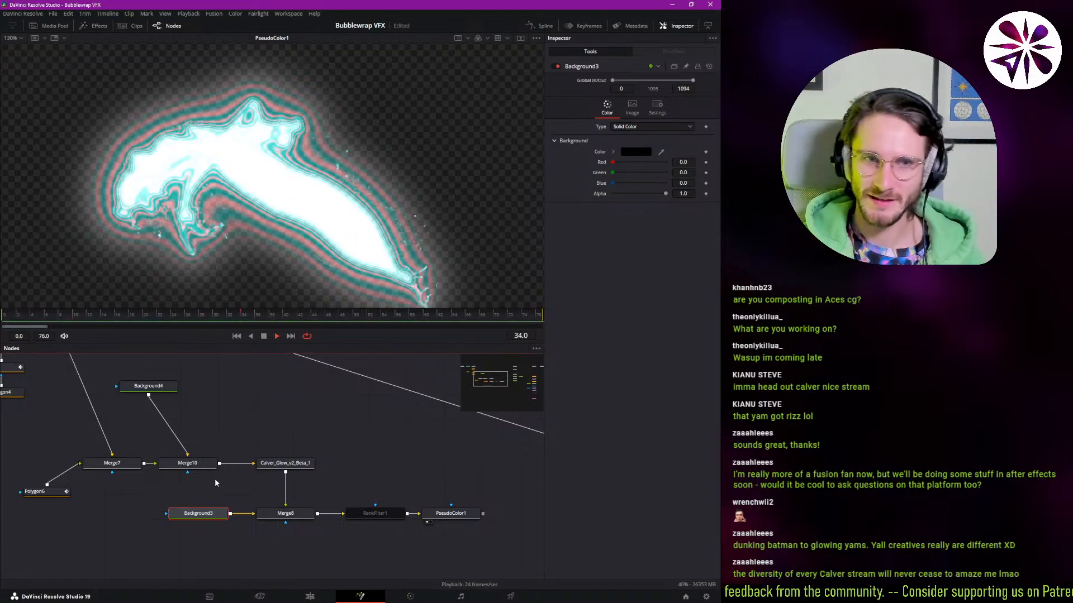
{"action": "left_click", "coordinate": [246, 486]}
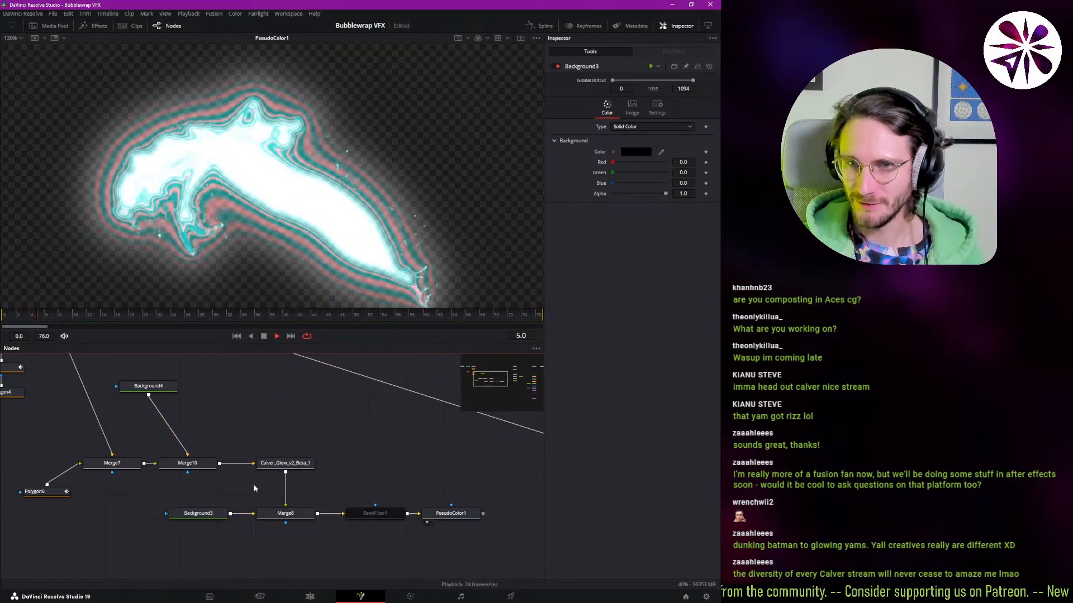
- Slow PseudoColor1's ring animation by setting the red Phase expression to time/50
{"action": "left_click", "coordinate": [461, 514]}
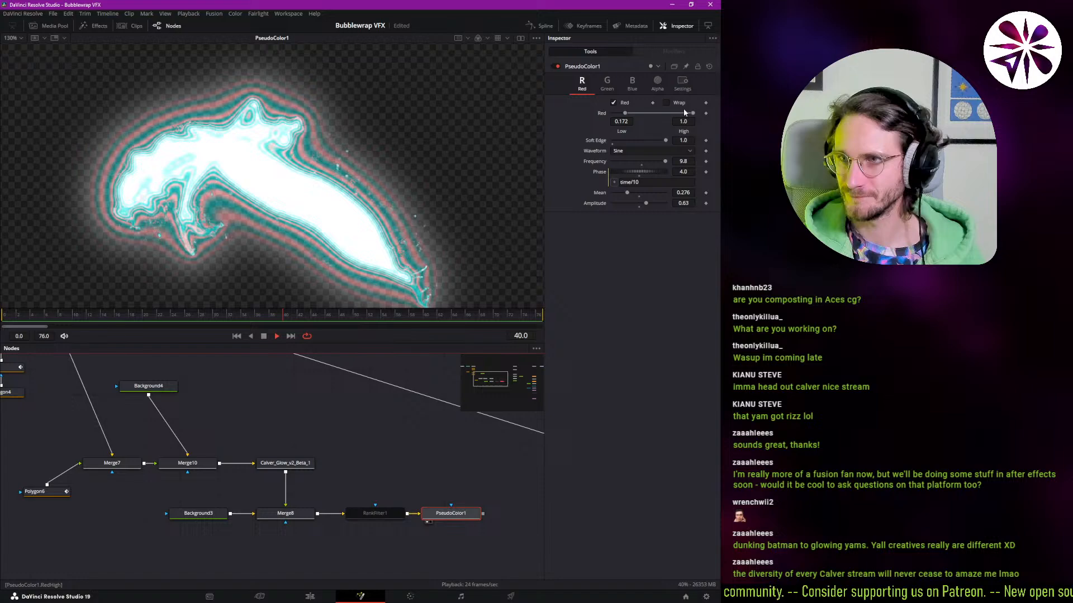
{"action": "left_click", "coordinate": [680, 184]}
{"action": "key", "text": "BackSpace"}
{"action": "key", "text": "BackSpace"}
{"action": "type", "text": "50"}
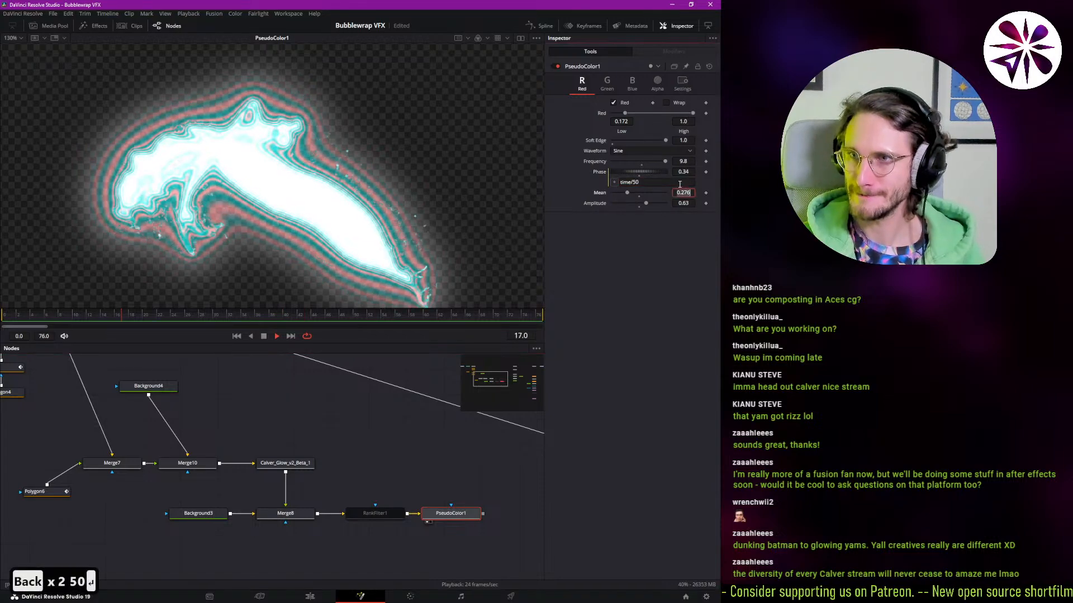
{"action": "key", "text": "Return"}
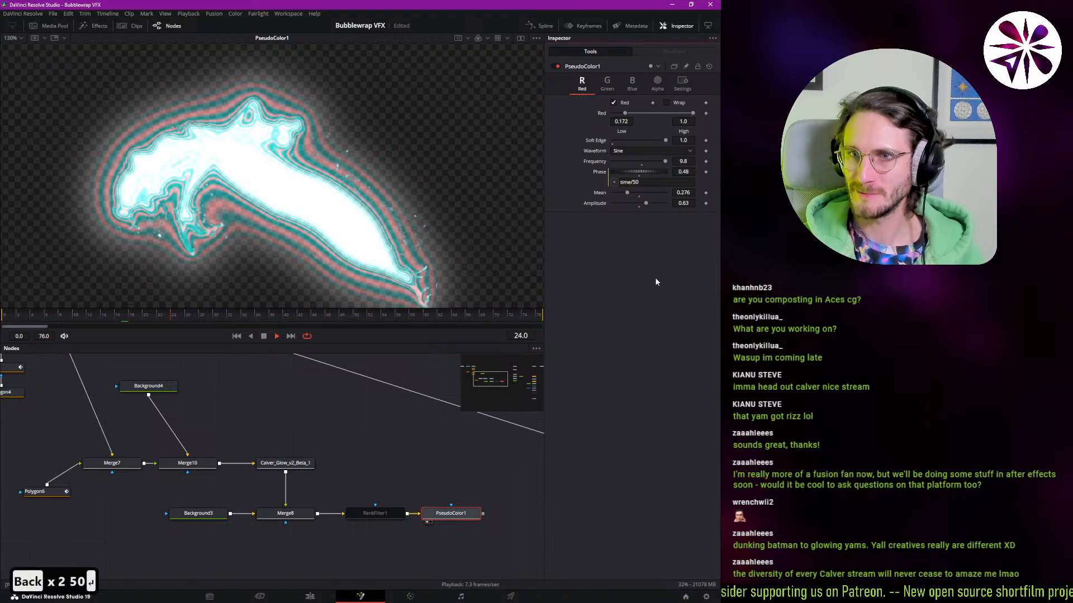
- Set PseudoColor1's red Mean to 0.0, Amplitude to 1.0 and Soft Edge to 0.291
{"action": "left_click", "coordinate": [659, 183]}
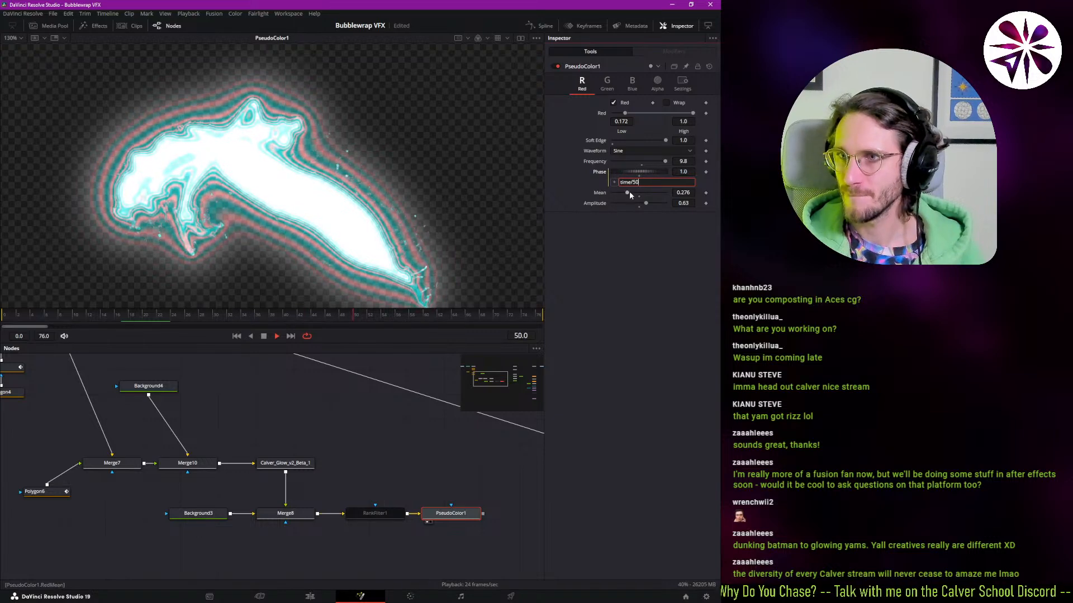
{"action": "mouse_move", "coordinate": [627, 193]}
{"action": "left_mouse_down"}
{"action": "mouse_move", "coordinate": [644, 196]}
{"action": "mouse_move", "coordinate": [624, 203]}
{"action": "mouse_move", "coordinate": [648, 204]}
{"action": "mouse_move", "coordinate": [615, 195]}
{"action": "mouse_move", "coordinate": [635, 194]}
{"action": "left_mouse_up"}
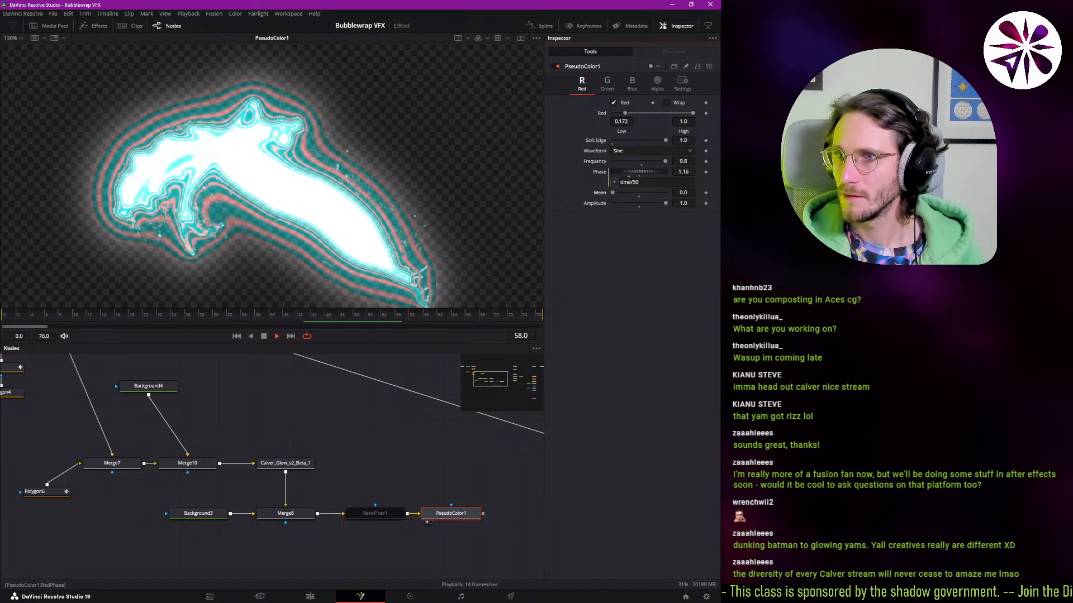
{"action": "left_click_drag", "start_coordinate": [664, 141], "coordinate": [628, 173]}
{"action": "left_click", "coordinate": [431, 483]}
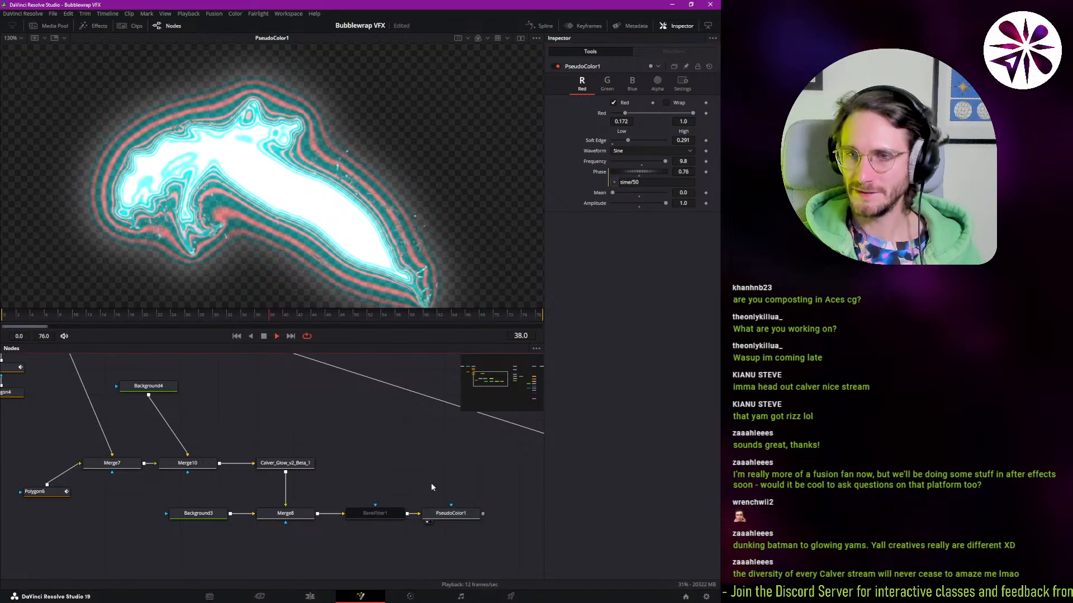
- Add a Channel Booleans node after PseudoColor1 and show it in the viewer
{"action": "left_click_drag", "start_coordinate": [432, 483], "coordinate": [174, 473]}
{"action": "left_click", "coordinate": [195, 502]}
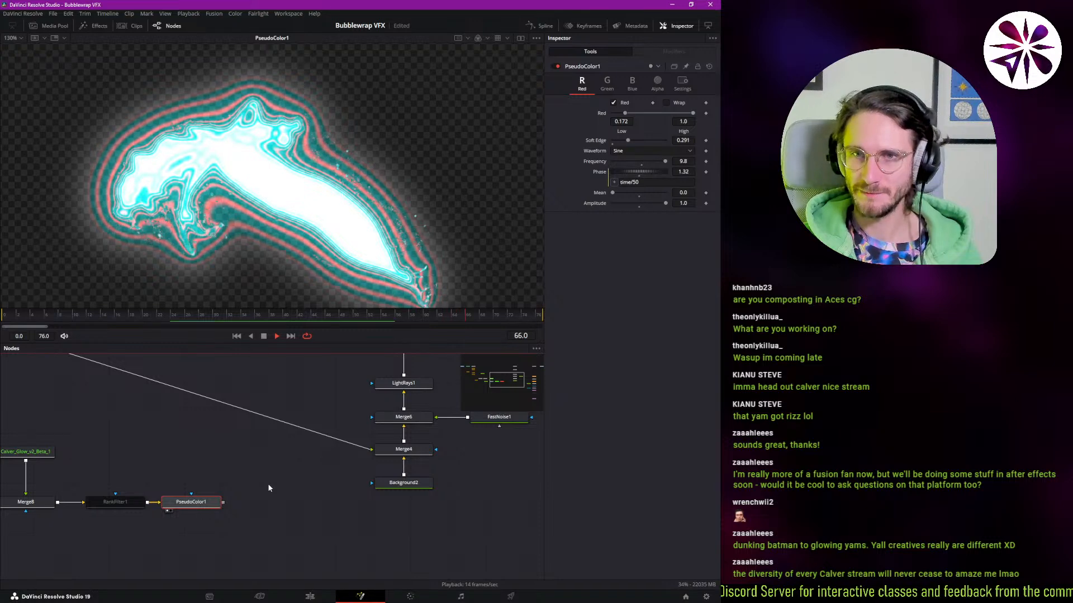
{"action": "key", "text": "ctrl+space"}
{"action": "type", "text": "calve"}
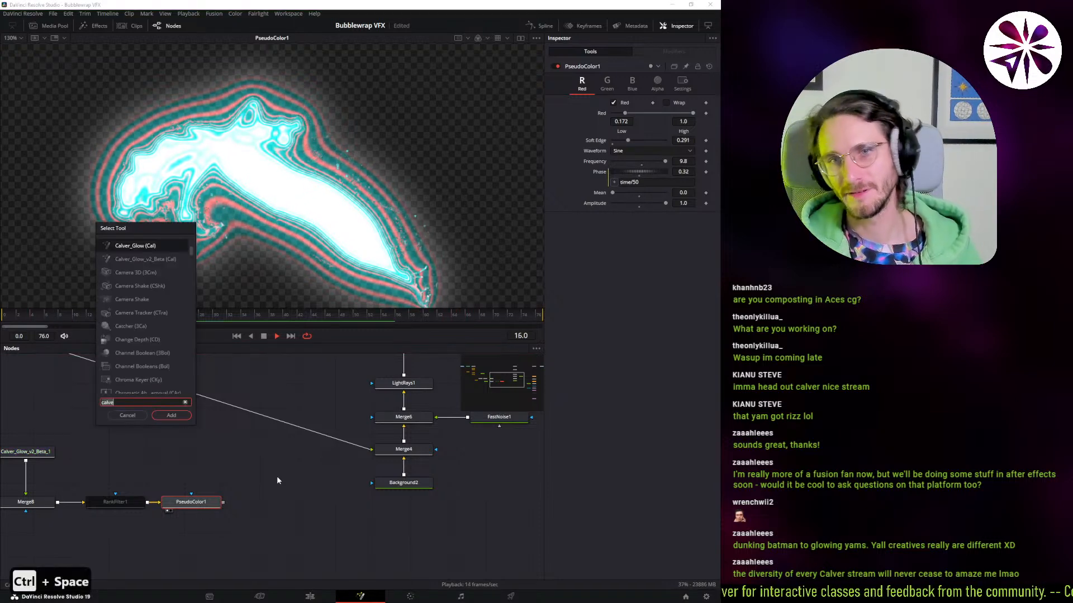
{"action": "type", "text": "bool"}
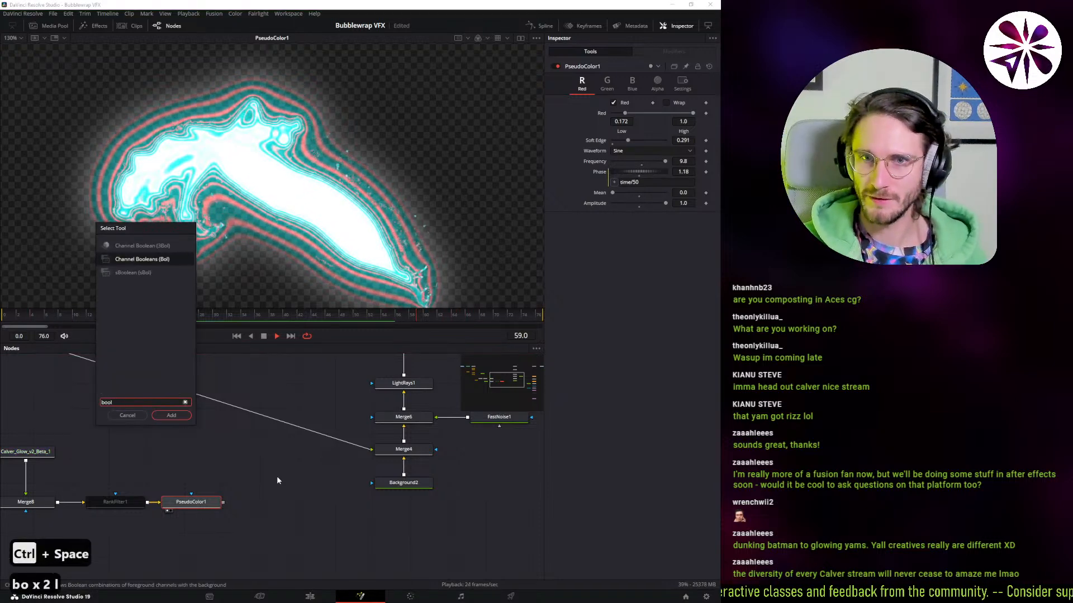
{"action": "key", "text": "Return"}
{"action": "key", "text": "1"}
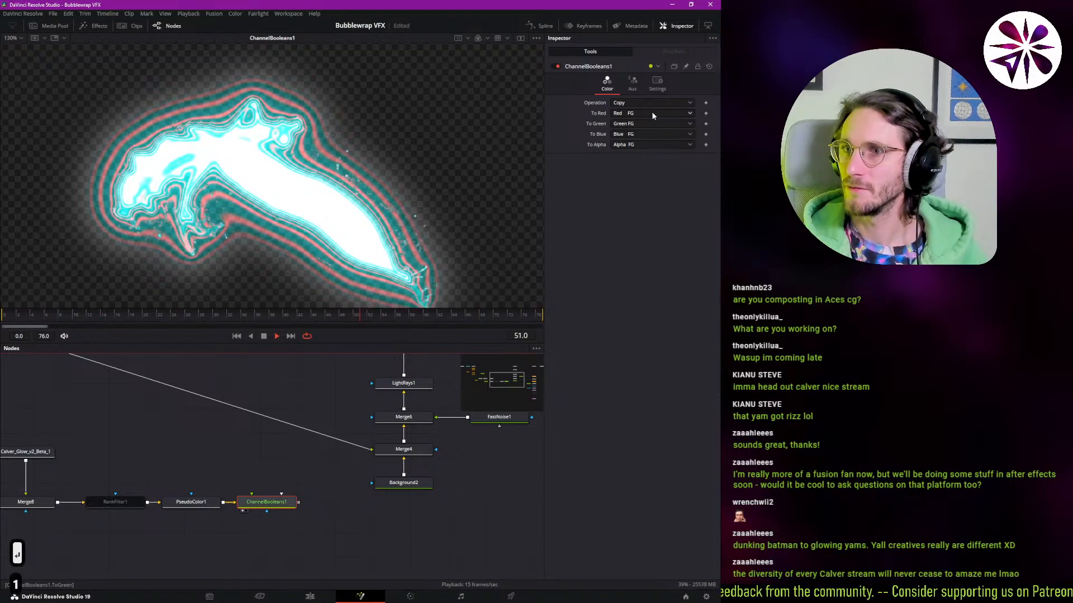
- In ChannelBooleans1, set To Green and To Blue to Red FG and To Alpha to Do Nothing
{"action": "left_click", "coordinate": [641, 123]}
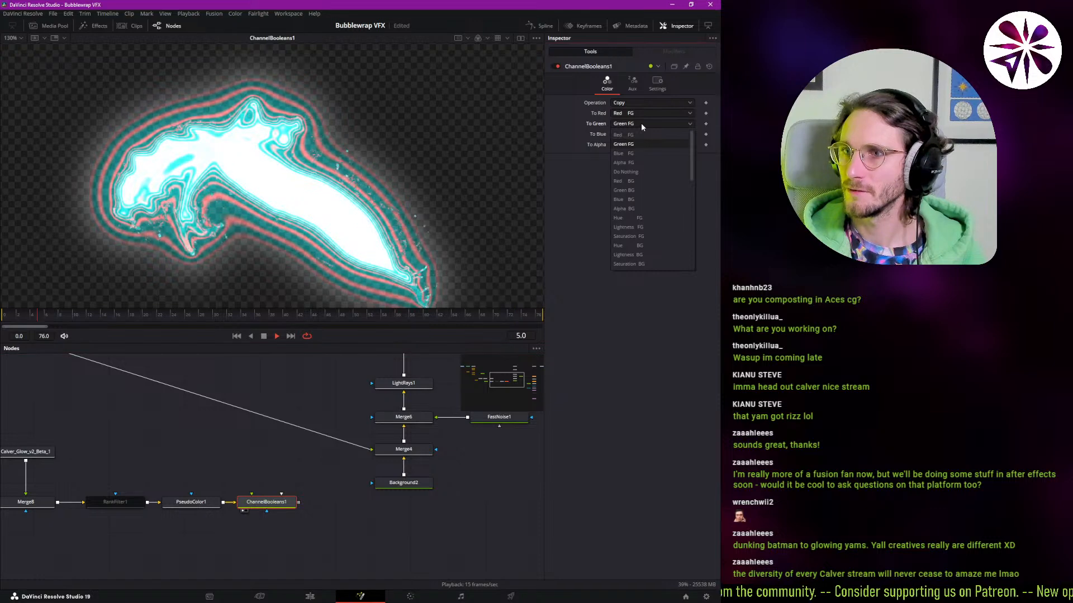
{"action": "left_click", "coordinate": [638, 135]}
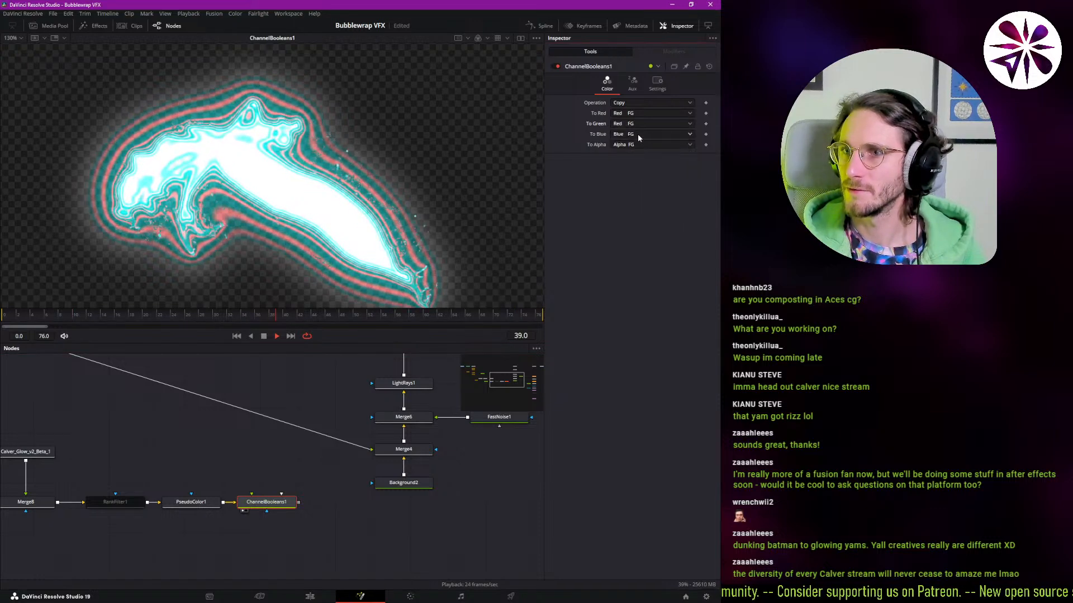
{"action": "left_click", "coordinate": [638, 134]}
{"action": "left_click", "coordinate": [637, 145]}
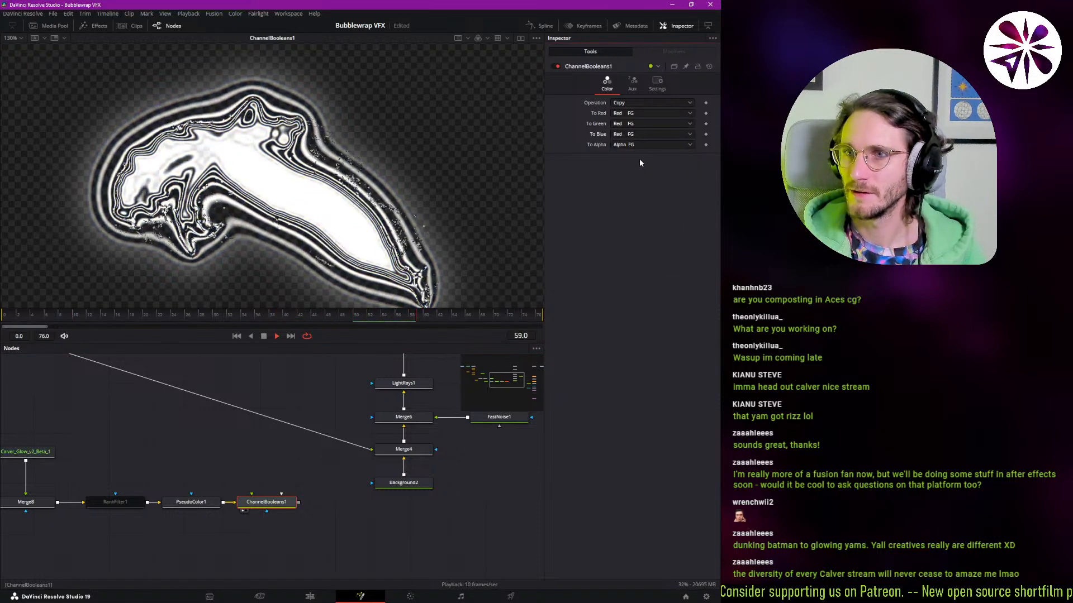
{"action": "left_click", "coordinate": [639, 145]}
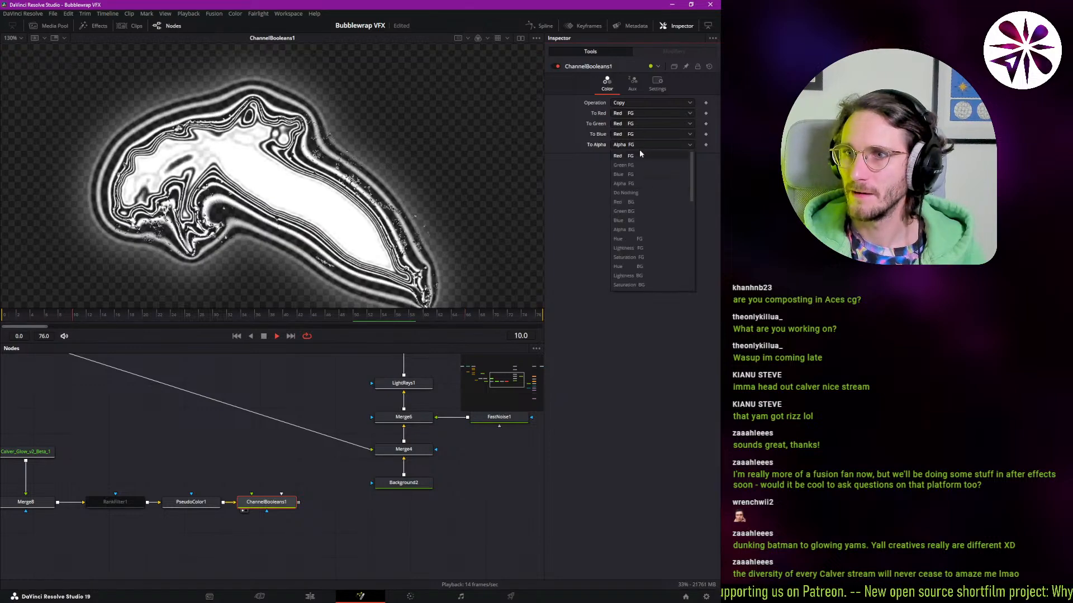
{"action": "left_click", "coordinate": [638, 155]}
{"action": "left_click", "coordinate": [640, 144]}
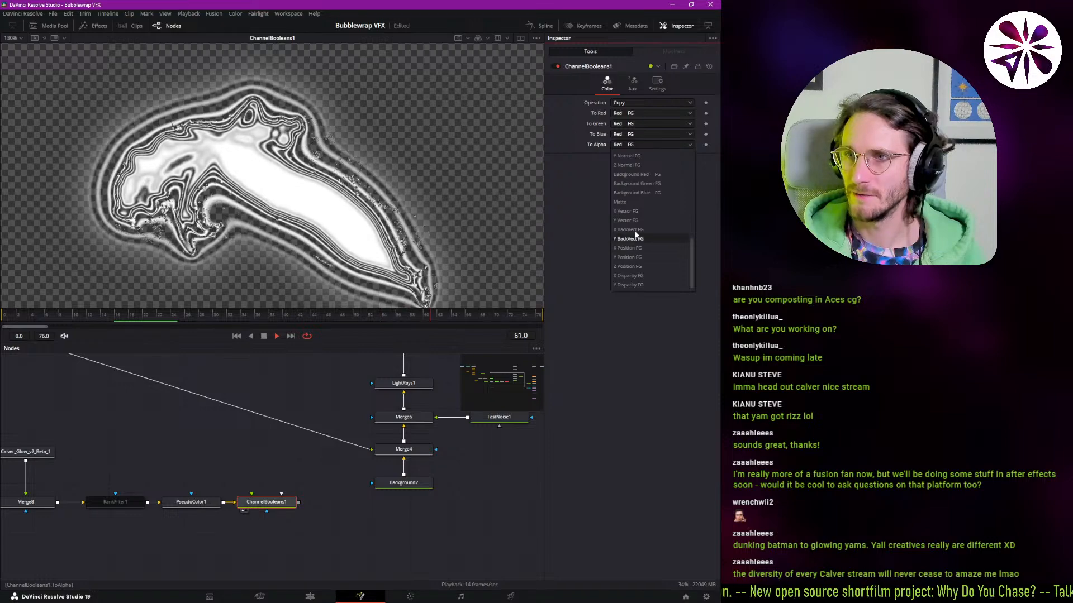
{"action": "left_click", "coordinate": [645, 194]}
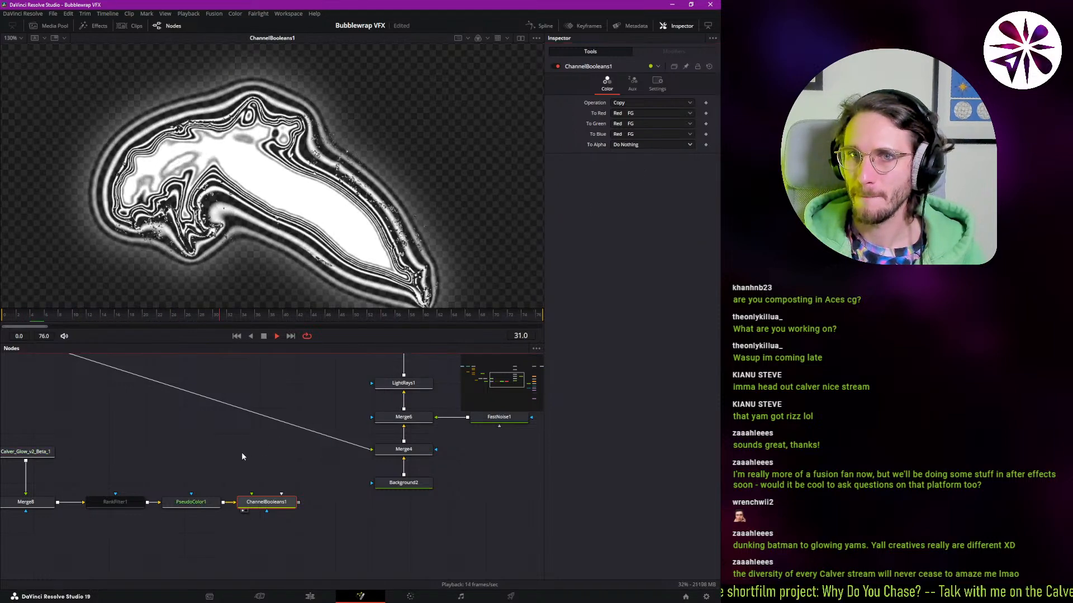
- Stack Polygon6, Merge7, Merge10 and the Calver glow vertically in the node graph, with Background4 beside Merge10
{"action": "mouse_move", "coordinate": [267, 503]}
{"action": "left_mouse_down"}
{"action": "mouse_move", "coordinate": [286, 546]}
{"action": "mouse_move", "coordinate": [273, 506]}
{"action": "left_mouse_up"}
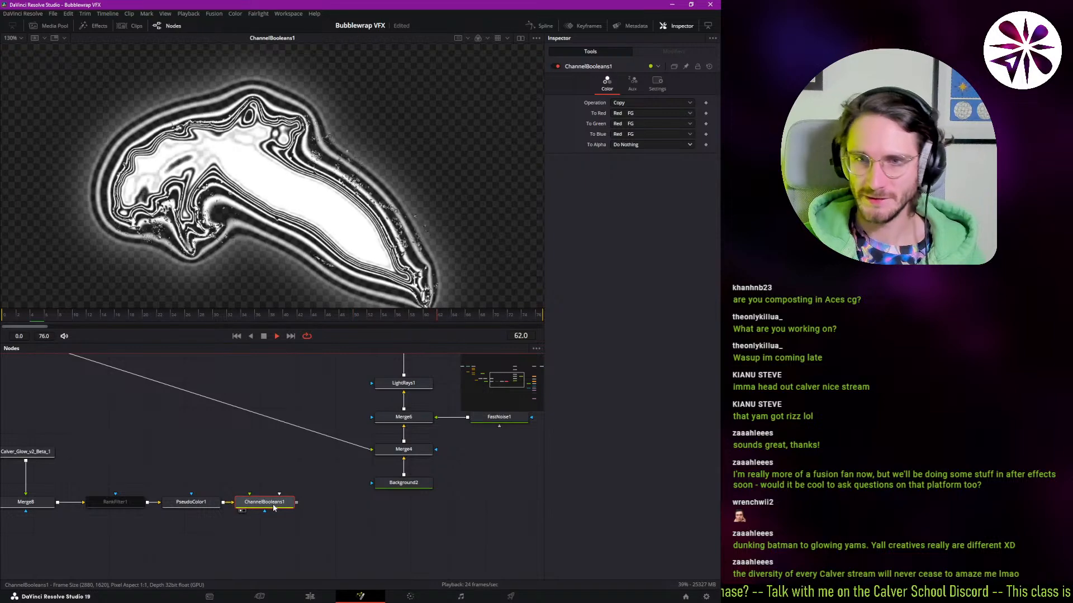
{"action": "scroll", "coordinate": [162, 472], "scroll_direction": "down", "scroll_amount": 5}
{"action": "scroll", "coordinate": [178, 473], "scroll_direction": "up", "scroll_amount": 5}
{"action": "left_click_drag", "start_coordinate": [178, 474], "coordinate": [331, 510]}
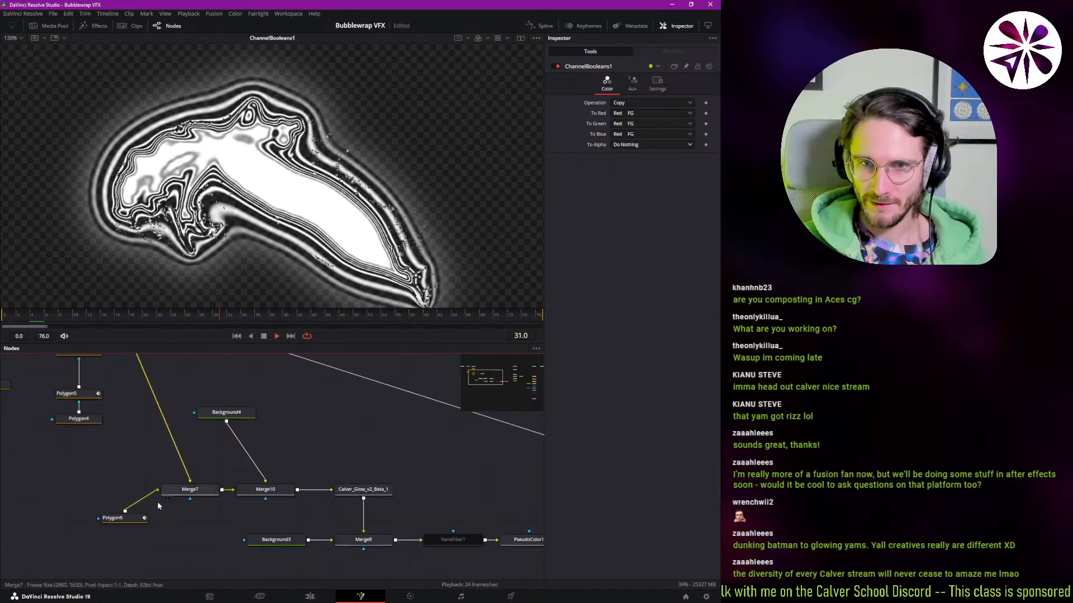
{"action": "left_click_drag", "start_coordinate": [139, 525], "coordinate": [202, 538]}
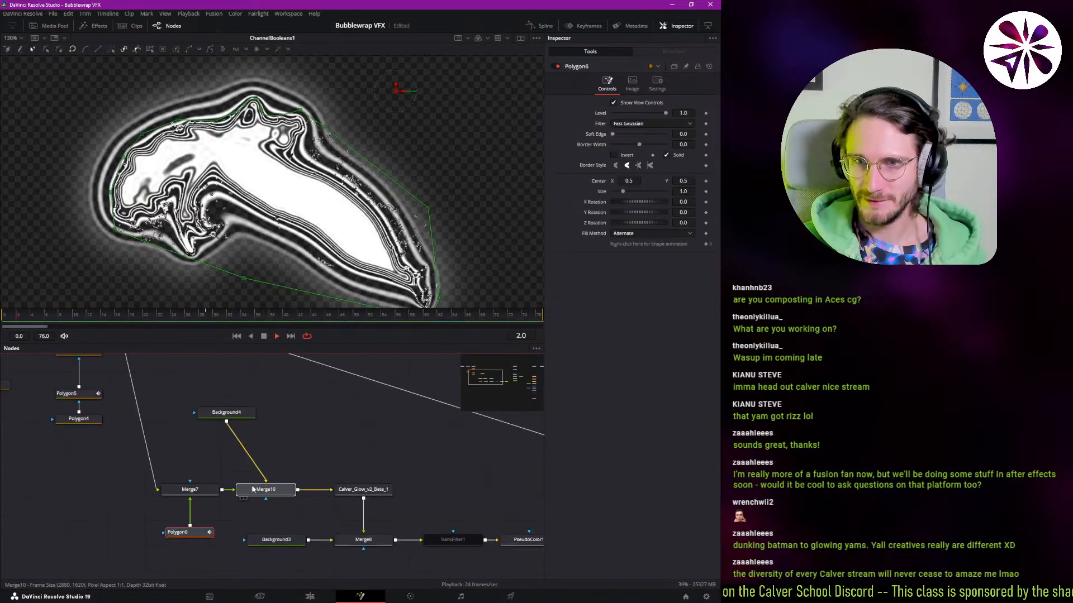
{"action": "left_click_drag", "start_coordinate": [262, 490], "coordinate": [187, 459]}
{"action": "left_click_drag", "start_coordinate": [233, 416], "coordinate": [115, 463]}
{"action": "left_click_drag", "start_coordinate": [366, 492], "coordinate": [202, 434]}
- Select all the ring-effect nodes from Polygon6 to ChannelBooleans1 and shift them together further below the main node row
{"action": "scroll", "coordinate": [207, 436], "scroll_direction": "down", "scroll_amount": 3}
{"action": "left_click_drag", "start_coordinate": [143, 501], "coordinate": [272, 431]}
{"action": "left_click_drag", "start_coordinate": [414, 535], "coordinate": [189, 497]}
{"action": "left_click_drag", "start_coordinate": [198, 432], "coordinate": [195, 463]}
{"action": "left_click_drag", "start_coordinate": [66, 402], "coordinate": [53, 409]}
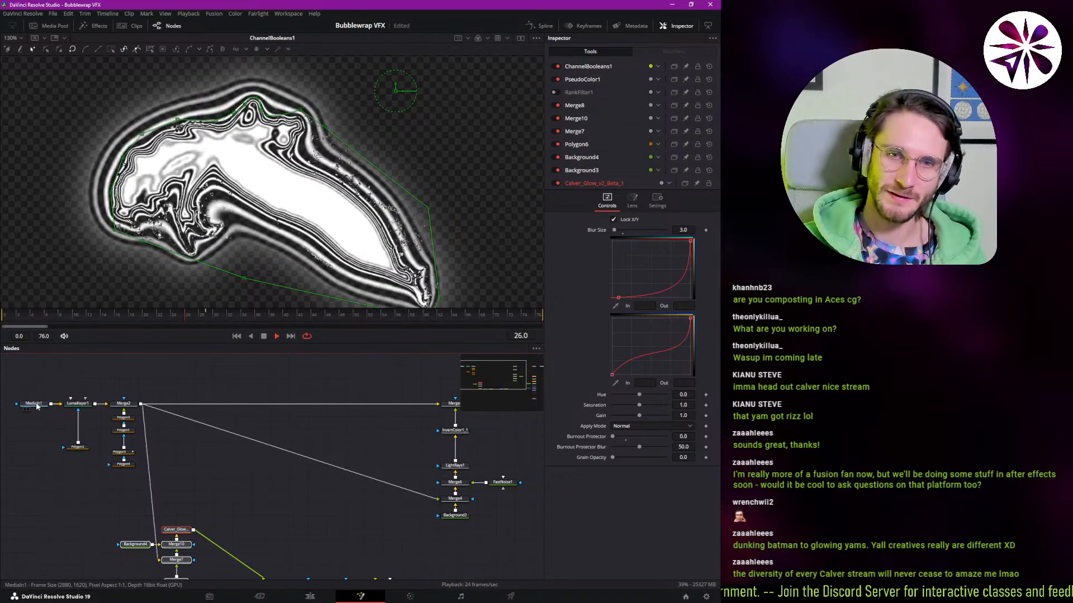
{"action": "left_click_drag", "start_coordinate": [320, 410], "coordinate": [117, 418]}
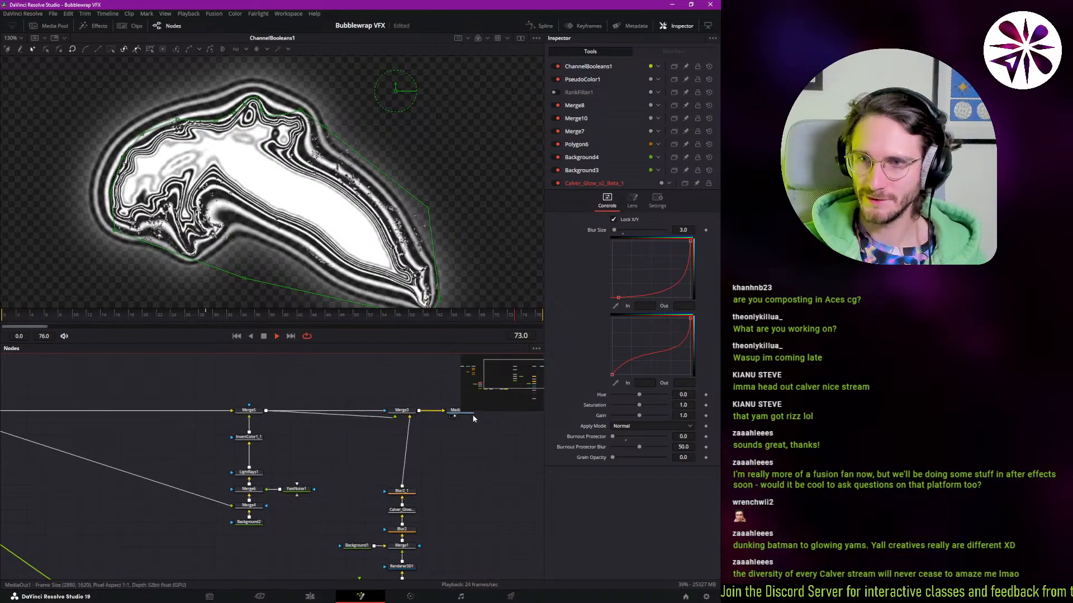
{"action": "left_click_drag", "start_coordinate": [369, 425], "coordinate": [561, 386]}
{"action": "left_click", "coordinate": [243, 497]}
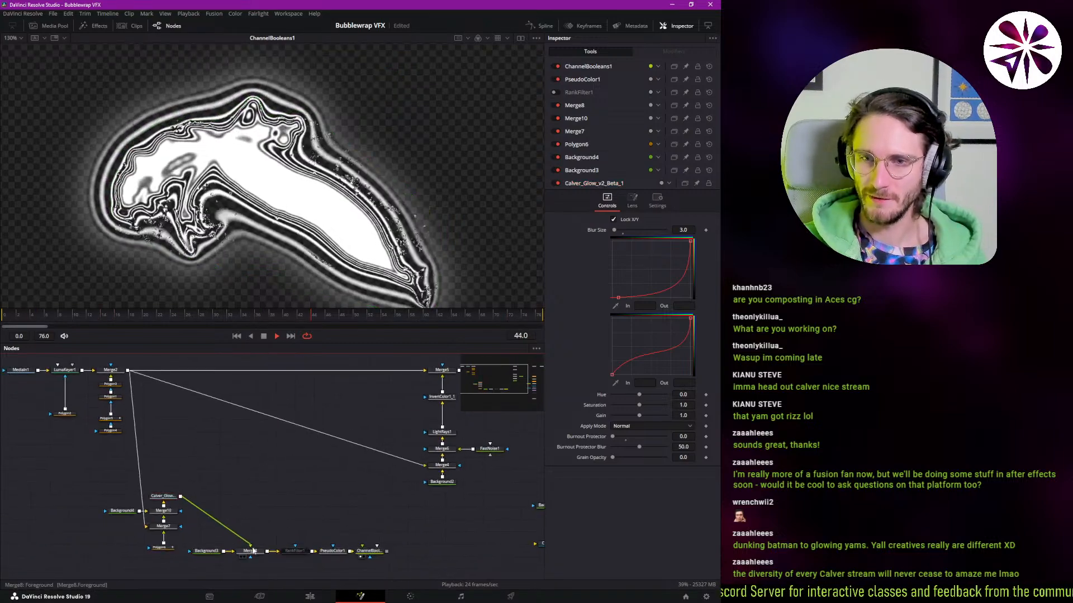
- Stack Merge8, RankFilter1, PseudoColor1 and ChannelBooleans1 above the Calver glow with Background3 beside Merge8, and shift the whole stack away from Merge2's branch
{"action": "left_click_drag", "start_coordinate": [253, 554], "coordinate": [167, 482]}
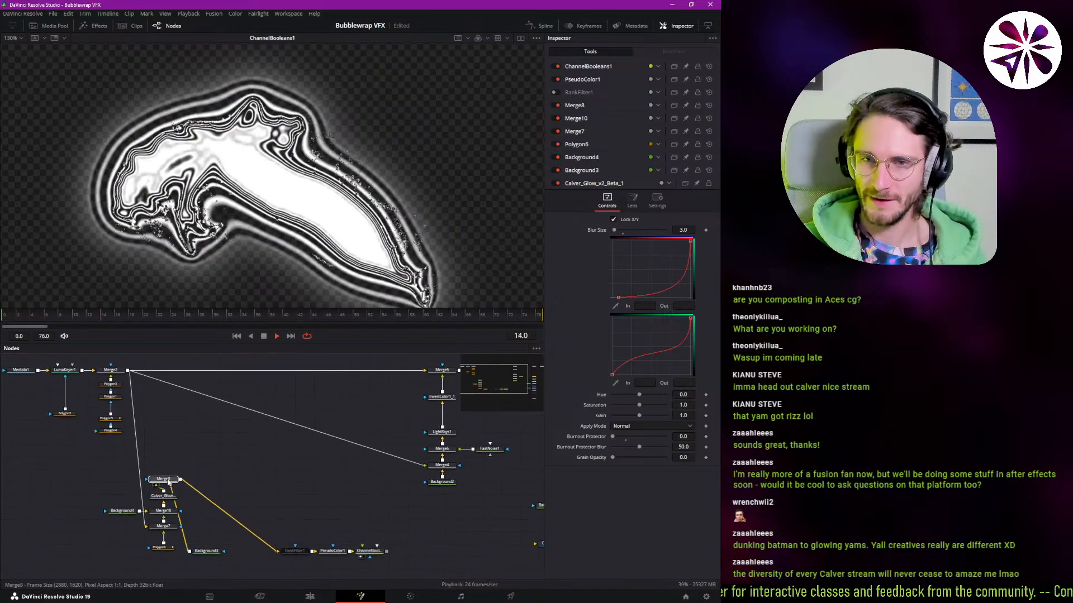
{"action": "left_click_drag", "start_coordinate": [207, 551], "coordinate": [118, 479]}
{"action": "left_click_drag", "start_coordinate": [294, 551], "coordinate": [164, 464]}
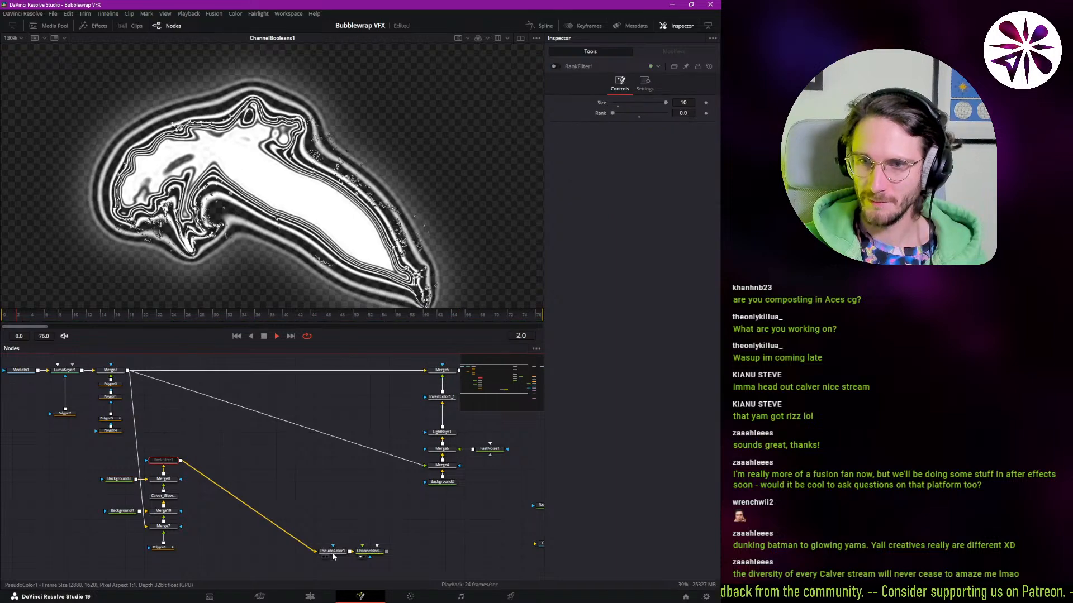
{"action": "left_click_drag", "start_coordinate": [328, 551], "coordinate": [163, 439]}
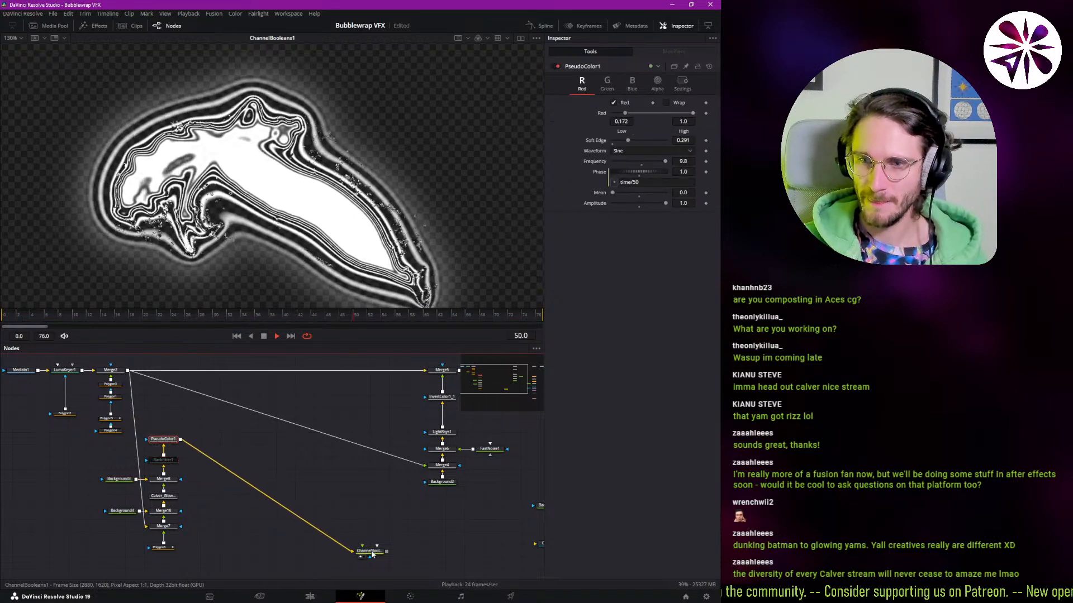
{"action": "left_click_drag", "start_coordinate": [366, 550], "coordinate": [126, 558]}
{"action": "left_click_drag", "start_coordinate": [174, 530], "coordinate": [222, 541]}
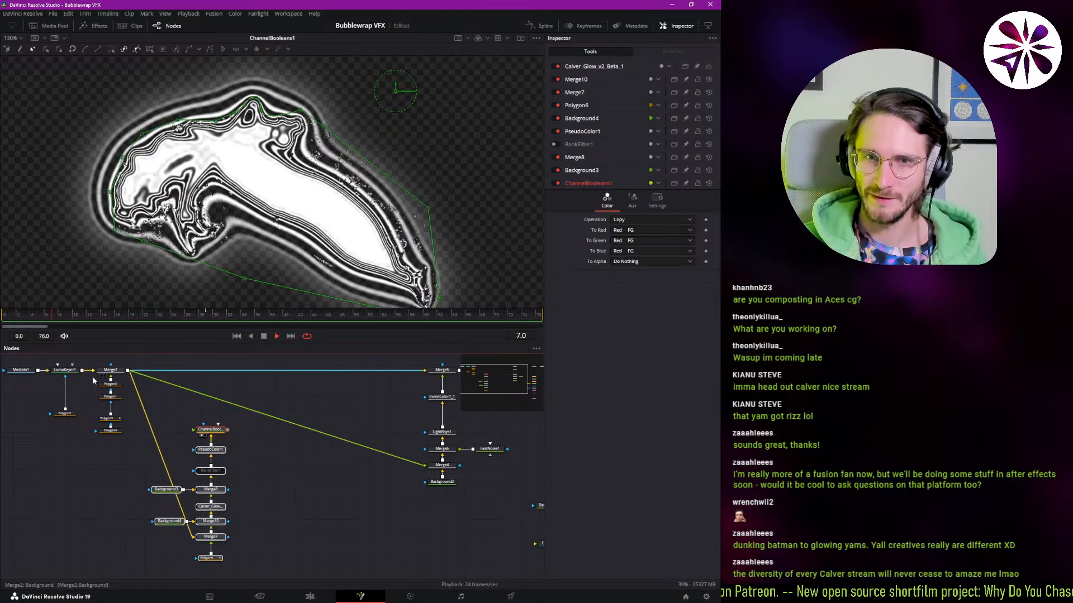
- View the output of Merge5 and of Merge2 to compare the composite stages
{"action": "left_click_drag", "start_coordinate": [81, 381], "coordinate": [73, 398]}
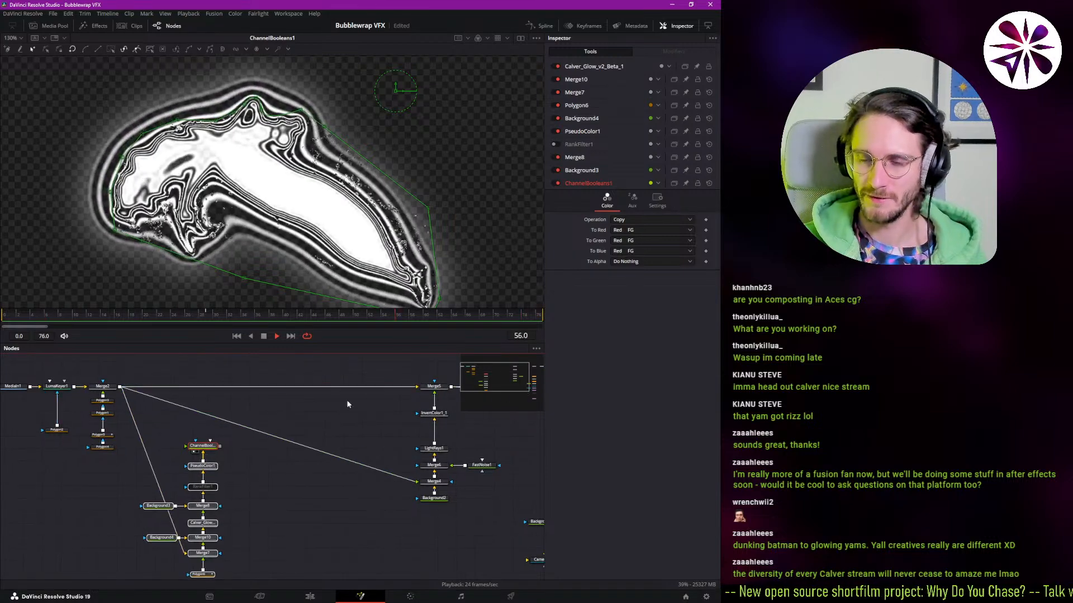
{"action": "left_click_drag", "start_coordinate": [347, 430], "coordinate": [407, 428]}
{"action": "left_click", "coordinate": [299, 385]}
{"action": "key", "text": "1"}
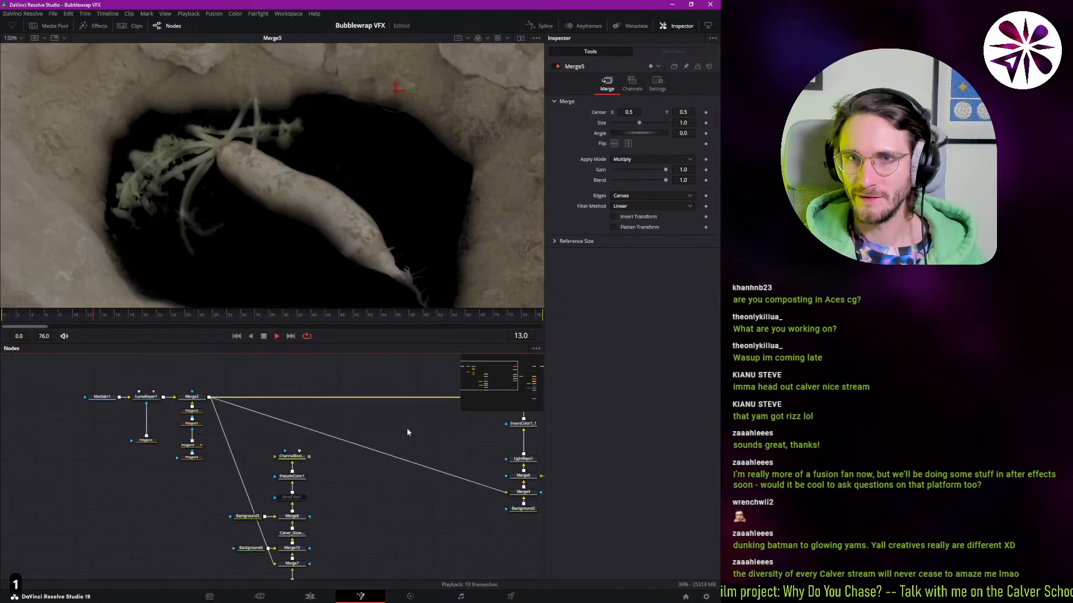
{"action": "left_click", "coordinate": [196, 401]}
{"action": "key", "text": "1"}
{"action": "left_click_drag", "start_coordinate": [415, 437], "coordinate": [283, 429]}
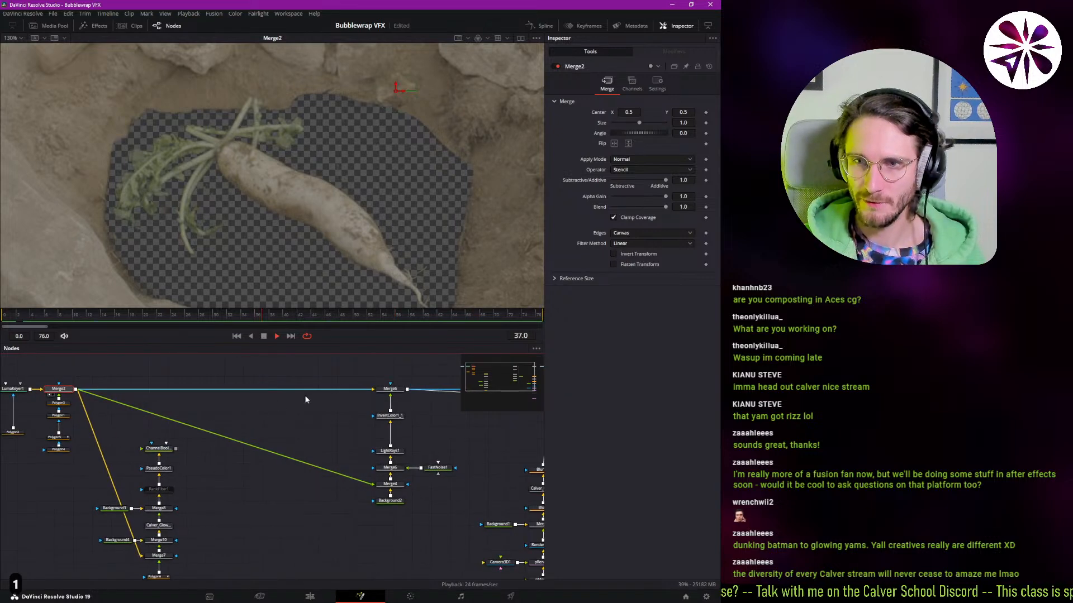
- Try routing Merge2's connections to Merge5 and Merge3 through a pipe router raised above the main node row
{"action": "left_click", "coordinate": [174, 388], "text": "alt"}
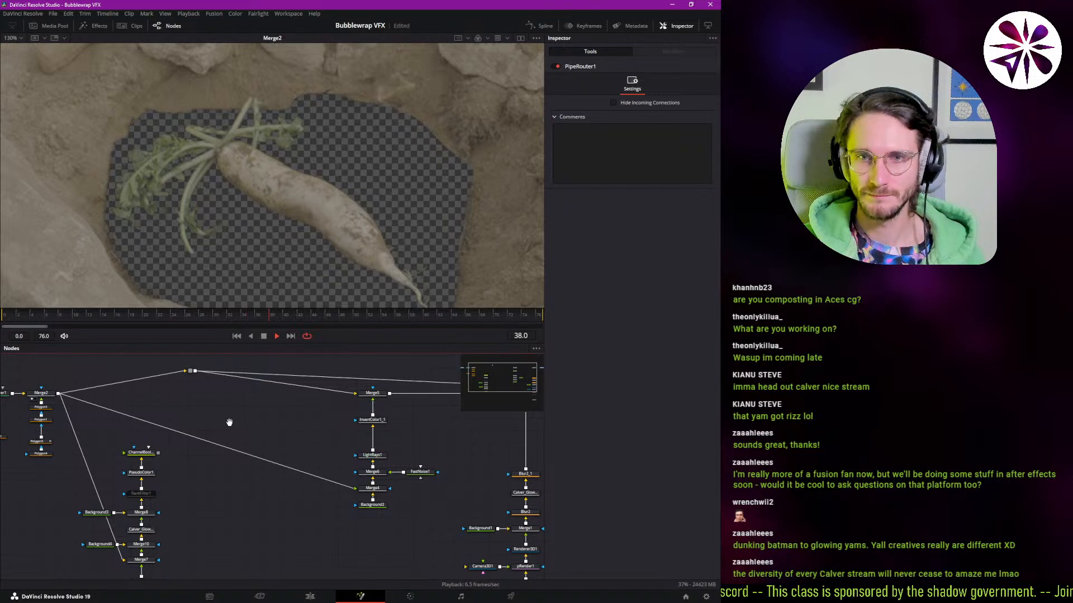
{"action": "left_click_drag", "start_coordinate": [229, 422], "coordinate": [116, 450]}
{"action": "left_click_drag", "start_coordinate": [463, 442], "coordinate": [331, 438]}
{"action": "left_click", "coordinate": [339, 418]}
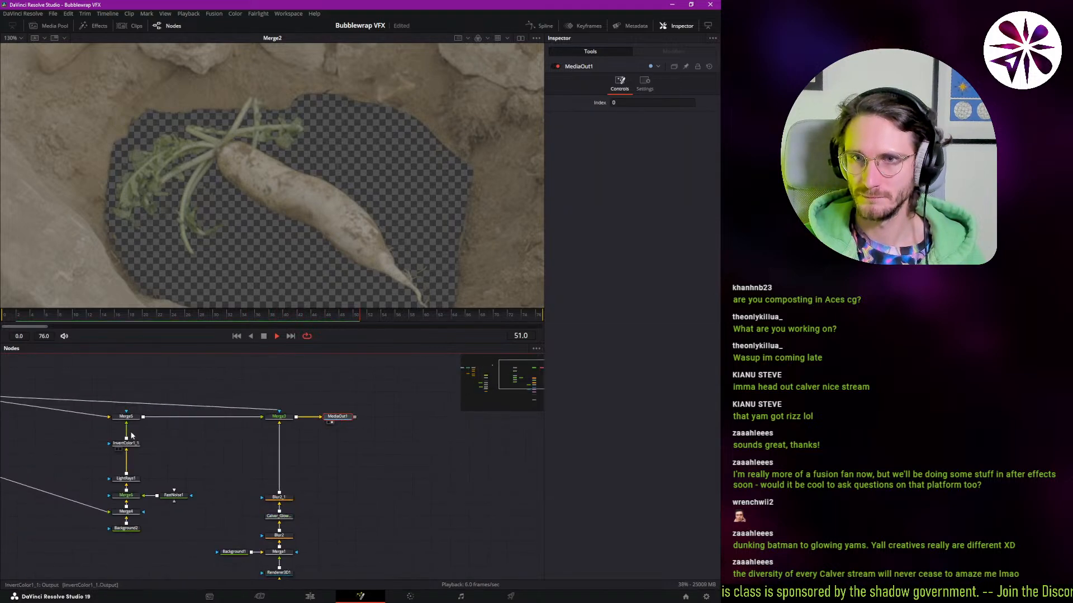
{"action": "left_click_drag", "start_coordinate": [131, 435], "coordinate": [287, 438]}
{"action": "key", "text": "ctrl+z"}
{"action": "key", "text": "ctrl+z"}
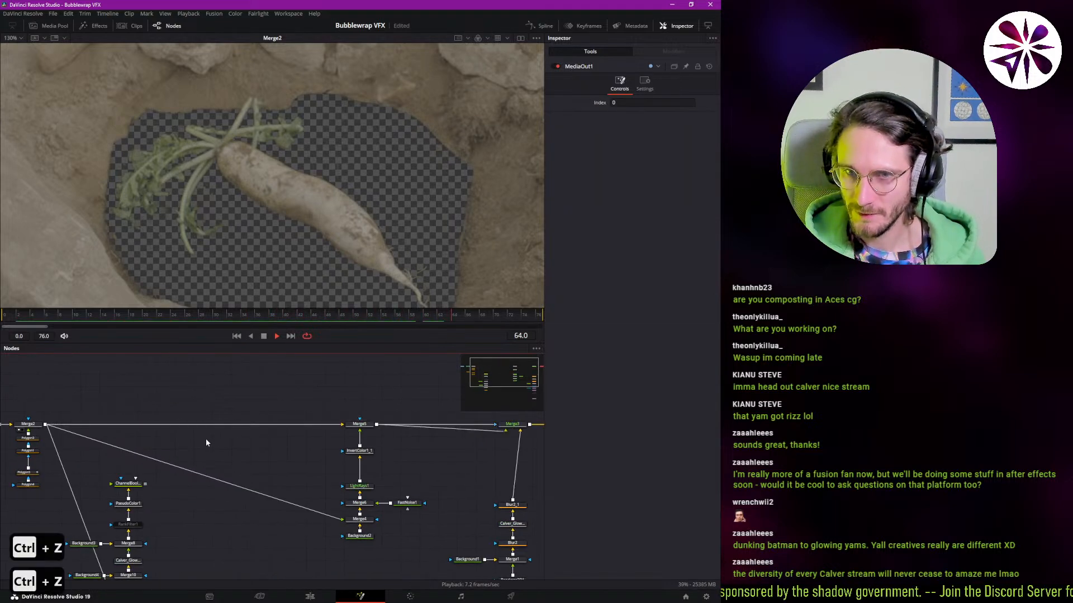
- Add a pipe router to Merge2's mask connection into Merge3, raise it above the main node row, and keep Merge5 in line
{"action": "left_click_drag", "start_coordinate": [356, 429], "coordinate": [365, 436]}
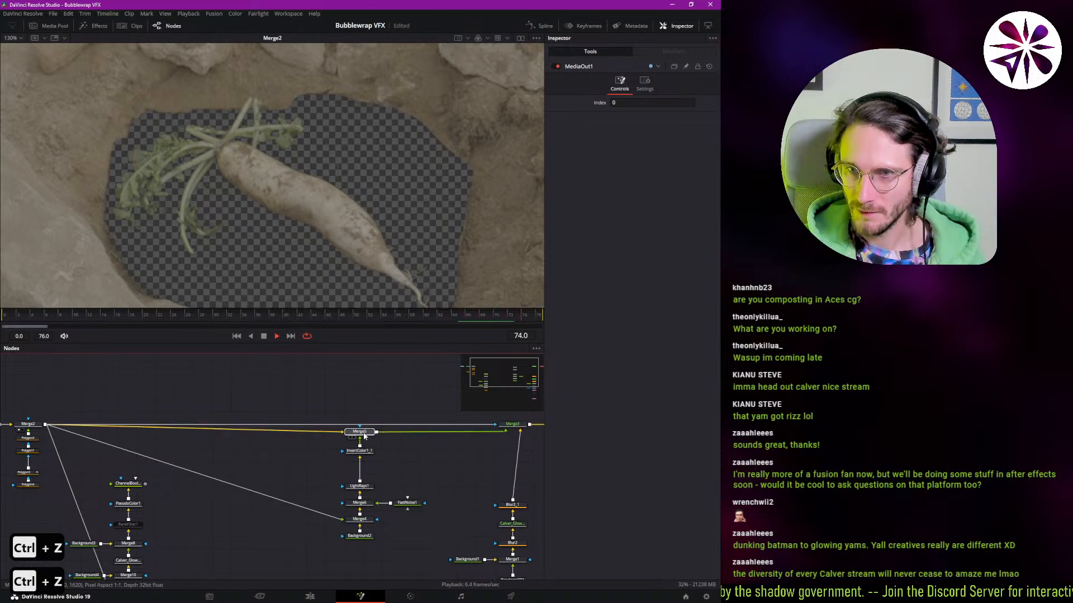
{"action": "left_click", "coordinate": [342, 425], "text": "alt"}
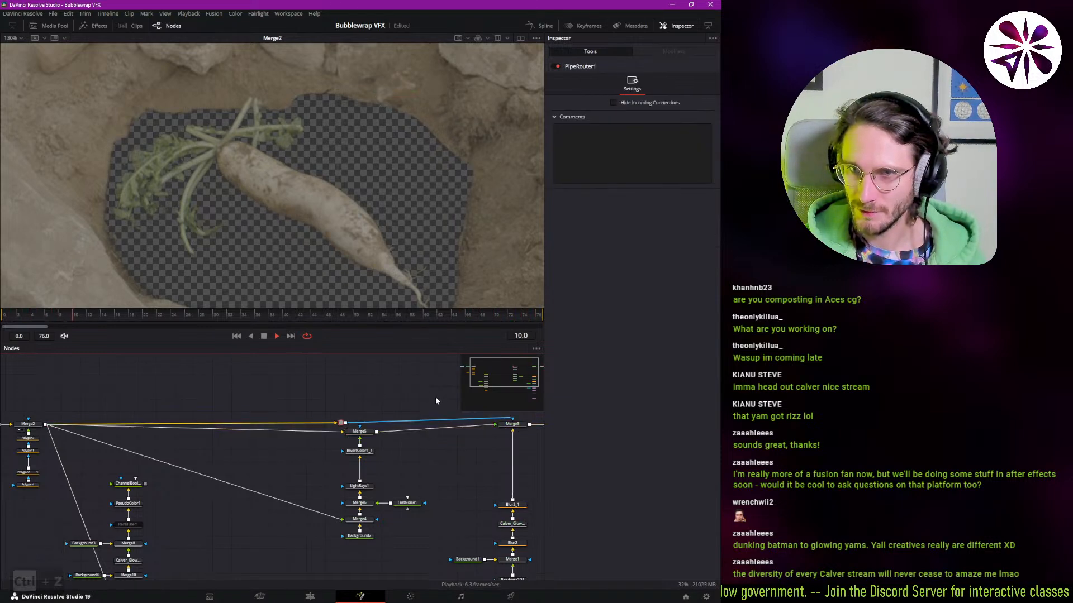
{"action": "left_click_drag", "start_coordinate": [342, 423], "coordinate": [347, 388]}
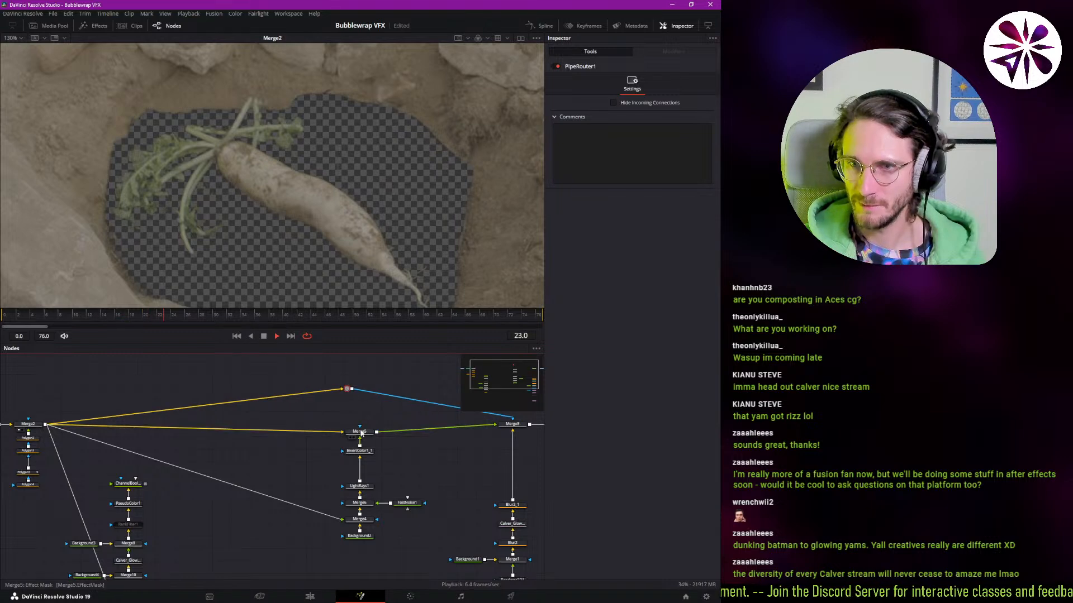
{"action": "left_click", "coordinate": [360, 432]}
{"action": "scroll", "coordinate": [360, 441], "scroll_direction": "right", "scroll_amount": 5}
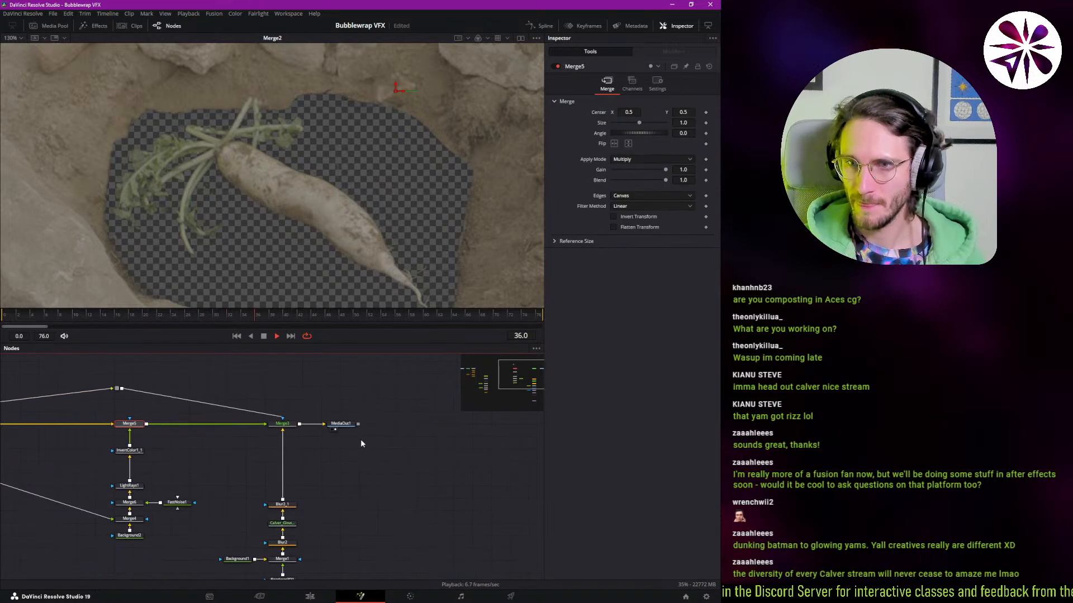
{"action": "key", "text": "space"}
{"action": "left_click_drag", "start_coordinate": [112, 423], "coordinate": [271, 430]}
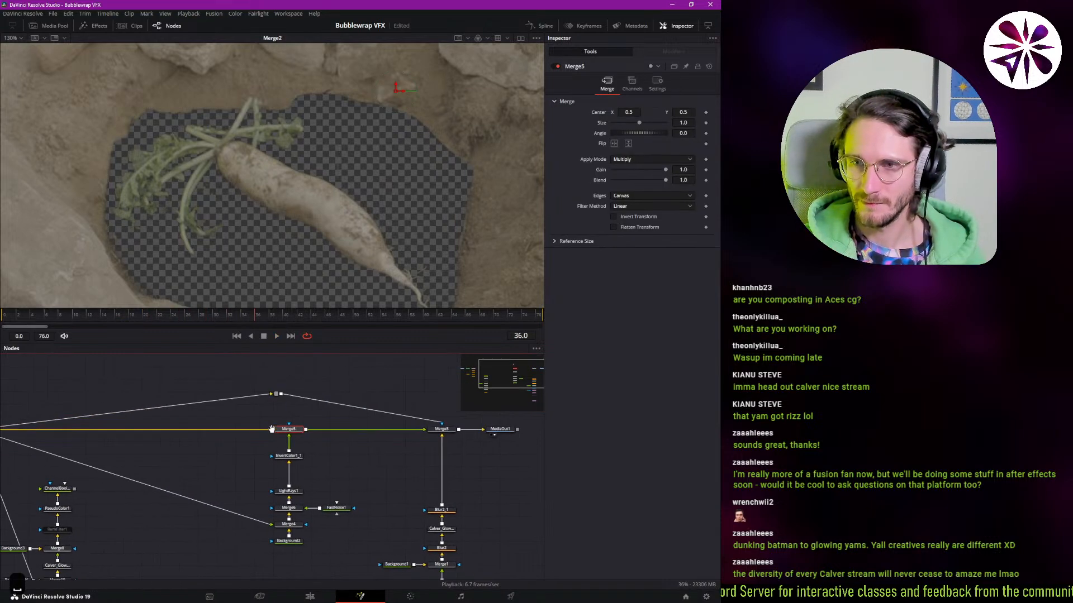
{"action": "left_click_drag", "start_coordinate": [347, 441], "coordinate": [301, 451]}
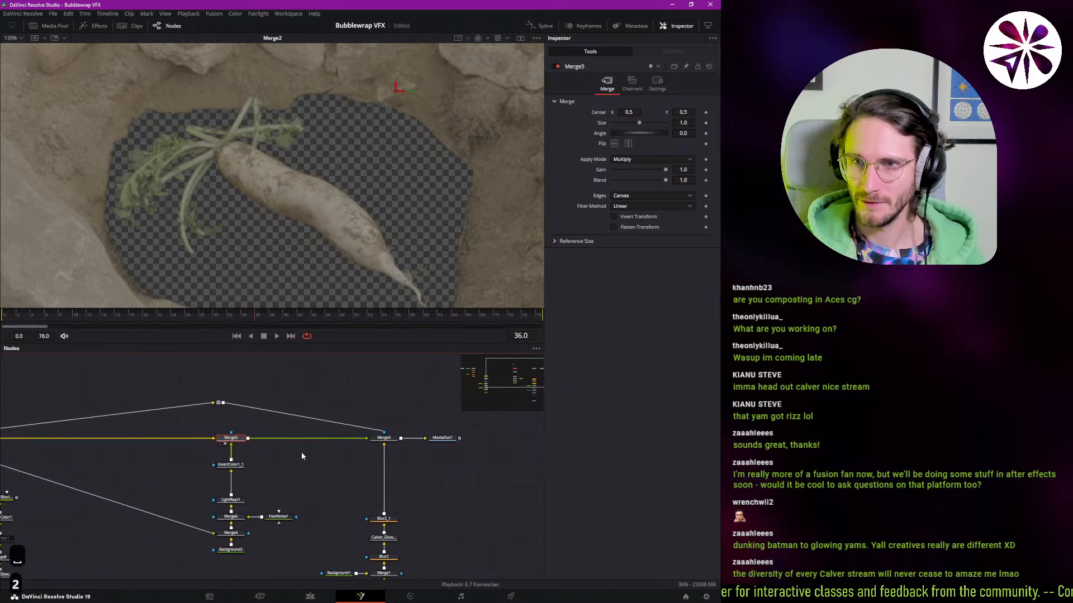
- Show two viewers side by side and load MediaOut1 into both
{"action": "left_click", "coordinate": [391, 441]}
{"action": "left_click", "coordinate": [440, 439]}
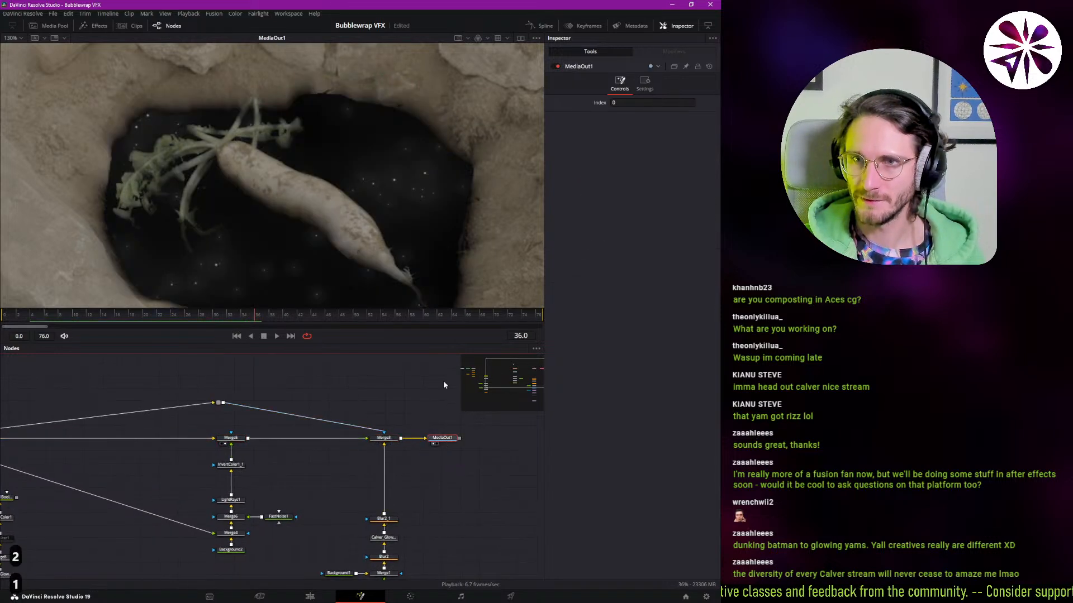
{"action": "left_click", "coordinate": [520, 38]}
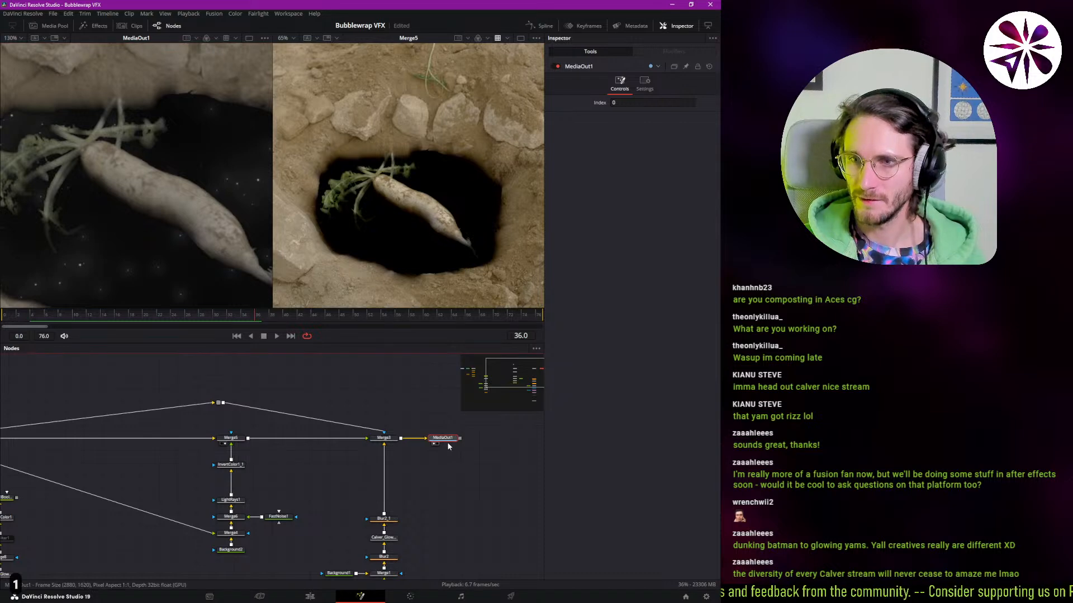
{"action": "key", "text": "2"}
{"action": "scroll", "coordinate": [394, 404], "scroll_direction": "left", "scroll_amount": 5}
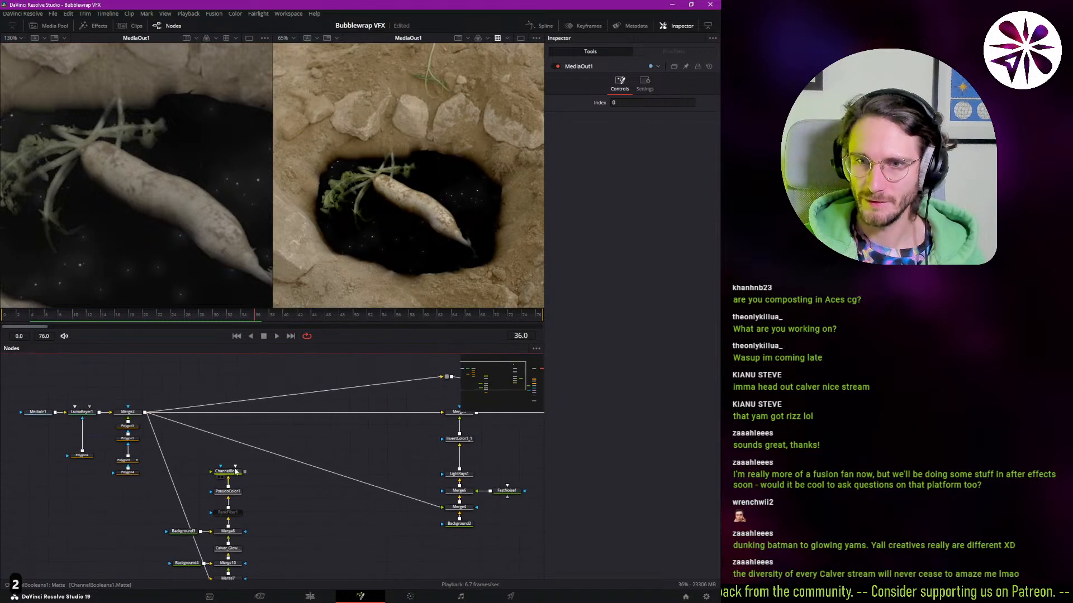
- View the output of Merge2 and of Merge5 in the first viewer to compare them with MediaOut1
{"action": "left_click", "coordinate": [129, 412]}
{"action": "key", "text": "1"}
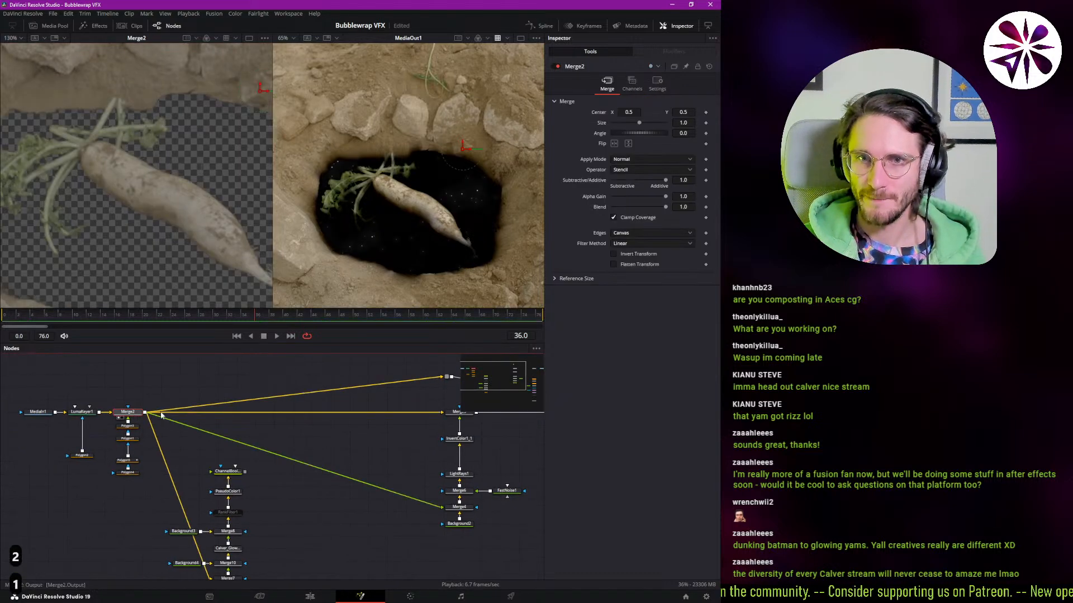
{"action": "left_click", "coordinate": [459, 414]}
{"action": "key", "text": "1"}
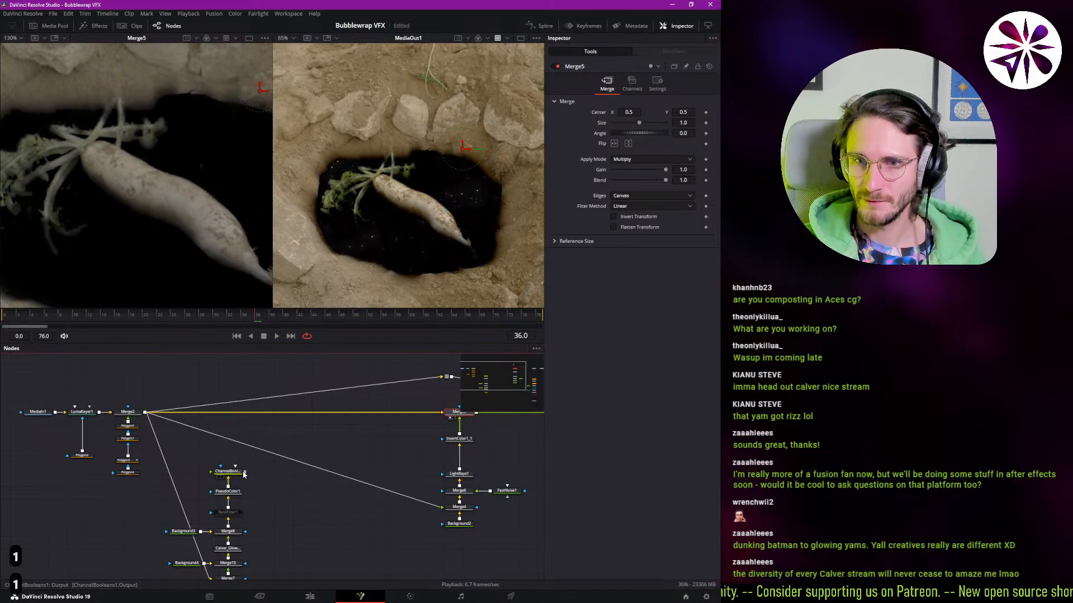
- Insert a new Merge node between Merge2 and Merge5 and connect ChannelBooleans1 as its foreground
{"action": "left_click", "coordinate": [266, 424]}
{"action": "key", "text": "ctrl+space"}
{"action": "type", "text": "bool"}
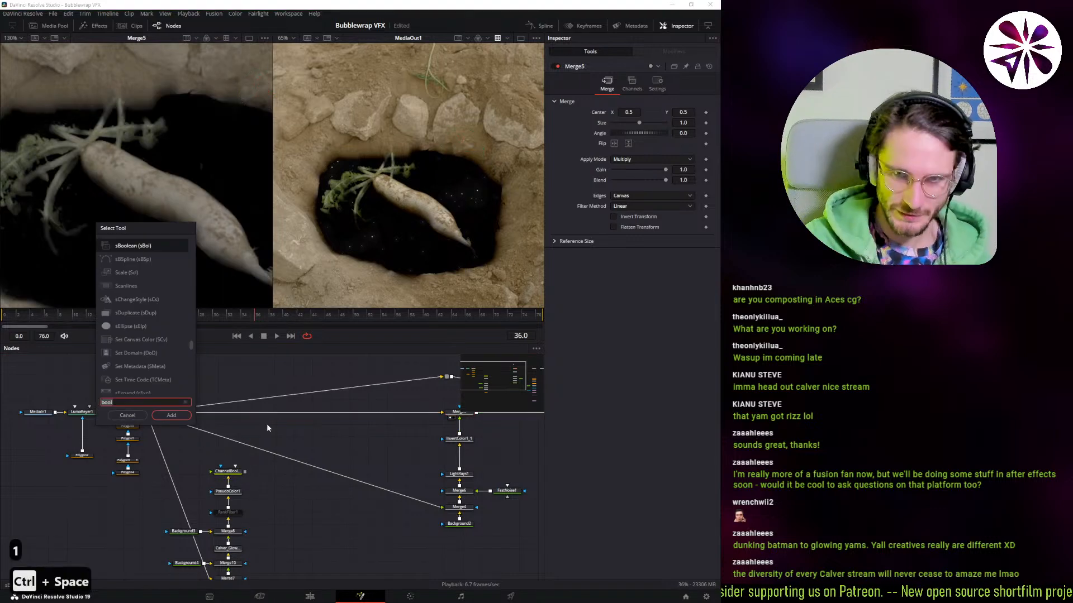
{"action": "key", "text": "BackSpace"}
{"action": "key", "text": "BackSpace"}
{"action": "key", "text": "BackSpace"}
{"action": "key", "text": "BackSpace"}
{"action": "type", "text": "merg"}
{"action": "key", "text": "Return"}
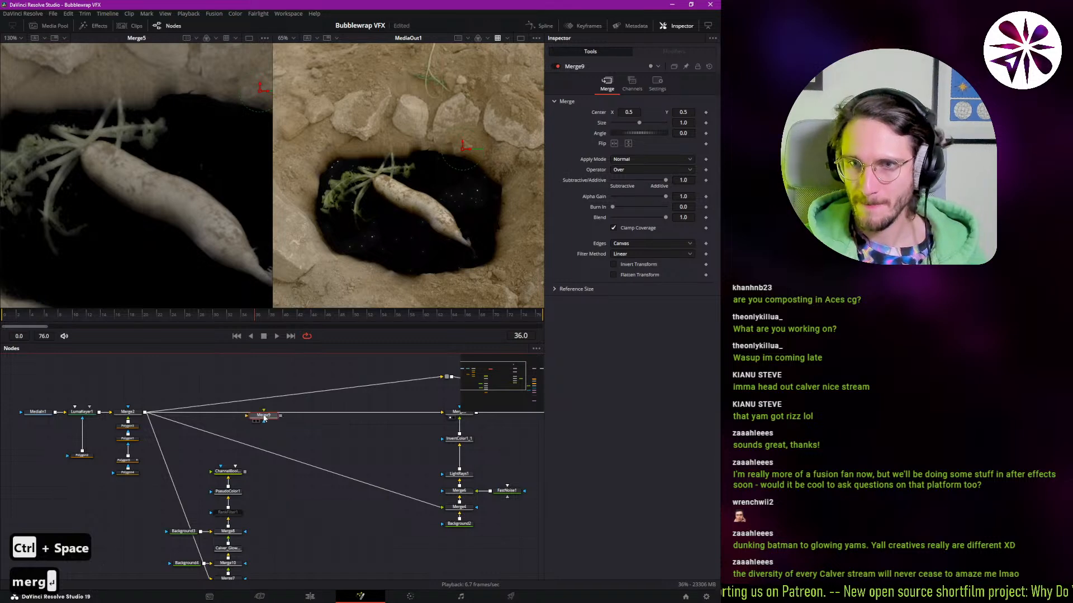
{"action": "left_click_drag", "start_coordinate": [265, 418], "coordinate": [258, 414]}
{"action": "left_click_drag", "start_coordinate": [247, 470], "coordinate": [237, 414]}
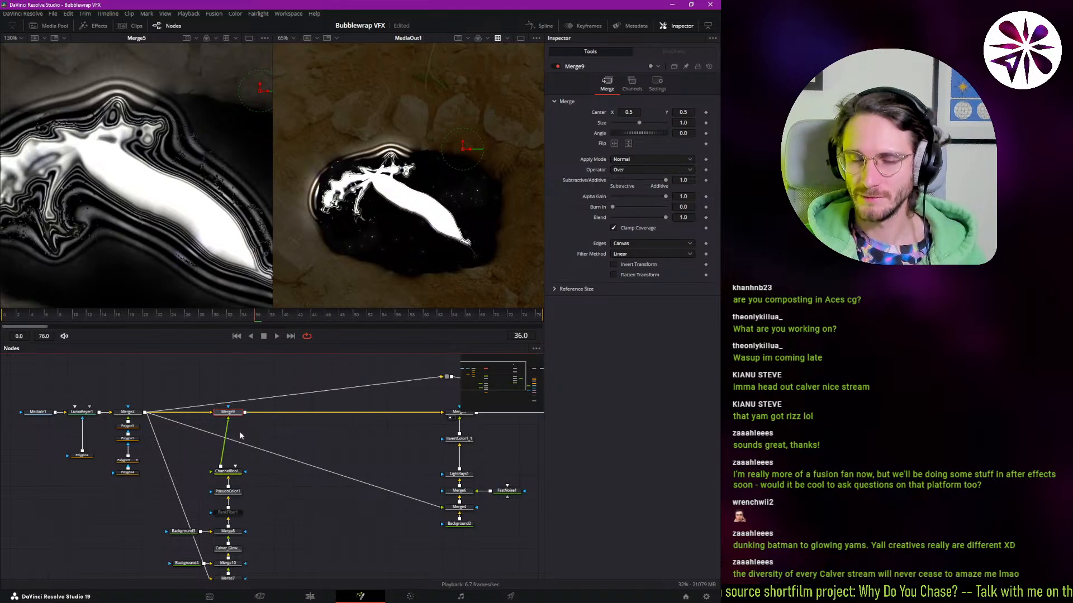
- View Merge2 and connect its output to Merge9's effect mask input
{"action": "scroll", "coordinate": [184, 456], "scroll_direction": "up", "scroll_amount": 2}
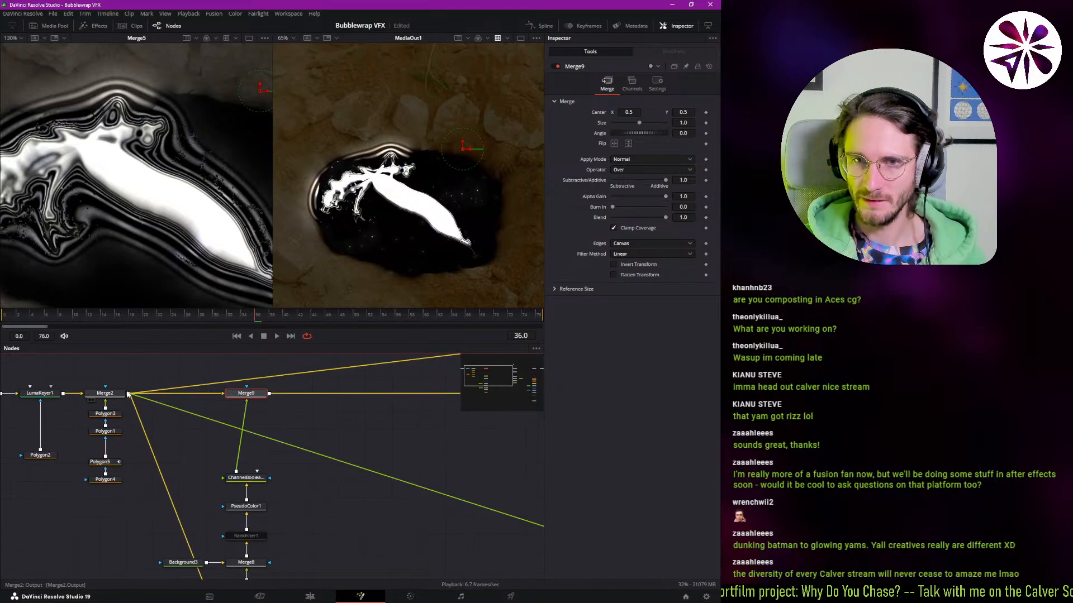
{"action": "mouse_move", "coordinate": [169, 515]}
{"action": "left_mouse_down"}
{"action": "mouse_move", "coordinate": [150, 475]}
{"action": "mouse_move", "coordinate": [151, 441]}
{"action": "mouse_move", "coordinate": [176, 511]}
{"action": "left_mouse_up"}
{"action": "left_click_drag", "start_coordinate": [184, 435], "coordinate": [196, 471]}
{"action": "left_click", "coordinate": [126, 424]}
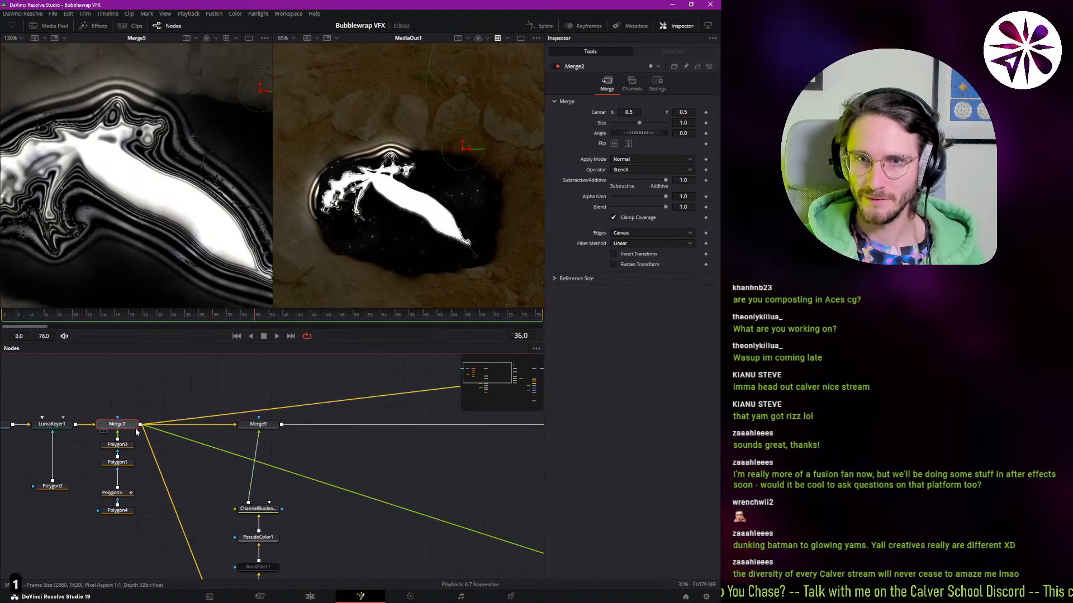
{"action": "key", "text": "1"}
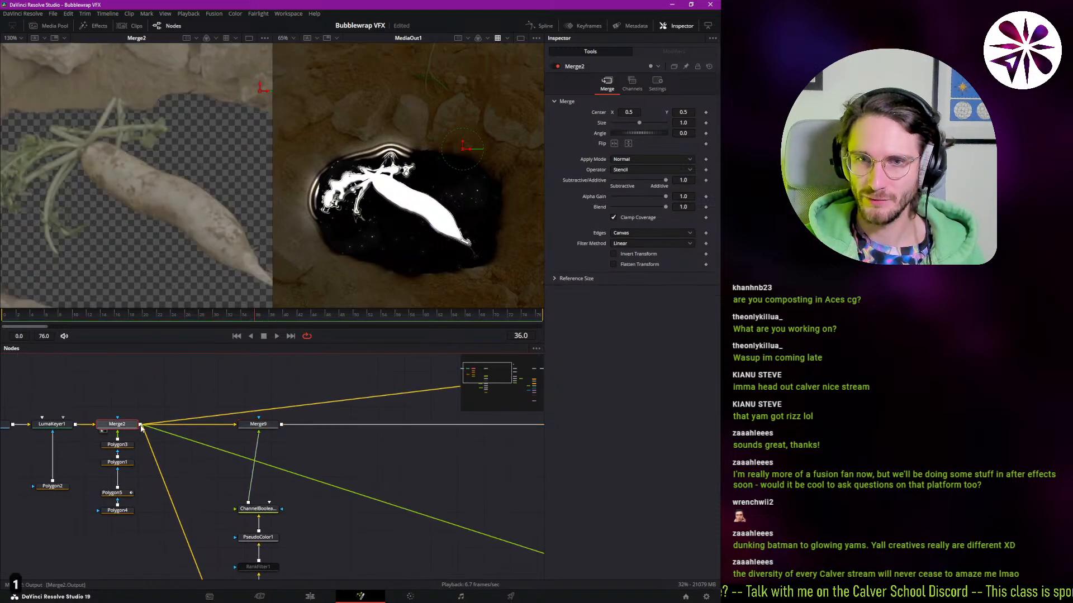
{"action": "left_click_drag", "start_coordinate": [248, 423], "coordinate": [258, 425]}
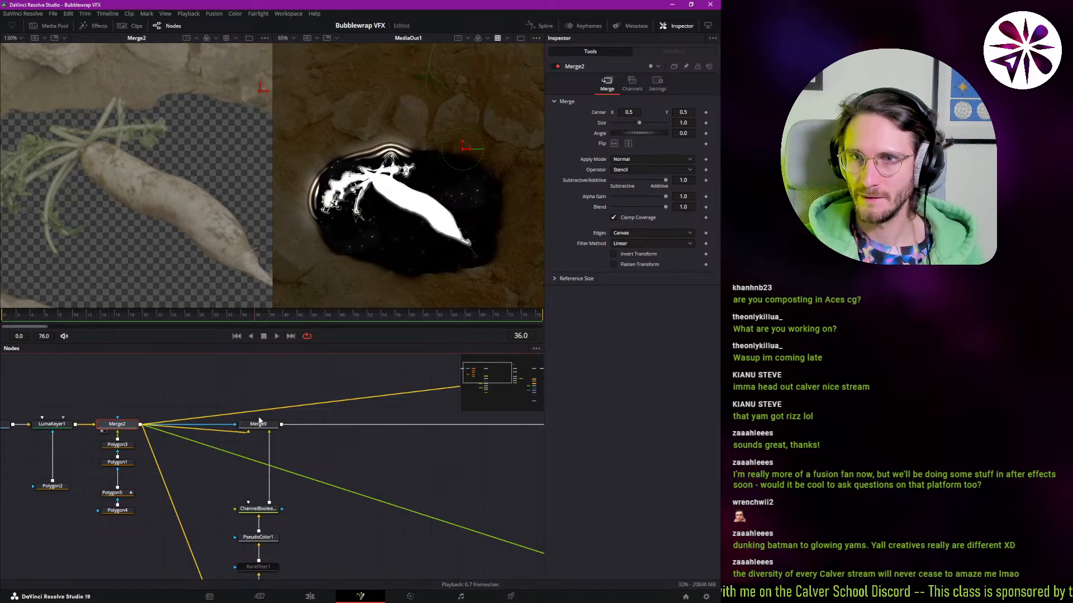
- View Merge9 and enable Apply Mask Inverted in its settings
{"action": "left_click", "coordinate": [270, 428]}
{"action": "key", "text": "1"}
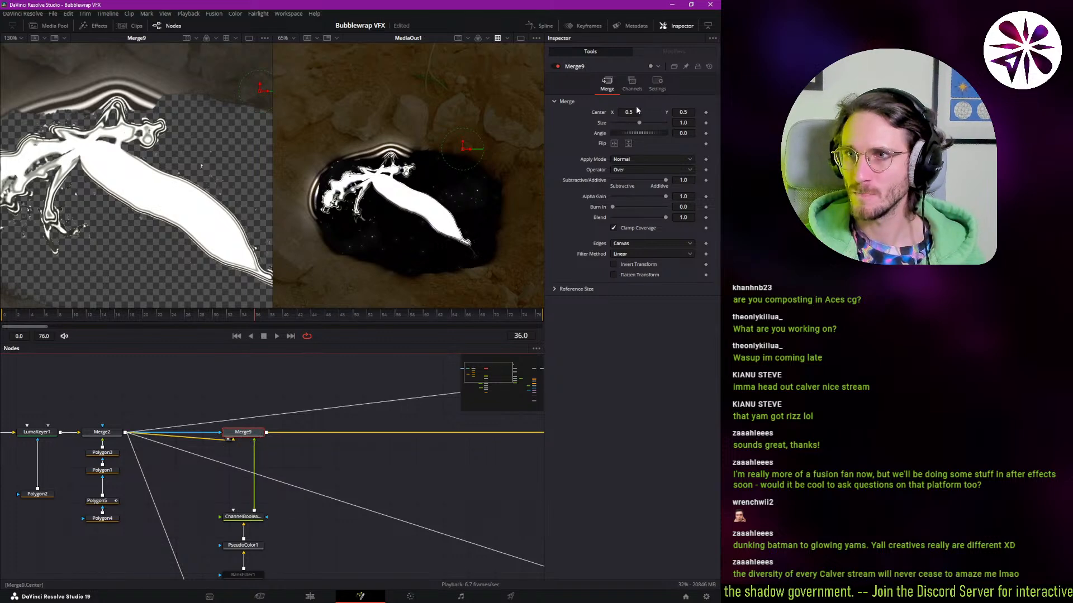
{"action": "left_click", "coordinate": [661, 84]}
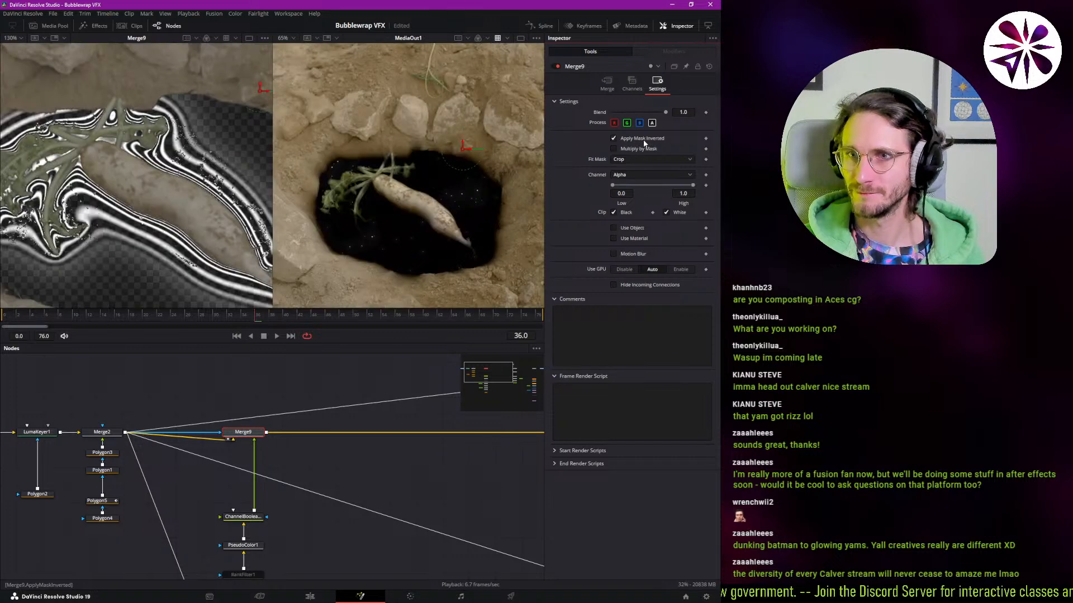
- Play back the animation, view Merge5's output, and toggle the MediaOut1 viewer's LUT to inspect the rings
{"action": "left_click_drag", "start_coordinate": [362, 430], "coordinate": [166, 431]}
{"action": "key", "text": "space"}
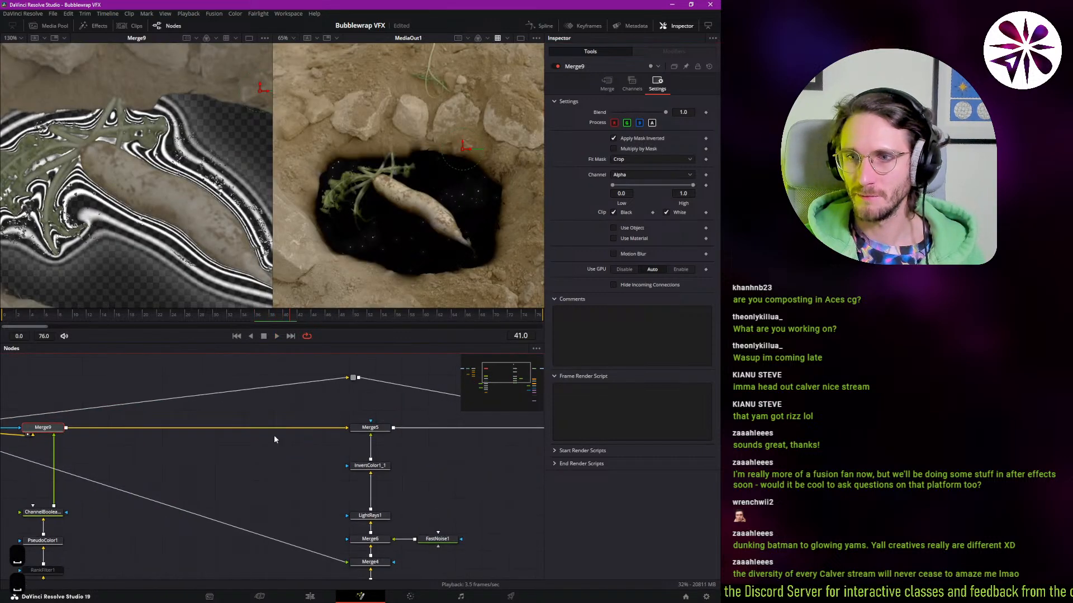
{"action": "left_click", "coordinate": [367, 430]}
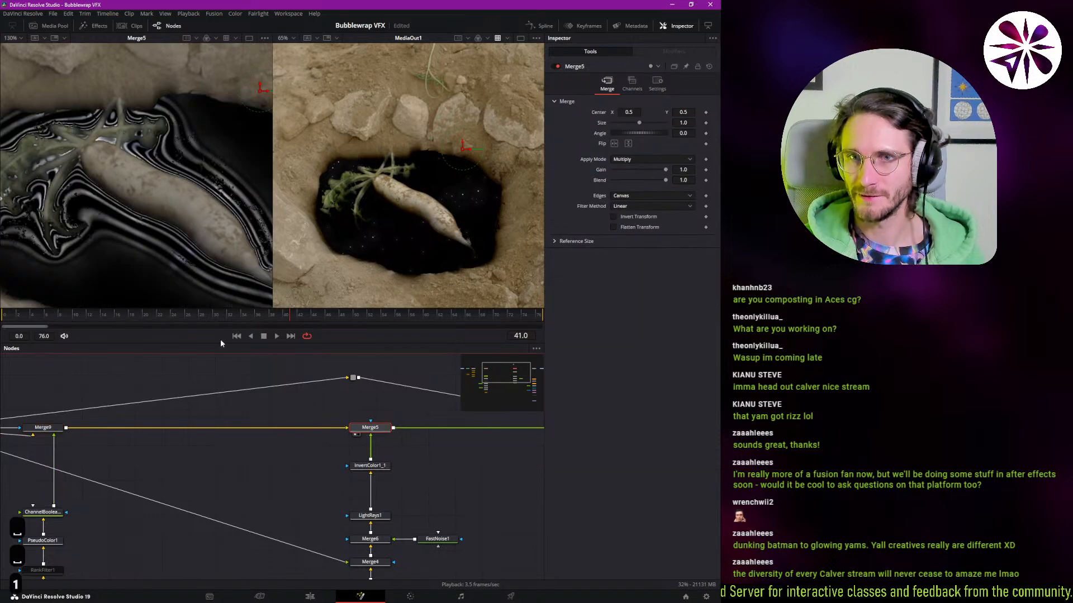
{"action": "key", "text": "space"}
{"action": "key", "text": "space"}
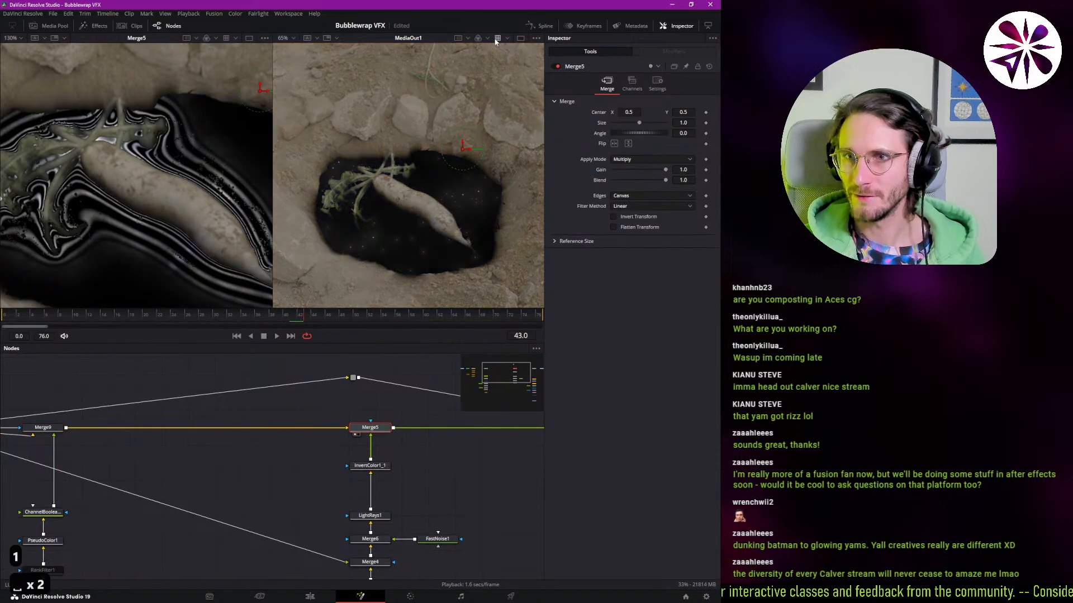
{"action": "key", "text": "space"}
{"action": "left_click", "coordinate": [497, 40]}
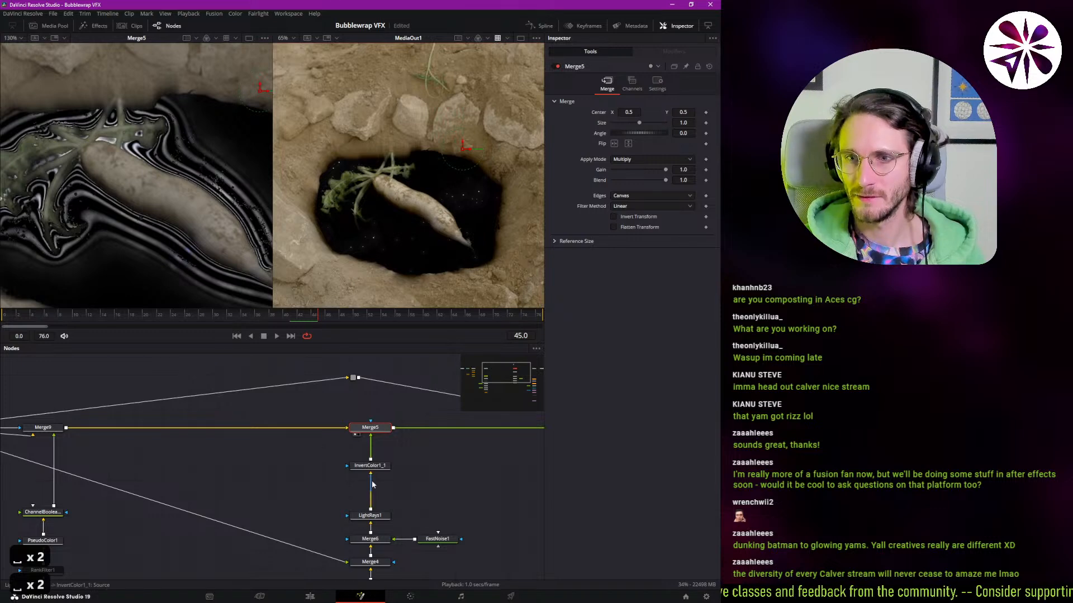
- View Merge3's output and examine the node chain between Merge9, Merge5 and Merge3
{"action": "left_click_drag", "start_coordinate": [539, 457], "coordinate": [311, 465]}
{"action": "left_click", "coordinate": [358, 434]}
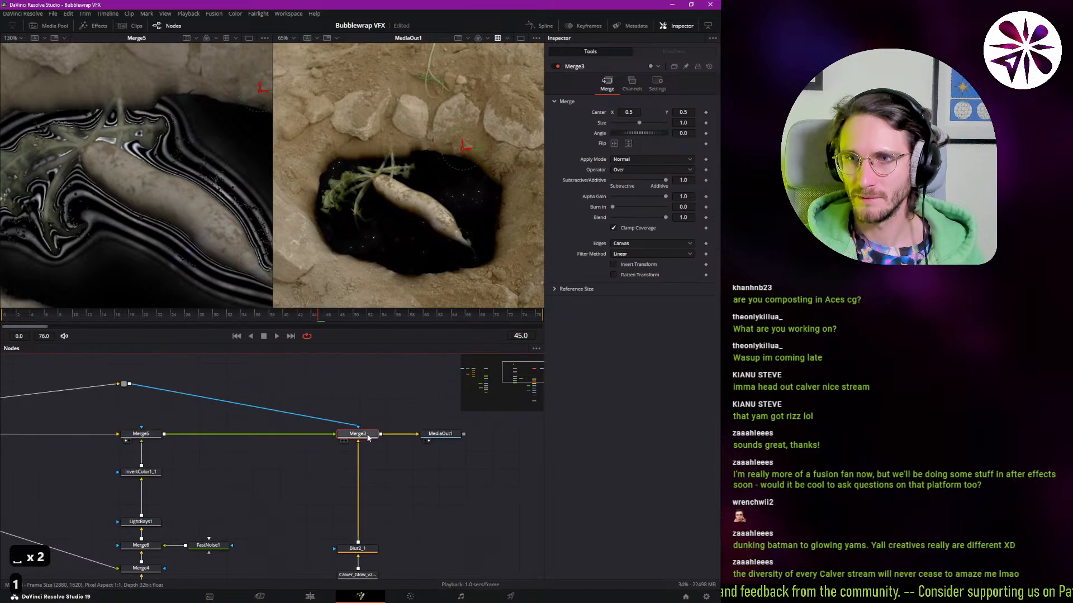
{"action": "key", "text": "1"}
{"action": "left_click_drag", "start_coordinate": [203, 435], "coordinate": [304, 422]}
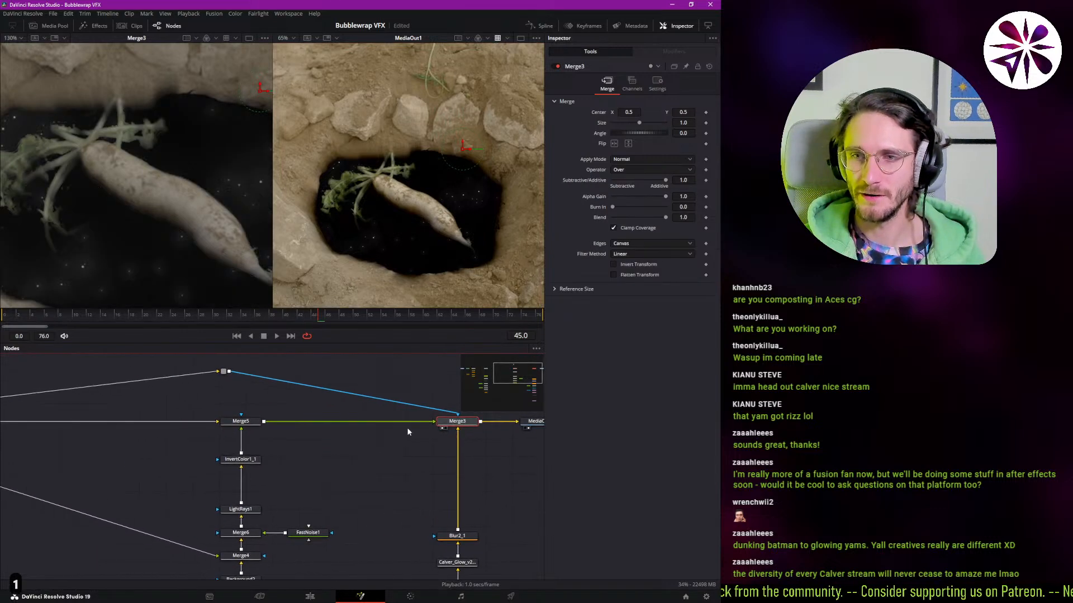
{"action": "left_click_drag", "start_coordinate": [254, 460], "coordinate": [378, 460]}
{"action": "scroll", "coordinate": [149, 467], "scroll_direction": "down", "scroll_amount": 2}
{"action": "left_click_drag", "start_coordinate": [197, 465], "coordinate": [286, 465]}
{"action": "scroll", "coordinate": [150, 467], "scroll_direction": "up", "scroll_amount": 1}
{"action": "left_click_drag", "start_coordinate": [430, 463], "coordinate": [292, 449]}
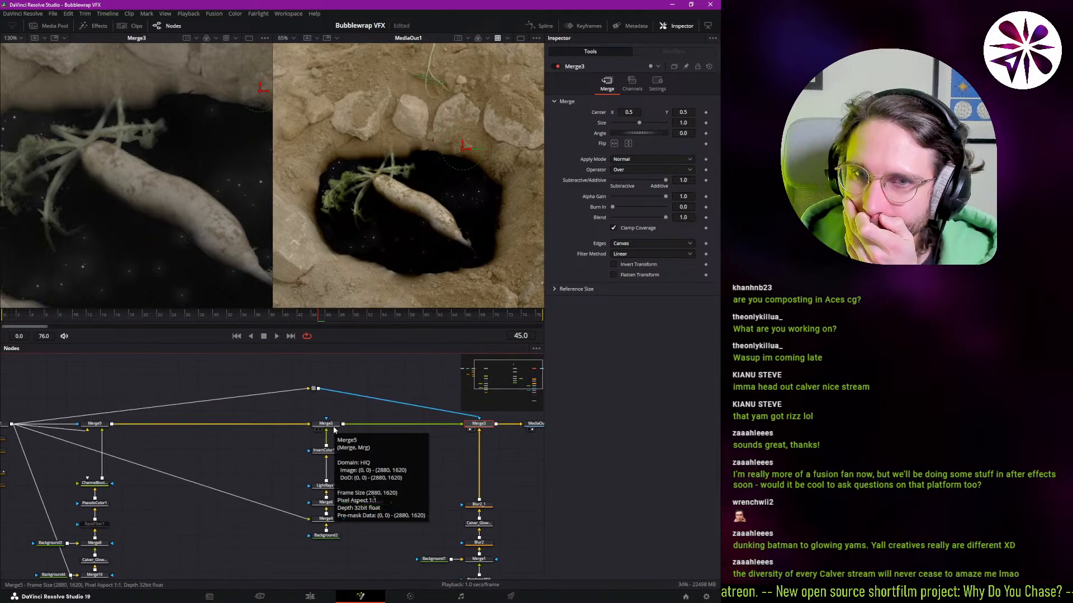
{"action": "left_click_drag", "start_coordinate": [413, 464], "coordinate": [324, 456]}
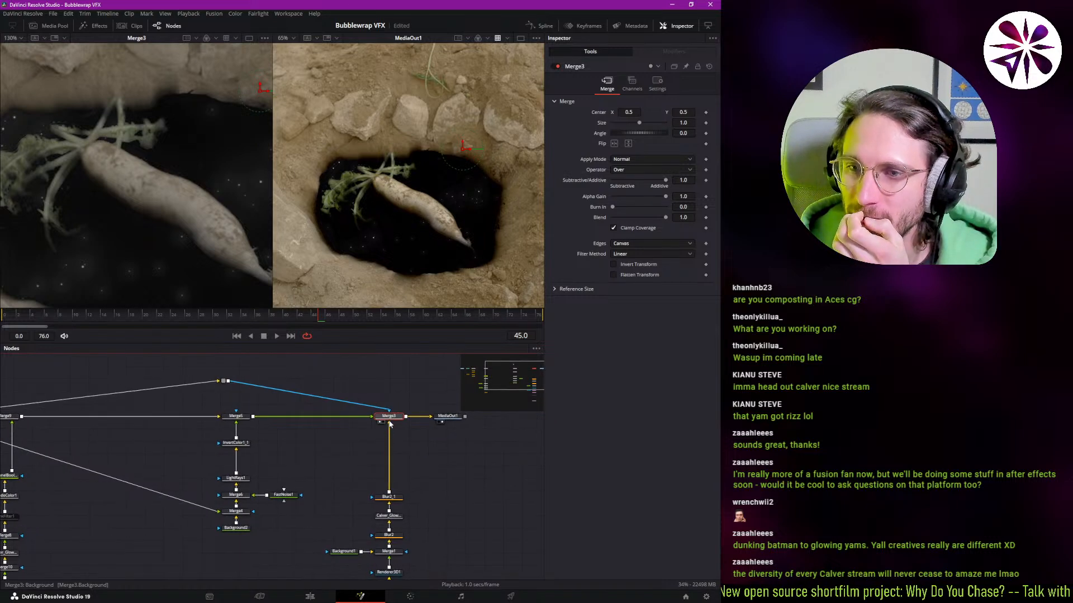
- Set Merge3's apply mode to Screen and inspect the result up close in the MediaOut1 viewer
{"action": "left_click", "coordinate": [635, 162]}
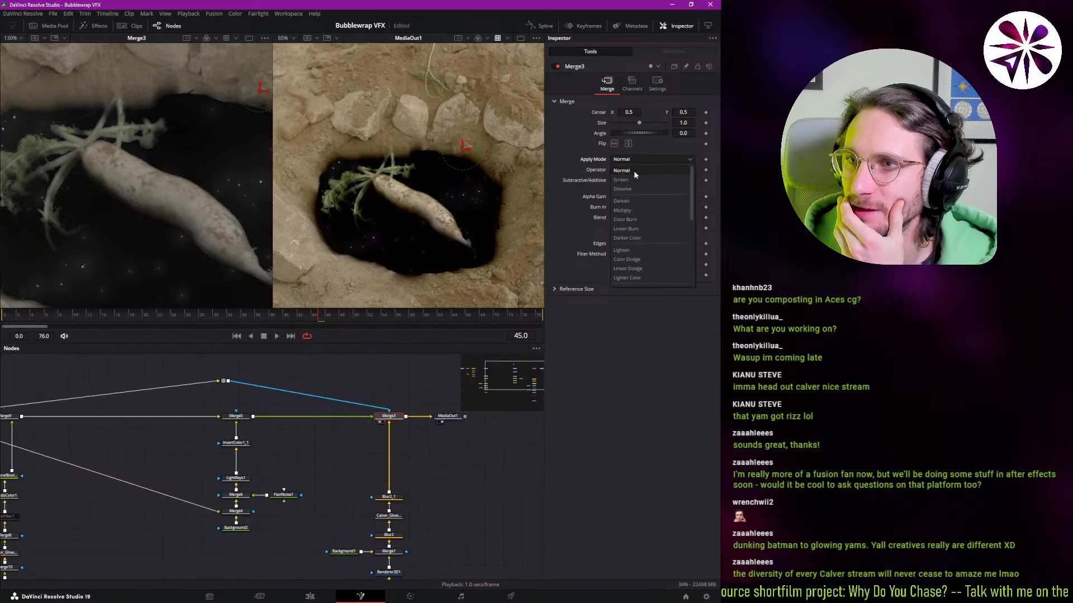
{"action": "left_click", "coordinate": [631, 180]}
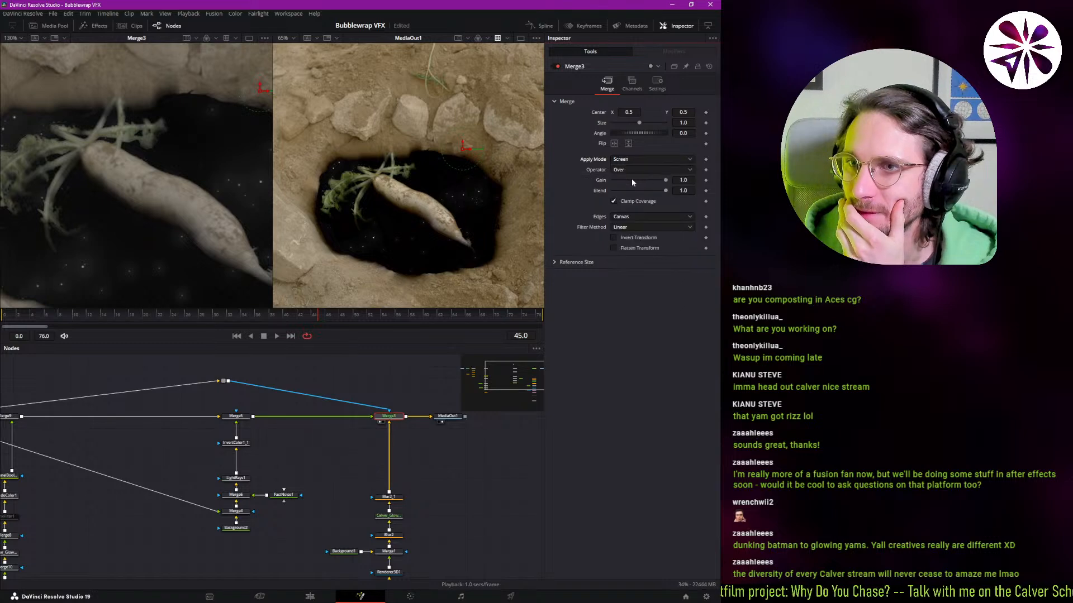
{"action": "scroll", "coordinate": [407, 209], "scroll_direction": "up", "scroll_amount": 3}
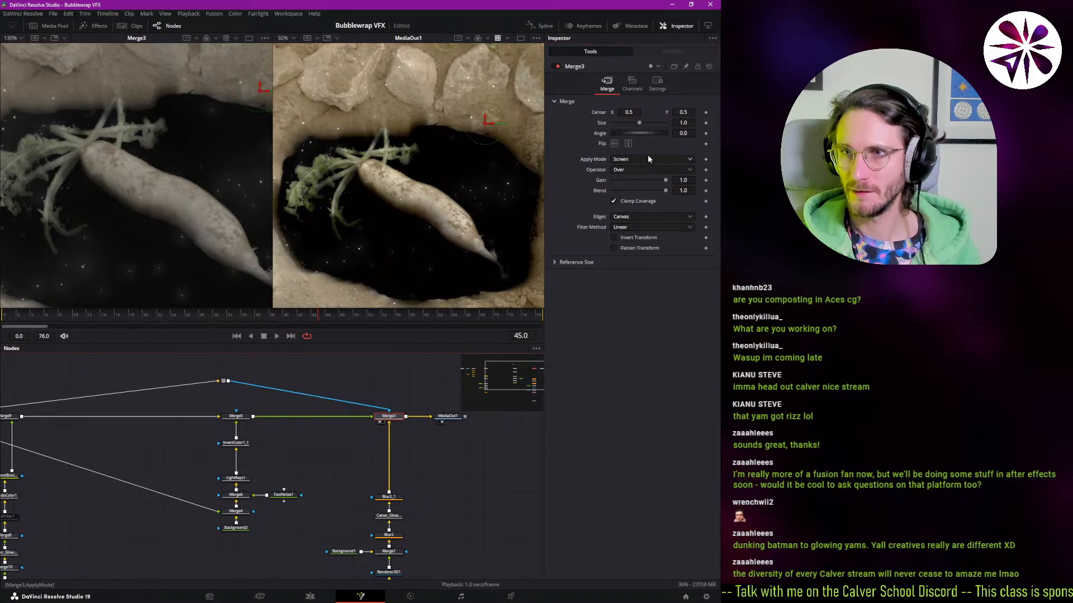
- Enable Apply Mask Inverted and Multiply by Mask on Merge3, keeping its blend at 1.0
{"action": "left_click", "coordinate": [651, 81]}
{"action": "left_click", "coordinate": [652, 139]}
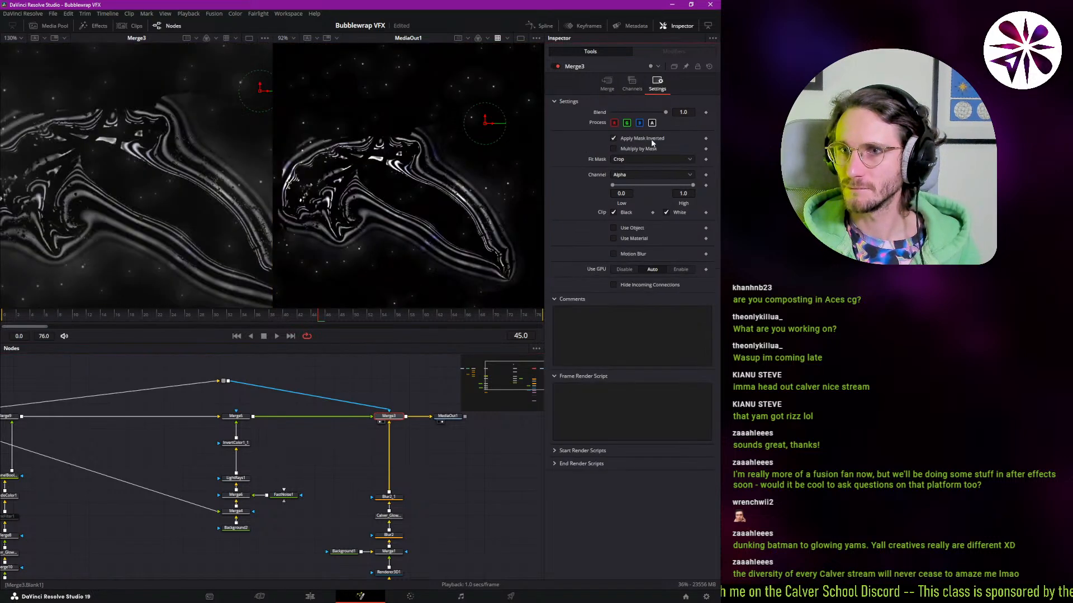
{"action": "left_click", "coordinate": [639, 152]}
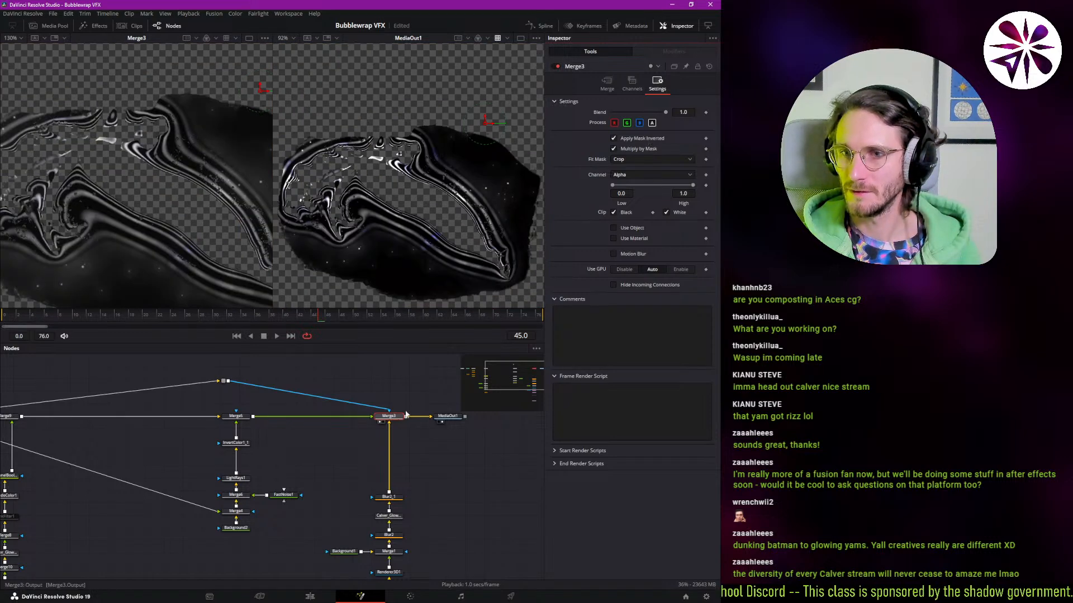
{"action": "left_click", "coordinate": [607, 83]}
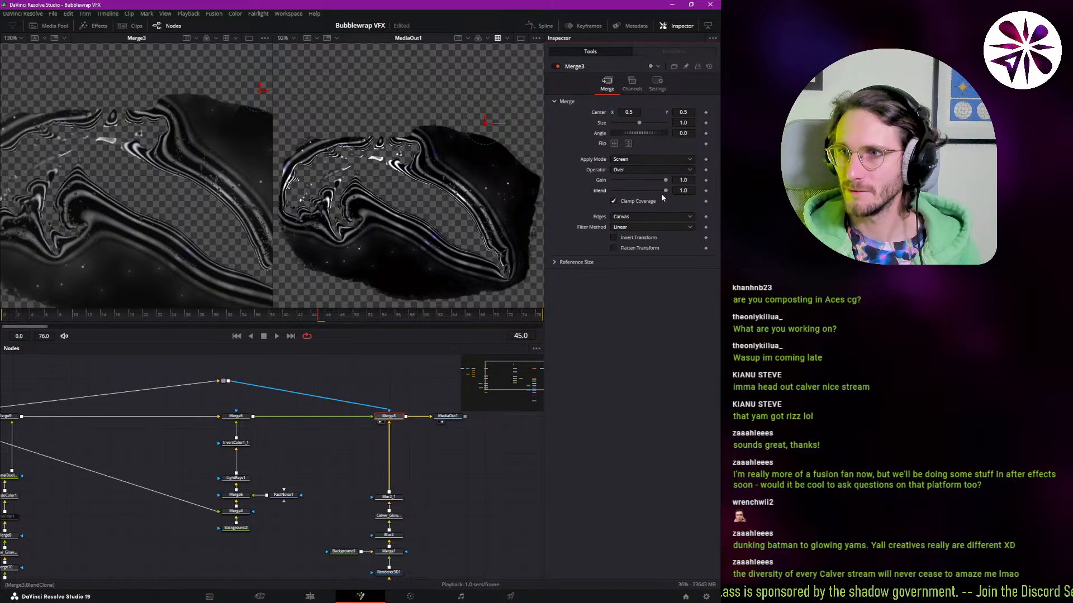
{"action": "left_click_drag", "start_coordinate": [665, 191], "coordinate": [720, 203]}
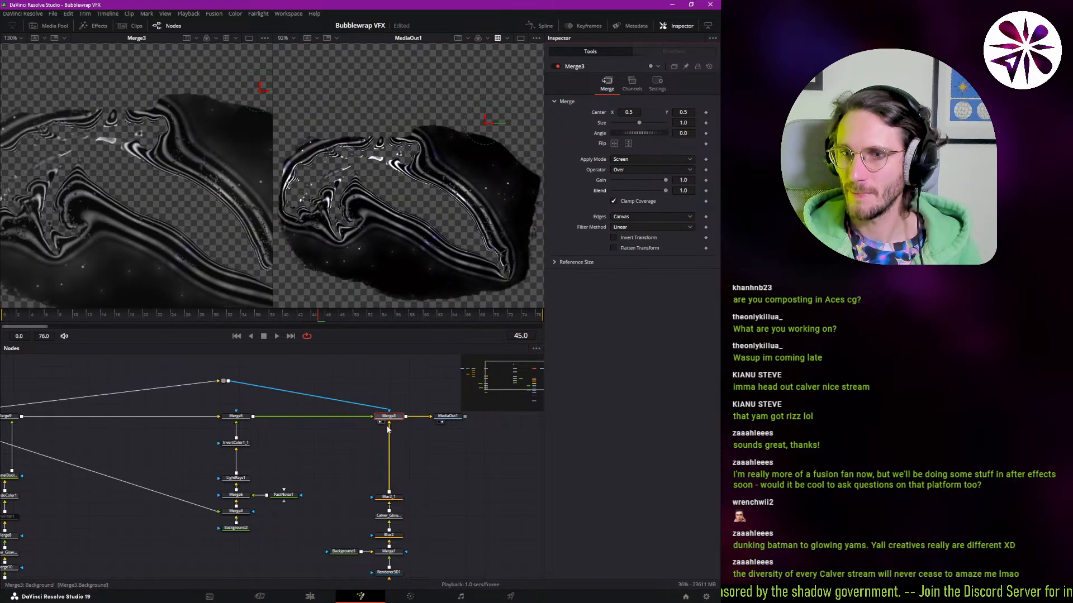
- Swap Merge3's background and foreground inputs and turn off its Apply Mask Inverted and Multiply by Mask options
{"action": "scroll", "coordinate": [388, 428], "scroll_direction": "up", "scroll_amount": 2}
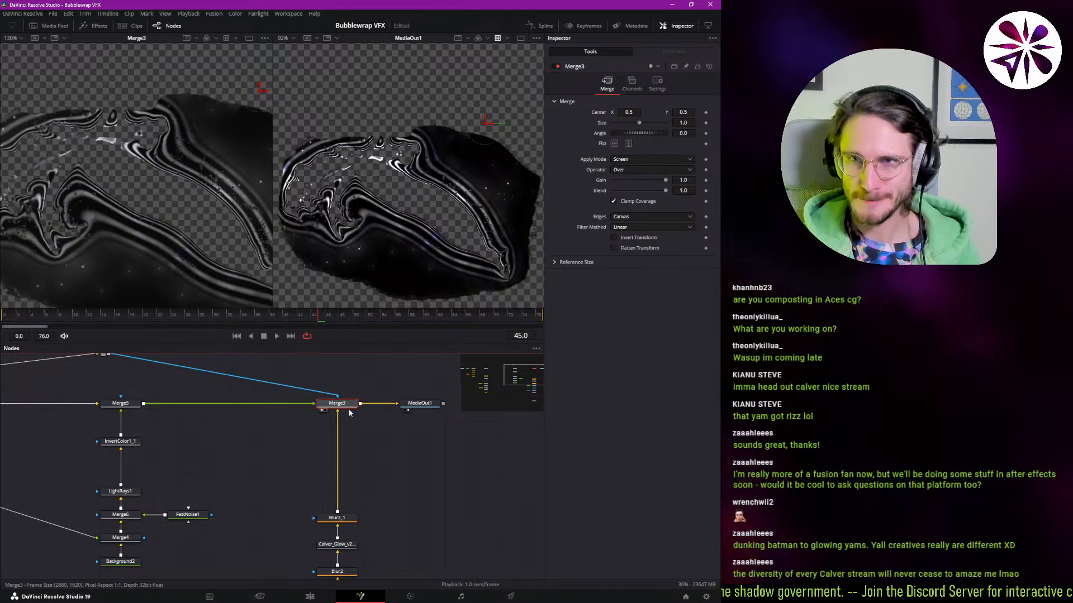
{"action": "key", "text": "ctrl+t"}
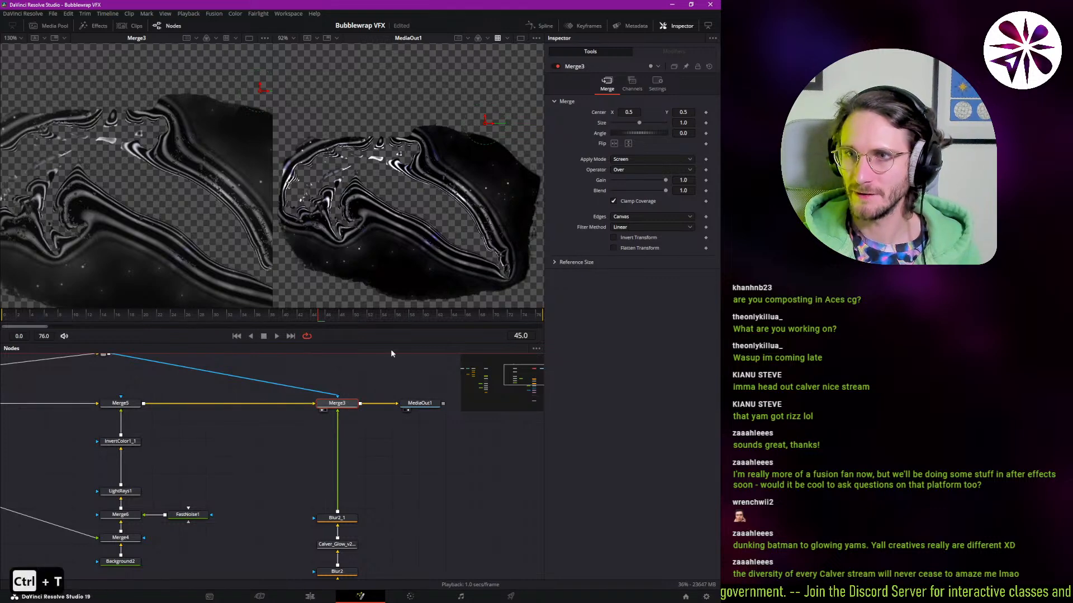
{"action": "left_click_drag", "start_coordinate": [665, 191], "coordinate": [720, 194]}
{"action": "left_click", "coordinate": [657, 82]}
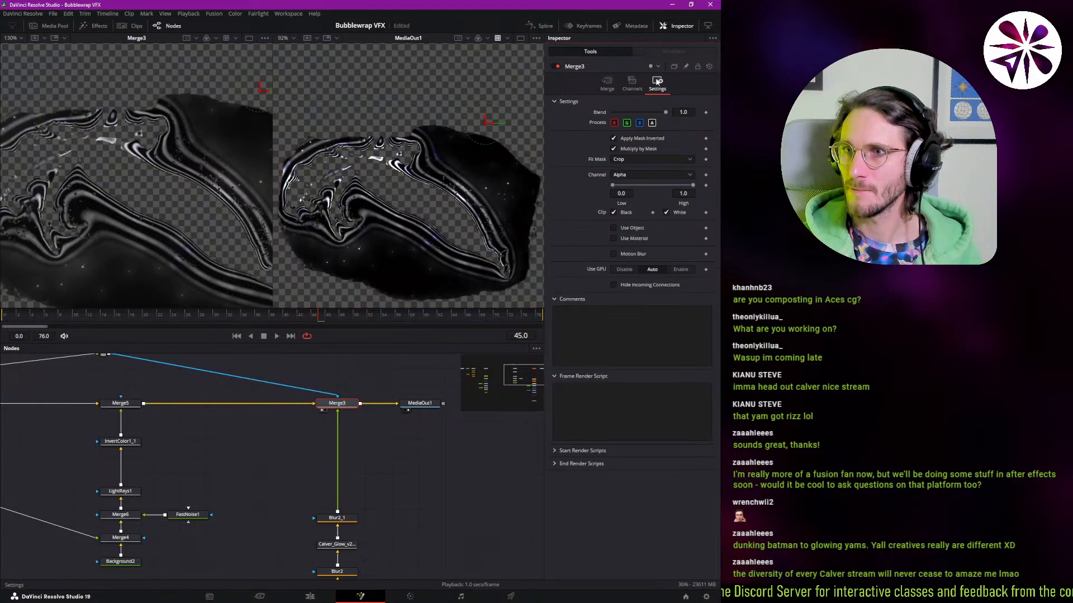
{"action": "left_click", "coordinate": [638, 149]}
{"action": "left_click", "coordinate": [638, 140]}
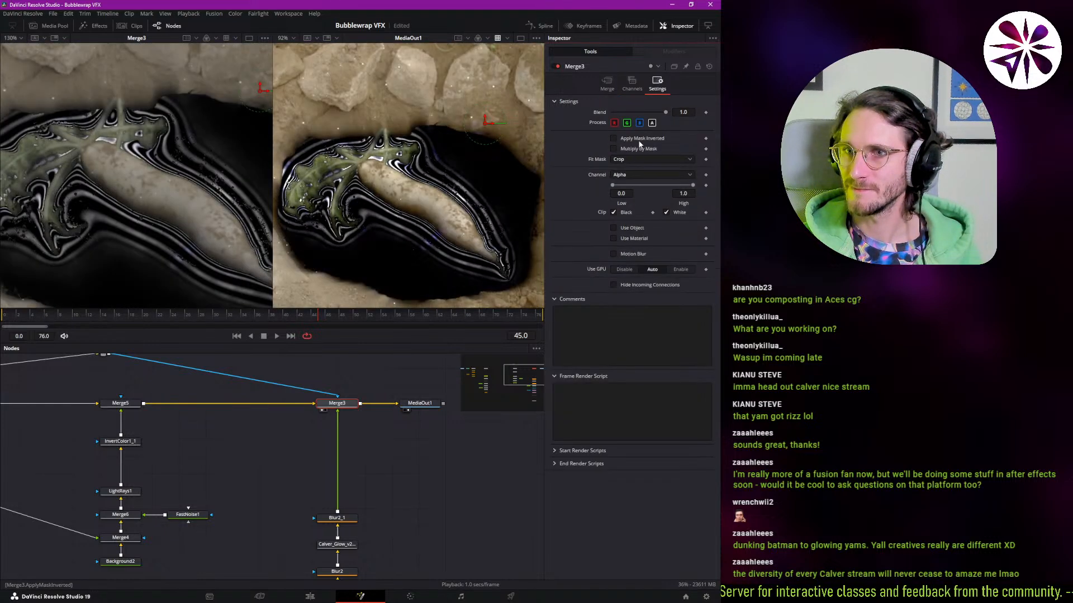
- Compare the composite with Merge3 bypassed and enabled, leaving the merge enabled
{"action": "left_click", "coordinate": [606, 83]}
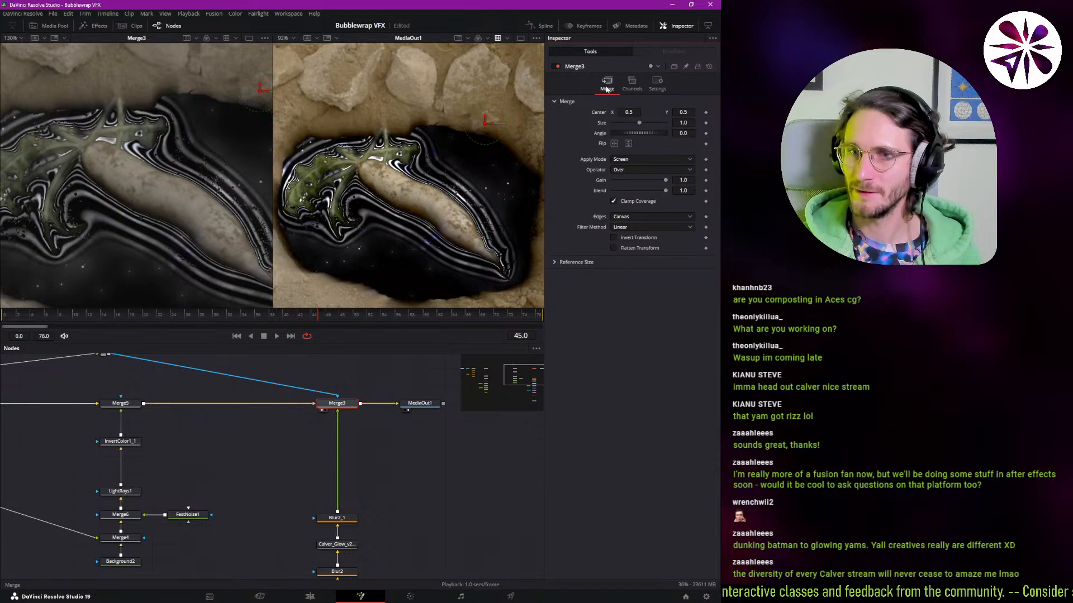
{"action": "key", "text": "ctrl+p"}
{"action": "key", "text": "ctrl+p"}
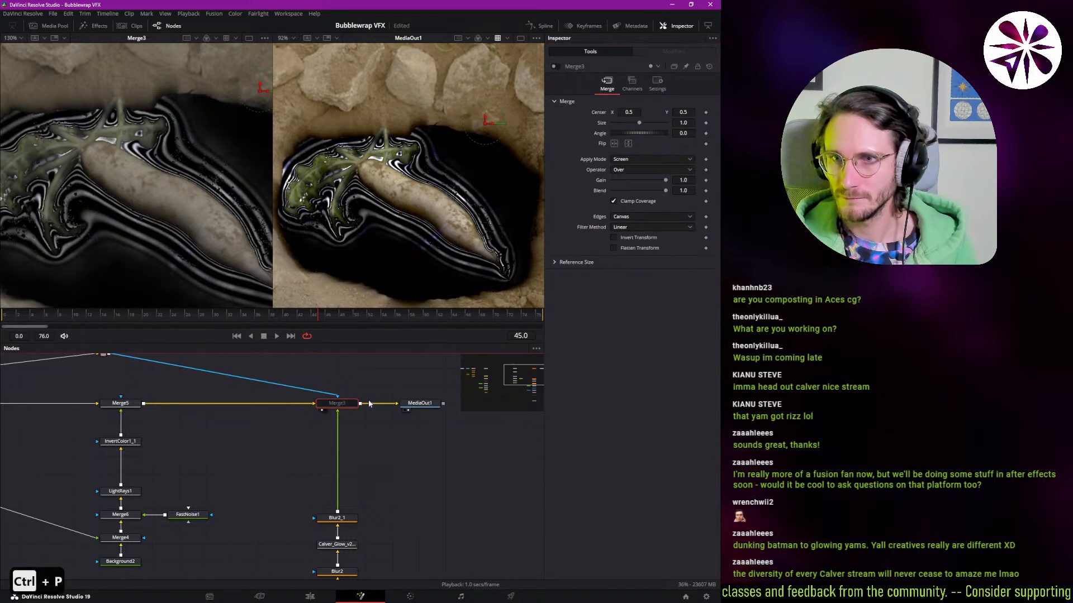
{"action": "key", "text": "ctrl+p"}
{"action": "key", "text": "ctrl+p"}
- Play back a few frames of the composite and examine the node chain from Merge9 through Merge5 to Merge3
{"action": "scroll", "coordinate": [184, 430], "scroll_direction": "left", "scroll_amount": 5}
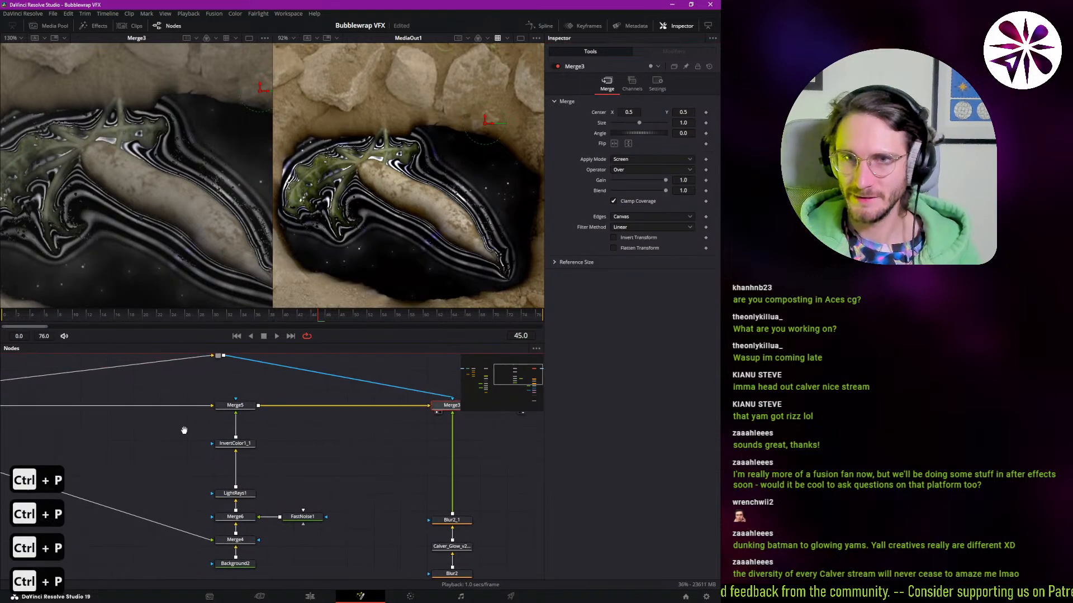
{"action": "left_click_drag", "start_coordinate": [172, 401], "coordinate": [296, 416]}
{"action": "key", "text": "space"}
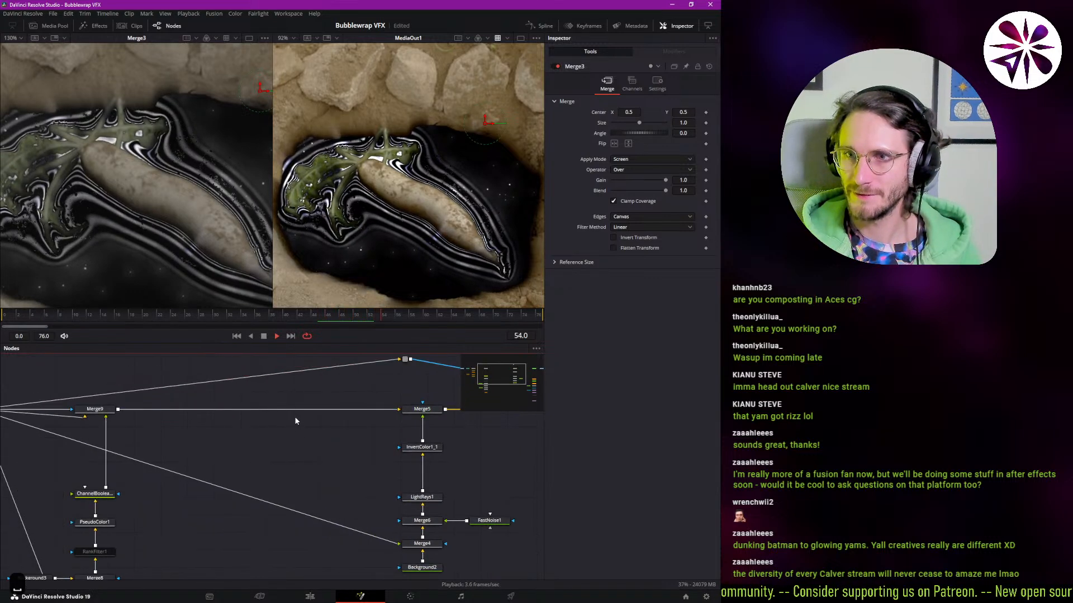
{"action": "key", "text": "space"}
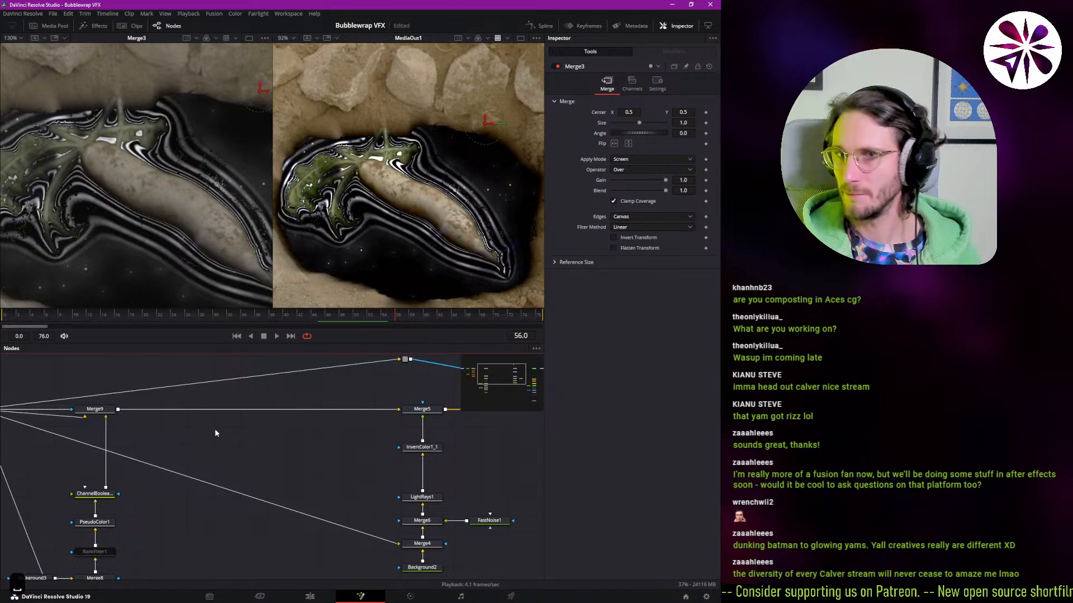
{"action": "left_click_drag", "start_coordinate": [142, 422], "coordinate": [242, 412]}
{"action": "left_click_drag", "start_coordinate": [409, 438], "coordinate": [294, 455]}
{"action": "left_click_drag", "start_coordinate": [122, 425], "coordinate": [257, 443]}
{"action": "left_click_drag", "start_coordinate": [463, 434], "coordinate": [258, 413]}
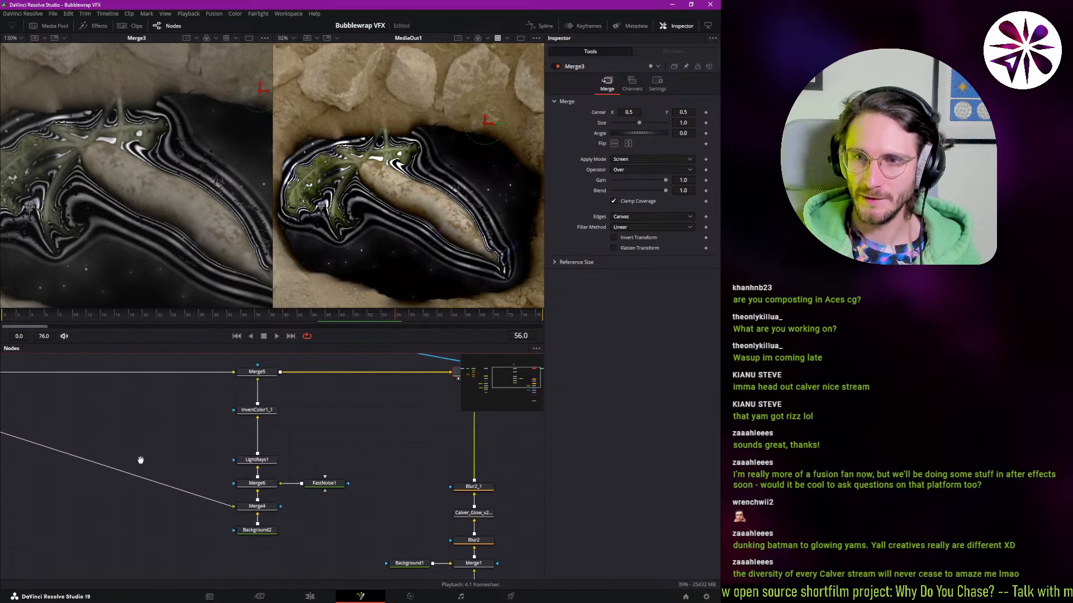
- Inspect the outputs of InvertColor1_1, LightRays1, Merge4 and Merge6 one after another in the viewer
{"action": "left_click", "coordinate": [258, 411]}
{"action": "key", "text": "1"}
{"action": "left_click_drag", "start_coordinate": [262, 459], "coordinate": [371, 458]}
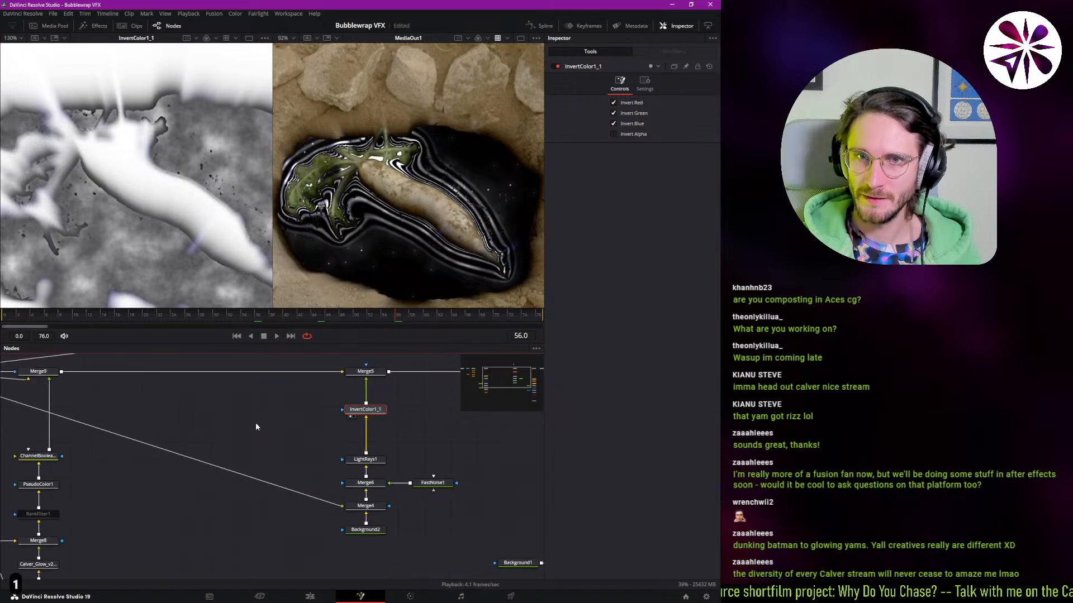
{"action": "left_click", "coordinate": [371, 458]}
{"action": "key", "text": "1"}
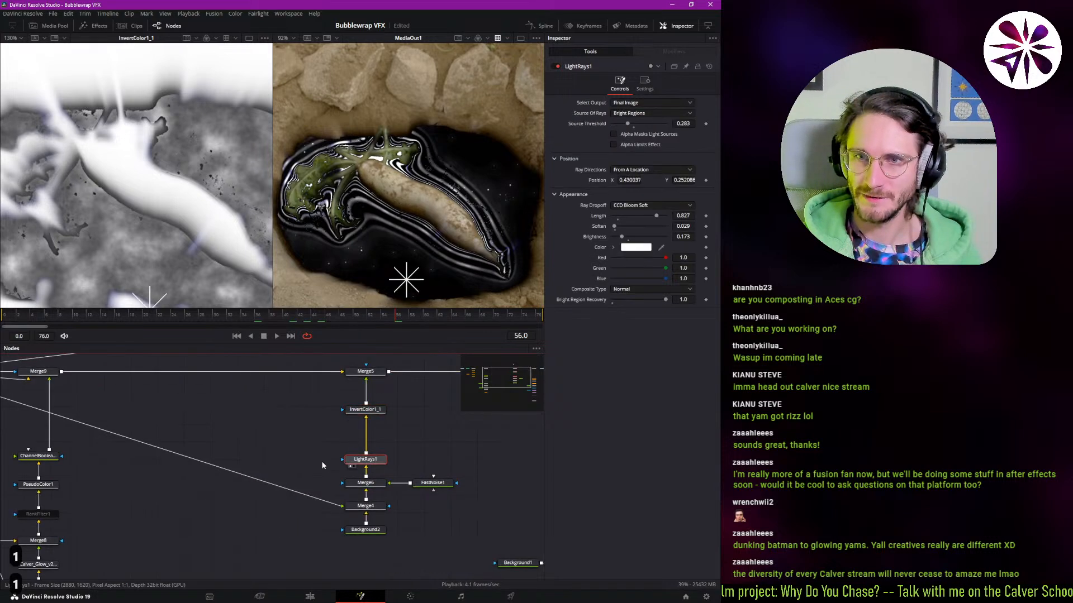
{"action": "left_click", "coordinate": [375, 506]}
{"action": "key", "text": "1"}
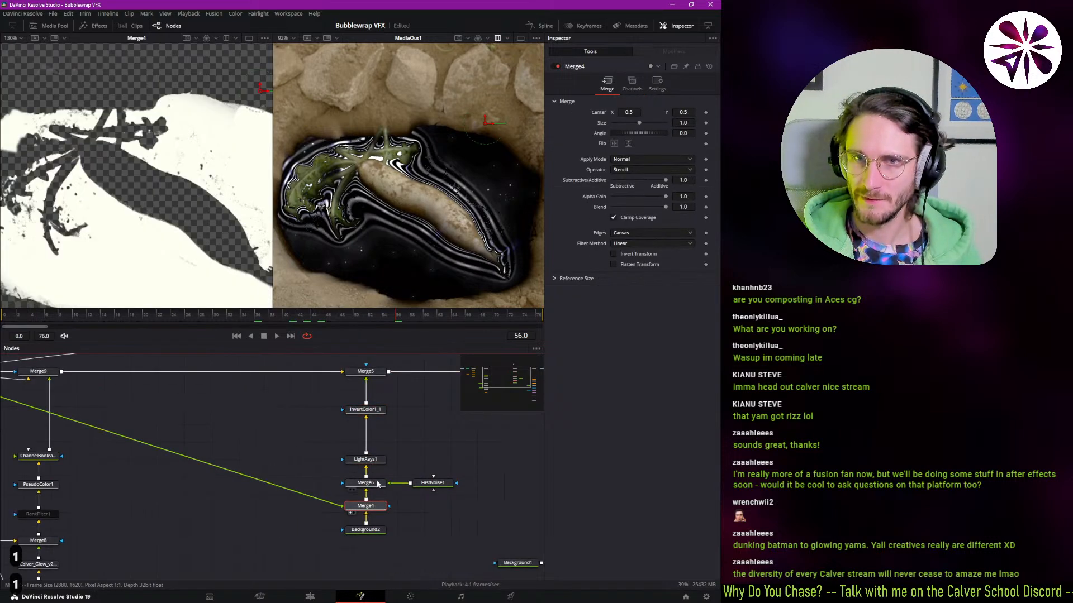
{"action": "left_click", "coordinate": [377, 483]}
{"action": "key", "text": "1"}
- Make room below LightRays1 and insert a new Merge node between Merge6 and LightRays1
{"action": "left_click_drag", "start_coordinate": [385, 467], "coordinate": [385, 443]}
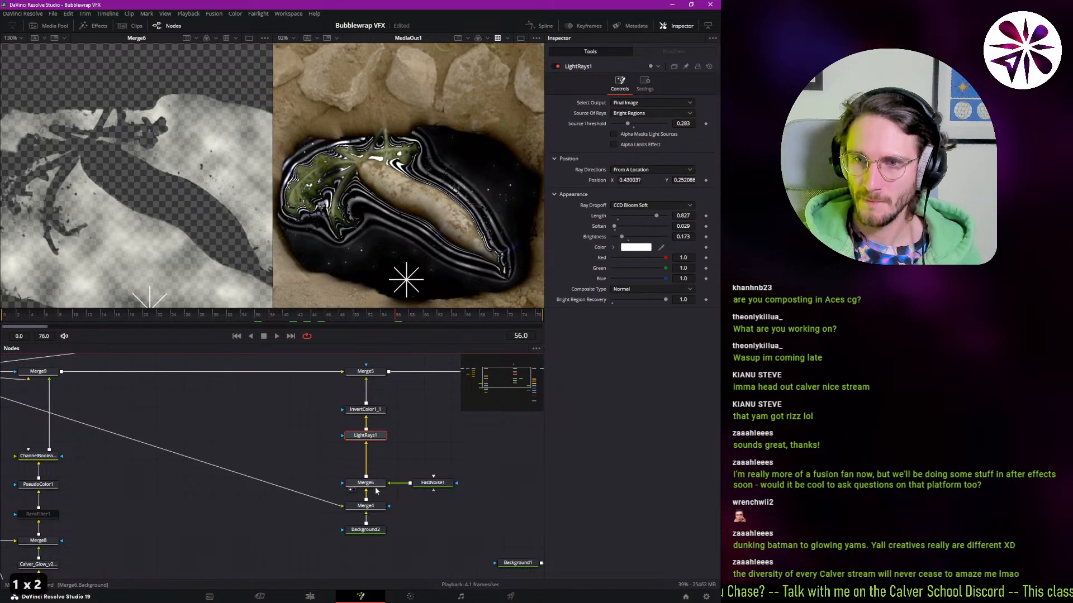
{"action": "key", "text": "ctrl+space"}
{"action": "type", "text": "merg"}
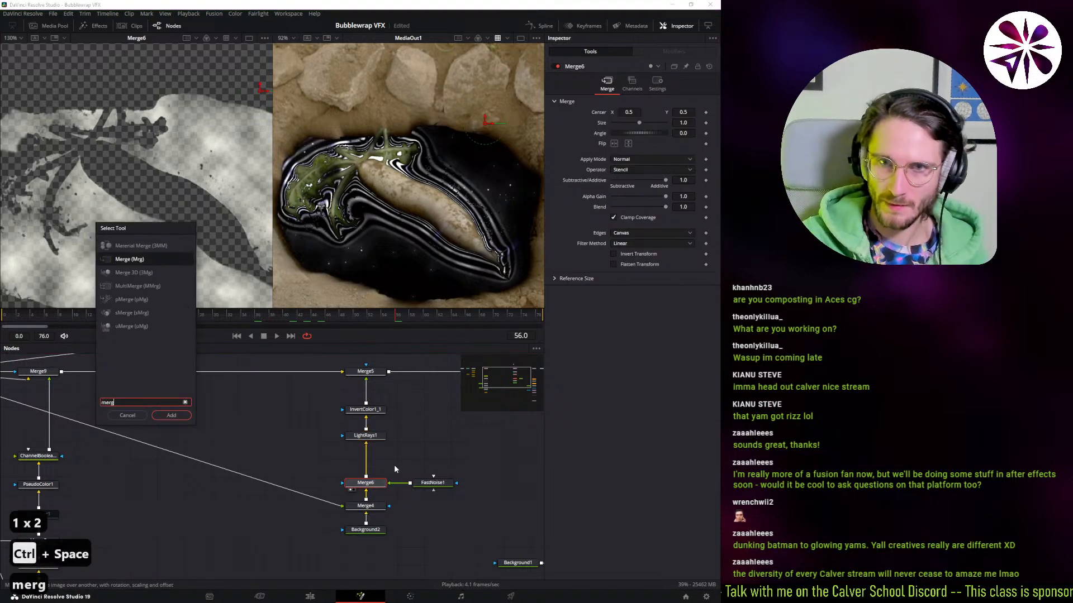
{"action": "key", "text": "Return"}
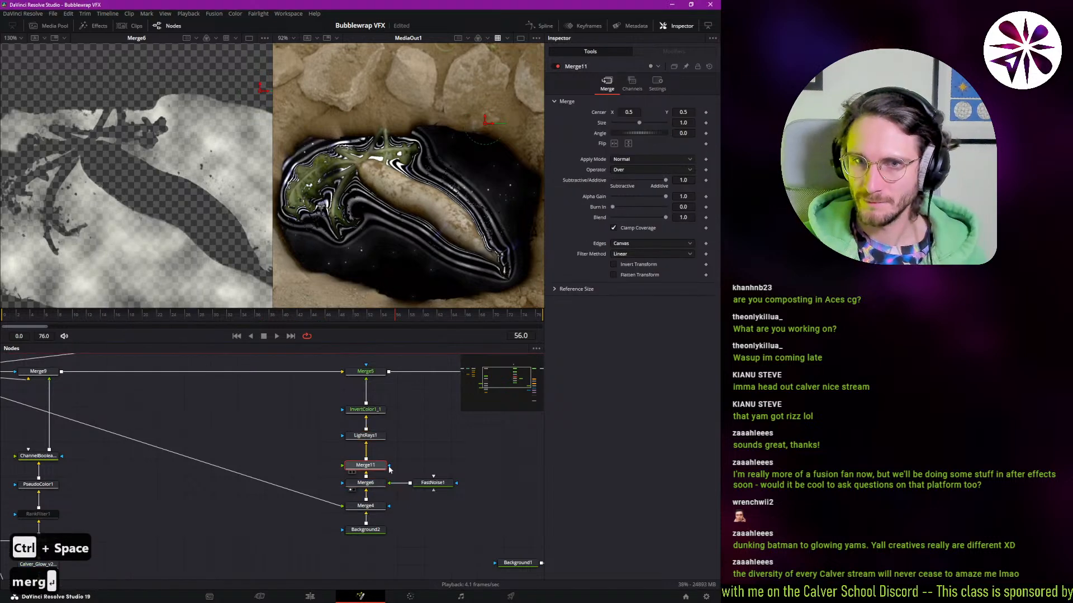
{"action": "key", "text": "1"}
- View the ChannelBooleans1 rings and connect that node's output to Merge11 as its foreground
{"action": "left_click", "coordinate": [56, 457]}
{"action": "key", "text": "1"}
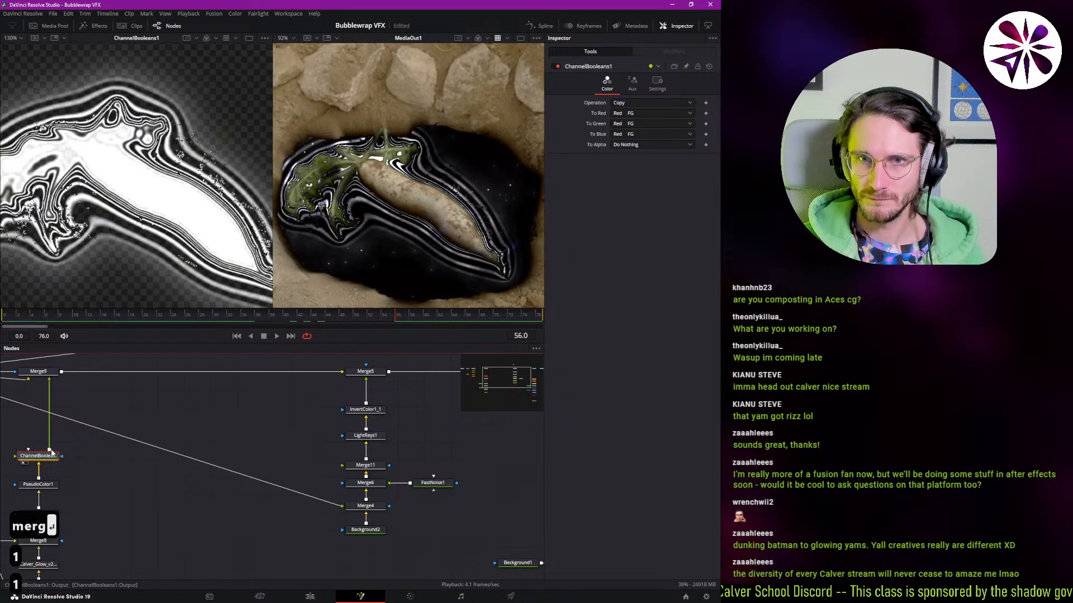
{"action": "left_click_drag", "start_coordinate": [52, 453], "coordinate": [357, 465]}
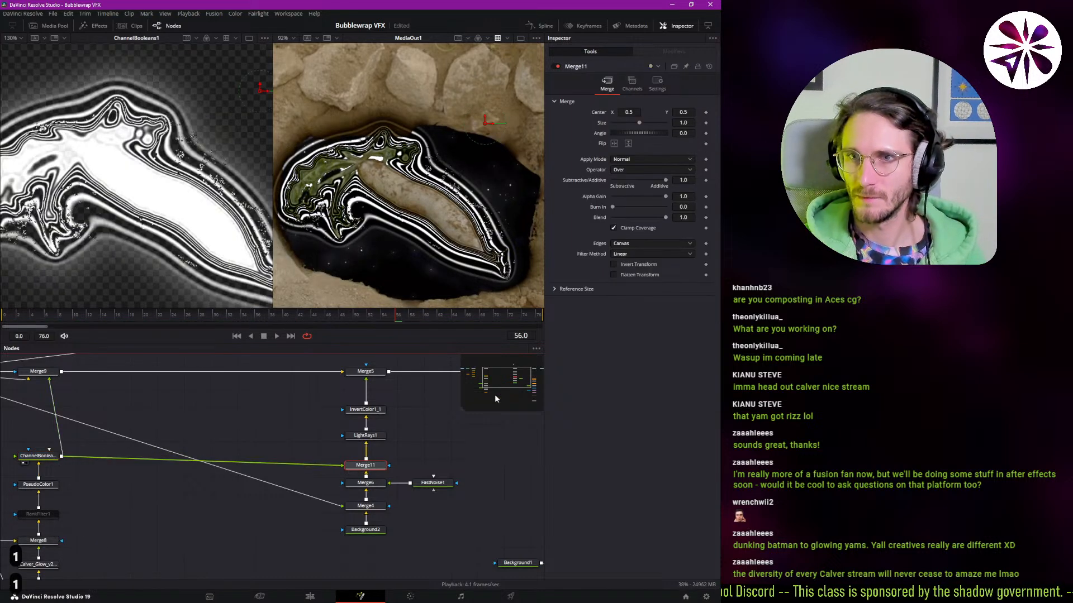
- Set Merge11's operator to Stencil and view its output
{"action": "left_click", "coordinate": [654, 169]}
{"action": "left_click", "coordinate": [647, 254]}
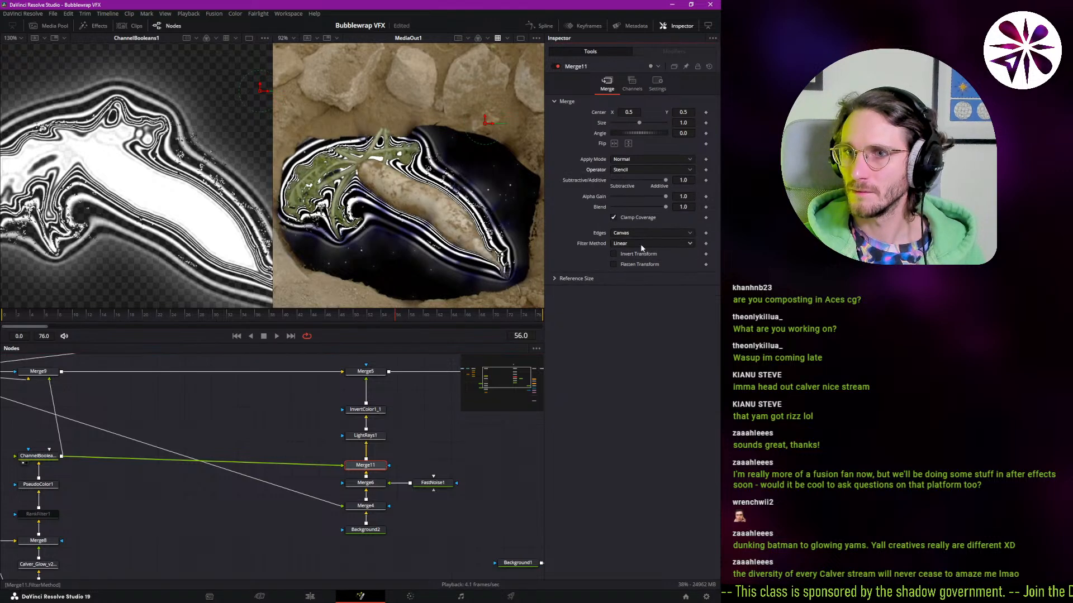
{"action": "key", "text": "1"}
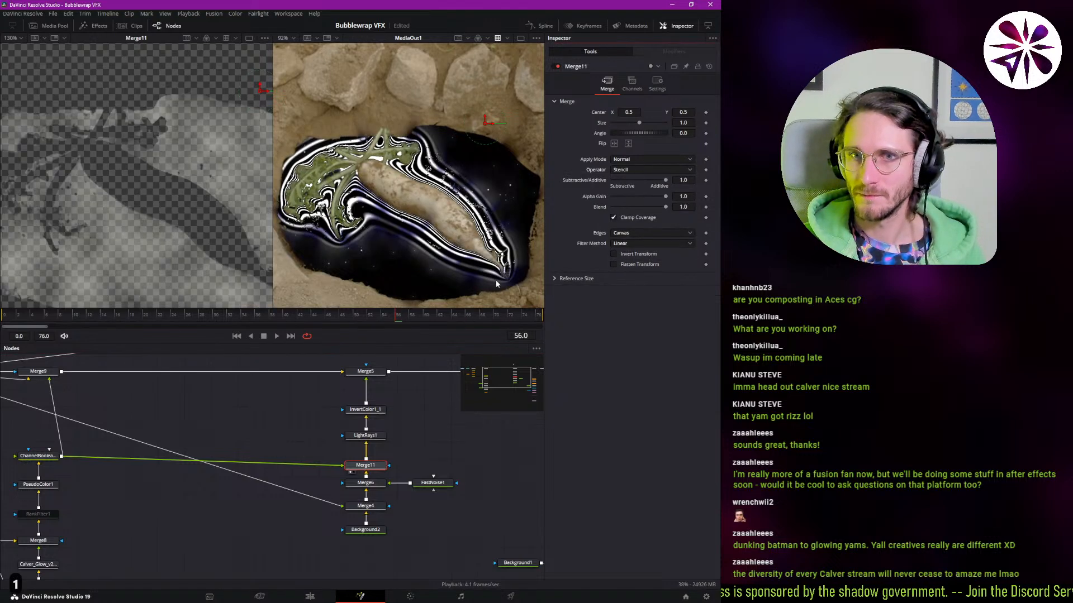
- Try the Mask operator on Merge11 and play back a few frames
{"action": "left_click", "coordinate": [630, 169]}
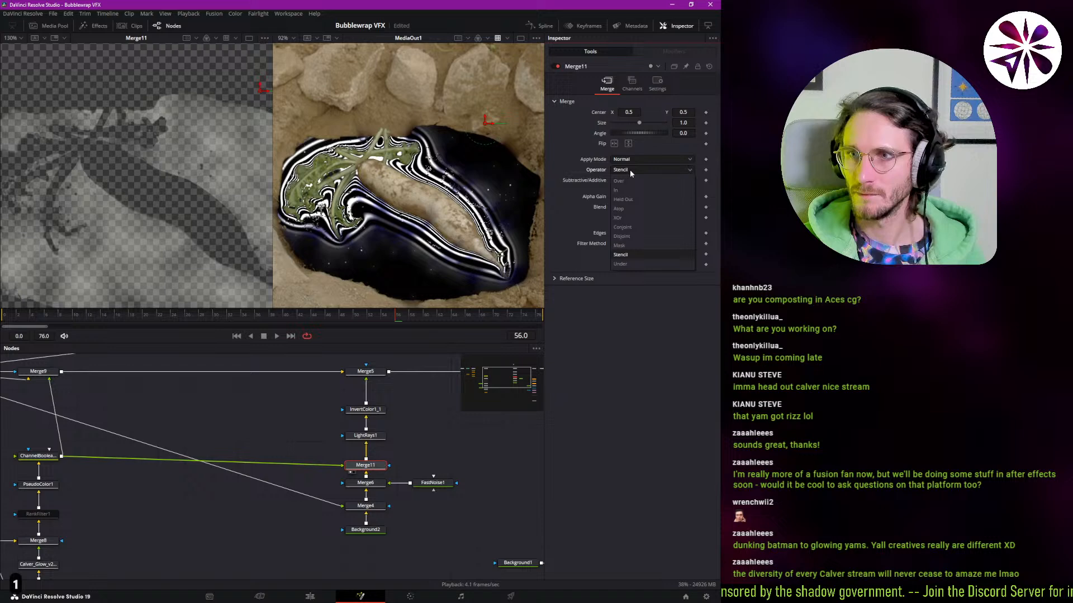
{"action": "left_click", "coordinate": [633, 243]}
{"action": "key", "text": "space"}
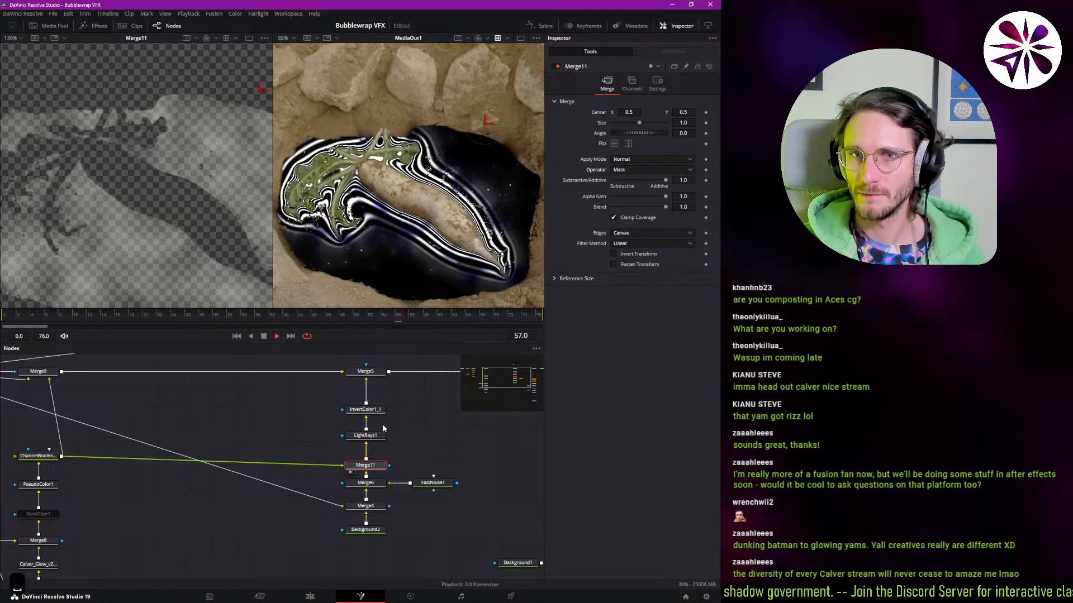
{"action": "left_click", "coordinate": [614, 217]}
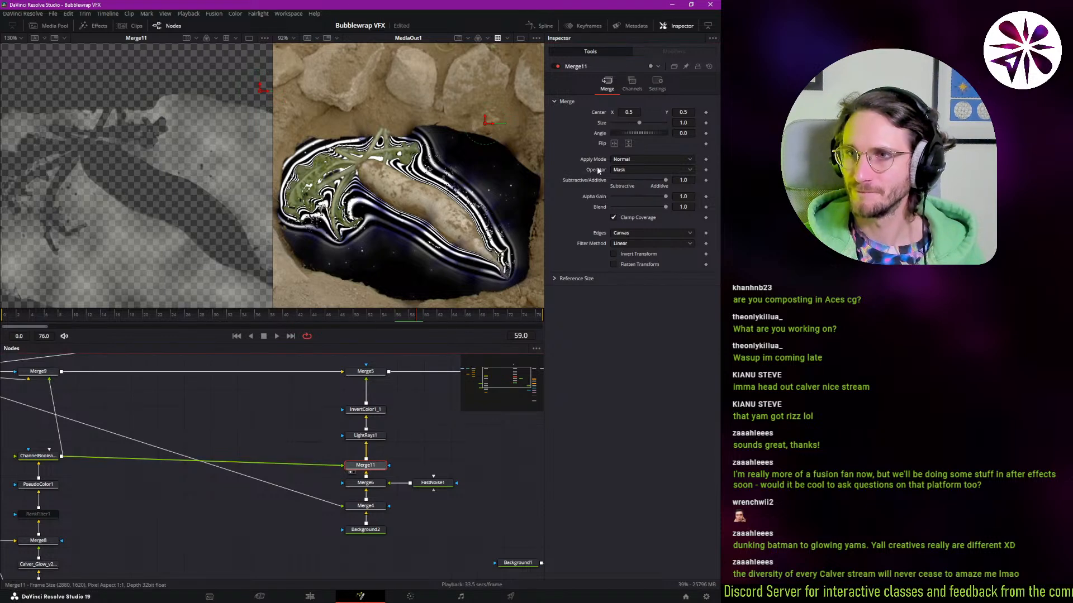
- Browse Merge11's apply modes, try Screen with the Mask operator, and check the result on the following frames
{"action": "left_click", "coordinate": [638, 160]}
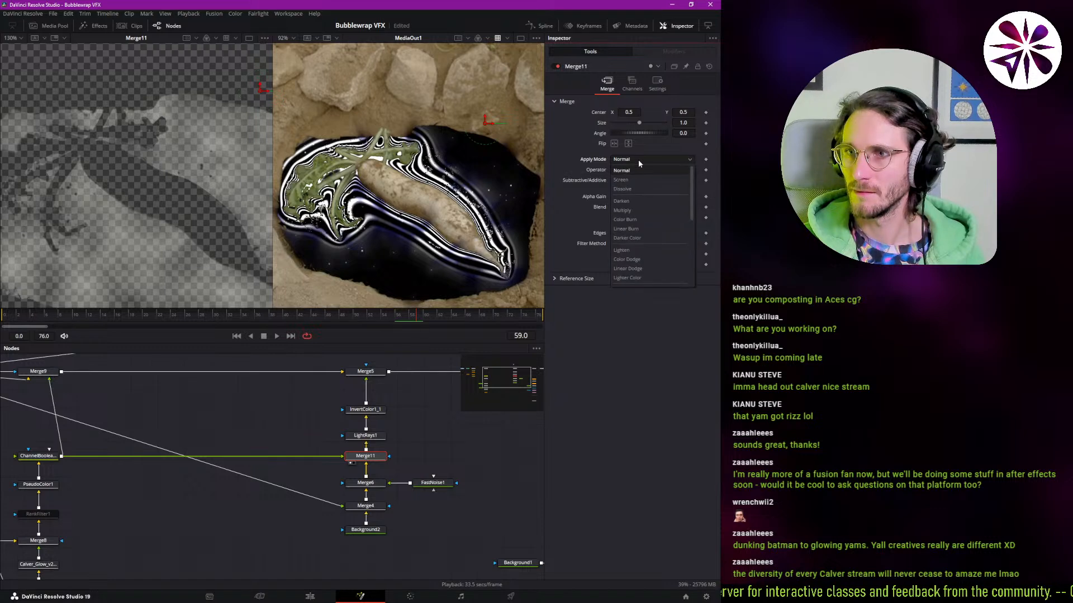
{"action": "scroll", "coordinate": [629, 219], "scroll_direction": "down", "scroll_amount": 3}
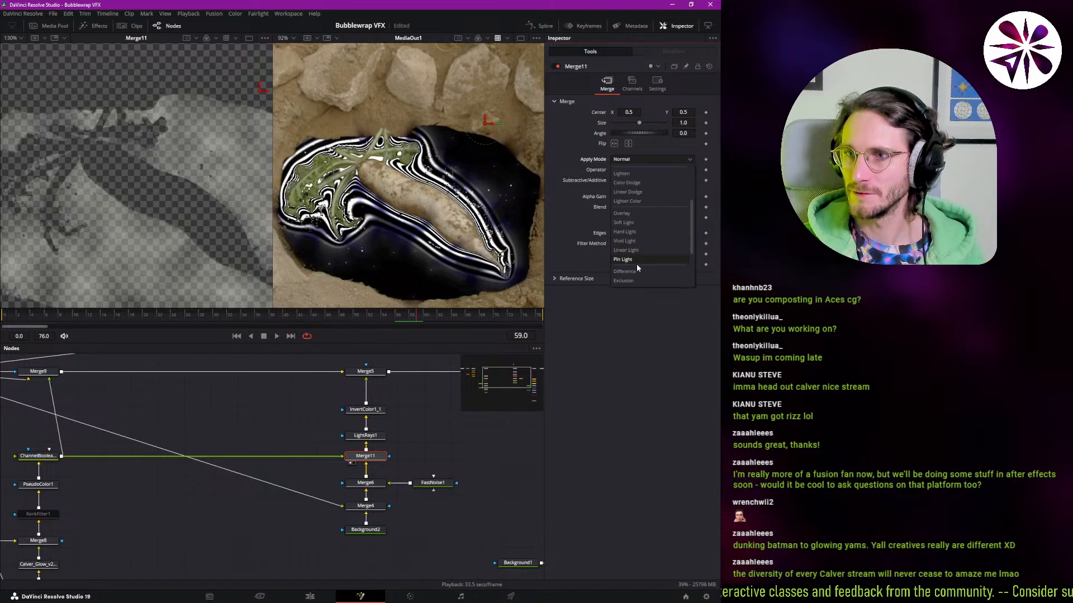
{"action": "scroll", "coordinate": [636, 264], "scroll_direction": "up", "scroll_amount": 2}
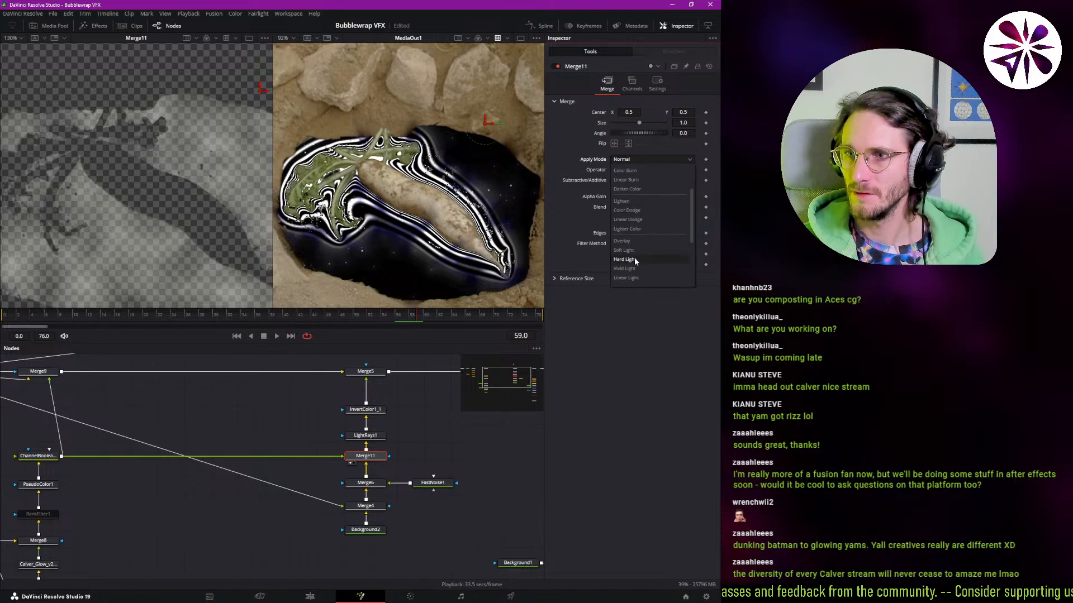
{"action": "scroll", "coordinate": [635, 252], "scroll_direction": "up", "scroll_amount": 2}
{"action": "left_click", "coordinate": [640, 180]}
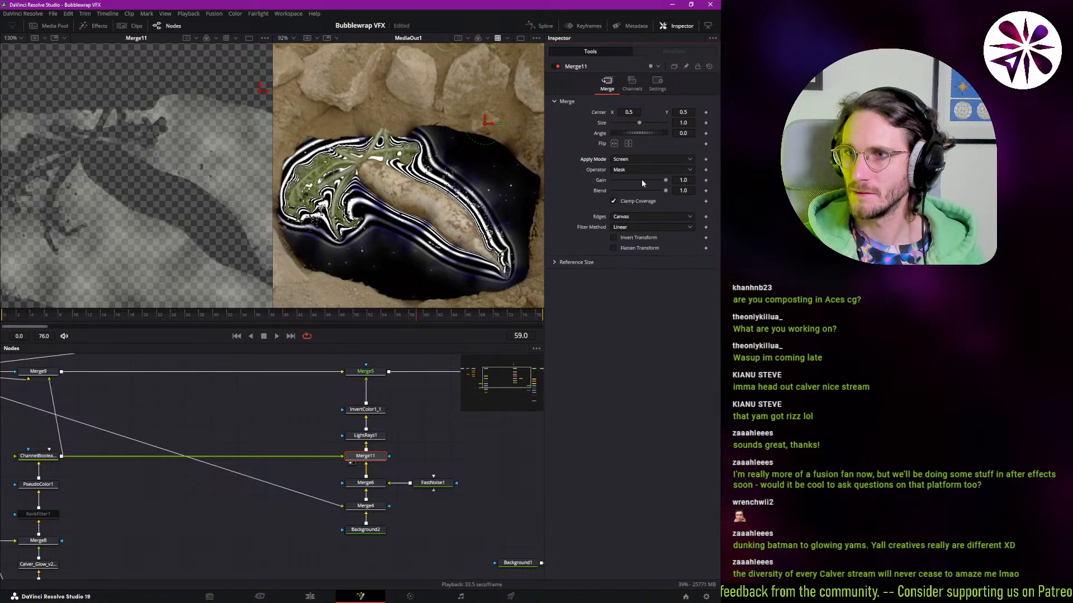
{"action": "key", "text": "Right"}
{"action": "key", "text": "Right"}
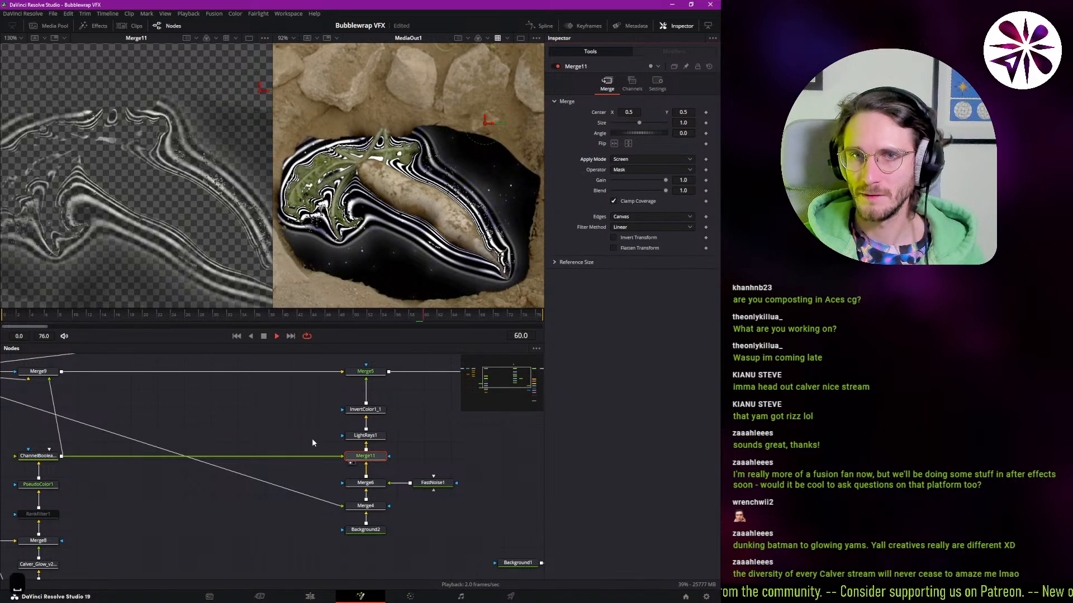
- Compare the composite with Merge11 bypassed and enabled
{"action": "key", "text": "ctrl+p"}
{"action": "key", "text": "ctrl+p"}
{"action": "key", "text": "ctrl+p"}
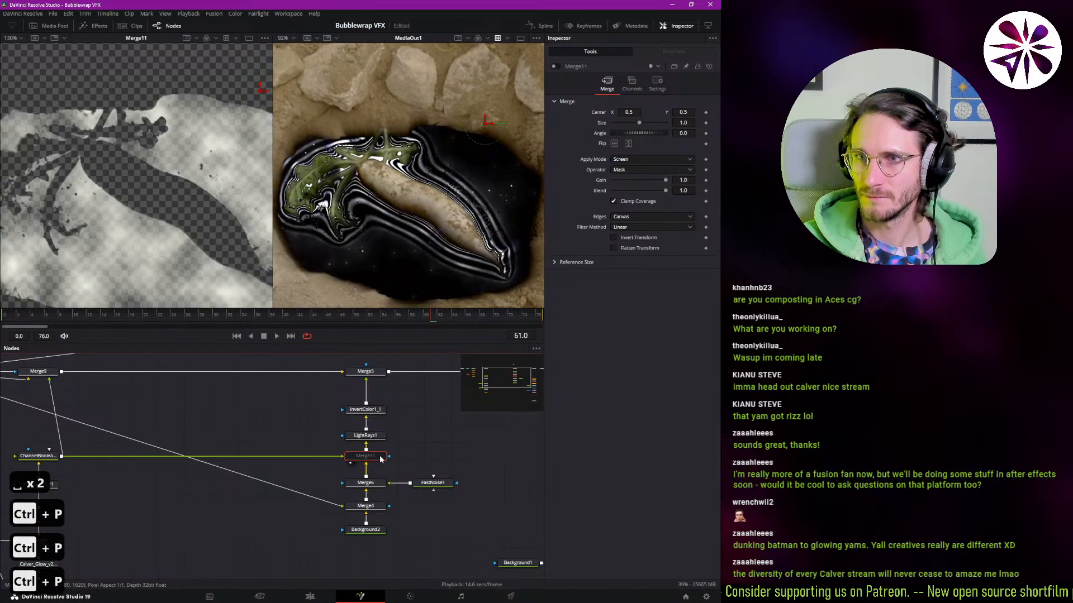
{"action": "key", "text": "ctrl+p"}
- Bypass Merge9 and check Merge11's effect on the composite by toggling it off and on
{"action": "left_click_drag", "start_coordinate": [431, 435], "coordinate": [501, 489]}
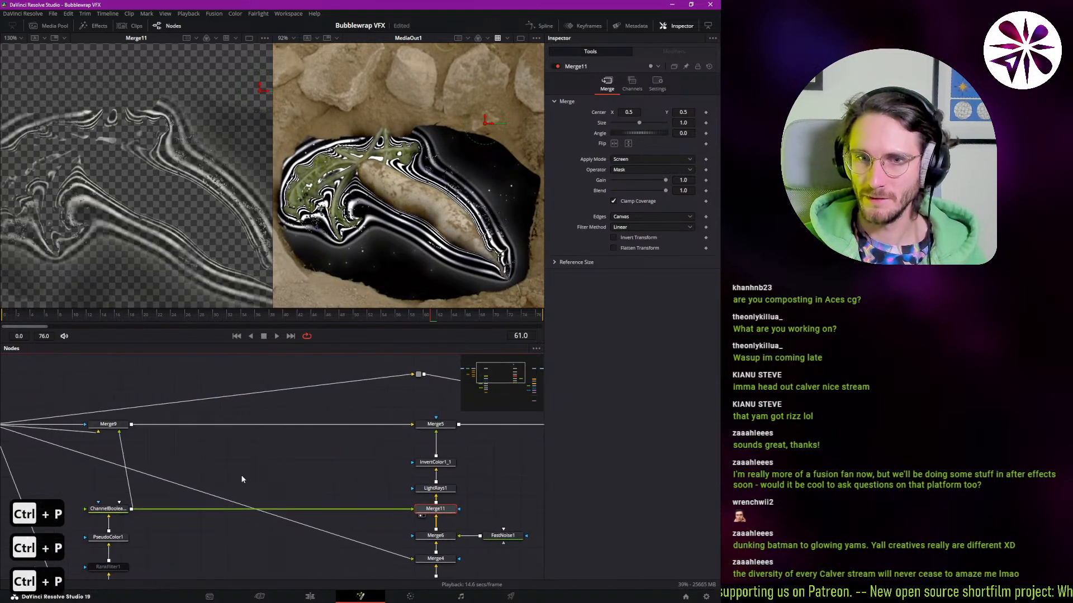
{"action": "left_click", "coordinate": [117, 424]}
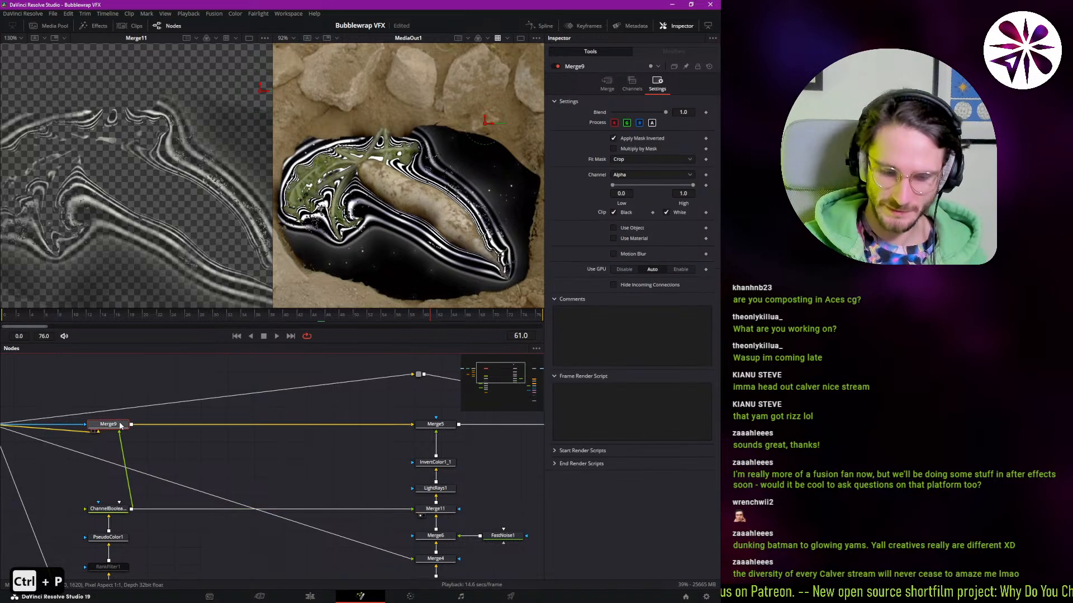
{"action": "key", "text": "ctrl+p"}
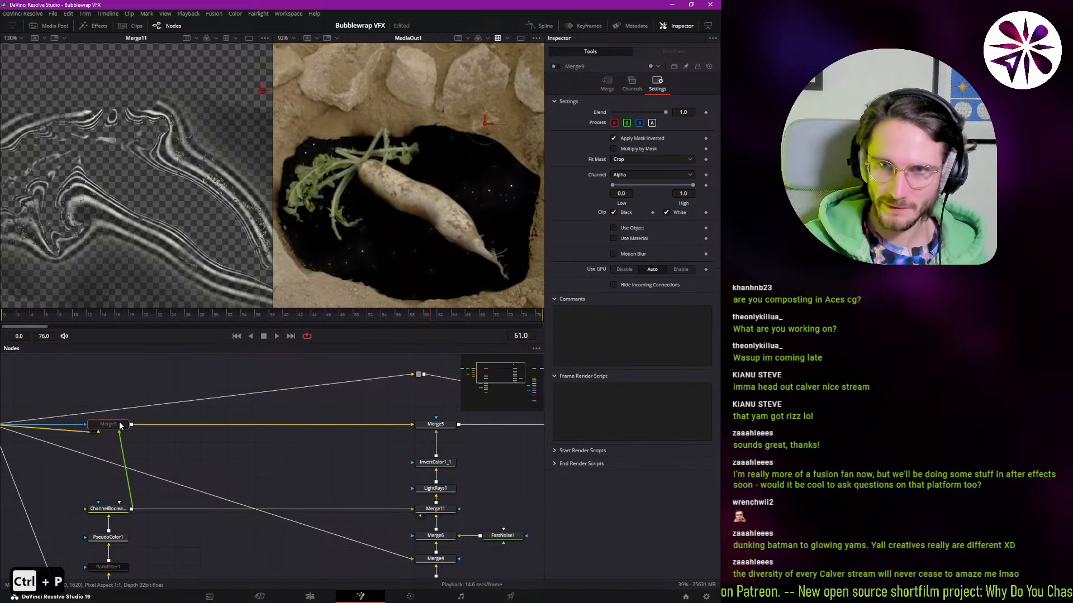
{"action": "left_click", "coordinate": [441, 509]}
{"action": "key", "text": "ctrl+p"}
{"action": "key", "text": "ctrl+p"}
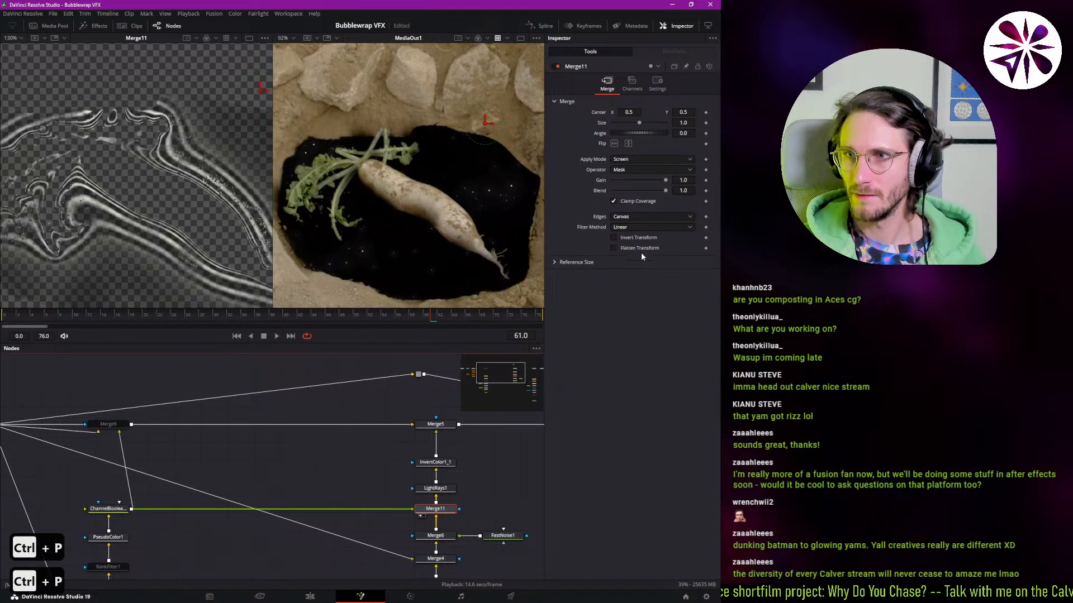
- Set Merge11's apply mode to Normal and its operator to Stencil
{"action": "left_click", "coordinate": [646, 159]}
{"action": "left_click", "coordinate": [642, 166]}
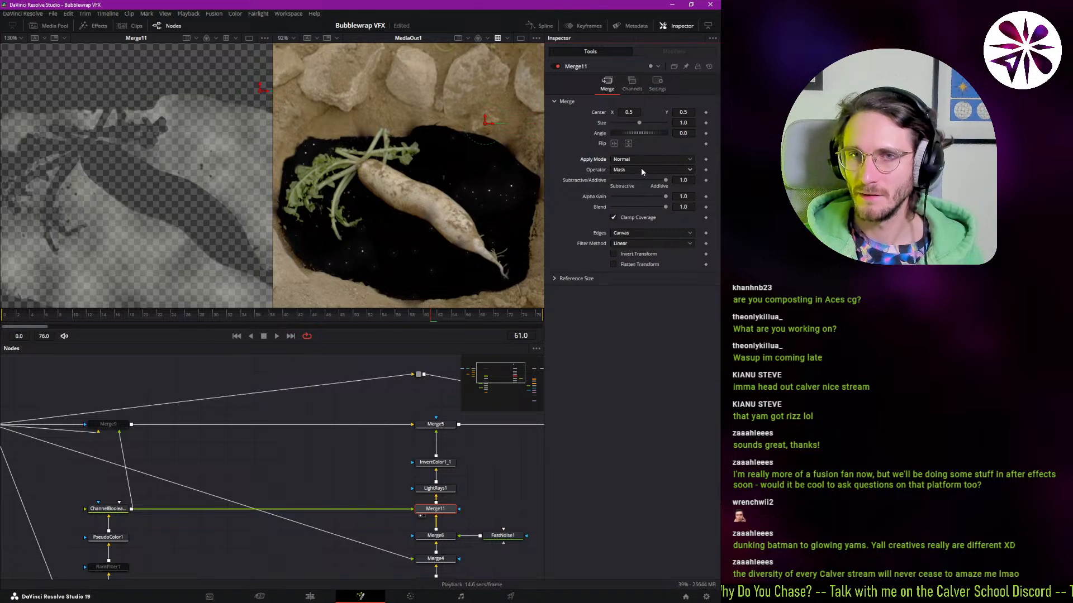
{"action": "left_click", "coordinate": [641, 171]}
{"action": "left_click", "coordinate": [639, 255]}
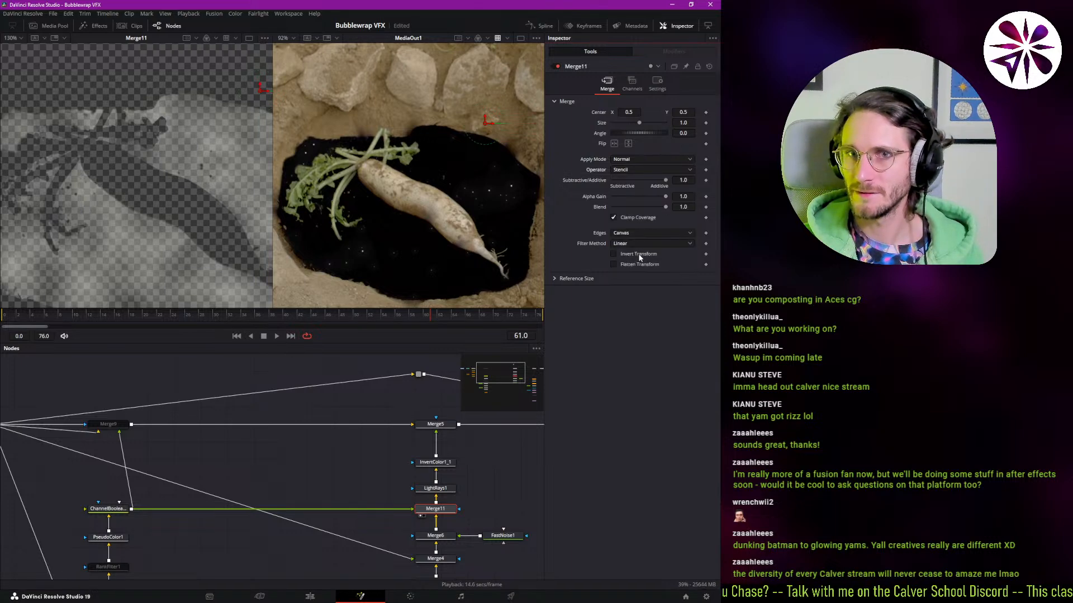
- Set Merge11's operator to Over and try the Screen and Multiply apply modes
{"action": "left_click", "coordinate": [635, 168]}
{"action": "left_click", "coordinate": [635, 180]}
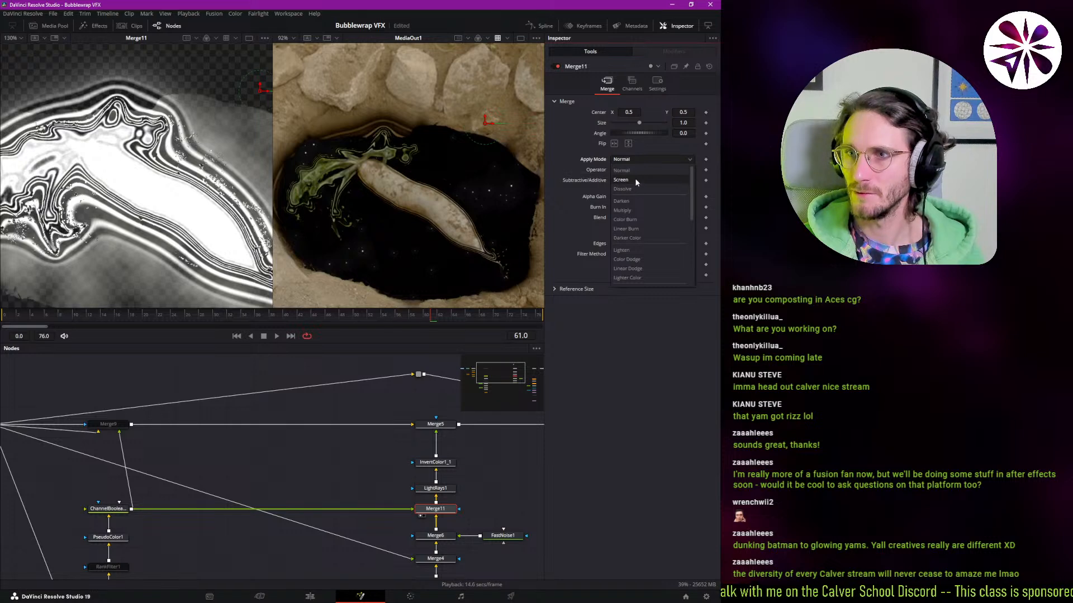
{"action": "left_click", "coordinate": [637, 181]}
{"action": "left_click", "coordinate": [654, 159]}
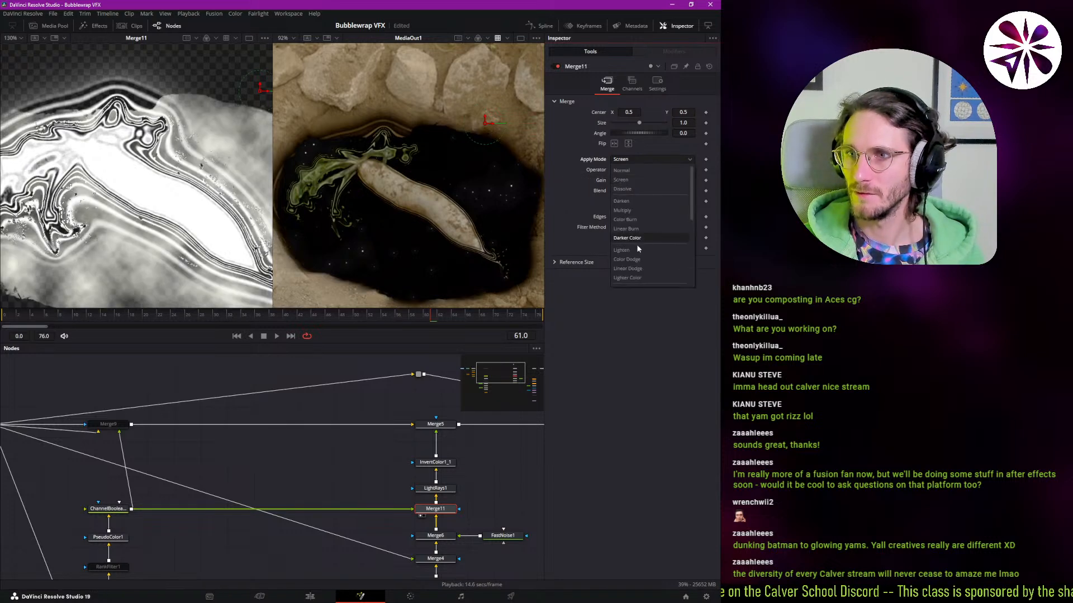
{"action": "left_click", "coordinate": [638, 209]}
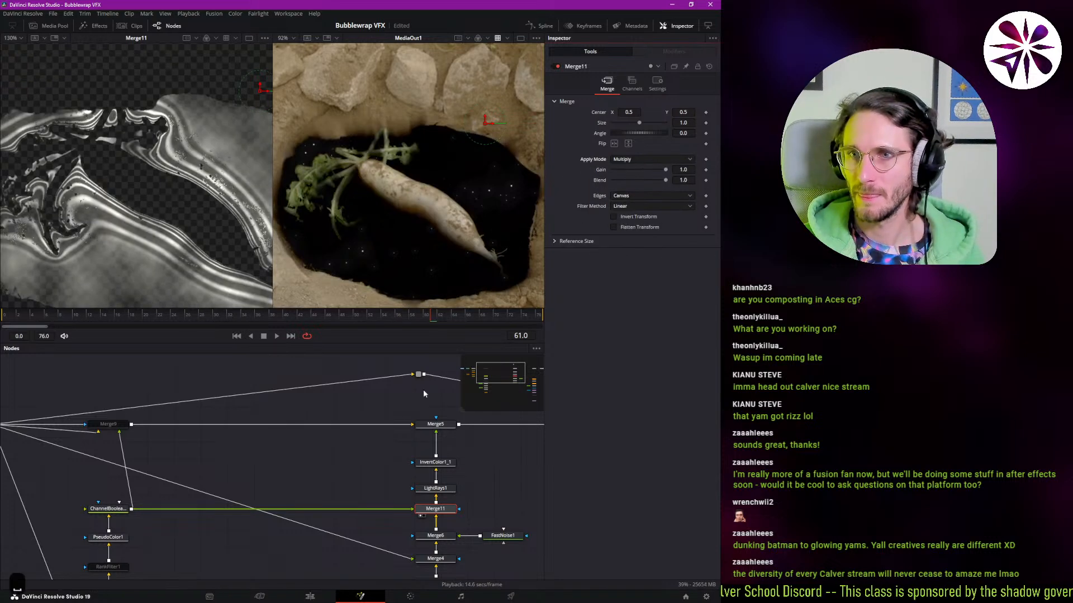
- Play back the multiplied composite and compare it with Merge11 bypassed and enabled
{"action": "key", "text": "space"}
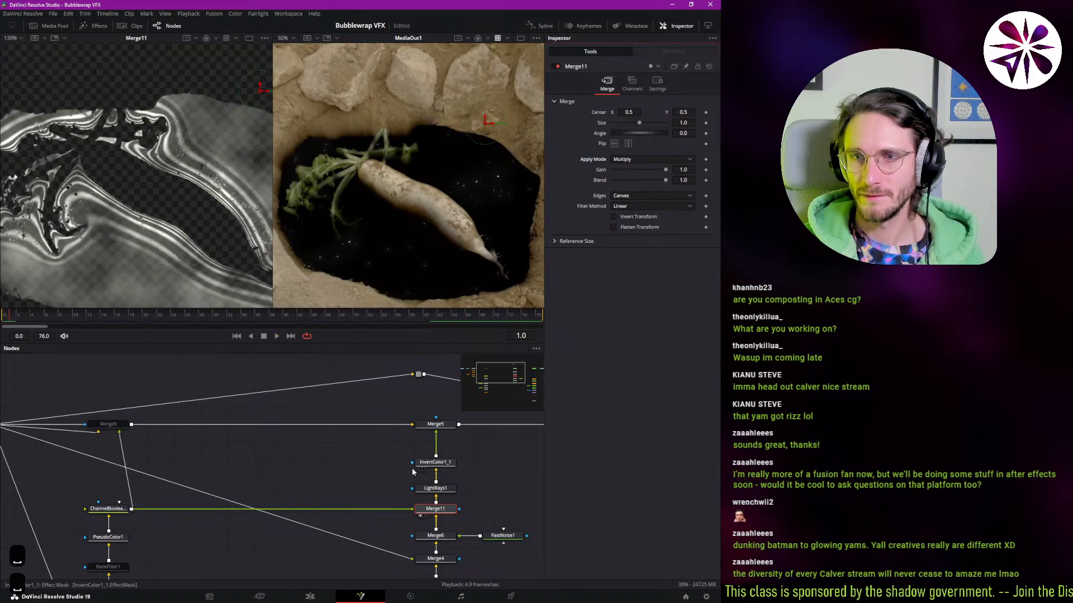
{"action": "key", "text": "space"}
{"action": "key", "text": "space"}
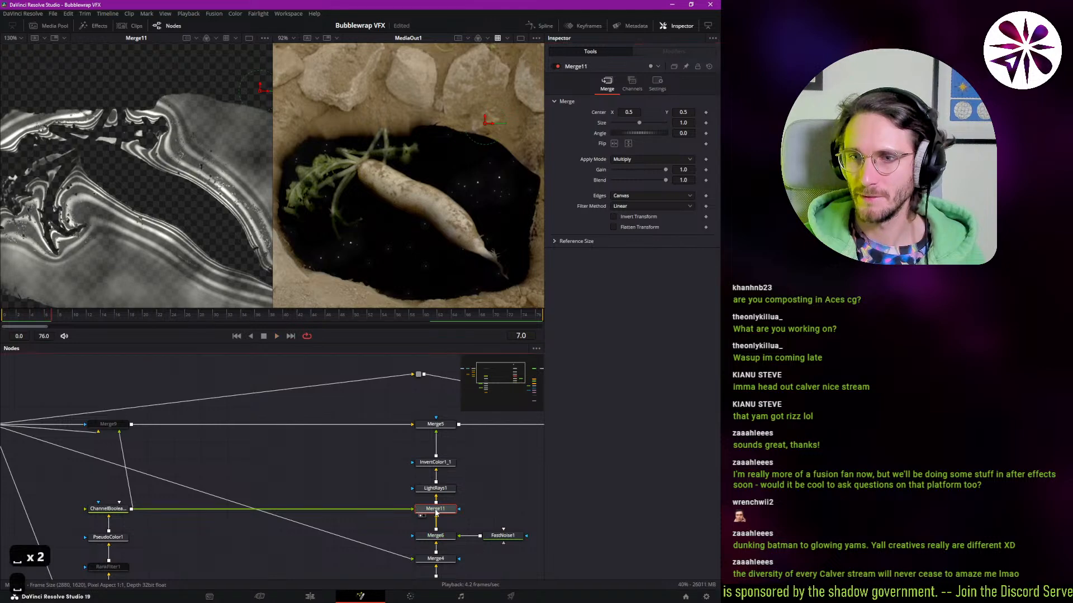
{"action": "key", "text": "ctrl+p"}
{"action": "key", "text": "ctrl+p"}
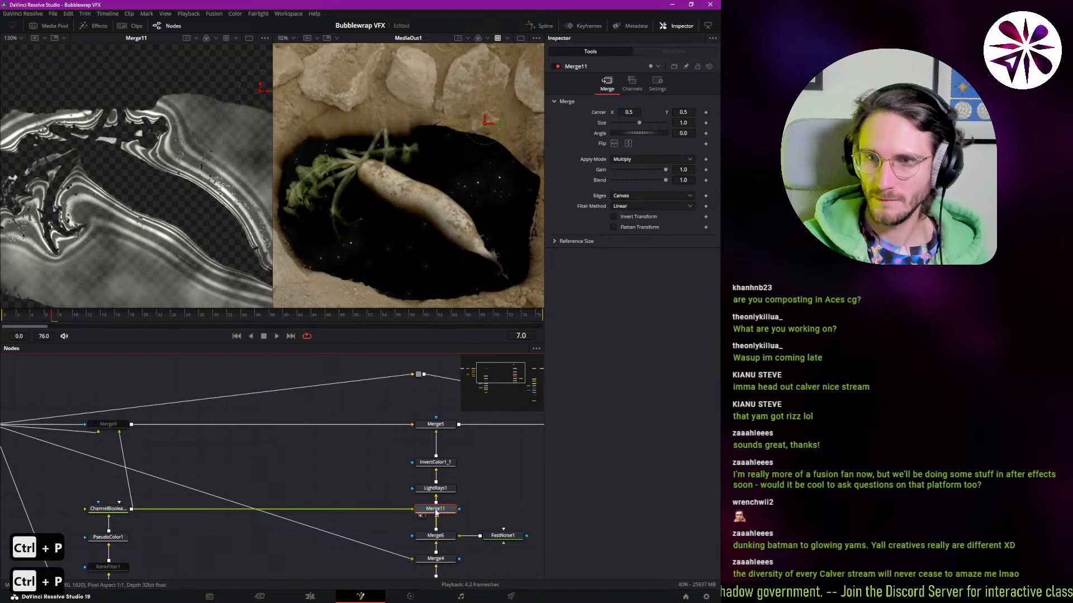
{"action": "key", "text": "ctrl+p"}
{"action": "key", "text": "ctrl+p"}
{"action": "key", "text": "ctrl+p"}
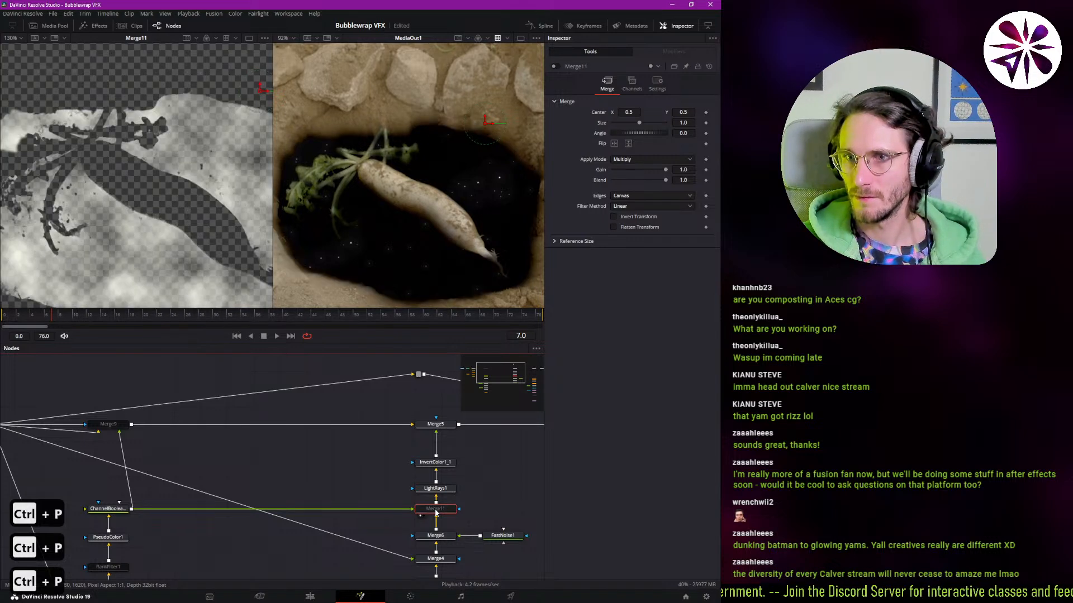
{"action": "key", "text": "ctrl+p"}
{"action": "key", "text": "ctrl+p"}
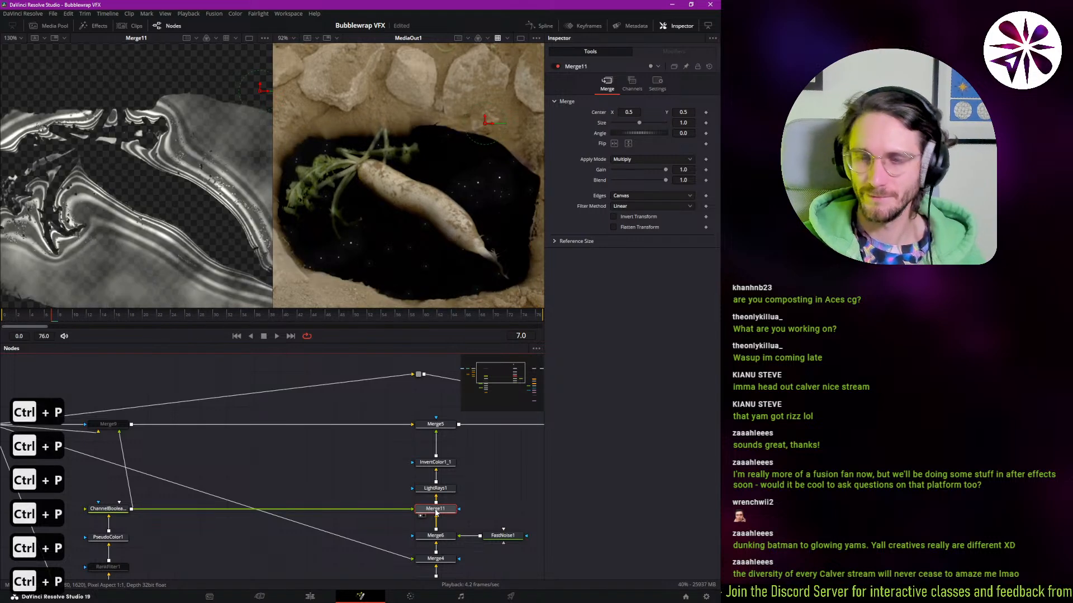
- Delete Merge11 and re-enable Merge9
{"action": "key", "text": "Delete"}
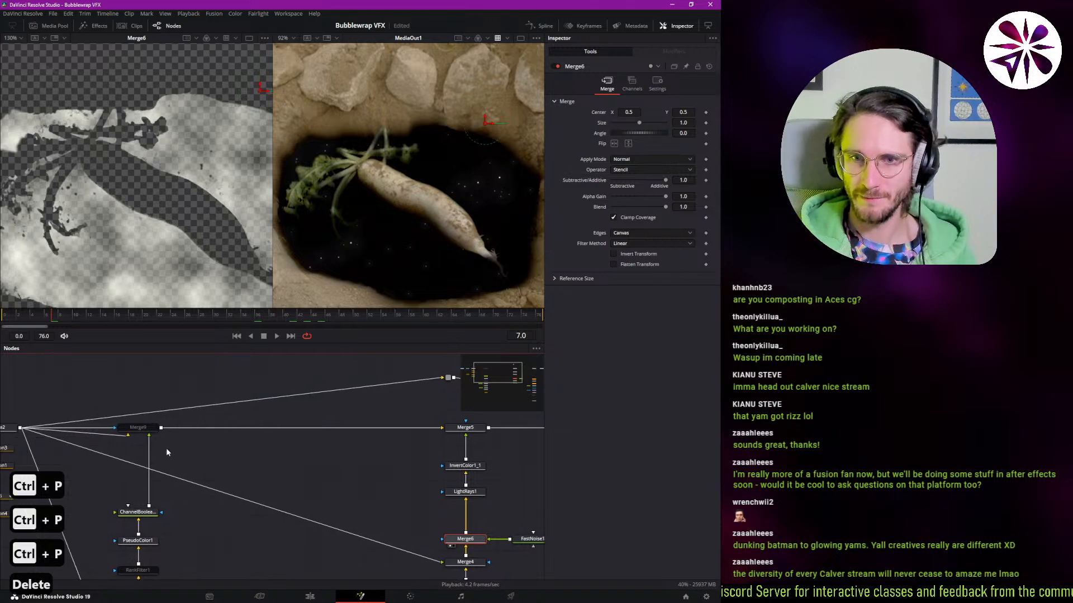
{"action": "left_click", "coordinate": [156, 432]}
{"action": "key", "text": "ctrl+p"}
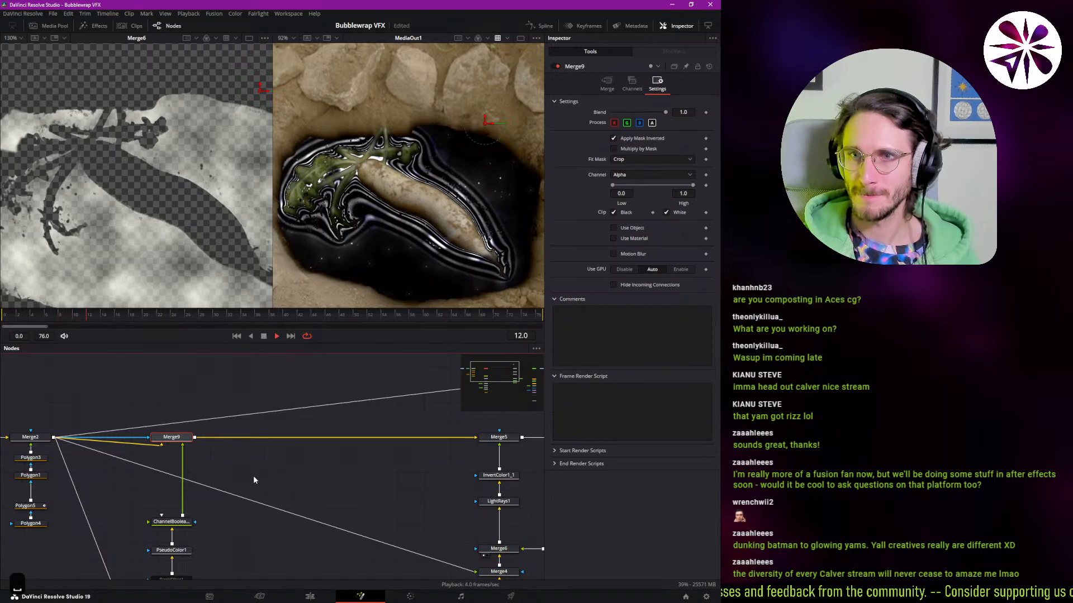
- Set the red frequency of PseudoColor1 to about 5.9, keeping the Sine waveform
{"action": "left_click", "coordinate": [184, 522]}
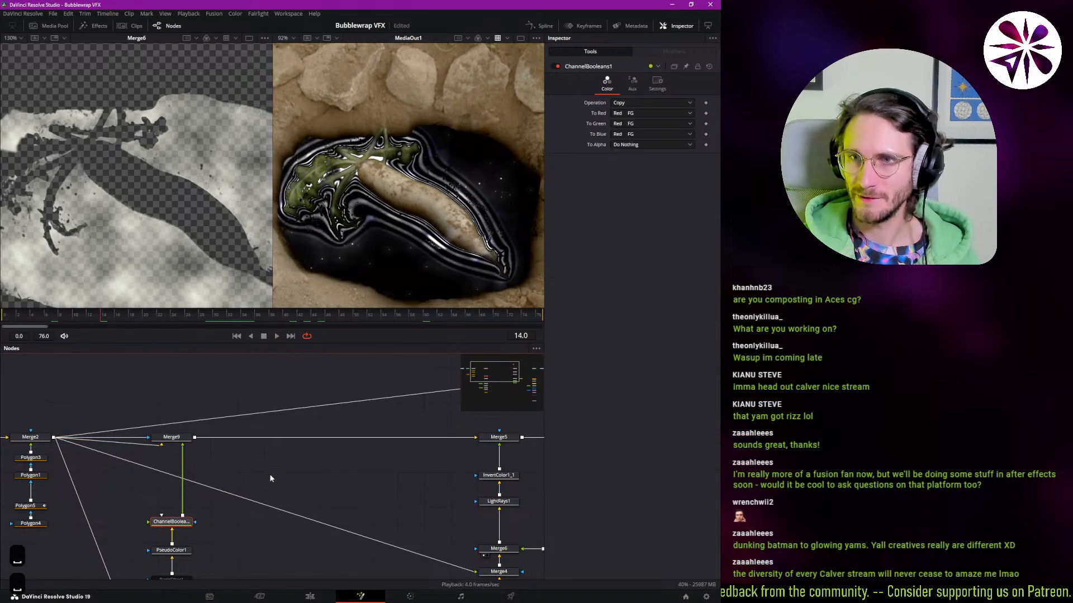
{"action": "left_click_drag", "start_coordinate": [237, 518], "coordinate": [215, 459]}
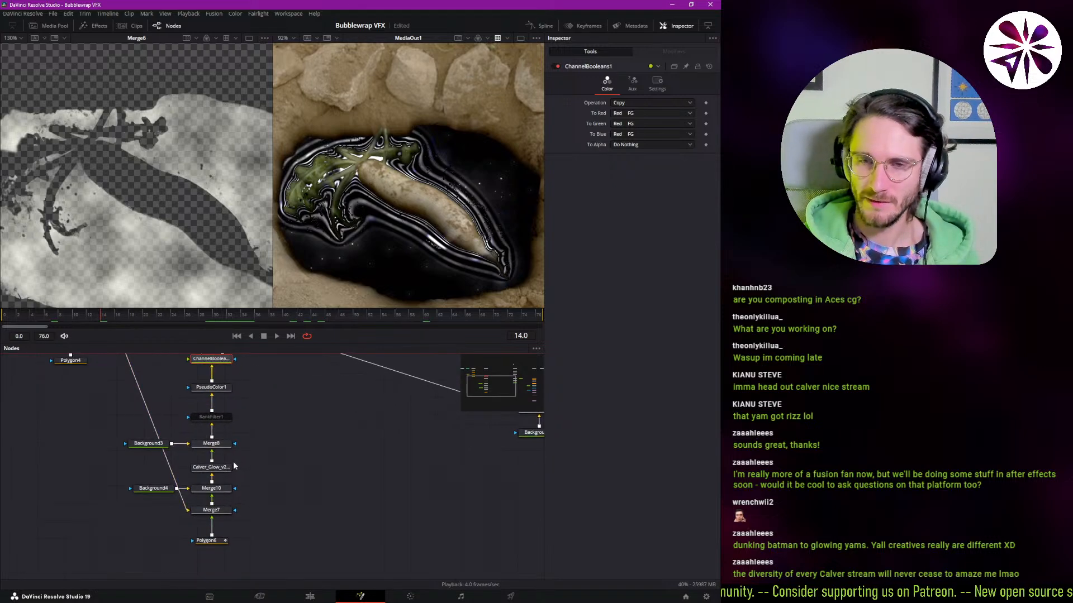
{"action": "left_click_drag", "start_coordinate": [220, 474], "coordinate": [230, 531]}
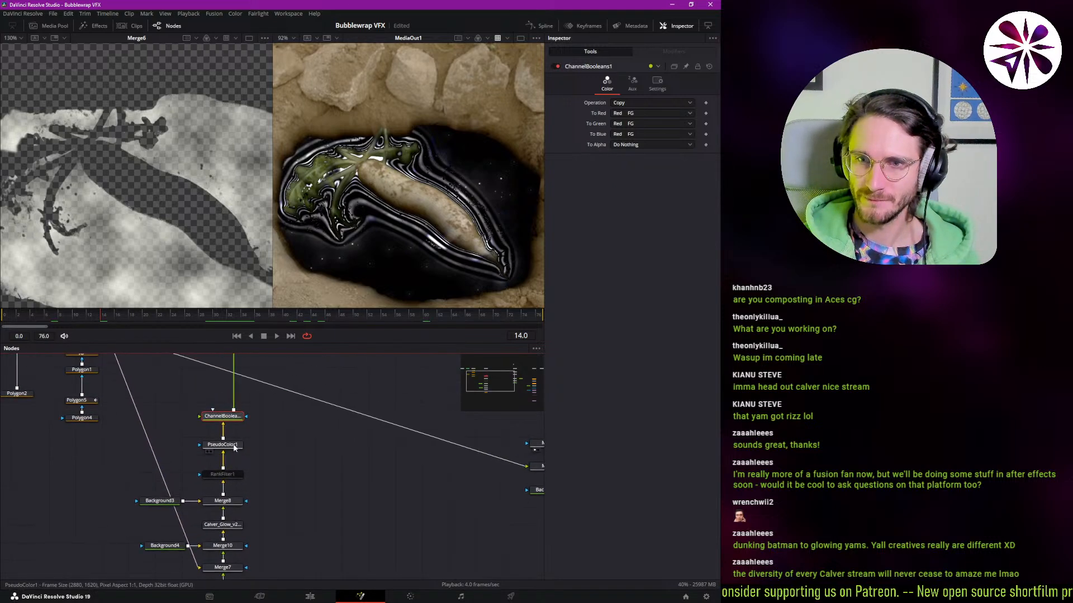
{"action": "left_click", "coordinate": [223, 445]}
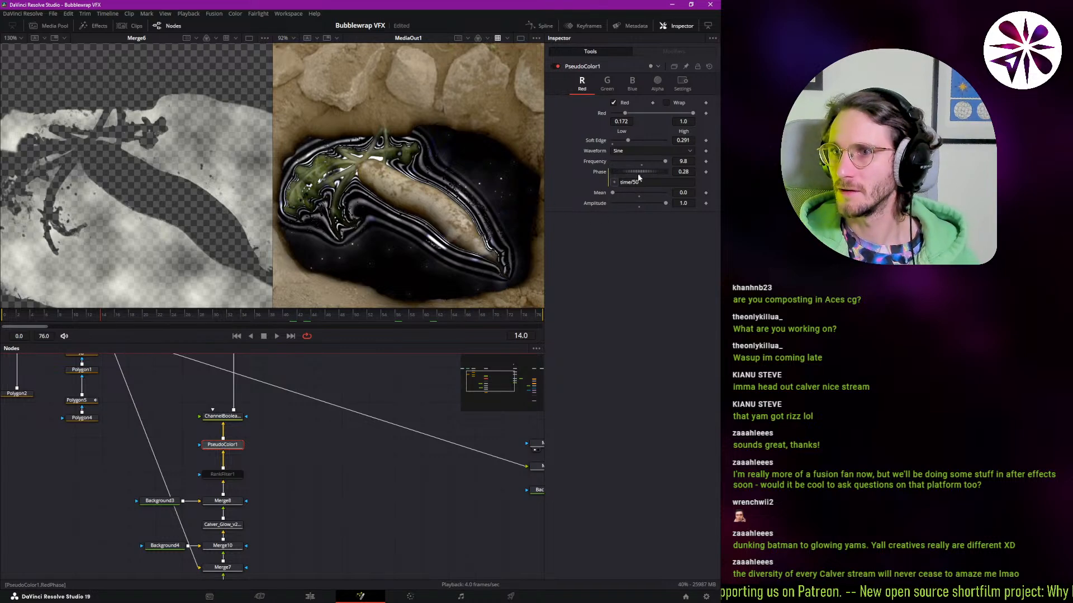
{"action": "left_click_drag", "start_coordinate": [665, 161], "coordinate": [655, 164]}
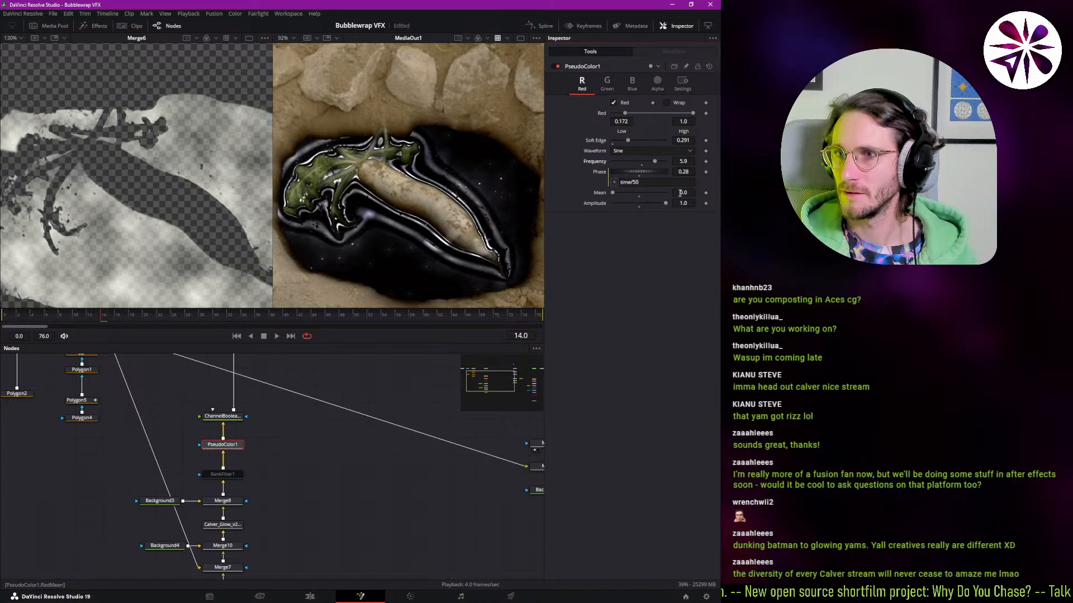
{"action": "left_click_drag", "start_coordinate": [651, 204], "coordinate": [676, 193]}
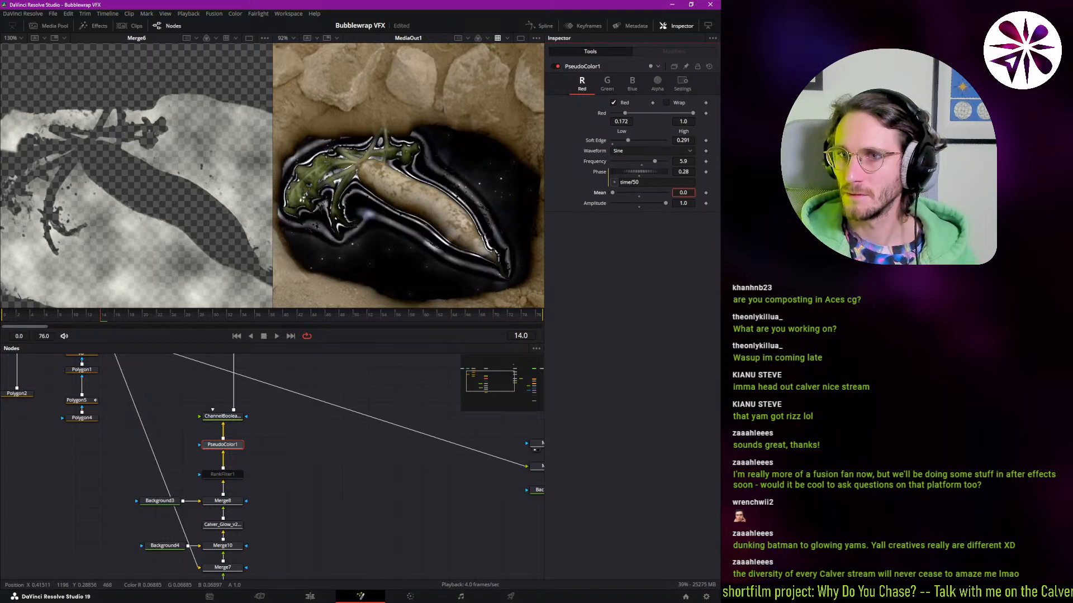
{"action": "left_click", "coordinate": [649, 149]}
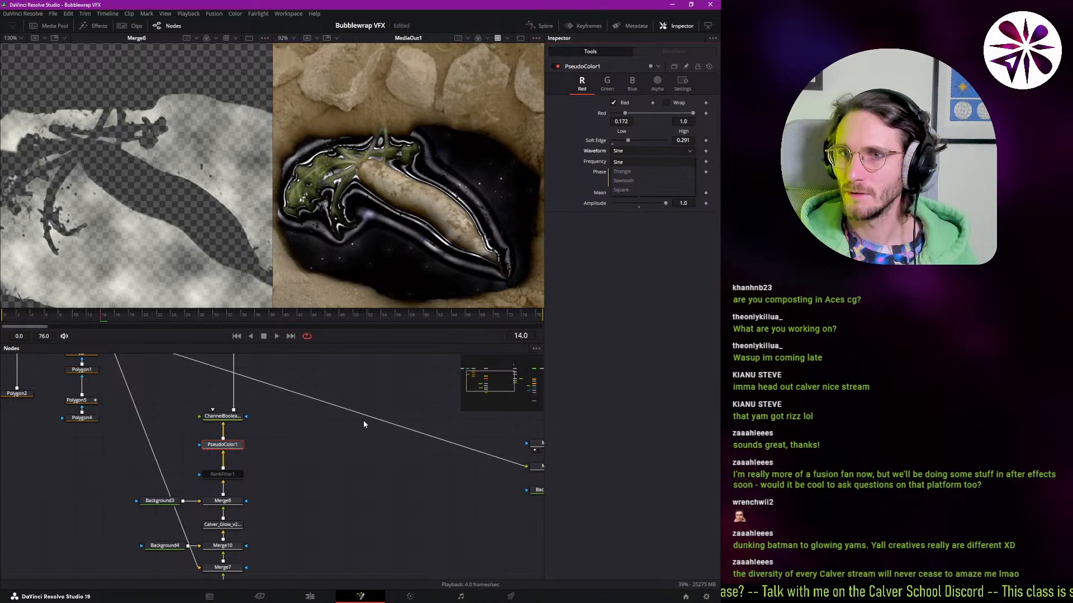
- Make room above PseudoColor1, insert a Color Curves node after it, and show the new node in the viewer
{"action": "left_click_drag", "start_coordinate": [223, 416], "coordinate": [223, 400]}
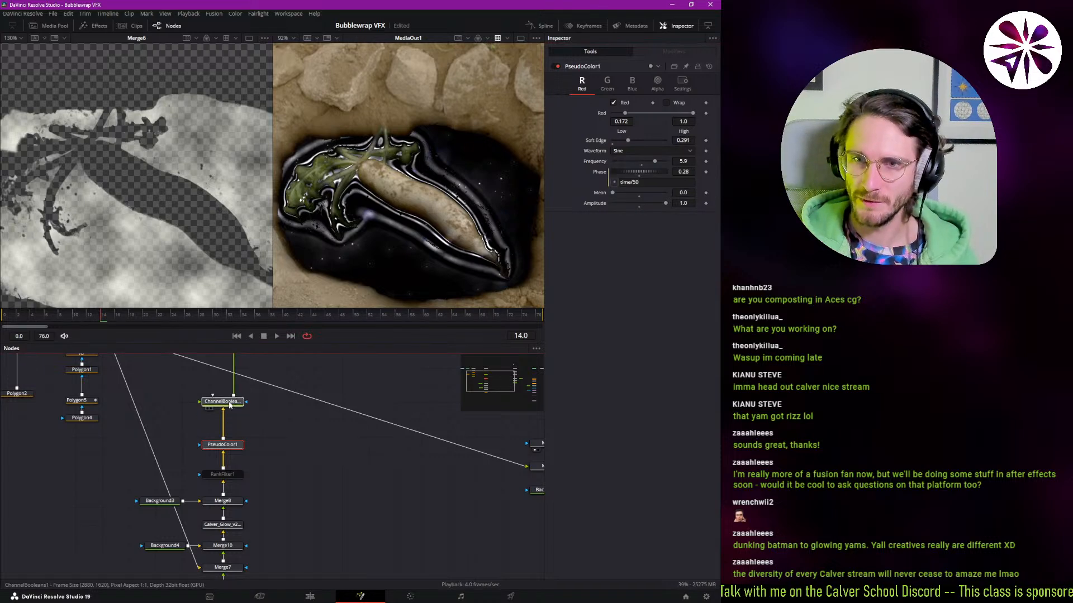
{"action": "left_click", "coordinate": [222, 444]}
{"action": "key", "text": "ctrl+space"}
{"action": "type", "text": "c"}
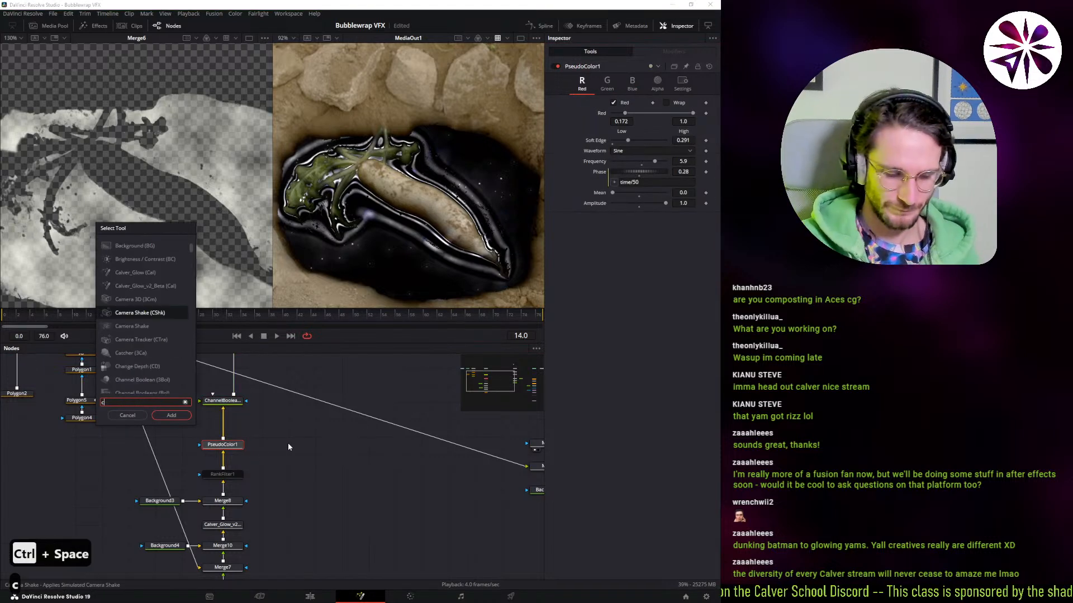
{"action": "type", "text": "urv"}
{"action": "key", "text": "Up"}
{"action": "key", "text": "Return"}
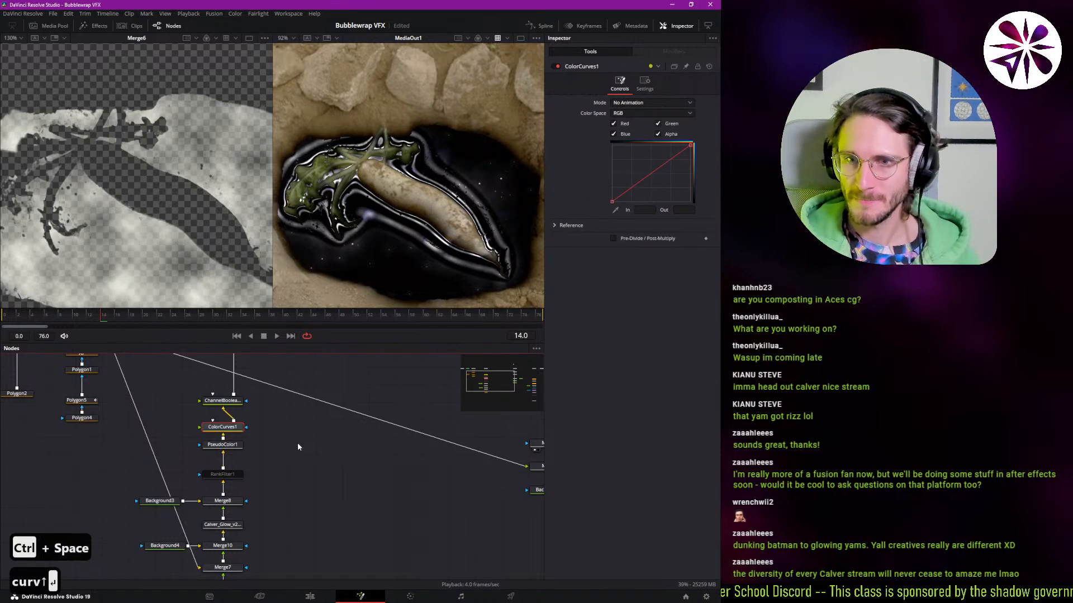
{"action": "key", "text": "1"}
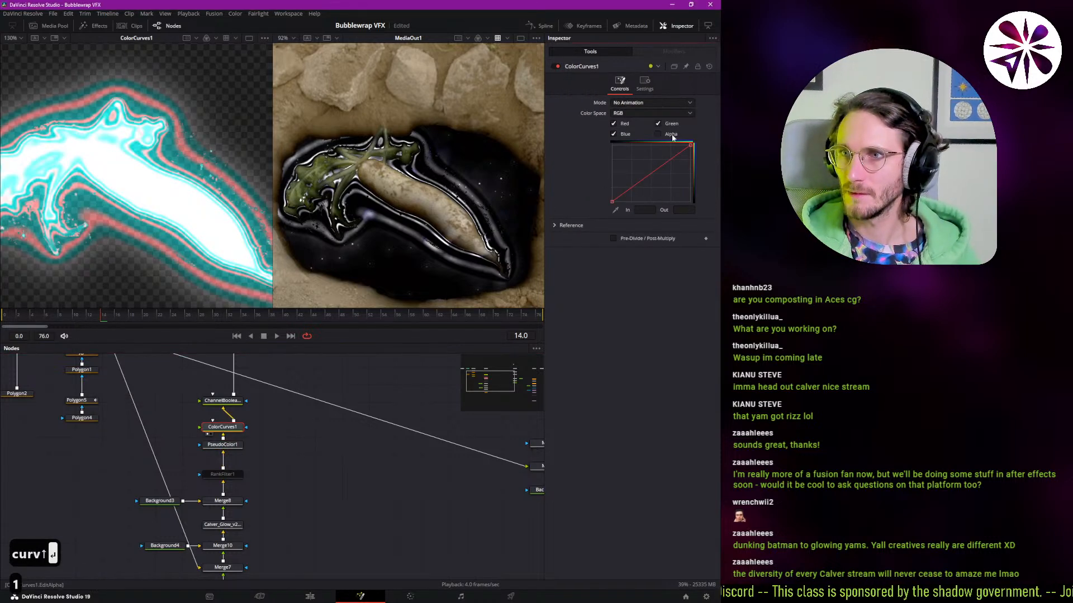
- Exclude alpha from ColorCurves1 and bend its red, green and blue curves downward to darken the midtones
{"action": "left_click", "coordinate": [671, 134]}
{"action": "key", "text": "ctrl+a"}
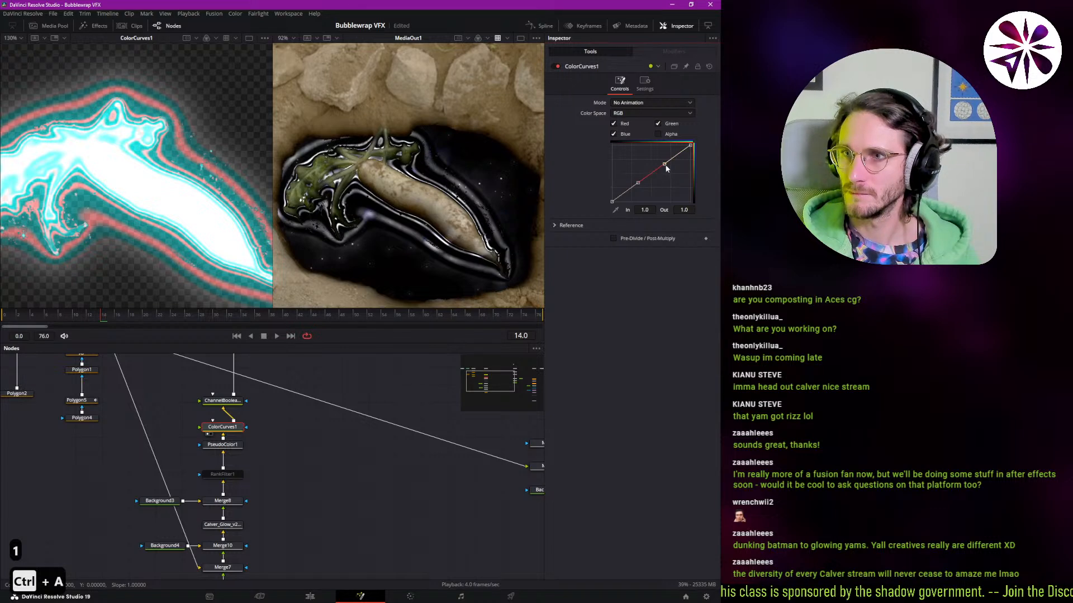
{"action": "left_click_drag", "start_coordinate": [666, 166], "coordinate": [696, 200]}
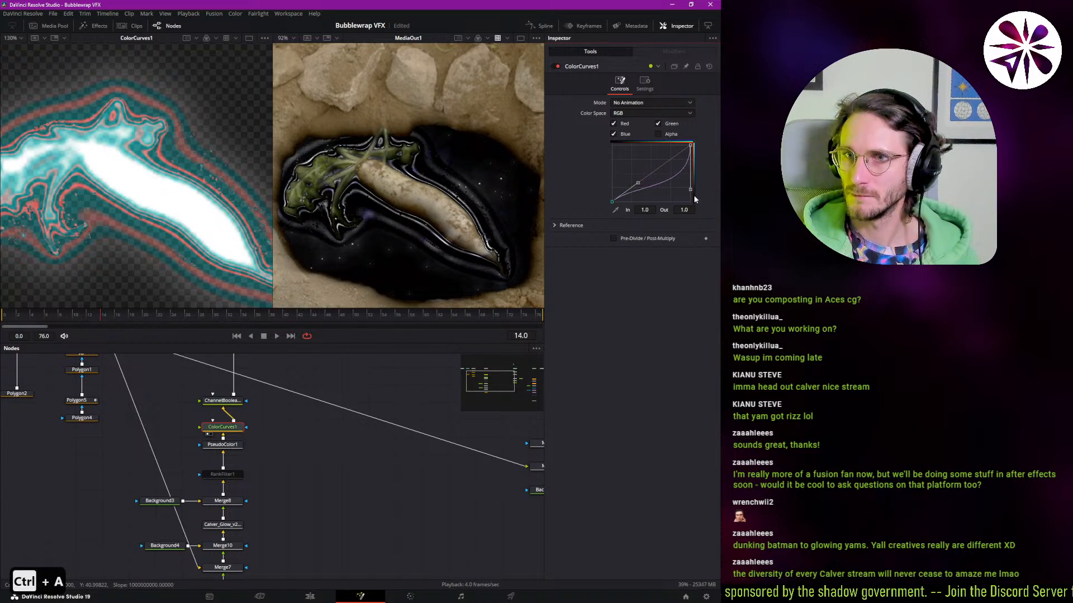
{"action": "left_click_drag", "start_coordinate": [638, 182], "coordinate": [665, 196]}
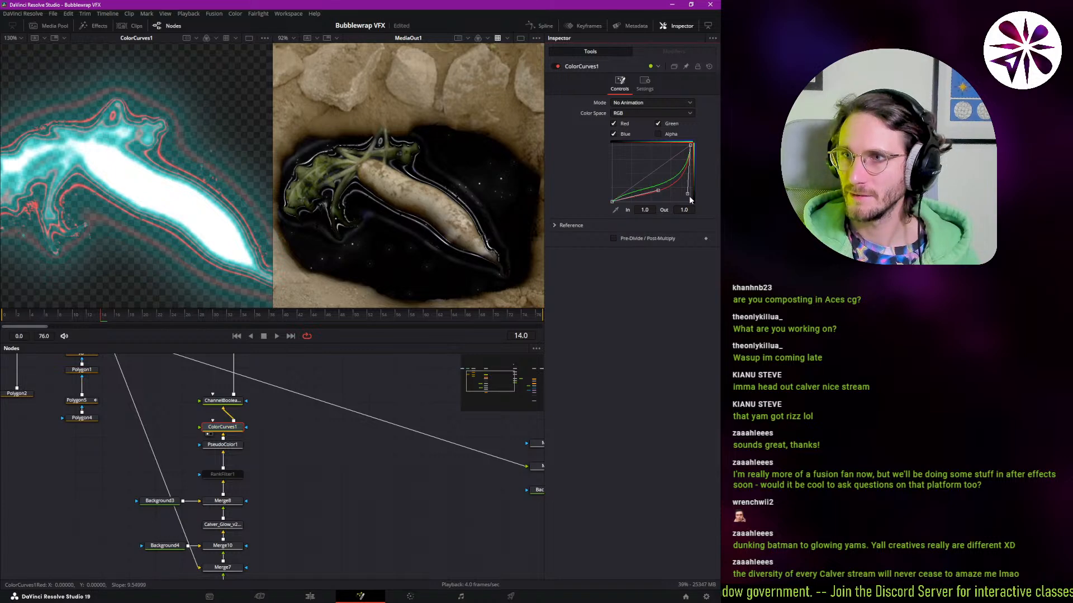
{"action": "key", "text": "ctrl+z"}
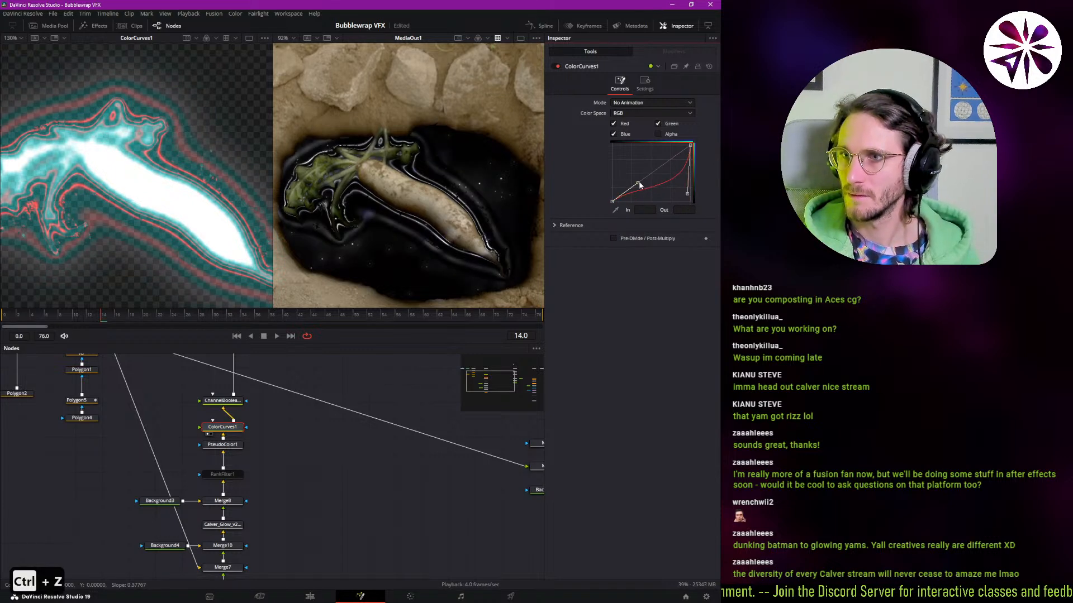
{"action": "key", "text": "ctrl+z"}
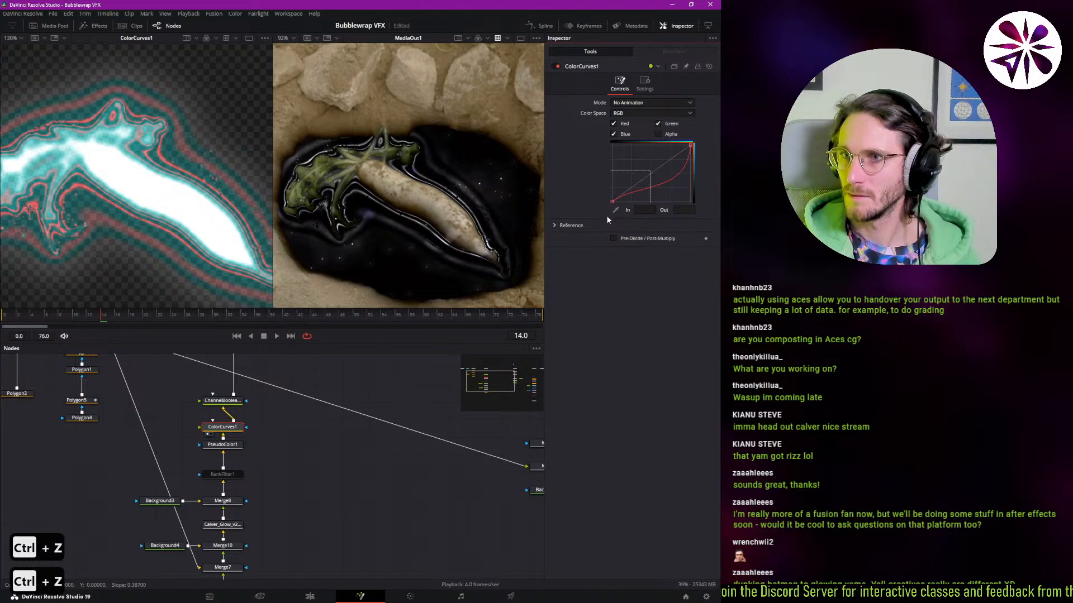
{"action": "left_click_drag", "start_coordinate": [640, 183], "coordinate": [645, 186]}
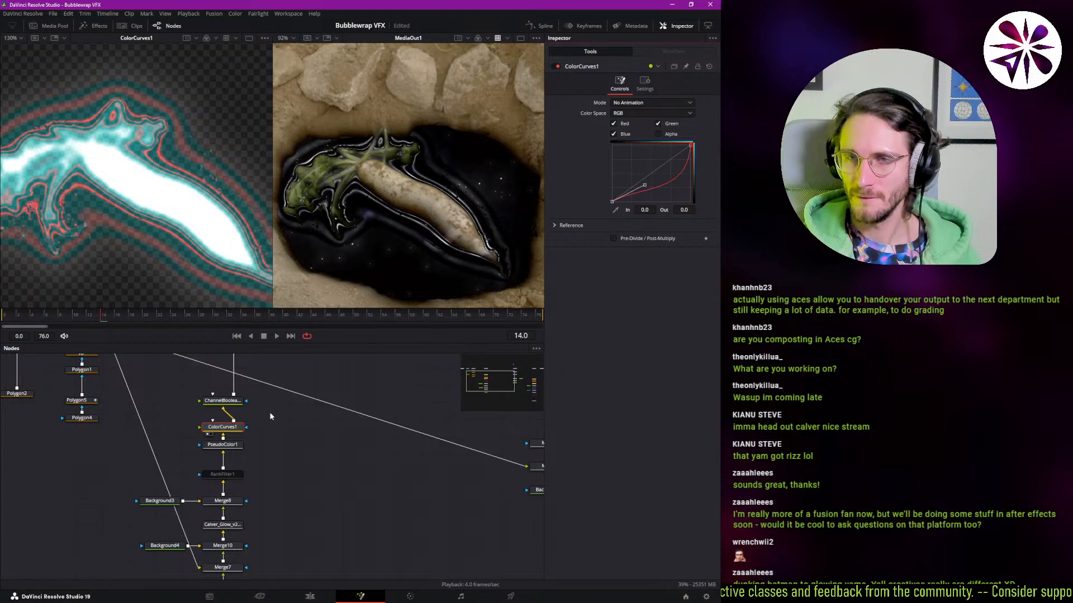
- Lower Merge9's blend to about 0.56 and play back the softened rings
{"action": "left_click_drag", "start_coordinate": [282, 411], "coordinate": [277, 442]}
{"action": "left_click", "coordinate": [232, 364]}
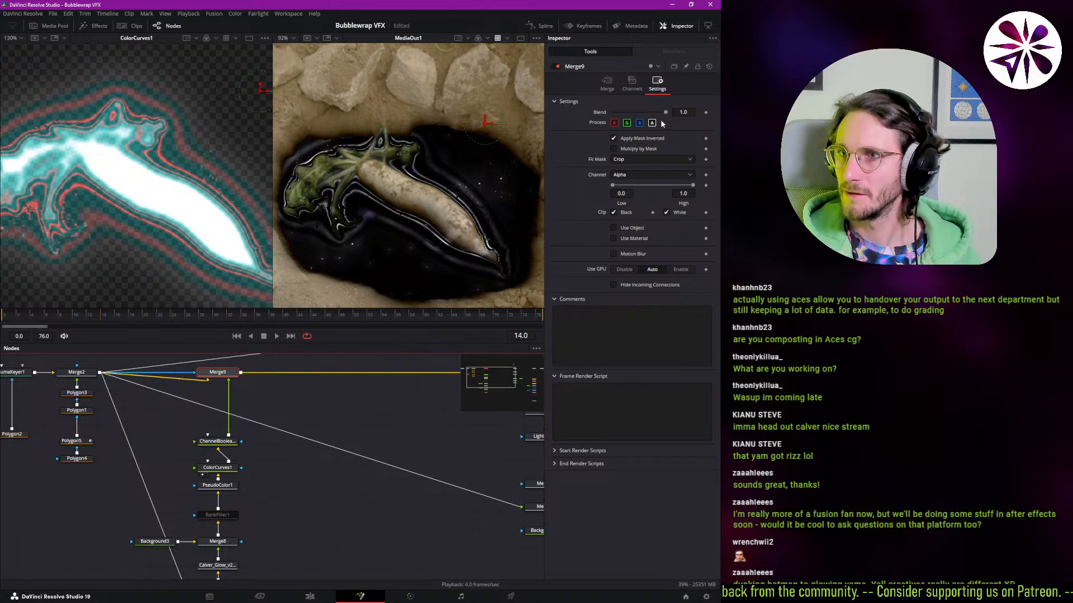
{"action": "left_click_drag", "start_coordinate": [670, 113], "coordinate": [647, 114]}
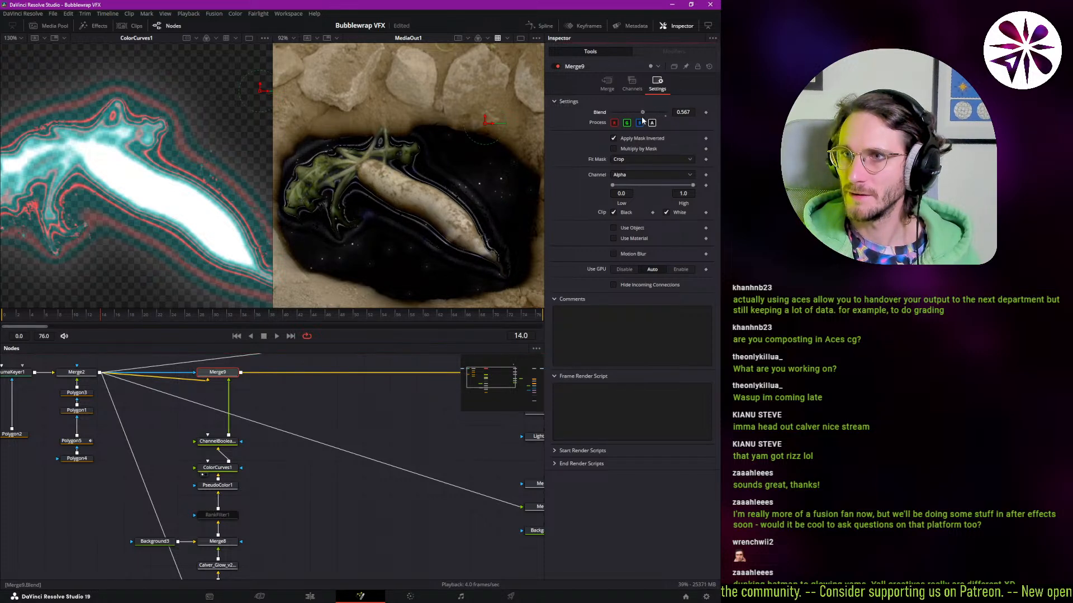
{"action": "left_click", "coordinate": [604, 88]}
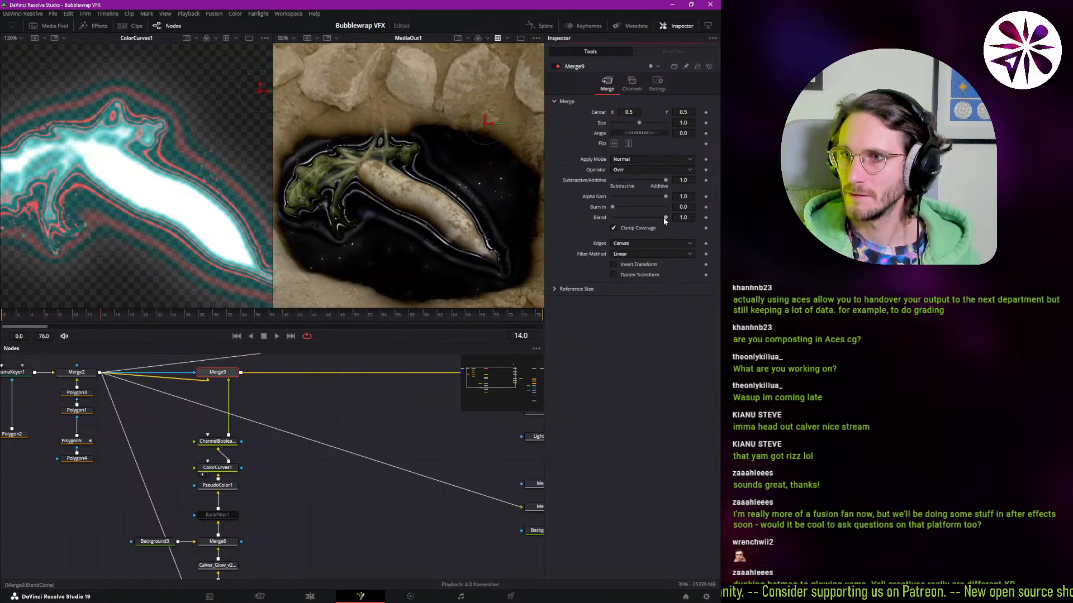
{"action": "left_click_drag", "start_coordinate": [665, 217], "coordinate": [640, 221]}
{"action": "key", "text": "space"}
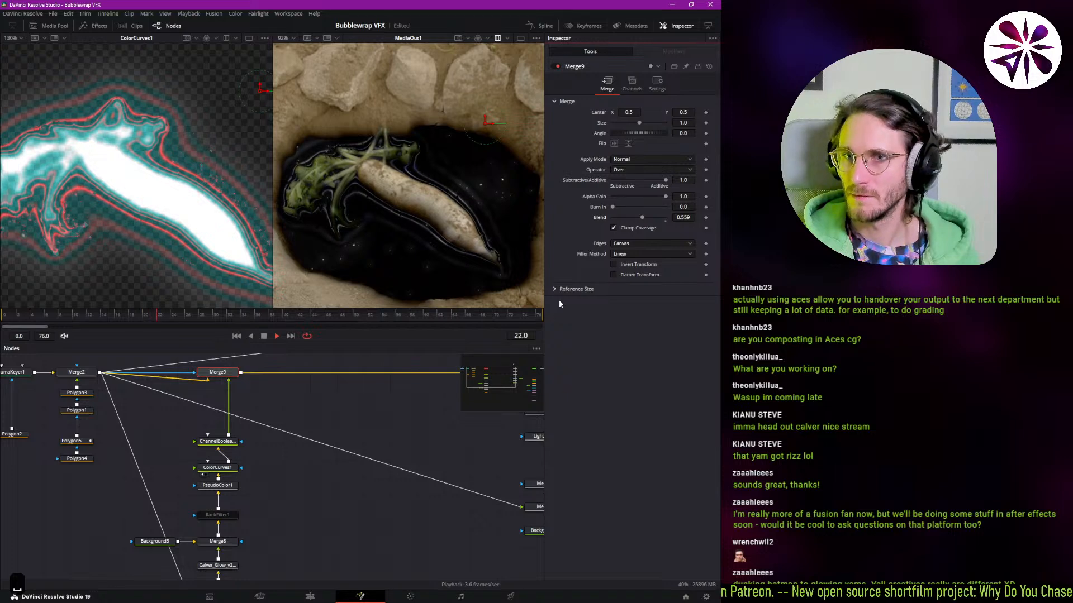
{"action": "key", "text": "space"}
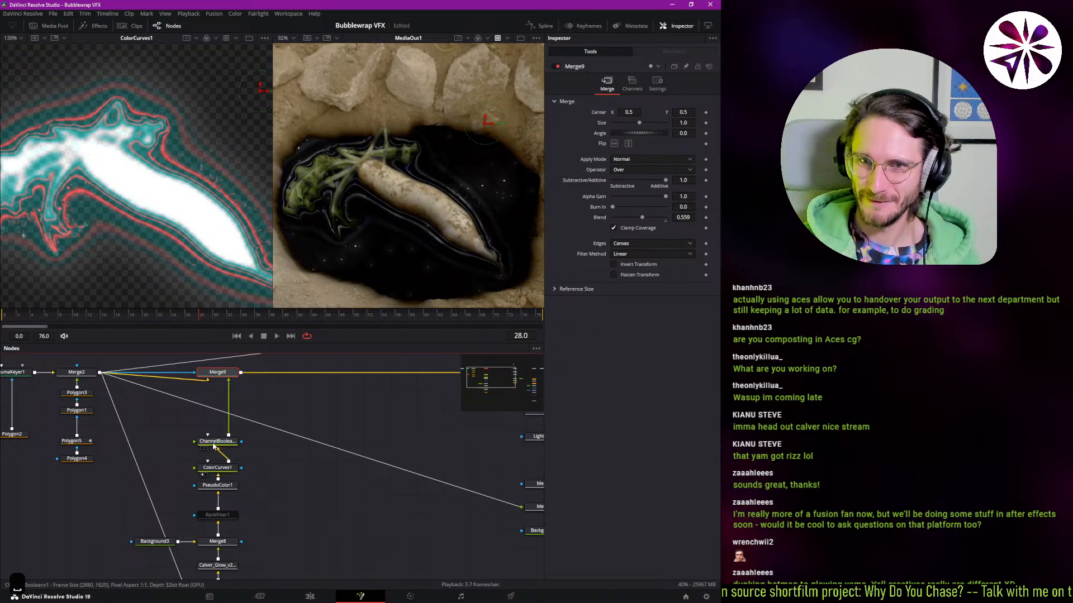
- Insert a Tilt-Shift Blur node between ChannelBooleans1 and Merge9
{"action": "left_click", "coordinate": [234, 442]}
{"action": "key", "text": "ctrl+space"}
{"action": "type", "text": "curv"}
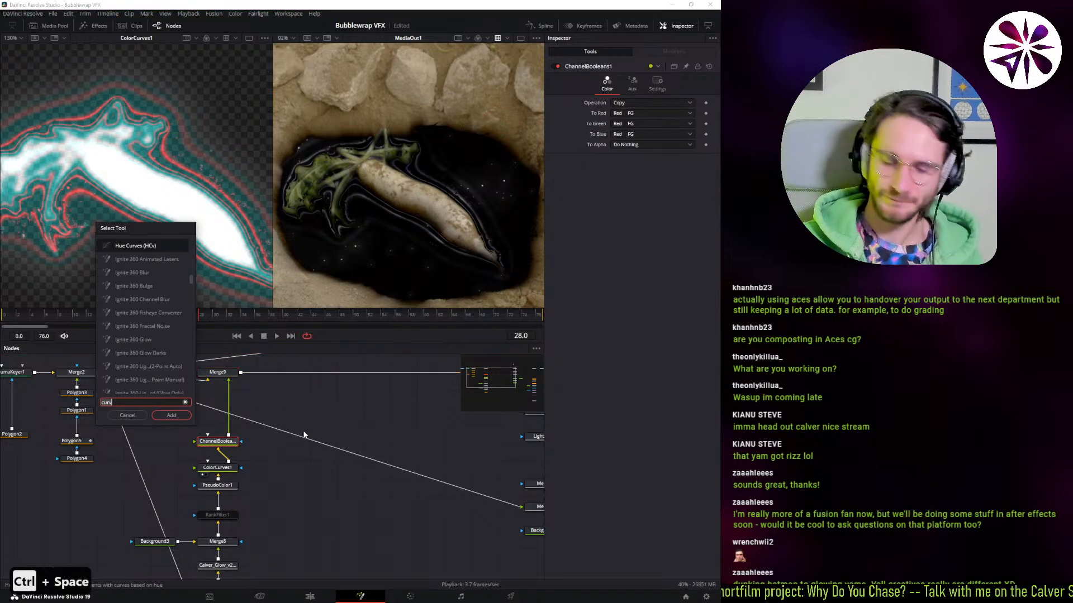
{"action": "key", "text": "BackSpace"}
{"action": "key", "text": "BackSpace"}
{"action": "key", "text": "BackSpace"}
{"action": "key", "text": "BackSpace"}
{"action": "type", "text": "tilt"}
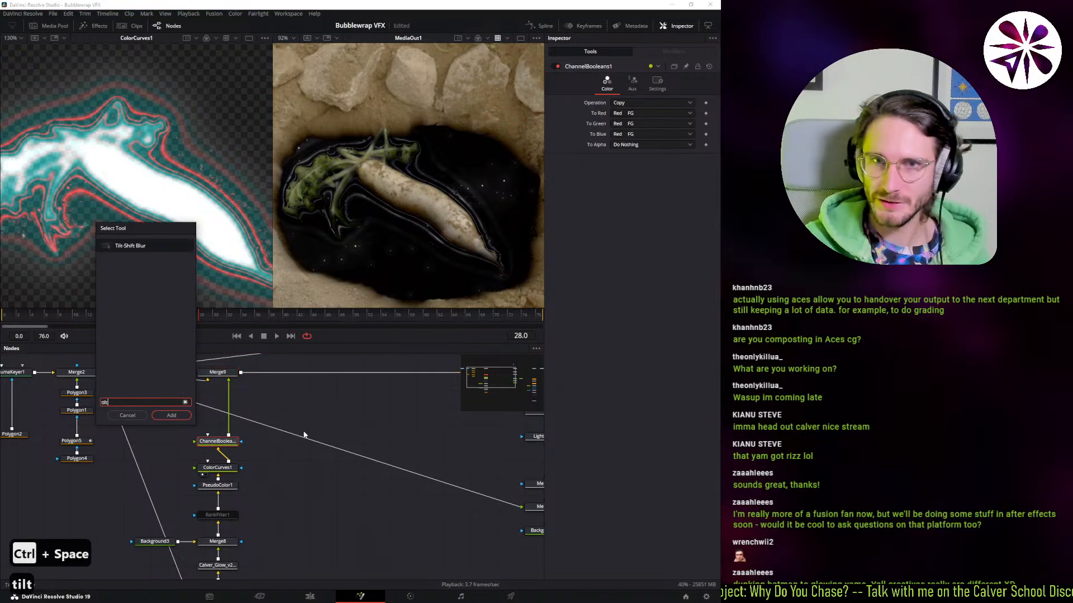
{"action": "key", "text": "Return"}
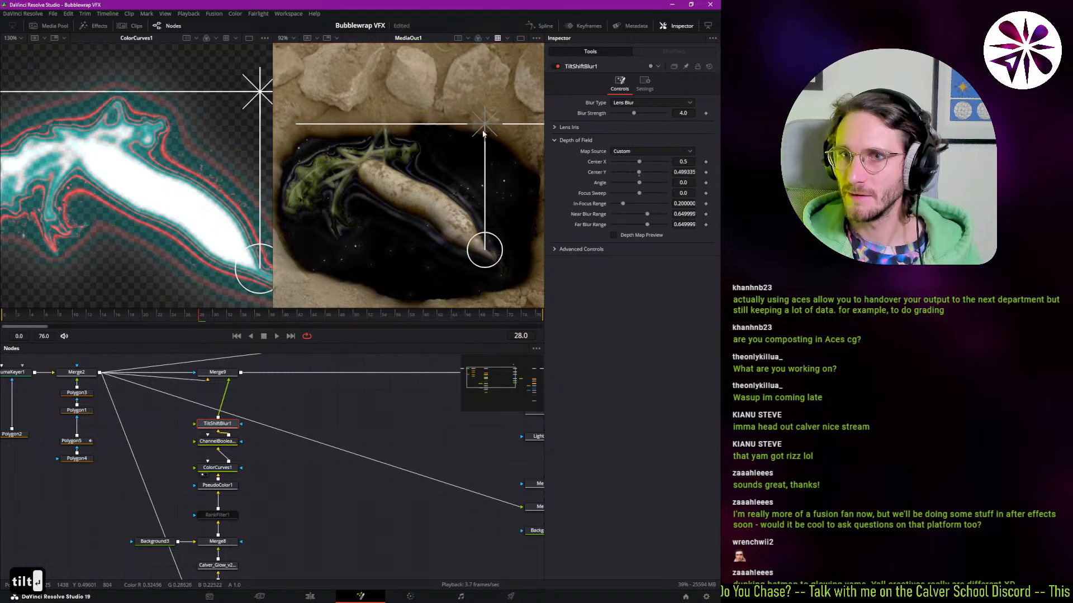
- Centre TiltShiftBlur1's focus on the vegetable at about 0.439, 0.408, angle it about -7.4, and raise its blur strength to about 5.43
{"action": "left_click_drag", "start_coordinate": [483, 125], "coordinate": [416, 182]}
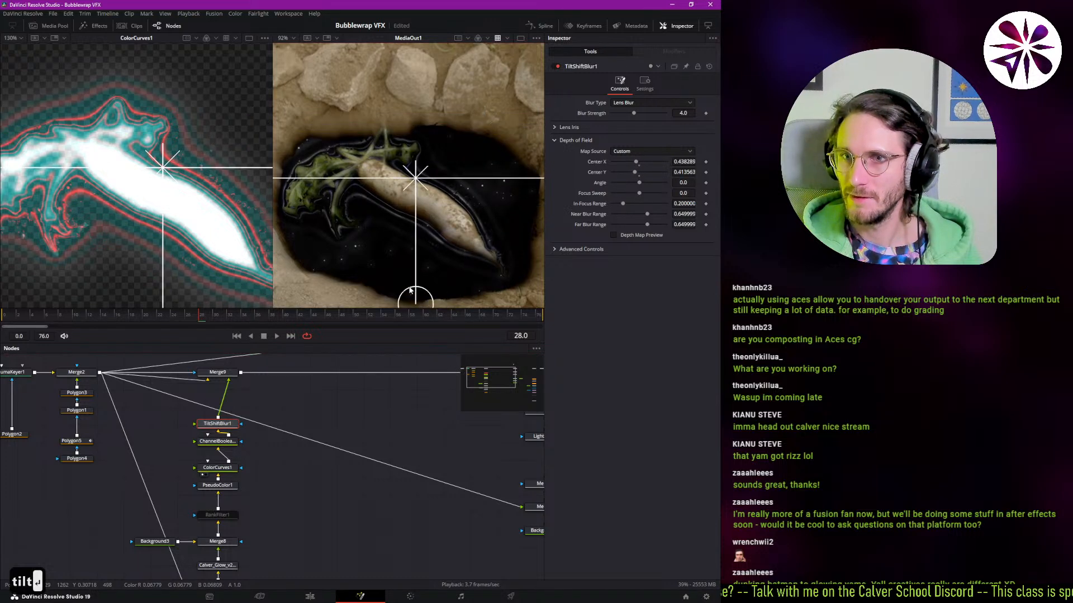
{"action": "mouse_move", "coordinate": [415, 300]}
{"action": "left_mouse_down"}
{"action": "mouse_move", "coordinate": [477, 285]}
{"action": "mouse_move", "coordinate": [334, 284]}
{"action": "mouse_move", "coordinate": [431, 289]}
{"action": "left_mouse_up"}
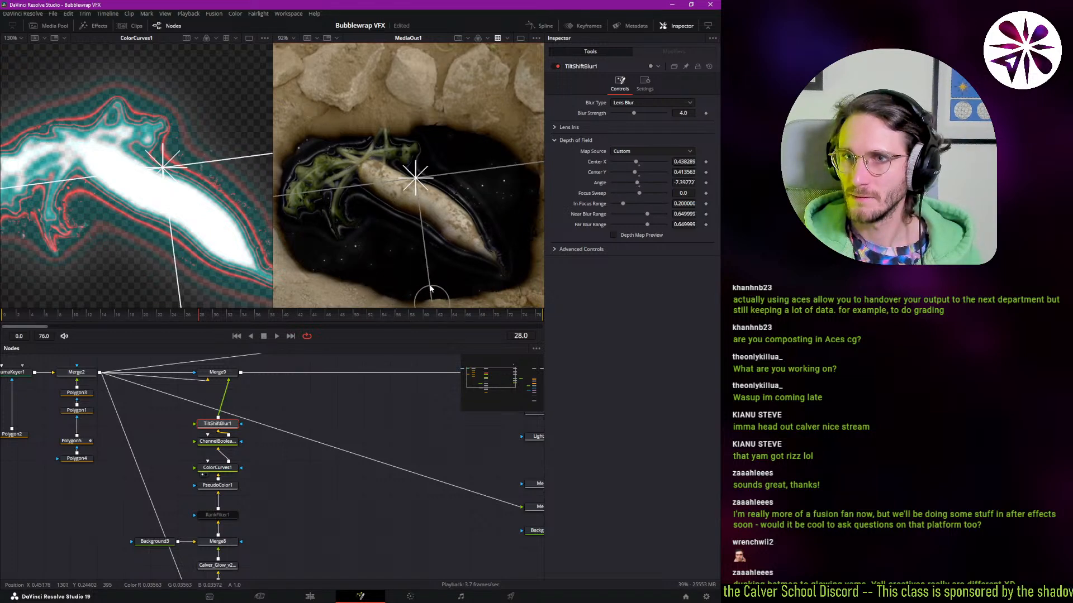
{"action": "mouse_move", "coordinate": [423, 180]}
{"action": "left_mouse_down"}
{"action": "mouse_move", "coordinate": [413, 193]}
{"action": "mouse_move", "coordinate": [421, 176]}
{"action": "left_mouse_up"}
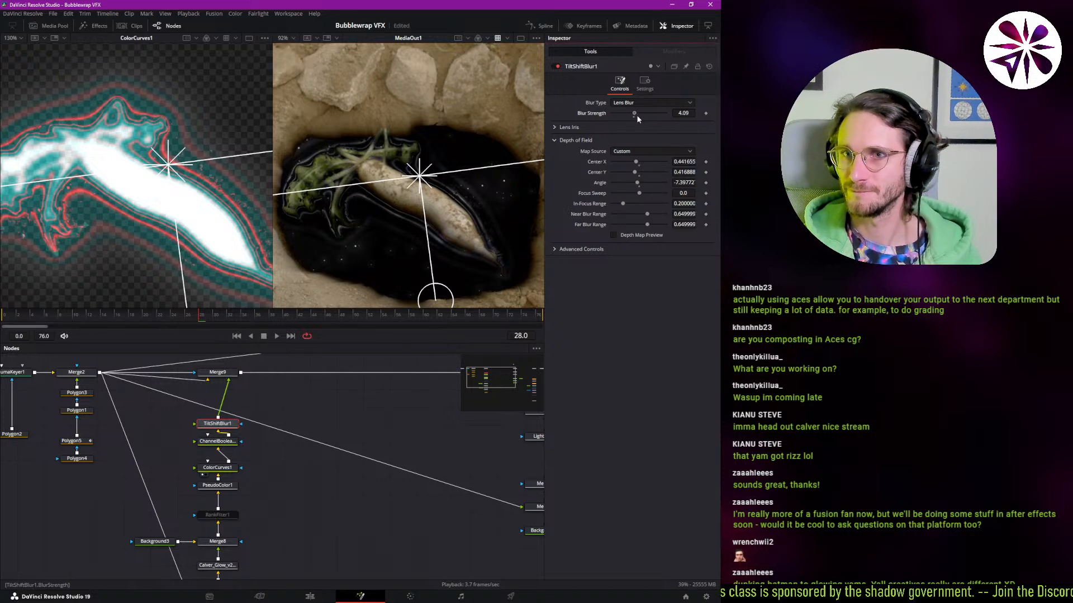
{"action": "left_click_drag", "start_coordinate": [637, 116], "coordinate": [639, 118]}
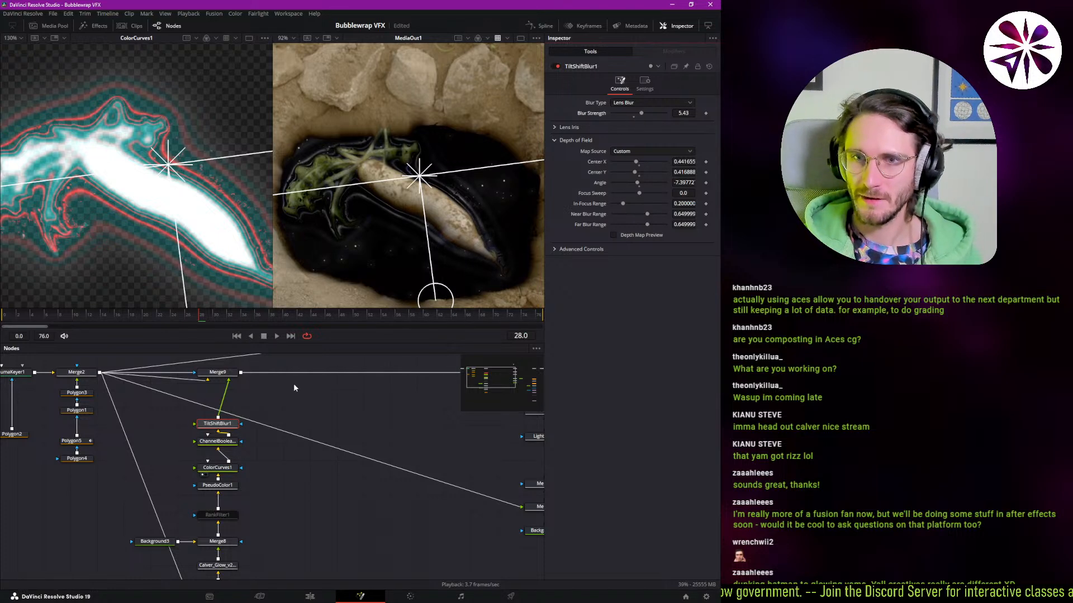
{"action": "mouse_move", "coordinate": [419, 175]}
{"action": "left_mouse_down"}
{"action": "mouse_move", "coordinate": [424, 201]}
{"action": "mouse_move", "coordinate": [414, 184]}
{"action": "left_mouse_up"}
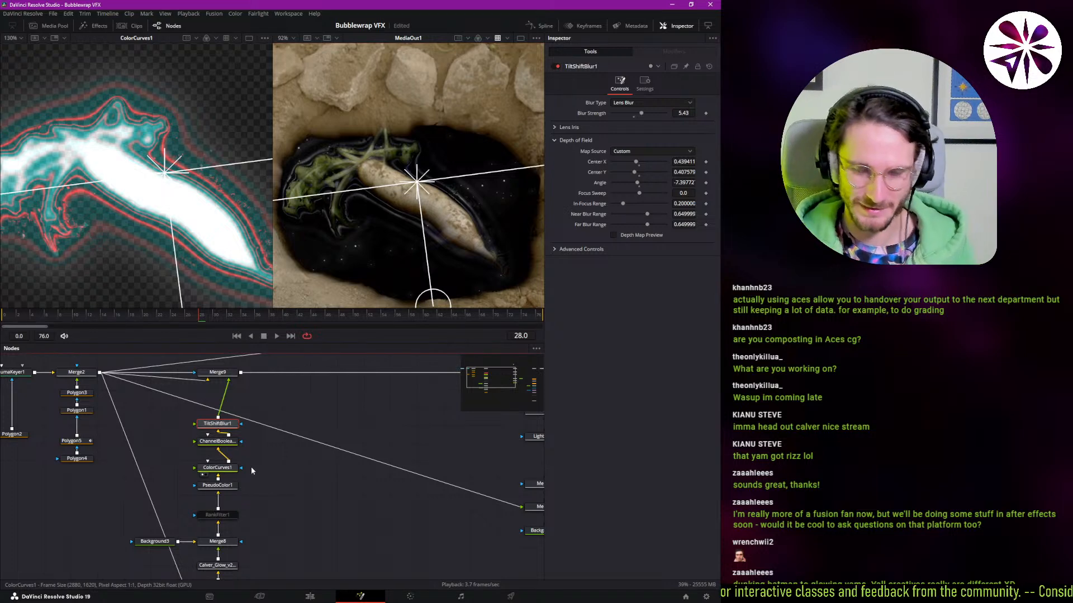
- Toggle ColorCurves1 off and on to compare, then ease its RGB curve back to a nearly straight line with only a slight midtone dip
{"action": "left_click", "coordinate": [217, 468]}
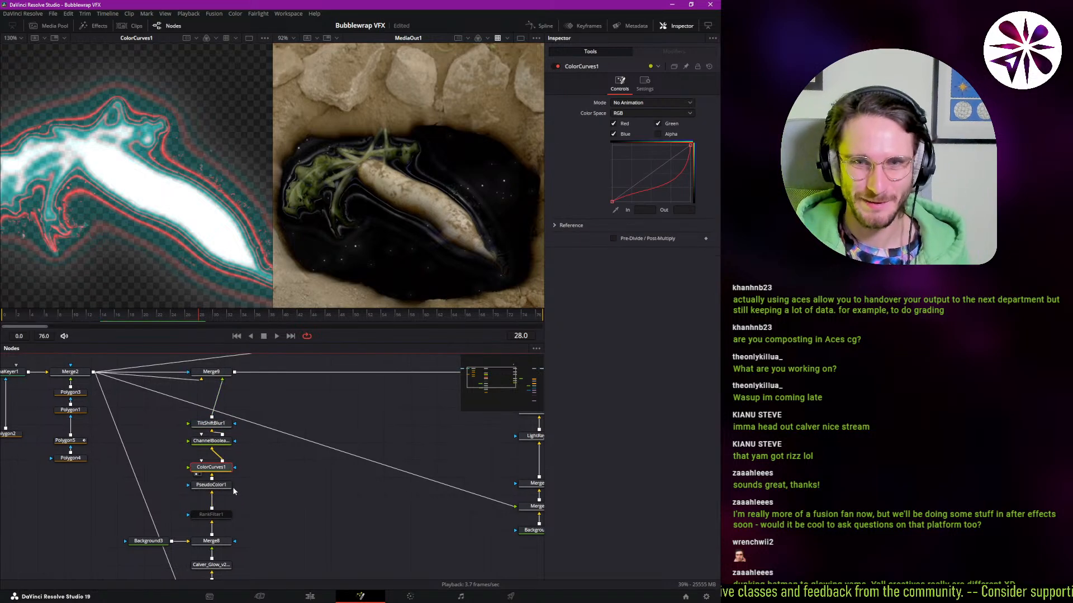
{"action": "key", "text": "ctrl+p"}
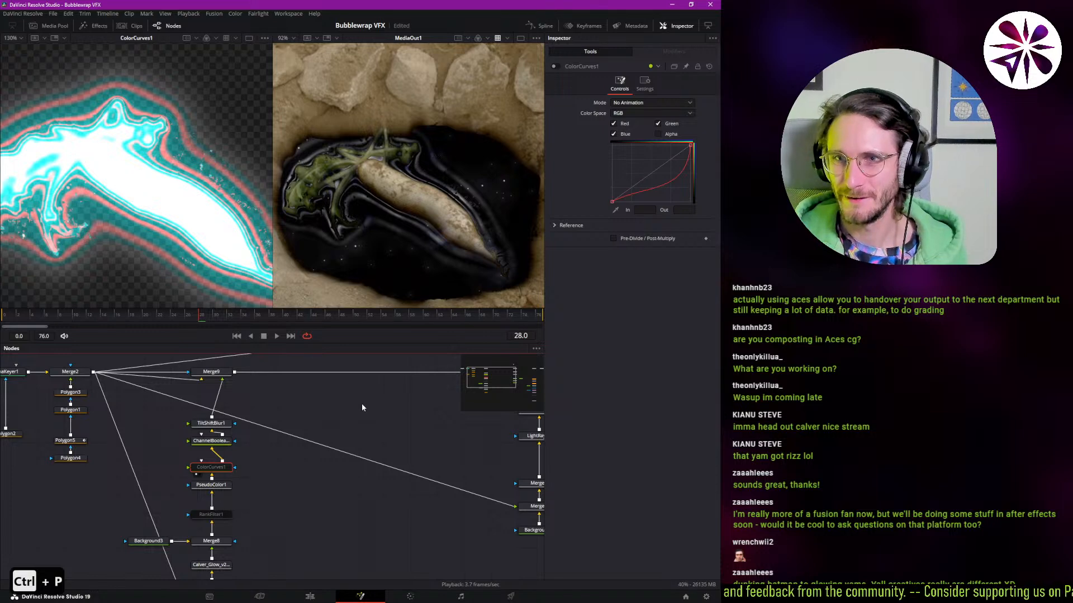
{"action": "key", "text": "ctrl+p"}
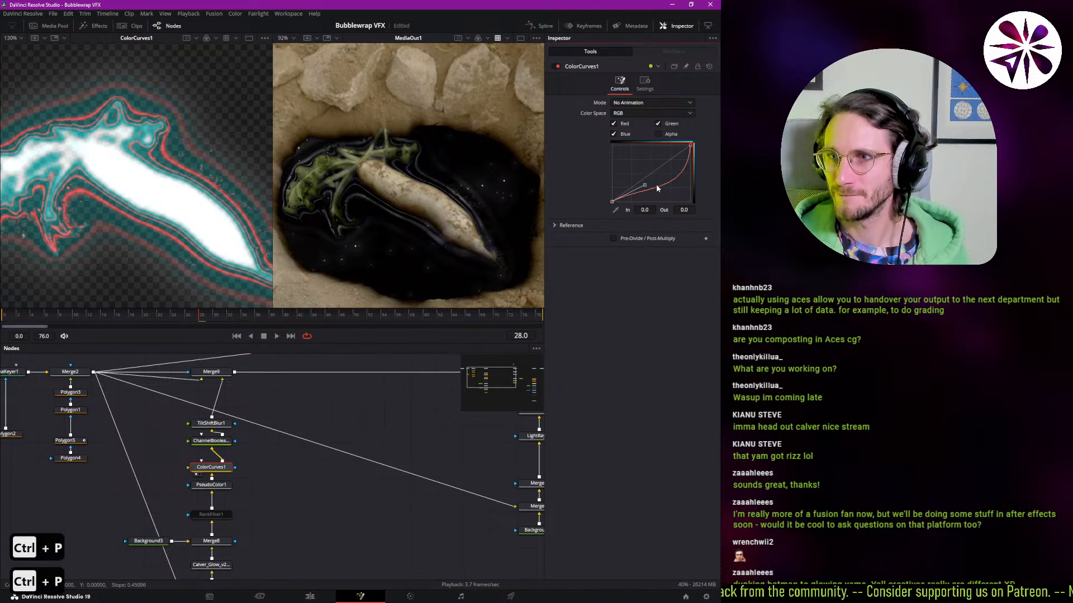
{"action": "left_click_drag", "start_coordinate": [645, 184], "coordinate": [599, 210]}
{"action": "left_click", "coordinate": [690, 145]}
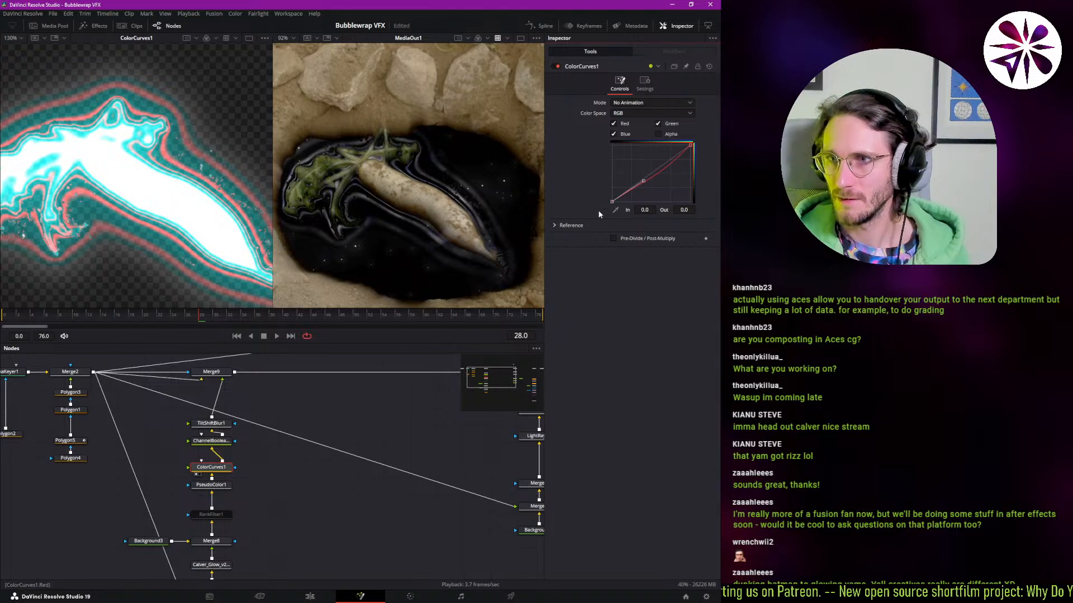
{"action": "left_click_drag", "start_coordinate": [645, 180], "coordinate": [702, 127]}
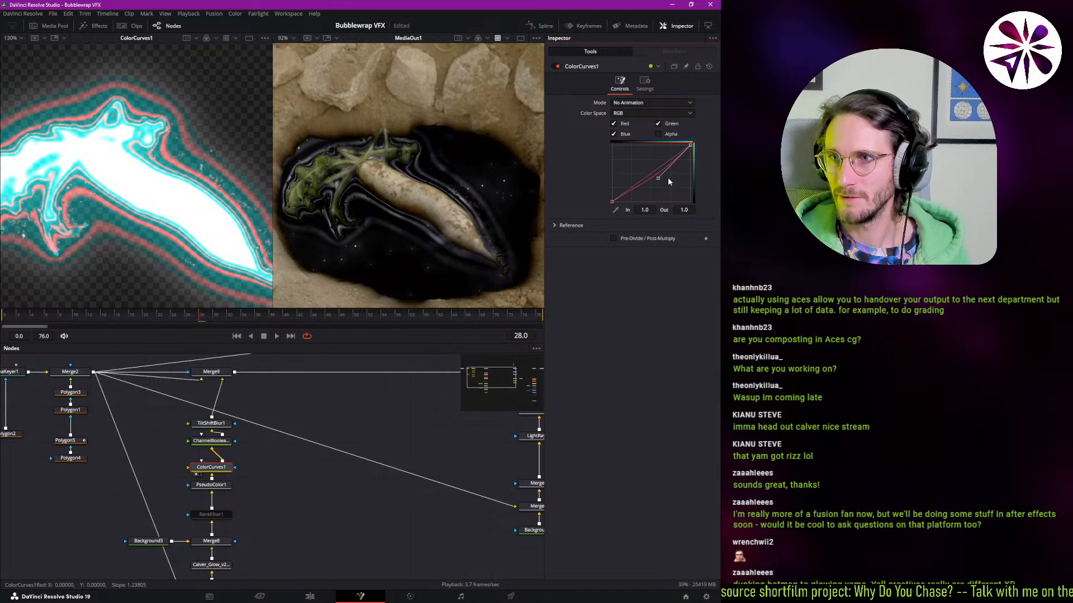
{"action": "mouse_move", "coordinate": [657, 178]}
{"action": "left_mouse_down"}
{"action": "mouse_move", "coordinate": [643, 159]}
{"action": "mouse_move", "coordinate": [662, 176]}
{"action": "left_mouse_up"}
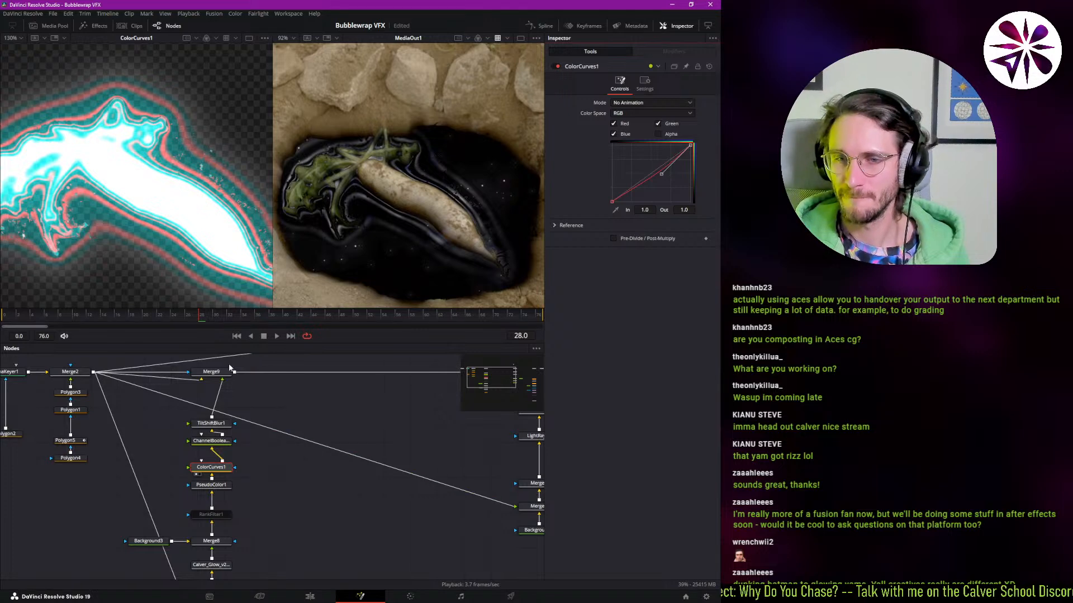
- Lower PseudoColor1's red frequency to about 4.6 and play back the widened rings
{"action": "left_click_drag", "start_coordinate": [210, 494], "coordinate": [222, 444]}
{"action": "left_click_drag", "start_coordinate": [237, 556], "coordinate": [209, 556]}
{"action": "left_click", "coordinate": [205, 435]}
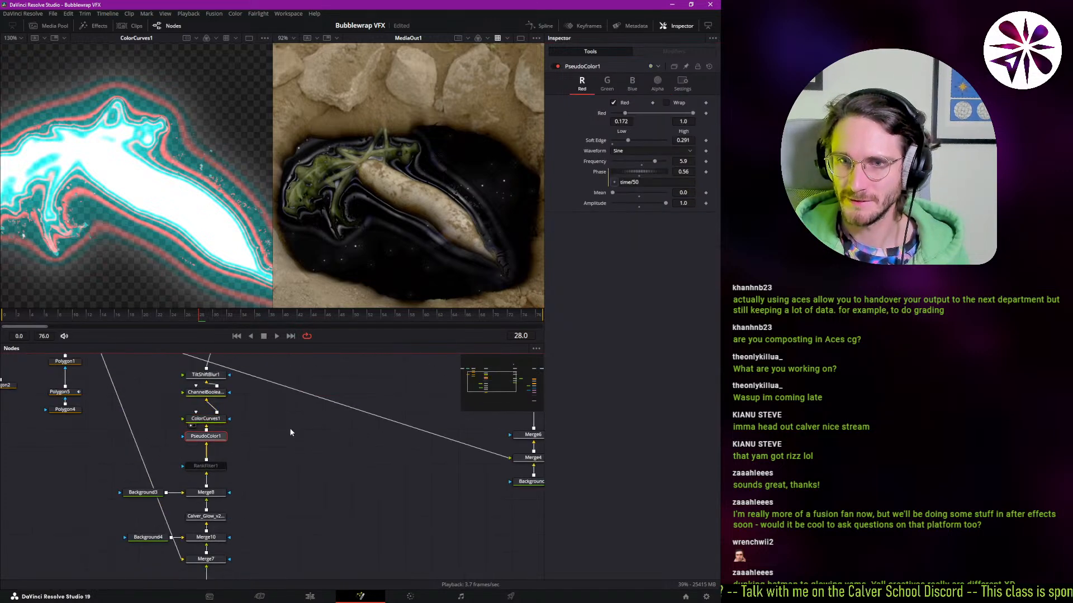
{"action": "left_click_drag", "start_coordinate": [655, 165], "coordinate": [652, 166]}
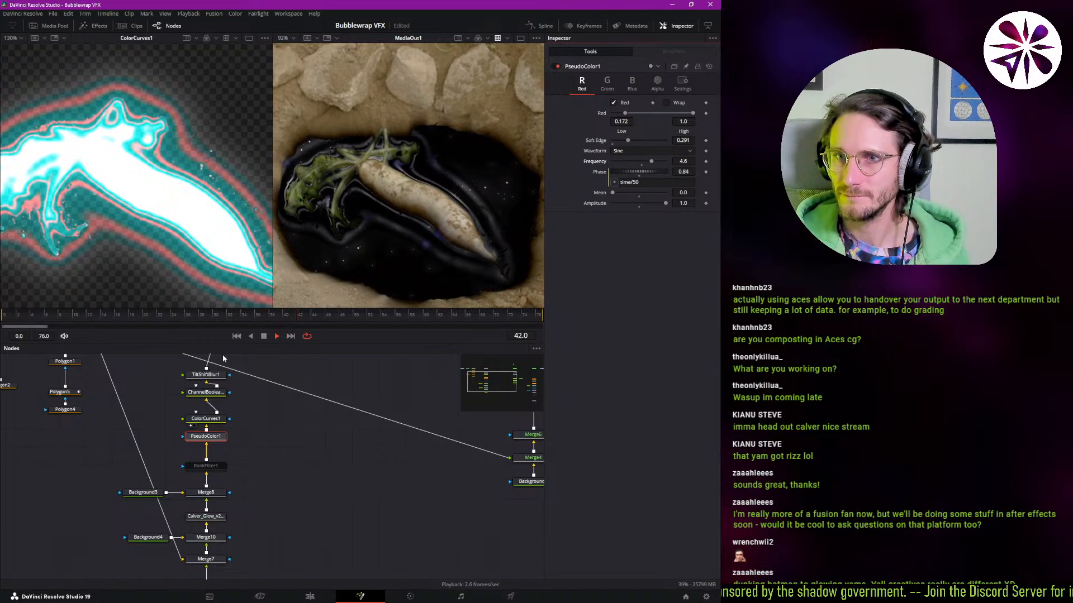
{"action": "key", "text": "space"}
- Lower Merge9's blend to about 0.29 and save the project
{"action": "scroll", "coordinate": [234, 425], "scroll_direction": "up", "scroll_amount": 3}
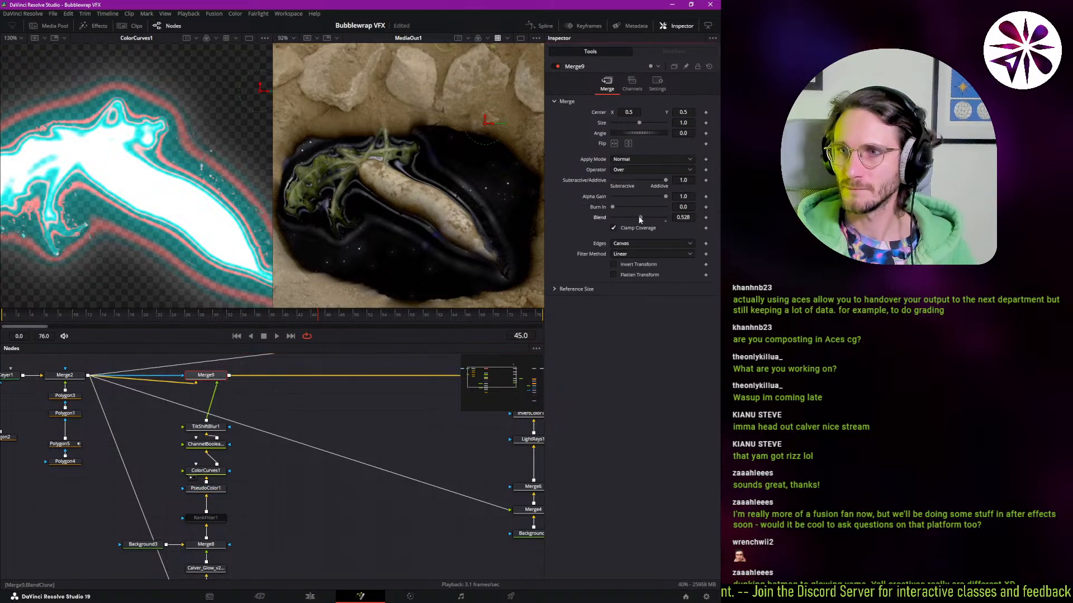
{"action": "left_click_drag", "start_coordinate": [642, 217], "coordinate": [628, 224]}
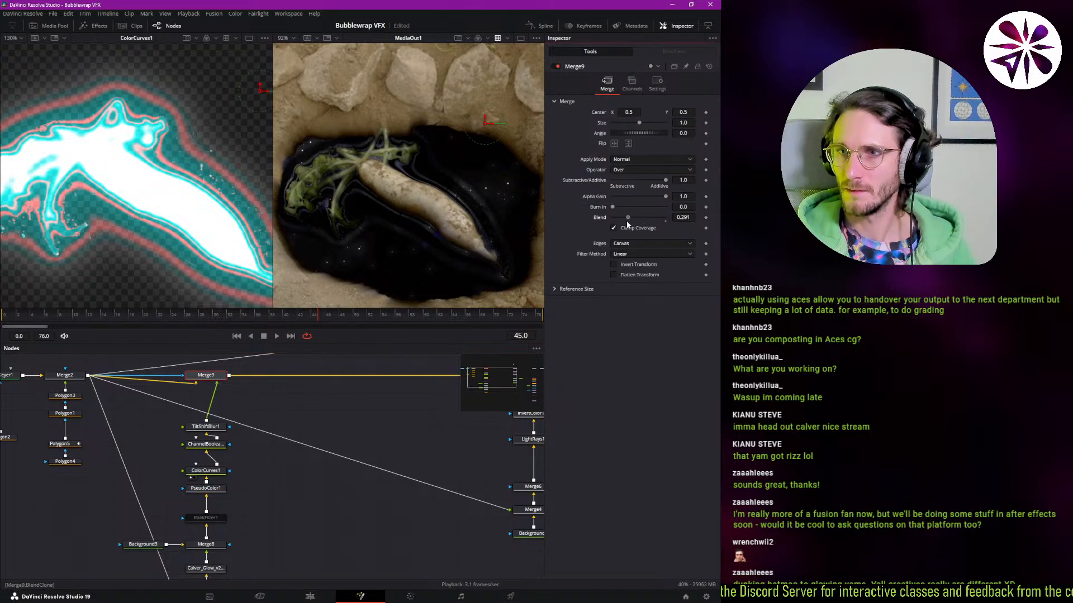
{"action": "key", "text": "ctrl+s"}
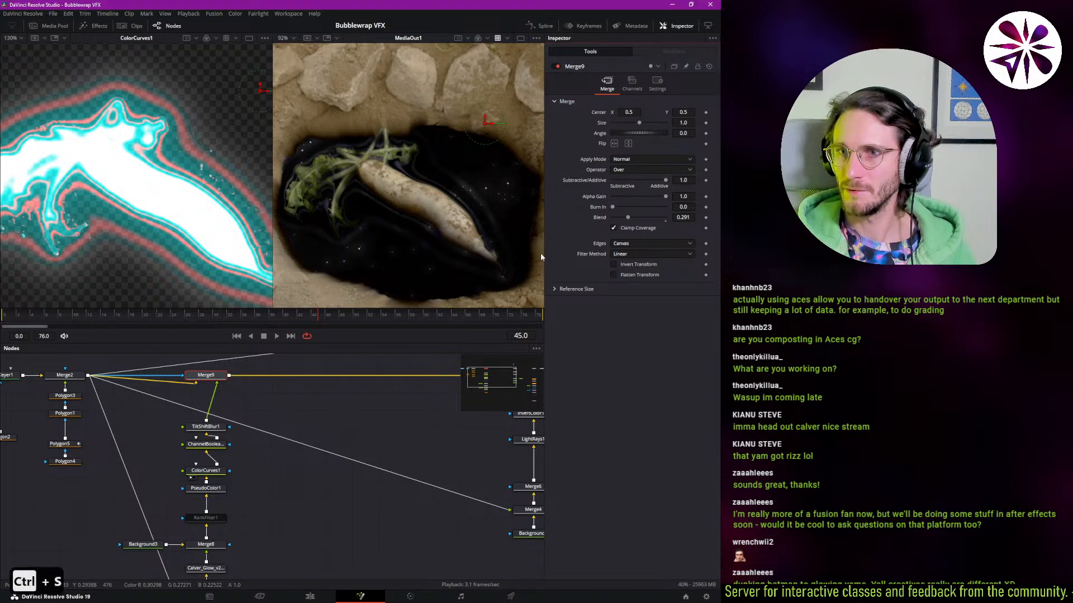
- Play back the composite, switch to a single enlarged viewer, and examine how subtly the rings blend around the vegetable
{"action": "key", "text": "space"}
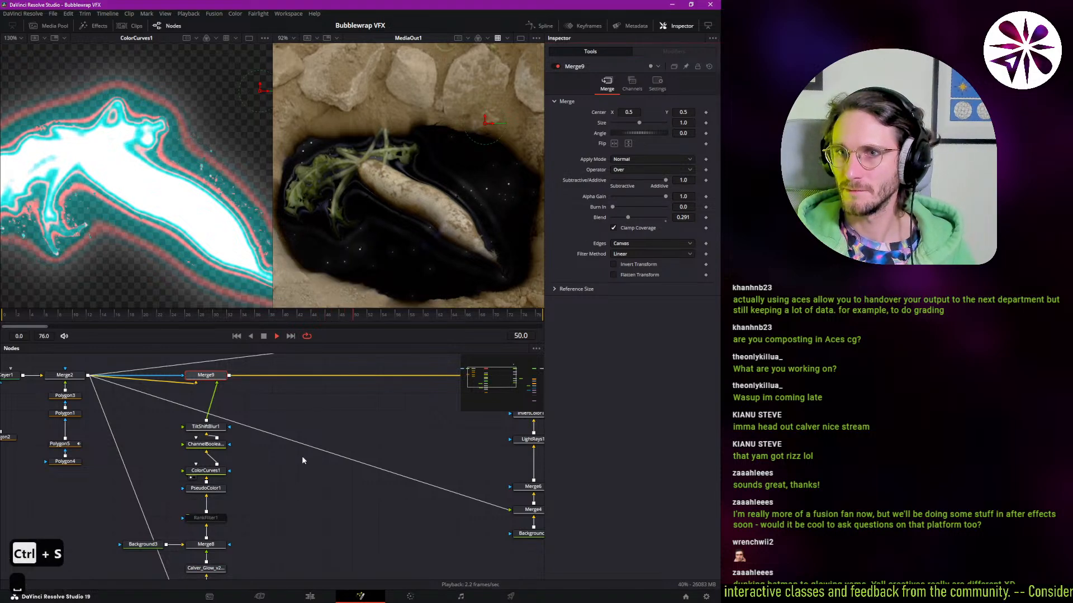
{"action": "scroll", "coordinate": [393, 205], "scroll_direction": "down", "scroll_amount": 2}
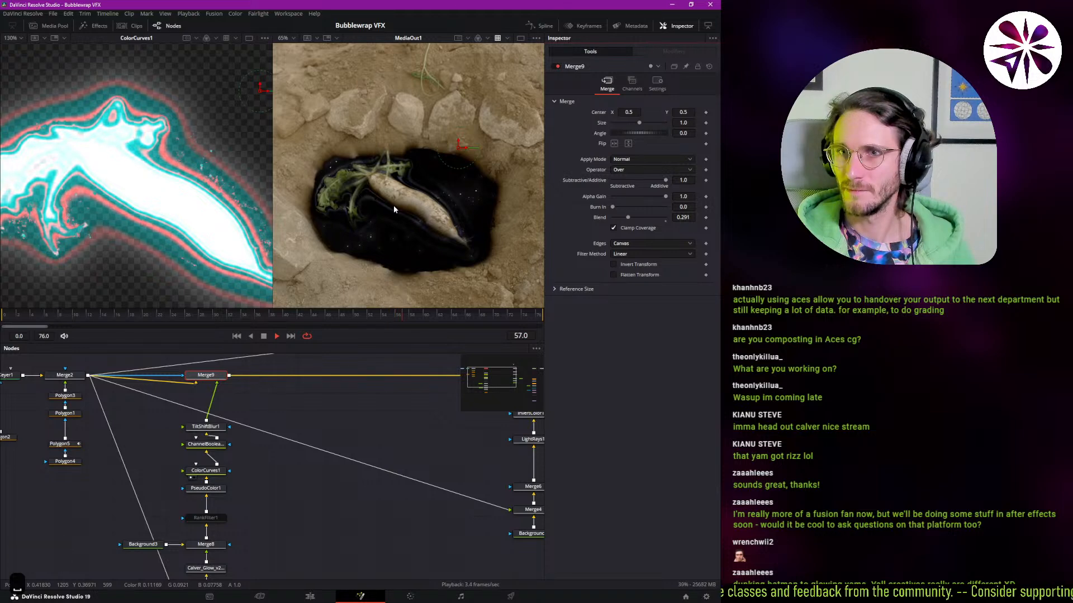
{"action": "scroll", "coordinate": [394, 206], "scroll_direction": "up", "scroll_amount": 2}
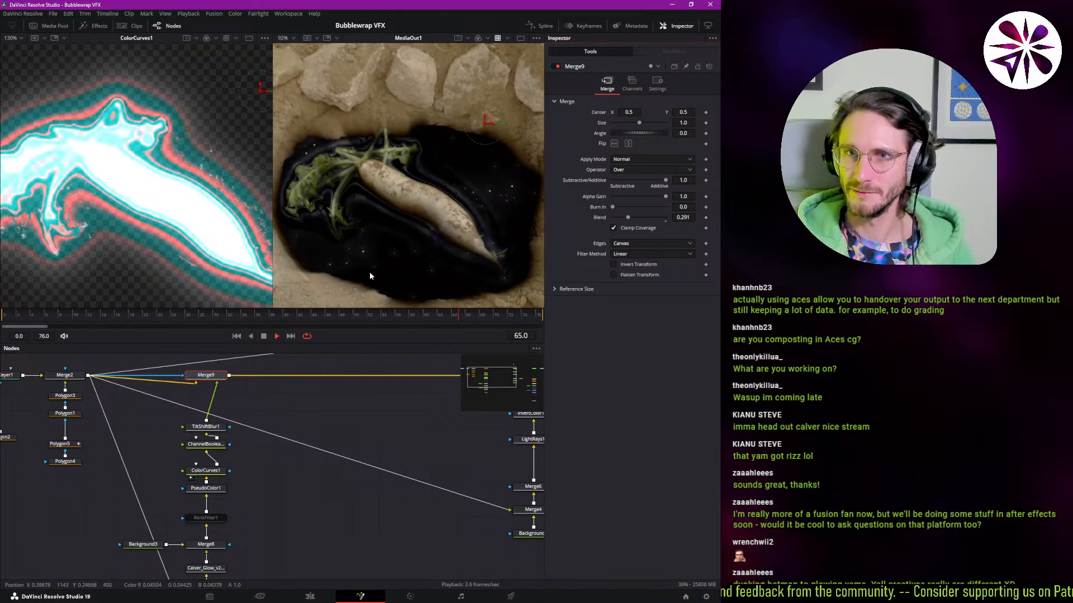
{"action": "left_click", "coordinate": [520, 38]}
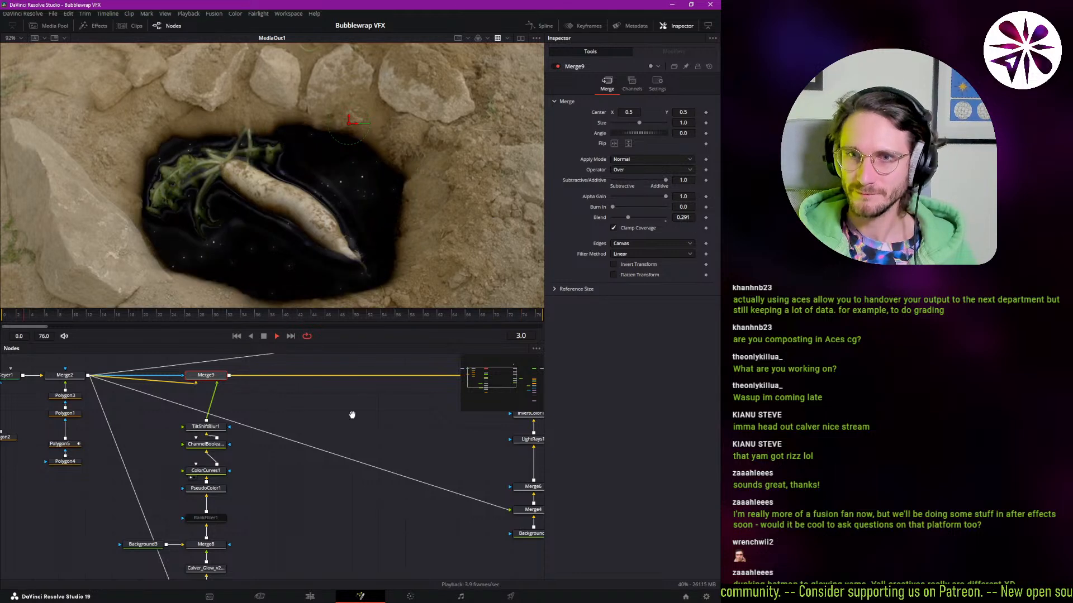
{"action": "scroll", "coordinate": [248, 435], "scroll_direction": "down", "scroll_amount": 3}
{"action": "left_click_drag", "start_coordinate": [352, 412], "coordinate": [47, 459]}
{"action": "scroll", "coordinate": [284, 443], "scroll_direction": "up", "scroll_amount": 2}
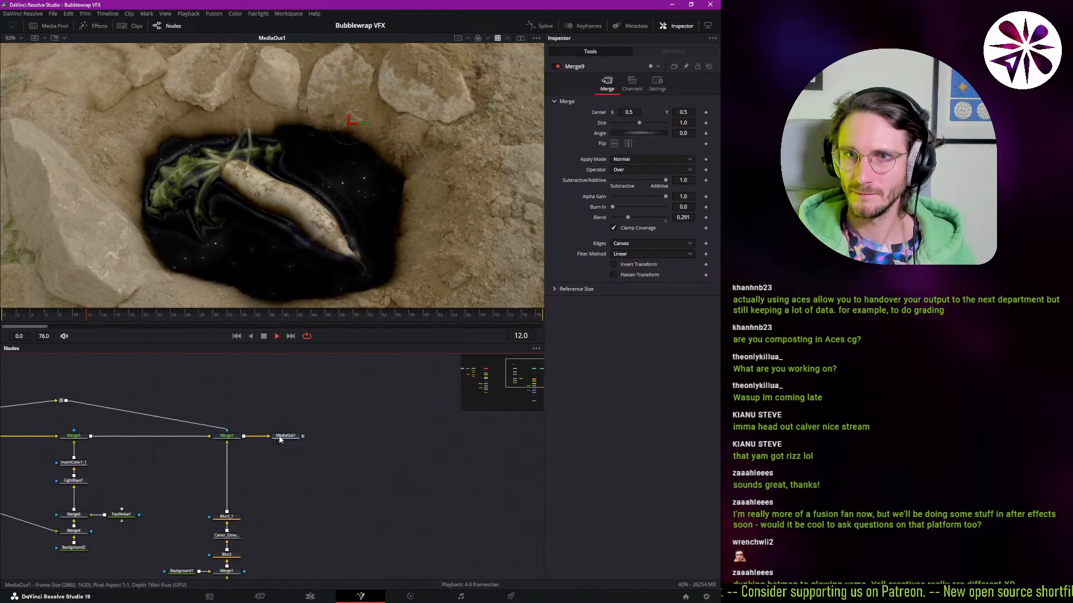
{"action": "left_click", "coordinate": [288, 436]}
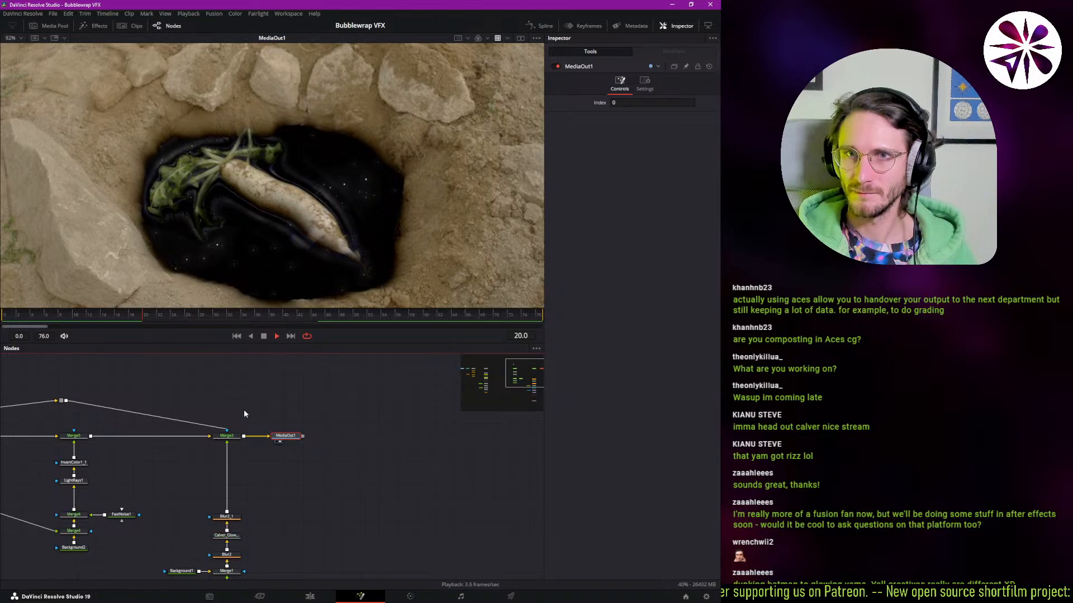
{"action": "left_click_drag", "start_coordinate": [158, 430], "coordinate": [267, 421]}
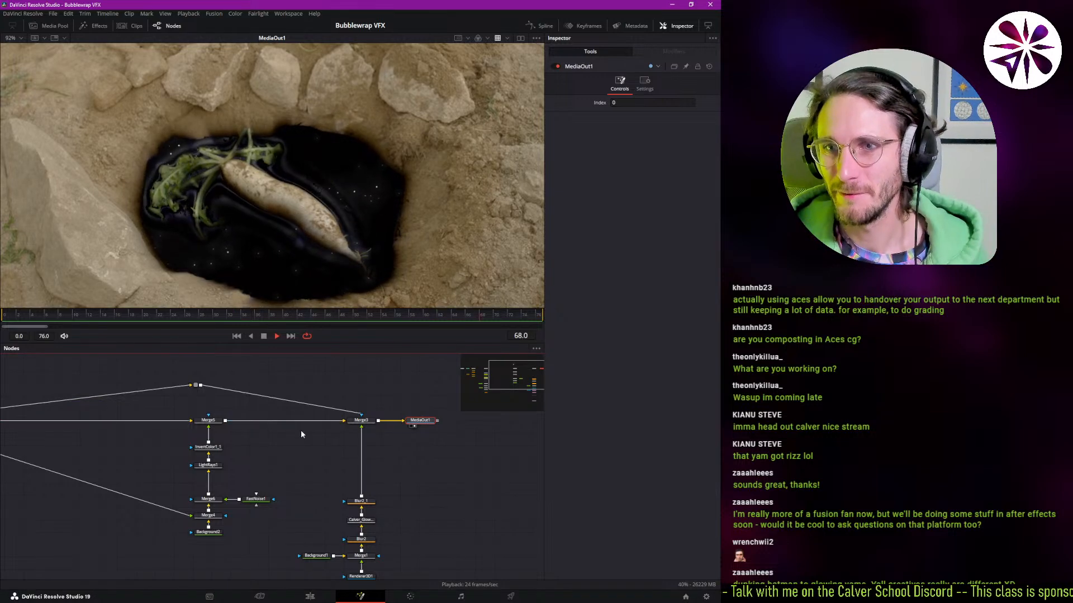
{"action": "key", "text": "space"}
- Copy TiltShiftBlur1 and paste it as an instance between Blur2_1 and Merge3, spacing it above the blur node
{"action": "left_click_drag", "start_coordinate": [271, 439], "coordinate": [369, 427]}
{"action": "left_click", "coordinate": [93, 435]}
{"action": "key", "text": "ctrl+c"}
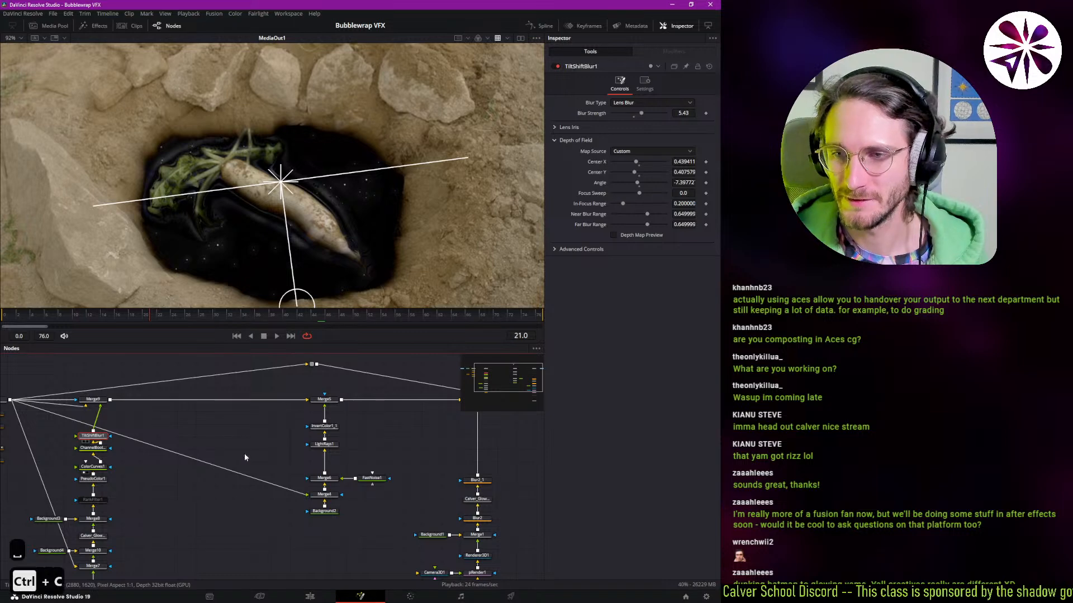
{"action": "left_click_drag", "start_coordinate": [394, 440], "coordinate": [334, 465]}
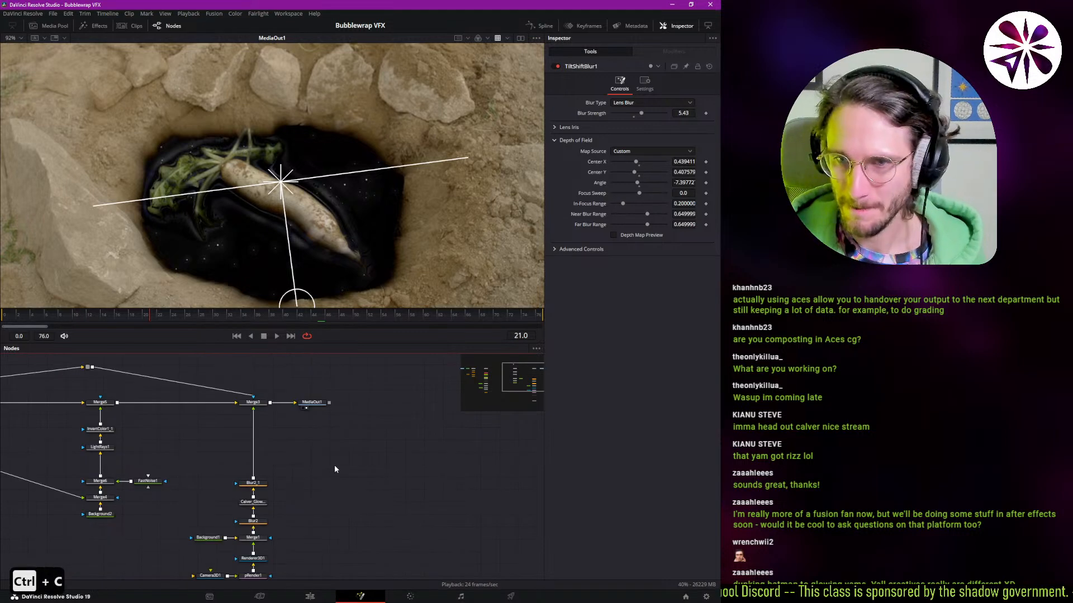
{"action": "left_click", "coordinate": [262, 483]}
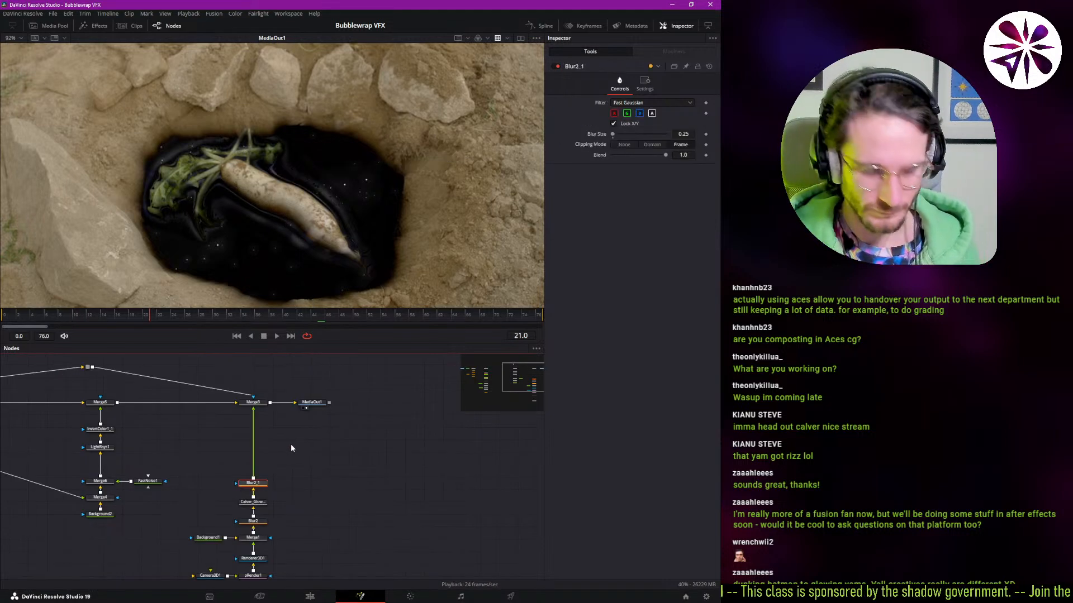
{"action": "key", "text": "ctrl+shift+v"}
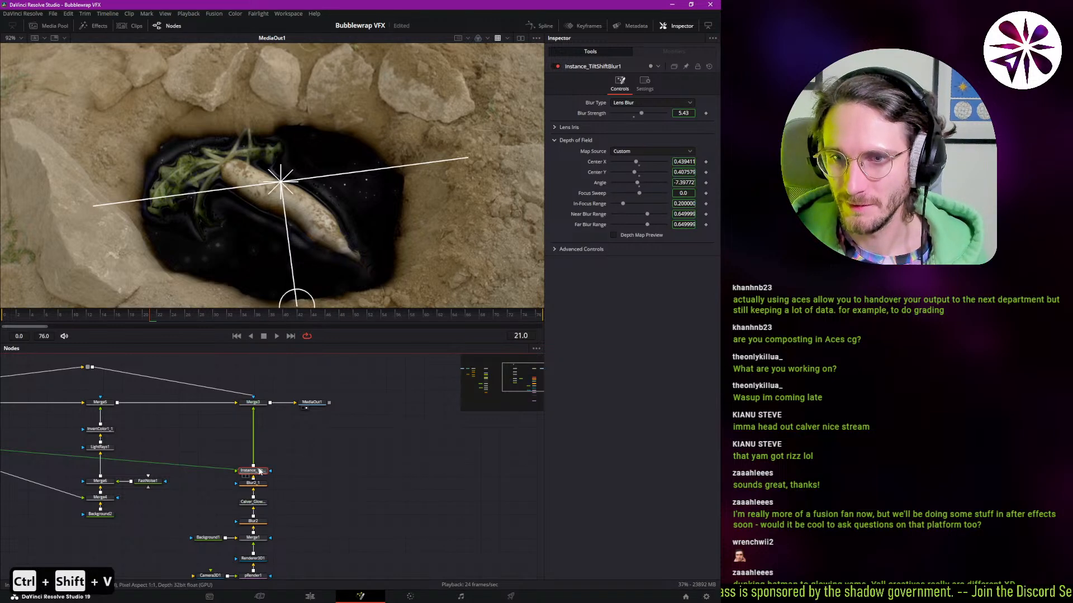
{"action": "left_click_drag", "start_coordinate": [260, 472], "coordinate": [261, 444]}
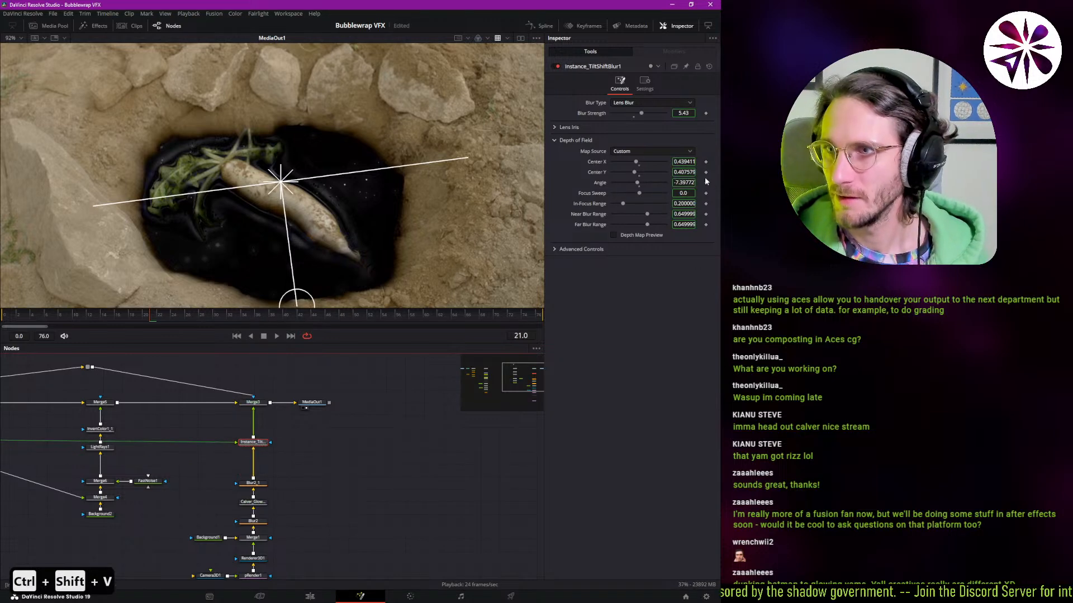
- Deinstance the pasted blur's strength, lower it to about 4.49, and play back the result
{"action": "right_click", "coordinate": [596, 113]}
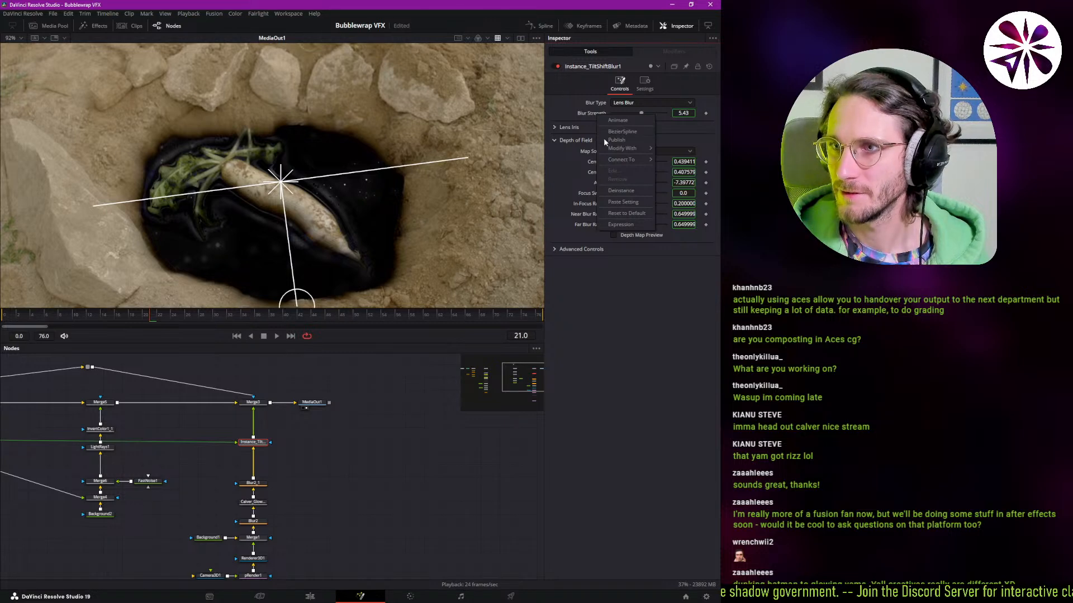
{"action": "left_click", "coordinate": [626, 192]}
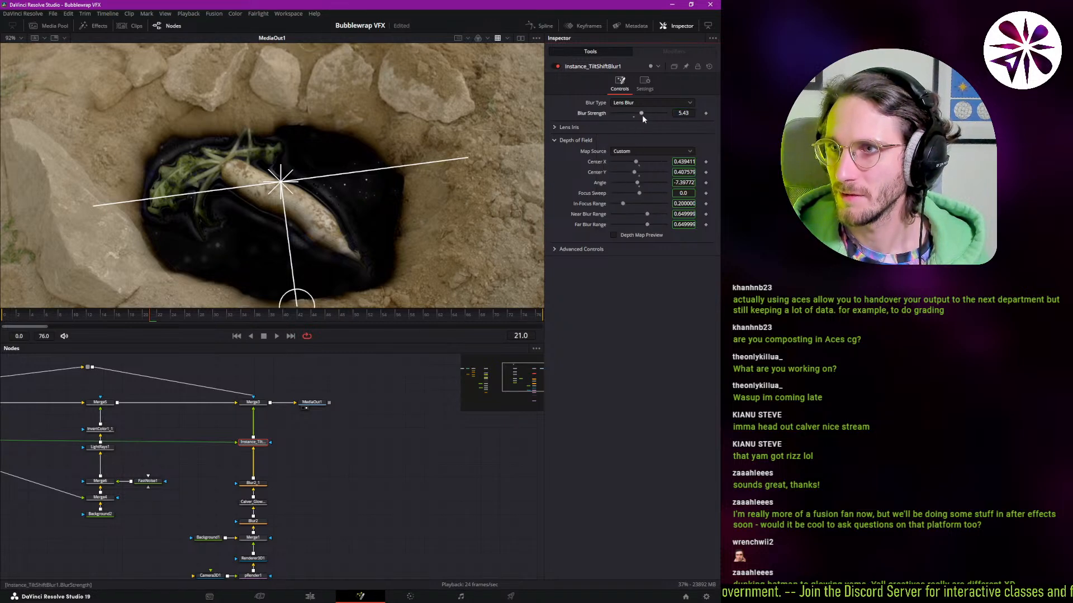
{"action": "left_click_drag", "start_coordinate": [634, 115], "coordinate": [620, 120]}
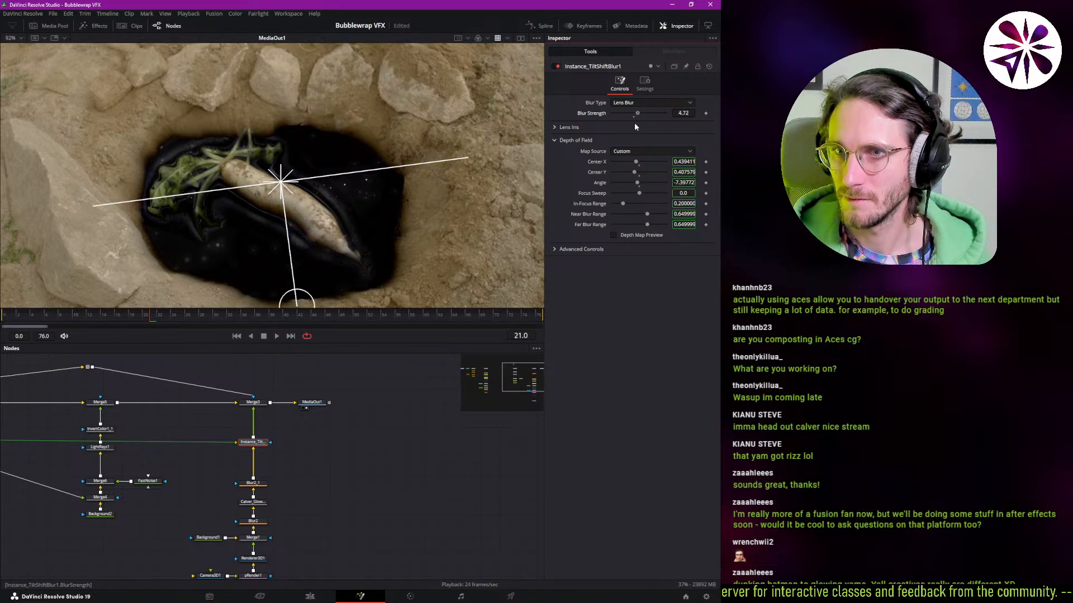
{"action": "left_click", "coordinate": [369, 450]}
{"action": "key", "text": "space"}
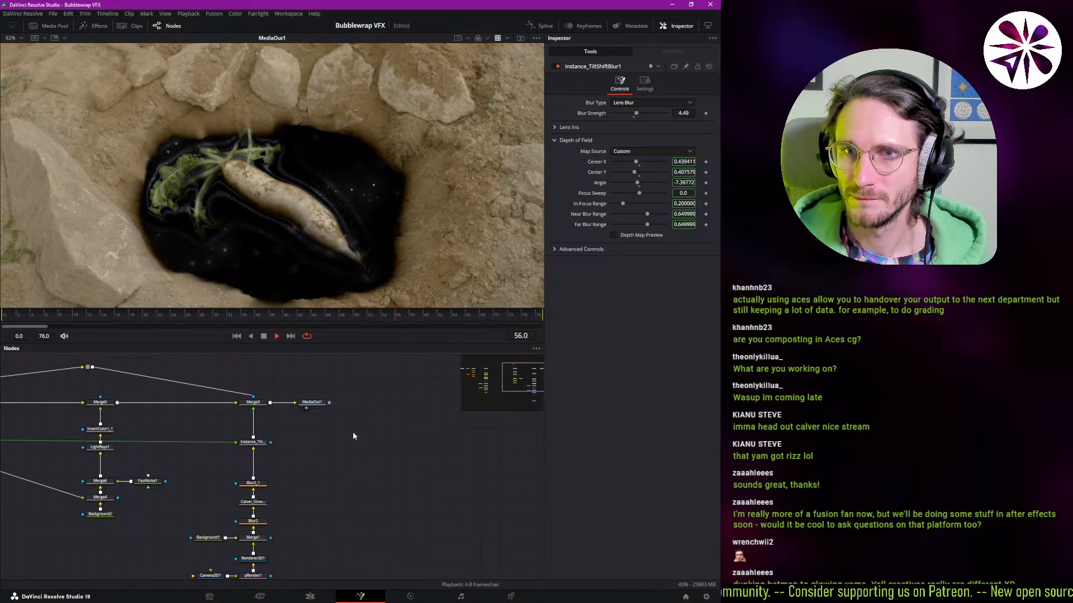
{"action": "key", "text": "space"}
- Reduce the instanced Tilt-Shift Blur's strength further to about 3.07
{"action": "left_click", "coordinate": [253, 441]}
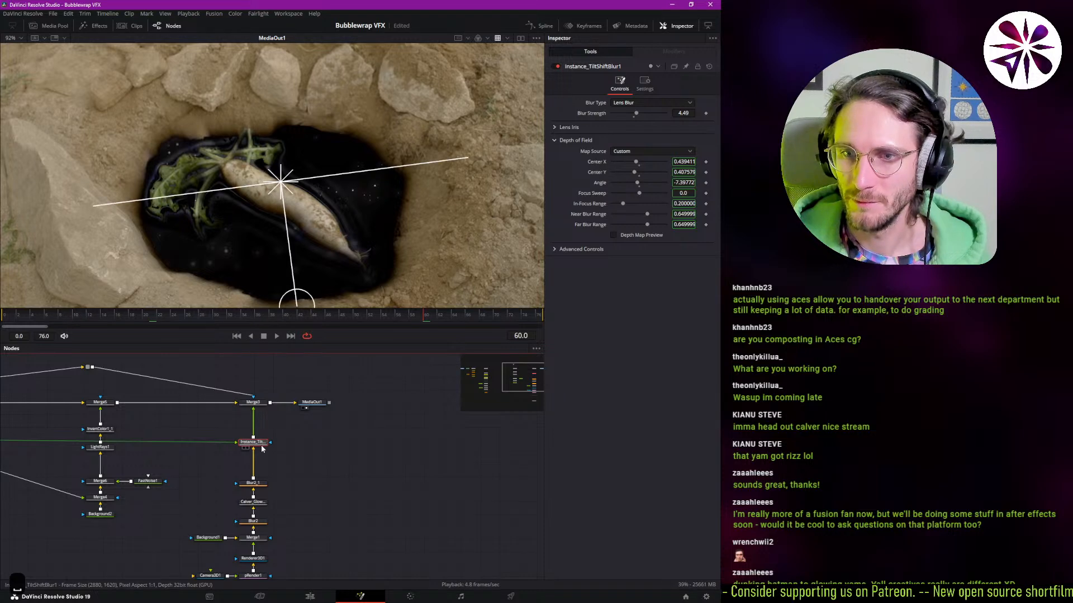
{"action": "left_click_drag", "start_coordinate": [636, 113], "coordinate": [632, 115]}
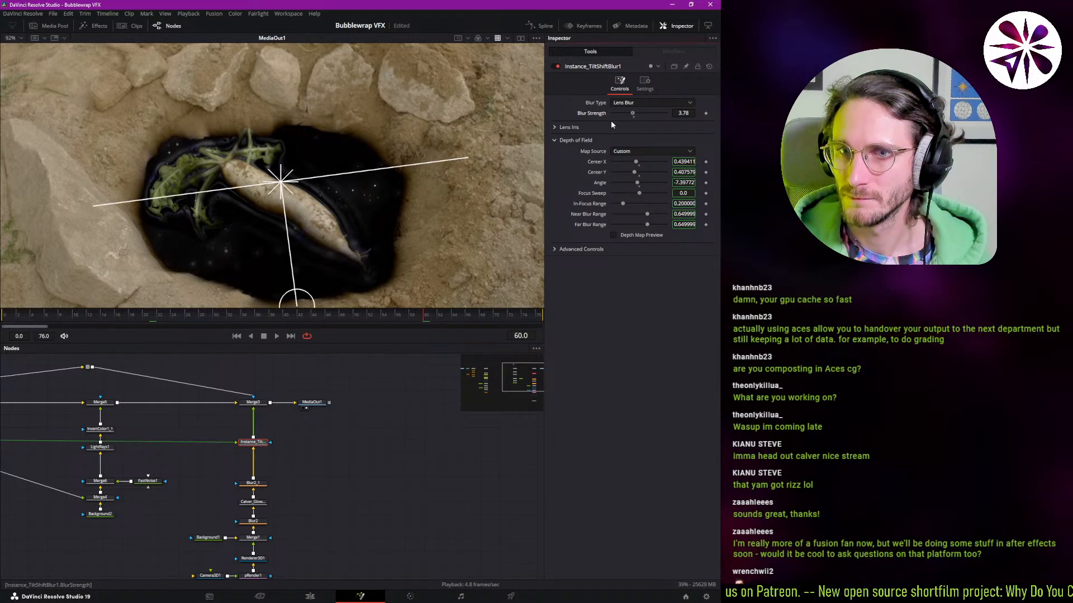
{"action": "left_click_drag", "start_coordinate": [611, 121], "coordinate": [629, 126]}
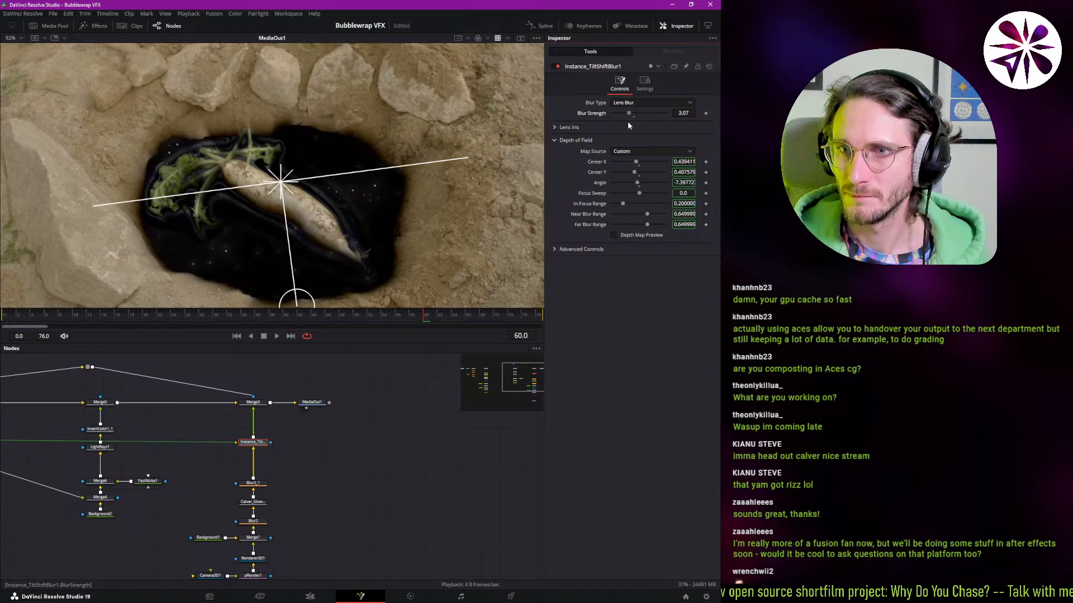
- Save the project, play back the composite with the softened rings, and select MediaOut1
{"action": "left_click", "coordinate": [370, 464]}
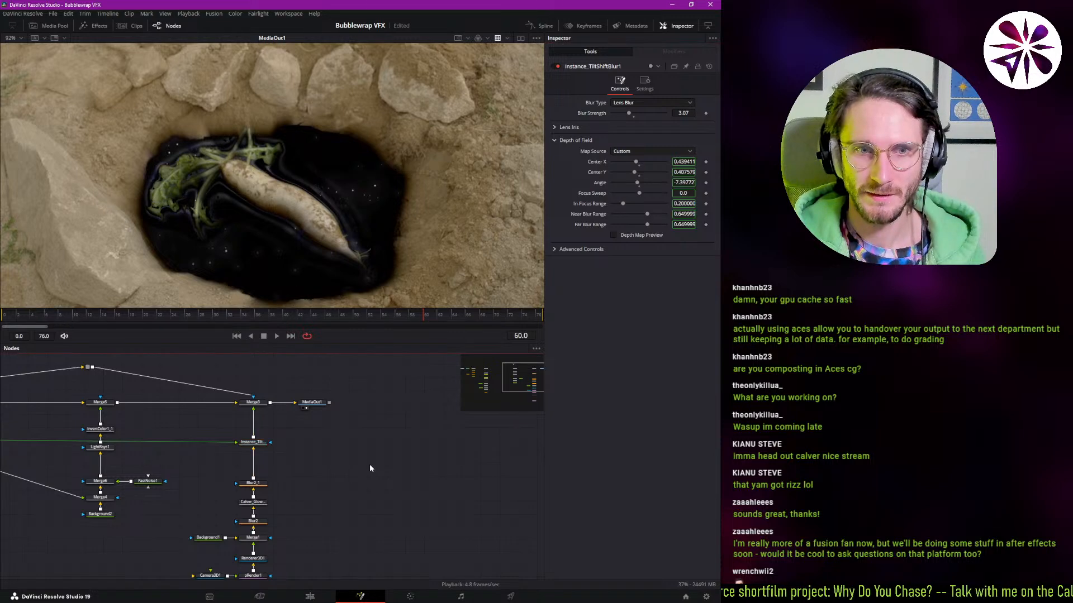
{"action": "key", "text": "ctrl+s"}
{"action": "key", "text": "space"}
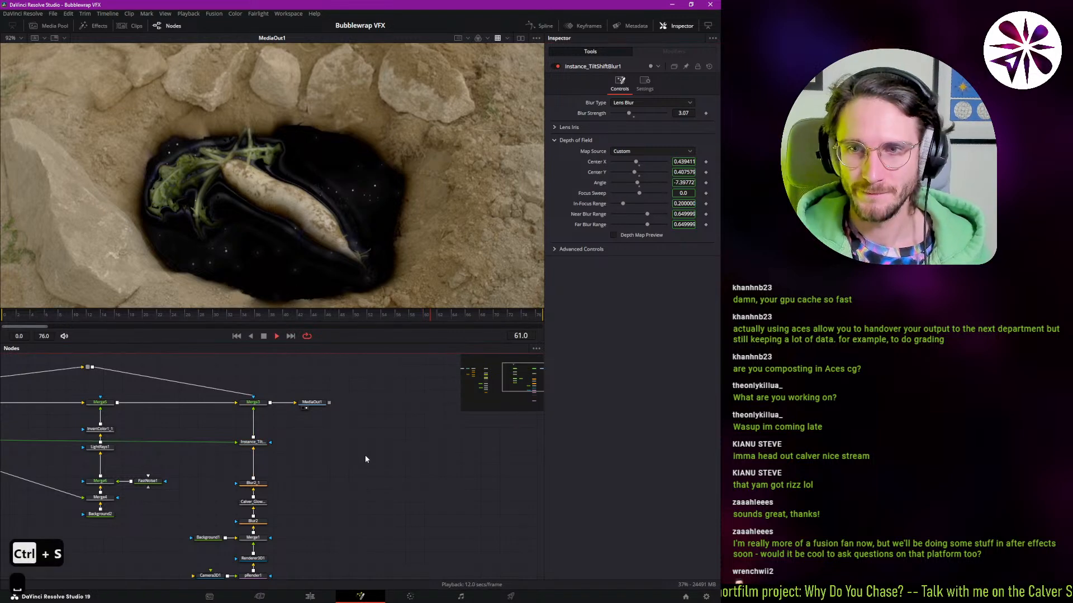
{"action": "left_click", "coordinate": [316, 402]}
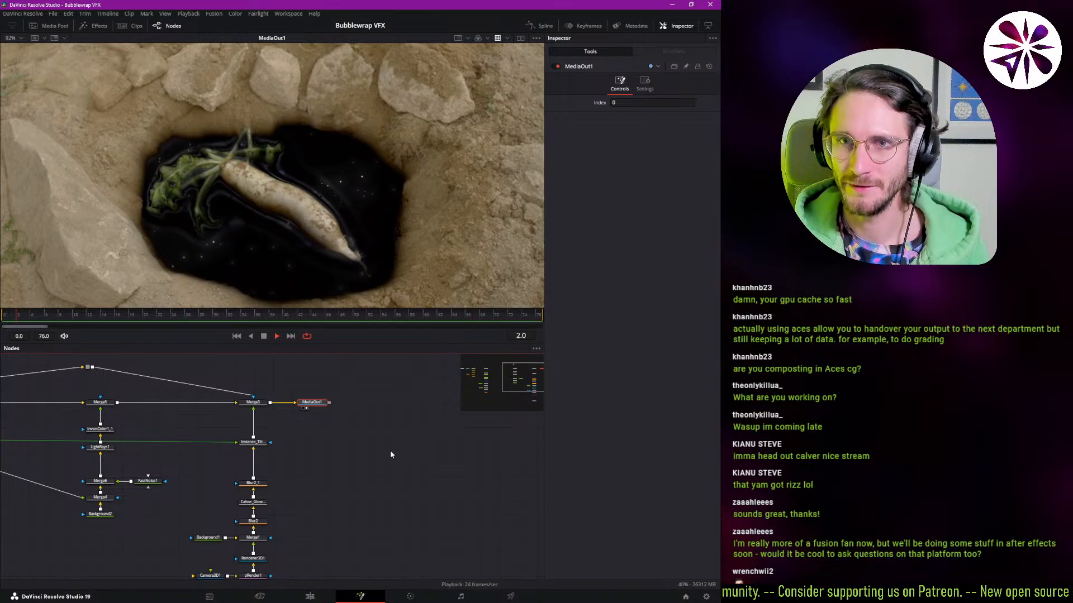
- Select Merge9 and set its blend to about 0.197
{"action": "scroll", "coordinate": [354, 424], "scroll_direction": "down", "scroll_amount": 2}
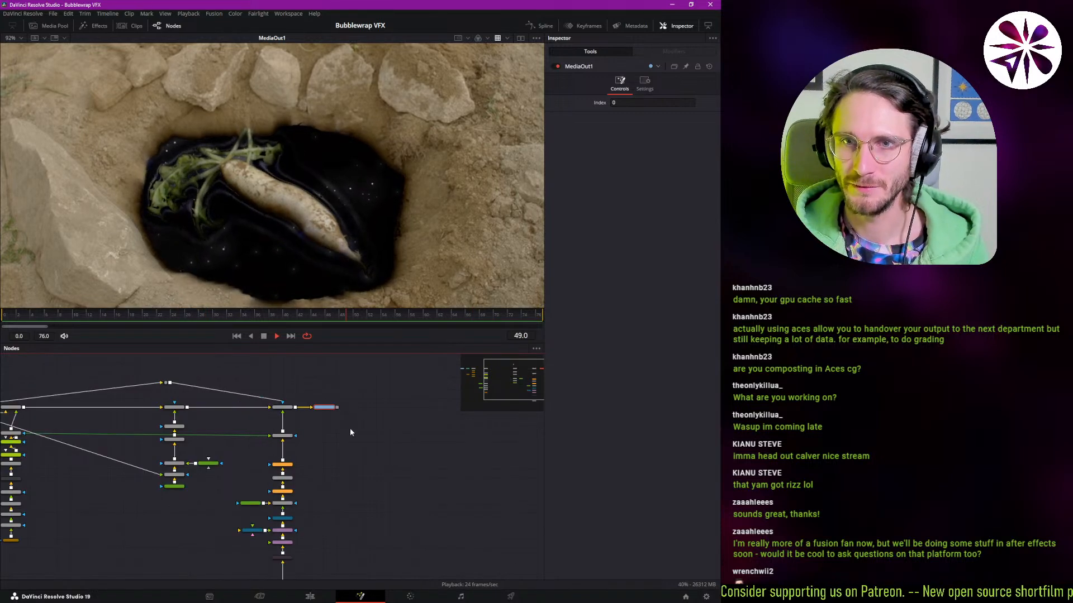
{"action": "scroll", "coordinate": [122, 414], "scroll_direction": "up", "scroll_amount": 4}
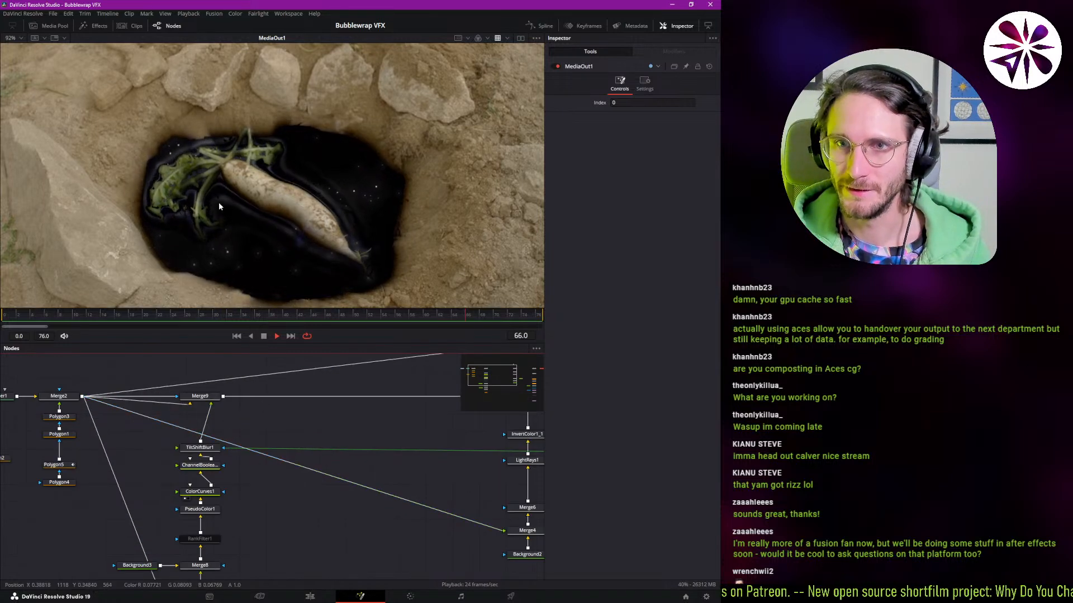
{"action": "scroll", "coordinate": [237, 421], "scroll_direction": "up", "scroll_amount": 2}
{"action": "left_click", "coordinate": [182, 385]}
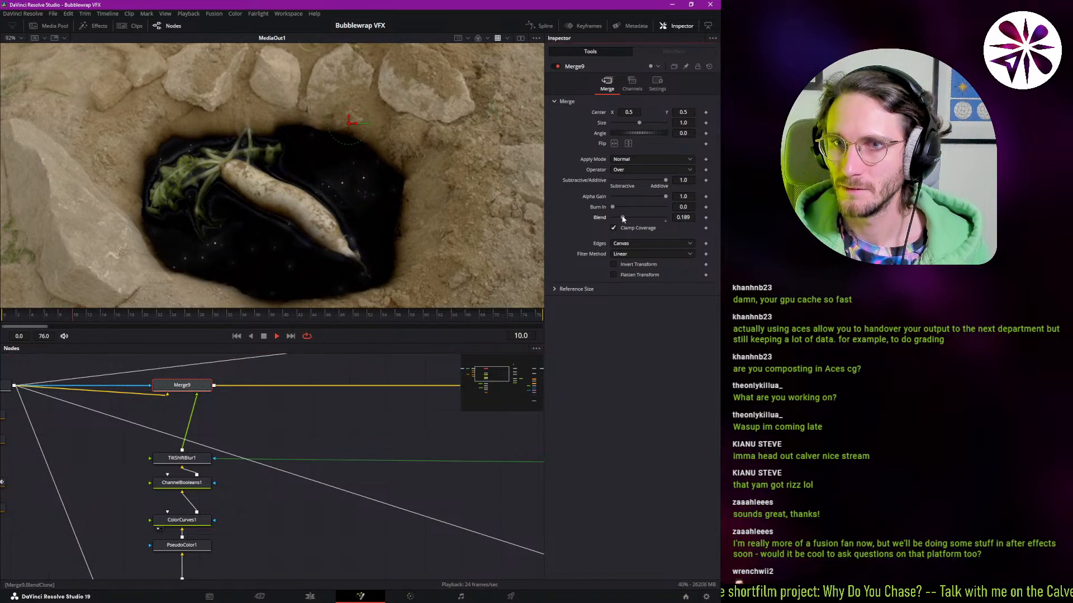
{"action": "left_click_drag", "start_coordinate": [623, 219], "coordinate": [625, 218]}
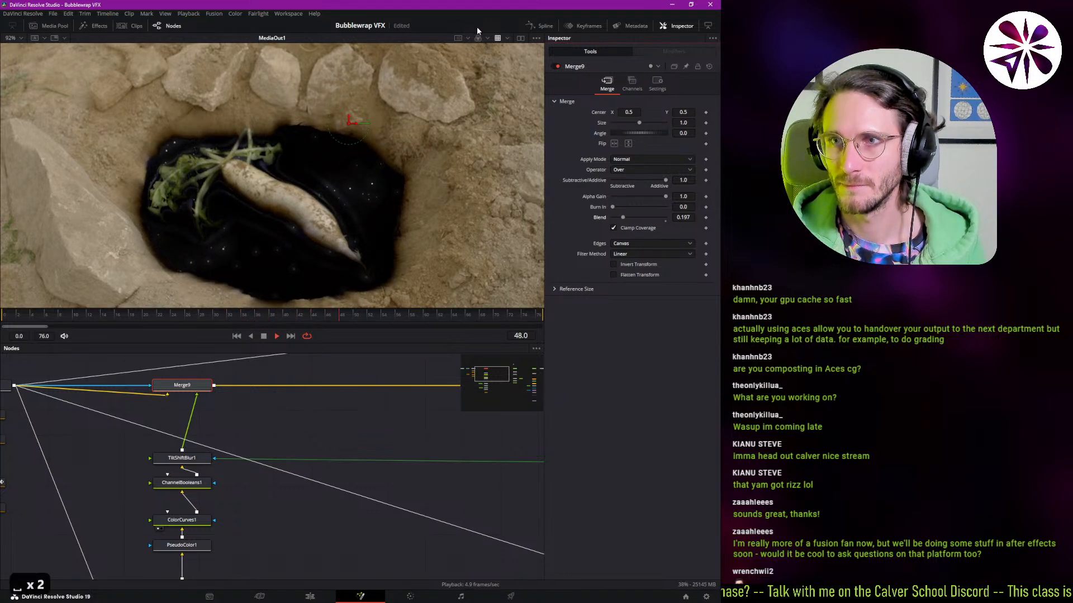
- Compare the playing composite with and without the viewer LUT, and save the project
{"action": "left_click", "coordinate": [495, 41]}
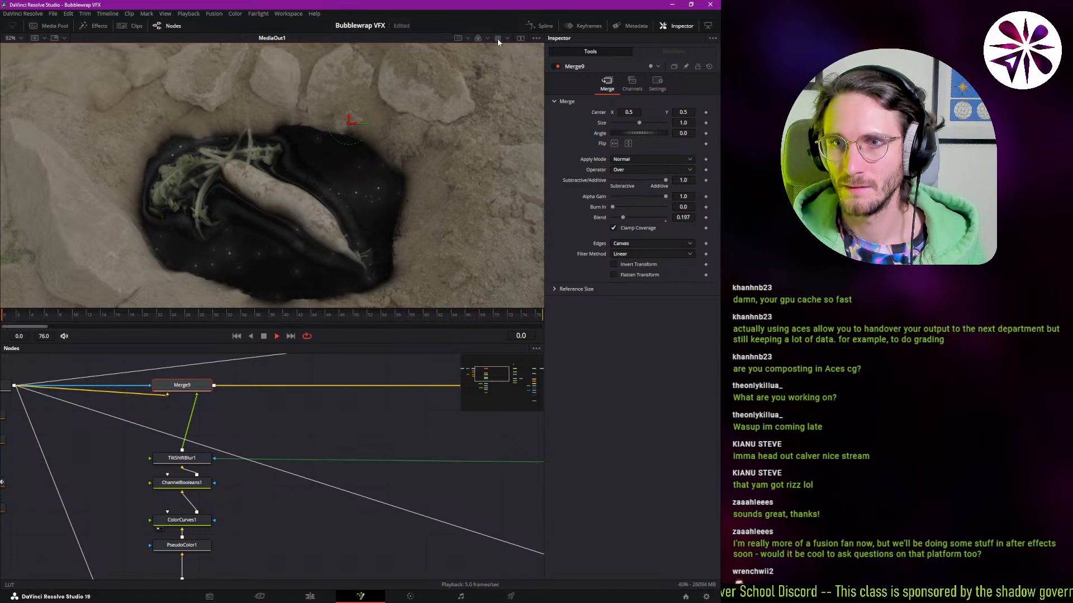
{"action": "left_click", "coordinate": [497, 40]}
{"action": "scroll", "coordinate": [286, 185], "scroll_direction": "down", "scroll_amount": 2}
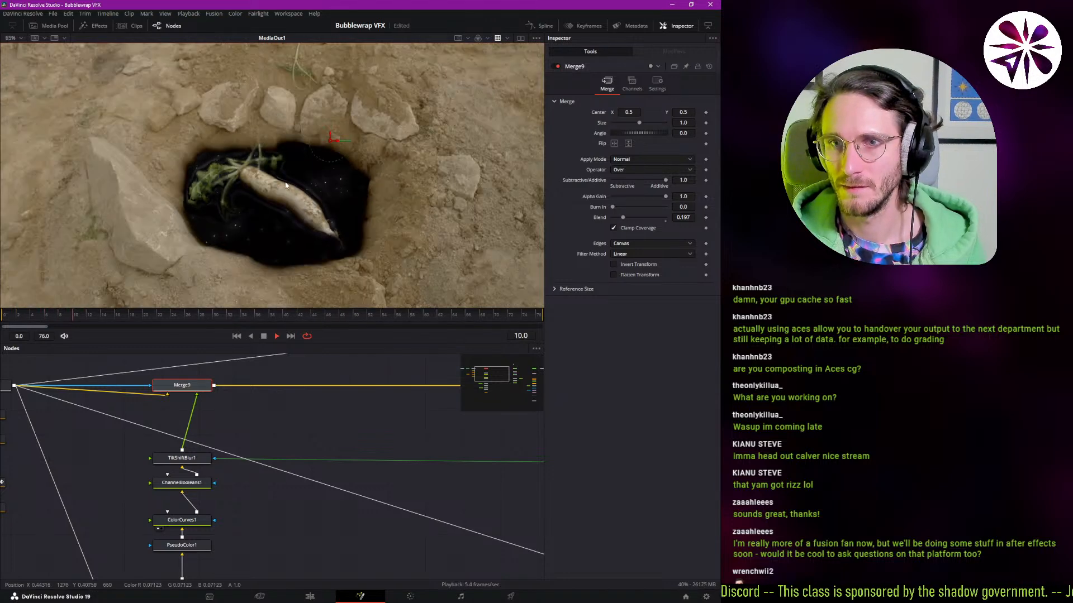
{"action": "scroll", "coordinate": [298, 193], "scroll_direction": "up", "scroll_amount": 2}
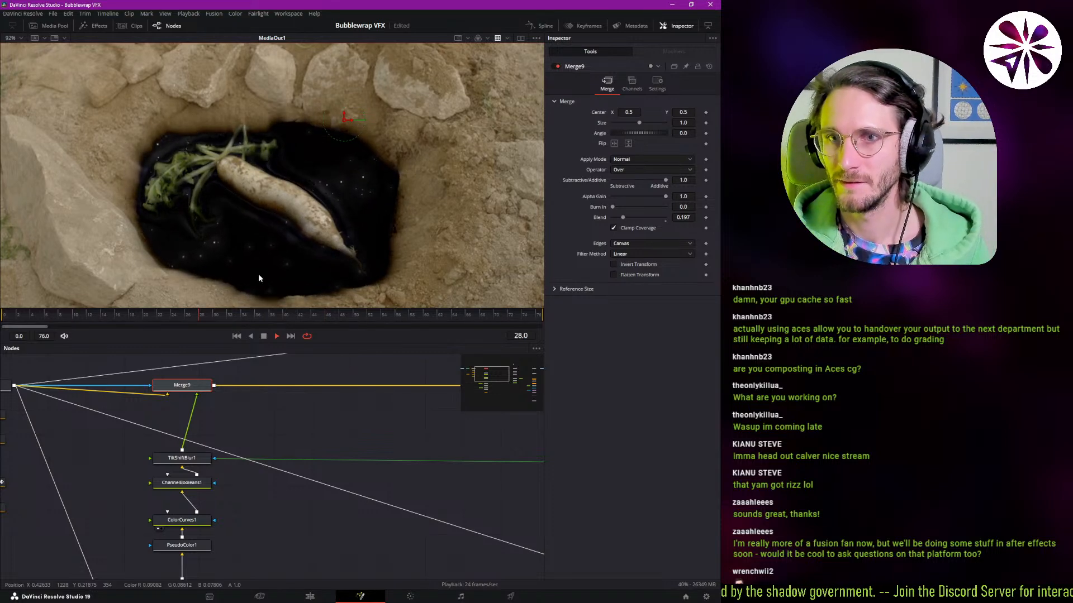
{"action": "scroll", "coordinate": [250, 211], "scroll_direction": "down", "scroll_amount": 2}
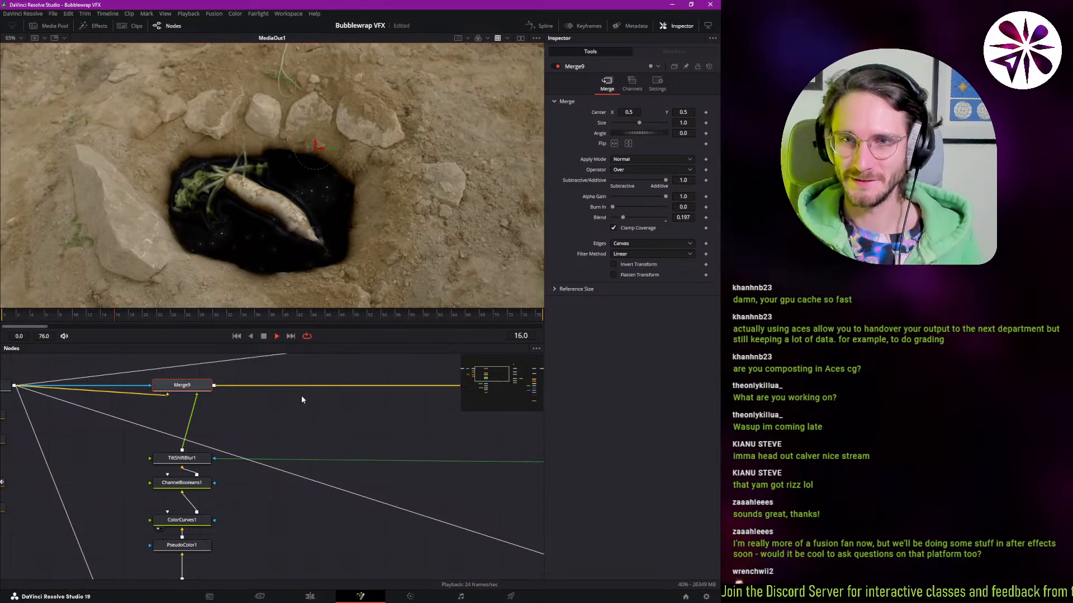
{"action": "key", "text": "ctrl+s"}
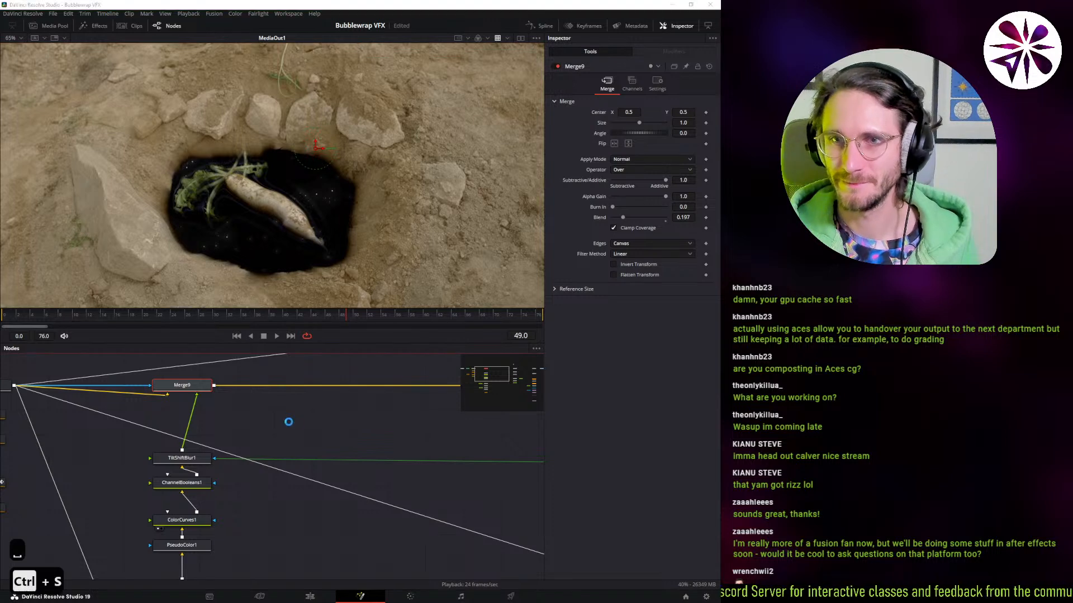
- Go to the Deliver page and set the render range to the vegetable shot's clip on Video 3, 00:07:36:18 to 00:07:39:22
{"action": "left_click", "coordinate": [330, 598]}
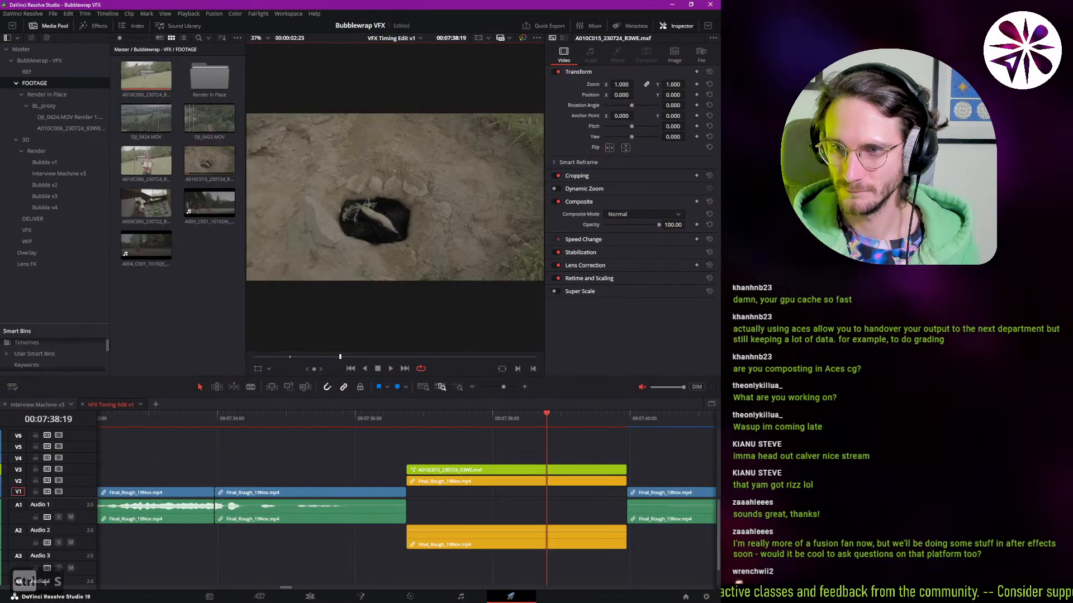
{"action": "left_click", "coordinate": [511, 597]}
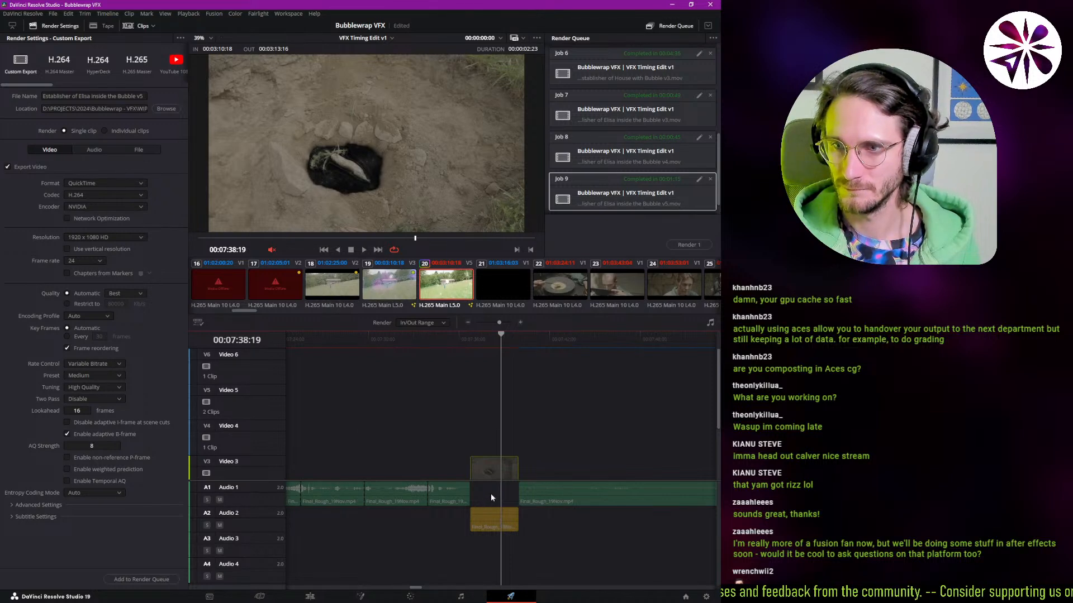
{"action": "right_click", "coordinate": [501, 473]}
{"action": "left_click", "coordinate": [492, 462]}
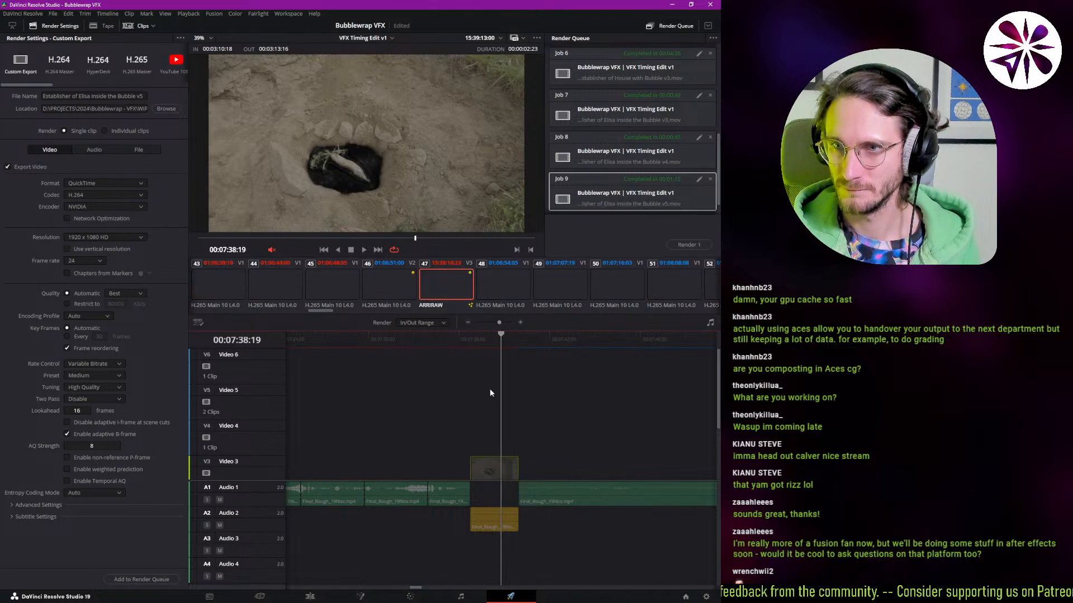
{"action": "right_click", "coordinate": [441, 278]}
{"action": "left_click", "coordinate": [462, 302]}
{"action": "scroll", "coordinate": [438, 413], "scroll_direction": "down", "scroll_amount": 3}
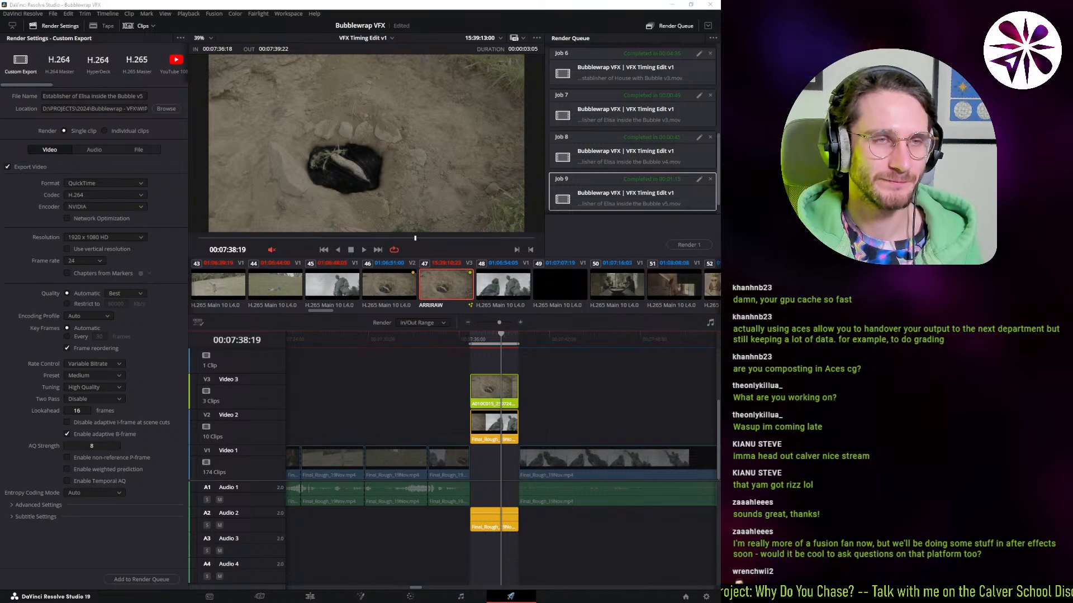
- Switch to ClickUp, open the Radish Void Wide Shot task with its full description, and copy the task title
{"action": "left_click_drag", "start_coordinate": [0, 201], "coordinate": [496, 0]}
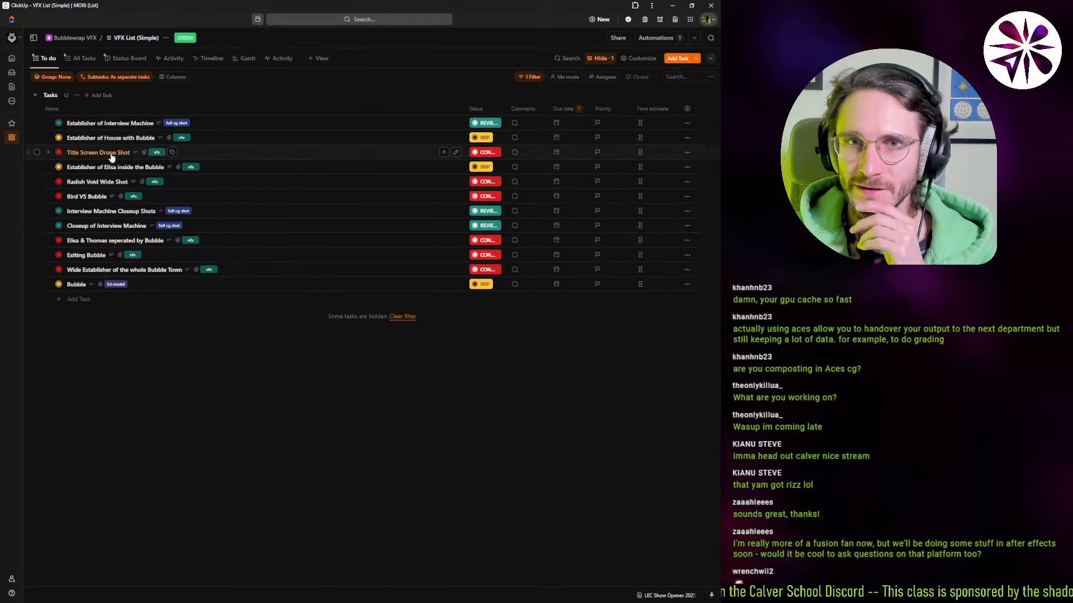
{"action": "left_click", "coordinate": [99, 185]}
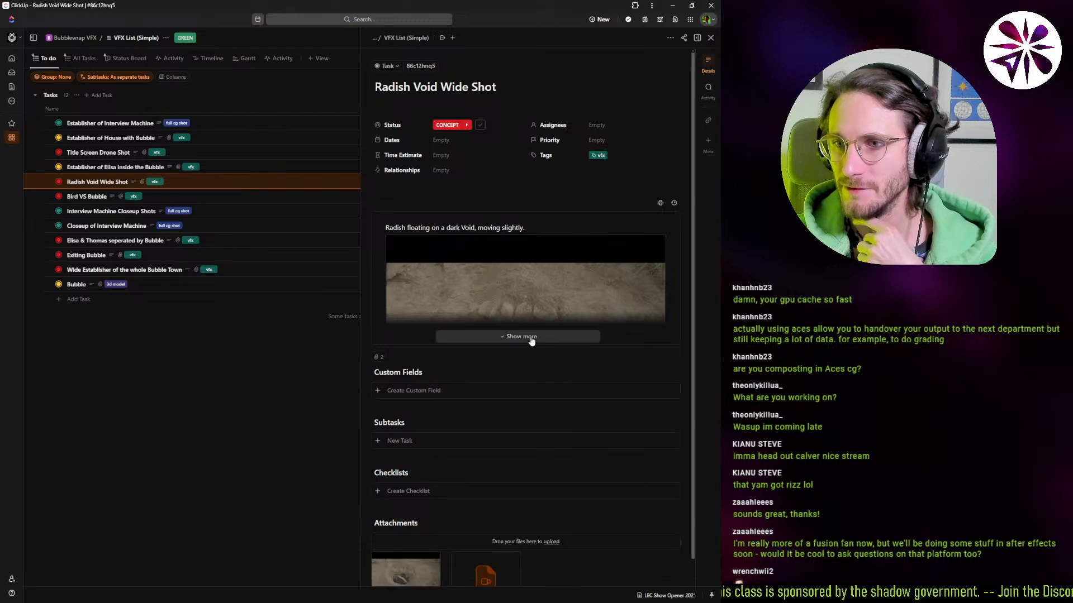
{"action": "left_click", "coordinate": [521, 337]}
{"action": "triple_click", "coordinate": [456, 88]}
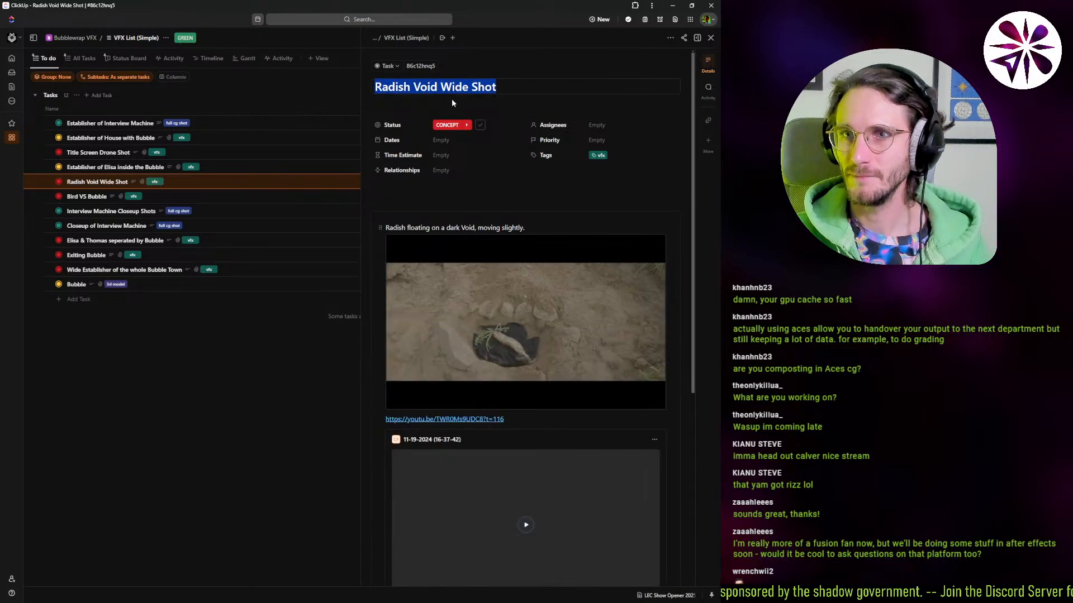
{"action": "key", "text": "ctrl+c"}
- Return to DaVinci Resolve and replace the render file name with "Radish Void Wide Shot v1"
{"action": "key", "text": "alt+Tab"}
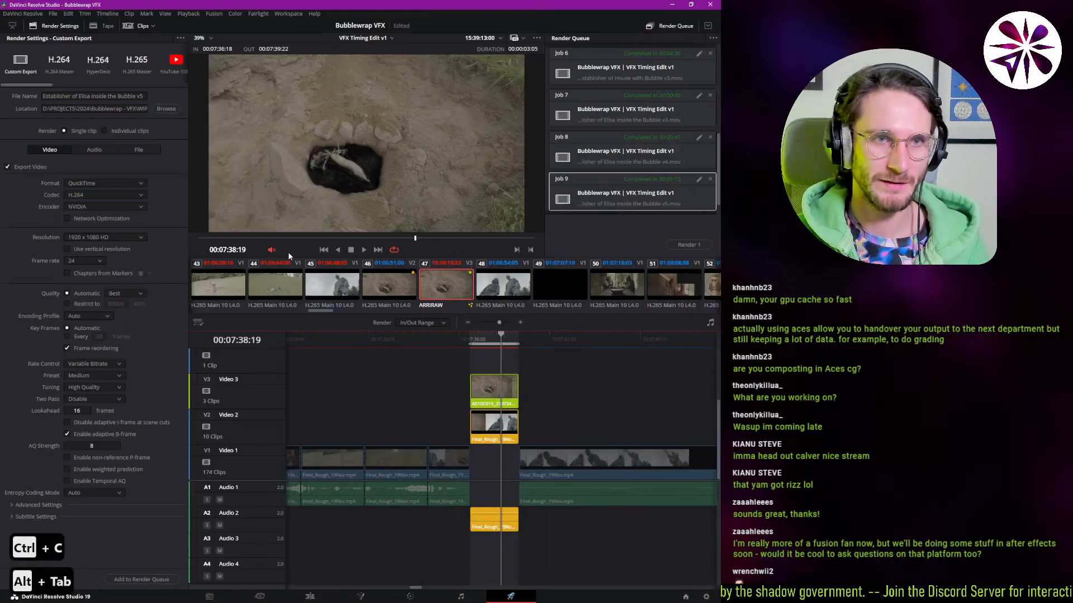
{"action": "left_click", "coordinate": [103, 96]}
{"action": "key", "text": "ctrl+a"}
{"action": "key", "text": "ctrl+v"}
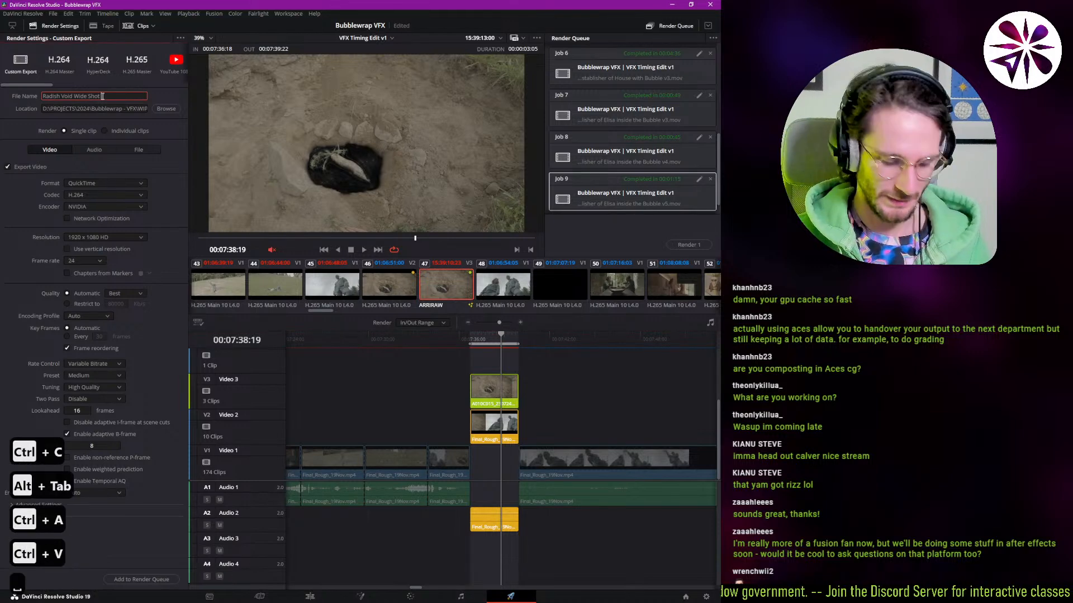
{"action": "type", "text": "_v1"}
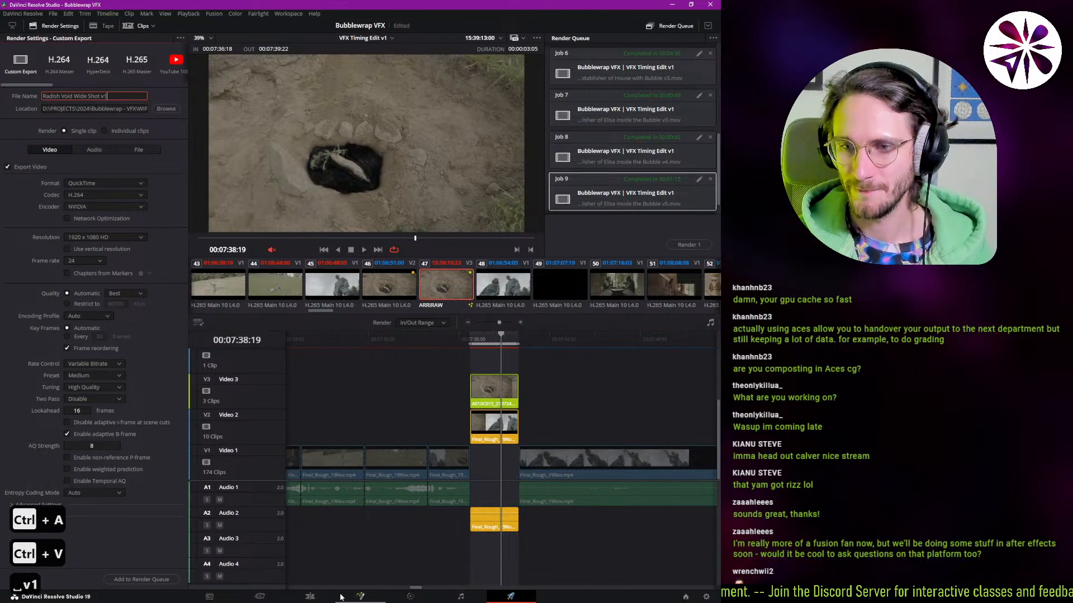
- Add a second serial node to the shot's grade and apply the Blackmagic Design Video v4 LUT beside 4K Film to Rec709 v2
{"action": "left_click", "coordinate": [391, 601]}
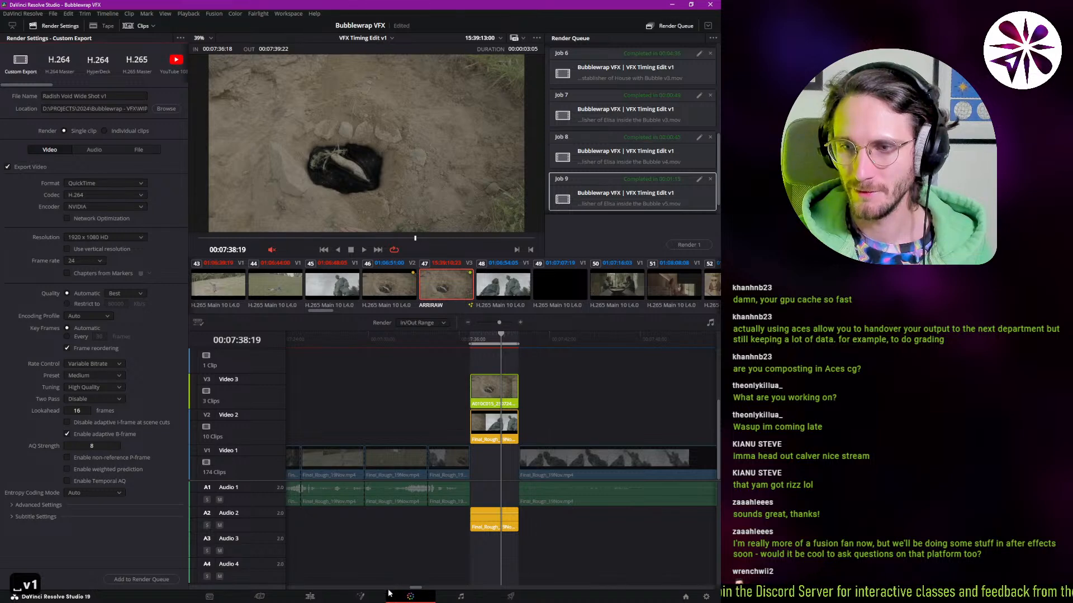
{"action": "key", "text": "alt+s"}
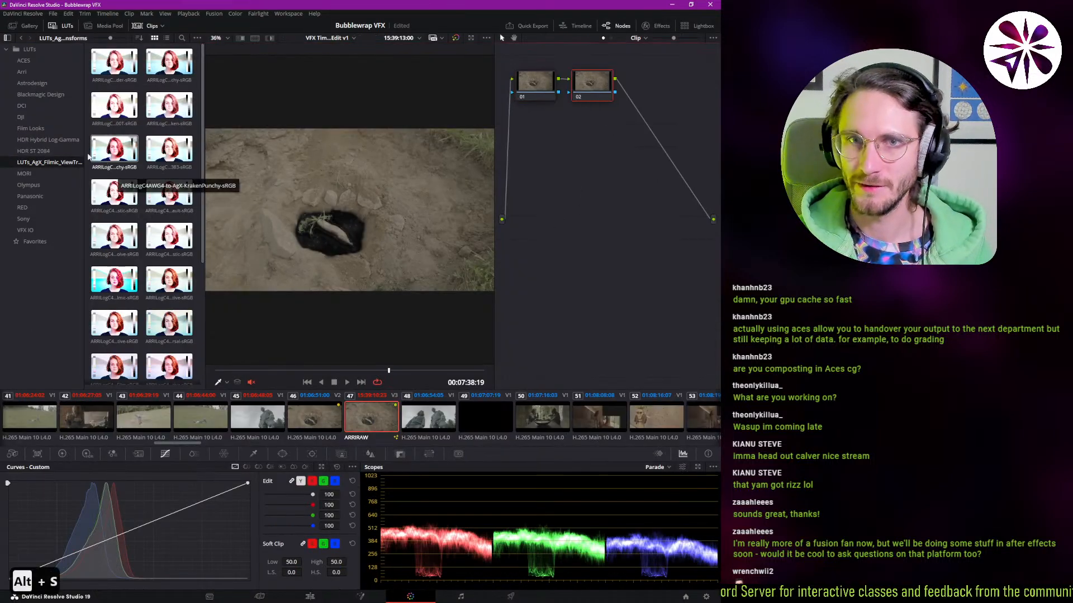
{"action": "left_click", "coordinate": [44, 125]}
{"action": "left_click", "coordinate": [43, 108]}
{"action": "left_click", "coordinate": [40, 95]}
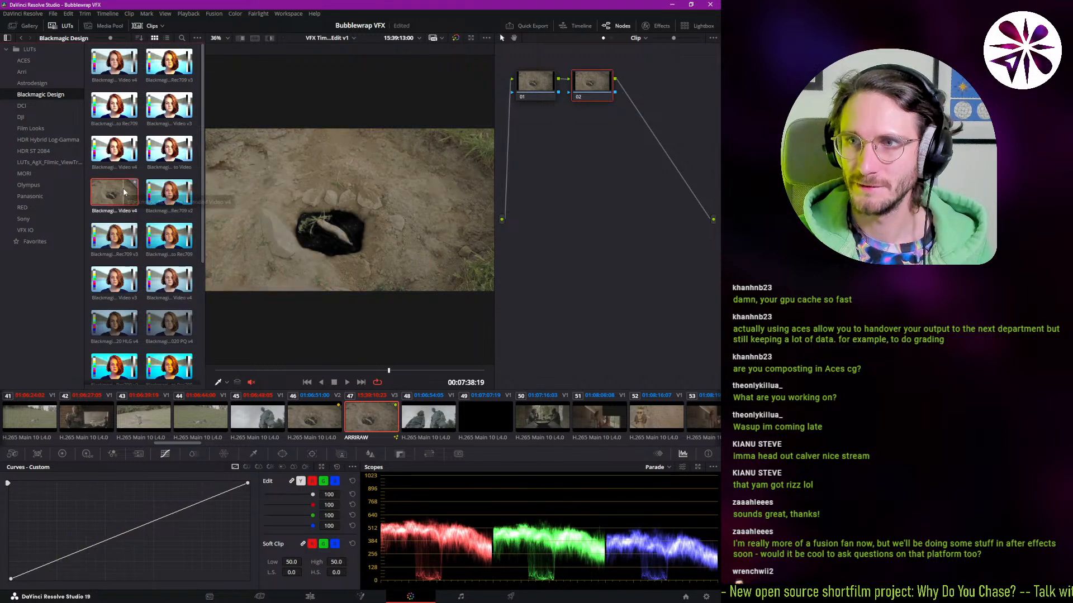
{"action": "double_click", "coordinate": [119, 194]}
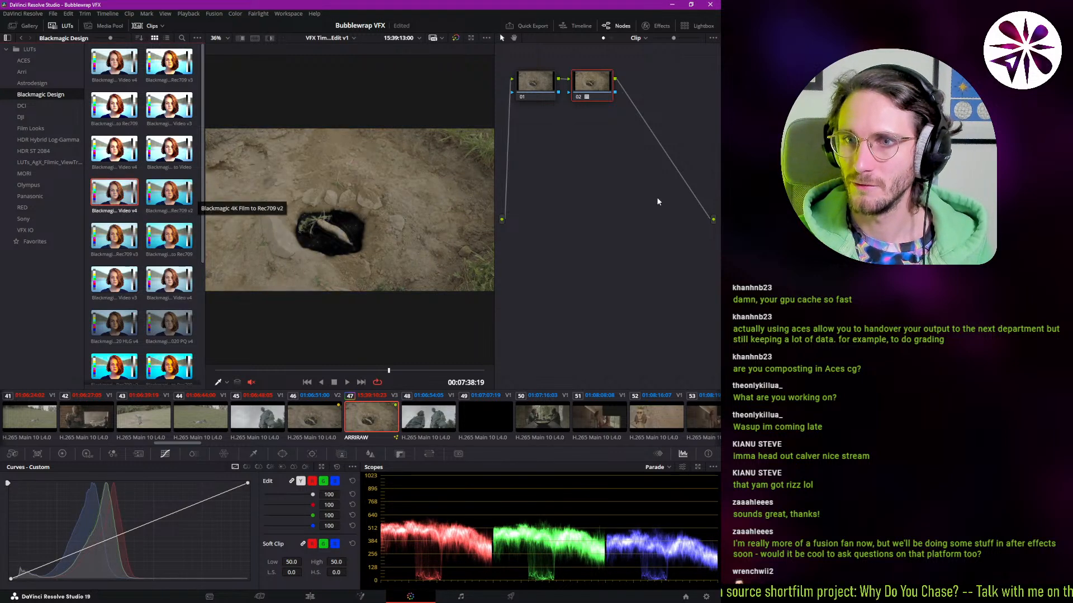
- Compare the shot with the LUT node disabled and enabled, inspect the hole up close, and save the project
{"action": "key", "text": "ctrl+d"}
{"action": "key", "text": "ctrl+d"}
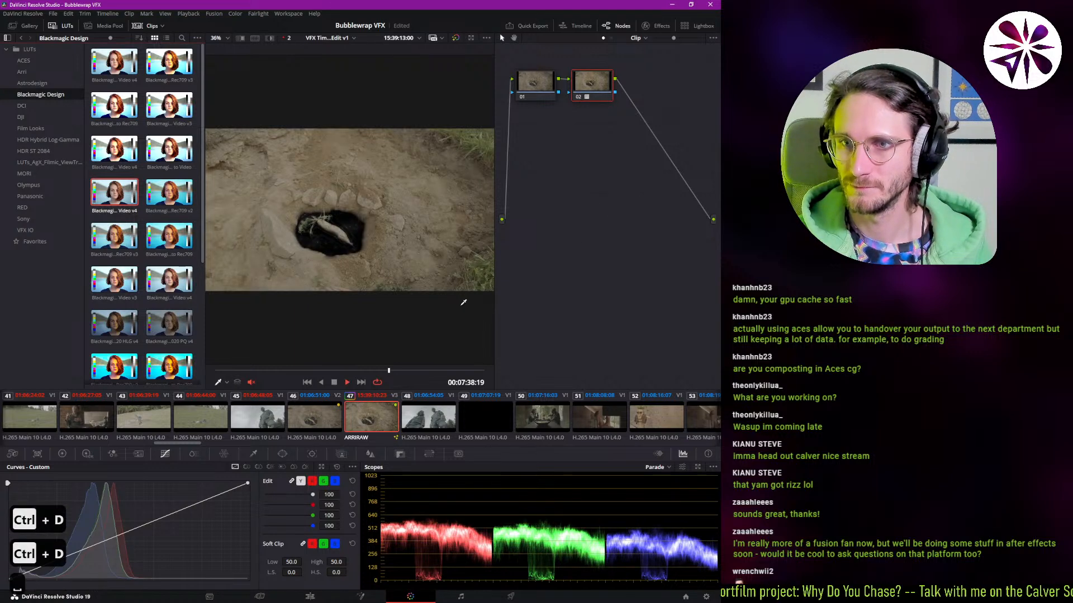
{"action": "scroll", "coordinate": [350, 214], "scroll_direction": "up", "scroll_amount": 2}
{"action": "key", "text": "ctrl+s"}
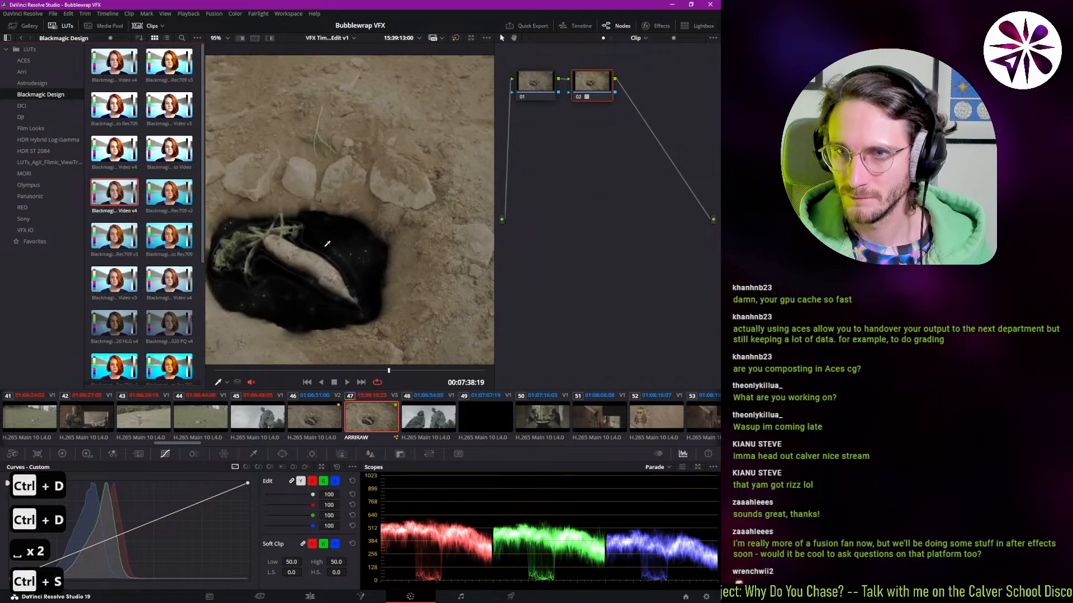
- Add the Radish Void Wide Shot v1 export to the render queue on the Deliver page and render it
{"action": "left_click", "coordinate": [511, 596]}
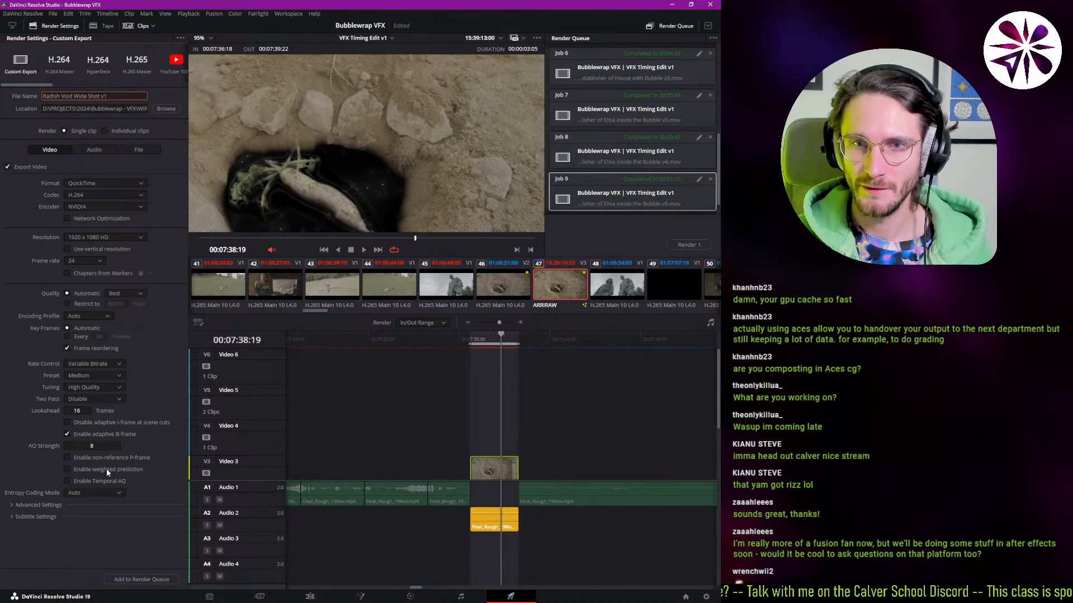
{"action": "left_click", "coordinate": [93, 150]}
{"action": "left_click", "coordinate": [56, 149]}
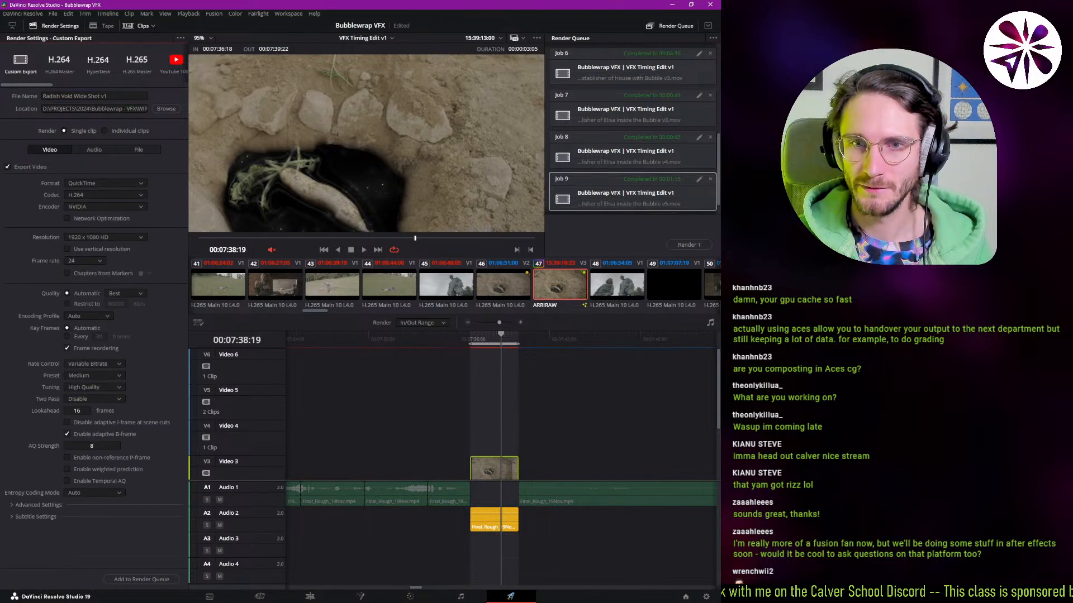
{"action": "left_click", "coordinate": [170, 580]}
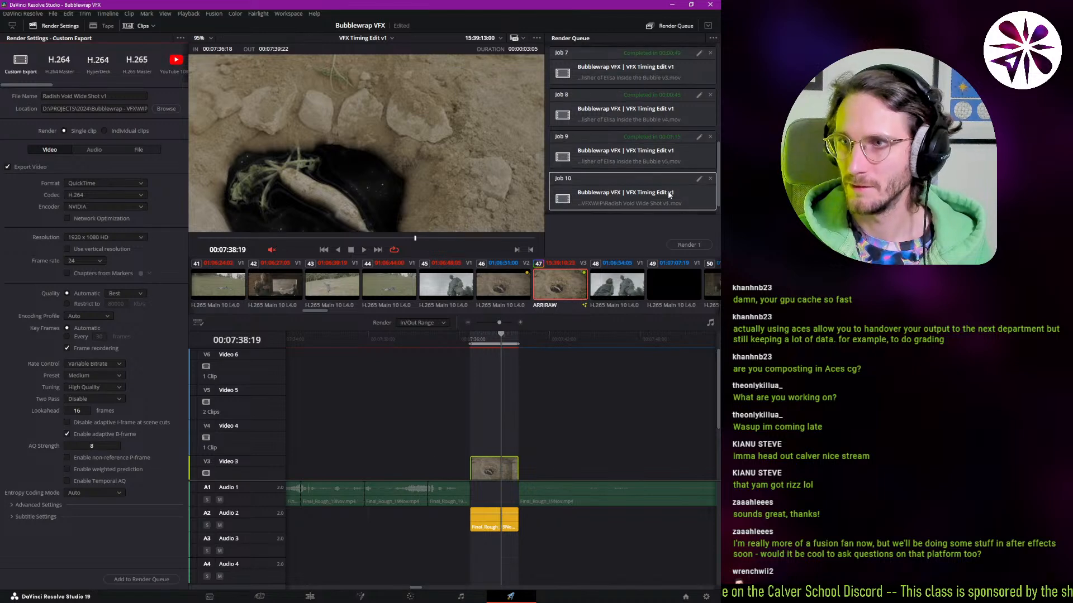
{"action": "left_click", "coordinate": [677, 245]}
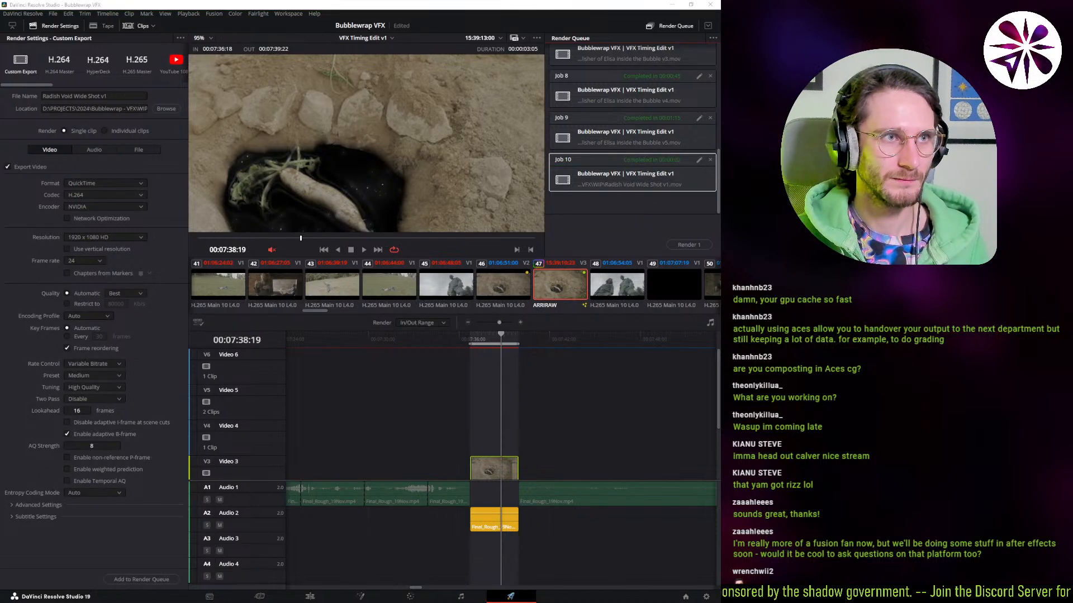
- Play the rendered Radish Void Wide Shot v1.mov in a preview window, examine the whole shot, and close the preview
{"action": "key", "text": "ctrl+r"}
{"action": "key", "text": "space"}
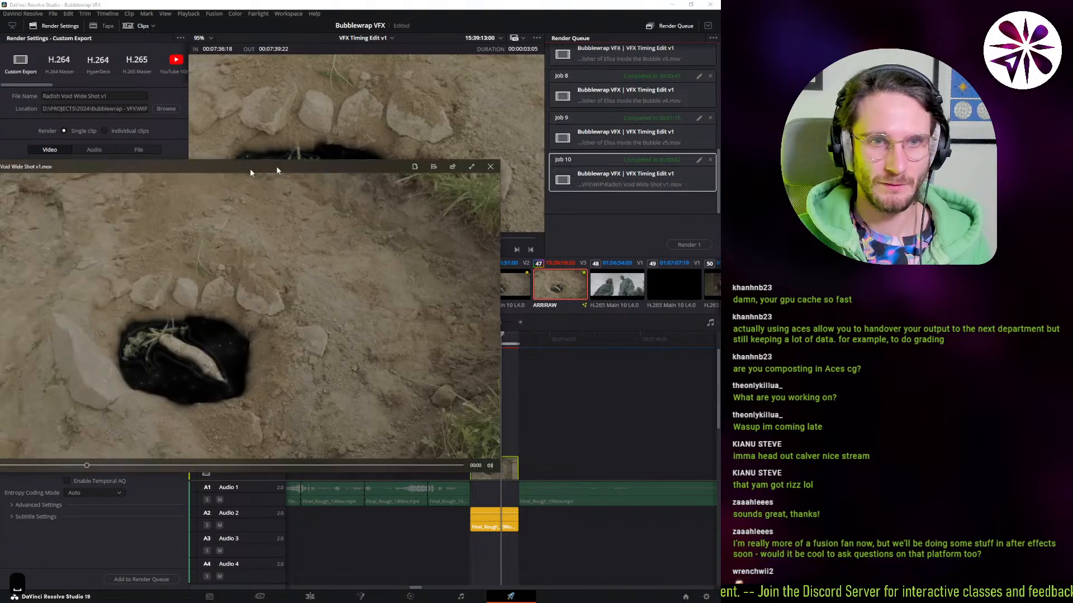
{"action": "left_click_drag", "start_coordinate": [277, 170], "coordinate": [396, 131]}
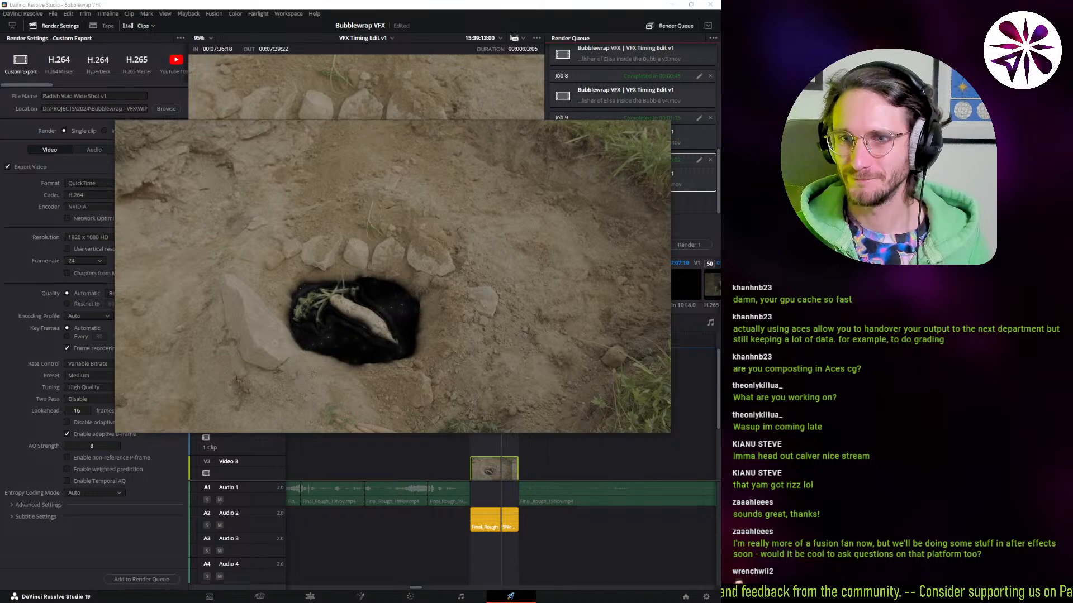
{"action": "key", "text": "space"}
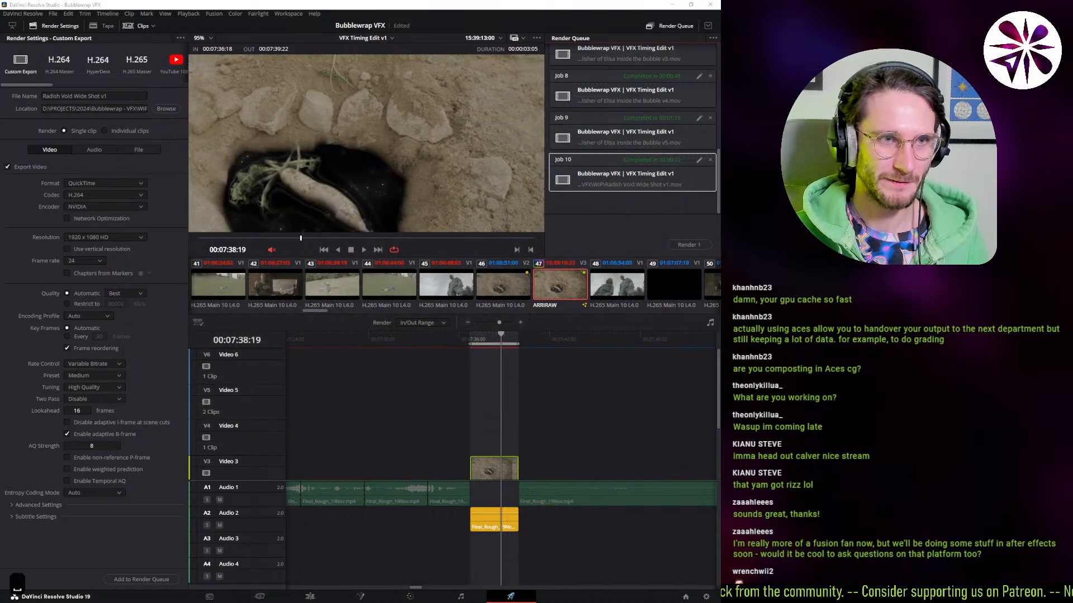